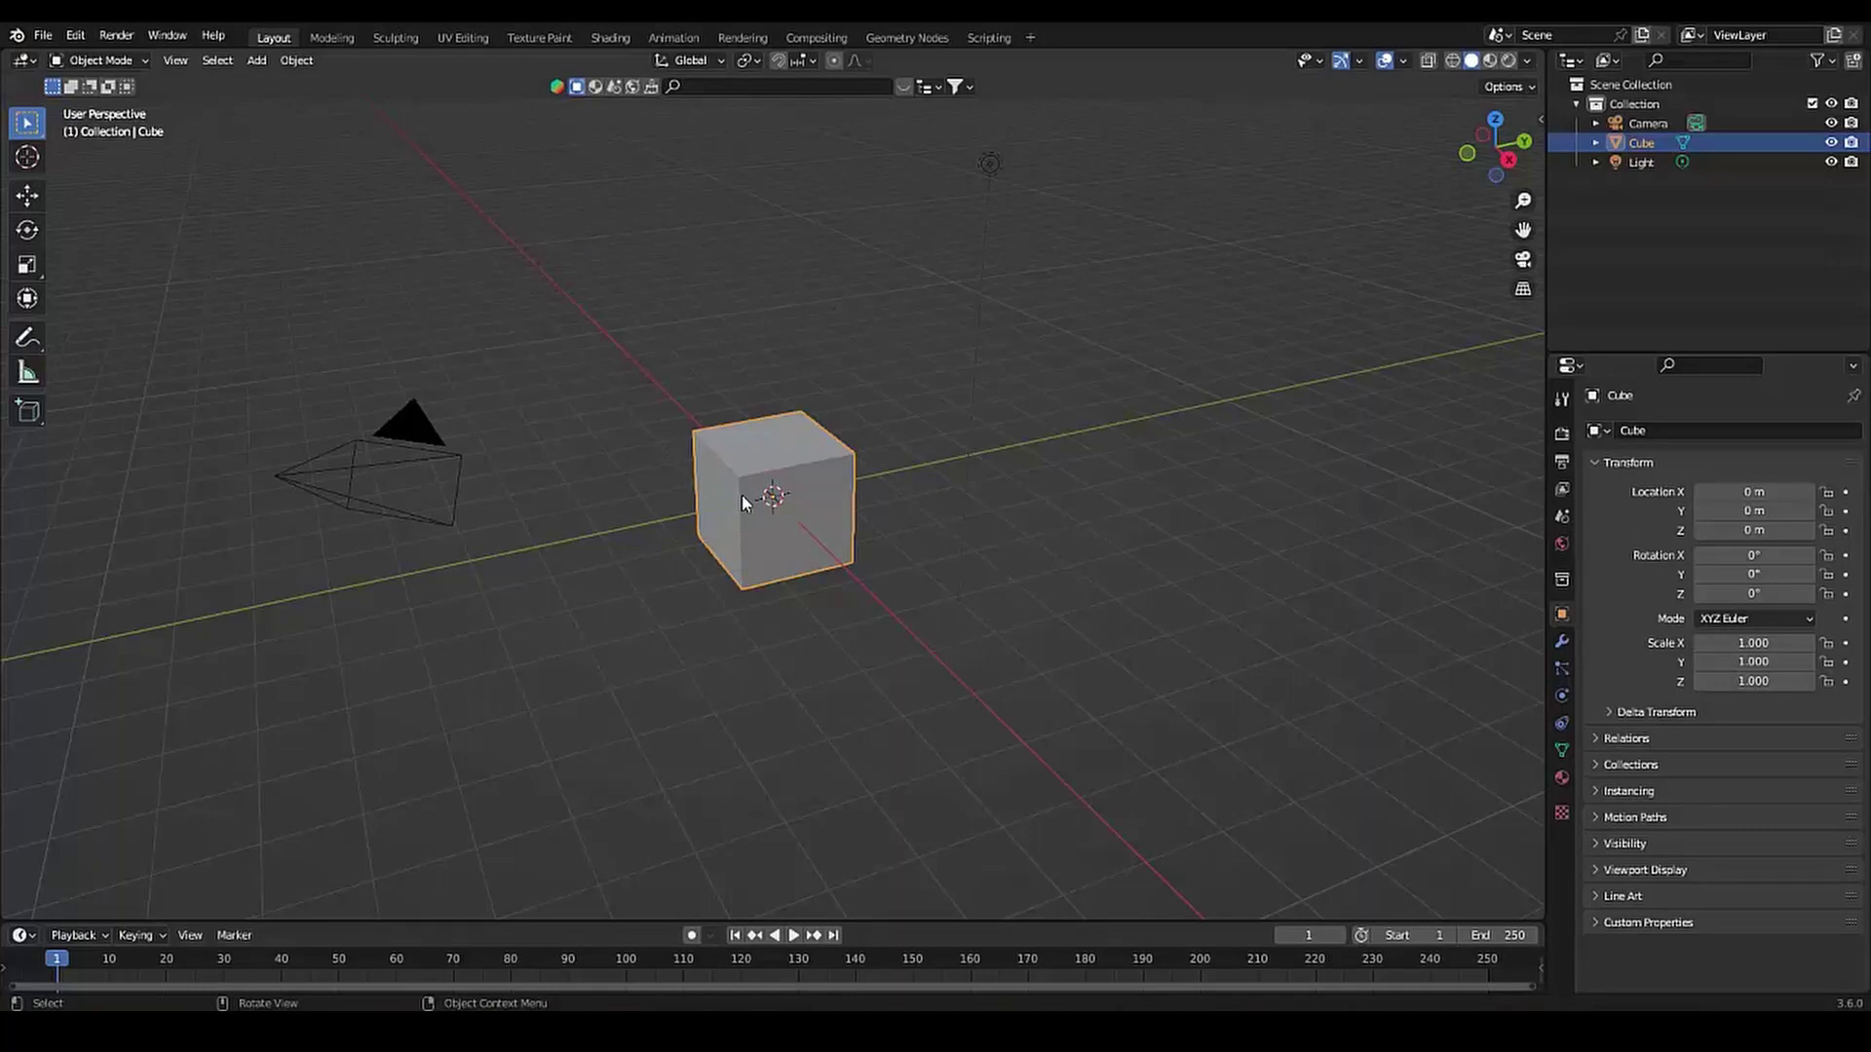
Delete the default cube, leaving just the camera and light in the scene
key("Delete")
Add the cake reference image and stand it upright with X rotation 90°
key("shift+a")
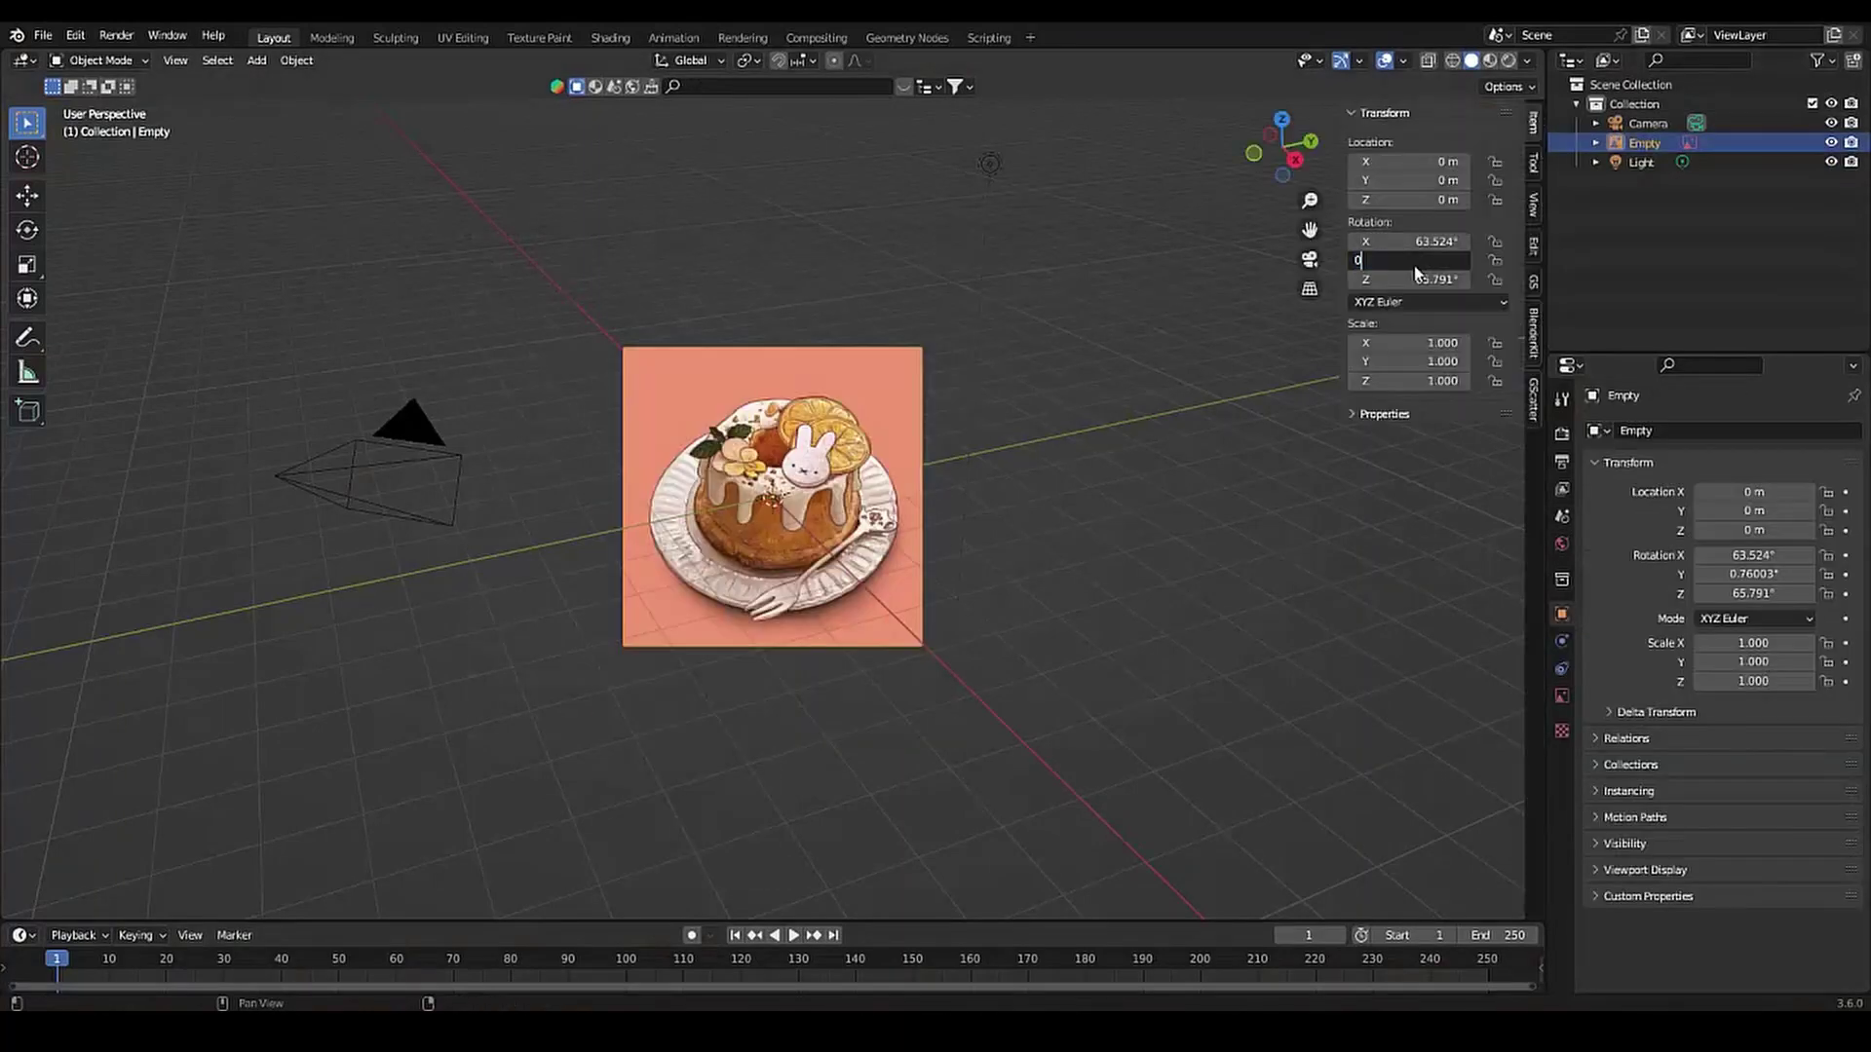
double_click(1415, 280)
type("0")
double_click(1415, 241)
type("90")
key("Return")
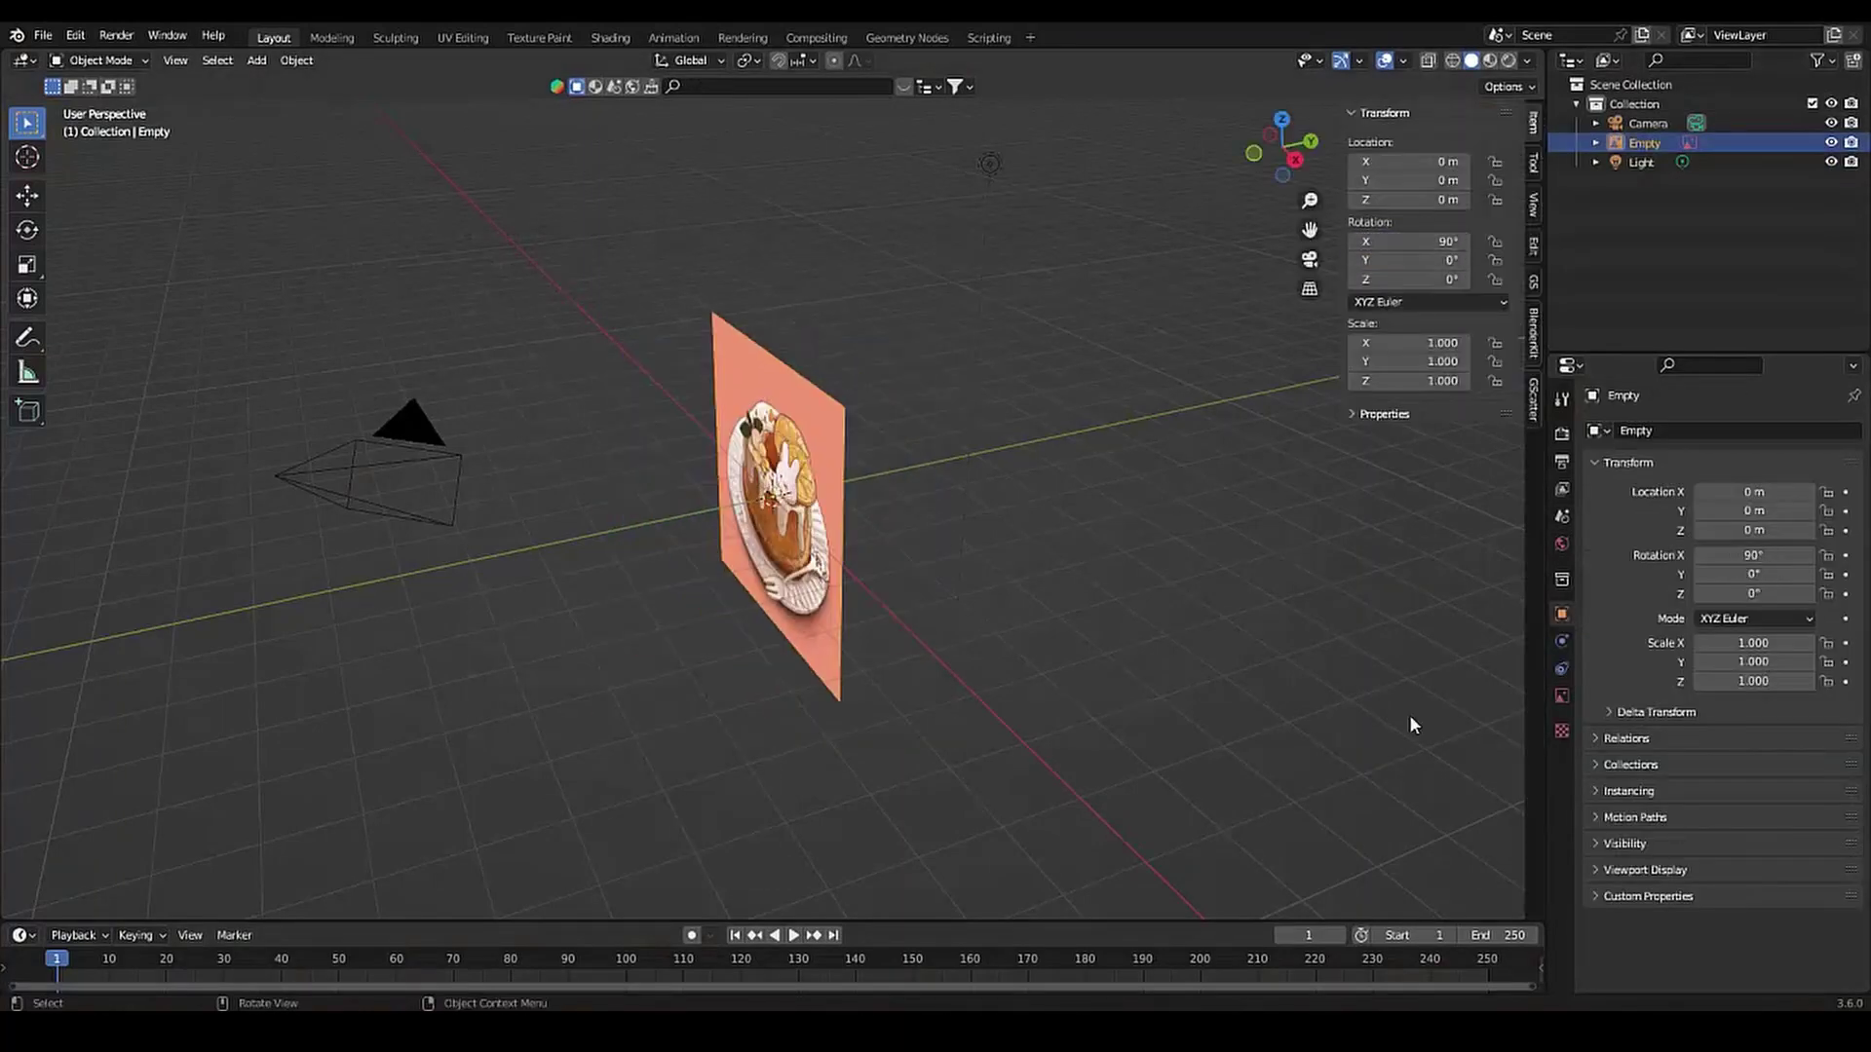
In front view, raise the reference image about 2.5 m along Z
key("KP_1")
key("g")
key("z")
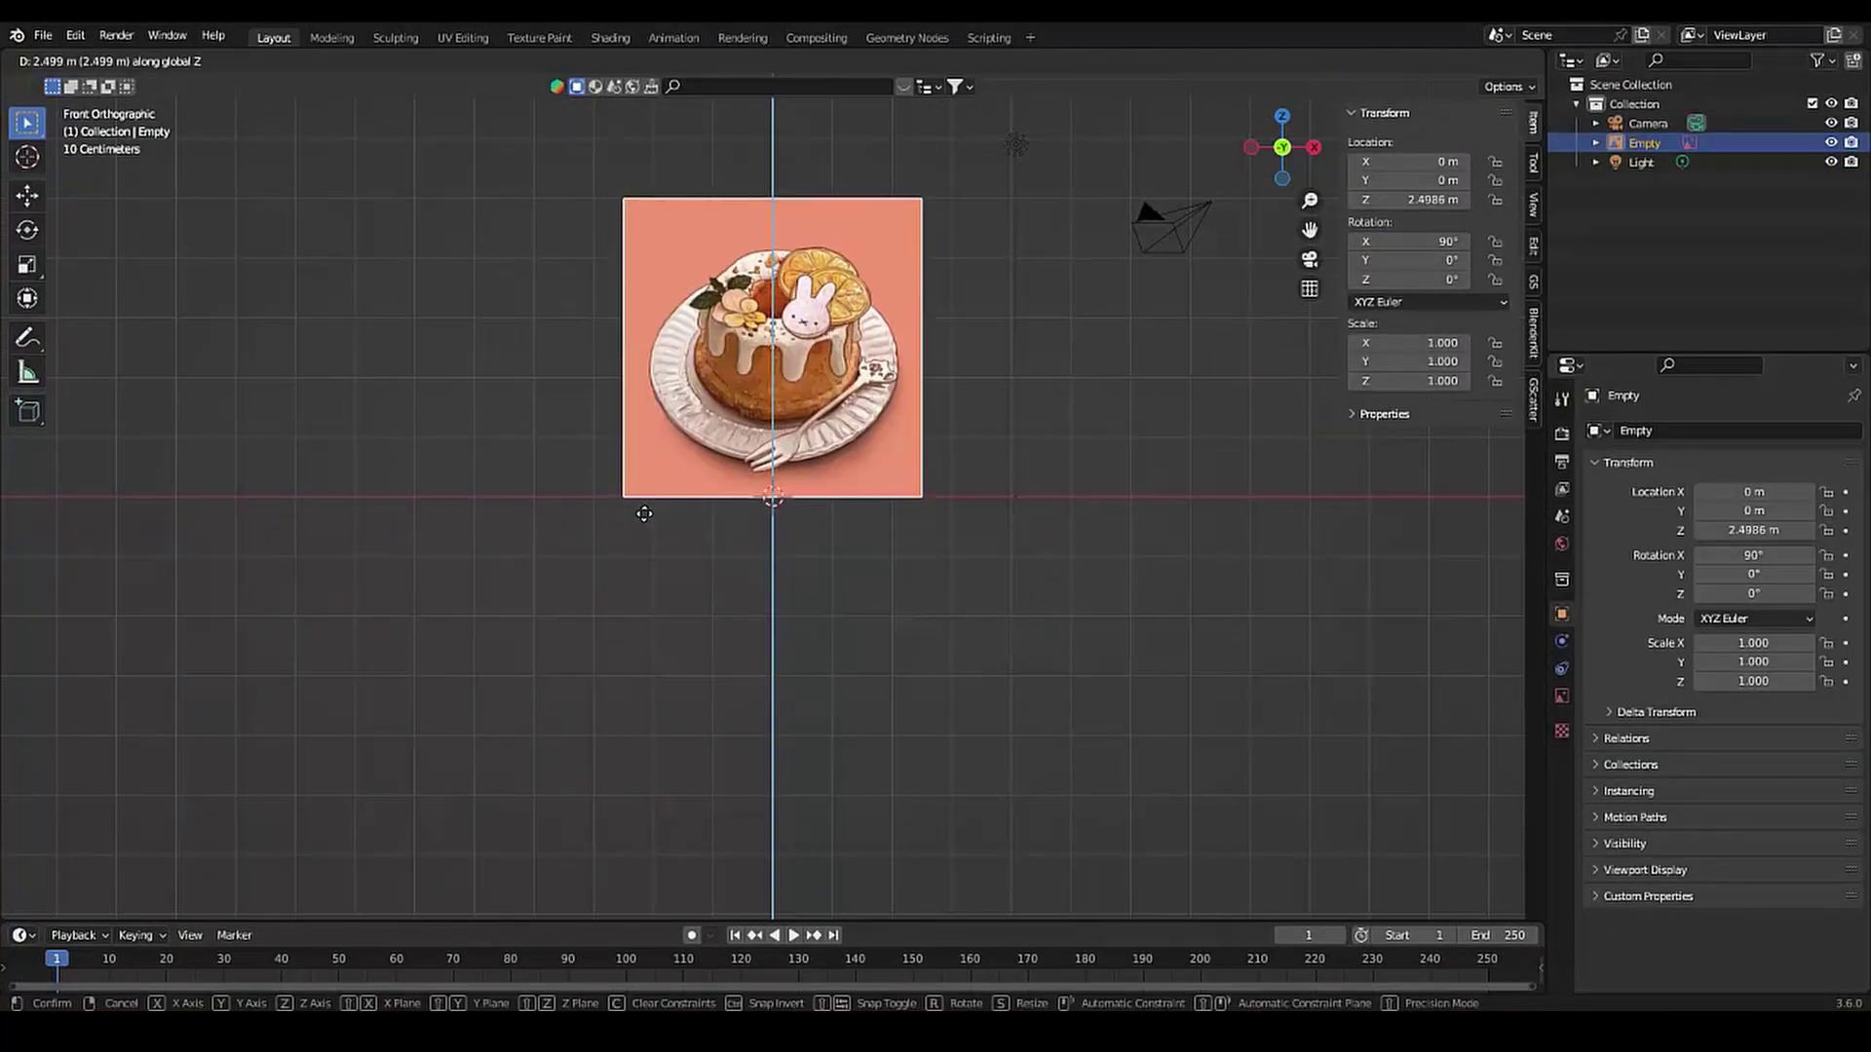
left_click(639, 514)
scroll(828, 484, "up", 4)
middle_click_drag(828, 476, 552, 694)
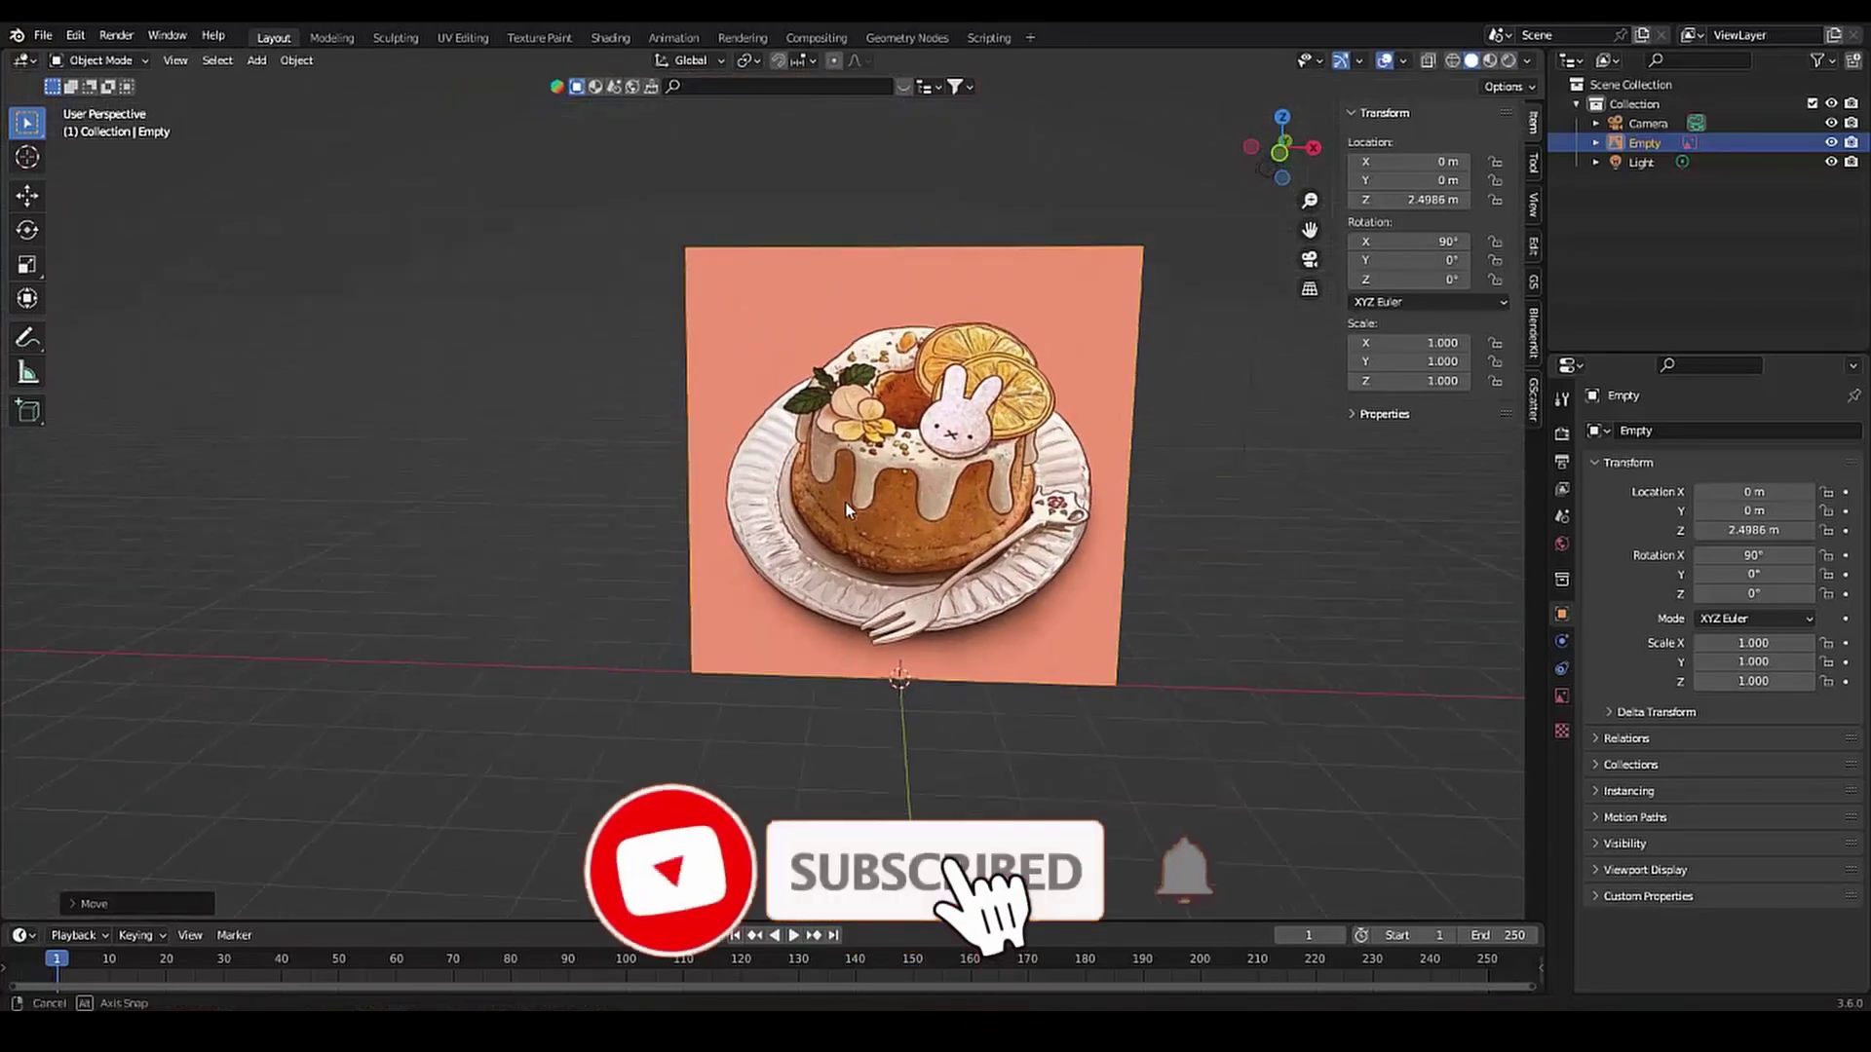
key("shift+a")
Add a circle mesh at the origin and start editing its geometry
left_click(631, 540)
scroll(740, 585, "down", 4)
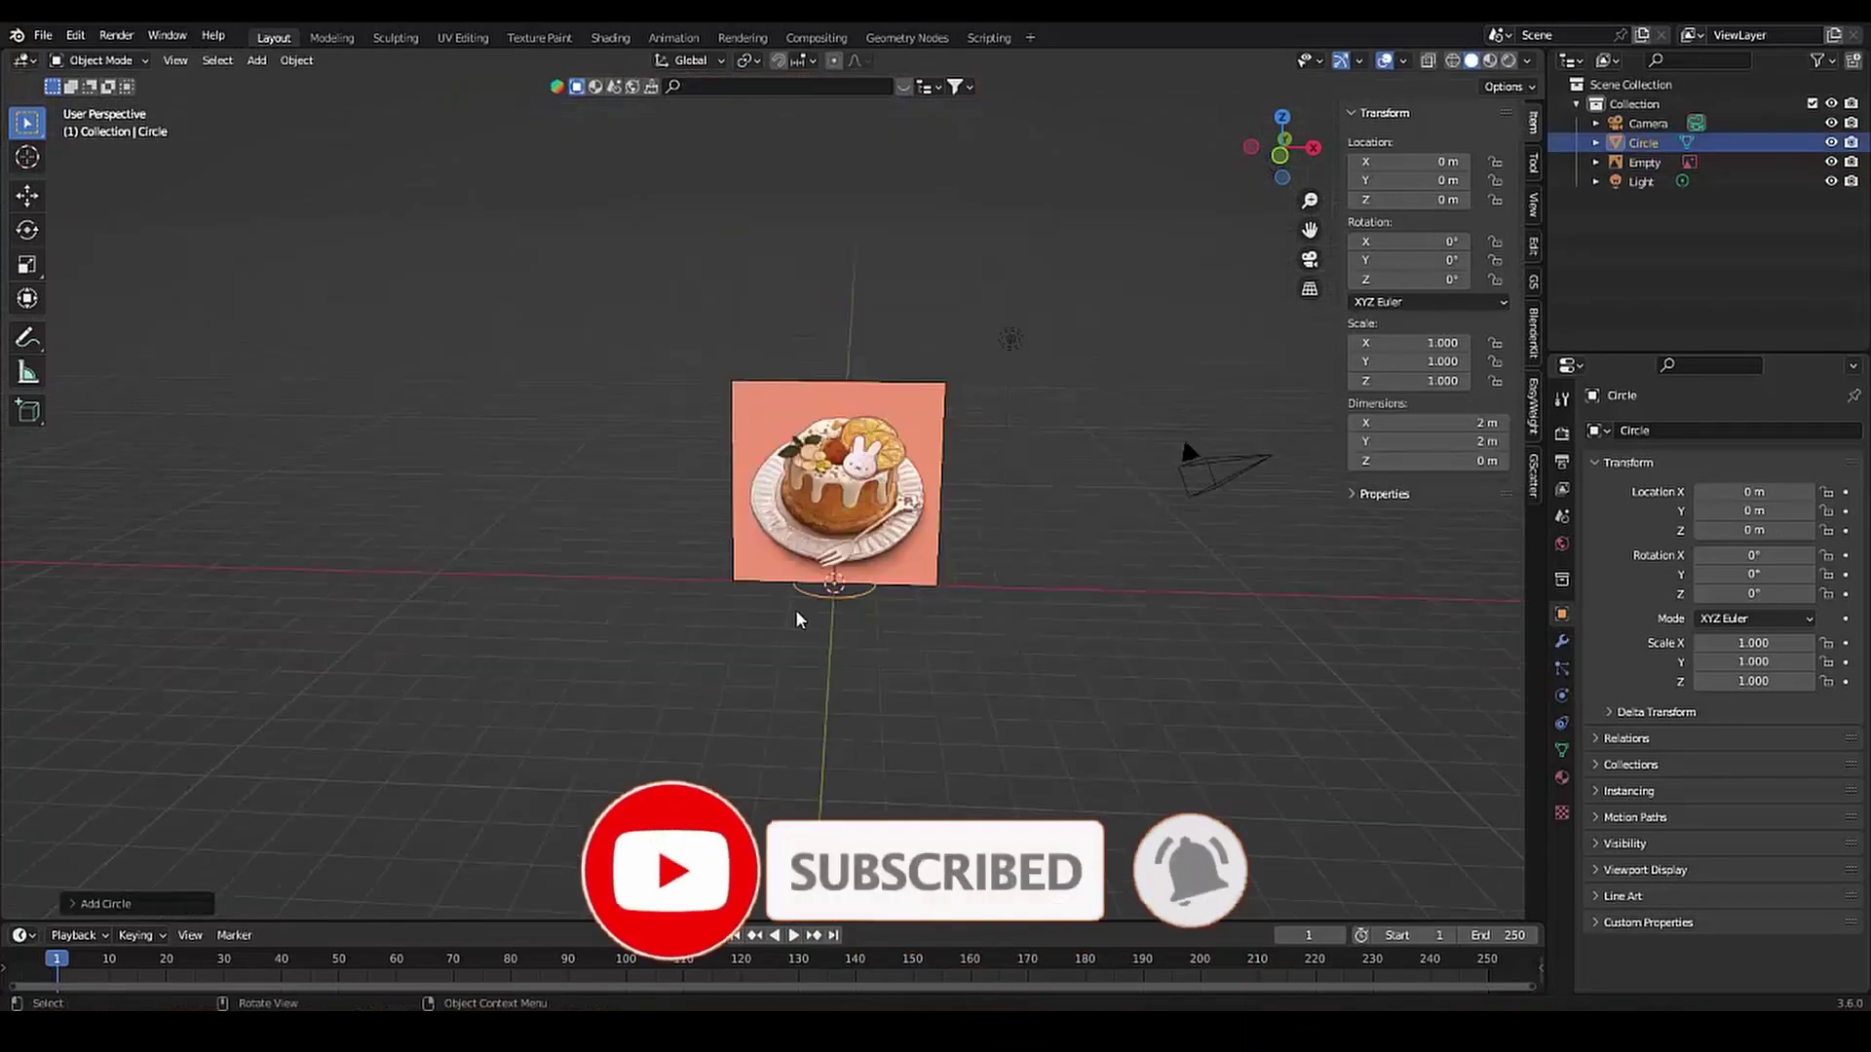
key("Tab")
scroll(772, 579, "up", 3)
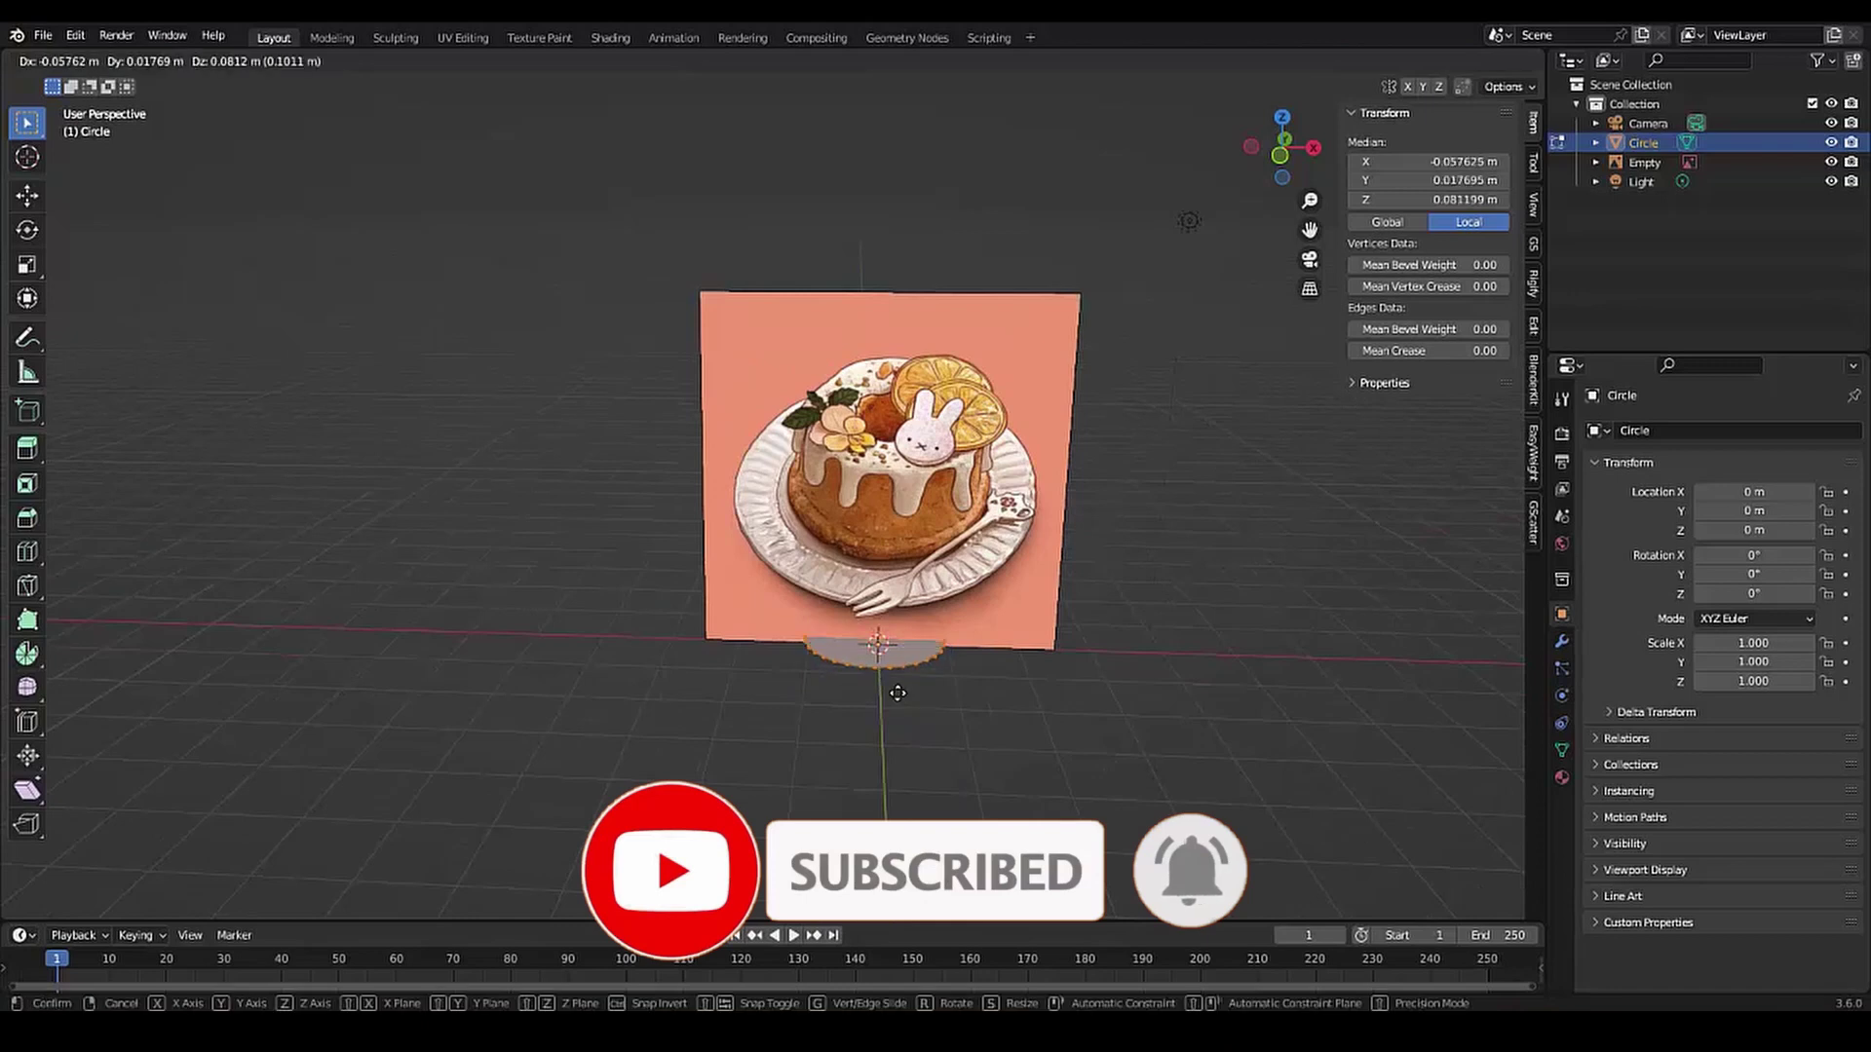
key("x")
left_click(502, 682)
scroll(687, 626, "up", 2)
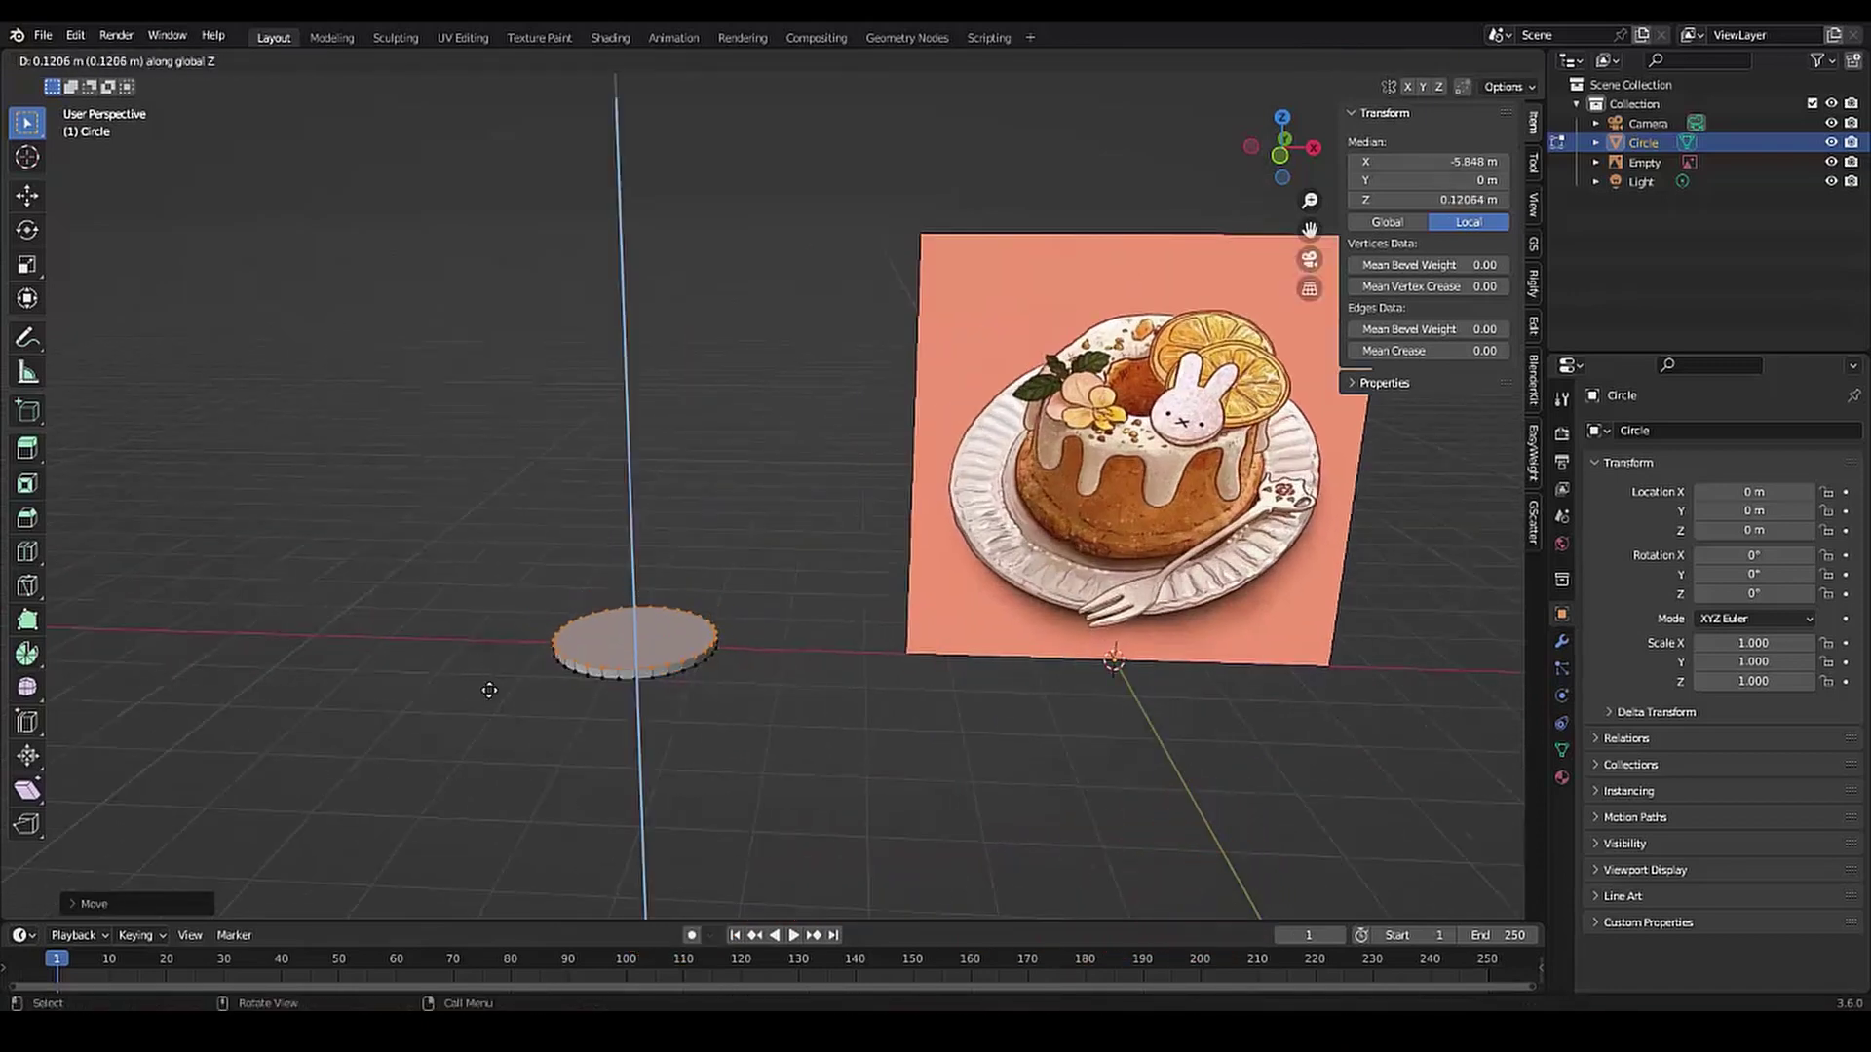
scroll(702, 685, "up", 3)
scroll(676, 663, "down", 3)
Scale the circle's face and extrude it upward into a thin disc
key("s")
scroll(763, 672, "up", 3)
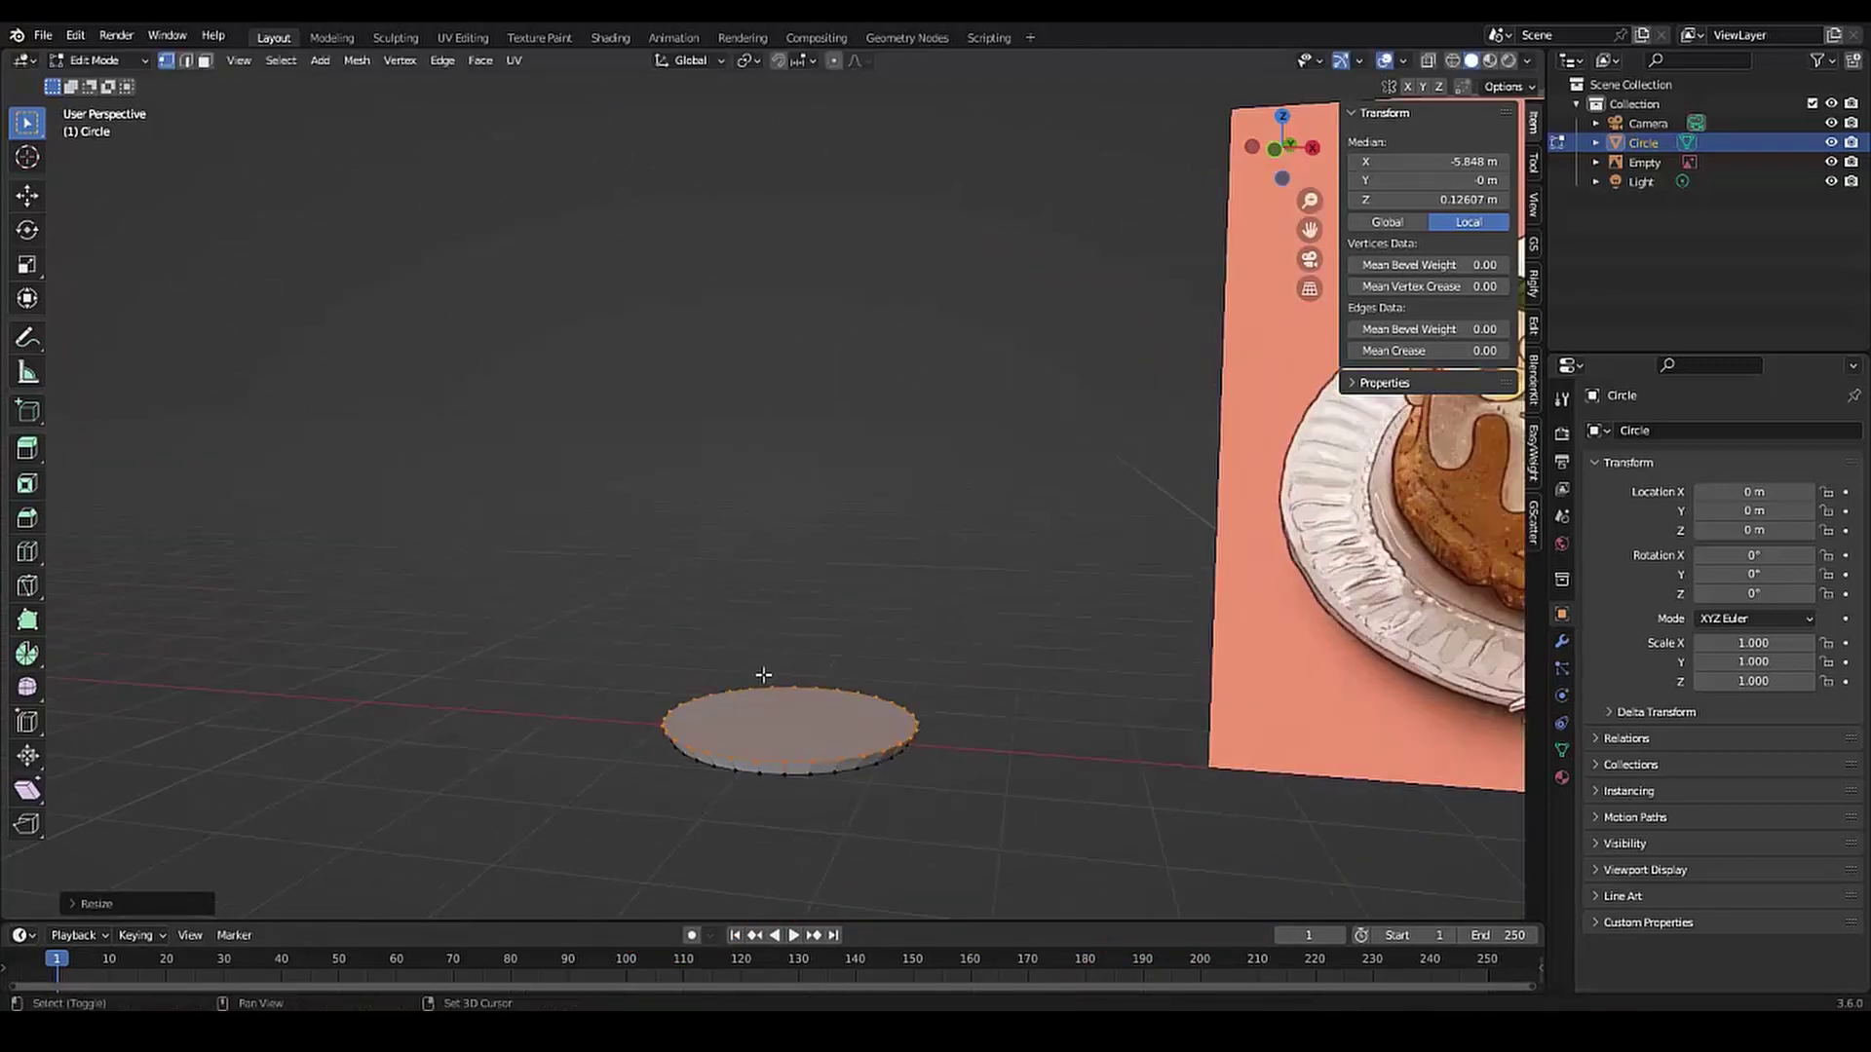
left_click(769, 682)
scroll(778, 693, "down", 1)
scroll(777, 693, "up", 1)
key("e")
left_click(743, 687)
scroll(682, 702, "down", 3)
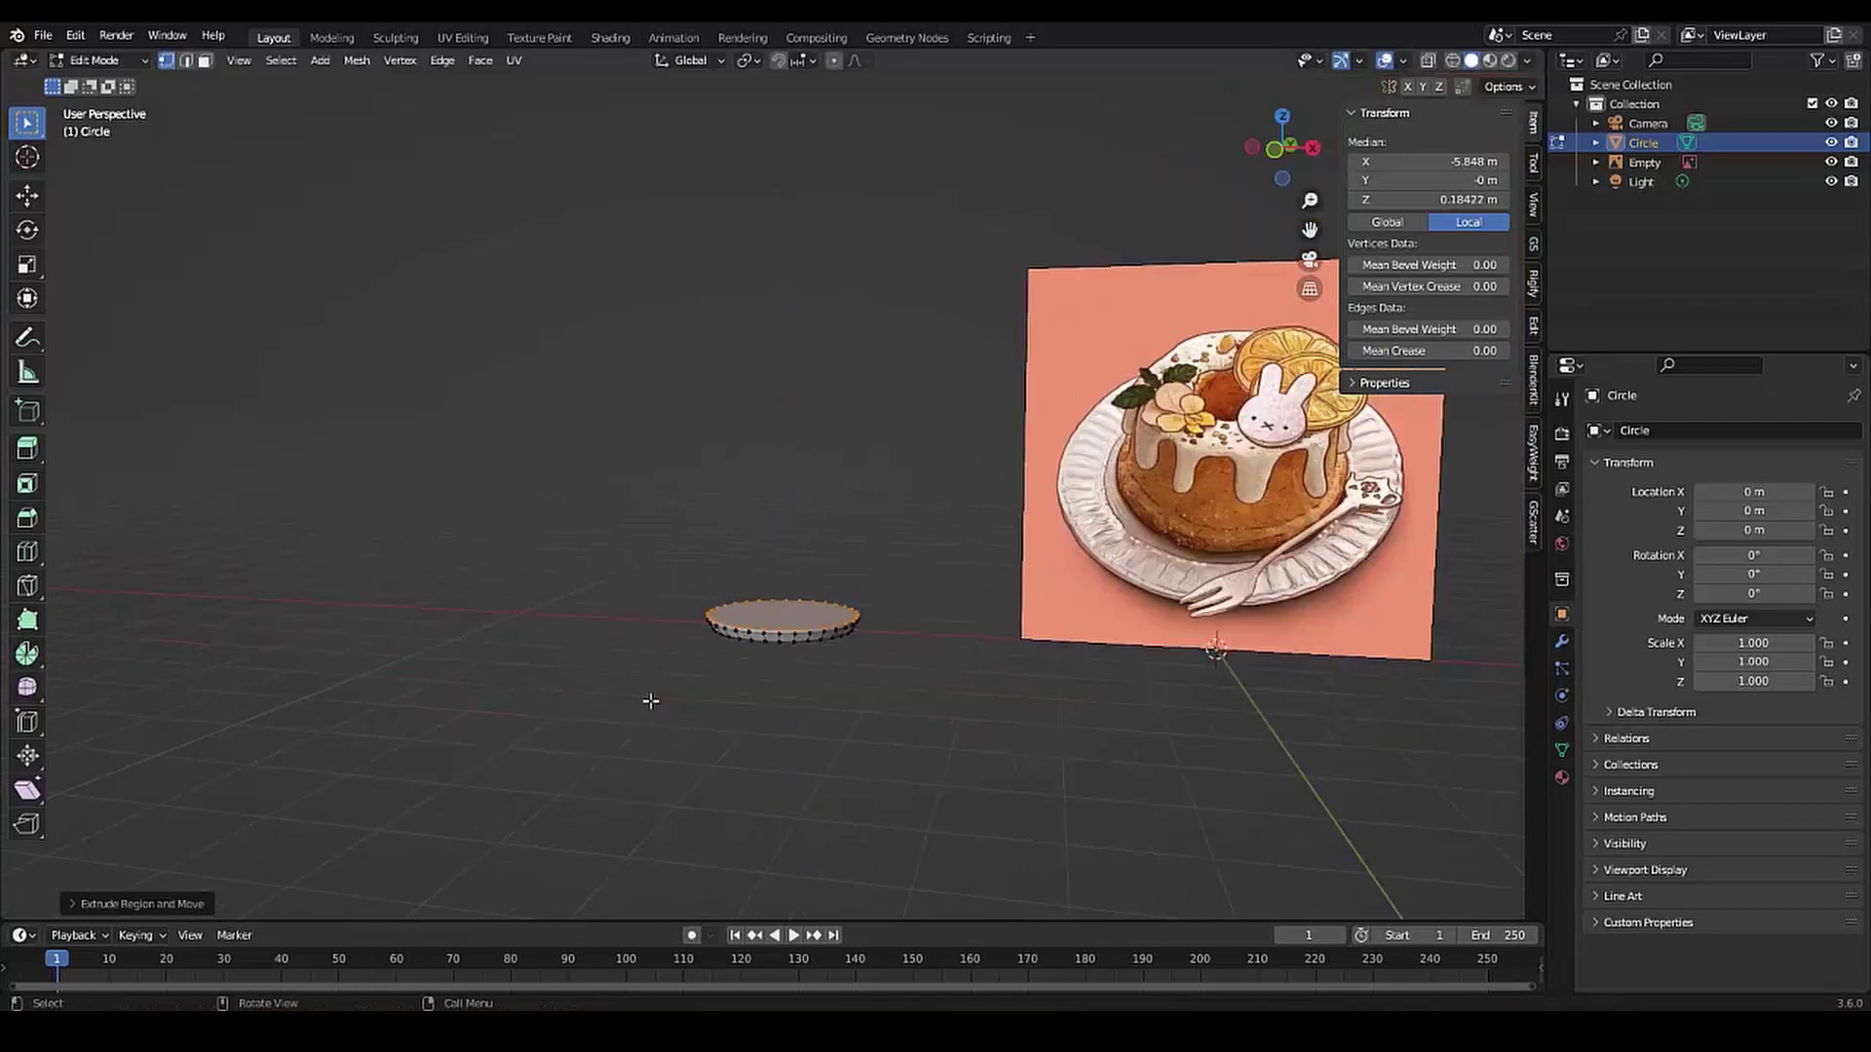
scroll(739, 821, "up", 4)
Adjust the height of the disc's top face along the Z axis
key("g")
key("z")
right_click(726, 789)
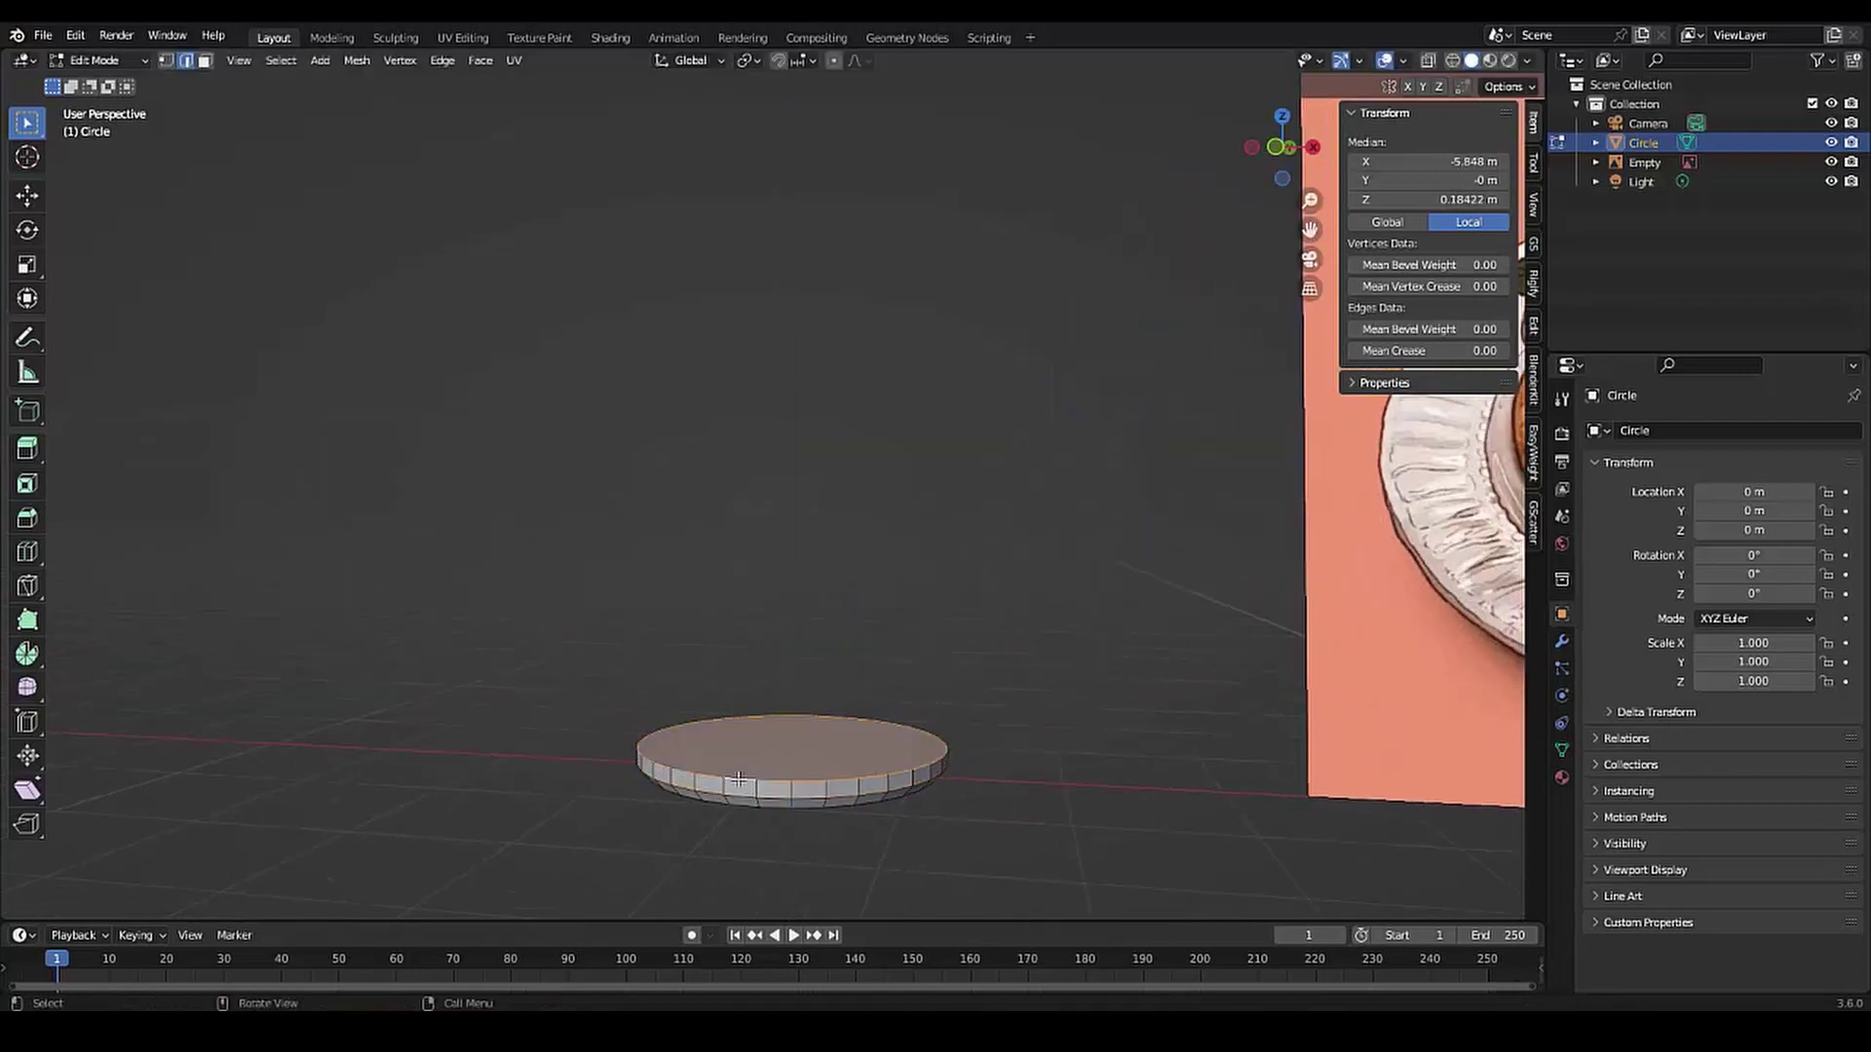
key("g")
key("z")
left_click(722, 785)
left_click(651, 782)
scroll(679, 753, "down", 3)
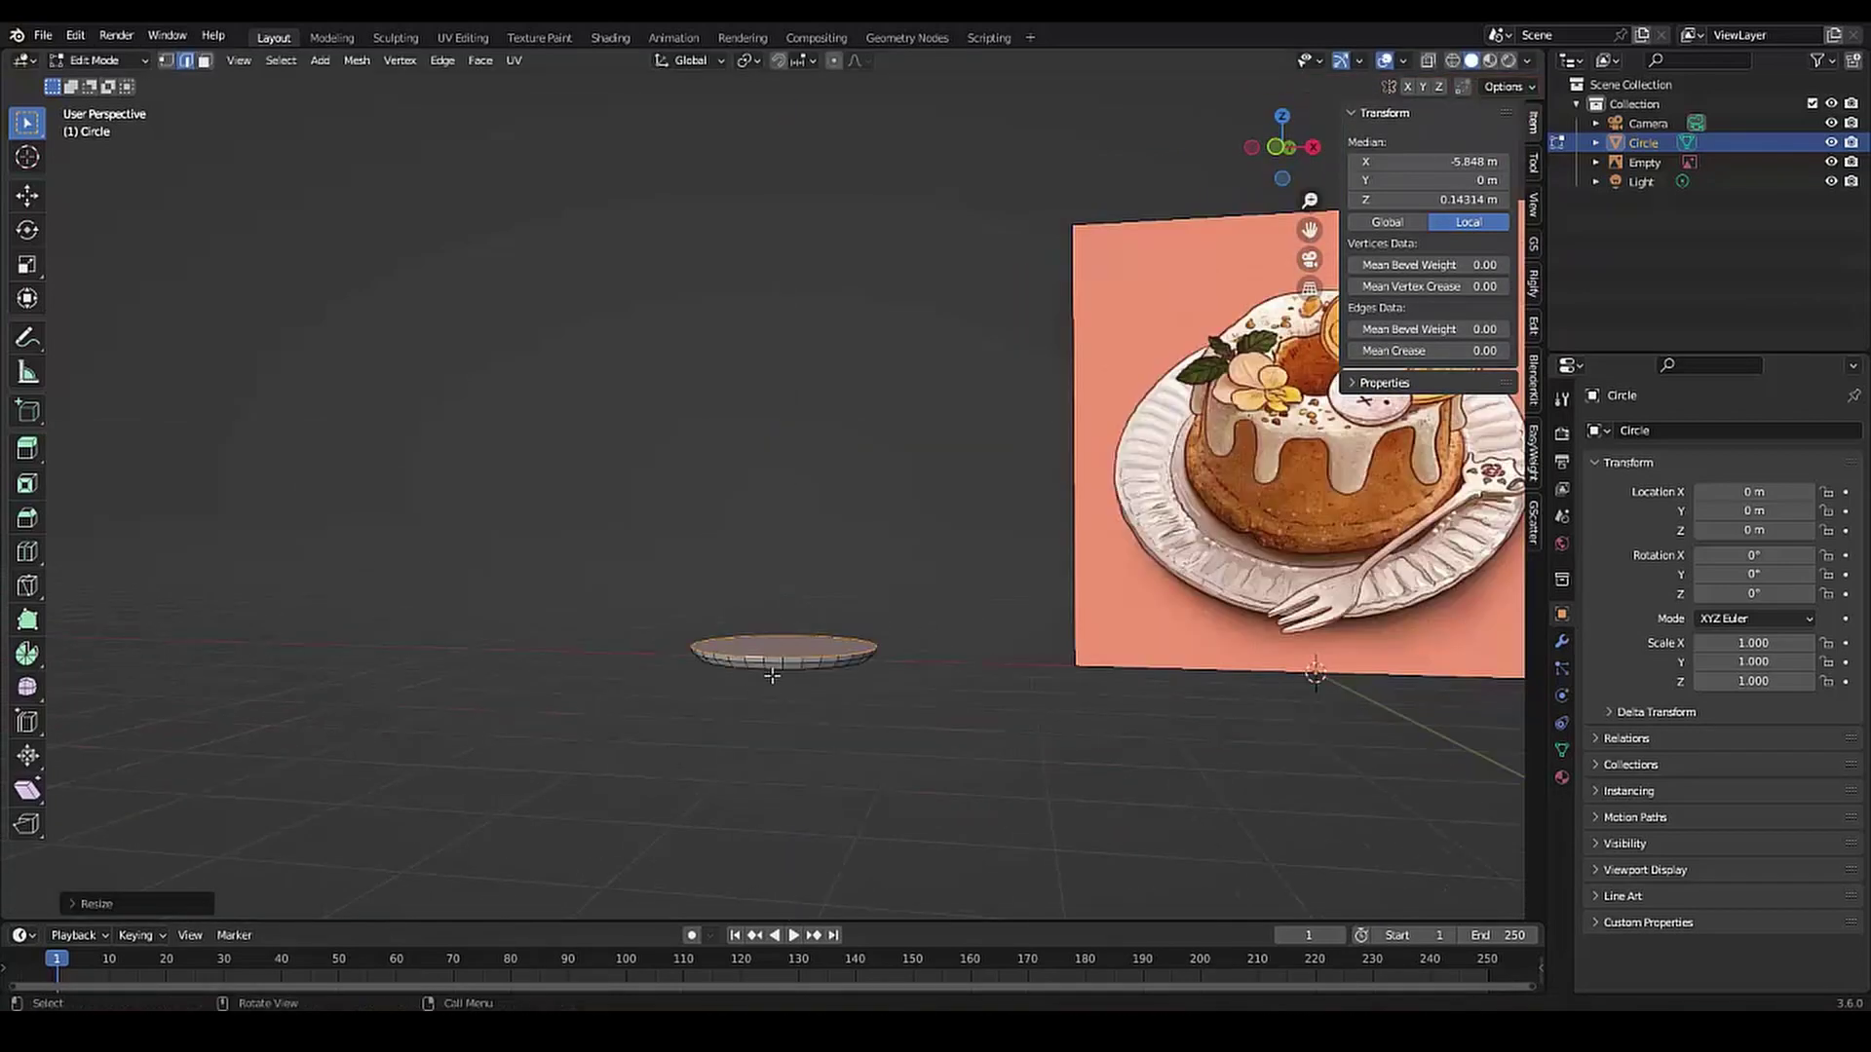
scroll(760, 731, "up", 3)
key("g")
key("z")
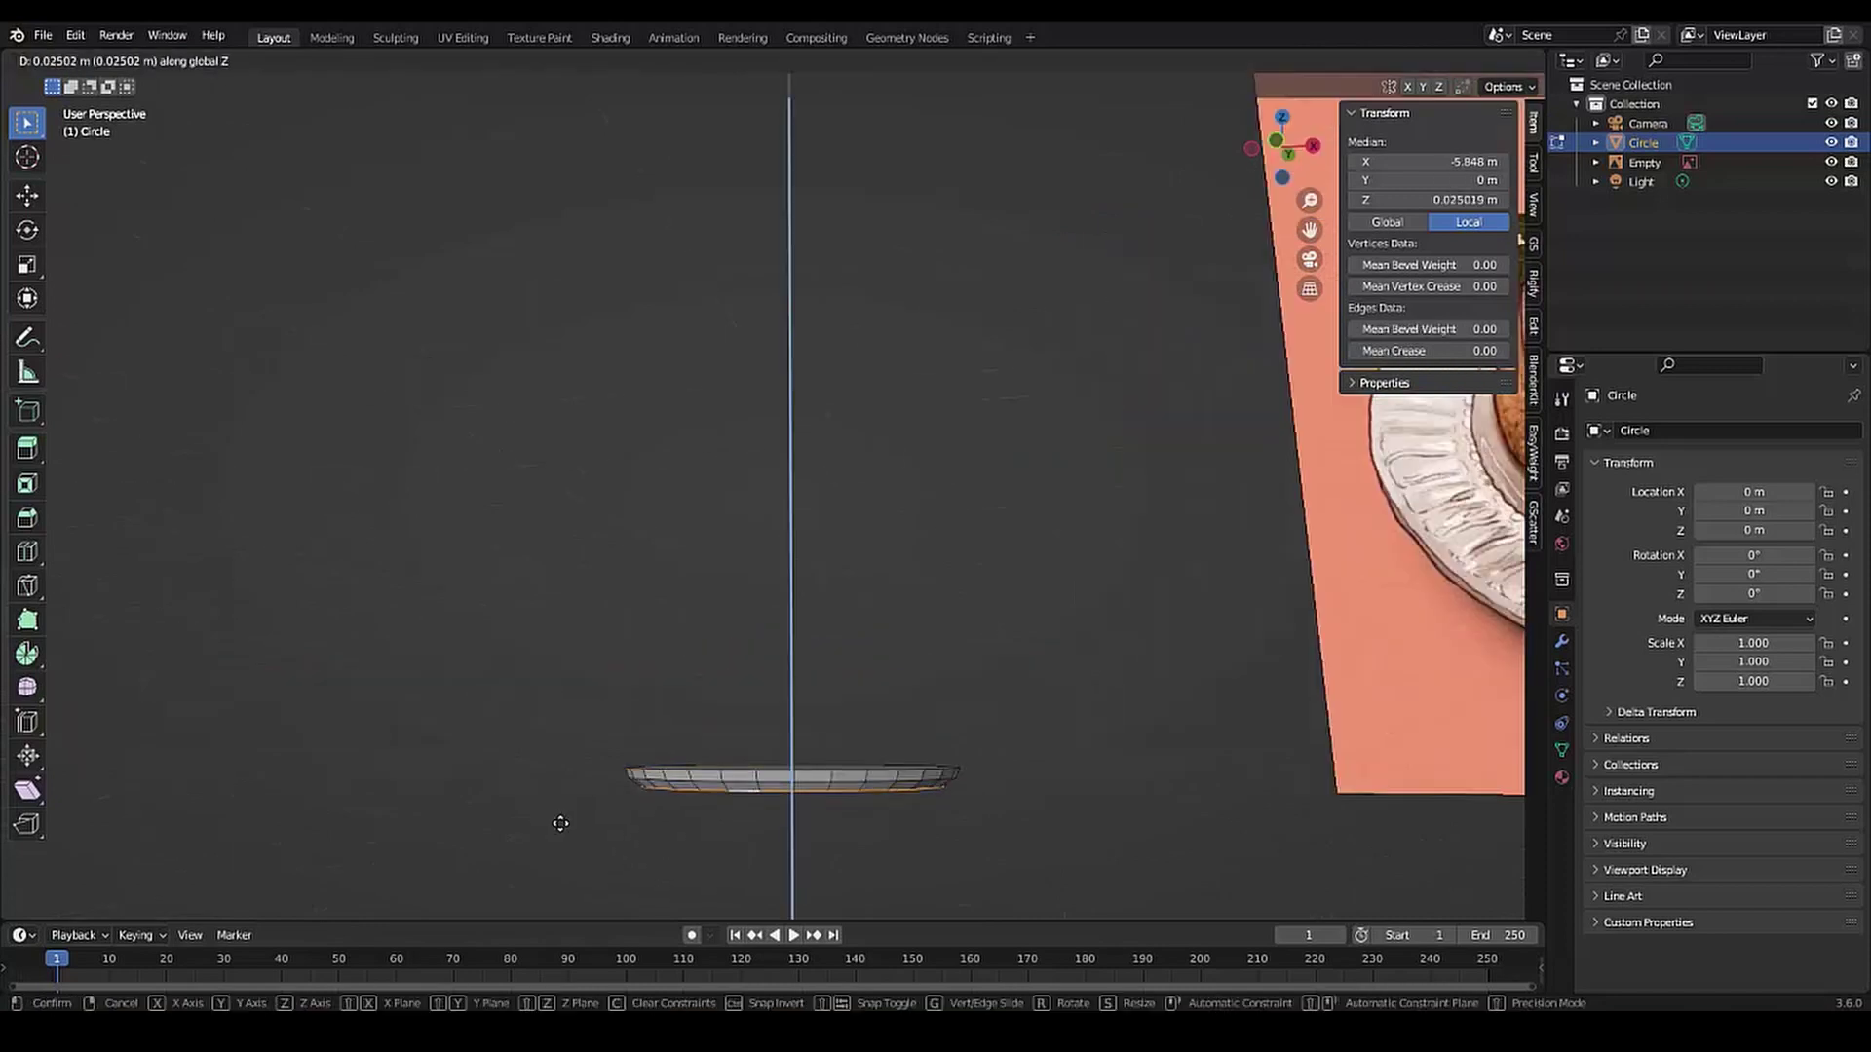
left_click(560, 824)
middle_click_drag(561, 823, 685, 782)
Extrude a new edge ring and scale it outward to form a wide rim
key("e")
key("s")
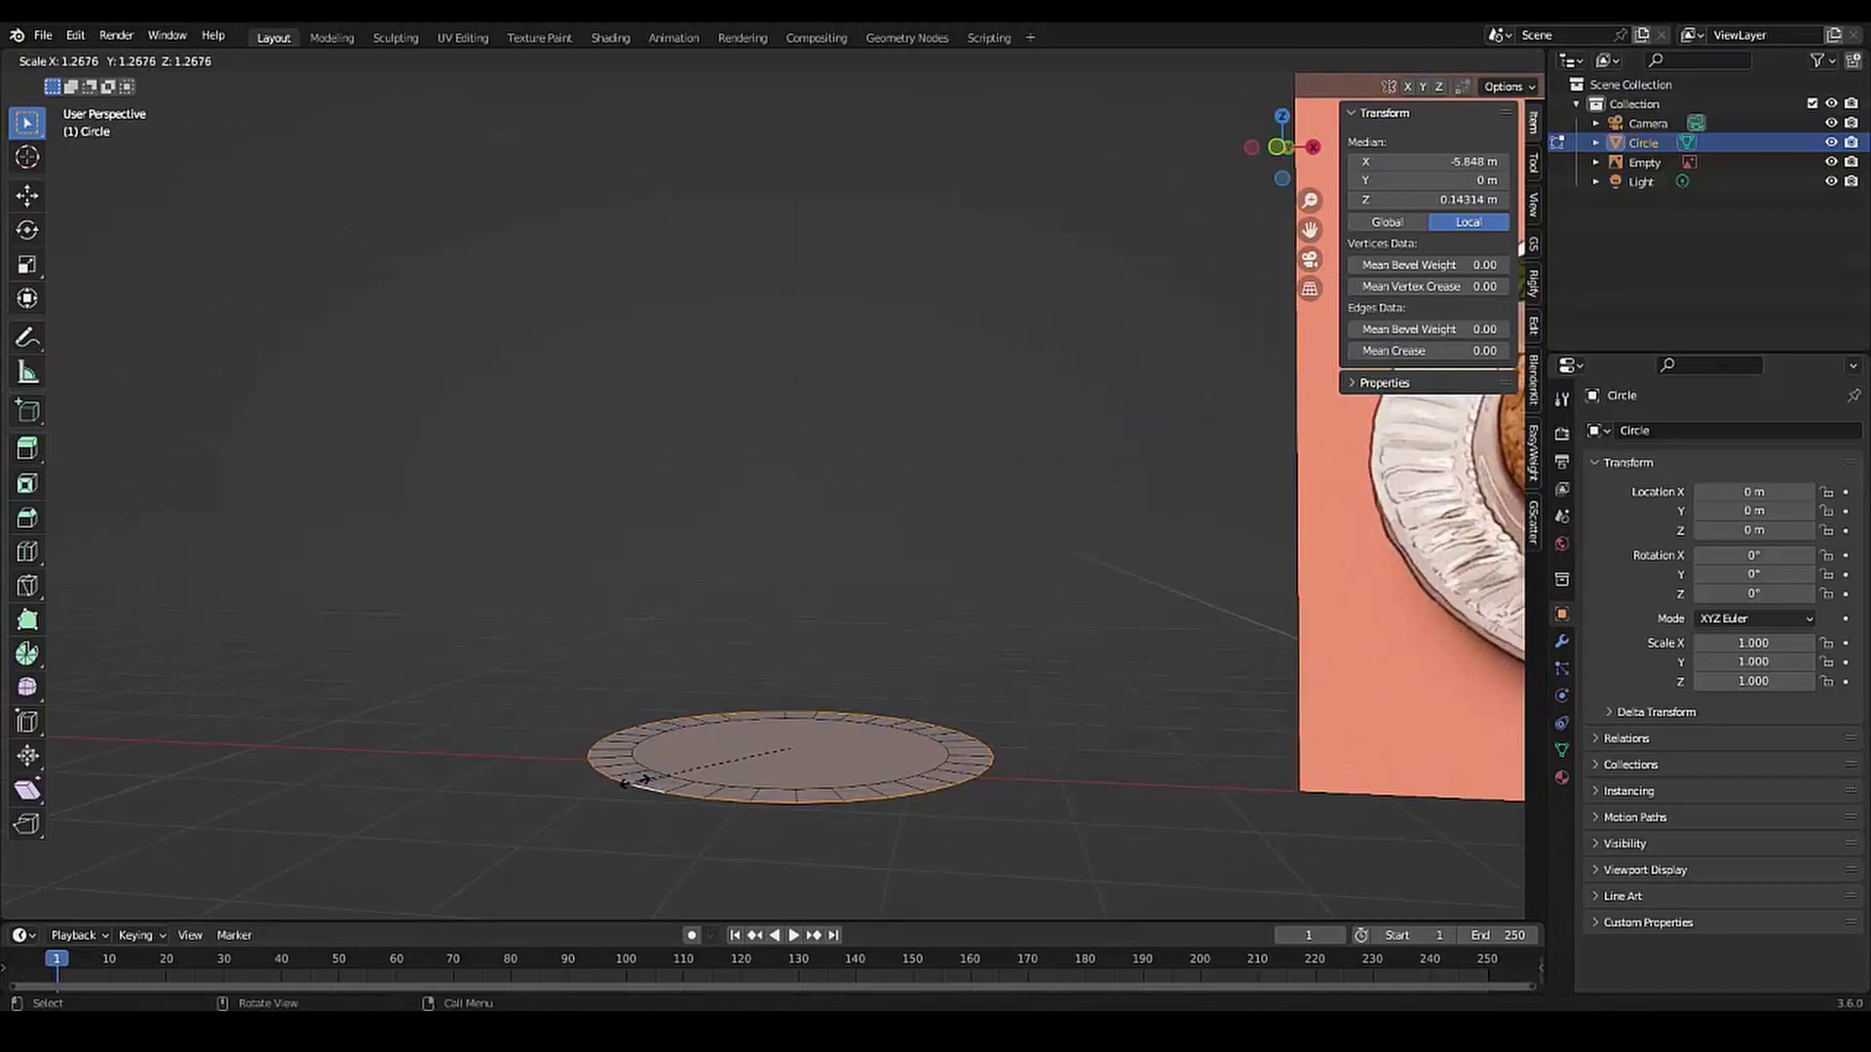
middle_click_drag(815, 576, 523, 764)
left_click(522, 764)
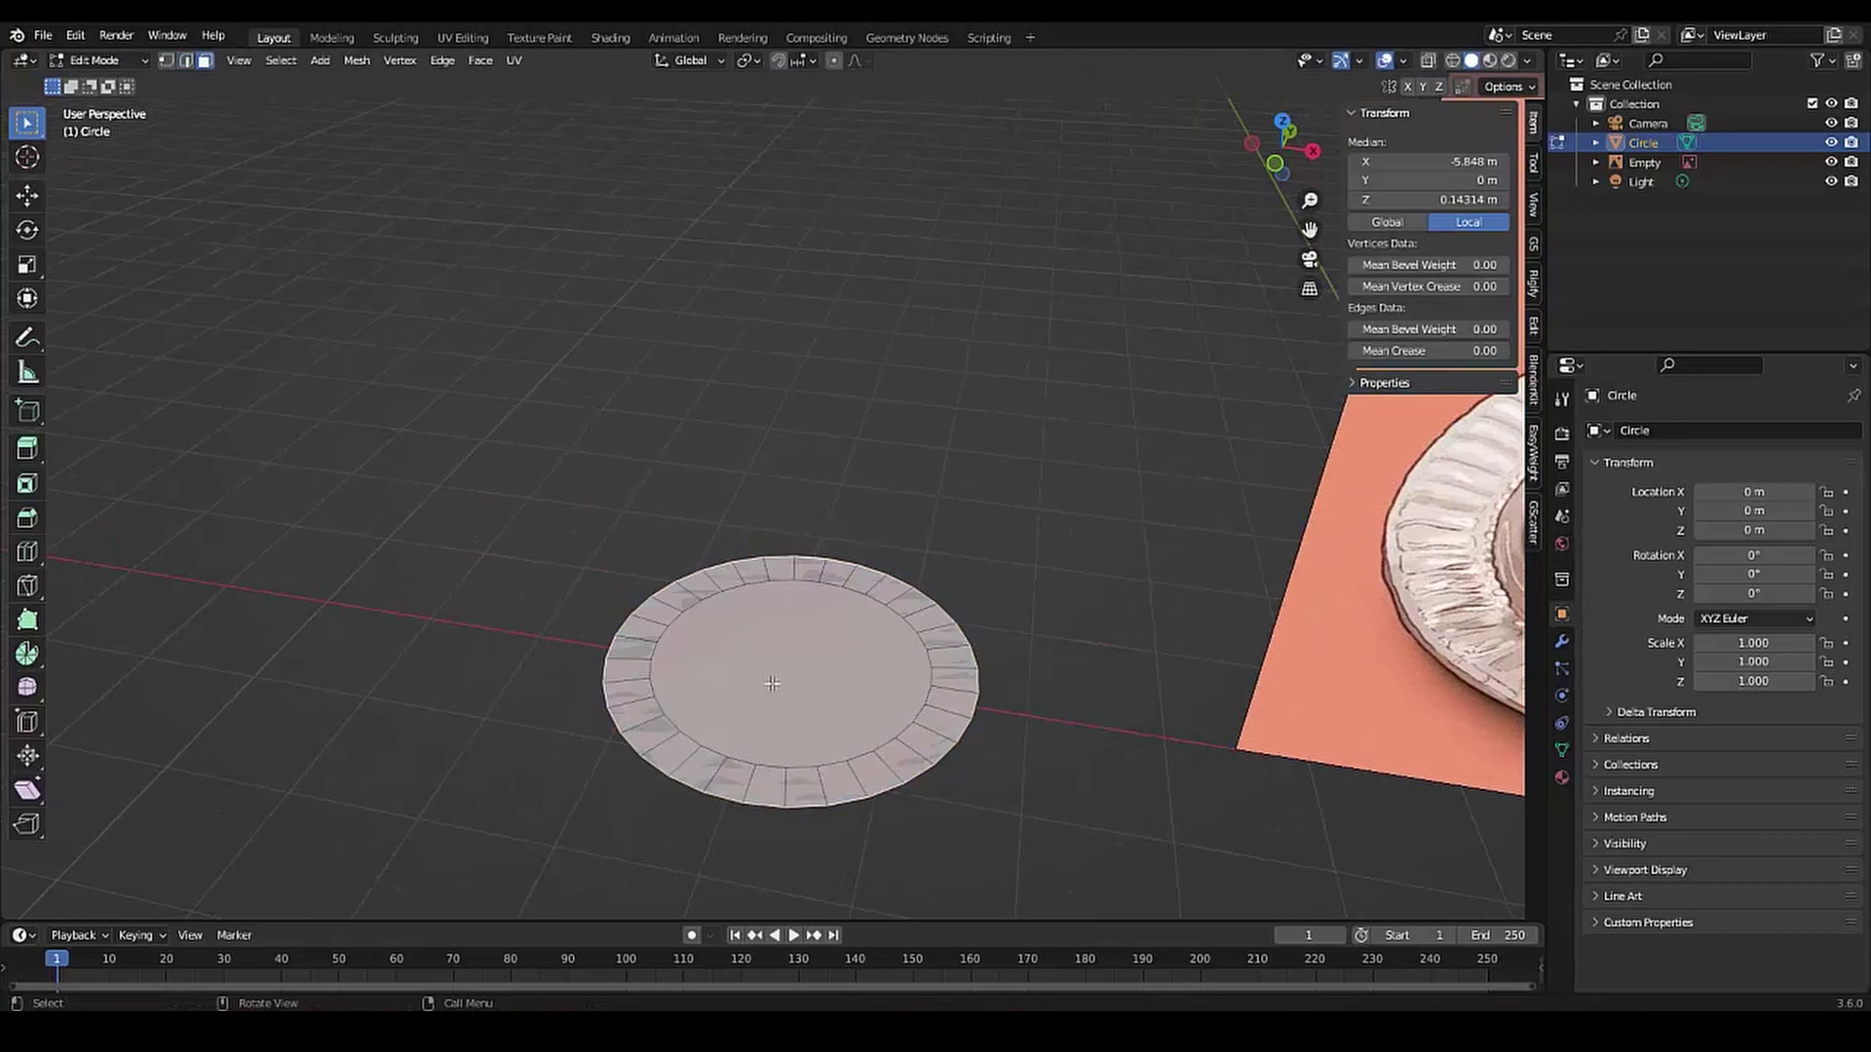
Dissolve the centre faces, fill the centre with one face, and duplicate it
key("x")
key("Escape")
key("x")
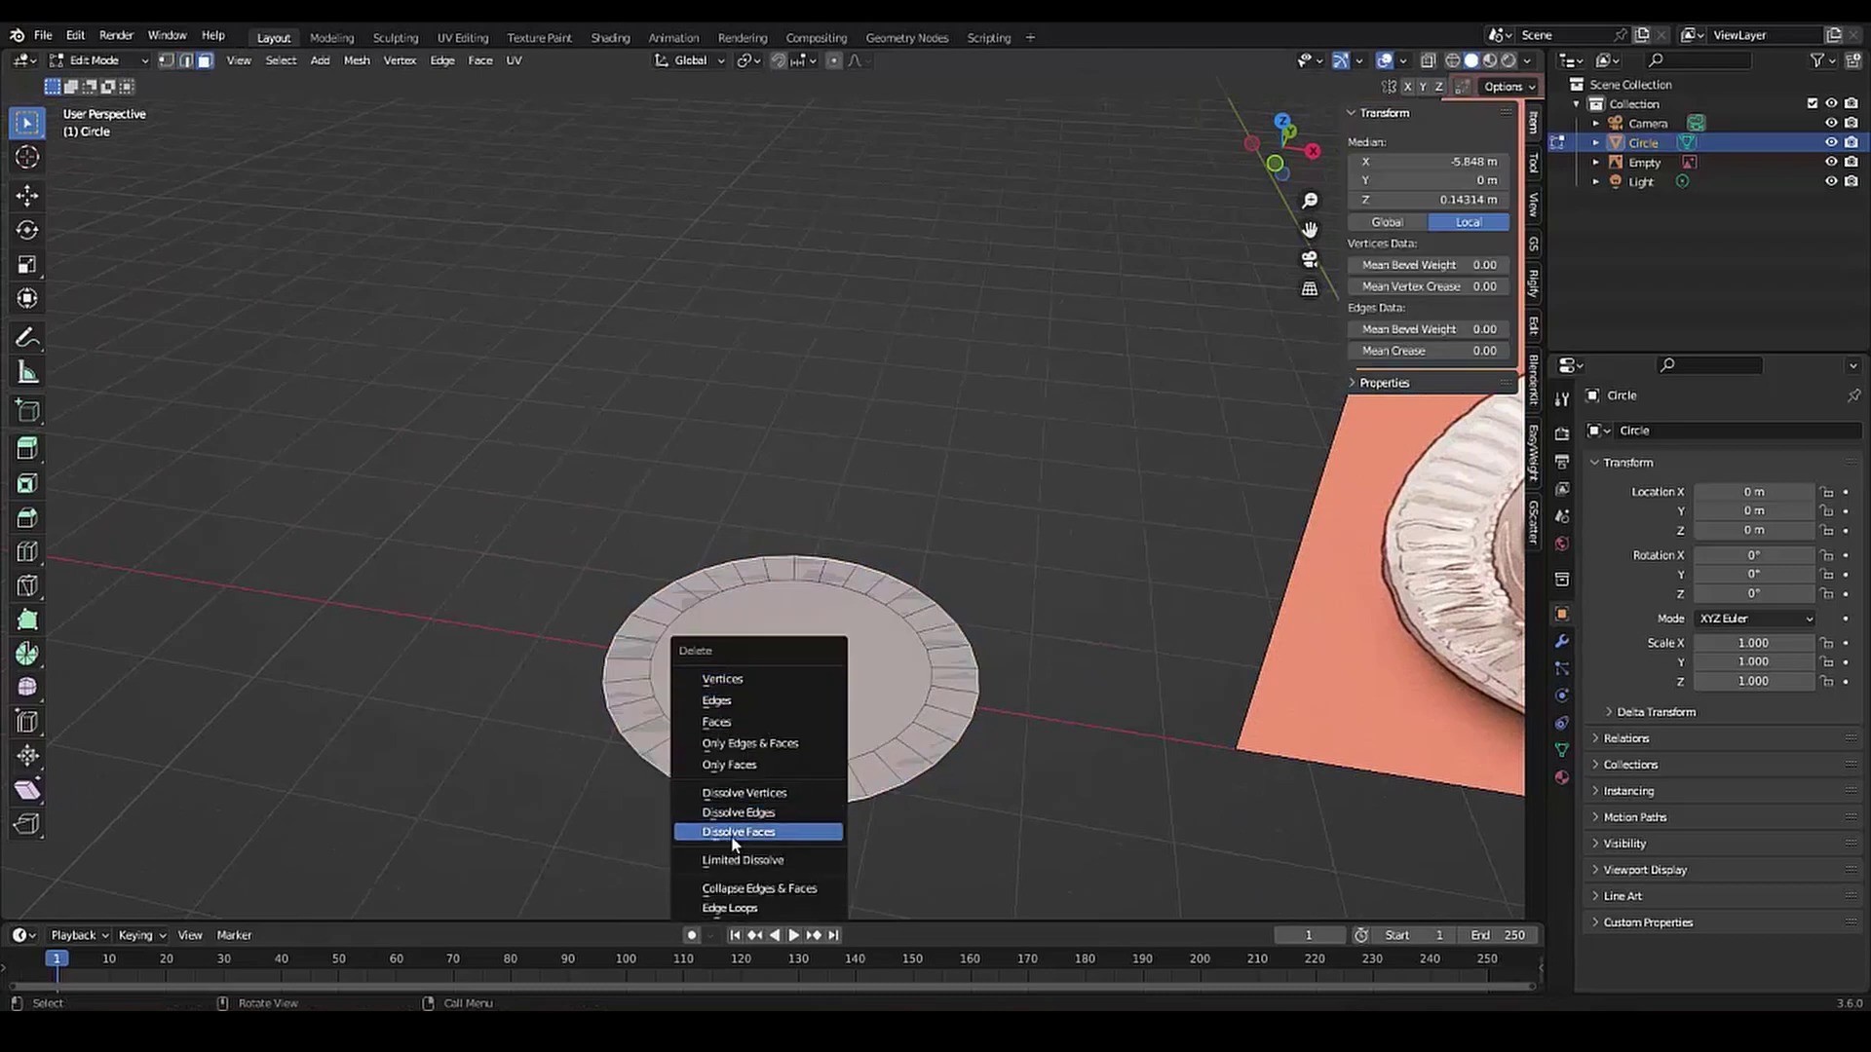
left_click(734, 840)
mouse_move(758, 703)
middle_mouse_down()
mouse_move(714, 633)
mouse_move(759, 674)
mouse_move(777, 535)
mouse_move(772, 679)
middle_mouse_up()
key("f")
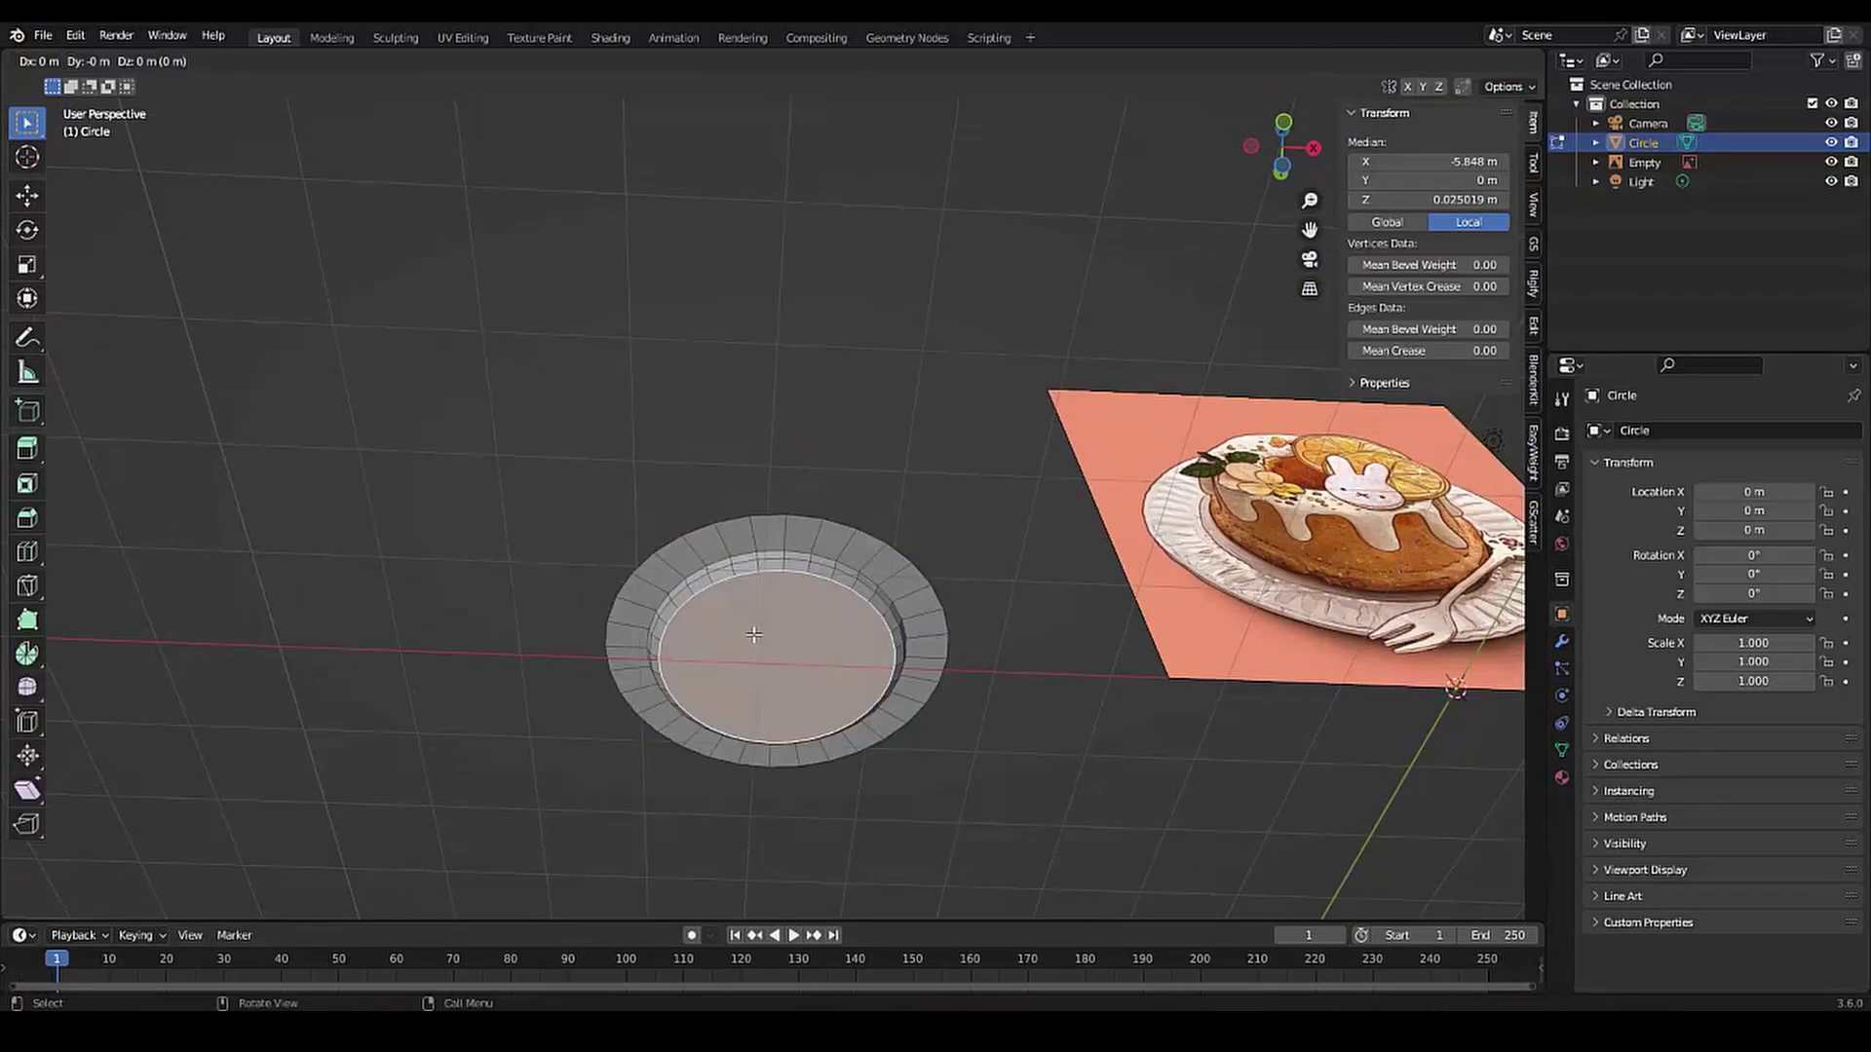
key("z")
left_click(754, 584)
Separate the centre face into Circle.001 and extrude it into a tall cylinder
key("p")
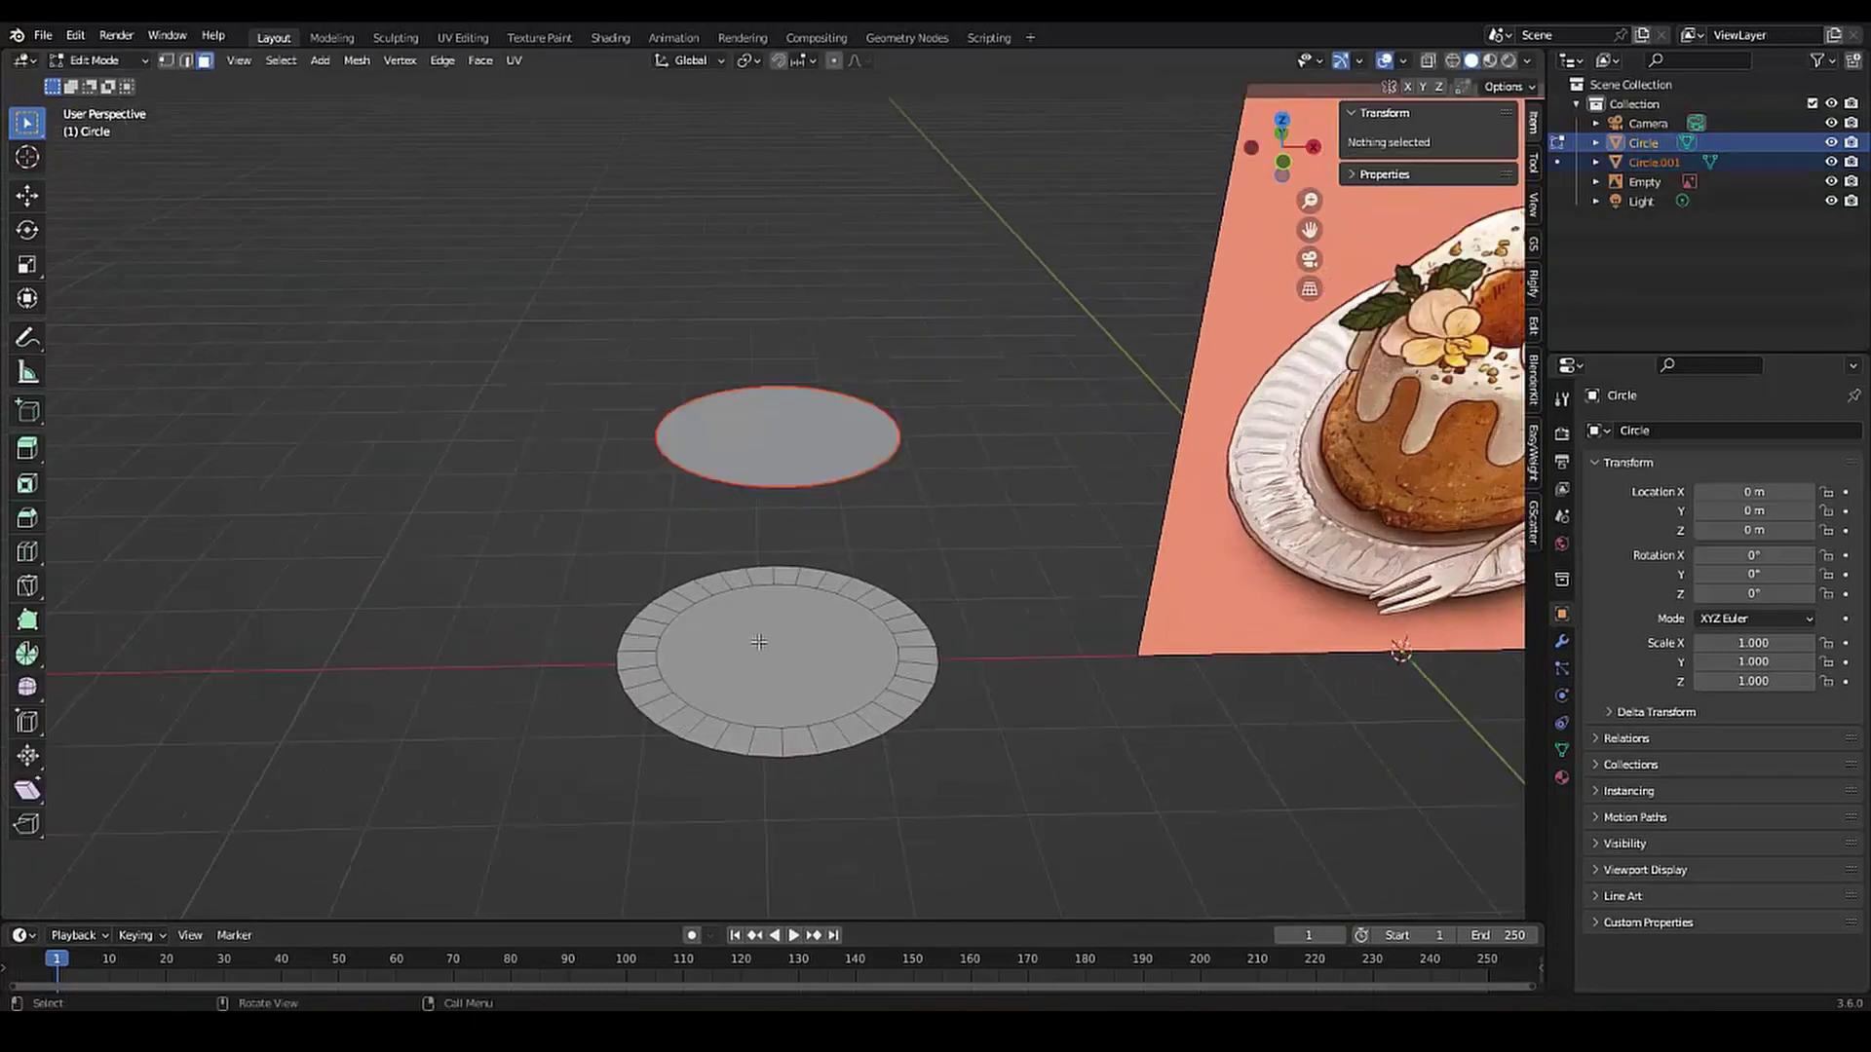
key("Tab")
left_click(750, 438)
key("Tab")
key("e")
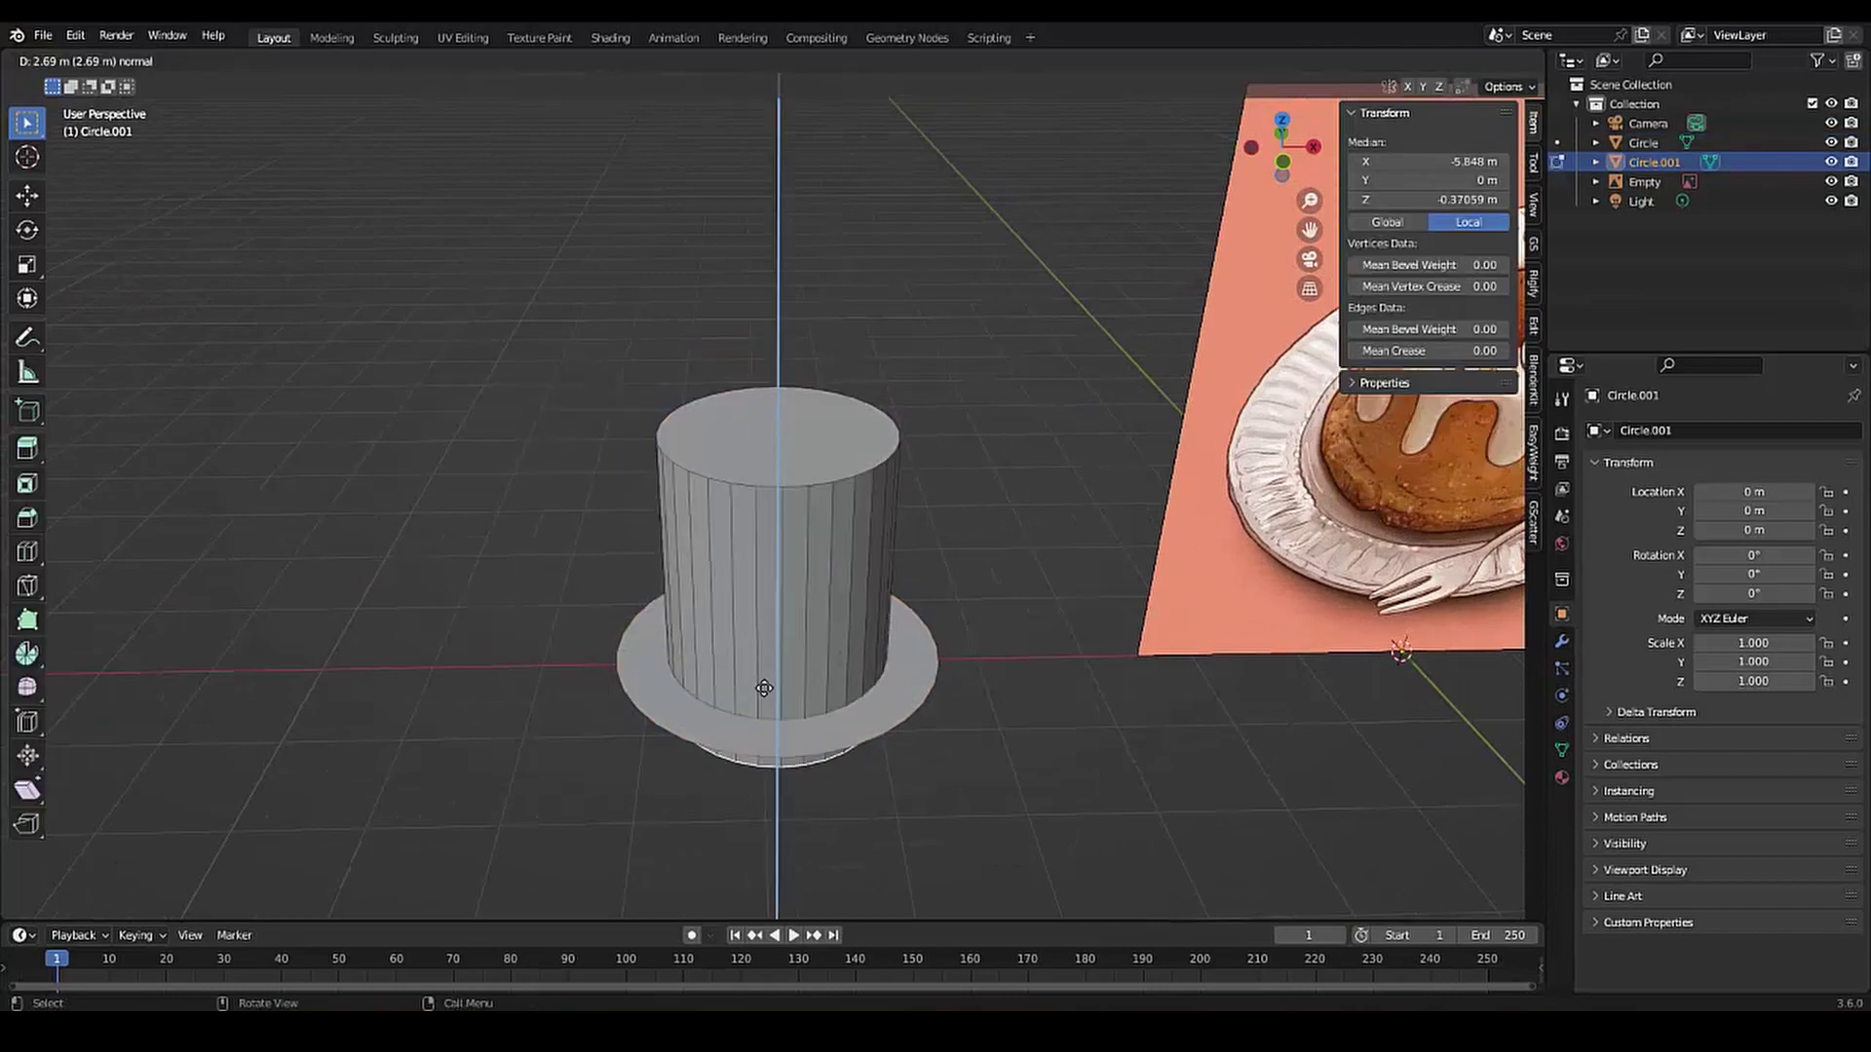
middle_click_drag(745, 683, 759, 629)
key("Tab")
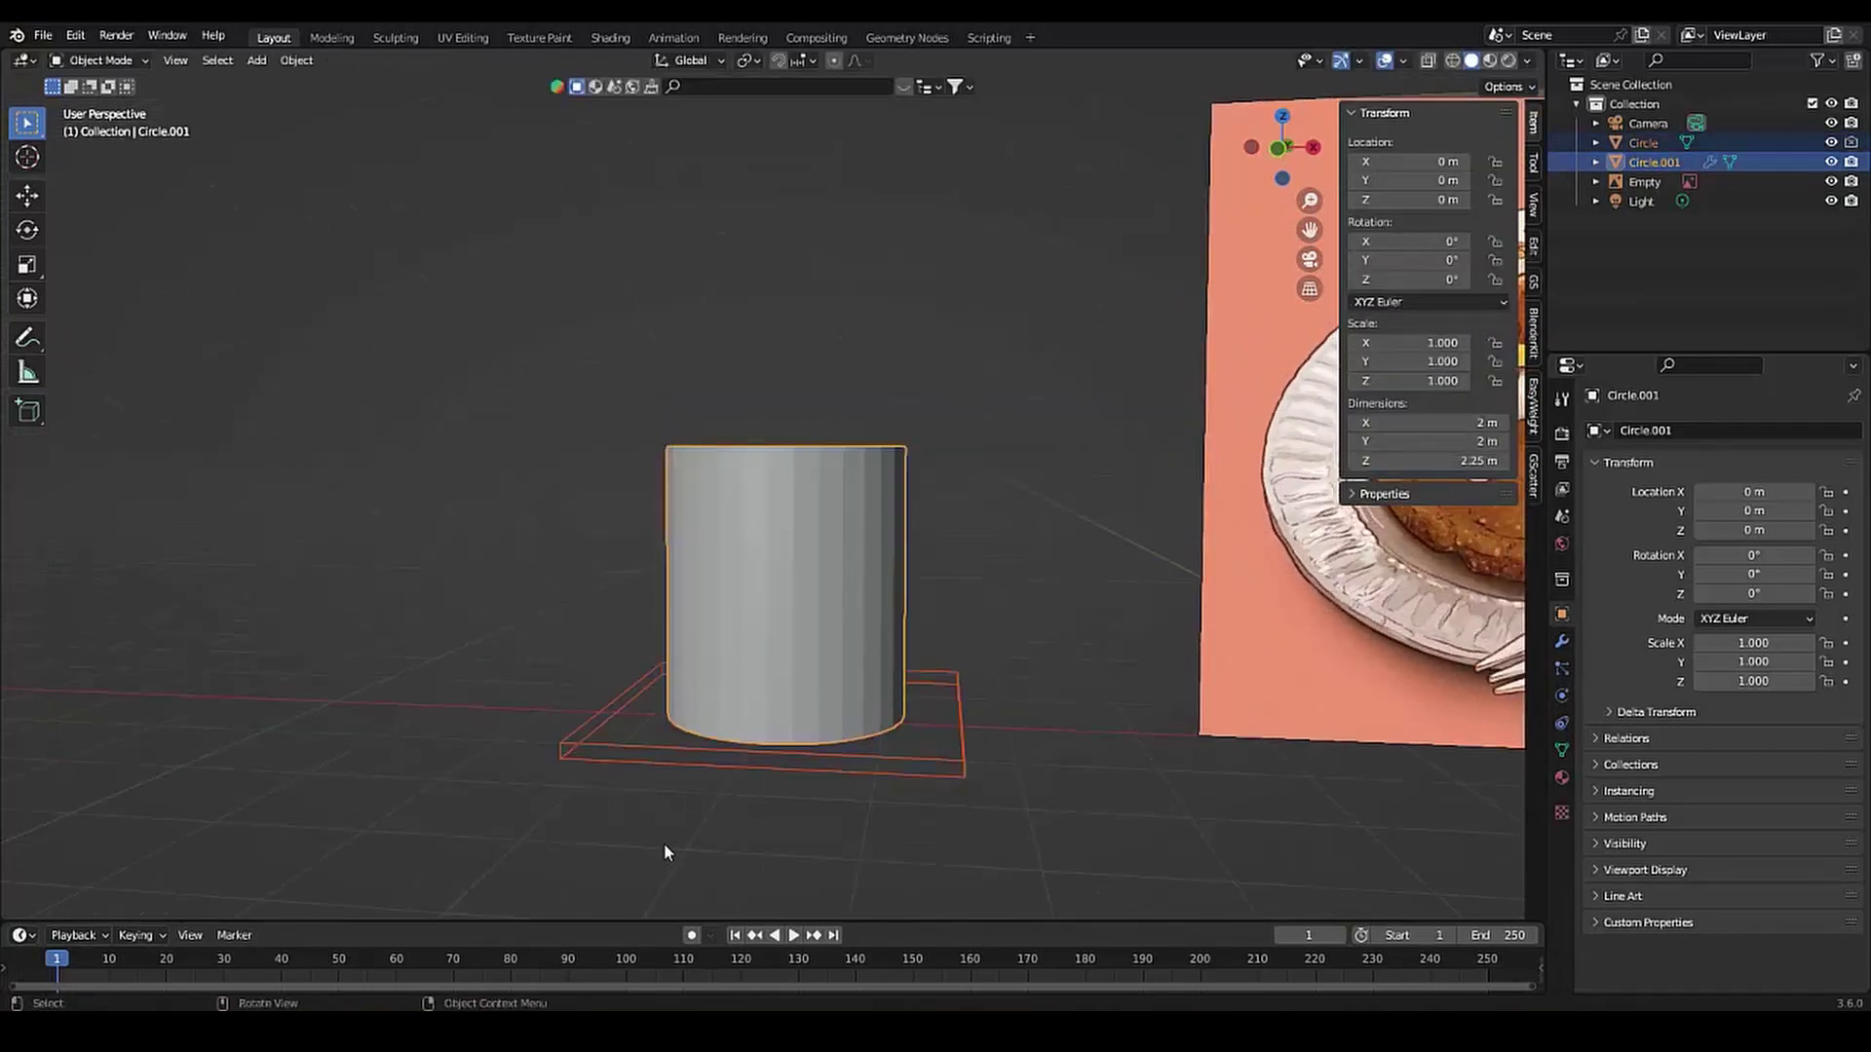
Combine the cylinder with the plate using a Bool Tool Union and apply it
left_click(682, 741)
left_click(732, 631, "shift")
key("ctrl+minus")
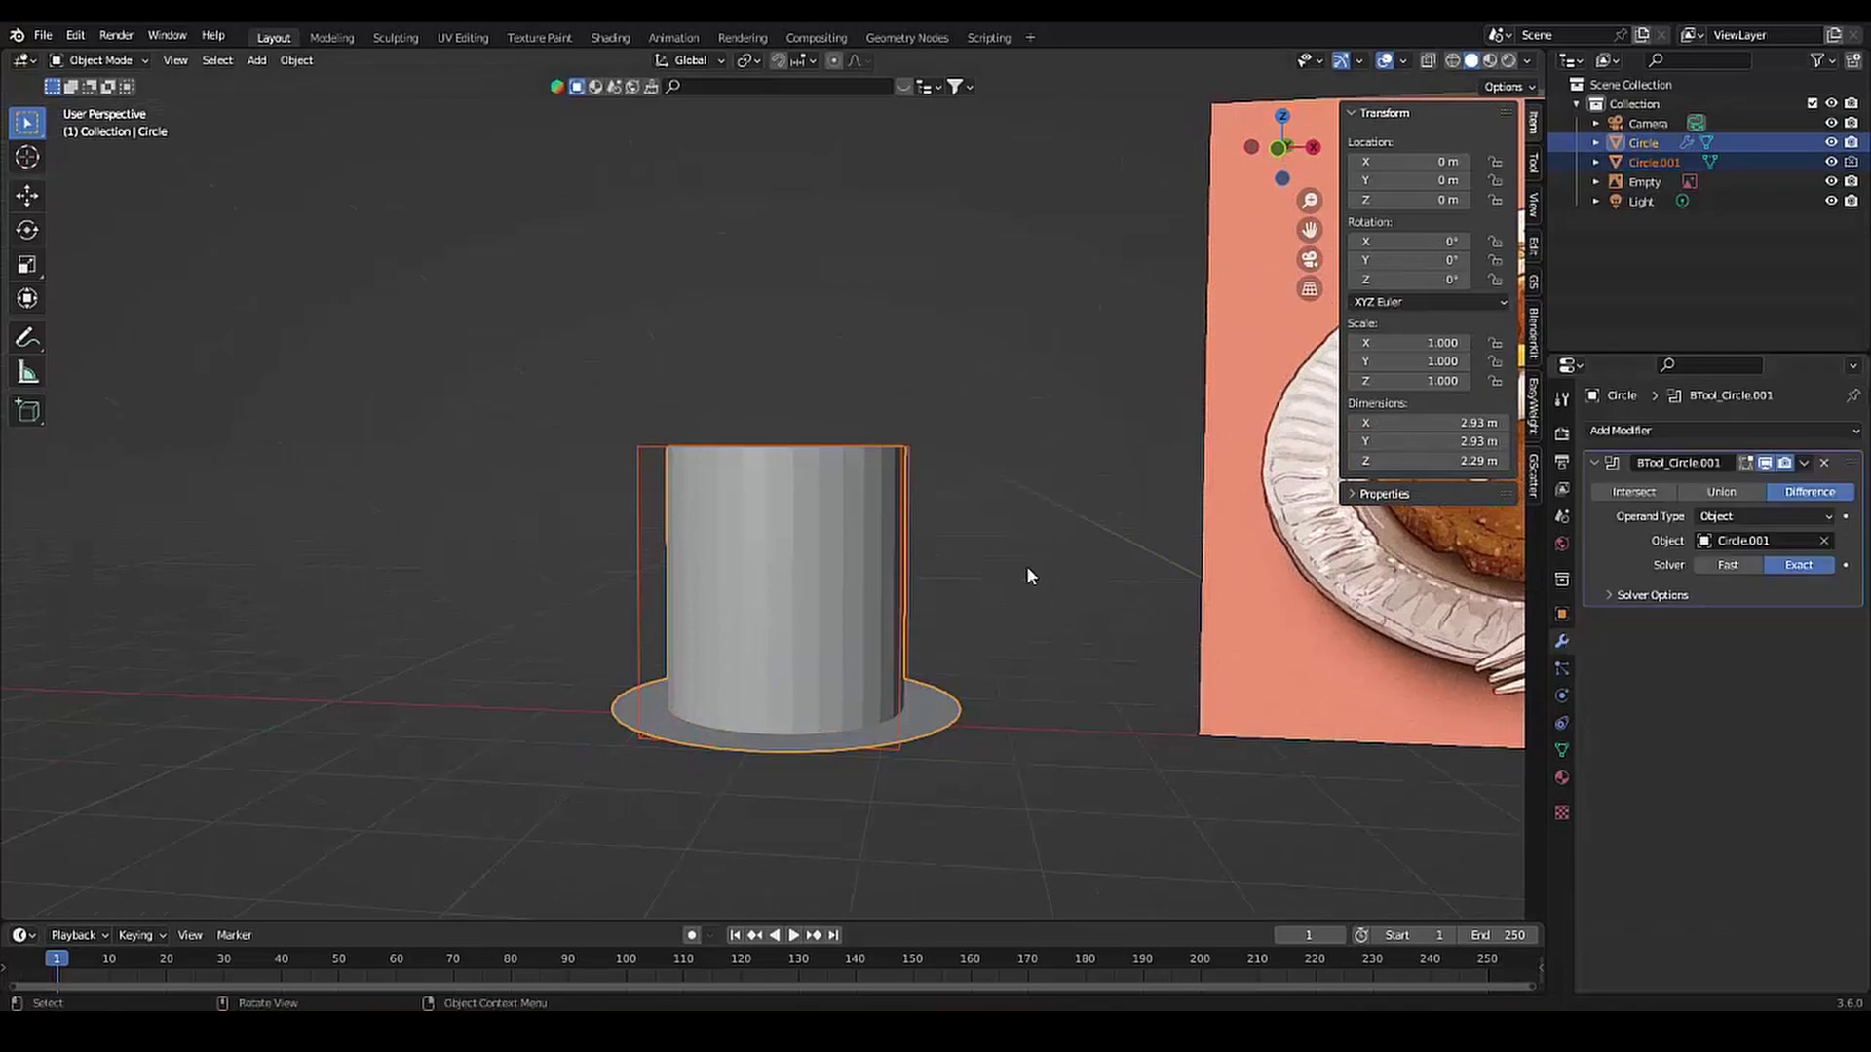
left_click(760, 726)
middle_click_drag(760, 726, 799, 670)
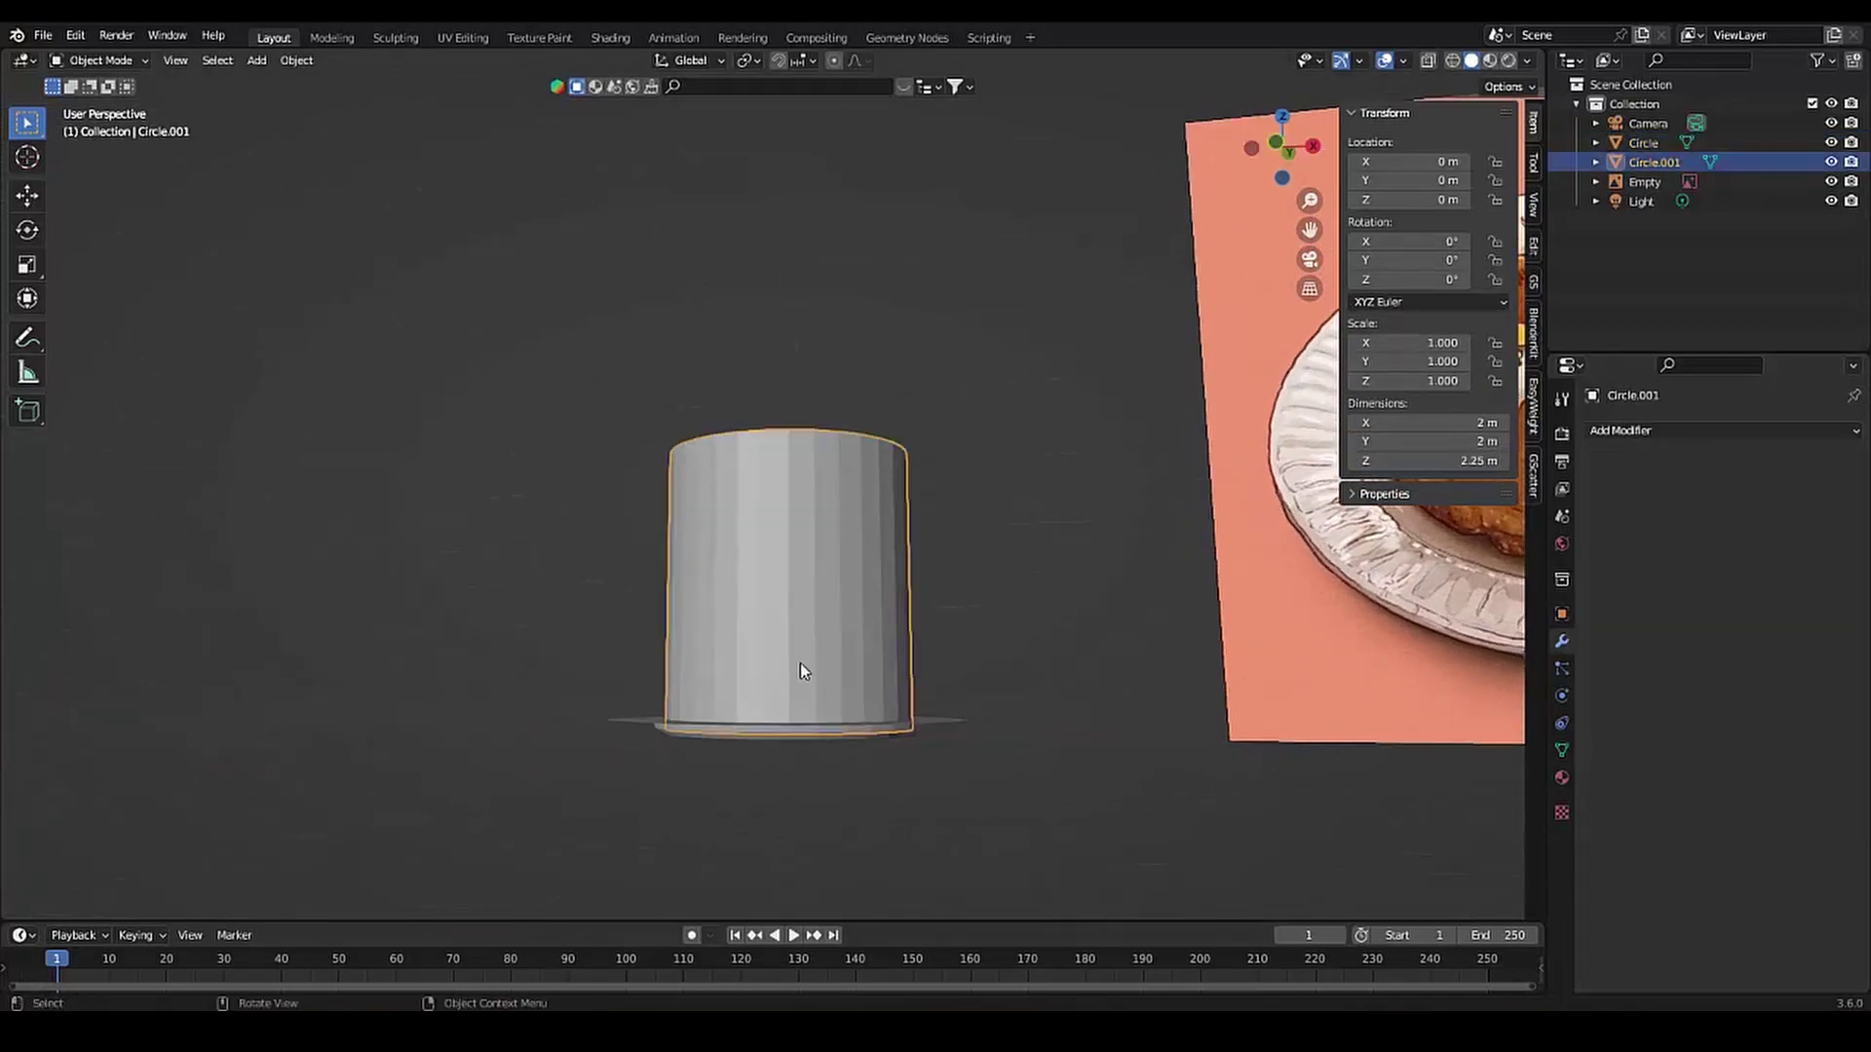
key("ctrl+minus")
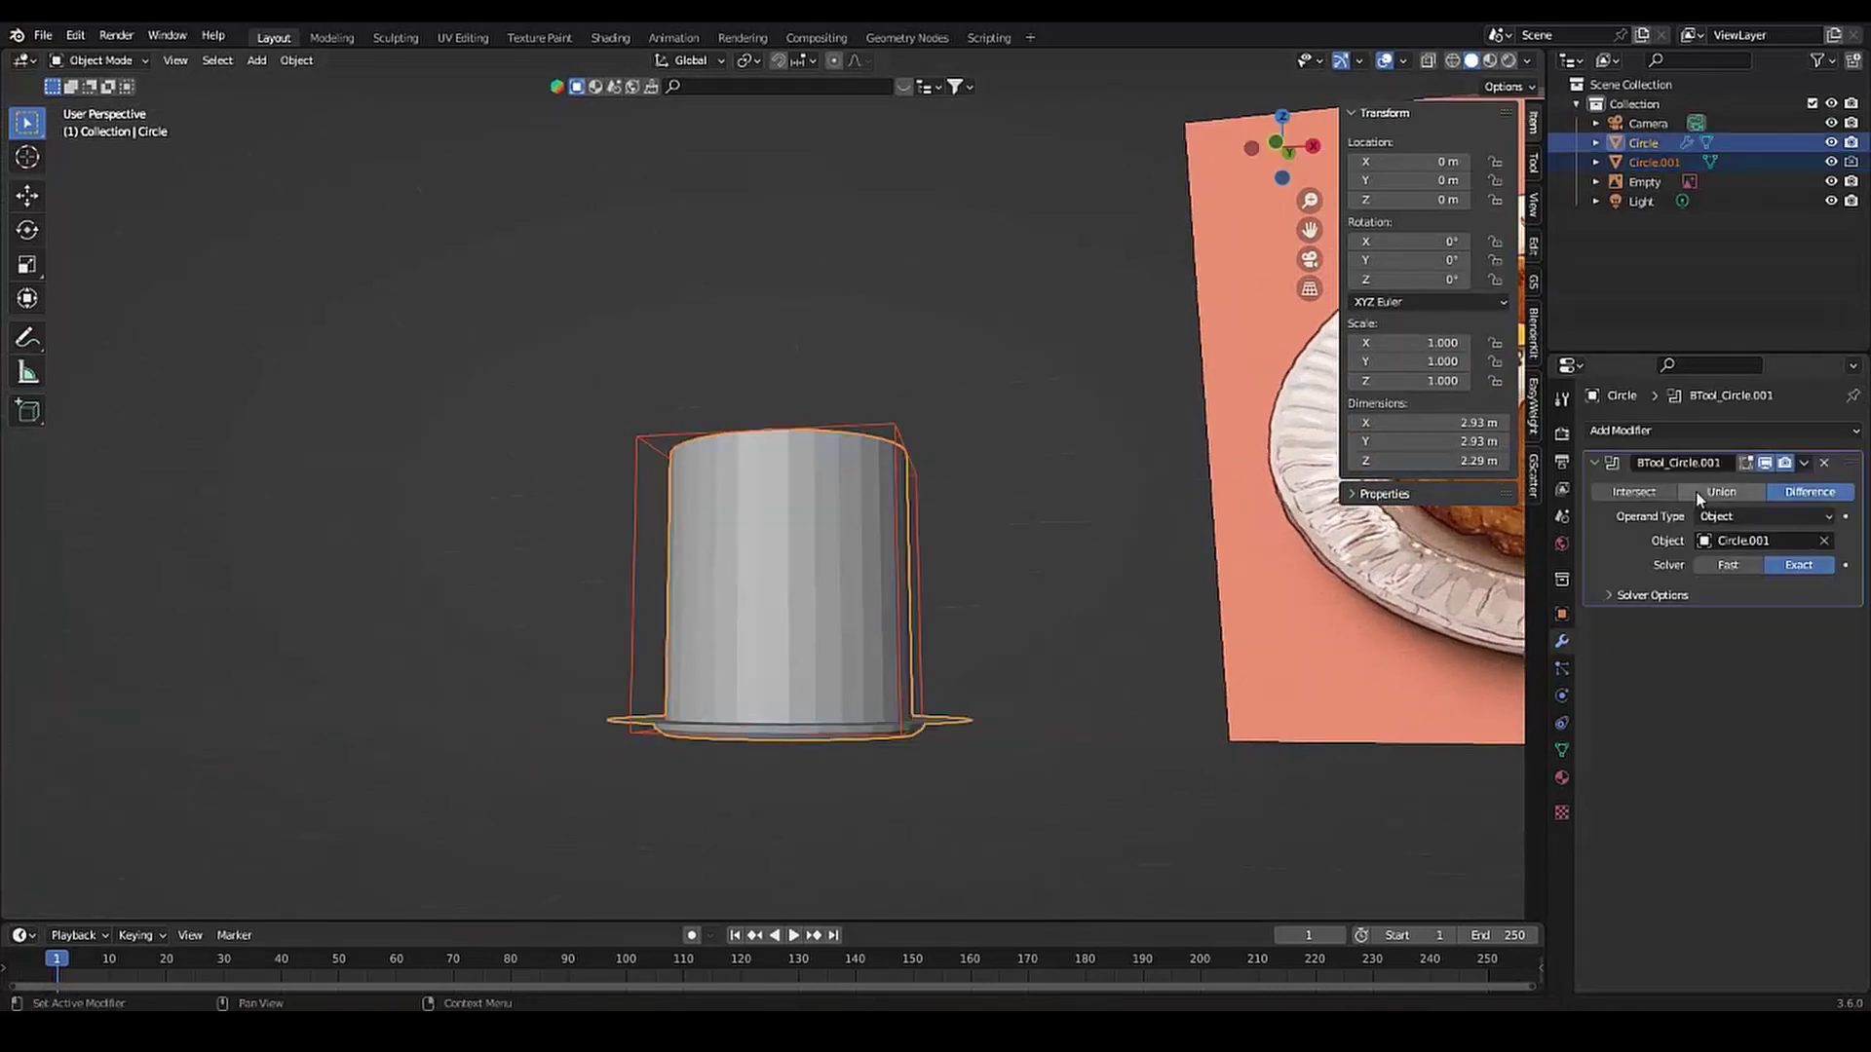
left_click(1721, 492)
middle_click_drag(1158, 707, 685, 726)
key("ctrl+a")
mouse_move(708, 483)
middle_mouse_down()
mouse_move(684, 658)
mouse_move(658, 682)
mouse_move(714, 623)
mouse_move(692, 694)
middle_mouse_up()
Shade the plate smooth and switch it into Edit Mode
scroll(692, 694, "up", 2)
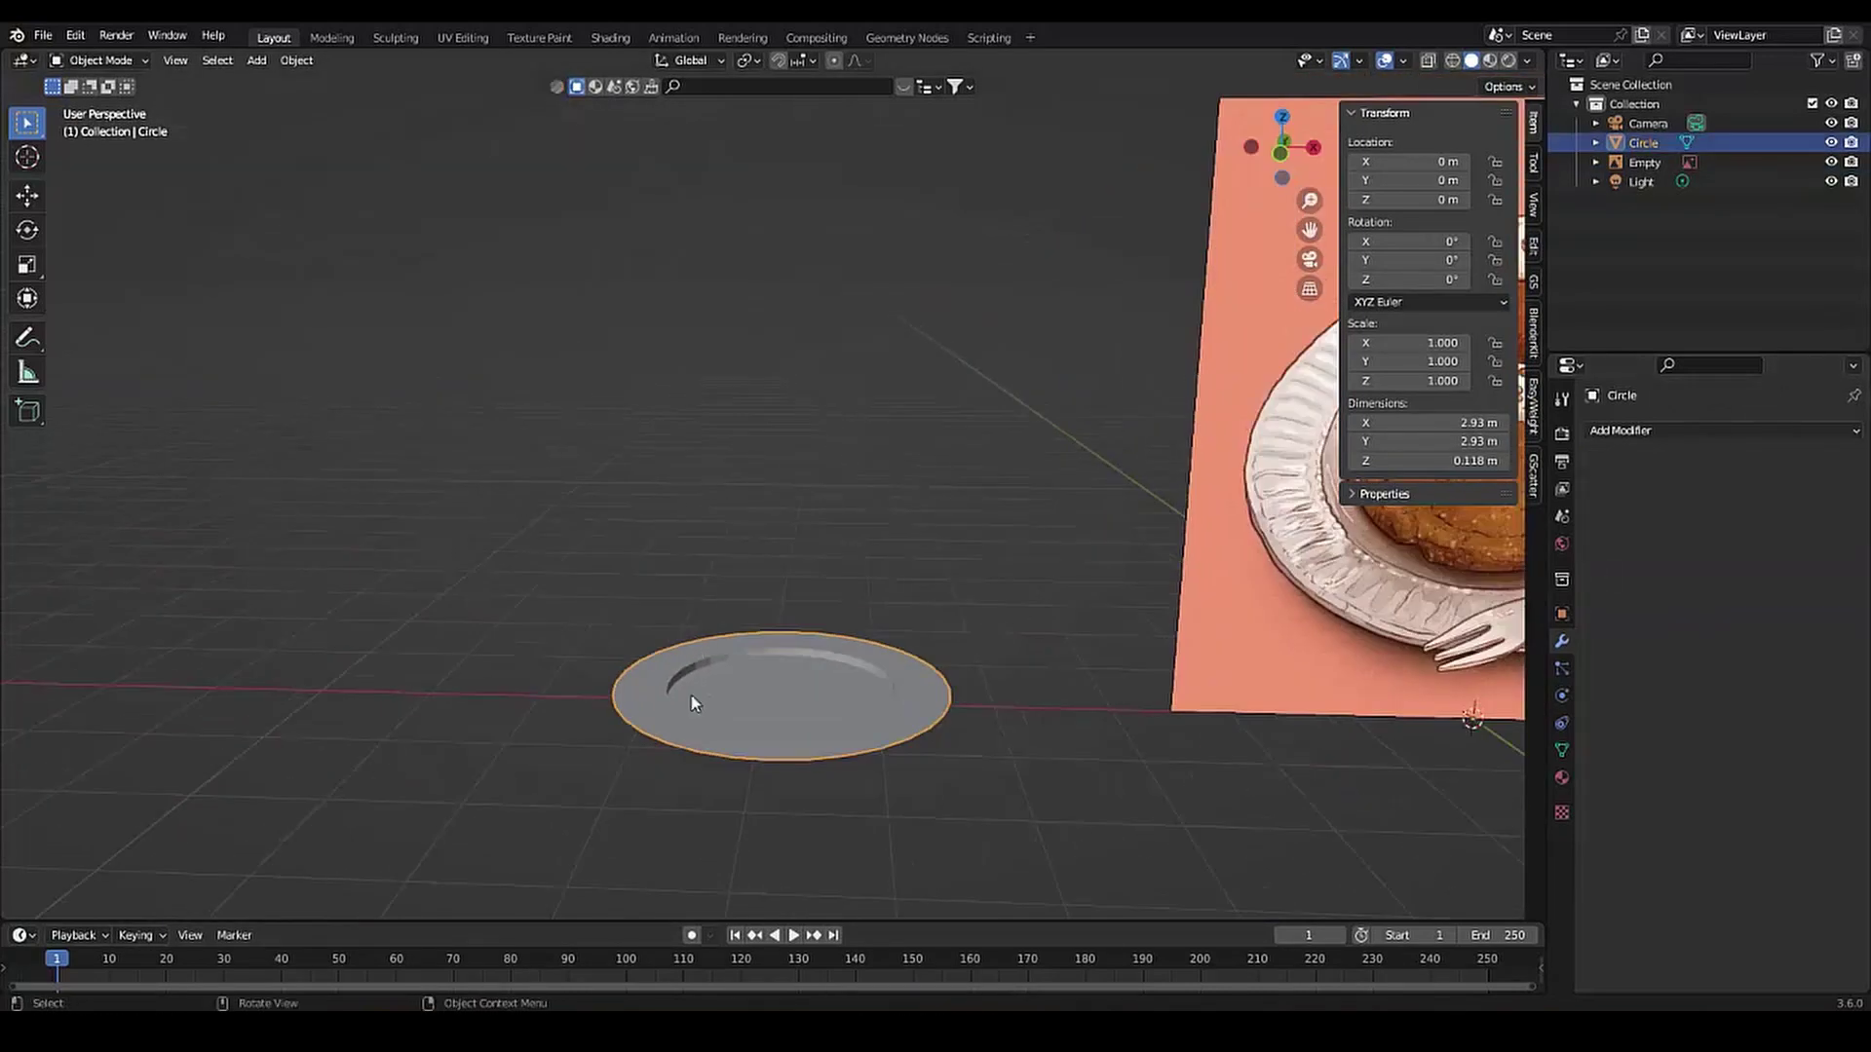
key("ctrl+2")
key("ctrl+a")
right_click(706, 664)
left_click(604, 612)
scroll(692, 752, "up", 2)
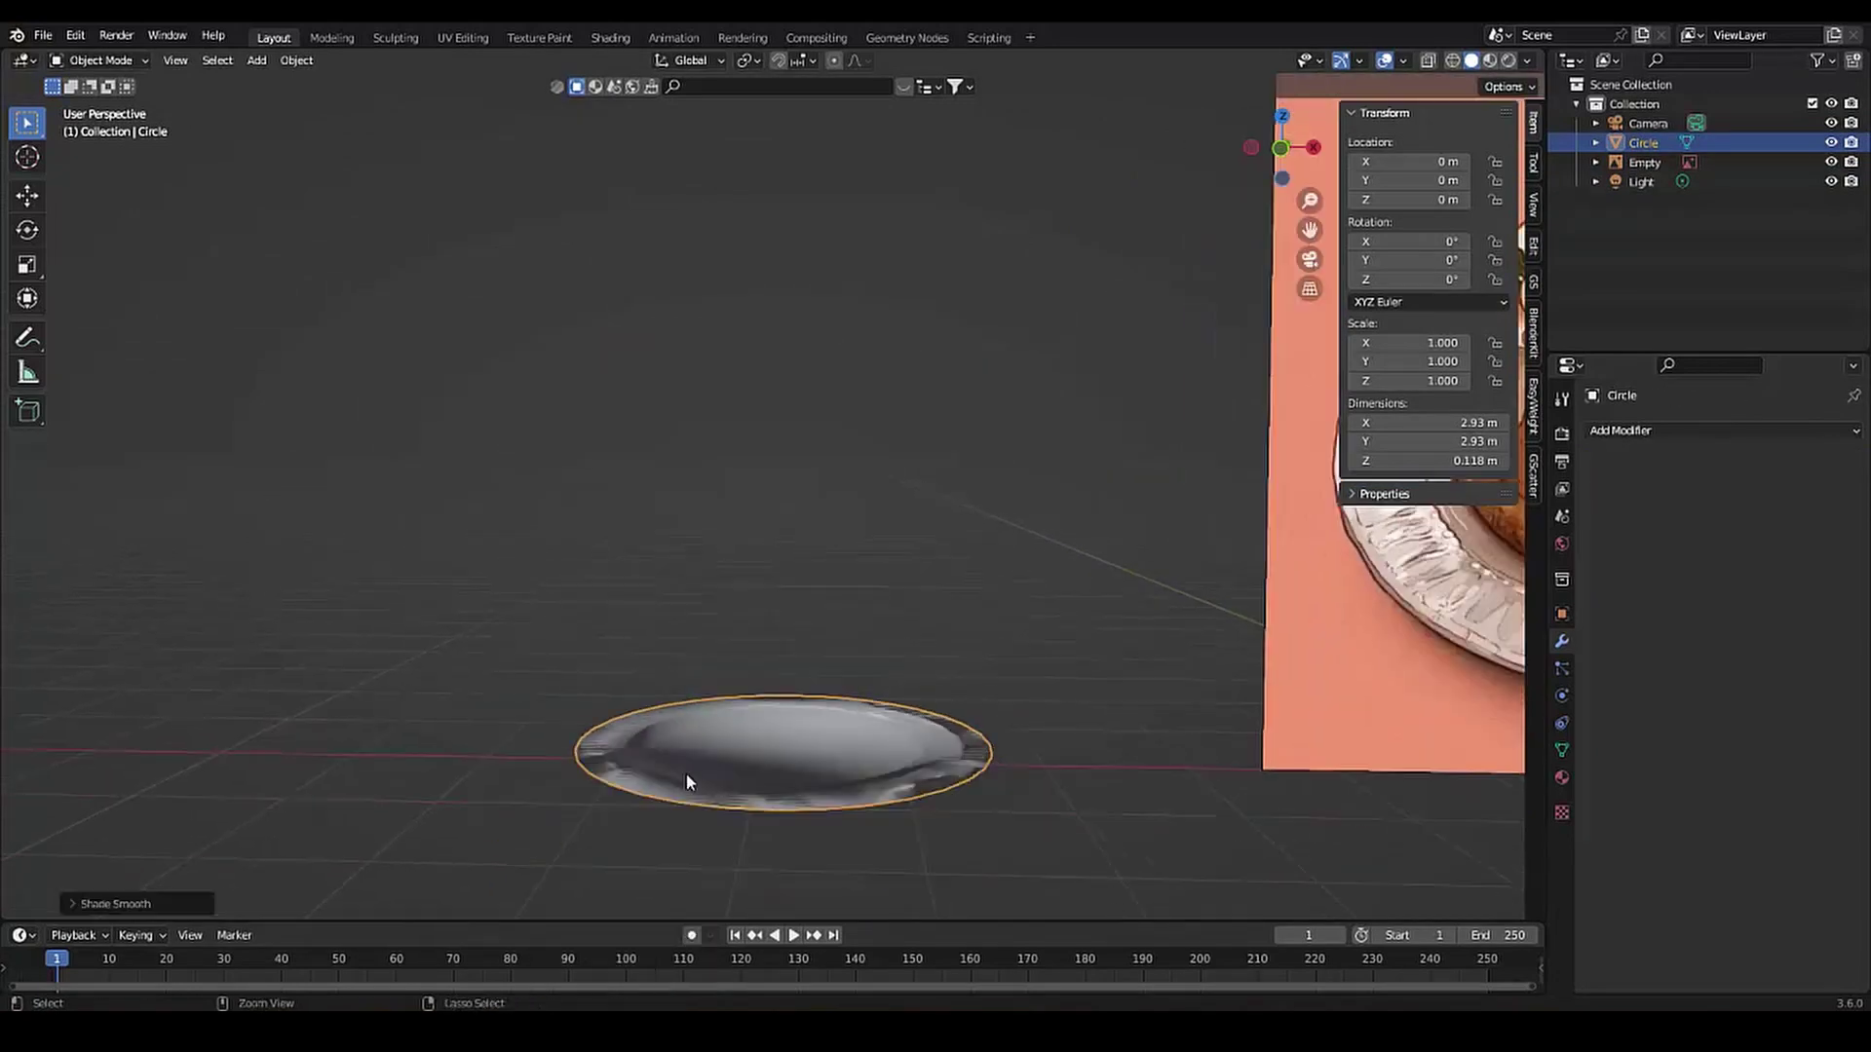
key("ctrl+Tab")
left_click(691, 636)
Select and delete faces on the plate's outer rim
scroll(608, 801, "up", 3)
left_click(608, 801, "alt")
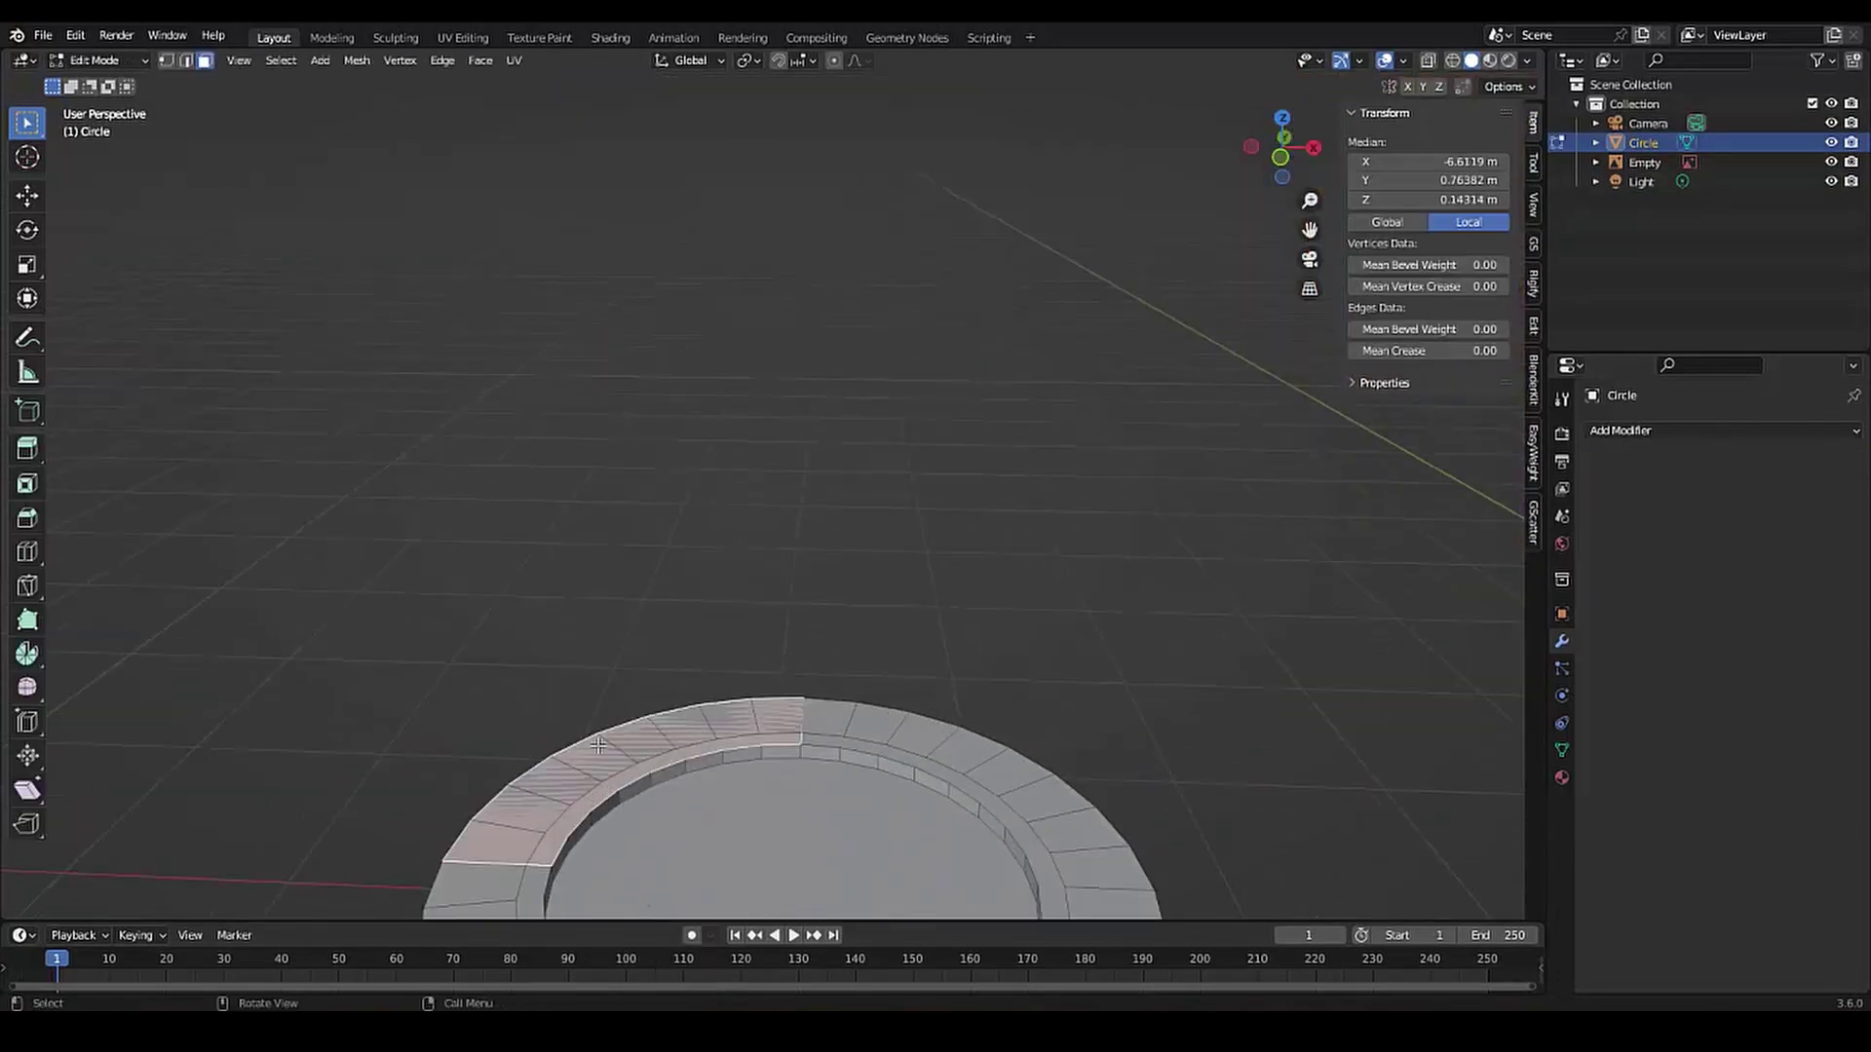
scroll(598, 744, "down", 4)
left_click(631, 809)
key("x")
left_click(622, 564)
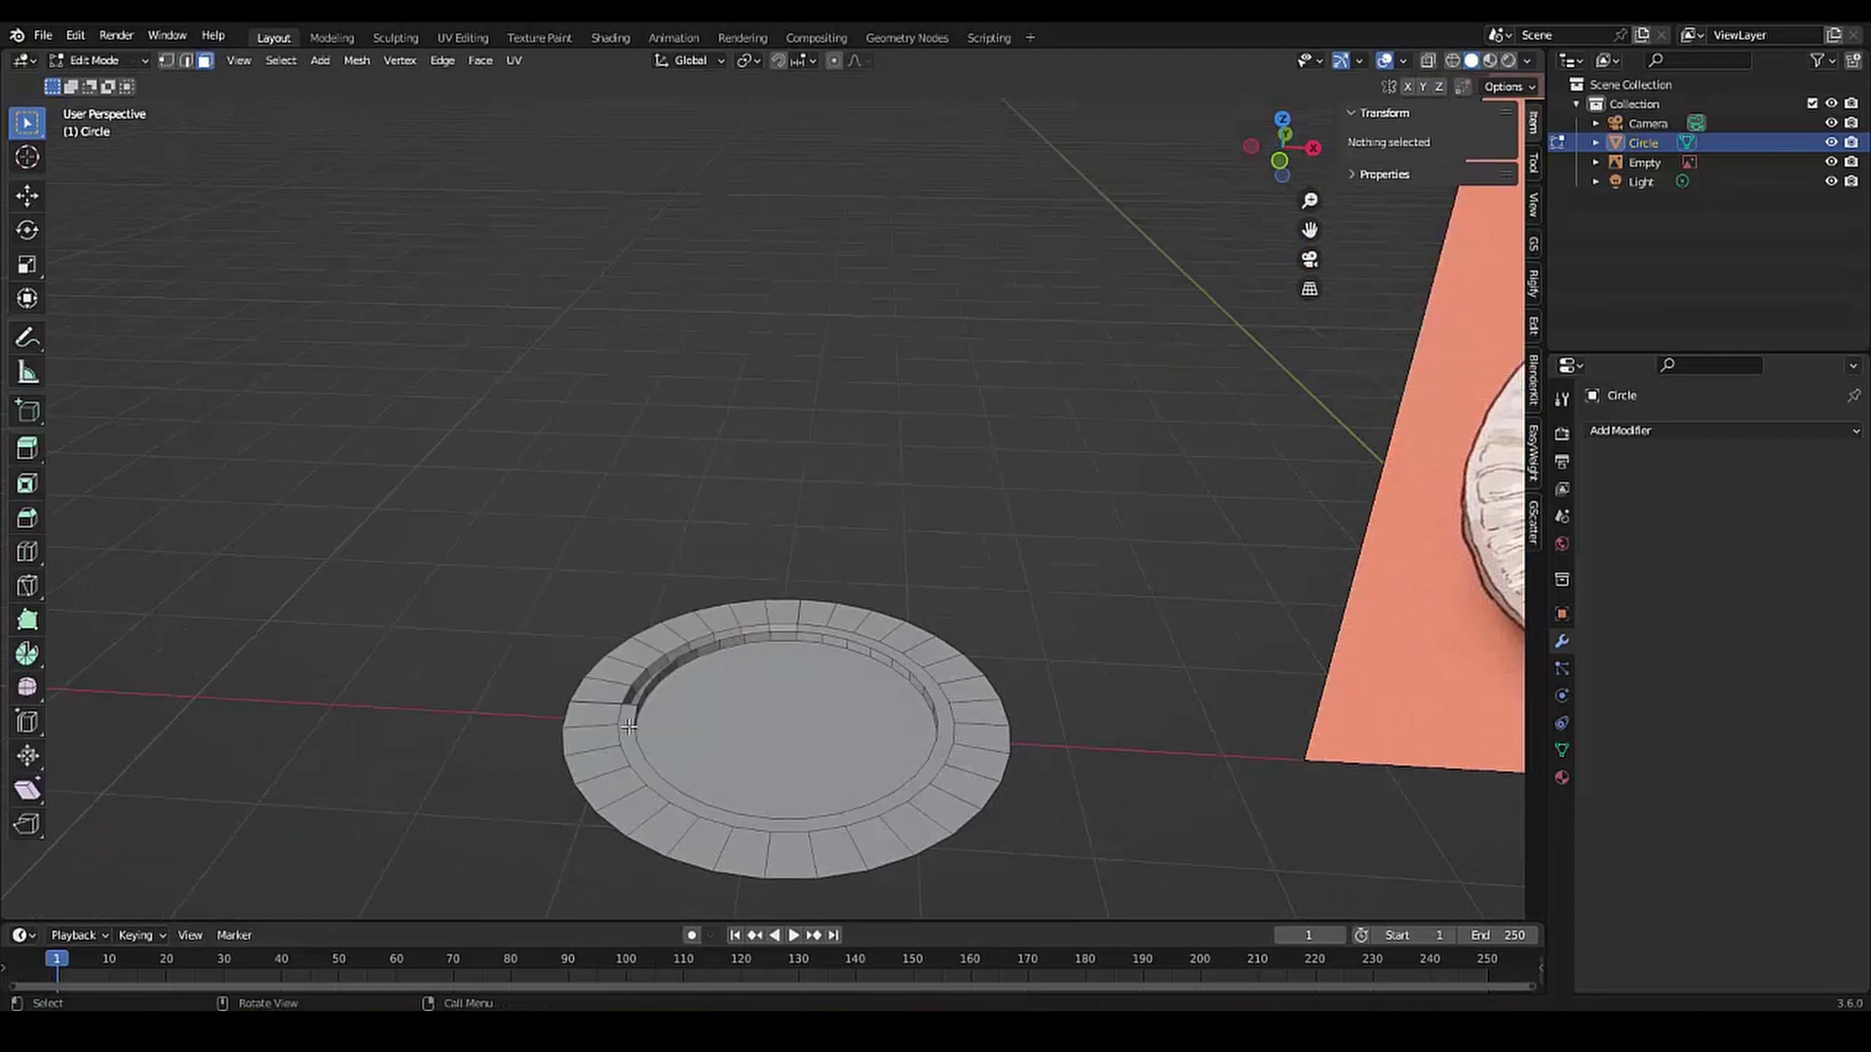
scroll(682, 682, "up", 2)
key("x")
left_click(493, 701)
scroll(492, 701, "down", 2)
Switch to edge select and pick the edge loop along the inner rim
middle_click_drag(682, 682, 682, 633)
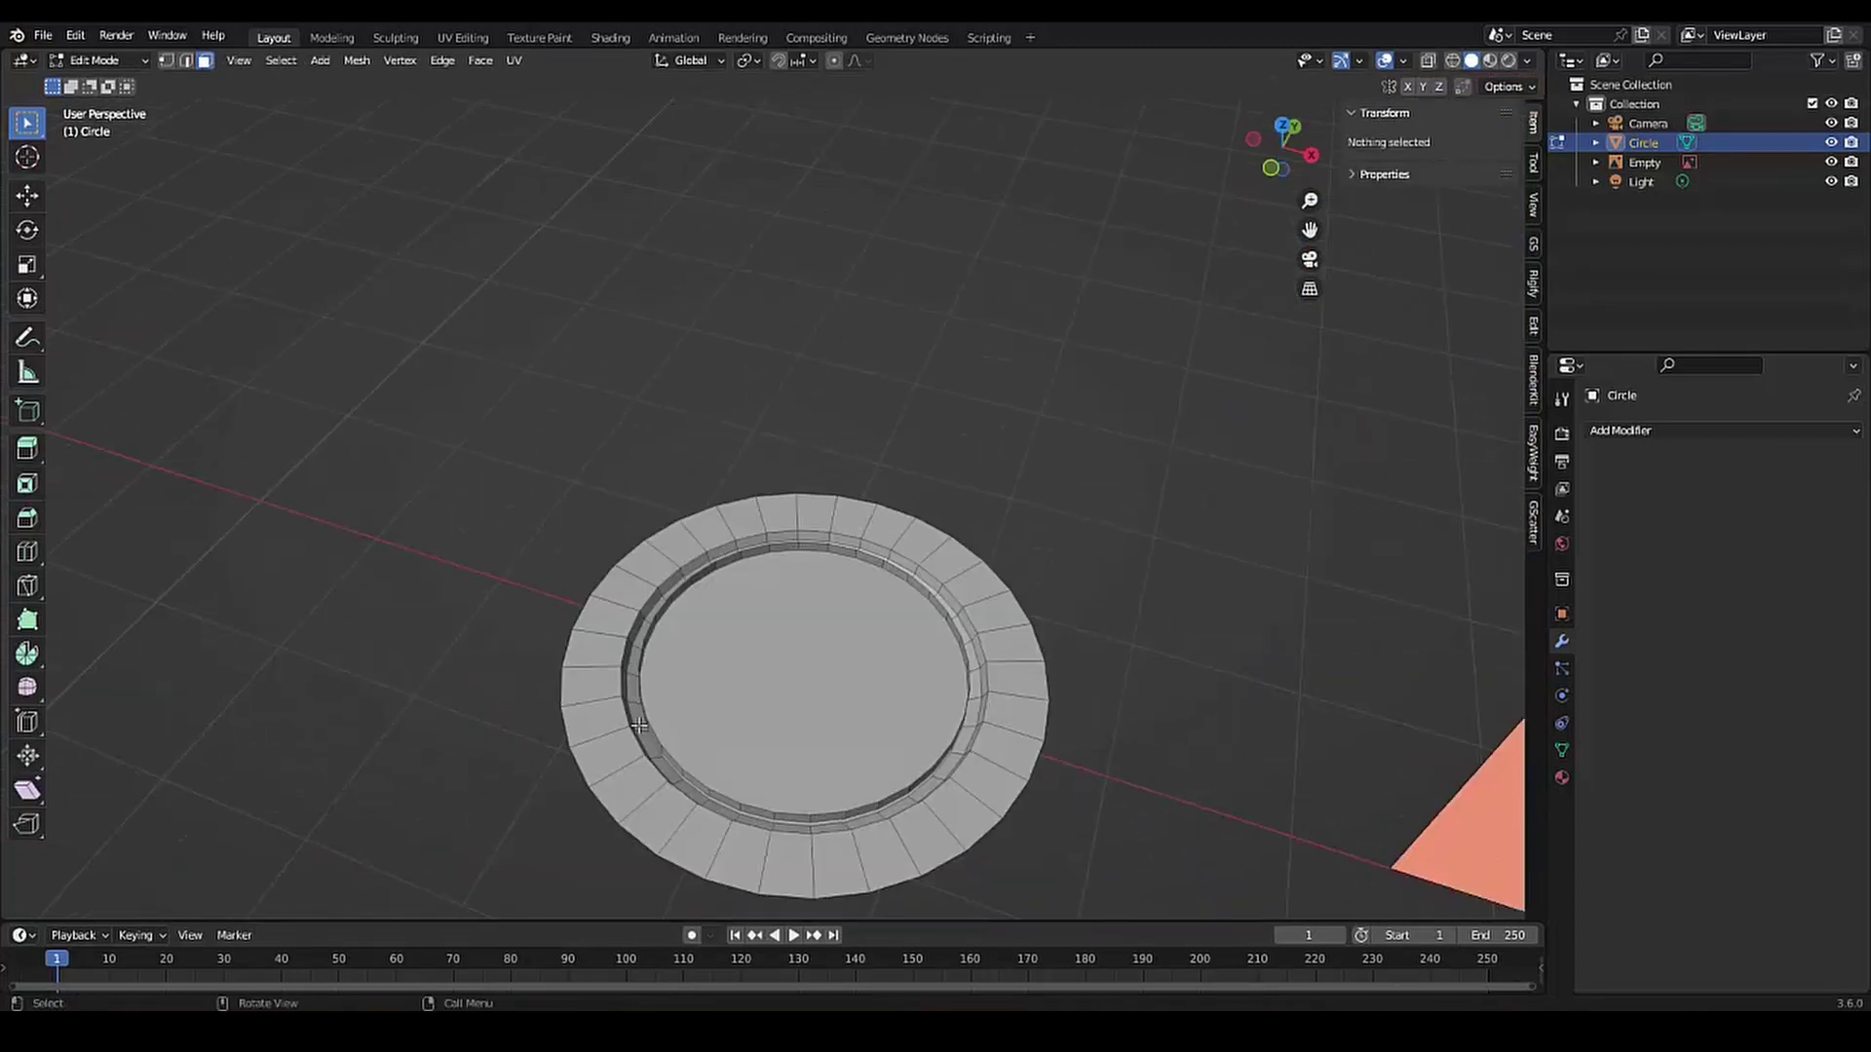
left_click(877, 604)
scroll(641, 840, "up", 2)
key("2")
left_click(594, 835, "alt")
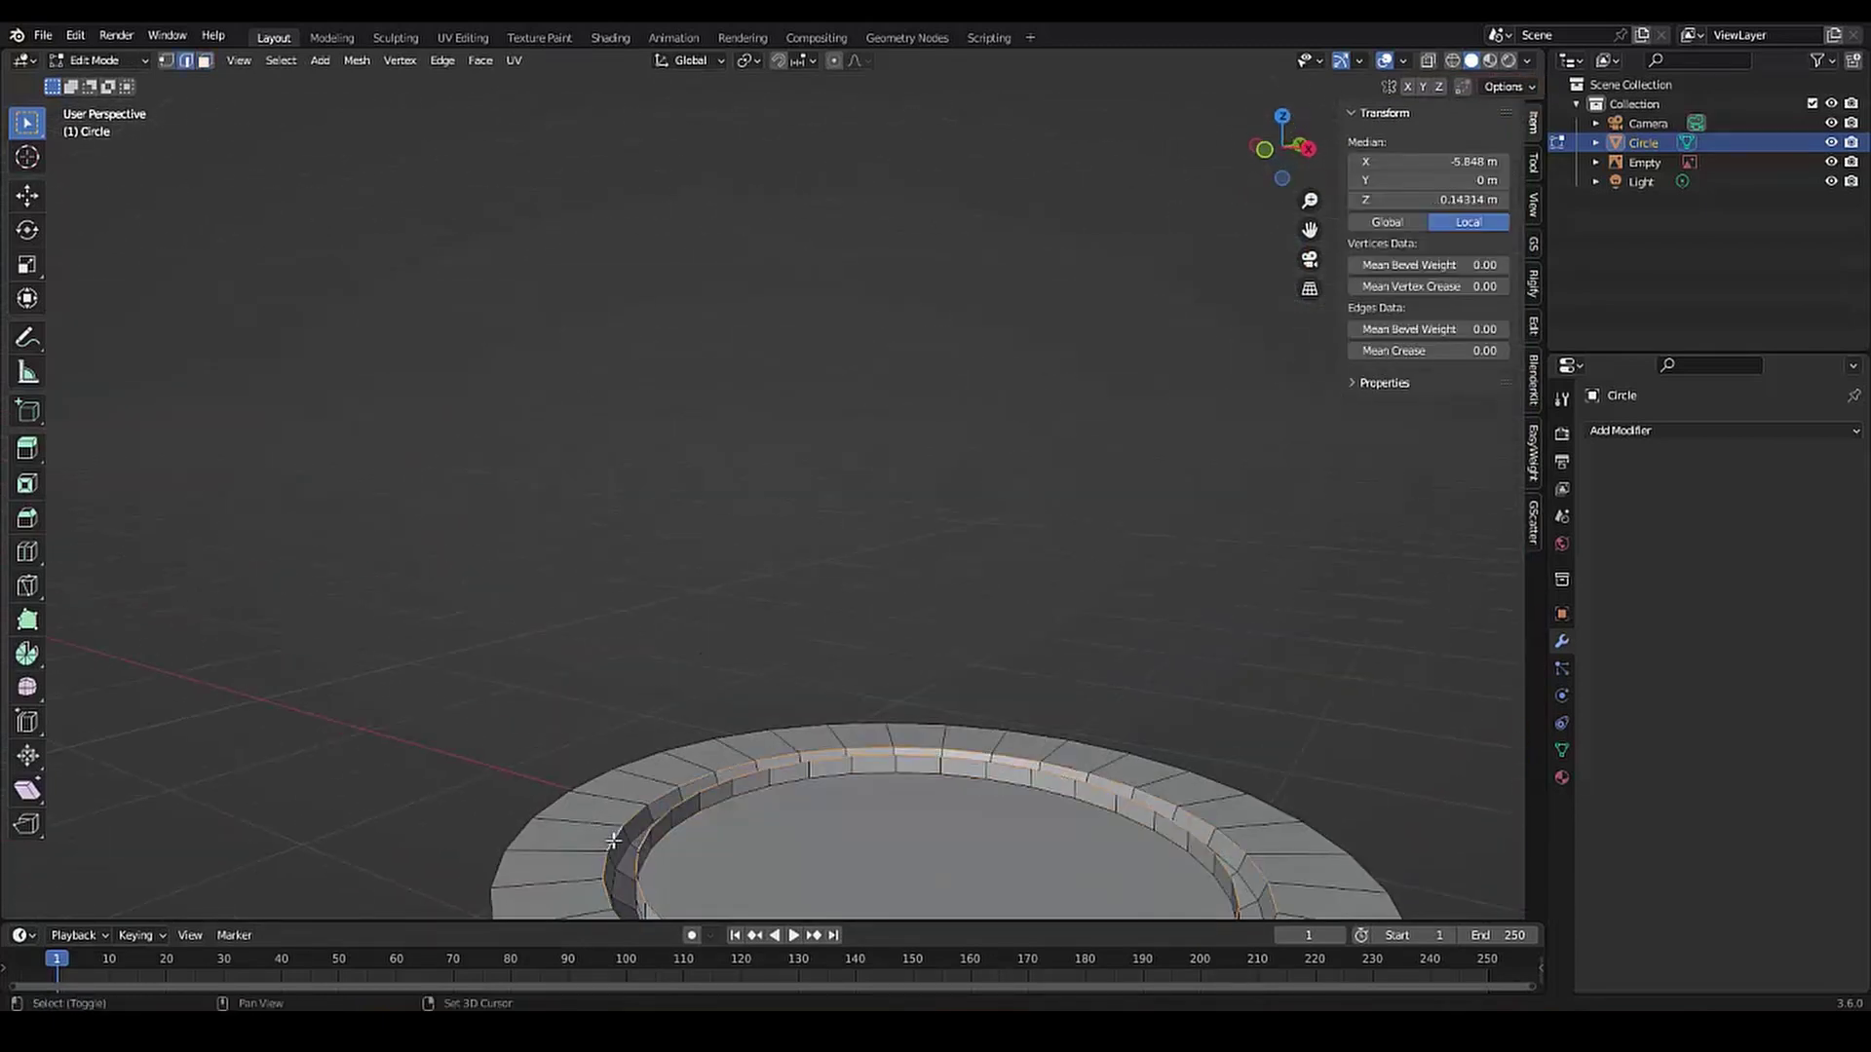
left_click(613, 840, "alt+shift")
scroll(613, 840, "down", 2)
mouse_move(612, 840)
middle_mouse_down()
mouse_move(600, 655)
mouse_move(622, 821)
mouse_move(590, 705)
mouse_move(697, 709)
mouse_move(658, 729)
mouse_move(631, 780)
mouse_move(682, 760)
middle_mouse_up()
scroll(601, 655, "up", 2)
scroll(620, 642, "down", 2)
scroll(594, 803, "up", 2)
scroll(561, 727, "down", 2)
Delete the plate's centre face and inspect the inner rim edge loop
key("x")
left_click(638, 780)
scroll(682, 760, "down", 3)
scroll(708, 746, "up", 3)
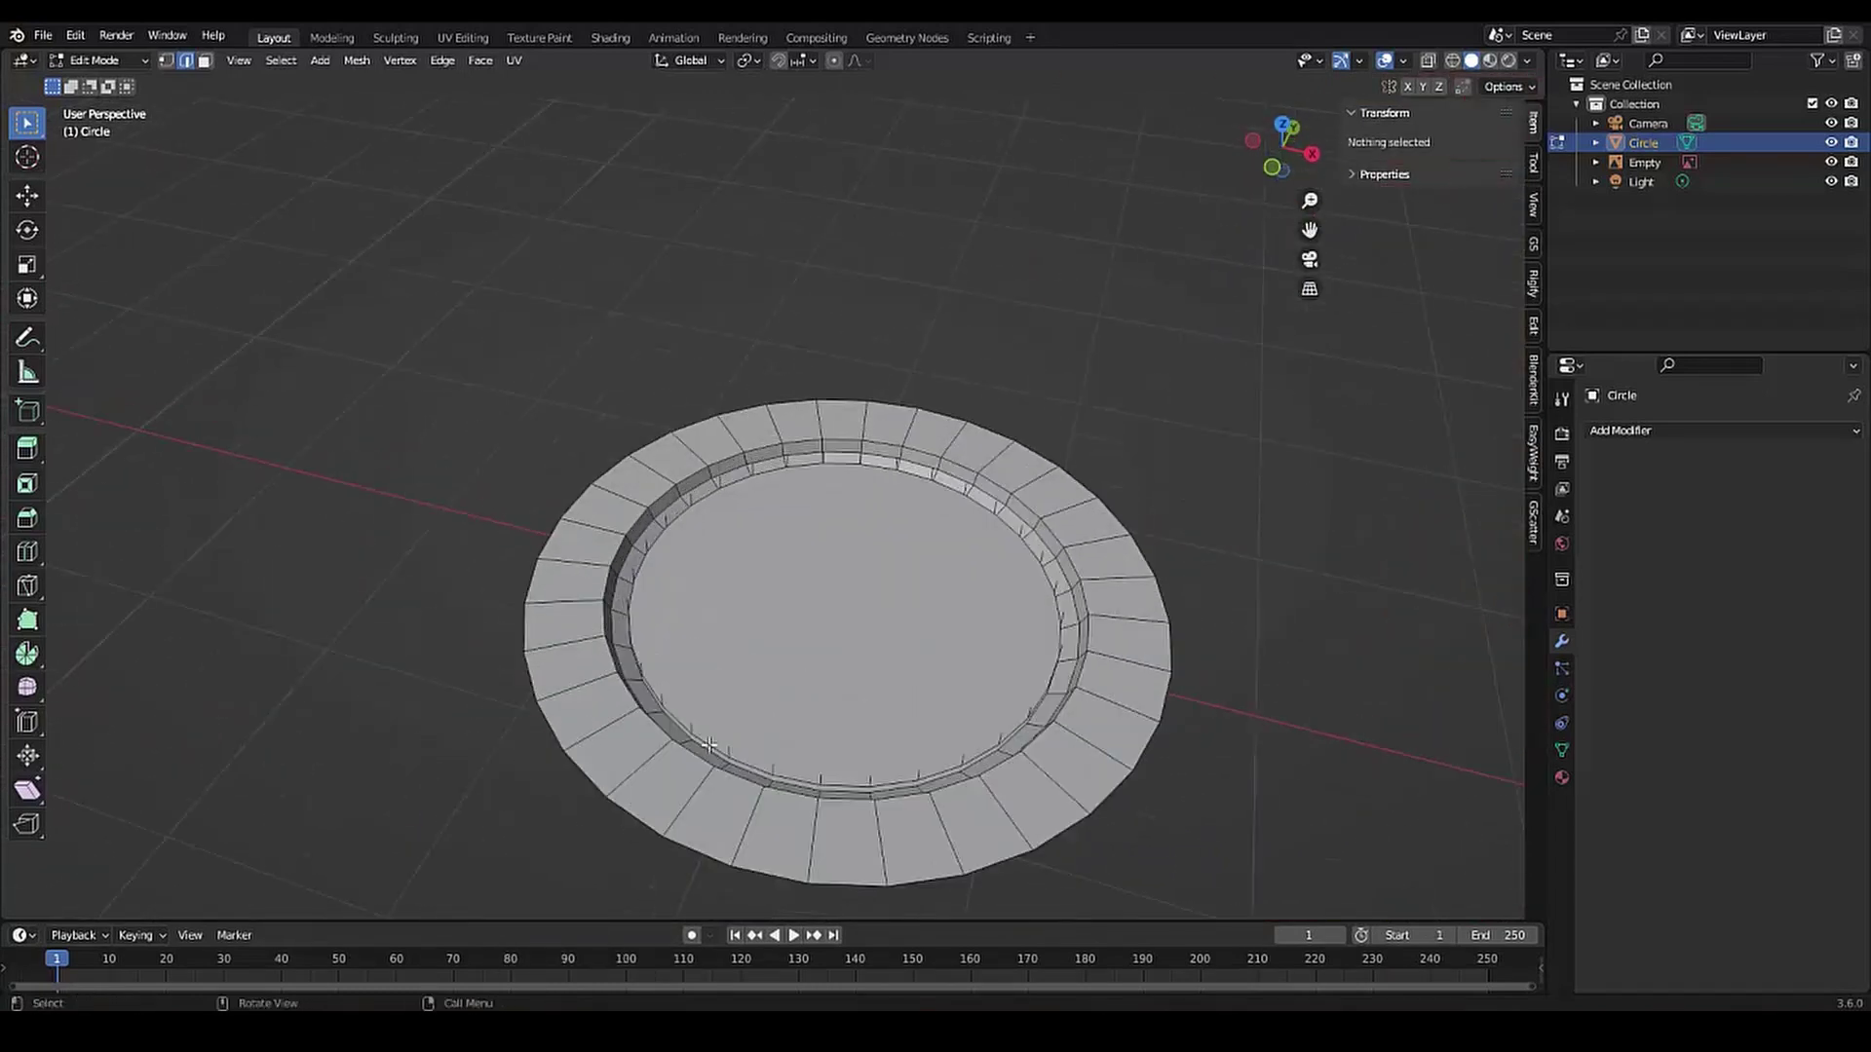
left_click(708, 746, "alt")
middle_click_drag(605, 672, 455, 351)
scroll(455, 351, "up", 3)
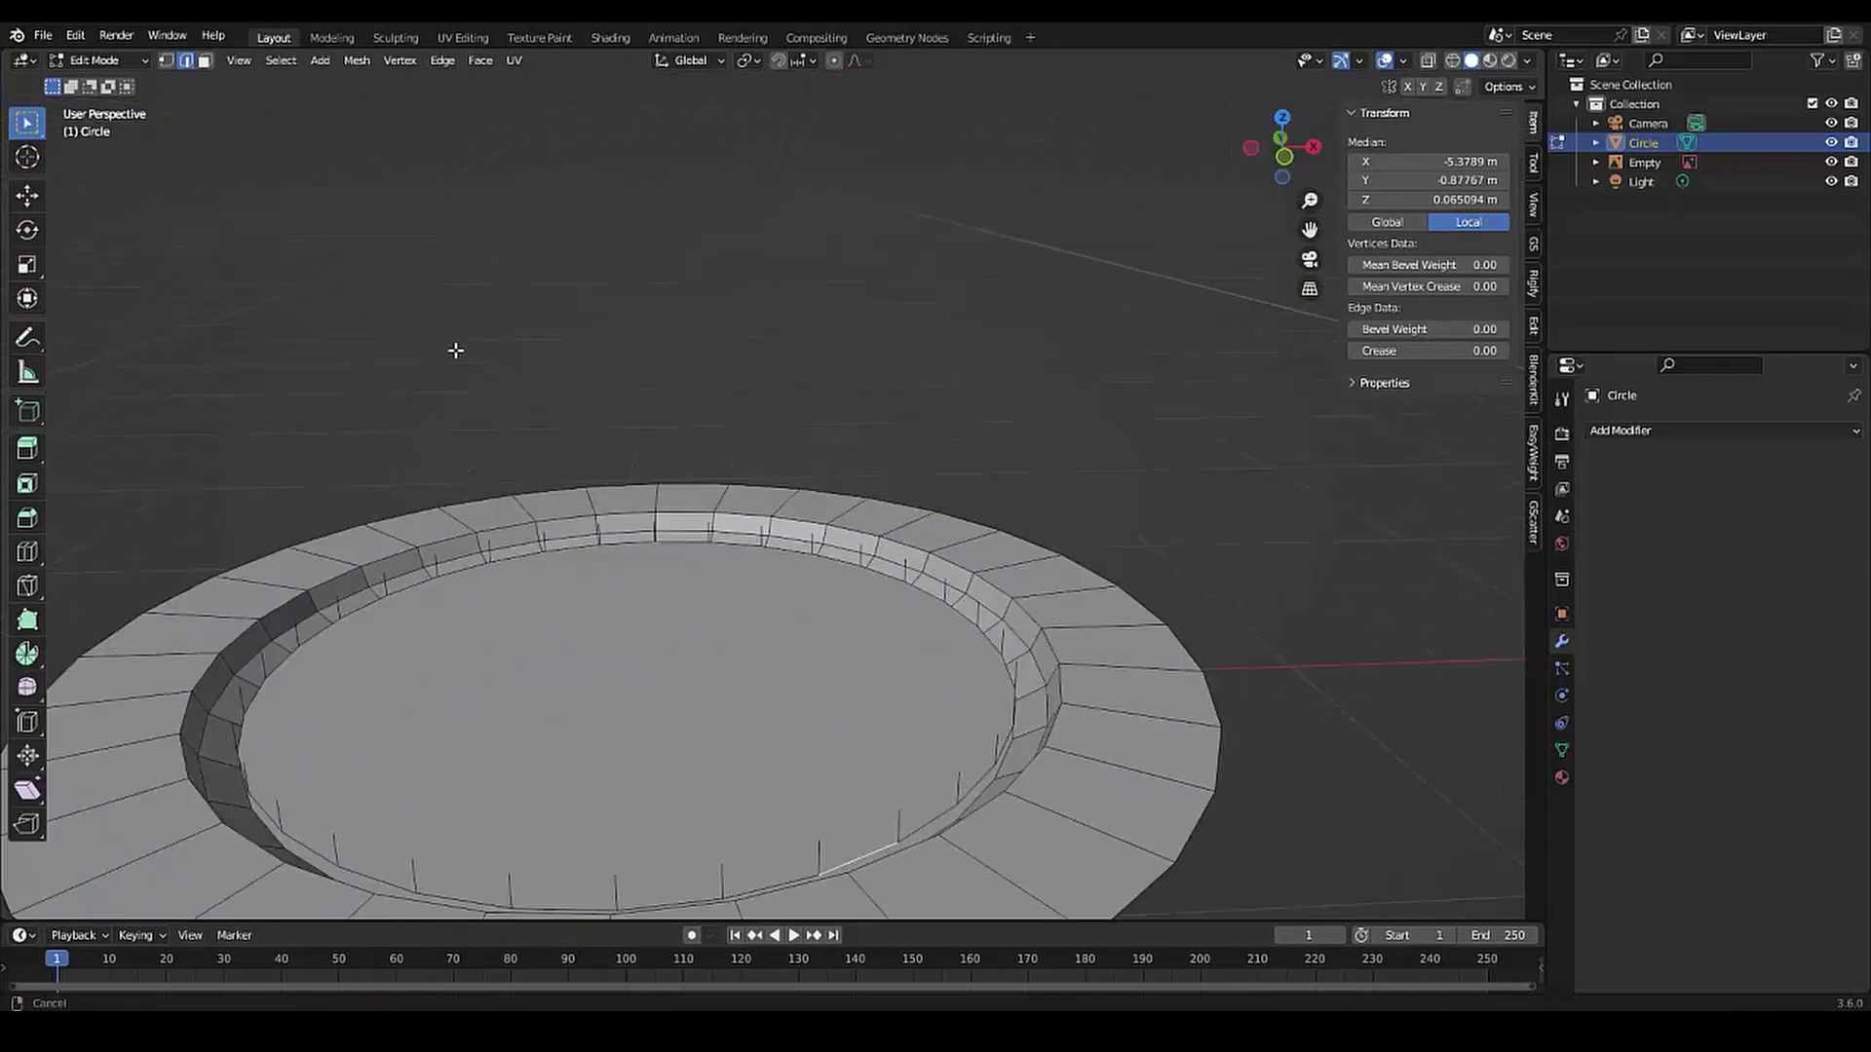
middle_click_drag(969, 775, 936, 736, "shift")
left_click(935, 736, "alt+shift")
right_click(947, 736)
left_click(847, 731)
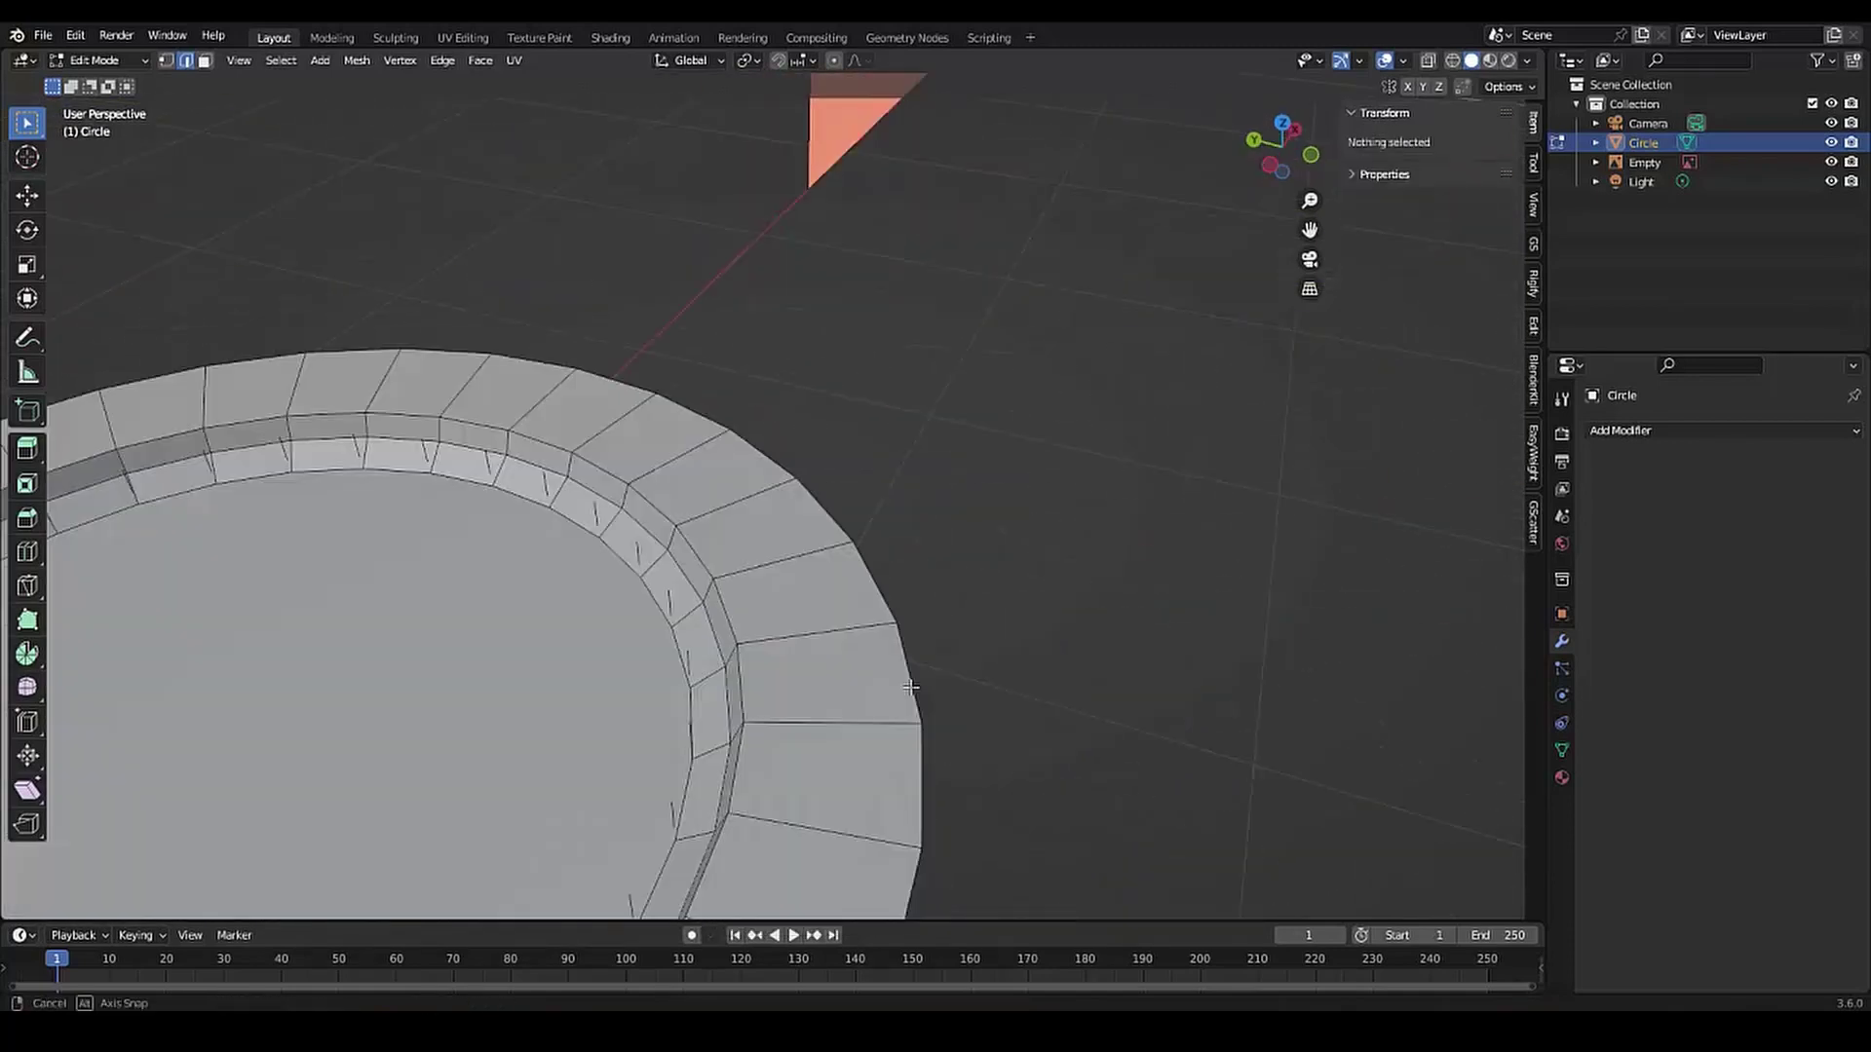
Delete the first stray edges along the plate's inner rim
right_click(937, 535)
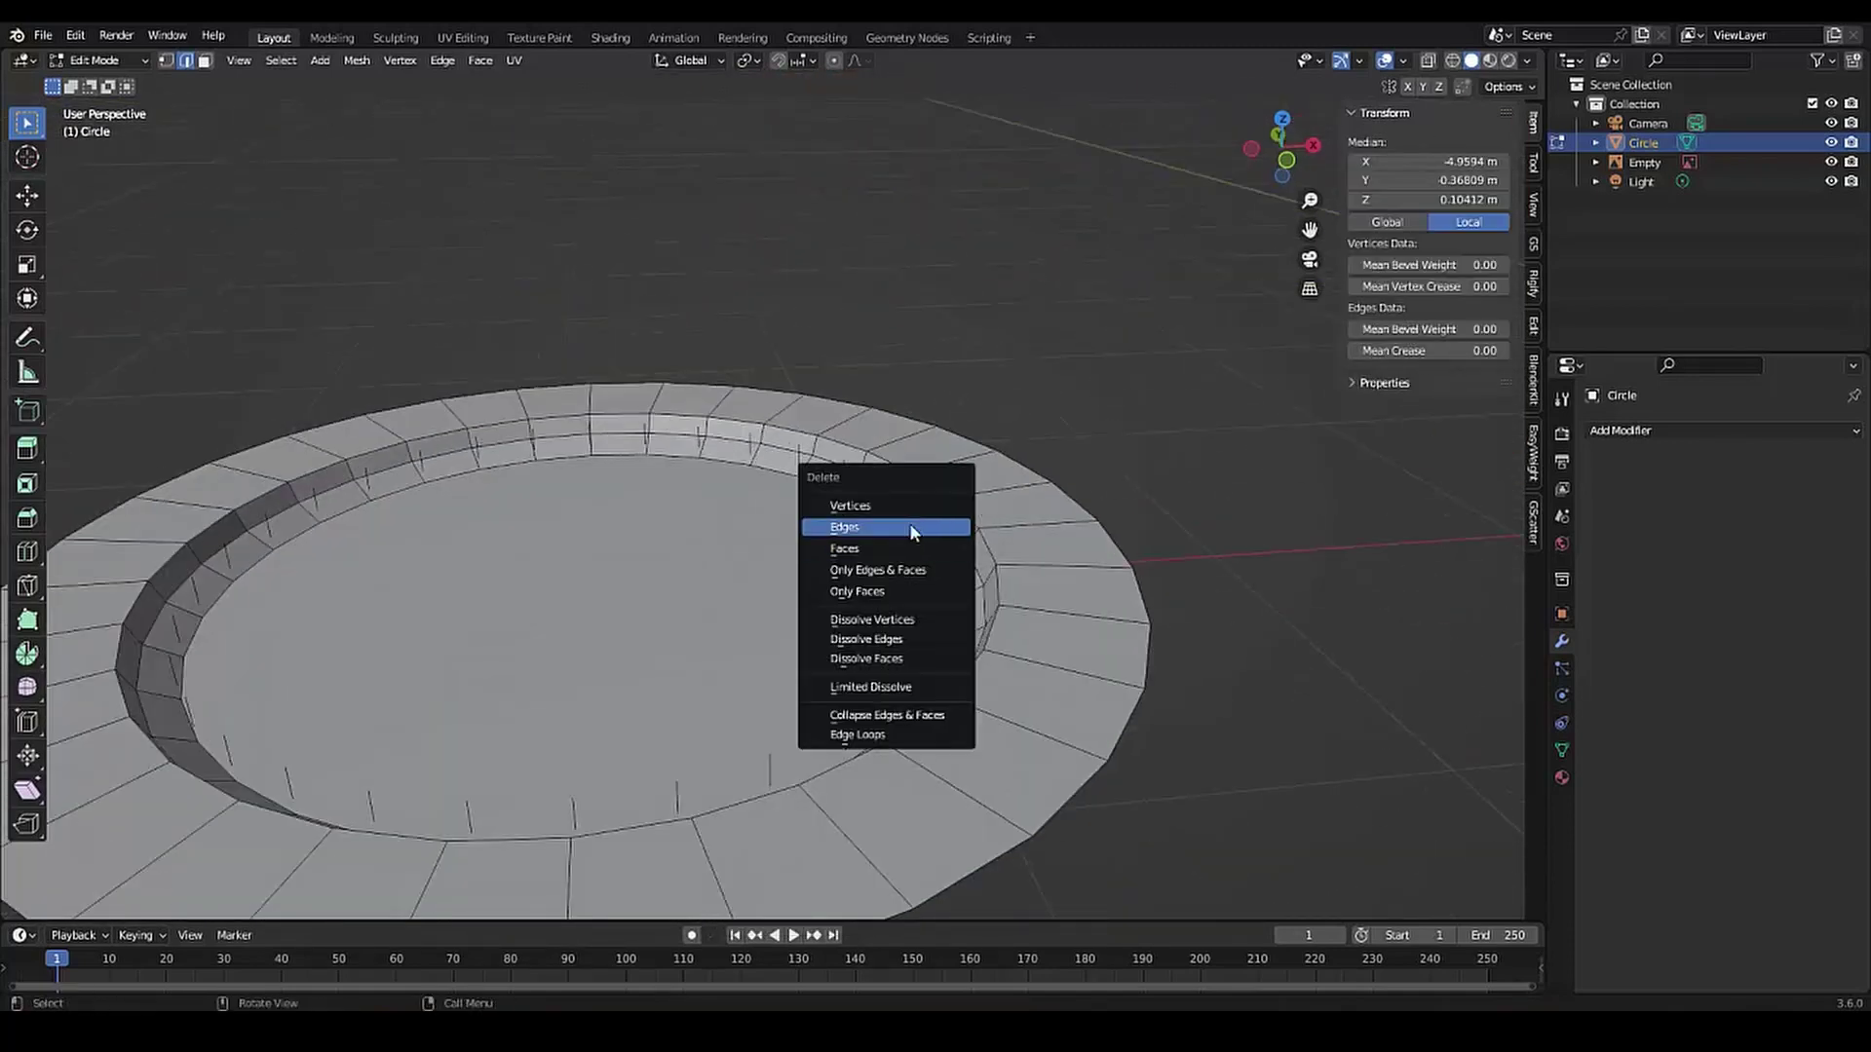
left_click(920, 531)
right_click(650, 435)
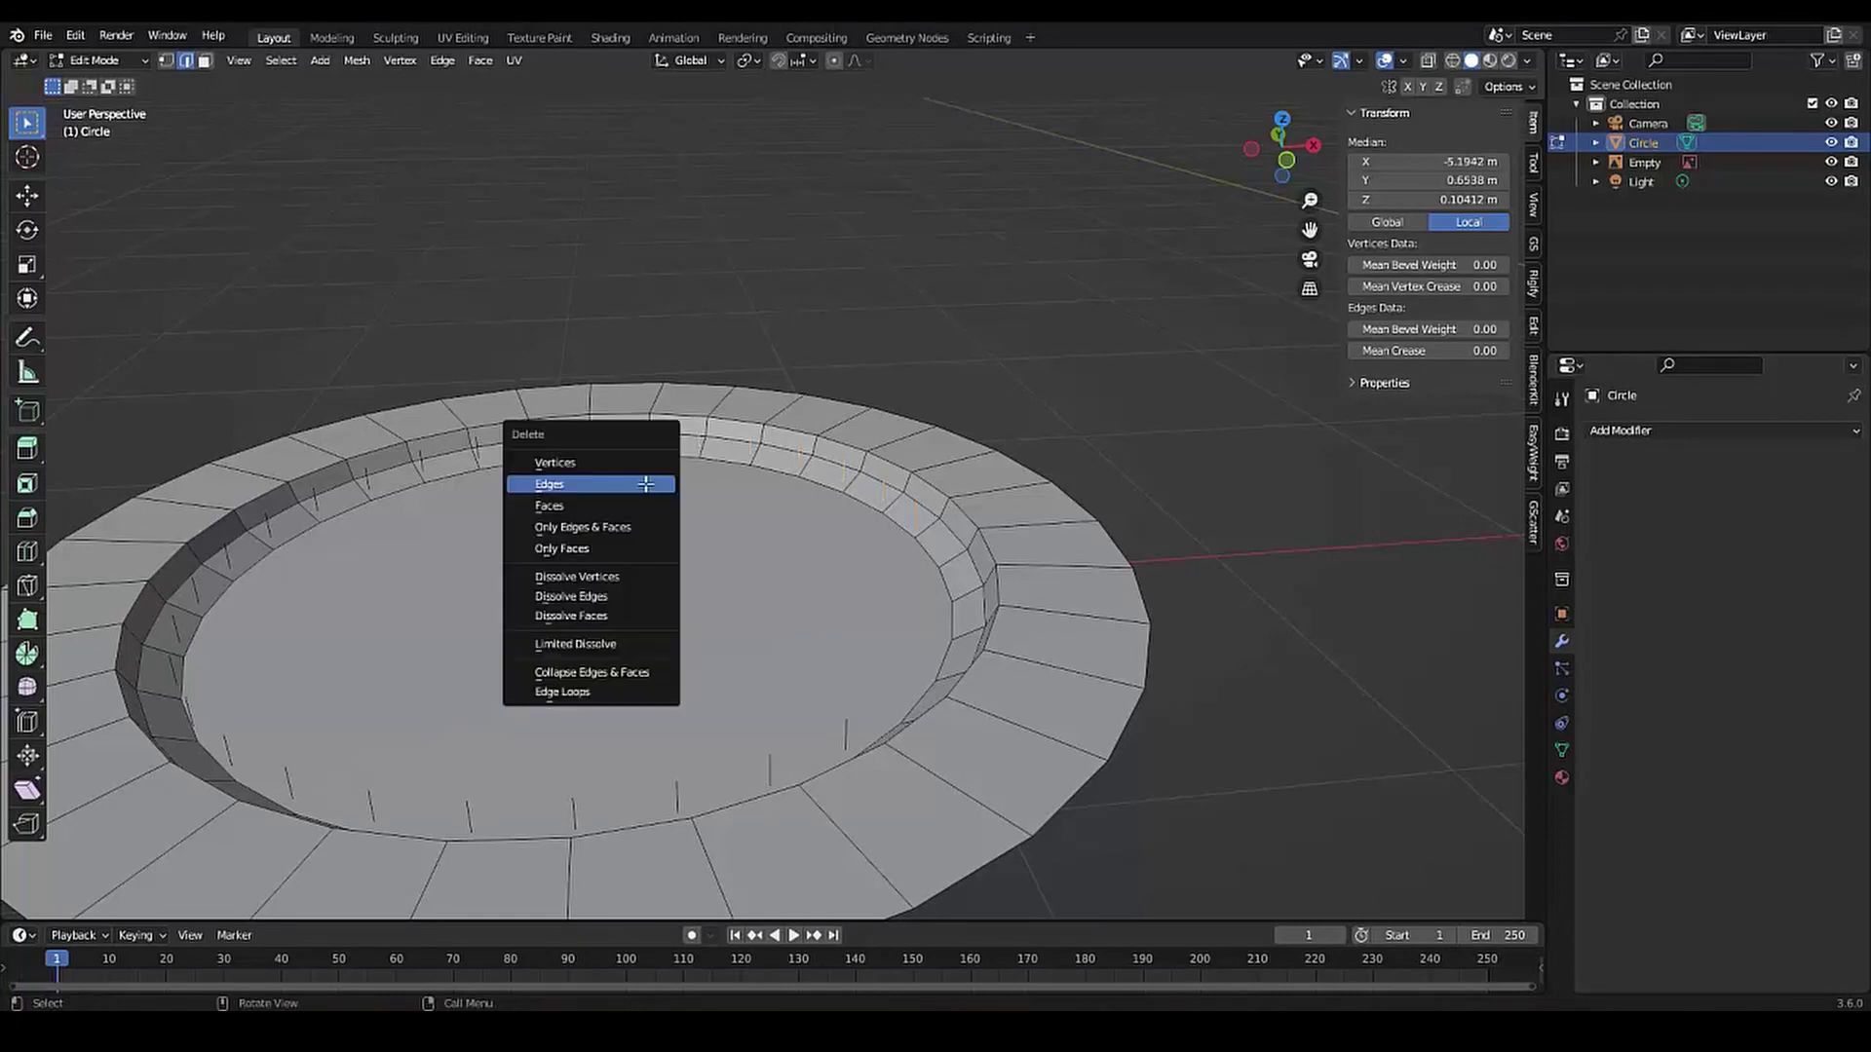
left_click(623, 484)
middle_click_drag(682, 546, 1267, 565)
left_click(1341, 576)
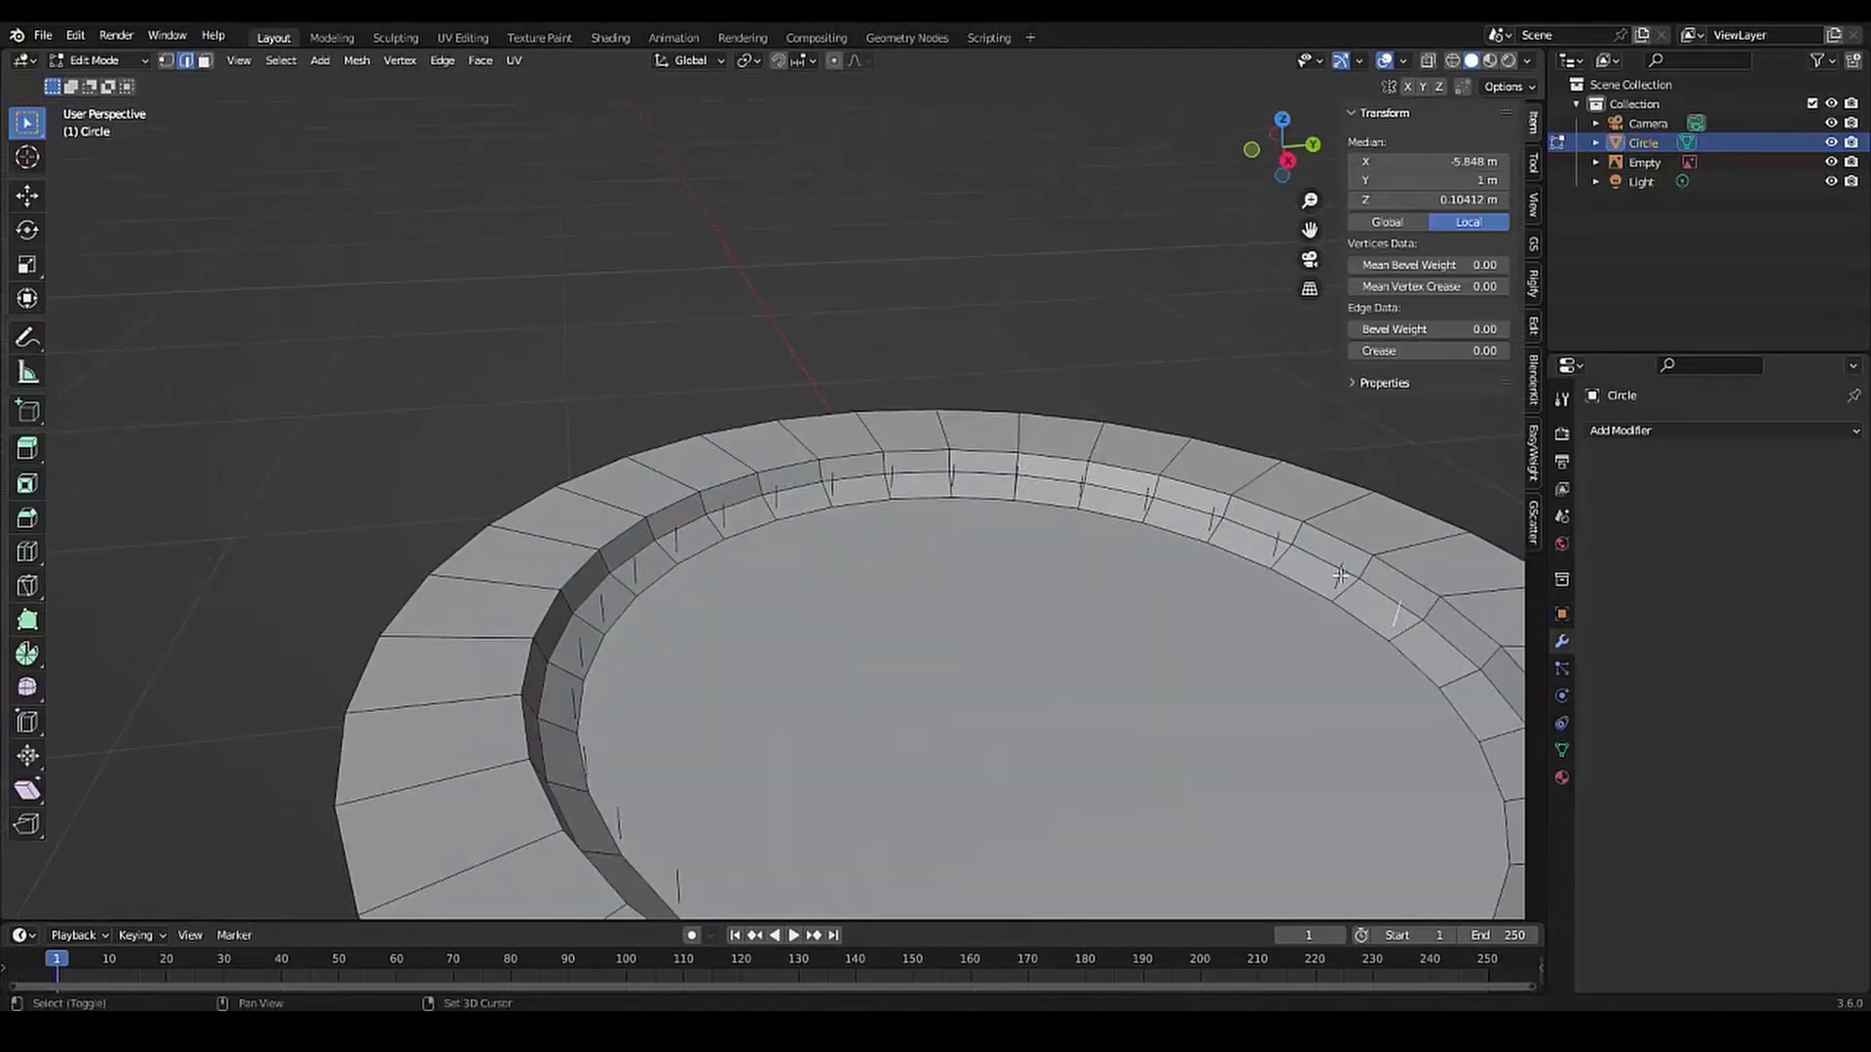
right_click(1145, 497)
left_click(1090, 493)
Select and delete the remaining stray edges around the inner rim
middle_click_drag(1090, 493, 973, 527)
left_click(973, 526)
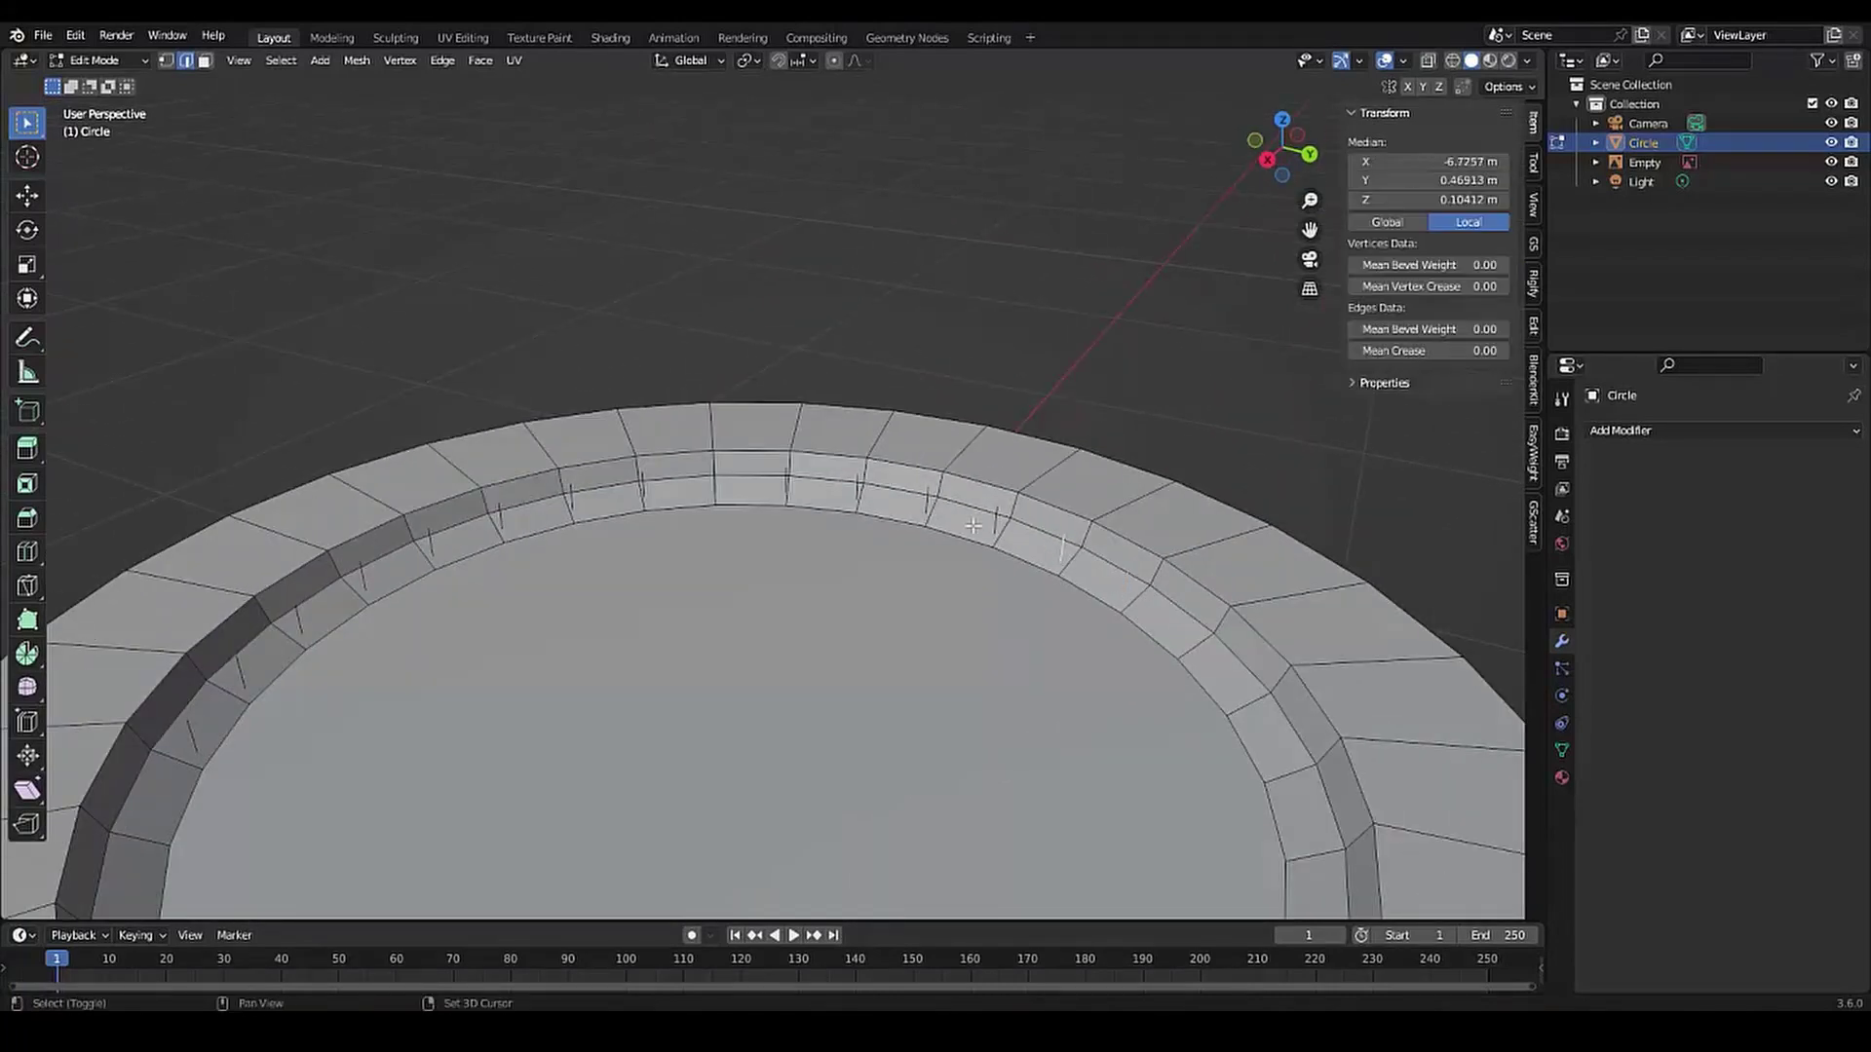
middle_click_drag(764, 519, 678, 443)
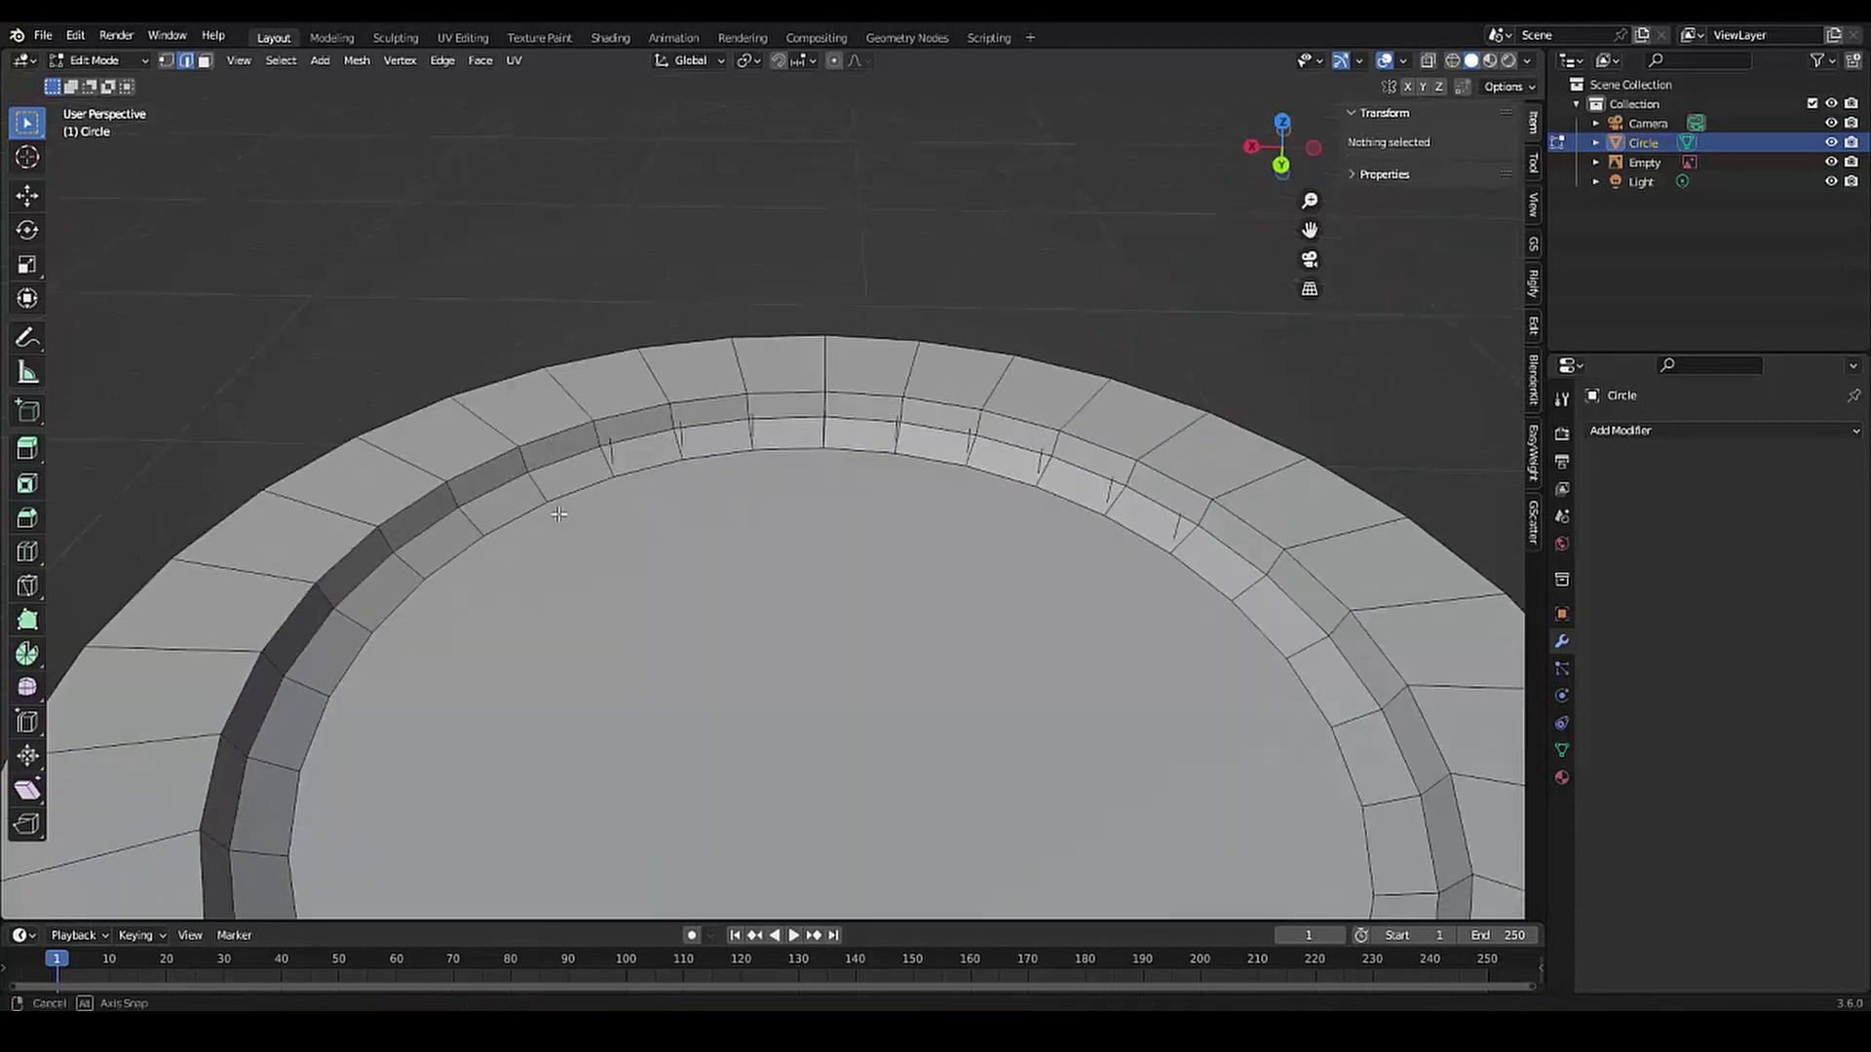
left_click(678, 443)
middle_click_drag(821, 438, 527, 452)
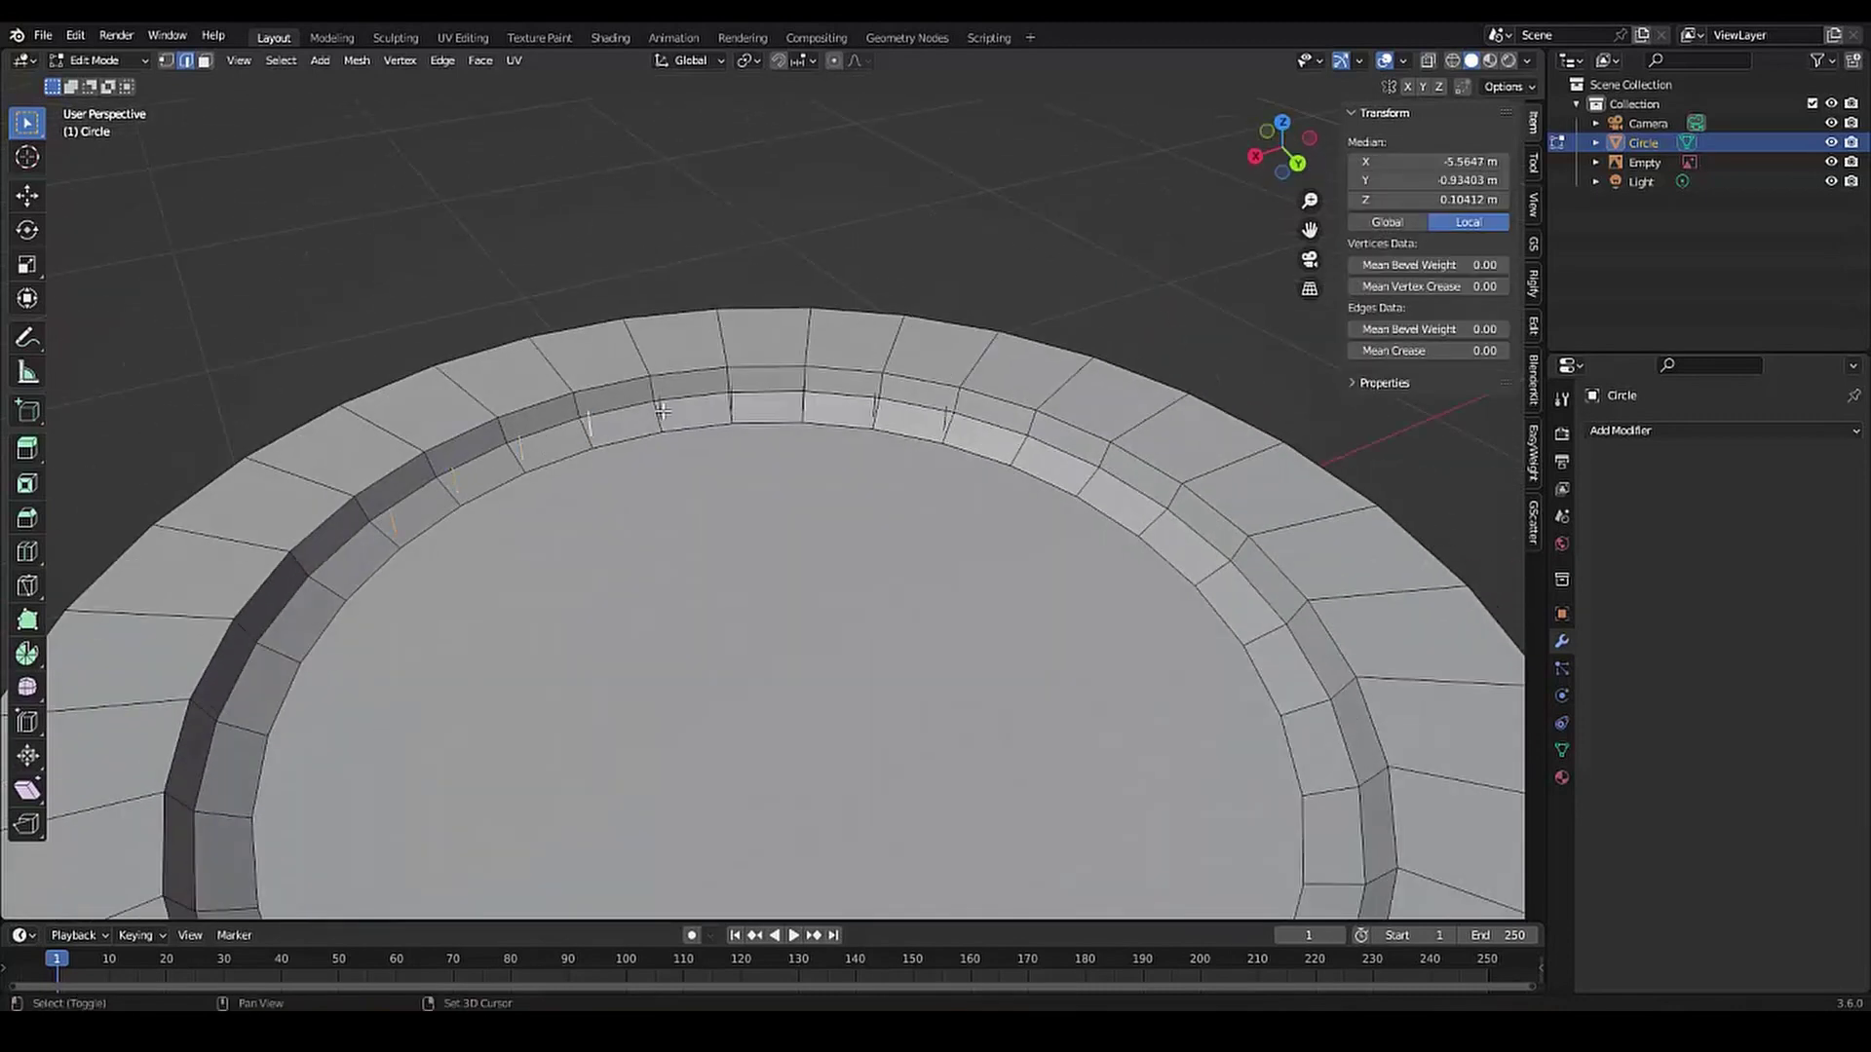
key("x")
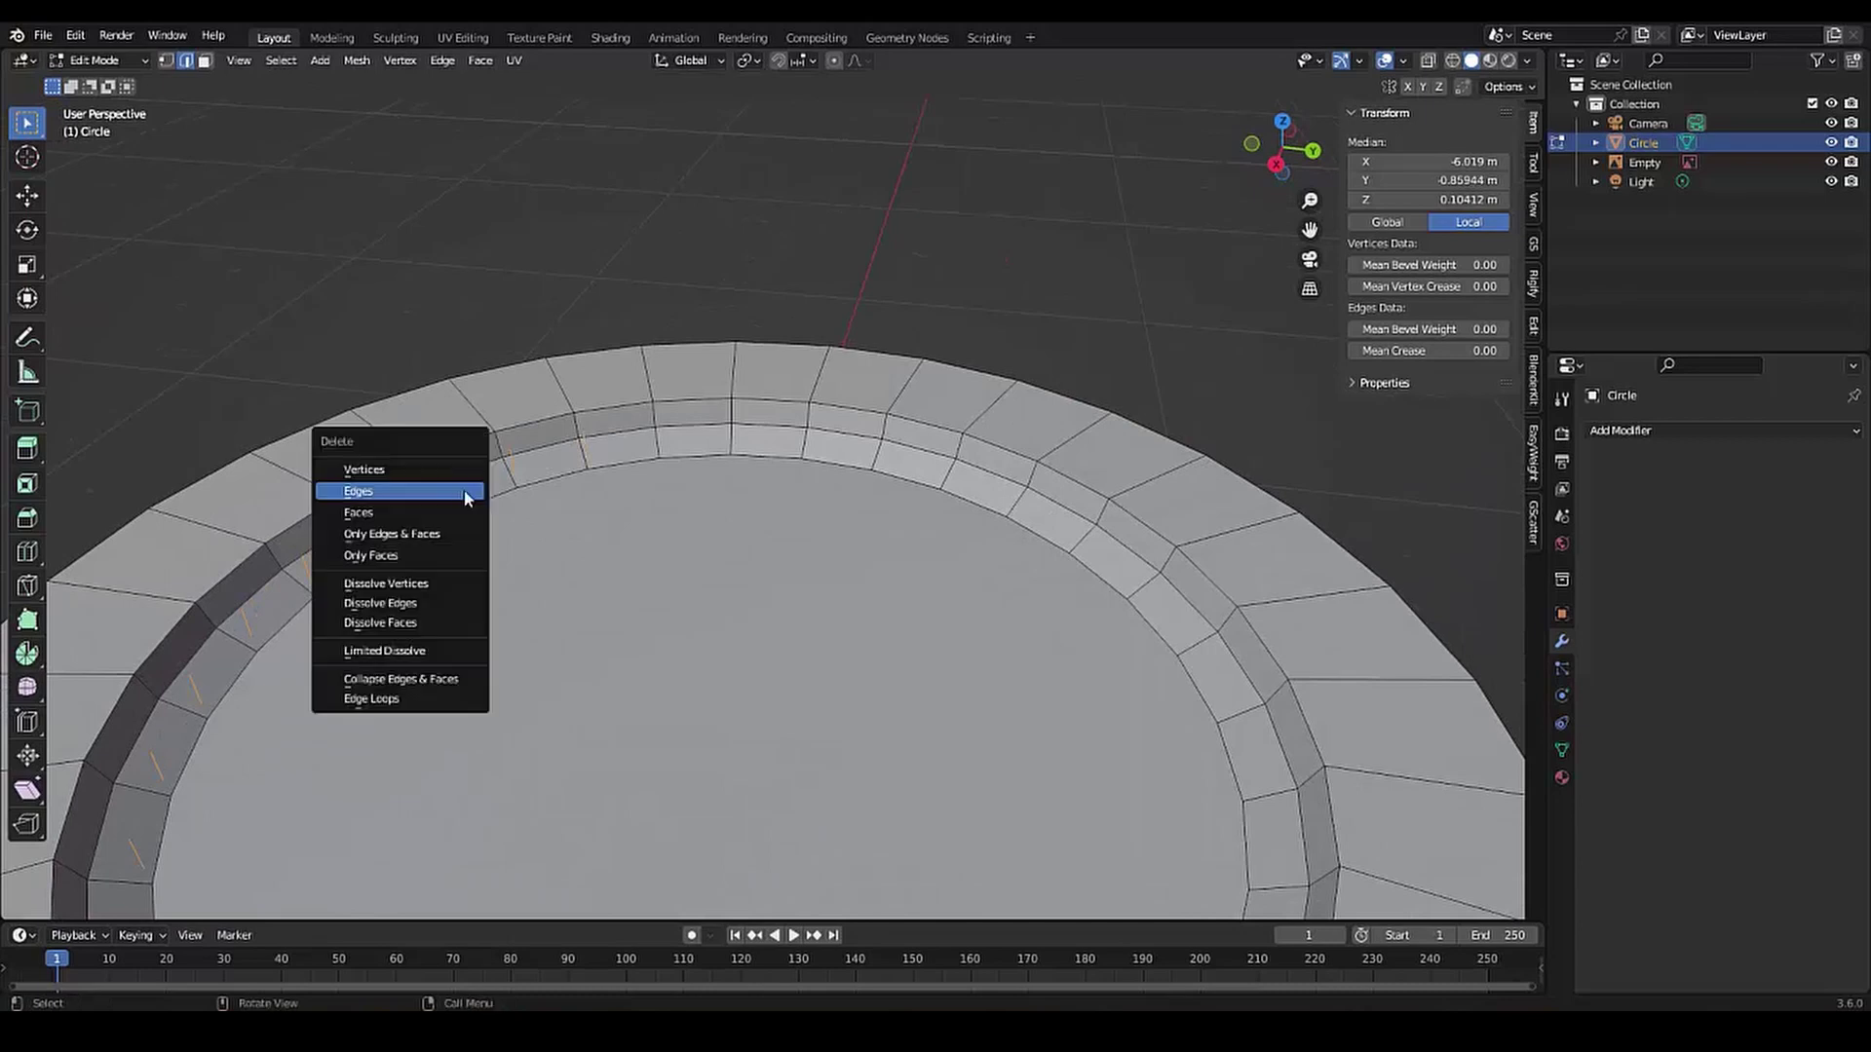
left_click(473, 493)
scroll(472, 493, "down", 5)
middle_click_drag(472, 493, 760, 605)
Bevel the plate's inner edge loop to round it
left_click(760, 605, "alt")
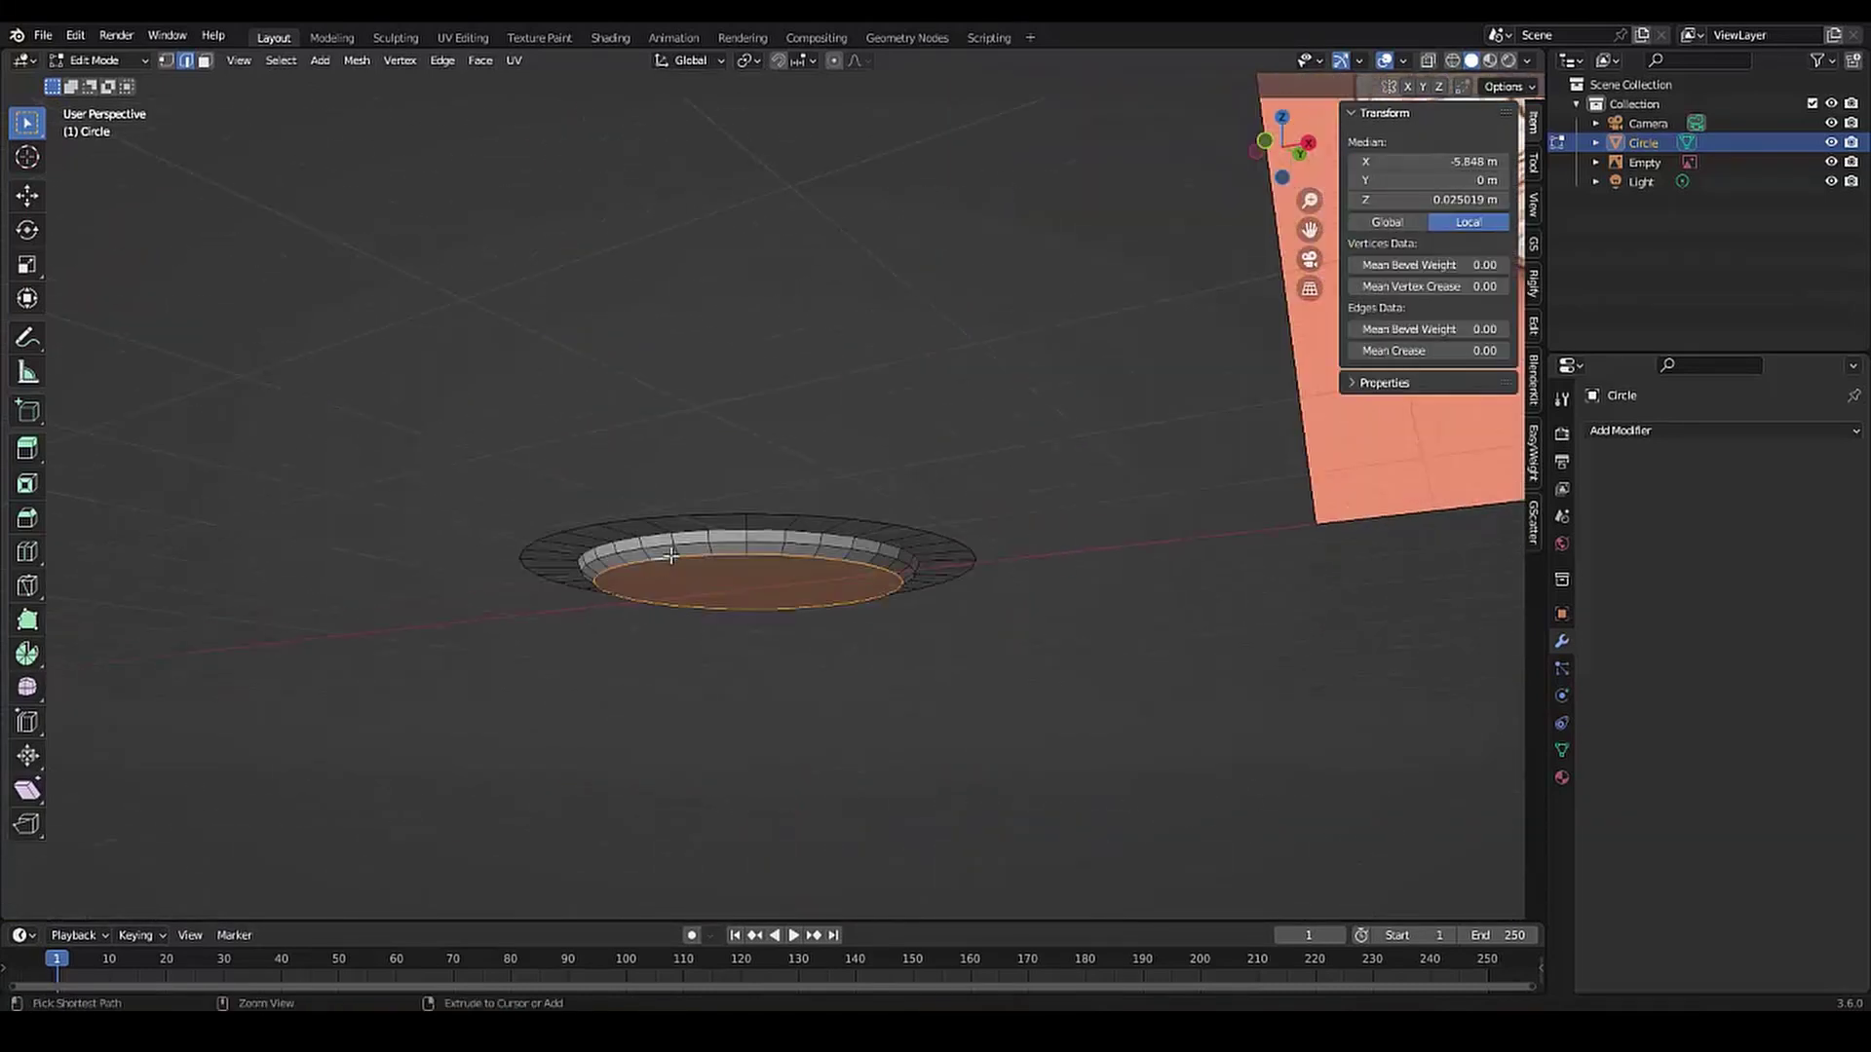
key("ctrl+b")
left_click(642, 591)
scroll(642, 471, "up", 3)
mouse_move(642, 592)
middle_mouse_down()
mouse_move(624, 409)
mouse_move(643, 507)
mouse_move(1643, 463)
middle_mouse_up()
left_click(610, 533)
scroll(609, 532, "down", 4)
Add a Solidify modifier to the plate with -0.04 m thickness
key("Tab")
left_click(1643, 430)
left_click(1503, 741)
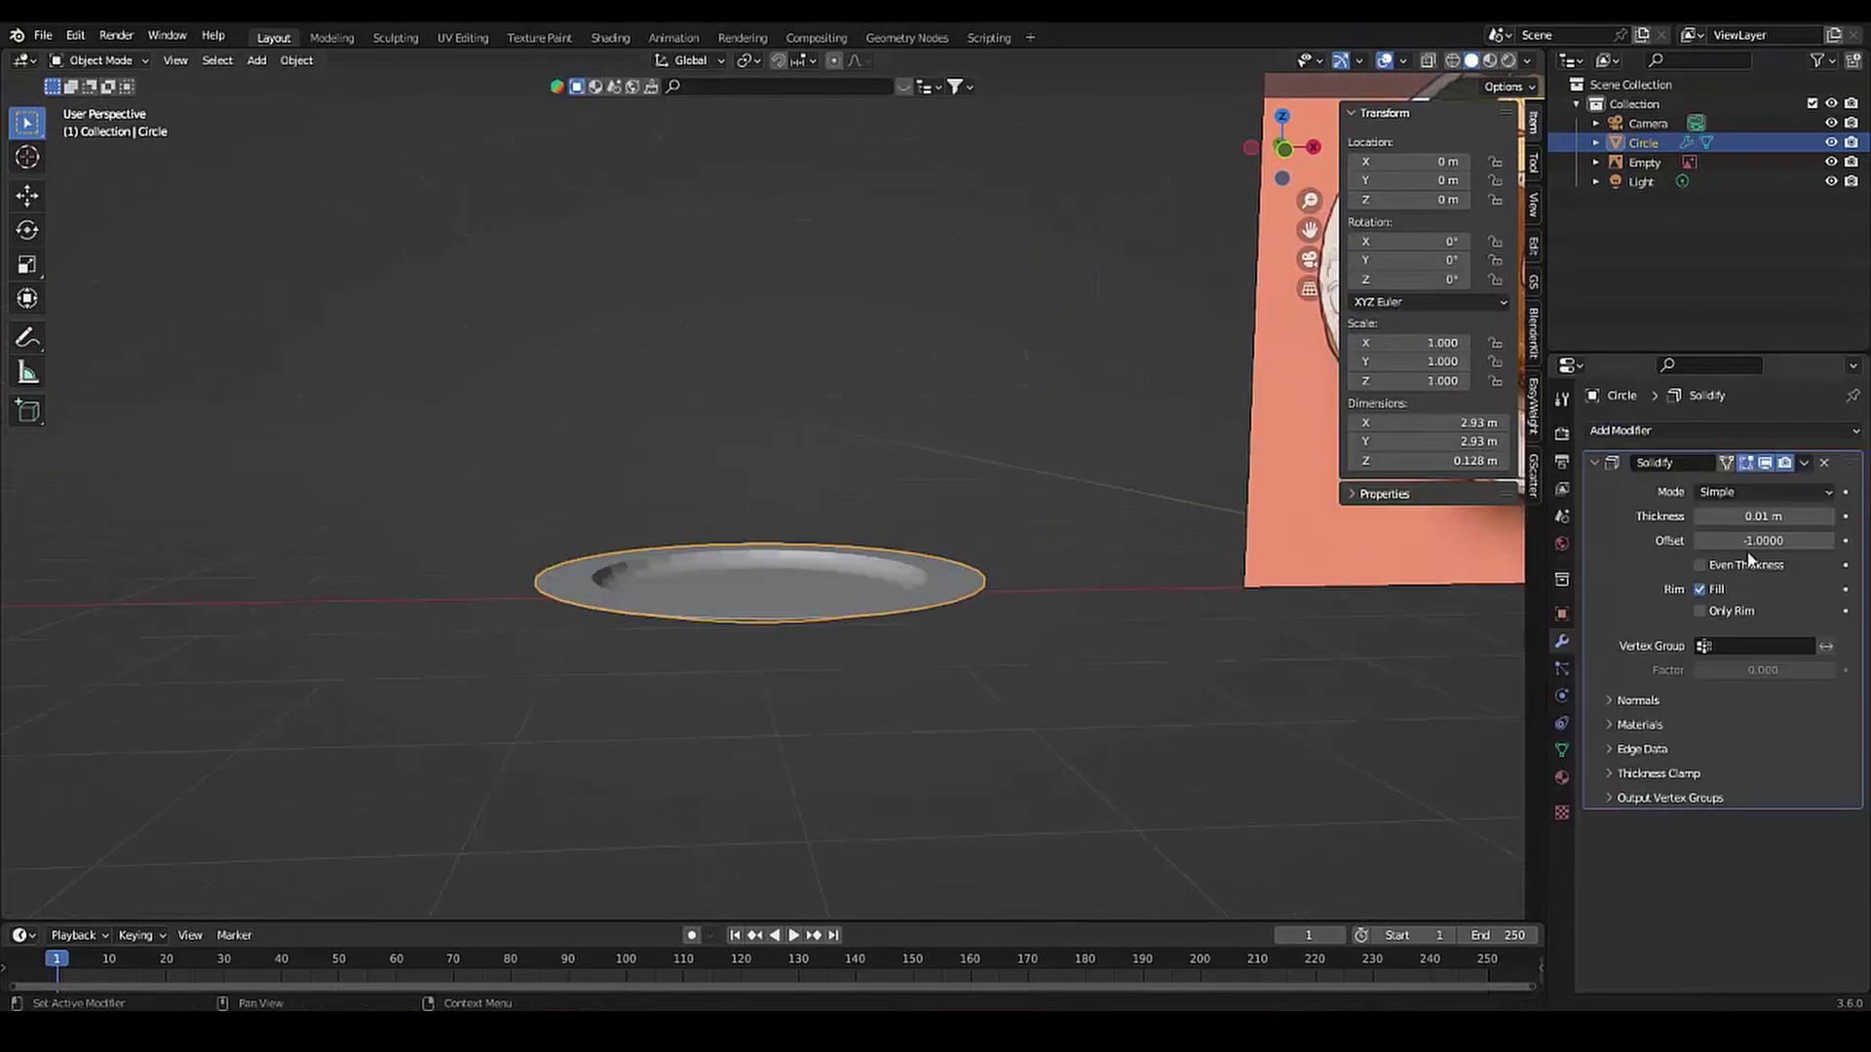
left_click_drag(1763, 515, 1735, 515)
Shade the plate smooth, apply the Solidify modifier, and return to Edit Mode
mouse_move(828, 574)
middle_mouse_down()
mouse_move(828, 603)
mouse_move(678, 617)
middle_mouse_up()
right_click(828, 602)
left_click(769, 611)
scroll(678, 617, "down", 2)
scroll(606, 702, "up", 3)
key("Tab")
key("Tab")
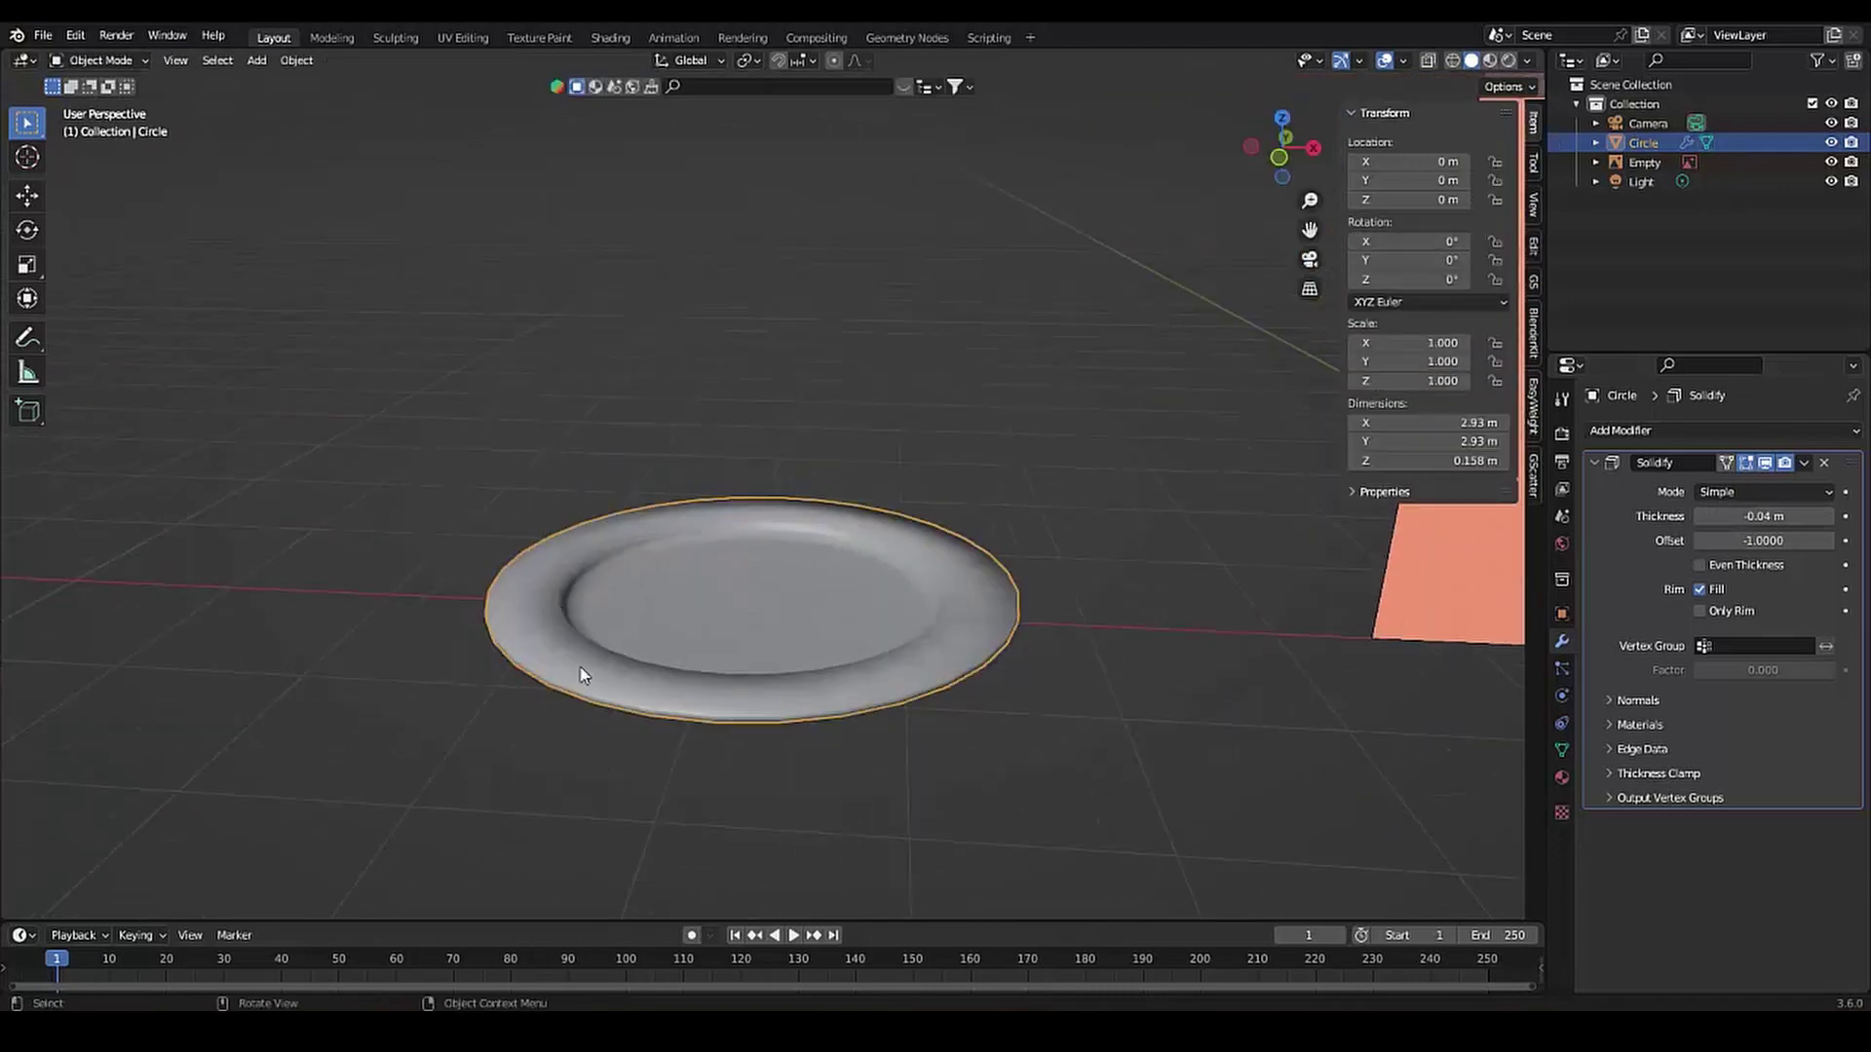
key("ctrl+a")
key("Tab")
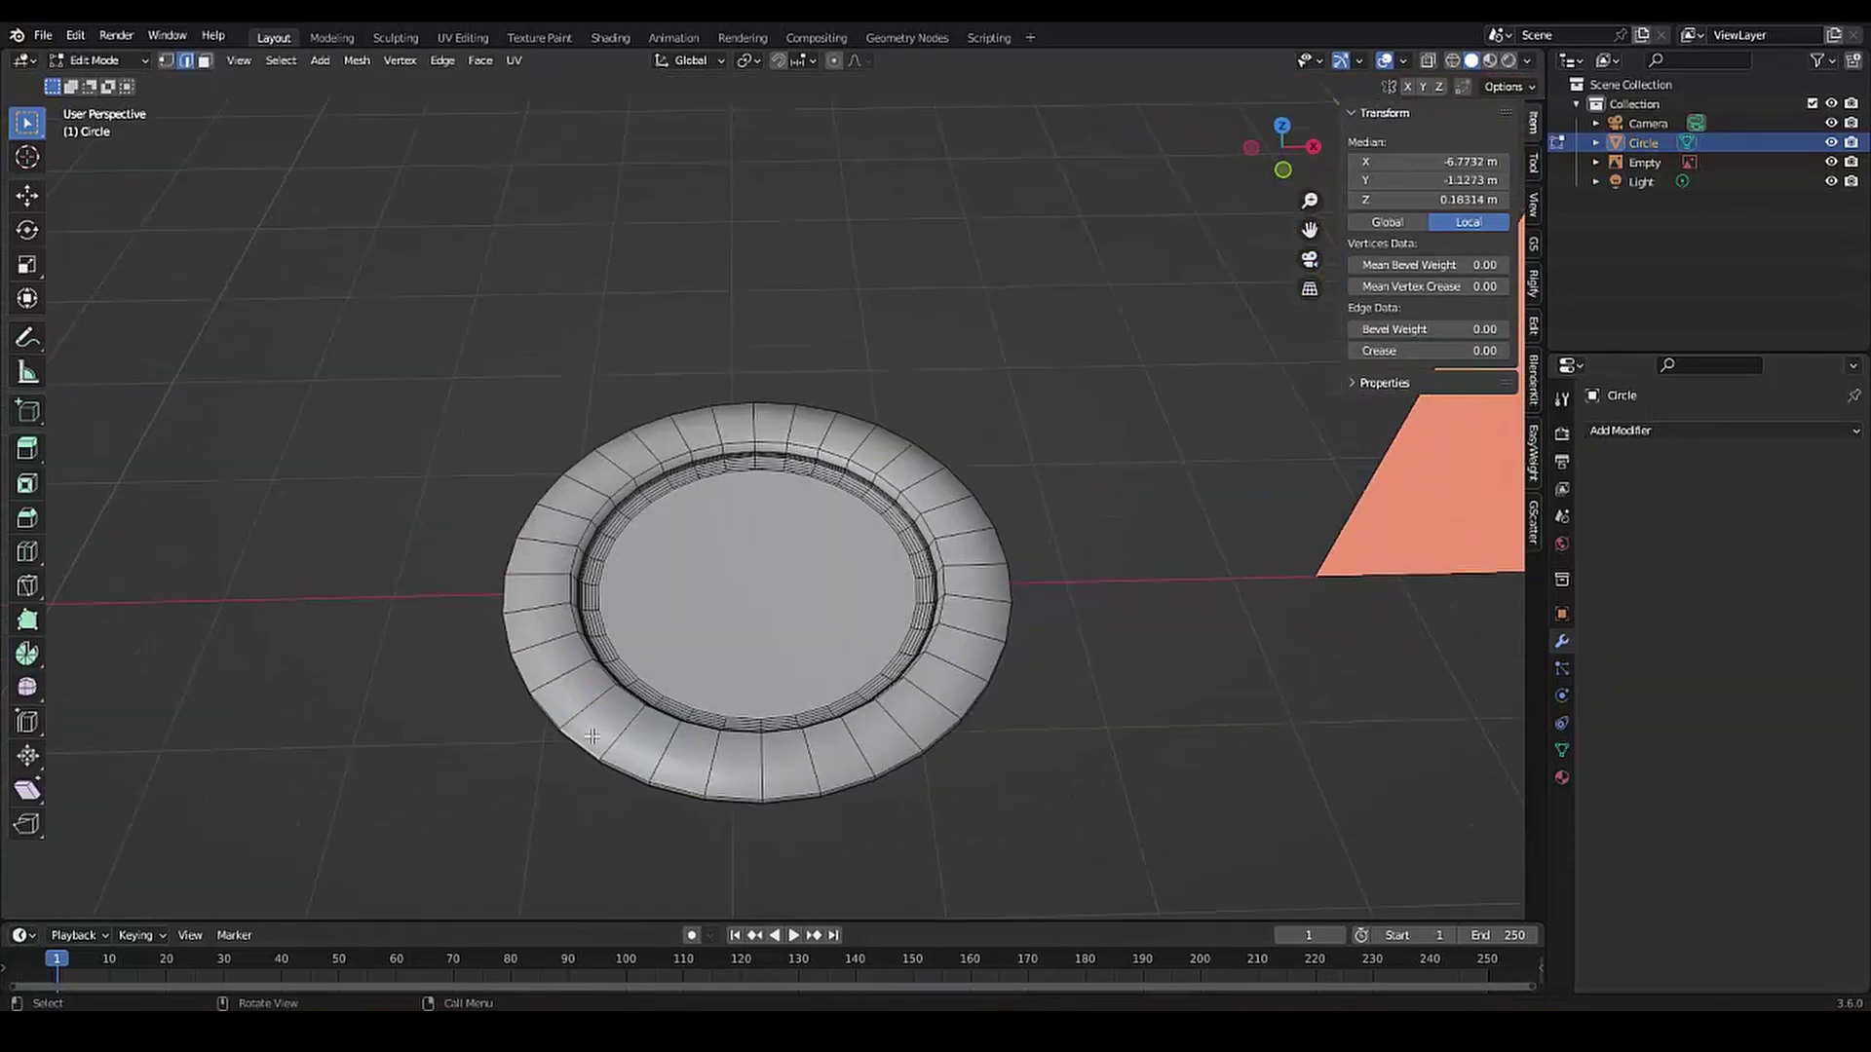
key("s")
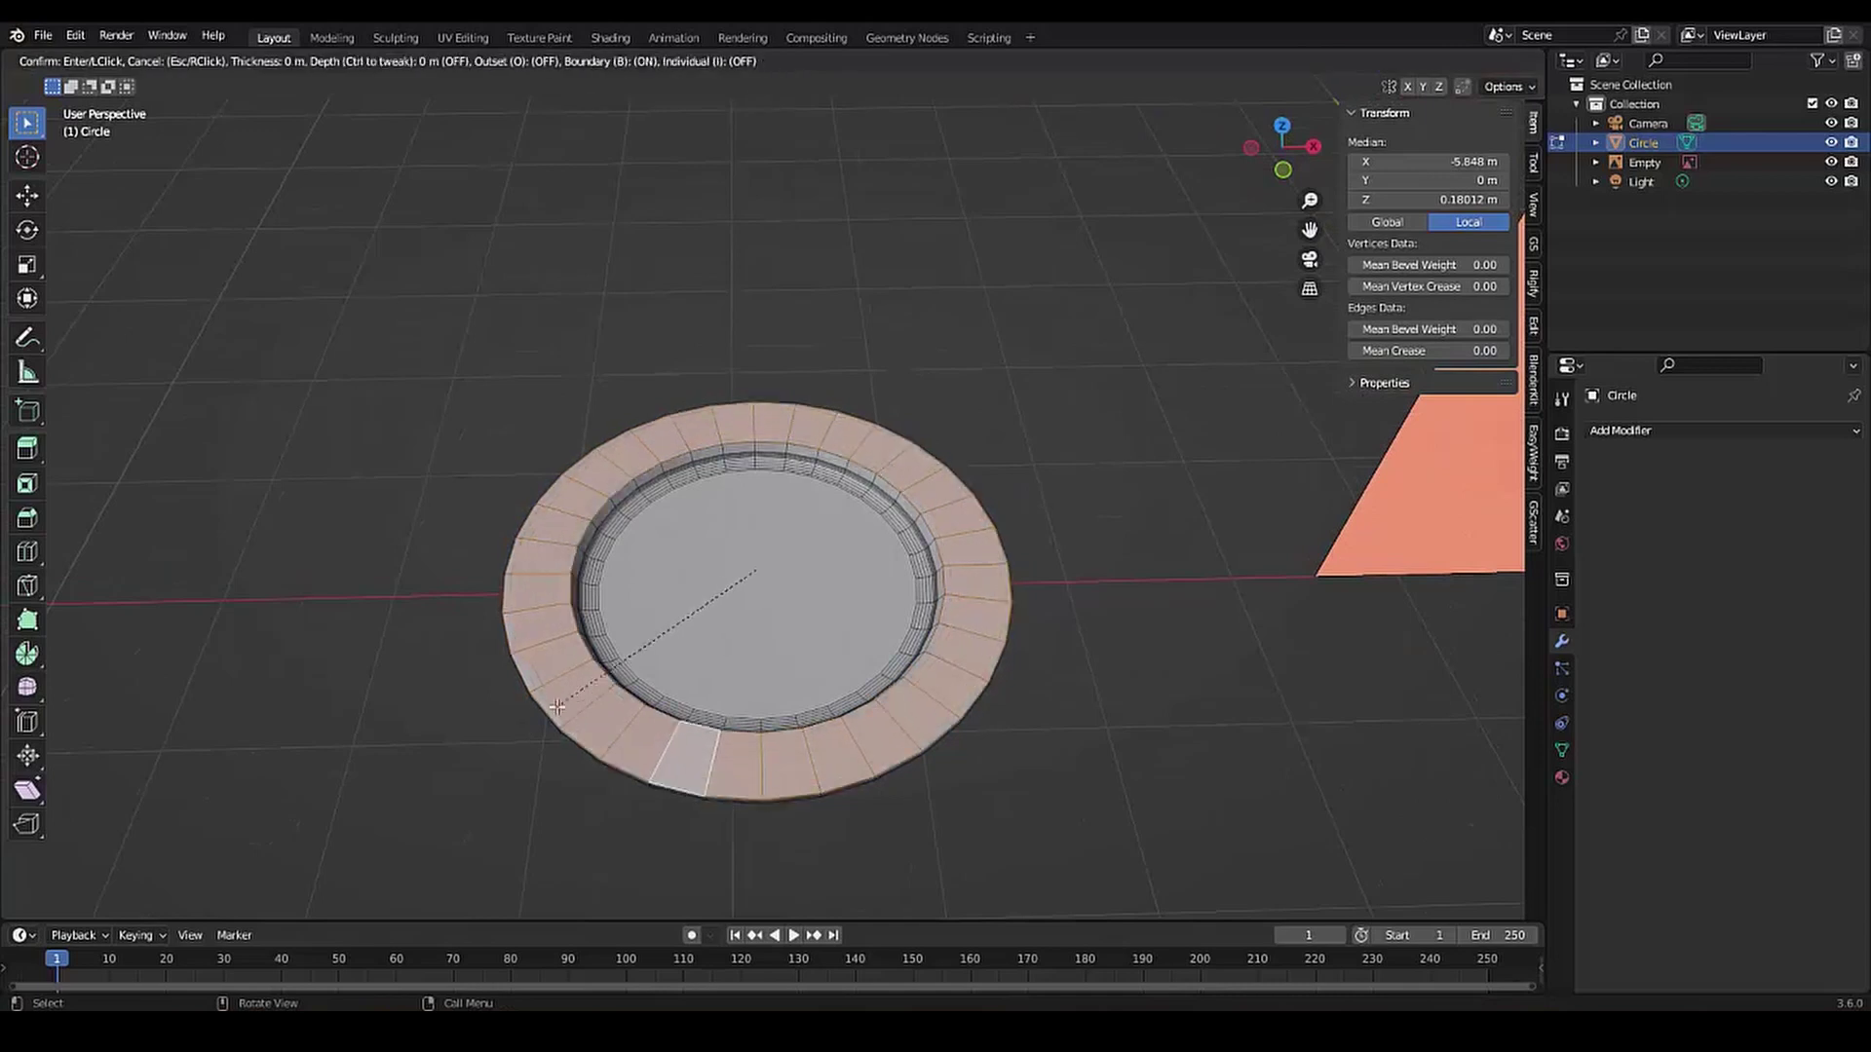
key("Escape")
scroll(638, 731, "up", 4)
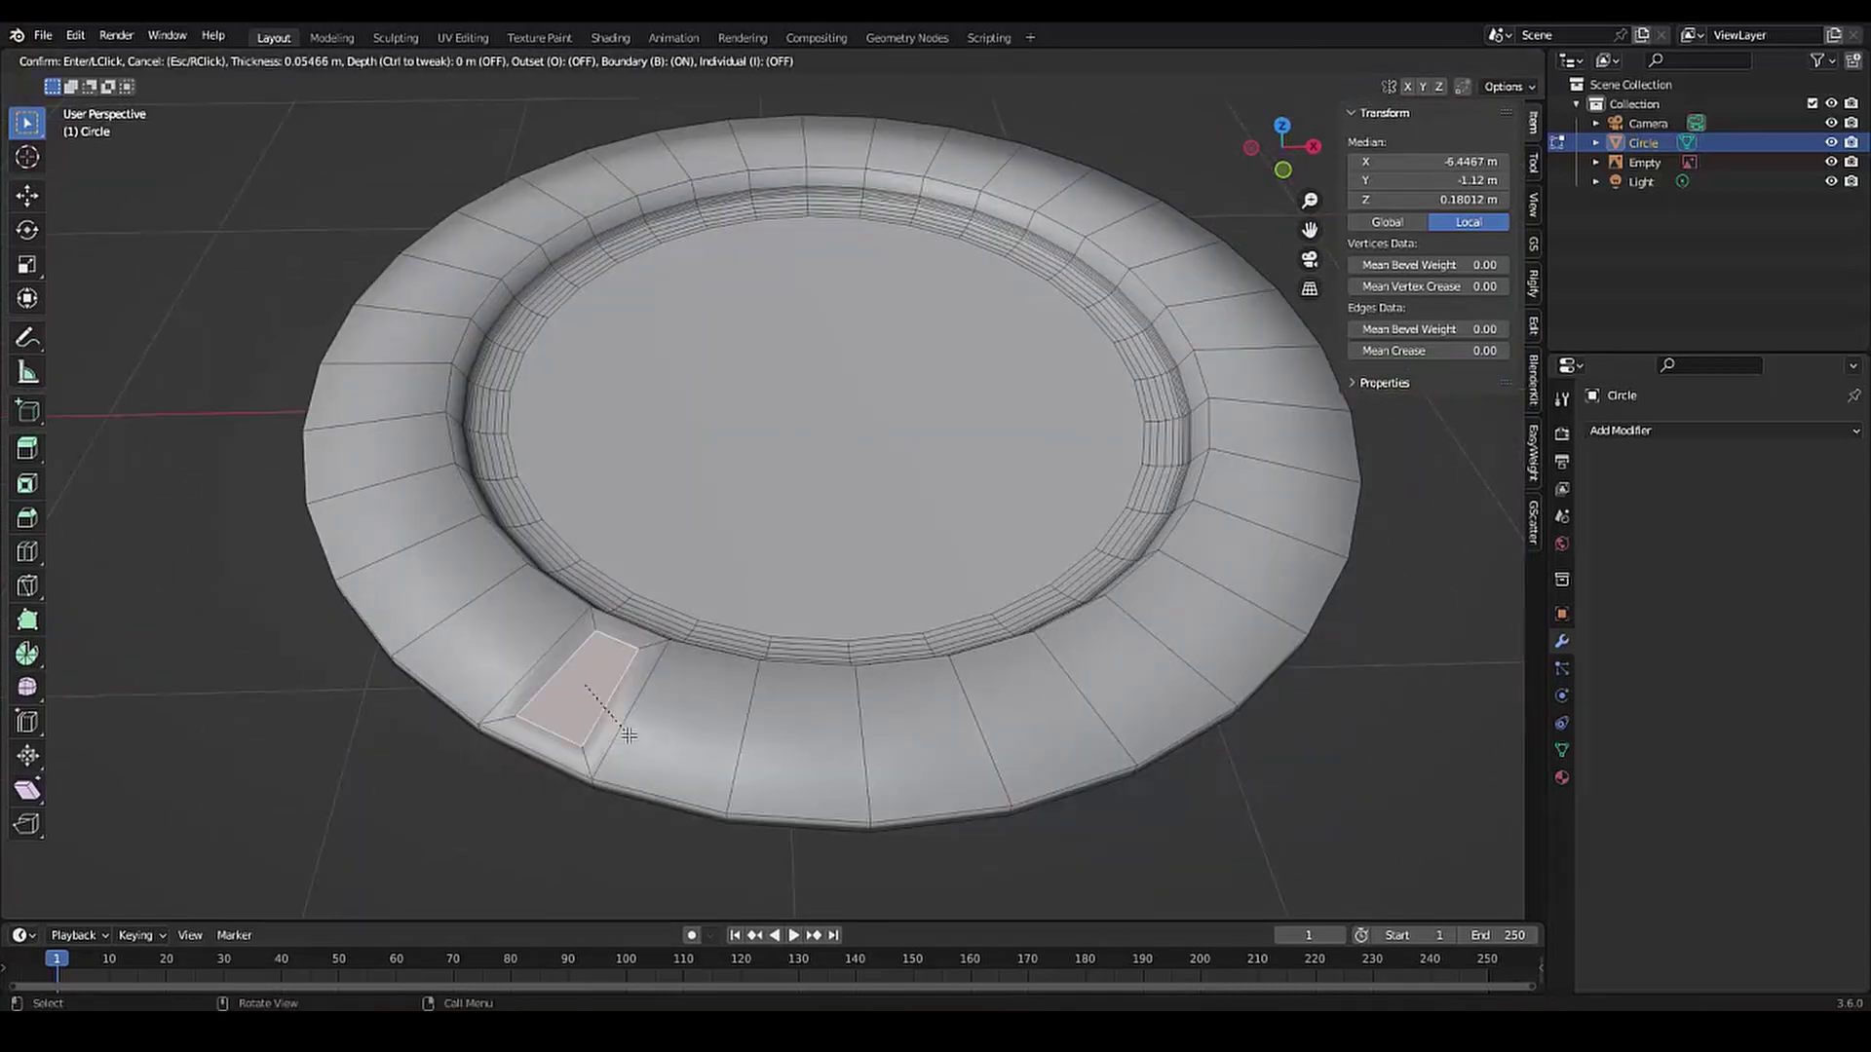
left_click(556, 634)
scroll(556, 635, "down", 4)
left_click(690, 60)
left_click(669, 141)
key("s")
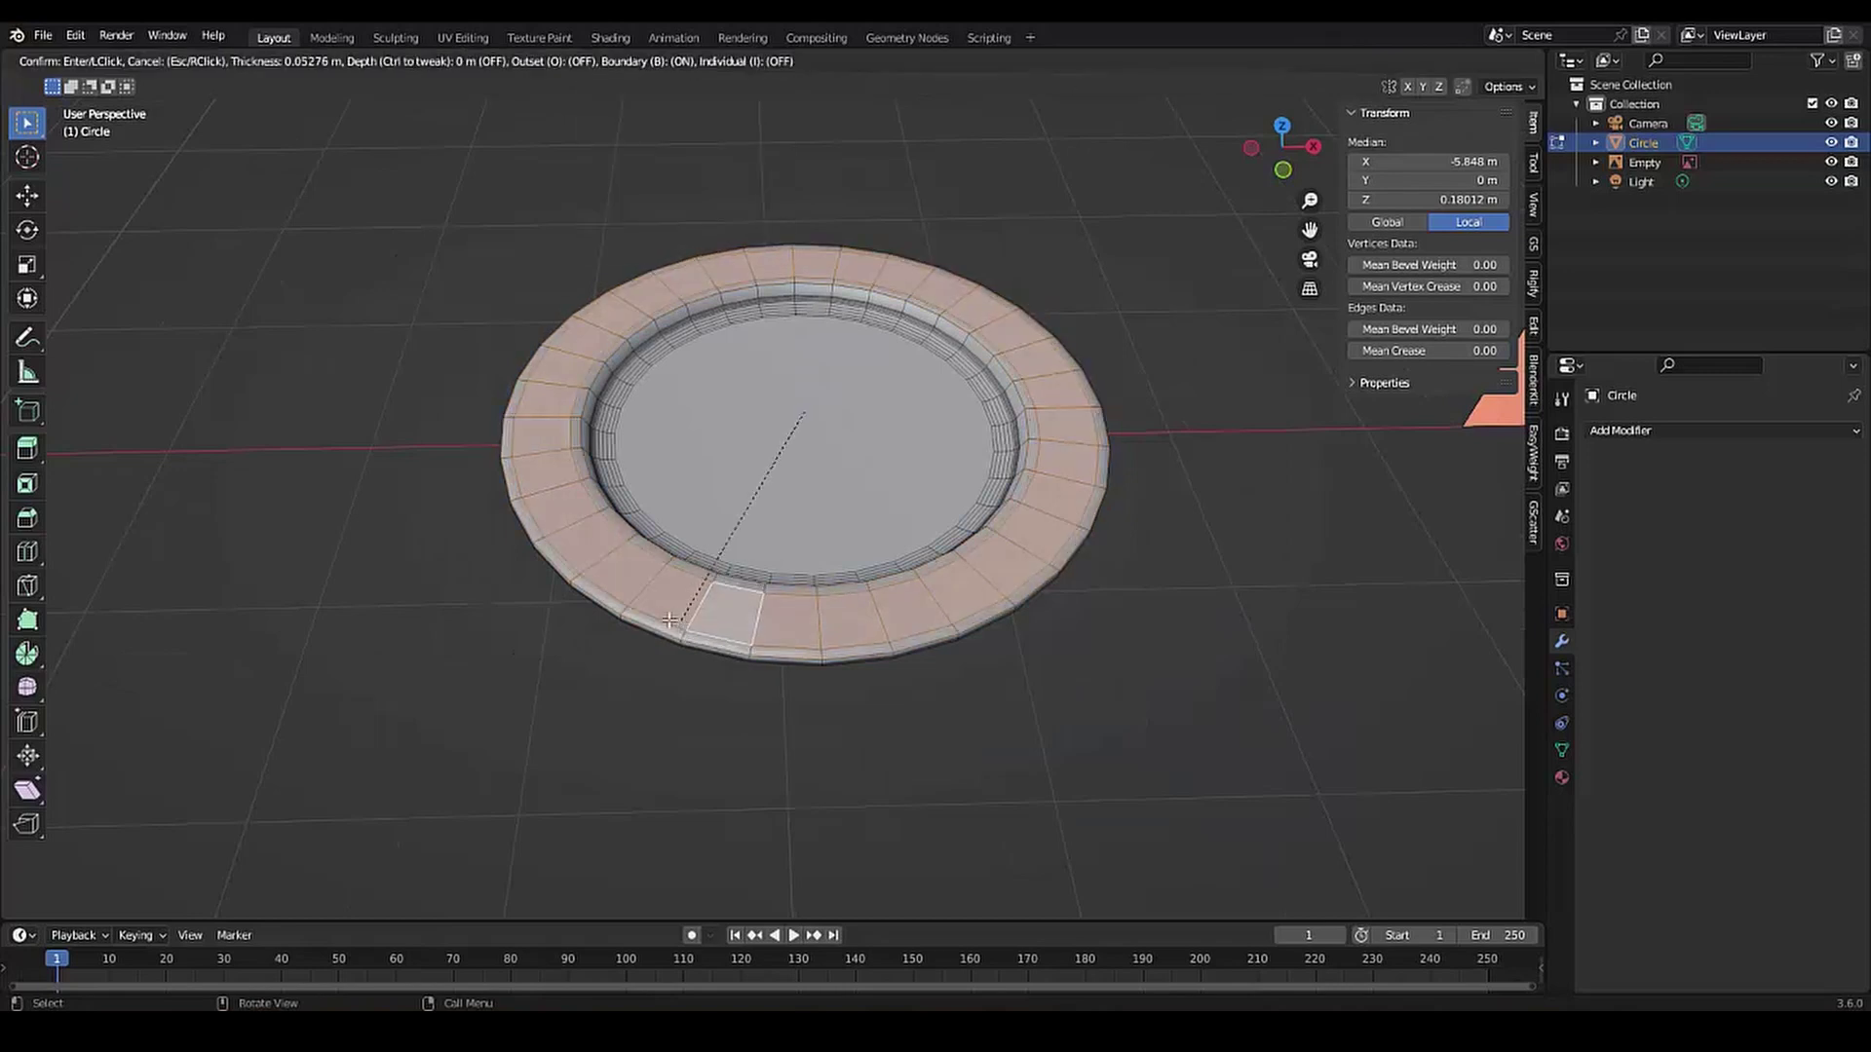
key("Escape")
left_click(688, 61)
left_click(638, 122)
key("s")
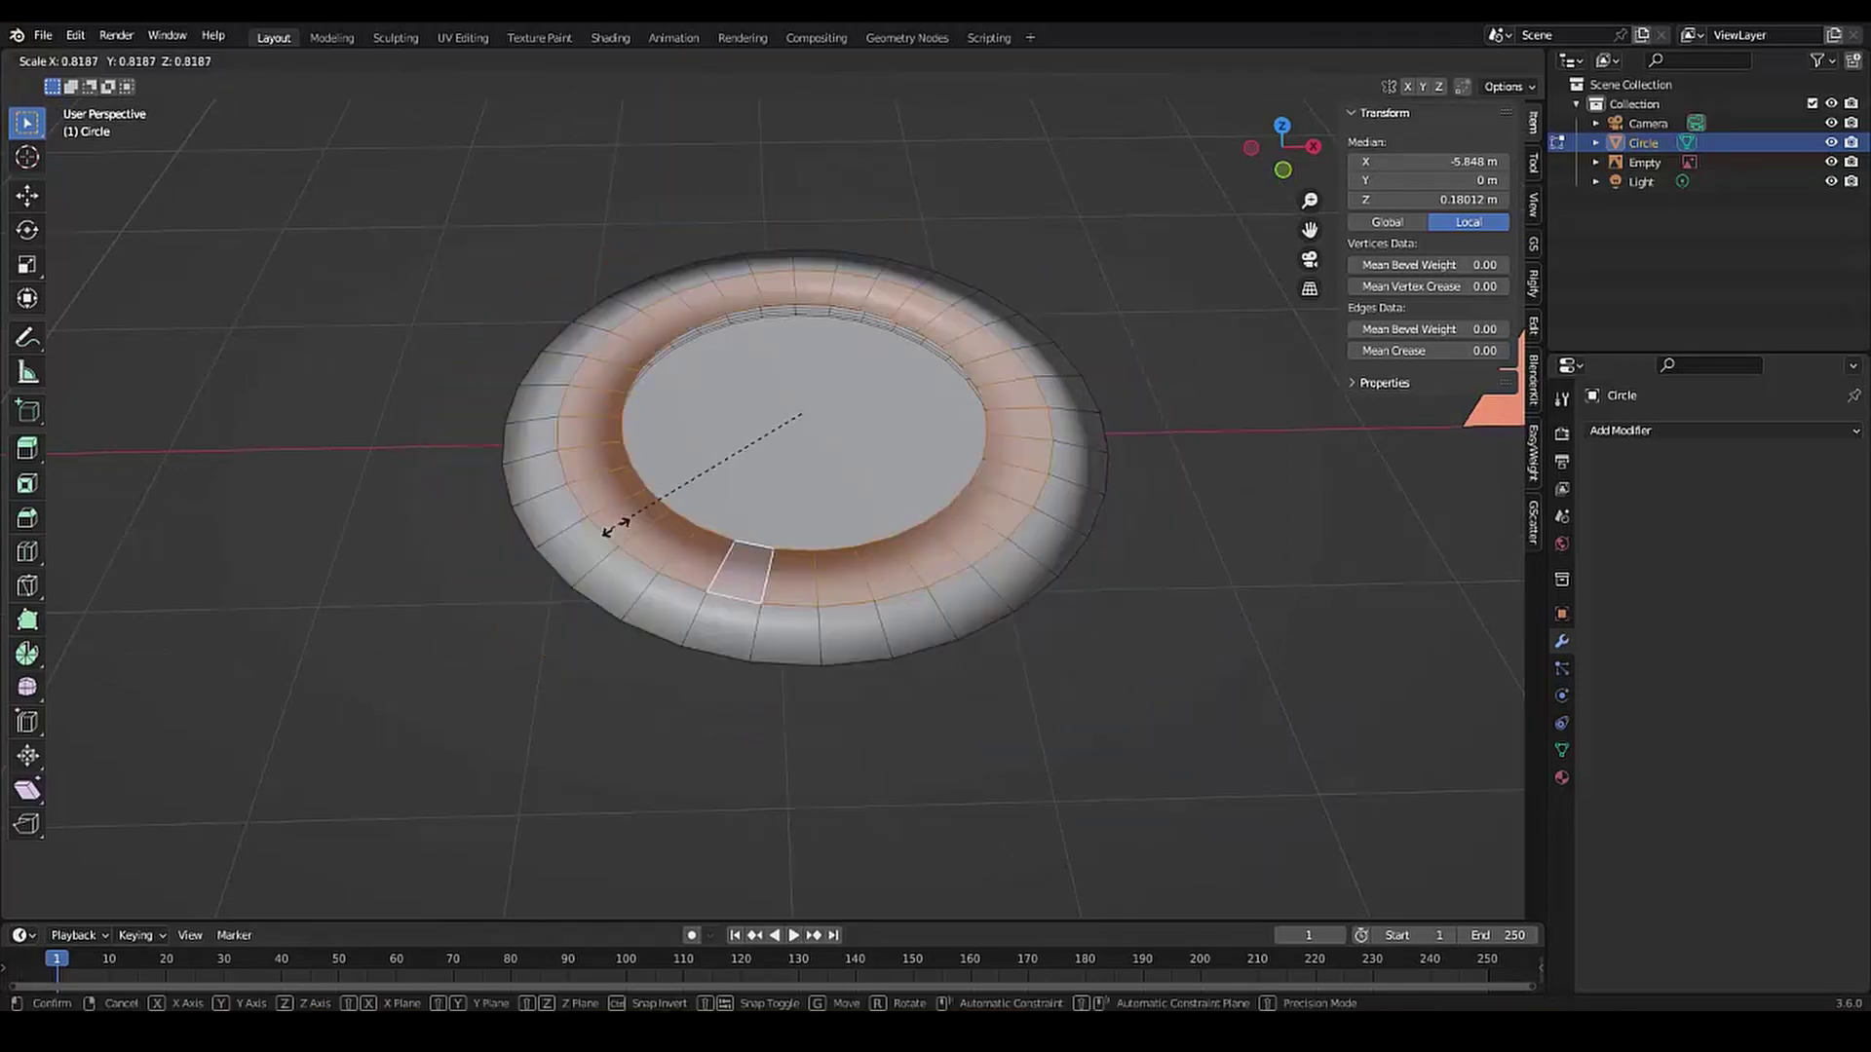
key("Escape")
key("s")
Cancel the rim scaling and leave the transform orientation unchanged
key("Escape")
left_click(689, 60)
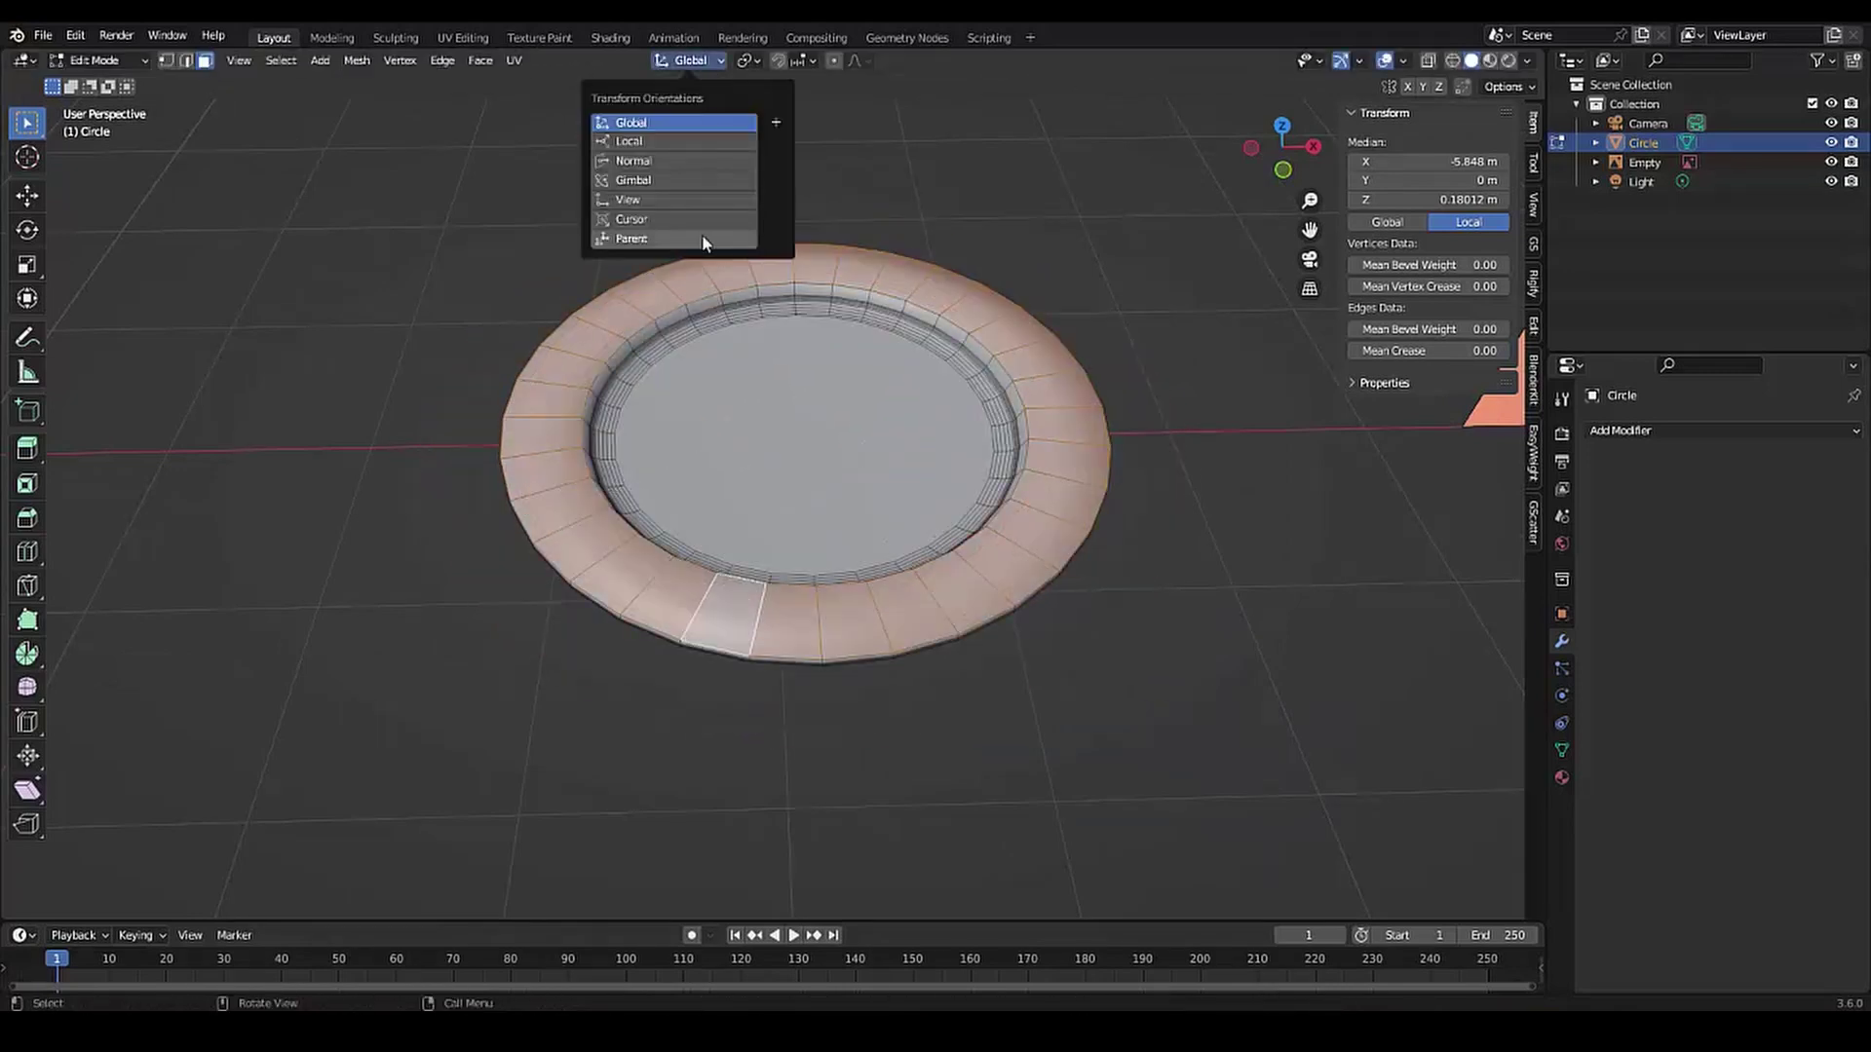
key("s")
key("Escape")
left_click(690, 61)
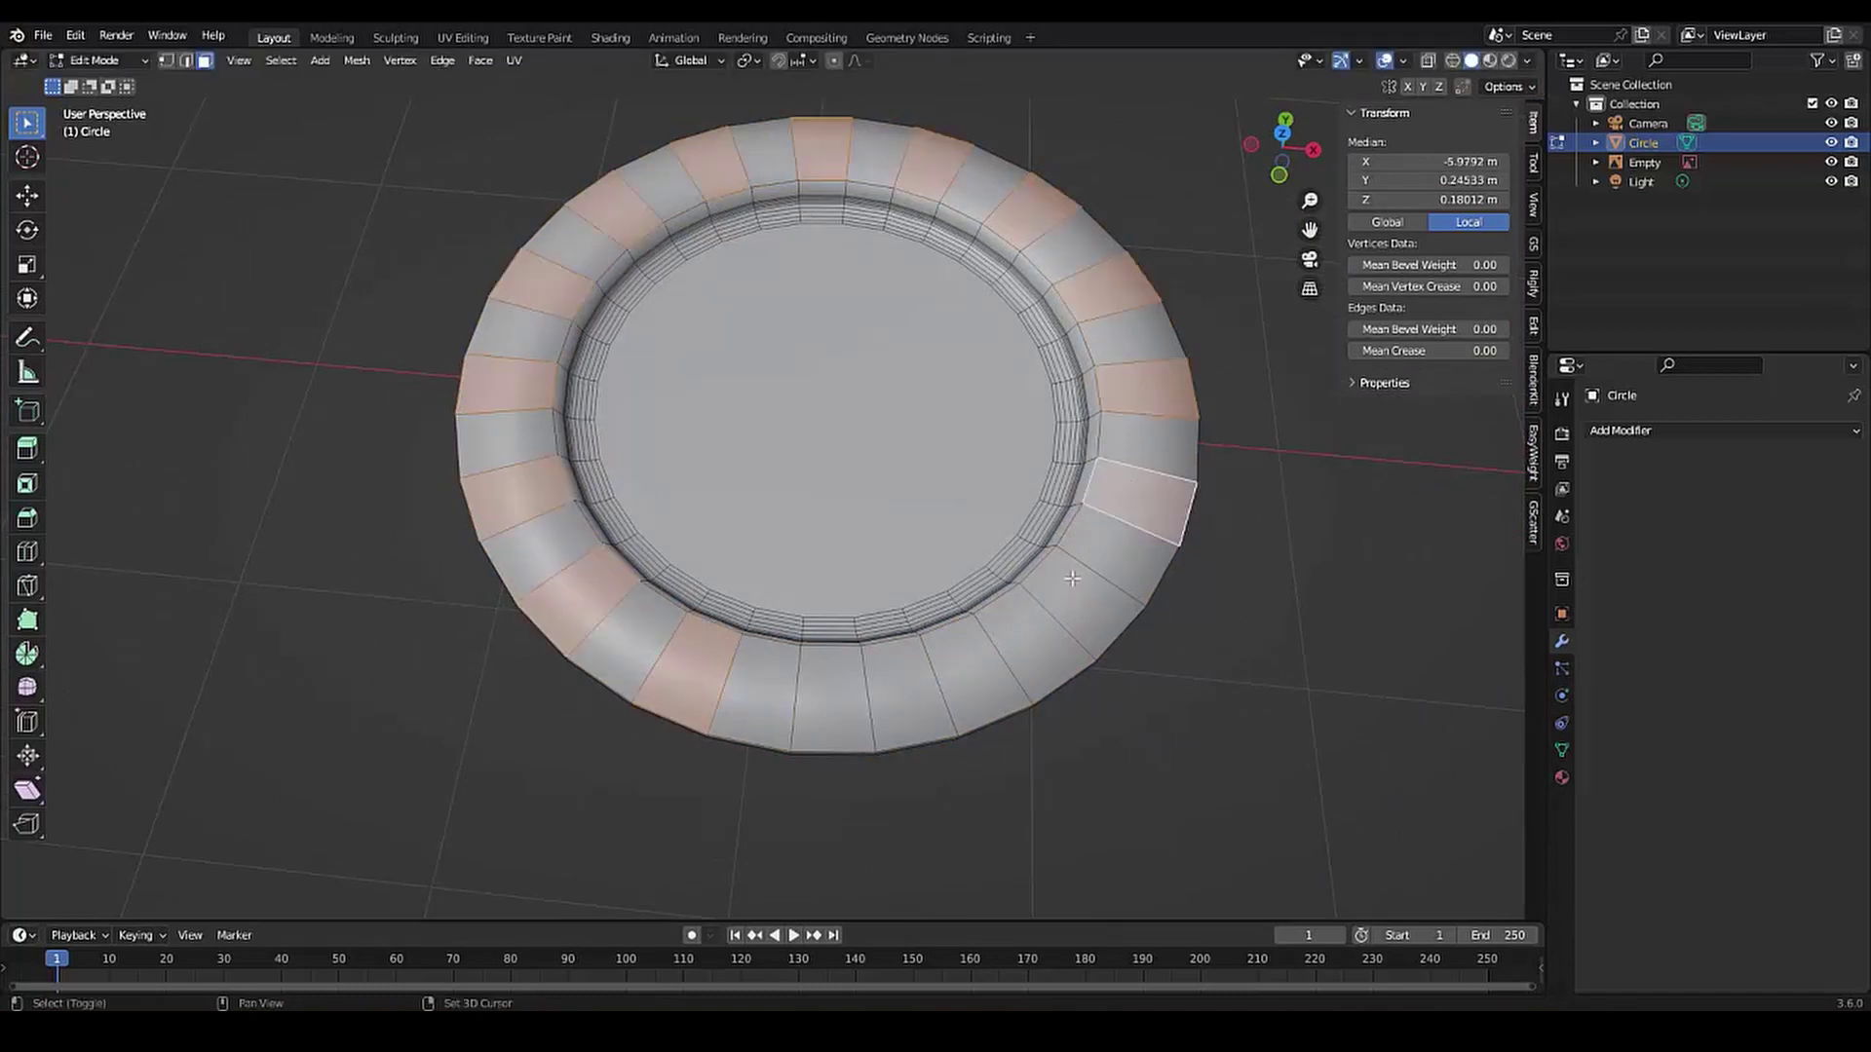
Inset the alternate rim faces and push them down along Z
key("i")
left_click(493, 613)
mouse_move(493, 614)
middle_mouse_down()
mouse_move(555, 580)
mouse_move(644, 321)
mouse_move(601, 384)
mouse_move(696, 710)
middle_mouse_up()
key("g")
key("z")
left_click(552, 578)
Bevel the edges of the recessed rim panels
key("ctrl+b")
left_click(601, 384)
scroll(677, 393, "down", 3)
left_click(696, 711)
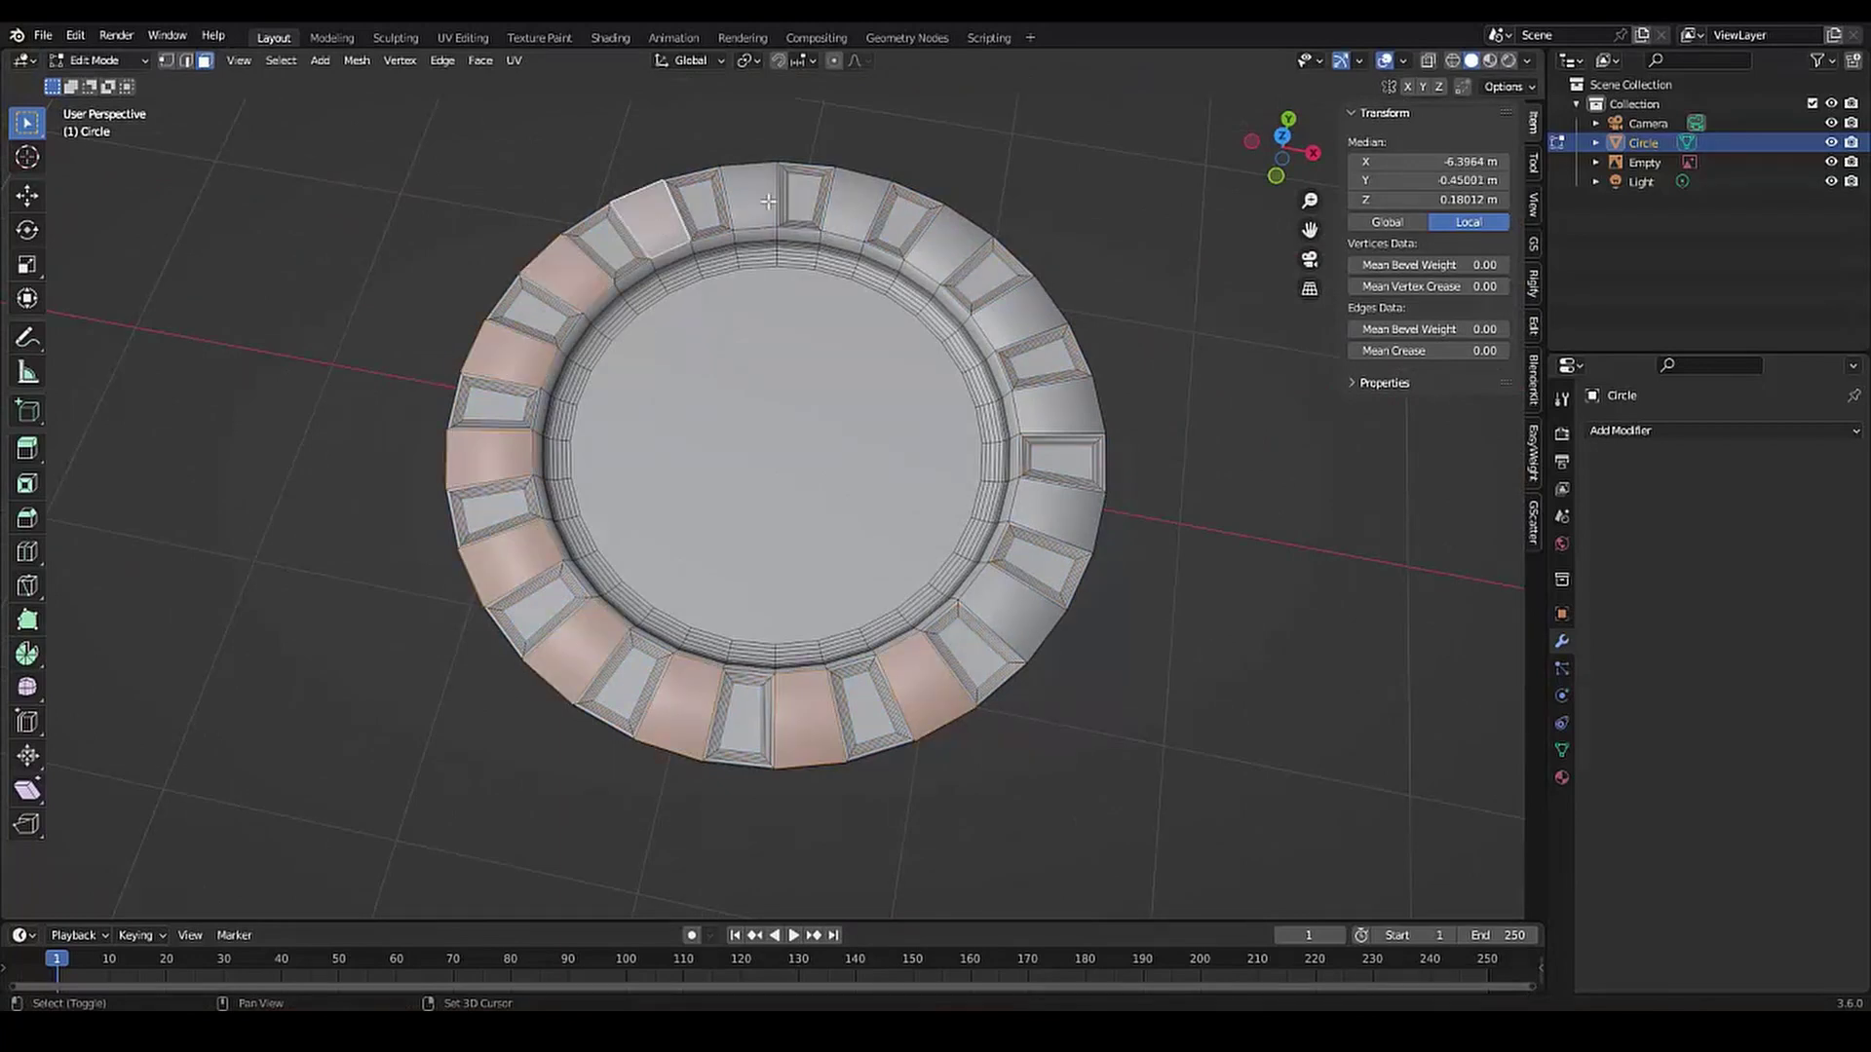
Inset the remaining rim faces, lower them along Z and bevel their edges
scroll(1002, 604, "up", 2)
key("i")
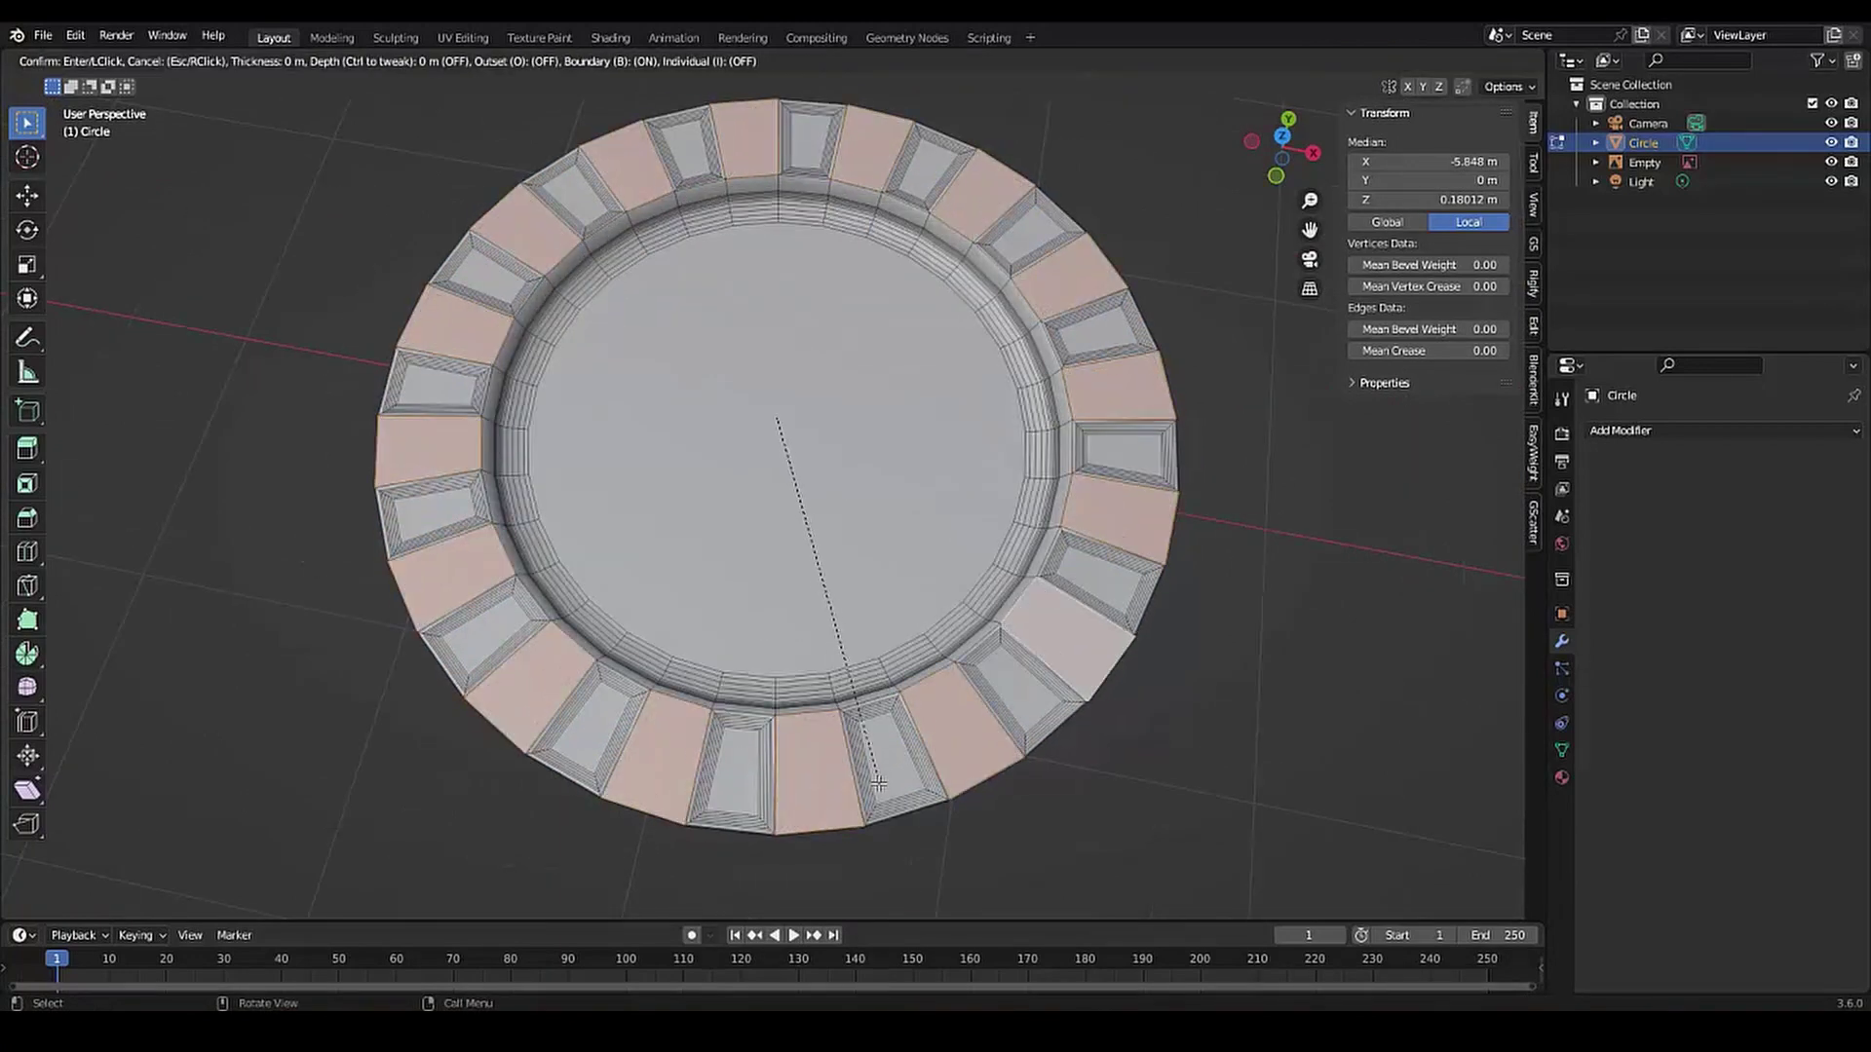
left_click(844, 777)
mouse_move(843, 776)
middle_mouse_down()
mouse_move(714, 705)
mouse_move(696, 588)
mouse_move(709, 526)
mouse_move(725, 604)
middle_mouse_up()
key("g")
key("z")
left_click(696, 588)
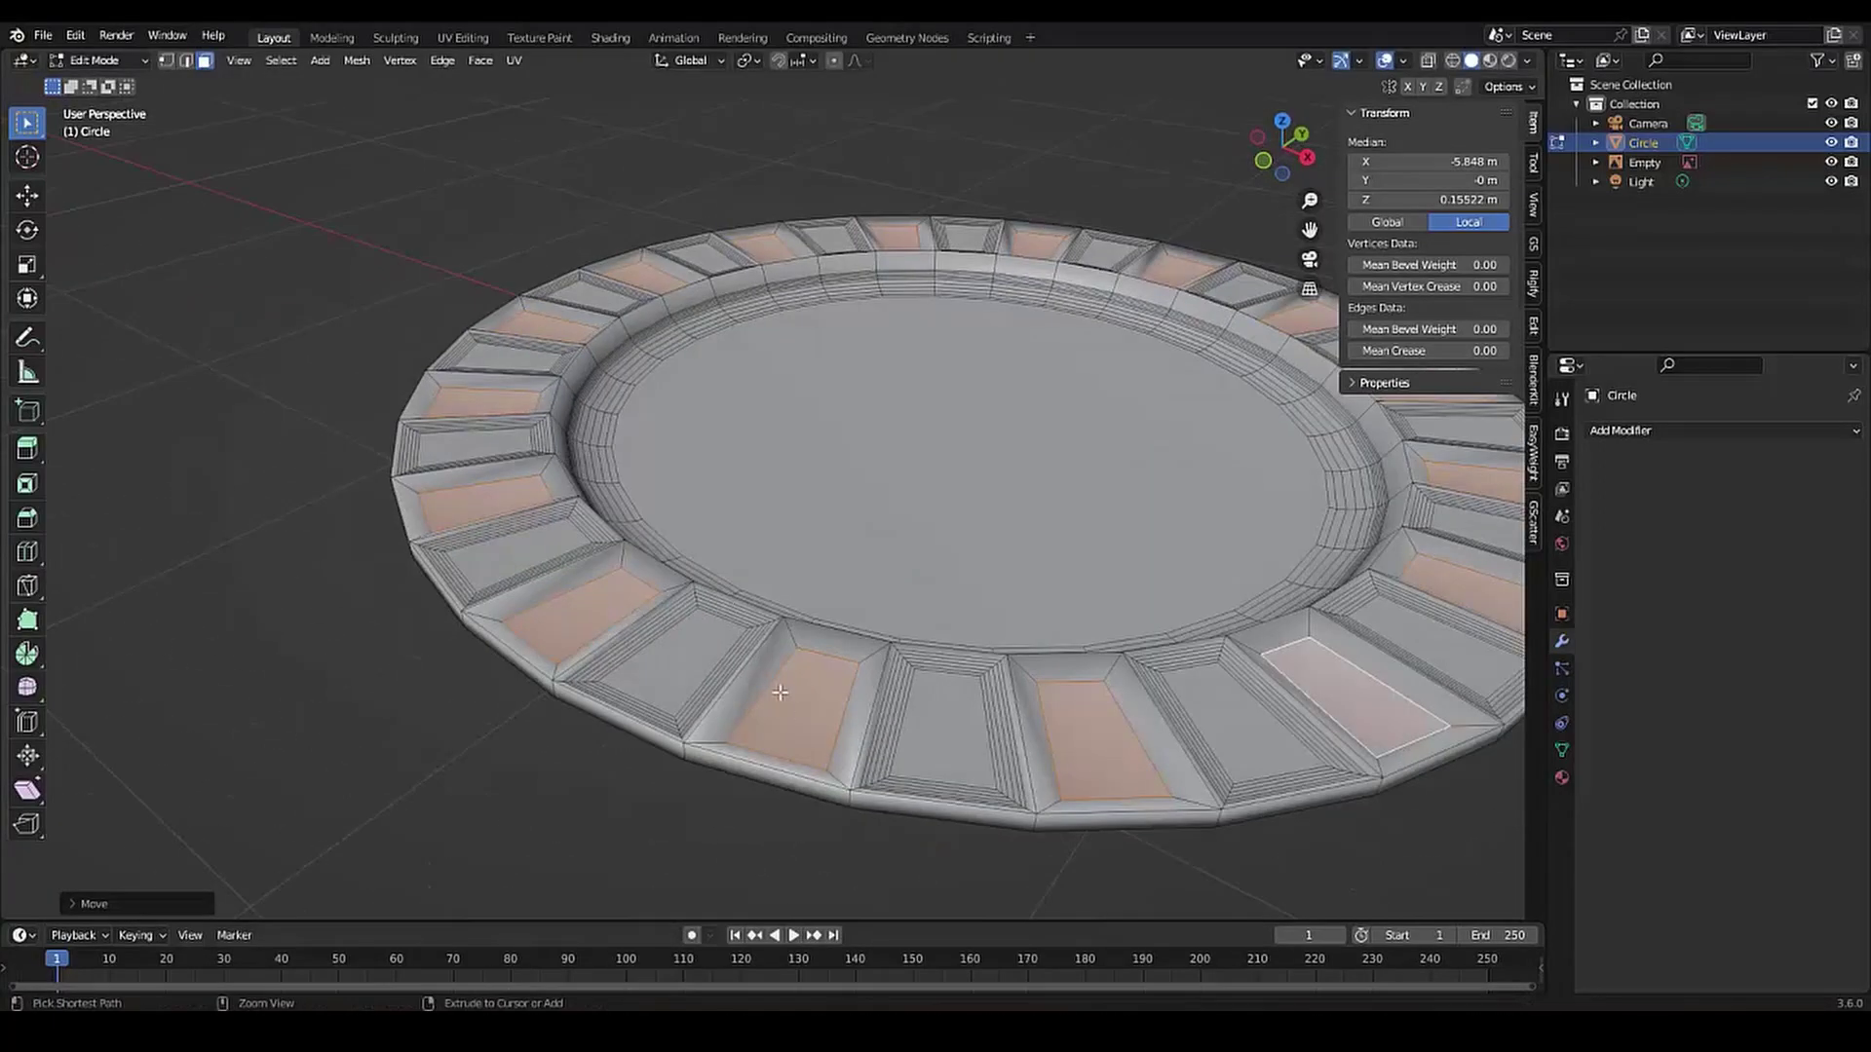
key("ctrl+b")
left_click(392, 736)
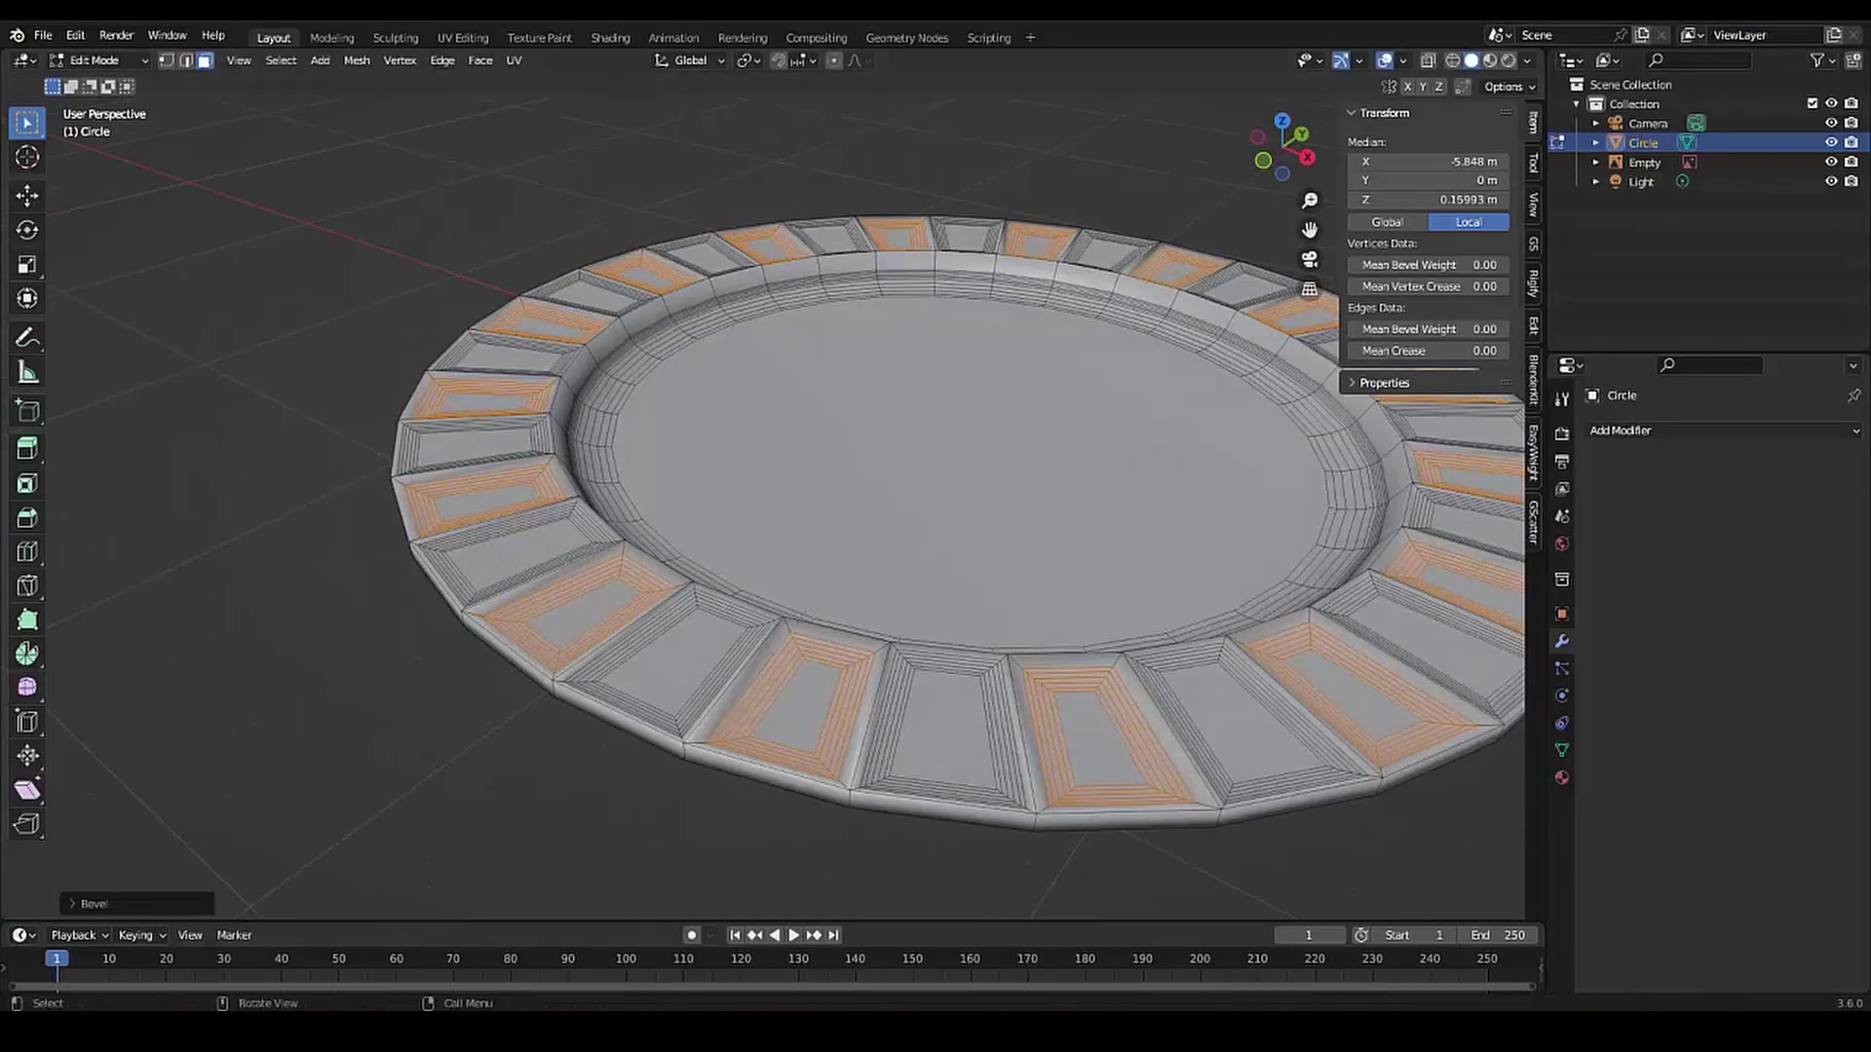
Undo that bevel and redo the inset, Z drop and a wider bevel
scroll(918, 656, "up", 3)
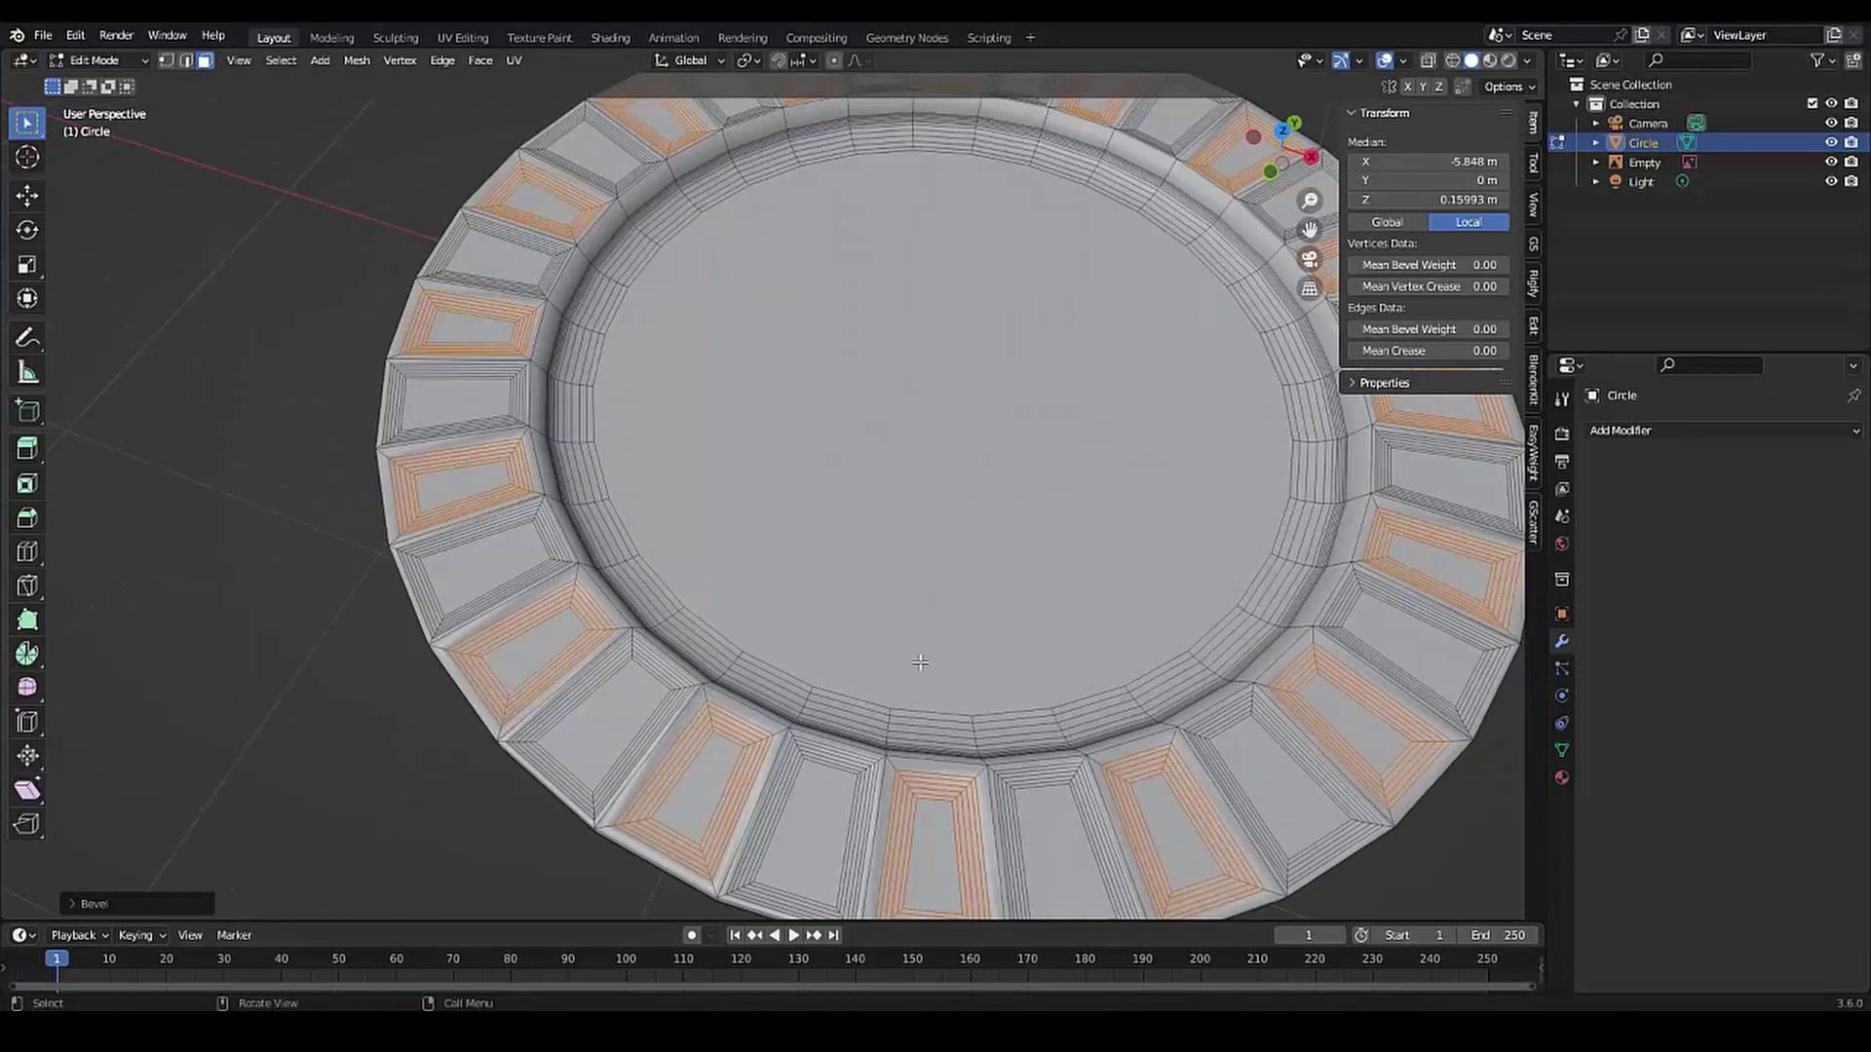
key("ctrl+z")
scroll(718, 626, "up", 2)
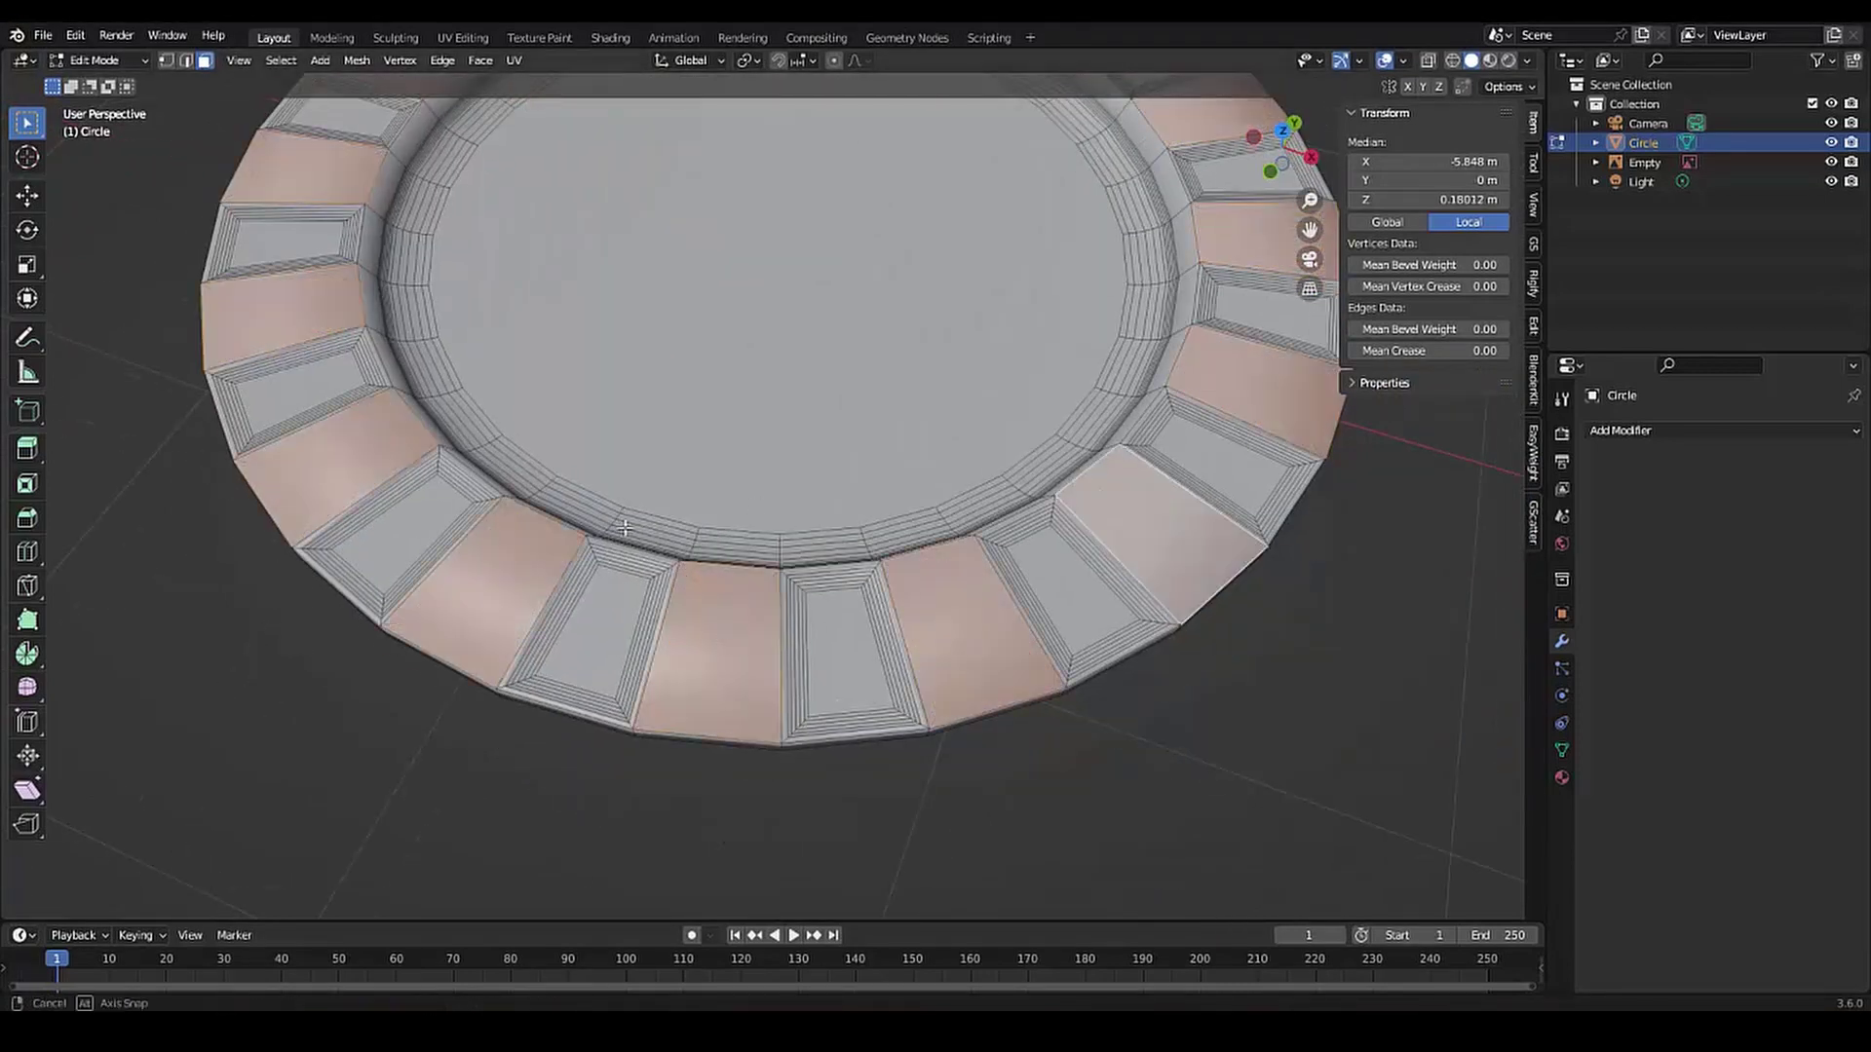
middle_click_drag(625, 527, 682, 585)
key("i")
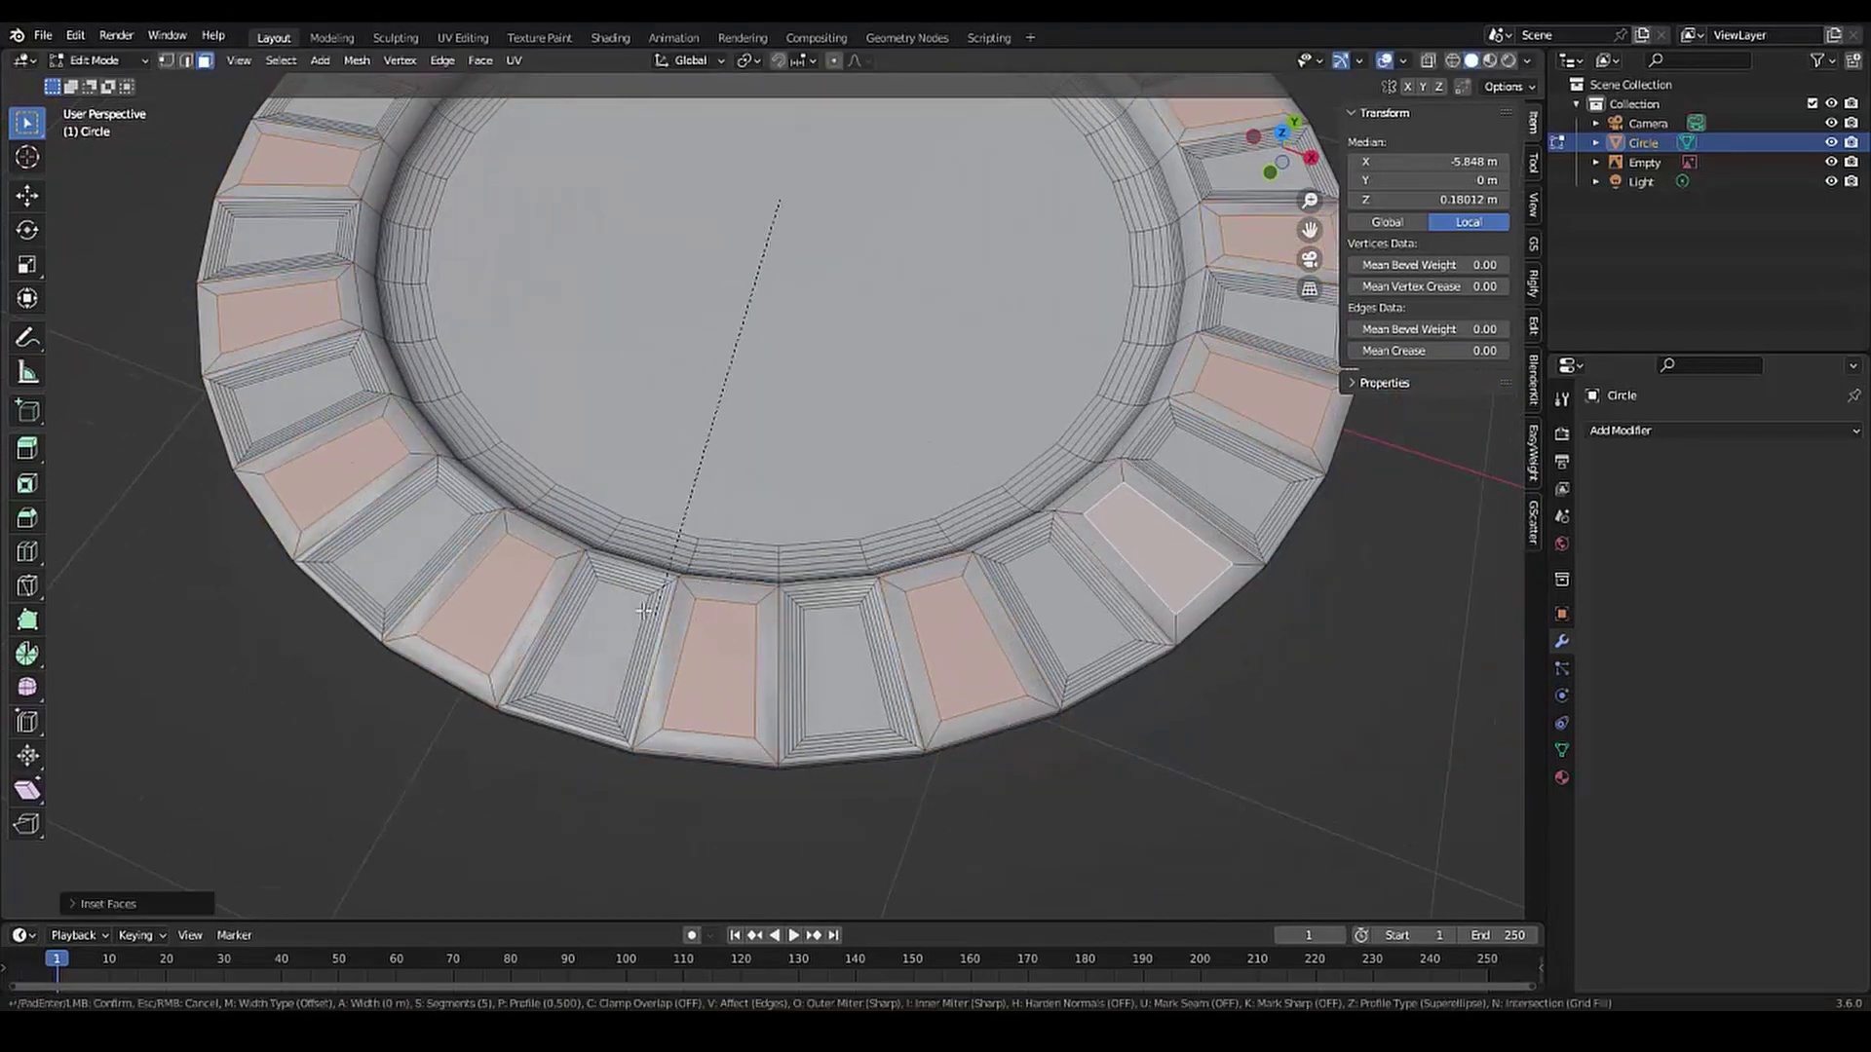
left_click(435, 552)
mouse_move(435, 552)
middle_mouse_down()
mouse_move(560, 629)
mouse_move(584, 585)
middle_mouse_up()
scroll(585, 584, "up", 3)
key("g")
key("z")
left_click(555, 542)
key("ctrl+b")
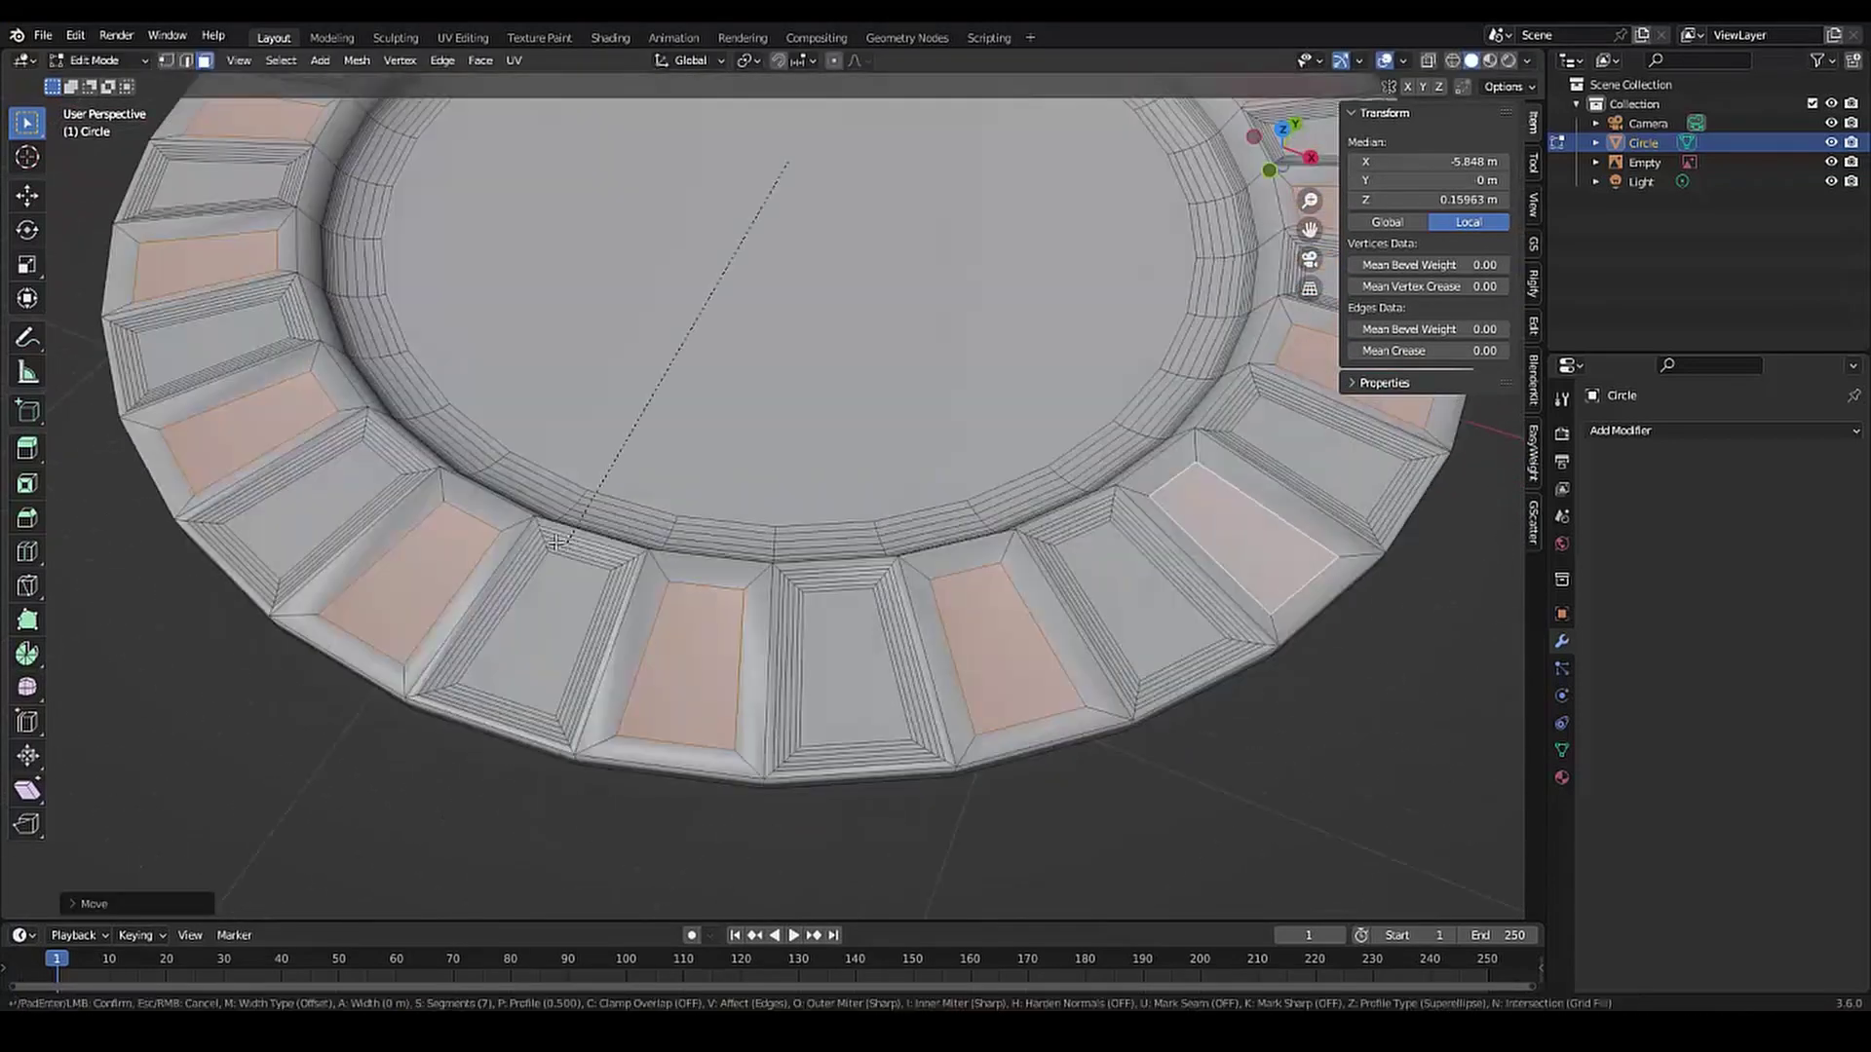
left_click(555, 546)
Review the whole decorated plate in Object Mode against the reference image
middle_click_drag(555, 546, 550, 617)
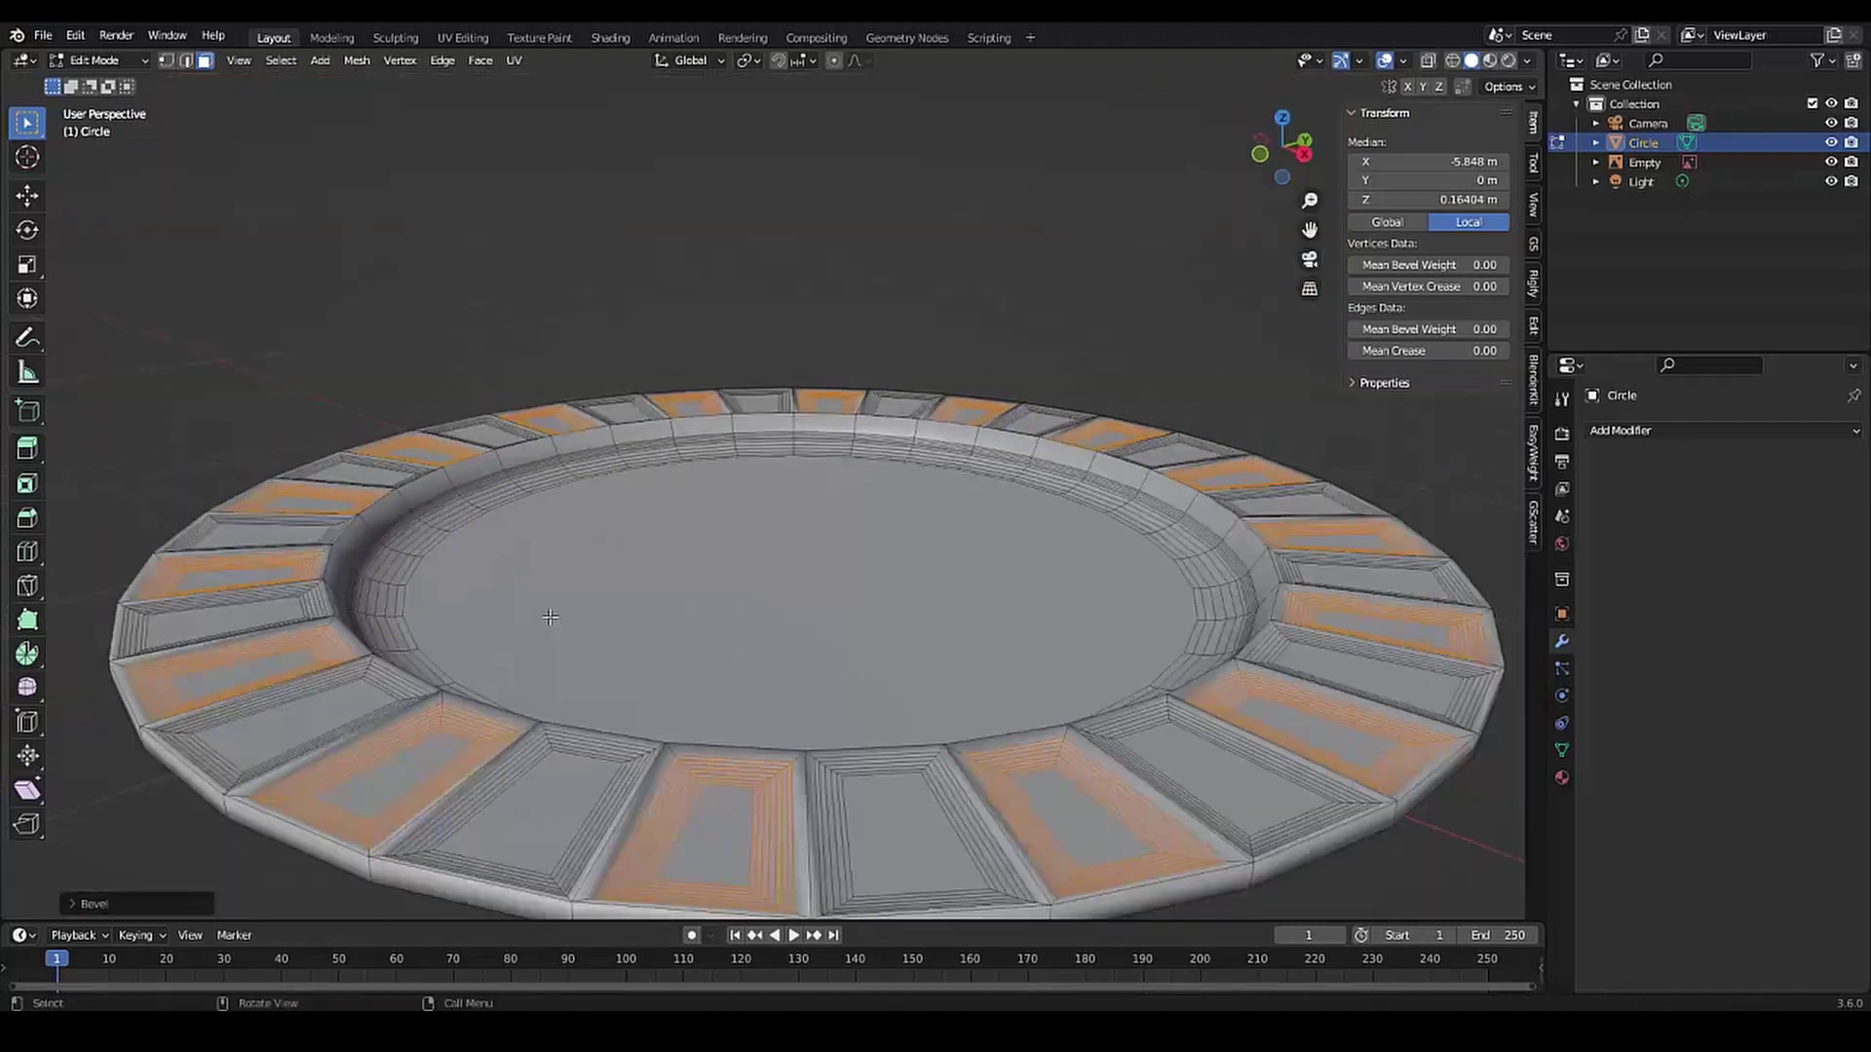
key("Tab")
scroll(551, 617, "down", 3)
scroll(635, 721, "down", 3)
mouse_move(792, 614)
middle_mouse_down()
mouse_move(531, 600)
mouse_move(384, 627)
mouse_move(364, 585)
mouse_move(472, 576)
mouse_move(498, 625)
mouse_move(292, 643)
middle_mouse_up()
scroll(530, 601, "up", 3)
Return to Edit Mode in edge select mode and pick a plate edge
key("Tab")
scroll(498, 626, "up", 4)
key("2")
left_click(115, 666)
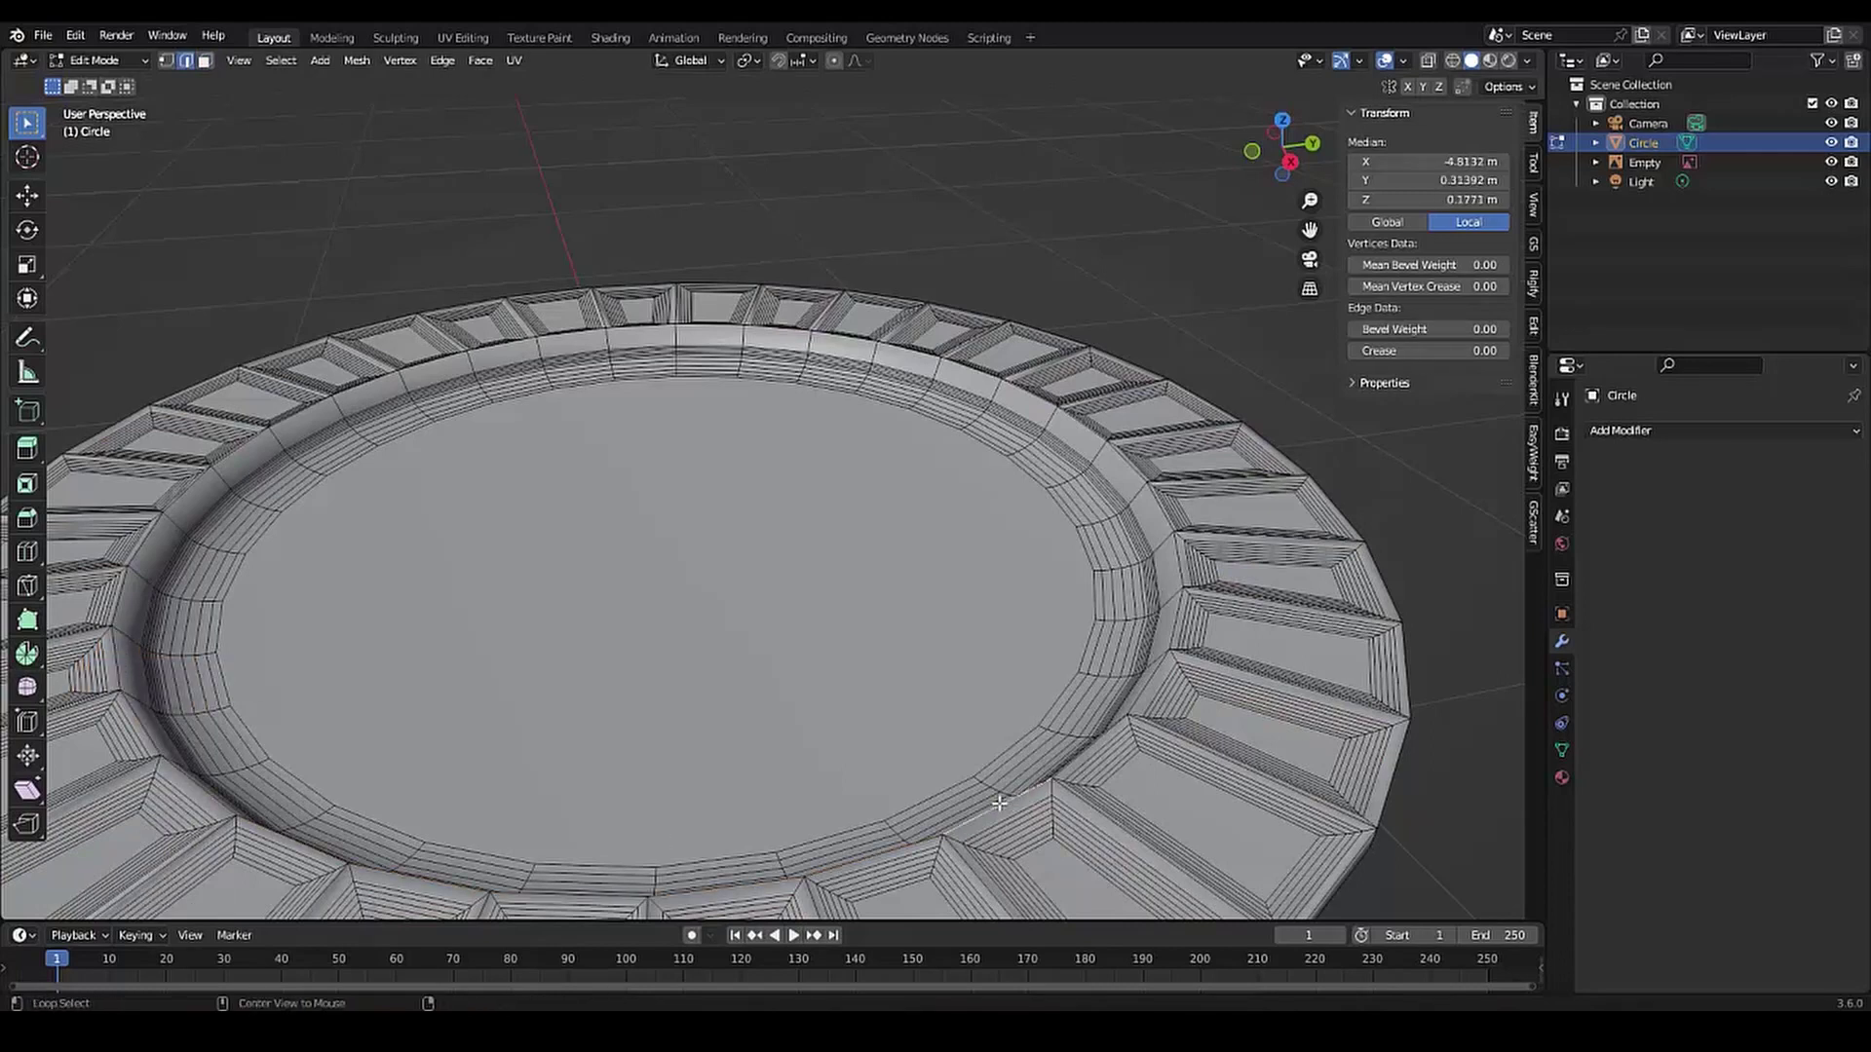
Confirm the bevel on the inner rim loop and orbit to a low side view
middle_click_drag(116, 654, 409, 626)
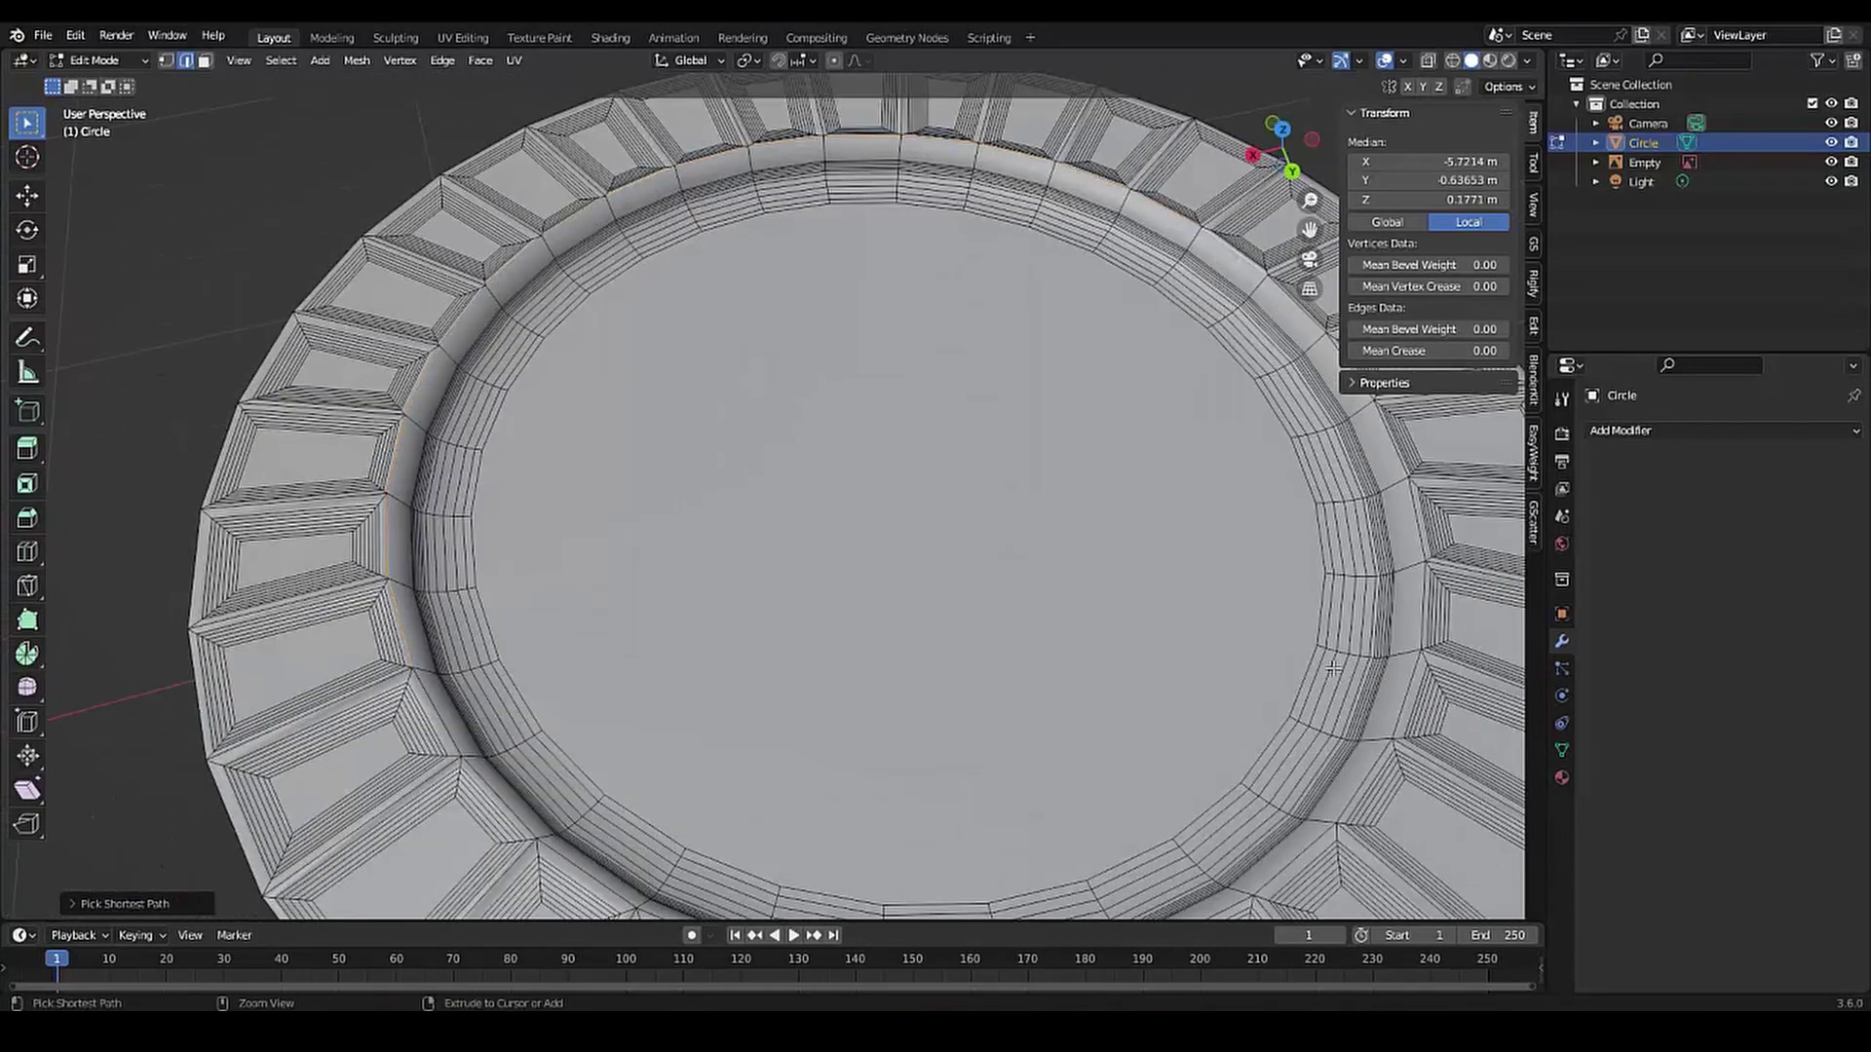
middle_click_drag(1333, 668, 1097, 769)
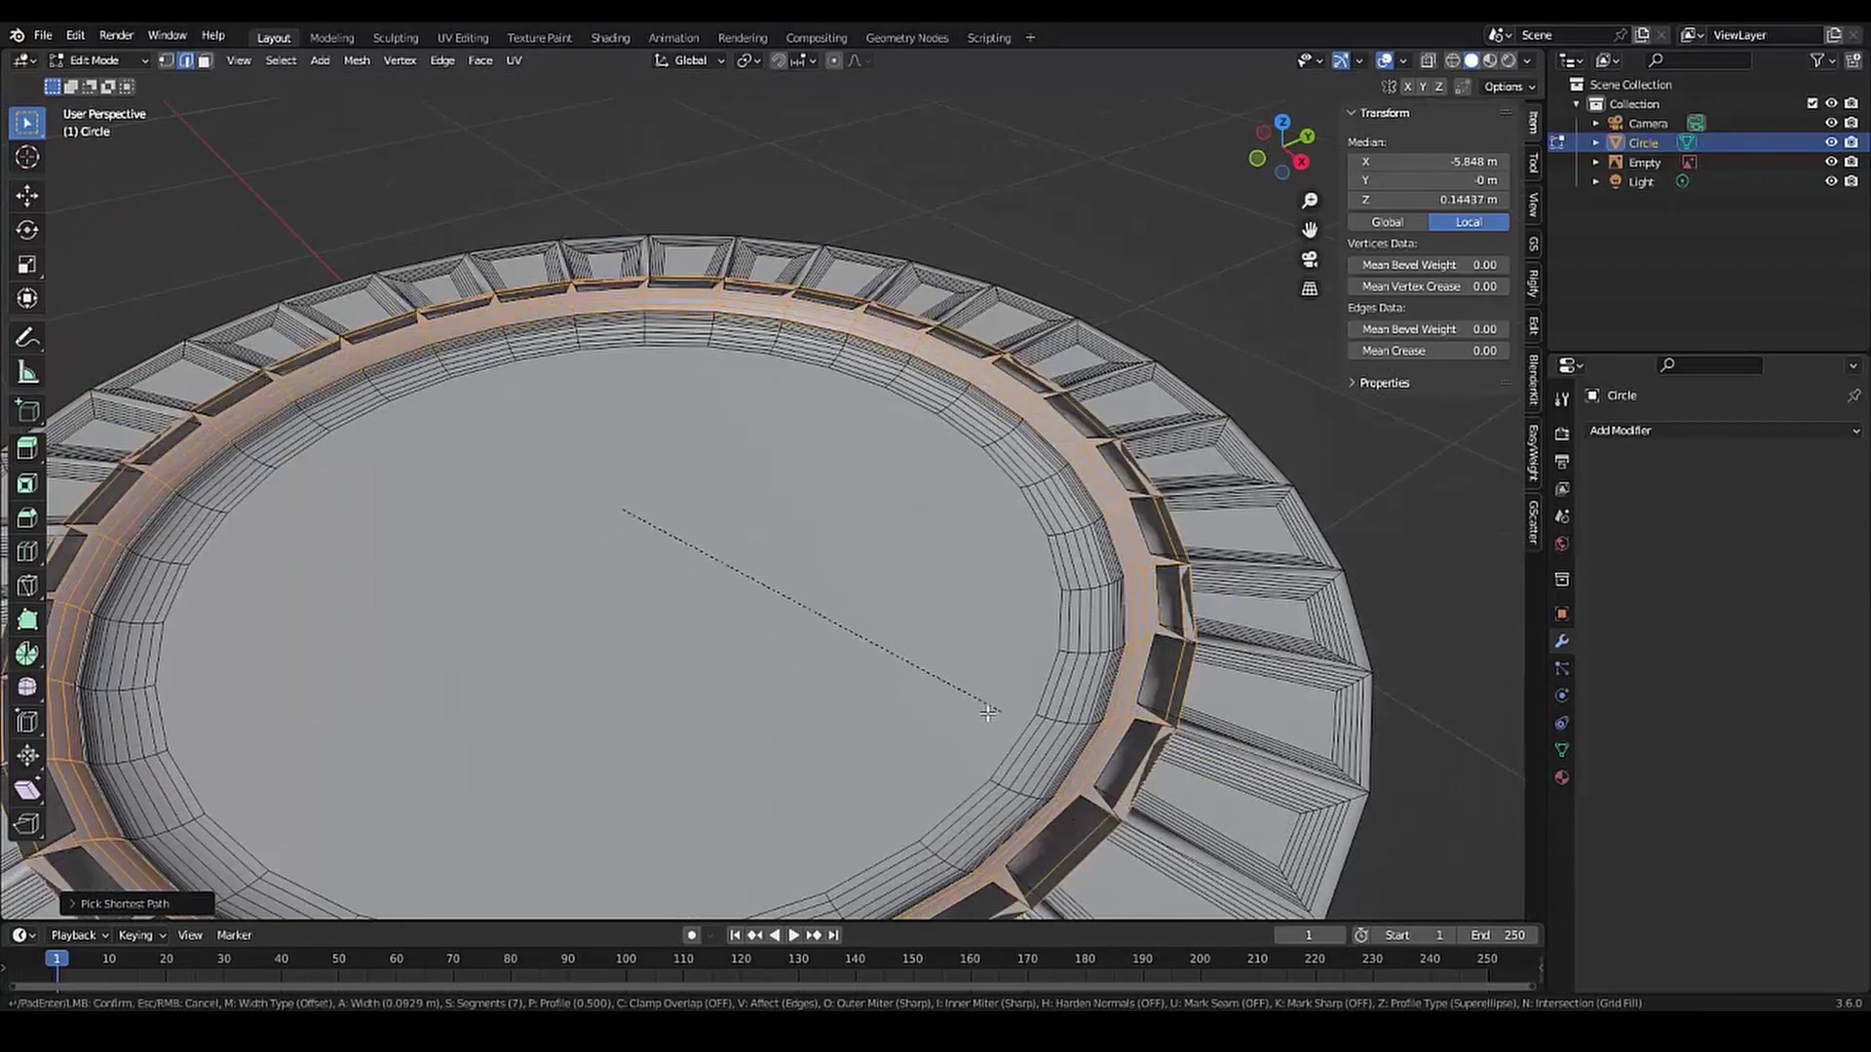
left_click(1293, 766)
scroll(1293, 765, "up", 3)
scroll(1293, 766, "down", 5)
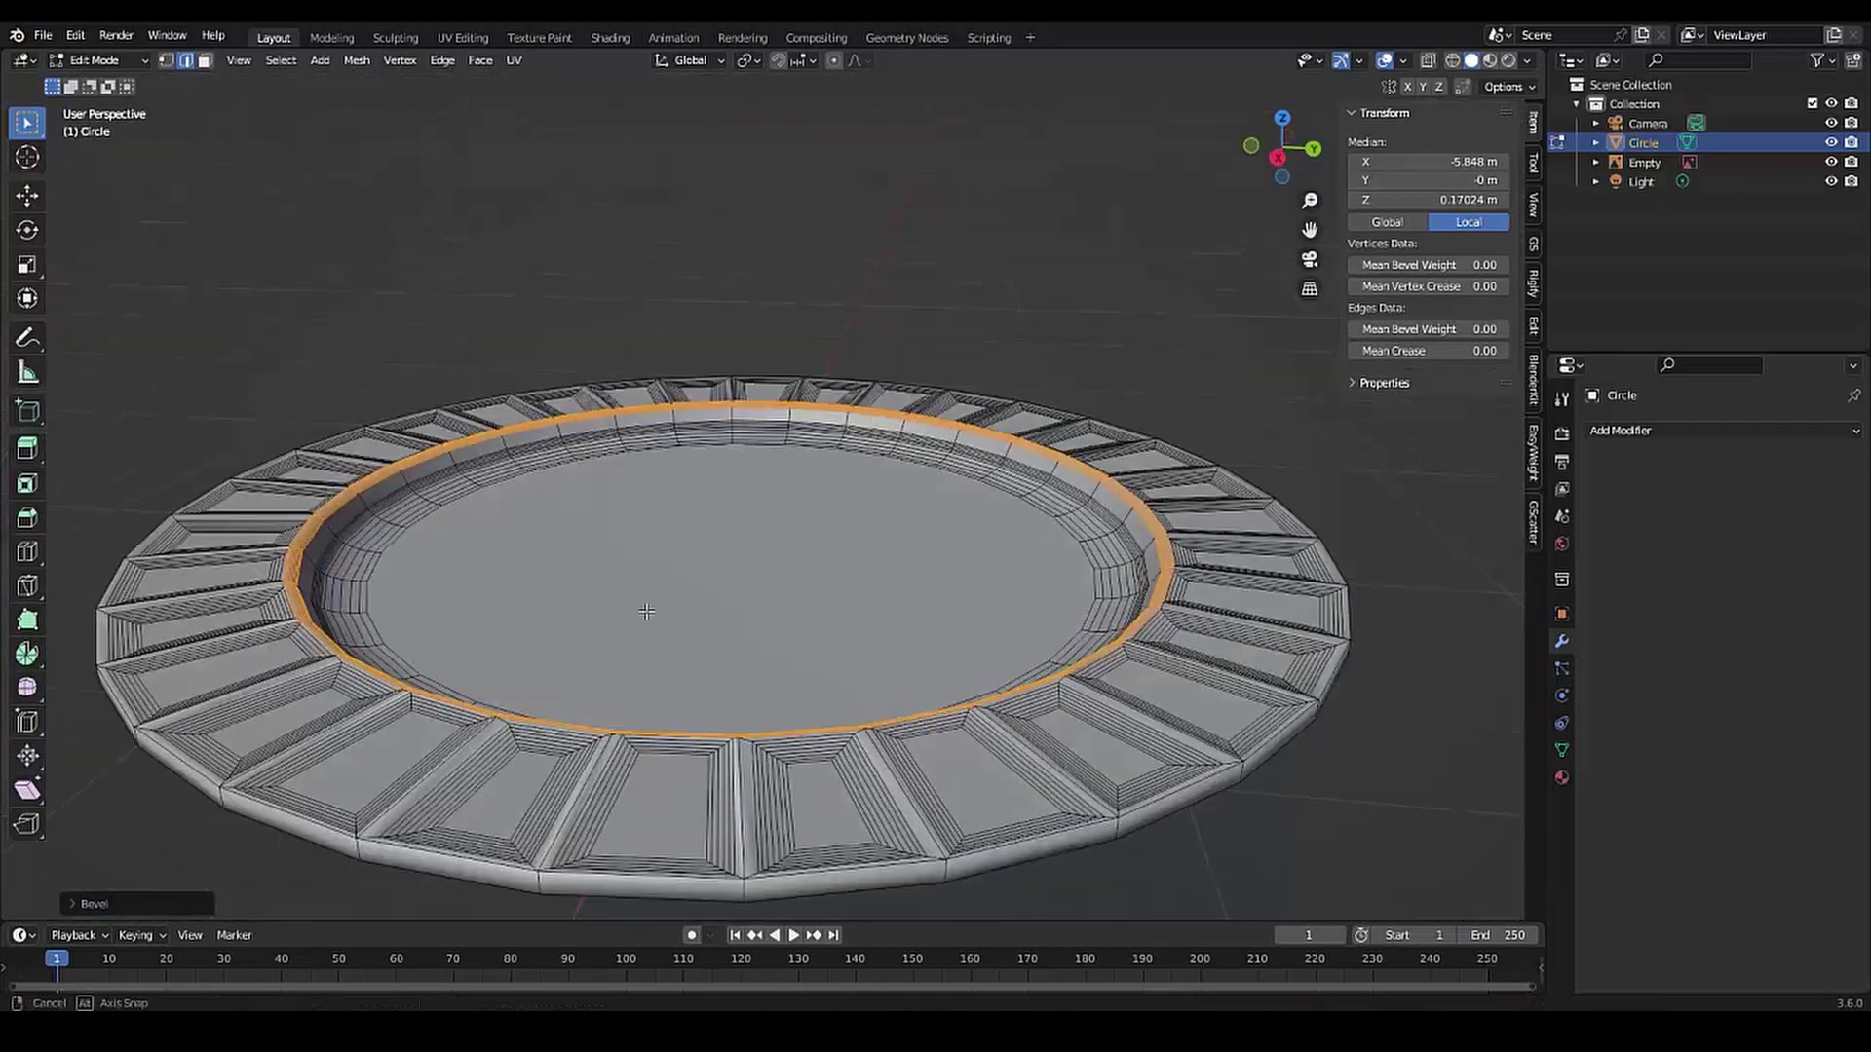
mouse_move(1293, 766)
middle_mouse_down()
mouse_move(443, 610)
mouse_move(322, 555)
mouse_move(371, 678)
middle_mouse_up()
scroll(341, 604, "up", 4)
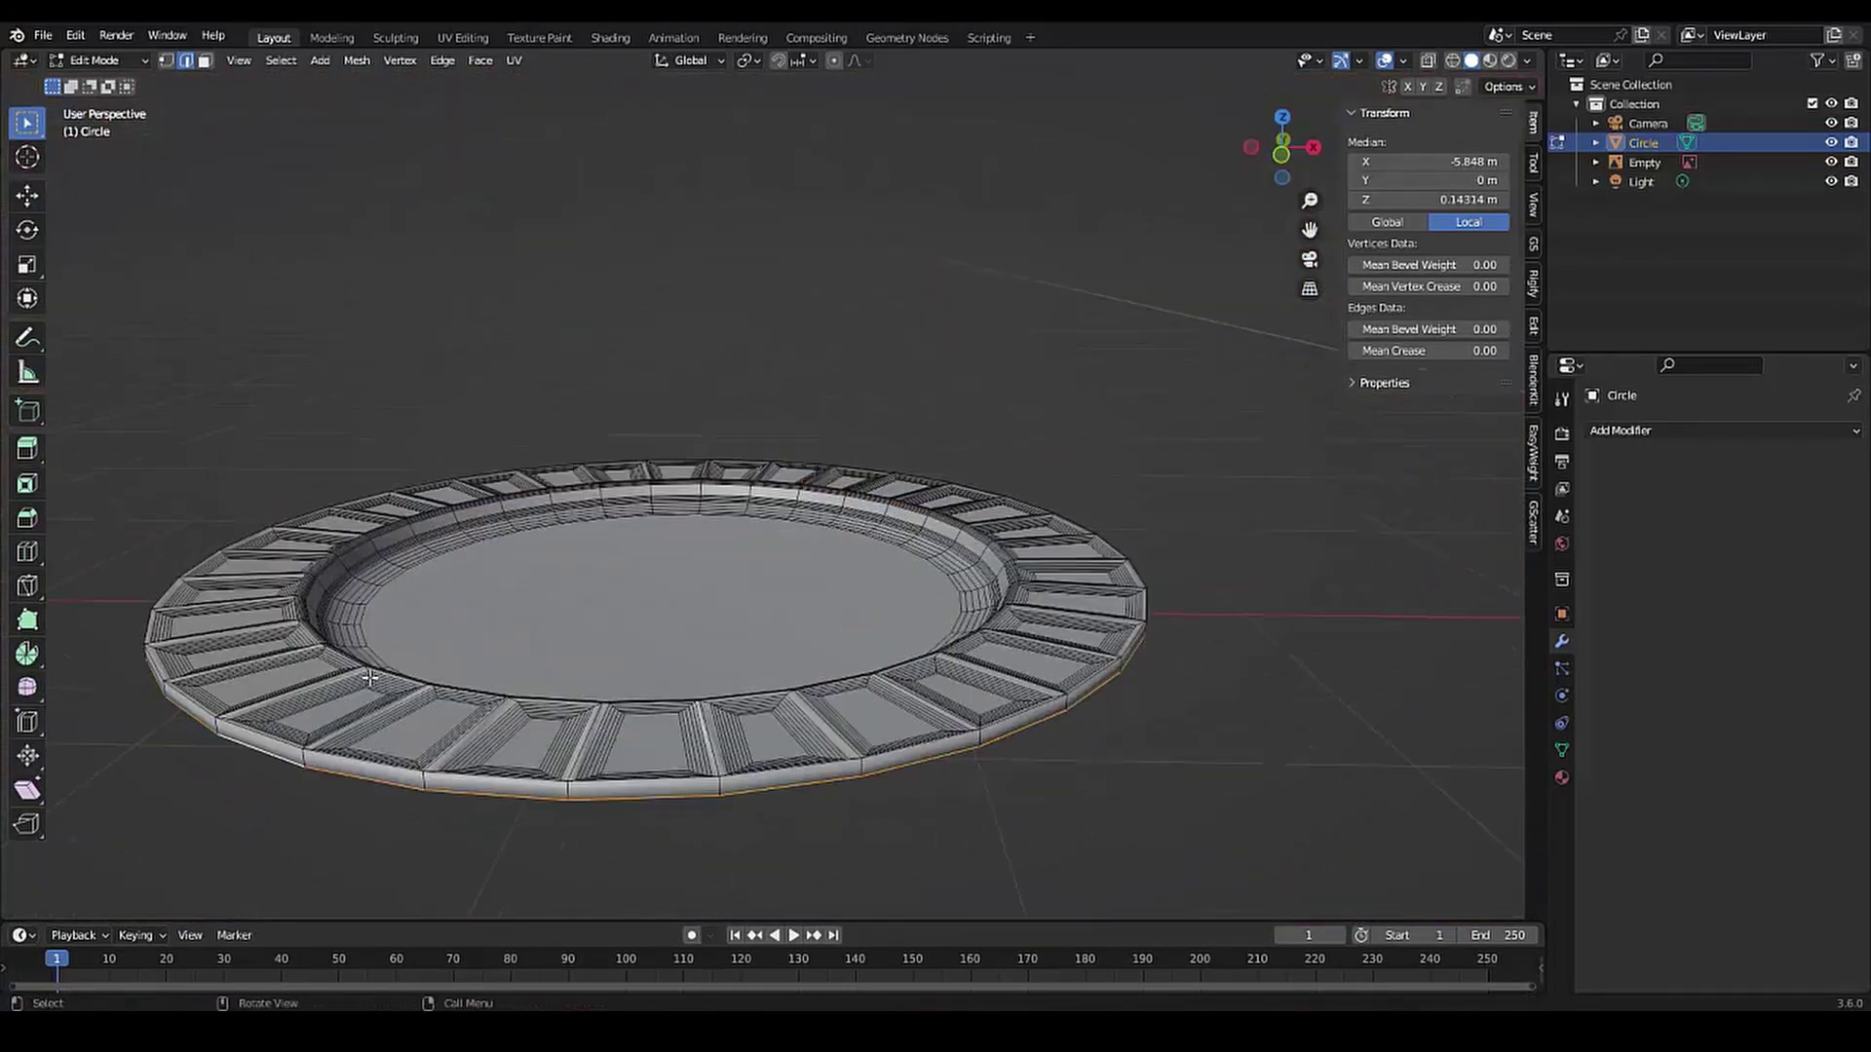
Select the plate's outer rim edge ring, cancelling a first vertical move
left_click(239, 739, "alt")
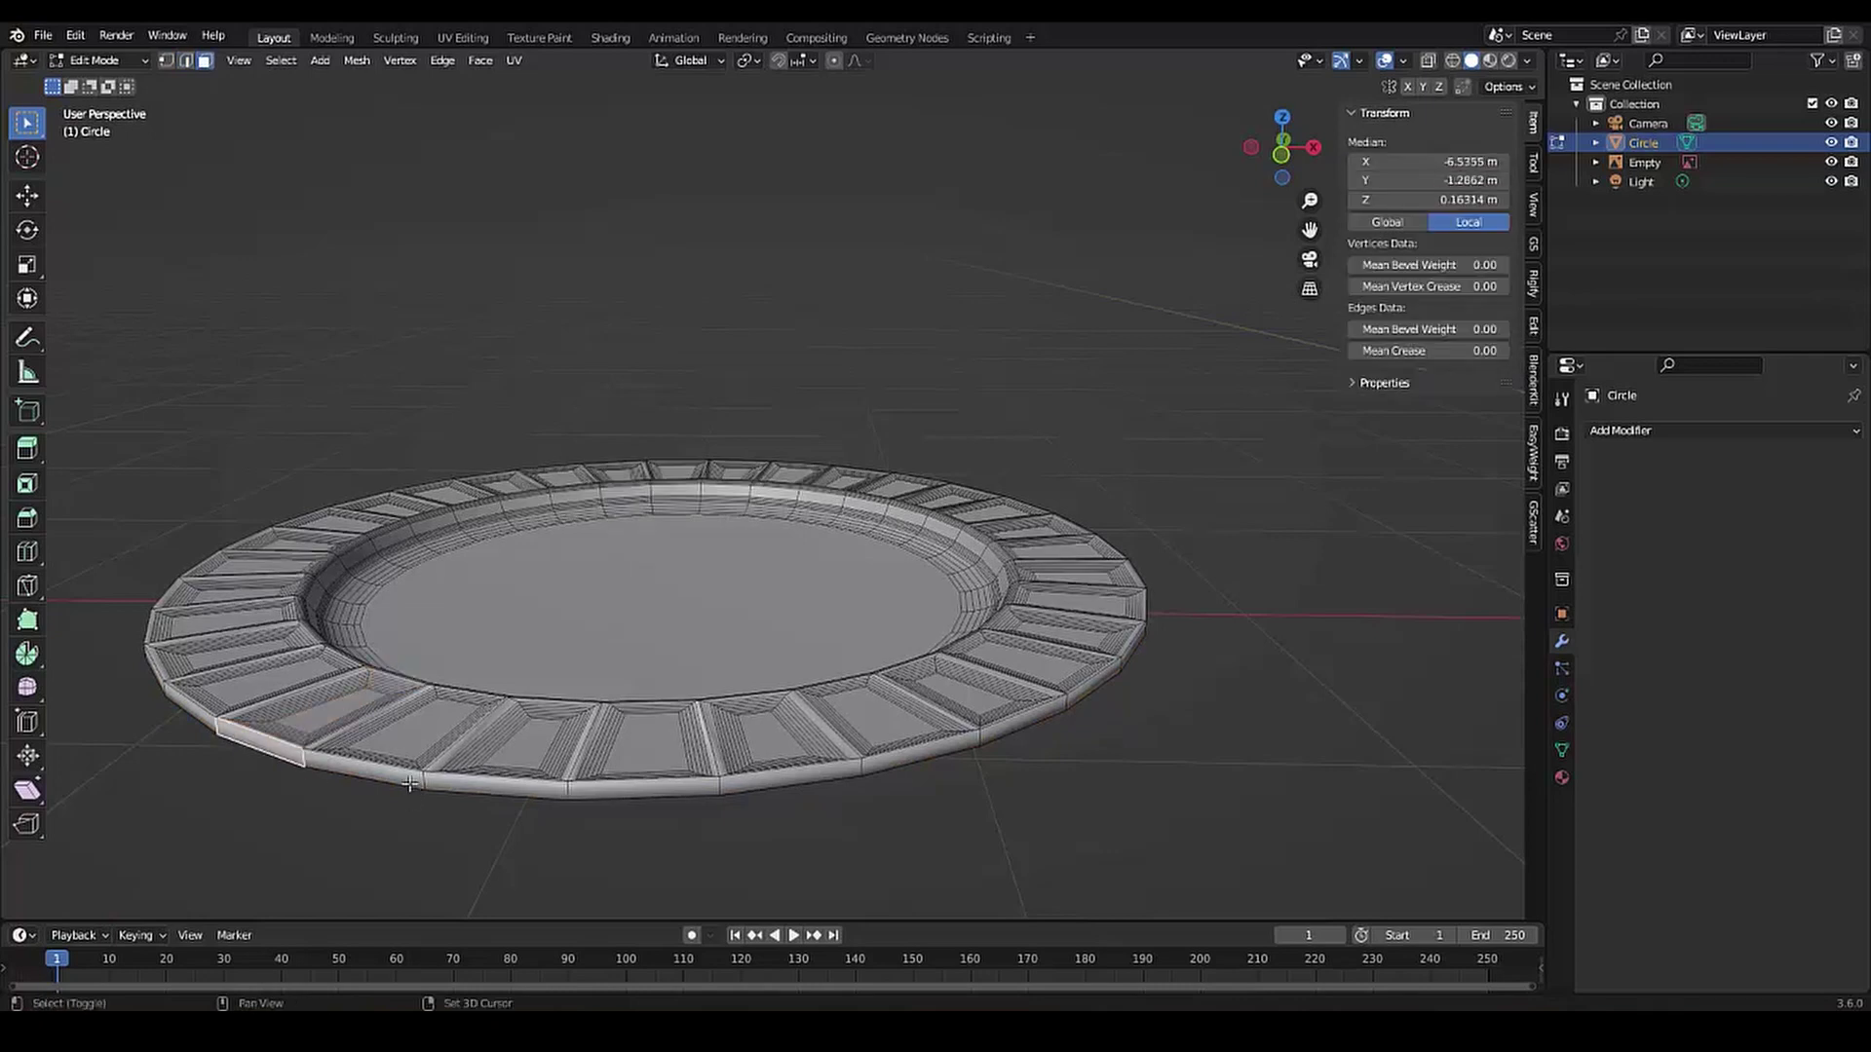
middle_click_drag(410, 784, 492, 751)
mouse_move(1185, 747)
middle_mouse_down()
mouse_move(1120, 701)
mouse_move(921, 650)
mouse_move(458, 689)
middle_mouse_up()
left_click(923, 646, "ctrl")
key("g")
key("z")
right_click(499, 594)
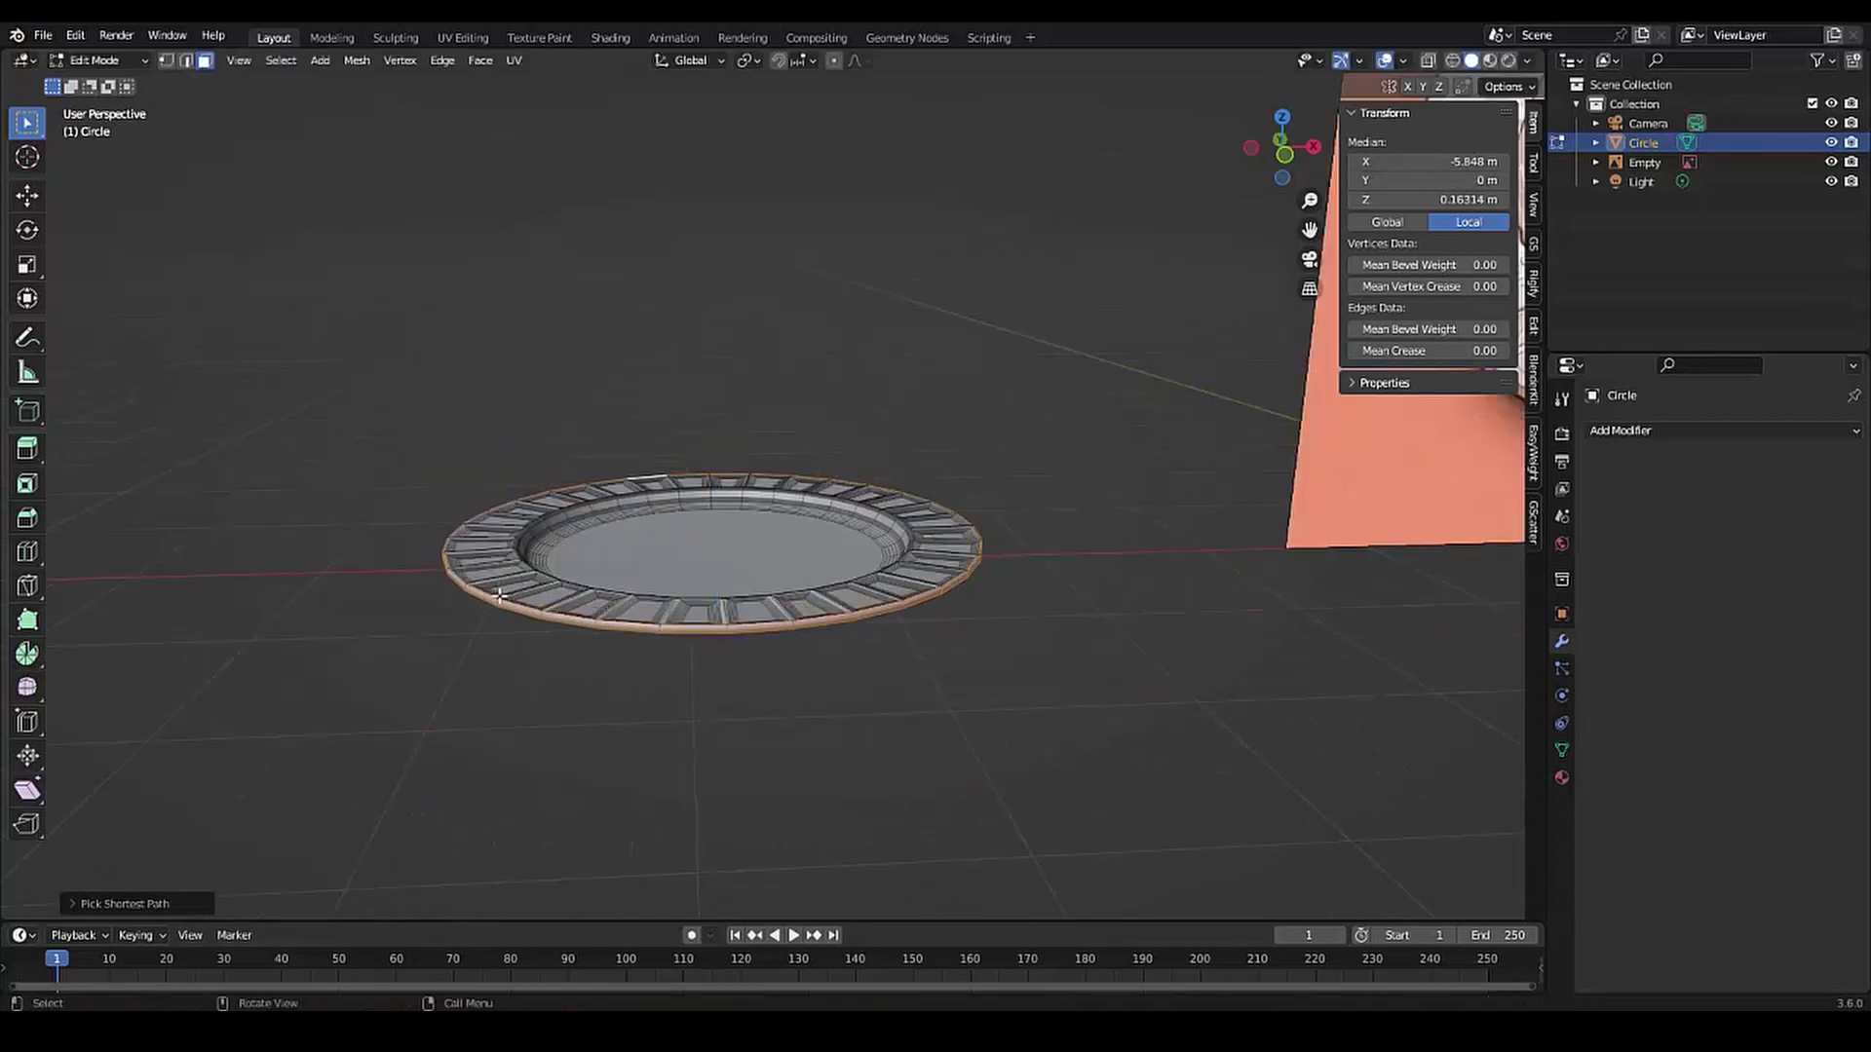
With Proportional Editing on, raise the outer rim upward along Z
key("o")
key("g")
key("z")
left_click(472, 611)
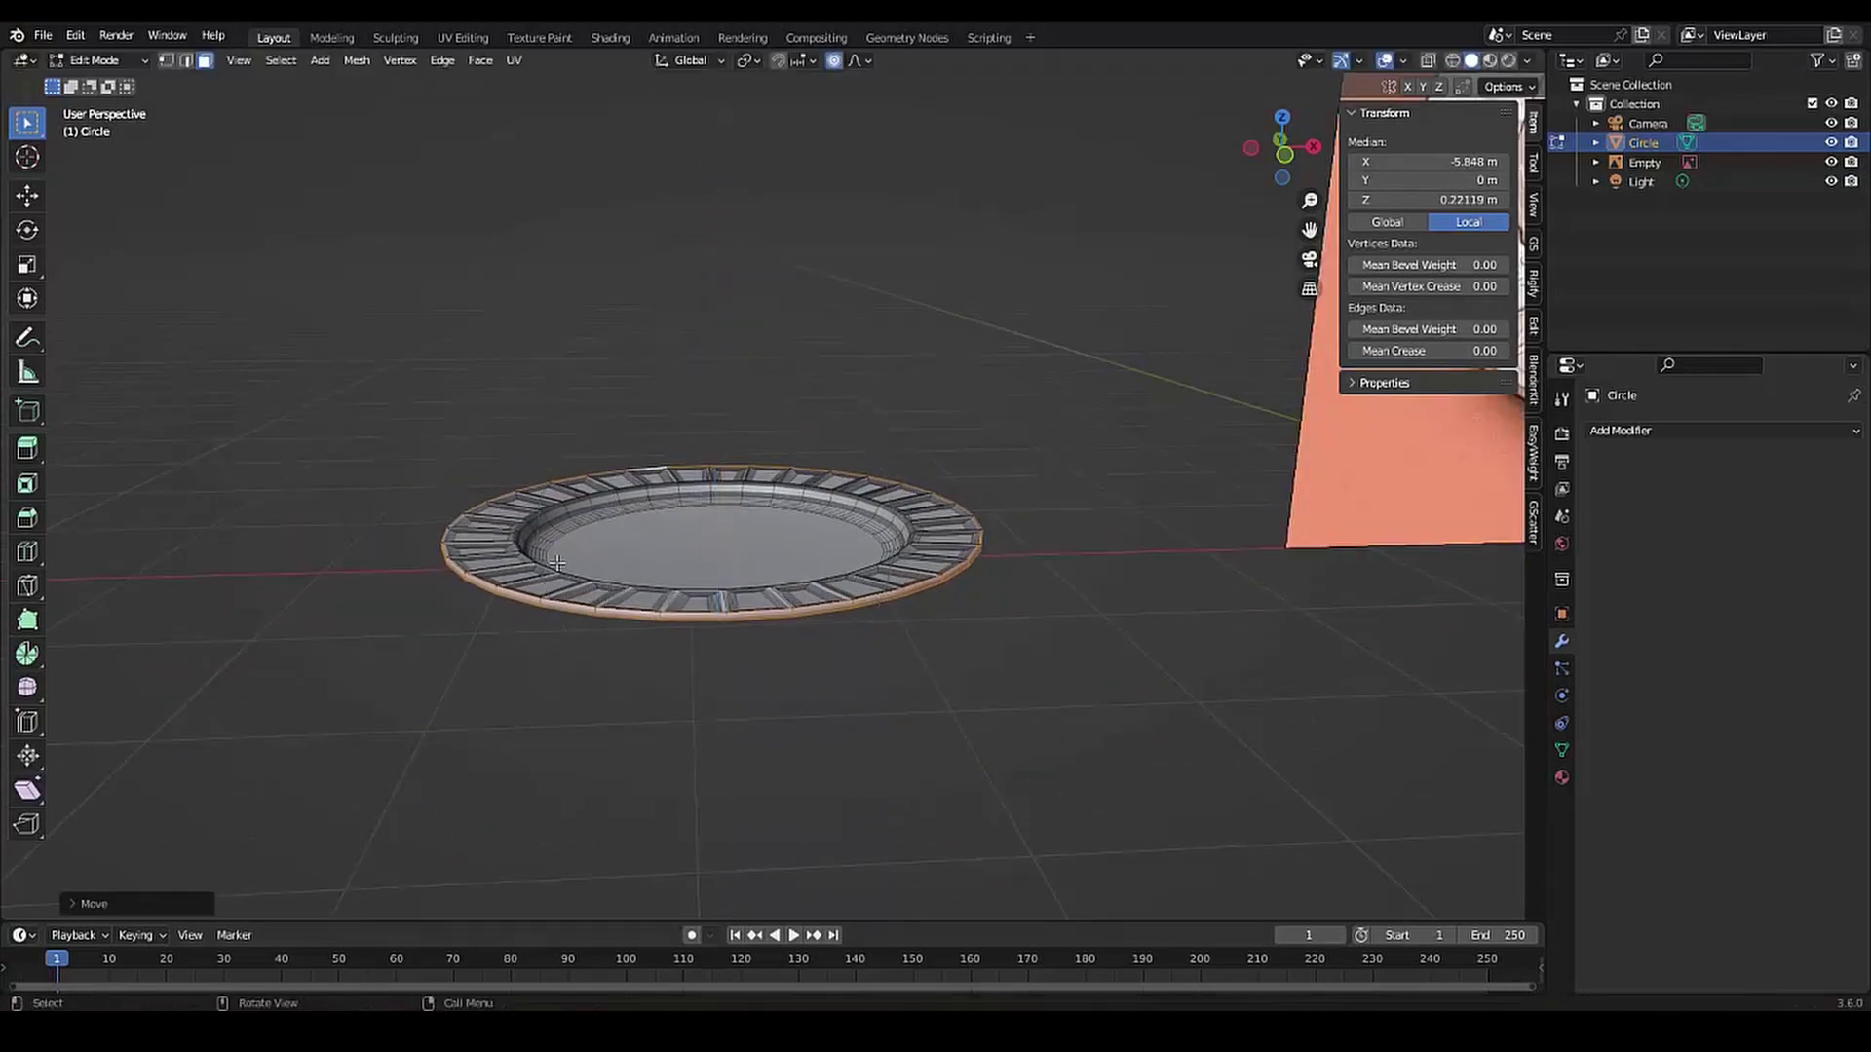
scroll(655, 605, "up", 5)
middle_click_drag(655, 623, 656, 585)
scroll(656, 585, "down", 5)
scroll(656, 584, "down", 4)
Back in Object Mode, add two cylinders to the scene
key("Tab")
scroll(583, 763, "up", 3)
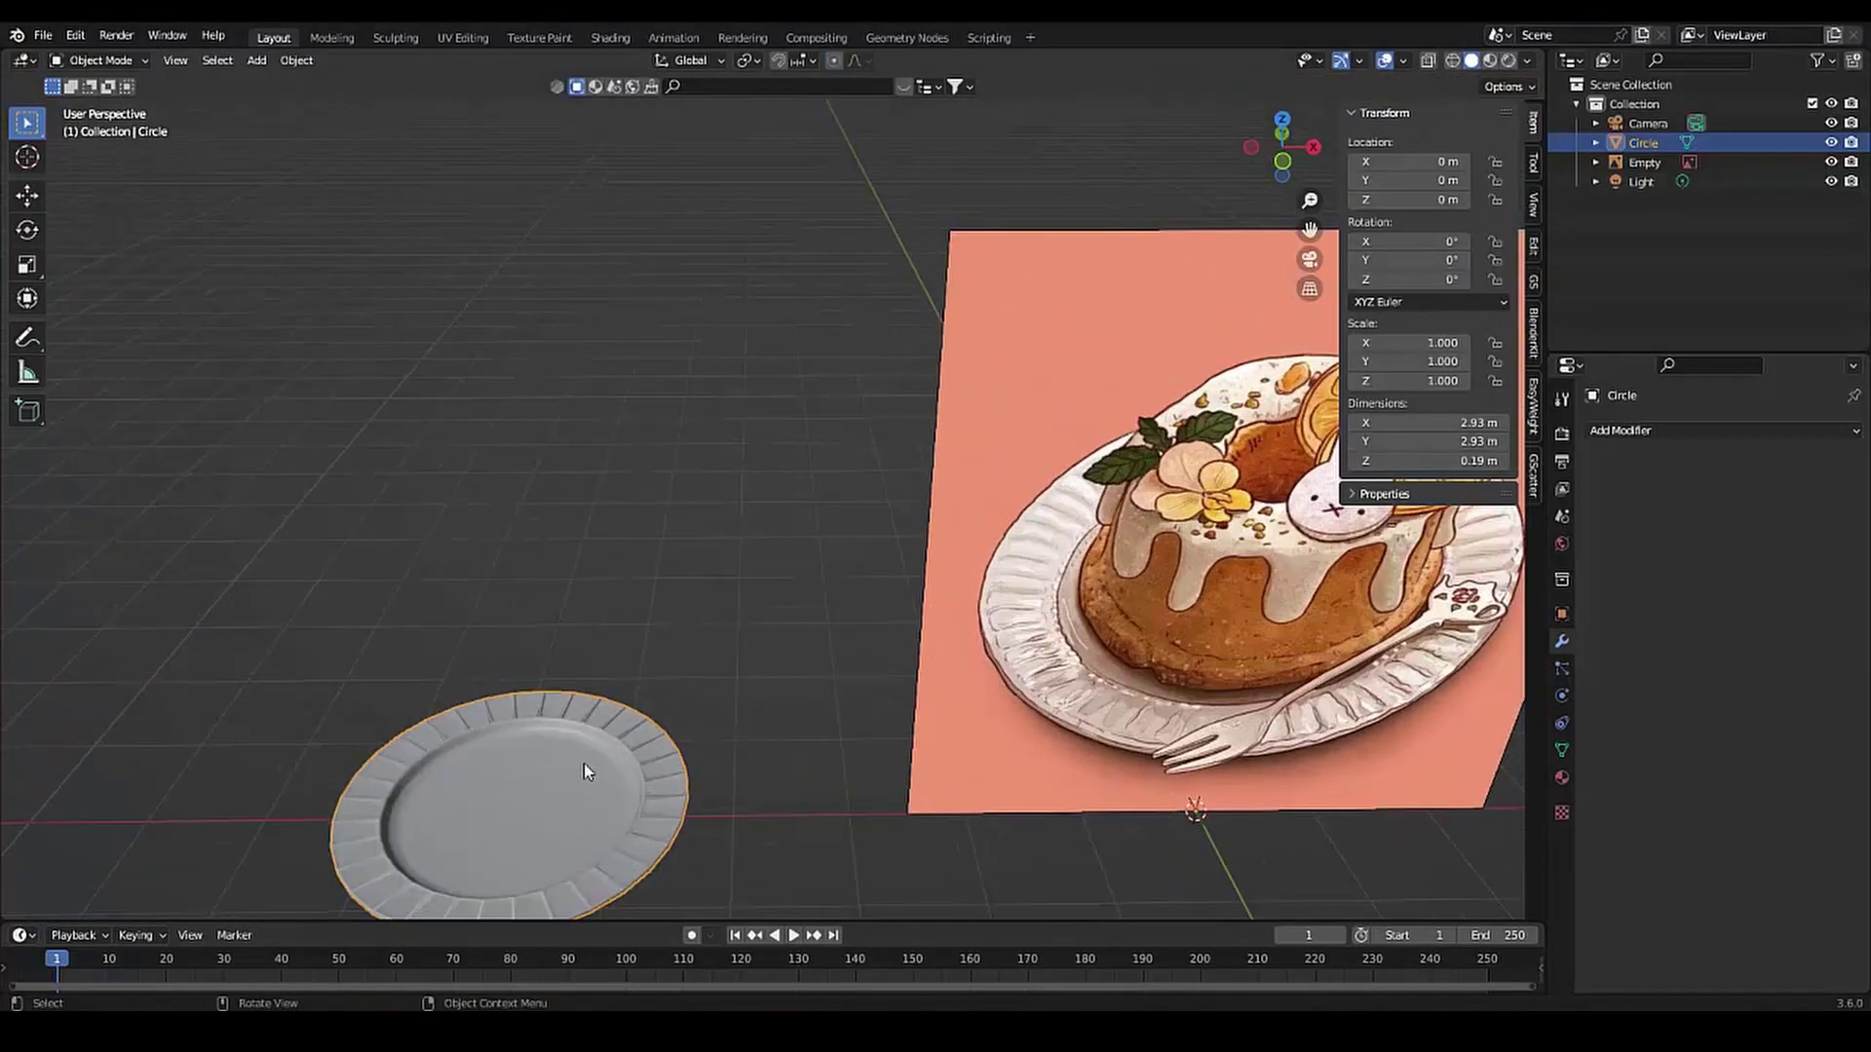
middle_click_drag(583, 763, 461, 731)
key("shift+a")
left_click(663, 723)
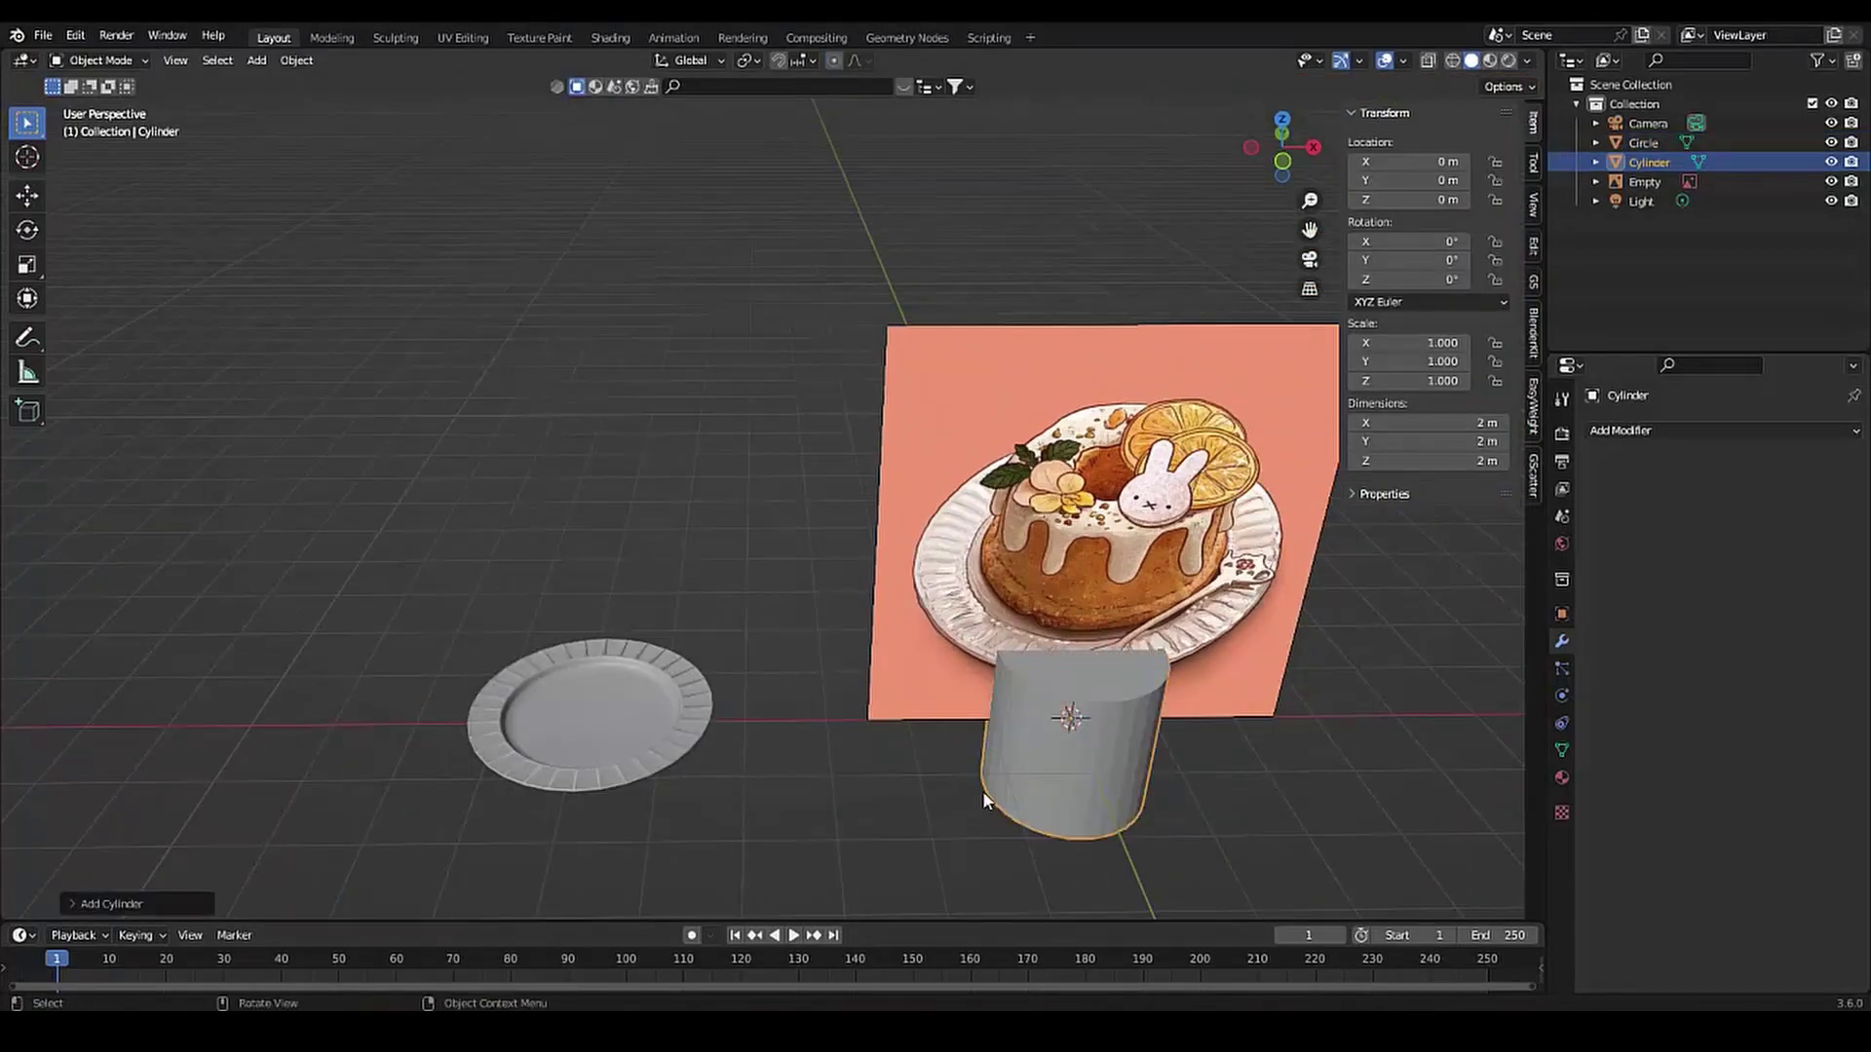
key("shift+a")
left_click(1094, 731)
Scale the second cylinder smaller and taller, and move the large one beside the plate along X
key("s")
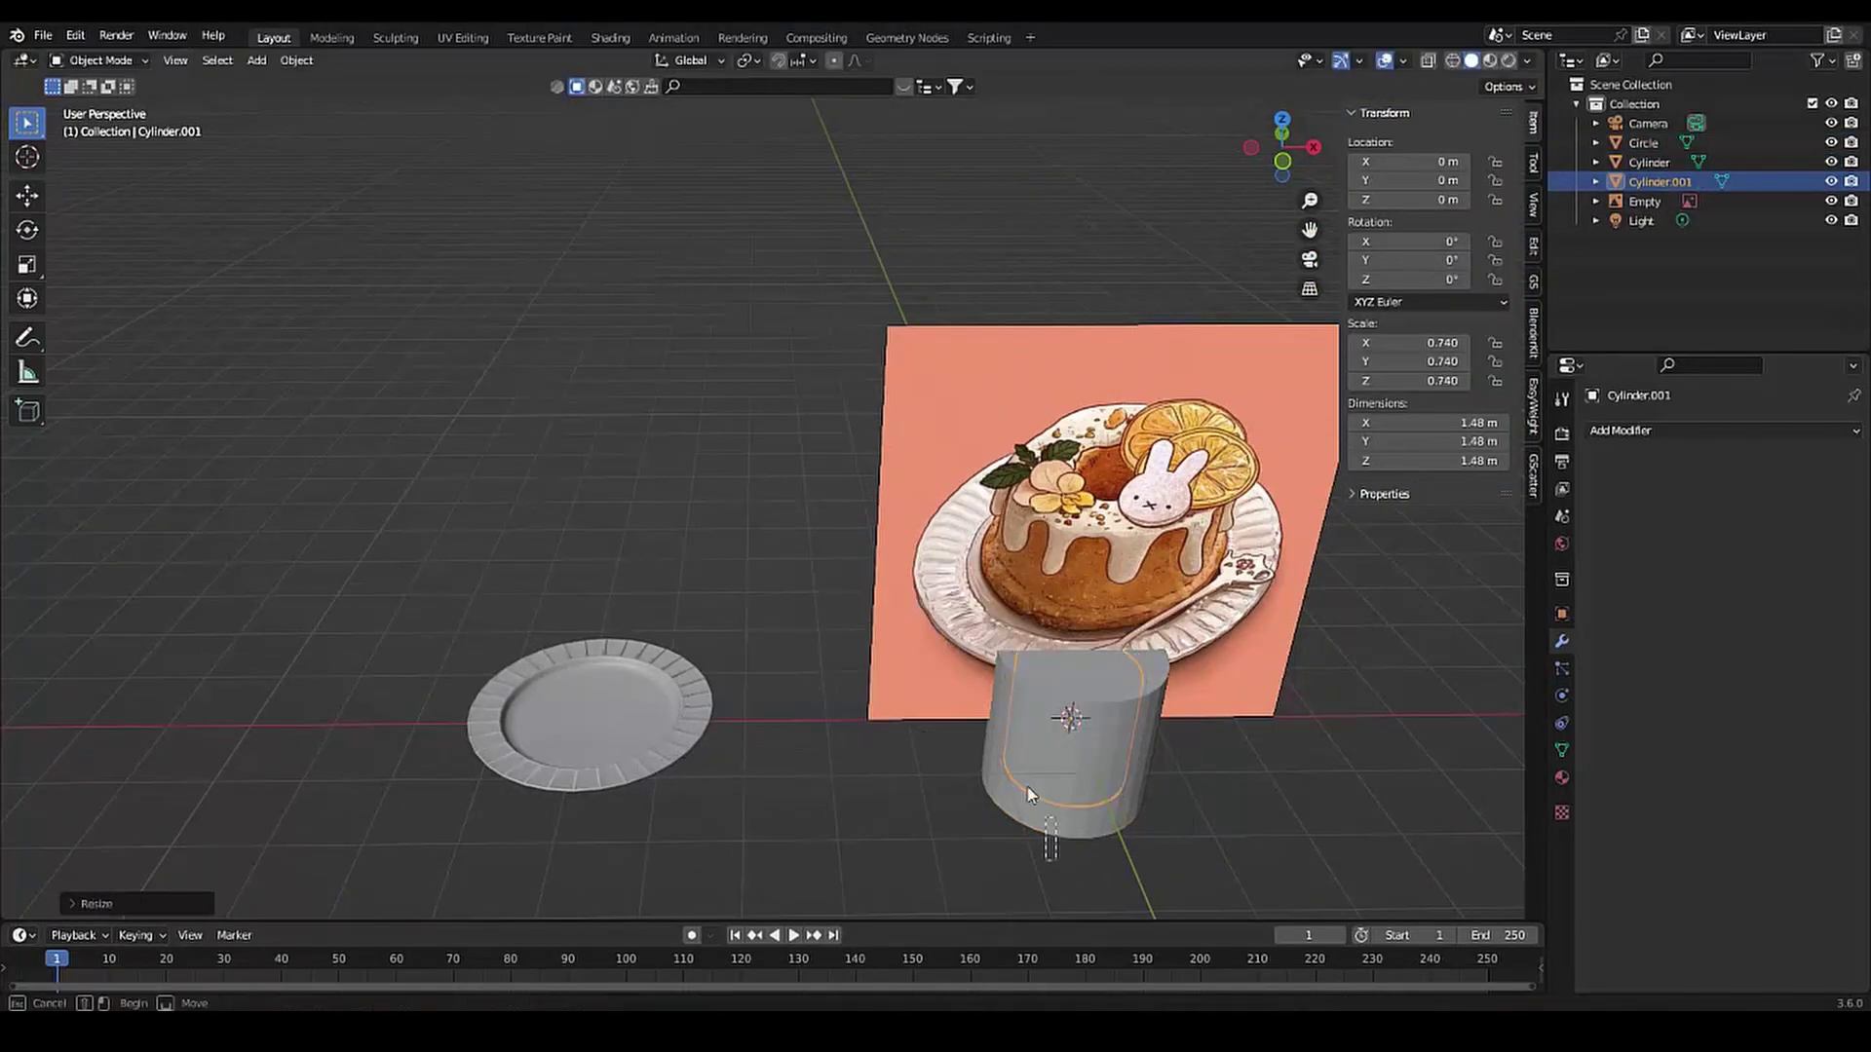
key("s")
key("z")
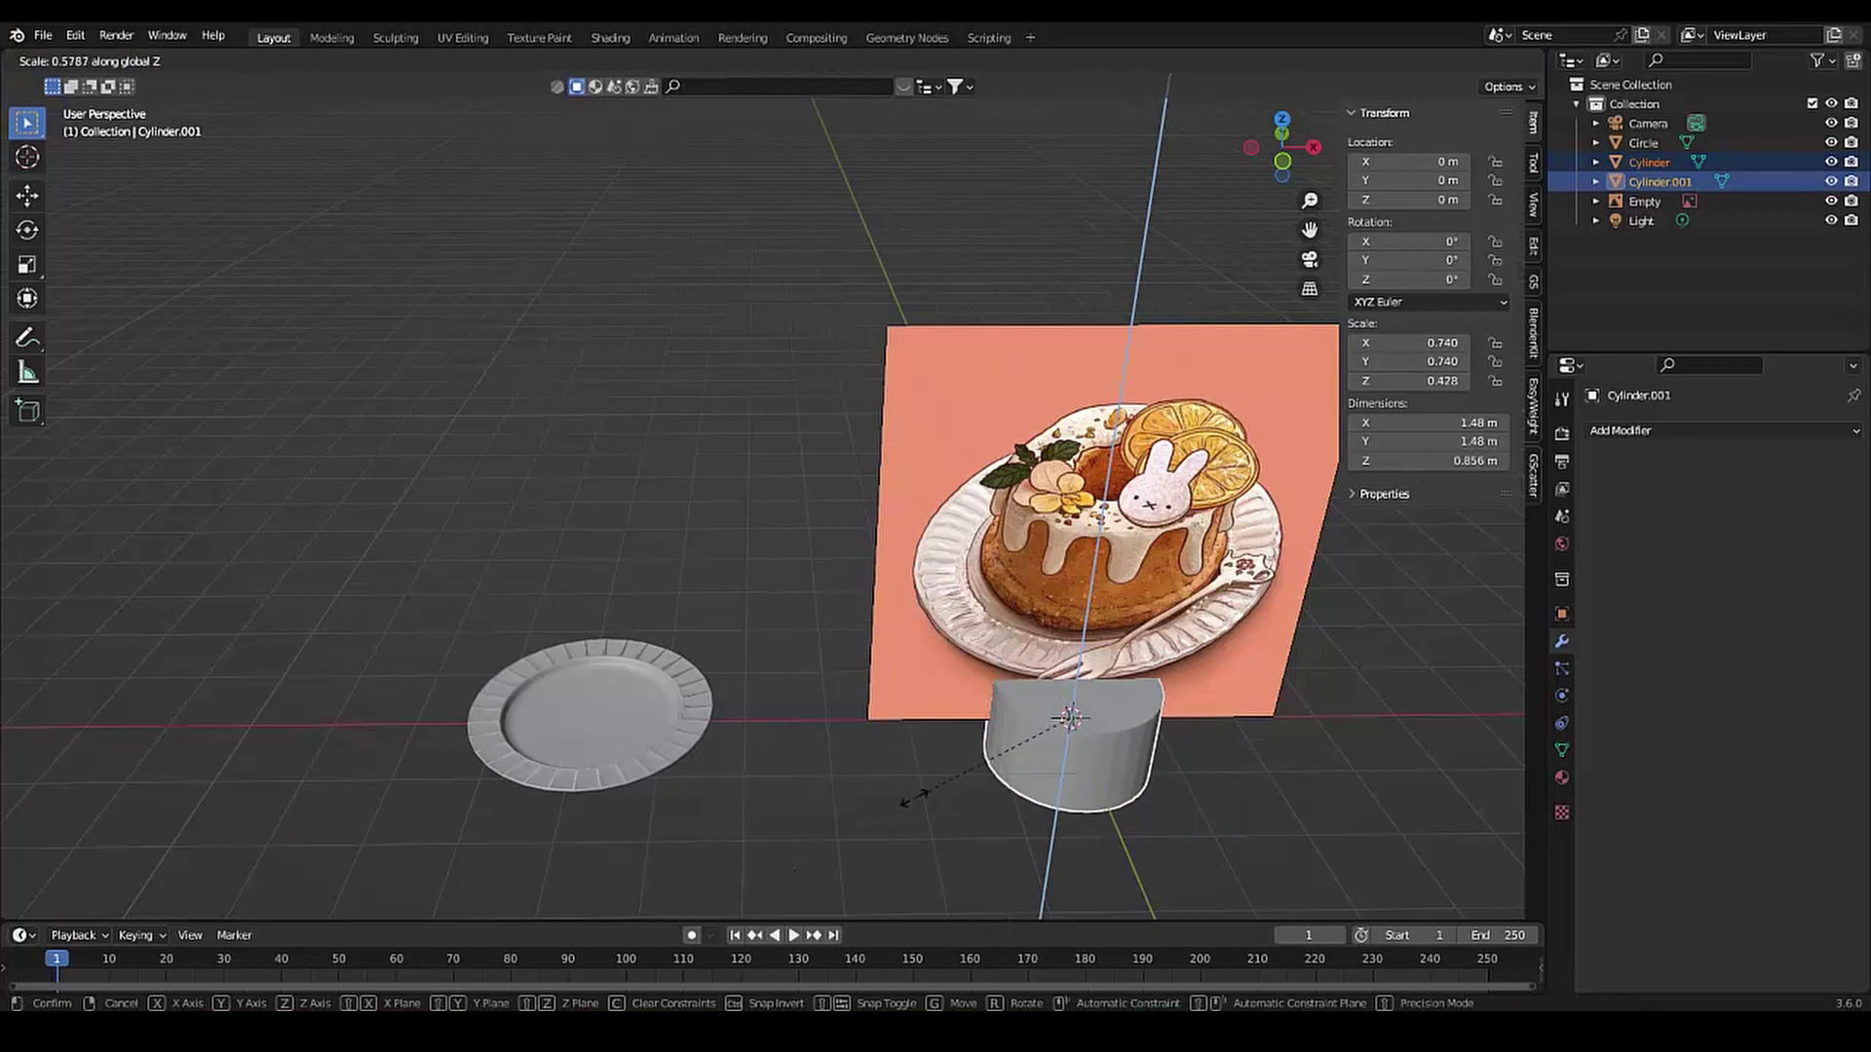
left_click(913, 797)
left_click(1095, 782, "shift")
key("g")
key("x")
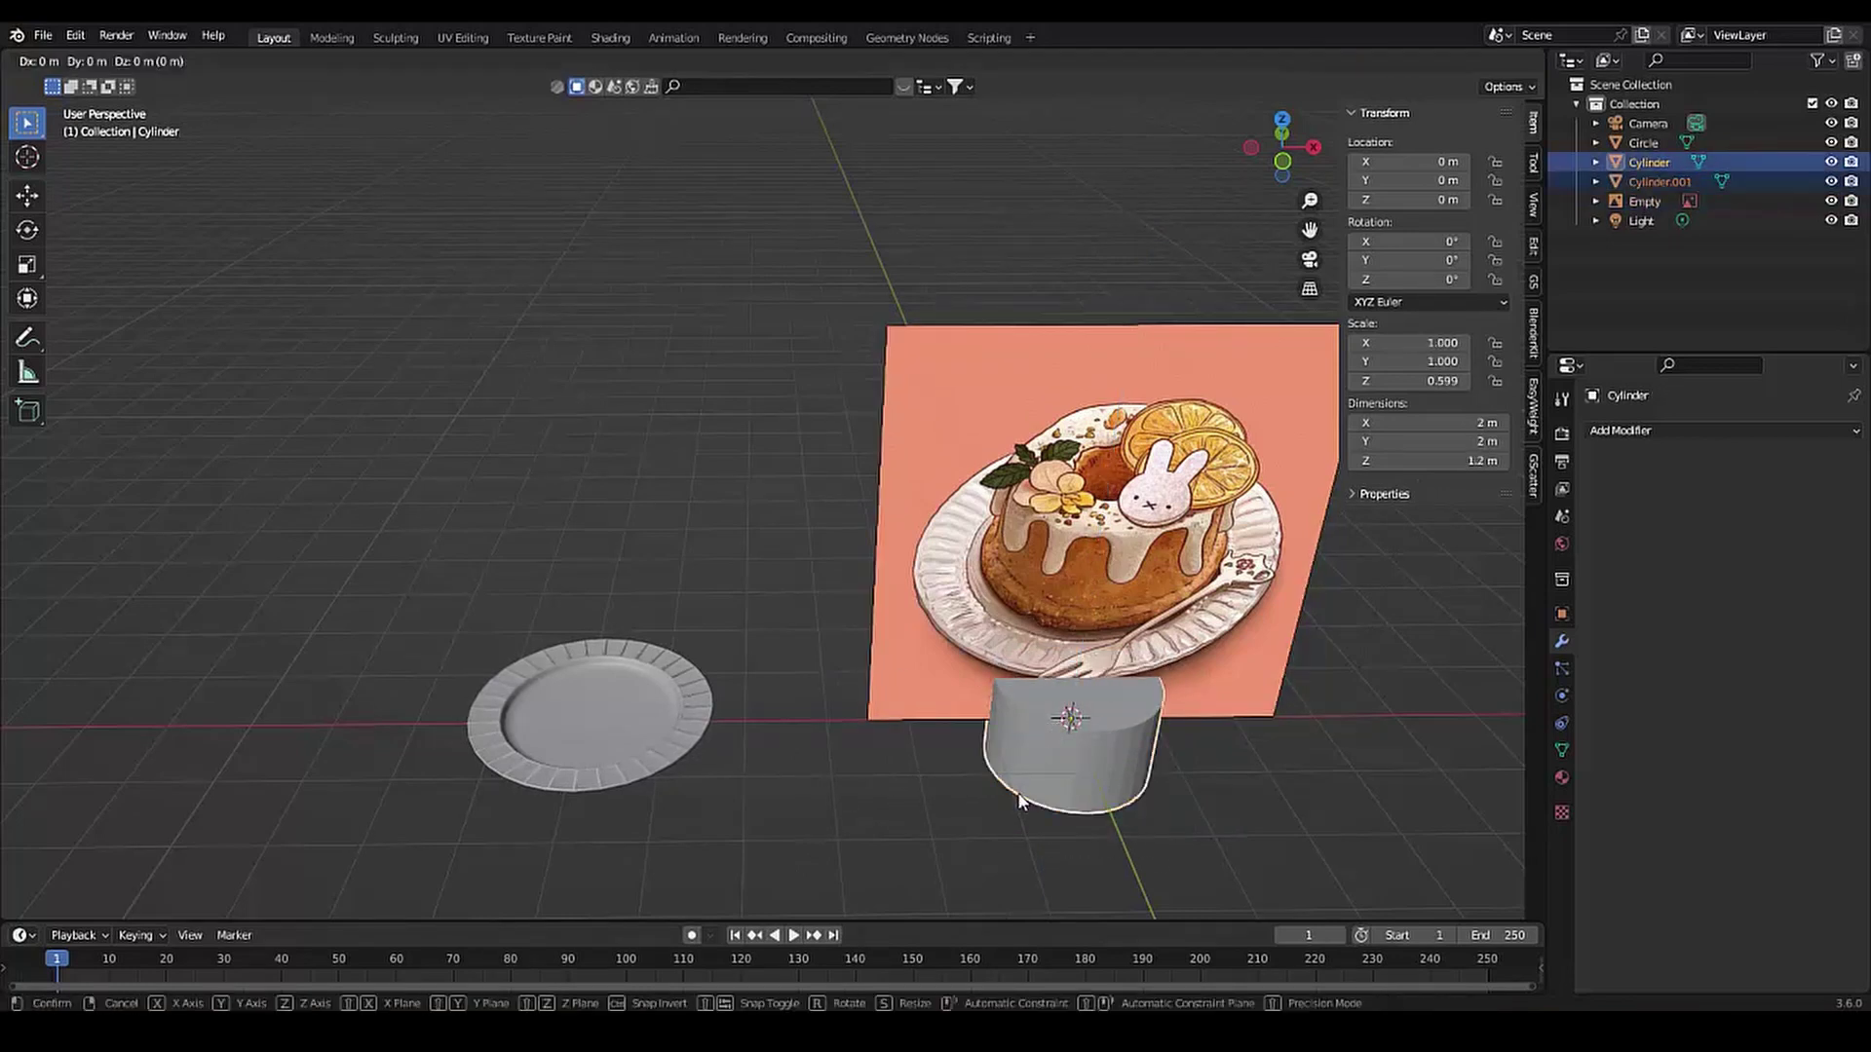
left_click(325, 705)
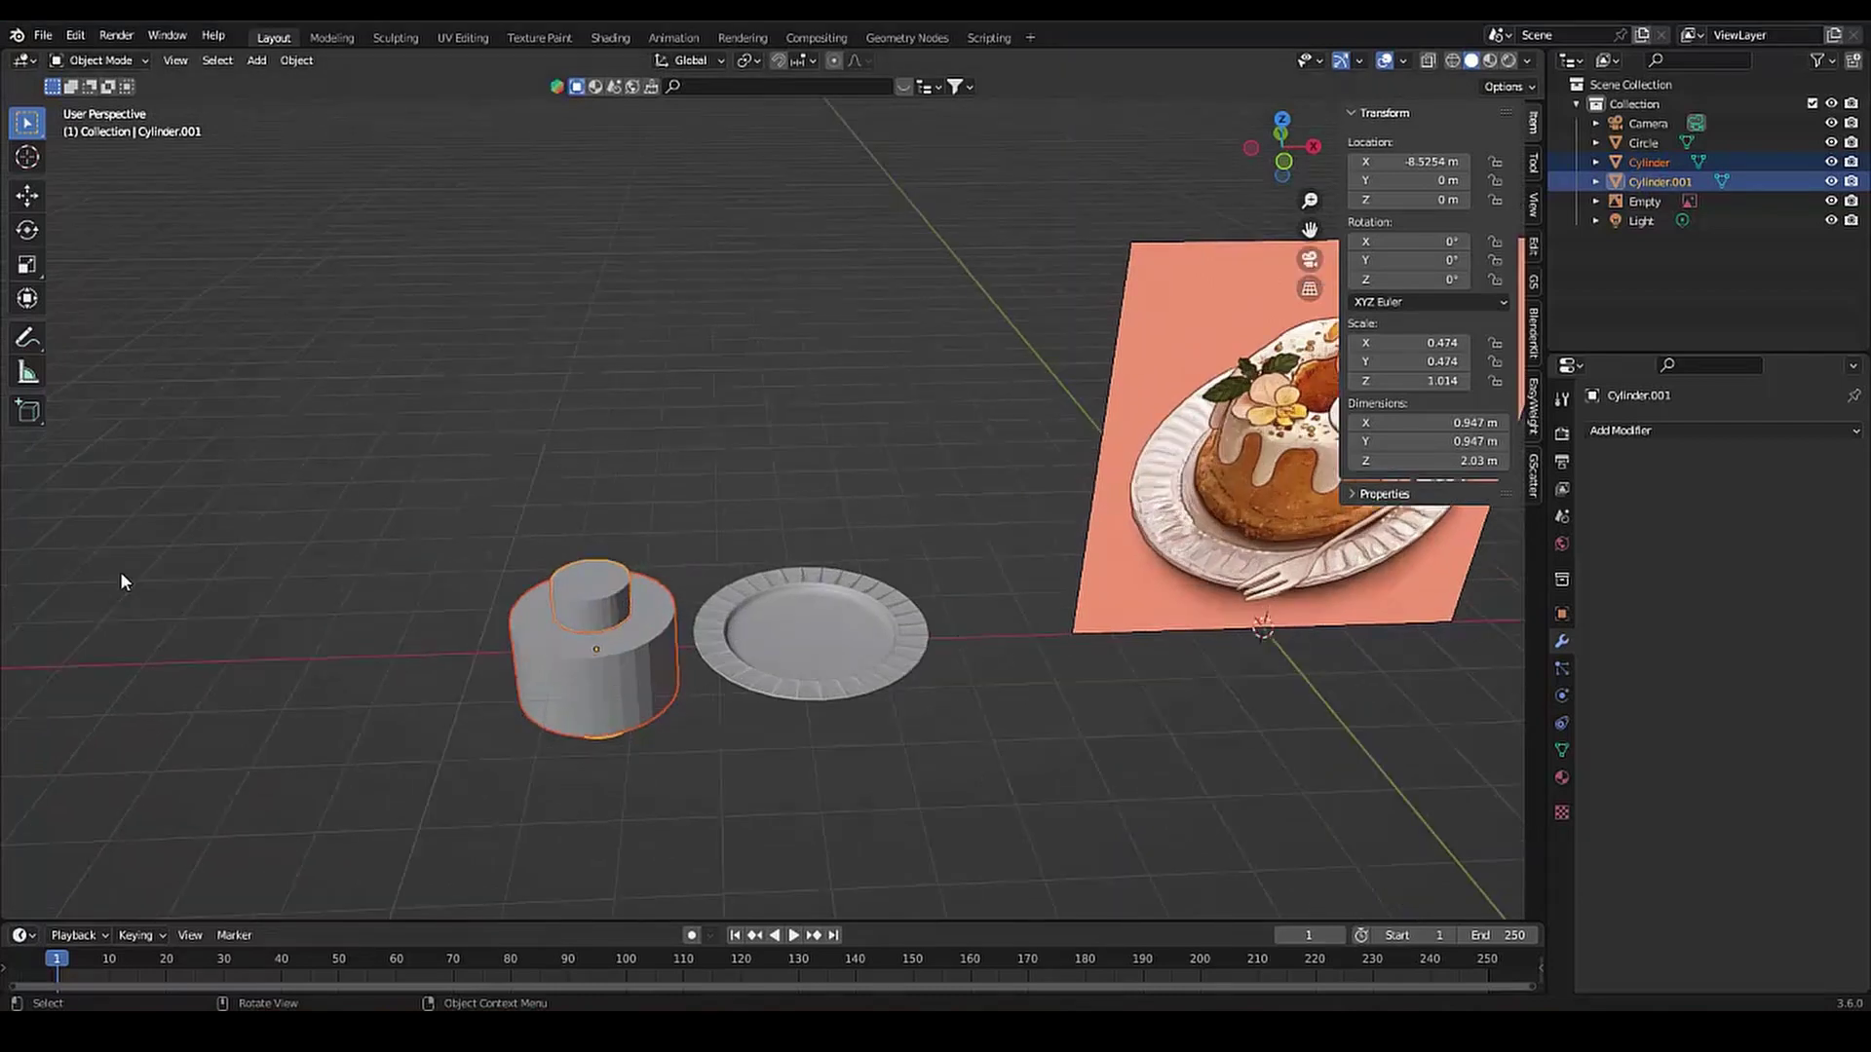
Cut the small cylinder out of the large one with a BoolTool Difference
left_click(547, 651)
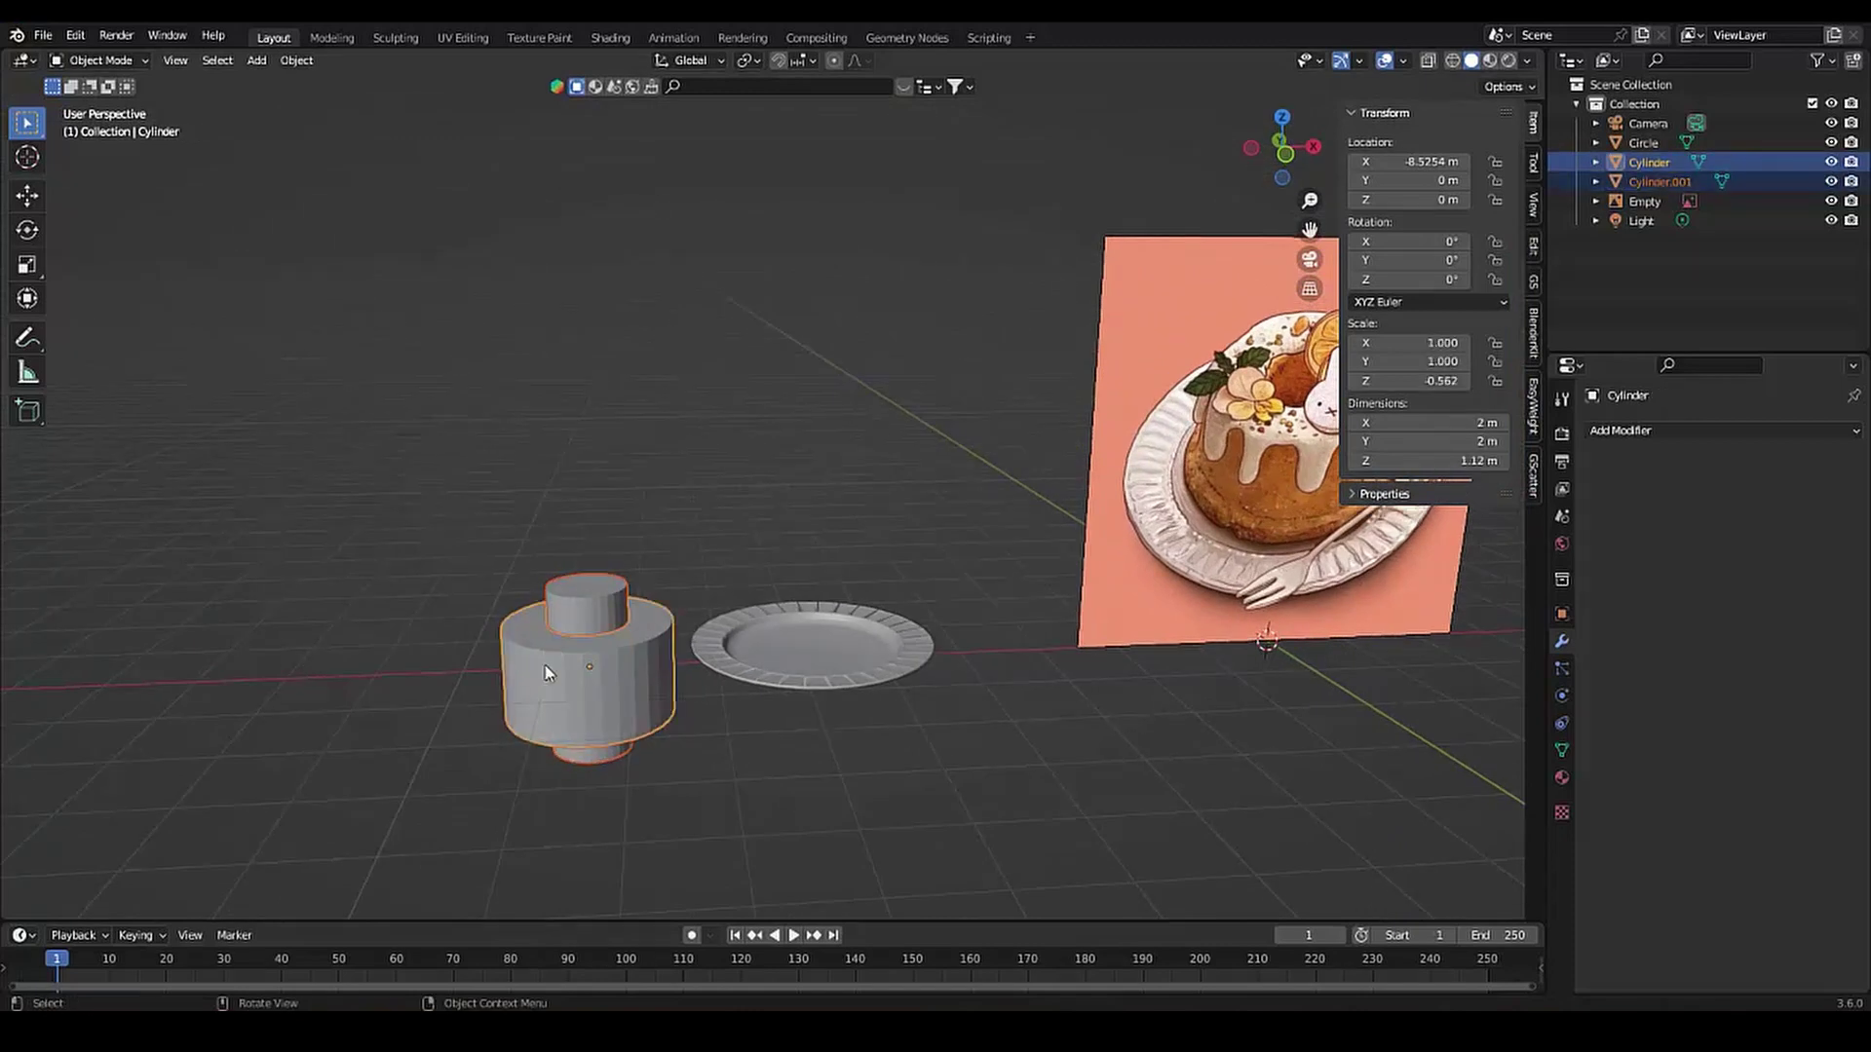
scroll(546, 664, "down", 2)
scroll(536, 658, "down", 2)
key("ctrl+minus")
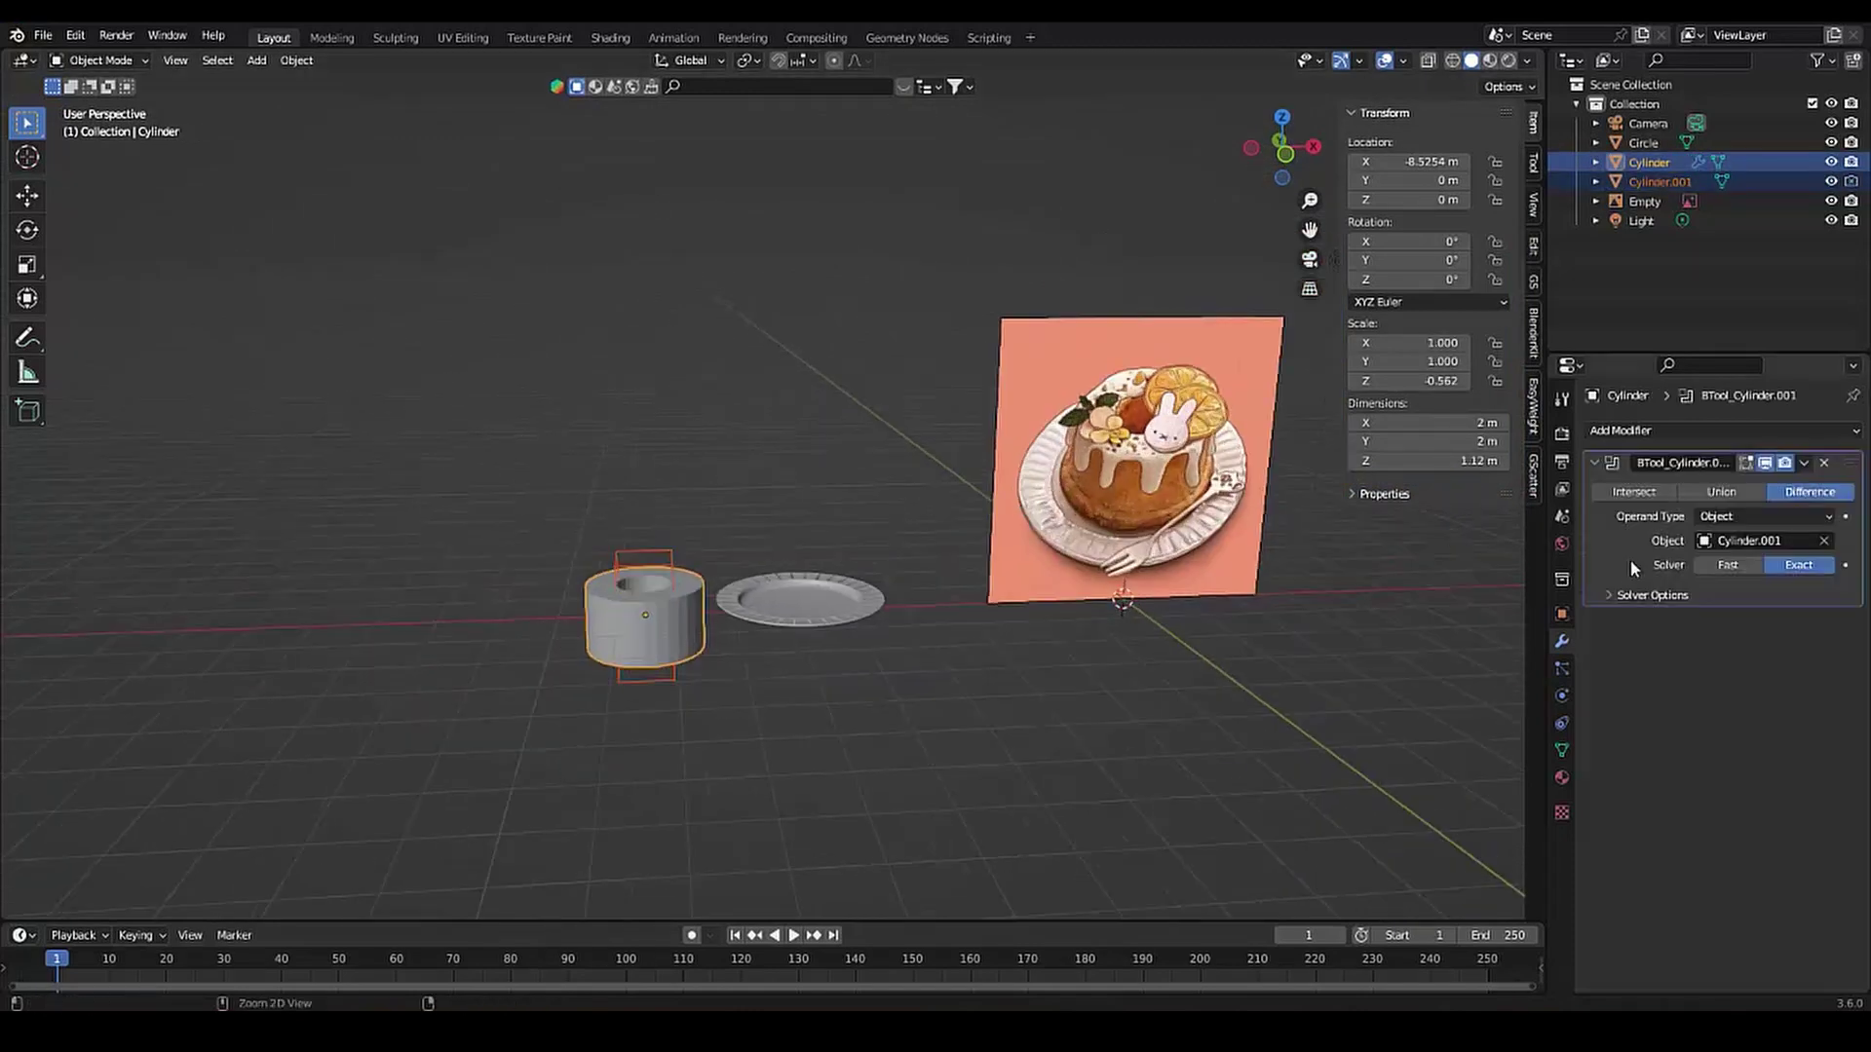
Apply the boolean cut, then shrink the cylinder's top ring face to taper the cake
key("ctrl+a")
mouse_move(603, 549)
middle_mouse_down()
mouse_move(607, 688)
mouse_move(523, 706)
middle_mouse_up()
key("Tab")
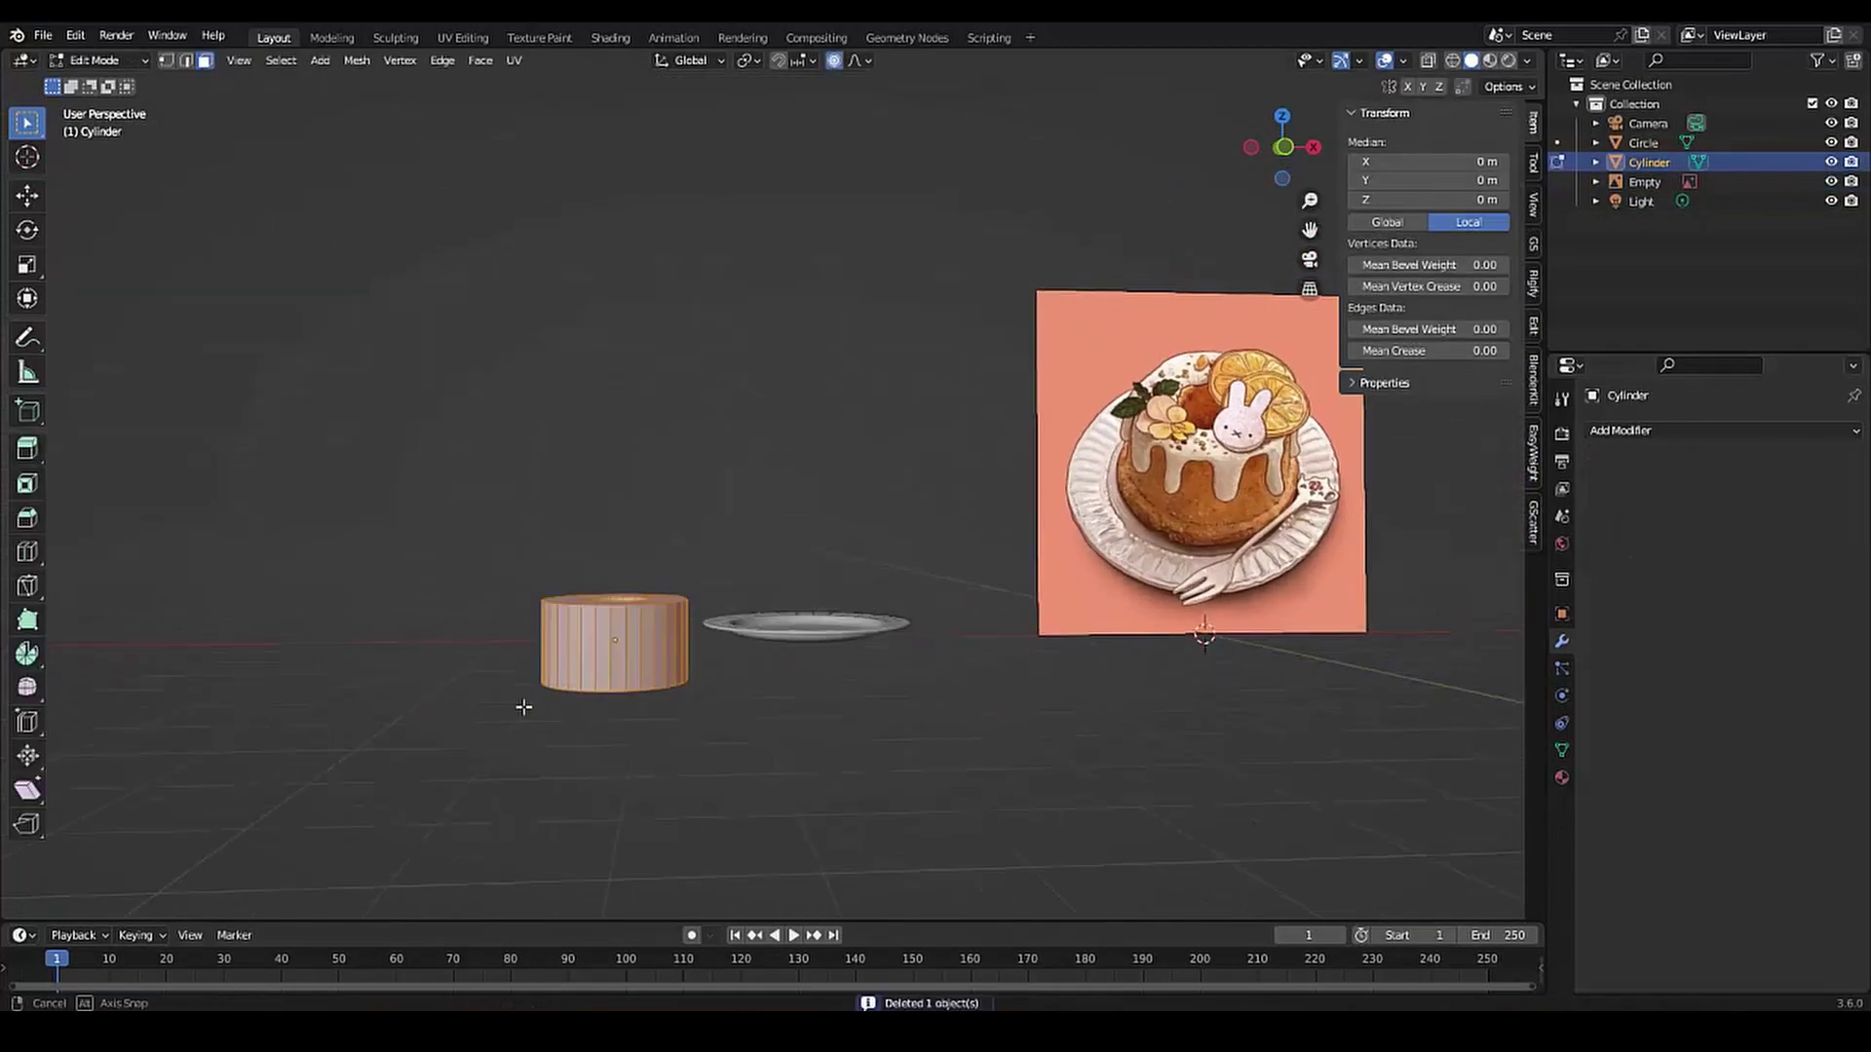
scroll(523, 707, "up", 5)
left_click(292, 770)
key("s")
left_click(354, 756)
scroll(355, 756, "down", 5)
mouse_move(355, 756)
middle_mouse_down()
mouse_move(485, 741)
mouse_move(459, 760)
middle_mouse_up()
key("Tab")
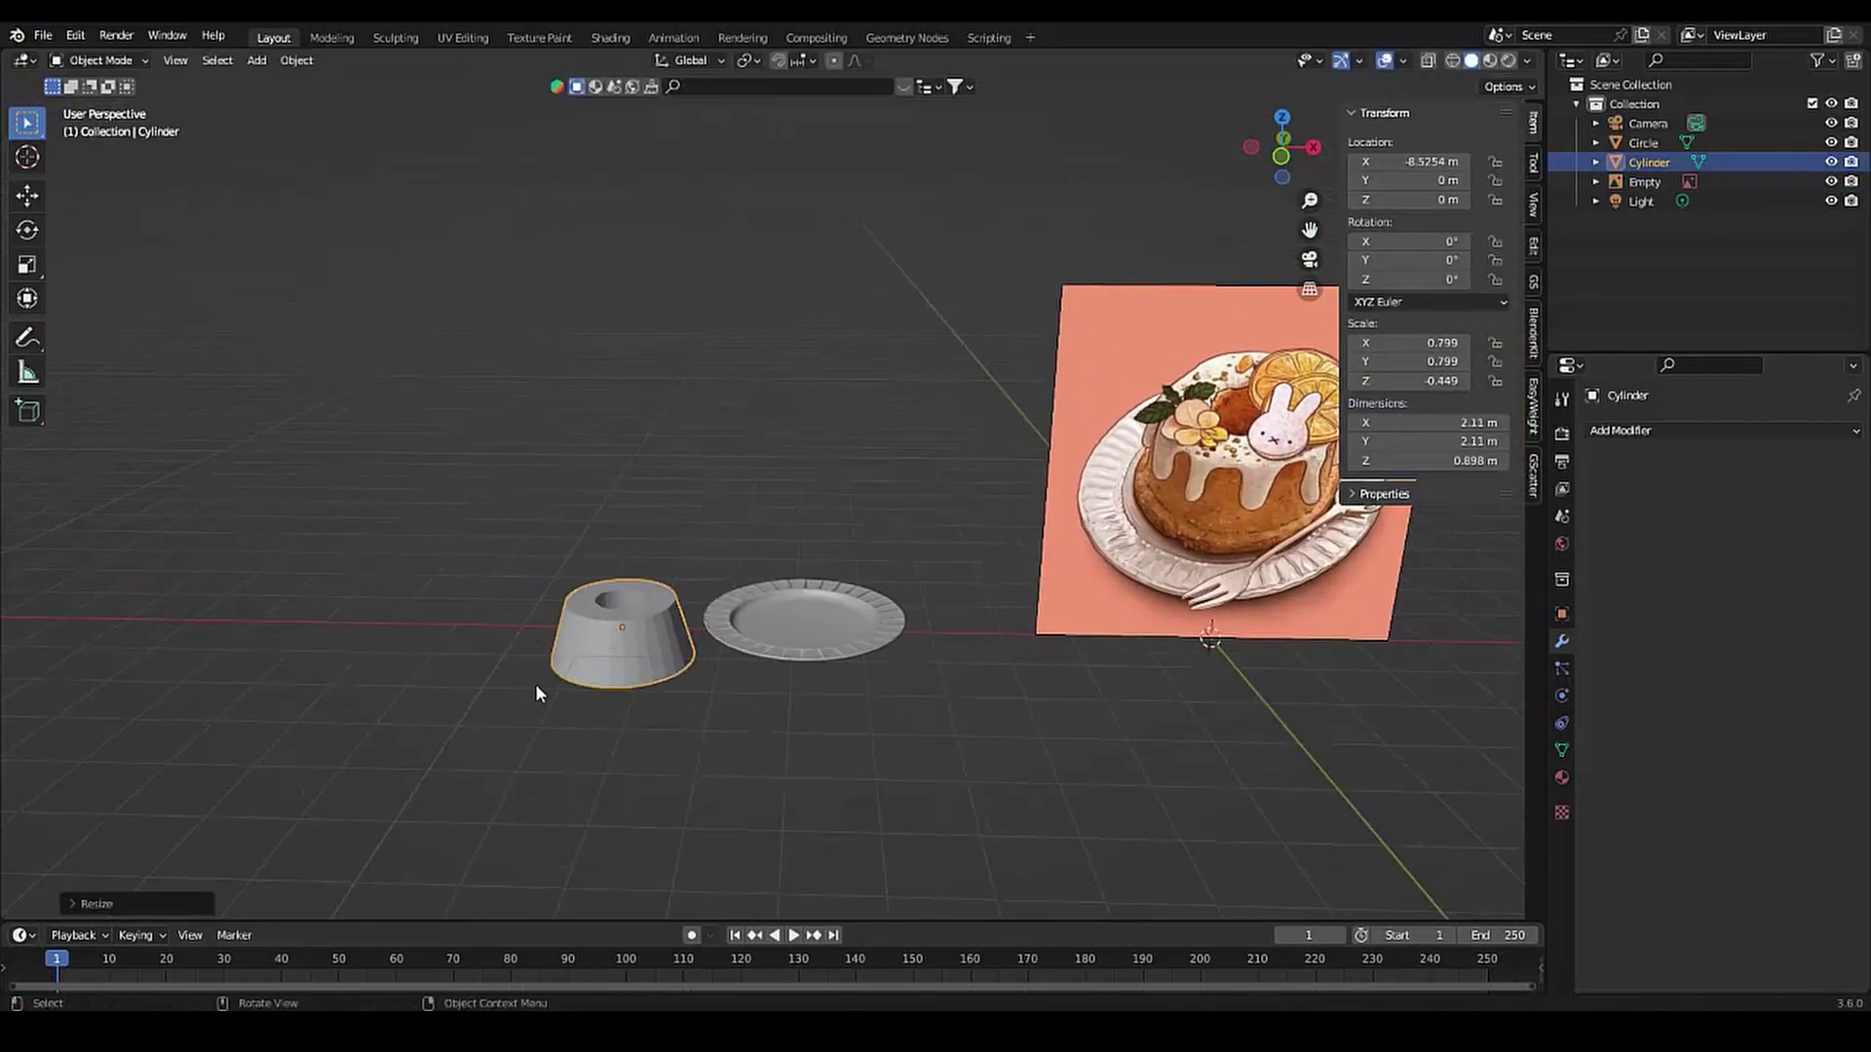
Move the cake 3 units along X over the plate and offset it vertically
key("g")
key("x")
key("3")
key("Return")
key("g")
key("z")
key("1")
key("Return")
middle_click_drag(536, 685, 797, 608)
scroll(797, 608, "up", 4)
Scale the cake down to fit and centre it over the plate from top view
key("s")
left_click(660, 699)
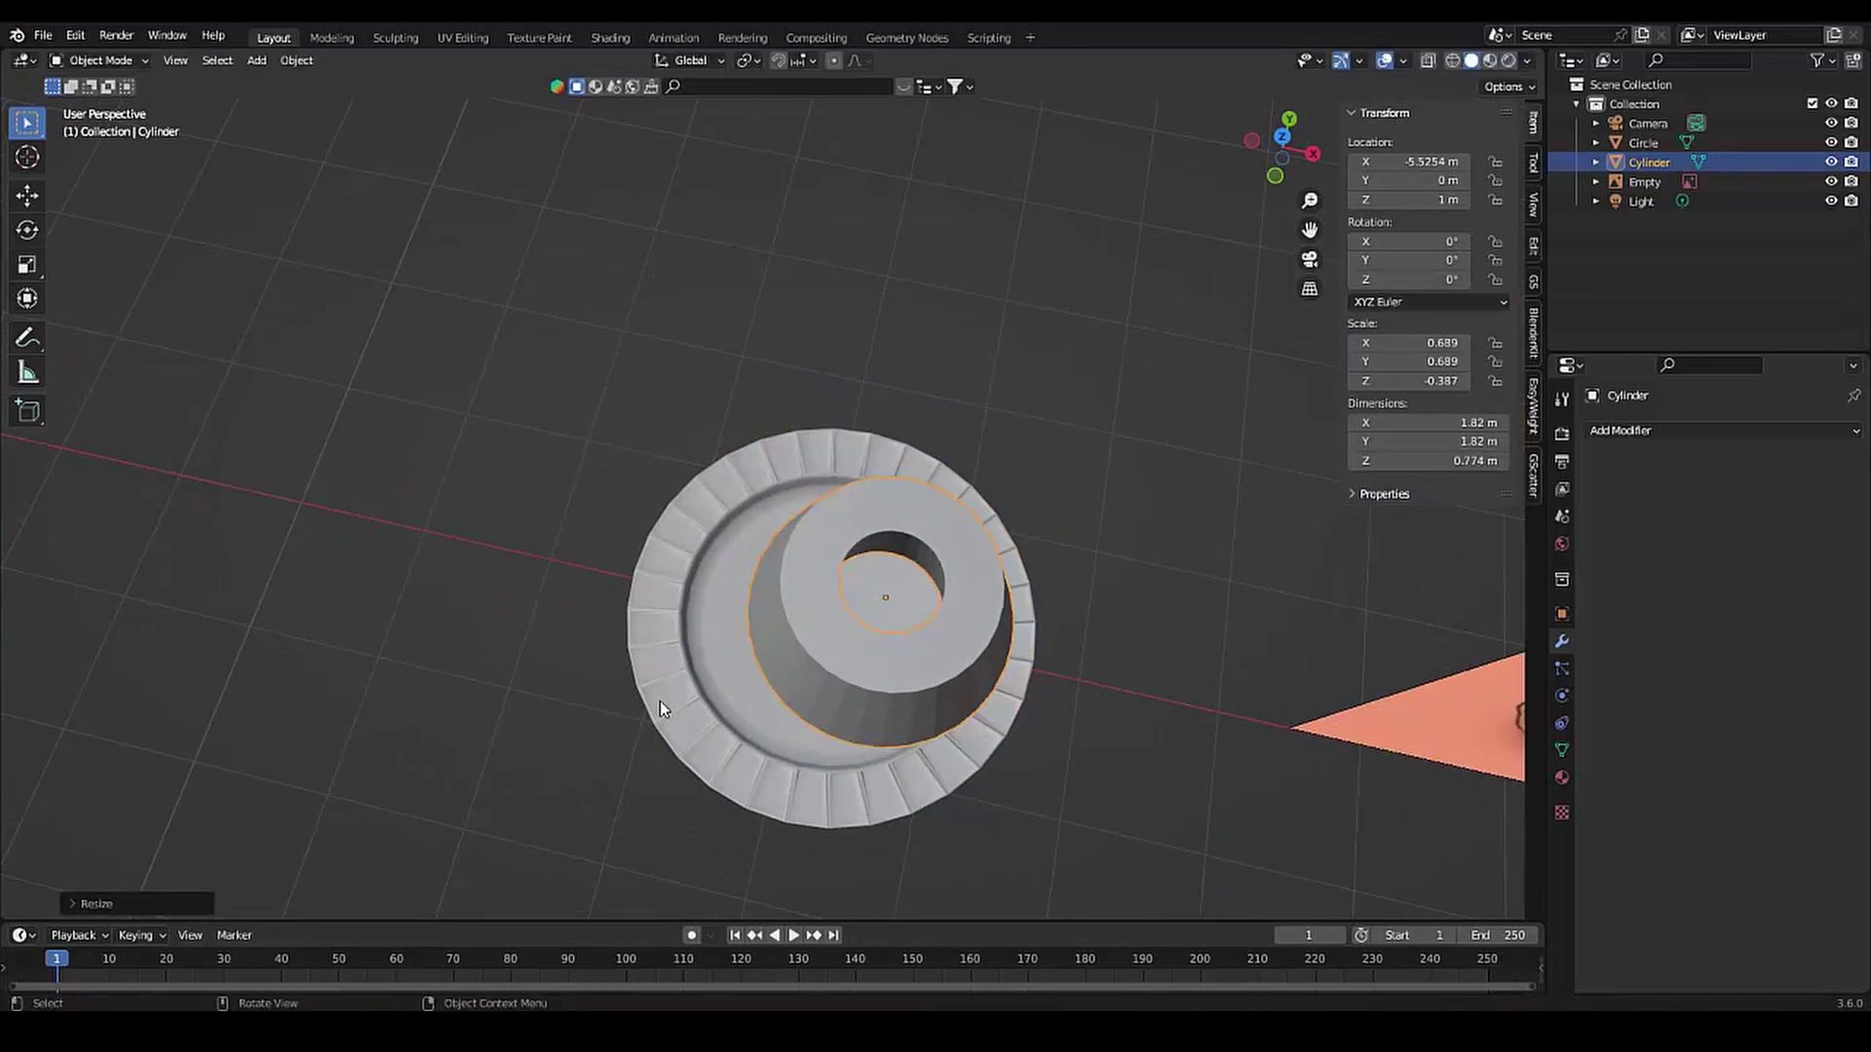
middle_click_drag(659, 700, 697, 537)
key("KP_7")
key("s")
left_click(689, 542)
scroll(877, 543, "down", 6)
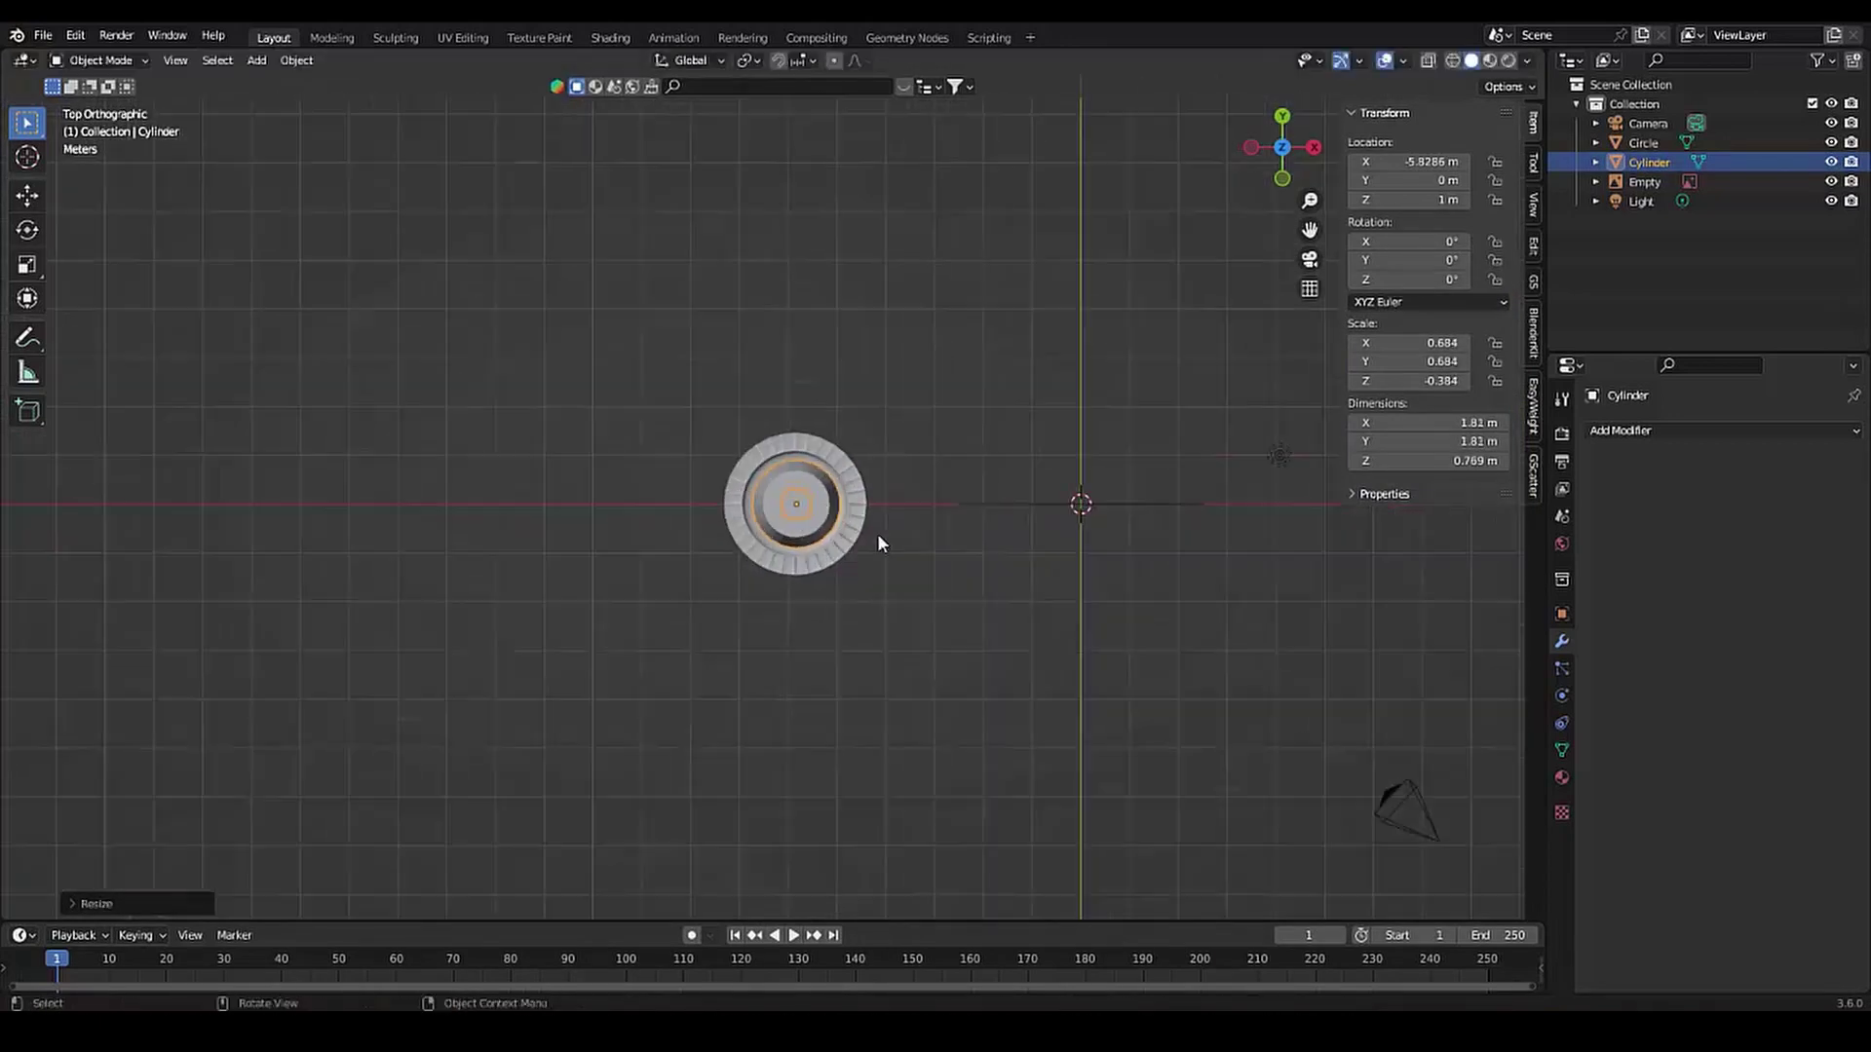
mouse_move(877, 542)
middle_mouse_down()
mouse_move(854, 302)
mouse_move(744, 638)
middle_mouse_up()
Adjust the cake's height along Z until it sits down on the plate, then deselect it
key("g")
key("z")
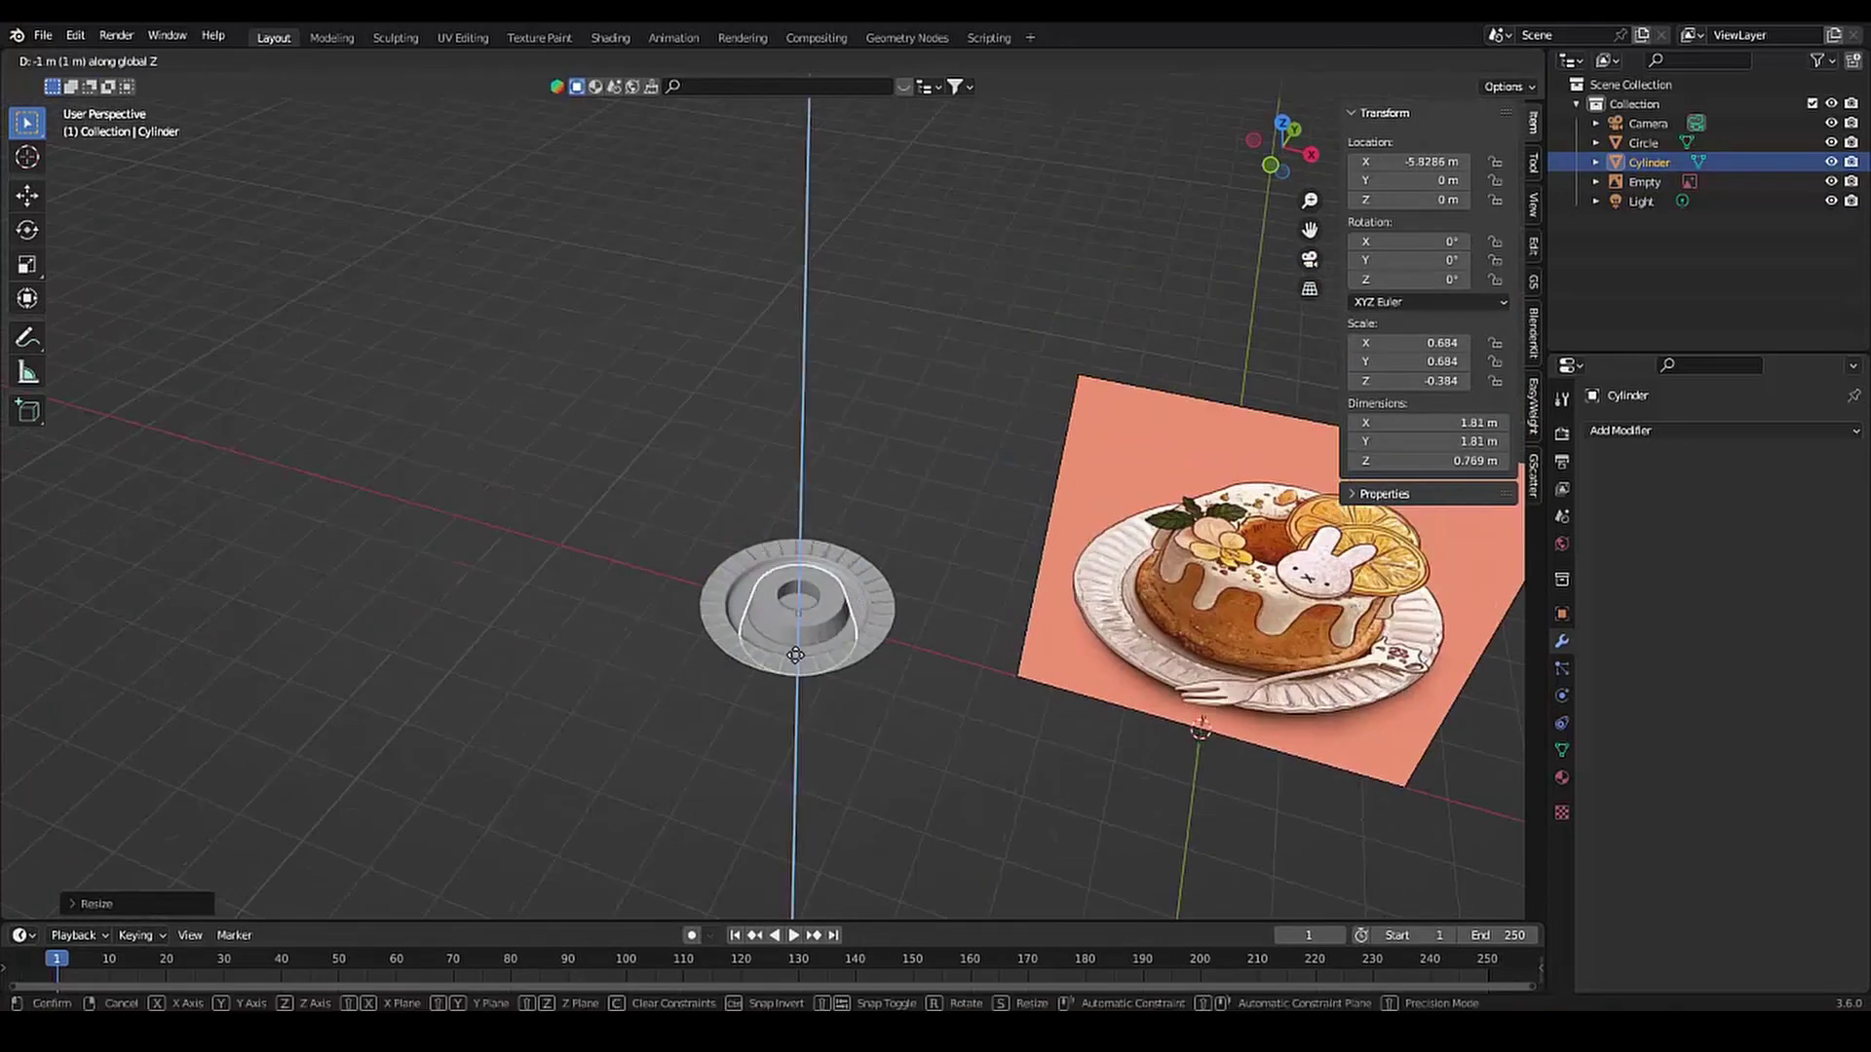
left_click(795, 655)
scroll(795, 655, "up", 4)
key("g")
key("z")
left_click(721, 726)
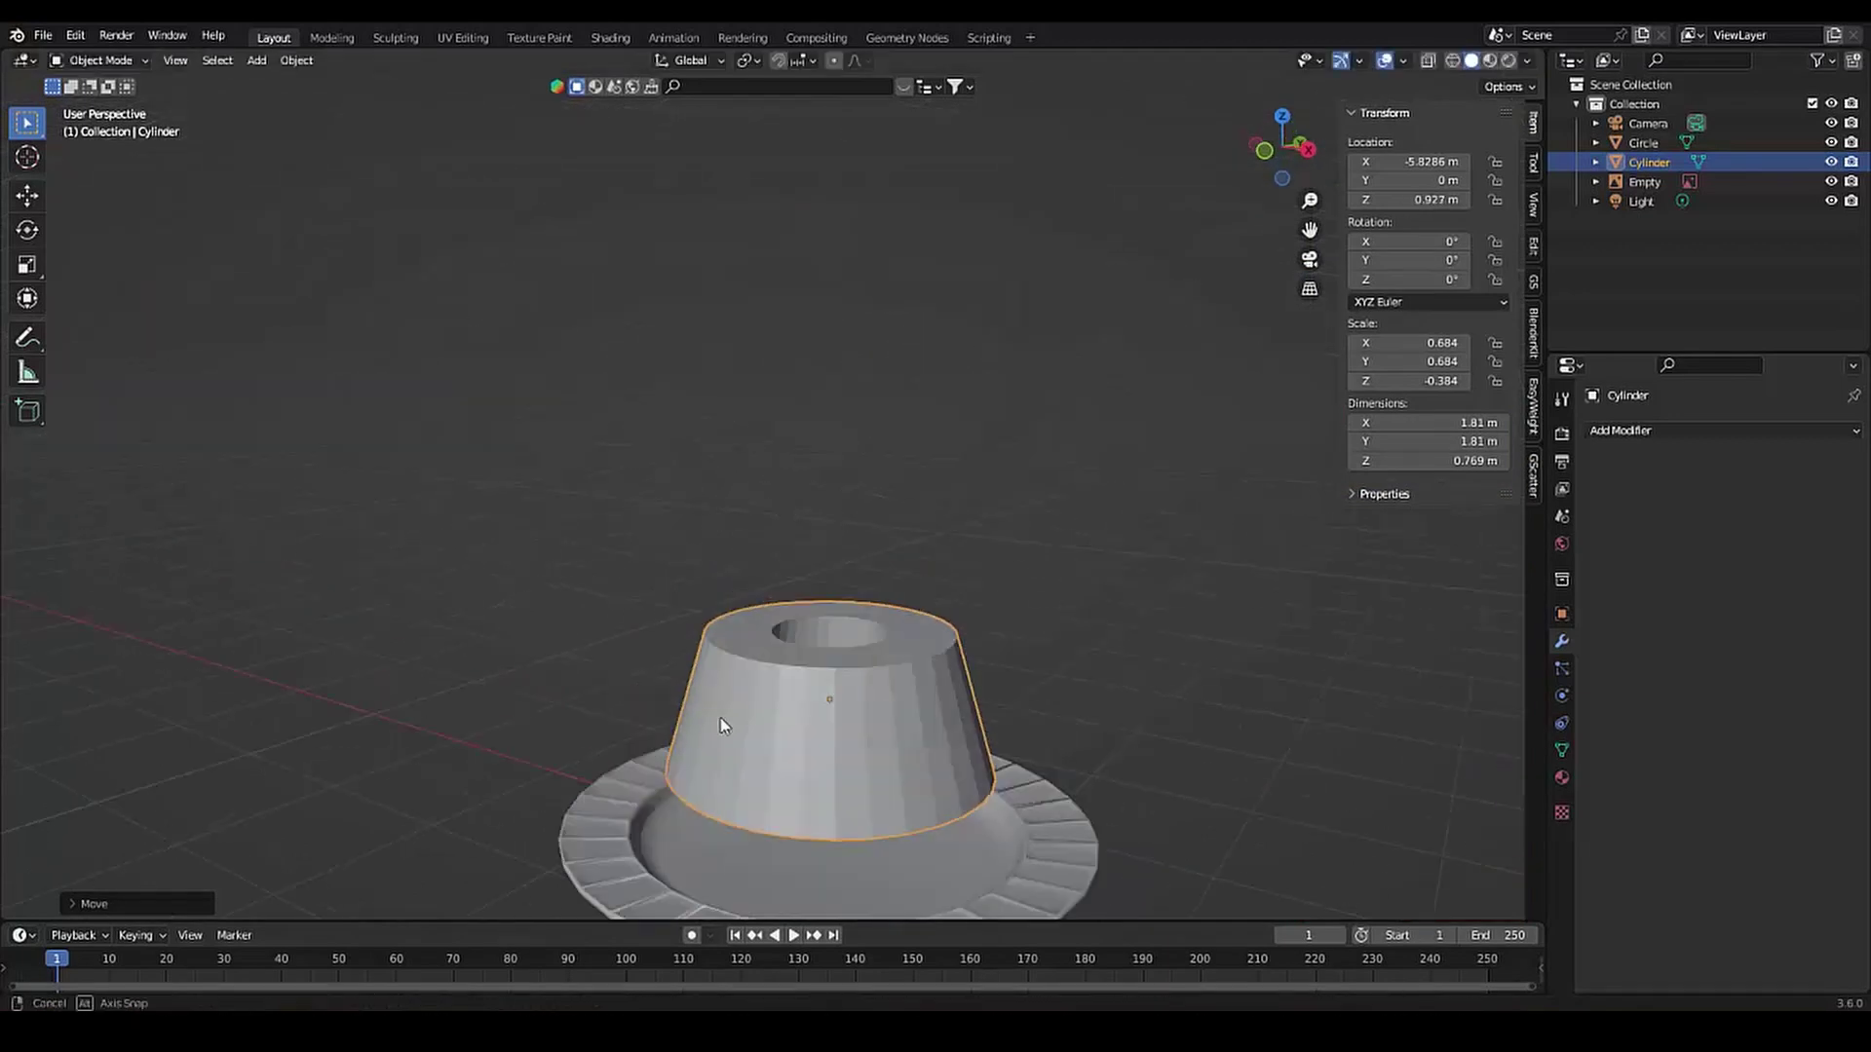
middle_click_drag(721, 726, 751, 783)
key("g")
key("z")
left_click(880, 866)
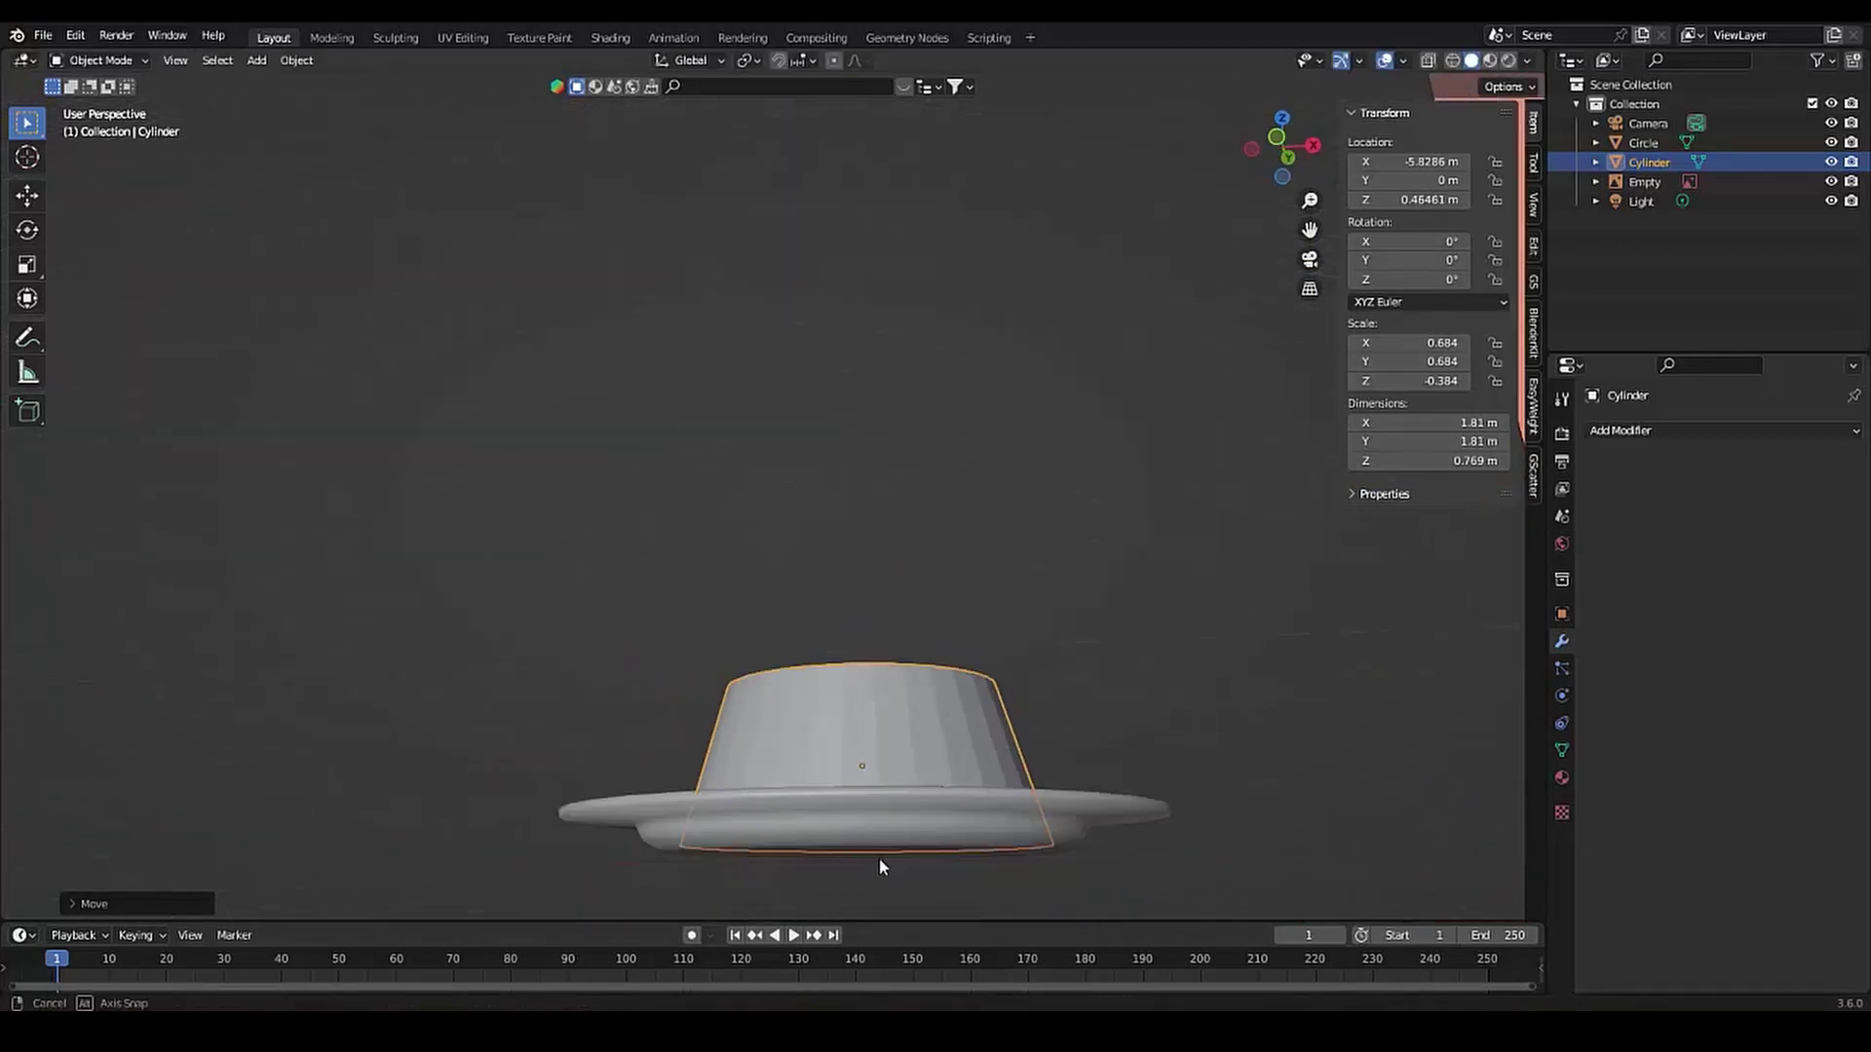
mouse_move(880, 866)
middle_mouse_down()
mouse_move(716, 780)
mouse_move(606, 686)
mouse_move(705, 752)
middle_mouse_up()
left_click(716, 779)
Shrink the cake slightly and nudge it along Z
left_click(705, 752)
key("s")
left_click(485, 704)
key("g")
key("z")
left_click(681, 729)
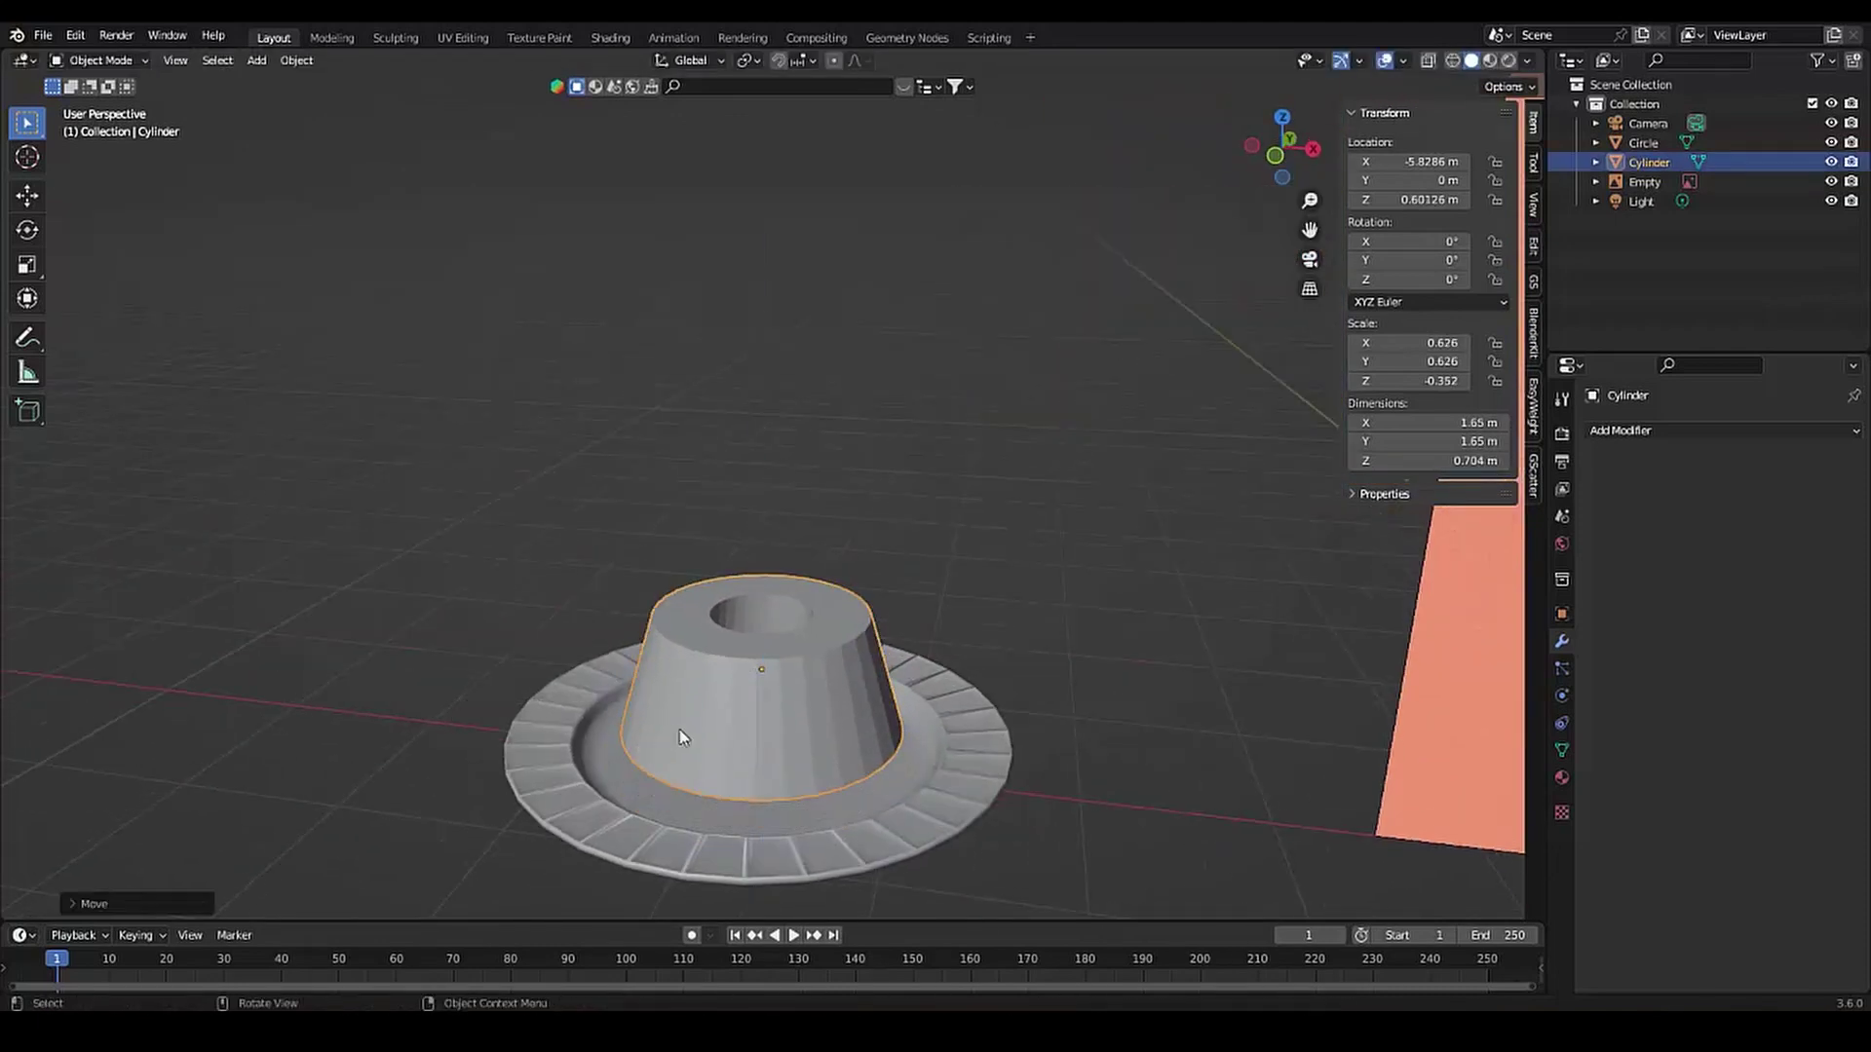
Isolate the cake and extrude its bottom face into a wider base flange
key("KP_Divide")
key("ctrl+Tab")
key("e")
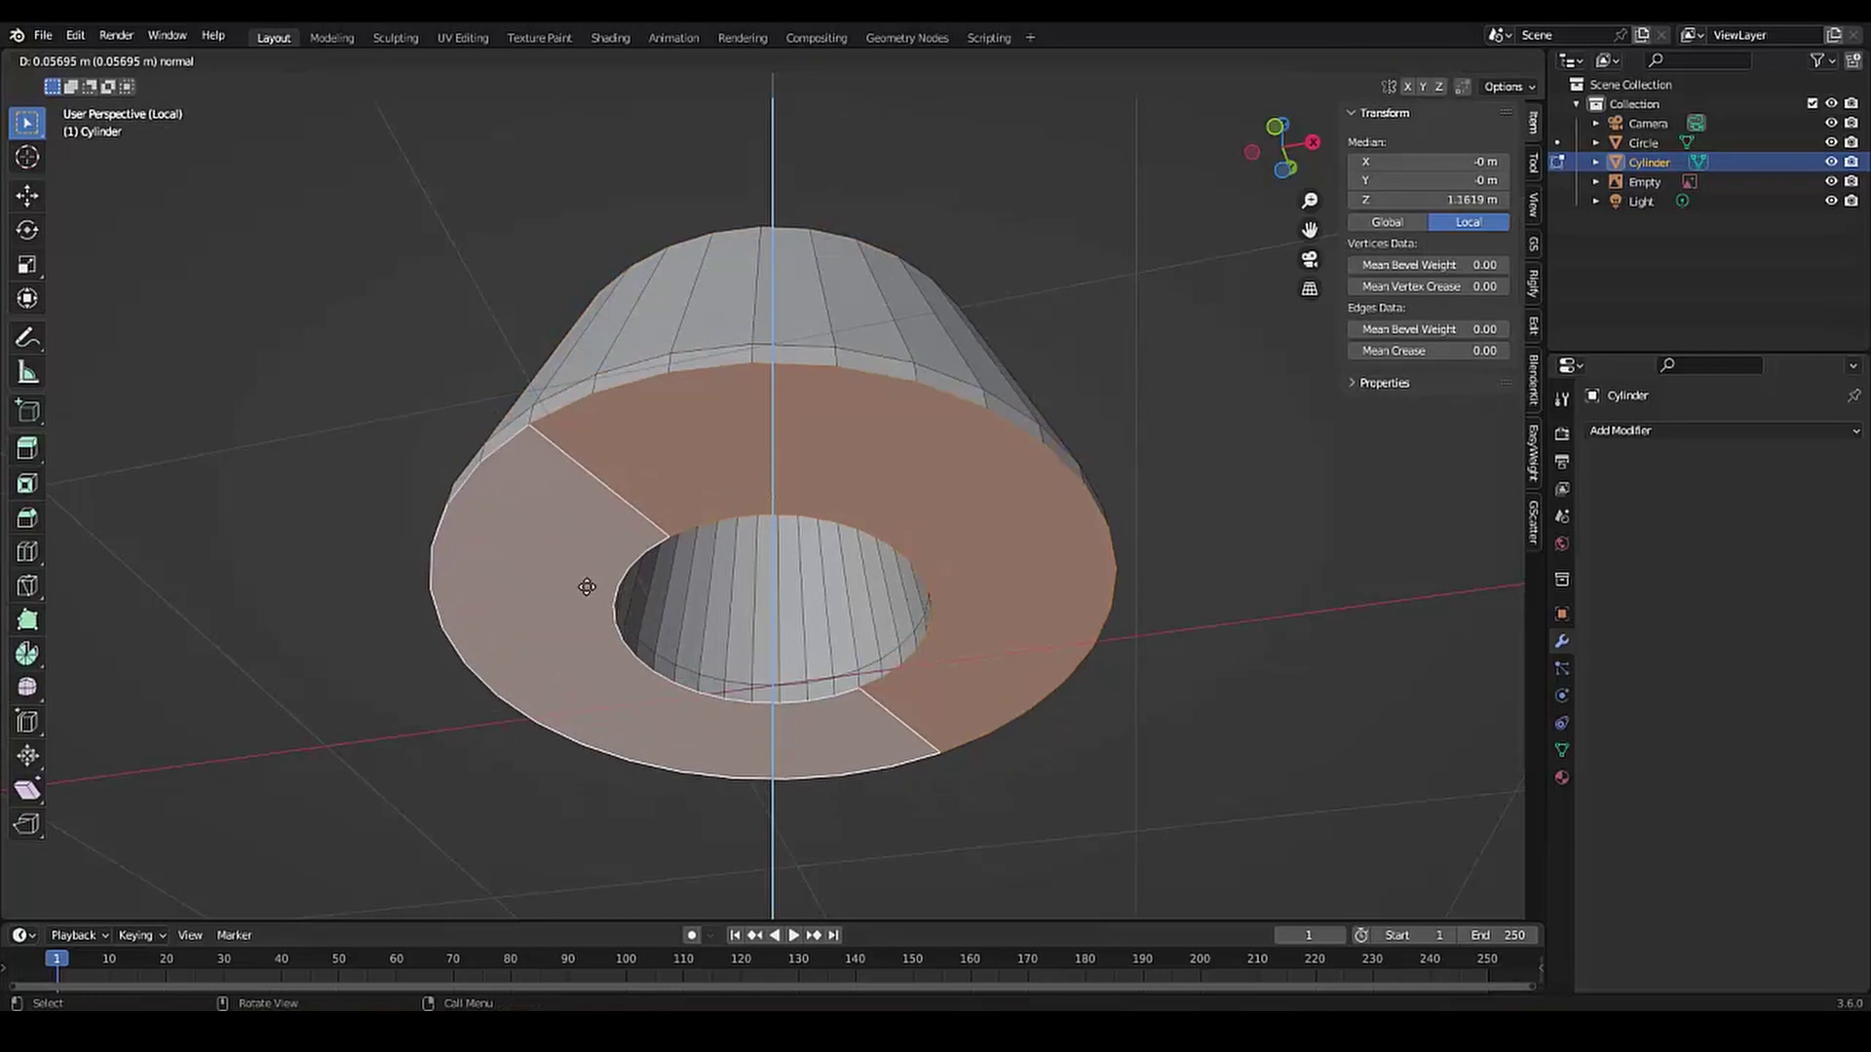
left_click(586, 586)
key("s")
left_click(585, 589)
Shift the extruded base geometry along Z in isolated view
middle_click_drag(584, 589, 765, 501)
key("KP_Divide")
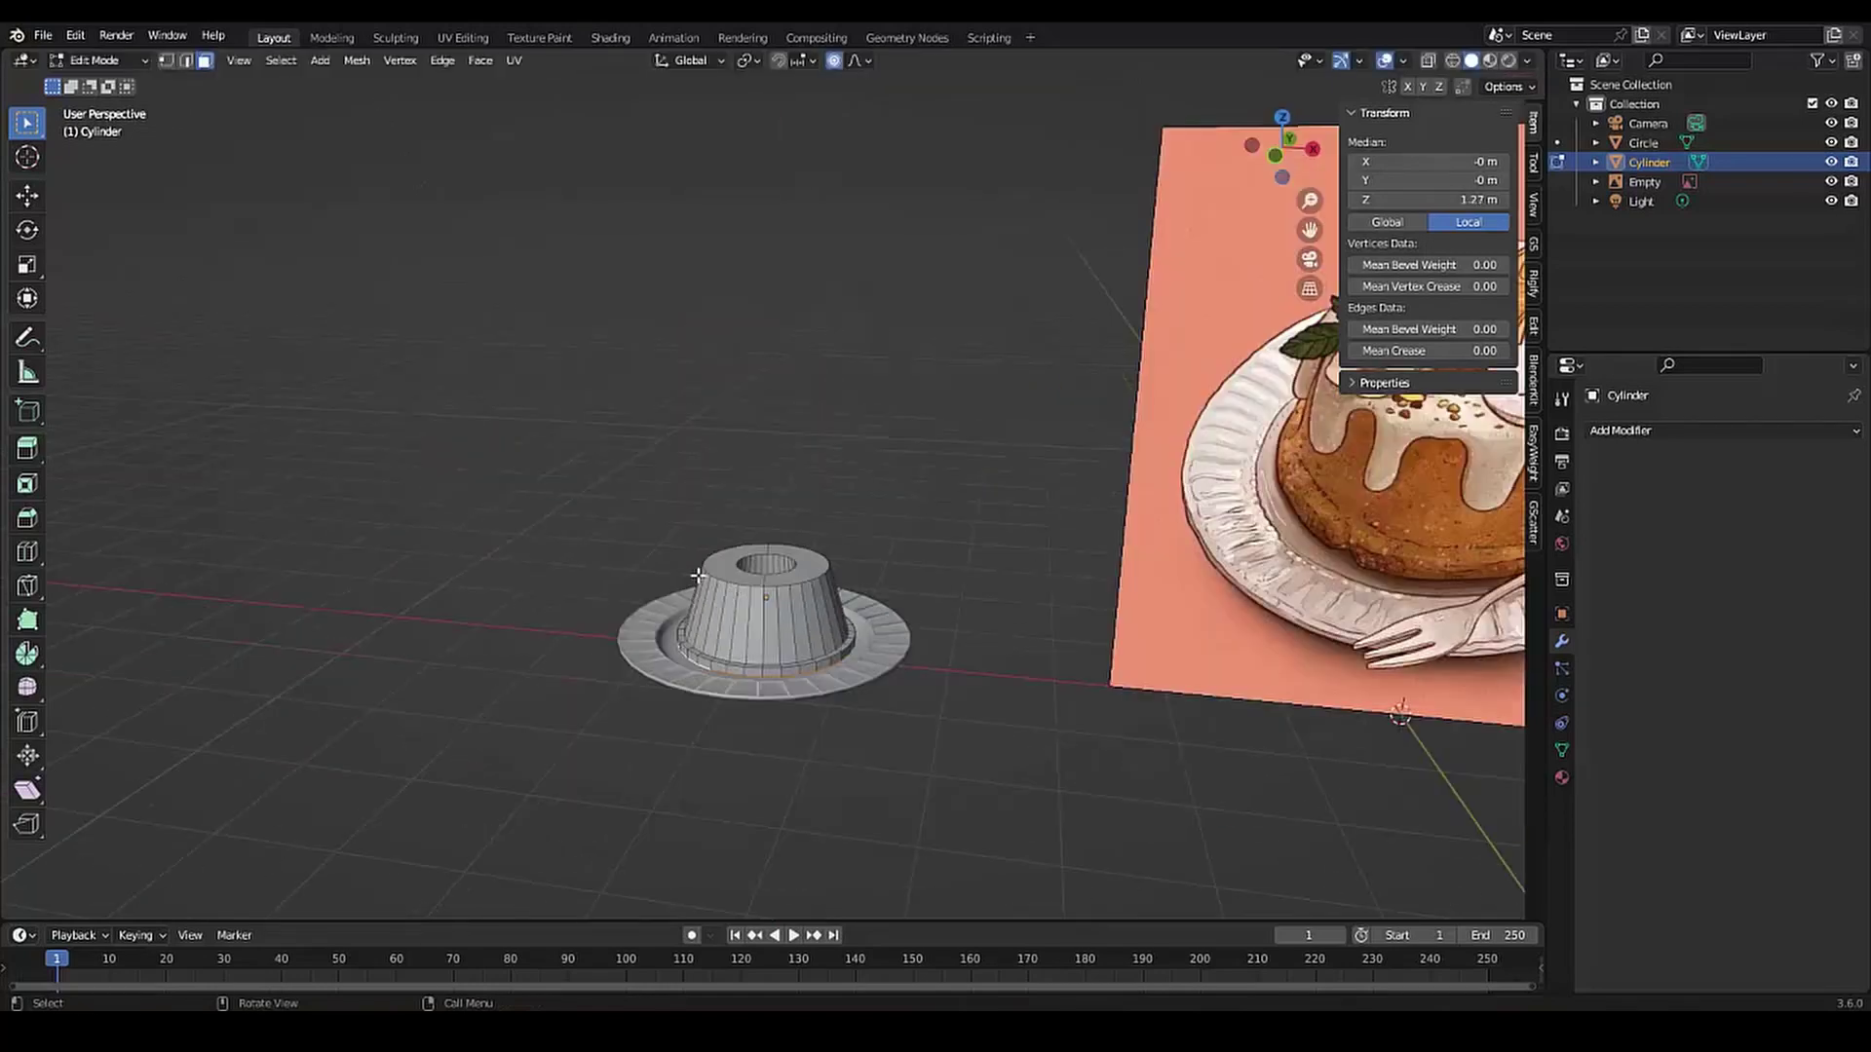
key("KP_Divide")
key("g")
key("z")
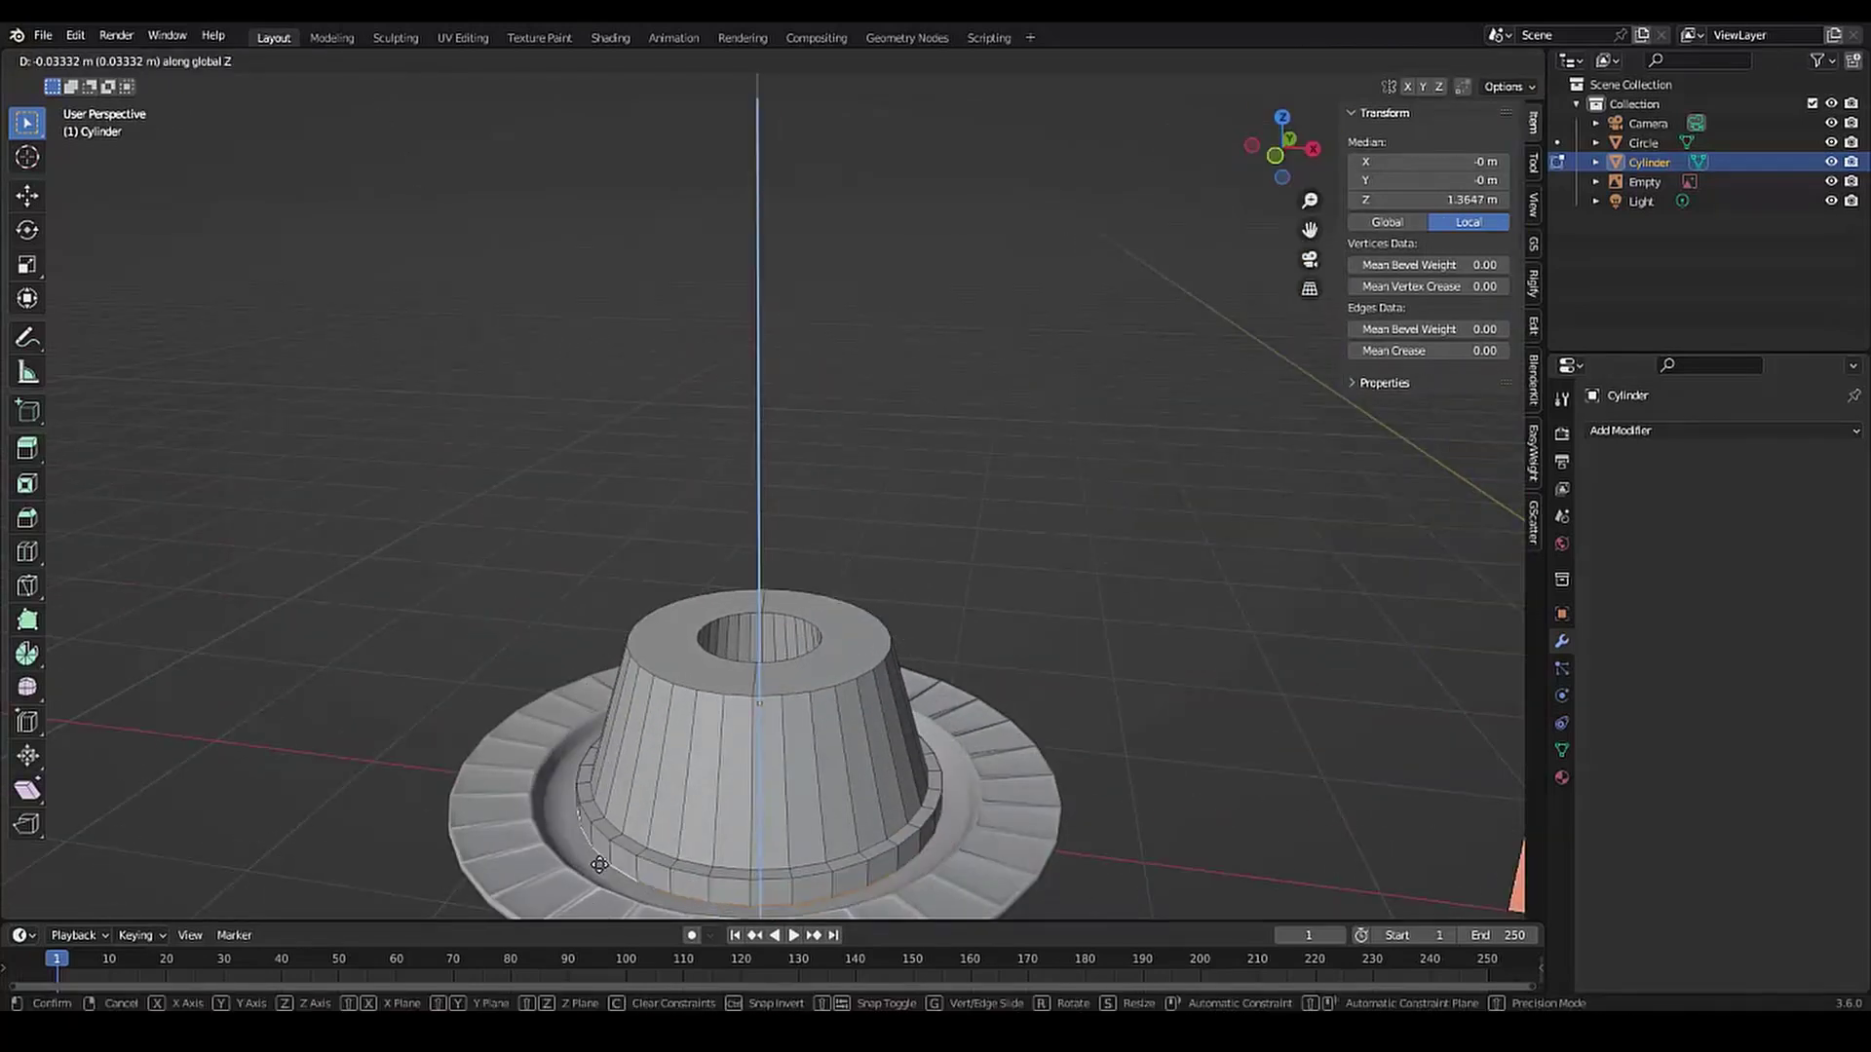
left_click(600, 864)
scroll(596, 859, "down", 2)
scroll(590, 853, "down", 3)
scroll(585, 848, "up", 2)
Fine-tune the base height along Z and select an edge loop on the base
key("g")
key("z")
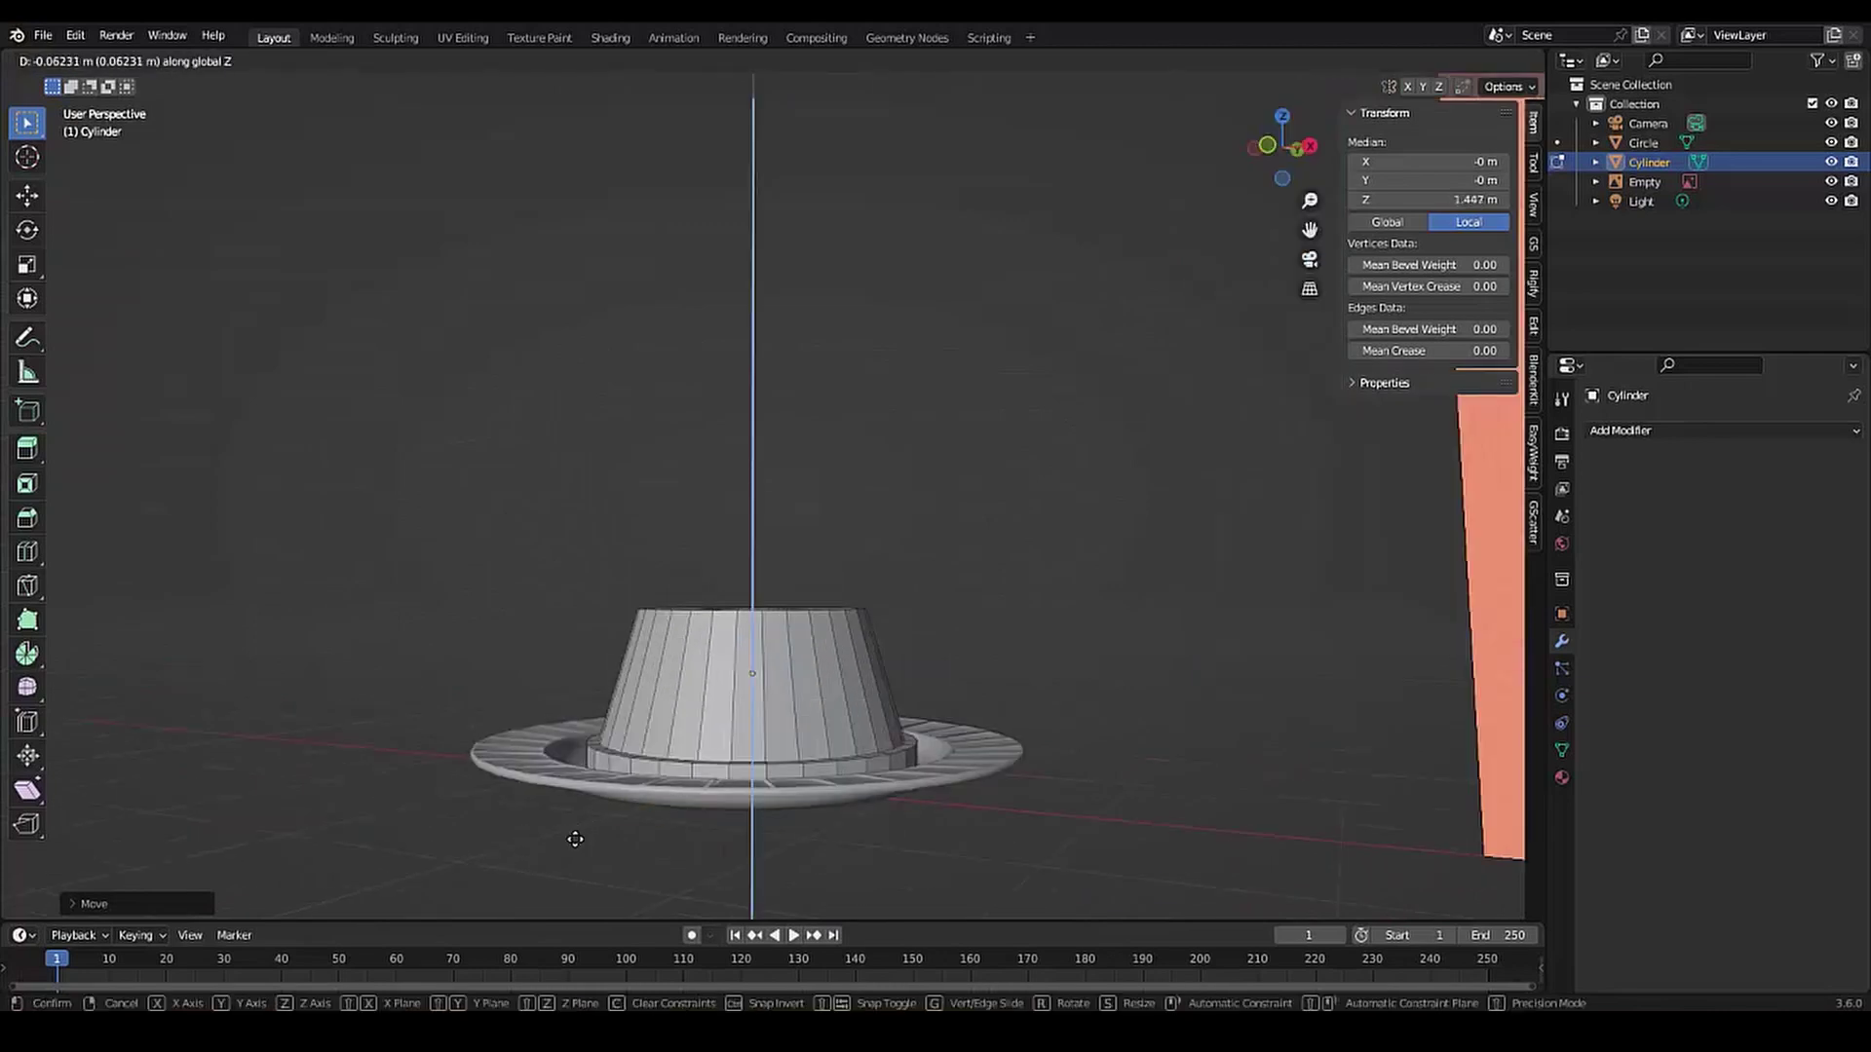
left_click(575, 839)
mouse_move(575, 839)
middle_mouse_down()
mouse_move(624, 823)
mouse_move(727, 689)
mouse_move(646, 861)
middle_mouse_up()
key("g")
key("z")
left_click(627, 819)
scroll(646, 861, "up", 3)
left_click(646, 862)
Bevel the base edge loops and flatten the bevelled band vertically
key("KP_Divide")
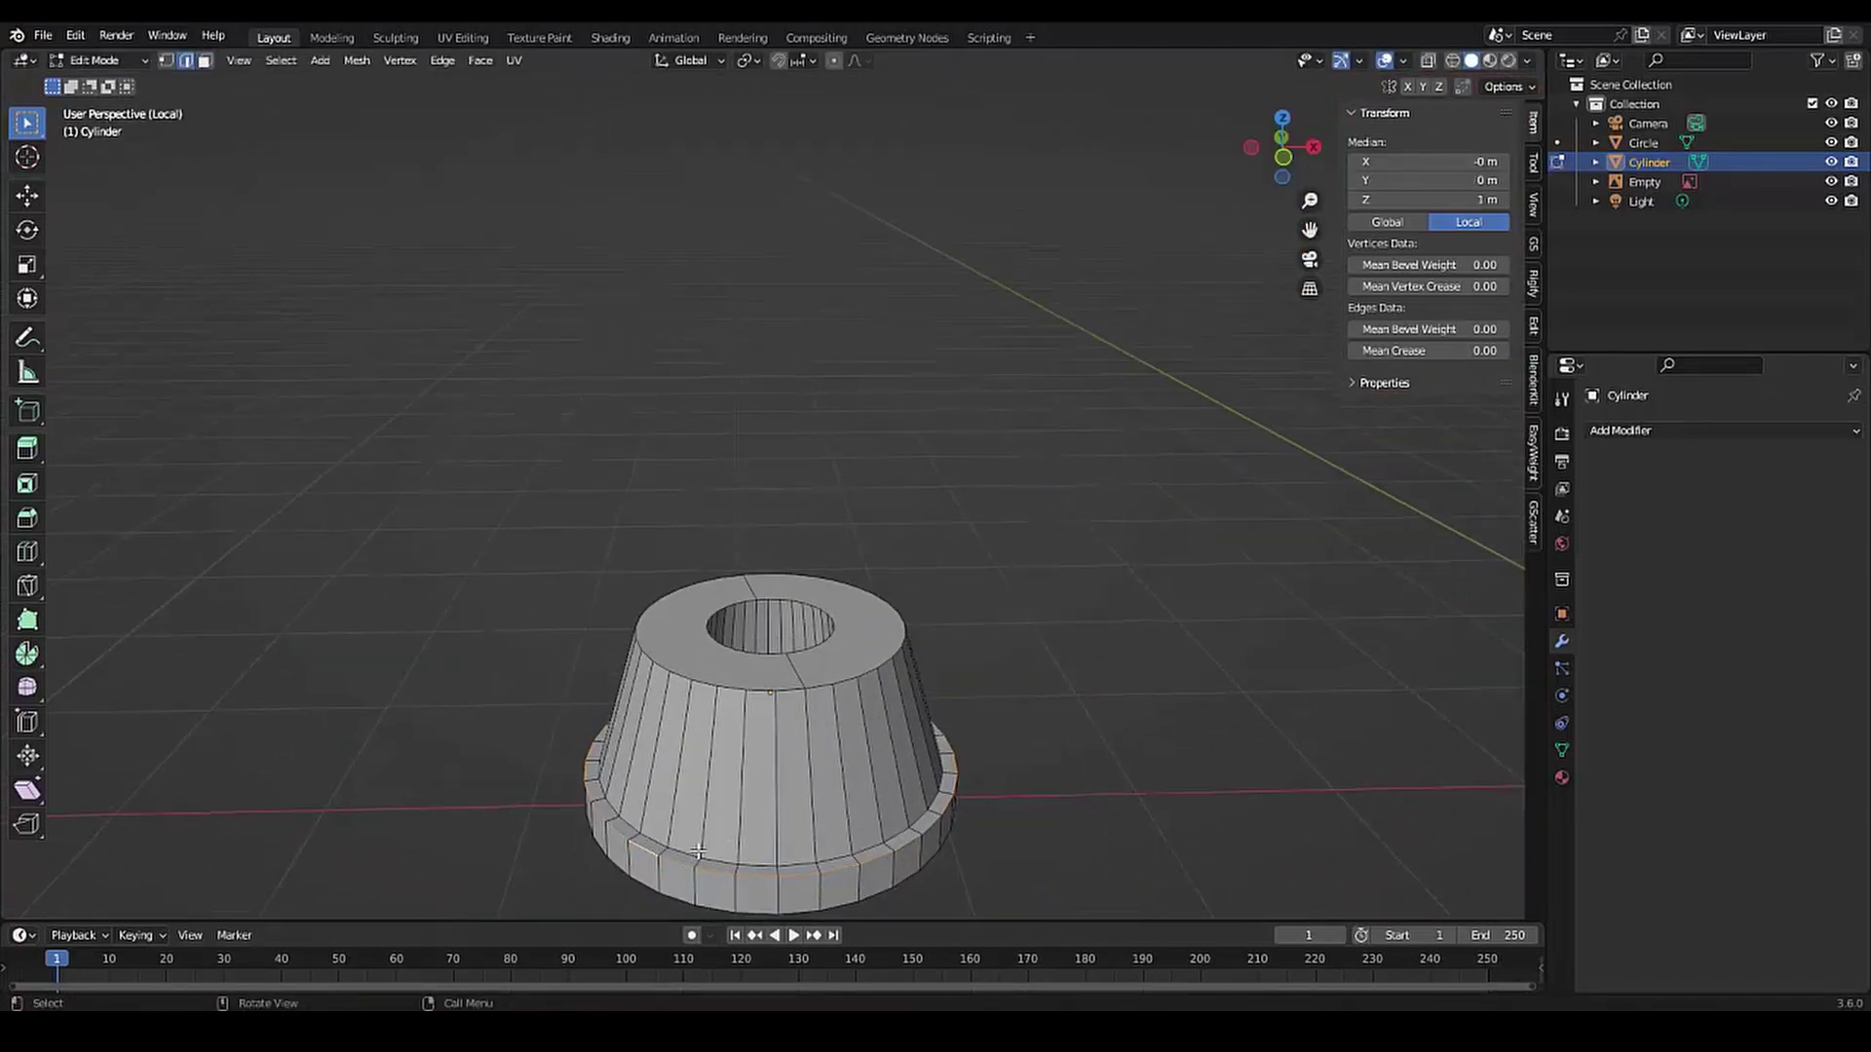
mouse_move(640, 752)
middle_mouse_down()
mouse_move(856, 744)
mouse_move(556, 765)
middle_mouse_up()
key("ctrl+b")
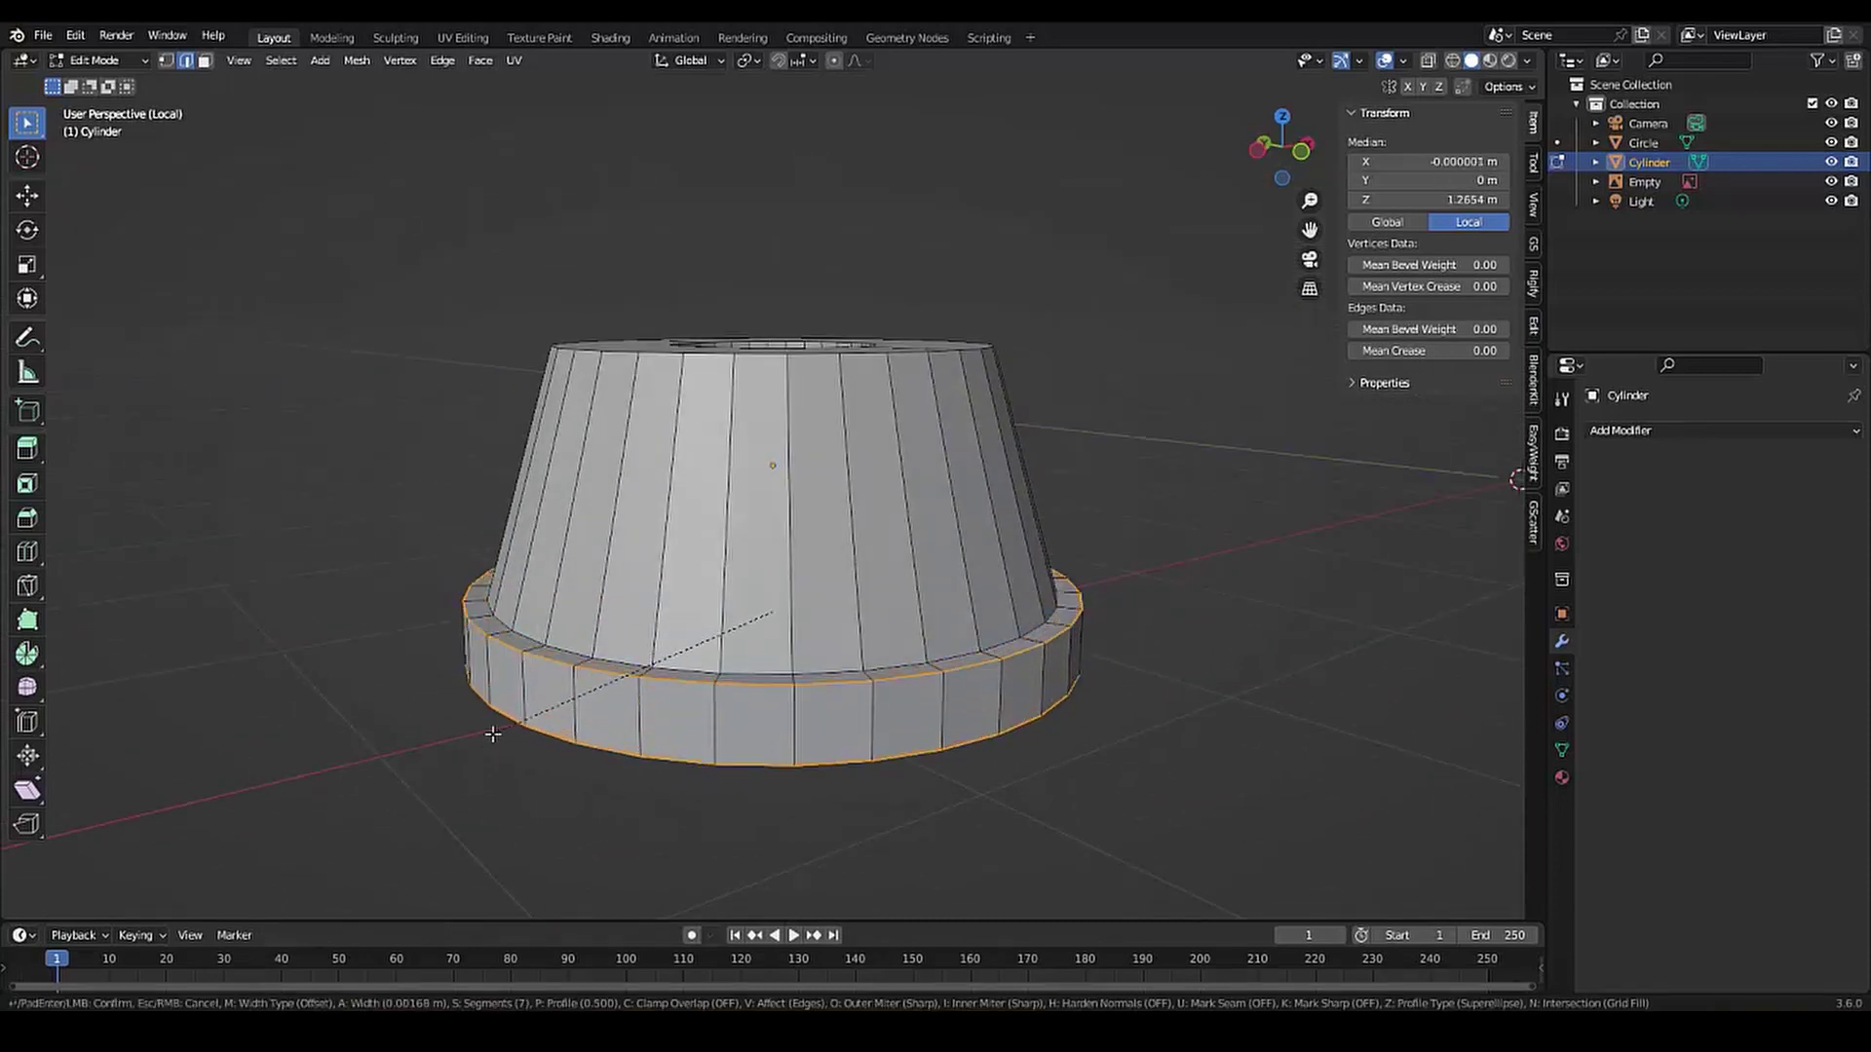
left_click(492, 734)
scroll(685, 702, "down", 5)
key("KP_Divide")
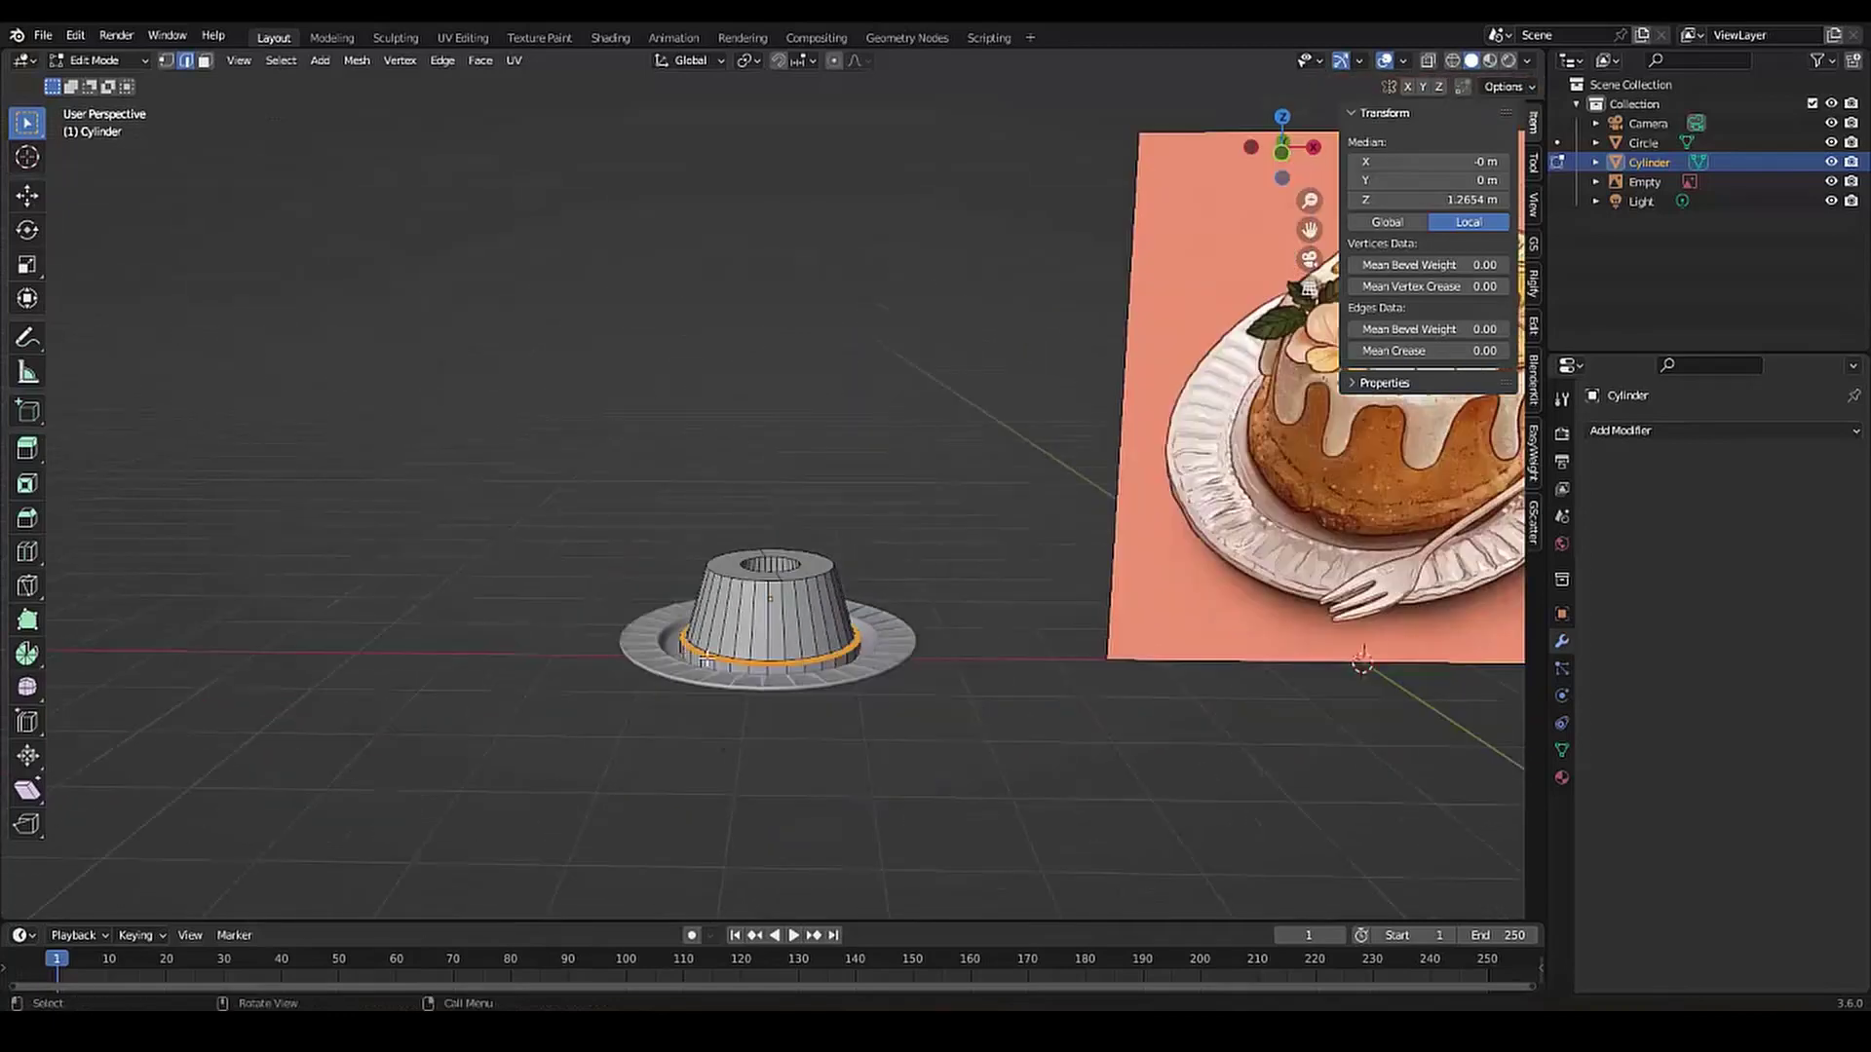
scroll(706, 662, "up", 3)
key("s")
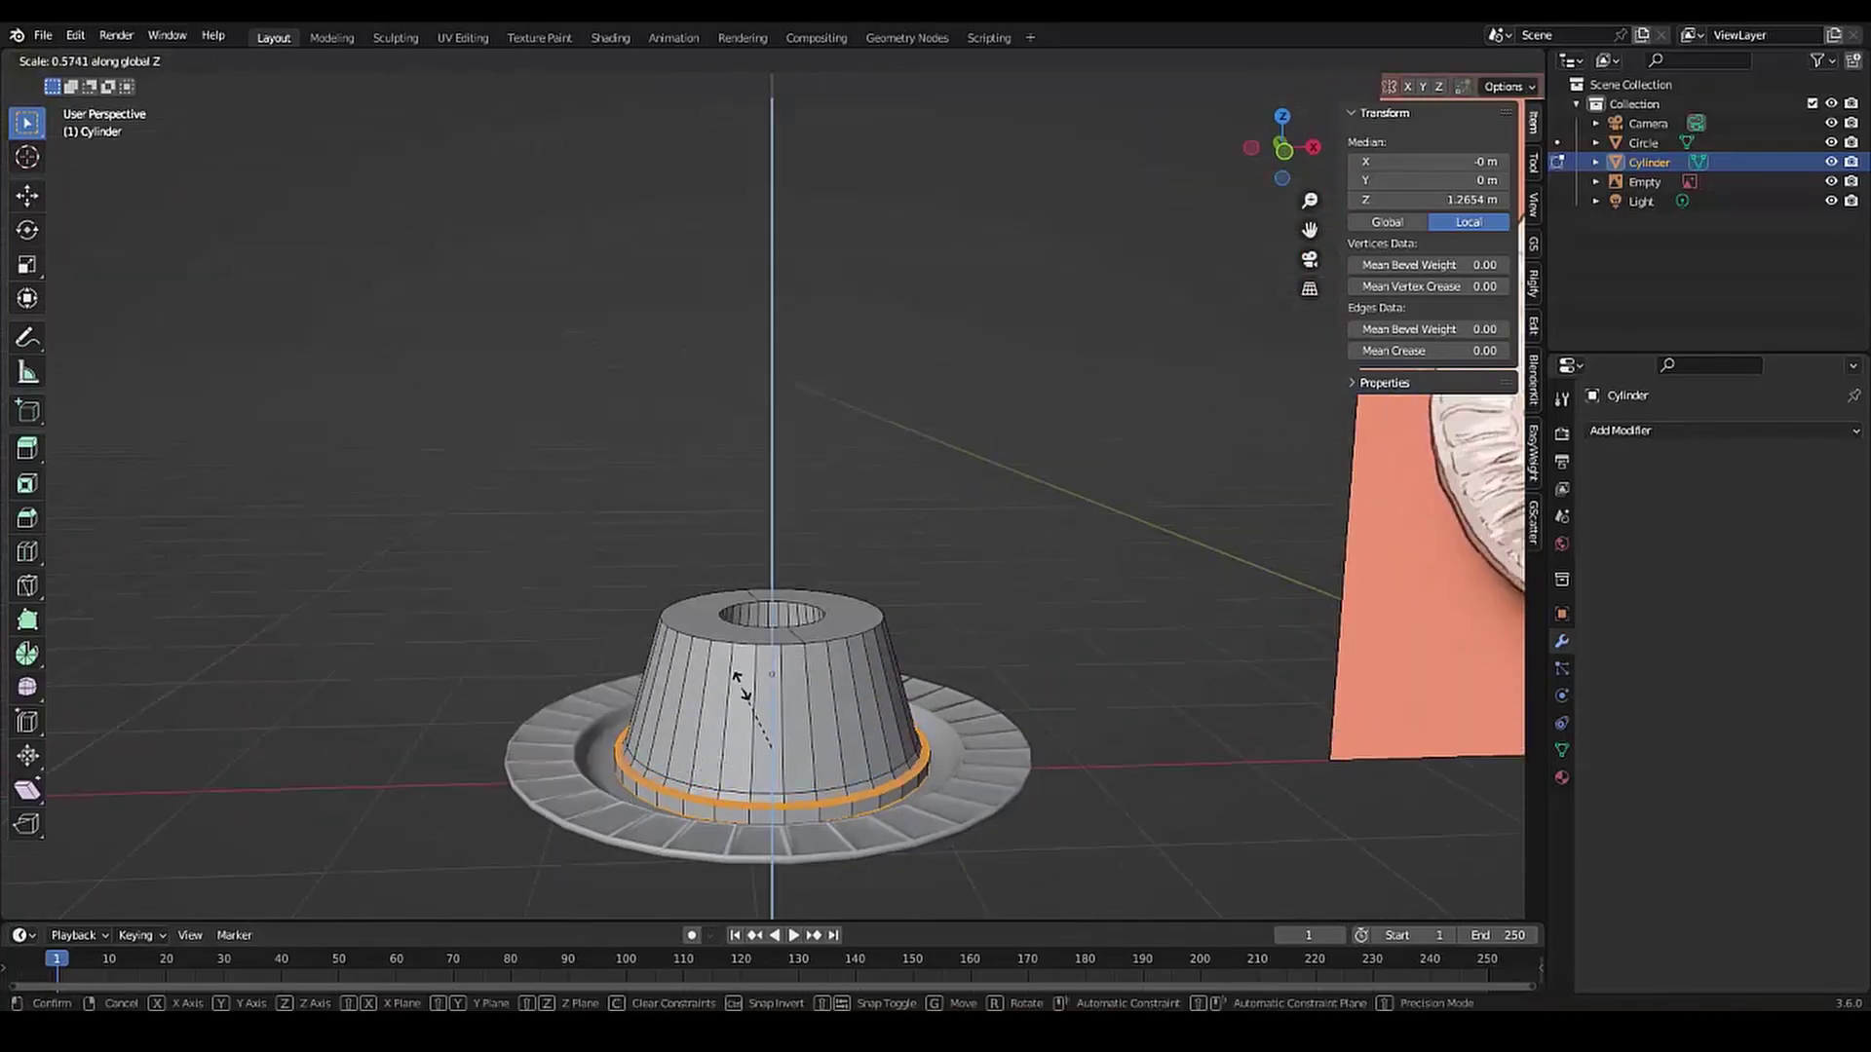
left_click(730, 682)
scroll(743, 681, "down", 5)
Round off the cake's top rim edge loop with a bevel
middle_click_drag(744, 681, 755, 697)
scroll(755, 701, "up", 5)
left_click(755, 705)
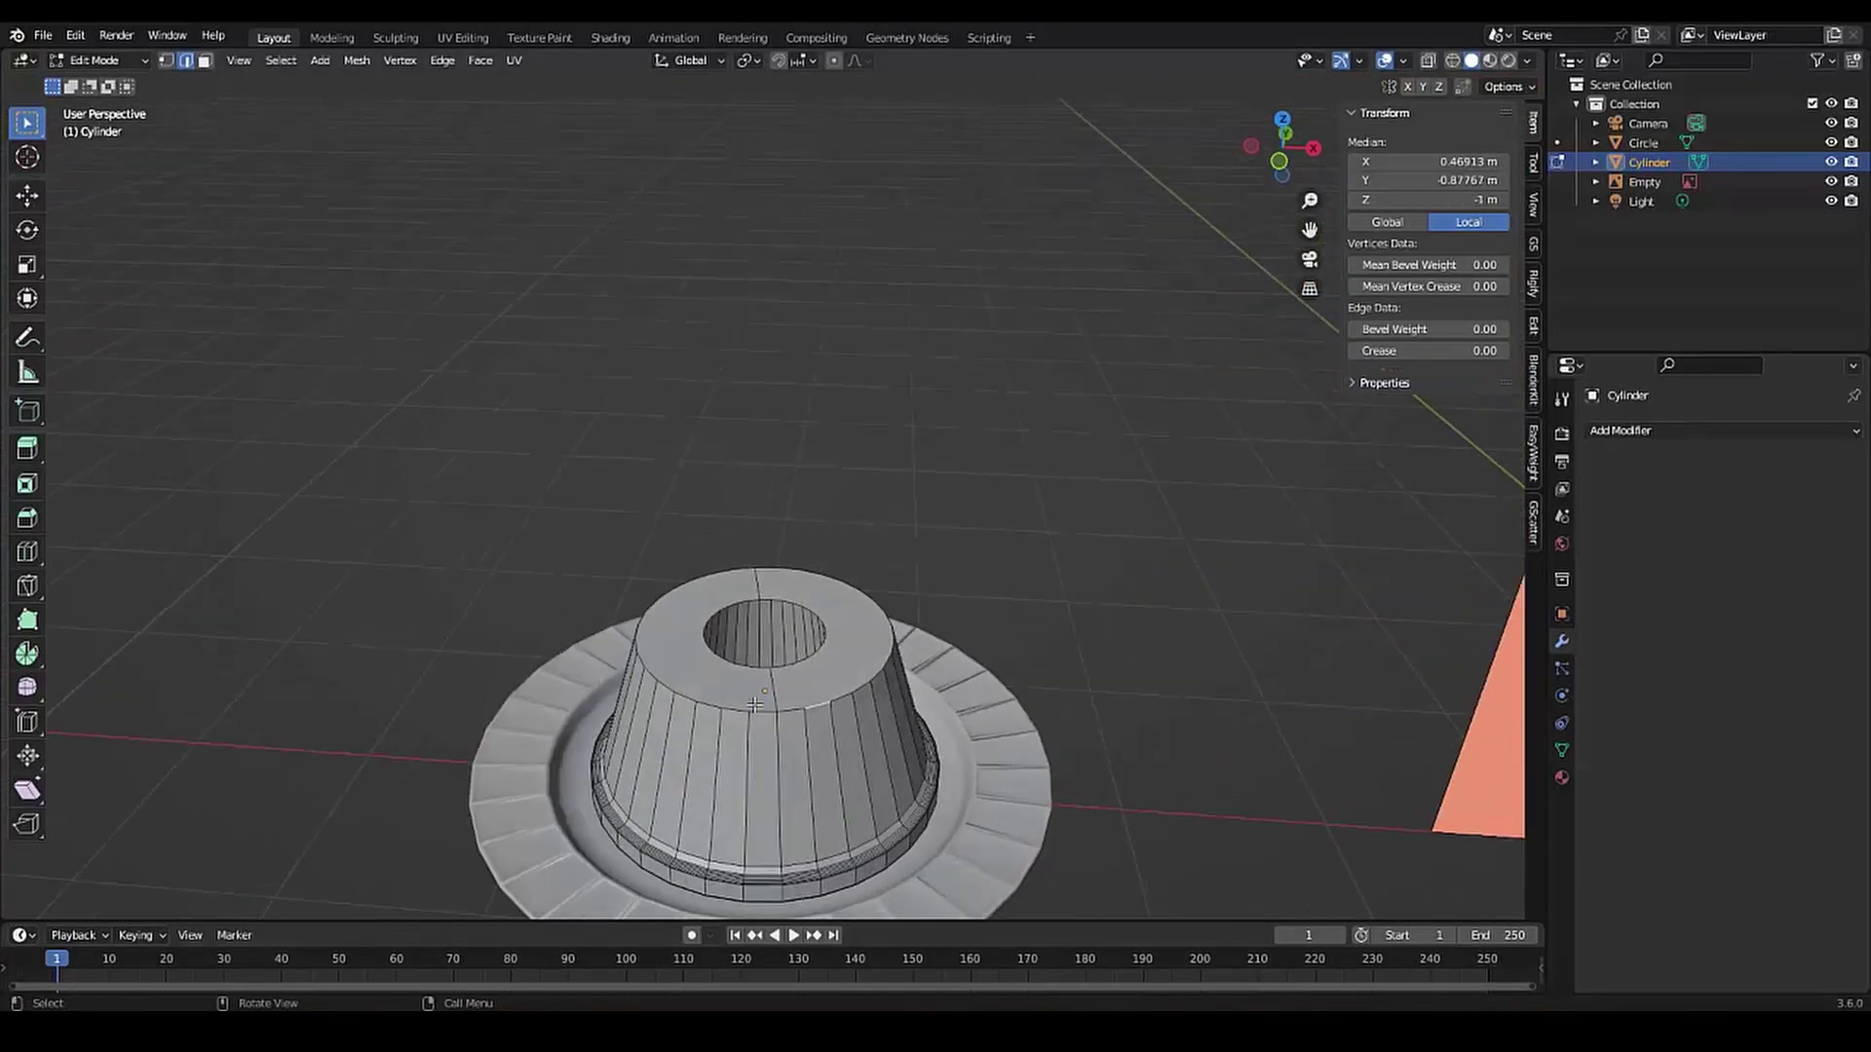
key("ctrl+b")
scroll(689, 721, "down", 5)
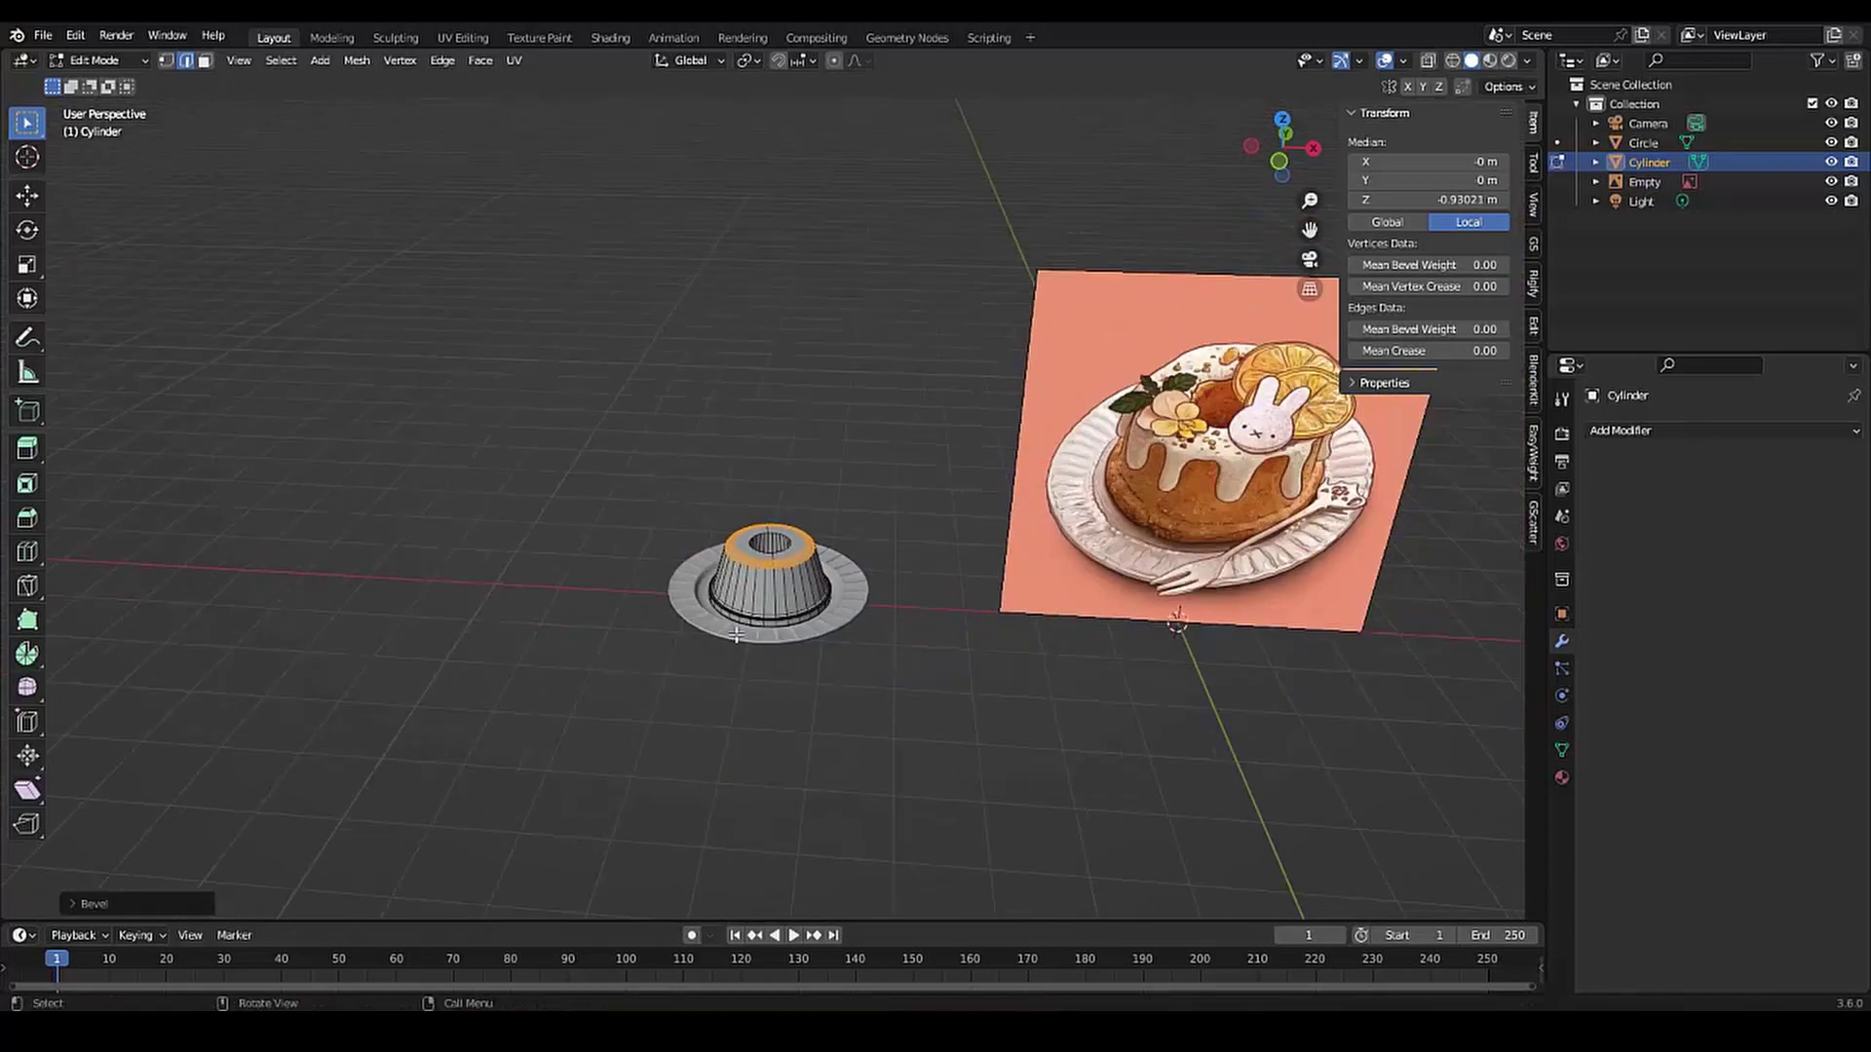
scroll(735, 668, "up", 6)
left_click(734, 668)
scroll(706, 648, "down", 1)
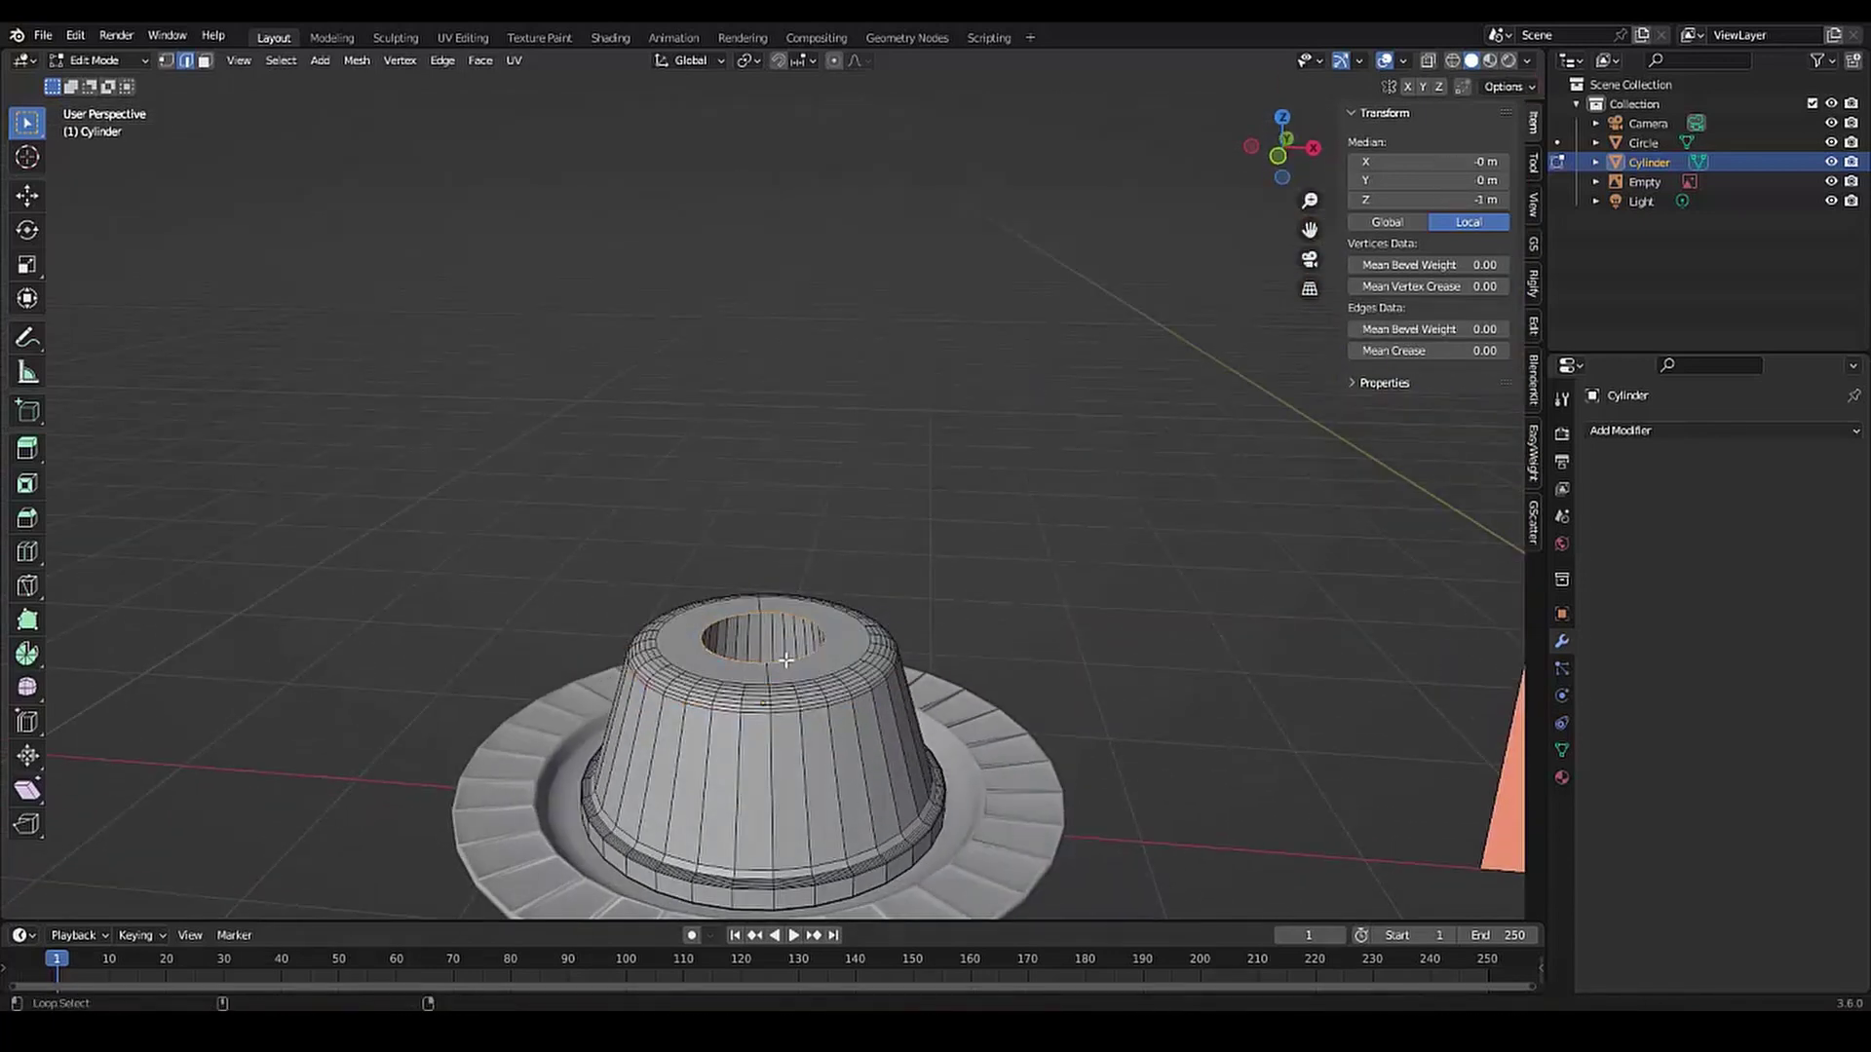
middle_click_drag(696, 670, 699, 734)
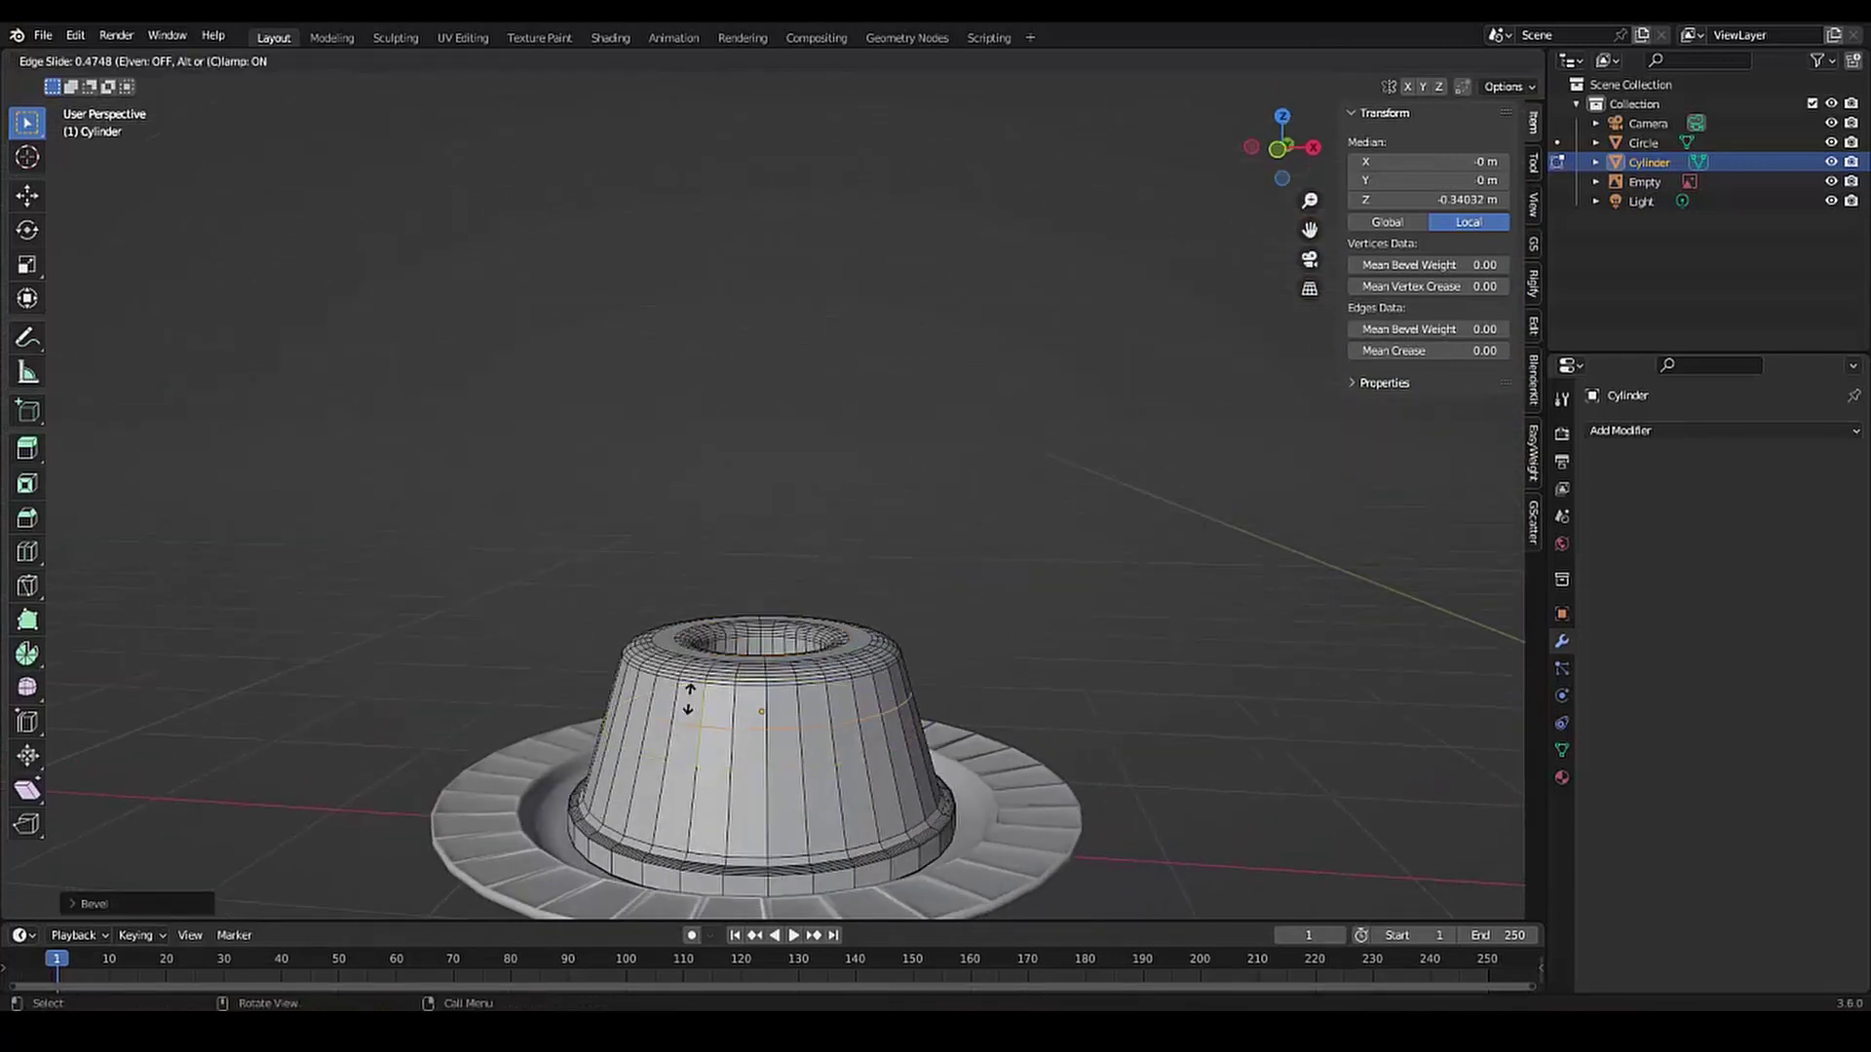
Add horizontal loop cuts around the cake body, then apply subdivision level 2
key("ctrl+r")
left_click(722, 791)
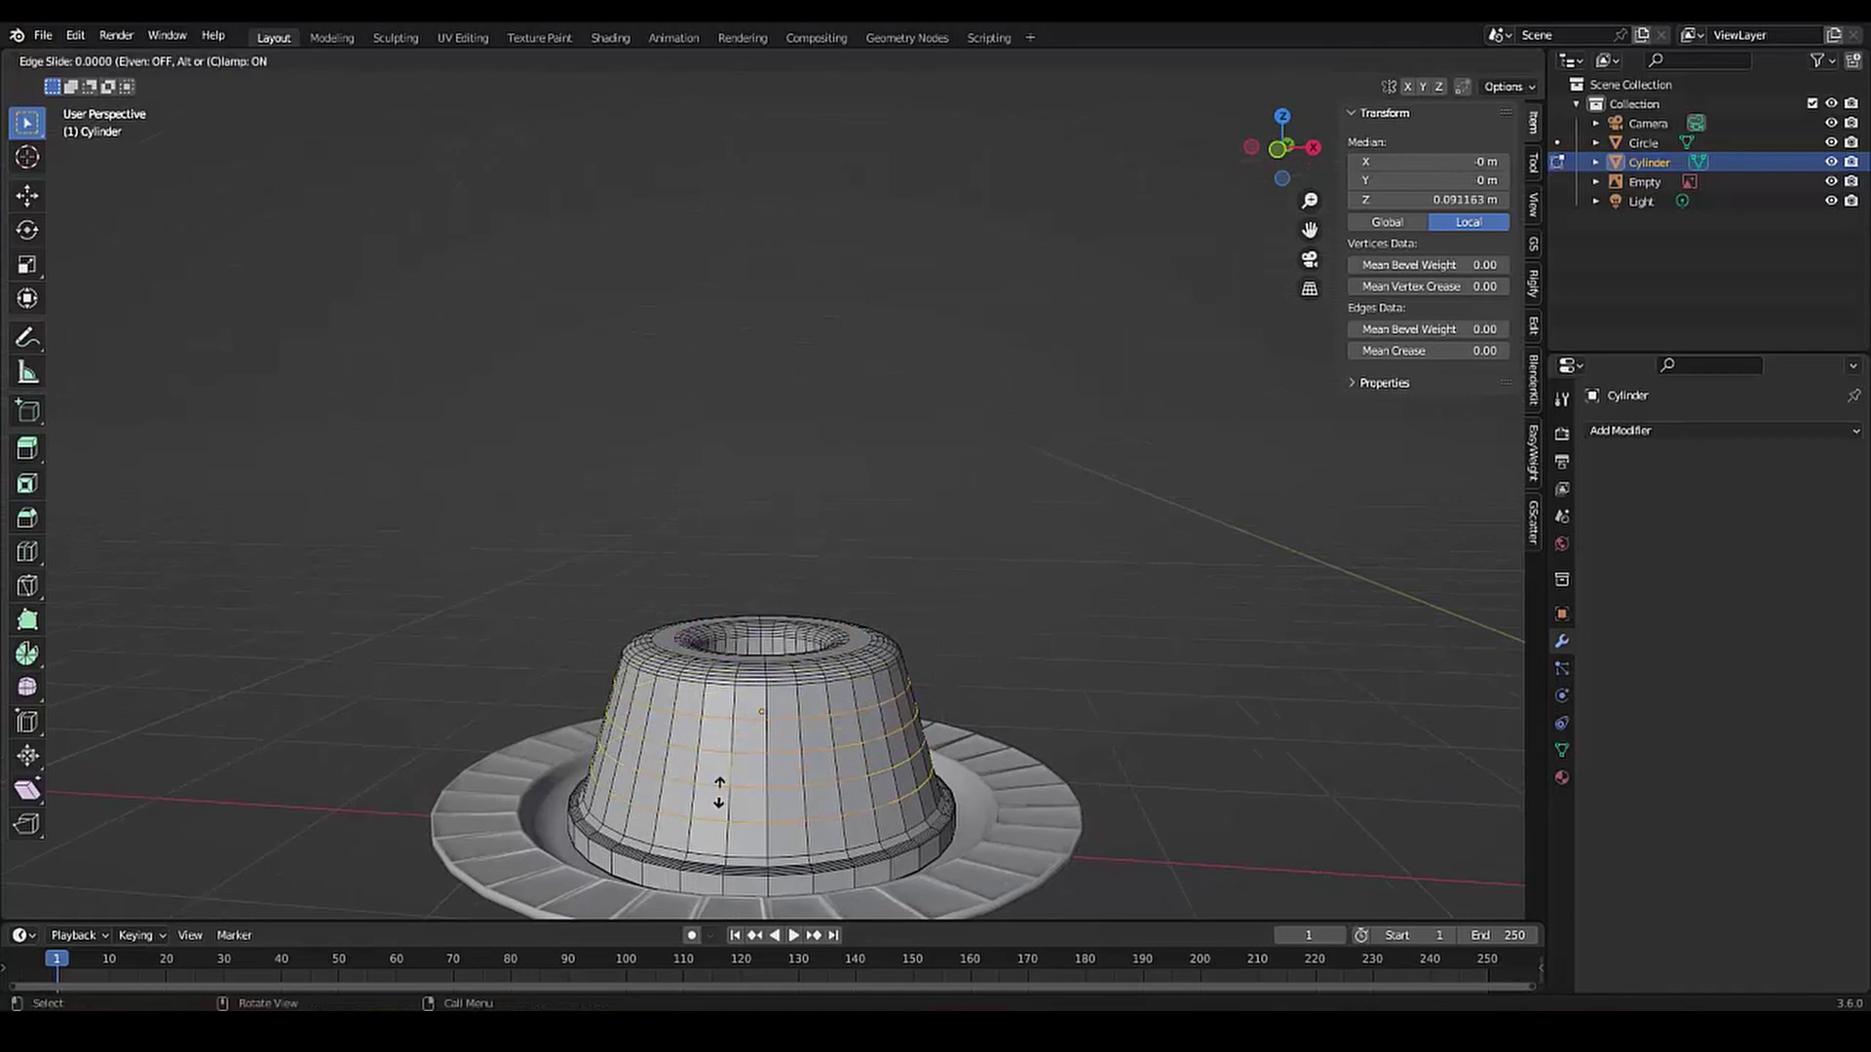
scroll(760, 682, "down", 3)
mouse_move(770, 643)
middle_mouse_down()
mouse_move(800, 568)
mouse_move(752, 620)
middle_mouse_up()
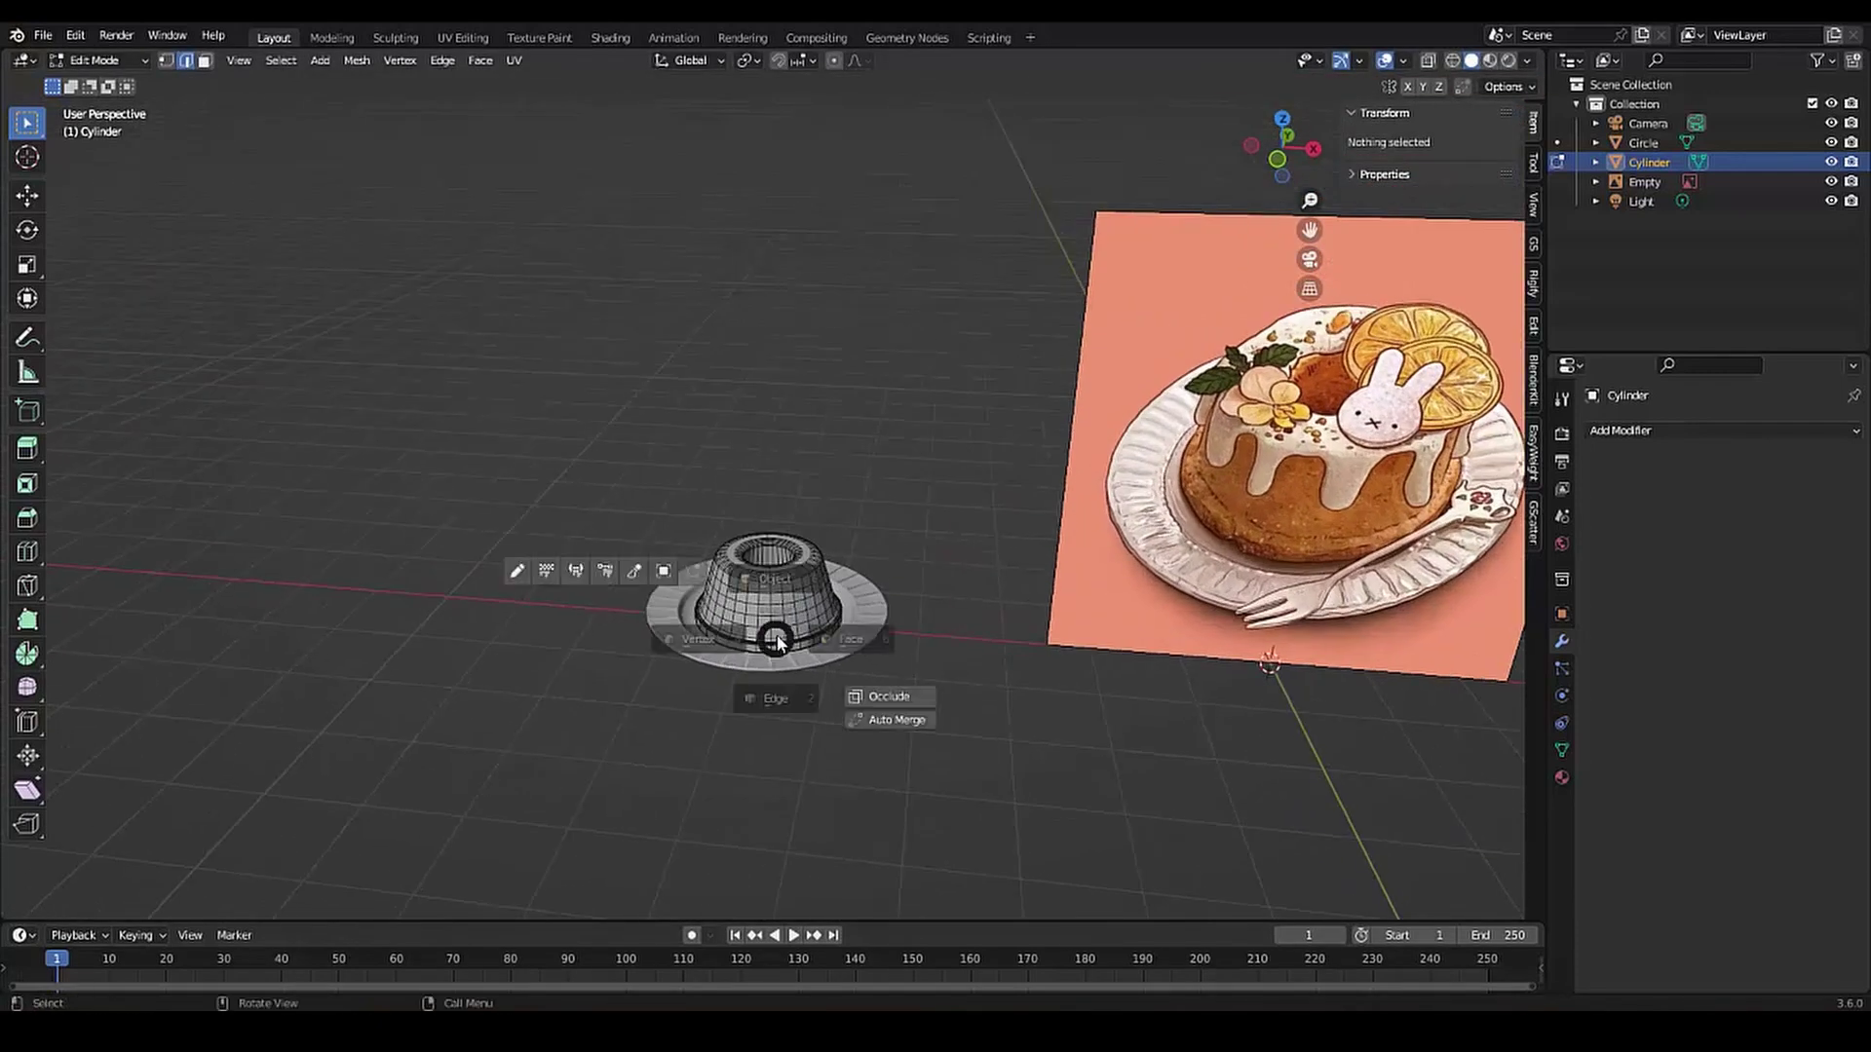
key("Tab")
key("ctrl+2")
scroll(753, 625, "up", 5)
Undo the subdivision and shade the cake body smooth
key("ctrl+z")
scroll(584, 682, "down", 4)
right_click(507, 609)
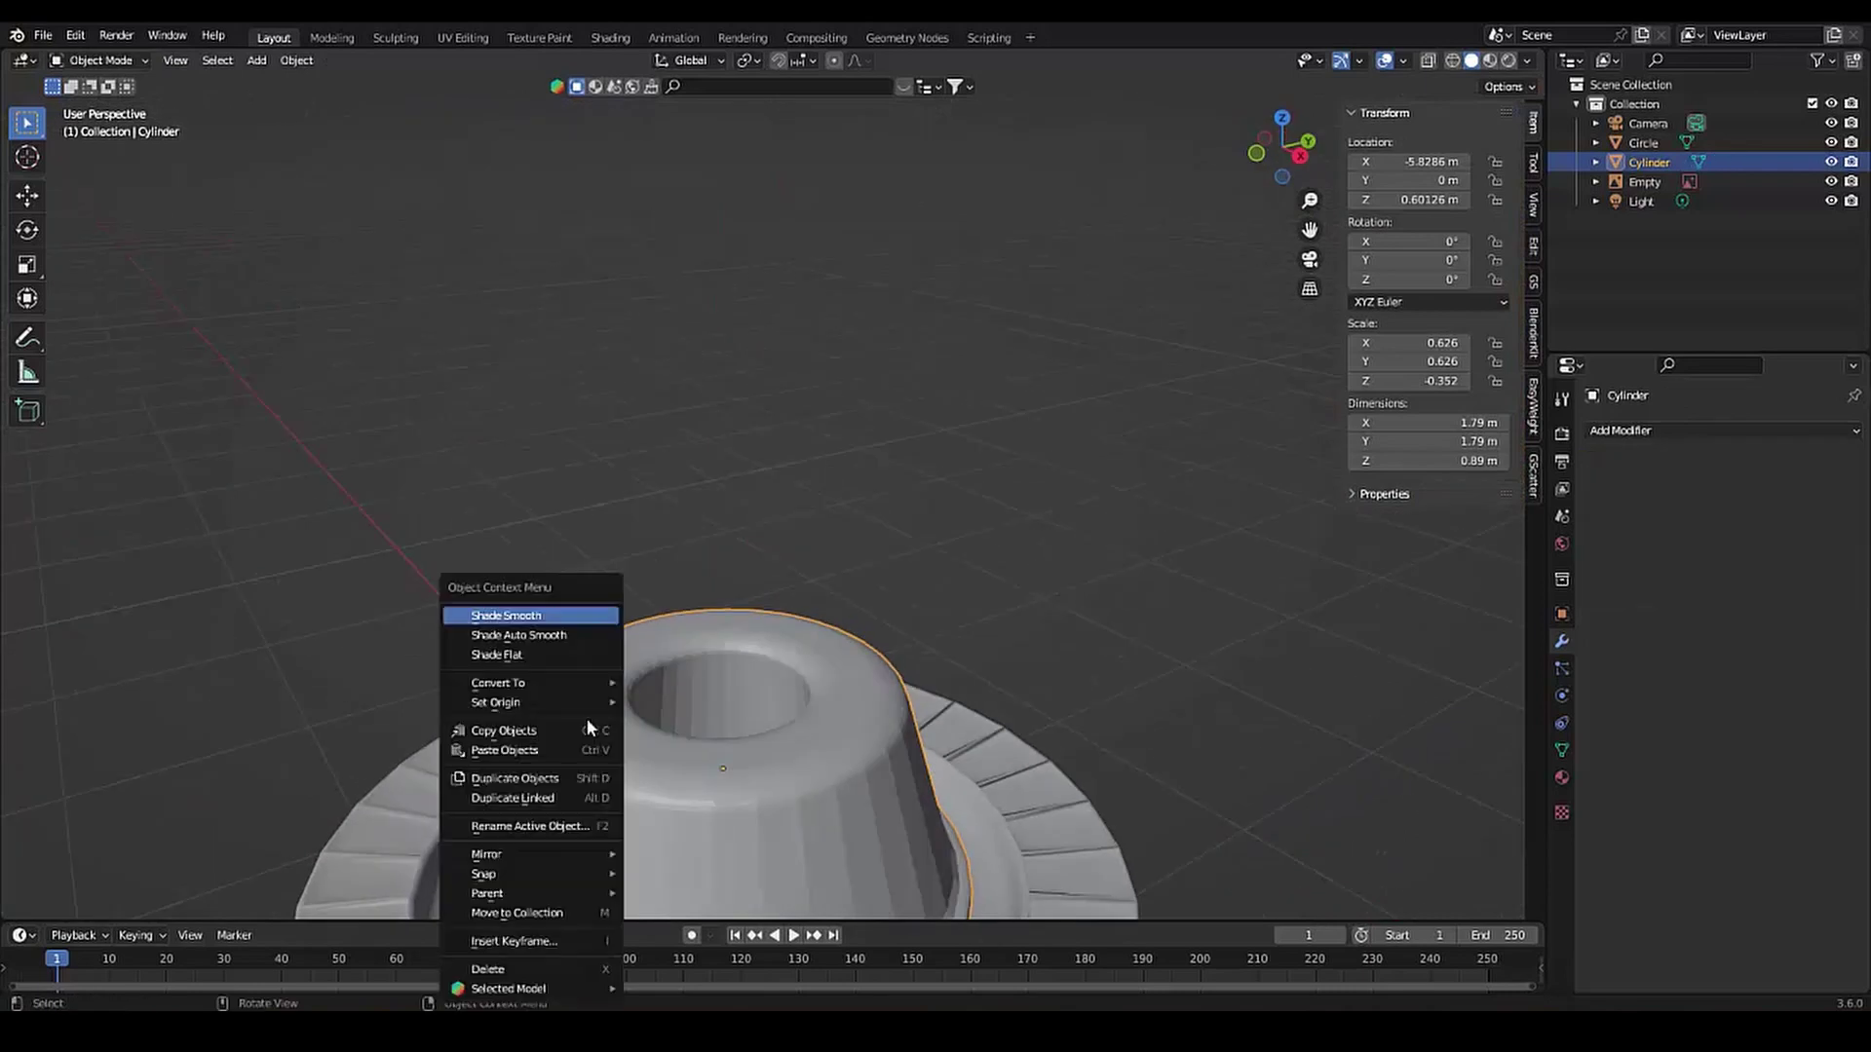
left_click(552, 649)
middle_click_drag(552, 649, 728, 735)
scroll(751, 702, "up", 5)
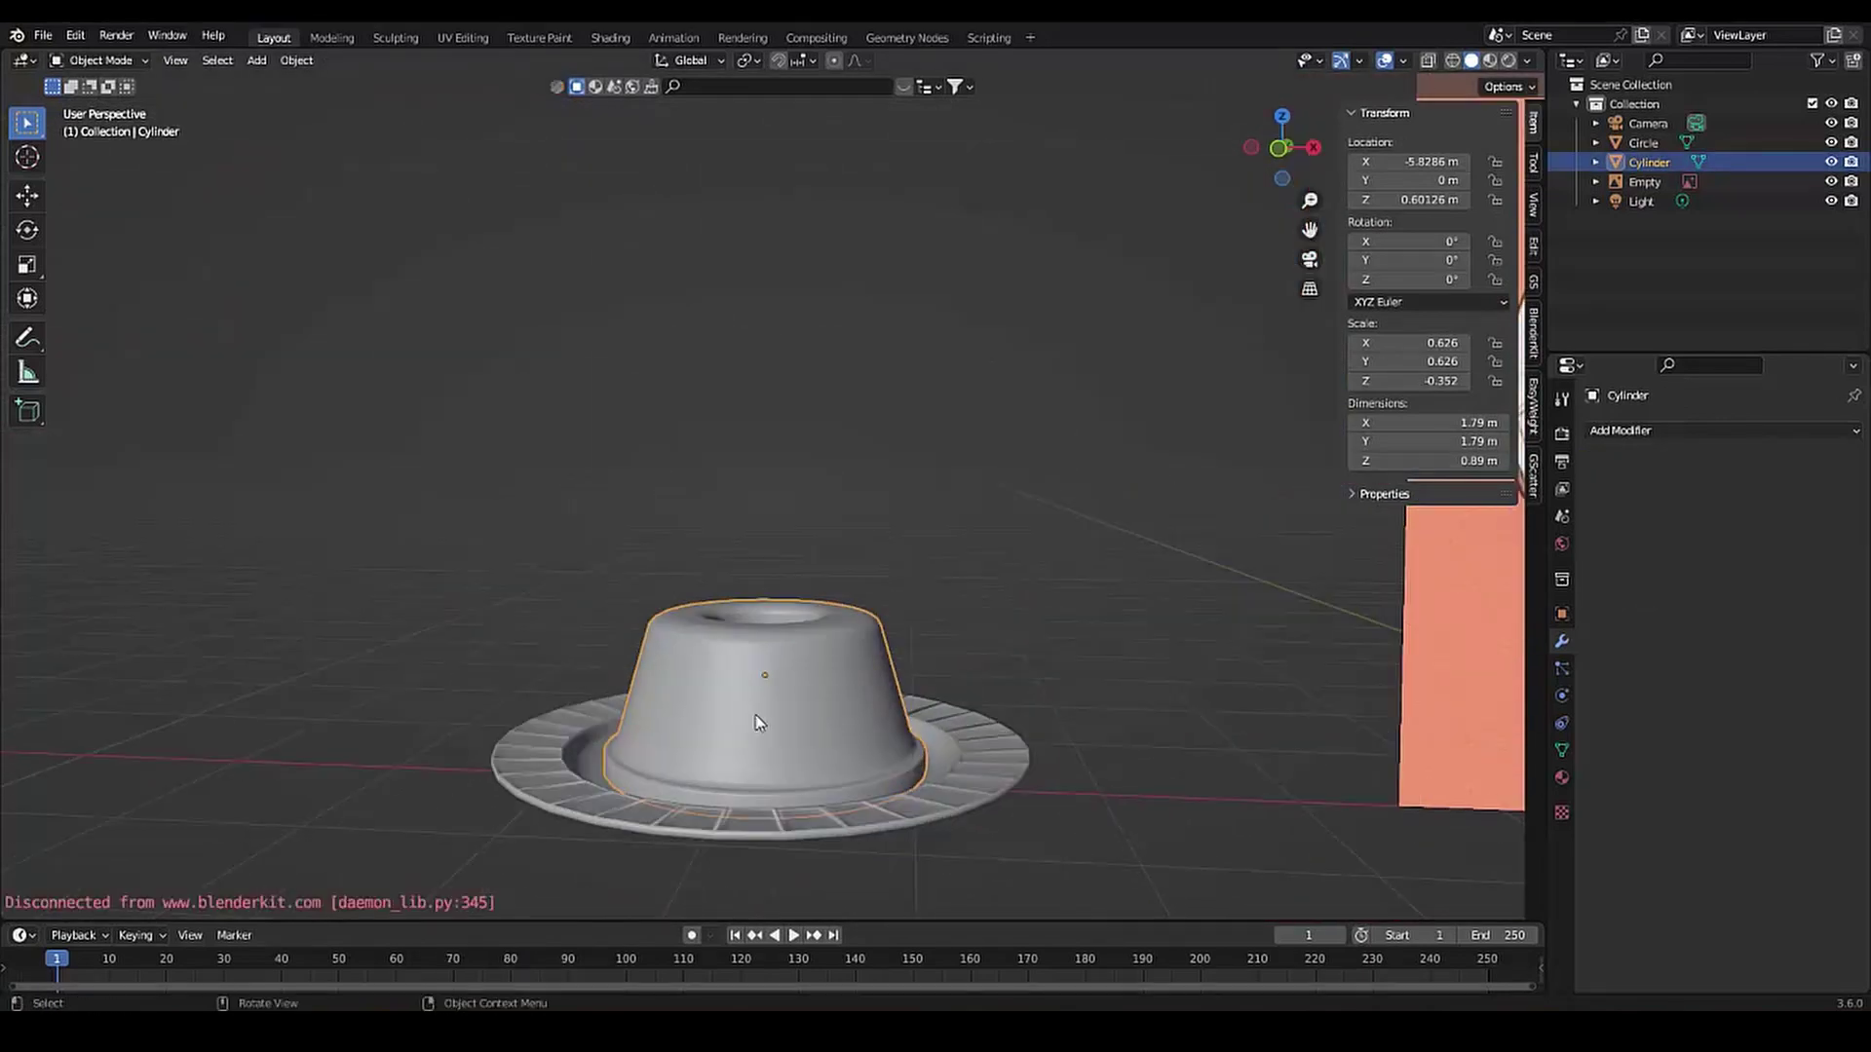
In front view with X-ray on, box-select the cake's whole top ring
key("KP_1")
key("Tab")
left_click_drag(951, 563, 622, 640)
key("alt+z")
left_click_drag(940, 585, 872, 646)
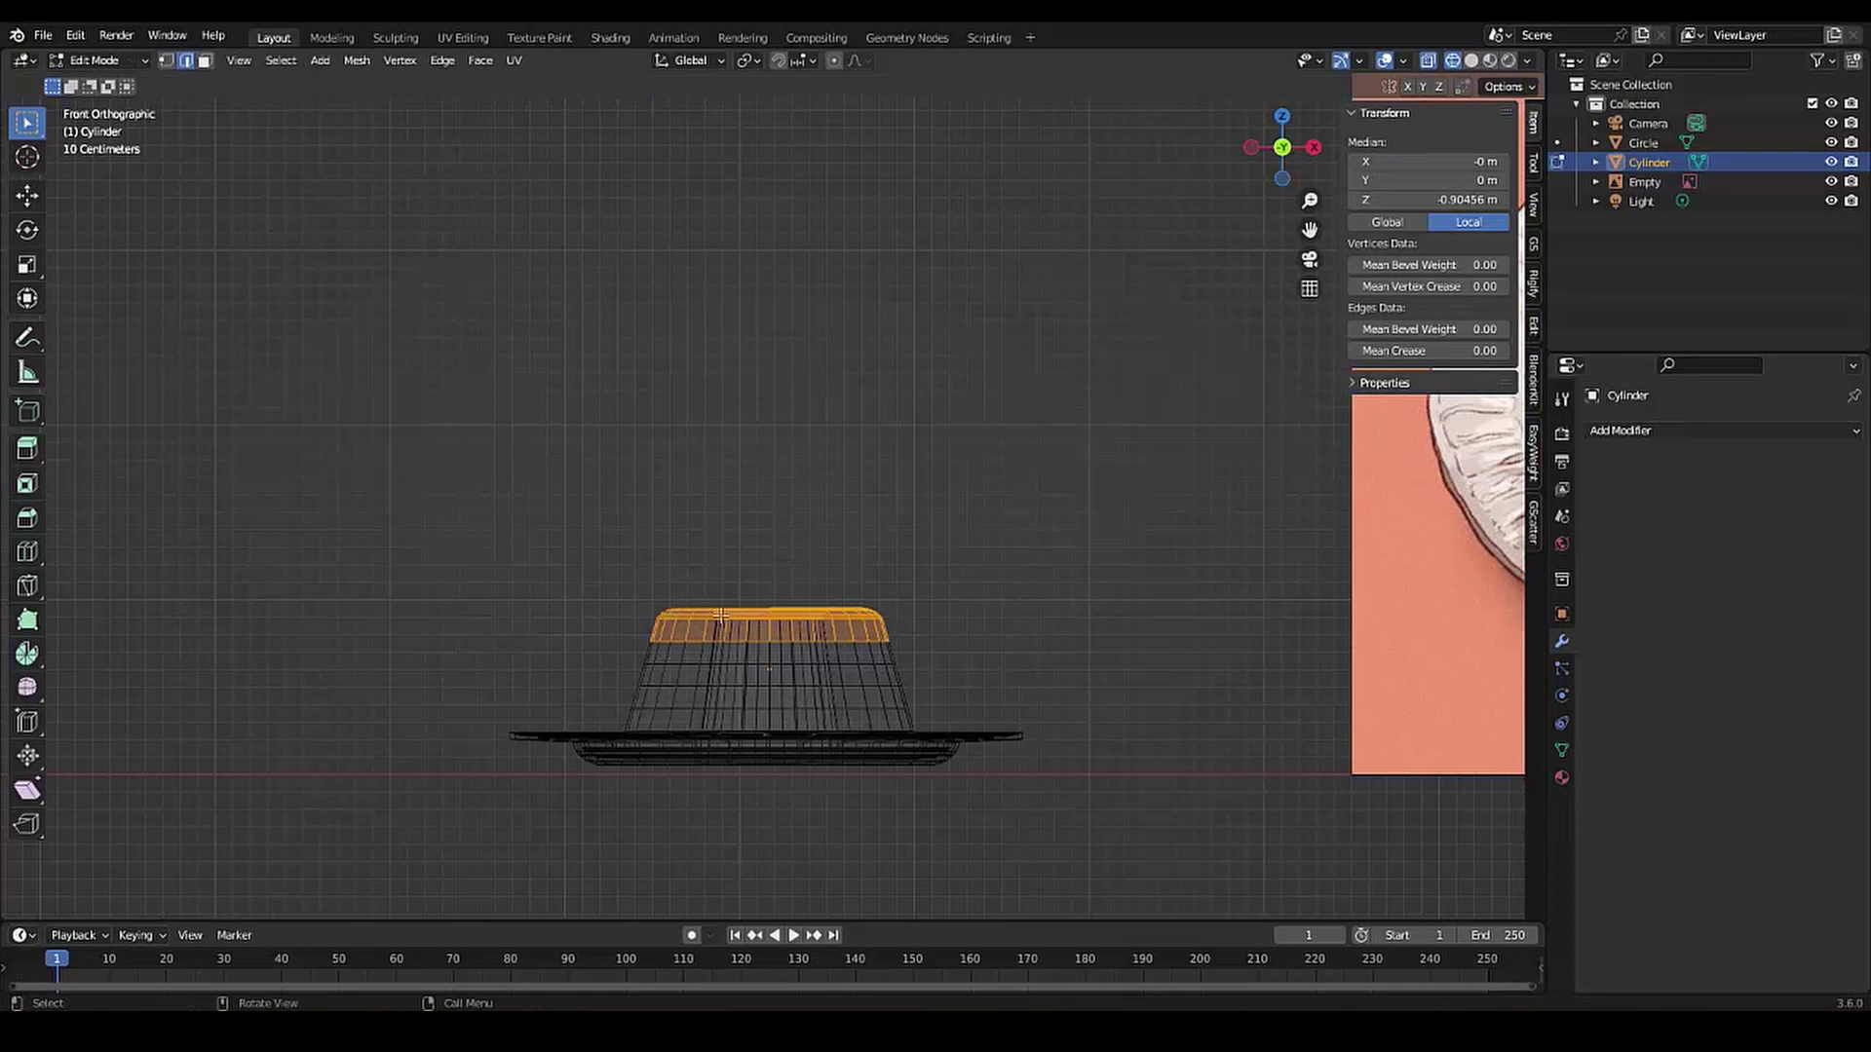
Duplicate the top ring, lift it 1 along Z, and separate it into its own object
key("z")
left_click(655, 526)
key("ctrl+z")
key("g")
key("z")
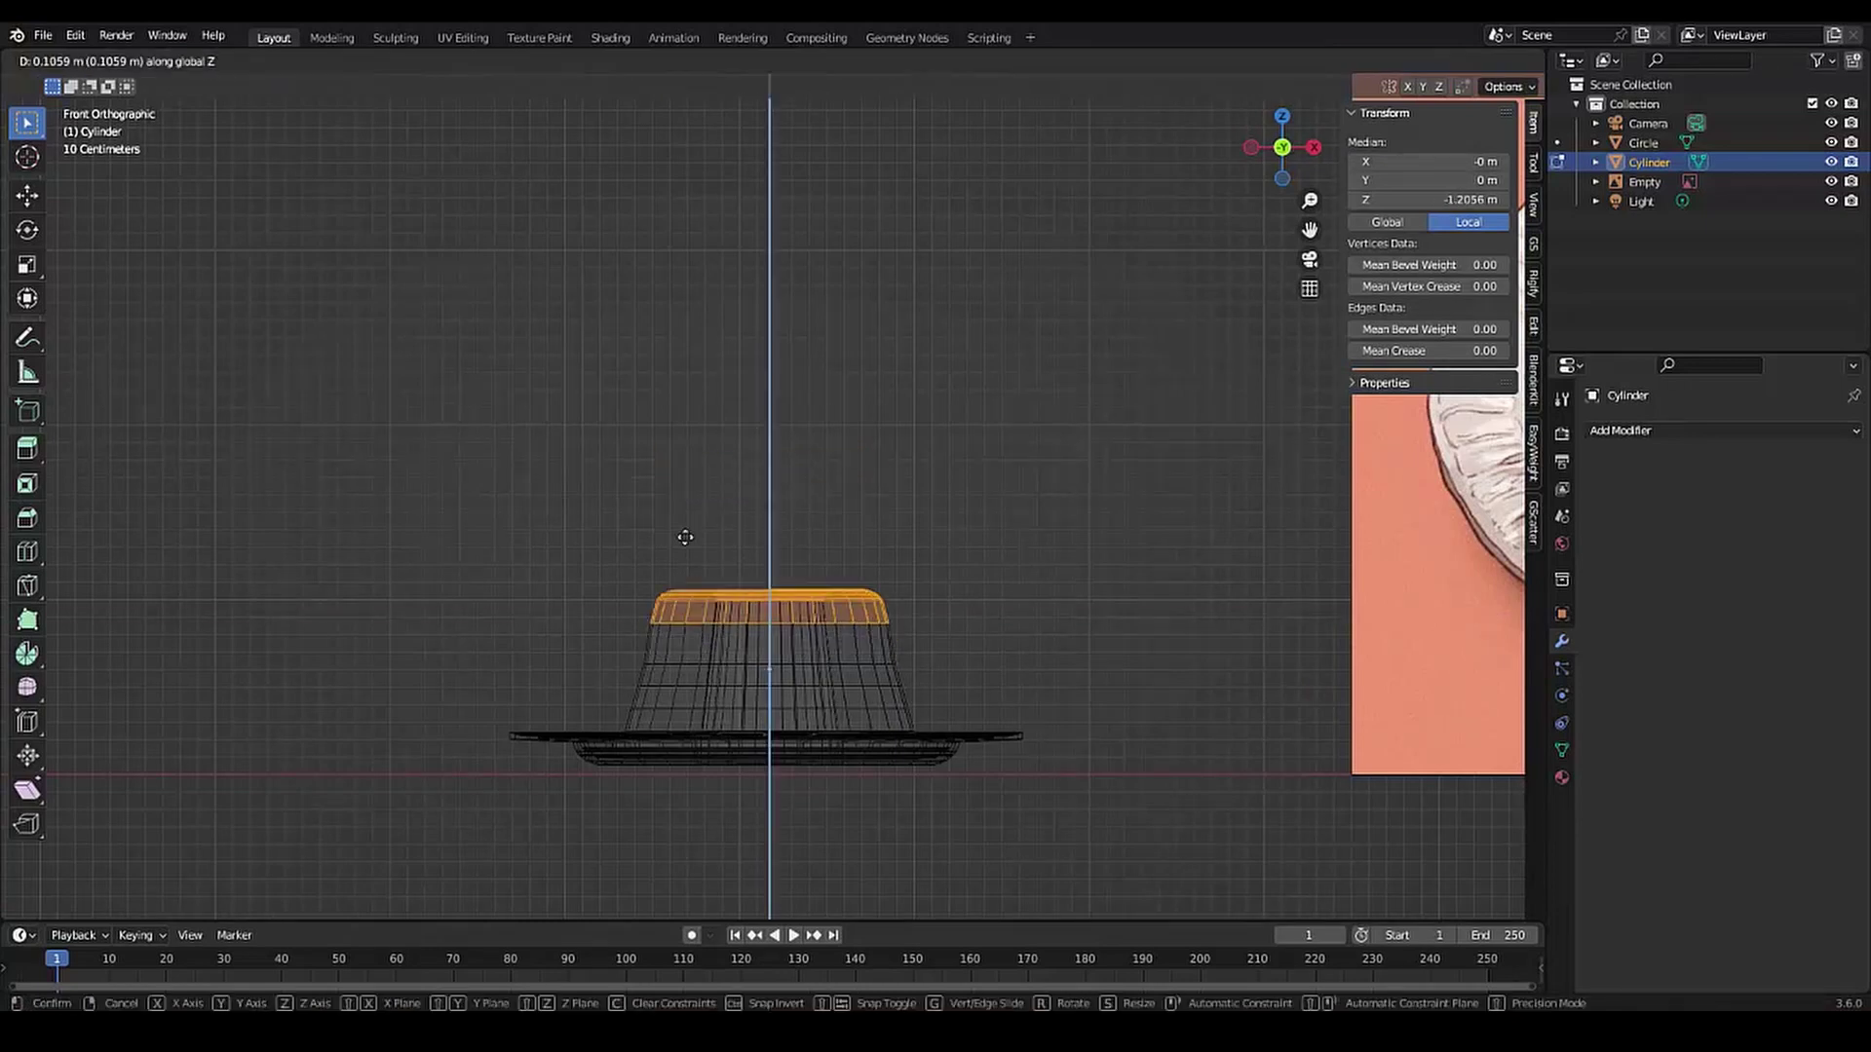
key("Escape")
type("gz1")
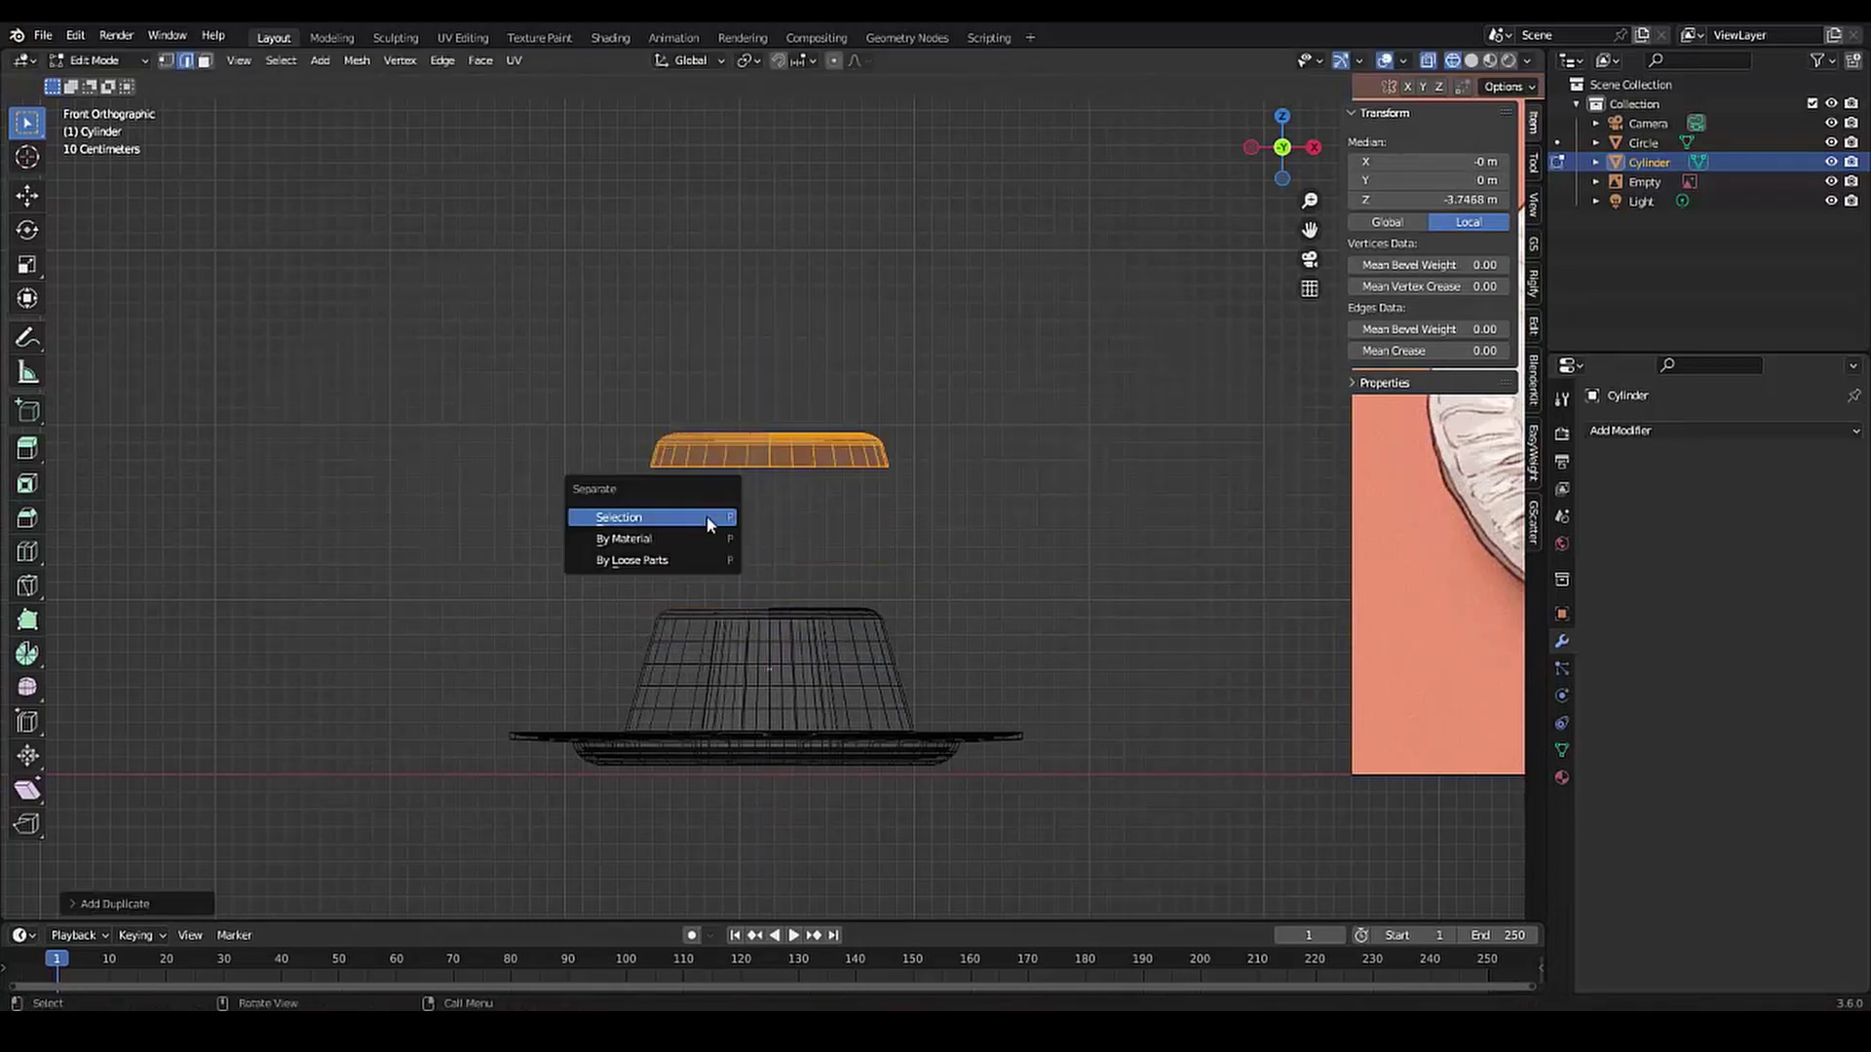
left_click(709, 524)
Turn off X-ray and view the separated ring in Material Preview
key("z")
left_click(751, 702)
middle_click_drag(751, 702, 674, 550)
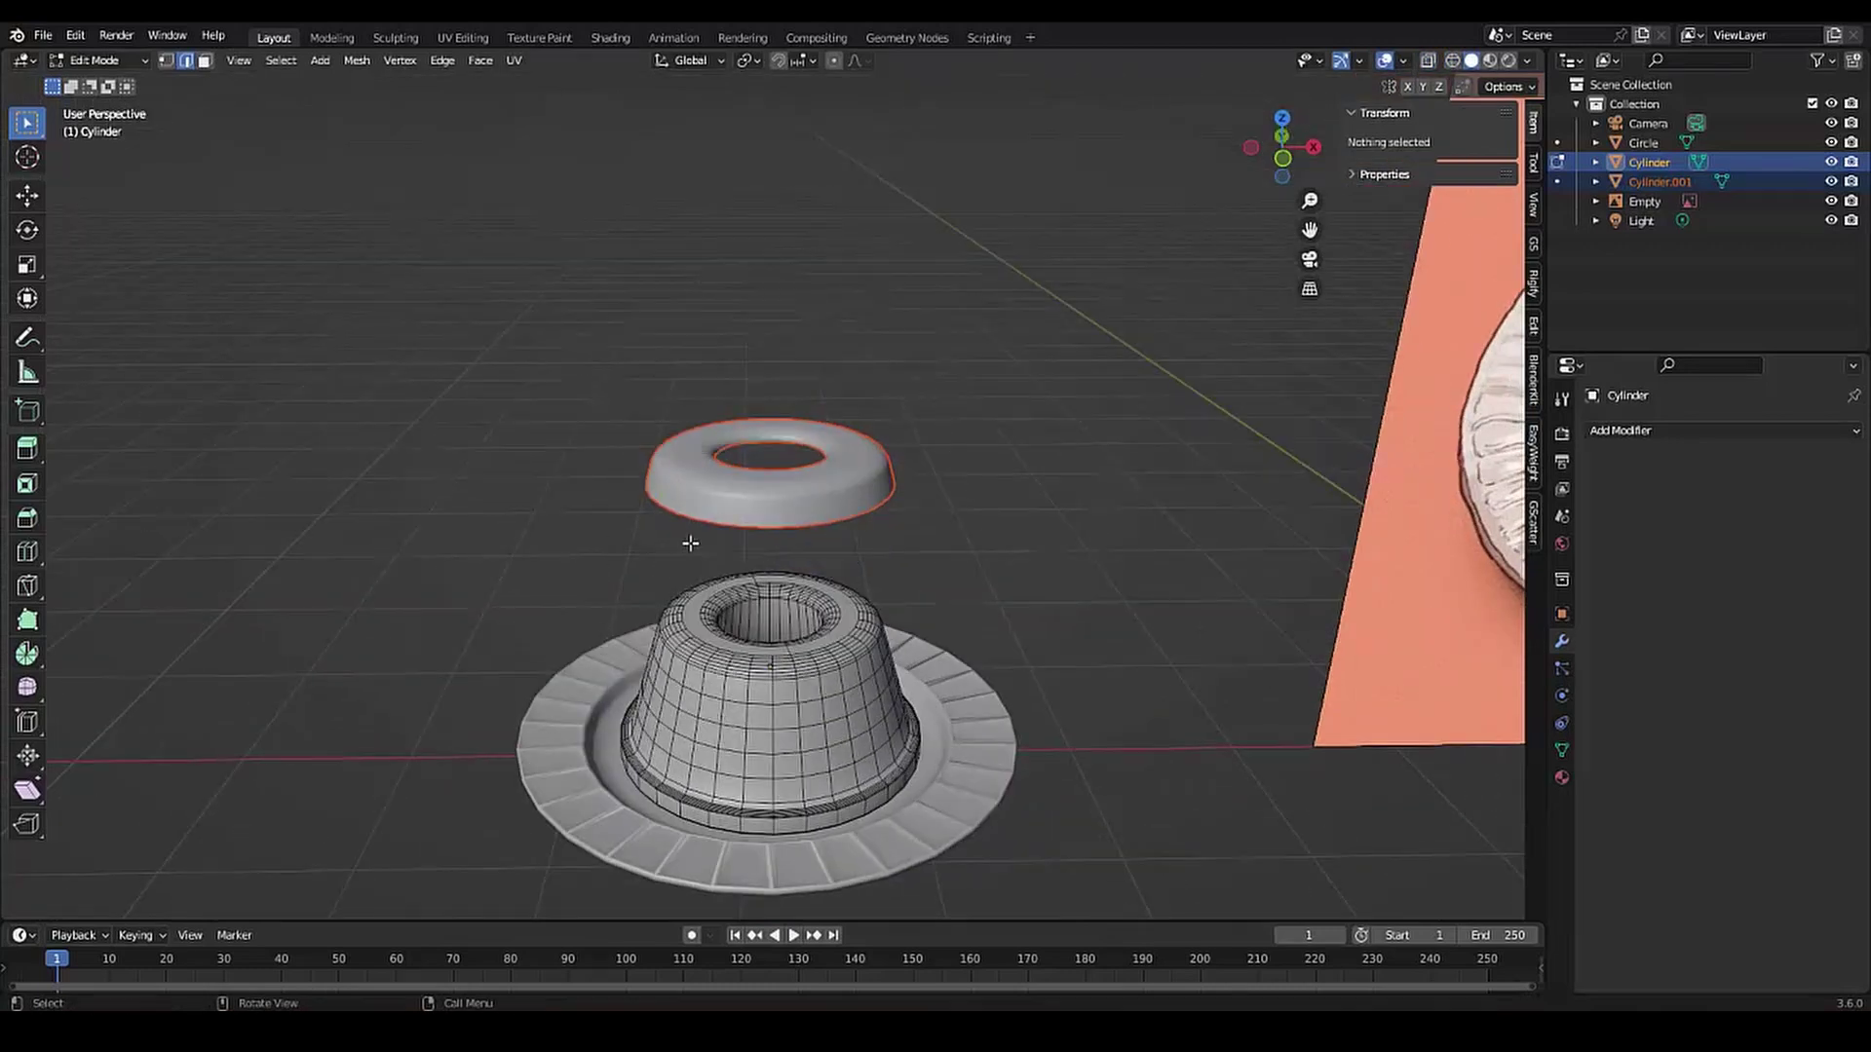
left_click(1527, 60)
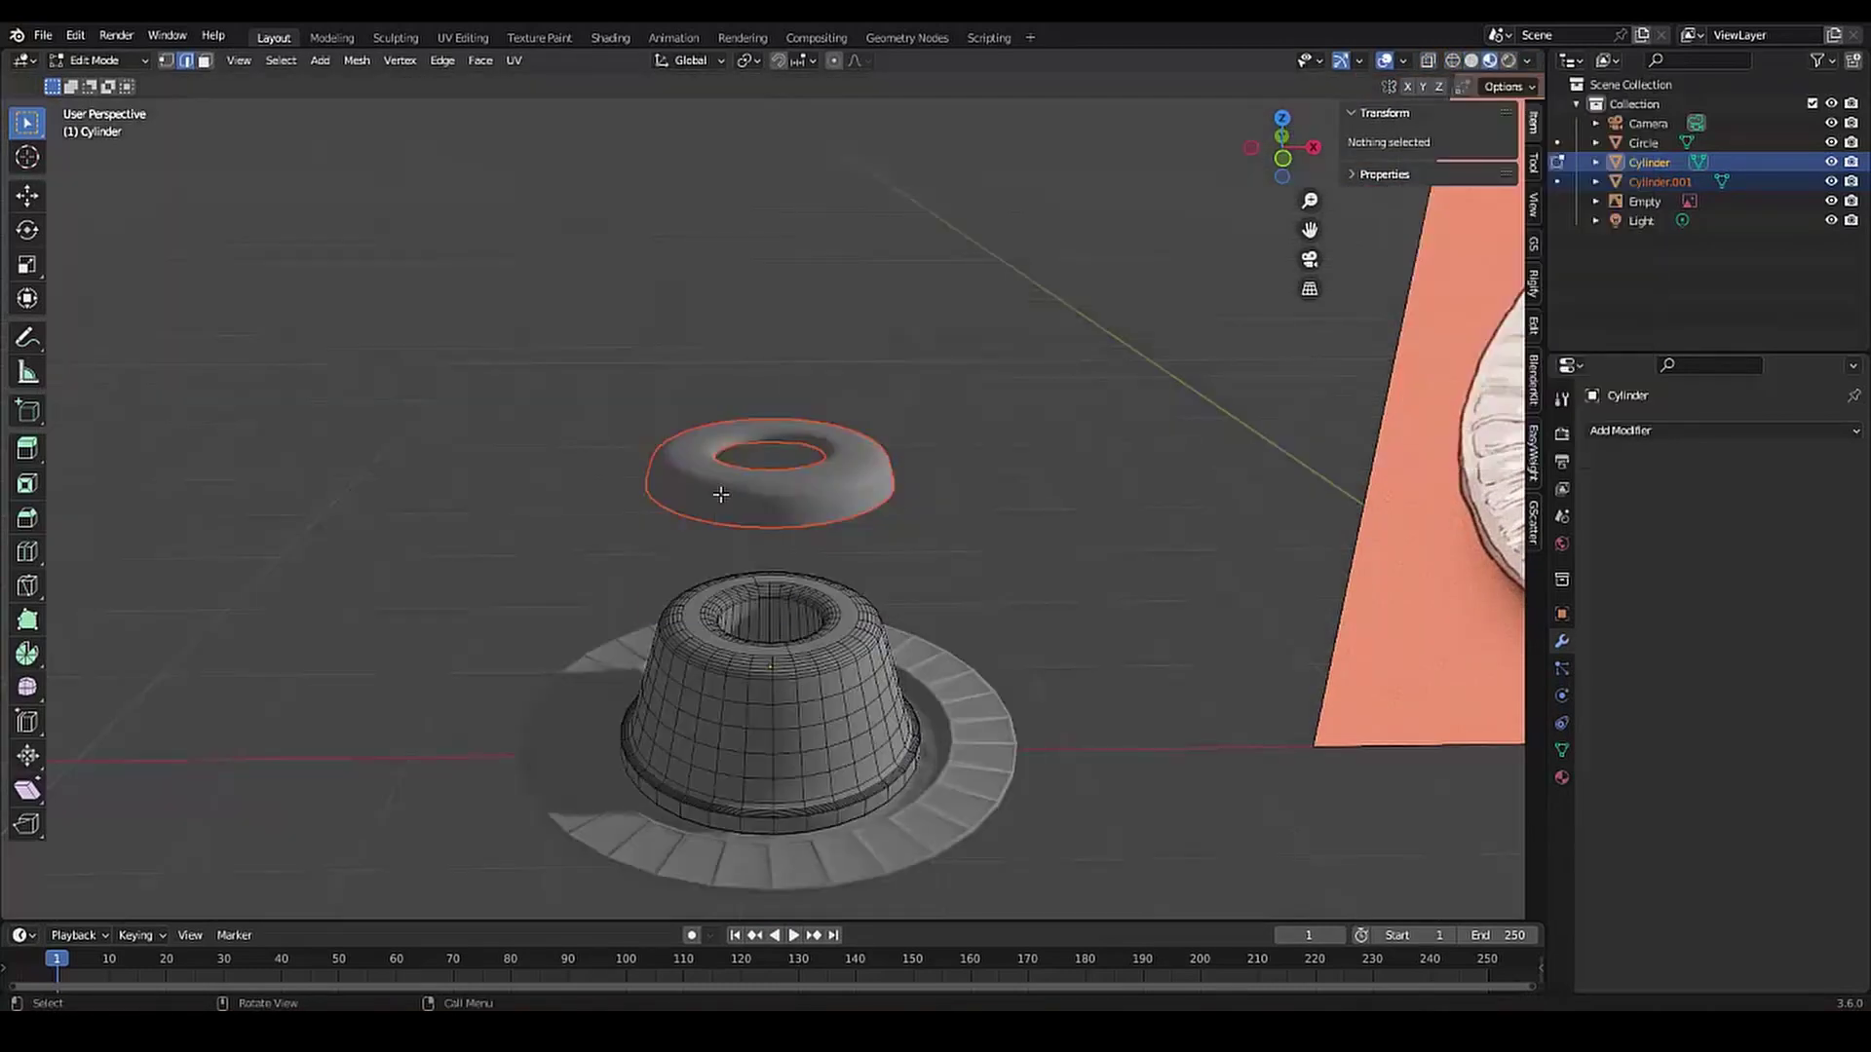
Lower the separated icing ring vertically so it sits back on the cake top
key("Tab")
middle_click_drag(624, 519, 683, 526)
left_click(741, 473)
key("g")
key("z")
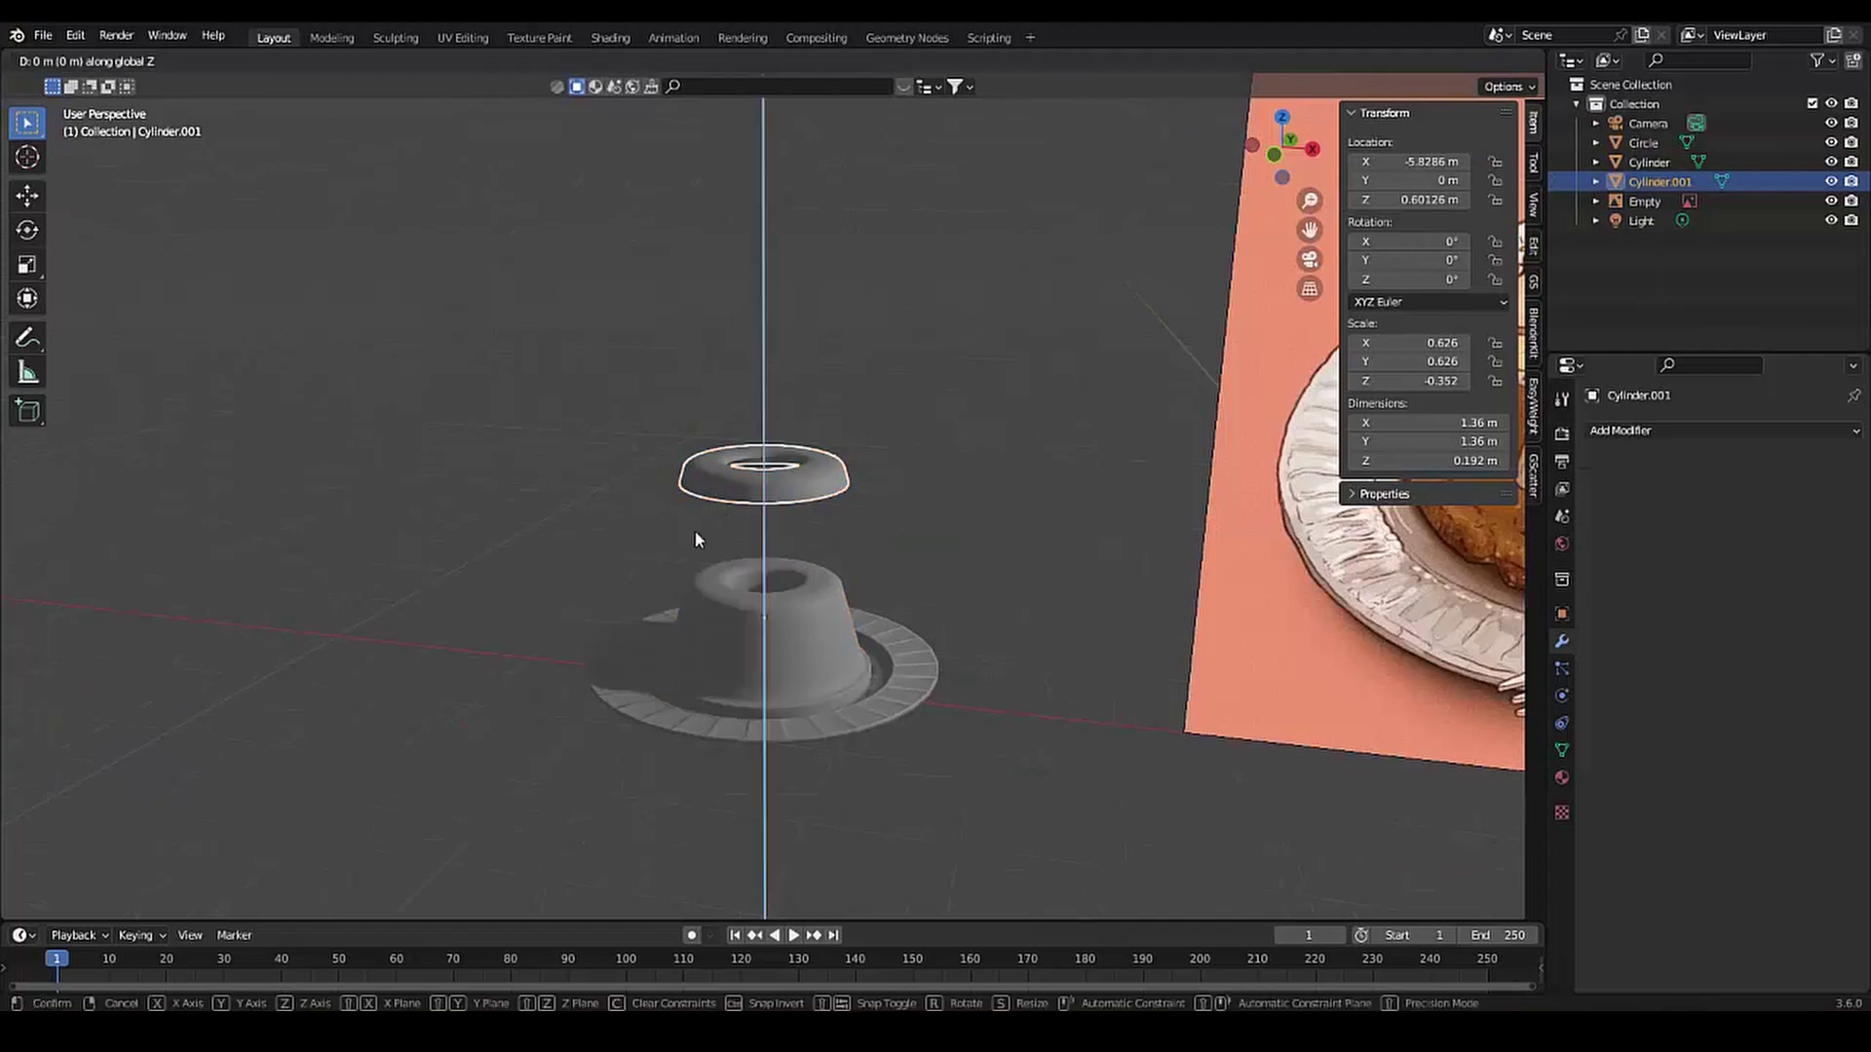
left_click(770, 663)
scroll(795, 677, "down", 3)
scroll(752, 693, "up", 4)
middle_click_drag(752, 693, 1078, 774)
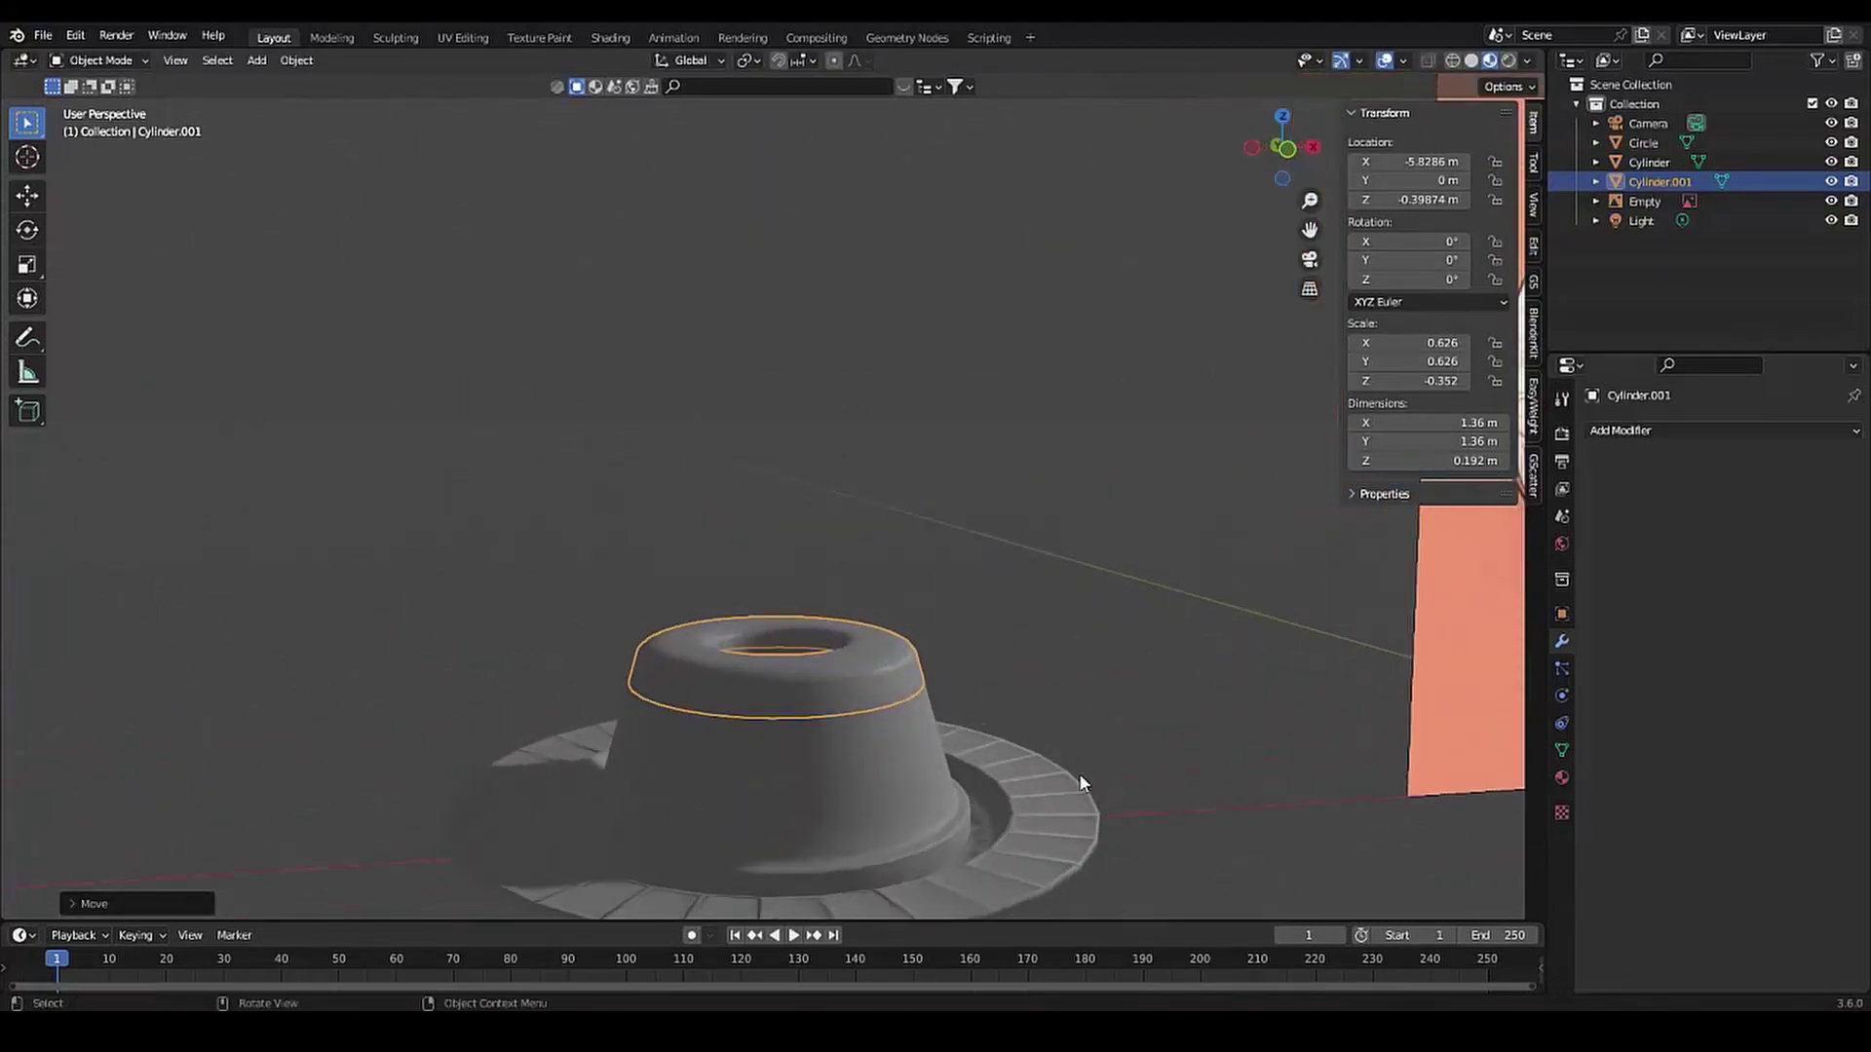
Pull one icing rim edge straight down with proportional falloff
left_click(654, 785)
left_click(755, 718)
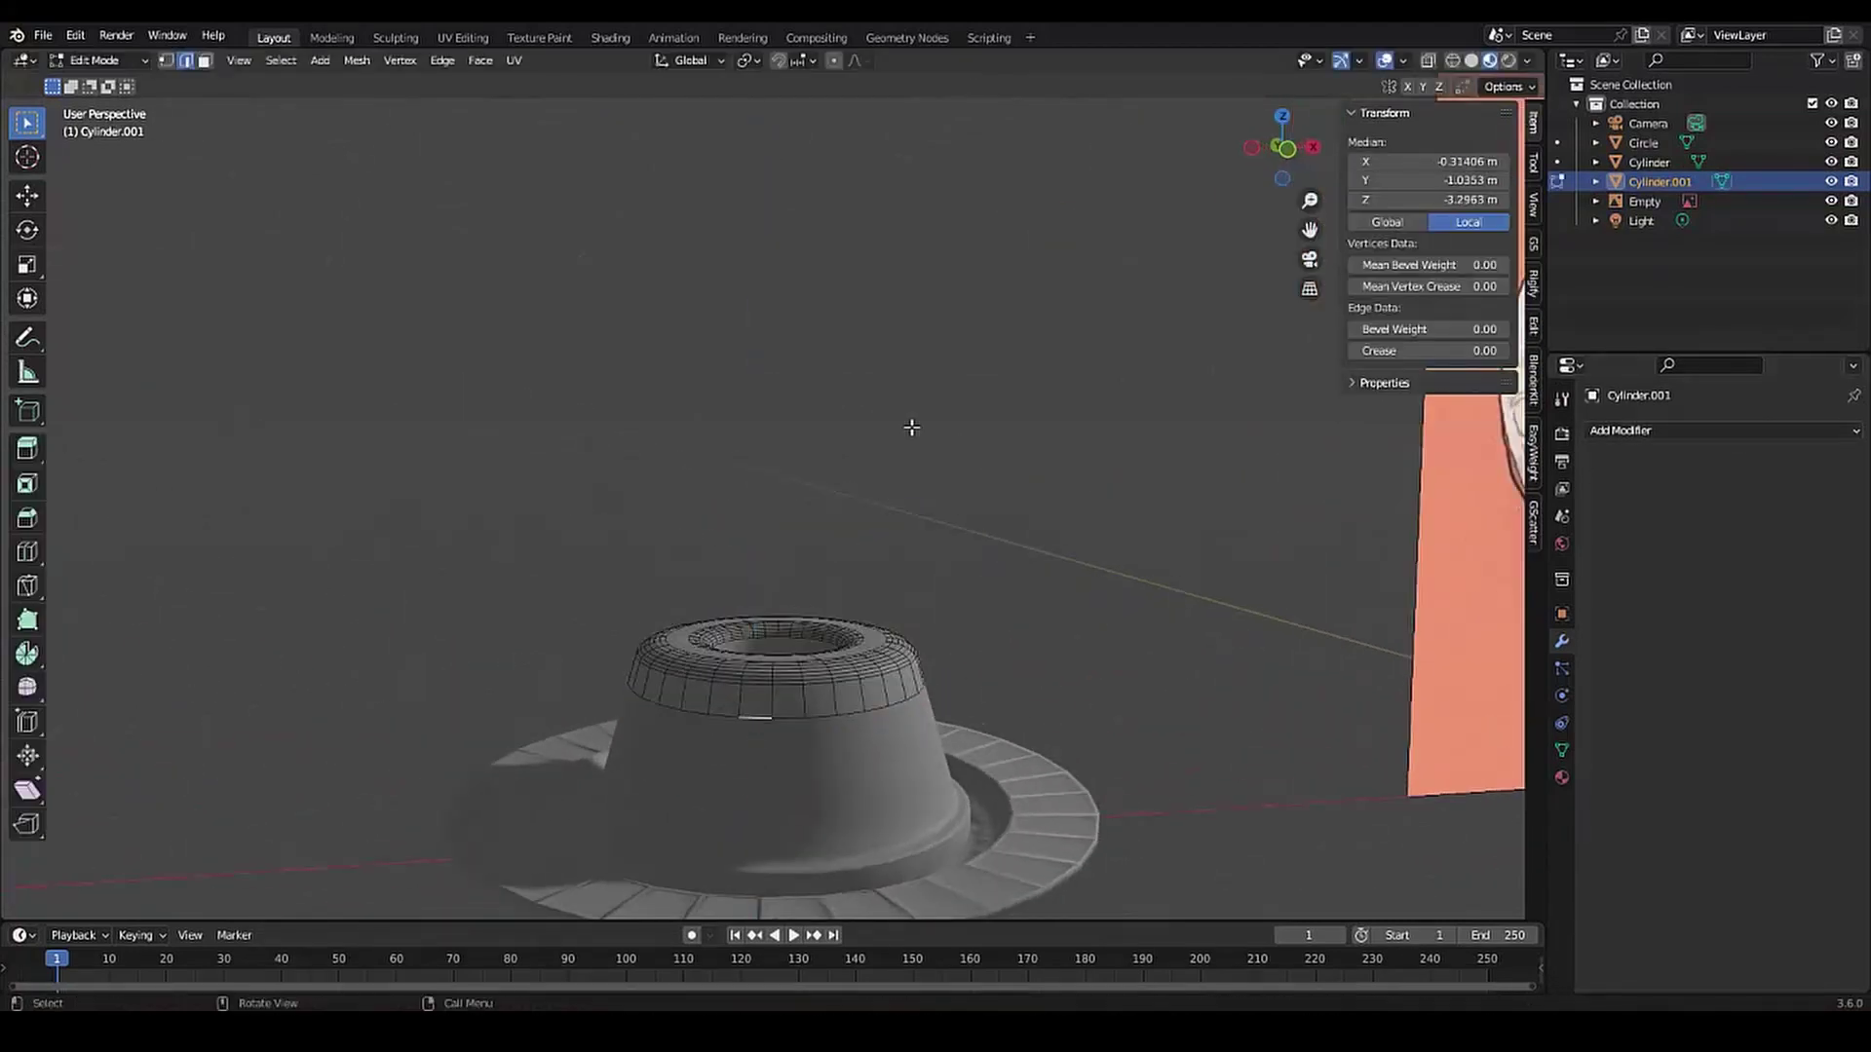
key("g")
key("z")
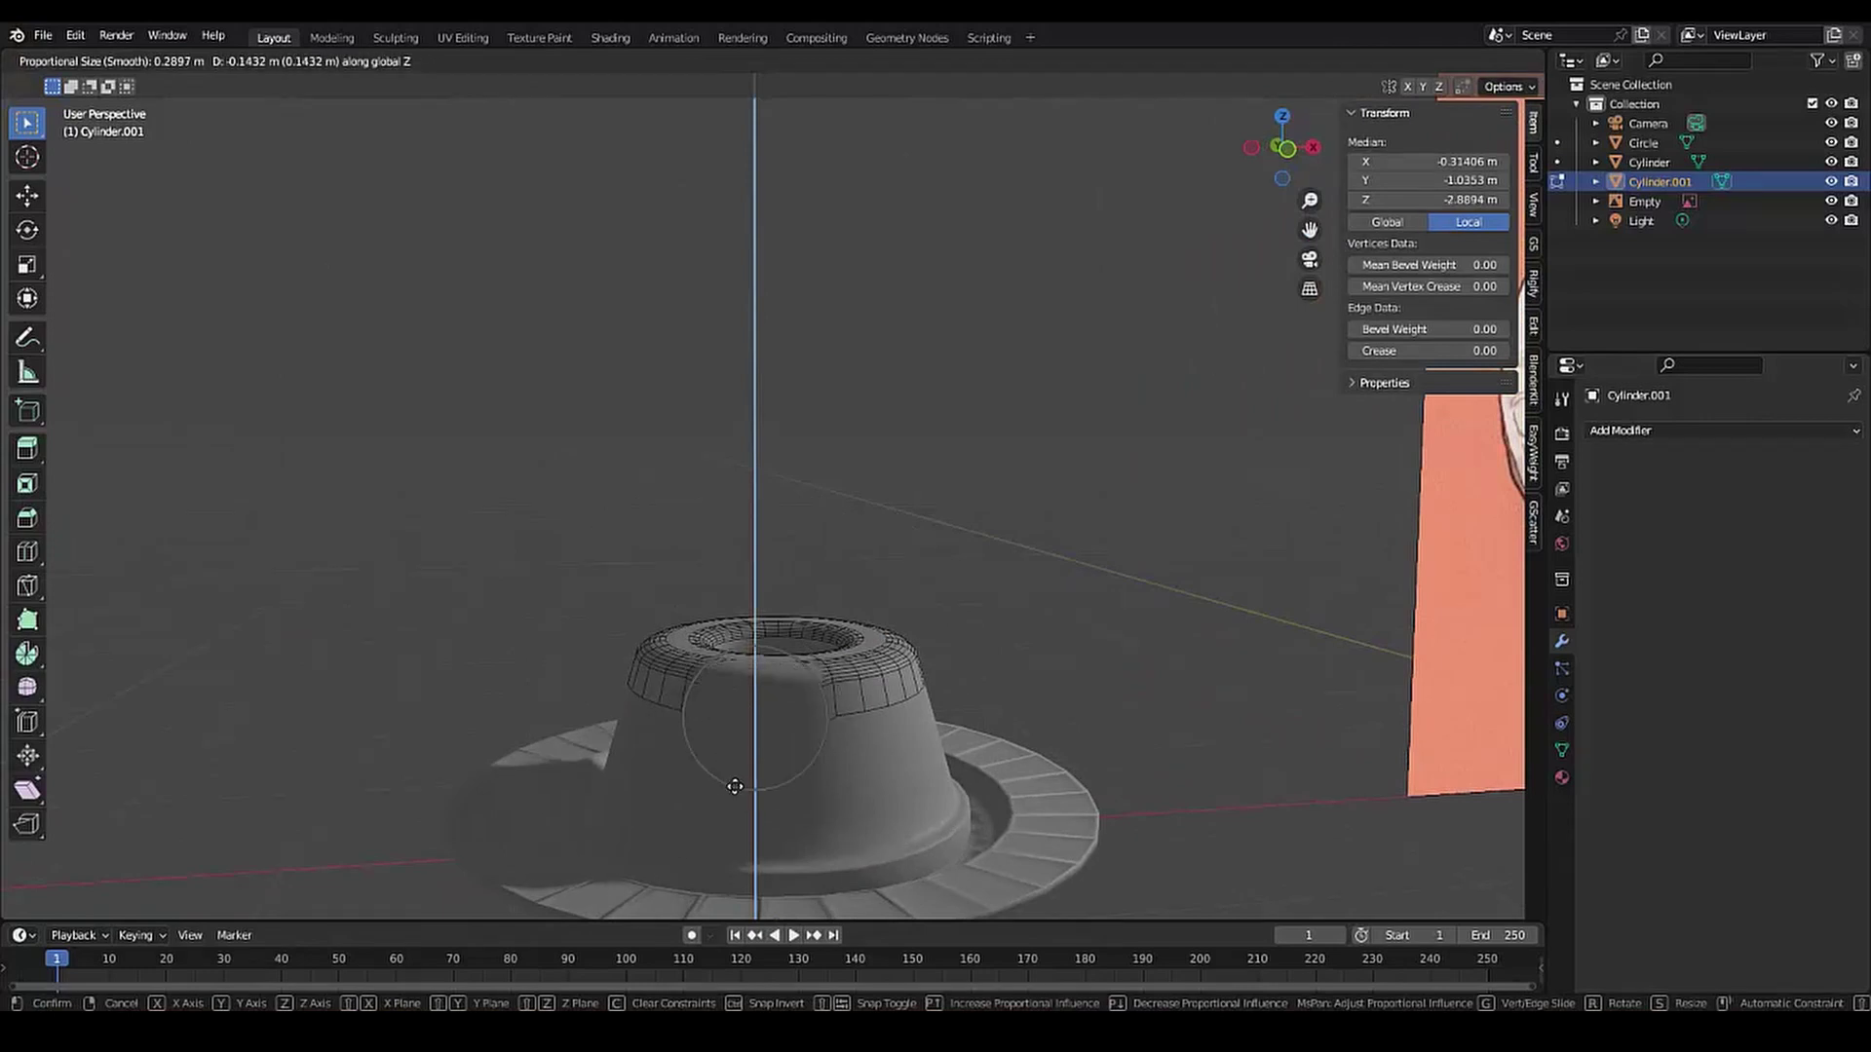
left_click(735, 786)
Add a Shrinkwrap modifier to the icing targeting the Cylinder cake body
left_click(1637, 430)
key("Tab")
left_click(1637, 429)
left_click(1647, 763)
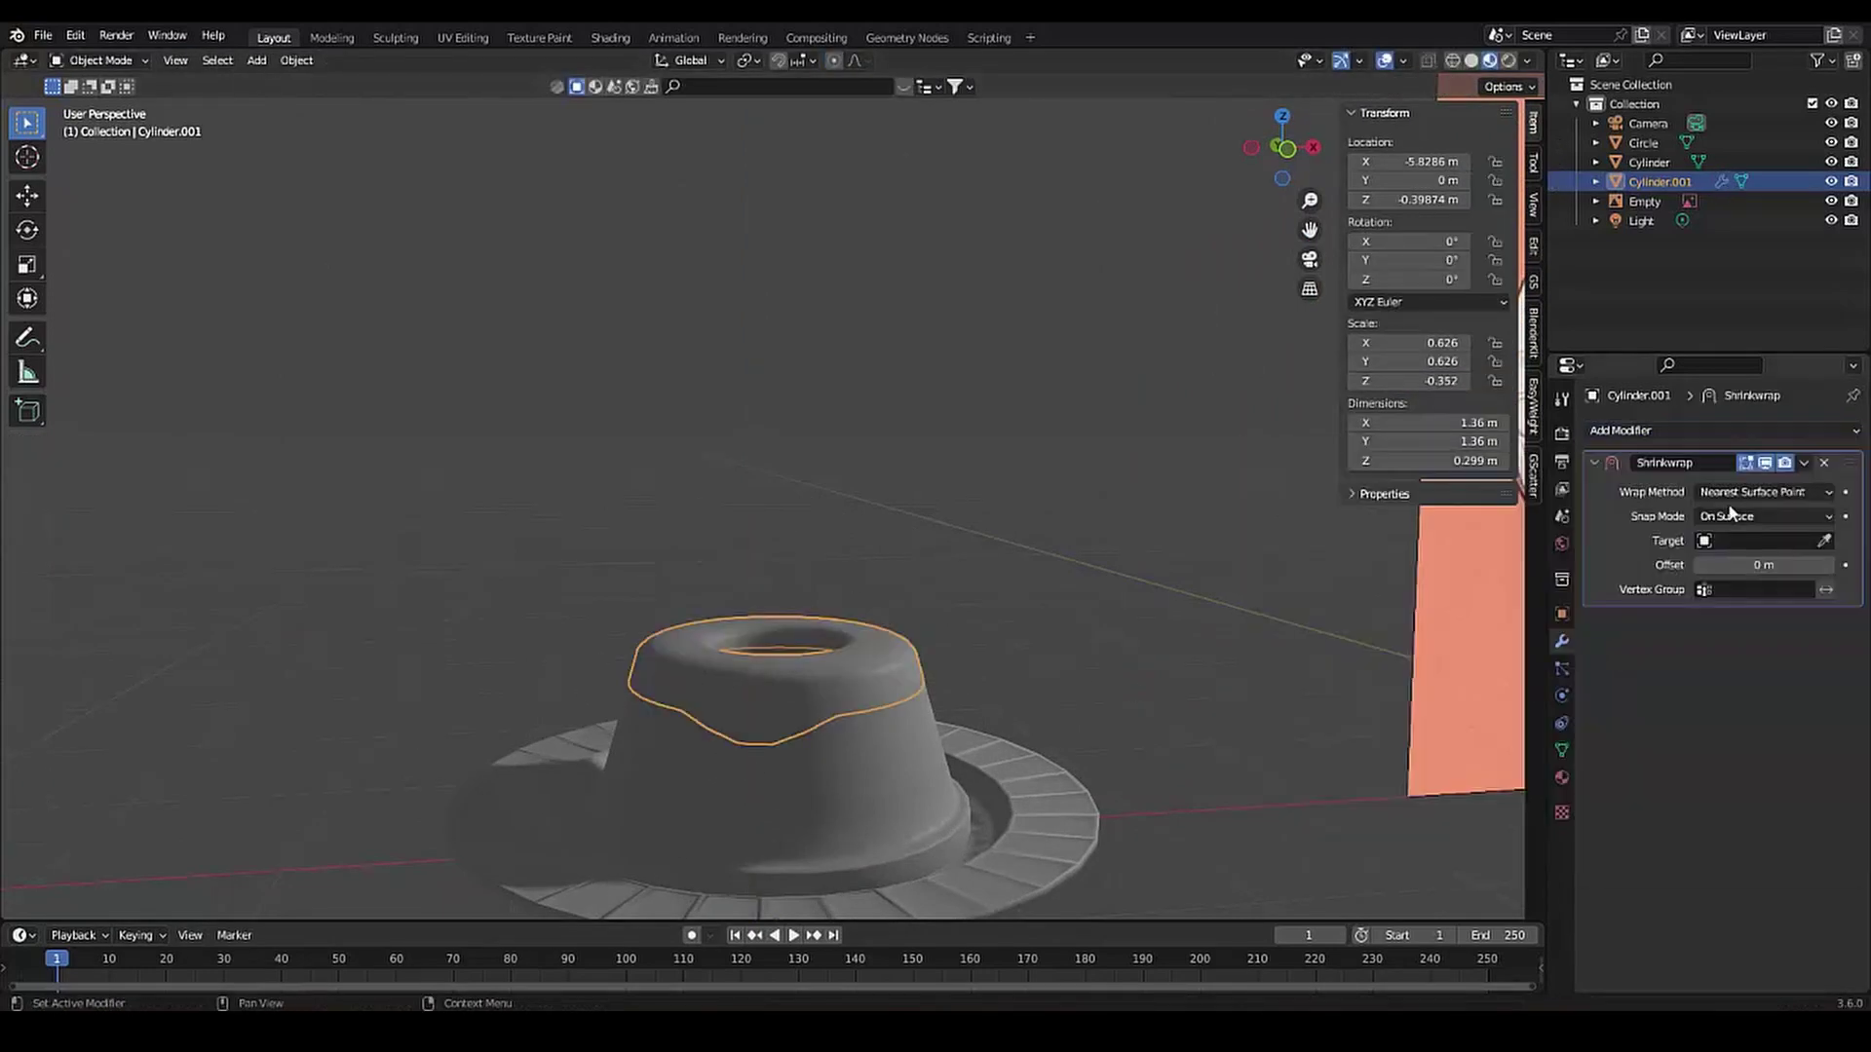
middle_click_drag(741, 798, 583, 780)
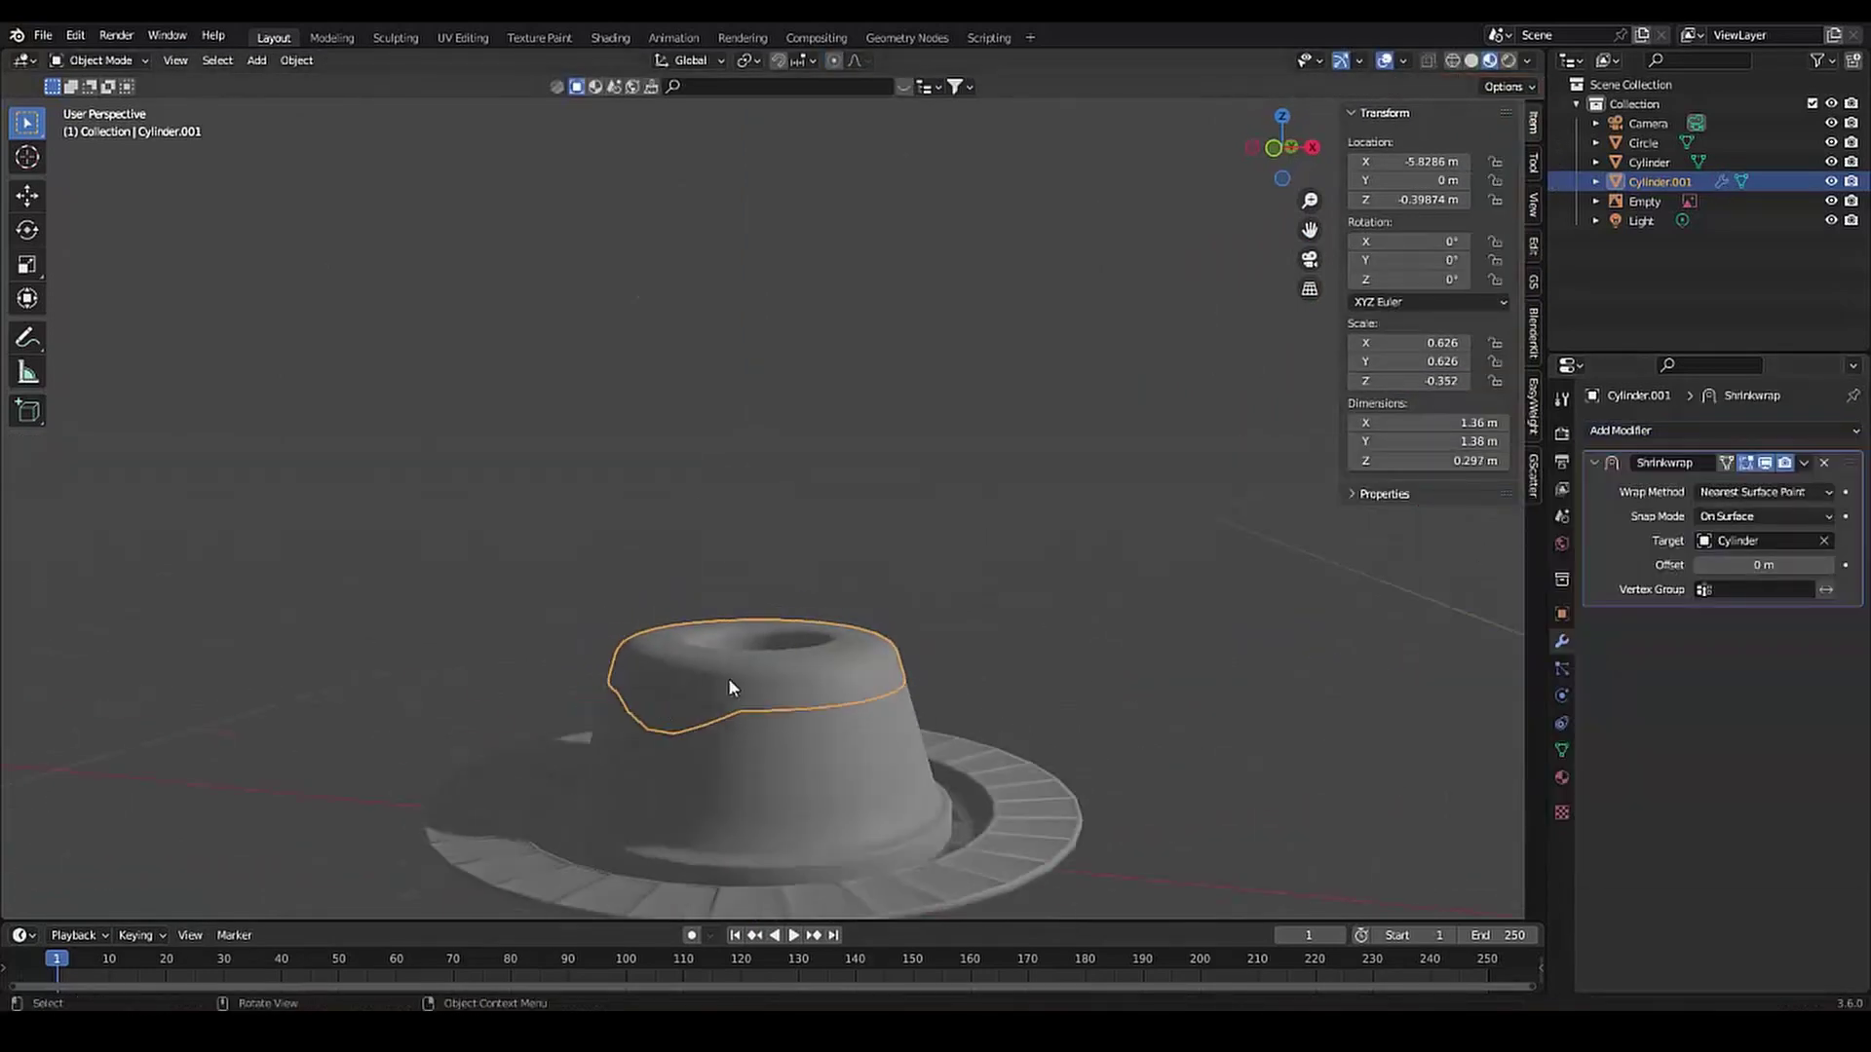
Pull another rim edge down the cake side into a drip
key("Tab")
key("g")
key("z")
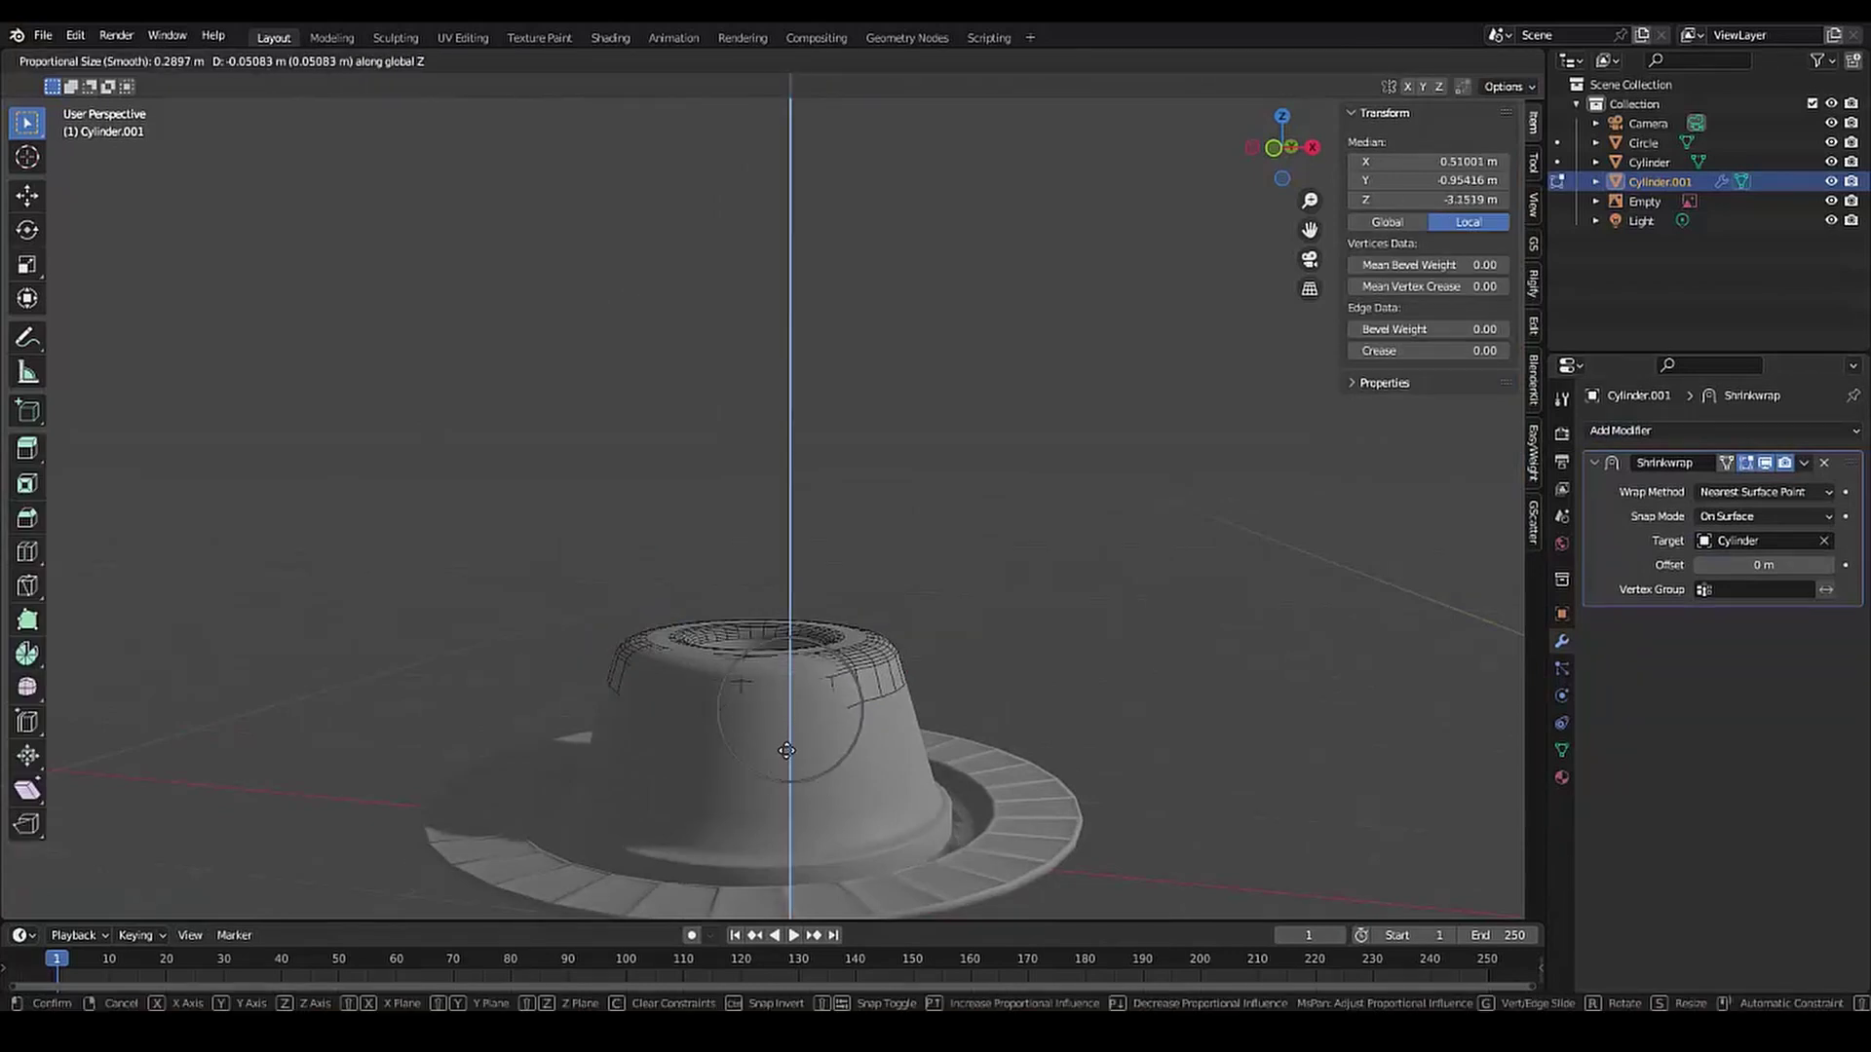
left_click(801, 743)
middle_click_drag(801, 744, 816, 702)
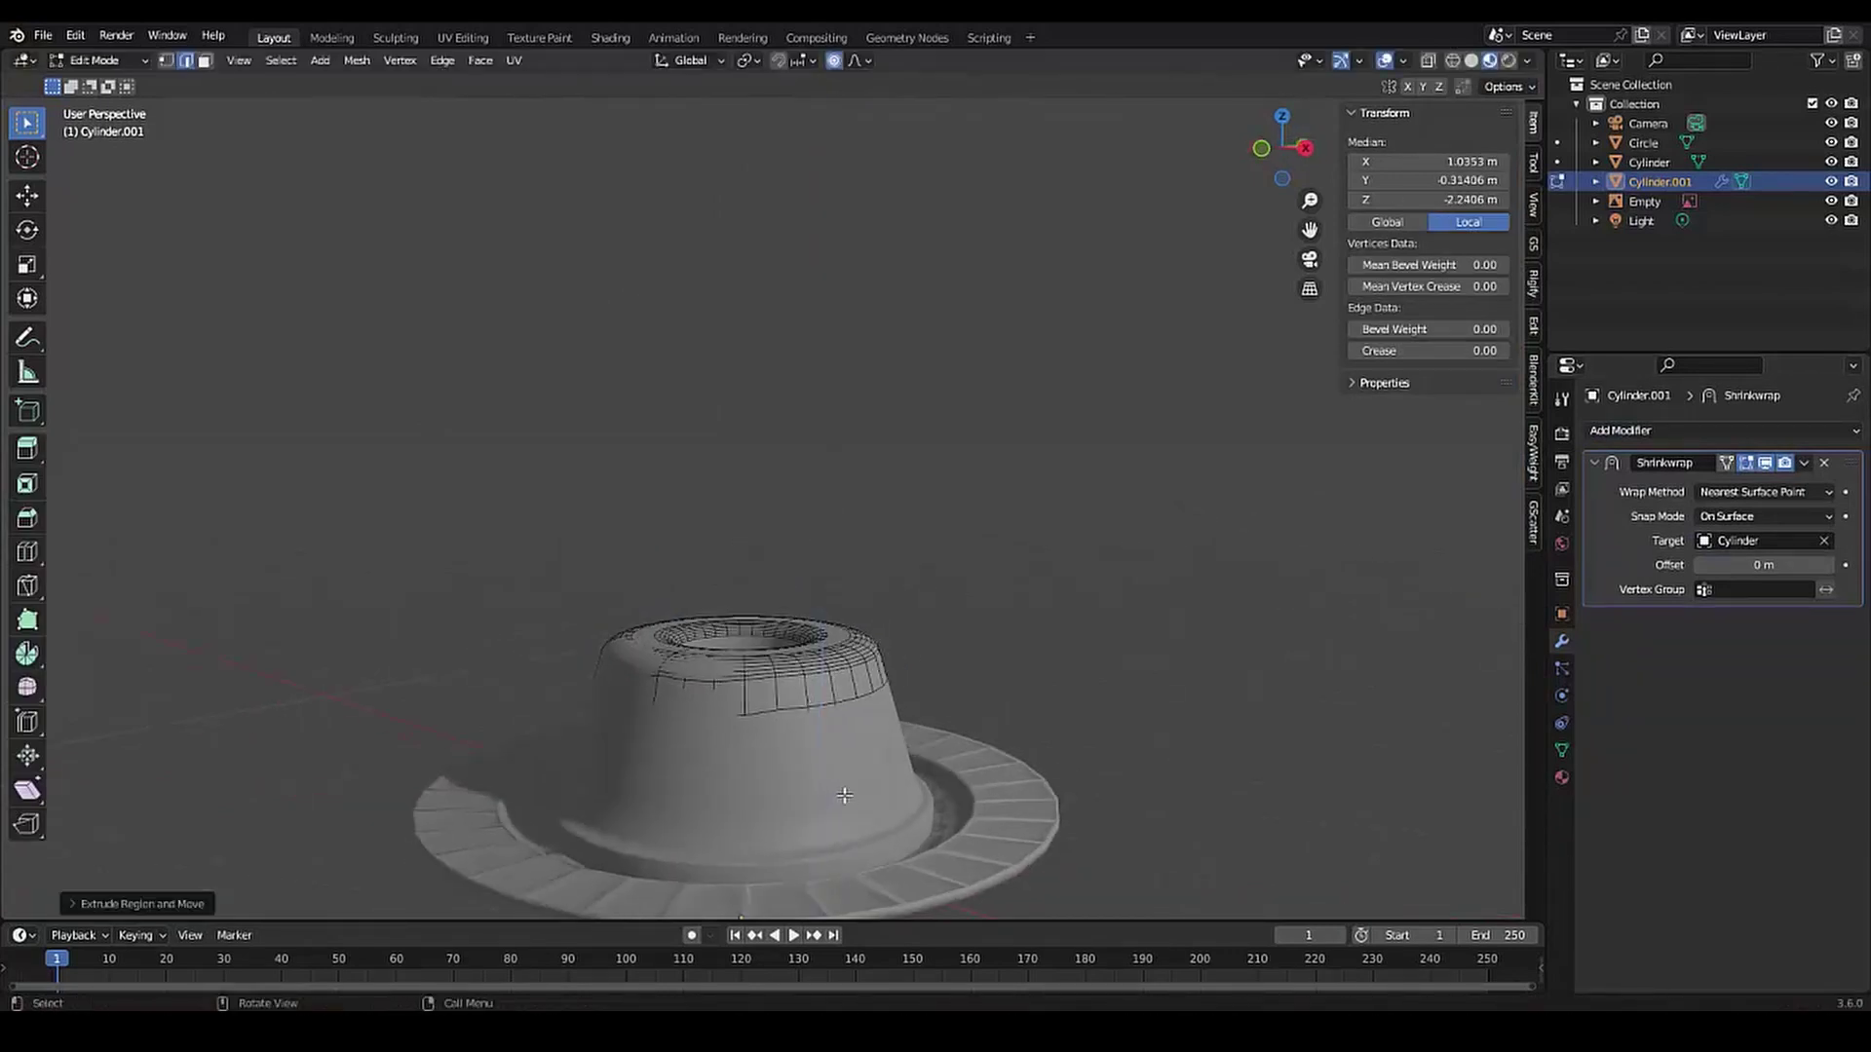
Isolate the icing in local view and nudge a rim edge downward
key("KP_Divide")
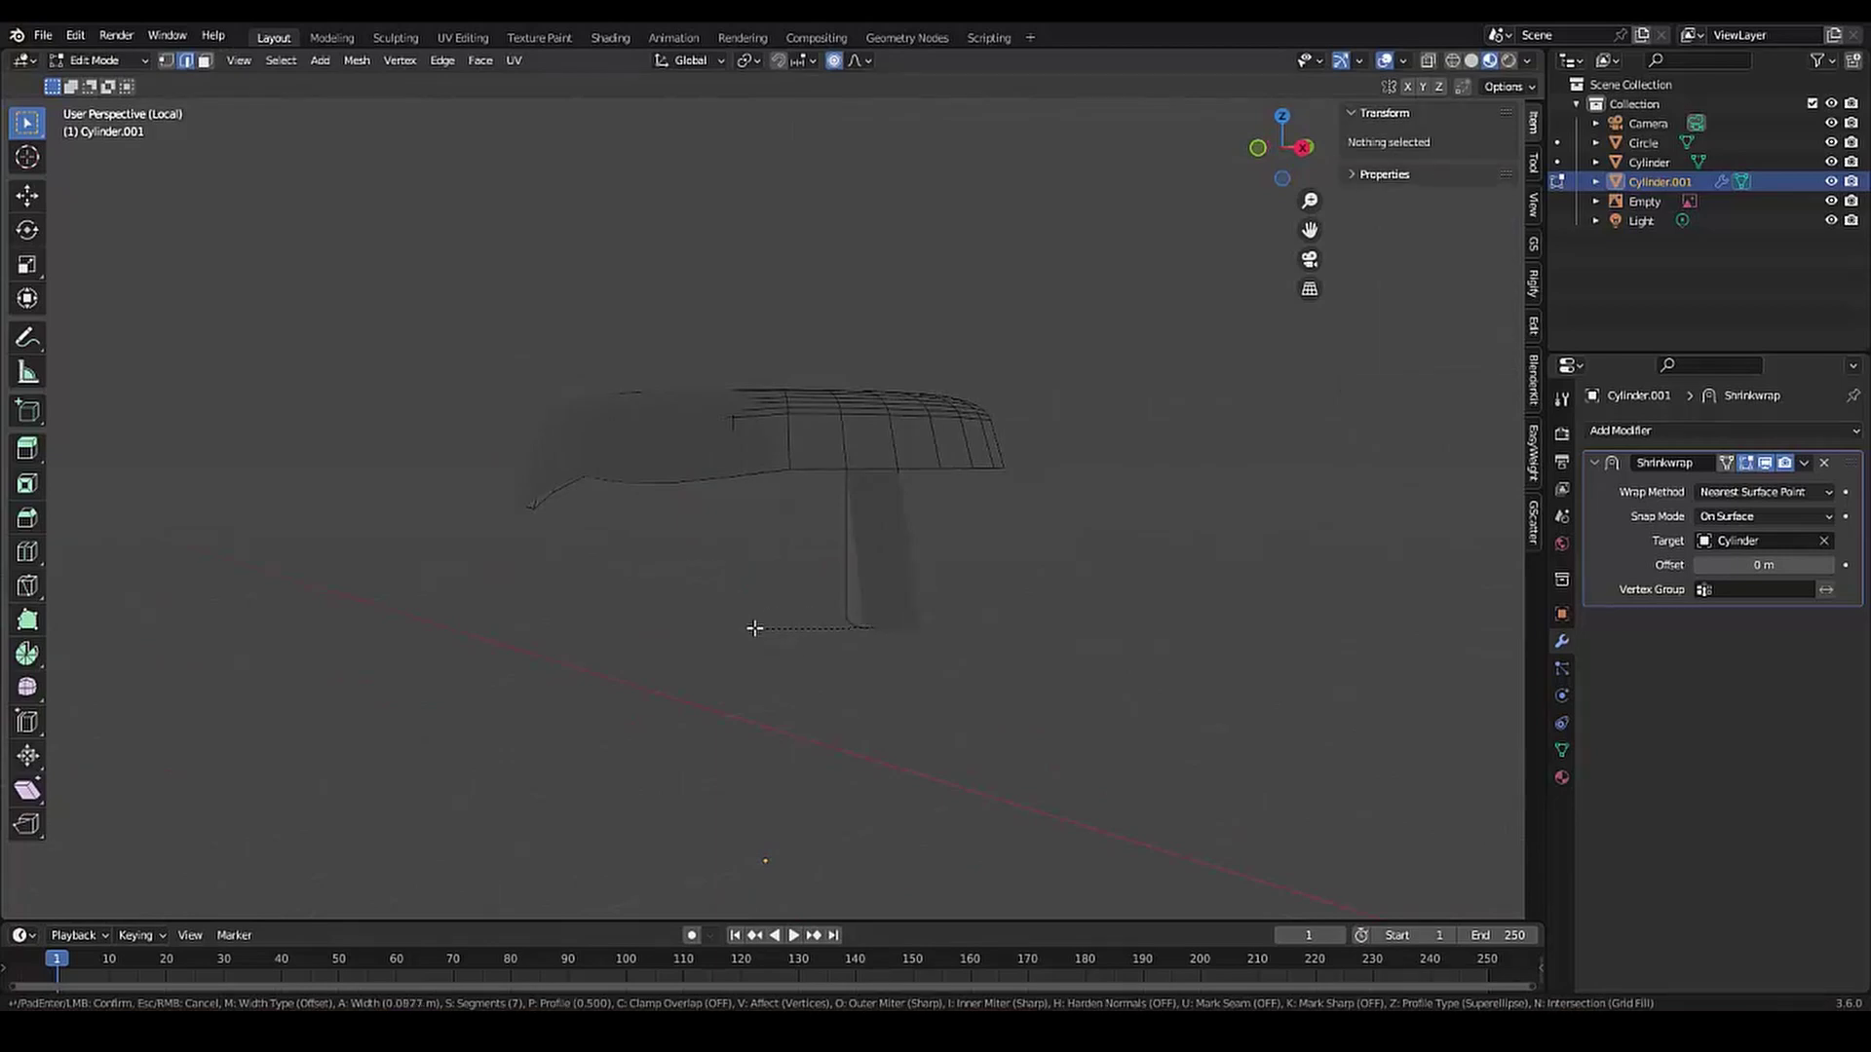
left_click(823, 438, "alt")
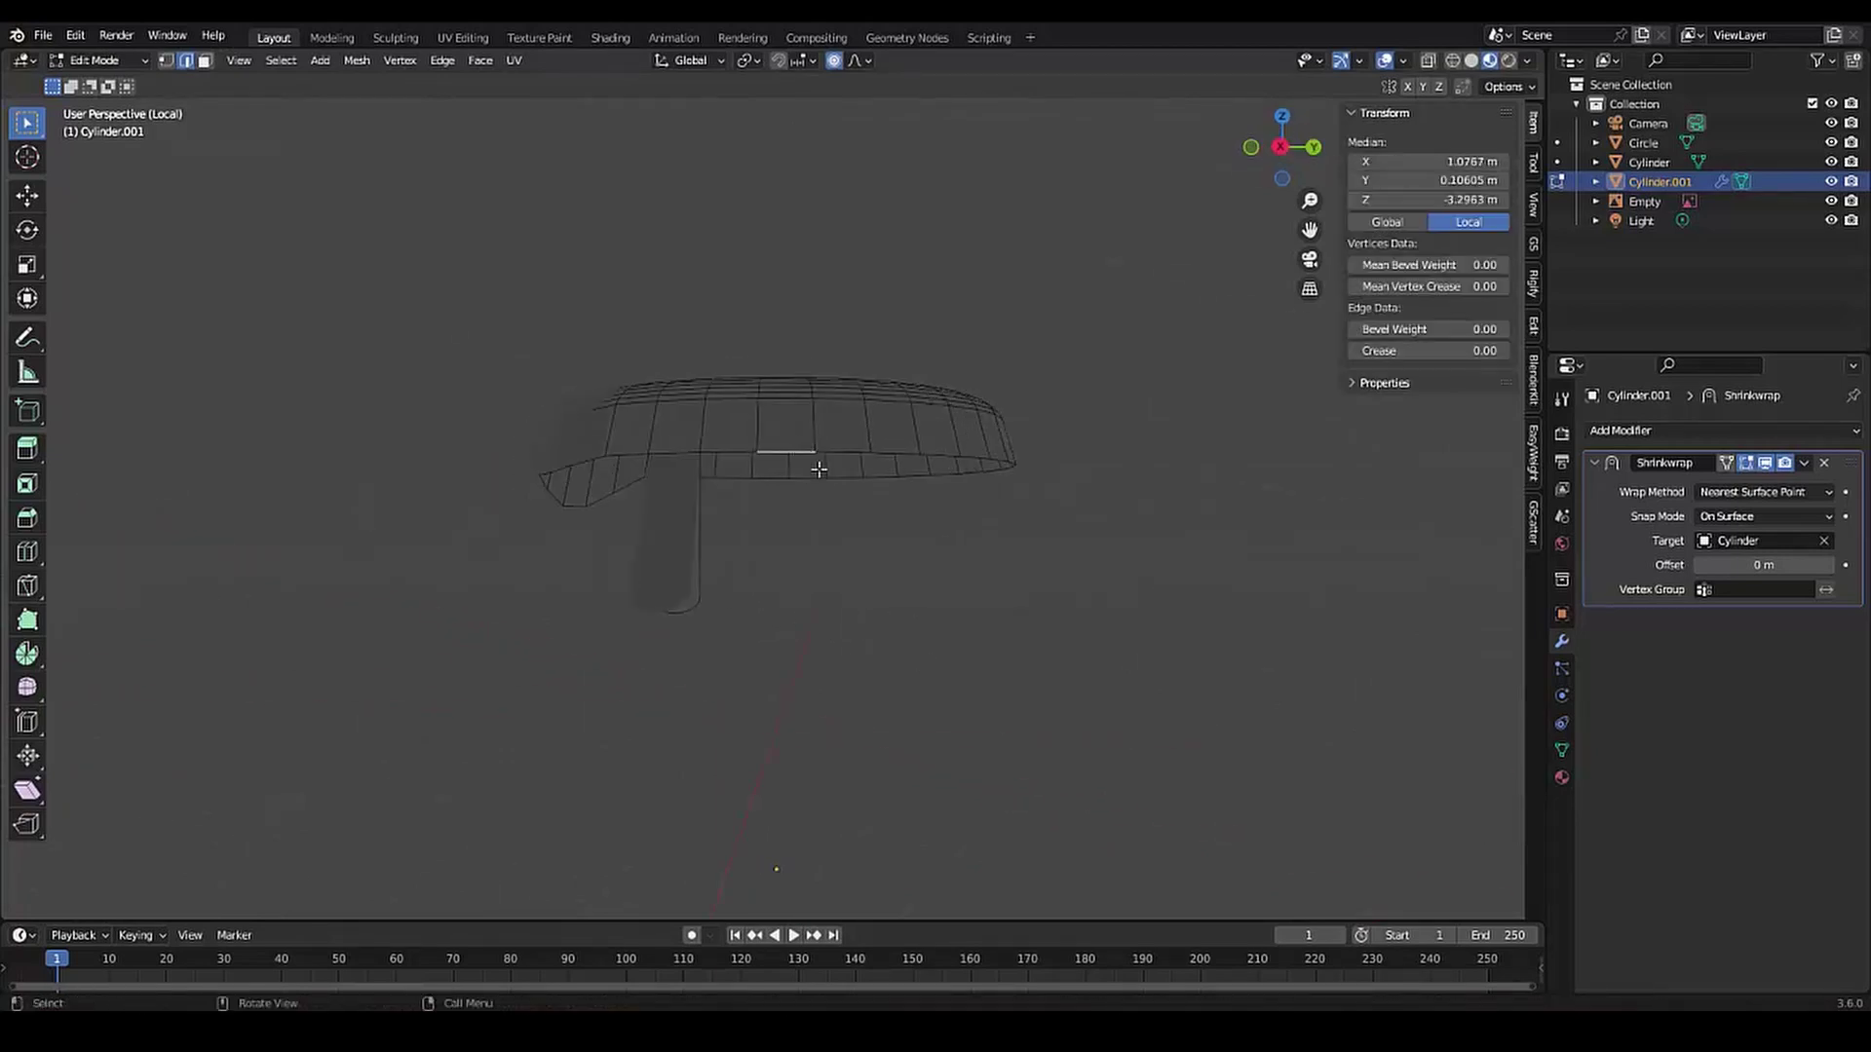
key("g")
key("z")
left_click(861, 535)
mouse_move(862, 535)
middle_mouse_down()
mouse_move(601, 466)
mouse_move(718, 526)
middle_mouse_up()
Extrude a drip down from the rim and bevel the ends of two drips
left_click(718, 526)
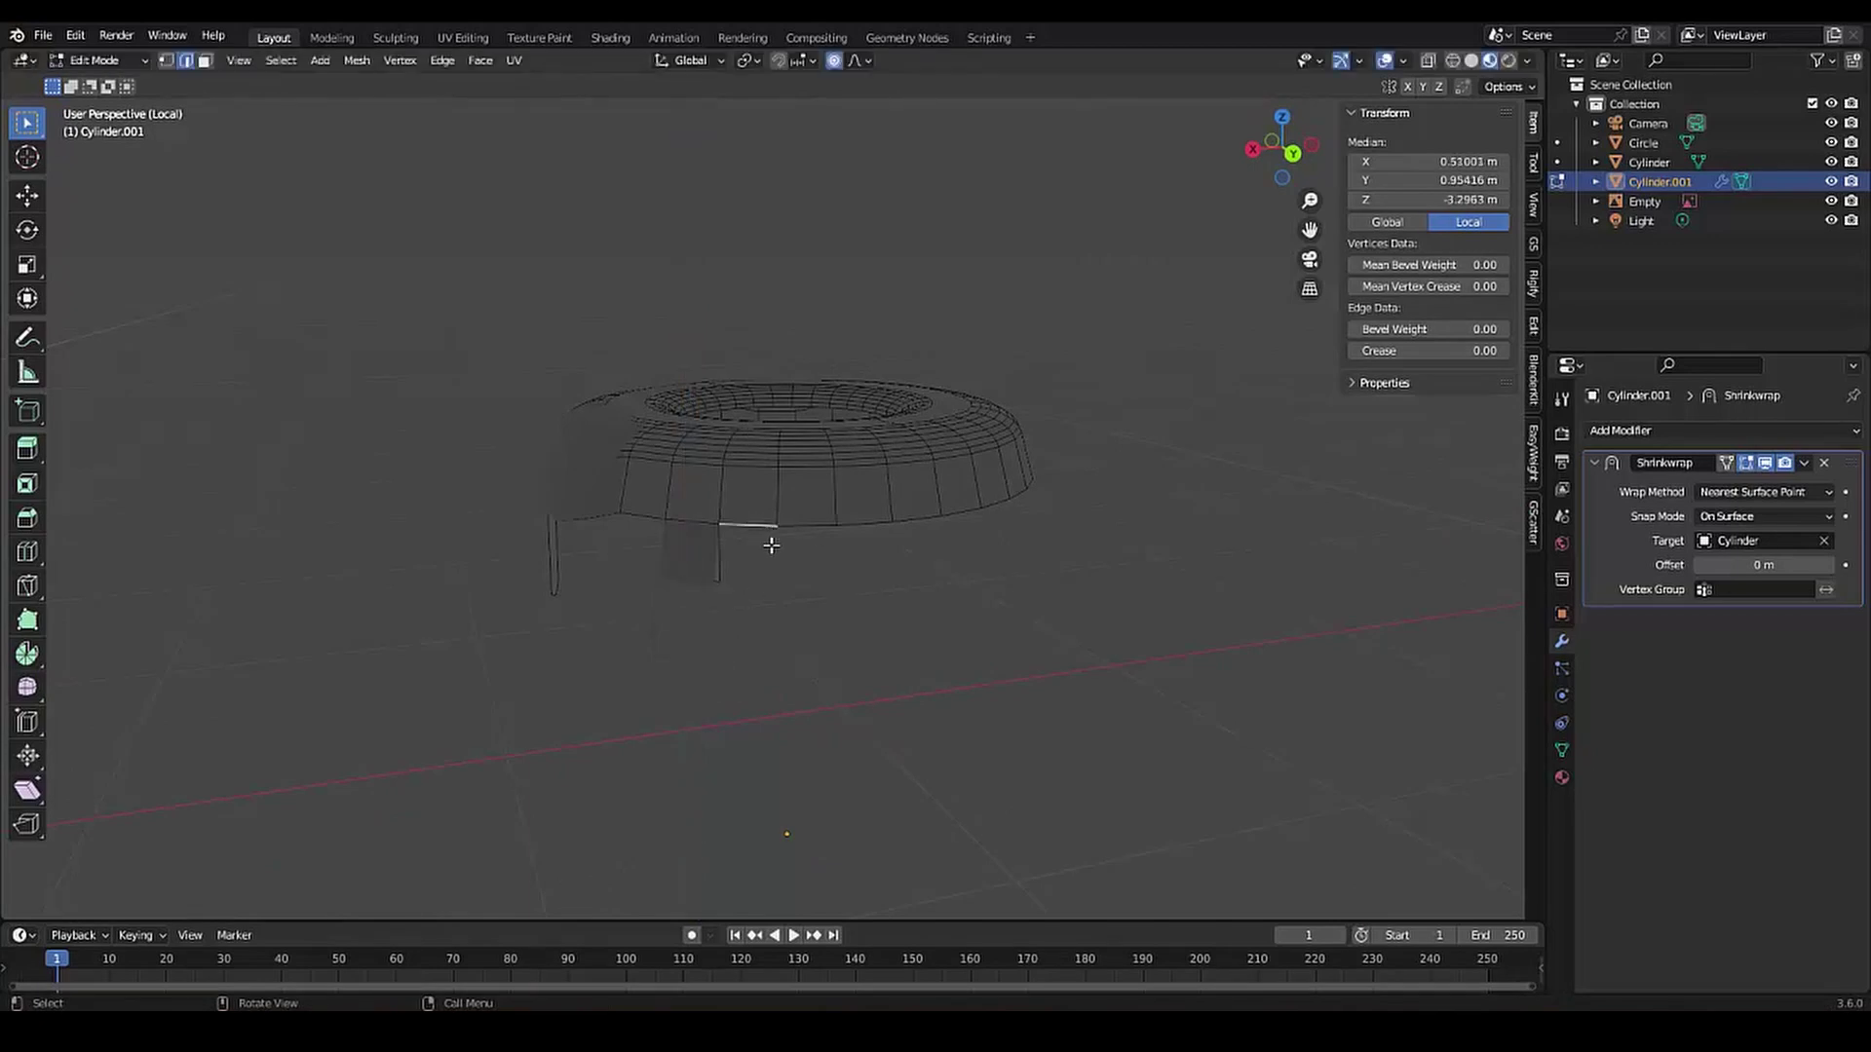
left_click(799, 616)
key("ctrl+b")
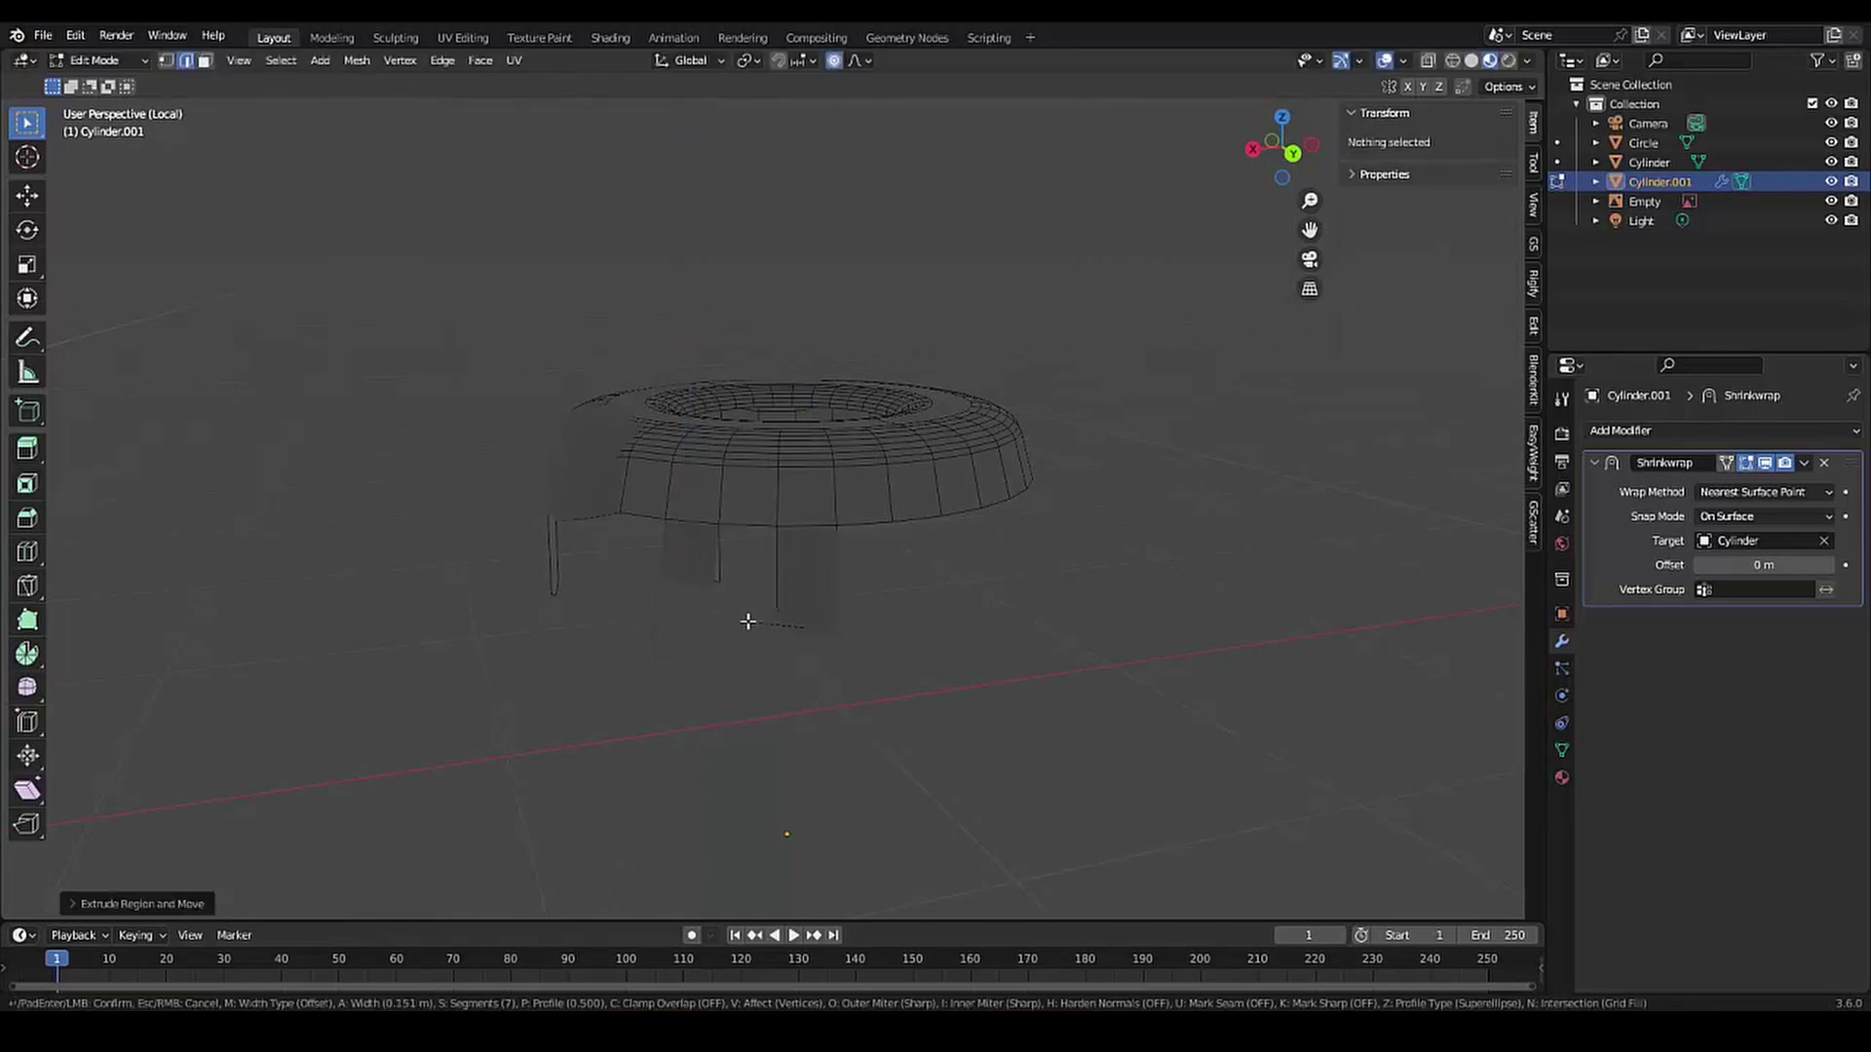
middle_click_drag(746, 627, 877, 530)
left_click(877, 530)
key("ctrl+b")
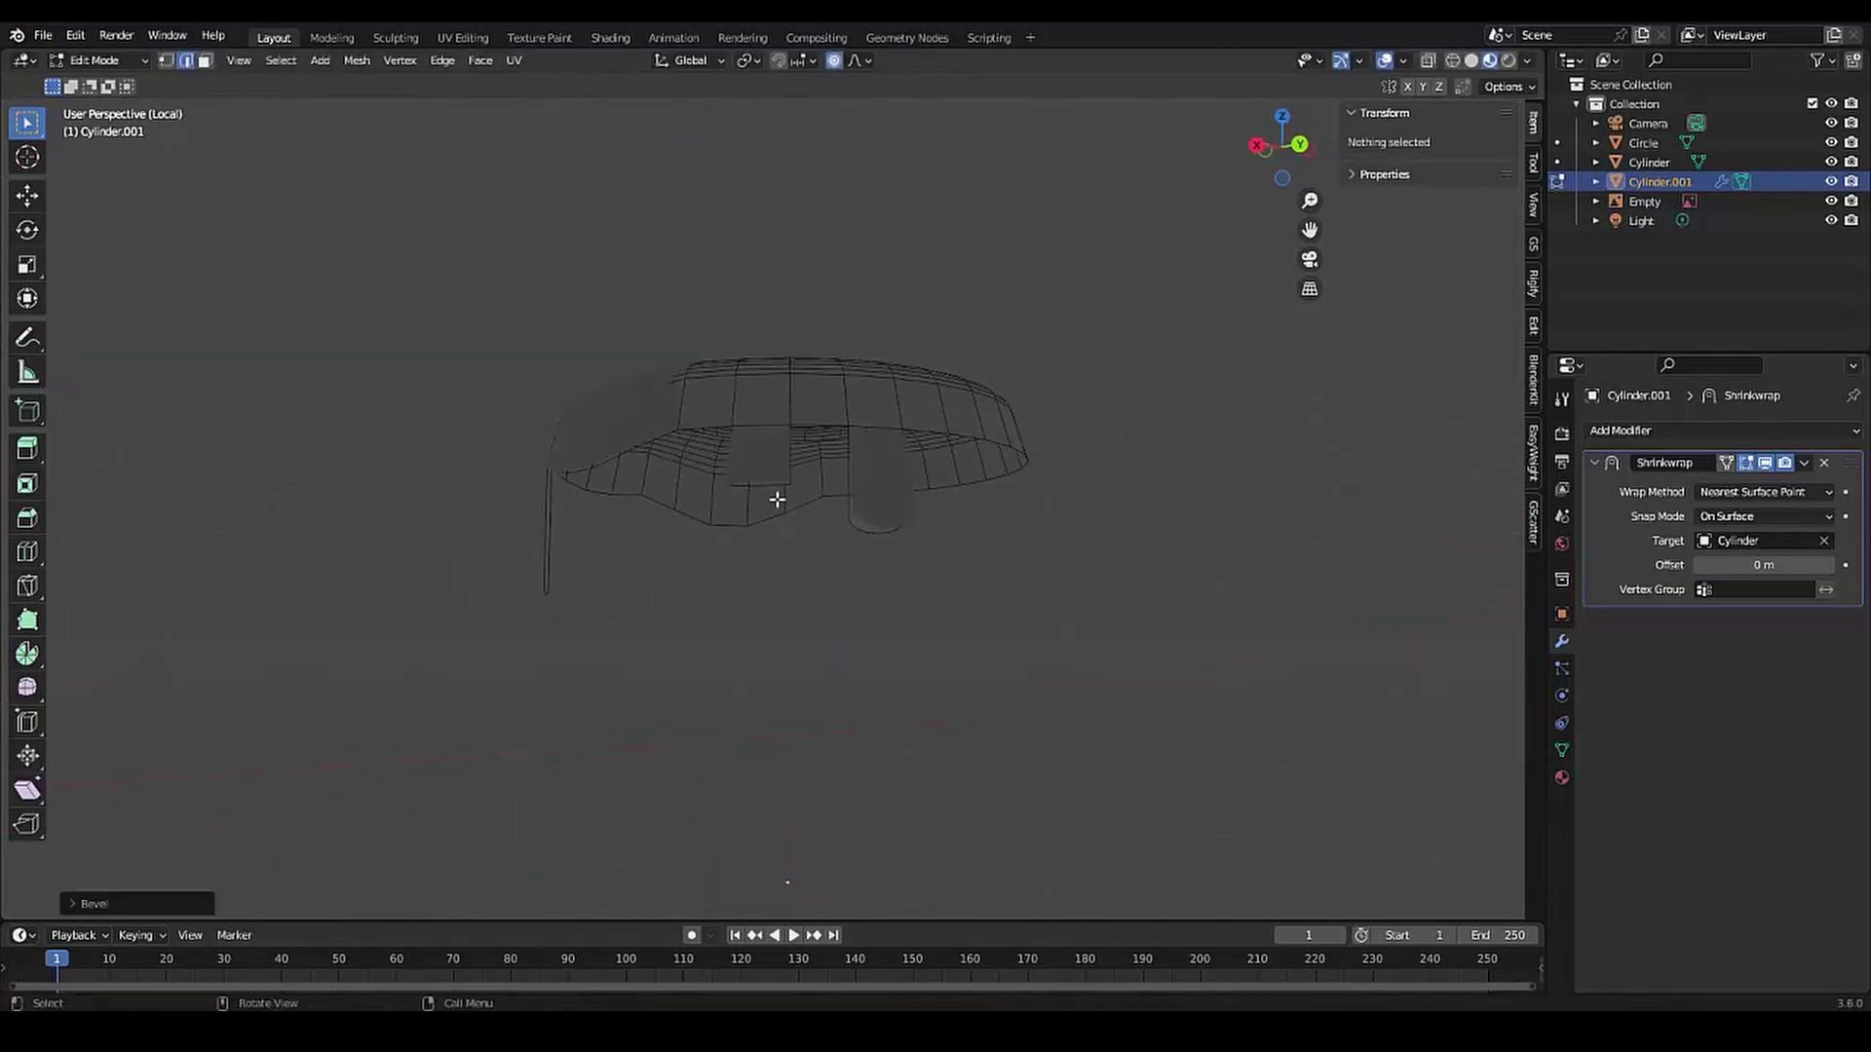
Select rim edges and pull one down vertically with proportional falloff
left_click(777, 492)
scroll(753, 476, "up", 2)
mouse_move(777, 492)
middle_mouse_down()
mouse_move(731, 439)
mouse_move(572, 522)
middle_mouse_up()
left_click(701, 419)
left_click(696, 511)
key("g")
key("z")
mouse_move(717, 534)
middle_mouse_down()
mouse_move(779, 536)
mouse_move(710, 552)
middle_mouse_up()
left_click(710, 552)
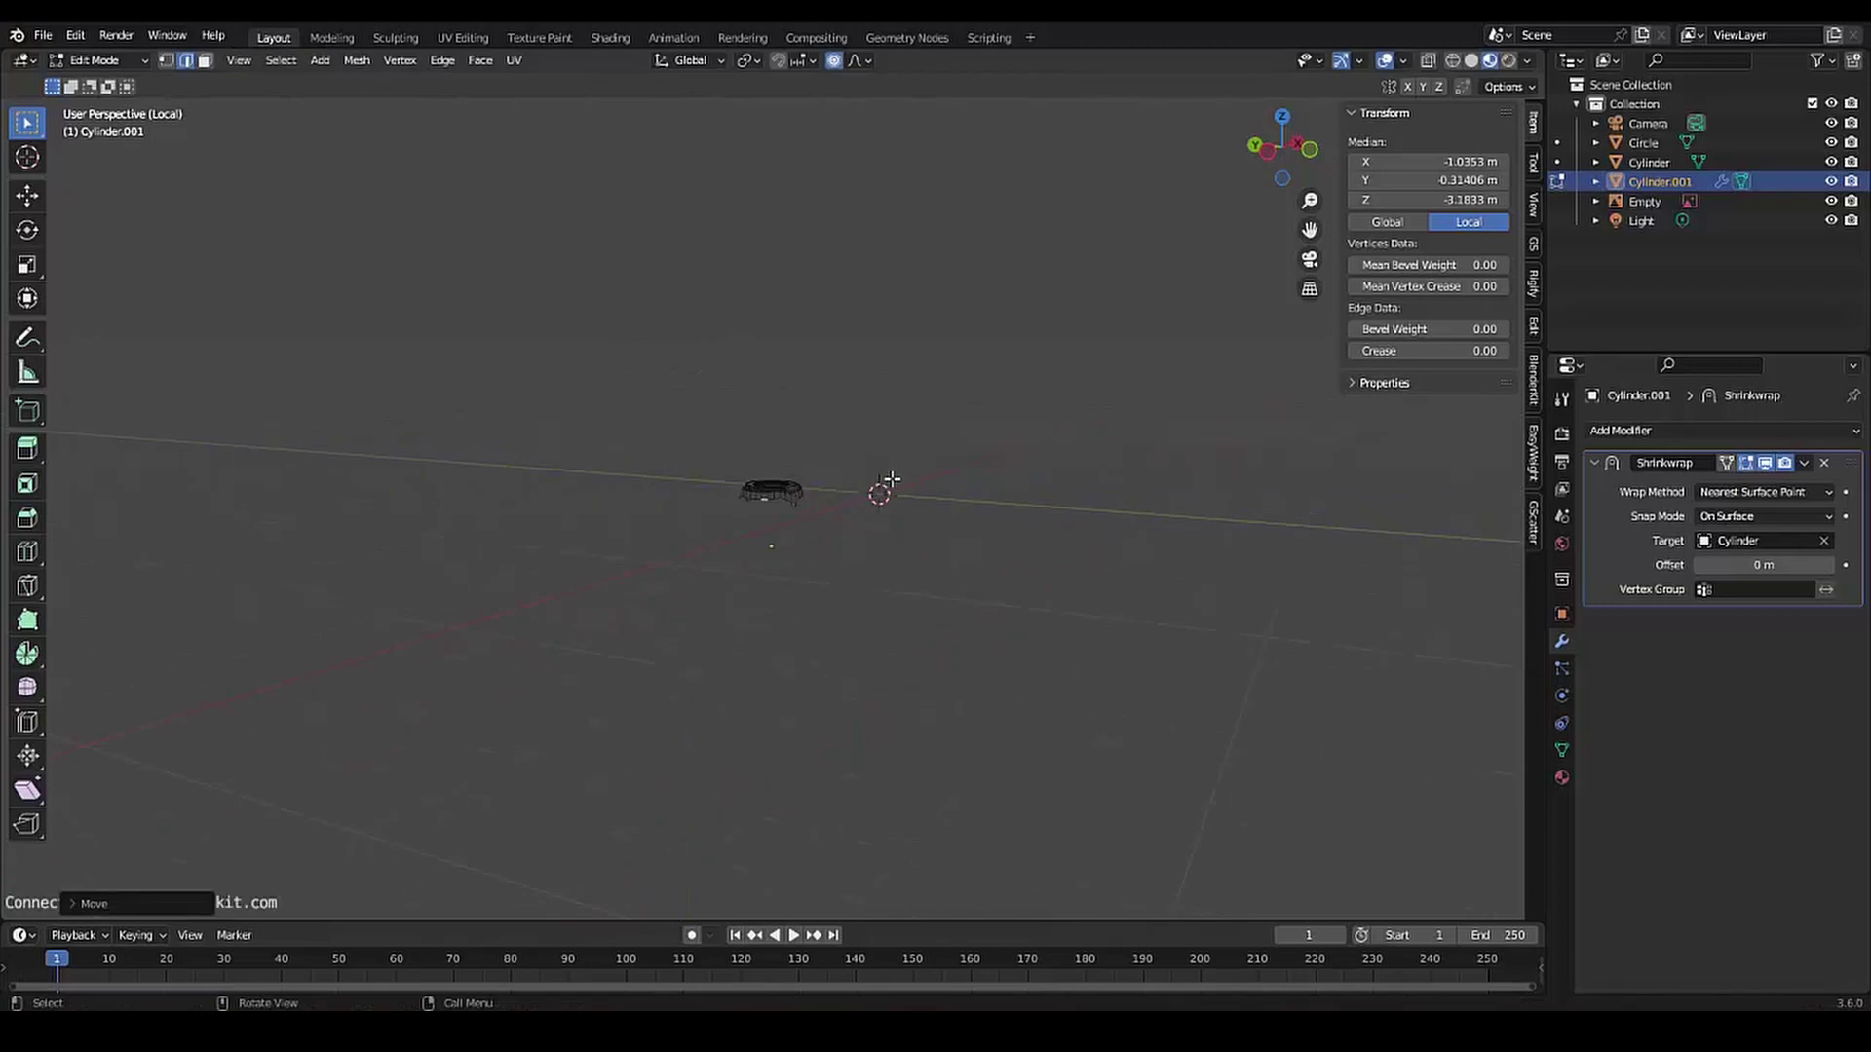
Leave local view, frame the icing, and lower a selected rim edge
key("KP_Divide")
key("Tab")
key("KP_Decimal")
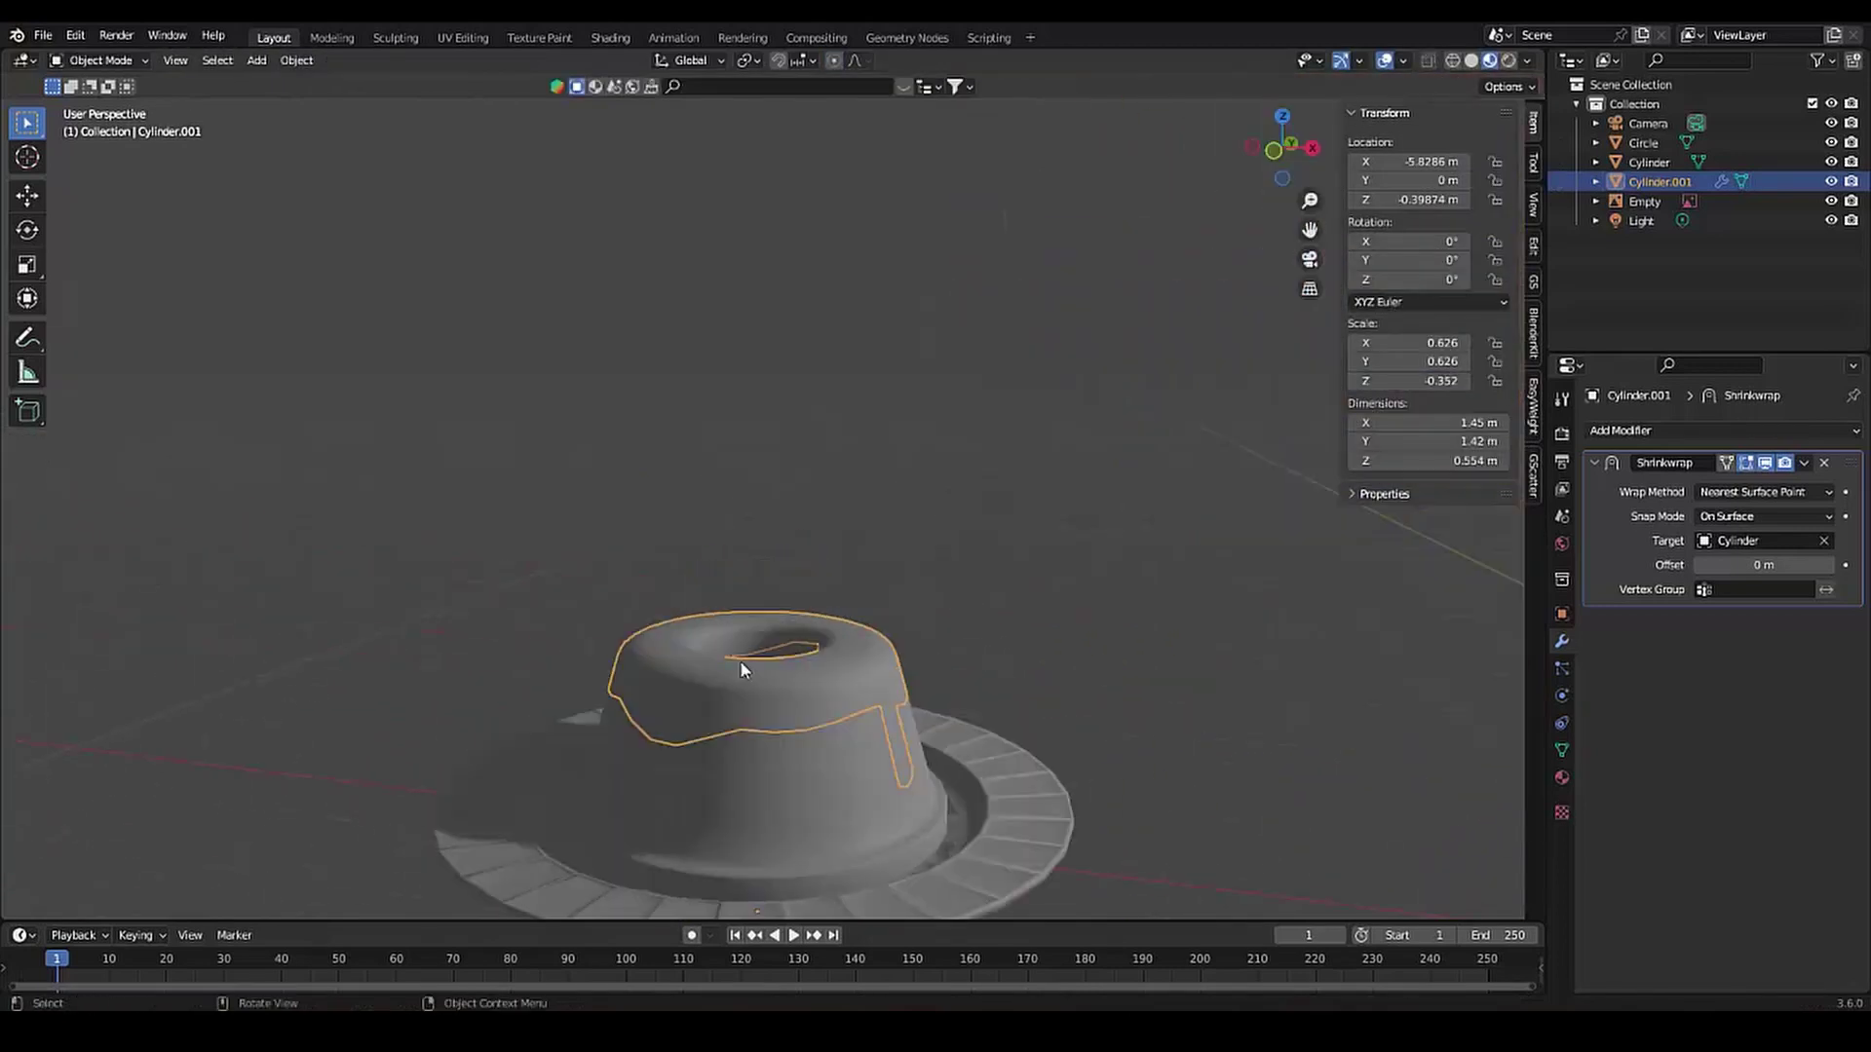
key("Tab")
key("g")
key("z")
left_click(776, 690)
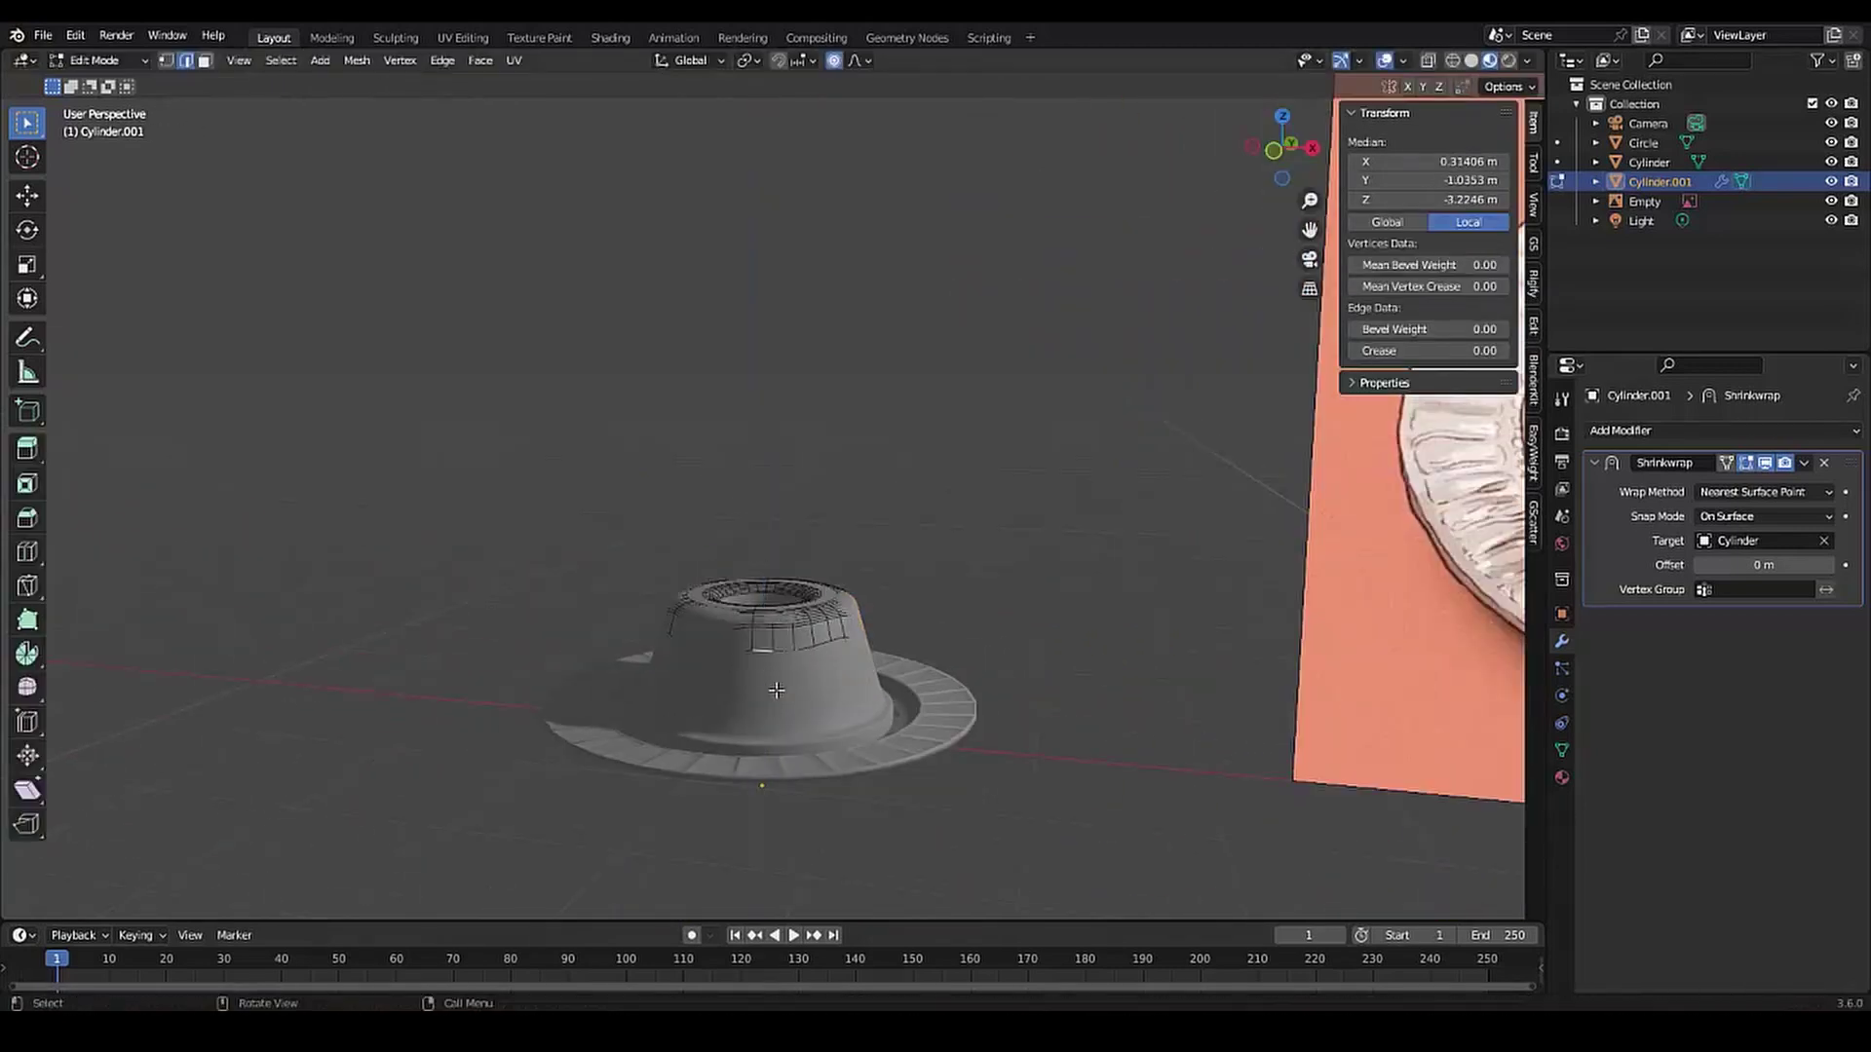
Extrude a new drip downward and bevel its end in local view
left_click(761, 709)
key("KP_Divide")
key("KP_Divide")
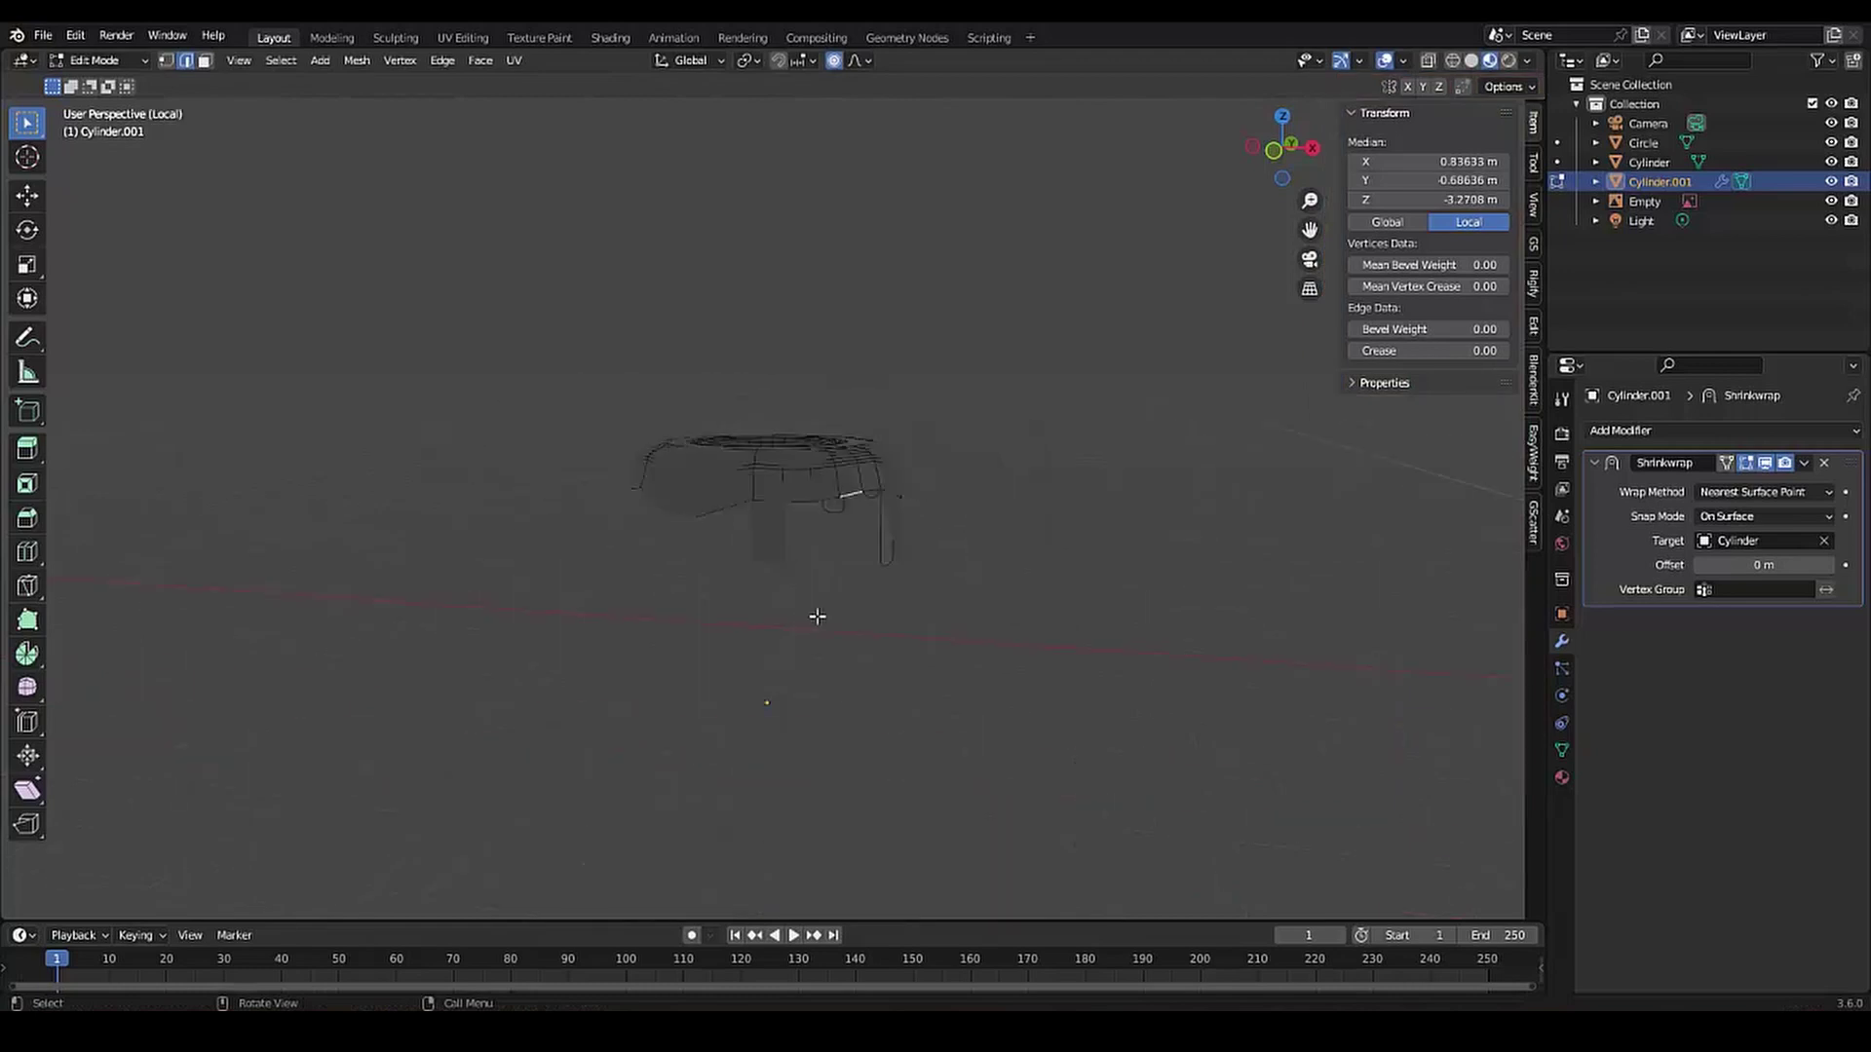
key("ctrl+b")
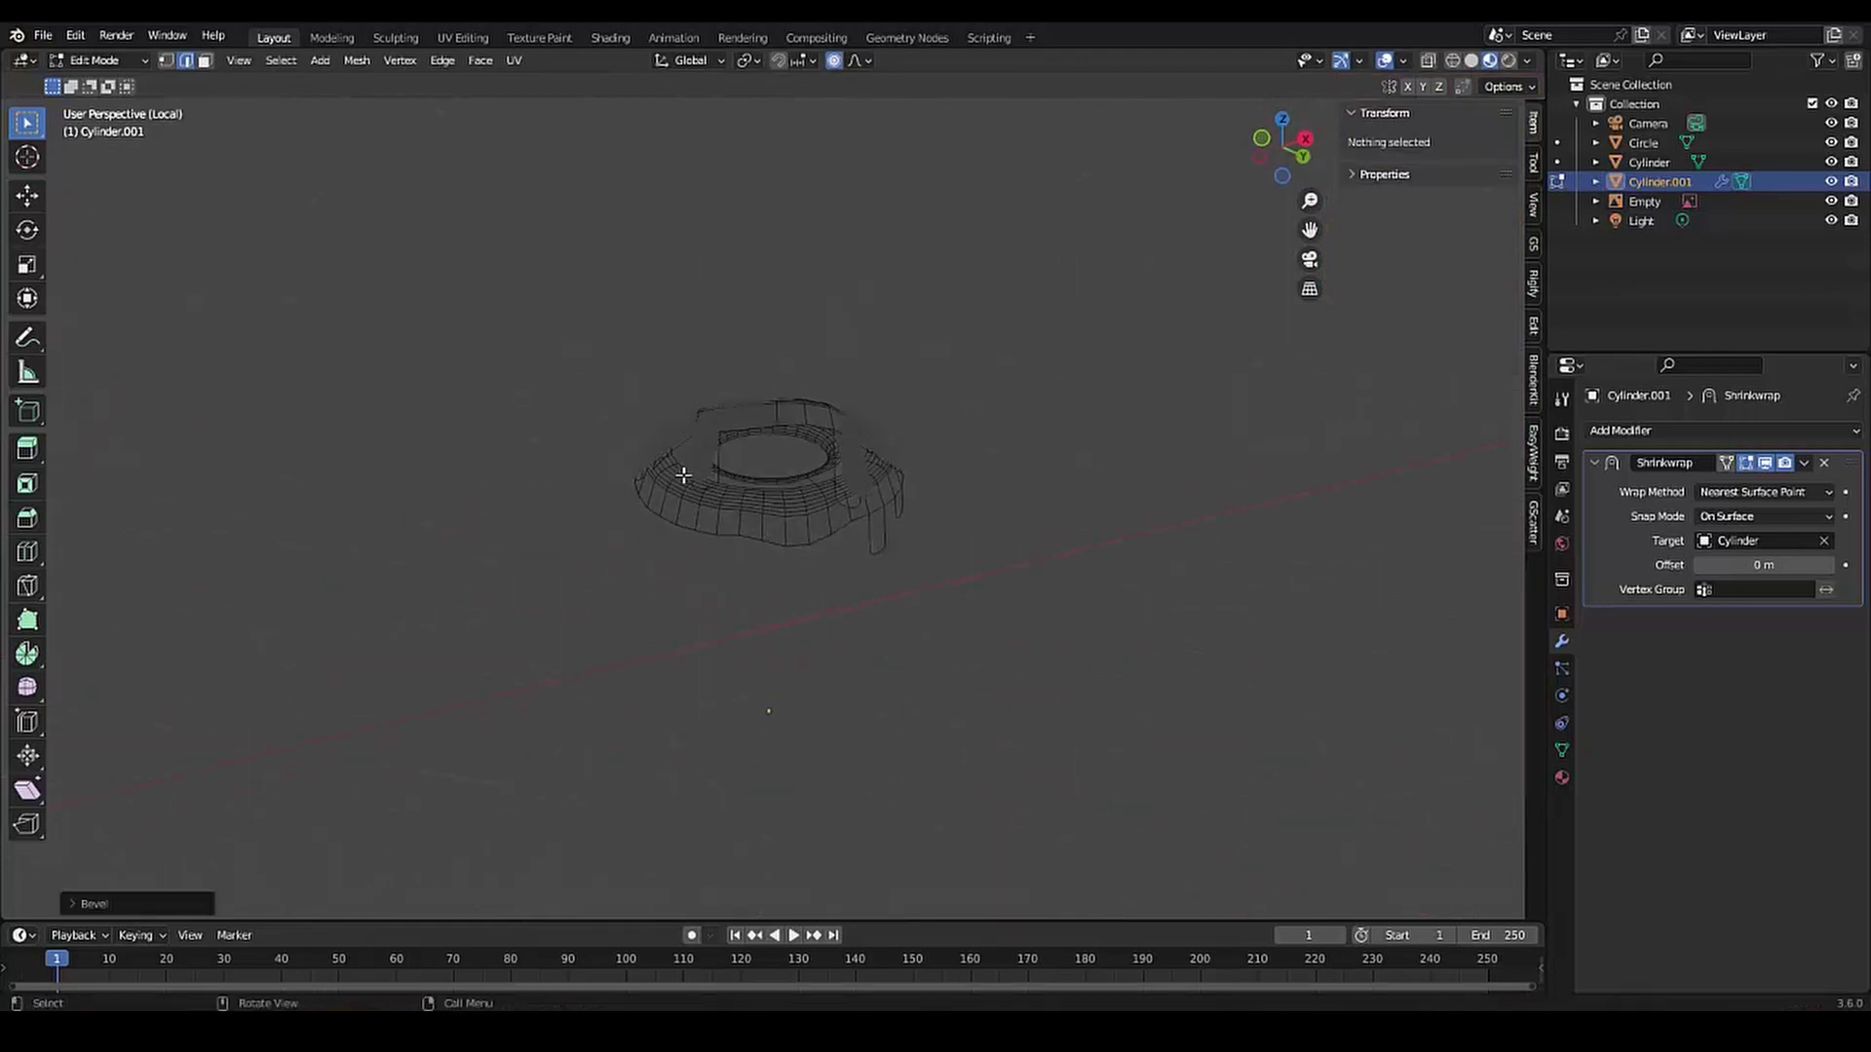
scroll(683, 474, "up", 3)
middle_click_drag(568, 430, 743, 405)
Extrude one more drip from the rim, bevel its tip, and start moving it
left_click(821, 437)
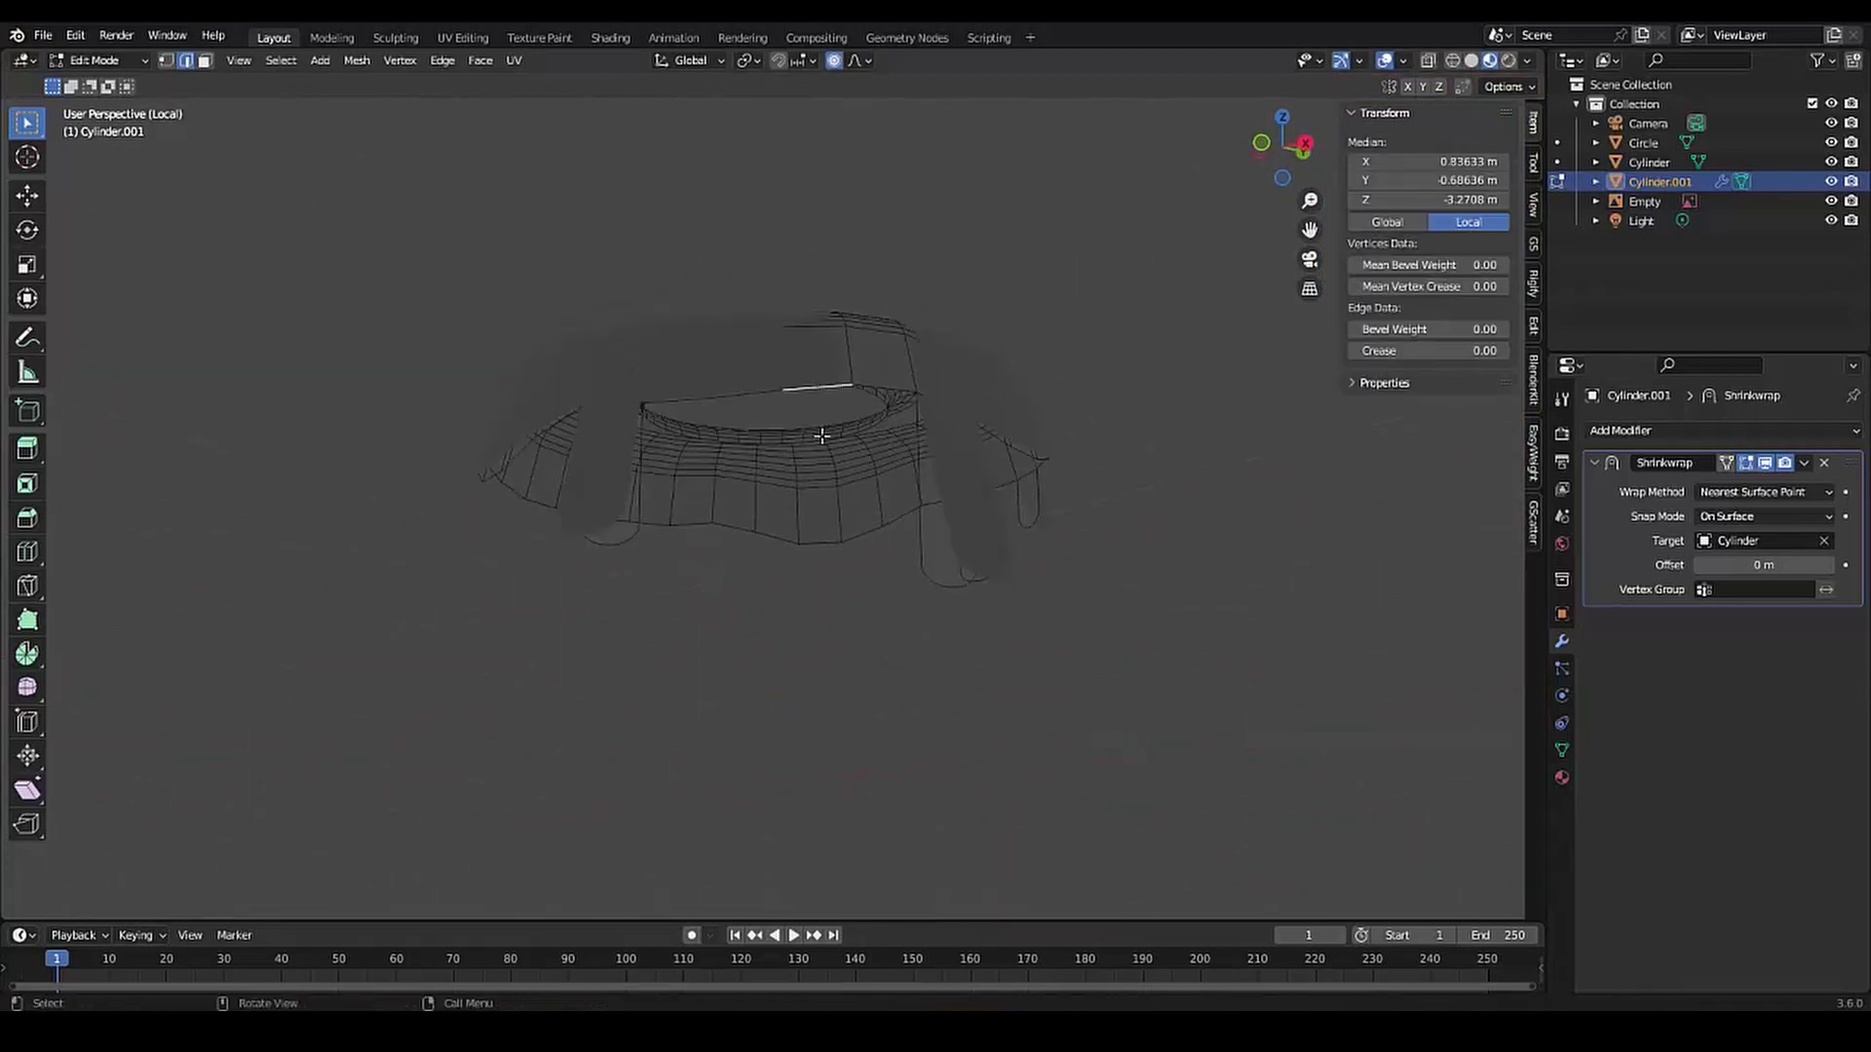
left_click(825, 564)
key("ctrl+b")
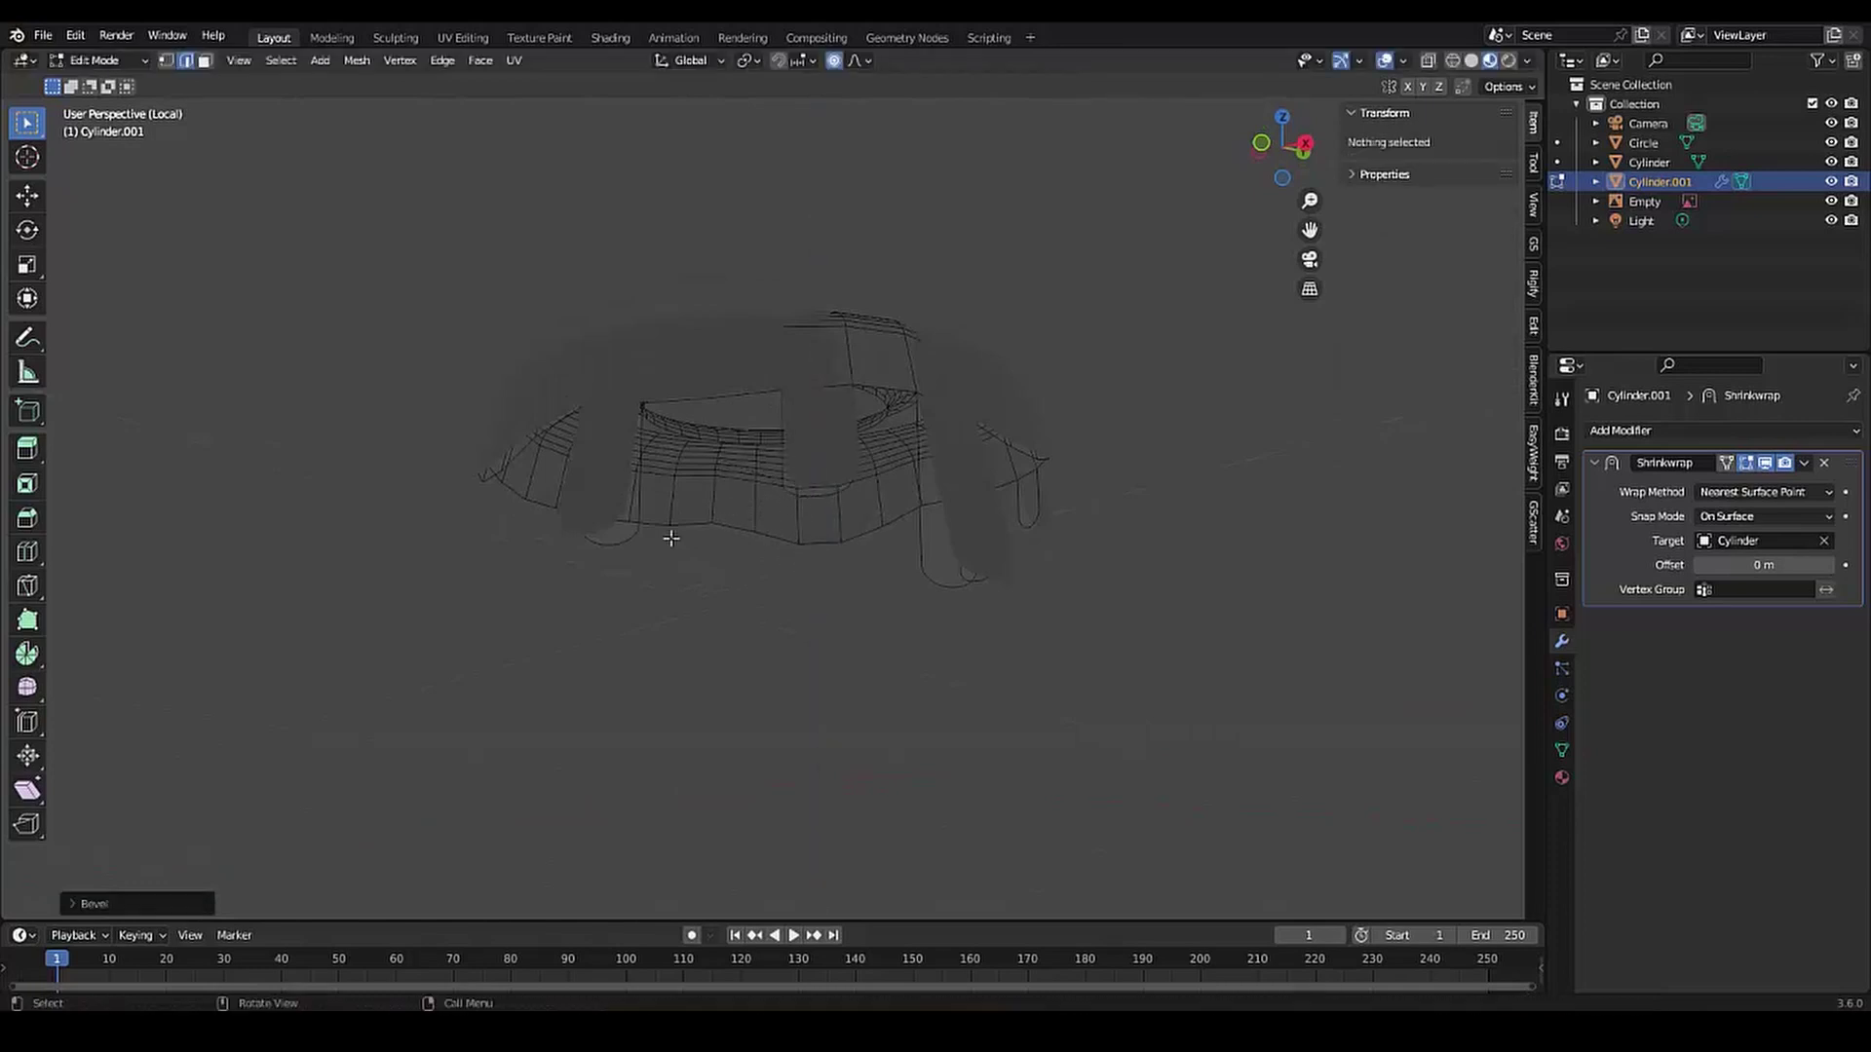
scroll(672, 538, "down", 3)
left_click(764, 596)
key("g")
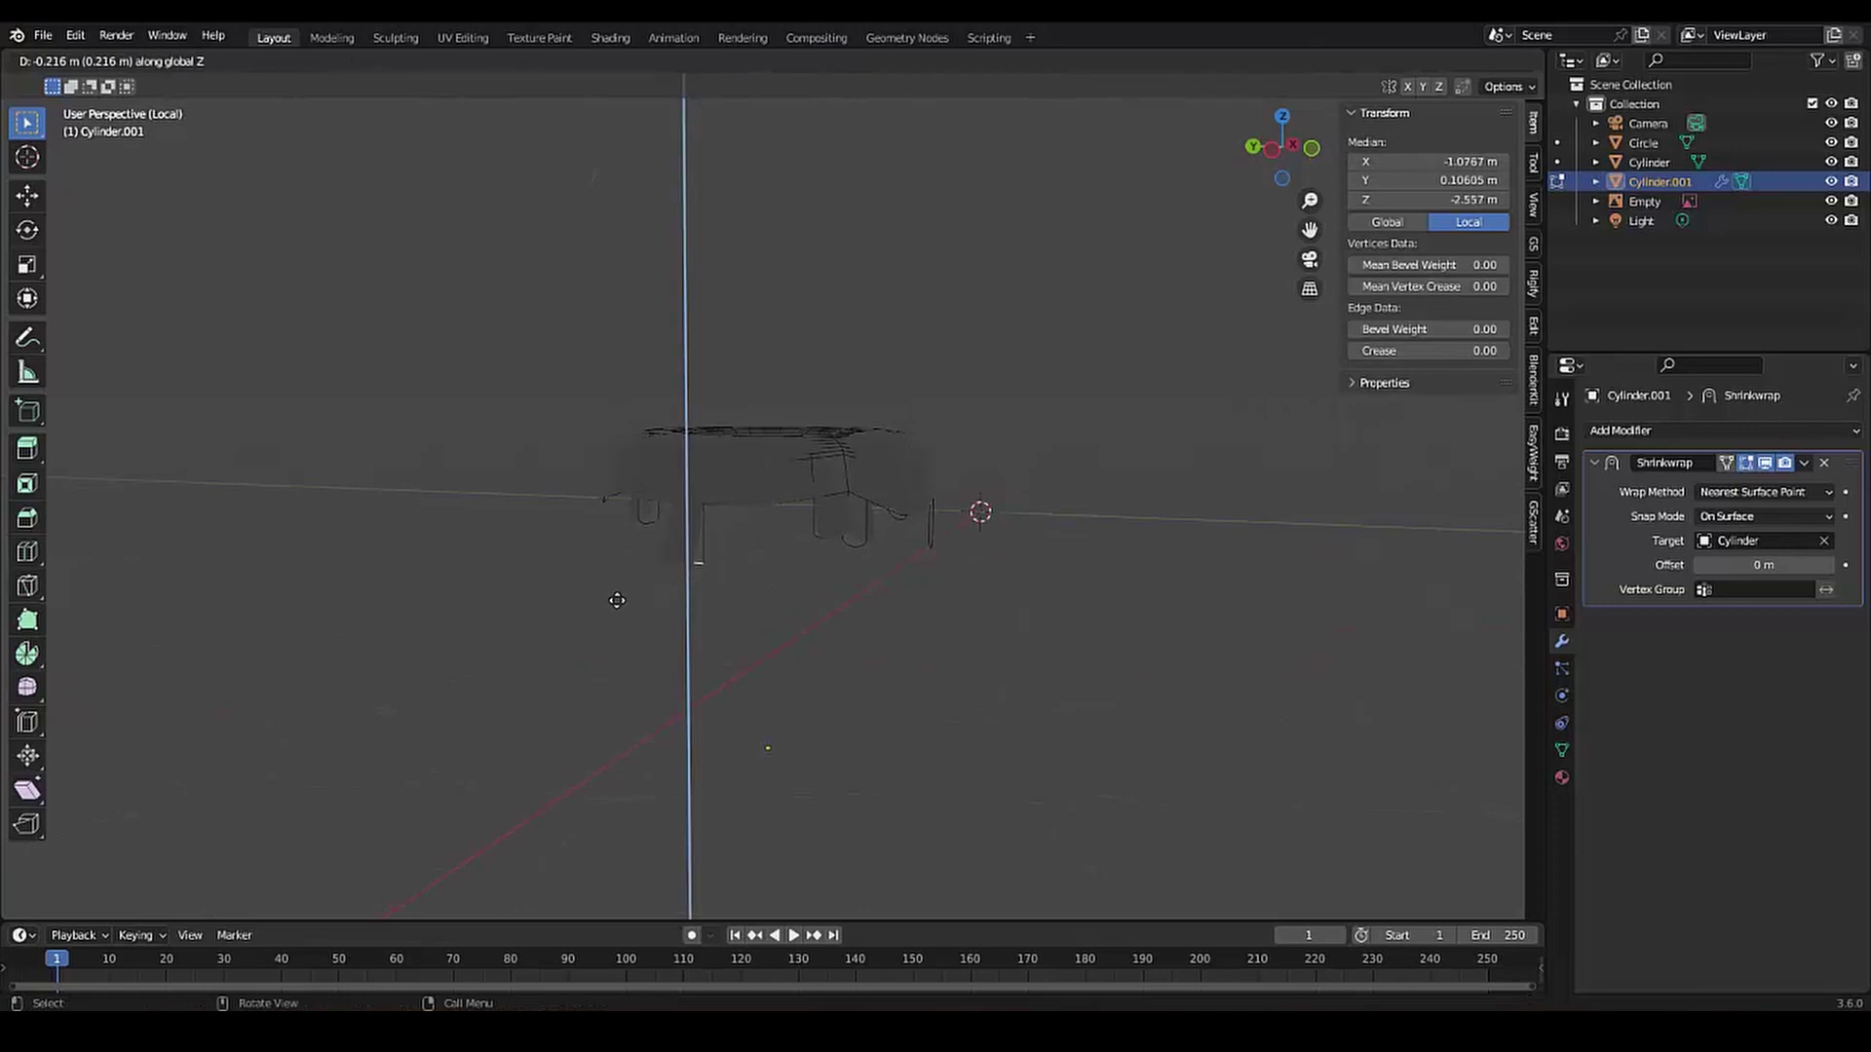
Round the first drip tip into a fan with a vertex bevel
left_click(586, 563)
mouse_move(586, 563)
middle_mouse_down()
mouse_move(738, 557)
mouse_move(772, 481)
mouse_move(761, 444)
mouse_move(479, 539)
middle_mouse_up()
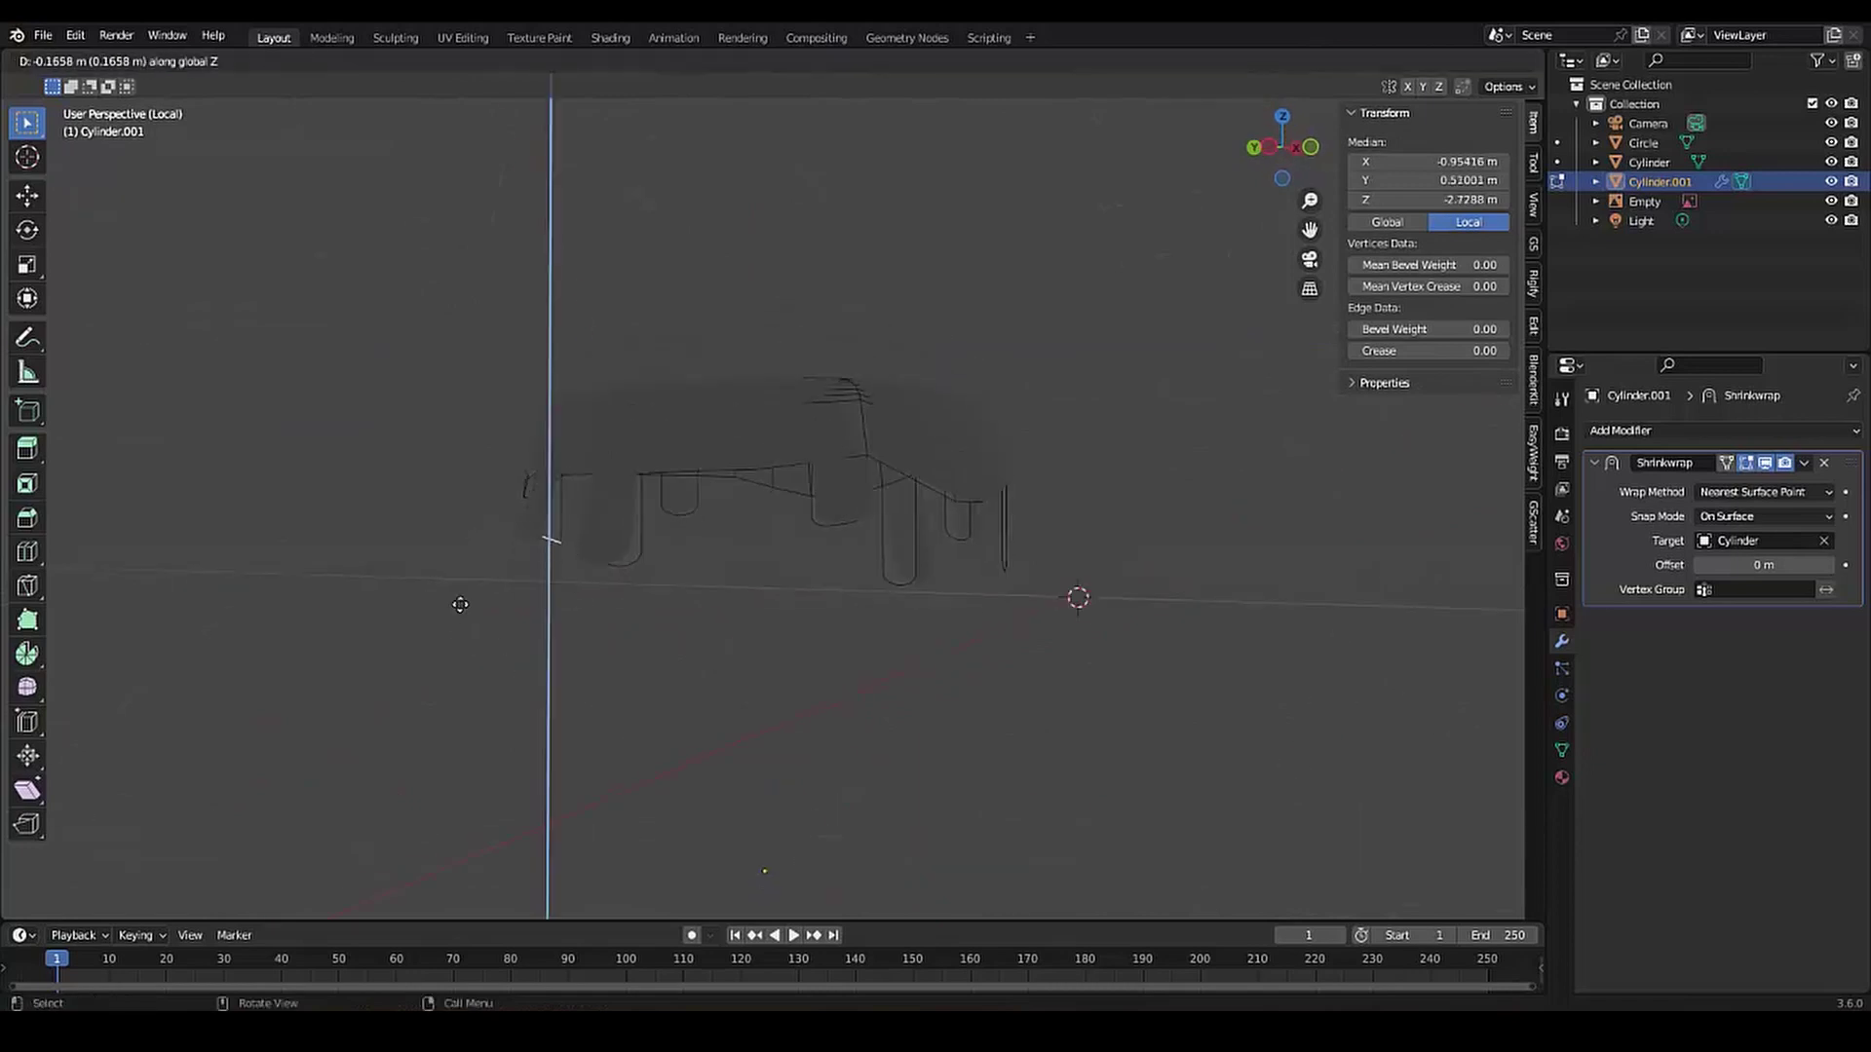
key("ctrl+shift+b")
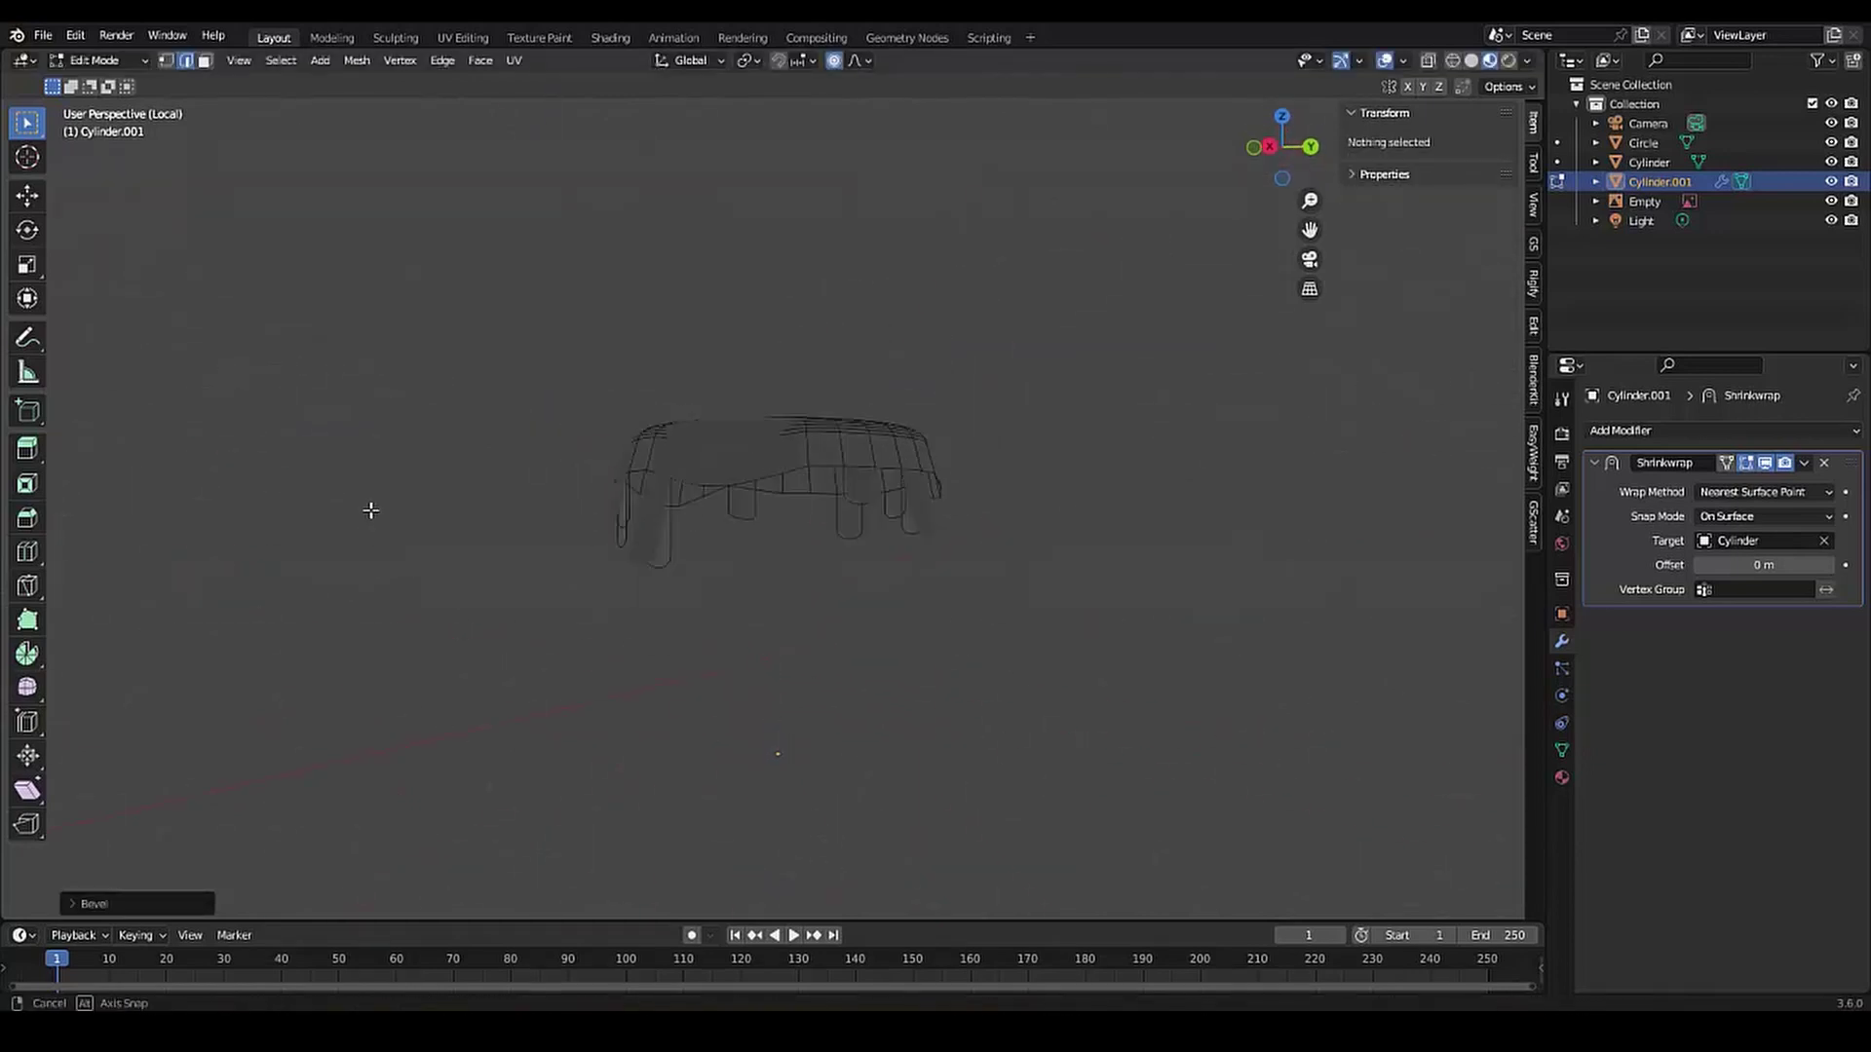
mouse_move(370, 510)
middle_mouse_down()
mouse_move(589, 448)
mouse_move(597, 388)
mouse_move(610, 546)
middle_mouse_up()
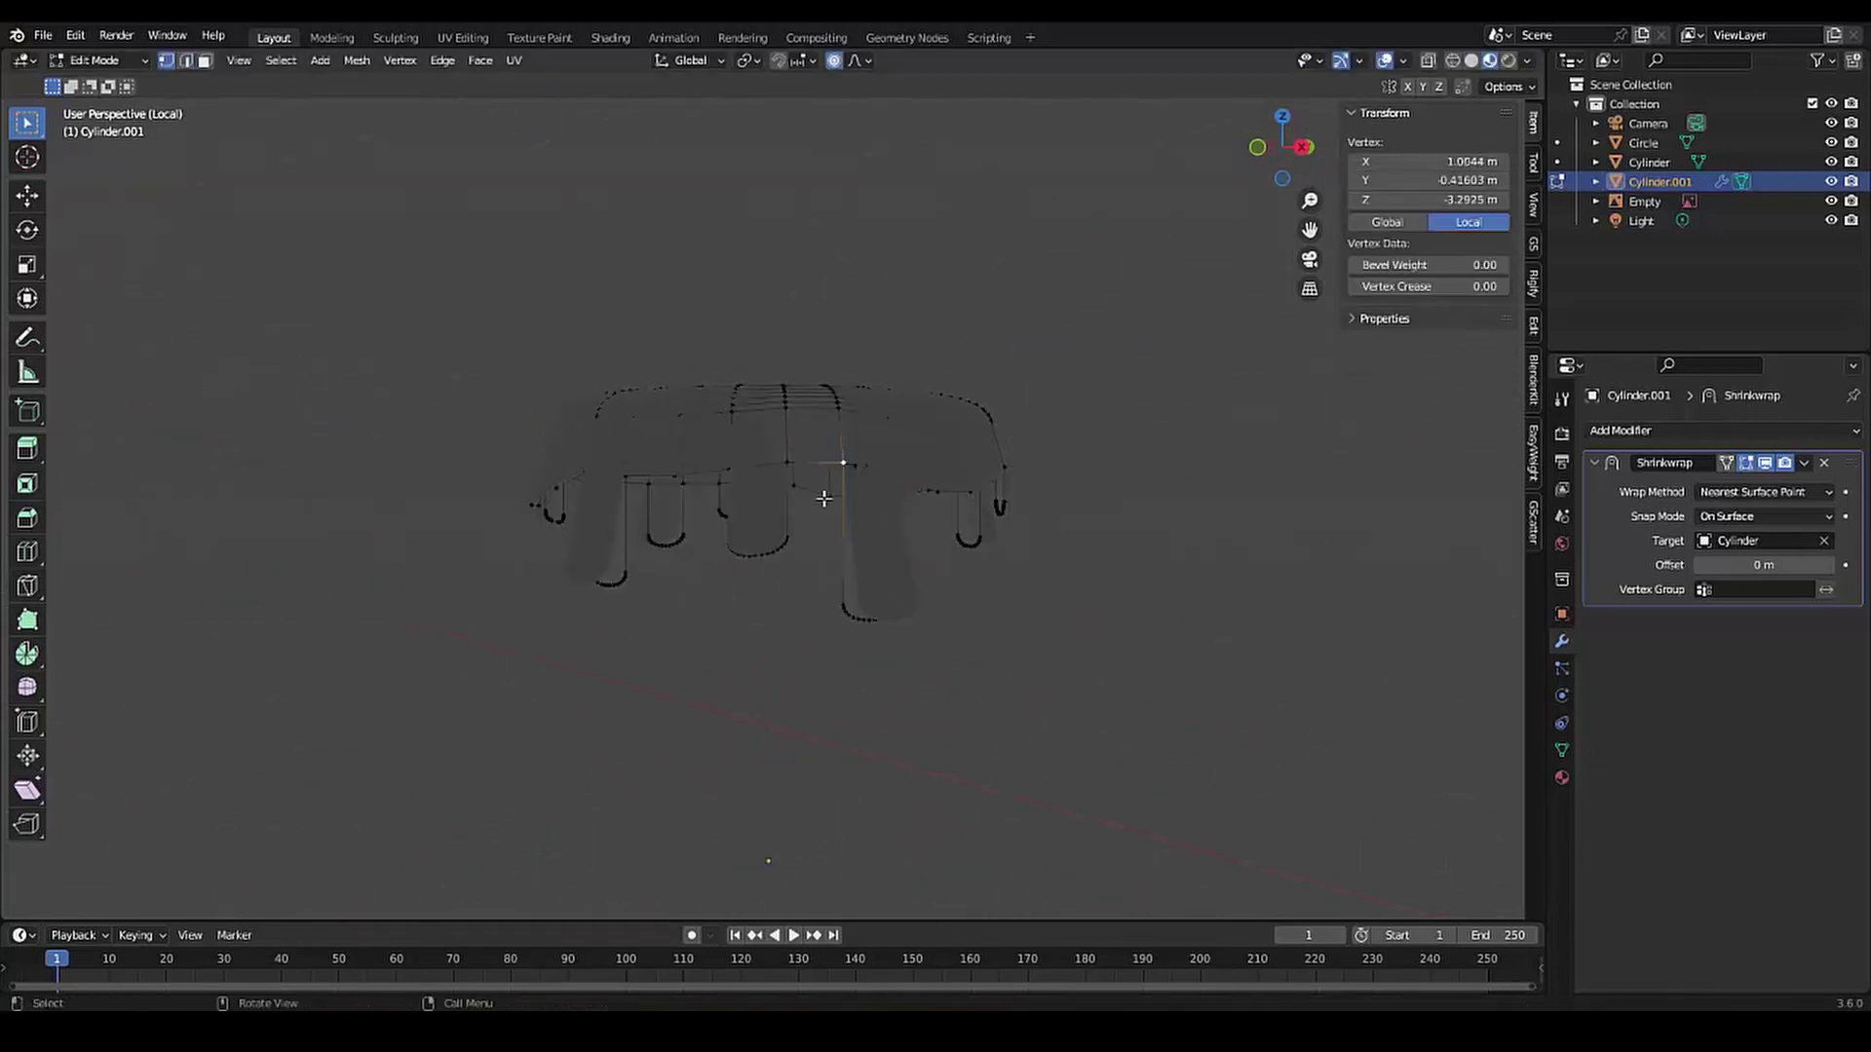
key("ctrl+shift+b")
Select other drip tip vertices and vertex-bevel them
left_click(687, 506)
middle_click_drag(671, 511, 731, 513)
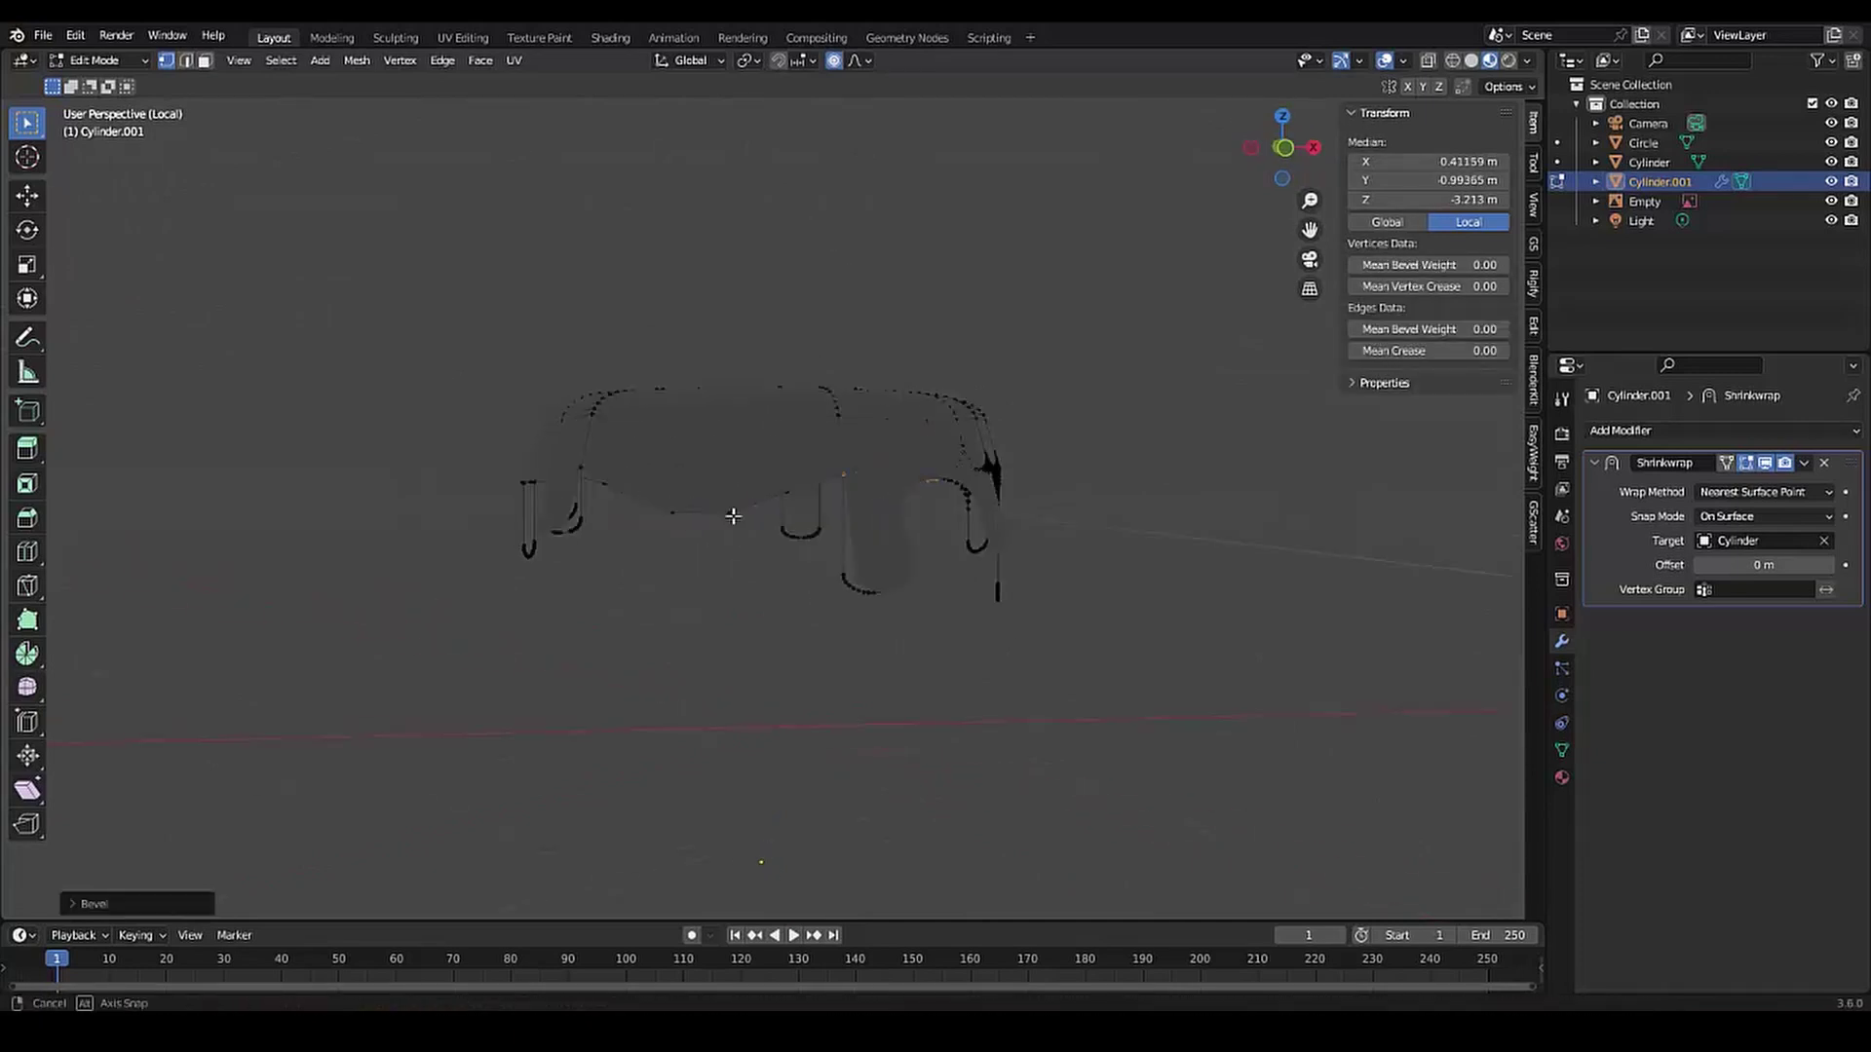
left_click(851, 463)
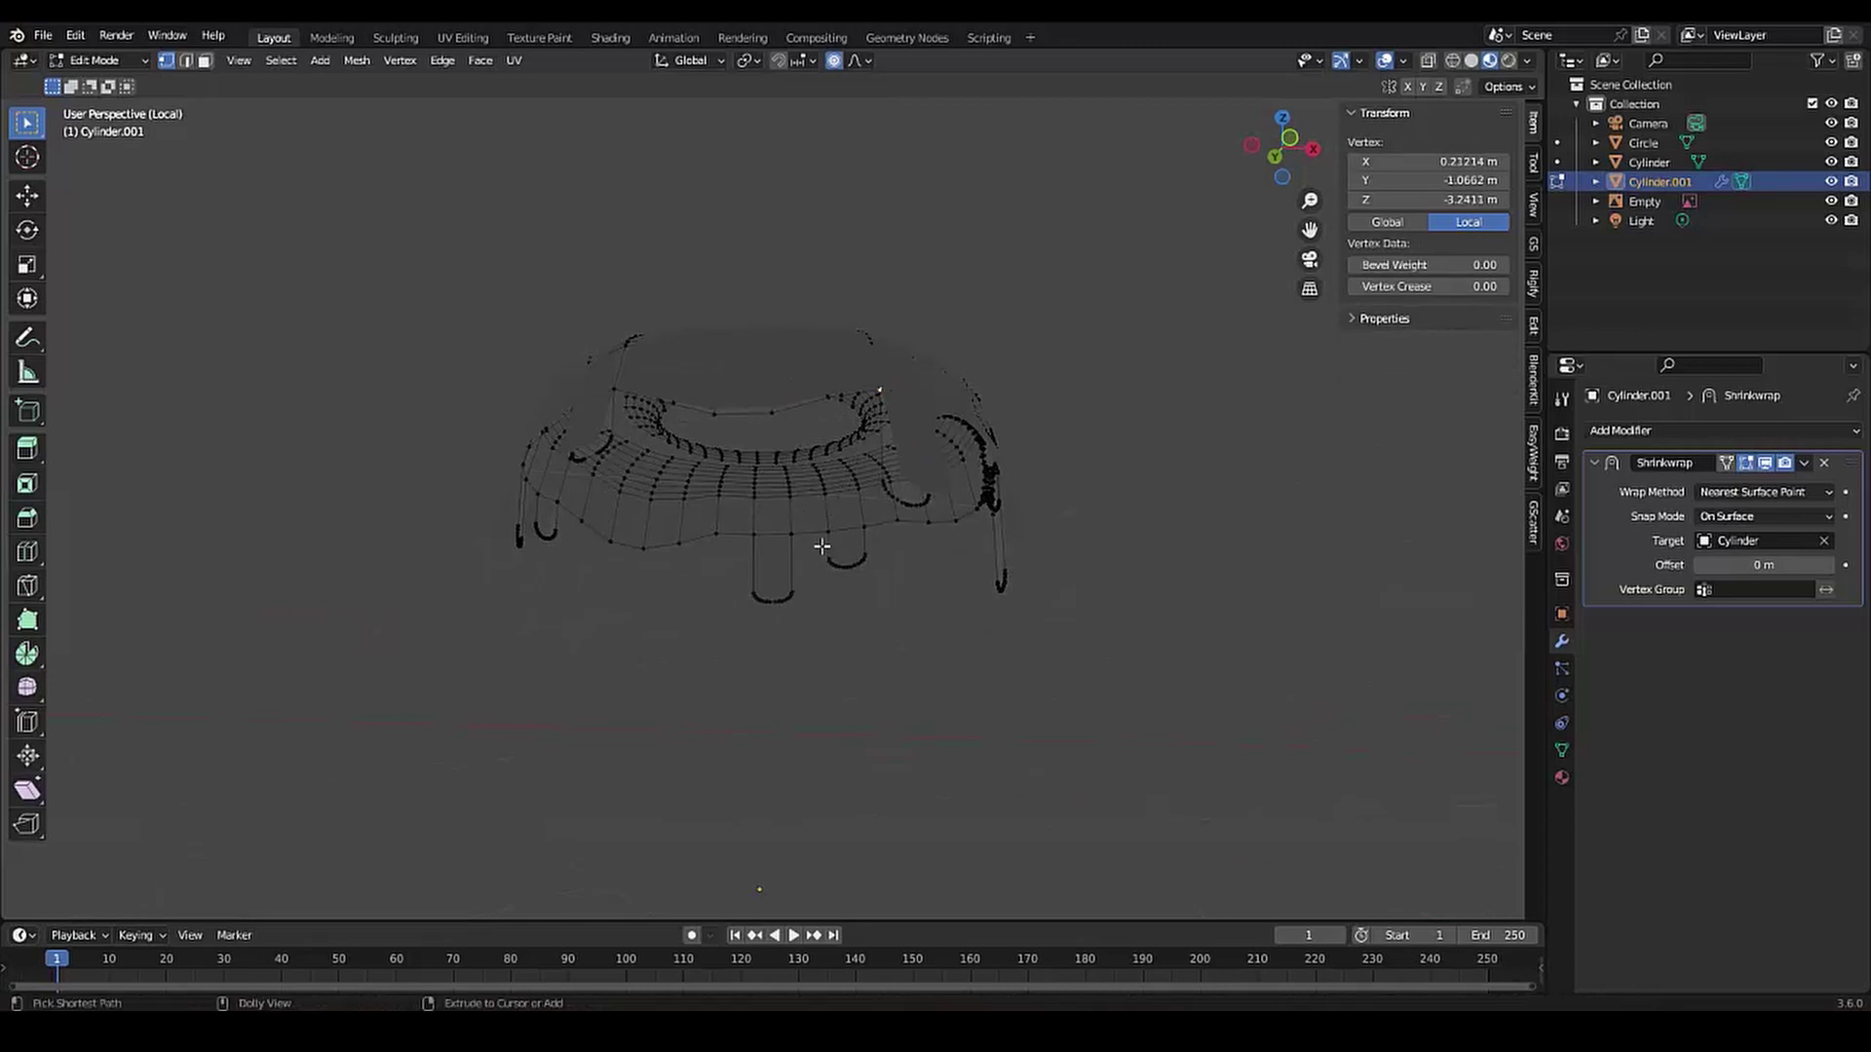
key("ctrl+shift+b")
left_click(612, 450, "ctrl")
mouse_move(612, 450)
middle_mouse_down()
mouse_move(930, 538)
mouse_move(671, 548)
mouse_move(705, 402)
middle_mouse_up()
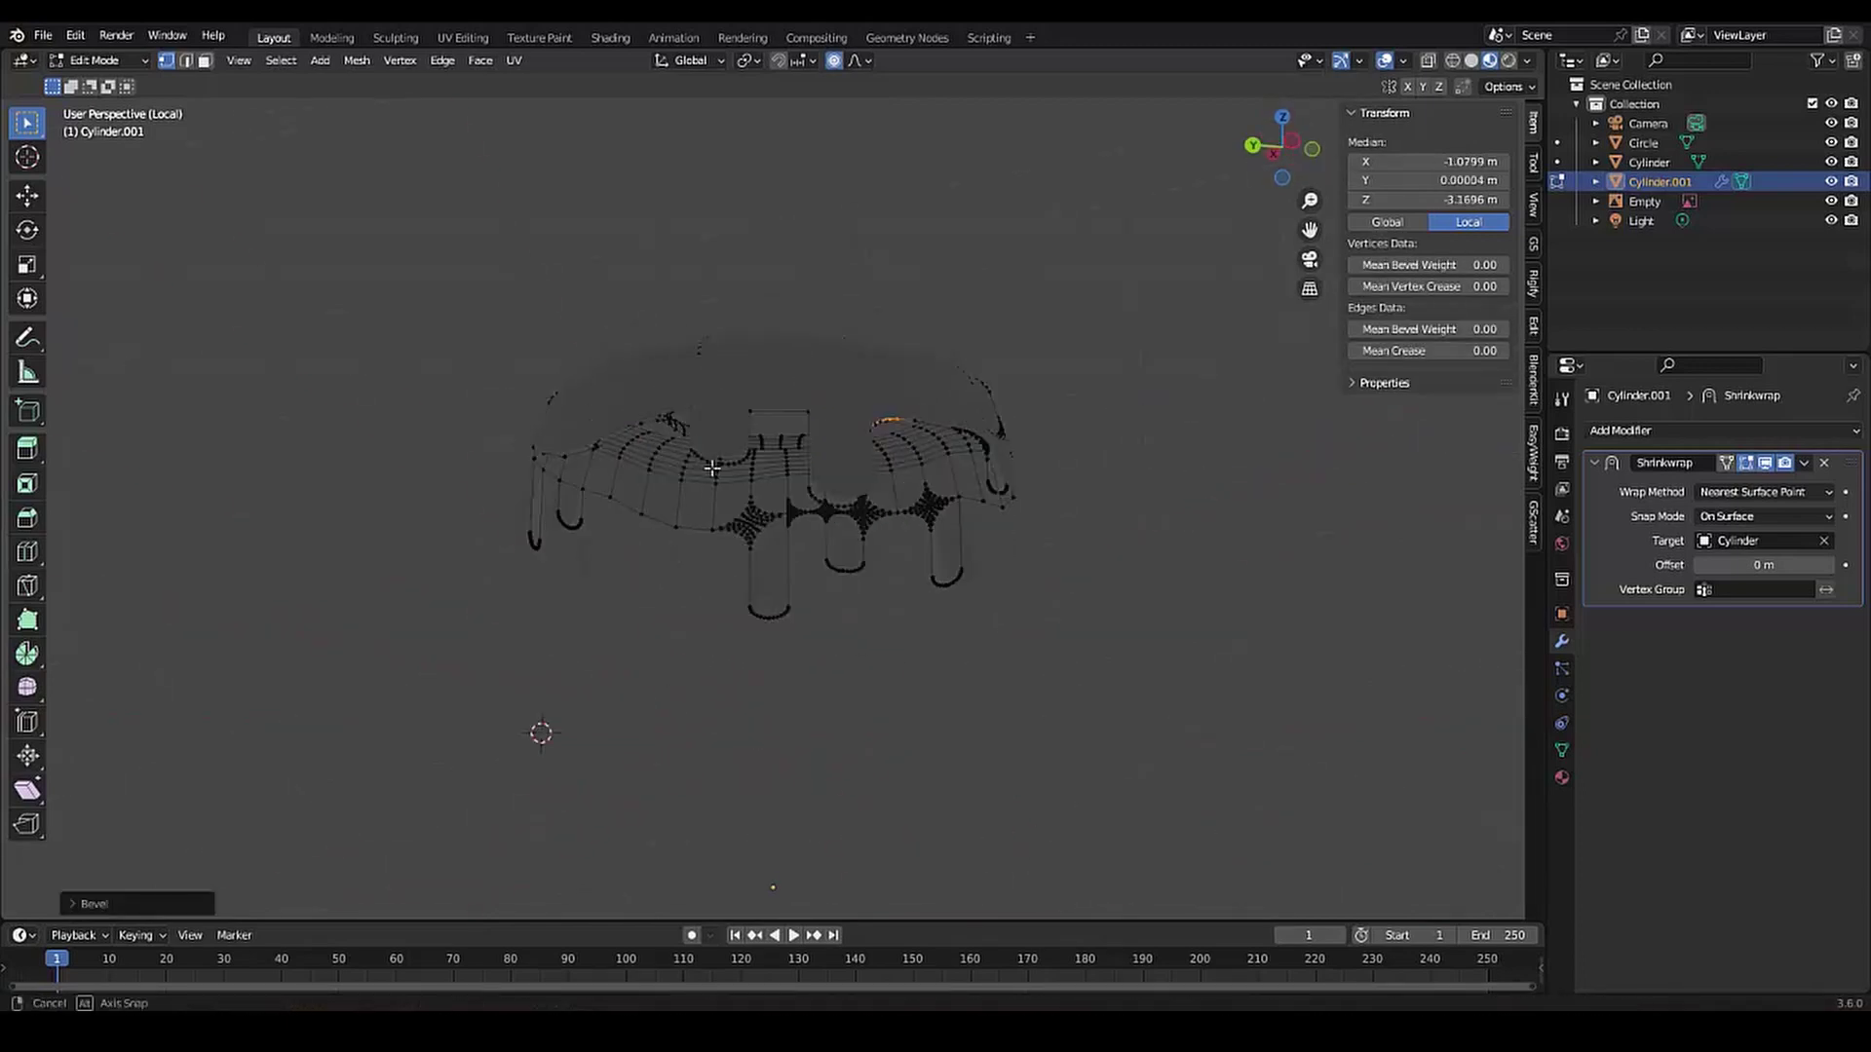
left_click(750, 411)
Vertex-bevel one last drip tip and exit local view
key("Escape")
mouse_move(679, 486)
middle_mouse_down()
mouse_move(681, 555)
mouse_move(693, 490)
middle_mouse_up()
left_click(669, 526)
key("ctrl+shift+b")
left_click(664, 537)
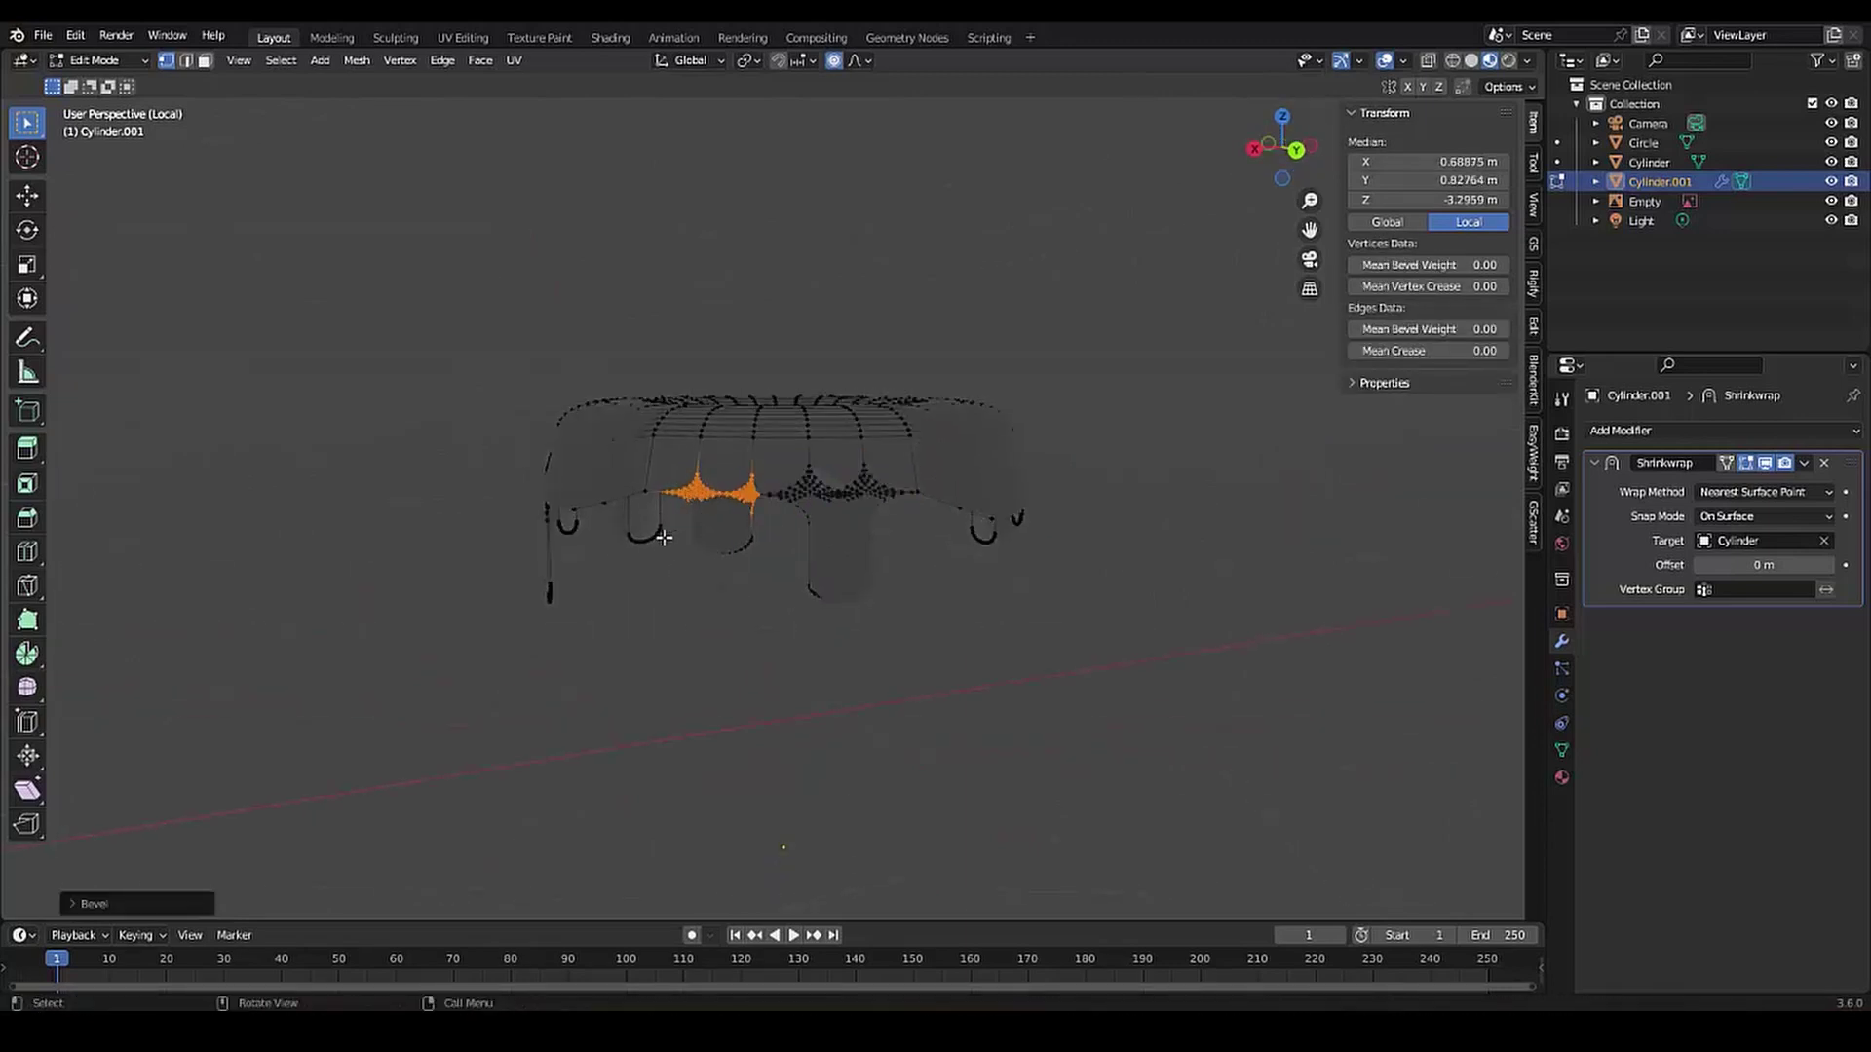
key("KP_Divide")
Add a Solidify modifier to the icing and apply it with the Shrinkwrap
key("Tab")
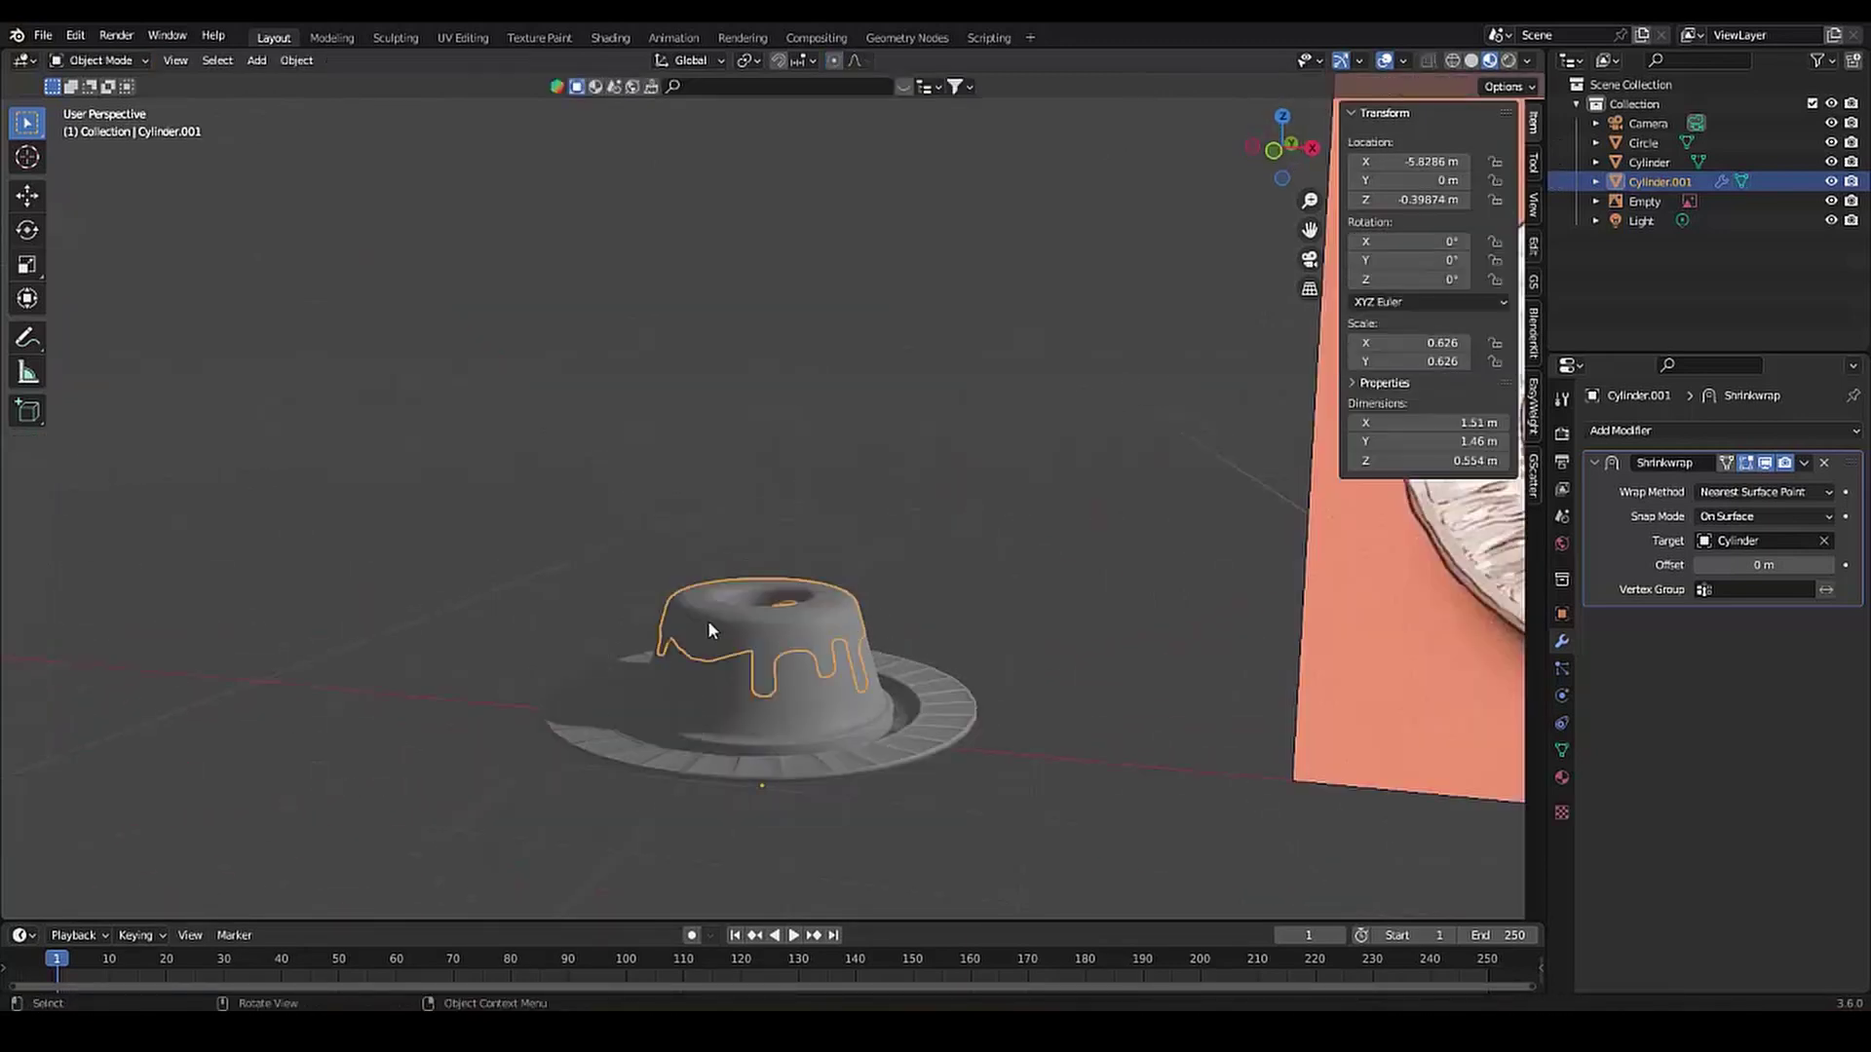
key("KP_Divide")
left_click(1639, 431)
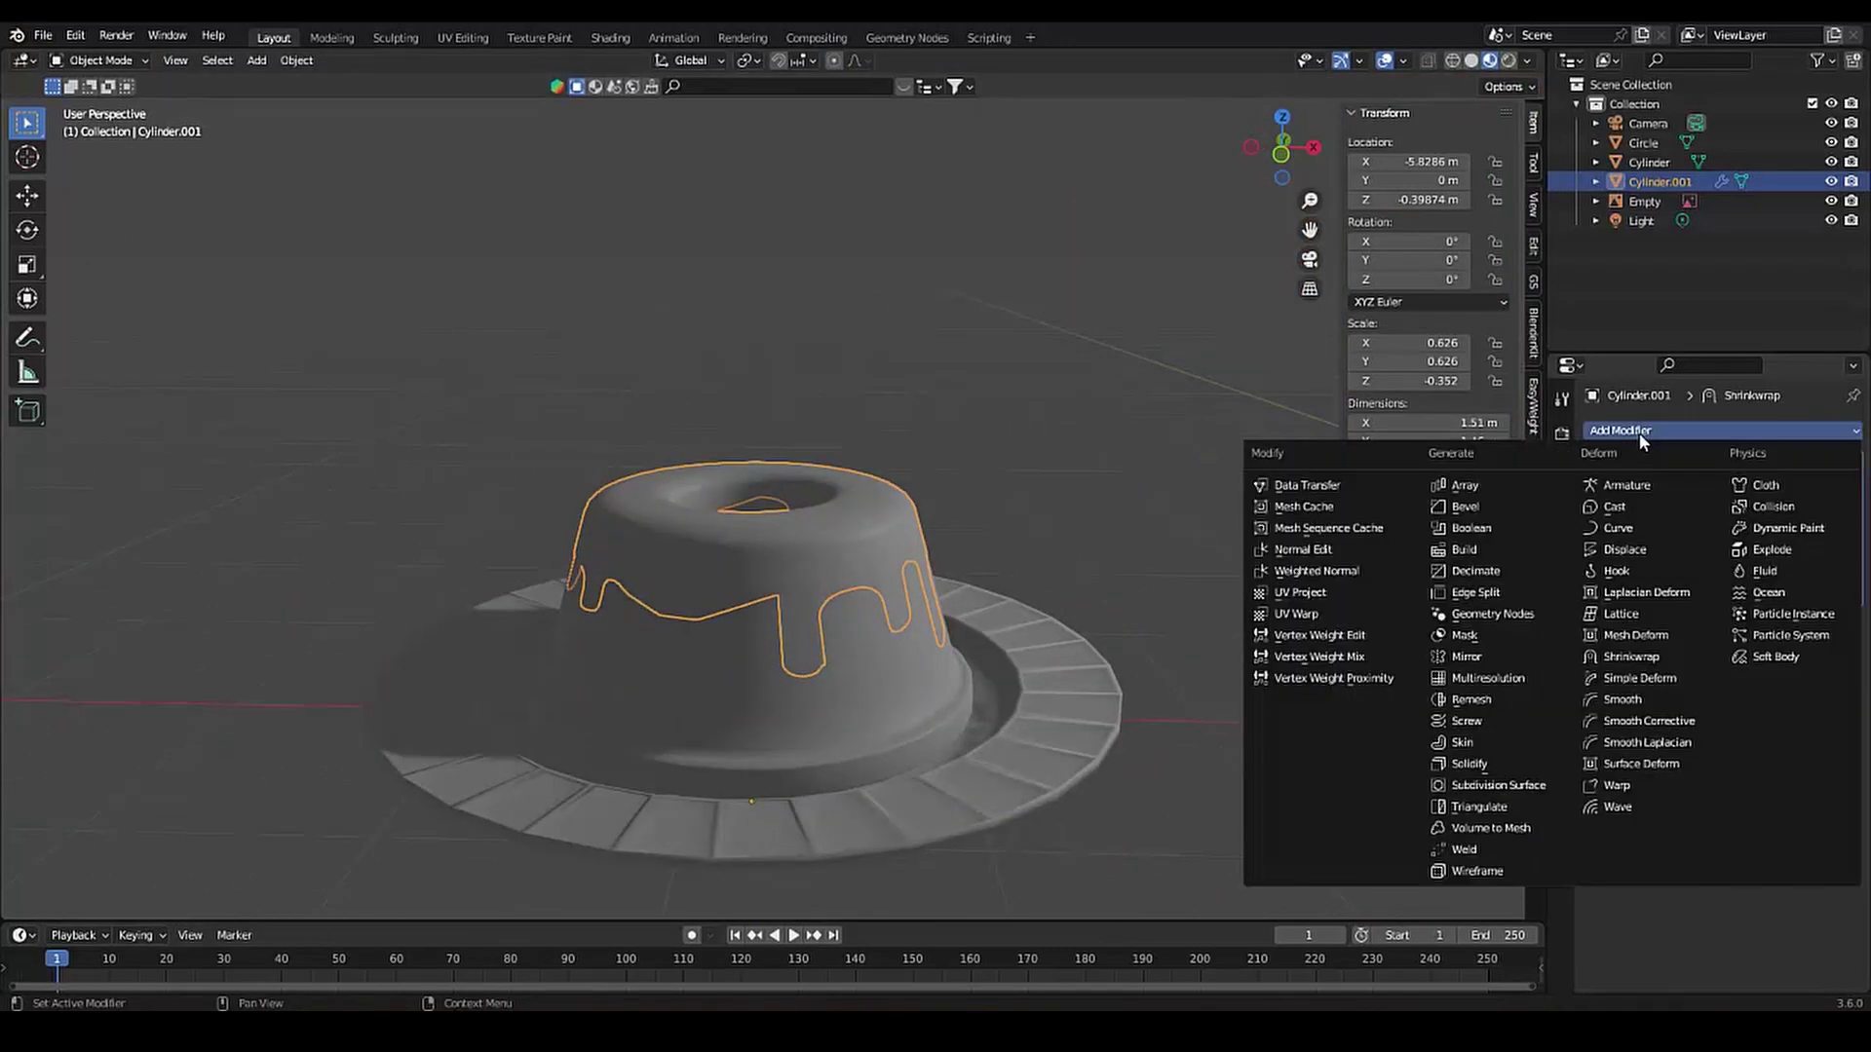
left_click(1481, 765)
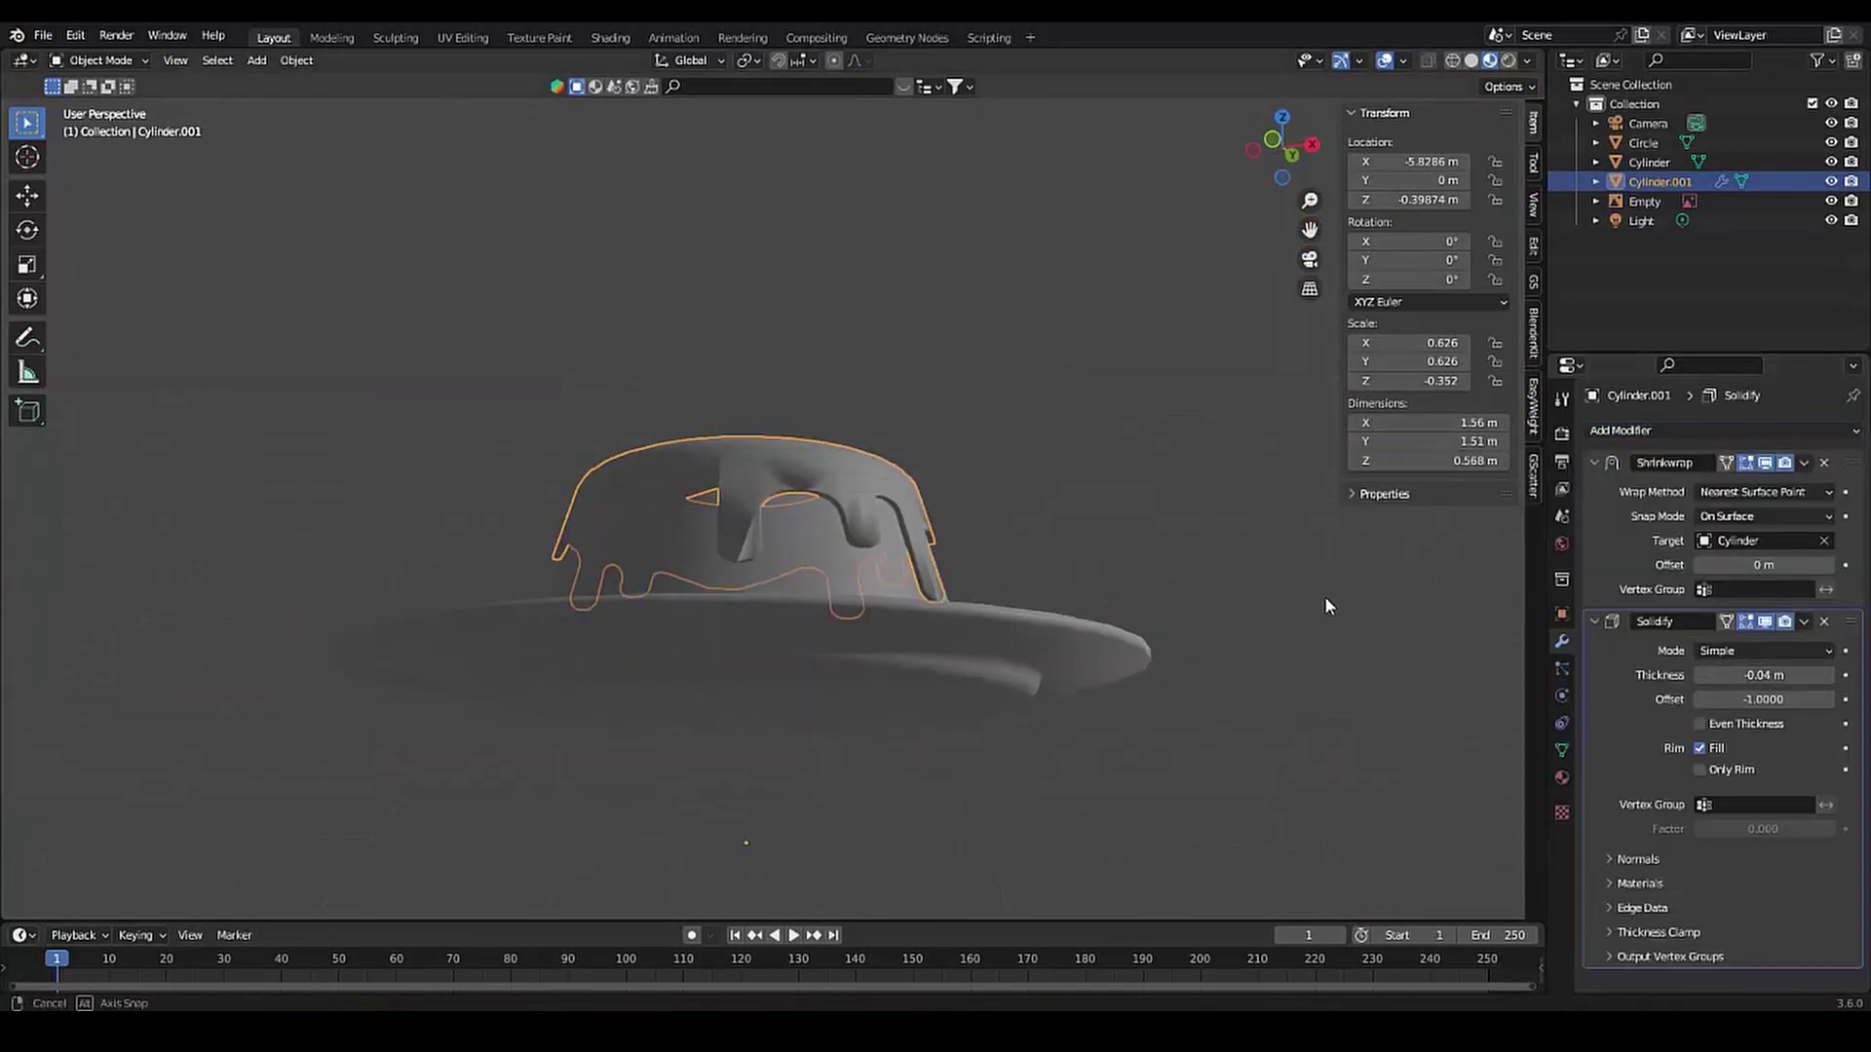
key("KP_Divide")
key("KP_Divide")
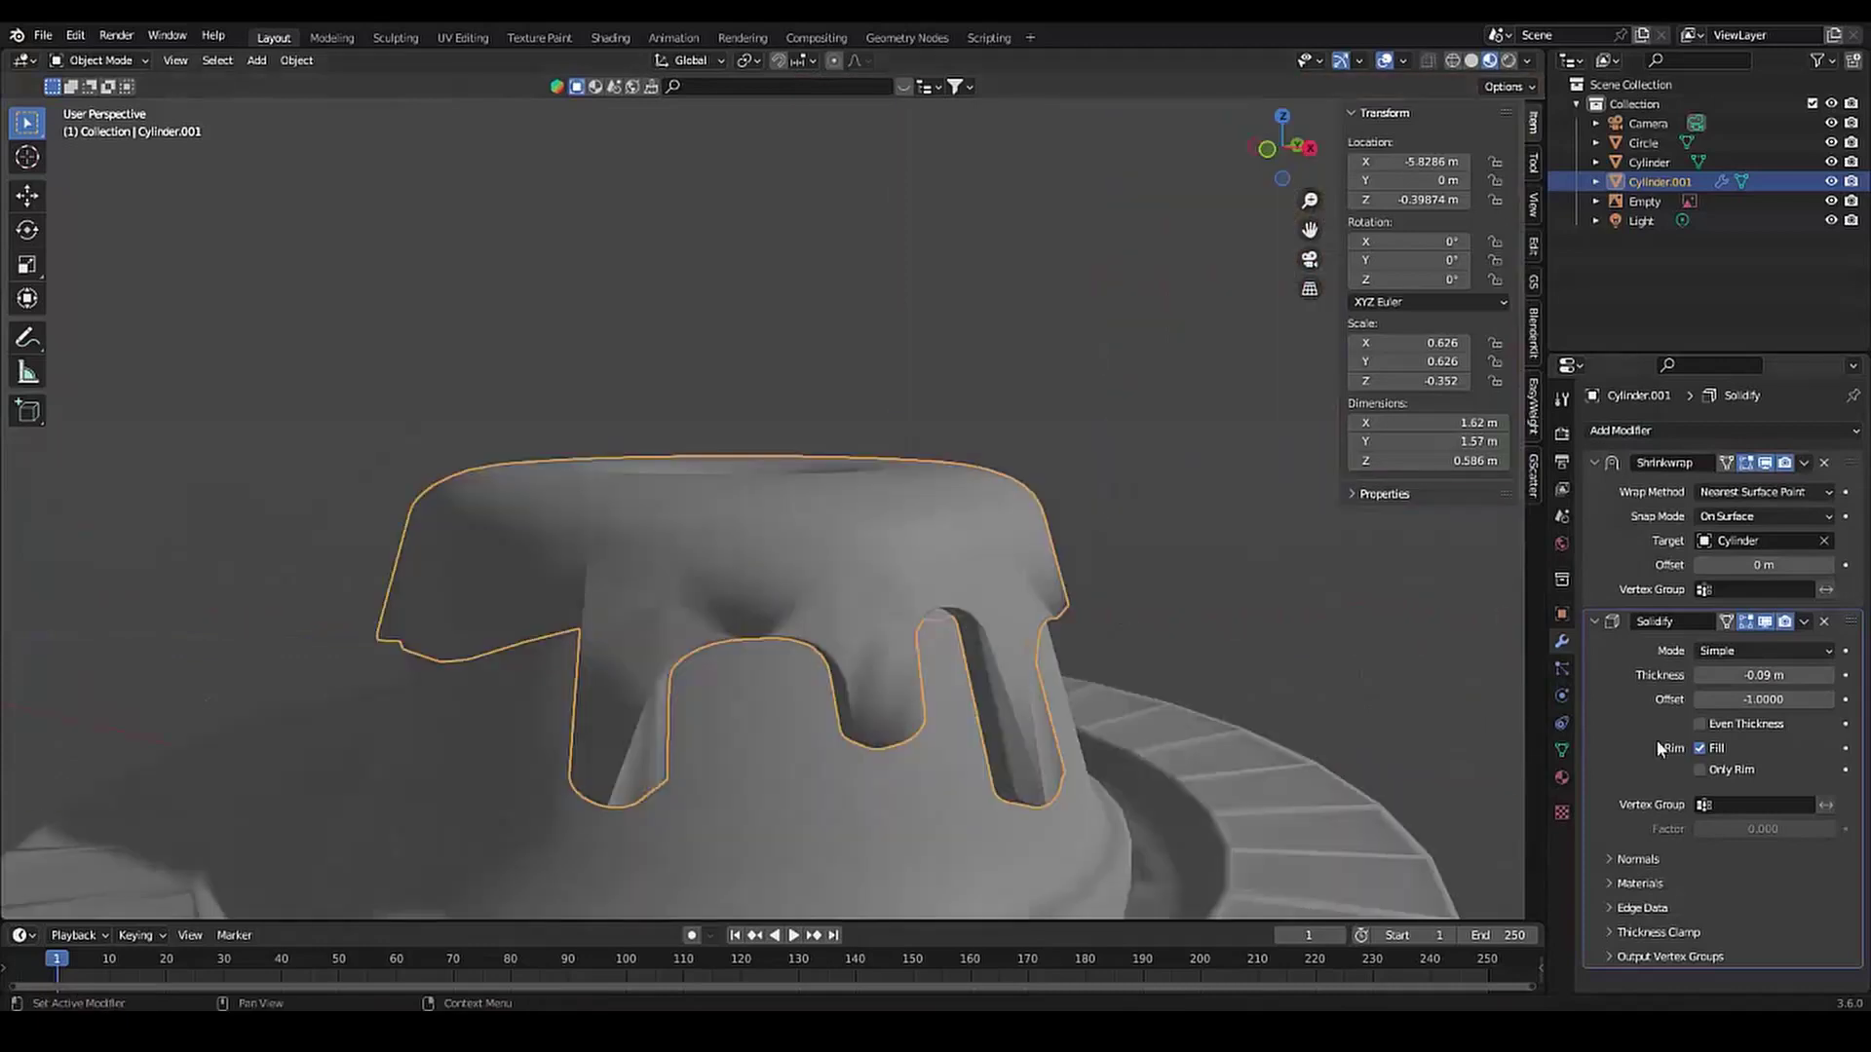
key("ctrl+a")
key("ctrl+a")
Add level 2 Subdivision Surface smoothing to the icing and inspect it
scroll(611, 565, "down", 5)
middle_click_drag(611, 565, 695, 553)
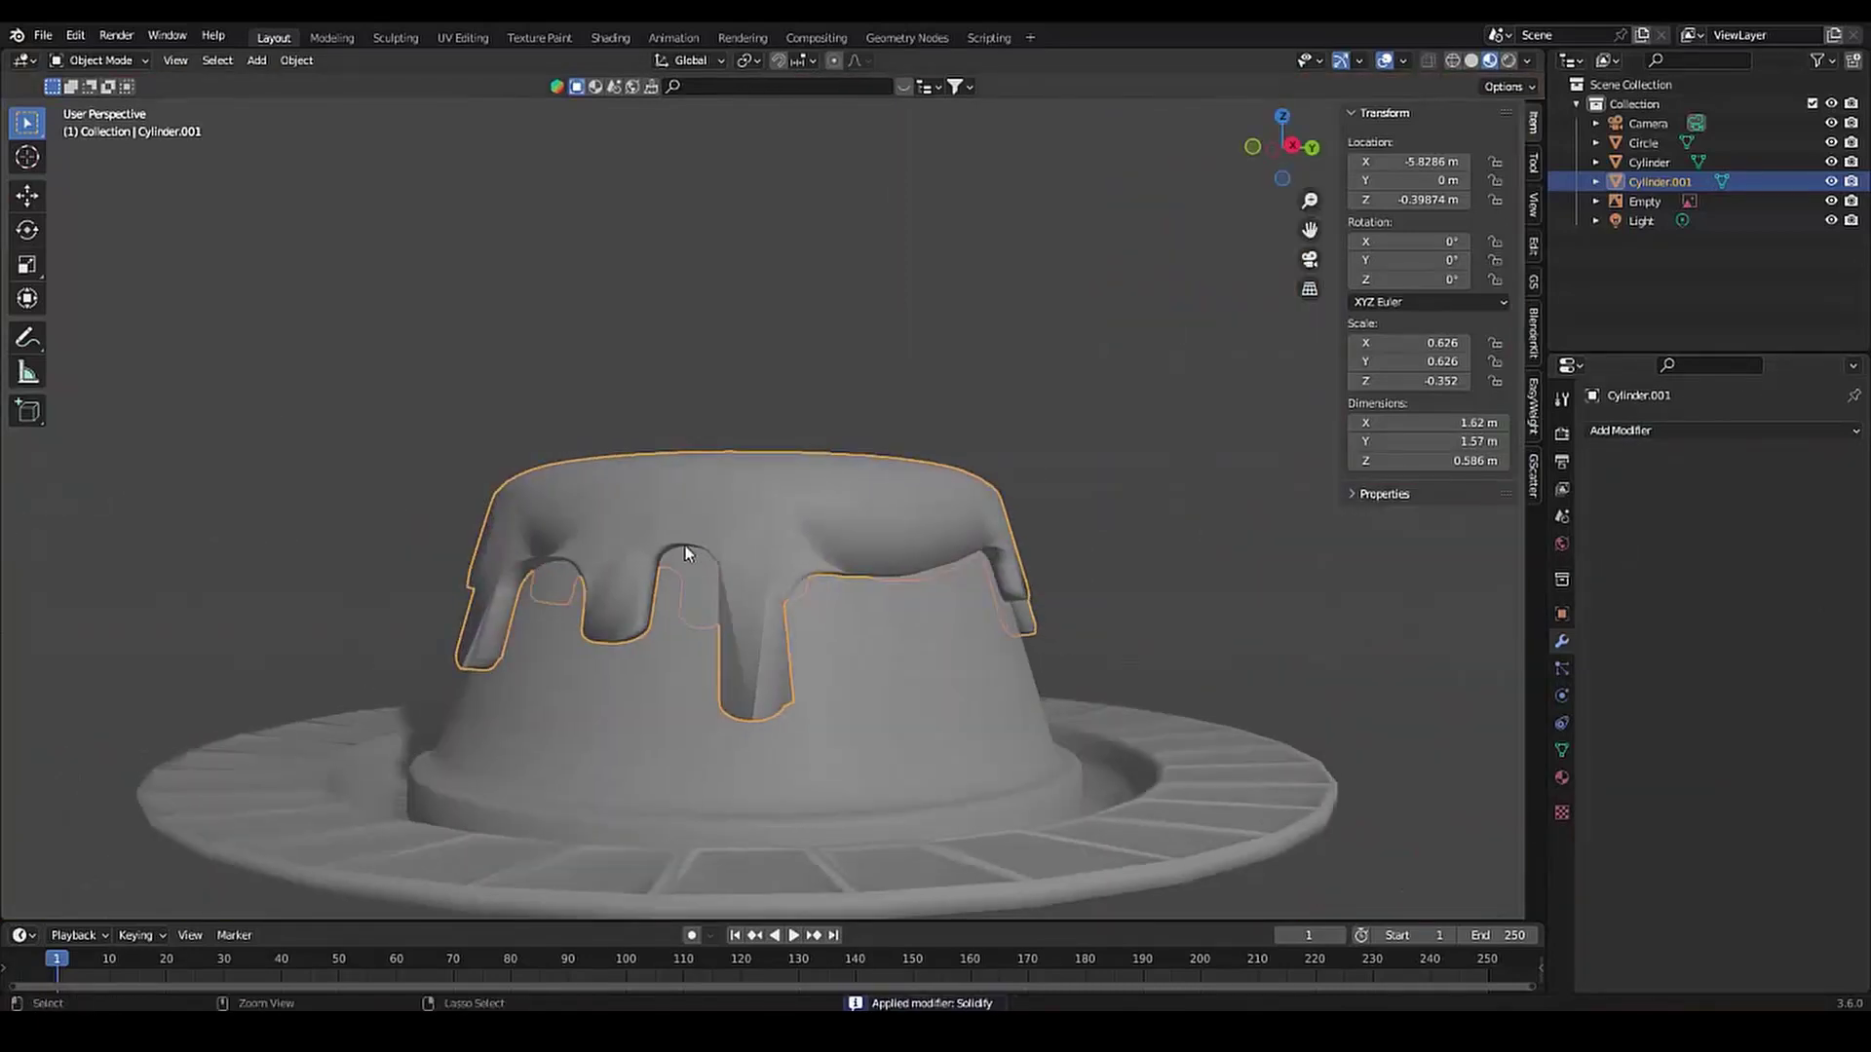
key("ctrl+2")
middle_click_drag(869, 564, 723, 729)
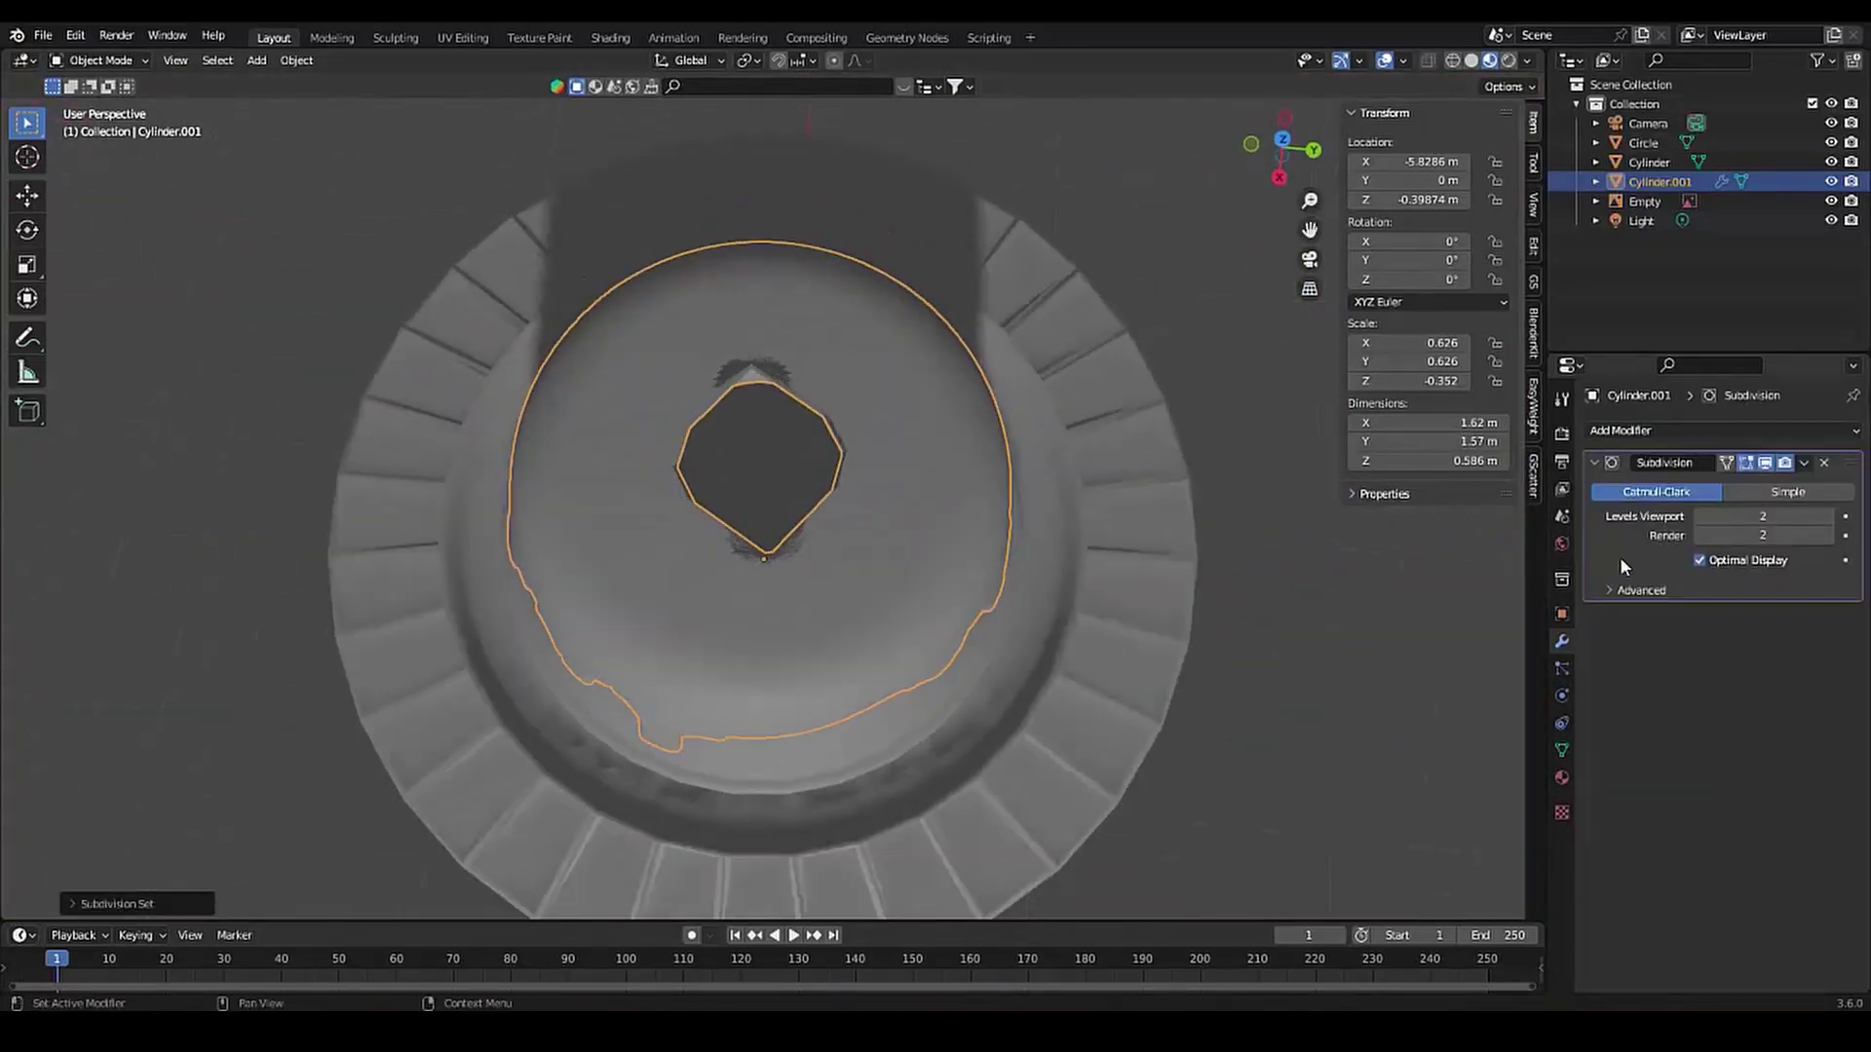
middle_click_drag(1113, 663, 861, 407)
Check the icing mesh in Edit Mode, then return and apply the subdivision
key("ctrl+Tab")
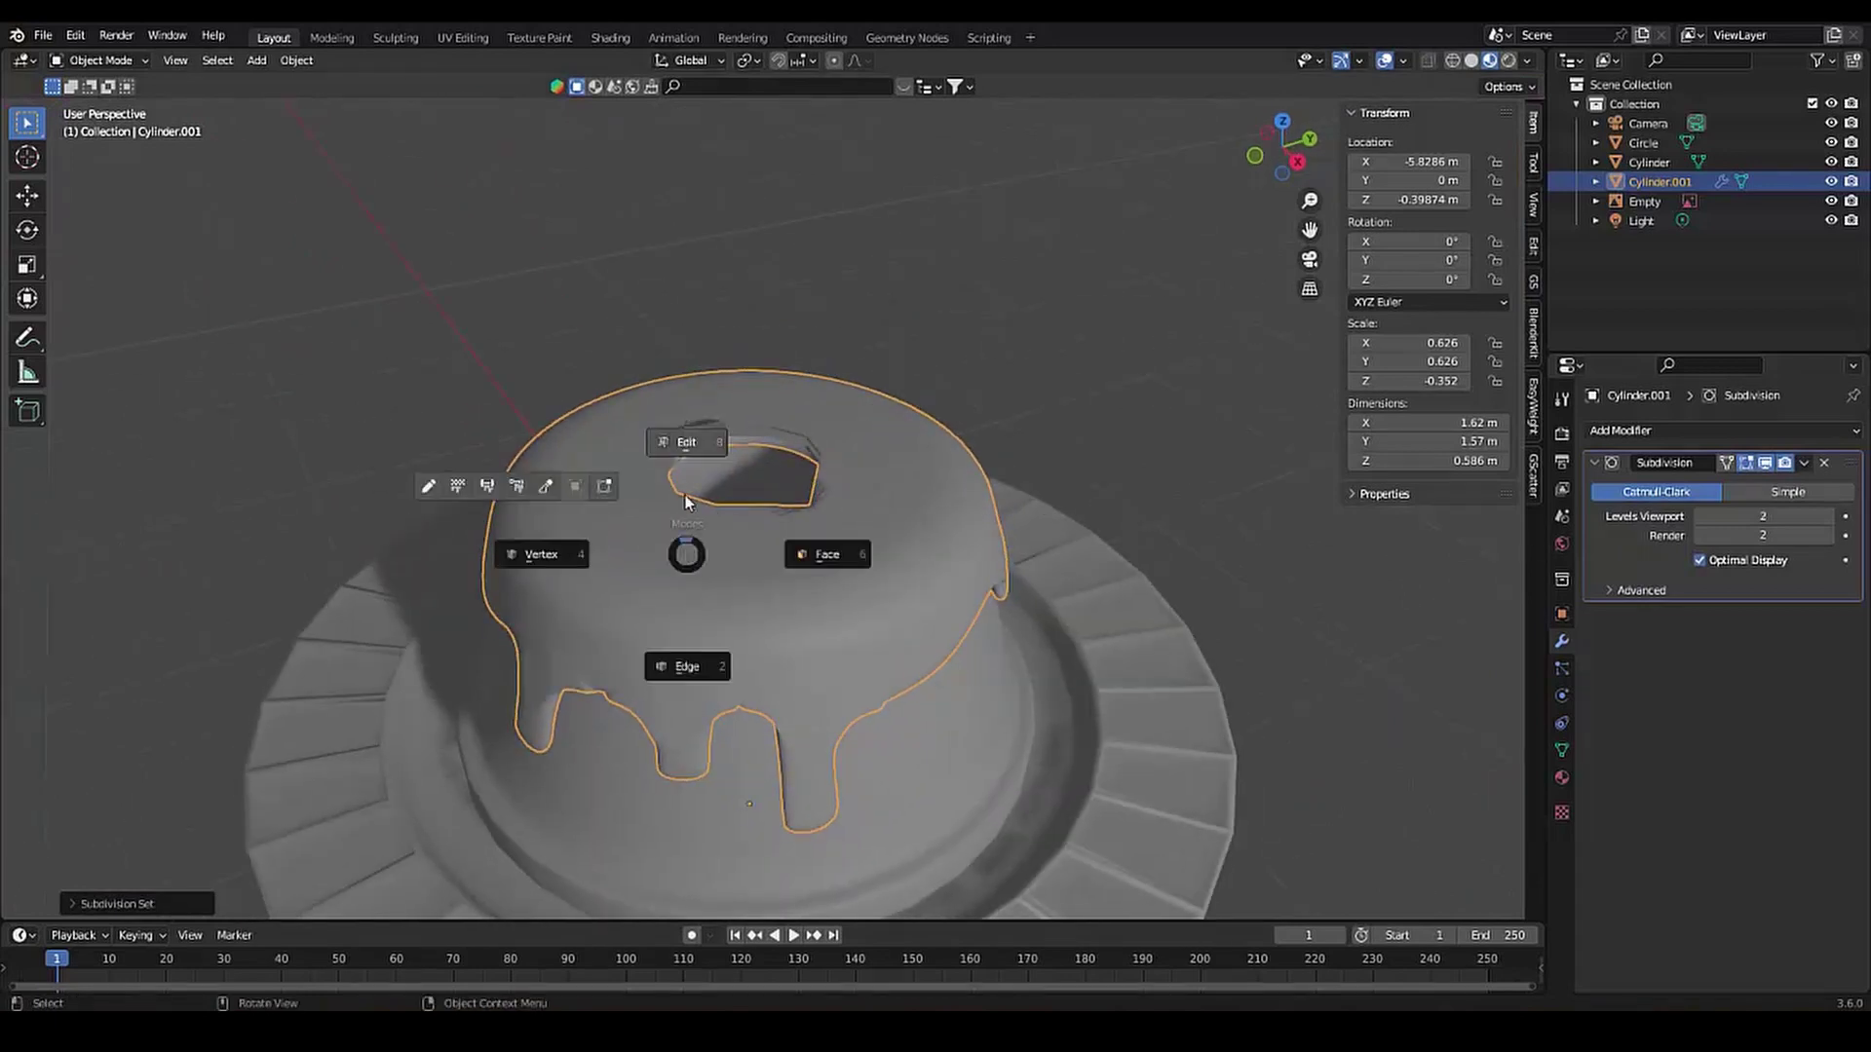
left_click(823, 548)
mouse_move(824, 548)
middle_mouse_down()
mouse_move(664, 558)
mouse_move(730, 490)
middle_mouse_up()
scroll(731, 490, "down", 3)
scroll(731, 490, "down", 3)
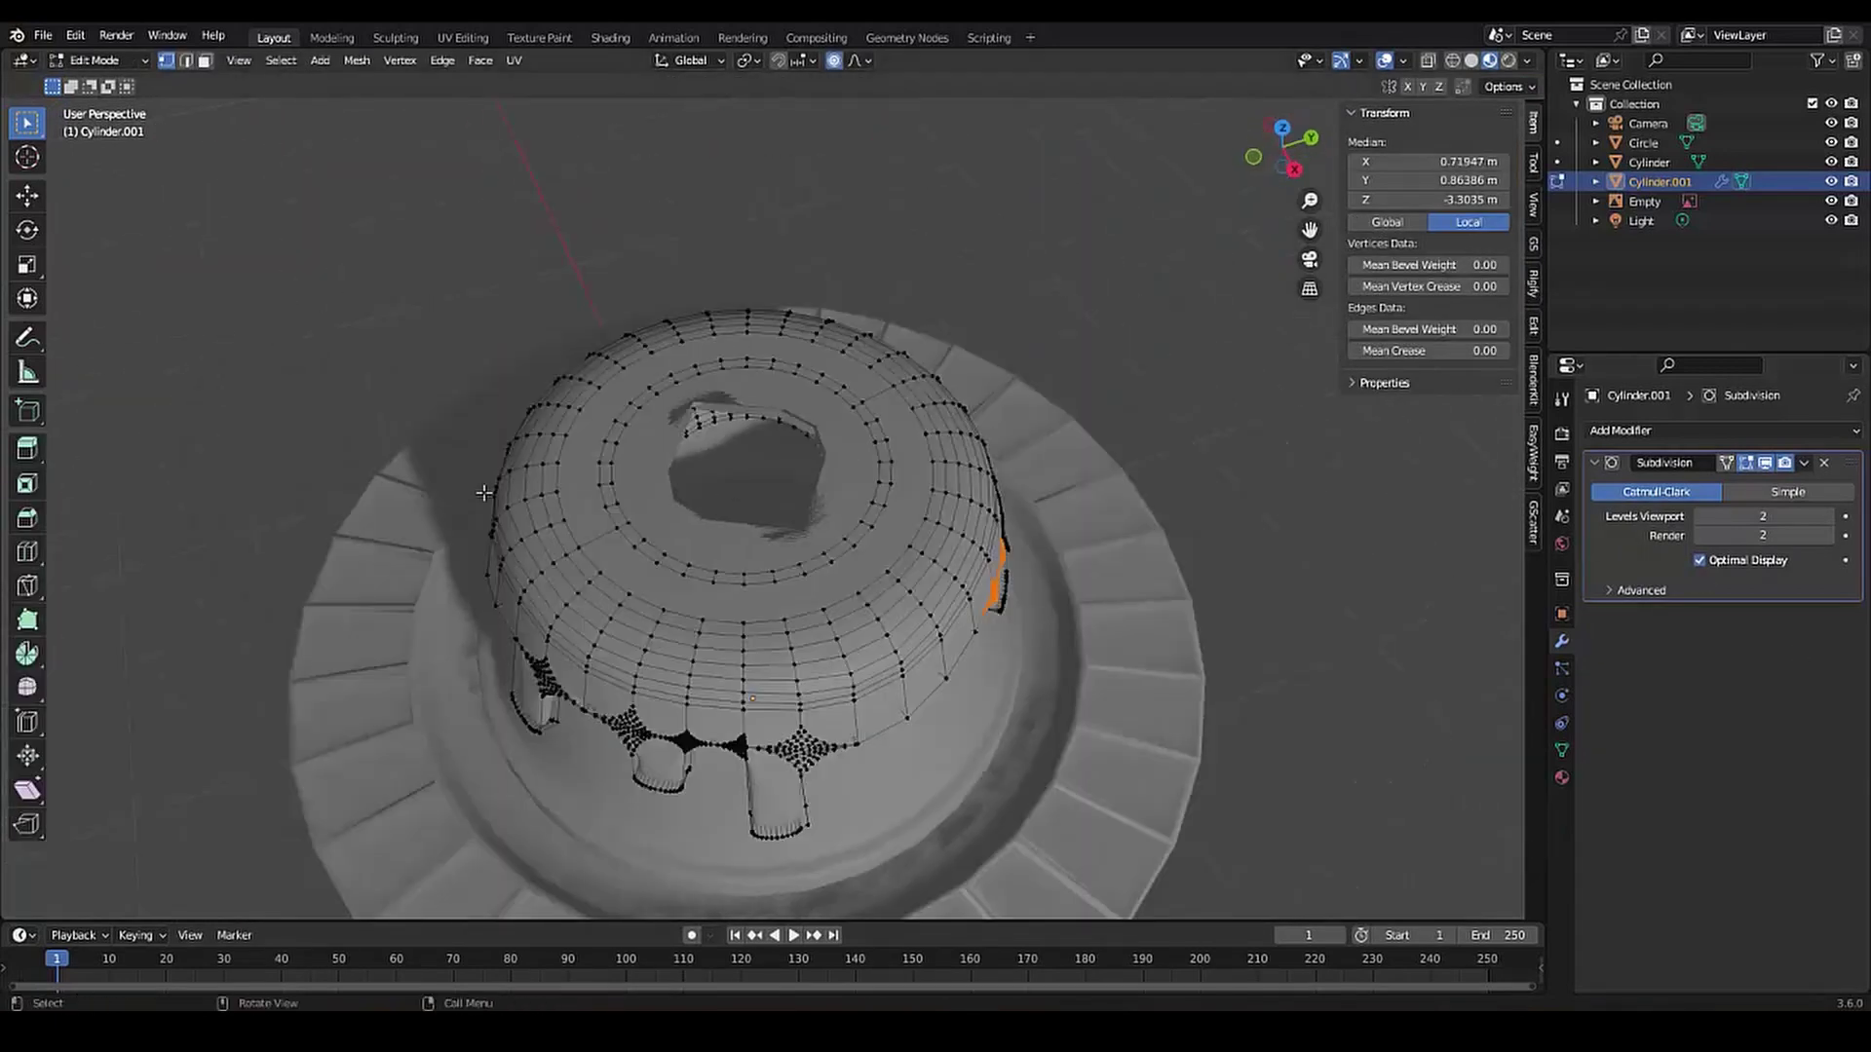
key("ctrl+Tab")
left_click(418, 467)
Apply the Subdivision modifier and switch to the top orthographic view
key("ctrl+a")
scroll(714, 557, "up", 5)
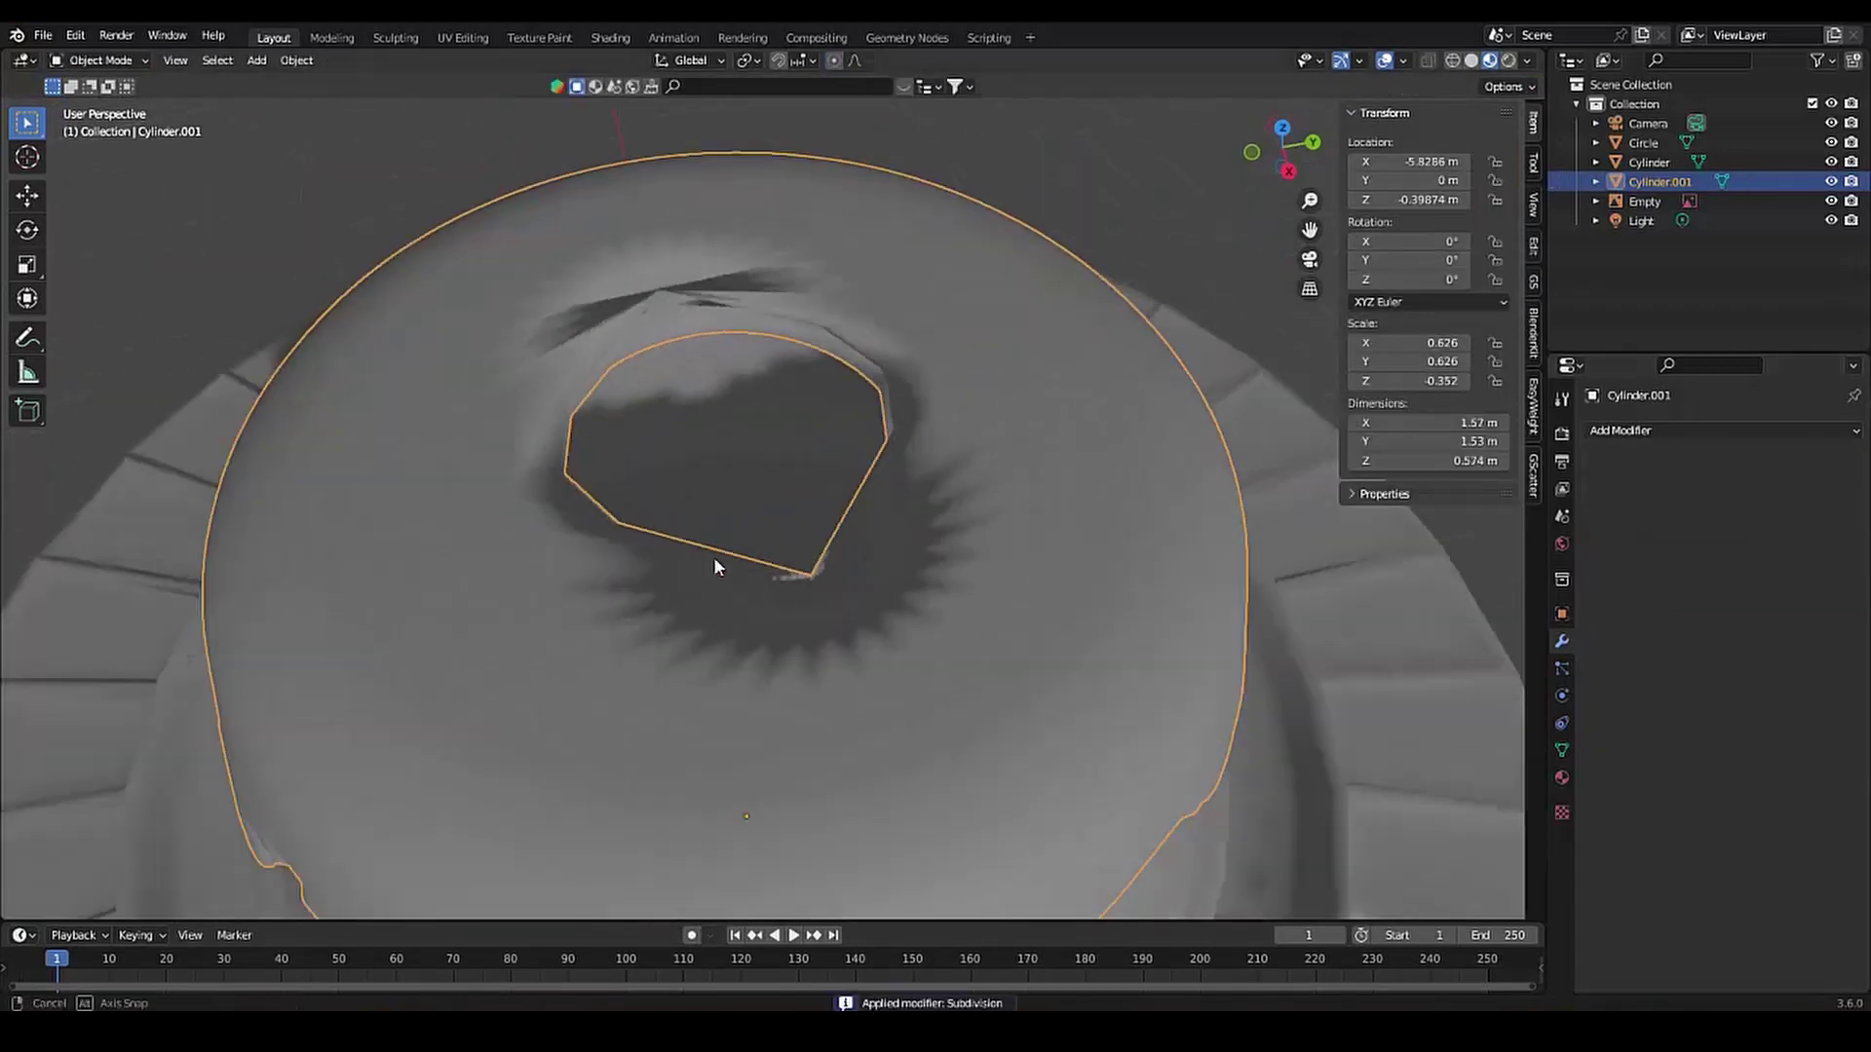
middle_click_drag(714, 565, 752, 376)
scroll(605, 413, "down", 5)
middle_click_drag(605, 414, 791, 526)
key("KP_7")
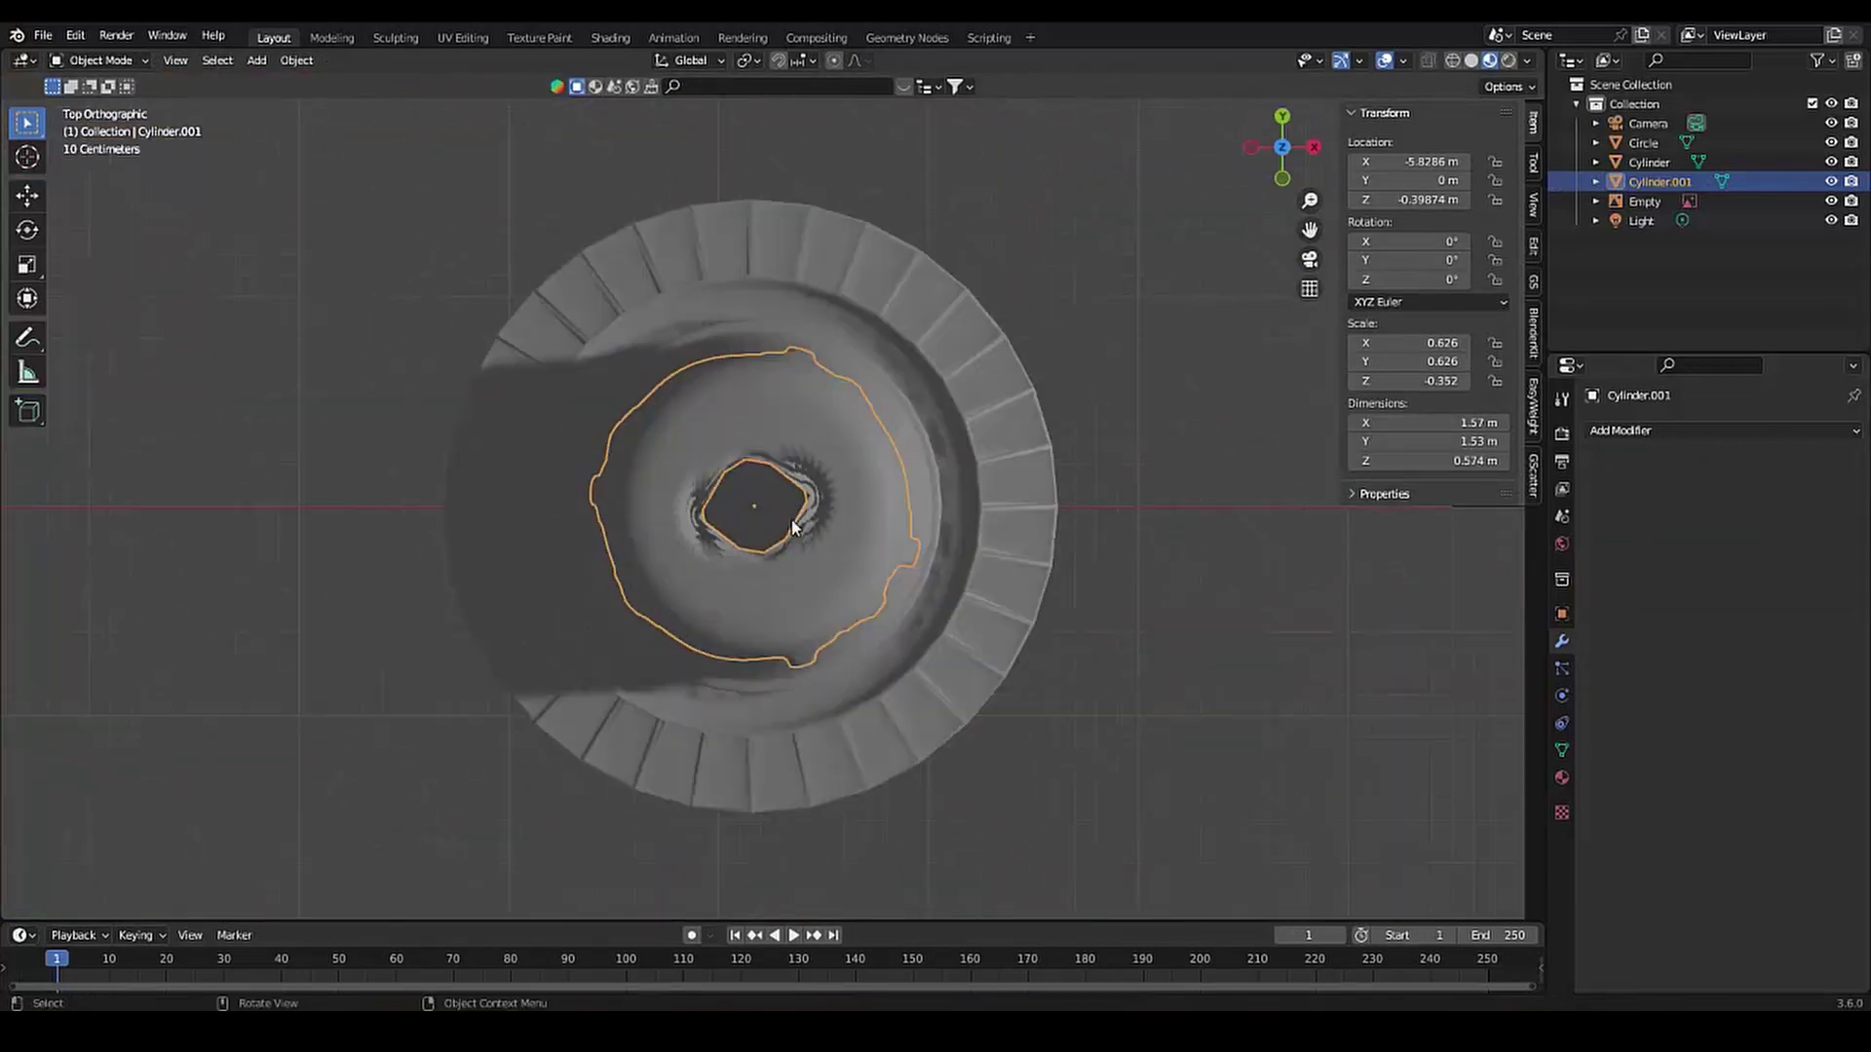
Add a new cylinder and scale it down over the cake top
key("shift+a")
left_click(901, 642)
key("s")
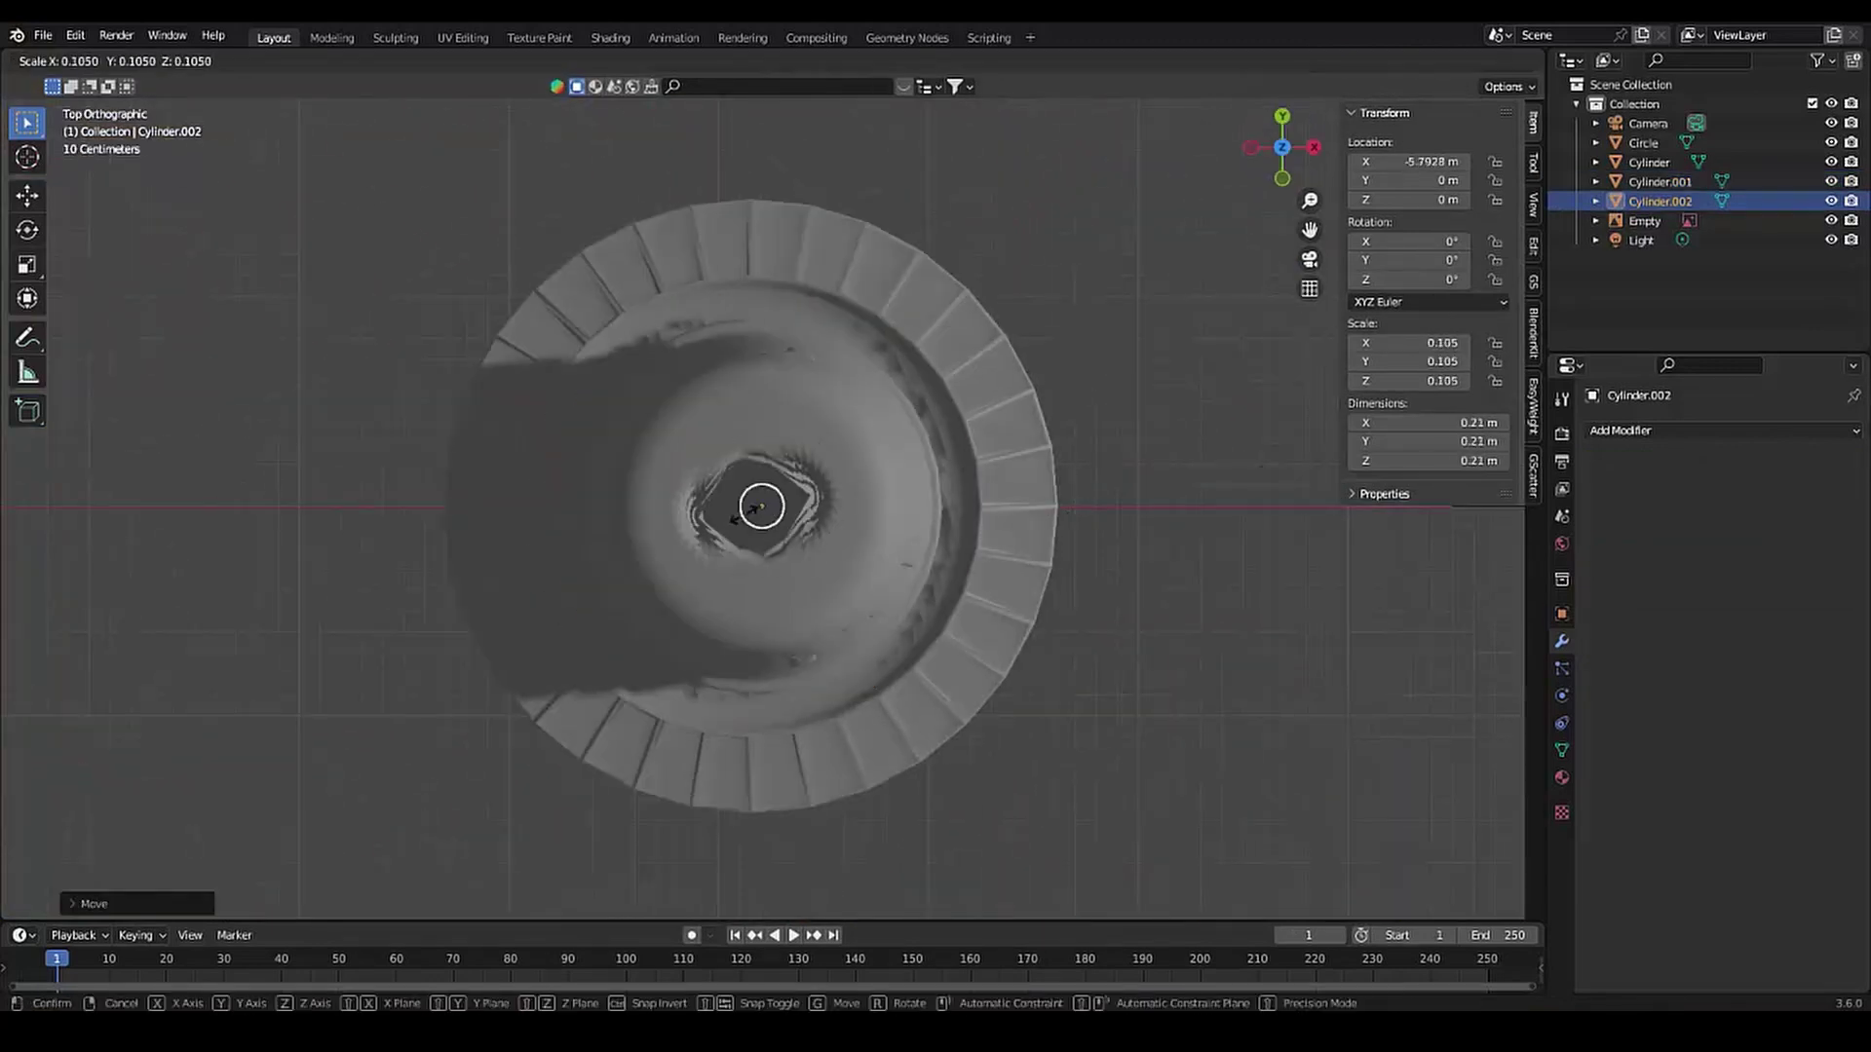
left_click(726, 512)
key("s")
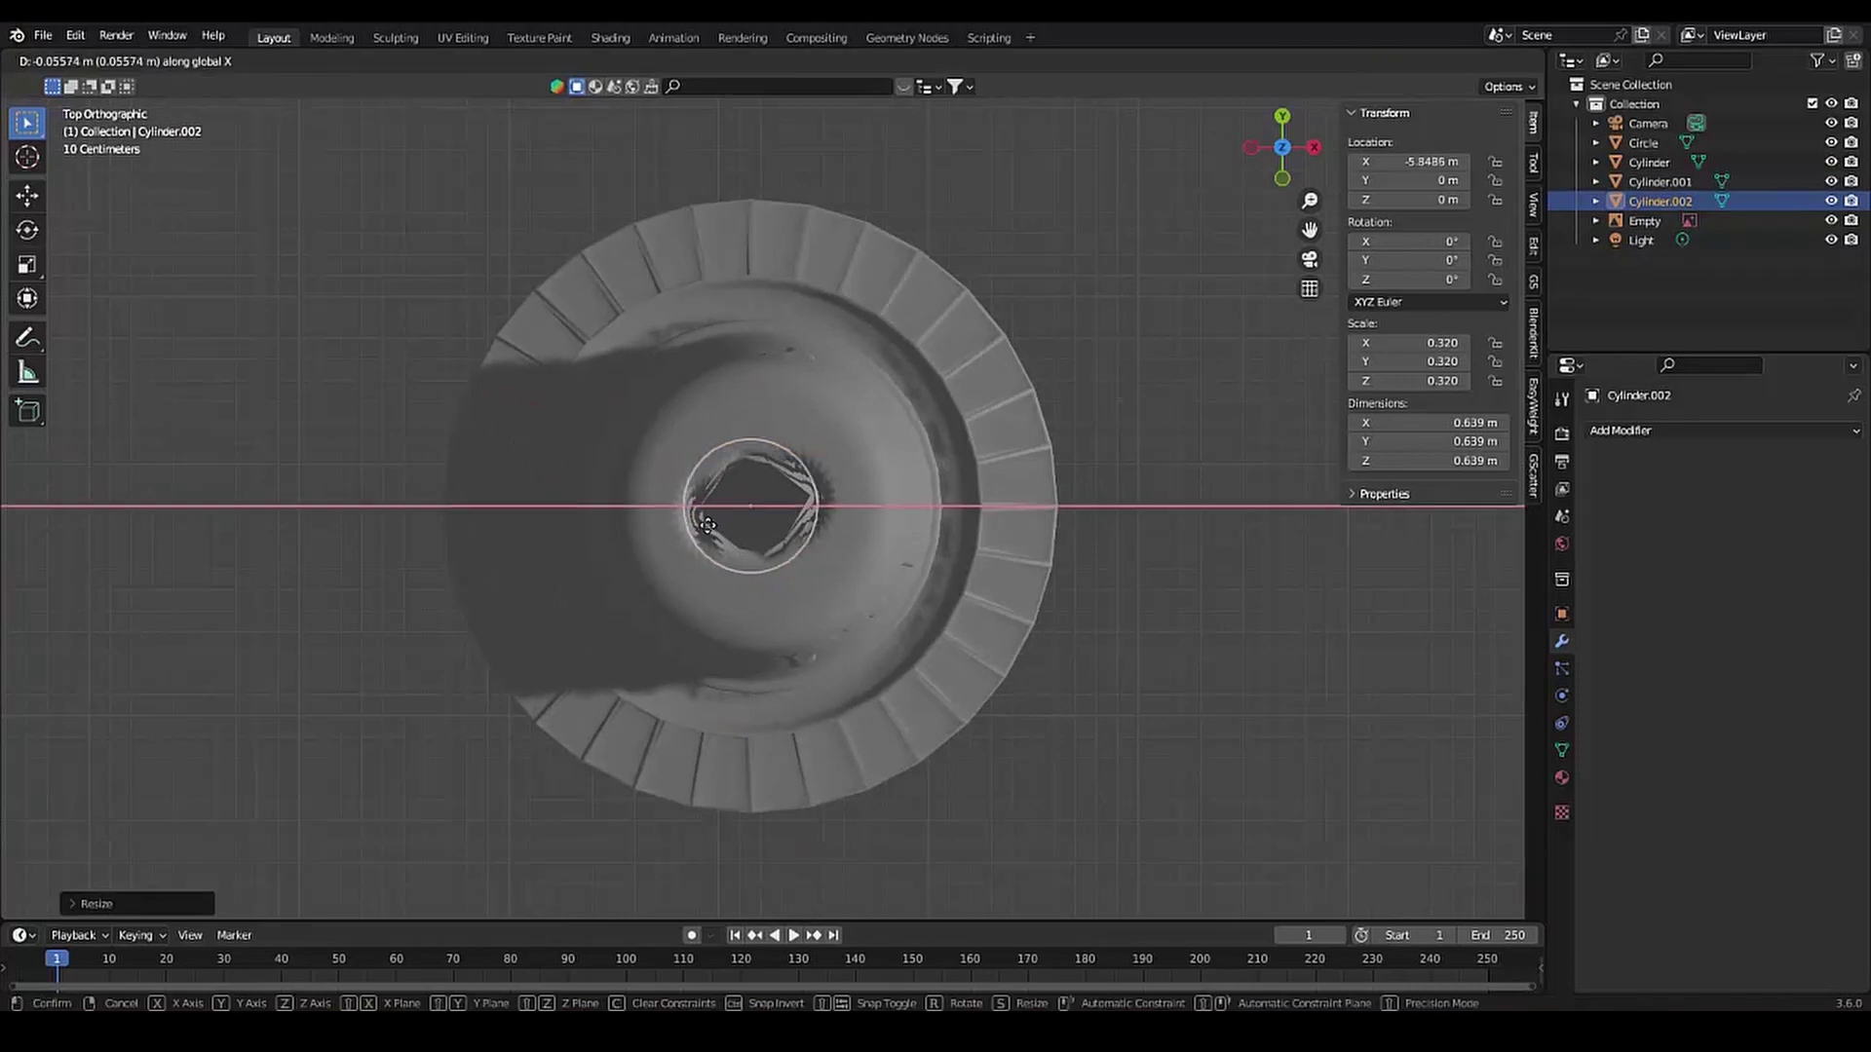
mouse_move(718, 531)
middle_mouse_down()
mouse_move(703, 557)
mouse_move(751, 540)
middle_mouse_up()
Cut the cylinder out of the icing with a Bool Tool Difference
left_click(703, 557, "shift")
key("ctrl+KP_Subtract")
scroll(558, 635, "up", 5)
middle_click_drag(558, 635, 536, 478)
scroll(536, 478, "down", 3)
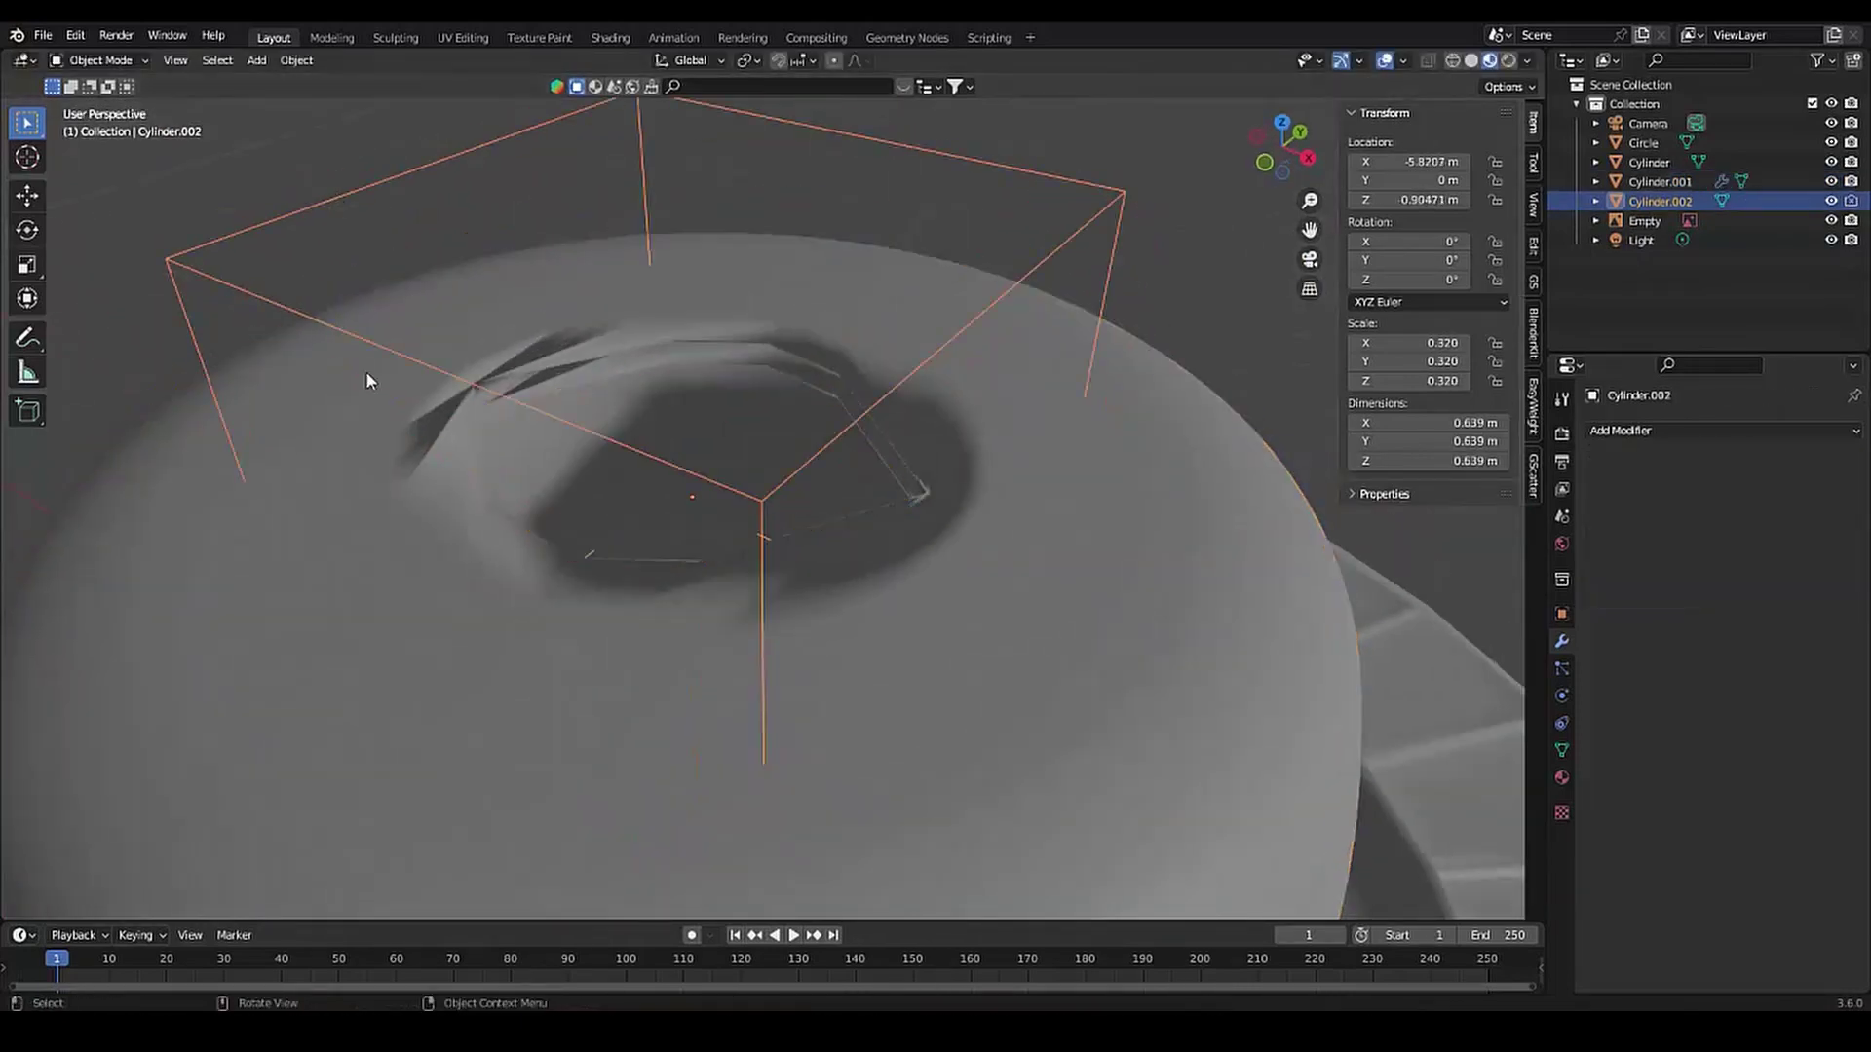
Shrink the cutting cylinder to adjust the hole size
left_click(365, 370)
key("s")
left_click(571, 371)
middle_click_drag(571, 371, 592, 418)
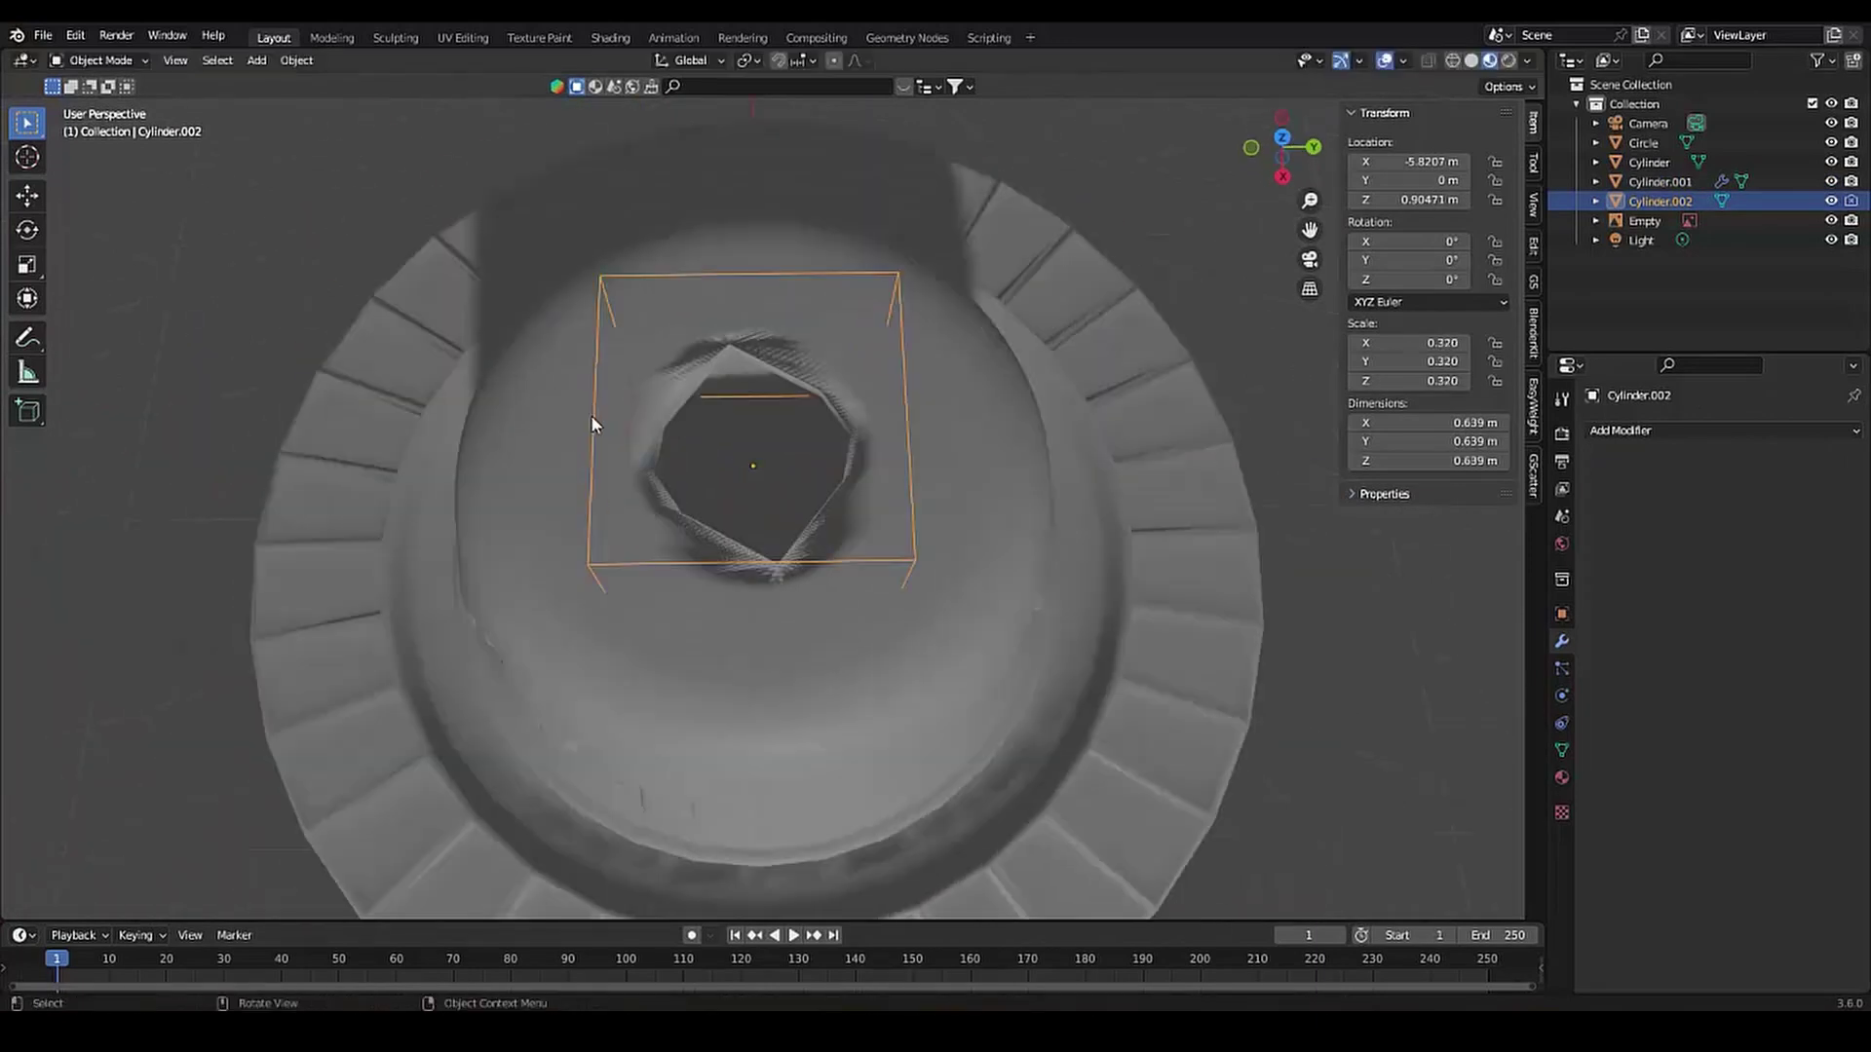
key("s")
key("Escape")
Rescale the cutter to narrow the hole, checking from an oblique view
left_click(727, 468, "shift")
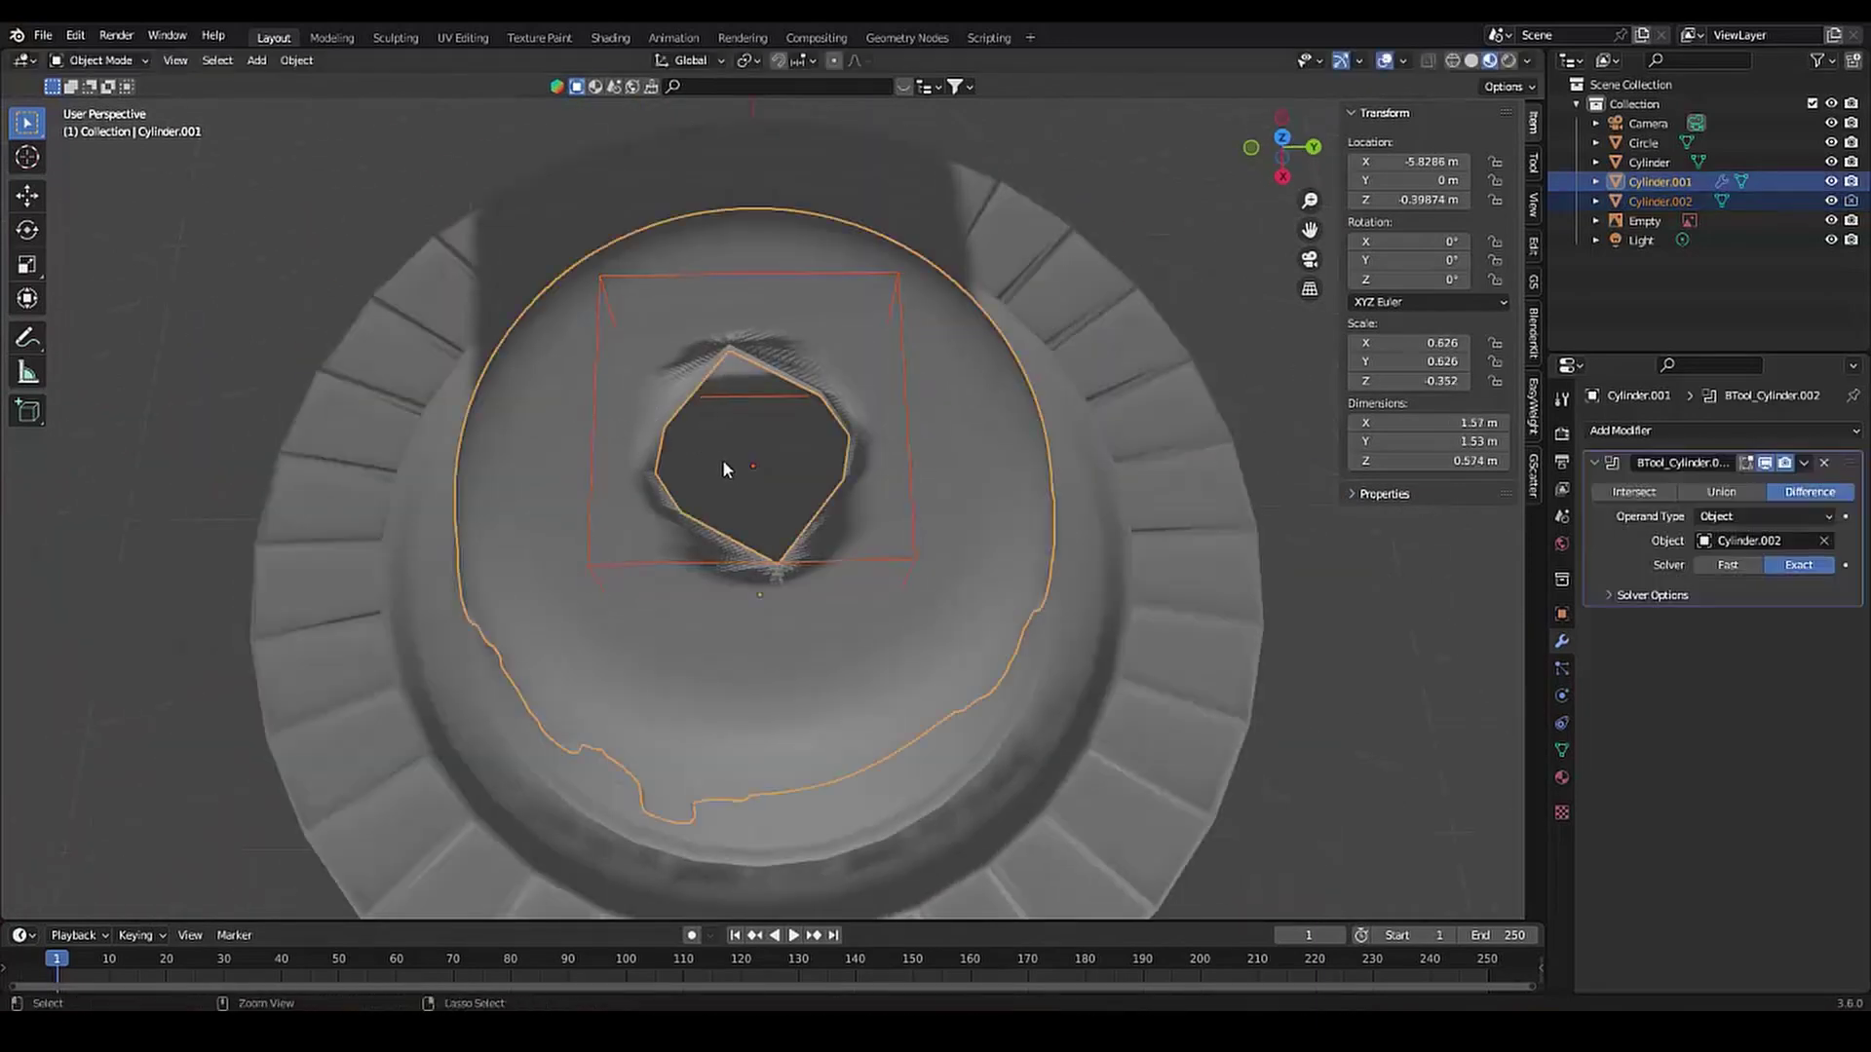
key("s")
left_click(542, 589)
left_click(542, 589, "shift")
mouse_move(541, 593)
middle_mouse_down()
mouse_move(336, 294)
mouse_move(313, 341)
mouse_move(282, 312)
middle_mouse_up()
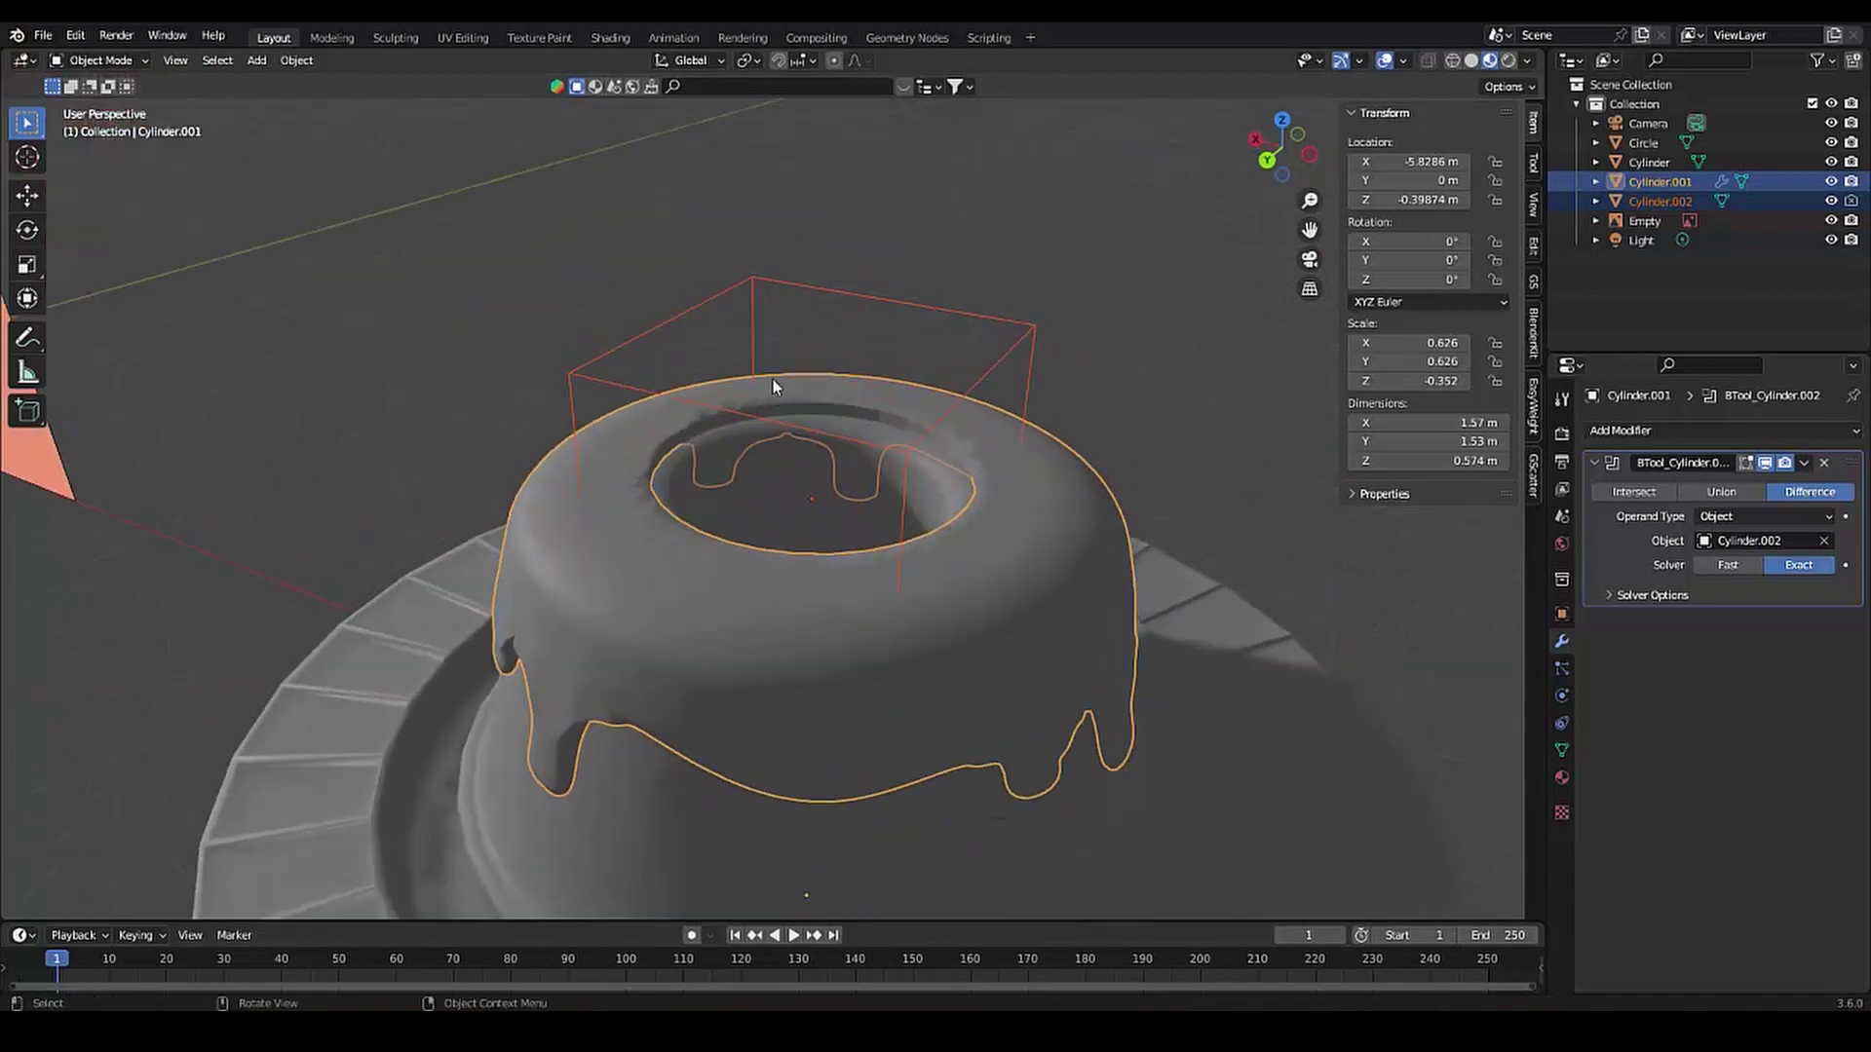
key("s")
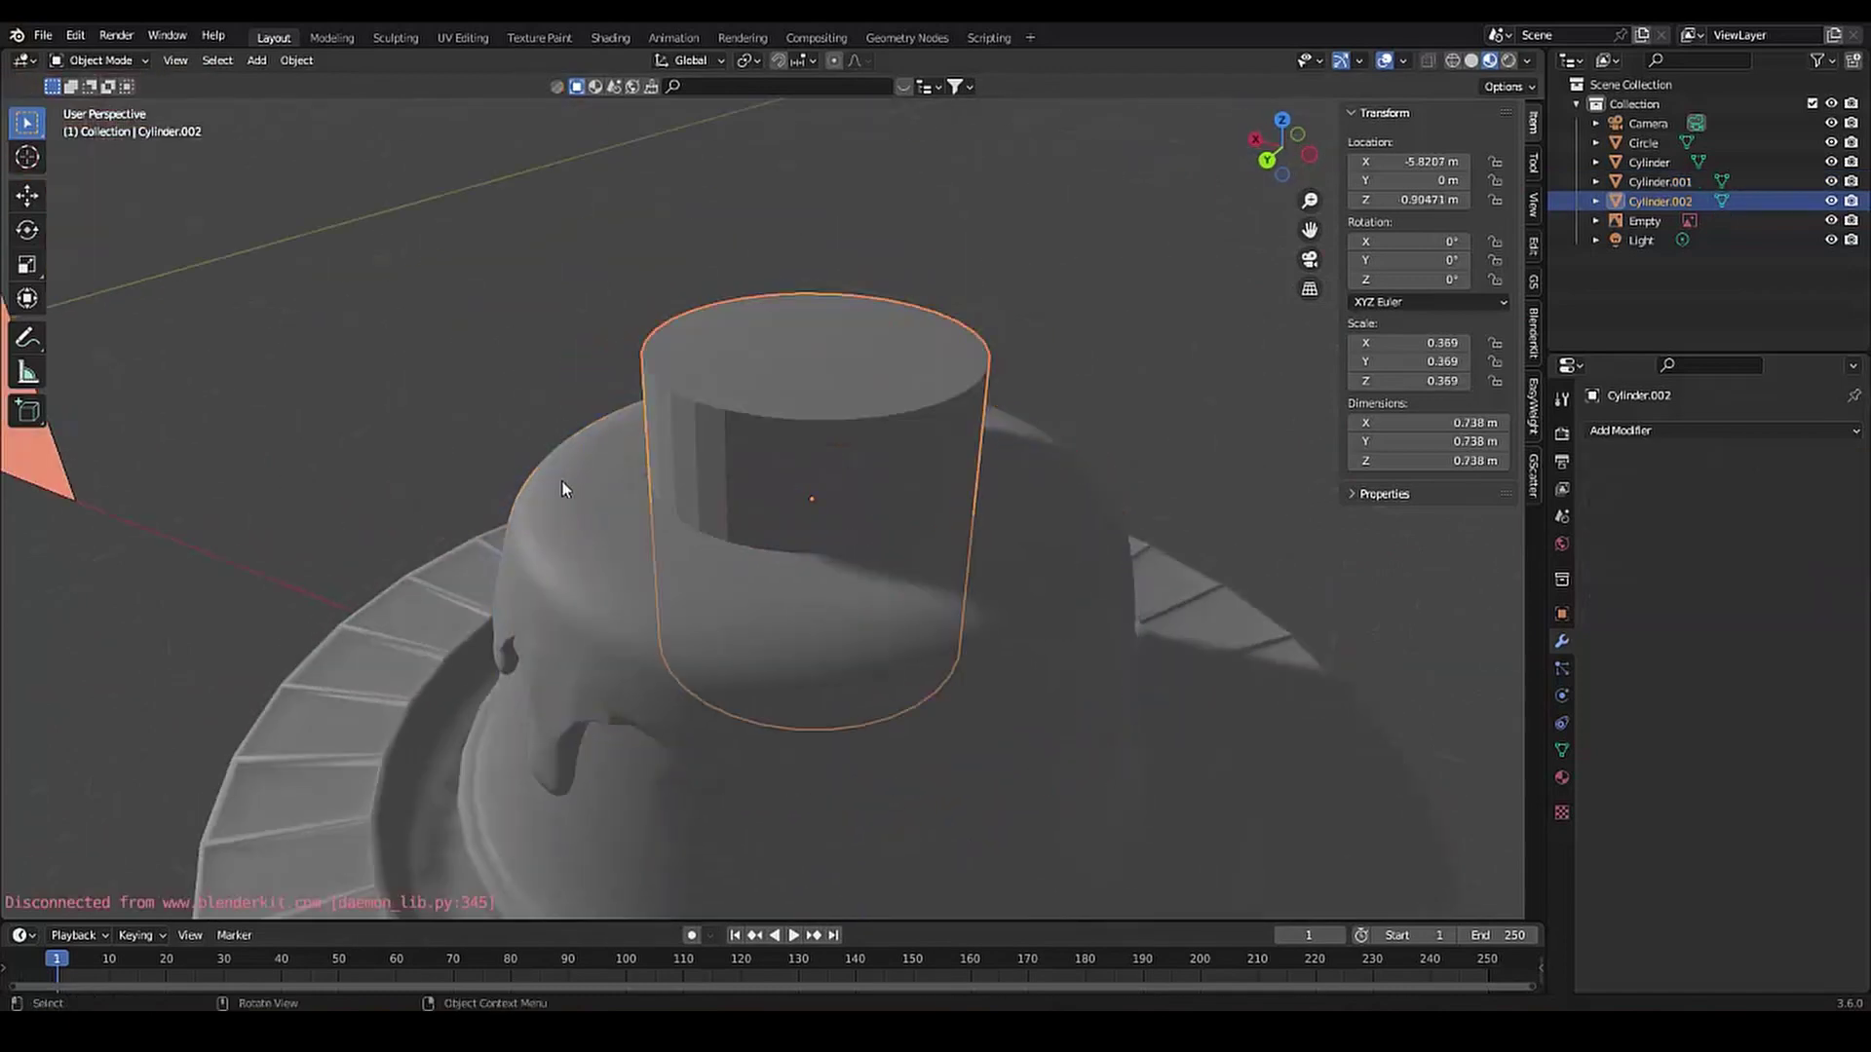
left_click(639, 505)
Resize the cutter once more from the top orthographic view
key("KP_7")
left_click(774, 476)
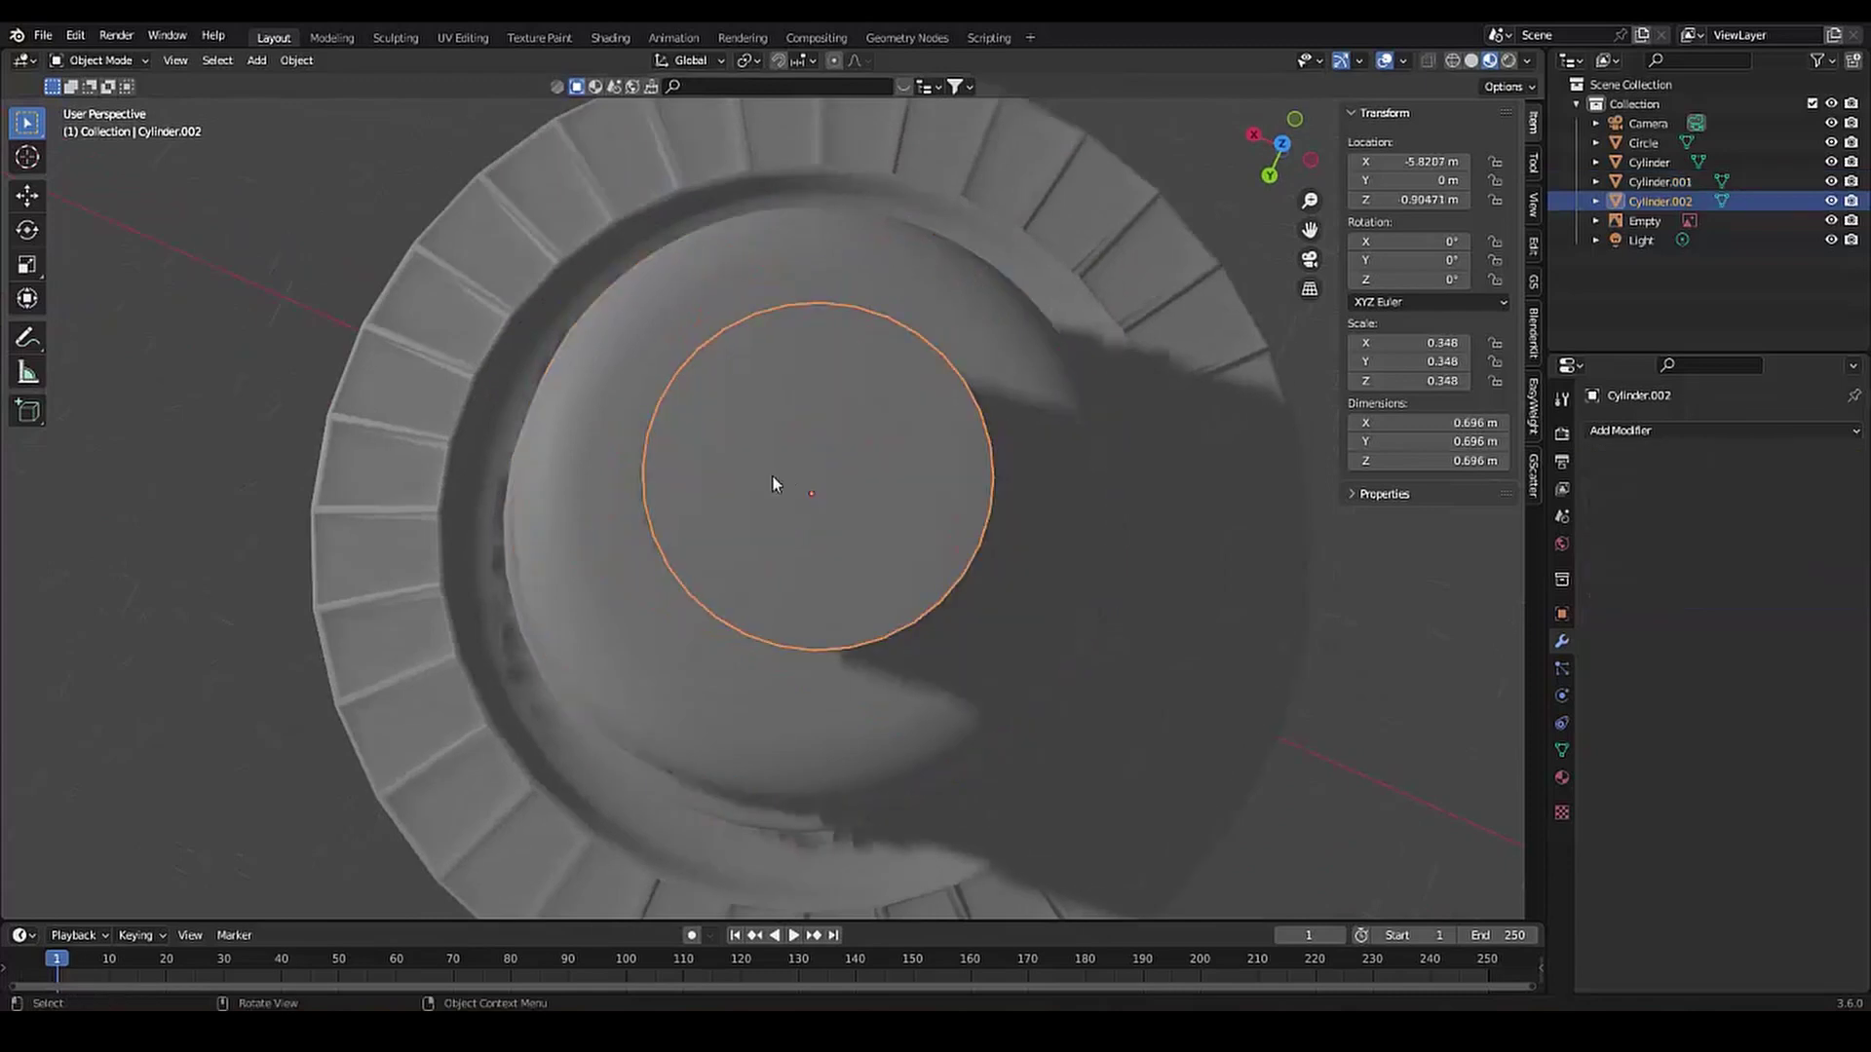
scroll(686, 517, "up", 2)
scroll(659, 353, "up", 2)
left_click(511, 546, "shift")
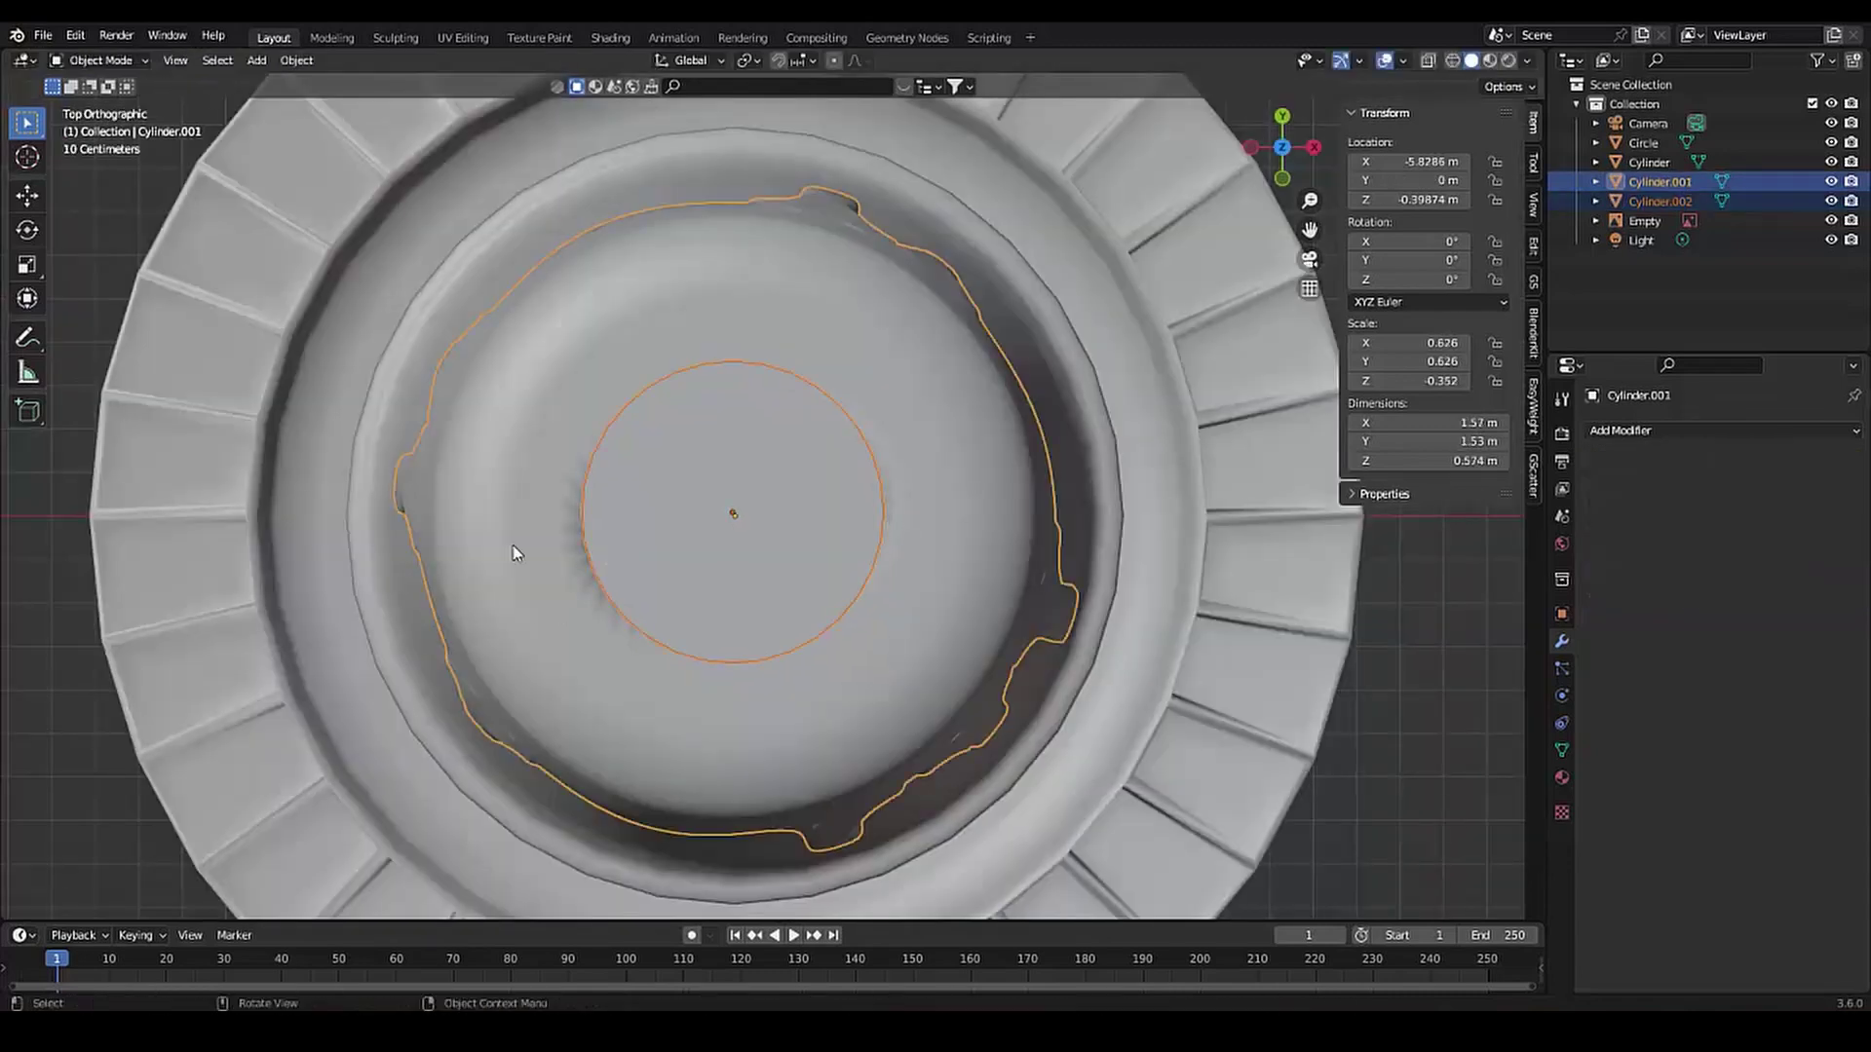
left_click(576, 360)
key("s")
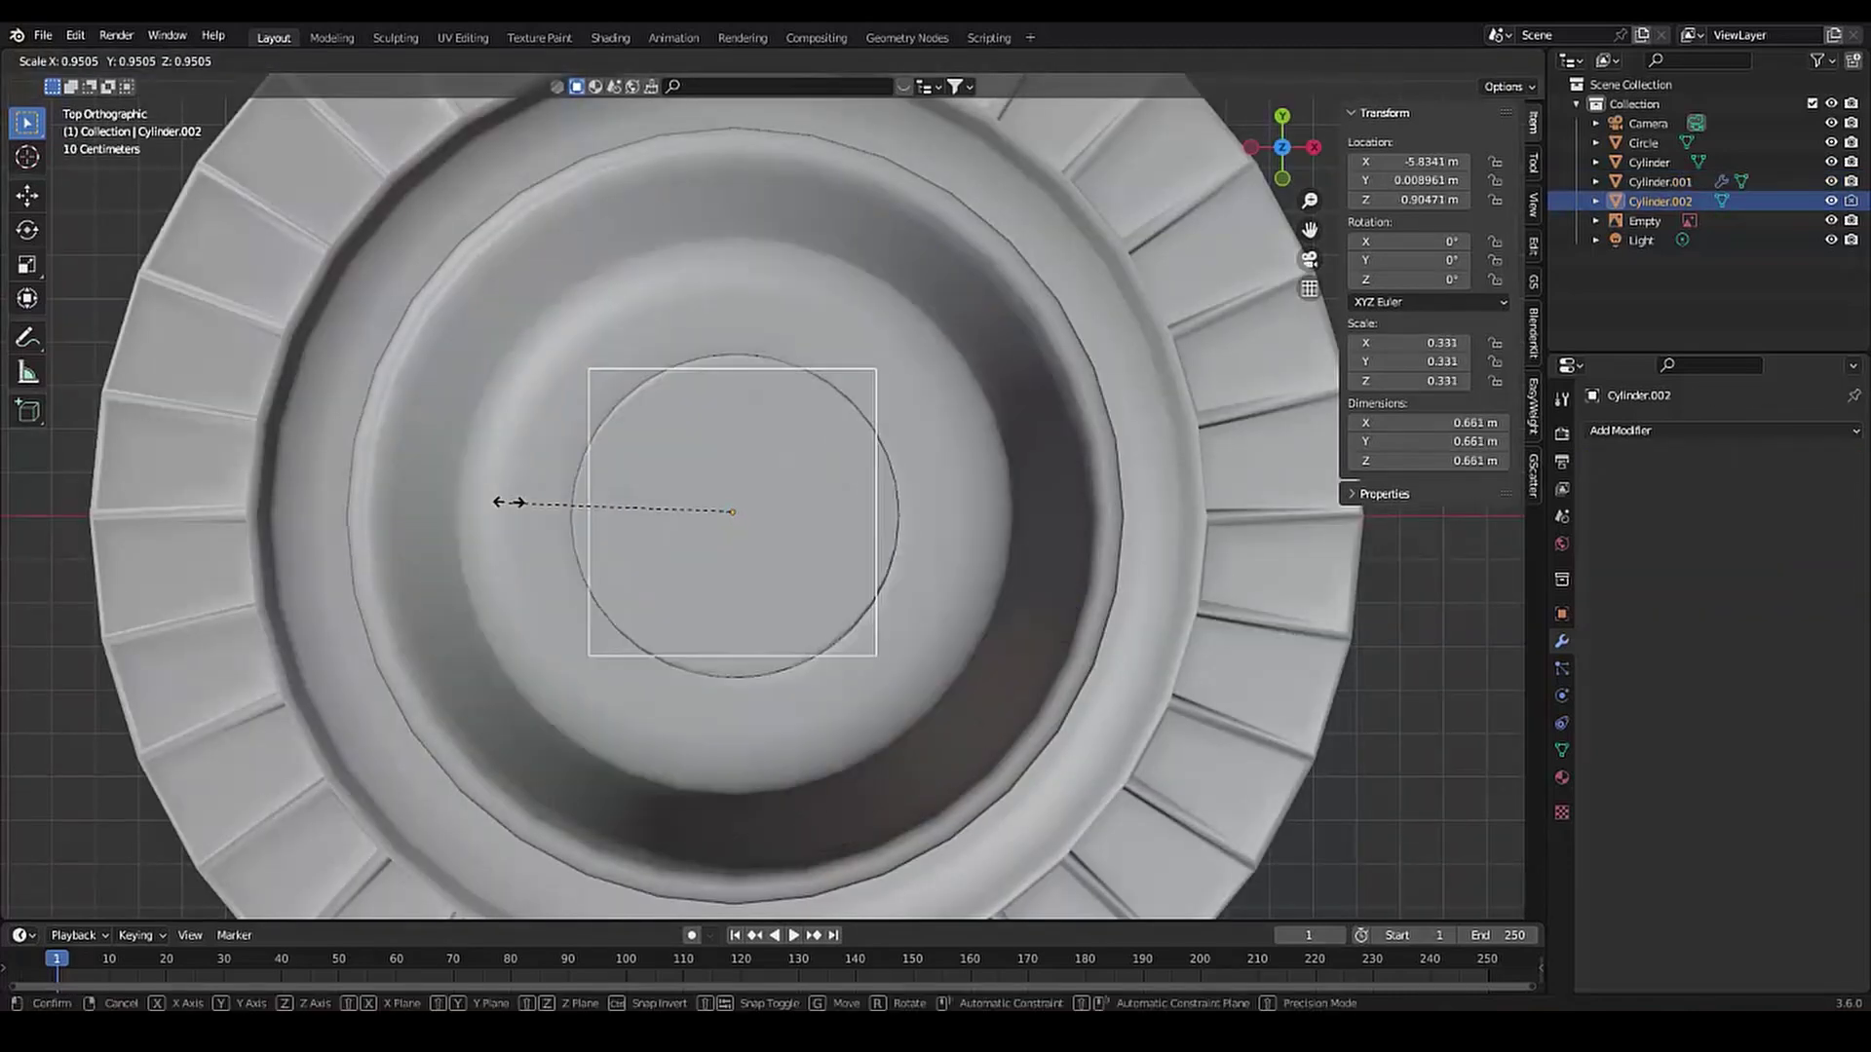
left_click(503, 504)
Apply the Boolean cut so the hole becomes part of the icing
middle_click_drag(503, 505, 891, 464)
left_click(890, 472)
key("ctrl+a")
Delete the cutting cylinder, then extrude the icing's hole rim and scale it inward
left_click(657, 325)
key("Delete")
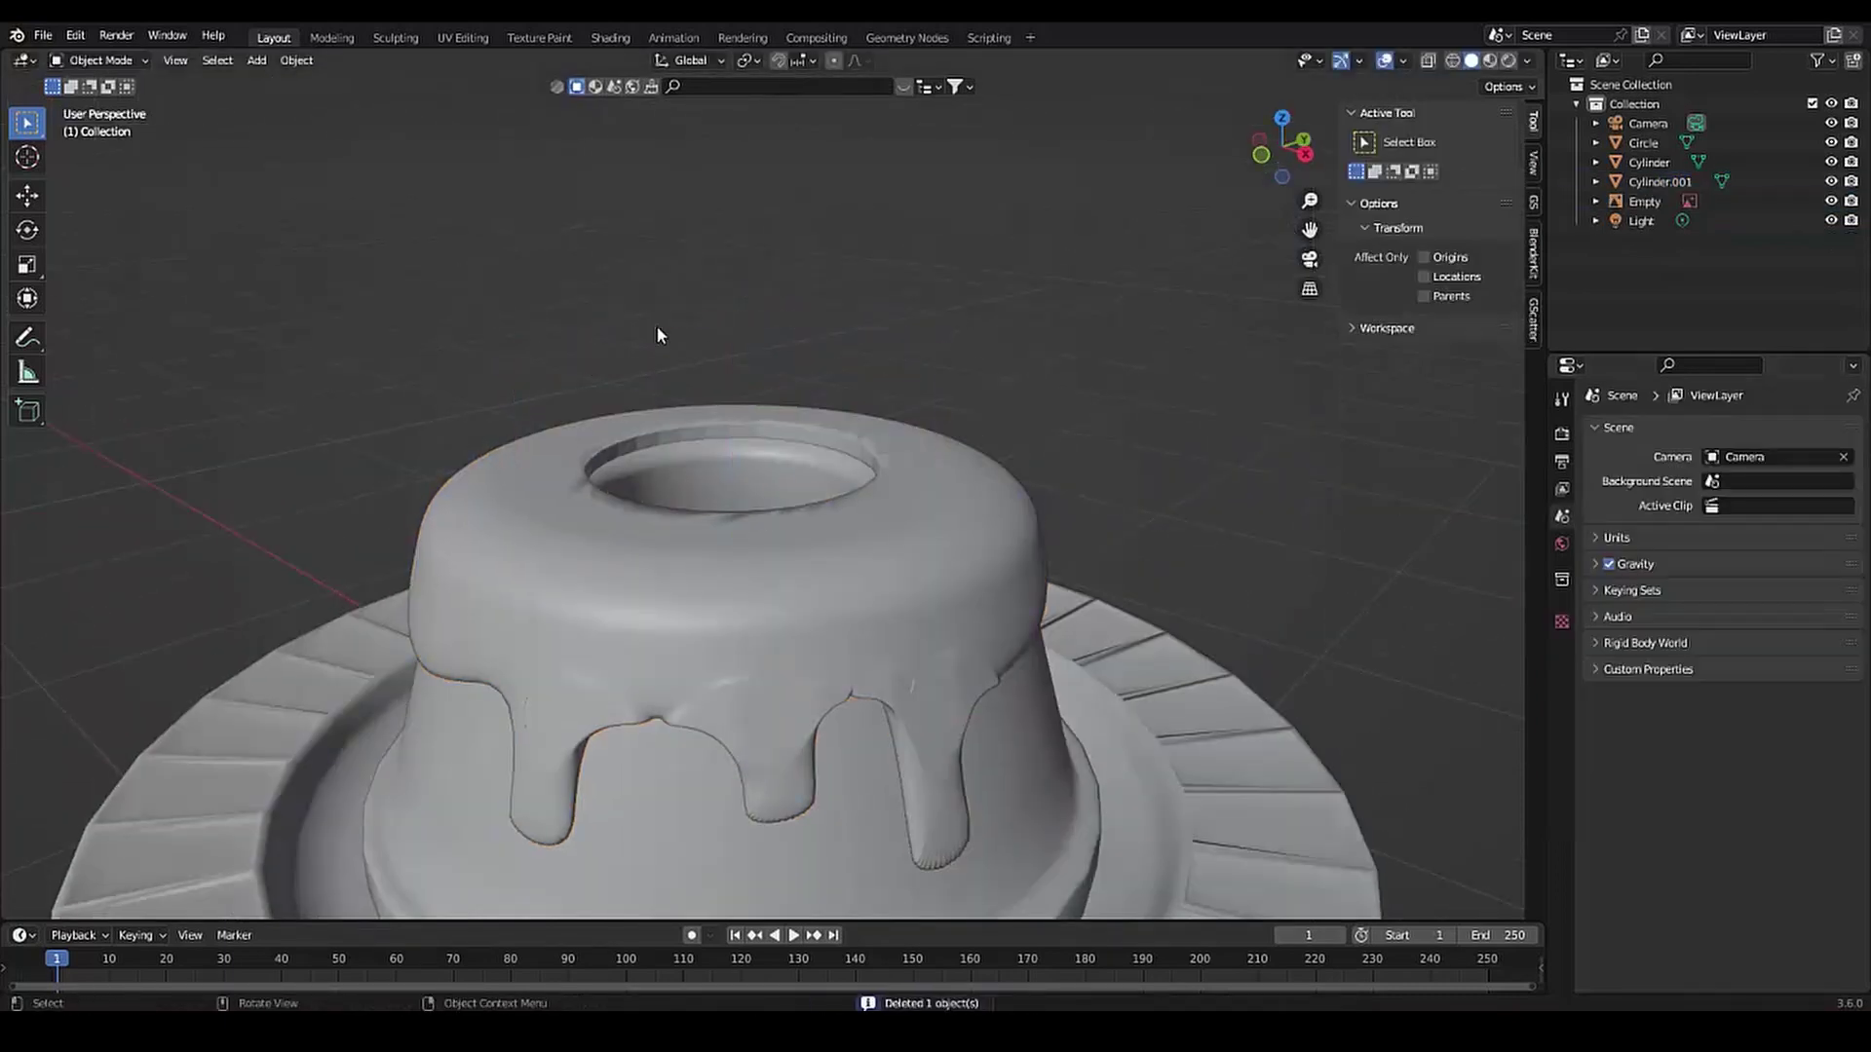
mouse_move(657, 324)
middle_mouse_down()
mouse_move(791, 524)
mouse_move(628, 476)
middle_mouse_up()
key("Tab")
key("KP_Decimal")
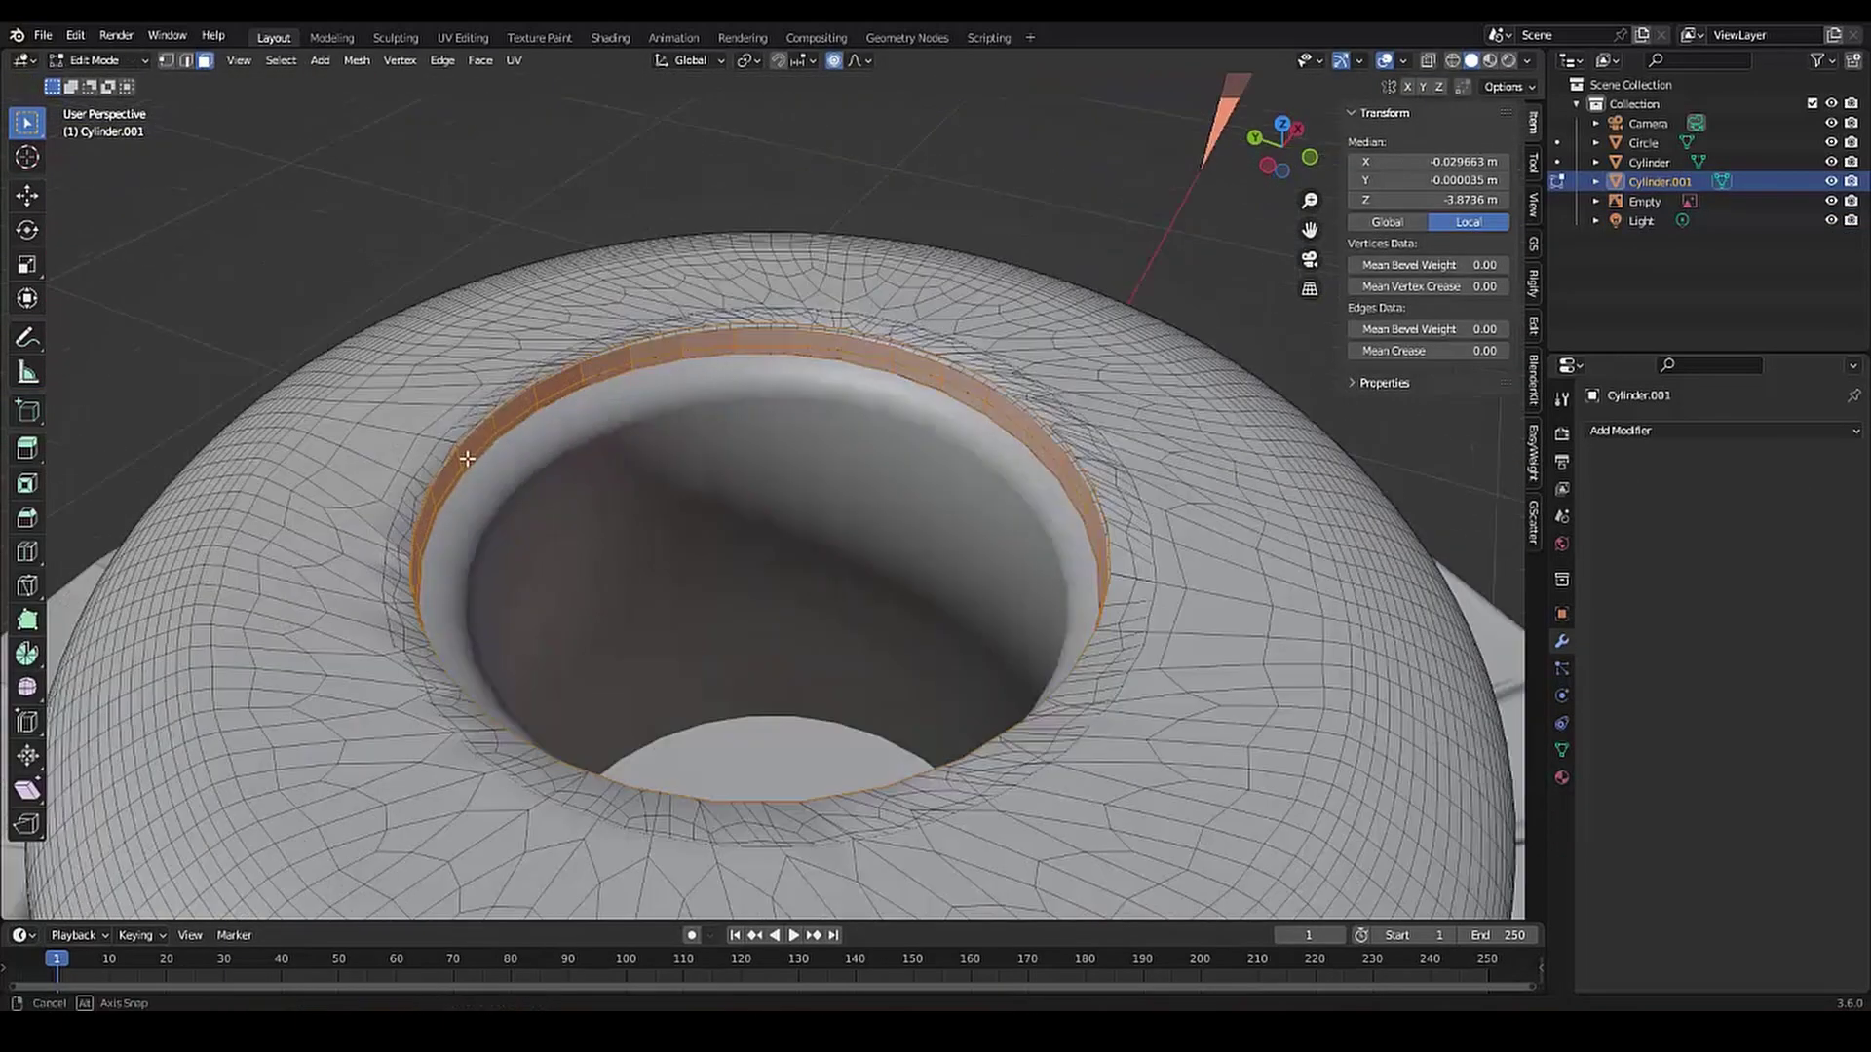
key("e")
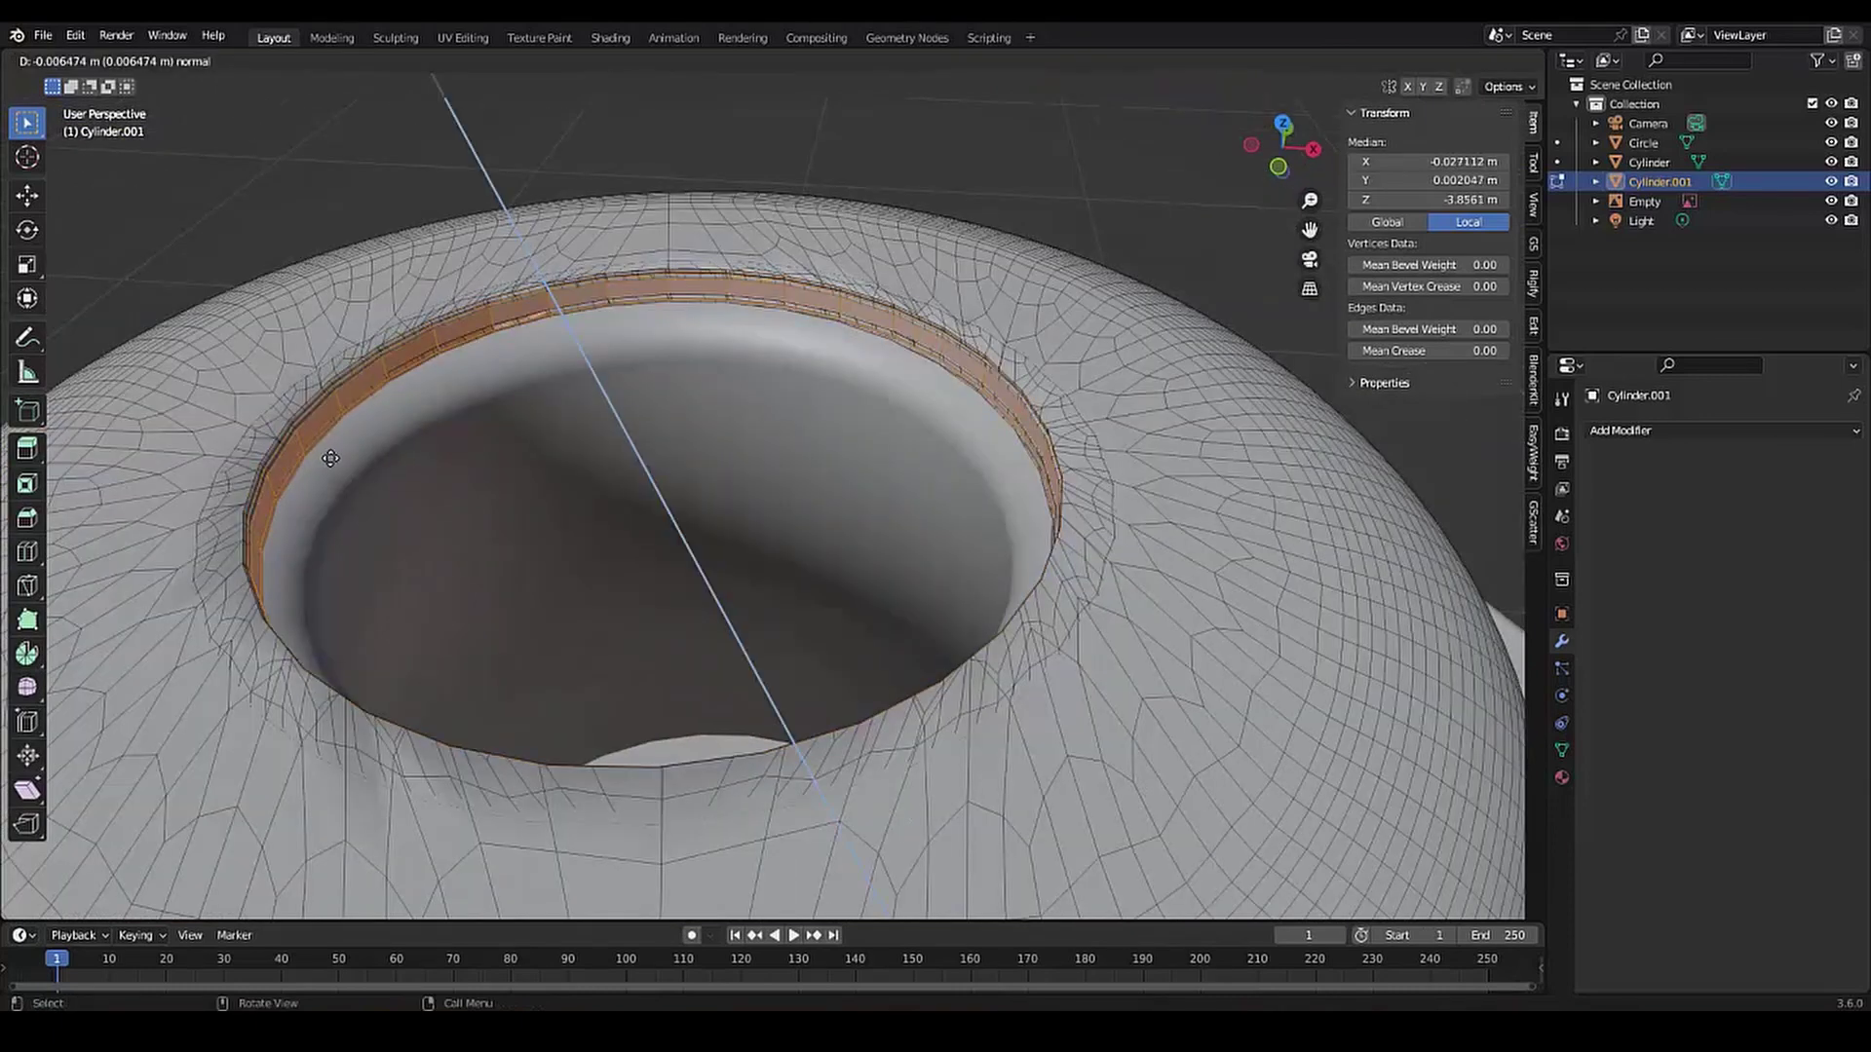
key("s")
left_click(352, 477)
Bevel the icing's hole rim into a rounded edge and inspect it
key("ctrl+b")
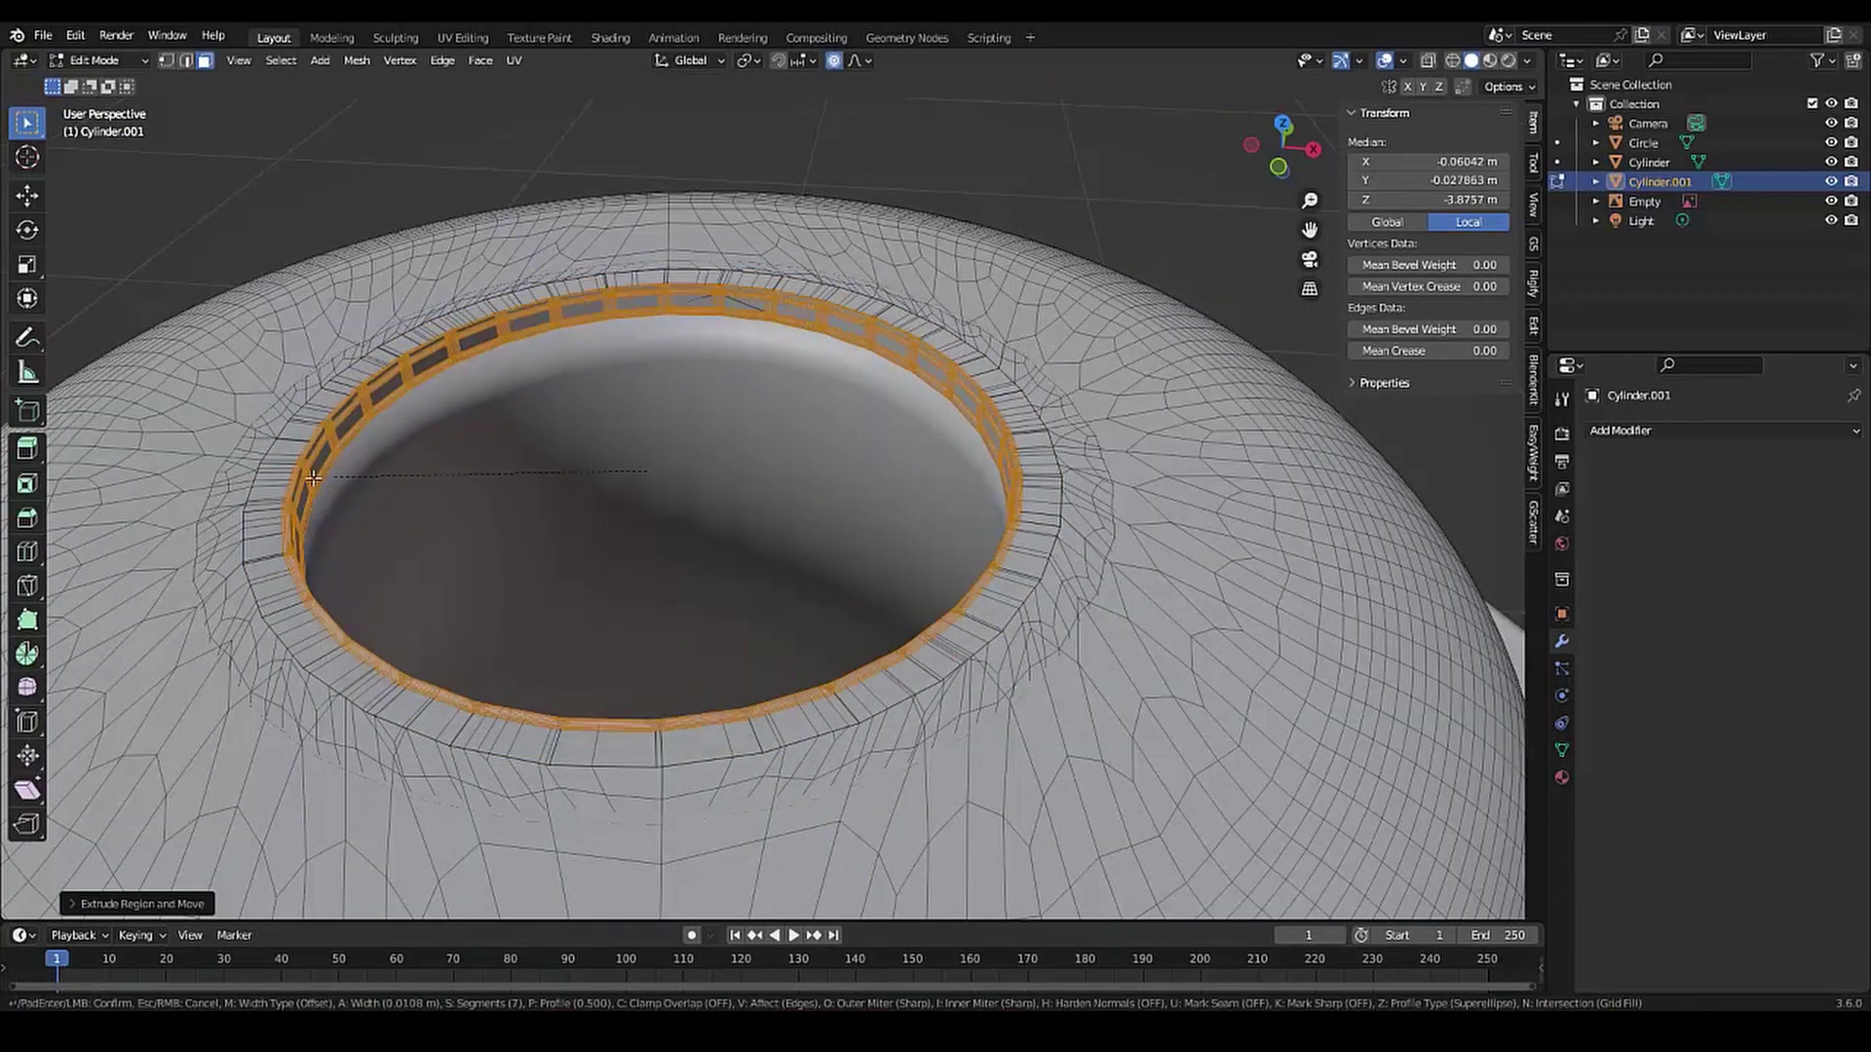
left_click(513, 392)
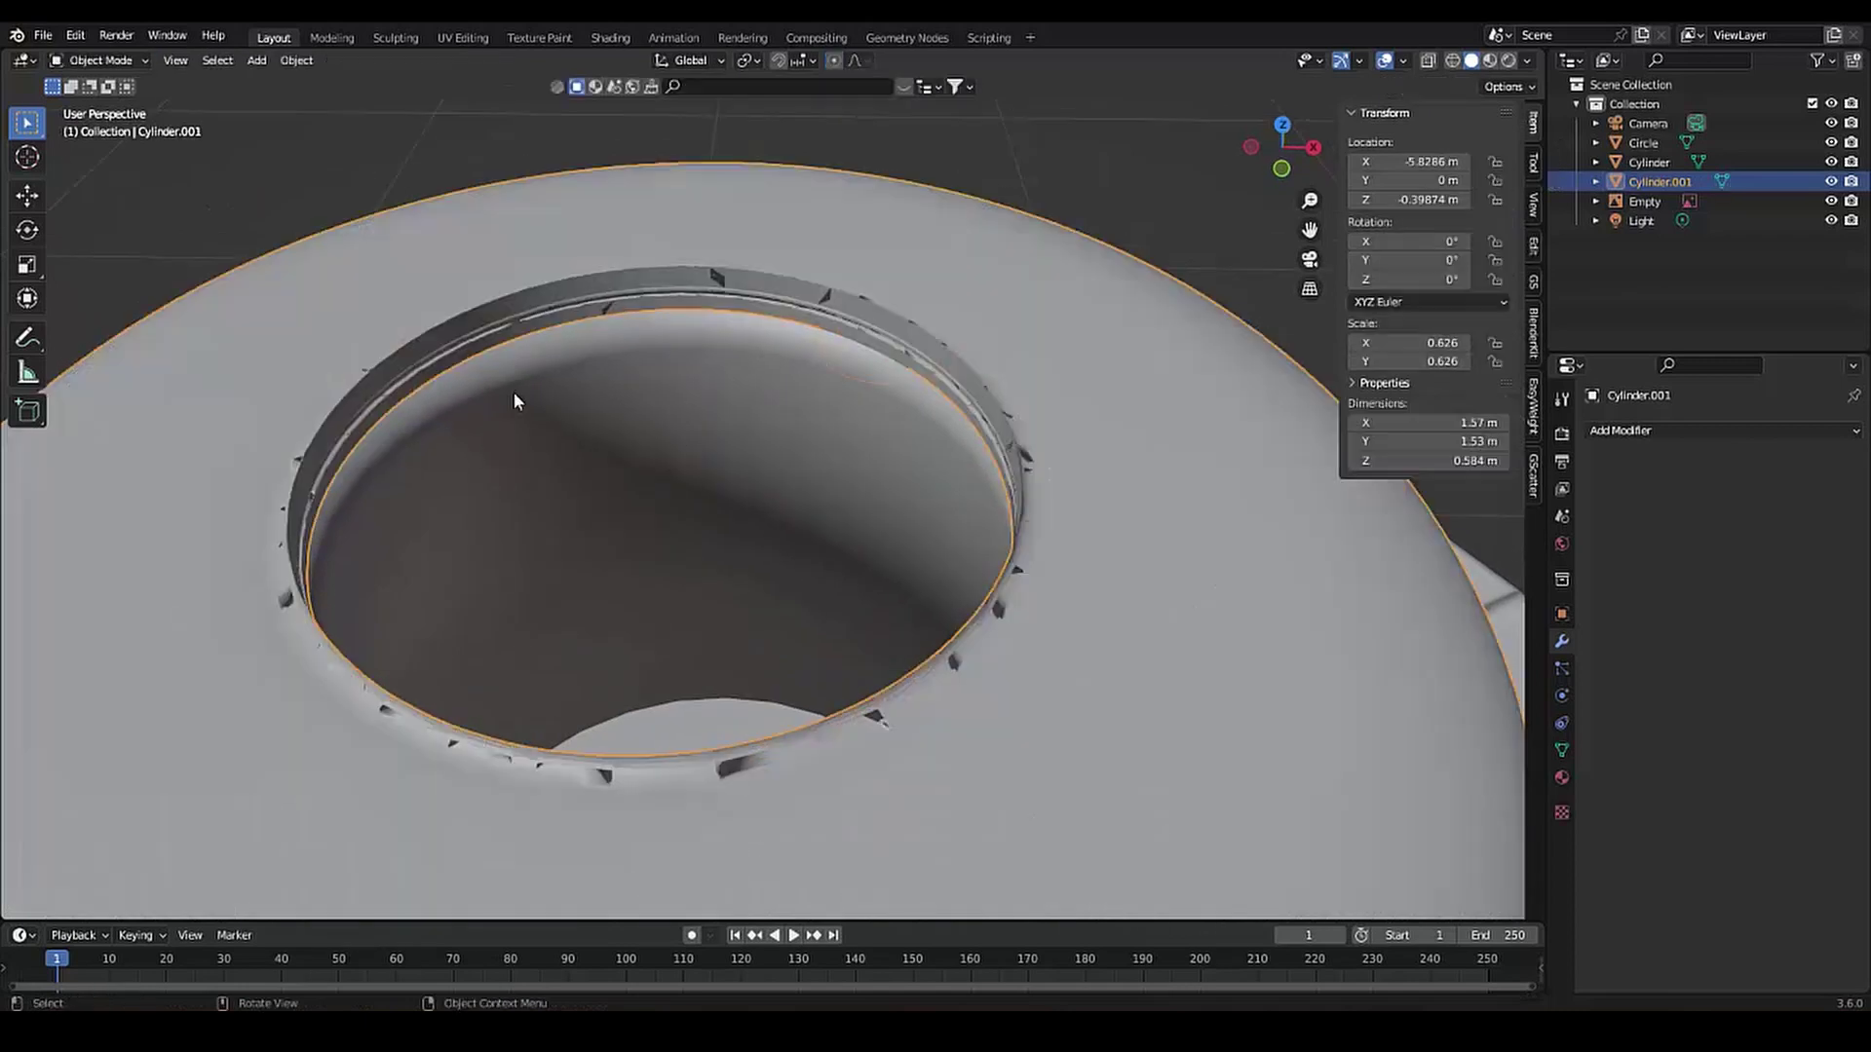
scroll(584, 448, "down", 4)
middle_click_drag(647, 510, 464, 456)
scroll(561, 474, "up", 2)
Return to Object Mode and apply Shade Smooth to the icing
key("Tab")
scroll(515, 495, "down", 4)
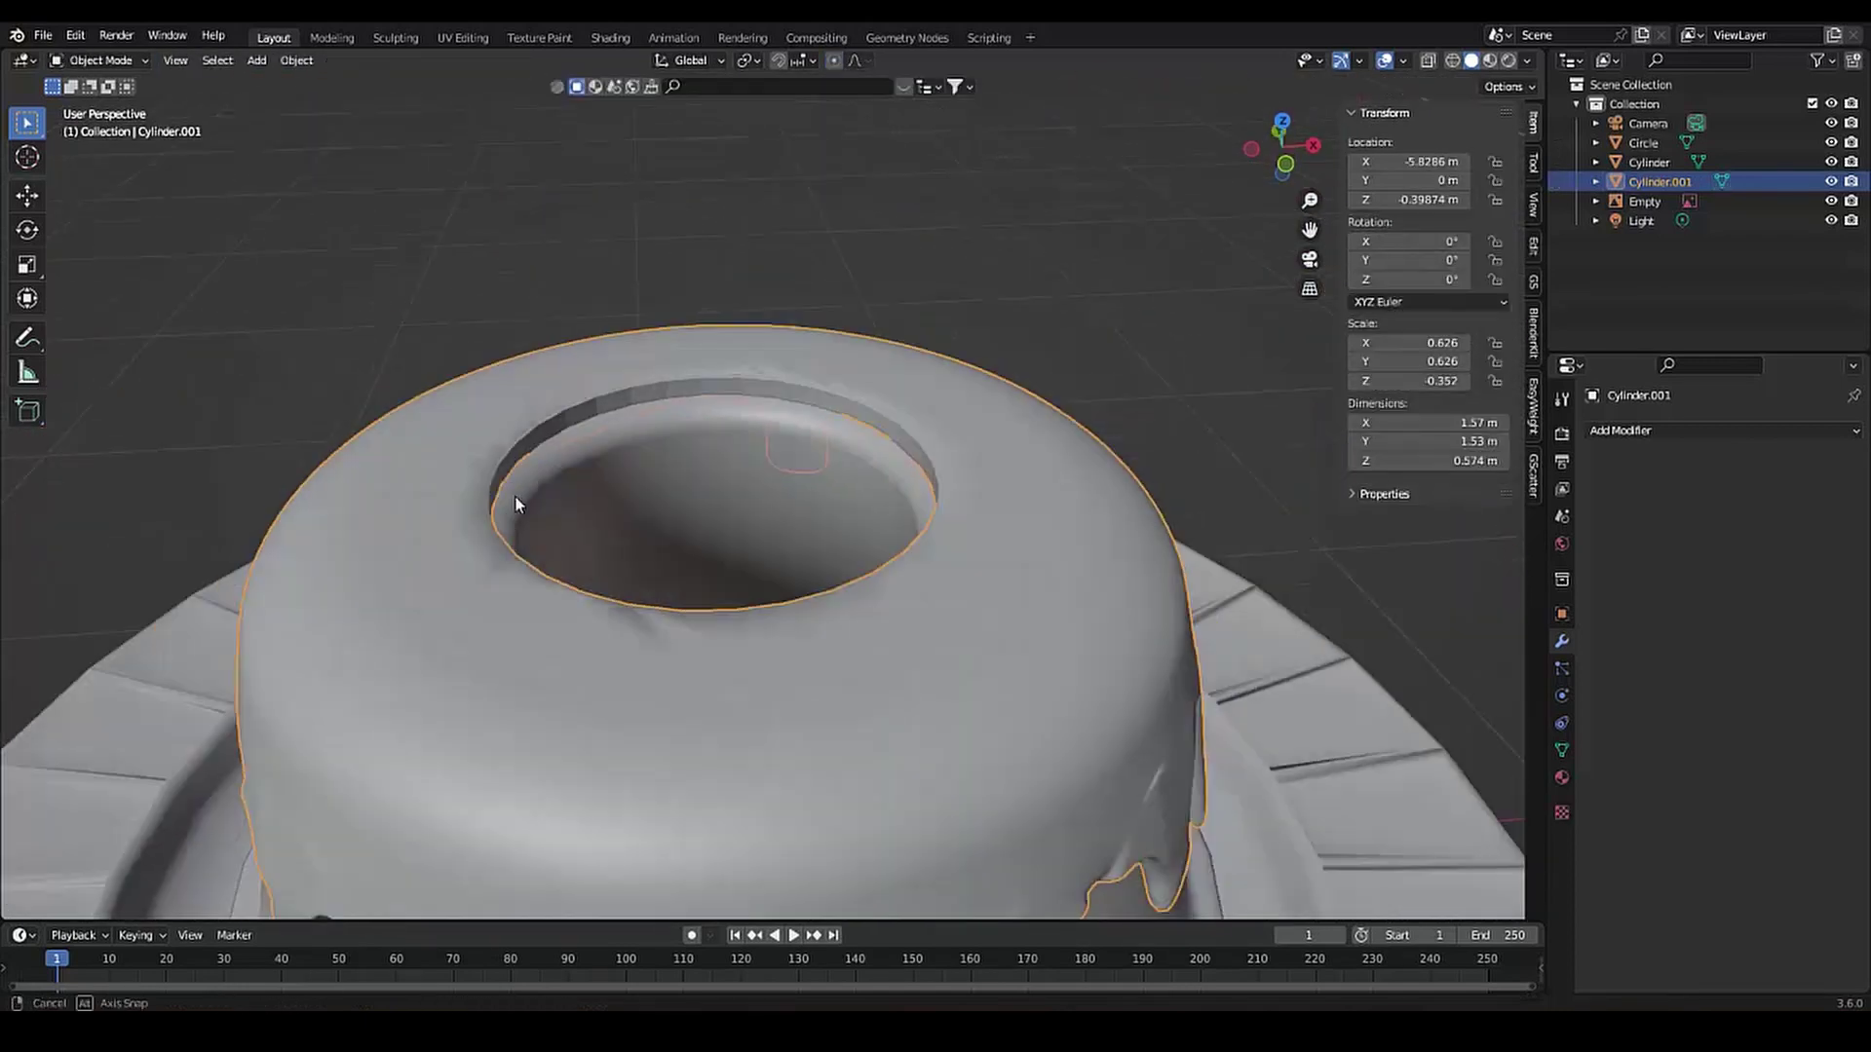
right_click(510, 448)
left_click(531, 463)
scroll(511, 442, "up", 3)
scroll(466, 384, "down", 4)
scroll(852, 417, "up", 3)
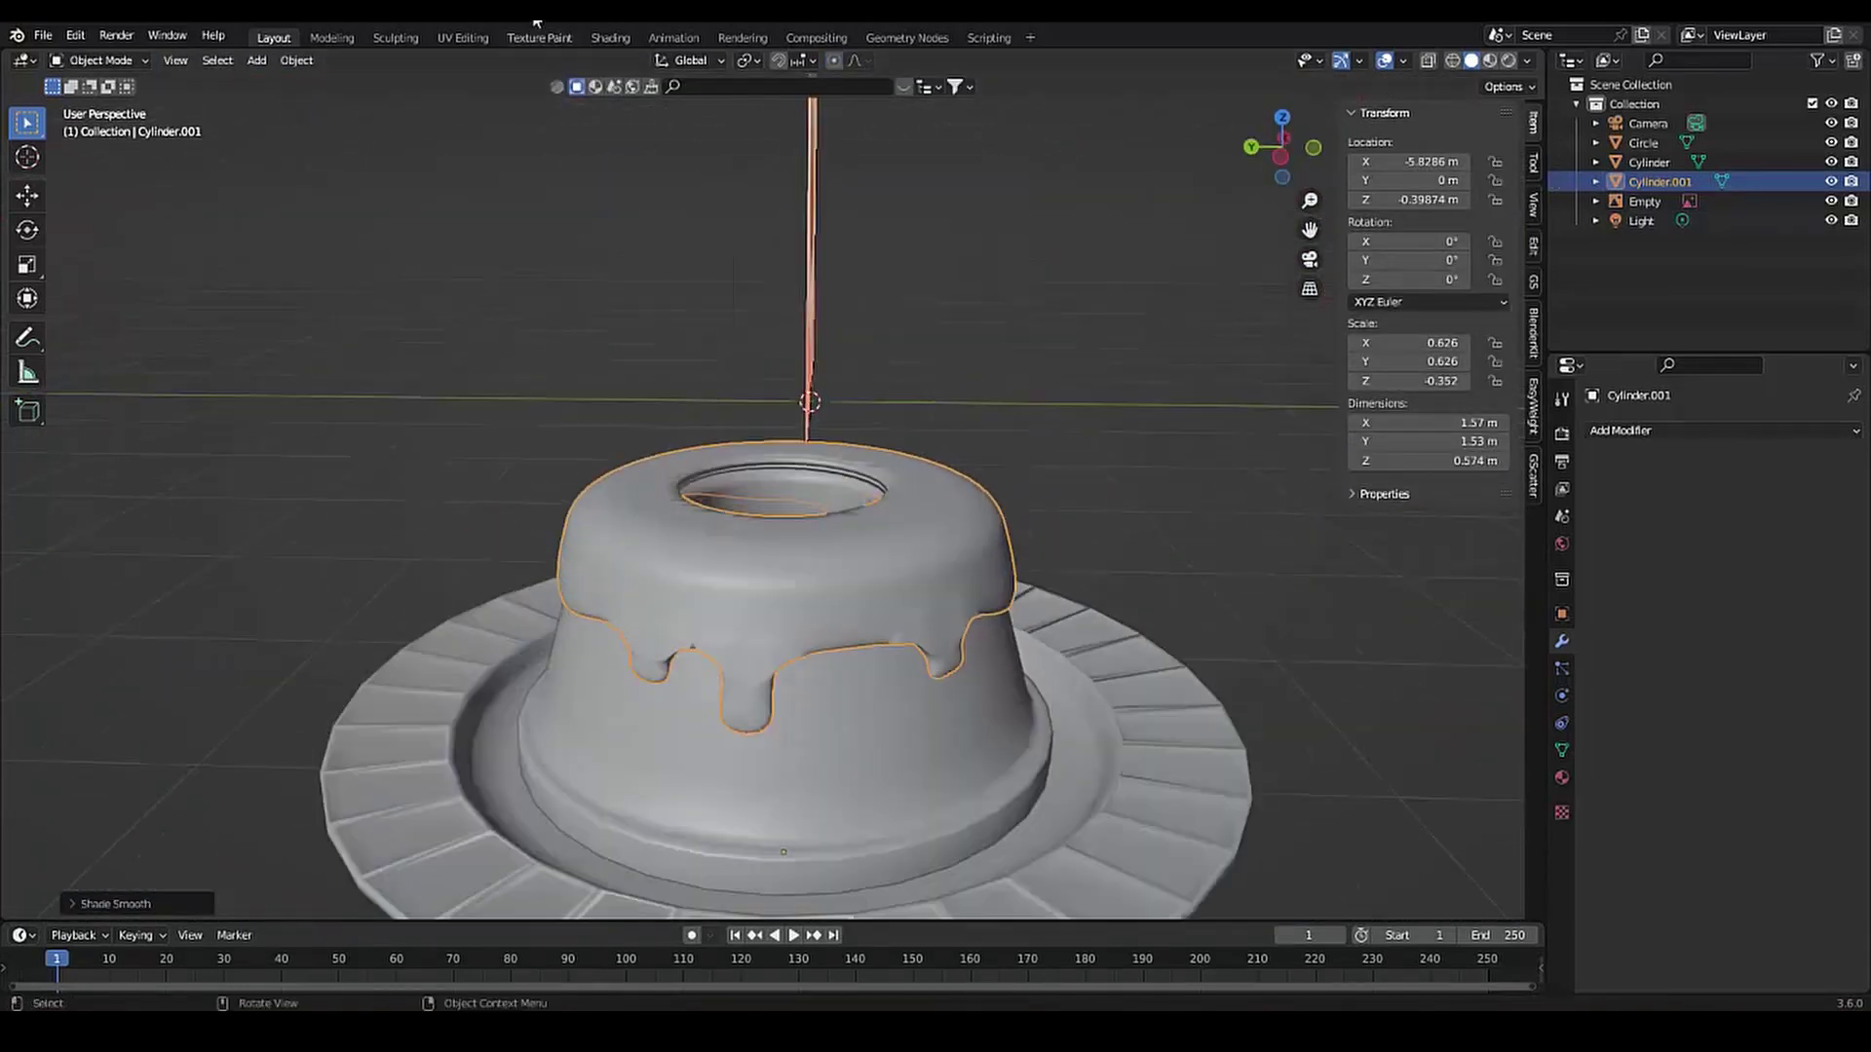
scroll(852, 417, "down", 2)
Switch to the Sculpting workspace with the Inflate/Deflate brush active
left_click(394, 37)
key("KP_Decimal")
key("i")
scroll(854, 398, "up", 5)
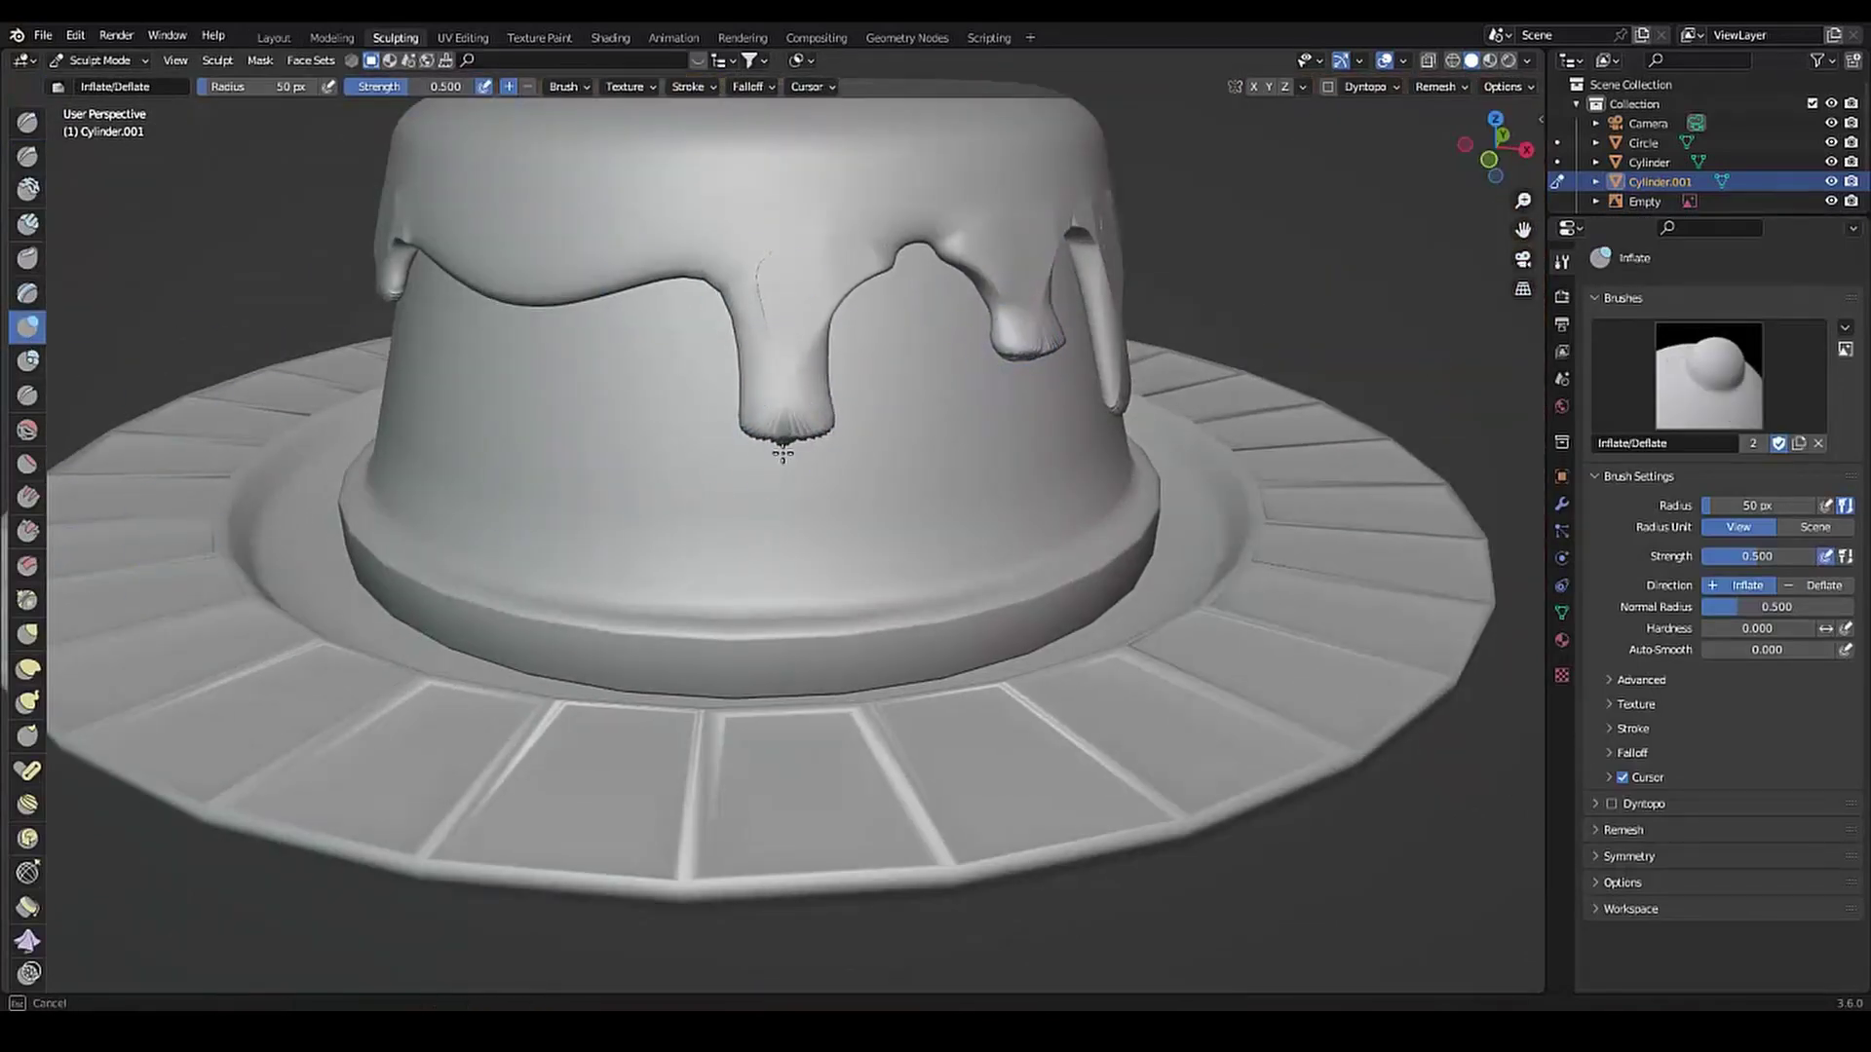
Inflate the icing drip tips around the sides of the cake
middle_click_drag(916, 437, 1119, 312)
scroll(1092, 388, "down", 4)
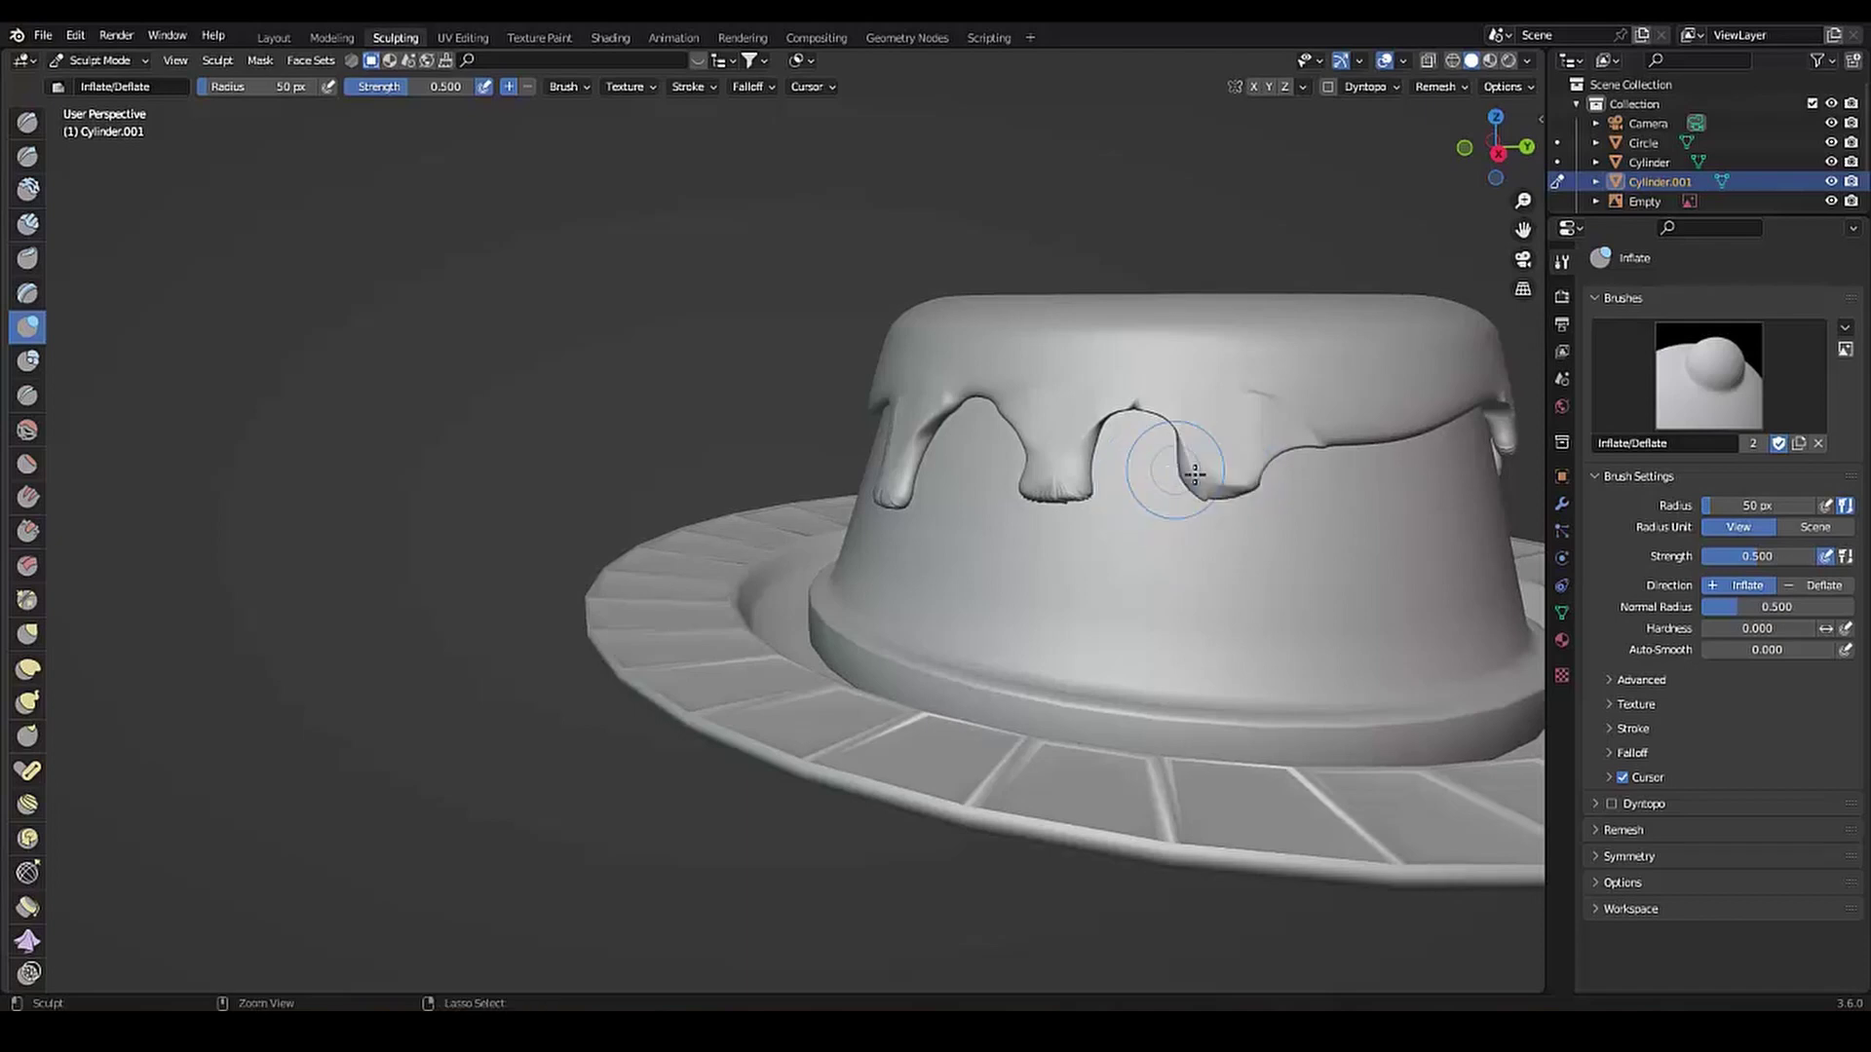
scroll(1195, 473, "down", 3)
middle_click_drag(823, 468, 961, 493)
scroll(902, 610, "up", 4)
middle_click_drag(903, 610, 995, 581)
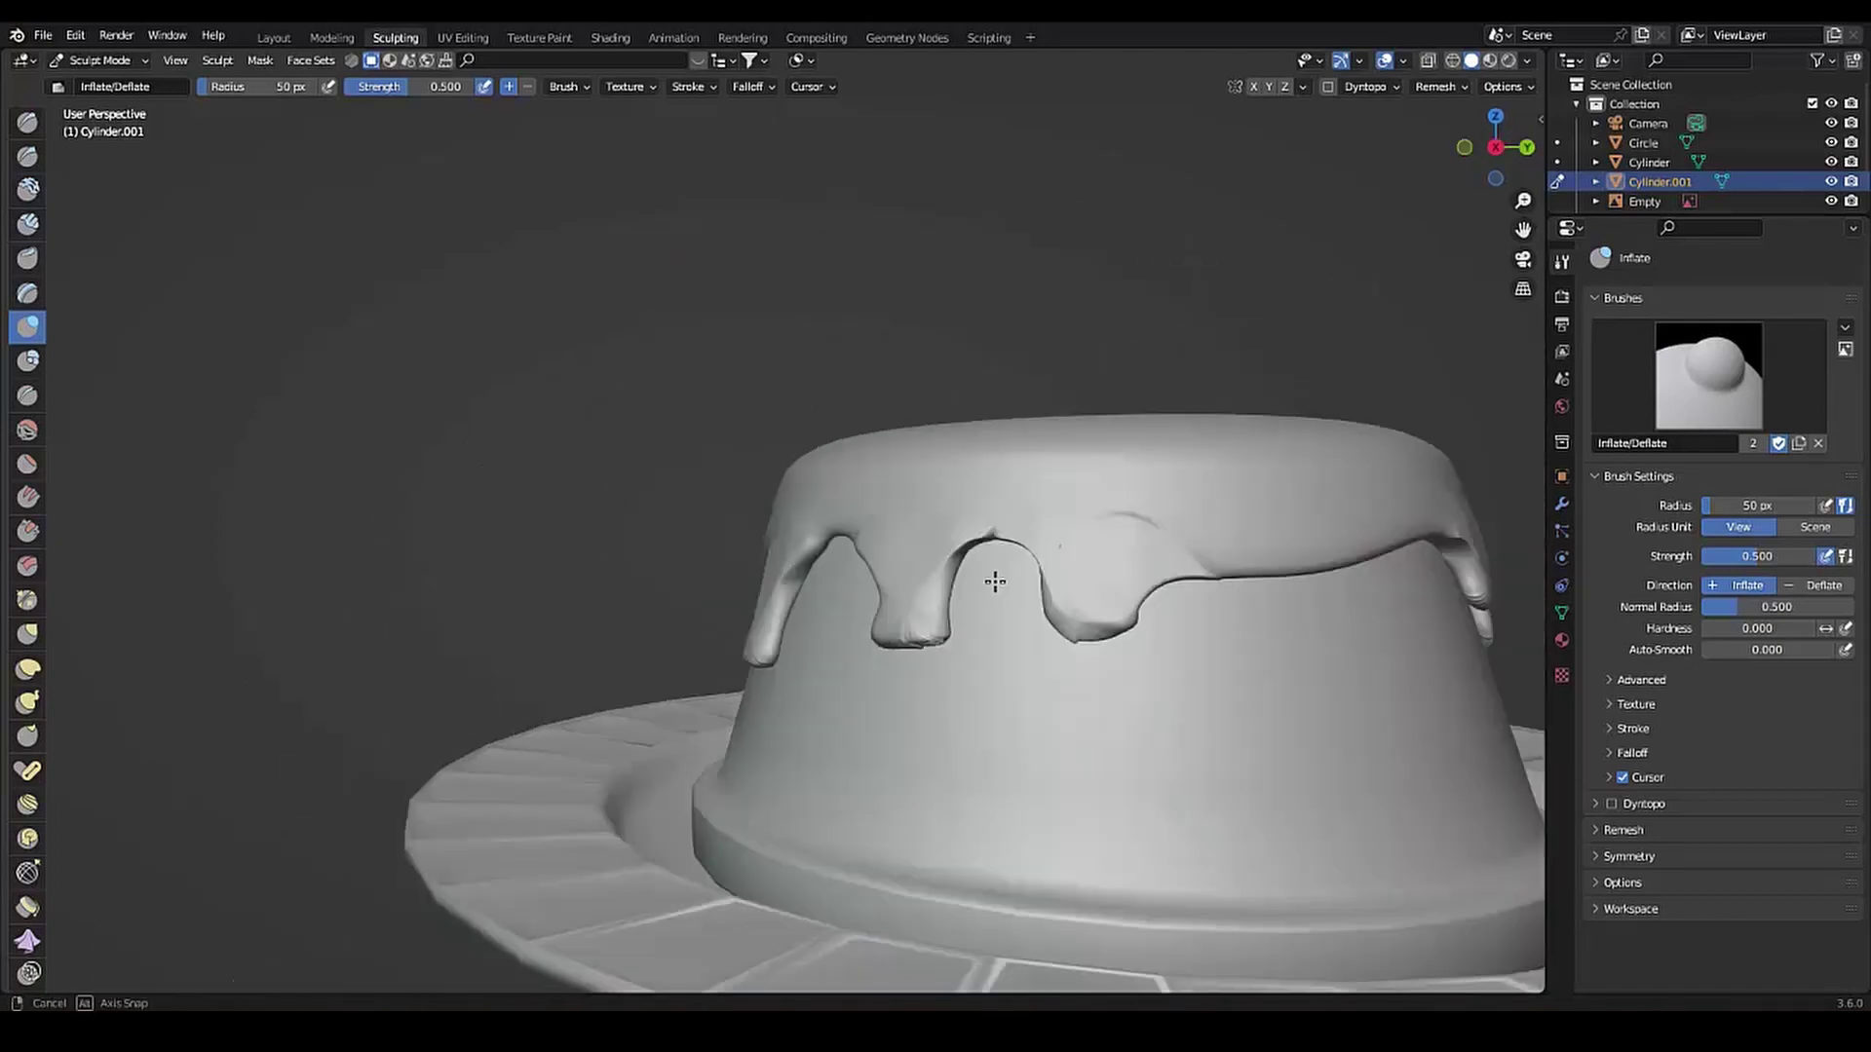
scroll(731, 614, "down", 3)
mouse_move(730, 614)
middle_mouse_down()
mouse_move(820, 597)
mouse_move(661, 621)
middle_mouse_up()
scroll(821, 596, "up", 3)
Inflate the icing around the hole rim and check it from the top view
scroll(605, 676, "down", 3)
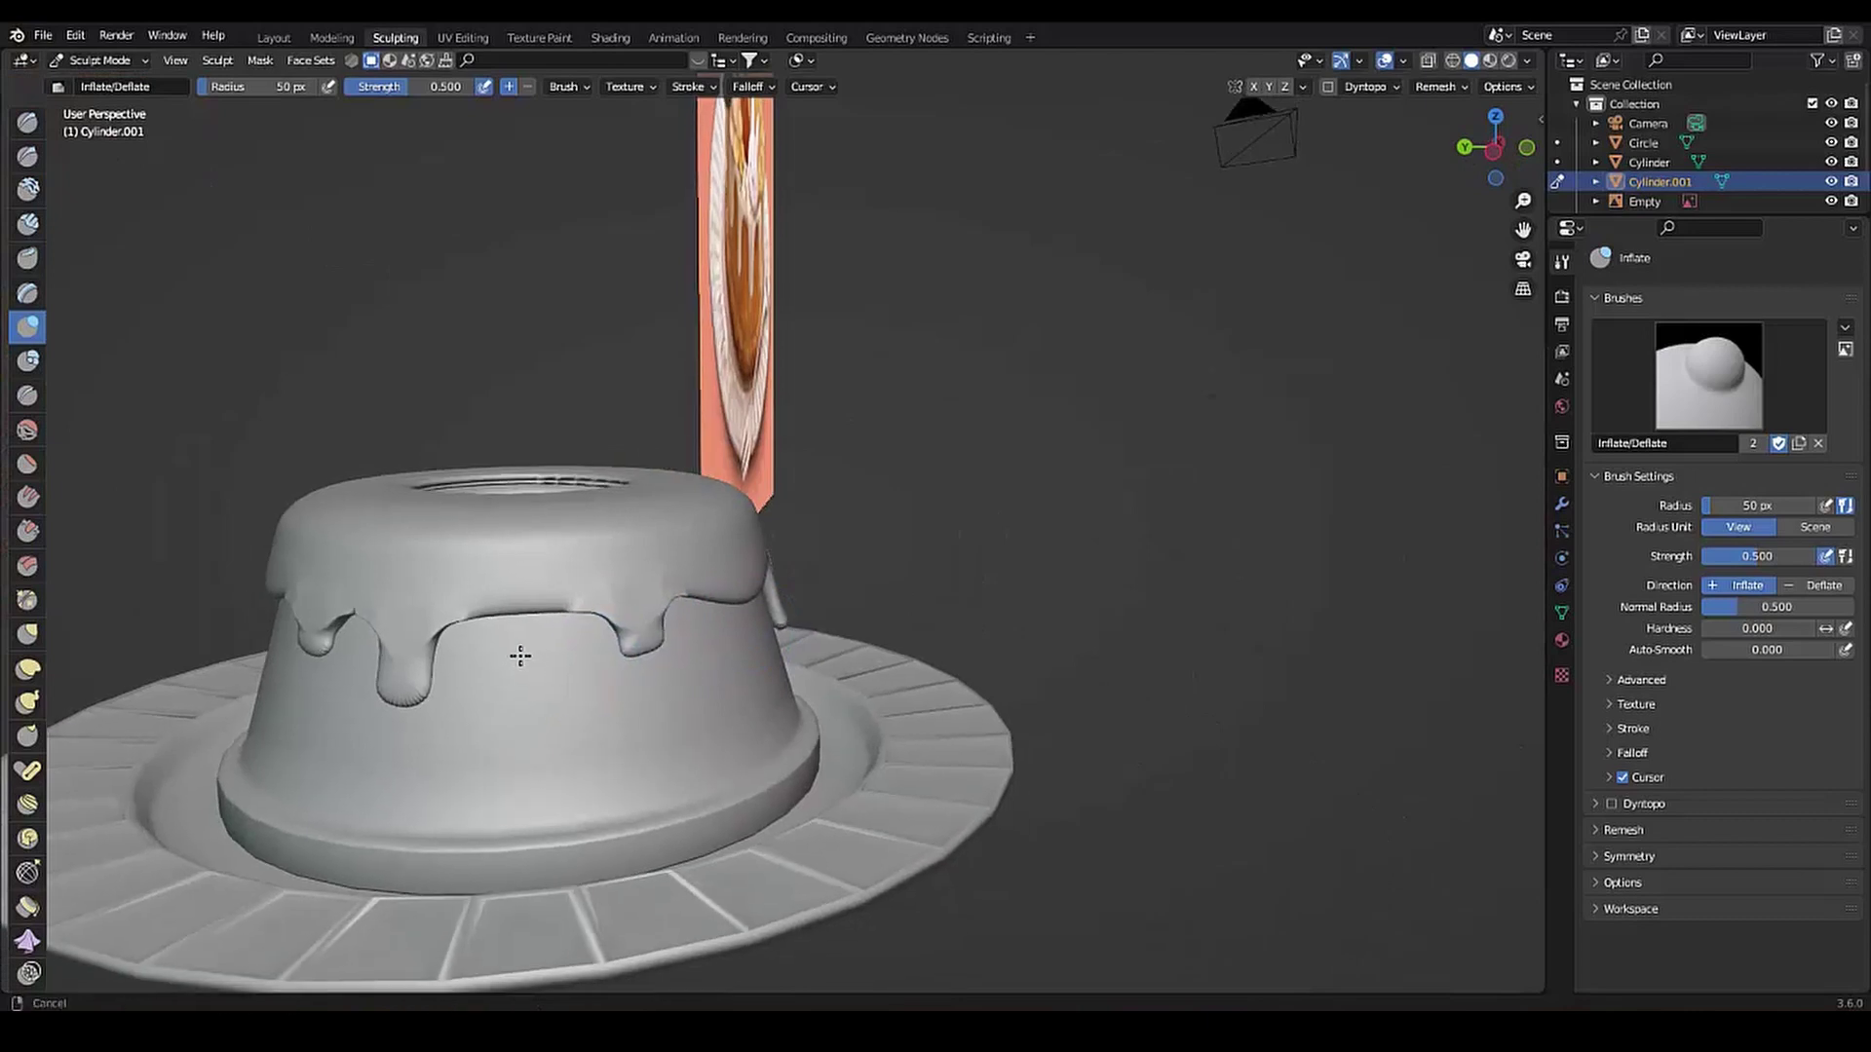
middle_click_drag(517, 655, 888, 355)
scroll(887, 355, "up", 3)
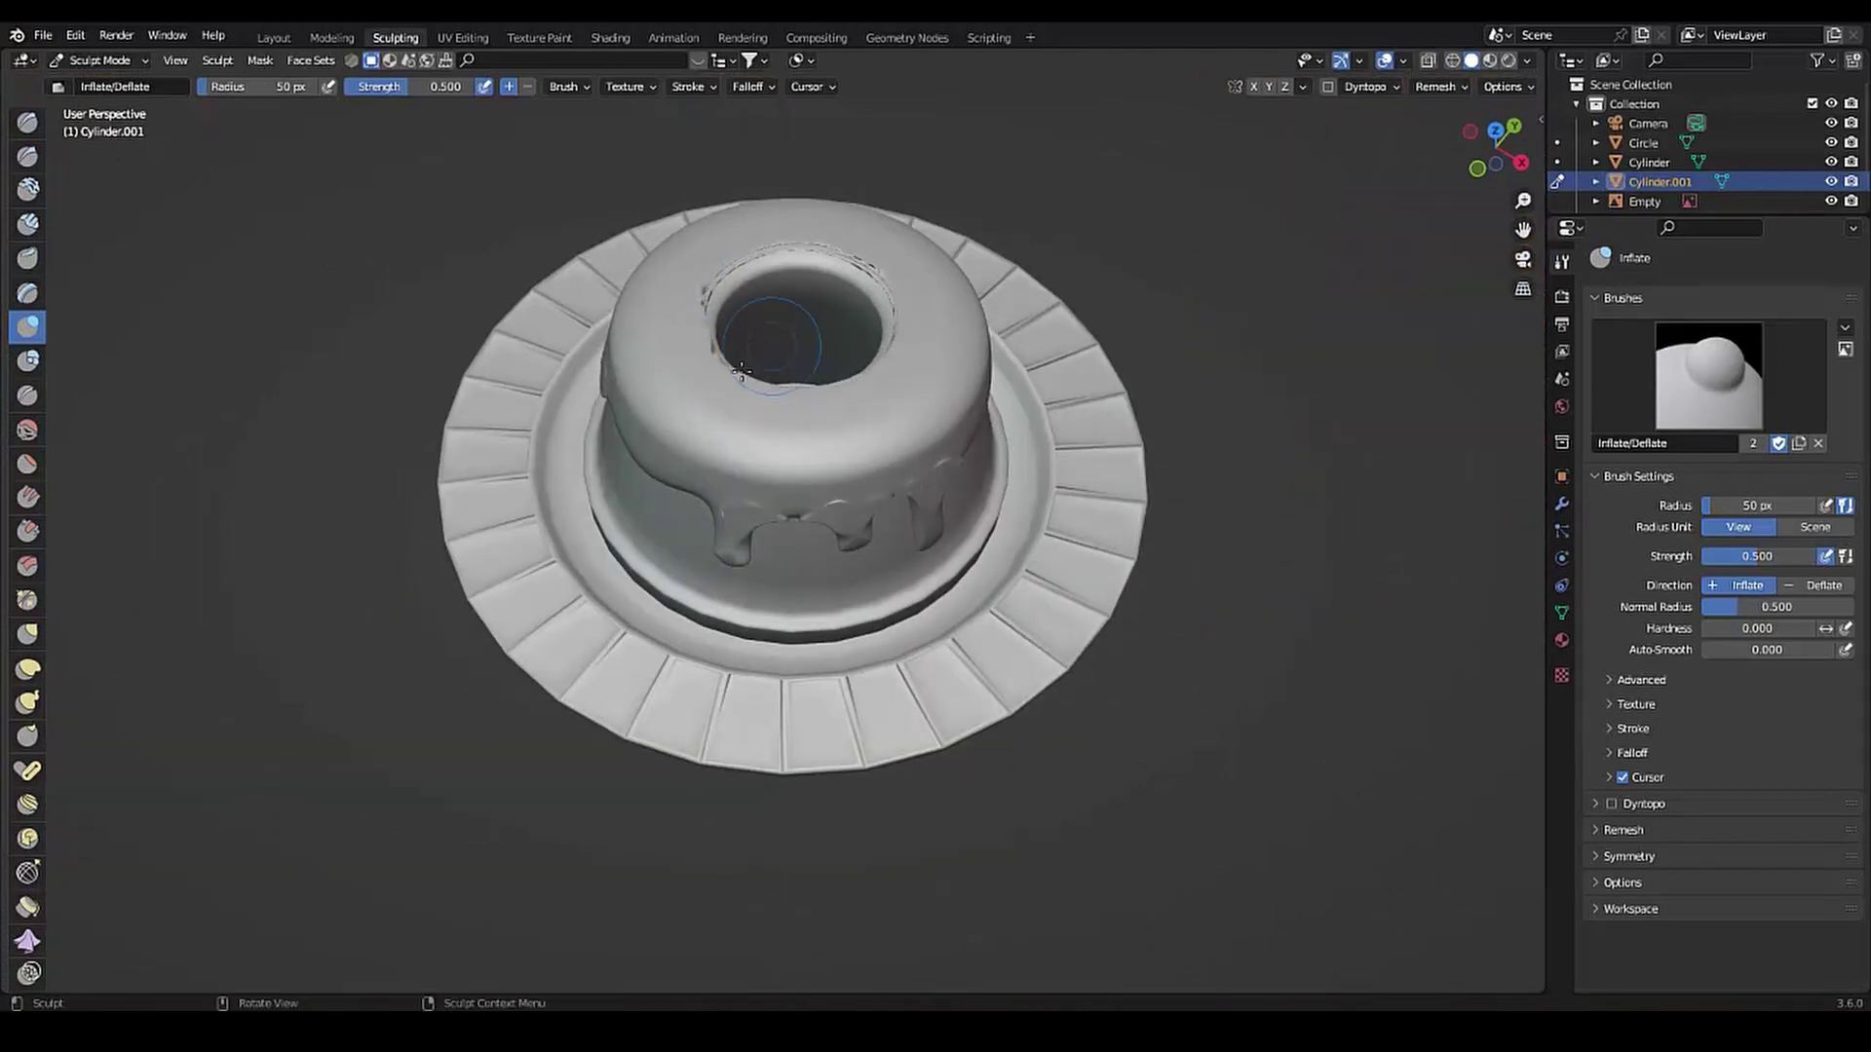
scroll(740, 371, "up", 5)
middle_click_drag(741, 370, 1027, 492)
middle_click_drag(655, 538, 702, 672)
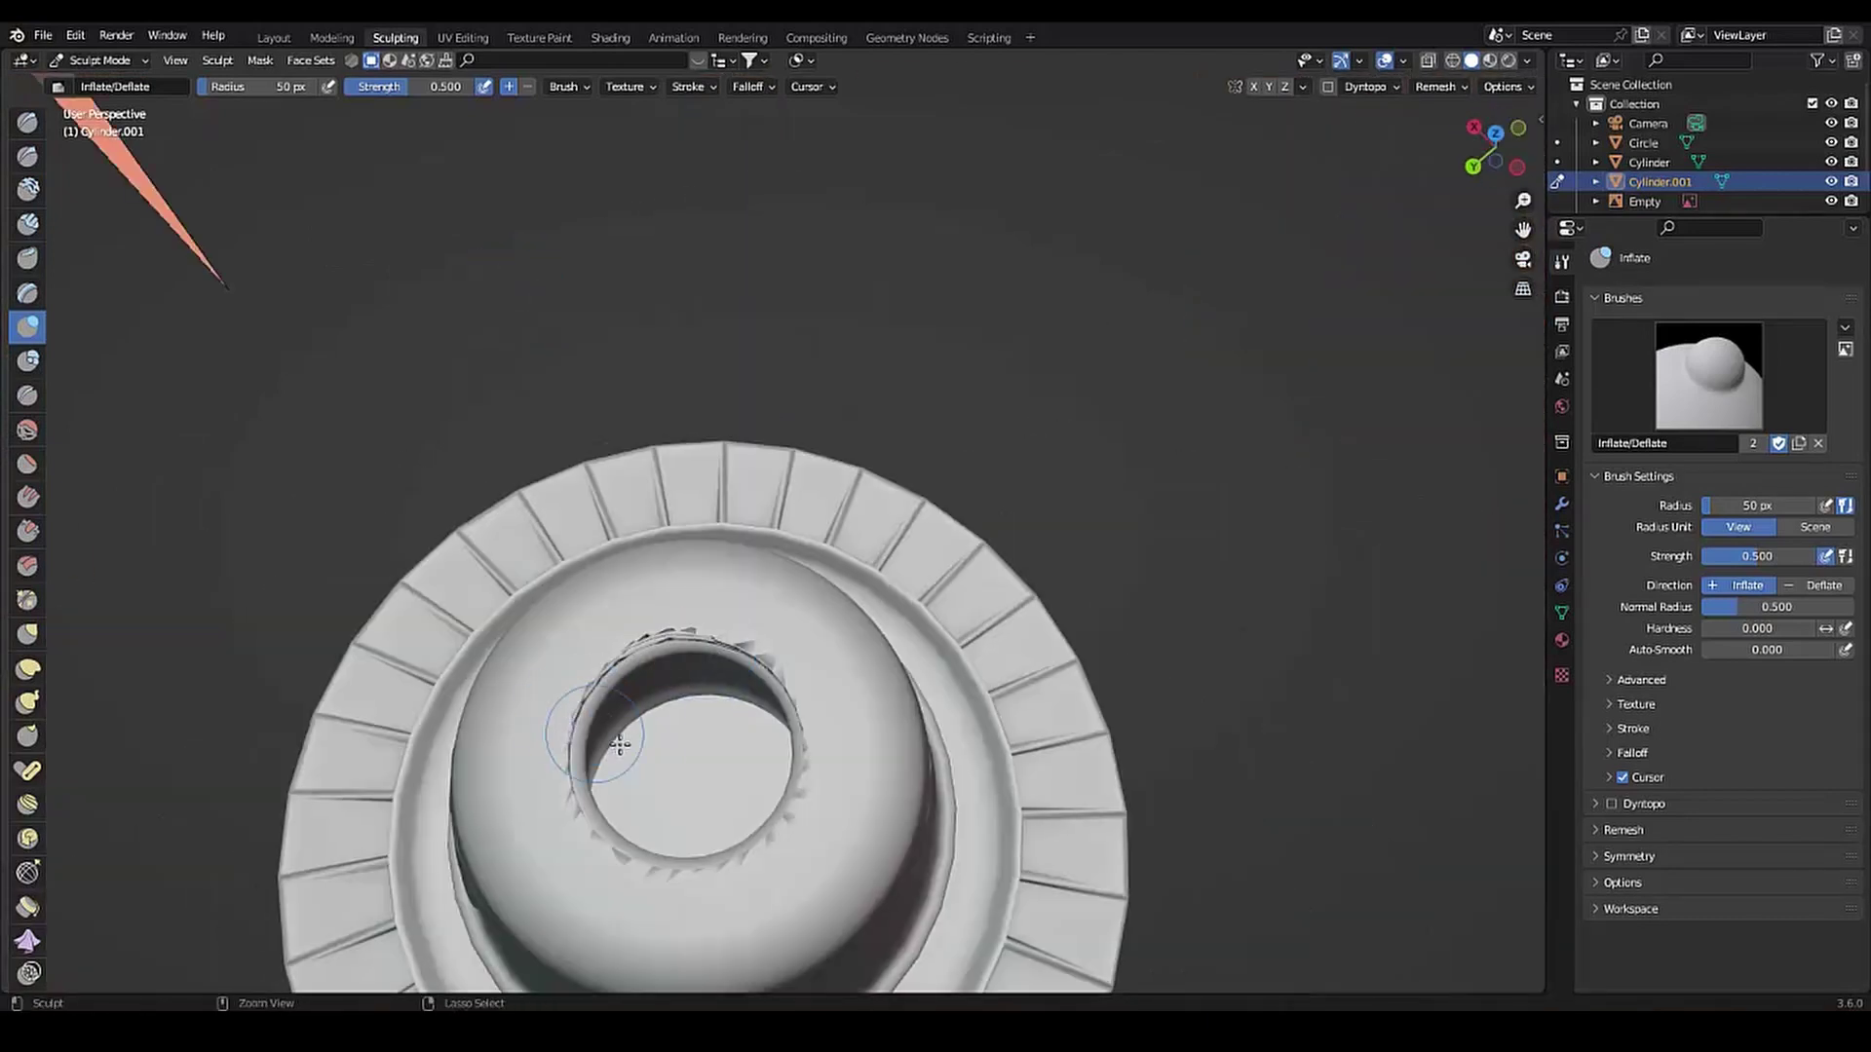
key("KP_7")
middle_click_drag(740, 263, 615, 544)
Back in Layout, add a UV Sphere and scale it down
left_click(274, 37)
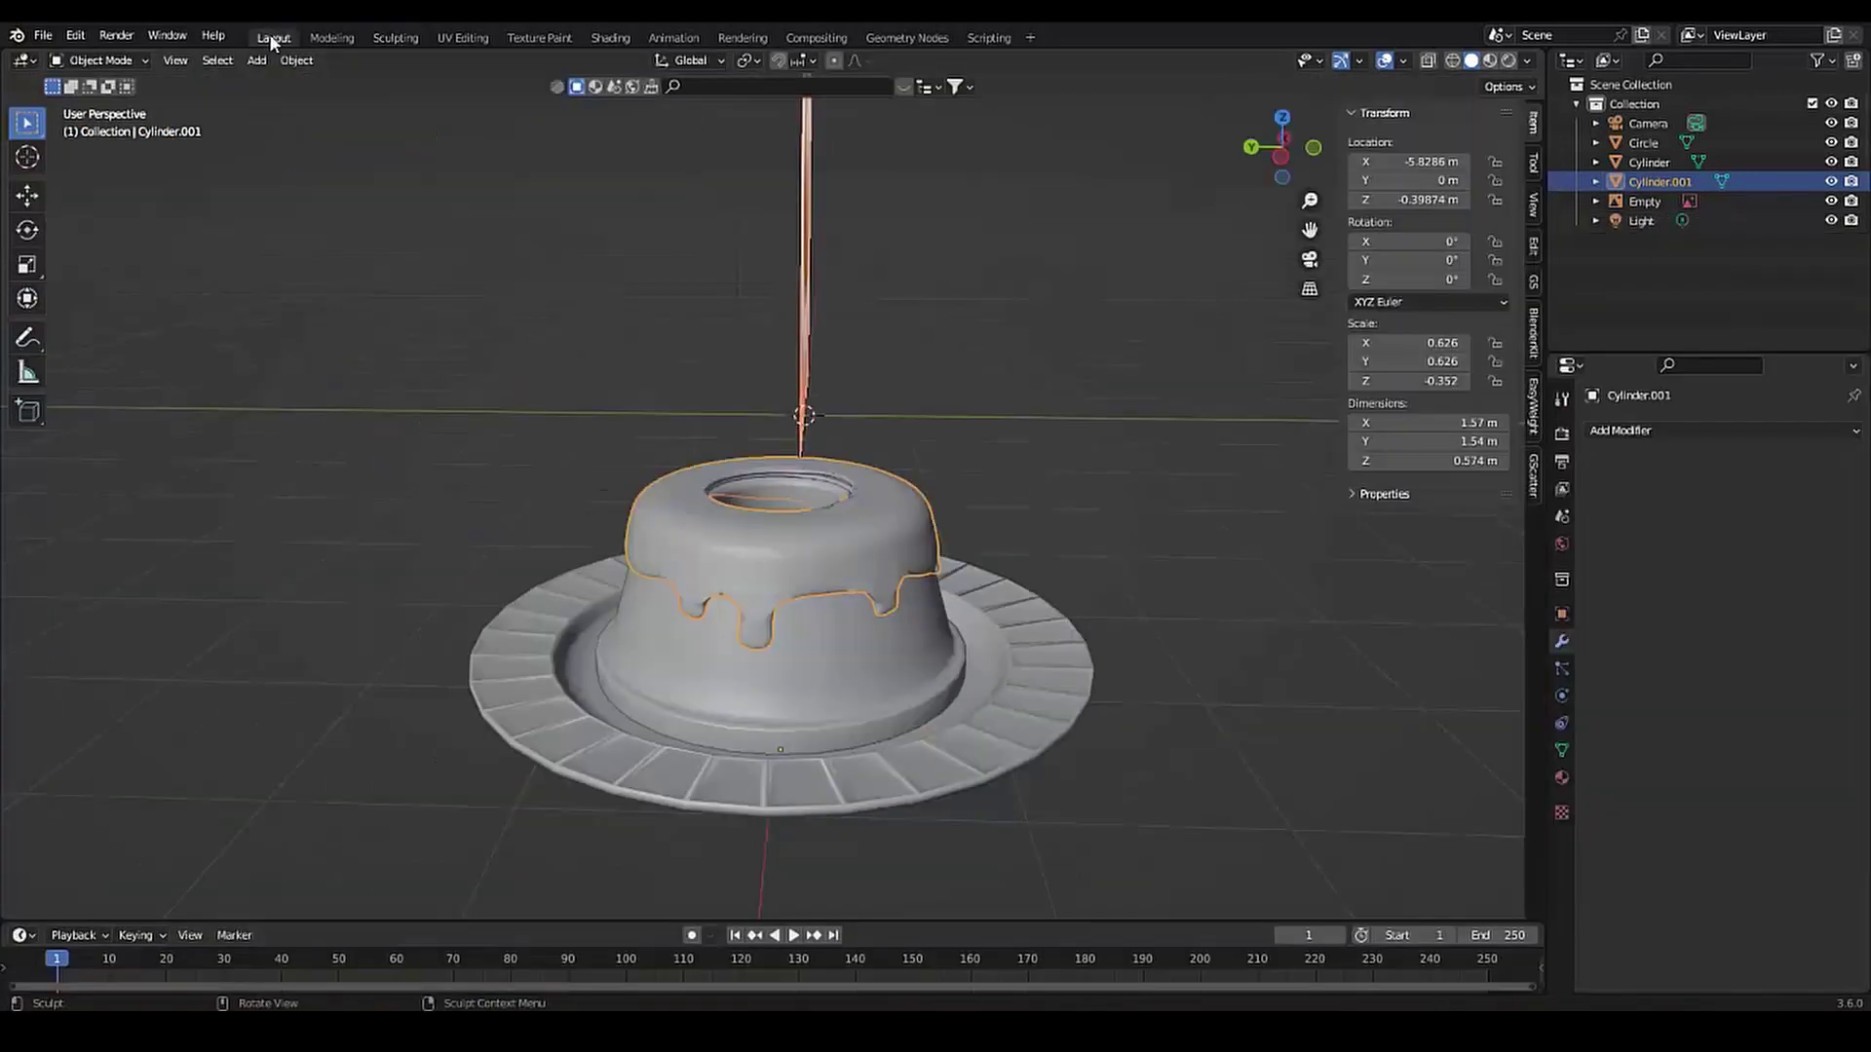
scroll(760, 618, "up", 3)
key("shift+a")
left_click(897, 698)
key("s")
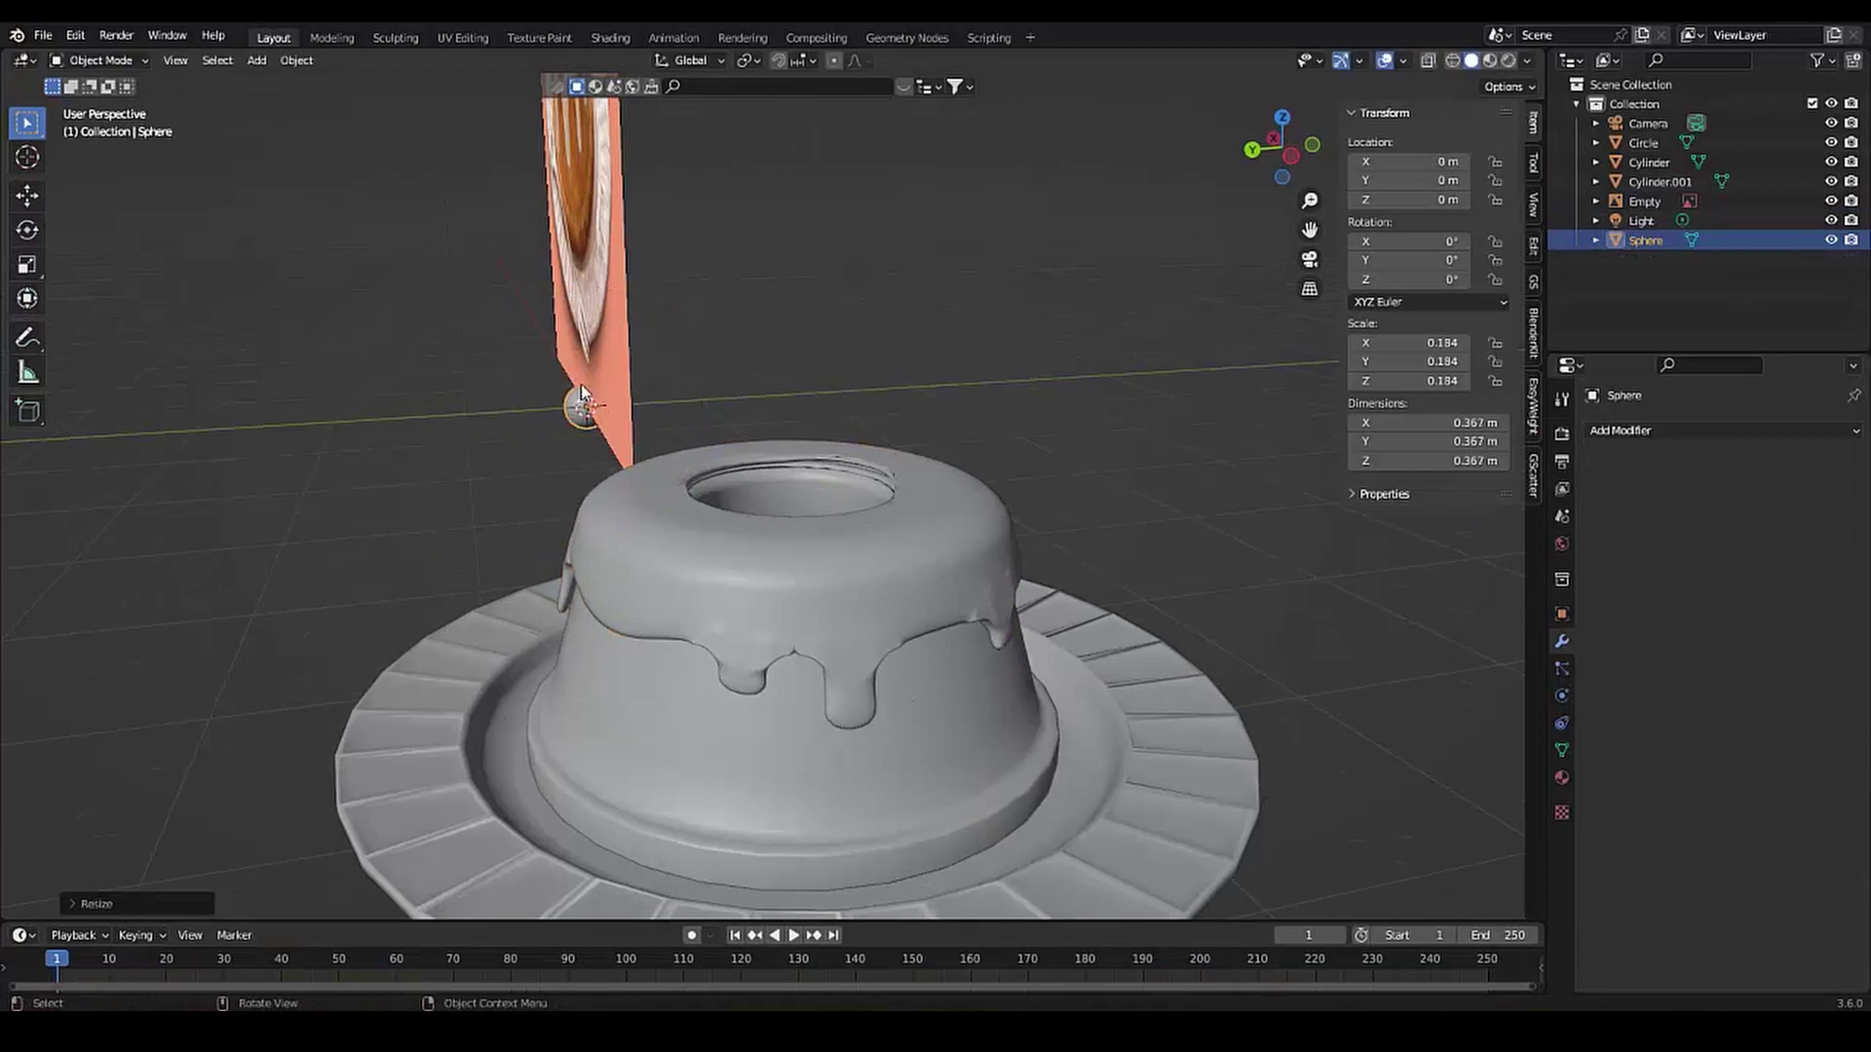
left_click(580, 384)
Move the sphere over beside the cake
key("g")
key("y")
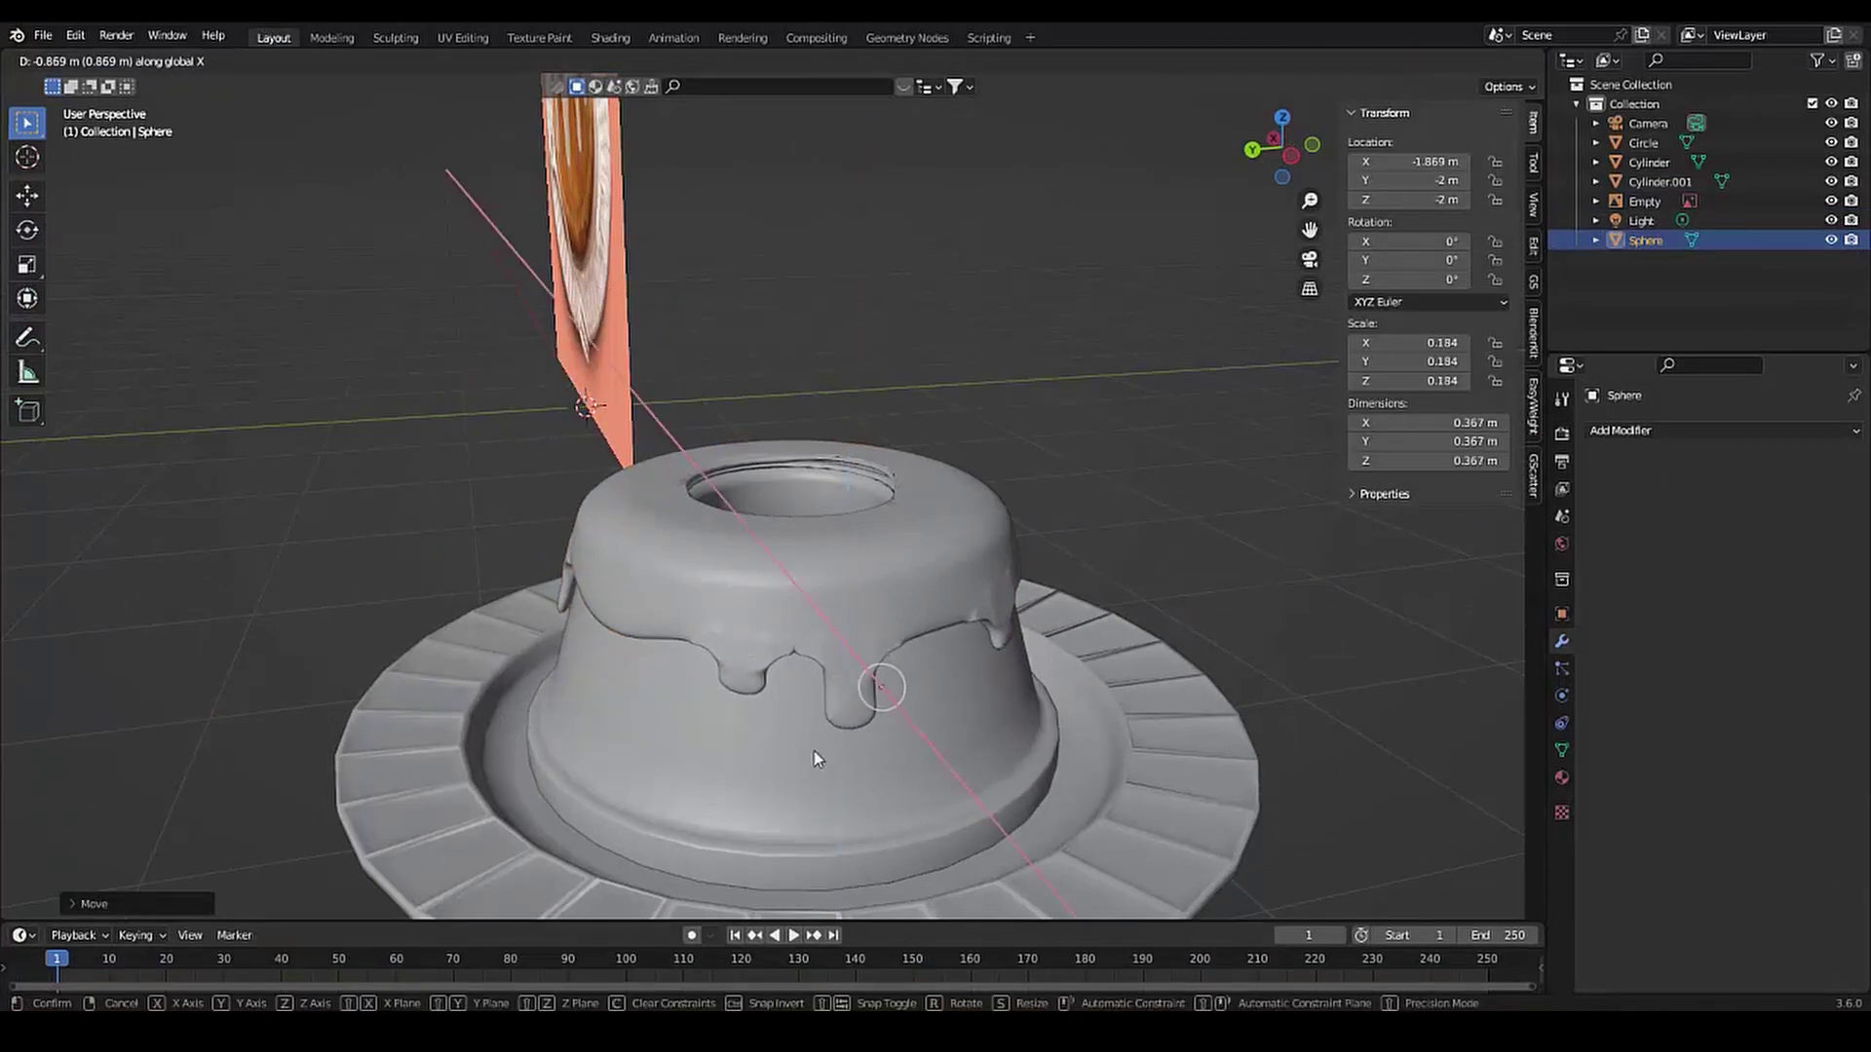
key("x")
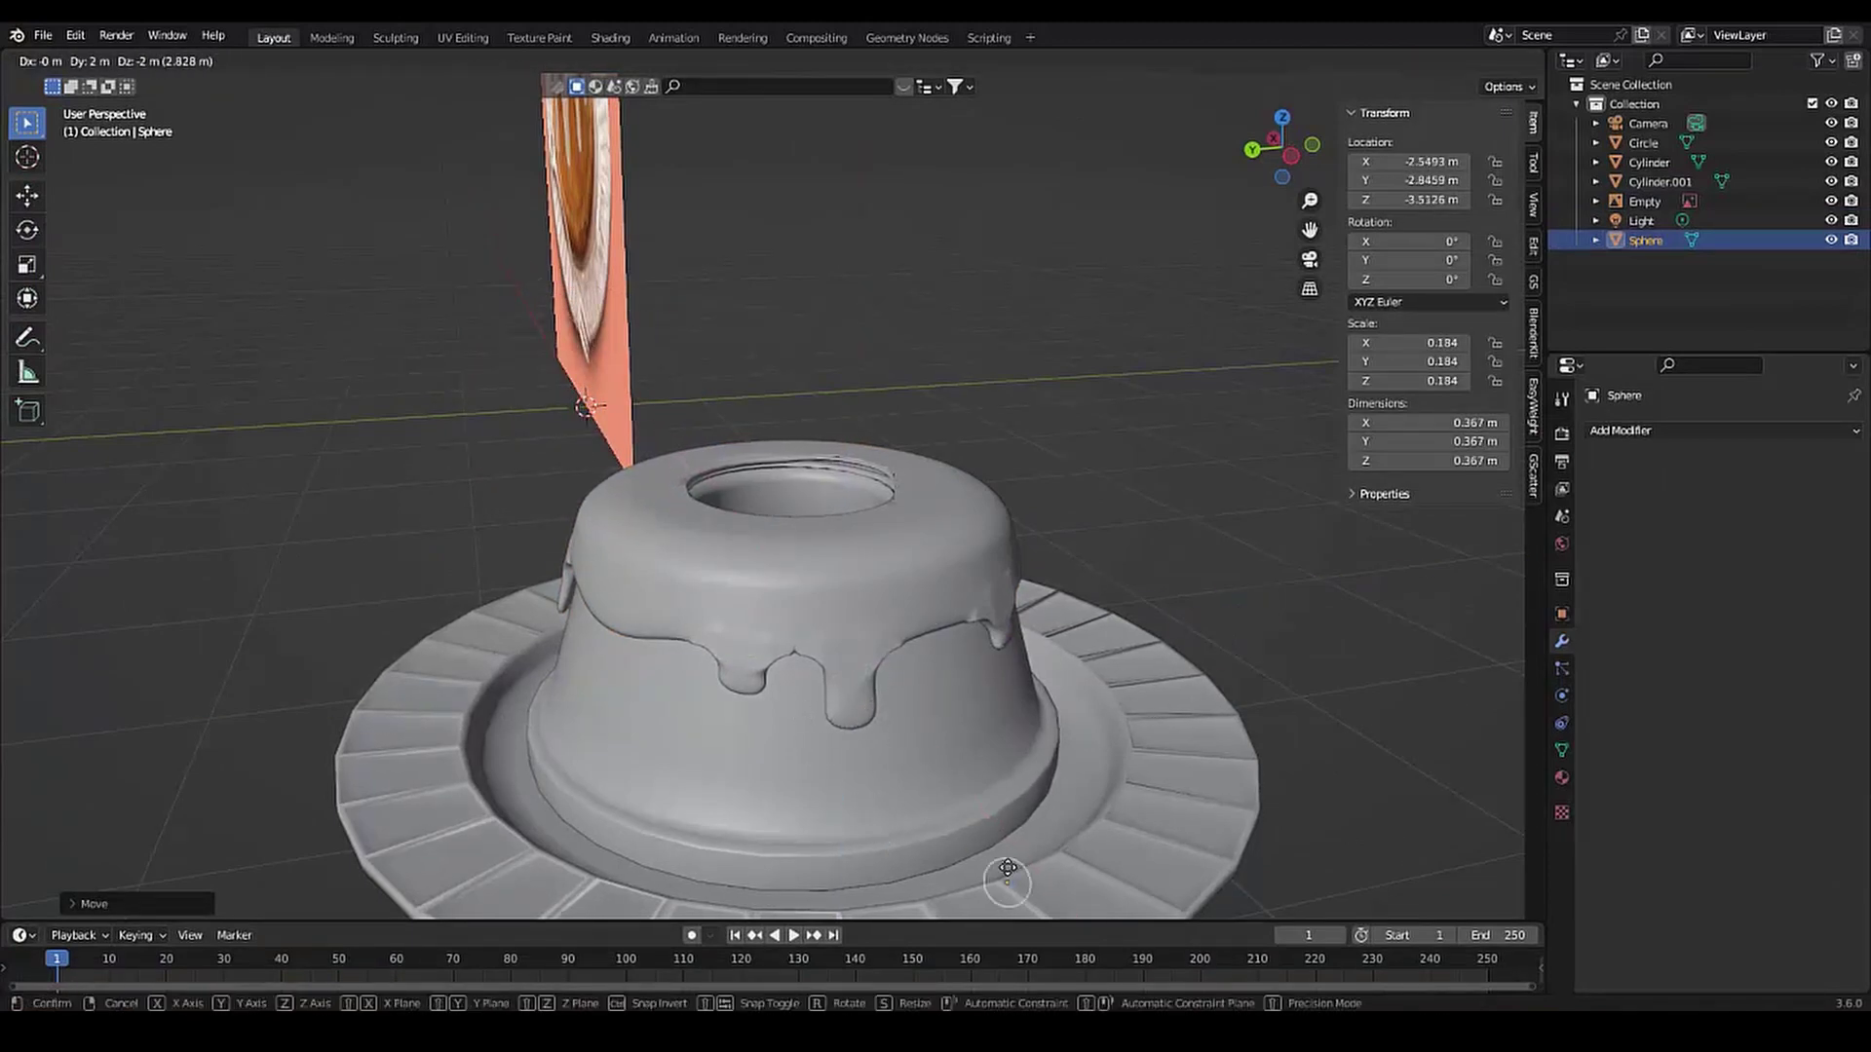
left_click(1007, 868)
scroll(1005, 698, "down", 4)
key("g")
left_click(1007, 506)
left_click(799, 60)
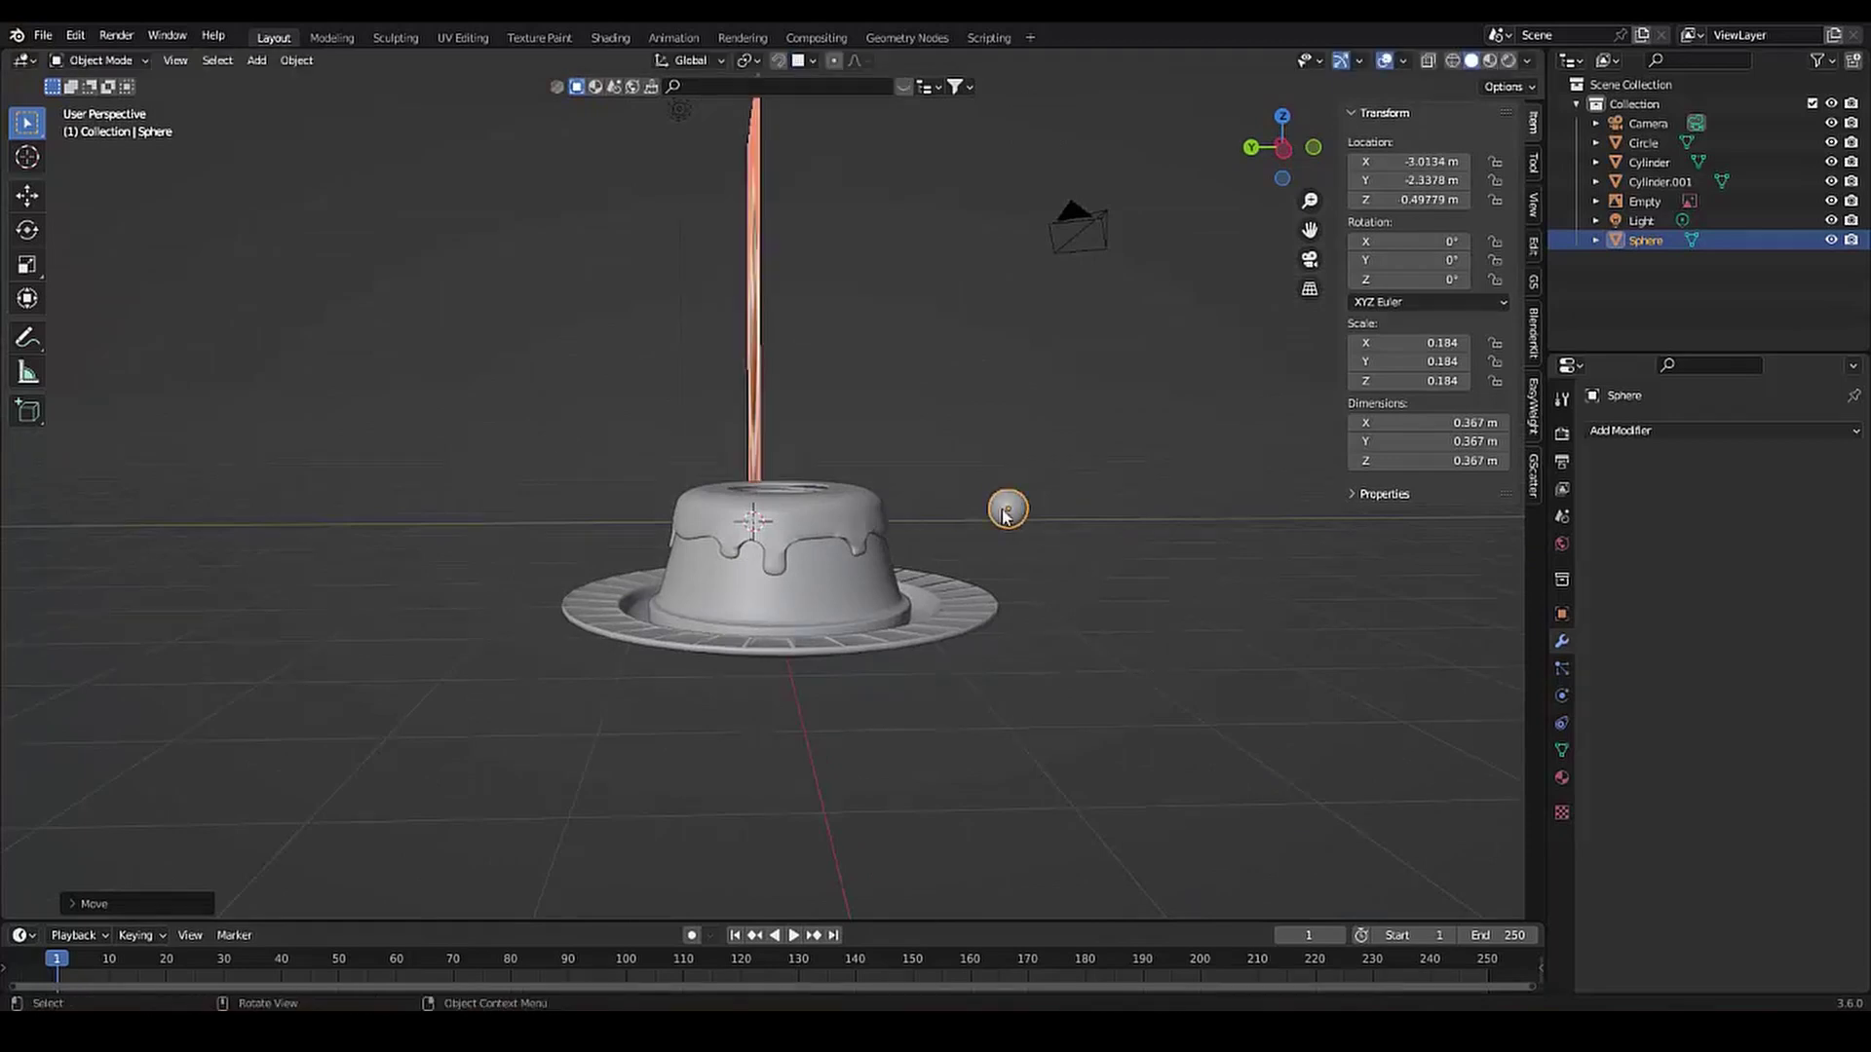
Shrink the sphere to drip size and position it at a drip end
key("s")
left_click(750, 559)
scroll(750, 560, "up", 5)
key("g")
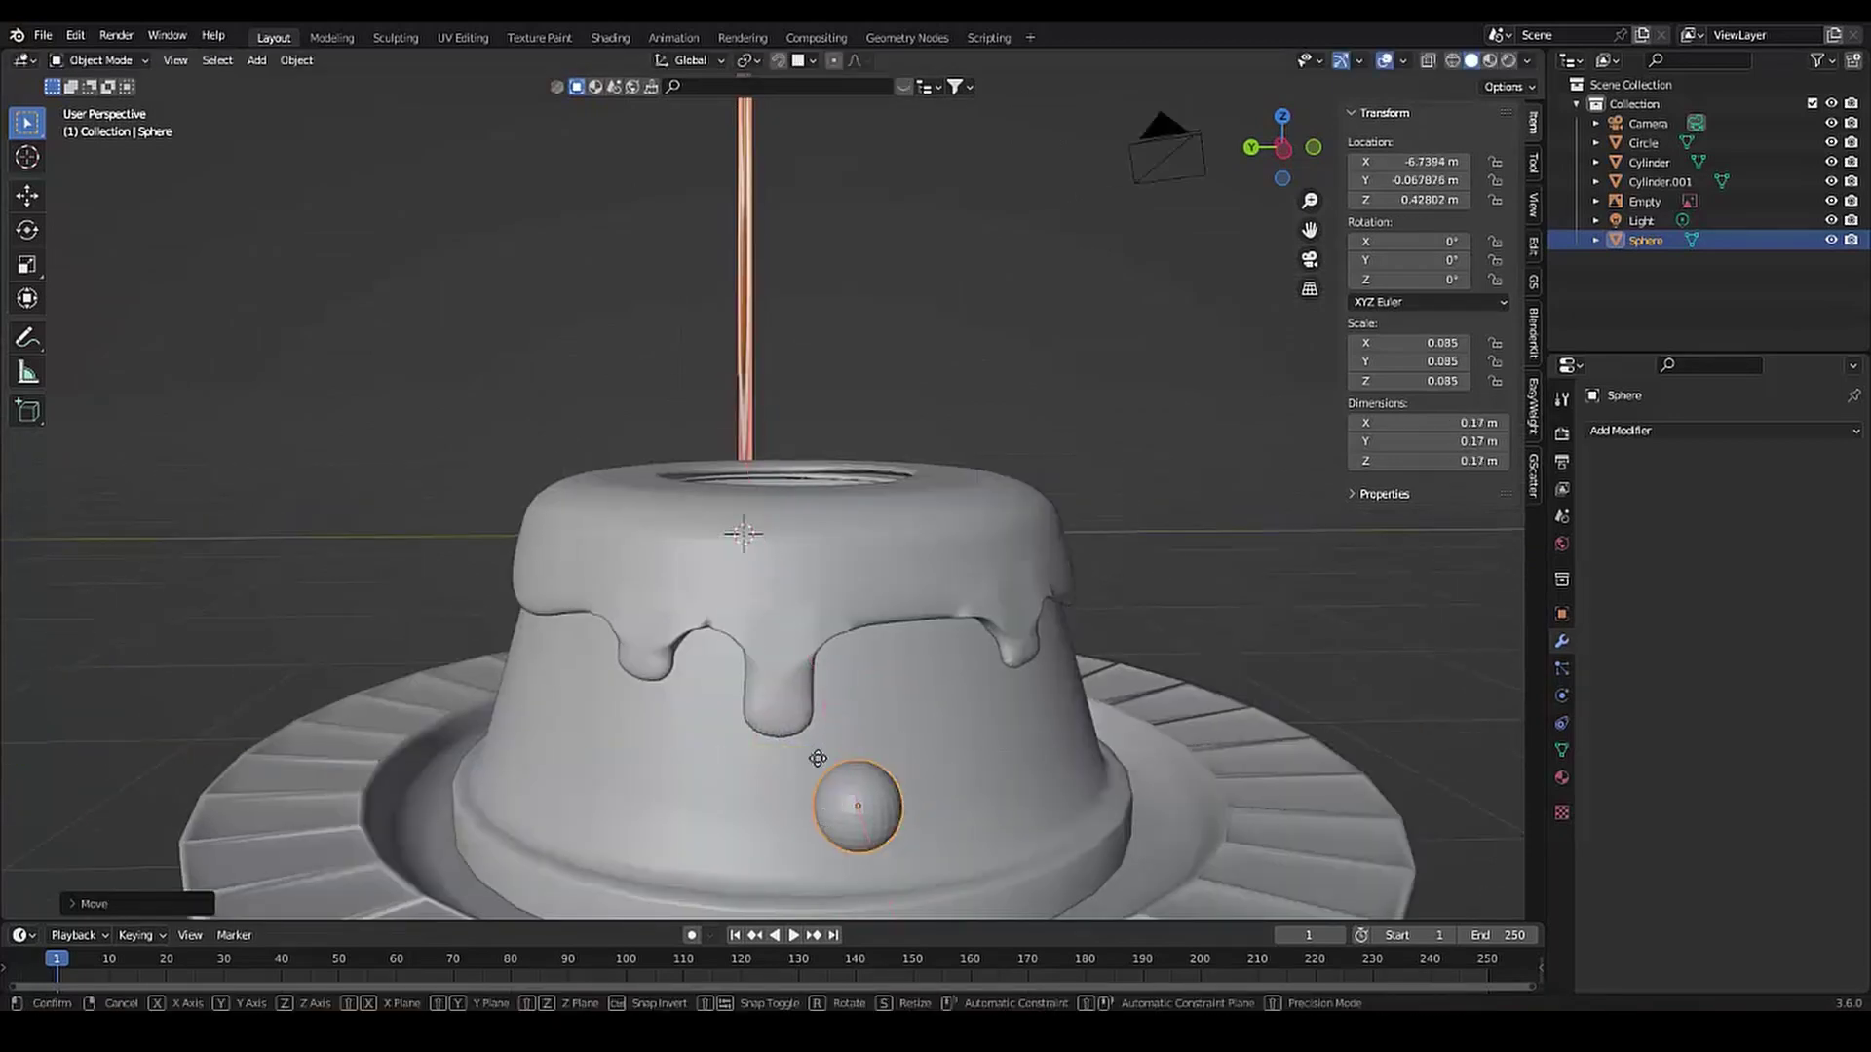
left_click(817, 758)
mouse_move(818, 758)
middle_mouse_down()
mouse_move(553, 809)
mouse_move(483, 647)
mouse_move(669, 670)
middle_mouse_up()
key("s")
left_click(553, 810)
Smooth-shade the sphere and make a smaller duplicate of it
right_click(1002, 672)
left_click(1002, 672)
mouse_move(1002, 672)
middle_mouse_down()
mouse_move(914, 702)
mouse_move(732, 663)
mouse_move(662, 596)
middle_mouse_up()
key("shift+d")
left_click(819, 731)
key("s")
key("g")
key("y")
Duplicate the original sphere onto another drip end
left_click(730, 660)
scroll(730, 660, "down", 4)
left_click(663, 599)
scroll(671, 629, "up", 4)
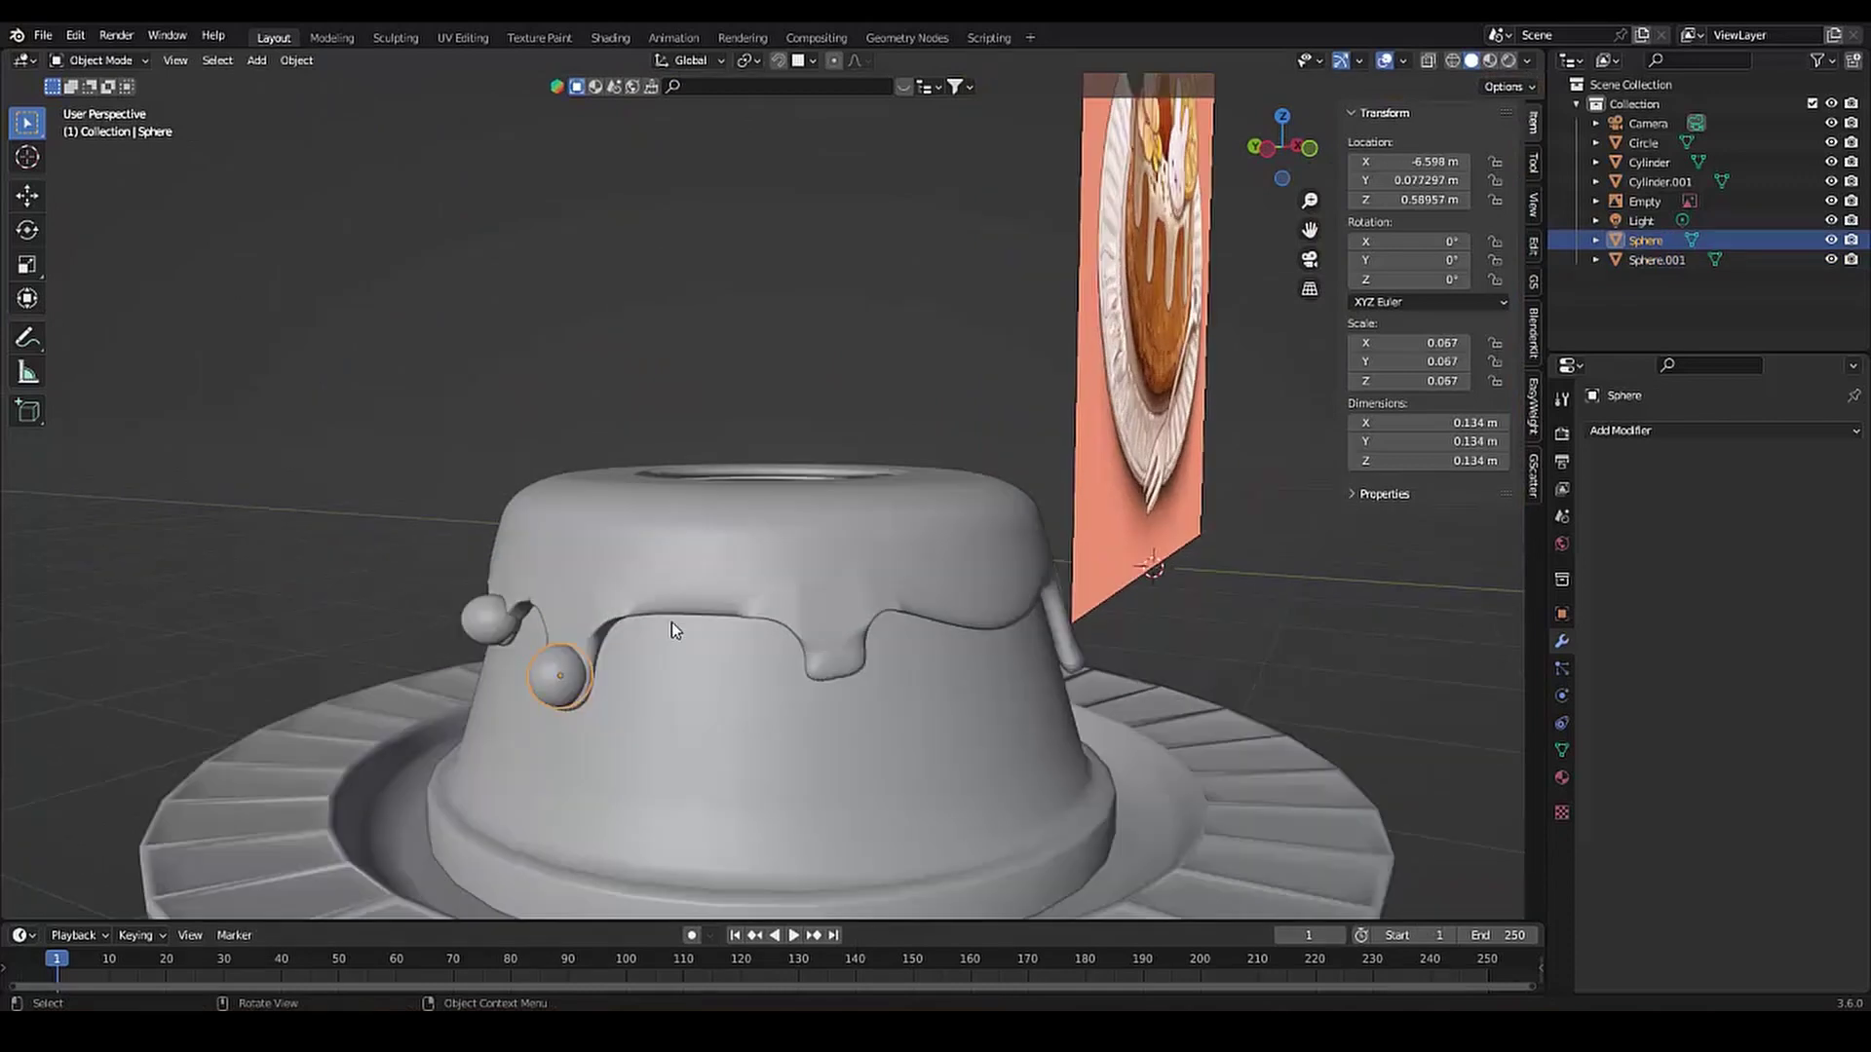
key("shift+d")
key("g")
key("x")
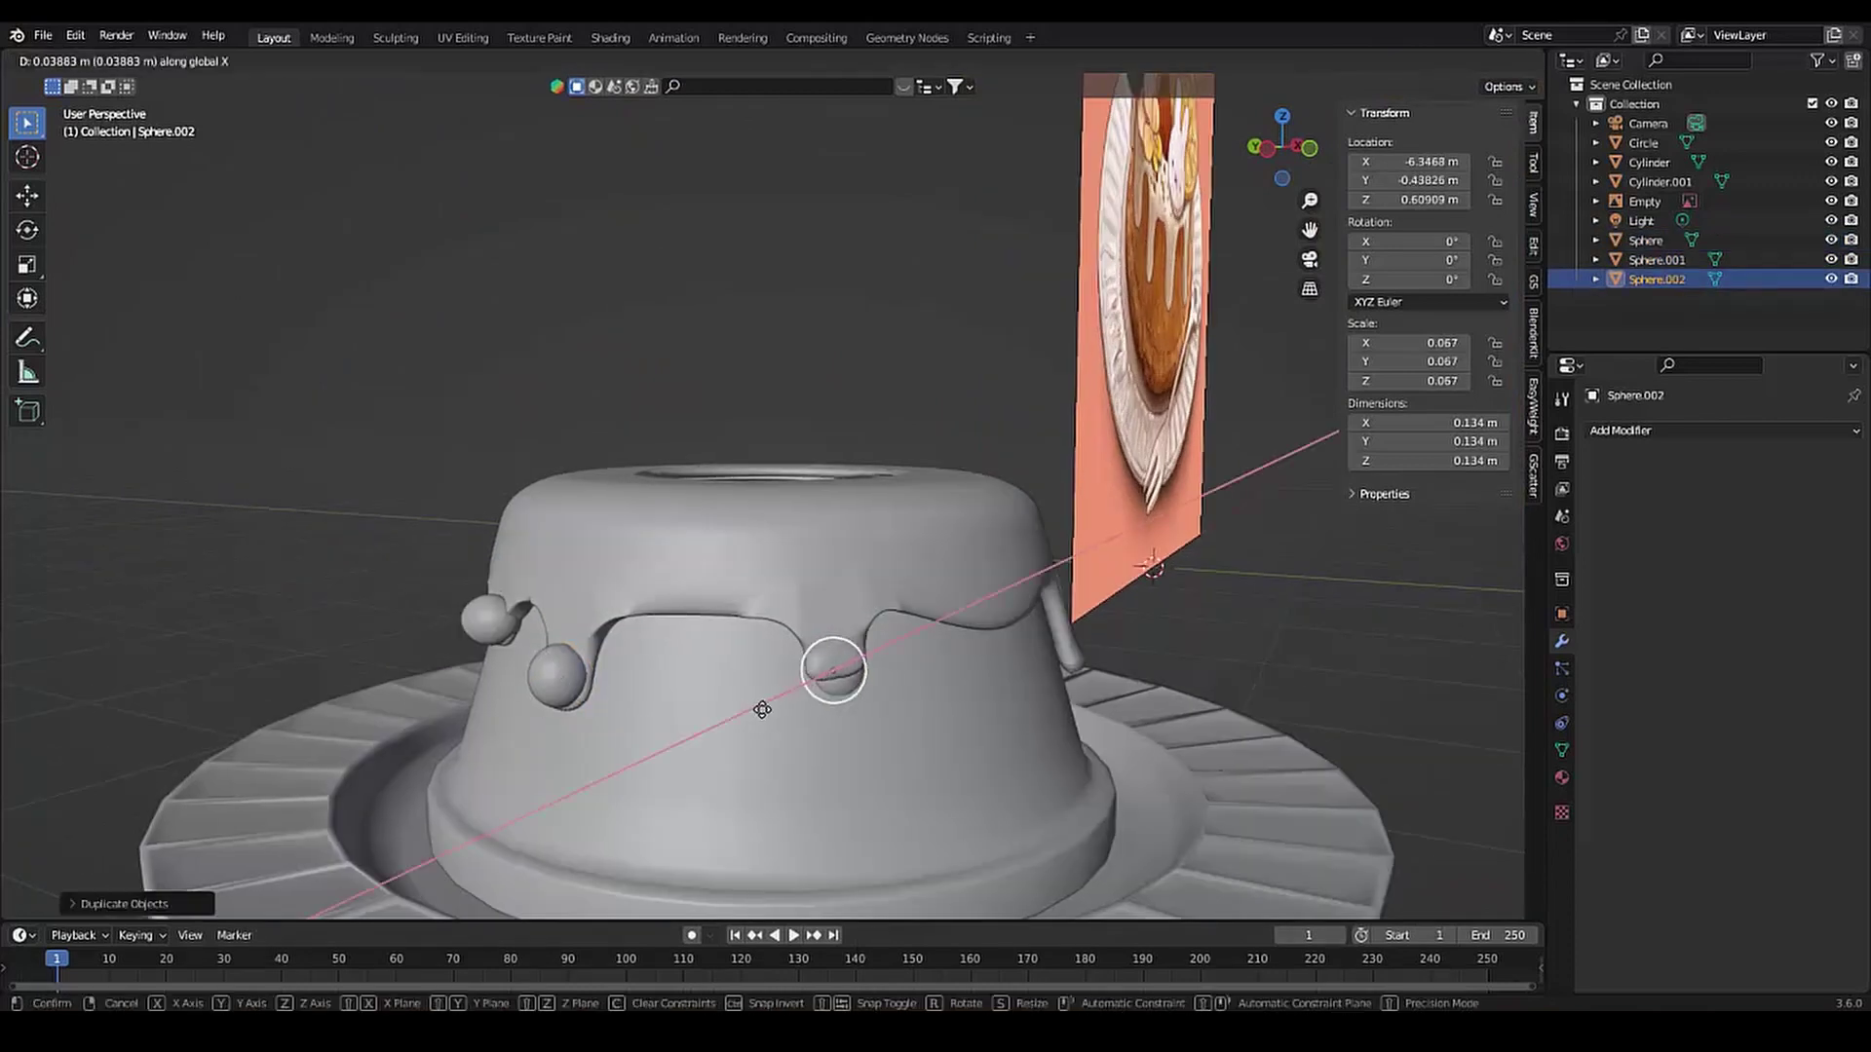
key("y")
key("x")
left_click(783, 714)
Place a further sphere copy at the next drip end
scroll(782, 715, "down", 3)
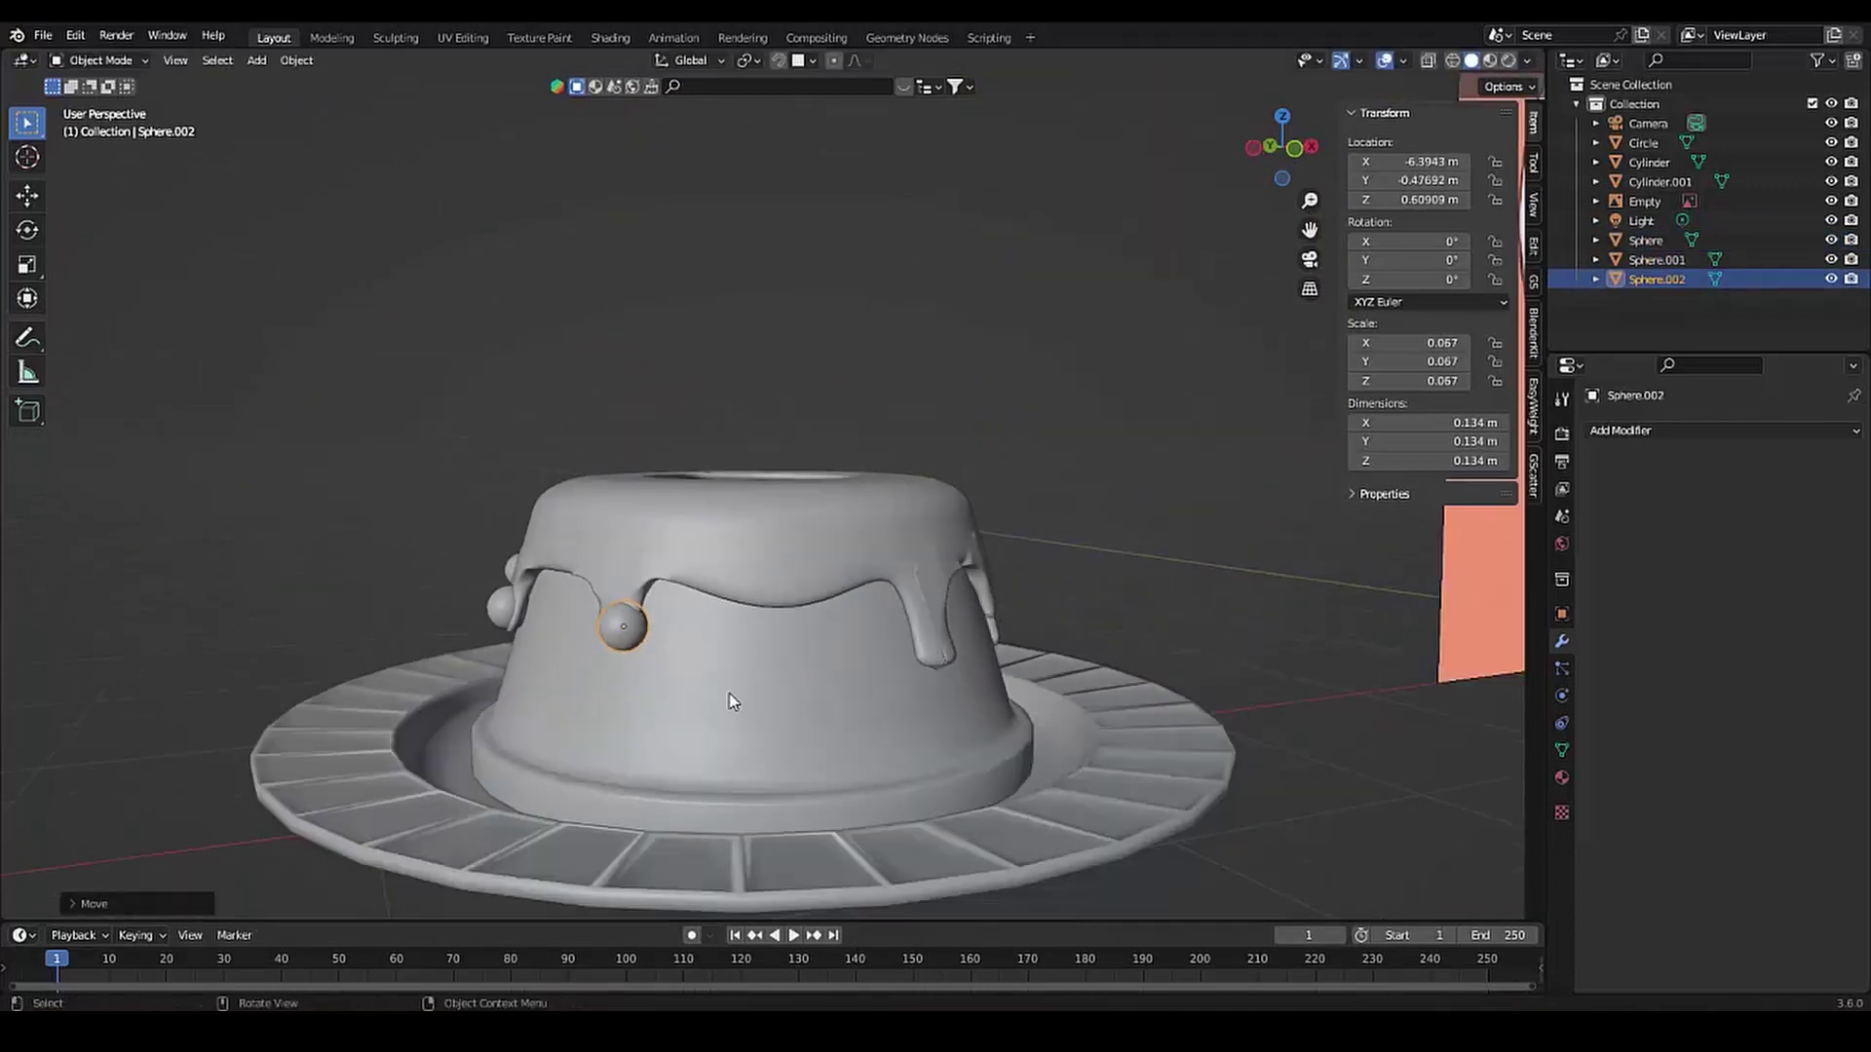
middle_click_drag(741, 682, 630, 699)
key("shift+d")
key("g")
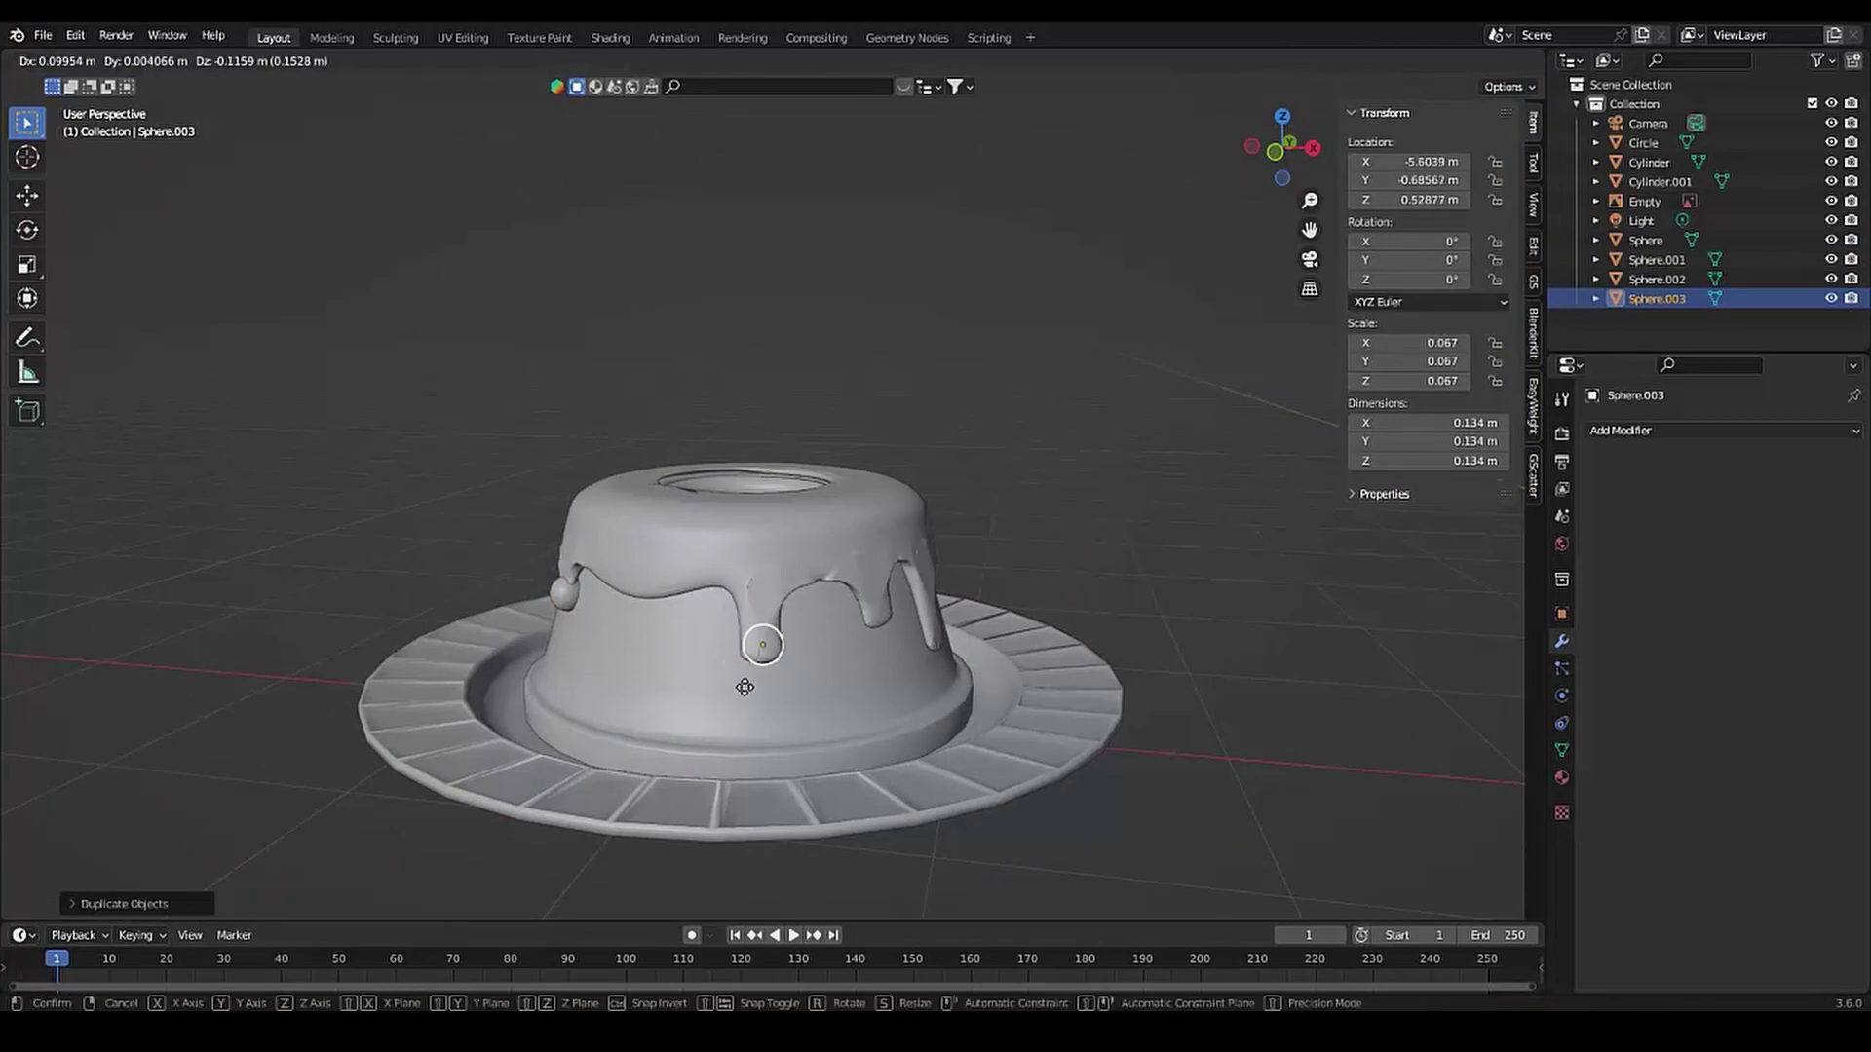
key("x")
key("y")
left_click(715, 745)
scroll(715, 745, "up", 3)
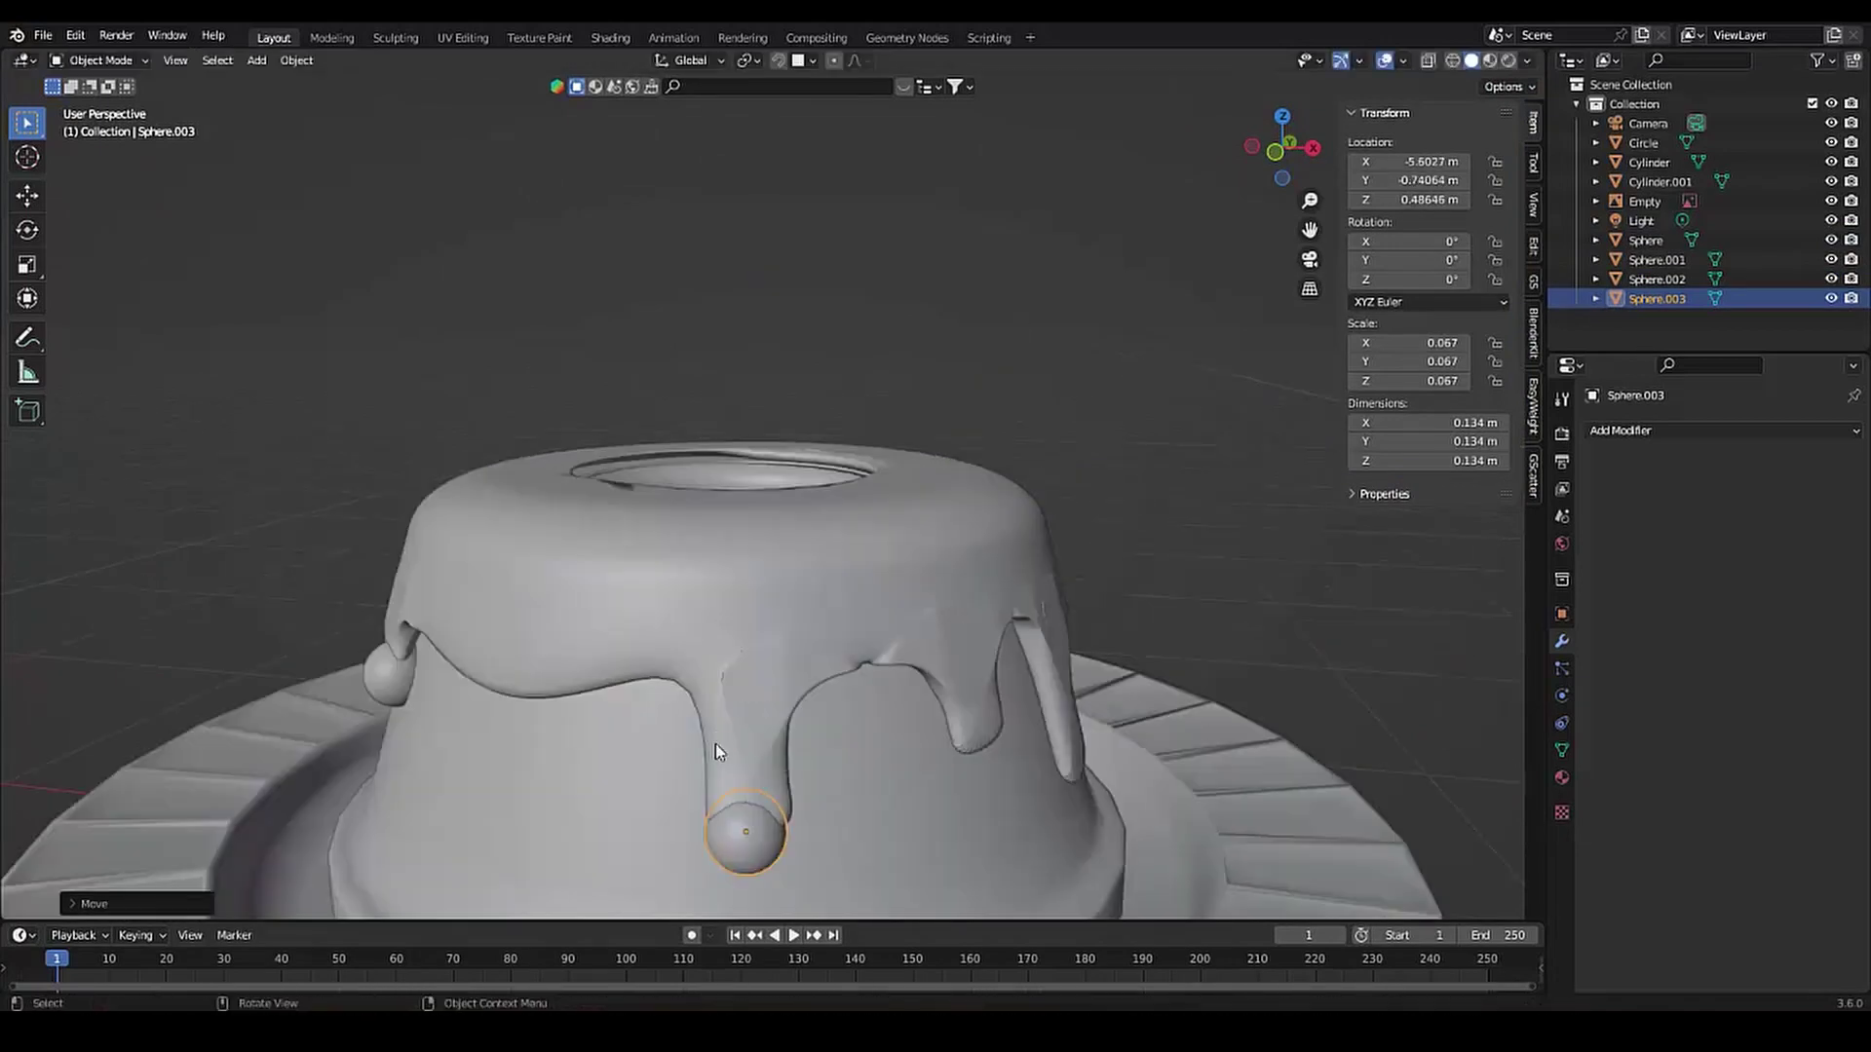
Enlarge that copy slightly and nudge it into place
key("s")
left_click(715, 745)
scroll(716, 750, "up", 2)
key("g")
left_click(715, 750)
scroll(682, 755, "down", 2)
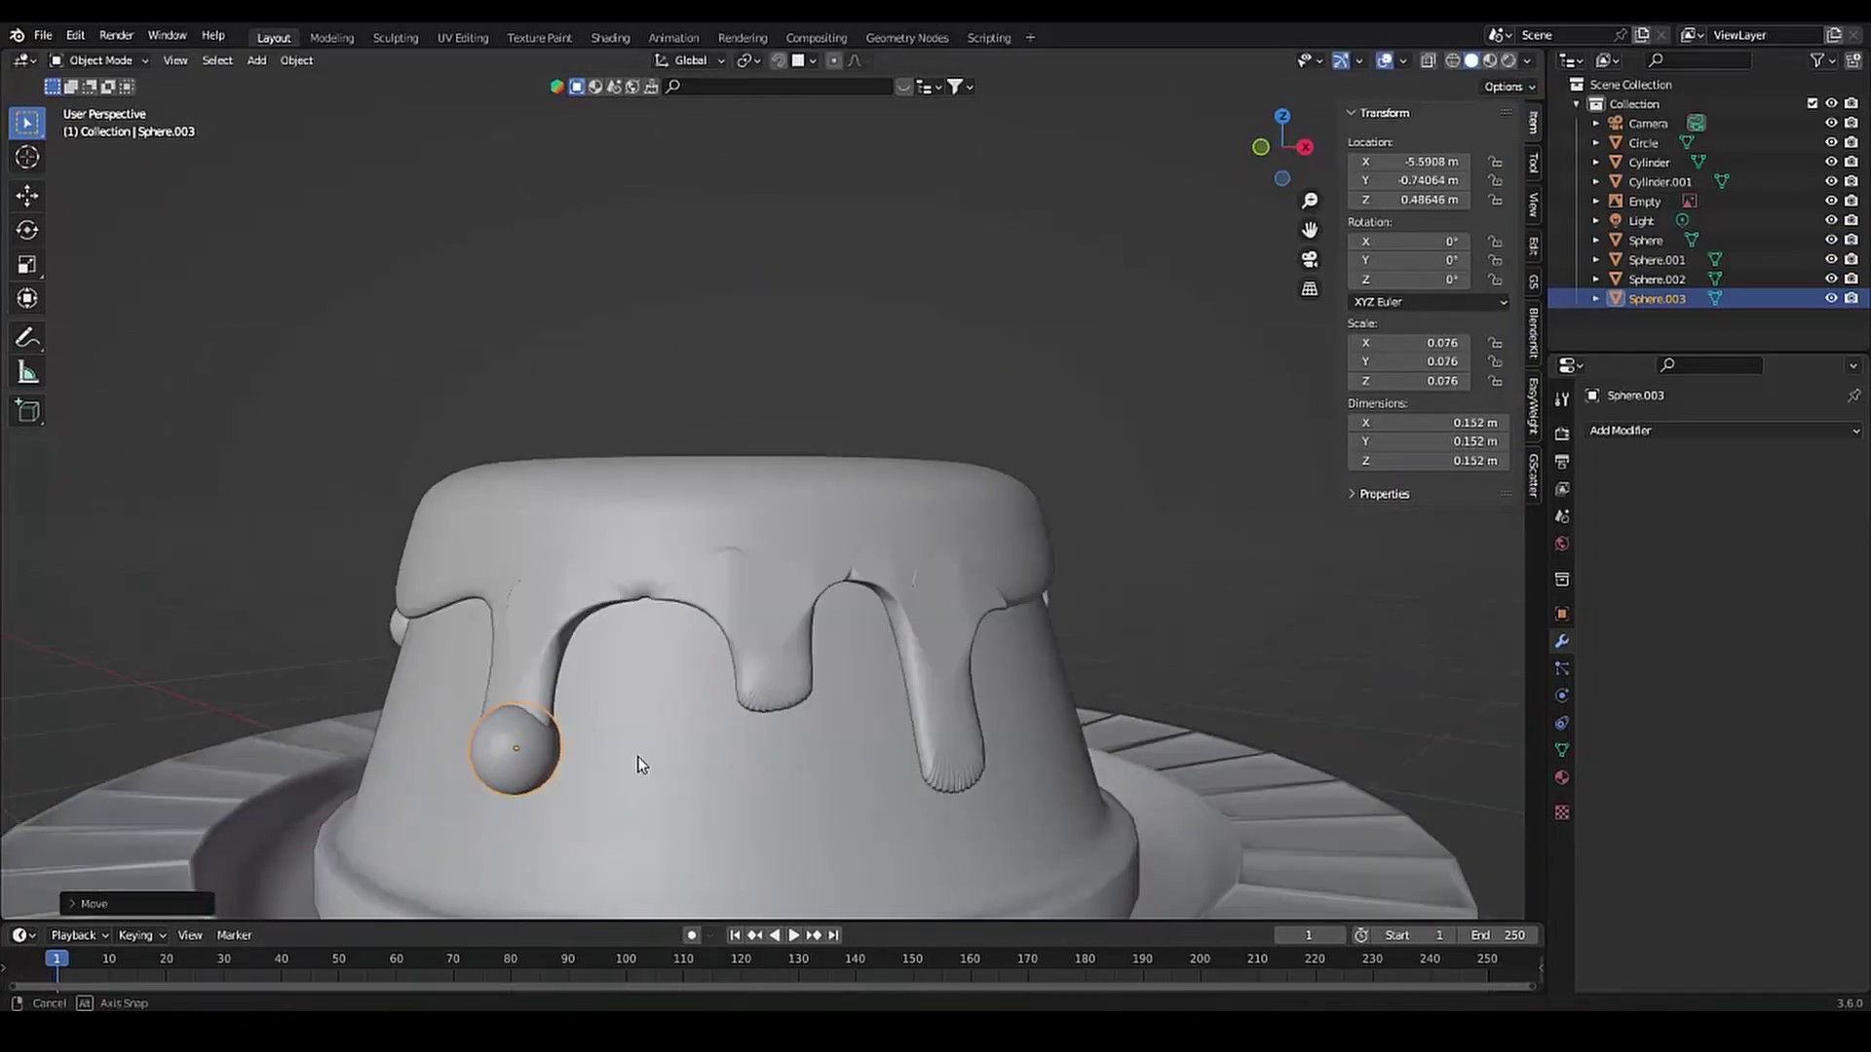
Duplicate a sphere onto the next drip and nudge it into position
mouse_move(638, 760)
middle_mouse_down()
mouse_move(779, 740)
mouse_move(575, 799)
middle_mouse_up()
scroll(829, 702, "up", 2)
key("shift+d")
key("y")
key("x")
left_click(744, 743)
key("g")
left_click(721, 741)
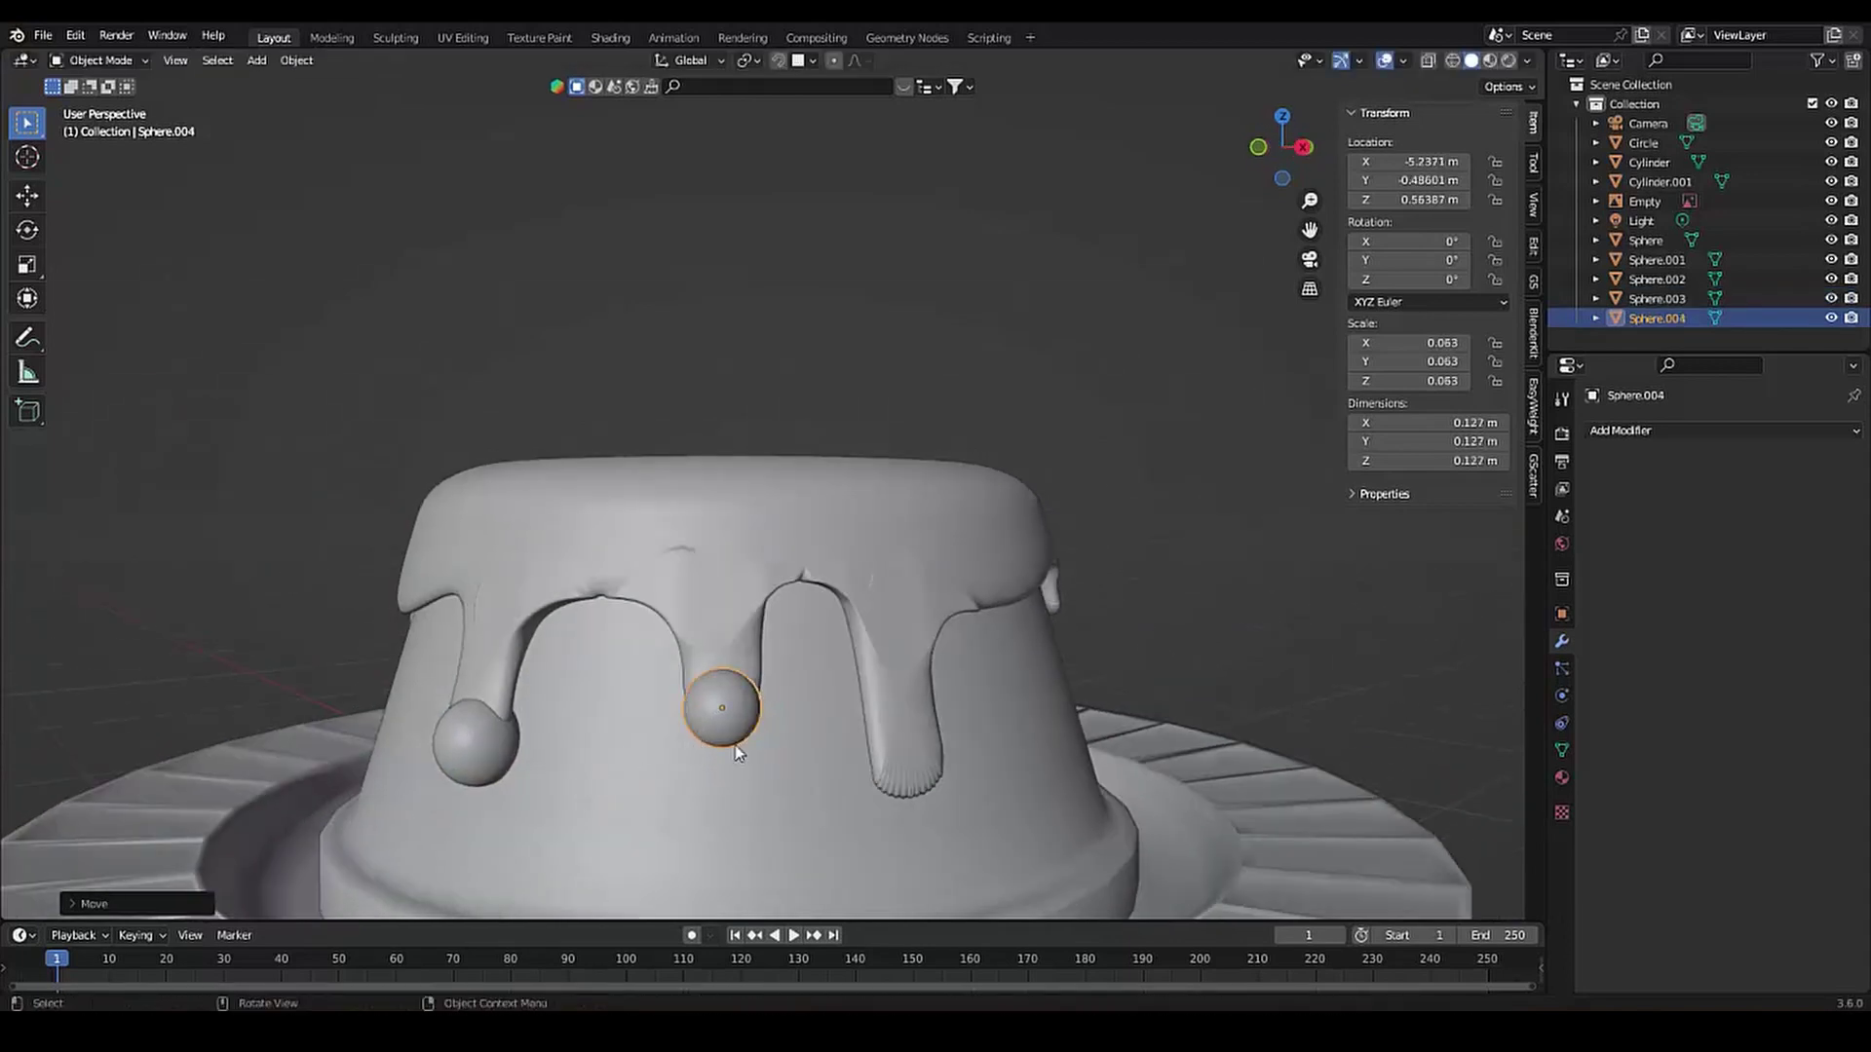
mouse_move(722, 741)
middle_mouse_down()
mouse_move(762, 738)
mouse_move(347, 792)
mouse_move(484, 756)
middle_mouse_up()
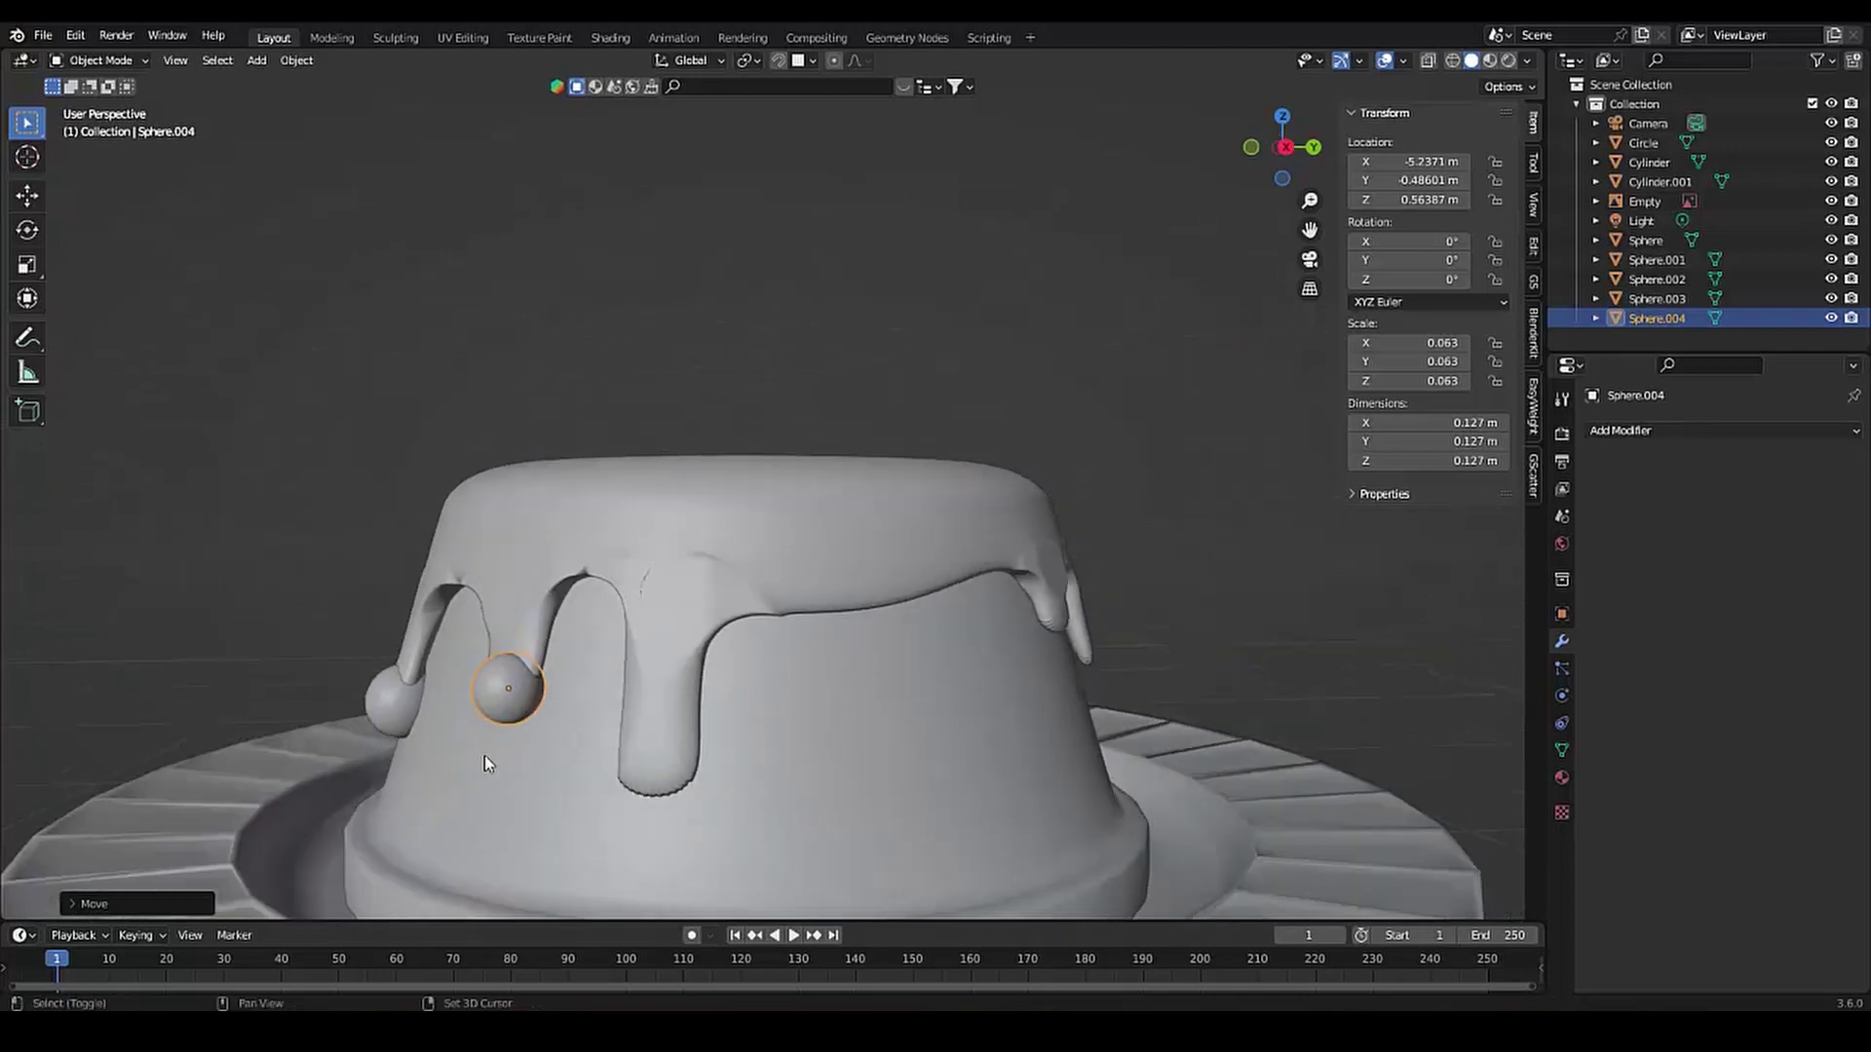
Put a sphere copy at the bottom of a drip and stretch it along Y
key("shift+d")
key("x")
left_click(583, 788)
key("s")
key("x")
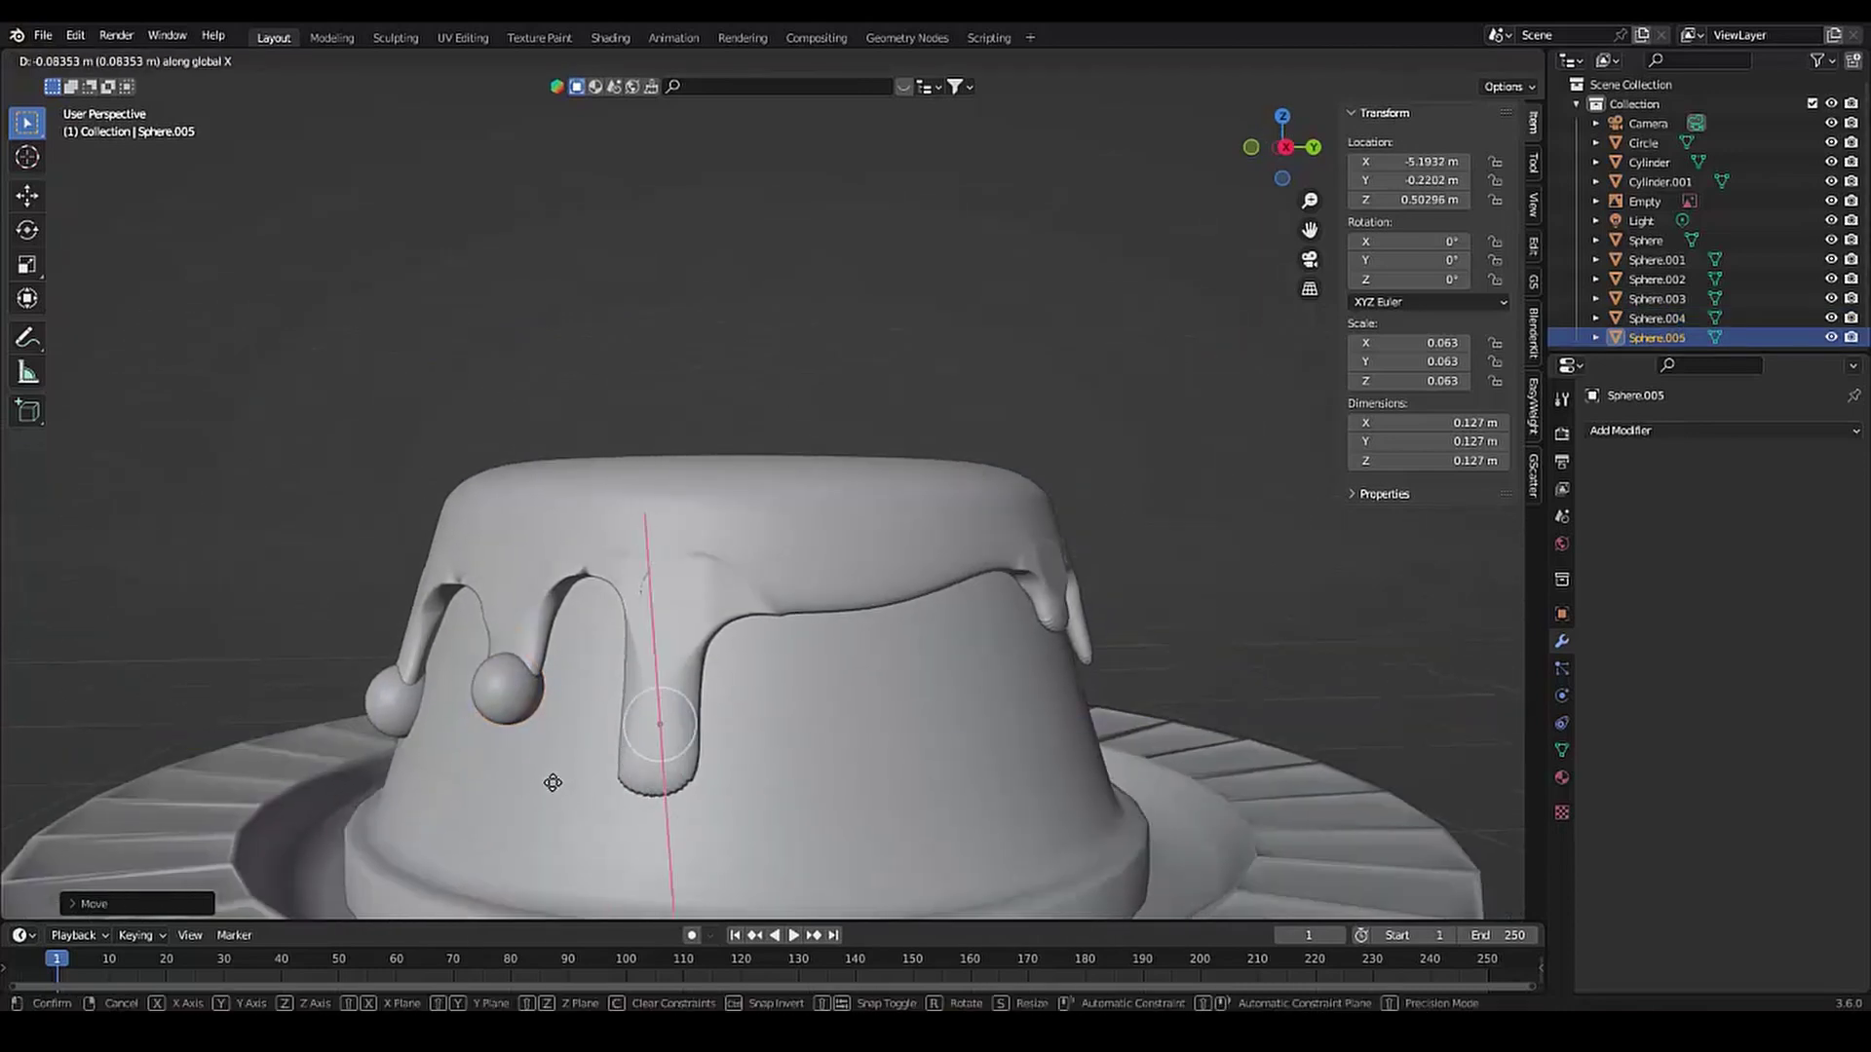
scroll(668, 634, "up", 5)
scroll(577, 739, "down", 2)
key("y")
left_click(600, 727)
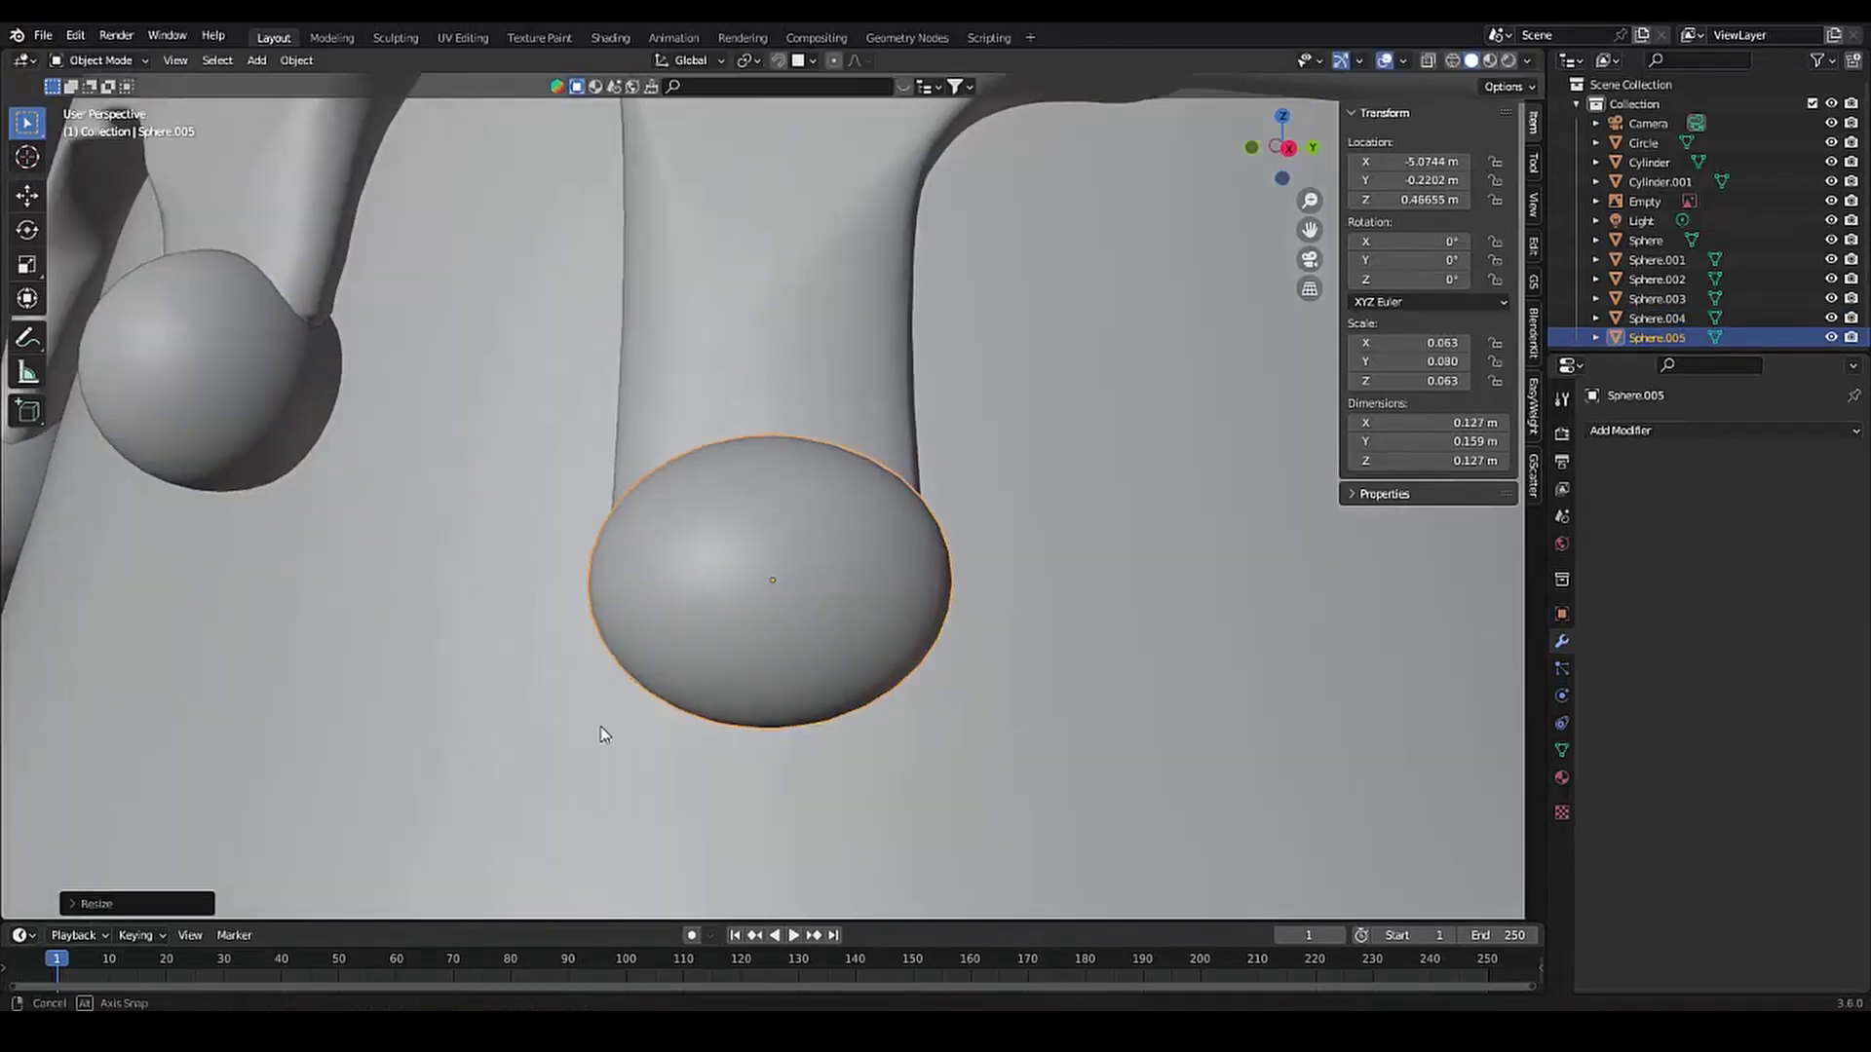
scroll(601, 727, "down", 6)
middle_click_drag(781, 618, 1072, 419)
scroll(996, 466, "up", 2)
Place a slightly larger sphere copy on the right-hand drip
key("shift+d")
left_click(1101, 419)
scroll(1133, 475, "up", 3)
scroll(1133, 481, "up", 2)
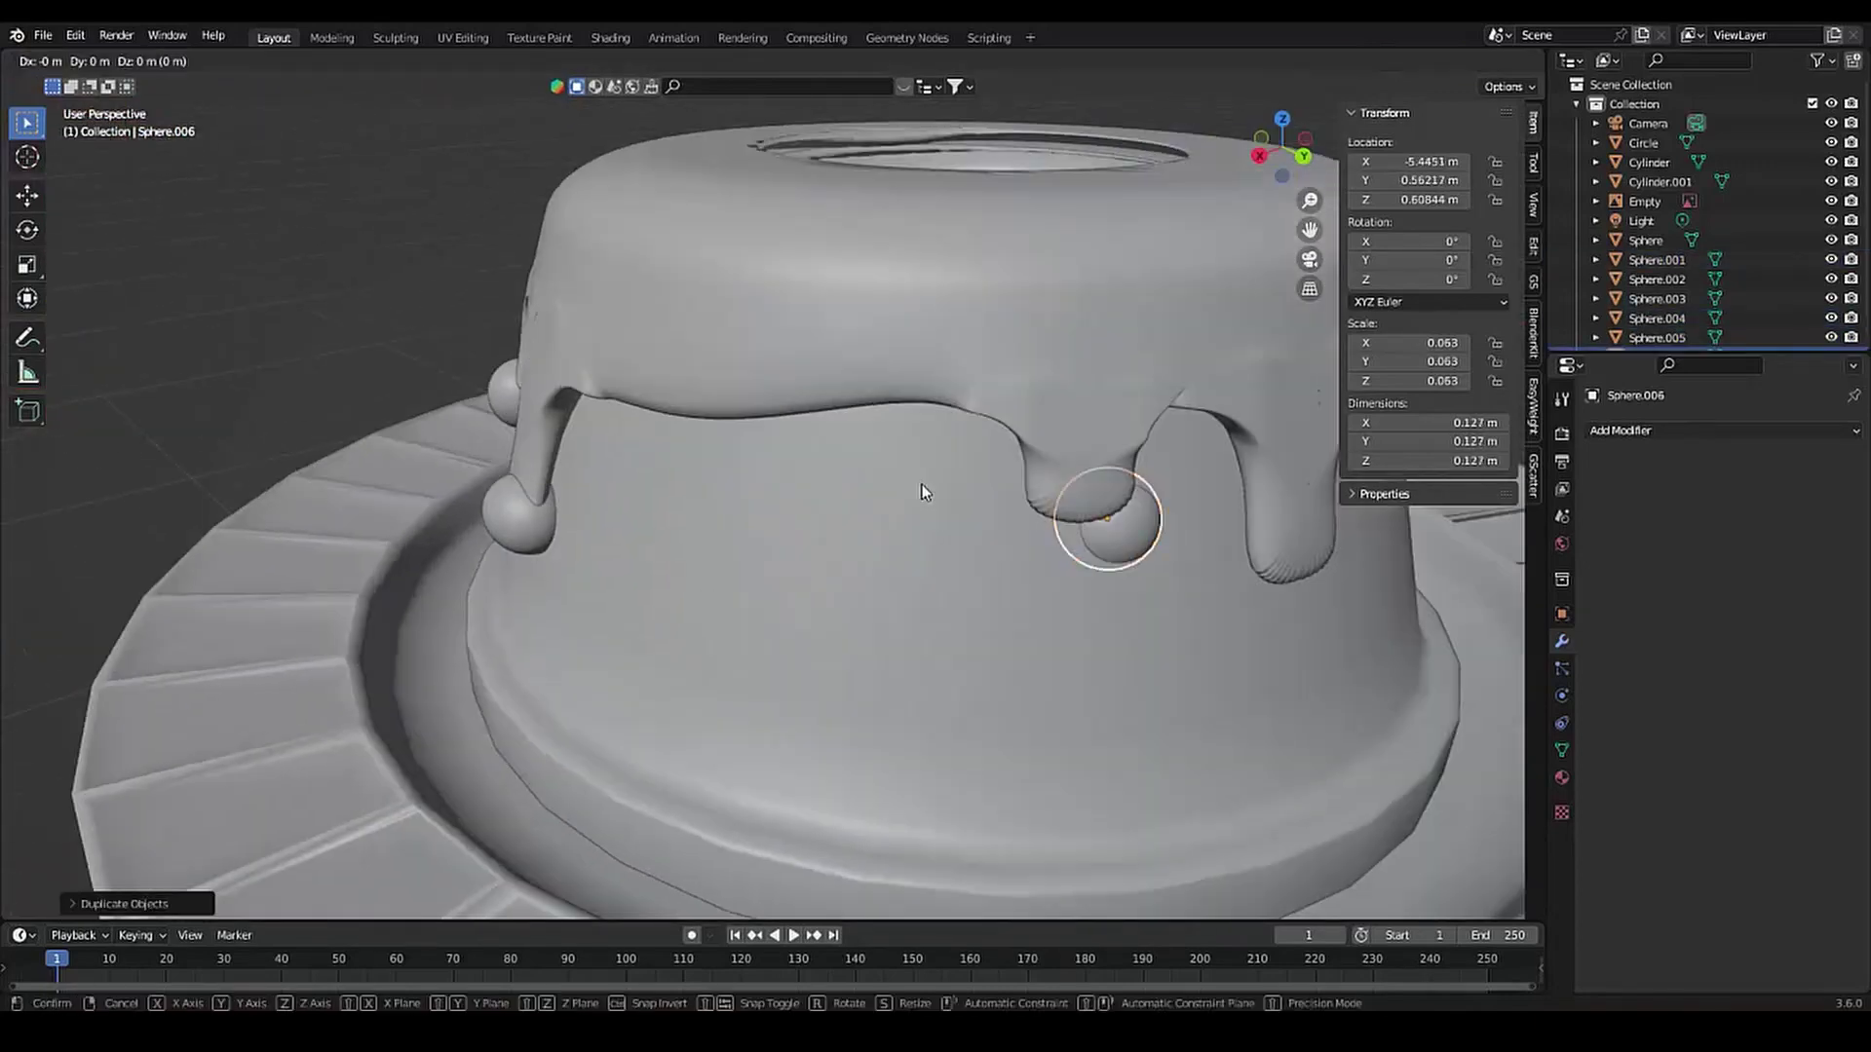
key("g")
left_click(944, 589)
scroll(963, 524, "up", 3)
key("s")
left_click(914, 531)
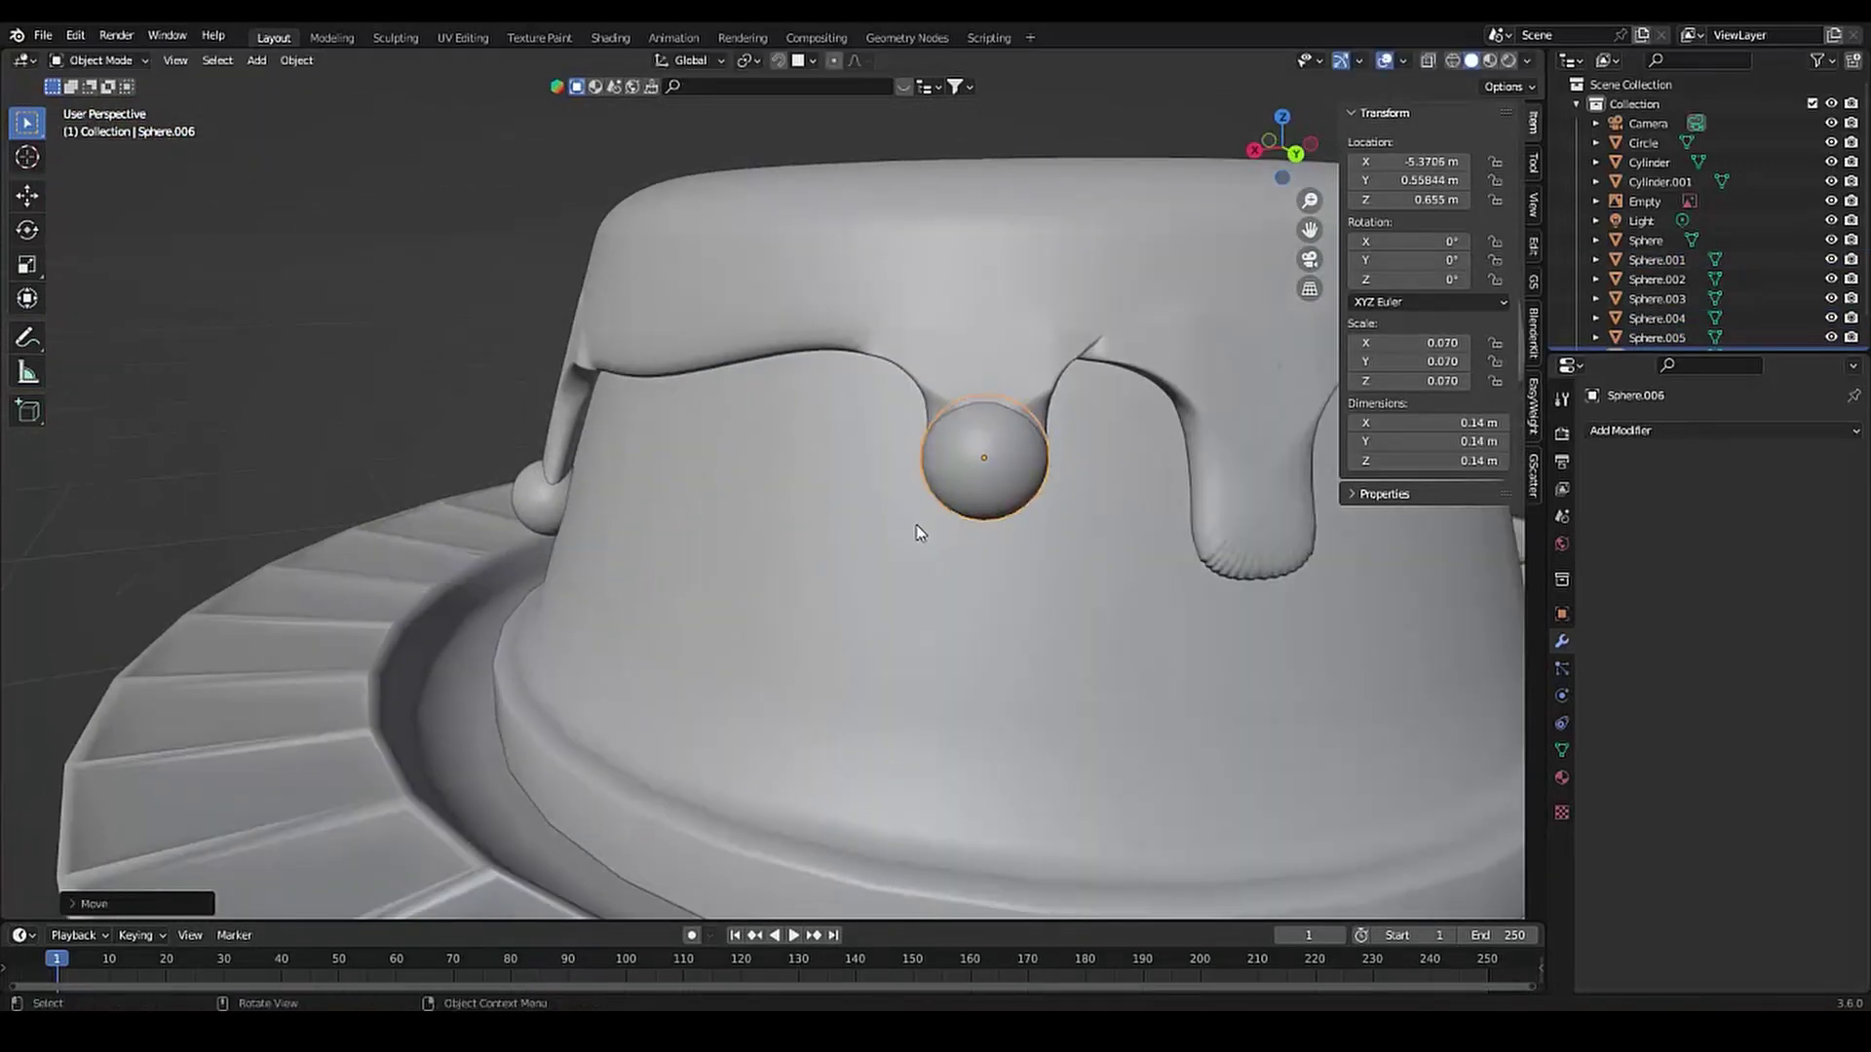
Add one more sphere copy at the bottom of another drip
key("shift+d")
left_click(1190, 606)
middle_click_drag(1191, 606, 922, 656)
key("g")
left_click(908, 663)
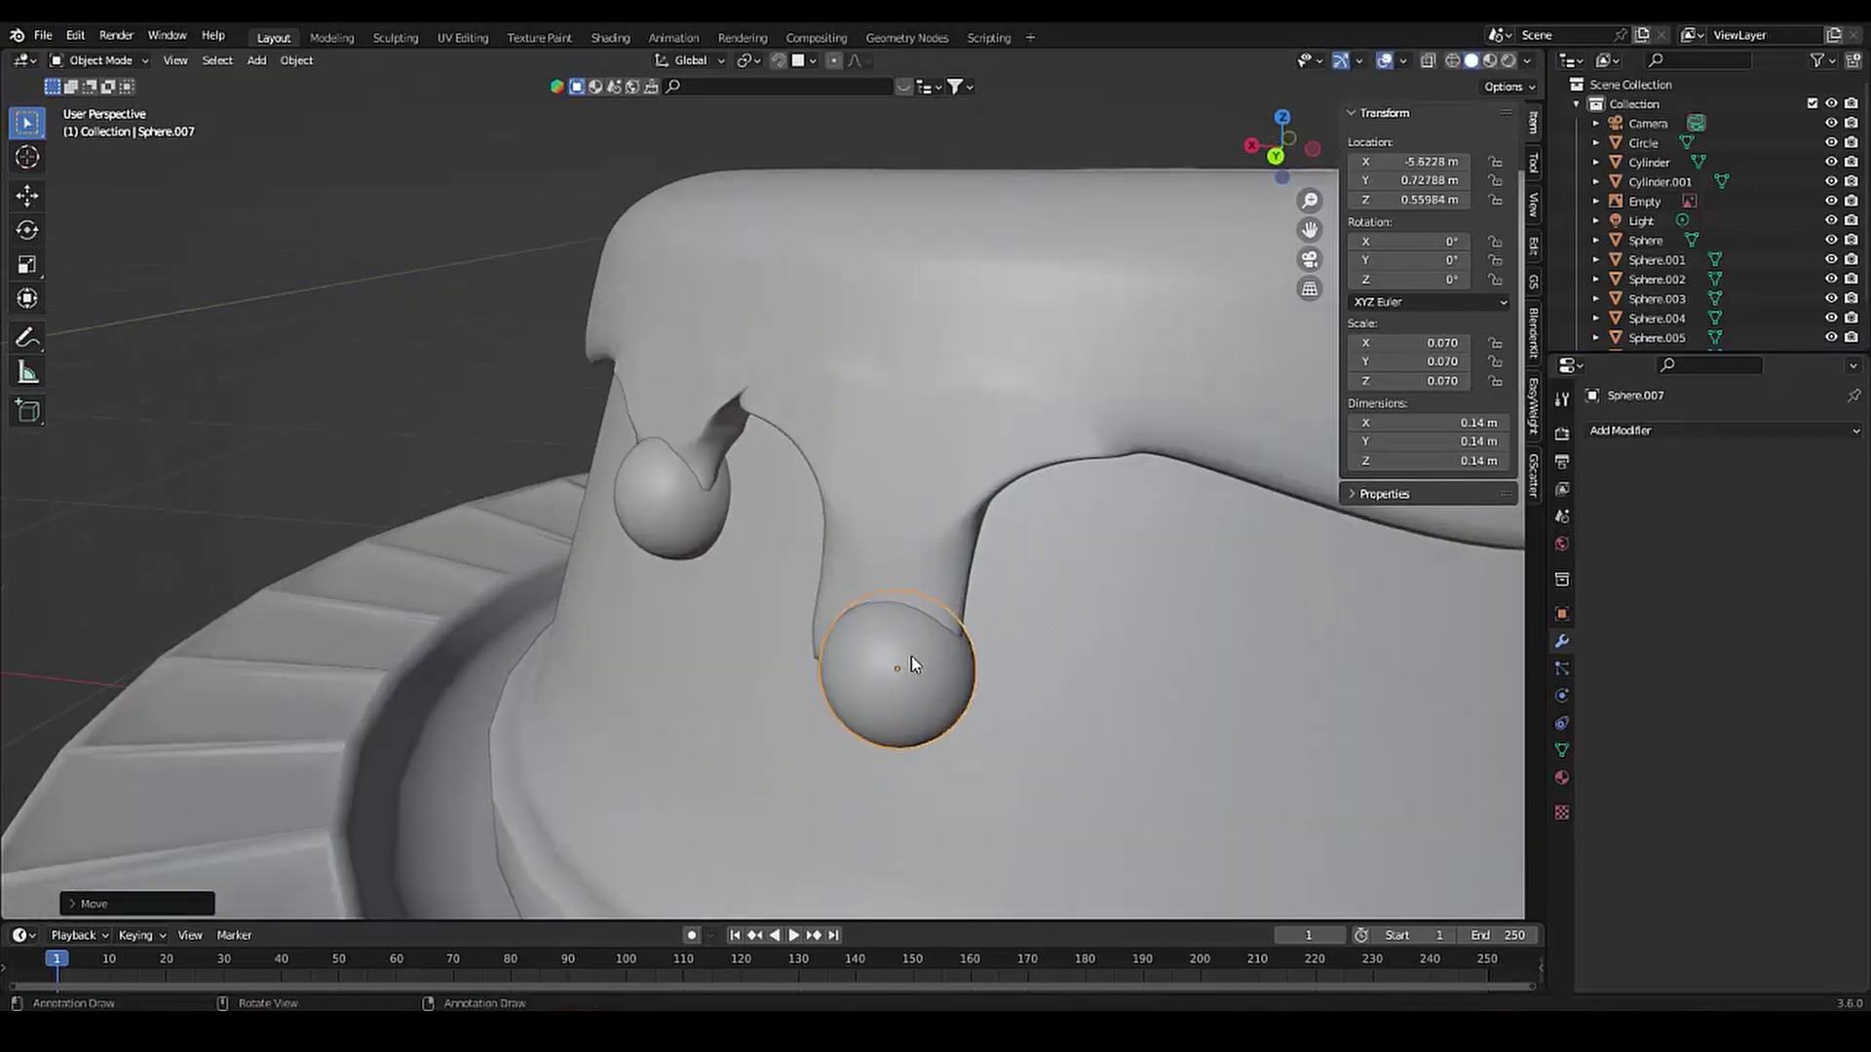
scroll(910, 657, "down", 5)
Select the spheres, then the icing, and Bool Tool Union them (Ctrl+Numpad+)
left_click(1010, 521)
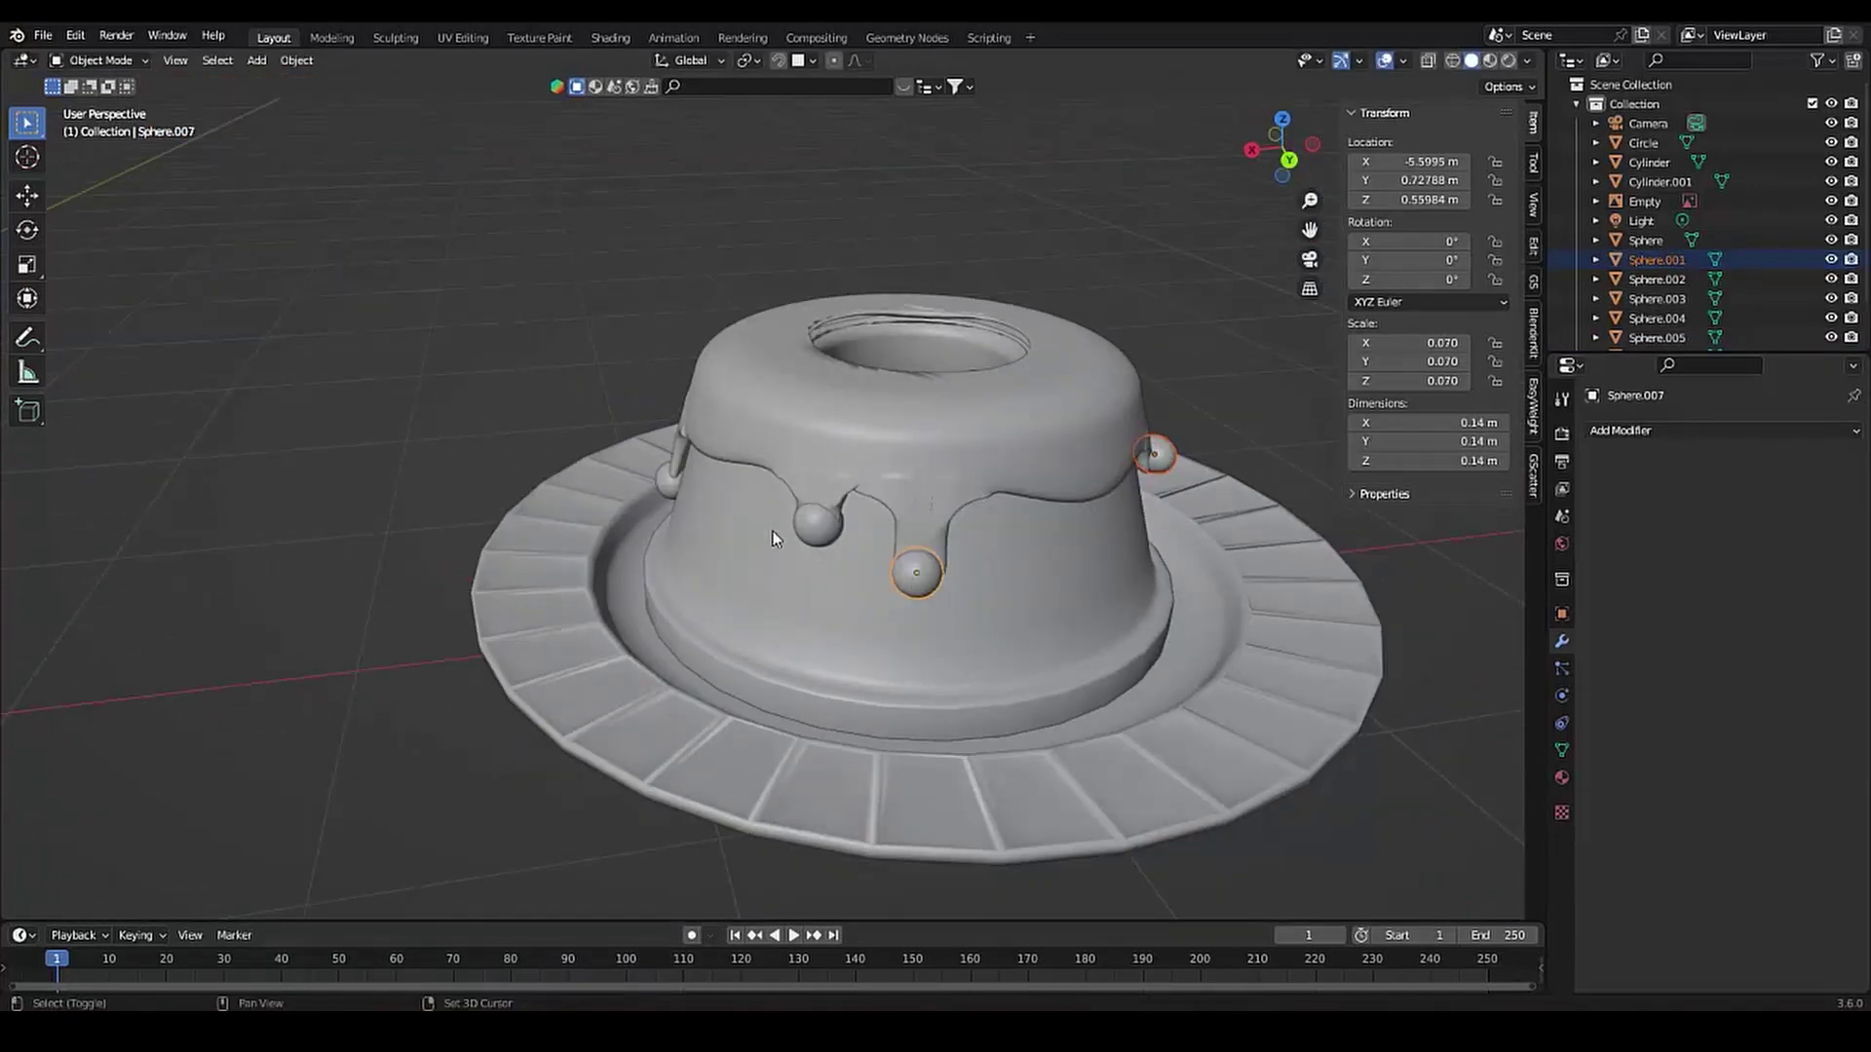
mouse_move(586, 539)
middle_mouse_down()
mouse_move(493, 523)
mouse_move(604, 439)
middle_mouse_up()
left_click(546, 531, "shift")
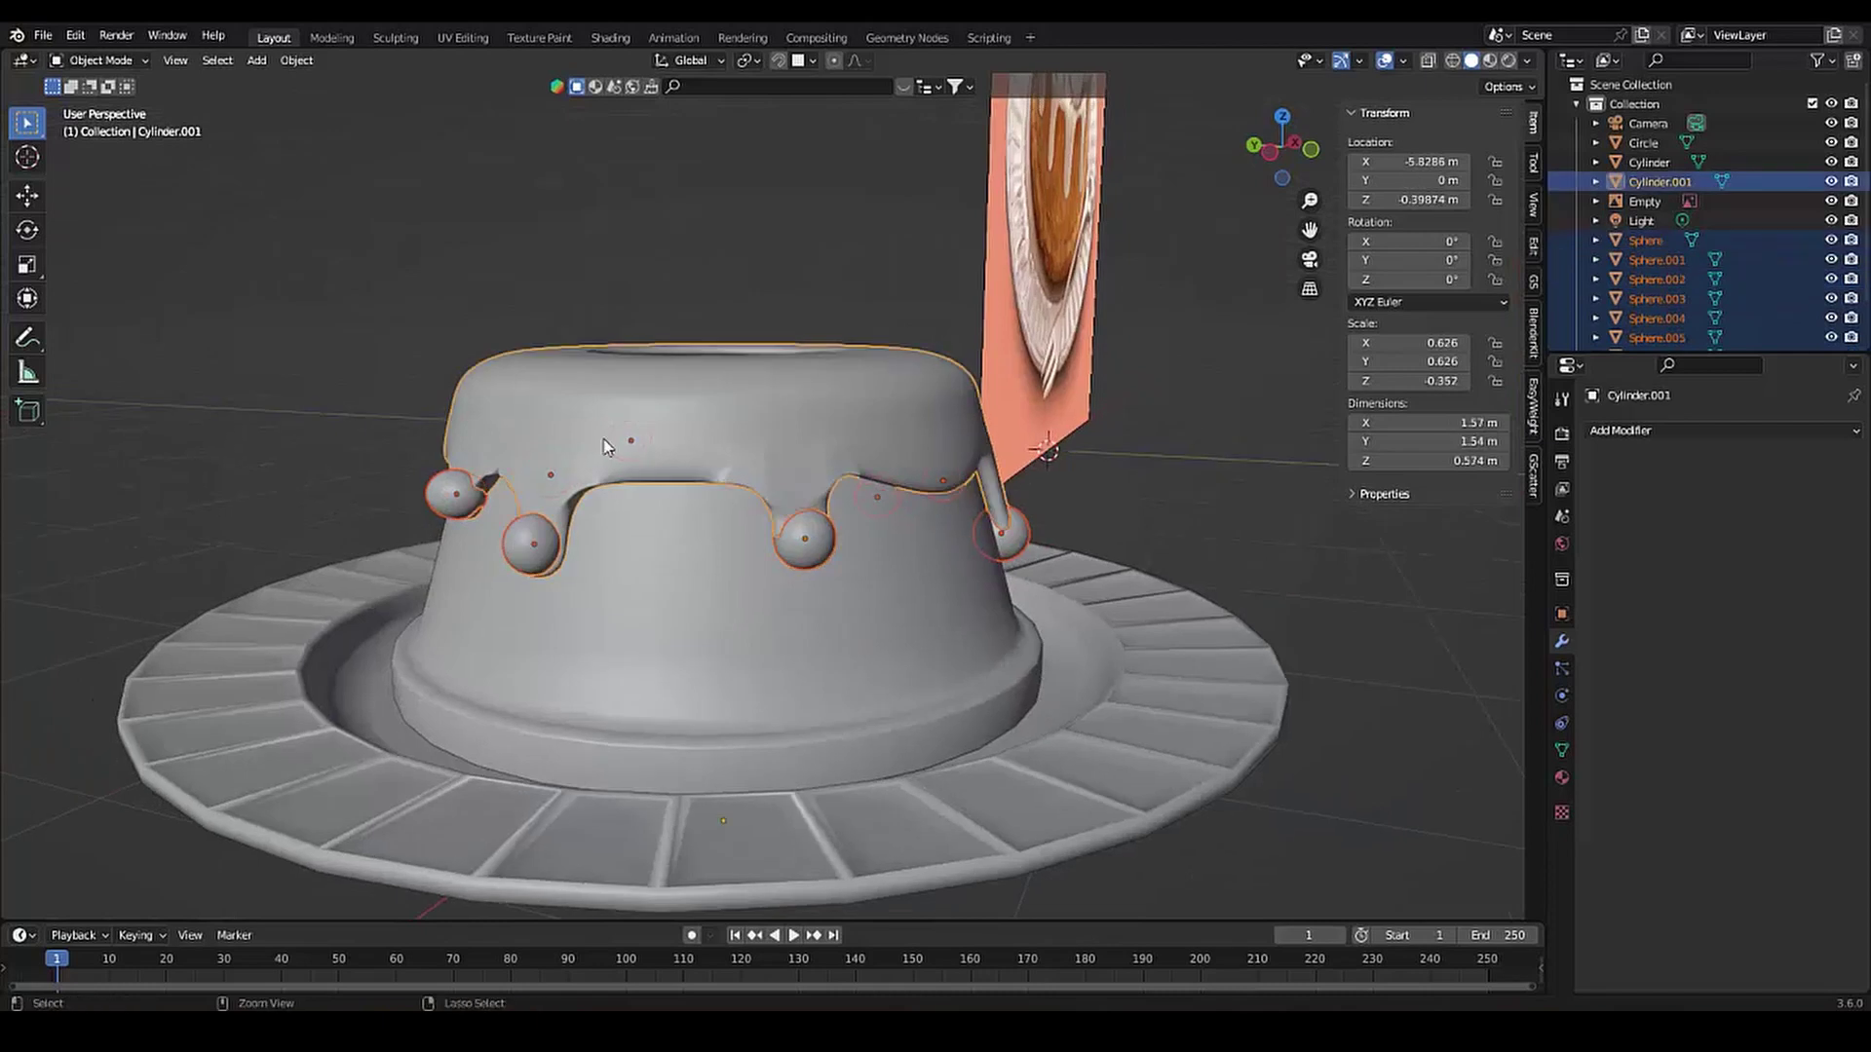
left_click(604, 438, "shift")
key("ctrl+KP_Add")
Union the first two drip spheres into the icing and delete the merged sphere
middle_click_drag(518, 352, 793, 541)
key("ctrl+a")
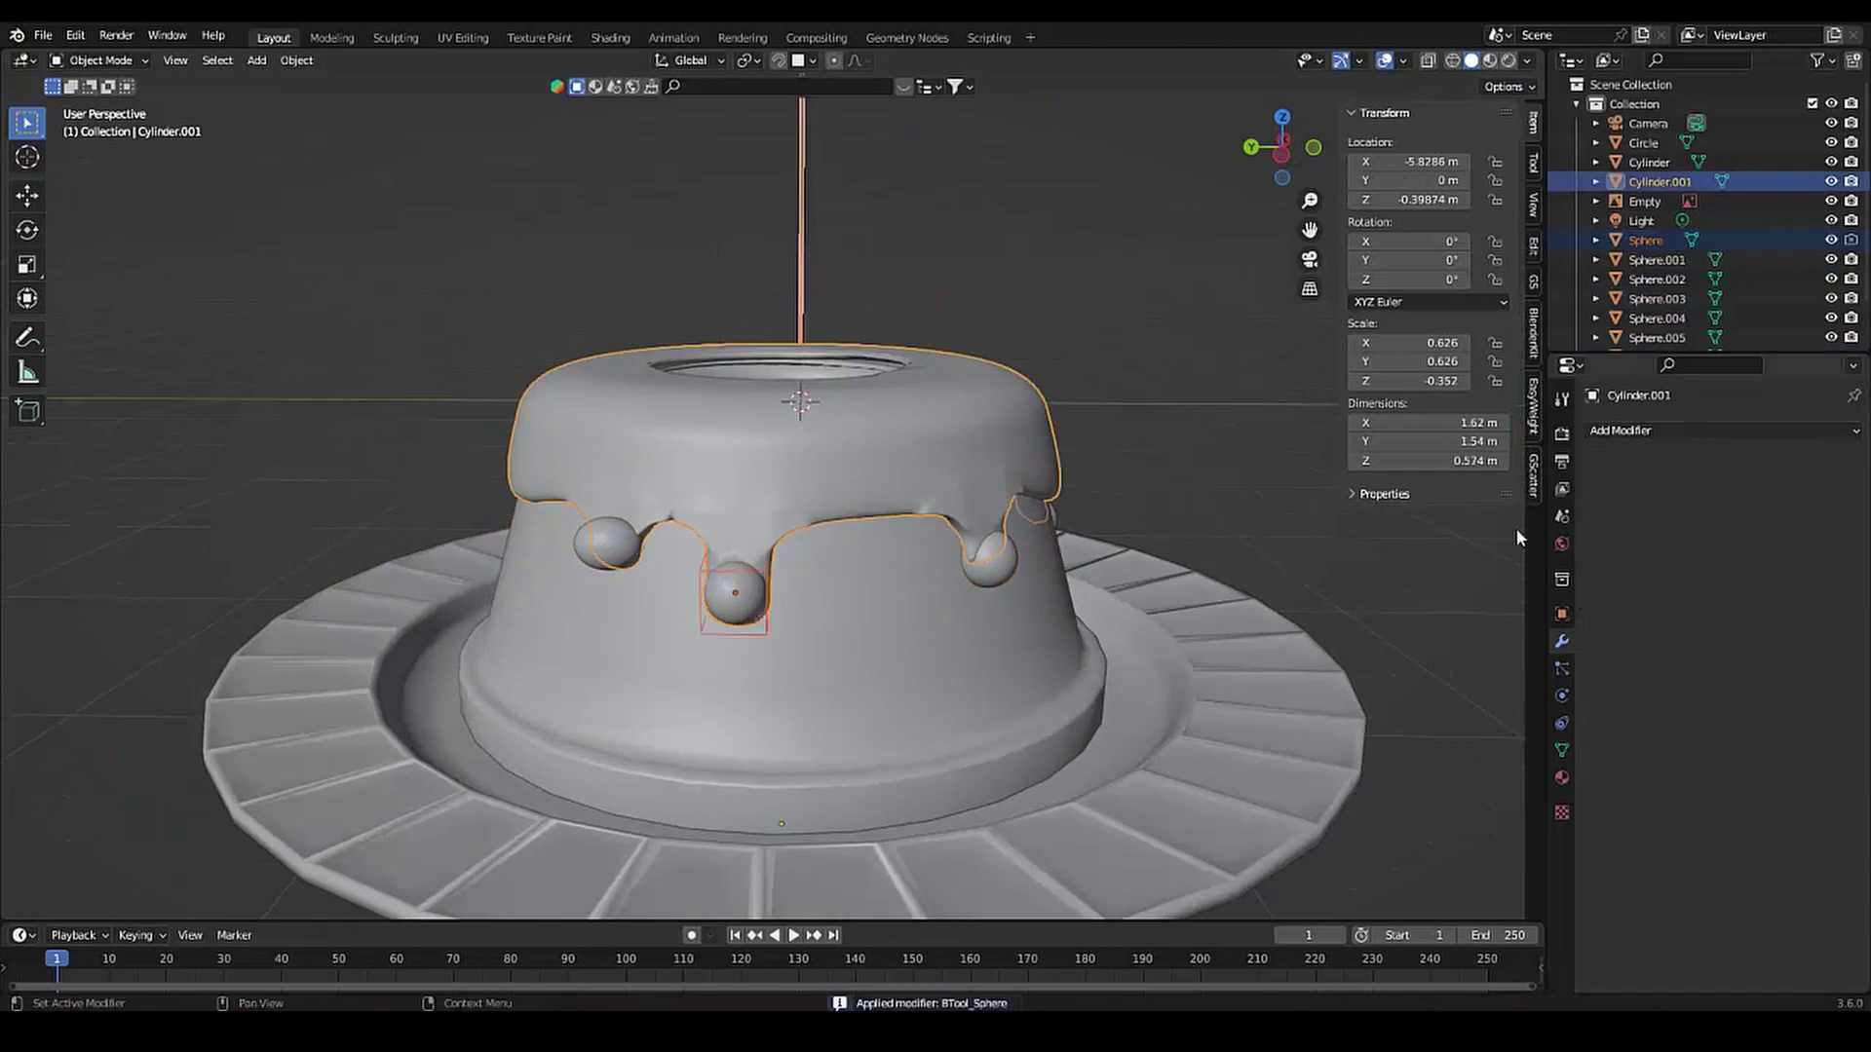
key("Delete")
left_click(994, 563)
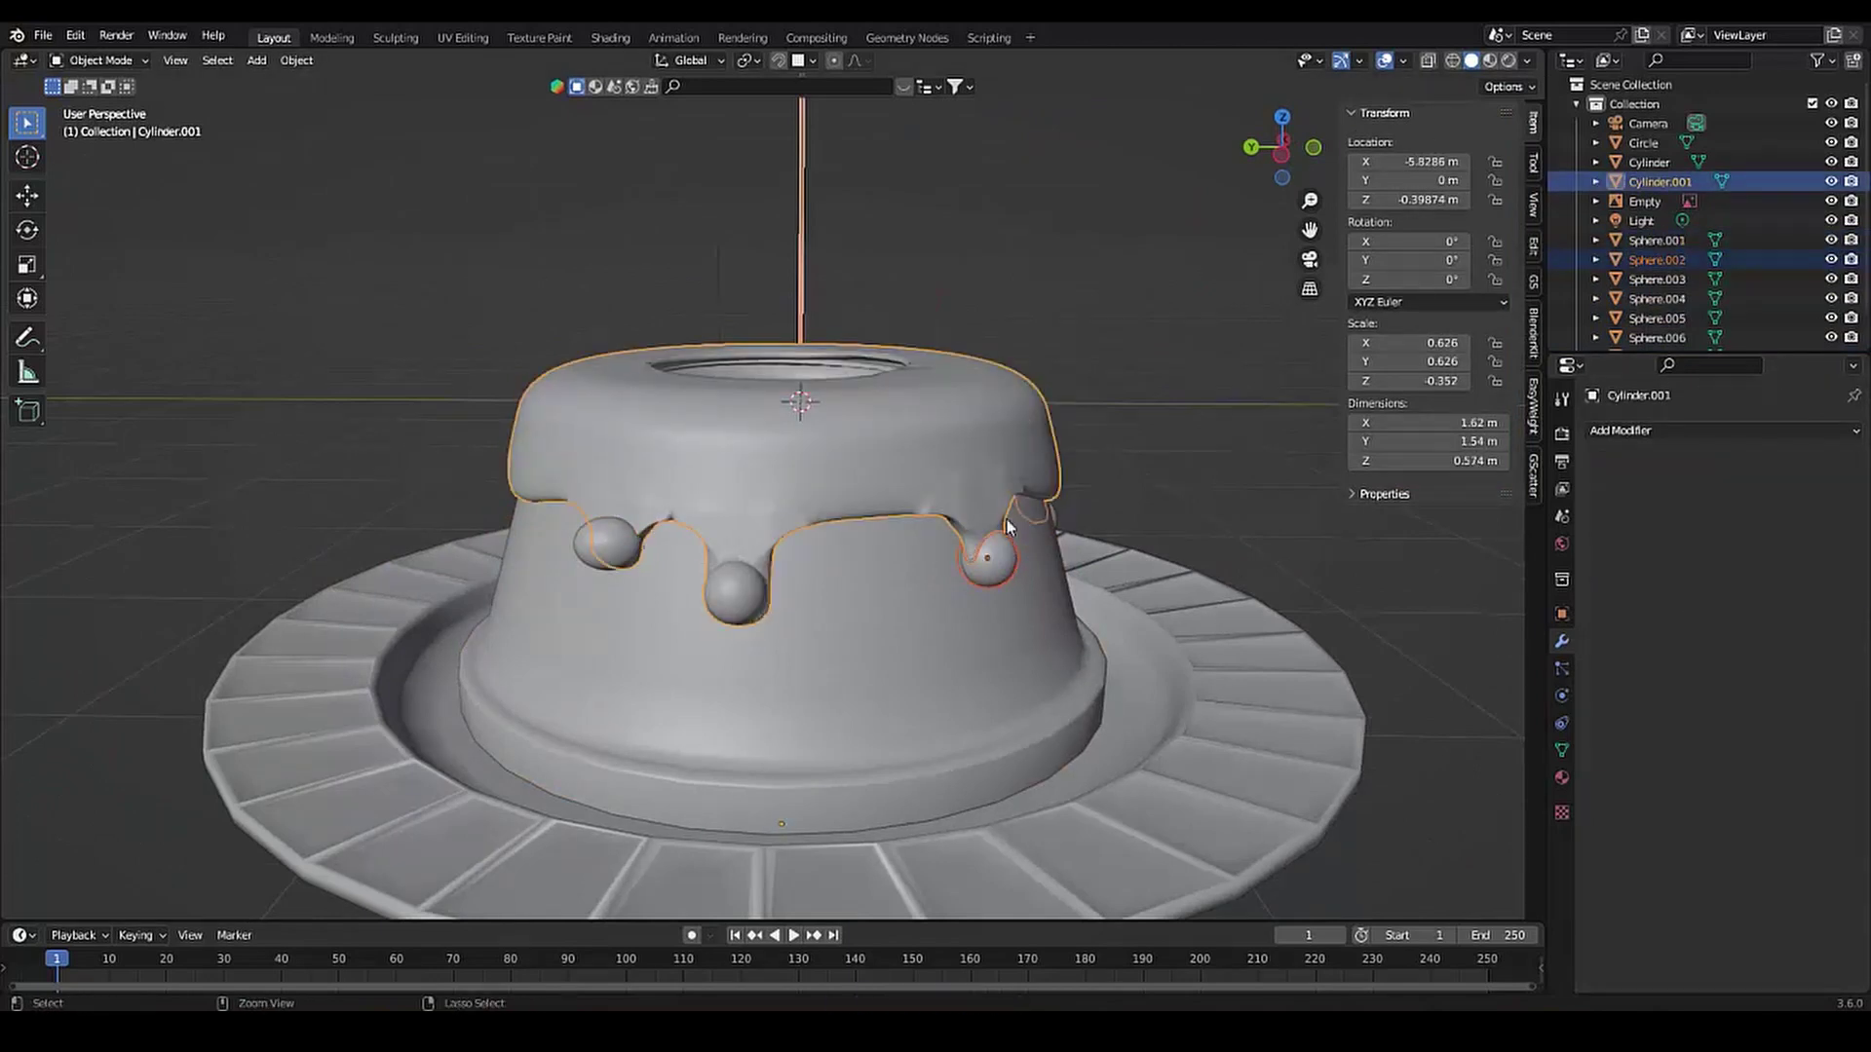
key("ctrl+a")
middle_click_drag(793, 589, 885, 615)
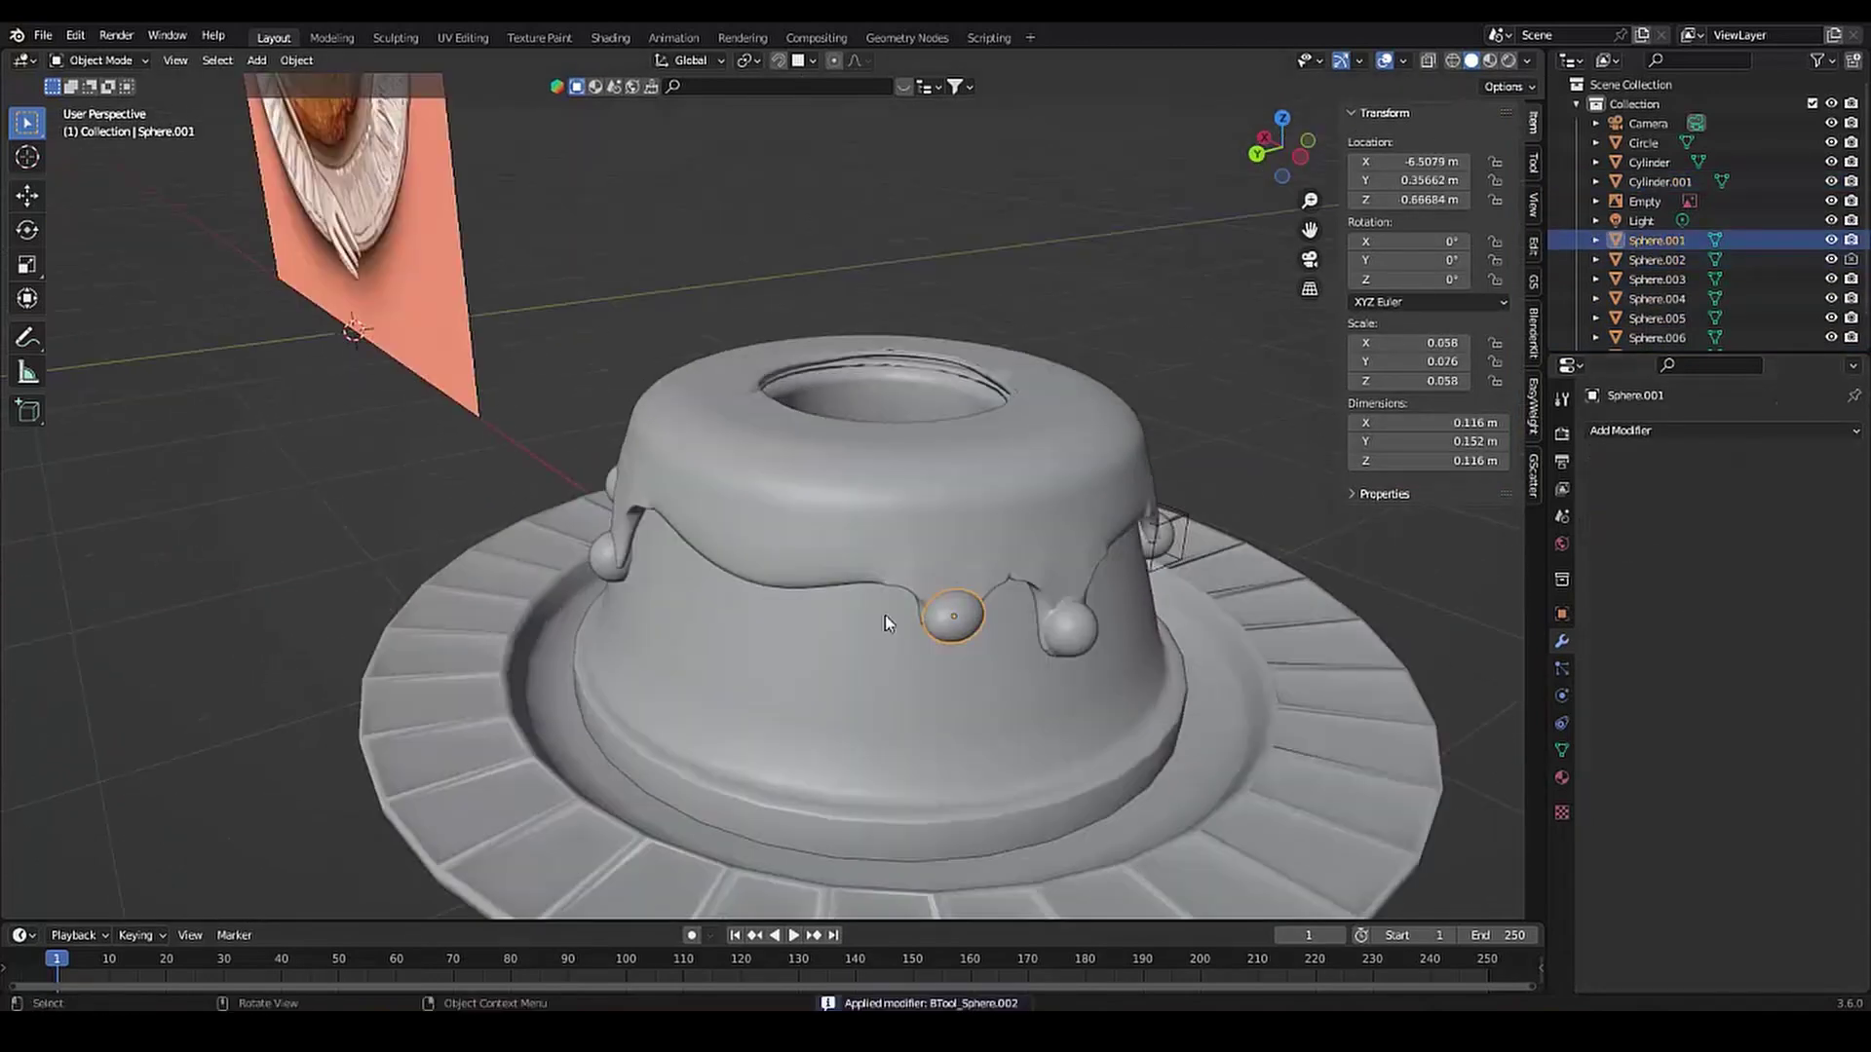
Boolean-union the next drip sphere into the active icing and delete it
left_click(850, 559, "shift")
left_click(951, 612, "shift")
left_click(916, 526, "shift")
middle_click_drag(1208, 591, 885, 500)
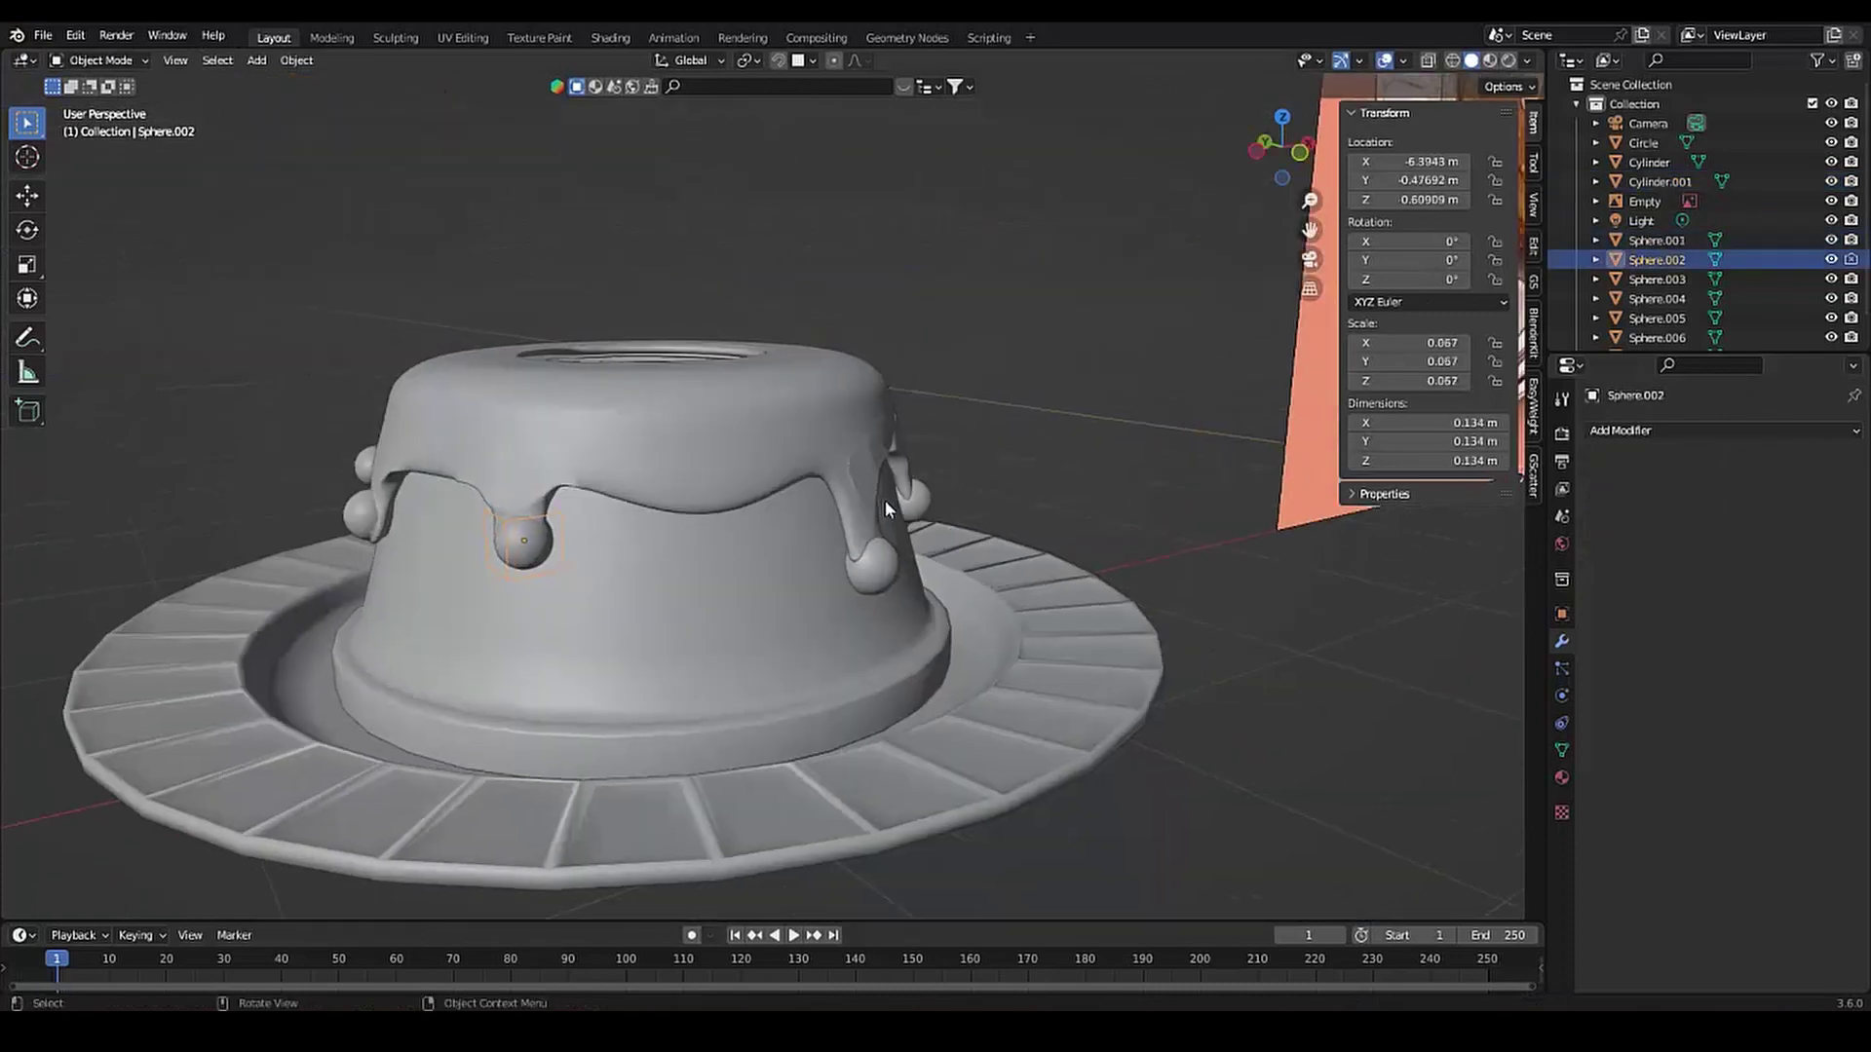
left_click(865, 489, "shift")
key("ctrl+minus")
key("ctrl+a")
key("Delete")
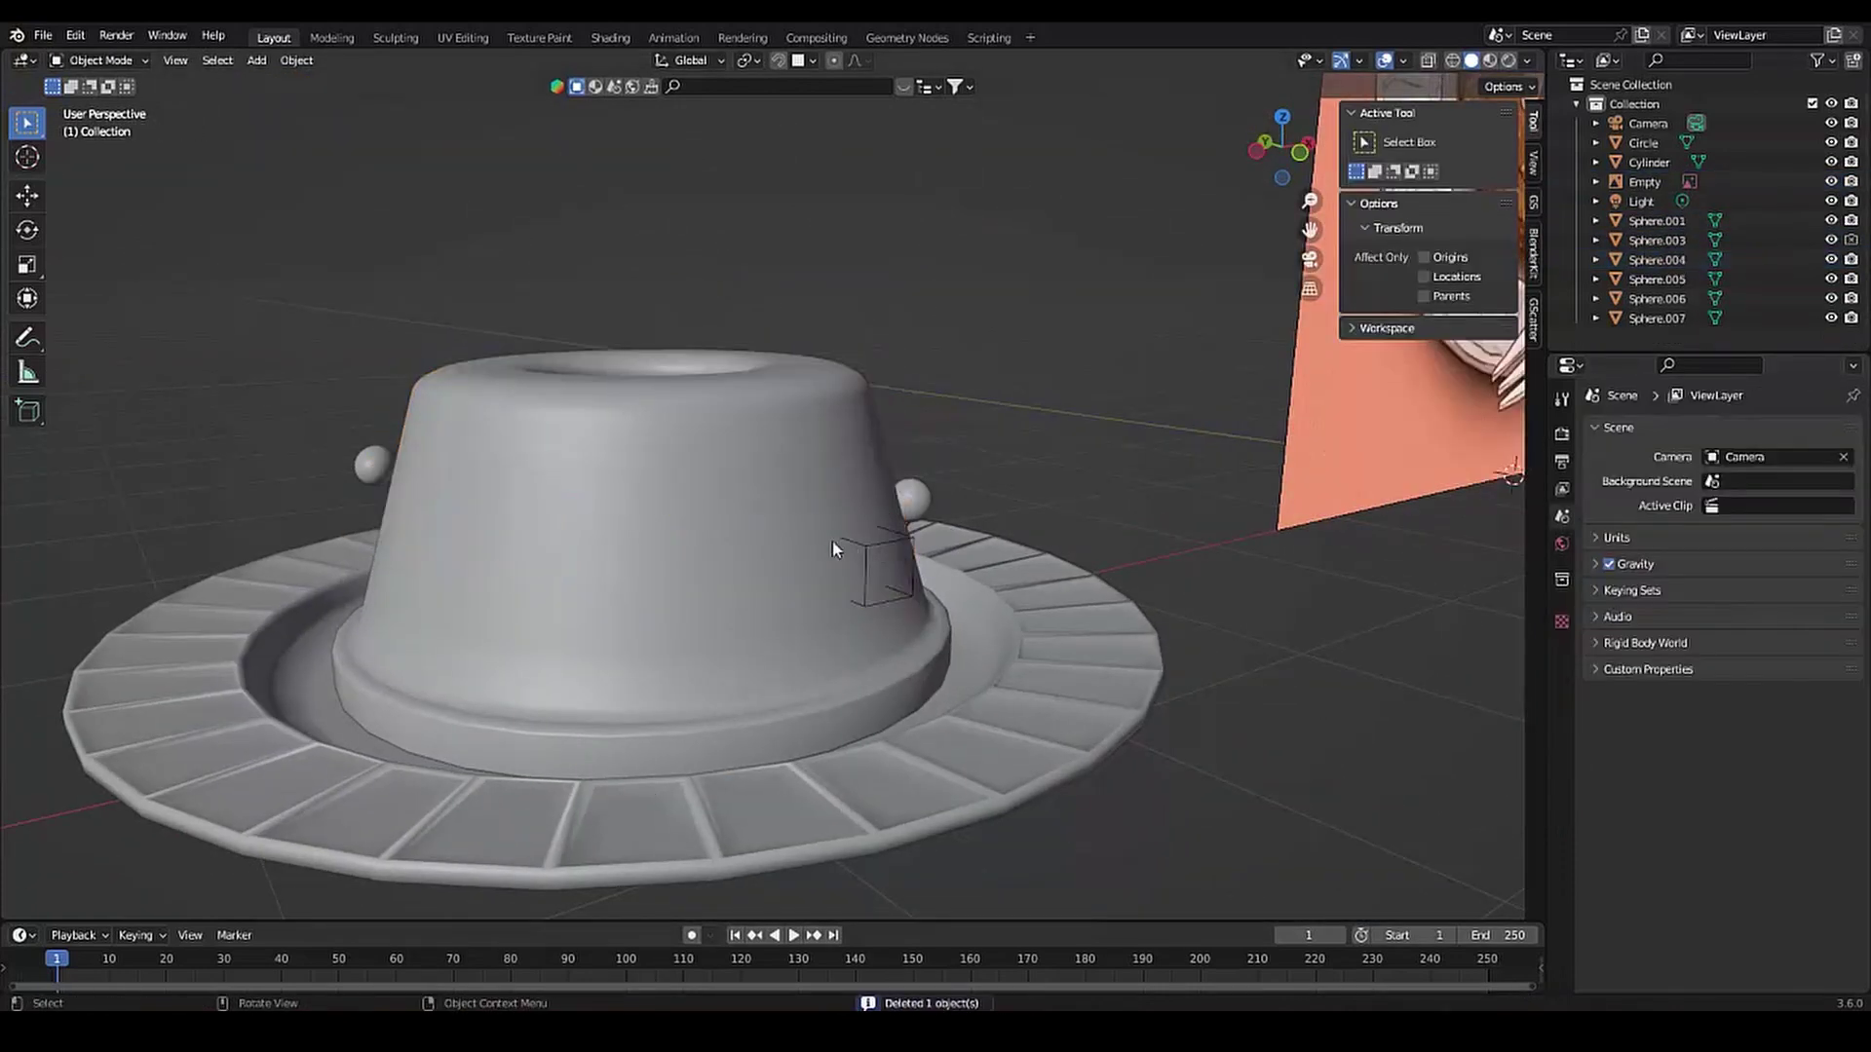
Fuse two more drip spheres into the icing, deleting each leftover sphere
left_click(691, 511, "shift")
mouse_move(802, 575)
middle_mouse_down()
mouse_move(740, 467)
mouse_move(563, 487)
middle_mouse_up()
key("ctrl+plus")
key("ctrl+a")
left_click(682, 509)
key("Delete")
left_click(601, 543)
left_click(606, 441, "shift")
key("ctrl+plus")
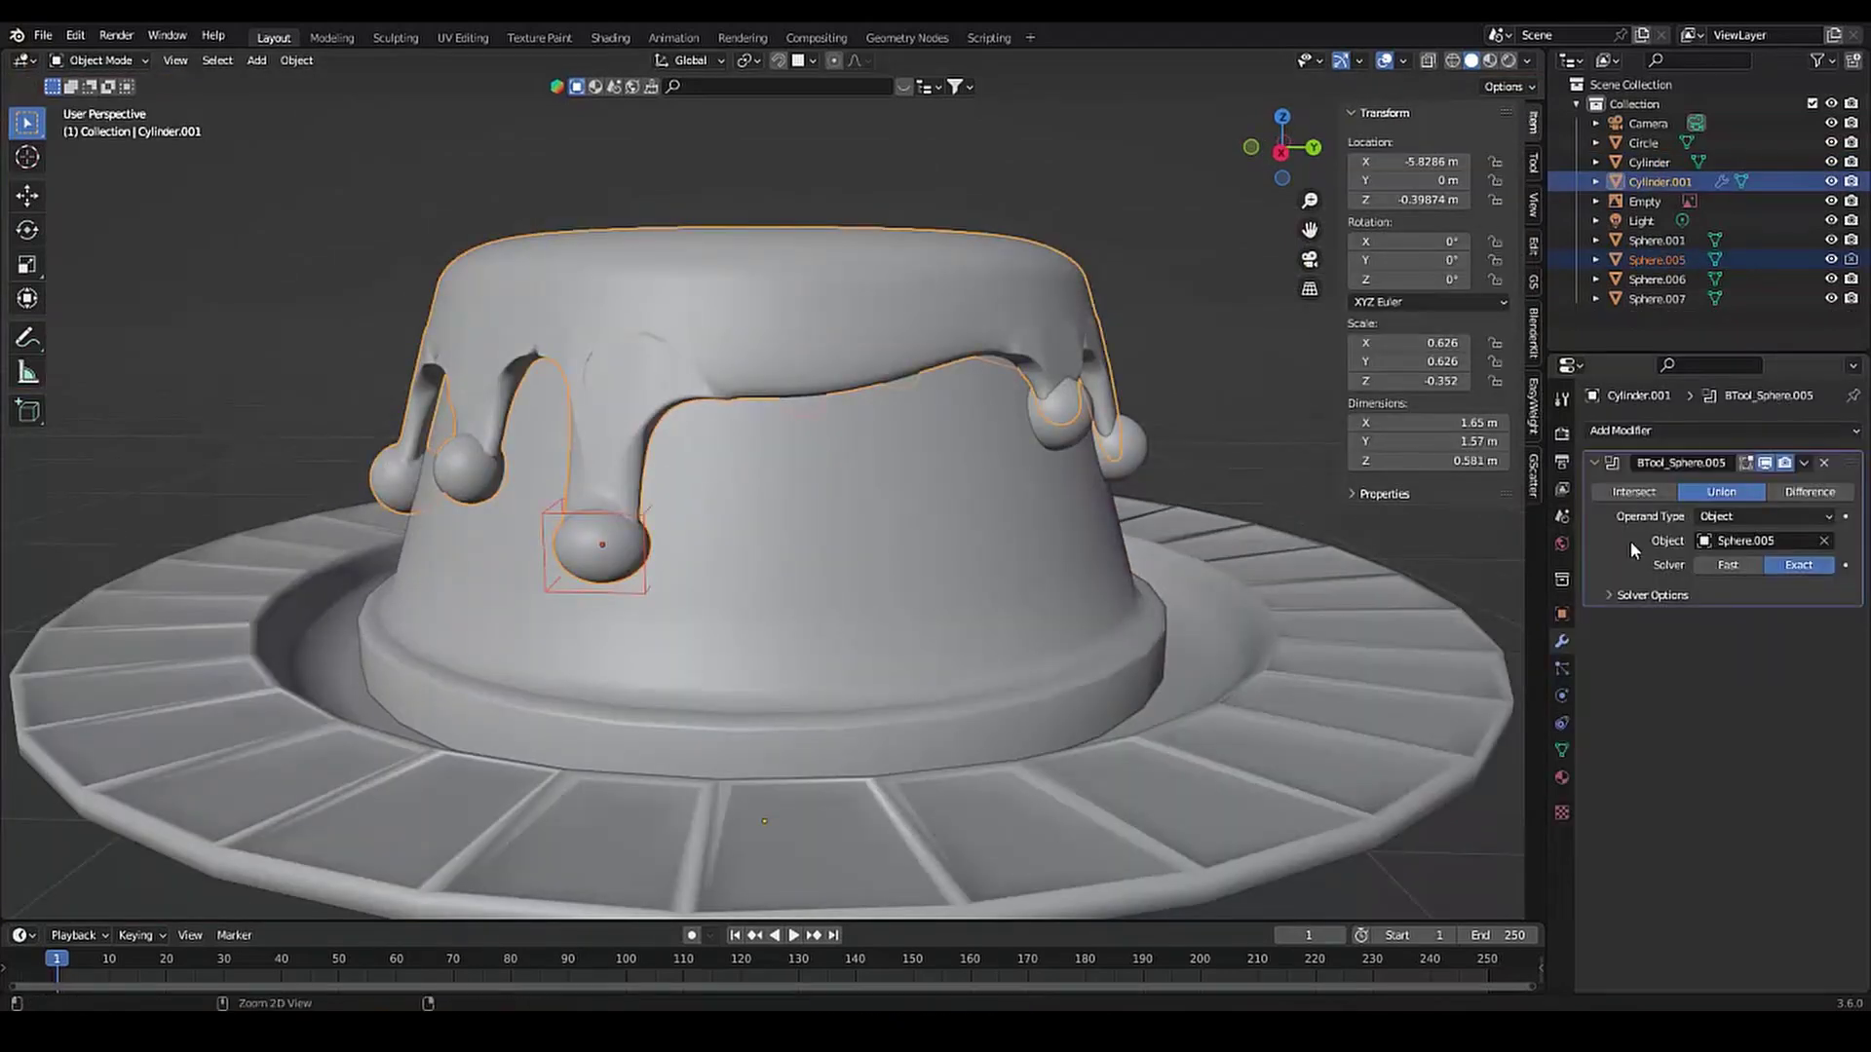
key("ctrl+a")
left_click(587, 534)
key("Delete")
Union the final two drip spheres into the icing and remove the leftovers
left_click(1055, 411)
left_click(1025, 325, "shift")
key("ctrl+a")
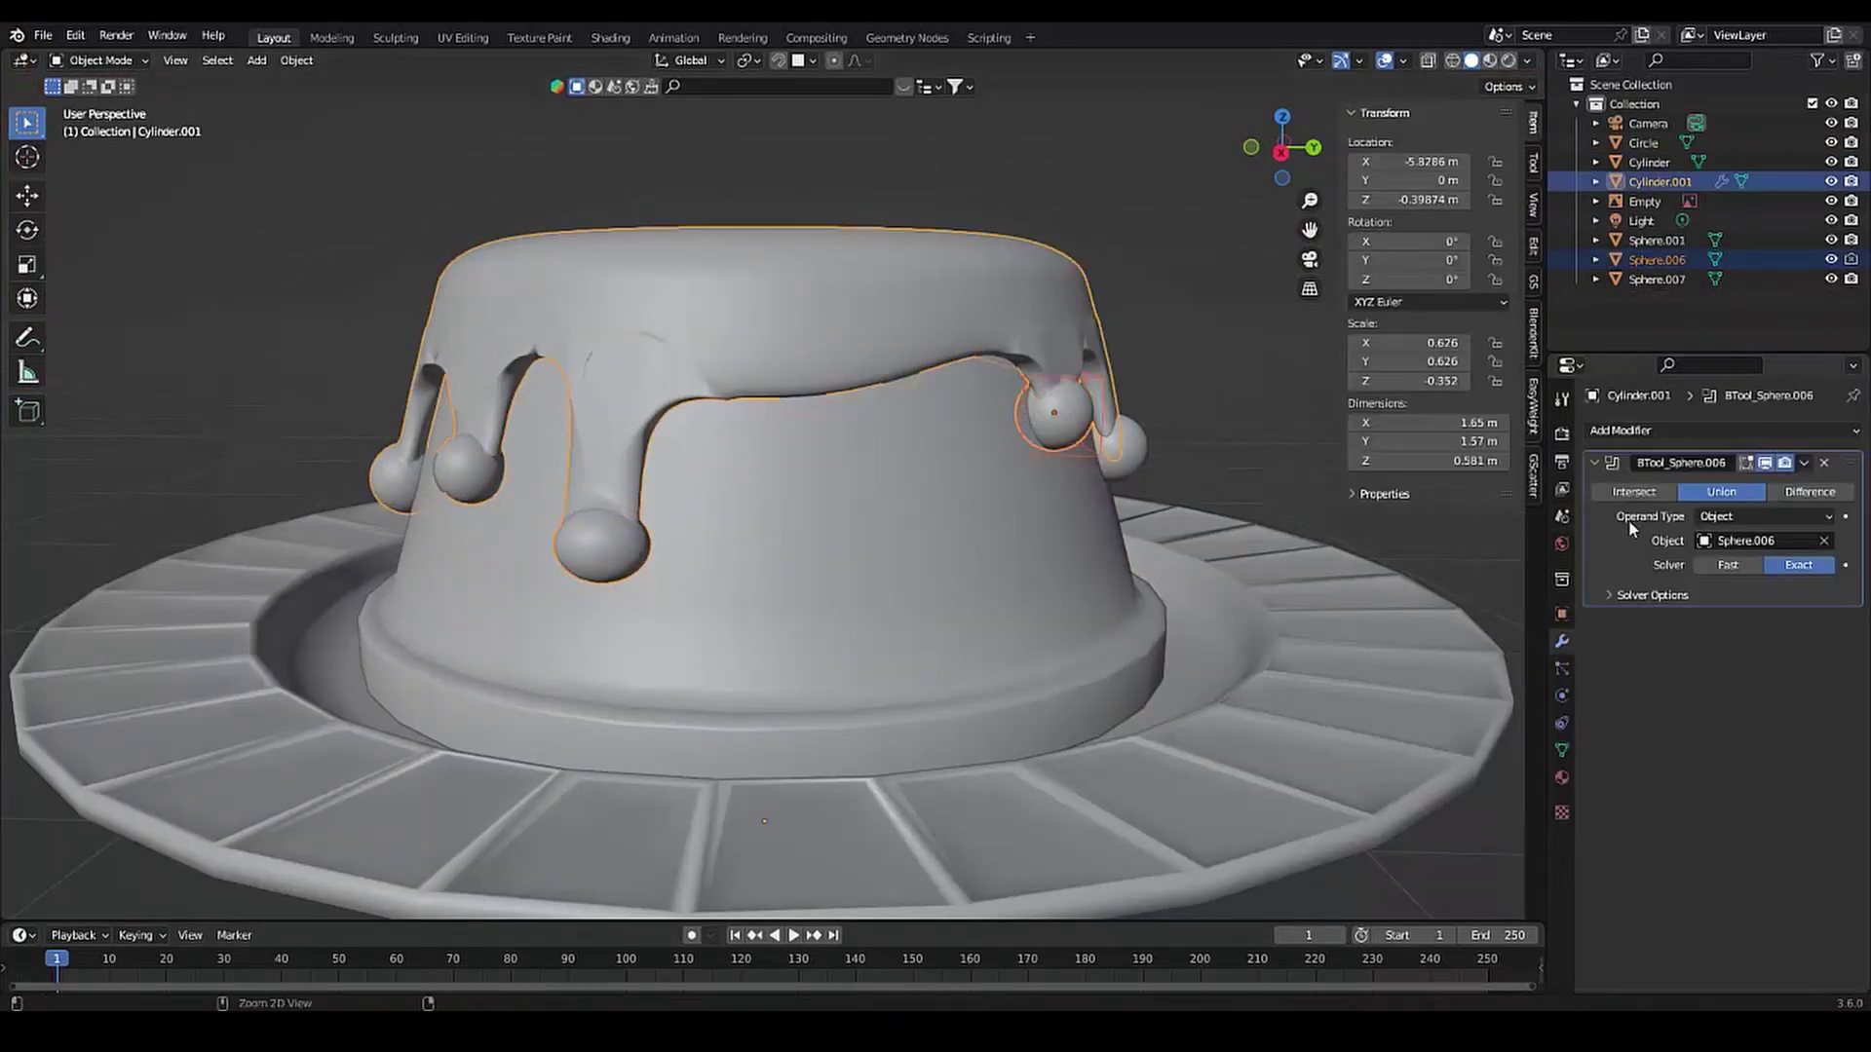
left_click(1082, 419)
key("Delete")
left_click(1121, 448)
left_click(963, 322, "shift")
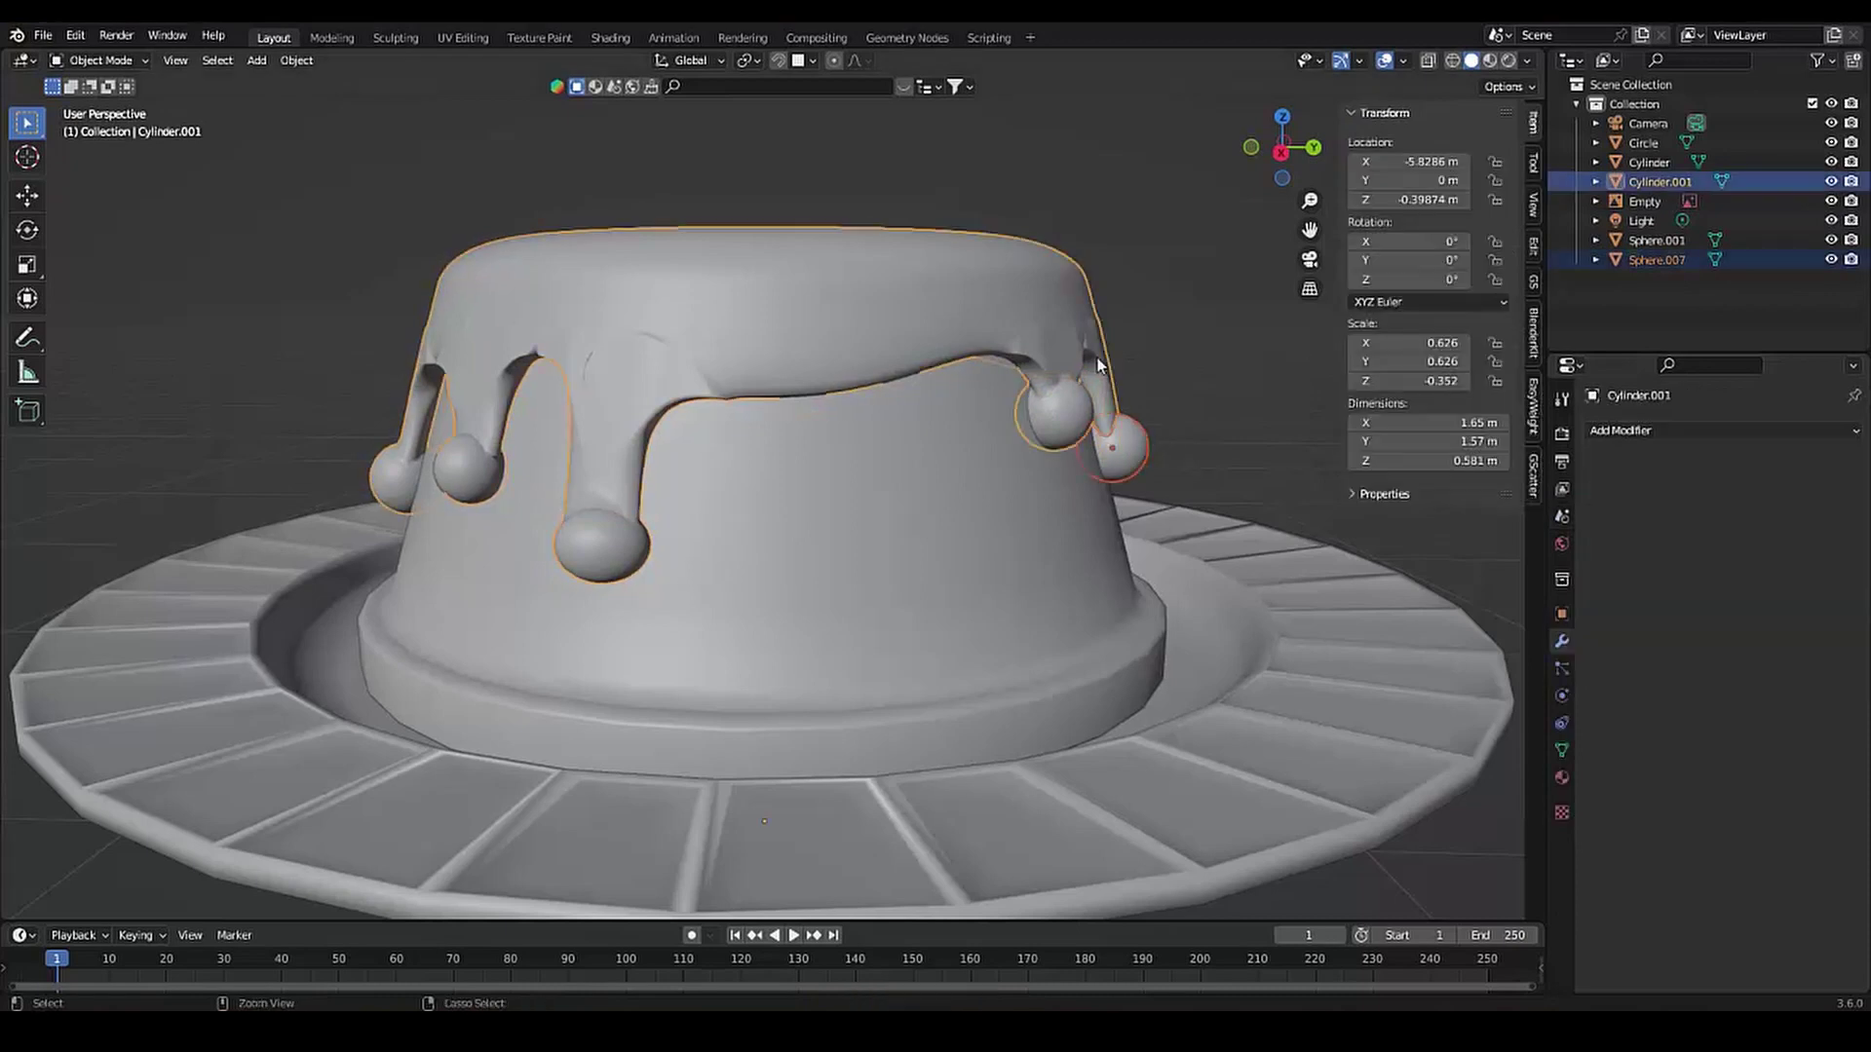
key("ctrl+plus")
key("ctrl+a")
left_click(1130, 429)
key("Delete")
Slide the remaining loose sphere, Sphere.001, along X toward a drip
left_click(1082, 499)
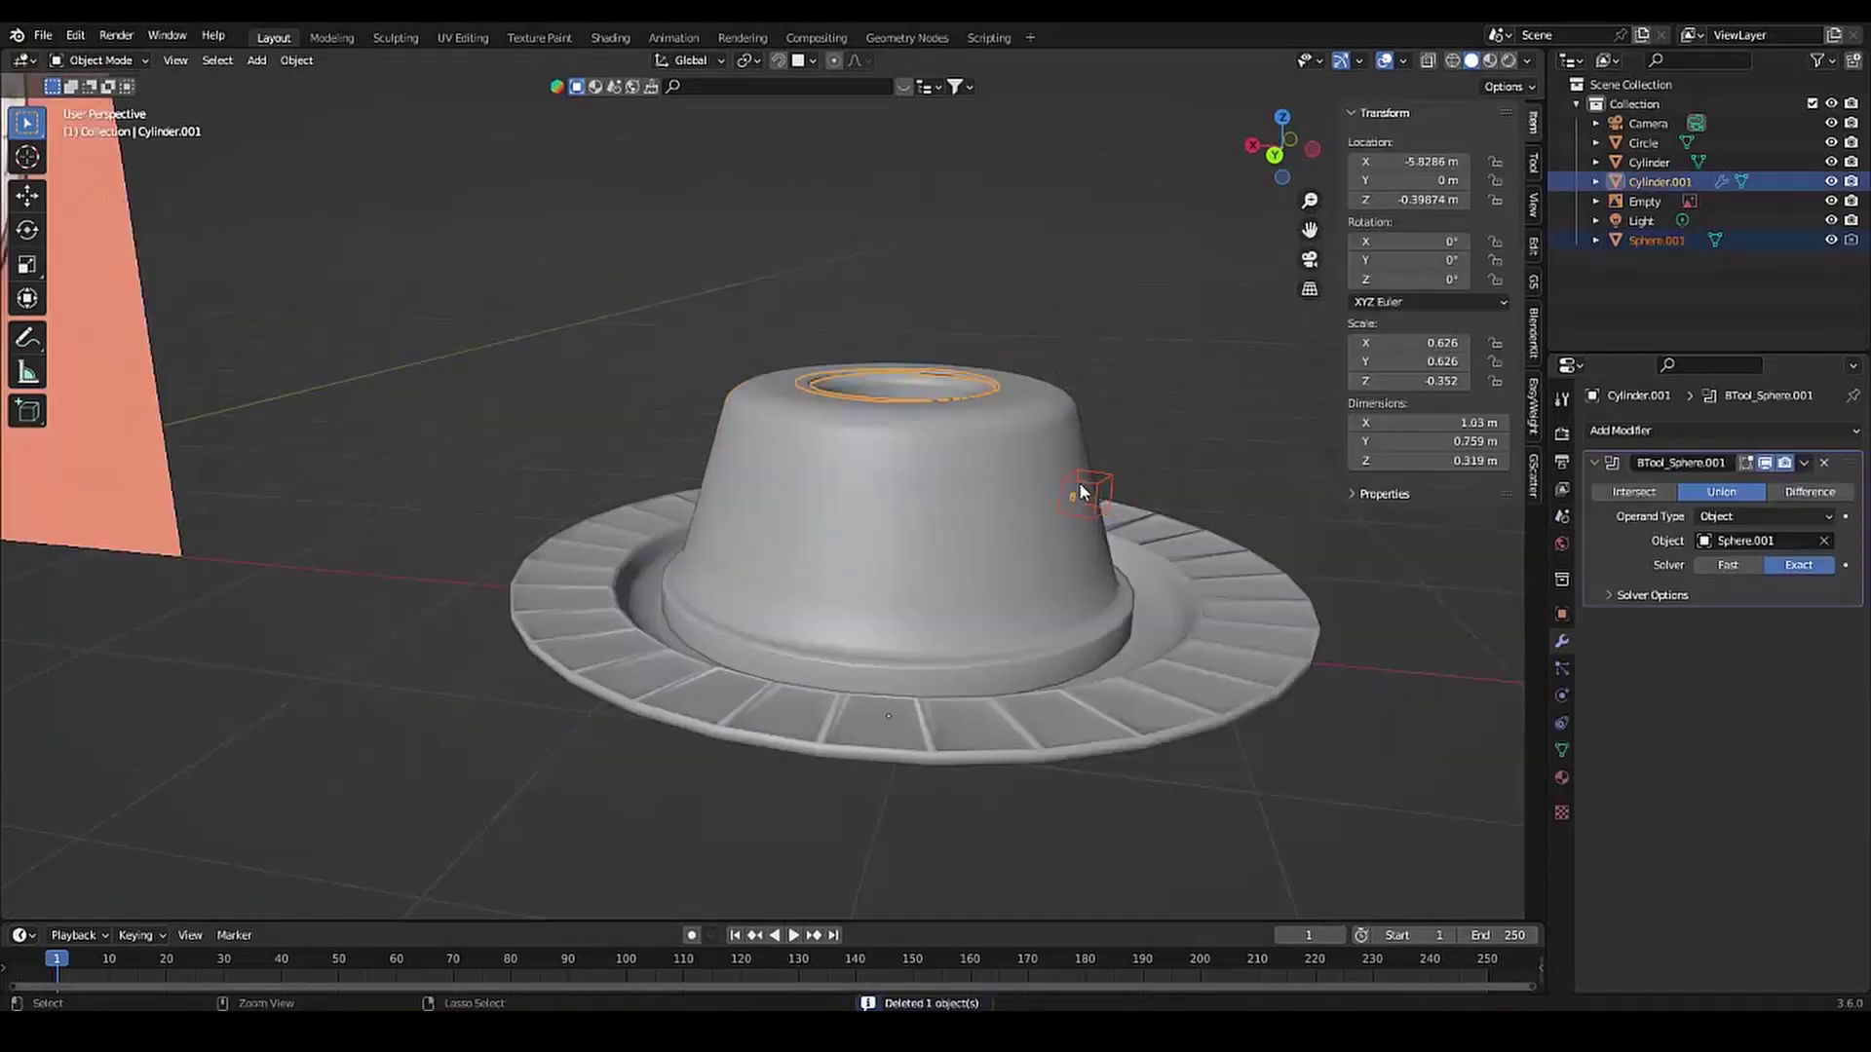
middle_click_drag(1077, 493, 957, 469)
key("g")
key("x")
left_click(753, 451)
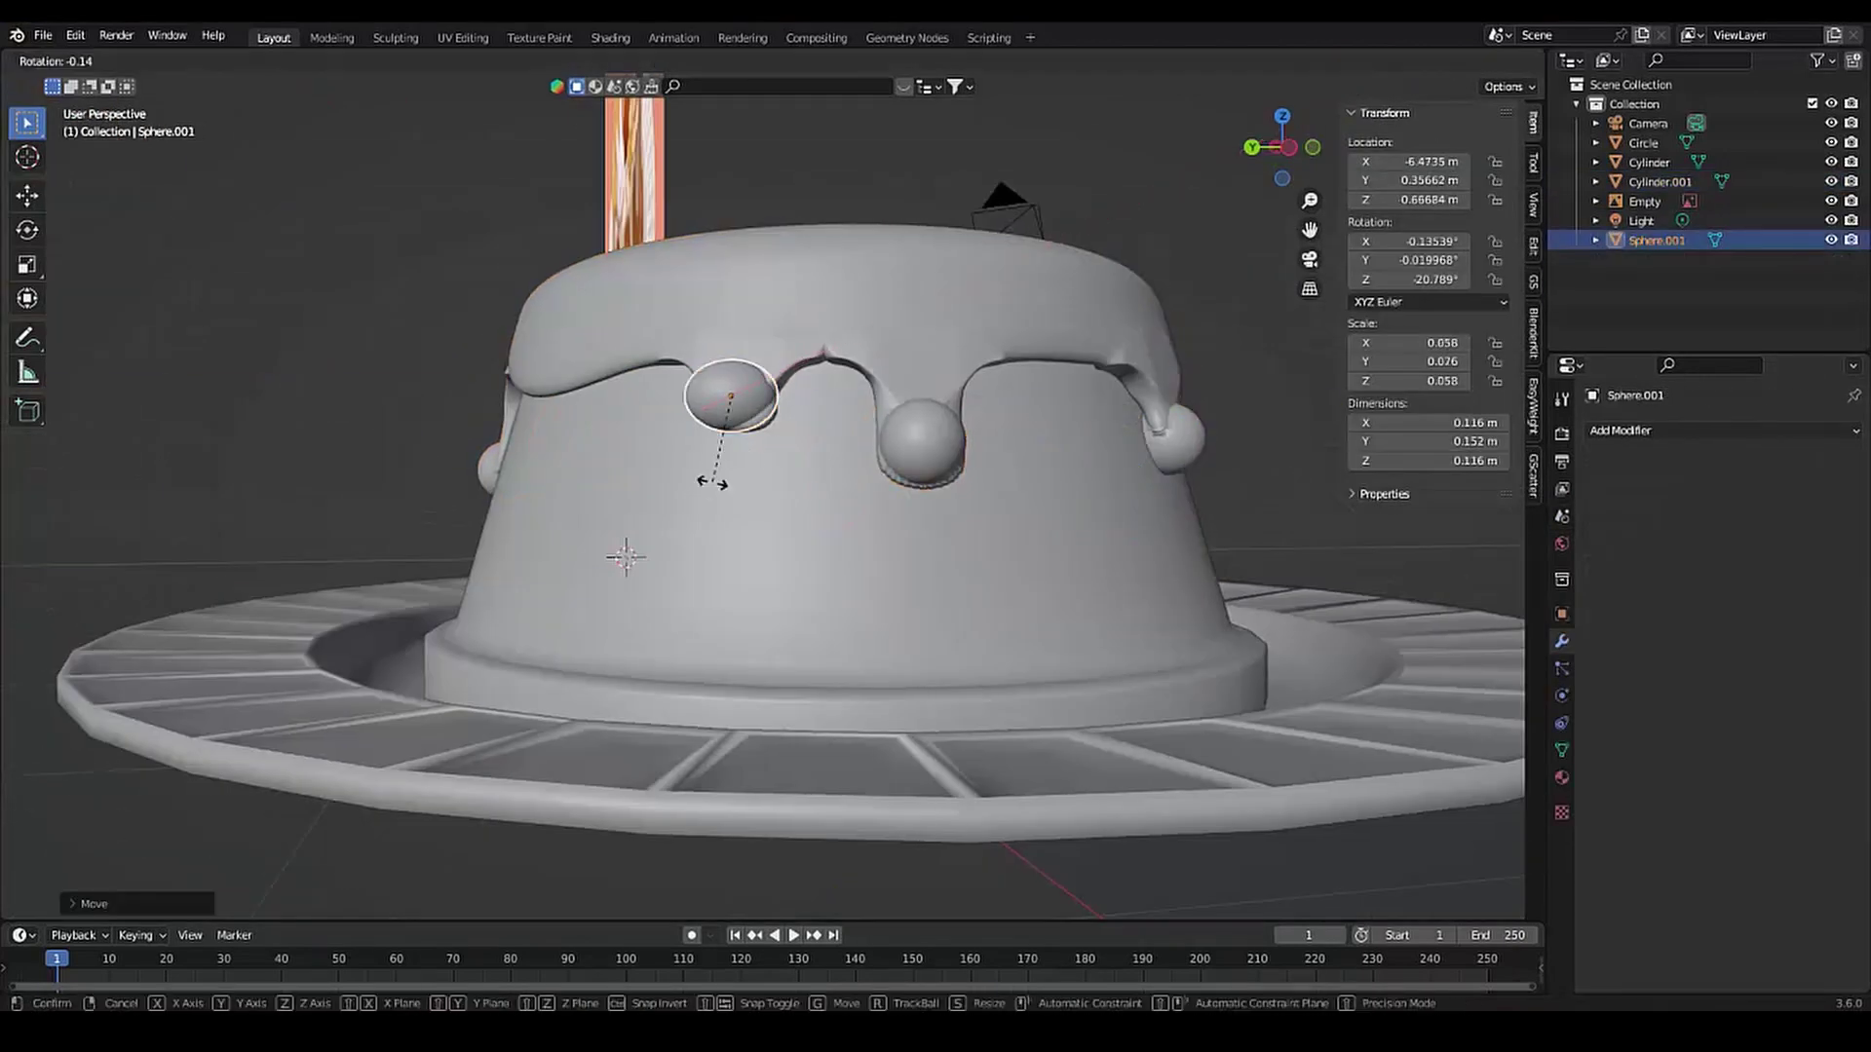
Rotate Sphere.001 around Z and nudge it along X under the drip
middle_click_drag(711, 468, 722, 555)
key("r")
key("z")
left_click(653, 769)
key("g")
key("x")
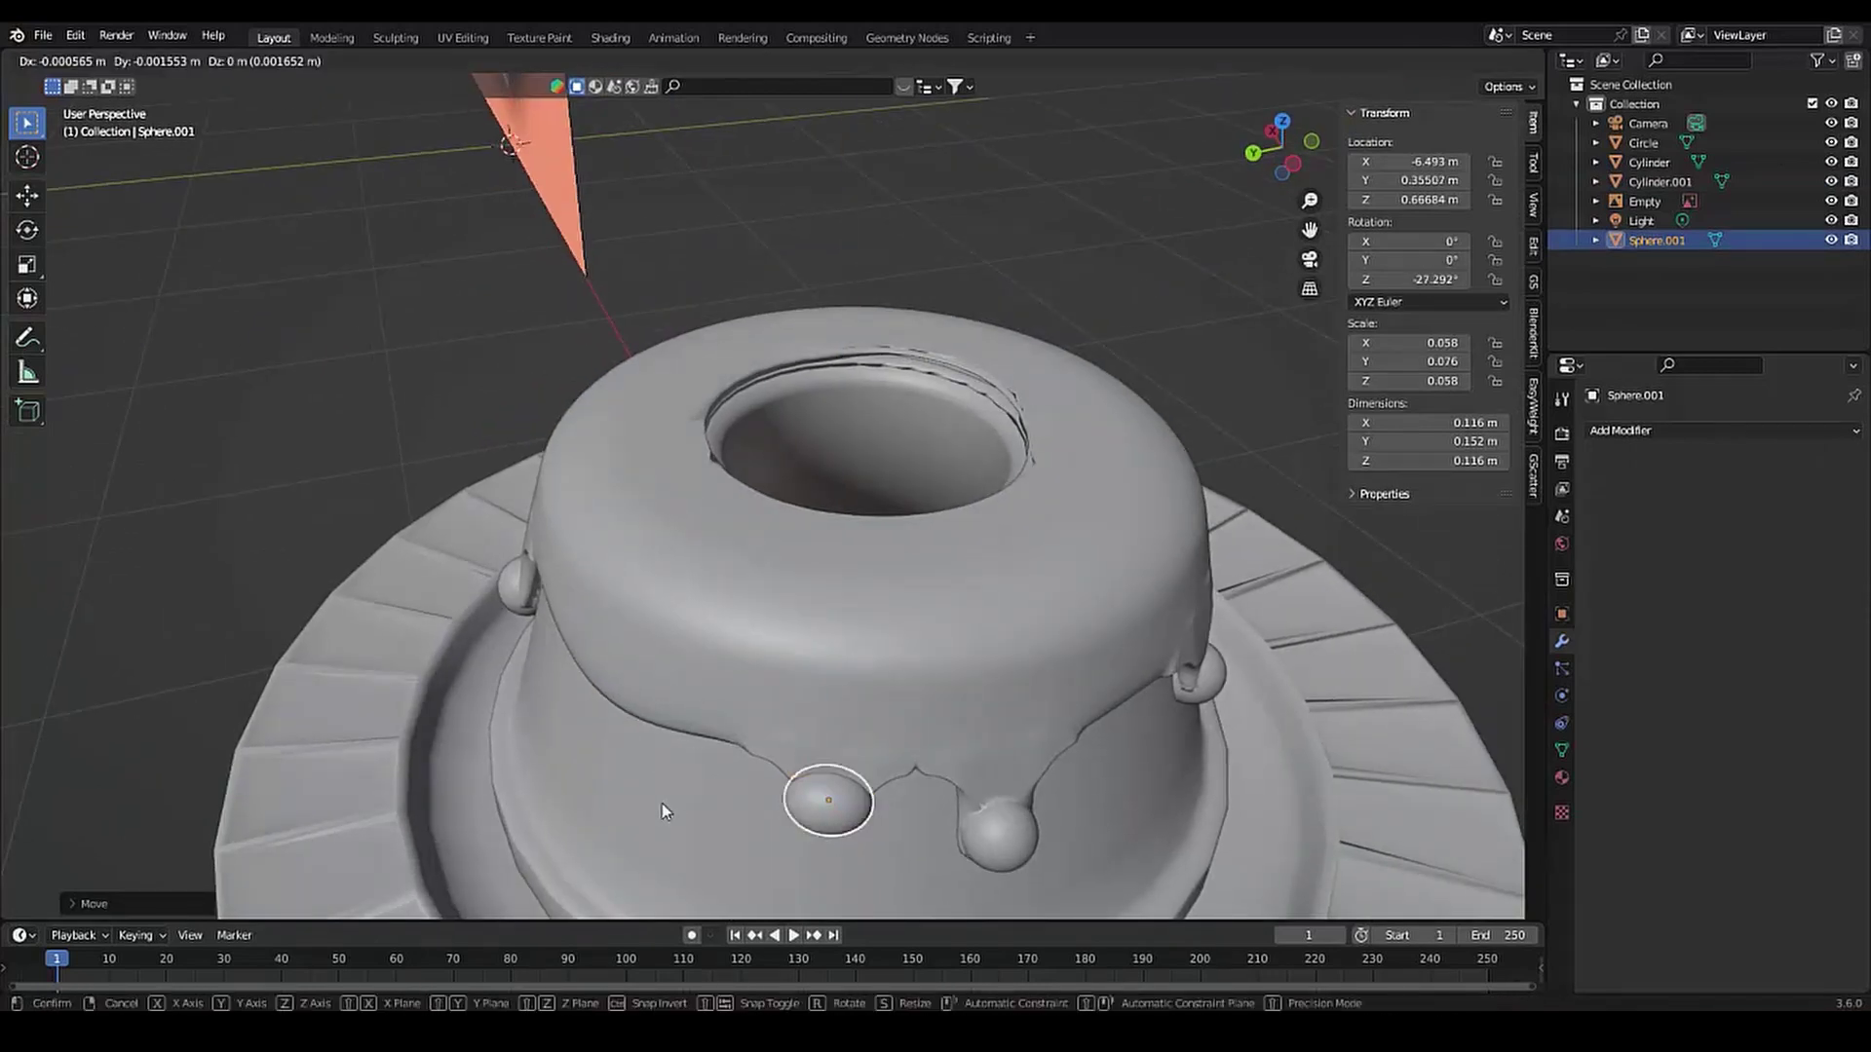
left_click(793, 719)
left_click(826, 799, "shift")
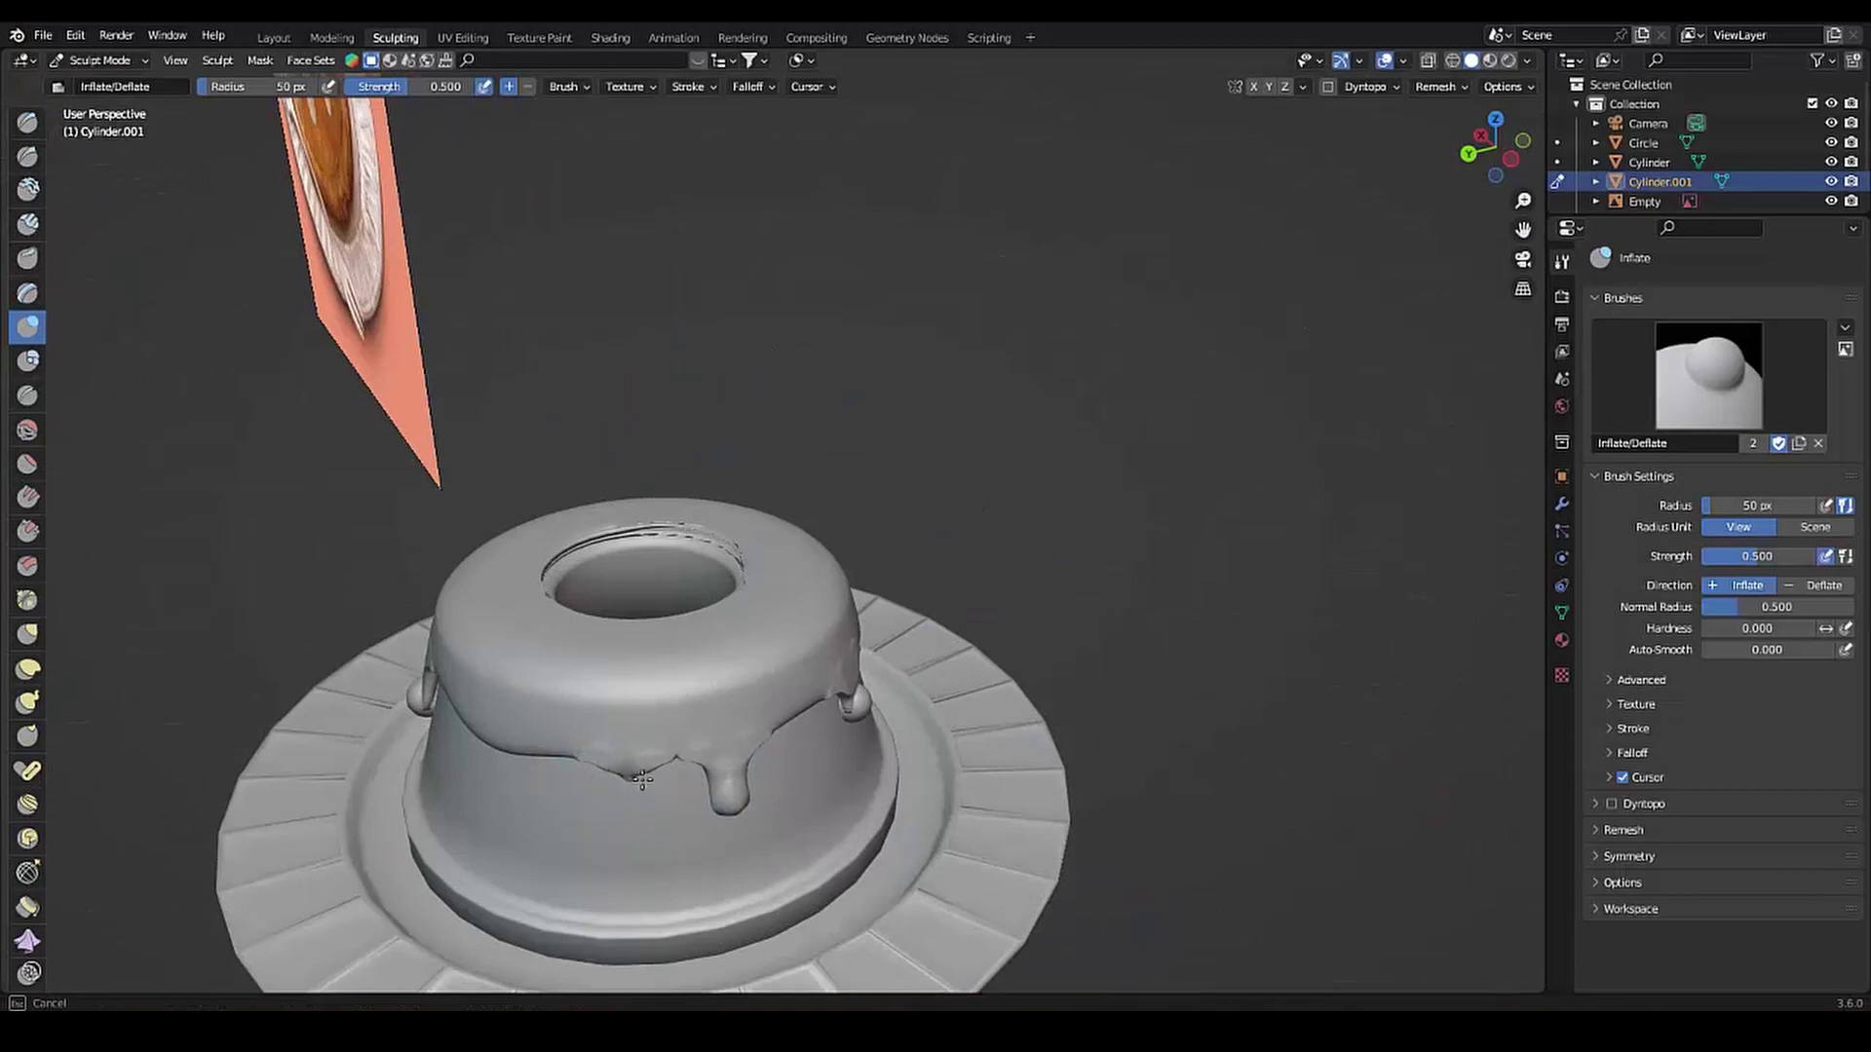
Inflate a drip tip into a swollen round blob with the Inflate/Deflate brush
middle_click_drag(636, 768, 640, 667)
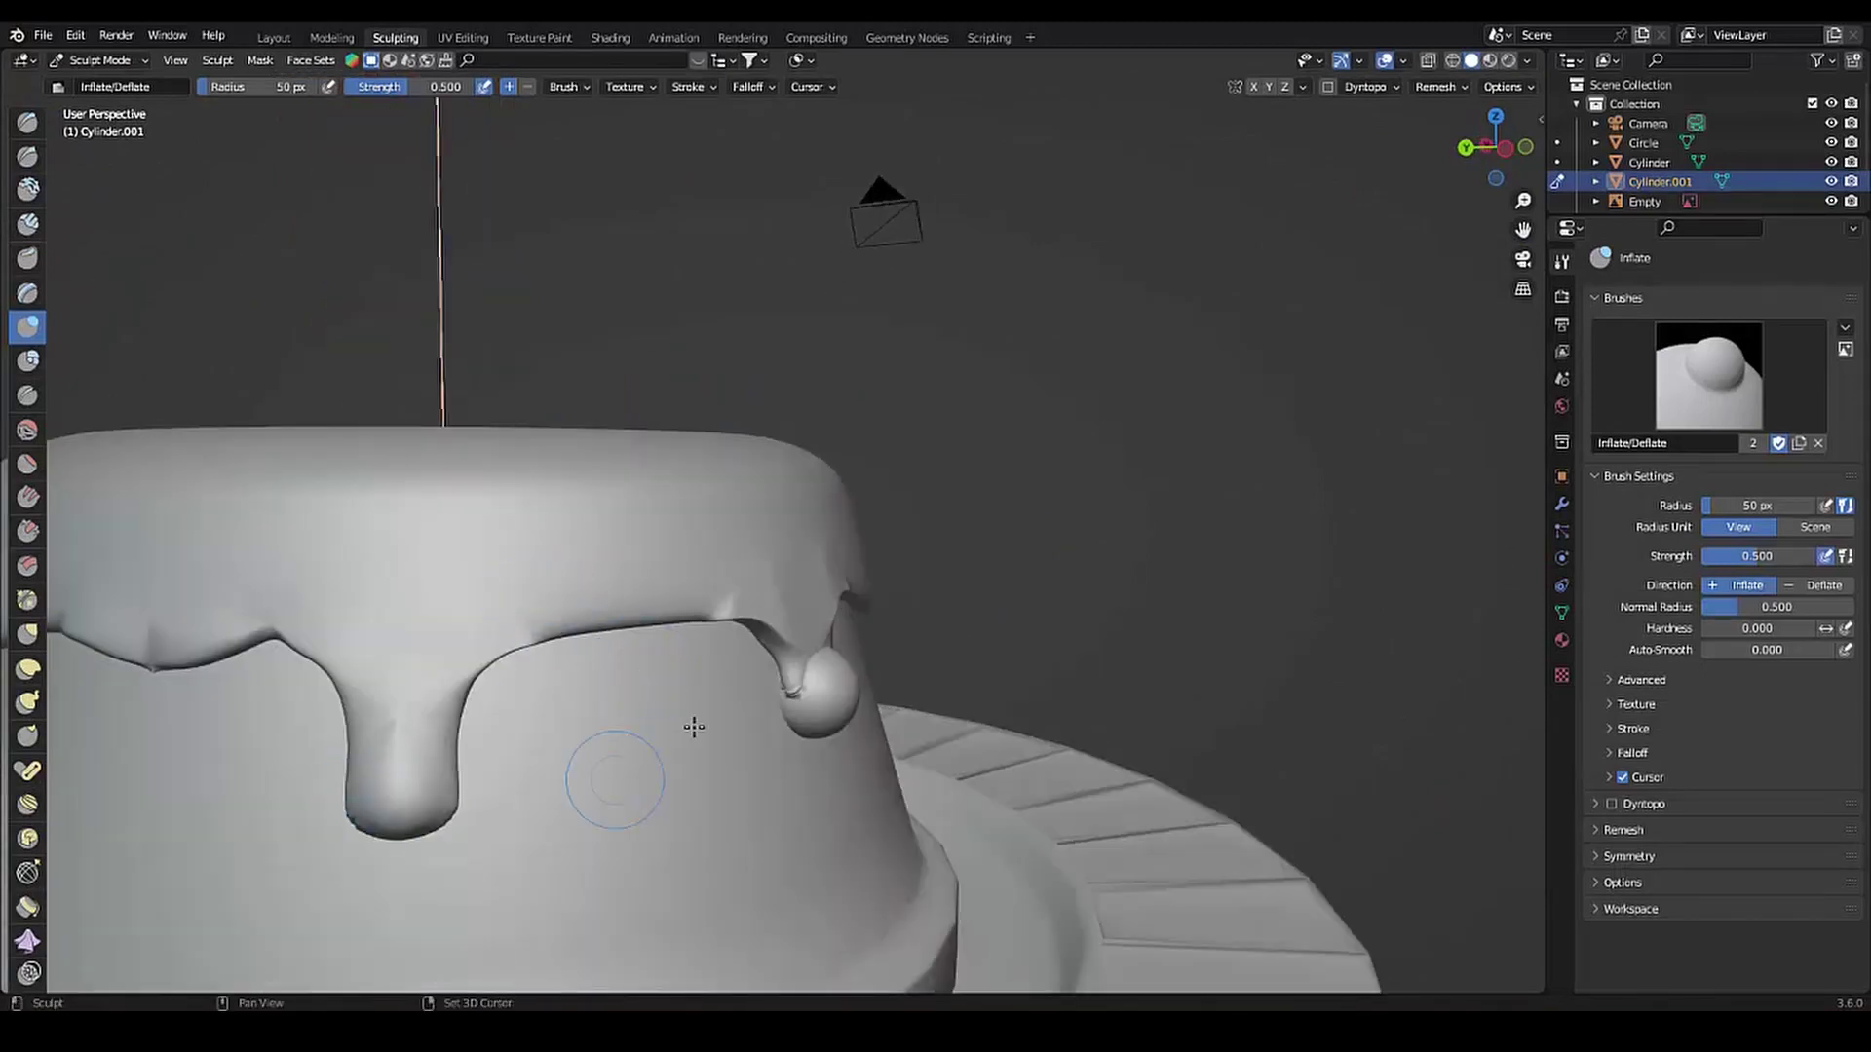
middle_click_drag(693, 726, 526, 551)
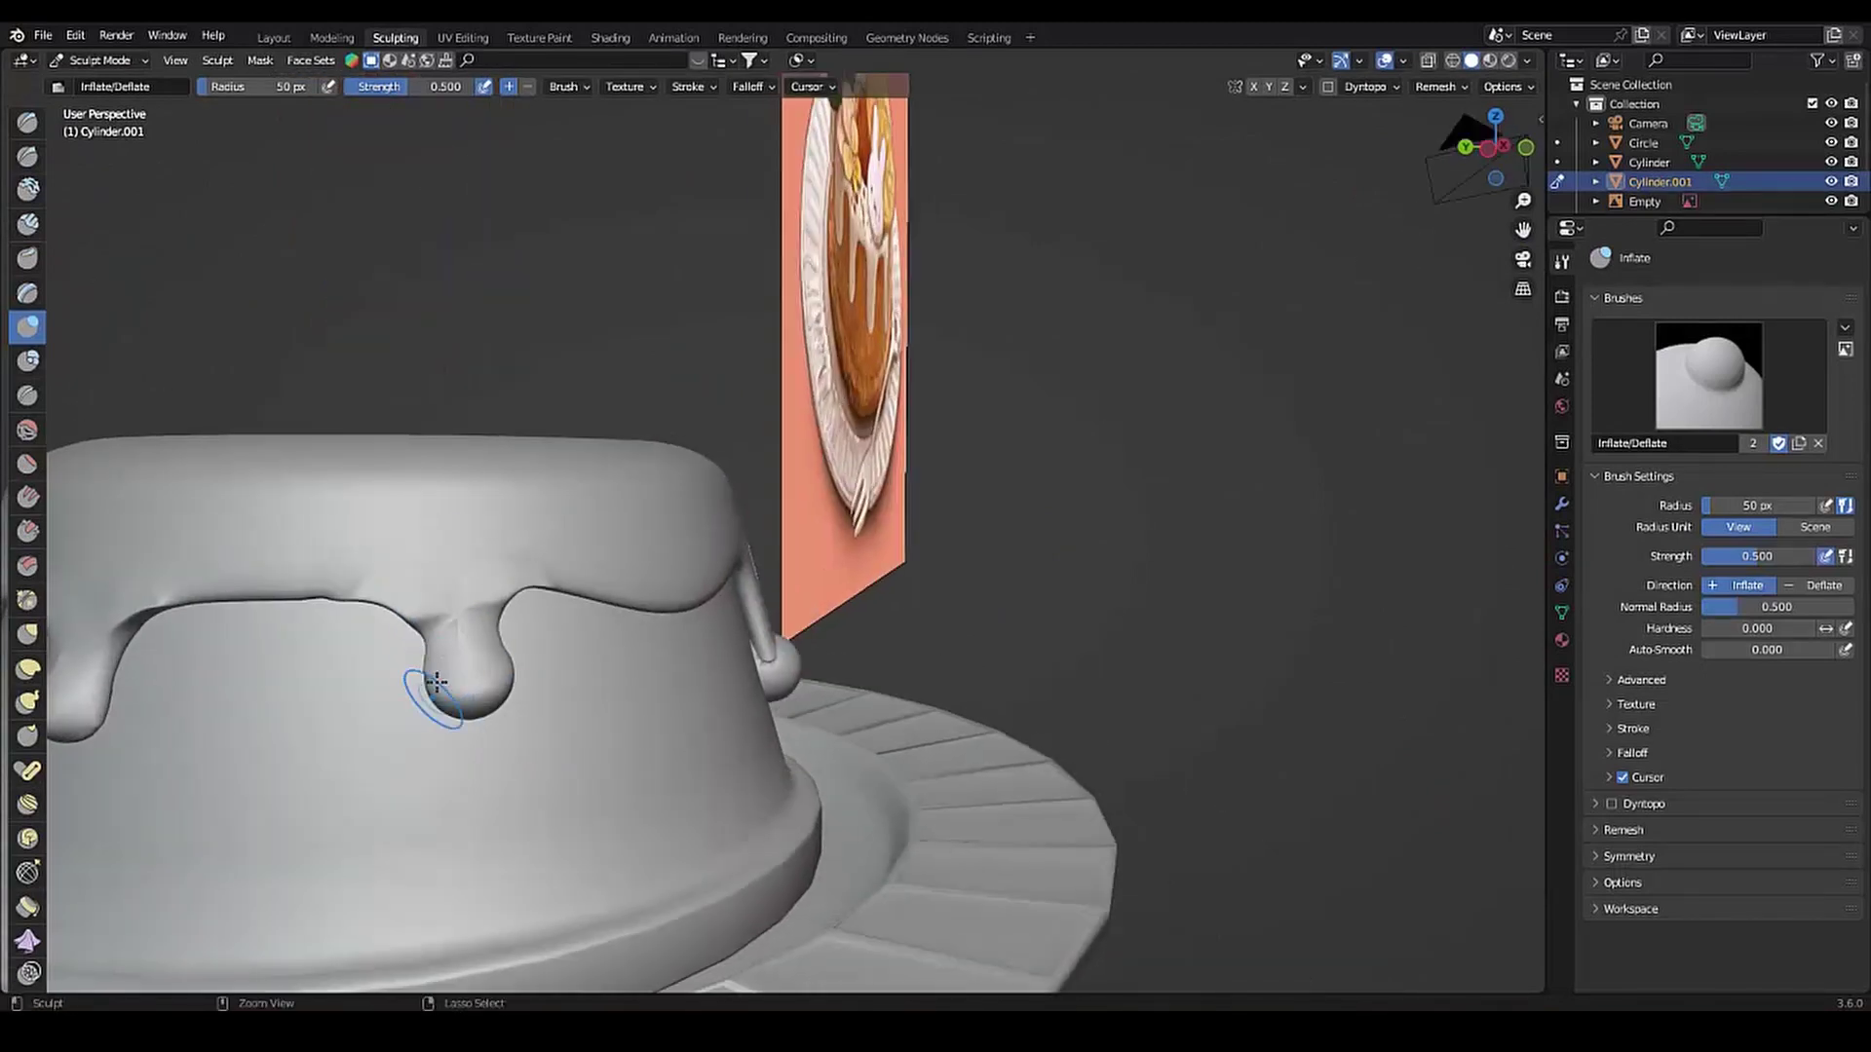
middle_click_drag(436, 682, 787, 606)
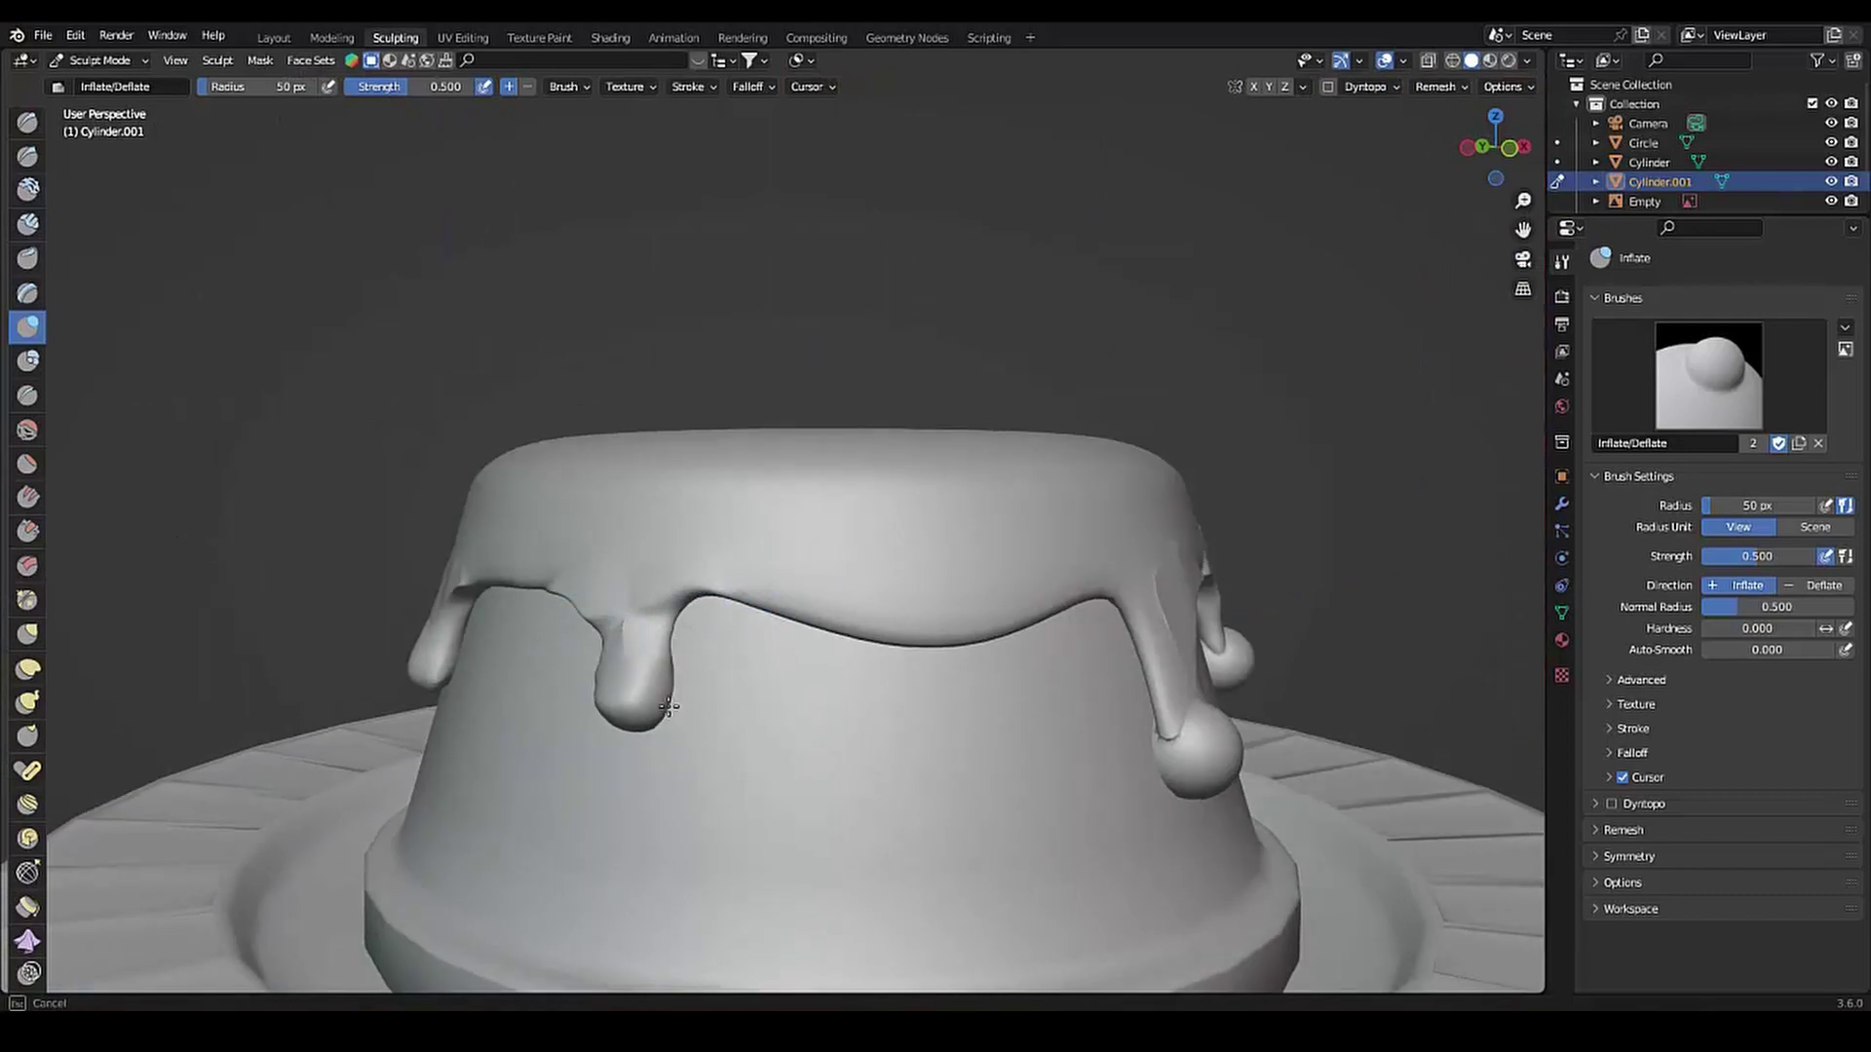
middle_click_drag(668, 706, 745, 630)
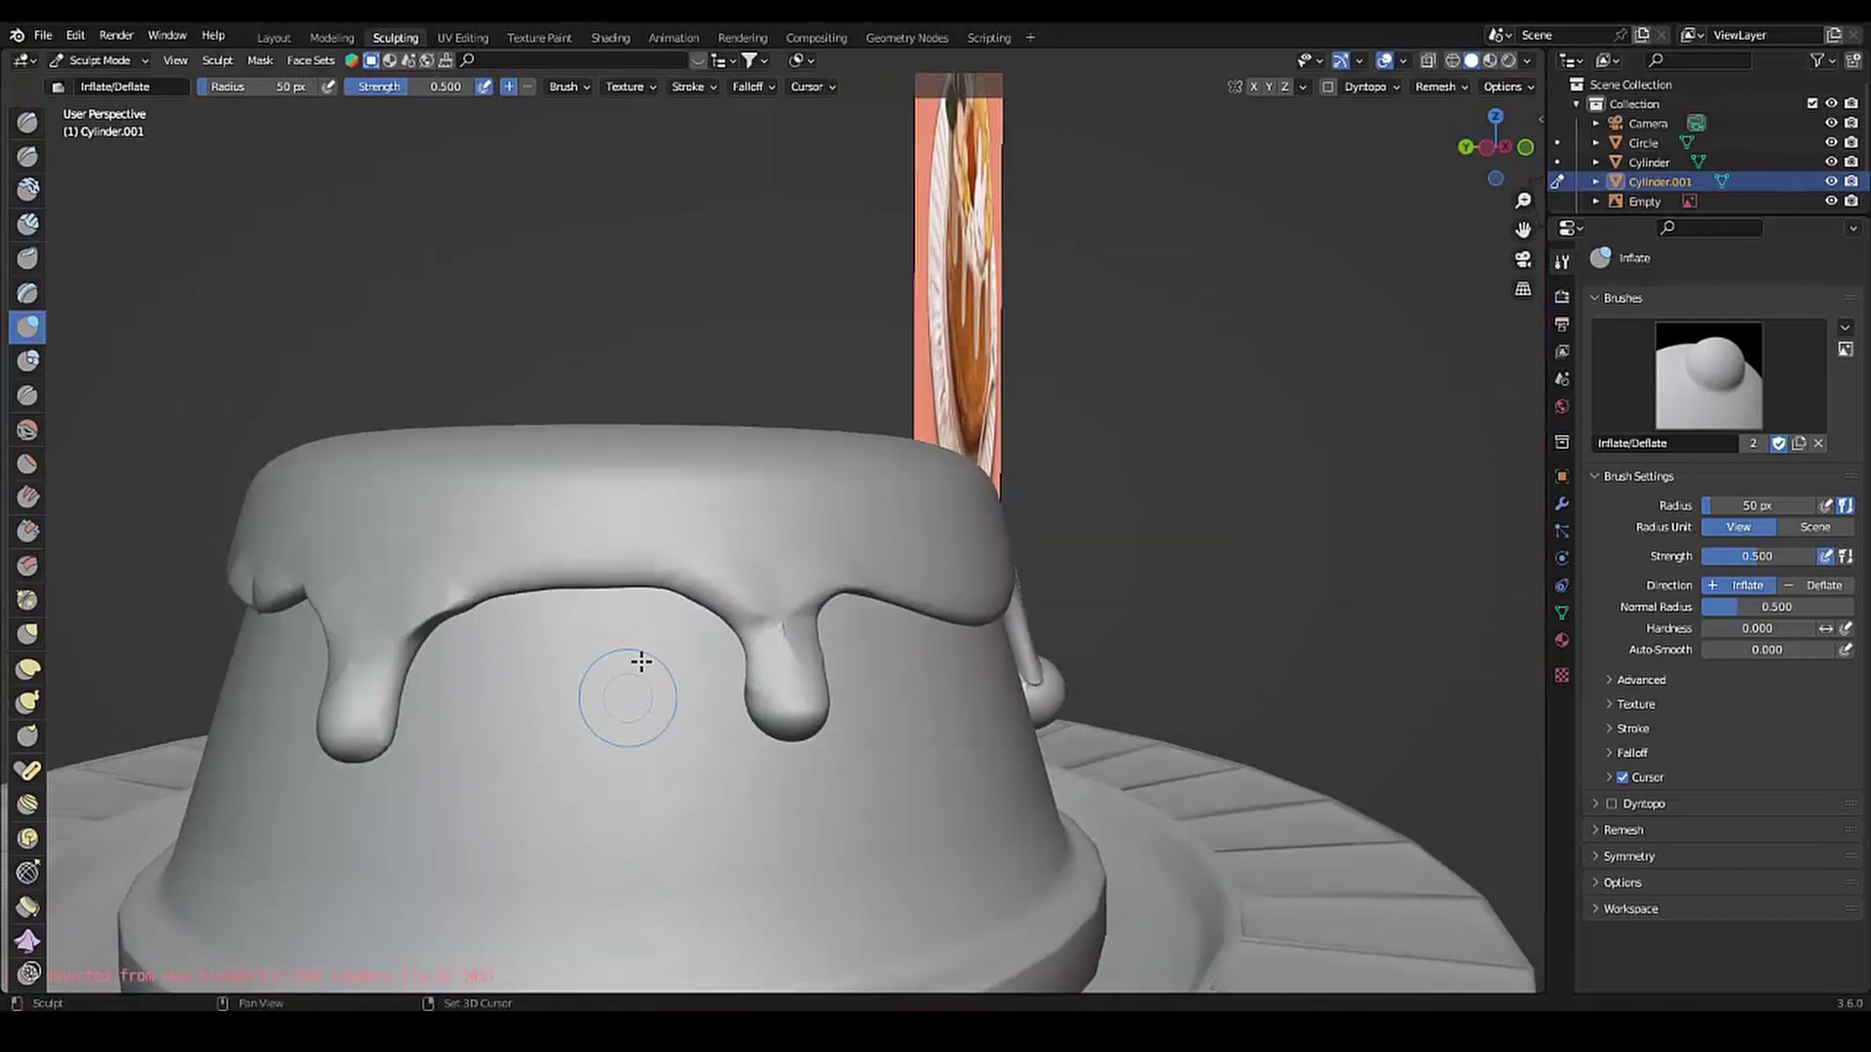
mouse_move(642, 662)
middle_mouse_down()
mouse_move(673, 638)
mouse_move(1020, 617)
mouse_move(1079, 584)
middle_mouse_up()
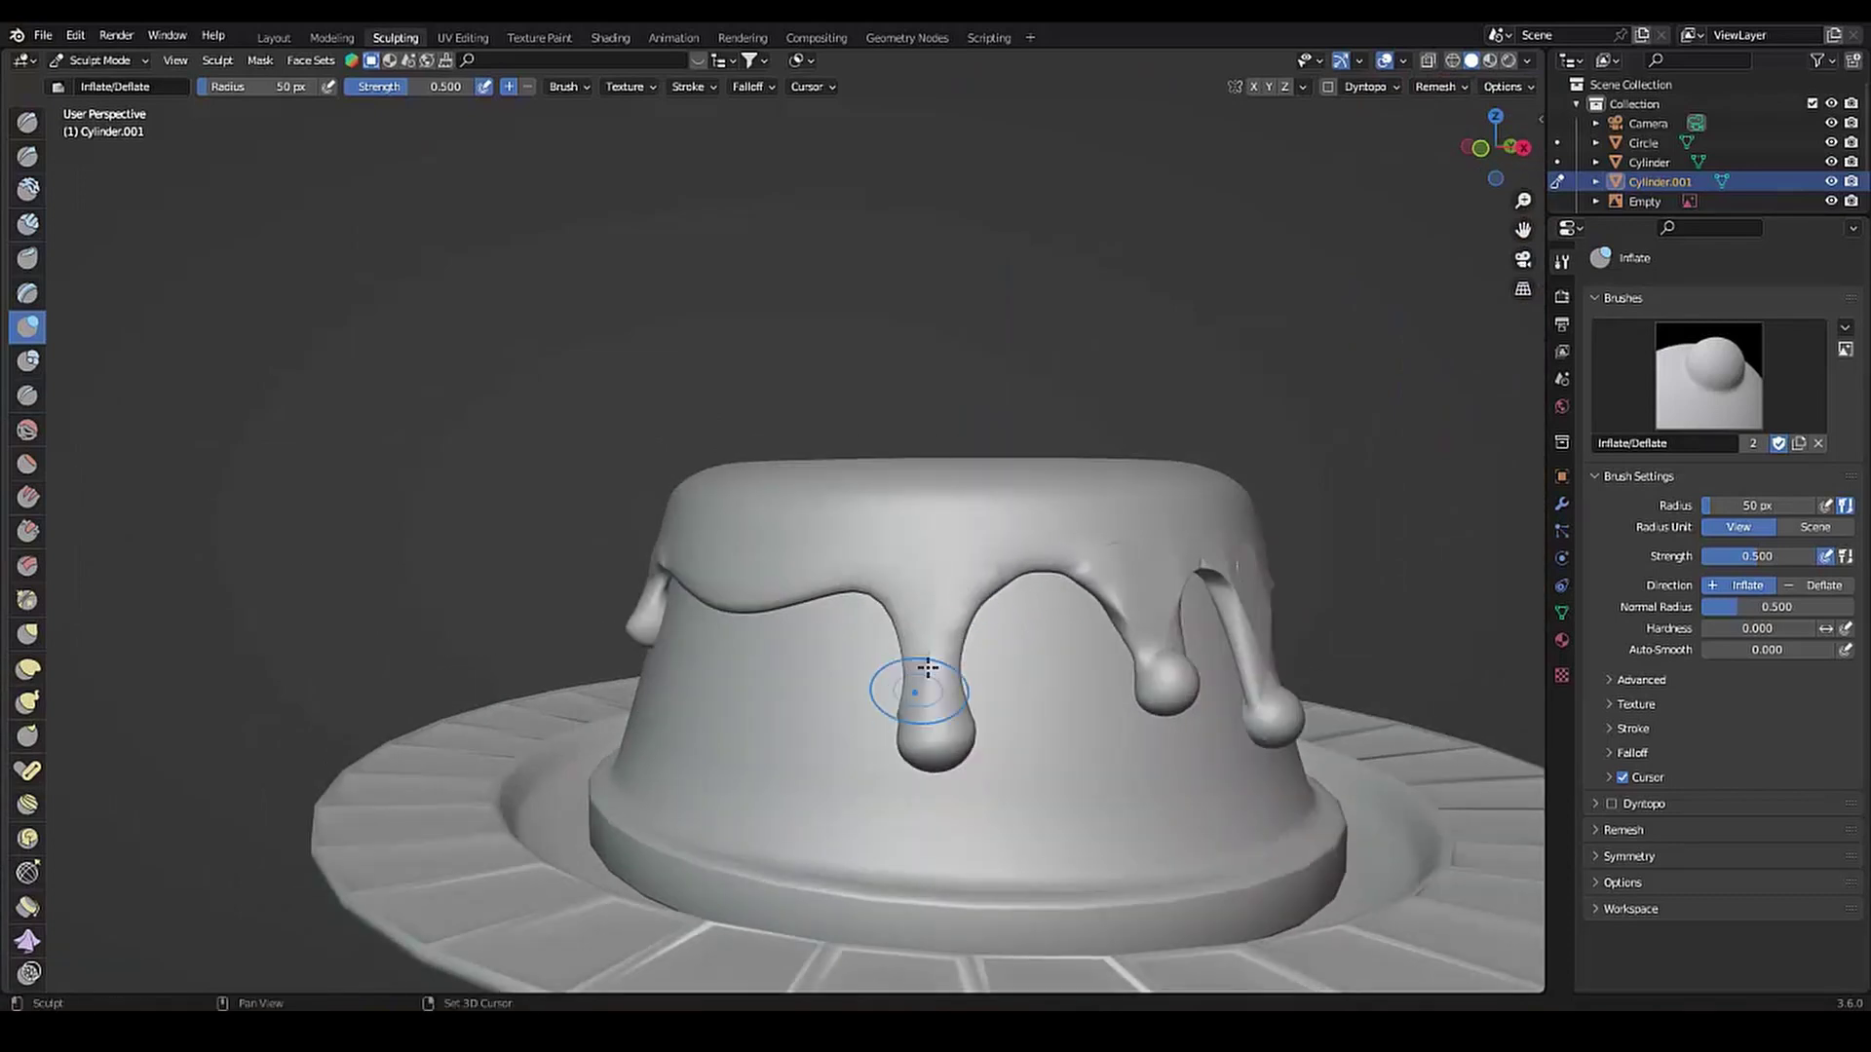
mouse_move(904, 709)
middle_mouse_down()
mouse_move(806, 676)
mouse_move(842, 524)
middle_mouse_up()
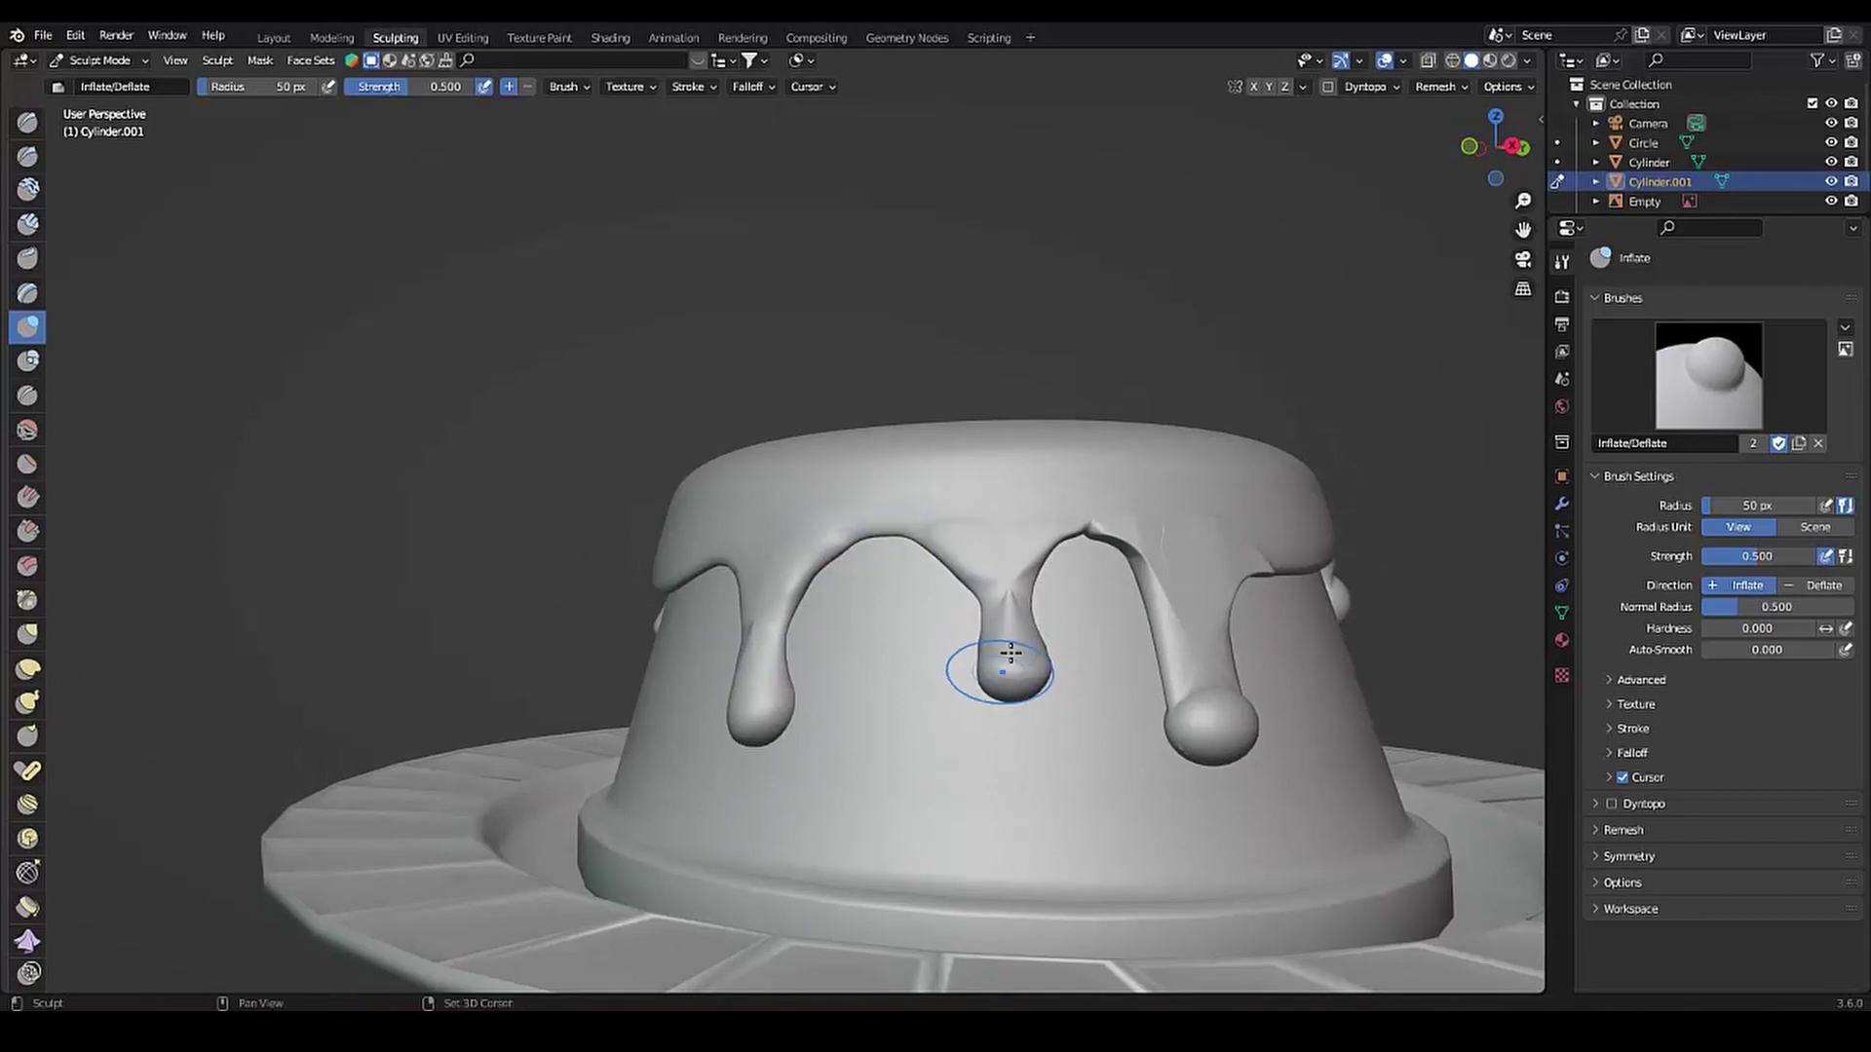
middle_click_drag(1052, 645, 1107, 766)
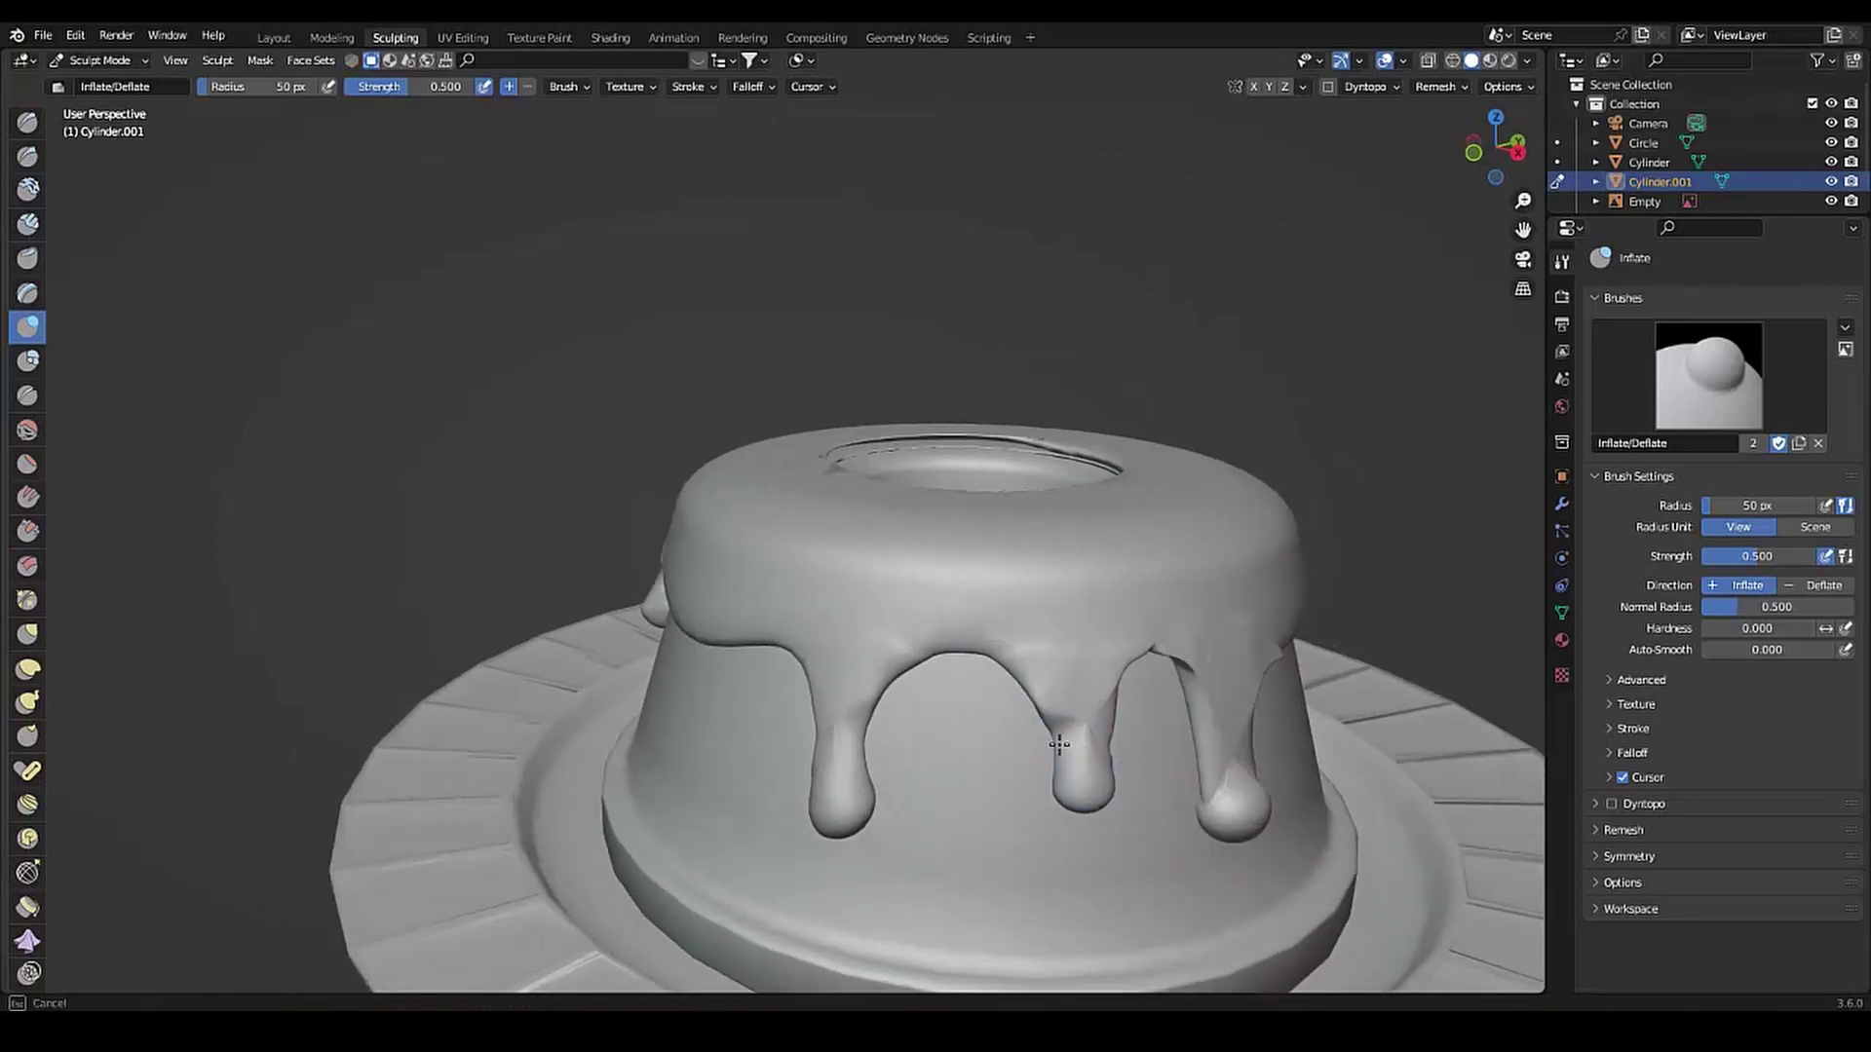
middle_click_drag(1087, 652, 945, 497)
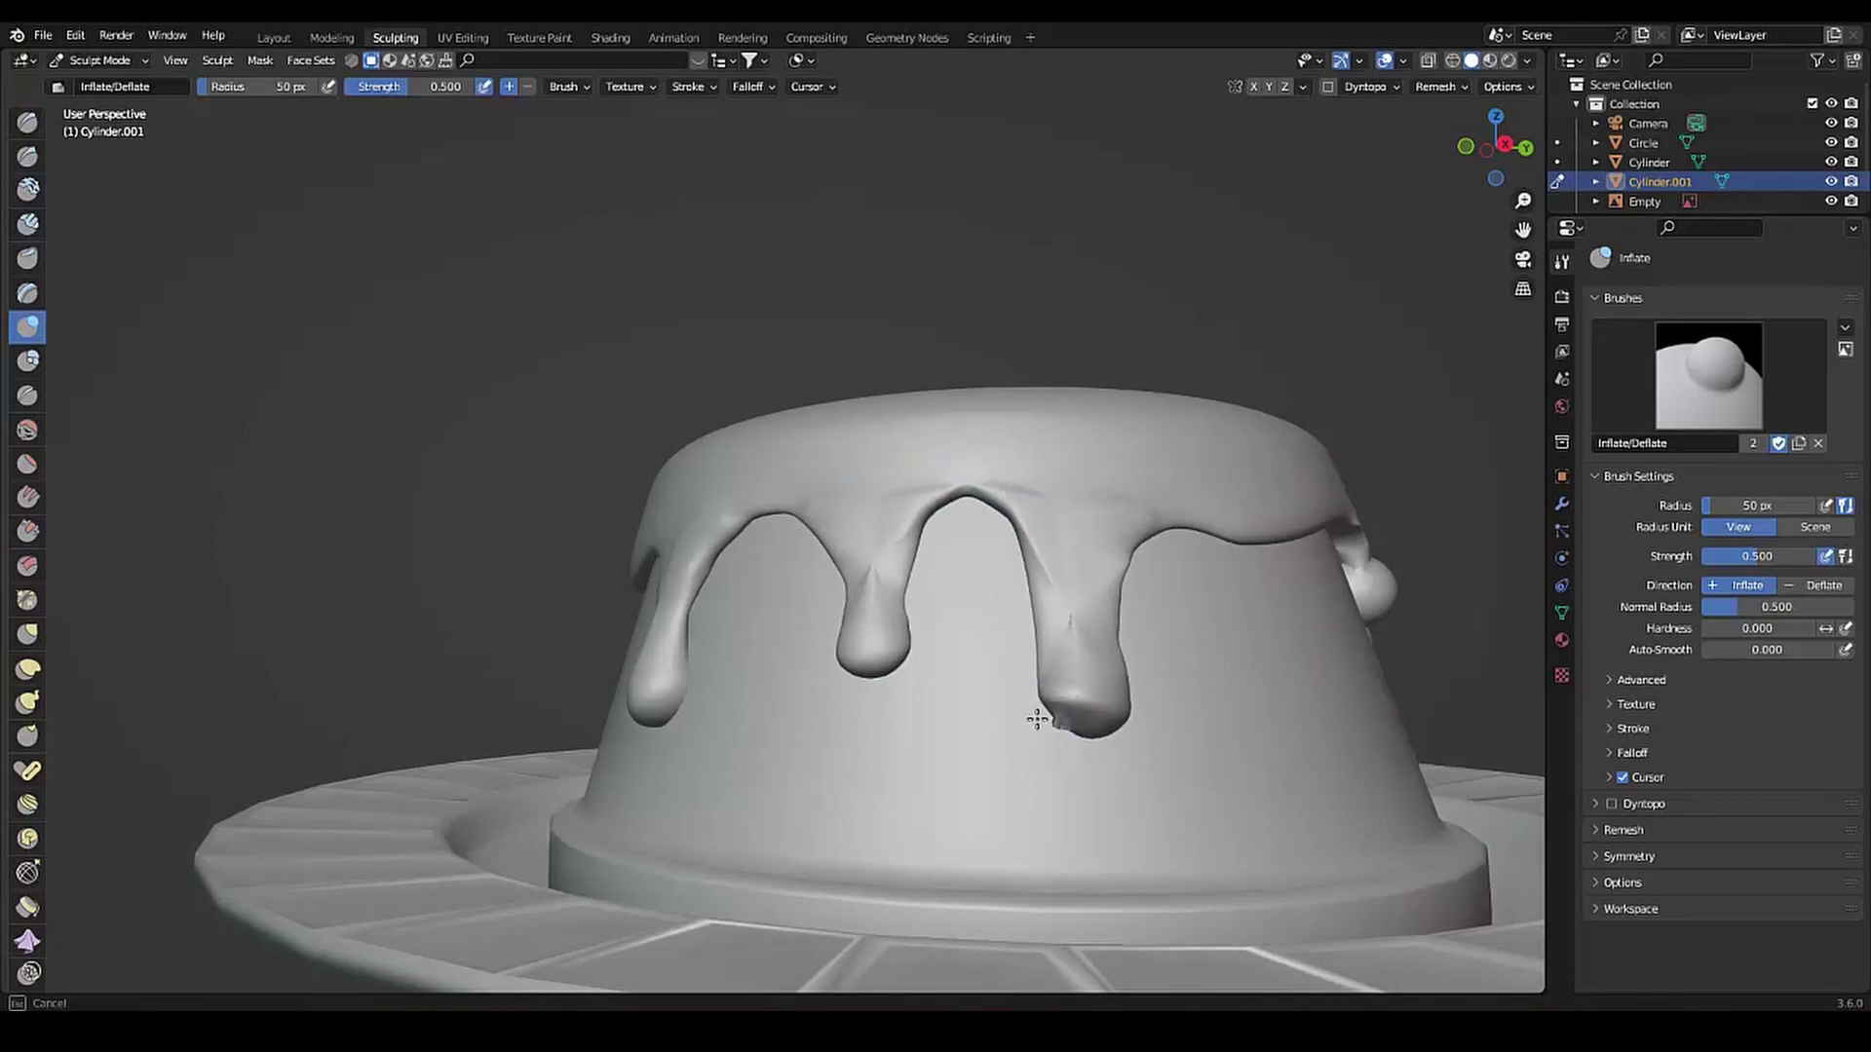
left_click_drag(1082, 690, 1083, 659)
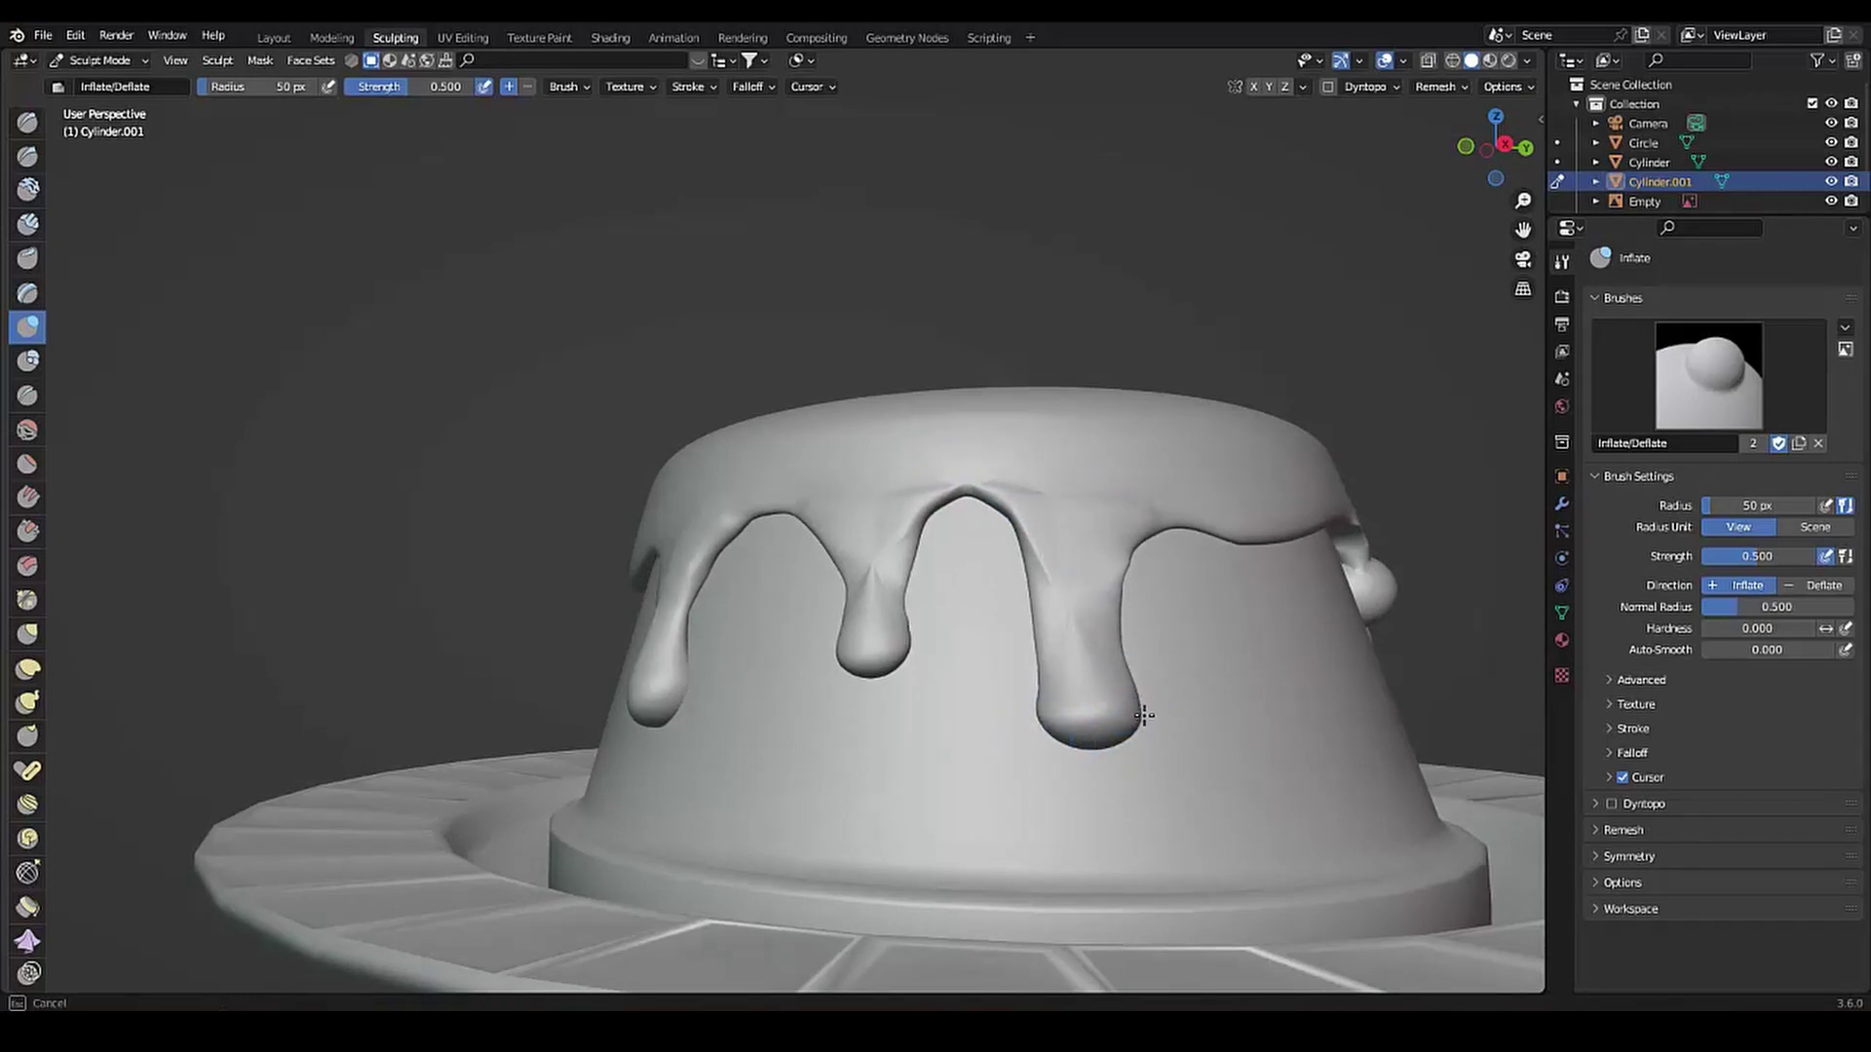
Orbit and zoom around the cake to compare the inflated drips with the reference
middle_click_drag(1144, 716, 902, 749)
mouse_move(863, 641)
middle_mouse_down()
mouse_move(822, 668)
mouse_move(669, 509)
mouse_move(725, 484)
middle_mouse_up()
mouse_move(597, 572)
middle_mouse_down()
mouse_move(905, 718)
mouse_move(656, 604)
mouse_move(744, 835)
mouse_move(786, 716)
middle_mouse_up()
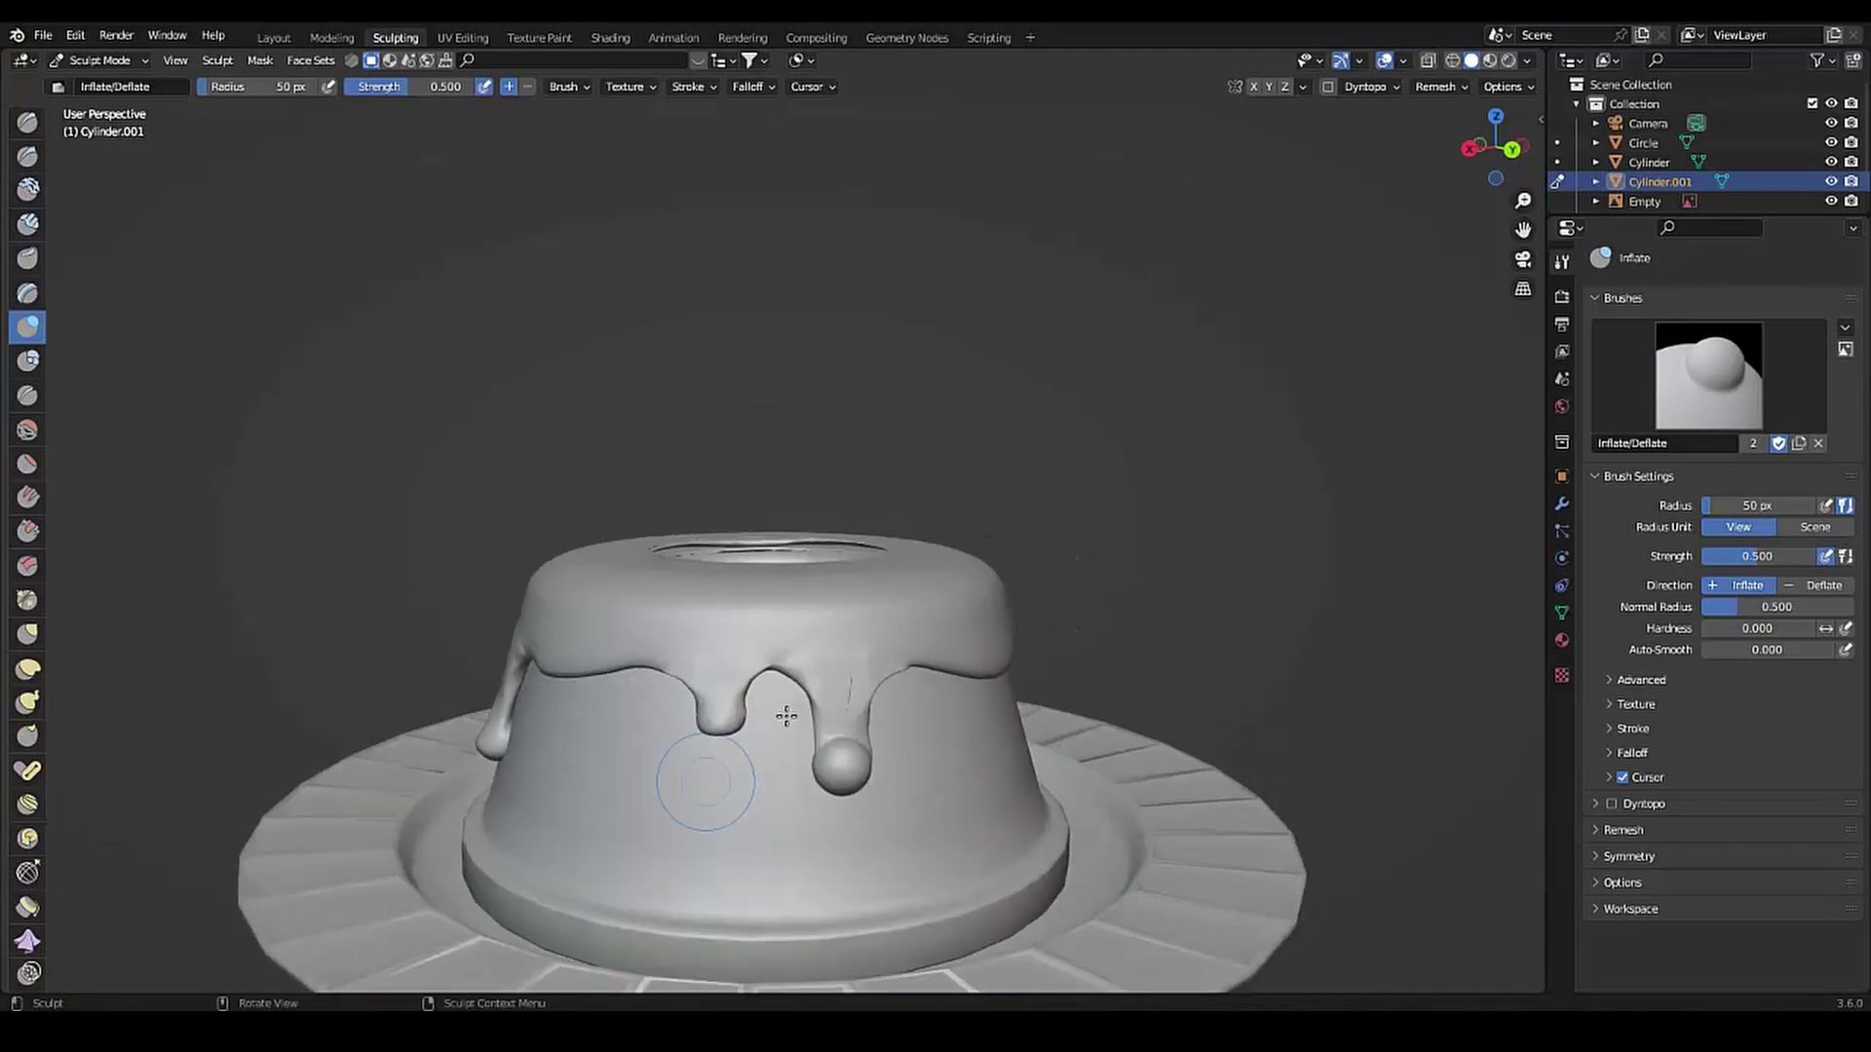
scroll(764, 645, "up", 3)
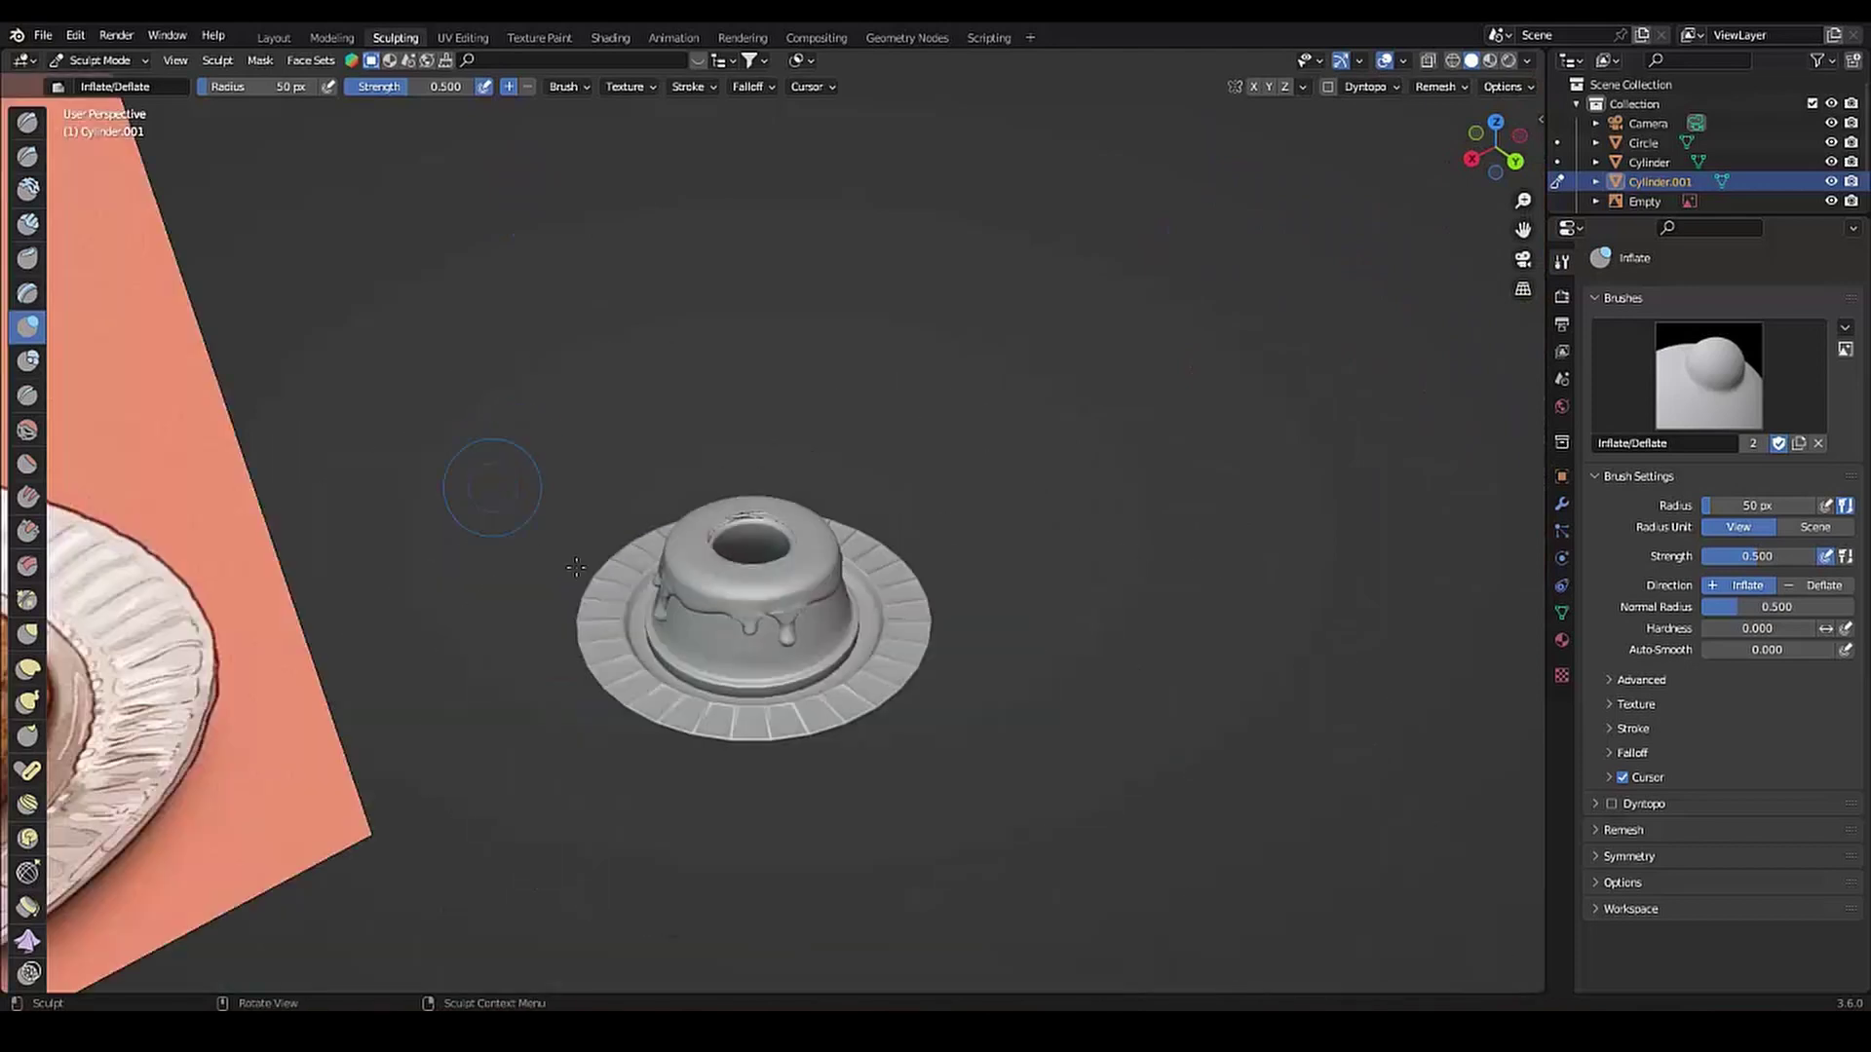
middle_click_drag(576, 567, 606, 503)
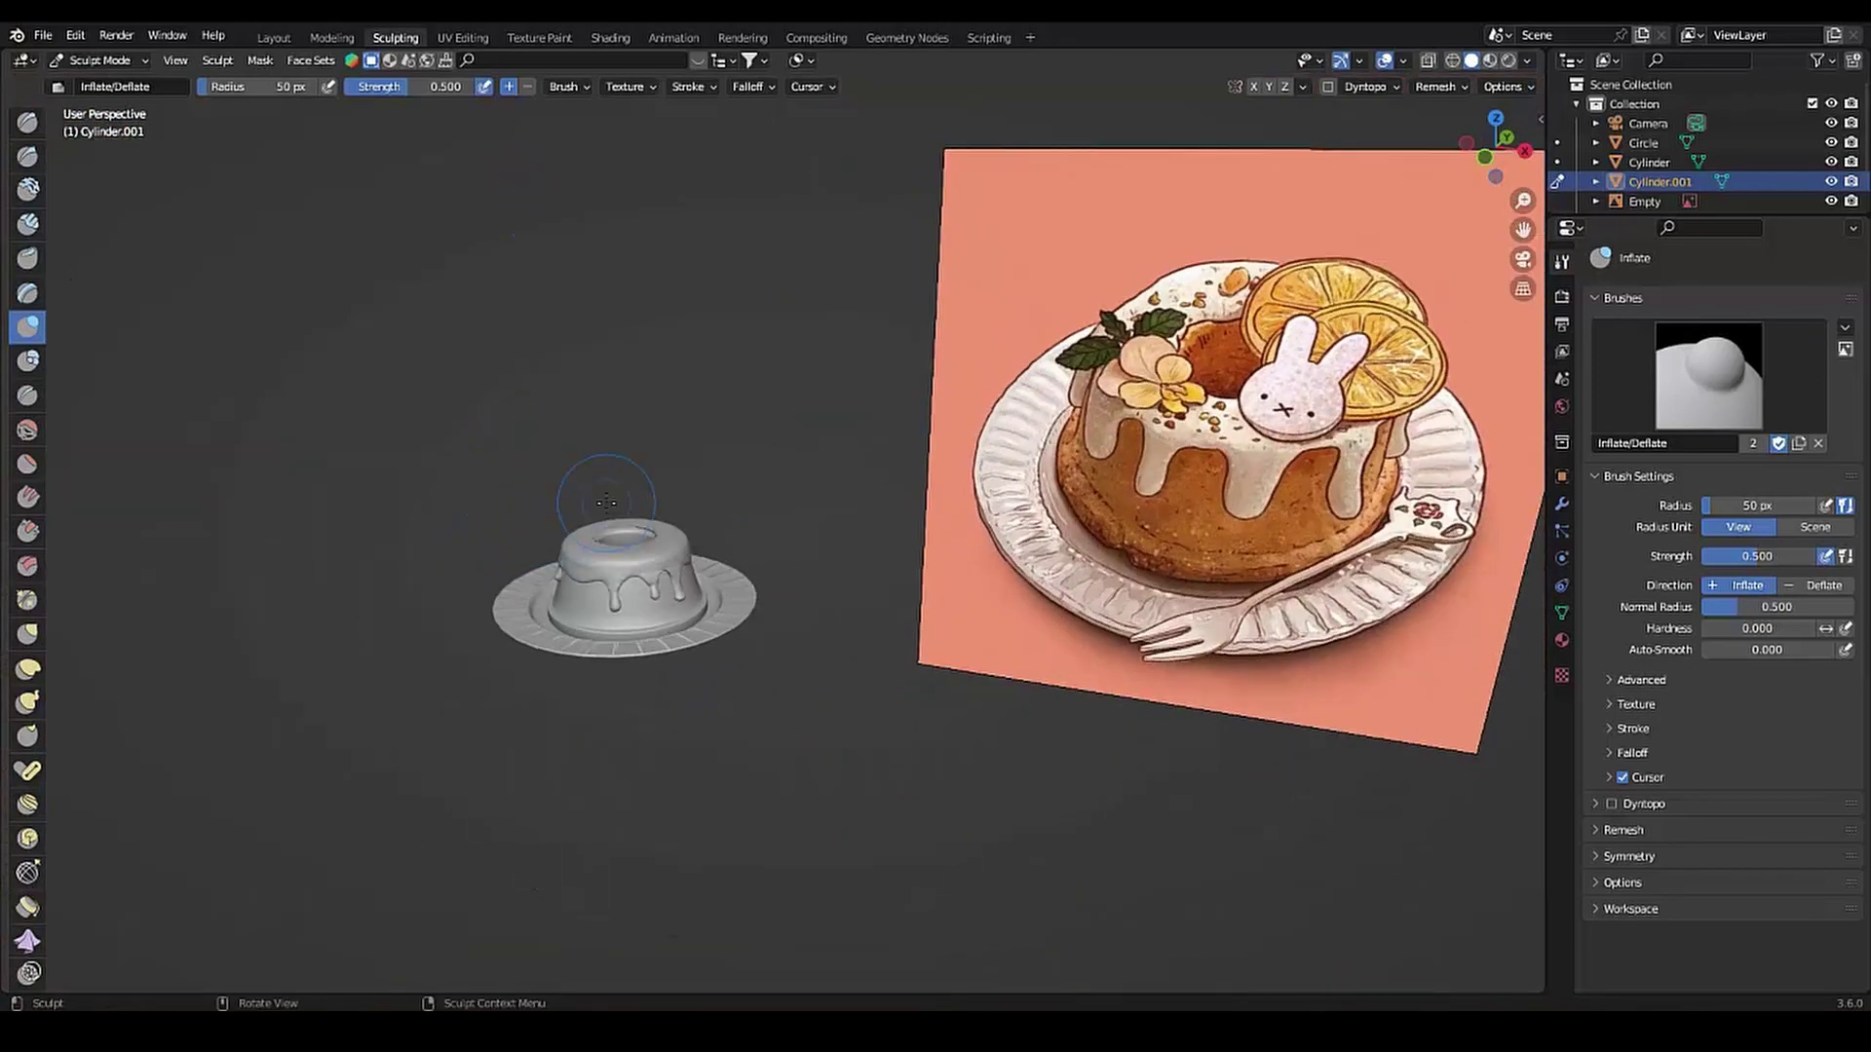
scroll(662, 513, "up", 2)
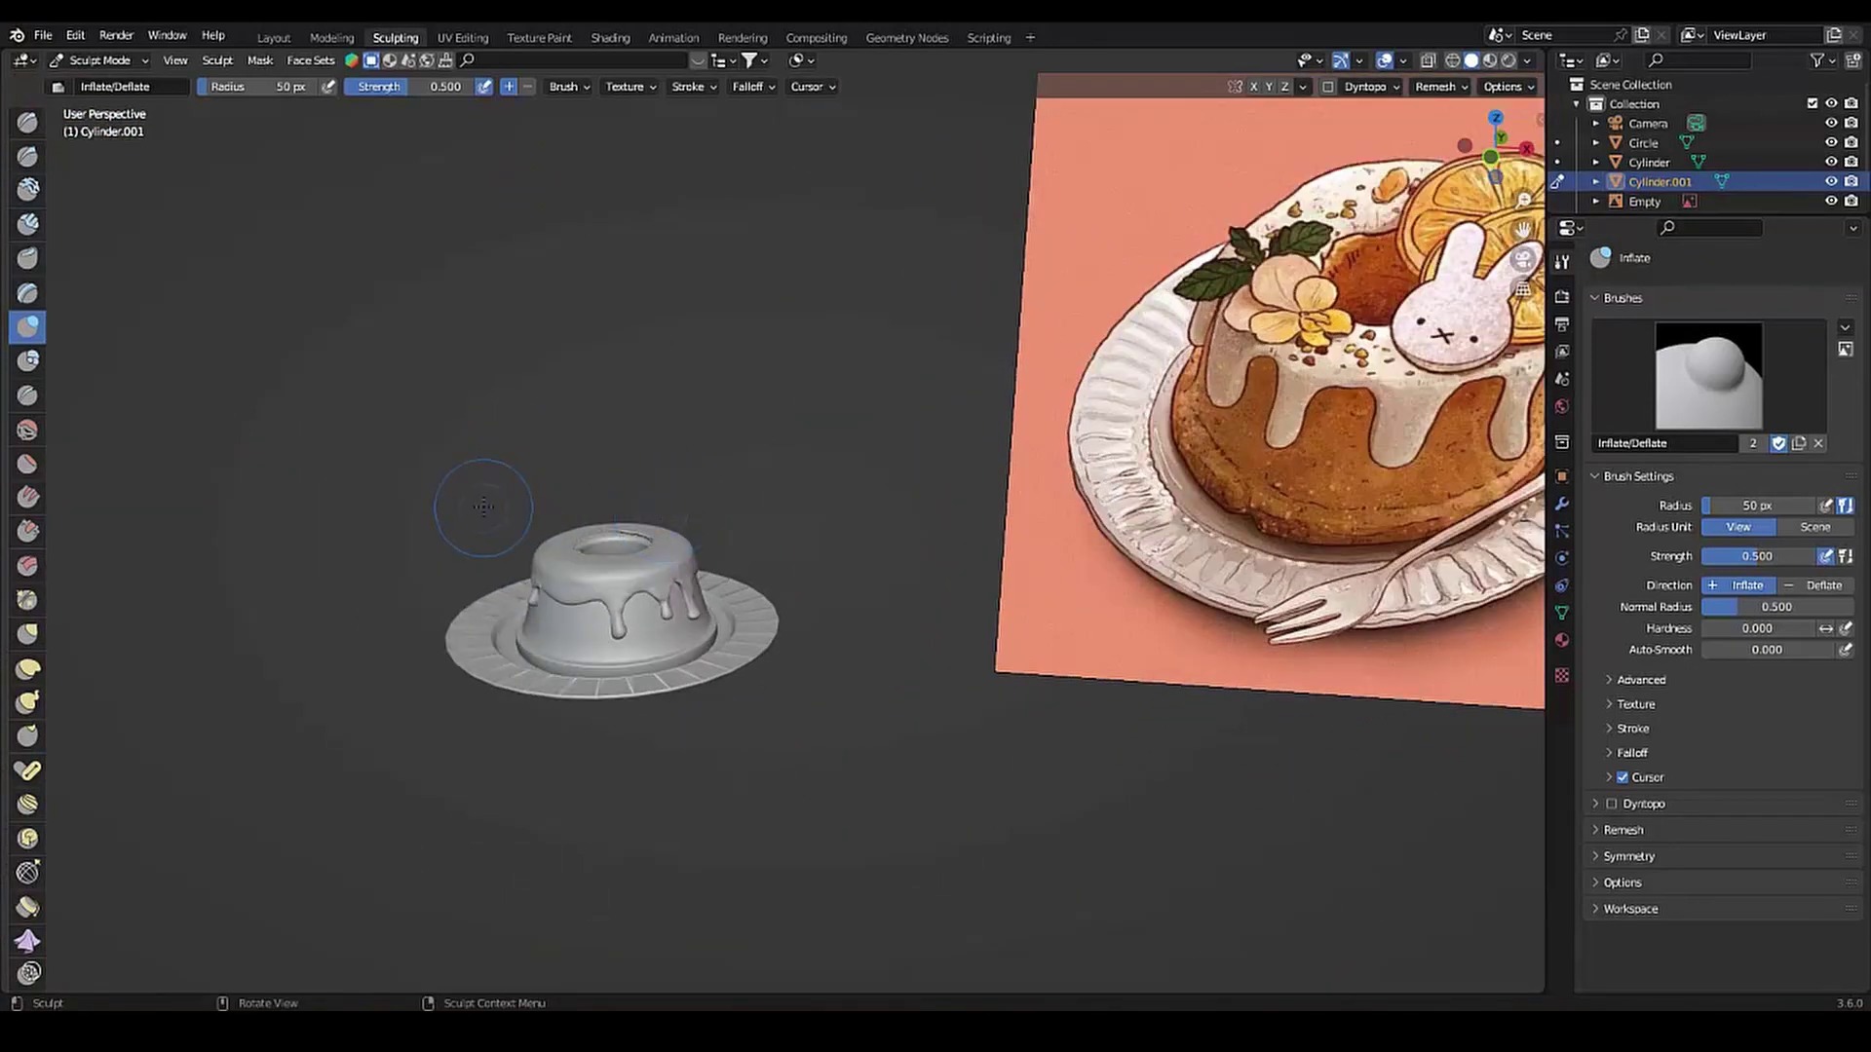
mouse_move(507, 497)
middle_mouse_down()
mouse_move(605, 567)
mouse_move(578, 567)
middle_mouse_up()
scroll(579, 567, "up", 3)
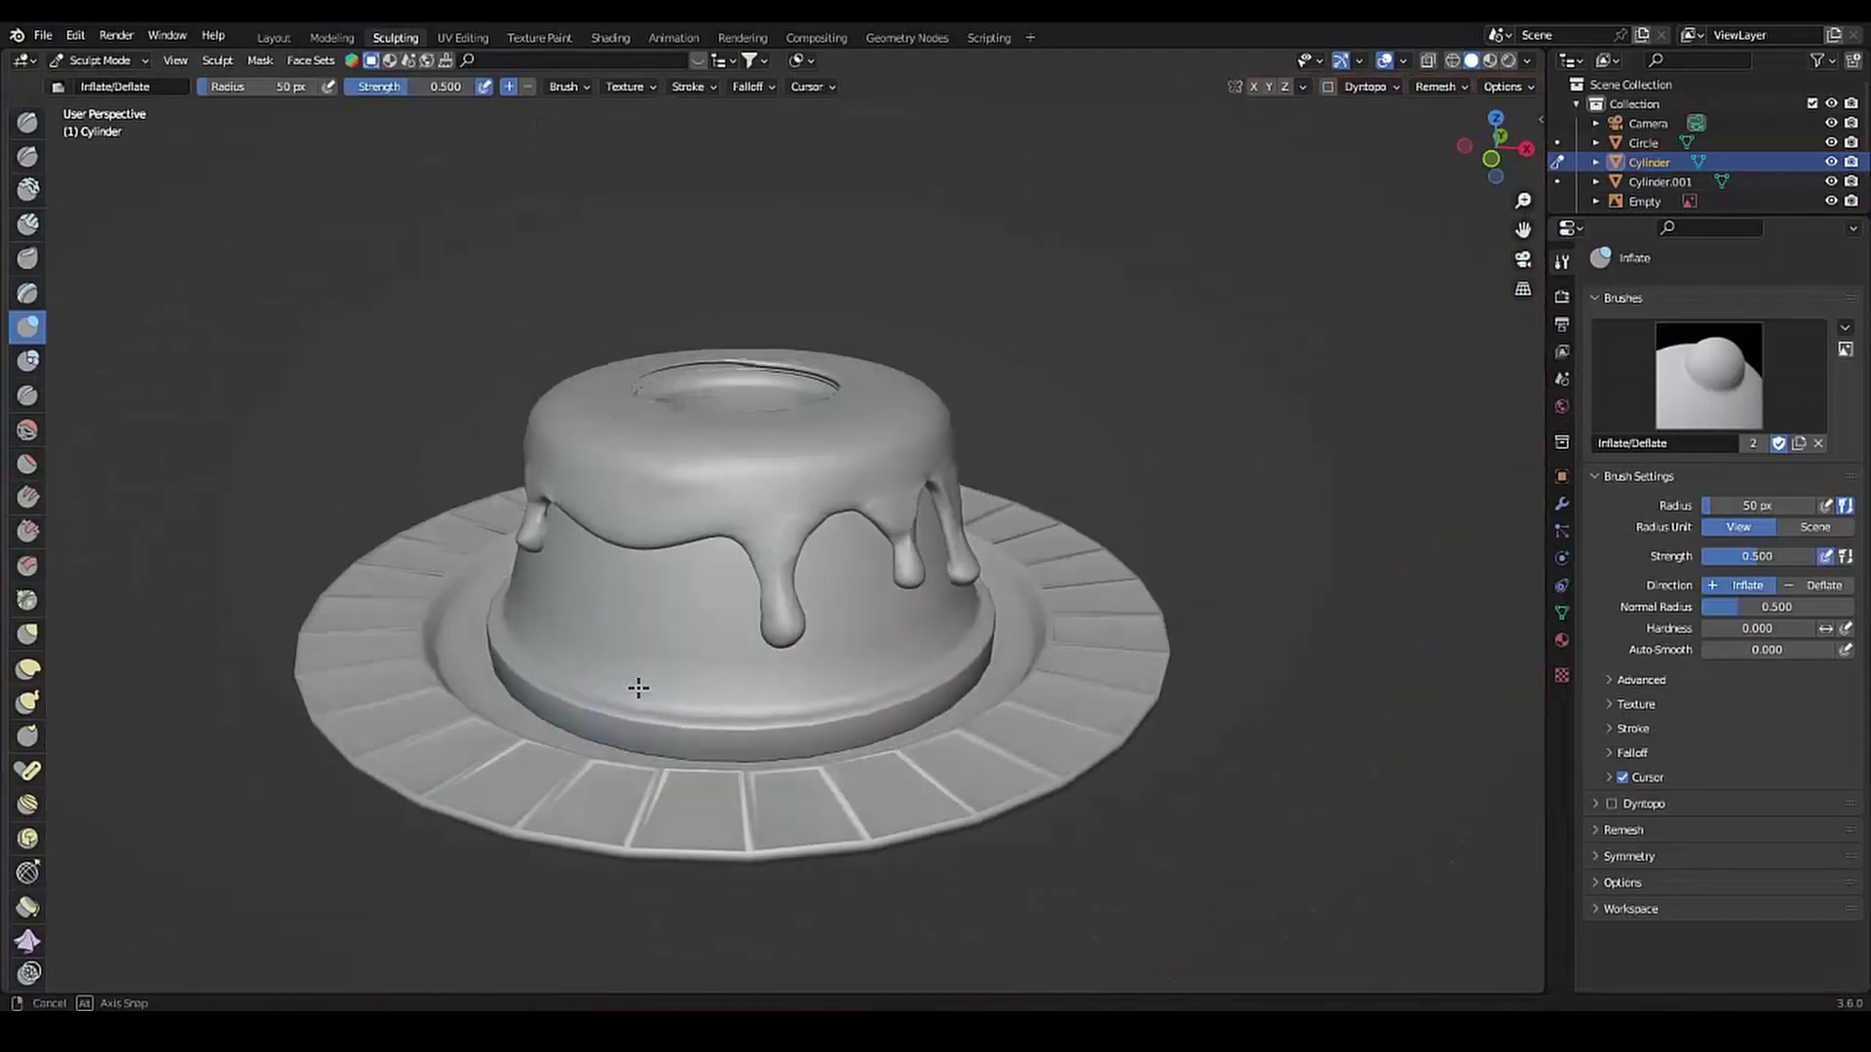
Try the Elastic Deform and Clay Thumb brushes while orbiting around the cake
left_click(28, 669)
middle_click_drag(585, 682, 593, 844)
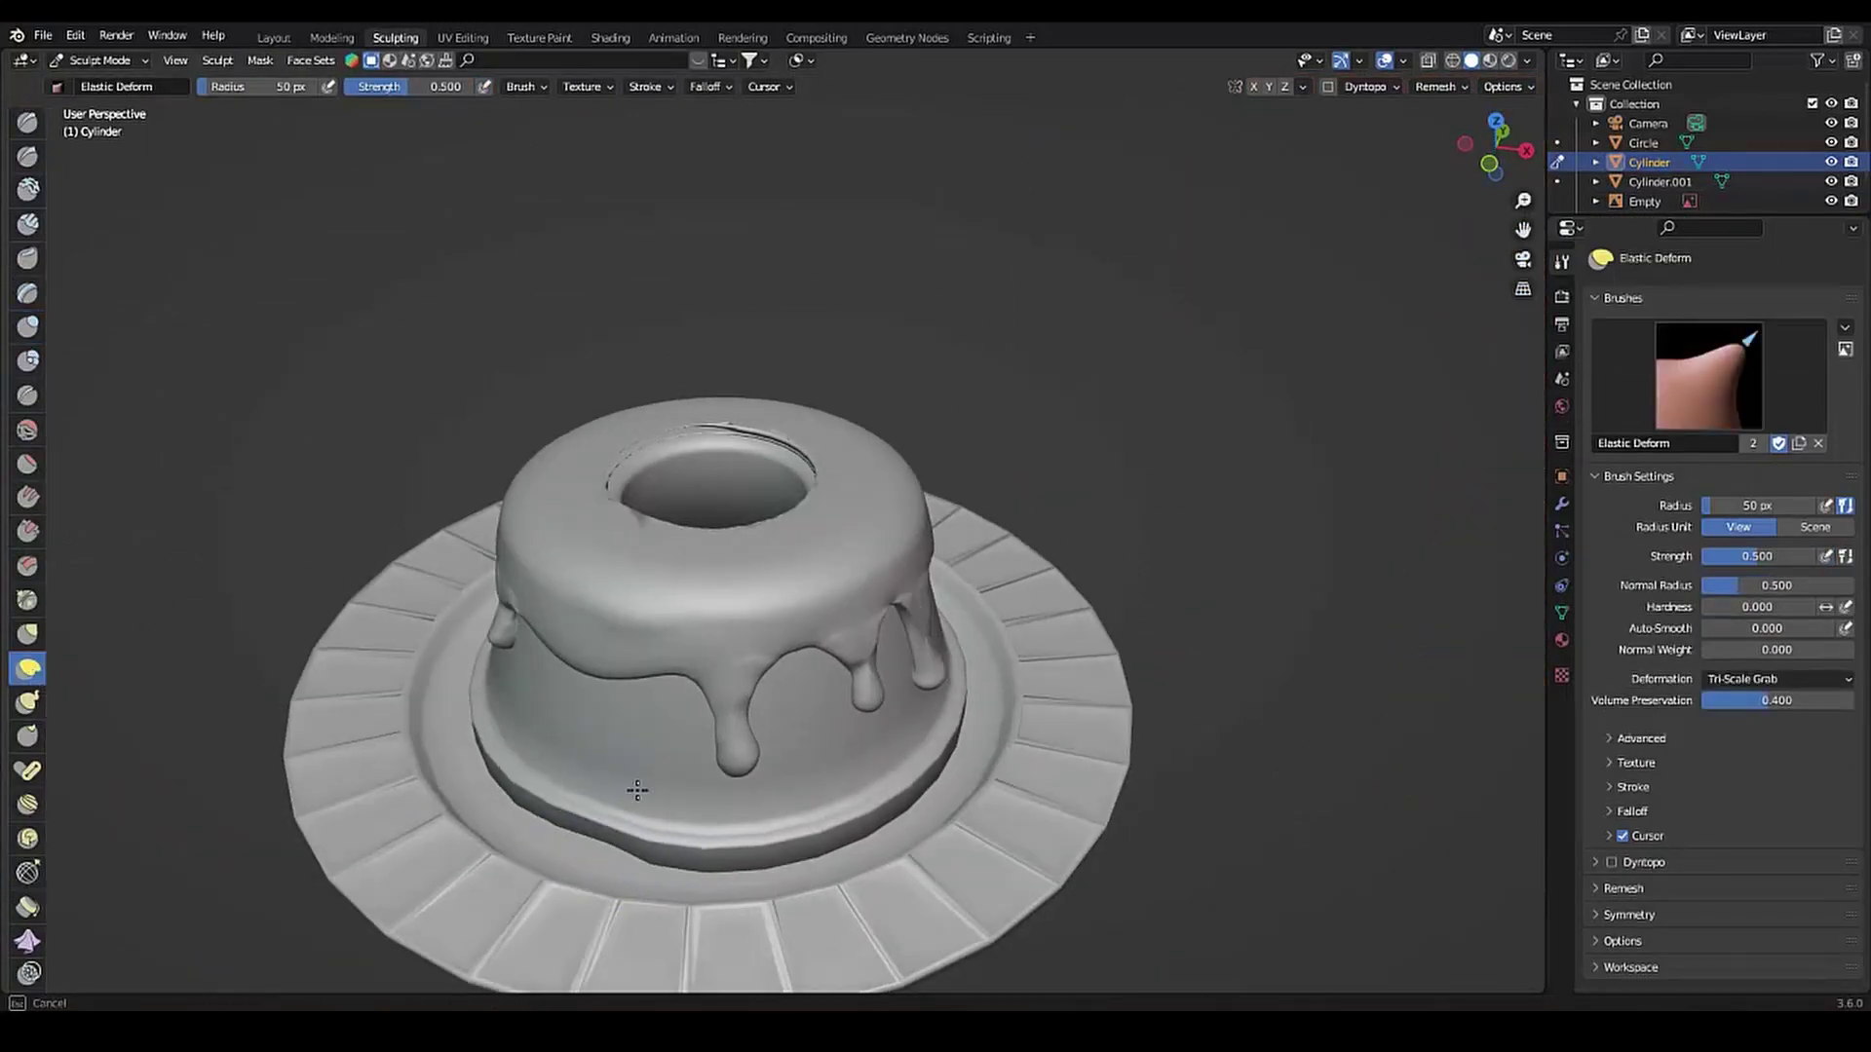
scroll(584, 818, "down", 4)
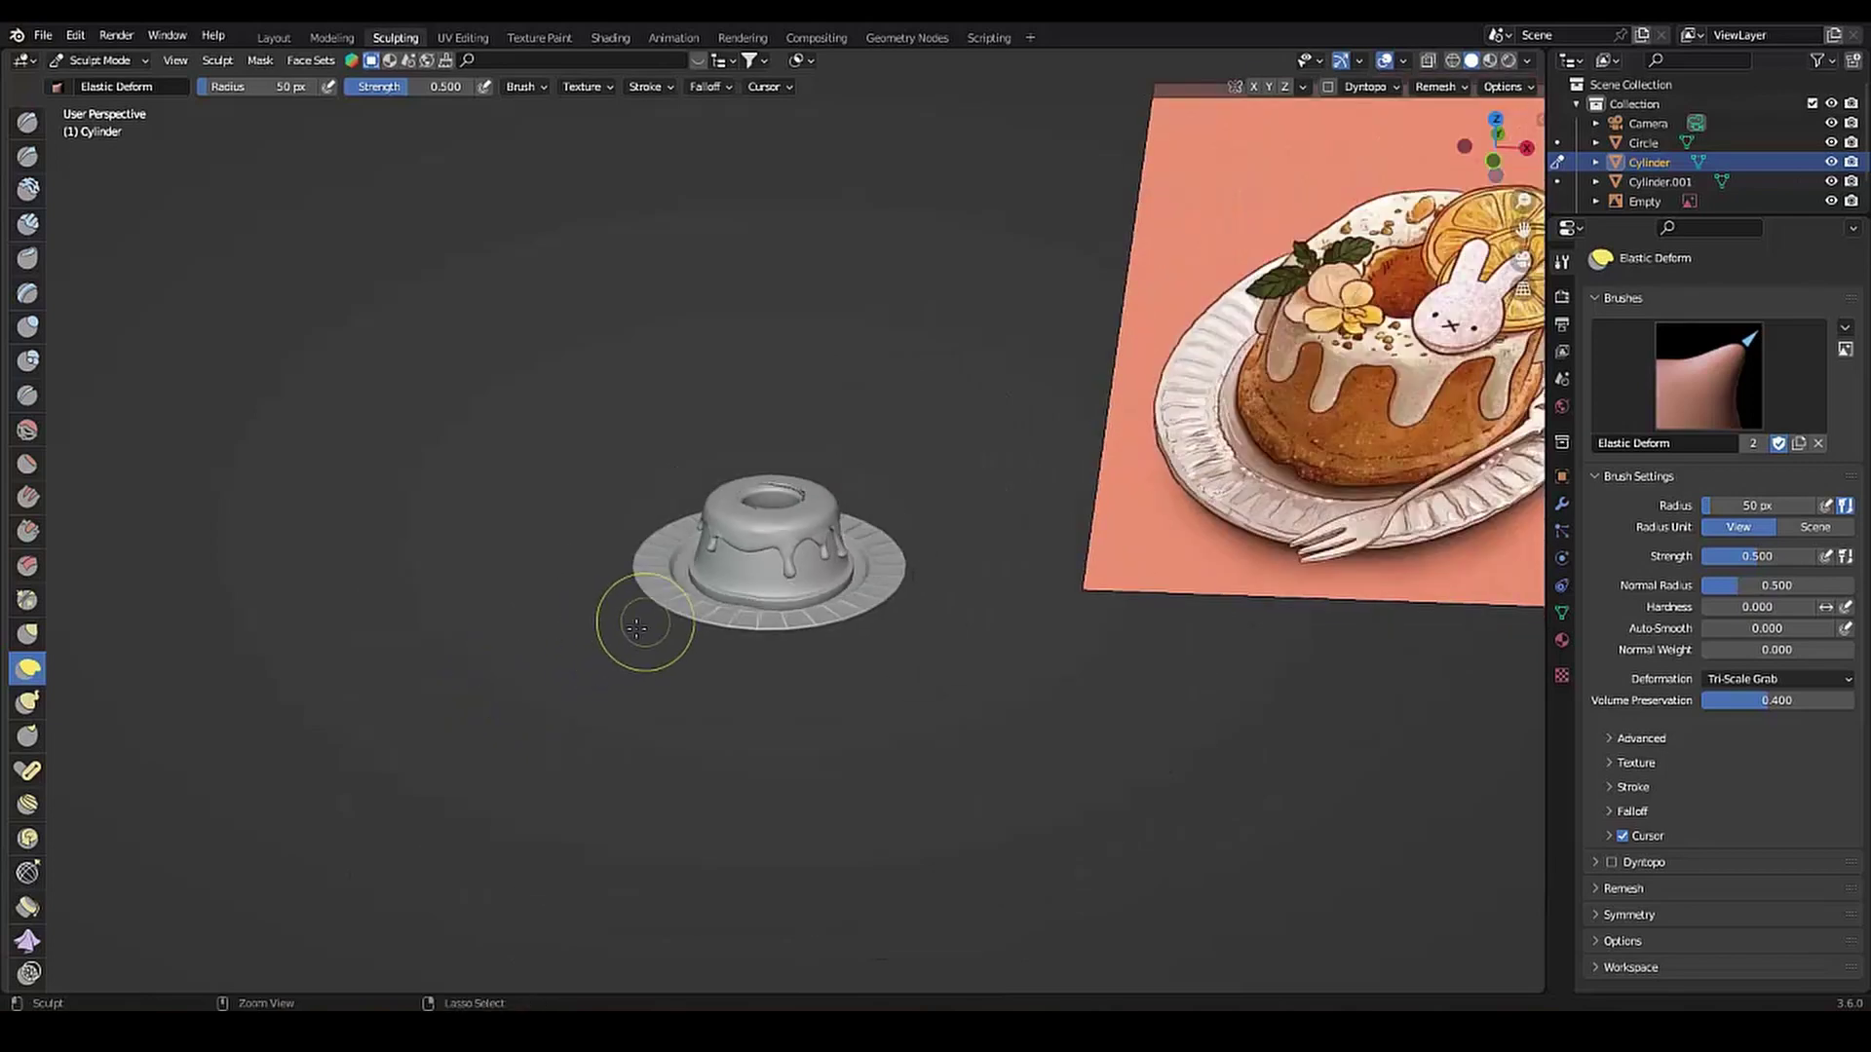
left_click(28, 258)
scroll(679, 786, "up", 3)
mouse_move(663, 741)
middle_mouse_down()
mouse_move(680, 785)
mouse_move(660, 867)
middle_mouse_up()
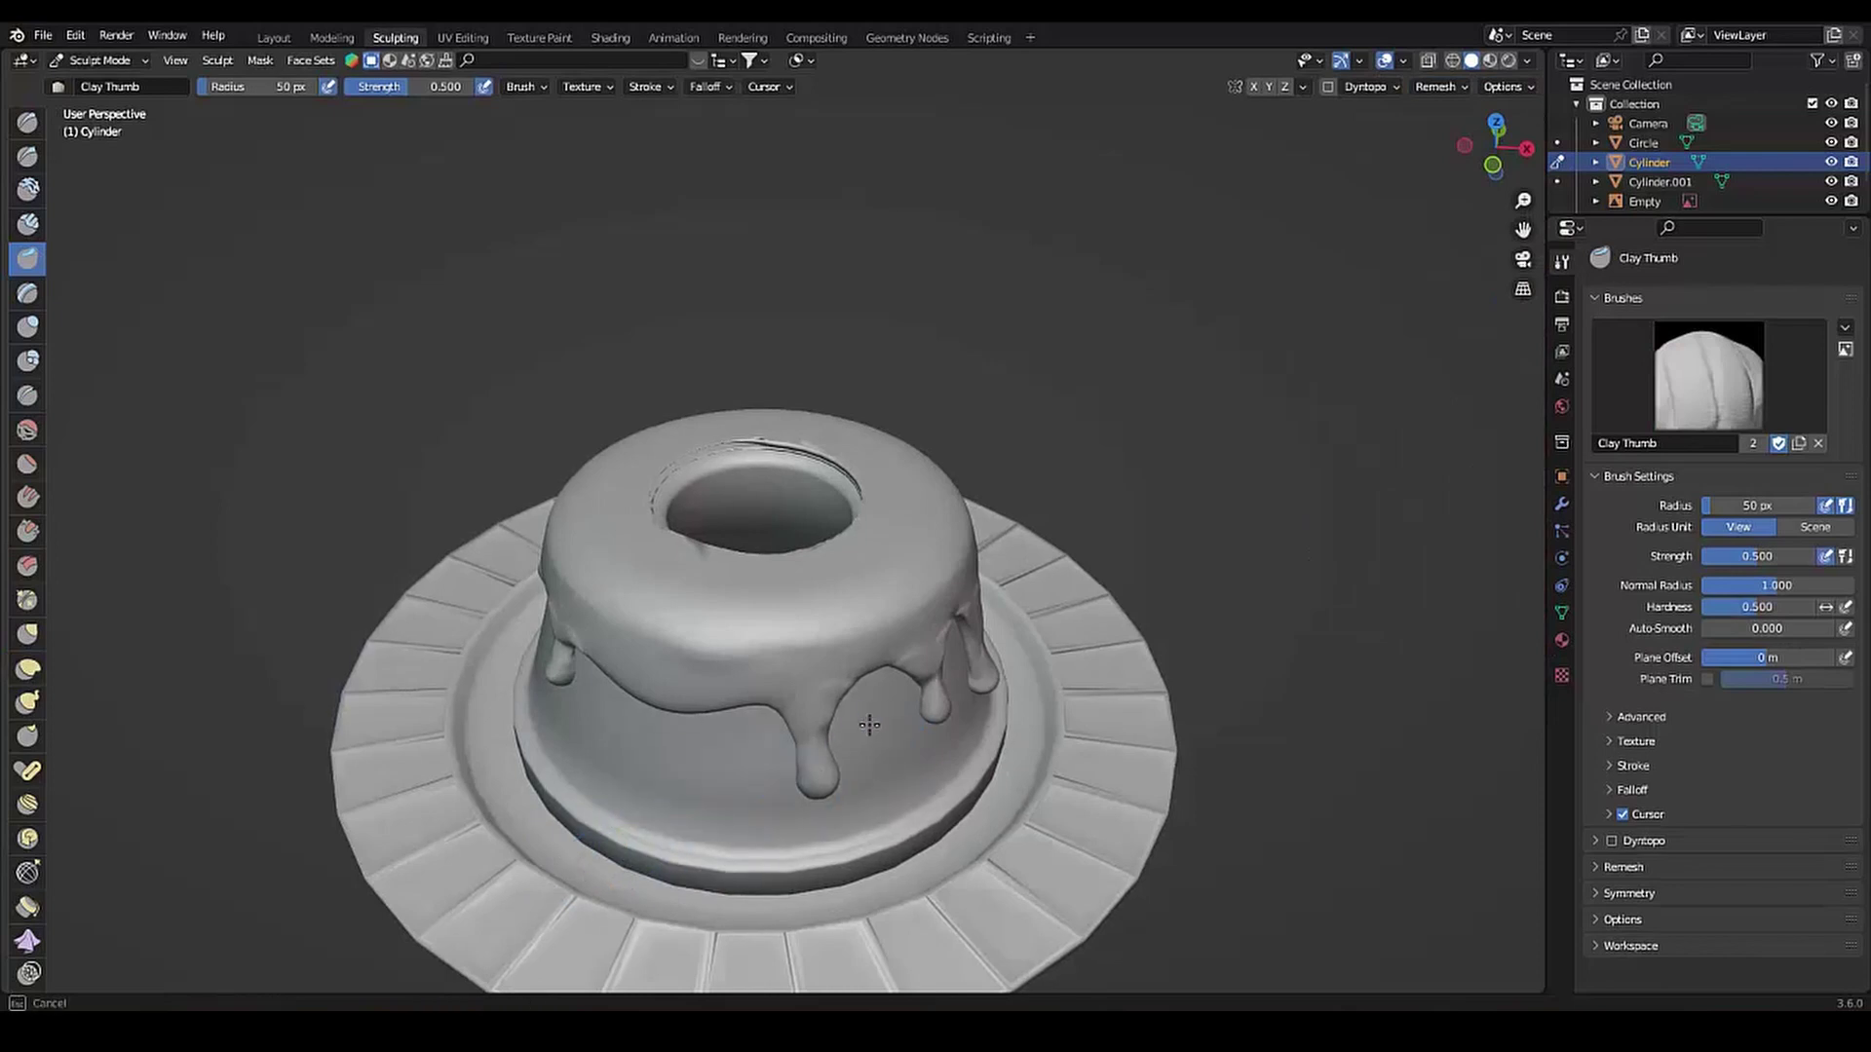
middle_click_drag(713, 727, 810, 574)
middle_click_drag(737, 502, 1128, 490)
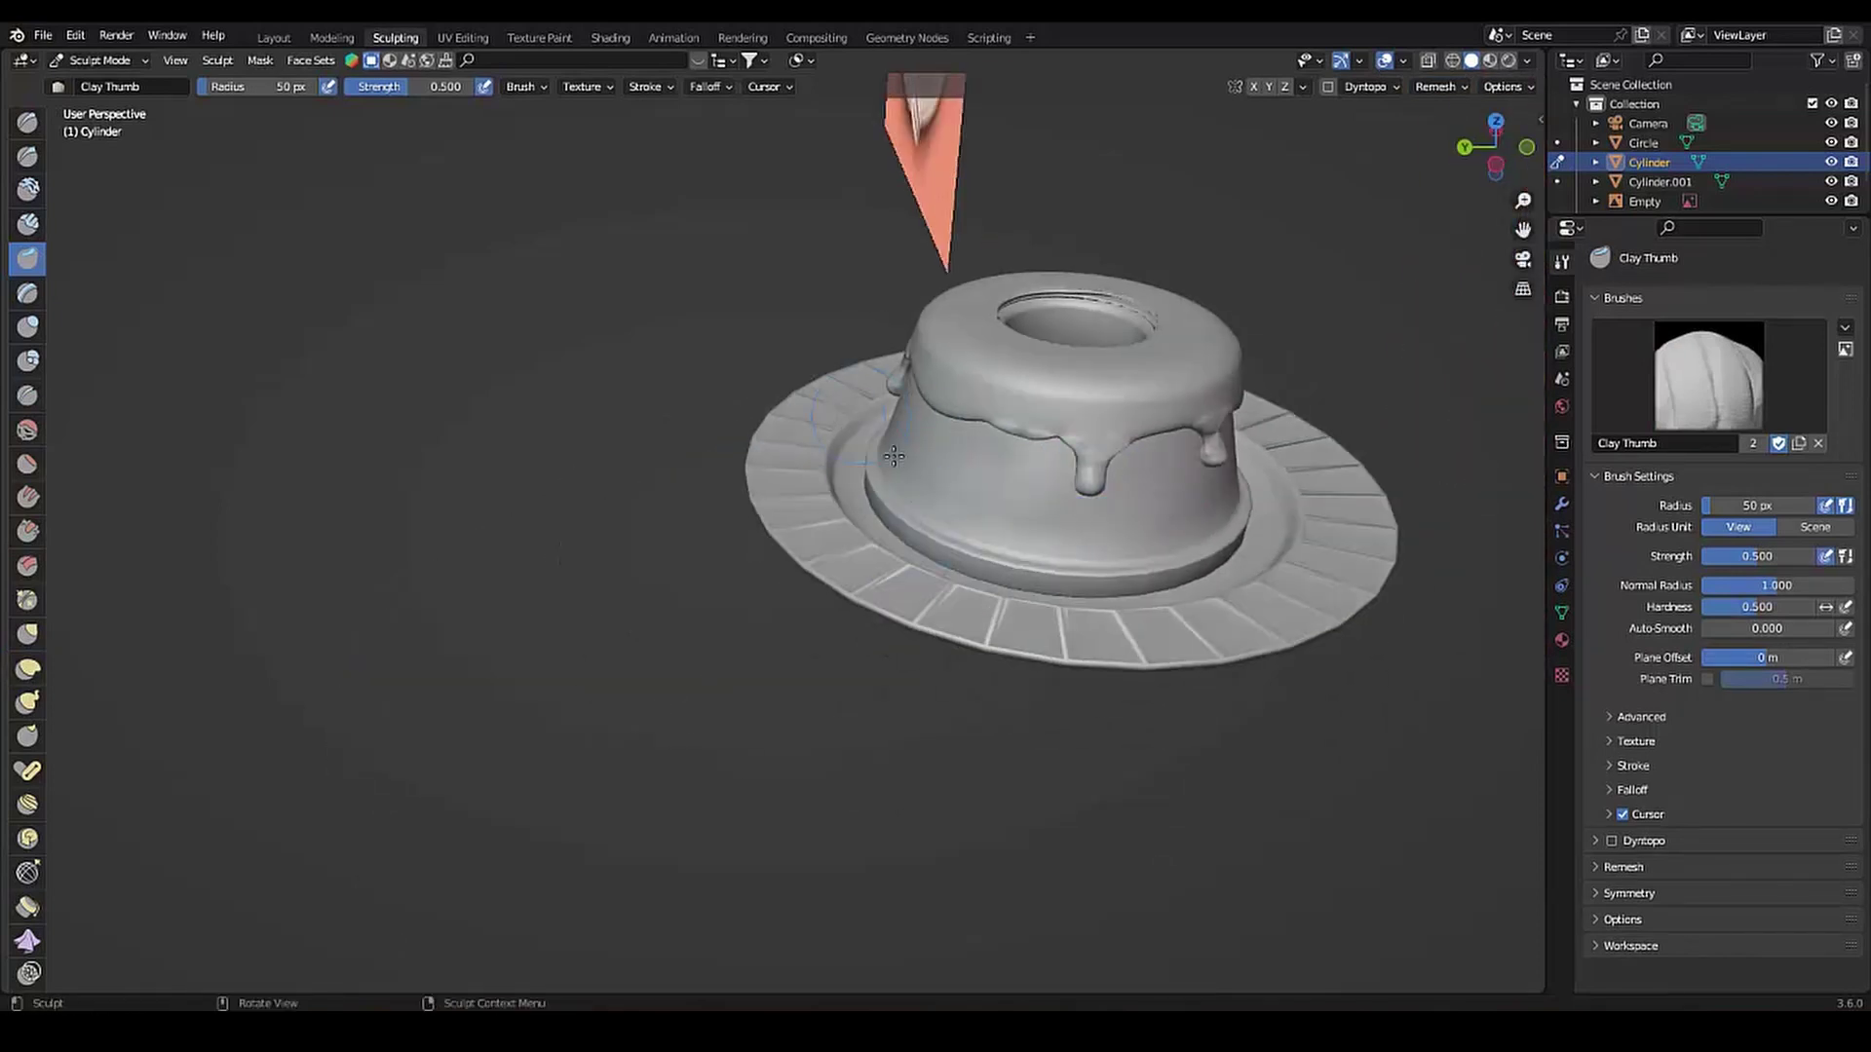
middle_click_drag(894, 456, 806, 368)
mouse_move(613, 374)
middle_mouse_down()
mouse_move(831, 429)
mouse_move(814, 647)
mouse_move(884, 854)
middle_mouse_up()
Try Crease and Scrape, then reshape the cake base with Elastic Deform
left_click(27, 394)
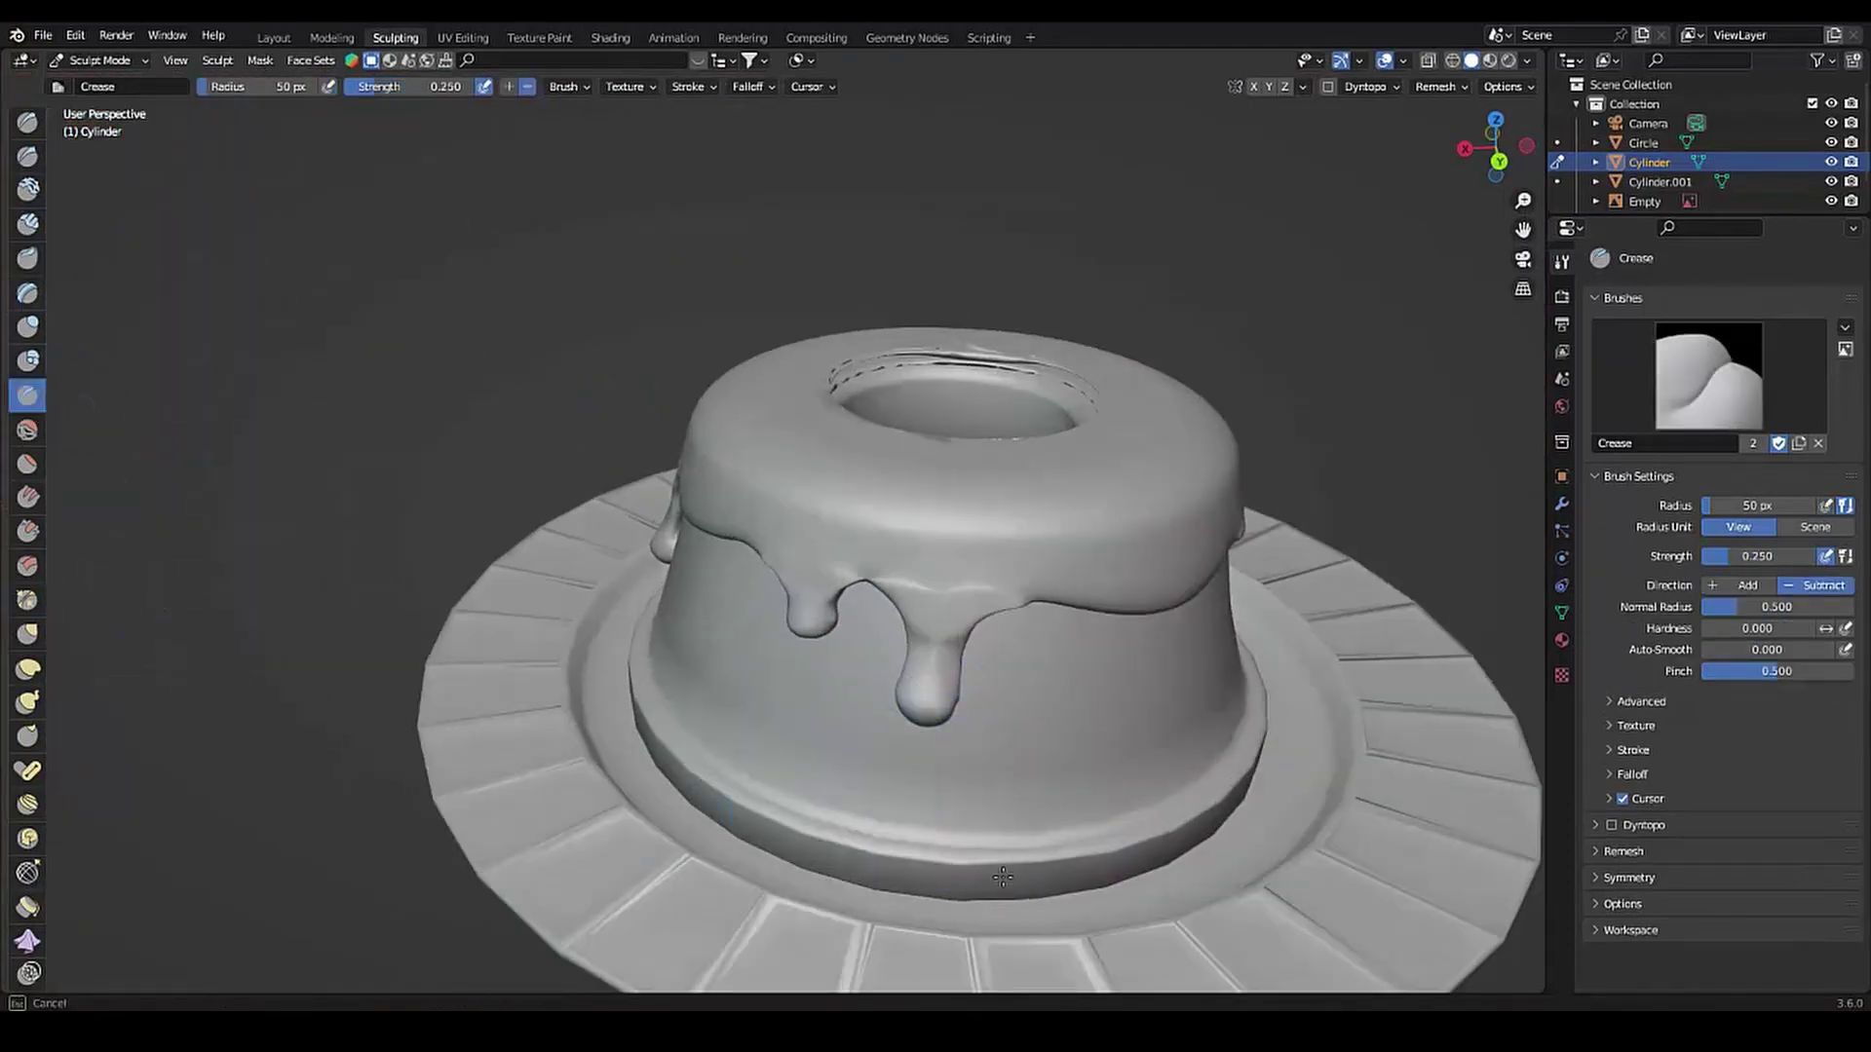
left_click(28, 530)
mouse_move(1015, 847)
middle_mouse_down()
mouse_move(769, 117)
mouse_move(649, 565)
mouse_move(650, 741)
middle_mouse_up()
scroll(769, 116, "down", 5)
scroll(651, 740, "up", 3)
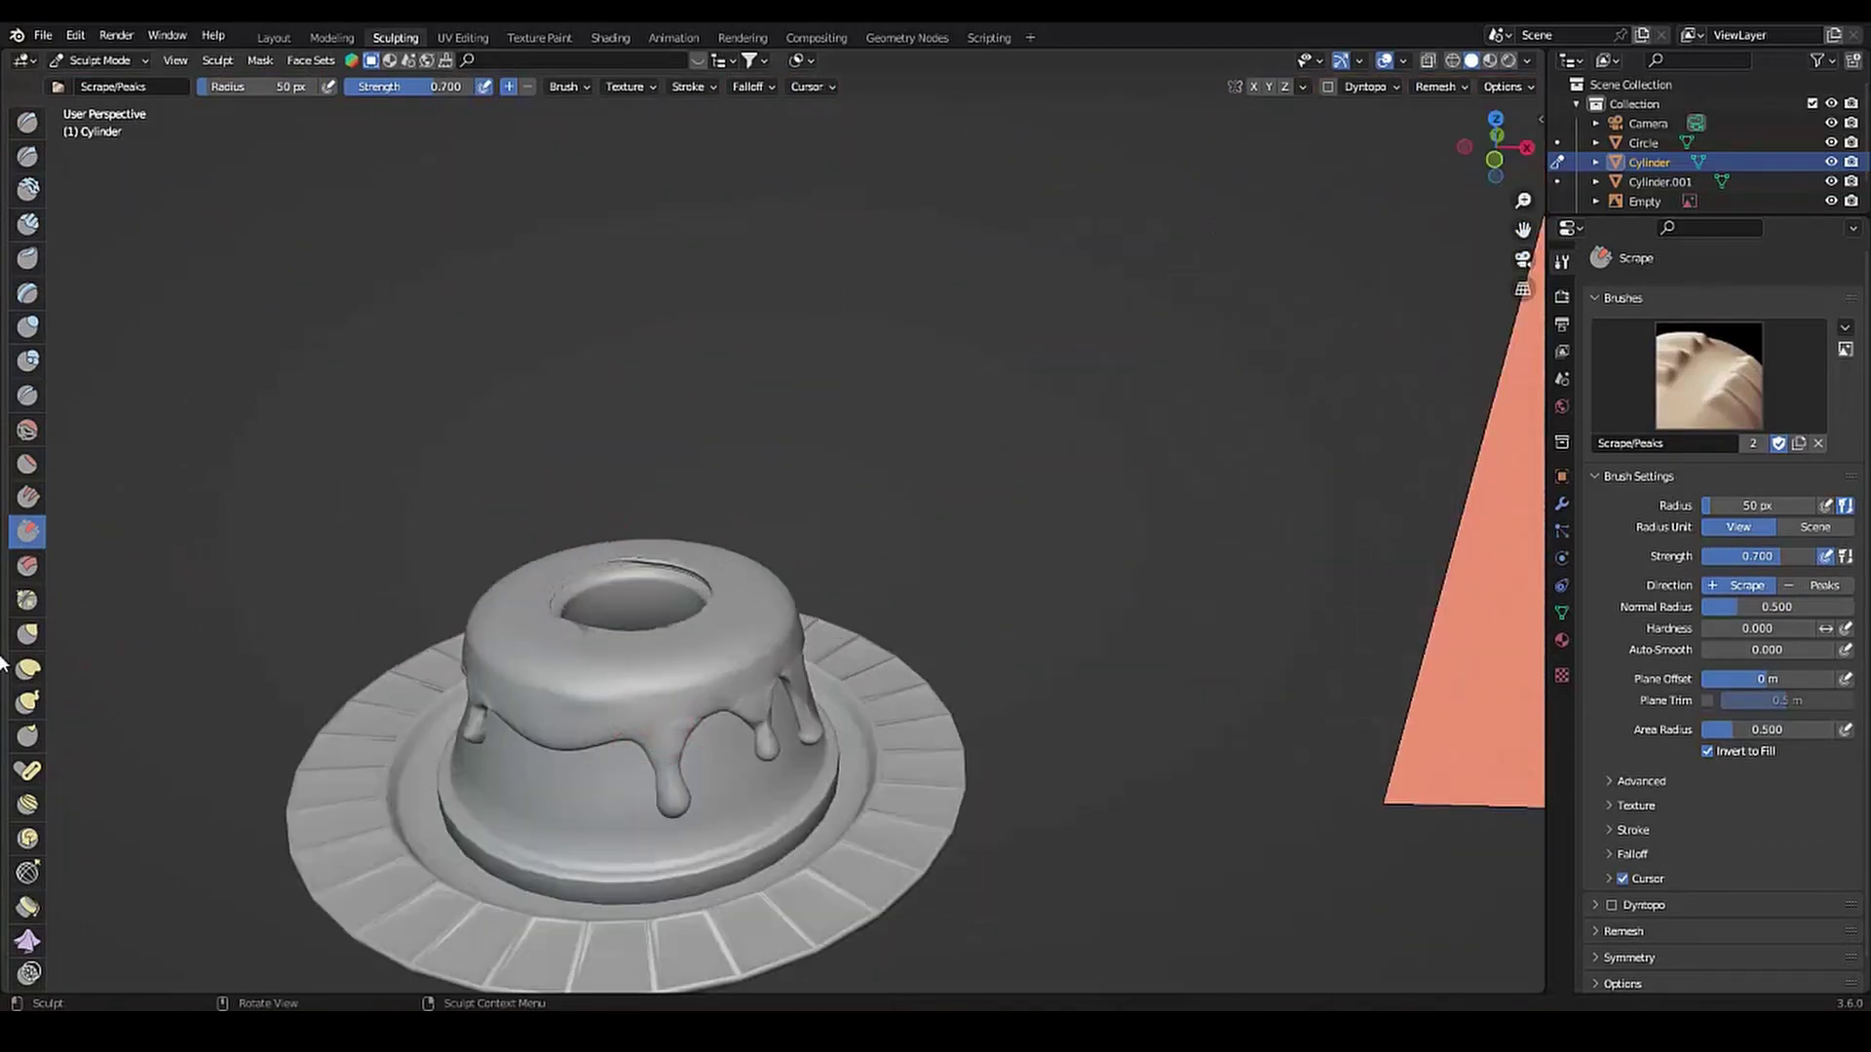
left_click(27, 669)
middle_click_drag(522, 855, 592, 821)
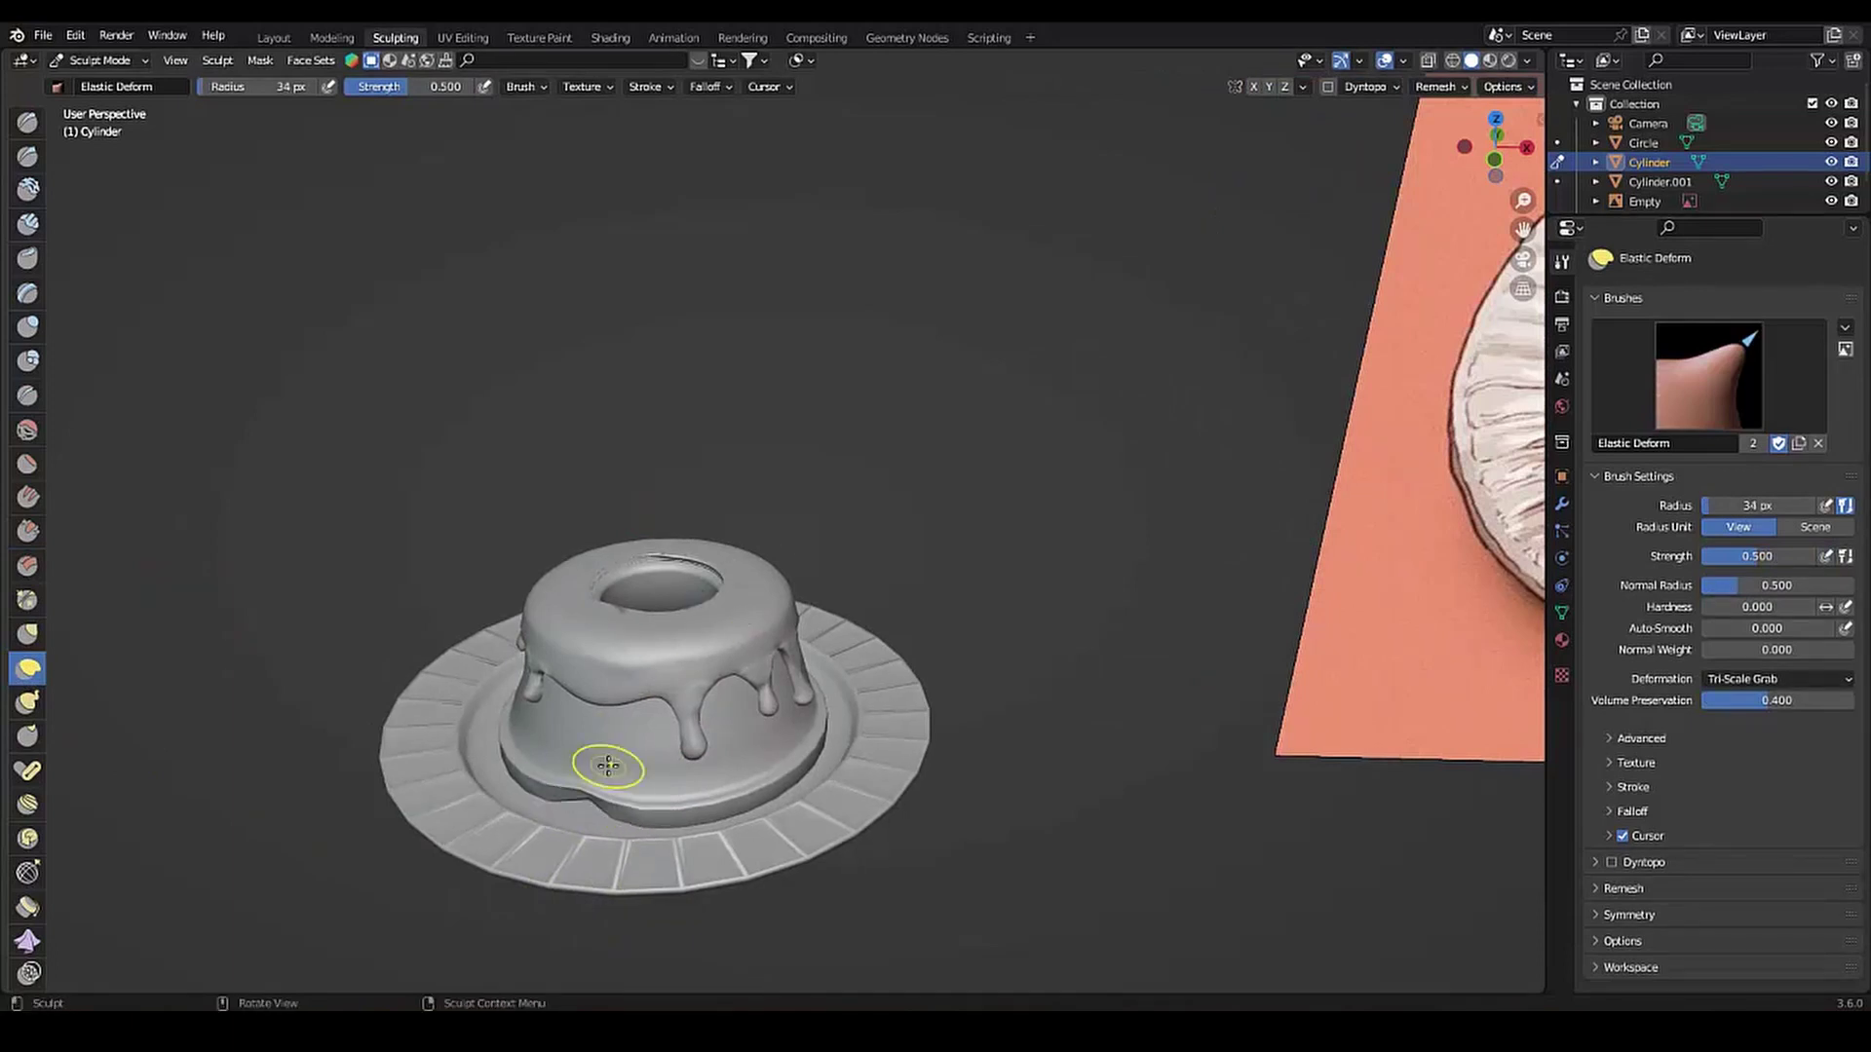
scroll(608, 766, "down", 4)
scroll(750, 687, "up", 3)
mouse_move(744, 738)
middle_mouse_down("ctrl")
mouse_move(601, 872)
mouse_move(750, 852)
middle_mouse_up("ctrl")
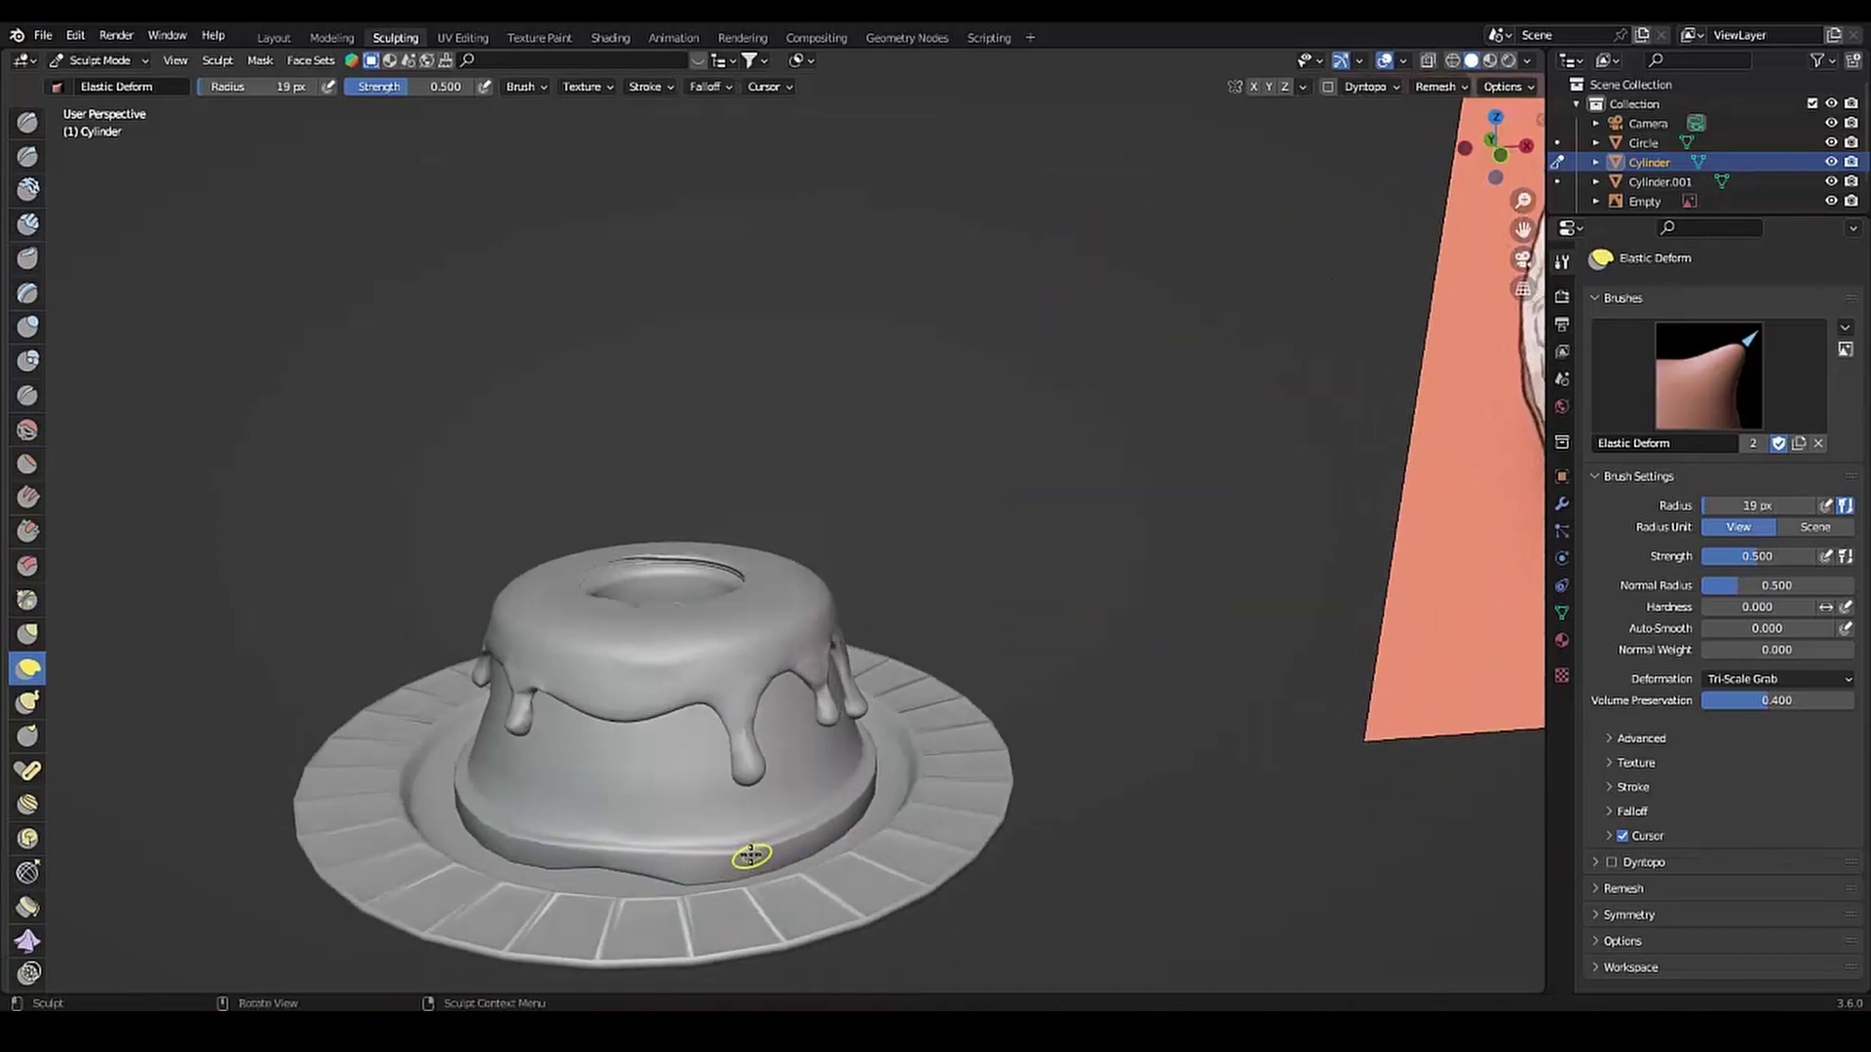
Return the sculpted cake to Object Mode in the Layout workspace
mouse_move(834, 802)
middle_mouse_down()
mouse_move(669, 768)
mouse_move(779, 789)
mouse_move(824, 836)
mouse_move(748, 655)
middle_mouse_up()
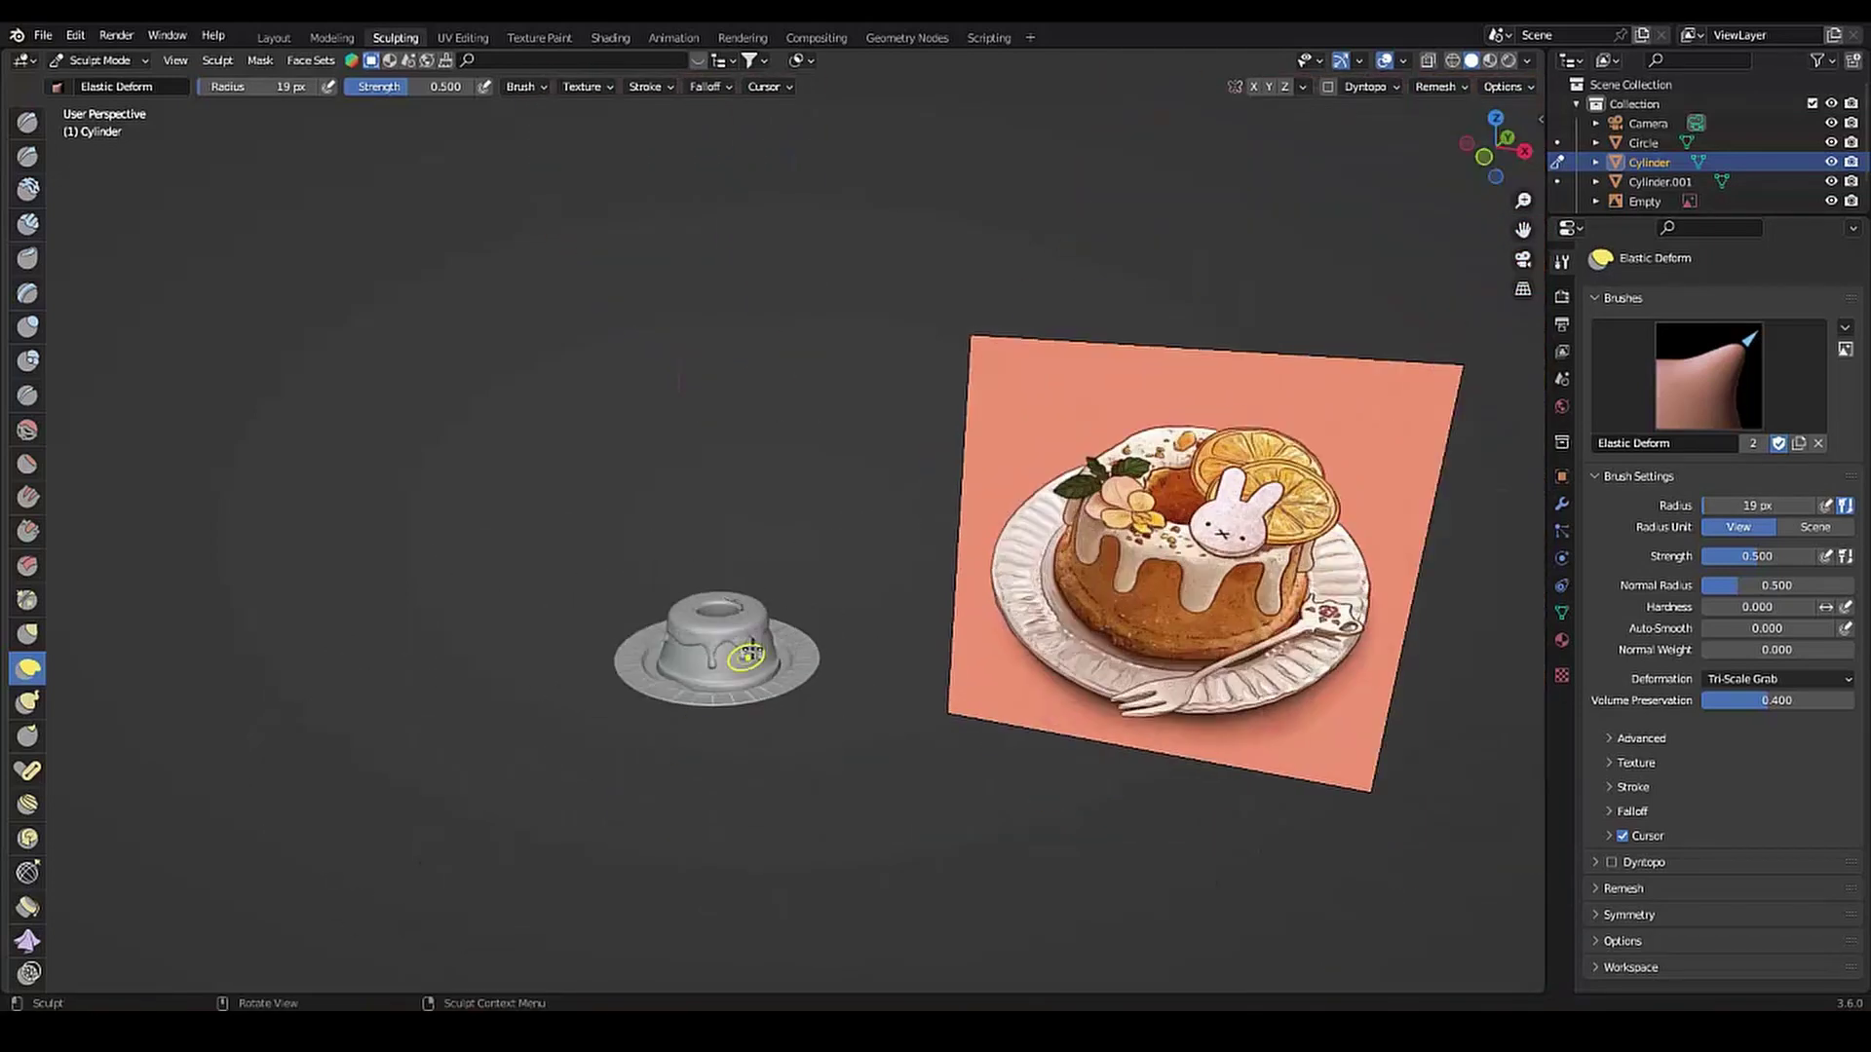
scroll(669, 648, "up", 1)
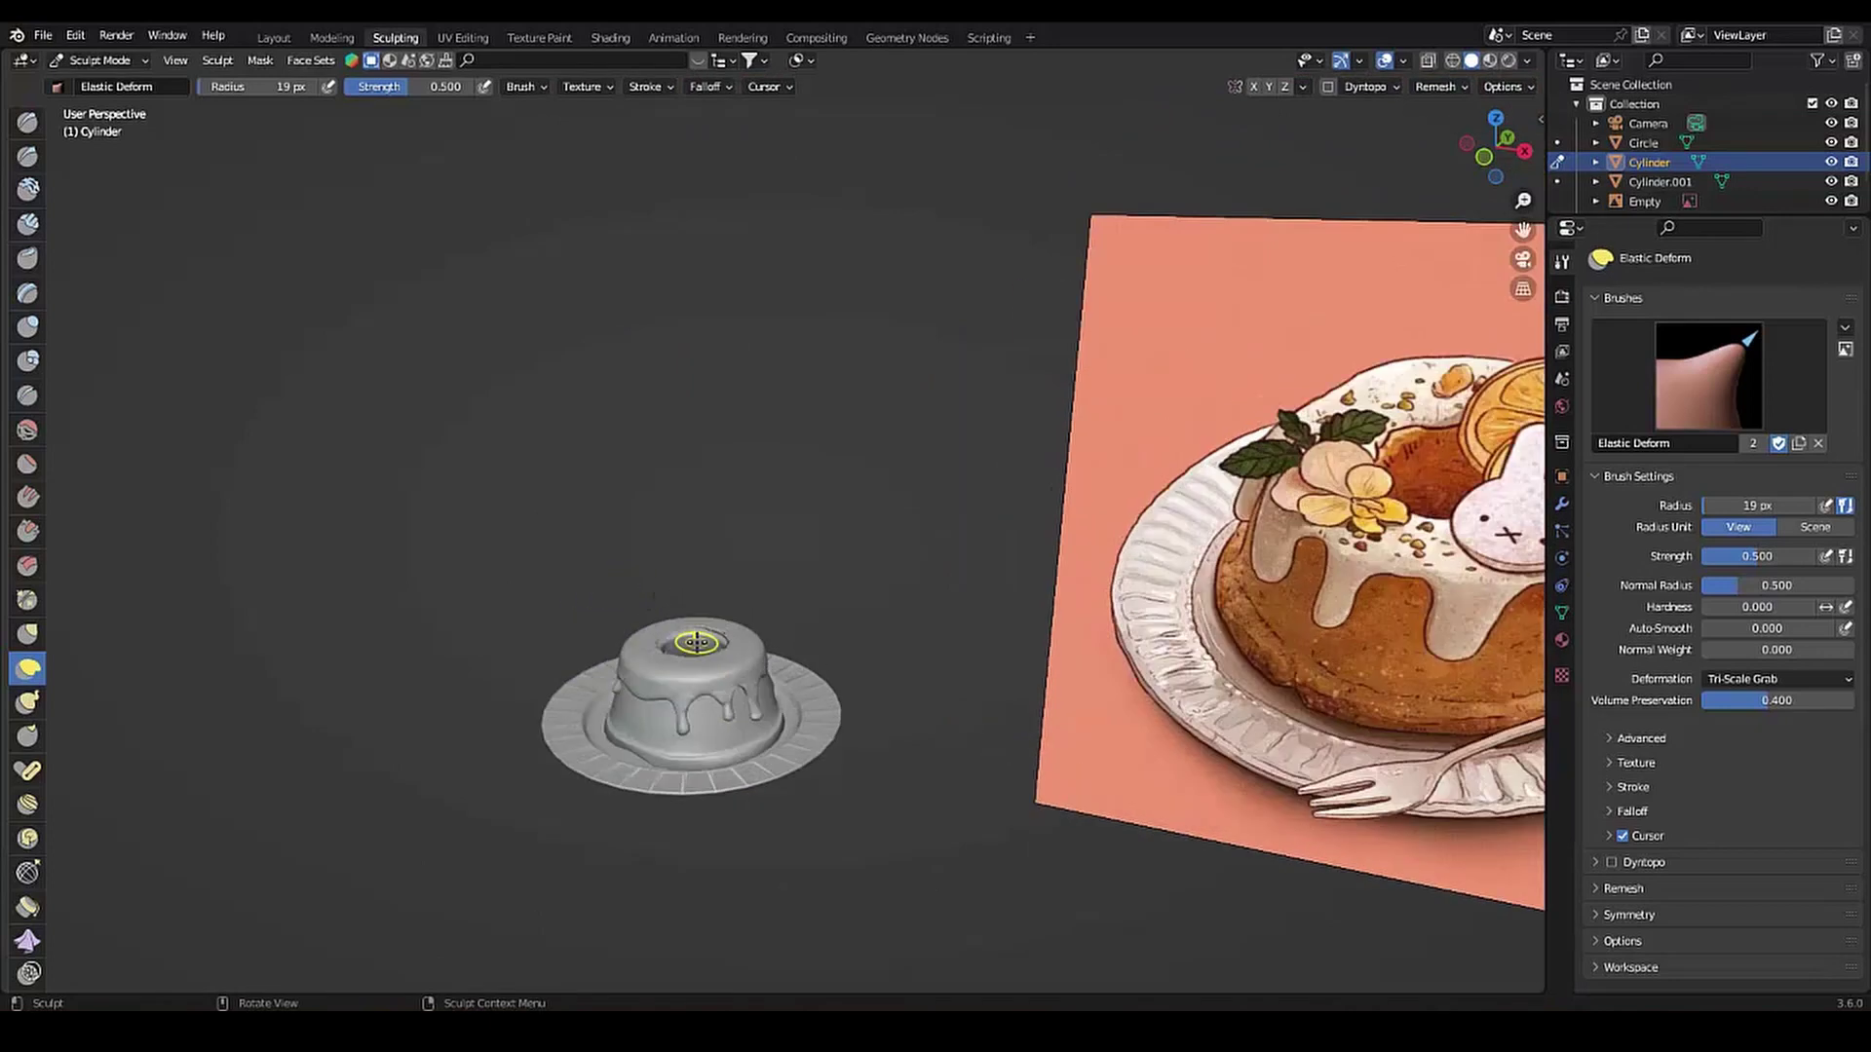
scroll(830, 613, "up", 1)
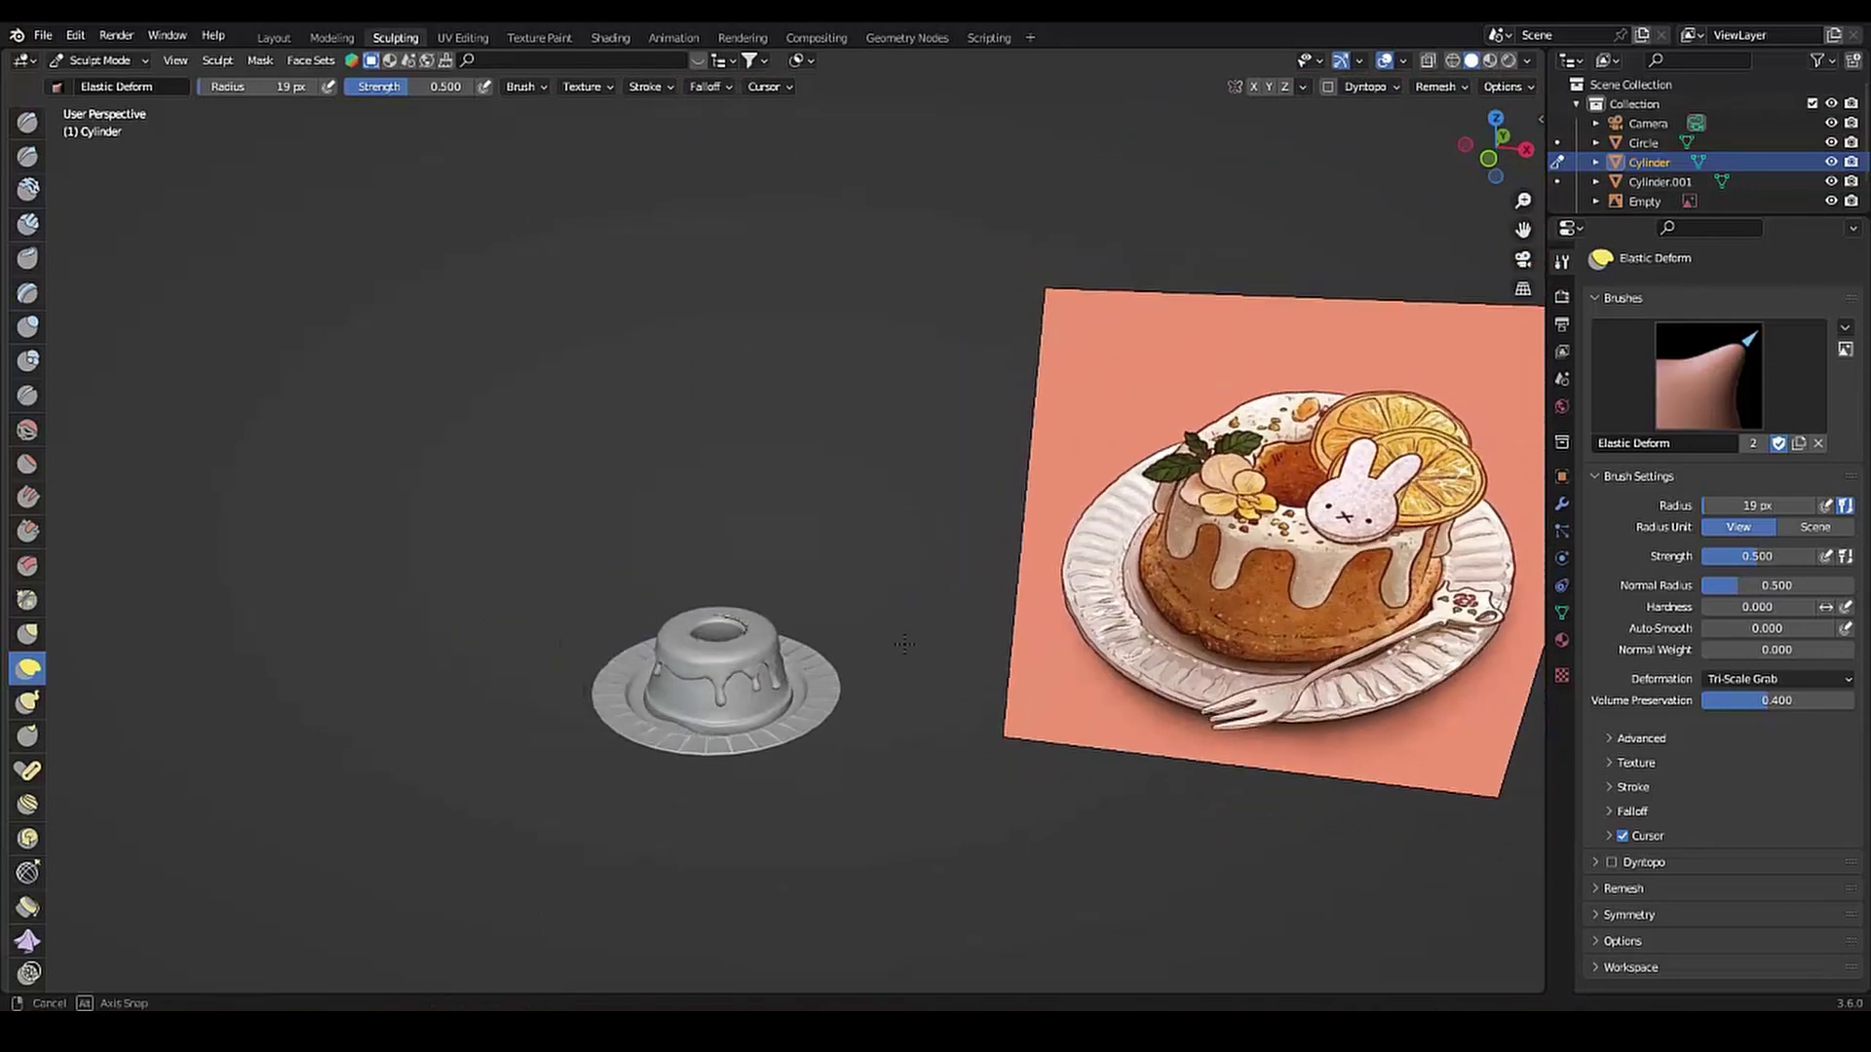
middle_click_drag(831, 607, 1328, 481)
left_click(274, 37)
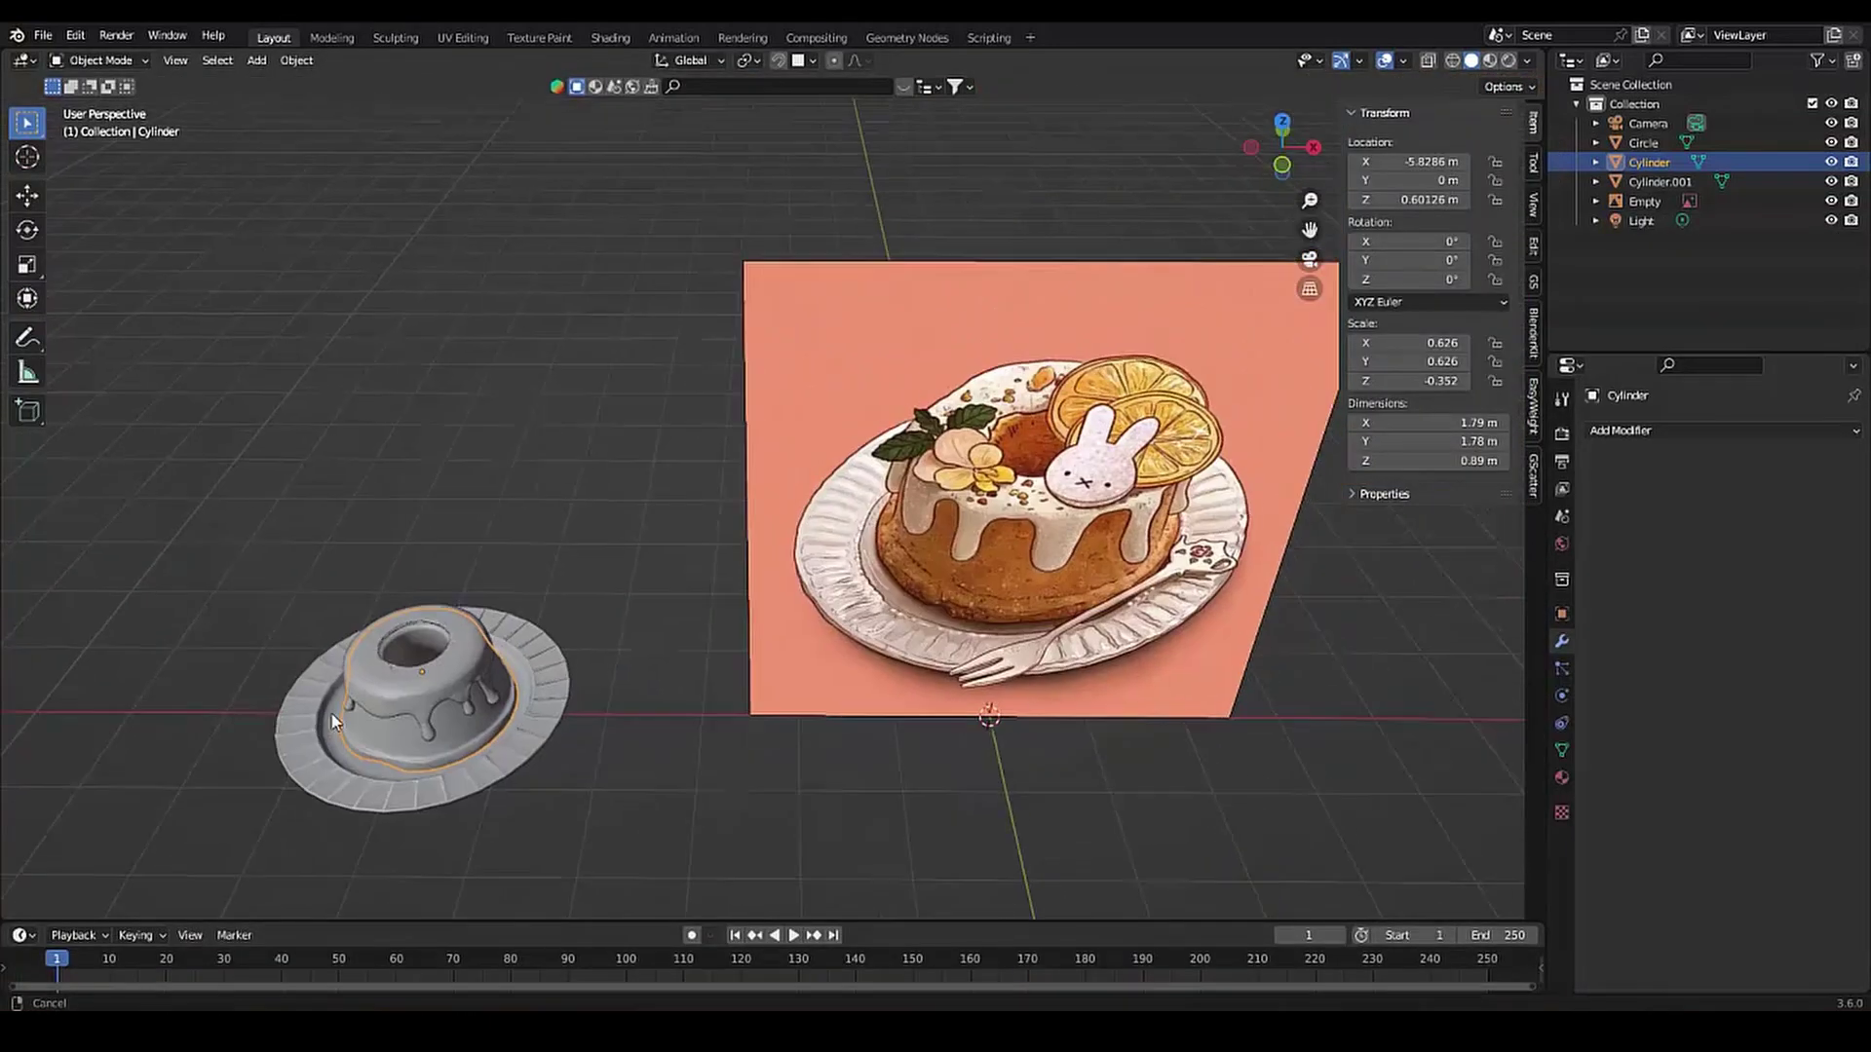
Add a mesh circle and move it along Y beside the cake
mouse_move(564, 523)
middle_mouse_down()
mouse_move(489, 783)
mouse_move(564, 599)
mouse_move(480, 589)
middle_mouse_up()
key("shift+a")
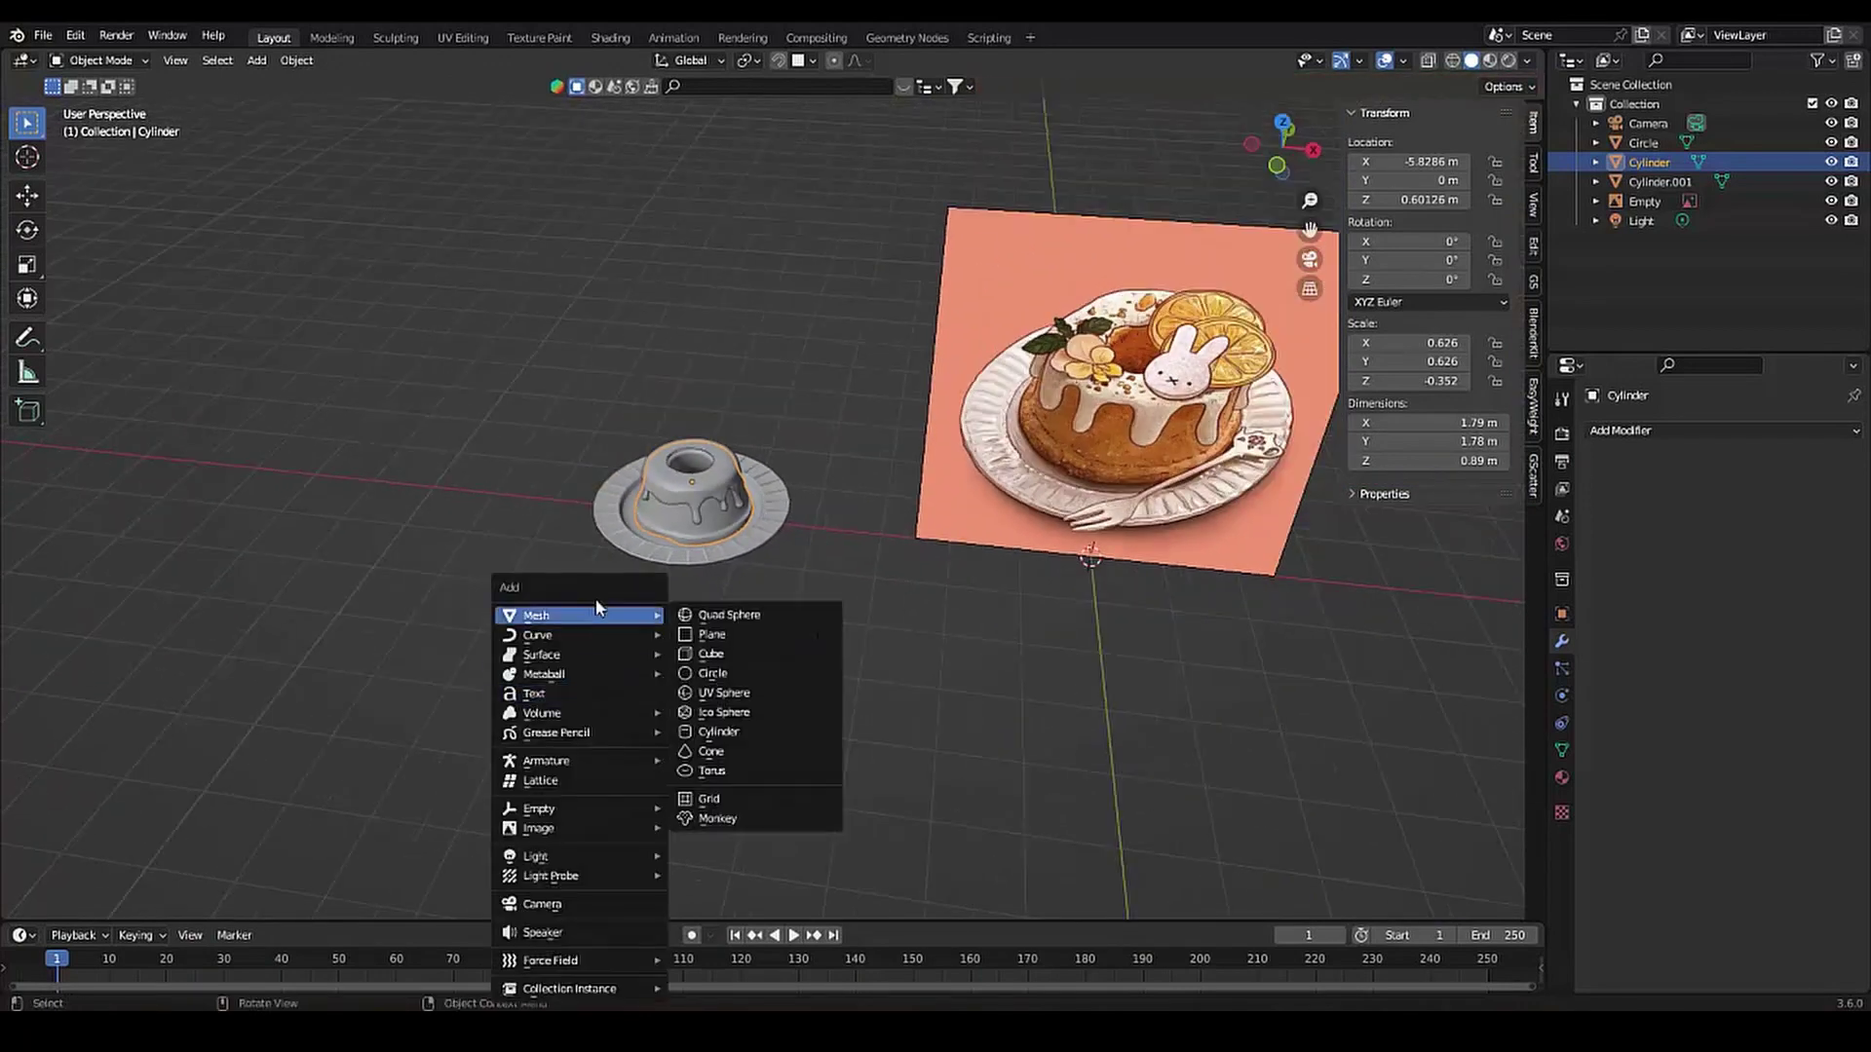
left_click(729, 660)
key("g")
key("x")
key("y")
left_click(828, 624)
Inset the circle's face into a rim and extrude the rim region
key("Tab")
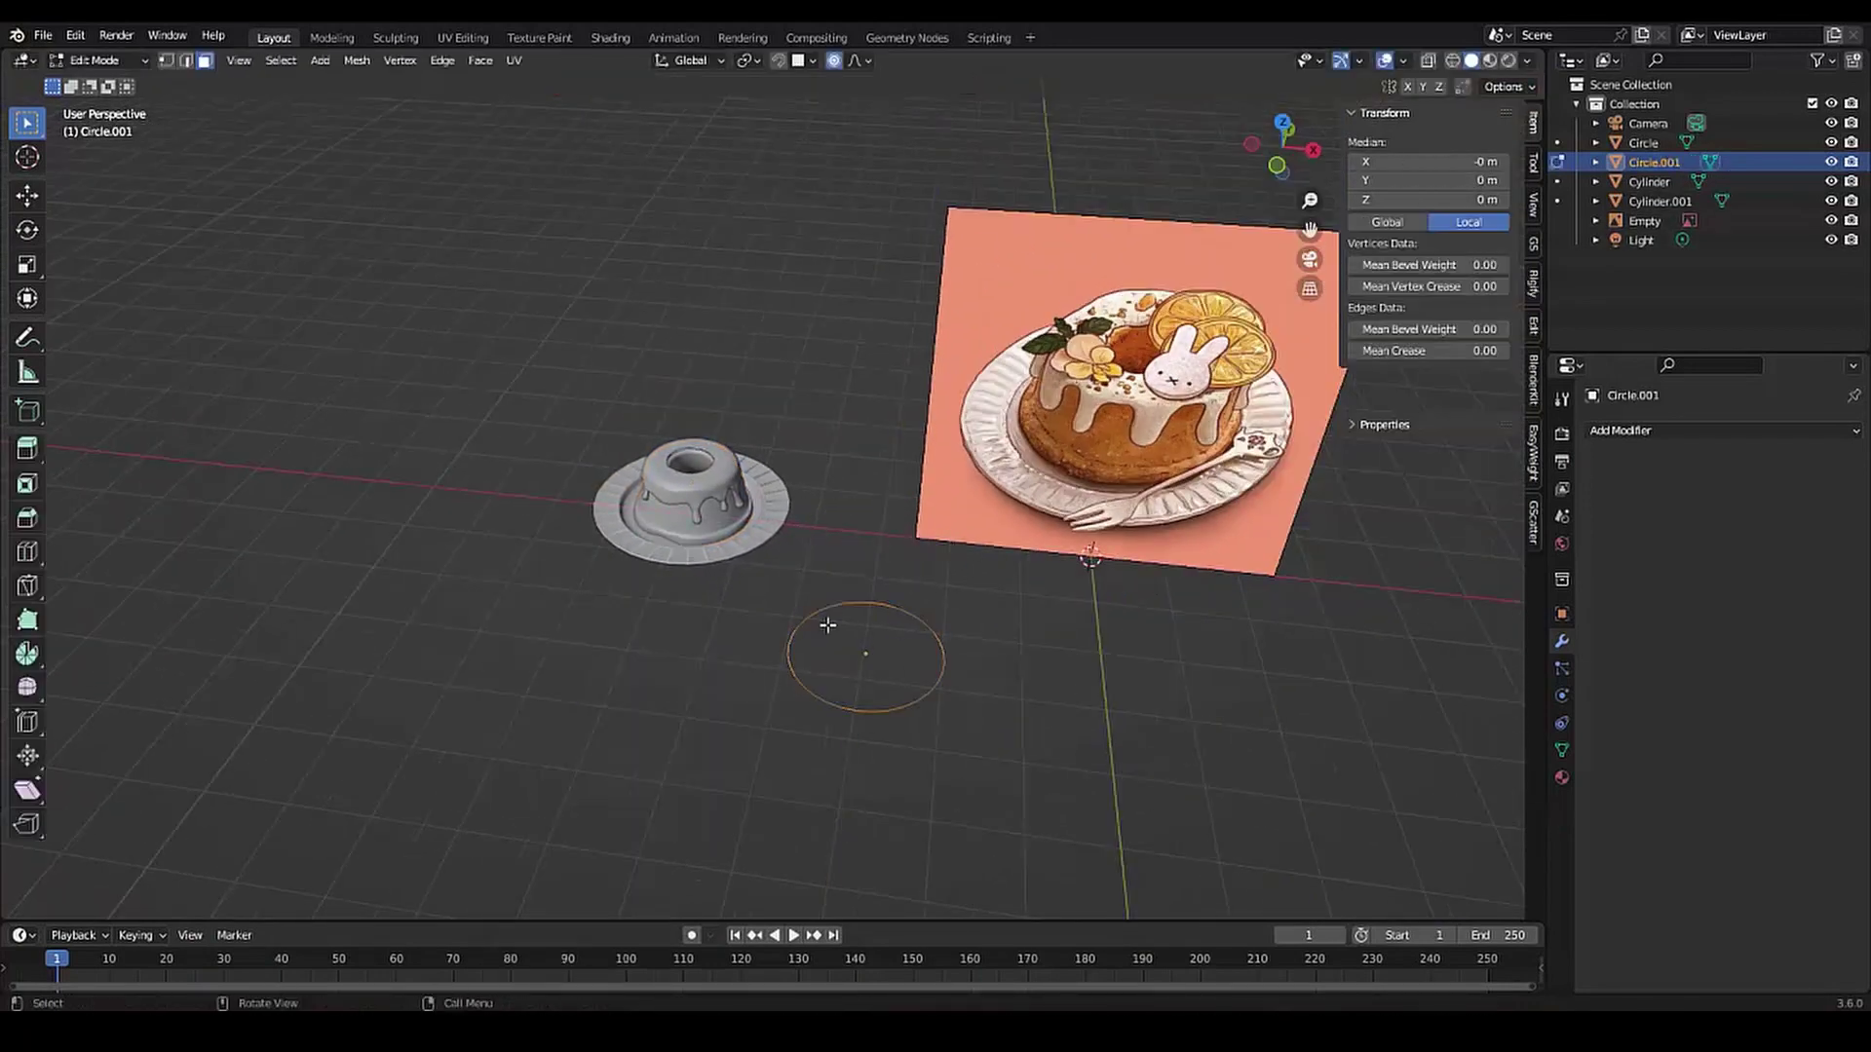
scroll(830, 610, "up", 3)
key("i")
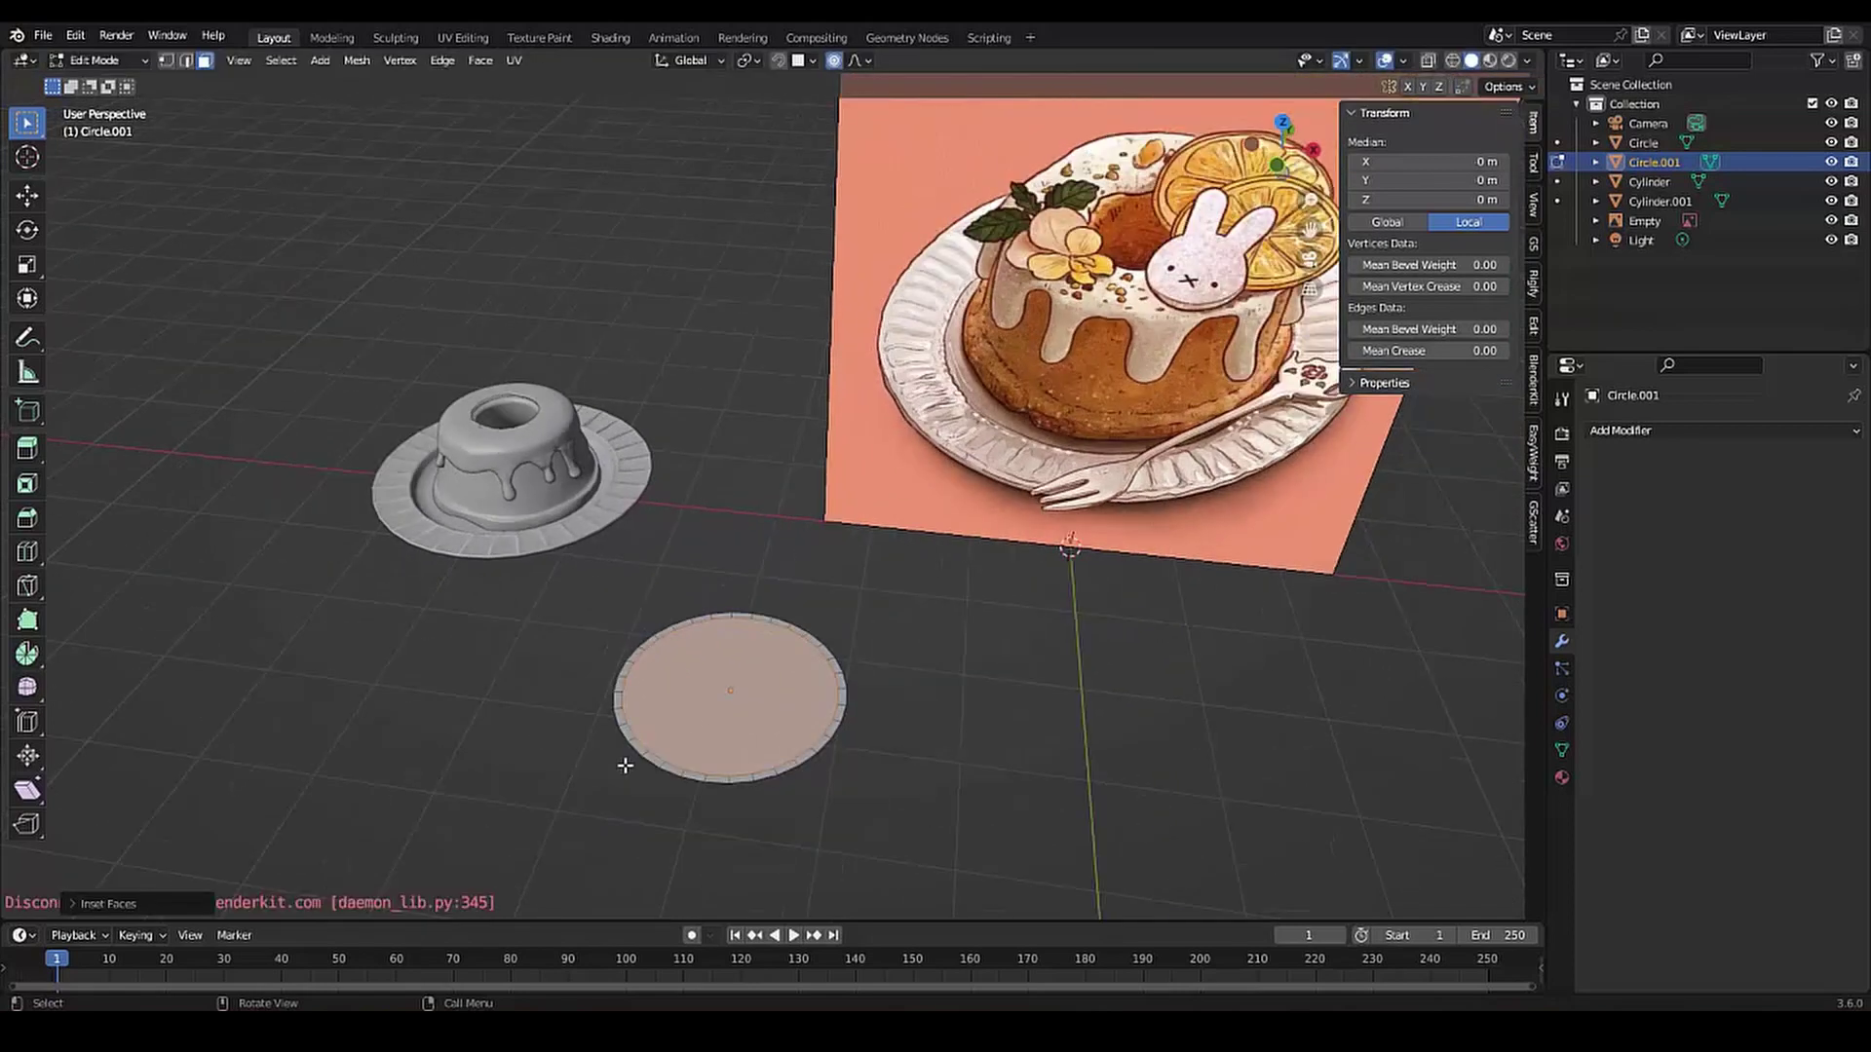
key("e")
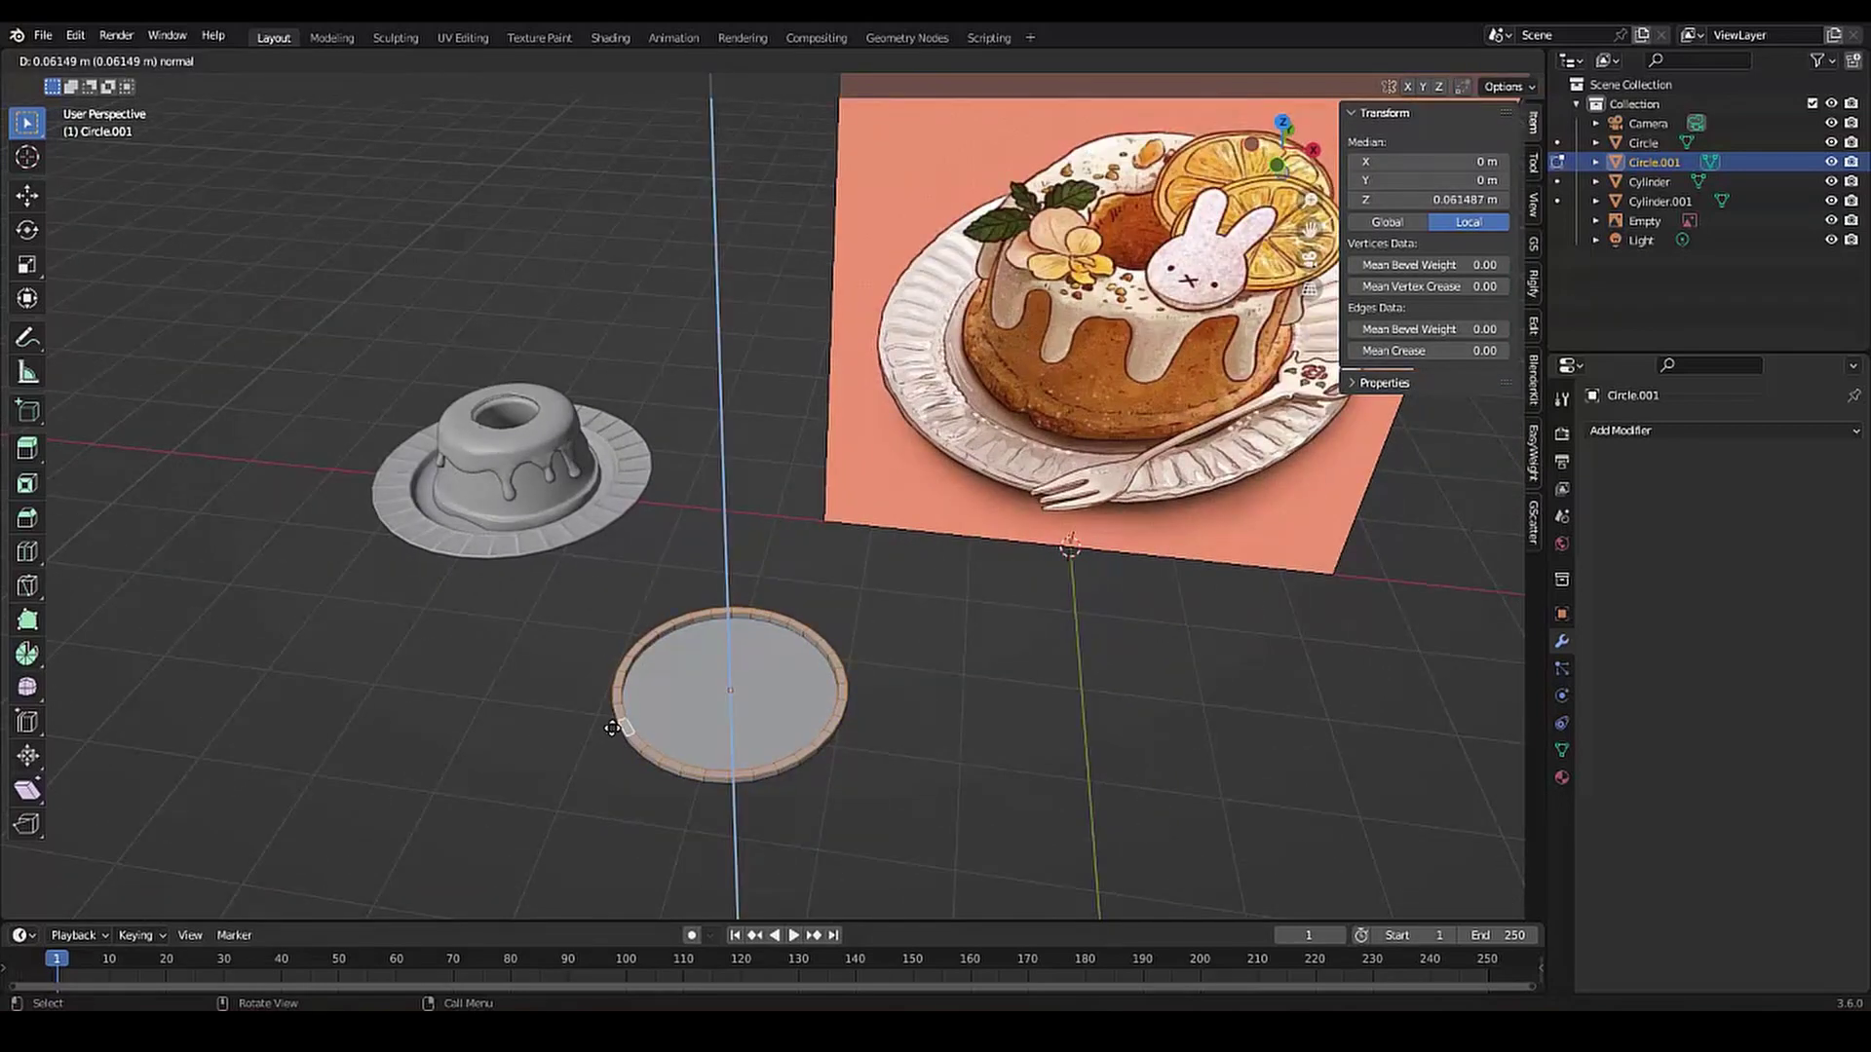
key("Escape")
left_click(672, 645)
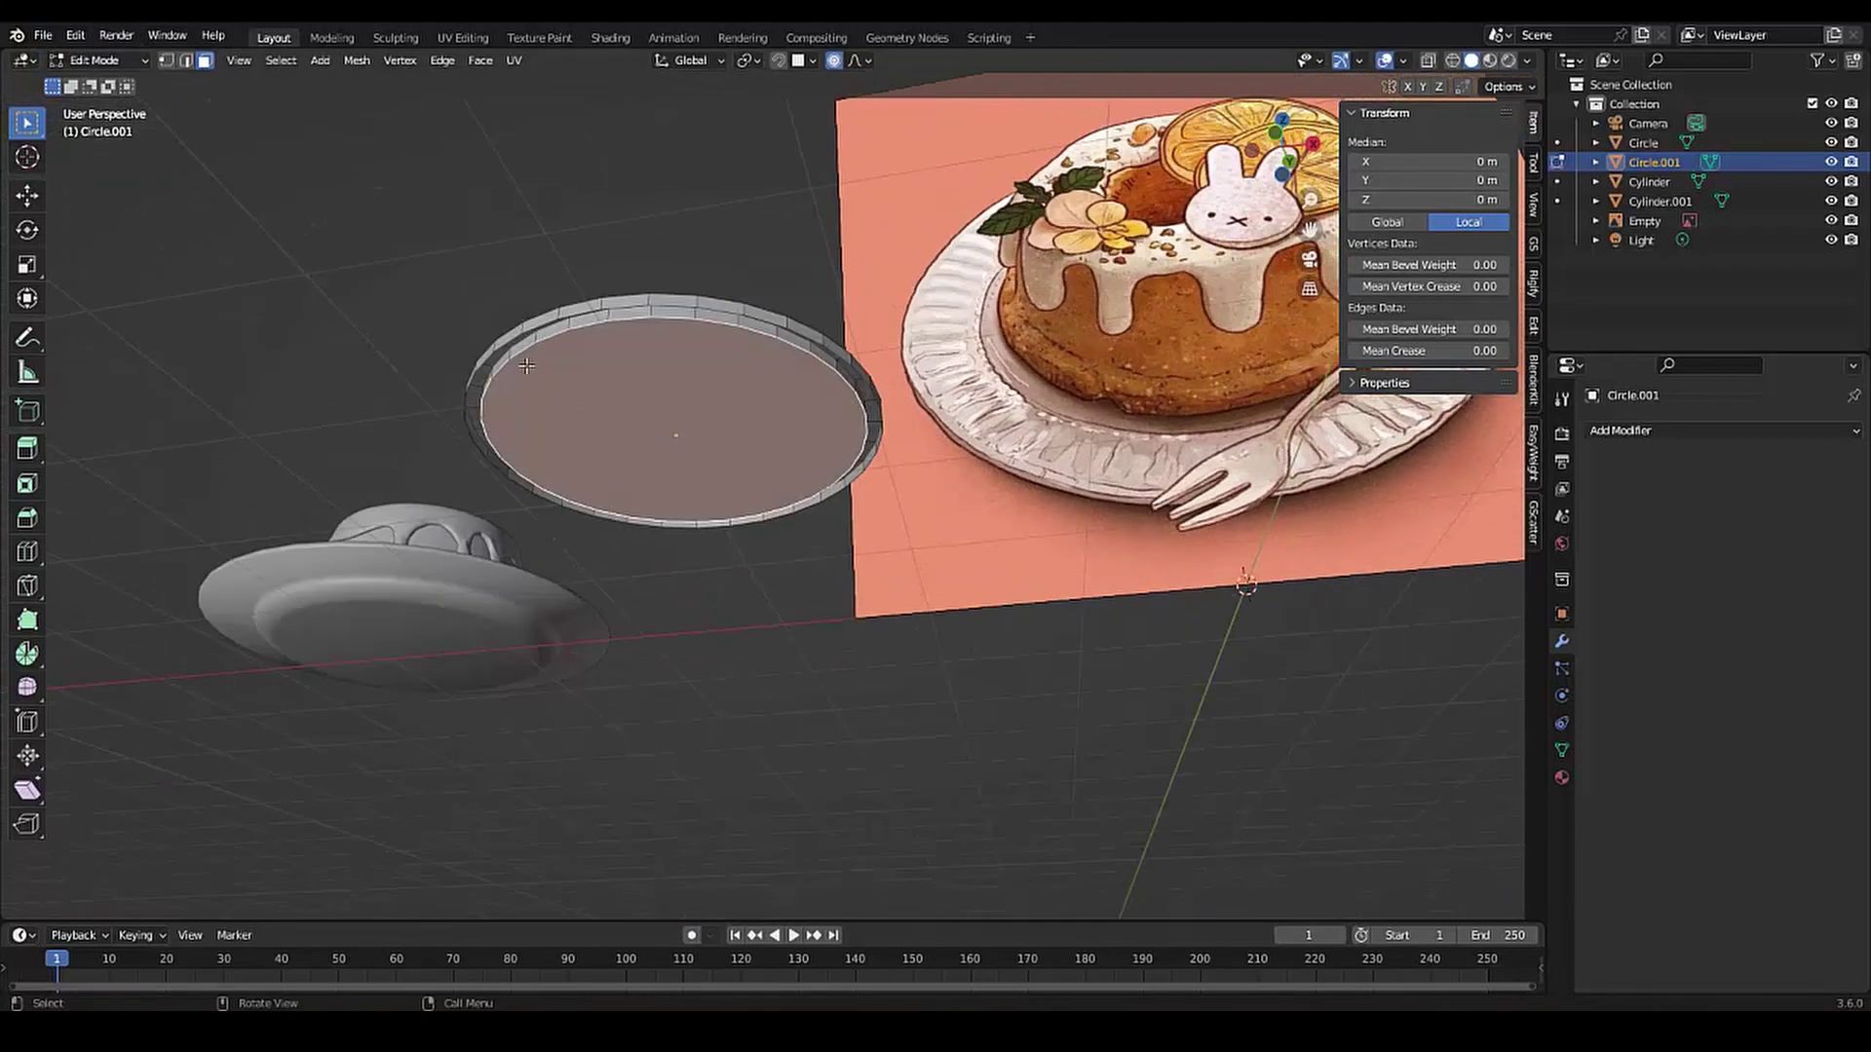
key("e")
left_click(545, 527)
left_click(556, 341)
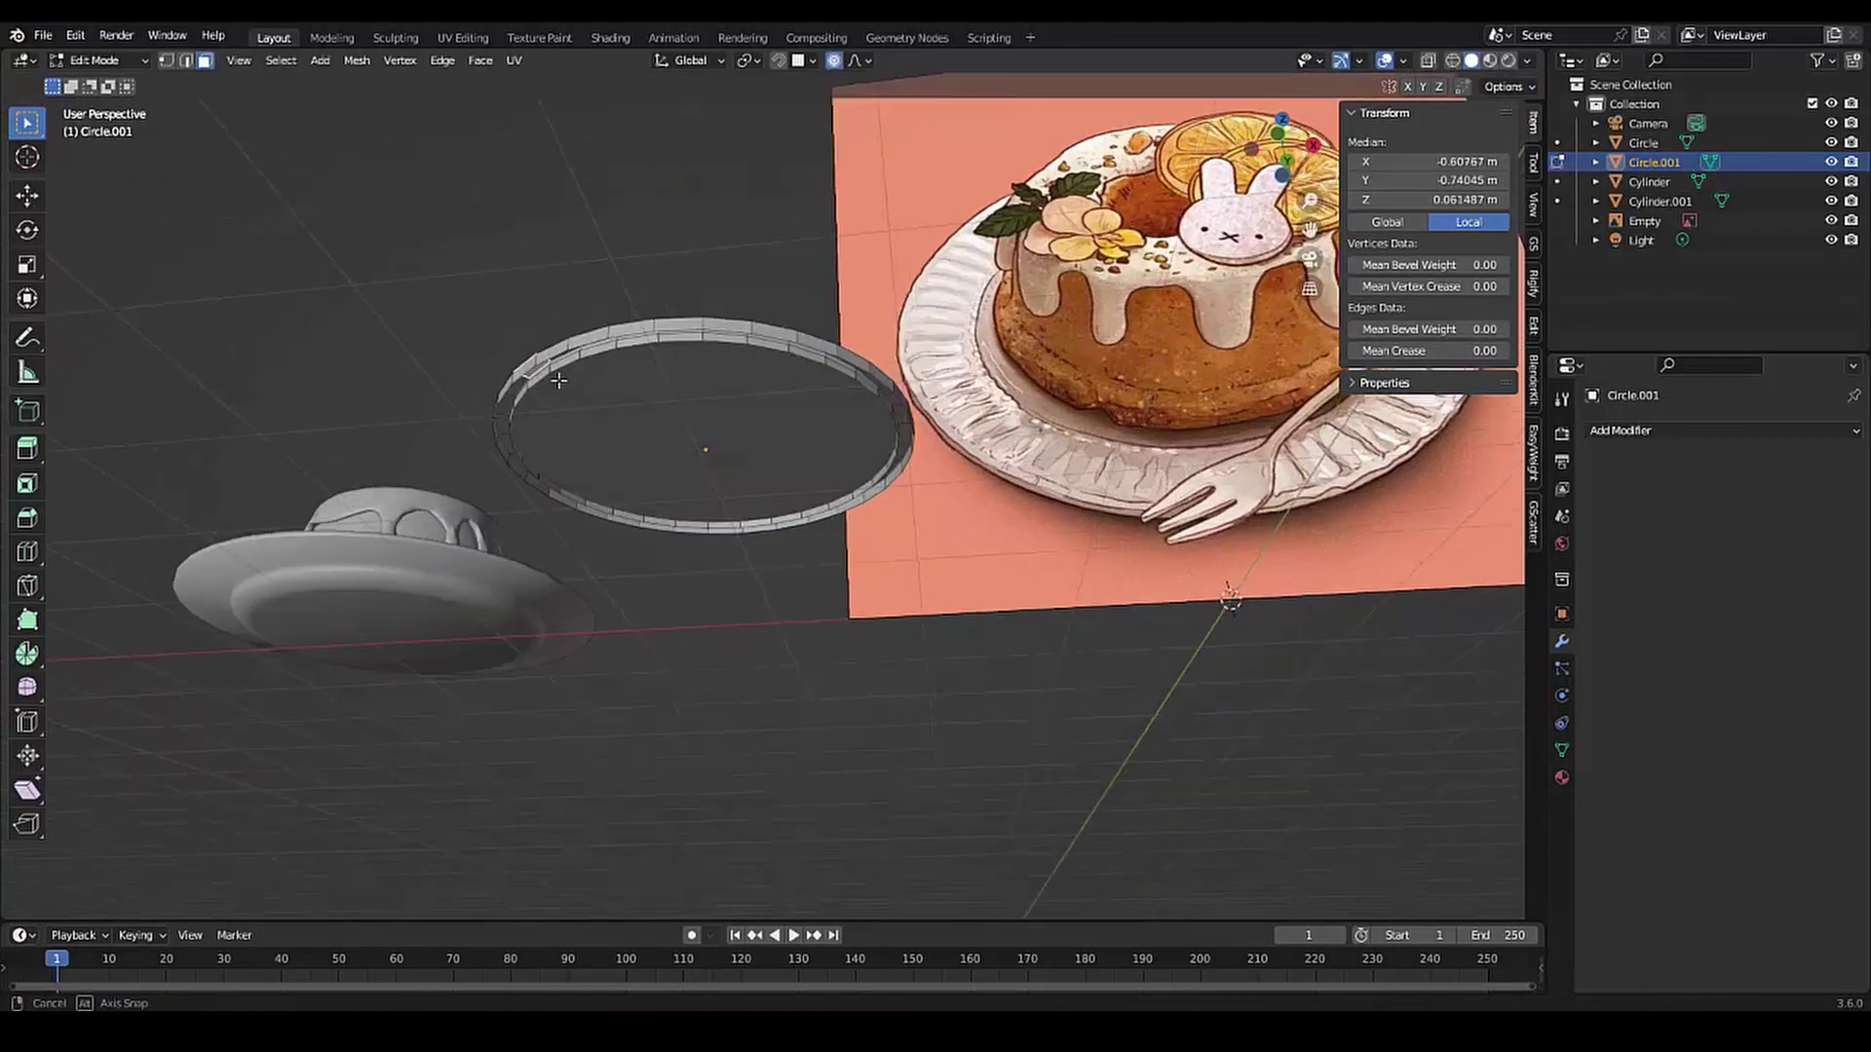
middle_click_drag(556, 341, 646, 728)
scroll(671, 678, "down", 2)
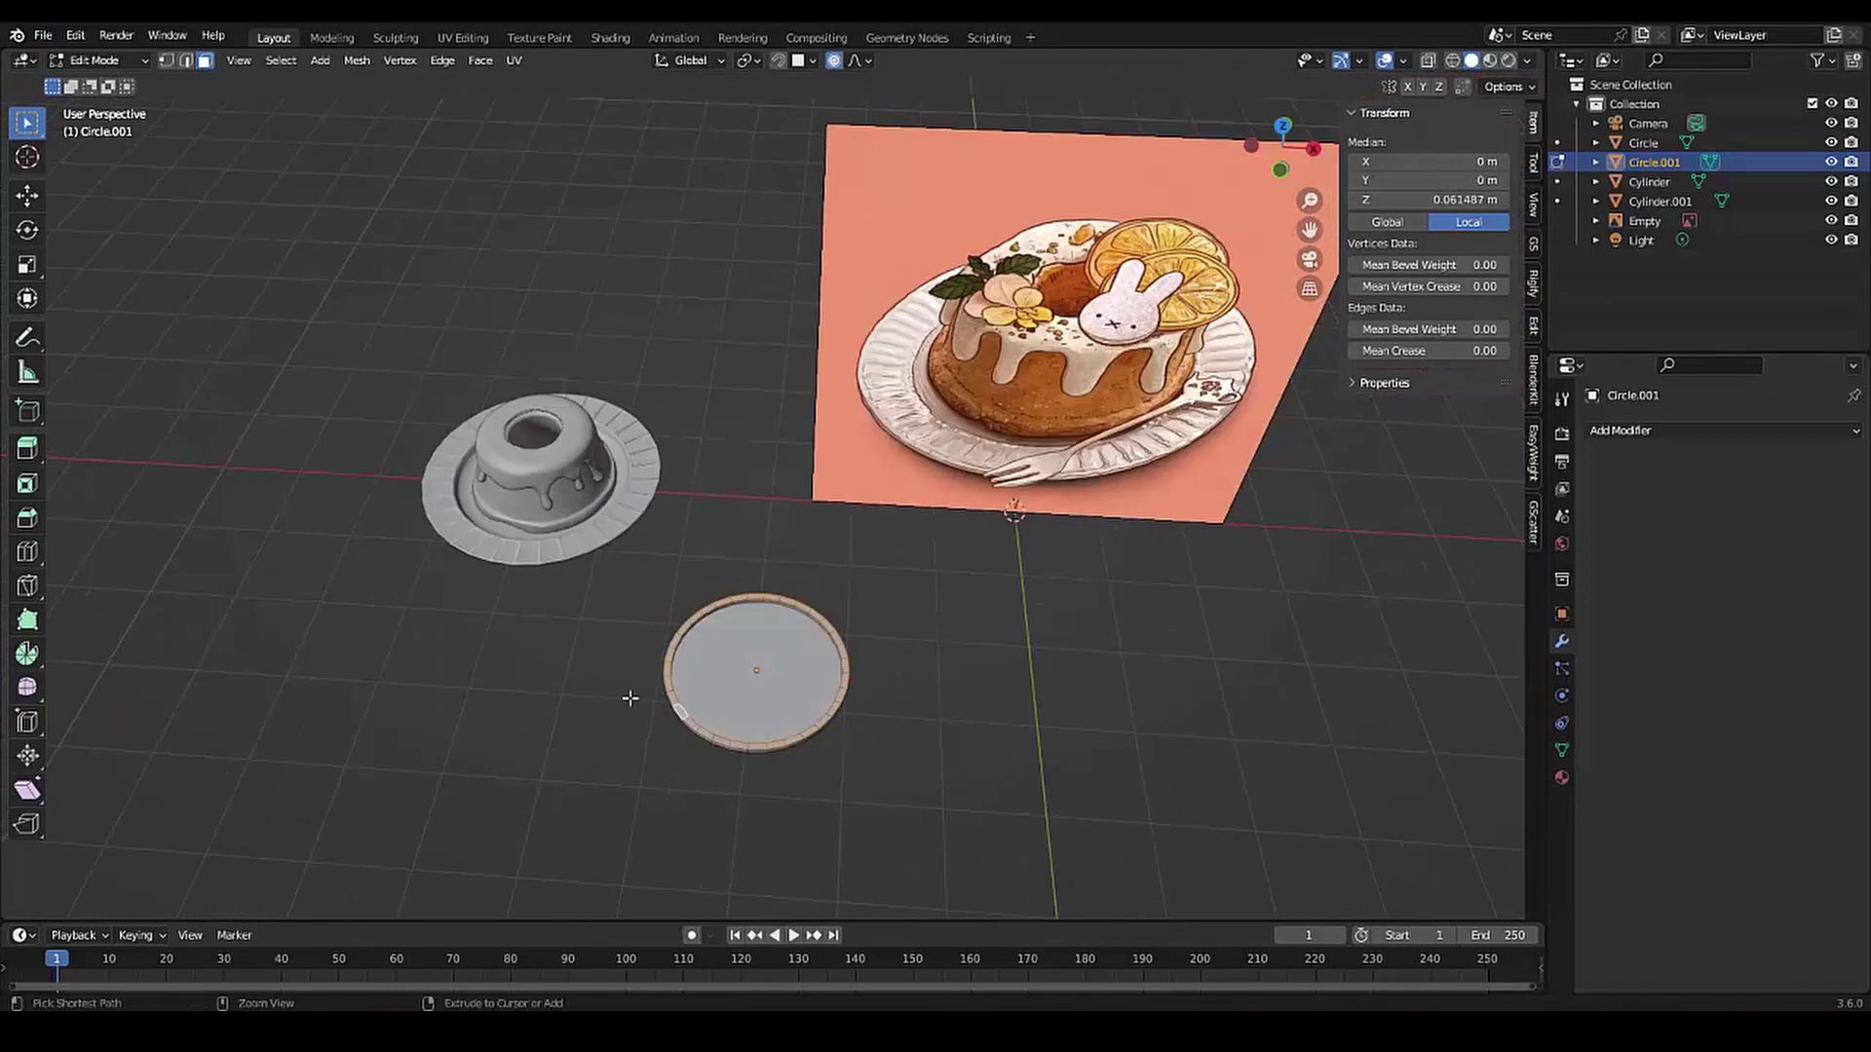
Duplicate the circle's inner face in place and shrink it into a smaller disc
key("shift+d")
right_click(517, 718)
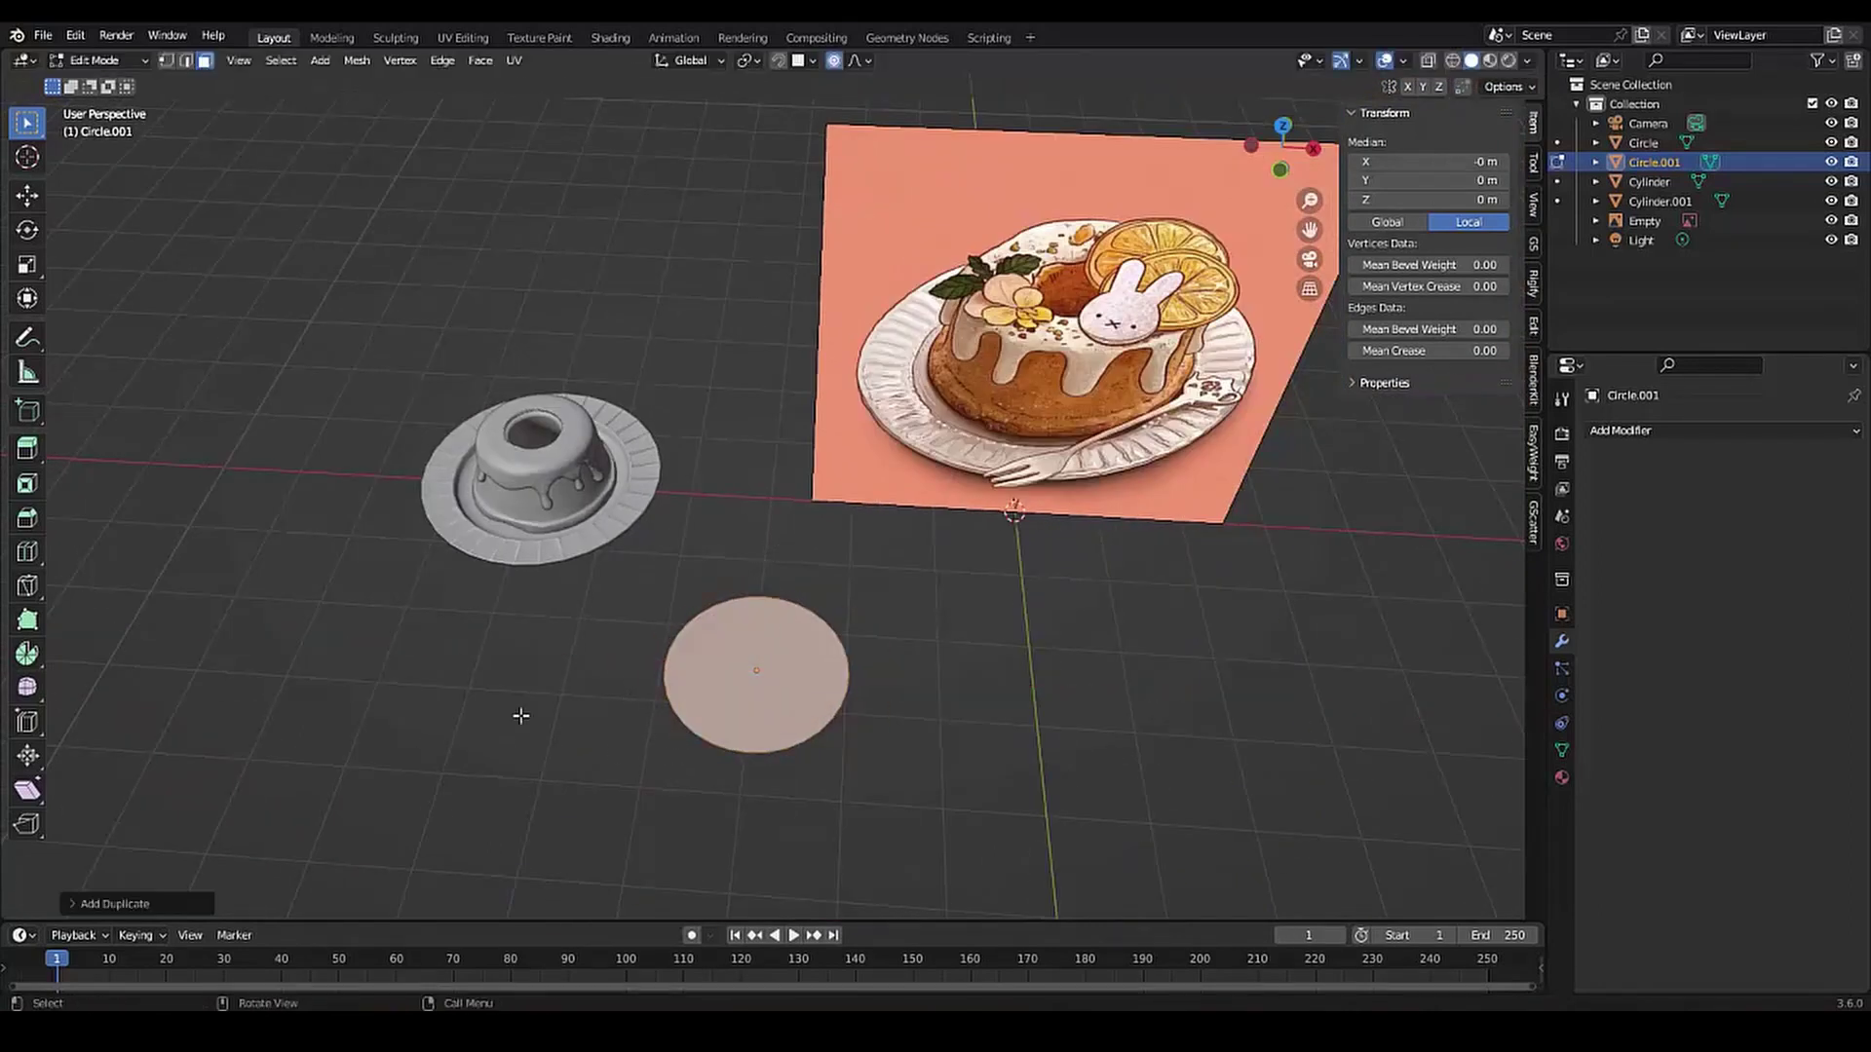
key("g")
key("Escape")
key("s")
left_click(594, 700)
key("e")
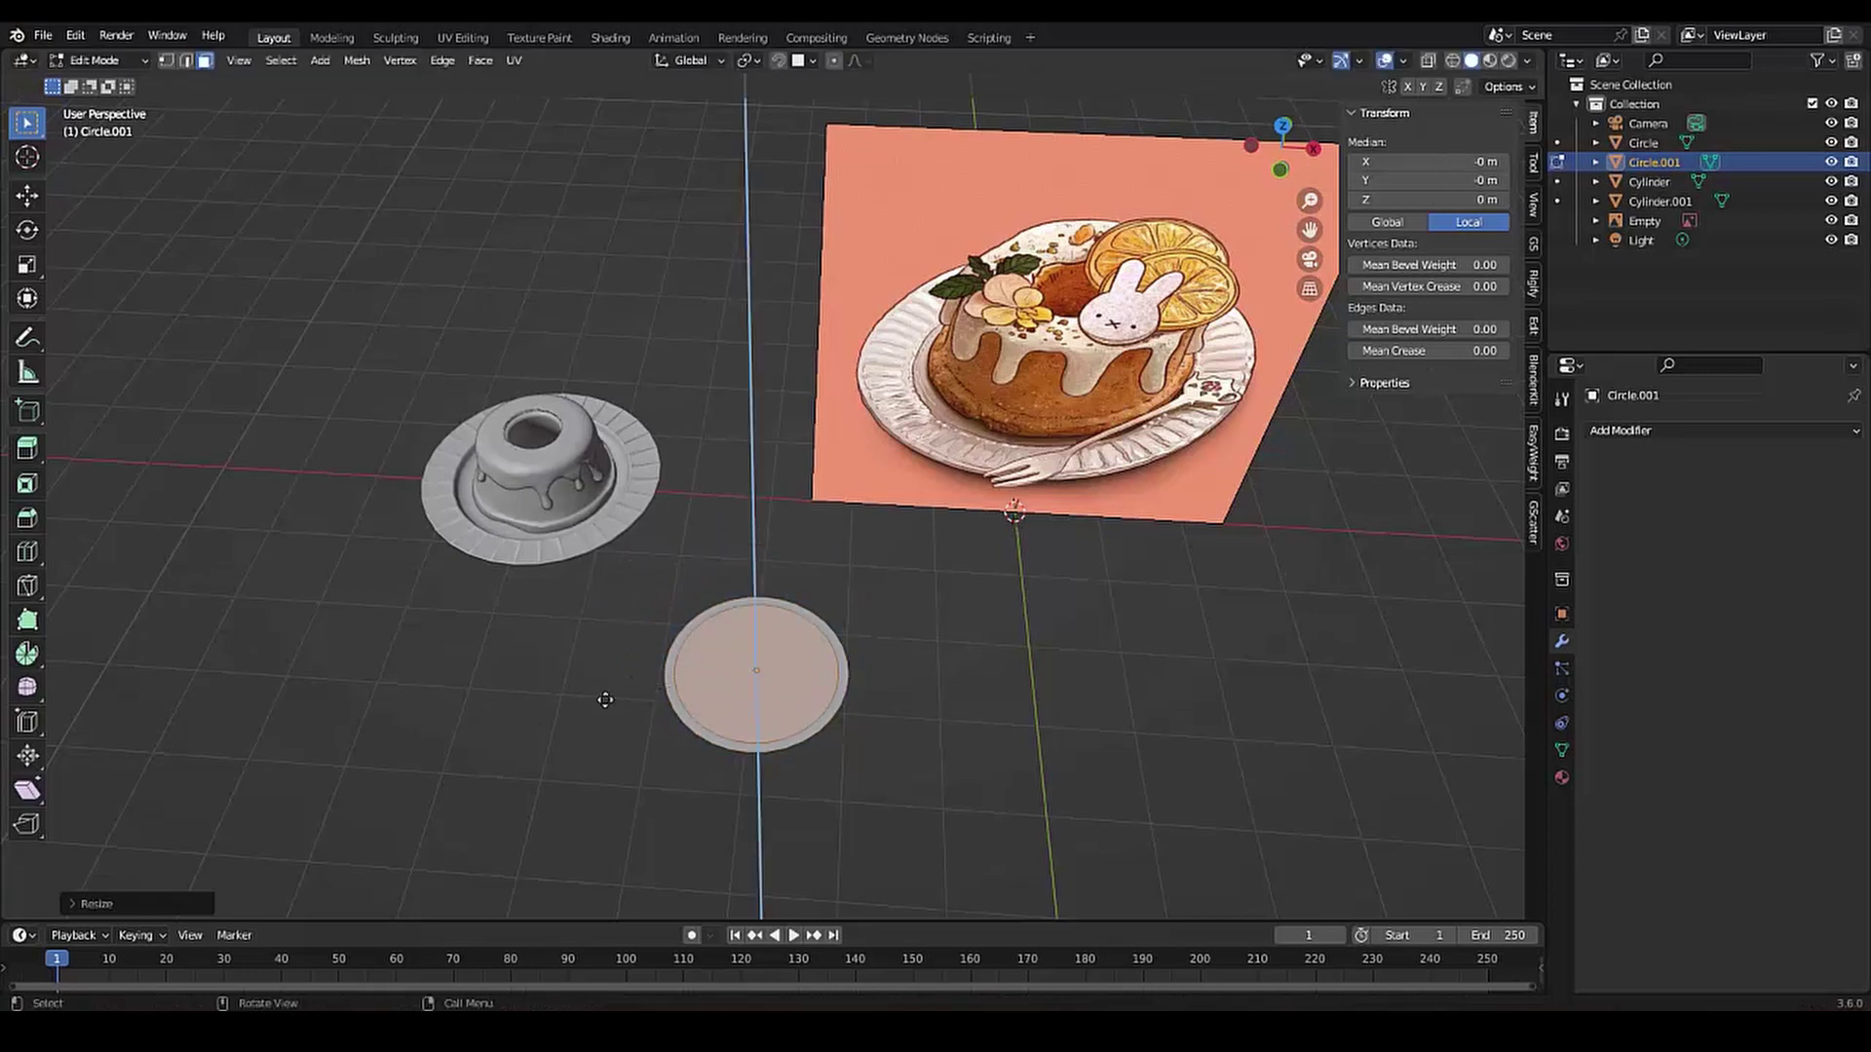
left_click(605, 666)
key("ctrl+z")
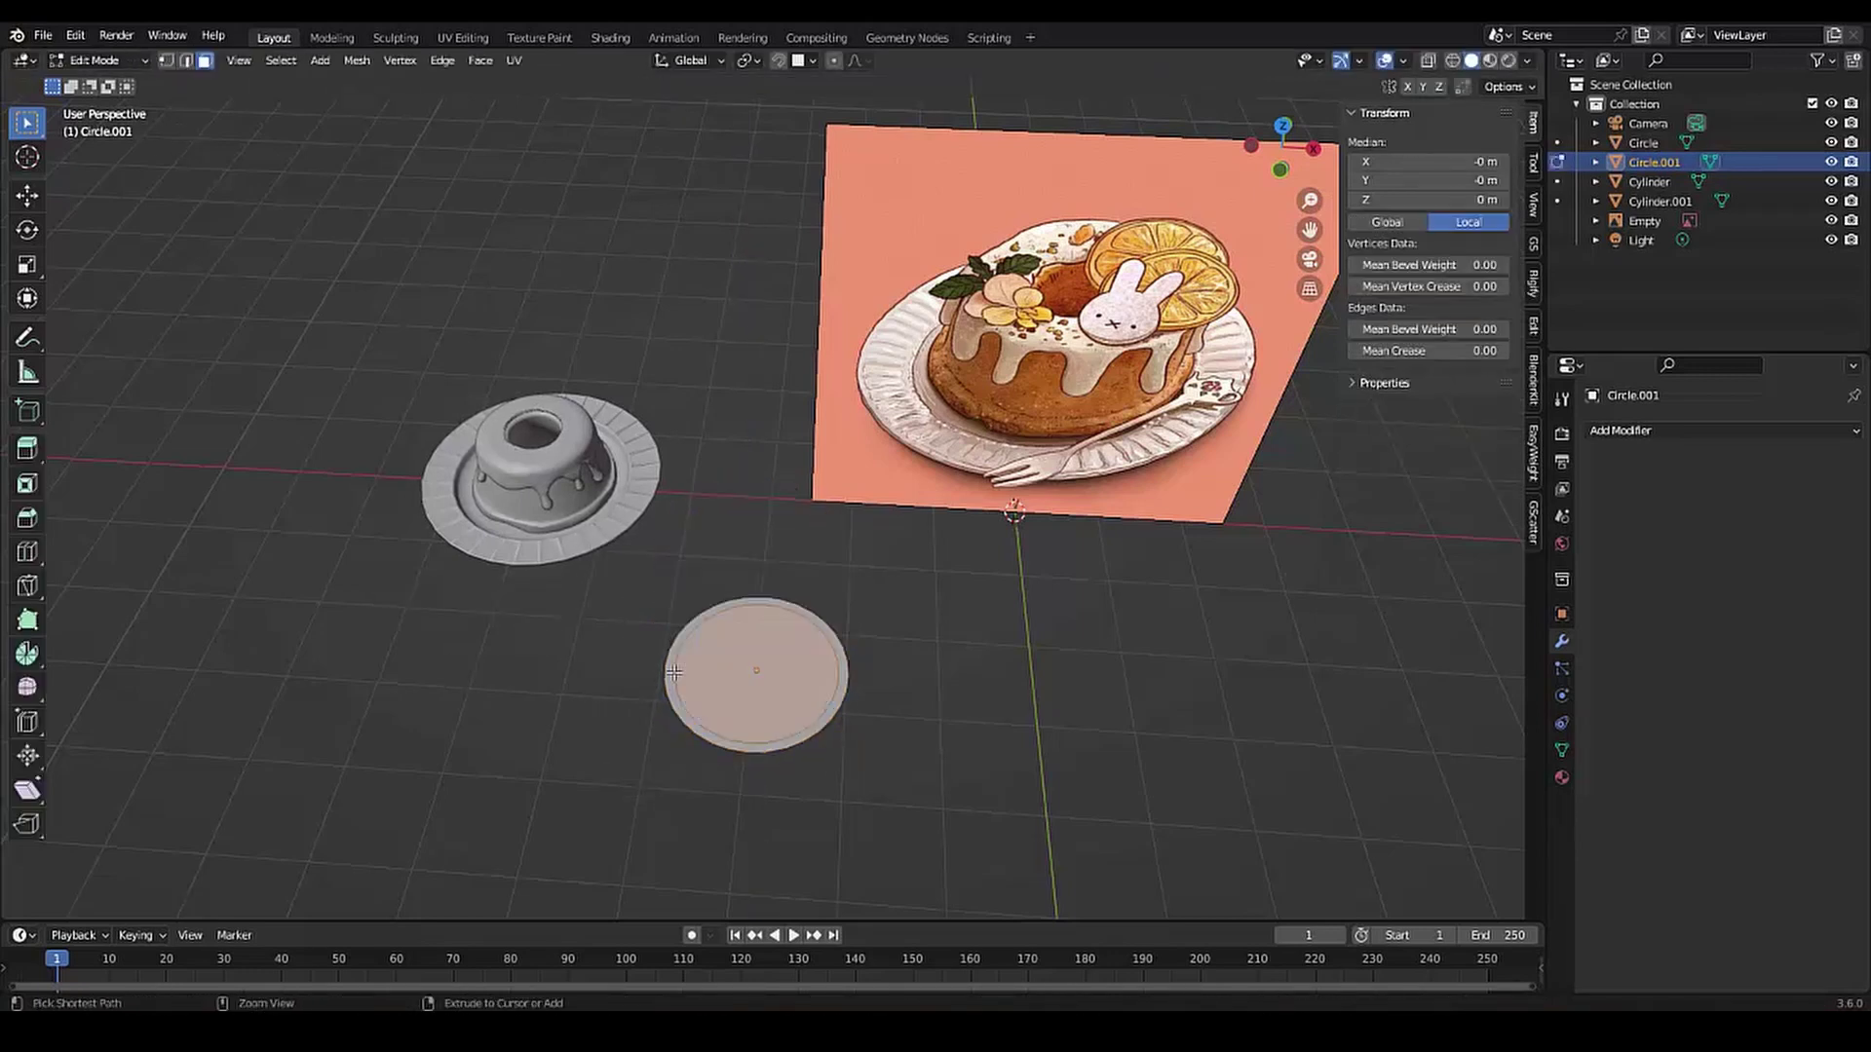
Separate the inner disc as Circle.002 and extrude it upward into a cylinder
key("p")
left_click(732, 639)
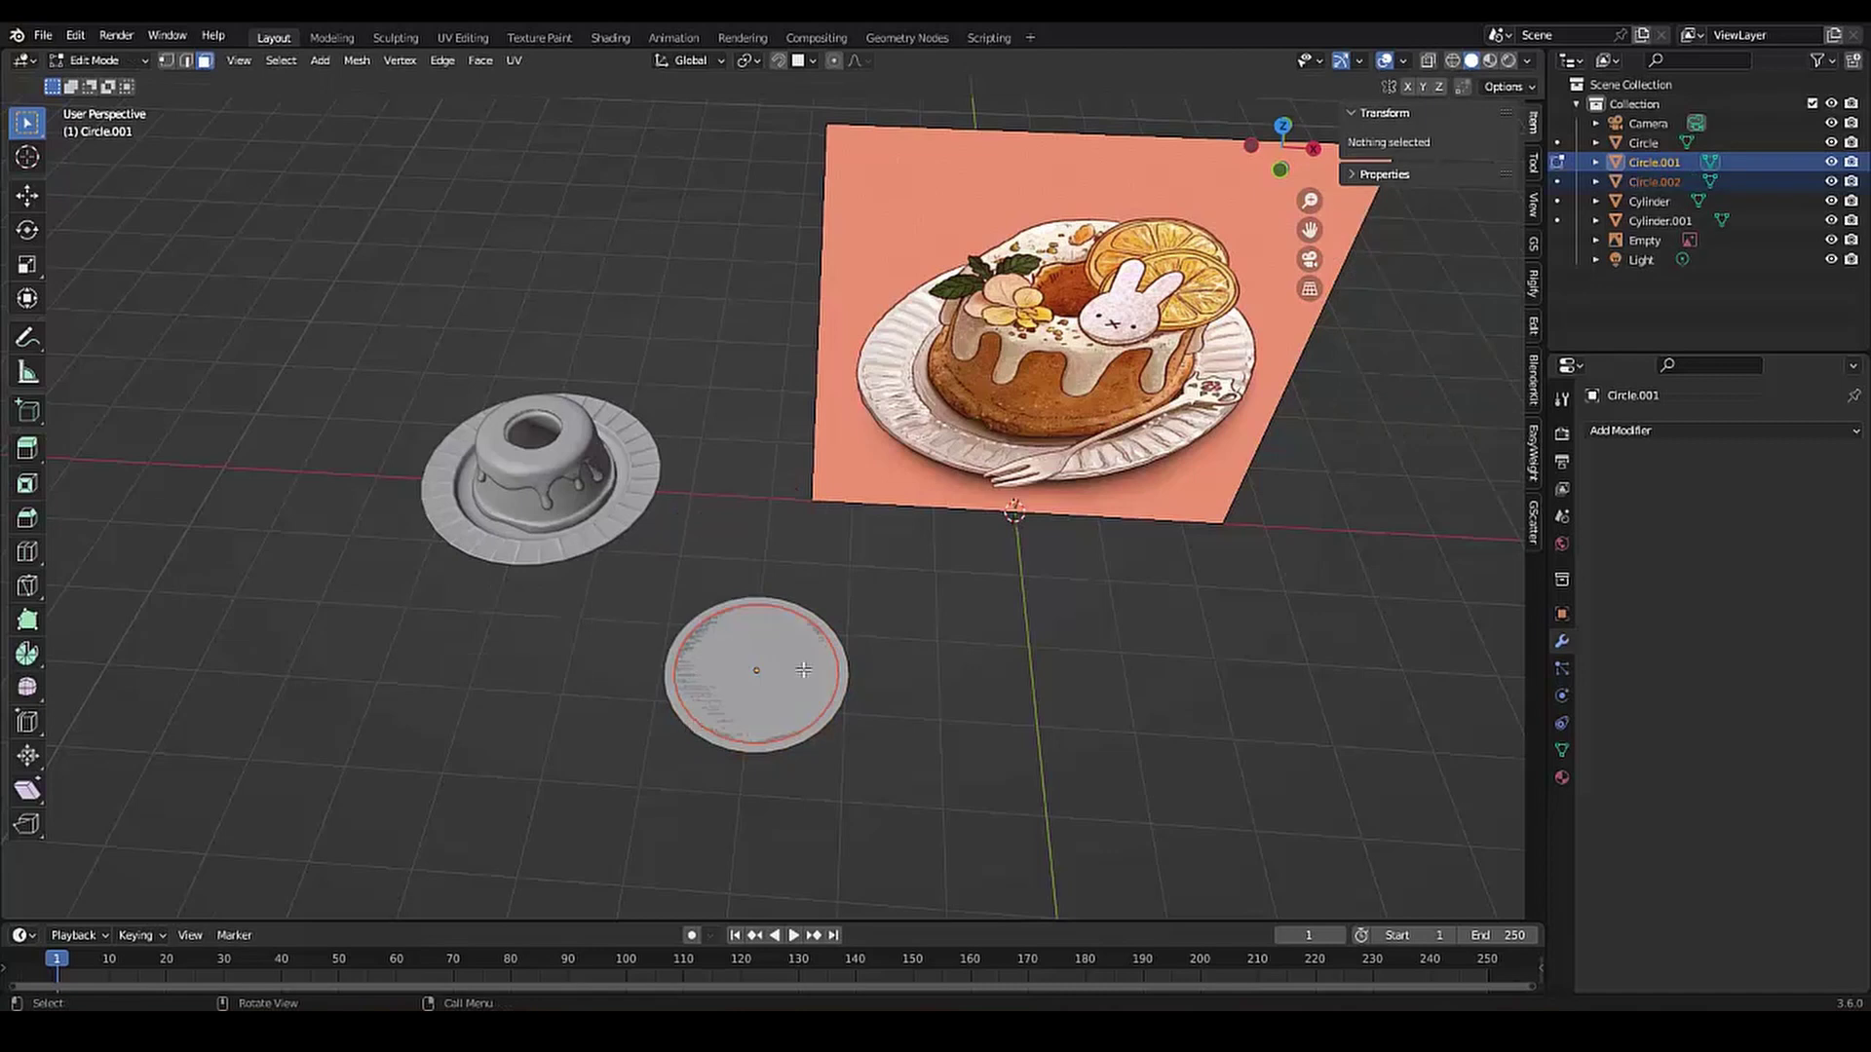
key("Tab")
left_click(699, 661)
key("Tab")
key("a")
key("e")
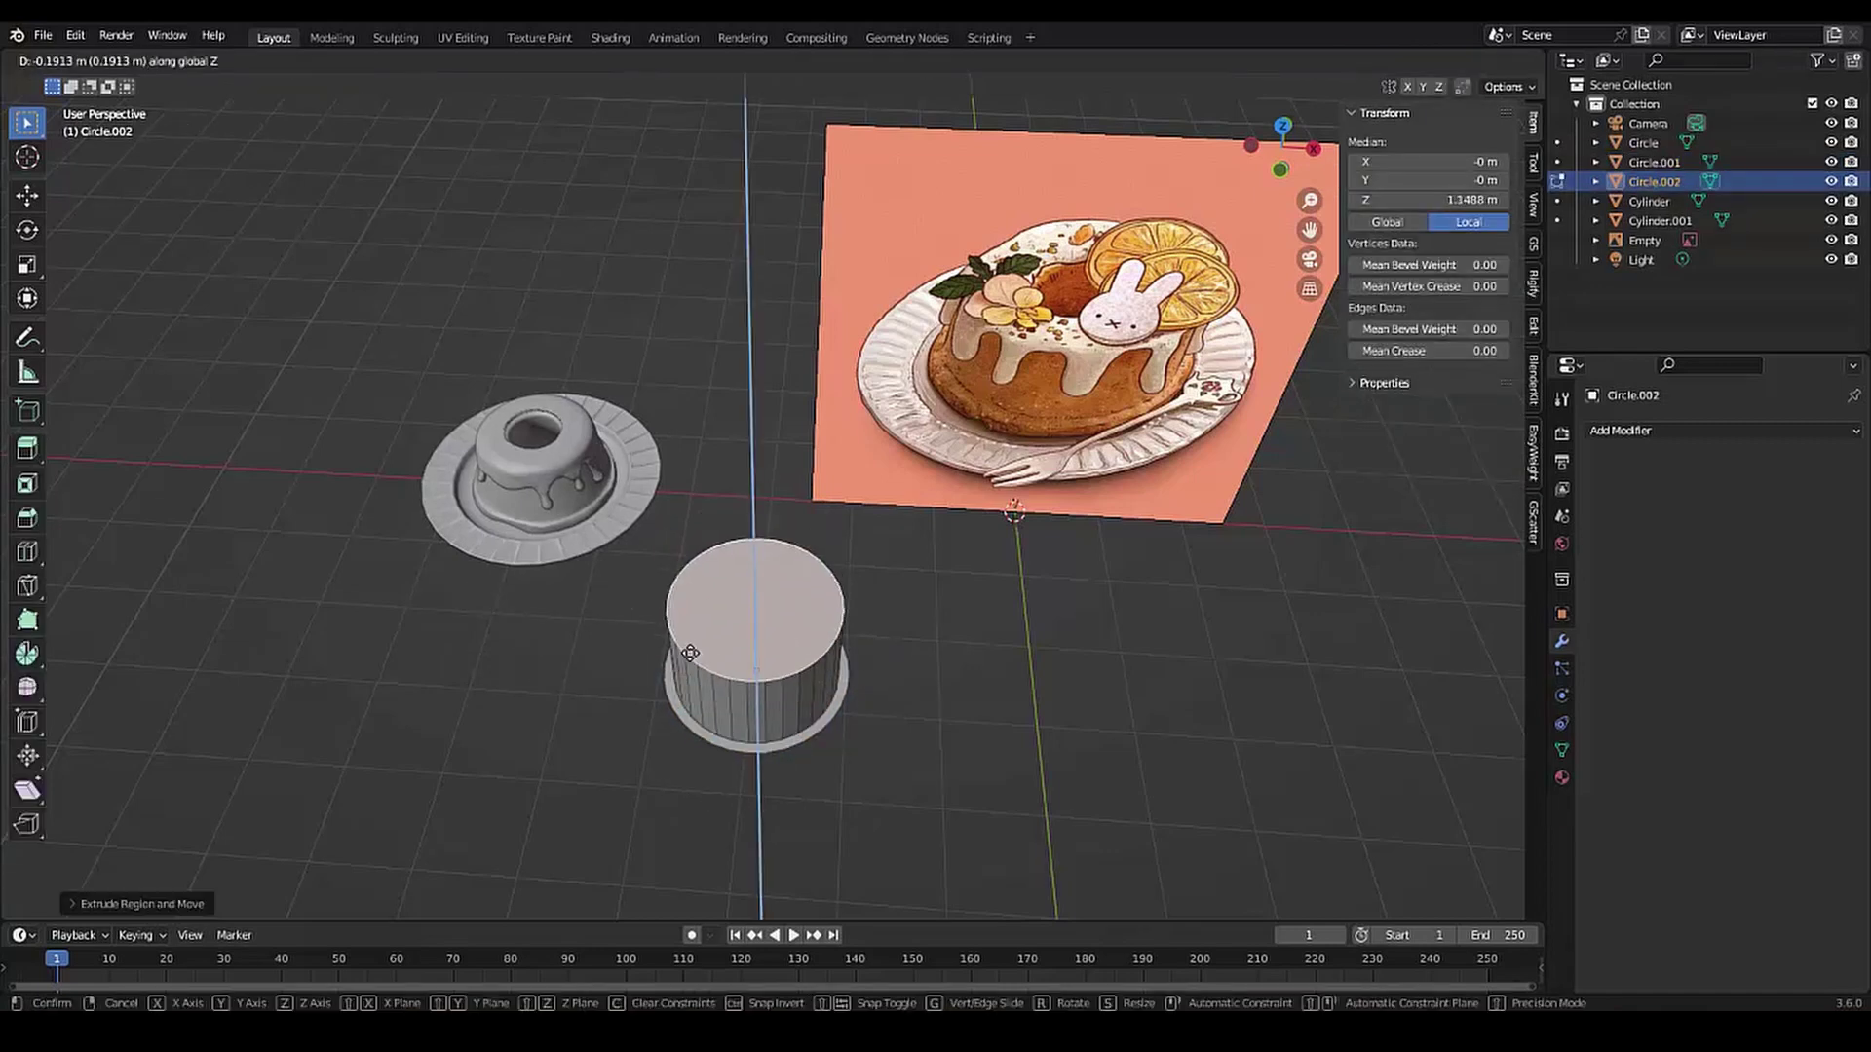
left_click(690, 653)
key("Tab")
Keep a spare cylinder copy, Boolean-difference the cylinder out of the circle, and delete the cutter
key("g")
left_click(743, 753)
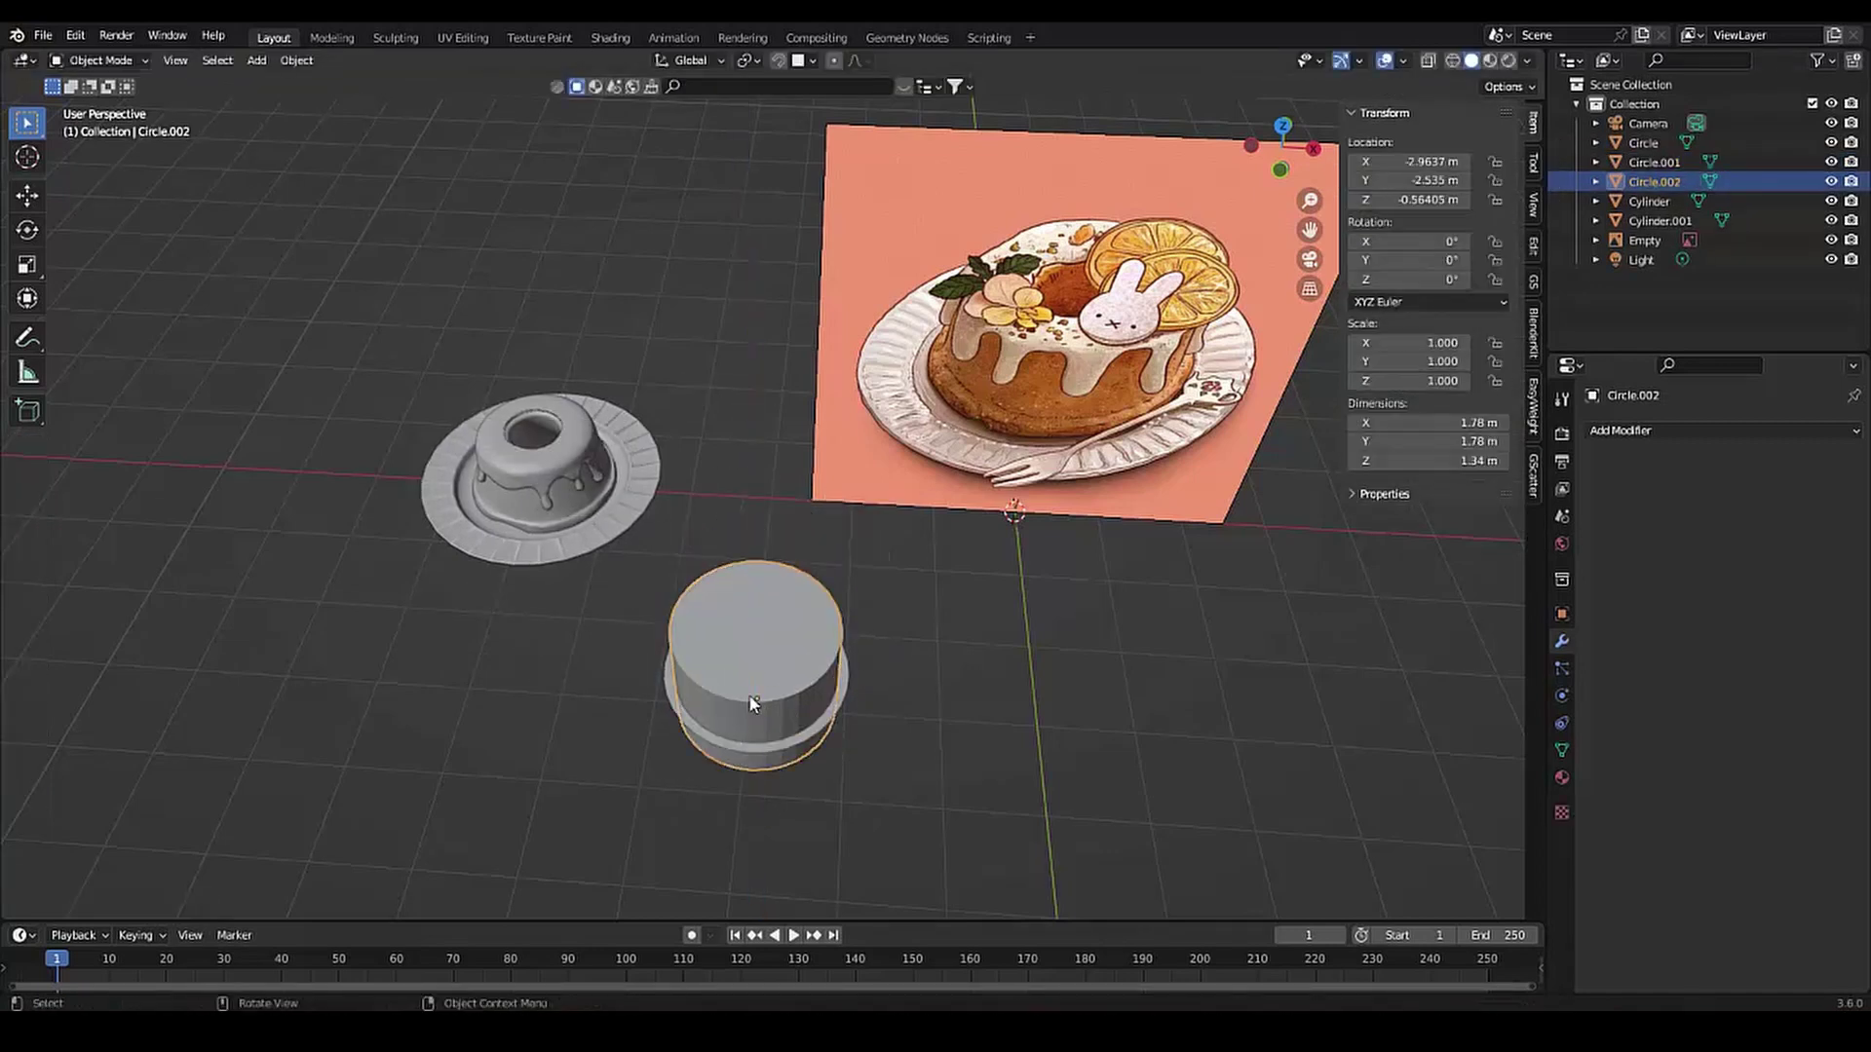
key("shift+d")
key("Escape")
left_click(750, 760, "shift")
key("ctrl+KP_Subtract")
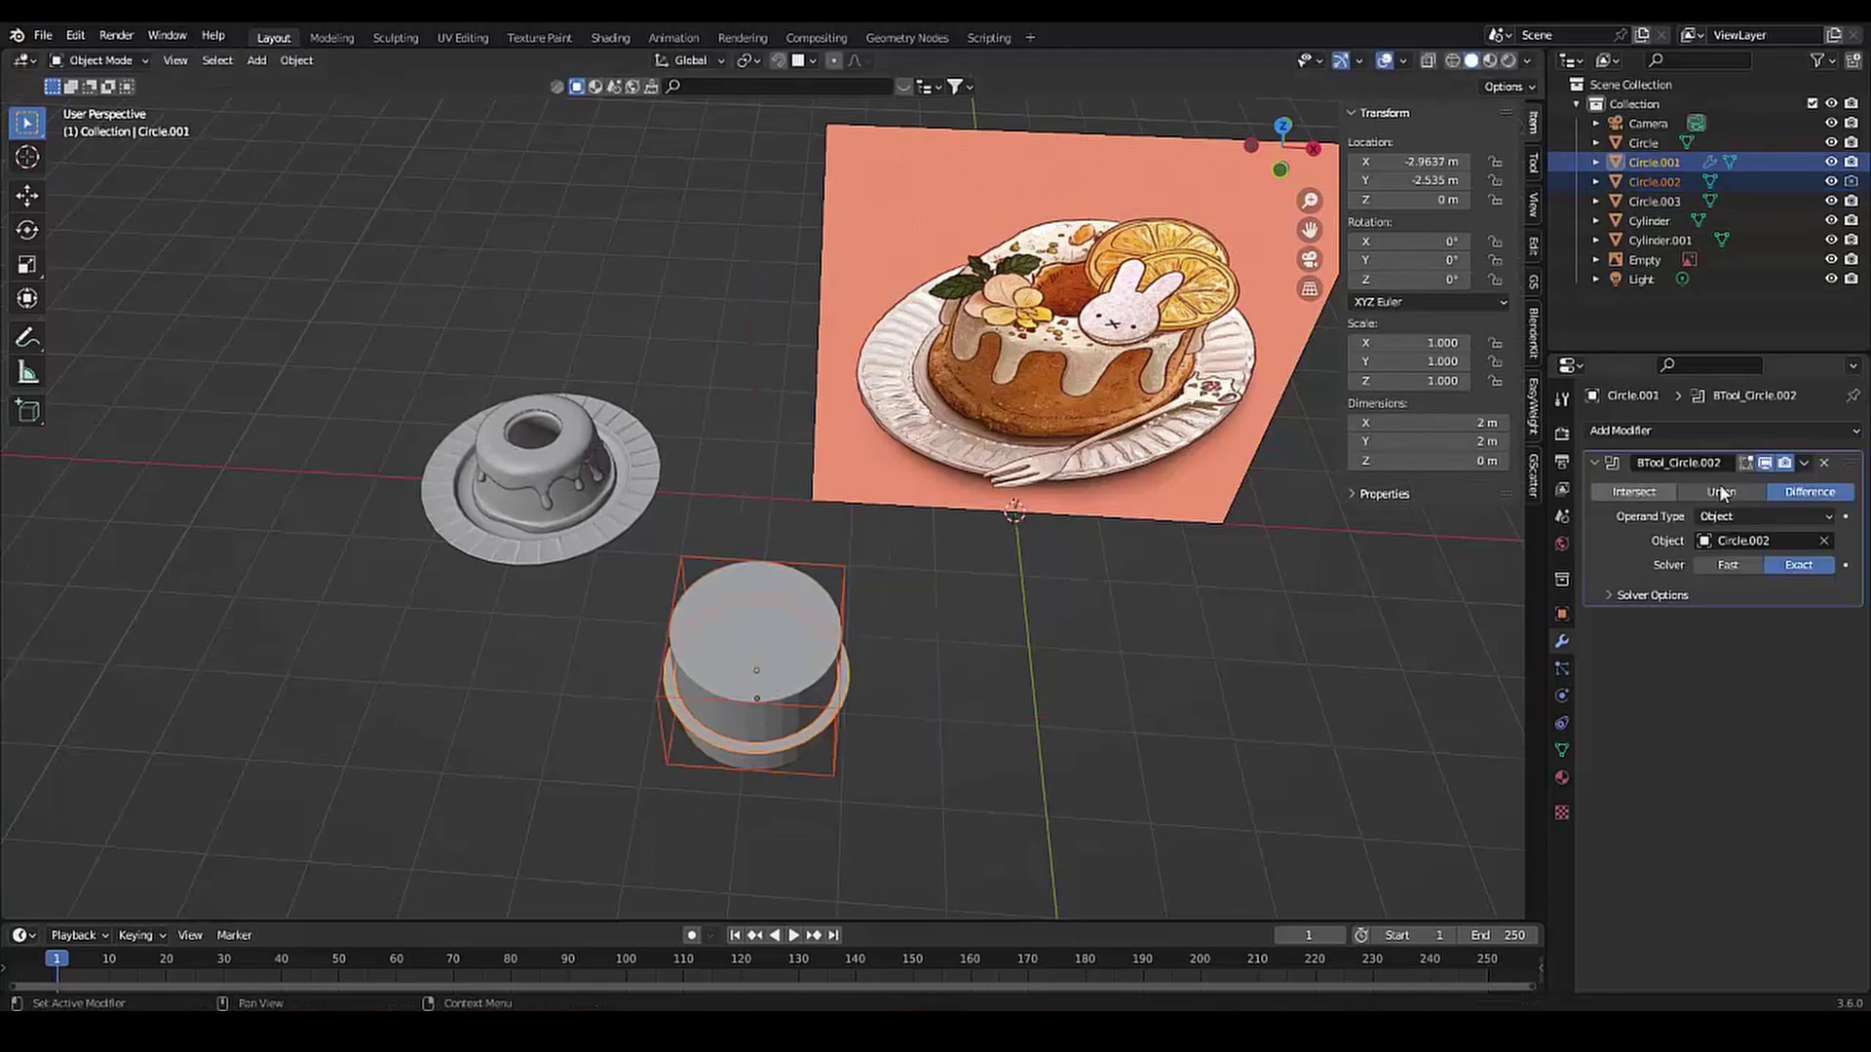
key("Delete")
Squash the spare cylinder copy flat along Z
left_click(672, 751)
key("s")
key("z")
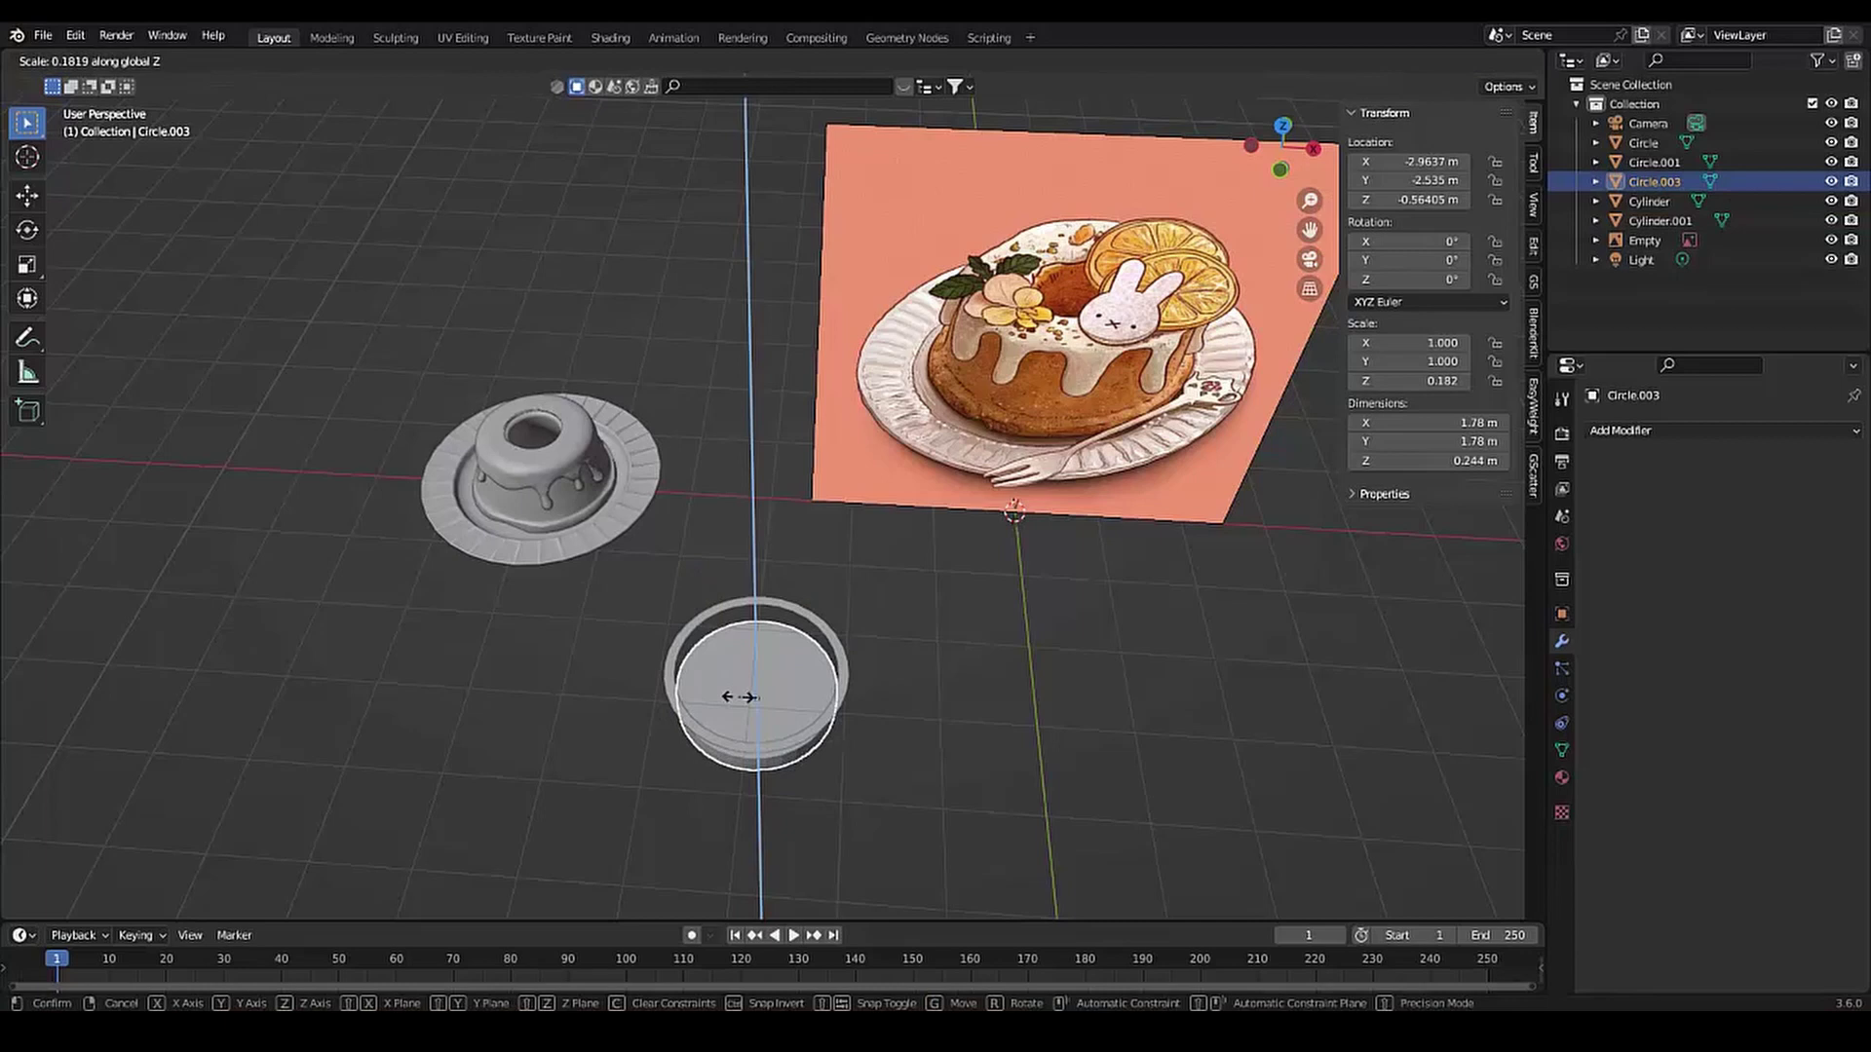
left_click(746, 697)
middle_click_drag(746, 697, 594, 708)
Lower the thin disc along Z and flatten it further to 0.188 m tall
key("s")
key("z")
left_click(702, 731)
key("g")
key("z")
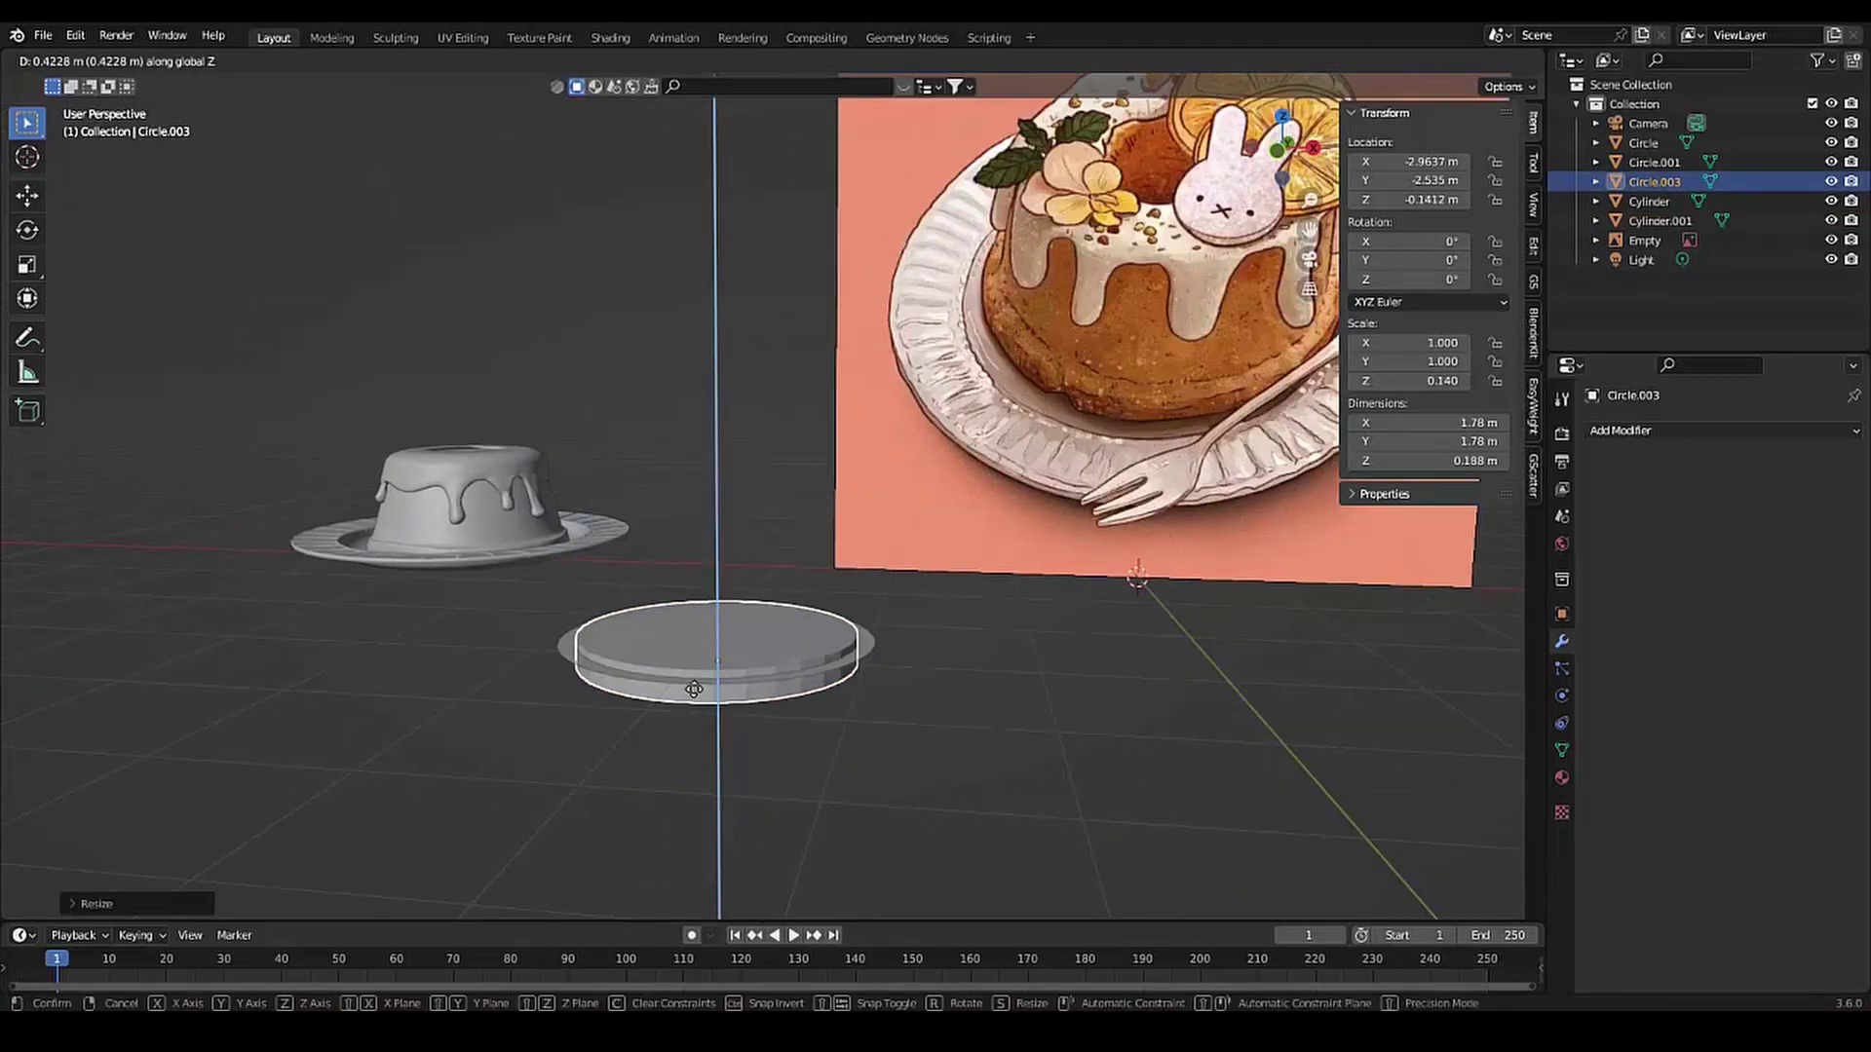
left_click(694, 689)
key("s")
key("z")
left_click(700, 635)
Thicken the outer ring by extruding its rim faces
left_click(581, 657)
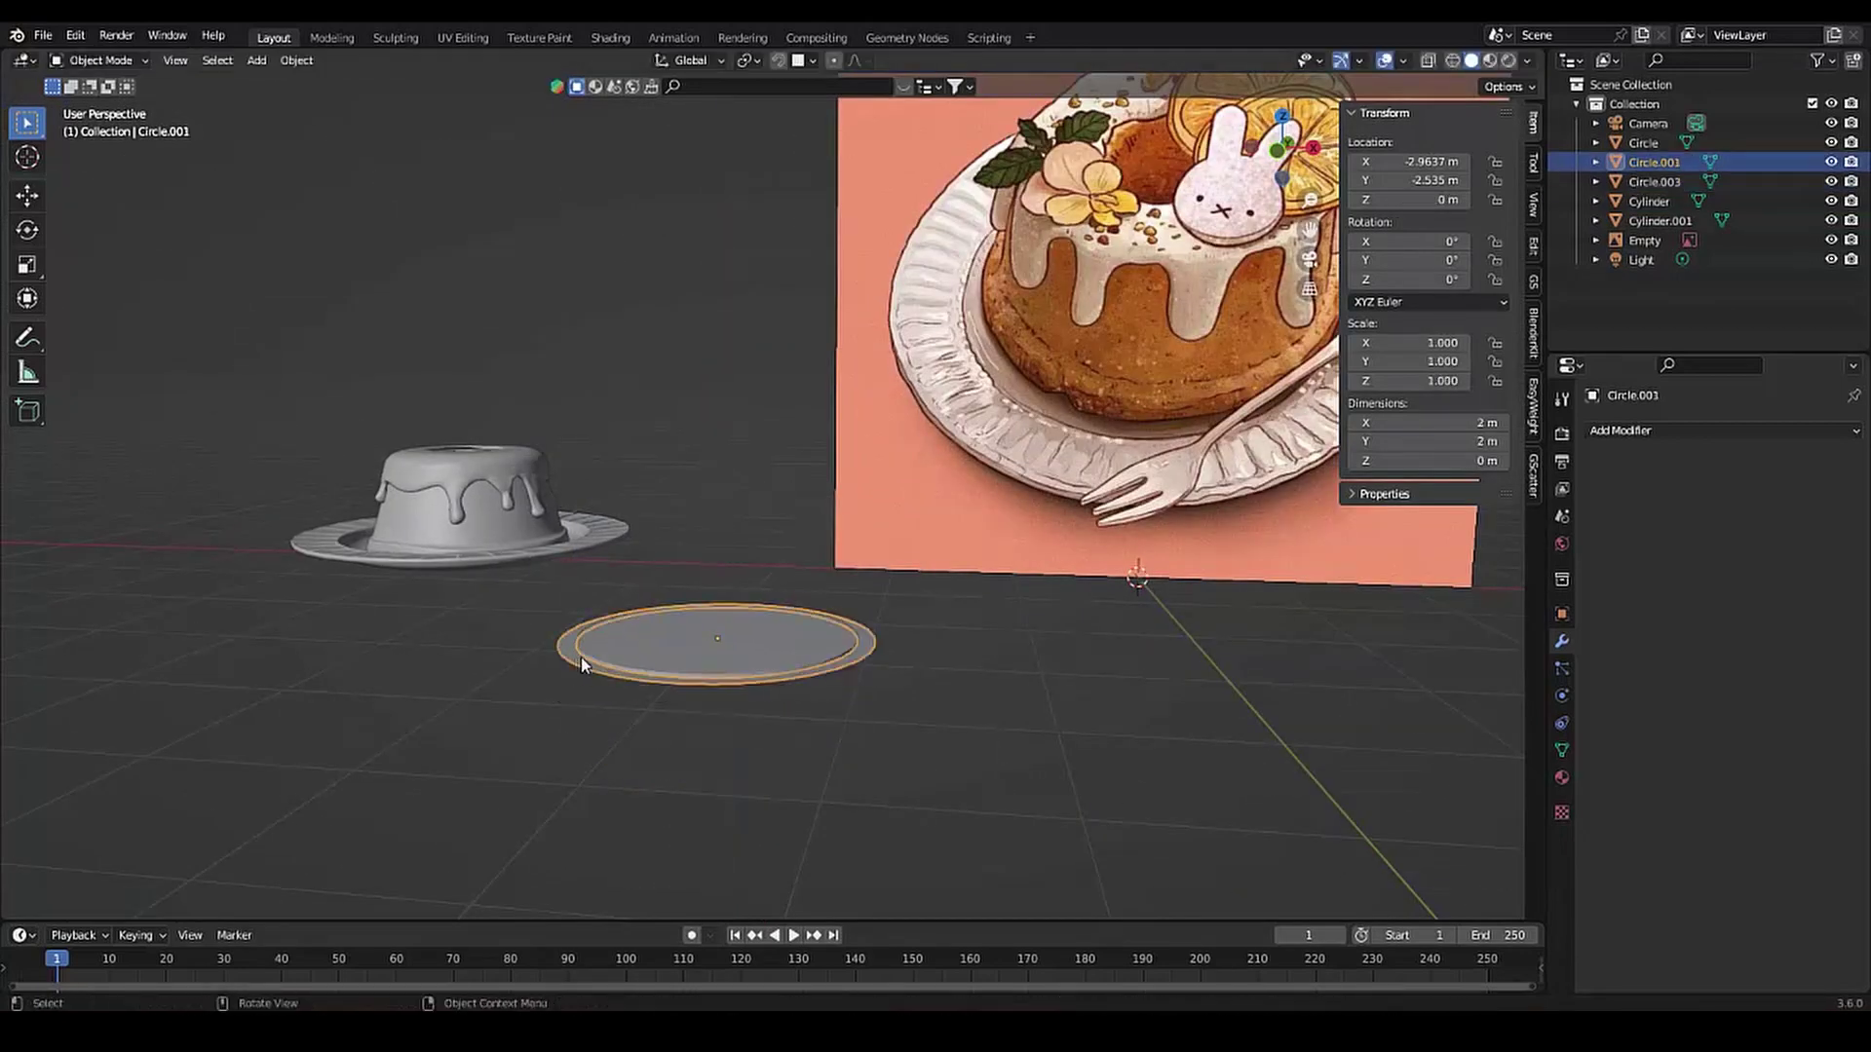
key("Tab")
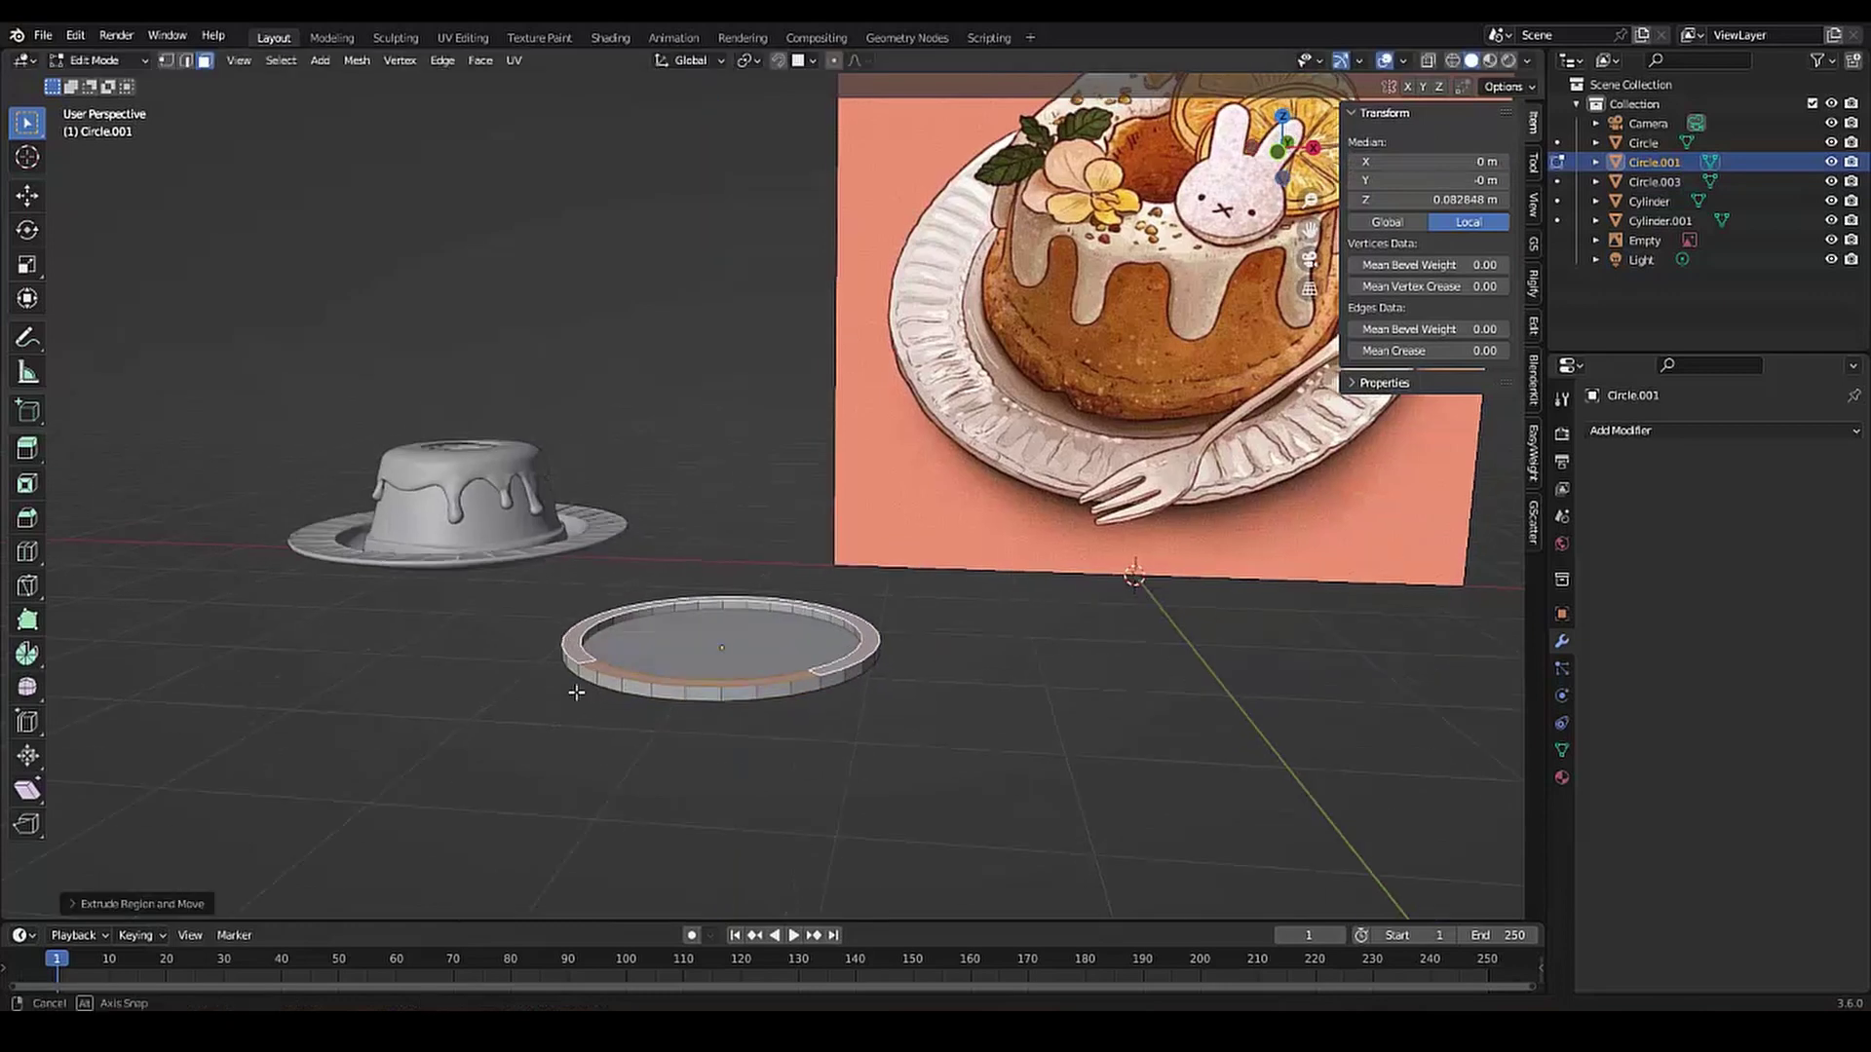
middle_click_drag(595, 688, 606, 718)
left_click(606, 718)
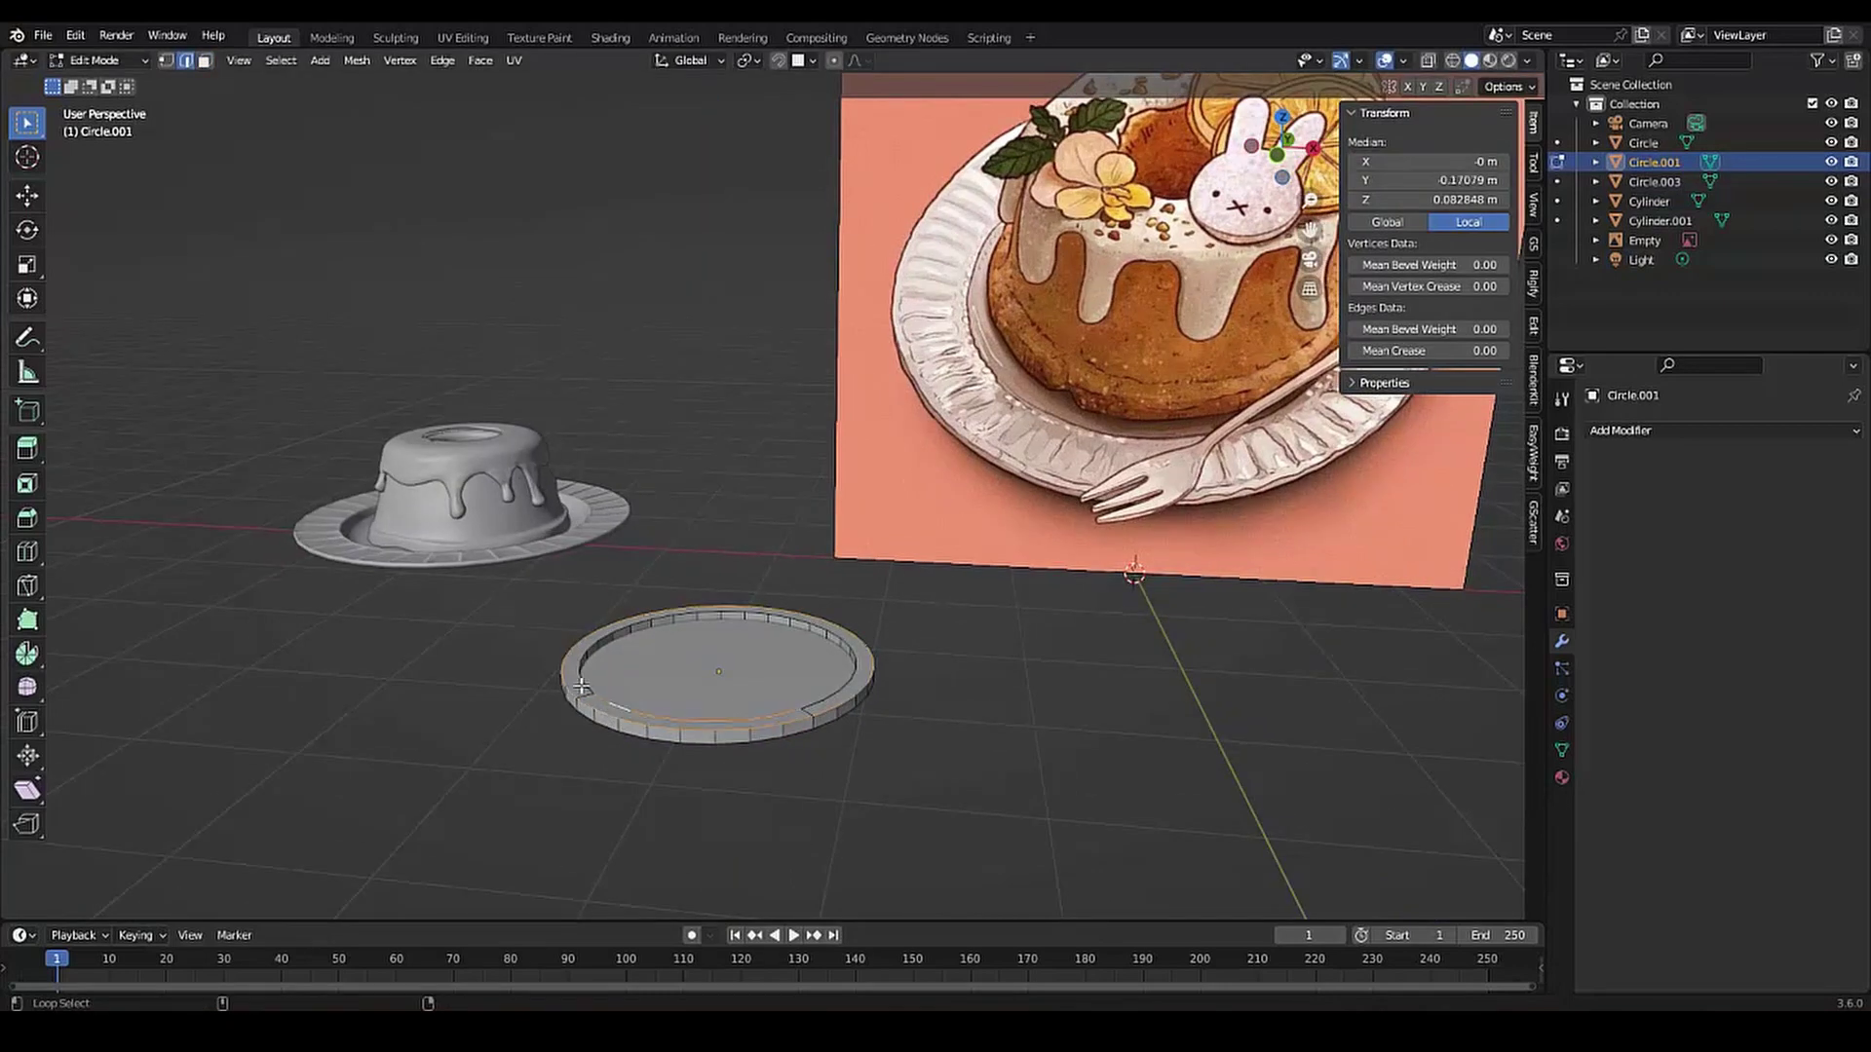
left_click(574, 697)
middle_click_drag(572, 736, 614, 626)
scroll(681, 648, "up", 5)
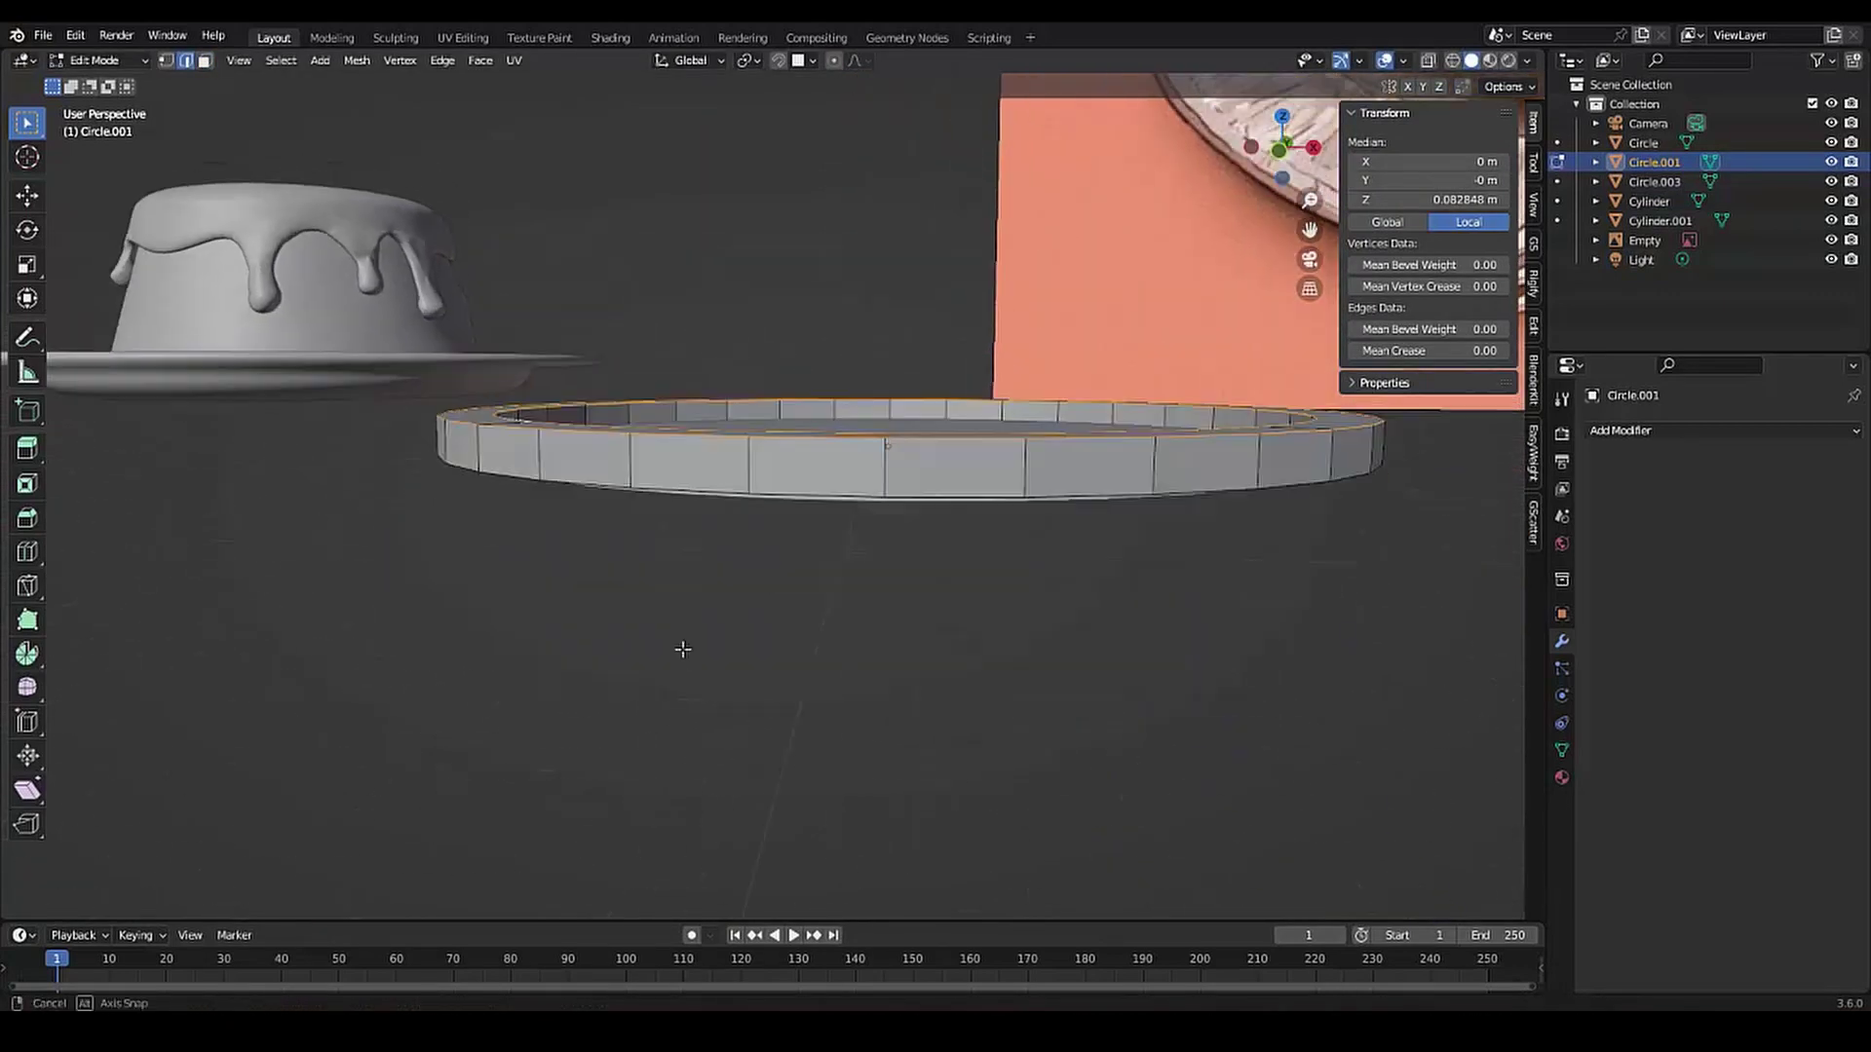
mouse_move(662, 490)
middle_mouse_down()
mouse_move(906, 556)
mouse_move(740, 526)
mouse_move(783, 630)
mouse_move(1013, 192)
middle_mouse_up()
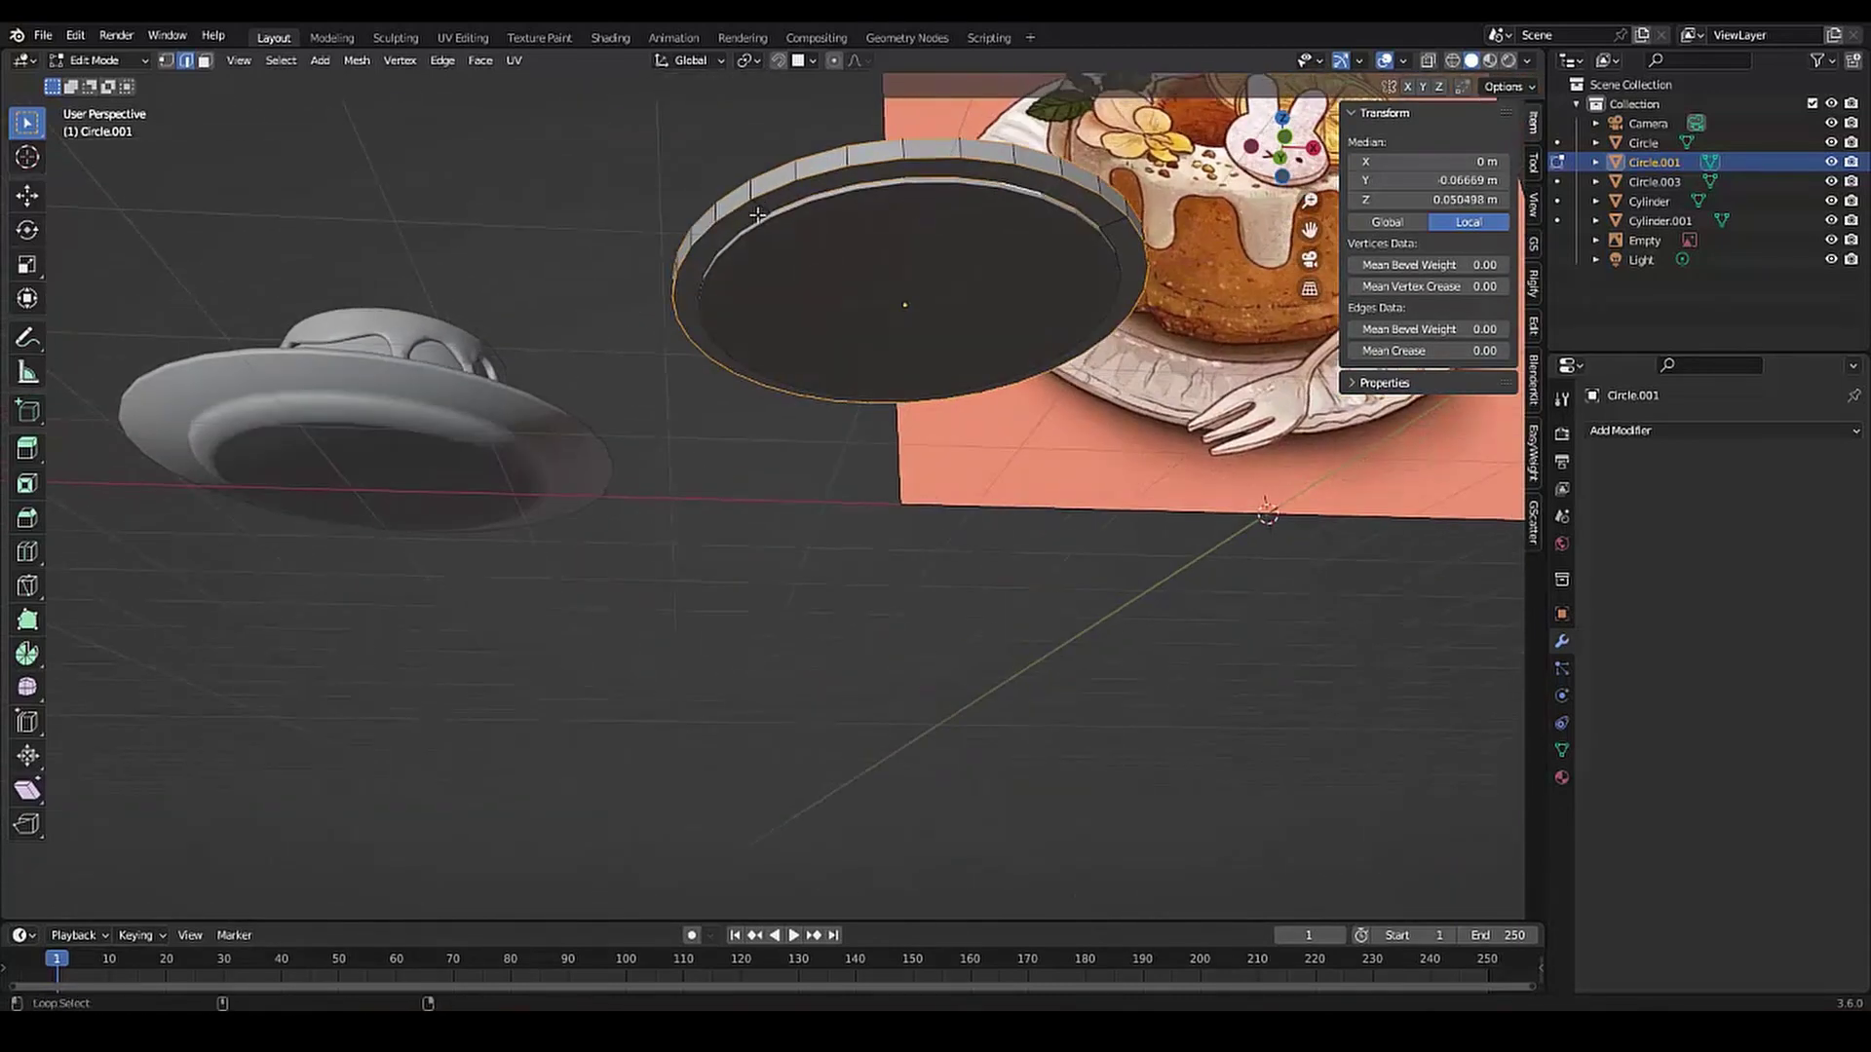
Bevel the ring's rim edge loop with Ctrl+B so it is rounded, 0.0828 m tall
left_click(757, 214, "alt")
middle_click_drag(741, 253, 696, 468)
key("ctrl+b")
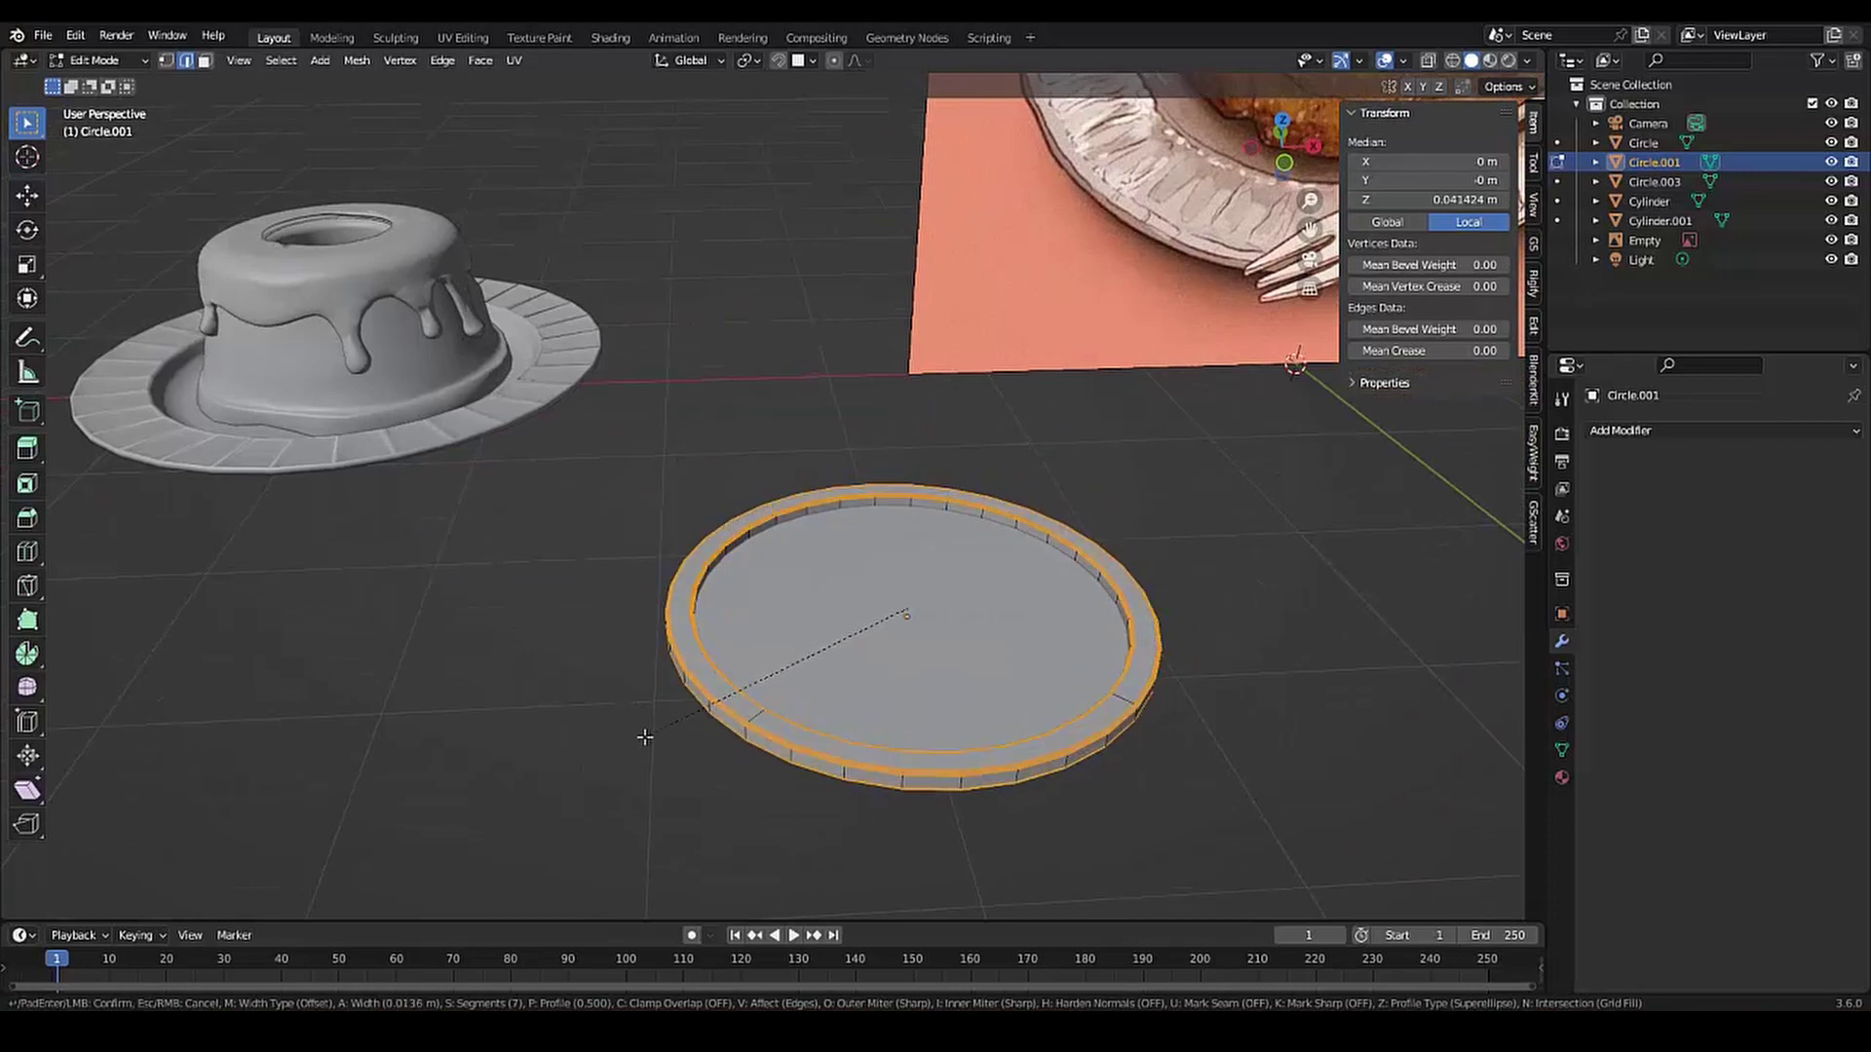
left_click(680, 795)
mouse_move(679, 795)
middle_mouse_down()
mouse_move(727, 693)
mouse_move(646, 615)
middle_mouse_up()
scroll(735, 664, "down", 3)
scroll(735, 664, "up", 4)
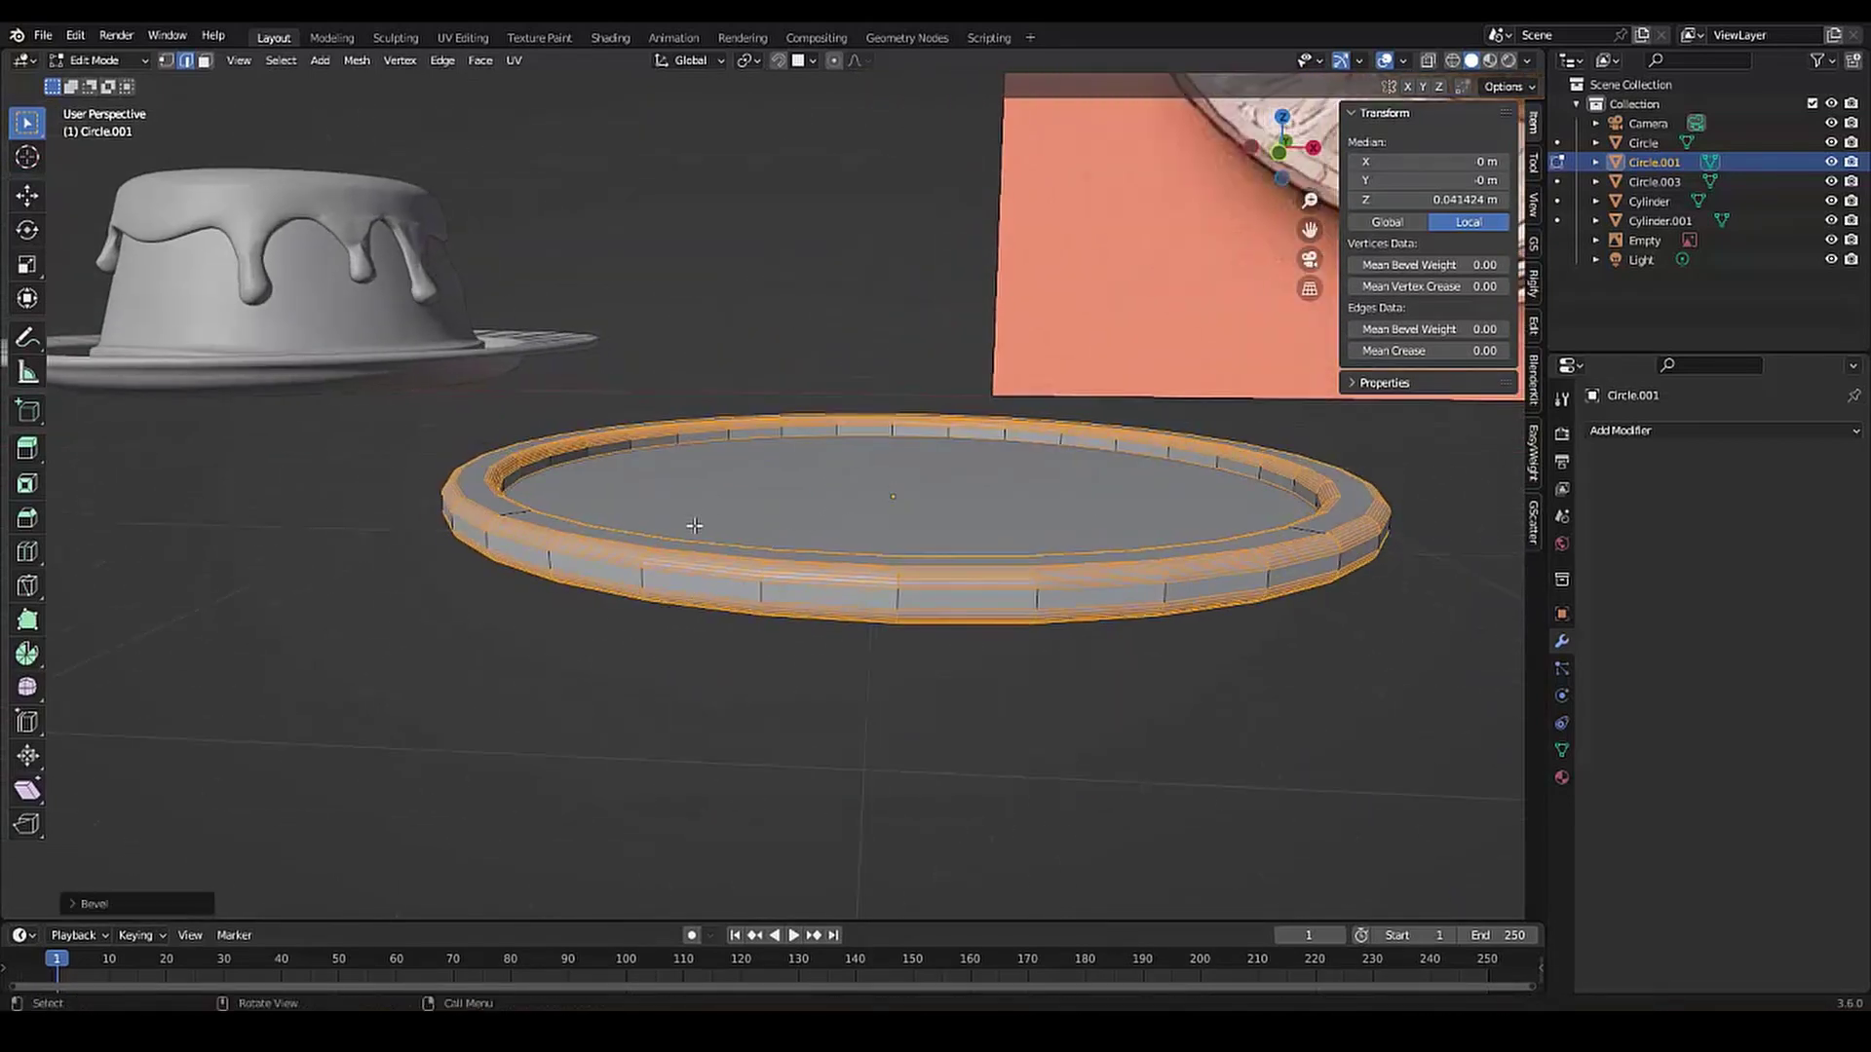
key("Tab")
Lower the inner disc along Z and flatten it to 0.0317 m
left_click(698, 563)
scroll(739, 493, "down", 2)
key("z")
key("g")
key("z")
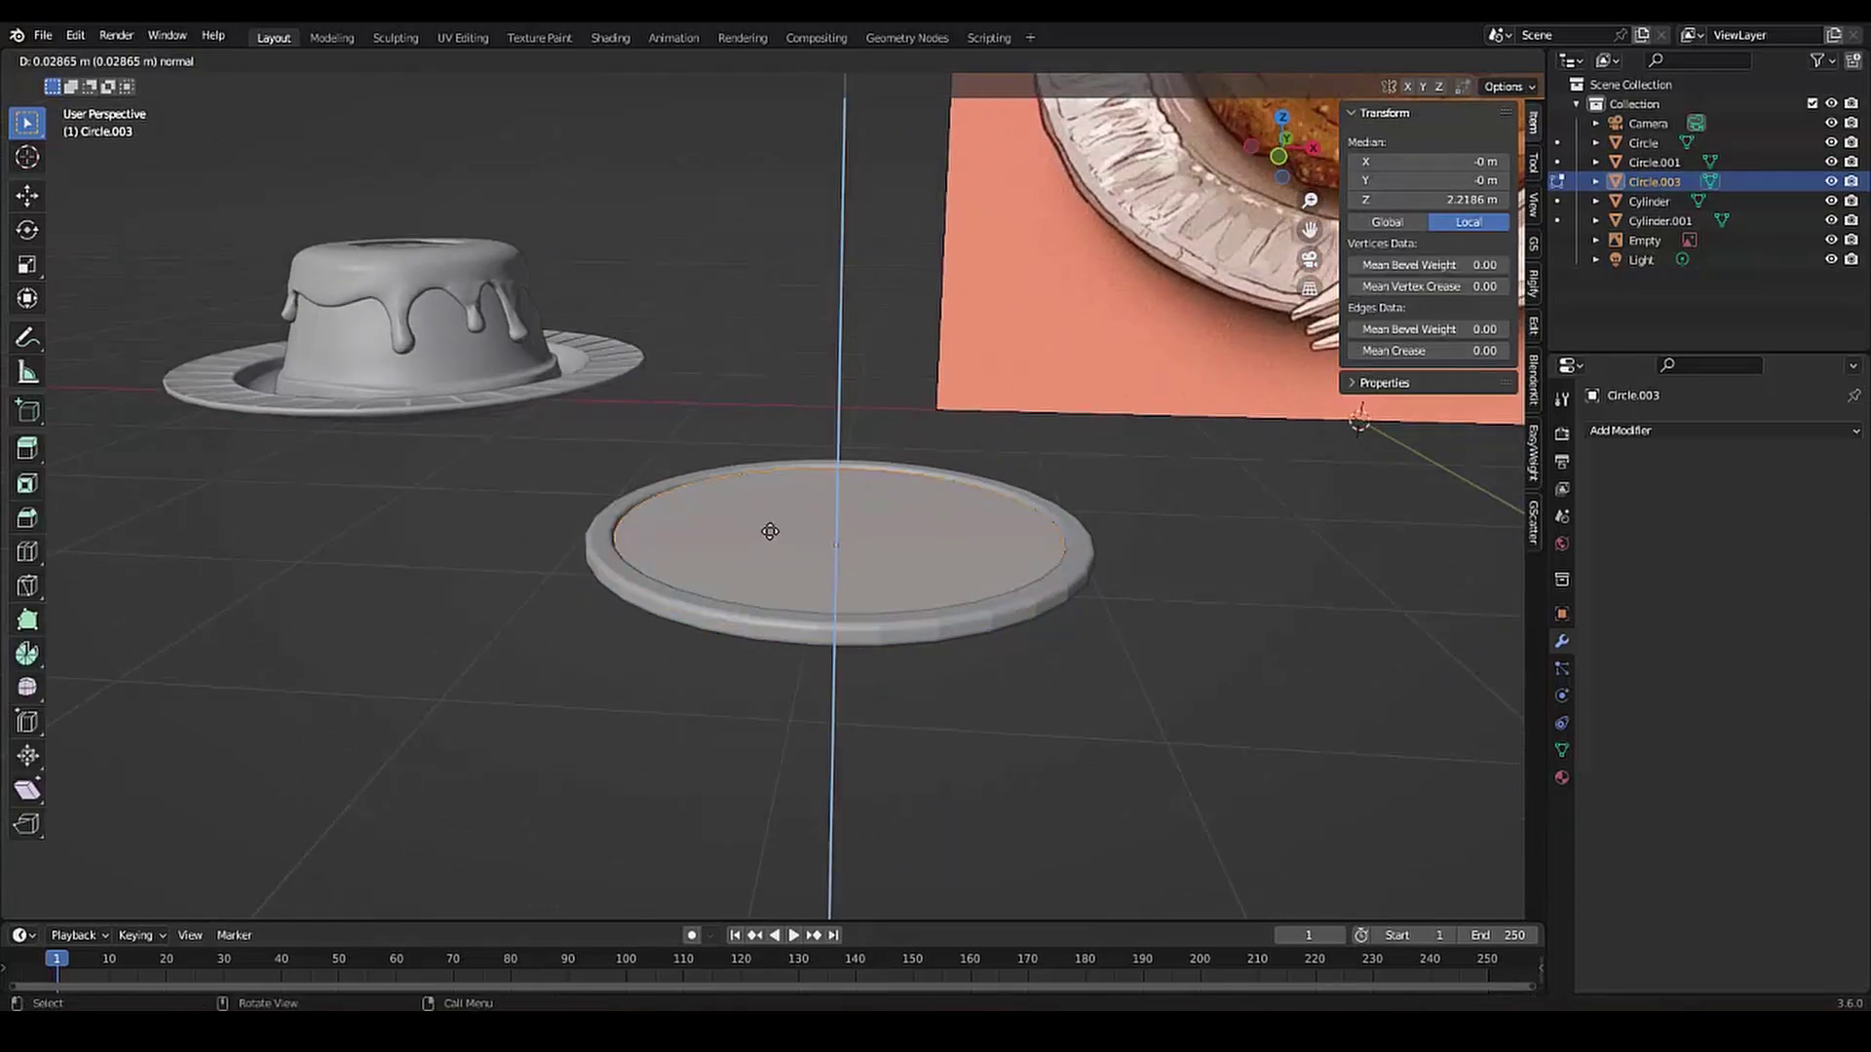
left_click(781, 536)
mouse_move(782, 536)
middle_mouse_down()
mouse_move(770, 545)
mouse_move(801, 472)
mouse_move(756, 497)
mouse_move(589, 697)
middle_mouse_up()
key("s")
key("z")
left_click(811, 468)
right_click(589, 698)
Apply Shade Smooth to the inner disc
left_click(517, 597)
scroll(760, 536, "down", 5)
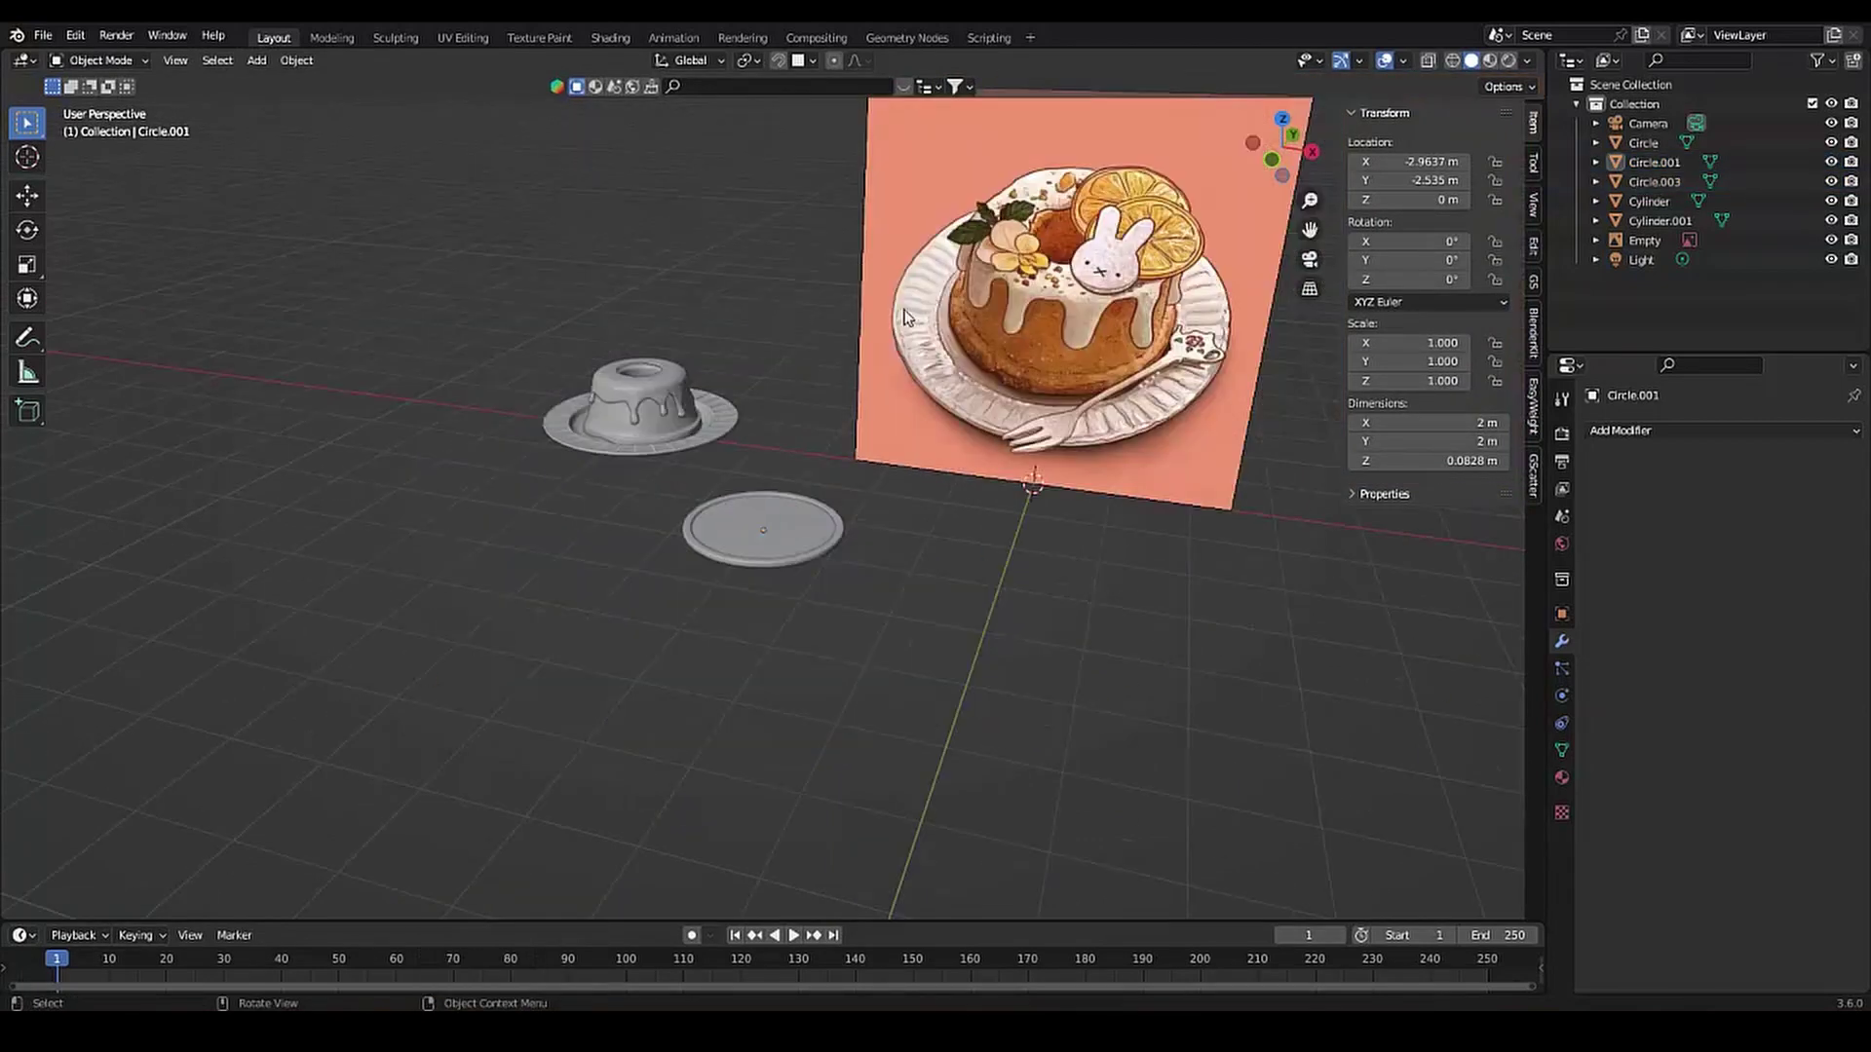
scroll(790, 390, "up", 3)
scroll(791, 400, "up", 3)
scroll(727, 612, "down", 4)
Boolean-union the two plate parts and delete the spare disc
left_click(740, 511)
scroll(756, 557, "up", 3)
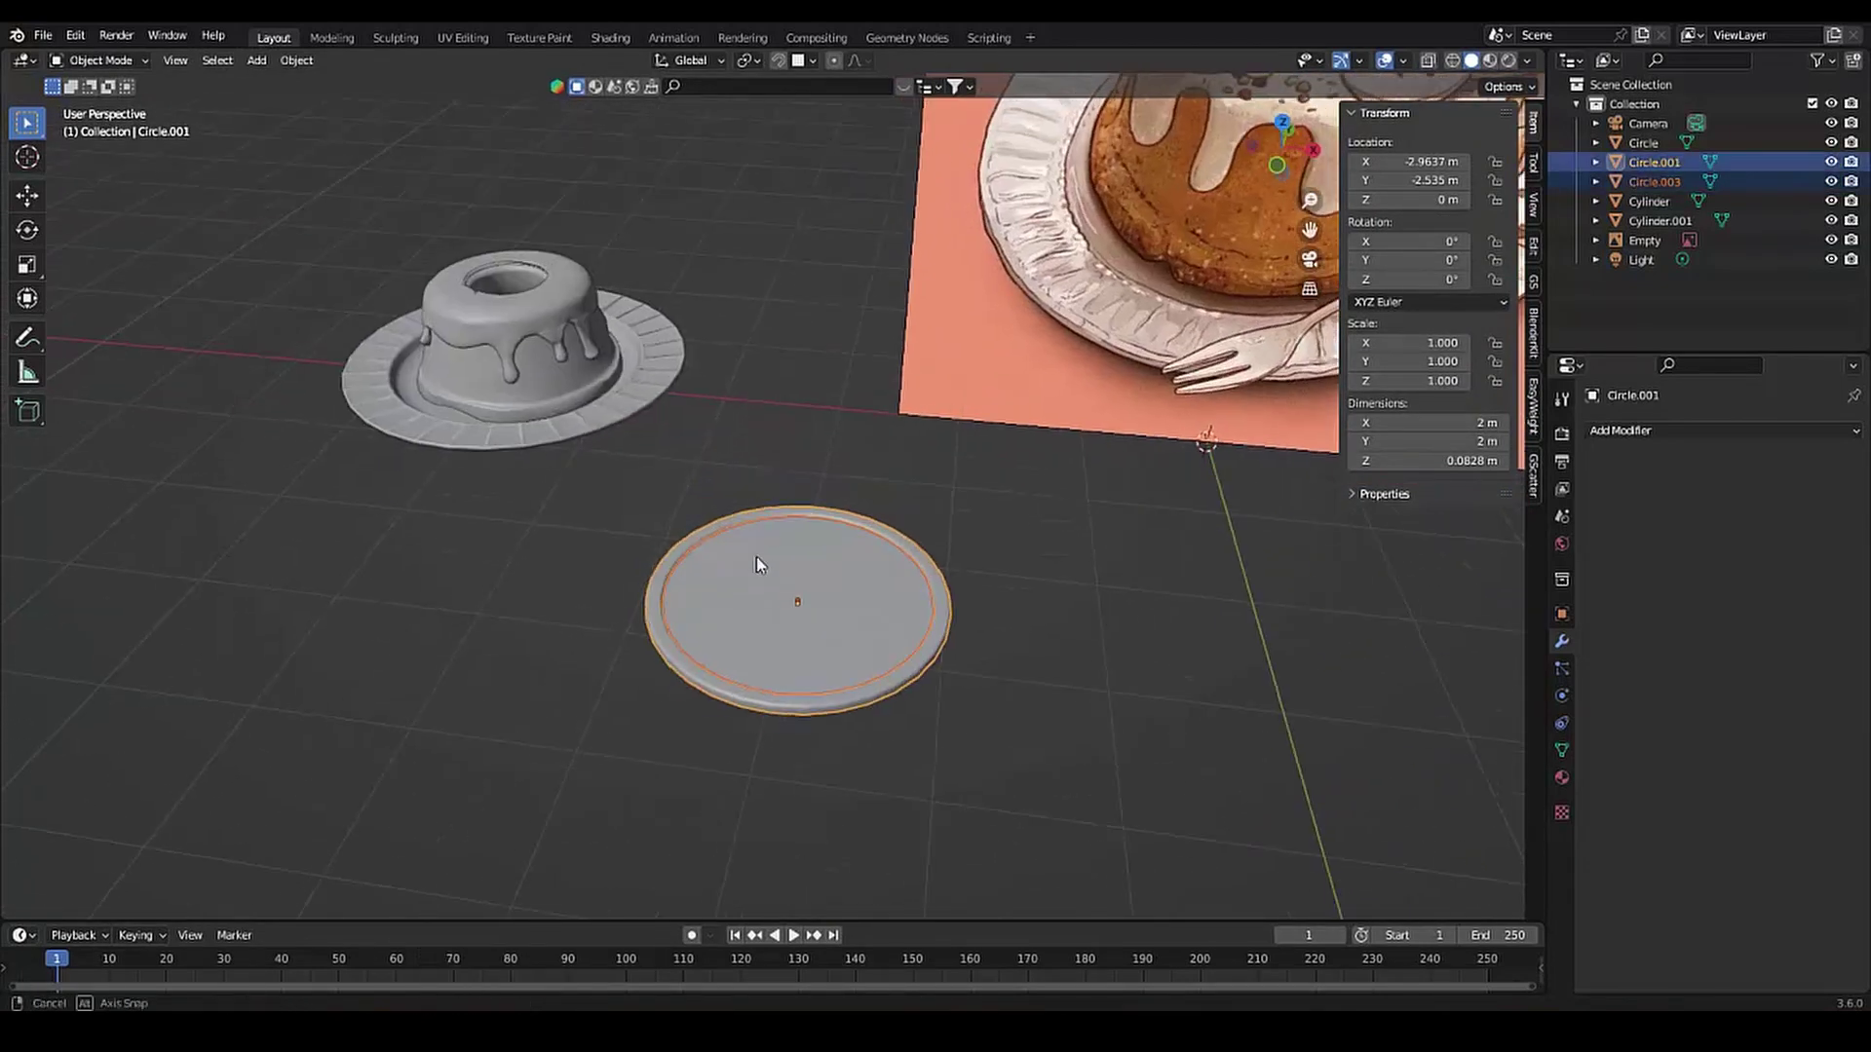
scroll(746, 522, "down", 2)
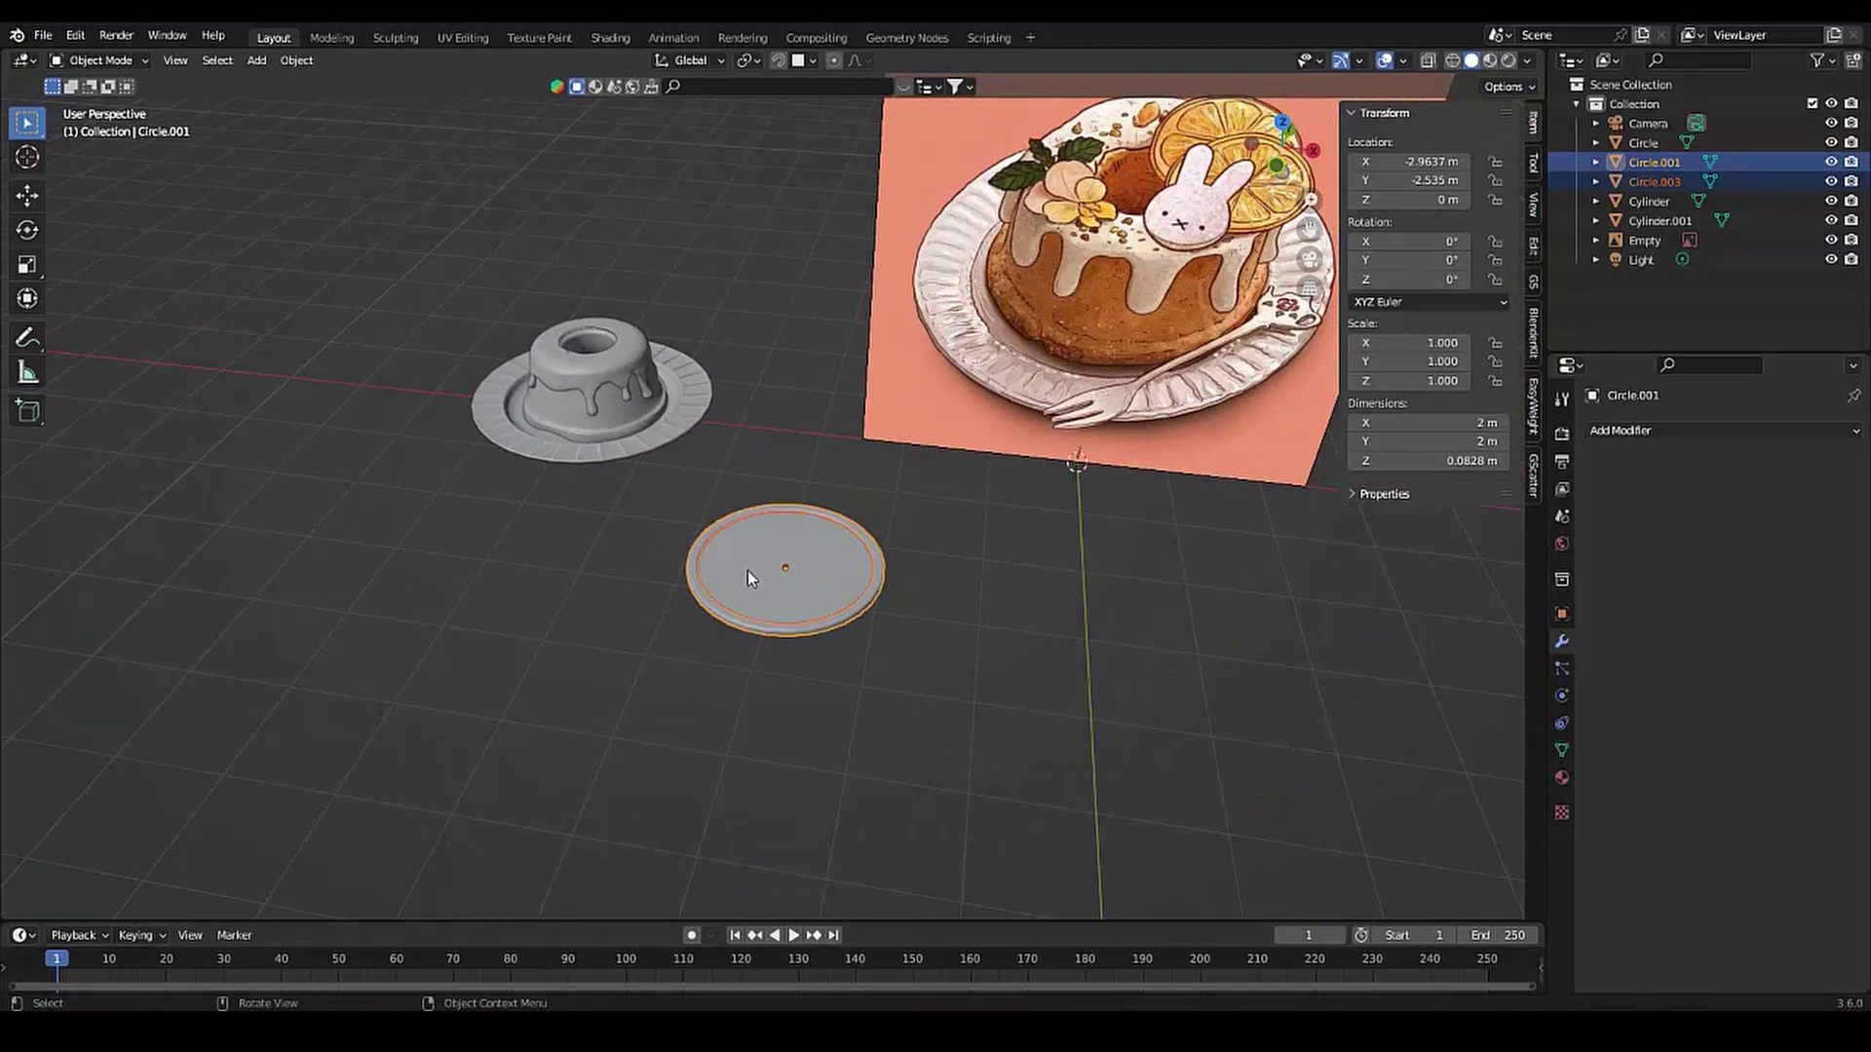
key("ctrl+KP_Add")
key("ctrl+KP_Enter")
scroll(746, 606, "up", 3)
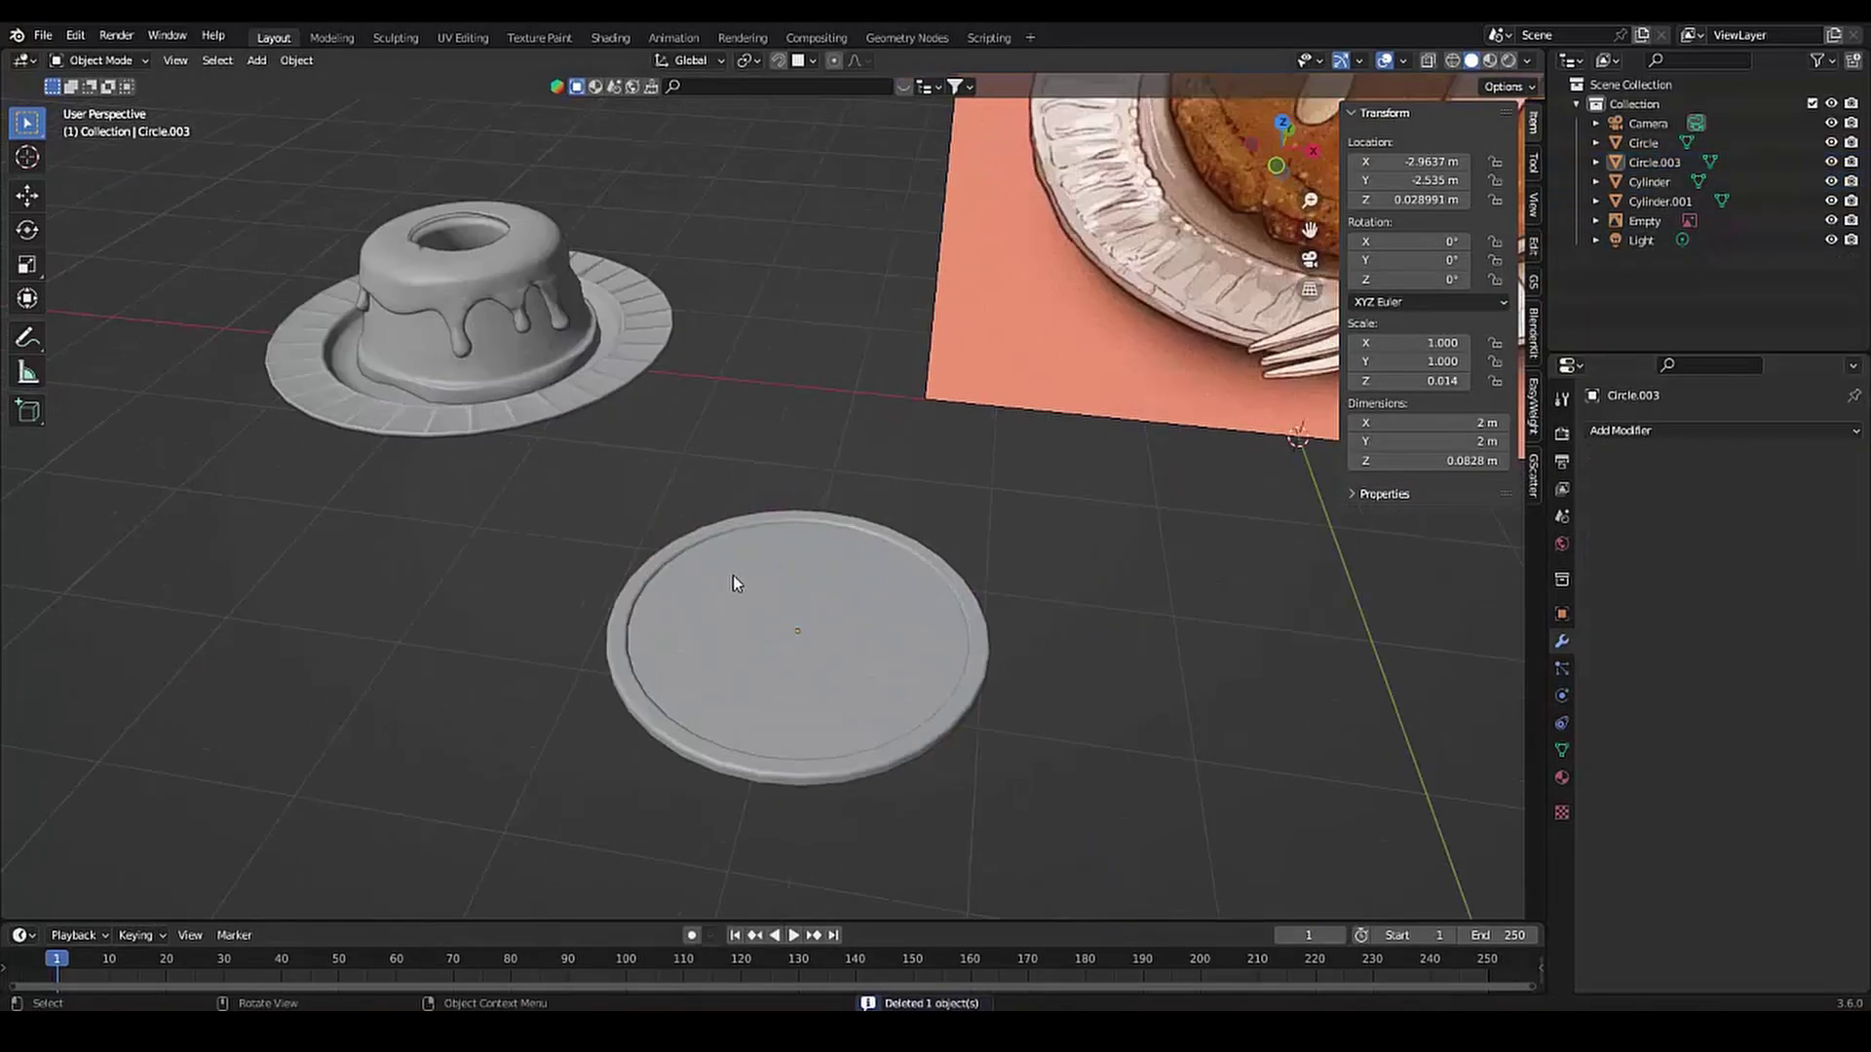
scroll(732, 575, "down", 4)
Scale the remaining disc down to about 0.679 m across
key("s")
left_click(683, 614)
scroll(733, 604, "down", 2)
scroll(791, 540, "up", 4)
scroll(791, 540, "down", 4)
Move the small disc onto the cake's top, adjusting its height on Z
key("g")
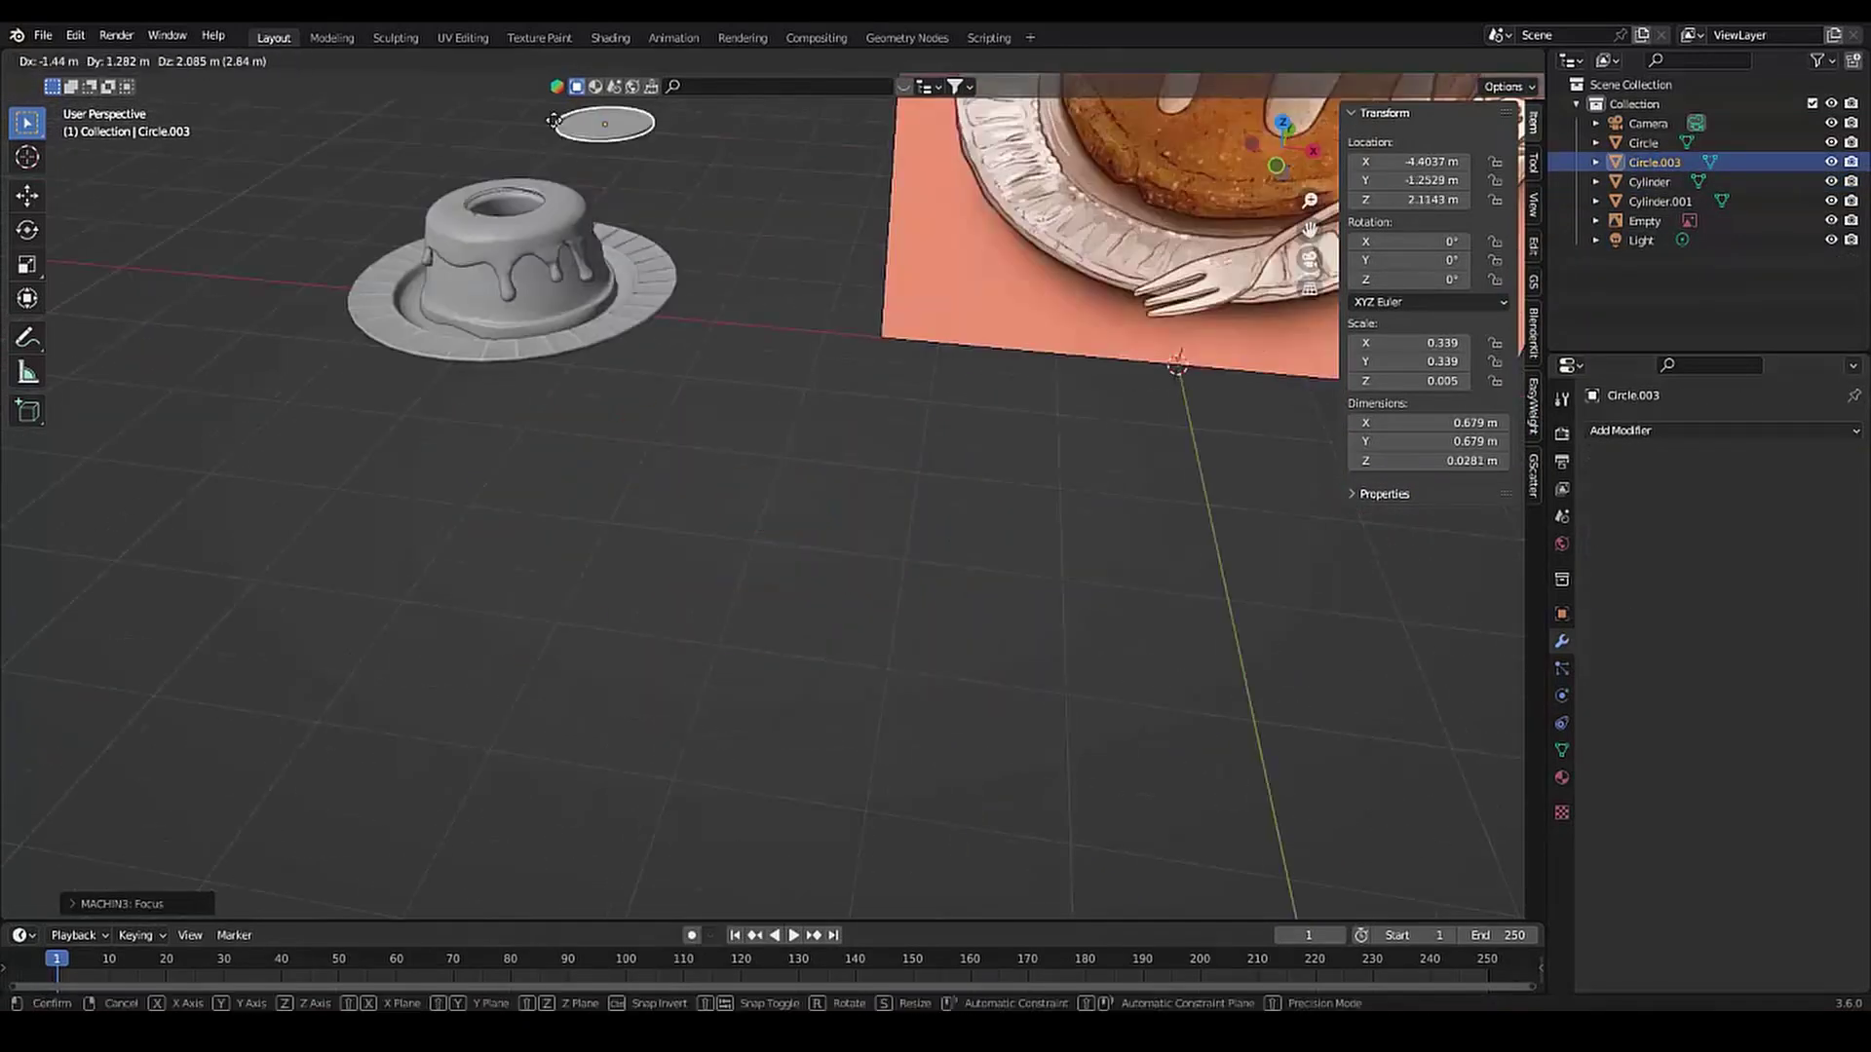
left_click(567, 351)
middle_click_drag(567, 351, 814, 565, "shift")
key("g")
key("z")
left_click(806, 539)
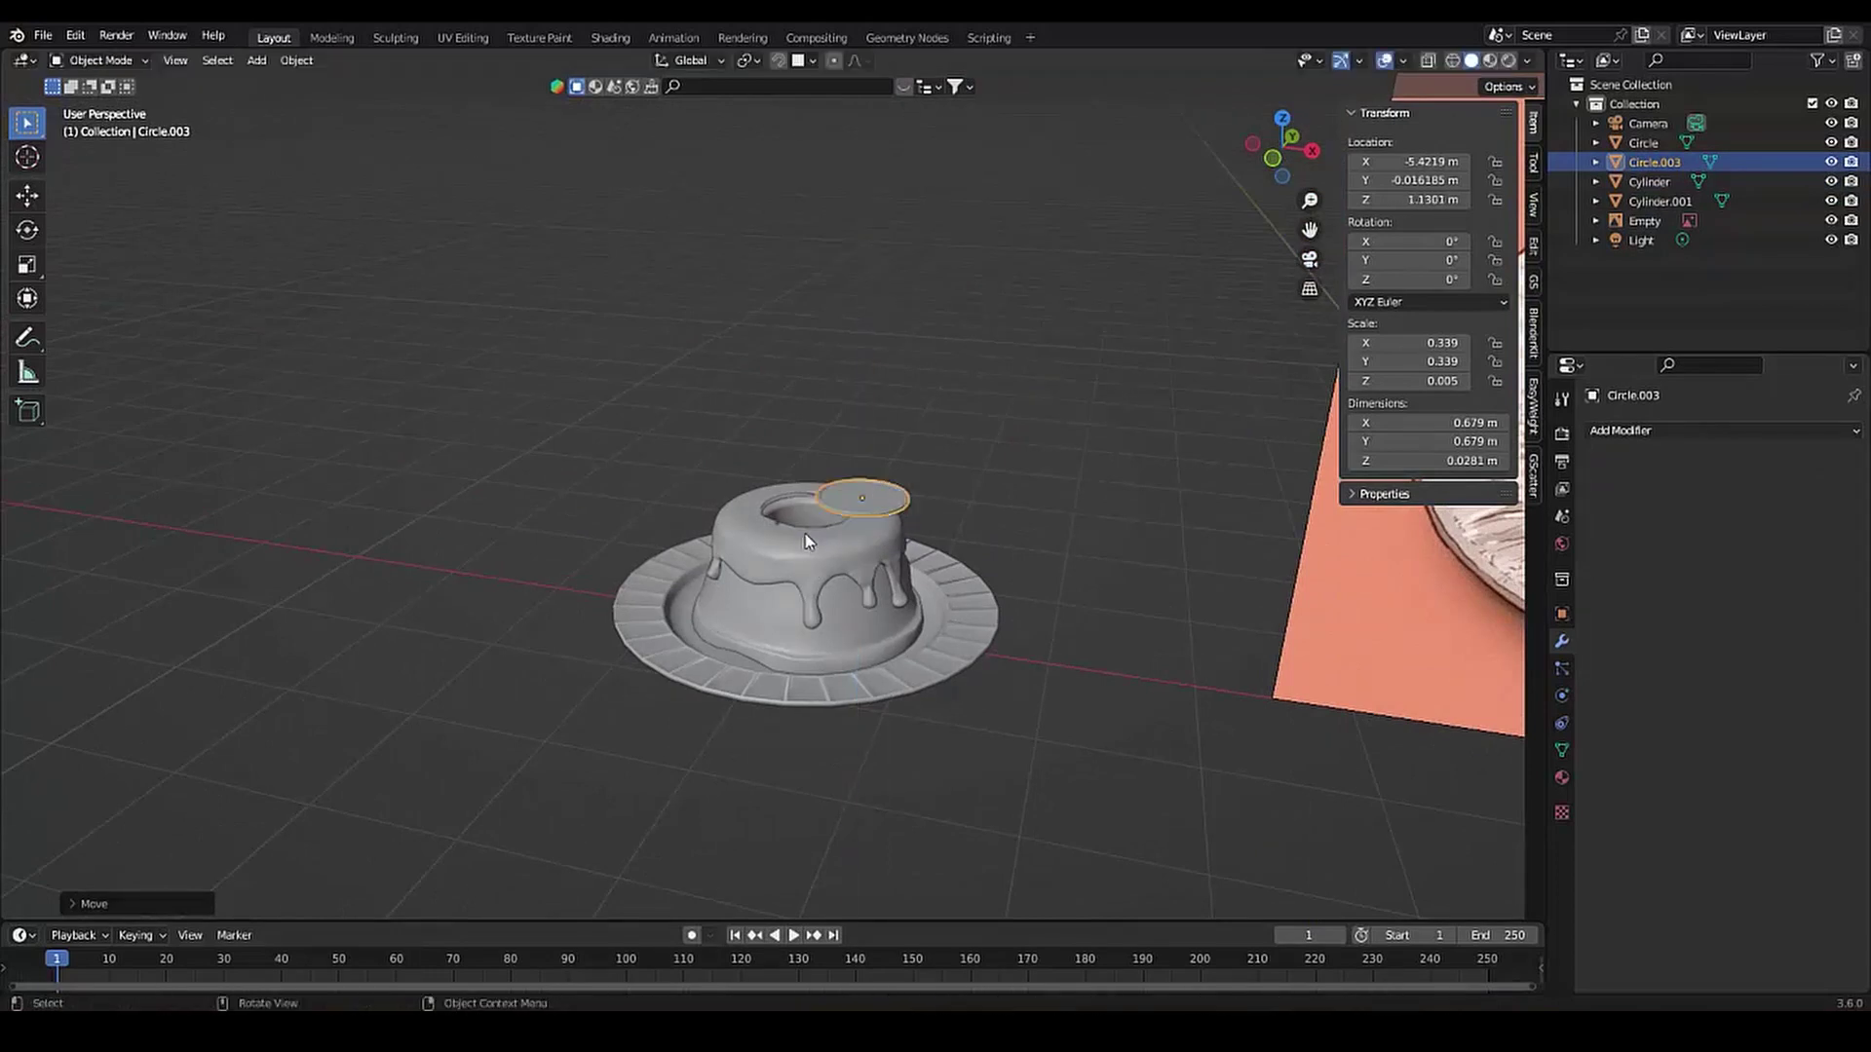
scroll(585, 468, "down", 3)
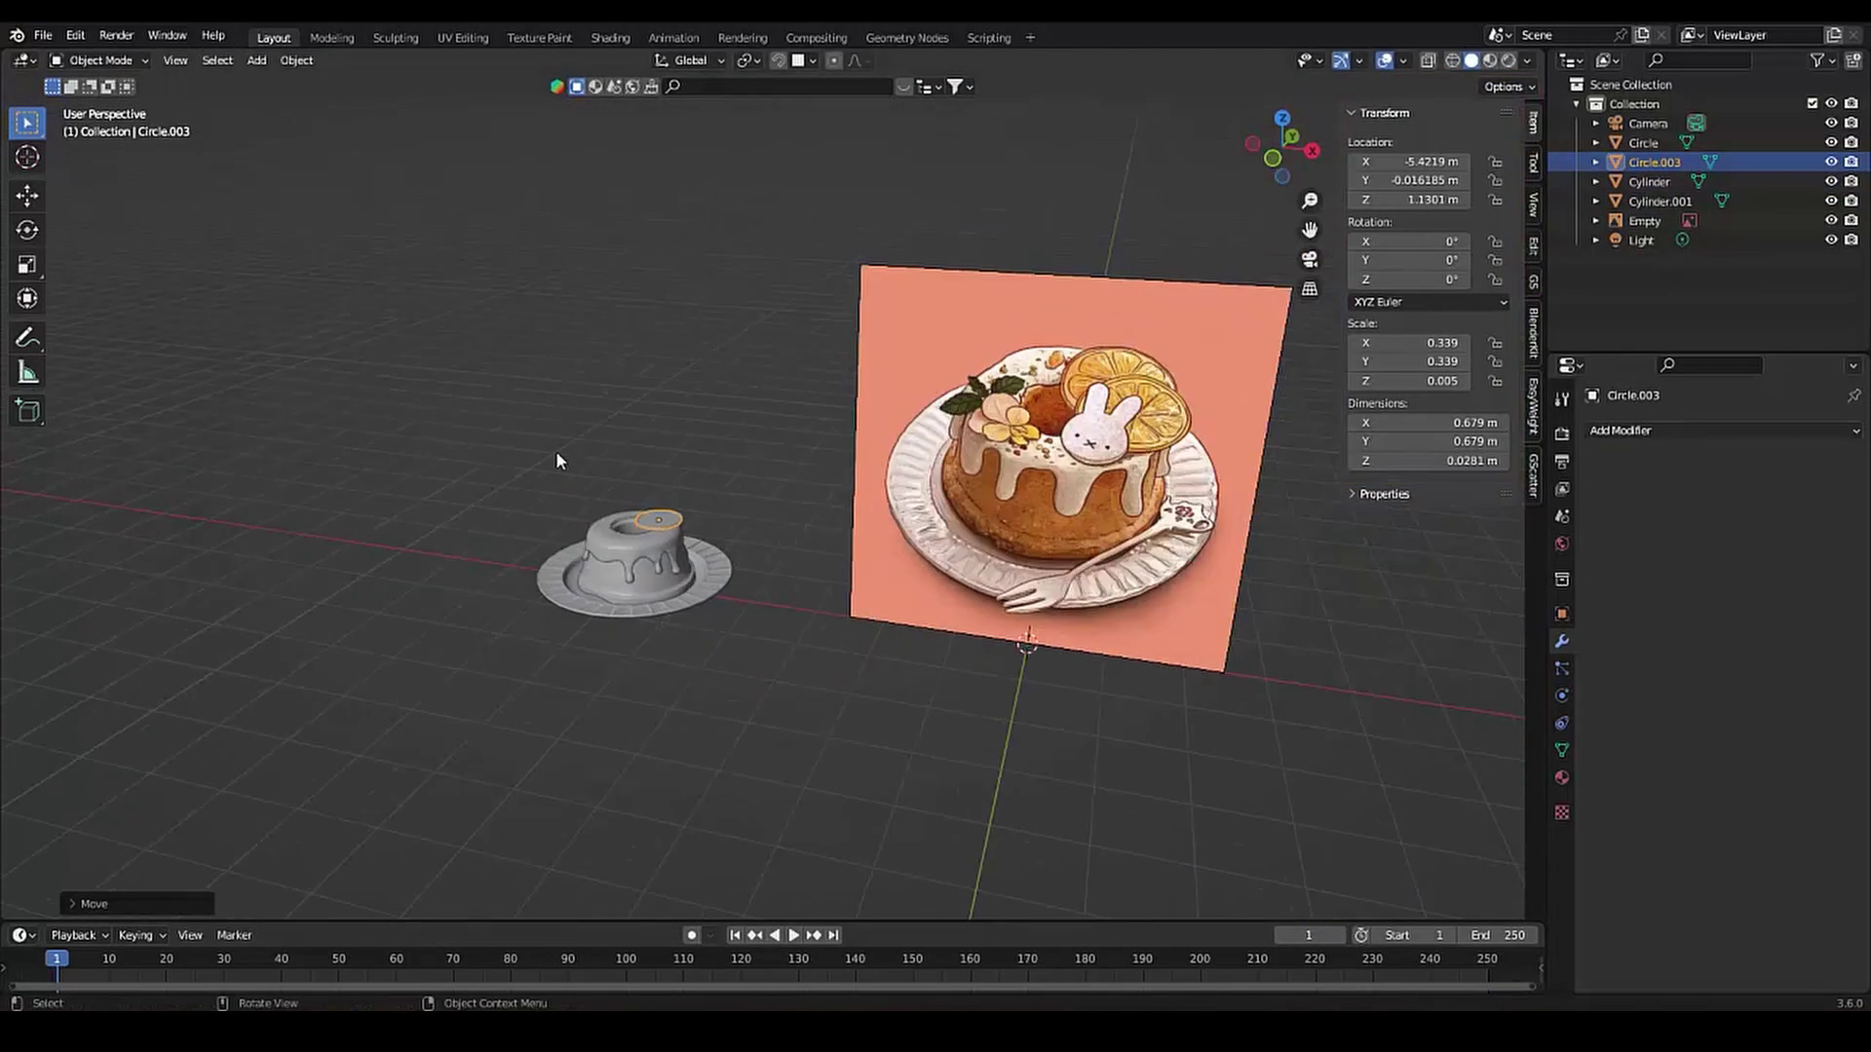
scroll(483, 551, "up", 3)
Tilt the disc about the X axis by 20.8°
key("r")
key("x")
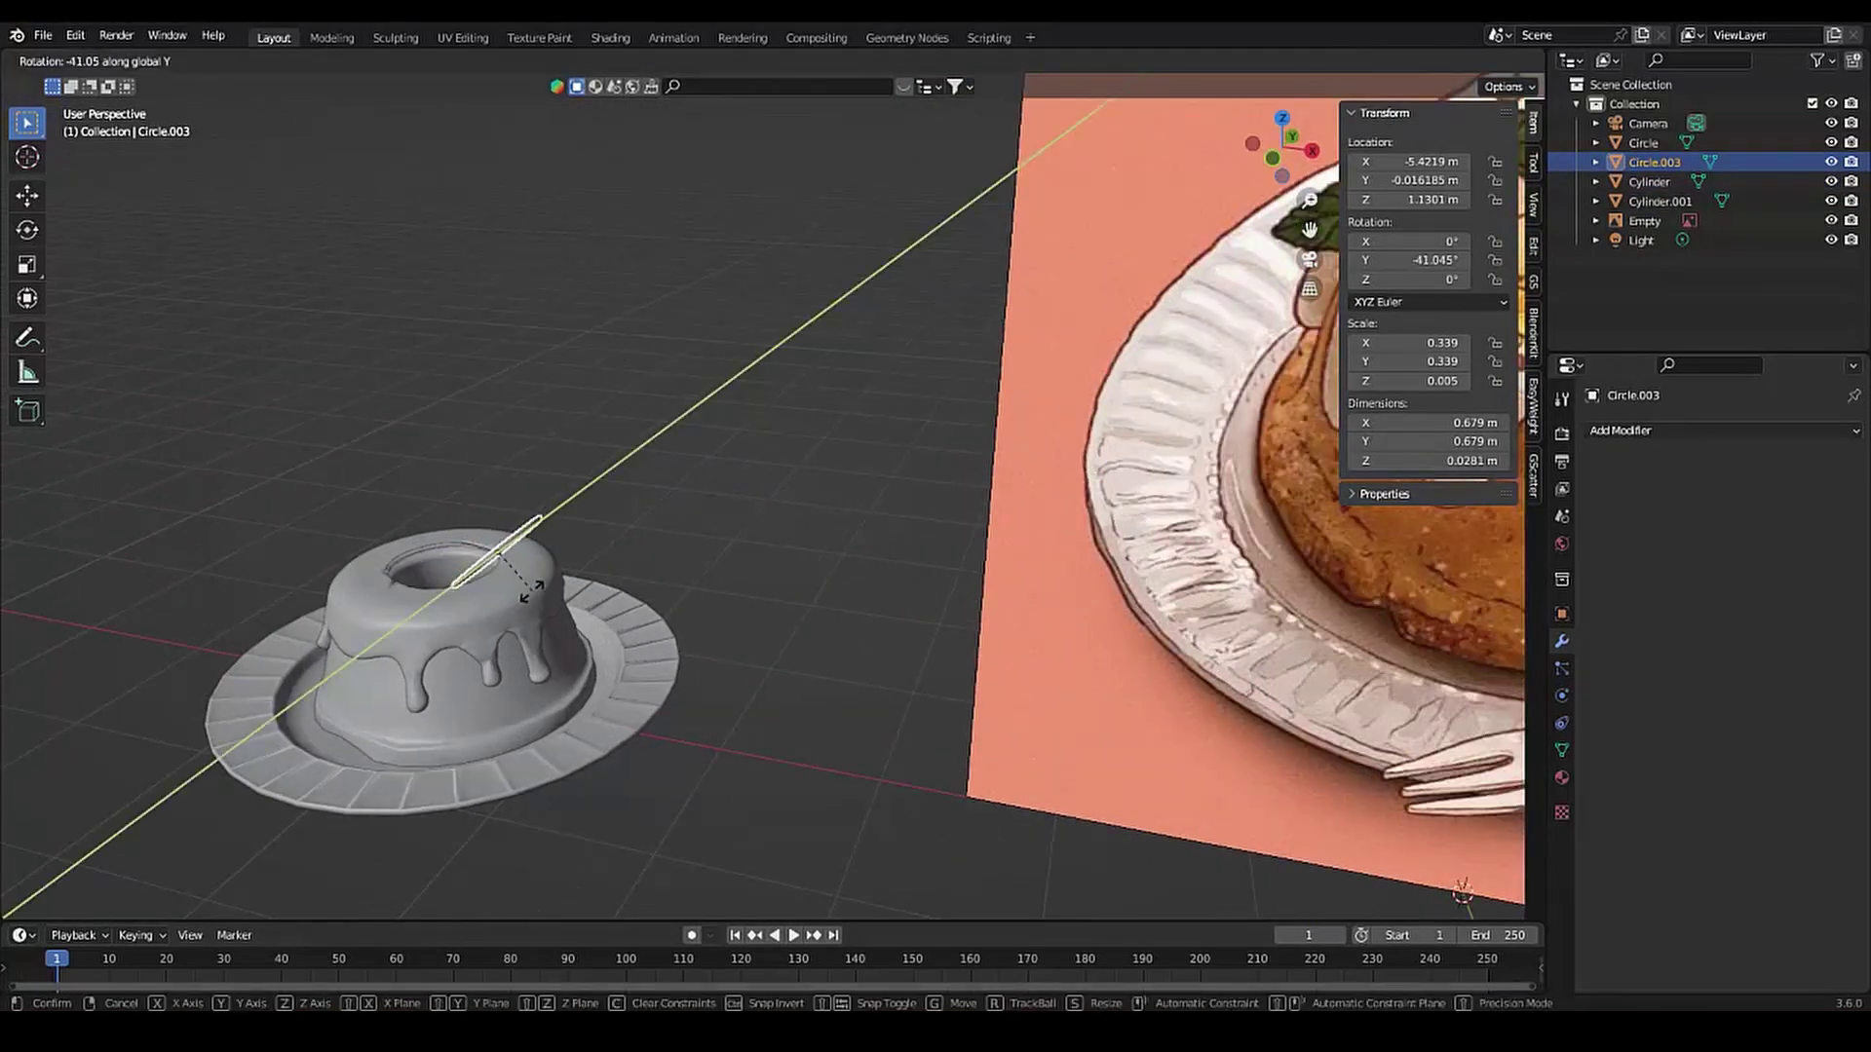
left_click(483, 541)
scroll(483, 538, "down", 3)
scroll(484, 542, "up", 4)
mouse_move(483, 542)
middle_mouse_down()
mouse_move(491, 621)
mouse_move(655, 570)
middle_mouse_up()
Duplicate the tilted disc, slide the copy along Y, and rotate it about Z
key("shift+d")
key("y")
left_click(491, 621)
scroll(655, 570, "up", 3)
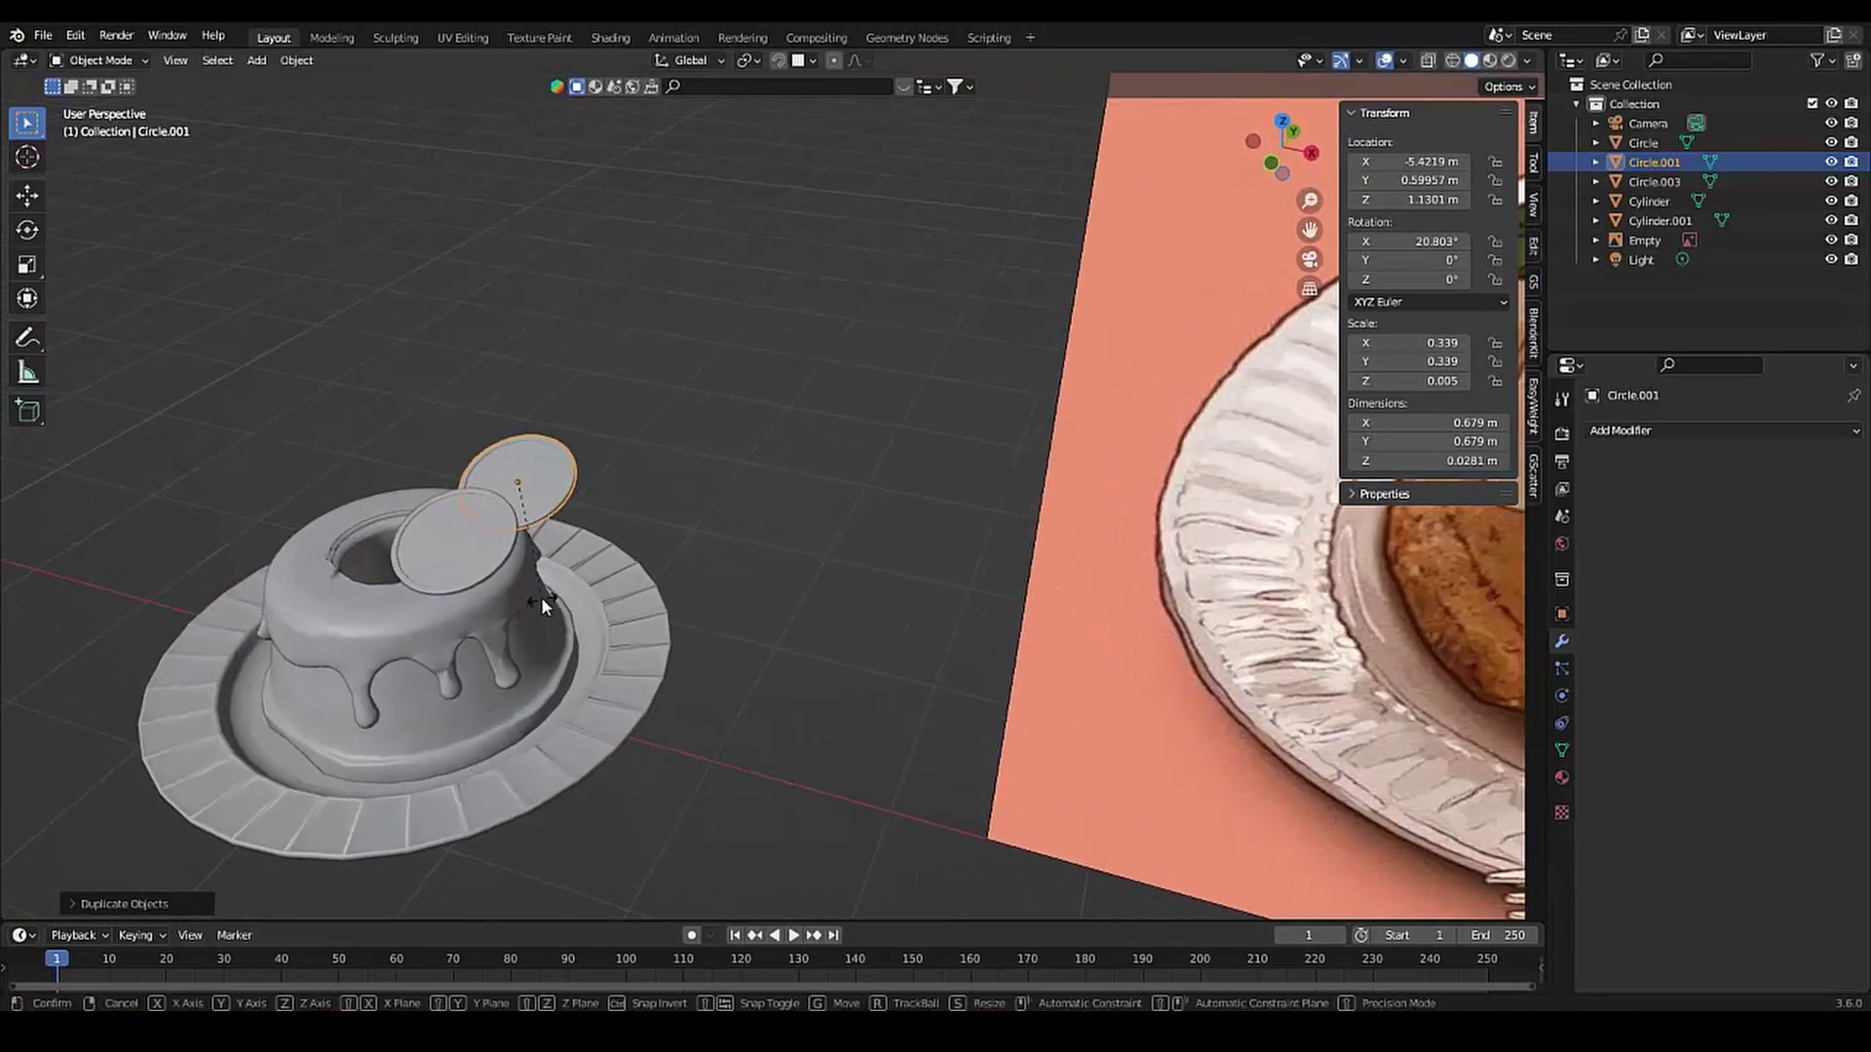
key("r")
key("z")
key("Return")
Reposition the copied disc along X and turn it again about Z
key("g")
left_click(581, 559)
scroll(581, 559, "down", 3)
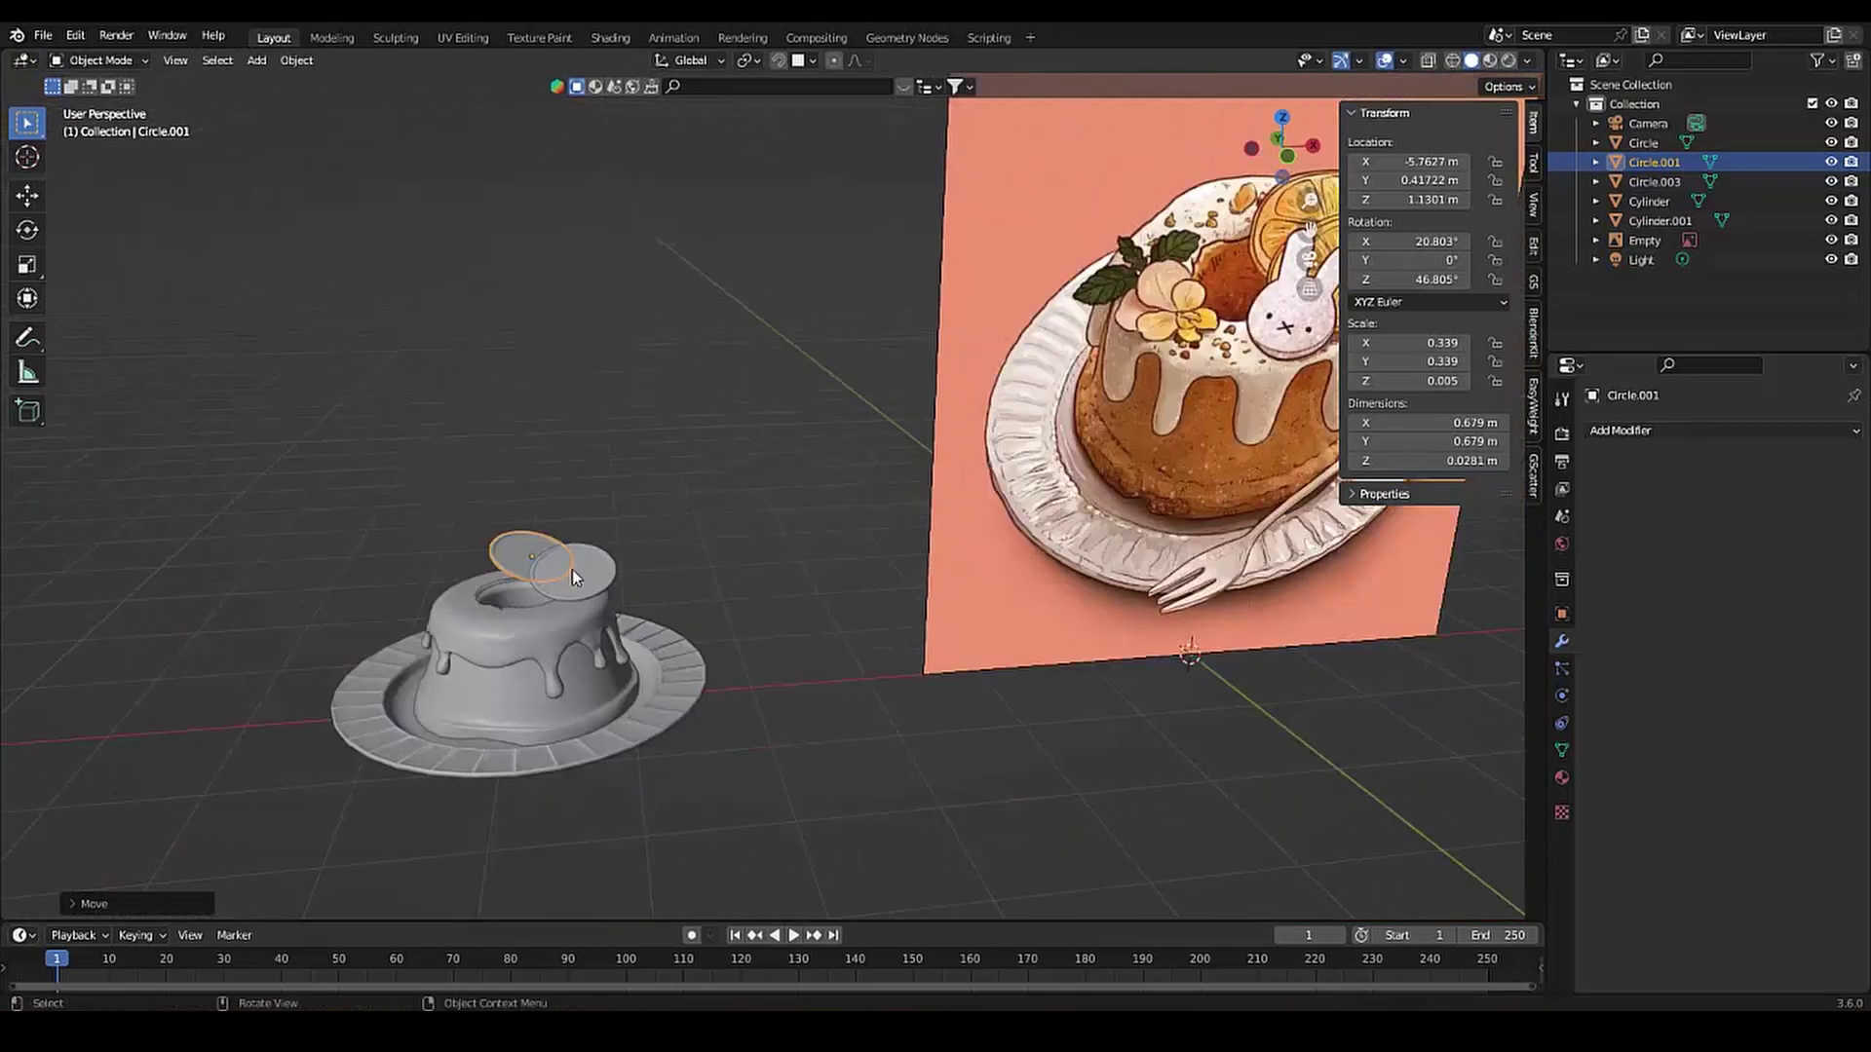
mouse_move(571, 569)
middle_mouse_down()
mouse_move(495, 686)
mouse_move(563, 670)
middle_mouse_up()
key("g")
key("x")
left_click(519, 686)
key("r")
key("z")
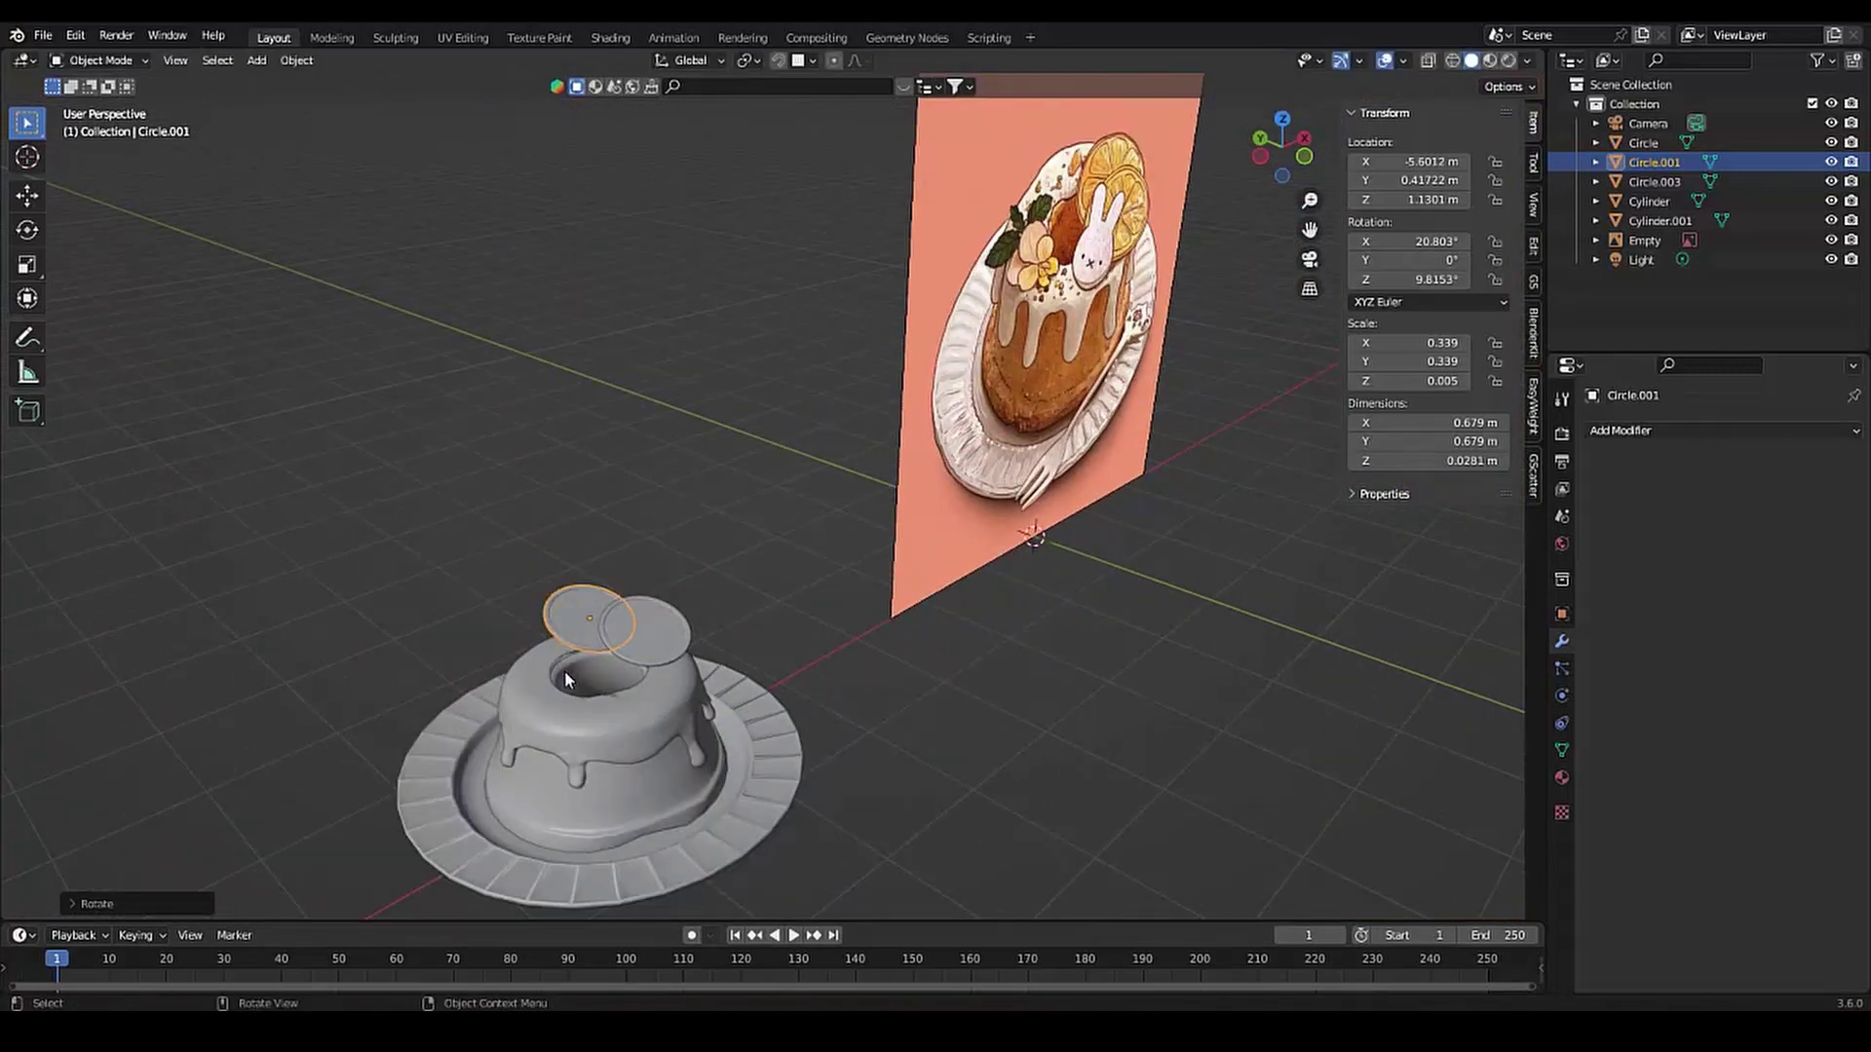
Lower the first disc along Z and frame the copied disc in view
mouse_move(564, 671)
middle_mouse_down()
mouse_move(696, 418)
mouse_move(459, 667)
mouse_move(781, 610)
mouse_move(681, 616)
mouse_move(605, 522)
middle_mouse_up()
left_click(781, 610, "shift")
key("g")
key("z")
left_click(796, 628)
scroll(605, 523, "down", 3)
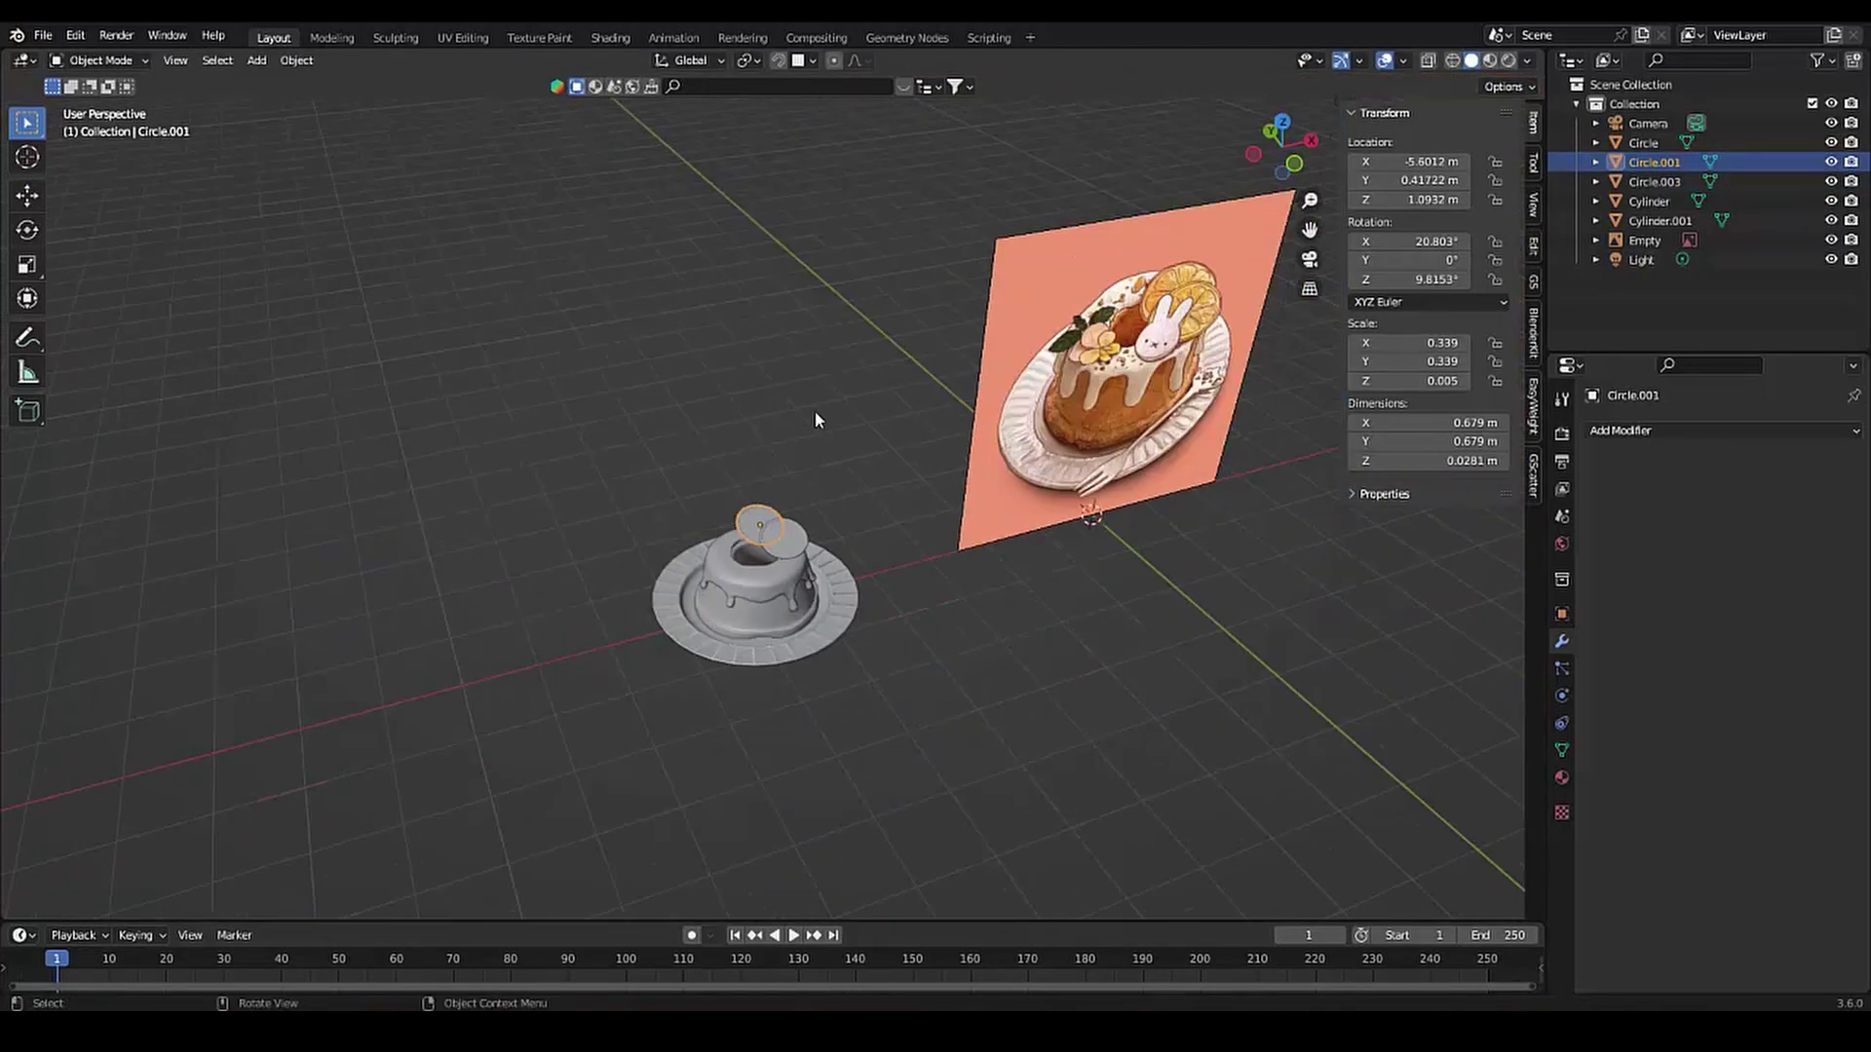
key("KP_Decimal")
key("ctrl+Tab")
Inset the top face of one disc to give it a rim
key("b")
middle_click_drag(614, 618, 634, 635)
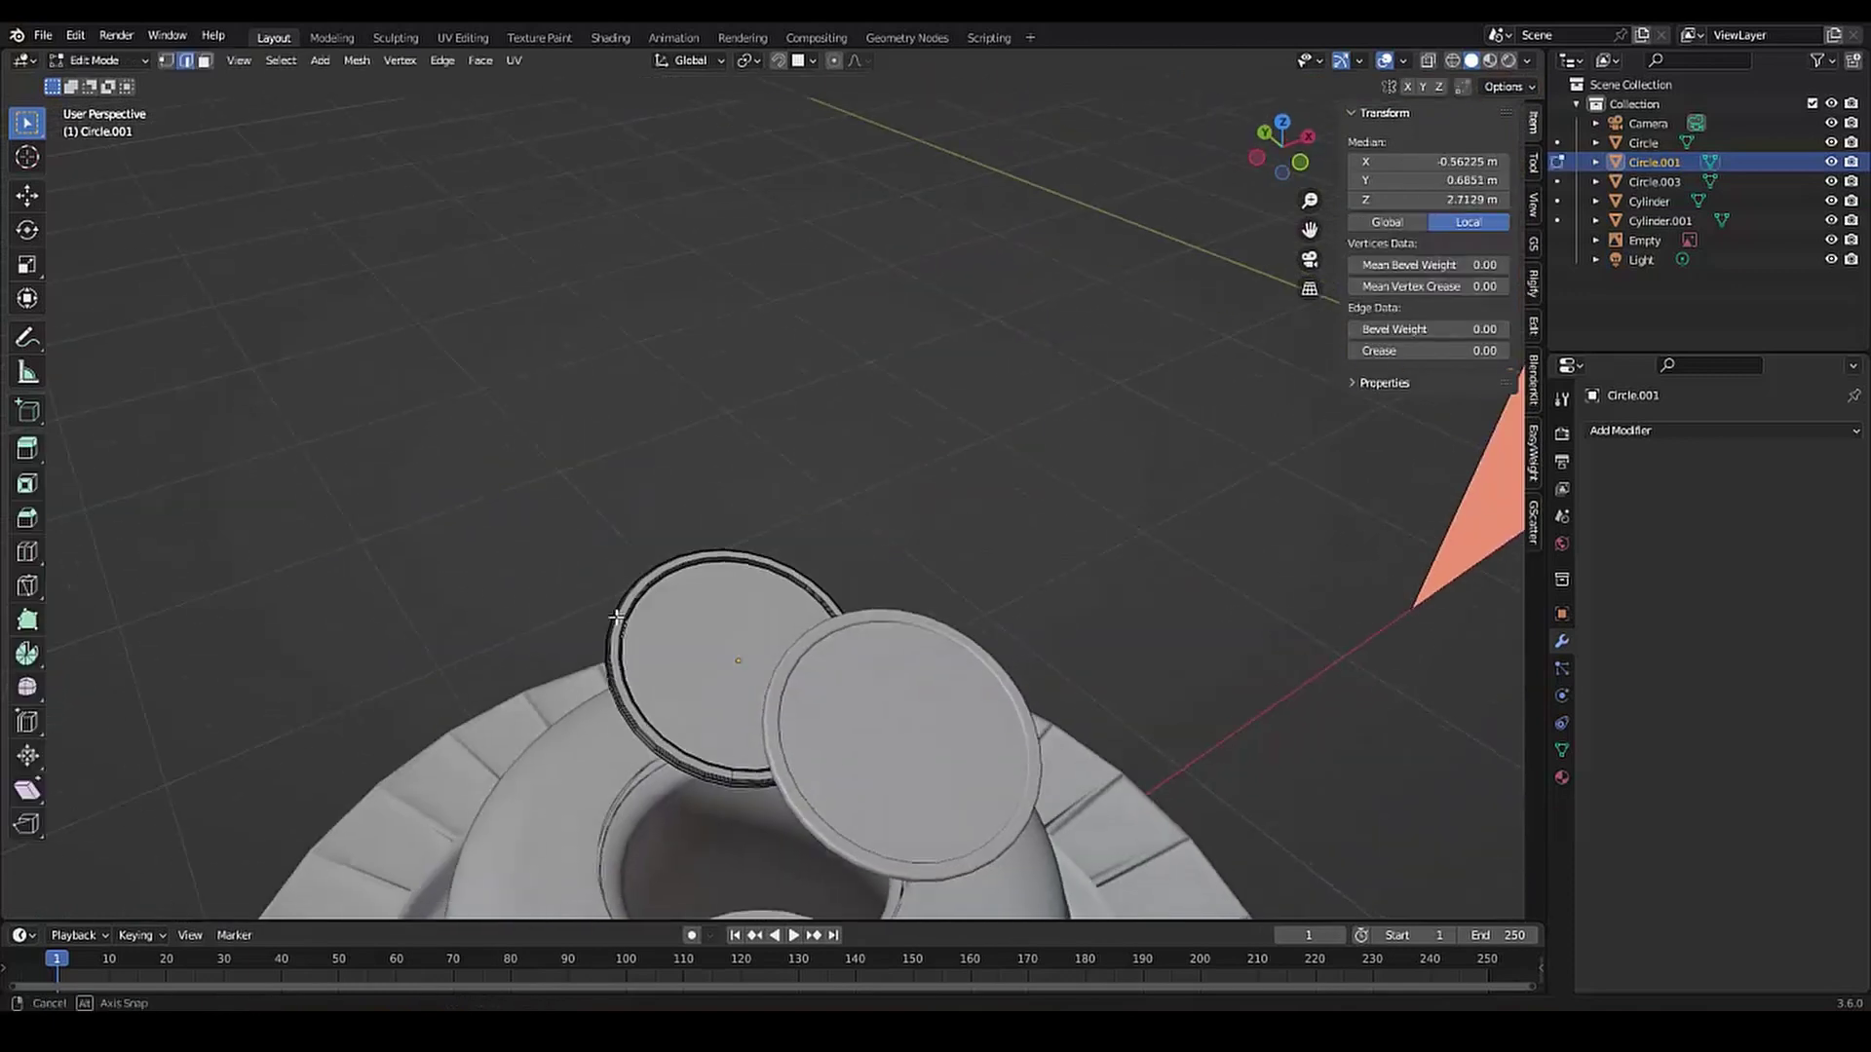
key("3")
left_click(635, 635)
key("i")
left_click(654, 646)
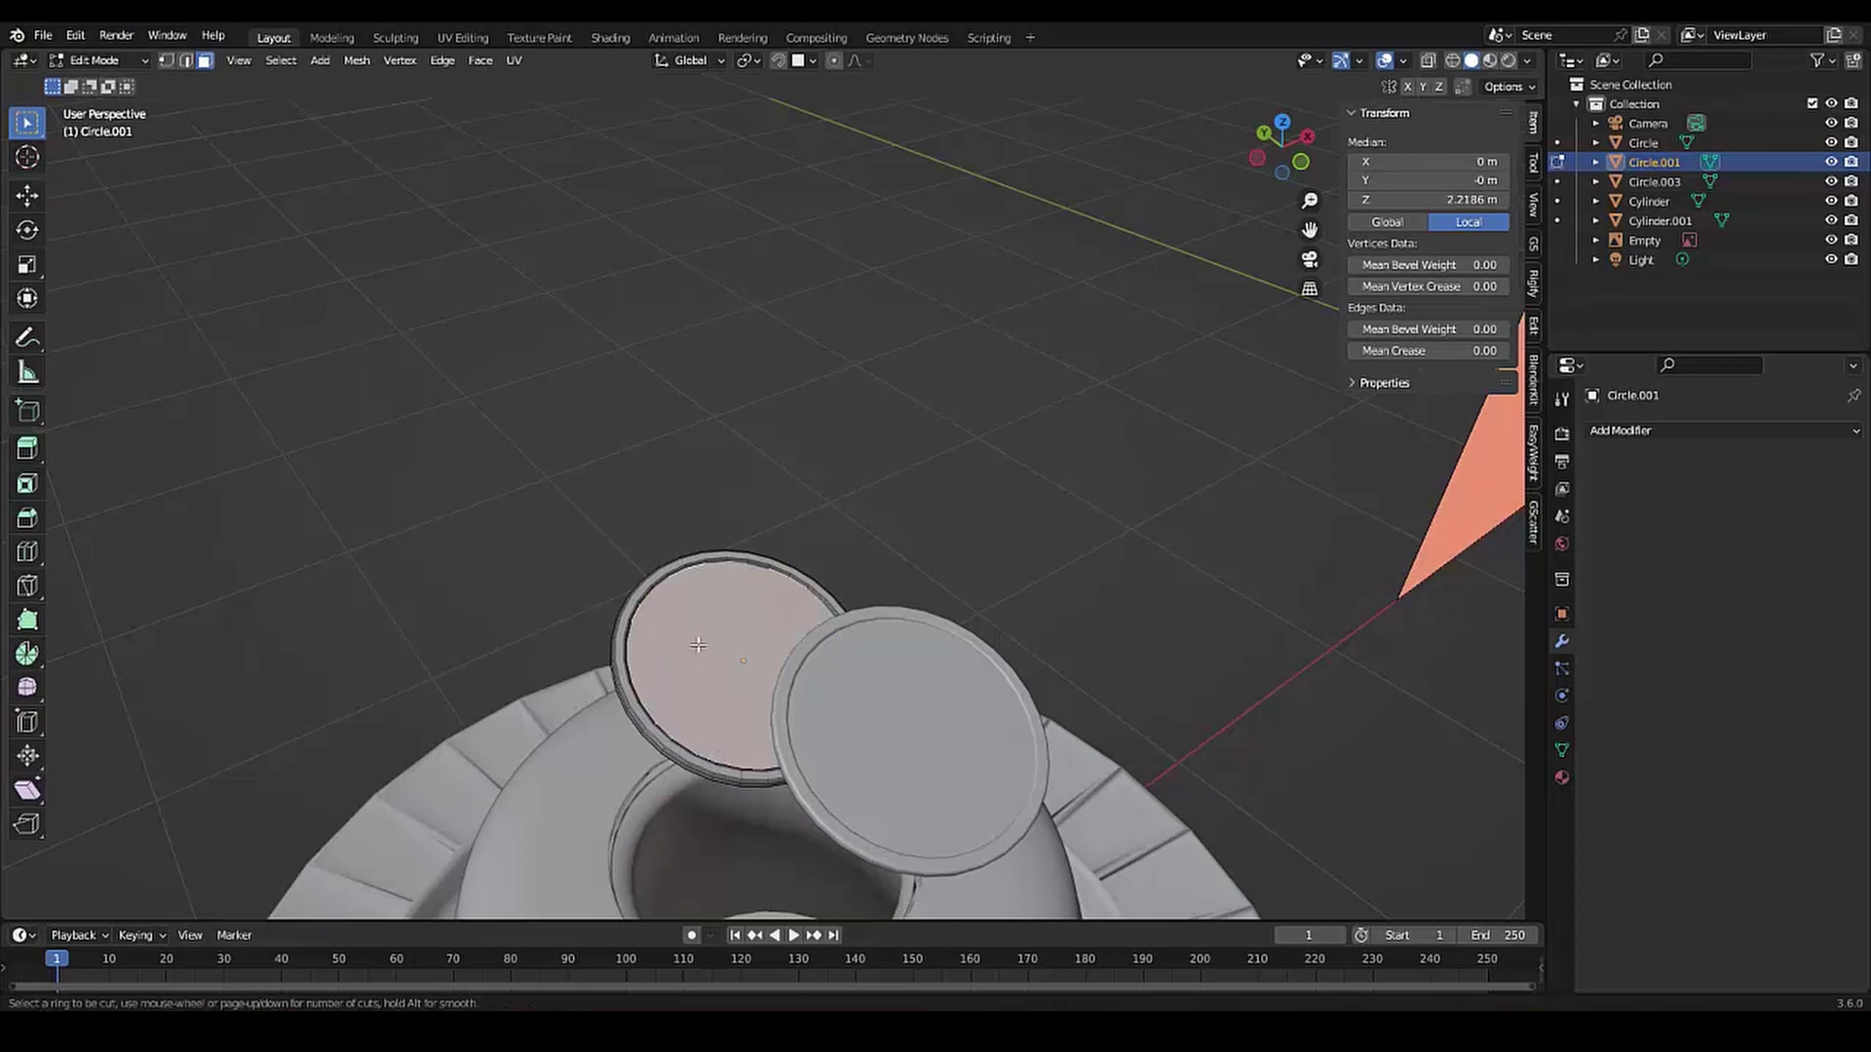
key("i")
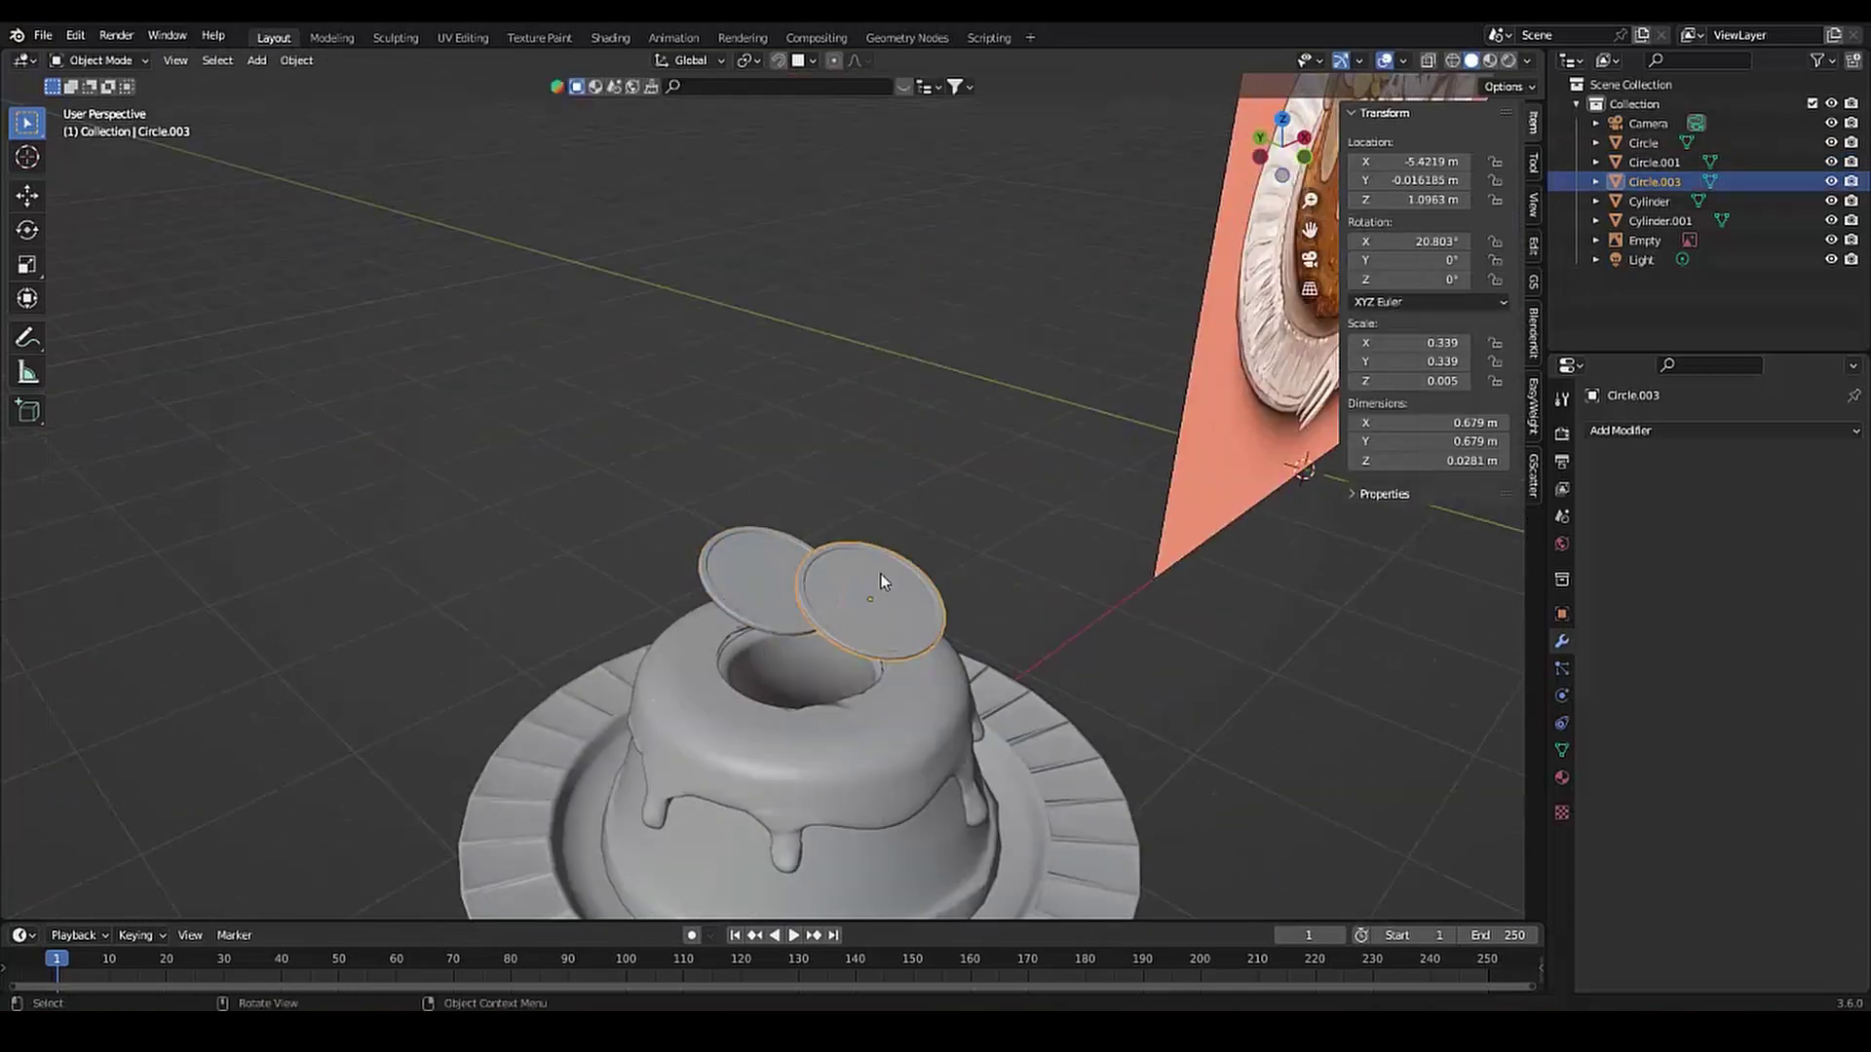
Delete the other disc, then duplicate the rimmed disc and tilt the copy
key("Delete")
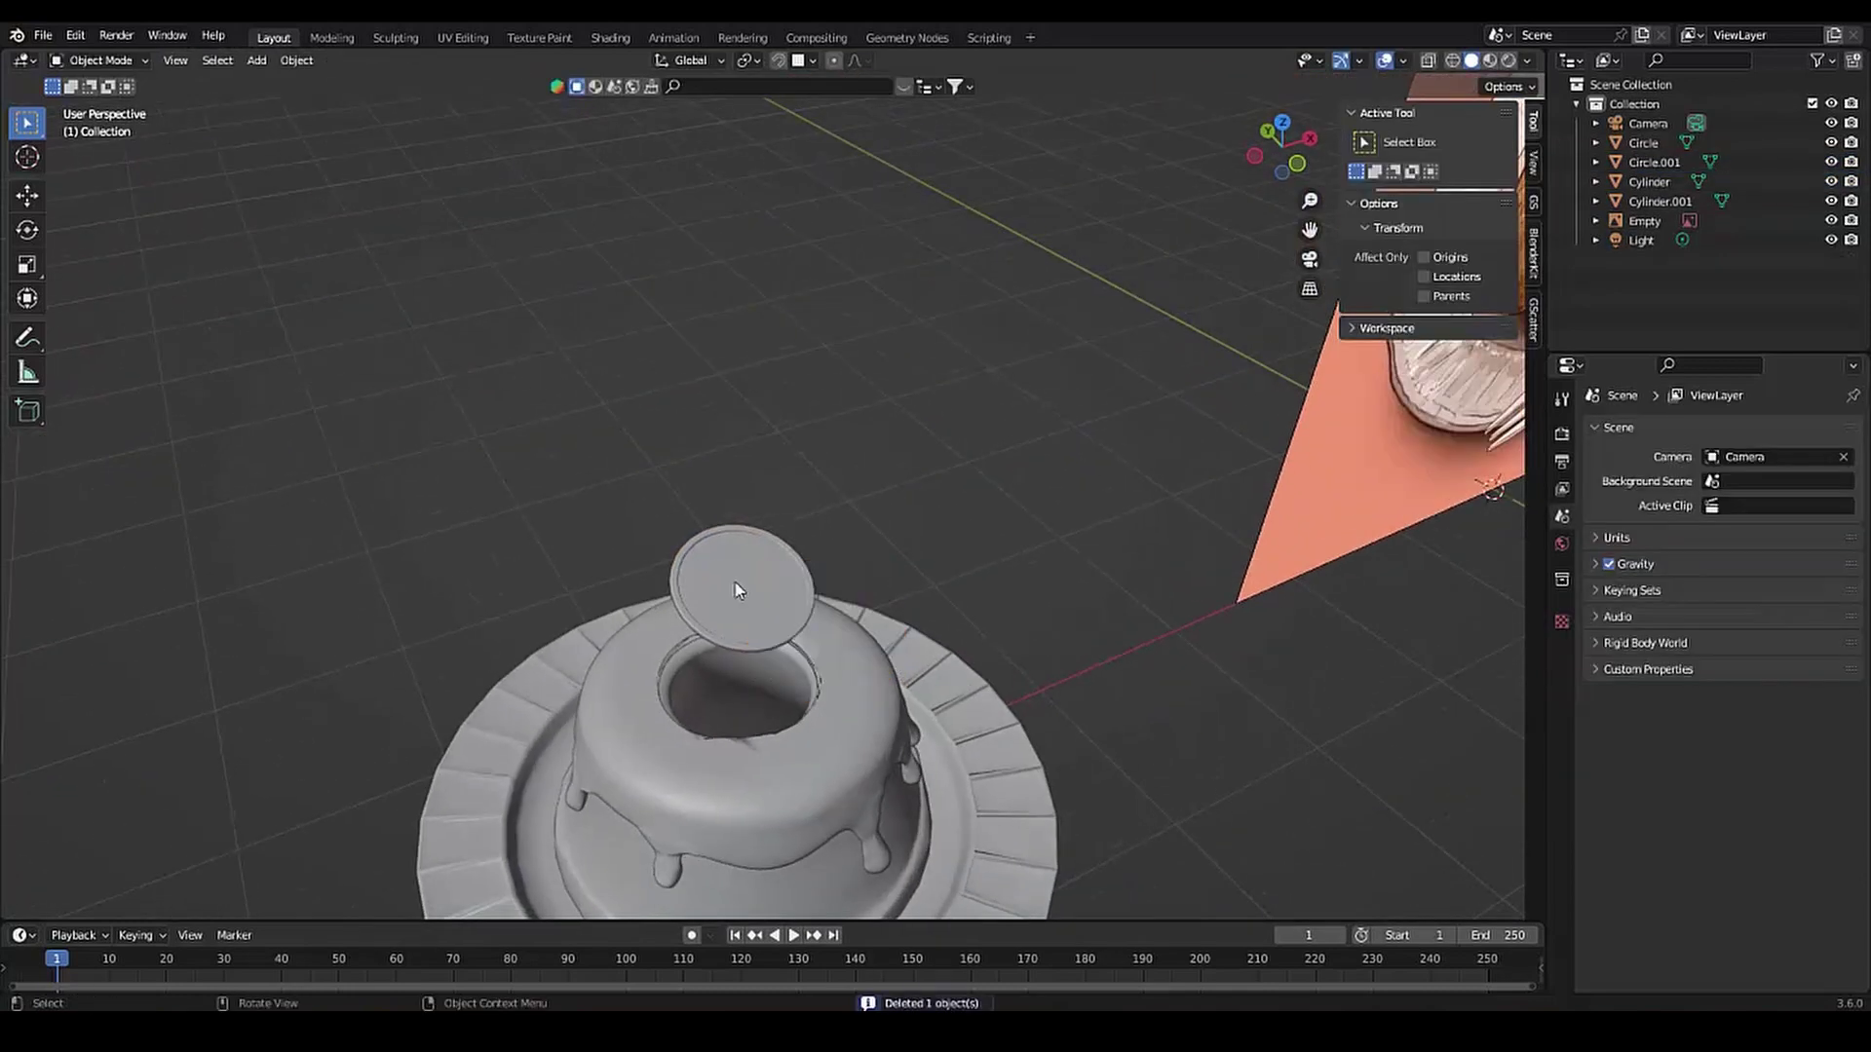
left_click(734, 589)
key("shift+d")
key("r")
mouse_move(735, 615)
middle_mouse_down()
mouse_move(430, 609)
mouse_move(885, 540)
middle_mouse_up()
key("r")
left_click(741, 570)
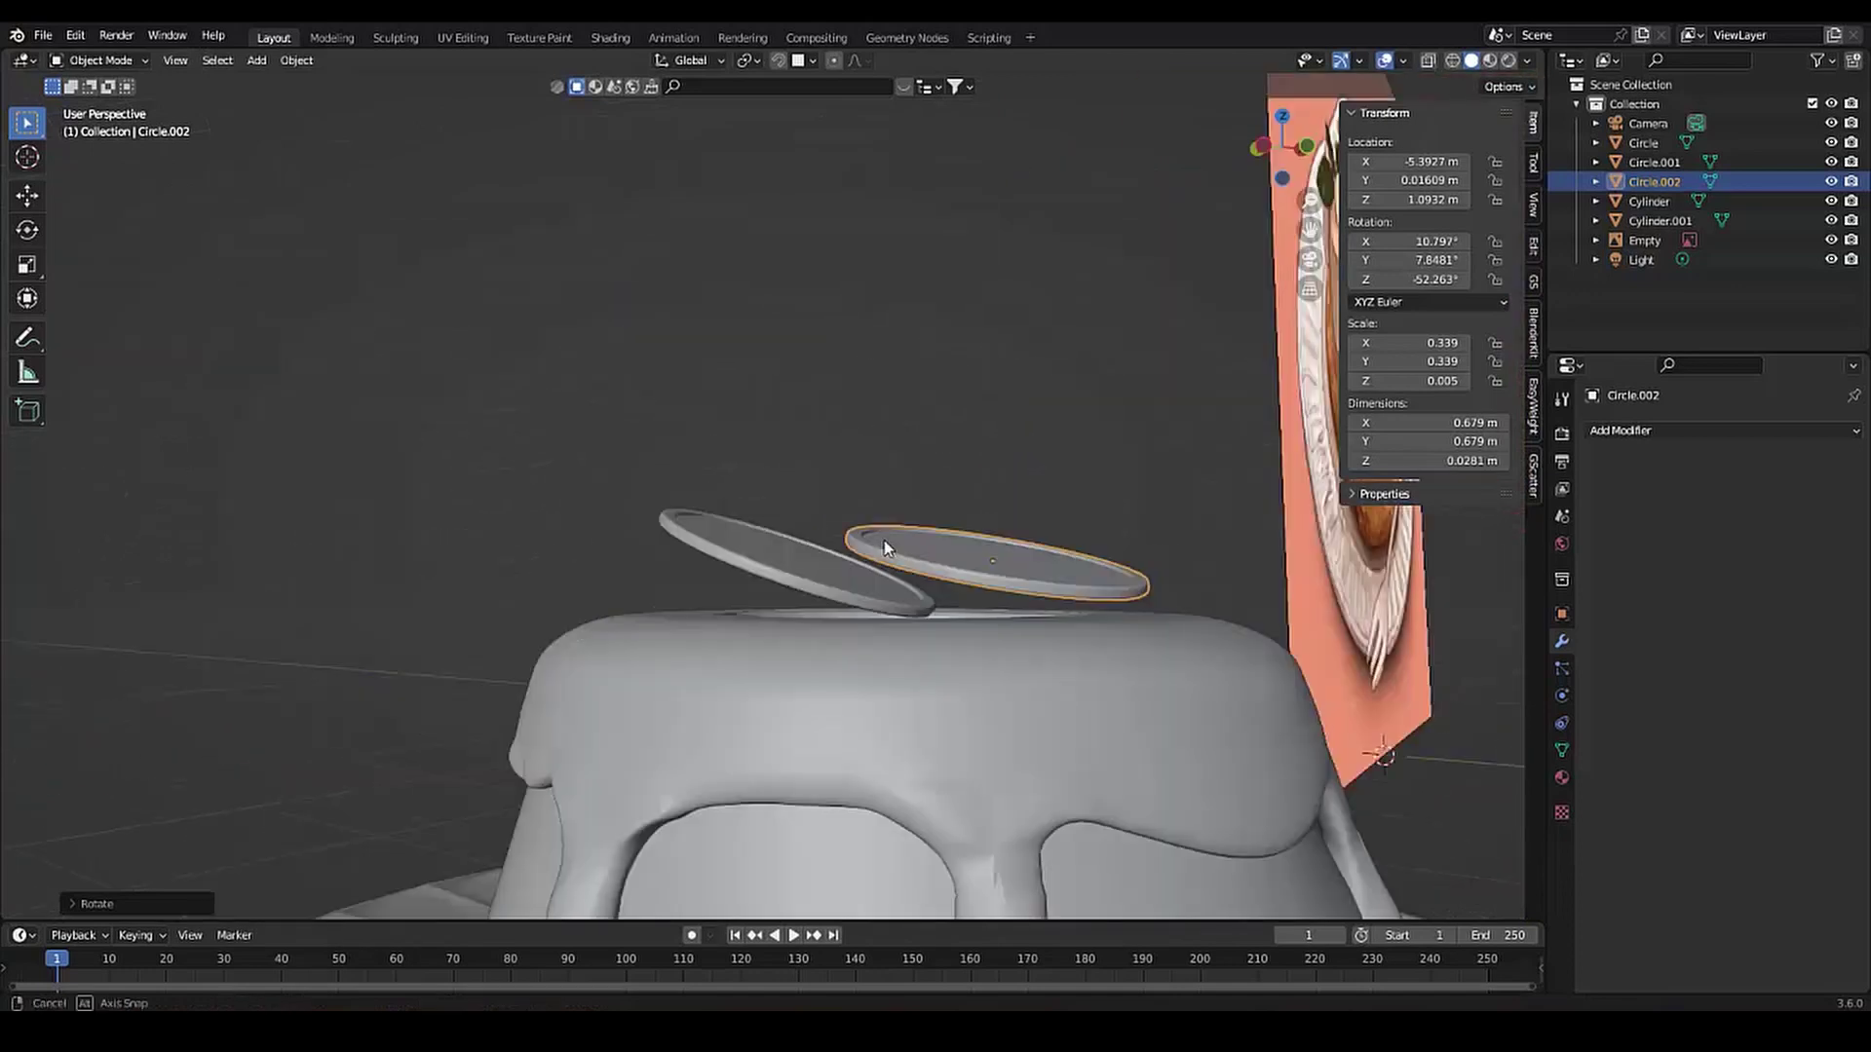
left_click(924, 553)
Select both discs and shrink them to 0.544 m across
scroll(924, 554, "down", 2)
scroll(923, 553, "down", 2)
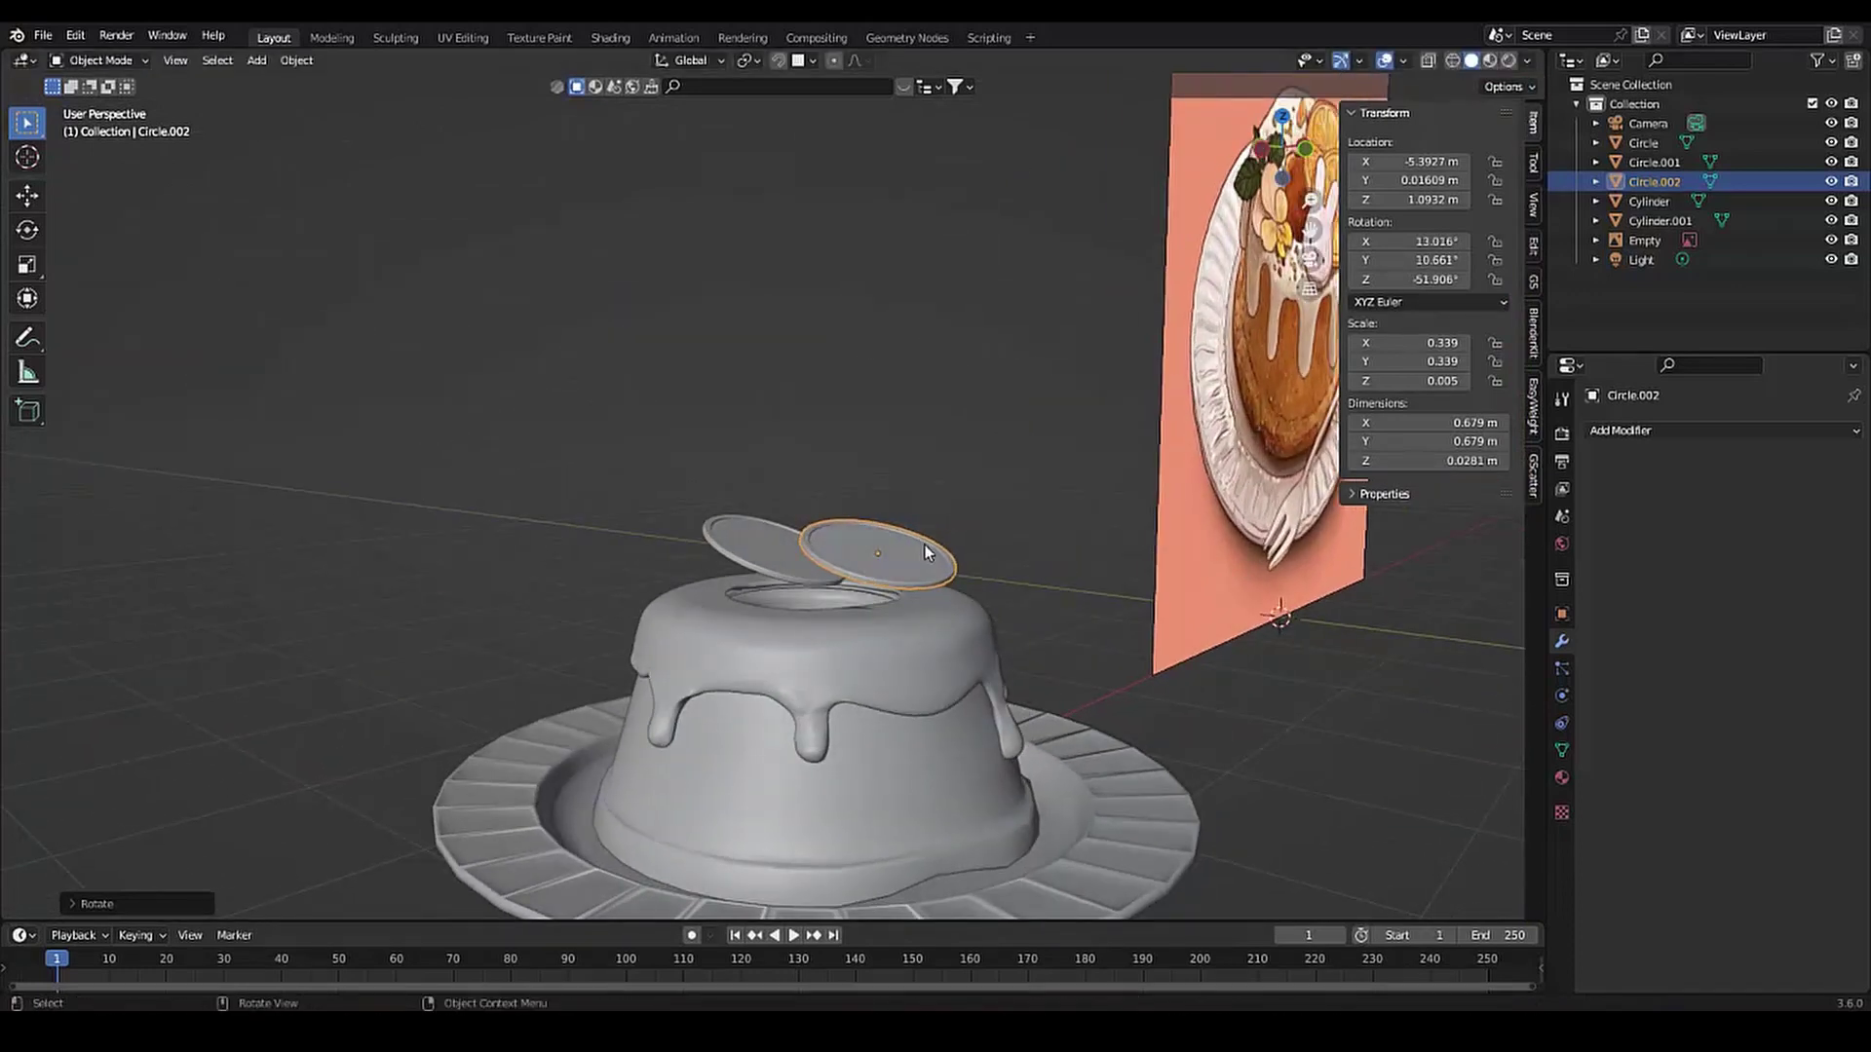
scroll(926, 550, "down", 3)
mouse_move(926, 551)
middle_mouse_down()
mouse_move(663, 519)
mouse_move(659, 500)
mouse_move(752, 510)
middle_mouse_up()
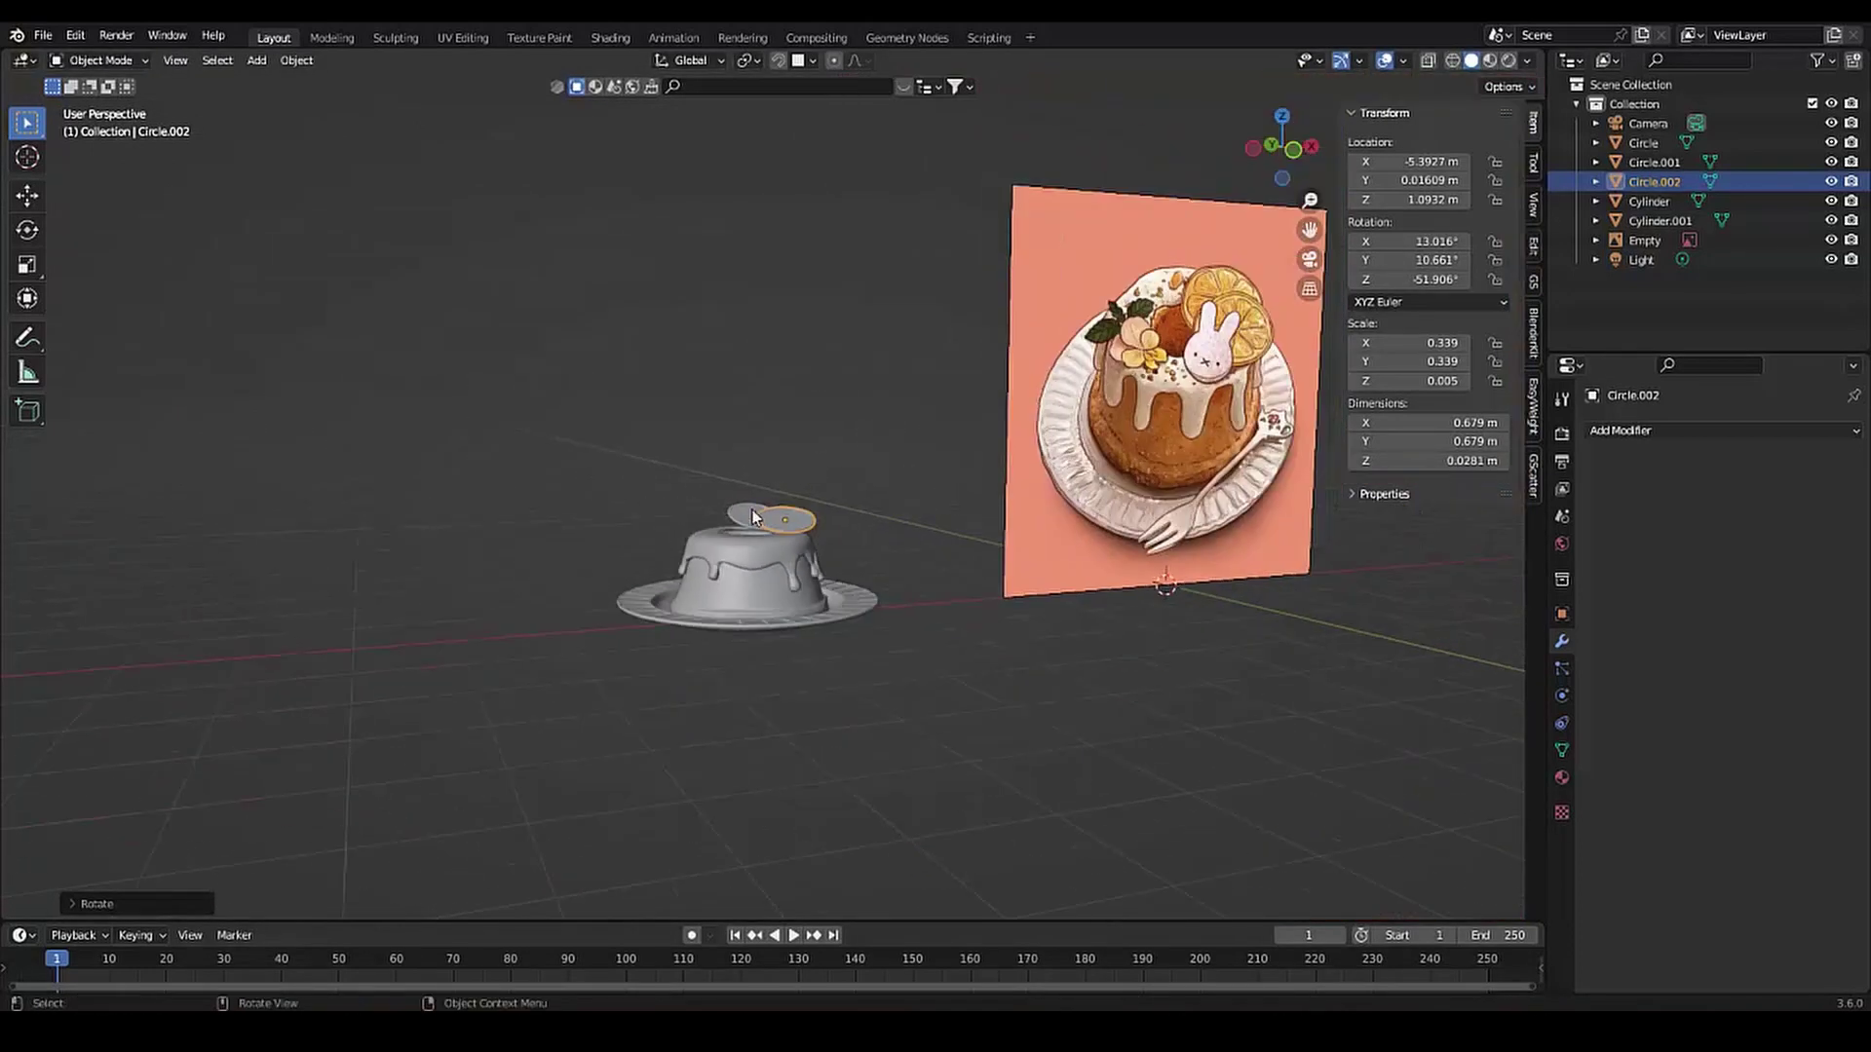
scroll(752, 511, "up", 3)
scroll(850, 559, "down", 2)
middle_click_drag(850, 559, 932, 554)
scroll(960, 634, "up", 3)
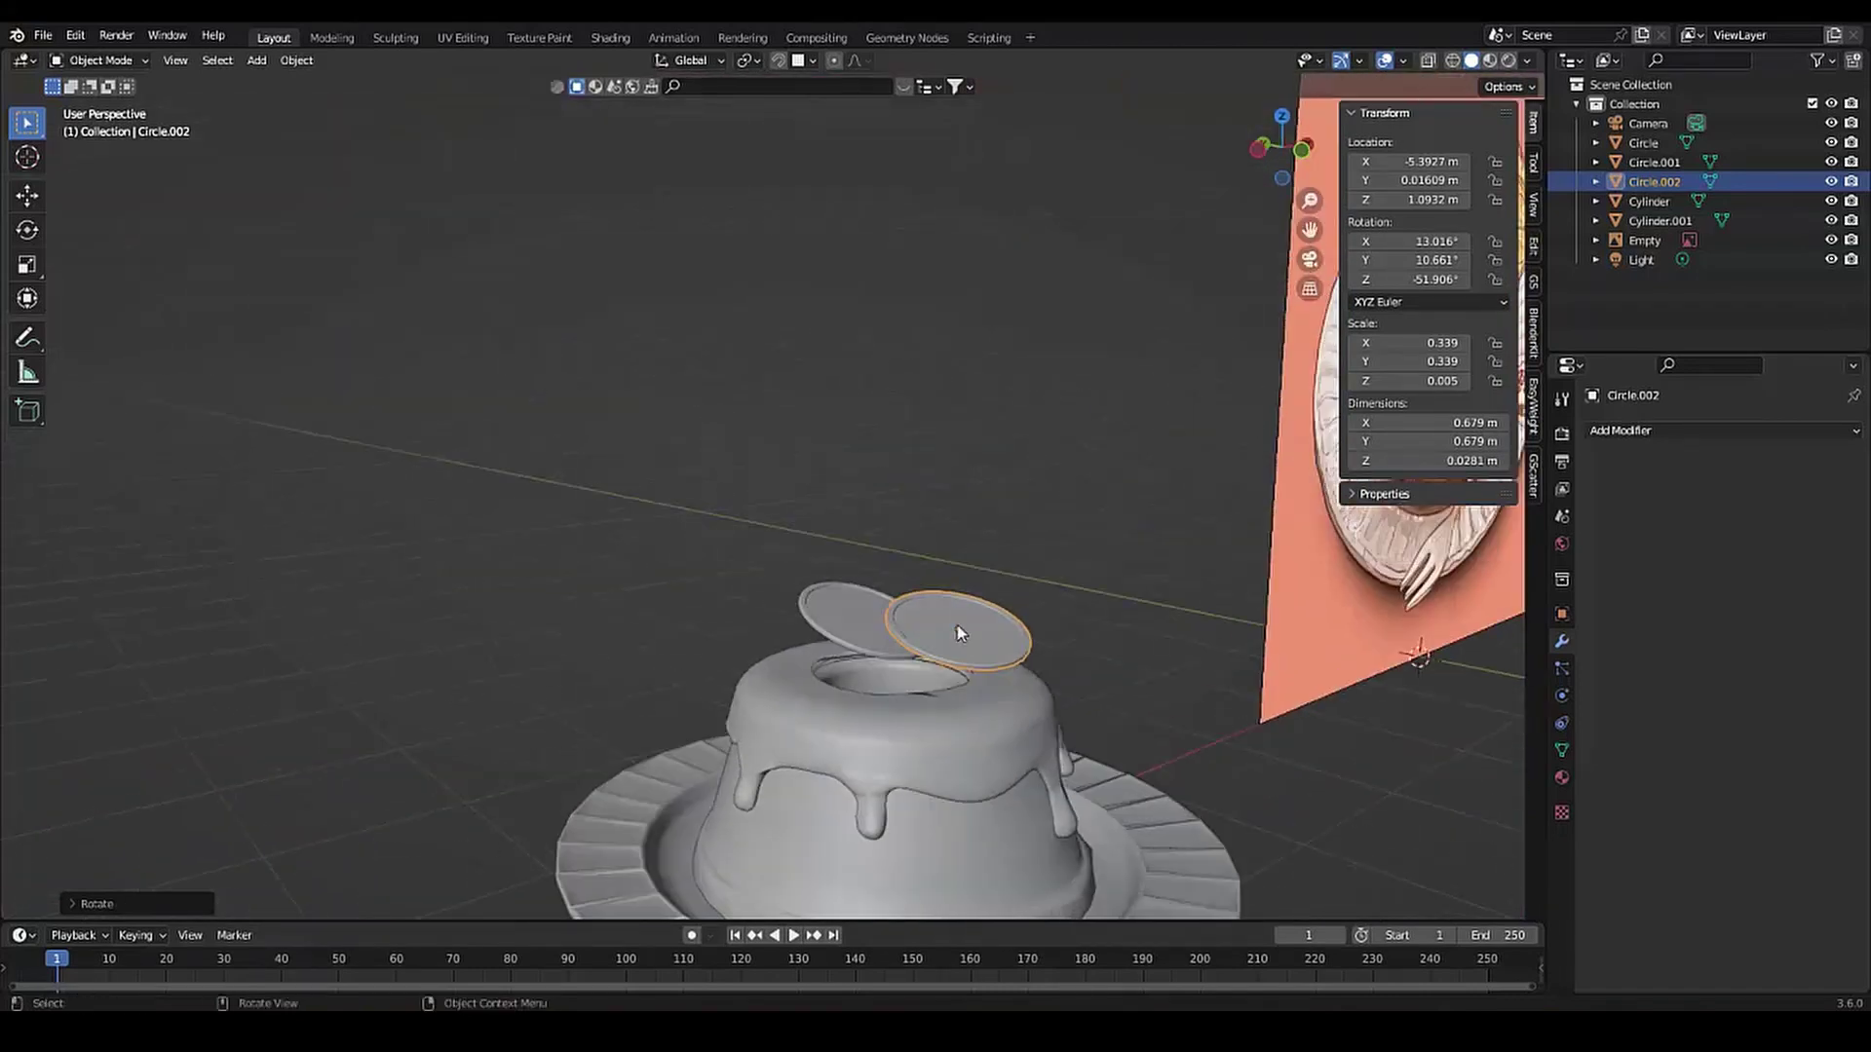
scroll(1093, 738, "up", 2)
scroll(942, 610, "down", 5)
scroll(955, 682, "up", 4)
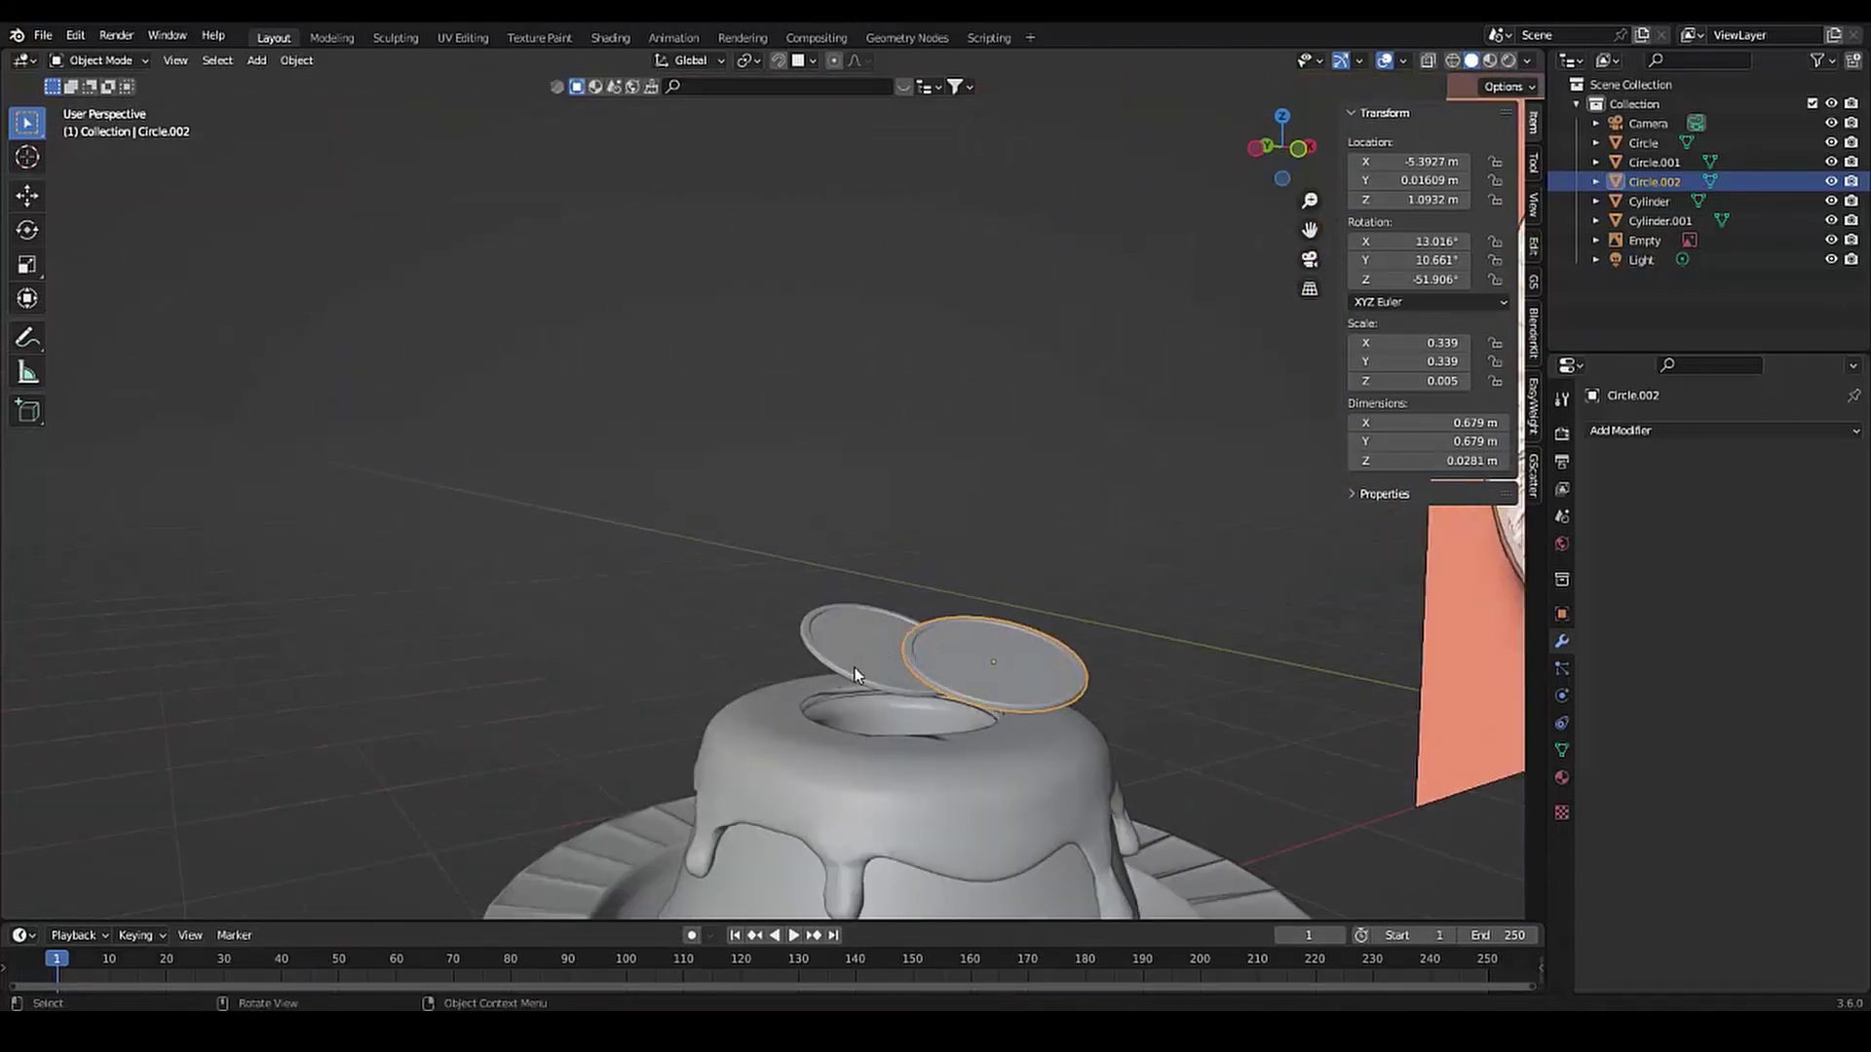
scroll(797, 673, "down", 4)
scroll(793, 554, "up", 3)
left_click(814, 624, "shift")
key("s")
left_click(877, 634)
scroll(899, 624, "up", 2)
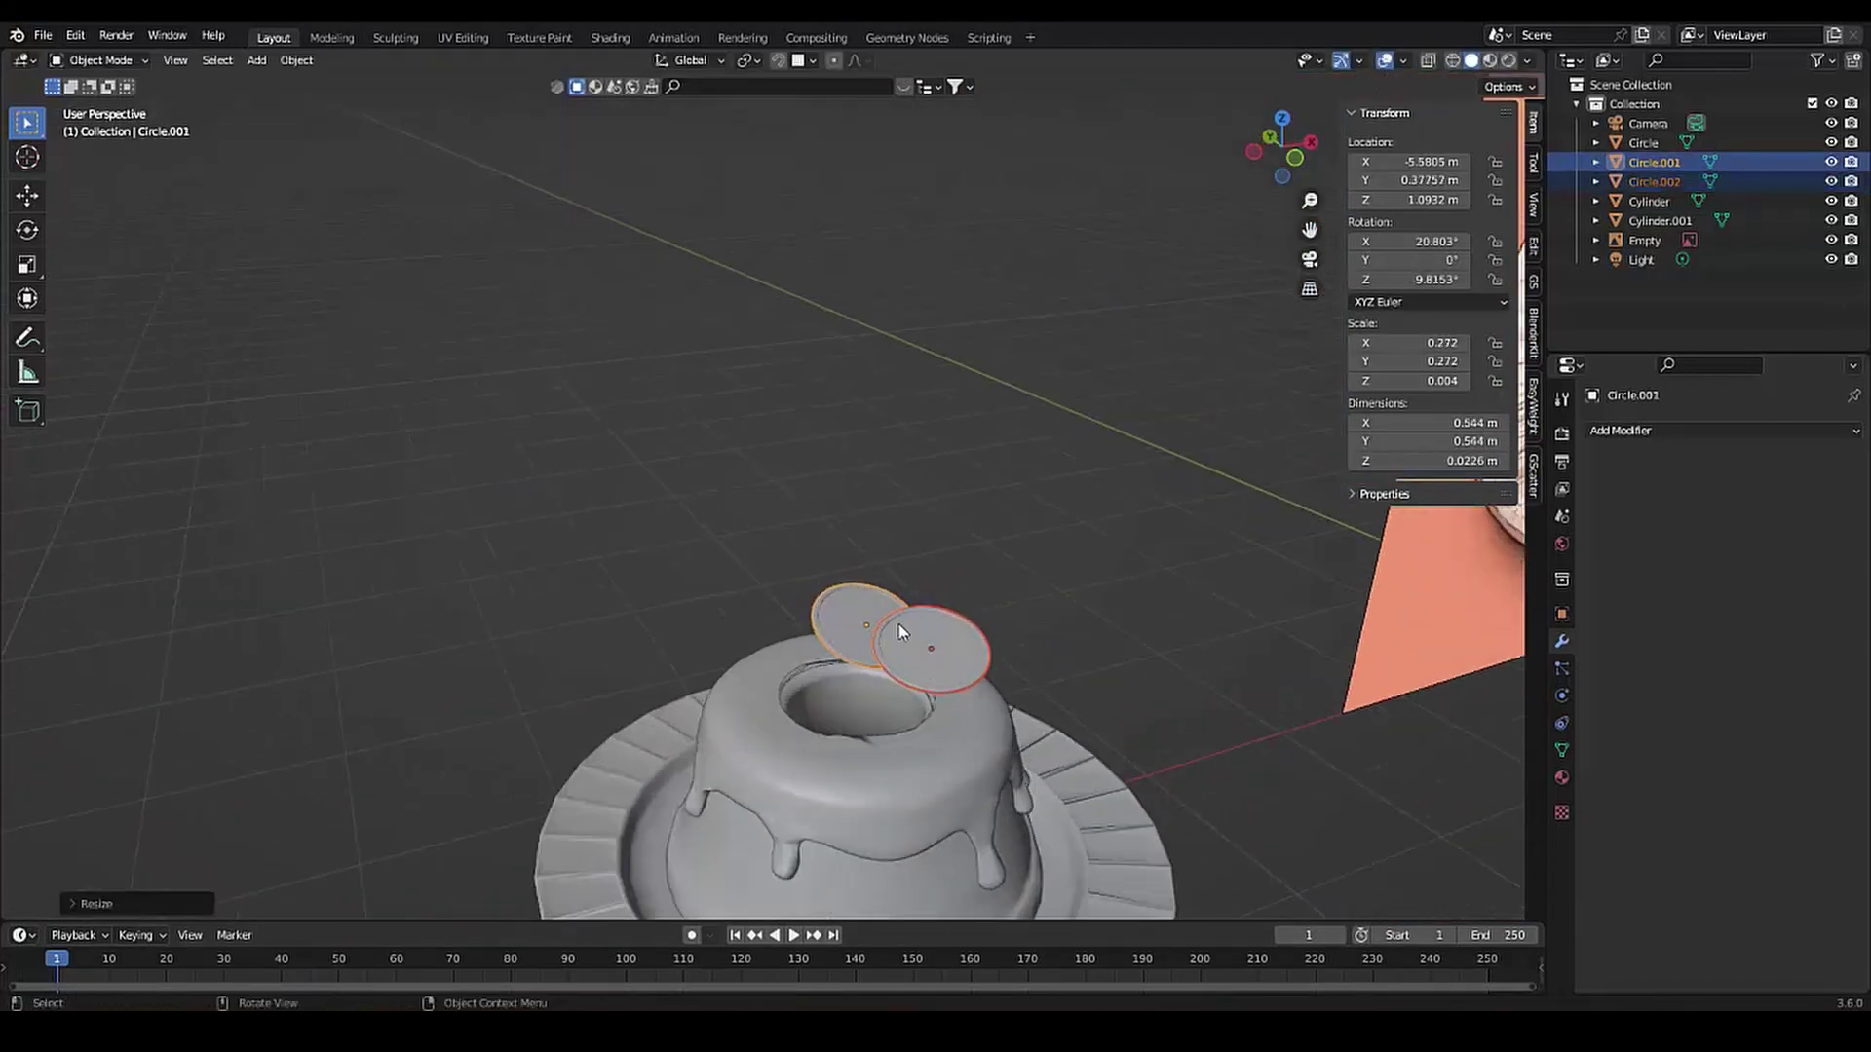
middle_click_drag(898, 624, 928, 756)
scroll(928, 756, "down", 3)
Move the first disc along Y and turn both discs about Z
key("g")
key("y")
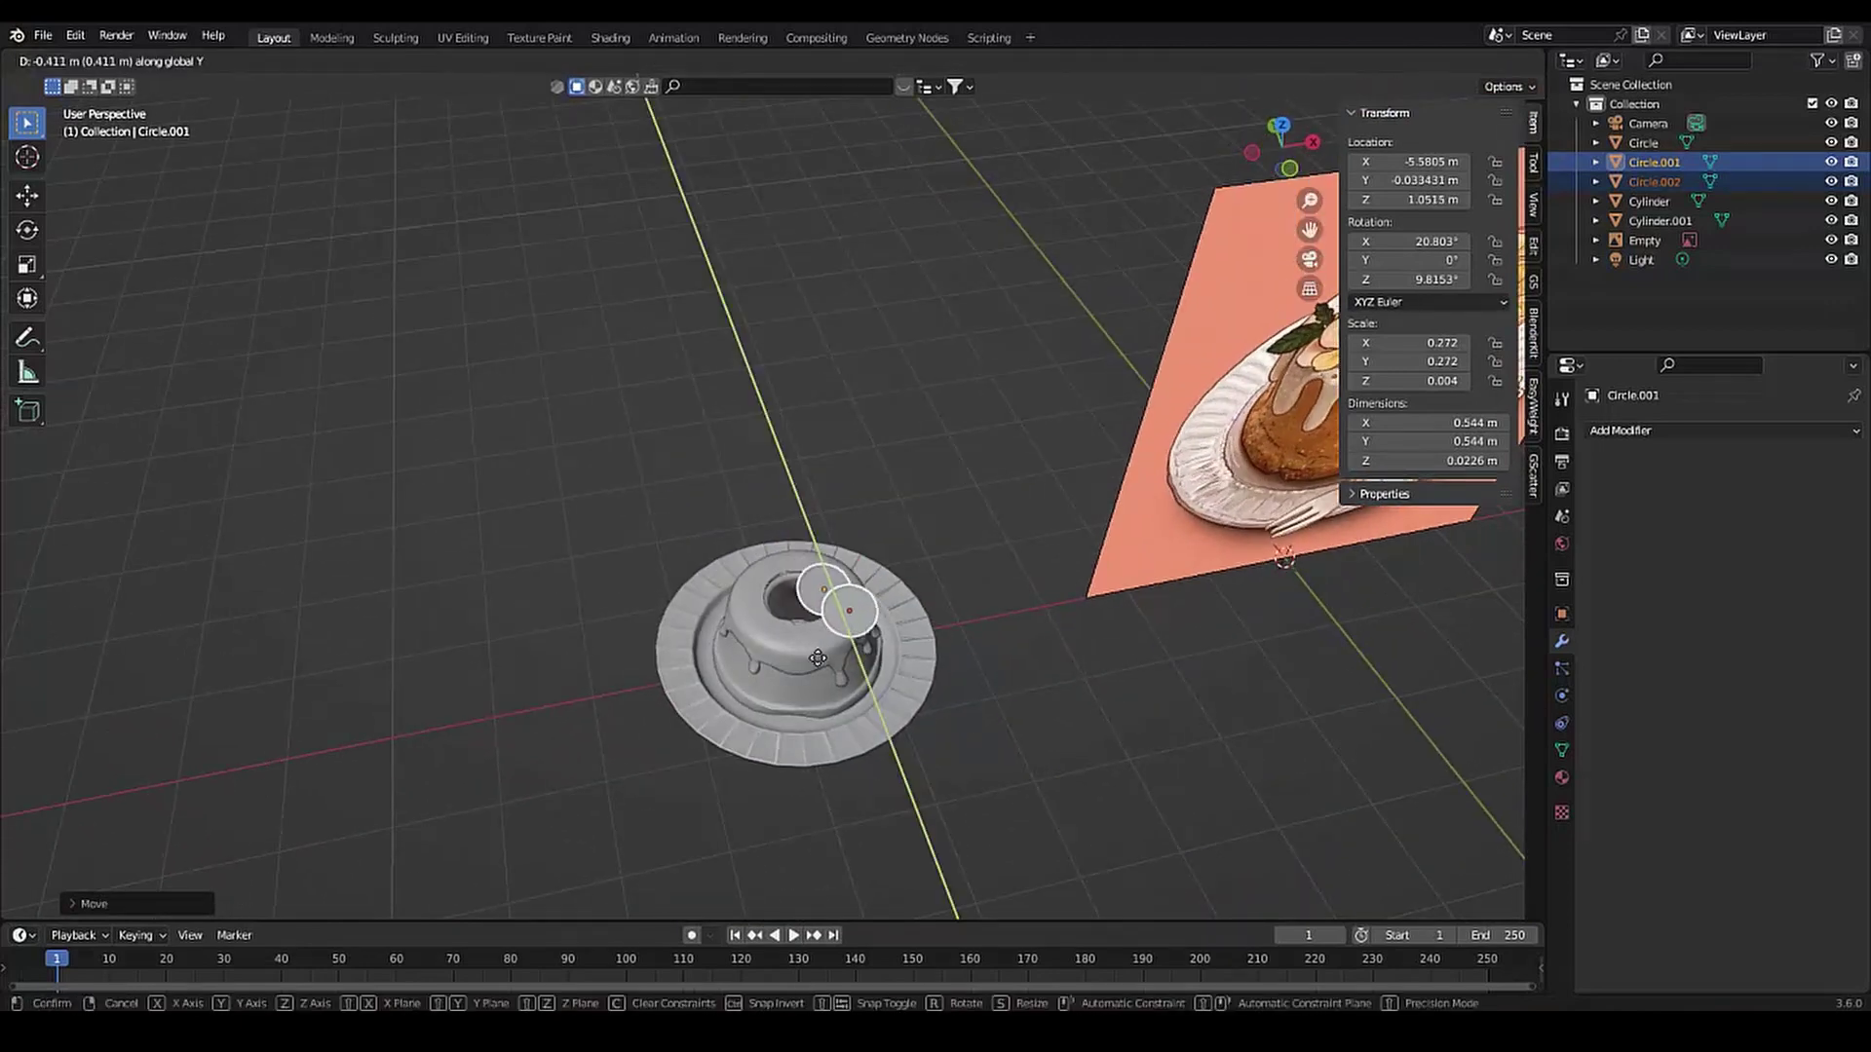
left_click(818, 657)
key("r")
key("z")
left_click(779, 682)
scroll(799, 614, "down", 3)
scroll(846, 653, "up", 5)
mouse_move(846, 653)
middle_mouse_down()
mouse_move(1020, 579)
mouse_move(968, 709)
middle_mouse_up()
Tilt the second slice on X and lower both slices onto the cake top
left_click(1010, 638)
key("r")
key("x")
left_click(945, 699)
left_click(926, 668)
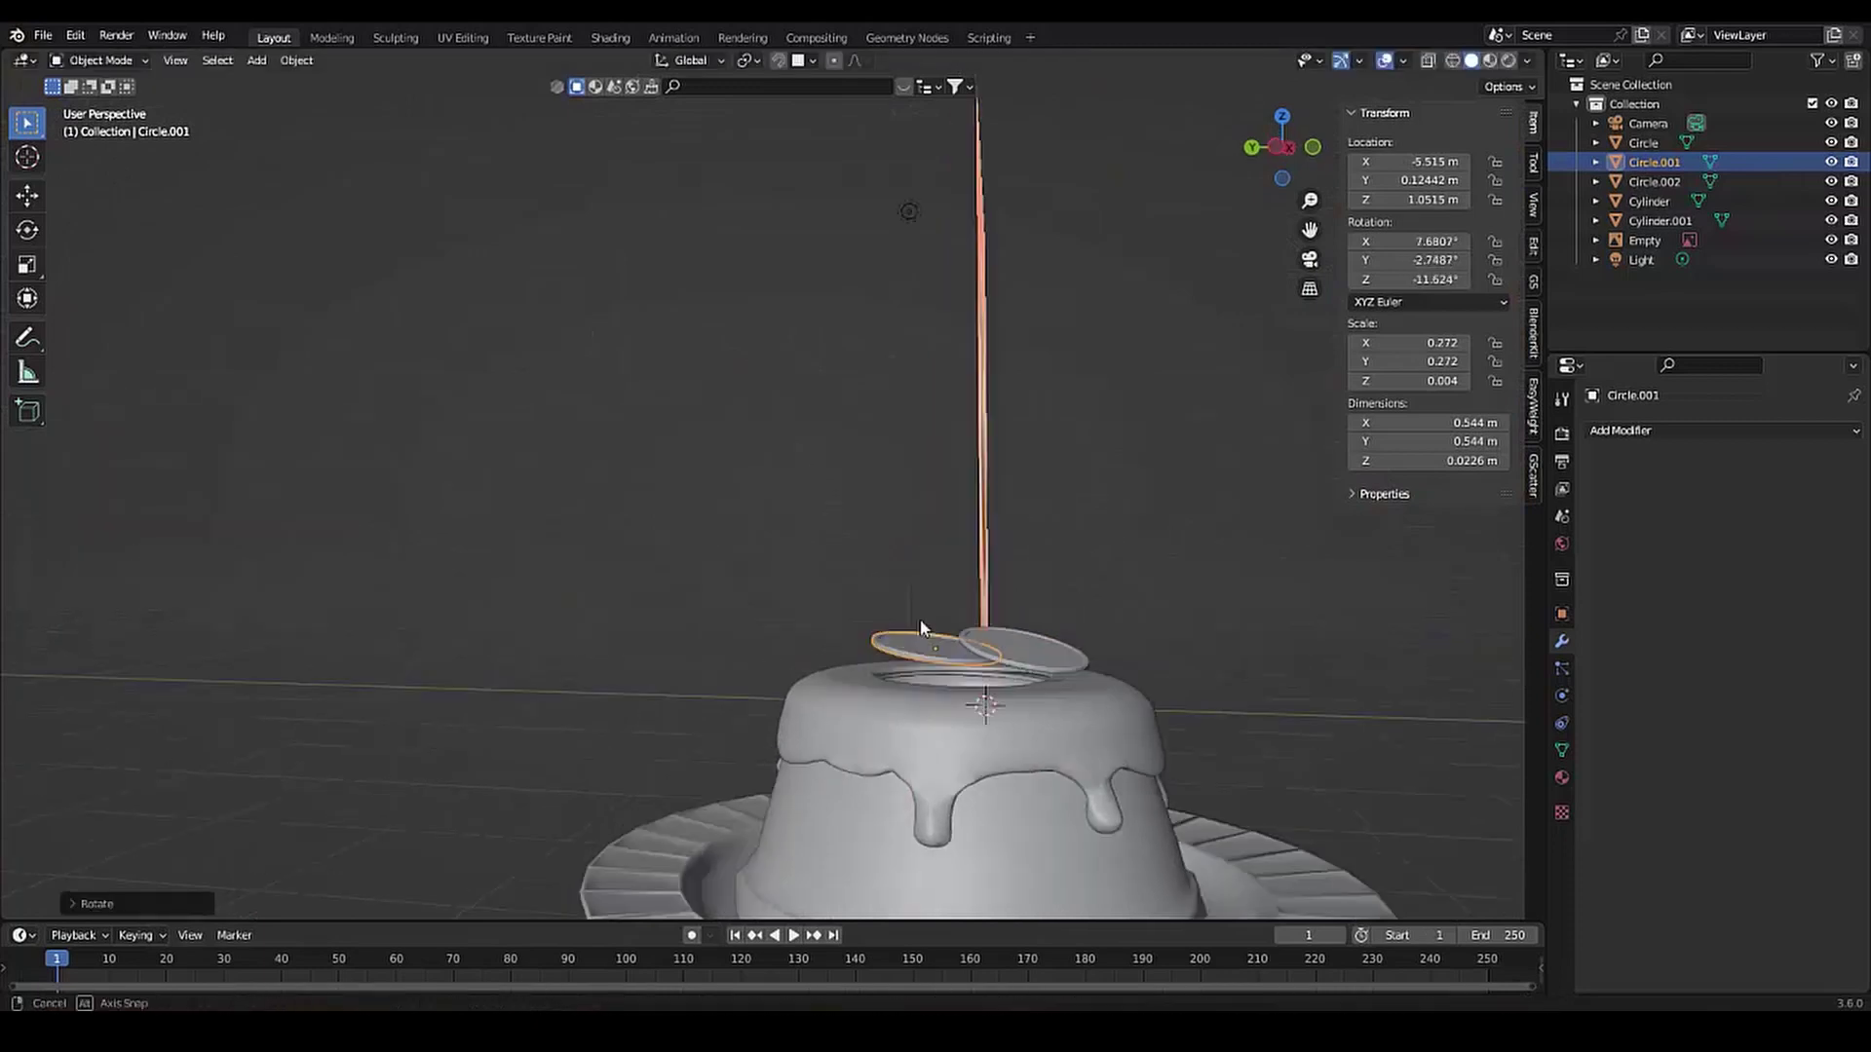
key("g")
key("z")
left_click(960, 721)
left_click(1044, 723)
key("g")
key("z")
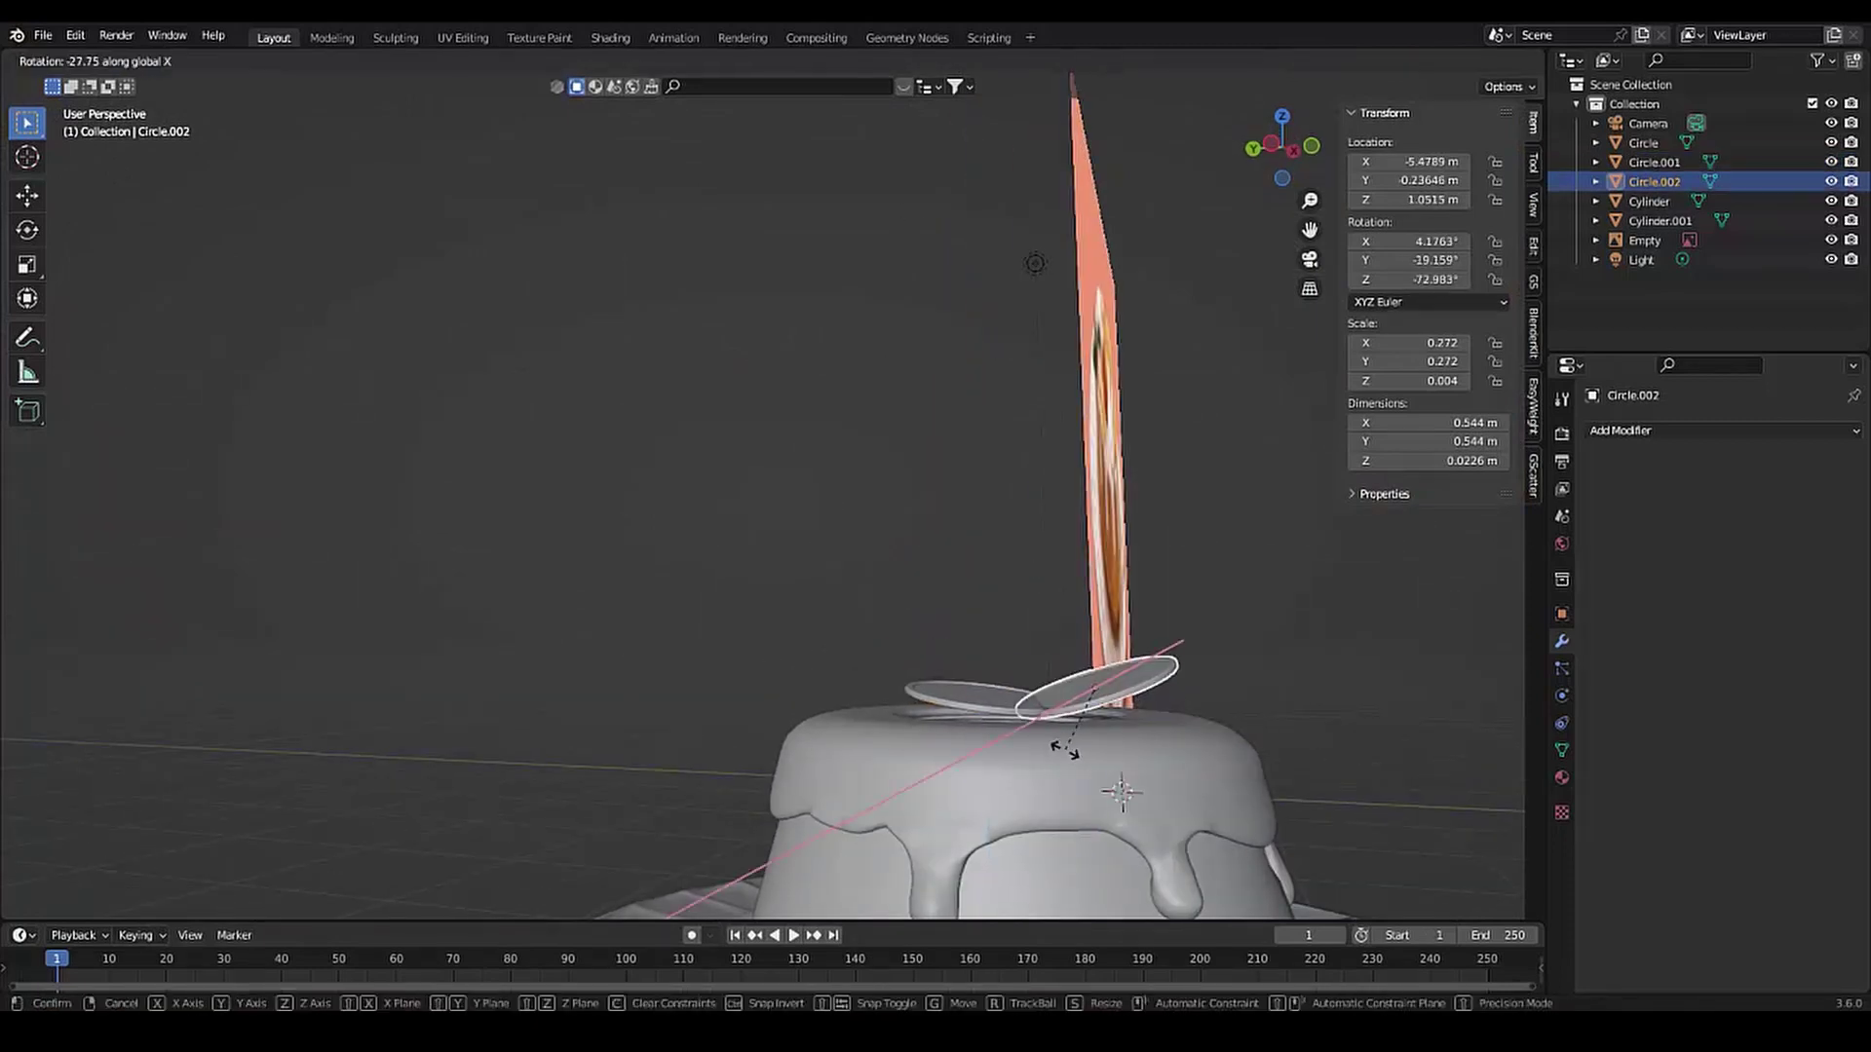
left_click(1039, 745)
Re-tilt the first slice about Z and the second about X/Y to lie flat
mouse_move(1039, 745)
middle_mouse_down()
mouse_move(930, 621)
mouse_move(848, 733)
middle_mouse_up()
left_click(847, 733)
key("r")
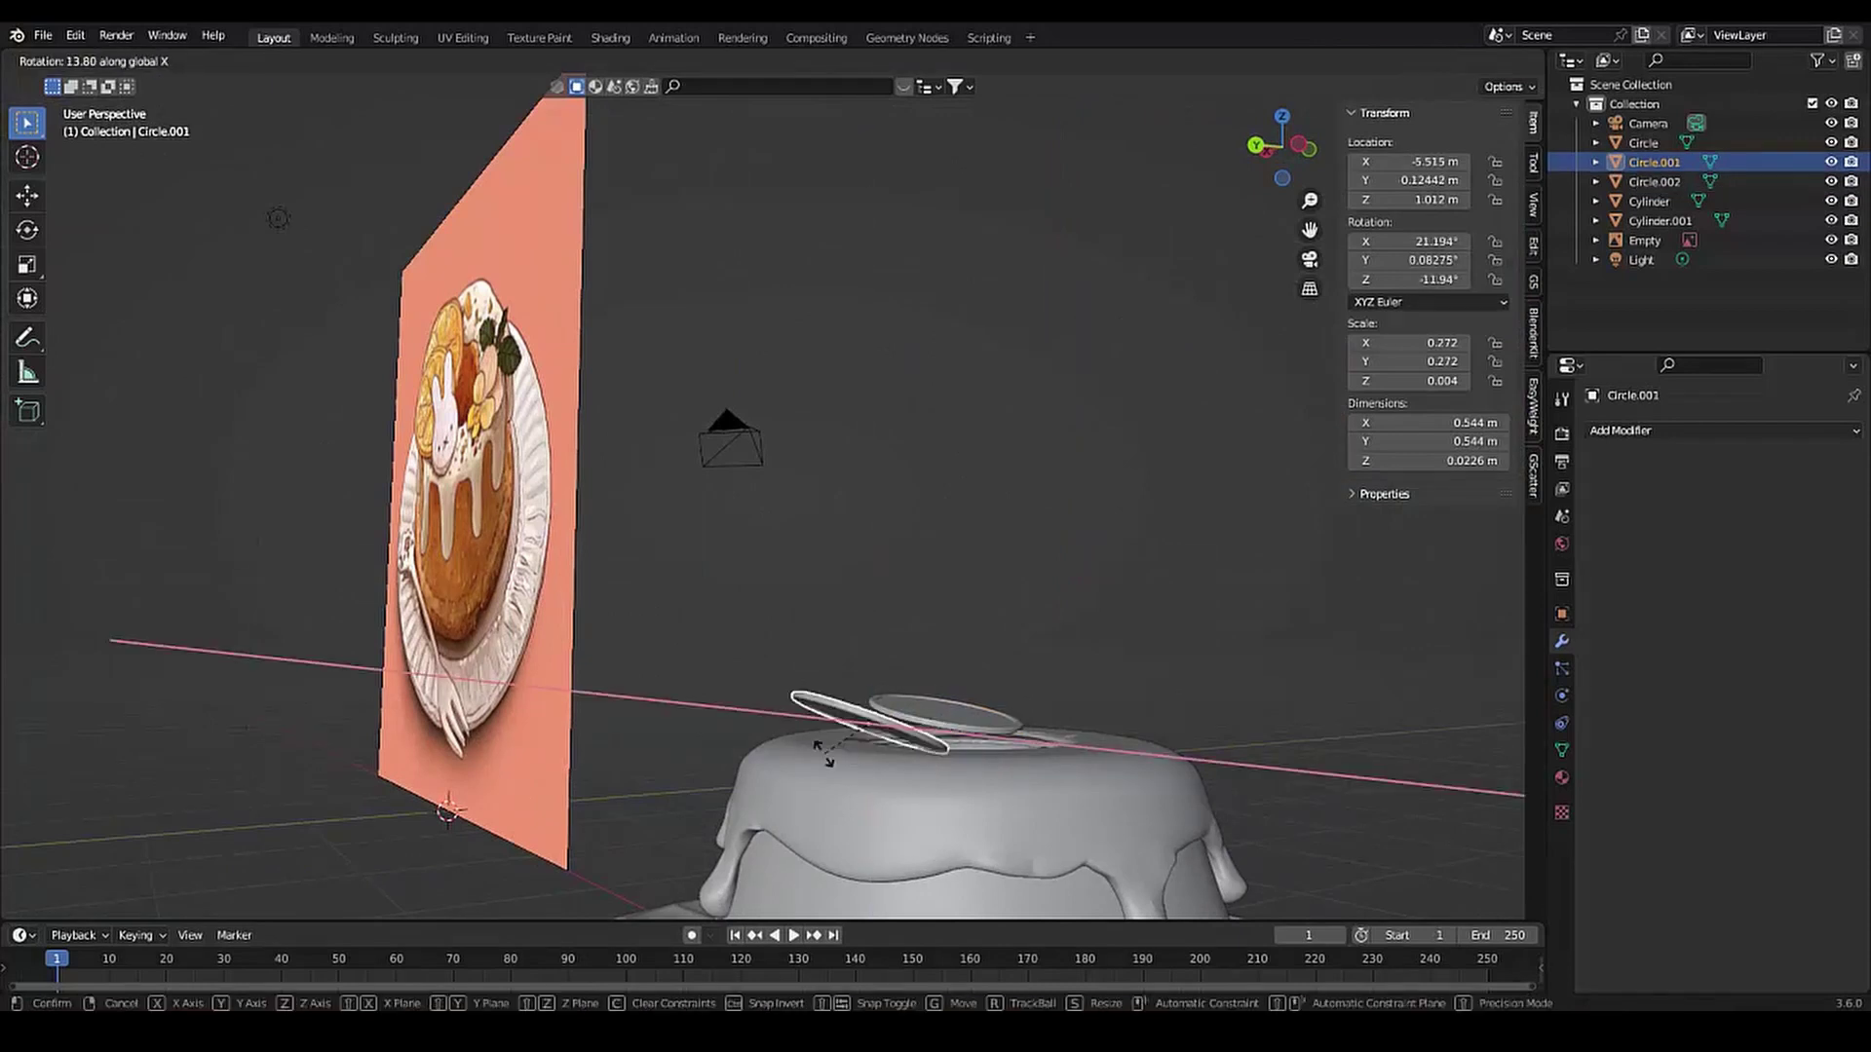
key("z")
left_click(877, 741)
left_click(935, 729)
key("r")
key("x")
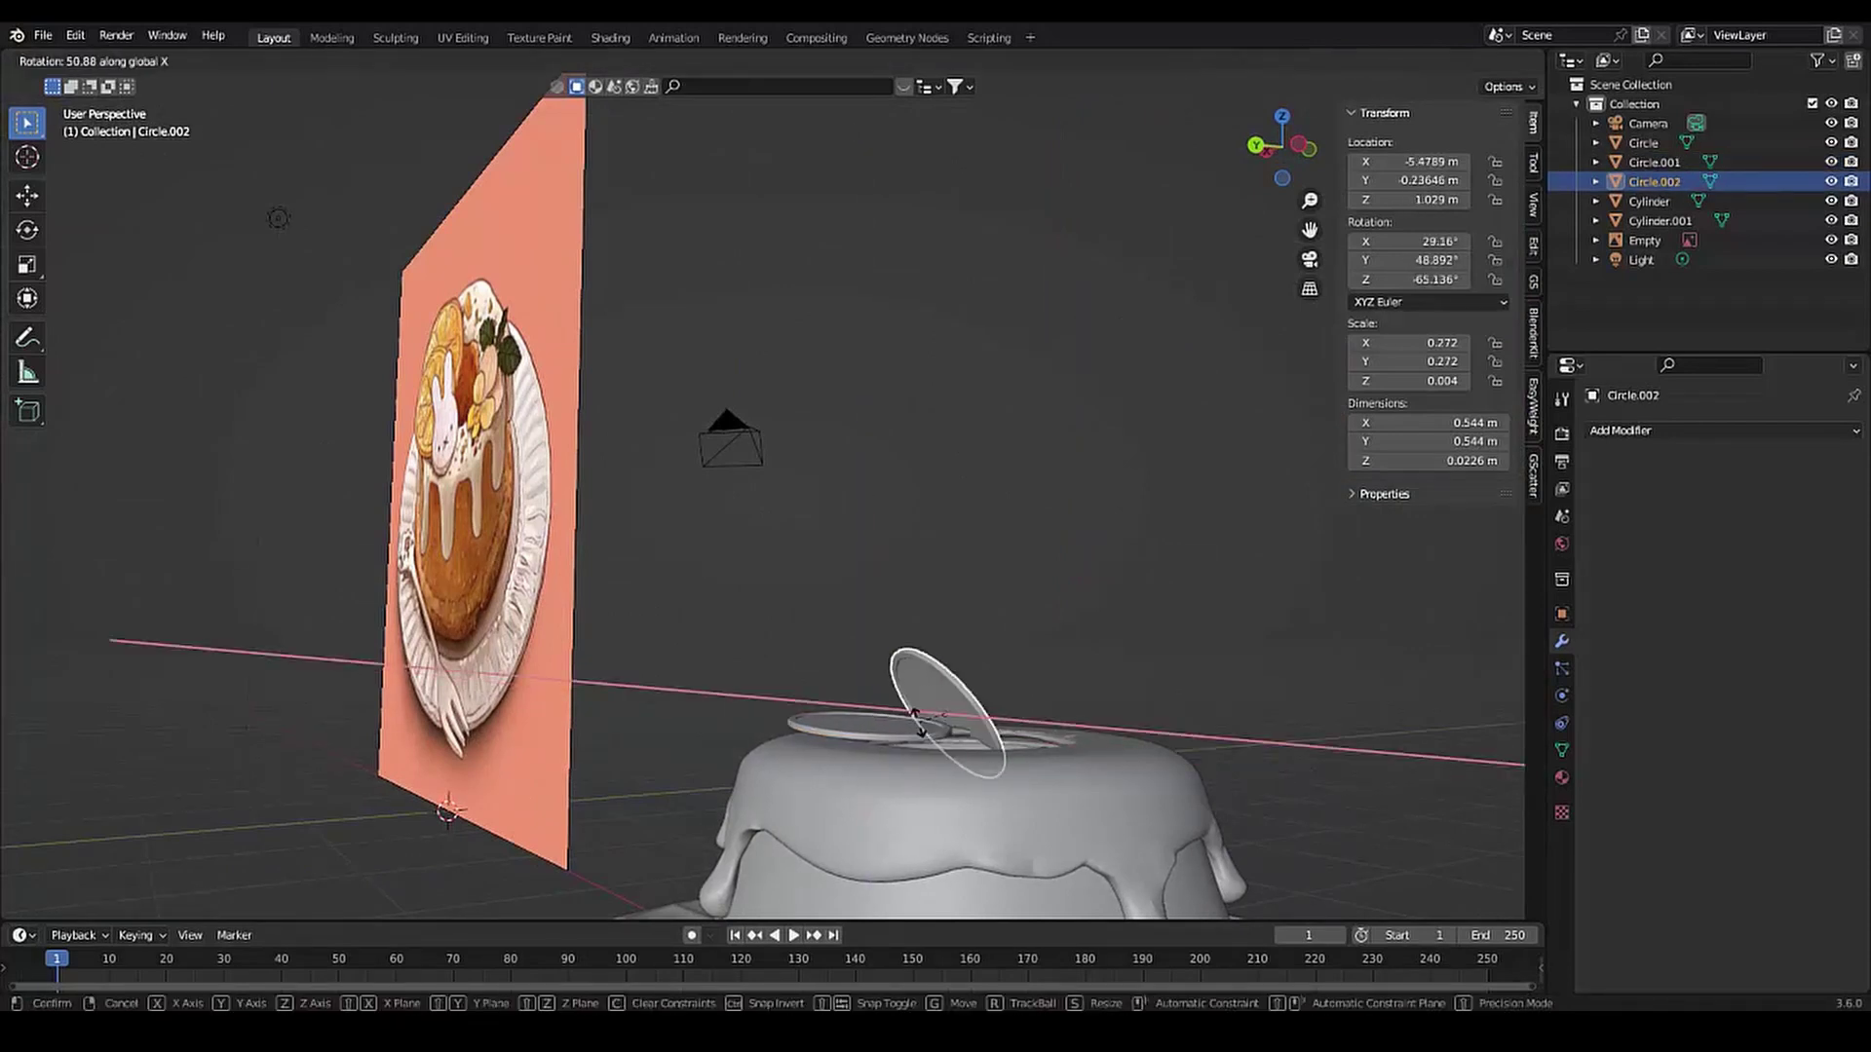
key("y")
left_click(926, 785)
Shift the second slice beside the hole and view the whole plate
key("g")
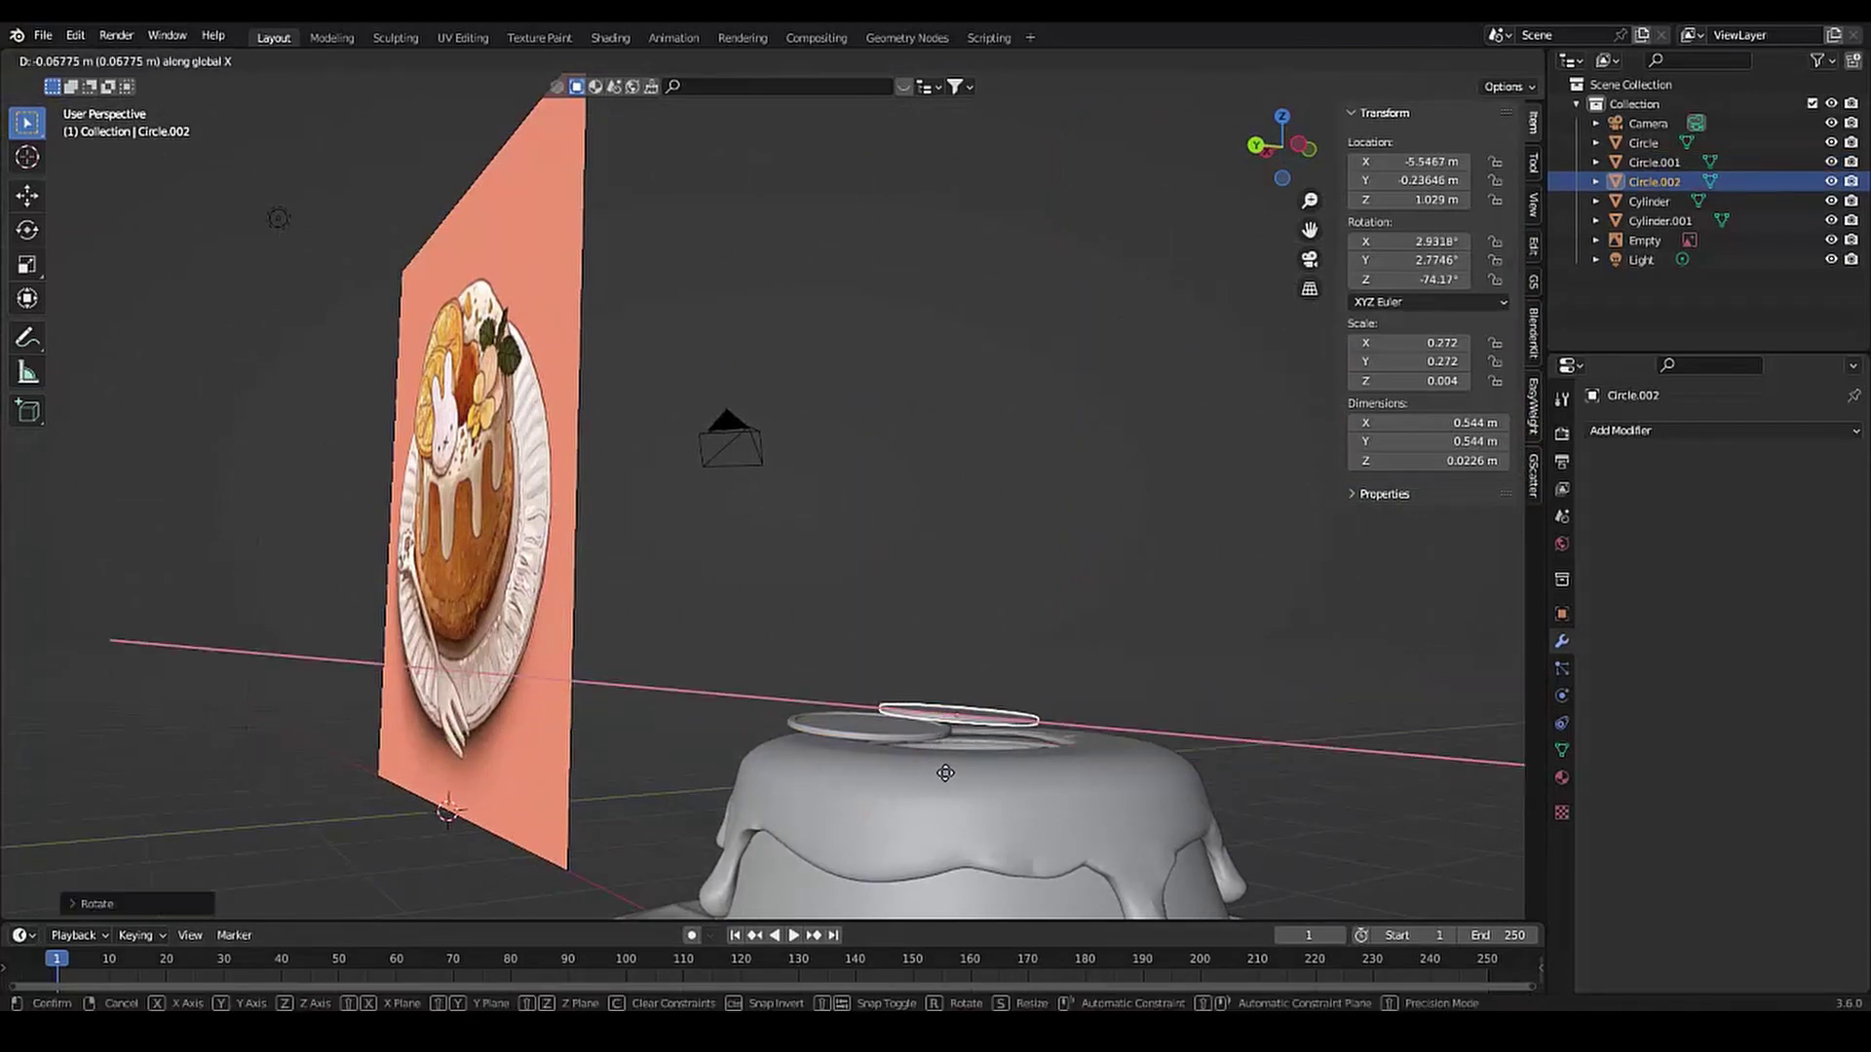
left_click(945, 772)
mouse_move(945, 772)
middle_mouse_down()
mouse_move(725, 793)
mouse_move(903, 536)
mouse_move(922, 662)
mouse_move(877, 638)
mouse_move(444, 600)
mouse_move(302, 709)
mouse_move(495, 530)
middle_mouse_up()
scroll(444, 599, "up", 3)
scroll(302, 710, "up", 3)
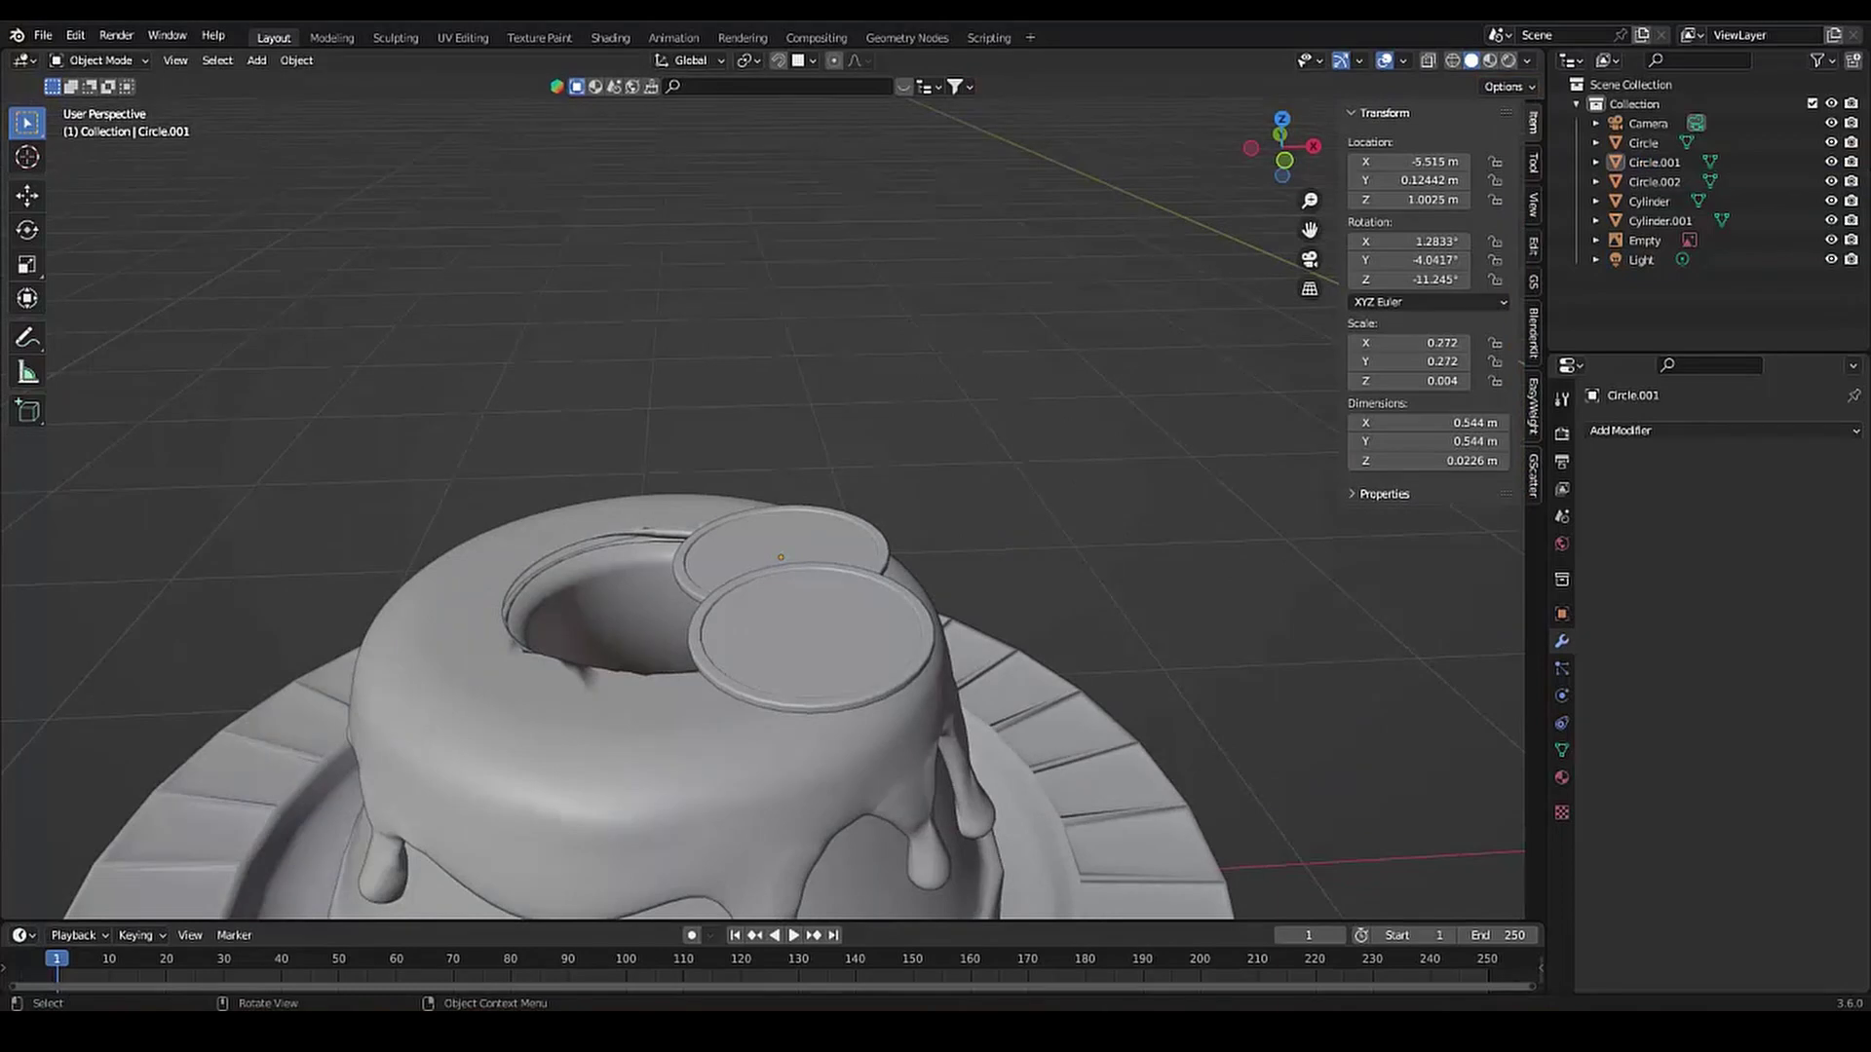
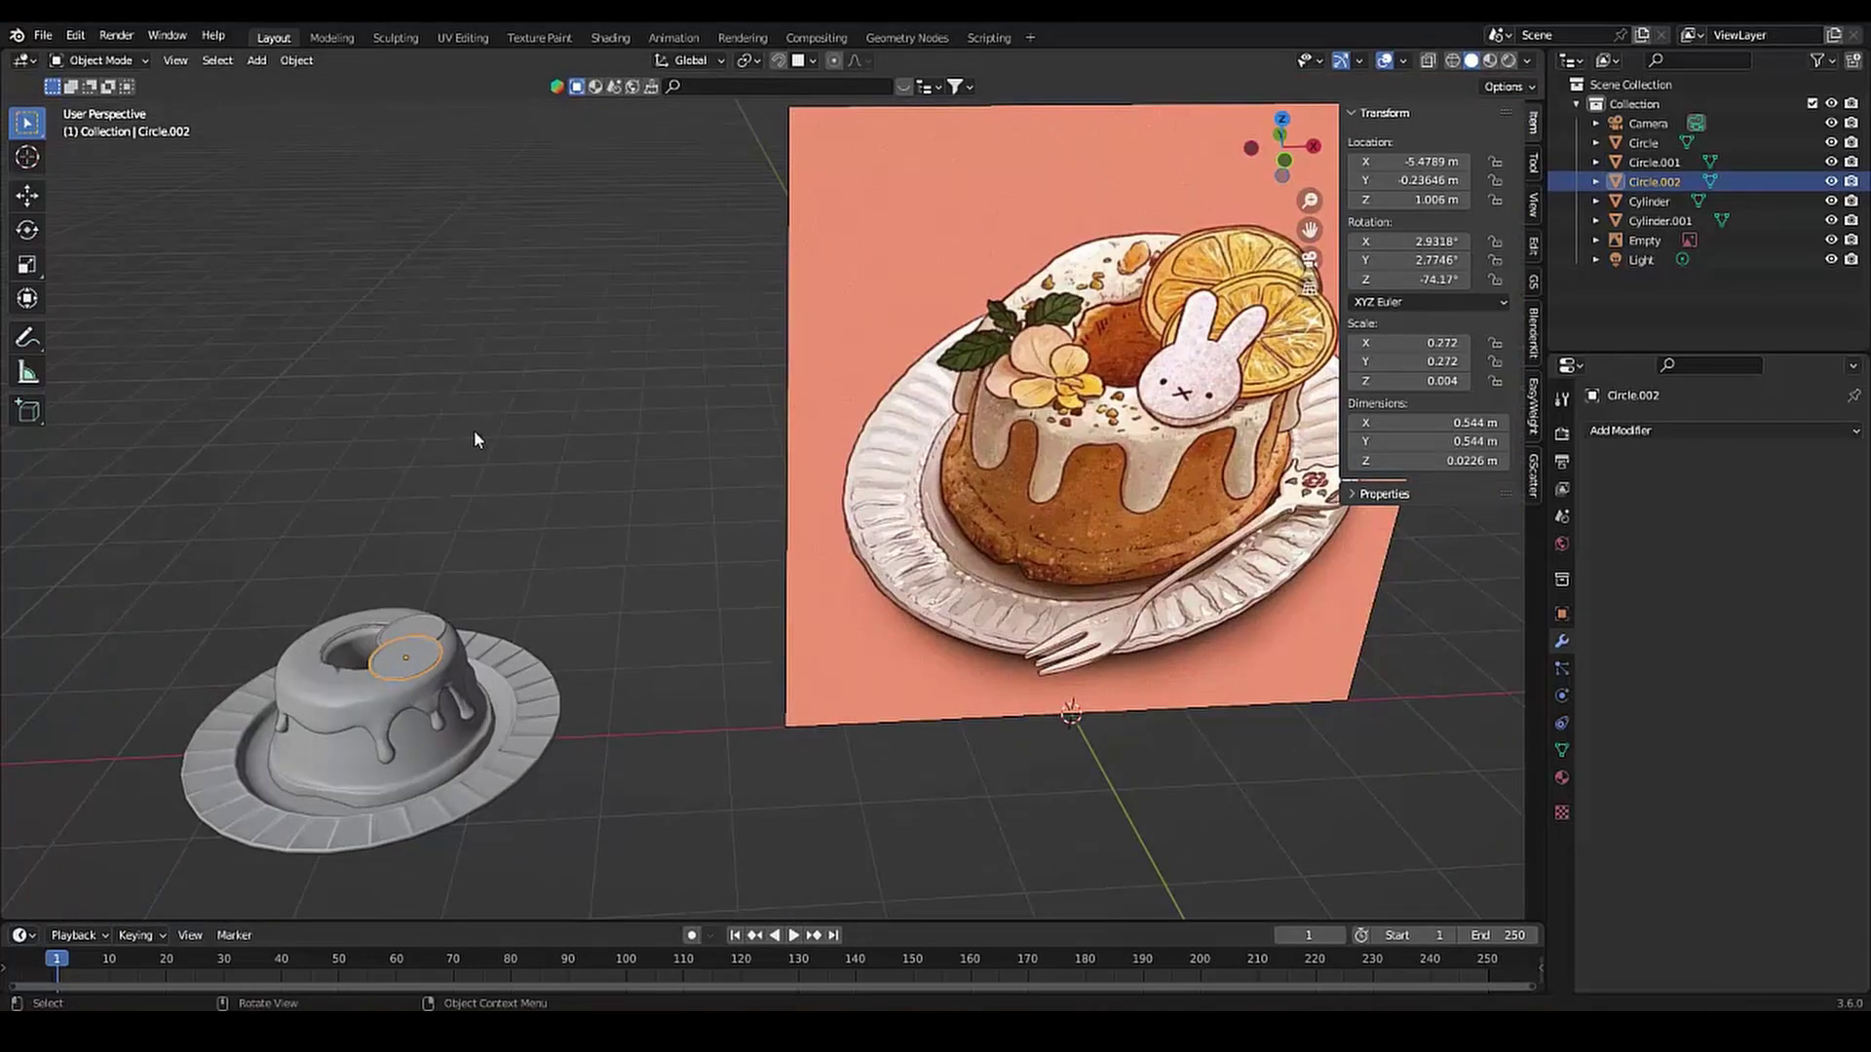
Add a circle mesh beside the cake and scale it down to 0.545
left_click(317, 641)
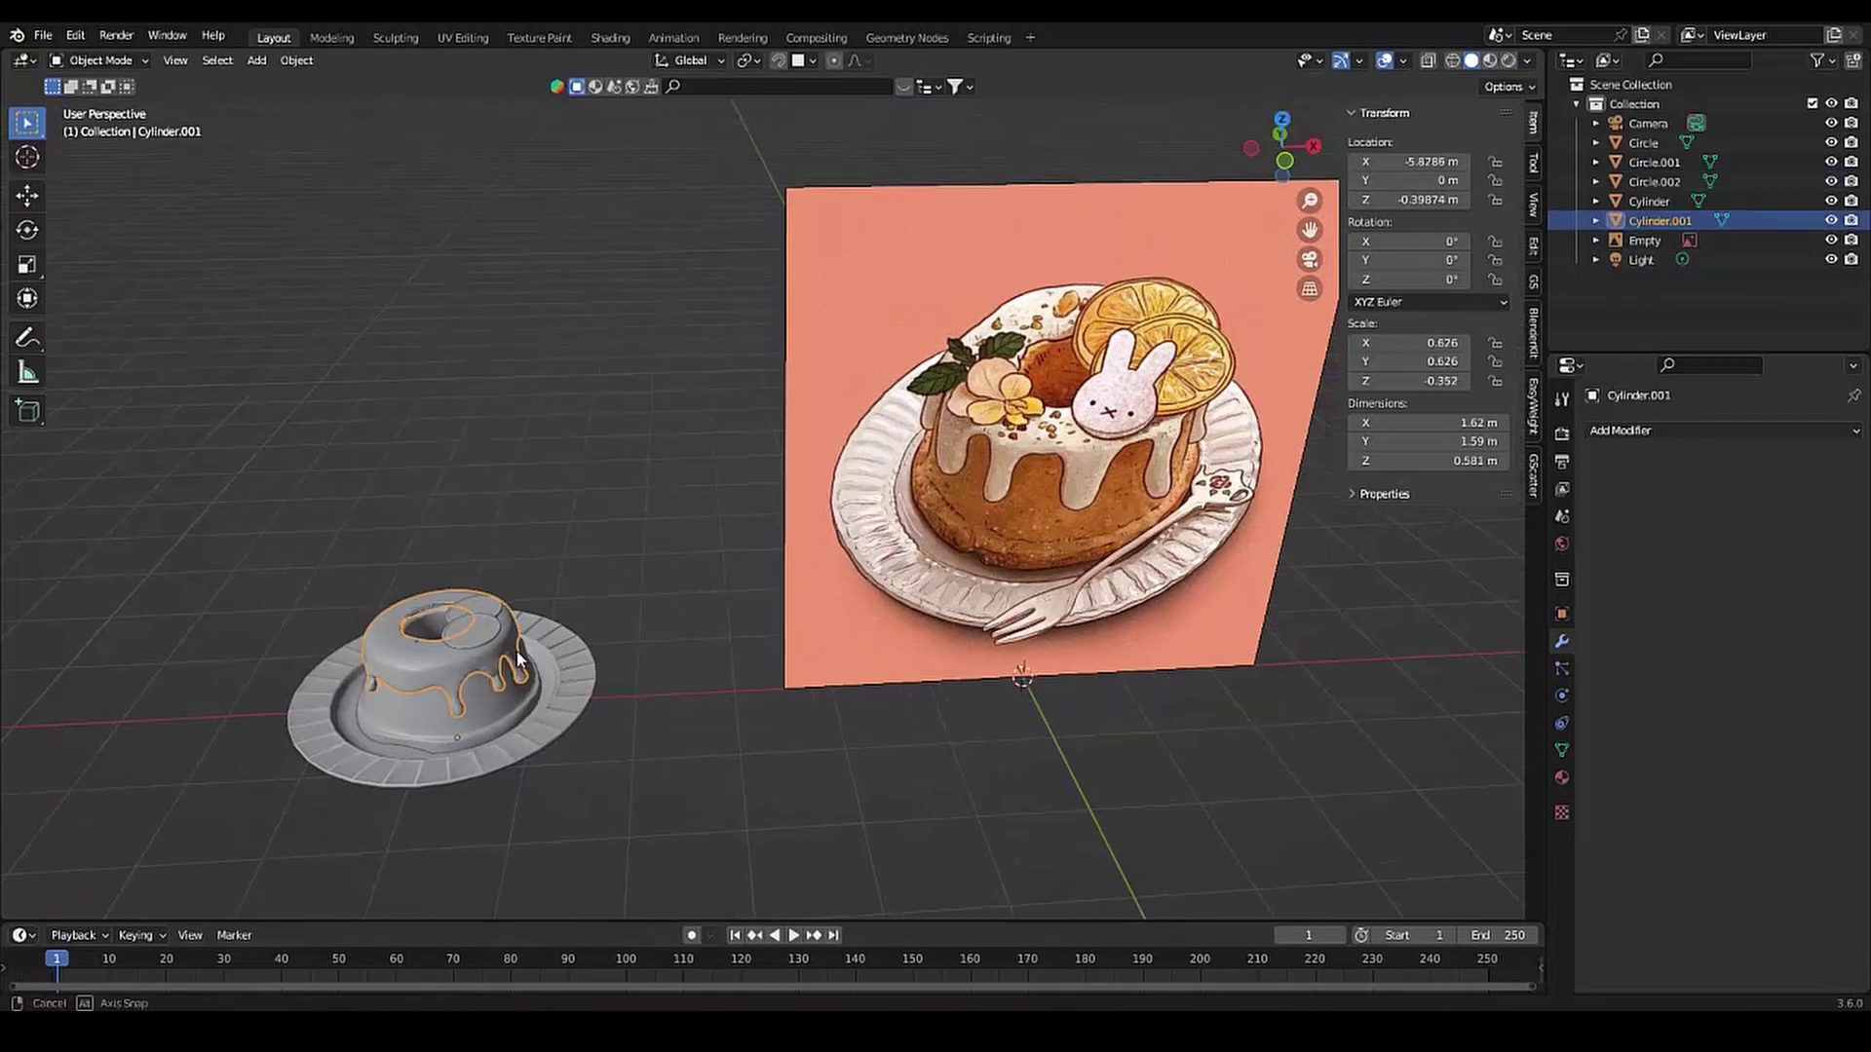
middle_click_drag(319, 638, 632, 682, "shift")
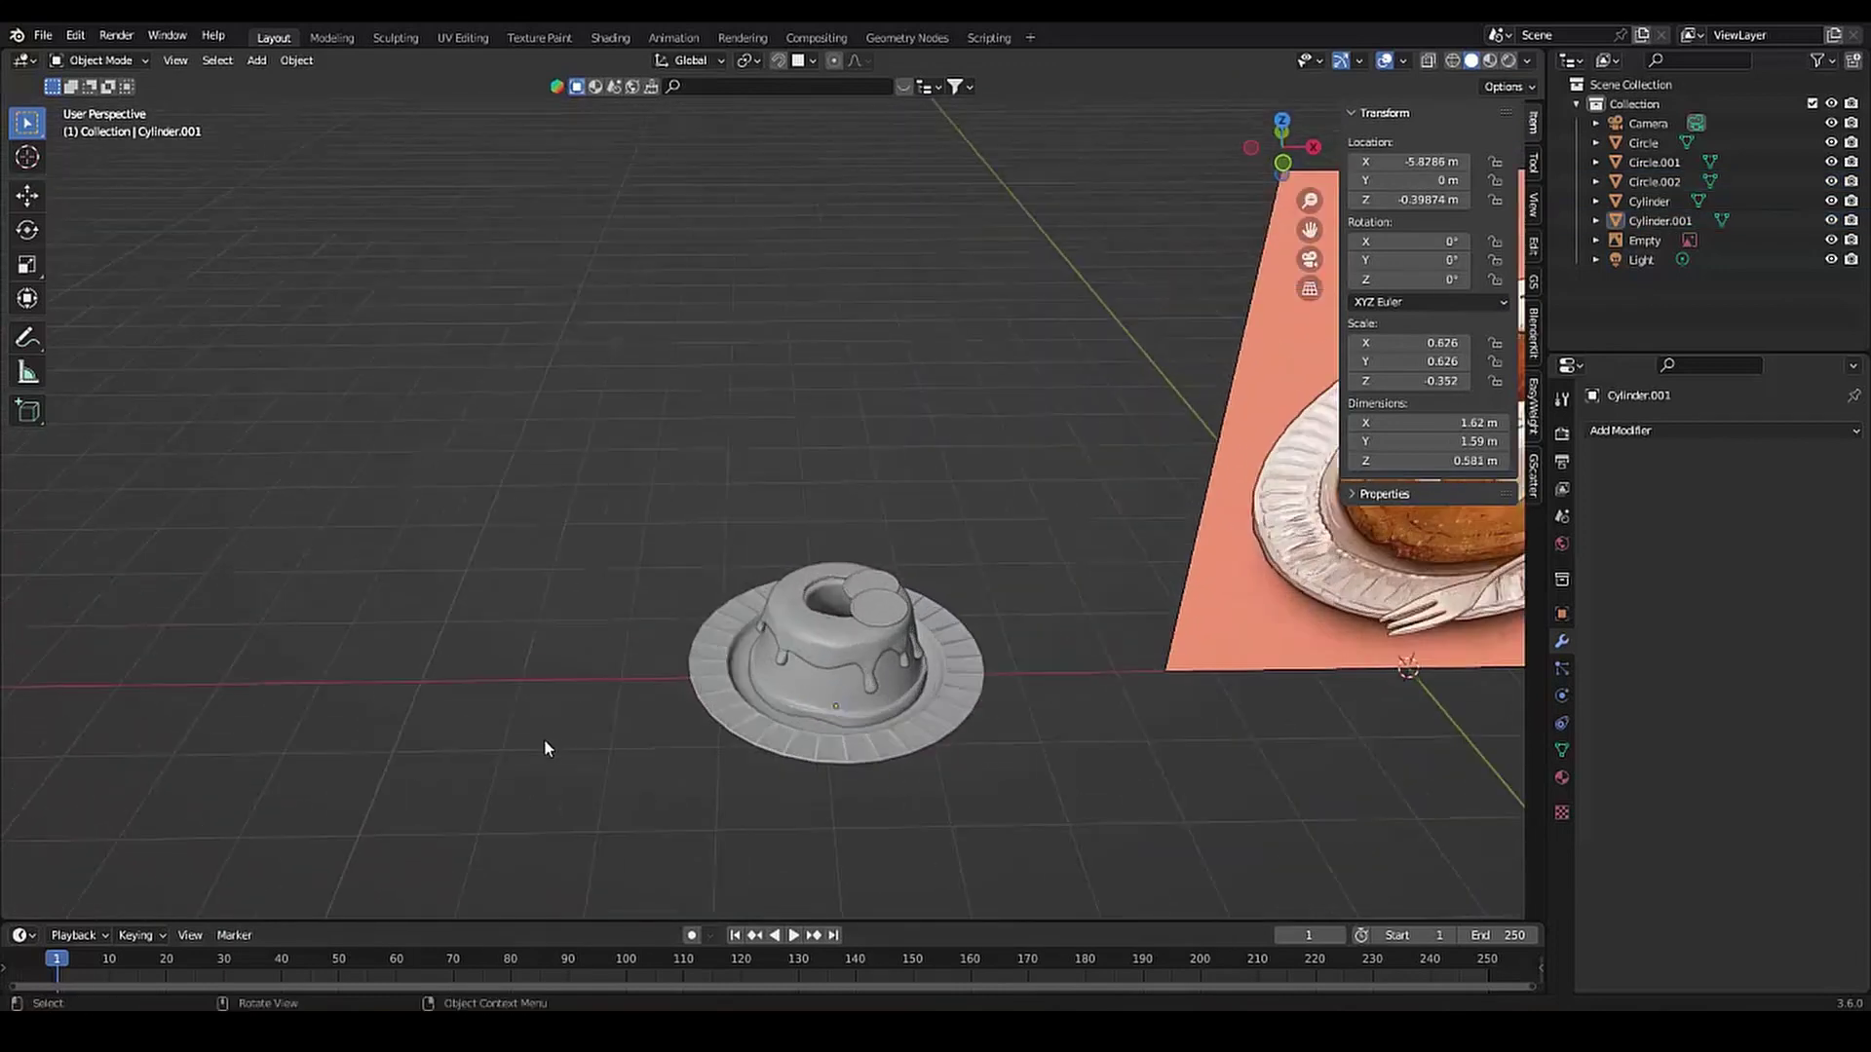
key("shift+a")
left_click(575, 679)
key("s")
left_click(485, 638)
middle_click_drag(860, 665, 484, 638)
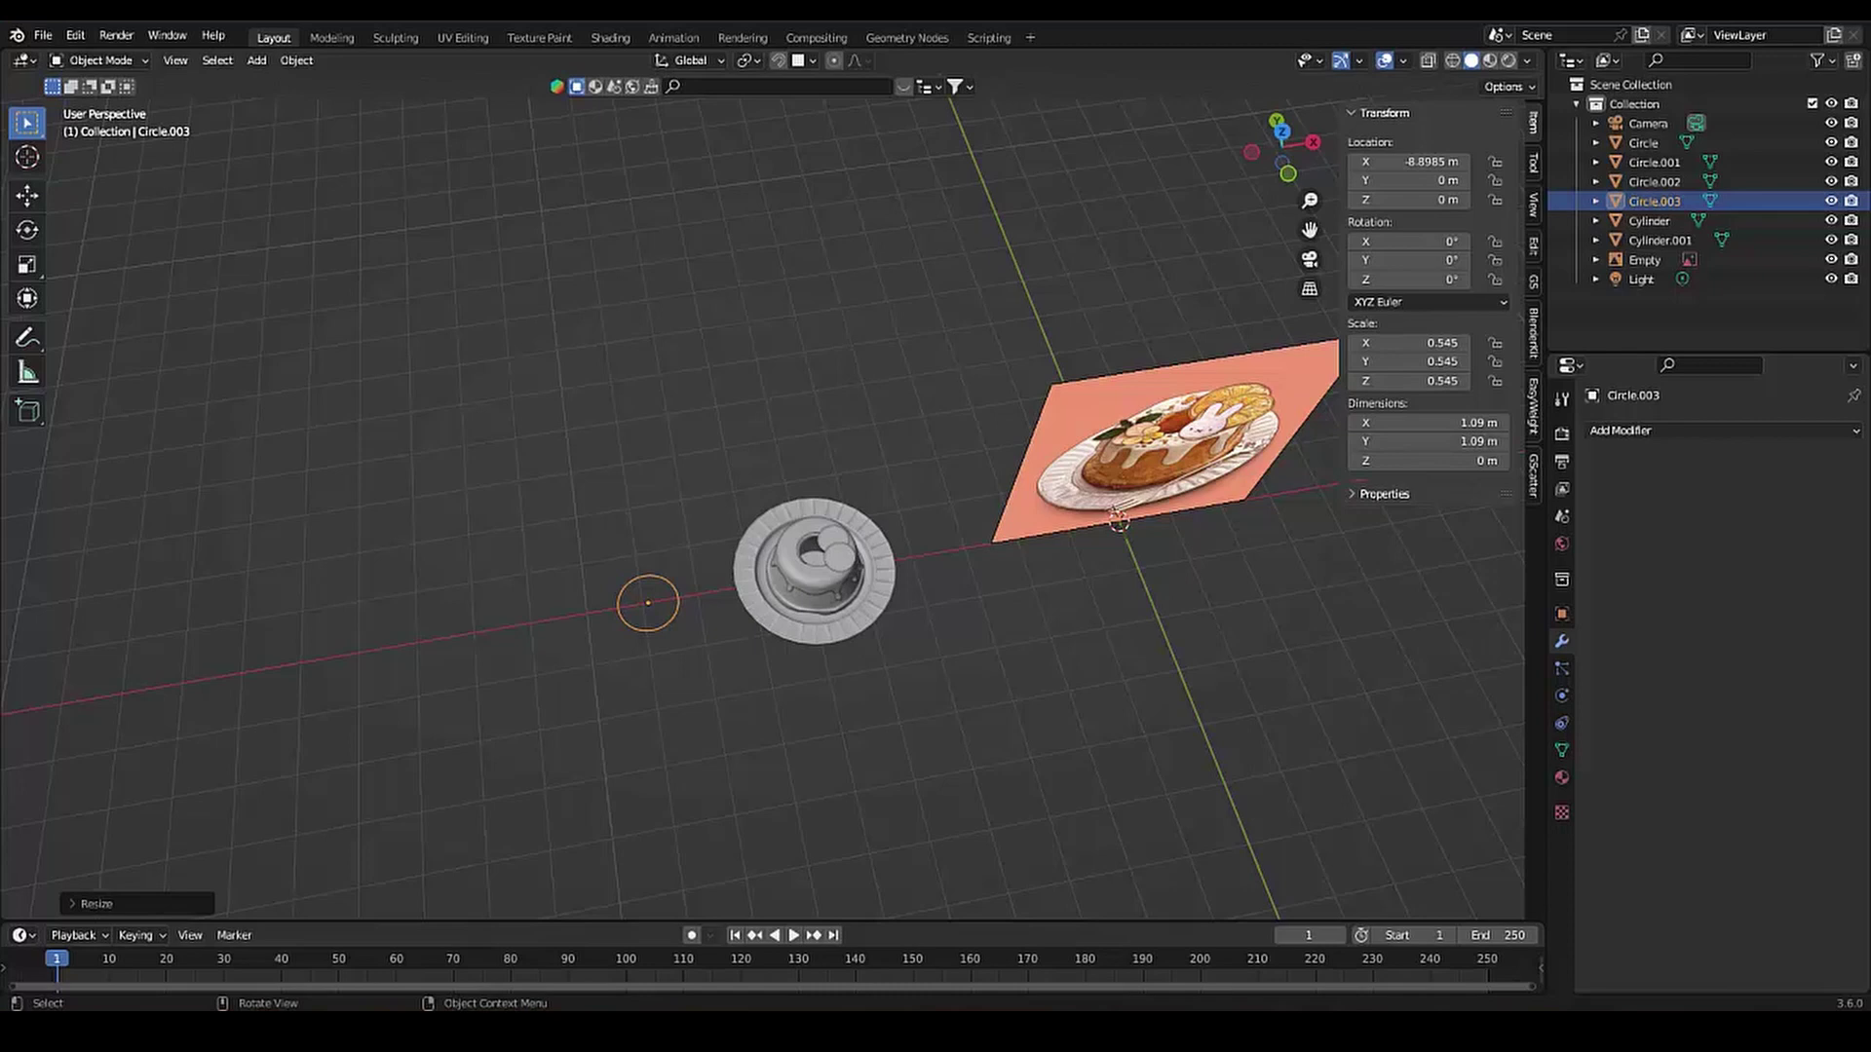
Add a plane beside the circle and shape it into a long narrow ear strip
middle_click_drag(484, 638, 482, 716)
key("shift+a")
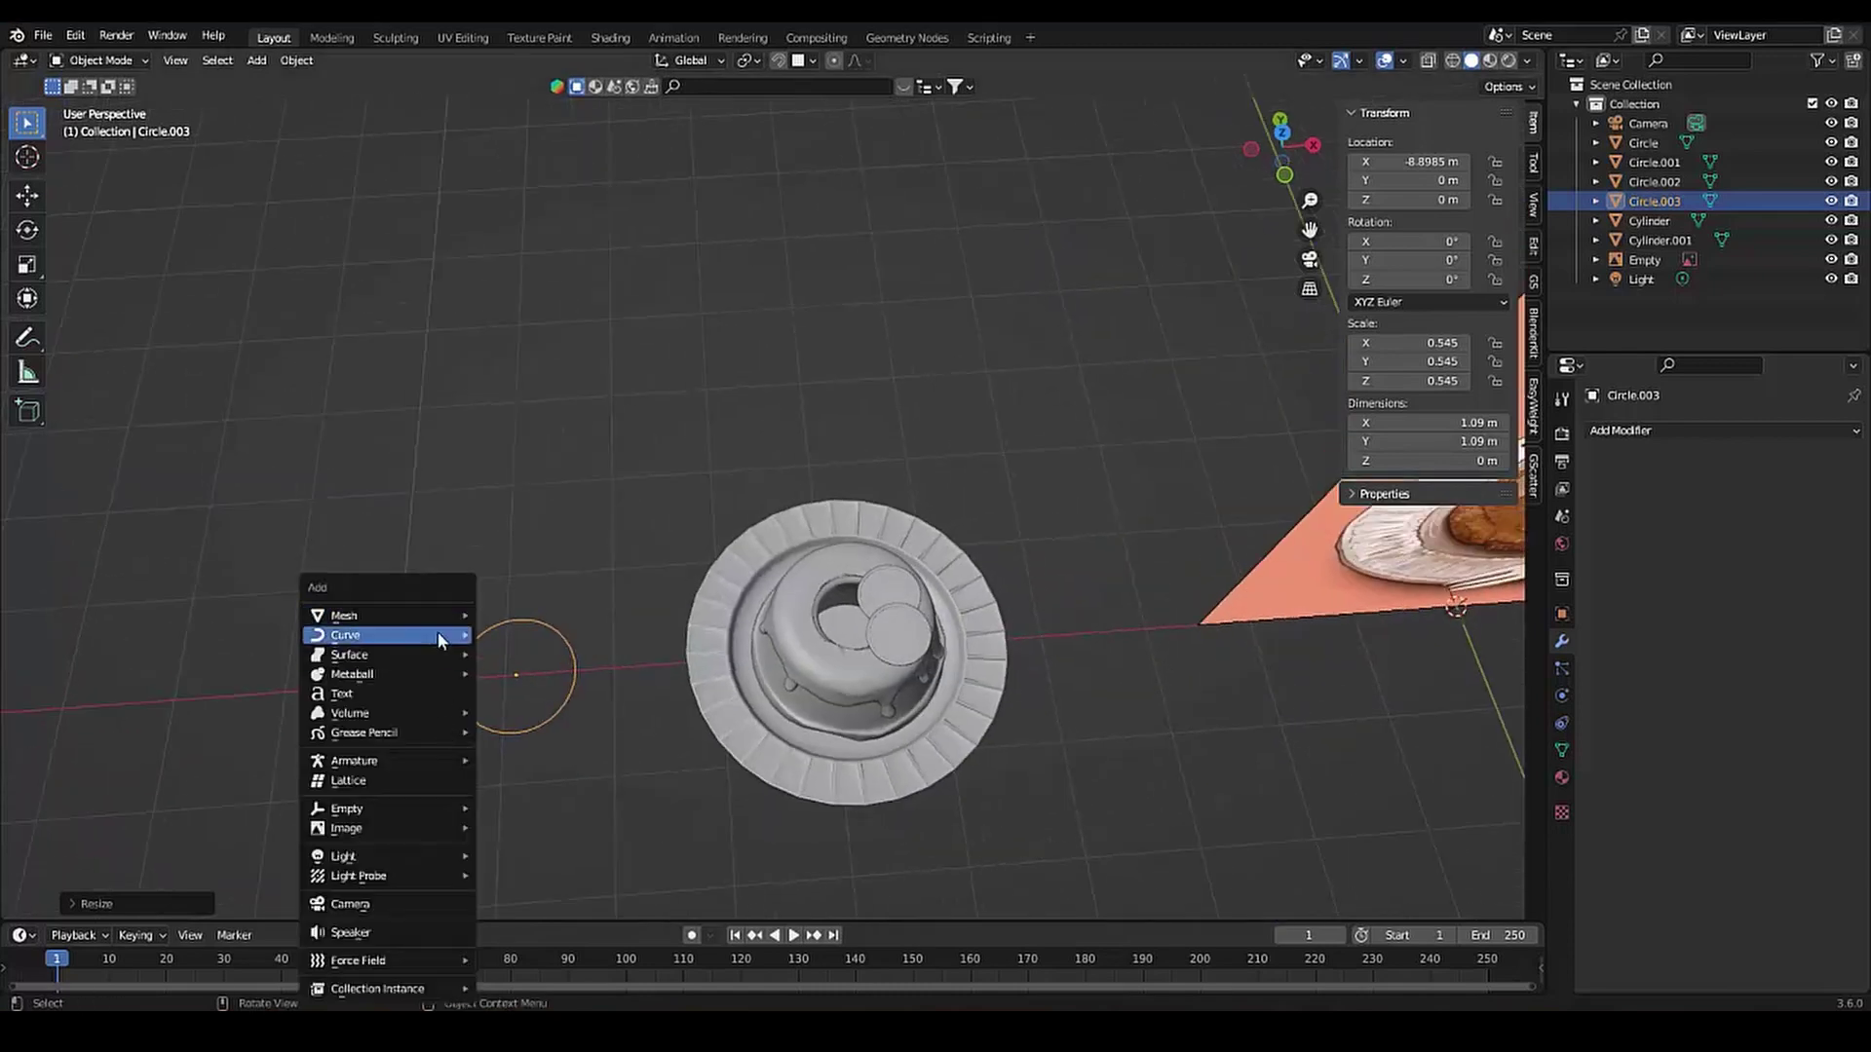
left_click(542, 635)
key("s")
left_click(1097, 577)
key("g")
key("x")
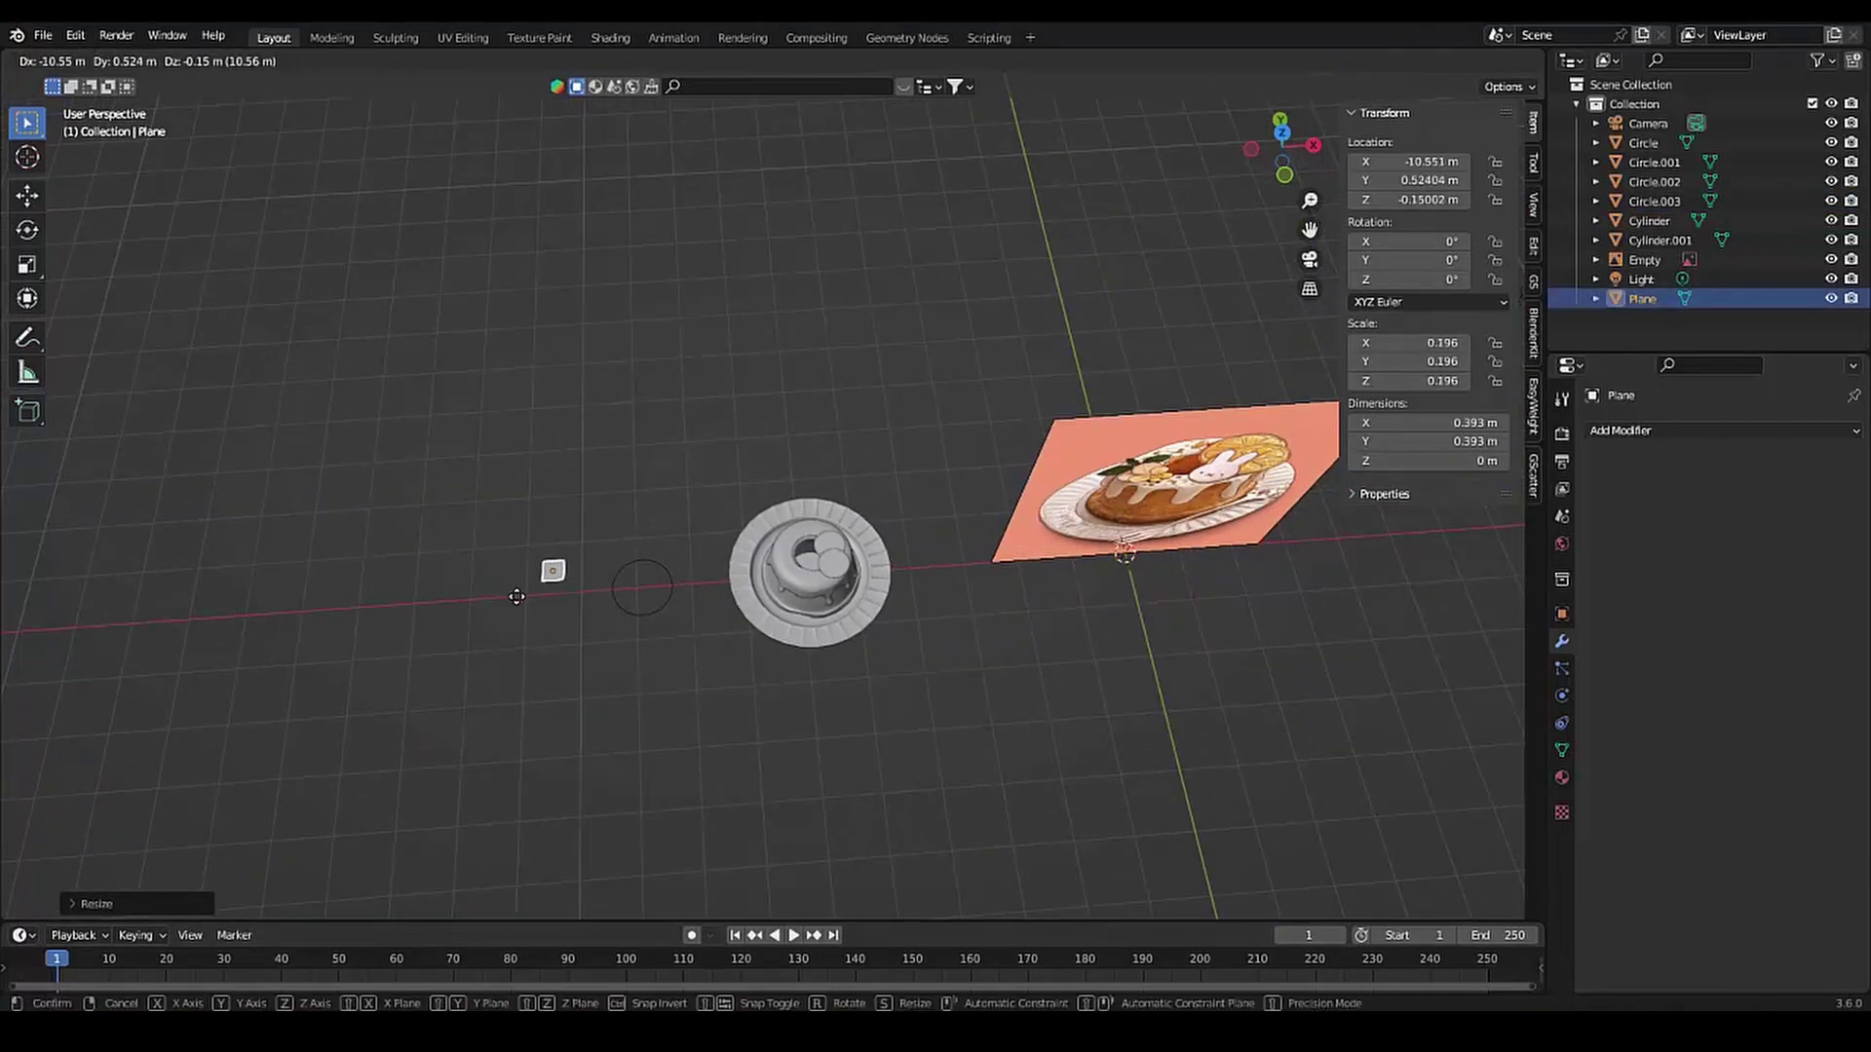
left_click(912, 558)
scroll(415, 675, "up", 3)
key("s")
left_click(406, 703)
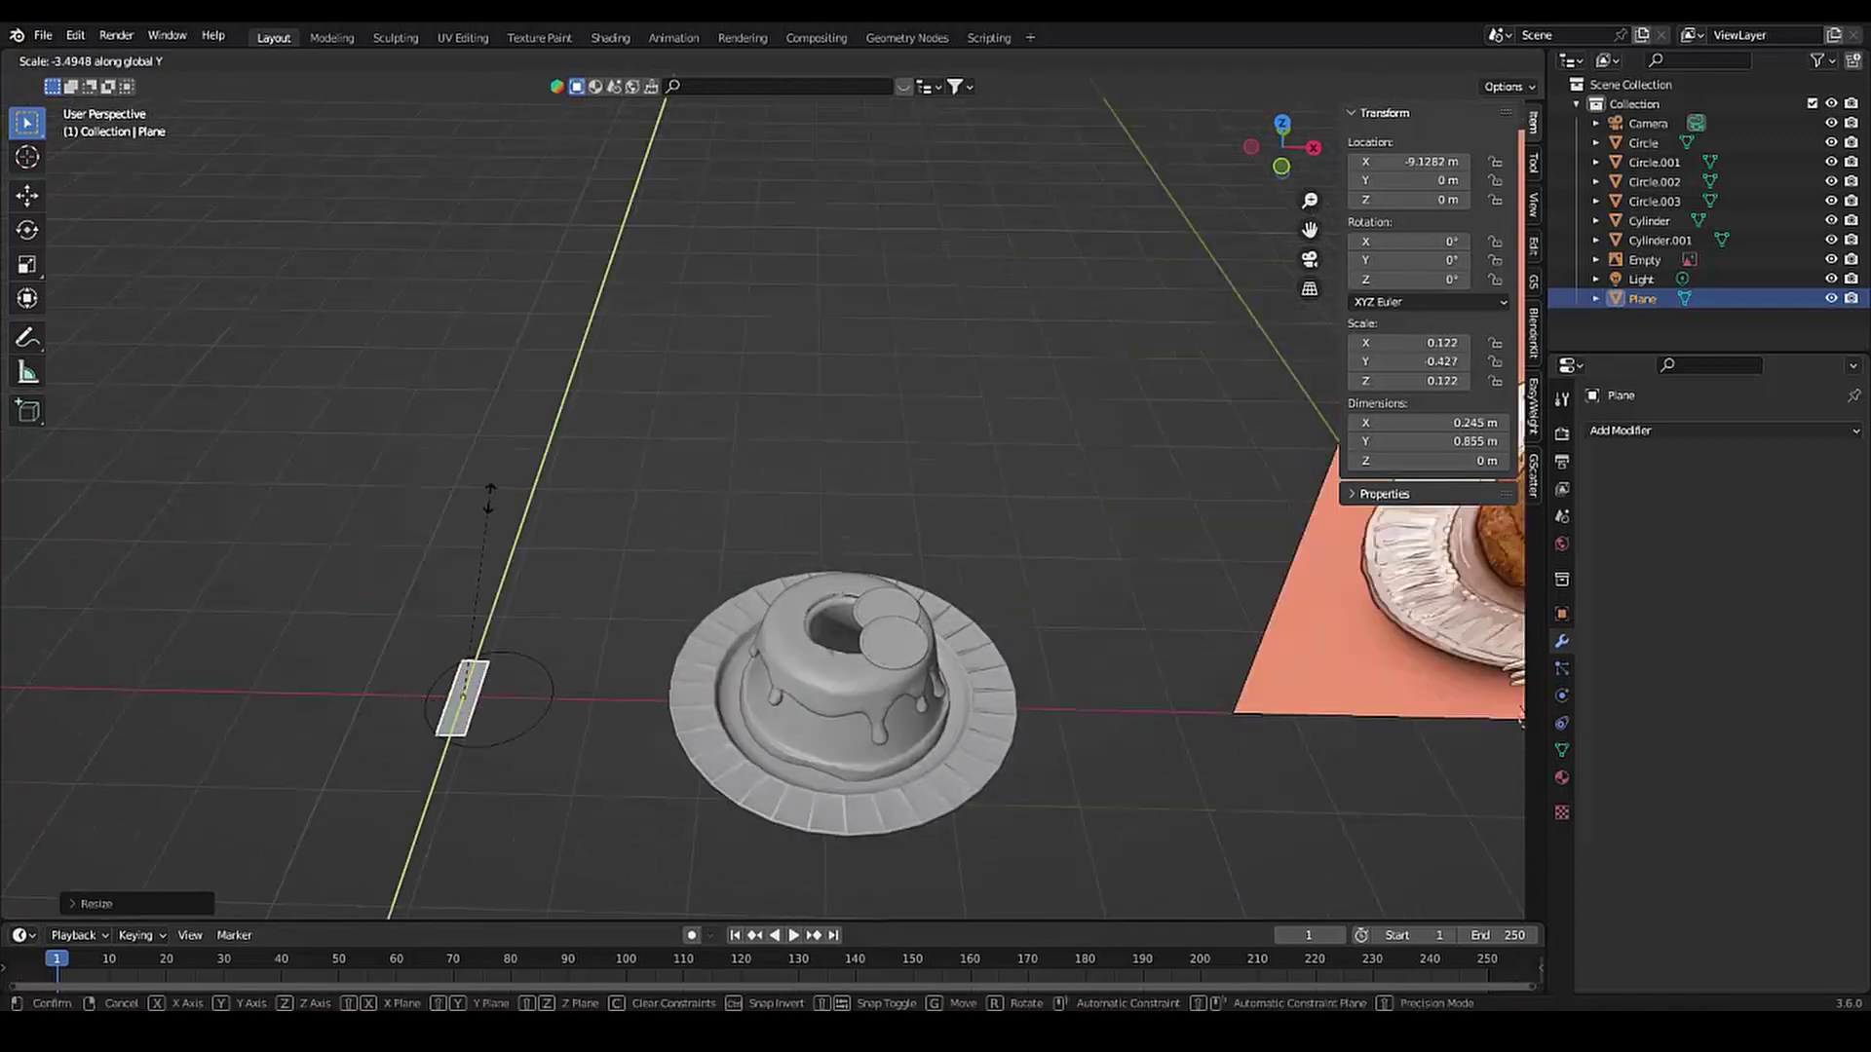
left_click(490, 498)
scroll(433, 645, "down", 3)
scroll(432, 645, "up", 3)
scroll(468, 682, "down", 3)
middle_click_drag(468, 682, 565, 728)
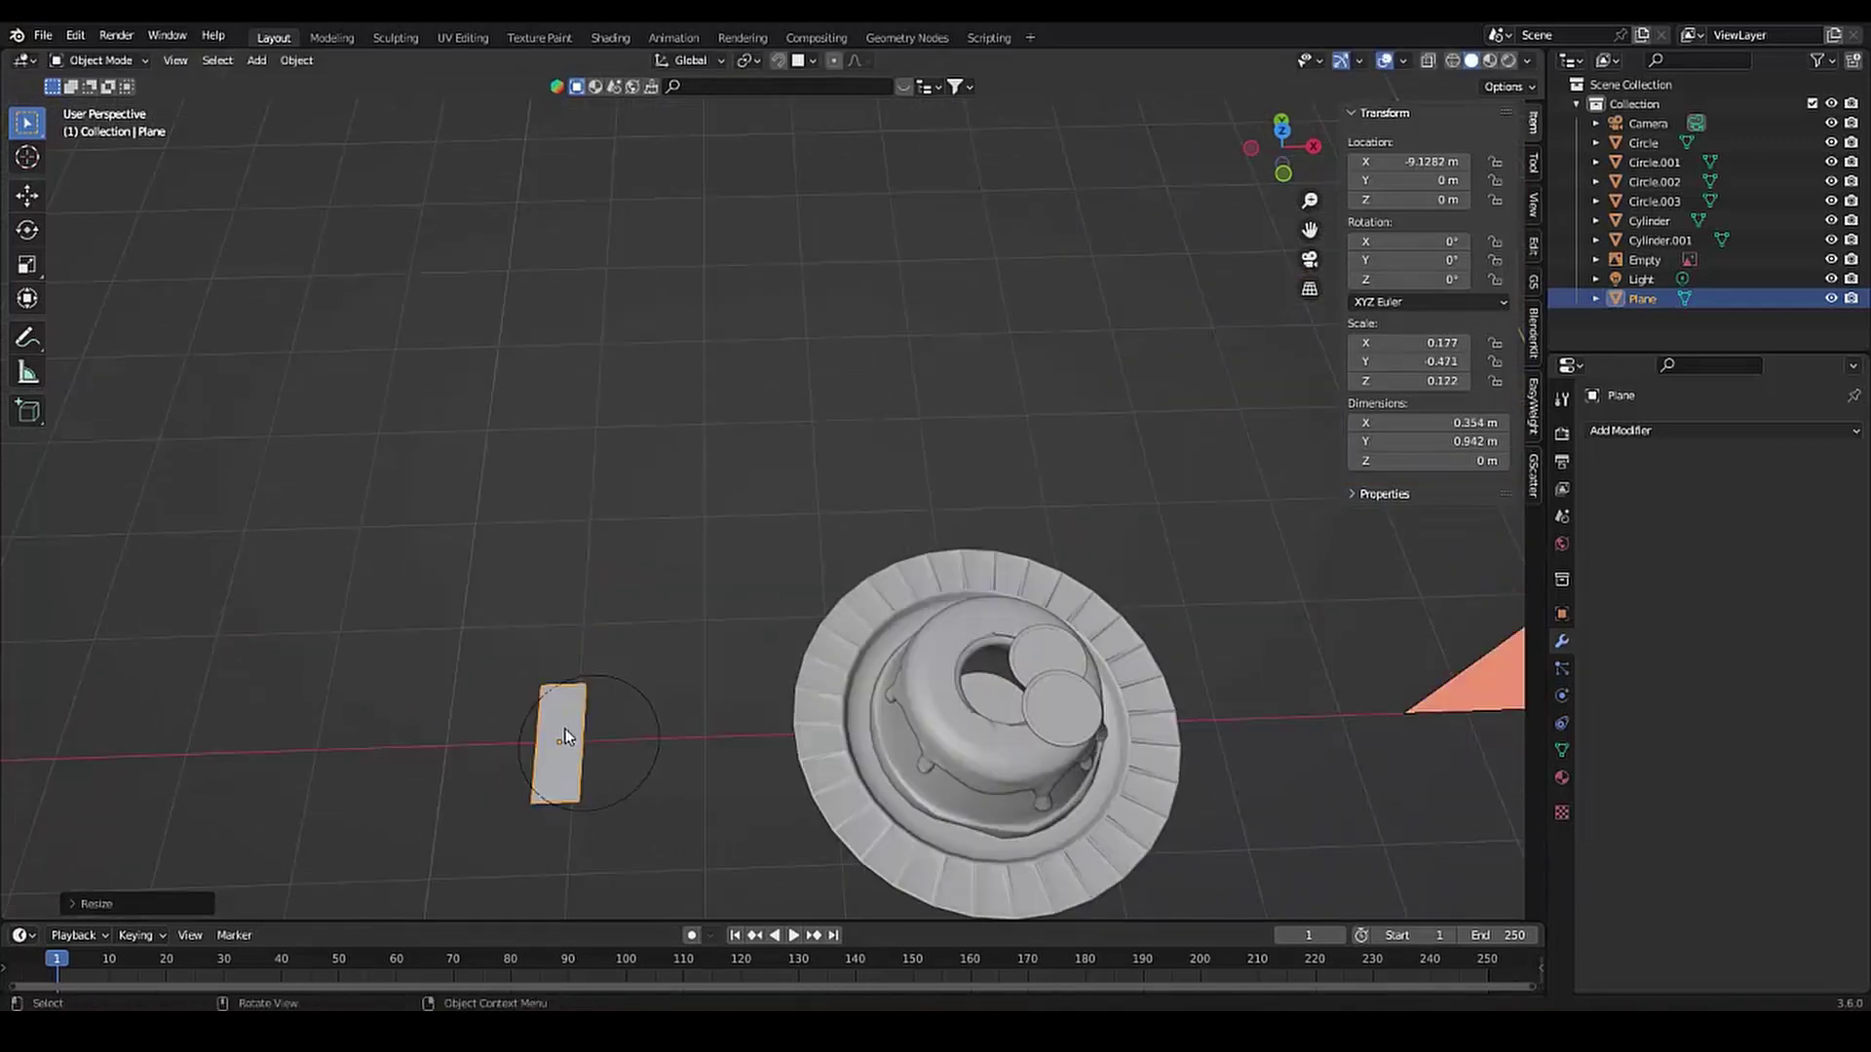
Tilt the ear strip about 14.5° around Z and place it on top of the circle
key("r")
key("z")
left_click(549, 782)
key("g")
key("y")
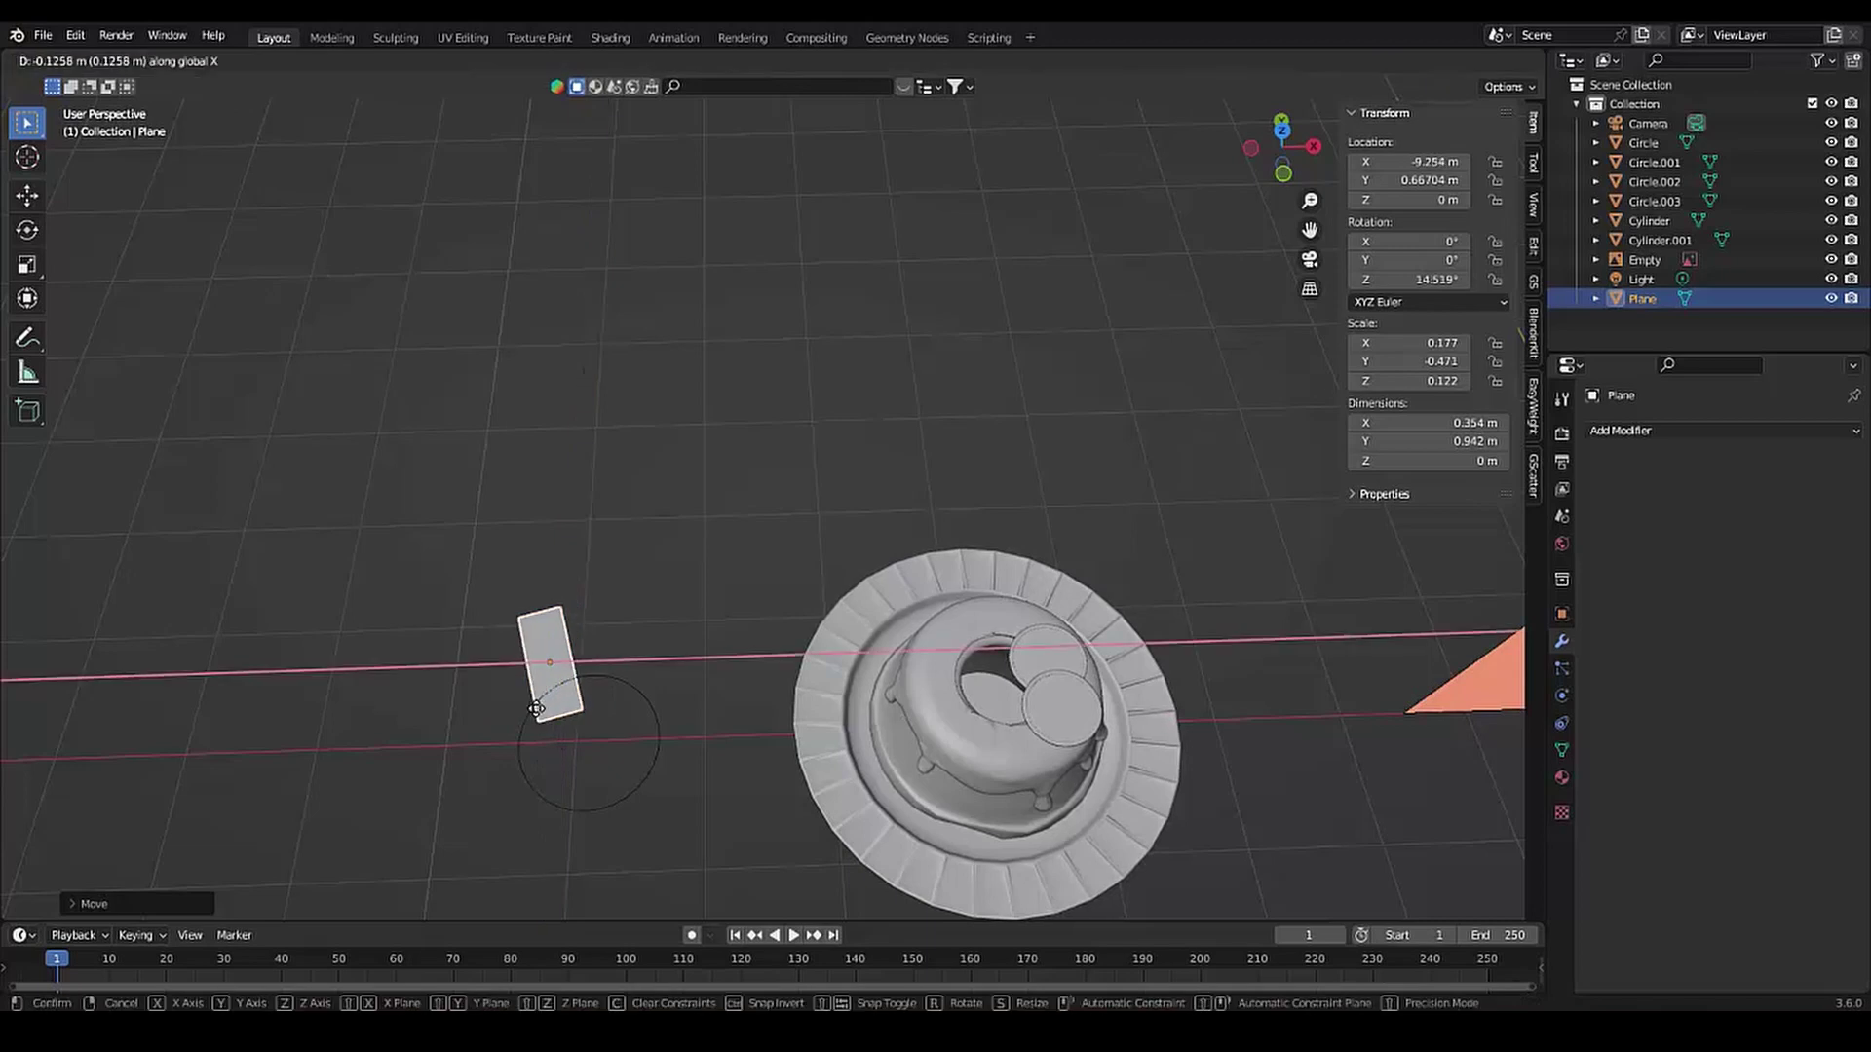
left_click(536, 709)
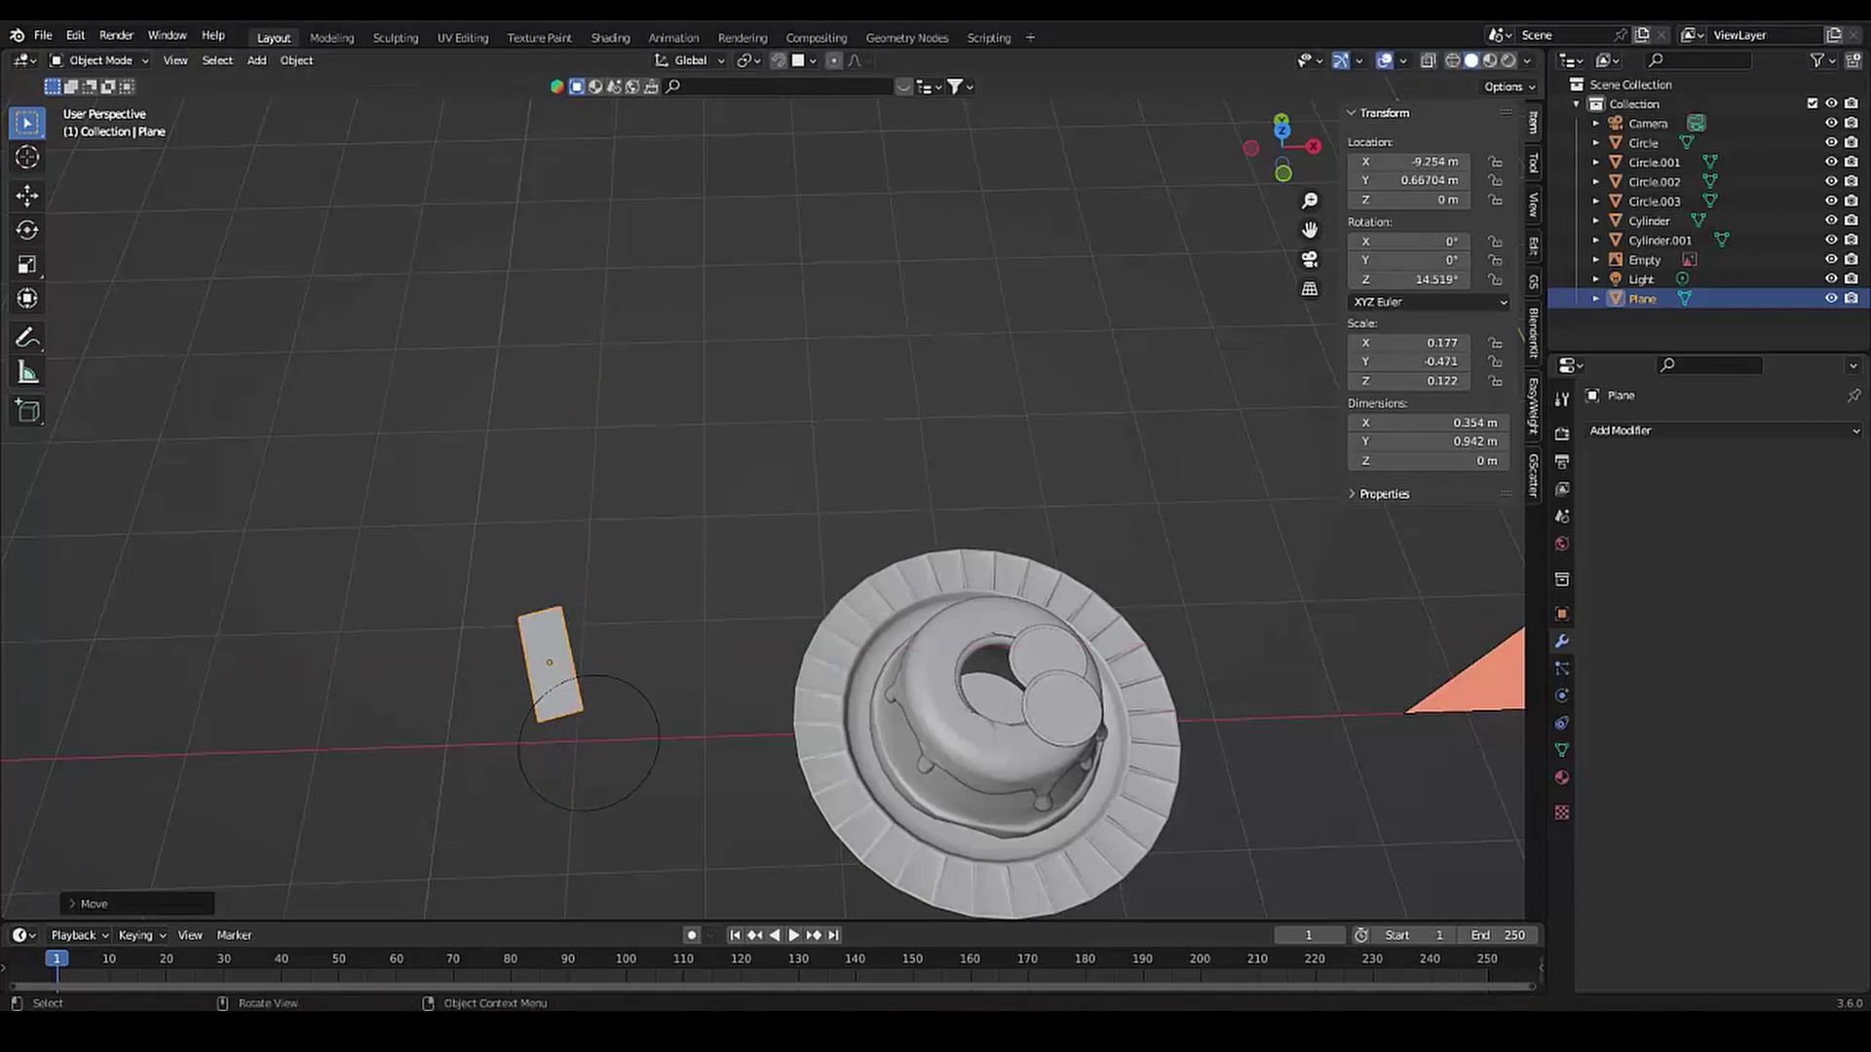
Duplicate and mirror the ear strip, placing the second ear beside the first
key("shift+d")
key("x")
left_click(536, 604)
right_click(536, 604)
left_click(751, 735)
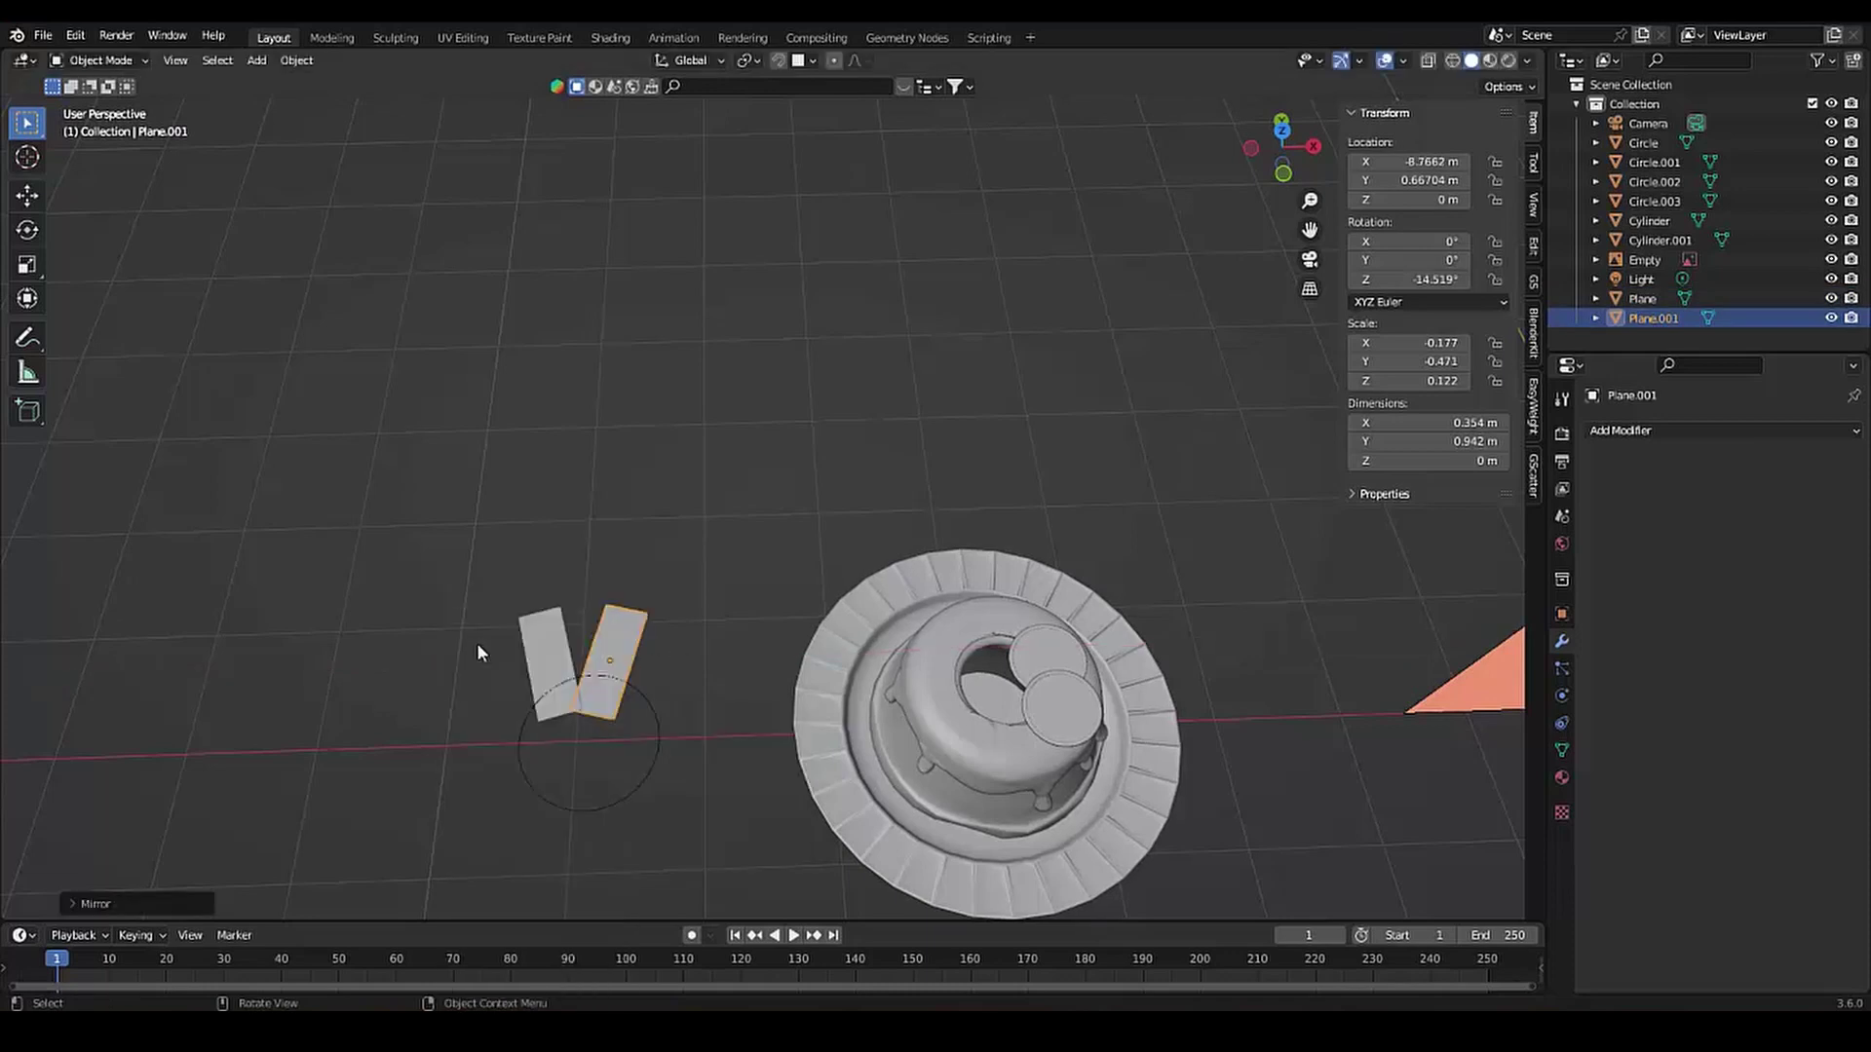
scroll(487, 585, "down", 4)
scroll(507, 538, "up", 3)
key("g")
key("x")
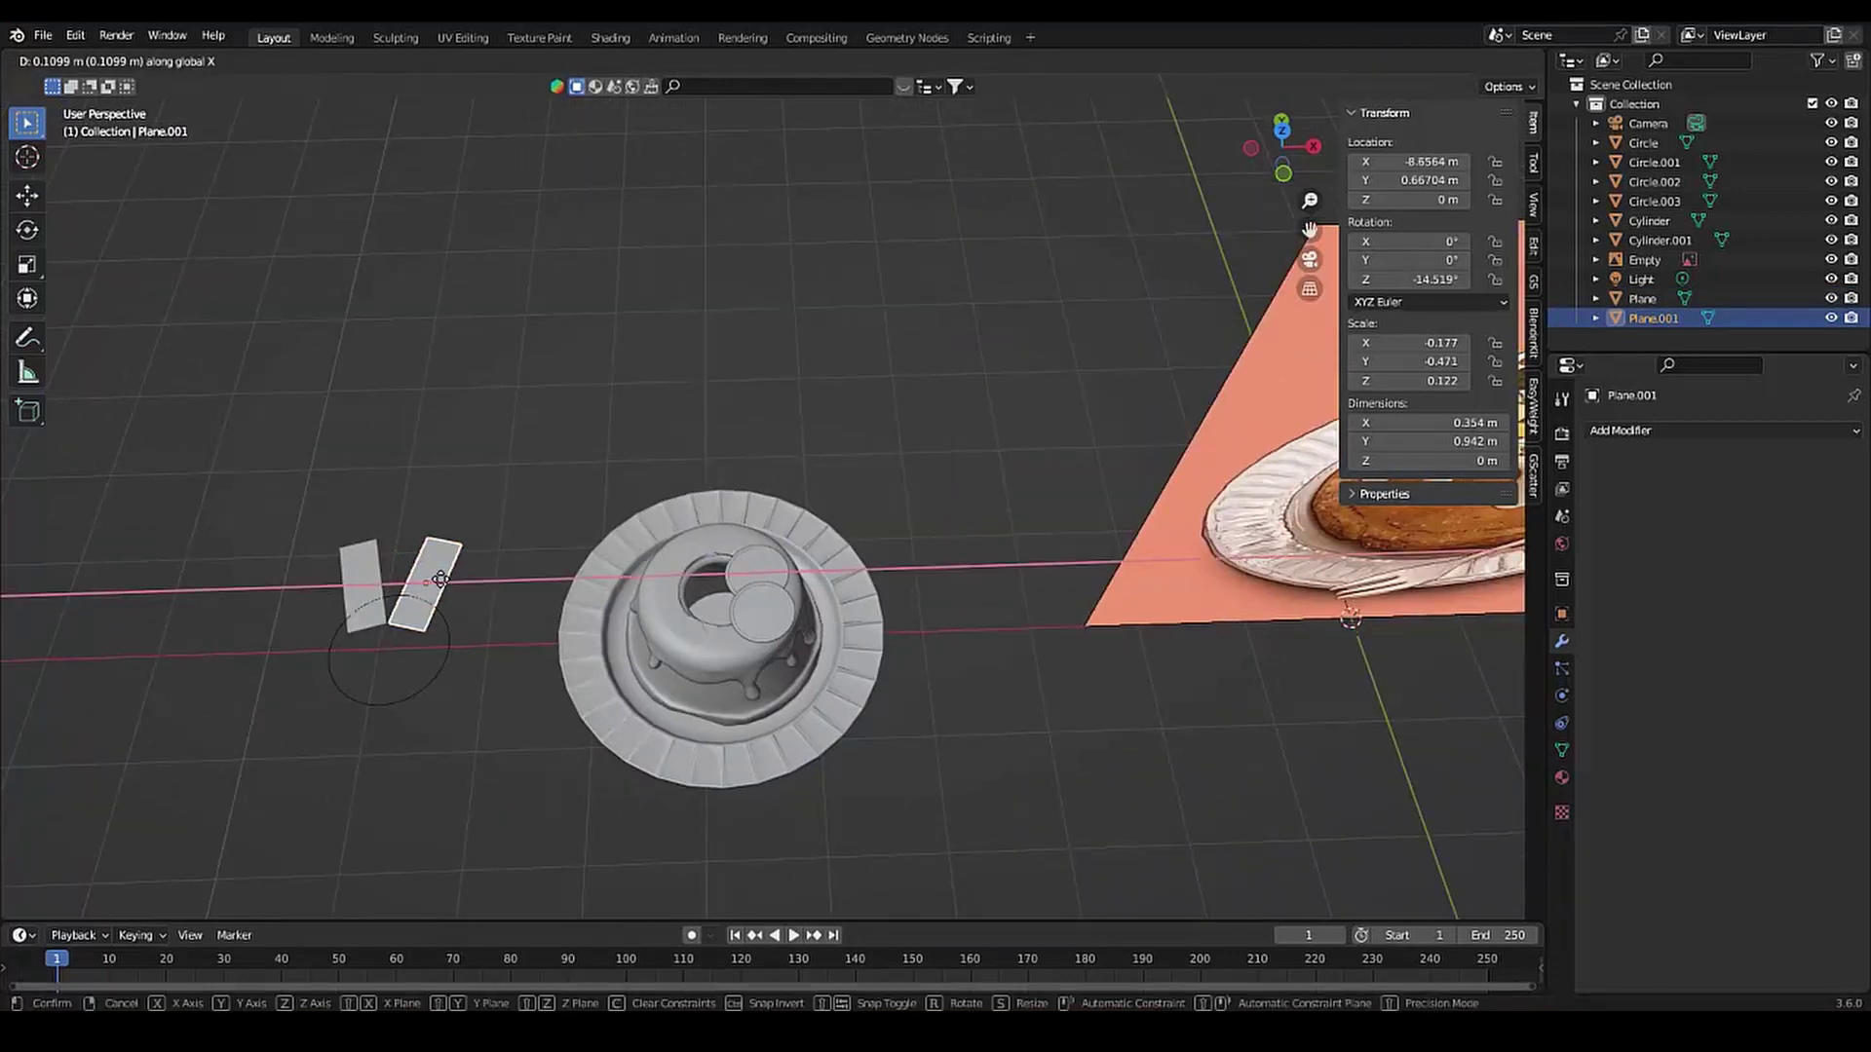
left_click(440, 581)
middle_click_drag(441, 581, 567, 587, "shift")
Fill the circle into a solid disc for the bunny head
left_click(1642, 298, "shift")
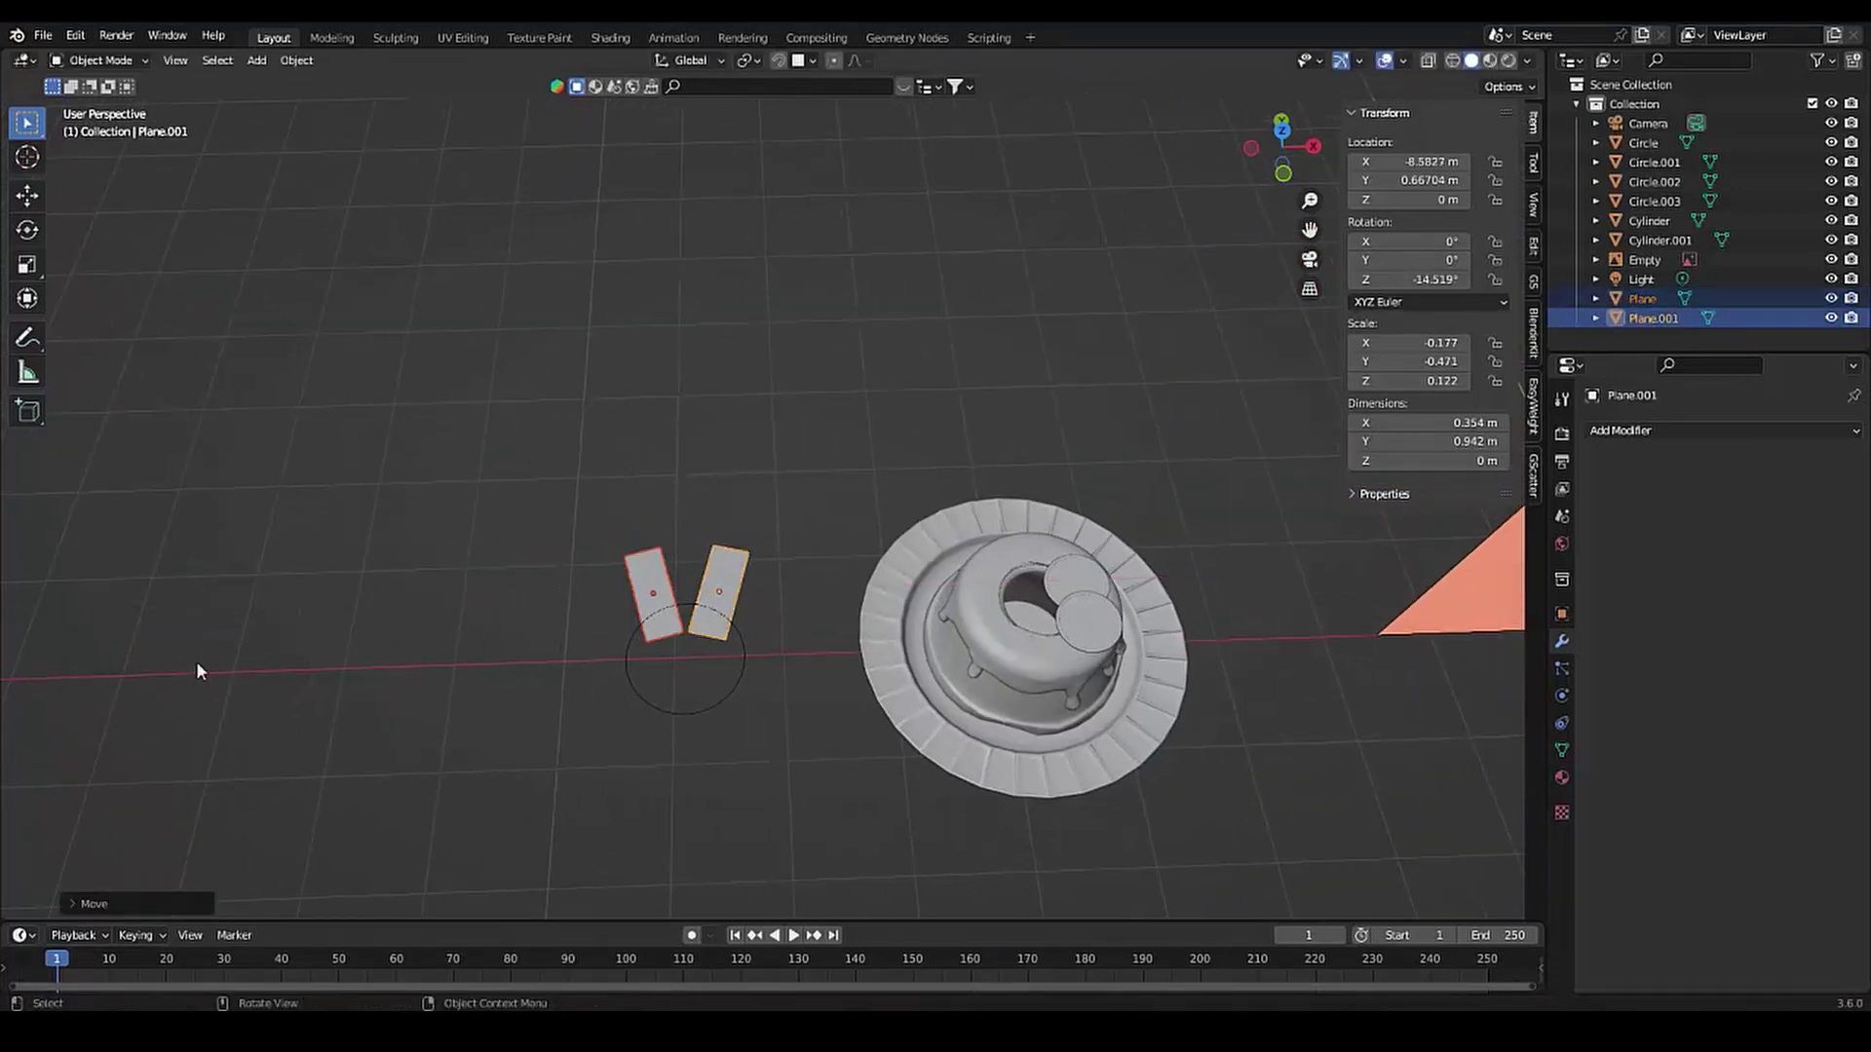
left_click(641, 658)
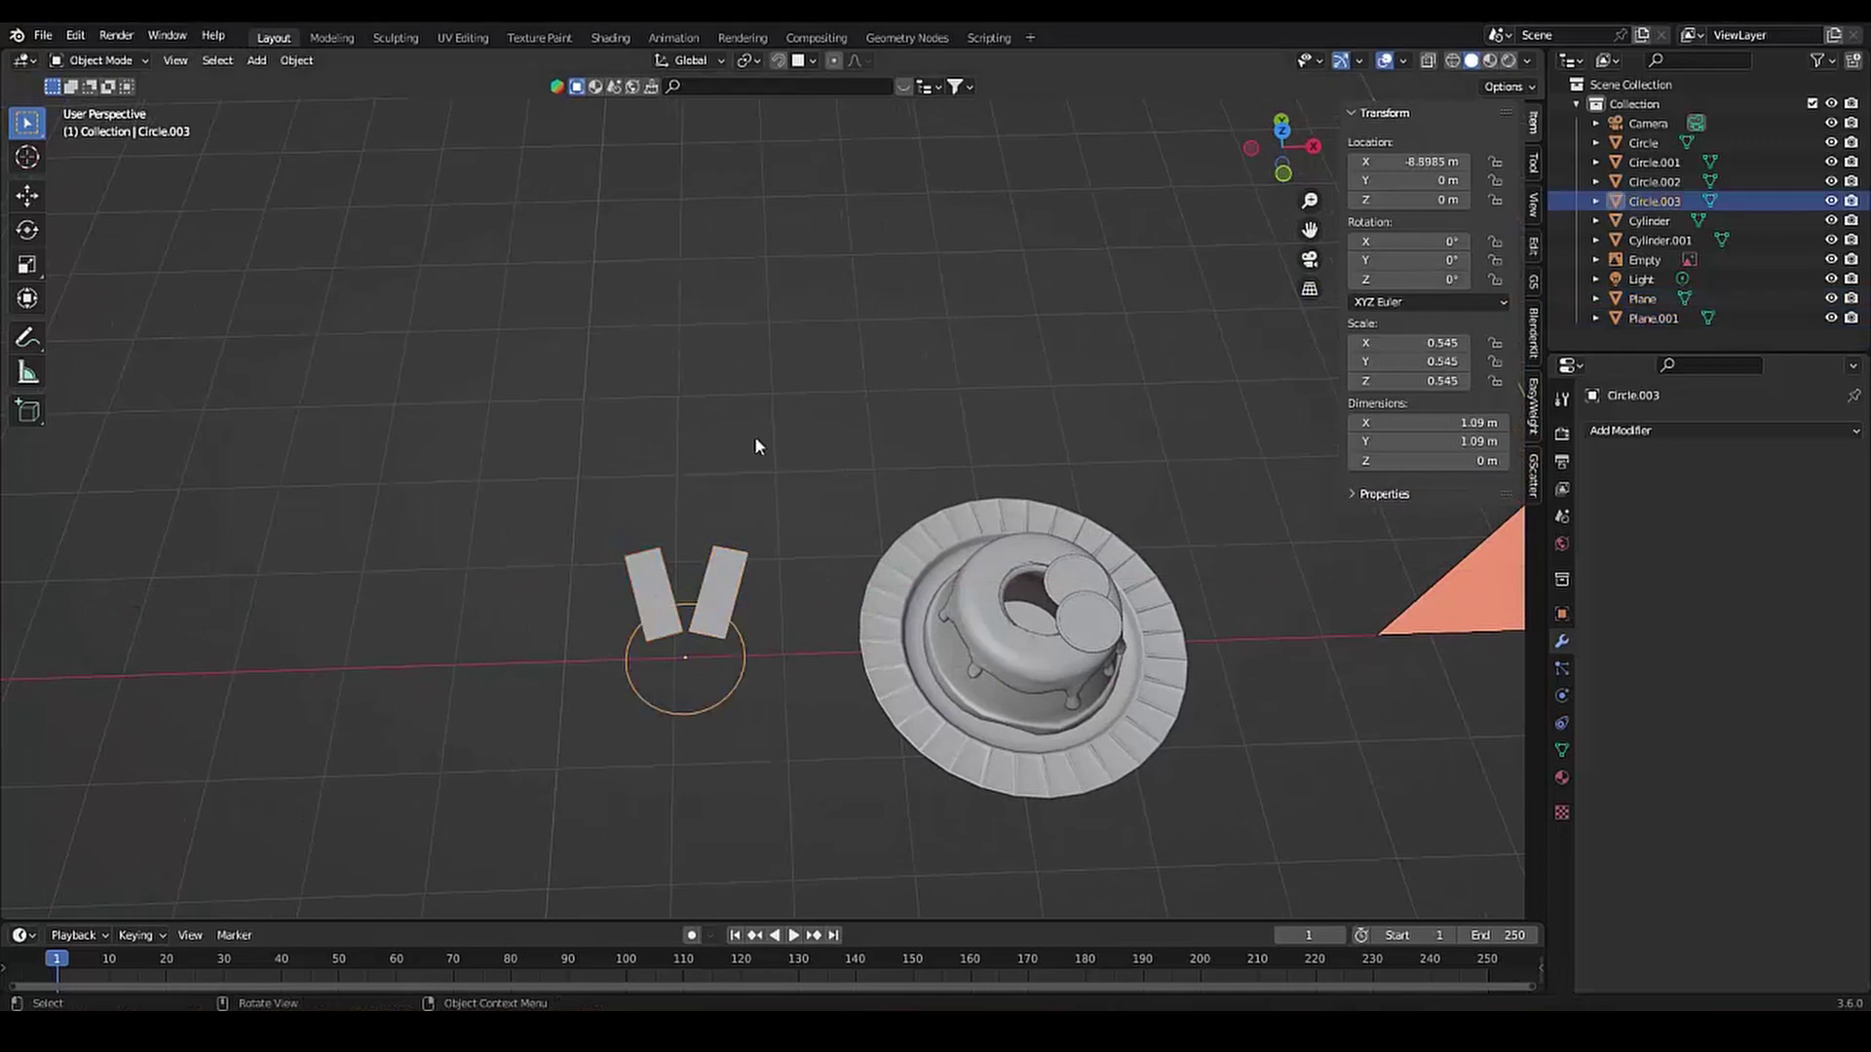
key("ctrl+Tab")
key("f")
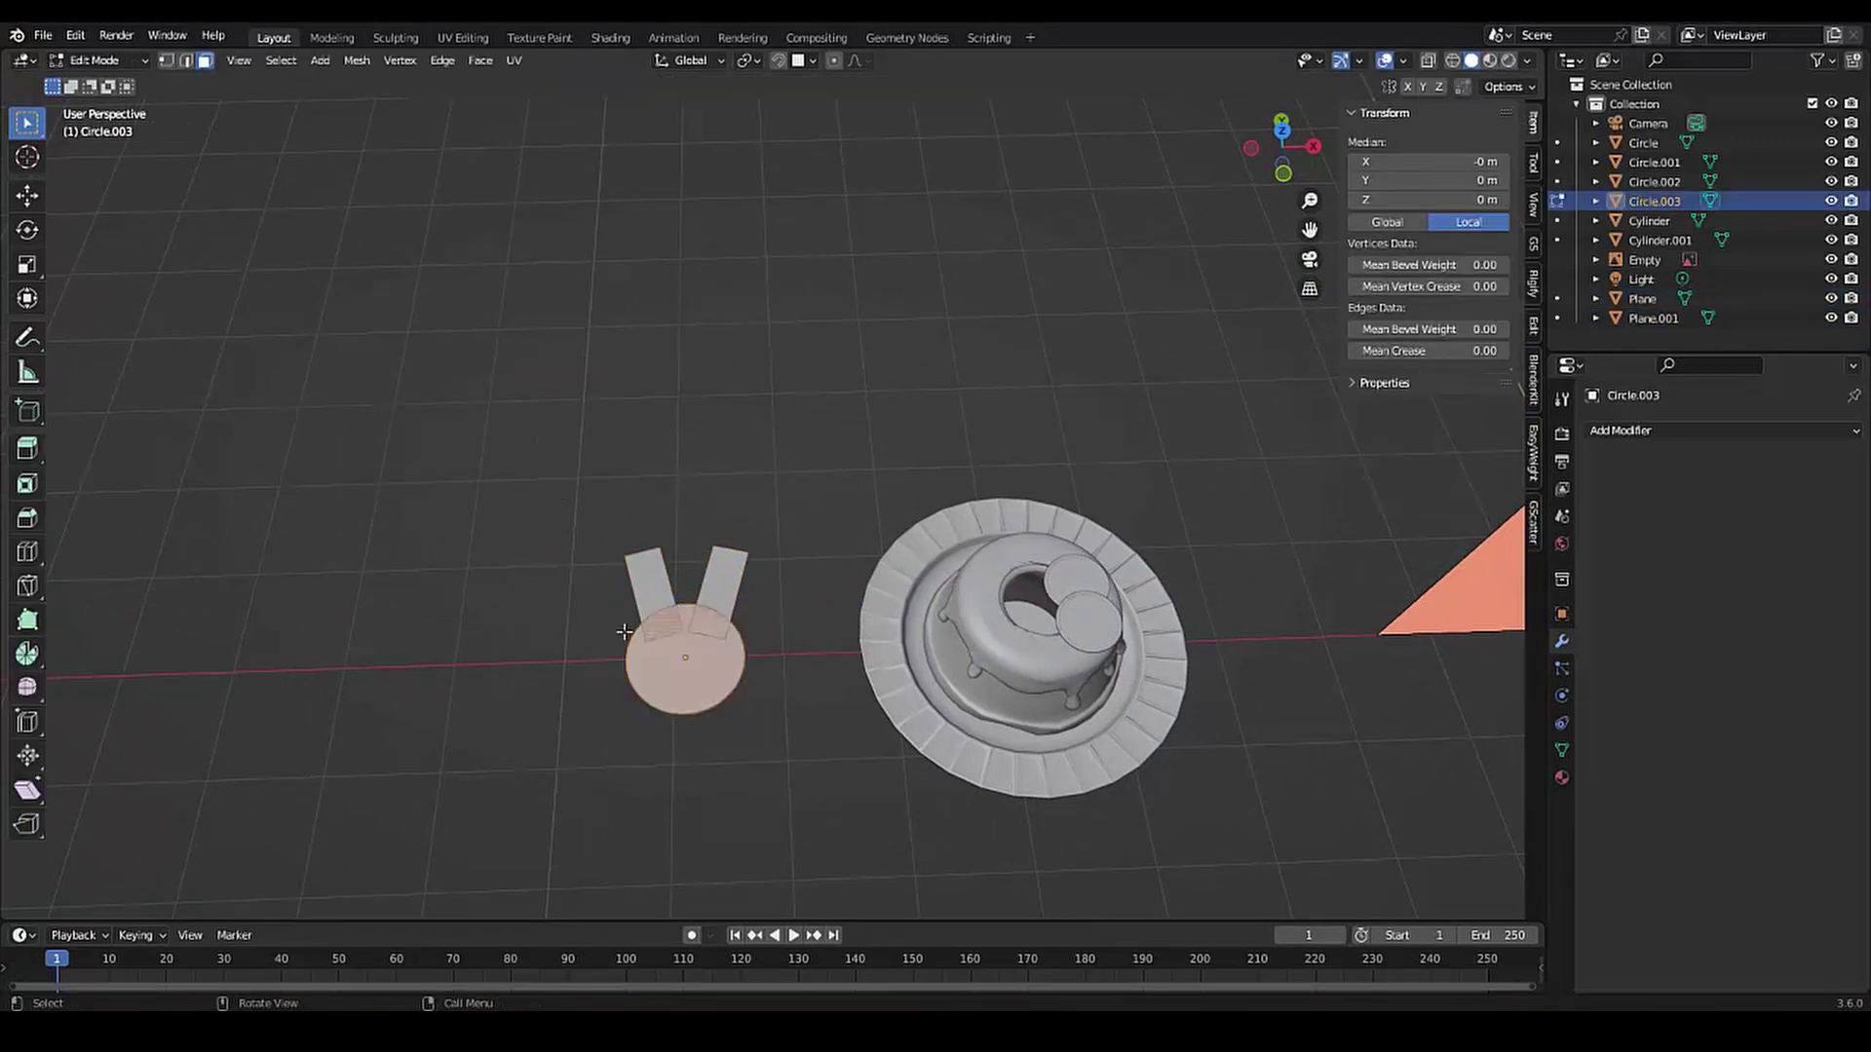
key("Tab")
Bevel the corners of both ear strips to round them into ovals
middle_click_drag(662, 591, 605, 634)
key("Tab")
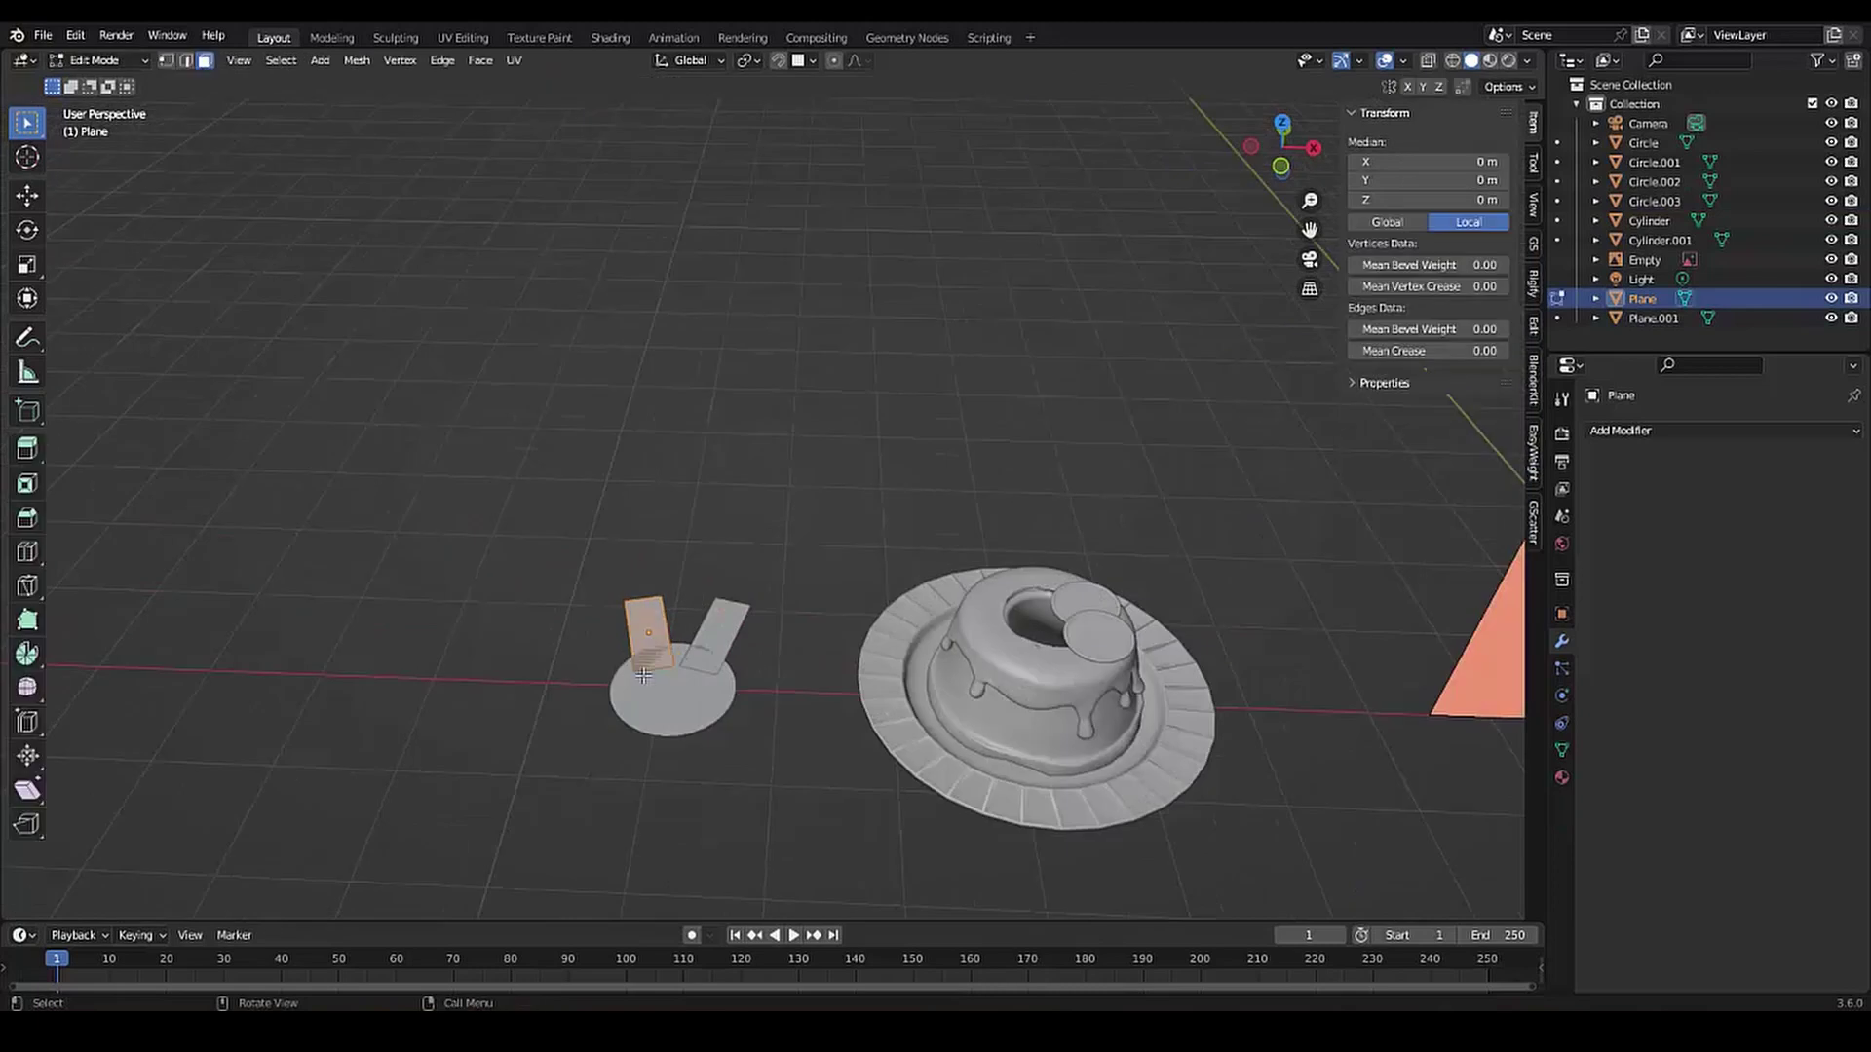
key("ctrl+shift+b")
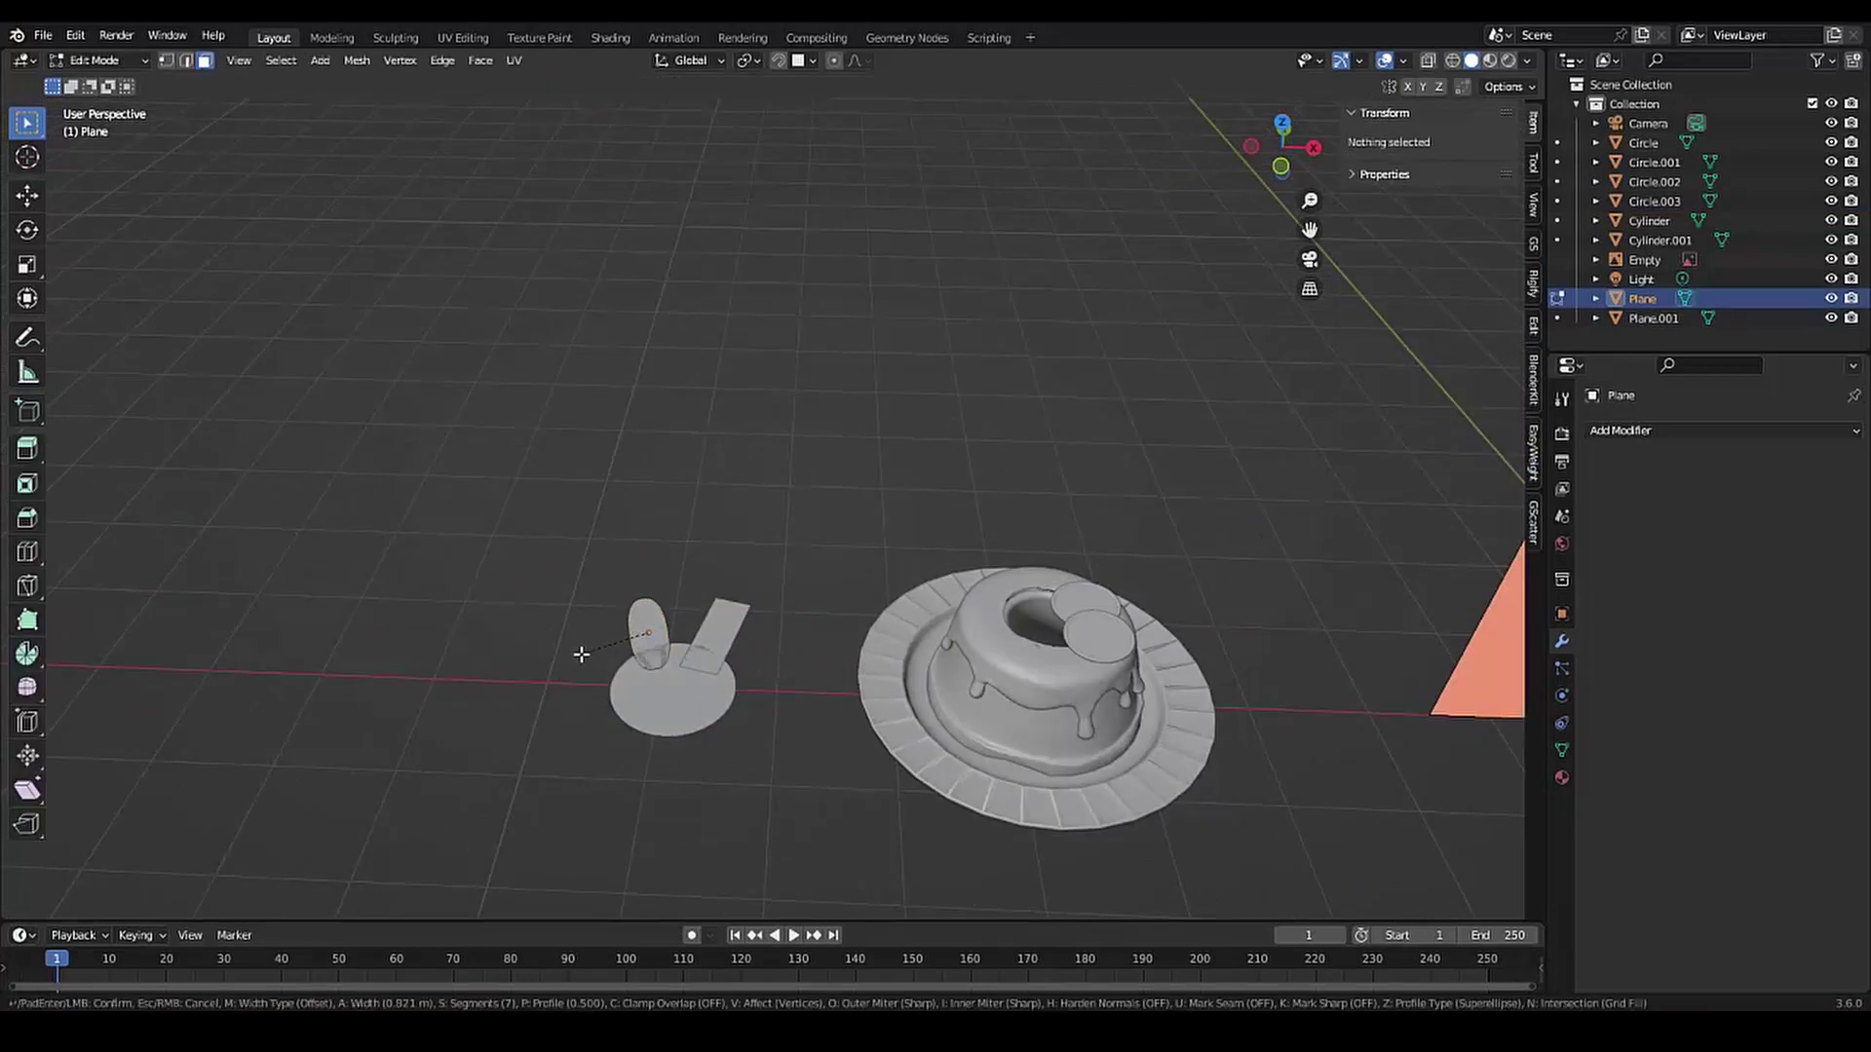
left_click(582, 653)
middle_click_drag(582, 653, 658, 582)
key("Tab")
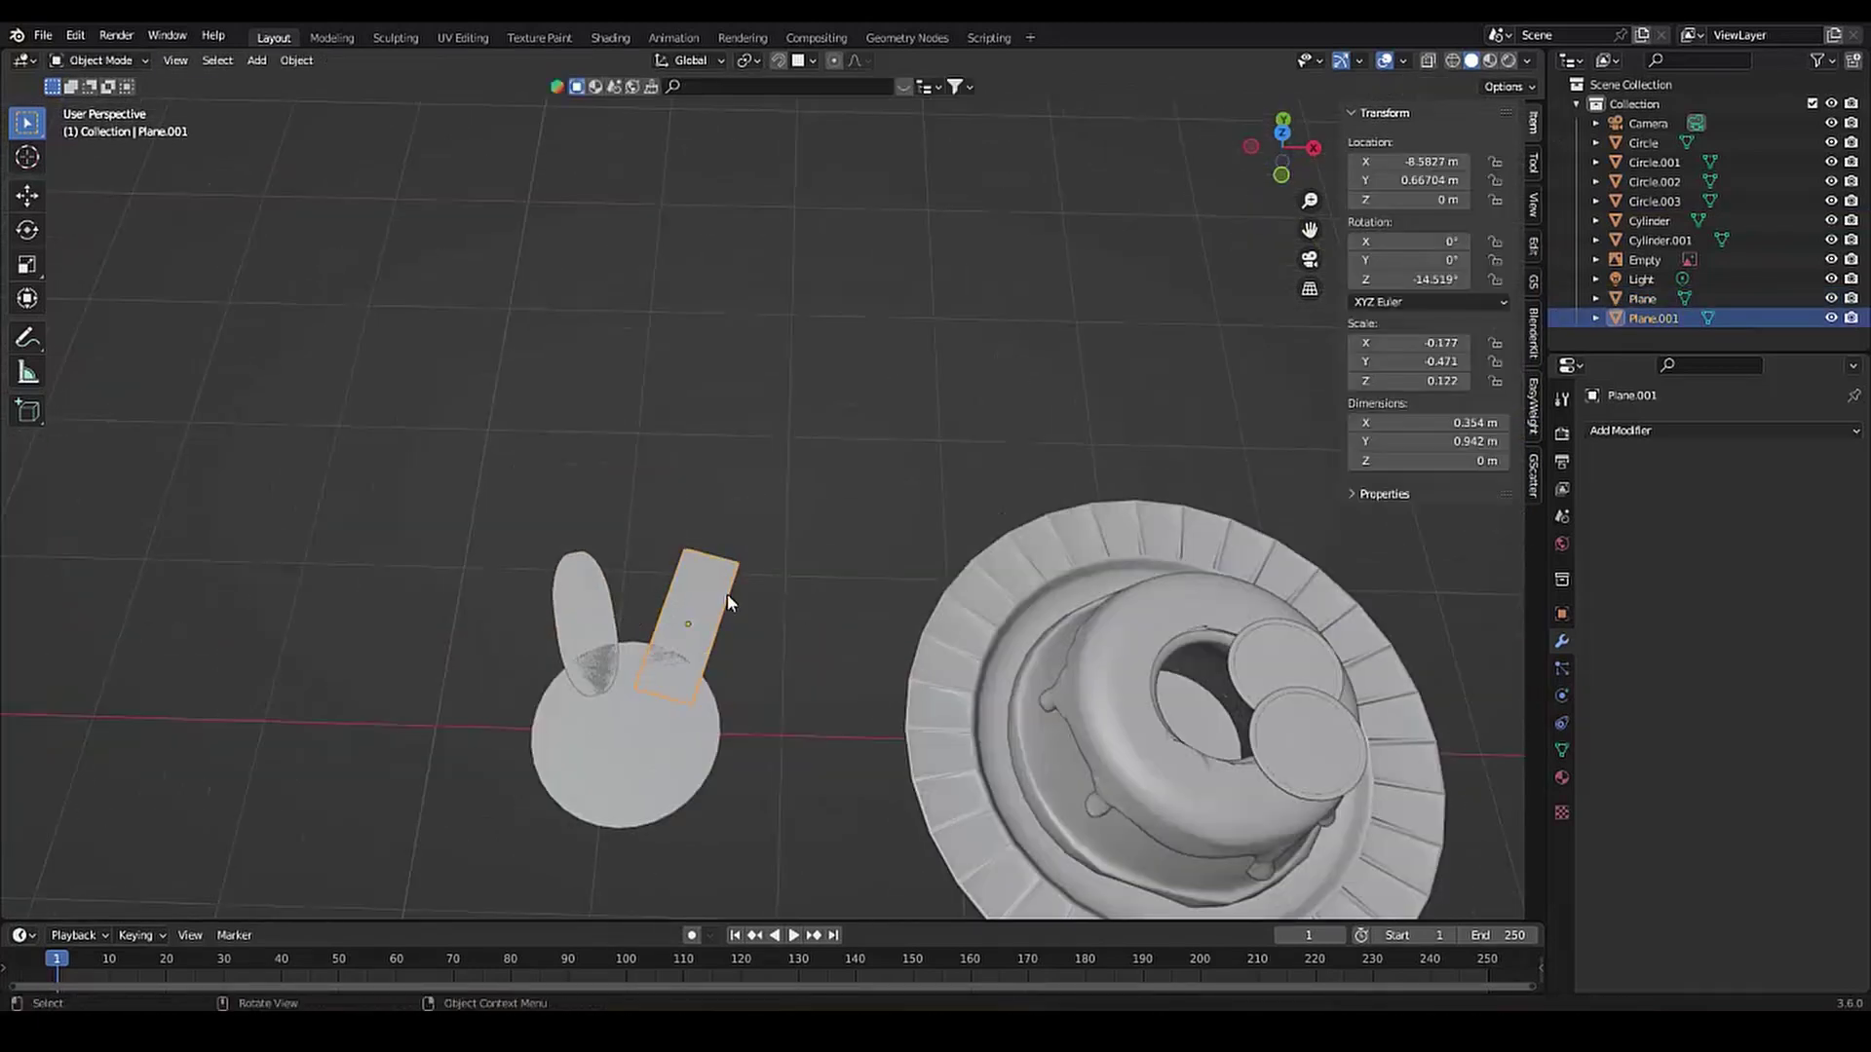
key("Tab")
key("shift+r")
key("ctrl+Tab")
Join the head disc and both ears into one object and scale it down
left_click(632, 677)
scroll(631, 678, "down", 2)
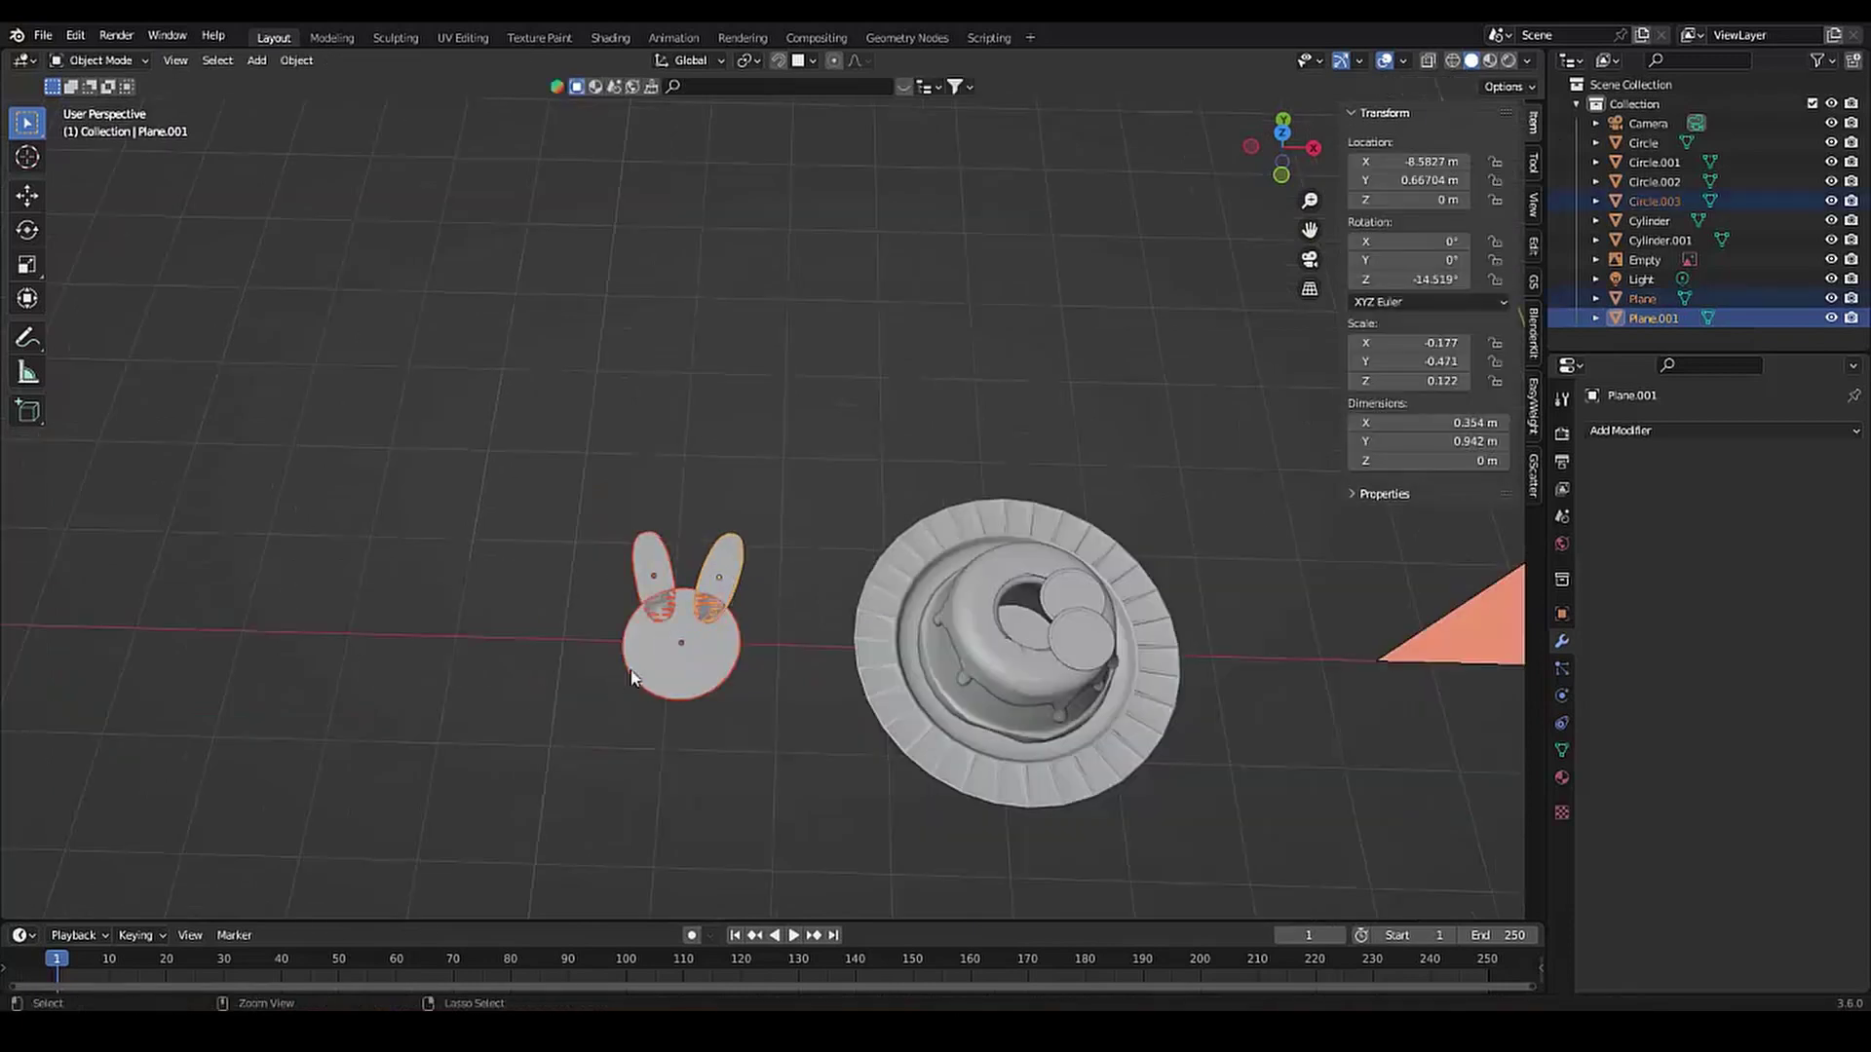
key("ctrl+j")
scroll(640, 587, "down", 3)
key("s")
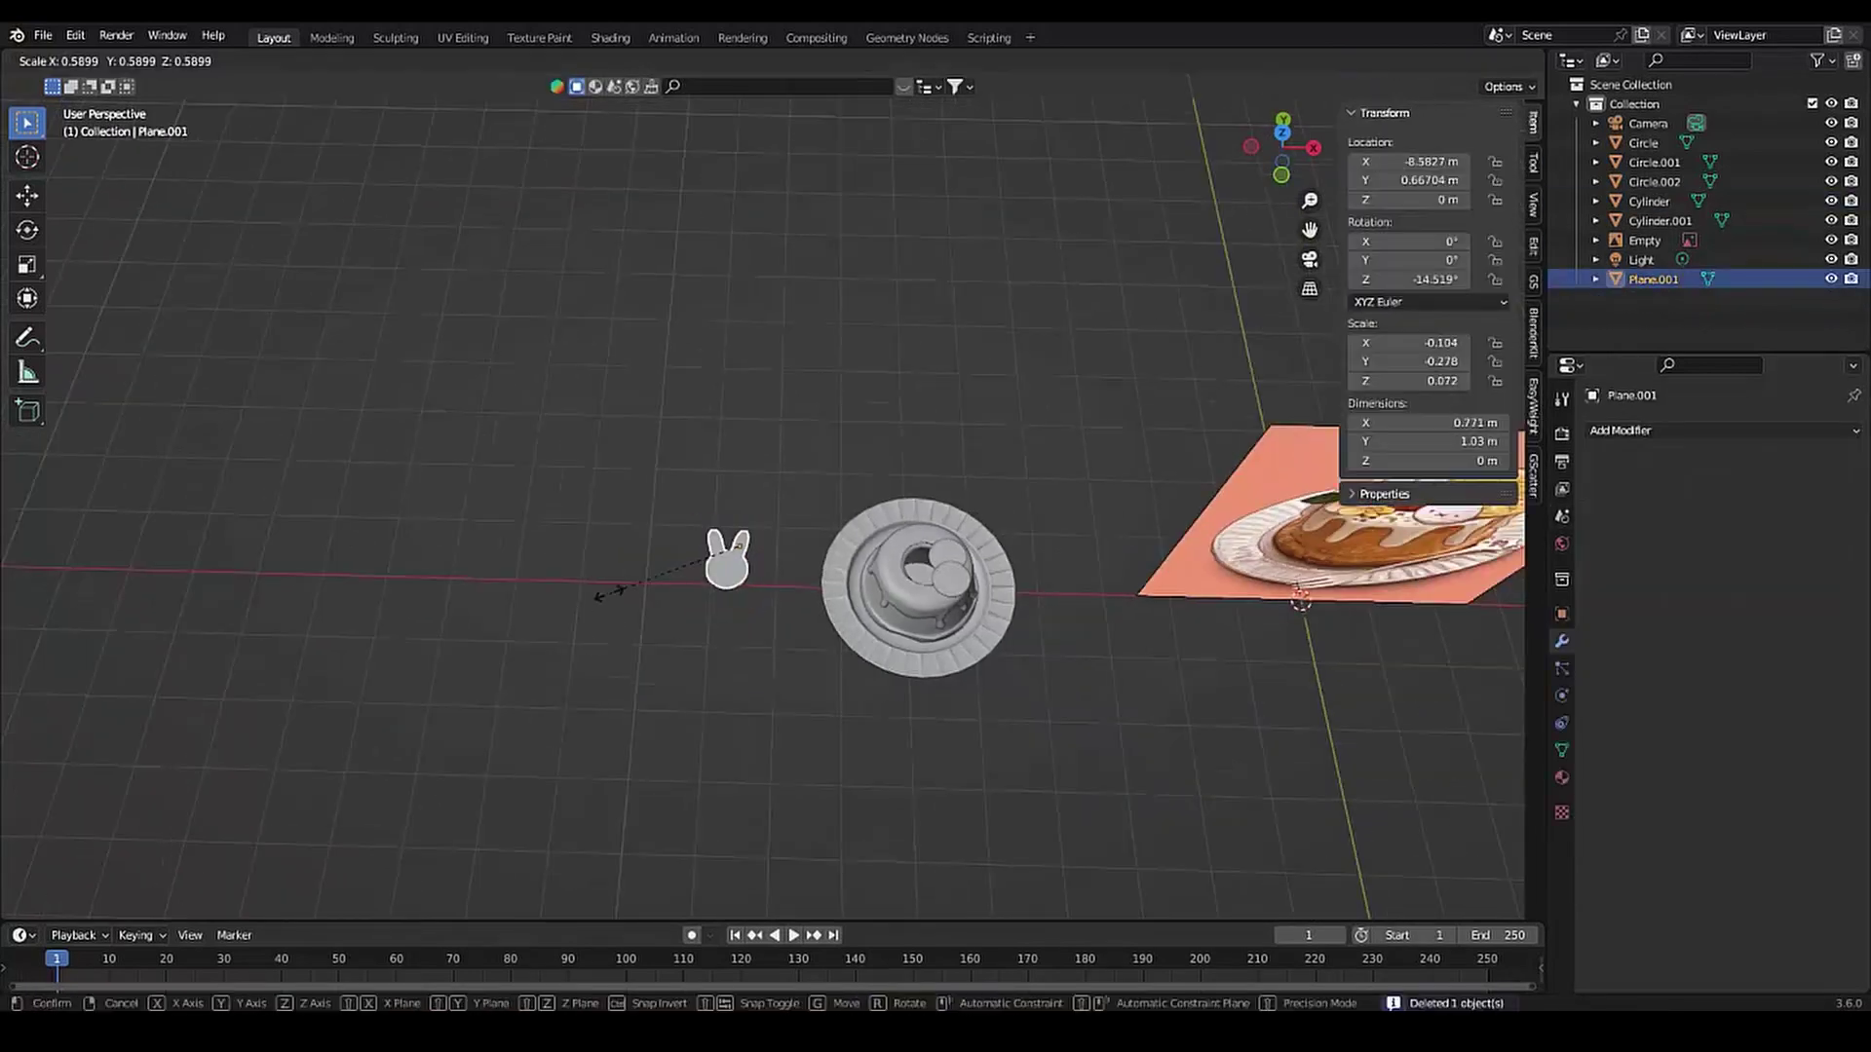
left_click(609, 594)
middle_click_drag(609, 594, 733, 592)
Rotate the bunny upright on Y and move it onto the cake top
key("r")
key("y")
key("Return")
key("g")
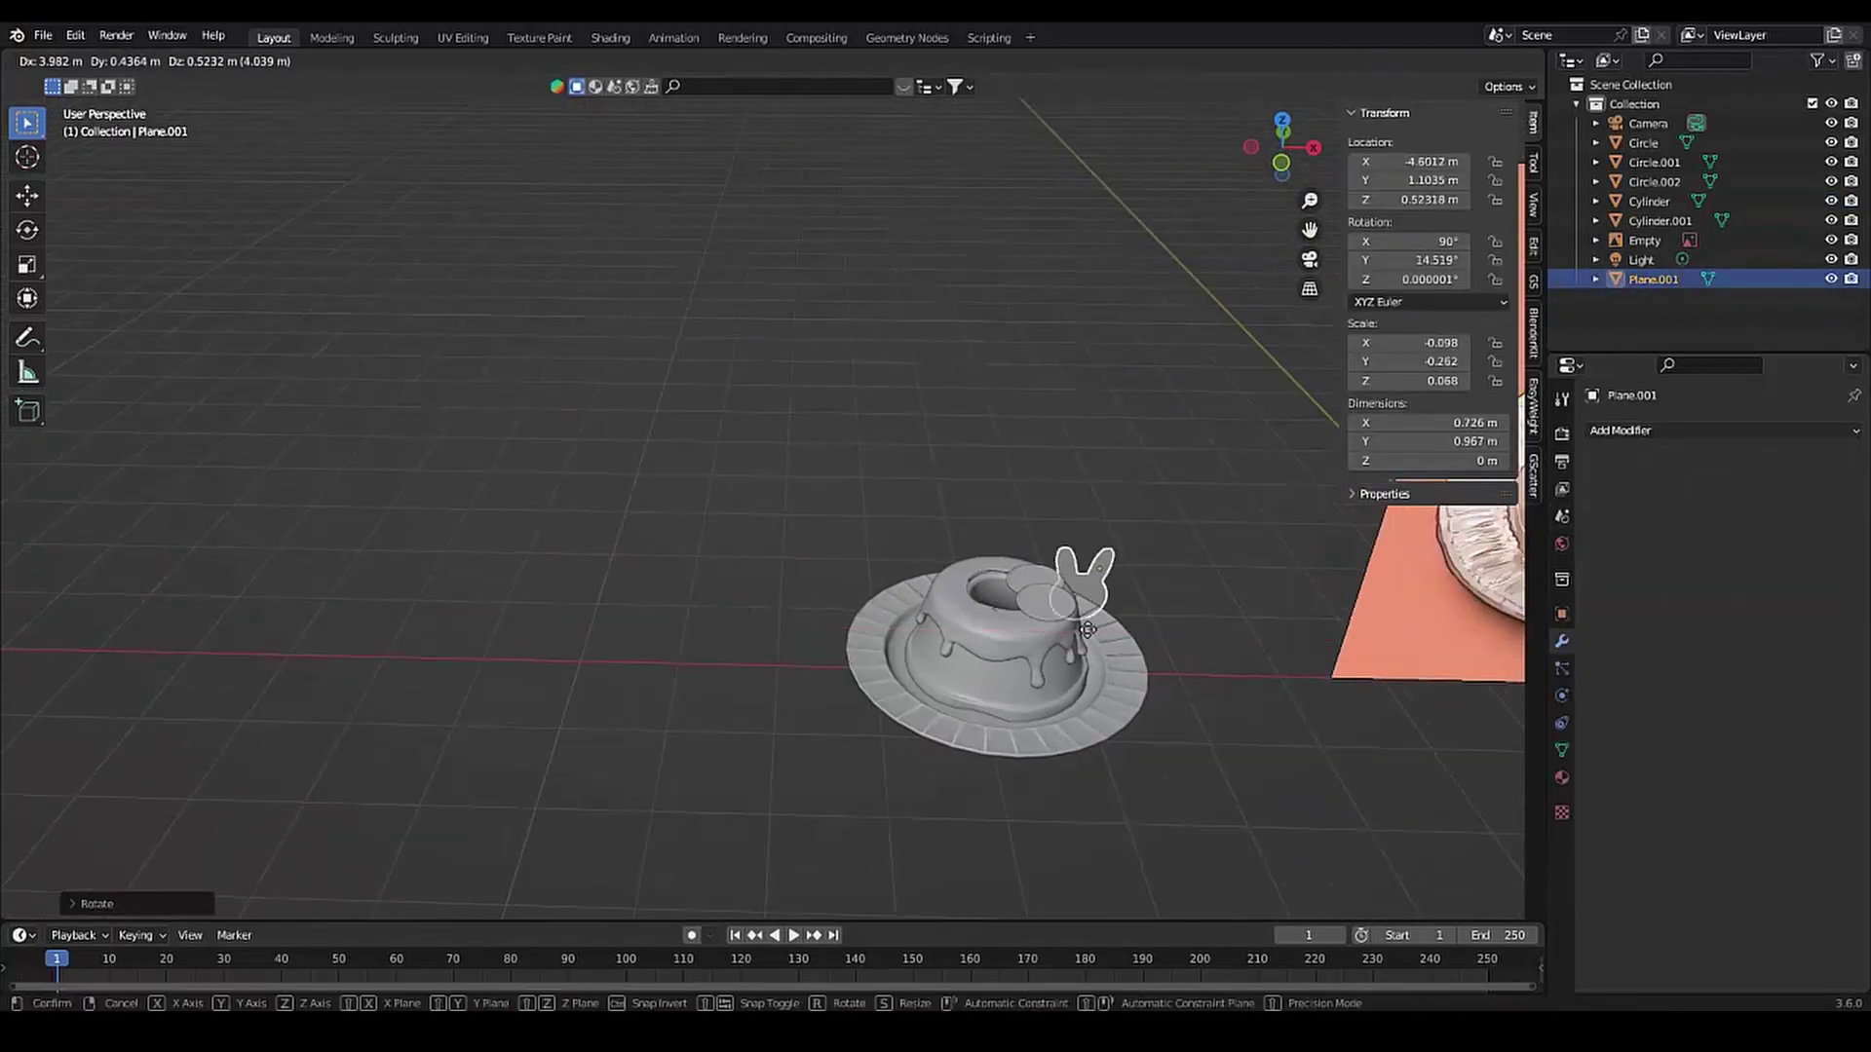
left_click(937, 686)
scroll(1009, 659, "up", 4)
Tilt the bunny on X to lie nearly flat over the cake and shrink it
key("r")
key("x")
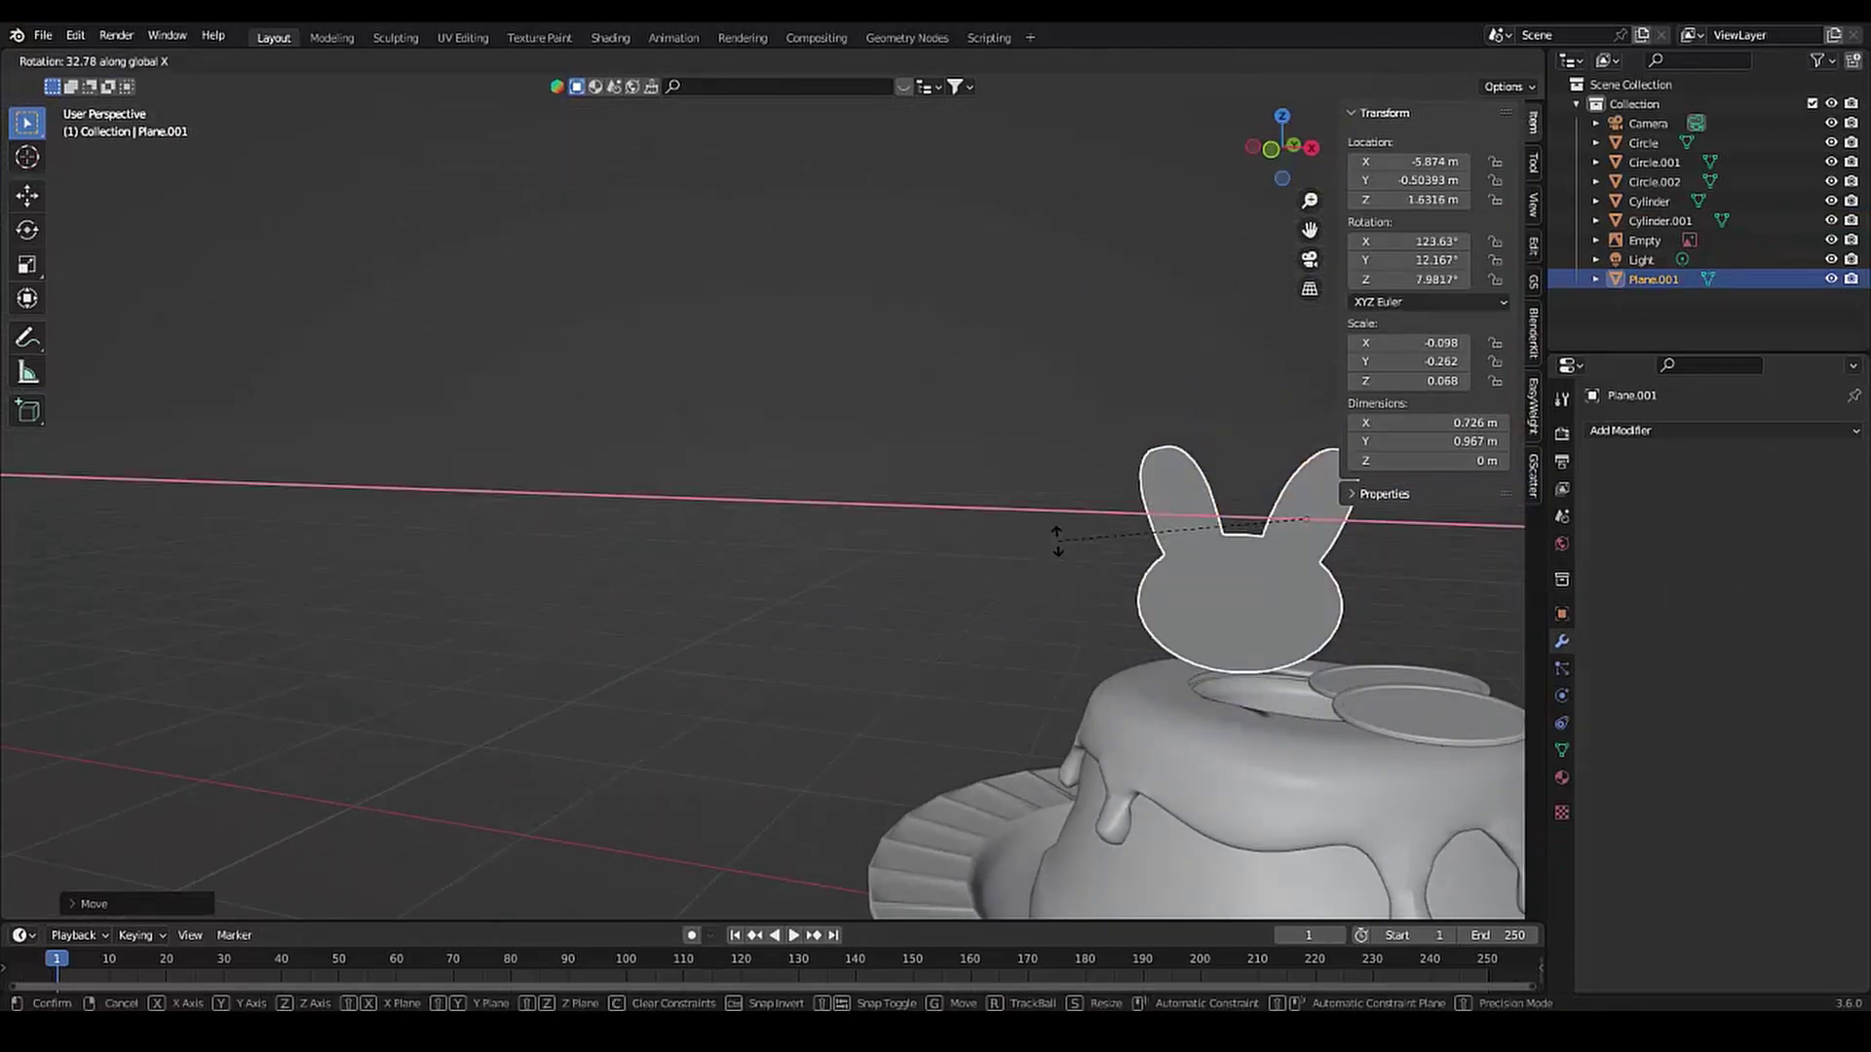
left_click(1008, 512)
scroll(1009, 512, "down", 3)
key("r")
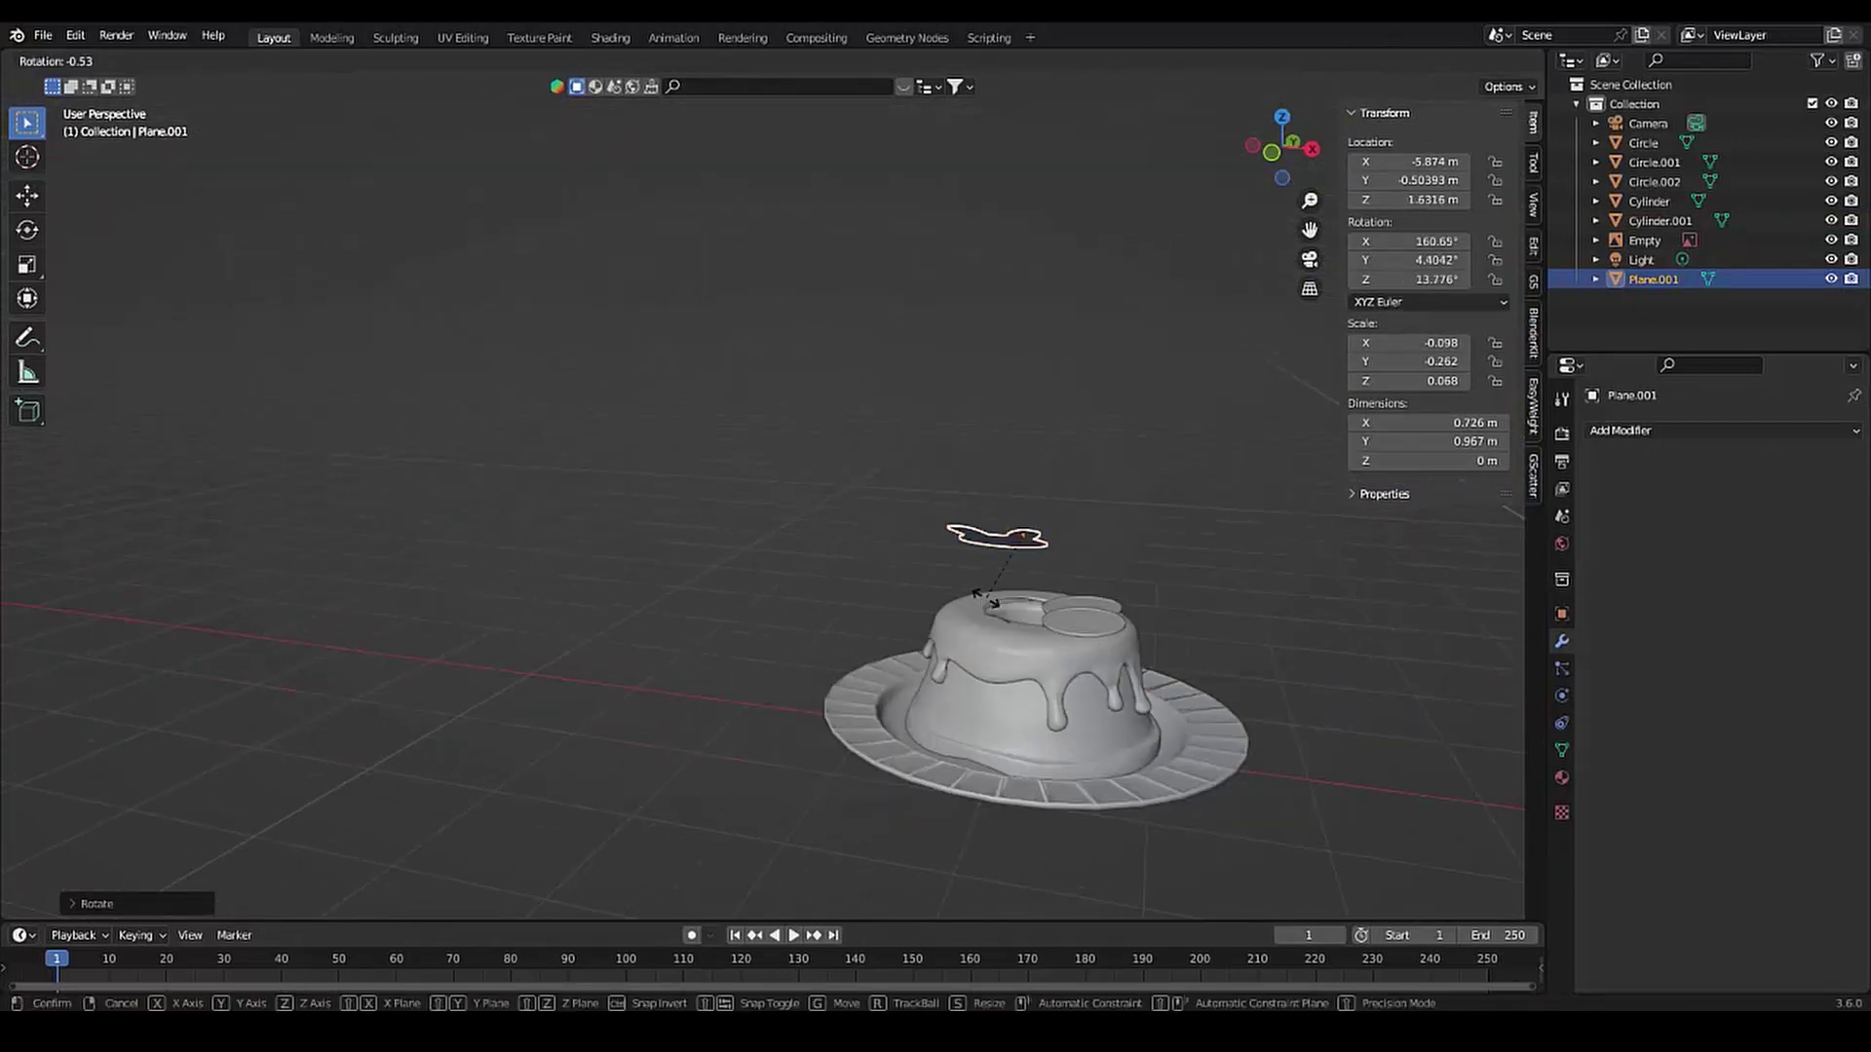
left_click(984, 421)
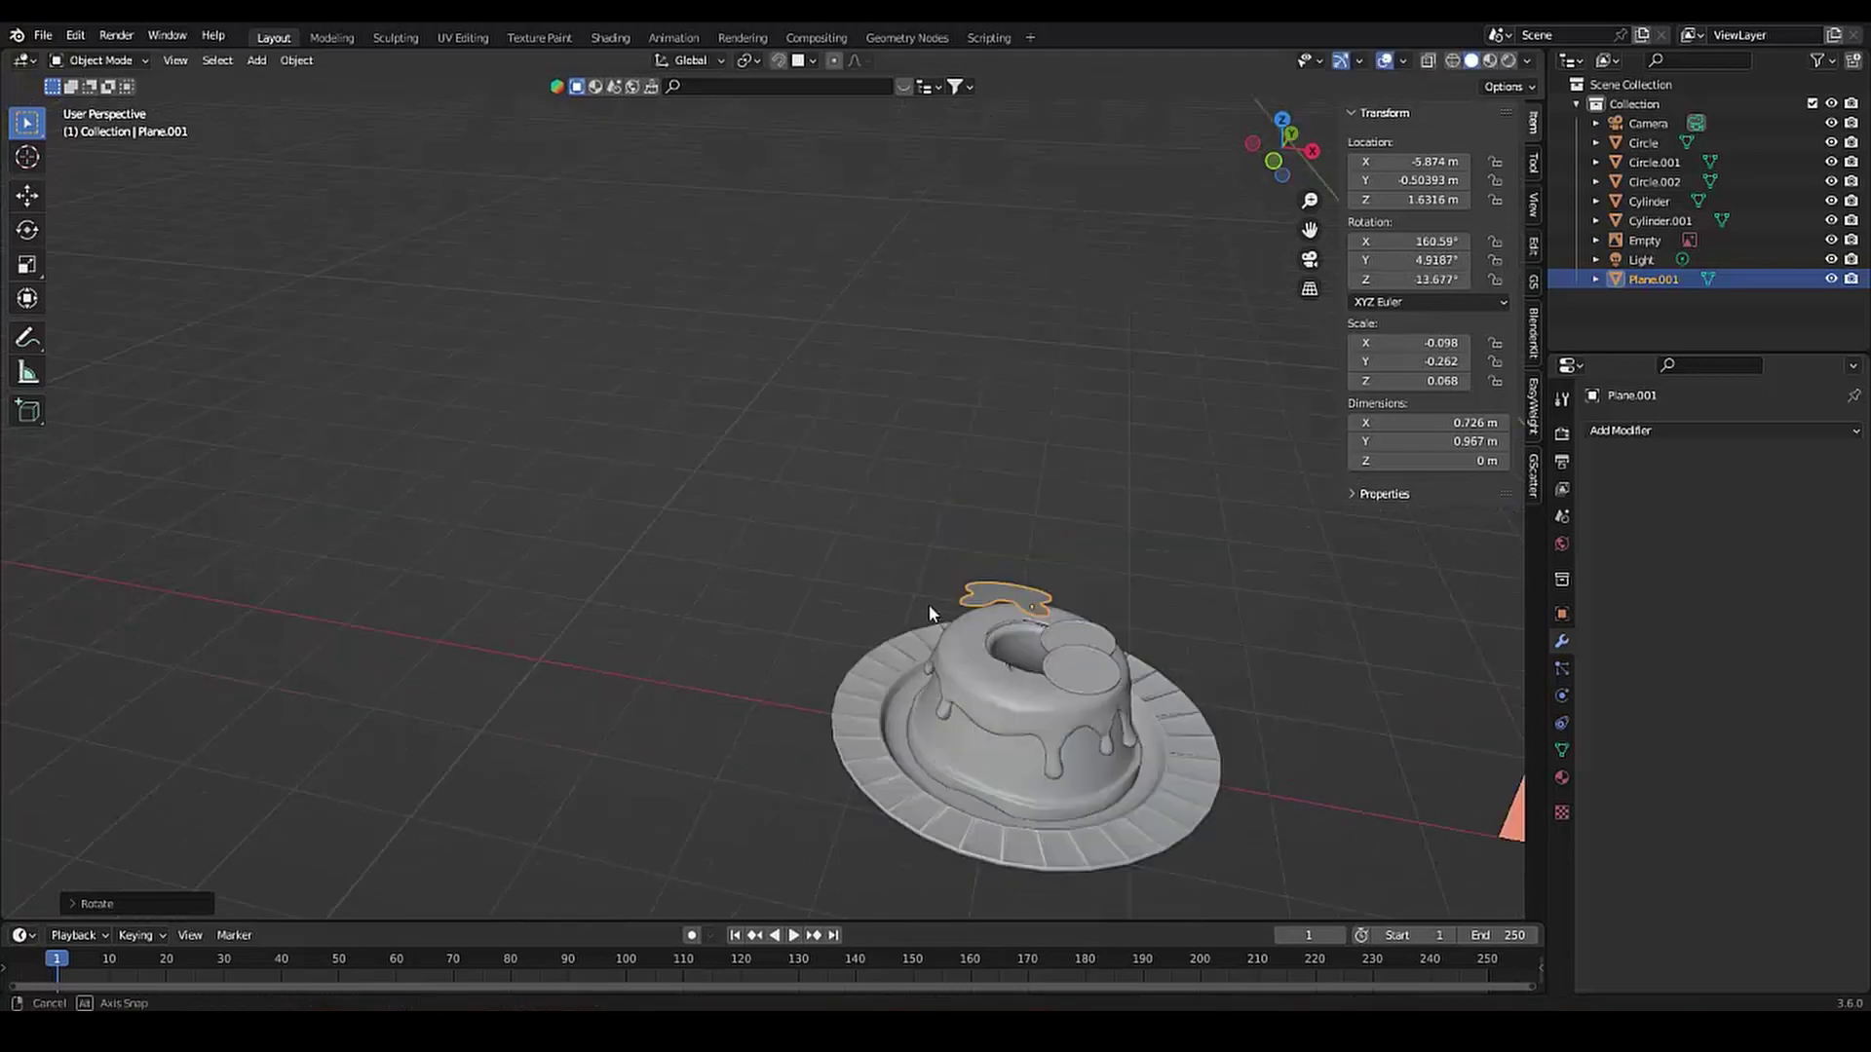
right_click(987, 597)
key("Escape")
key("s")
left_click(951, 627)
Turn the bunny around Z and place it on the cake
middle_click_drag(884, 655, 974, 634)
key("r")
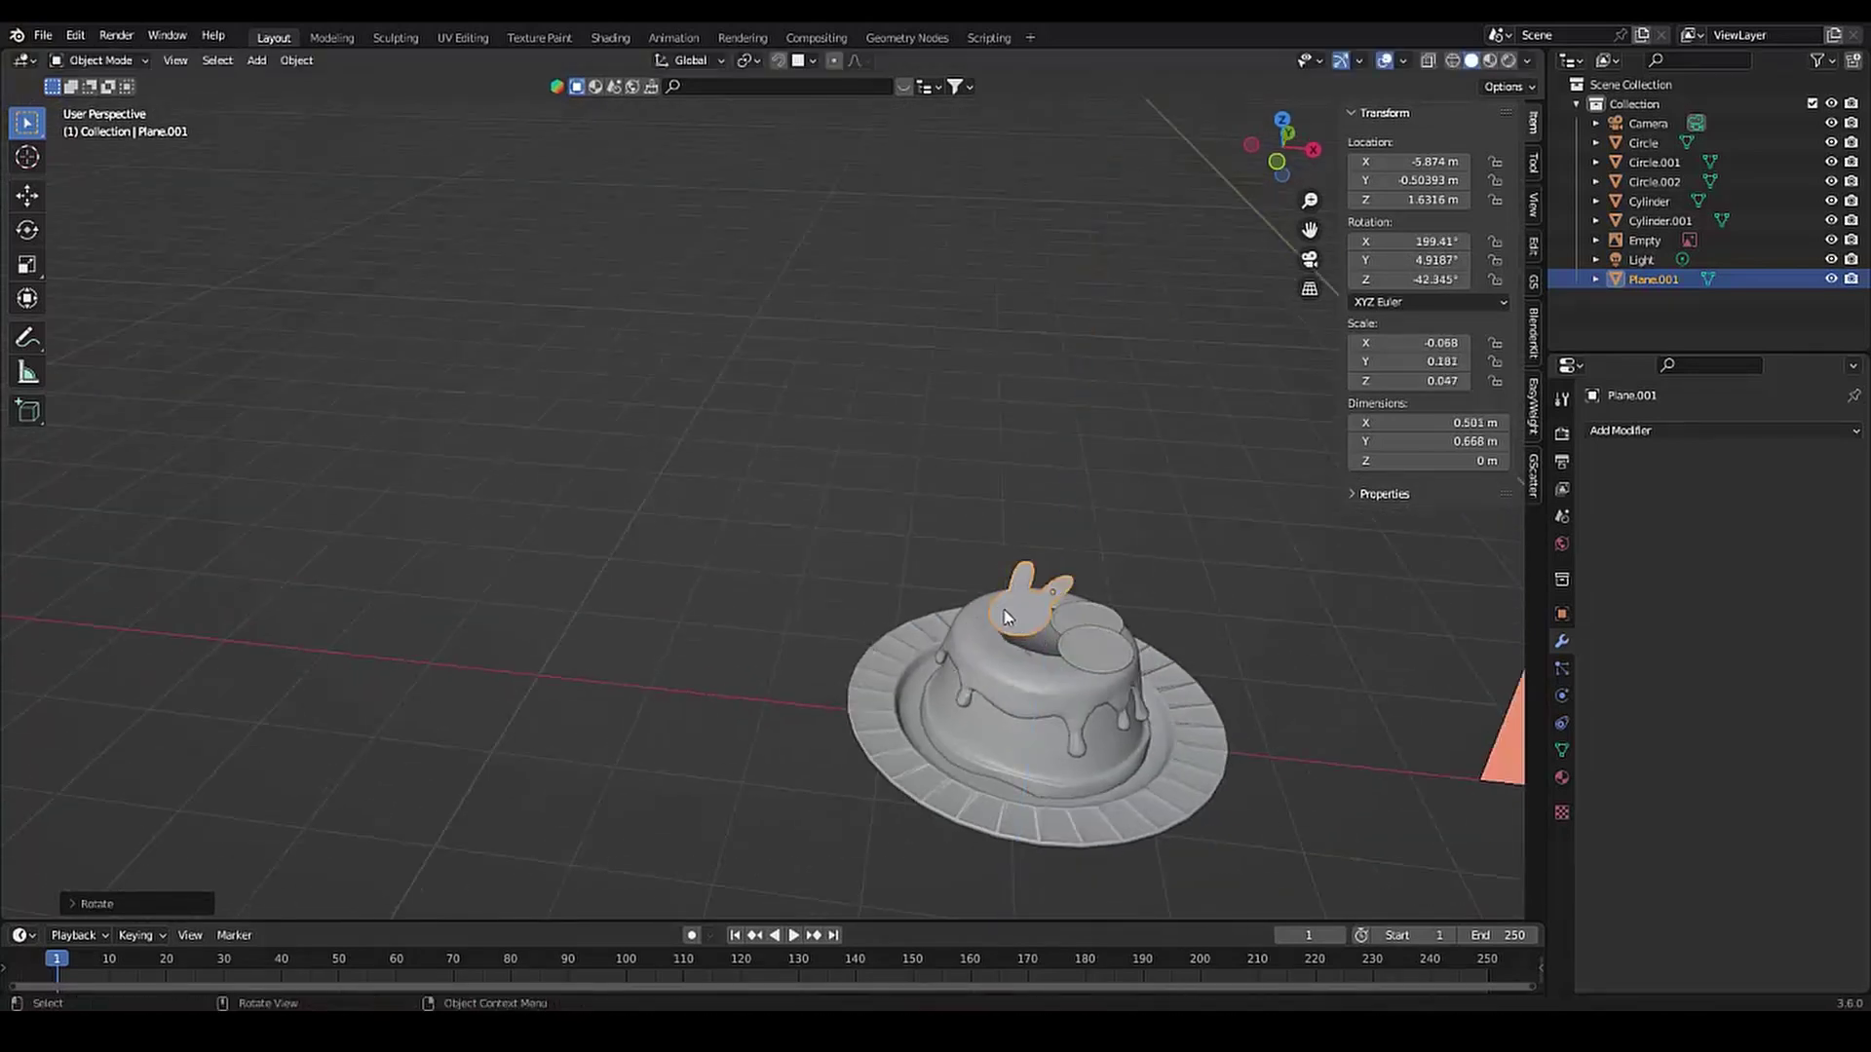
left_click(1072, 643)
key("g")
left_click(1052, 682)
scroll(1052, 683, "up", 3)
Rotate the bunny around Z, slide it across the cake top and scale it slightly down
mouse_move(850, 670)
middle_mouse_down()
mouse_move(697, 847)
mouse_move(886, 747)
mouse_move(1188, 680)
middle_mouse_up()
key("r")
key("z")
left_click(673, 787)
scroll(955, 700, "down", 3)
key("g")
left_click(1124, 647)
scroll(950, 589, "down", 3)
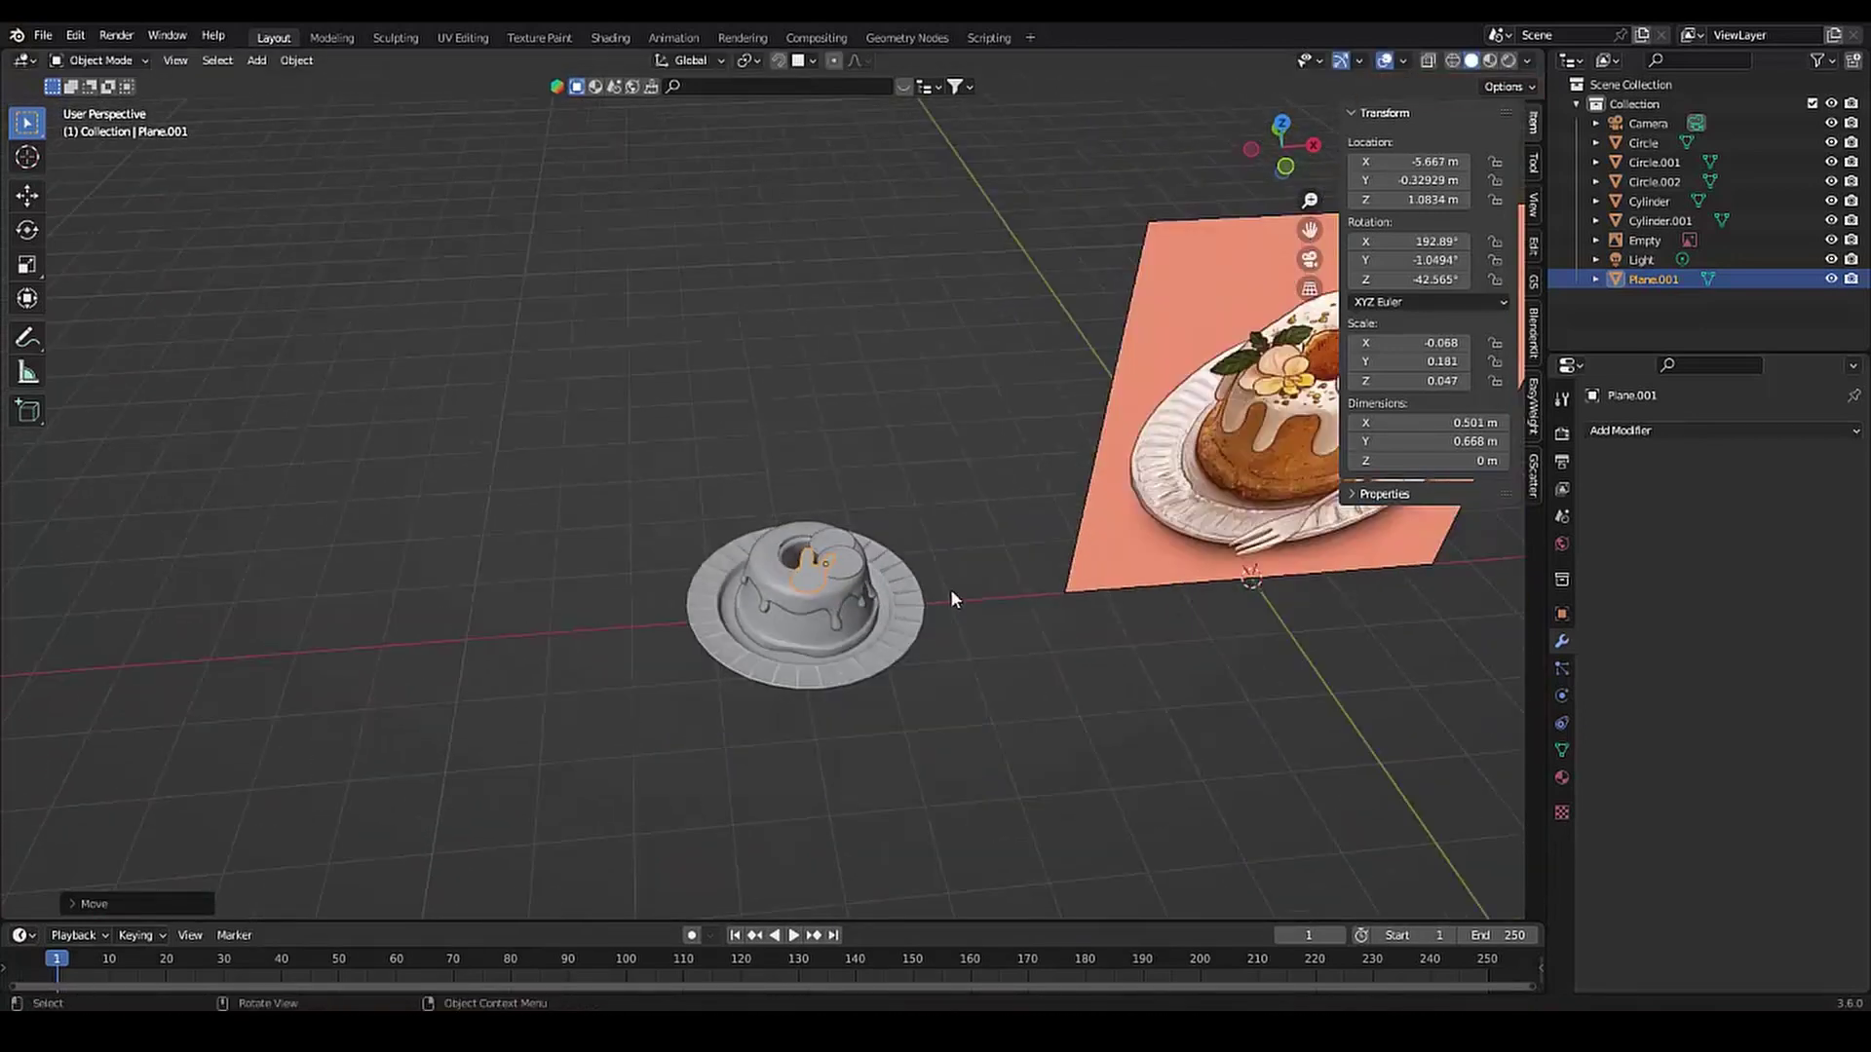
scroll(589, 670, "up", 4)
key("s")
Add and apply a Solidify modifier to the bunny and shade it smooth
left_click(1702, 430)
left_click(1461, 726)
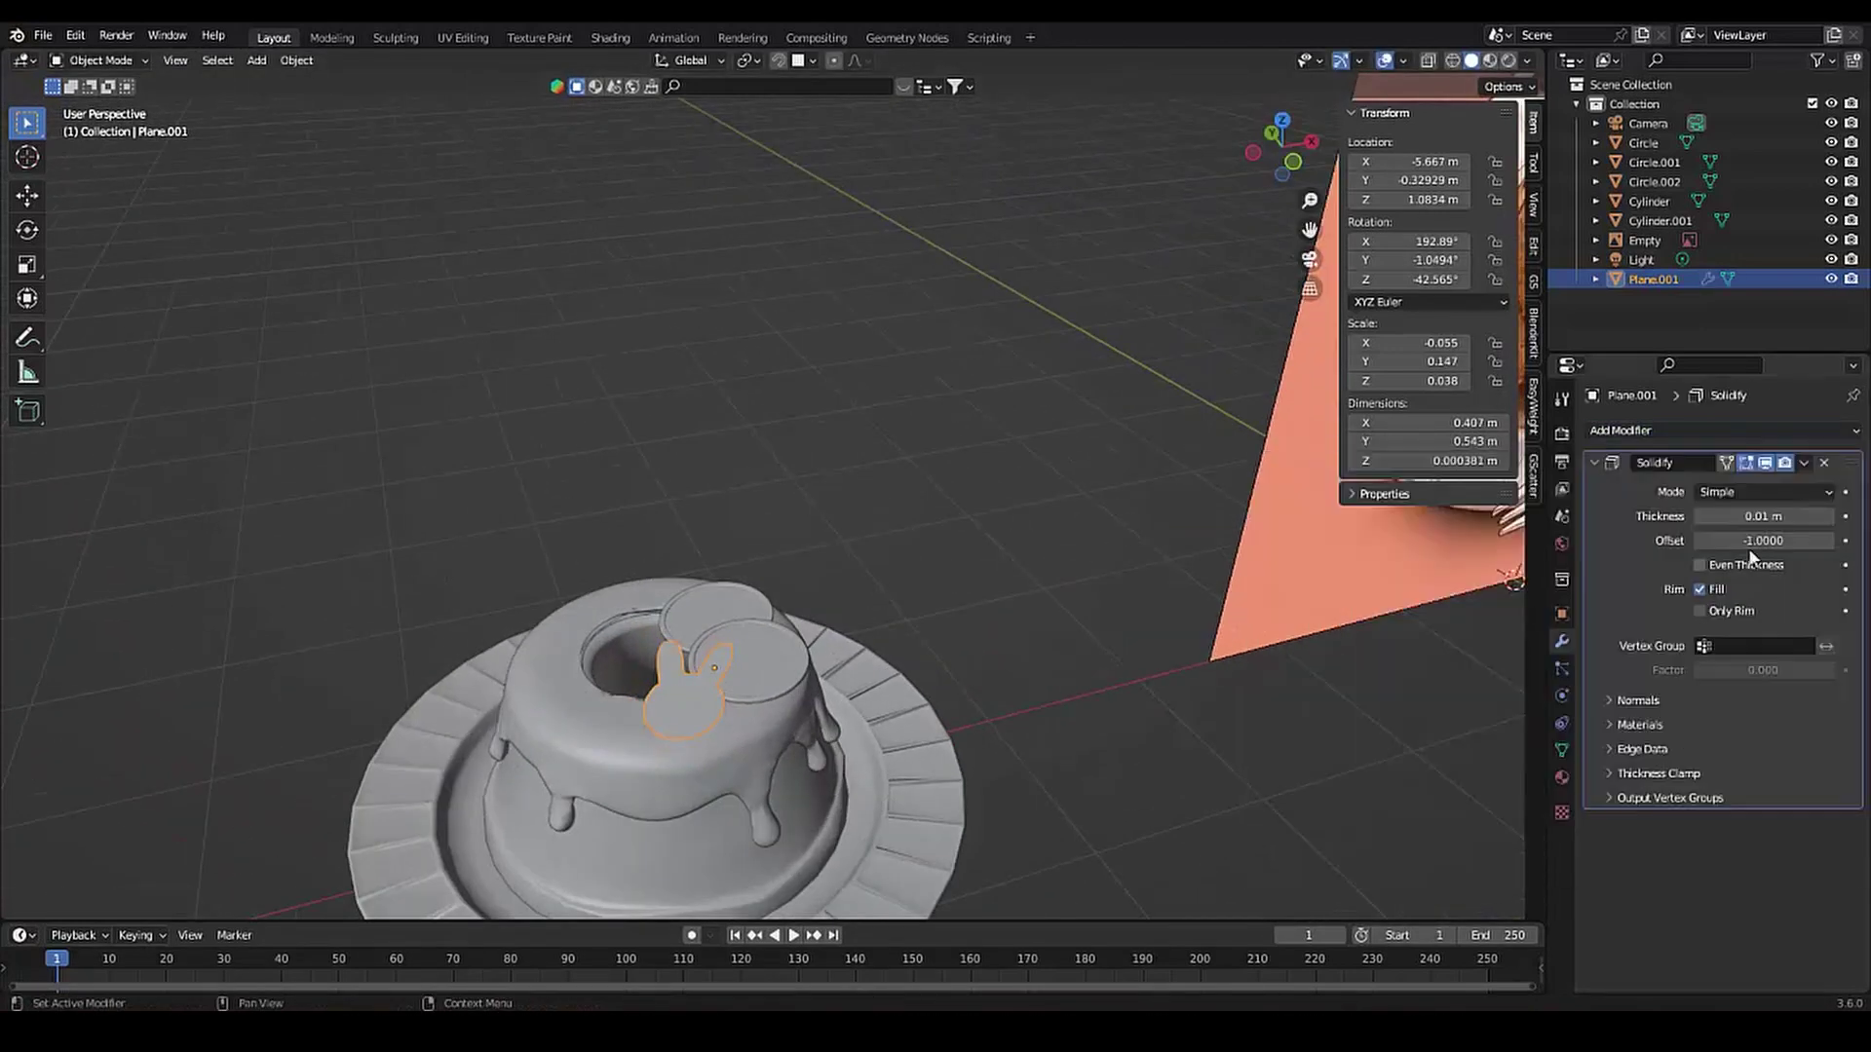
middle_click_drag(877, 585, 877, 438)
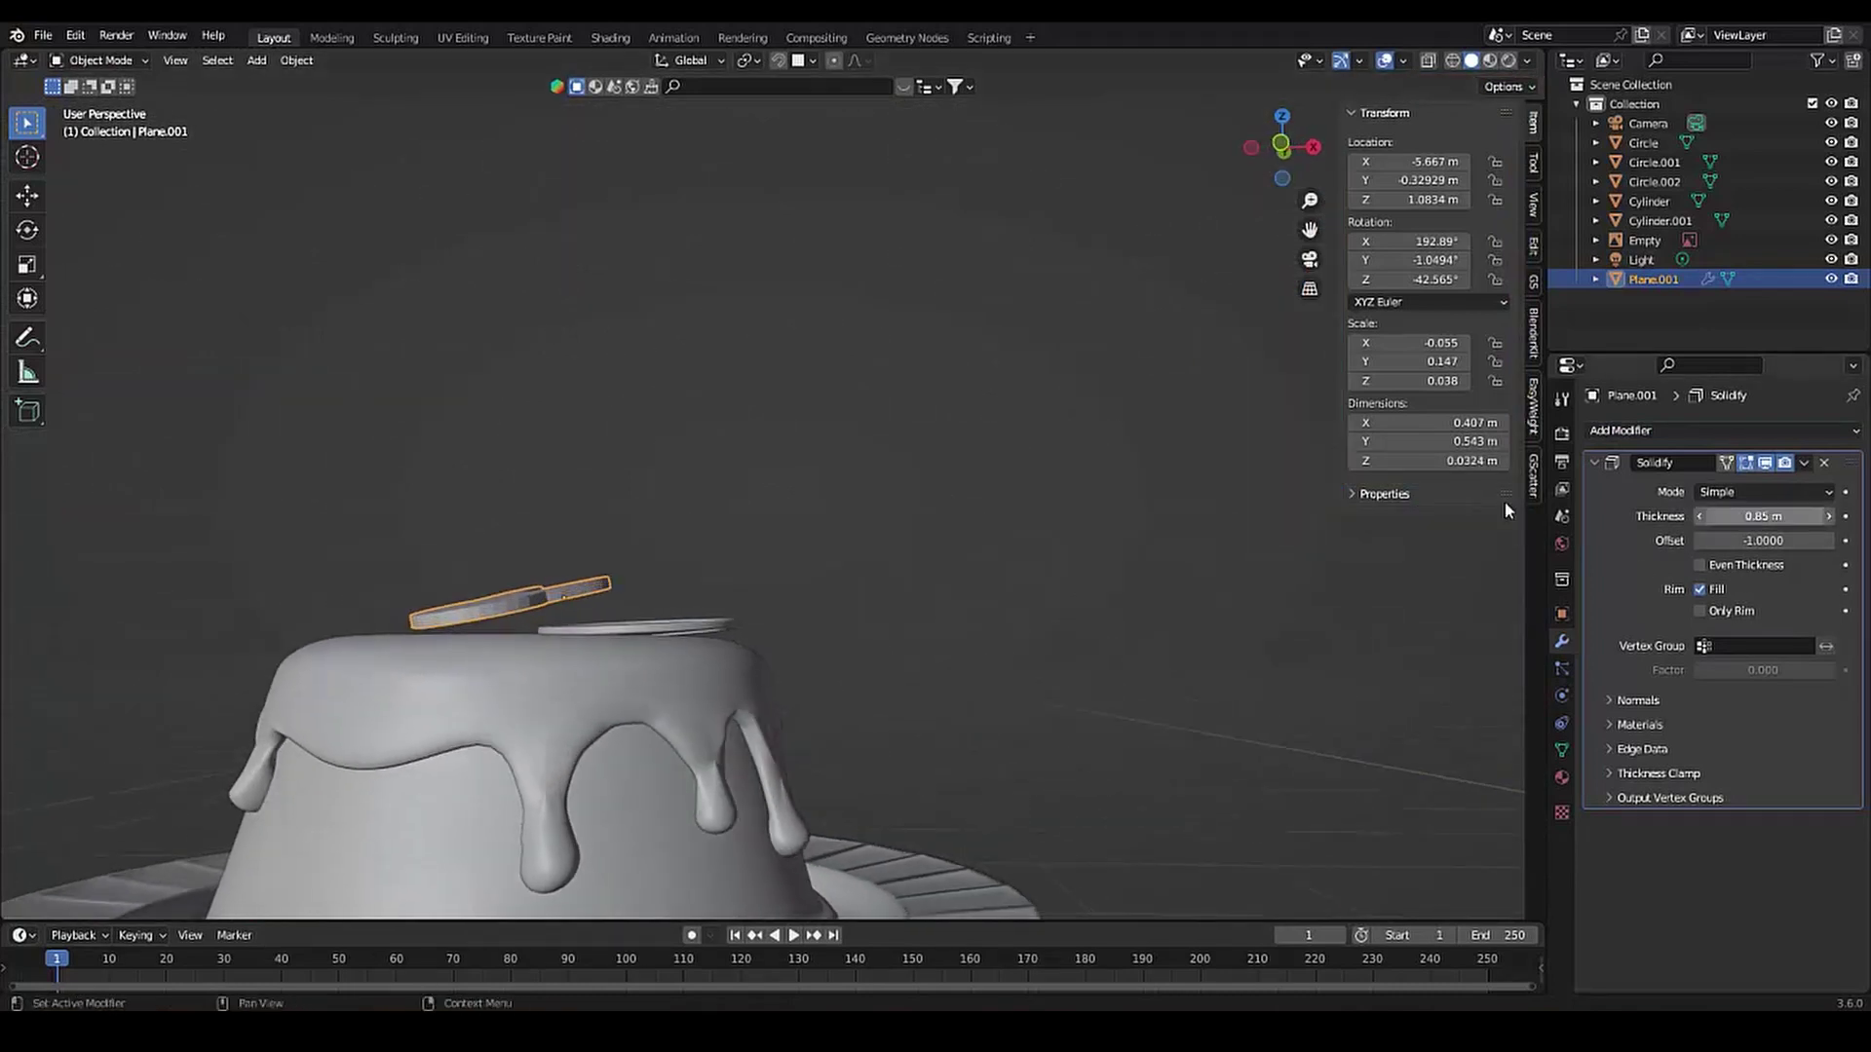
key("ctrl+a")
right_click(467, 404)
left_click(468, 405)
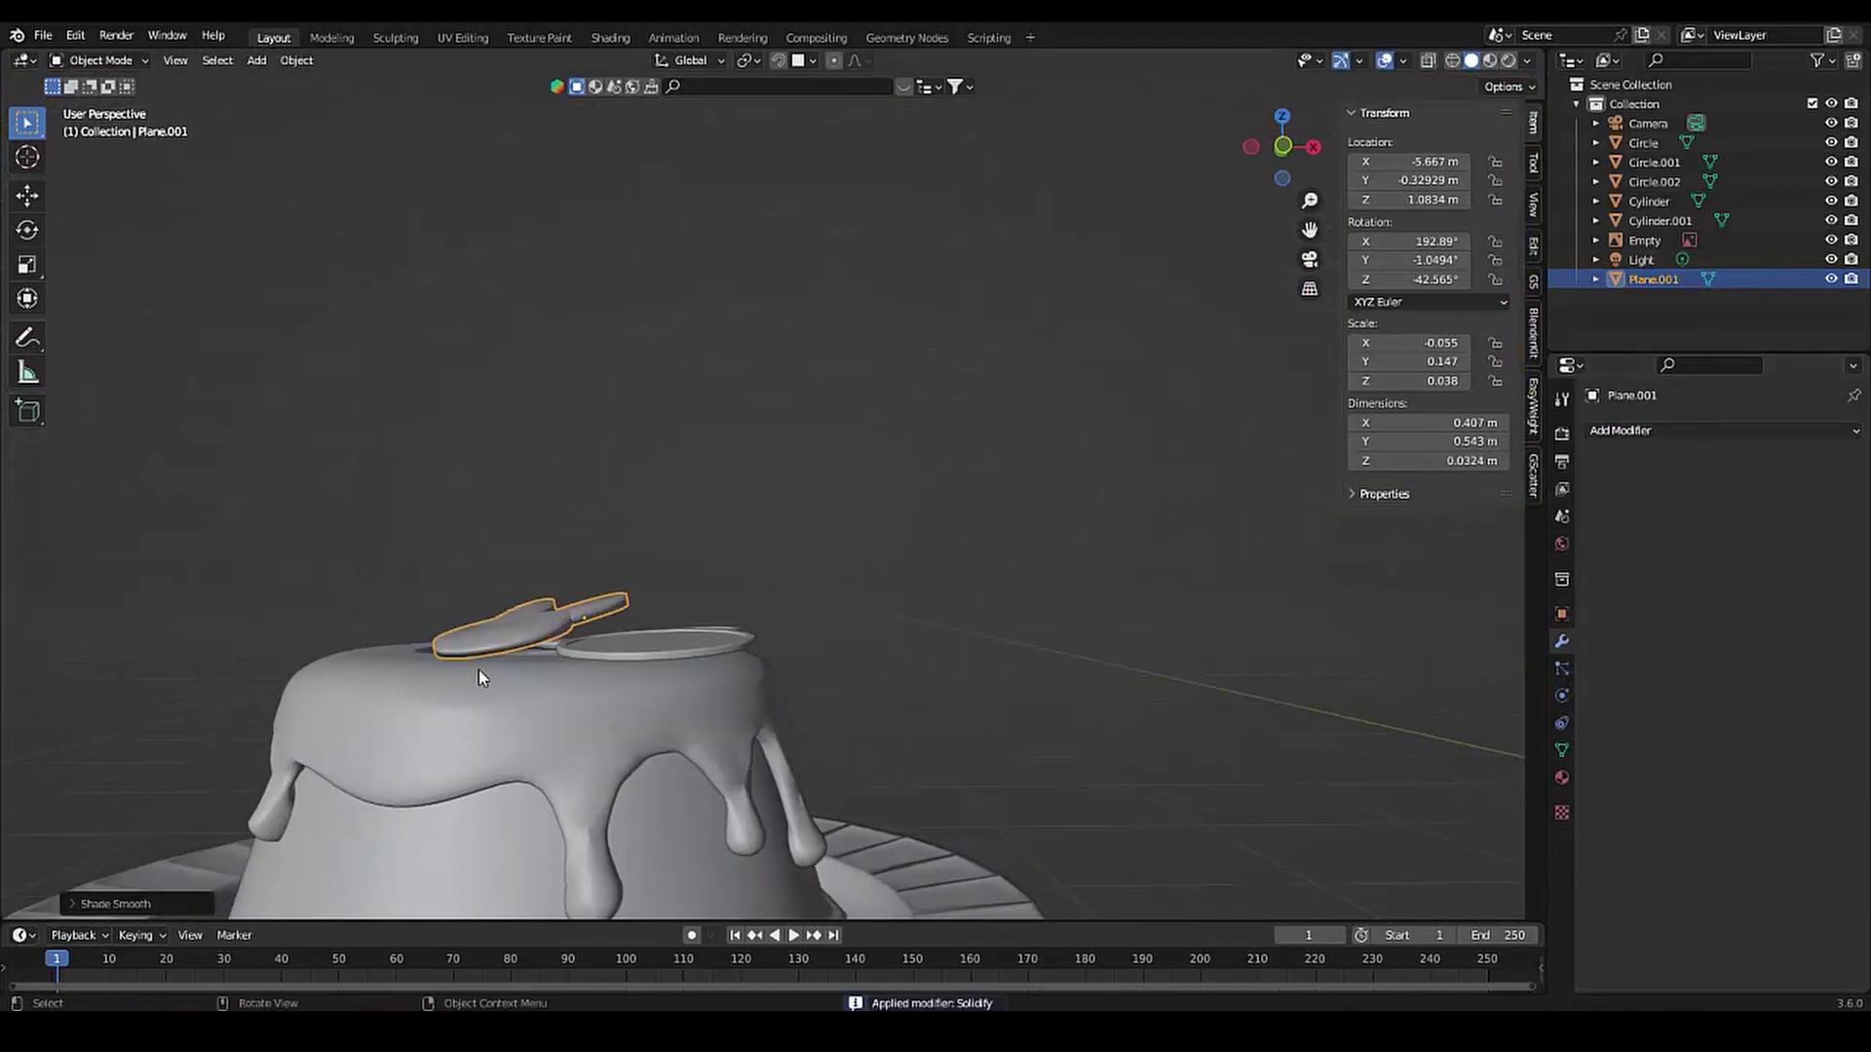
Tilt the bunny cookie on X to rest on the cake and adjust its height along Z
key("r")
key("x")
left_click(390, 677)
mouse_move(390, 677)
middle_mouse_down()
mouse_move(545, 769)
mouse_move(838, 622)
middle_mouse_up()
key("r")
key("x")
left_click(551, 773)
key("g")
key("z")
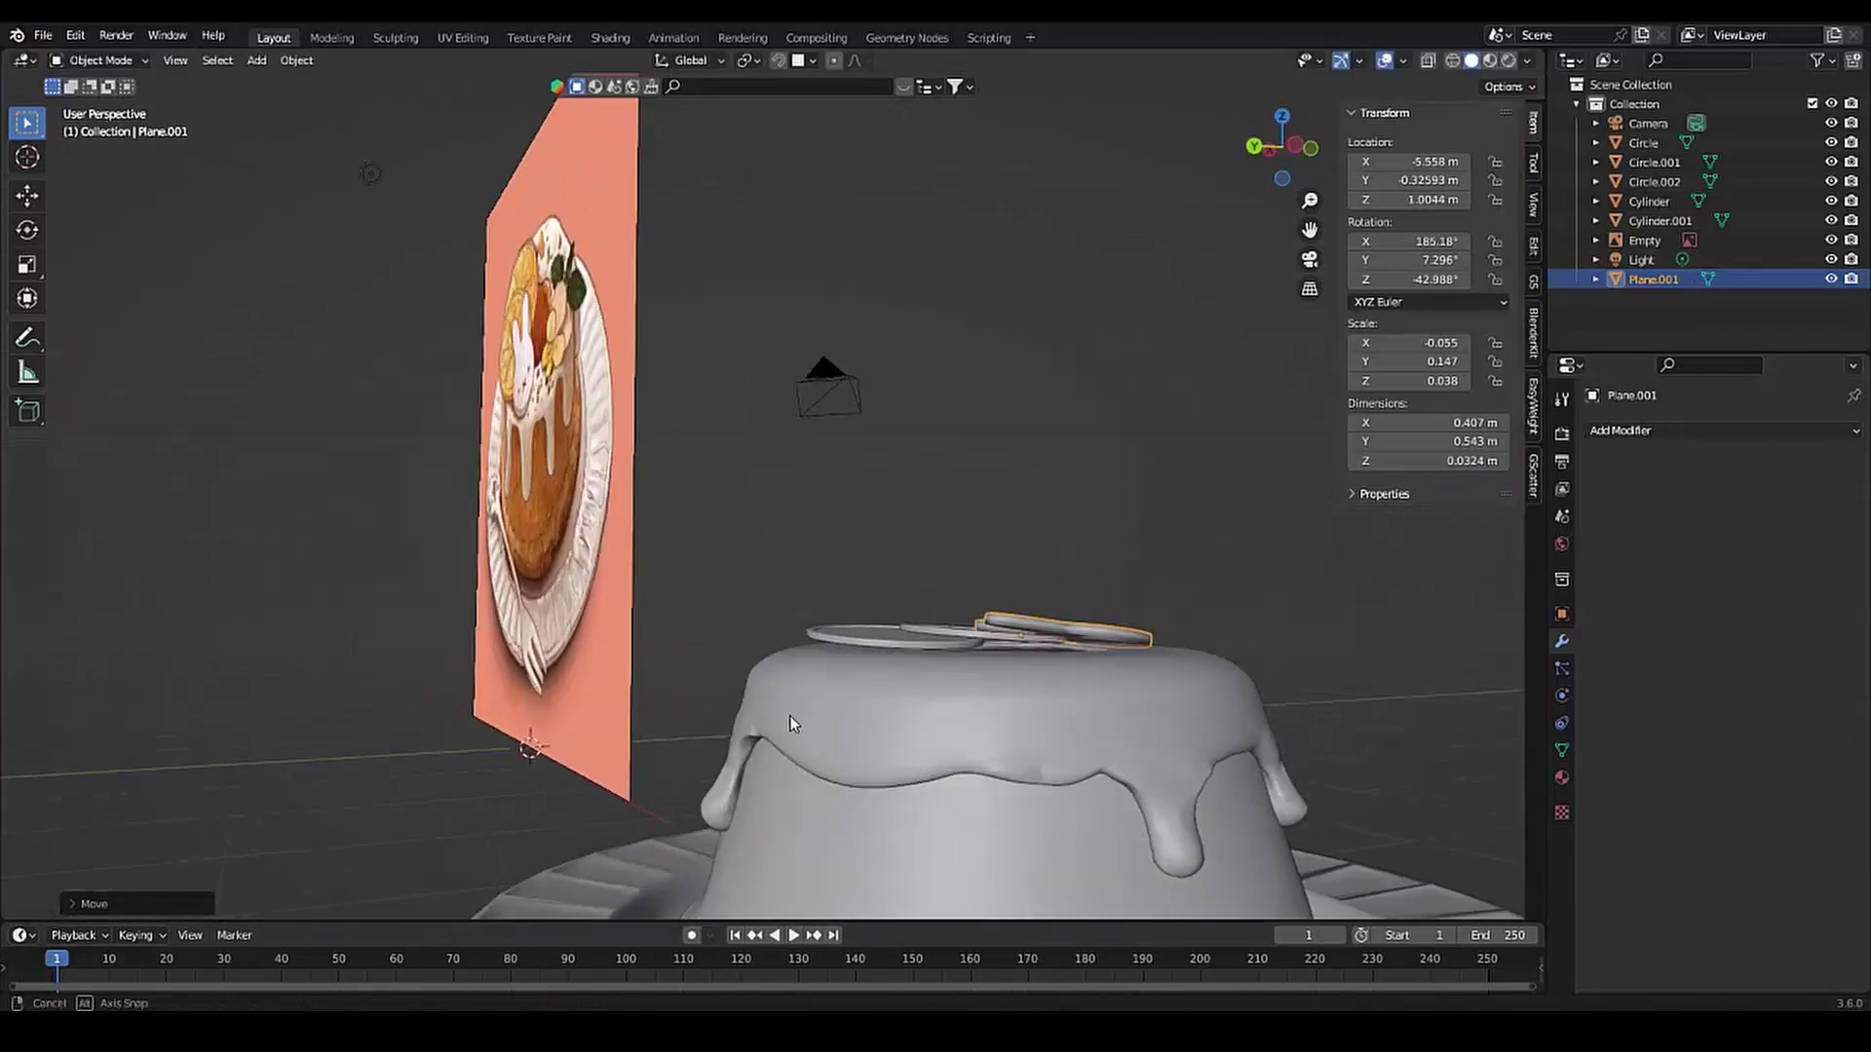
left_click(838, 622)
Turn the bunny cookie around the vertical Z axis to its final orientation
middle_click_drag(970, 656, 690, 662)
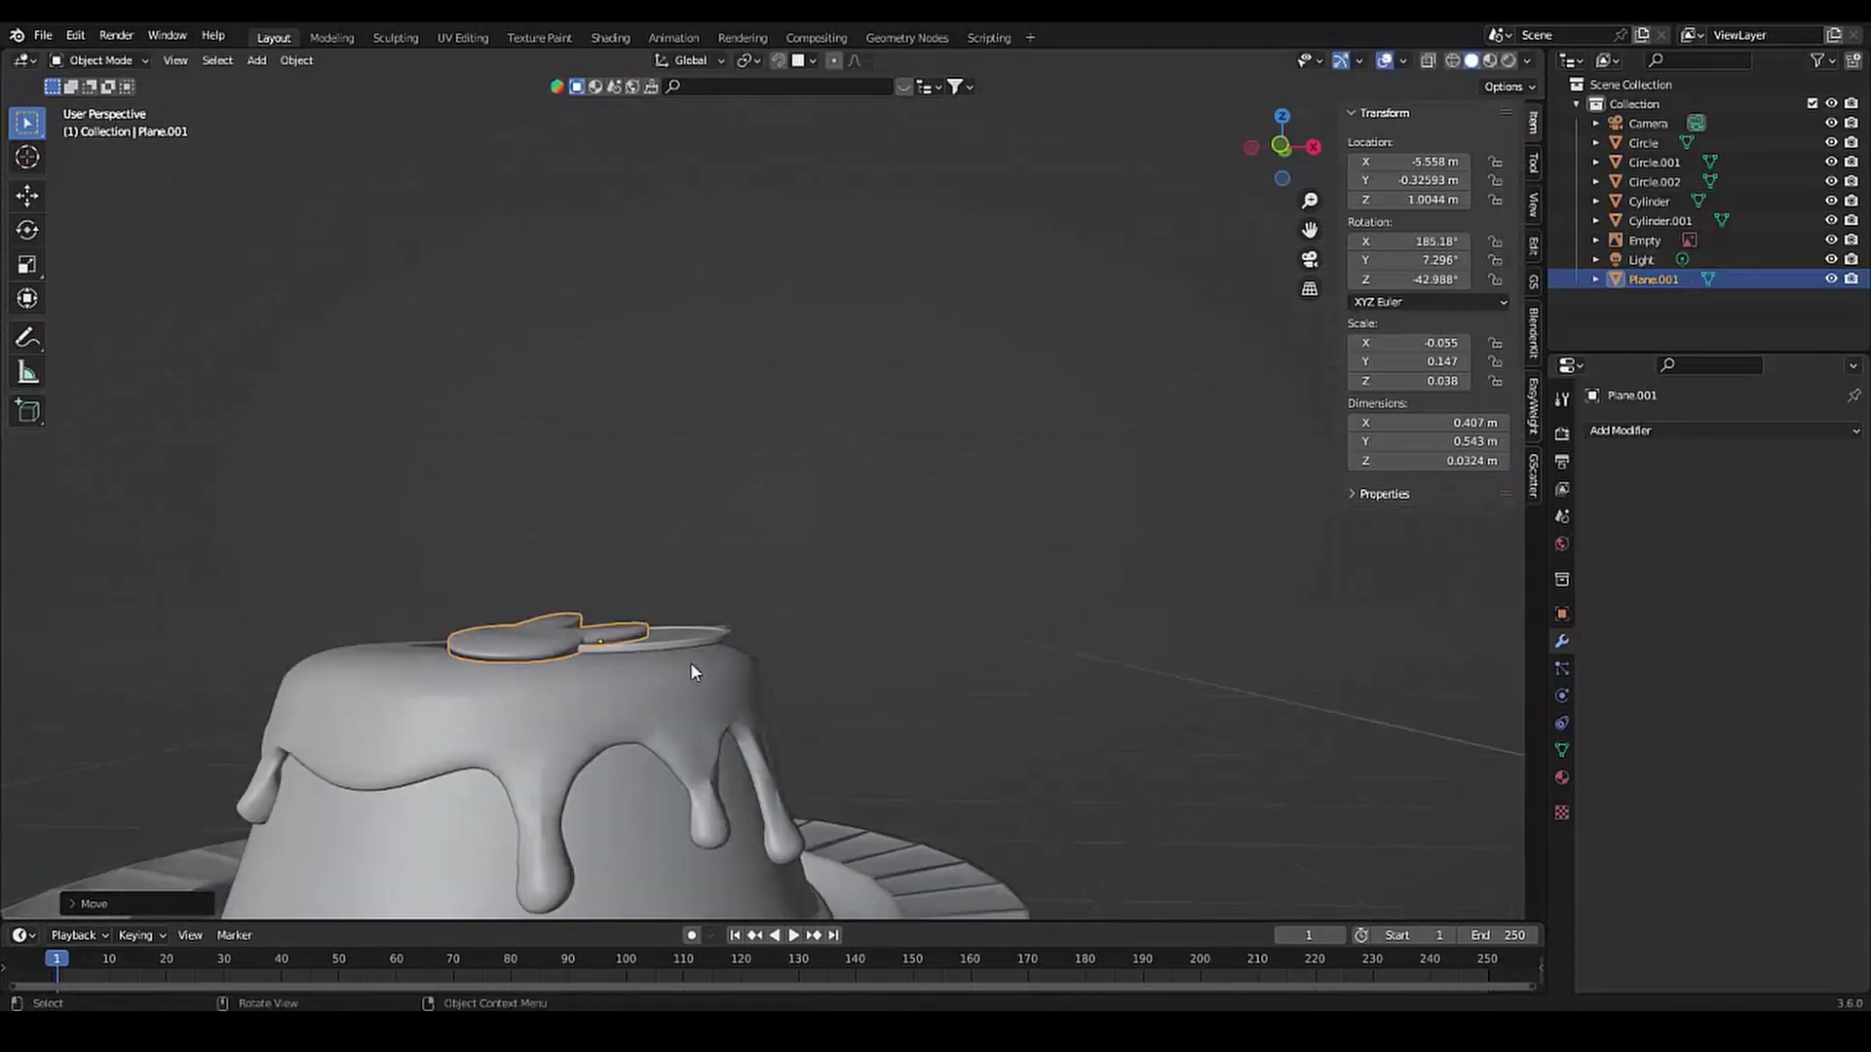
key("r")
key("x")
key("z")
middle_click_drag(522, 653, 672, 675)
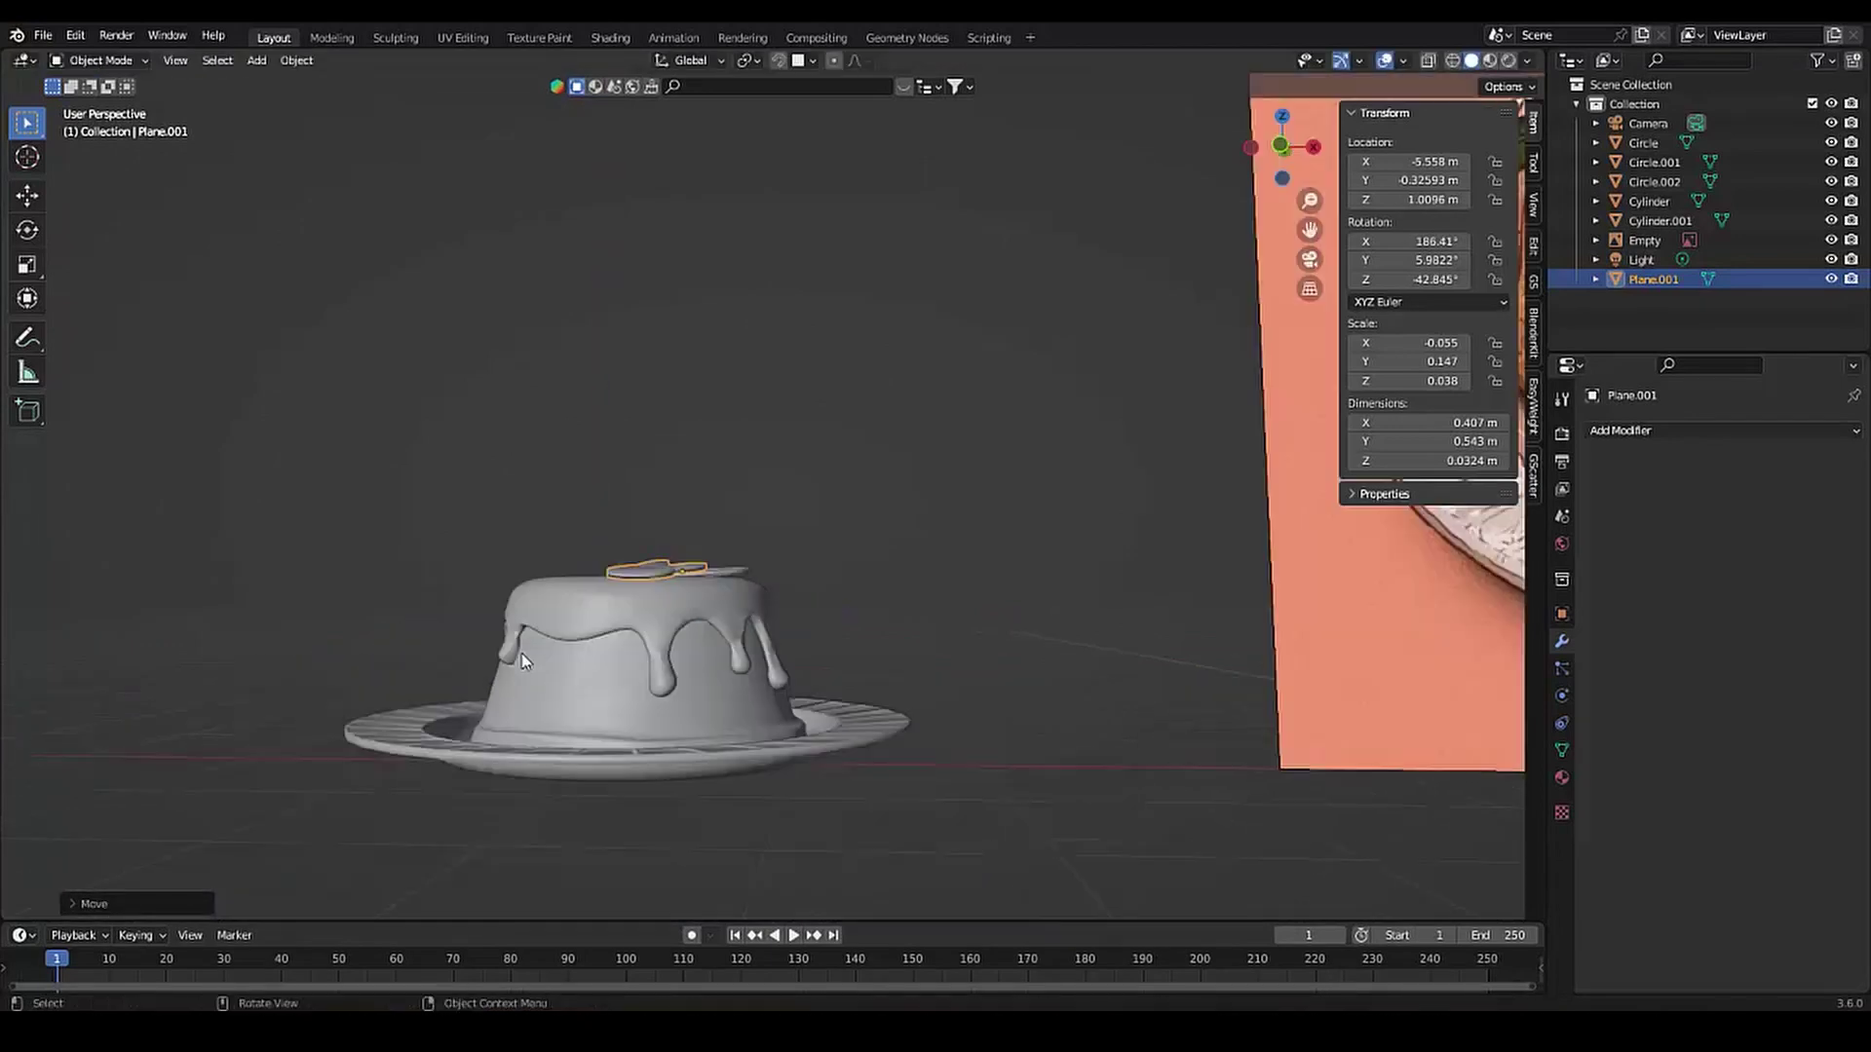
left_click(672, 672)
Apply rotation and scale to the bunny cookie
scroll(523, 635, "down", 3)
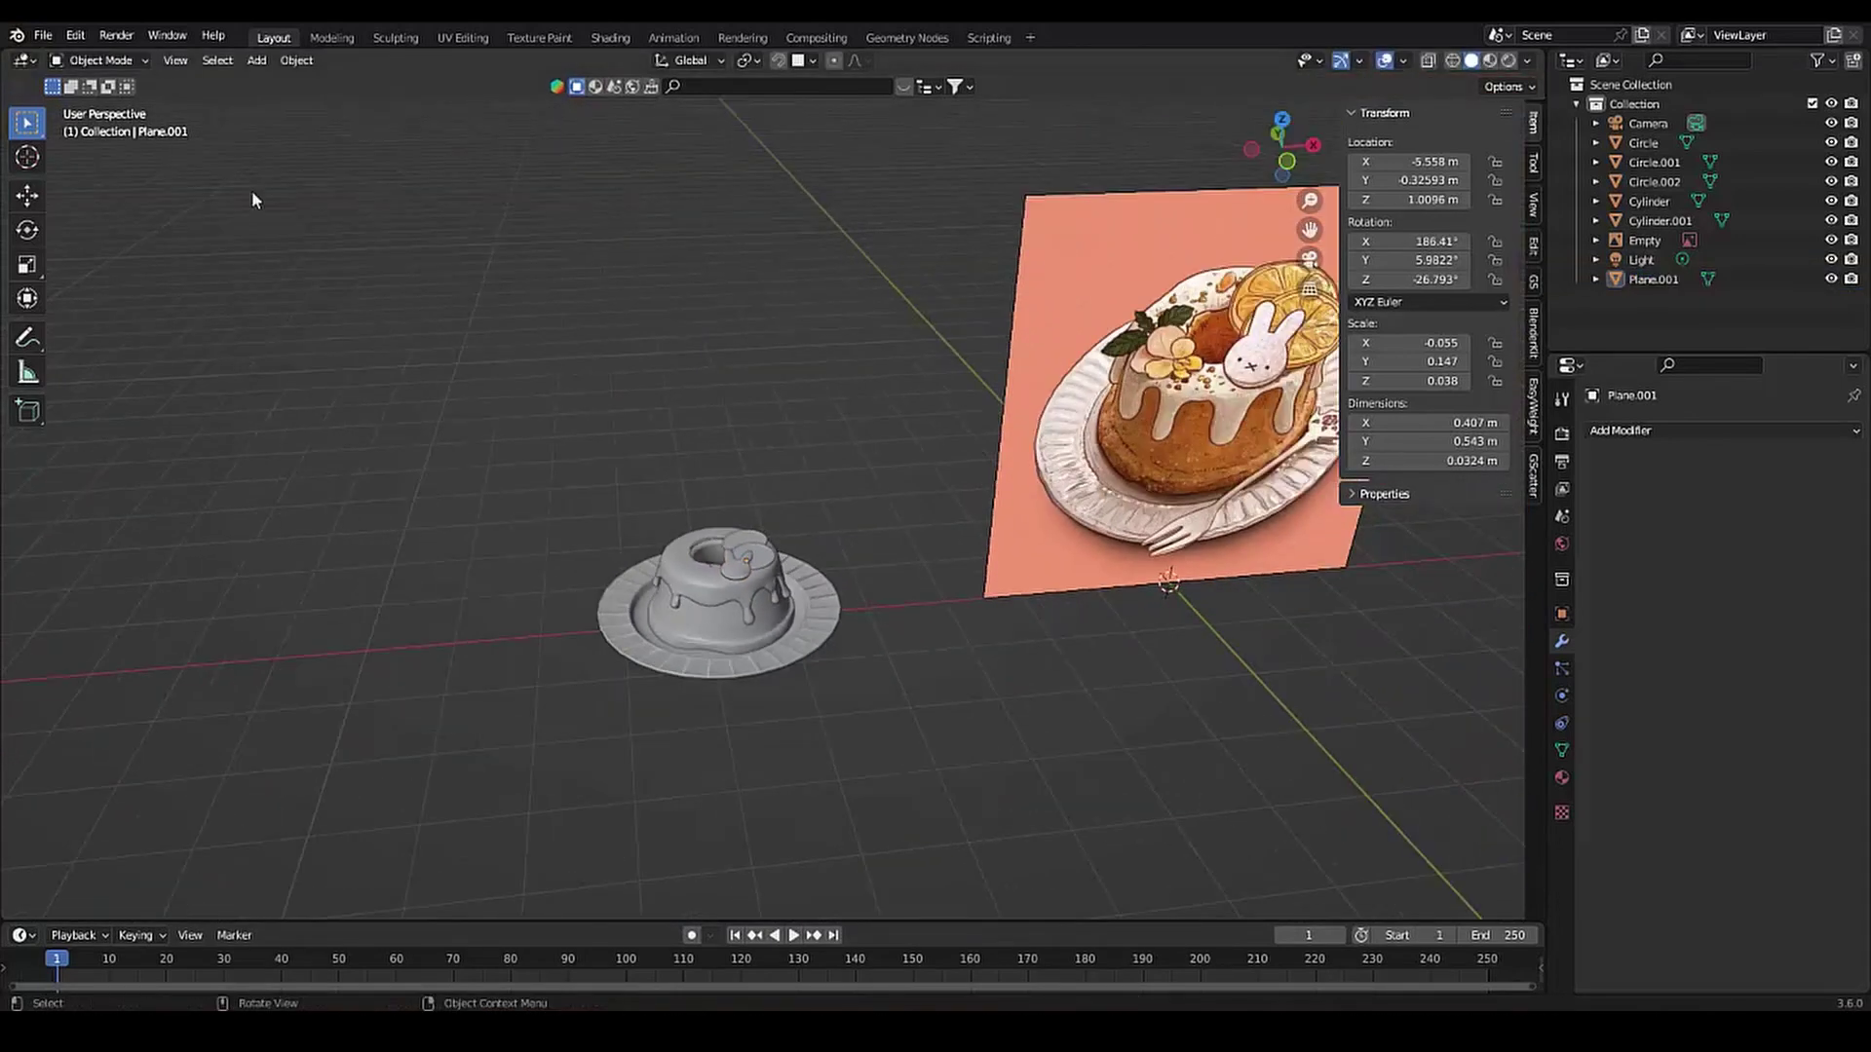
key("ctrl+a")
left_click(491, 768)
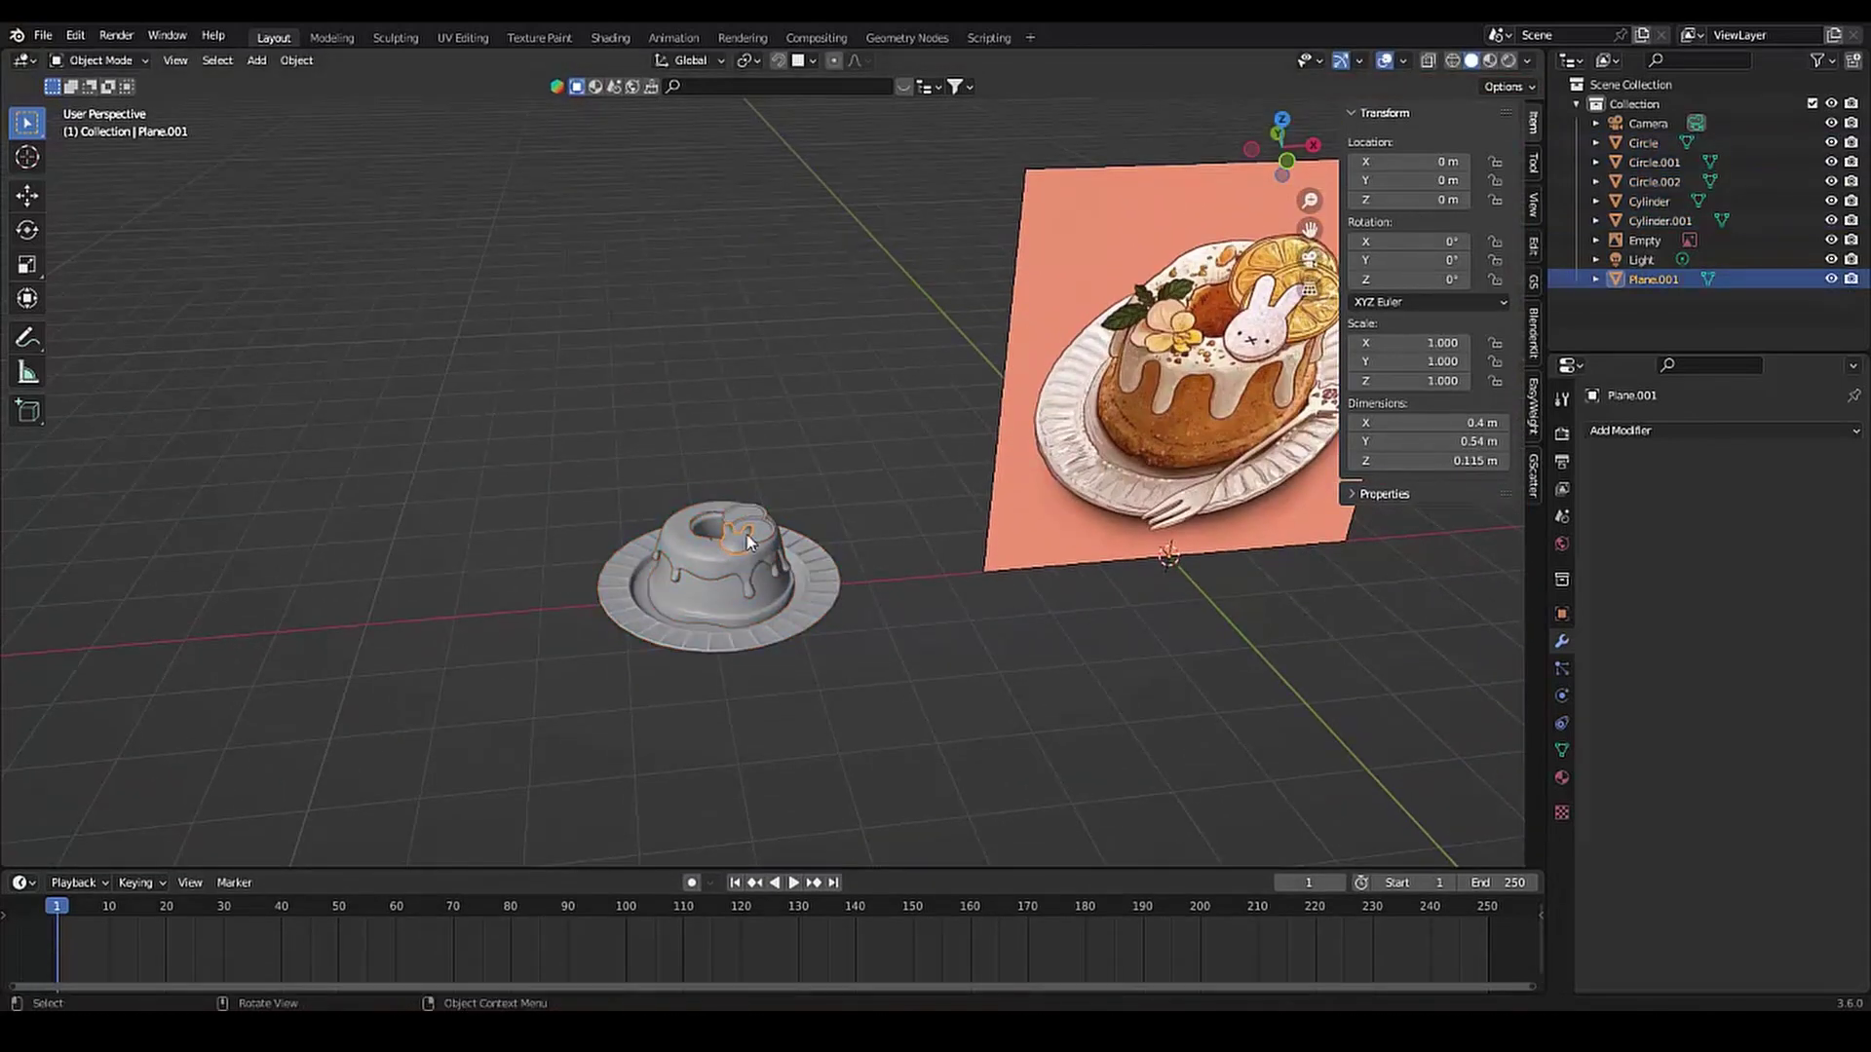
scroll(663, 605, "up", 3)
left_click(664, 604)
key("g")
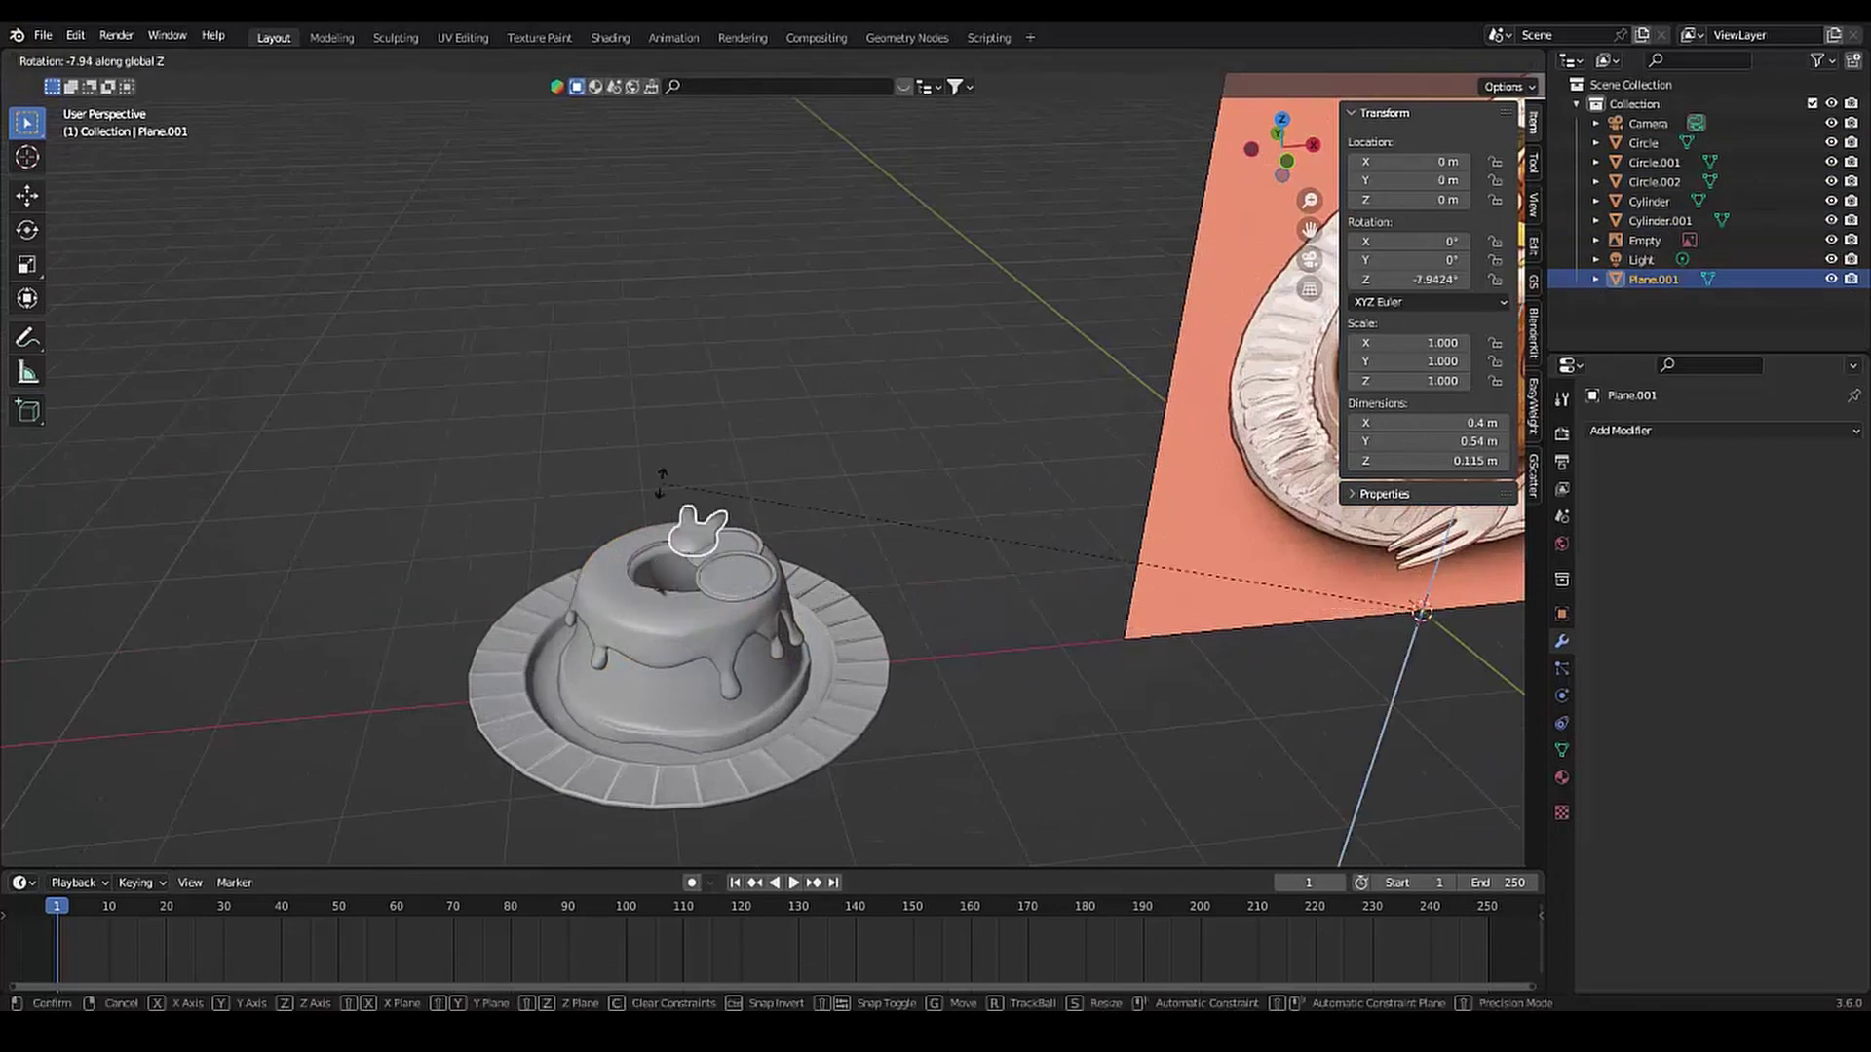
key("Escape")
scroll(400, 633, "up", 2)
left_click(401, 633)
Add a new plane and scale it up to 17.322 as a ground plane
key("shift+a")
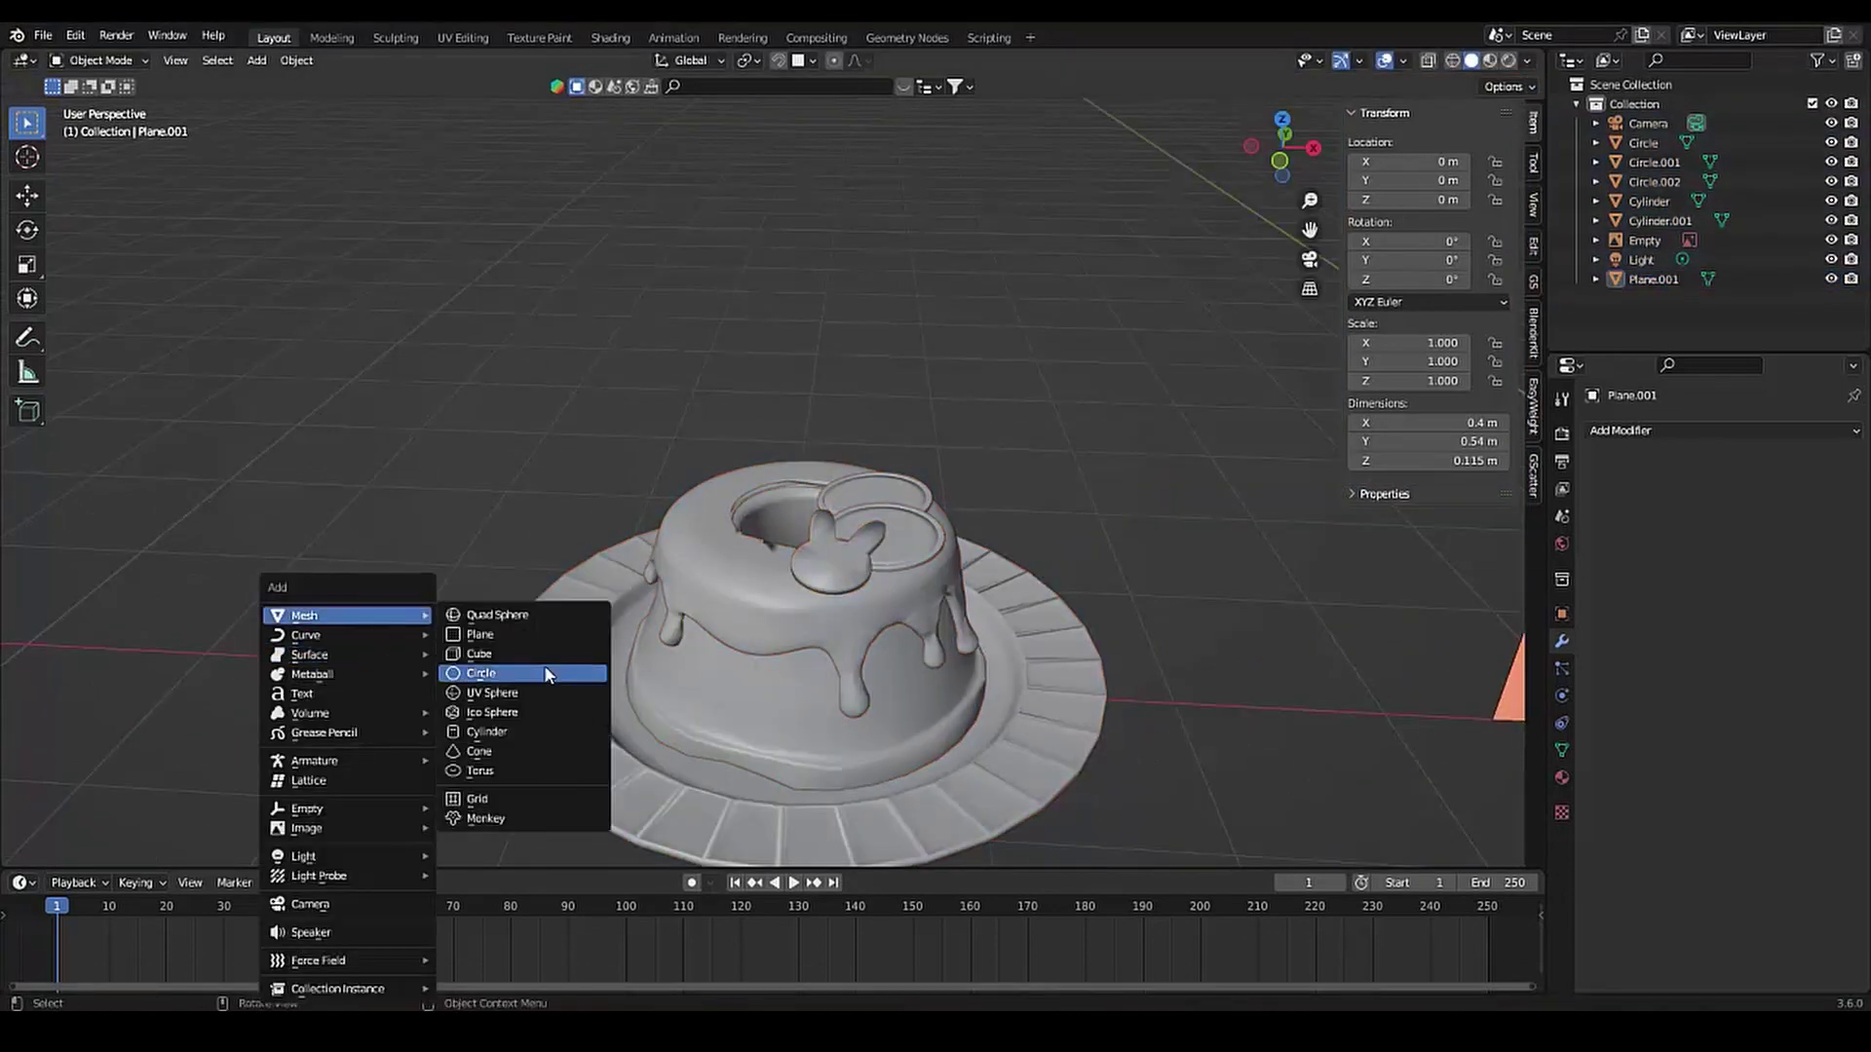
left_click(526, 612)
scroll(690, 570, "down", 3)
key("s")
key("g")
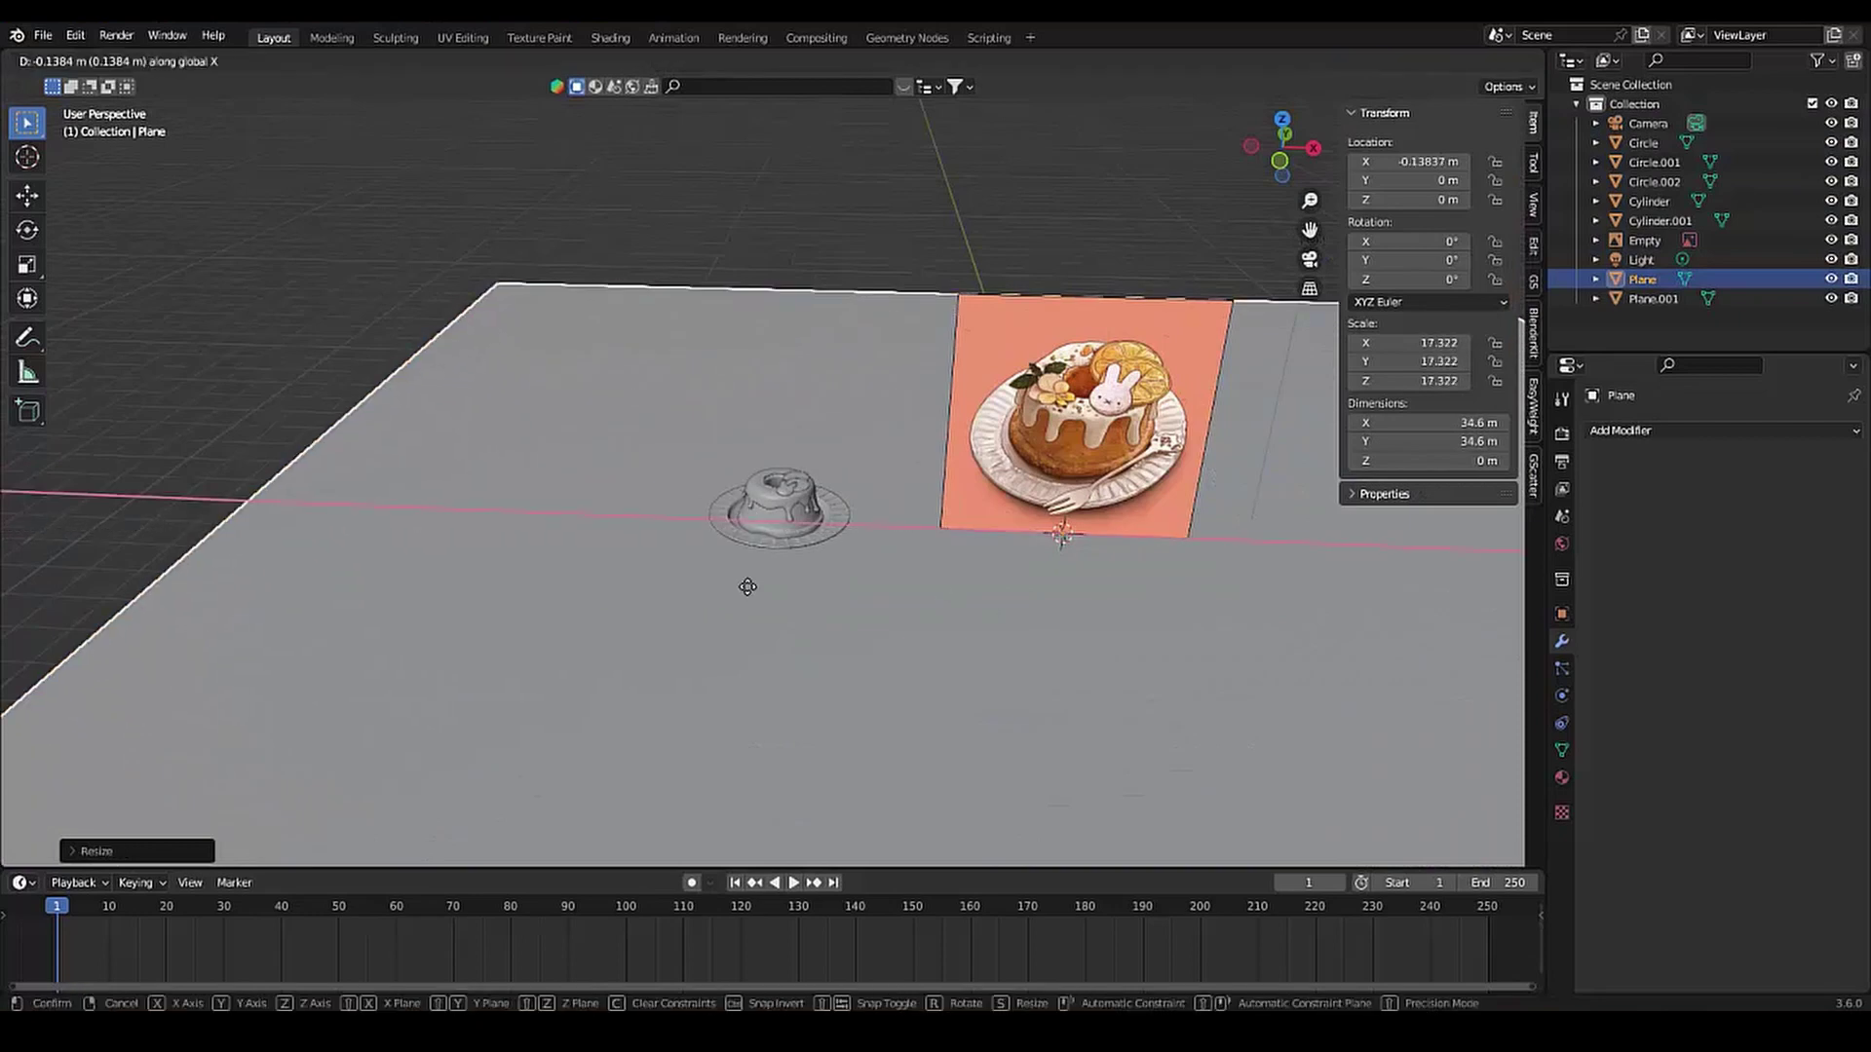
left_click(718, 460)
Position the ground plane beneath the cake and plate, checking from several angles
scroll(729, 491, "up", 3)
scroll(682, 546, "down", 2)
key("g")
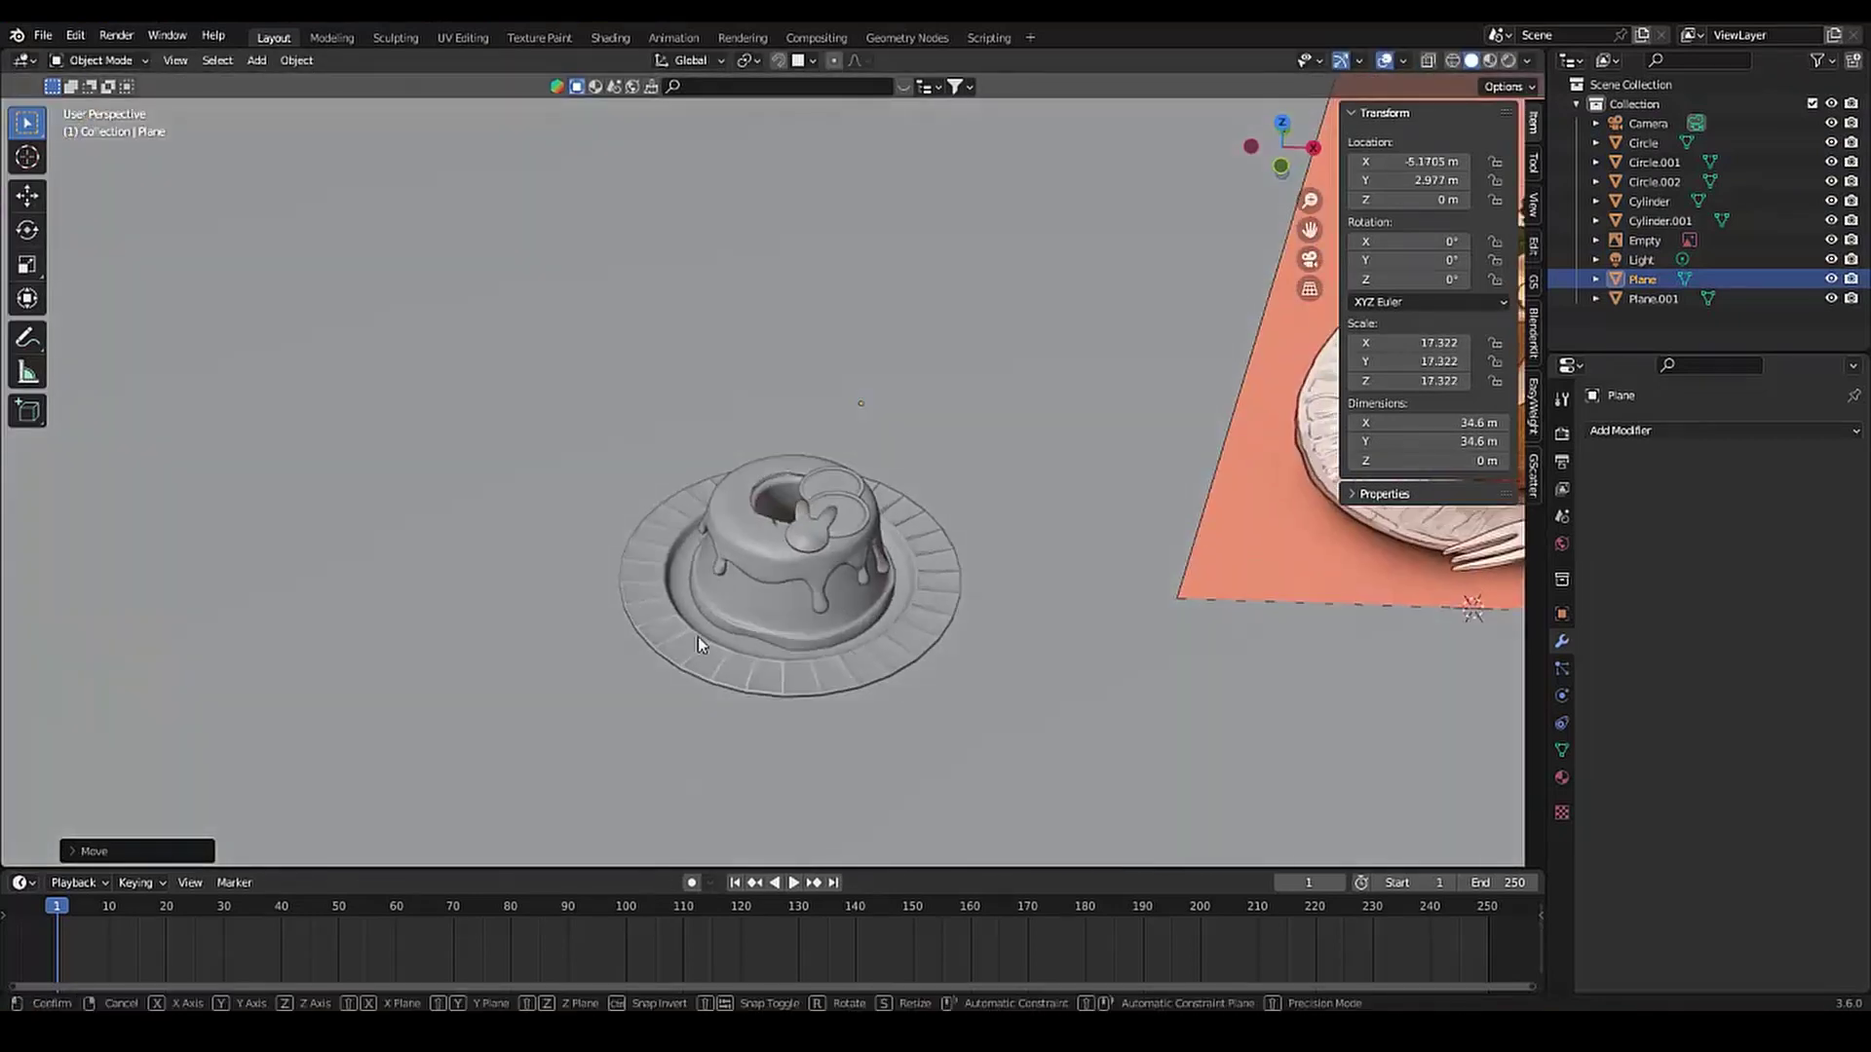
left_click(697, 636)
scroll(700, 621, "down", 3)
scroll(821, 479, "up", 4)
middle_click_drag(820, 479, 610, 395)
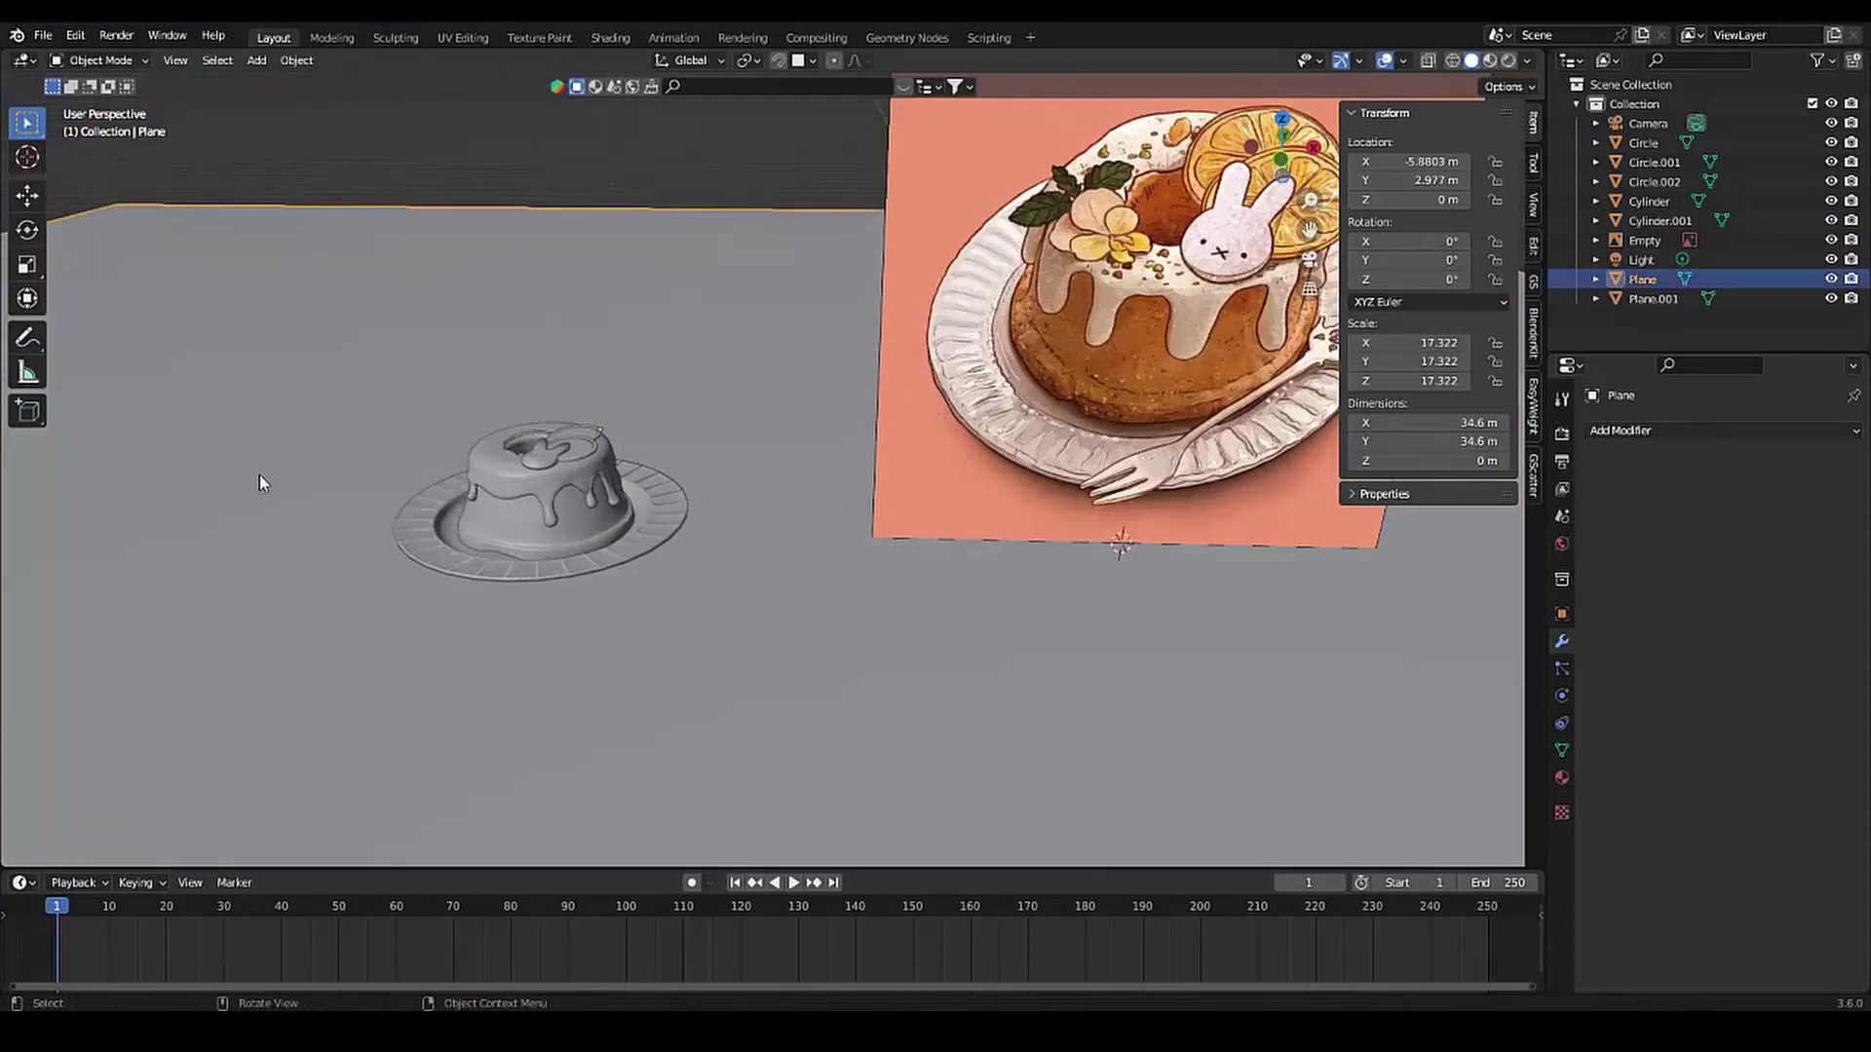
middle_click_drag(259, 482, 1048, 421)
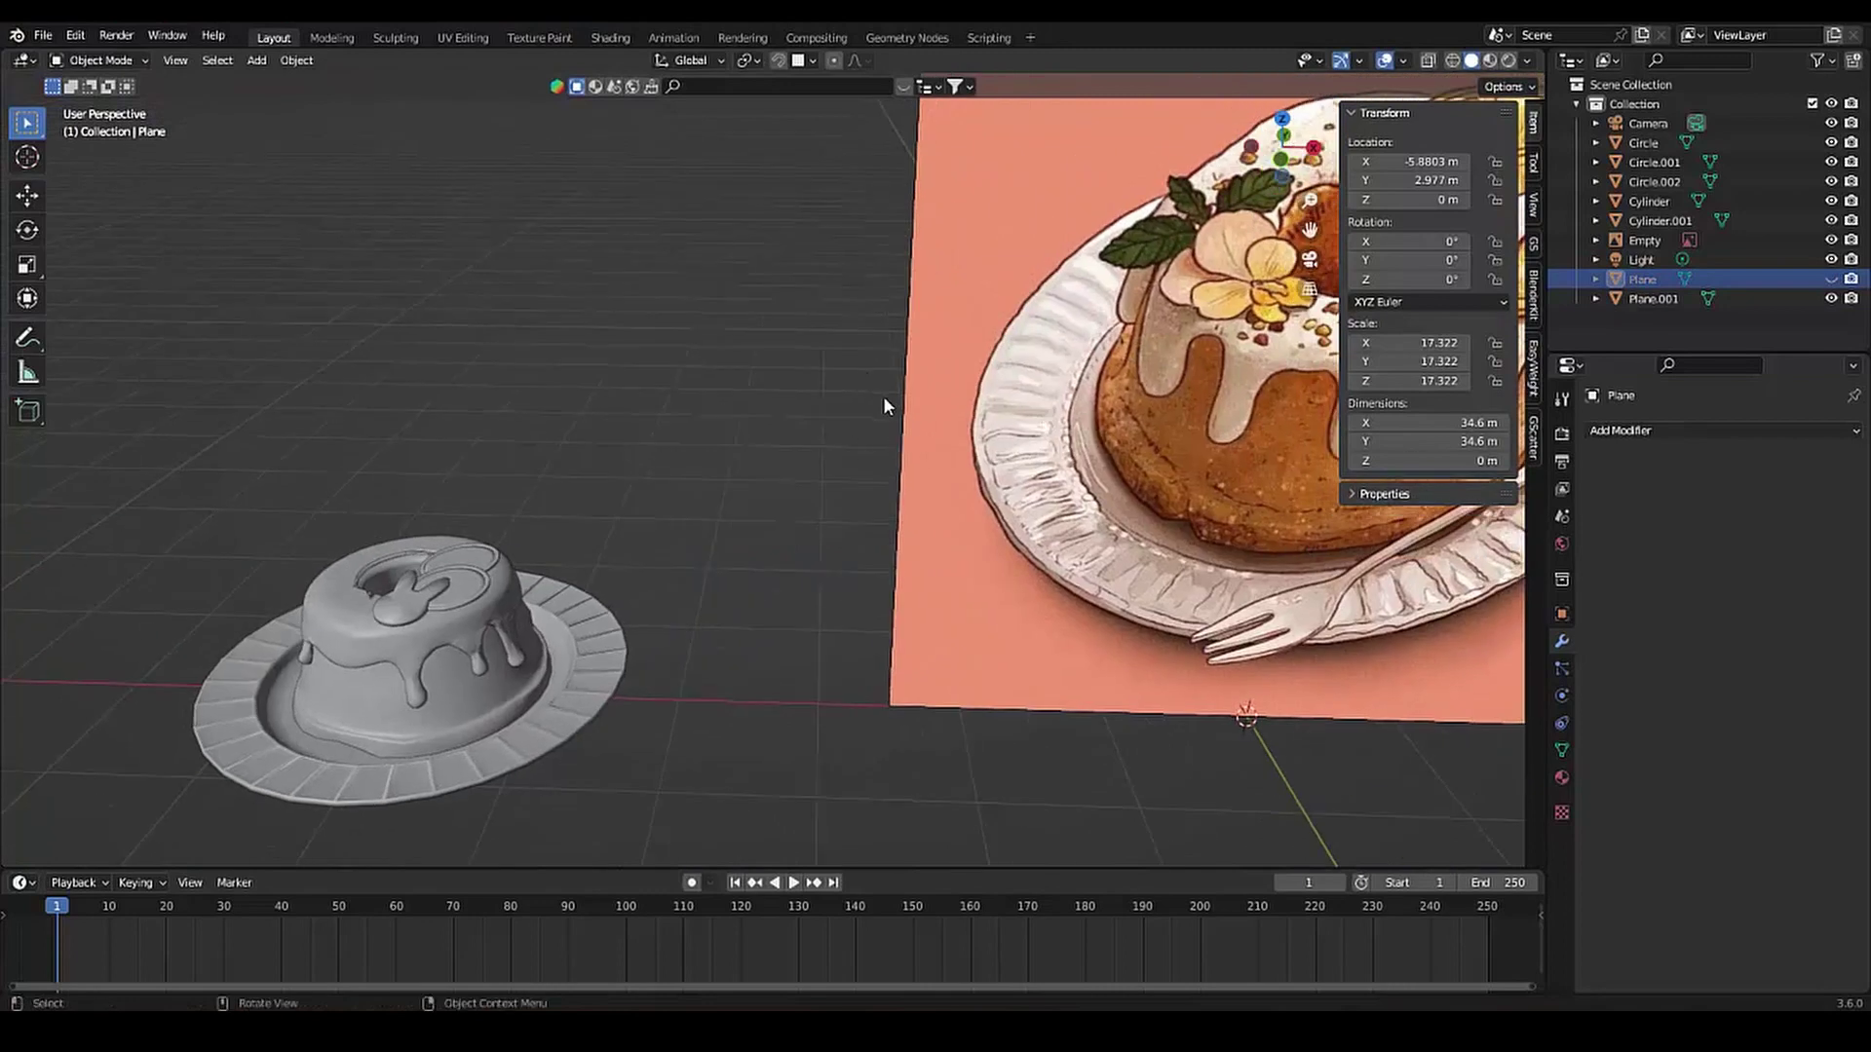
mouse_move(647, 468)
middle_mouse_down()
mouse_move(572, 555)
mouse_move(652, 542)
mouse_move(664, 573)
mouse_move(570, 554)
middle_mouse_up()
Add a plane, shrink it to about half size and place it on the cake top
key("shift+a")
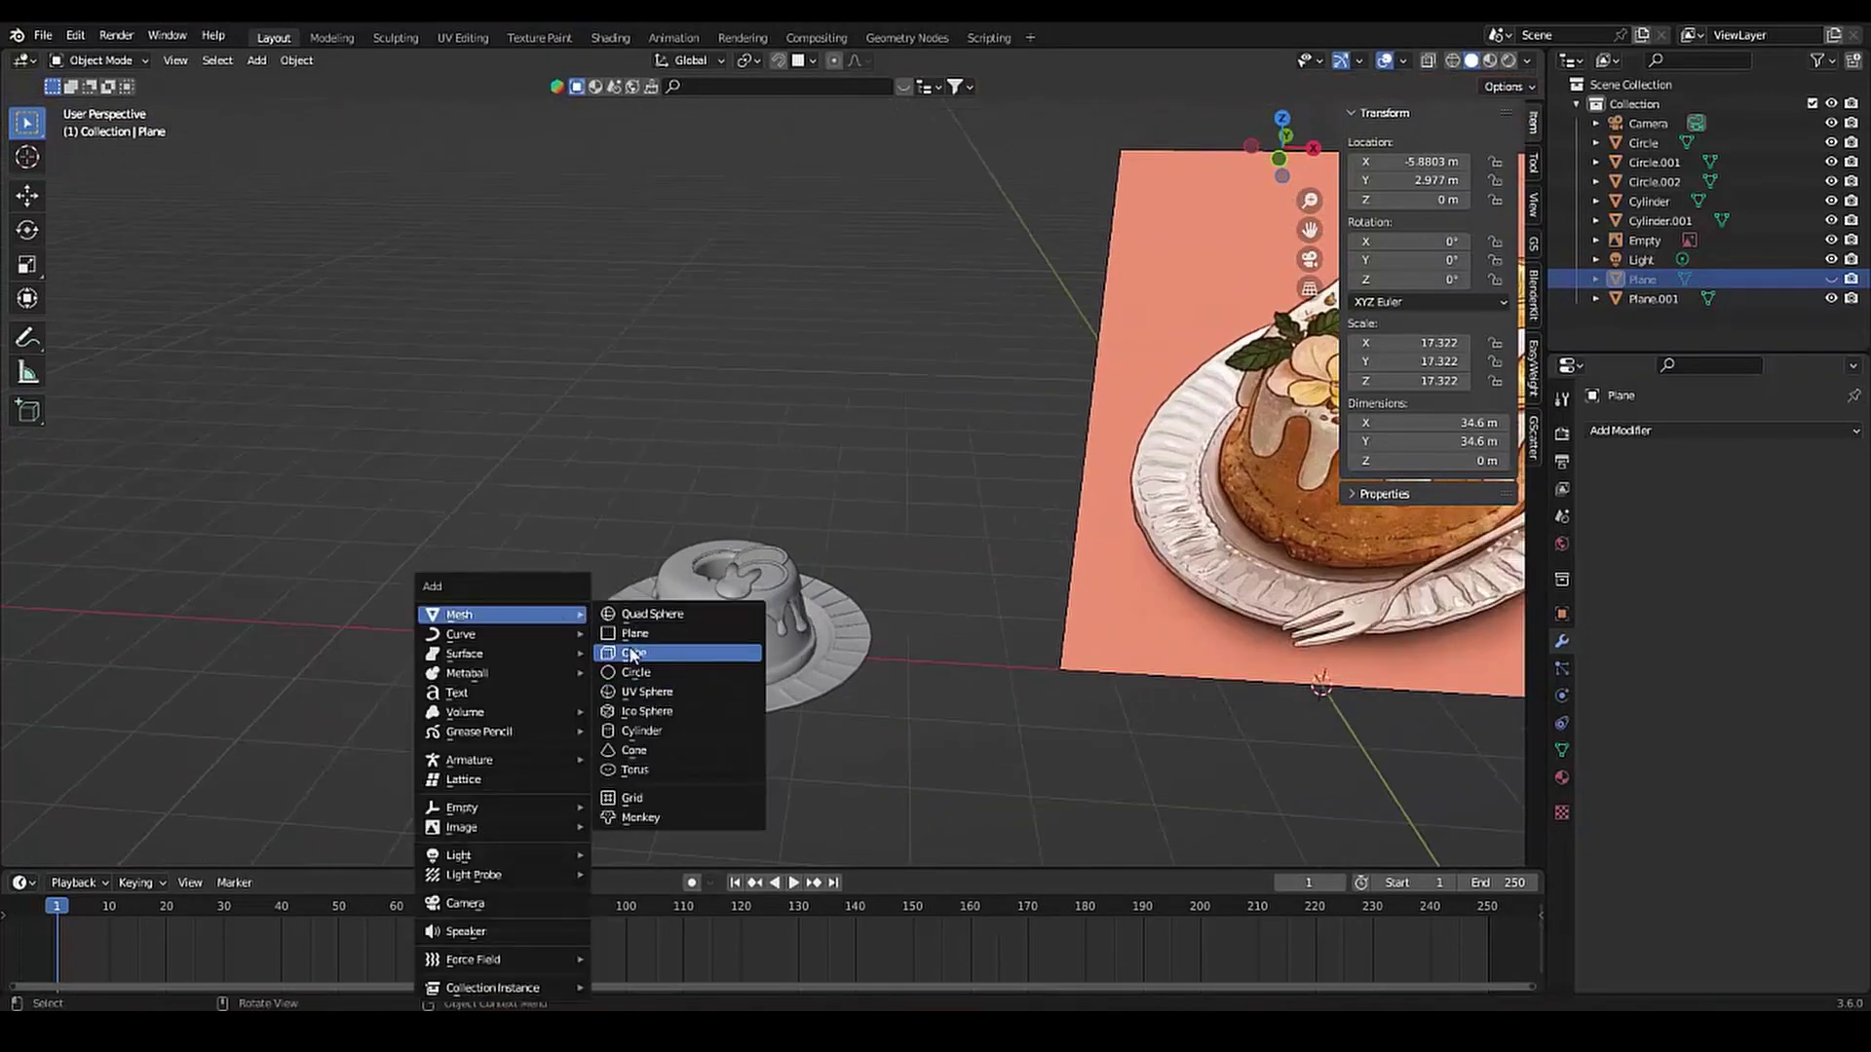
left_click(688, 652)
key("g")
scroll(665, 629, "up", 4)
scroll(785, 517, "up", 4)
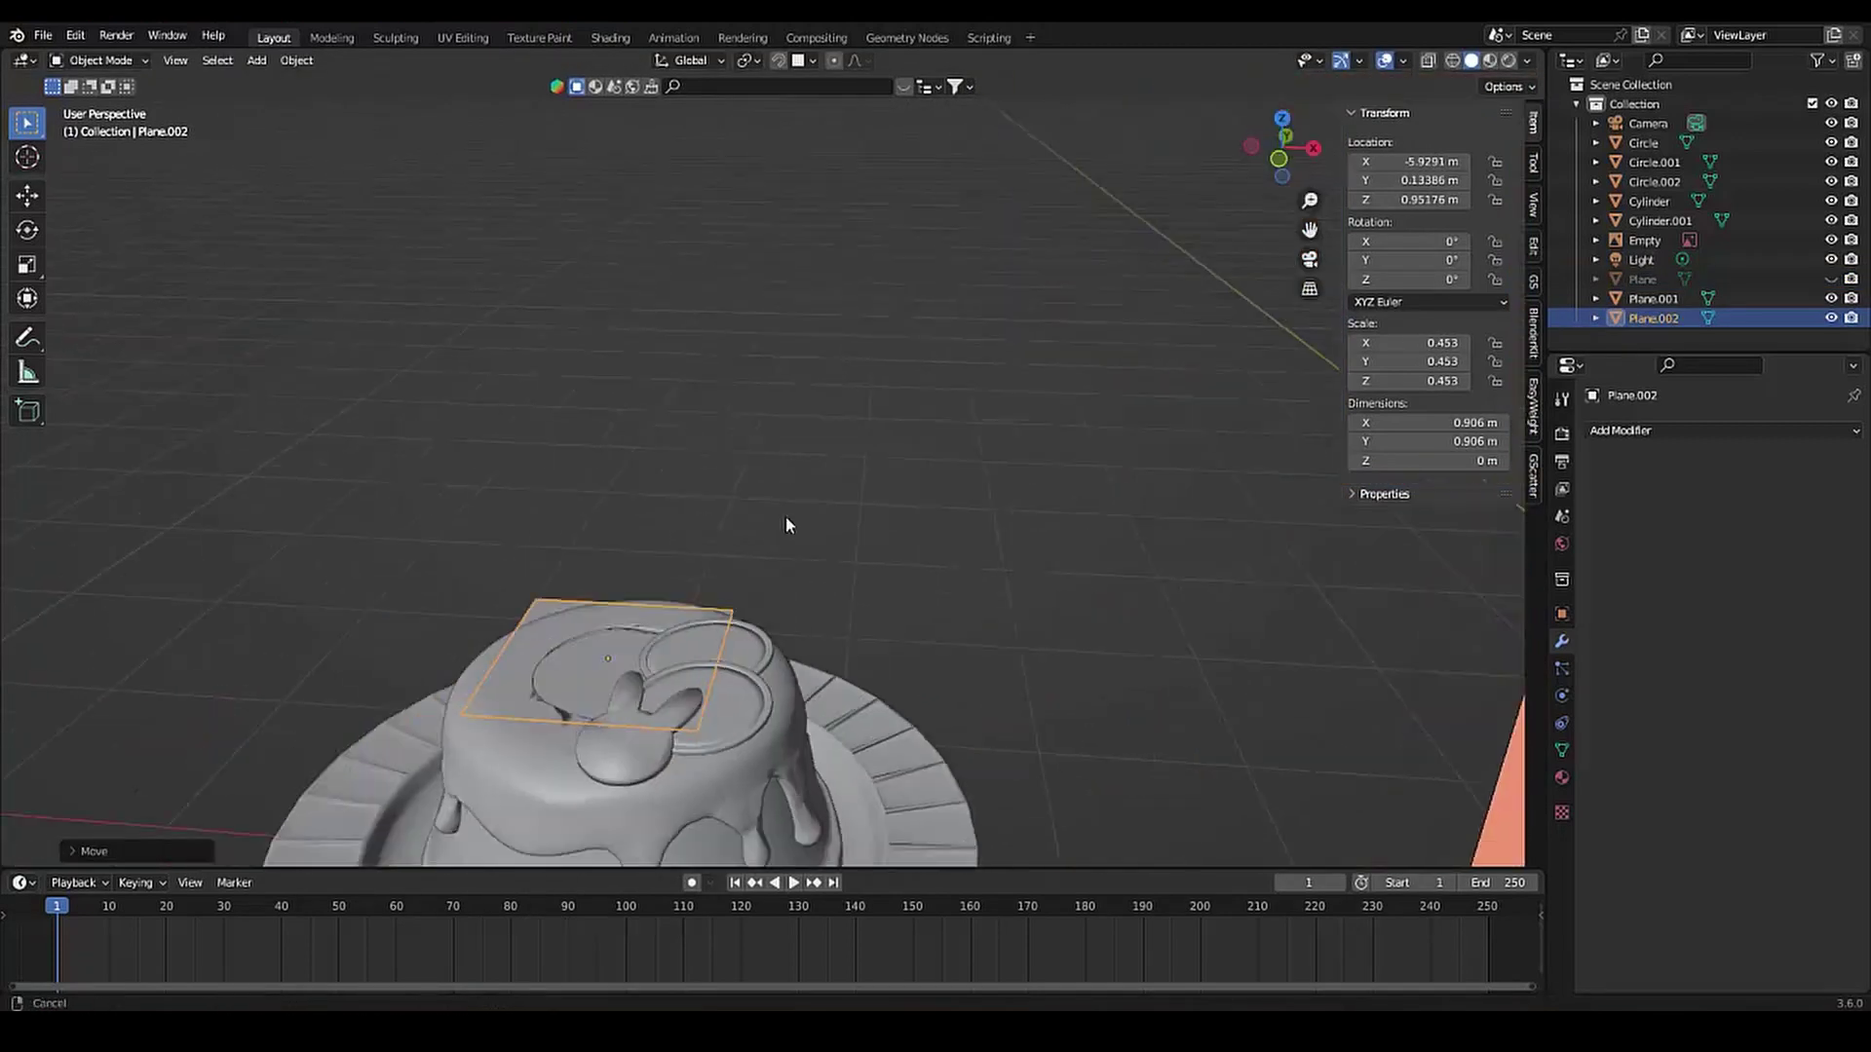
key("s")
key("g")
left_click(554, 718)
Tilt the small plane 45° on the X axis and raise it vertically
key("r")
key("x")
type("45")
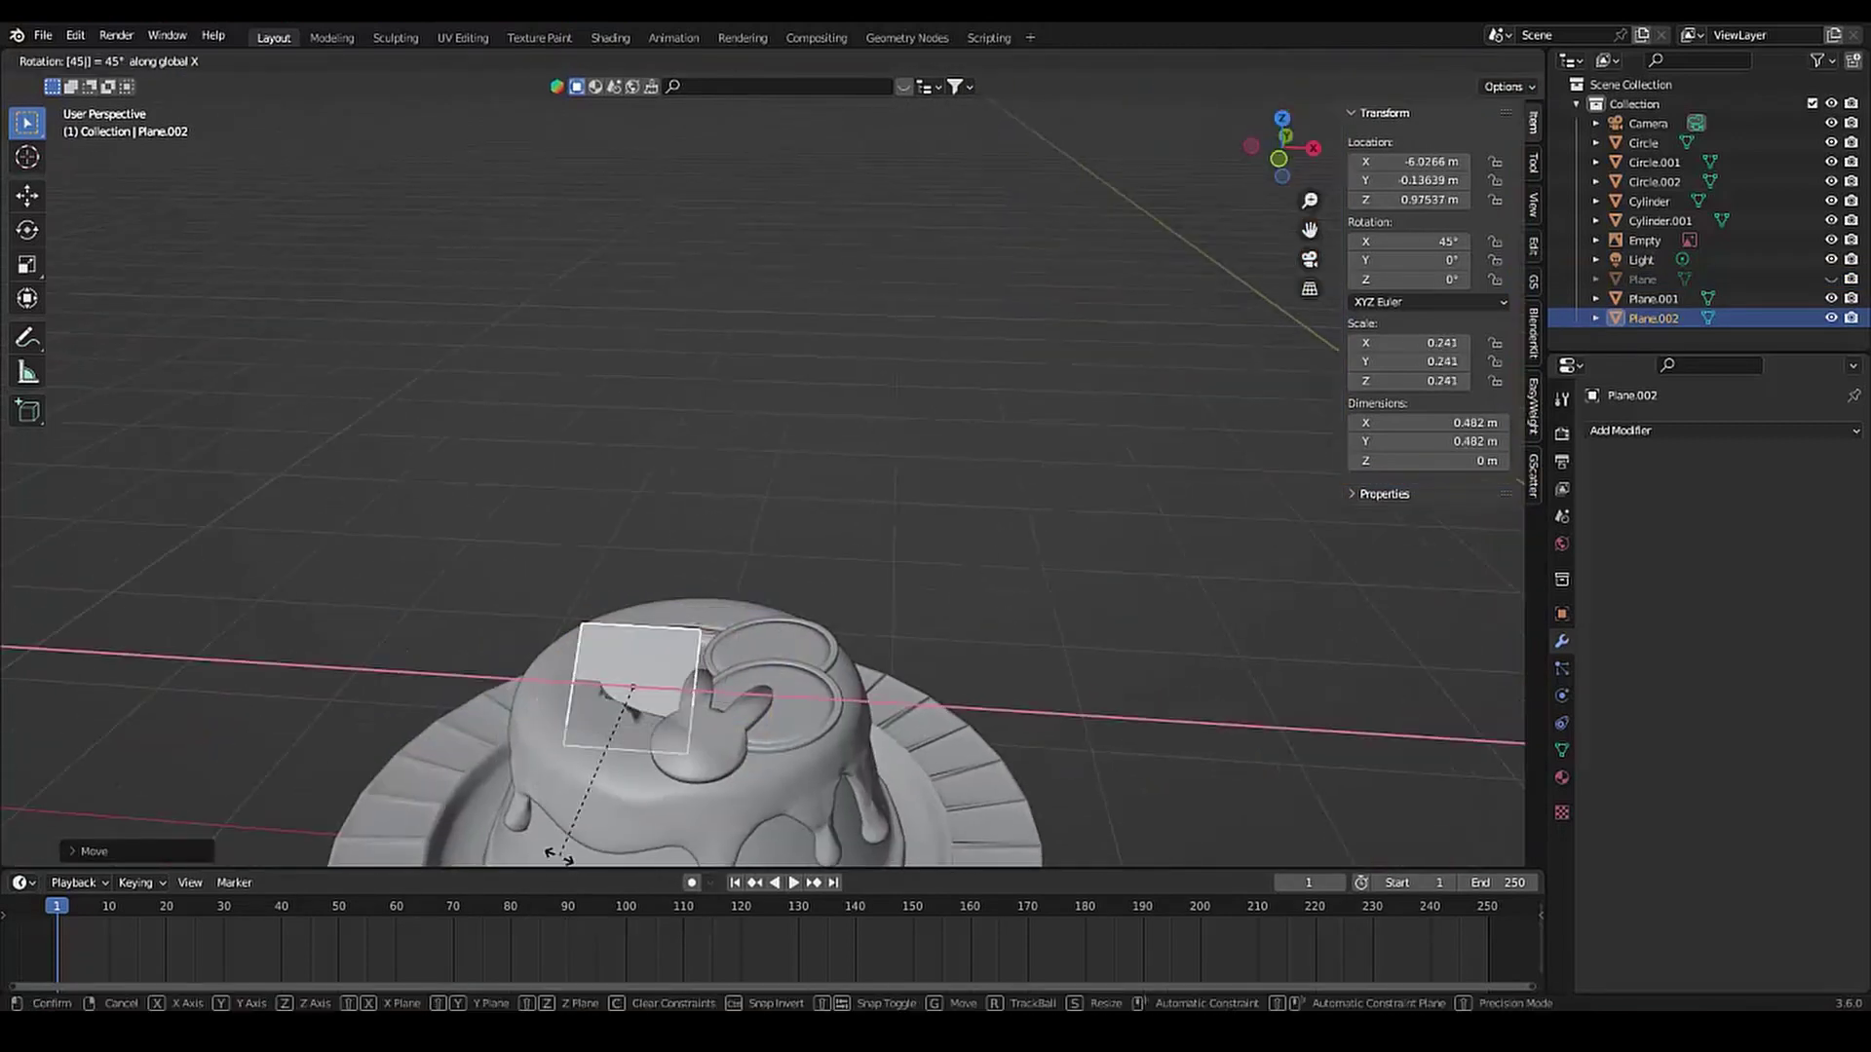
key("Return")
key("g")
key("z")
left_click(594, 708)
scroll(594, 708, "down", 3)
middle_click_drag(594, 708, 643, 570)
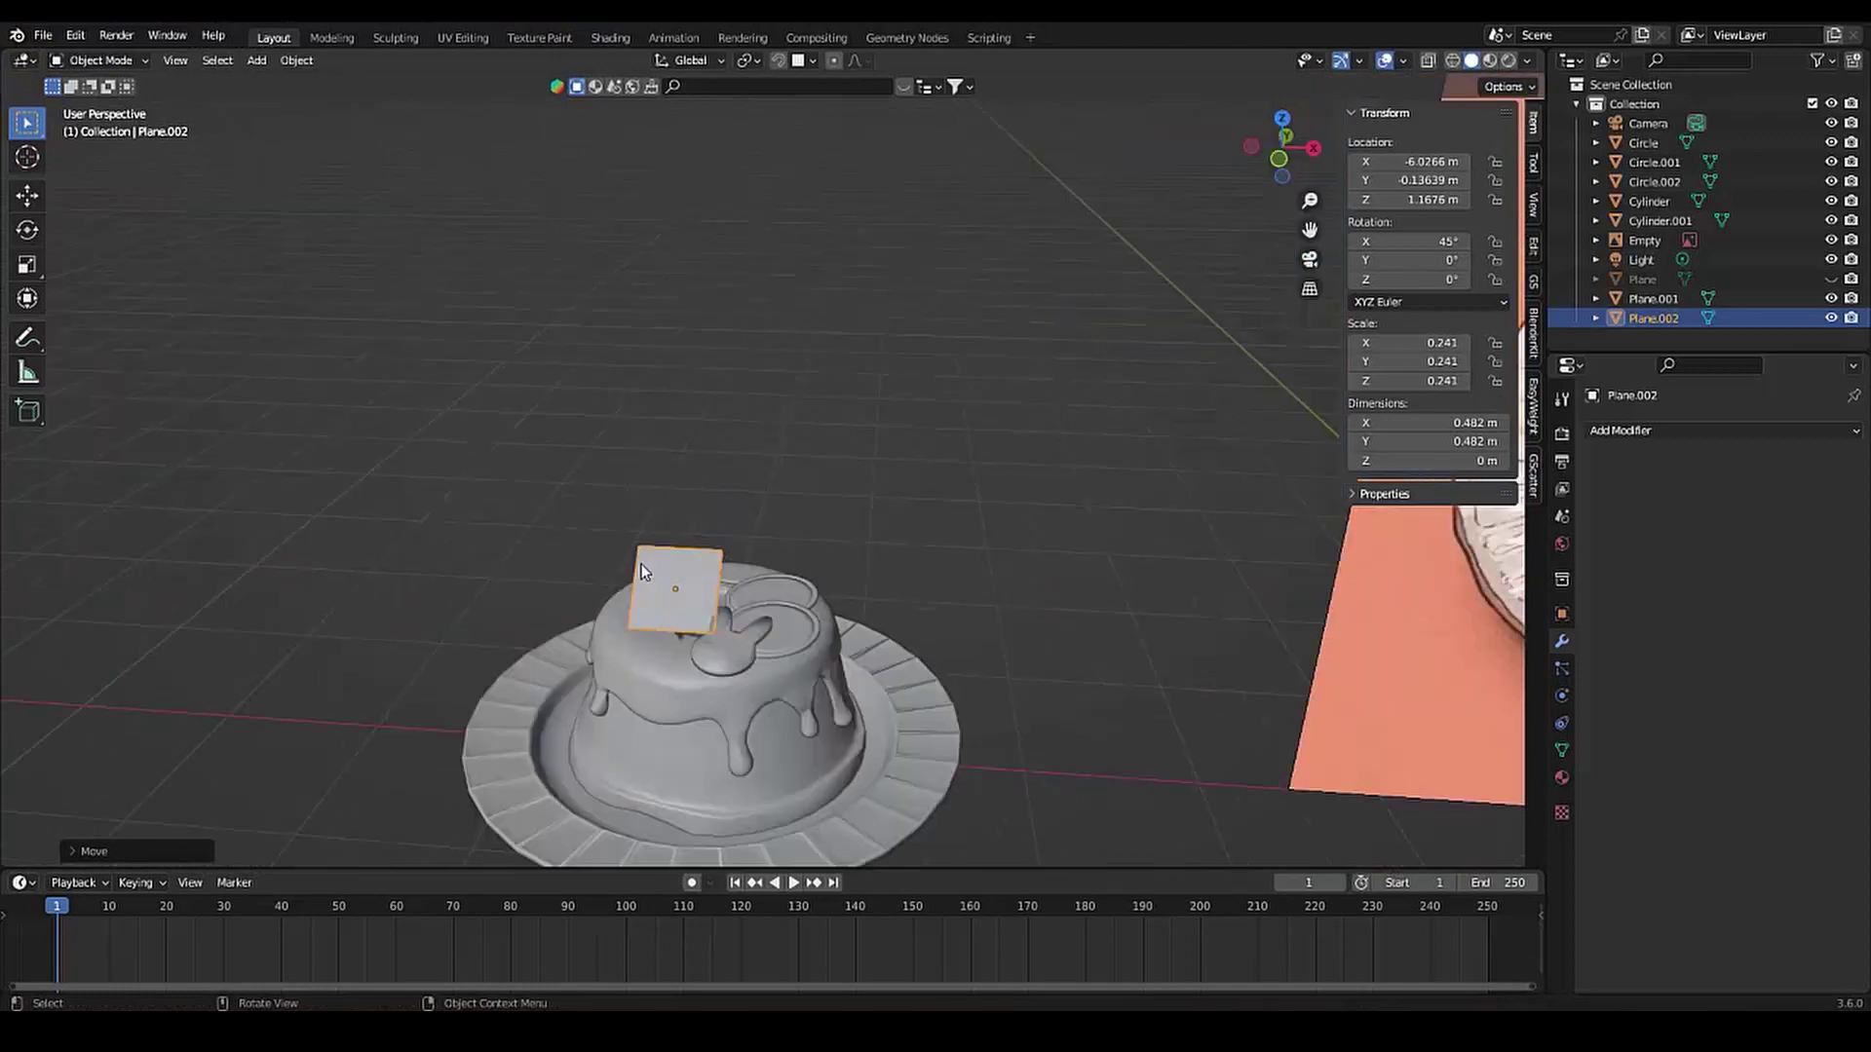
scroll(641, 571, "up", 3)
In Edit Mode, move the plane's geometry along its local Z axis and flatten it vertically
key("Tab")
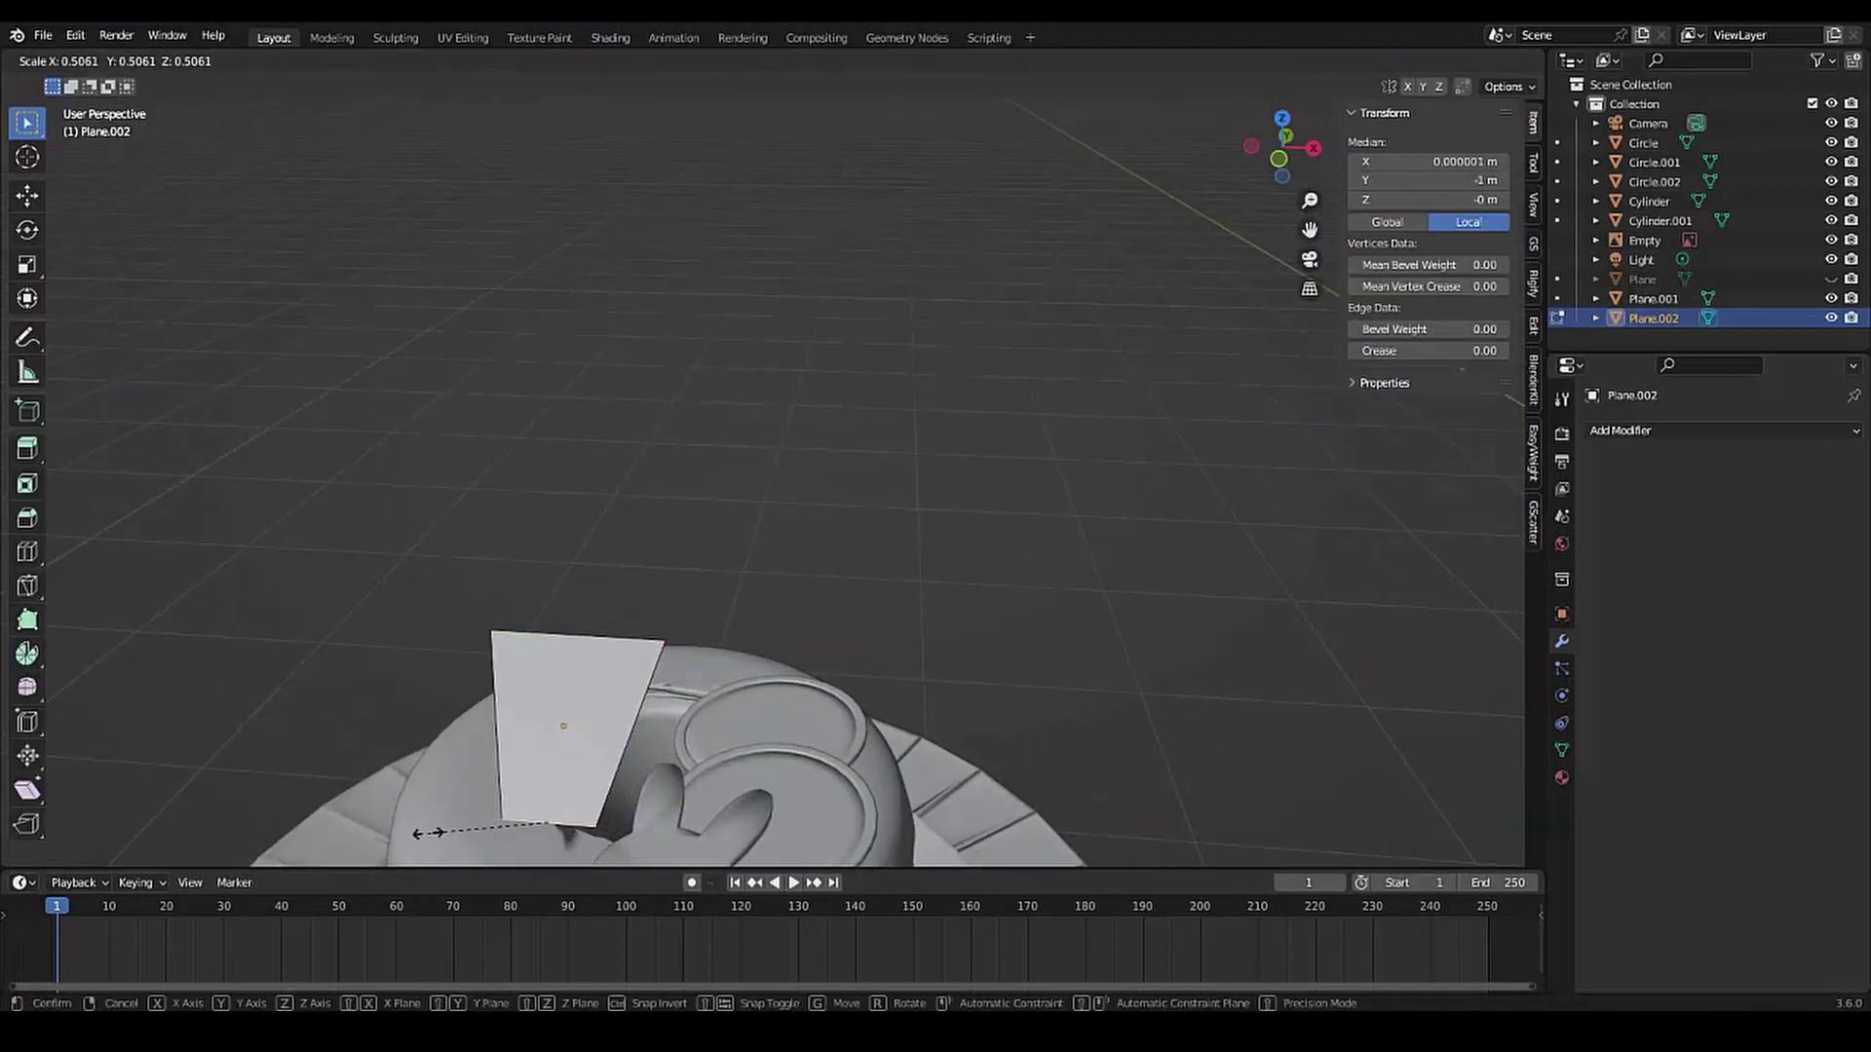
scroll(524, 701, "down", 4)
scroll(524, 701, "up", 2)
scroll(524, 682, "up", 2)
key("g")
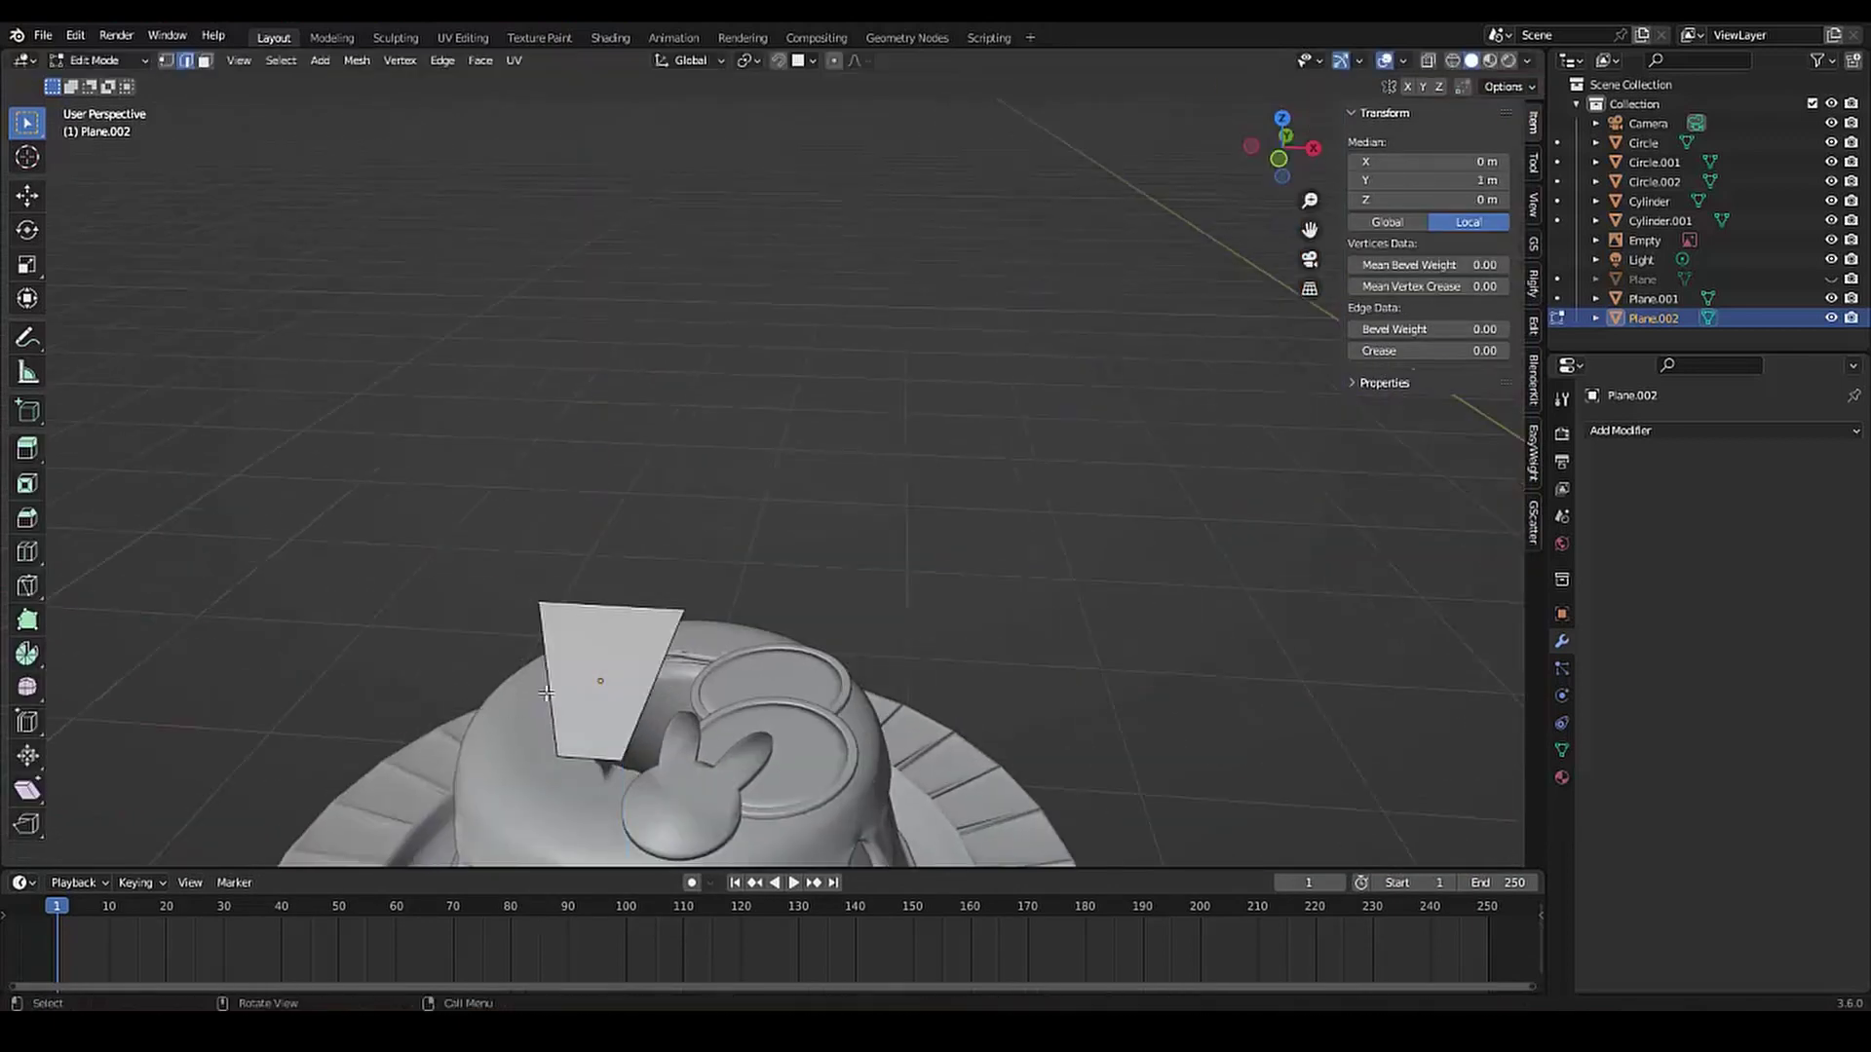
key("z")
key("z")
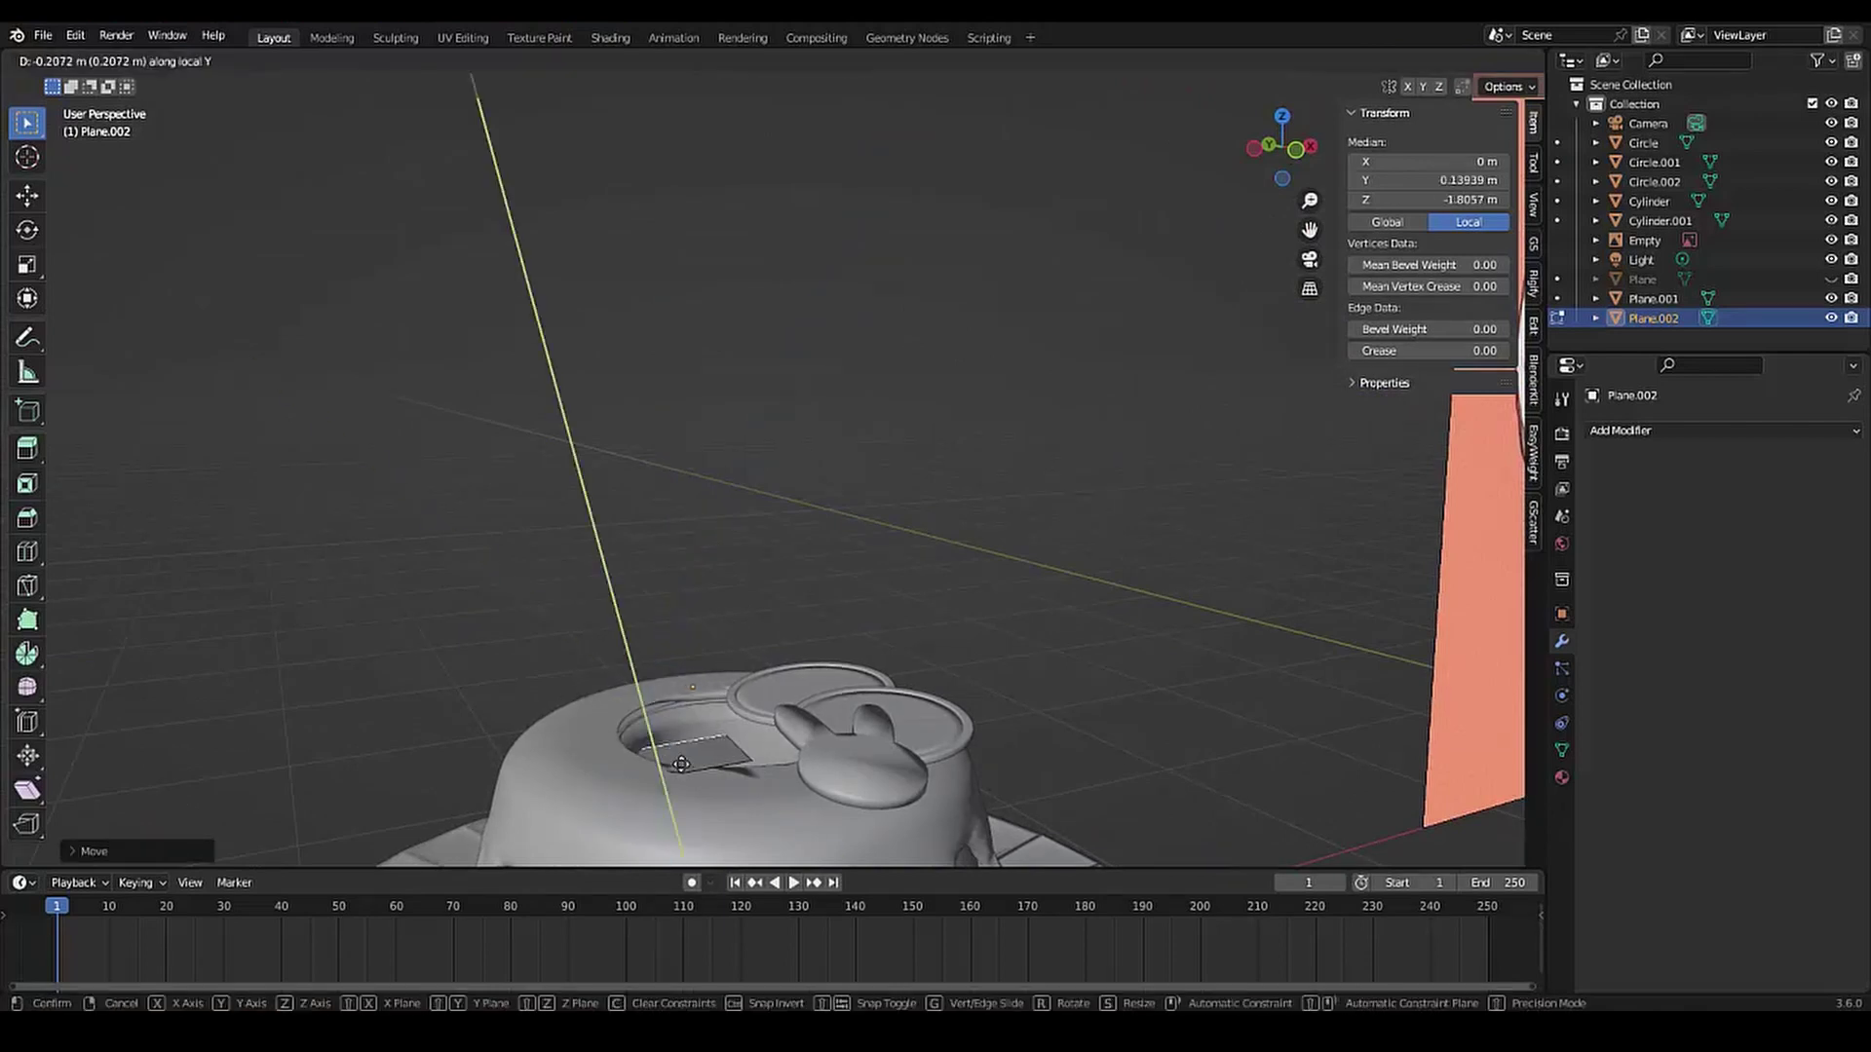
left_click(668, 758)
middle_click_drag(669, 758, 546, 722)
key("s")
key("z")
left_click(476, 712)
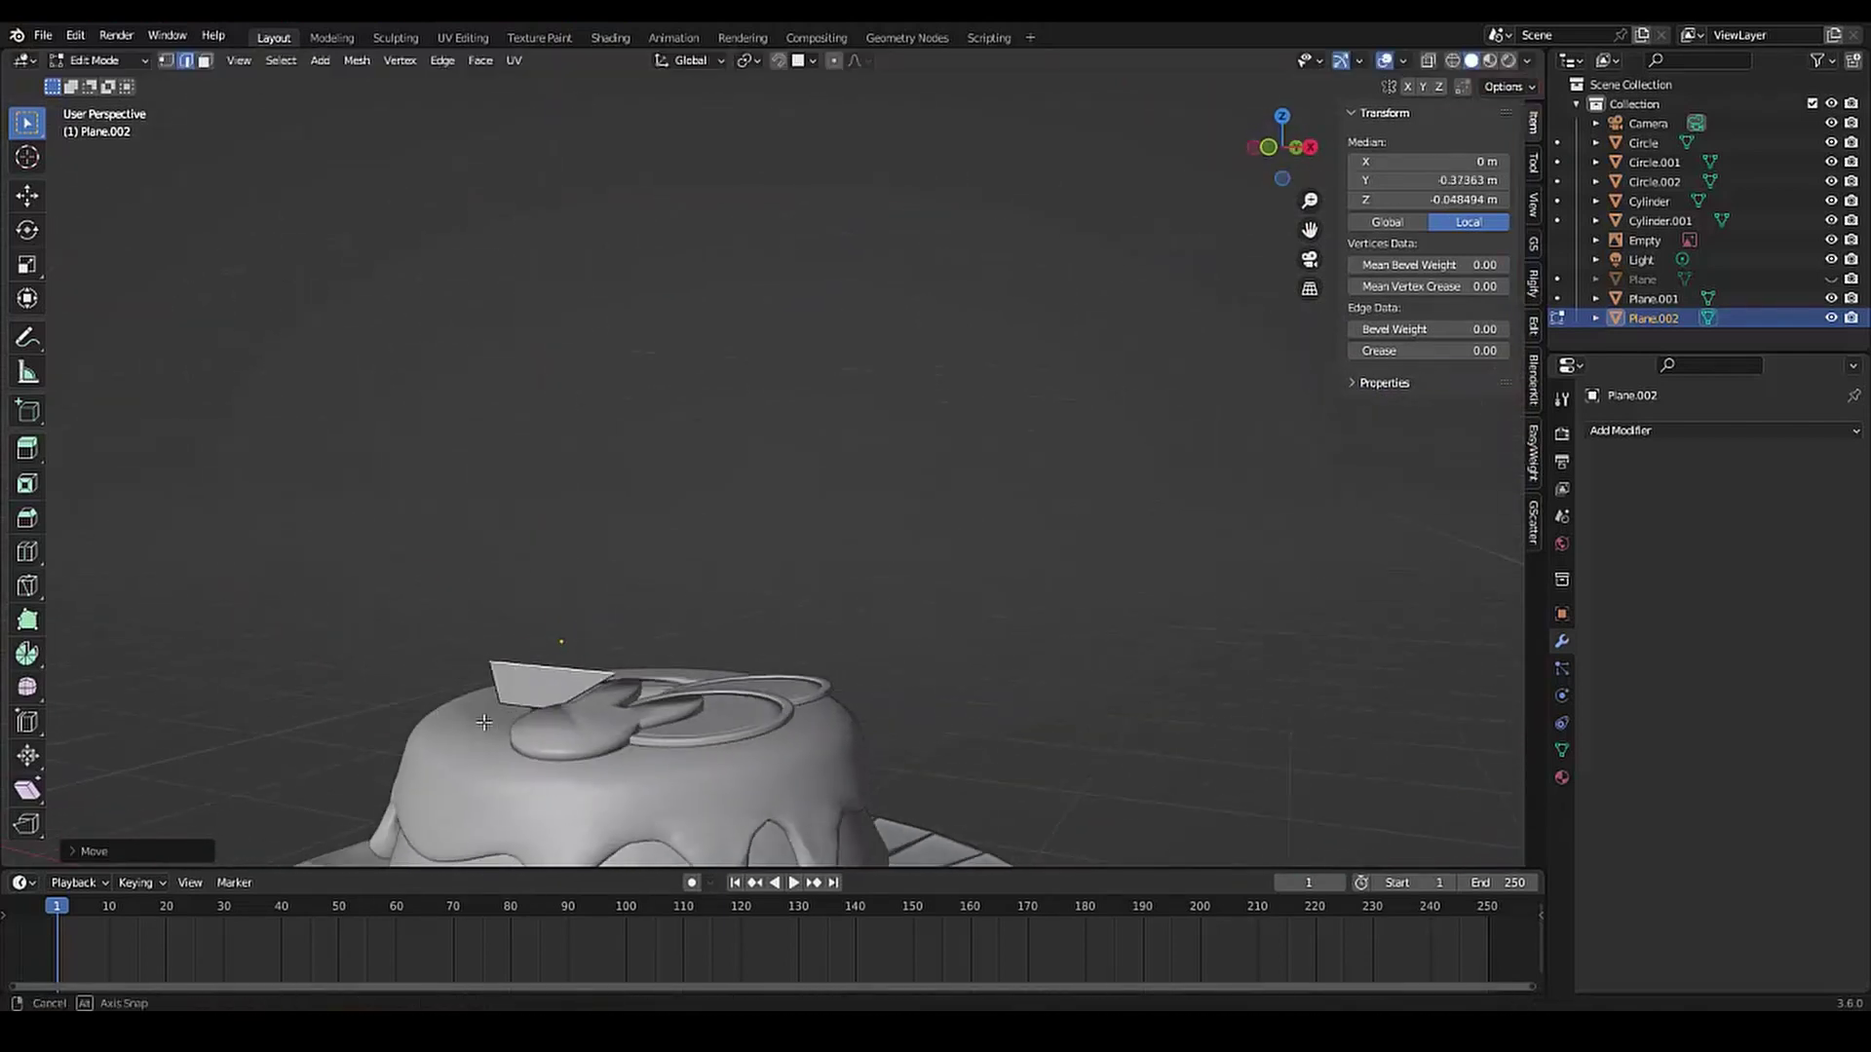
Extrude a new edge, widen it, and shift it along Y to form the leaf outline
left_click(486, 704)
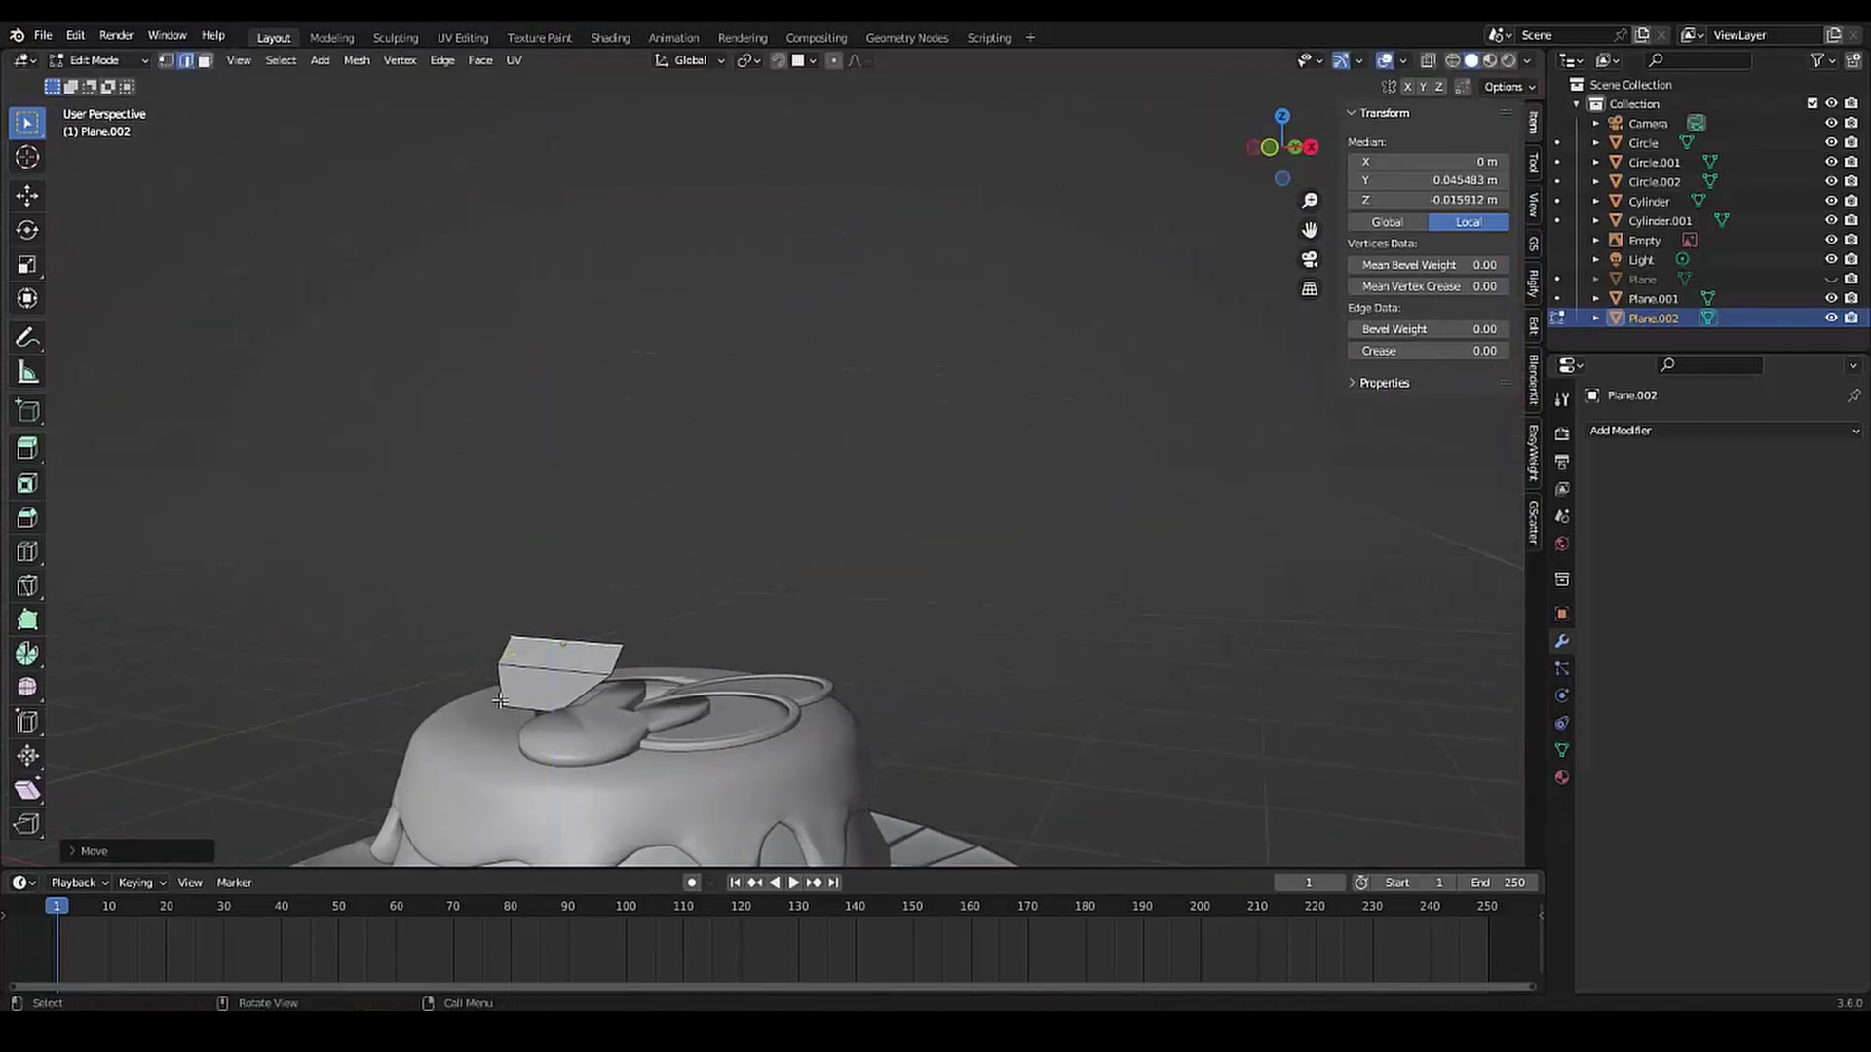
key("s")
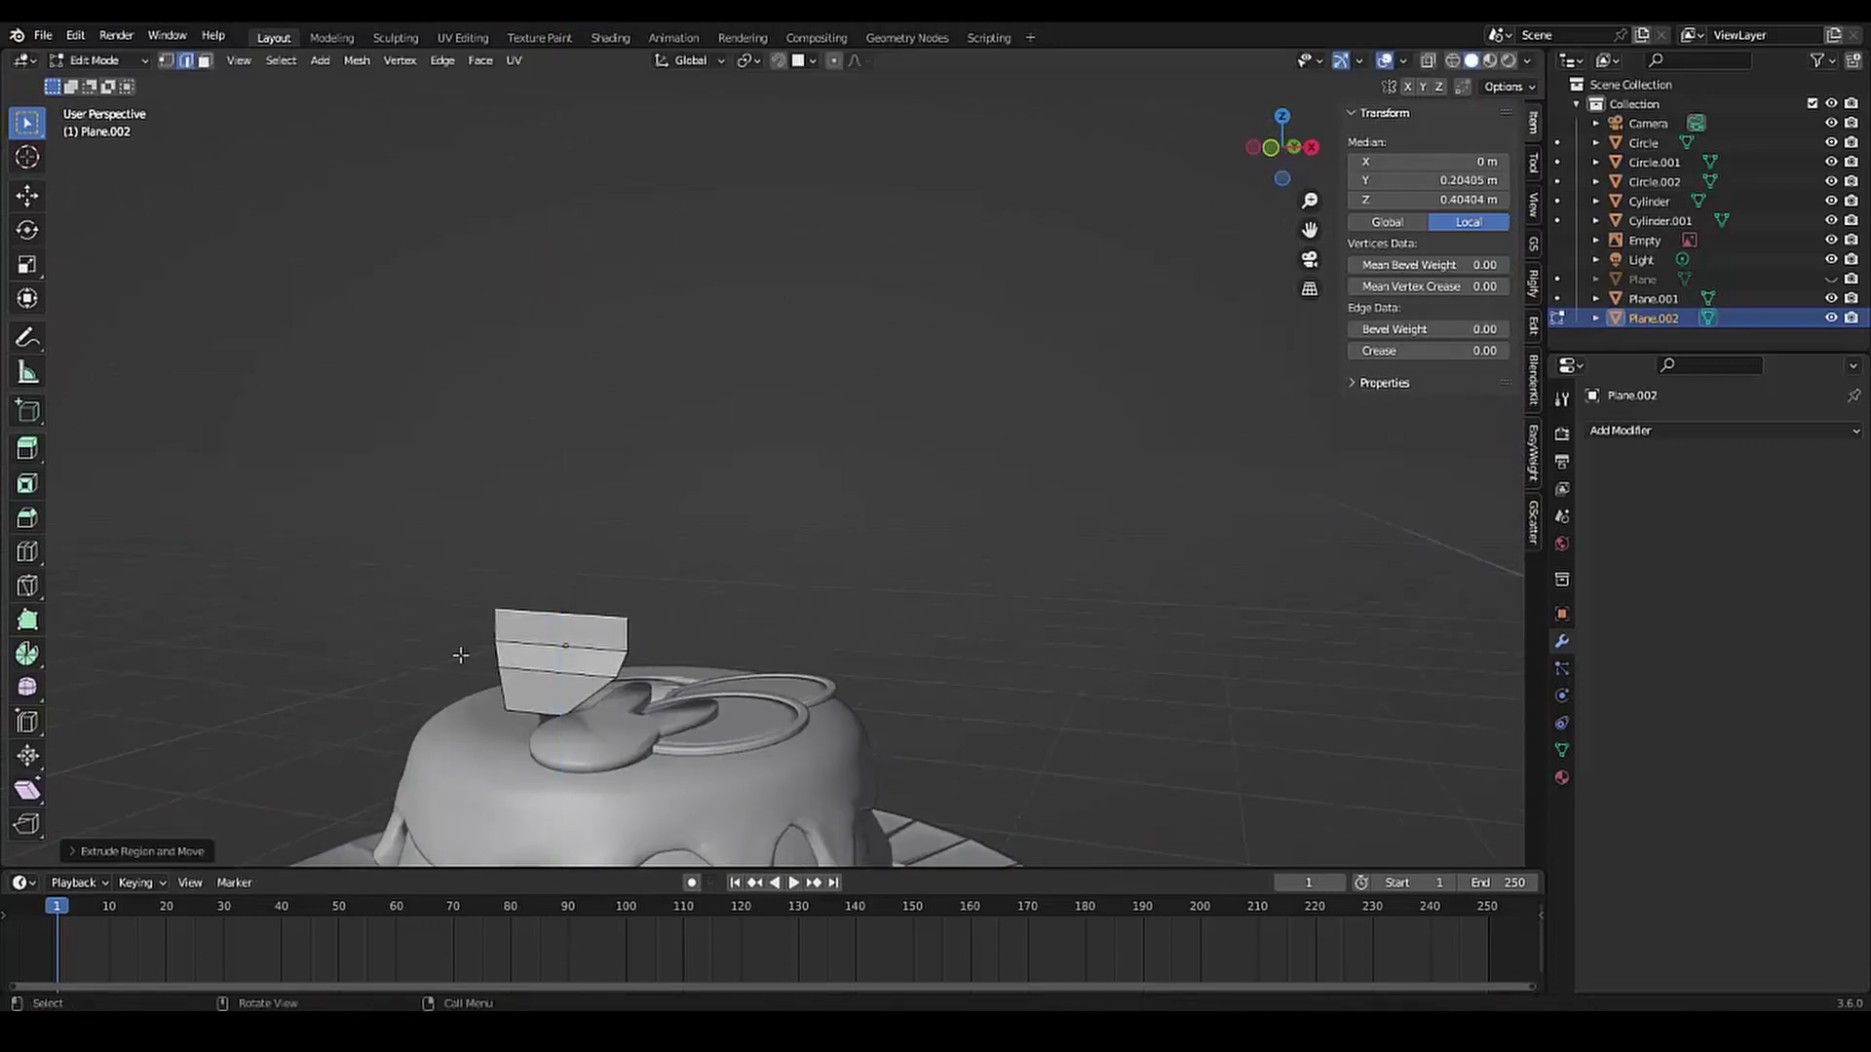
left_click(413, 641)
middle_click_drag(413, 640, 551, 637)
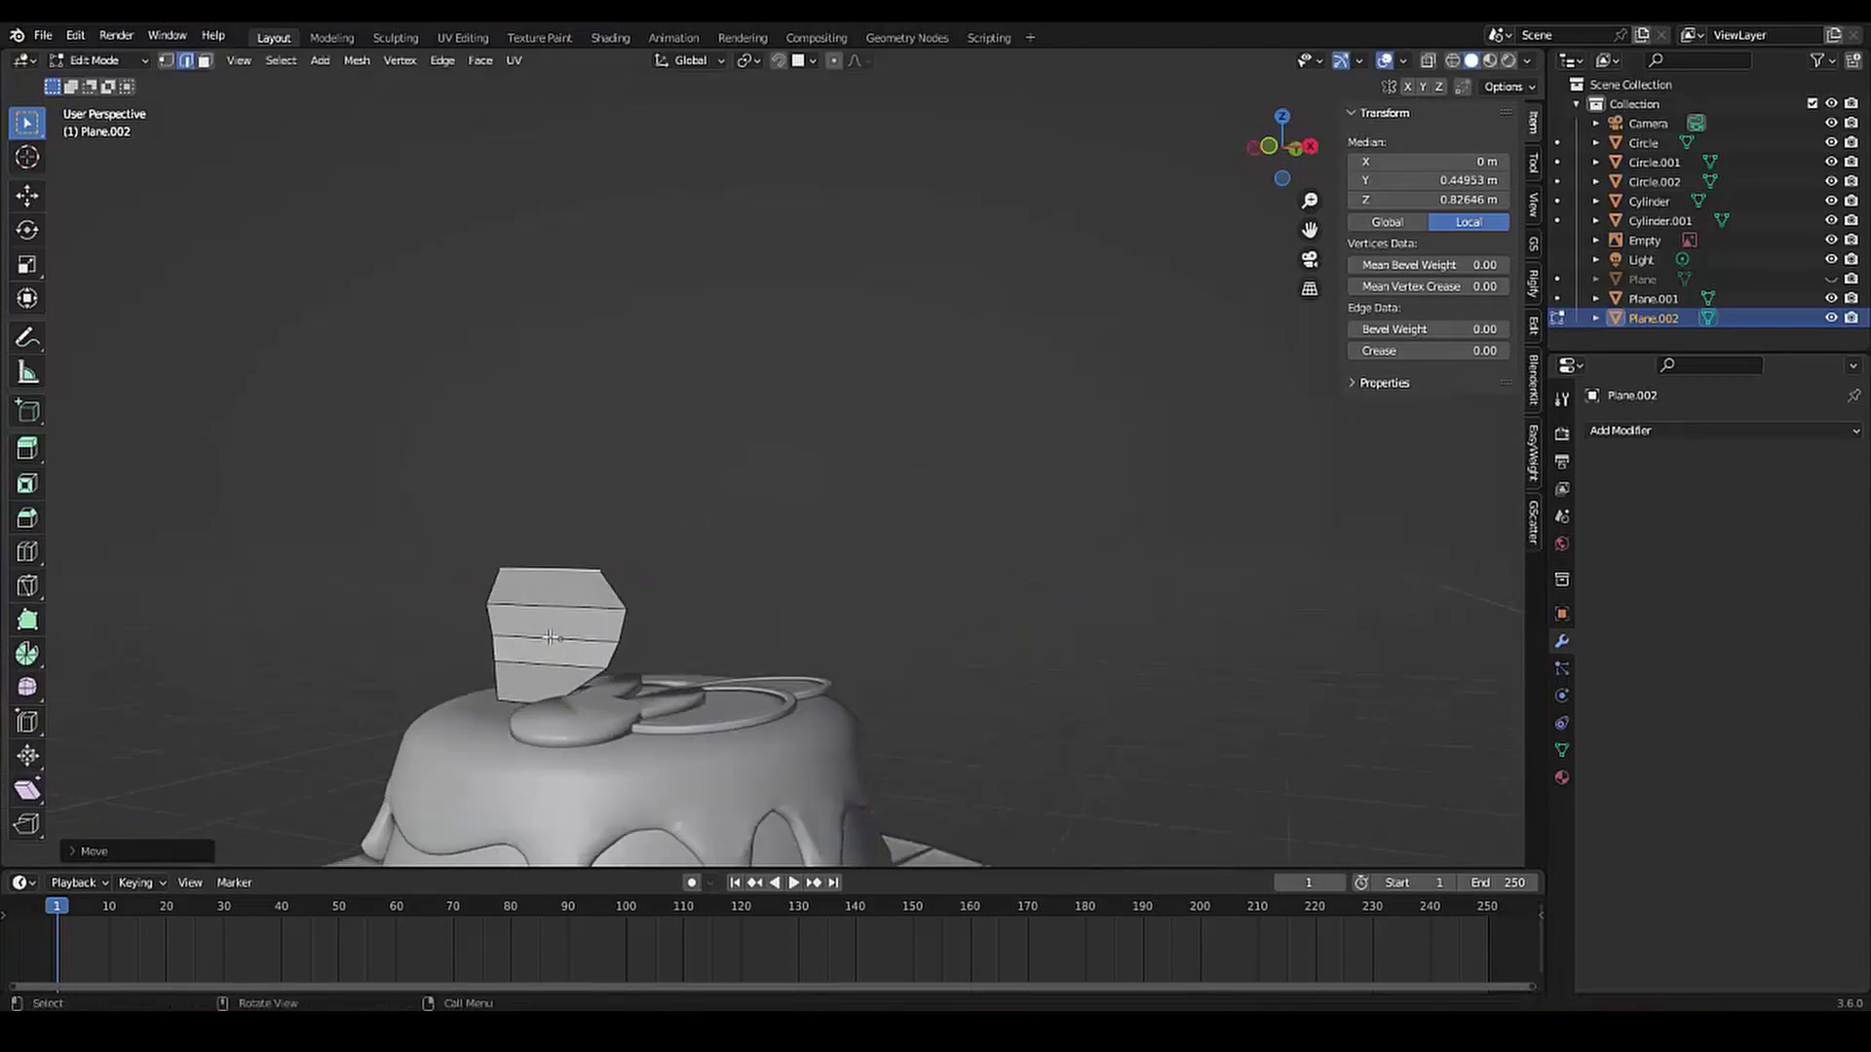
left_click(432, 594)
mouse_move(432, 594)
middle_mouse_down()
mouse_move(364, 593)
mouse_move(594, 578)
middle_mouse_up()
key("g")
key("y")
left_click(351, 618)
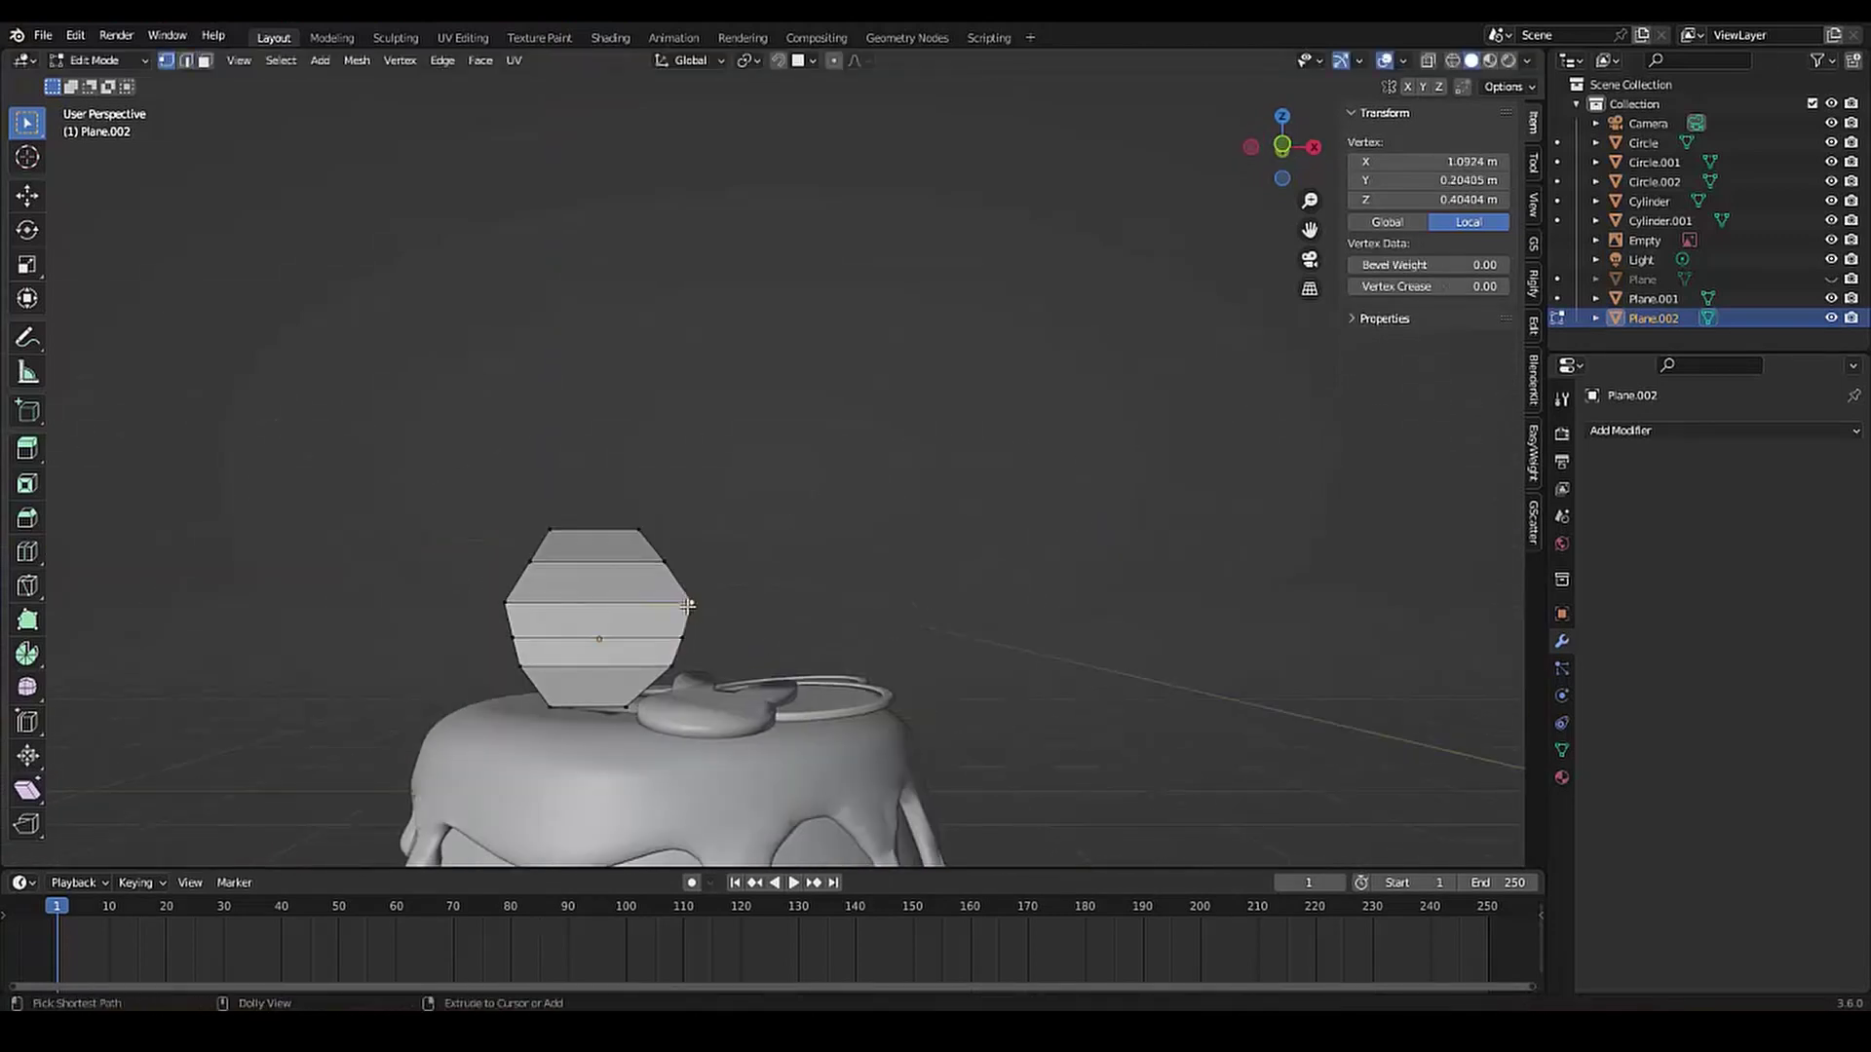
Bevel the corners round and smooth Plane.002 with a level-2 Subdivision modifier
left_click(502, 612)
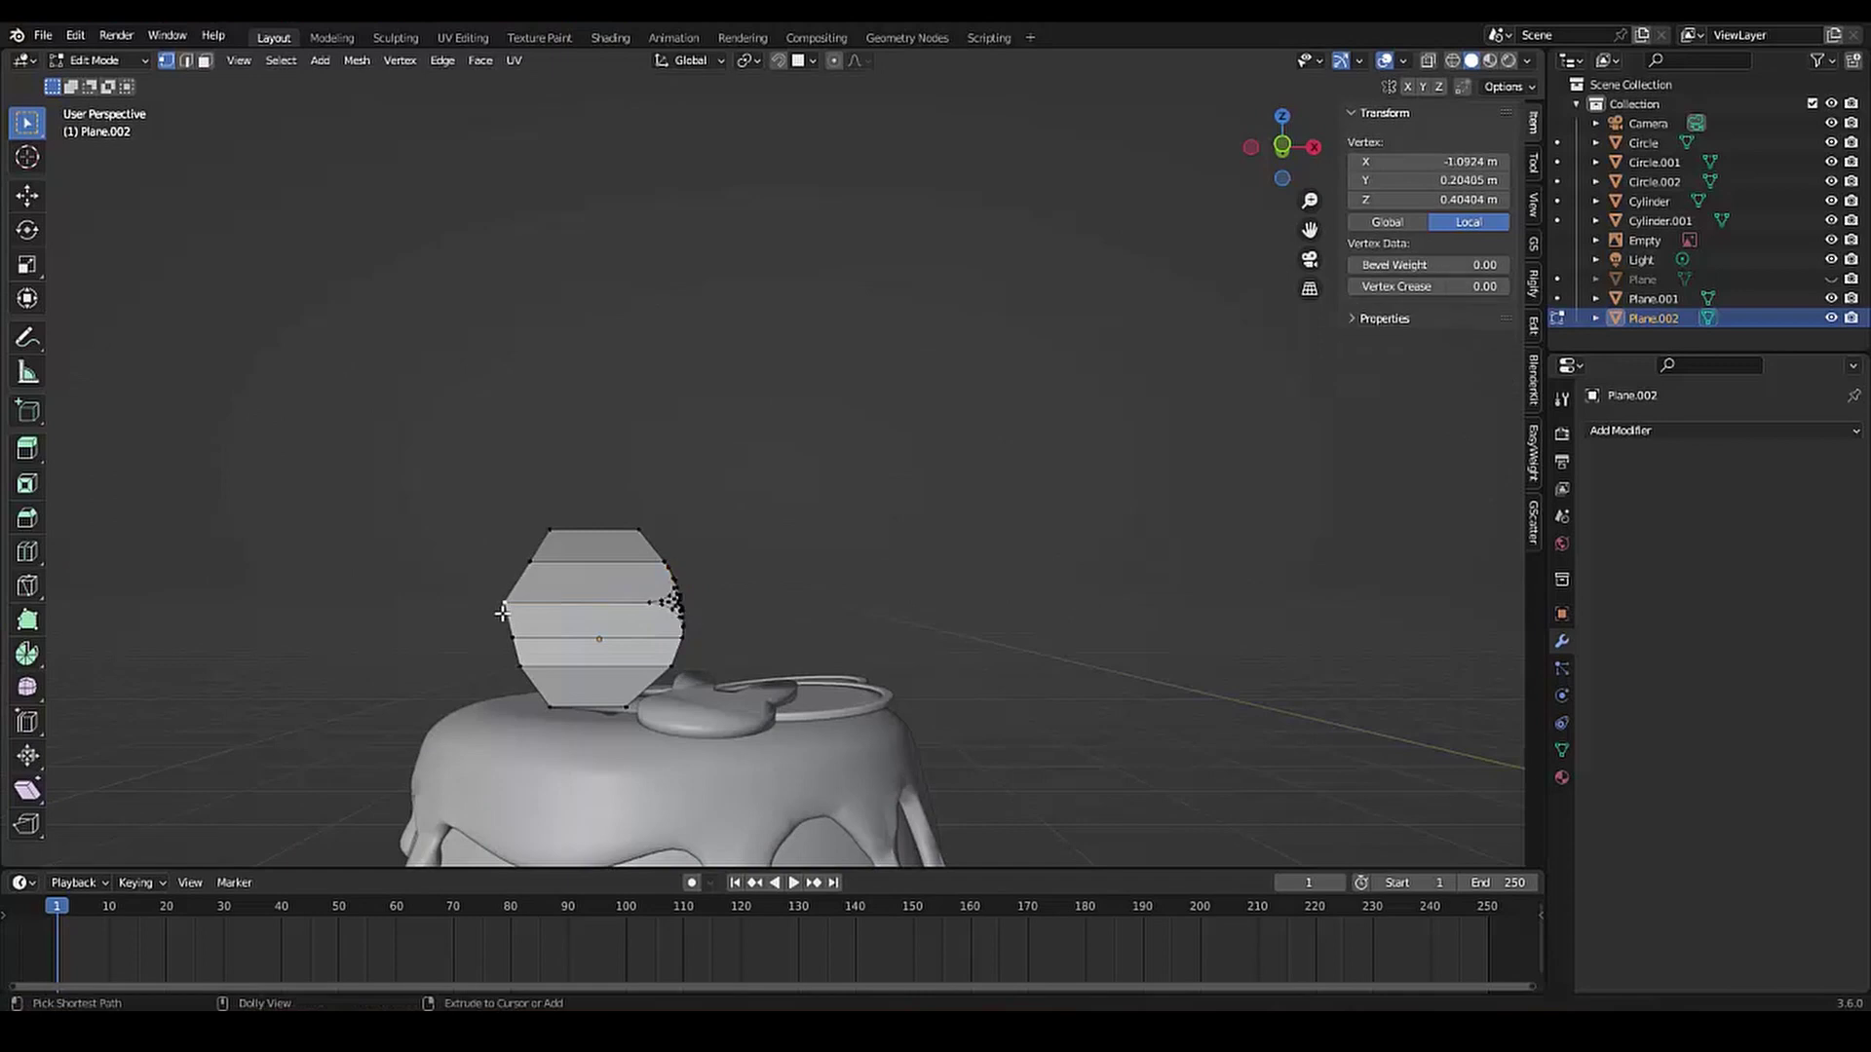
left_click(615, 554)
key("Tab")
scroll(576, 659, "down", 4)
scroll(577, 659, "up", 4)
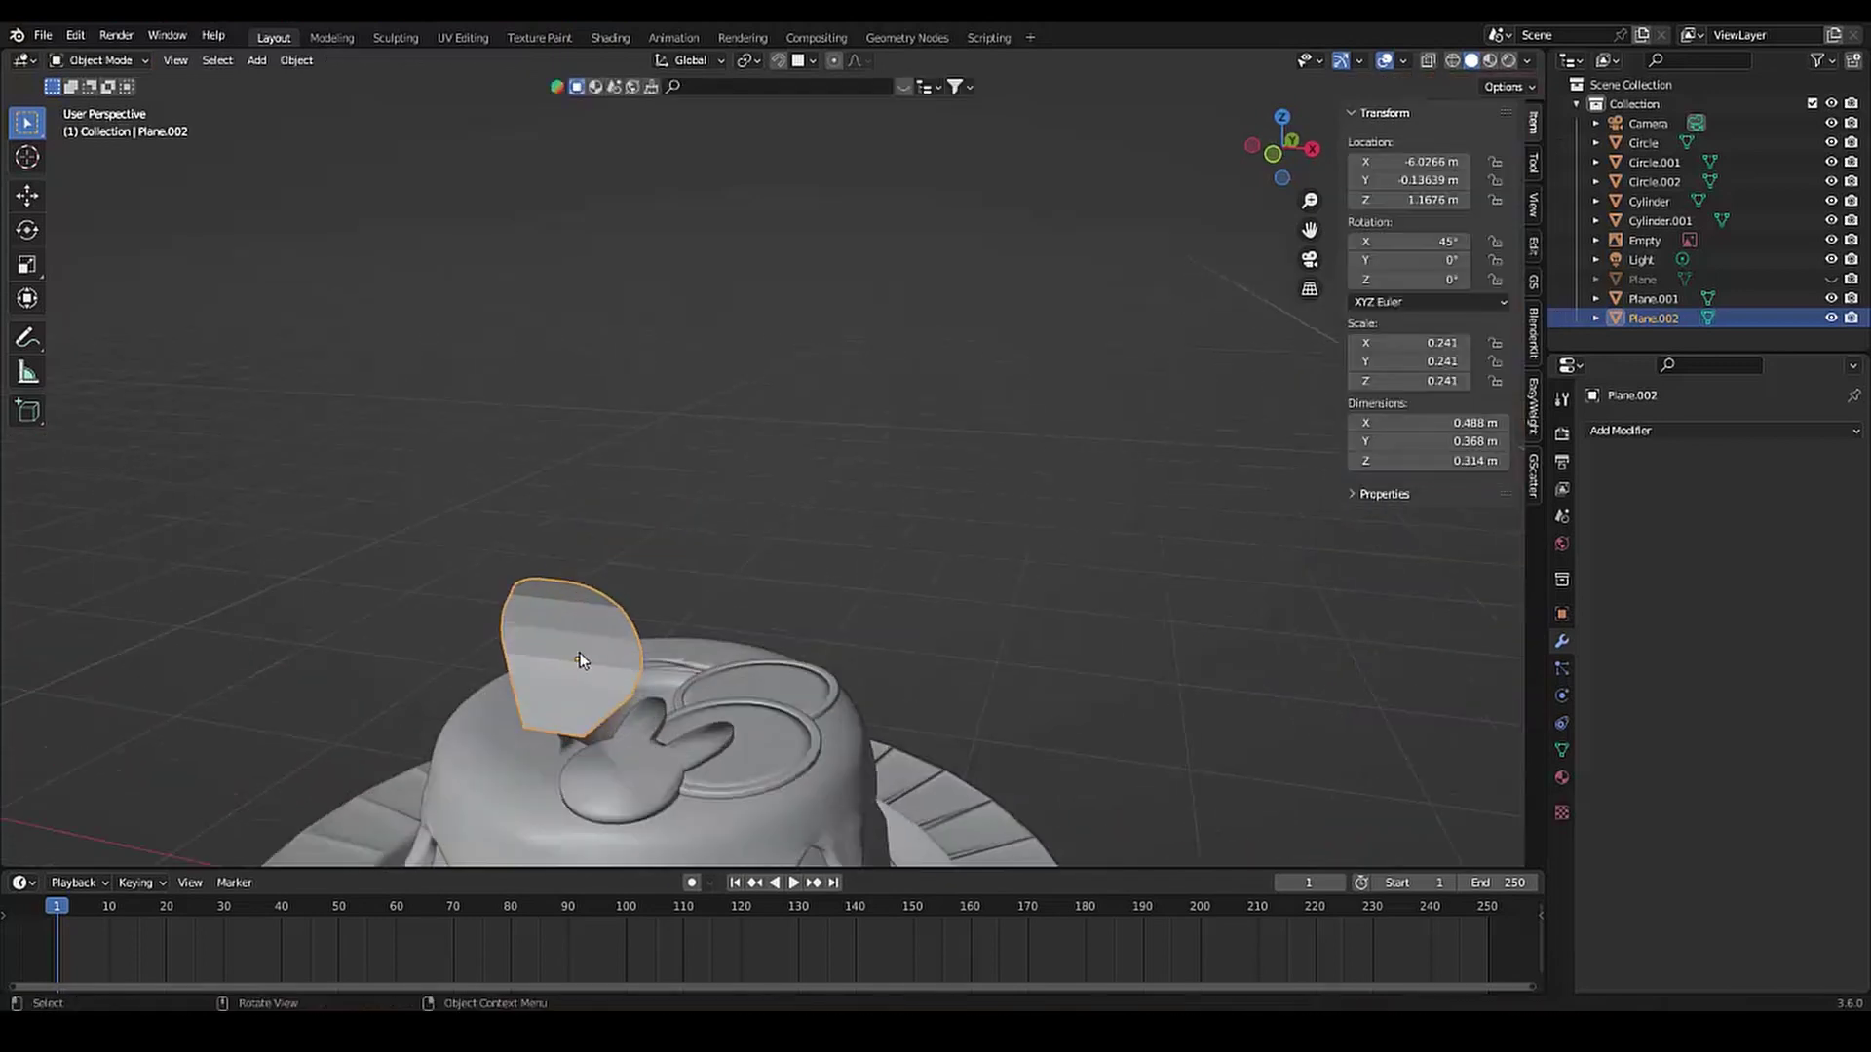
key("ctrl+2")
key("Tab")
key("Tab")
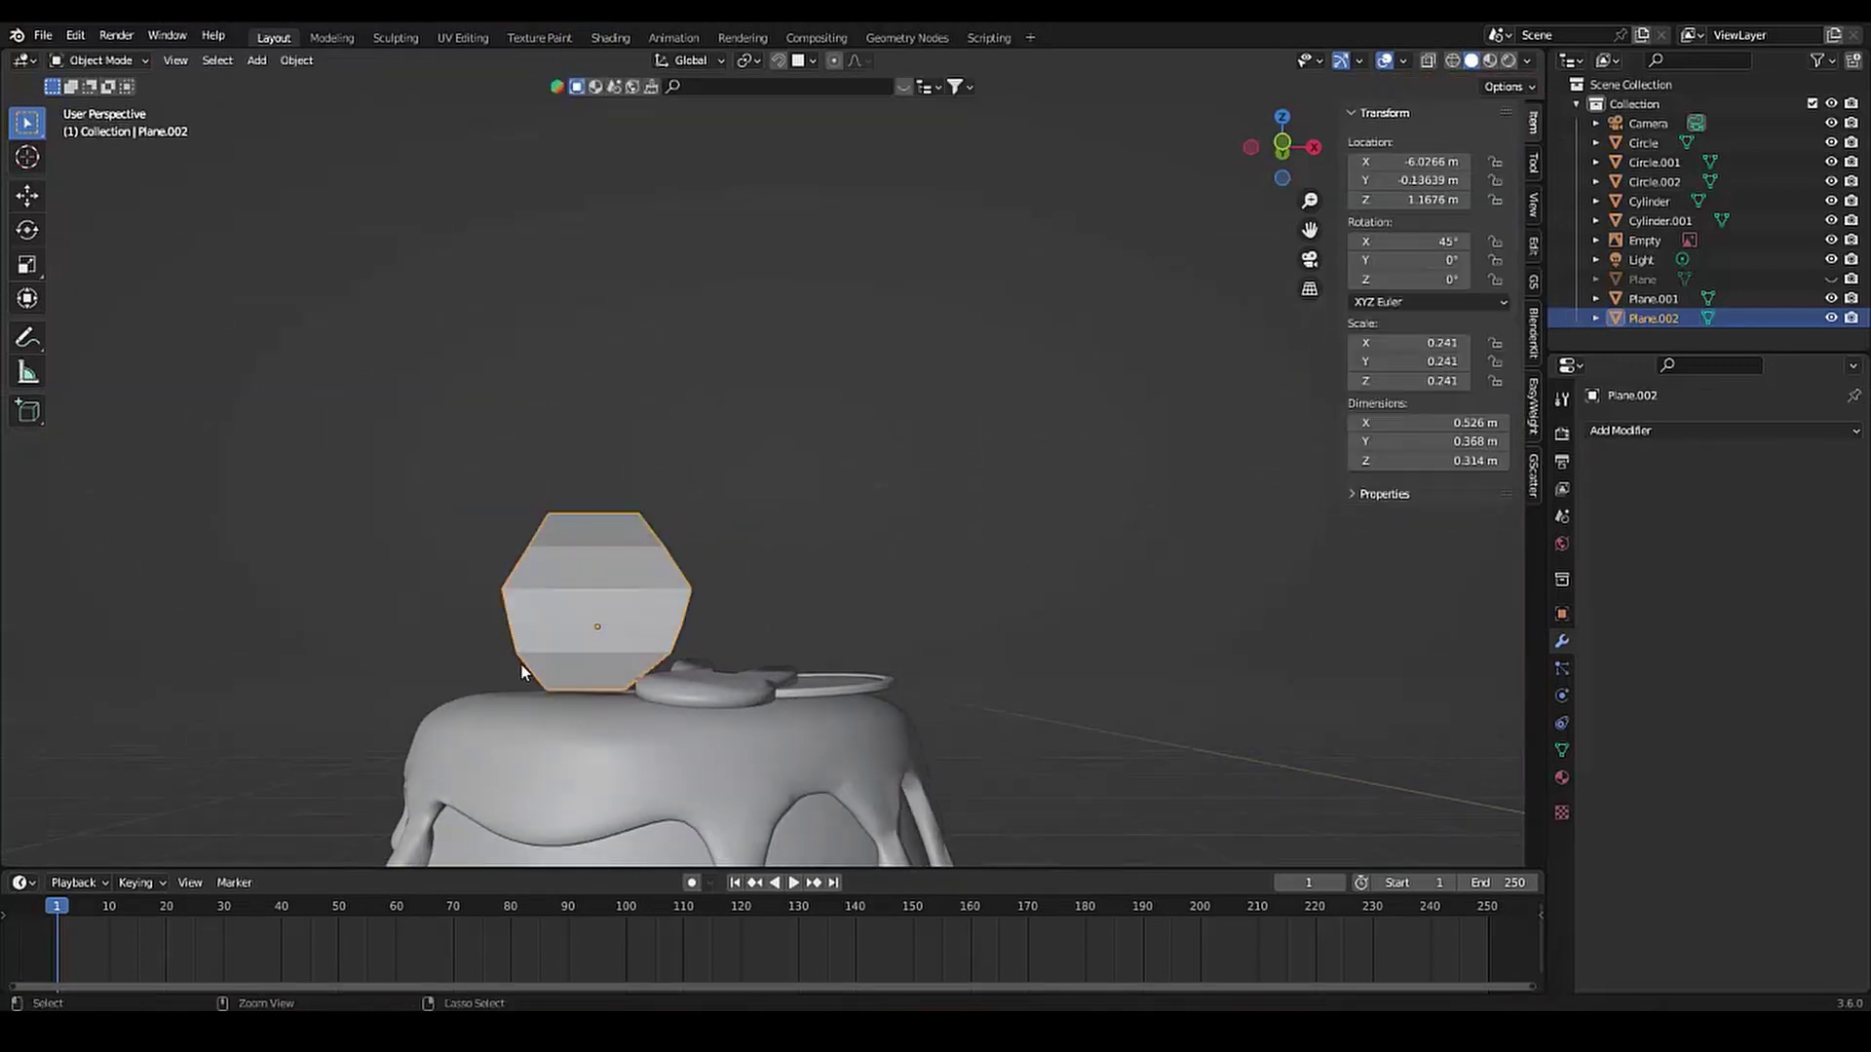
middle_click_drag(577, 657, 524, 642)
key("Tab")
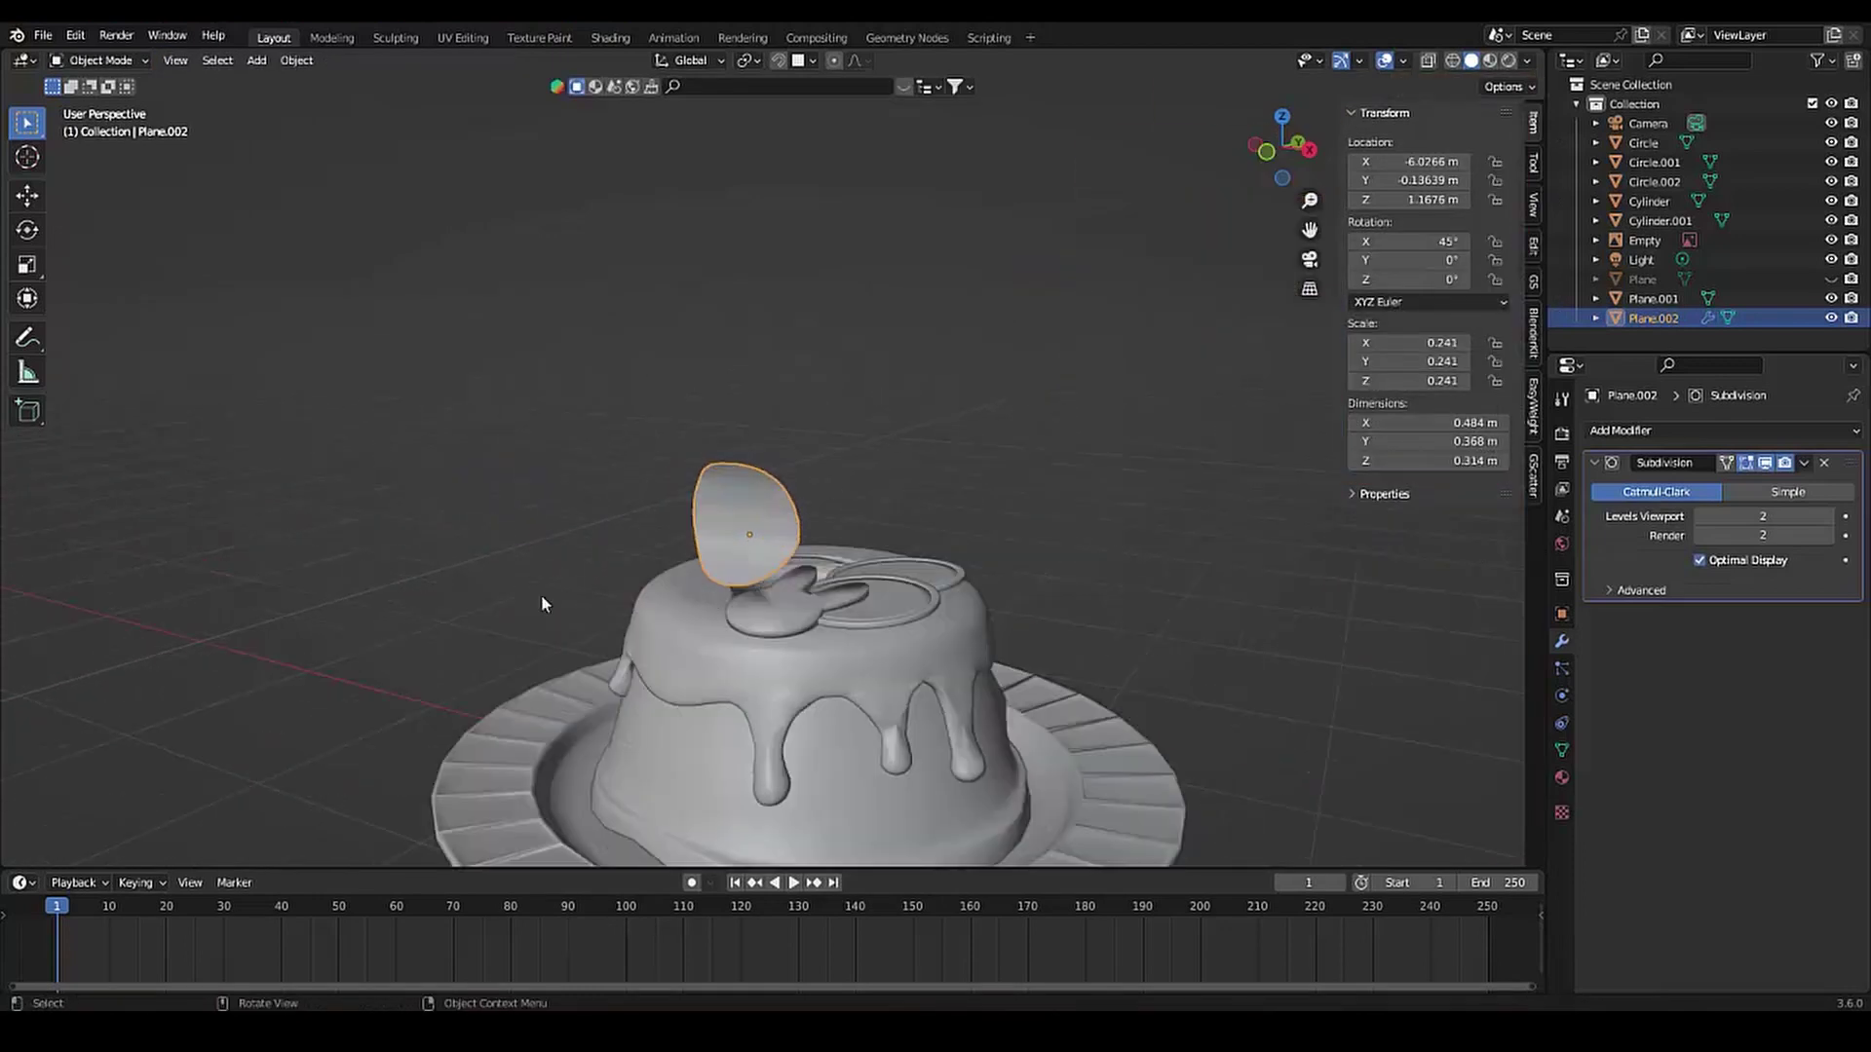
Reduce the petal's X tilt, move it onto the cake, and turn it around Z
key("r")
key("x")
left_click(645, 637)
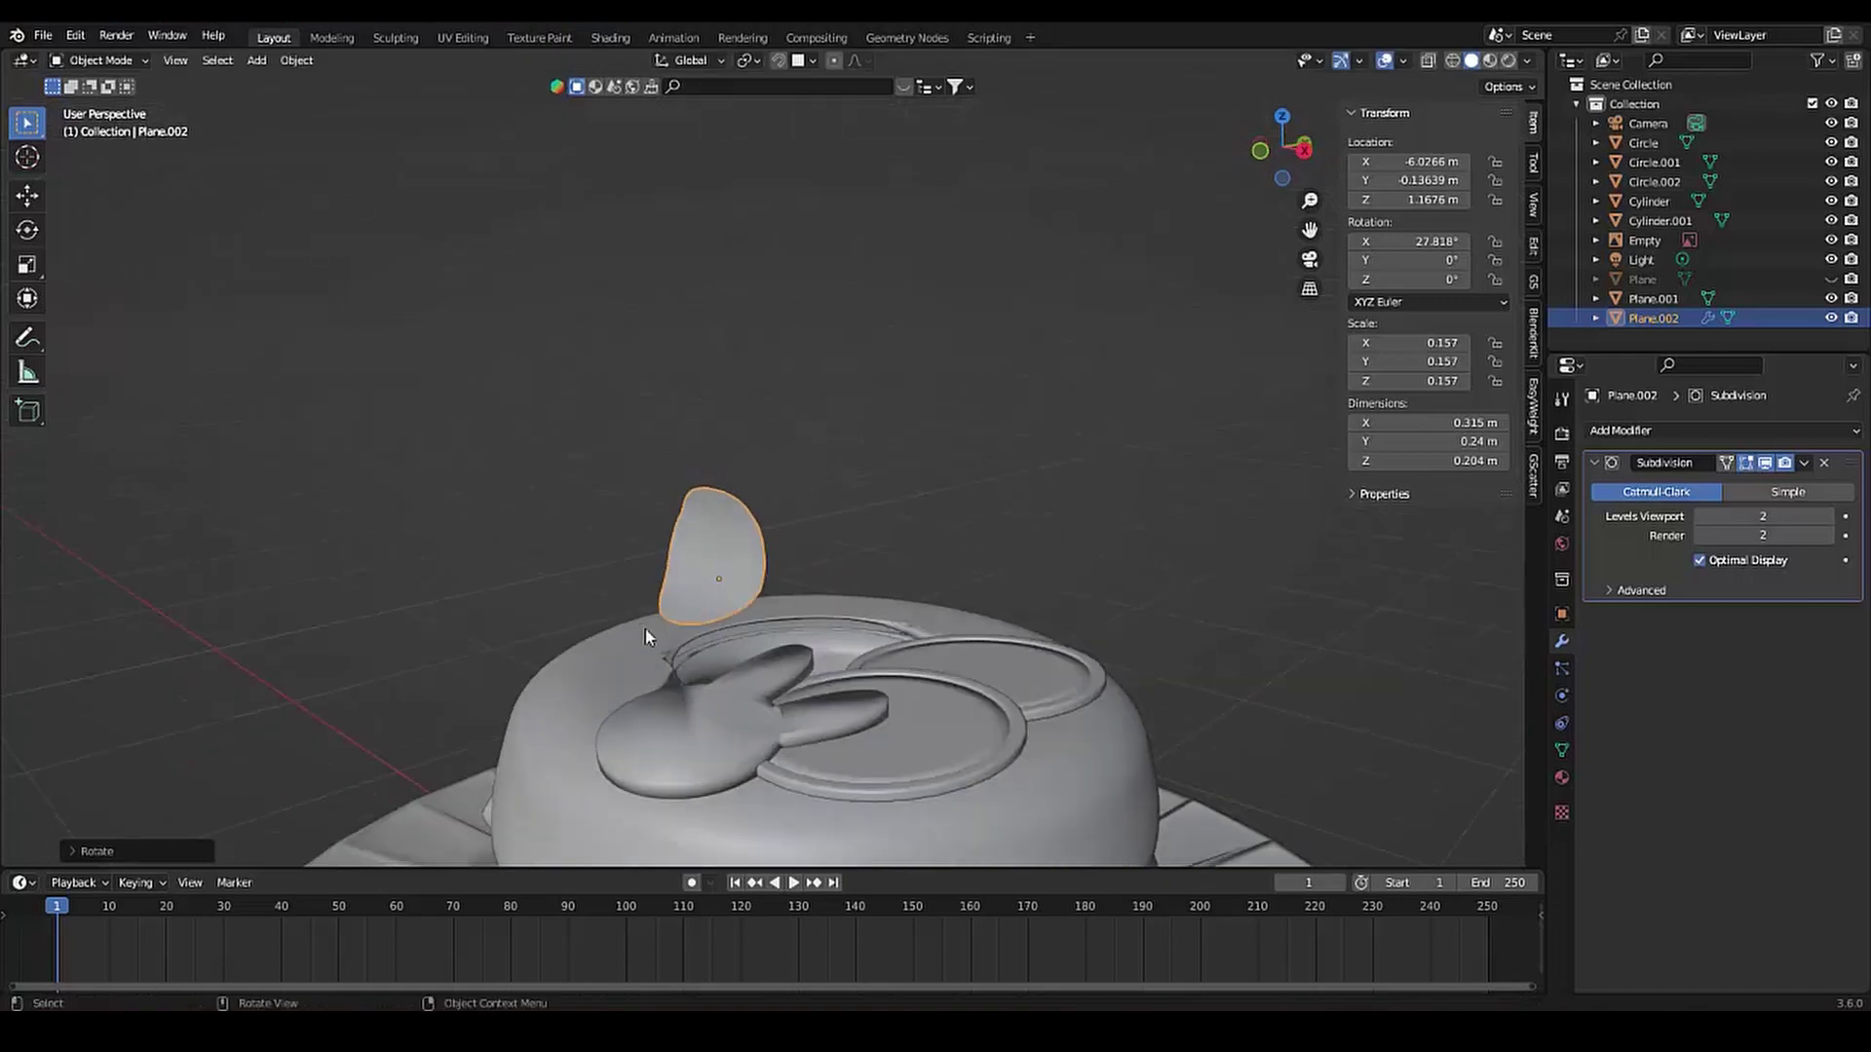
key("g")
left_click(657, 754)
scroll(629, 792, "down", 5)
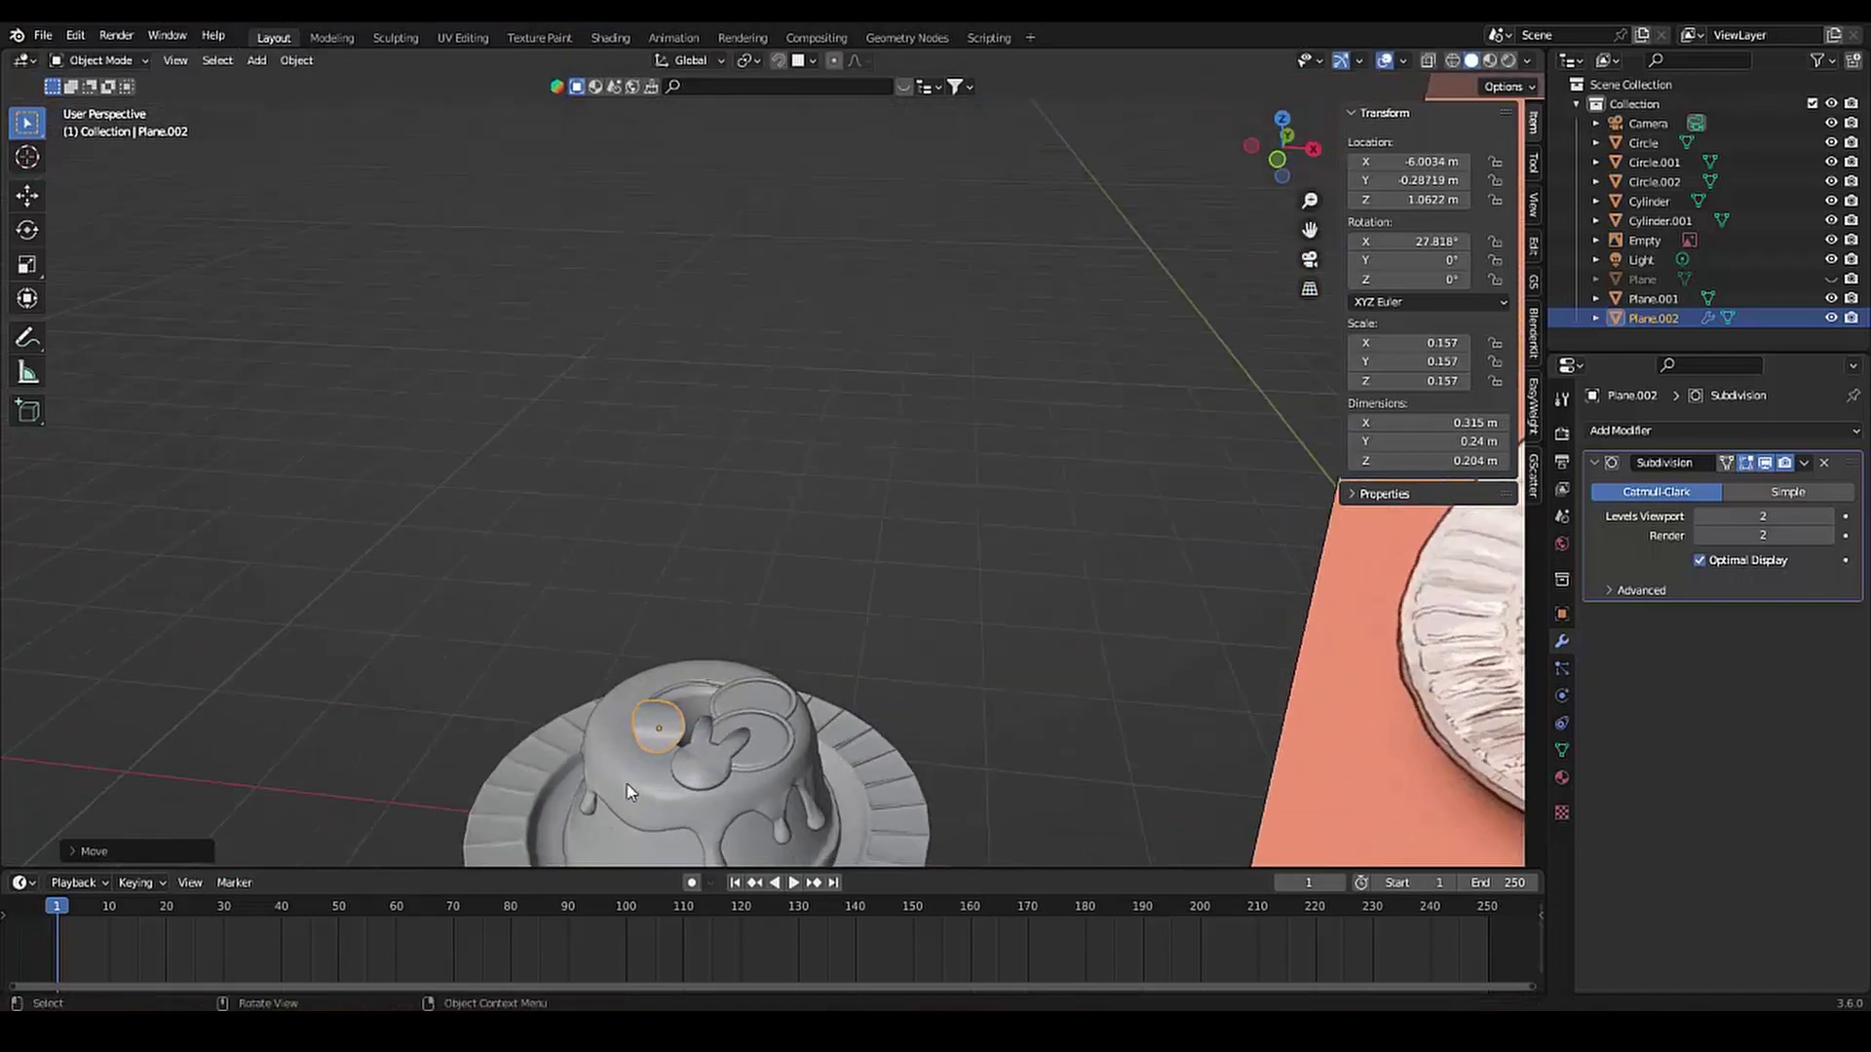
key("r")
key("z")
left_click(610, 746)
Reposition the petal, shrink it slightly, and lower it onto the cake top
scroll(826, 623, "up", 3)
key("g")
left_click(619, 675)
scroll(620, 675, "up", 2)
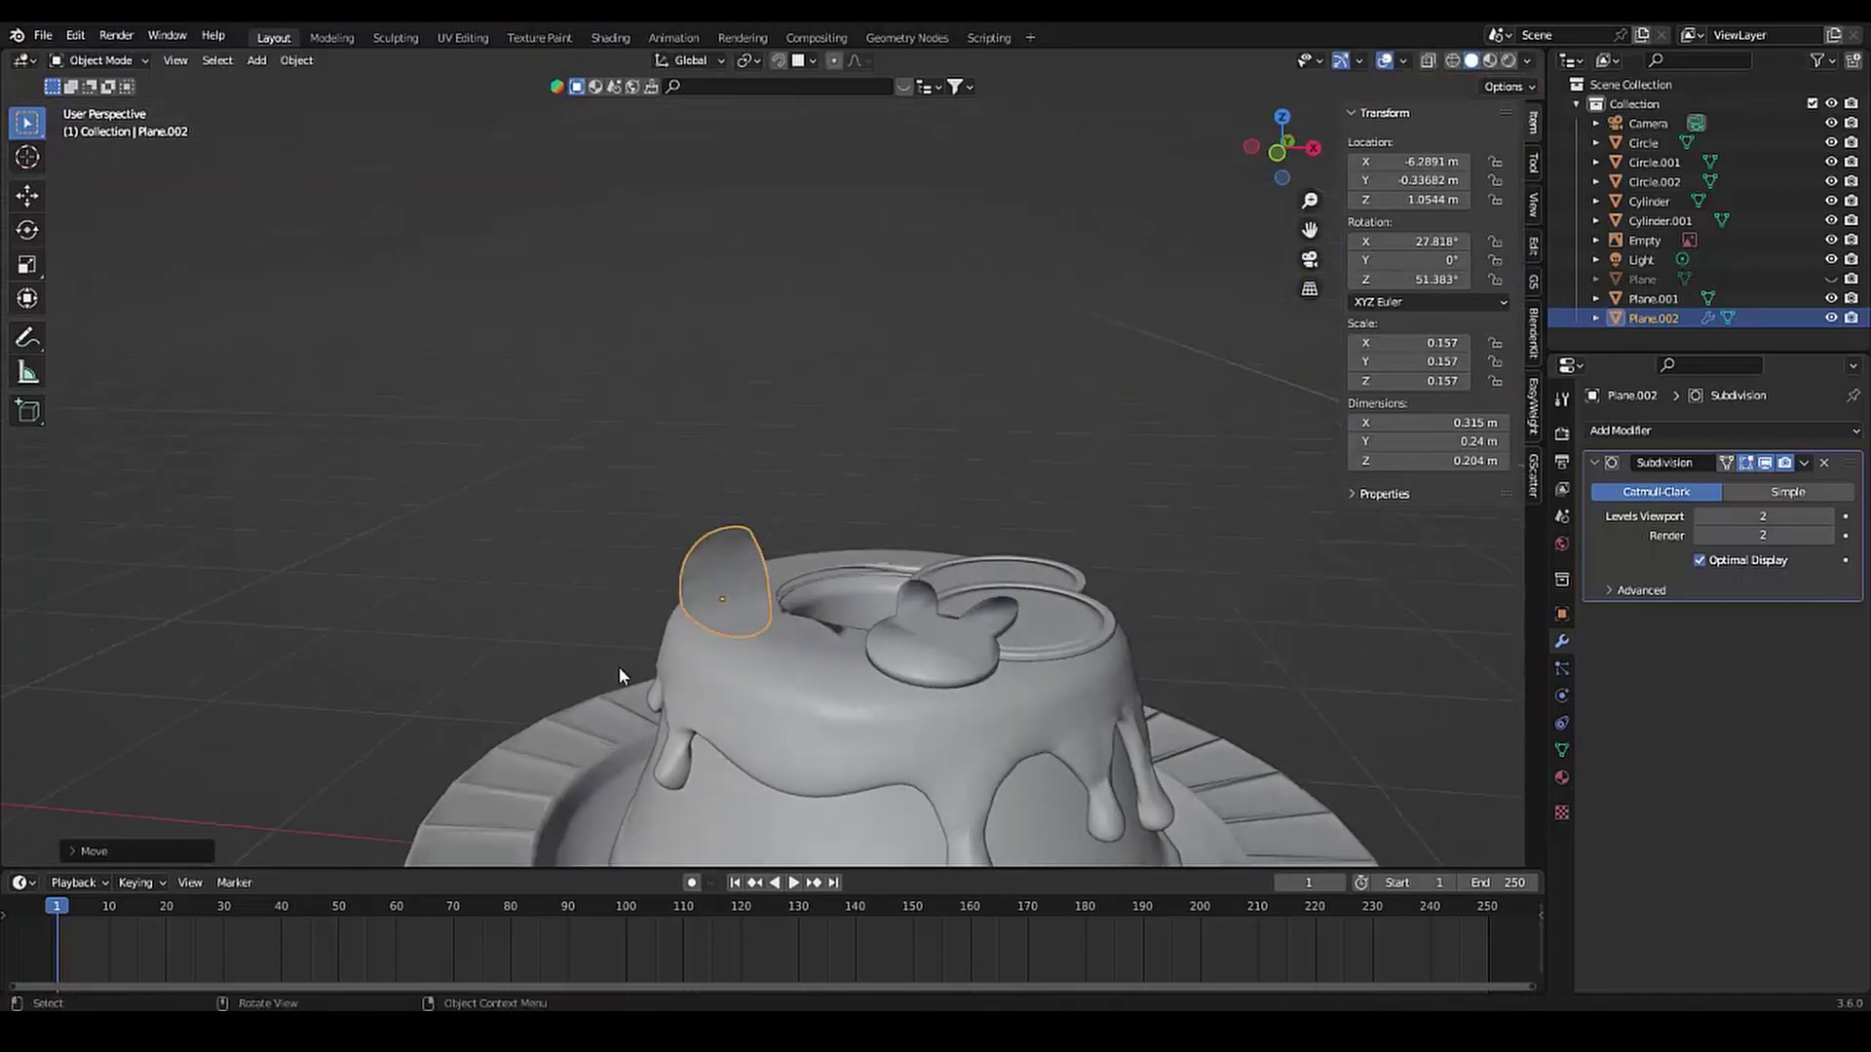
key("s")
key("g")
key("z")
key("Return")
Apply the Subdivision, then add and apply a Solidify modifier for thickness
key("ctrl+a")
left_click(1656, 430)
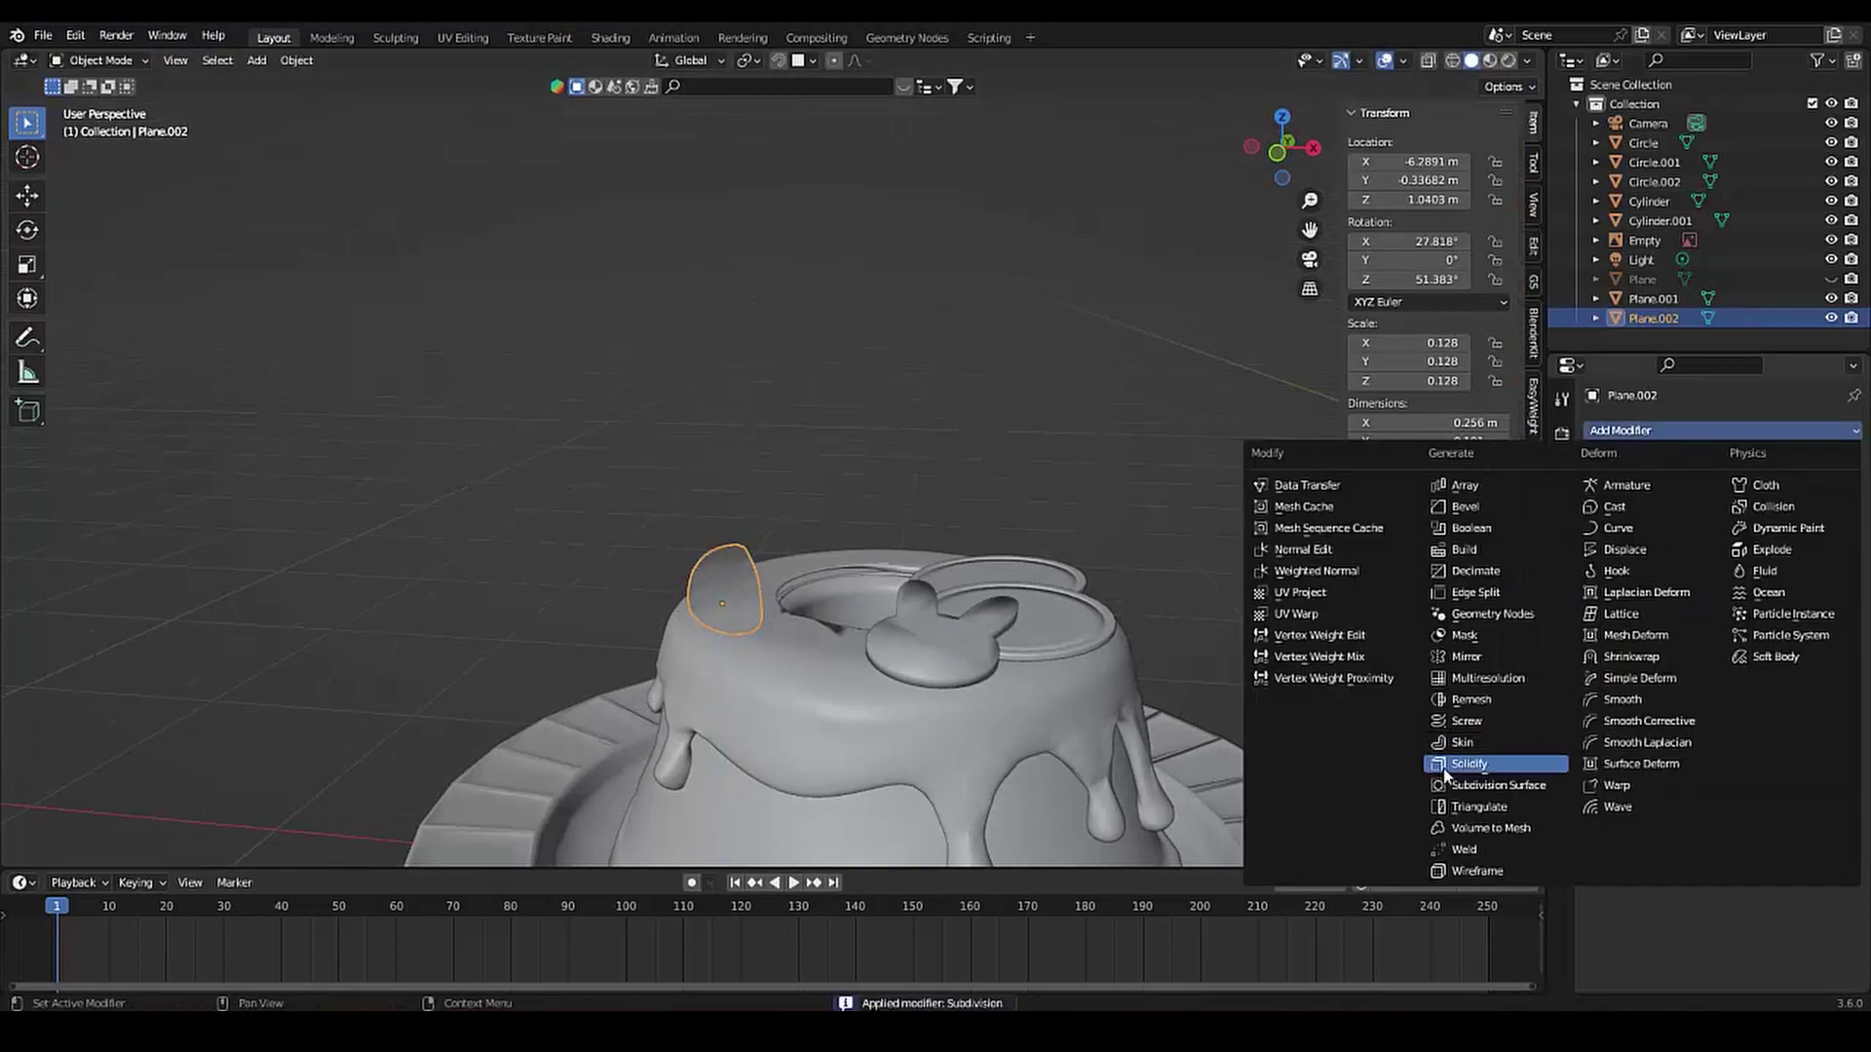
left_click(1469, 764)
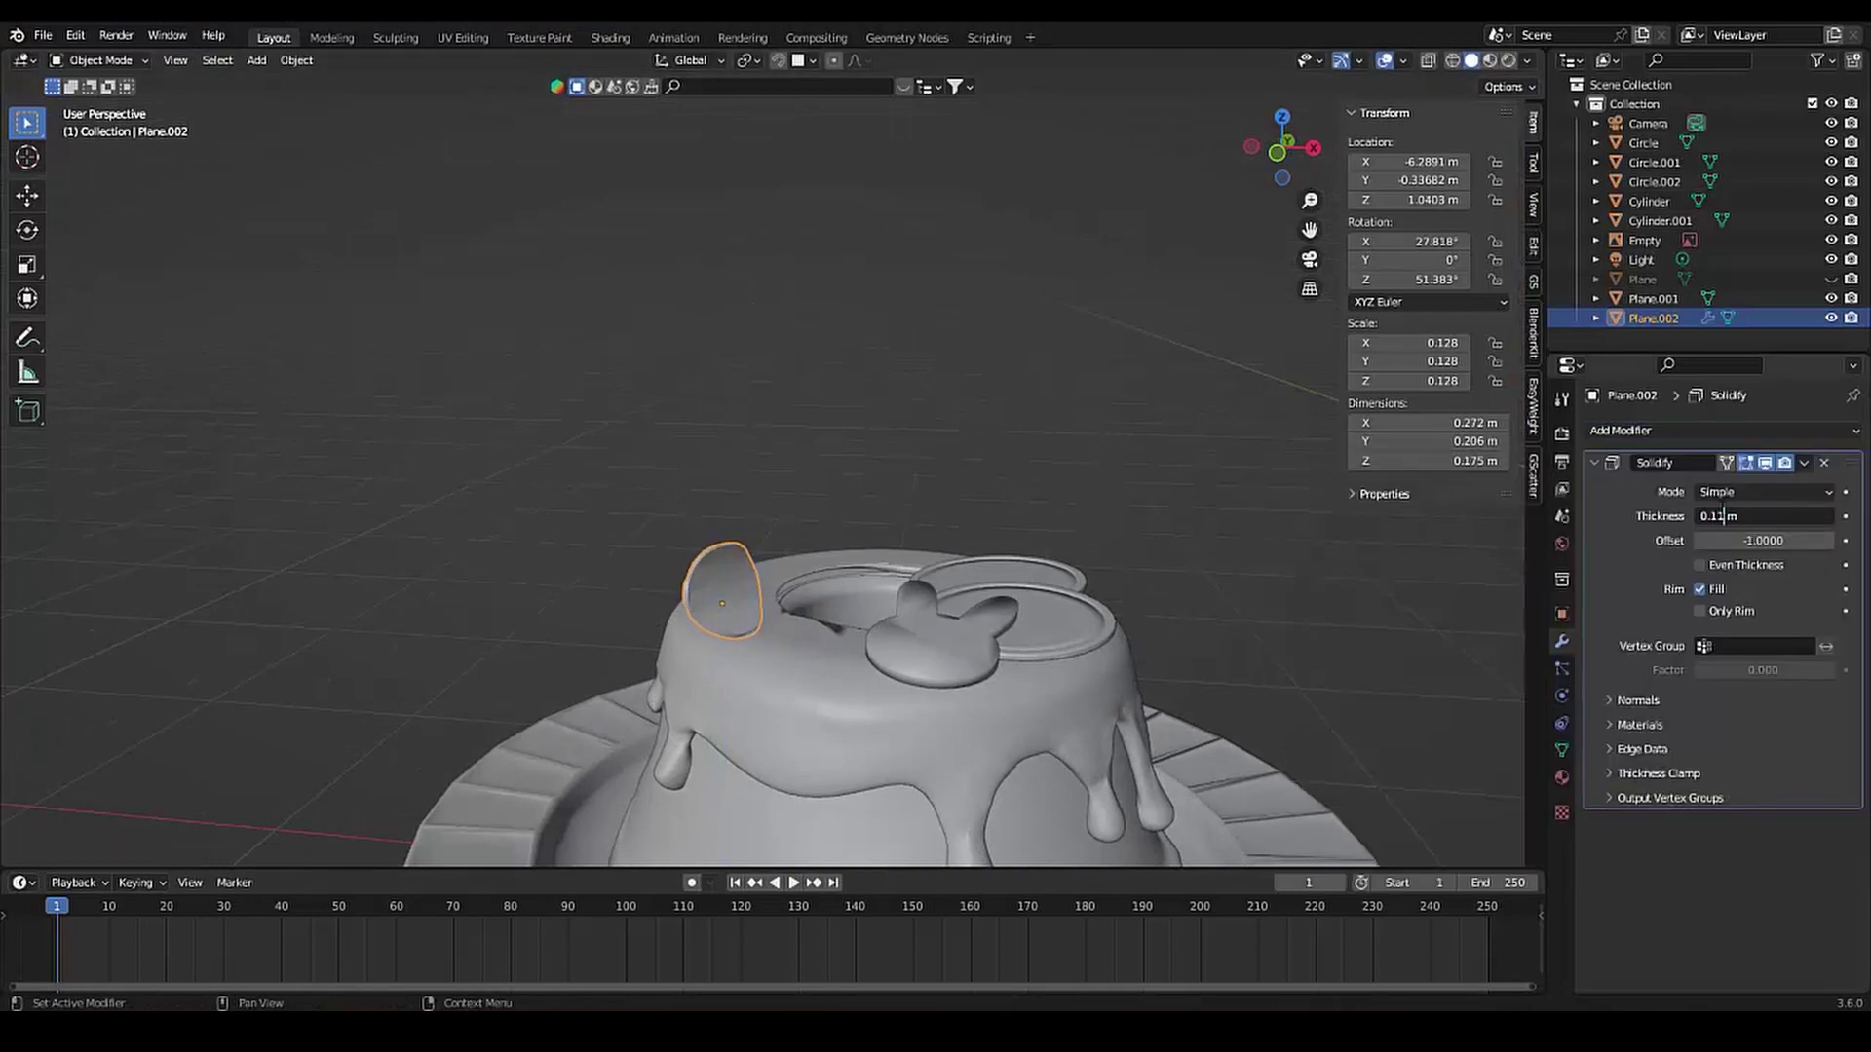
key("ctrl+a")
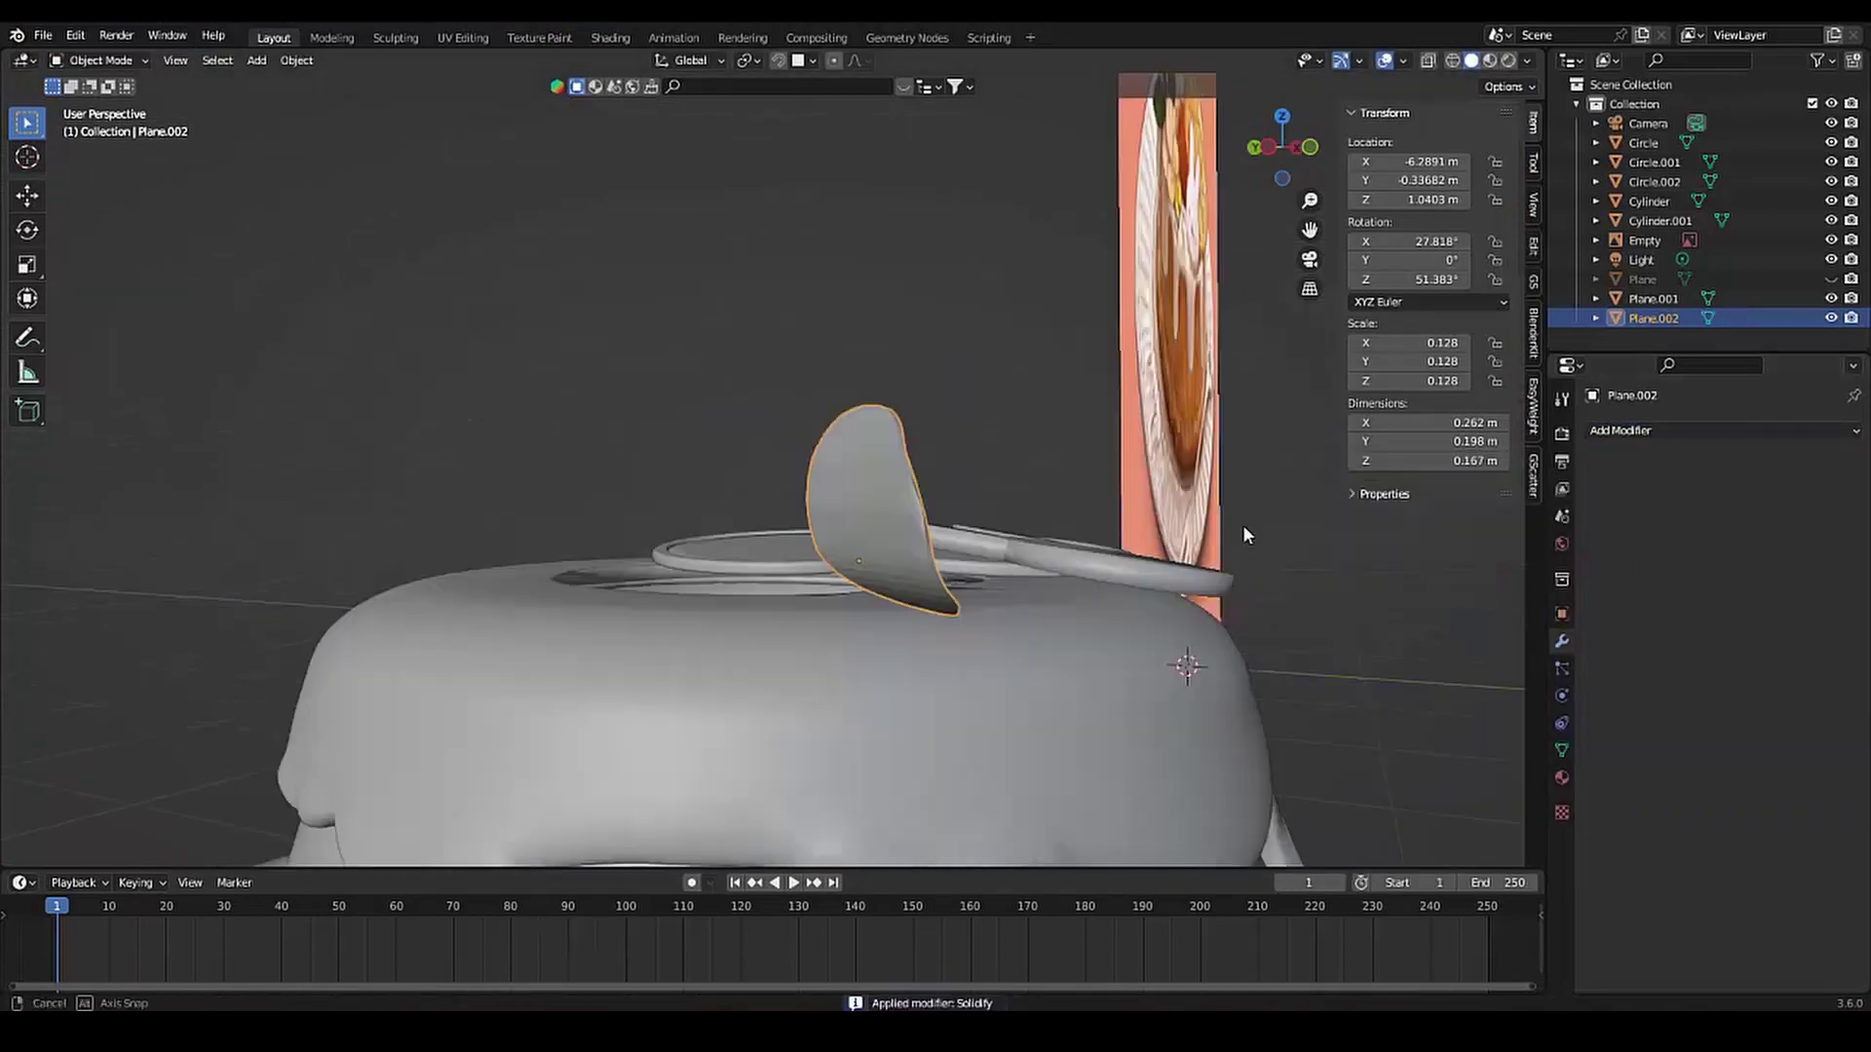
Add and apply a second Subdivision, then inspect the dense petal mesh in Edit Mode
middle_click_drag(1242, 524, 1019, 528)
key("ctrl+2")
key("ctrl+a")
key("Tab")
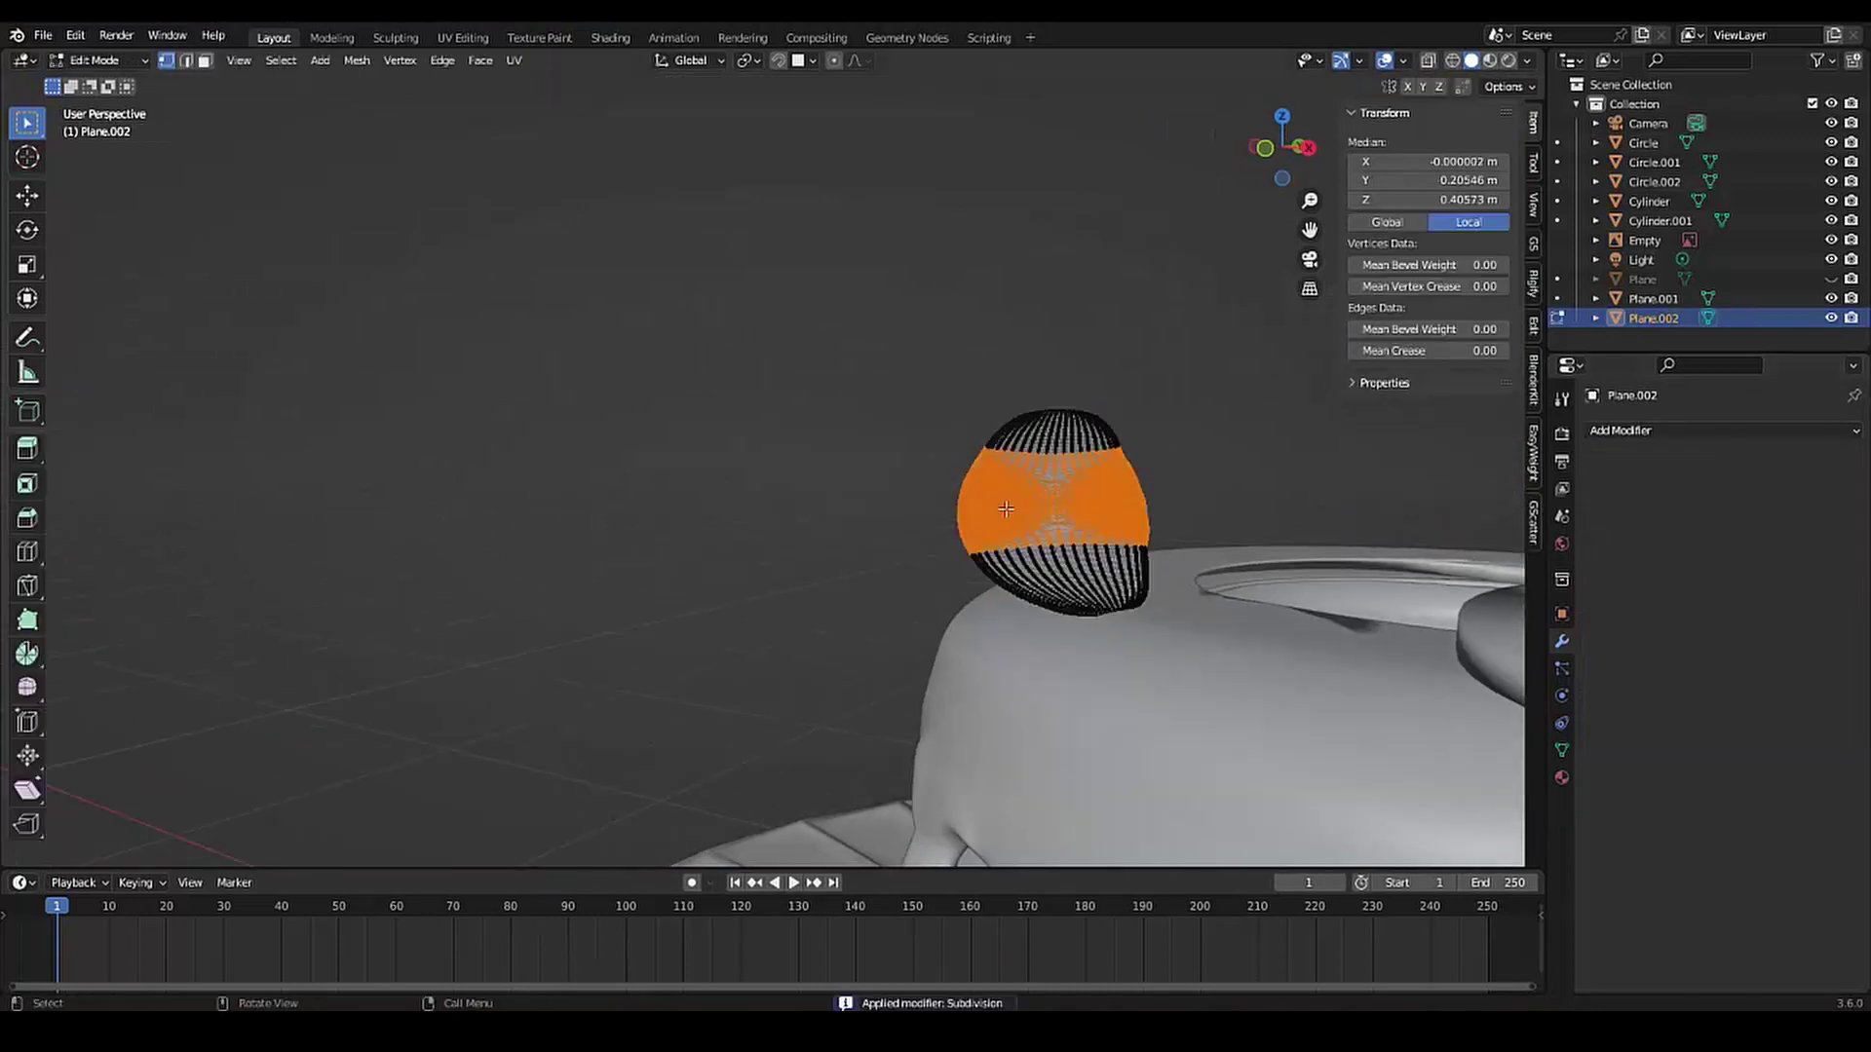
middle_click_drag(769, 610, 1168, 544)
scroll(1168, 544, "down", 3)
key("Tab")
scroll(828, 526, "down", 3)
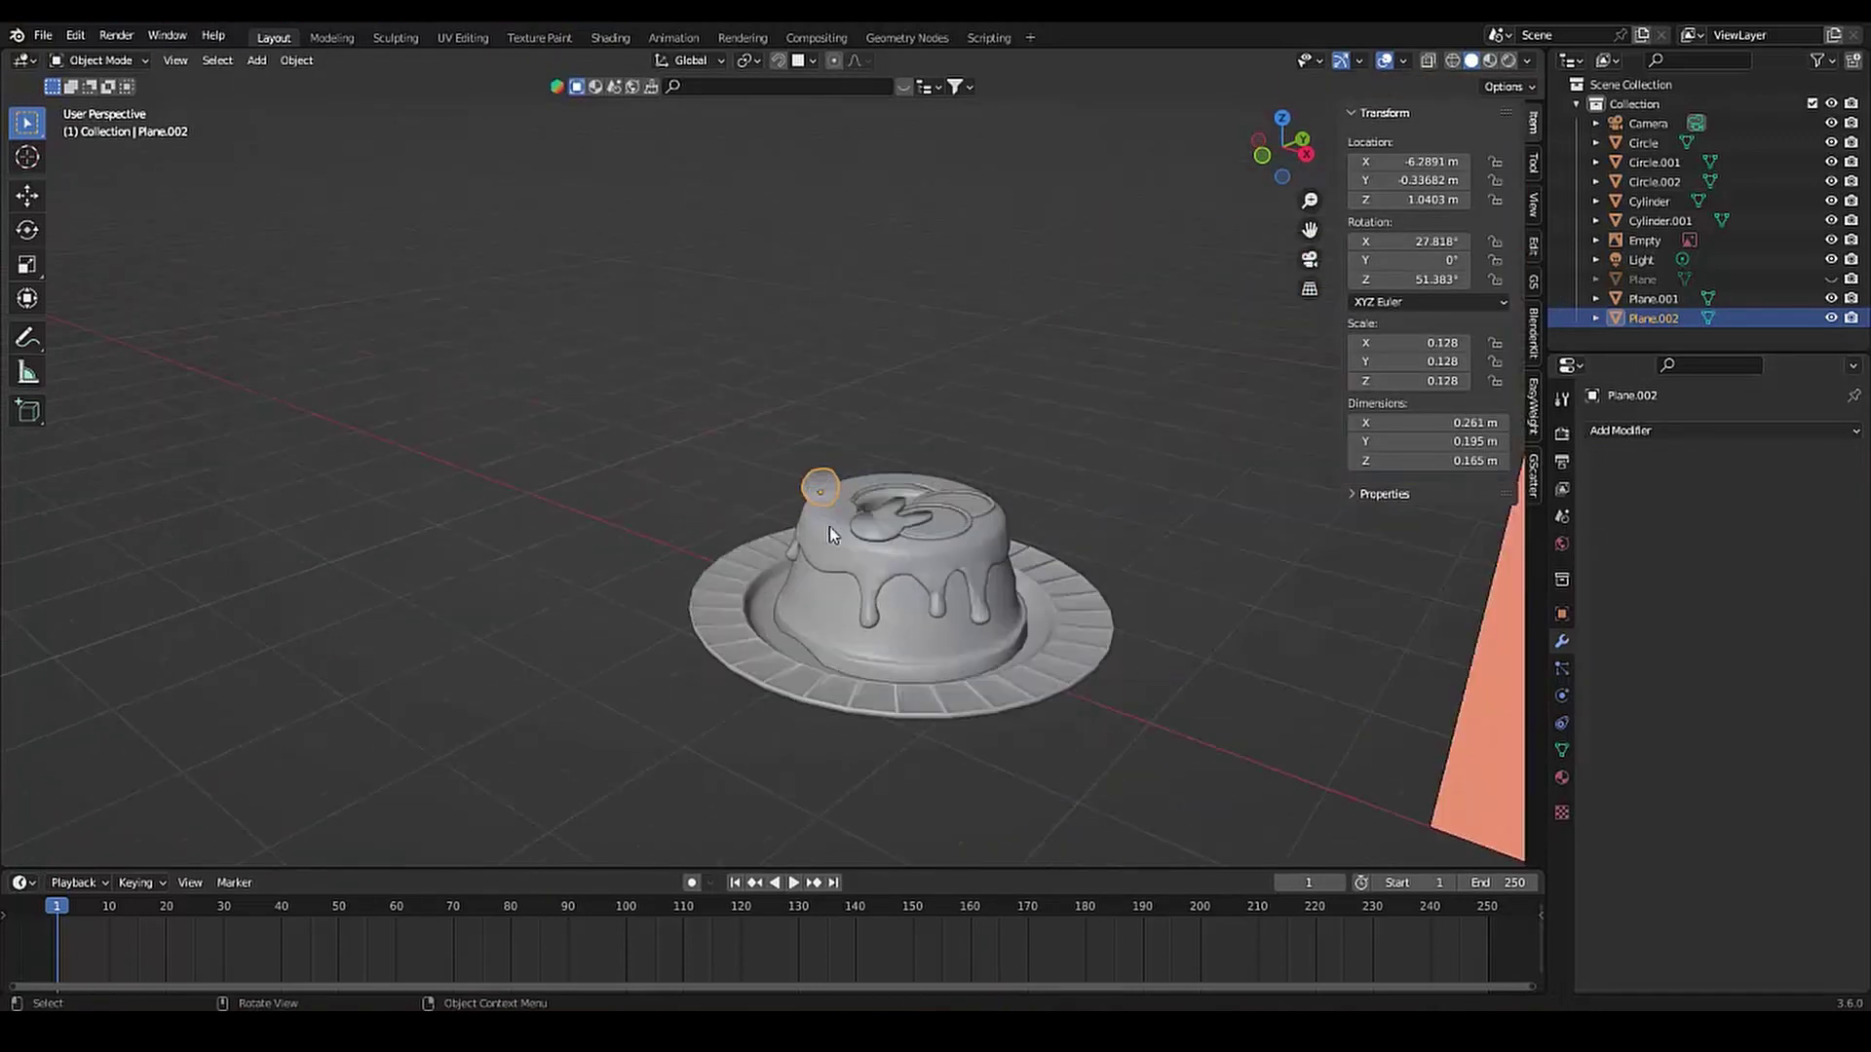
scroll(992, 606, "up", 10)
Duplicate the petal and tilt the copy outward on the X axis
key("shift+d")
key("r")
key("z")
key("x")
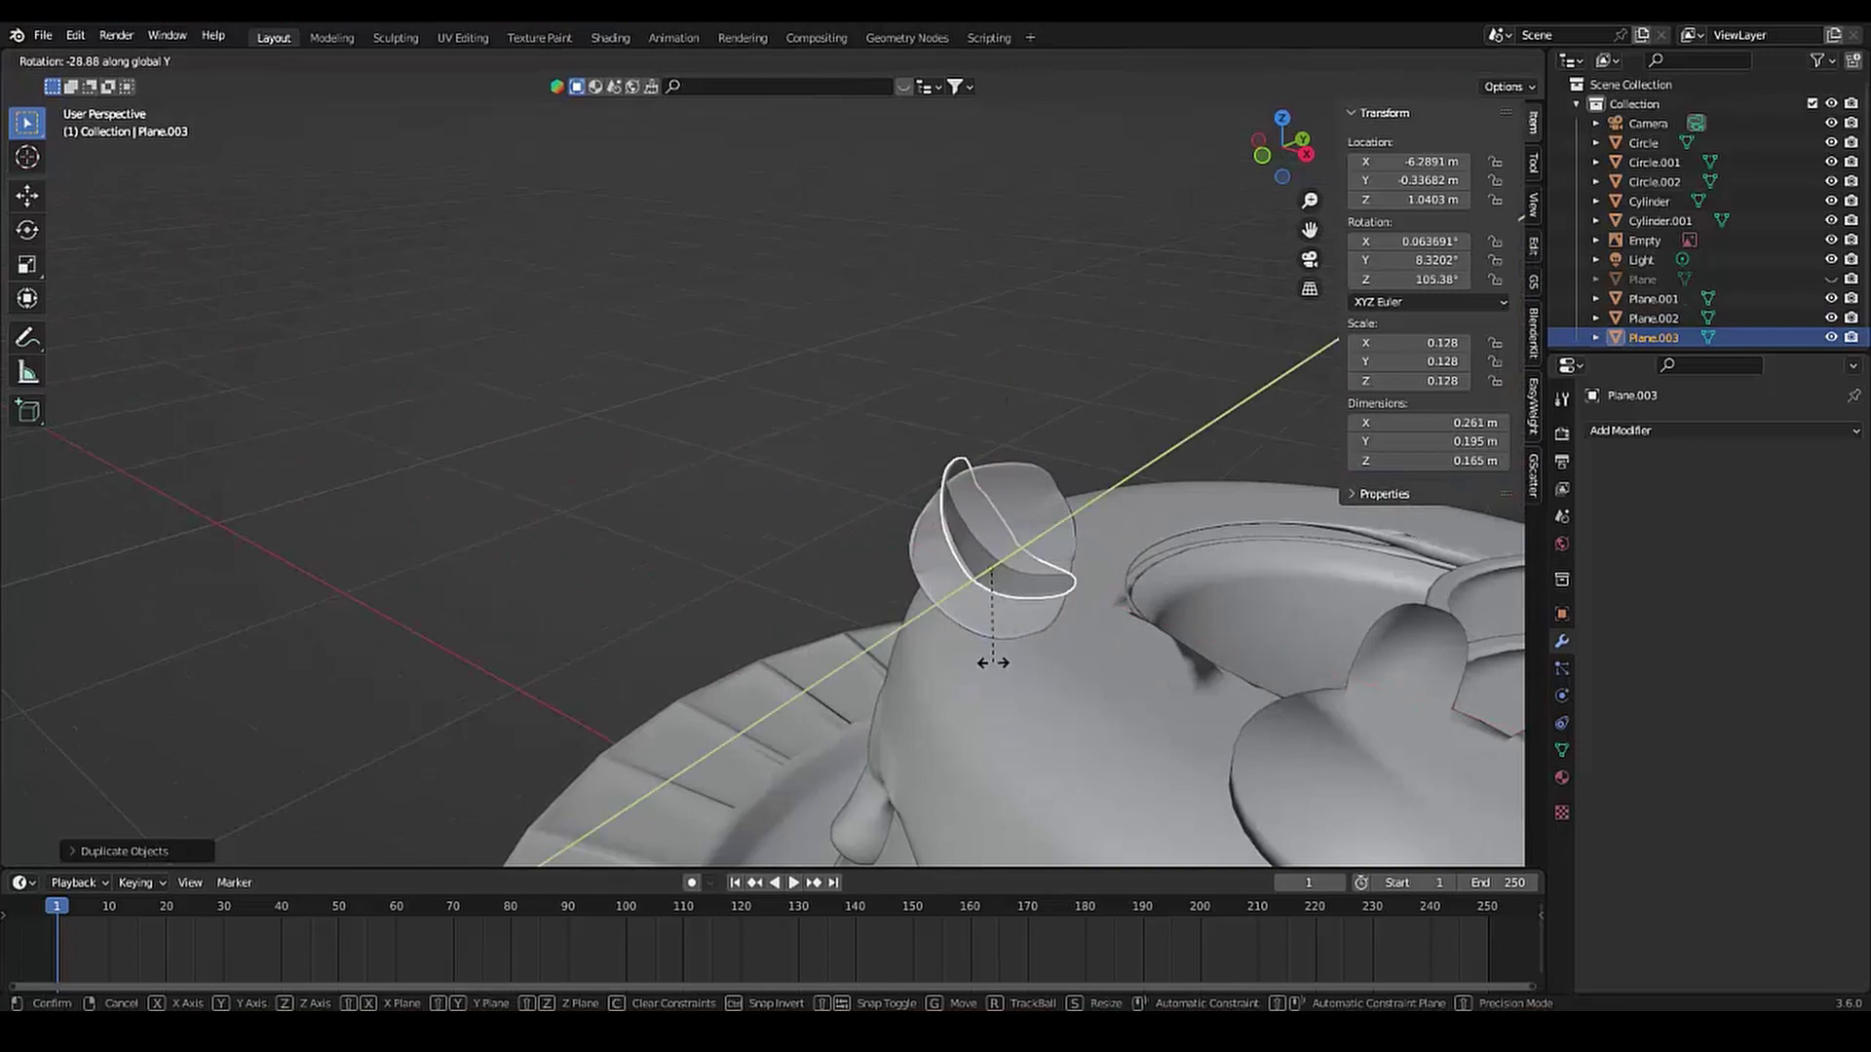
left_click(1016, 668)
middle_click_drag(1016, 669, 1007, 639)
Rotate the copy further about its own X axis and lower it slightly
key("r")
key("z")
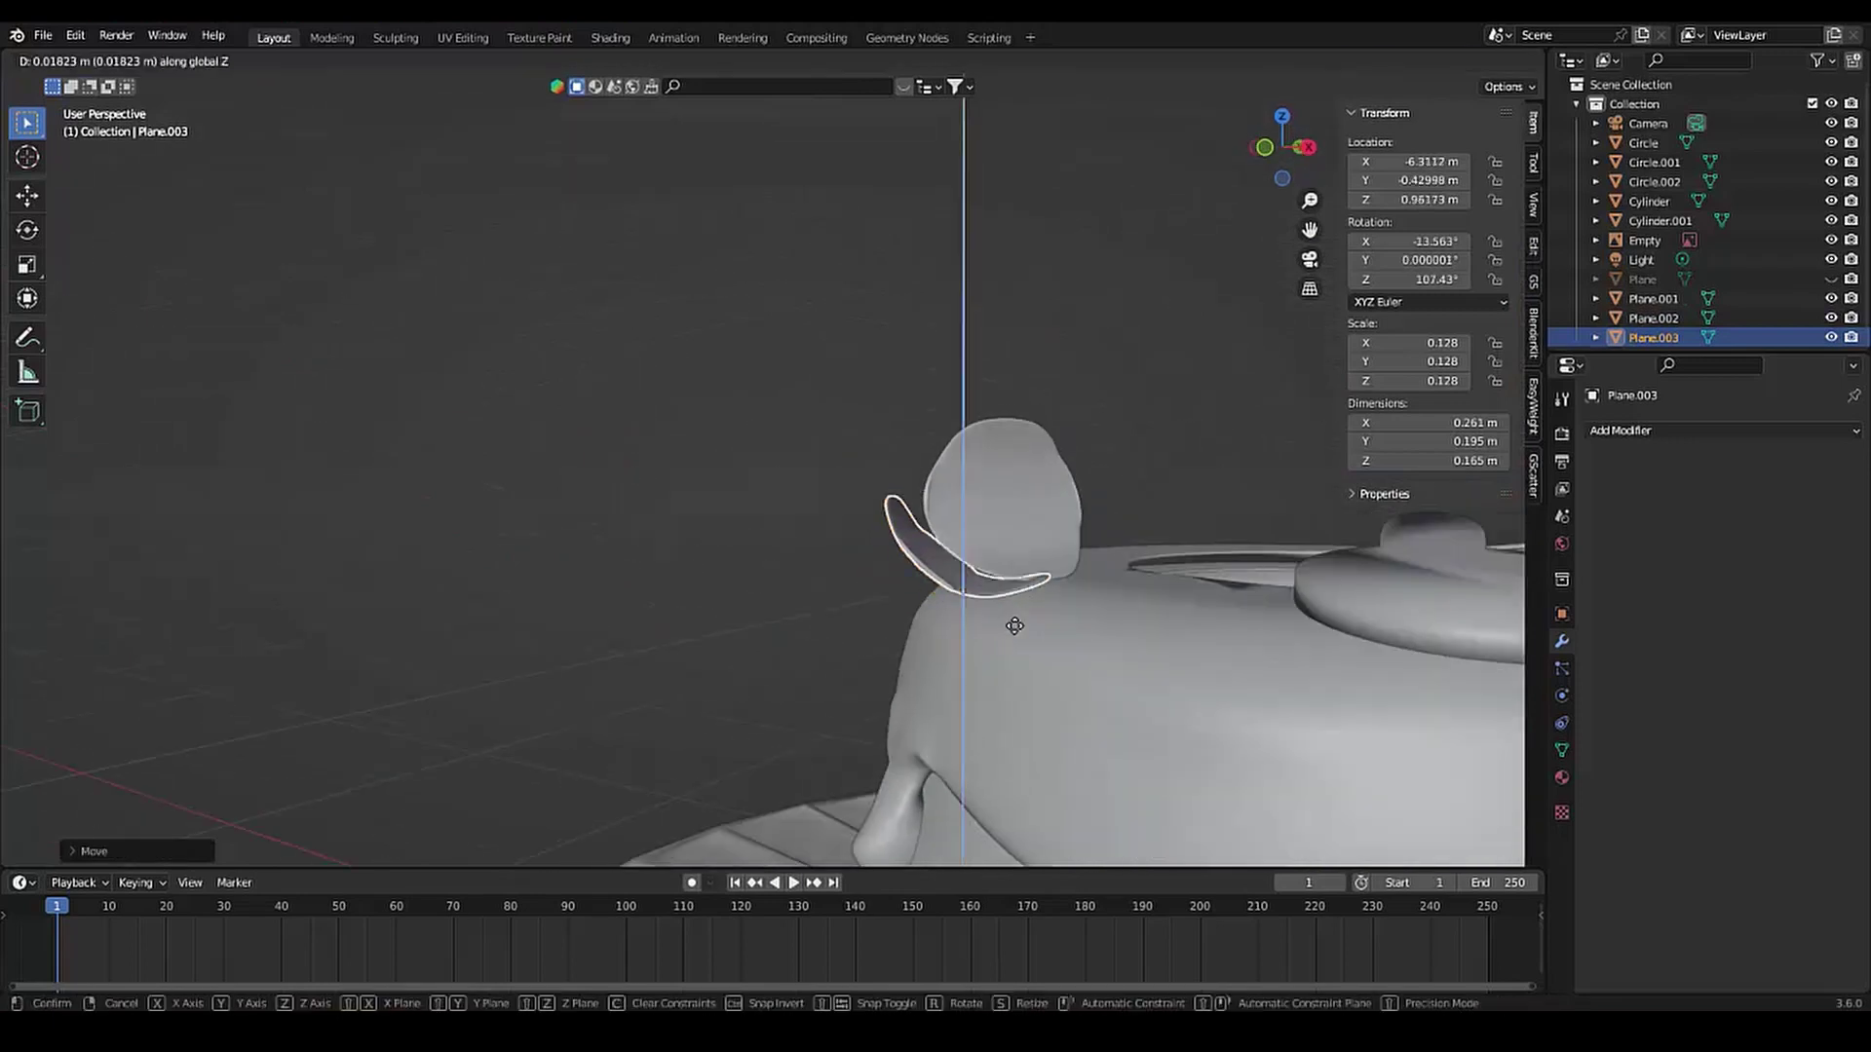
key("y")
key("x")
key("x")
key("g")
key("z")
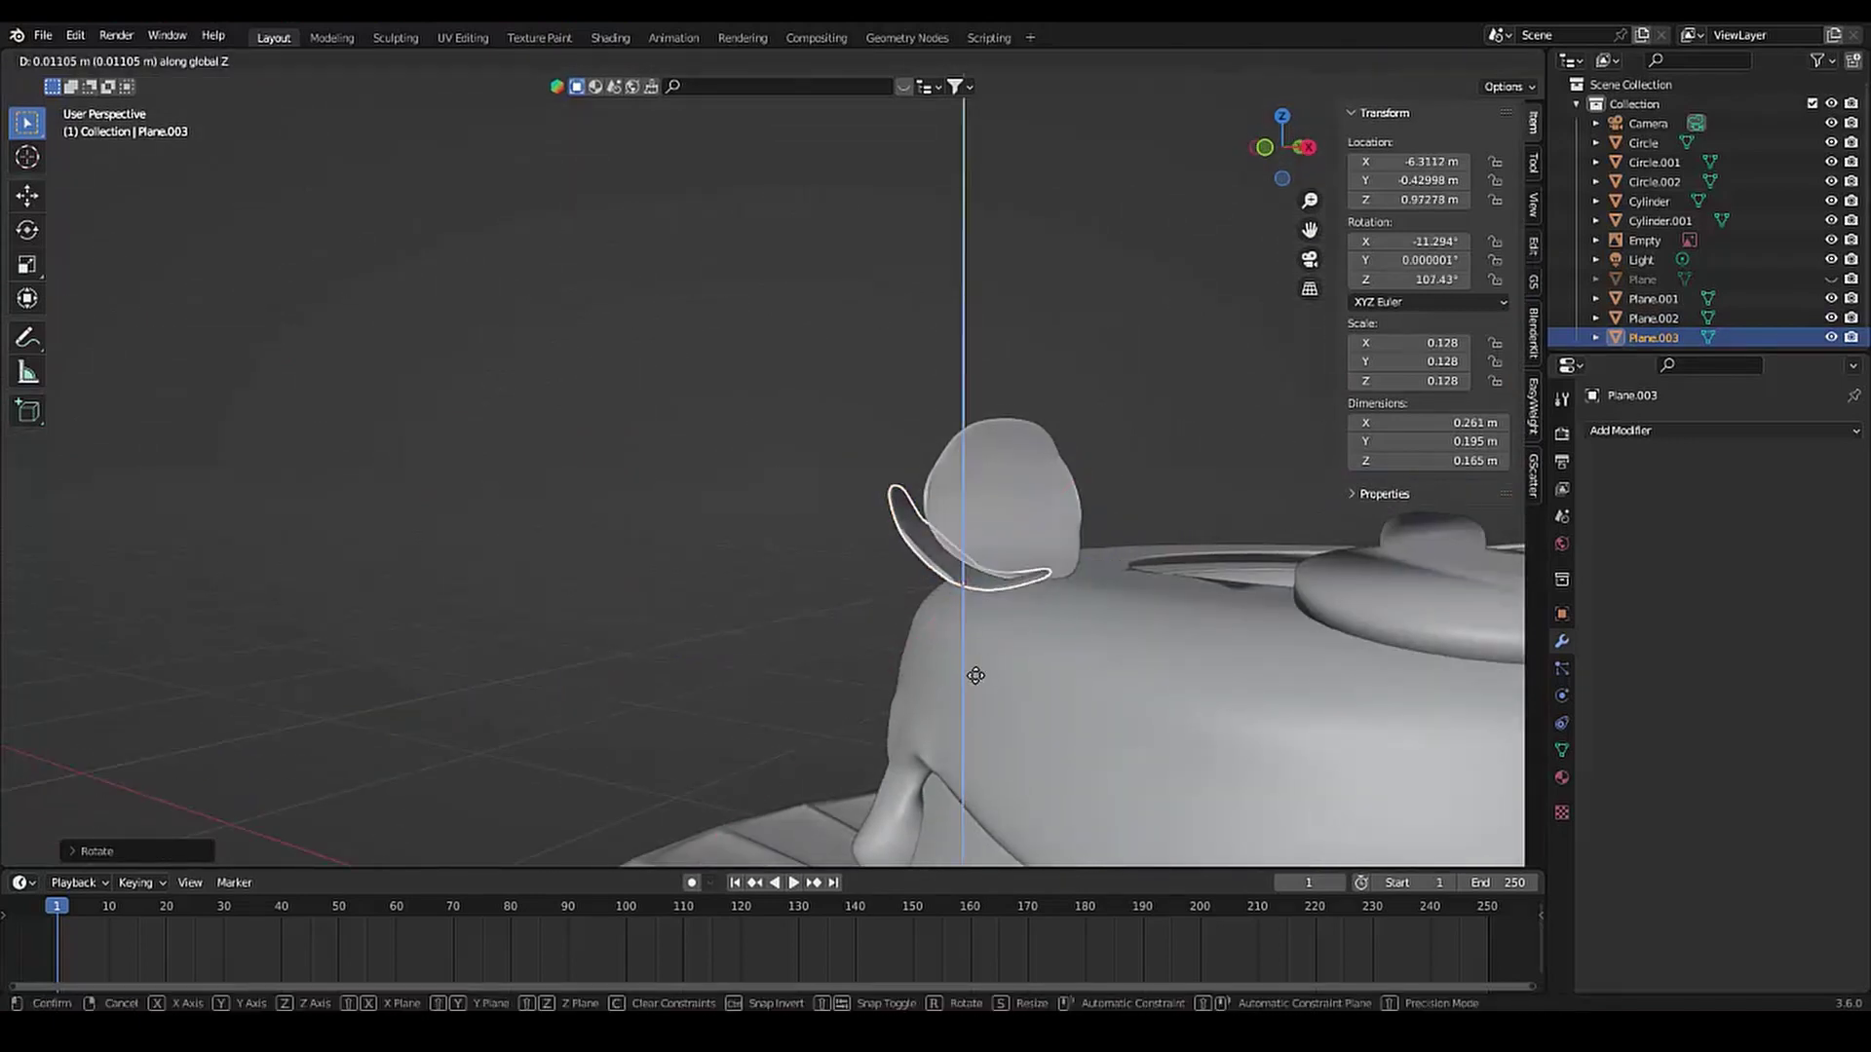
left_click(973, 668)
scroll(887, 594, "down", 6)
mouse_move(887, 594)
middle_mouse_down()
mouse_move(454, 581)
mouse_move(769, 576)
middle_mouse_up()
scroll(454, 580, "up", 5)
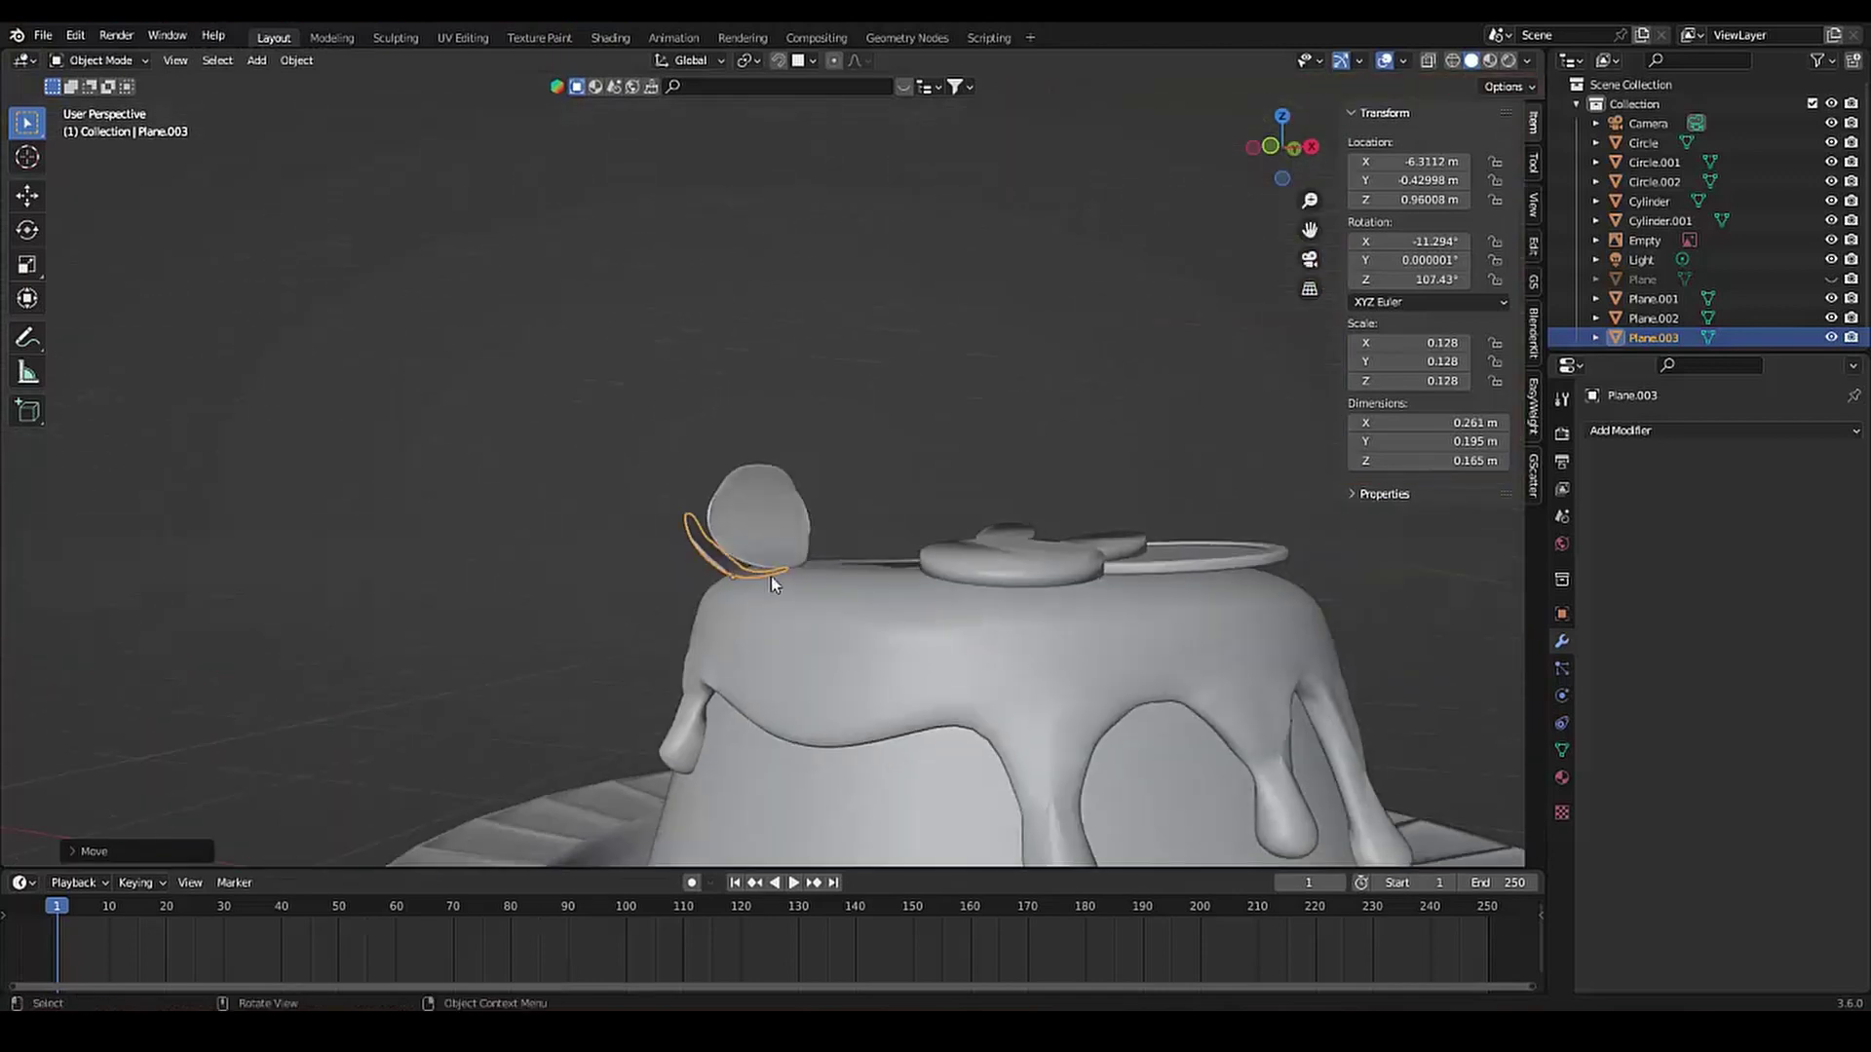
Reshape the copy's tip with a soft-falloff proportional move in Edit Mode
key("Tab")
key("g")
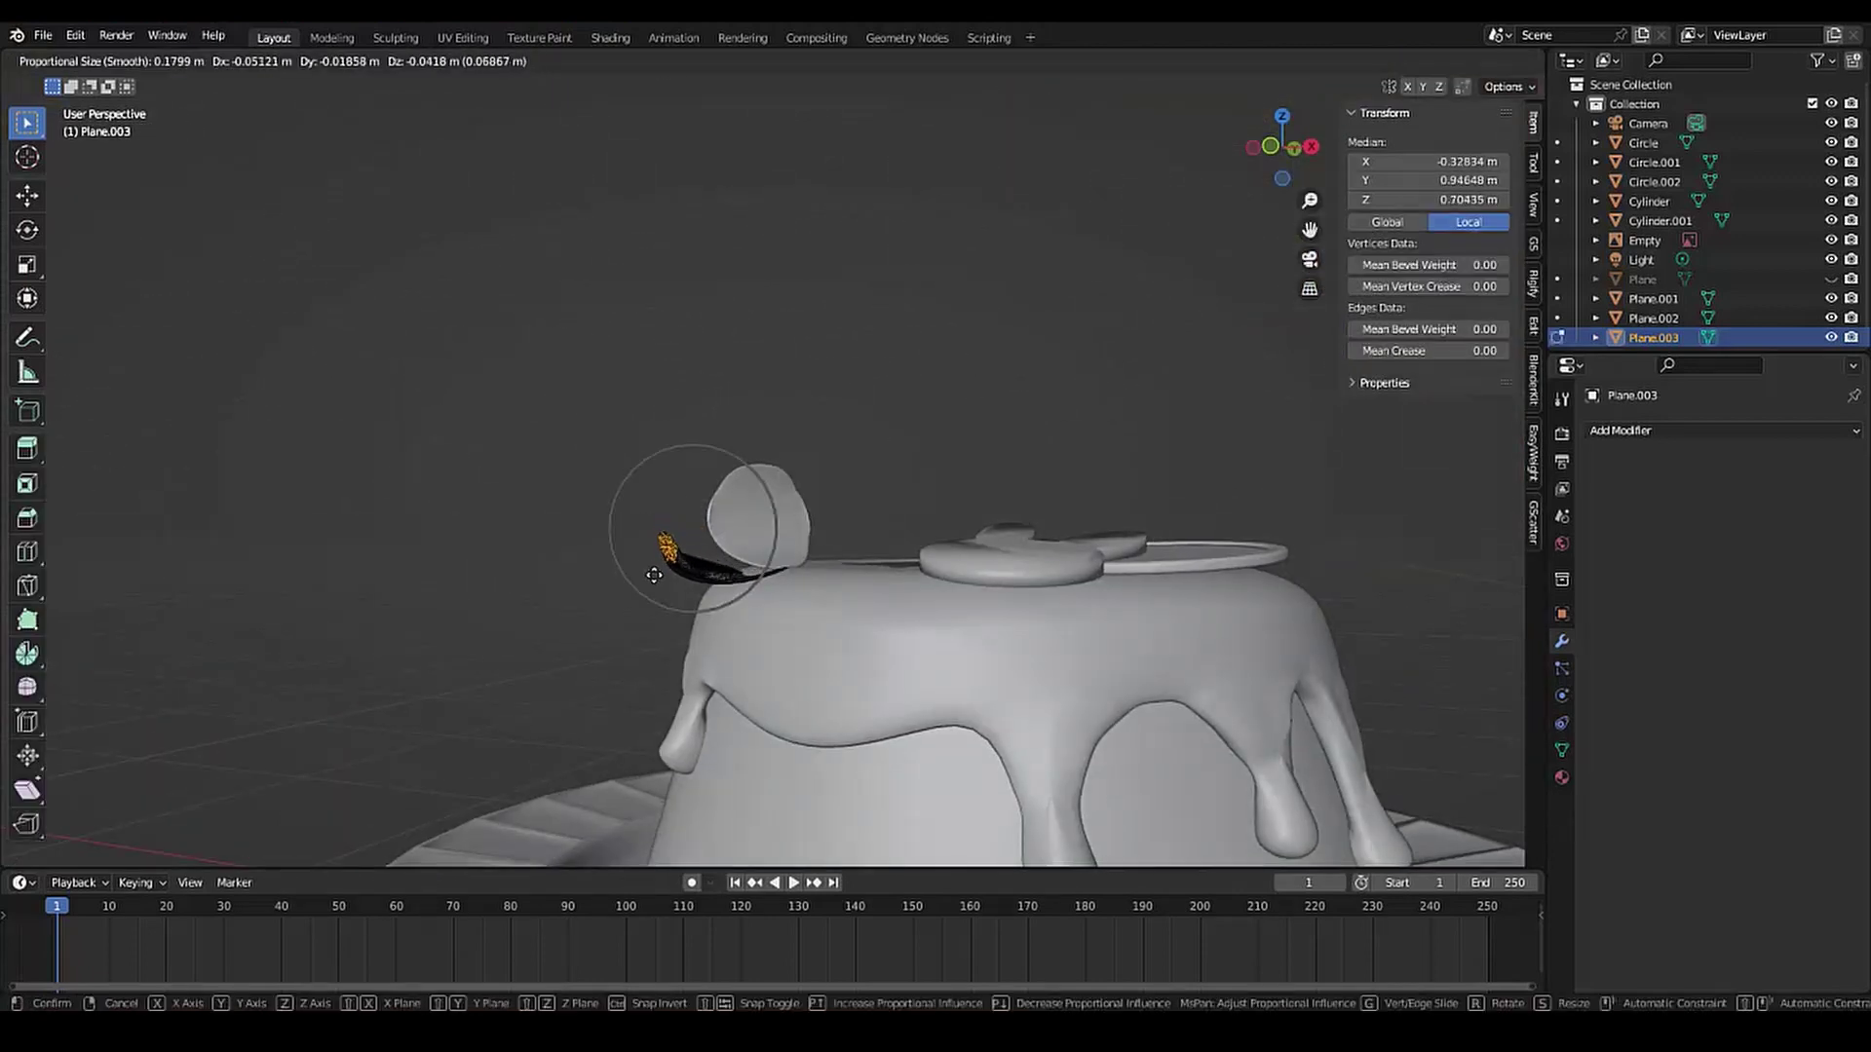
left_click(654, 575)
key("Tab")
middle_click_drag(653, 575, 633, 803)
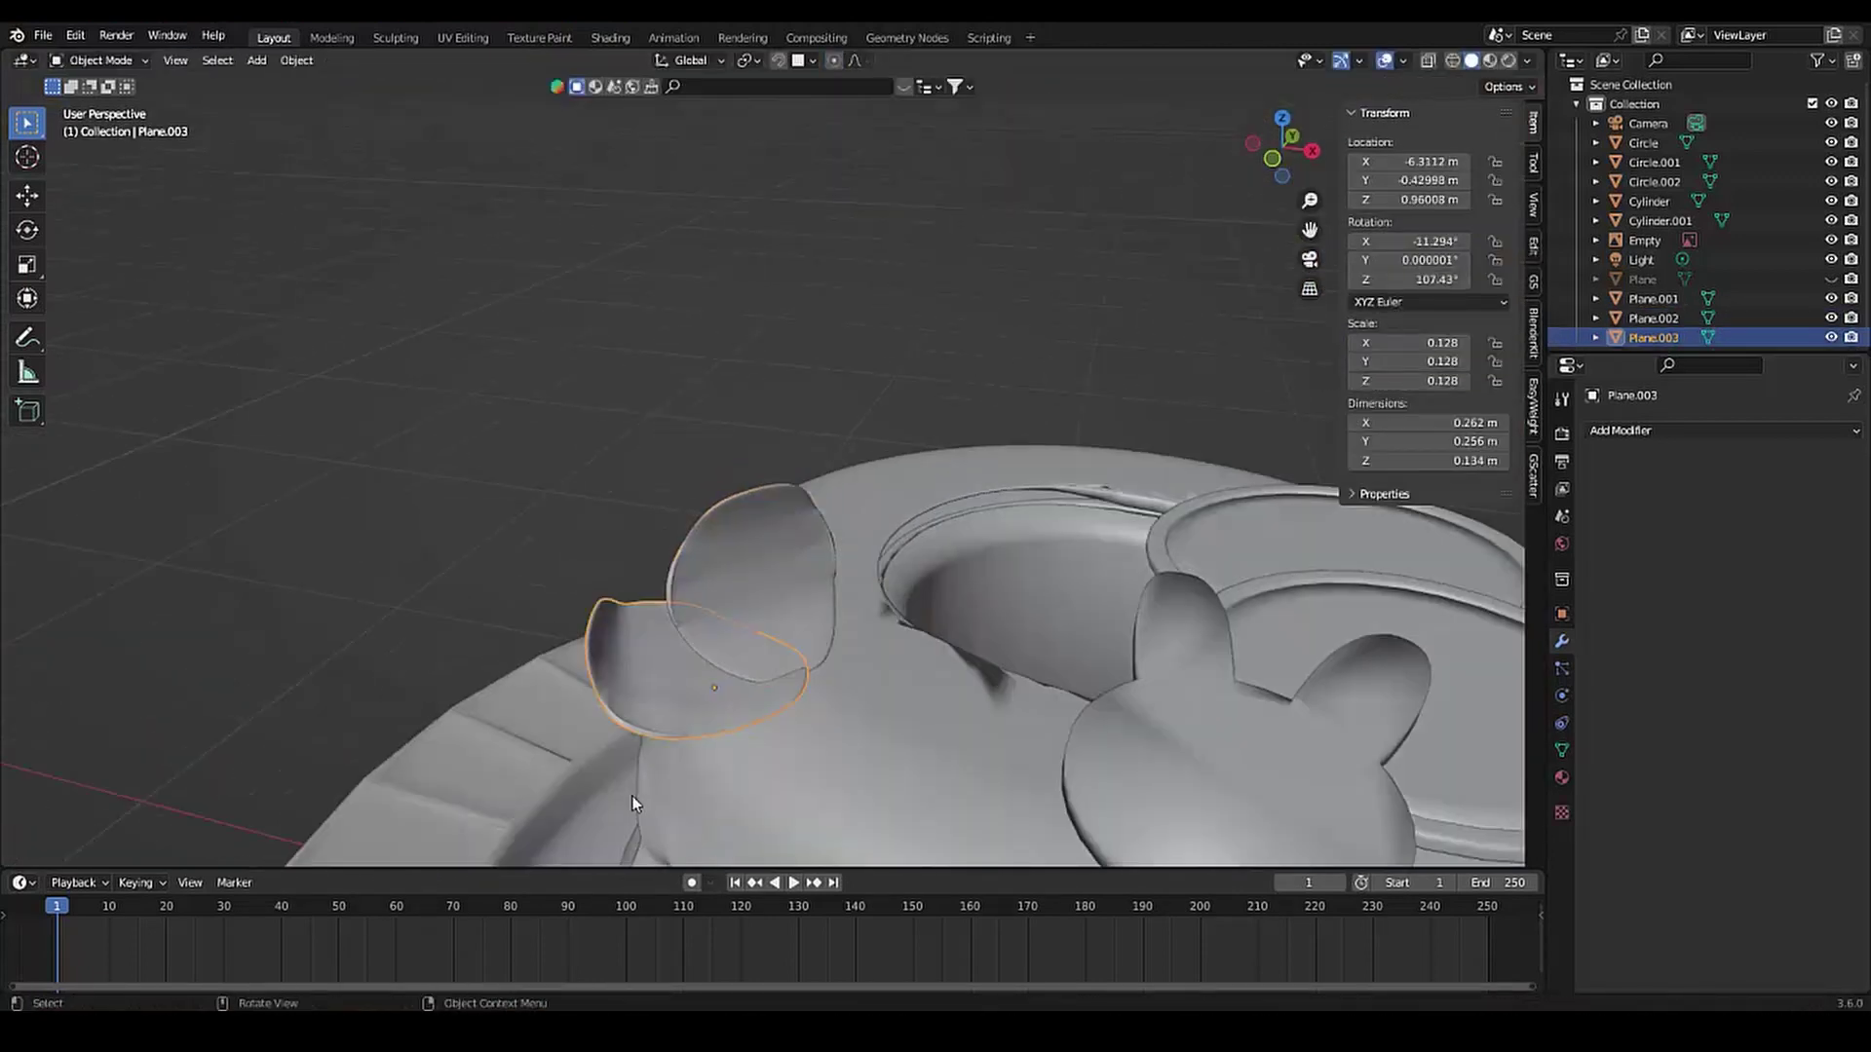
Shrink the second petal and place it beside the first one
key("s")
left_click(589, 797)
key("g")
key("y")
key("x")
left_click(666, 679)
scroll(667, 680, "down", 5)
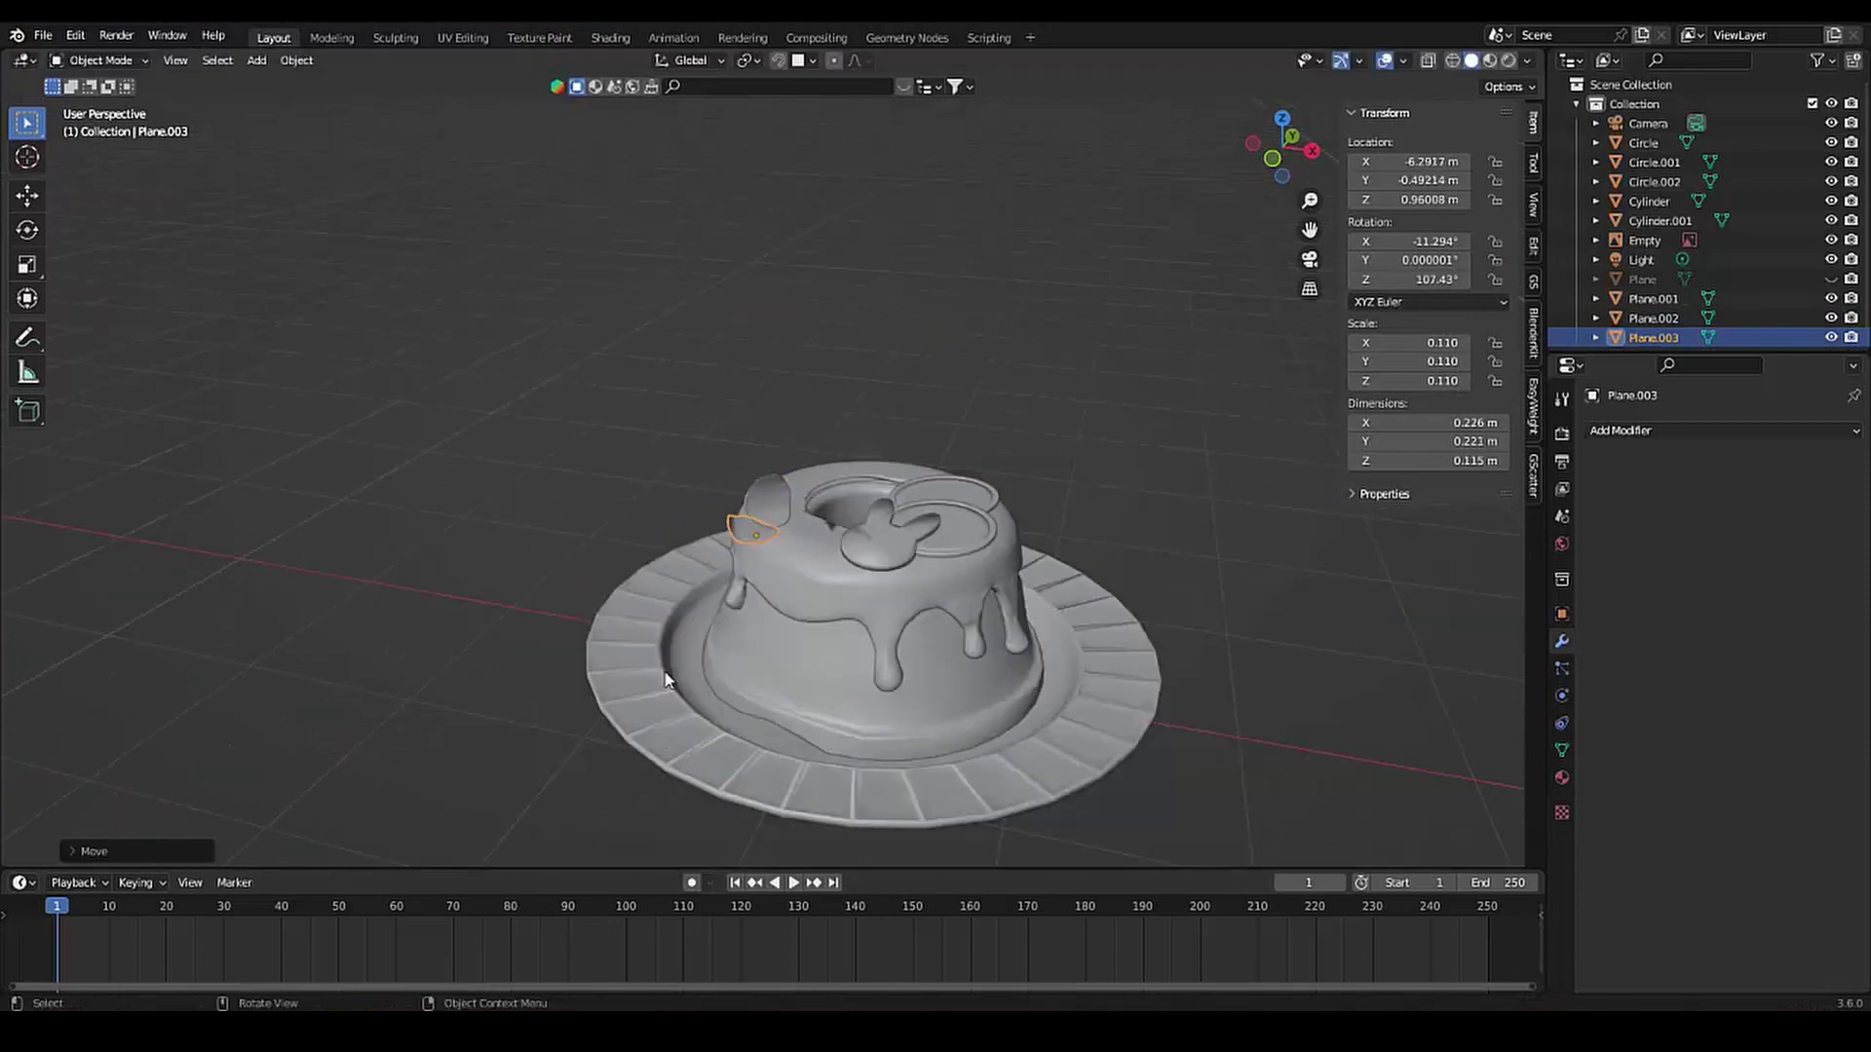
scroll(667, 679, "down", 5)
scroll(753, 524, "up", 7)
scroll(682, 665, "up", 3)
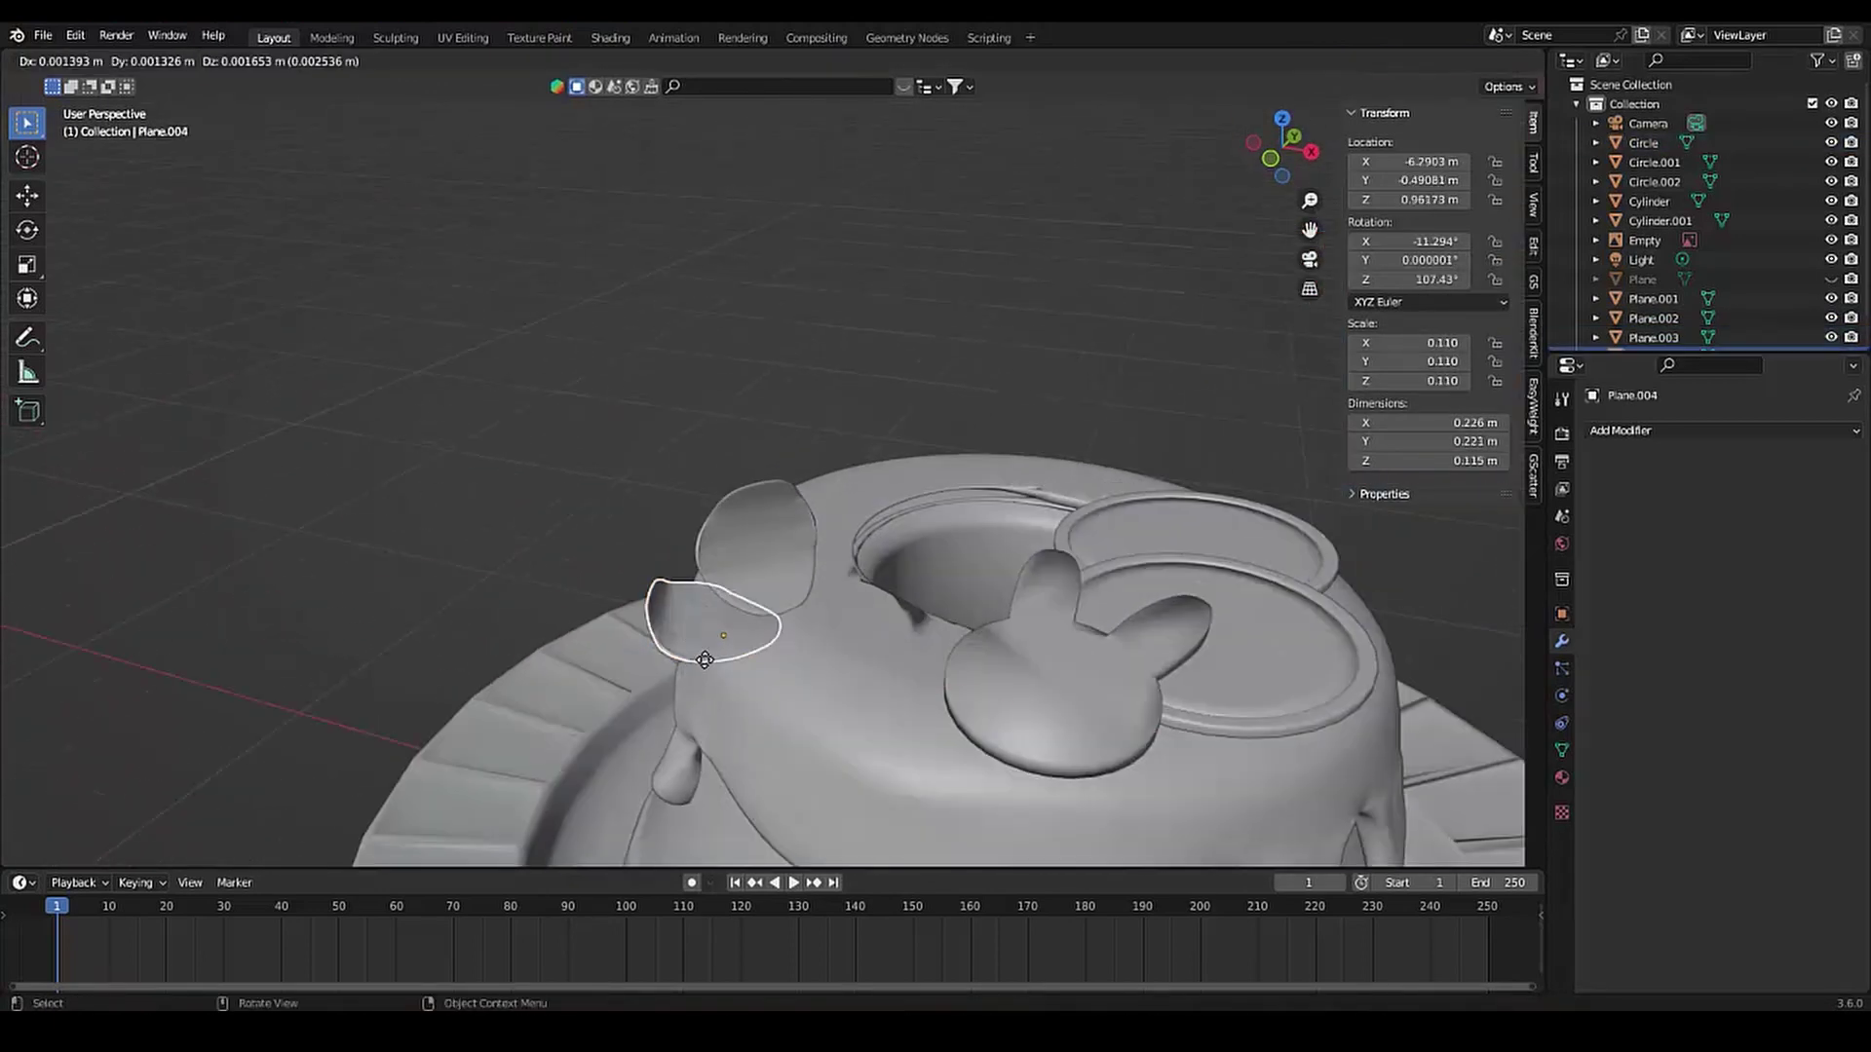
Shrink the third petal to a smaller size
key("s")
left_click(690, 682)
scroll(689, 682, "down", 5)
scroll(683, 643, "up", 5)
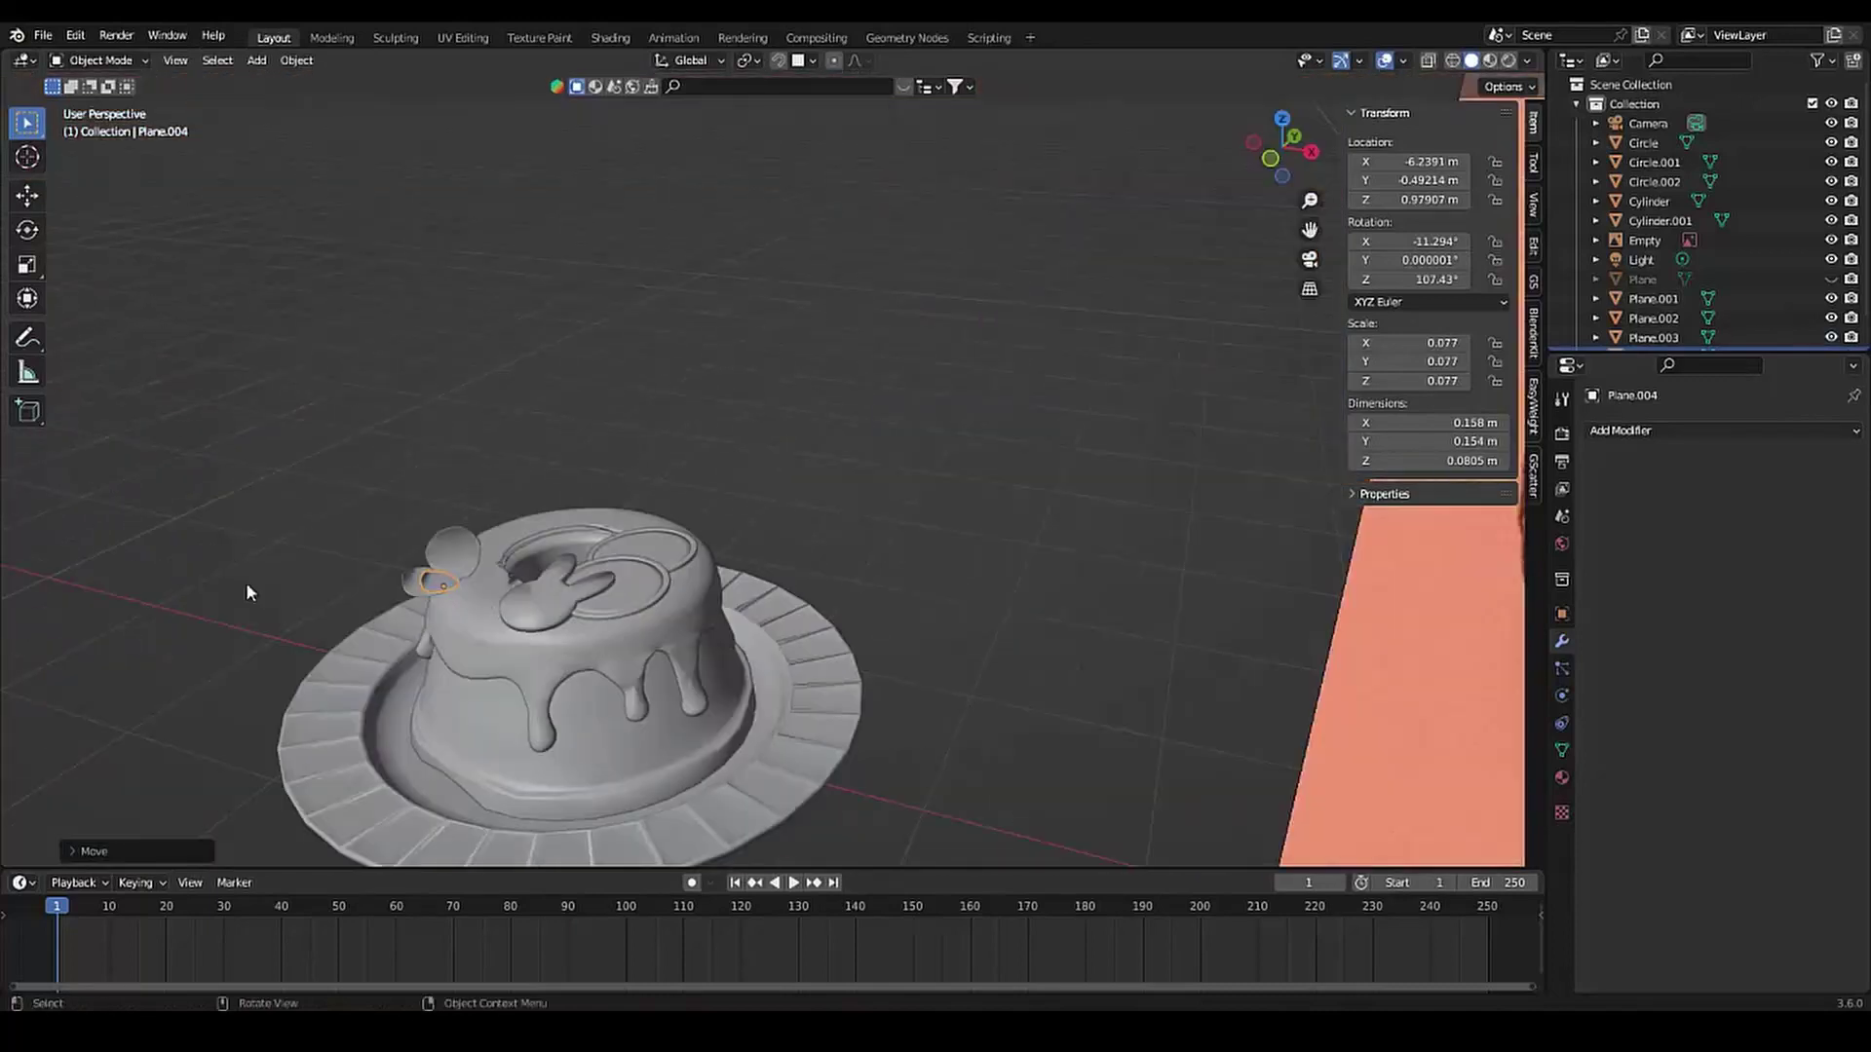
scroll(676, 614, "up", 3)
Duplicate the small petal twice more at scale 0.077, positioning the copies along X and Y
key("shift+d")
left_click(551, 775)
key("shift+d")
key("x")
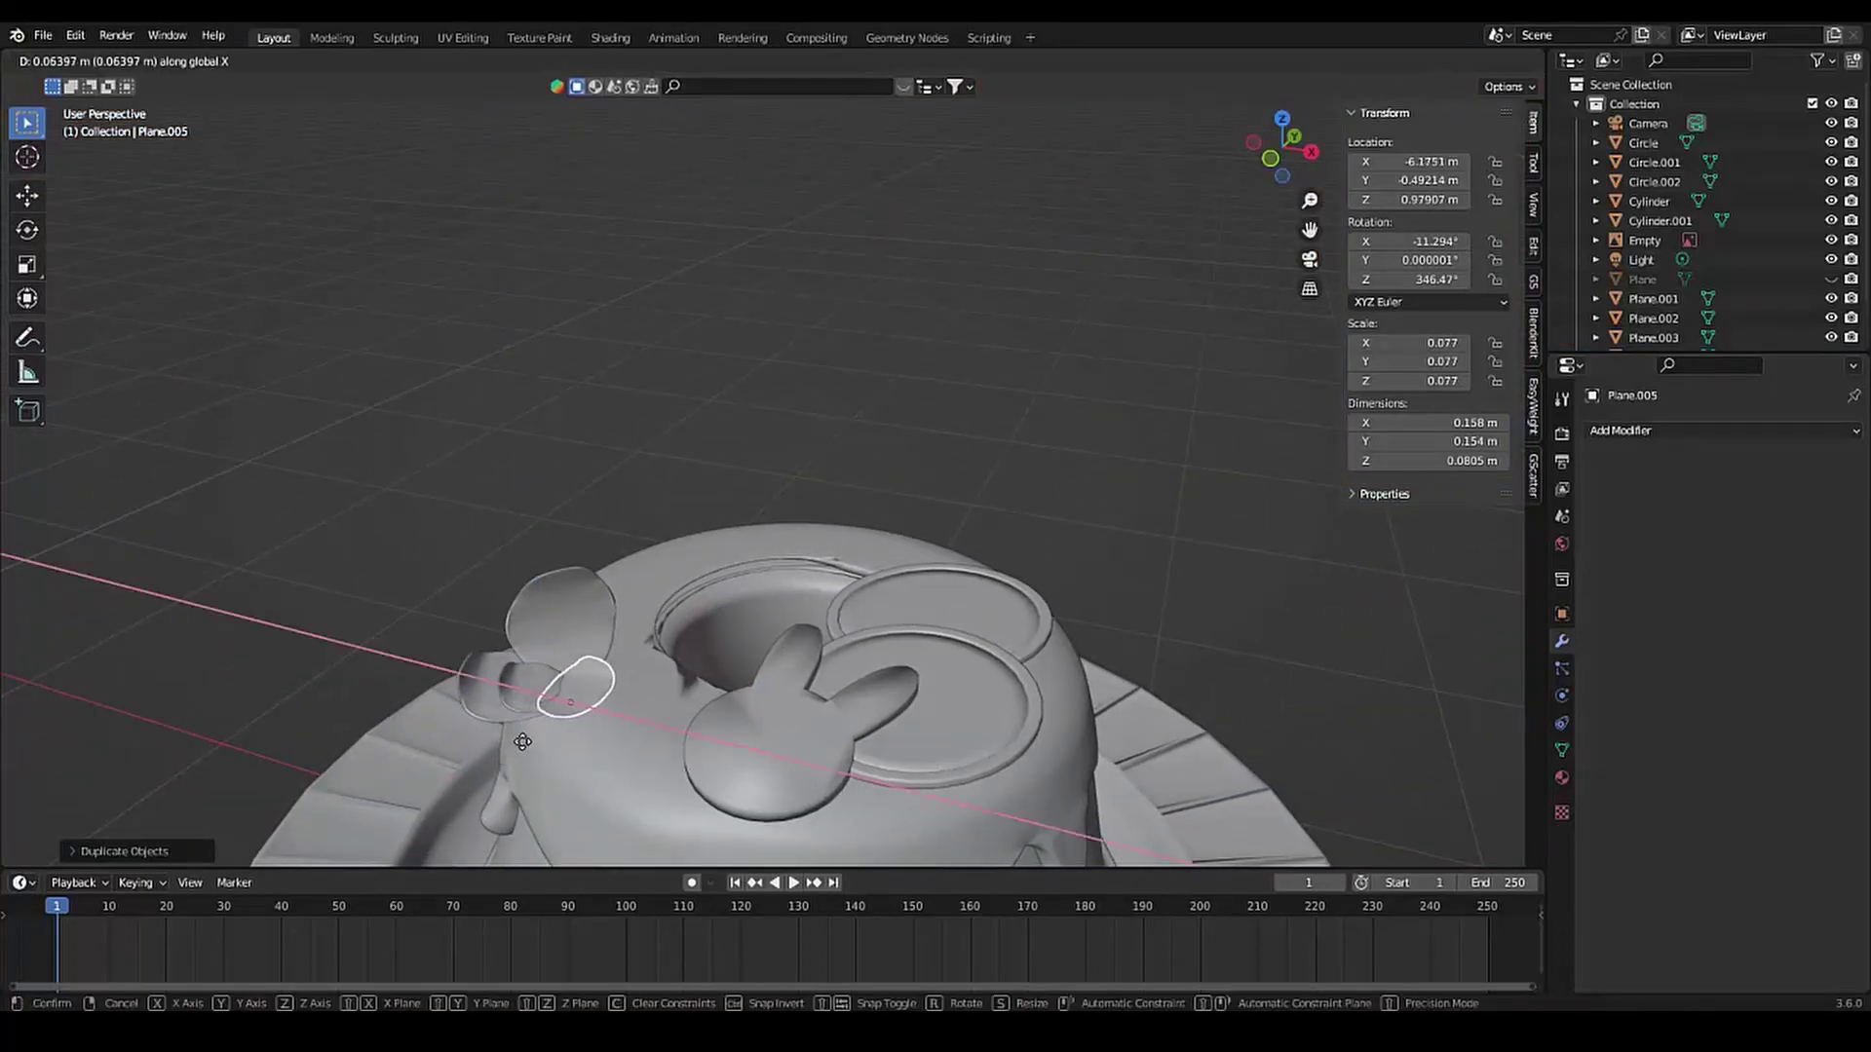
left_click(540, 738)
scroll(585, 702, "up", 4)
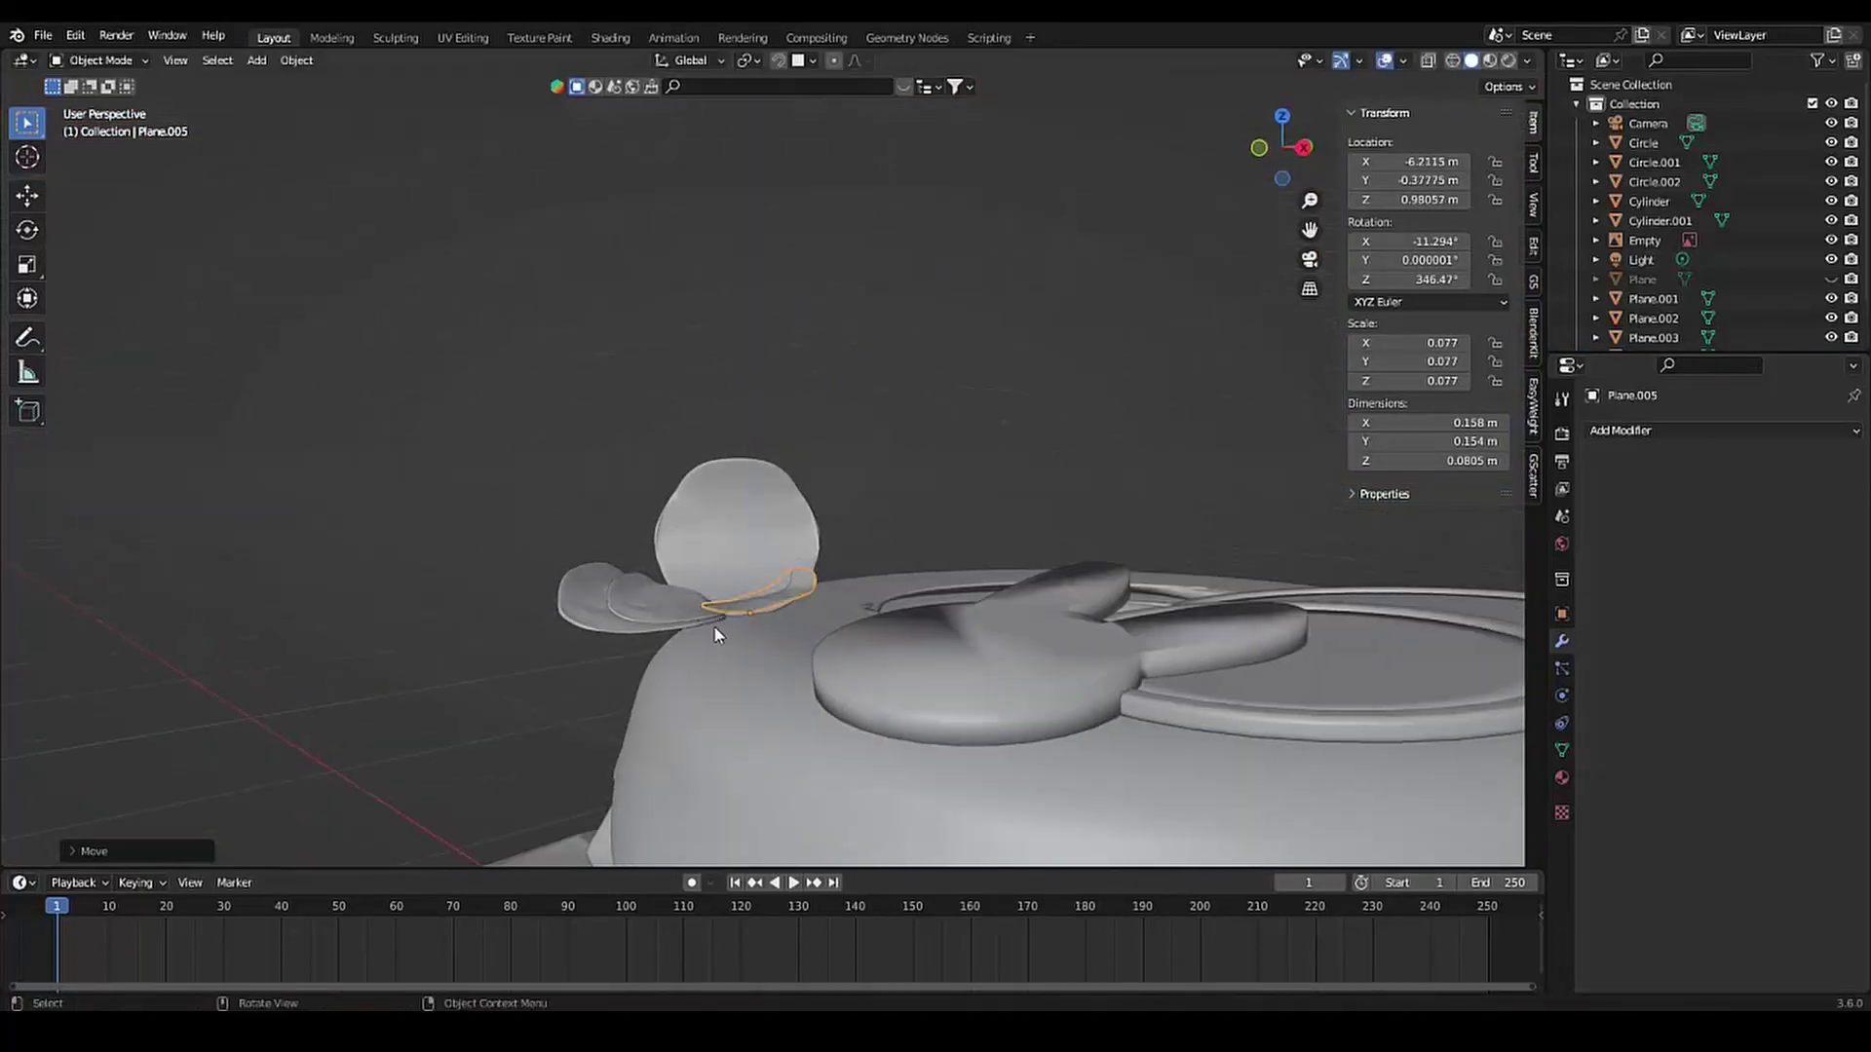
scroll(712, 633, "down", 2)
key("g")
key("y")
mouse_move(712, 660)
middle_mouse_down()
mouse_move(731, 585)
mouse_move(766, 672)
mouse_move(575, 643)
middle_mouse_up()
key("y")
left_click(575, 643)
Tilt one petal around X and raise the neighbouring petal vertically
key("r")
key("x")
left_click(737, 663)
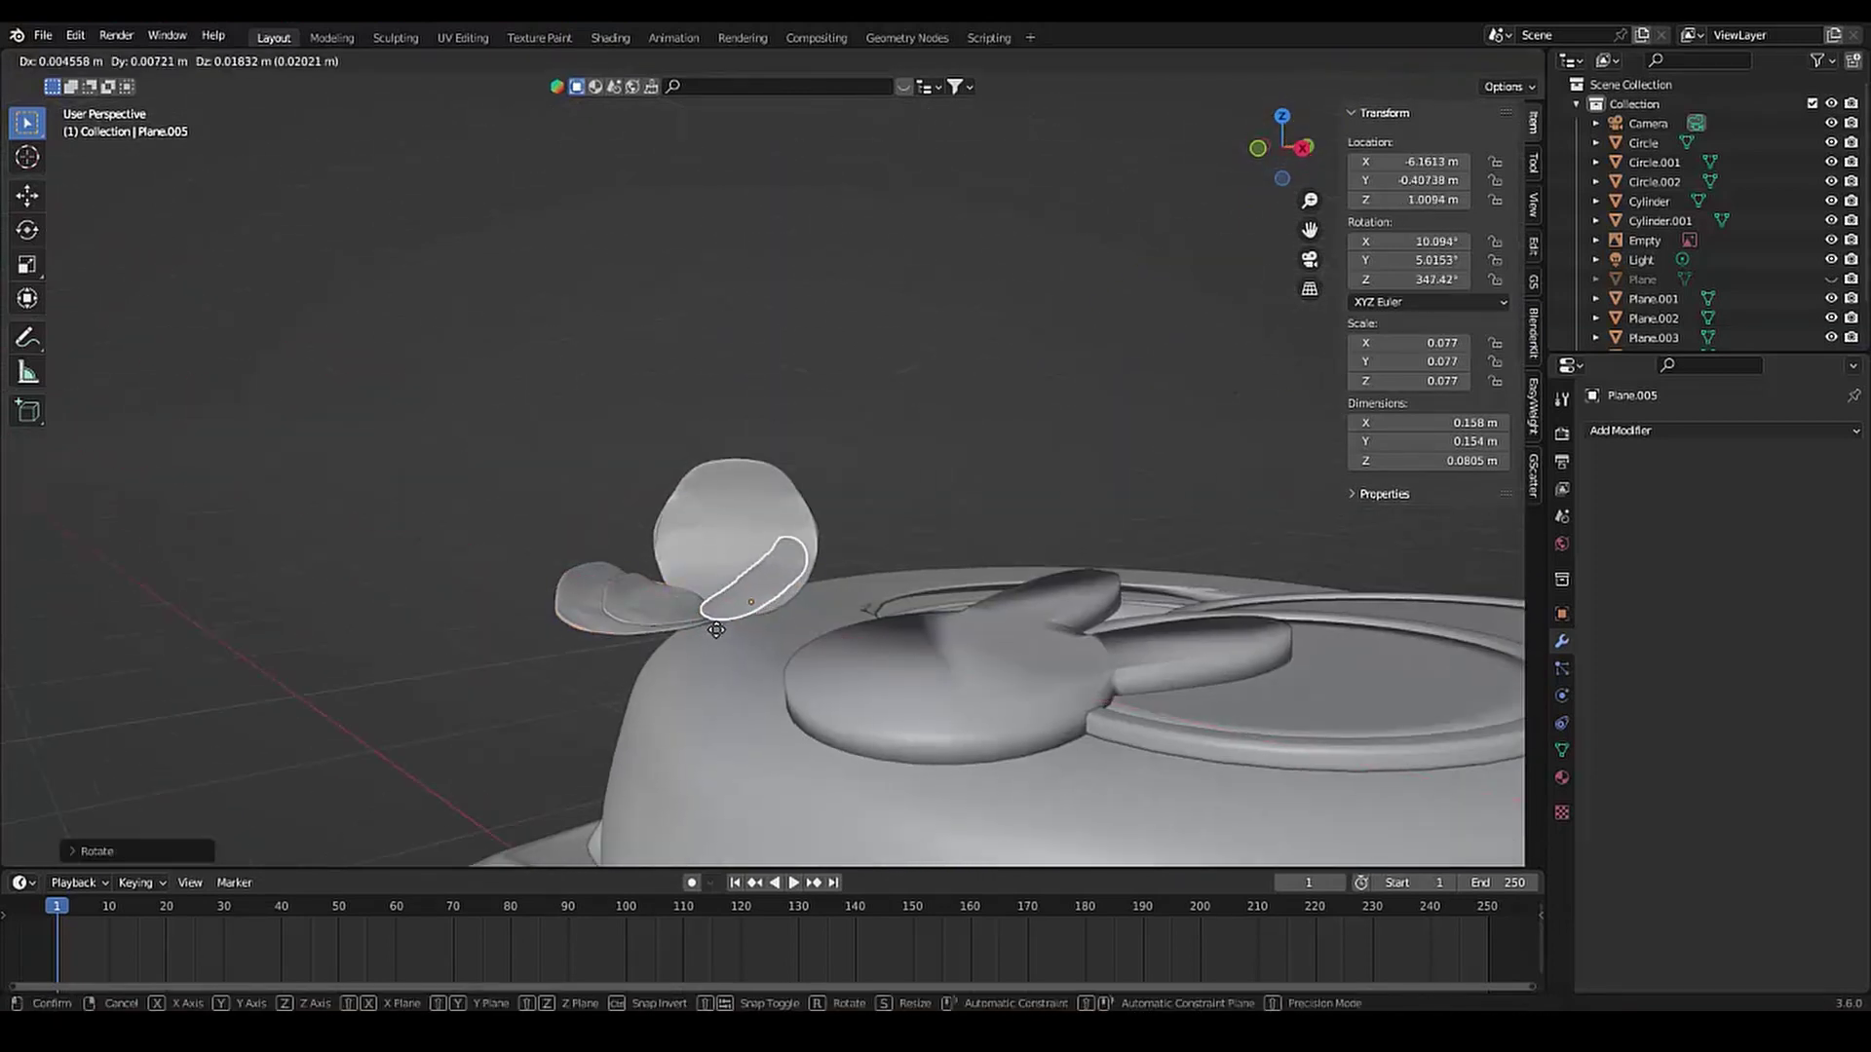
left_click(827, 600)
mouse_move(736, 663)
middle_mouse_down()
mouse_move(826, 600)
mouse_move(779, 651)
mouse_move(717, 664)
mouse_move(832, 465)
mouse_move(701, 513)
mouse_move(721, 536)
middle_mouse_up()
key("Escape")
key("g")
key("z")
left_click(702, 672)
scroll(702, 673, "down", 5)
scroll(703, 553, "up", 8)
scroll(596, 501, "down", 8)
scroll(594, 495, "up", 6)
Reshape the smallest petal's edge with proportional scaling in Edit Mode and shift it along X
left_click(721, 536)
key("Tab")
key("s")
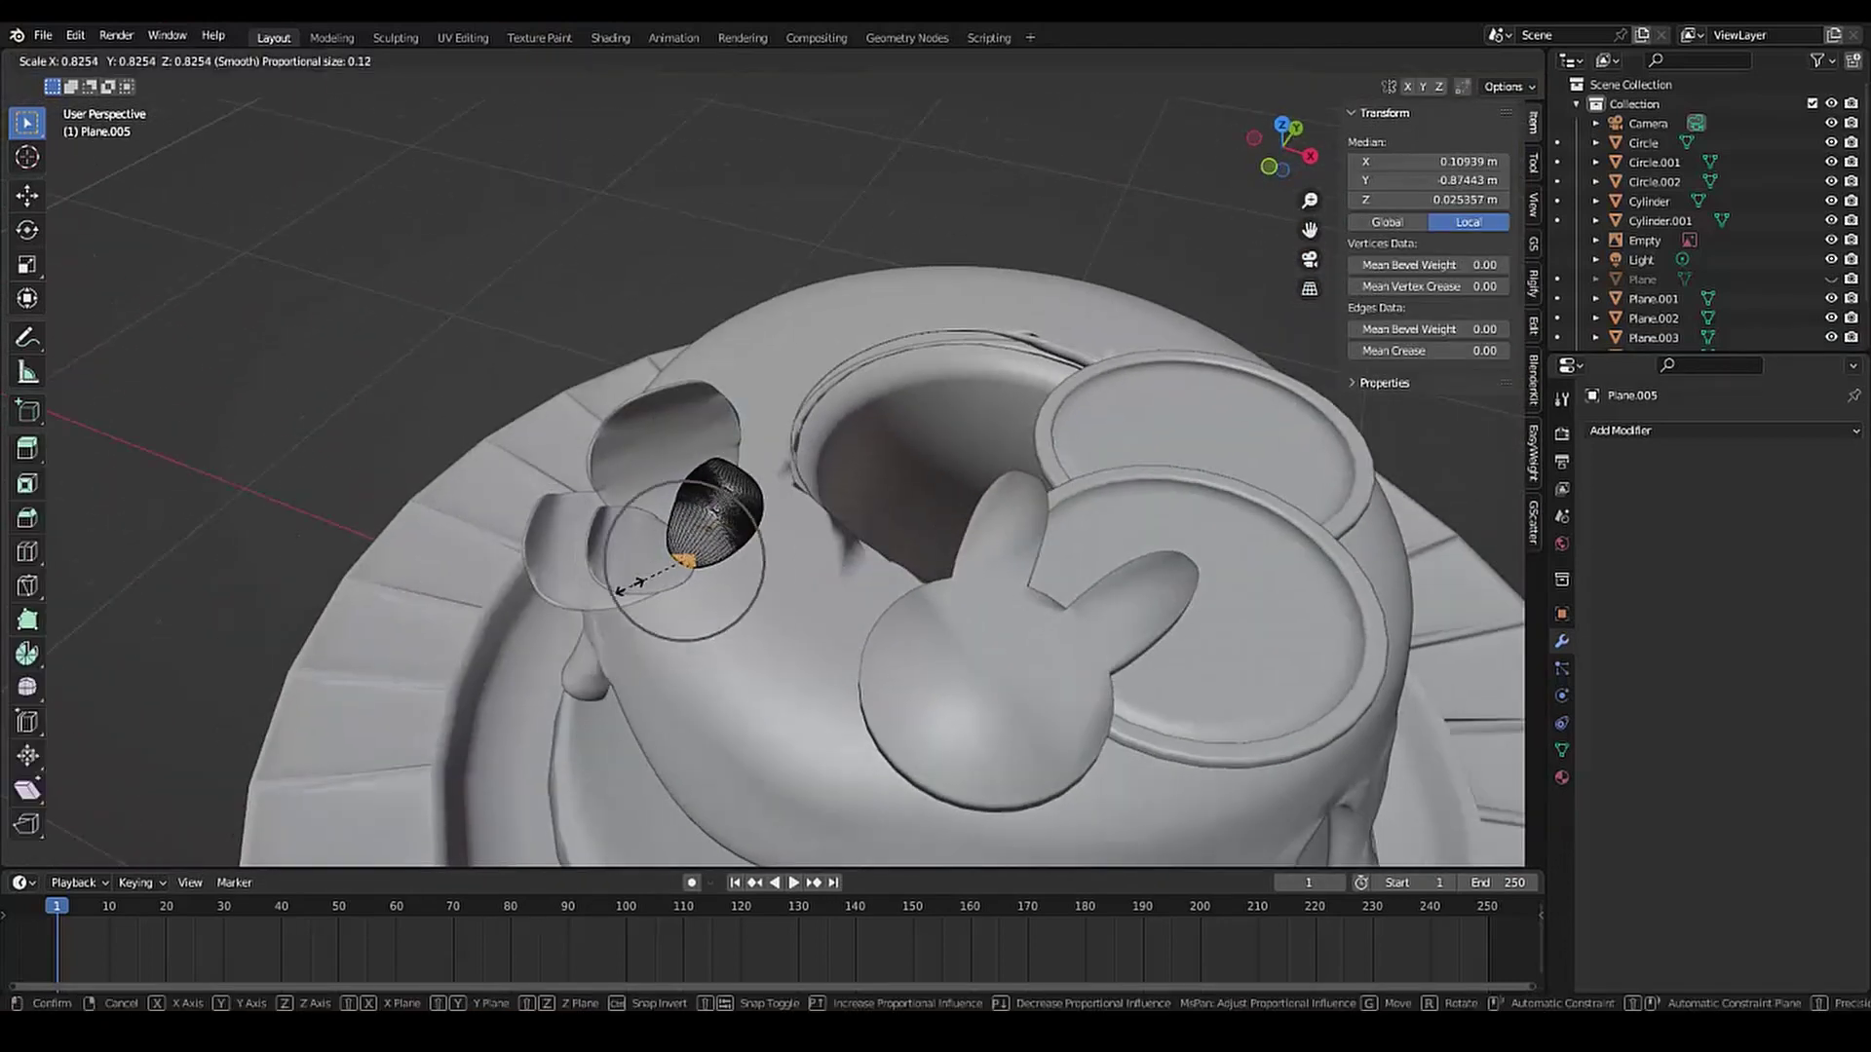
left_click(668, 588)
key("Tab")
key("Tab")
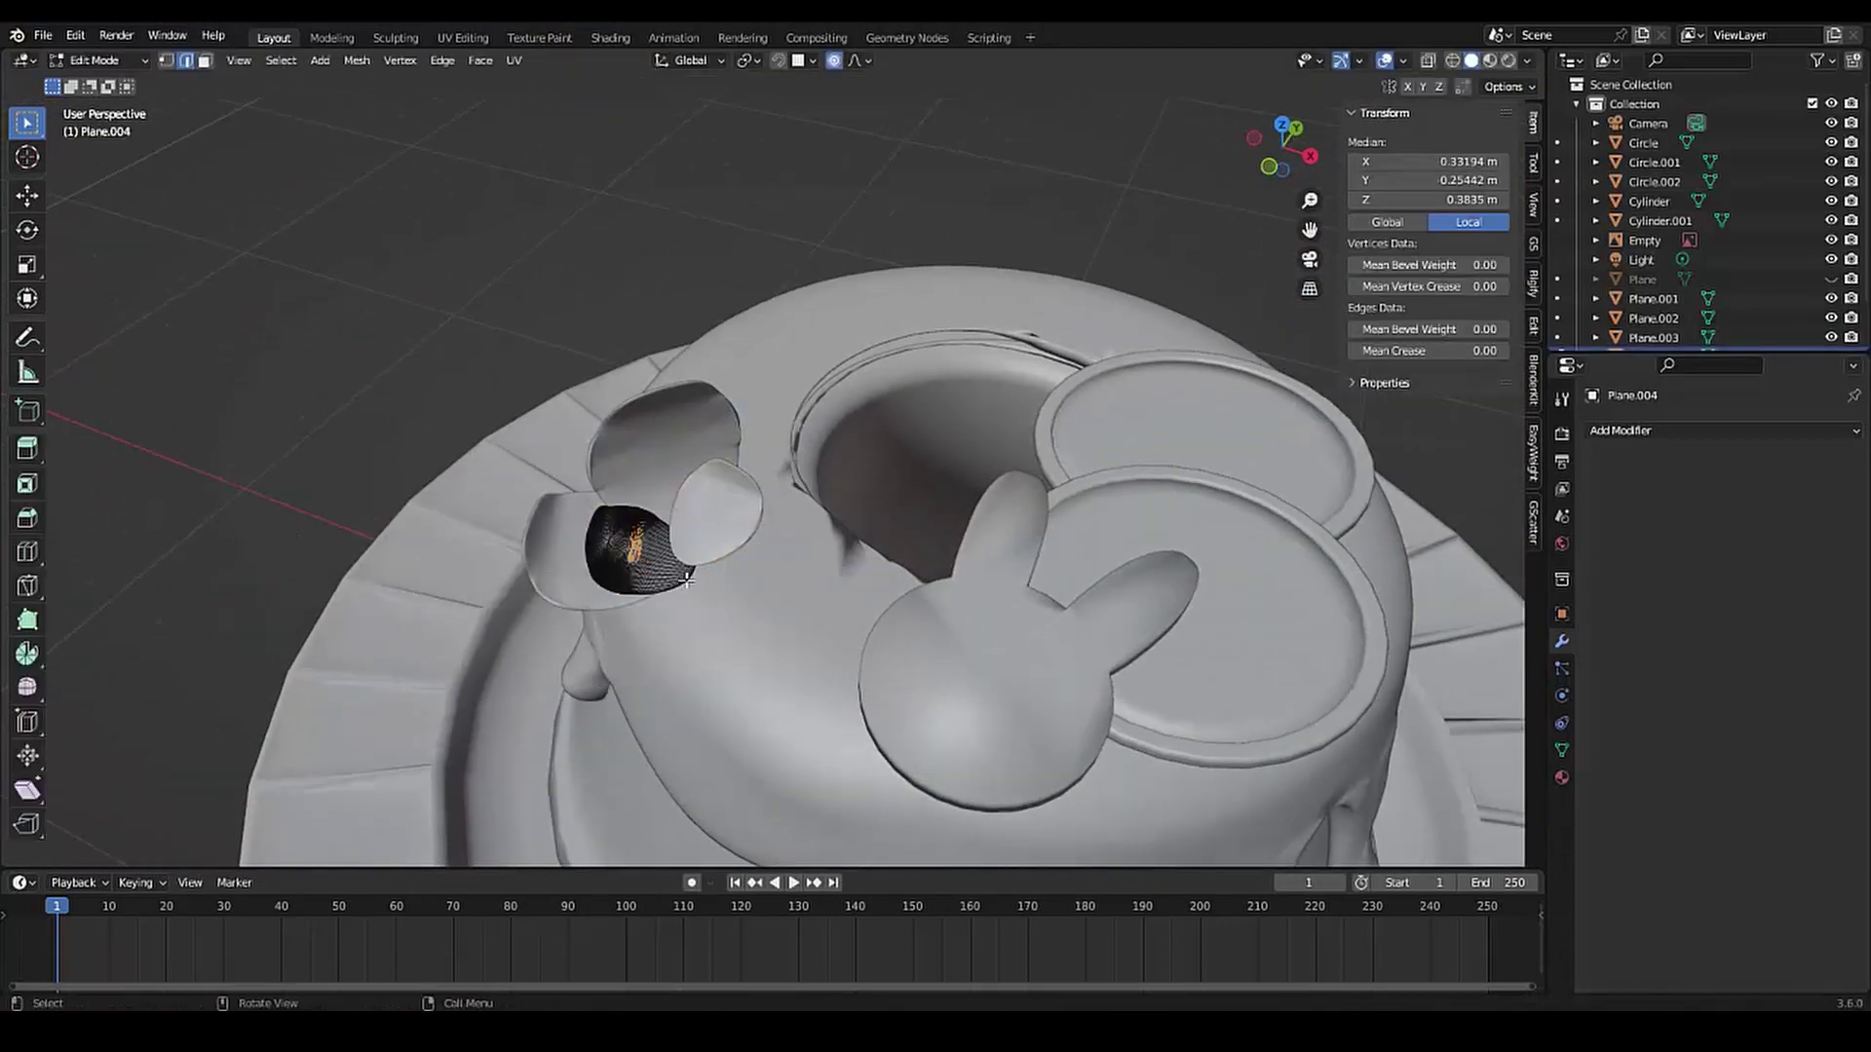
key("Tab")
left_click(746, 524)
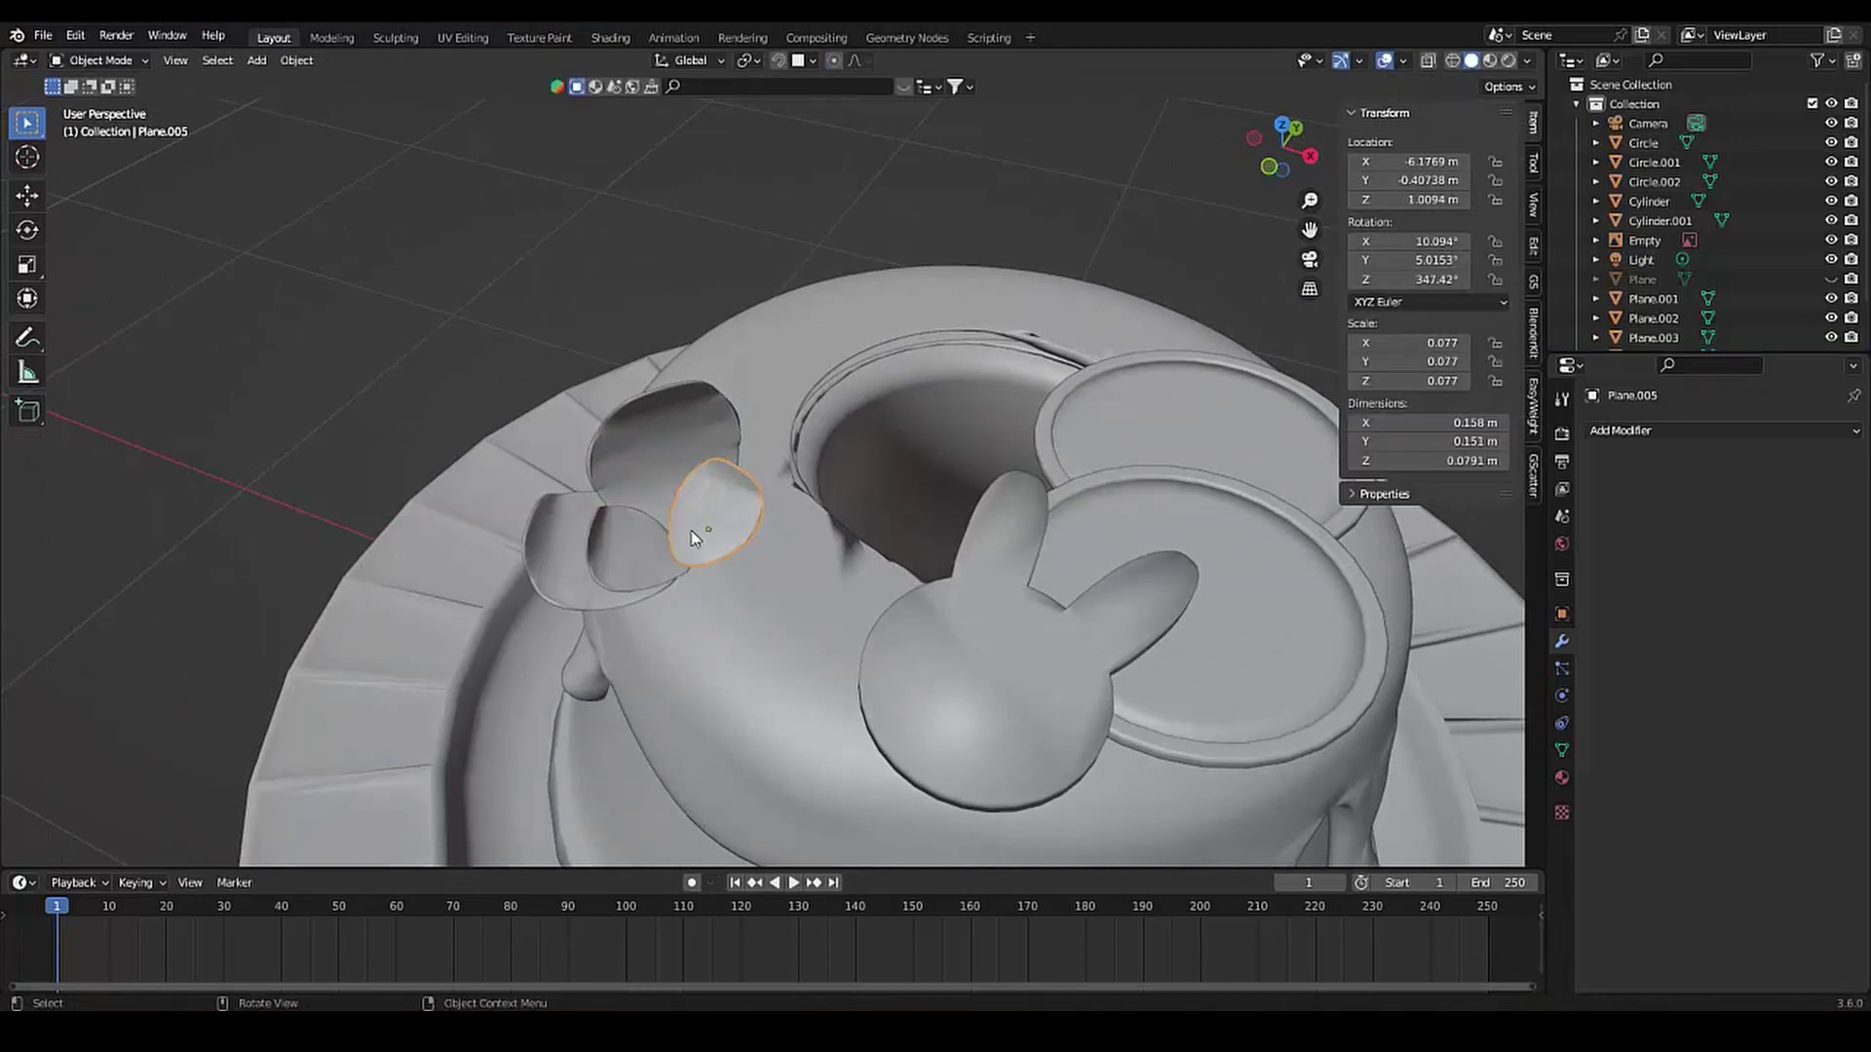
left_click(693, 560)
scroll(625, 493, "down", 4)
scroll(637, 438, "up", 3)
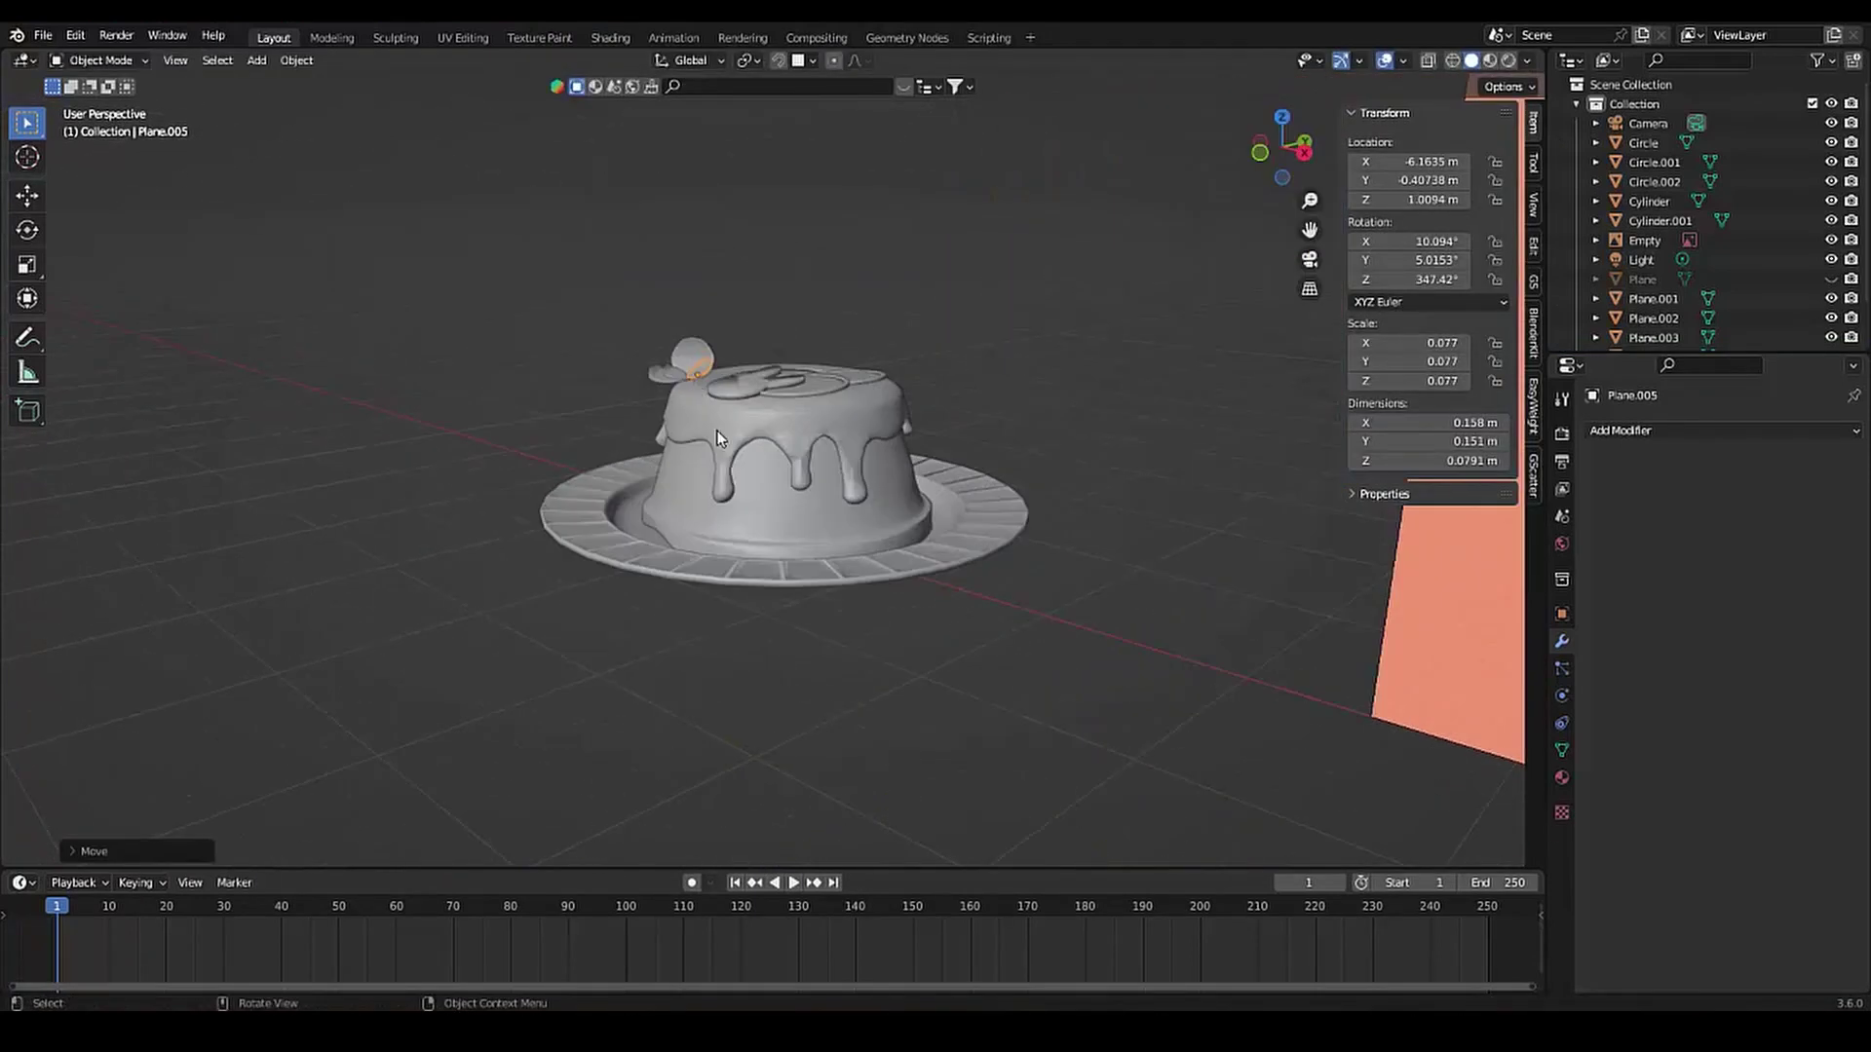
scroll(637, 437, "up", 4)
Rotate the original large petal around Y, then tilt it around X
left_click(541, 255)
key("r")
key("y")
left_click(563, 310)
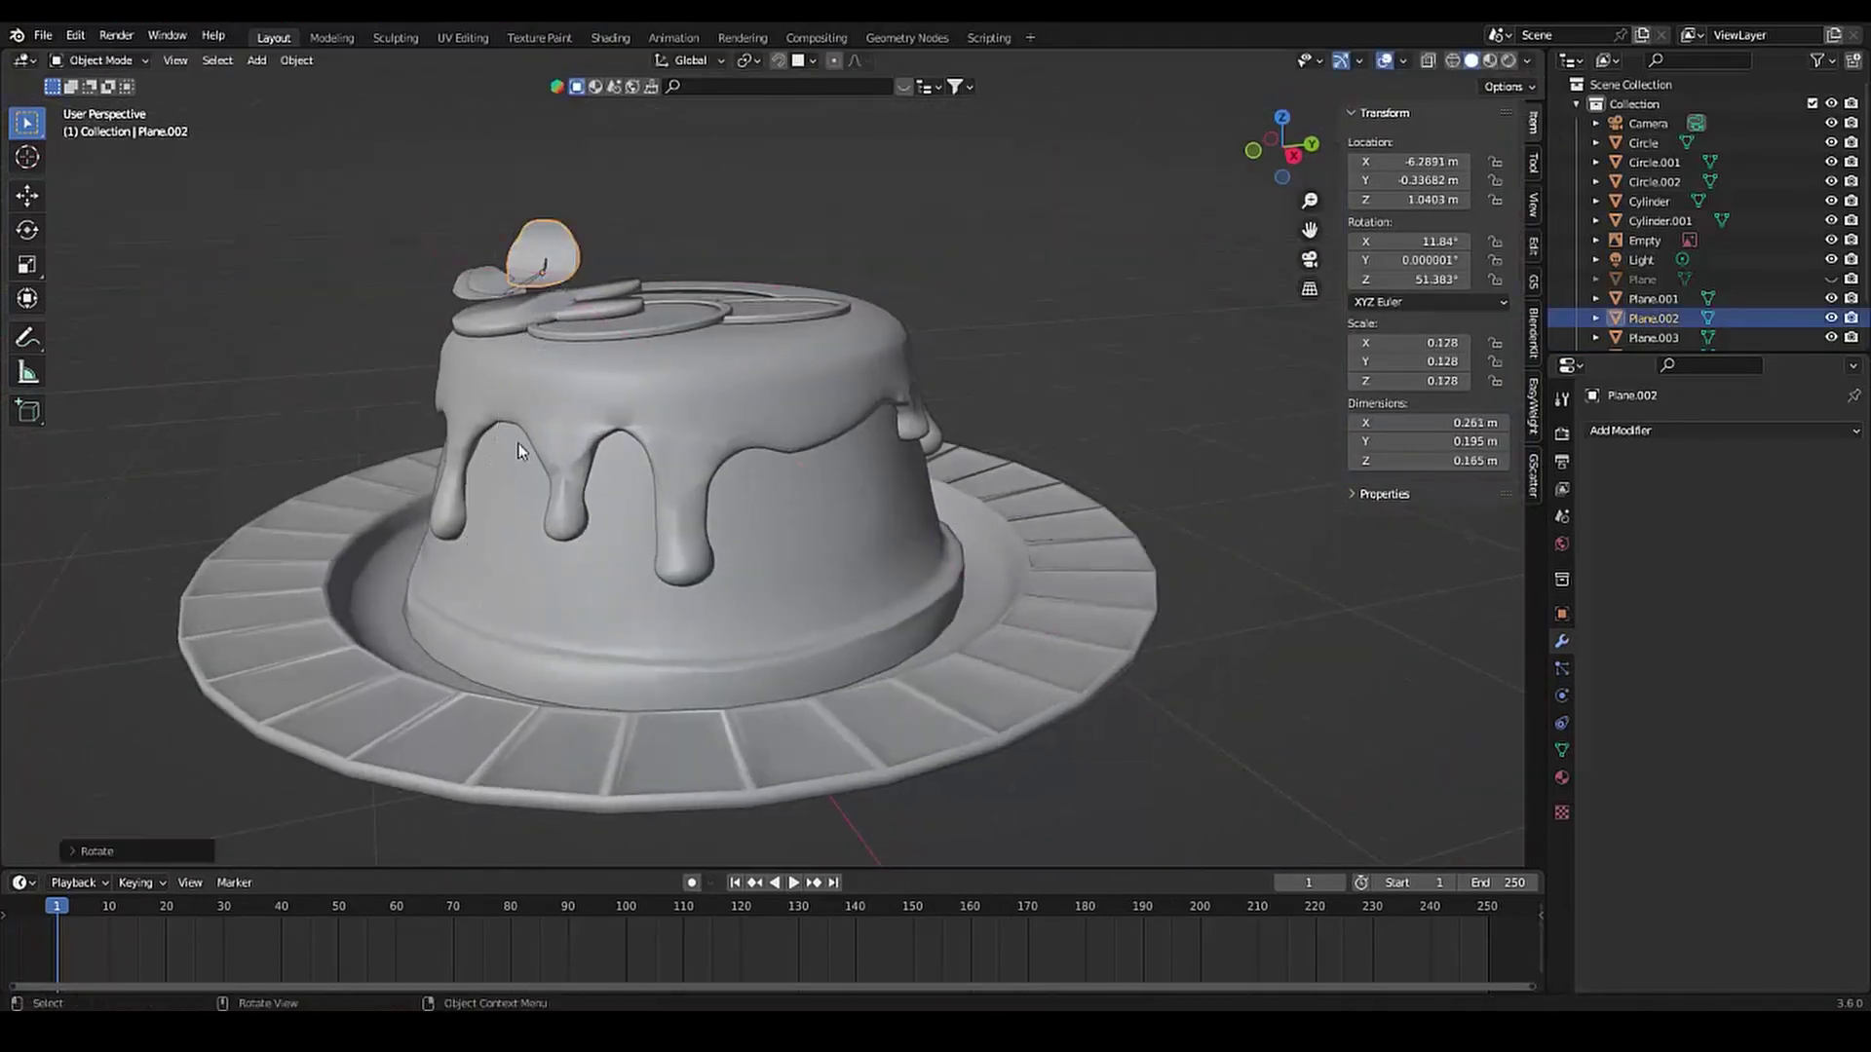
middle_click_drag(563, 310, 1008, 300)
key("r")
key("x")
key("x")
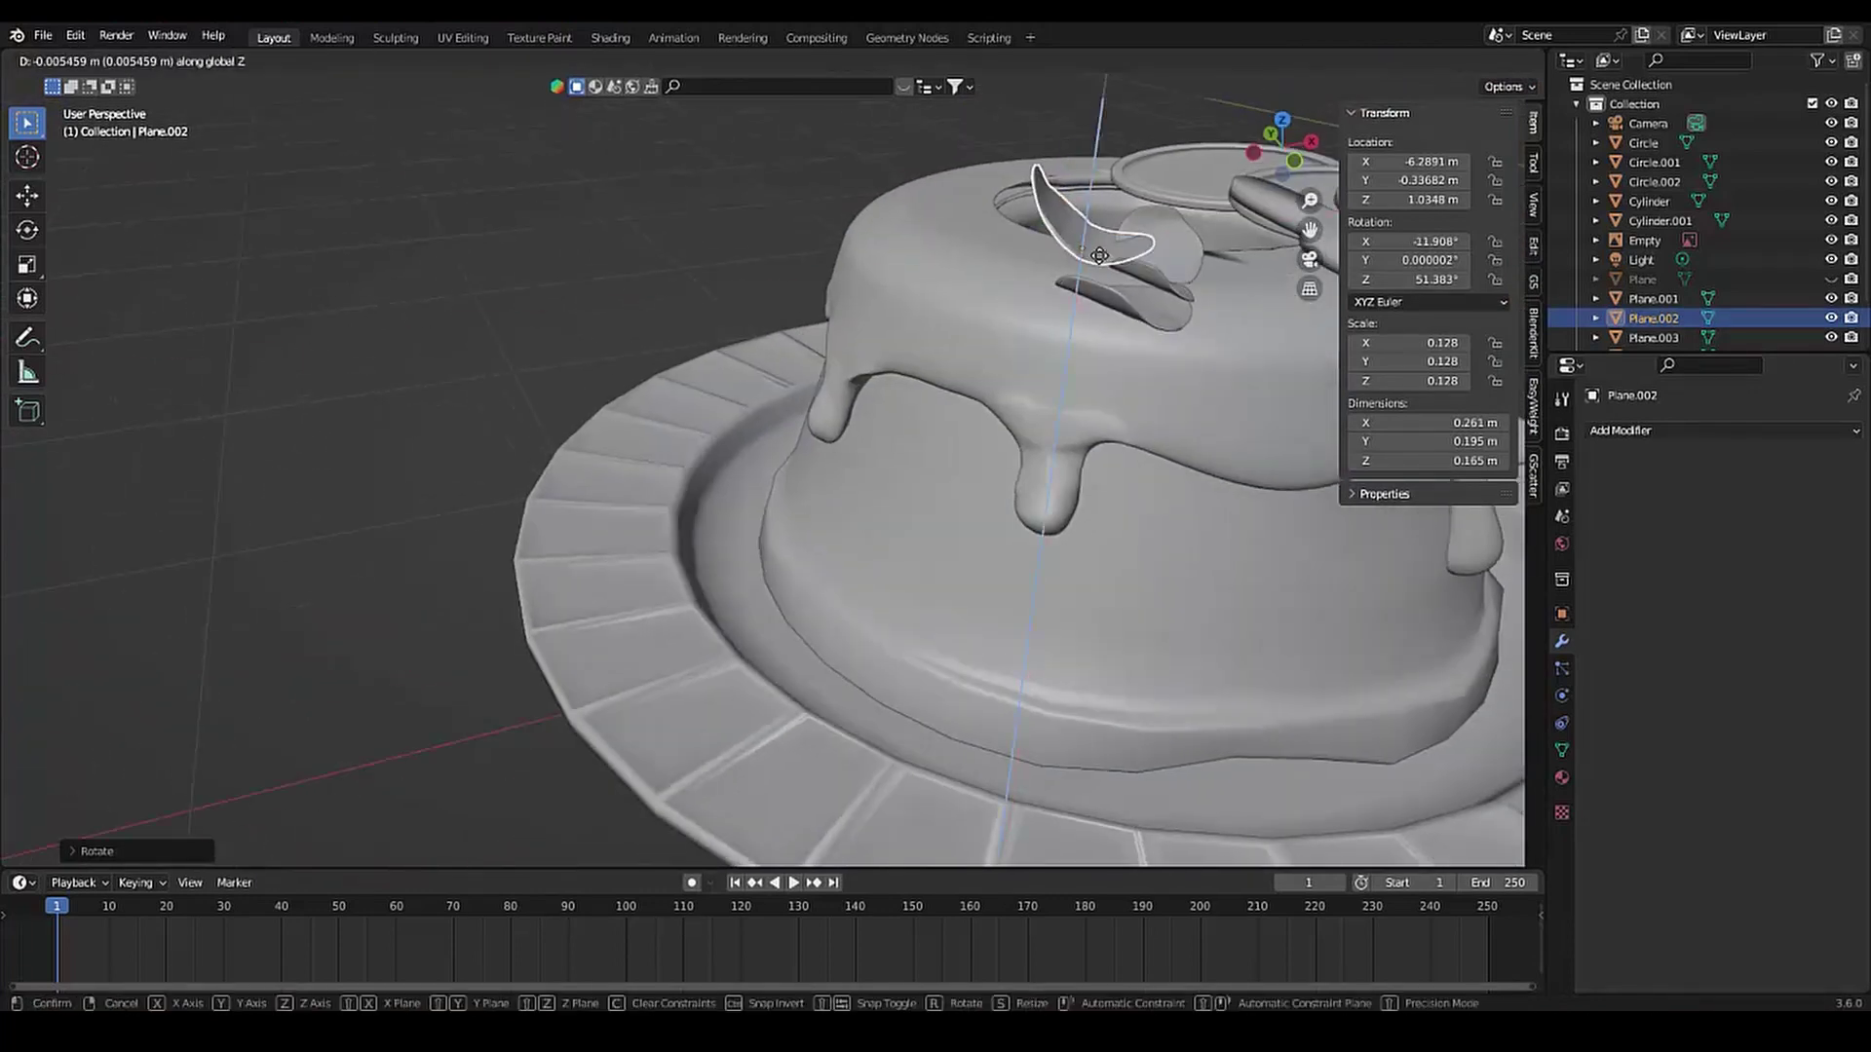
left_click(1100, 255)
middle_click_drag(1099, 256, 947, 336)
scroll(822, 342, "down", 4)
scroll(838, 373, "up", 4)
Add a UV sphere on the cake top for the flower centre
middle_click_drag(838, 372, 594, 394)
left_click(594, 394)
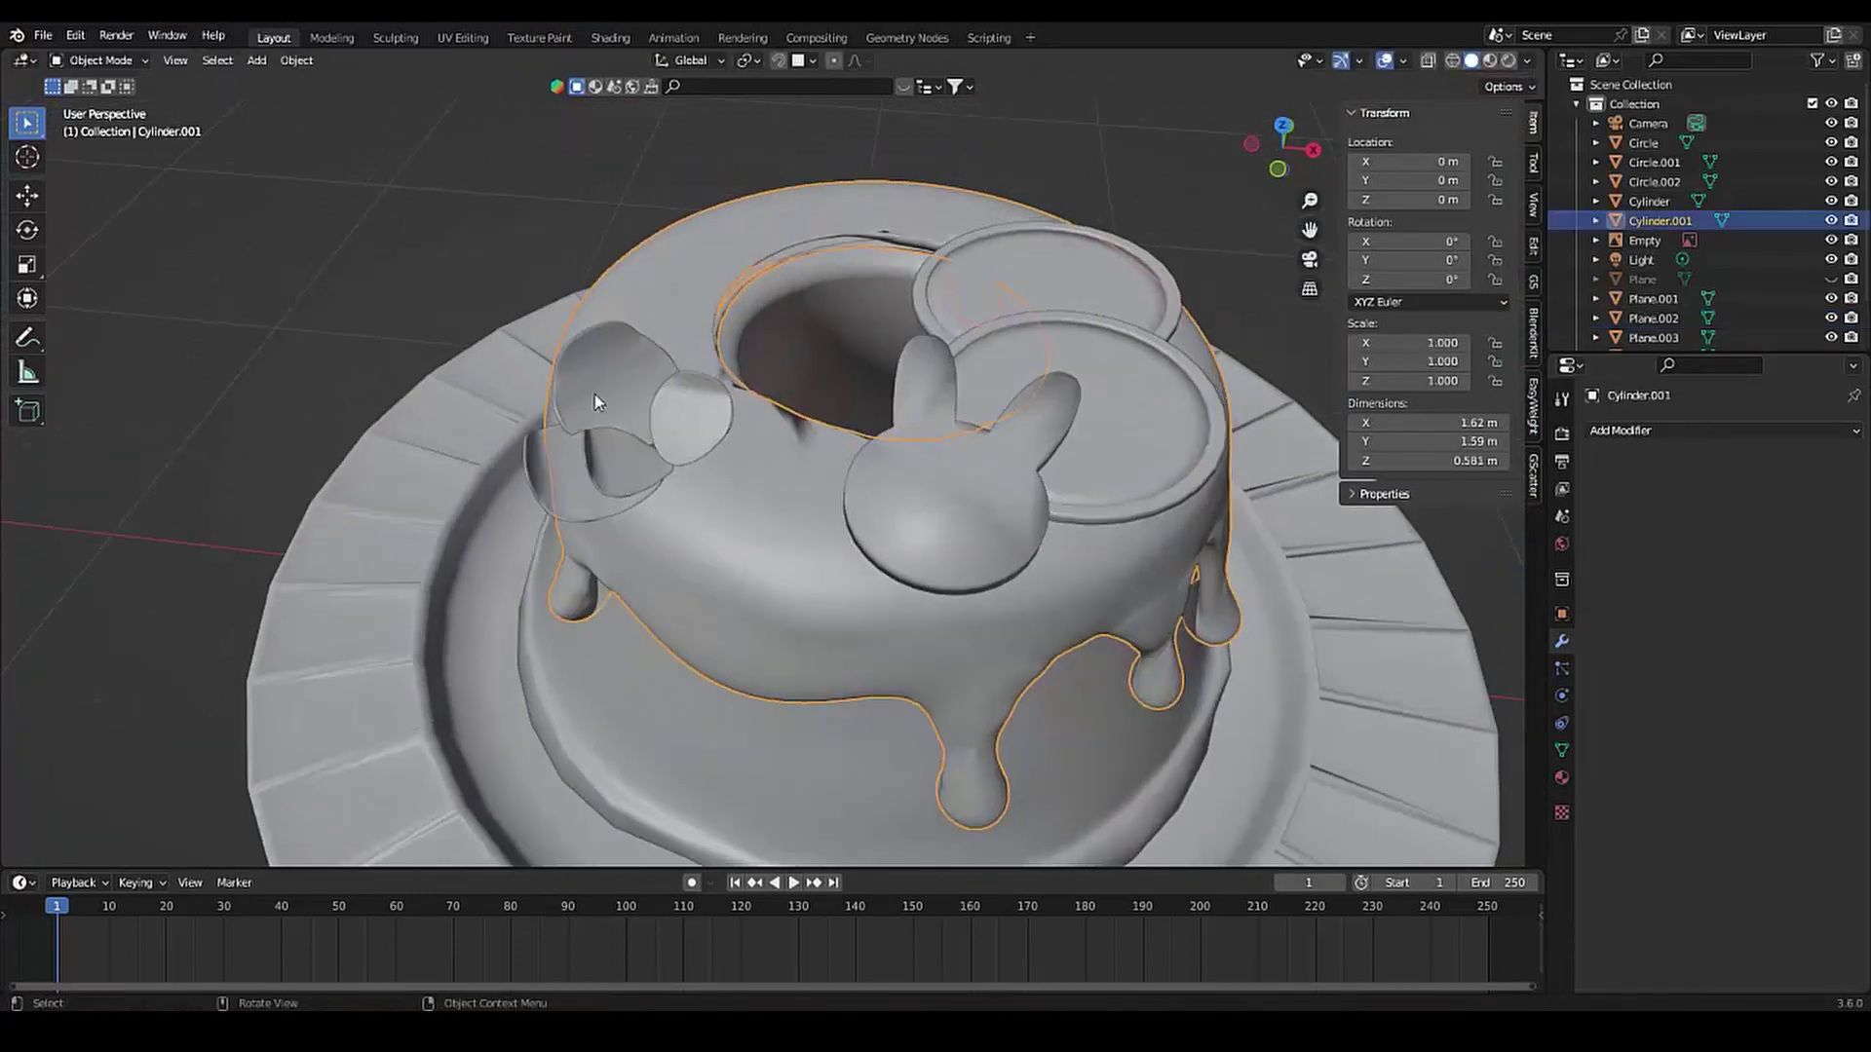
scroll(595, 394, "down", 5)
scroll(561, 466, "up", 8)
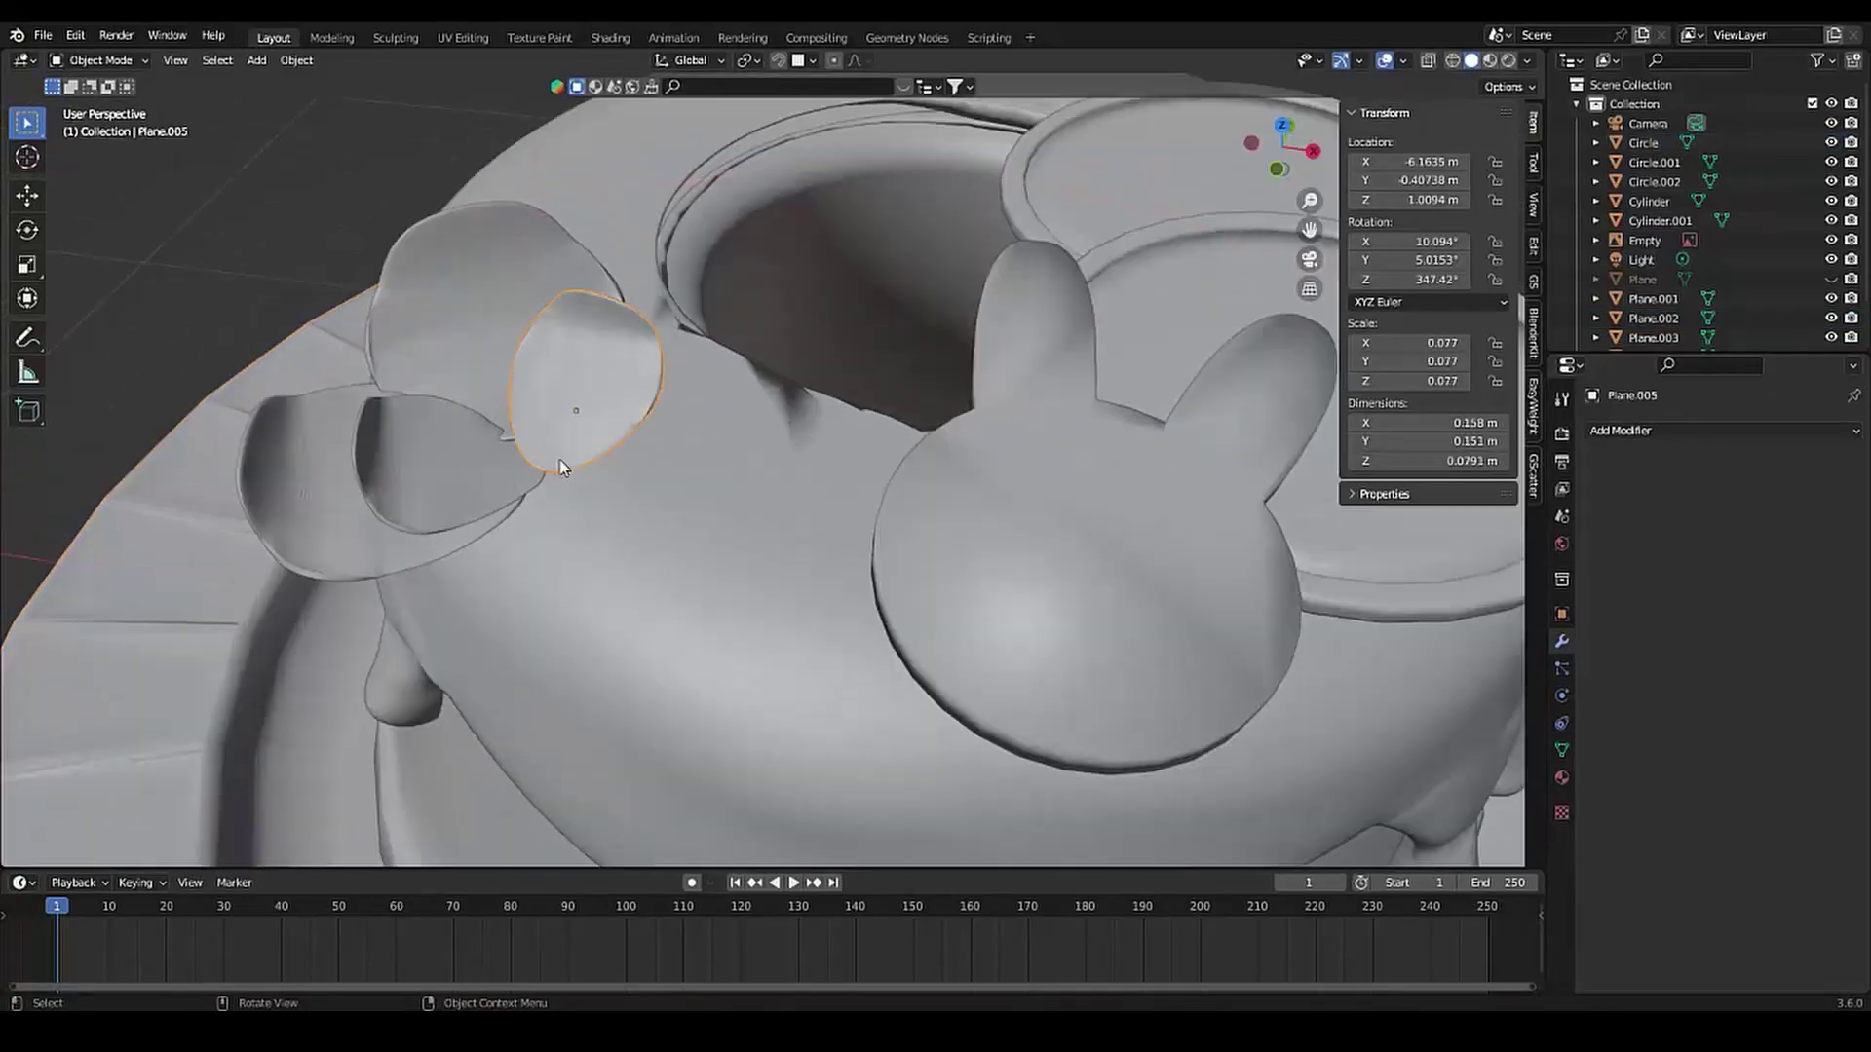
scroll(560, 468, "down", 5)
mouse_move(423, 477)
middle_mouse_down()
mouse_move(1031, 436)
mouse_move(667, 353)
middle_mouse_up()
scroll(523, 499, "up", 6)
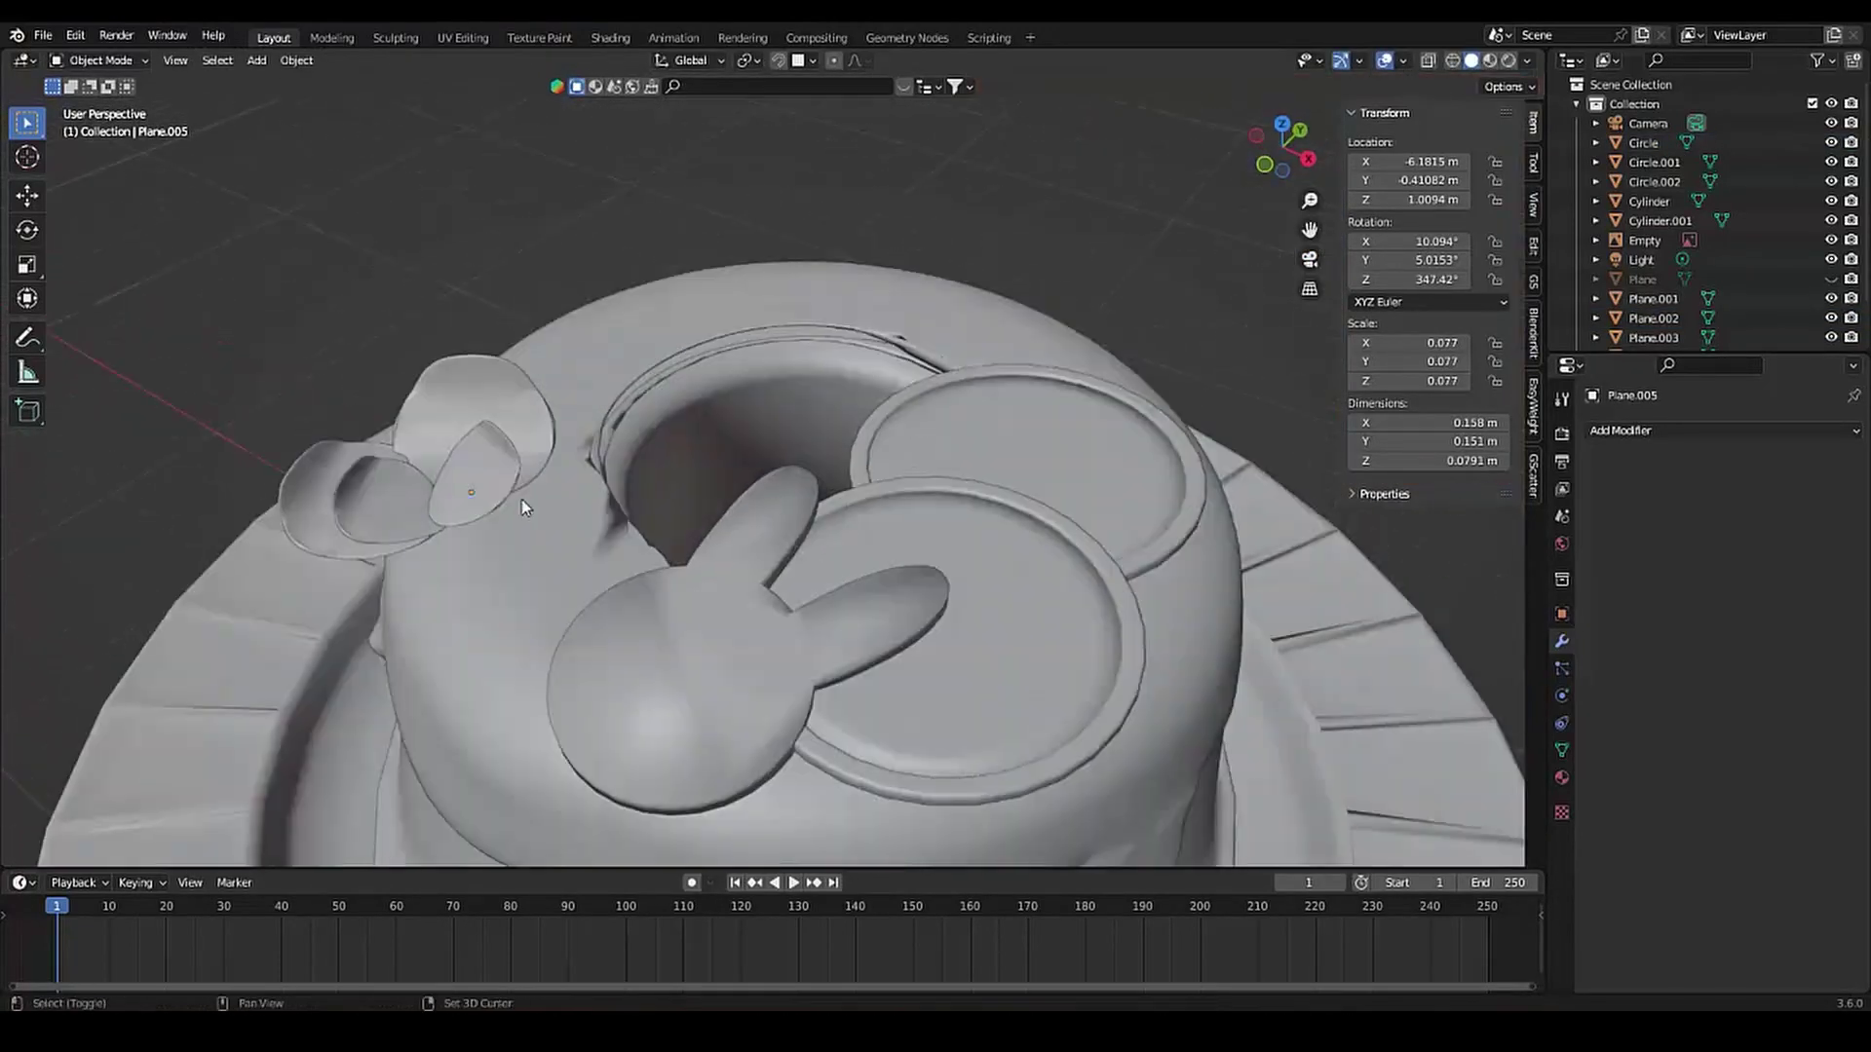
key("shift+a")
left_click(857, 581)
scroll(818, 517, "down", 5)
Shrink the sphere, flatten it vertically and lower it onto the petal cluster
key("s")
key("g")
left_click(760, 470)
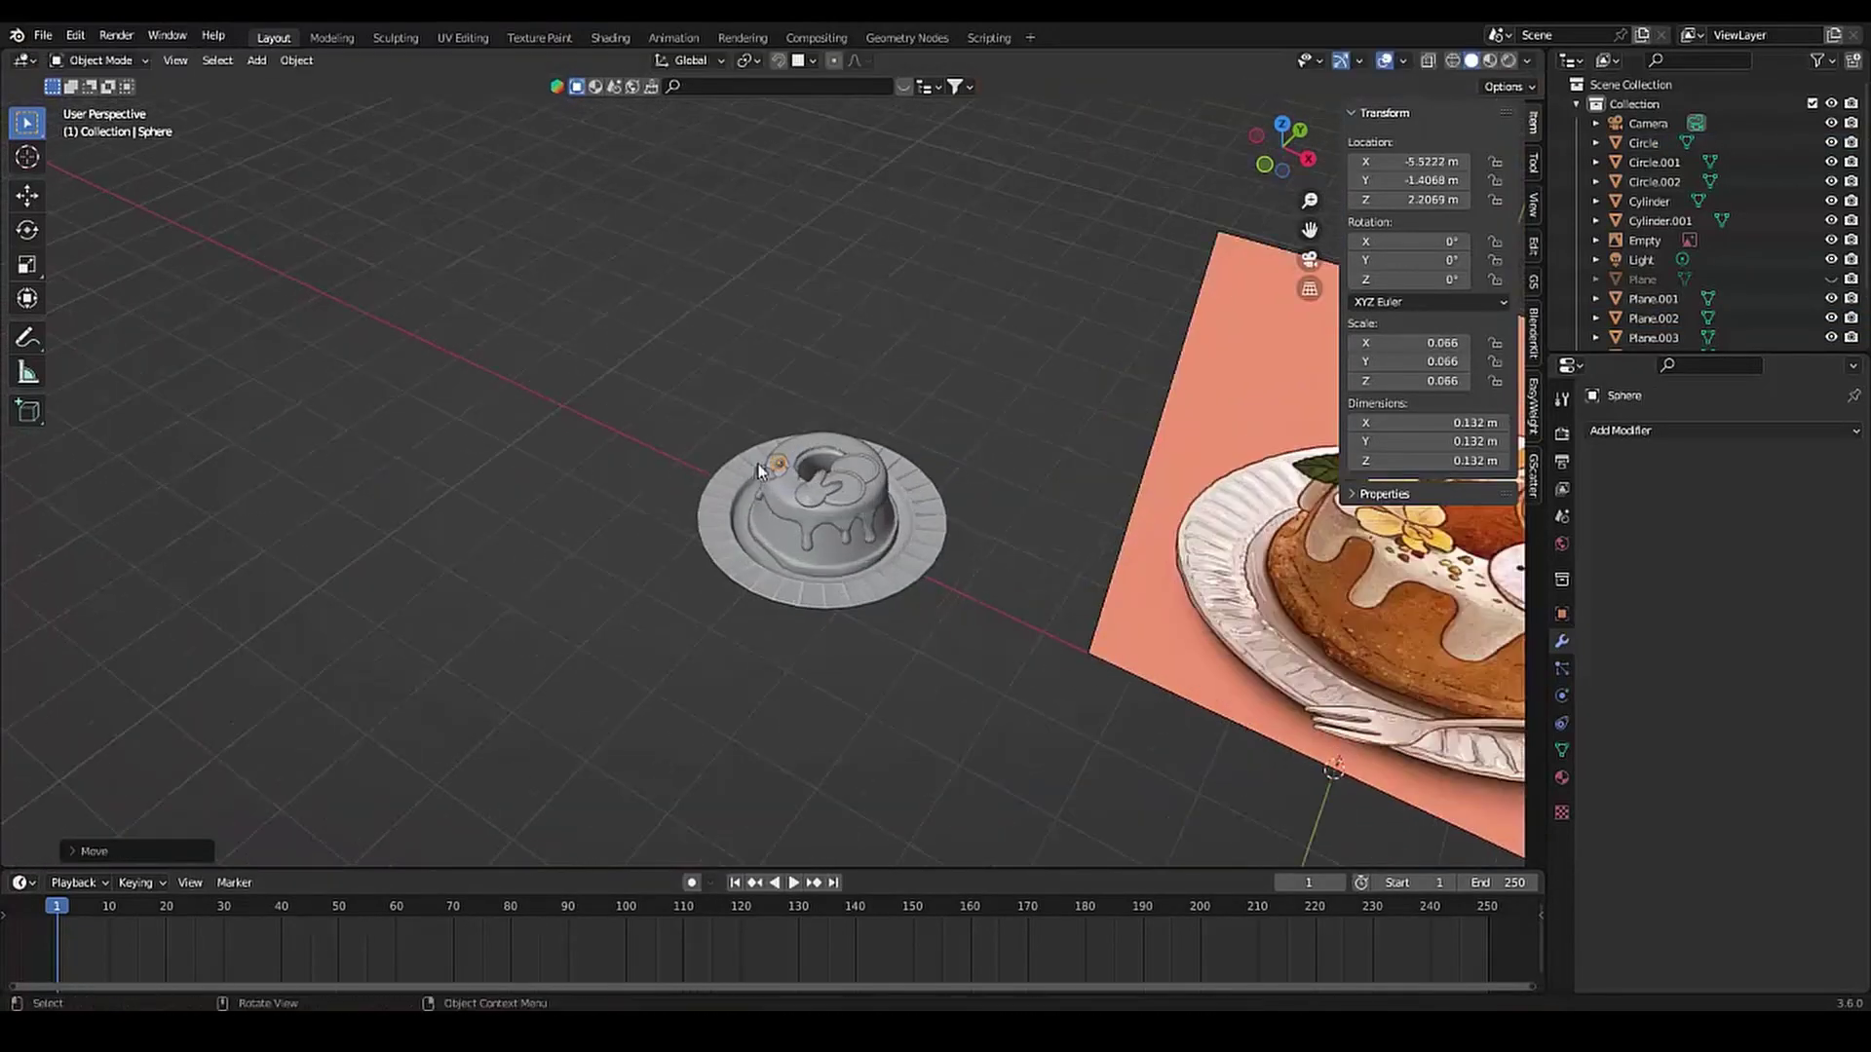
scroll(760, 471, "up", 7)
key("g")
left_click(787, 499)
scroll(857, 575, "up", 5)
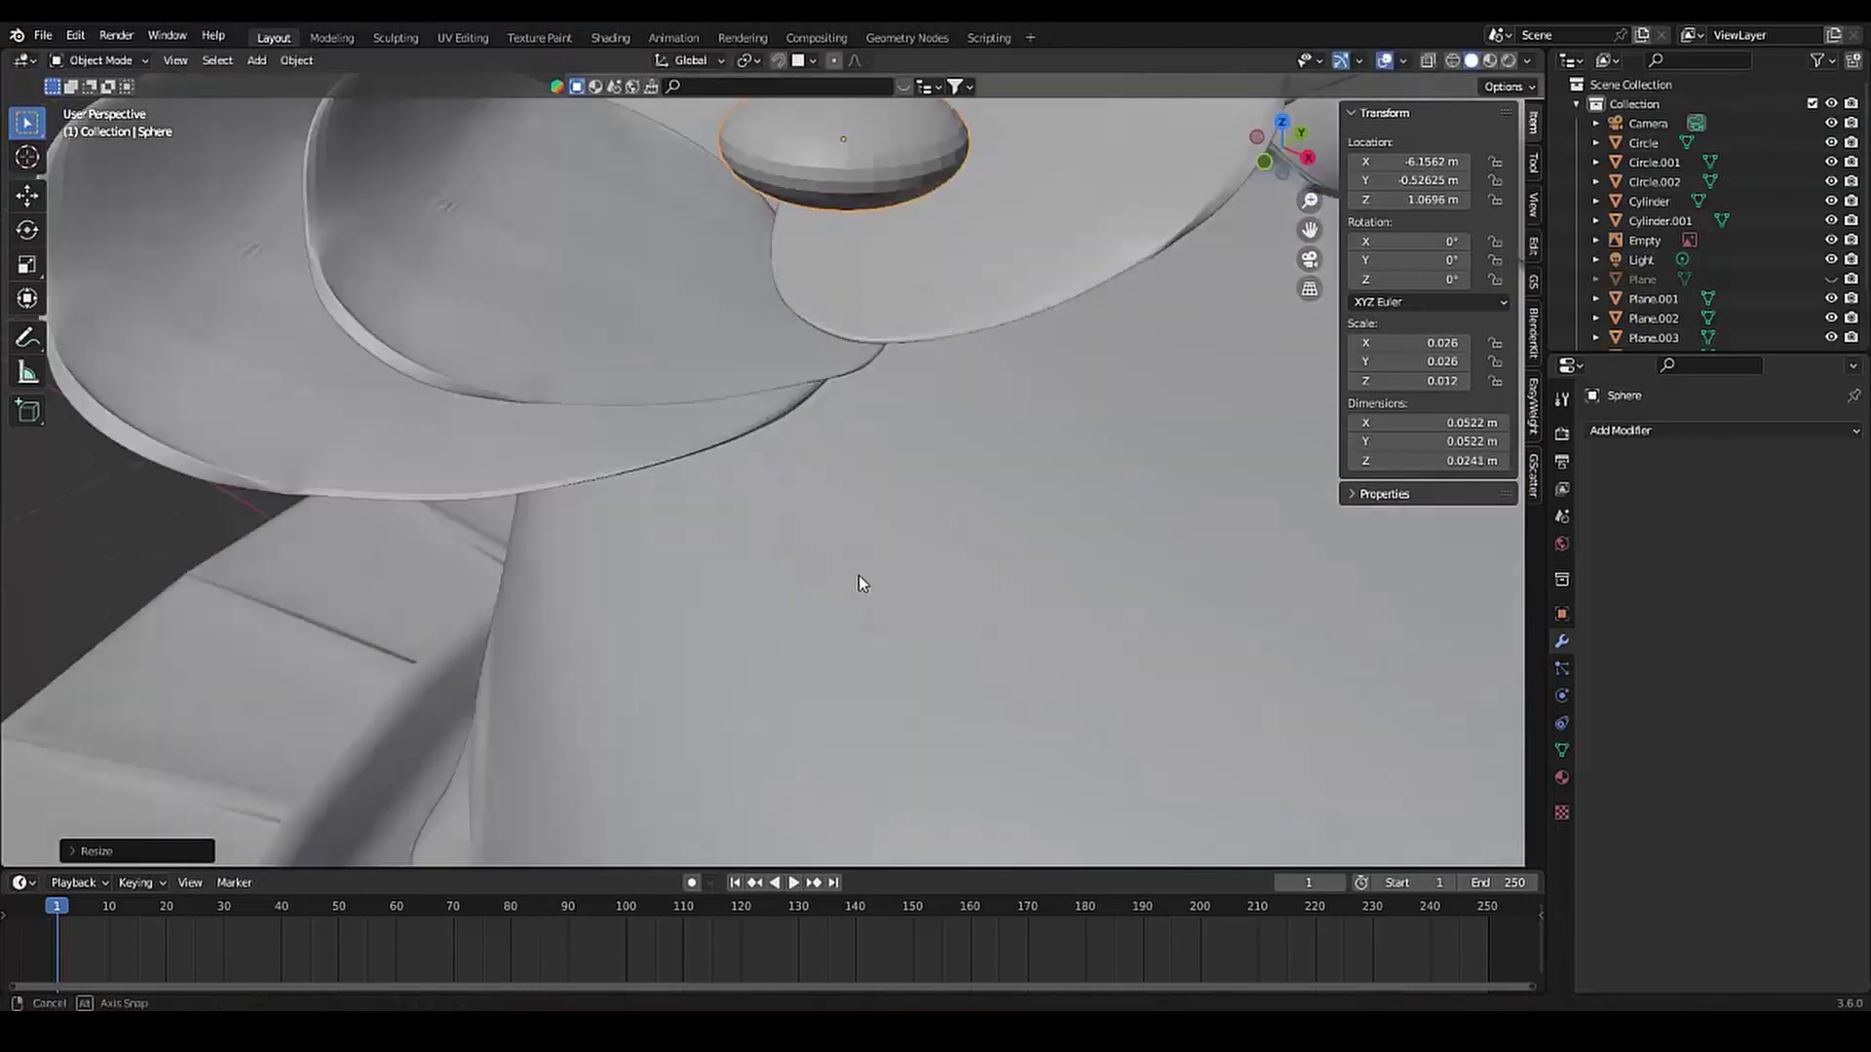
scroll(793, 565, "down", 5)
key("f")
scroll(980, 296, "down", 5)
key("g")
key("z")
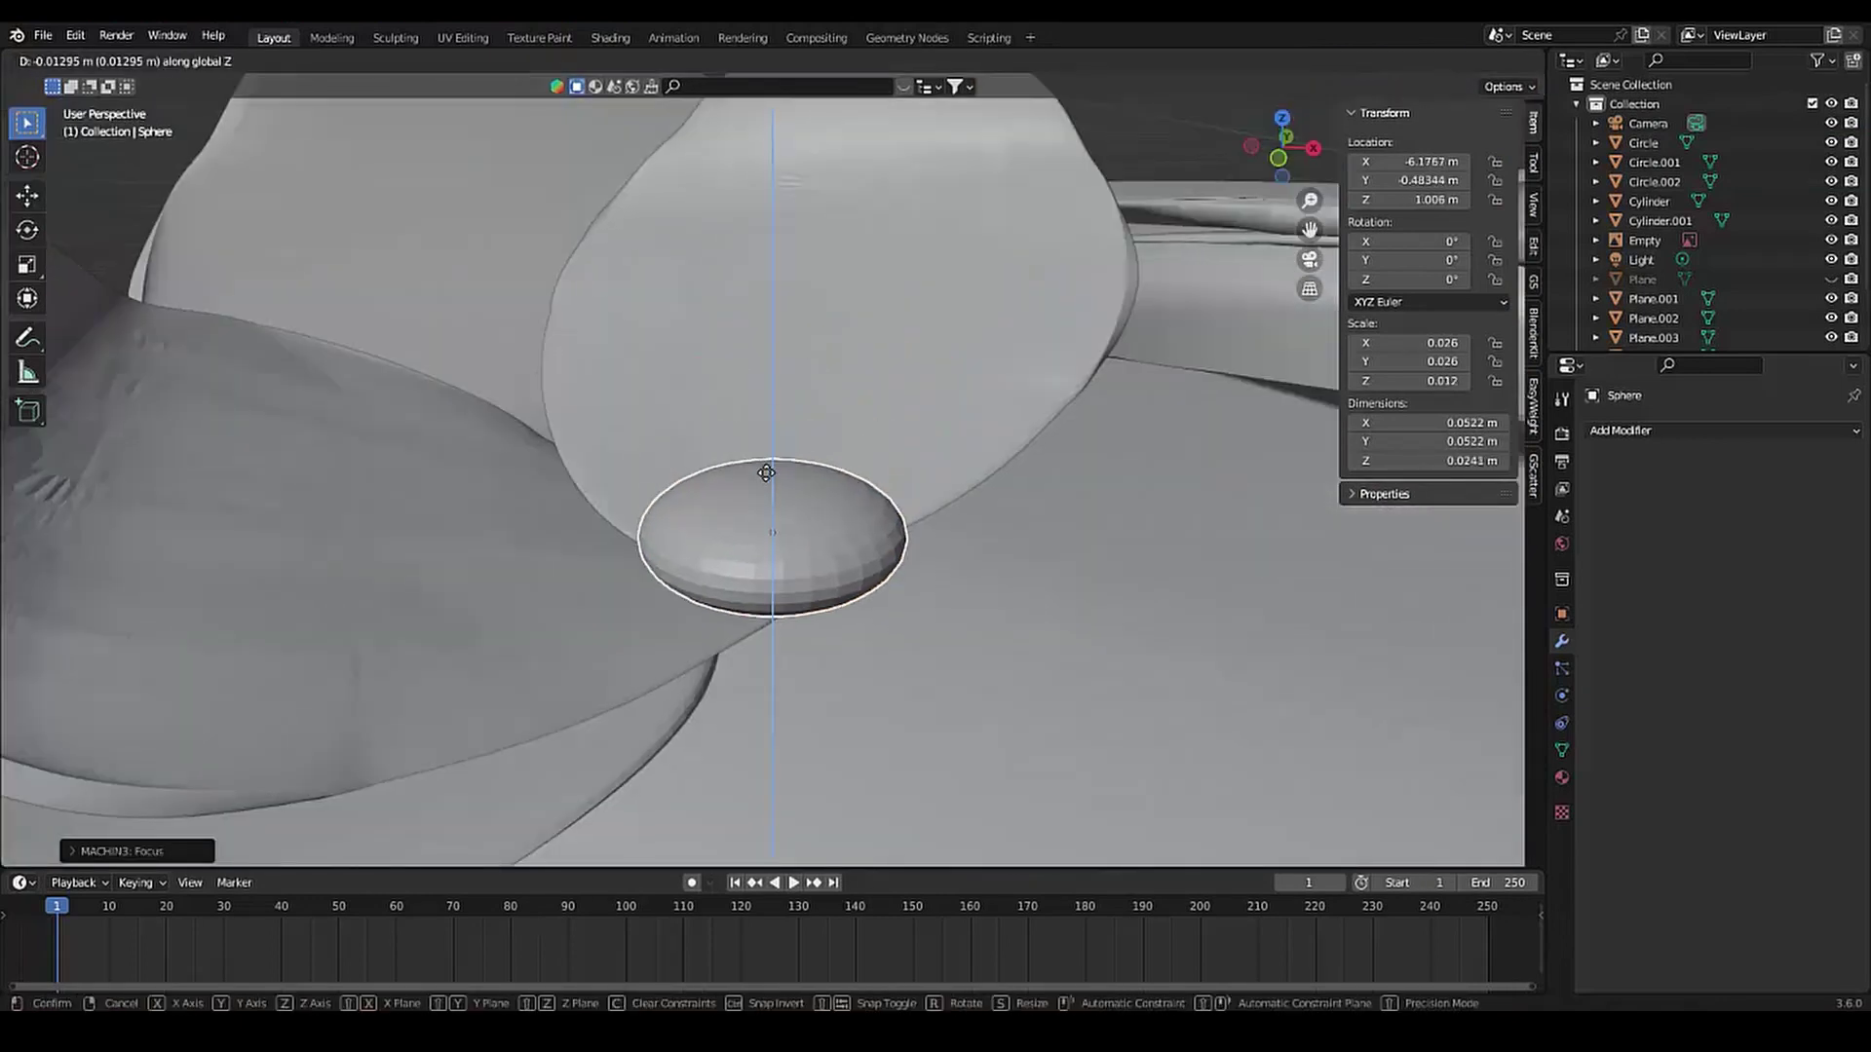
left_click(642, 618)
Rotate the sphere around Y, cancelling a further X rotation
key("r")
key("y")
left_click(636, 588)
scroll(741, 534, "up", 5)
key("r")
key("x")
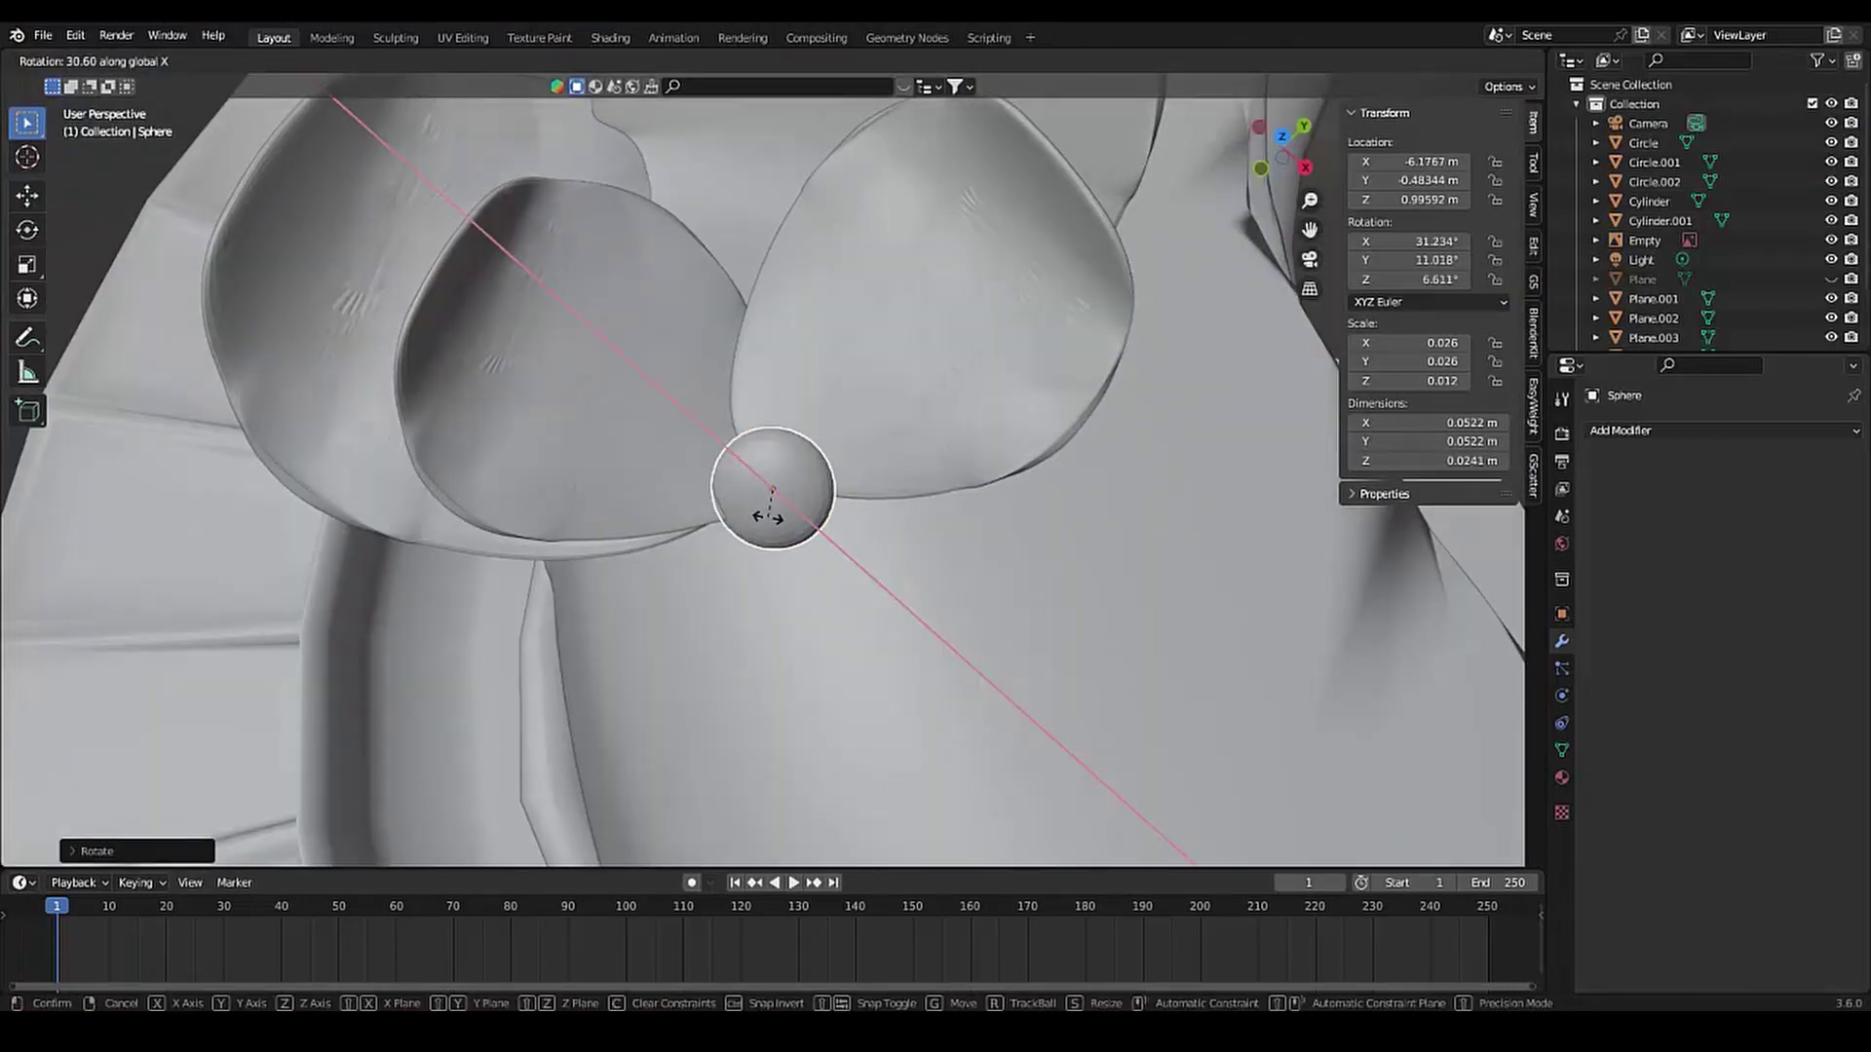
right_click(752, 502)
scroll(752, 503, "down", 6)
right_click(760, 243)
key("Escape")
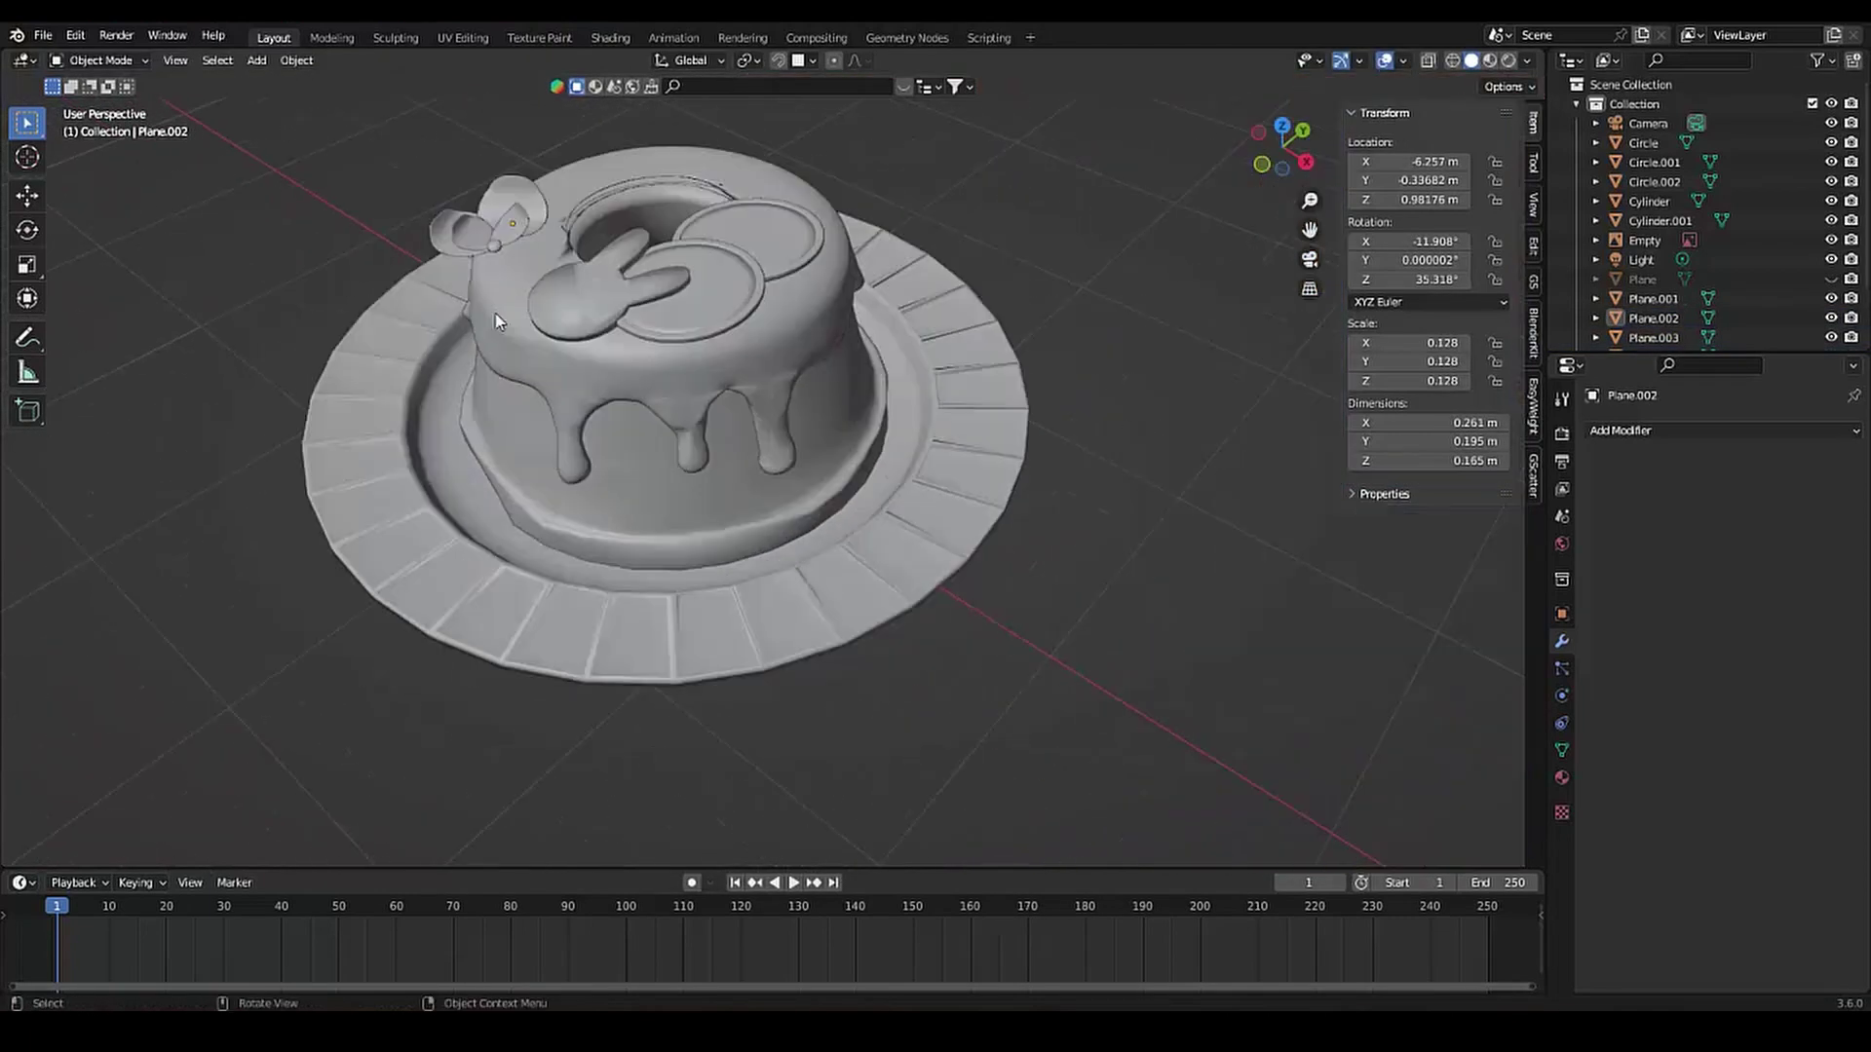
scroll(922, 499, "up", 4)
Duplicate a flower petal, rotate and shrink the copy, and set its height
left_click(922, 499)
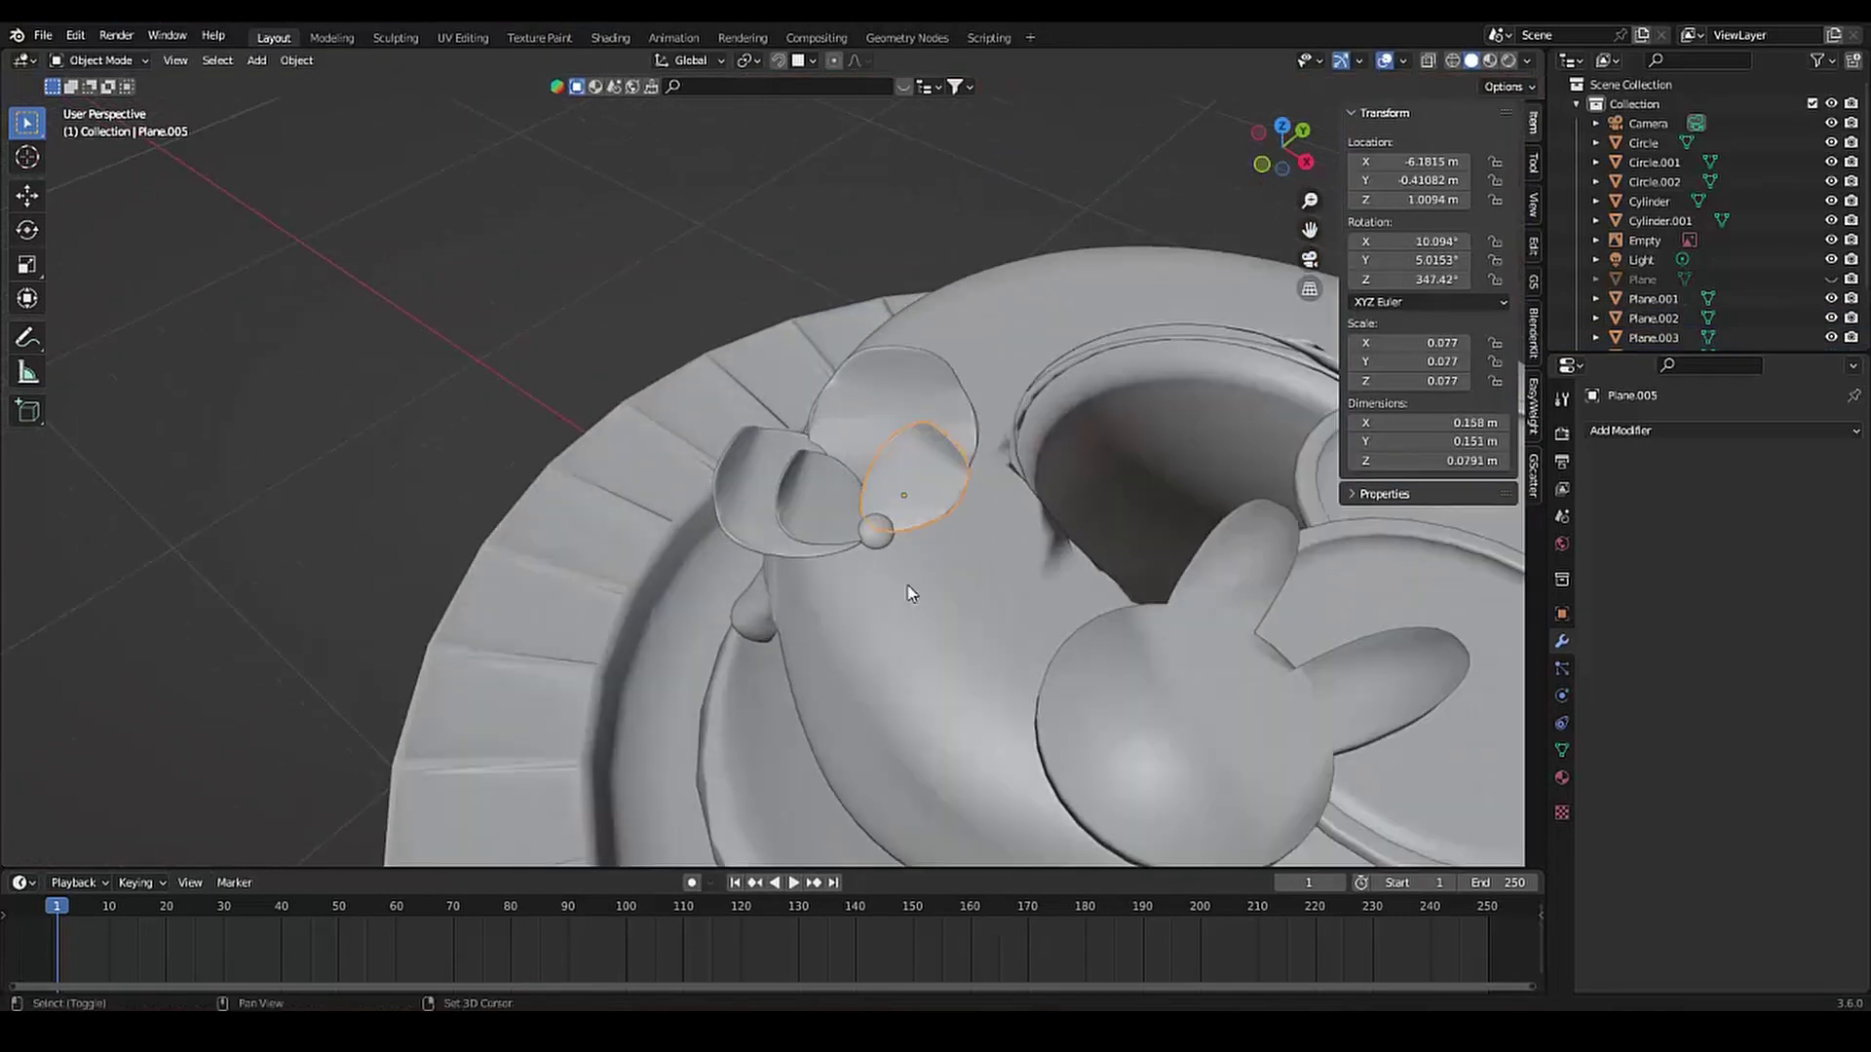
key("r")
key("x")
left_click(840, 580)
key("s")
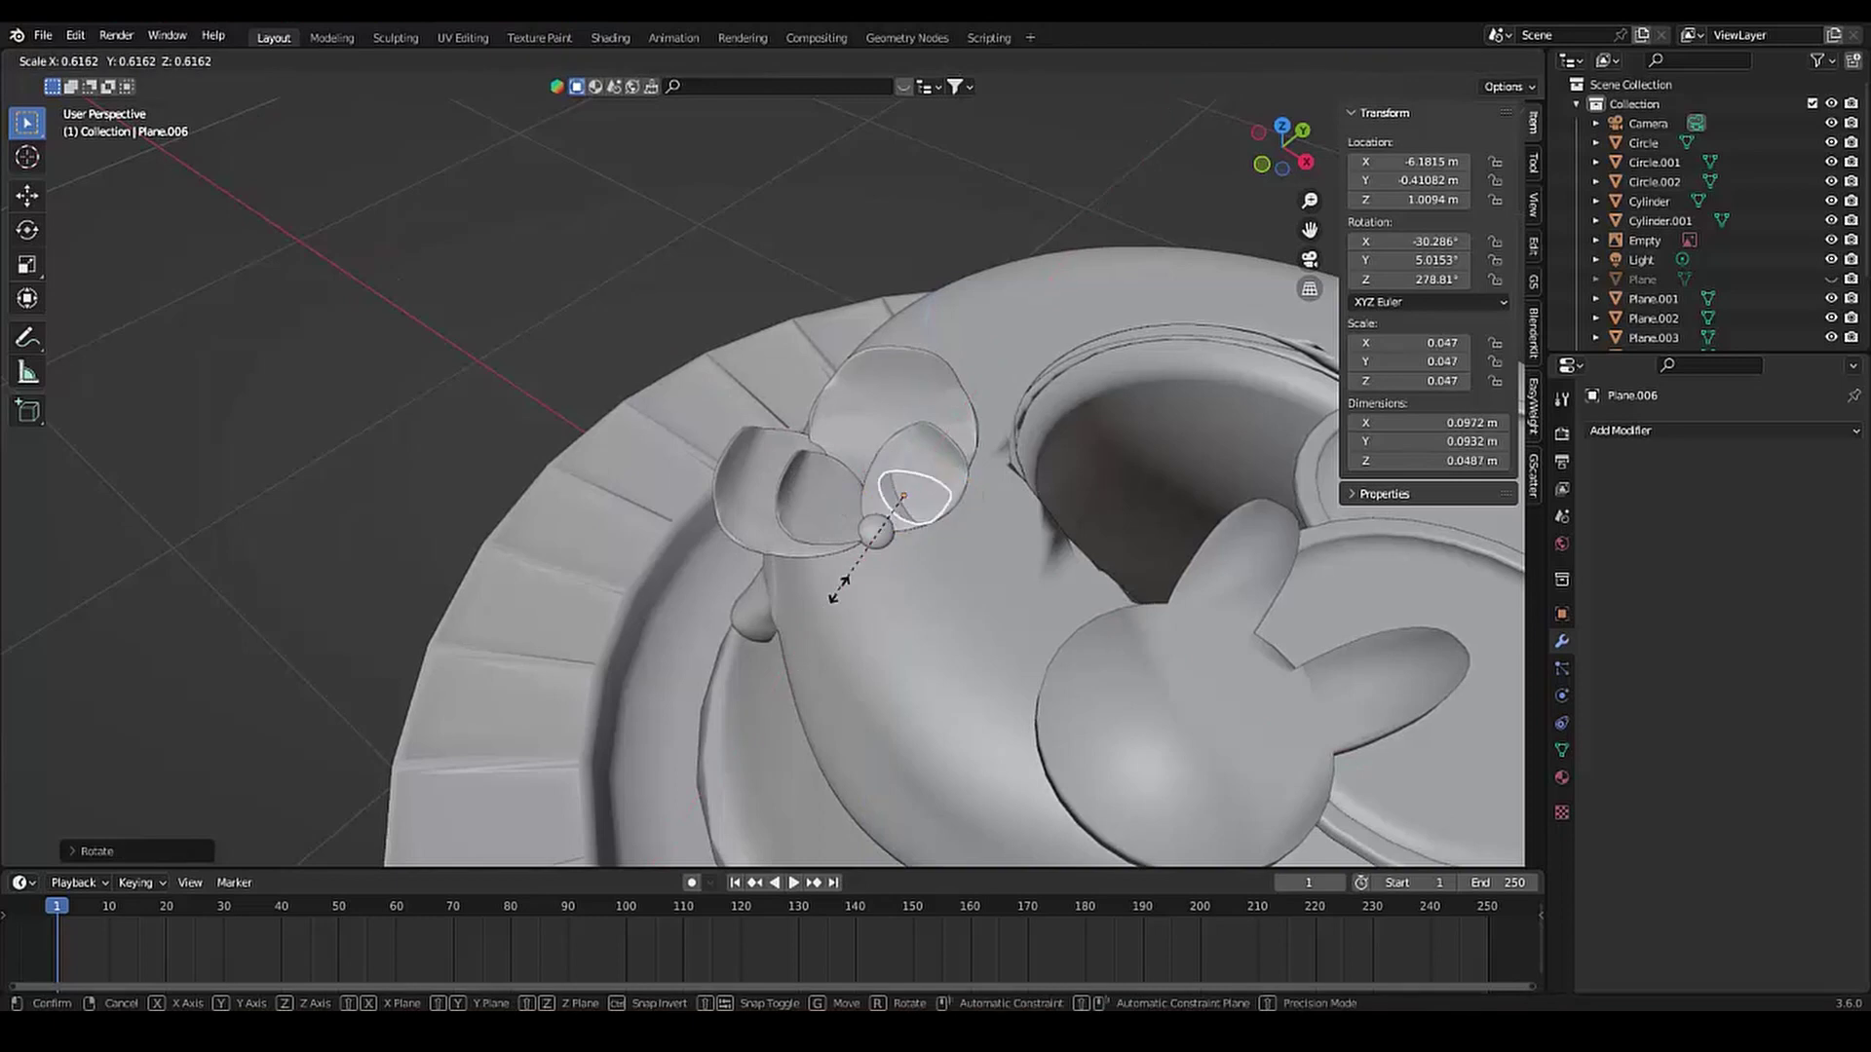
scroll(914, 582, "up", 4)
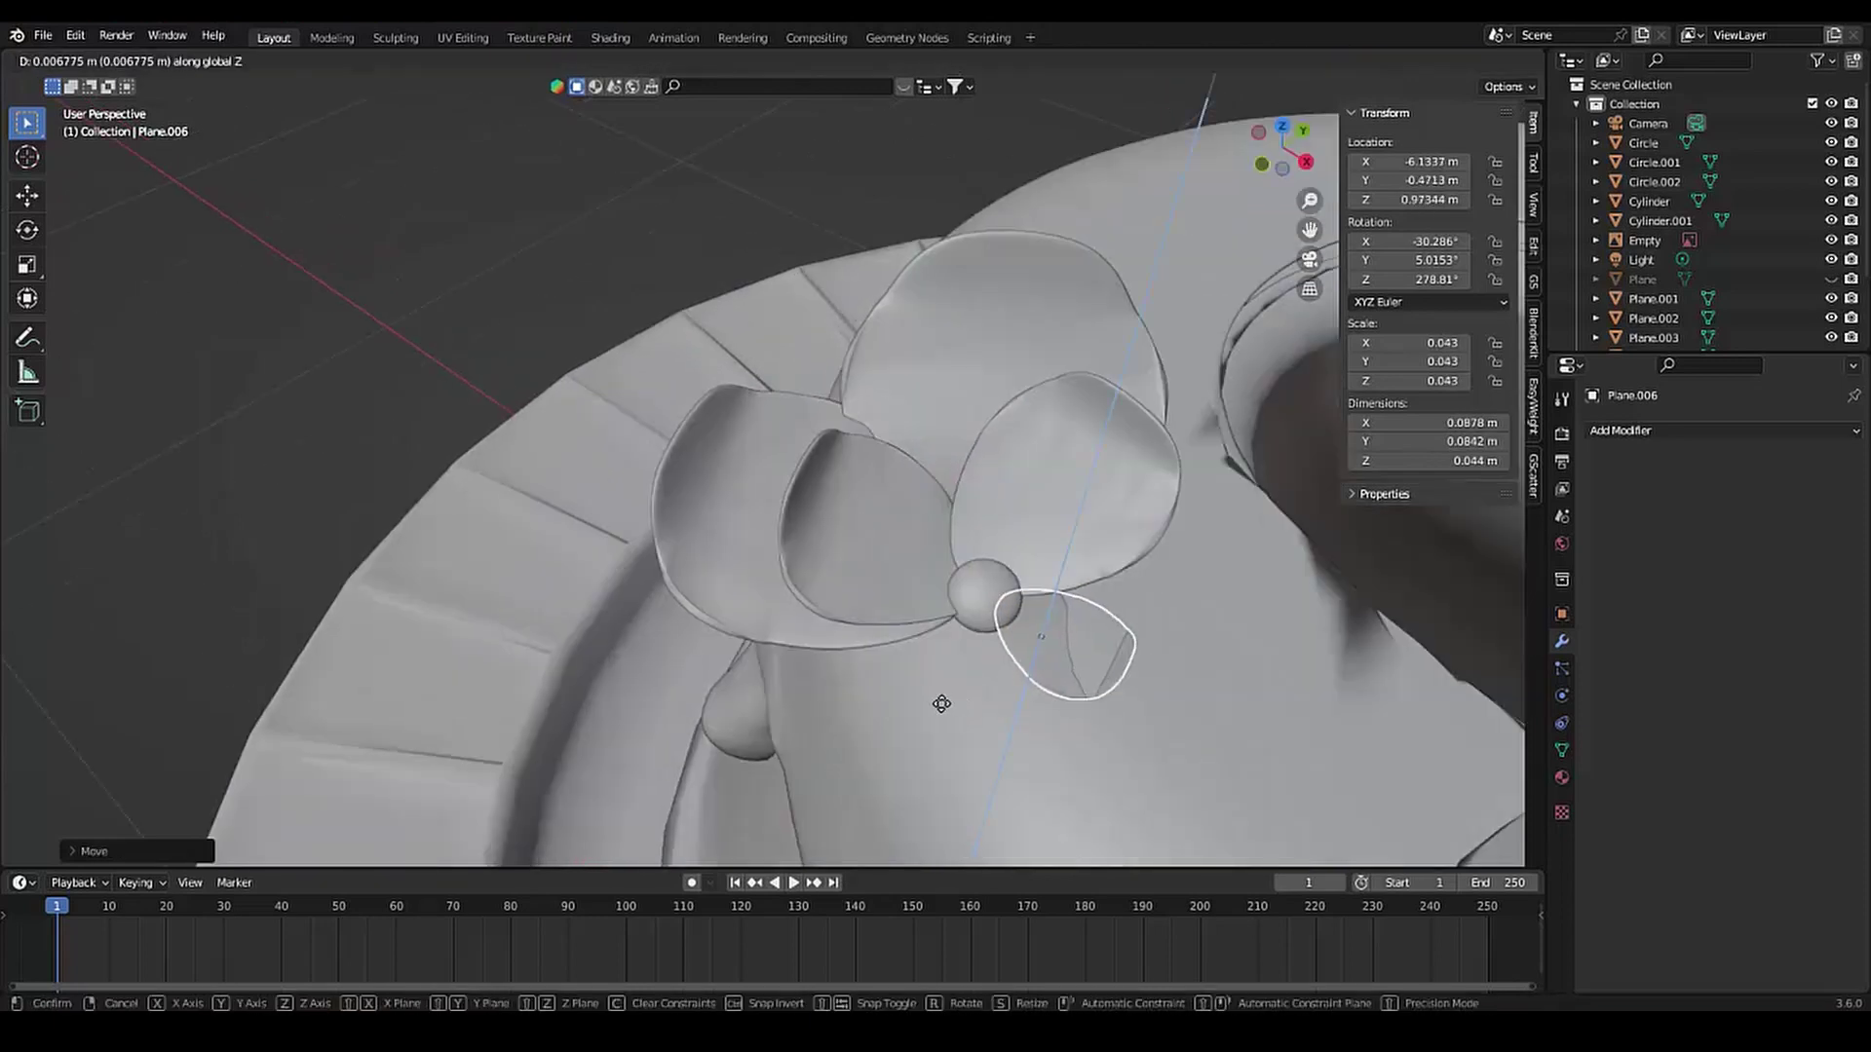
left_click(931, 700)
mouse_move(931, 701)
middle_mouse_down()
mouse_move(975, 682)
mouse_move(856, 639)
middle_mouse_up()
key("r")
left_click(1013, 665)
key("g")
key("z")
left_click(982, 656)
Turn the new petal around its vertical axis and shift it along X
key("r")
left_click(862, 605)
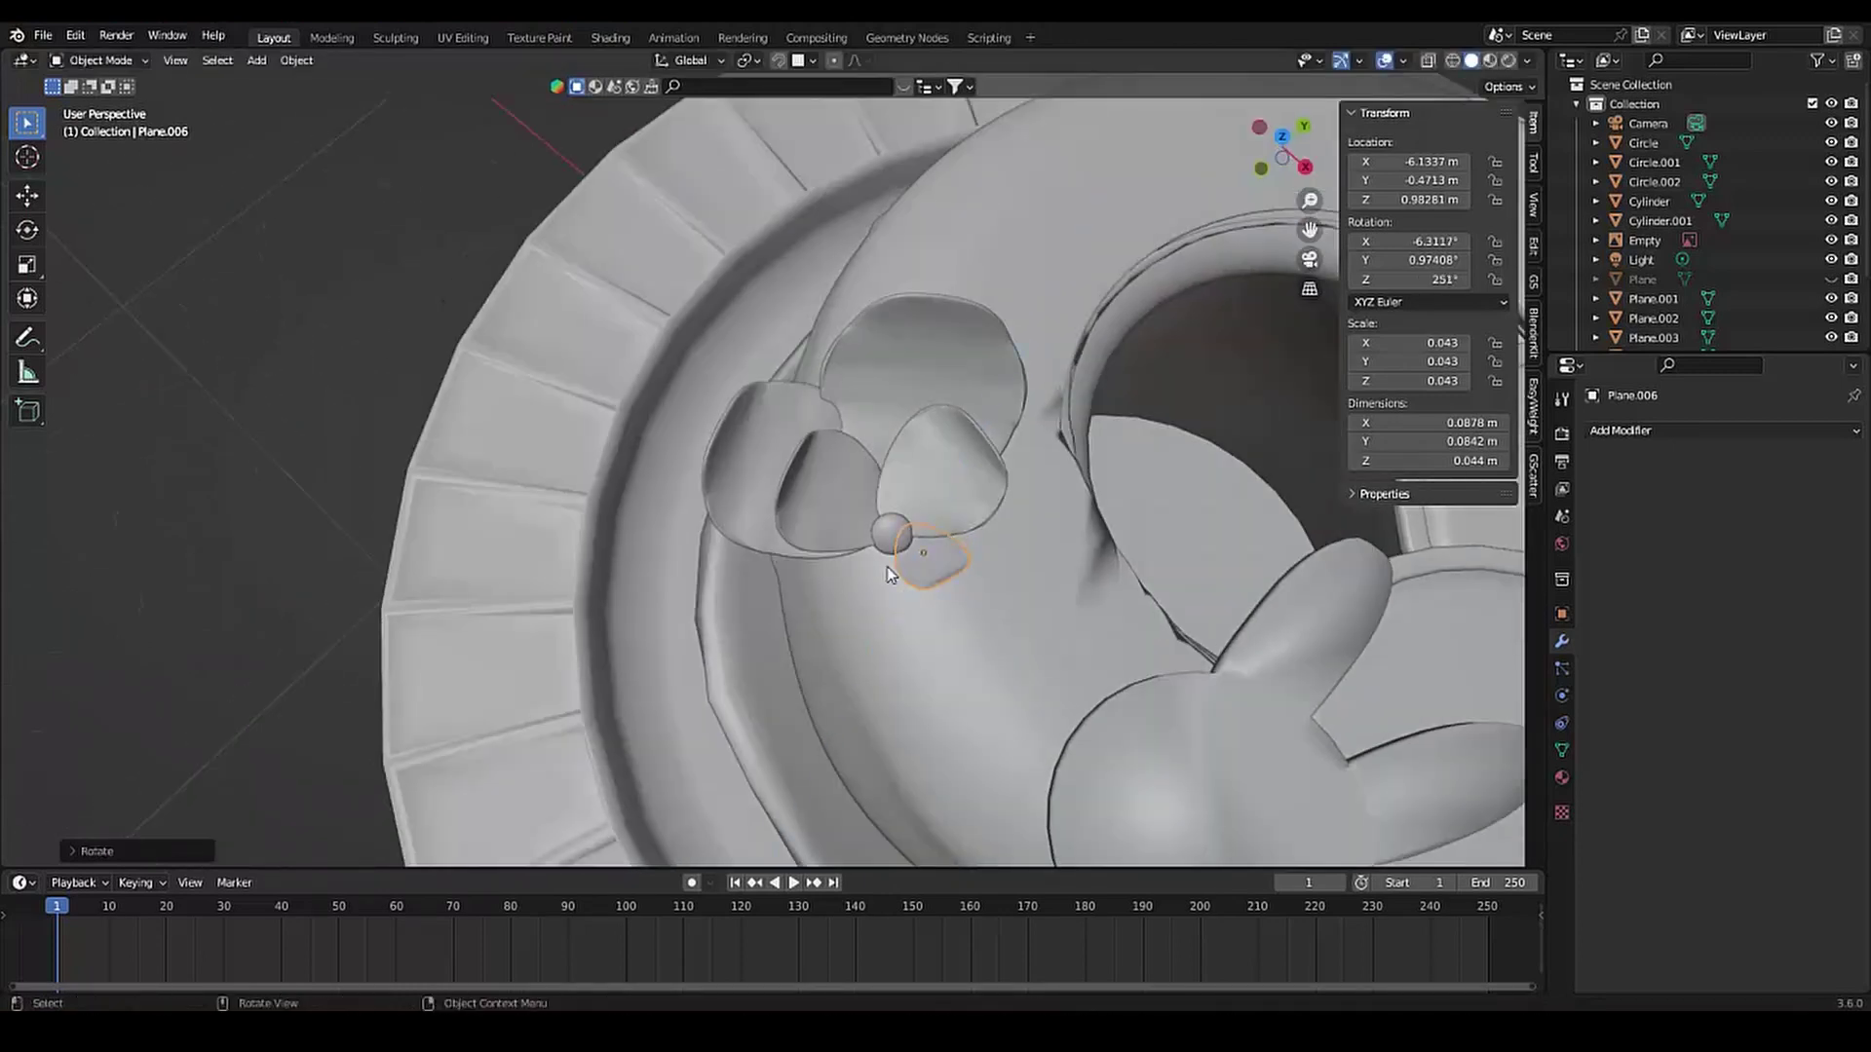
key("g")
key("x")
left_click(869, 572)
scroll(943, 616, "down", 5)
scroll(988, 579, "down", 4)
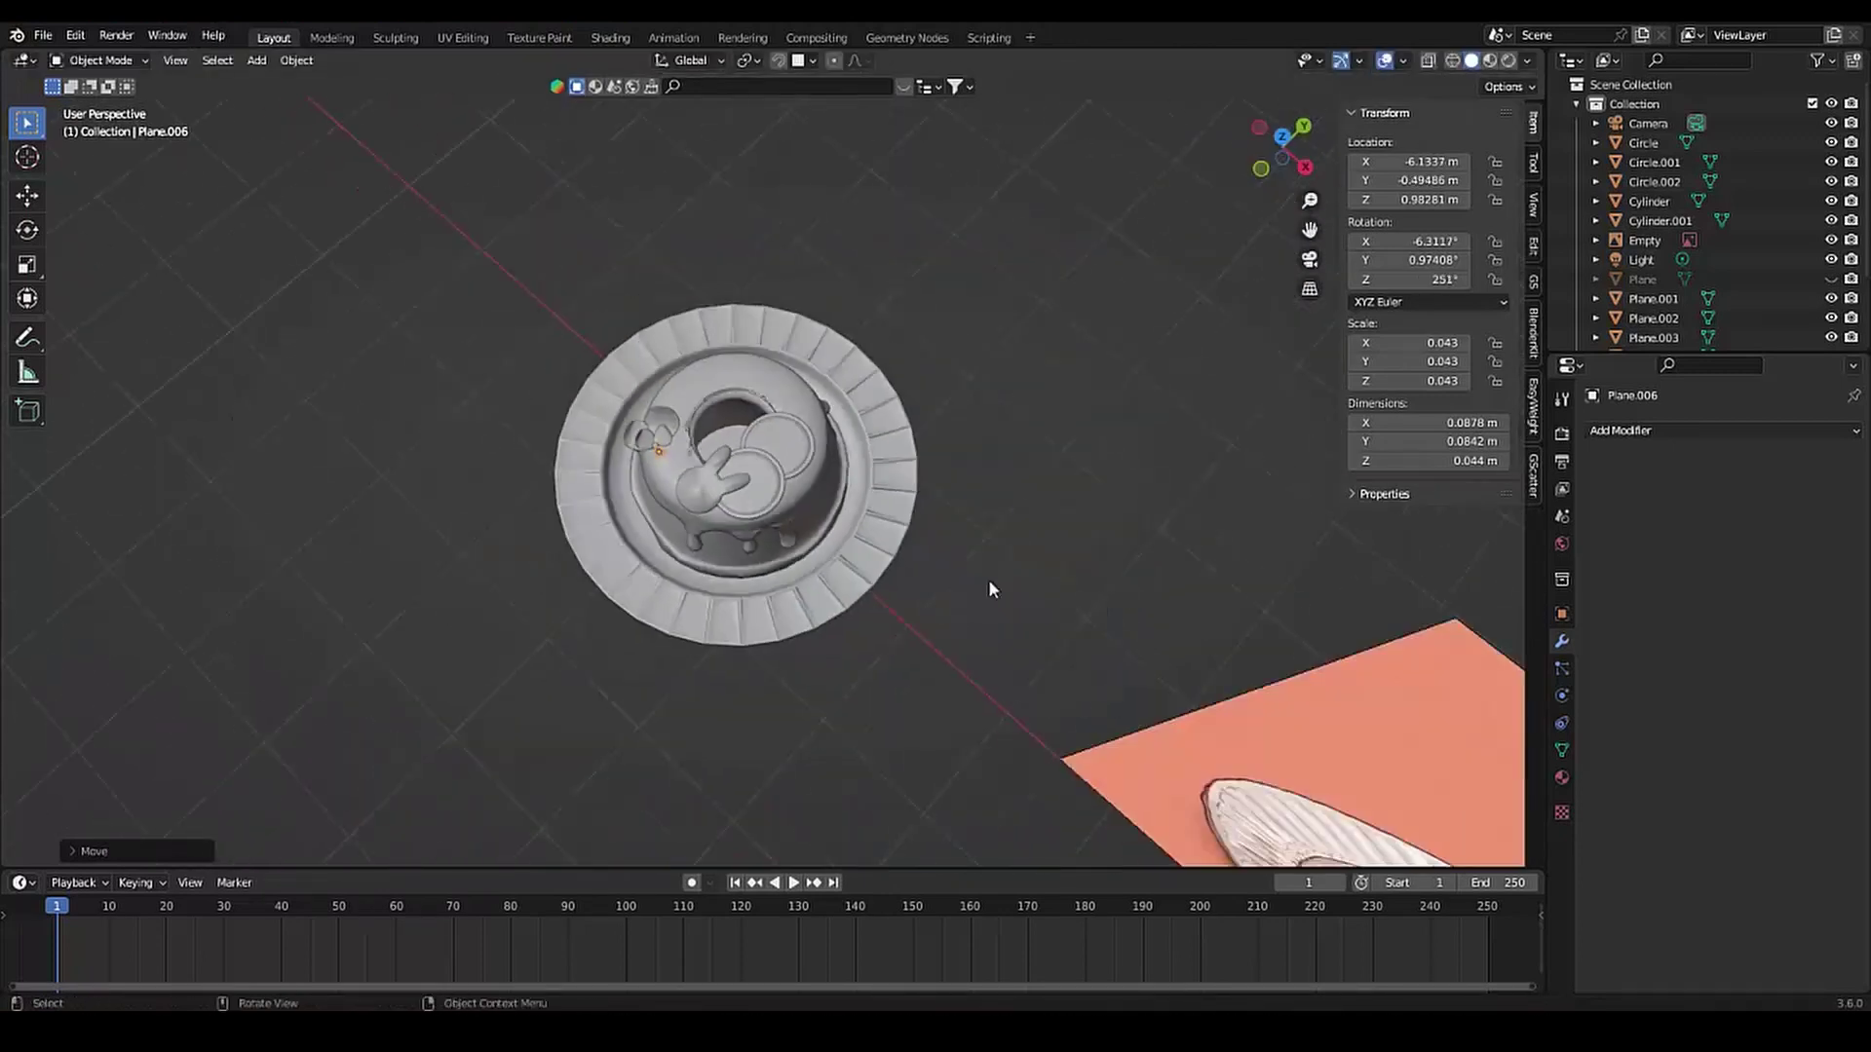
scroll(1173, 565, "up", 2)
Shrink the new petal to about 0.031 scale beneath the flower centre
middle_click_drag(1173, 565, 652, 645)
scroll(652, 645, "up", 4)
scroll(820, 437, "up", 5)
key("s")
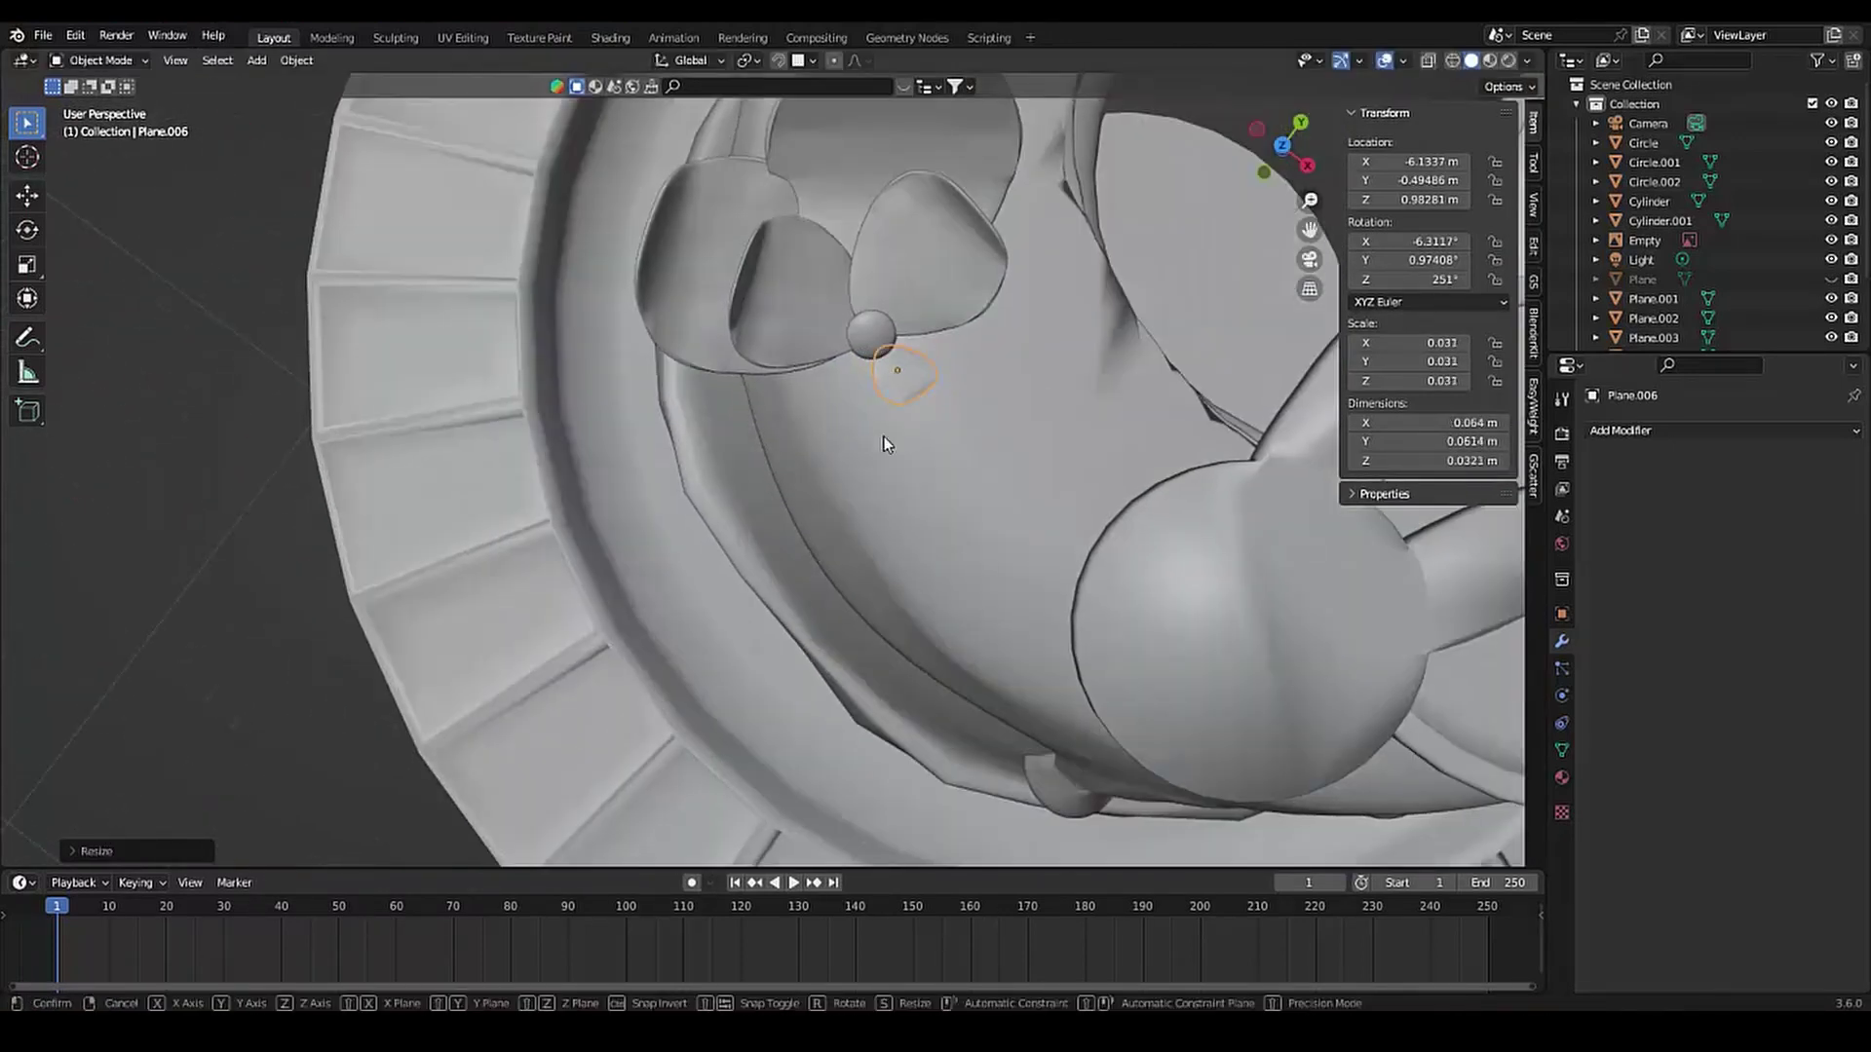
left_click(902, 382)
scroll(891, 388, "down", 3)
scroll(787, 430, "down", 4)
scroll(906, 634, "up", 5)
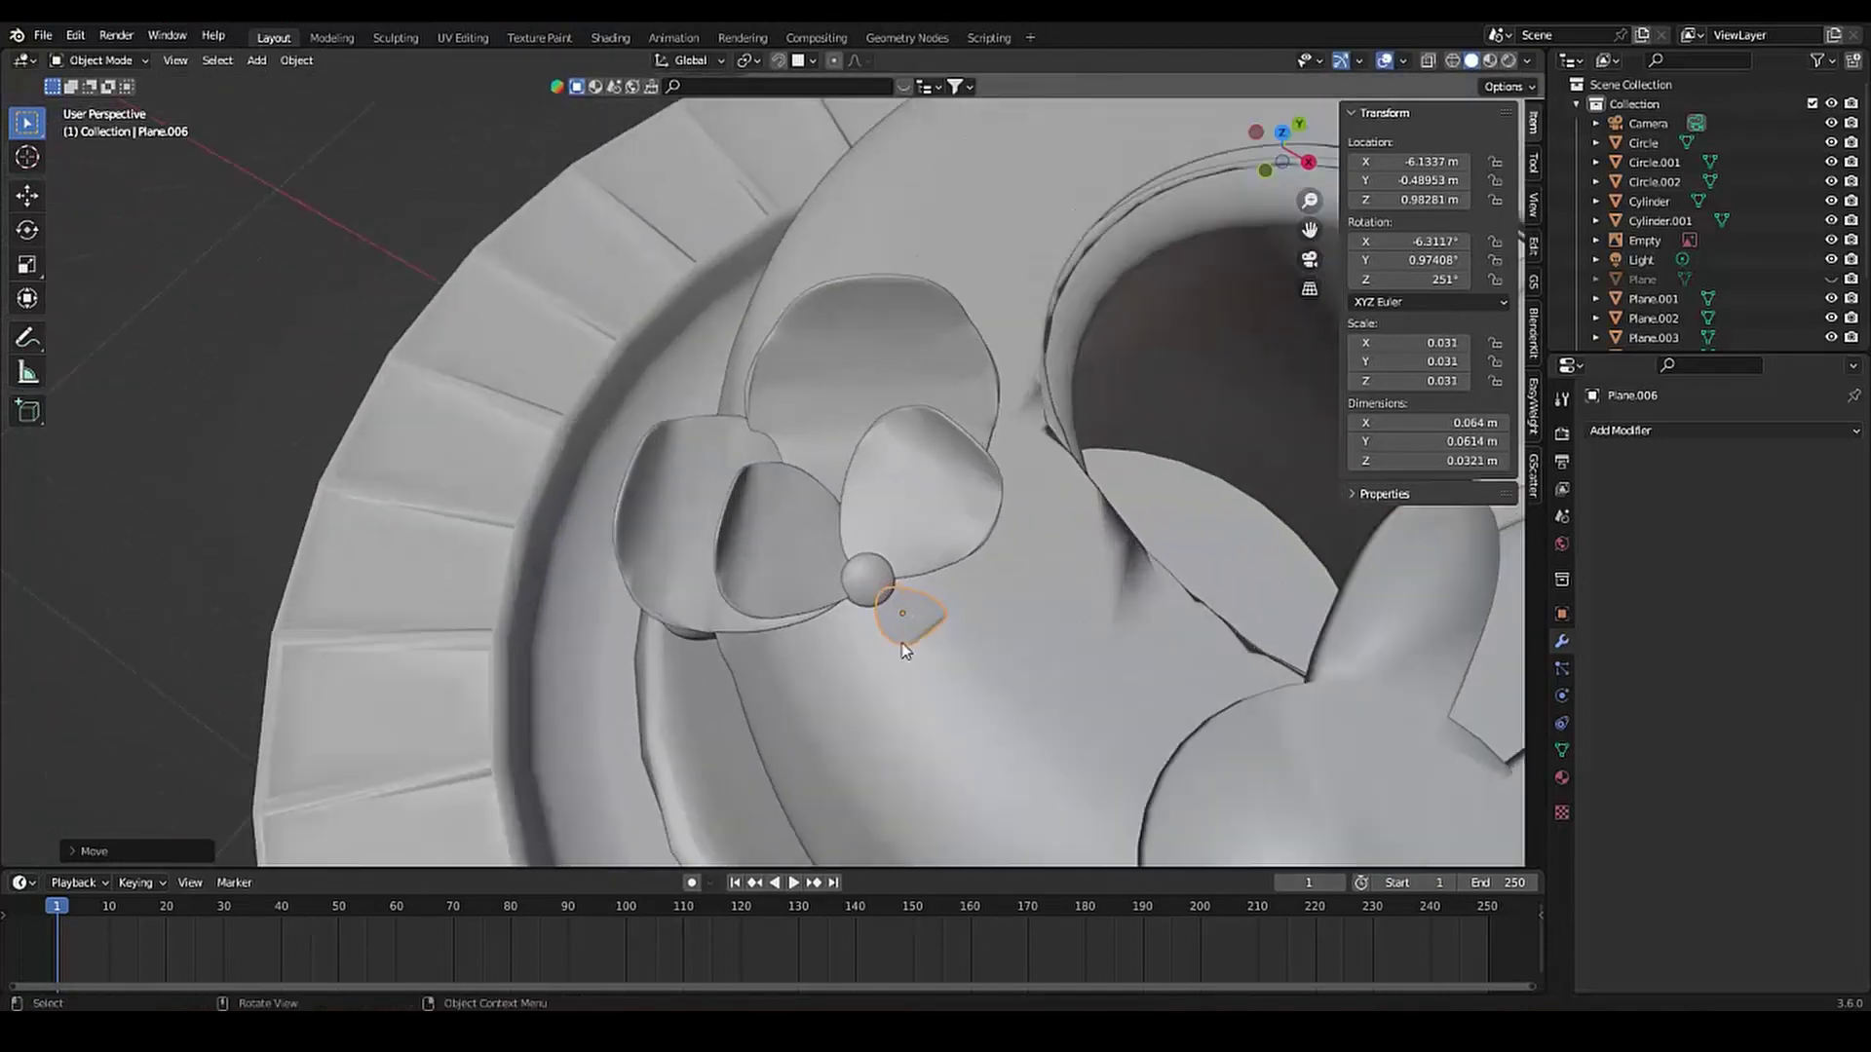
scroll(911, 653, "up", 2)
left_click(911, 655)
In Edit Mode, proportionally scale the petal tip and shift it along X and Y
key("Tab")
key("s")
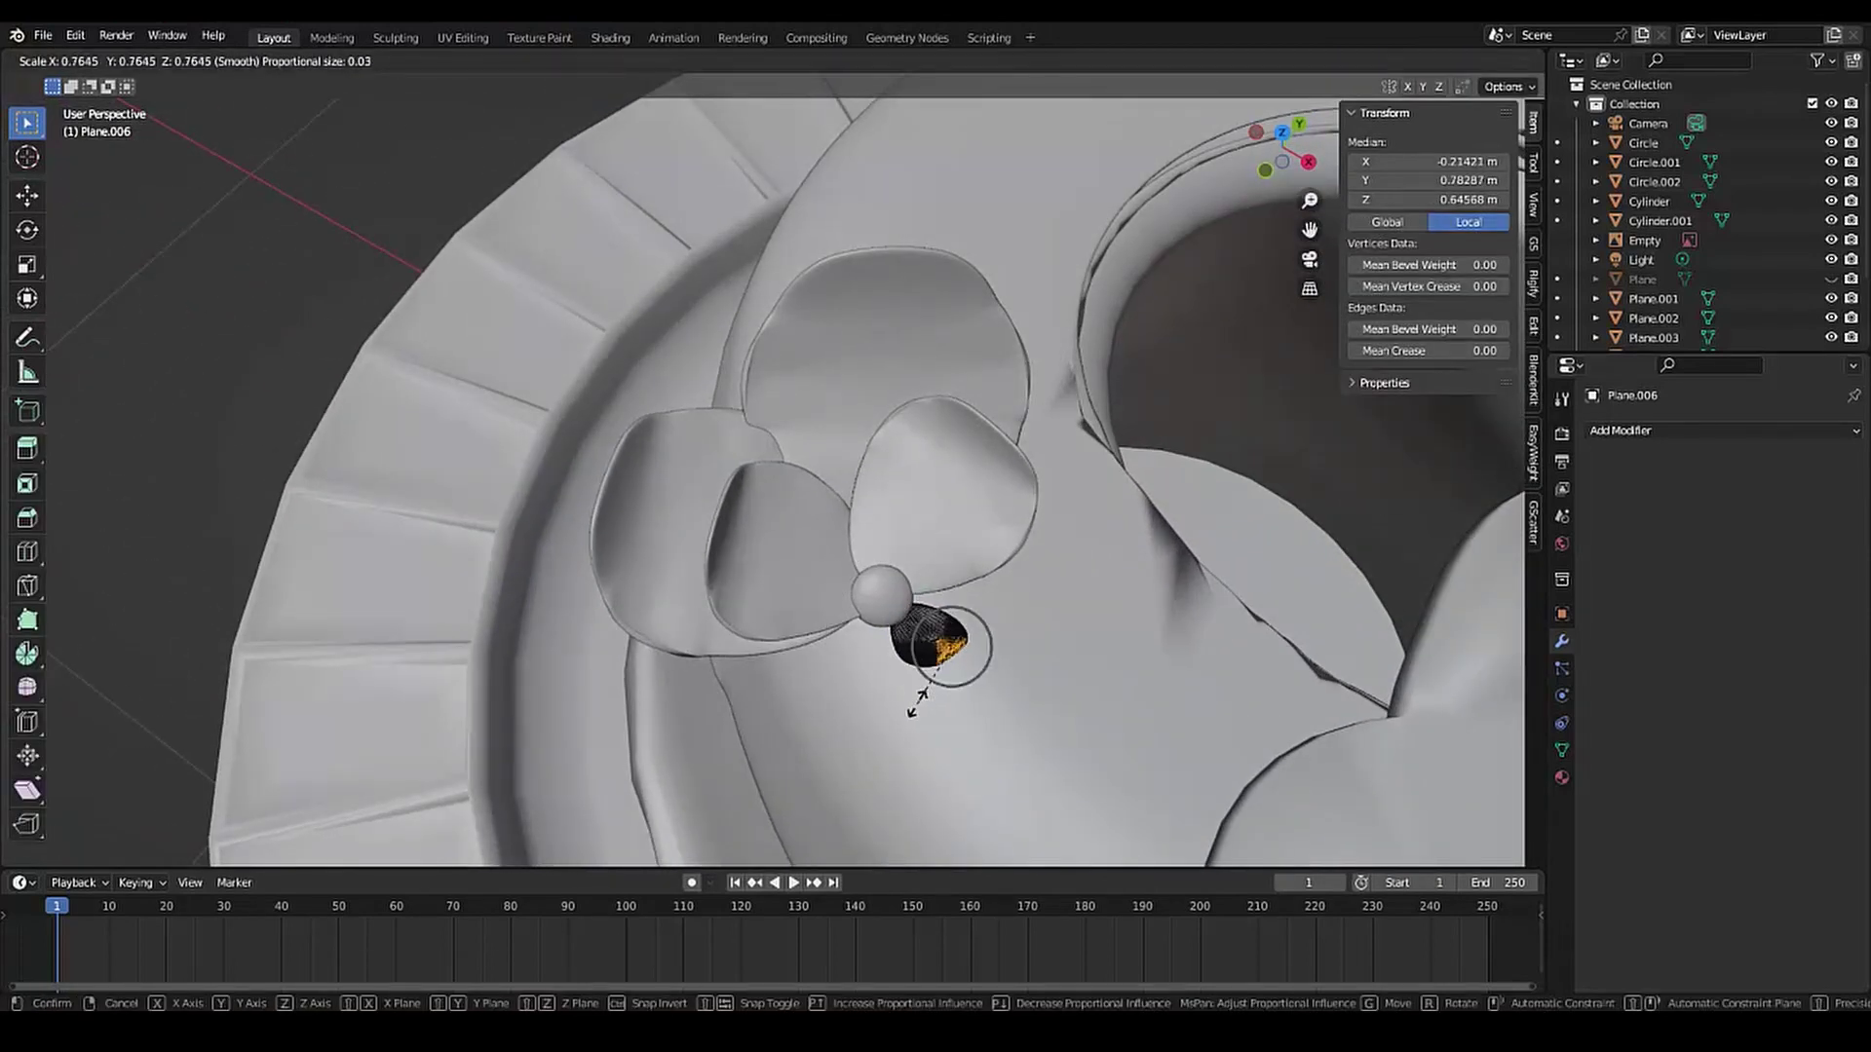
left_click(921, 700)
key("g")
key("x")
left_click(935, 714)
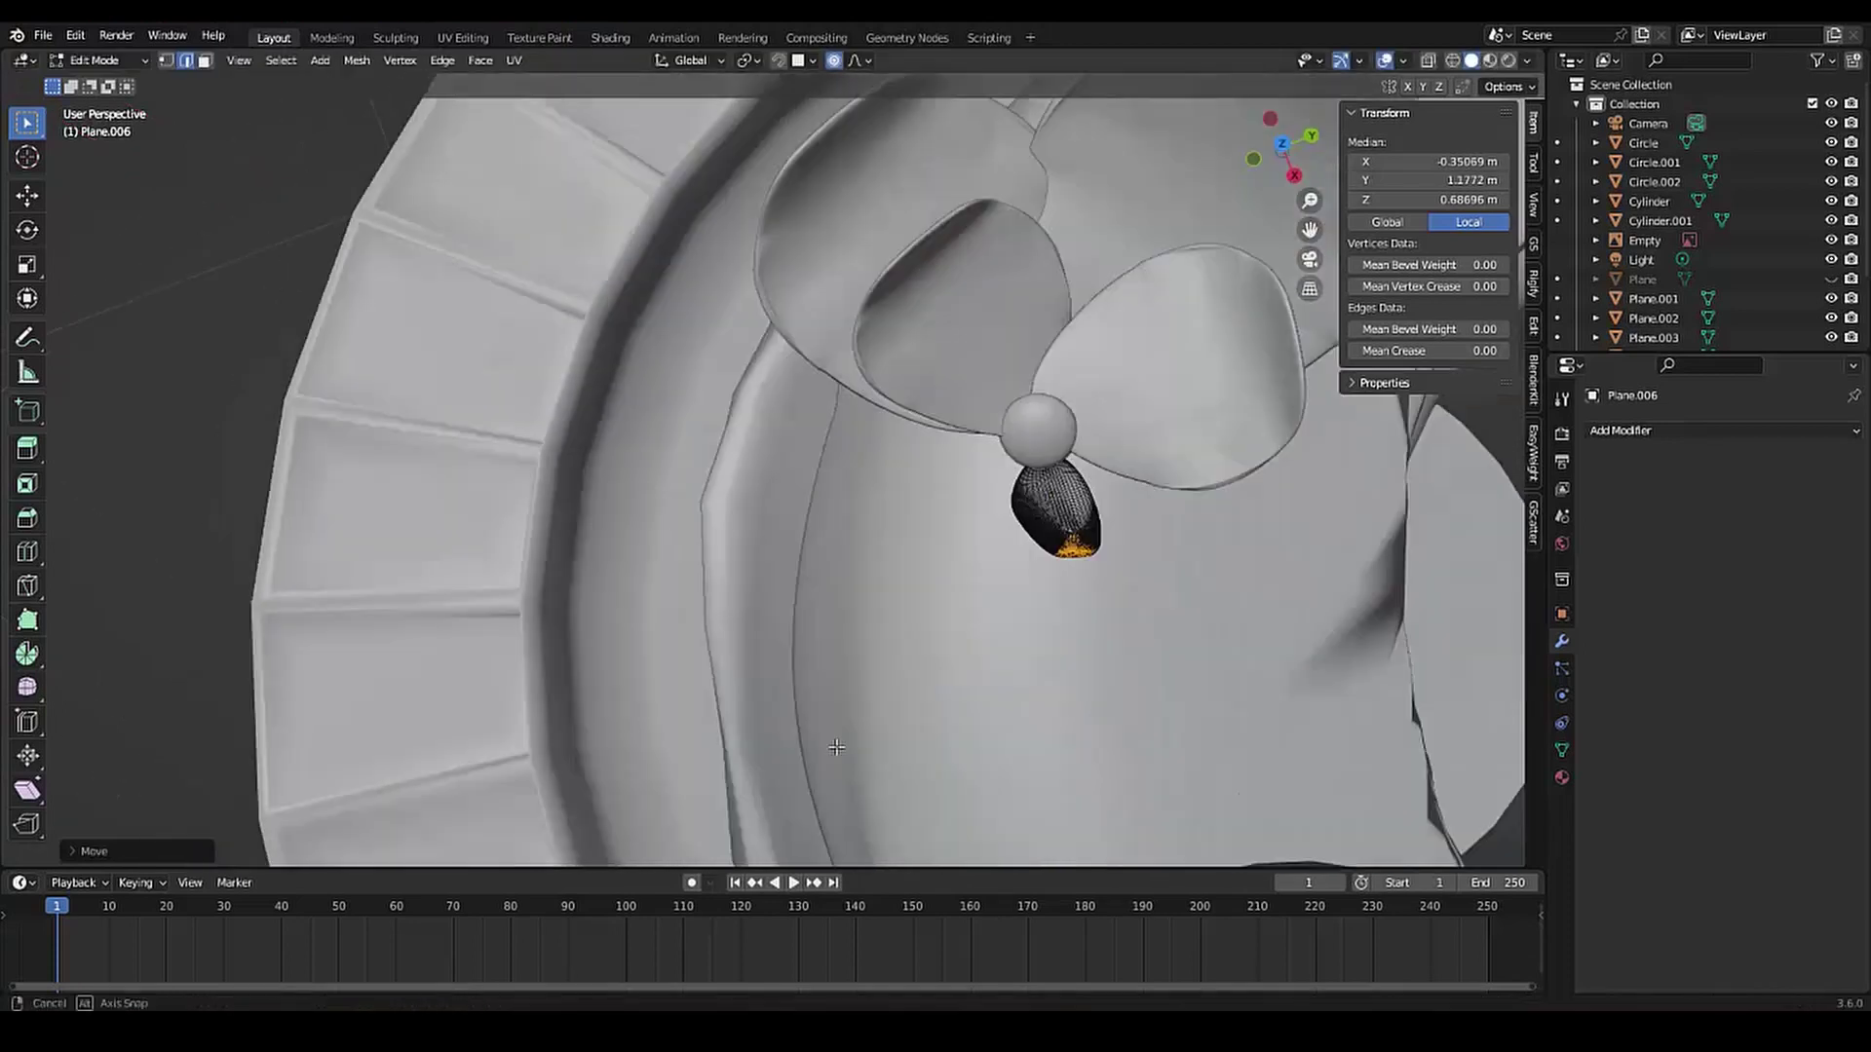
middle_click_drag(934, 714, 1067, 620)
key("g")
key("y")
left_click(1059, 615)
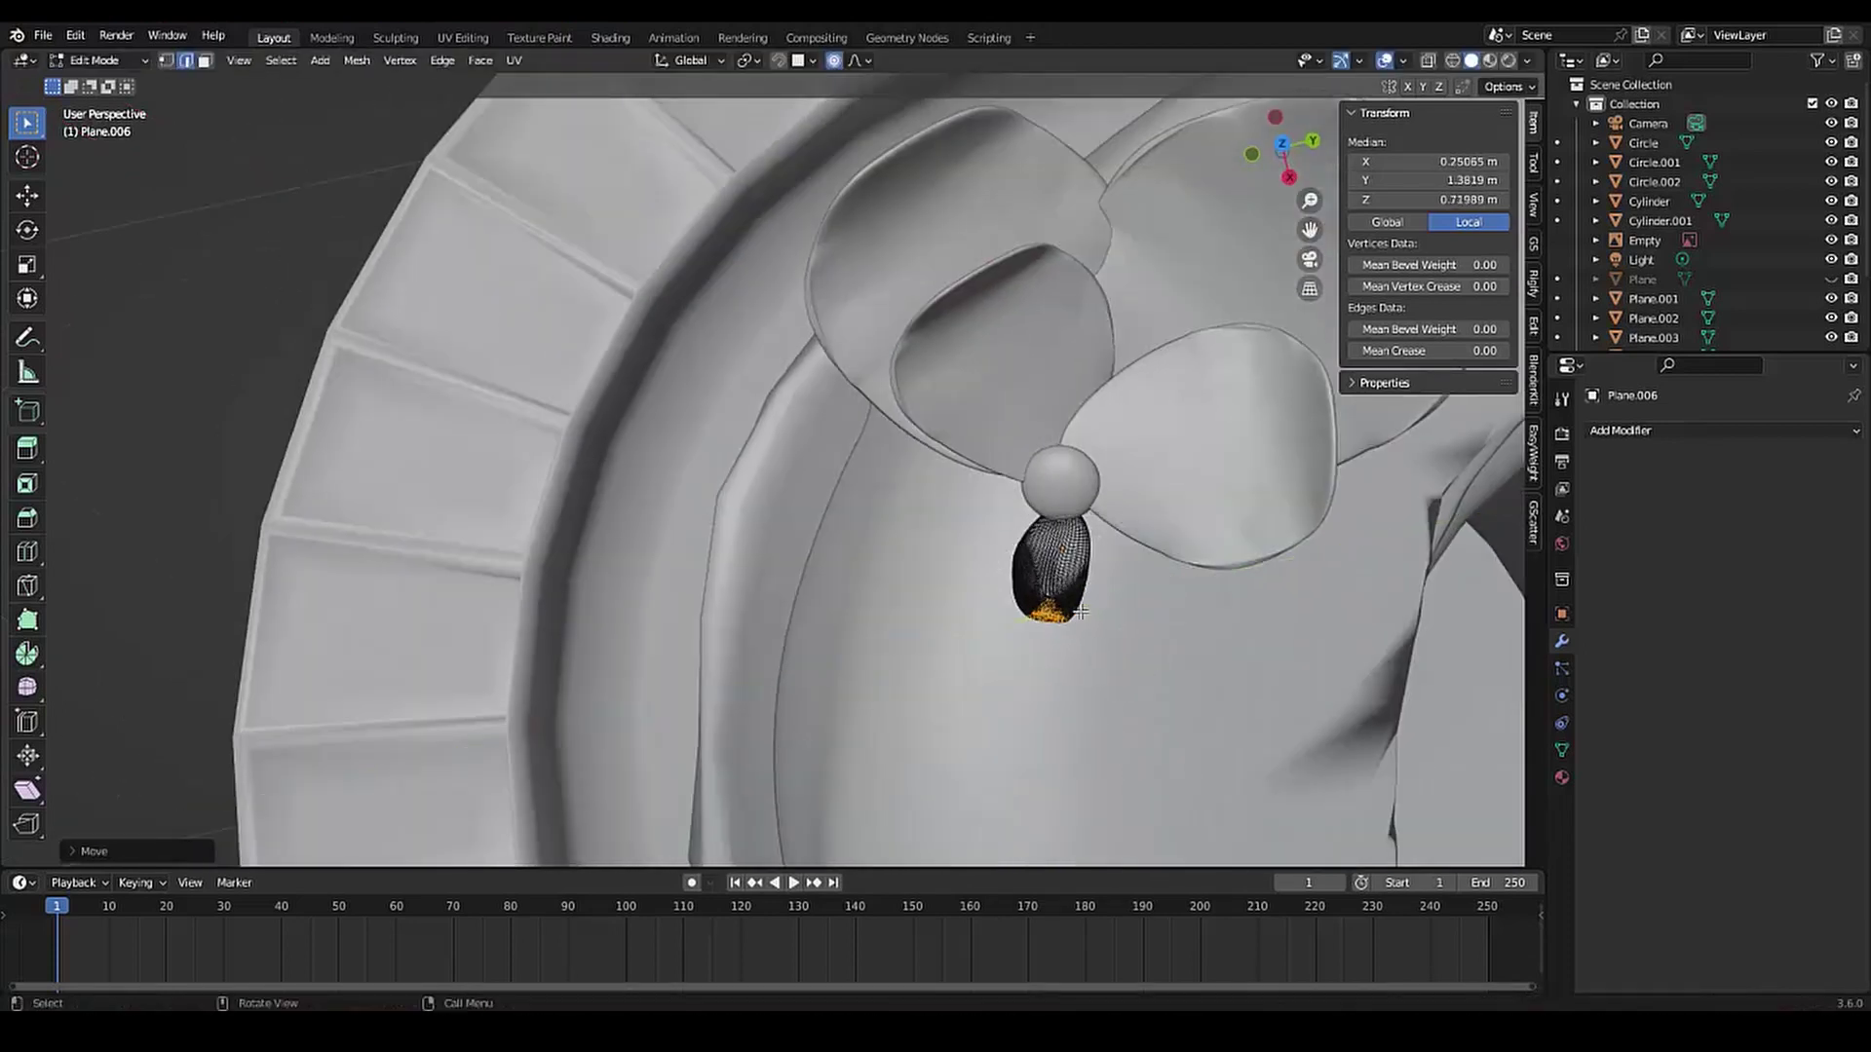
Narrow the tip further and check the petal's shape in isolated local view
key("s")
left_click(981, 630)
middle_click_drag(981, 629, 864, 692)
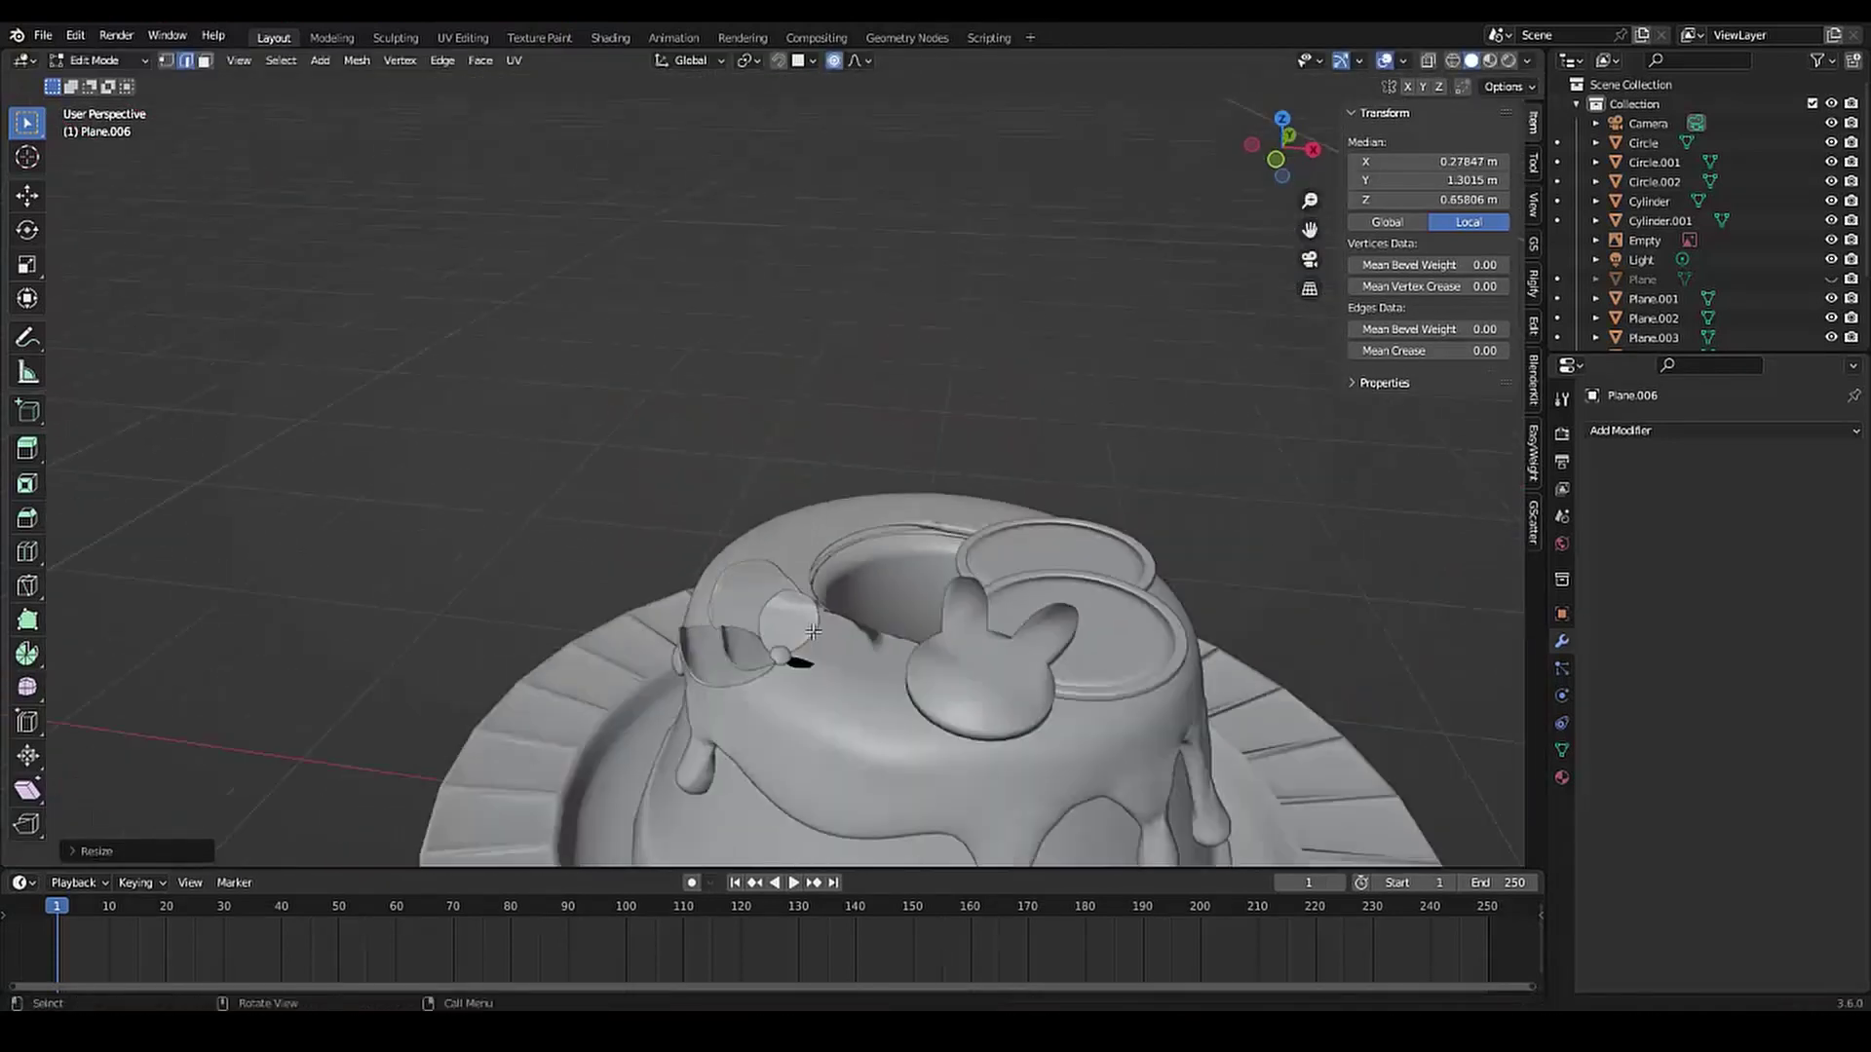
key("g")
left_click(864, 692)
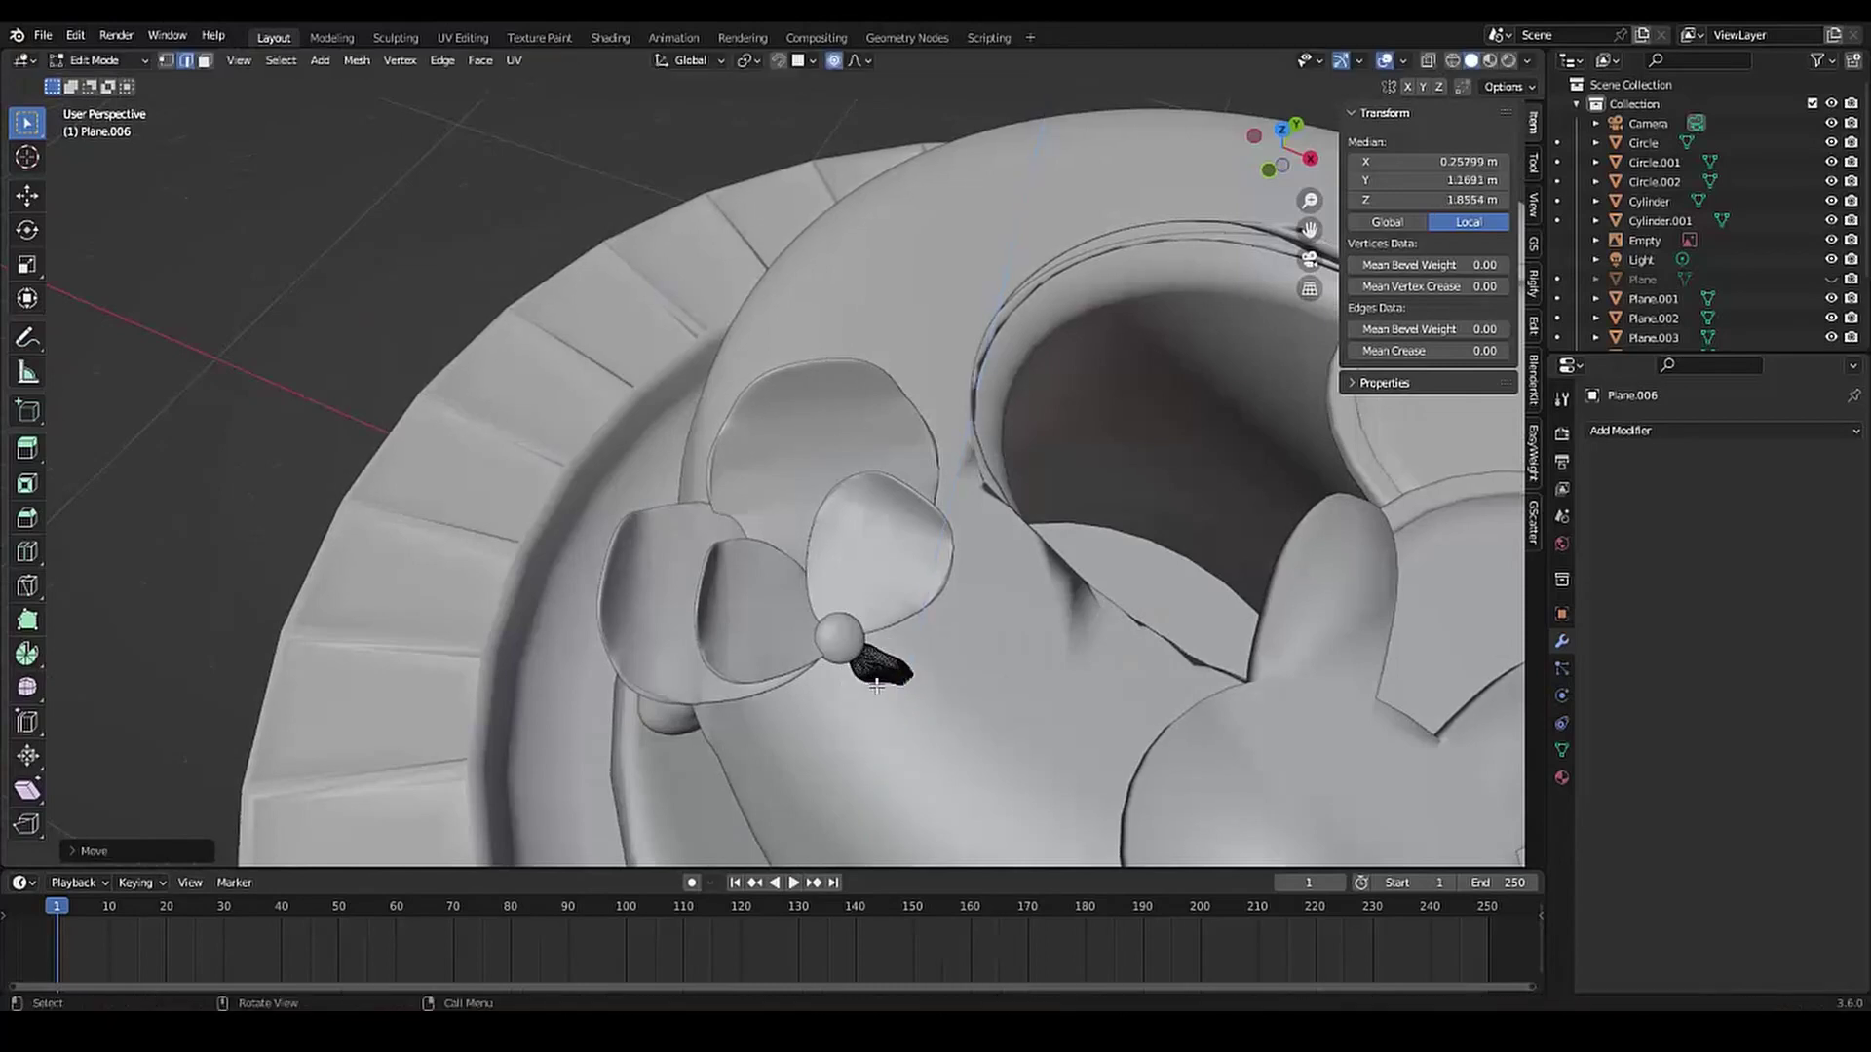
scroll(794, 585, "down", 5)
key("KP_Divide")
mouse_move(780, 658)
middle_mouse_down()
mouse_move(751, 576)
mouse_move(764, 638)
middle_mouse_up()
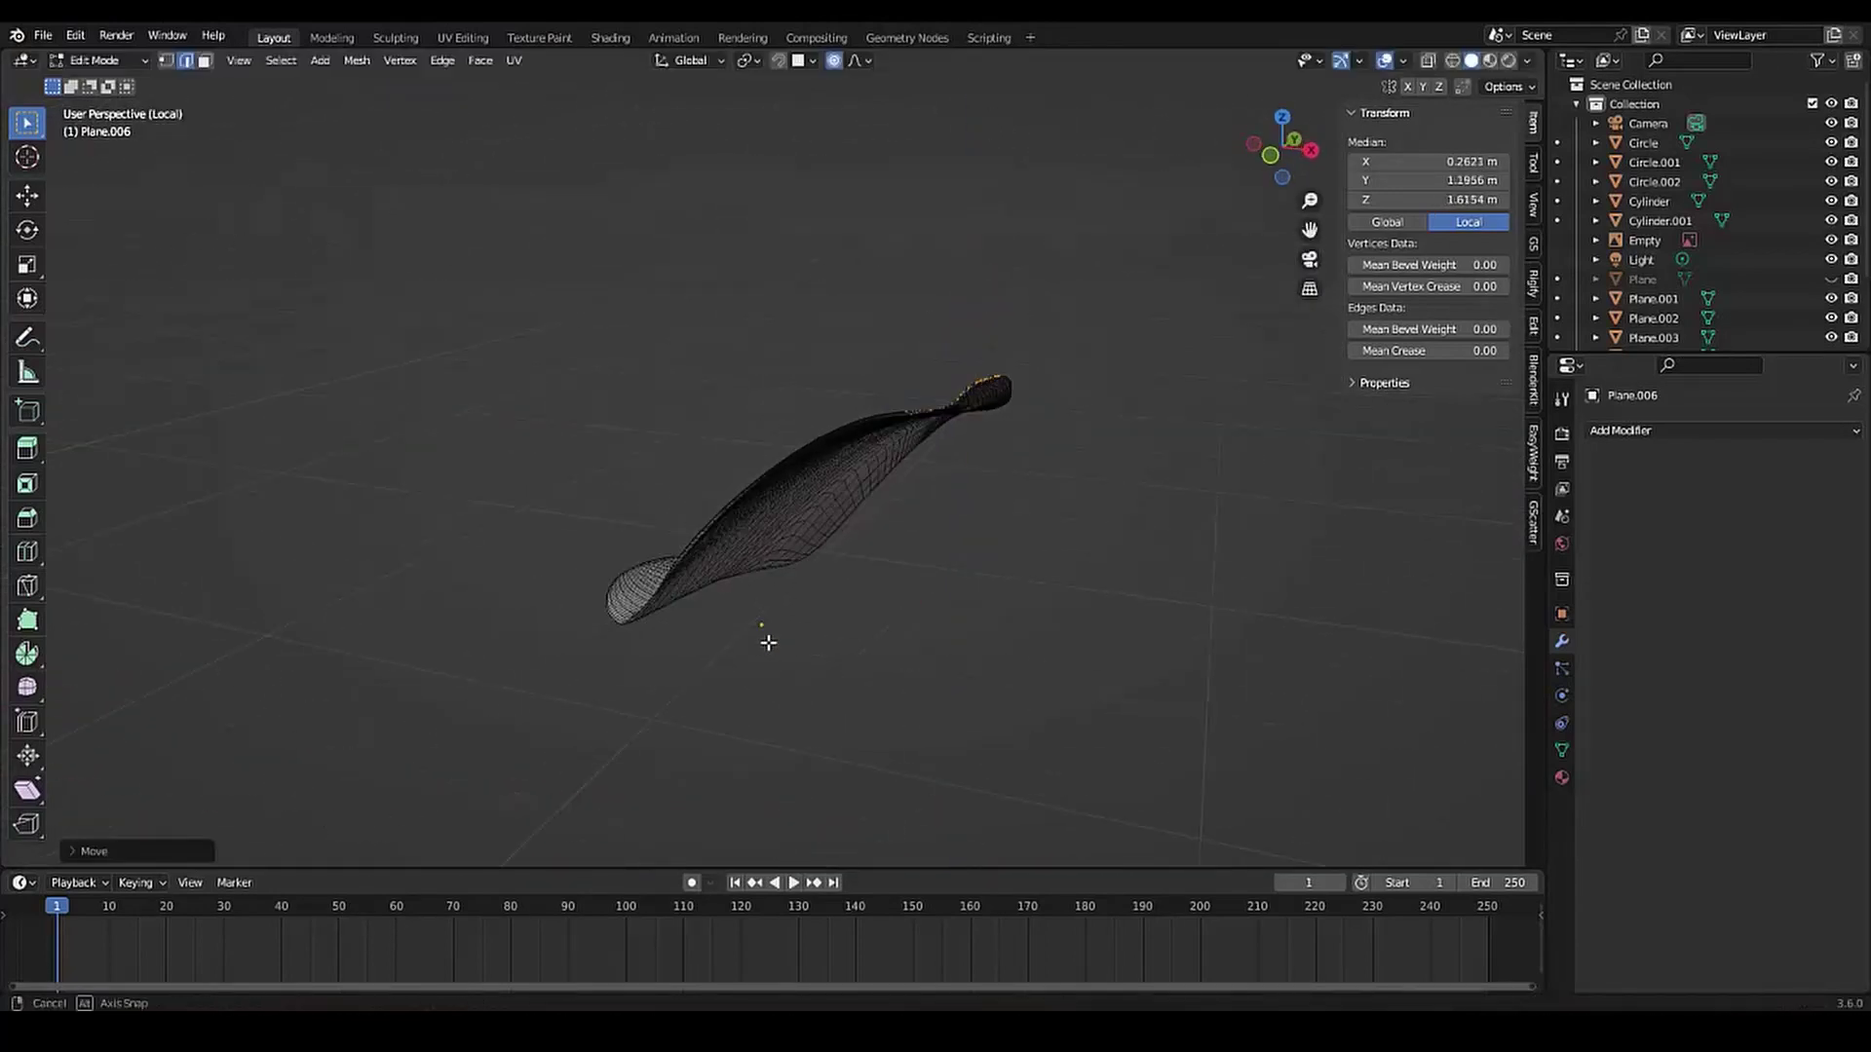
key("KP_Divide")
scroll(766, 731, "up", 3)
Lower the tip vertically so the 0.0418 × 0.0735 m leaf lies on the cake, back in Object Mode
key("g")
key("z")
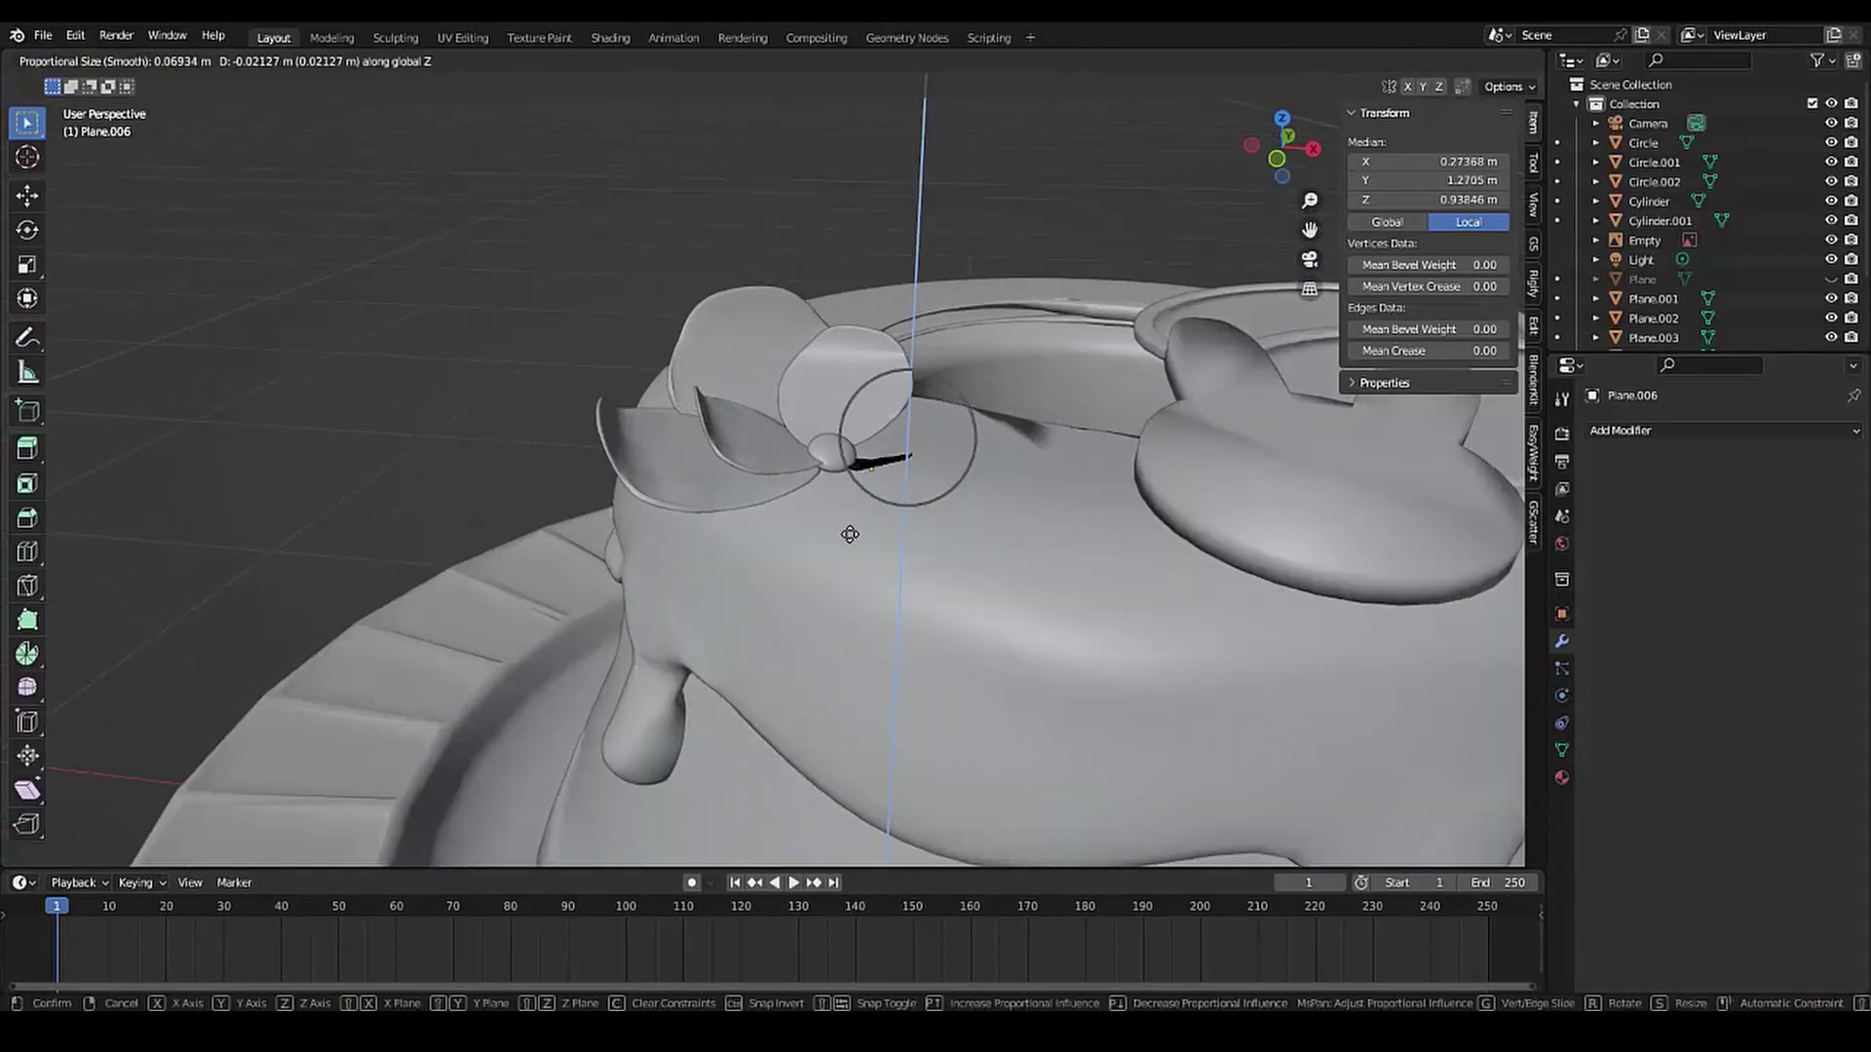
left_click(831, 532)
key("Tab")
middle_click_drag(831, 532, 810, 354)
scroll(571, 532, "up", 3)
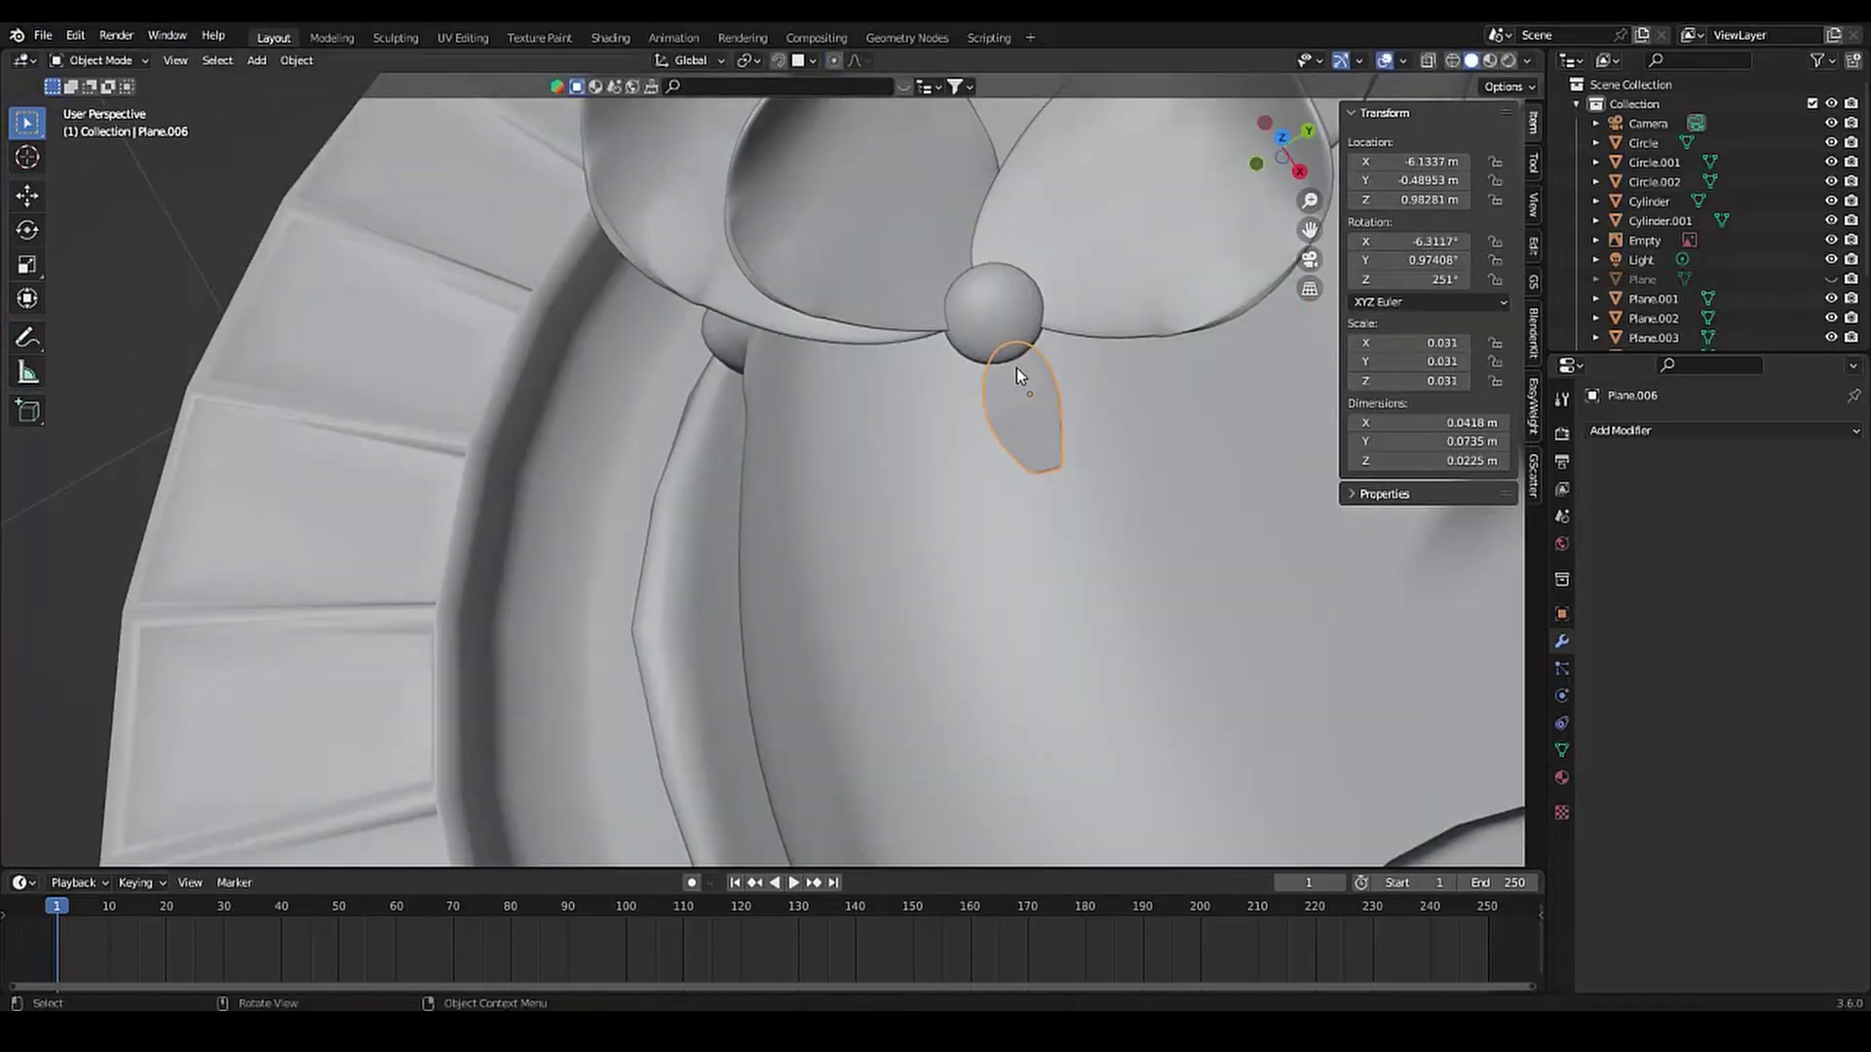
Duplicate the leaf, mirror the copy on X, and rotate and position it beside the original
key("shift+d")
left_click(922, 432)
key("r")
left_click(960, 407)
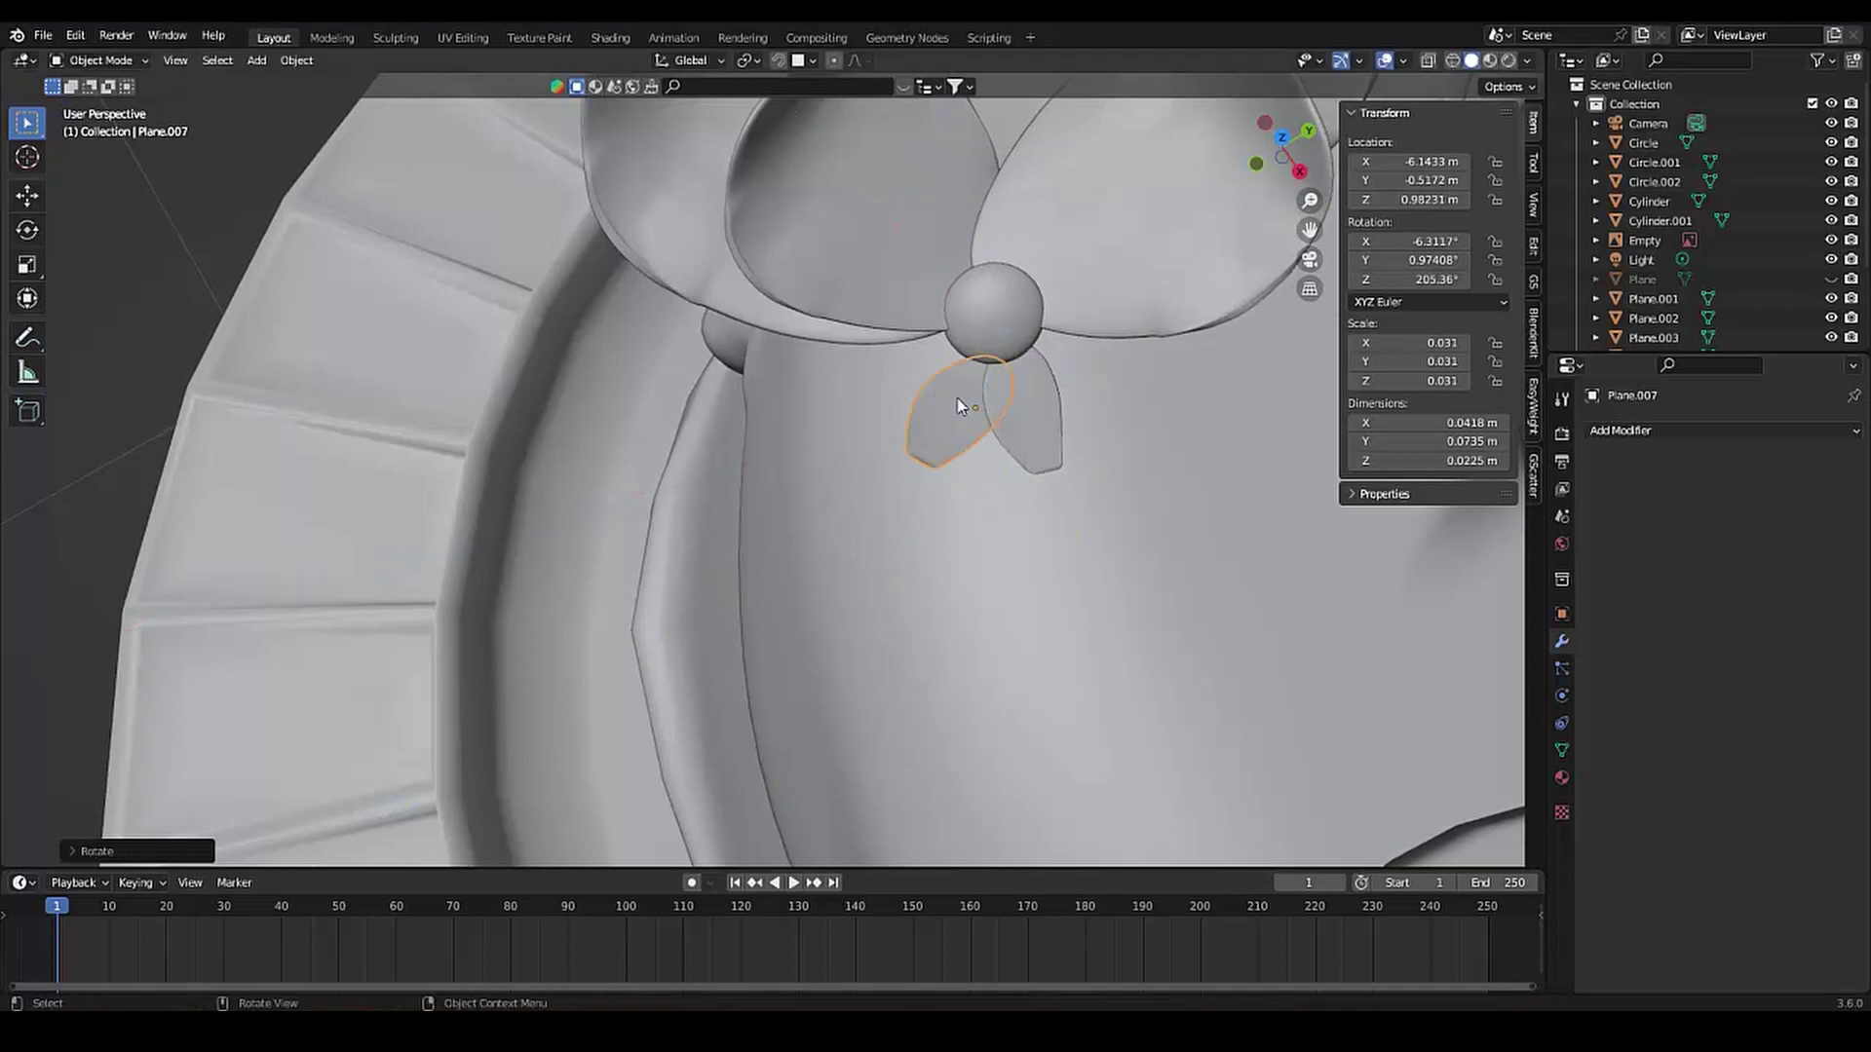
mouse_move(961, 408)
middle_mouse_down()
mouse_move(877, 384)
mouse_move(711, 682)
middle_mouse_up()
right_click(712, 682)
left_click(792, 587)
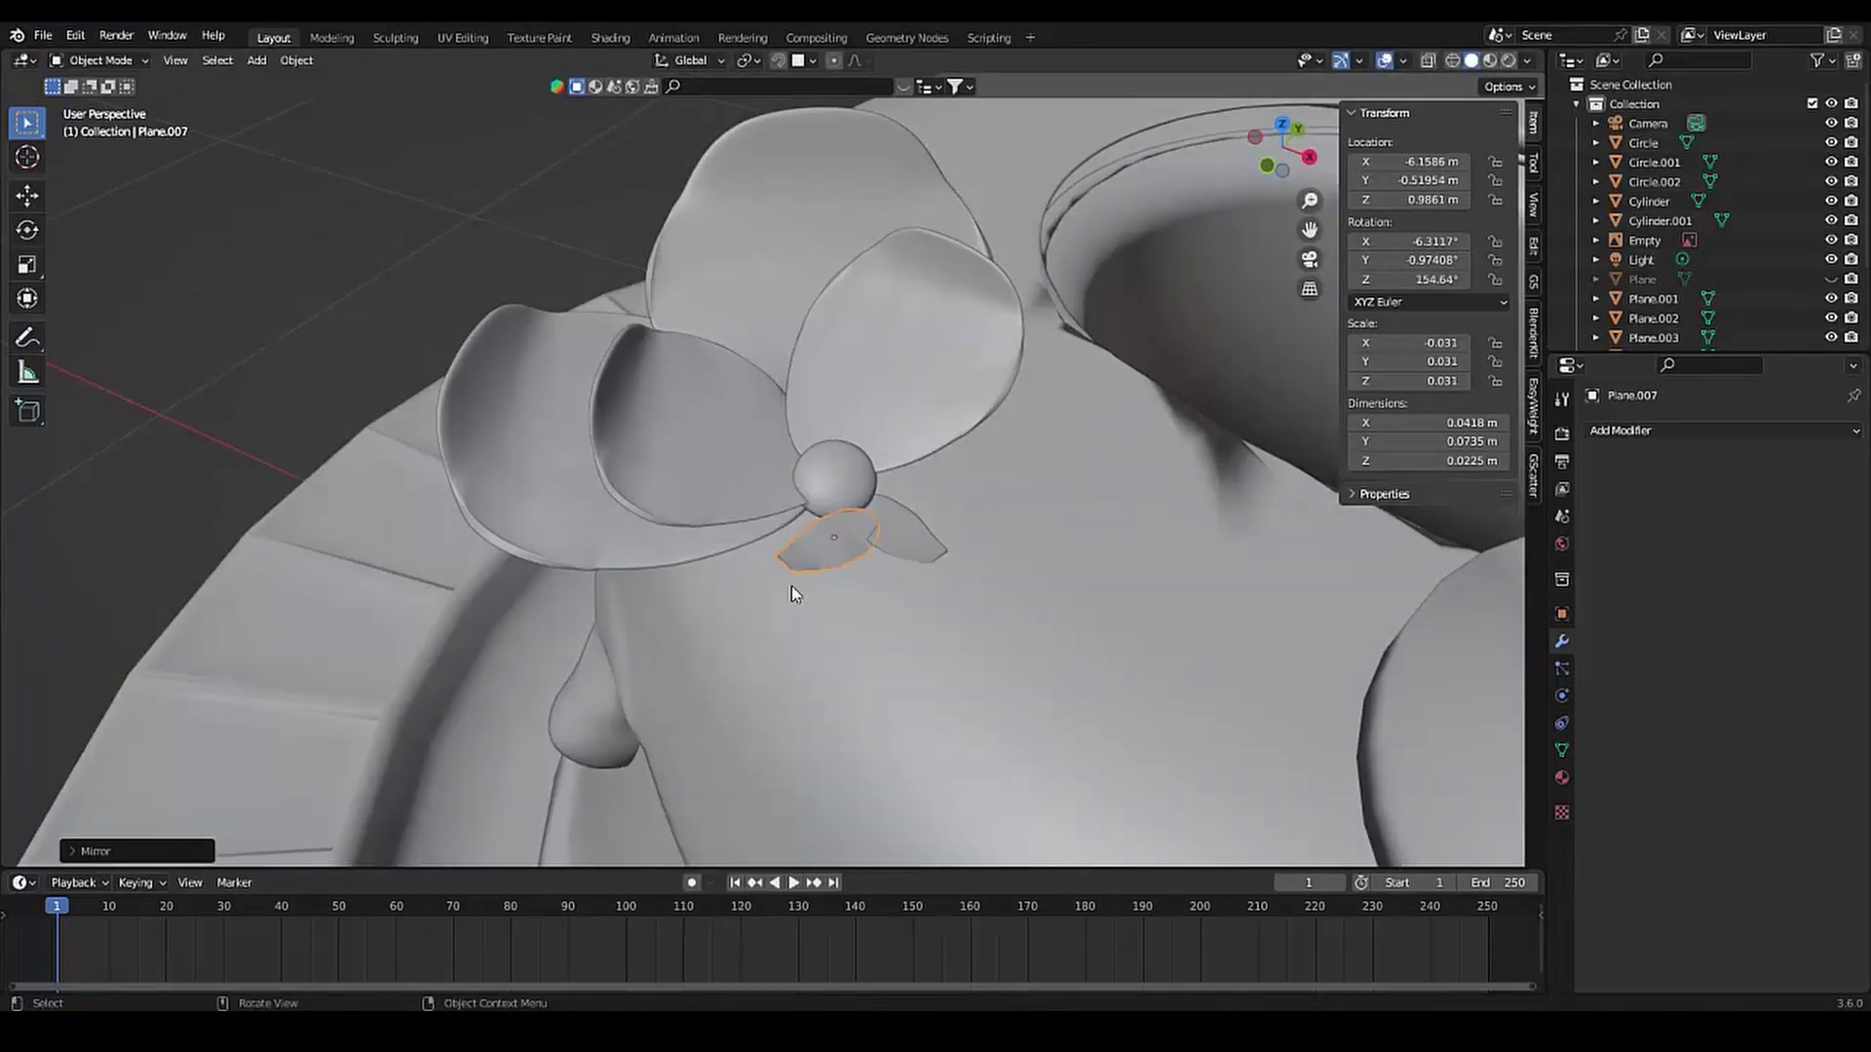
key("r")
left_click(801, 560)
key("g")
left_click(816, 541)
Enlarge both leaves and move them vertically to sit under the flower
scroll(611, 542, "down", 8)
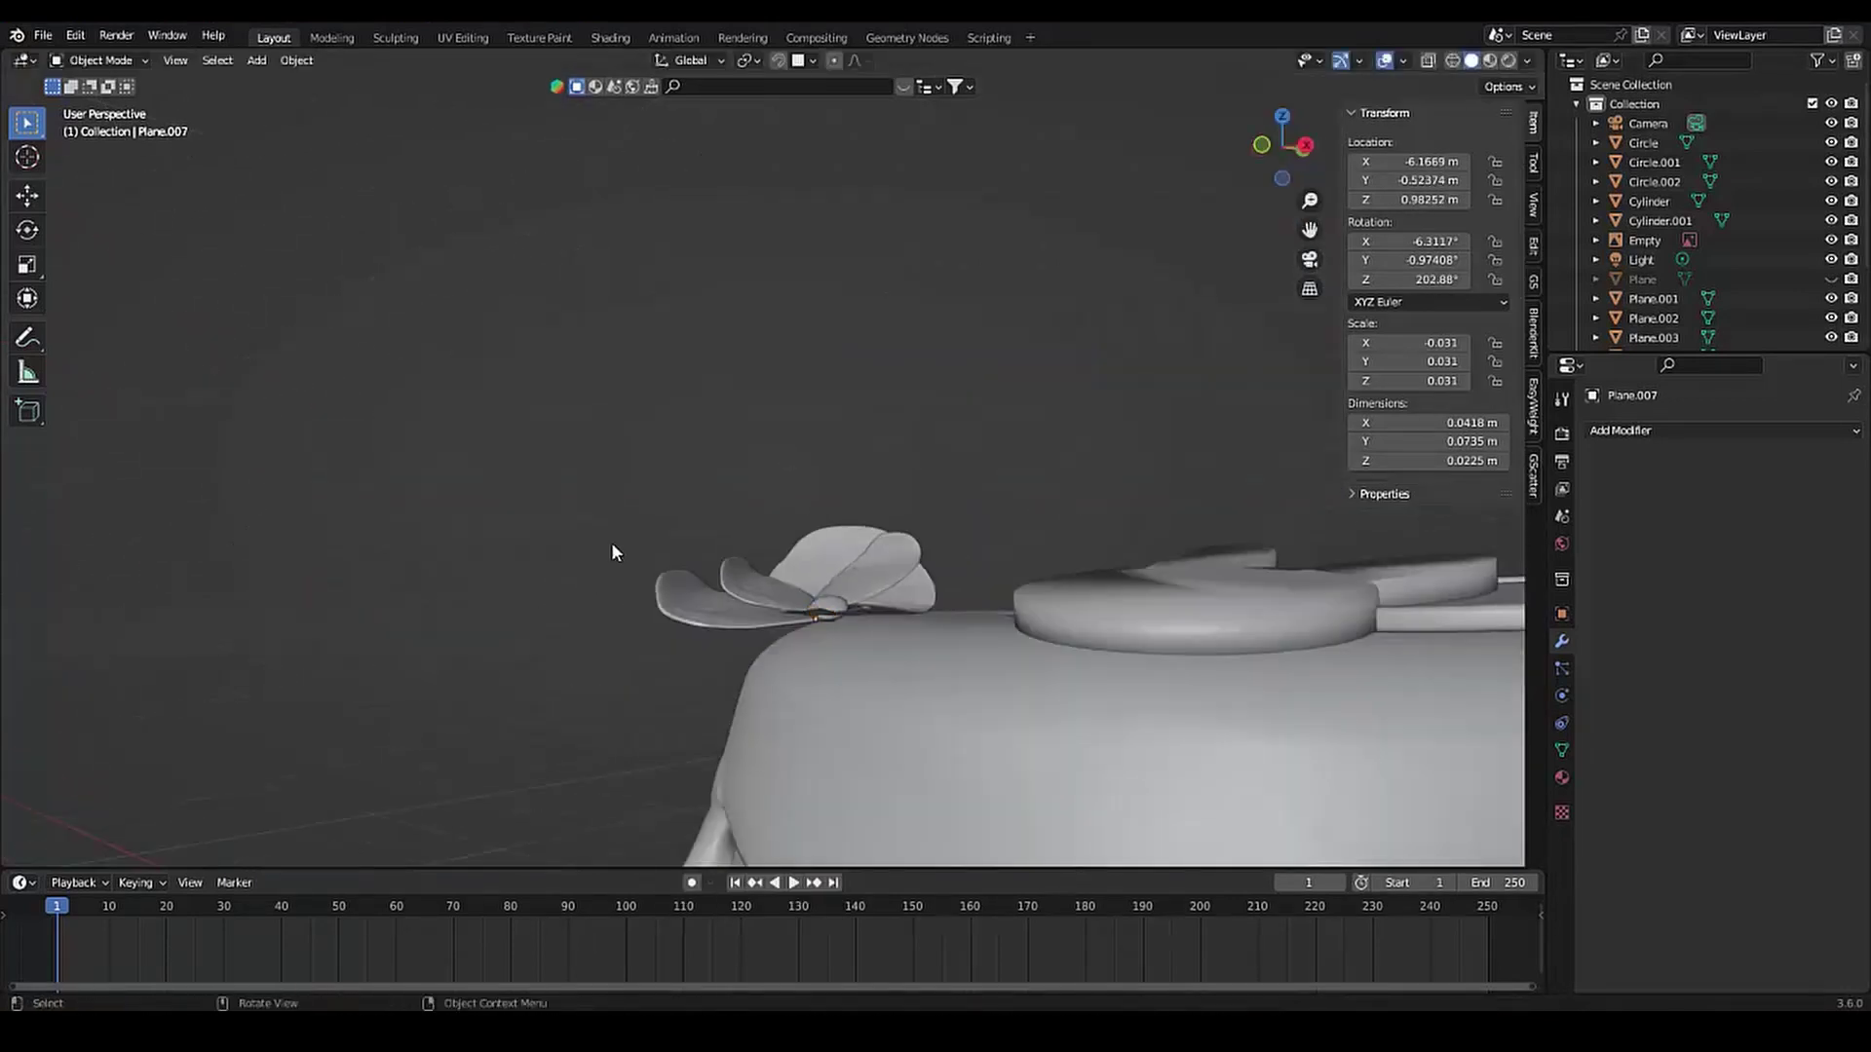
middle_click_drag(611, 542, 622, 564)
scroll(621, 564, "up", 4)
scroll(622, 564, "up", 4)
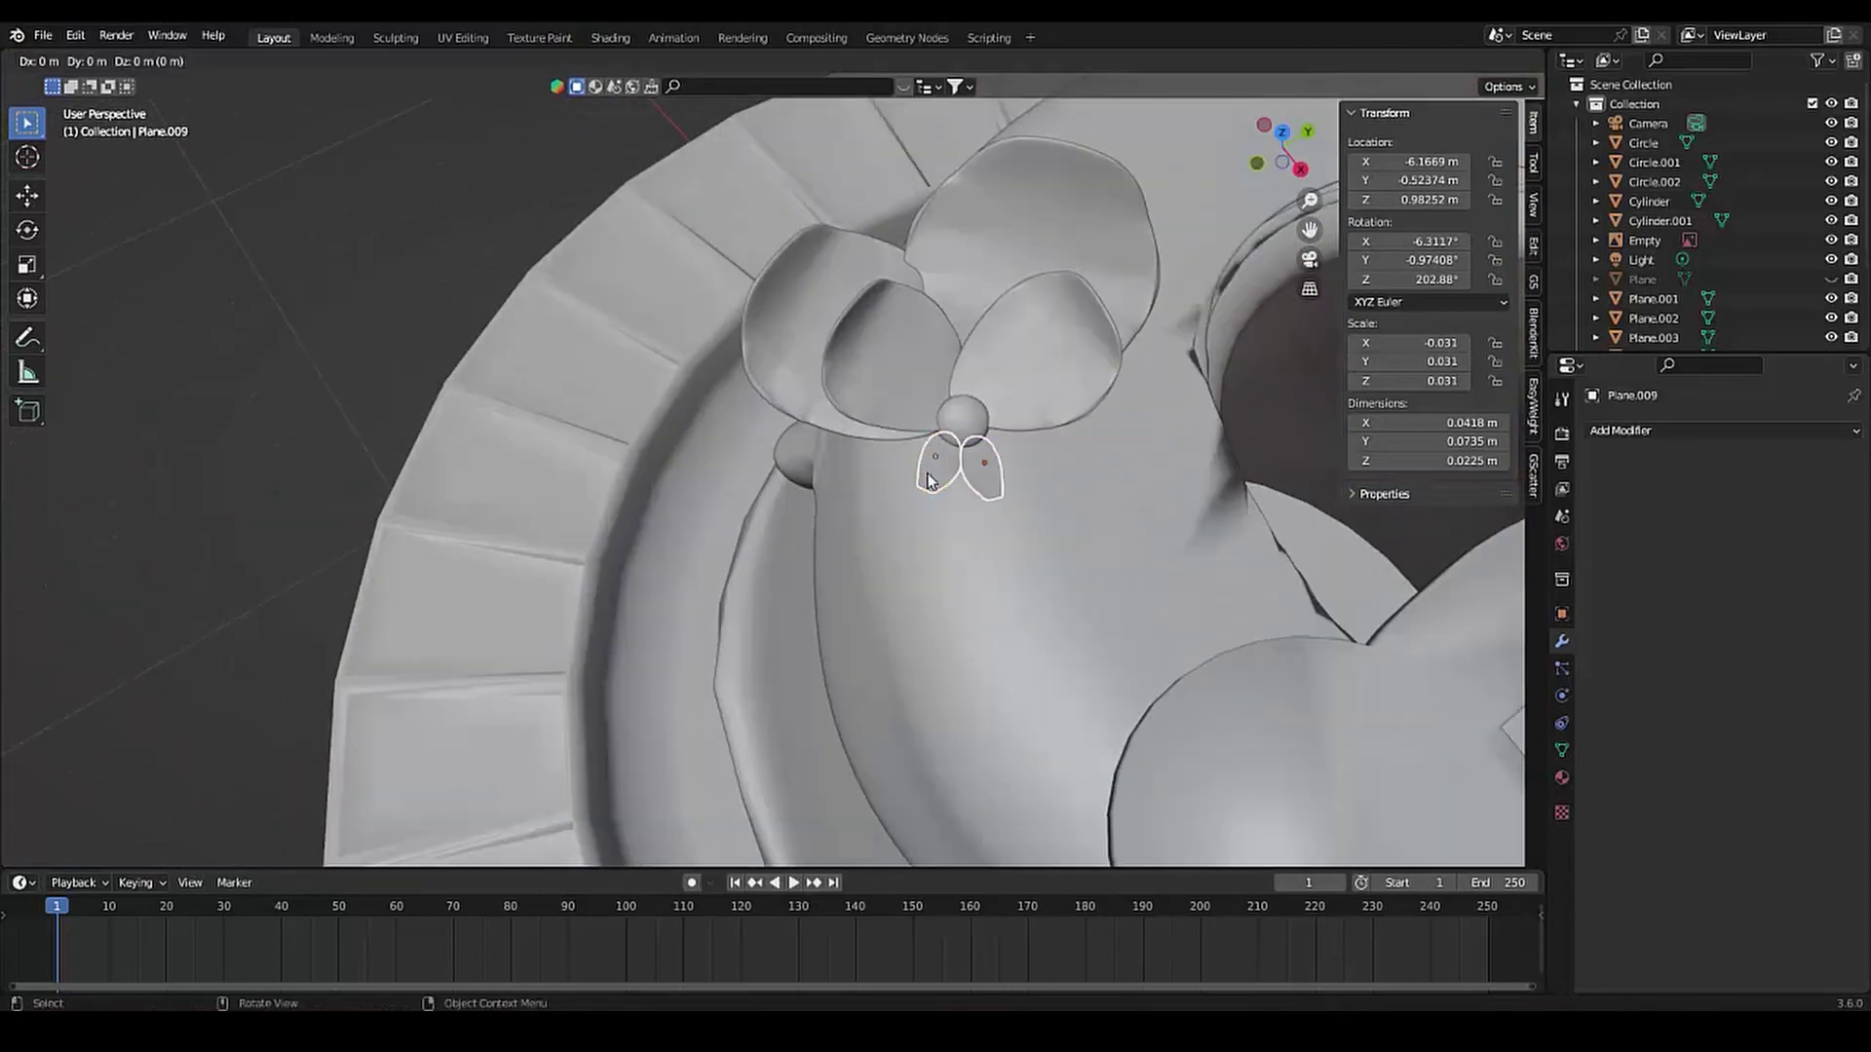
key("s")
left_click(935, 516)
mouse_move(935, 516)
middle_mouse_down()
mouse_move(877, 439)
mouse_move(834, 512)
mouse_move(1060, 704)
mouse_move(879, 570)
middle_mouse_up()
key("g")
key("z")
left_click(877, 439)
Tilt both leaves around their own local Y axes
key("r")
key("x")
key("y")
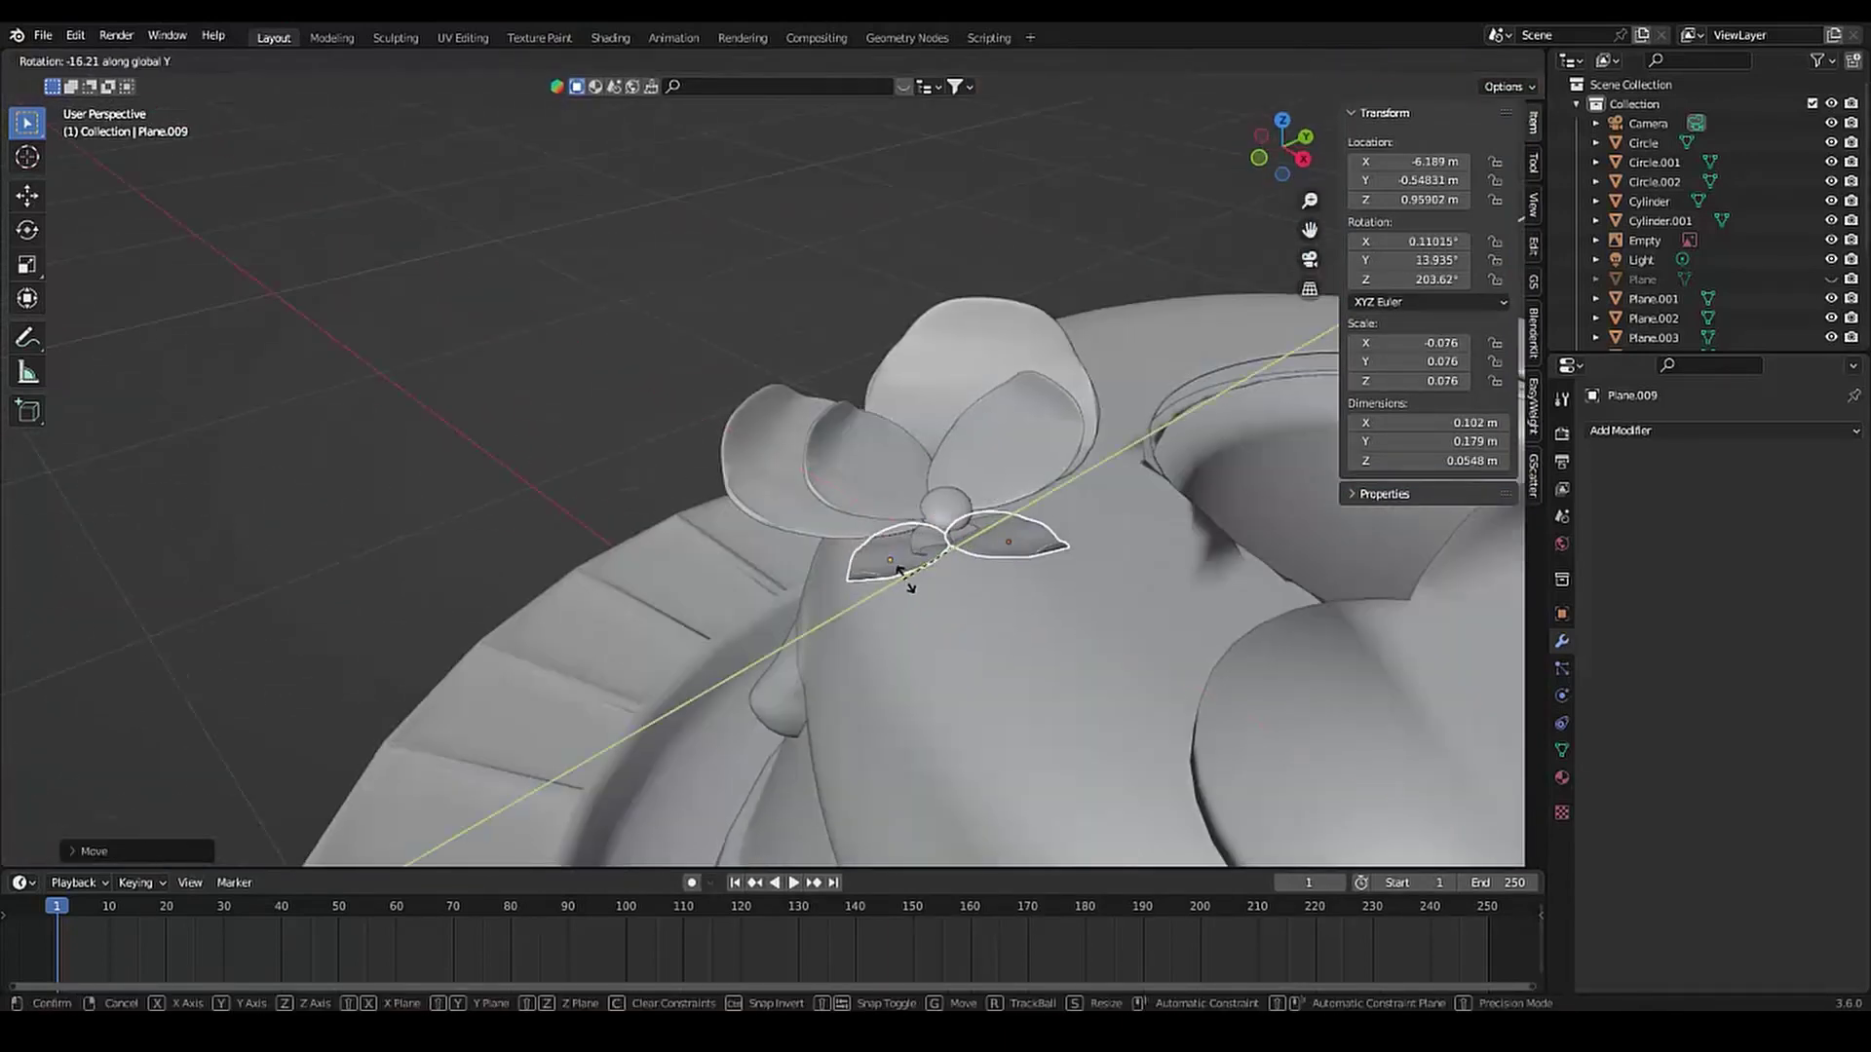
key("y")
left_click(858, 584)
middle_click_drag(859, 585, 848, 481)
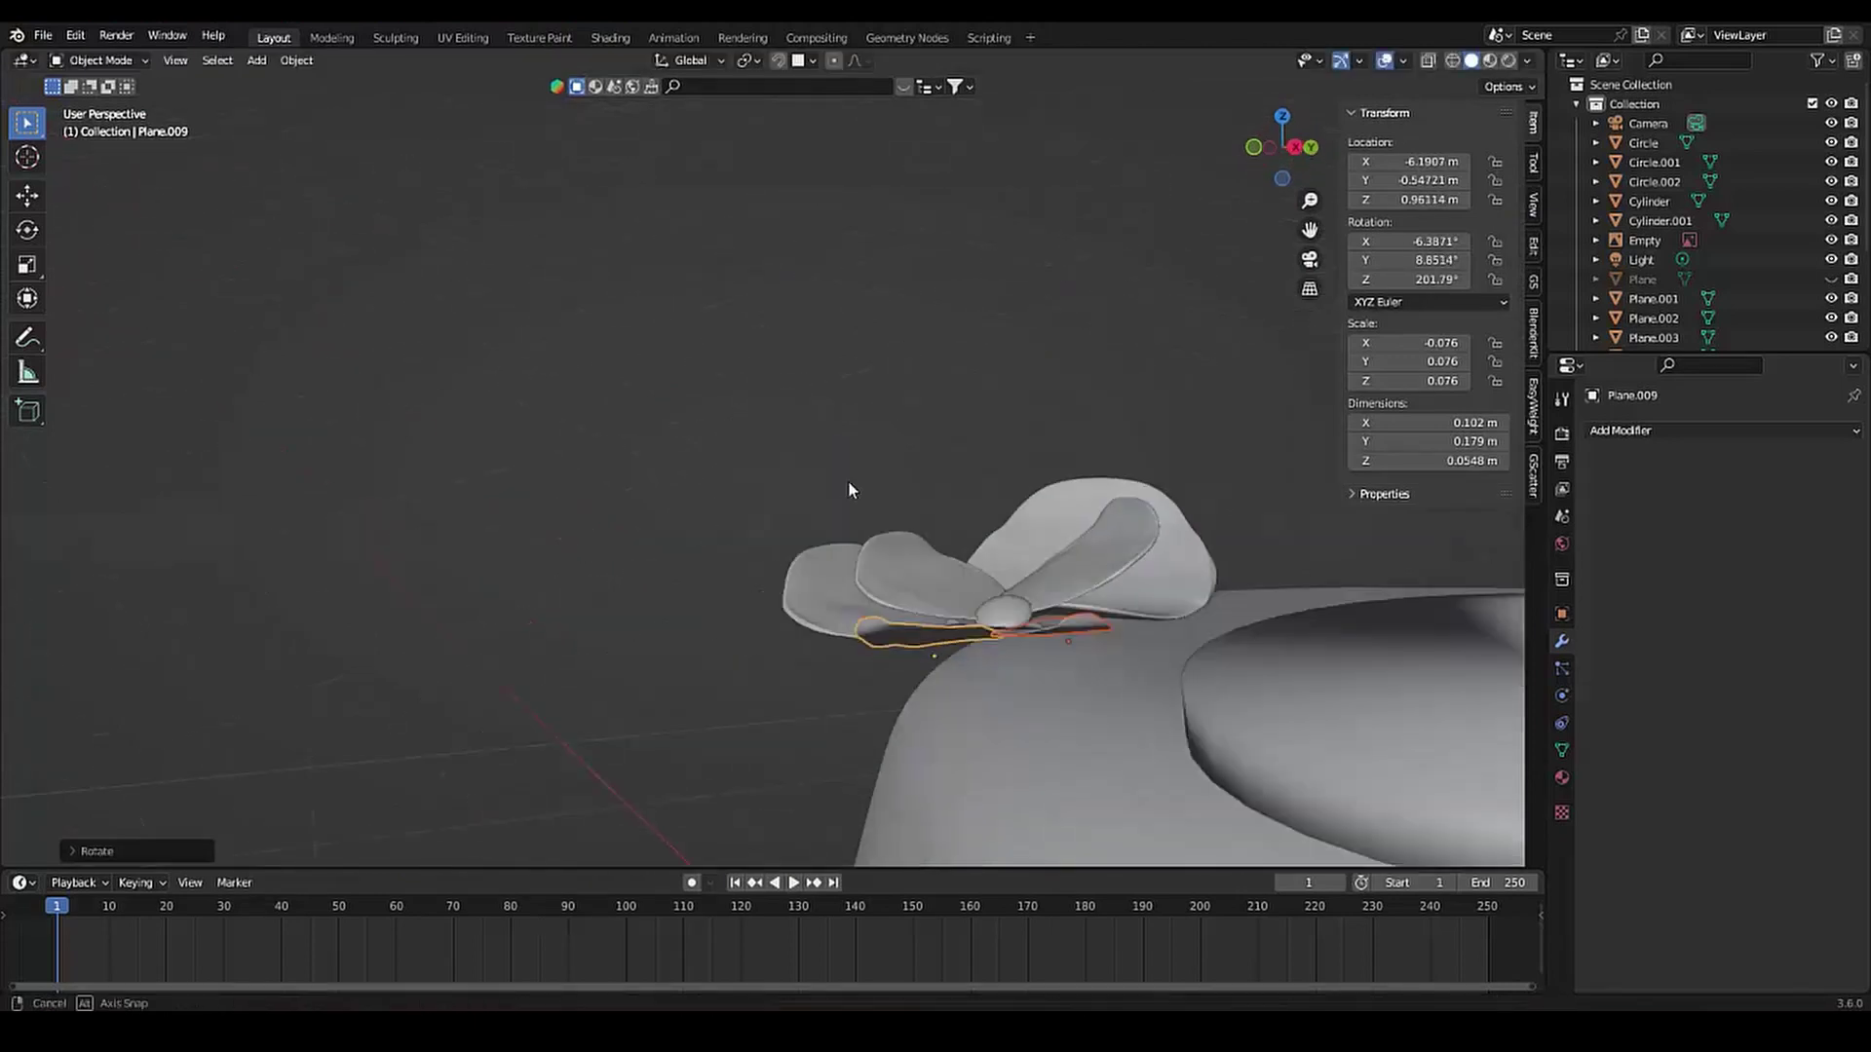
Adjust one leaf's Y tilt and height so it rests properly
left_click(1038, 623)
key("r")
key("y")
key("y")
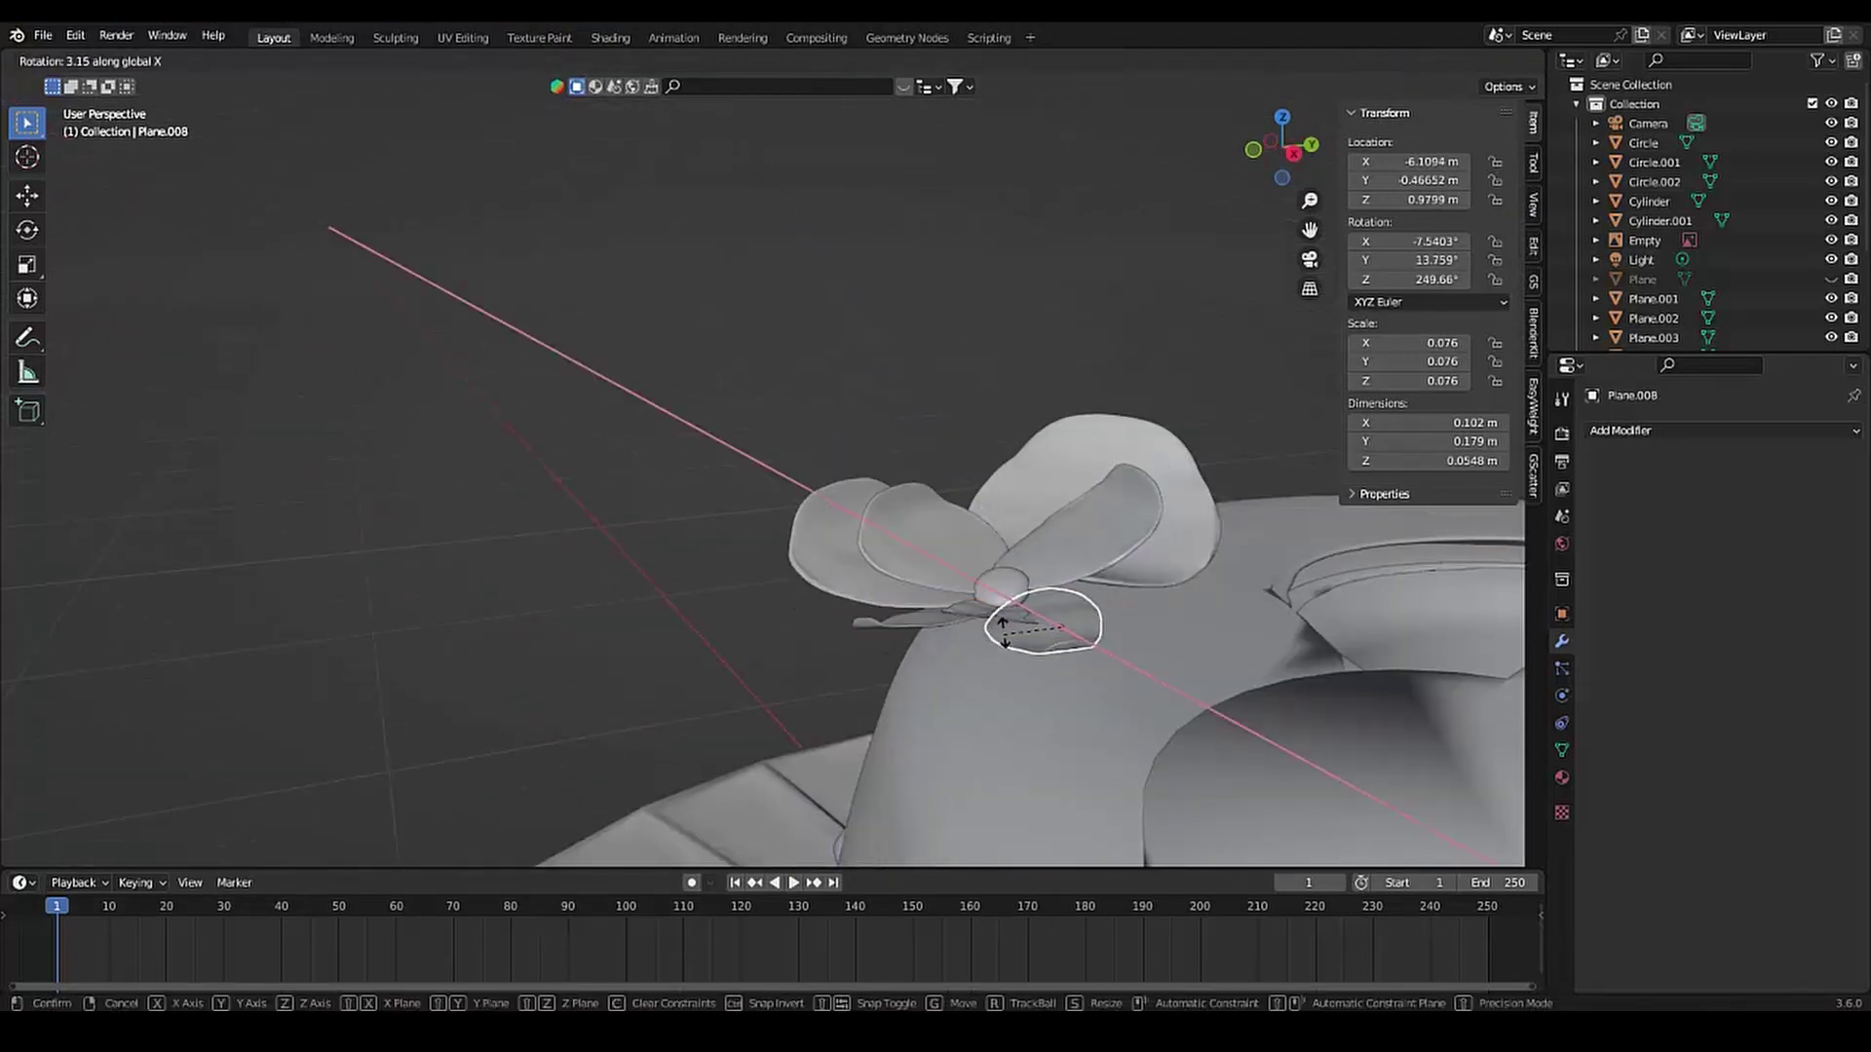
left_click(1003, 622)
key("g")
key("z")
left_click(1008, 623)
middle_click_drag(1009, 623, 682, 493)
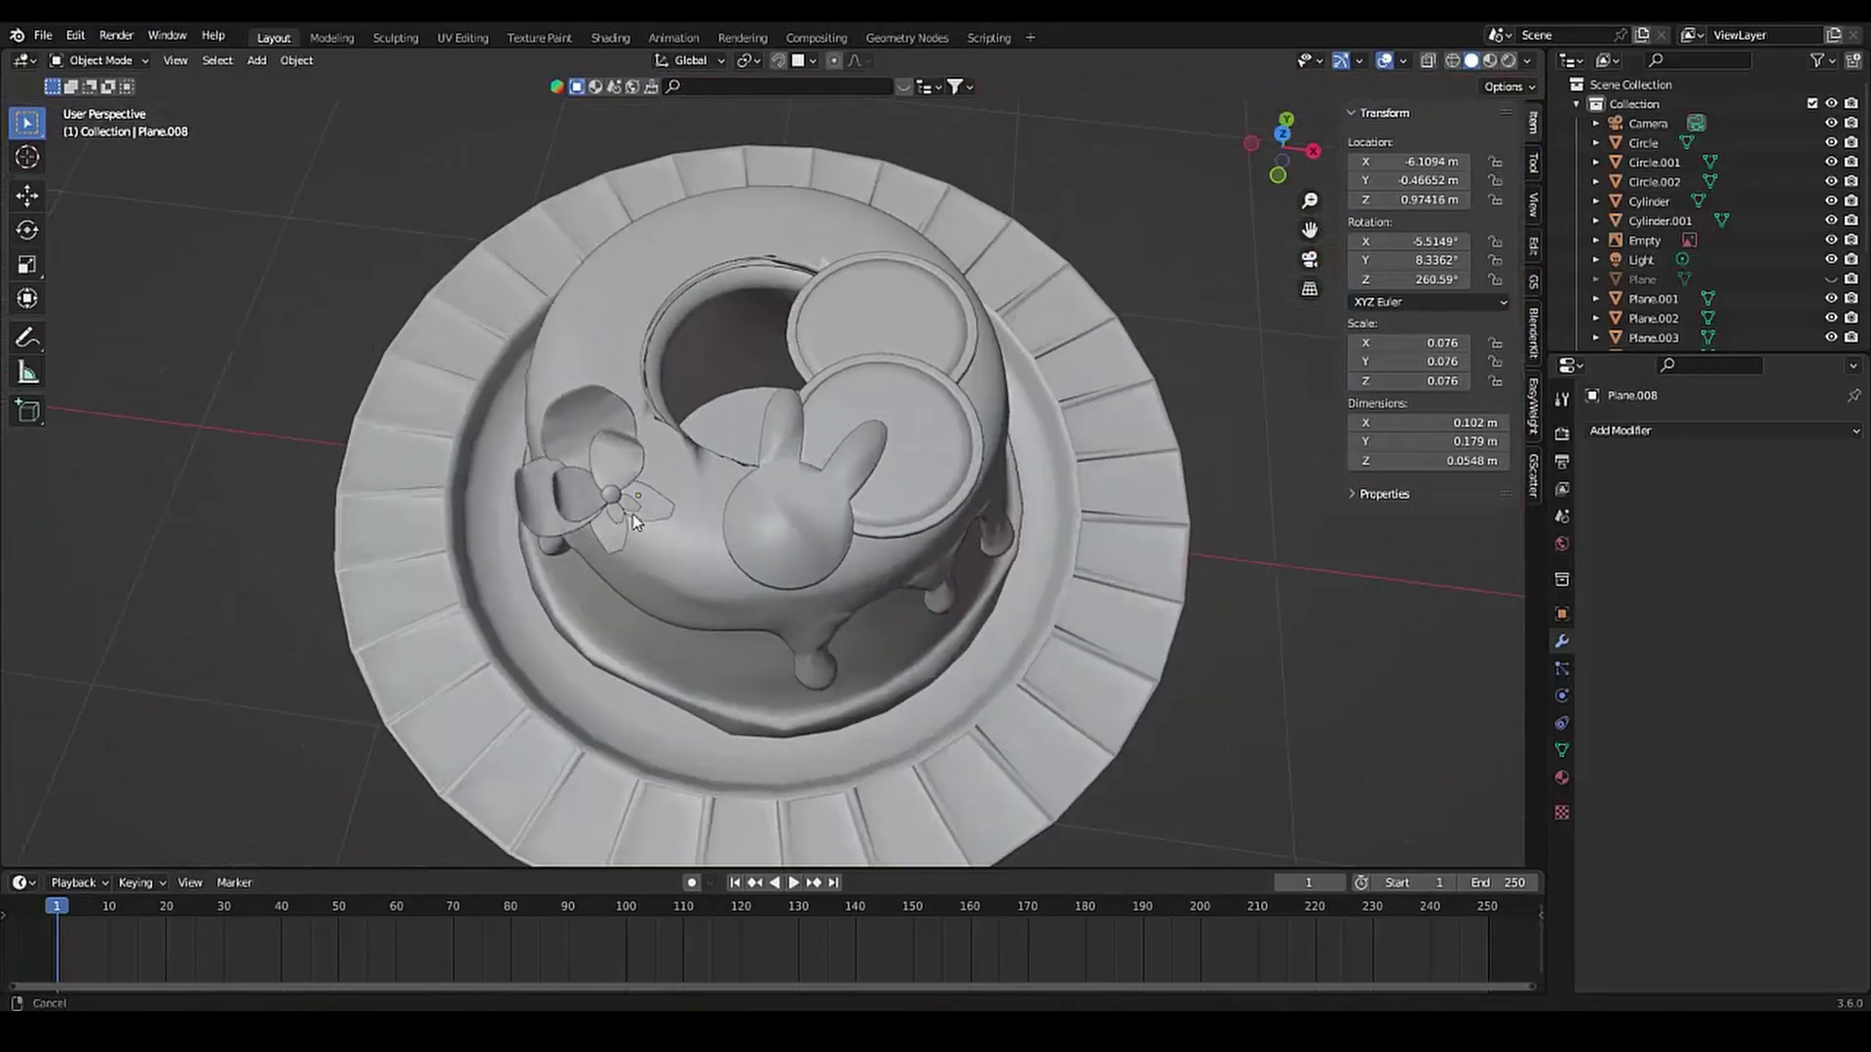
Add an icosphere, scale it down, and move it onto the cake
key("shift+a")
left_click(770, 602)
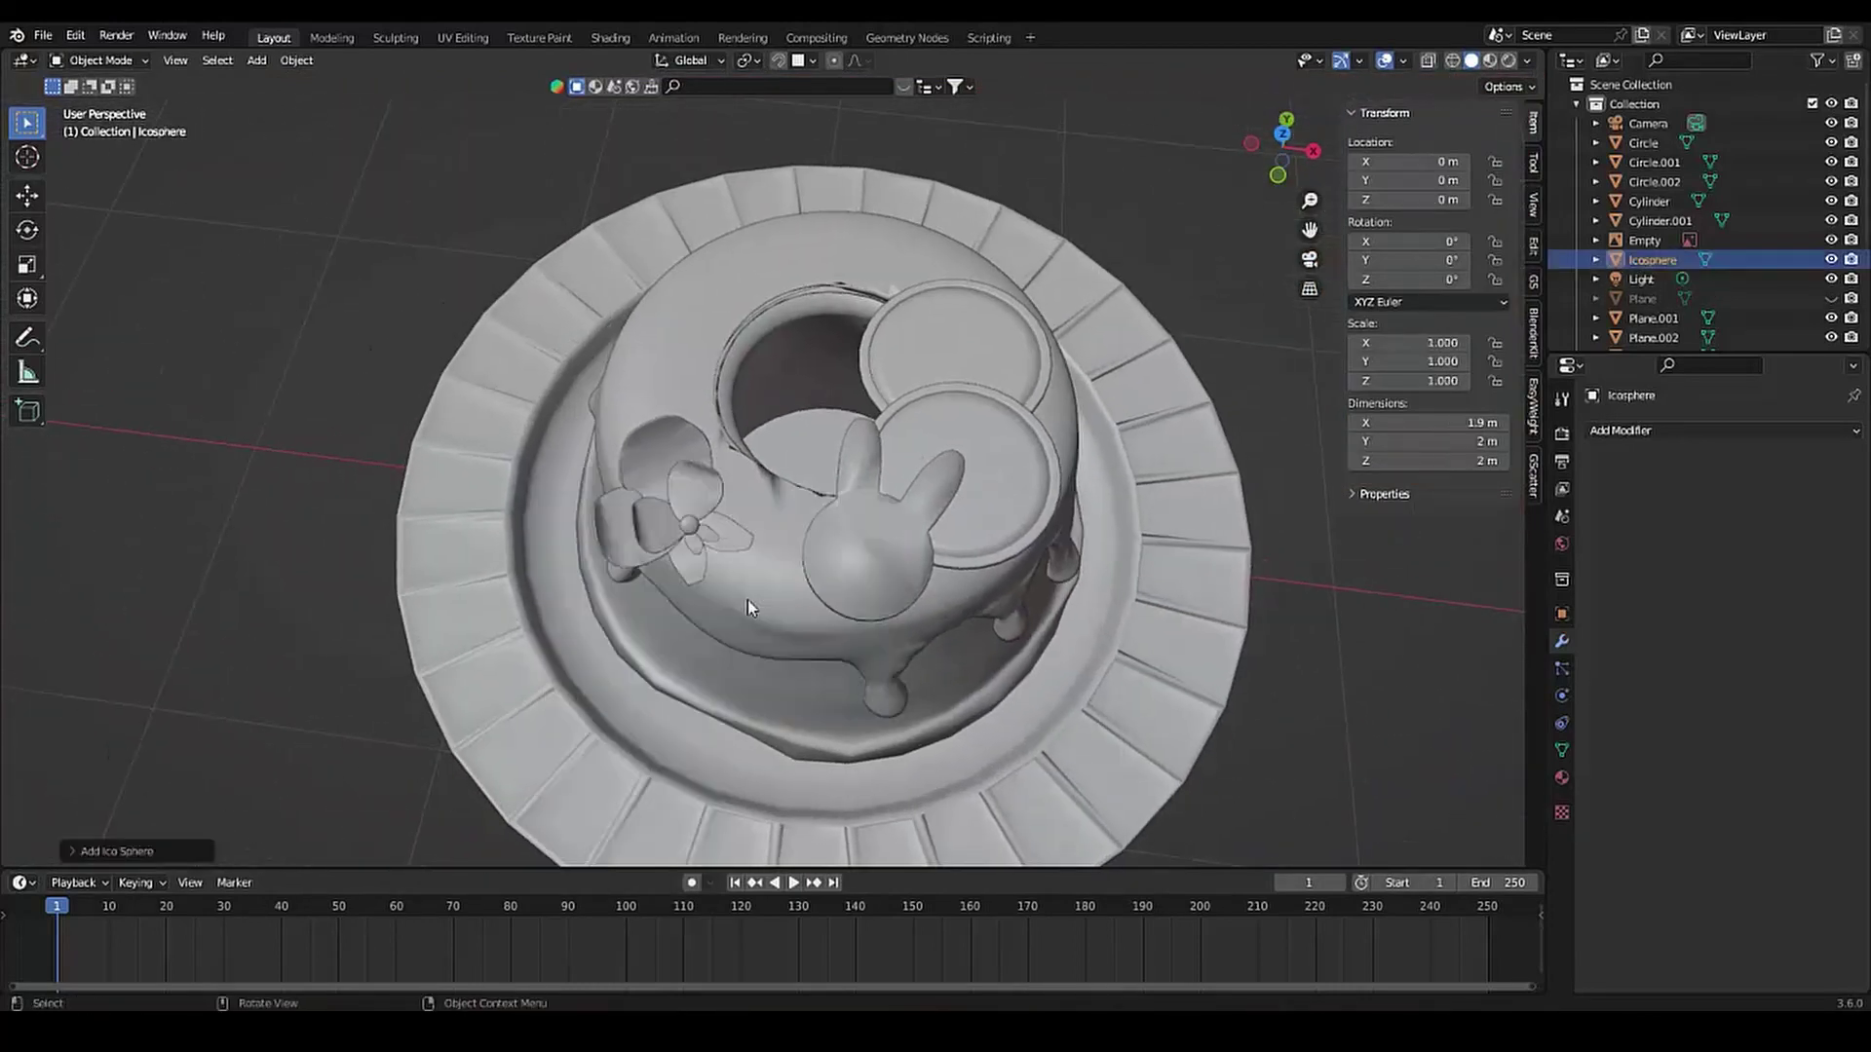
key("s")
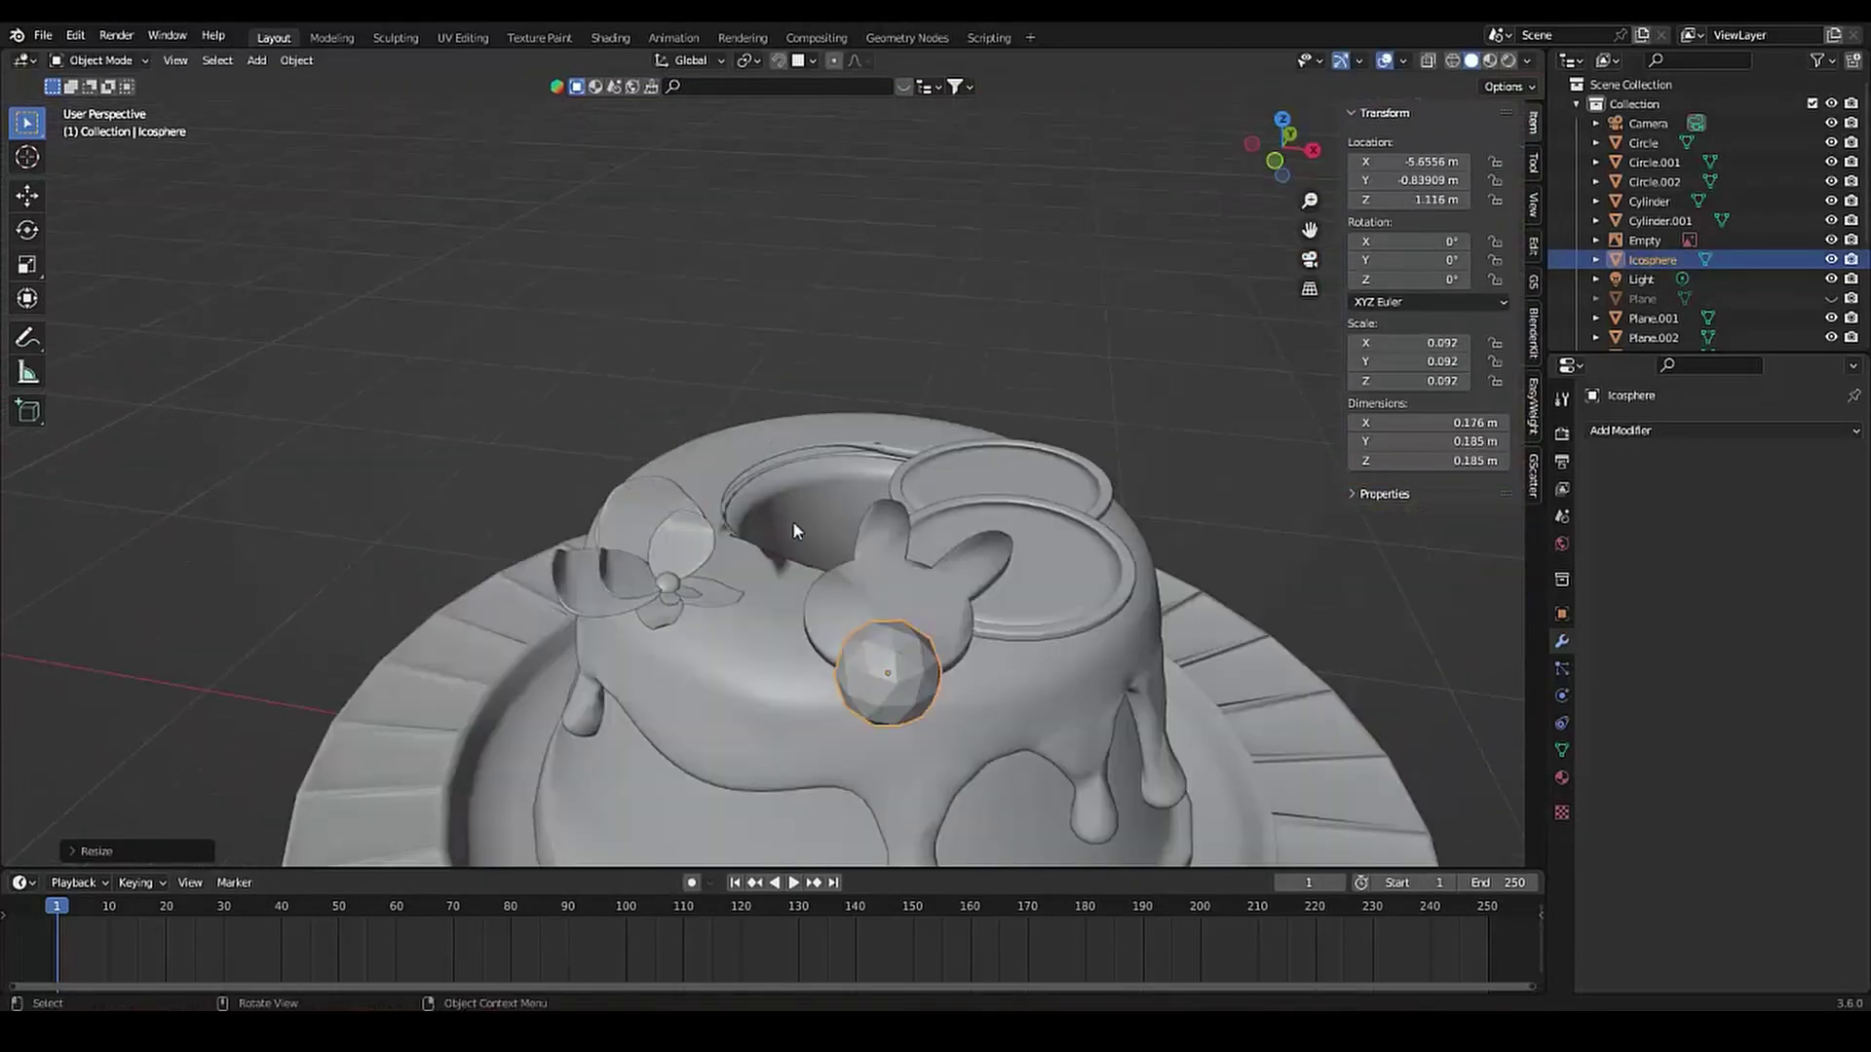
key("g")
left_click(645, 652)
scroll(739, 626, "up", 3)
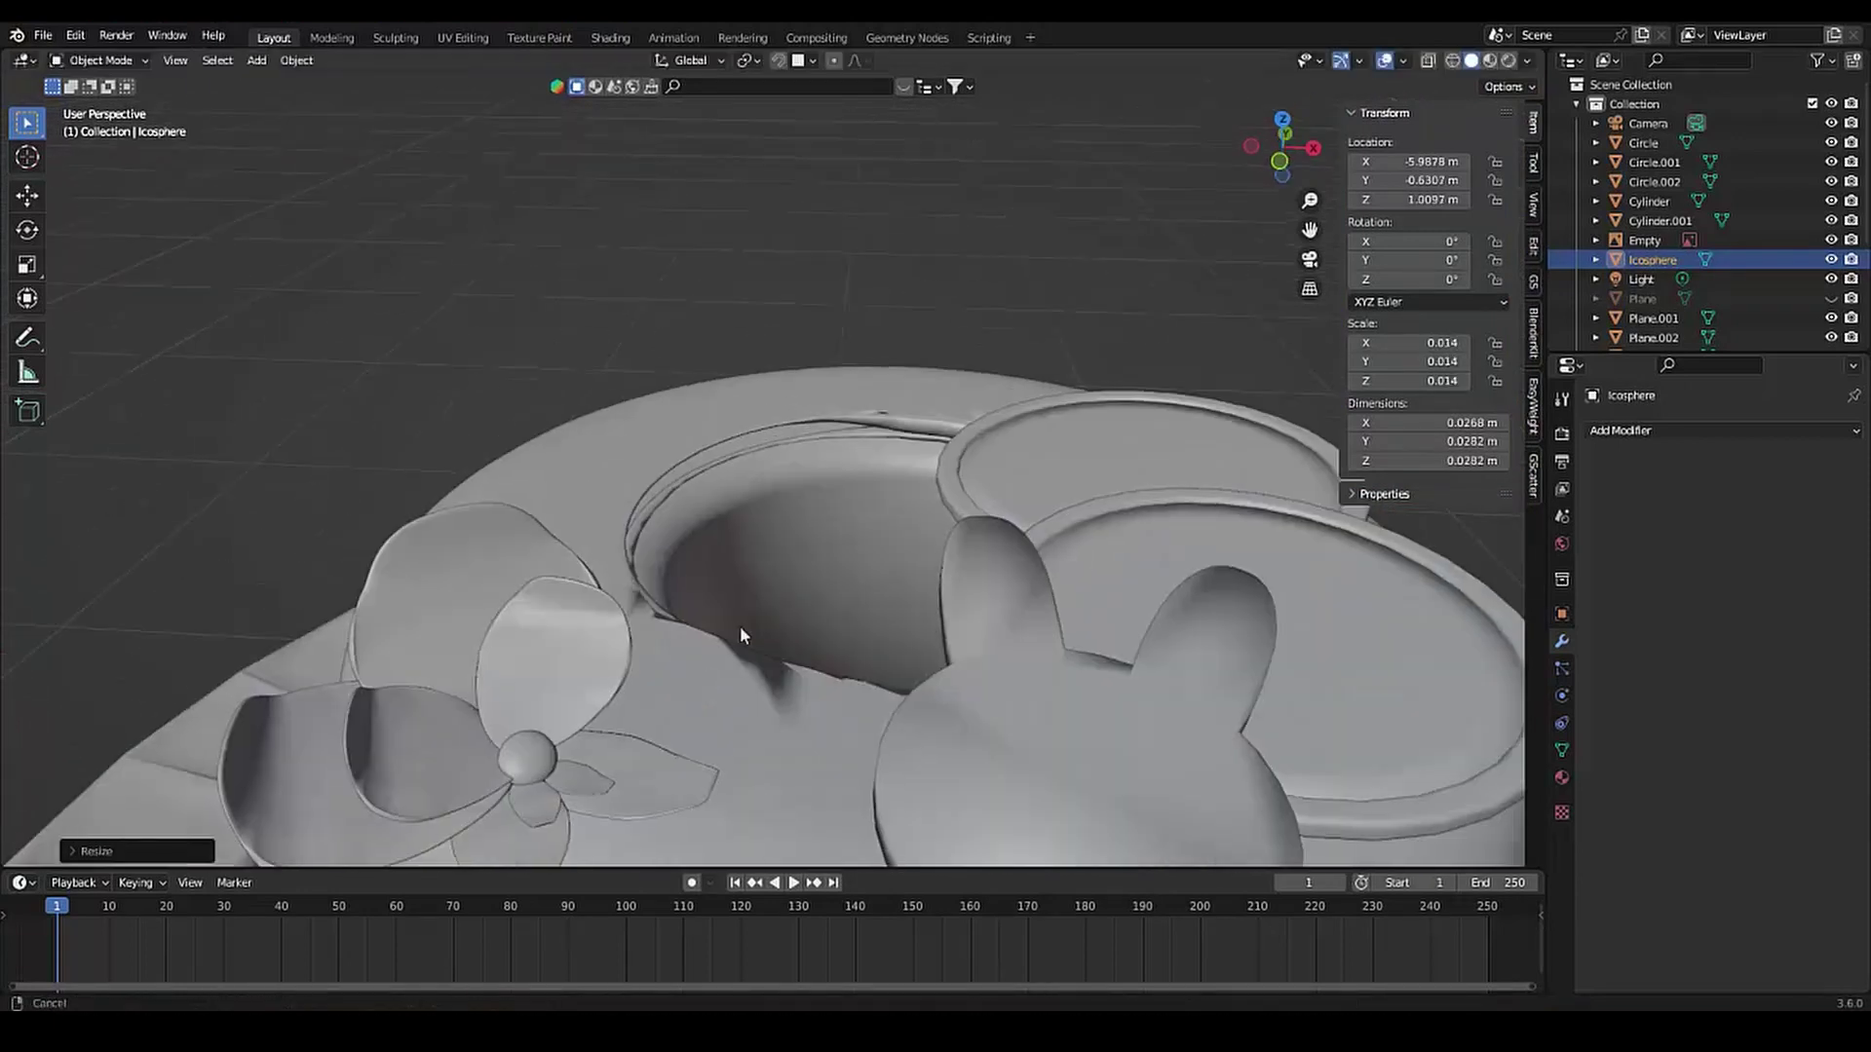
scroll(739, 626, "up", 3)
Enter Edit Mode on the icosphere and switch to face selection
key("Tab")
scroll(741, 579, "up", 2)
scroll(741, 579, "up", 3)
left_click(758, 697)
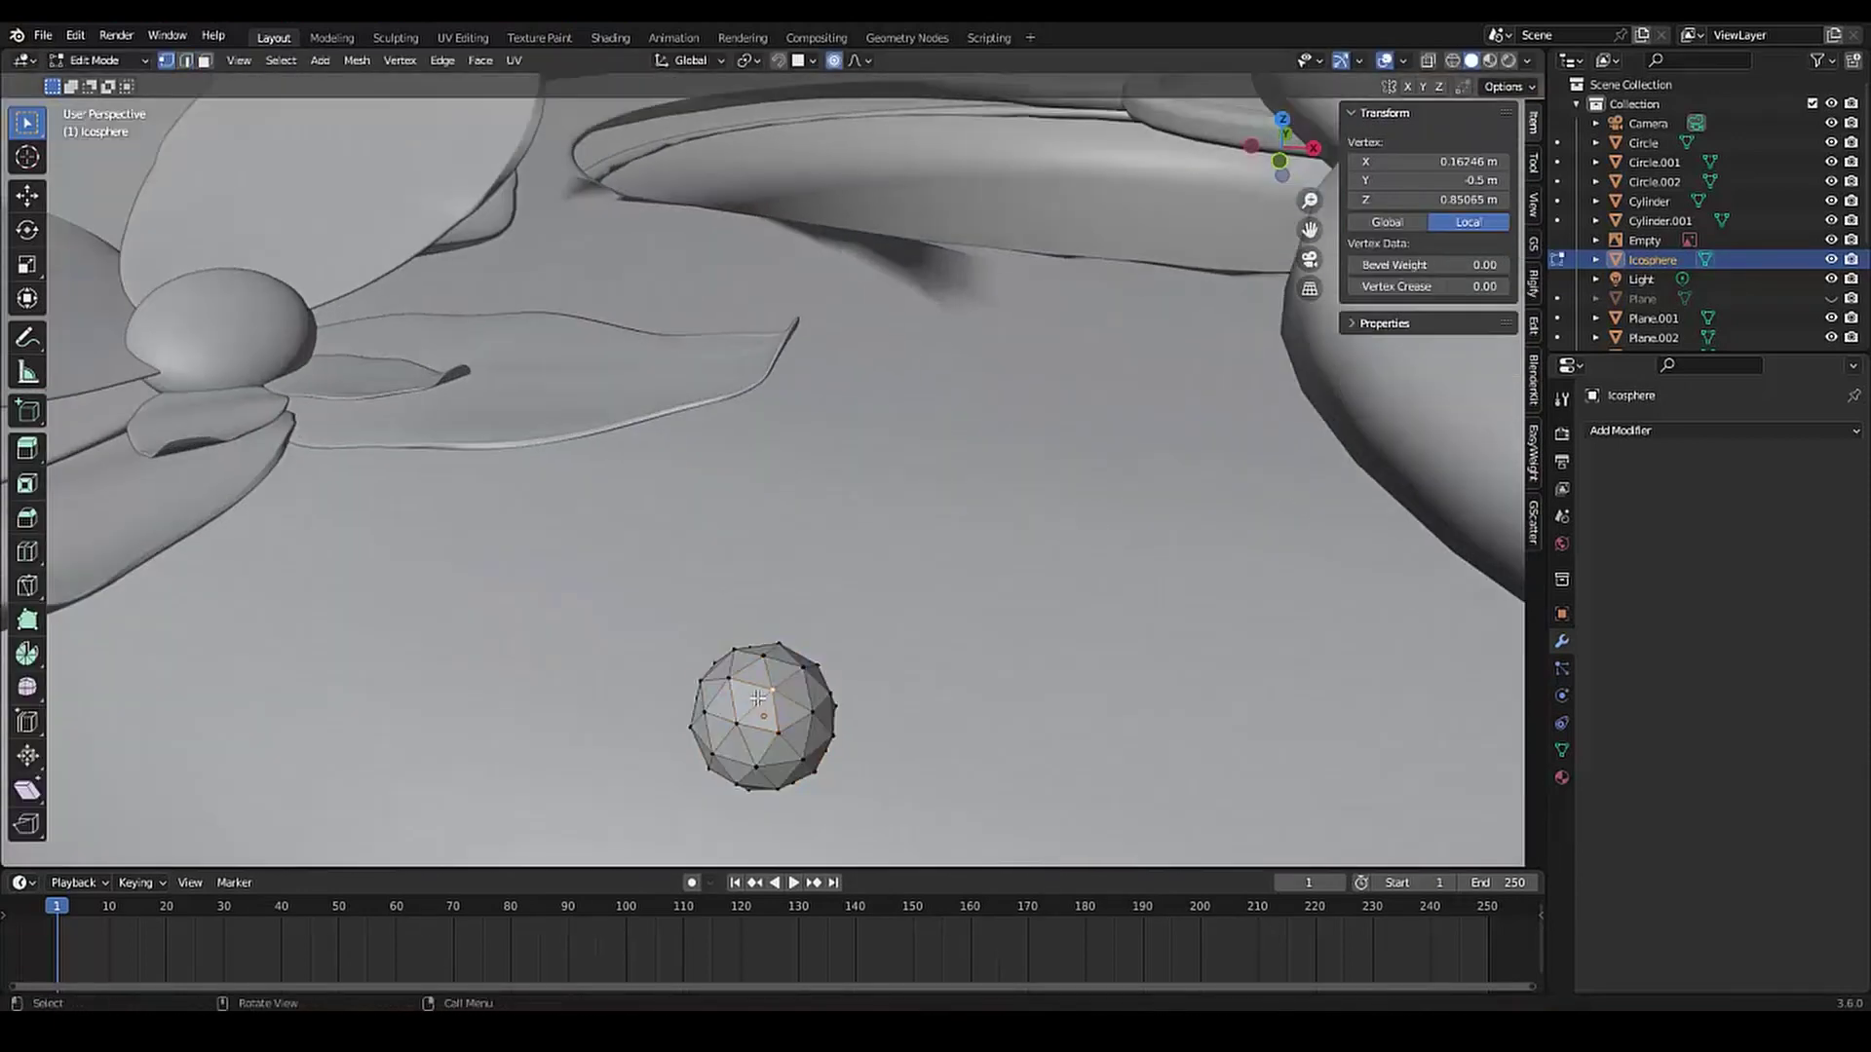
left_click(678, 744)
key("ctrl+z")
key("2")
Push and unevenly scale faces to turn the icosphere into a lumpy crumb
left_click(779, 692)
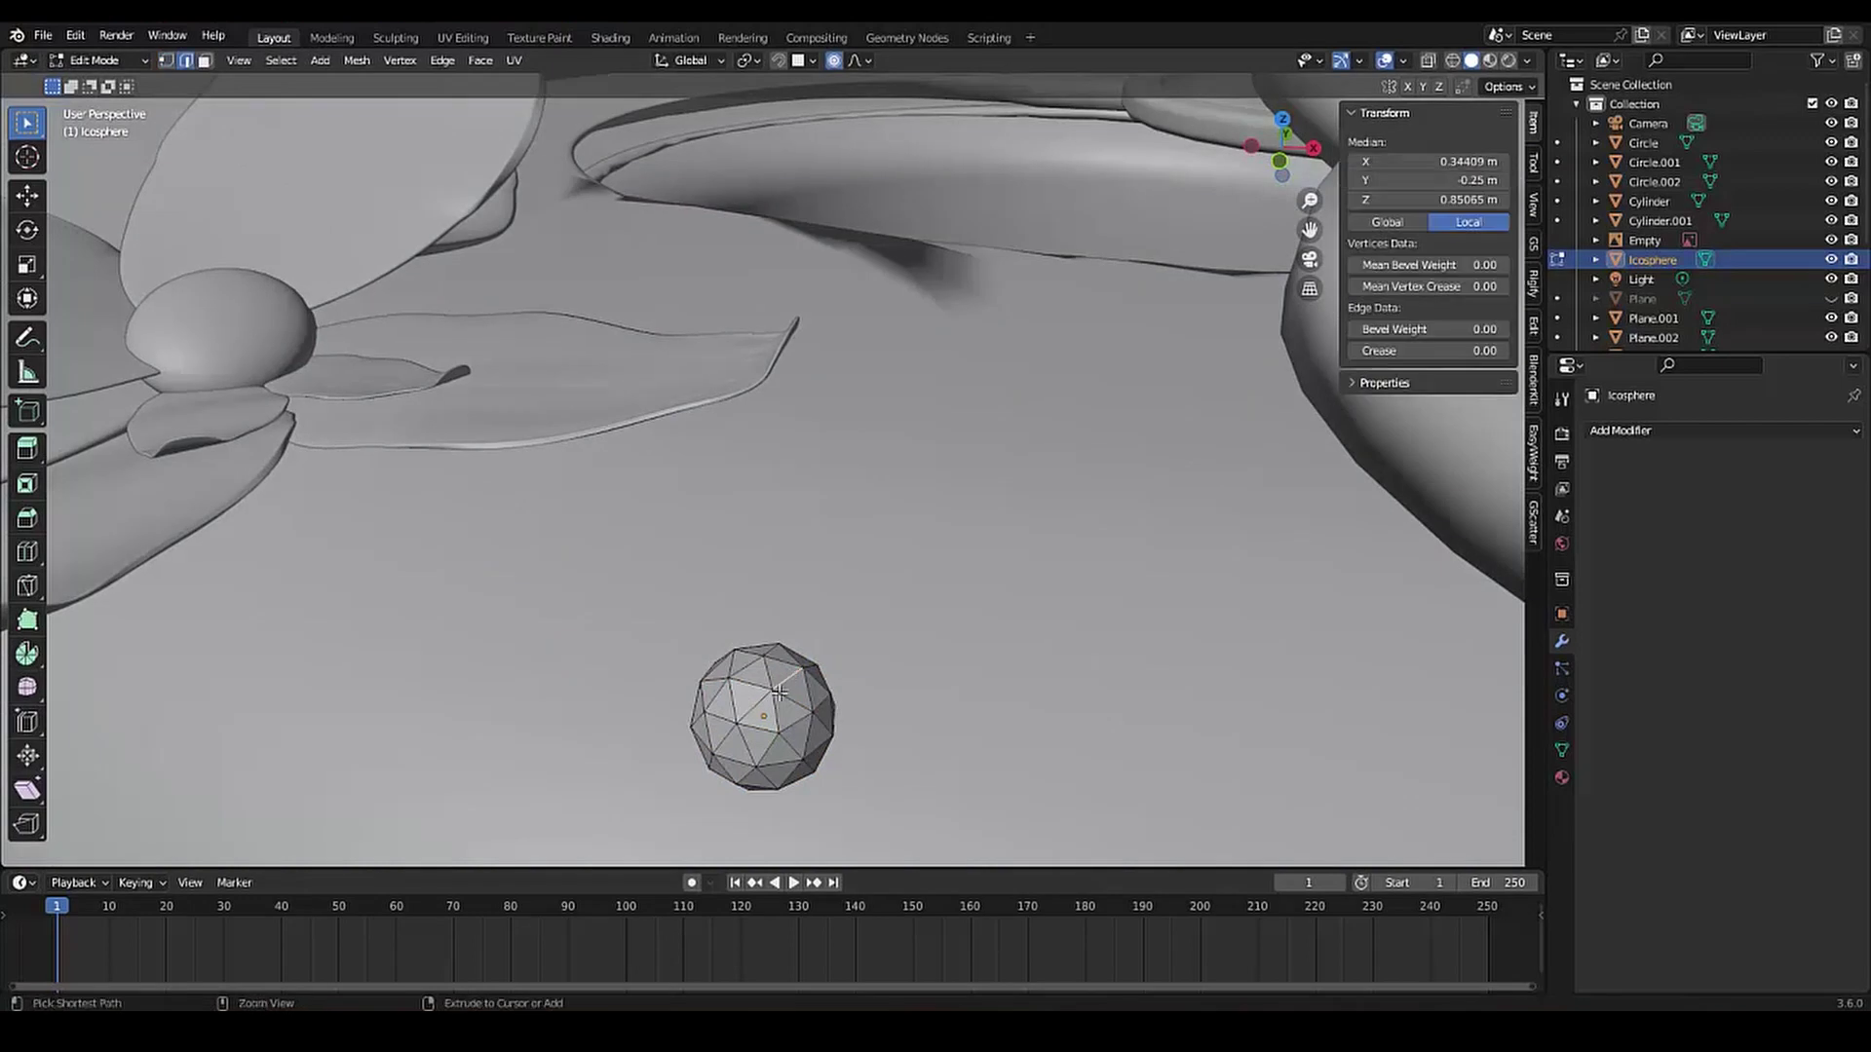
left_click(755, 714)
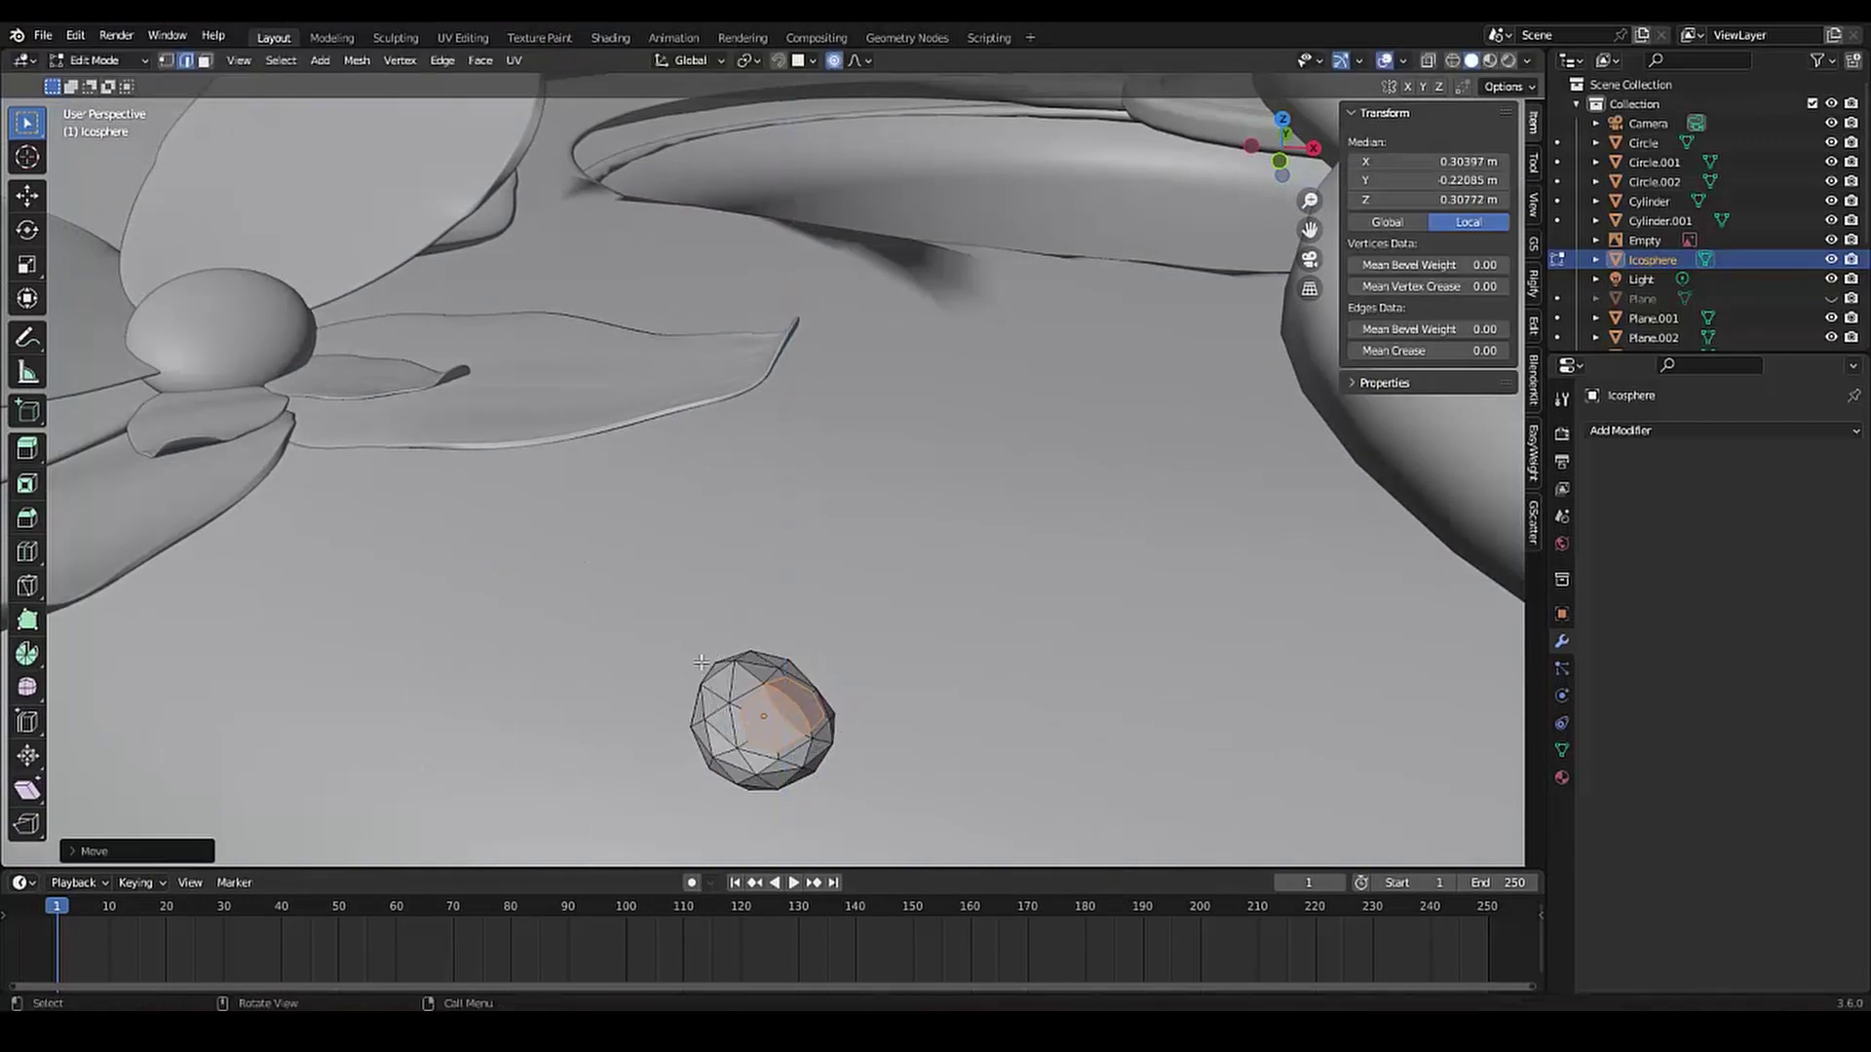
key("g")
left_click(752, 623)
middle_click_drag(751, 623, 690, 757)
key("s")
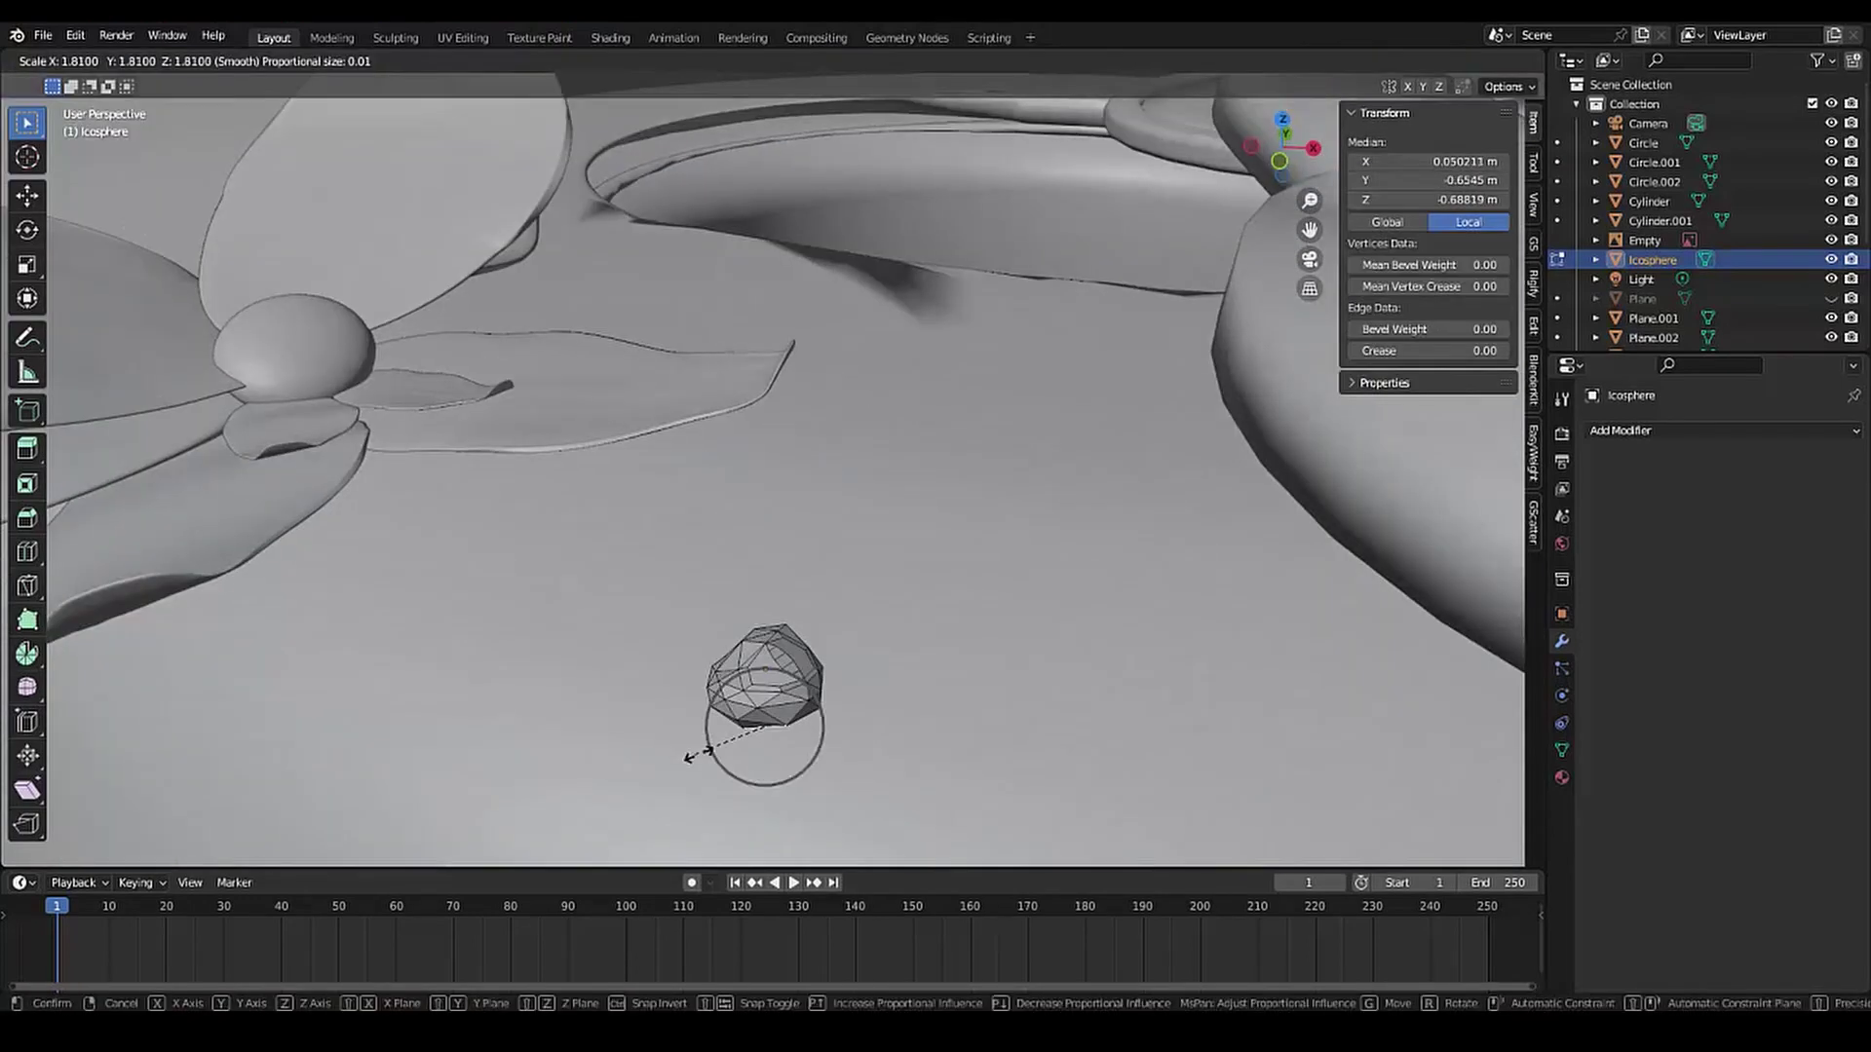
key("Escape")
key("Tab")
Seat the crumb on the cake top along Y and duplicate it
mouse_move(733, 687)
middle_mouse_down()
mouse_move(654, 577)
mouse_move(559, 627)
mouse_move(698, 689)
mouse_move(877, 458)
middle_mouse_up()
key("g")
key("y")
left_click(647, 656)
key("shift+d")
left_click(877, 458)
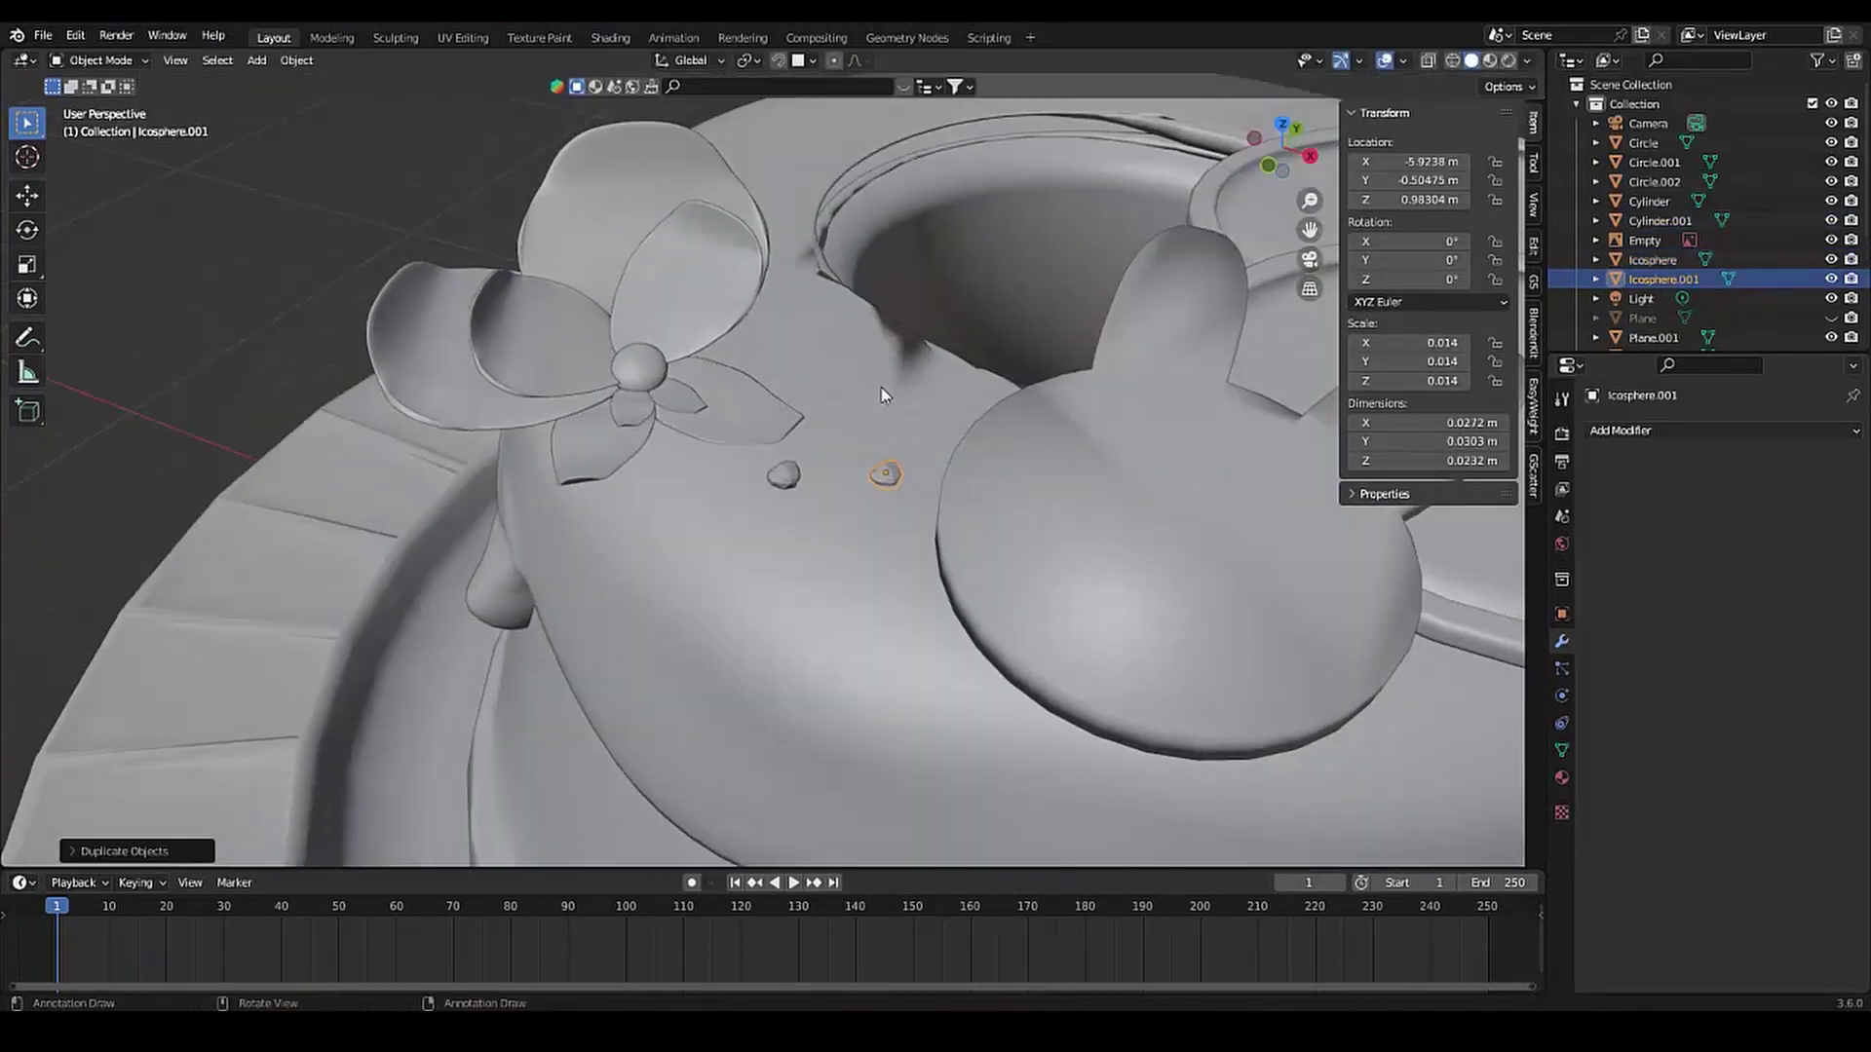
Shrink the copy into a smaller crumb and place another copy beside the first
middle_click_drag(881, 388, 721, 583)
key("s")
left_click(797, 495)
key("shift+d")
left_click(848, 435)
middle_click_drag(848, 435, 822, 429)
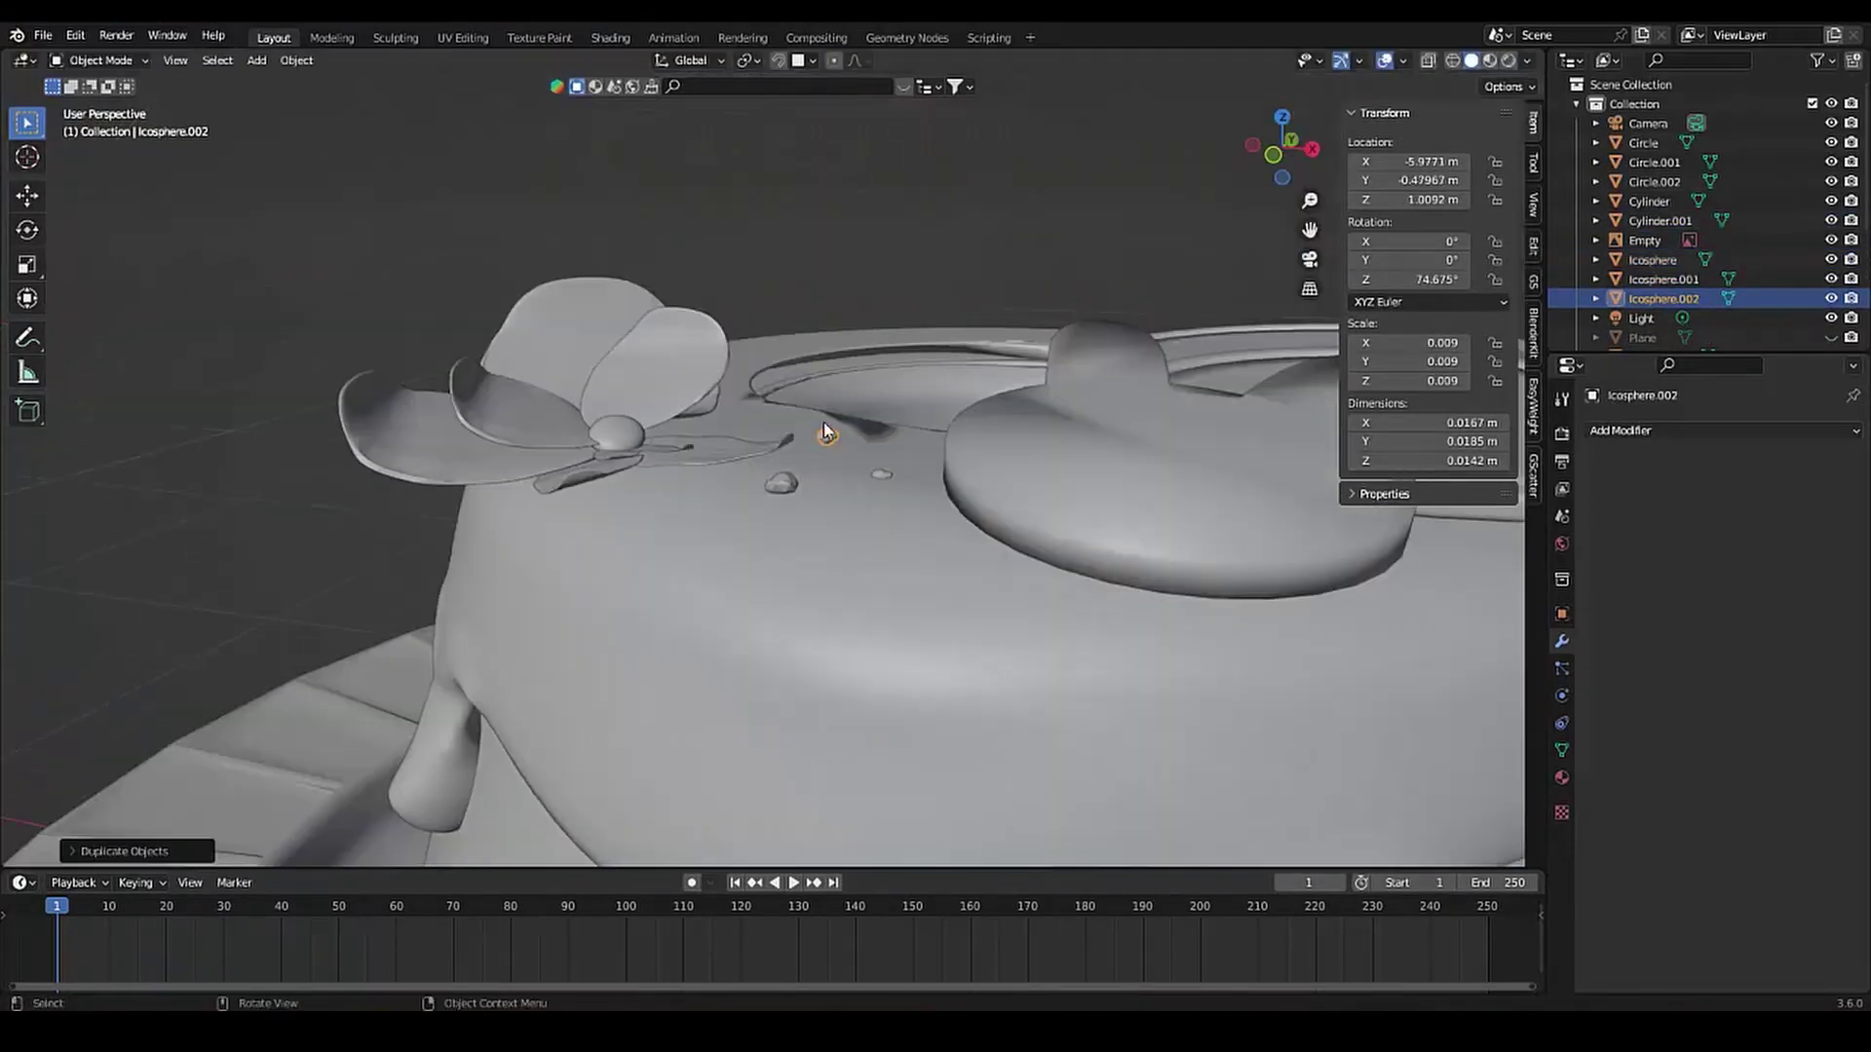
left_click(785, 490)
Duplicate two crumbs together, place them further back, and rotate them
mouse_move(785, 490)
middle_mouse_down()
mouse_move(809, 505)
mouse_move(786, 294)
mouse_move(785, 484)
middle_mouse_up()
scroll(785, 484, "up", 5)
left_click(785, 485, "shift")
key("shift+d")
left_click(1072, 224)
key("r")
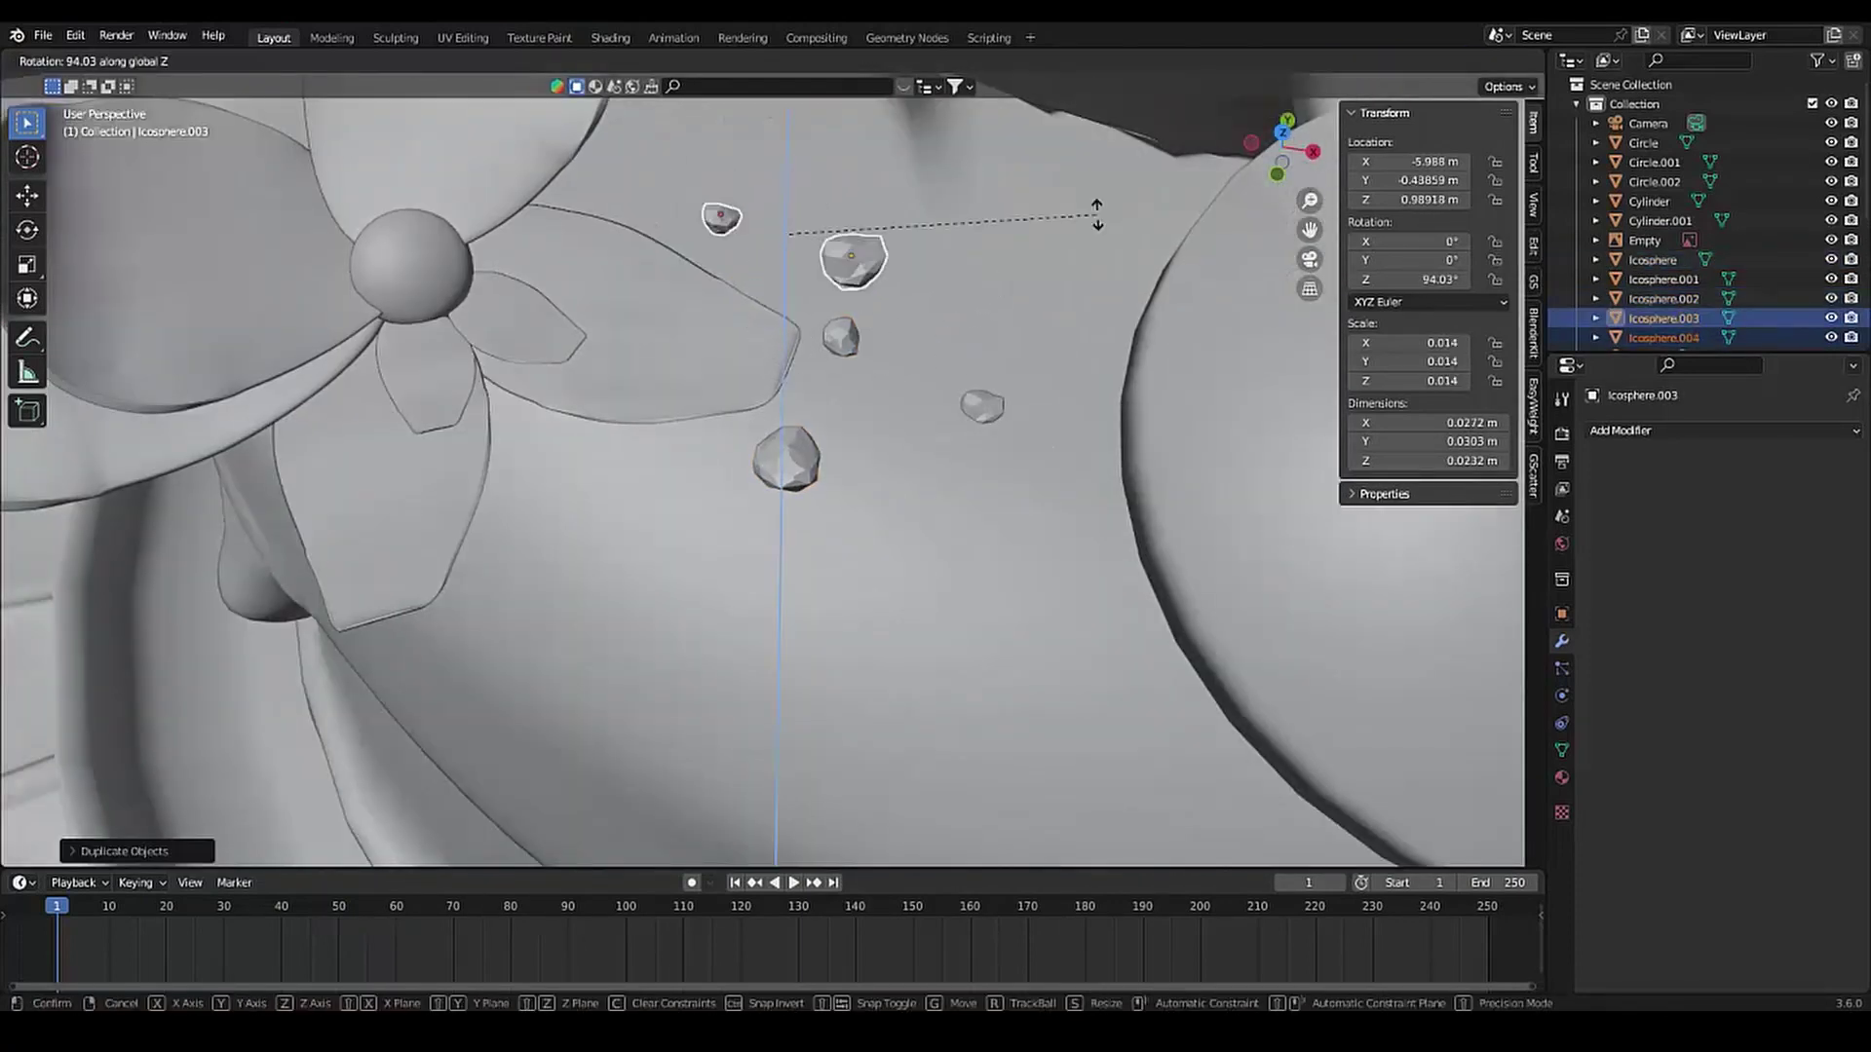
left_click(721, 217)
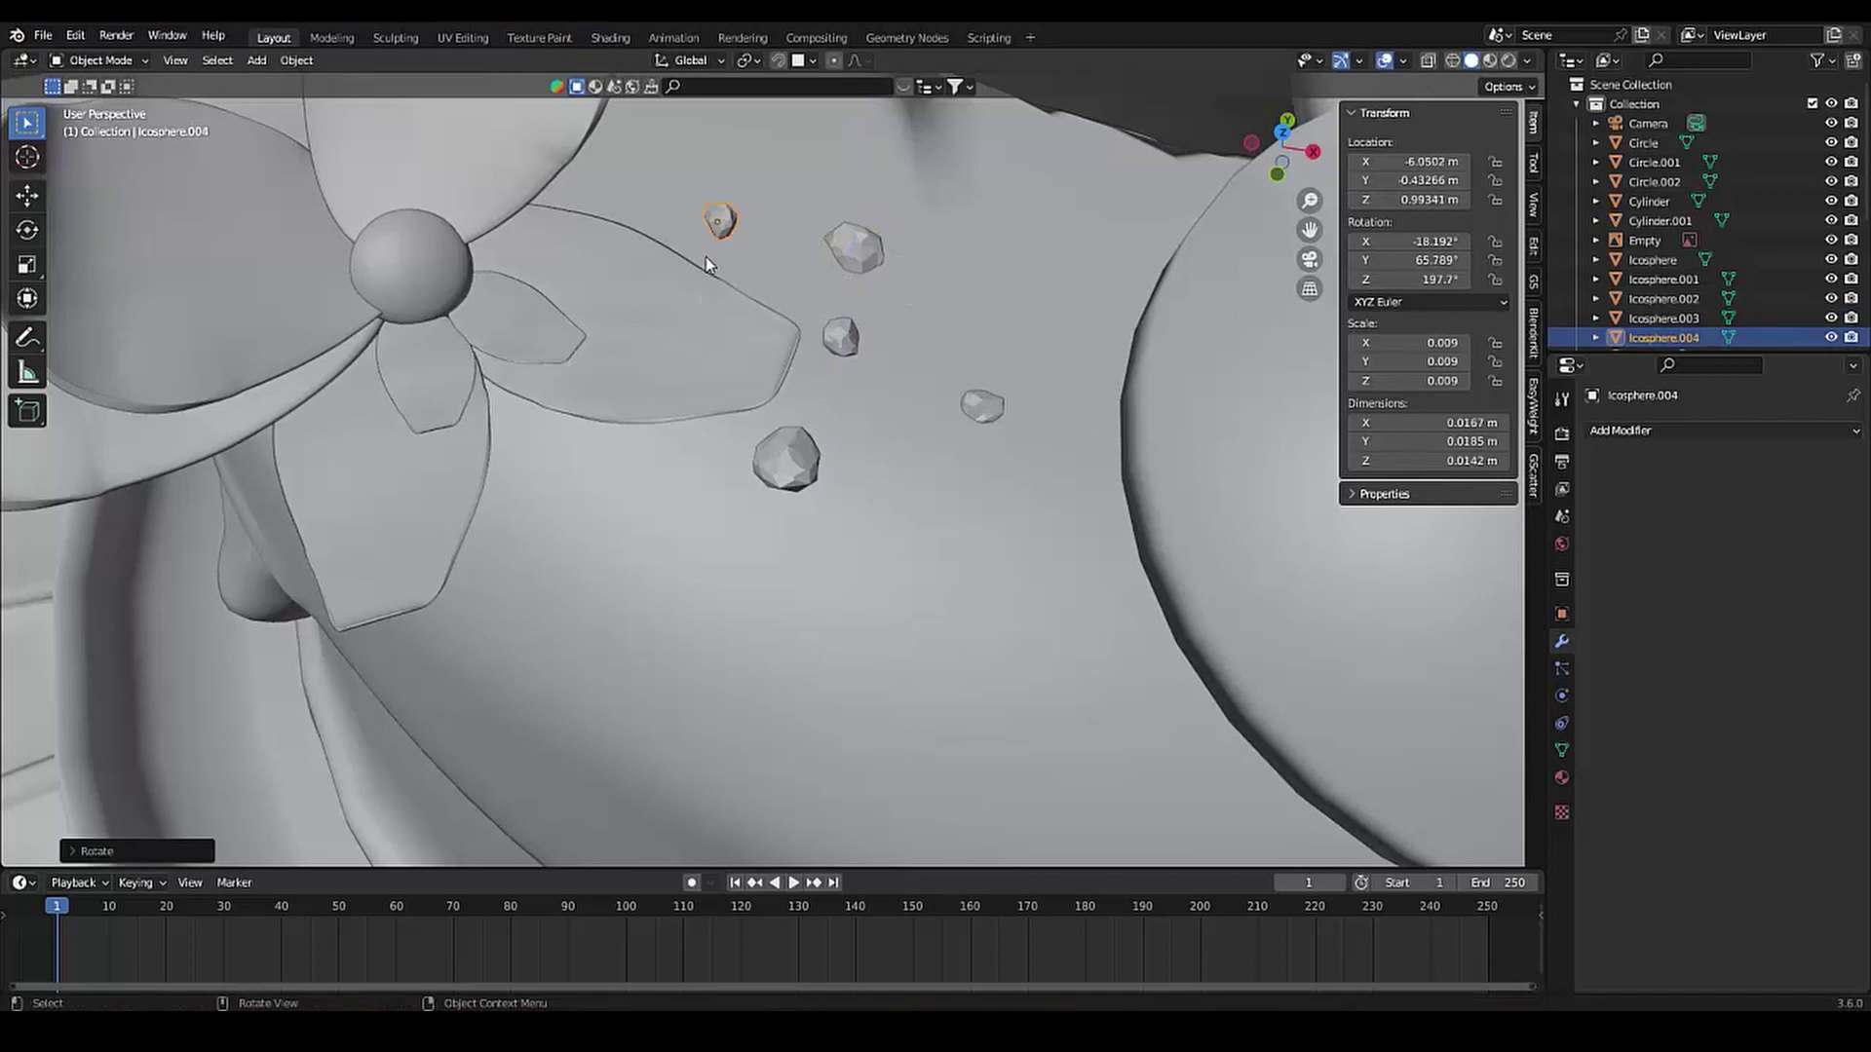
Duplicate a small crumb onto a new spot on the cake top
scroll(705, 277, "down", 10)
mouse_move(858, 512)
middle_mouse_down()
mouse_move(553, 523)
mouse_move(345, 715)
mouse_move(610, 542)
middle_mouse_up()
scroll(610, 541, "up", 8)
left_click(803, 634)
key("shift+d")
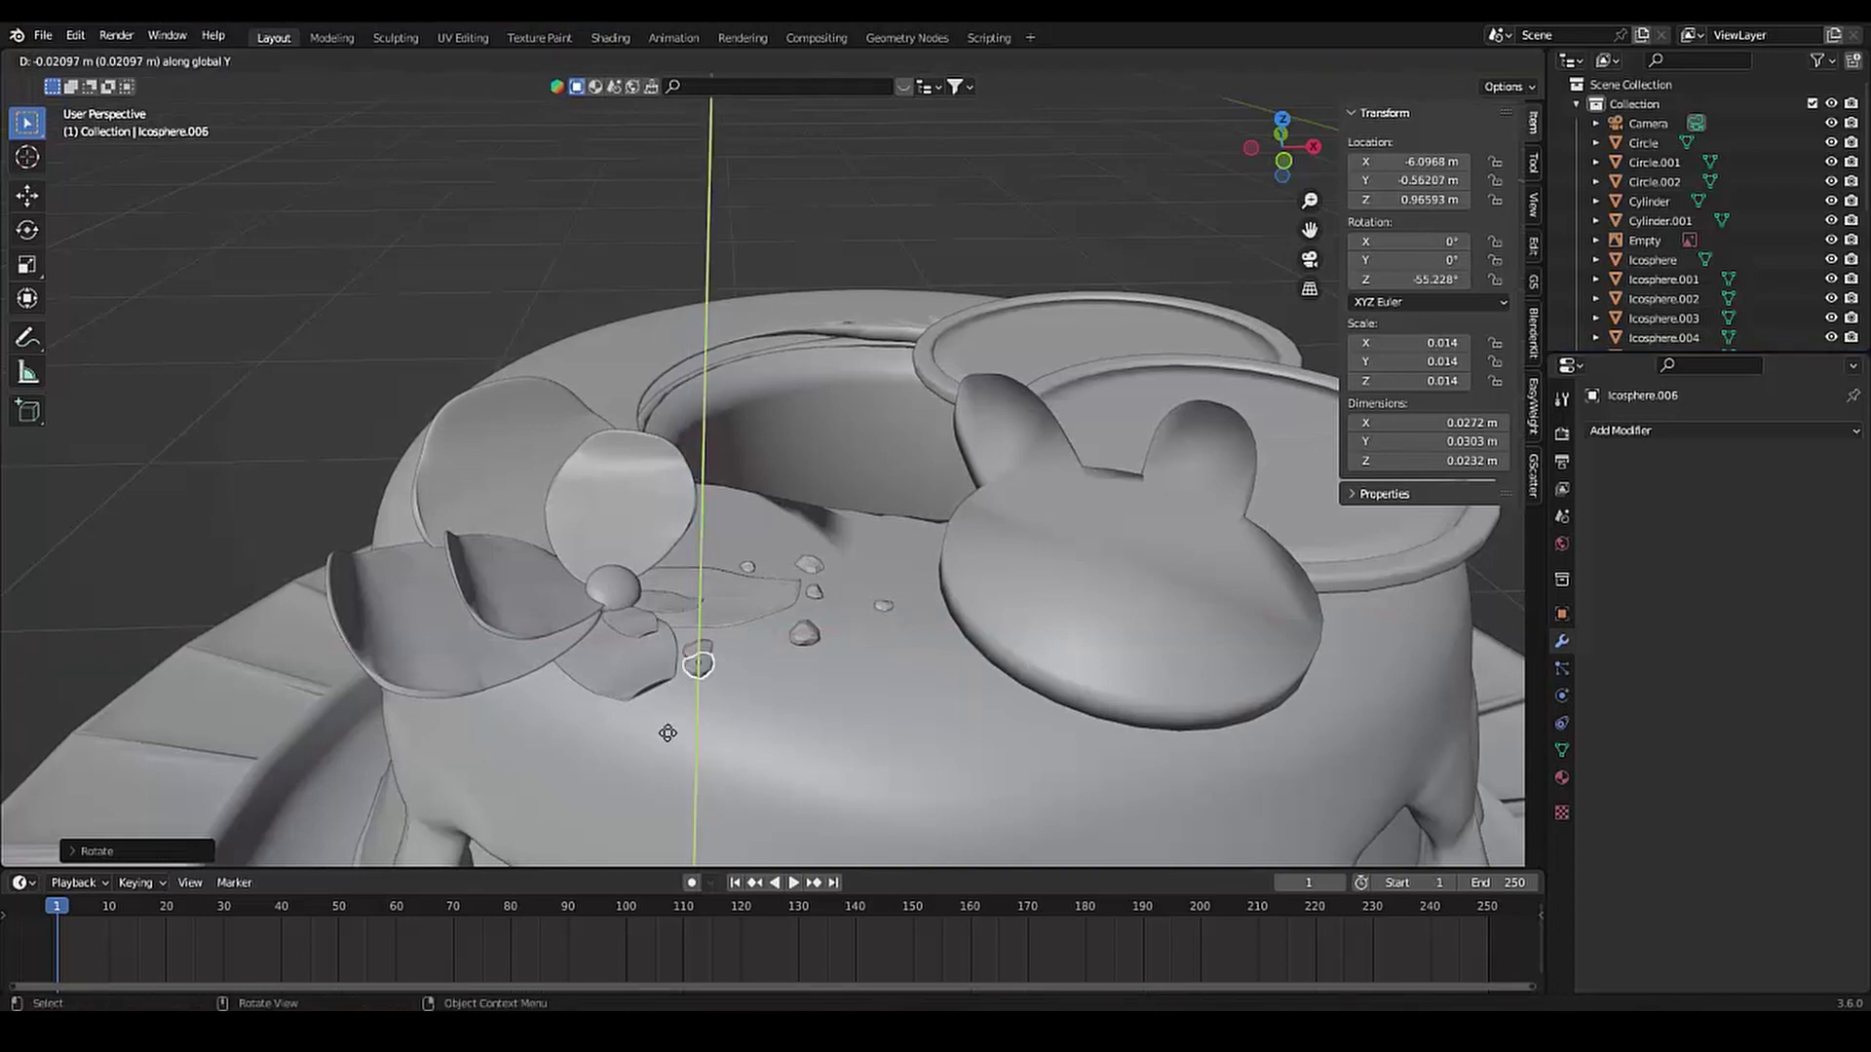
left_click(668, 732)
Slide the new crumb sideways, adjust its height, and spin it around Z
mouse_move(668, 733)
middle_mouse_down()
mouse_move(614, 702)
mouse_move(720, 638)
mouse_move(483, 668)
middle_mouse_up()
left_click(649, 642)
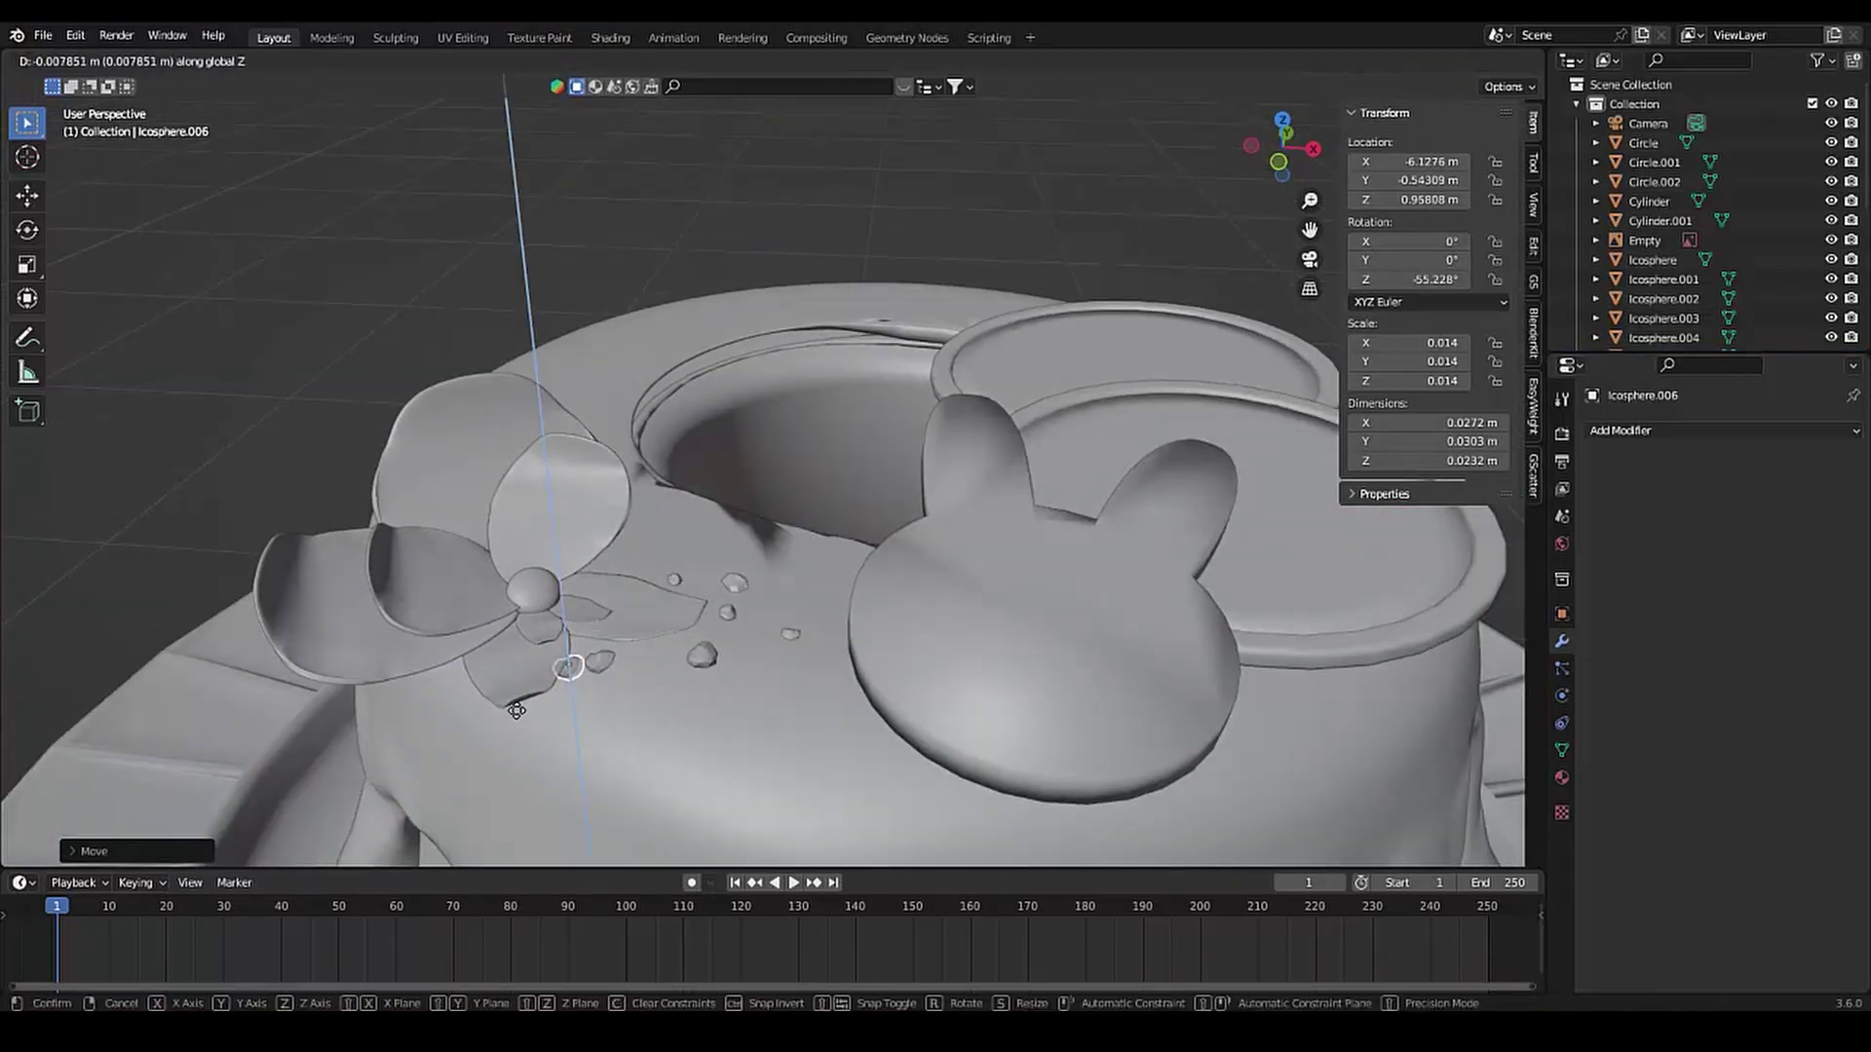
key("g")
key("z")
mouse_move(490, 655)
middle_mouse_down()
mouse_move(463, 507)
mouse_move(543, 608)
middle_mouse_up()
key("r")
left_click(481, 517)
Place and spin another crumb near the flower, then duplicate one more
scroll(835, 543, "down", 5)
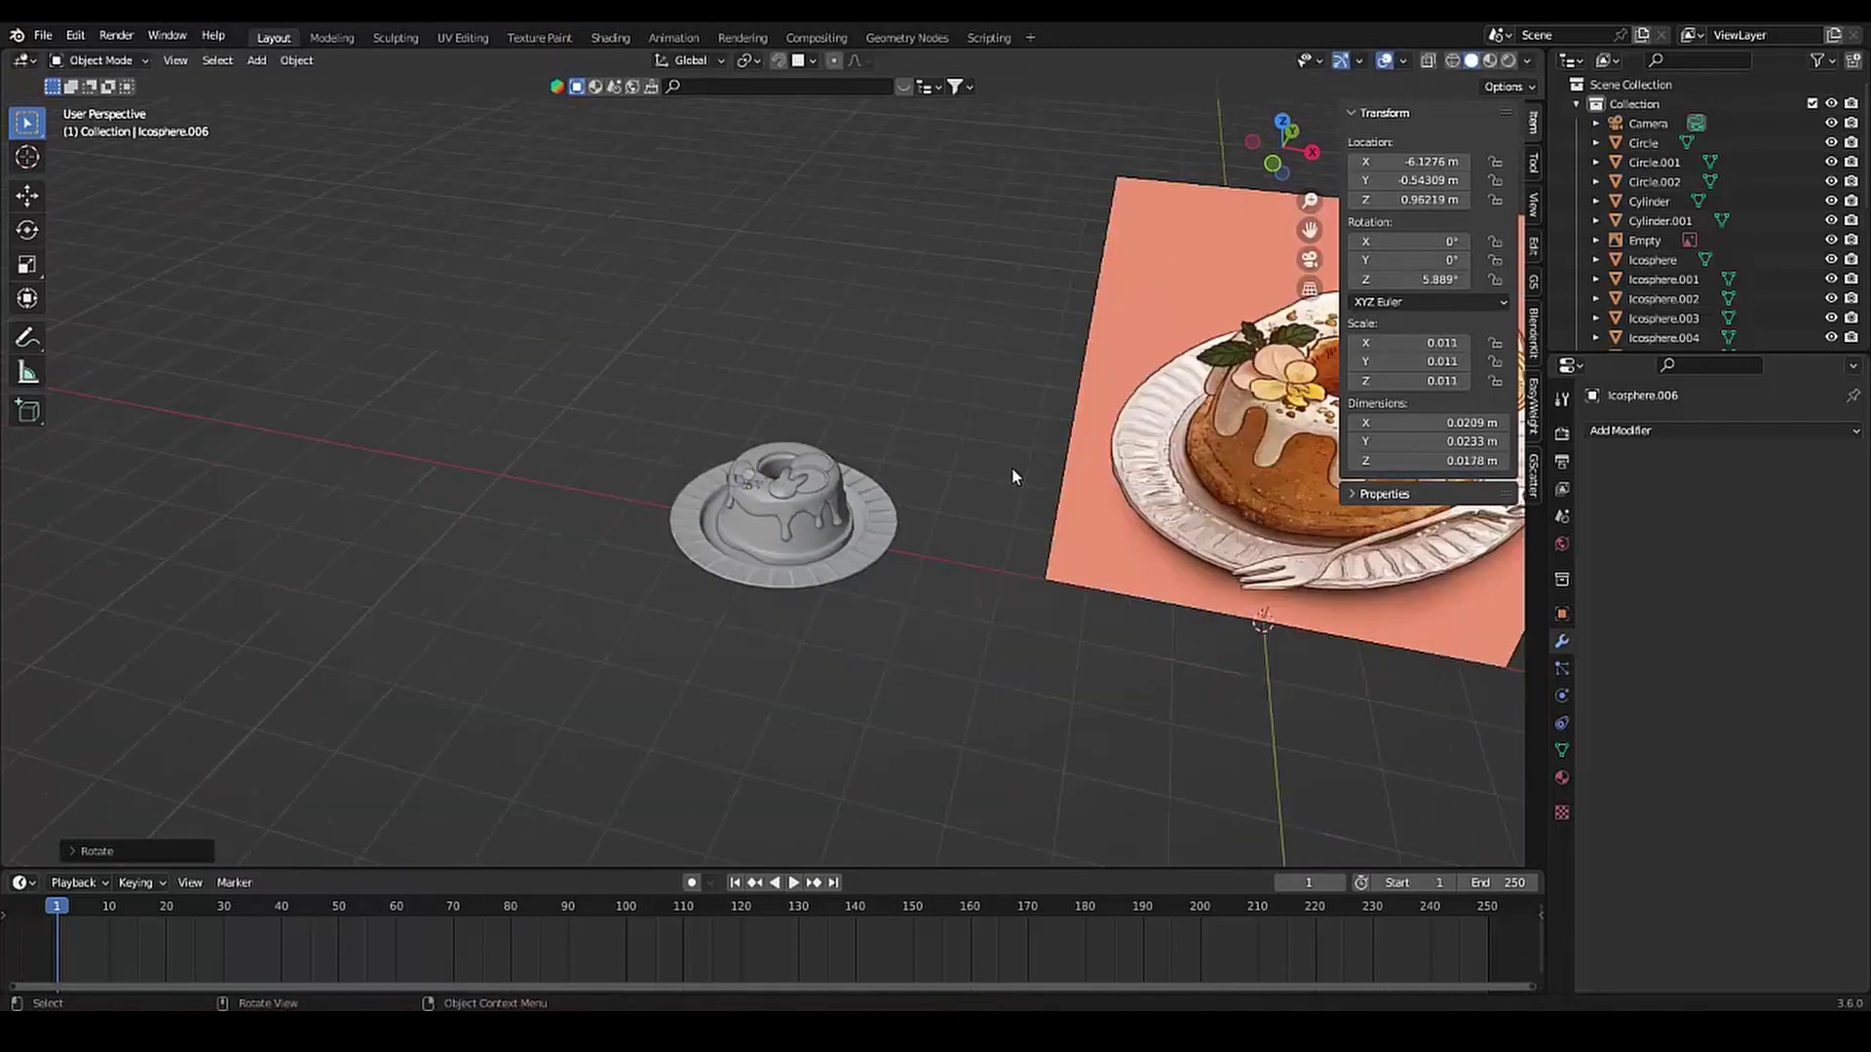
mouse_move(1011, 466)
middle_mouse_down()
mouse_move(1163, 339)
mouse_move(530, 489)
middle_mouse_up()
scroll(1176, 274, "up", 8)
scroll(1176, 274, "up", 5)
left_click(707, 284)
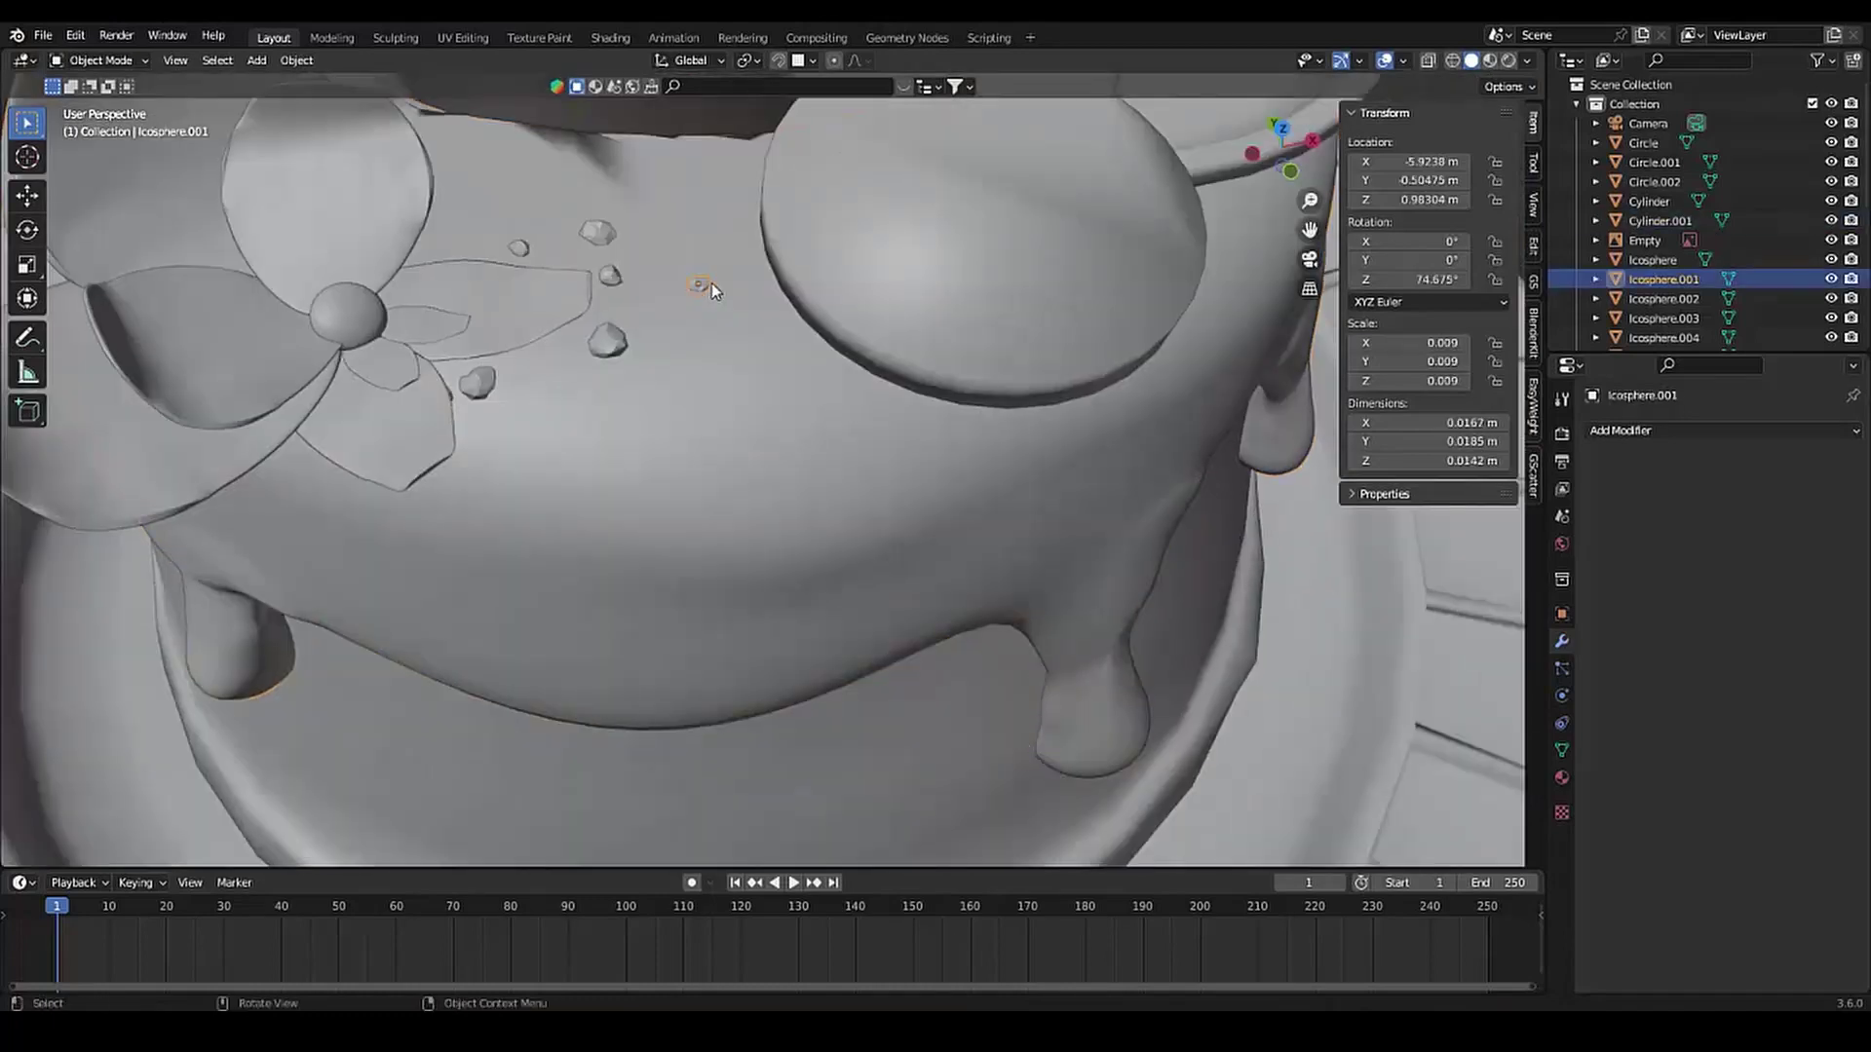
left_click(781, 440)
key("r")
left_click(745, 459)
key("shift+d")
middle_click_drag(744, 459, 694, 418)
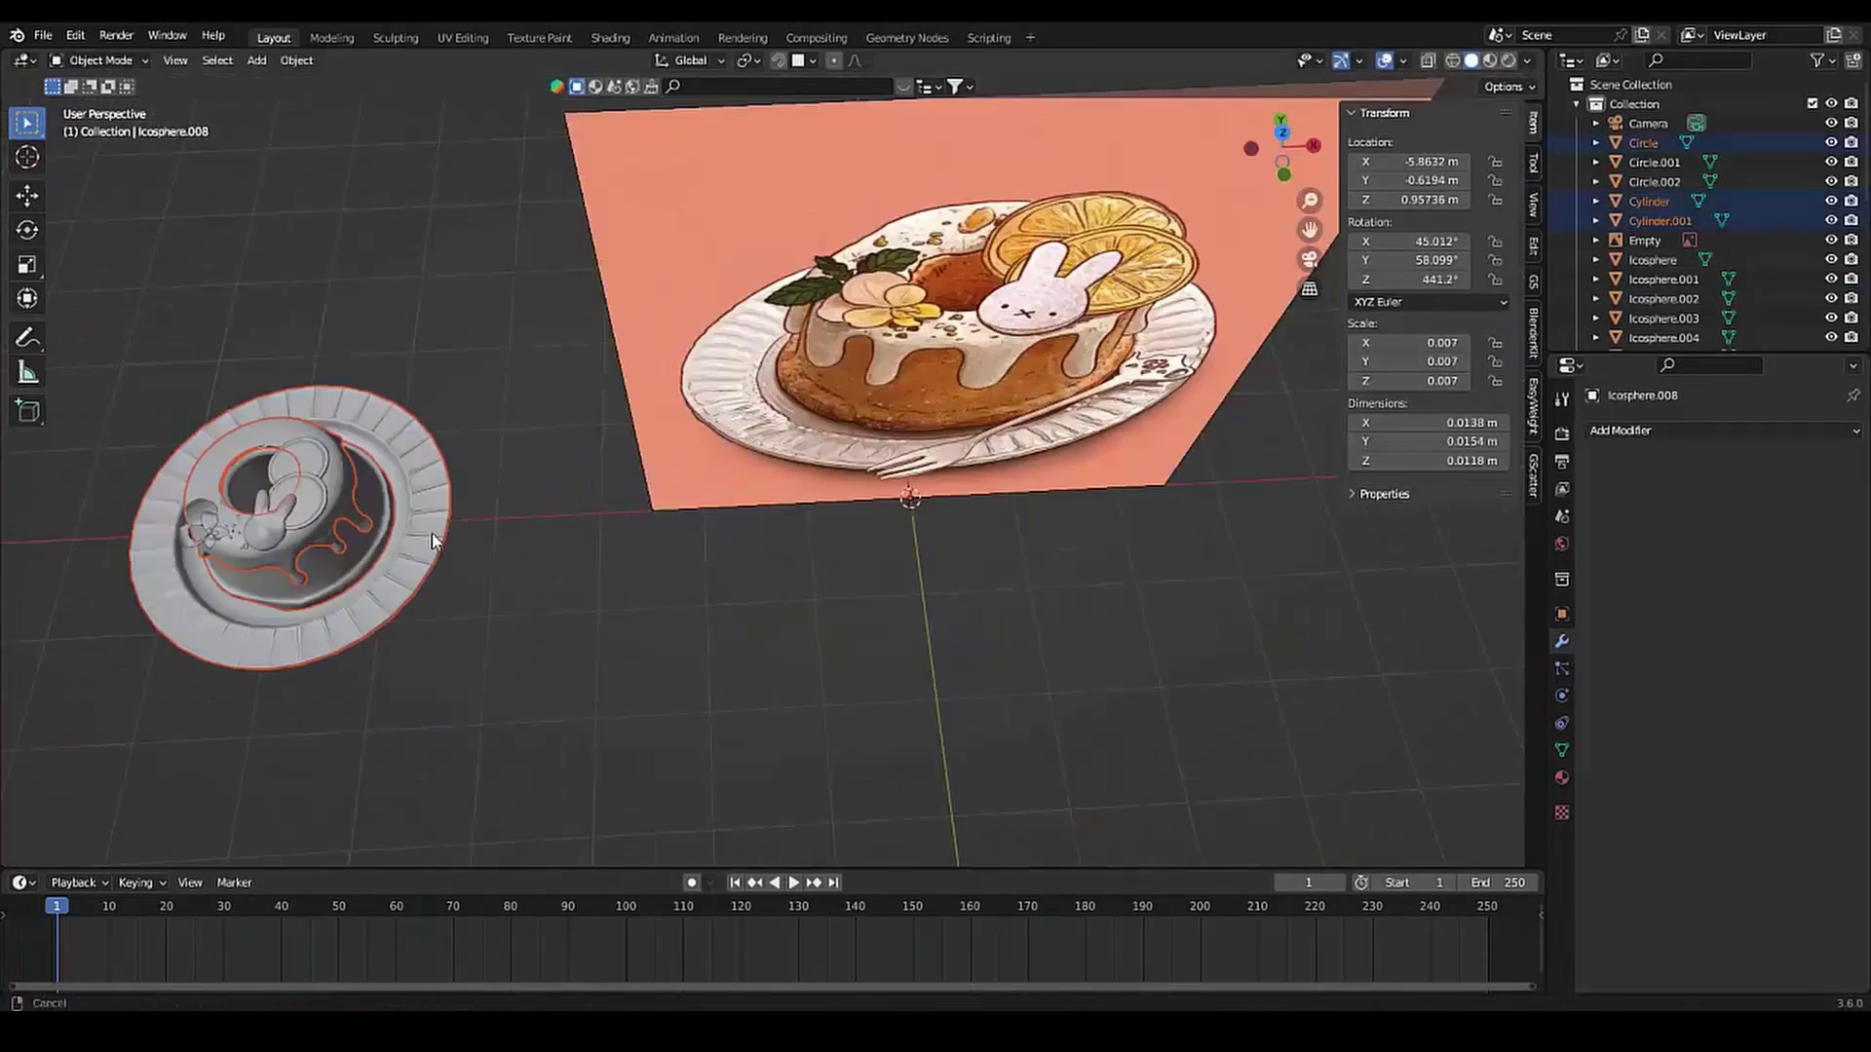
scroll(715, 511, "up", 5)
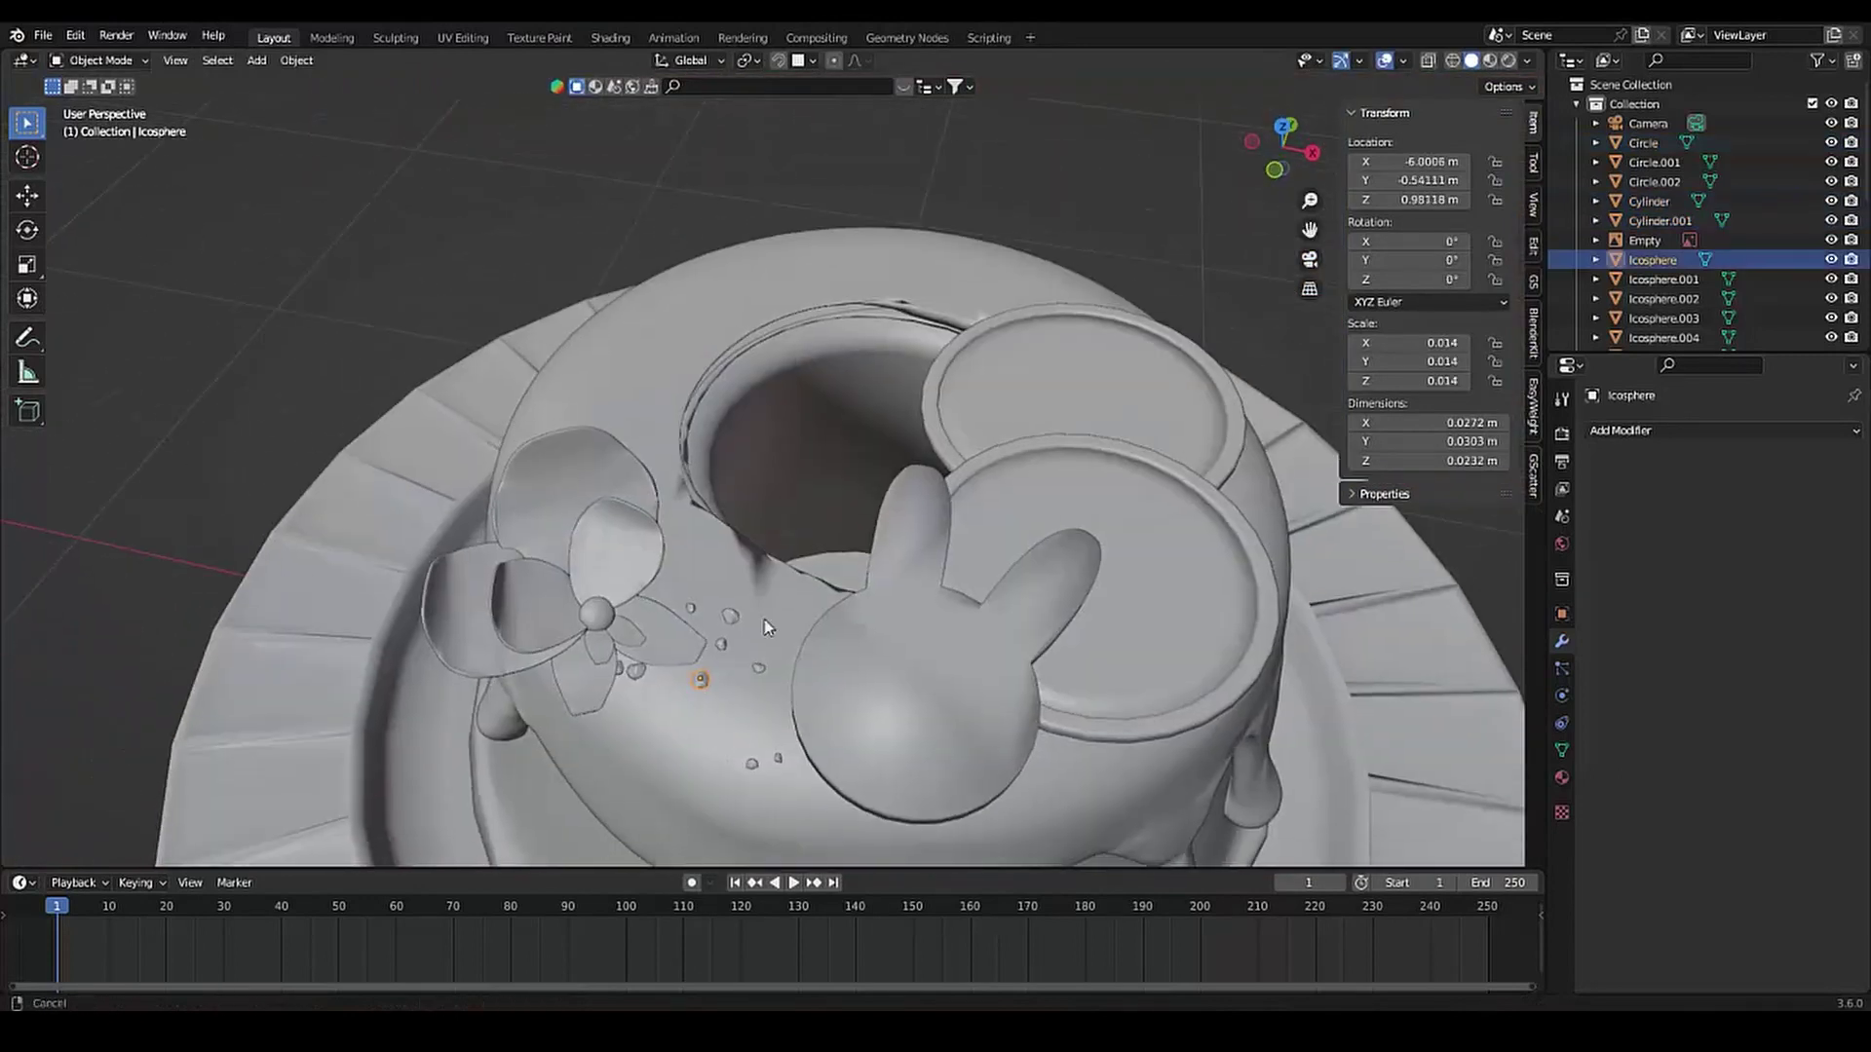
Duplicate a crumb, move it toward the back, and lower it onto the icing
left_click(770, 569)
key("shift+d")
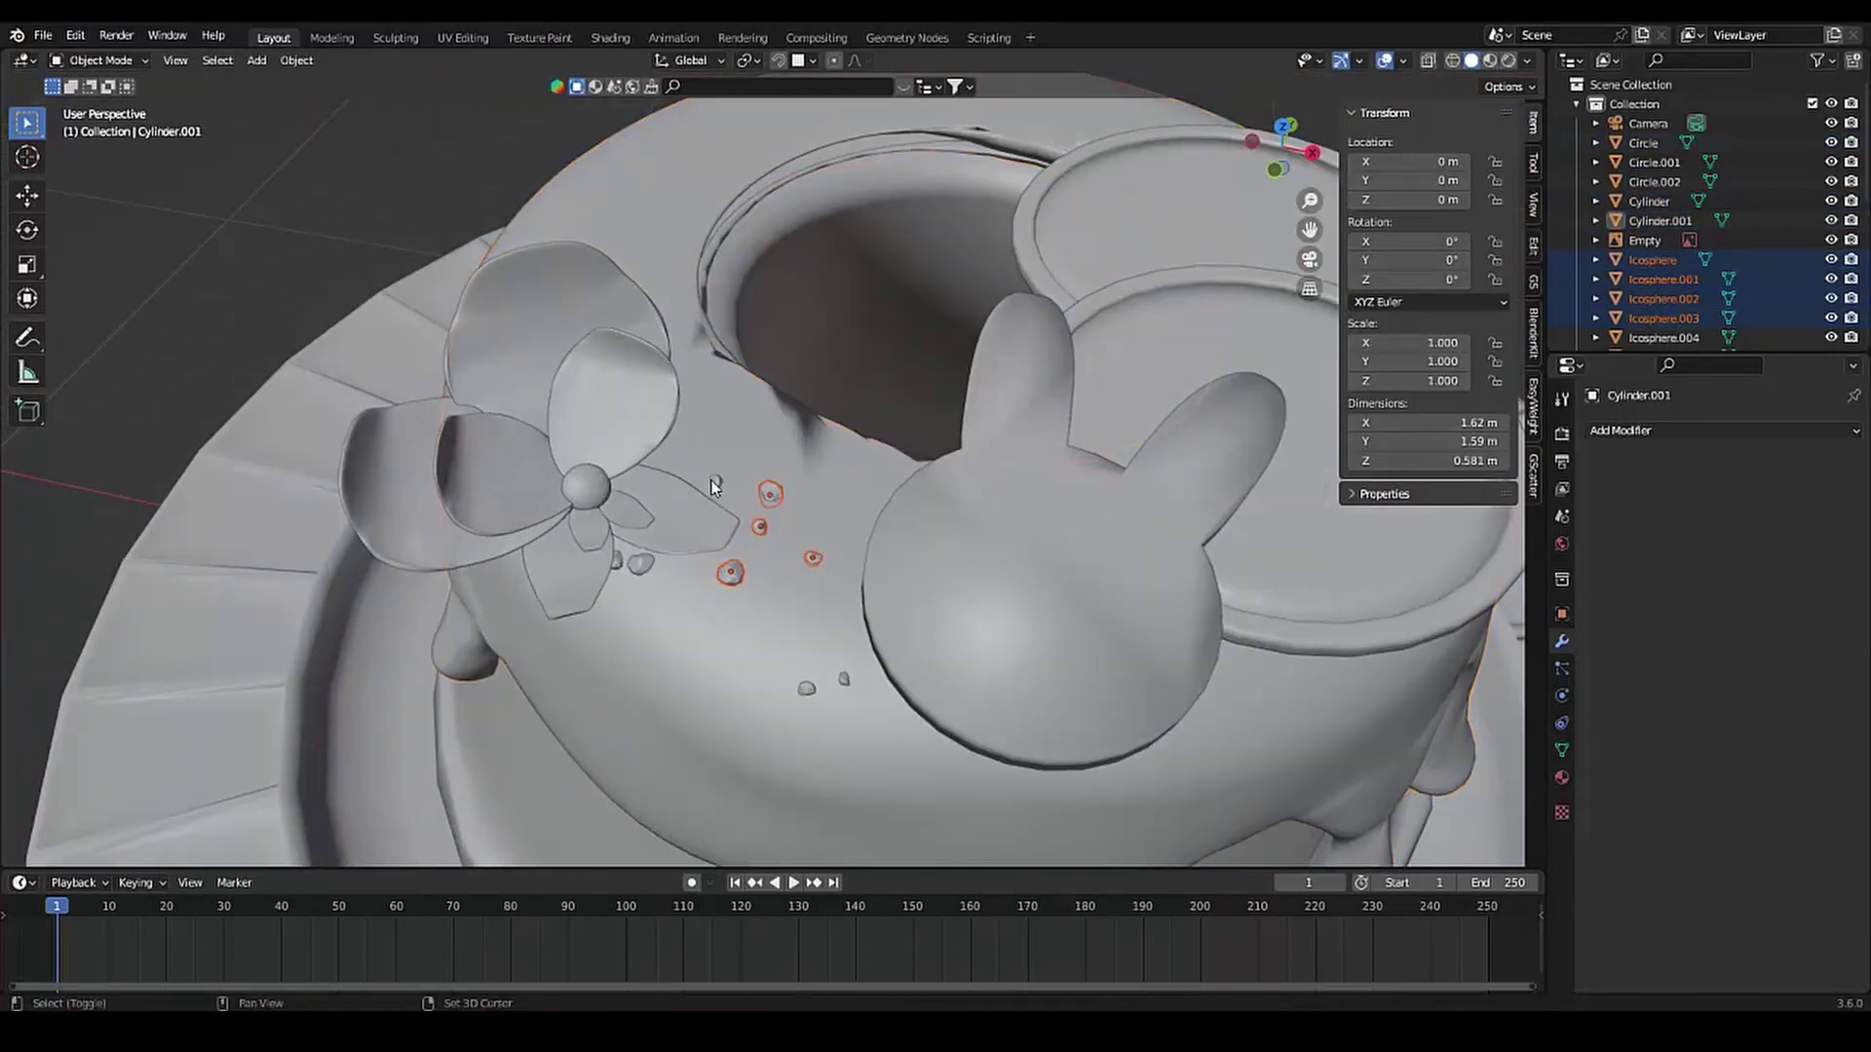
middle_click_drag(770, 489, 687, 409)
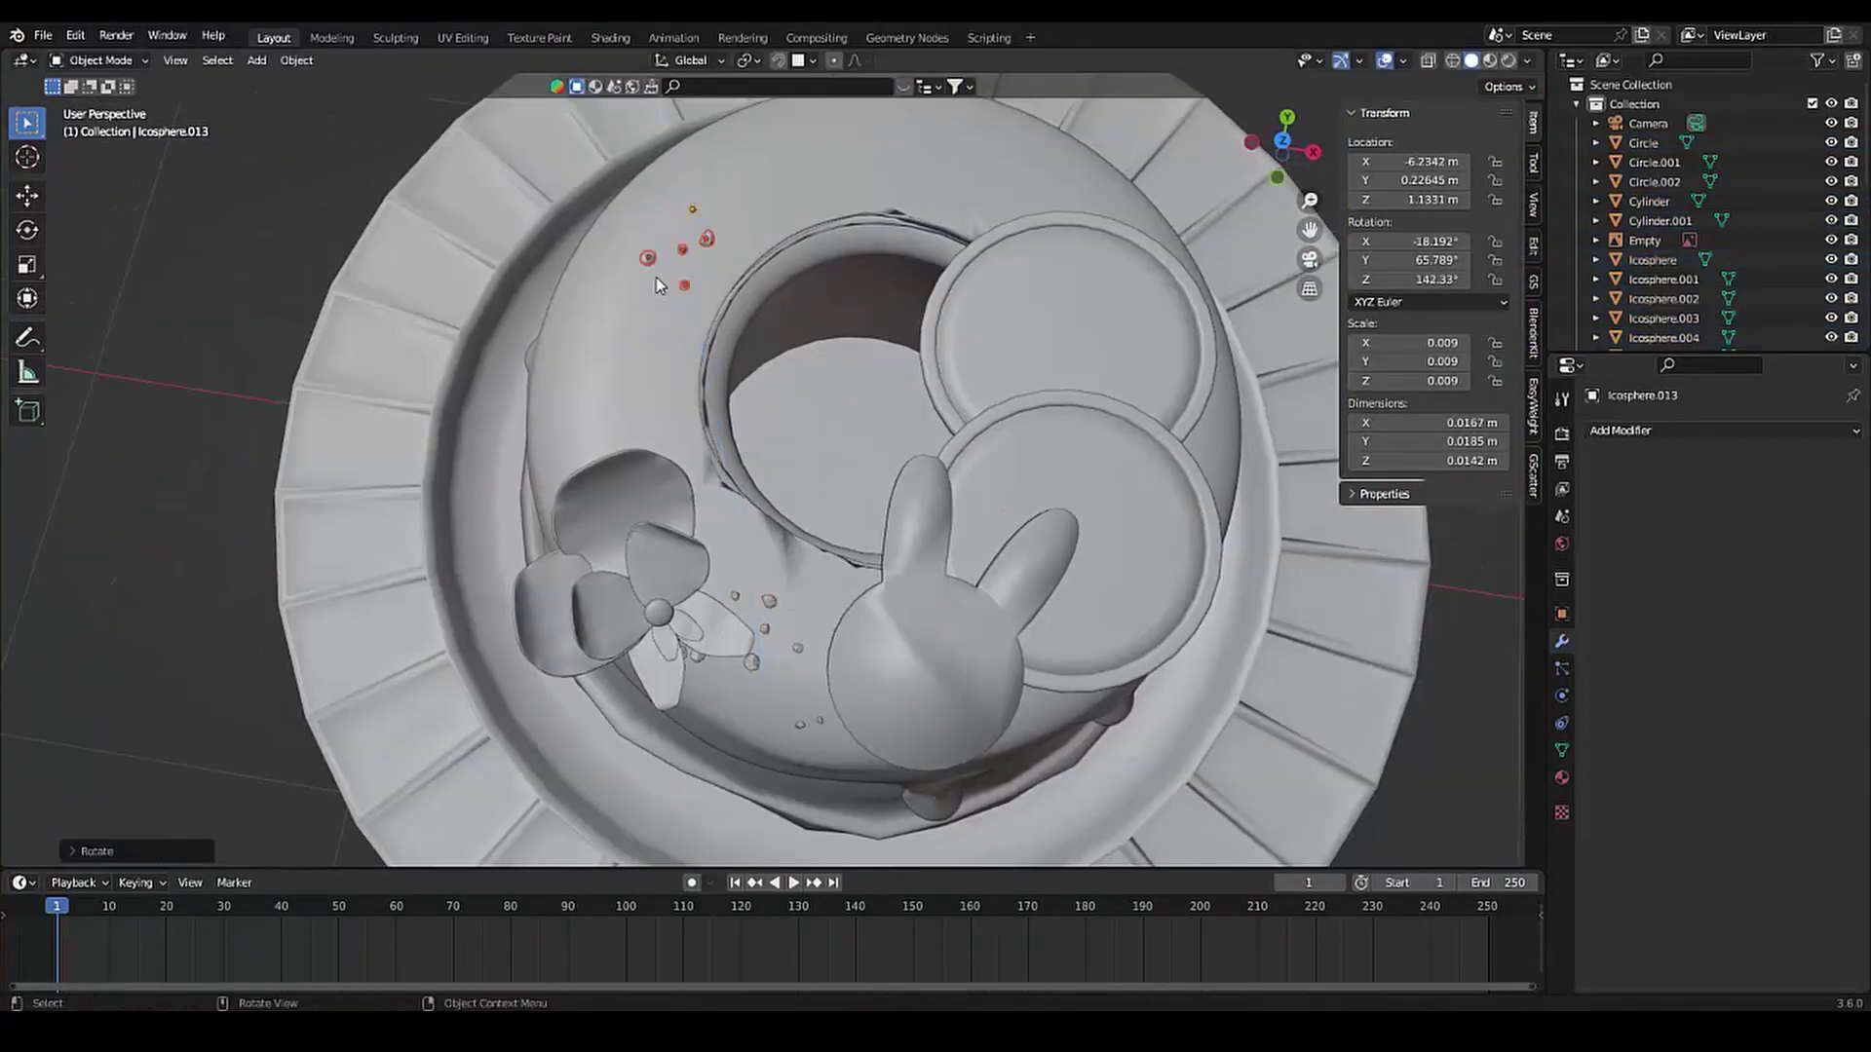
left_click_drag(708, 238, 799, 218)
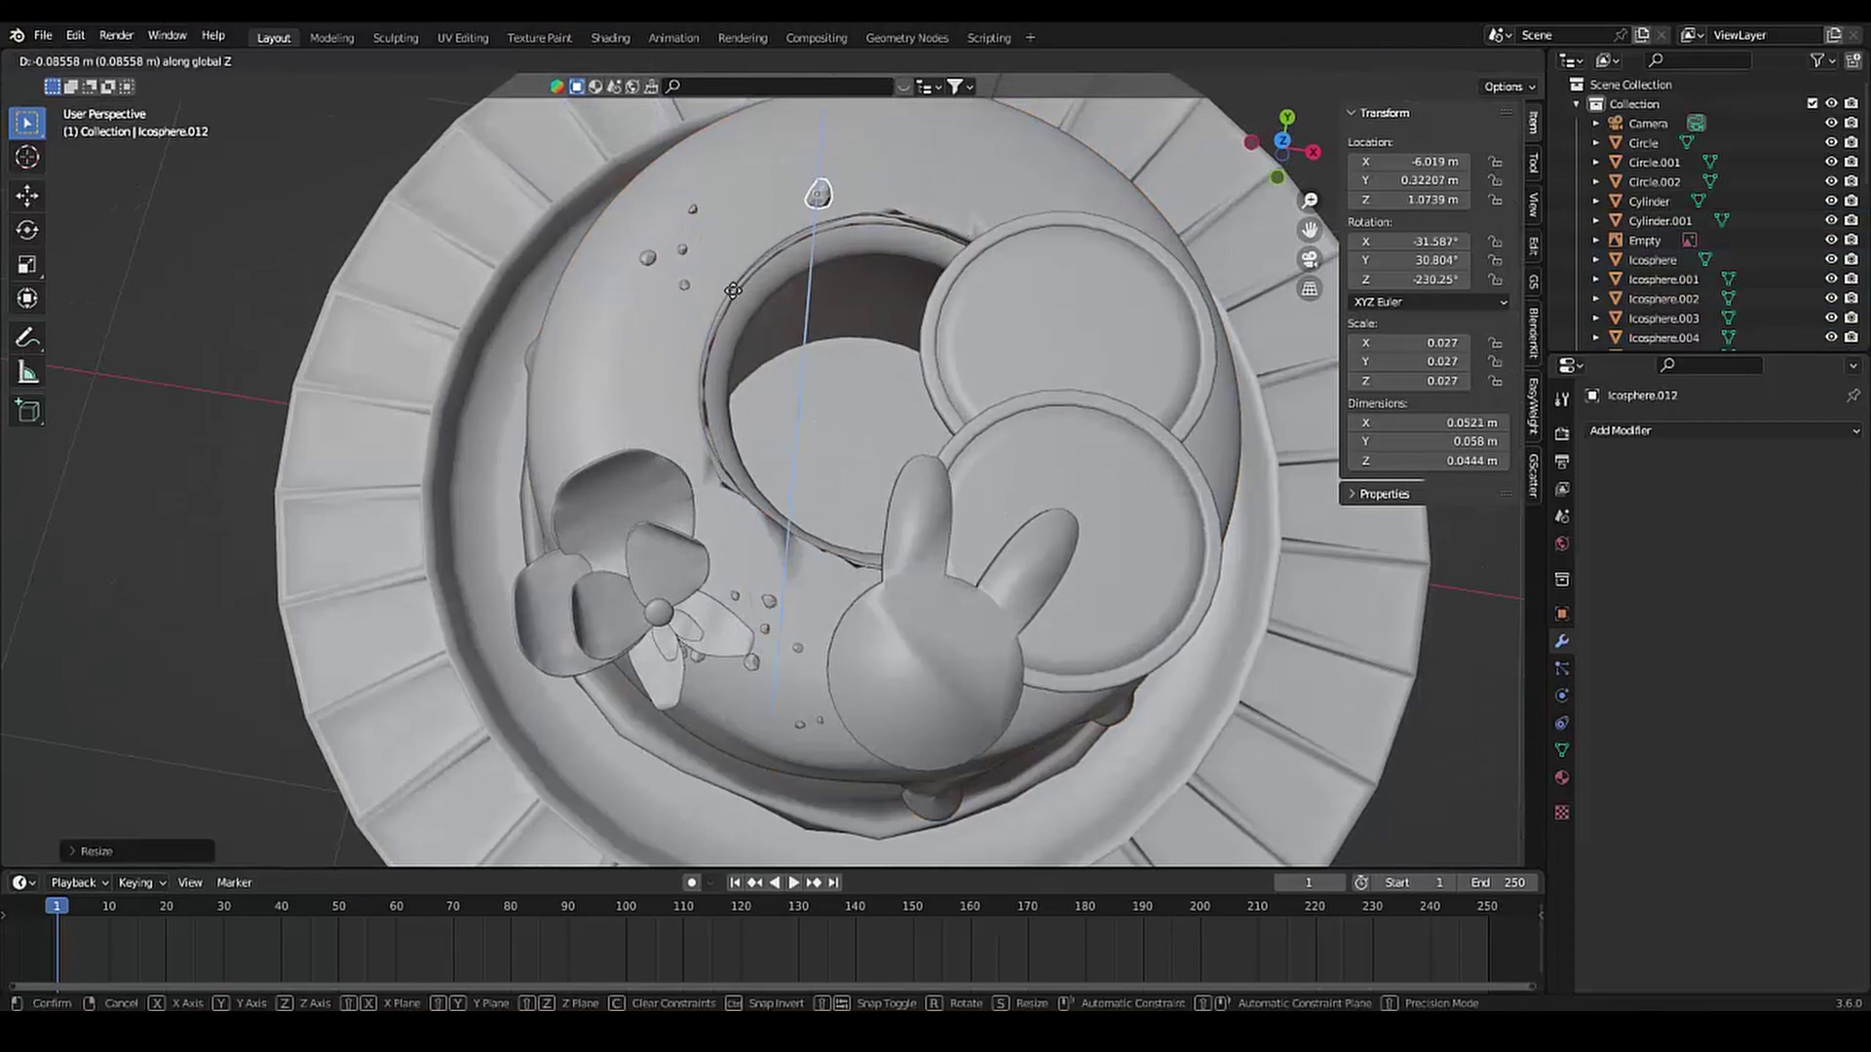
middle_click_drag(733, 277, 728, 507)
key("g")
key("z")
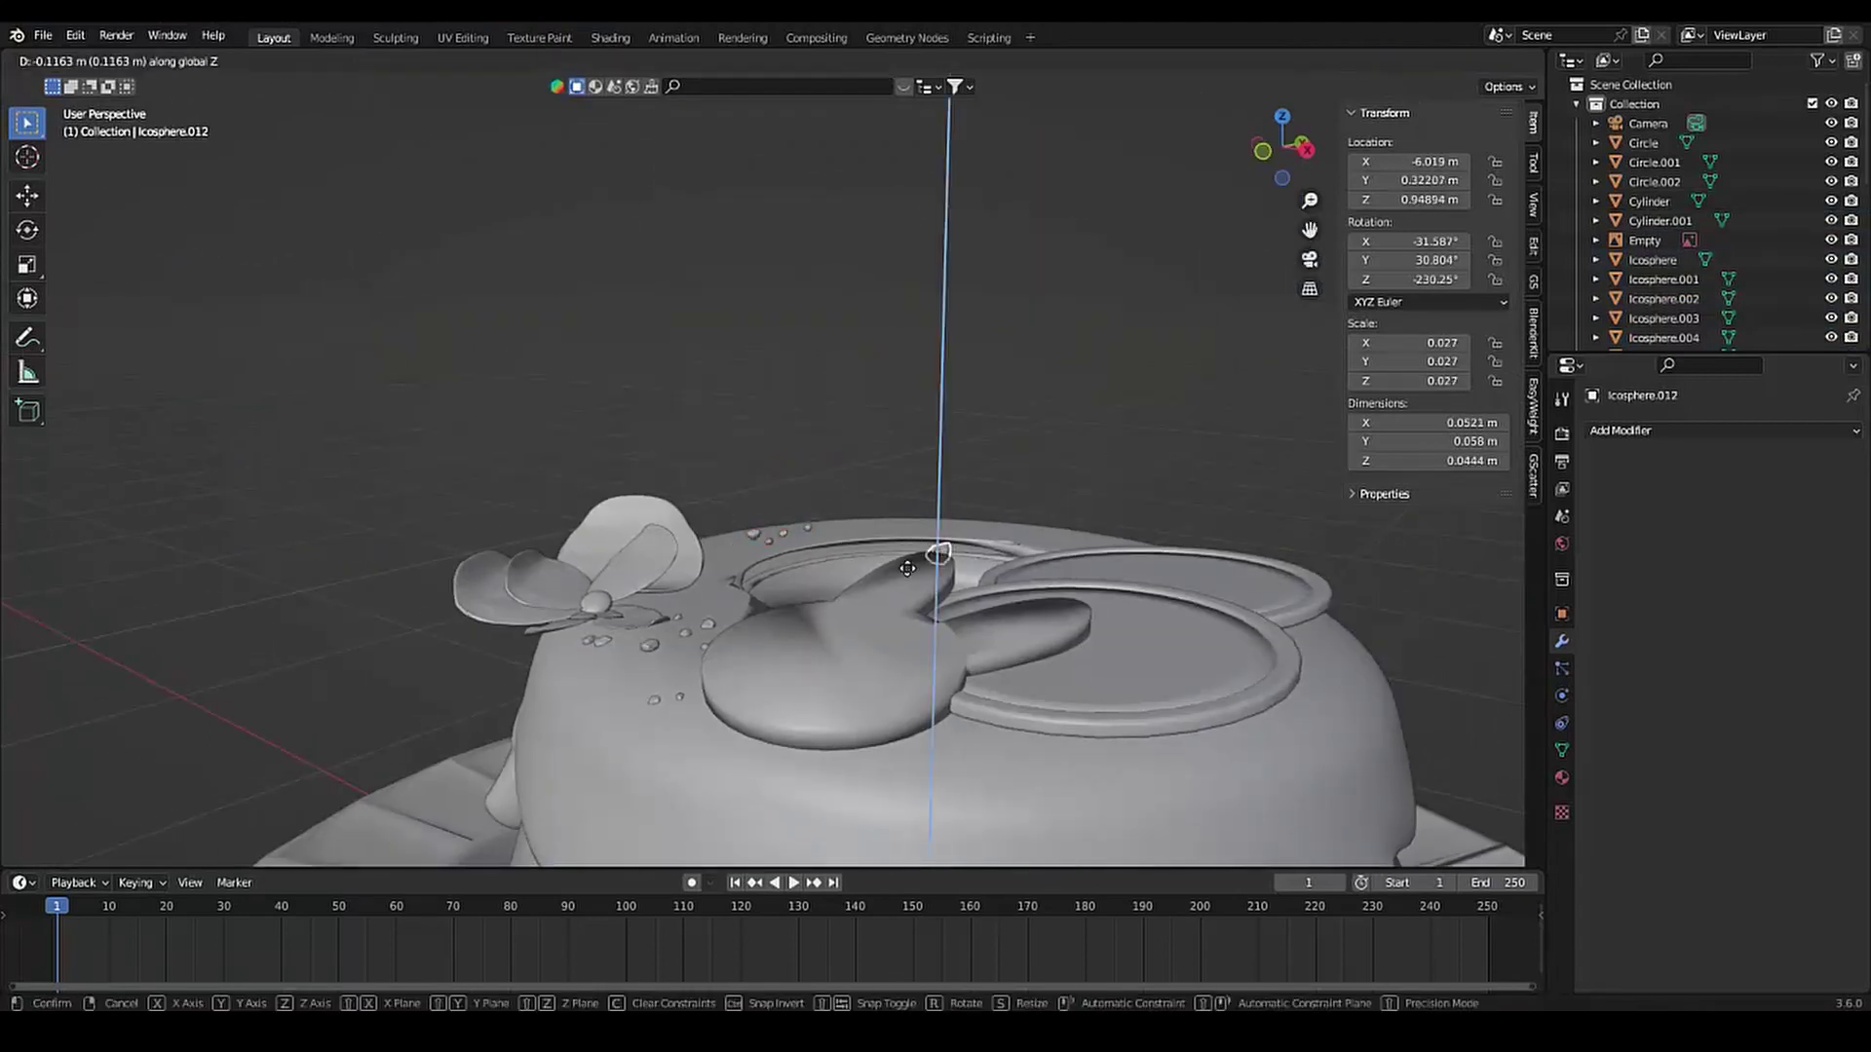
left_click(862, 507)
Move a crumb toward the central hole's rim and pick another crumb
middle_click_drag(862, 506, 775, 376)
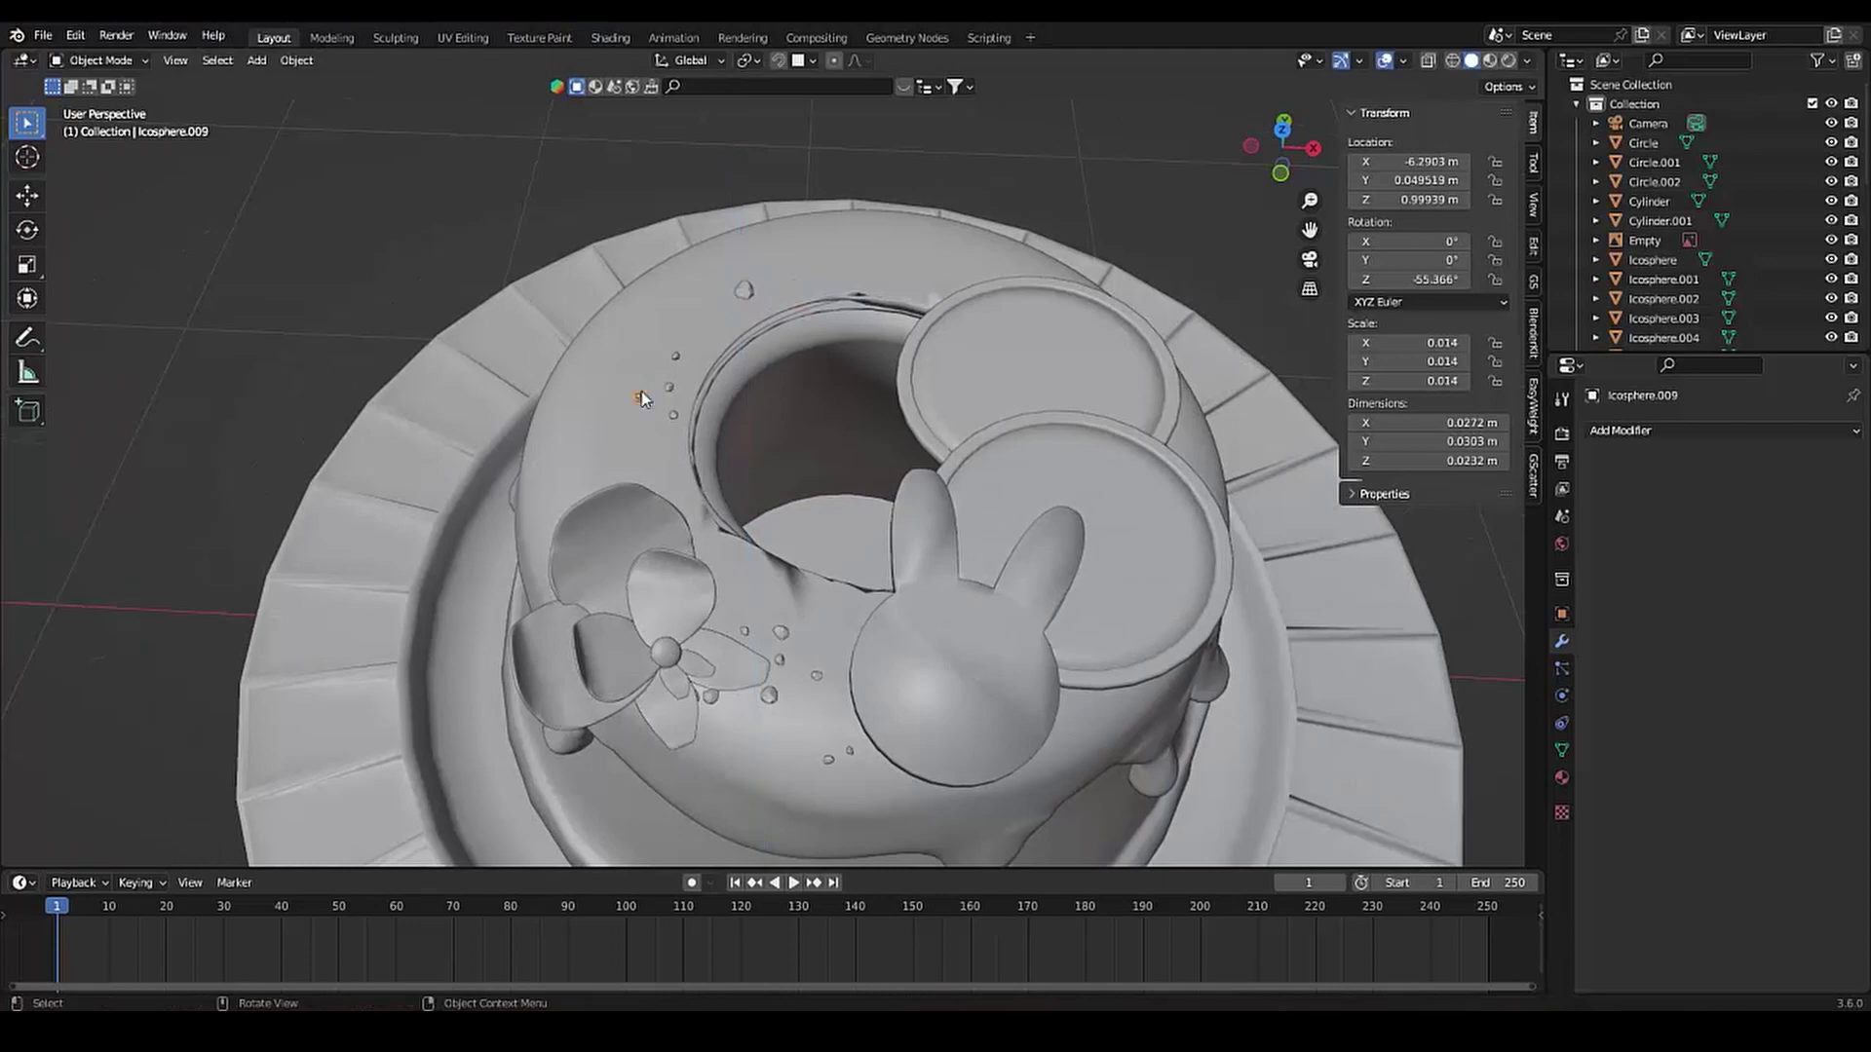
left_click_drag(641, 394, 661, 324)
key("Escape")
mouse_move(631, 376)
middle_mouse_down()
mouse_move(680, 402)
mouse_move(763, 563)
middle_mouse_up()
left_click(762, 562, "shift")
left_click(900, 615)
Place the selected crumb near the back rim and rotate it
scroll(711, 468, "down", 3)
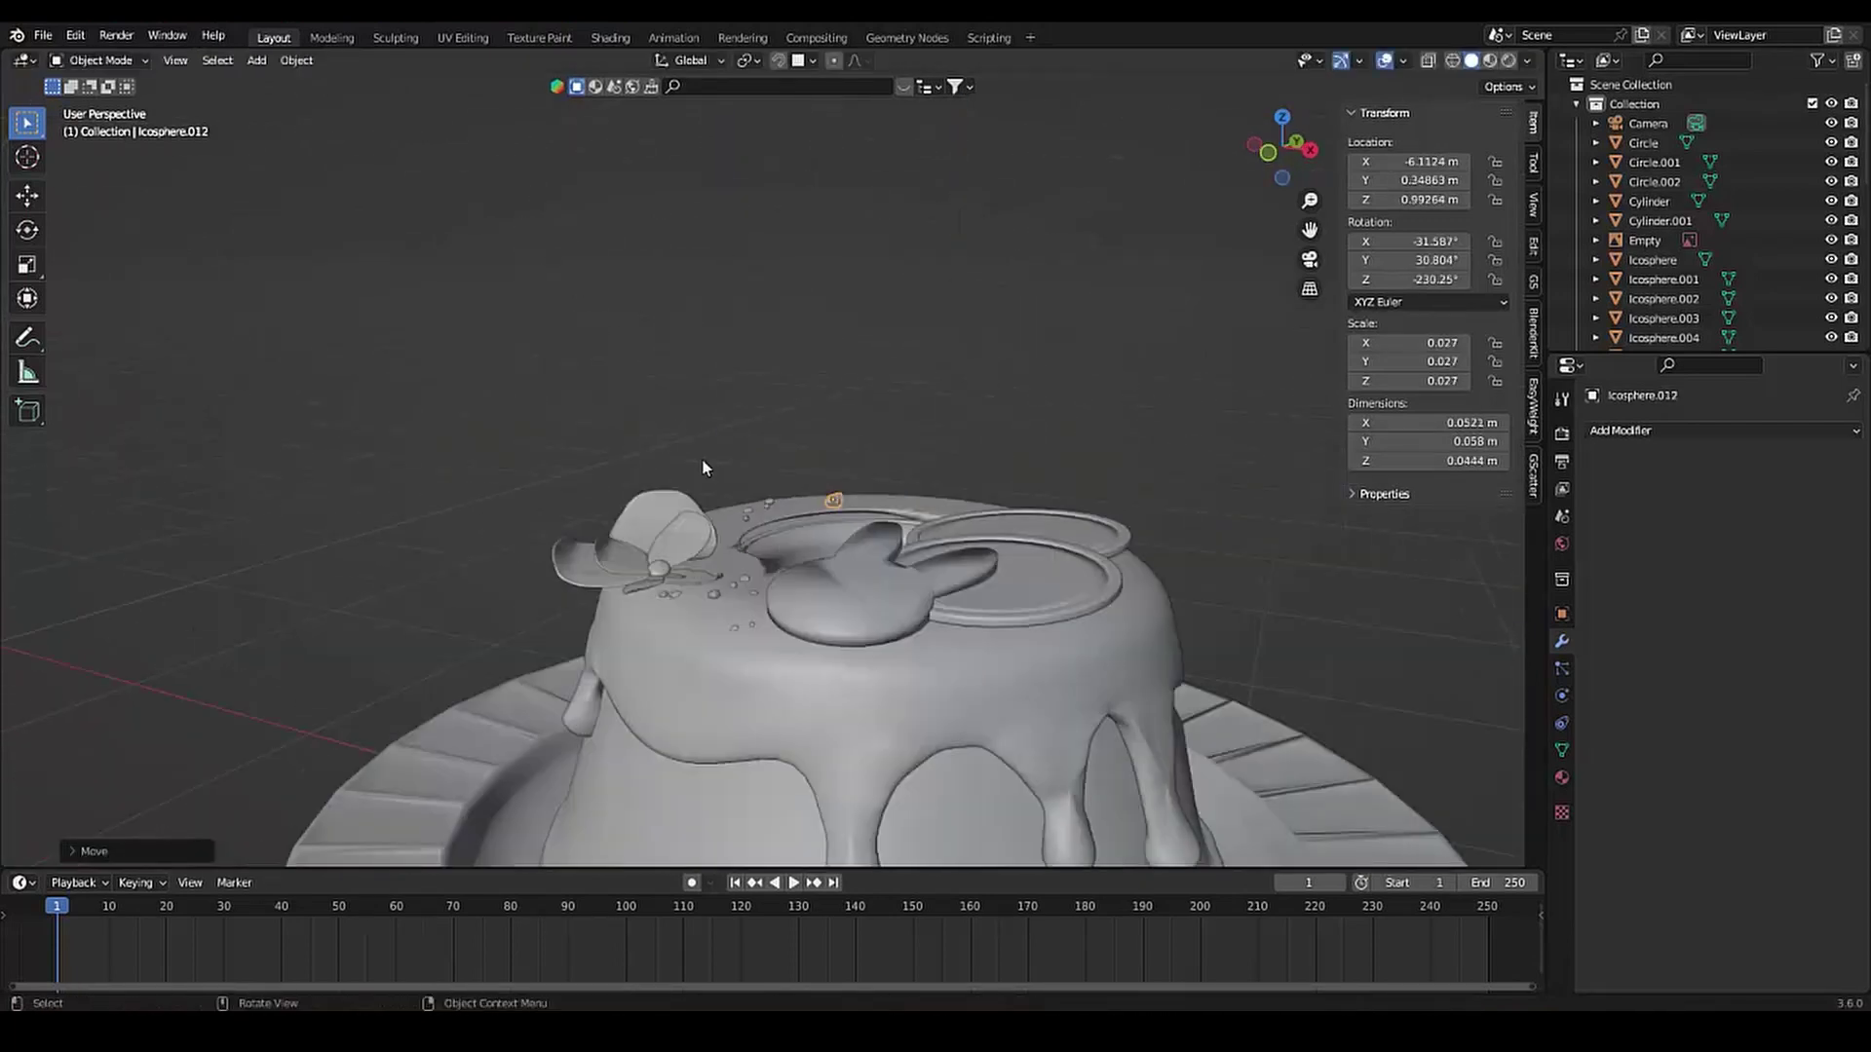
scroll(711, 468, "down", 5)
scroll(710, 467, "up", 6)
middle_click_drag(710, 468, 688, 283)
key("g")
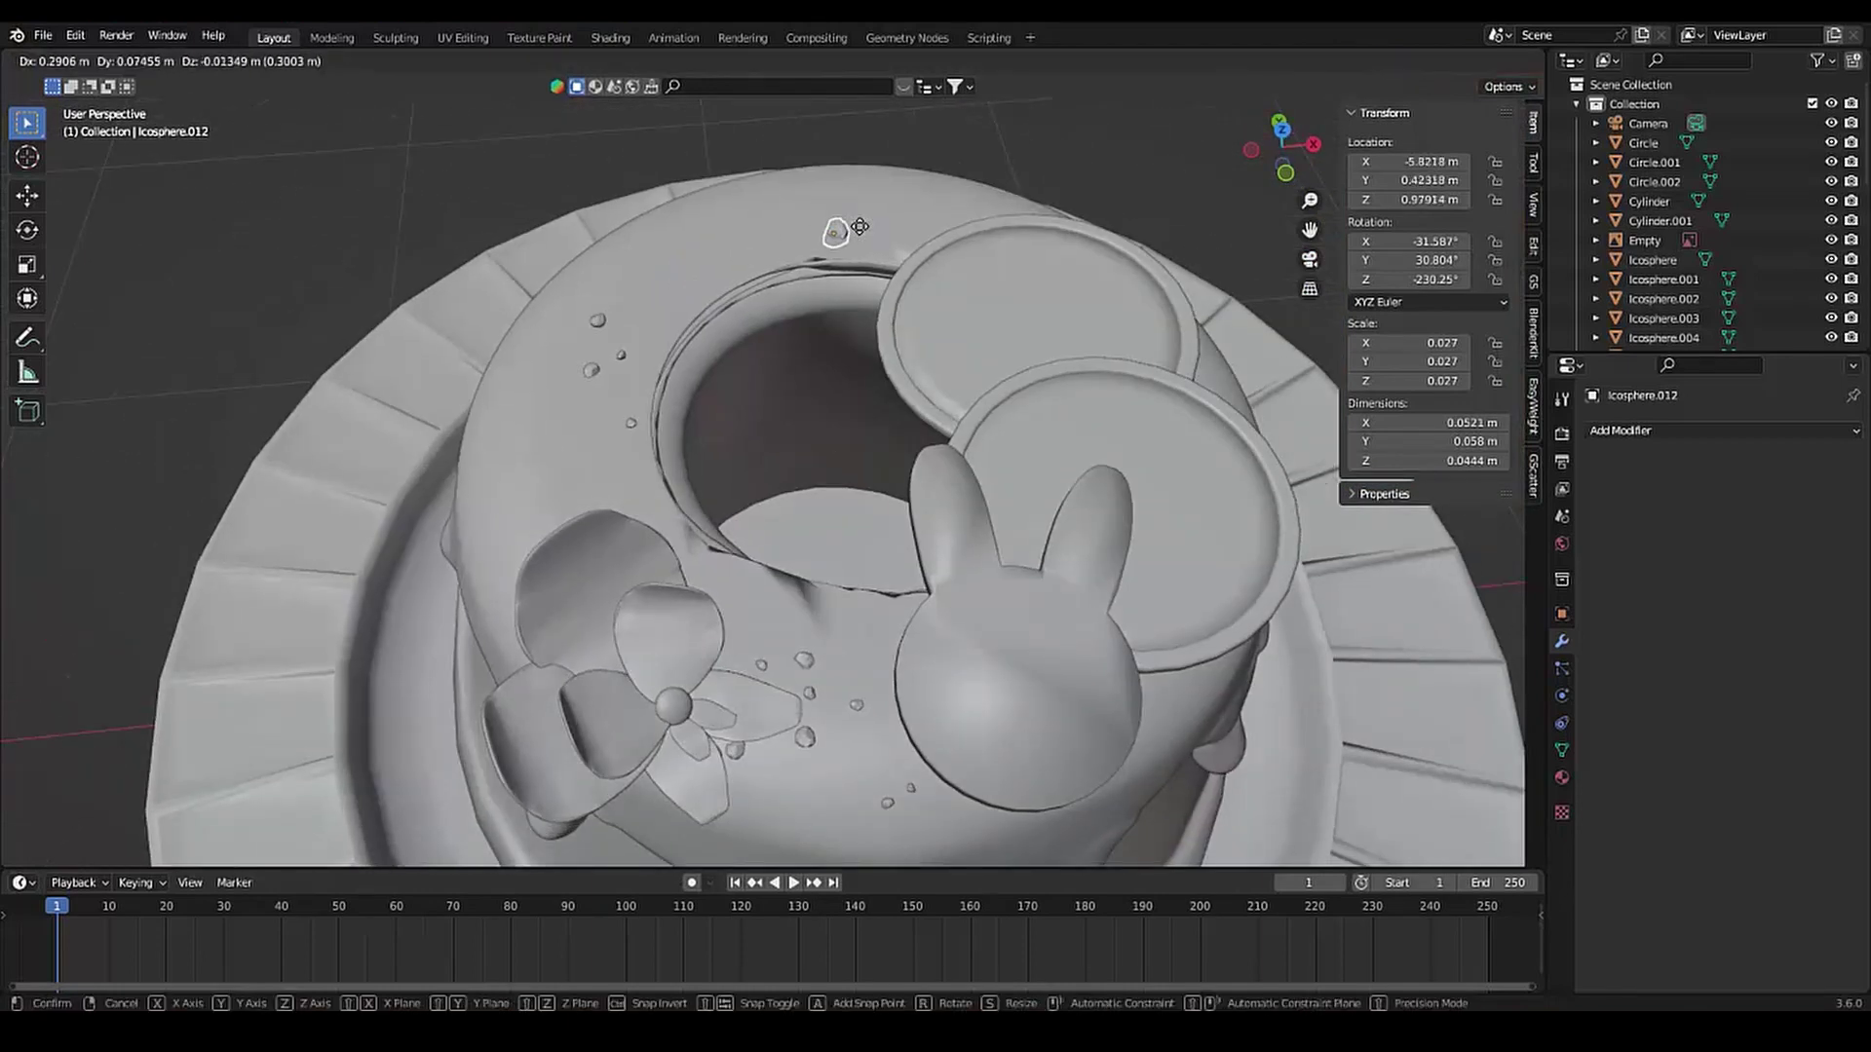
left_click(658, 309)
key("r")
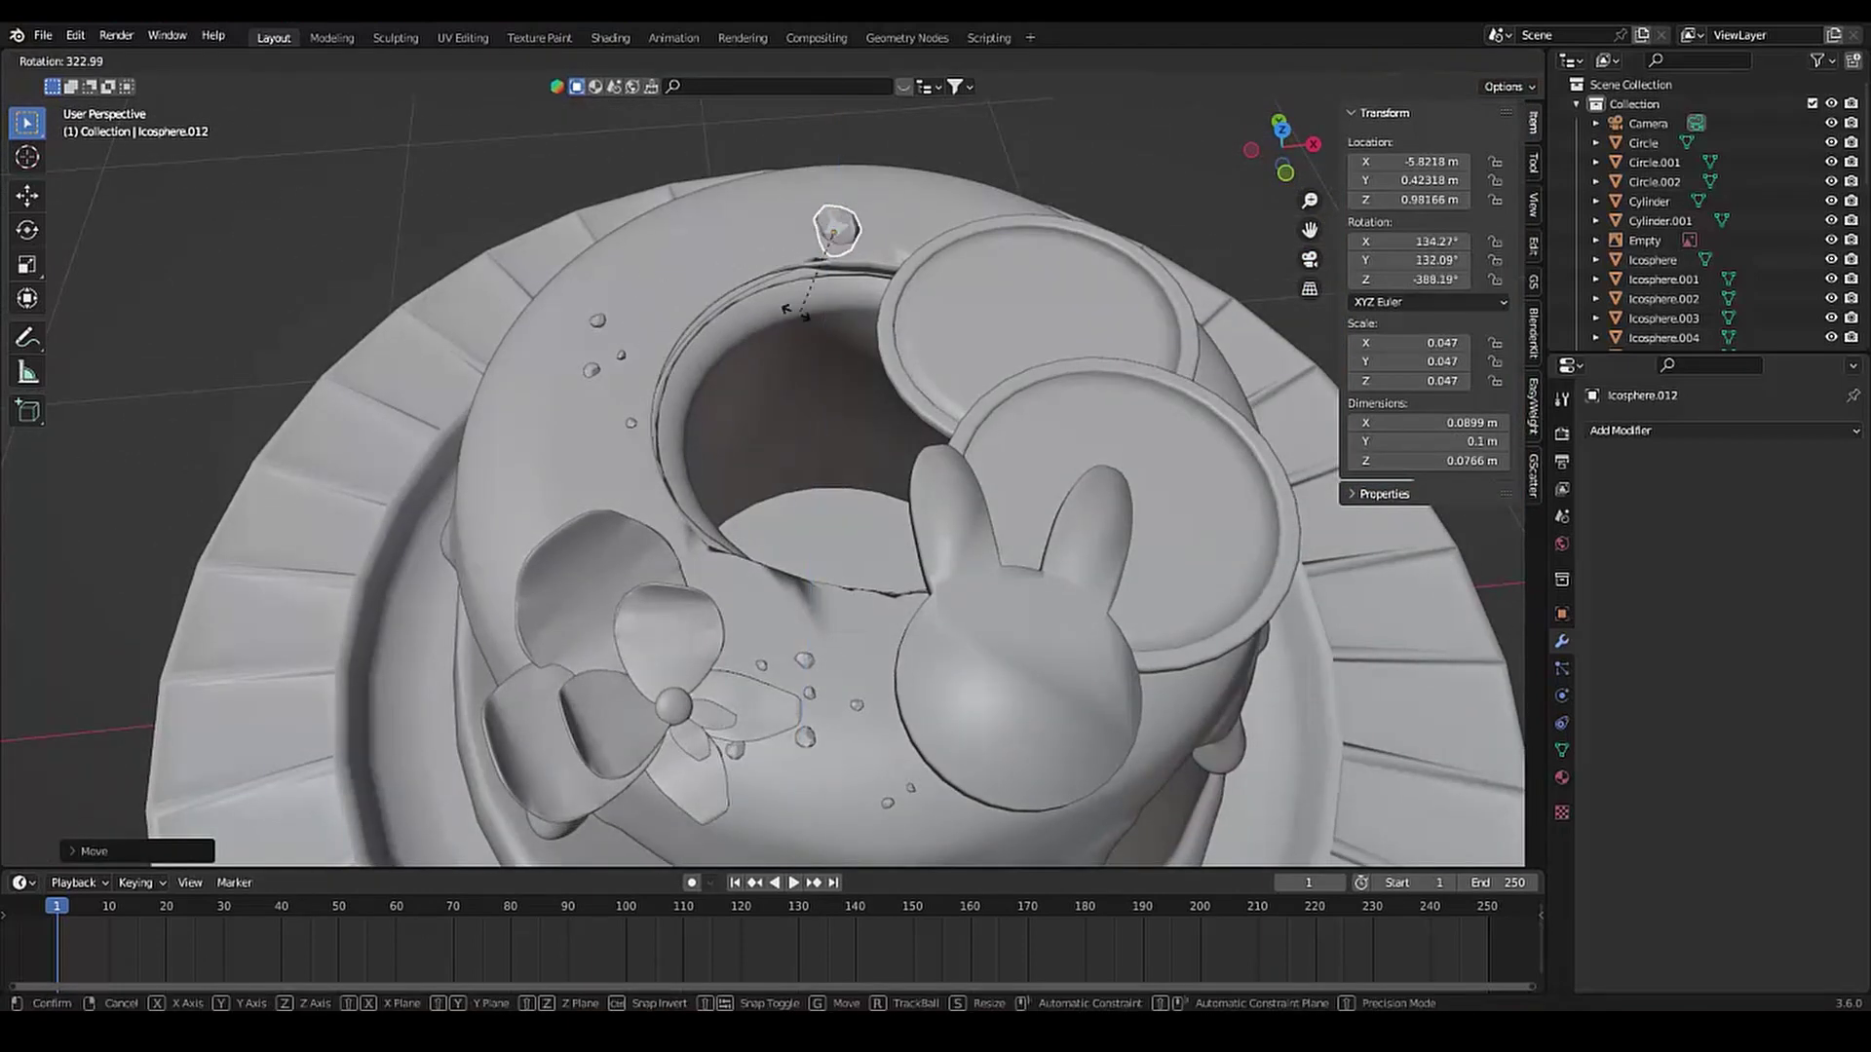
right_click(791, 310)
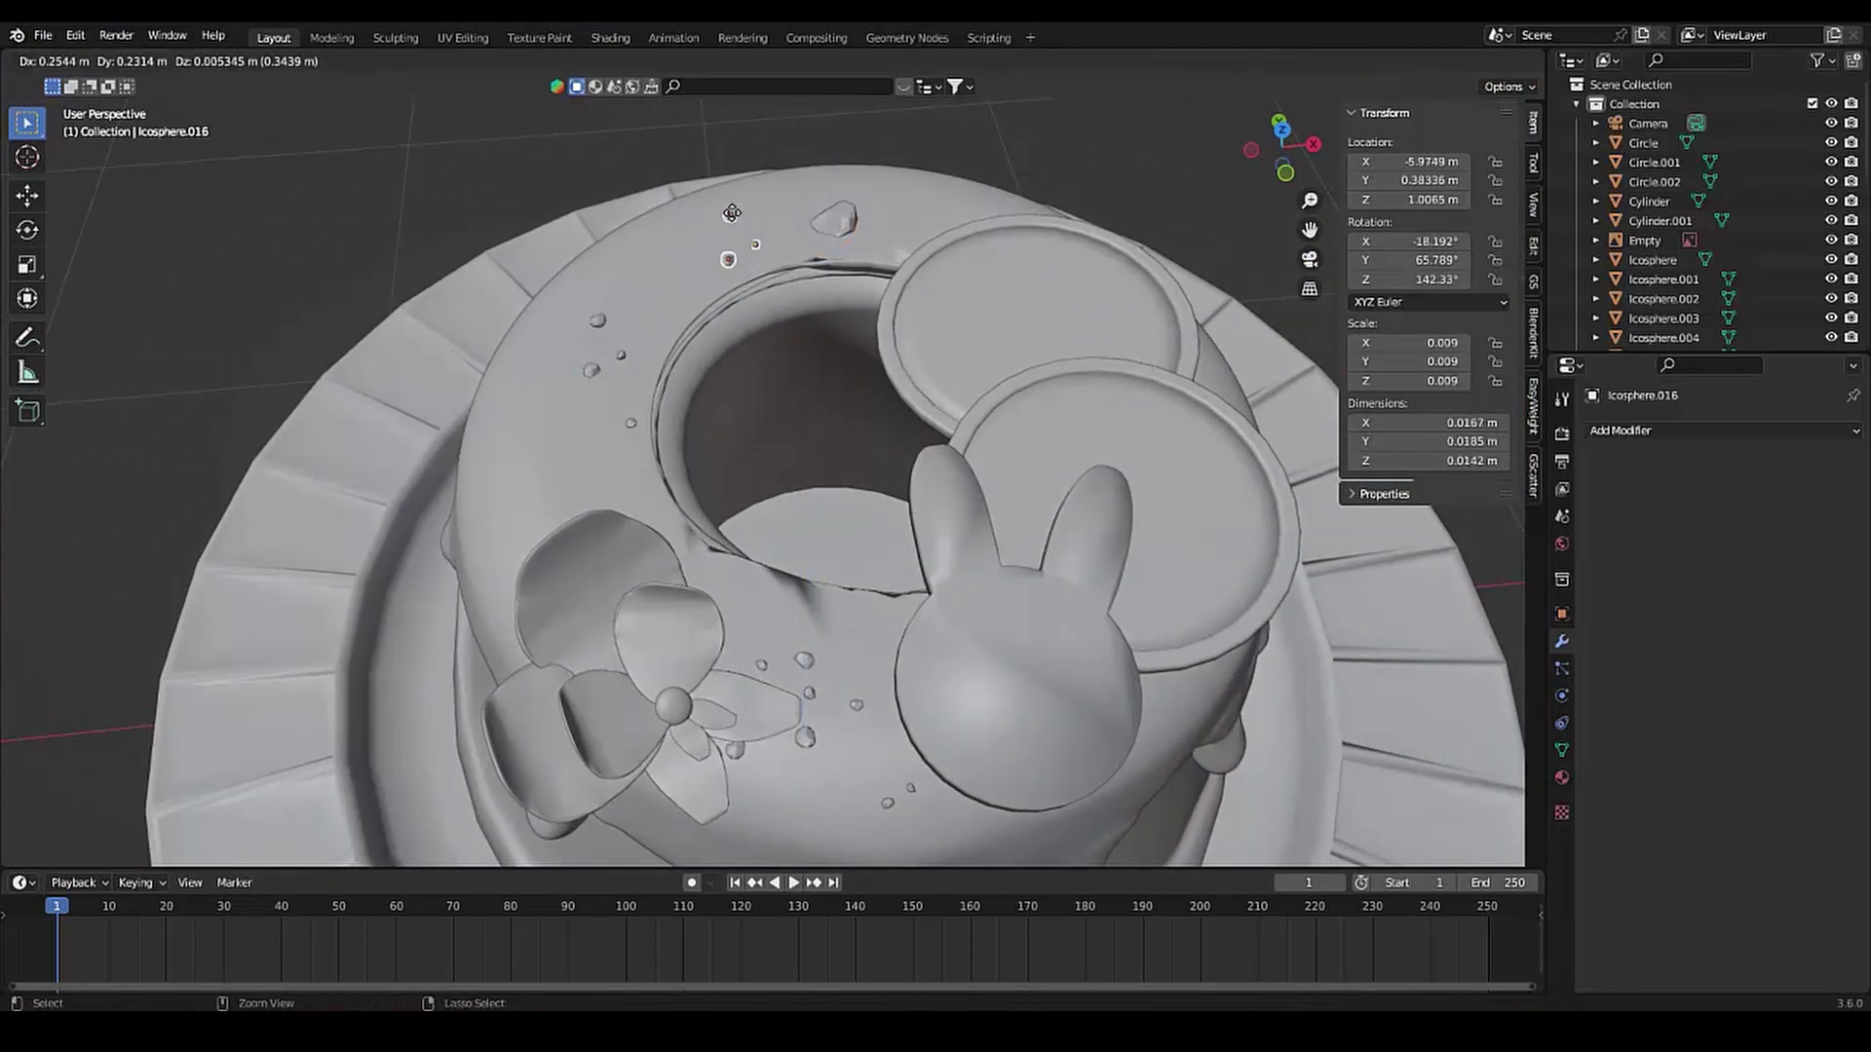
key("r")
left_click(640, 288)
Drop the copied crumb in place and reposition another crumb on the icing
key("g")
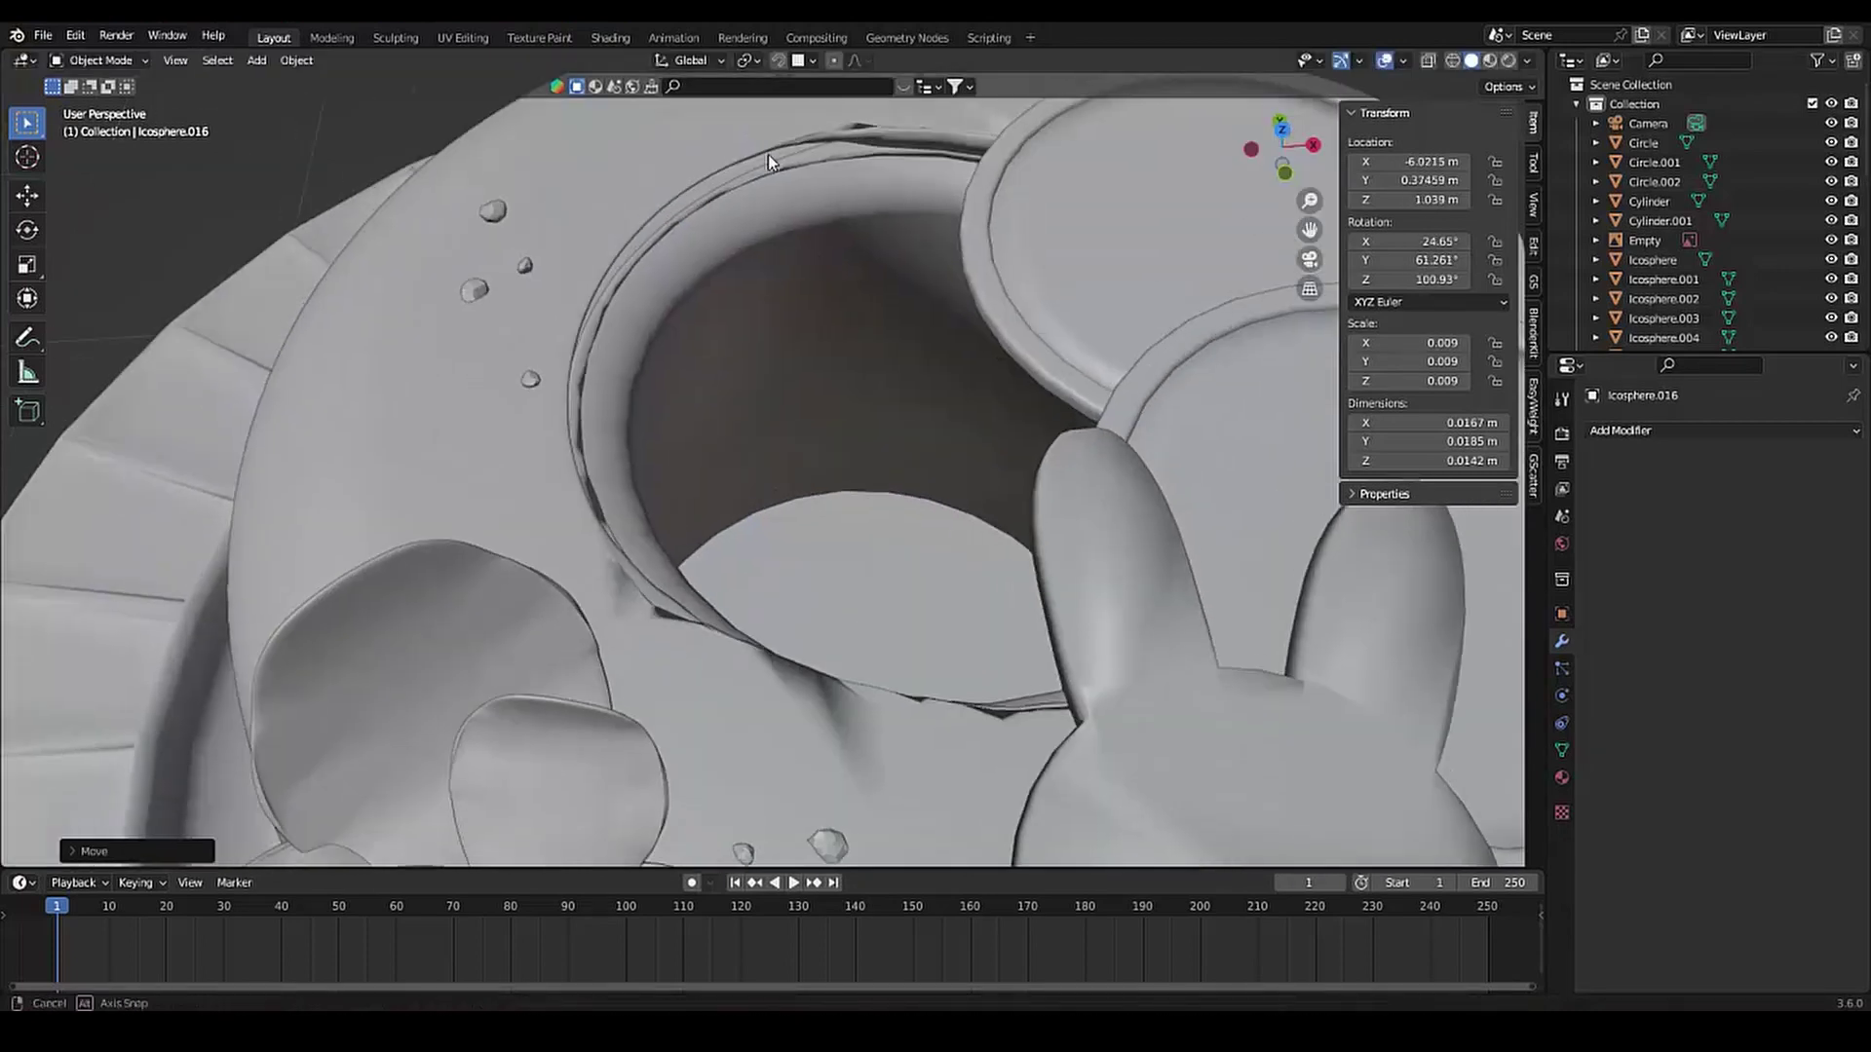
mouse_move(623, 276)
middle_mouse_down()
mouse_move(804, 568)
mouse_move(879, 541)
middle_mouse_up()
left_click(804, 568)
left_click(860, 512)
key("g")
left_click(878, 592)
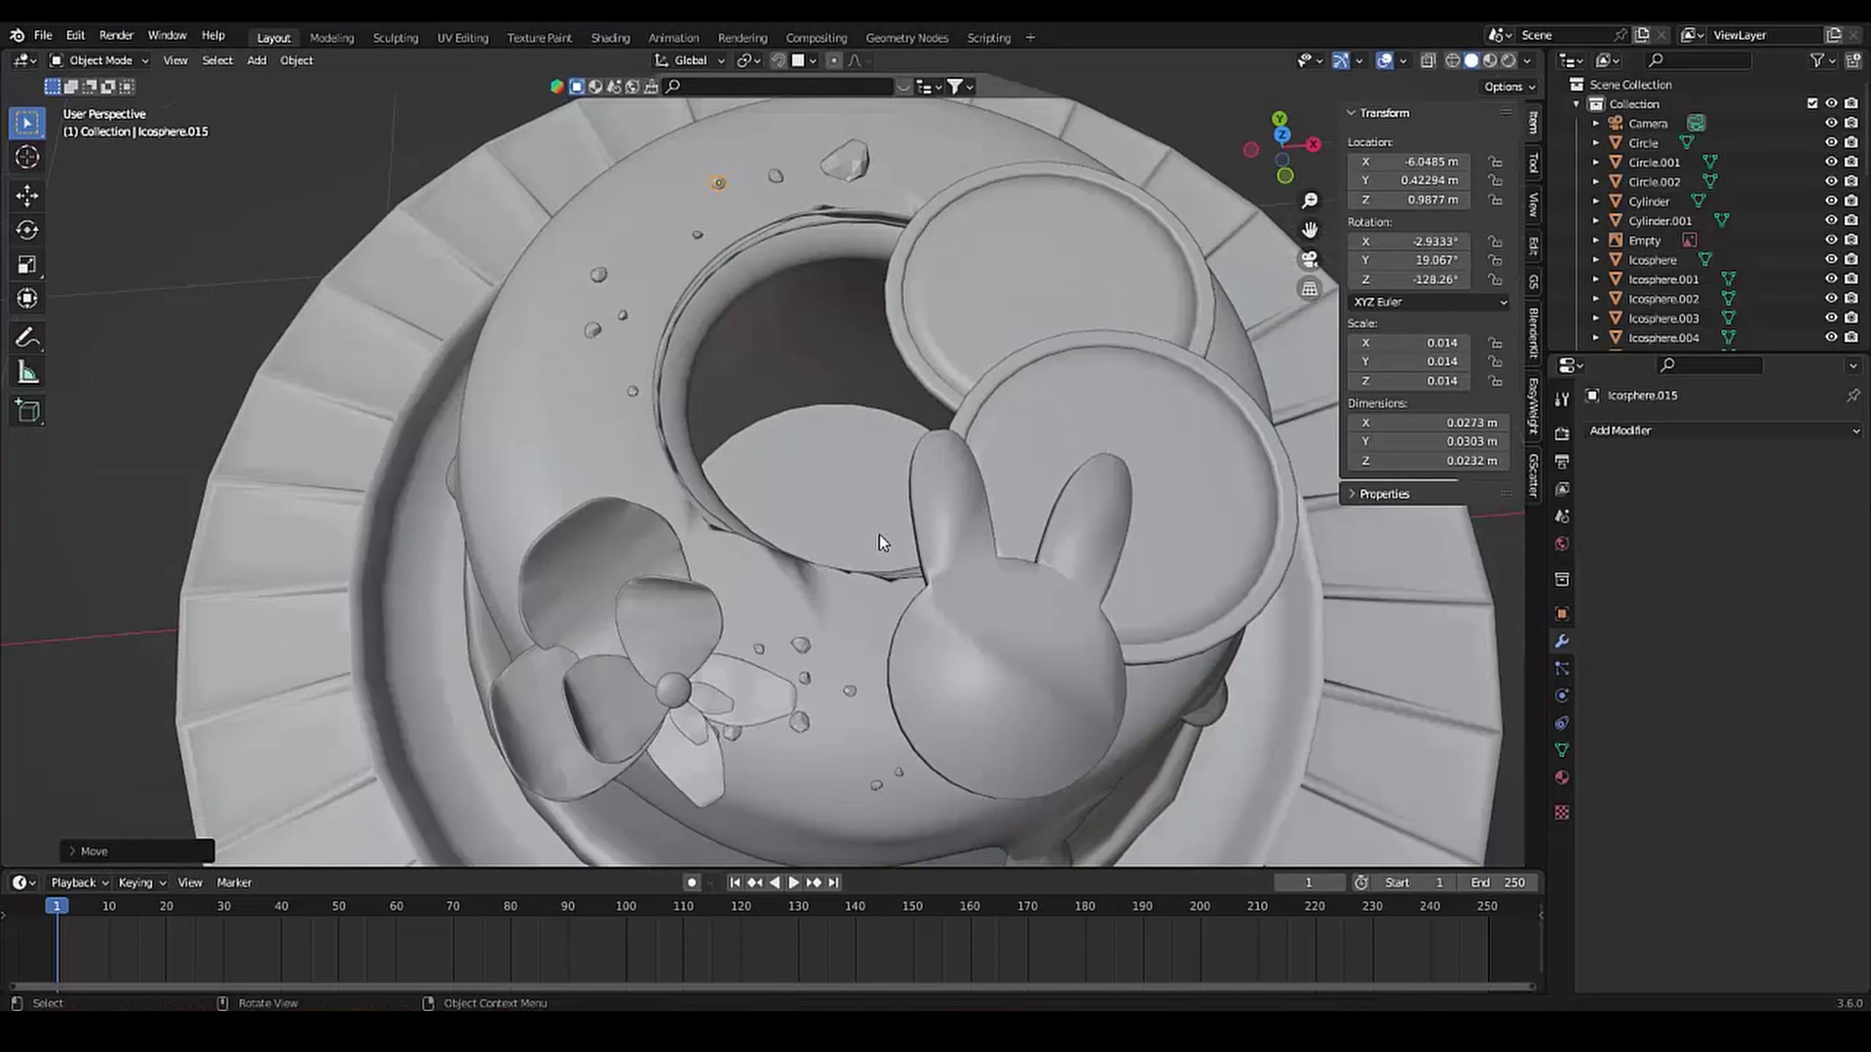
scroll(879, 534, "down", 4)
scroll(659, 332, "up", 6)
middle_click_drag(866, 425, 721, 308)
Frame the dish from above and add a plane mesh positioned beside the cake
scroll(721, 308, "down", 5)
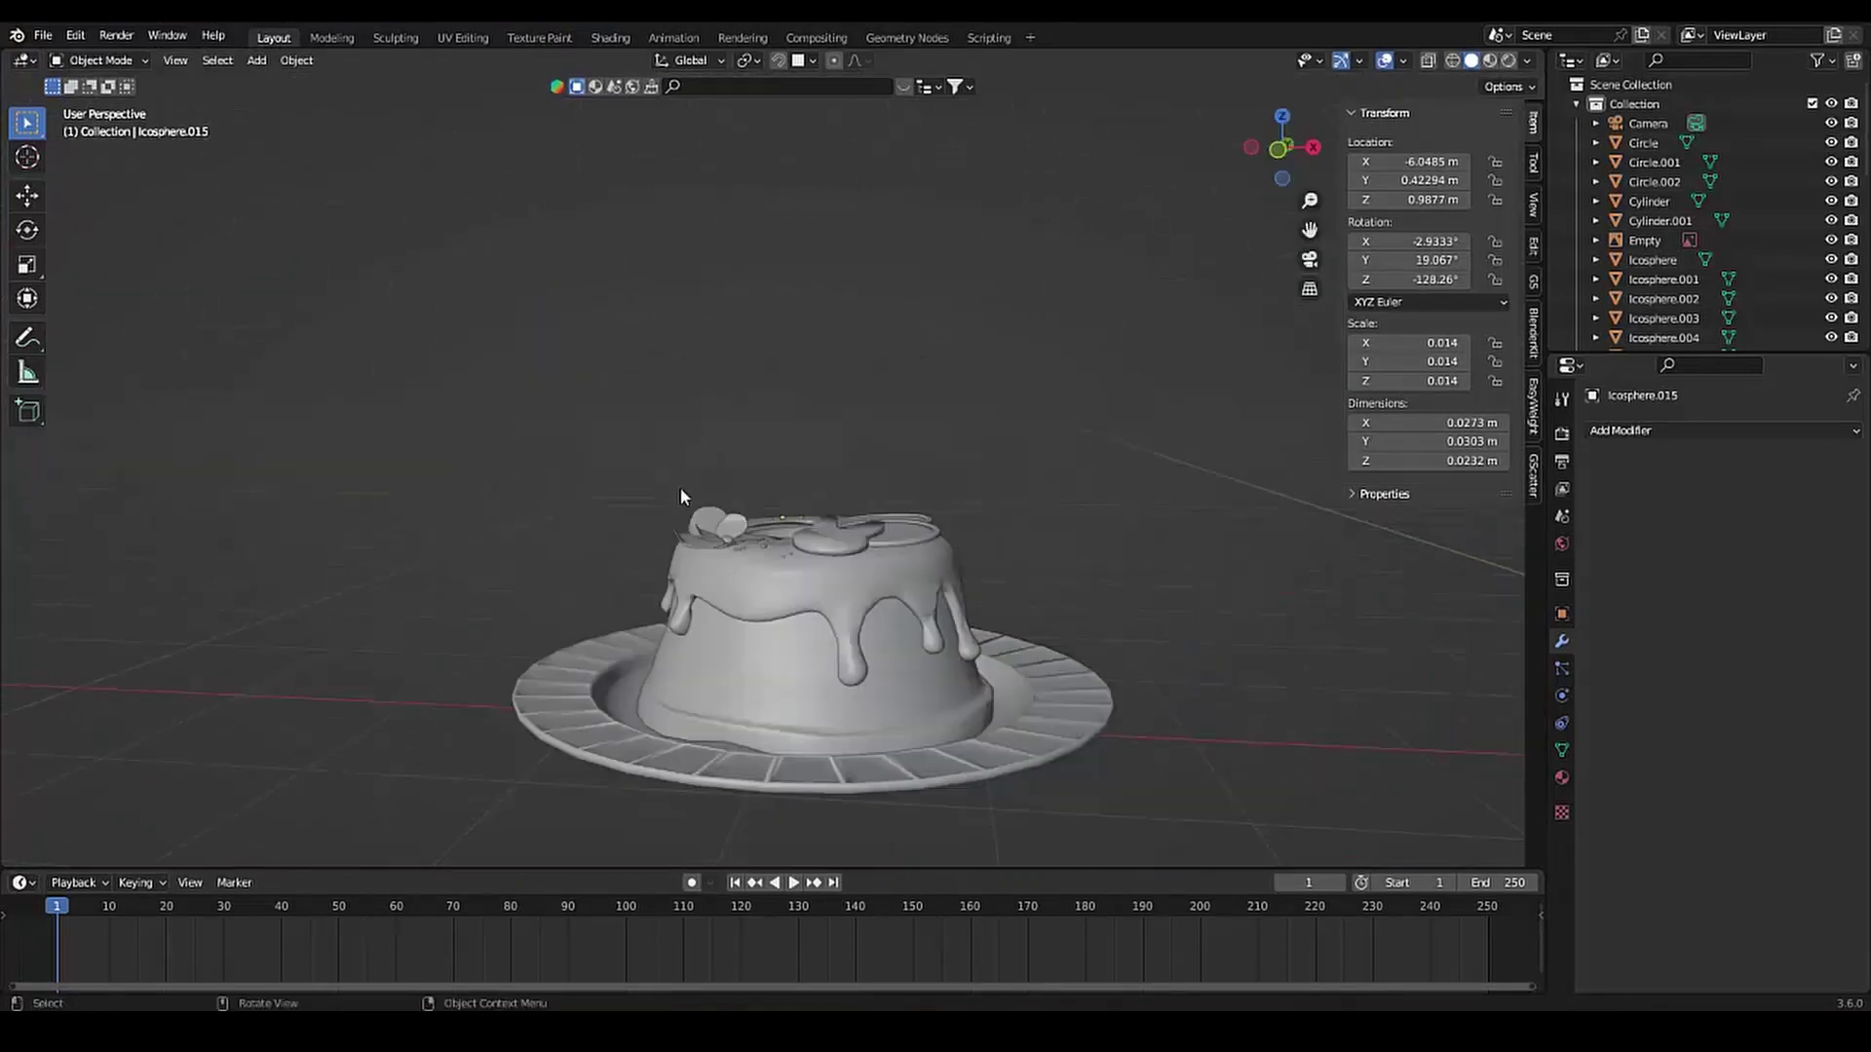
mouse_move(685, 500)
middle_mouse_down()
mouse_move(779, 526)
mouse_move(342, 590)
middle_mouse_up()
scroll(779, 526, "up", 3)
scroll(341, 590, "up", 3)
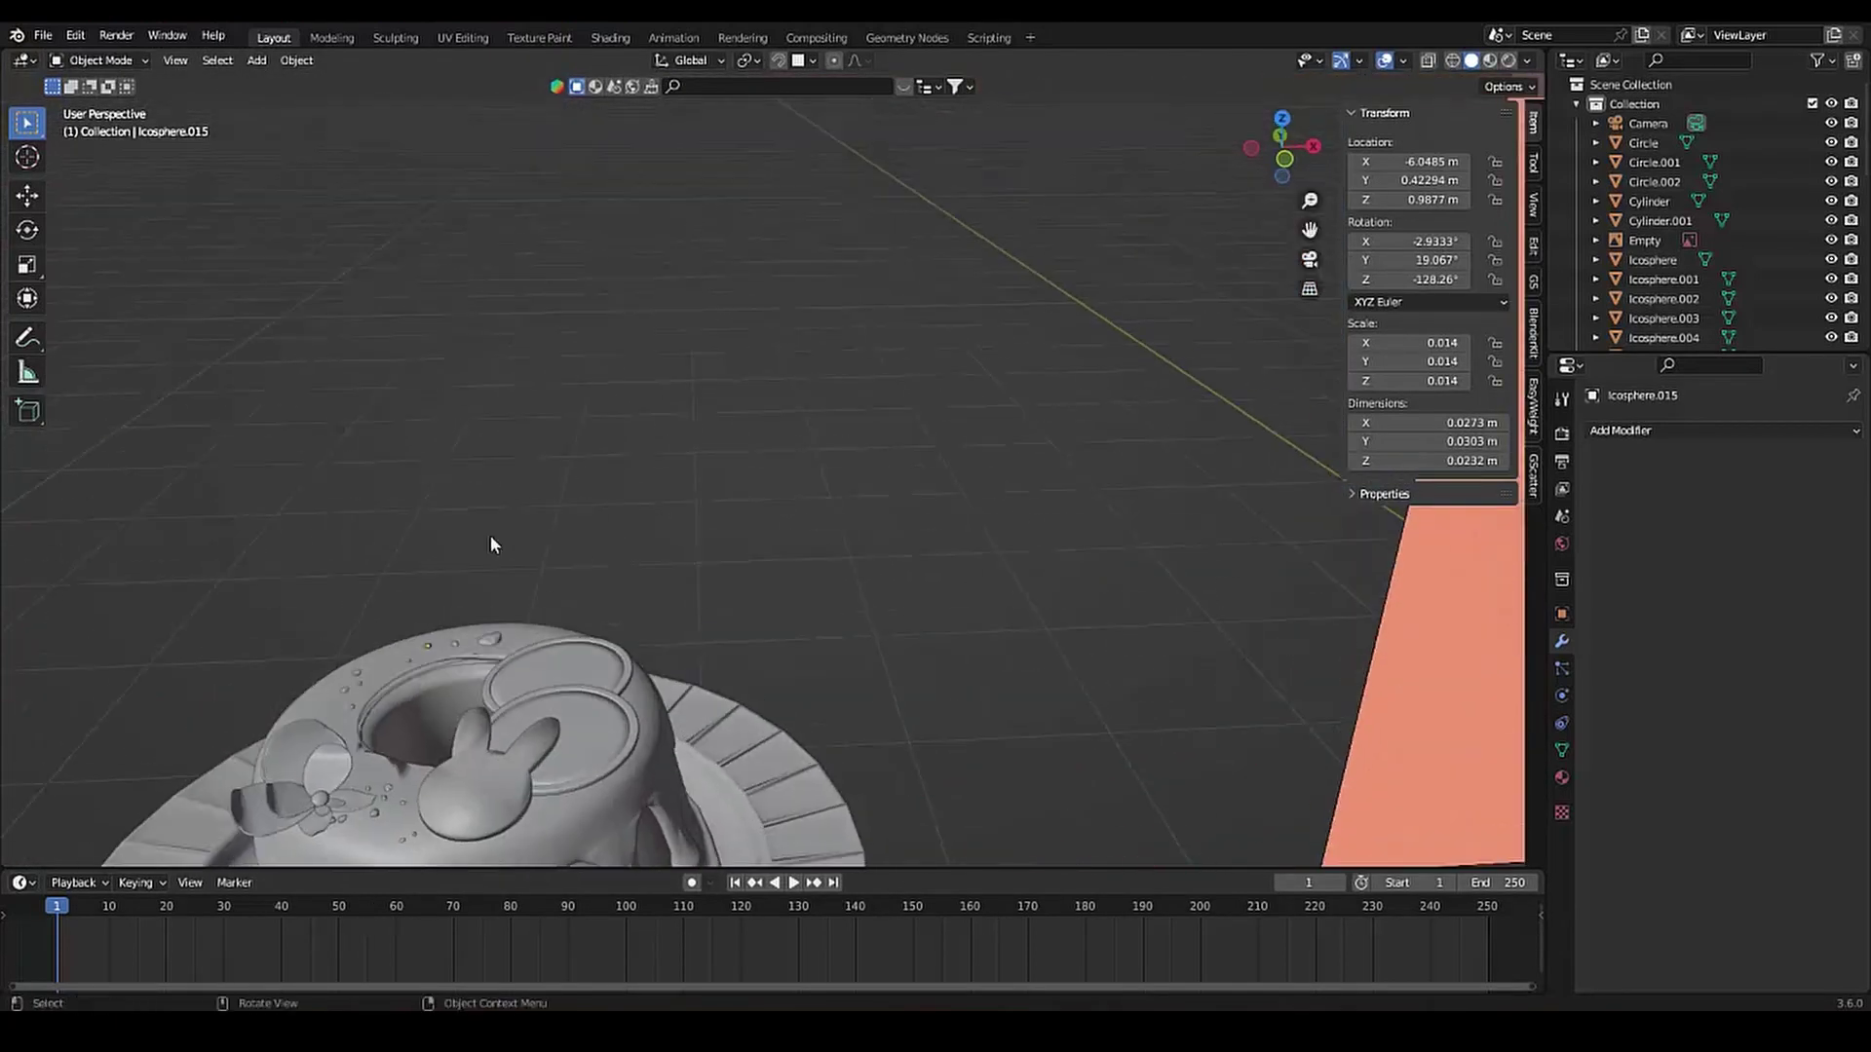
scroll(489, 535, "down", 5)
scroll(545, 717, "up", 5)
mouse_move(546, 718)
middle_mouse_down()
mouse_move(793, 570)
mouse_move(287, 599)
mouse_move(290, 564)
middle_mouse_up()
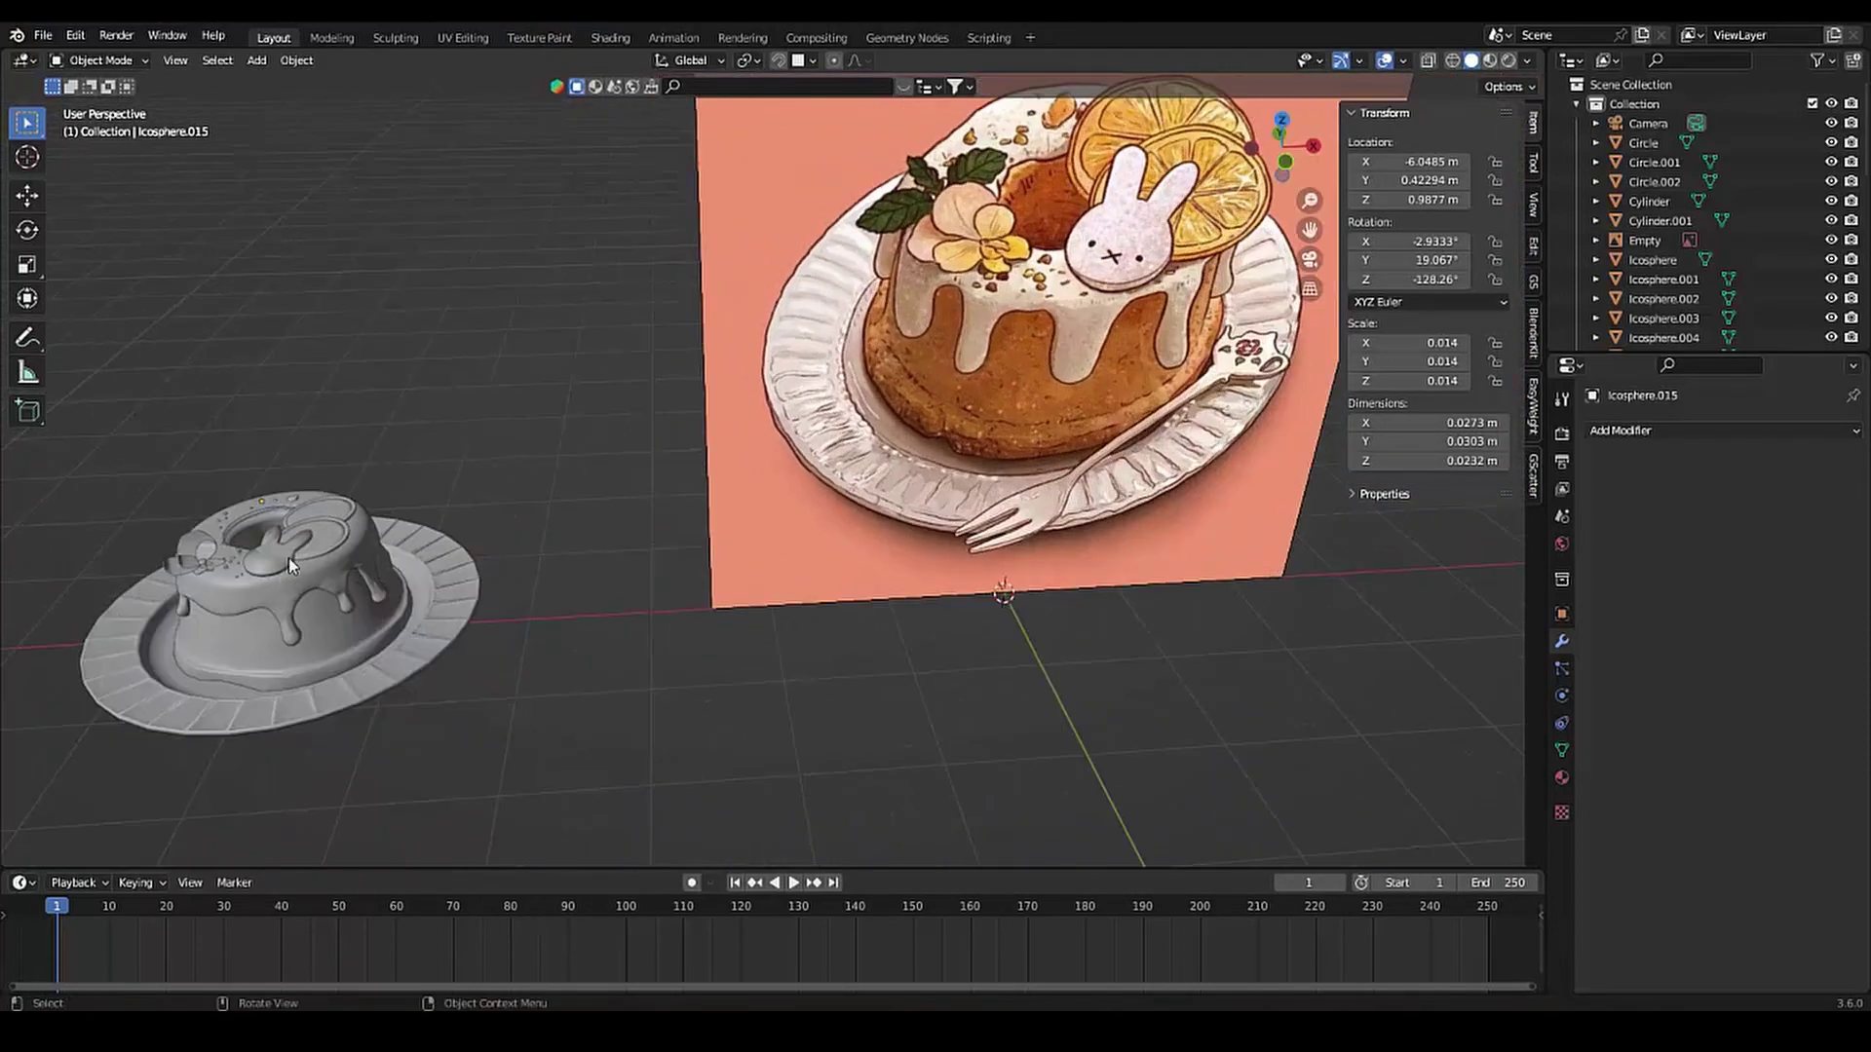
mouse_move(471, 548)
middle_mouse_down()
mouse_move(529, 598)
mouse_move(406, 586)
middle_mouse_up()
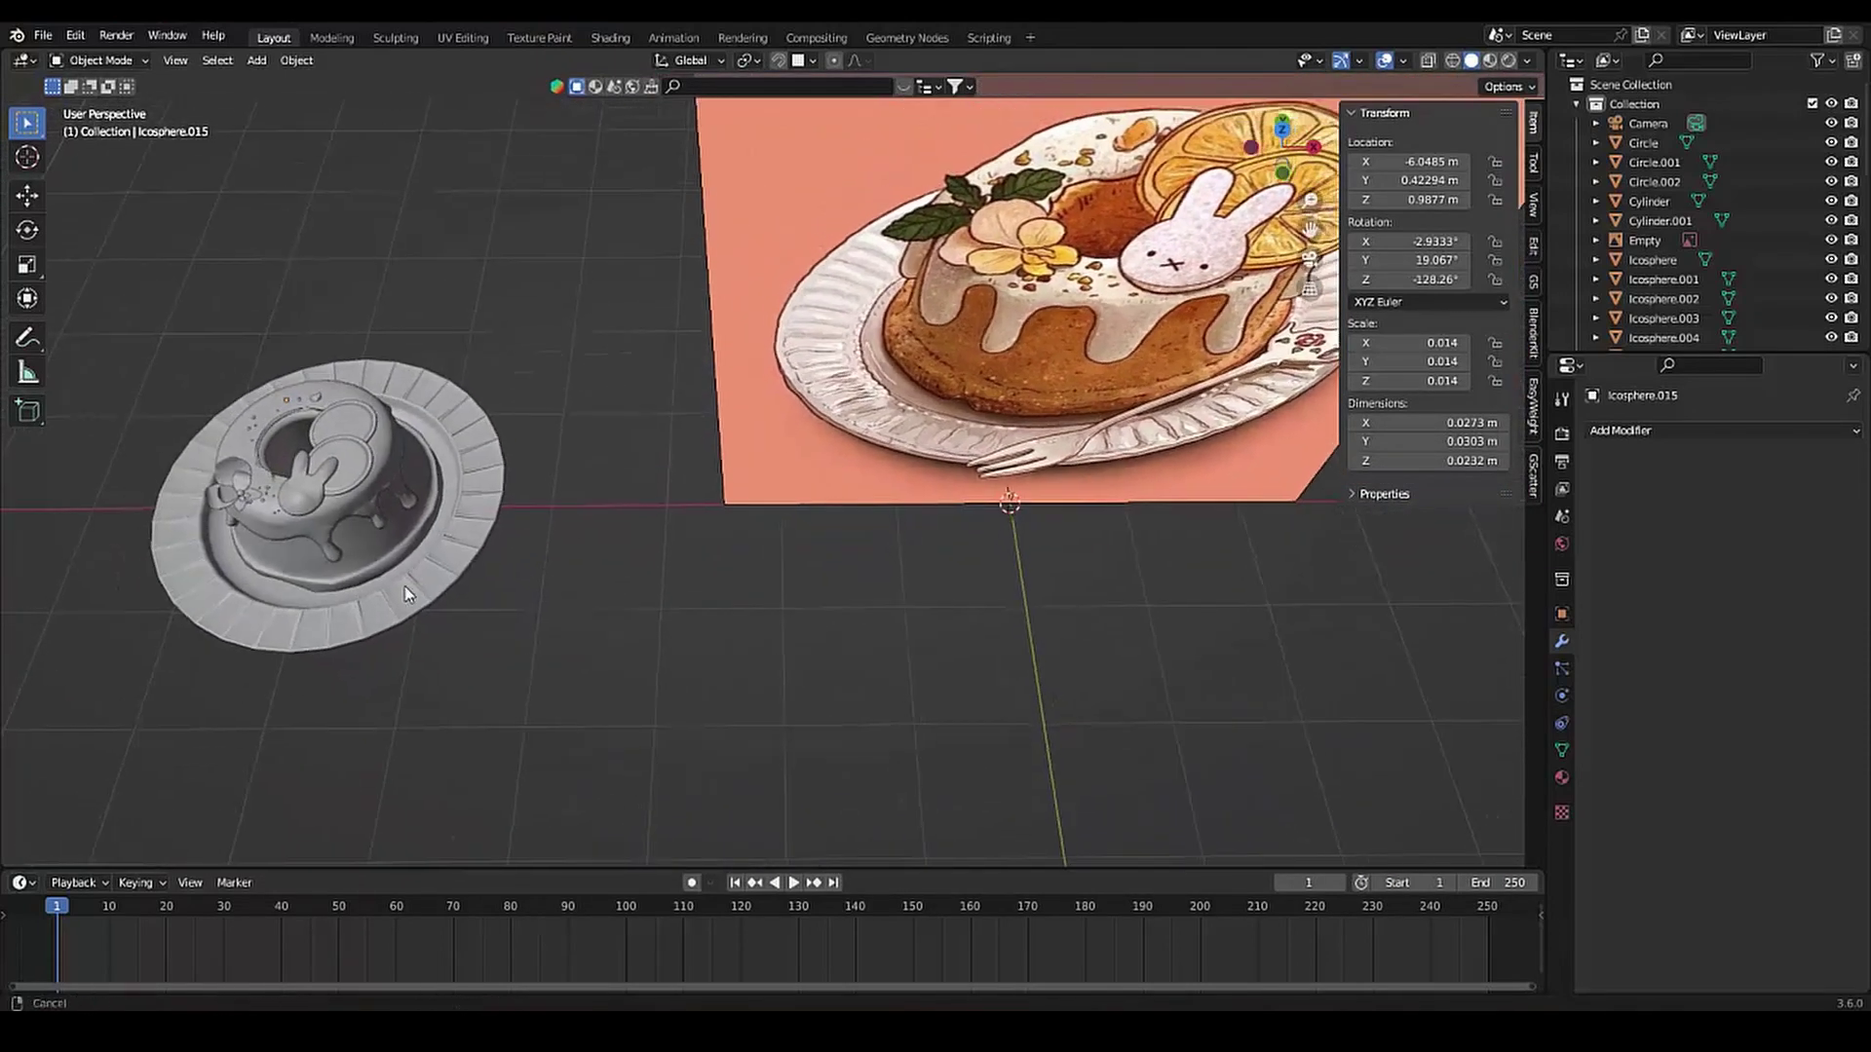
scroll(848, 522, "down", 3)
scroll(563, 604, "up", 4)
key("shift+a")
left_click(634, 627)
middle_click_drag(634, 628, 909, 570)
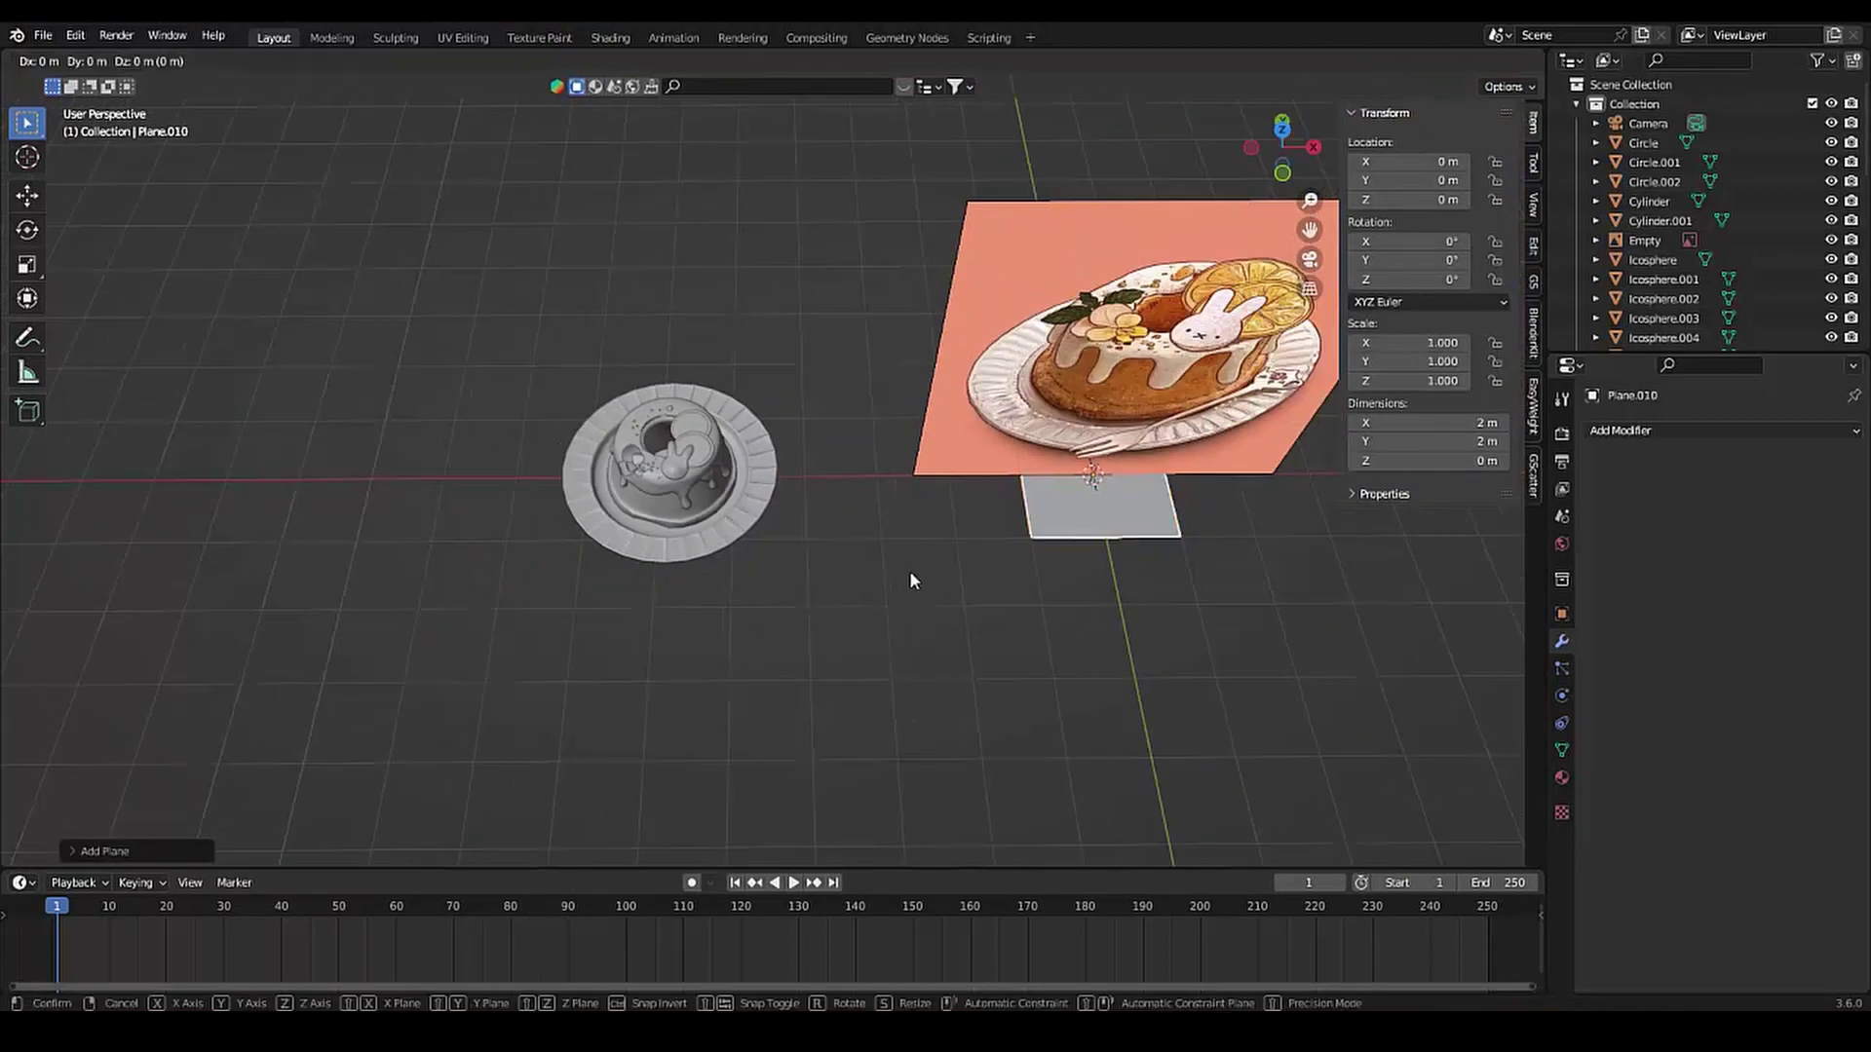
key("g")
left_click(916, 687)
Shrink the plane and narrow its width along X in Edit Mode
scroll(570, 662, "up", 3)
key("s")
left_click(748, 639)
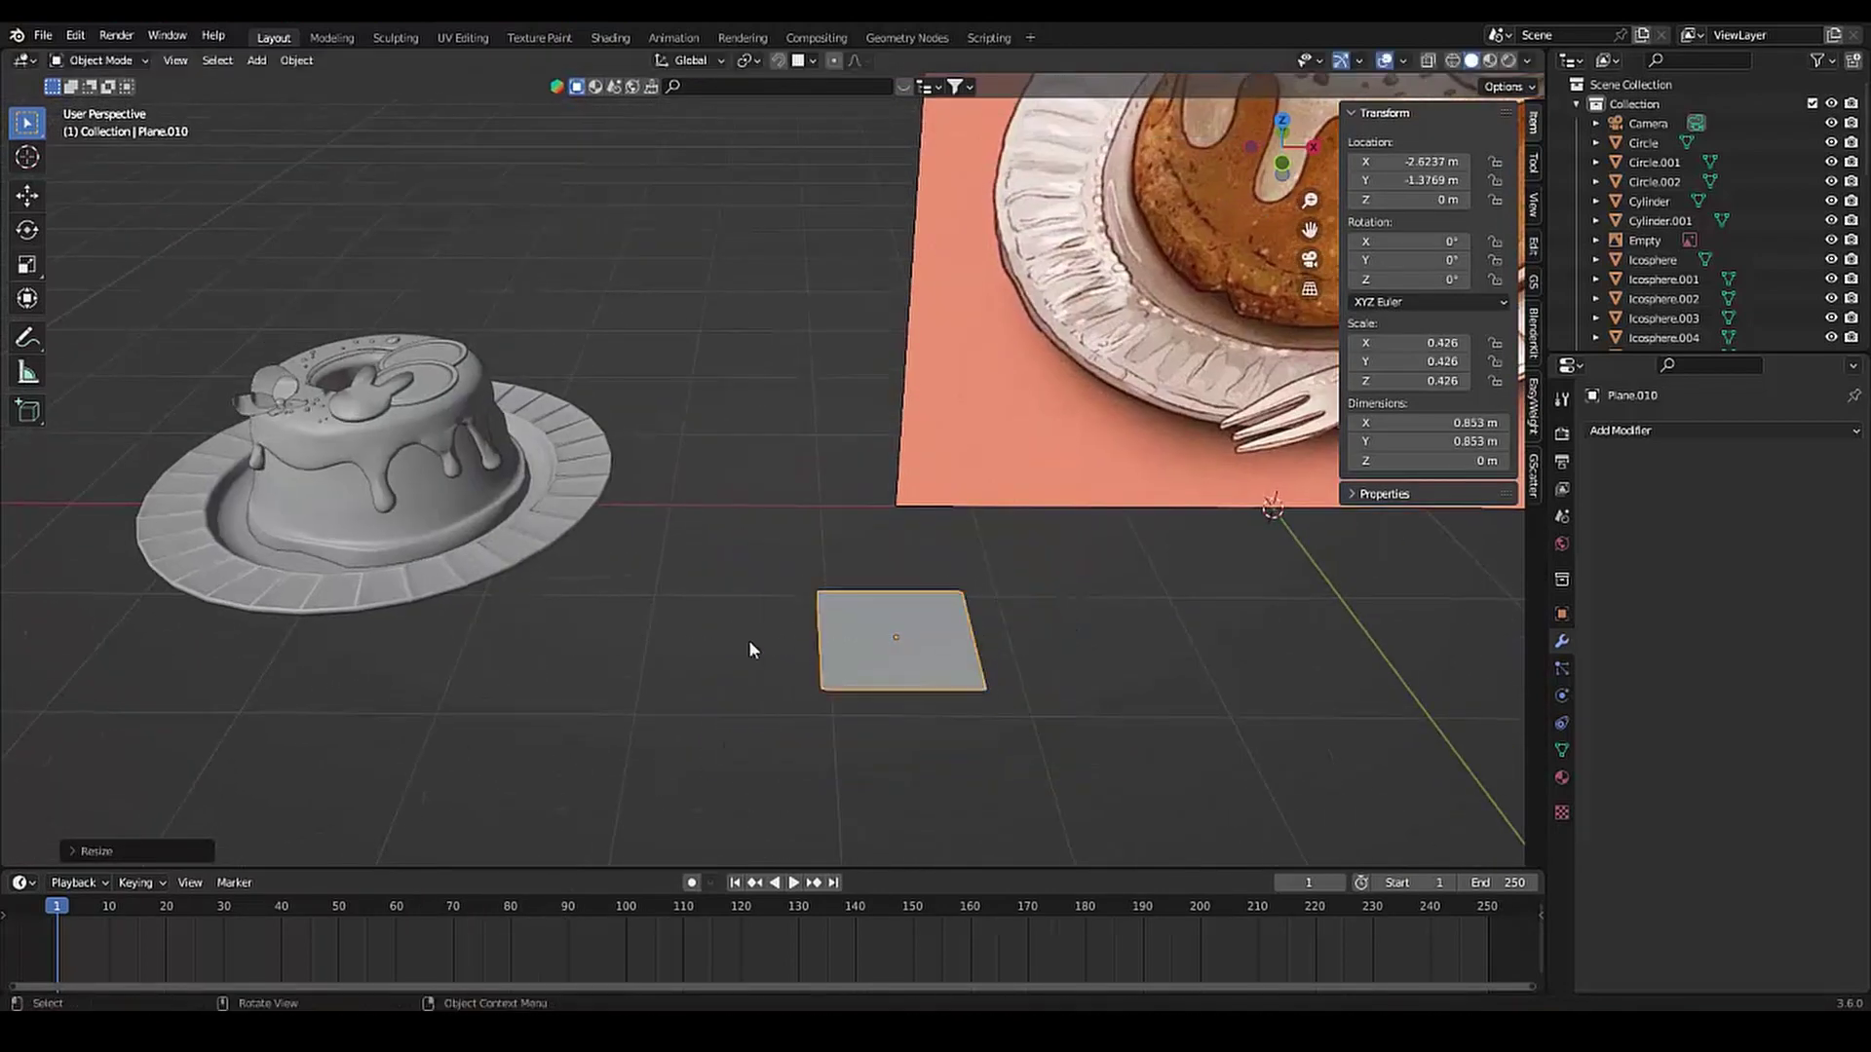
key("Tab")
scroll(894, 659, "up", 3)
middle_click_drag(894, 660, 610, 728)
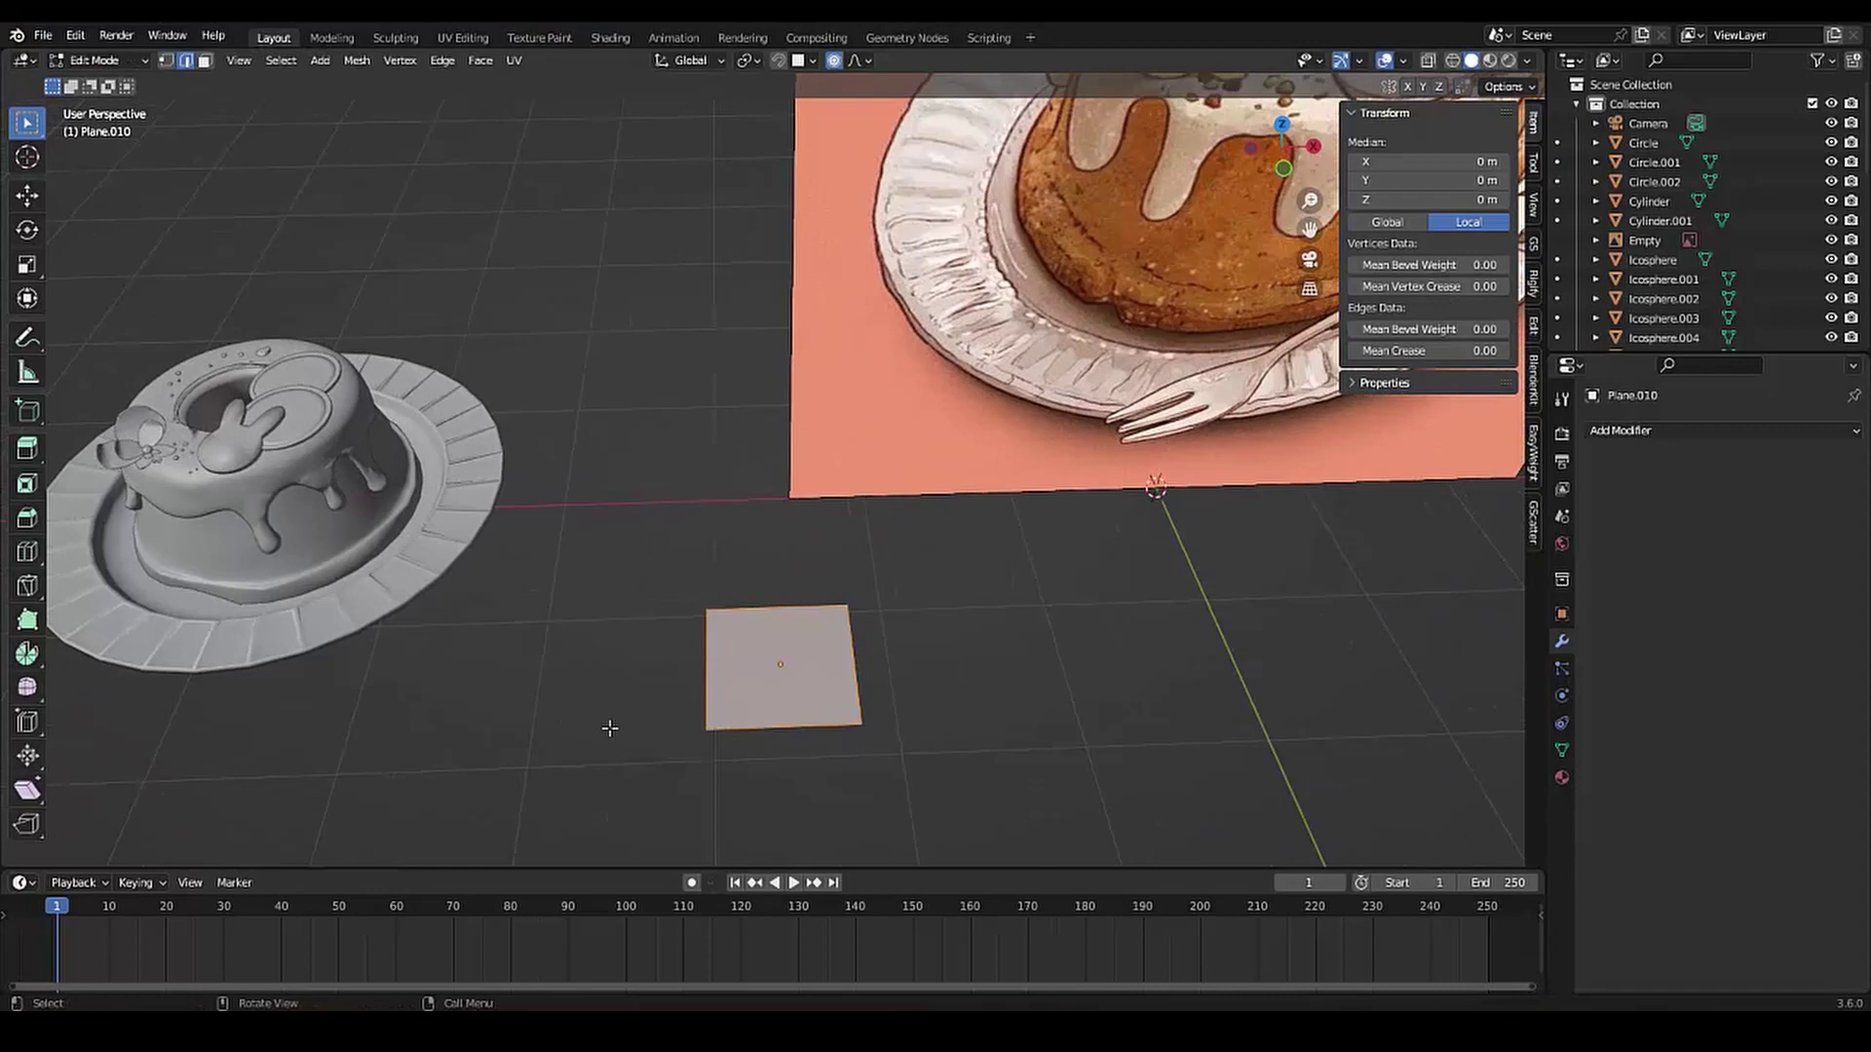
middle_click_drag(713, 678, 734, 718)
key("s")
key("x")
left_click(708, 688)
key("Tab")
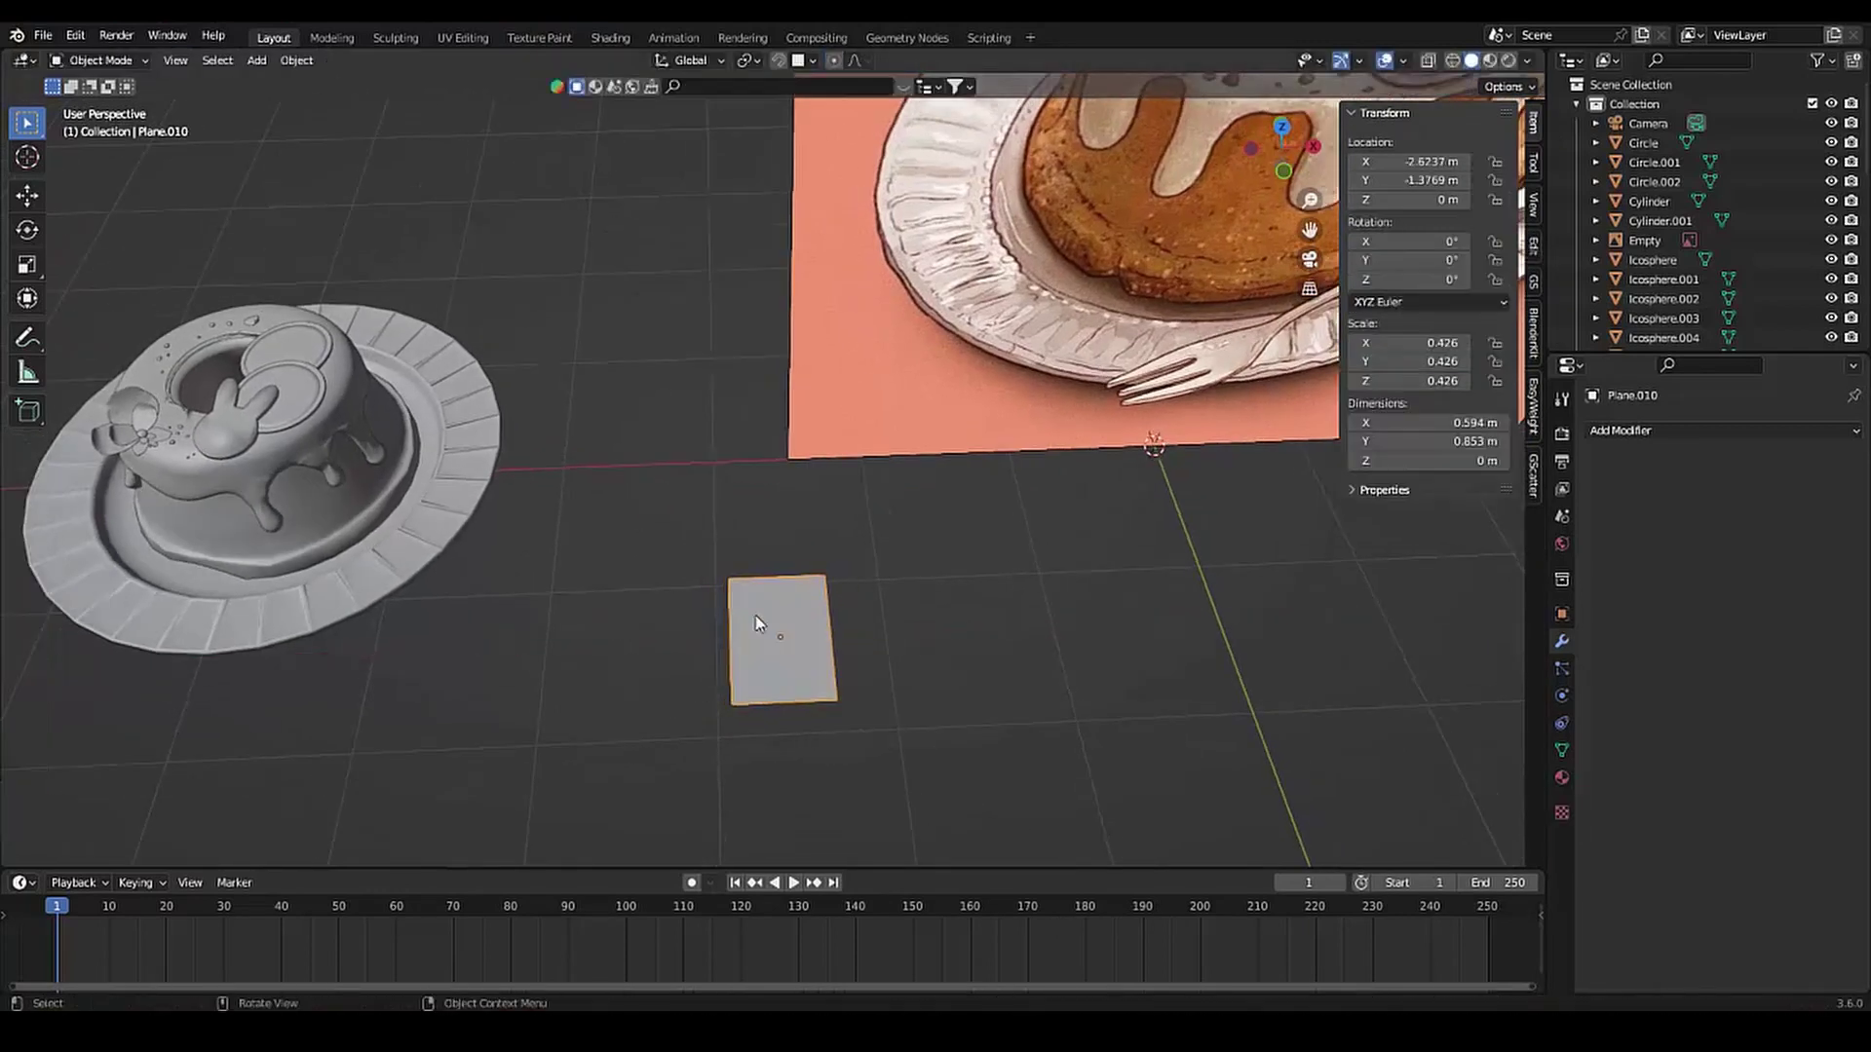
Add a crosswise loop cut and pull the bottom edge down along Y to lengthen the plane
middle_click_drag(756, 618, 768, 655)
scroll(768, 653, "up", 1)
key("Tab")
key("ctrl+r")
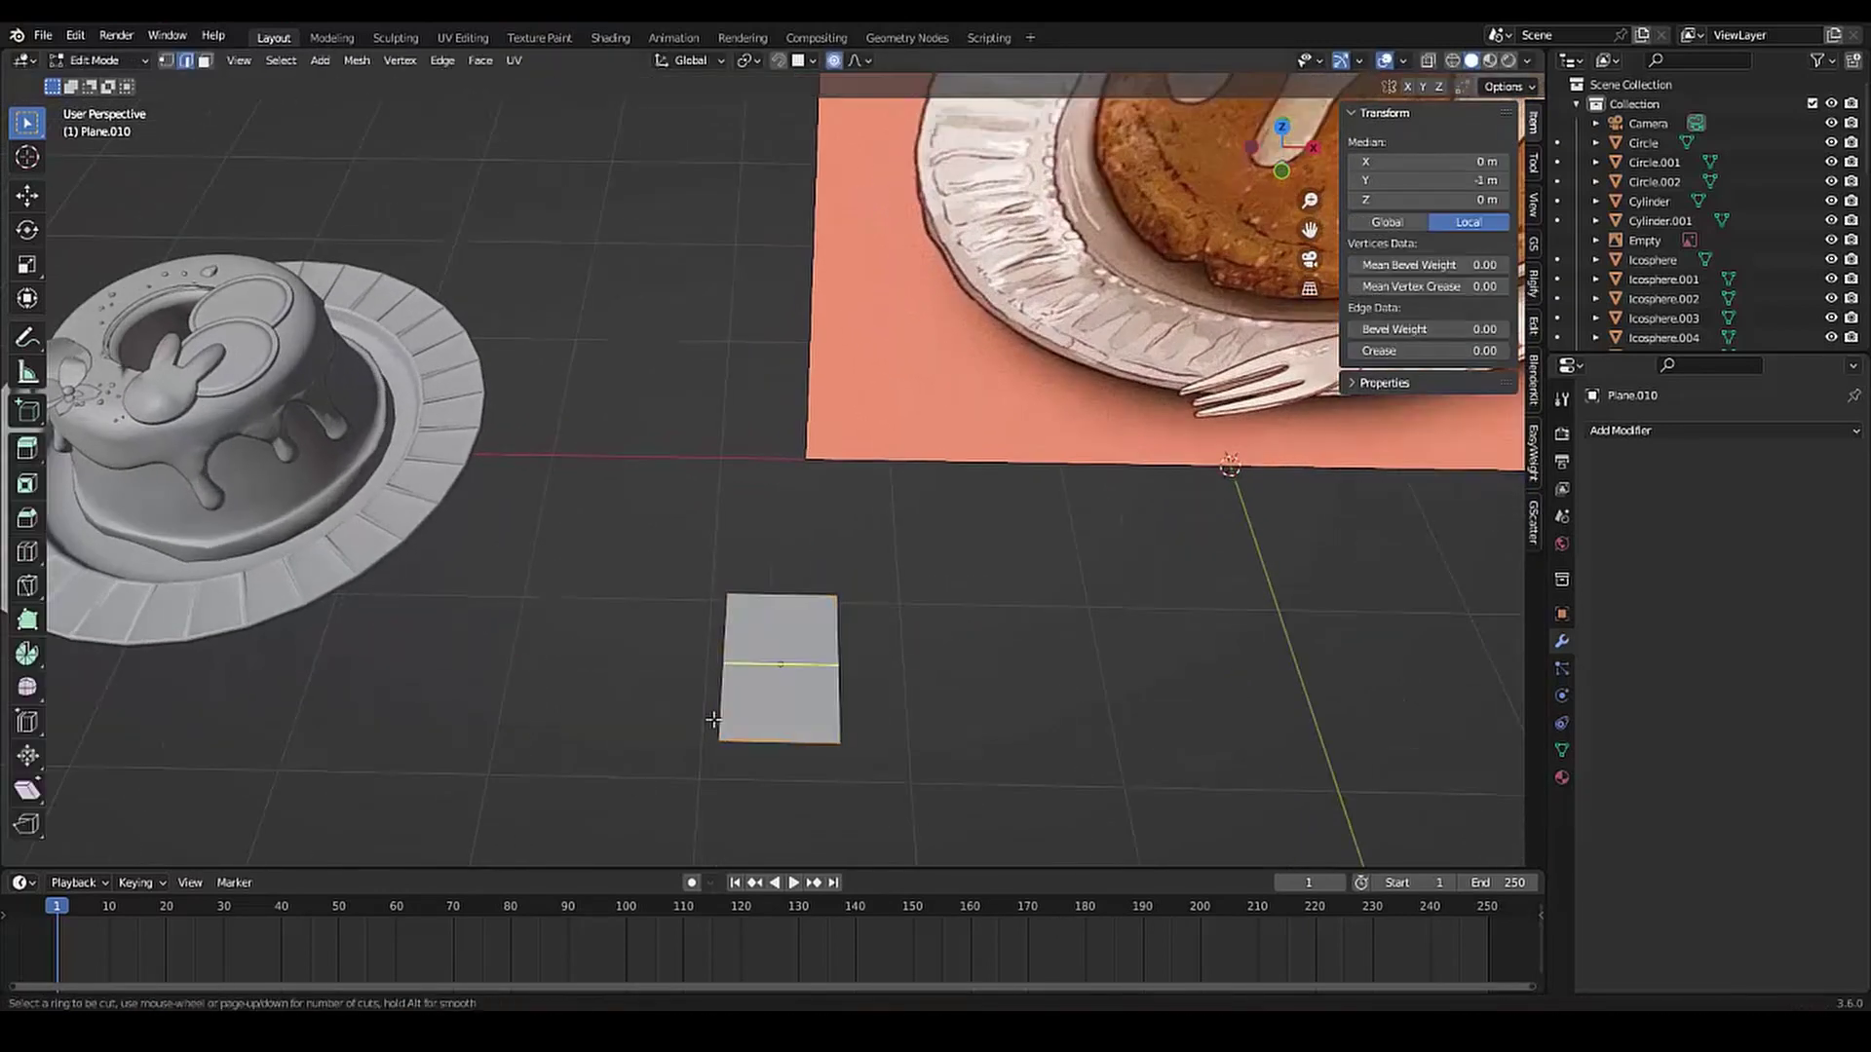
left_click(719, 699)
key("g")
key("y")
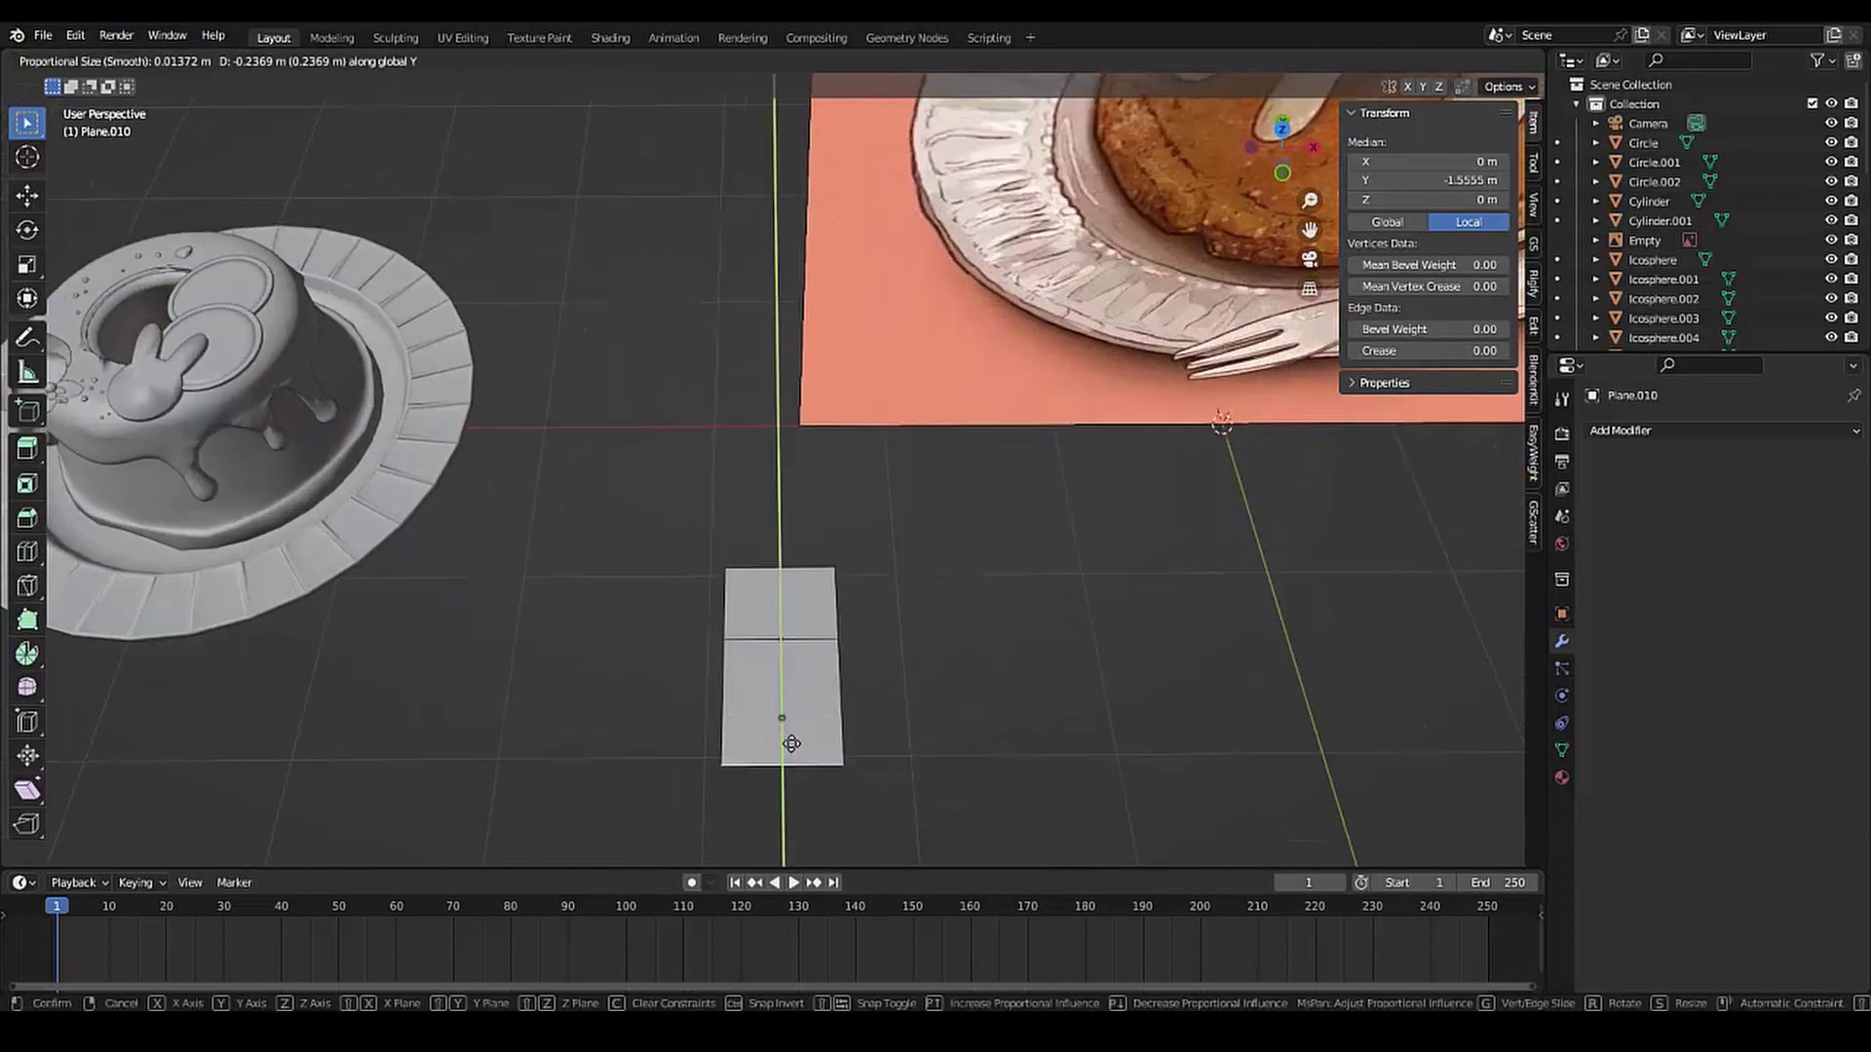
left_click(767, 710)
Split the plane lengthwise into four strips and delete the faces between the prongs
key("ctrl+r")
left_click(767, 710)
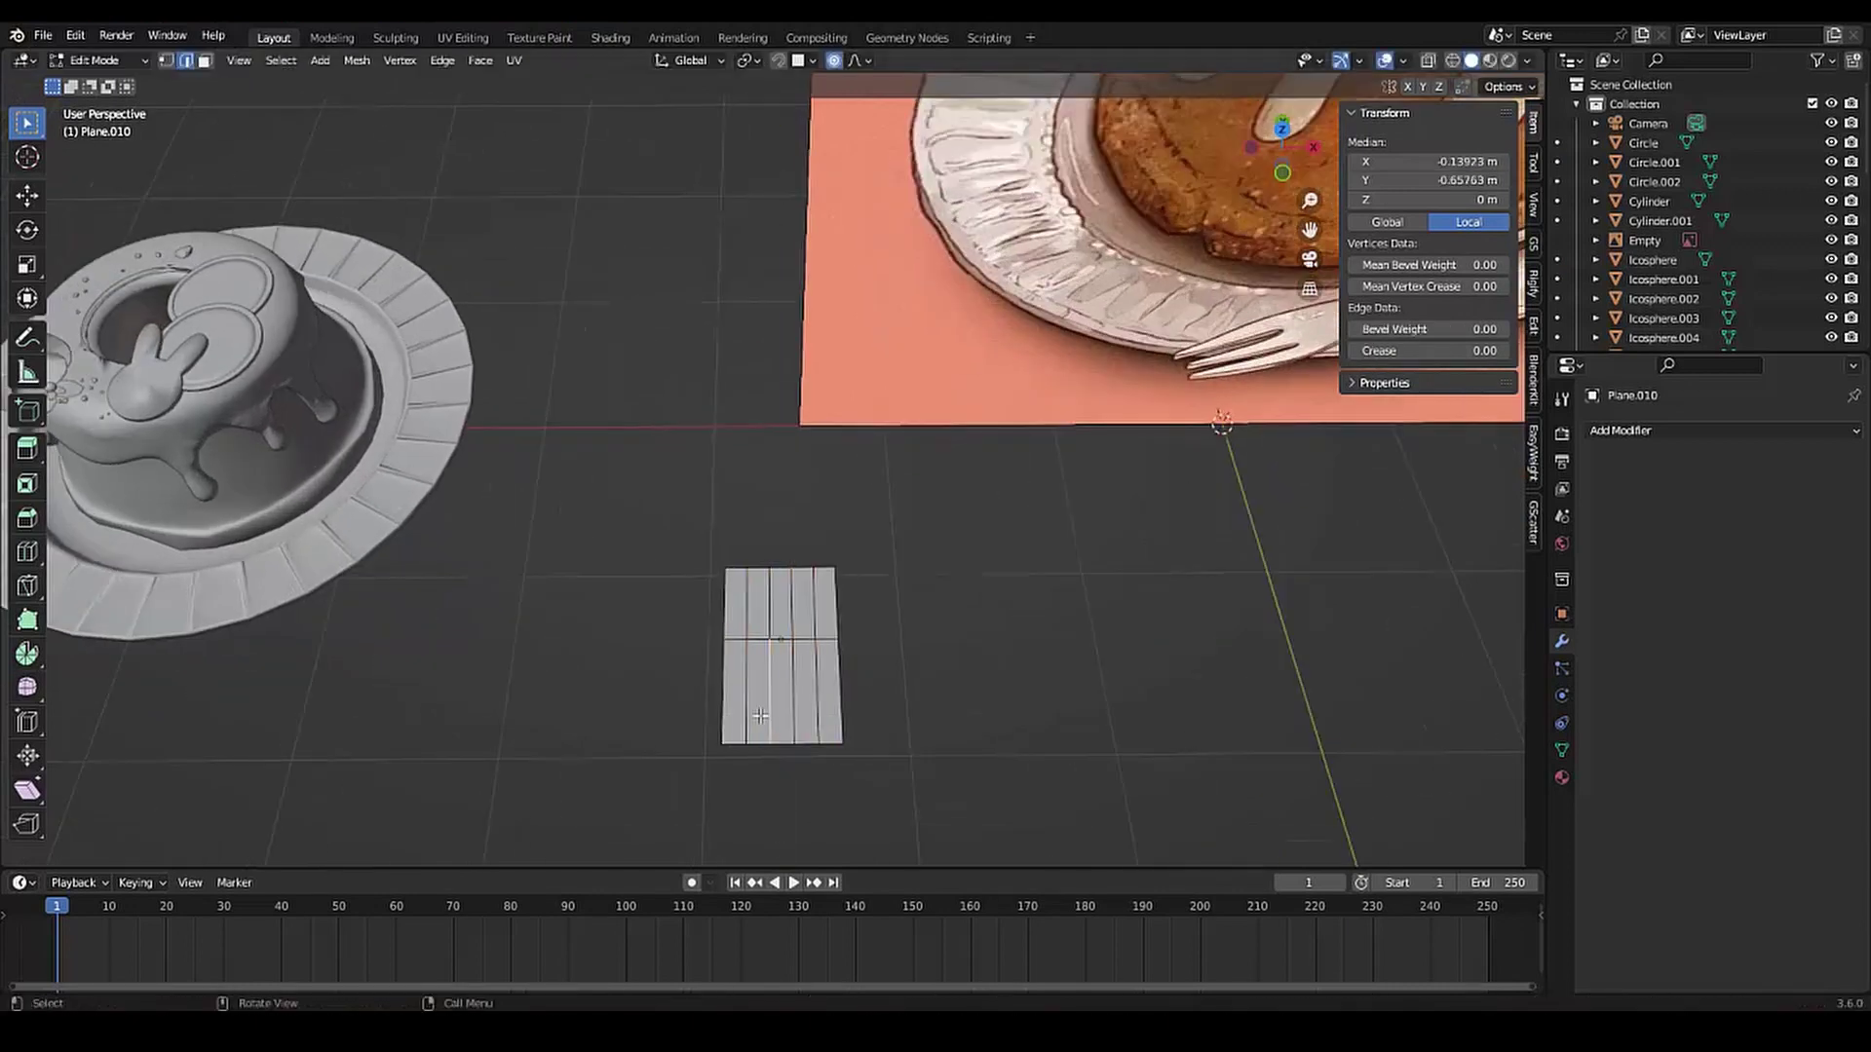
key("3")
key("x")
left_click(702, 761)
Shift the right prong inward along X and narrow the prongs to shape three tines
left_click(827, 737)
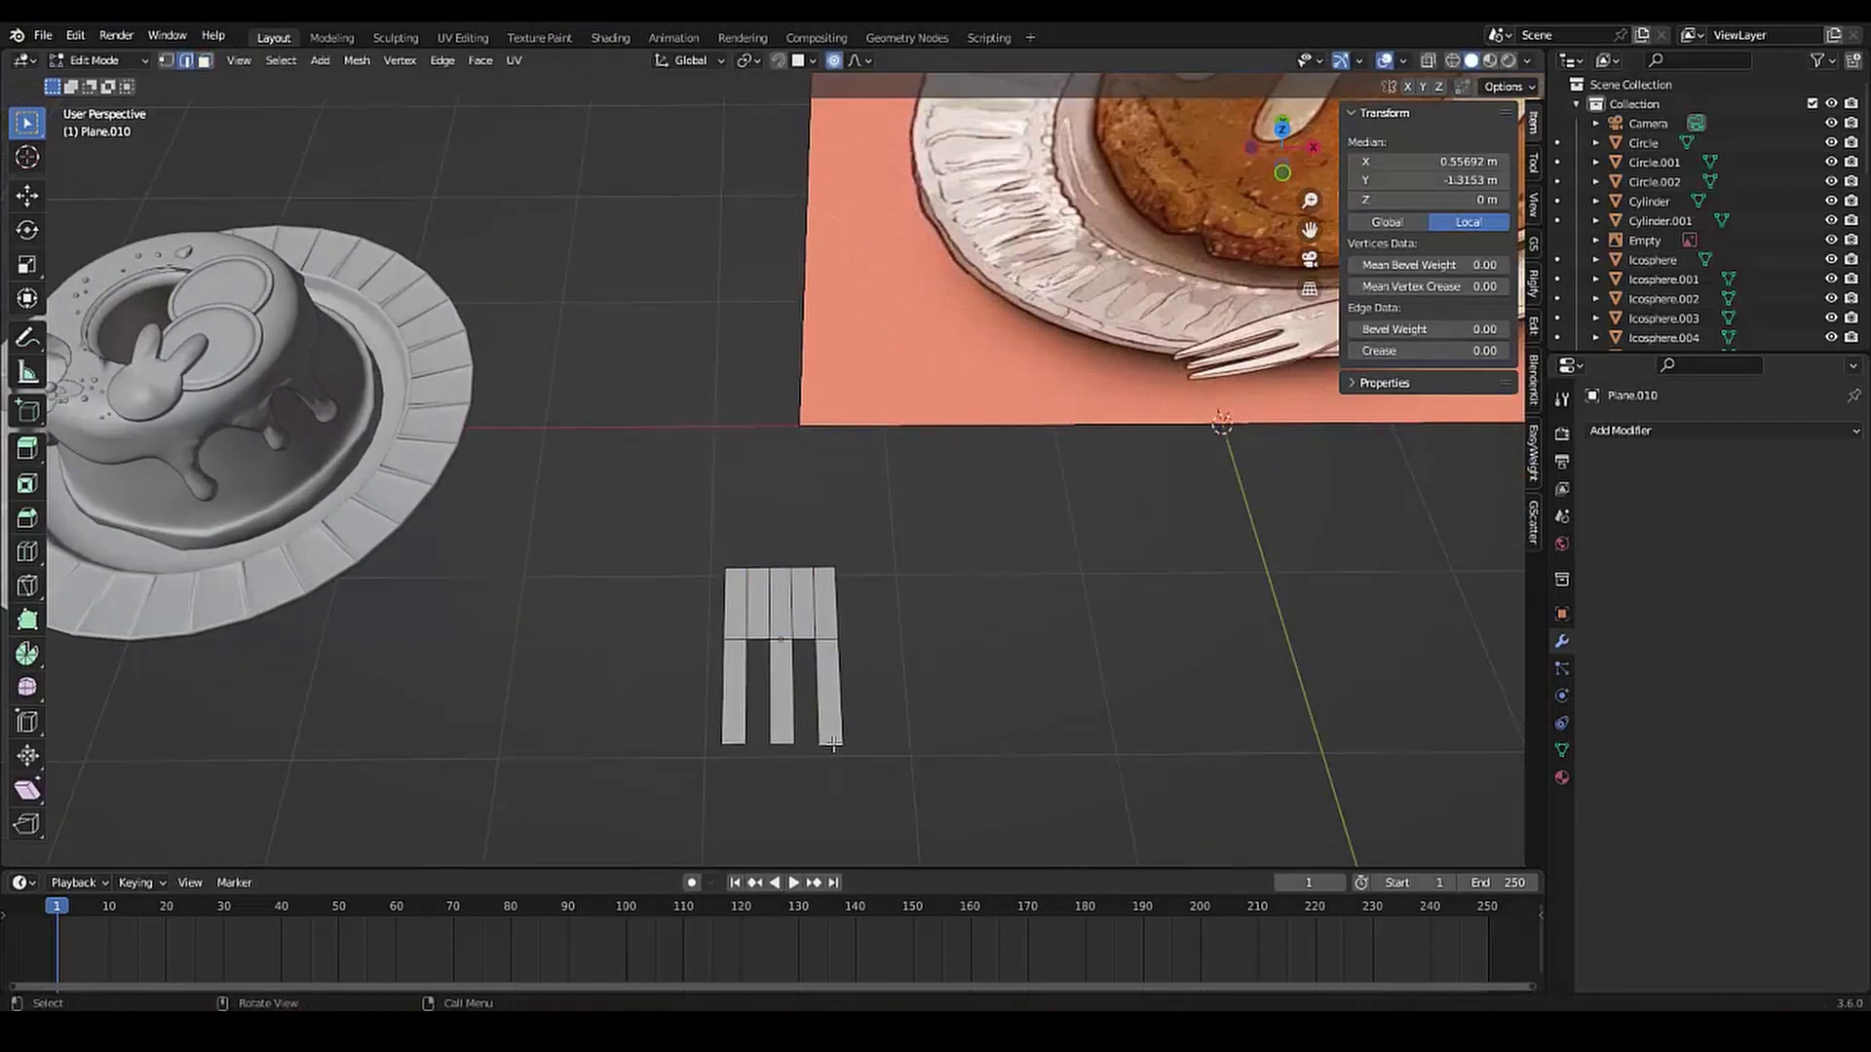
key("g")
key("x")
left_click(928, 664)
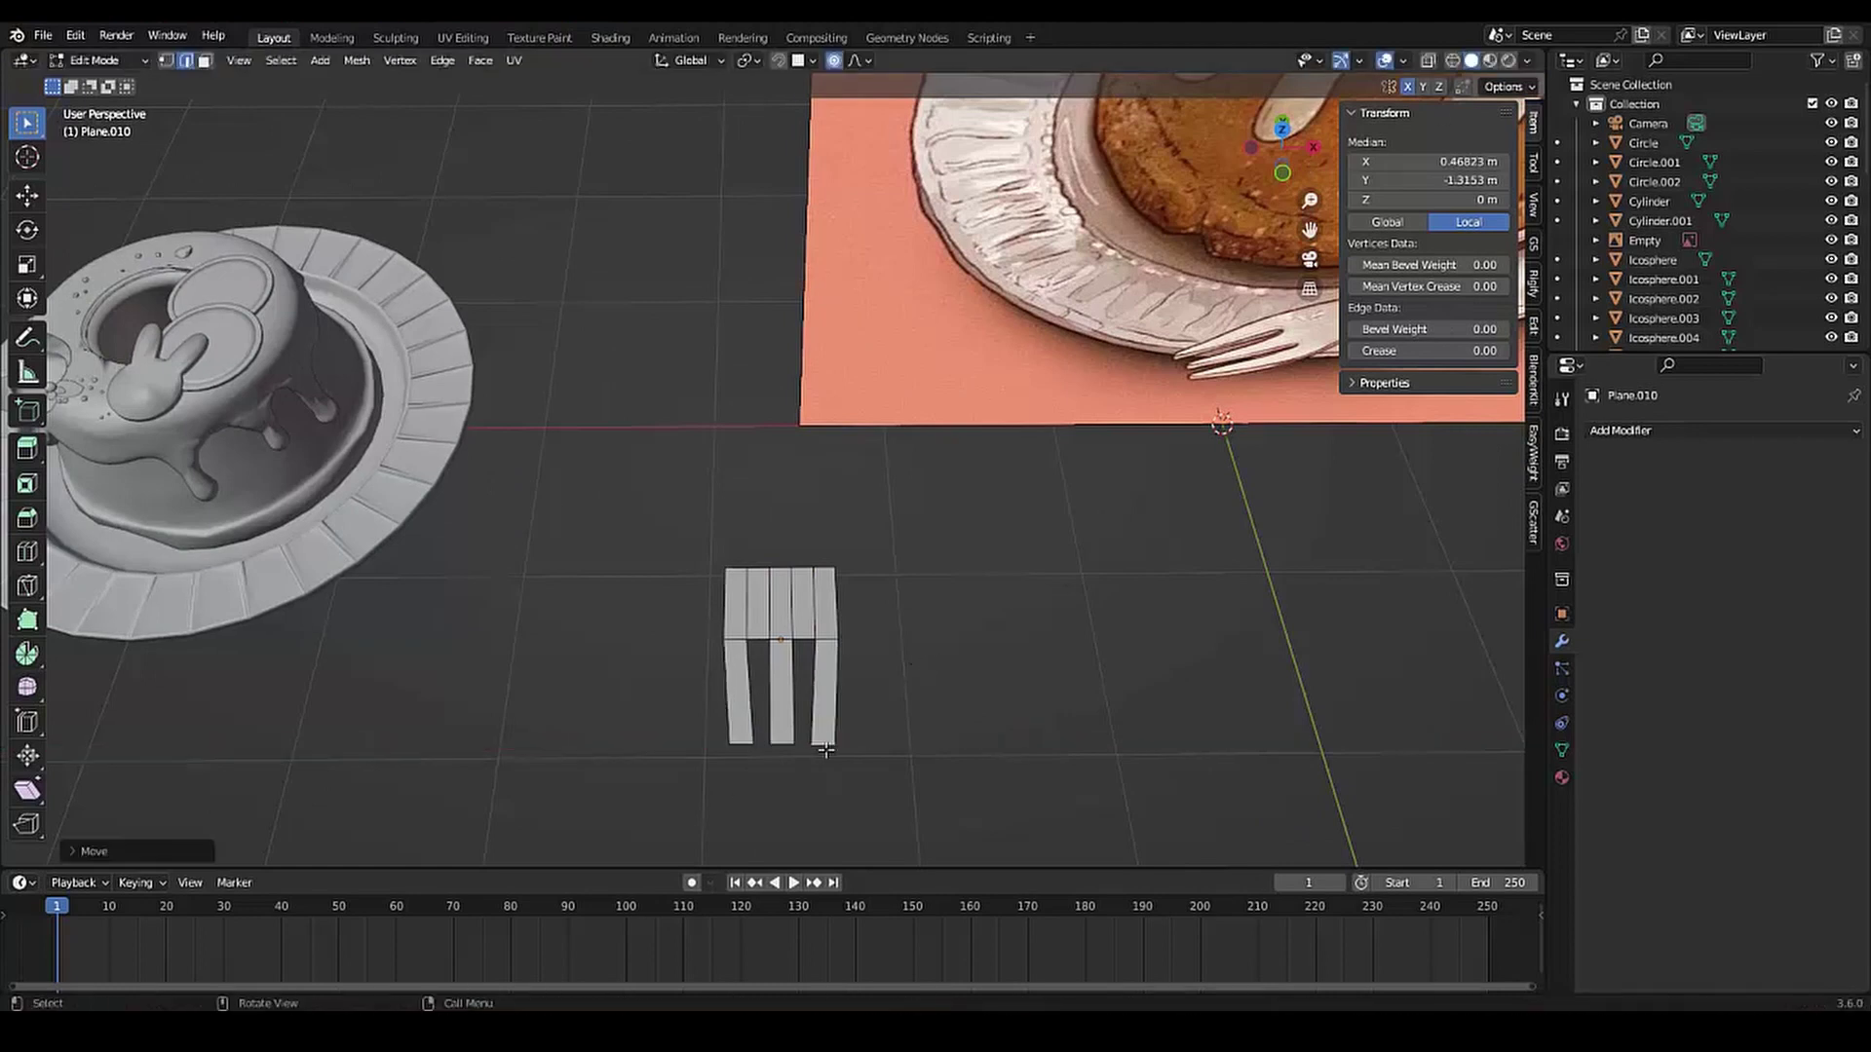
key("s")
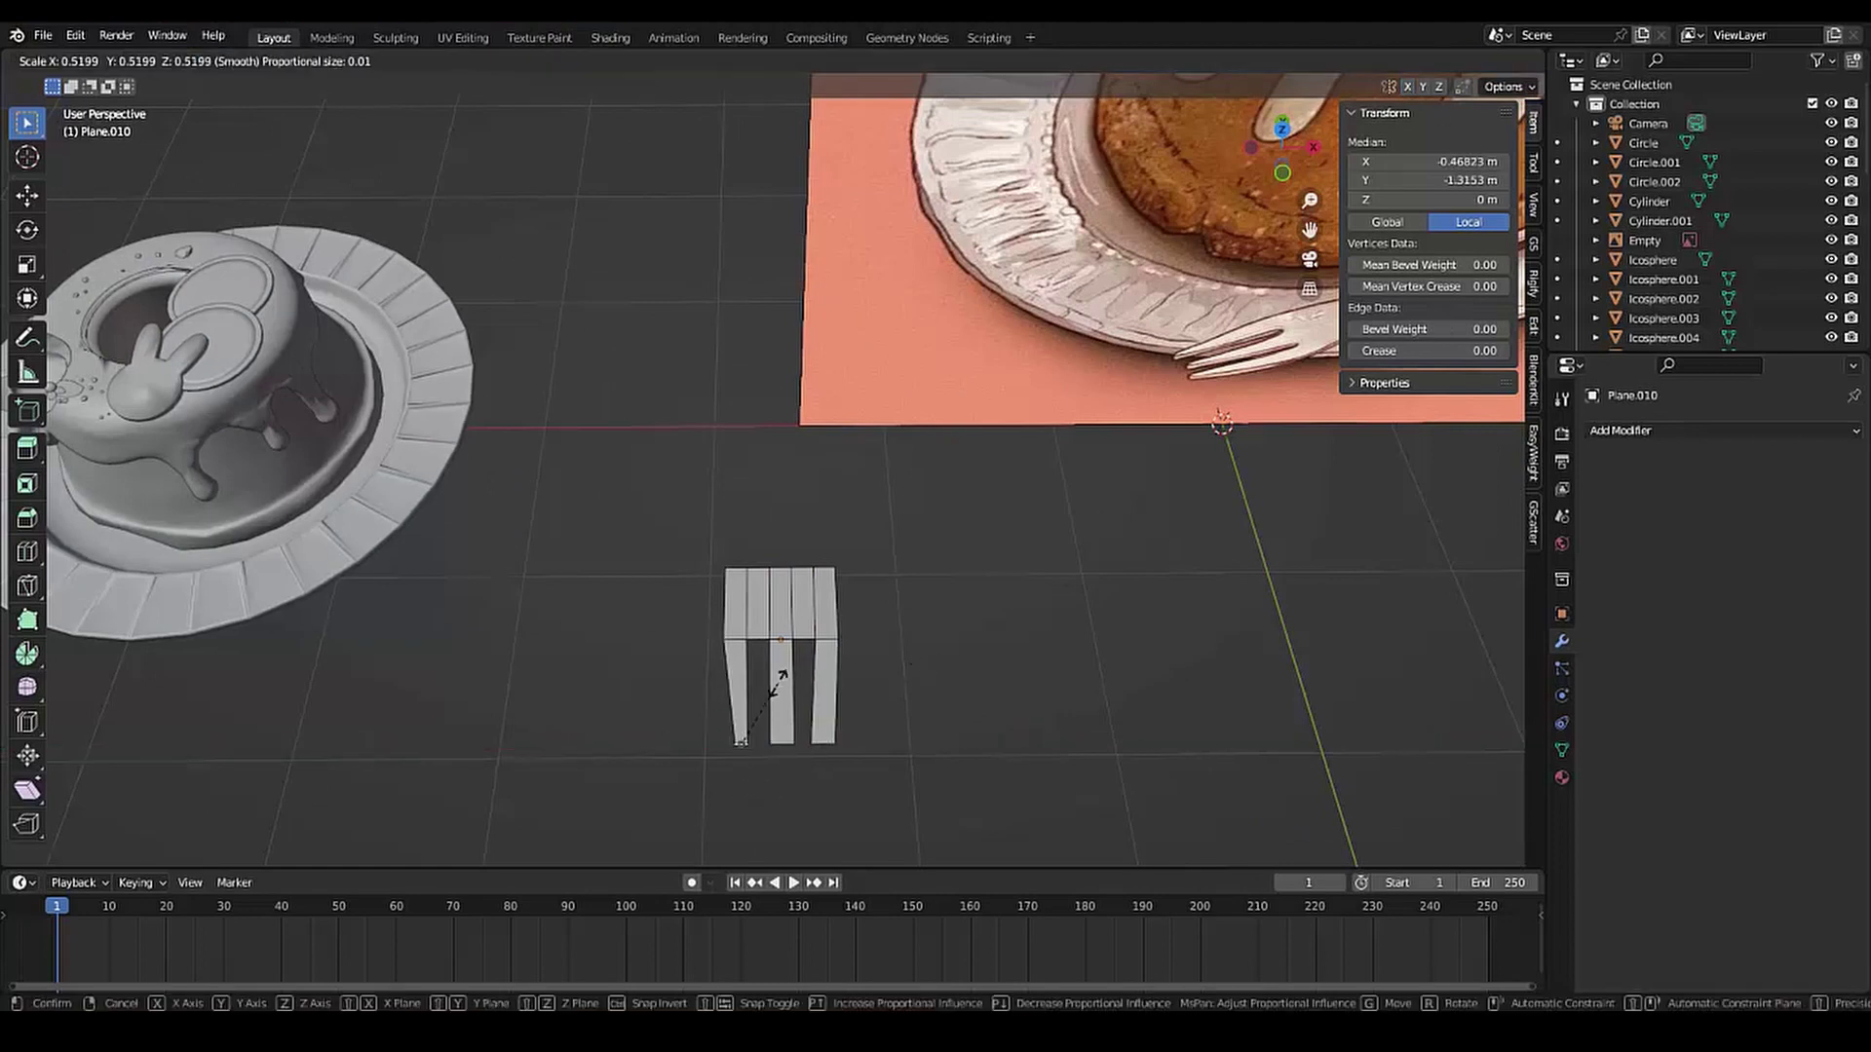
left_click(785, 590)
key("s")
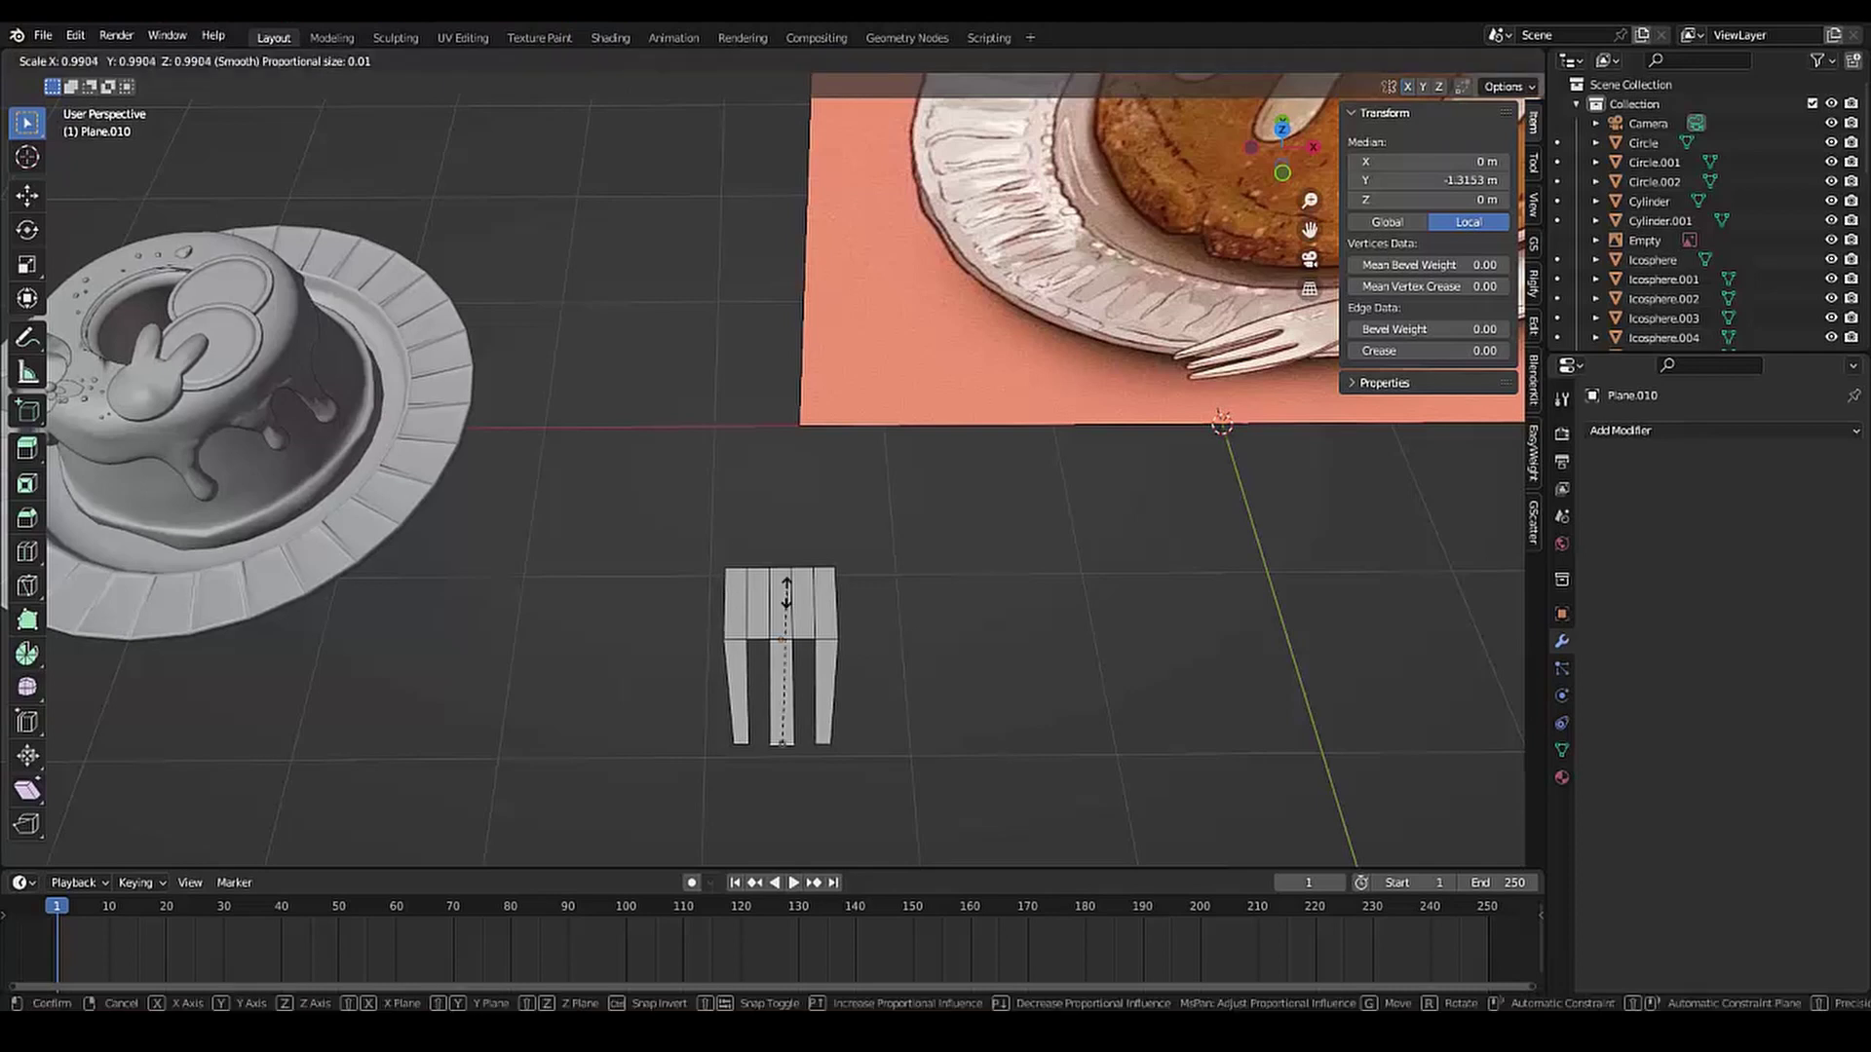
left_click(726, 671)
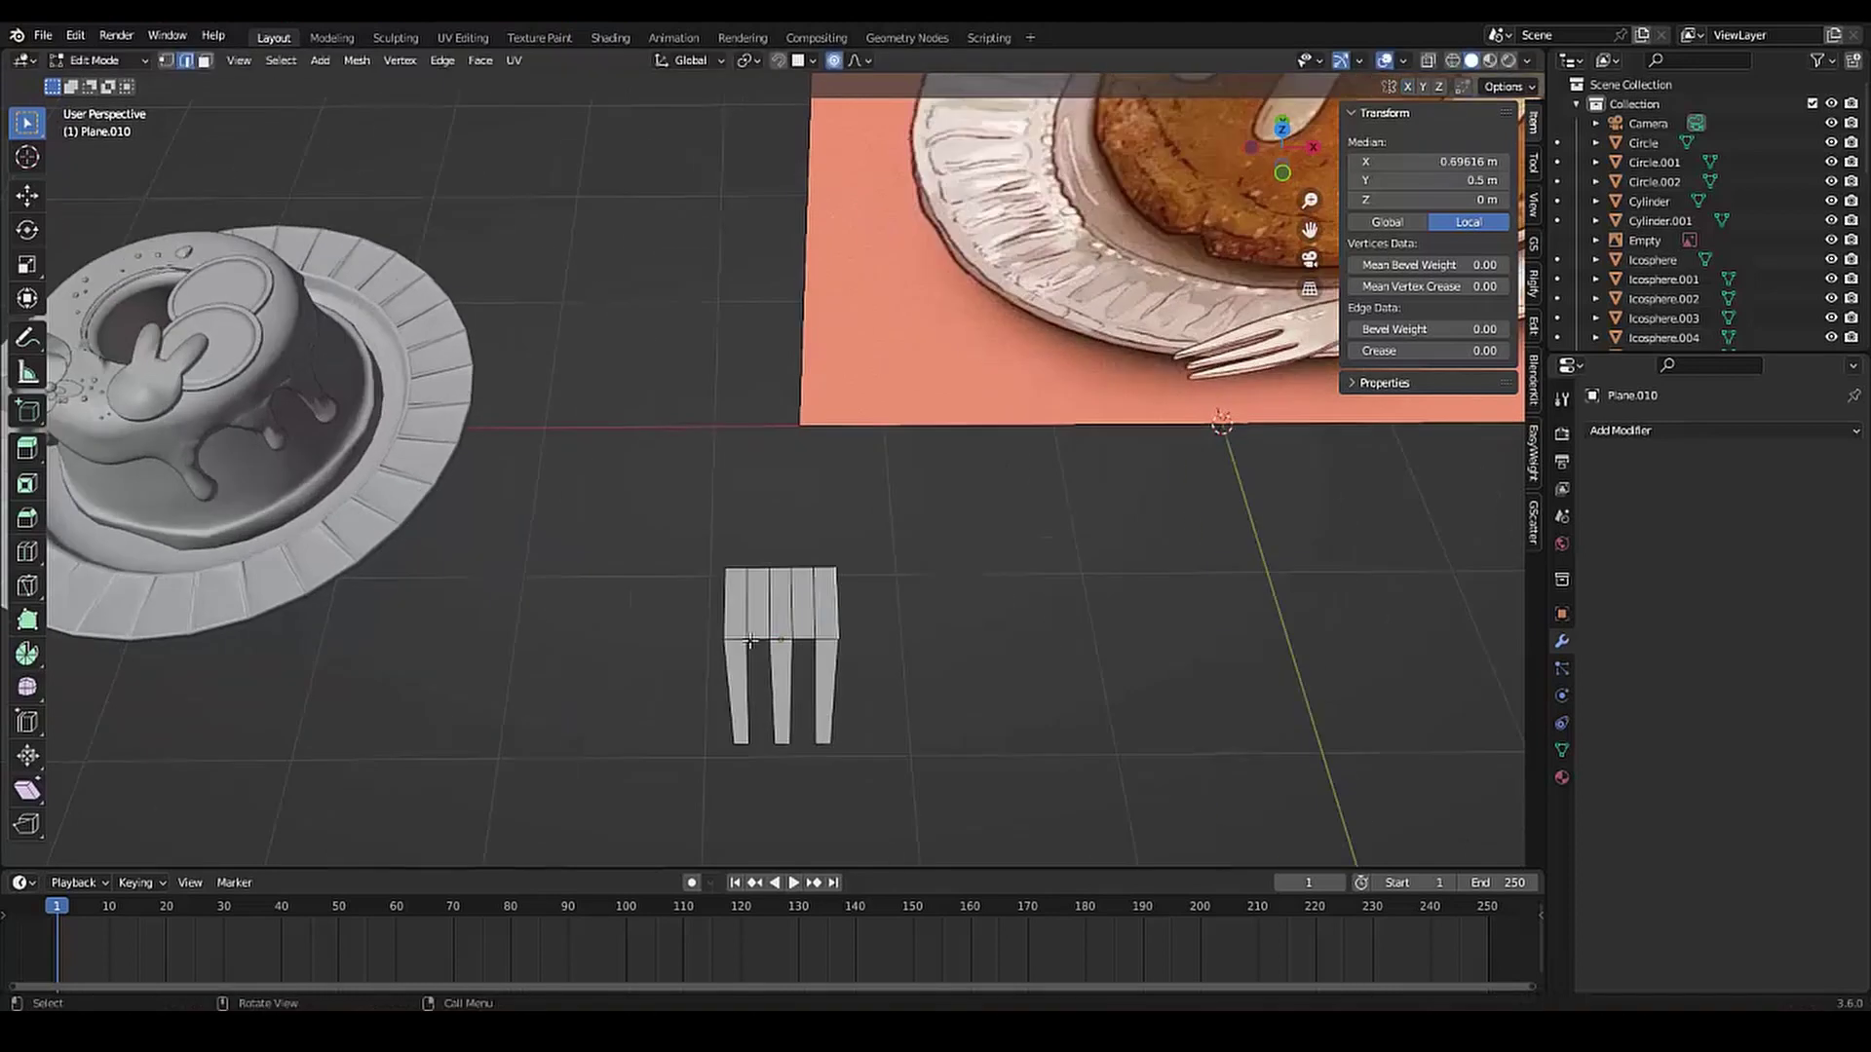
key("Escape")
Select the fork's top edge loop and raise it along Z
left_click(726, 623, "ctrl")
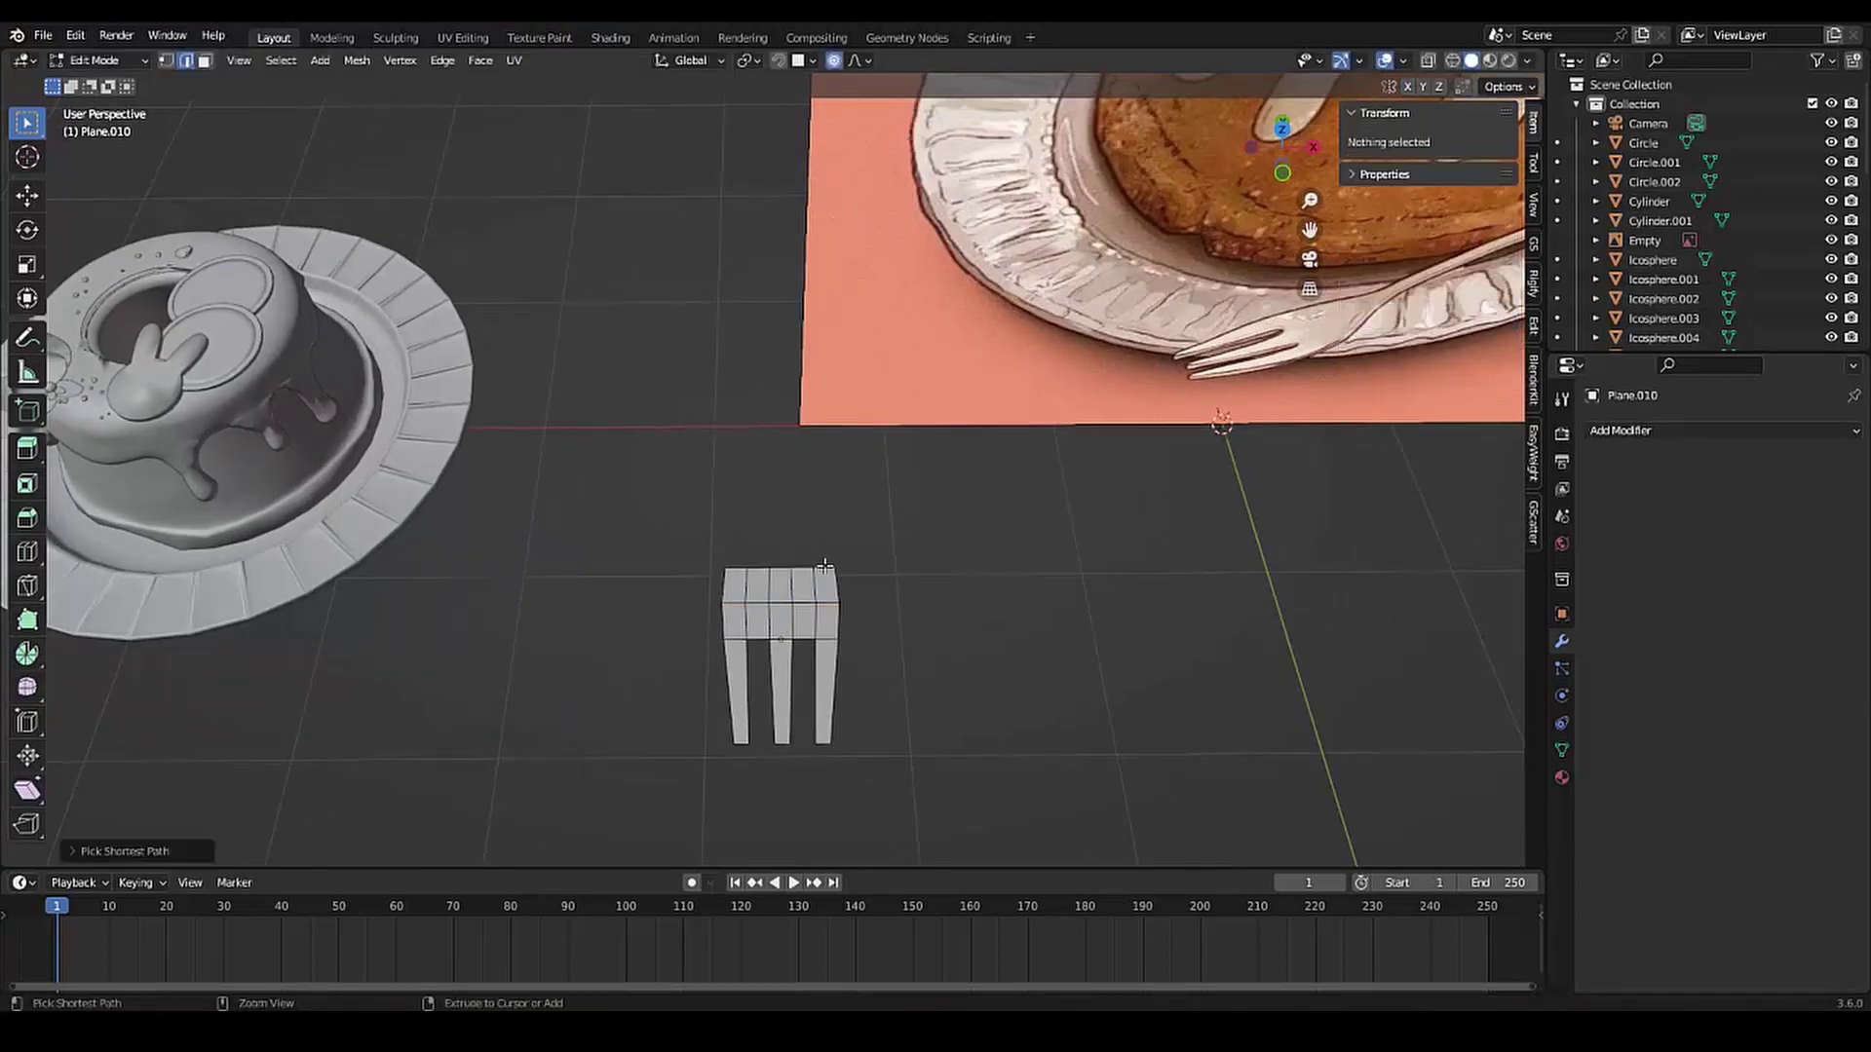
mouse_move(726, 624)
middle_mouse_down()
mouse_move(692, 538)
mouse_move(844, 546)
middle_mouse_up()
left_click(875, 570, "alt")
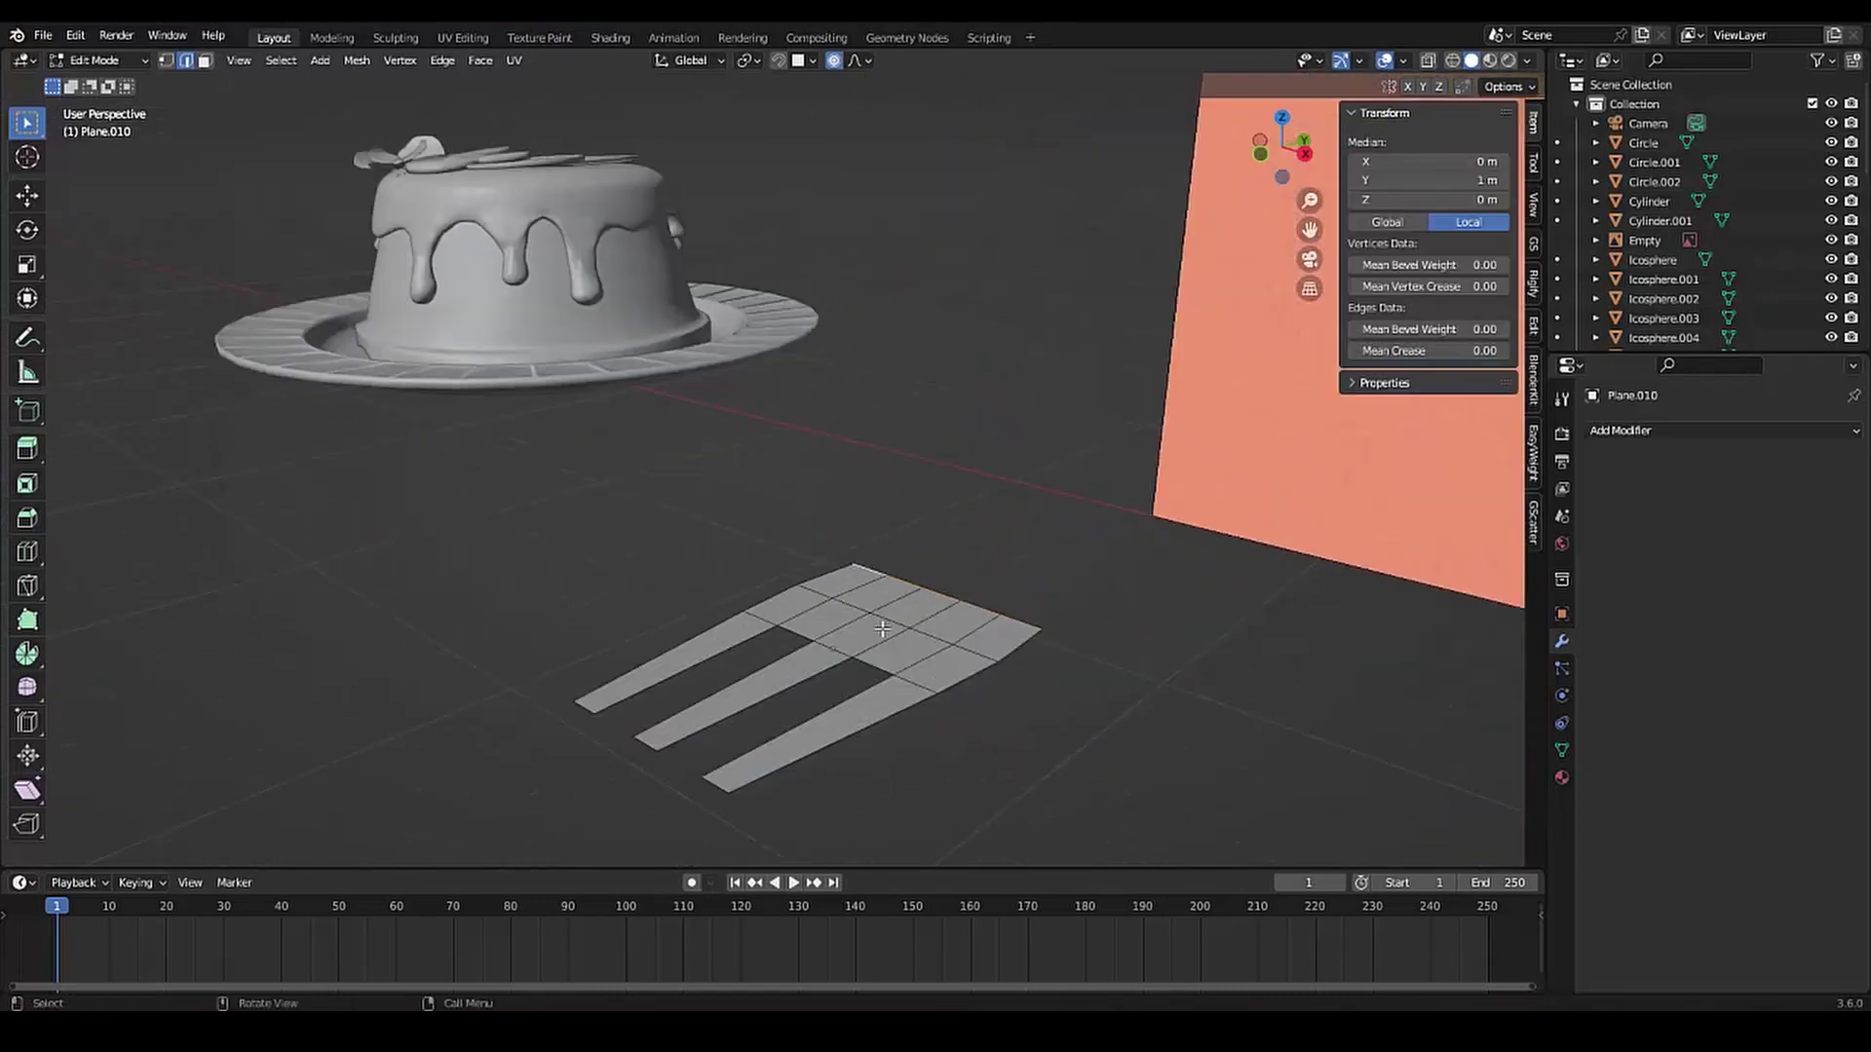
key("g")
key("z")
left_click(886, 602)
scroll(794, 651, "down", 4)
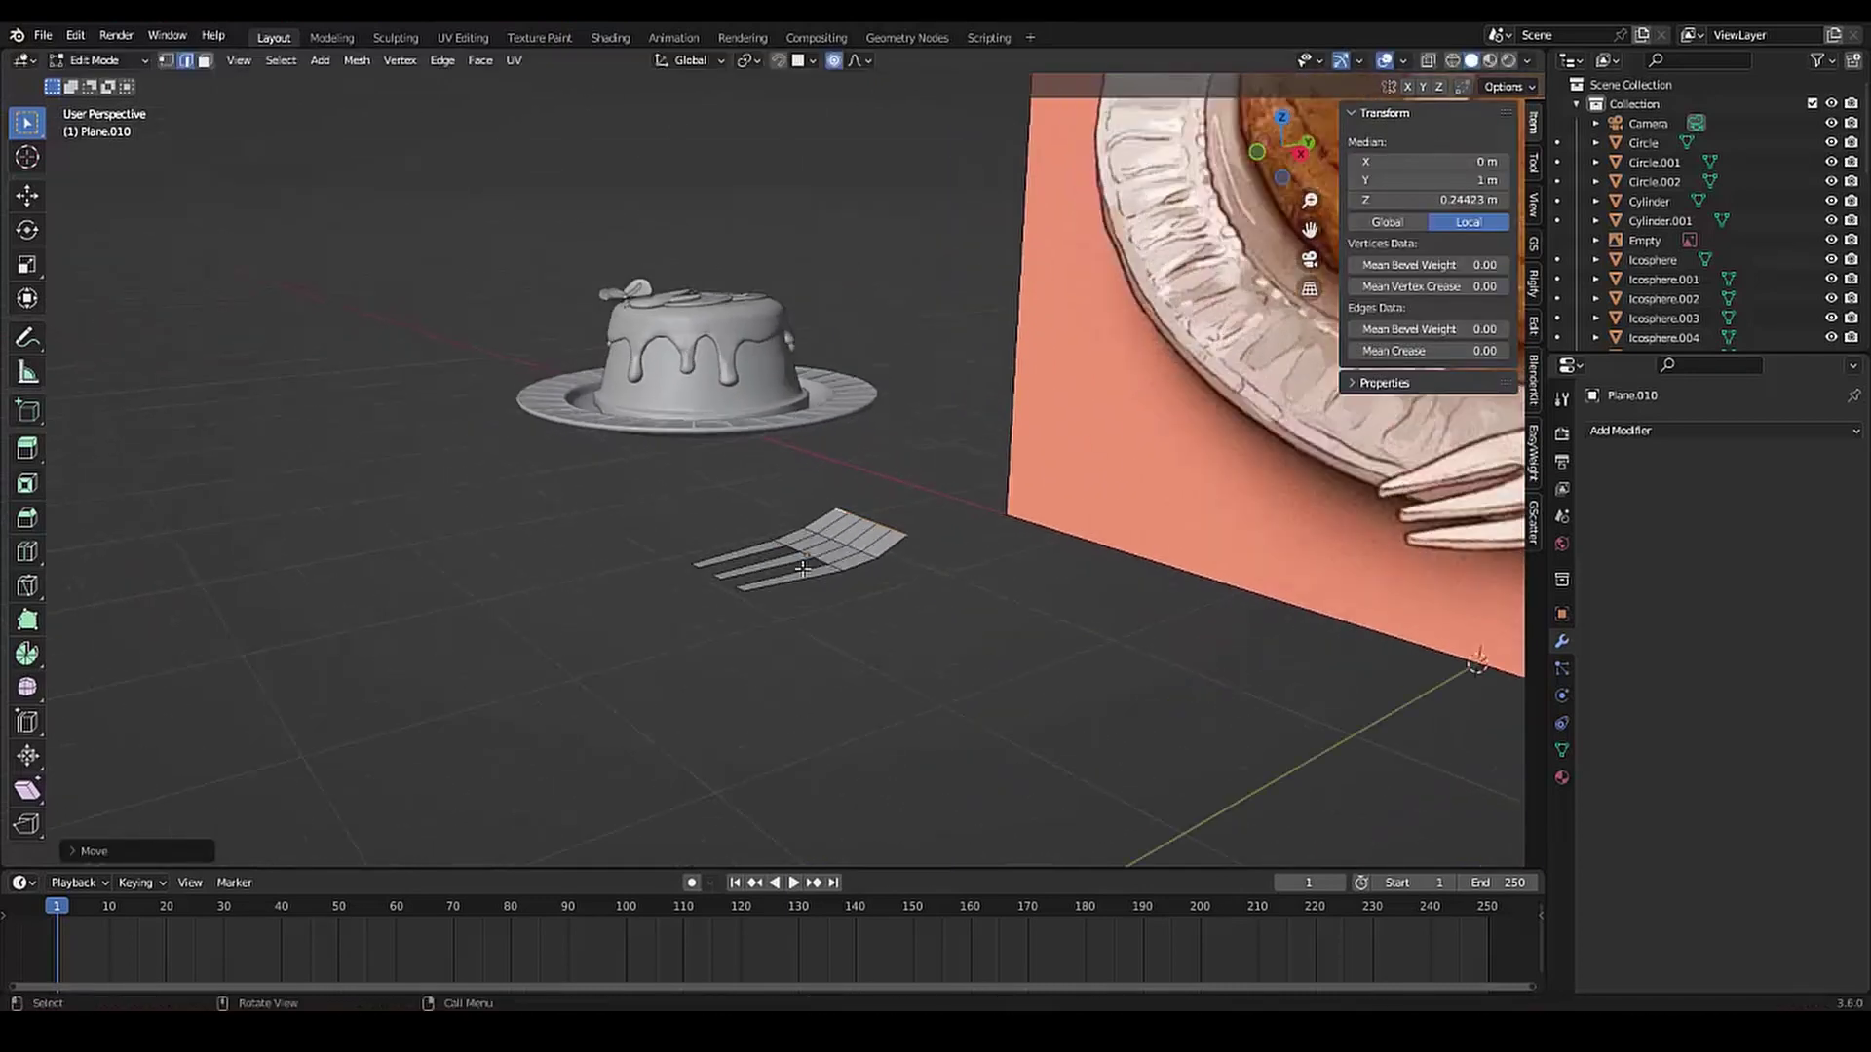
scroll(794, 651, "up", 3)
Add a loop cut across the fork head, then extend the top edge along Y and narrow it
key("ctrl+r")
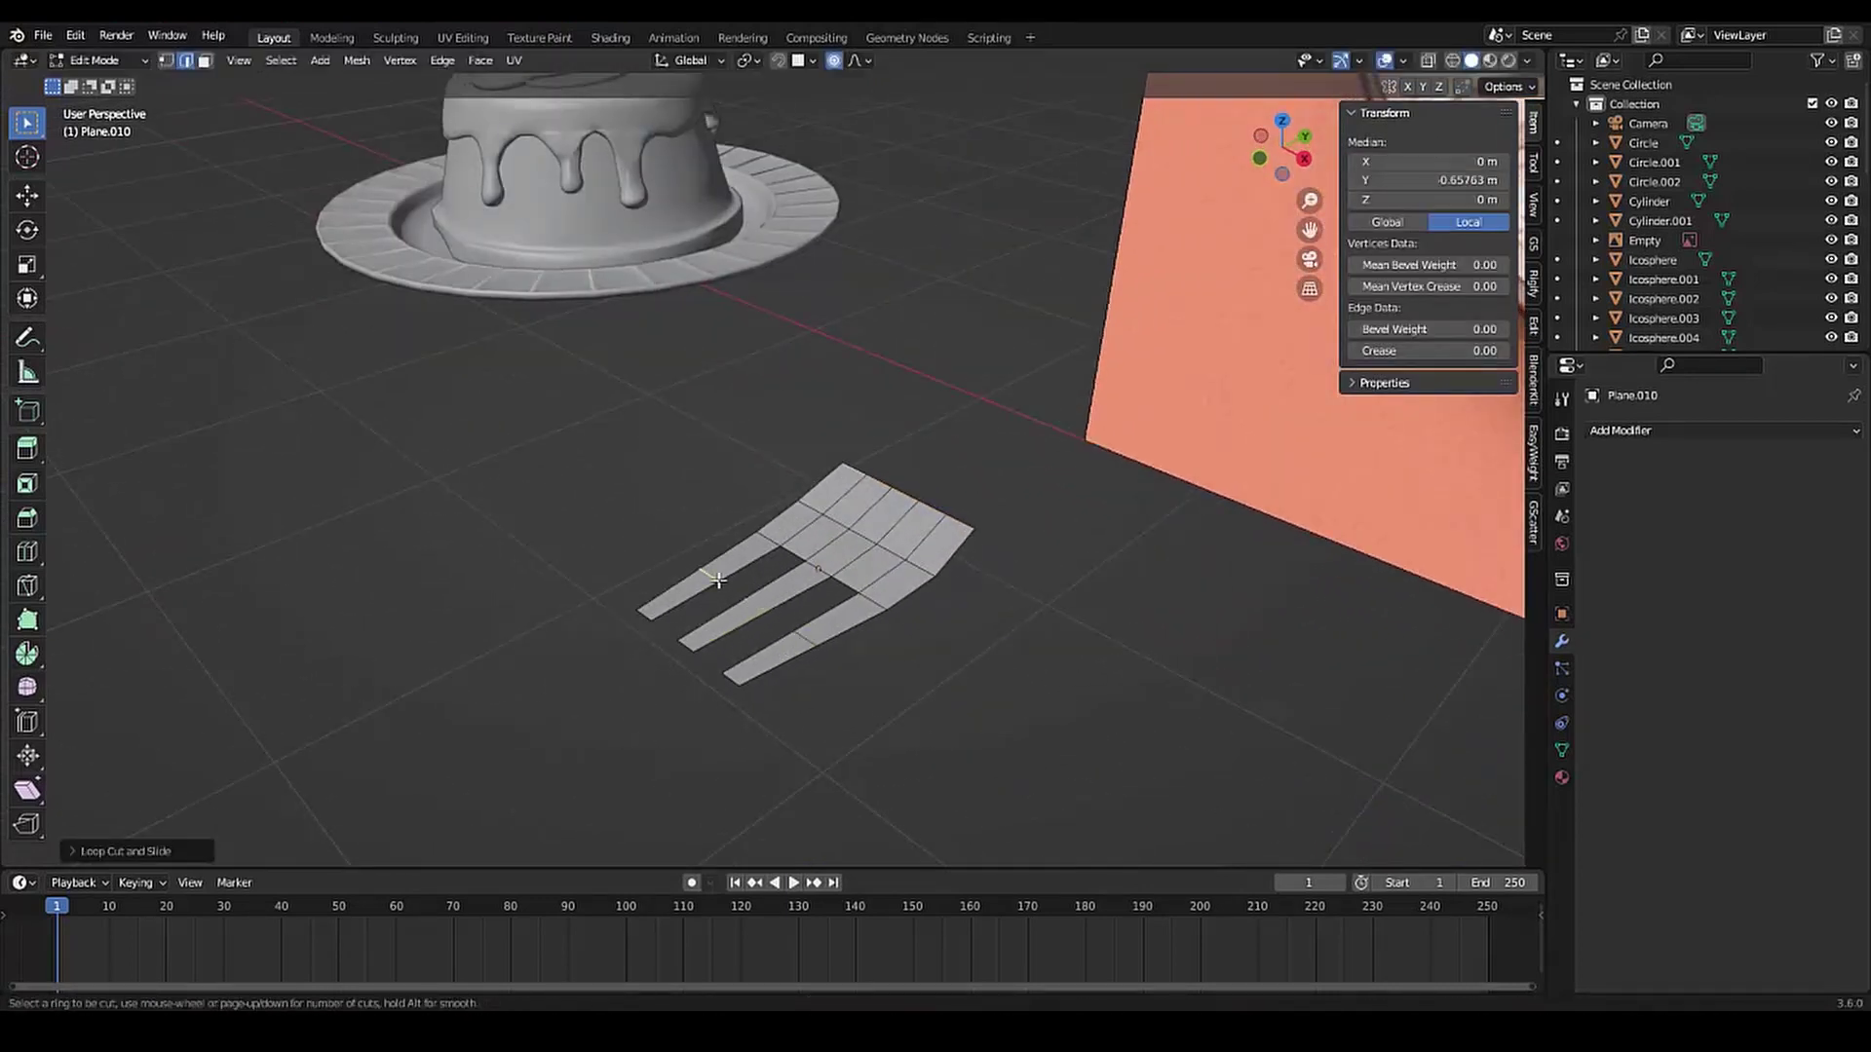
key("g")
key("z")
mouse_move(729, 679)
middle_mouse_down()
mouse_move(649, 606)
mouse_move(826, 596)
mouse_move(799, 593)
middle_mouse_up()
right_click(649, 604)
key("g")
key("g")
key("y")
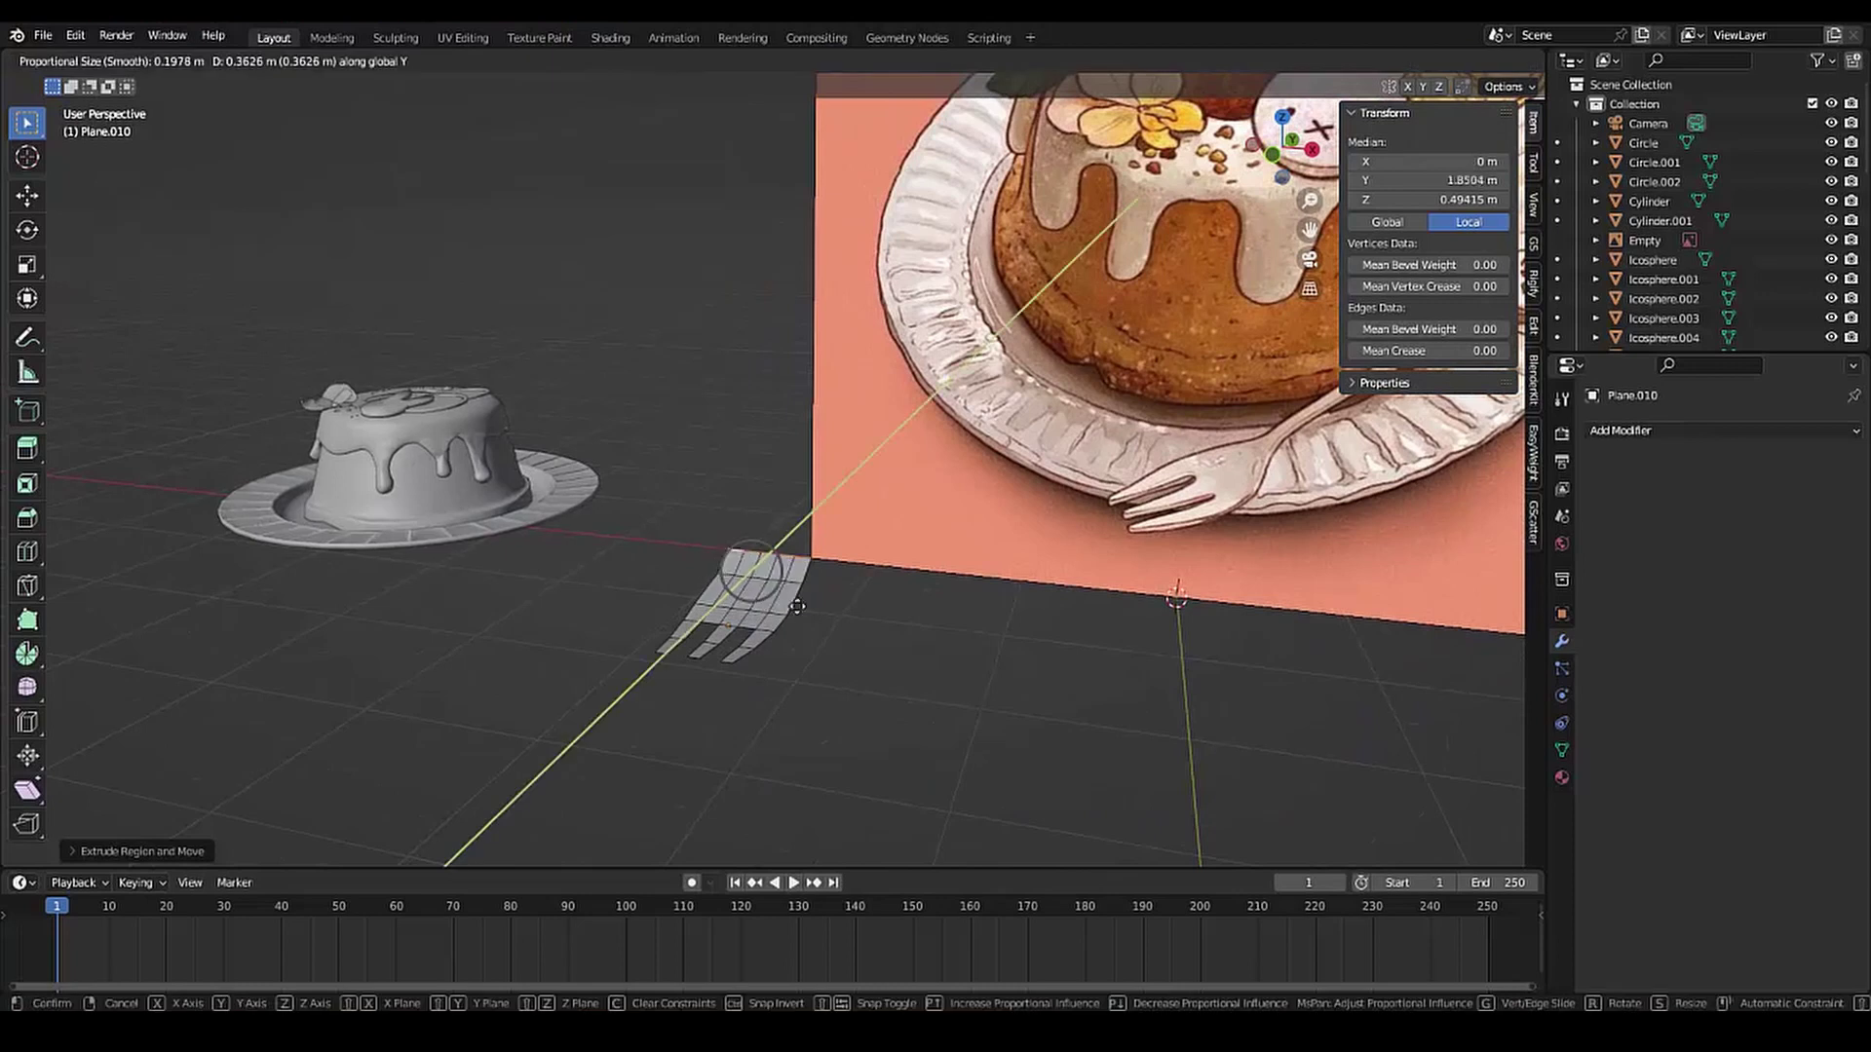
left_click(783, 614)
key("s")
left_click(608, 620)
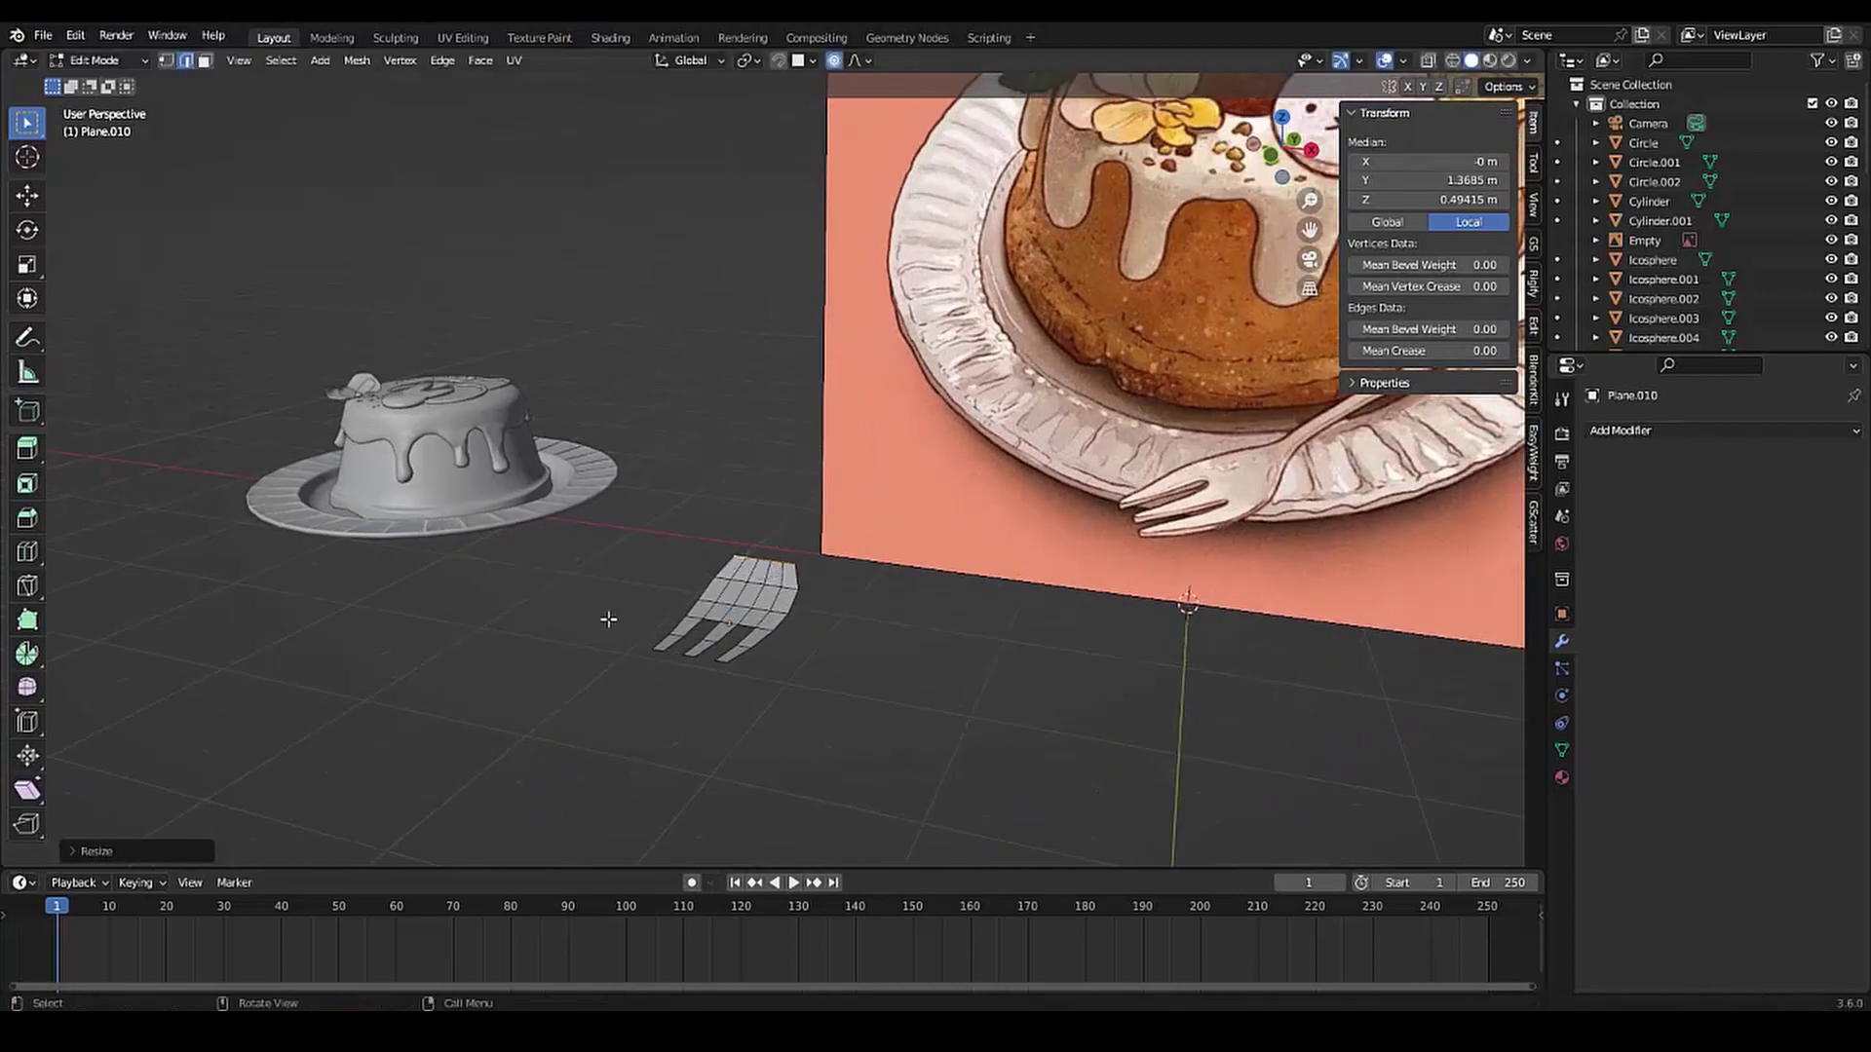
left_click(655, 581)
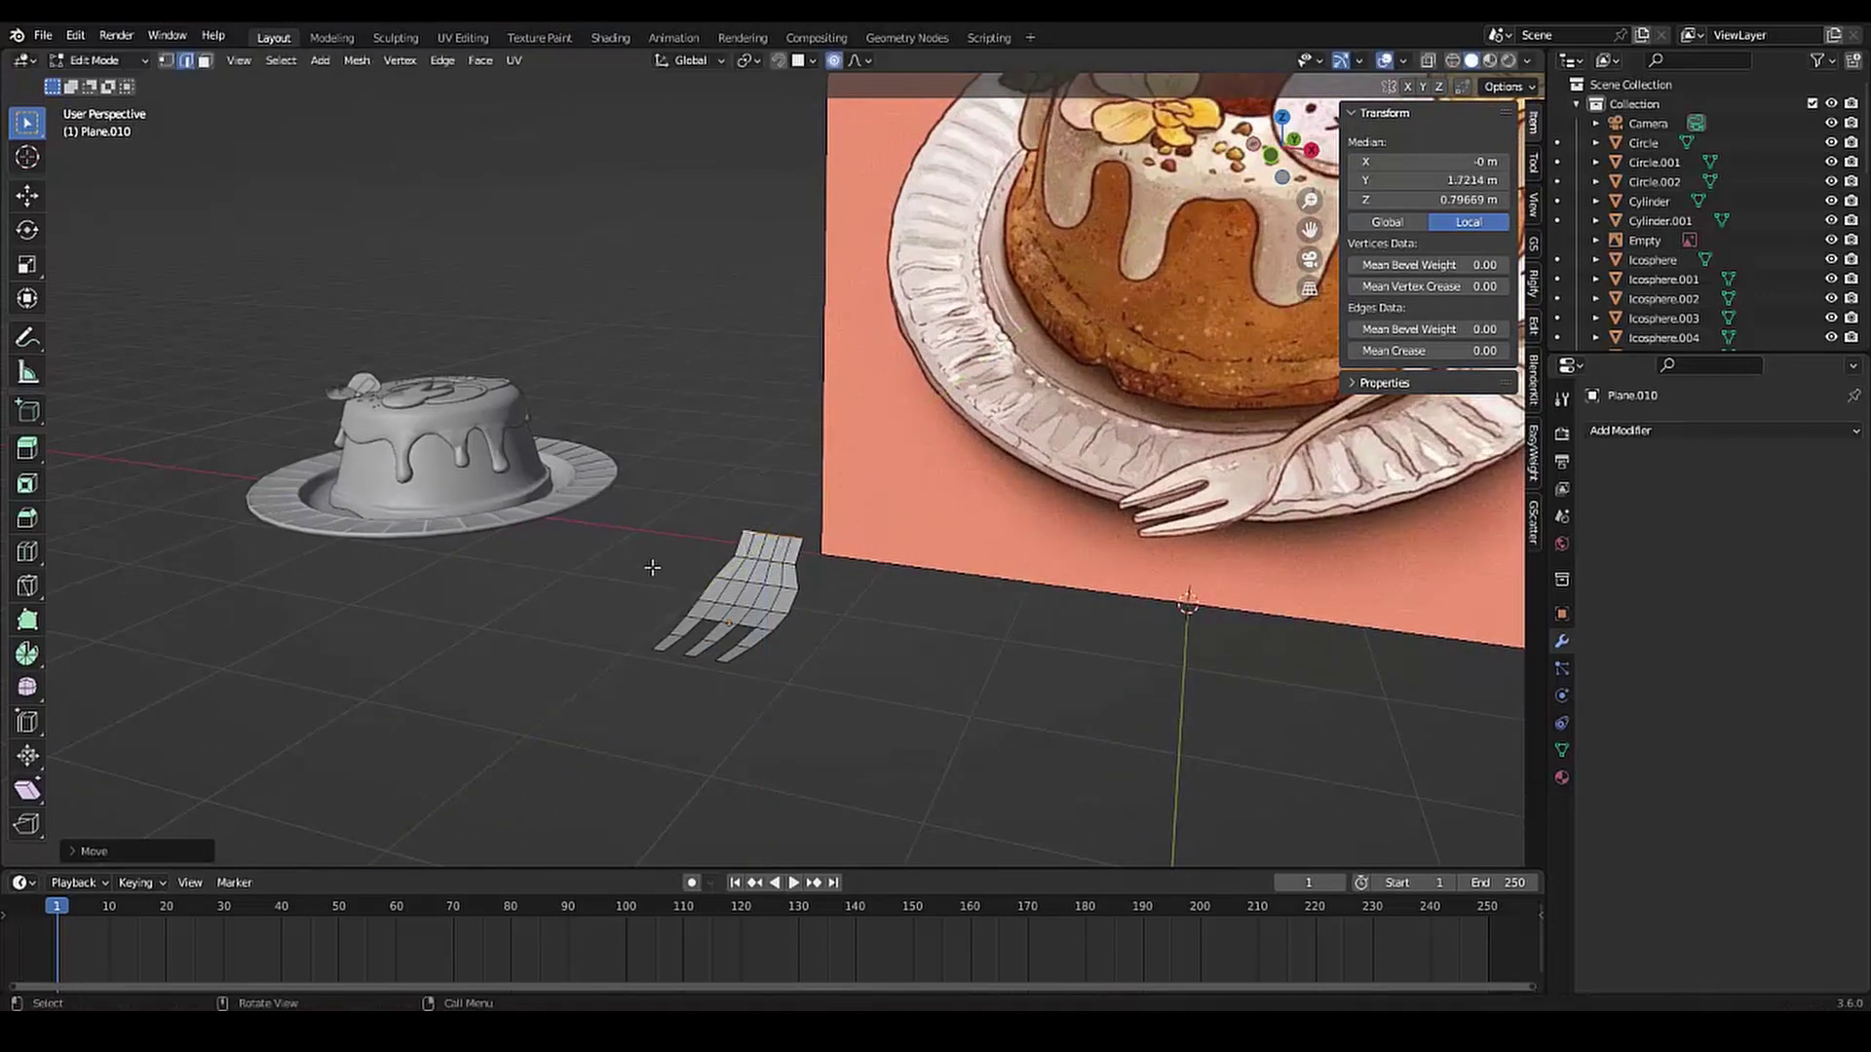
Pull the fork's top vertices further along Y and scale them narrower to form the neck
key("s")
left_click(689, 568)
middle_click_drag(688, 568, 755, 682)
scroll(755, 687, "down", 3)
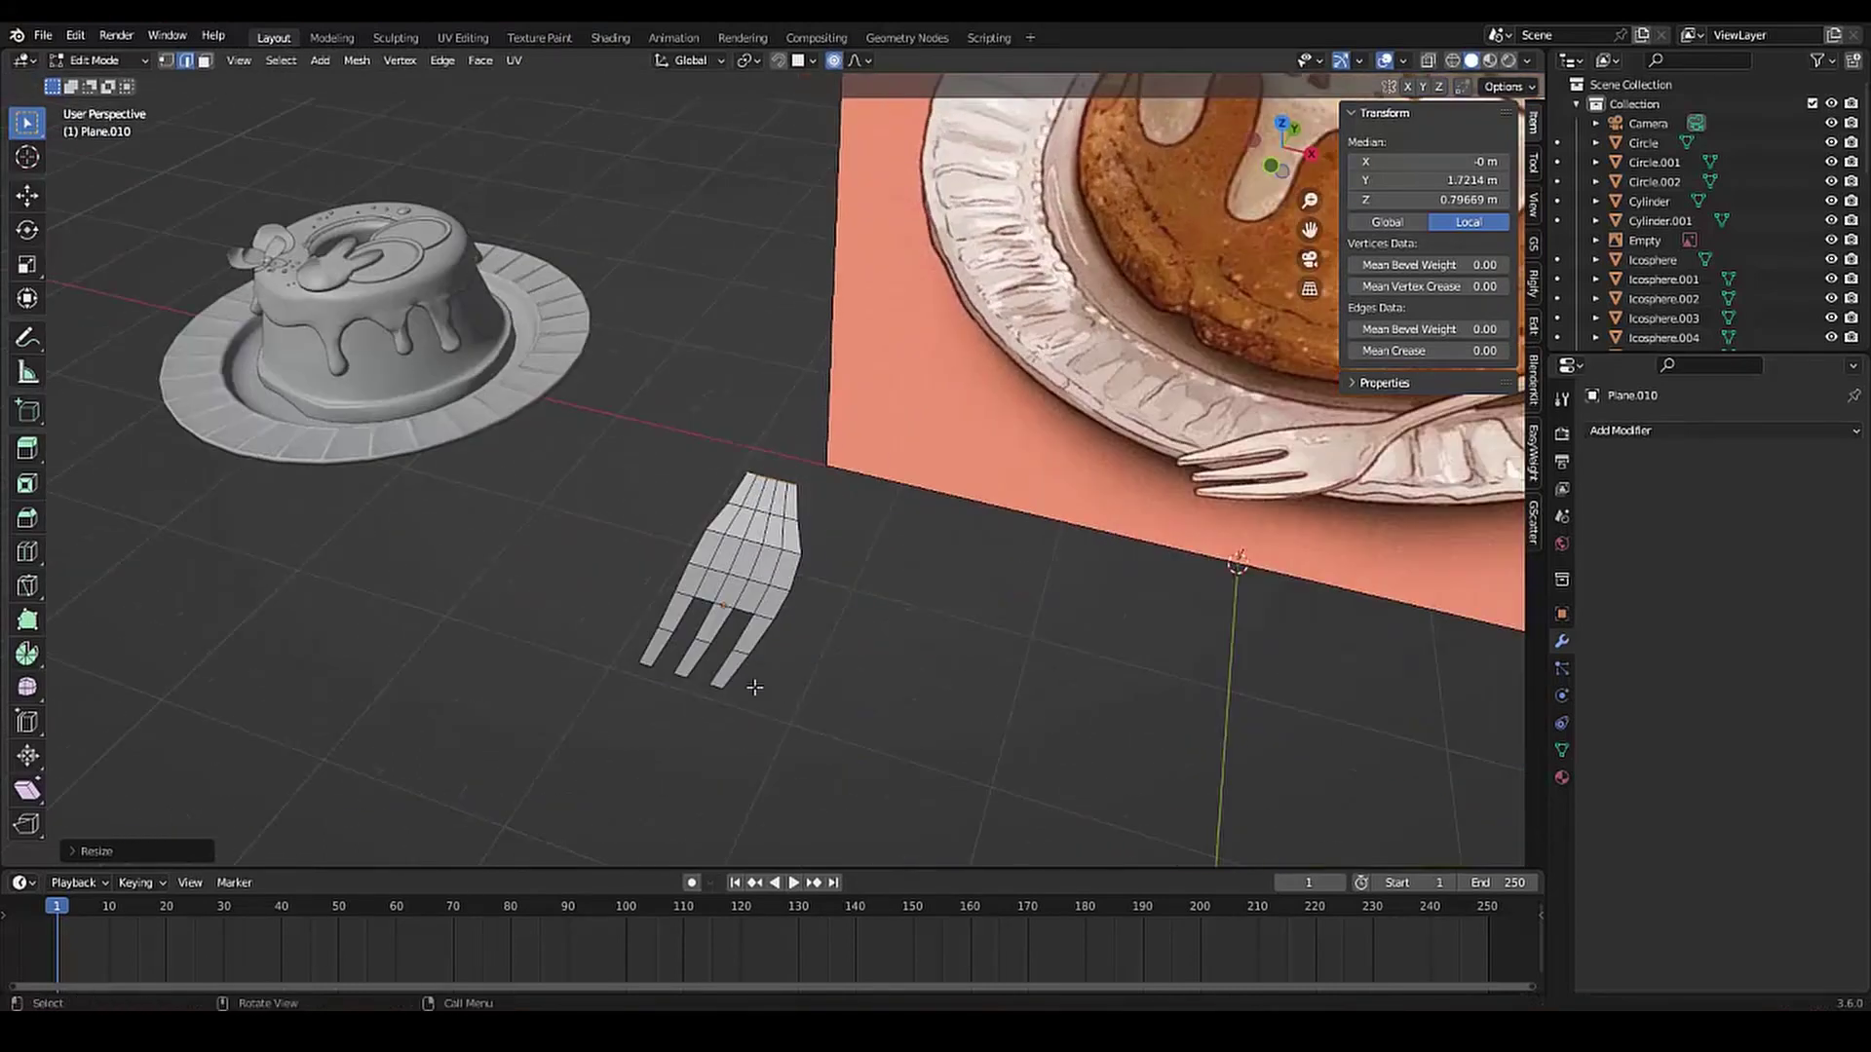
key("g")
key("y")
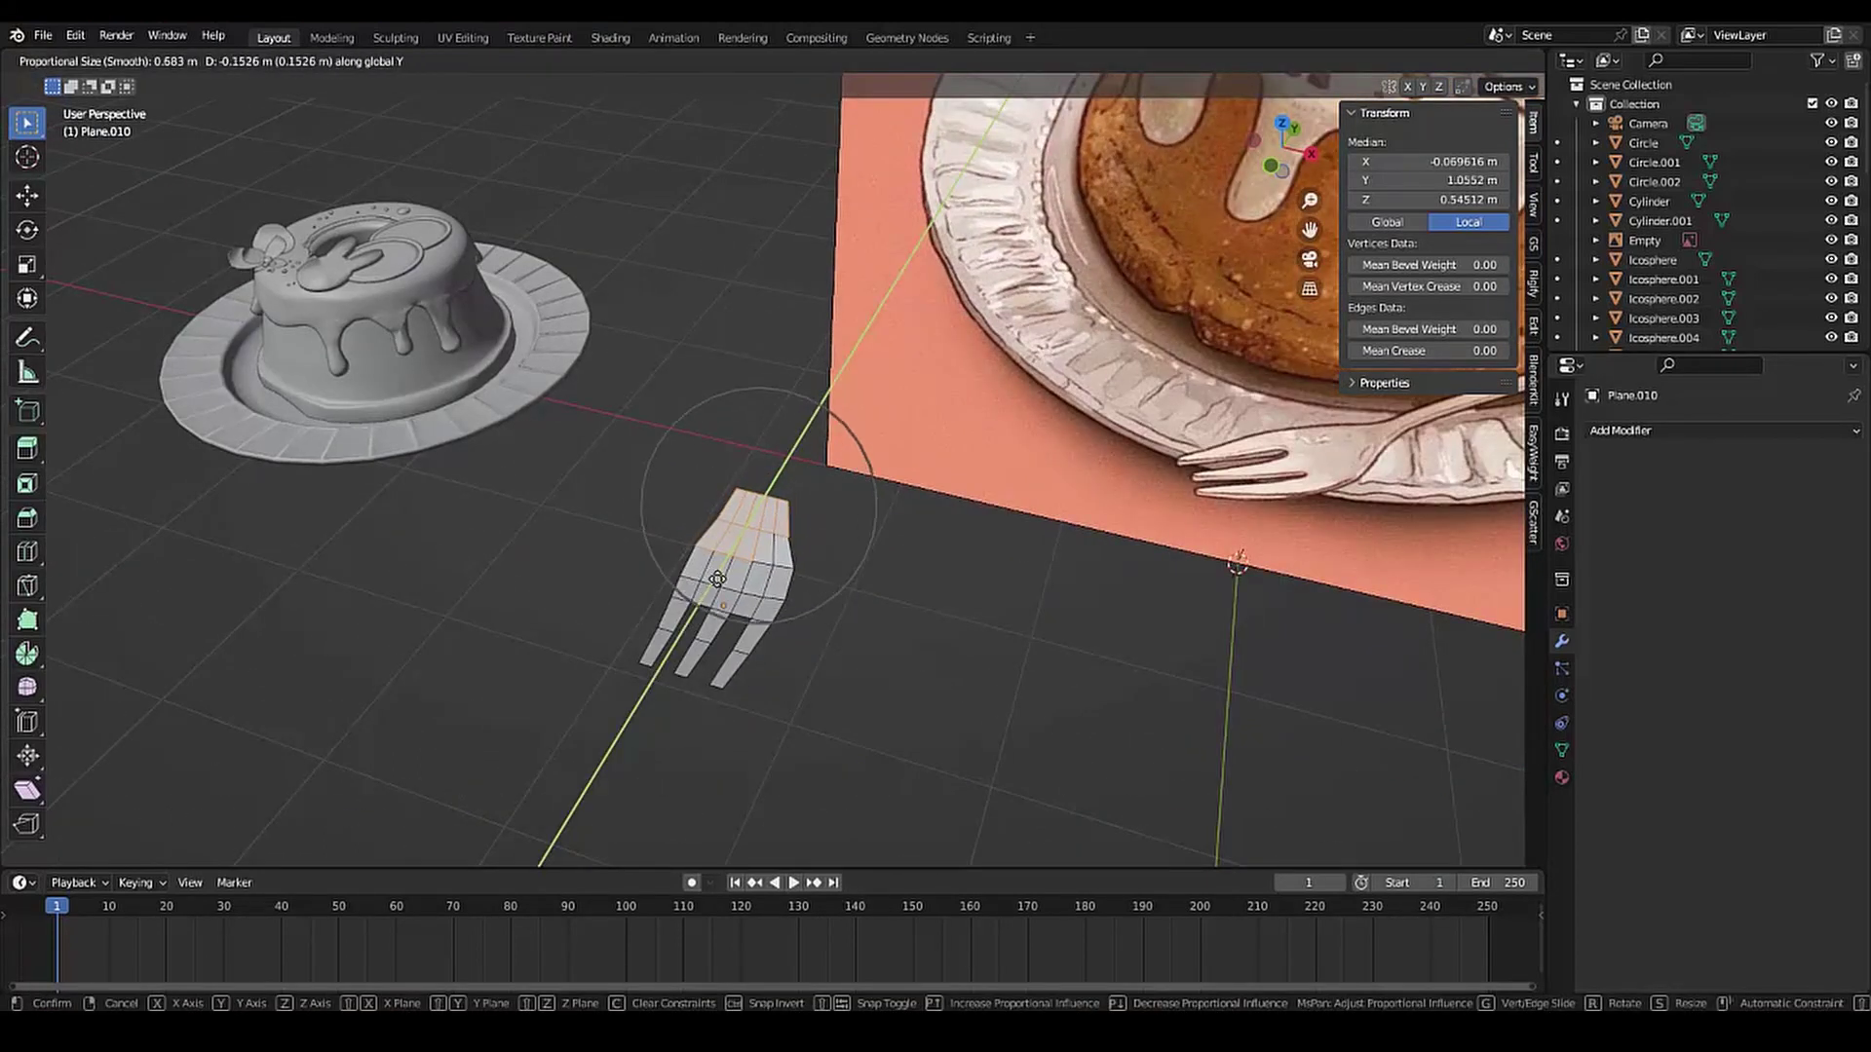
left_click(807, 581)
middle_click_drag(806, 581, 809, 503)
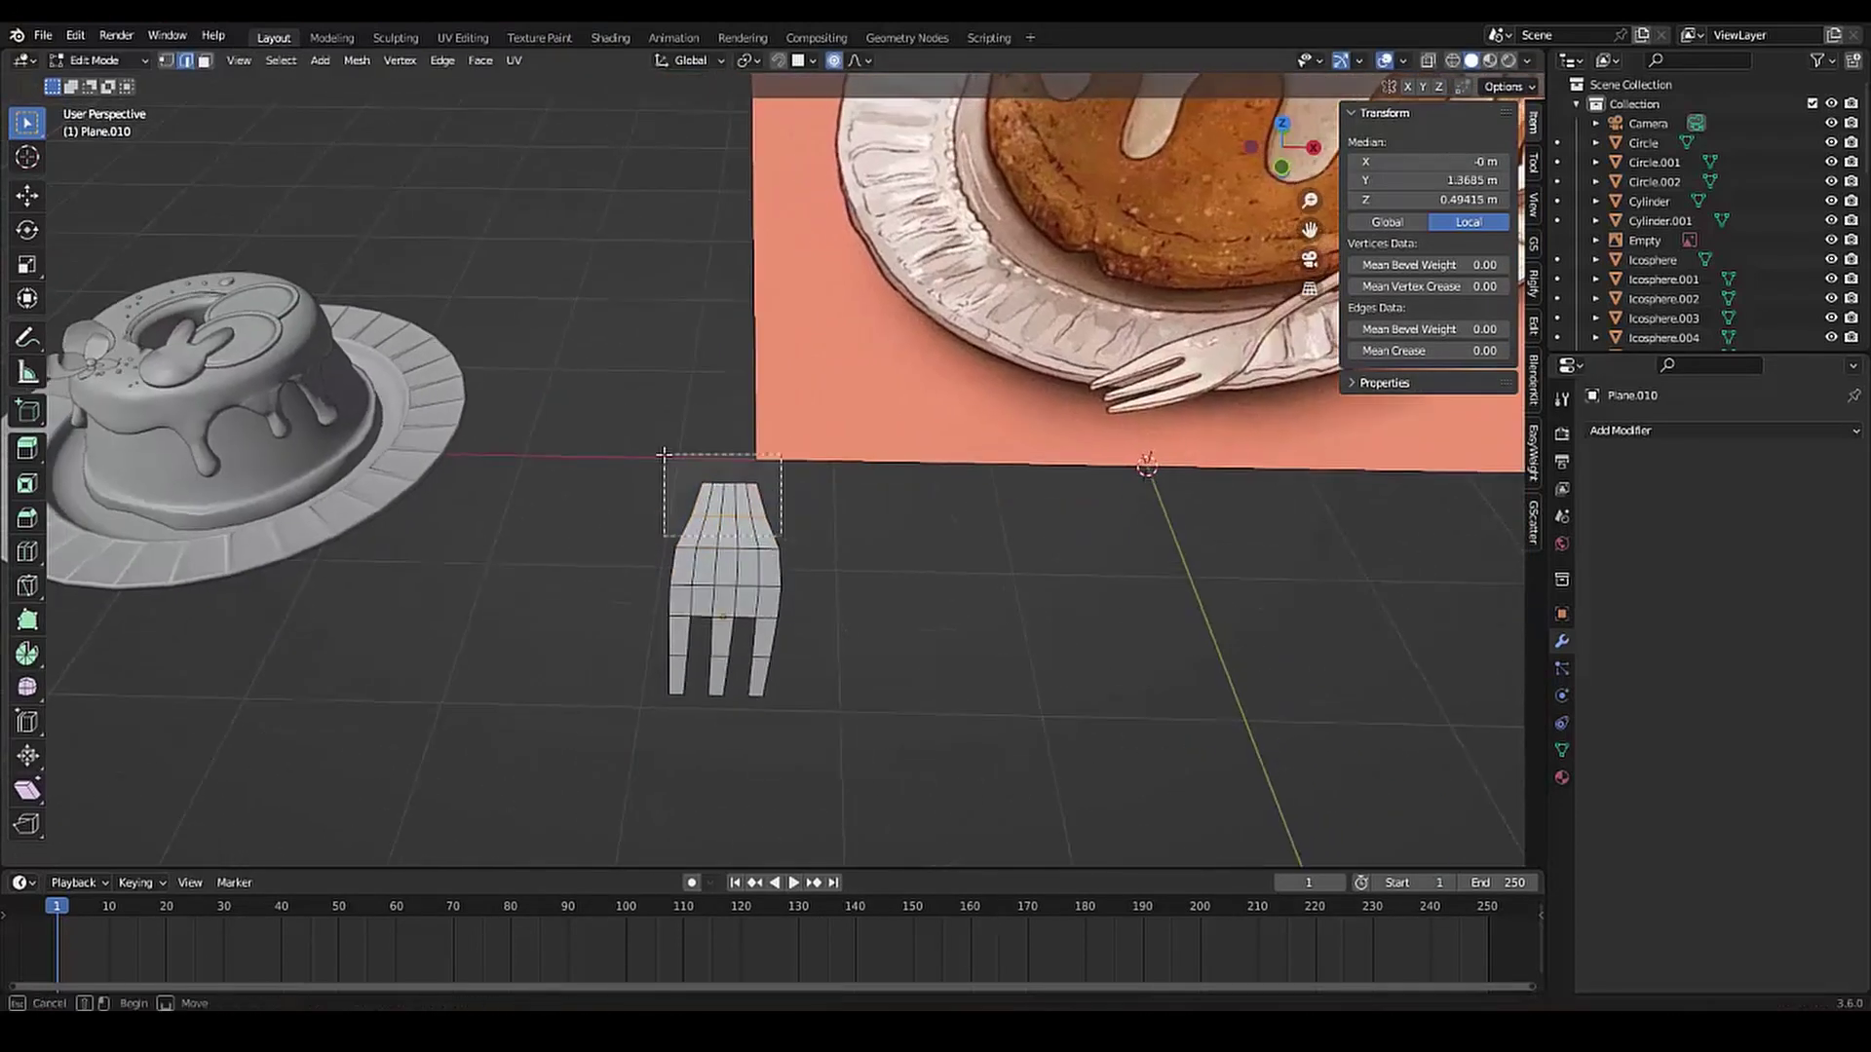
left_click_drag(781, 536, 664, 454)
key("g")
key("y")
left_click(734, 615)
key("s")
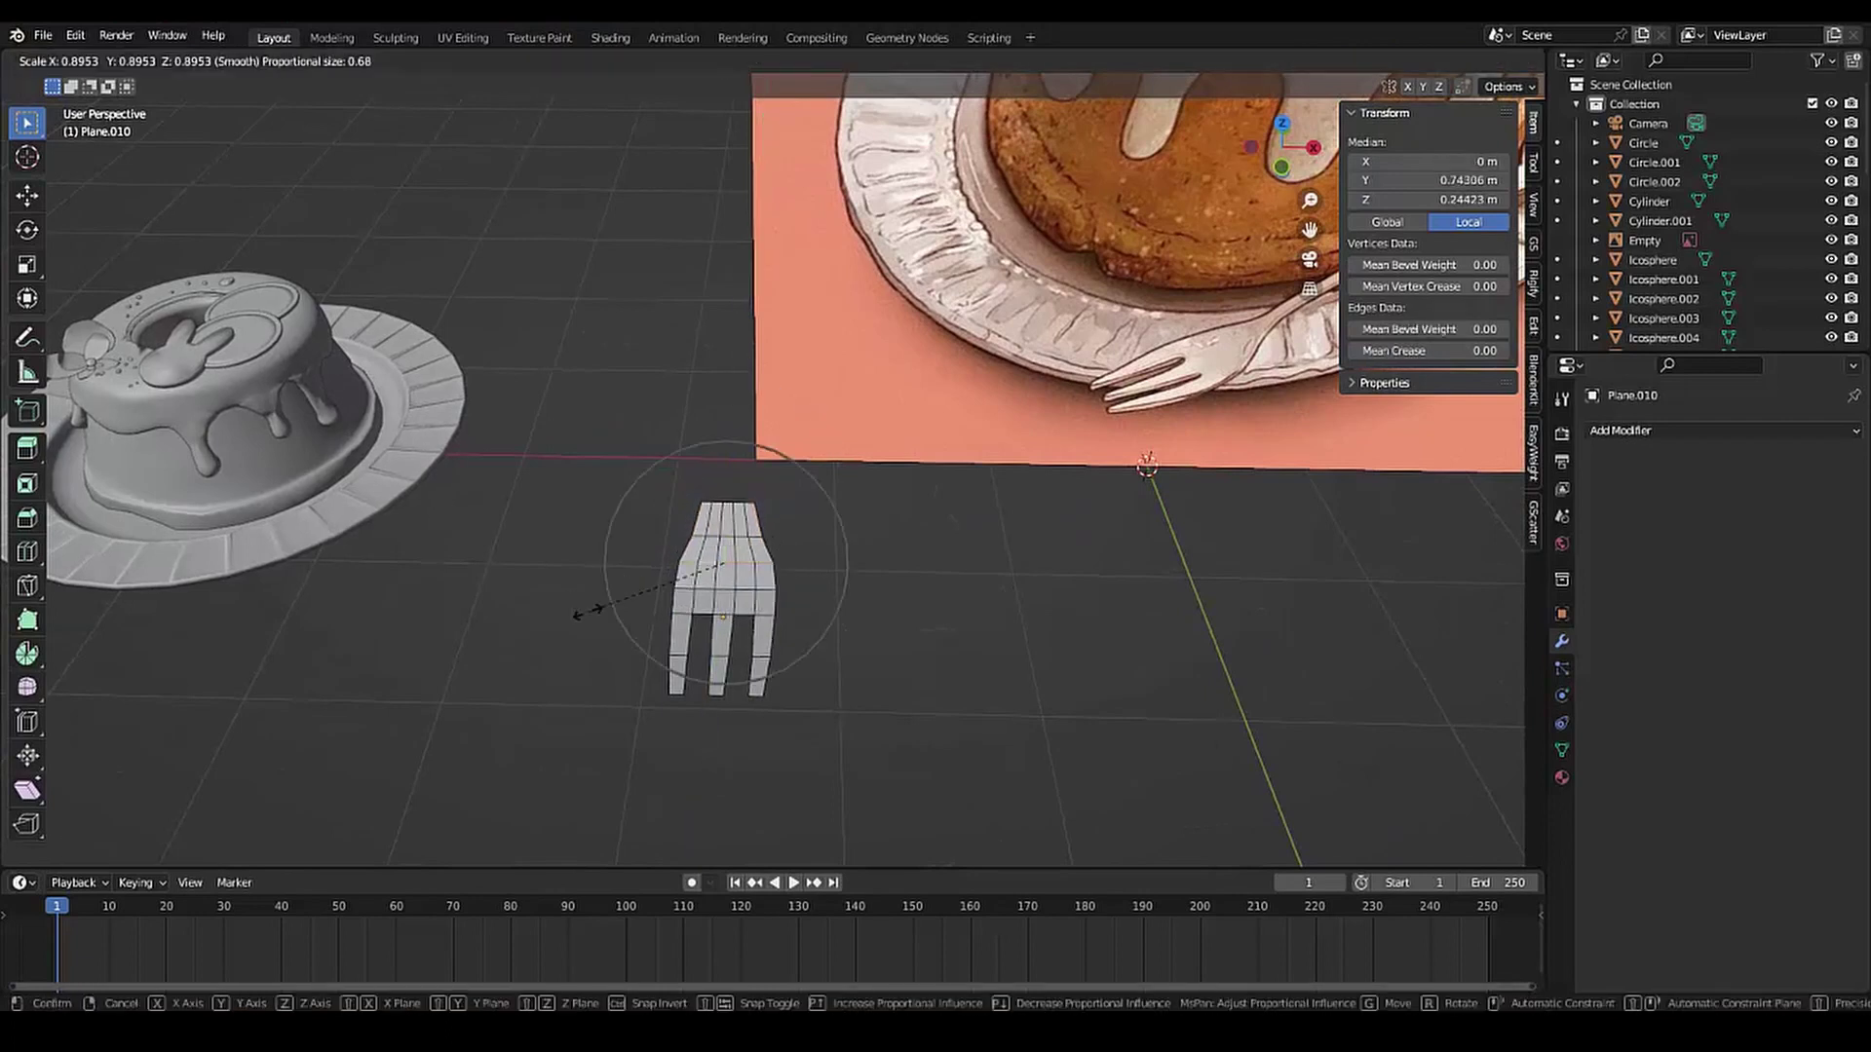
left_click(769, 584)
Taper the fork top with proportional editing through repeated scaling
middle_click_drag(770, 585, 815, 583)
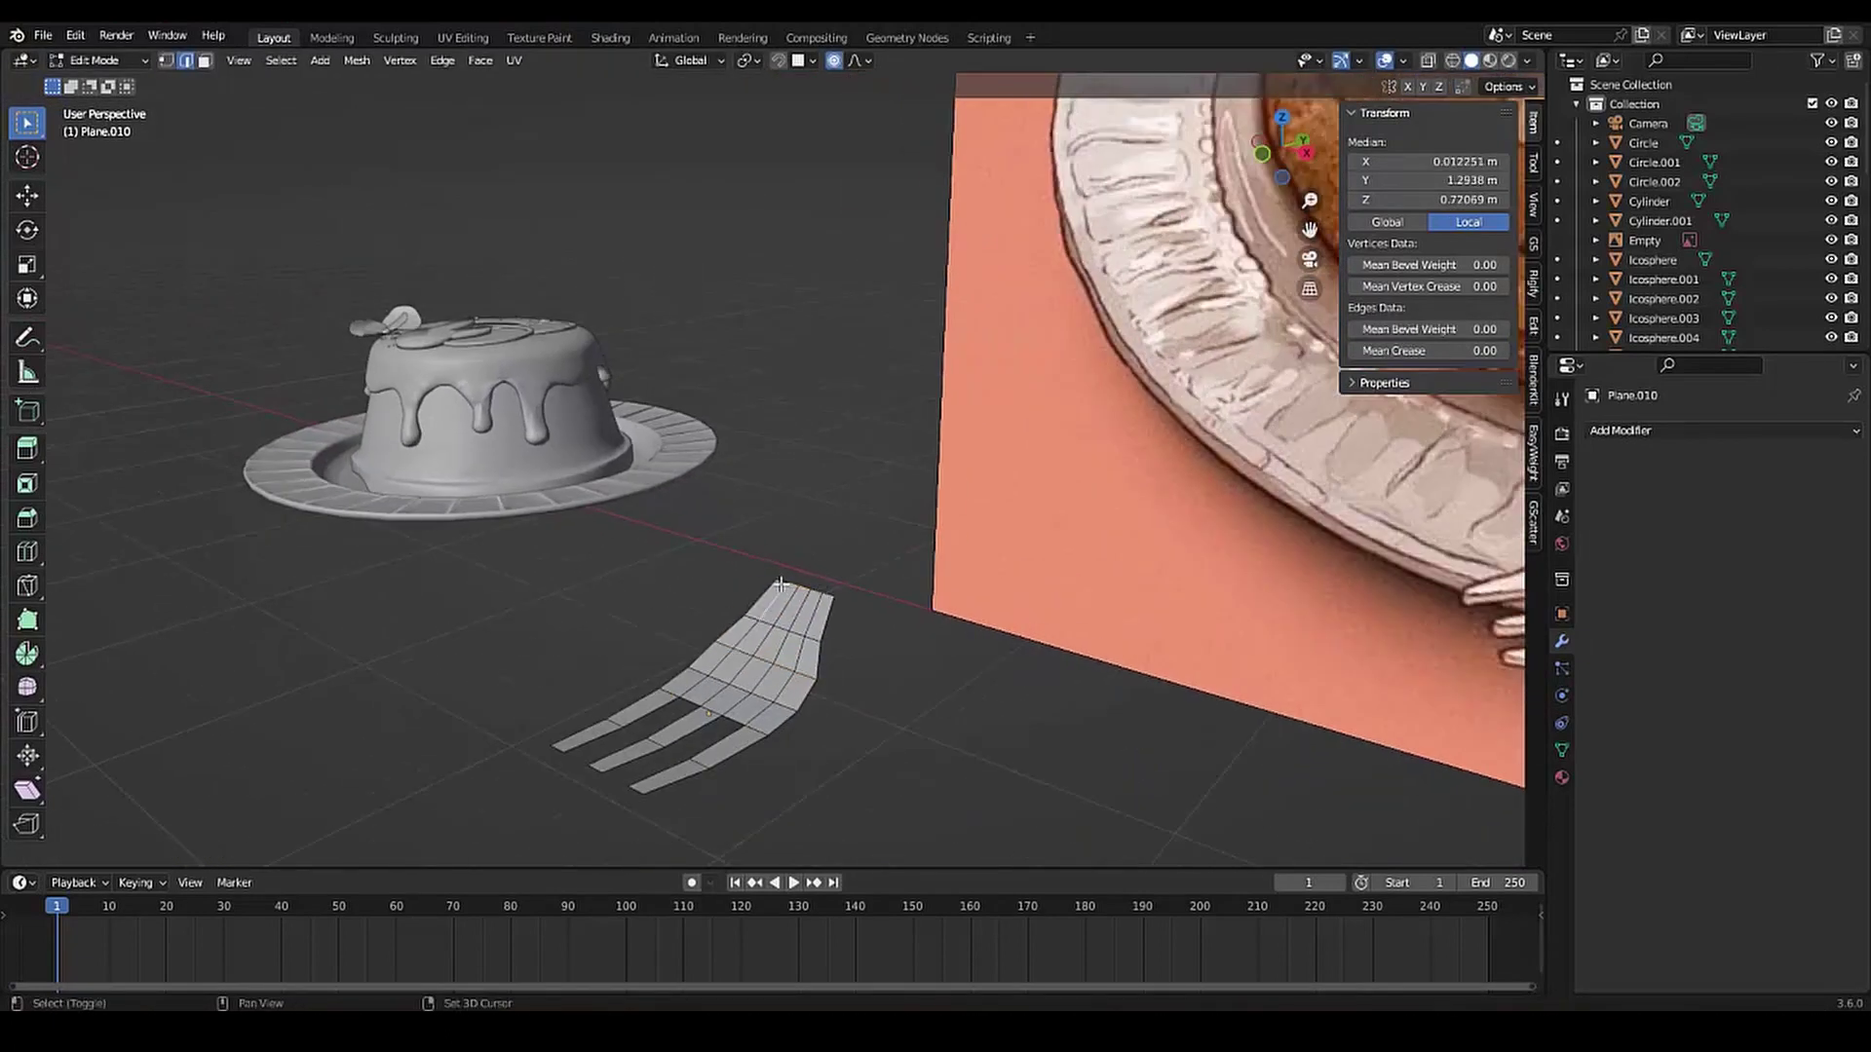
key("s")
left_click(715, 595)
scroll(714, 595, "down", 4)
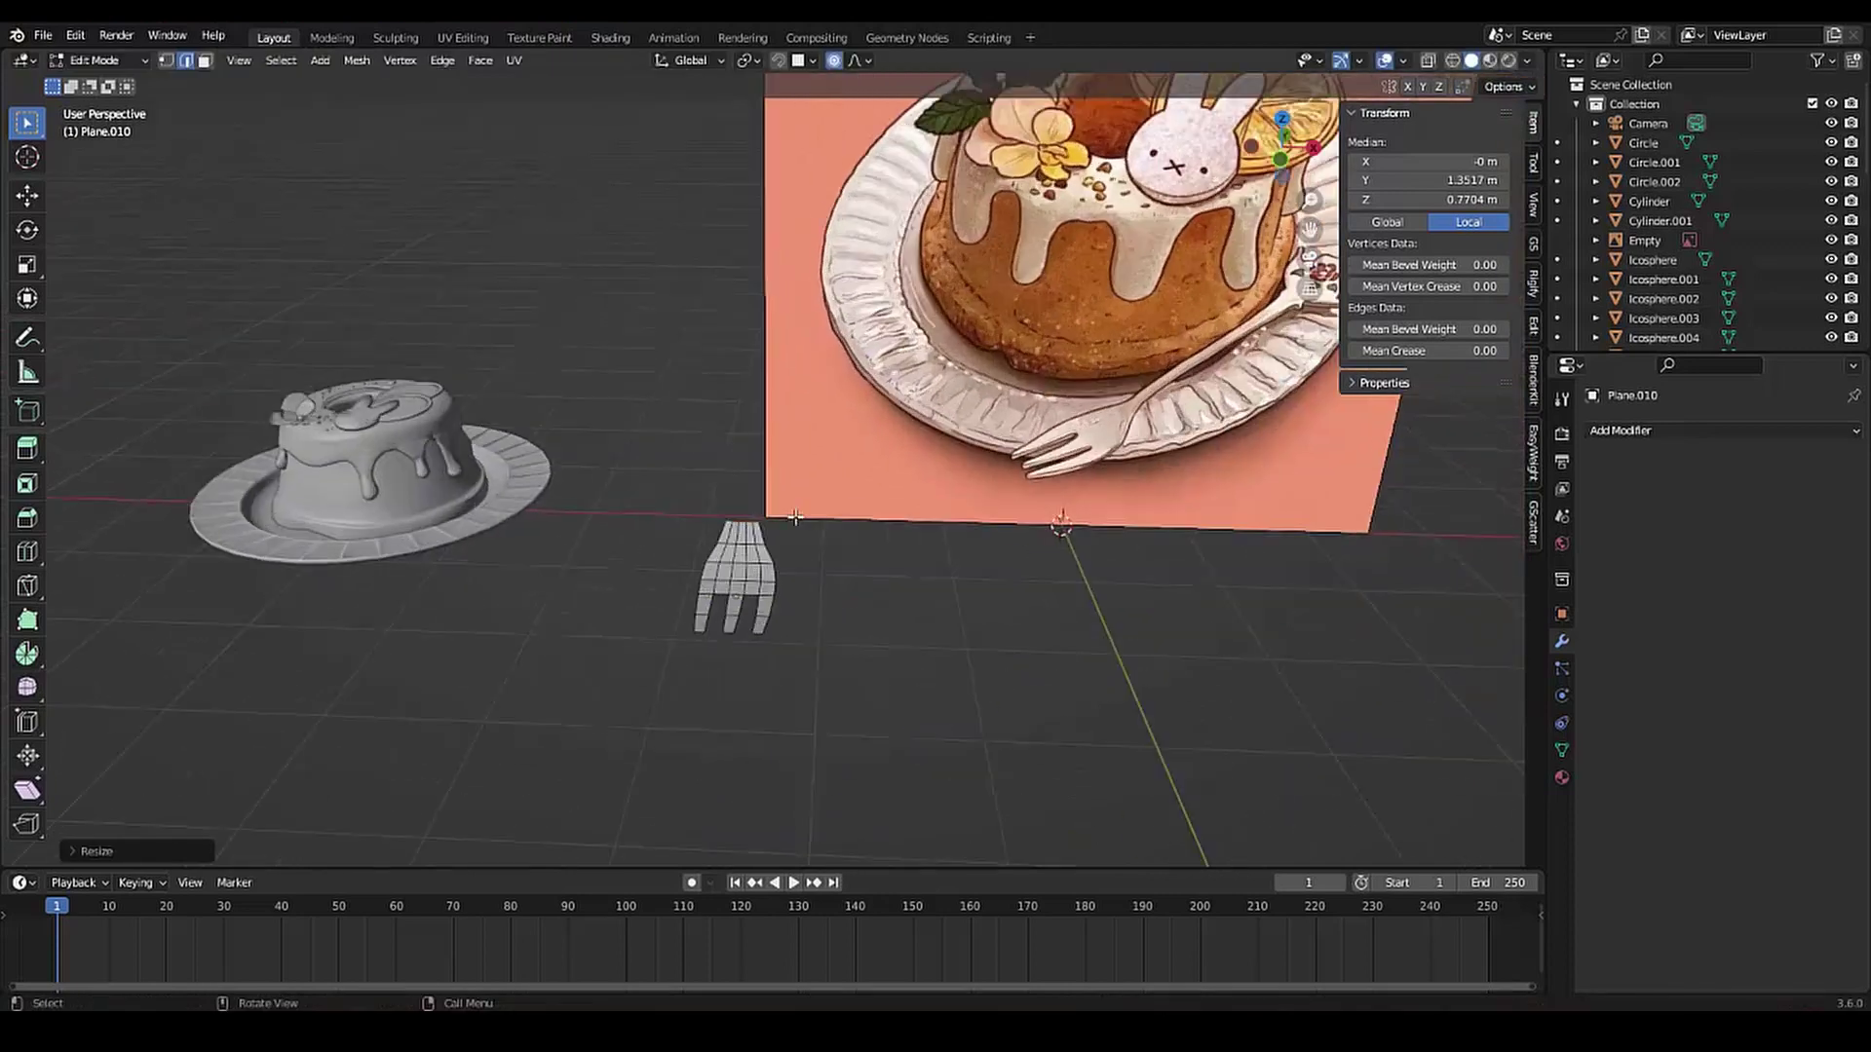
middle_click_drag(715, 595, 780, 585)
scroll(780, 585, "up", 4)
key("s")
scroll(789, 575, "down", 5)
left_click(647, 555)
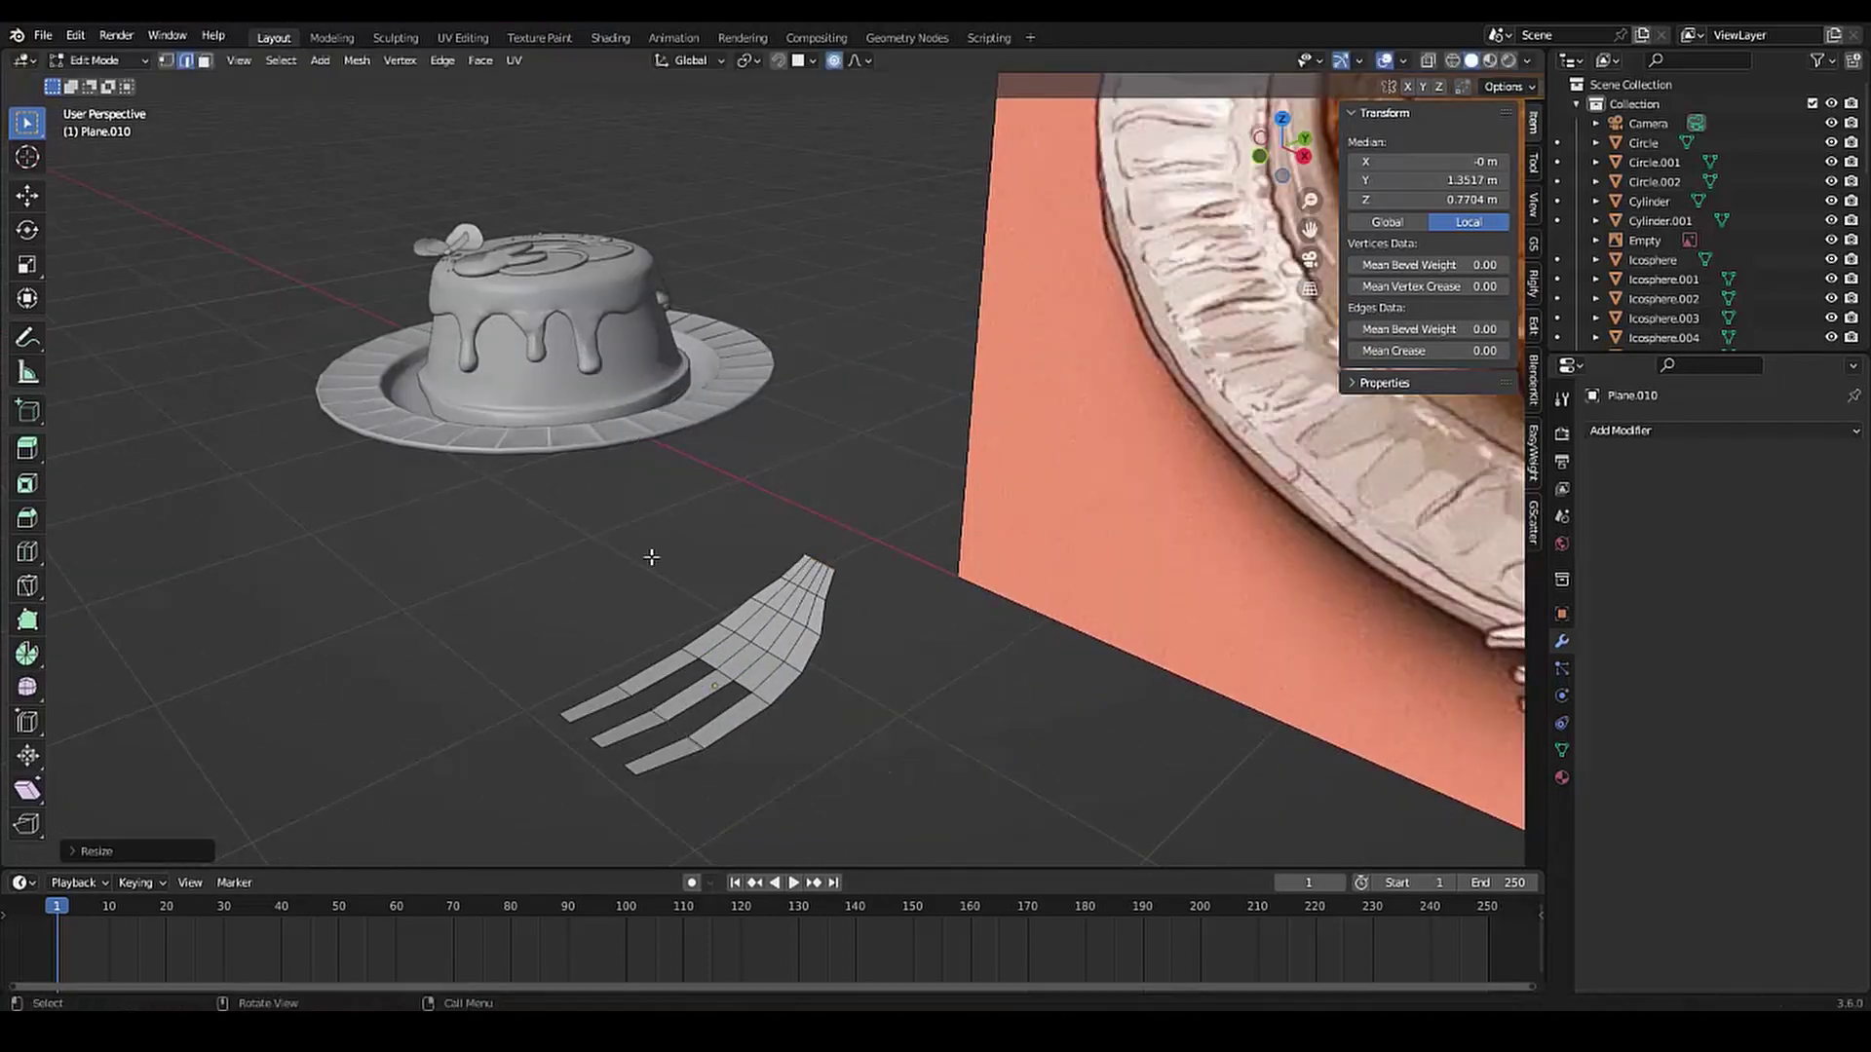
middle_click_drag(647, 555, 643, 633)
scroll(644, 633, "up", 3)
key("s")
left_click(647, 556)
scroll(647, 555, "down", 4)
middle_click_drag(647, 556, 608, 517)
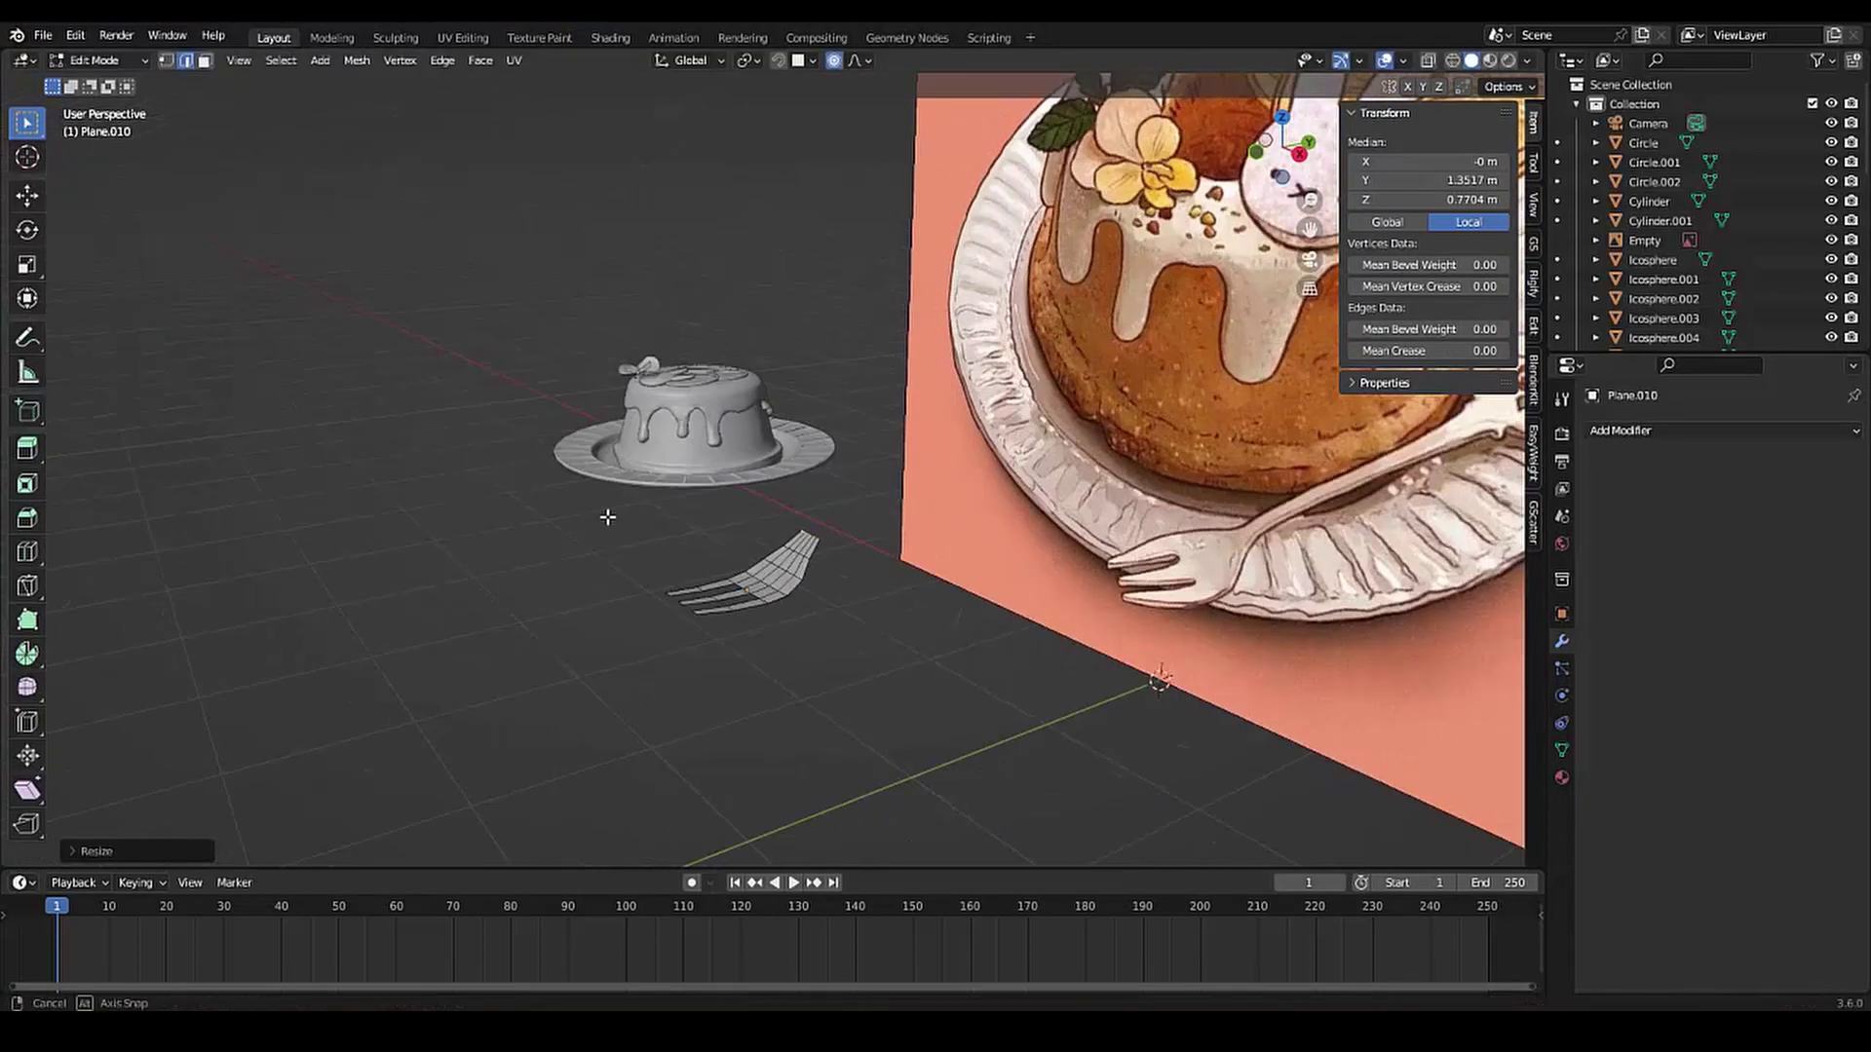
Extrude the fork top into a long handle, extending it along Y
key("y")
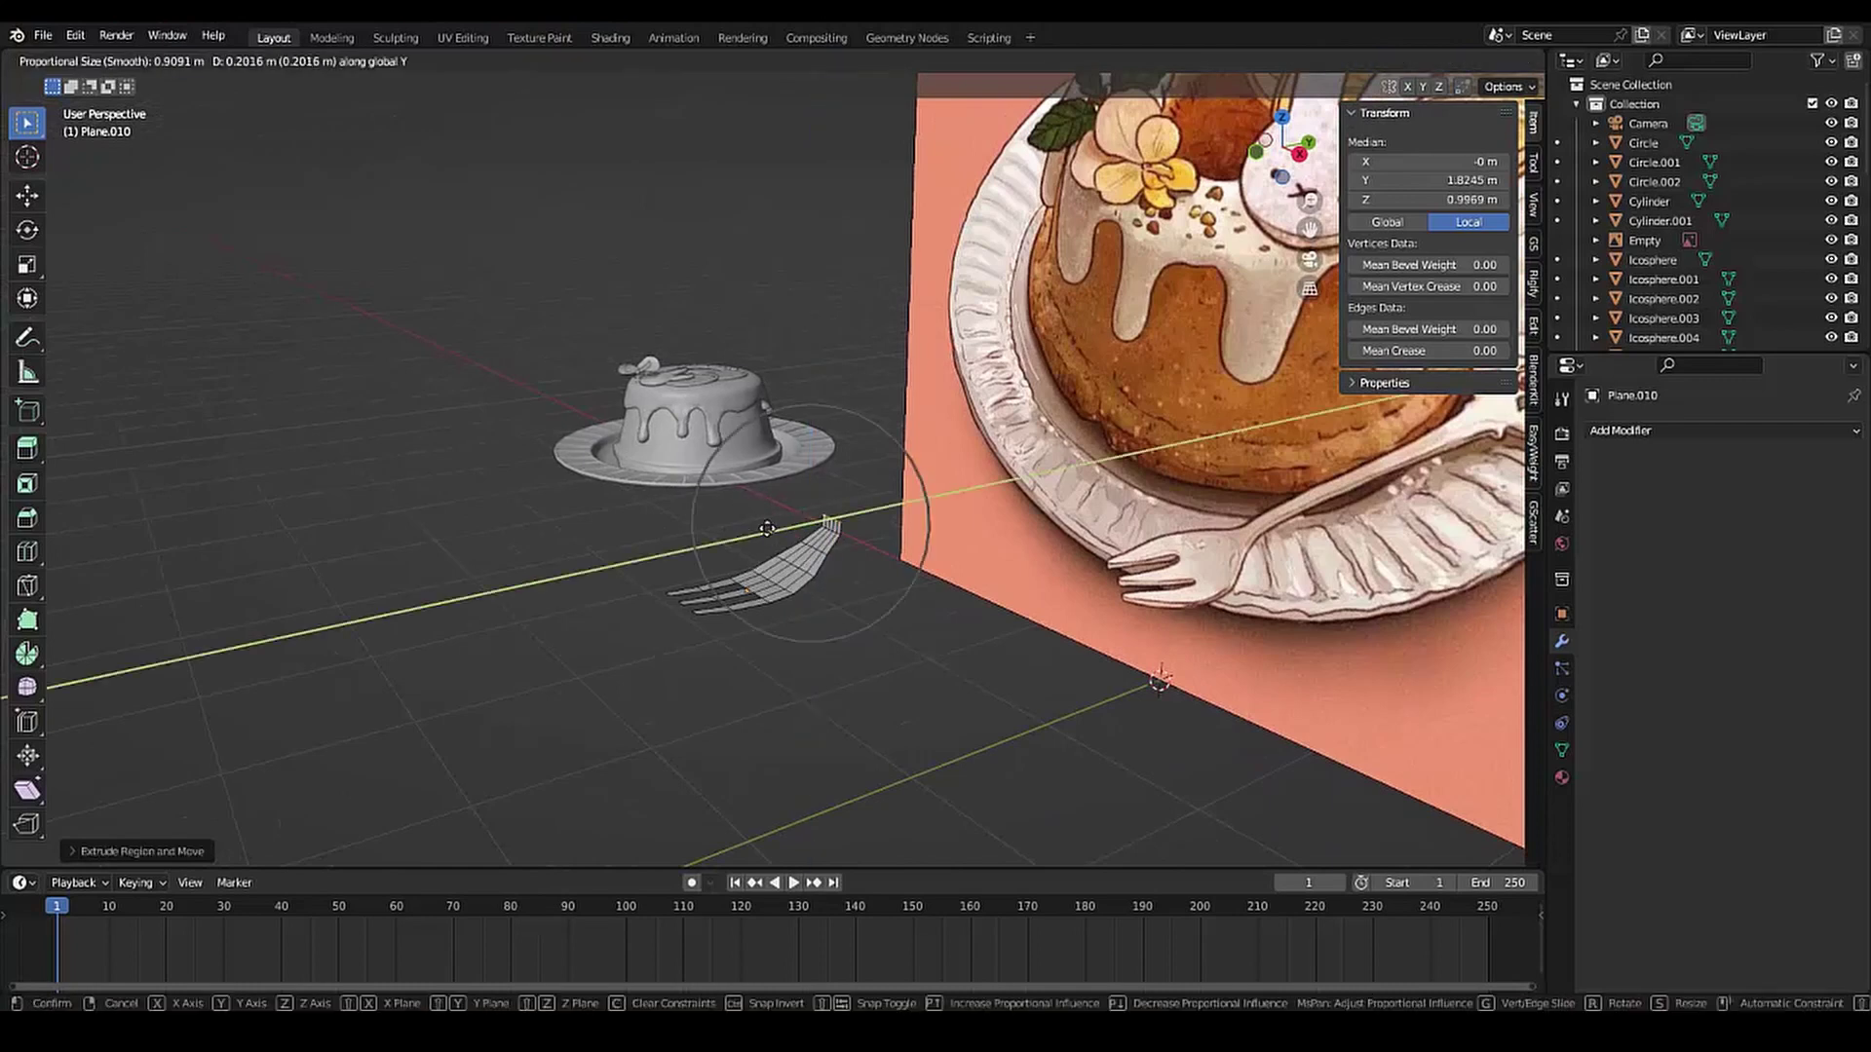
left_click(784, 541)
key("g")
key("x")
key("y")
left_click(784, 526)
mouse_move(785, 526)
middle_mouse_down()
mouse_move(687, 582)
mouse_move(806, 764)
mouse_move(705, 551)
mouse_move(534, 661)
middle_mouse_up()
key("y")
left_click(780, 546)
key("g")
key("y")
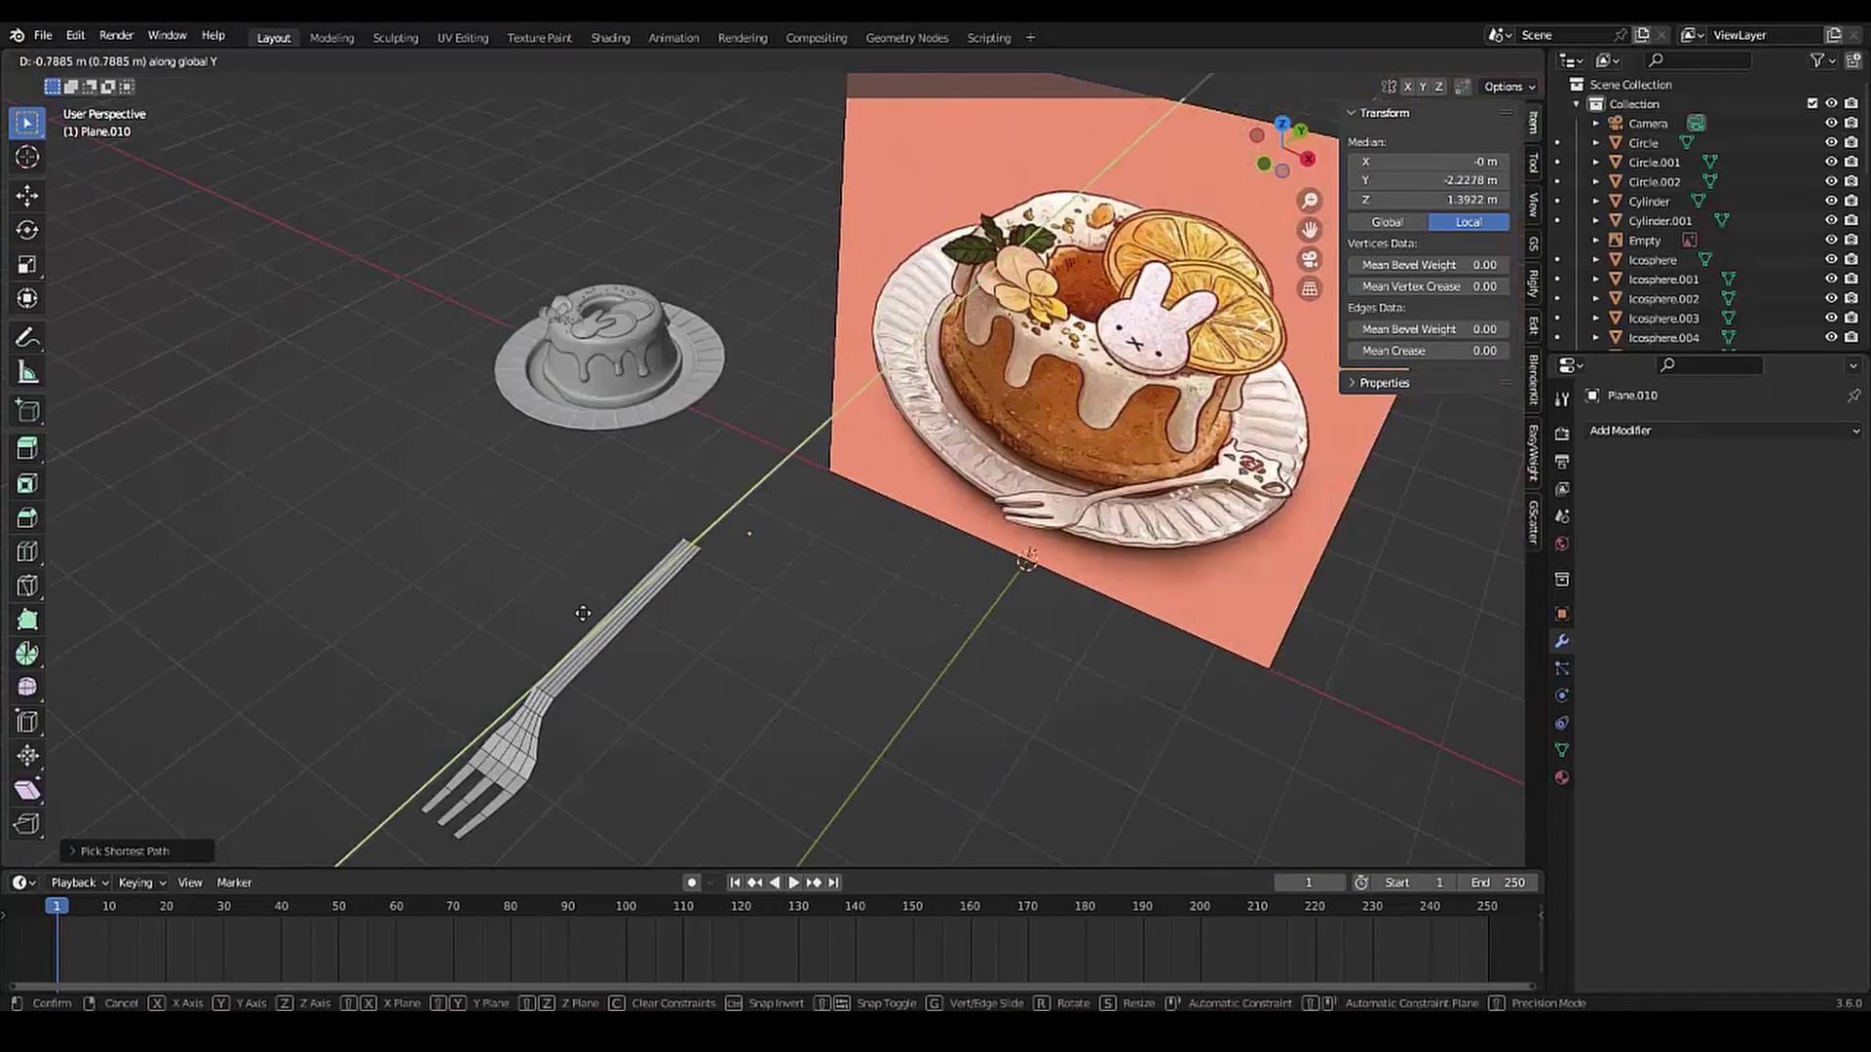
left_click(585, 601)
key("Tab")
scroll(698, 554, "down", 2)
Shrink the fork, rotate it, and raise it above the plate
key("s")
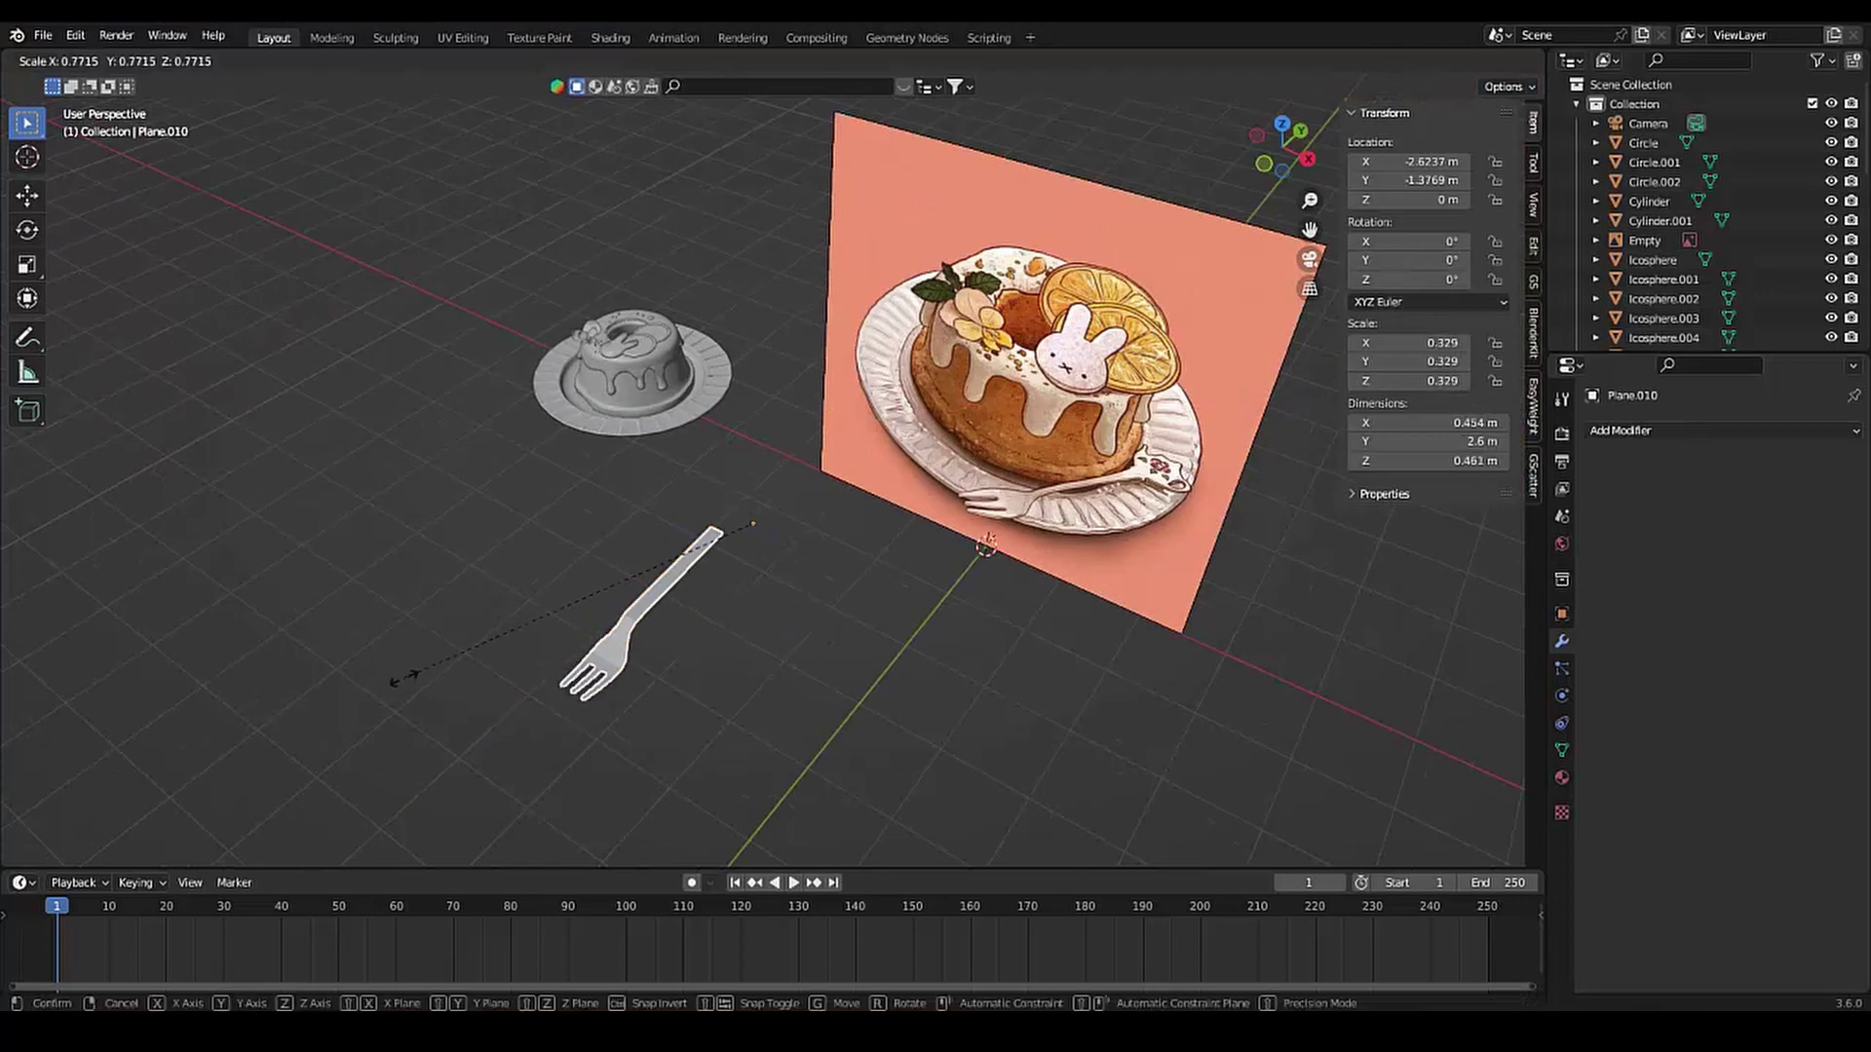
left_click(462, 600)
scroll(461, 600, "up", 5)
mouse_move(461, 611)
middle_mouse_down()
mouse_move(546, 634)
mouse_move(376, 655)
mouse_move(518, 606)
middle_mouse_up()
key("r")
left_click(546, 633)
key("g")
left_click(546, 576)
Tilt the fork around Y and lower it onto the plate along Z
key("r")
key("y")
key("y")
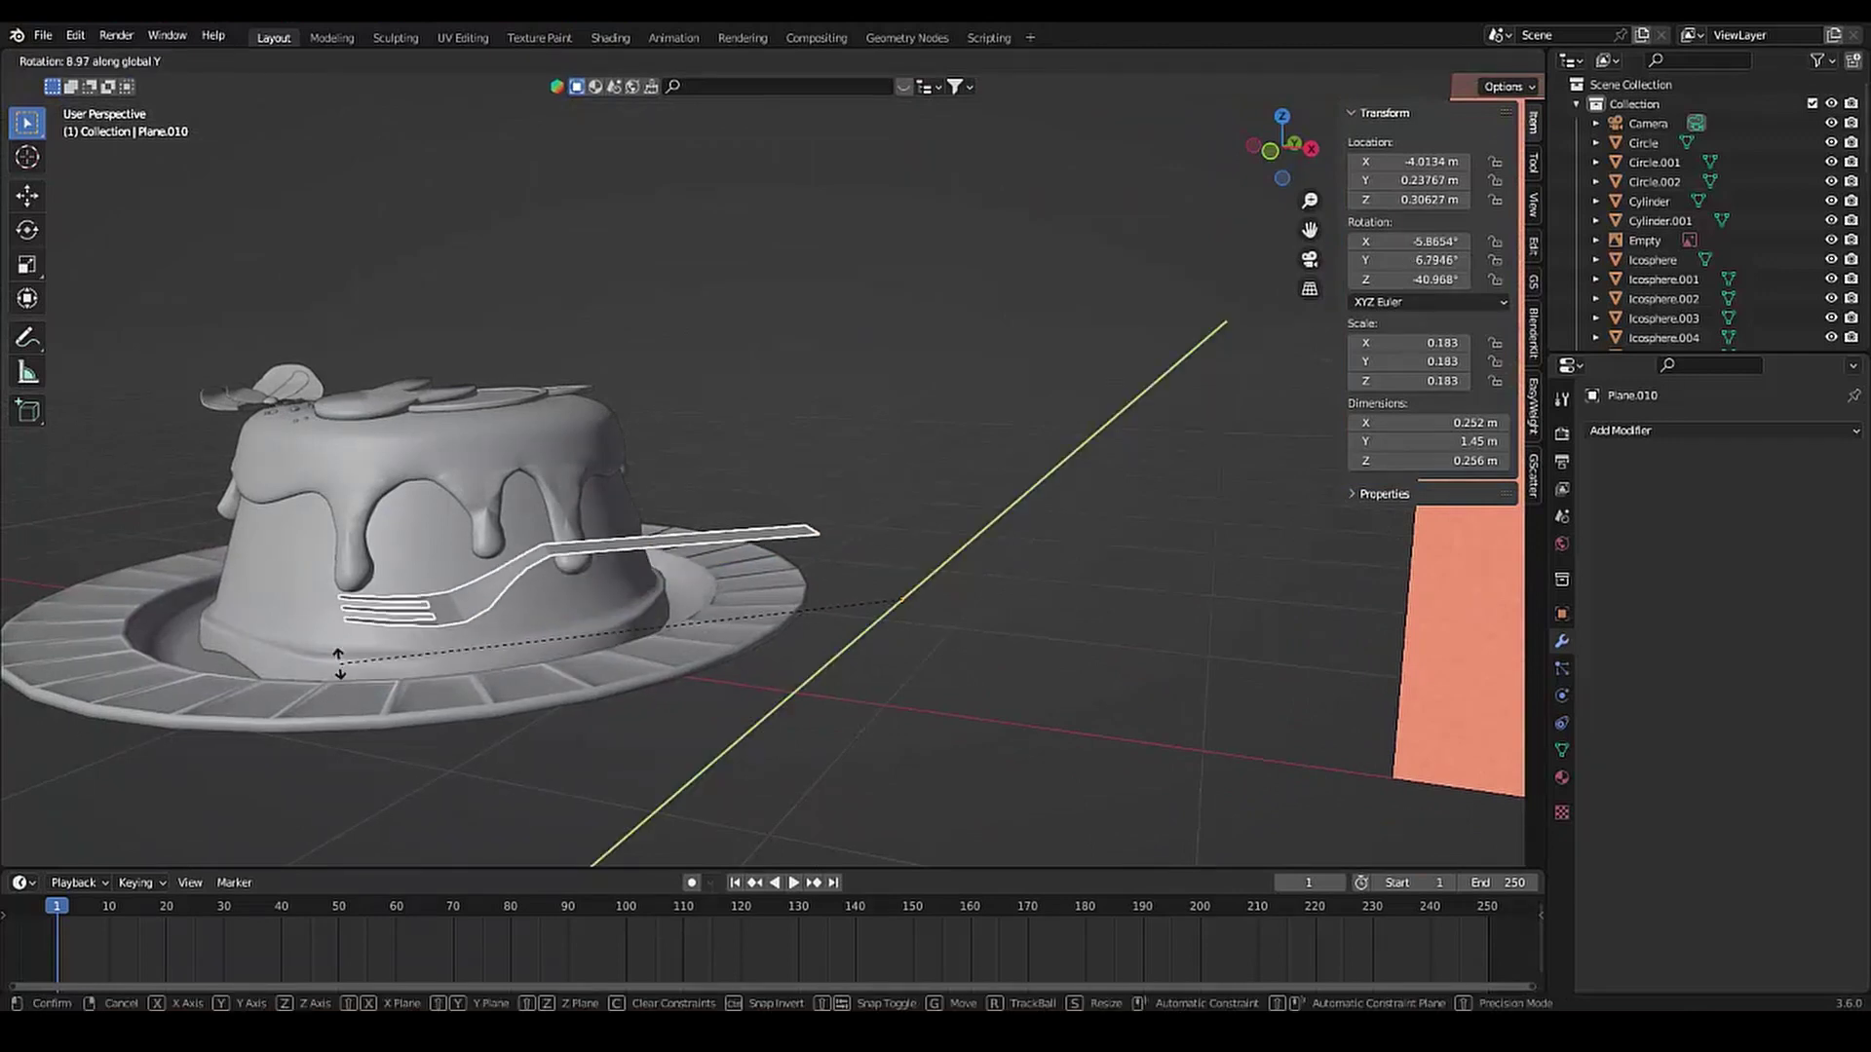
key("x")
left_click(362, 688)
key("g")
key("z")
left_click(351, 694)
middle_click_drag(350, 694, 332, 690)
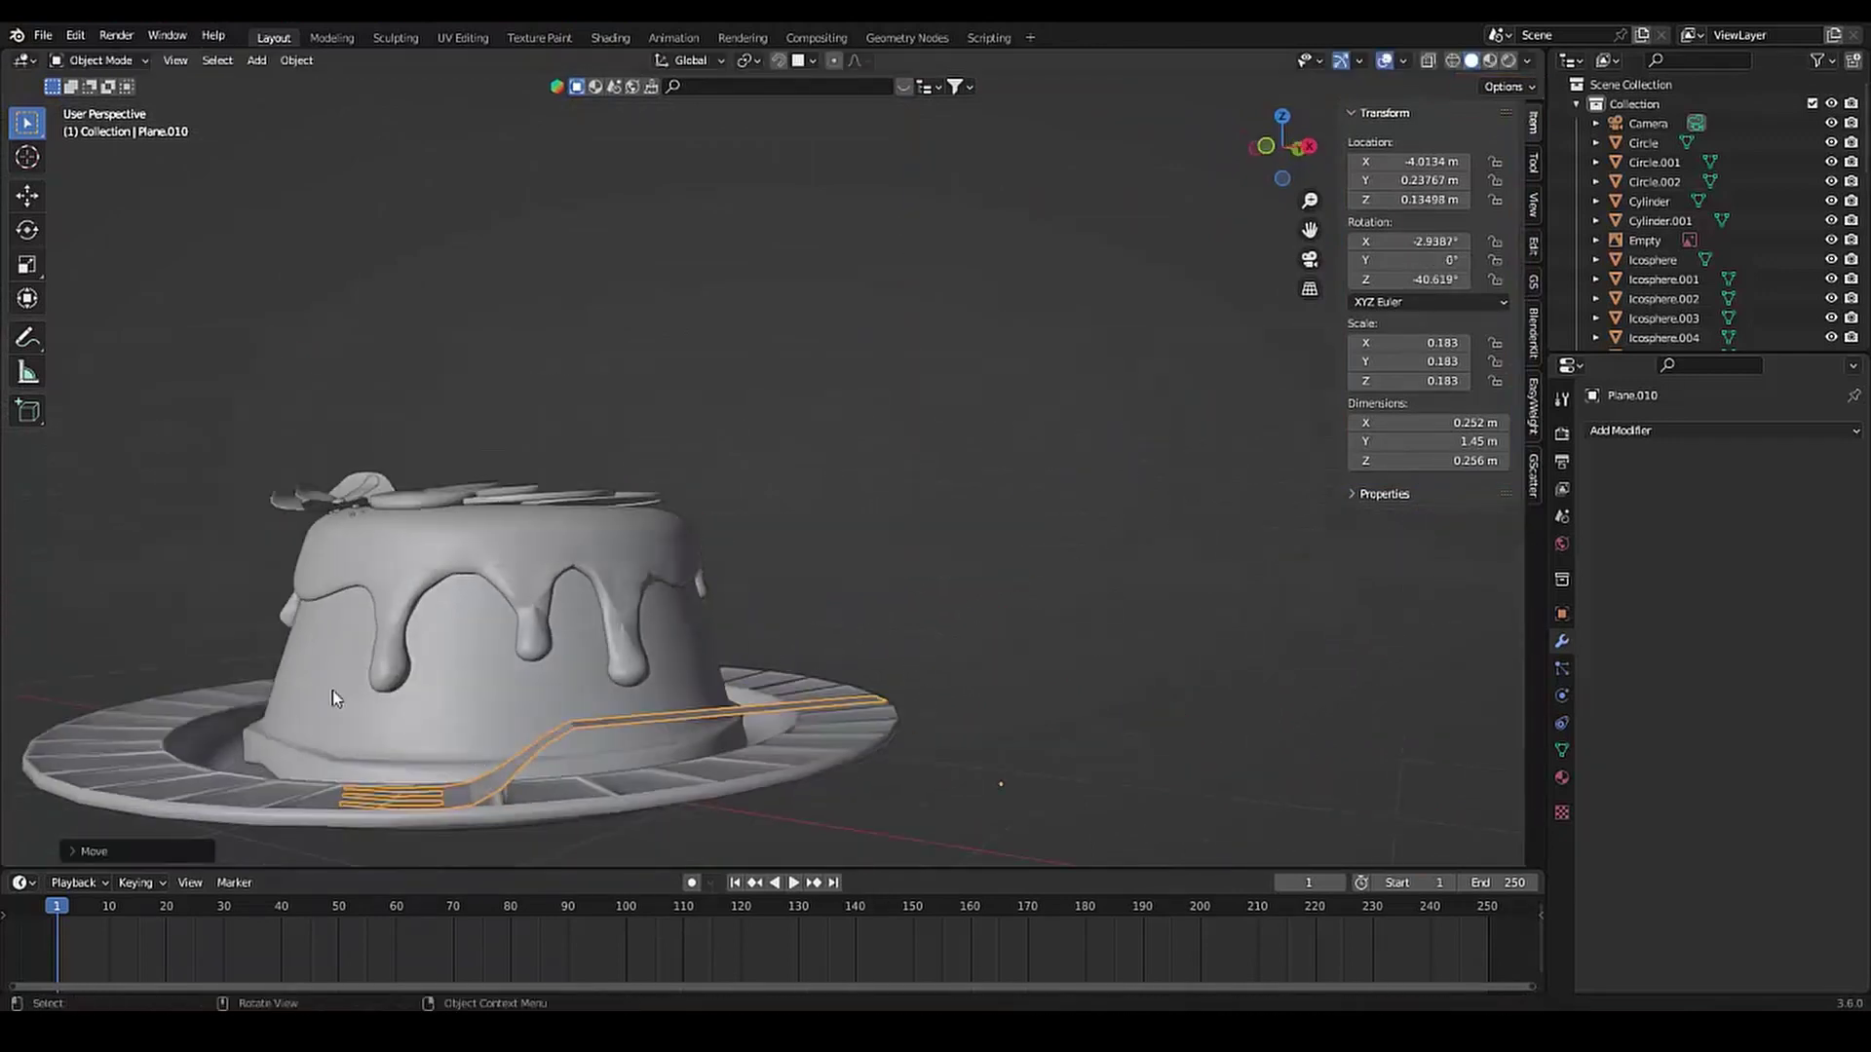
Adjust the fork's height on the plate and scale it to 0.160
key("g")
key("z")
left_click(458, 786)
middle_click_drag(458, 786, 467, 676)
key("s")
left_click(488, 760)
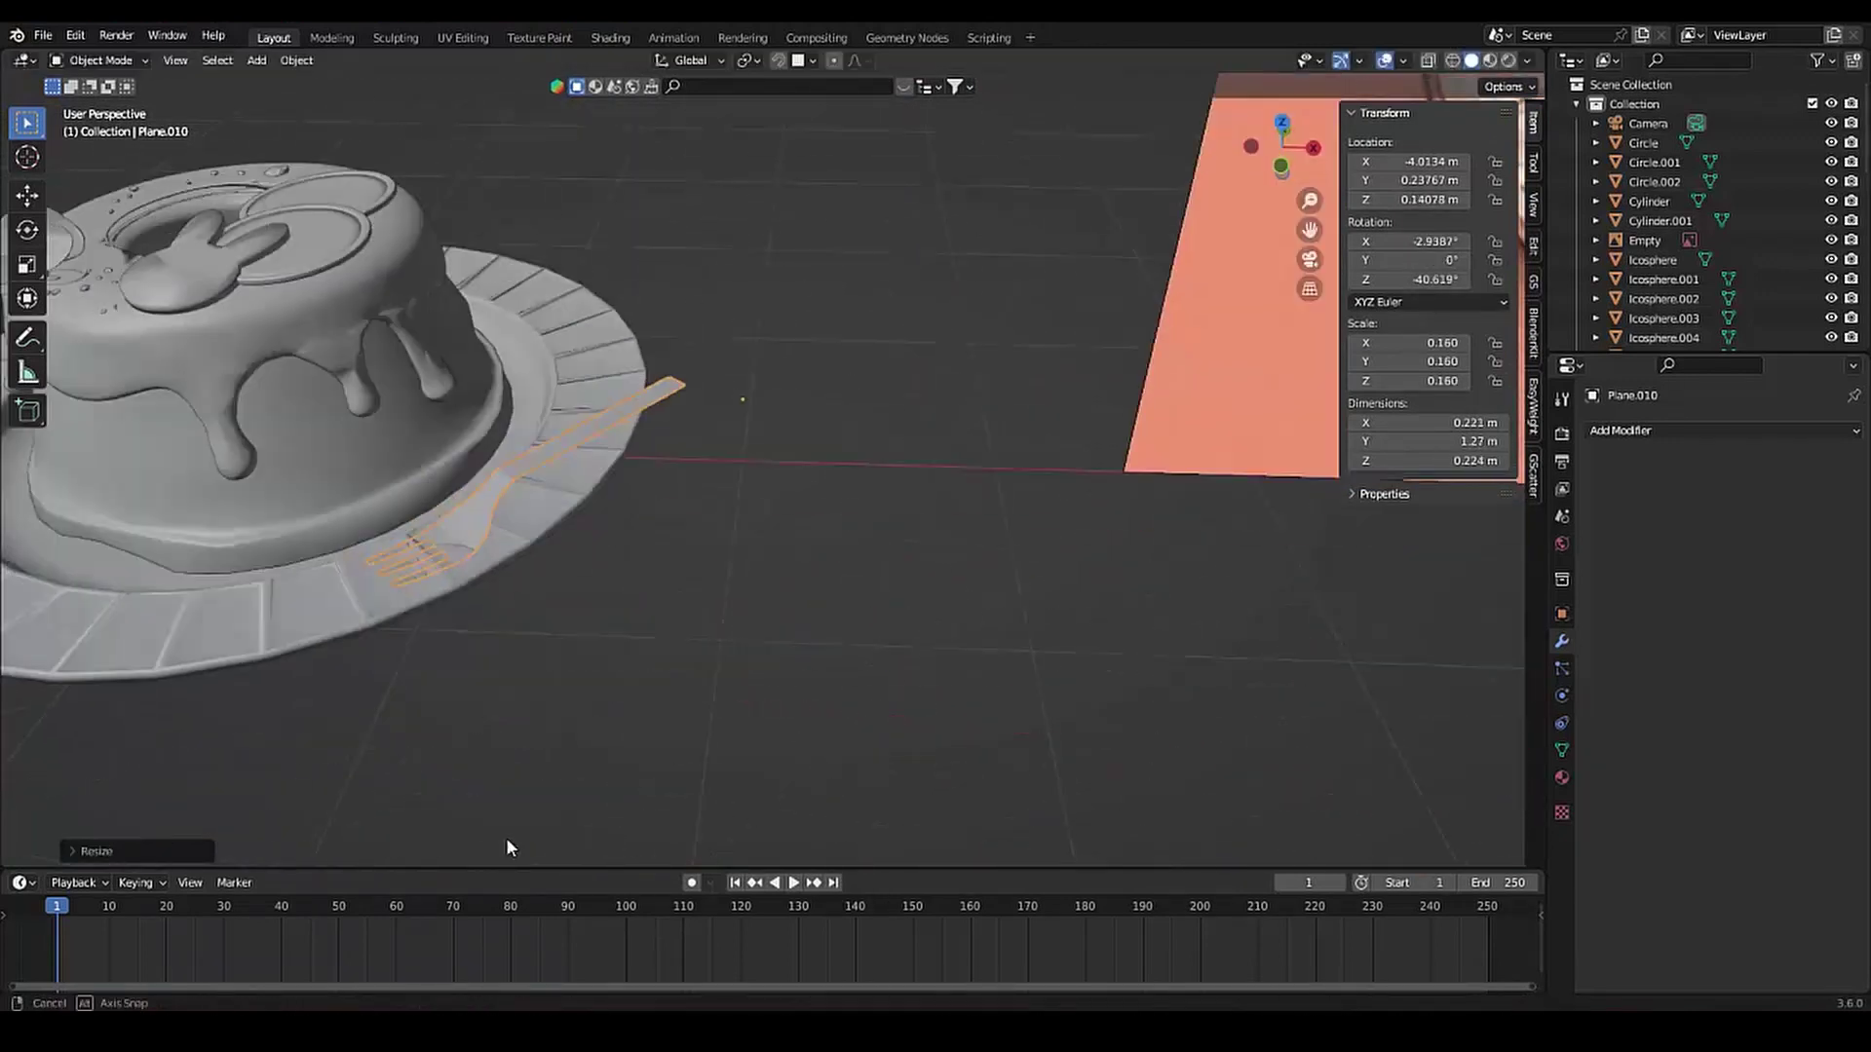
Rotate the fork around Z so it follows the plate rim
key("r")
key("z")
mouse_move(506, 838)
middle_mouse_down()
mouse_move(466, 651)
mouse_move(484, 534)
mouse_move(566, 604)
mouse_move(682, 439)
middle_mouse_up()
left_click(465, 651)
scroll(483, 534, "down", 5)
In Edit Mode, scale the selected handle edges to narrow the fork's neck
key("Tab")
scroll(682, 439, "down", 5)
scroll(799, 404, "up", 6)
key("s")
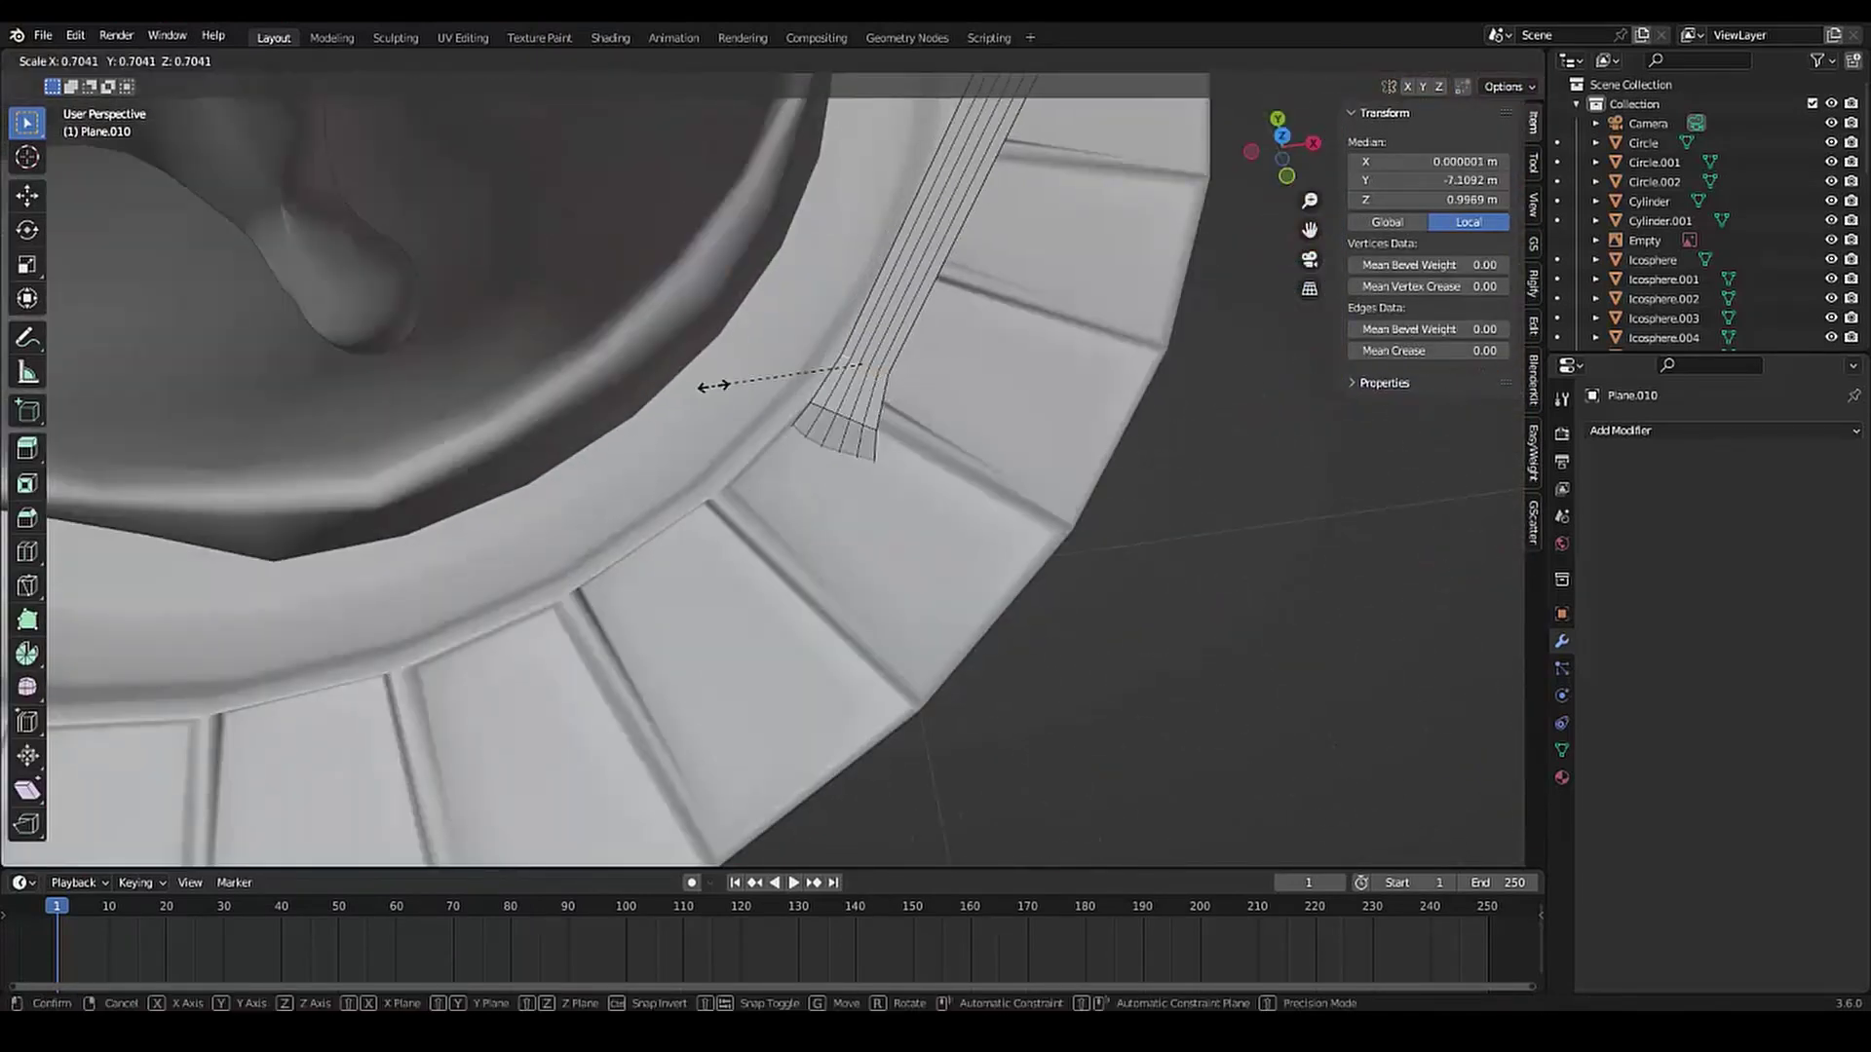
left_click(799, 404)
key("Tab")
Adjust the fork's height along Z from a low side view
mouse_move(685, 412)
middle_mouse_down()
mouse_move(632, 587)
mouse_move(710, 542)
middle_mouse_up()
key("g")
key("z")
left_click(631, 588)
scroll(848, 470, "down", 5)
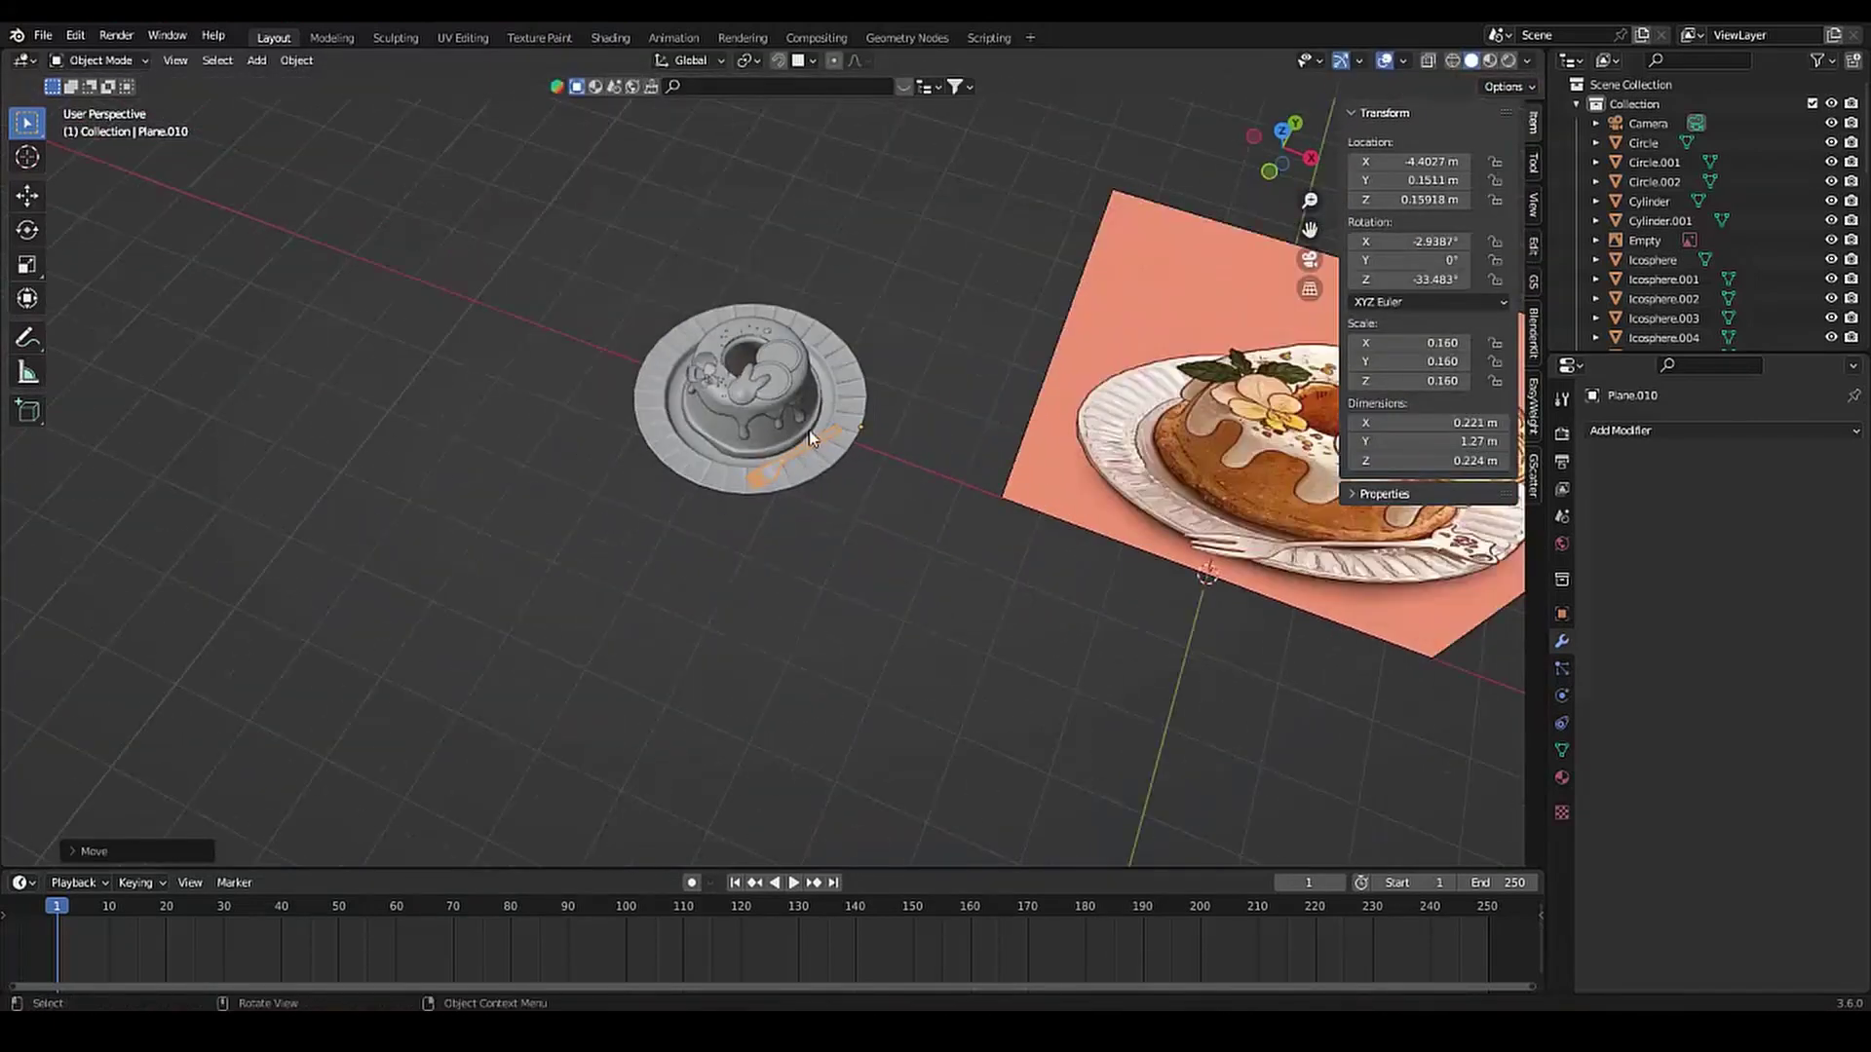
scroll(986, 326, "up", 5)
Scale the selected handle edges twice in Edit Mode for a thinner handle
key("Tab")
middle_click_drag(946, 335, 984, 292)
key("s")
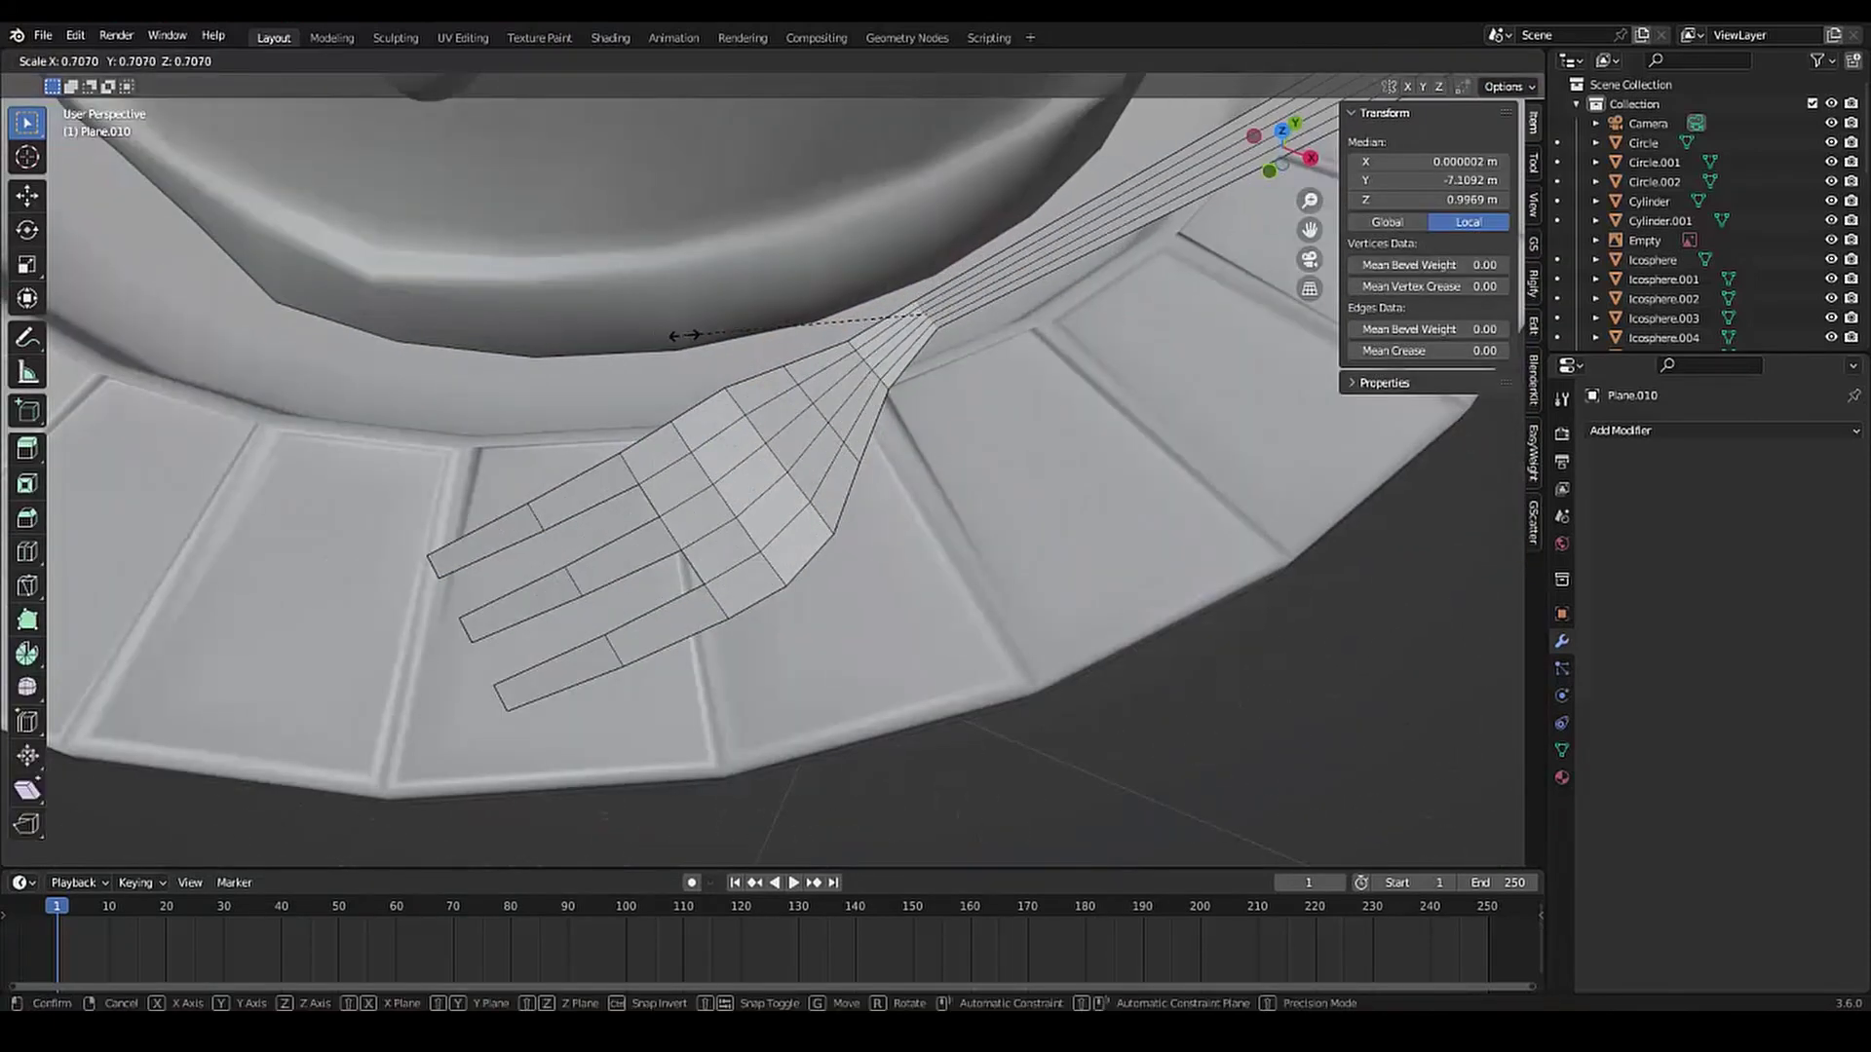
left_click(1013, 273)
scroll(1014, 273, "down", 4)
scroll(1037, 261, "up", 5)
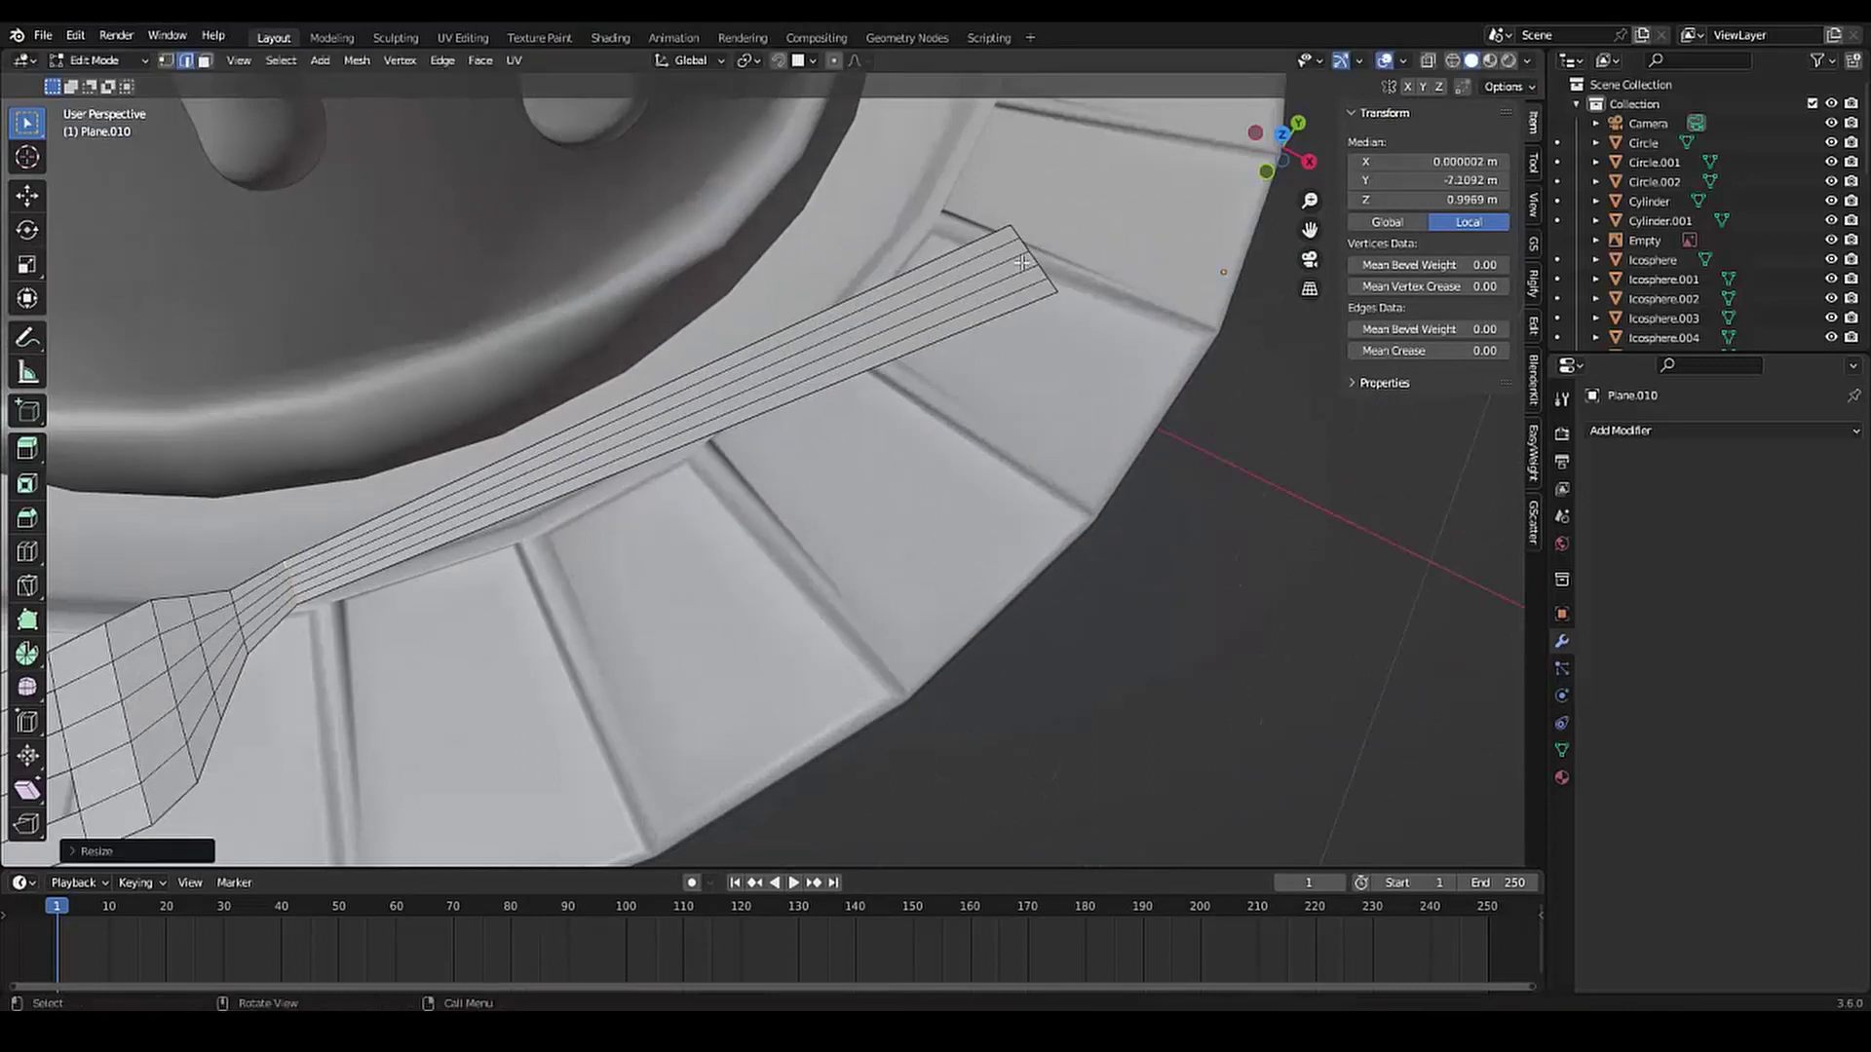
key("s")
left_click(663, 250)
Raise the handle section along Z, lengthen it along Y, and exit Edit Mode
scroll(662, 250, "down", 5)
key("g")
key("z")
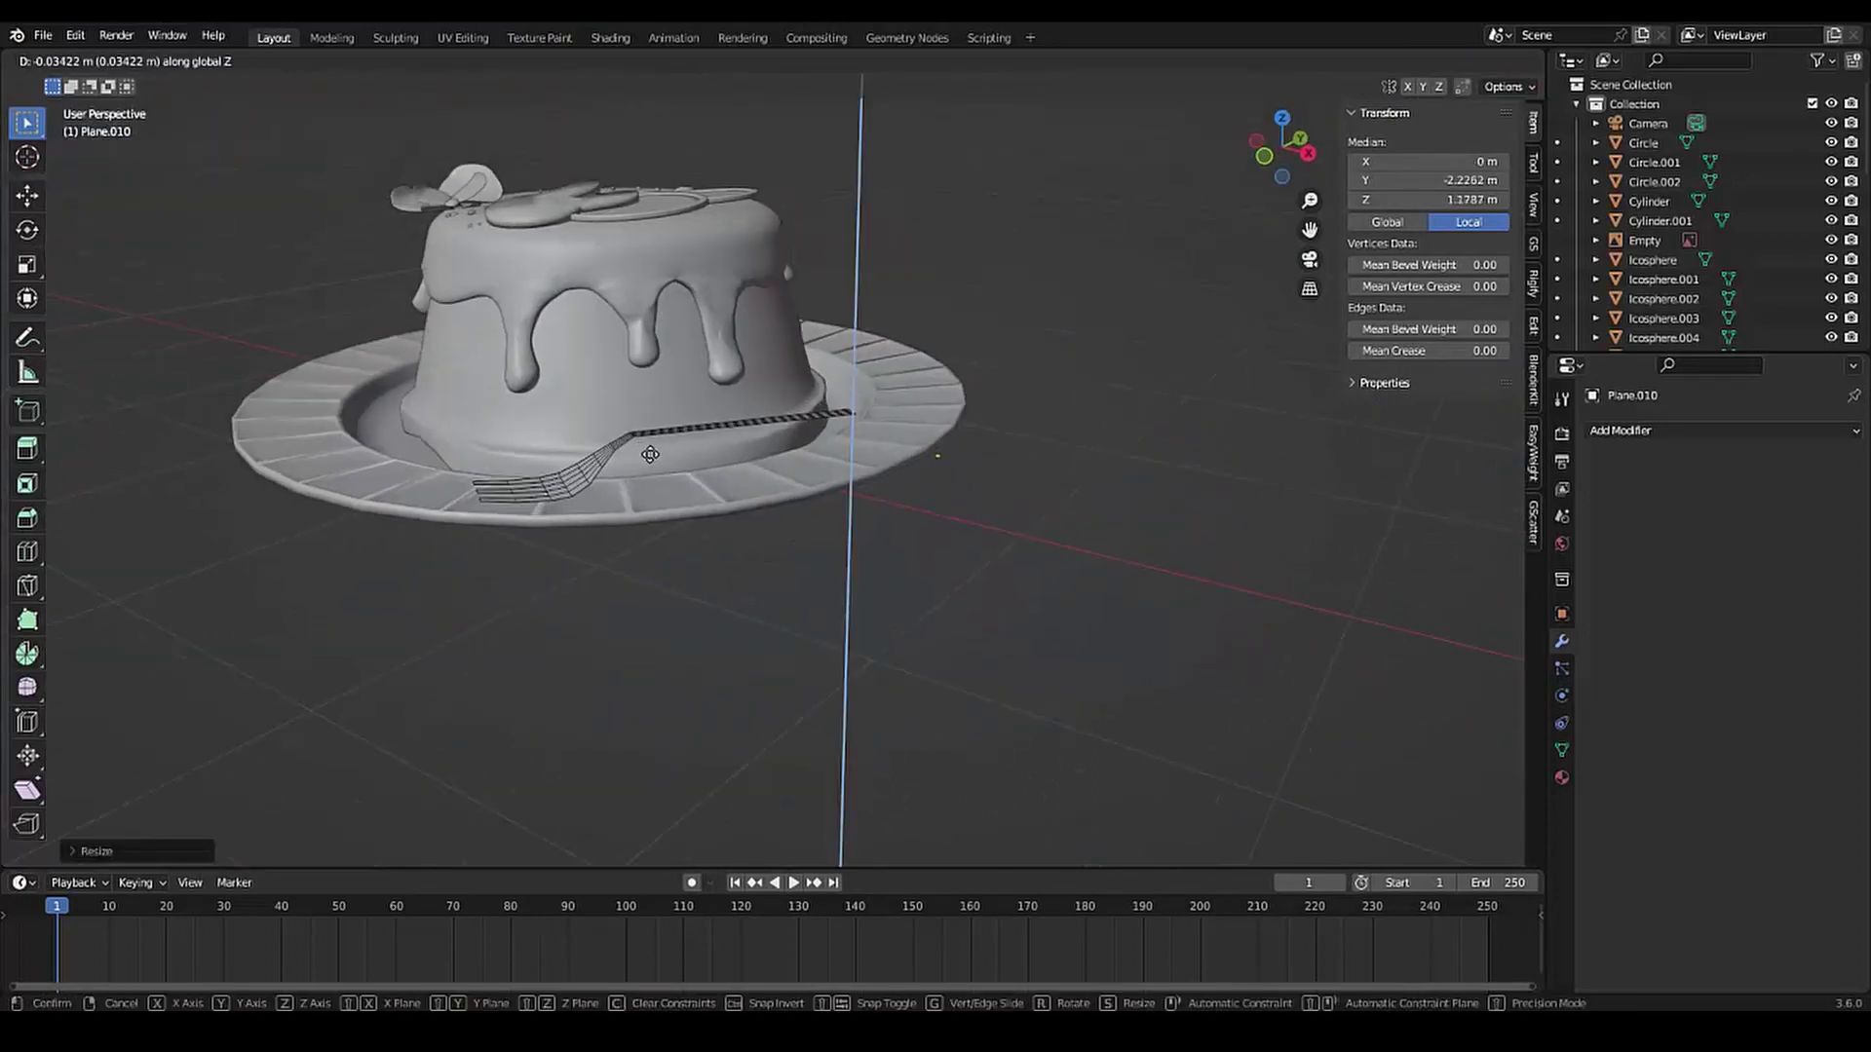
left_click(664, 457)
key("g")
key("y")
key("y")
left_click(664, 457)
key("Tab")
scroll(877, 487, "down", 3)
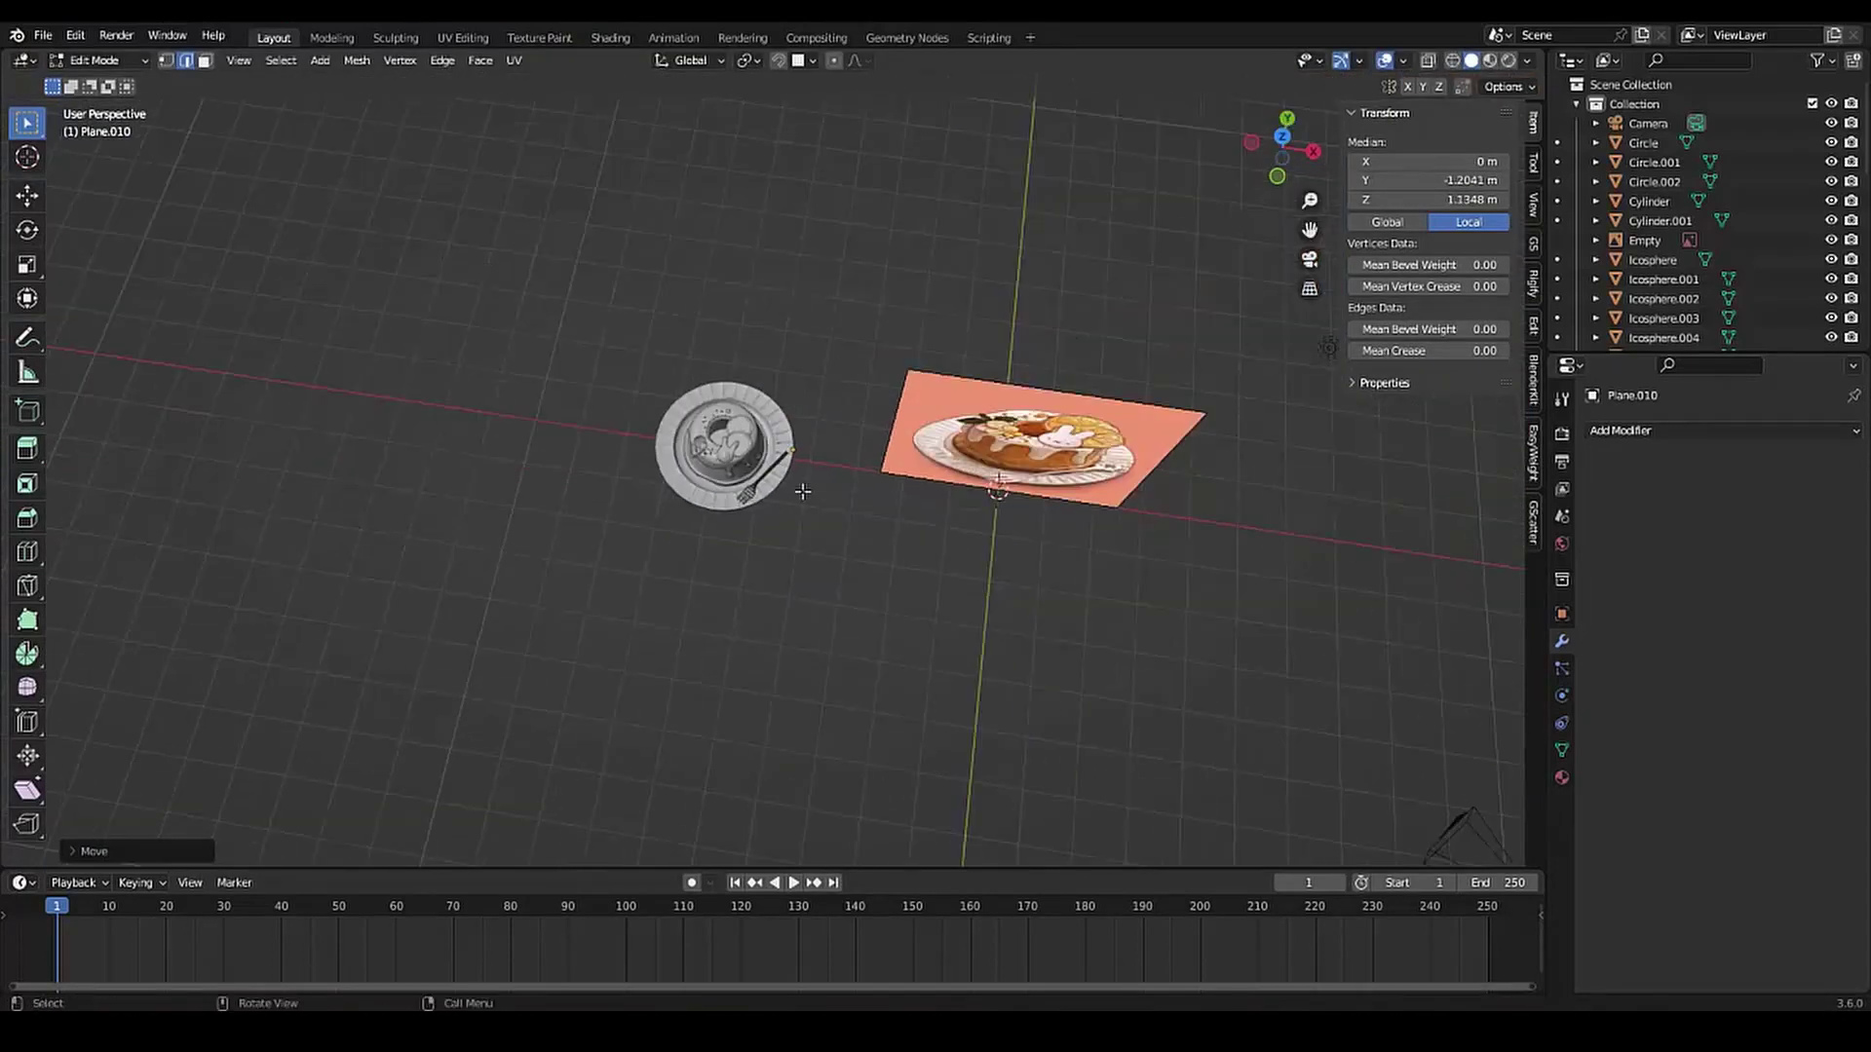
scroll(1019, 572, "up", 5)
scroll(821, 535, "up", 3)
Move the fork along Y off the plate and enter Edit Mode
key("g")
key("y")
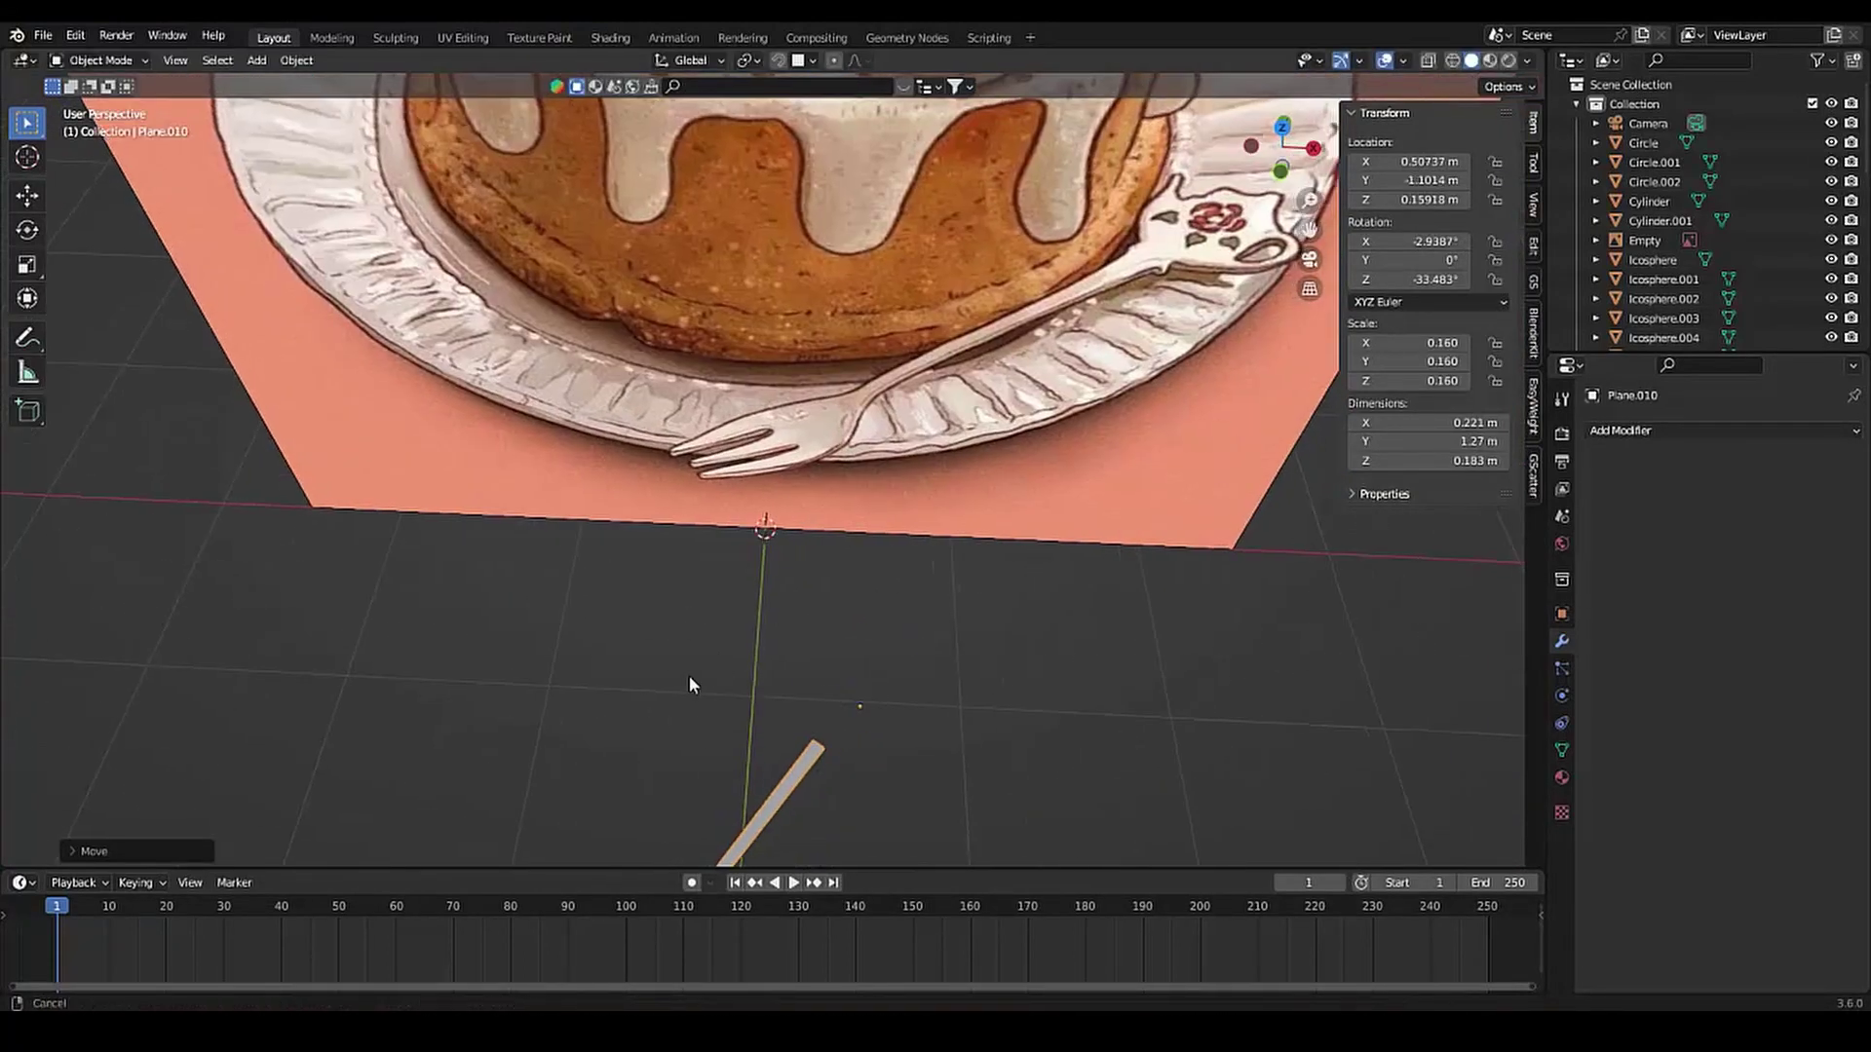
left_click(785, 685)
key("Tab")
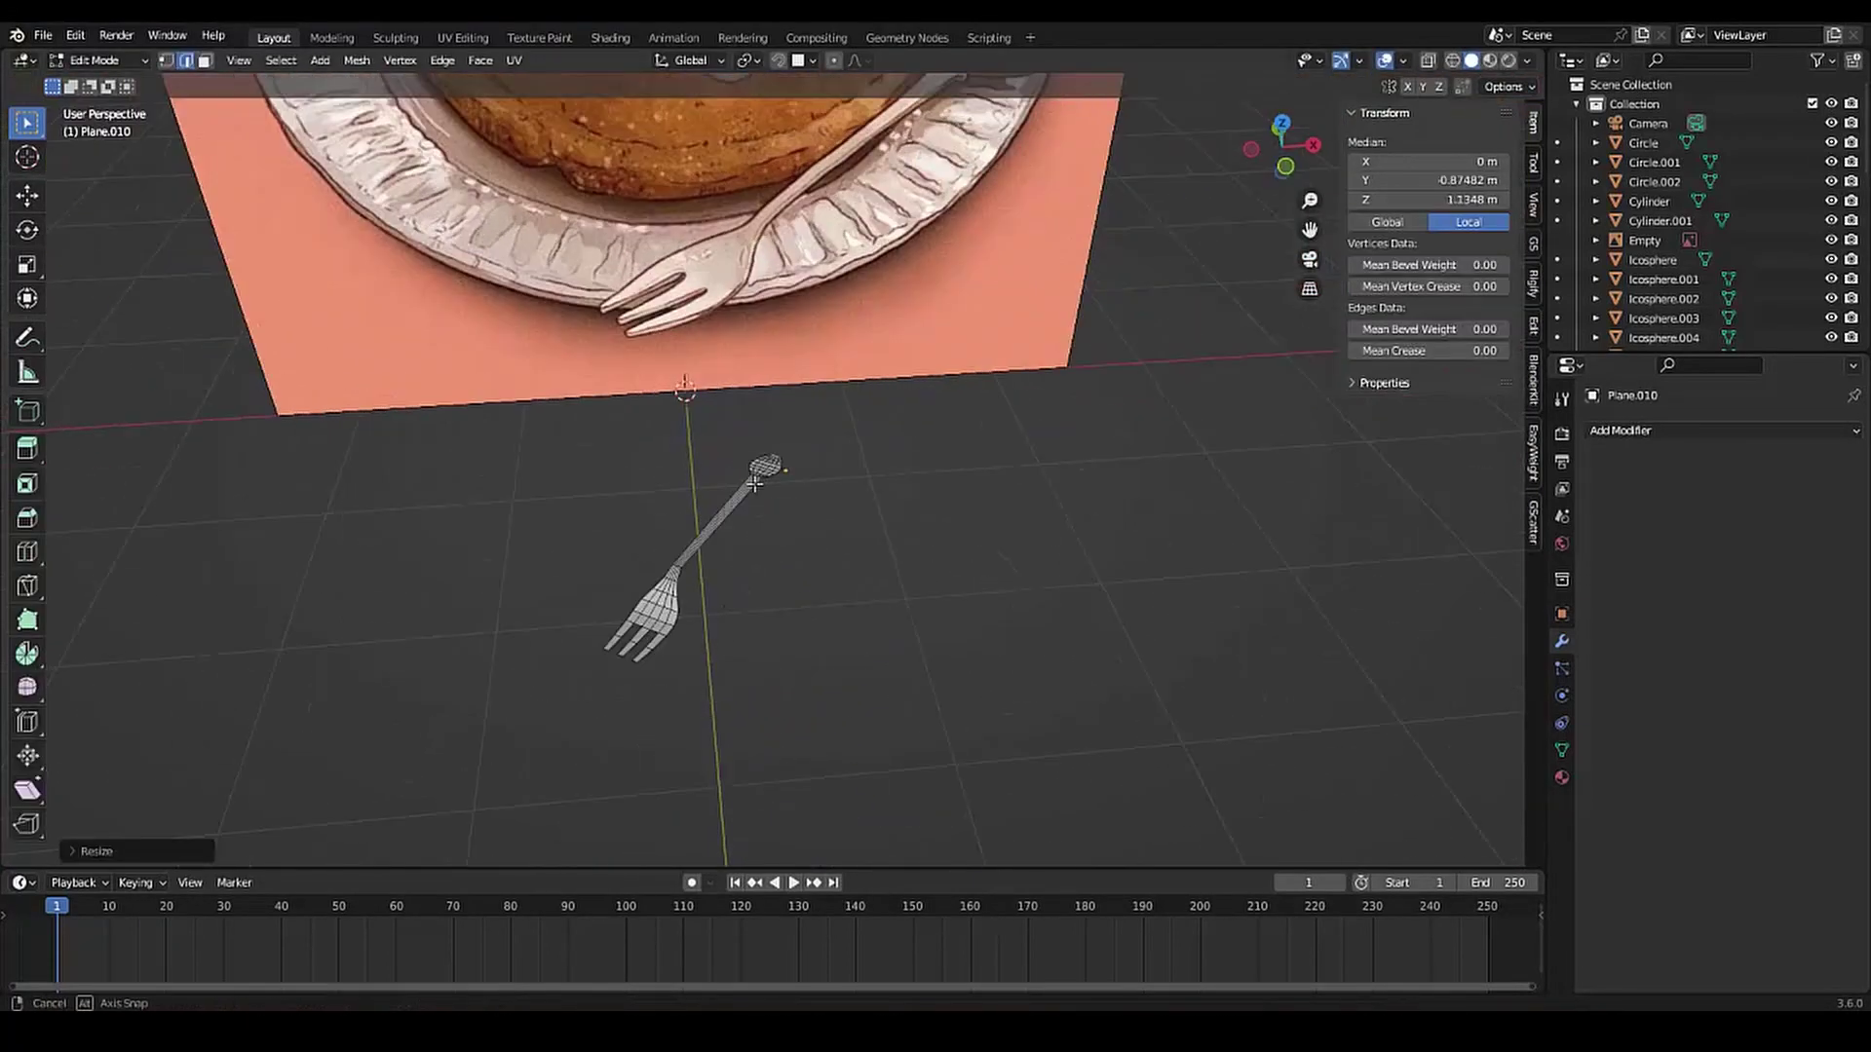
scroll(920, 662, "up", 5)
scroll(920, 662, "down", 5)
Select the handle end and swell it with proportional-falloff scaling
key("s")
left_click(920, 662)
scroll(711, 714, "up", 2)
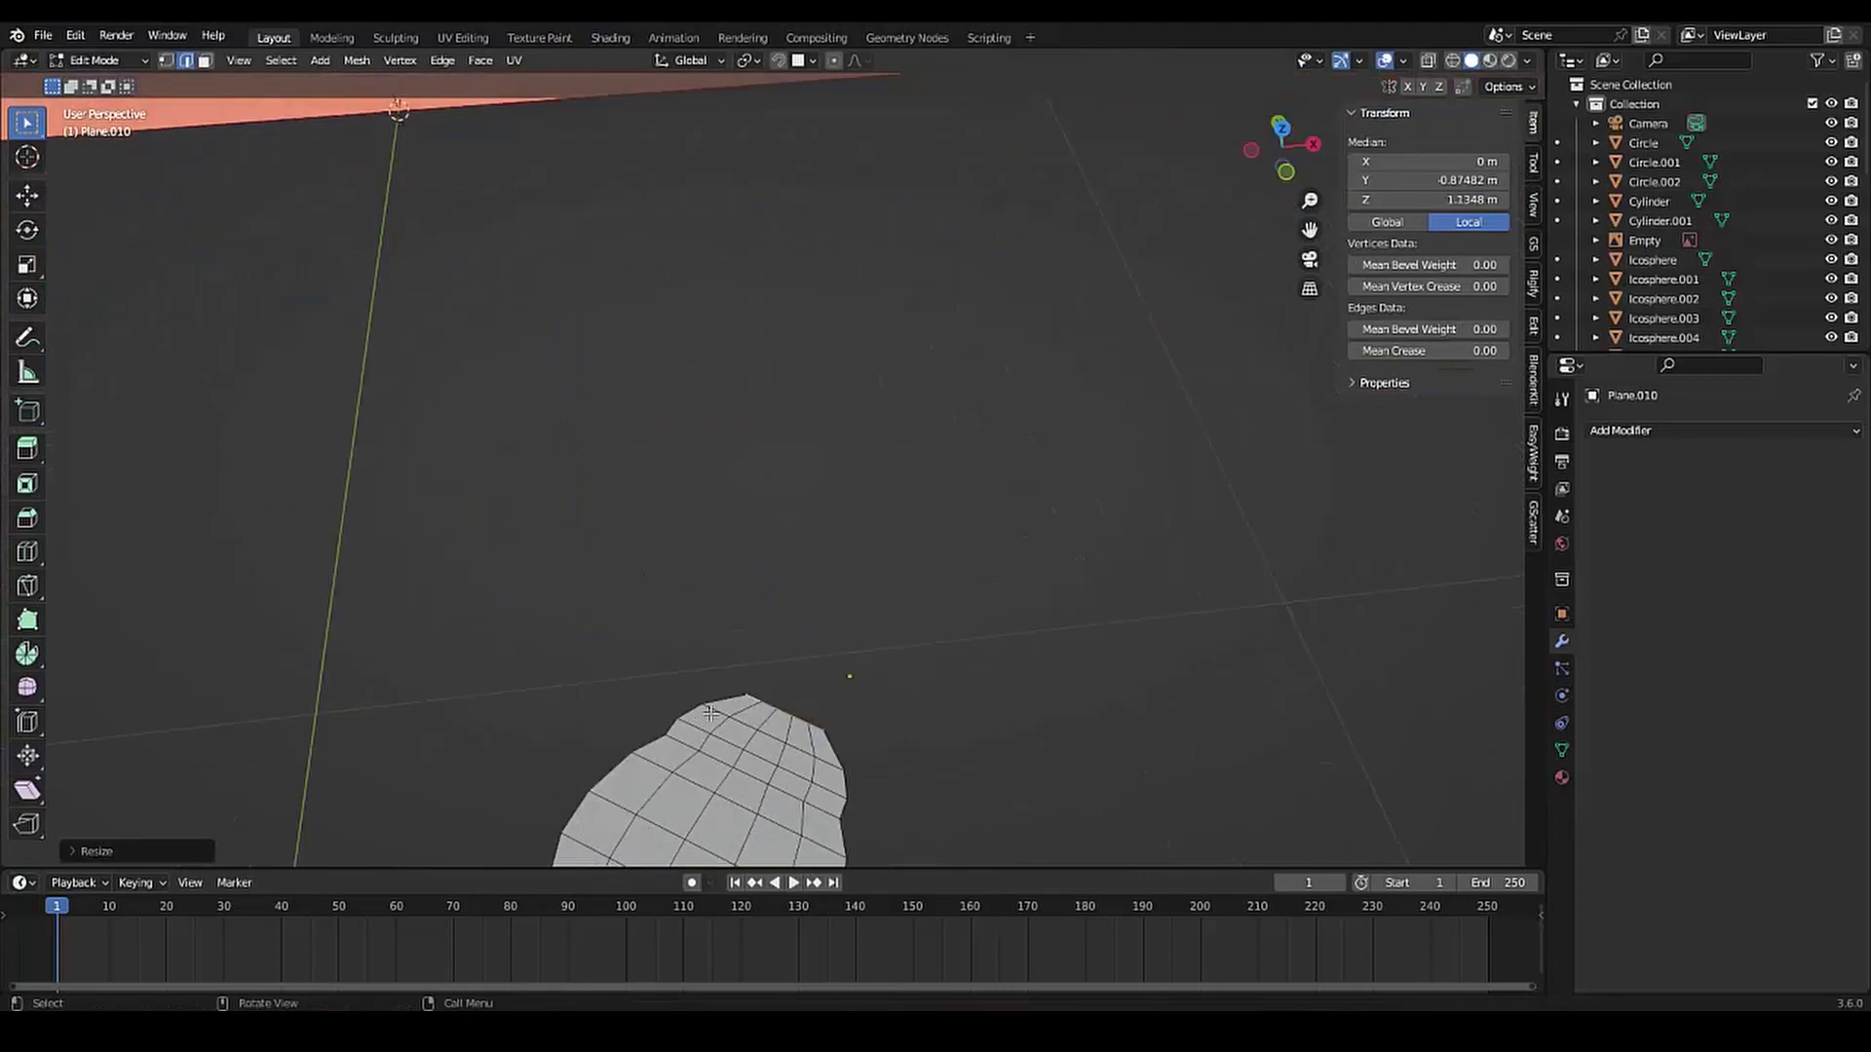
key("s")
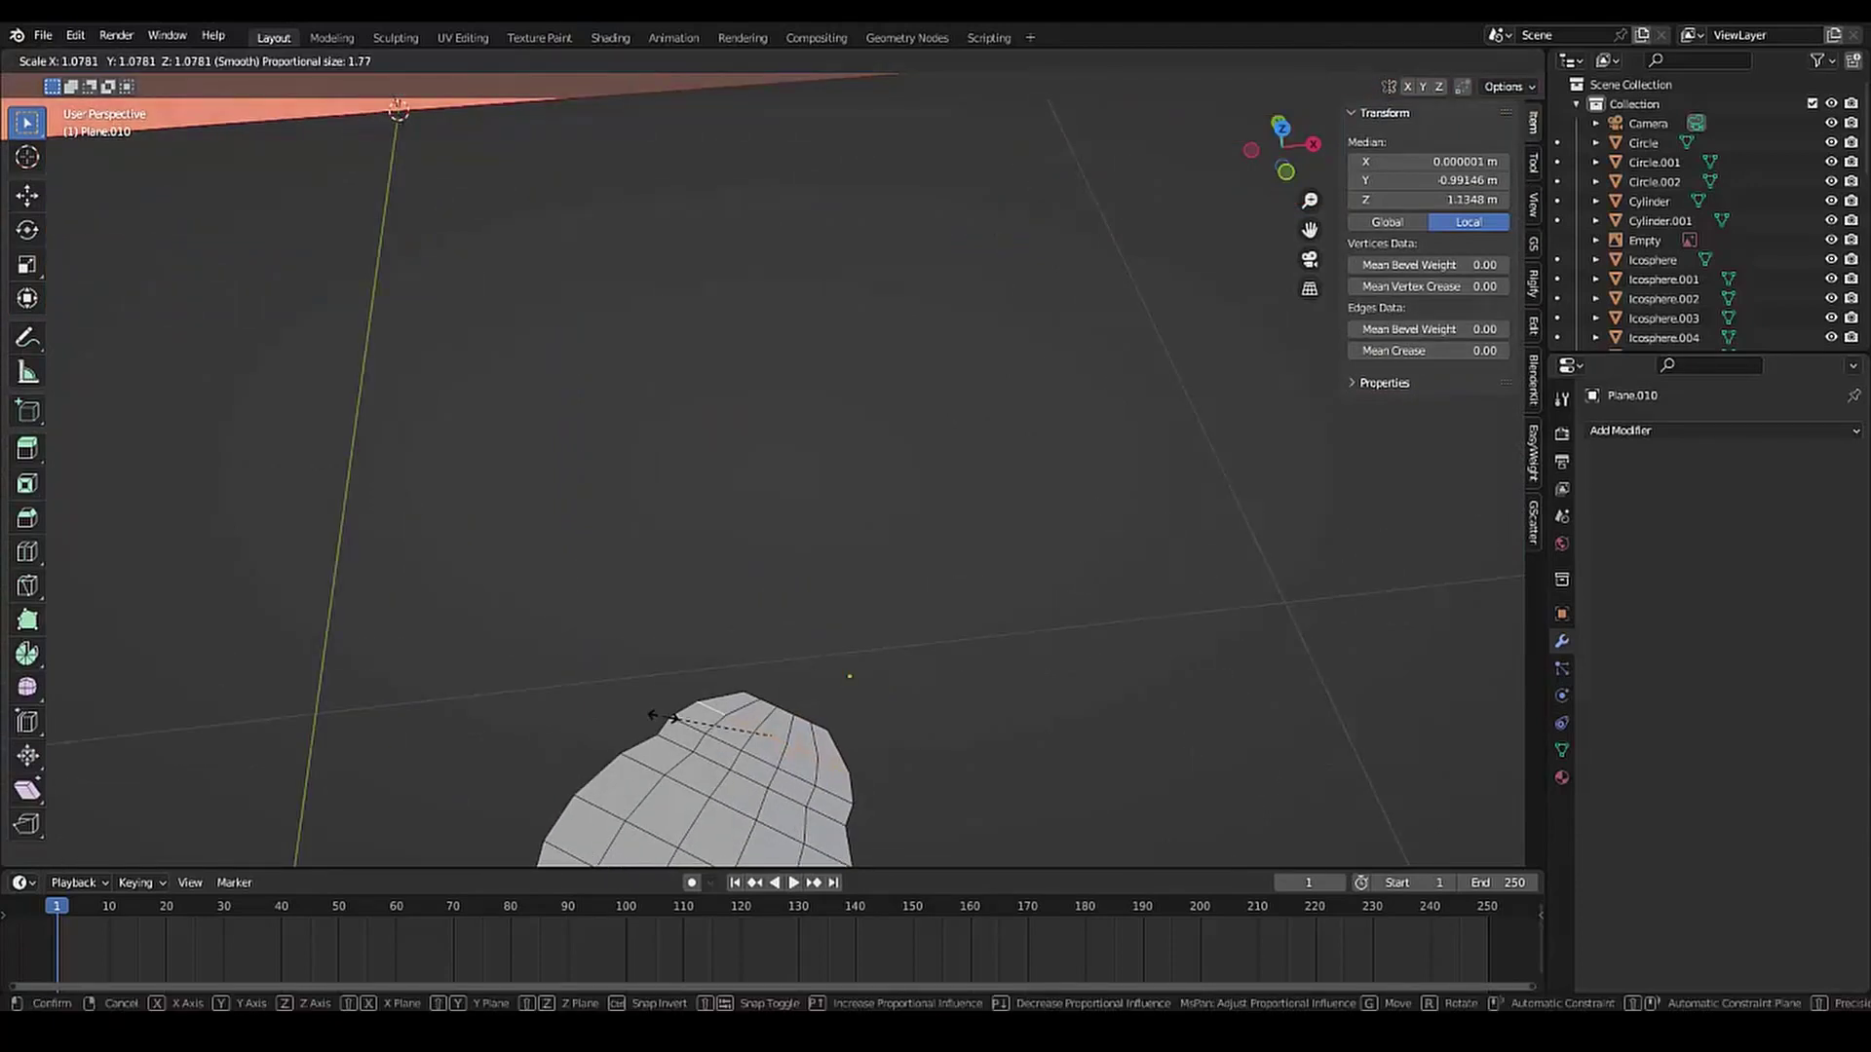
left_click(663, 717)
scroll(689, 653, "down", 4)
Round the handle knob and enlarge it into a bulb
key("s")
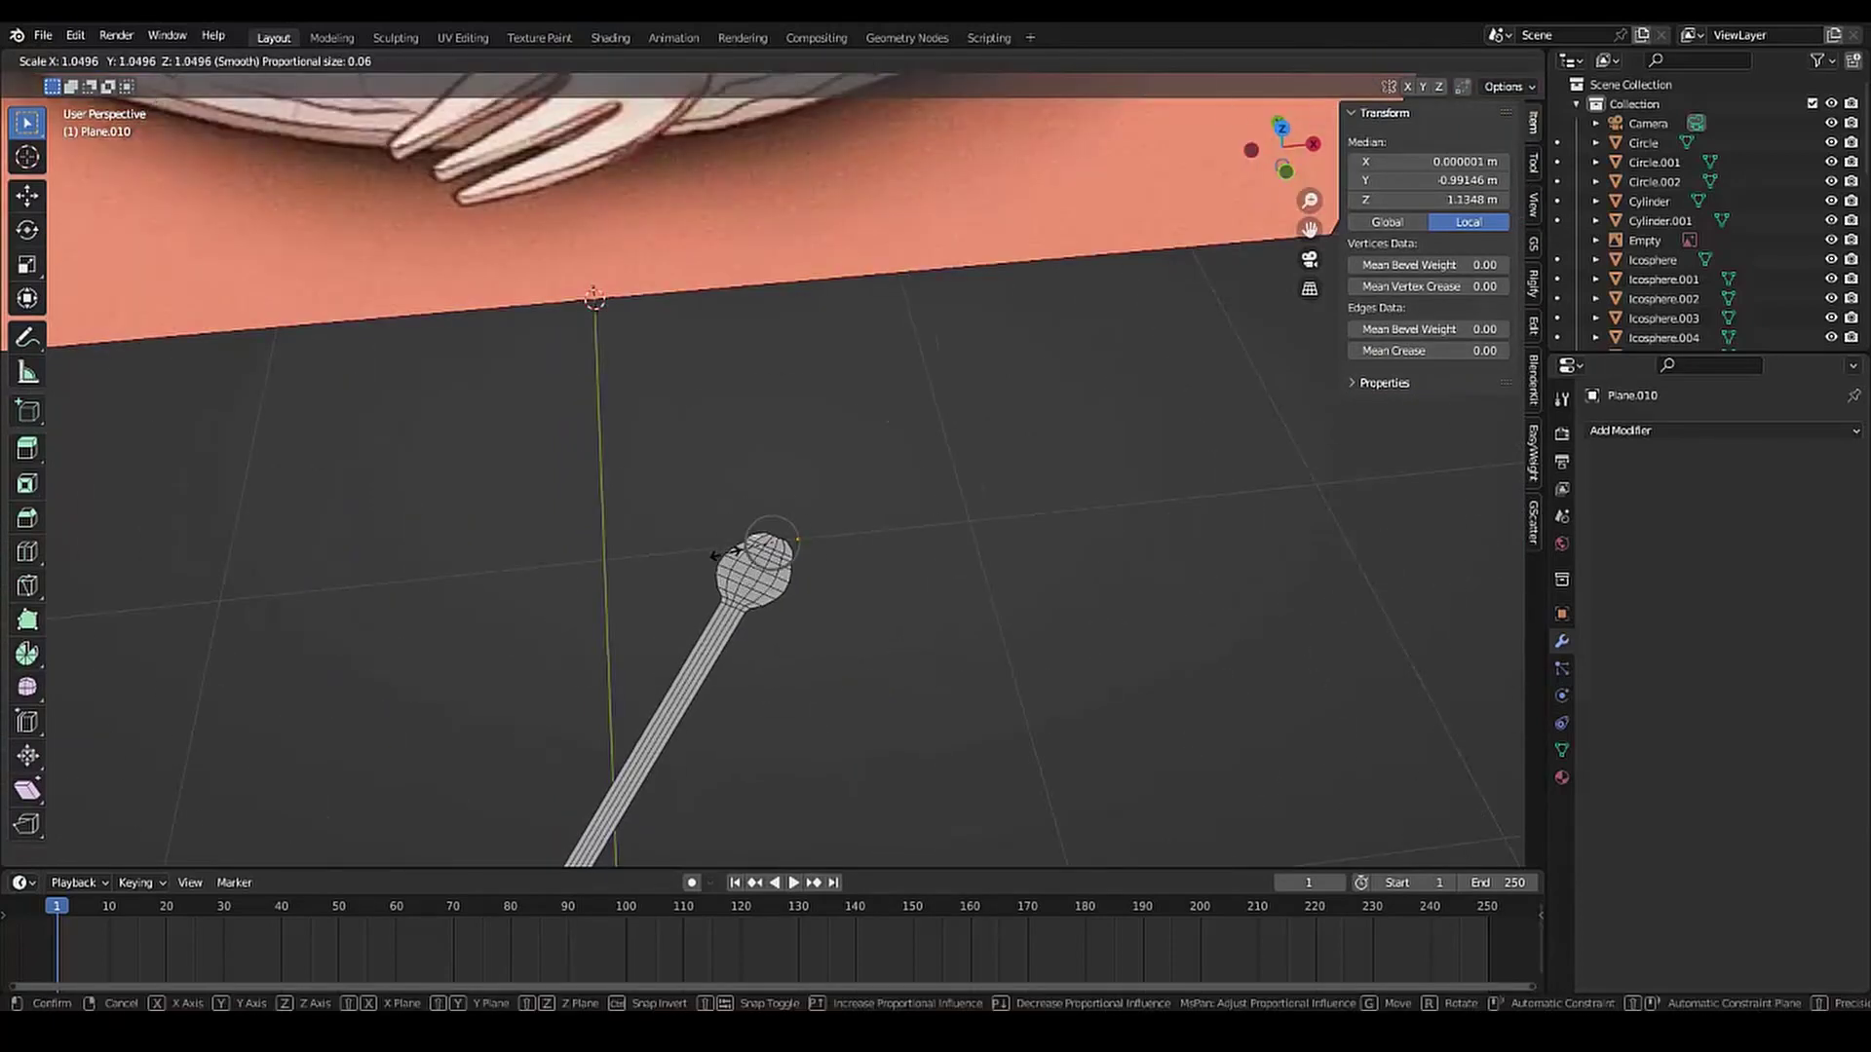
middle_click_drag(726, 553, 756, 518)
scroll(757, 517, "up", 4)
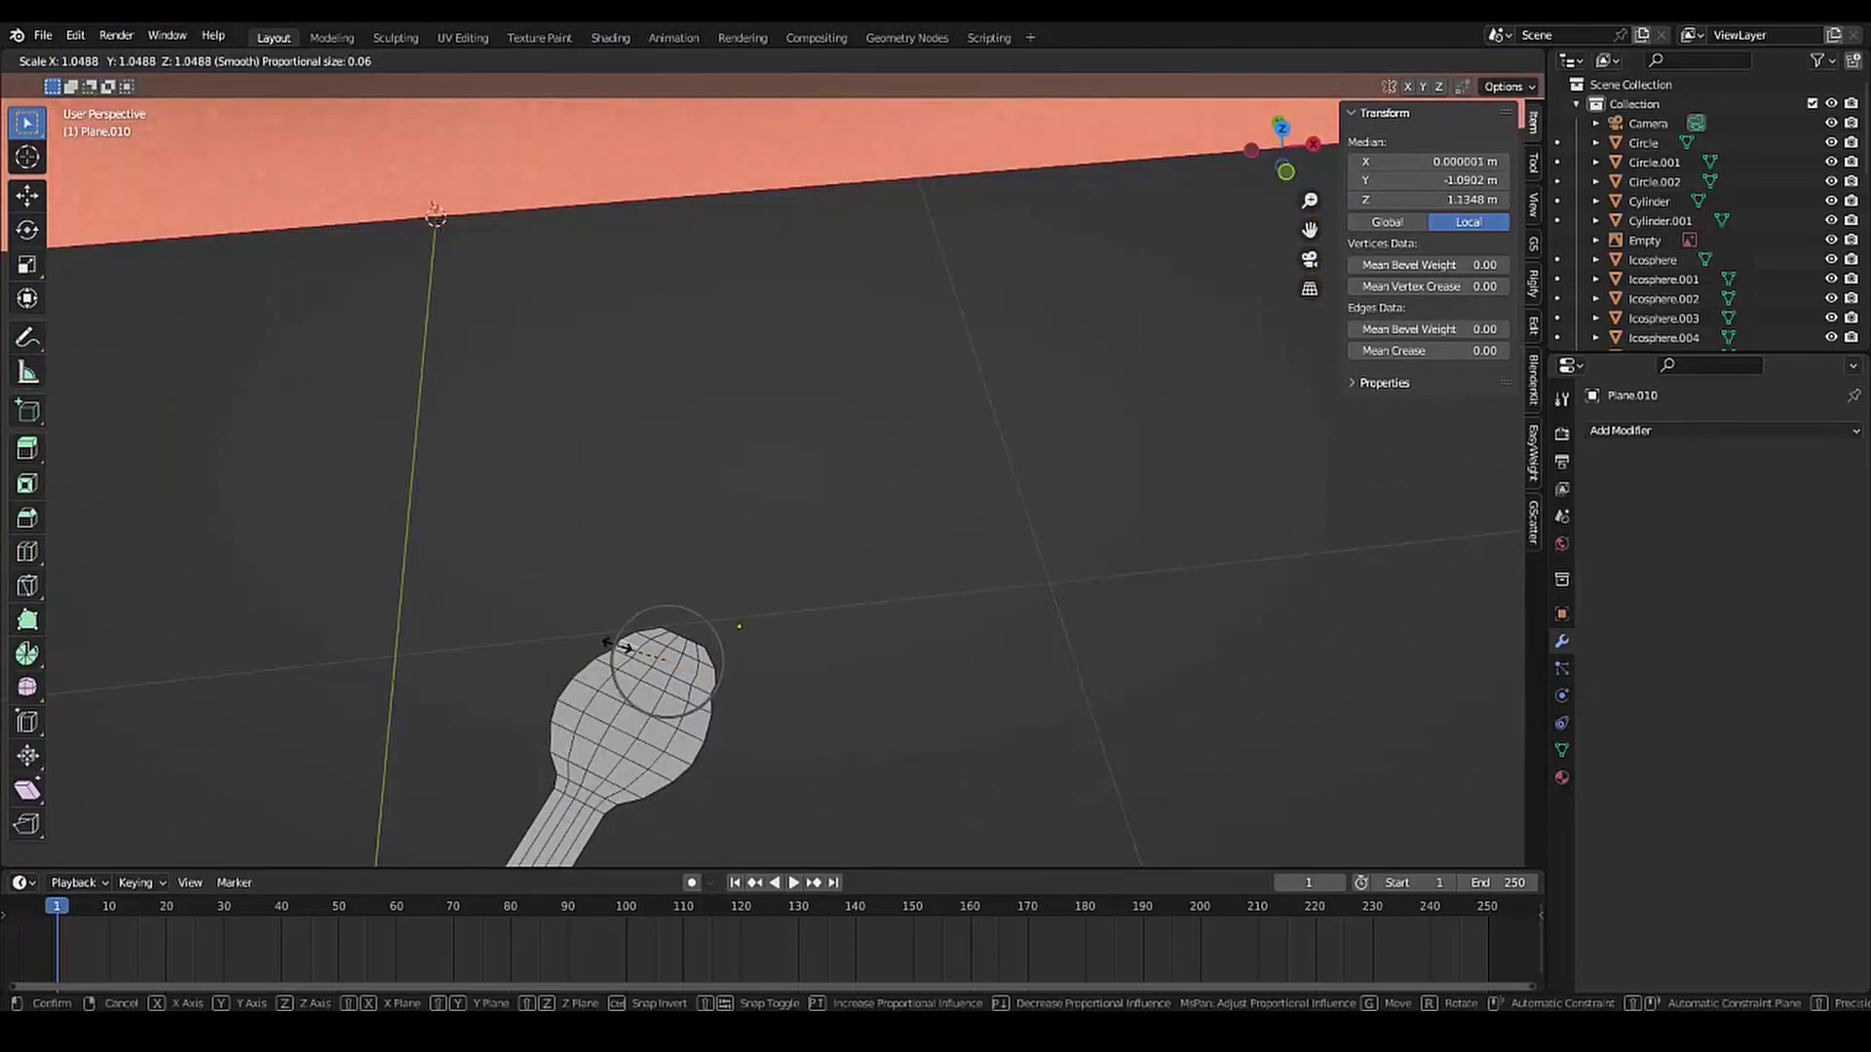
left_click(572, 708)
key("s")
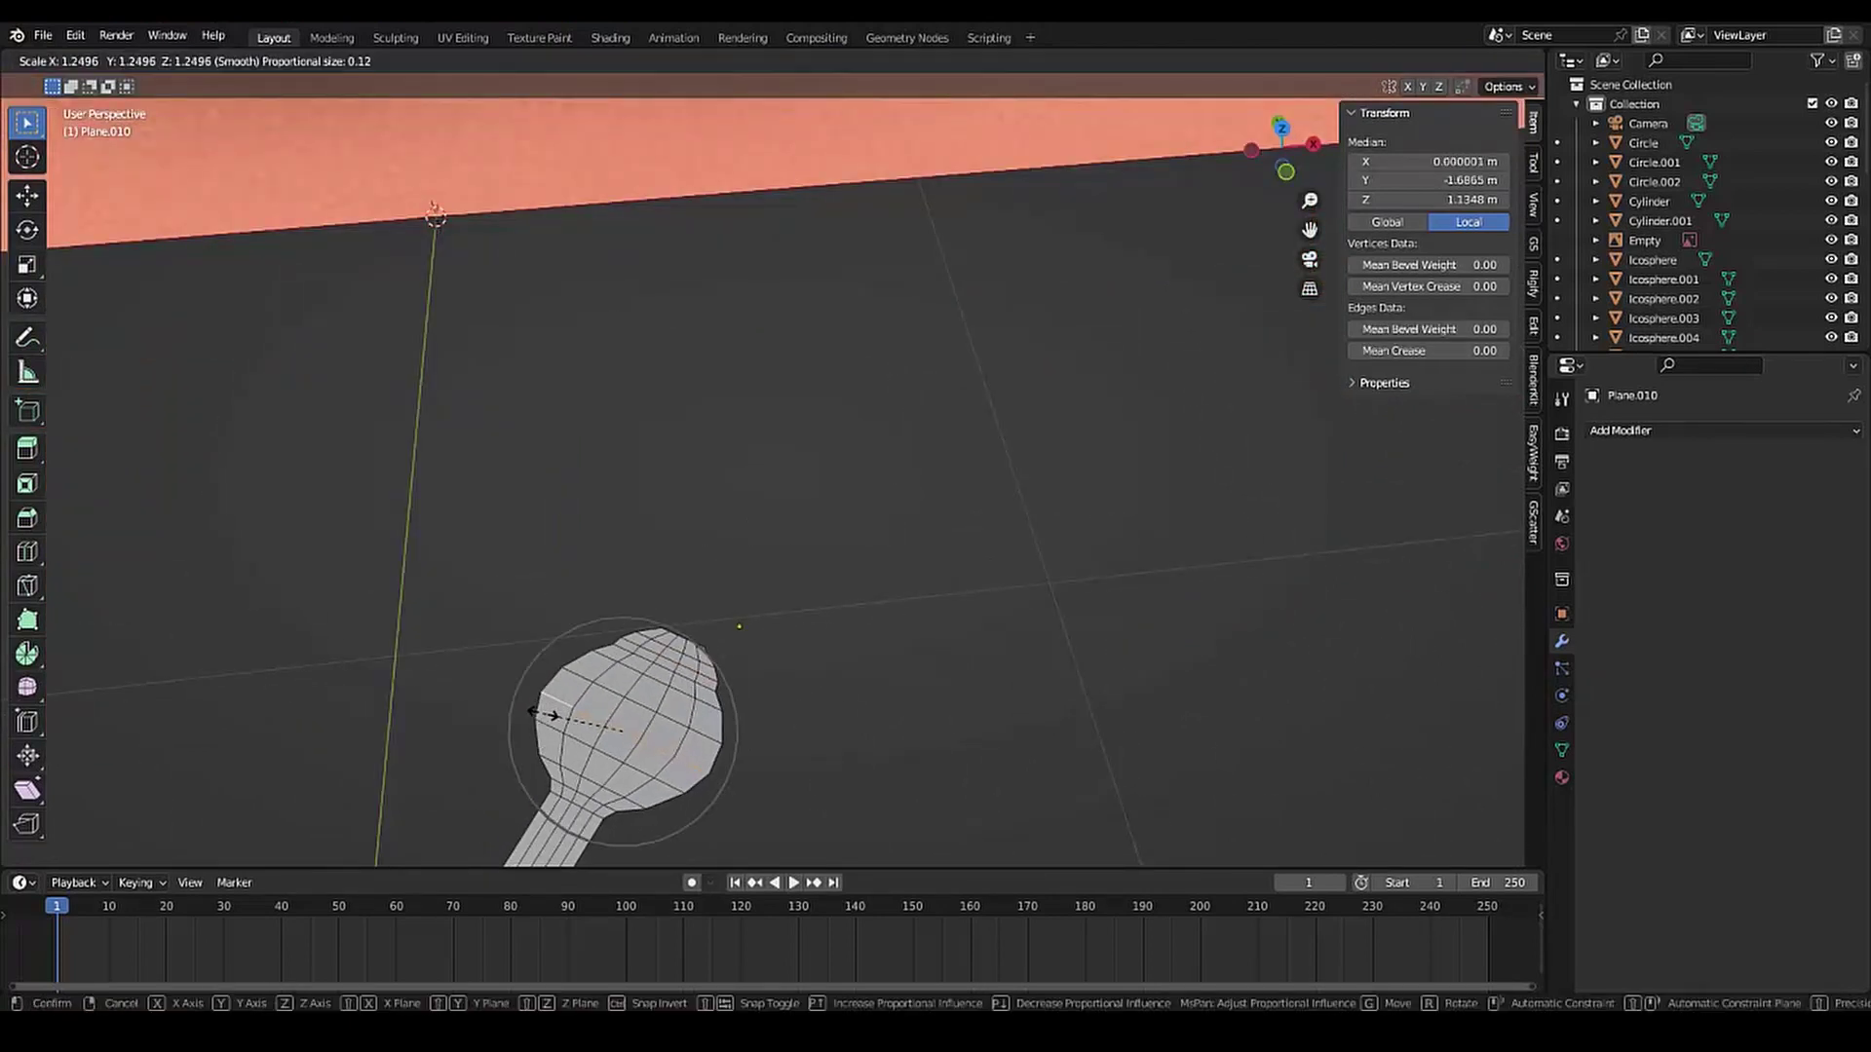
left_click(541, 715)
Extrude the bulb's tip outward and narrow it
scroll(541, 714, "down", 5)
scroll(730, 585, "down", 2)
scroll(731, 624, "up", 2)
scroll(730, 646, "up", 1)
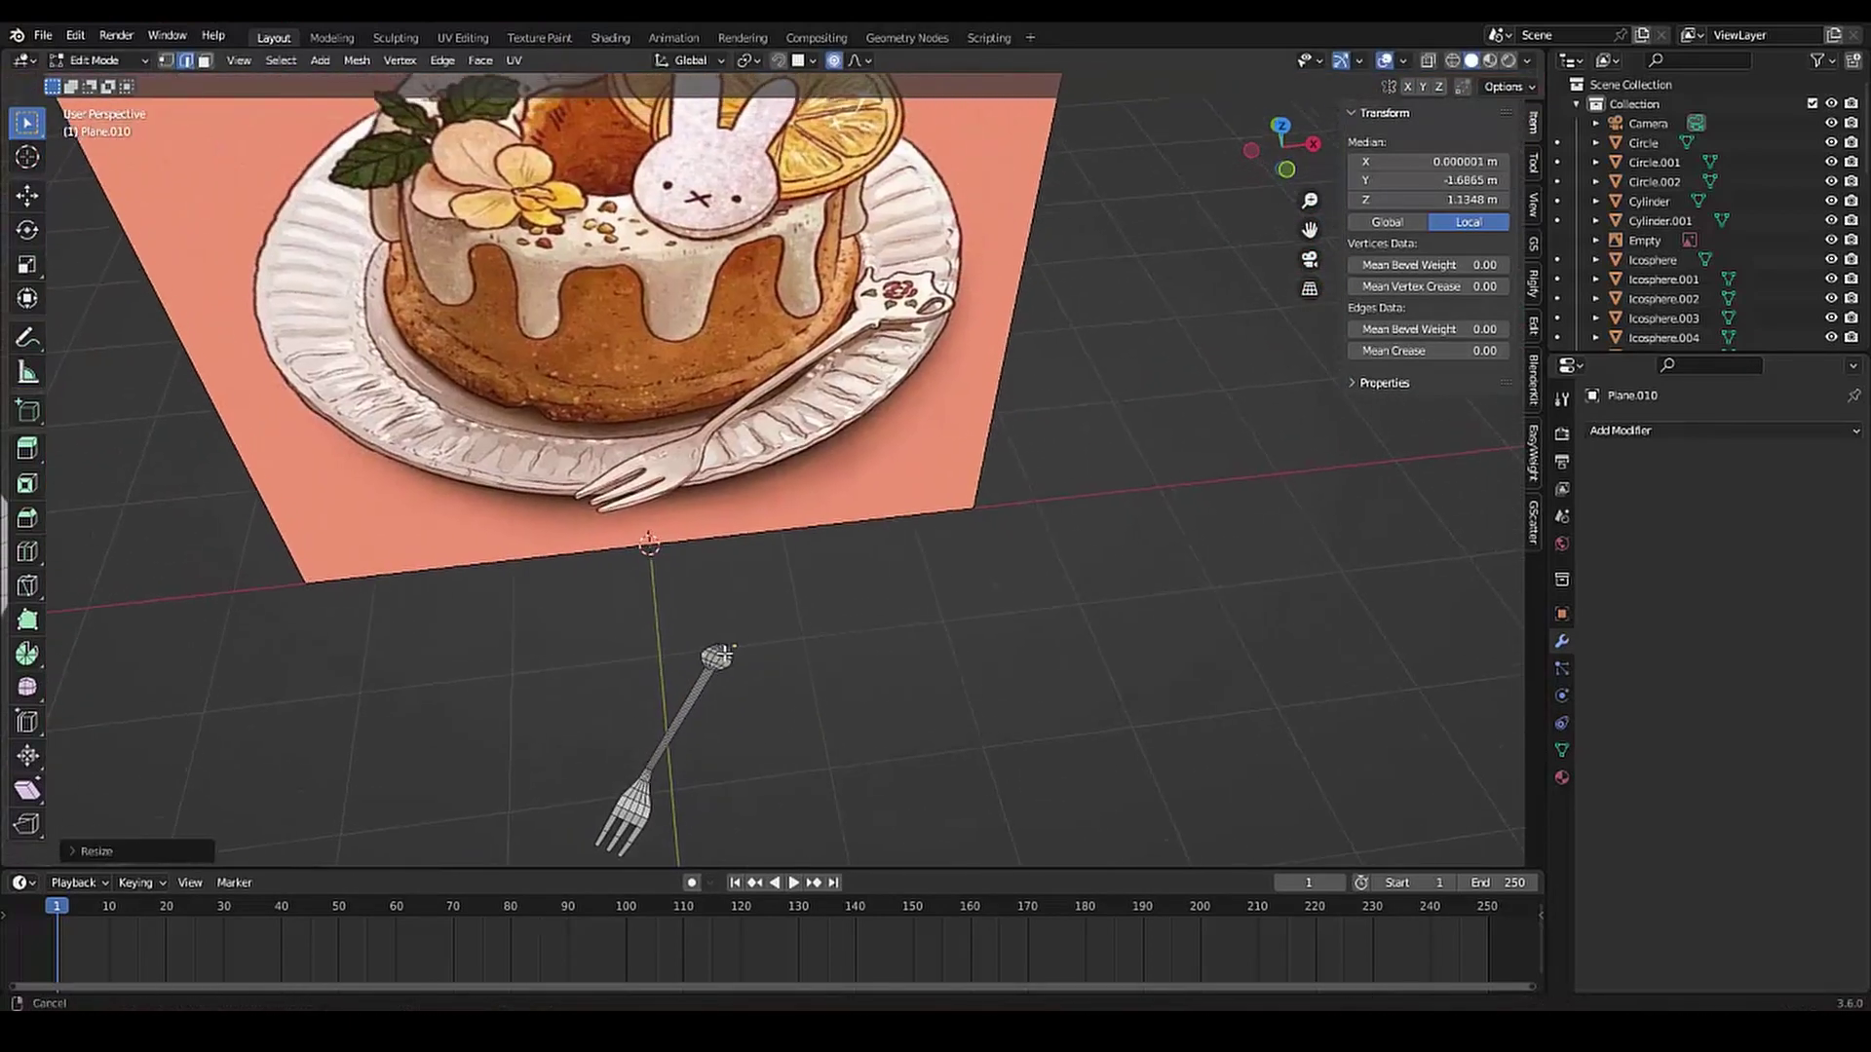
scroll(723, 652, "up", 2)
scroll(723, 653, "up", 1)
scroll(736, 612, "up", 4)
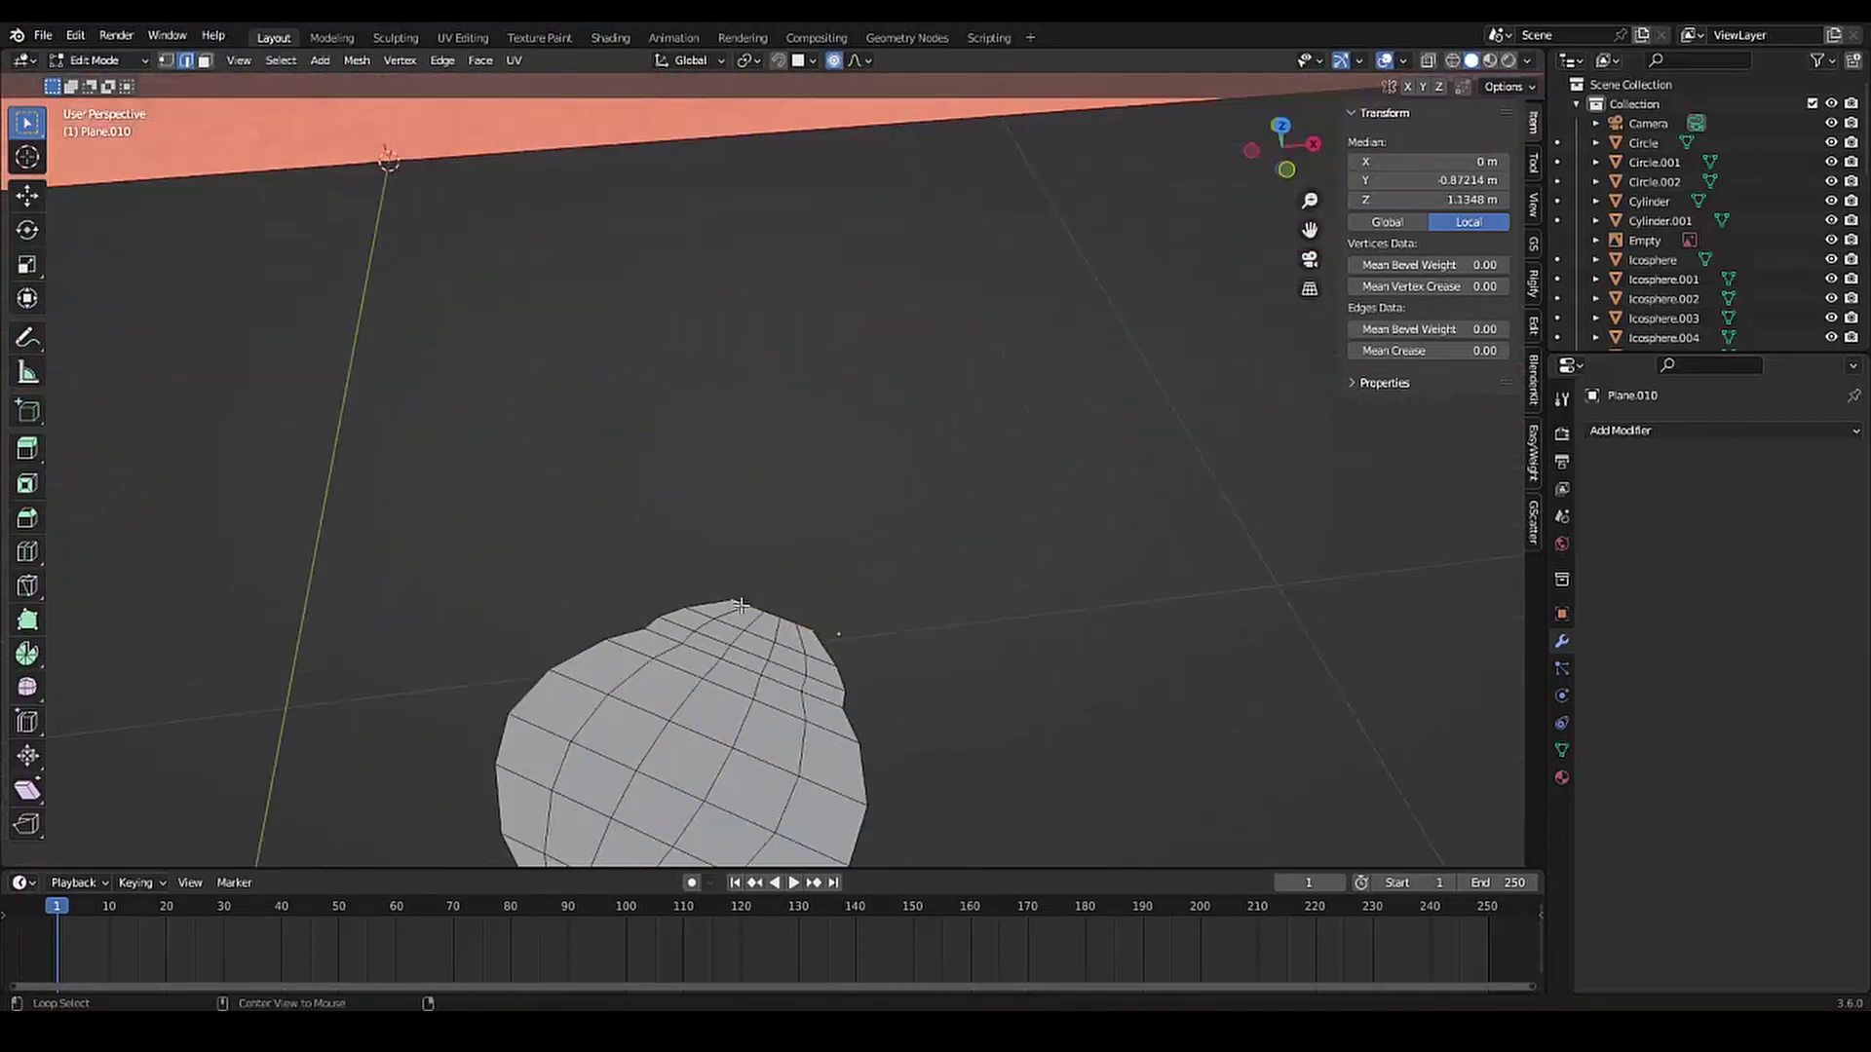
left_click(756, 597)
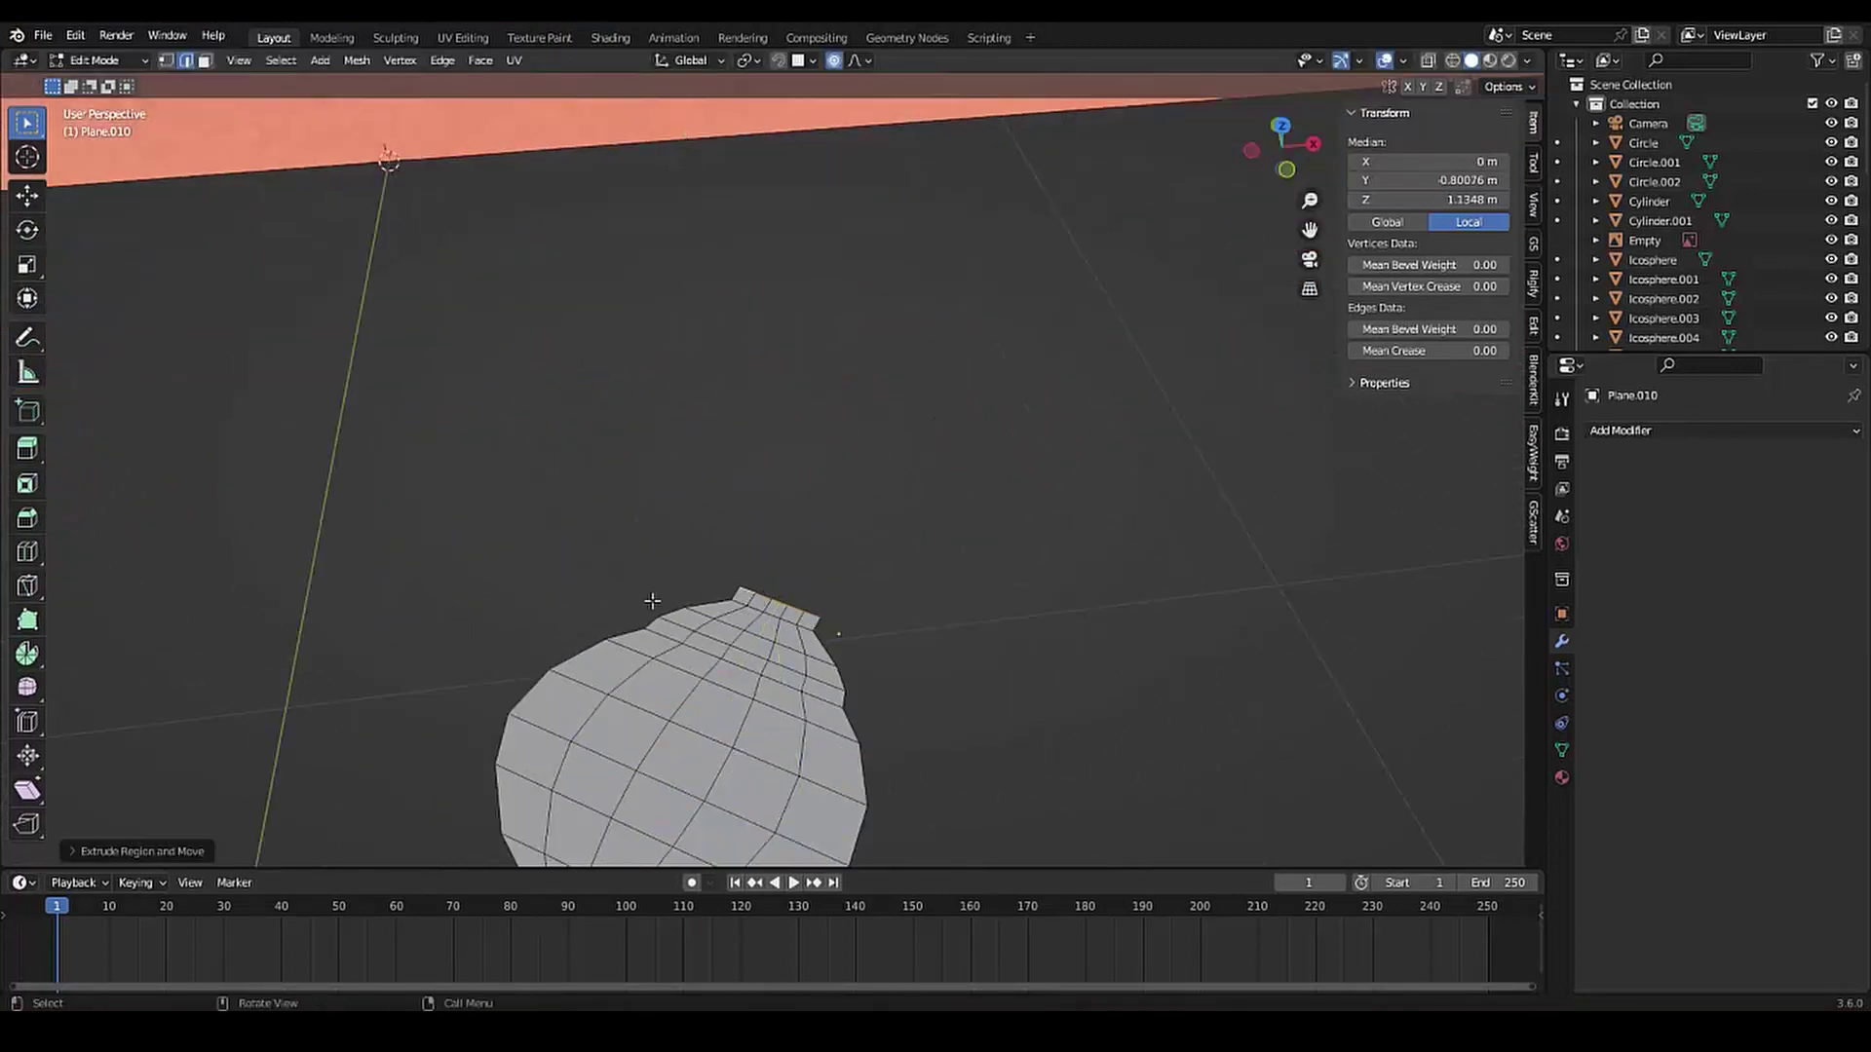
left_click(714, 602)
Push the tip further outward and set its position
key("g")
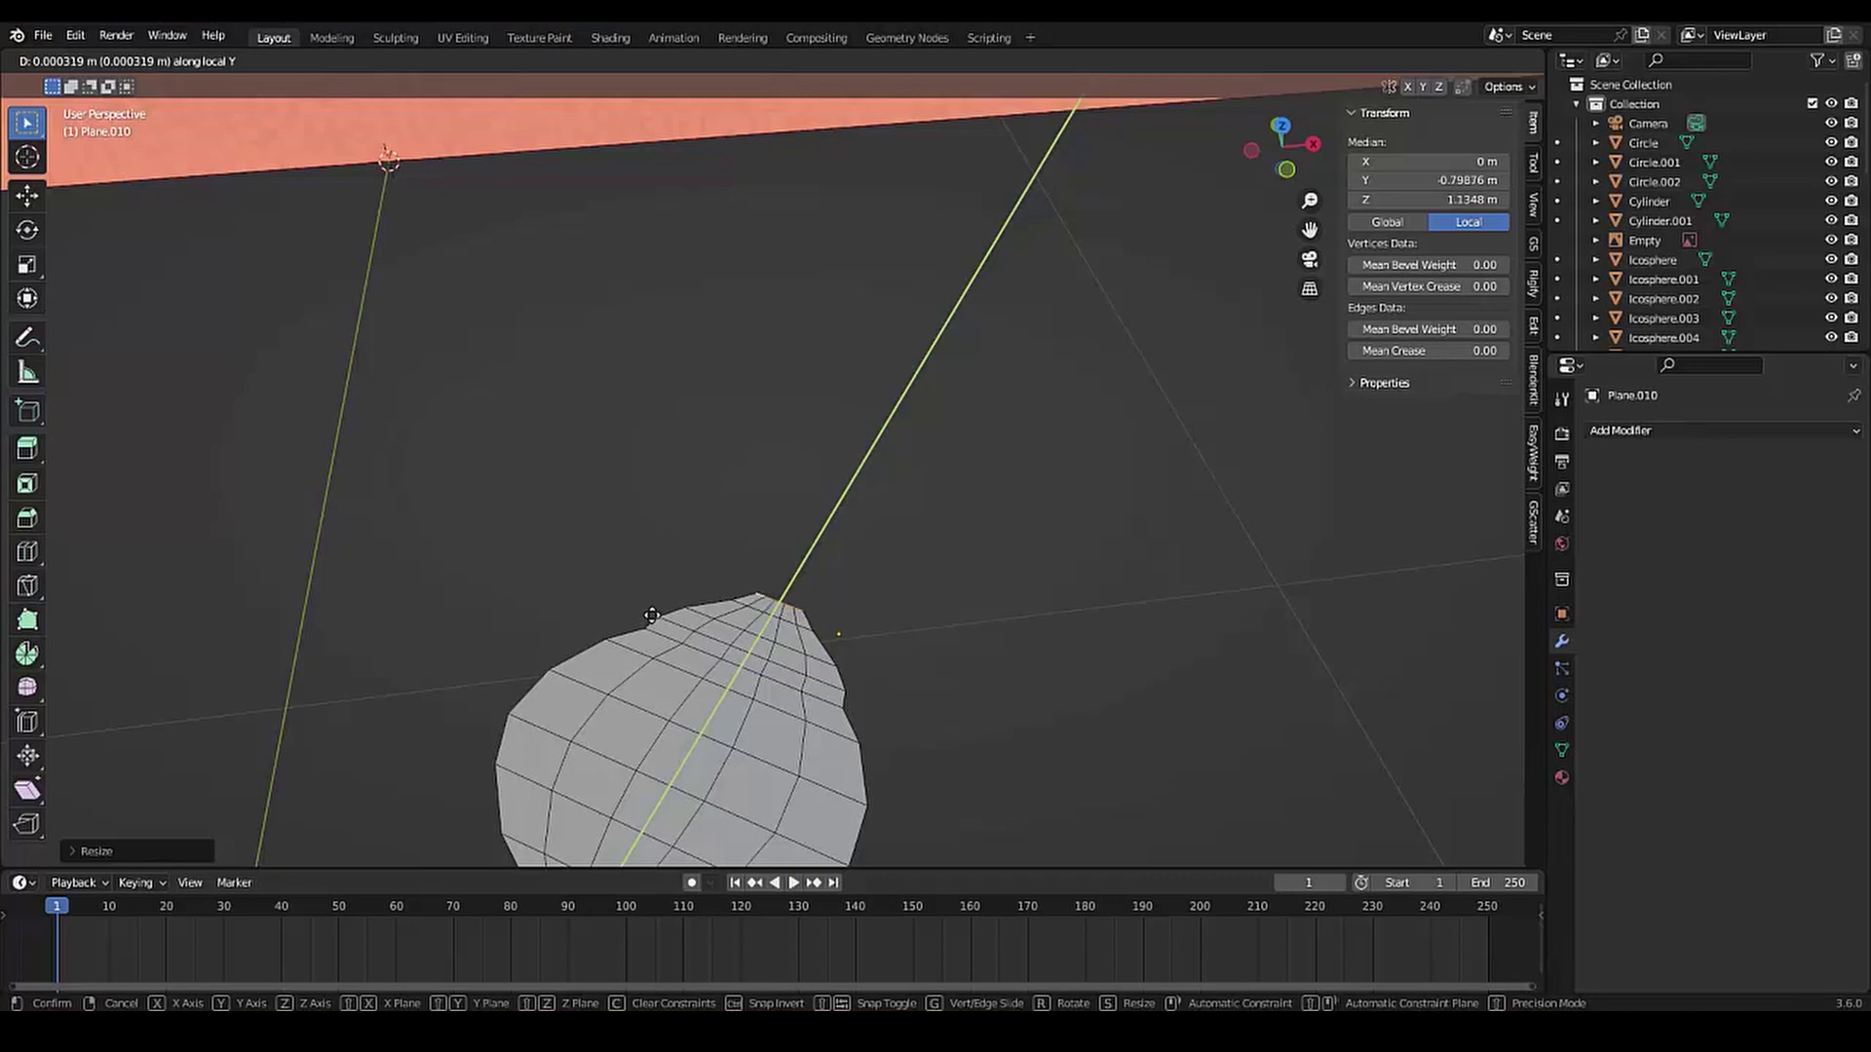
left_click(651, 615)
scroll(764, 493, "down", 5)
scroll(769, 590, "up", 4)
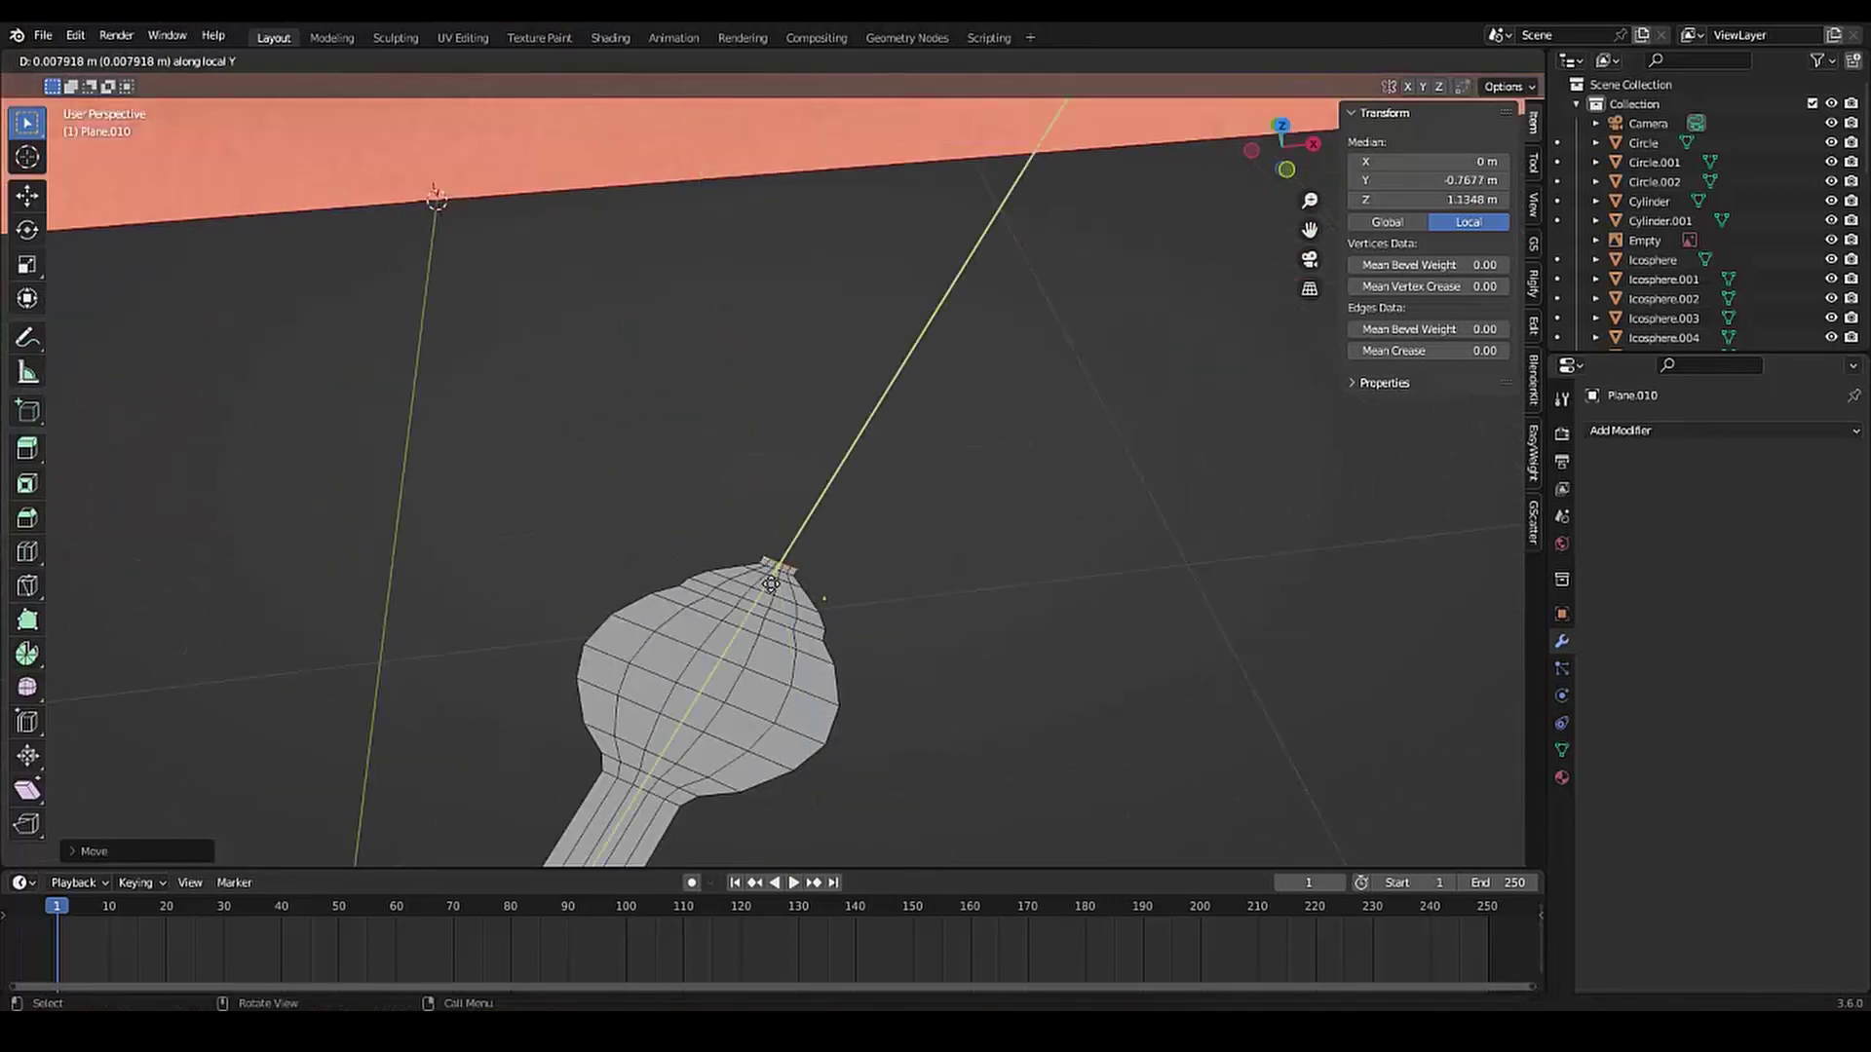
left_click(771, 583)
scroll(771, 585, "up", 3)
Narrow the tip, extrude it further, and taper the extension
key("s")
key("y")
key("y")
key("y")
left_click(681, 622)
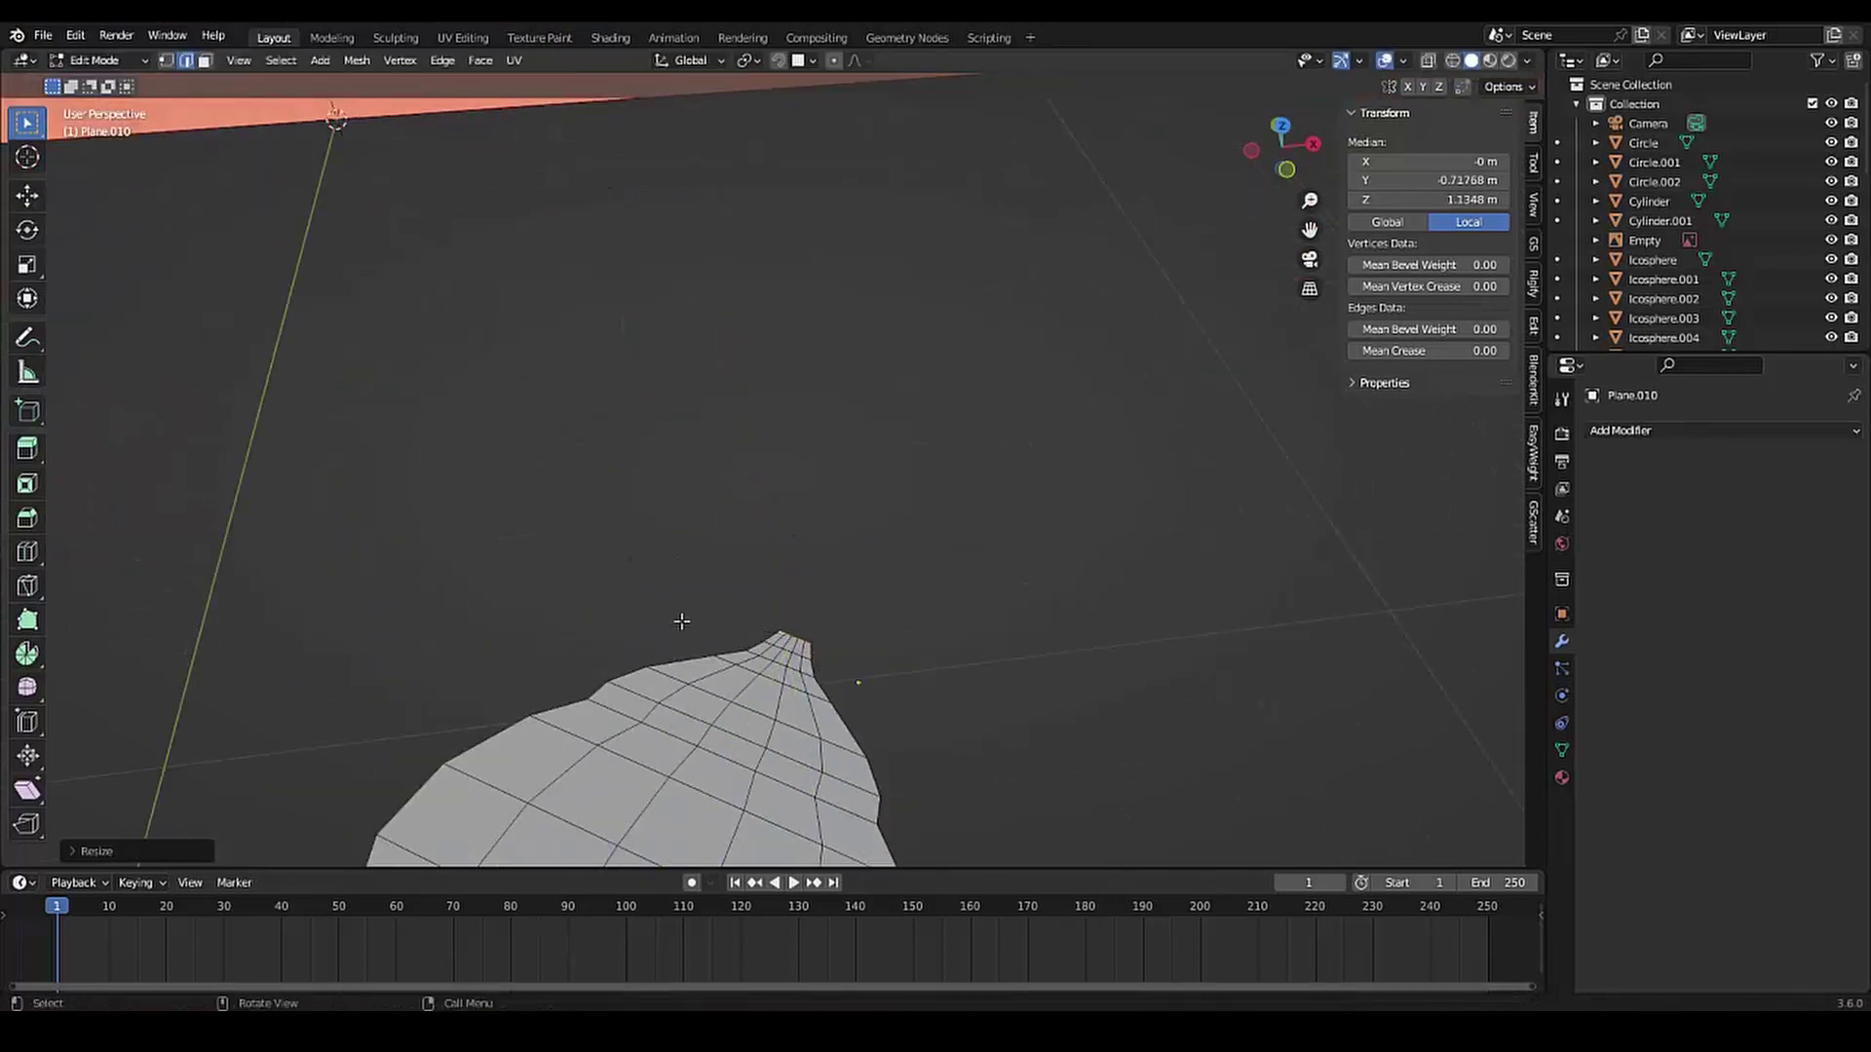
left_click(707, 621)
key("s")
scroll(719, 612, "down", 5)
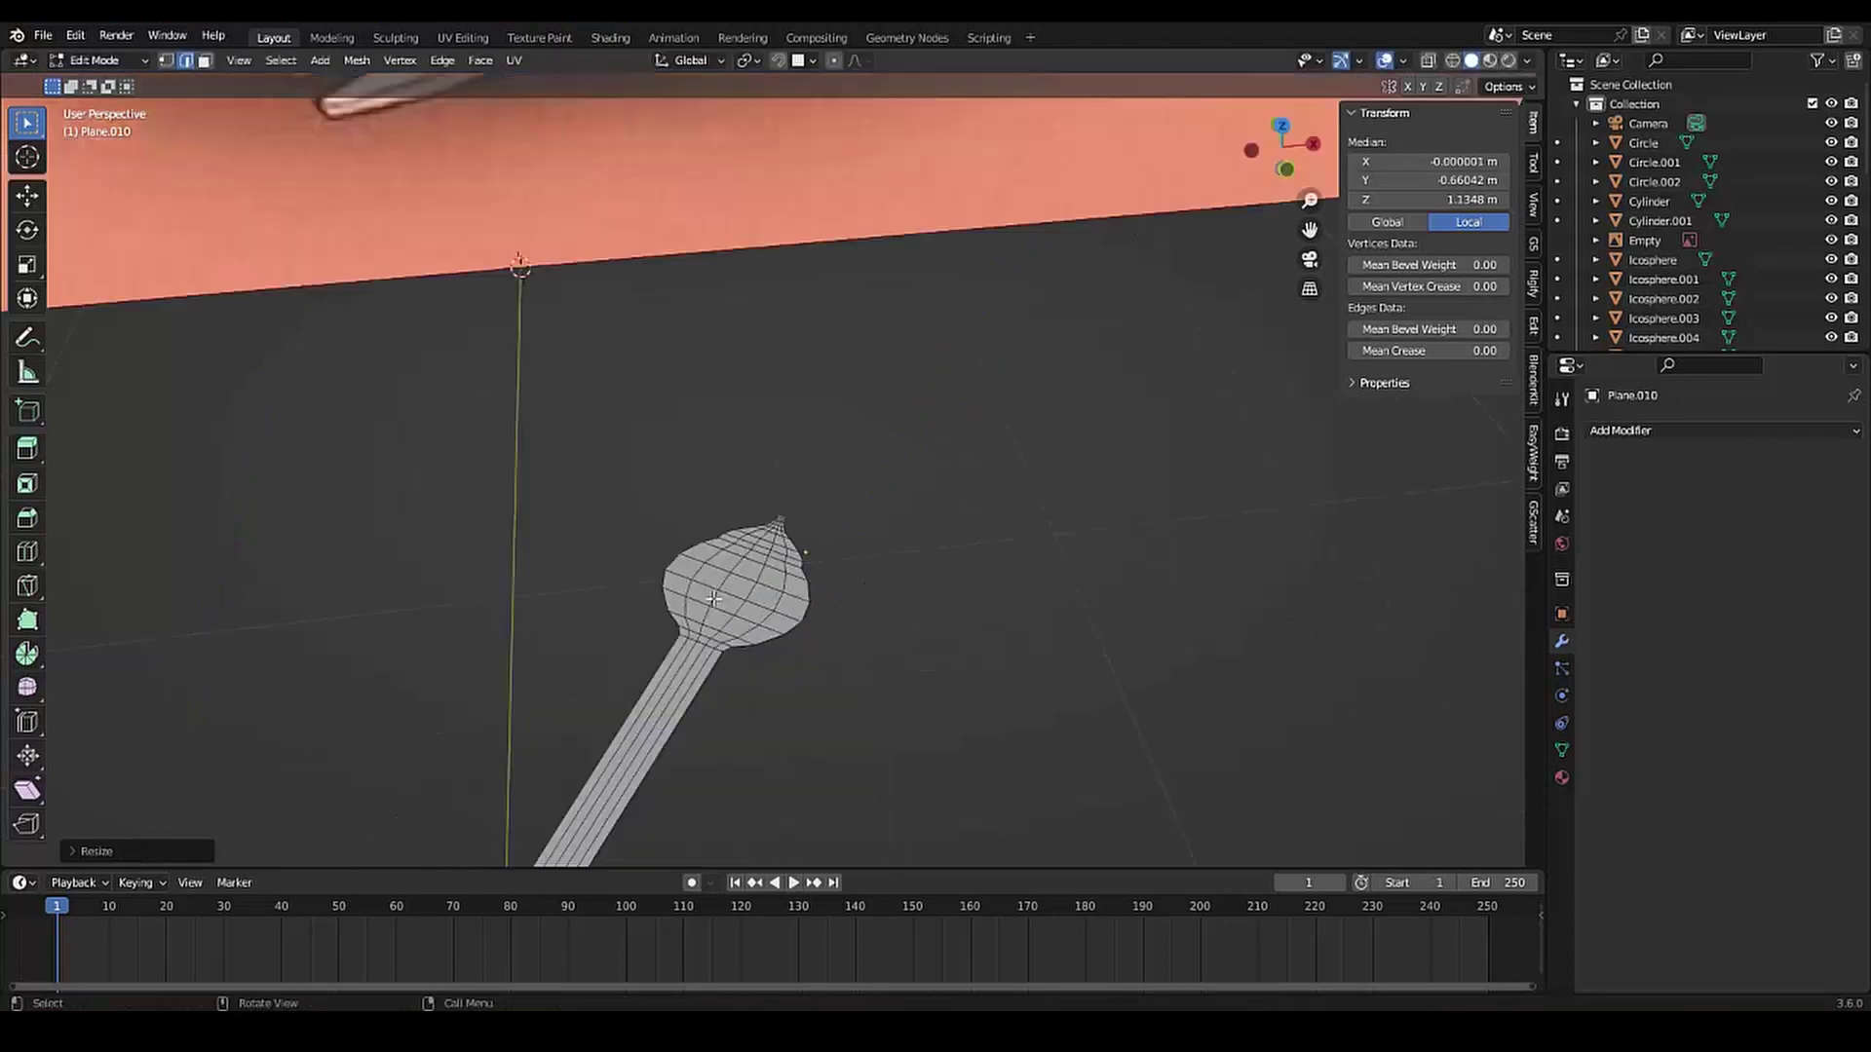
scroll(760, 627, "up", 3)
left_click(760, 626)
Dissolve the extra edges at the tip and select the tip vertices along a path
scroll(748, 617, "up", 2)
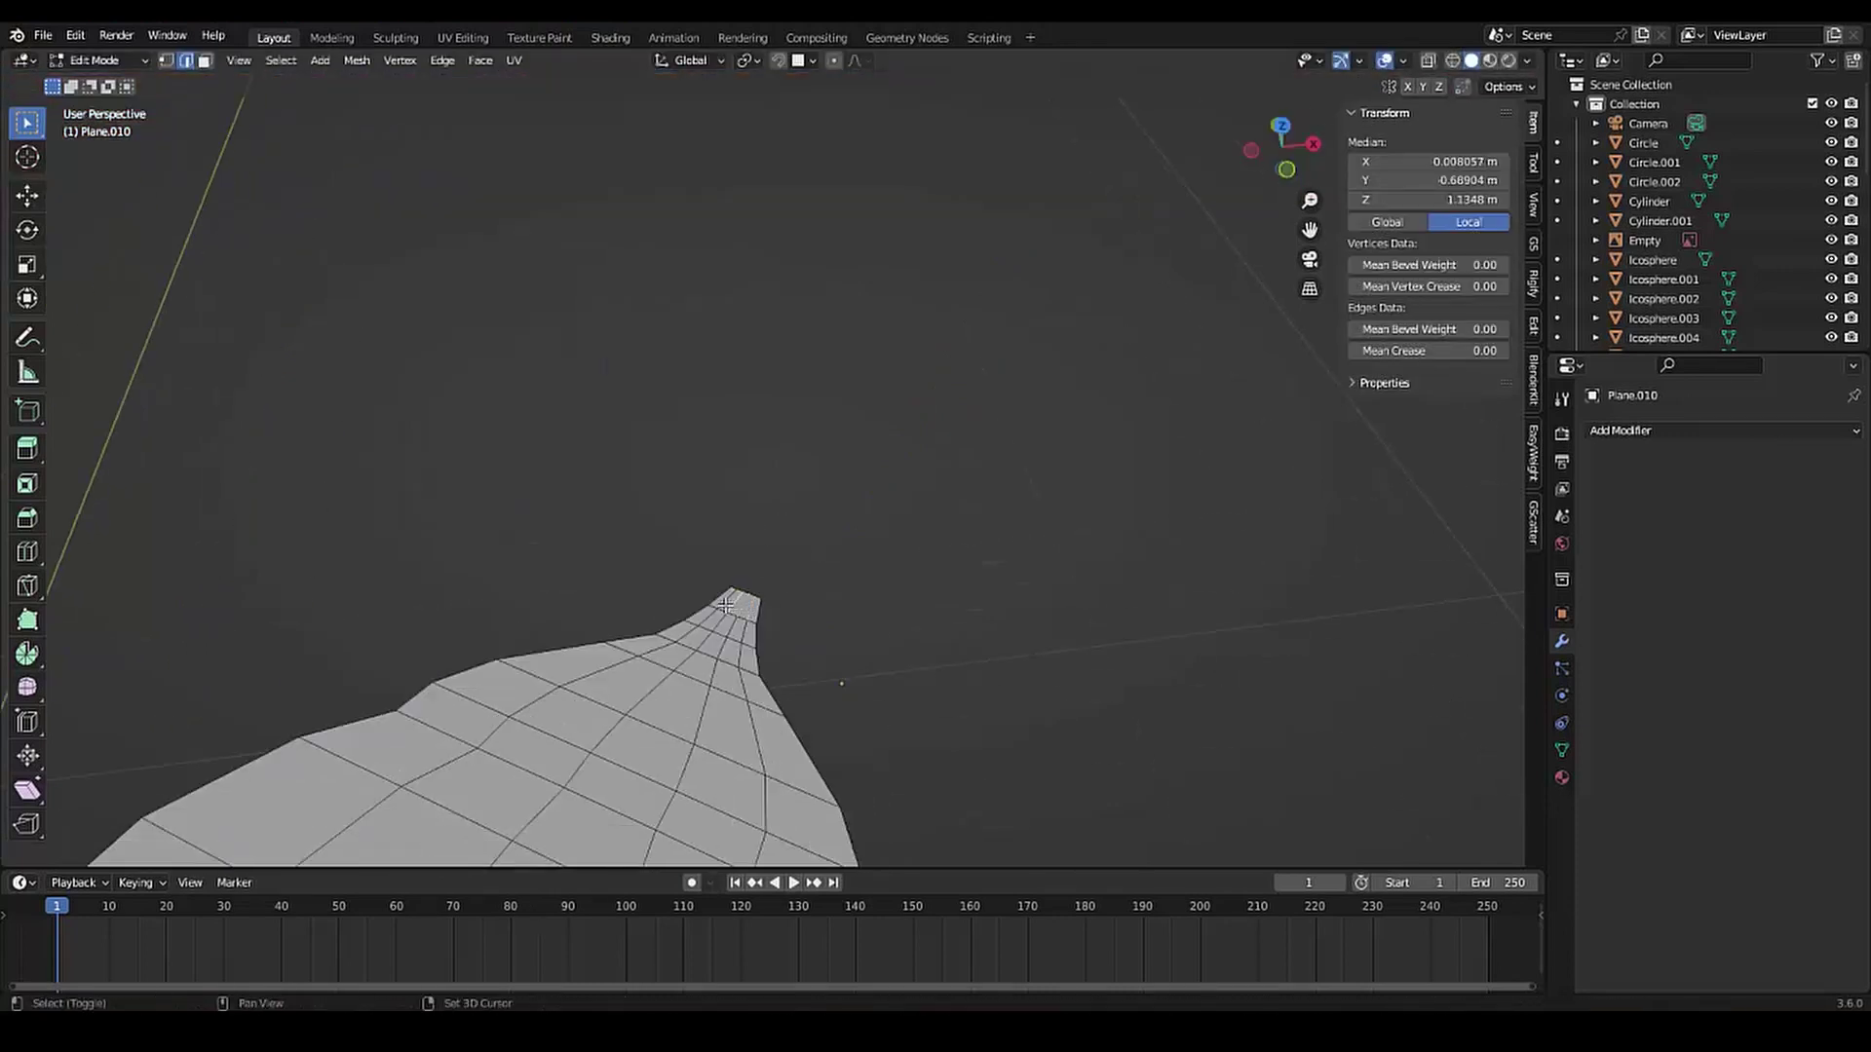
key("x")
left_click(673, 777)
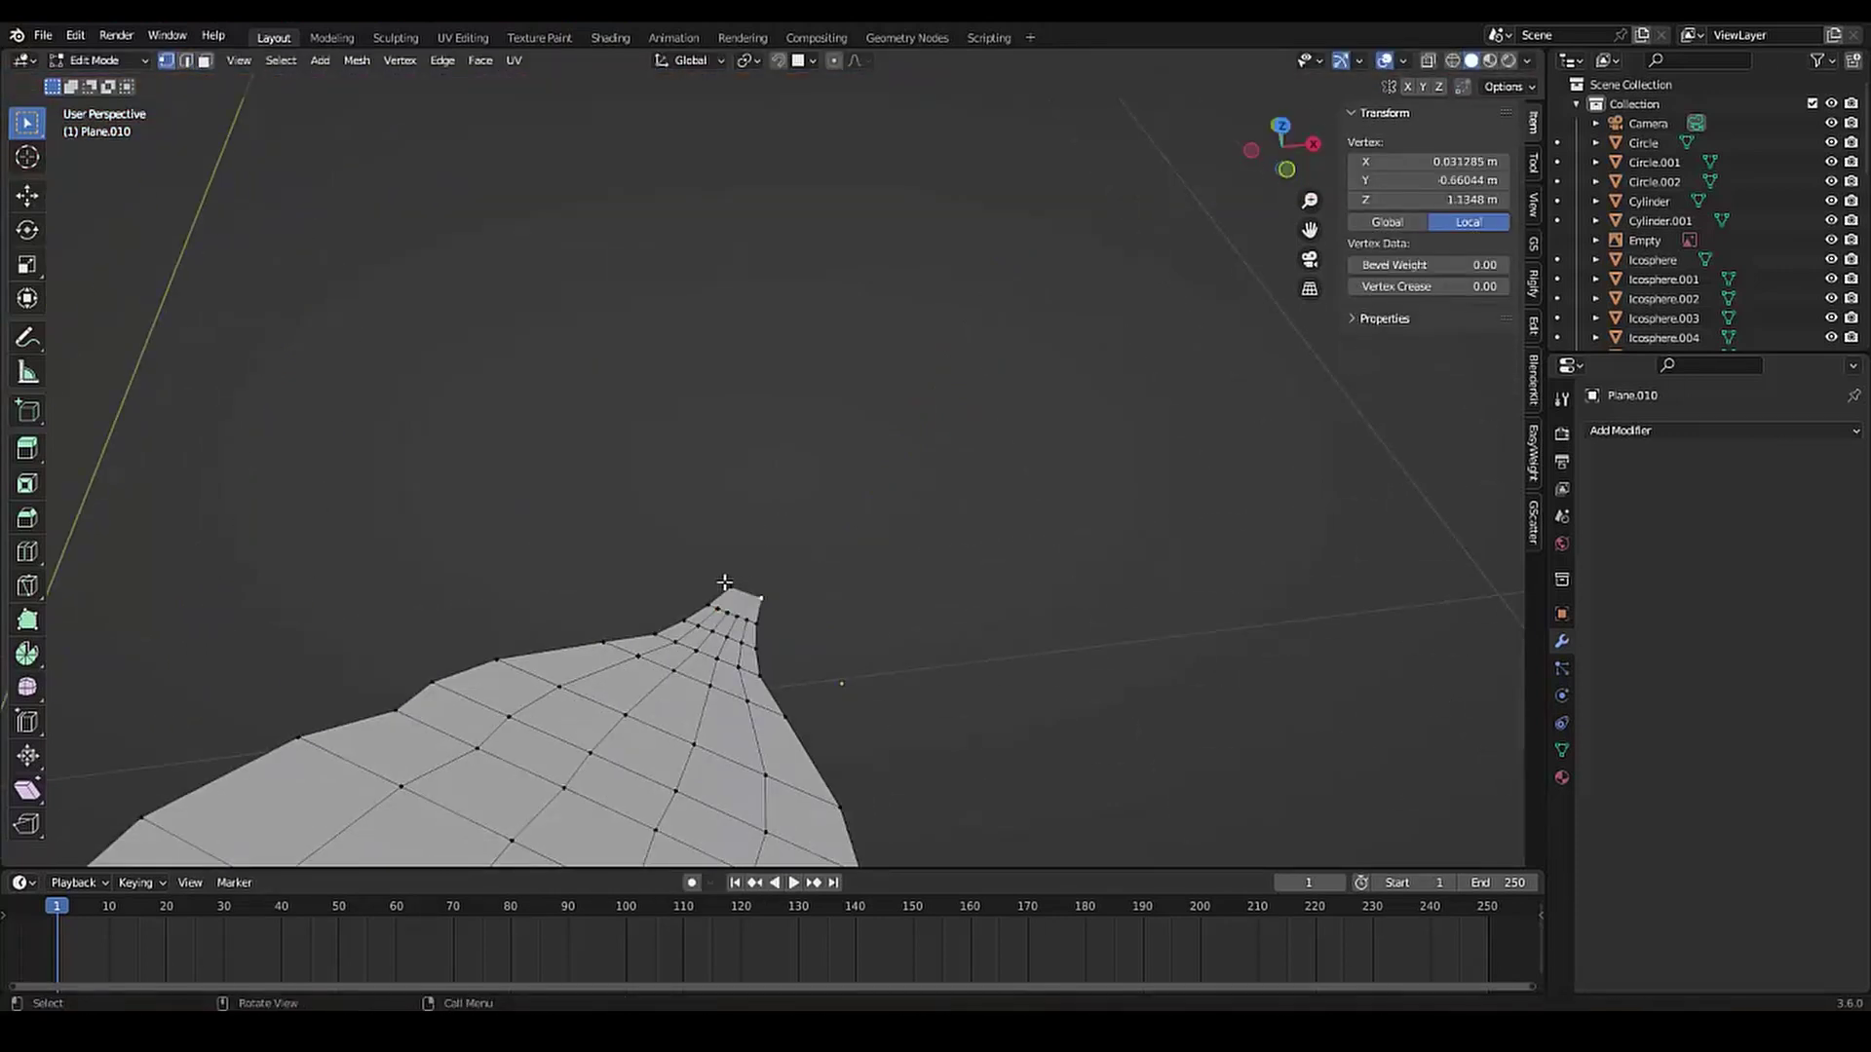
left_click(724, 581, "ctrl")
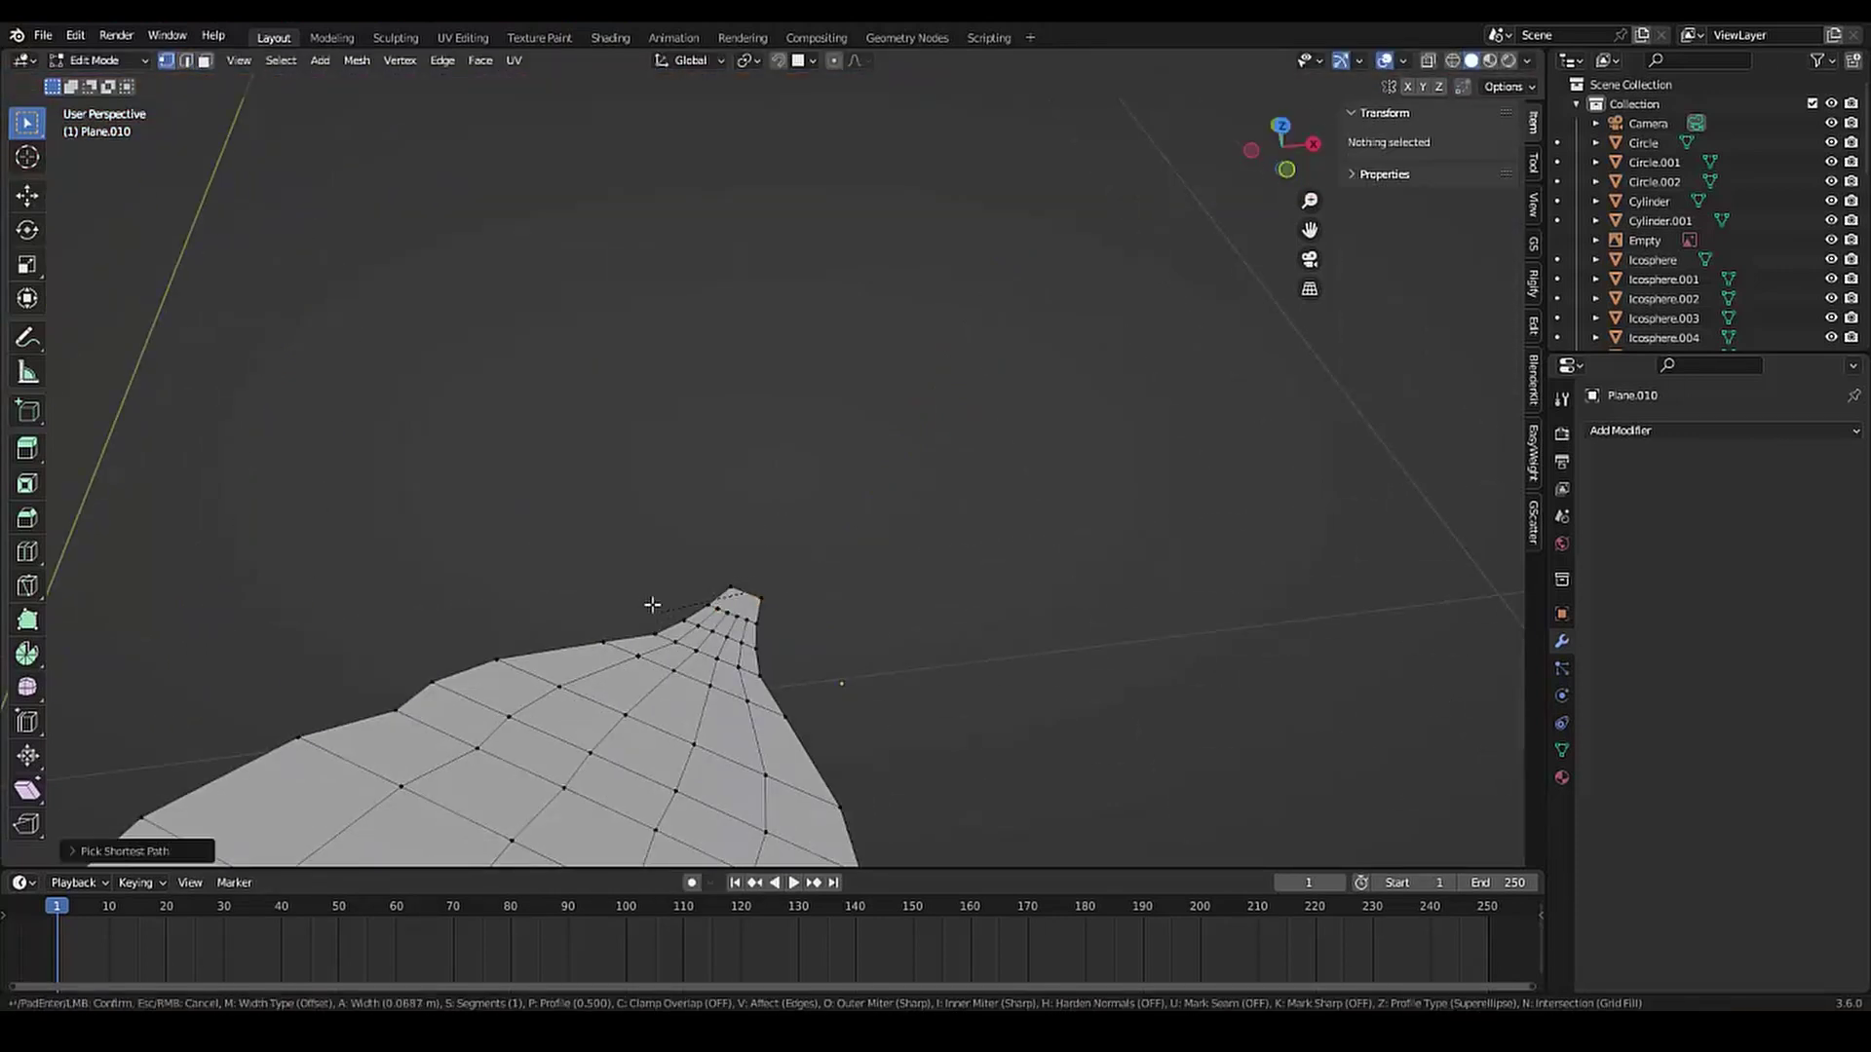
Bevel the selected tip vertices, then select a vertex at the bulb's tip
key("ctrl+shift+b")
scroll(656, 600, "down", 5)
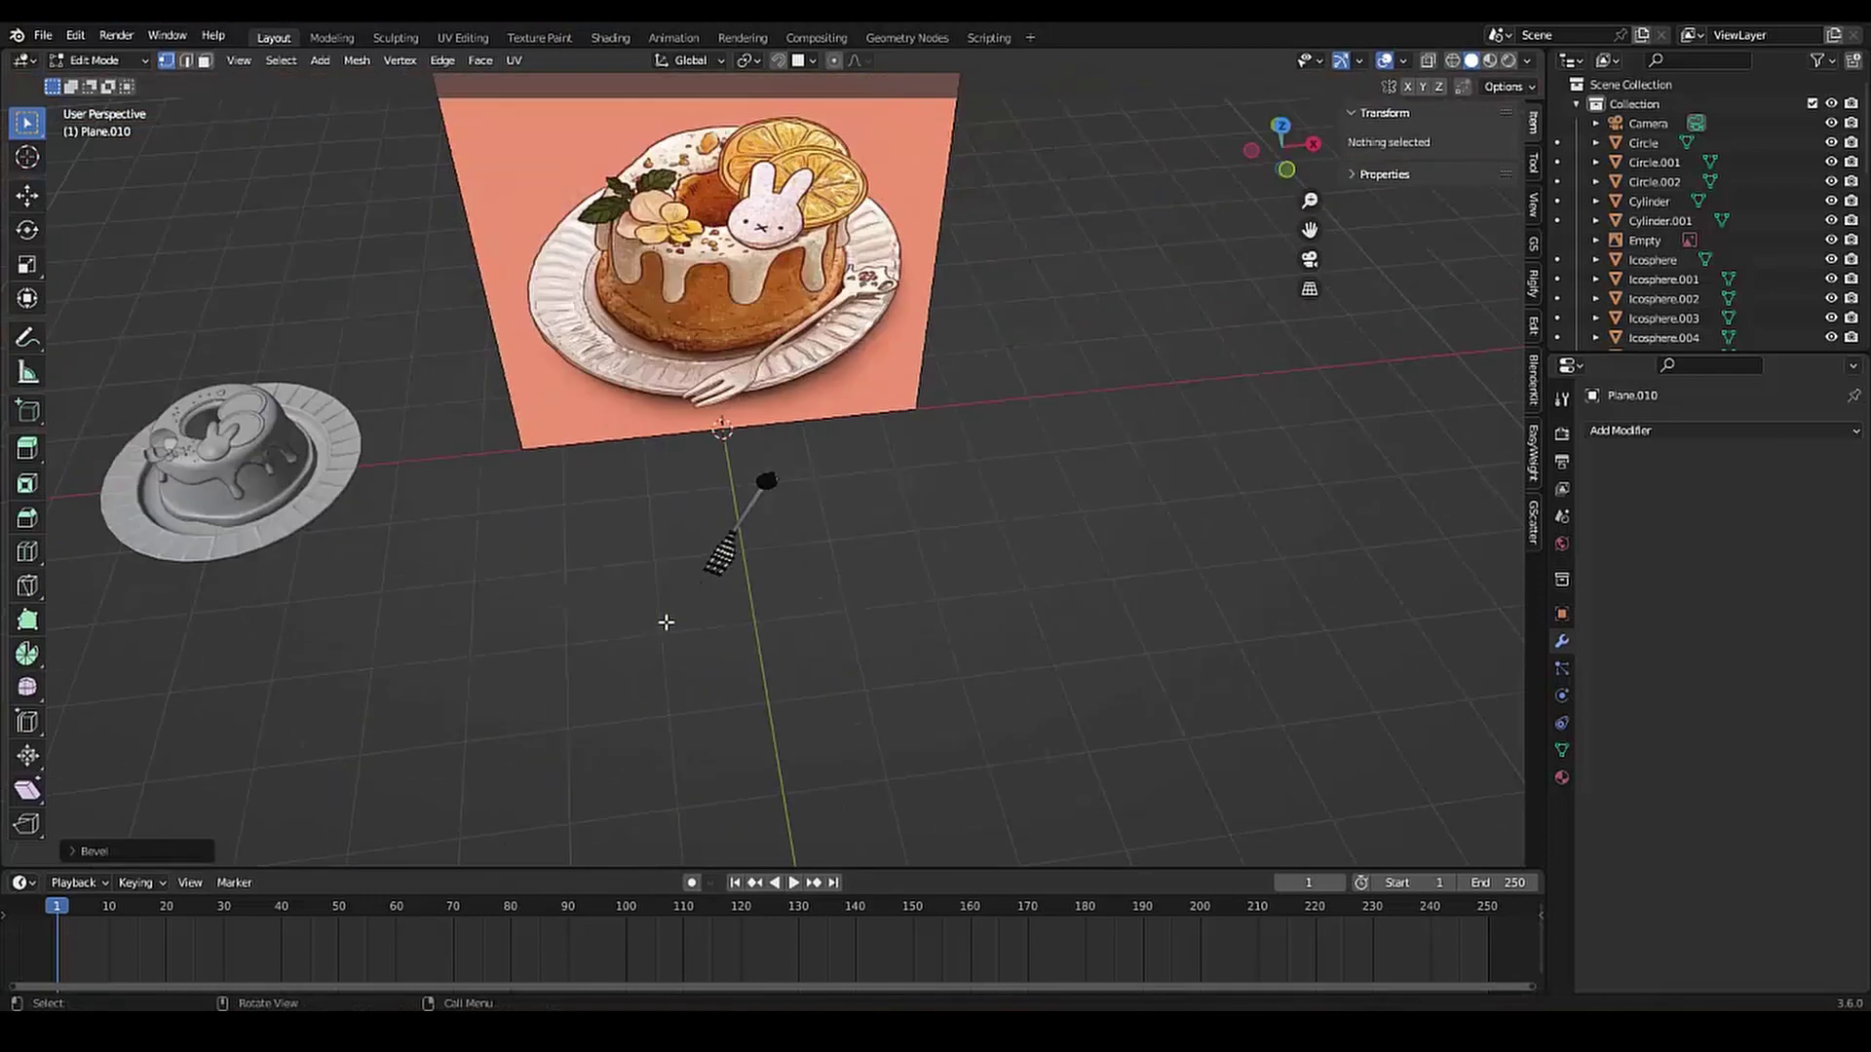
scroll(669, 619, "up", 5)
scroll(782, 518, "down", 4)
scroll(648, 743, "up", 2)
scroll(774, 679, "up", 2)
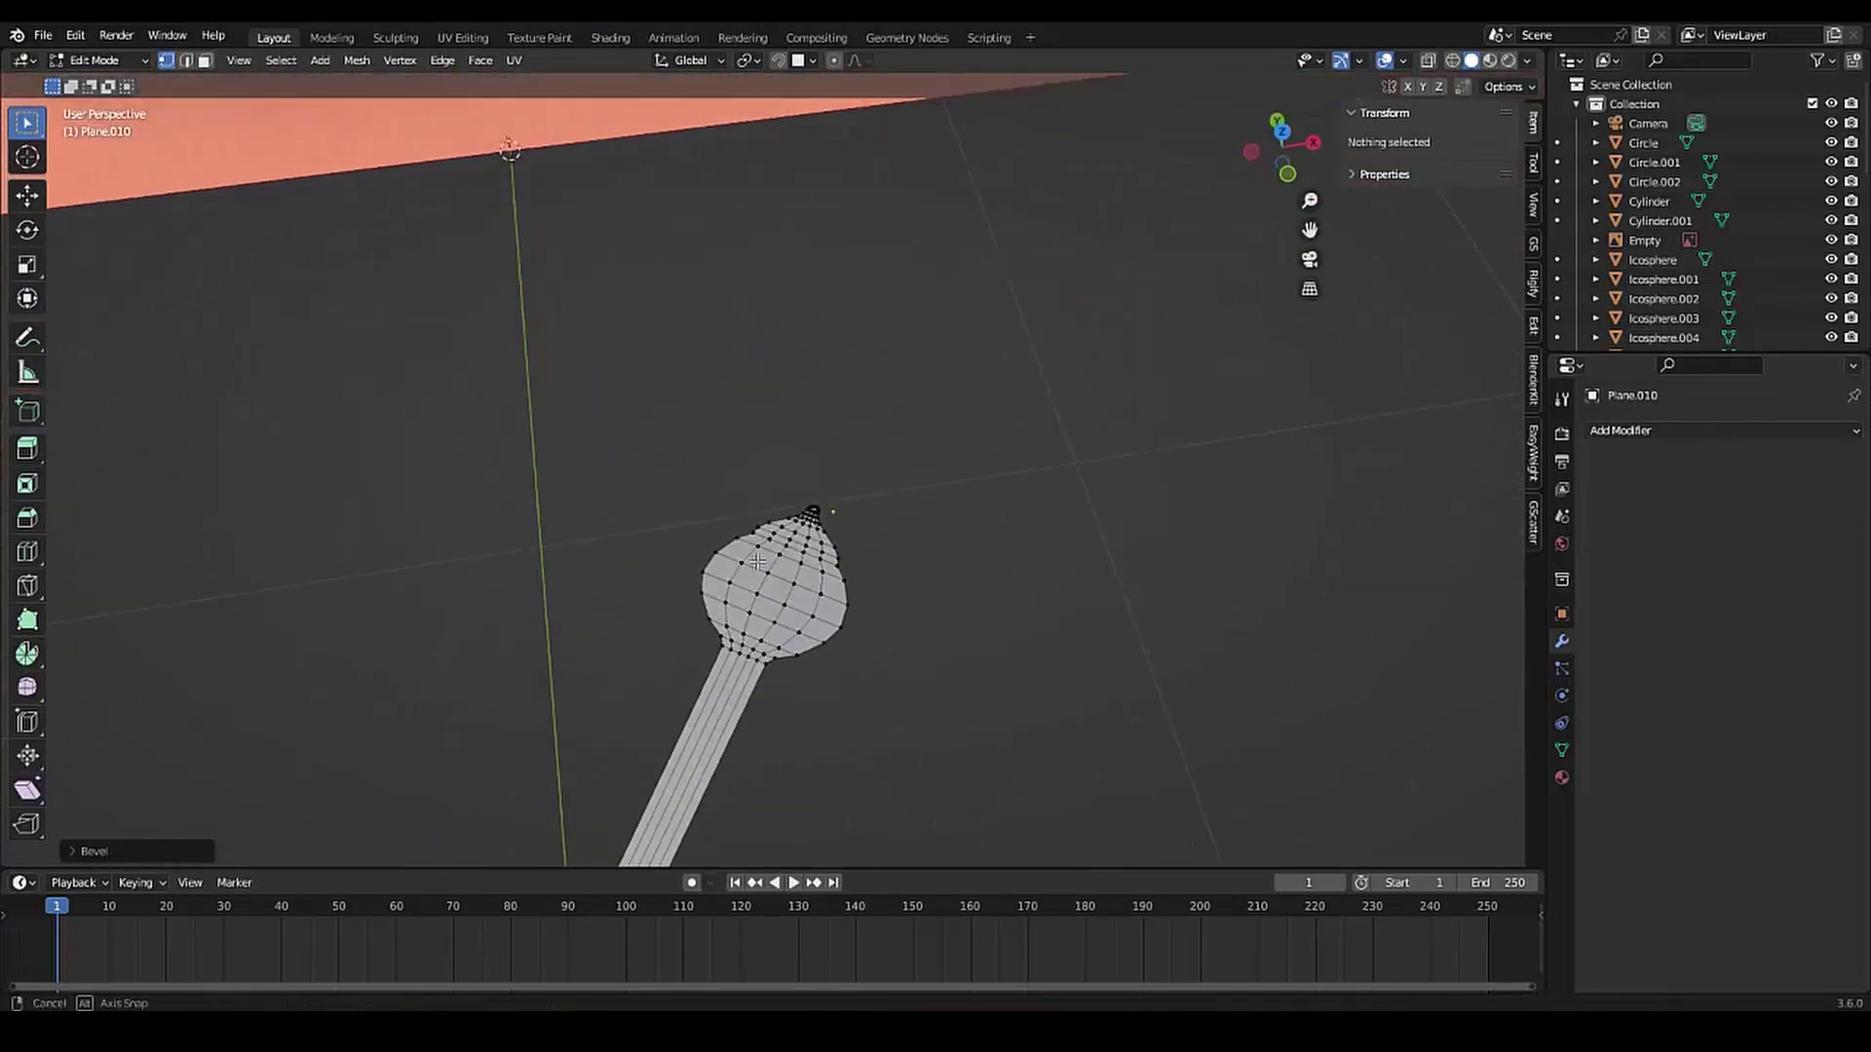
scroll(697, 506, "down", 3)
scroll(770, 682, "up", 4)
left_click(783, 709)
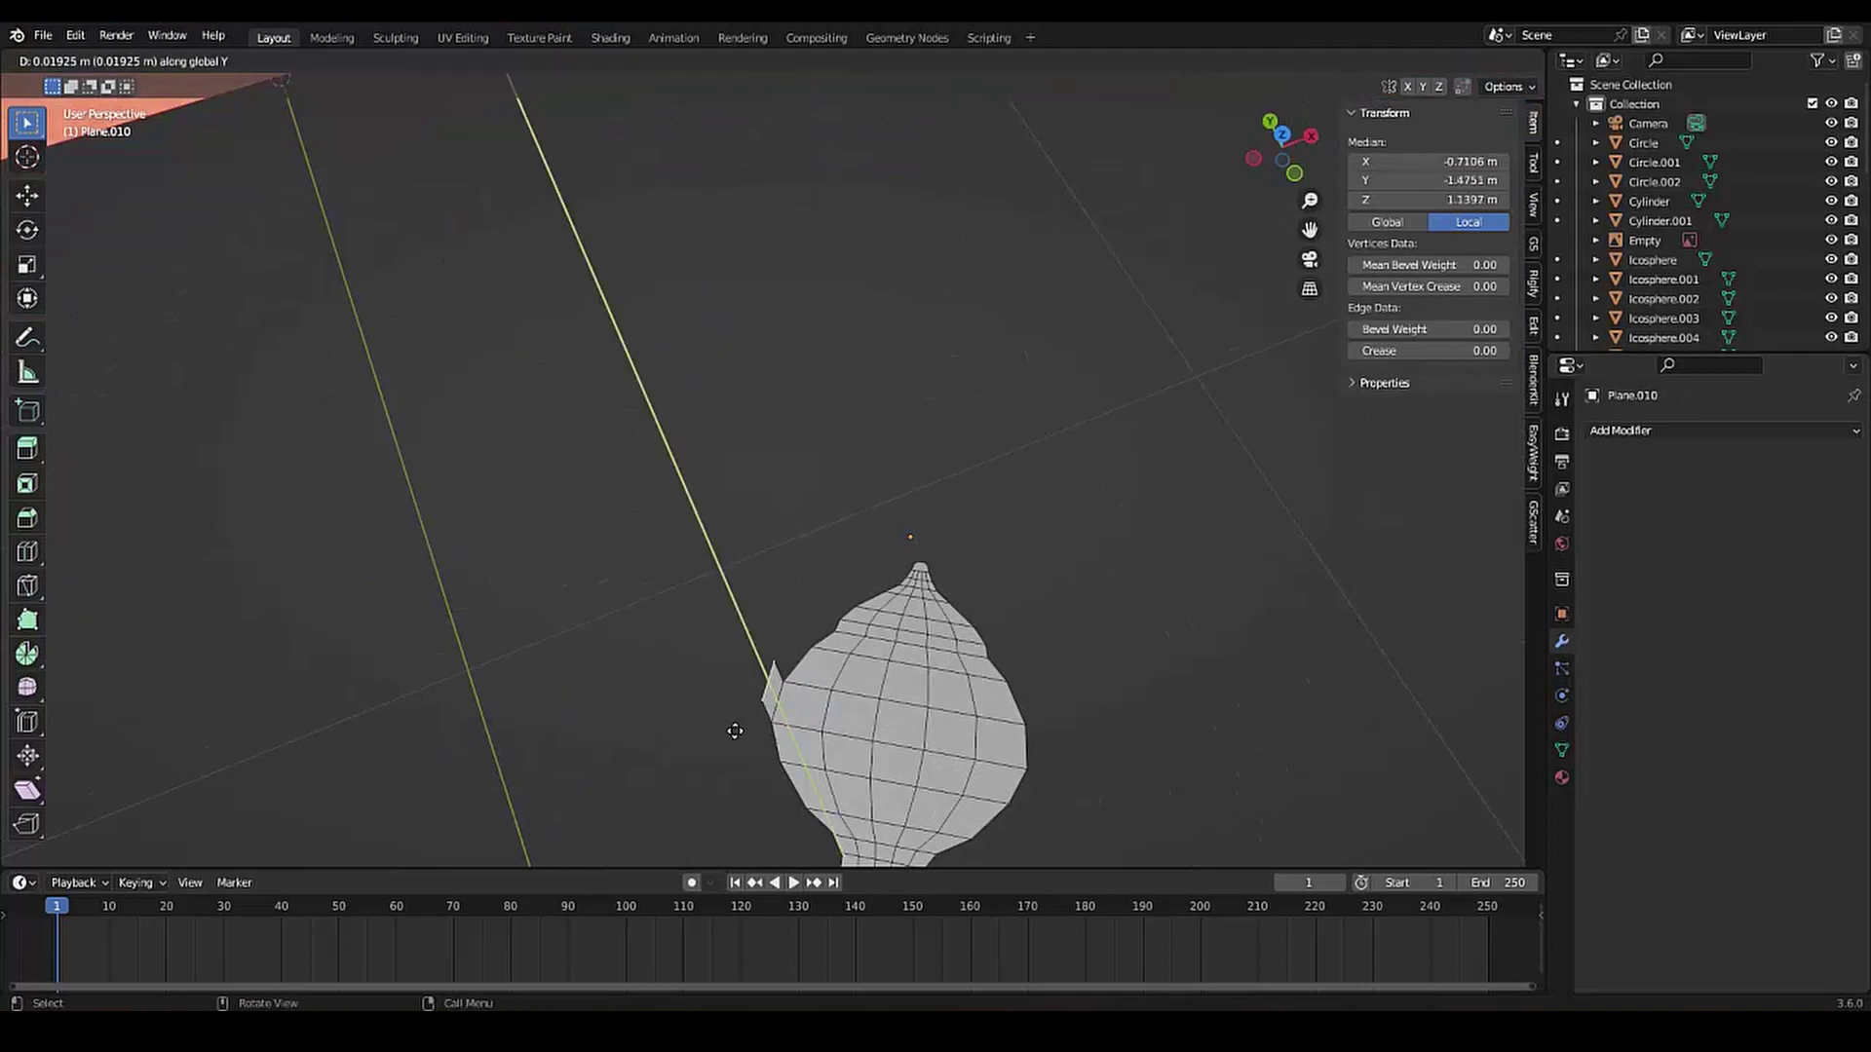
Shorten the extruded flap along X, enlarge its end face, and shift it along Y
key("x")
left_click(726, 696)
key("s")
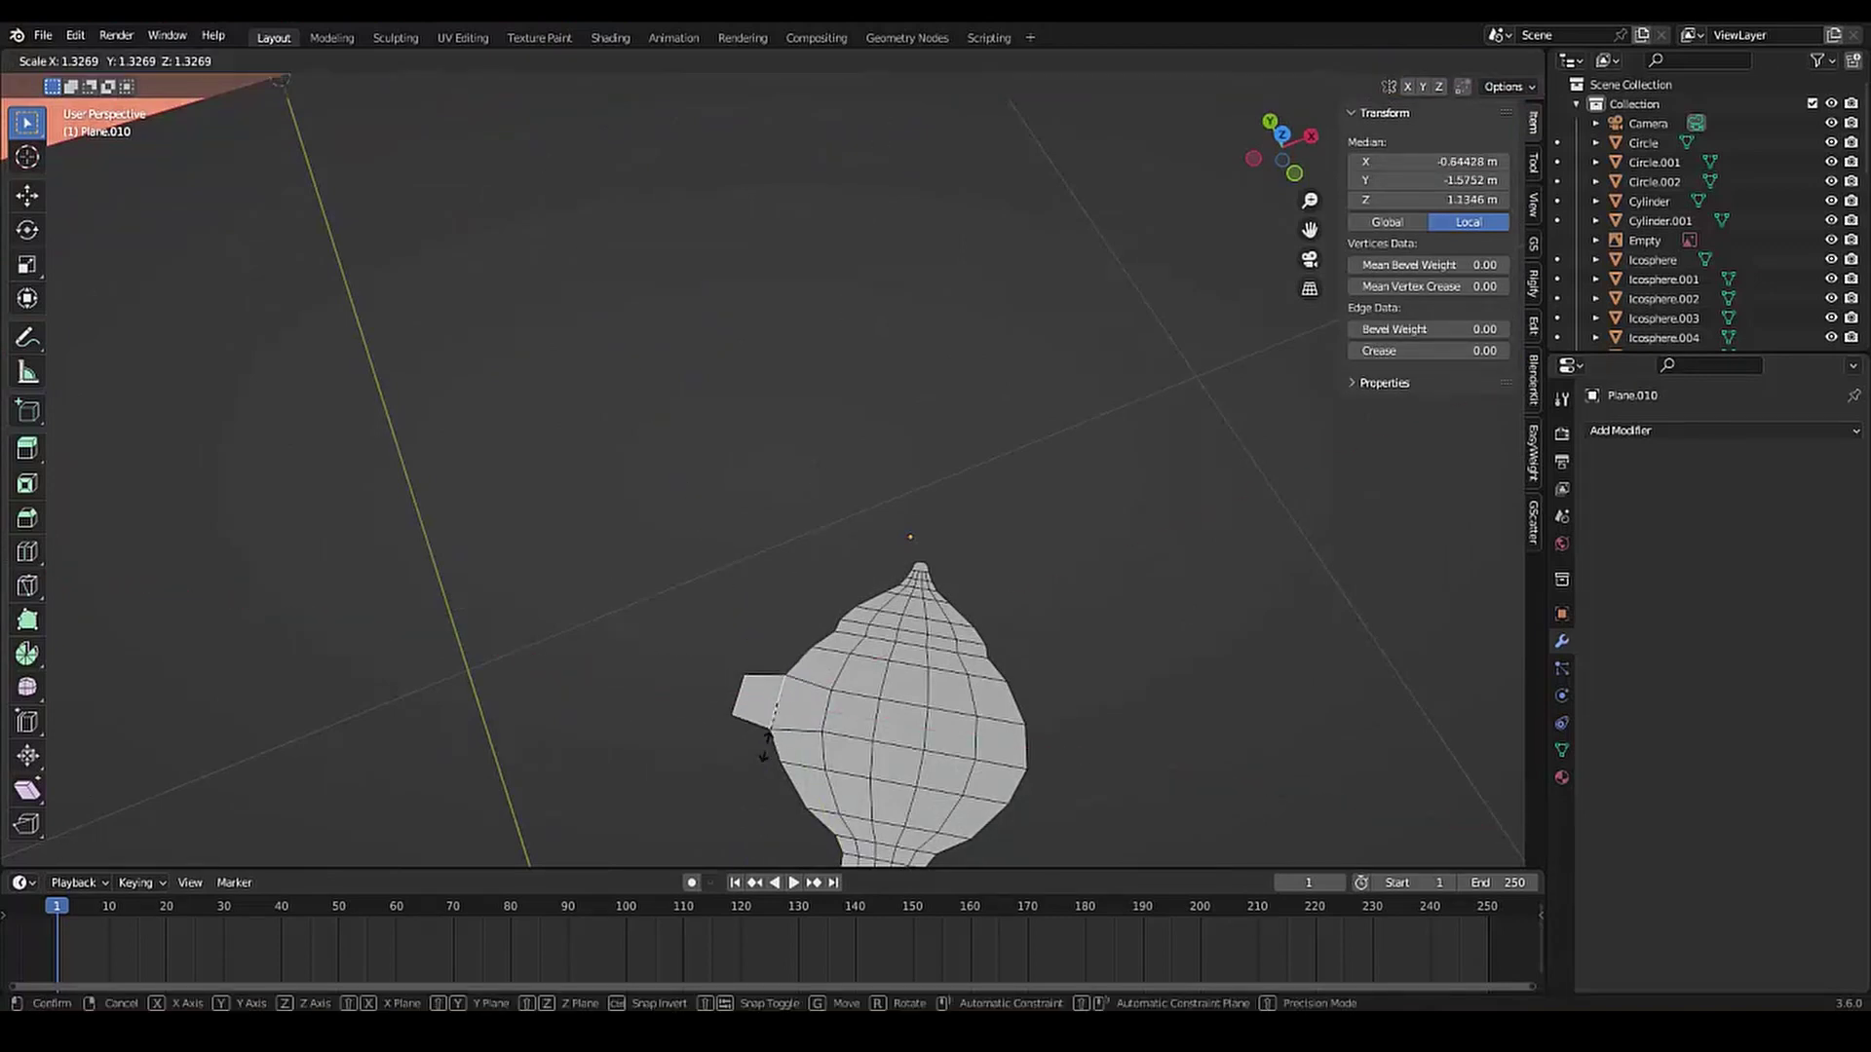
left_click(775, 733)
key("g")
key("y")
left_click(744, 694)
Abandon two X-axis moves of the flap and switch to vertex selection
scroll(744, 693, "down", 4)
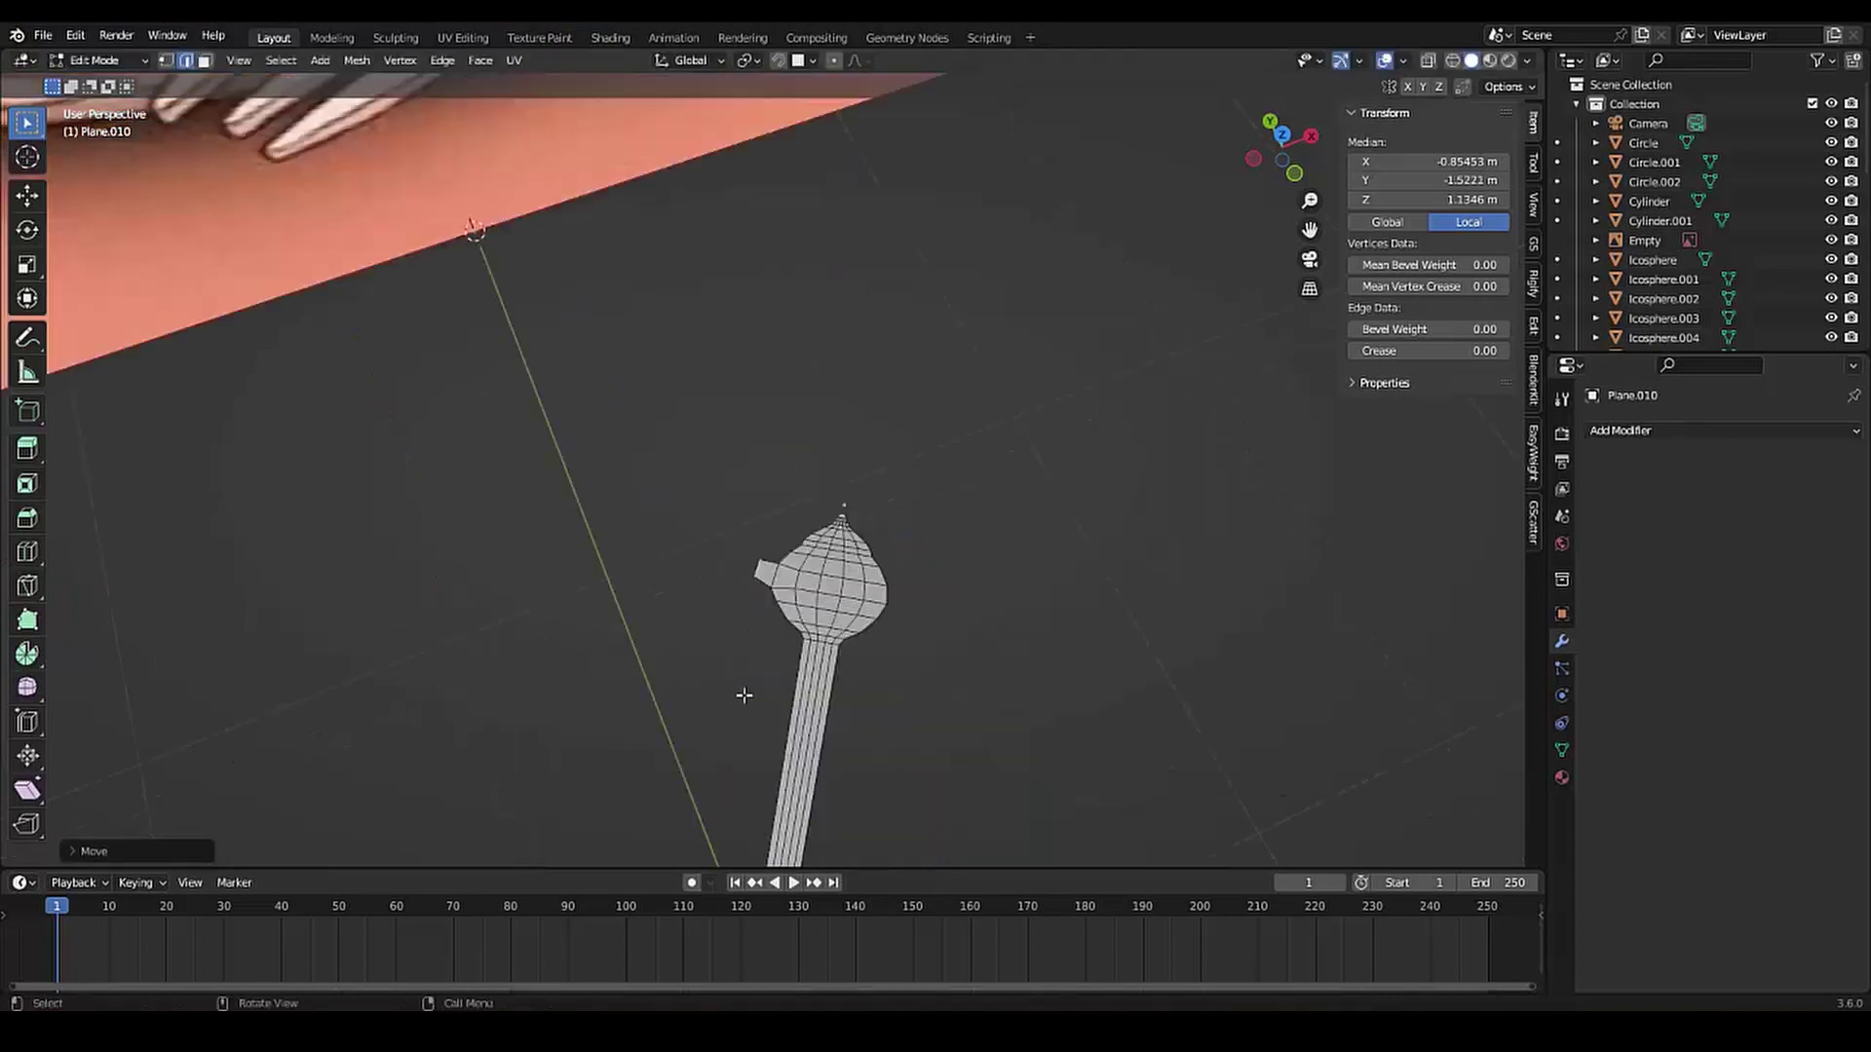
scroll(557, 84, "up", 6)
scroll(700, 643, "down", 5)
scroll(700, 643, "up", 2)
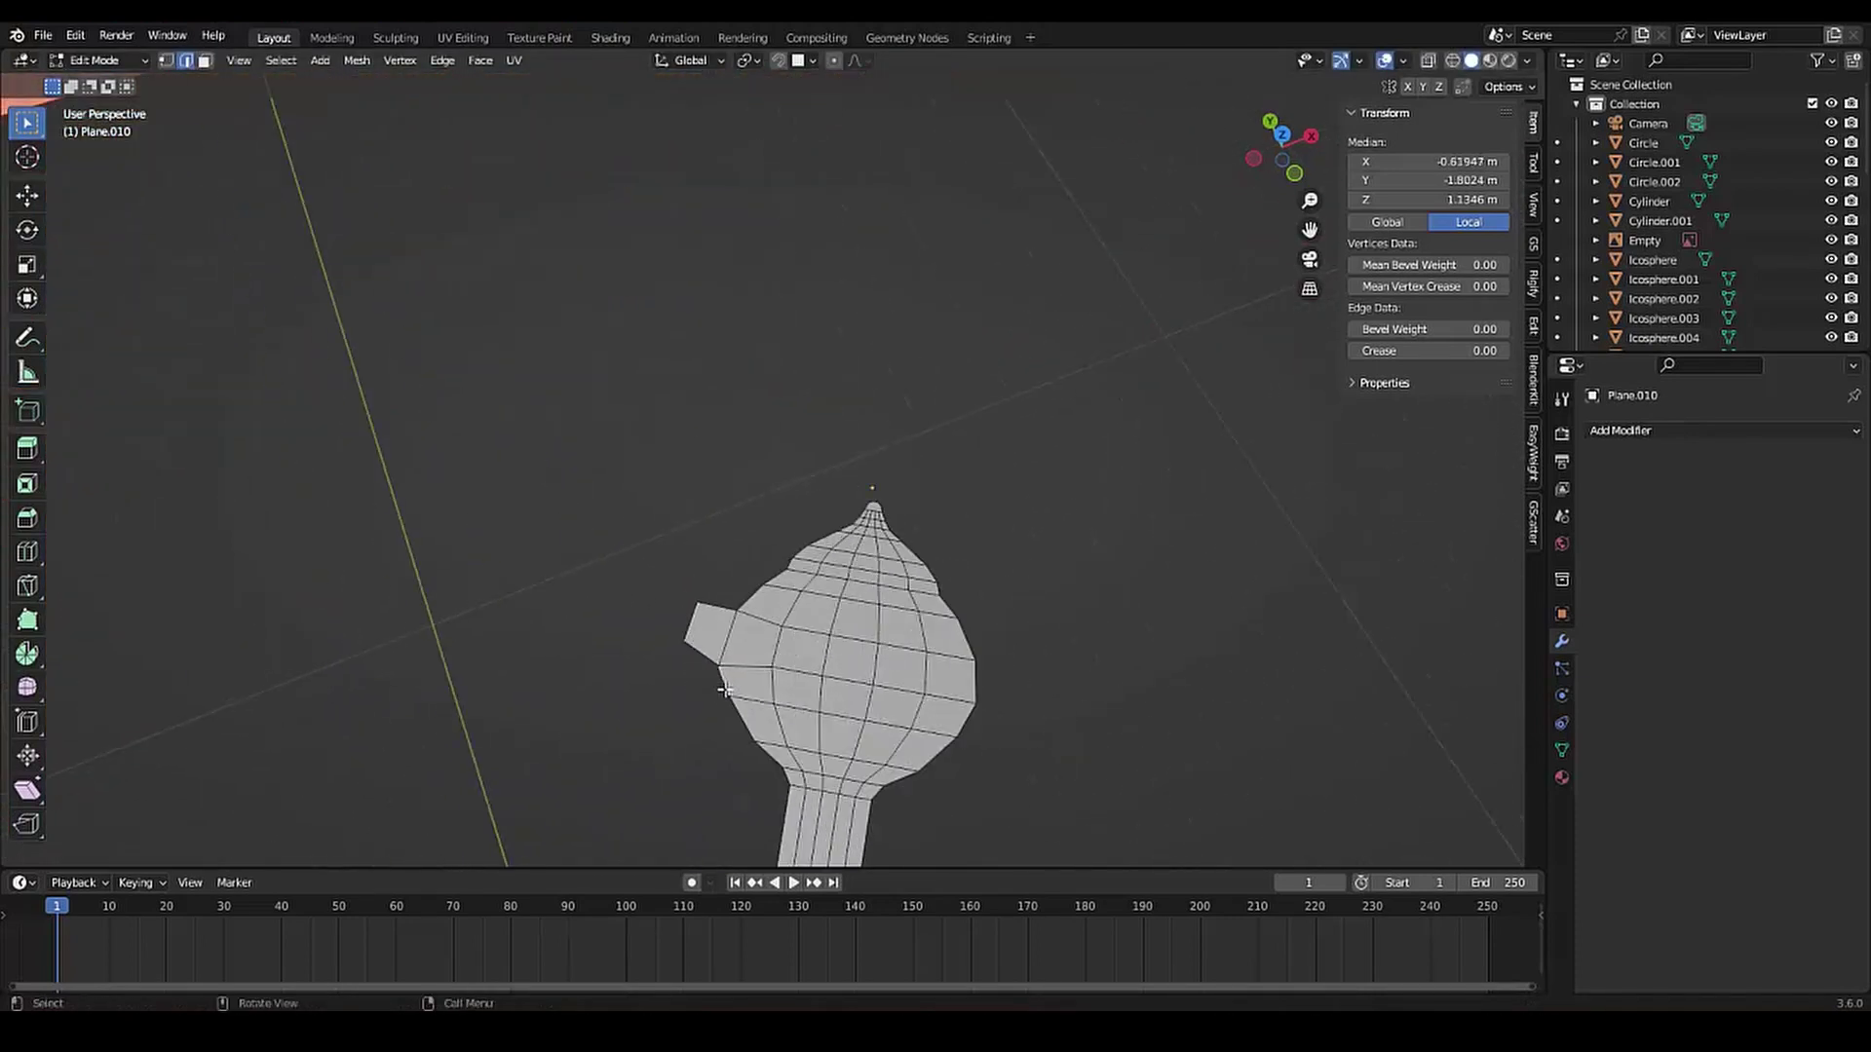
key("g")
key("x")
key("Escape")
key("g")
key("x")
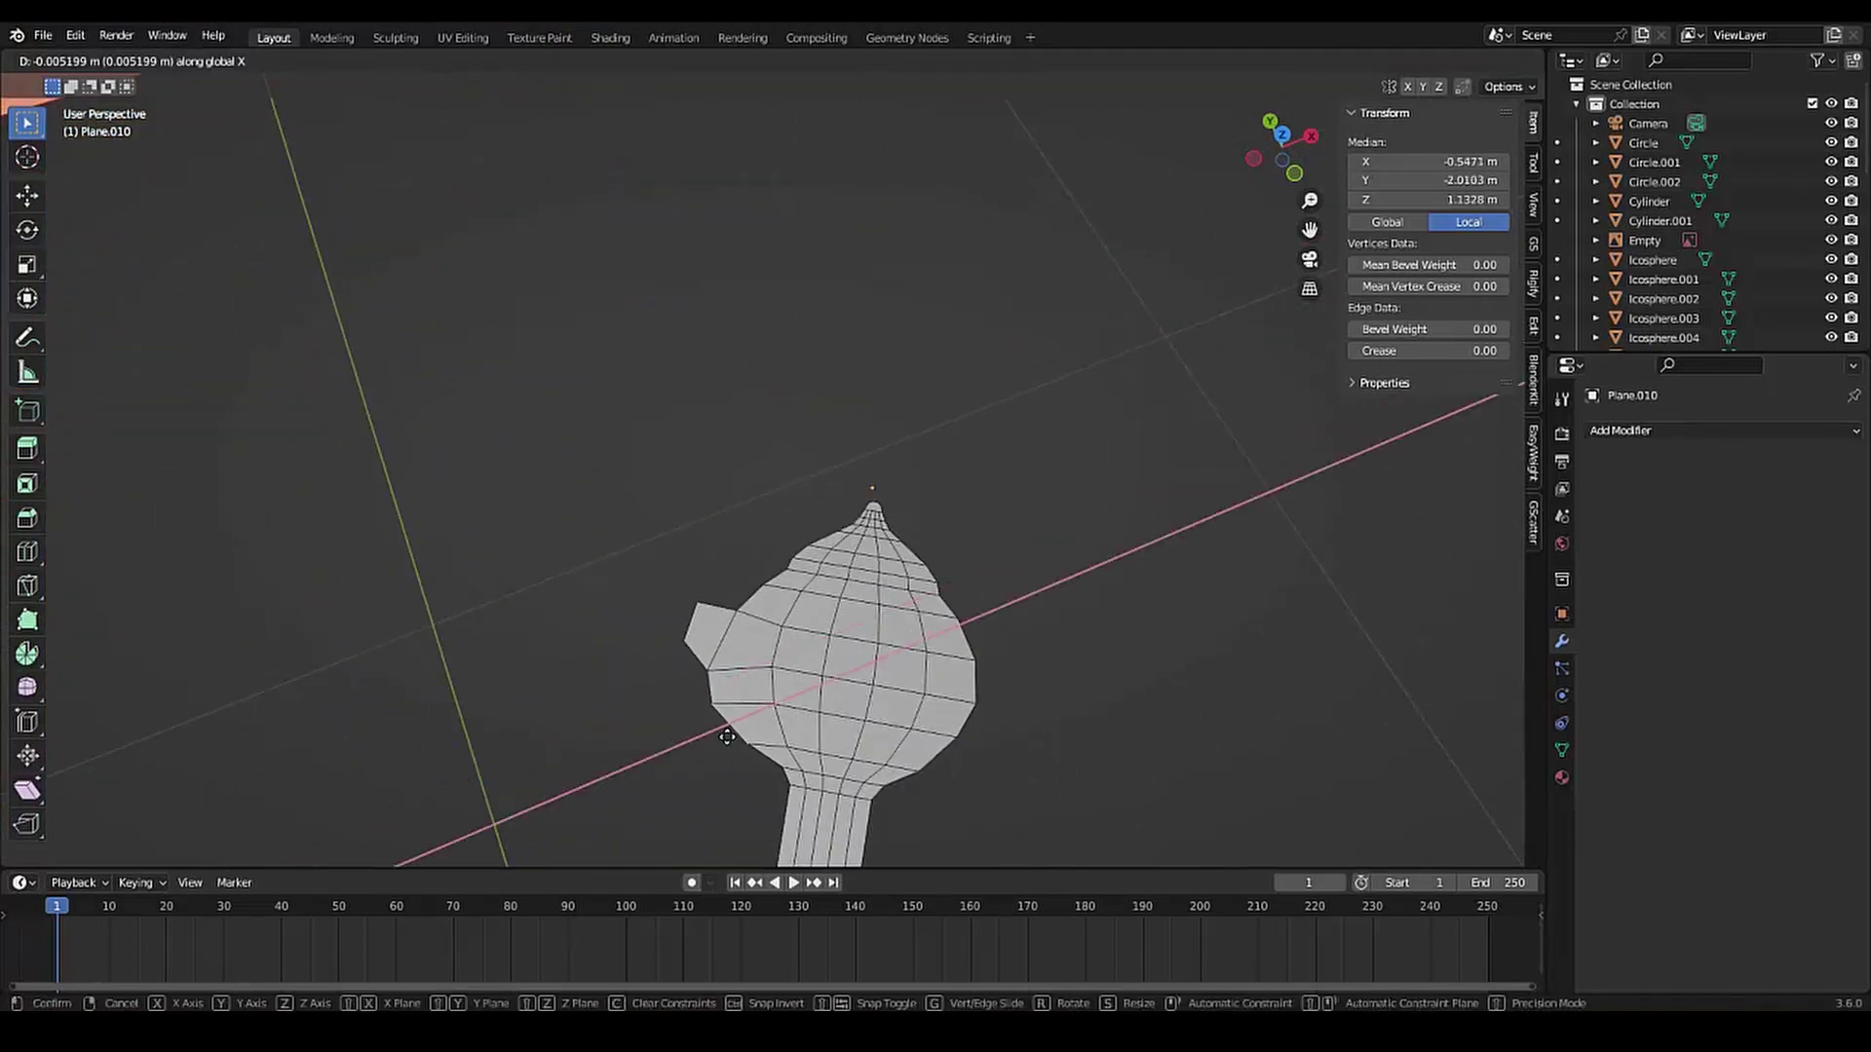
key("Escape")
key("1")
Nudge a single flap vertex along the Y and X axes
left_click(702, 690)
key("g")
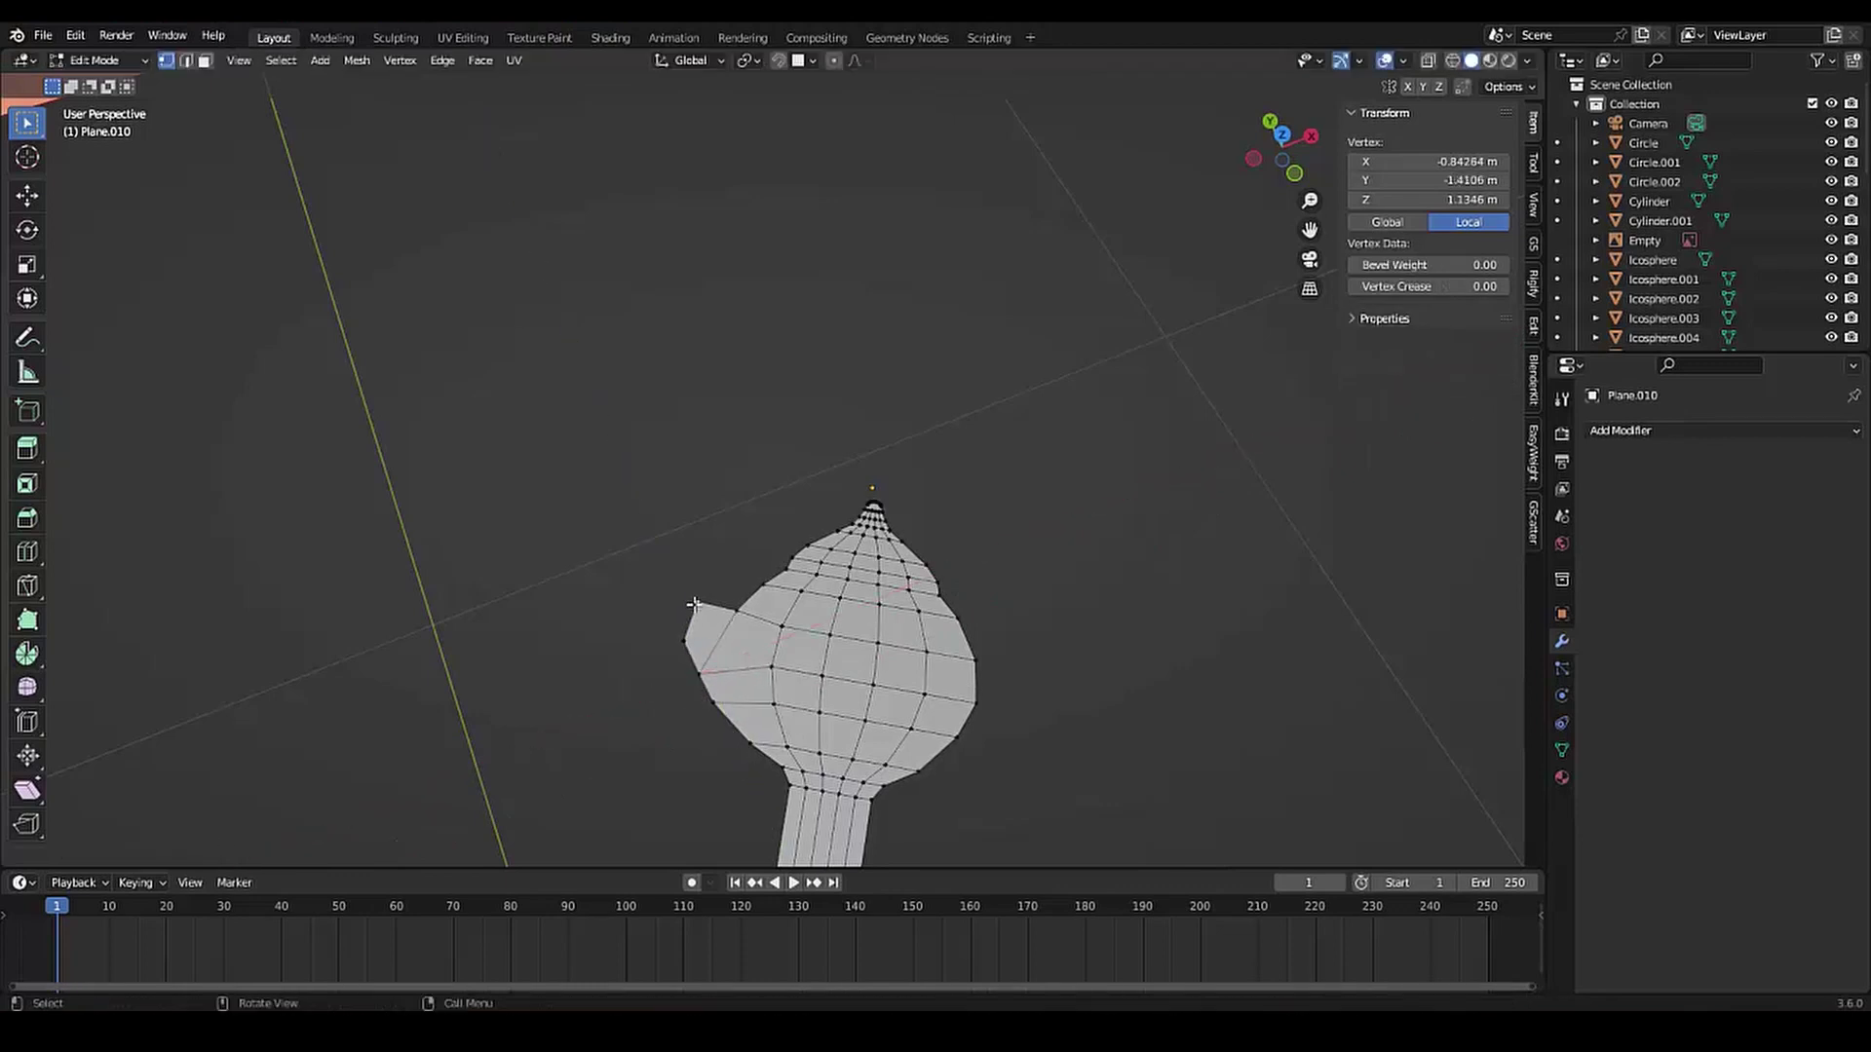
key("y")
key("Escape")
key("g")
key("x")
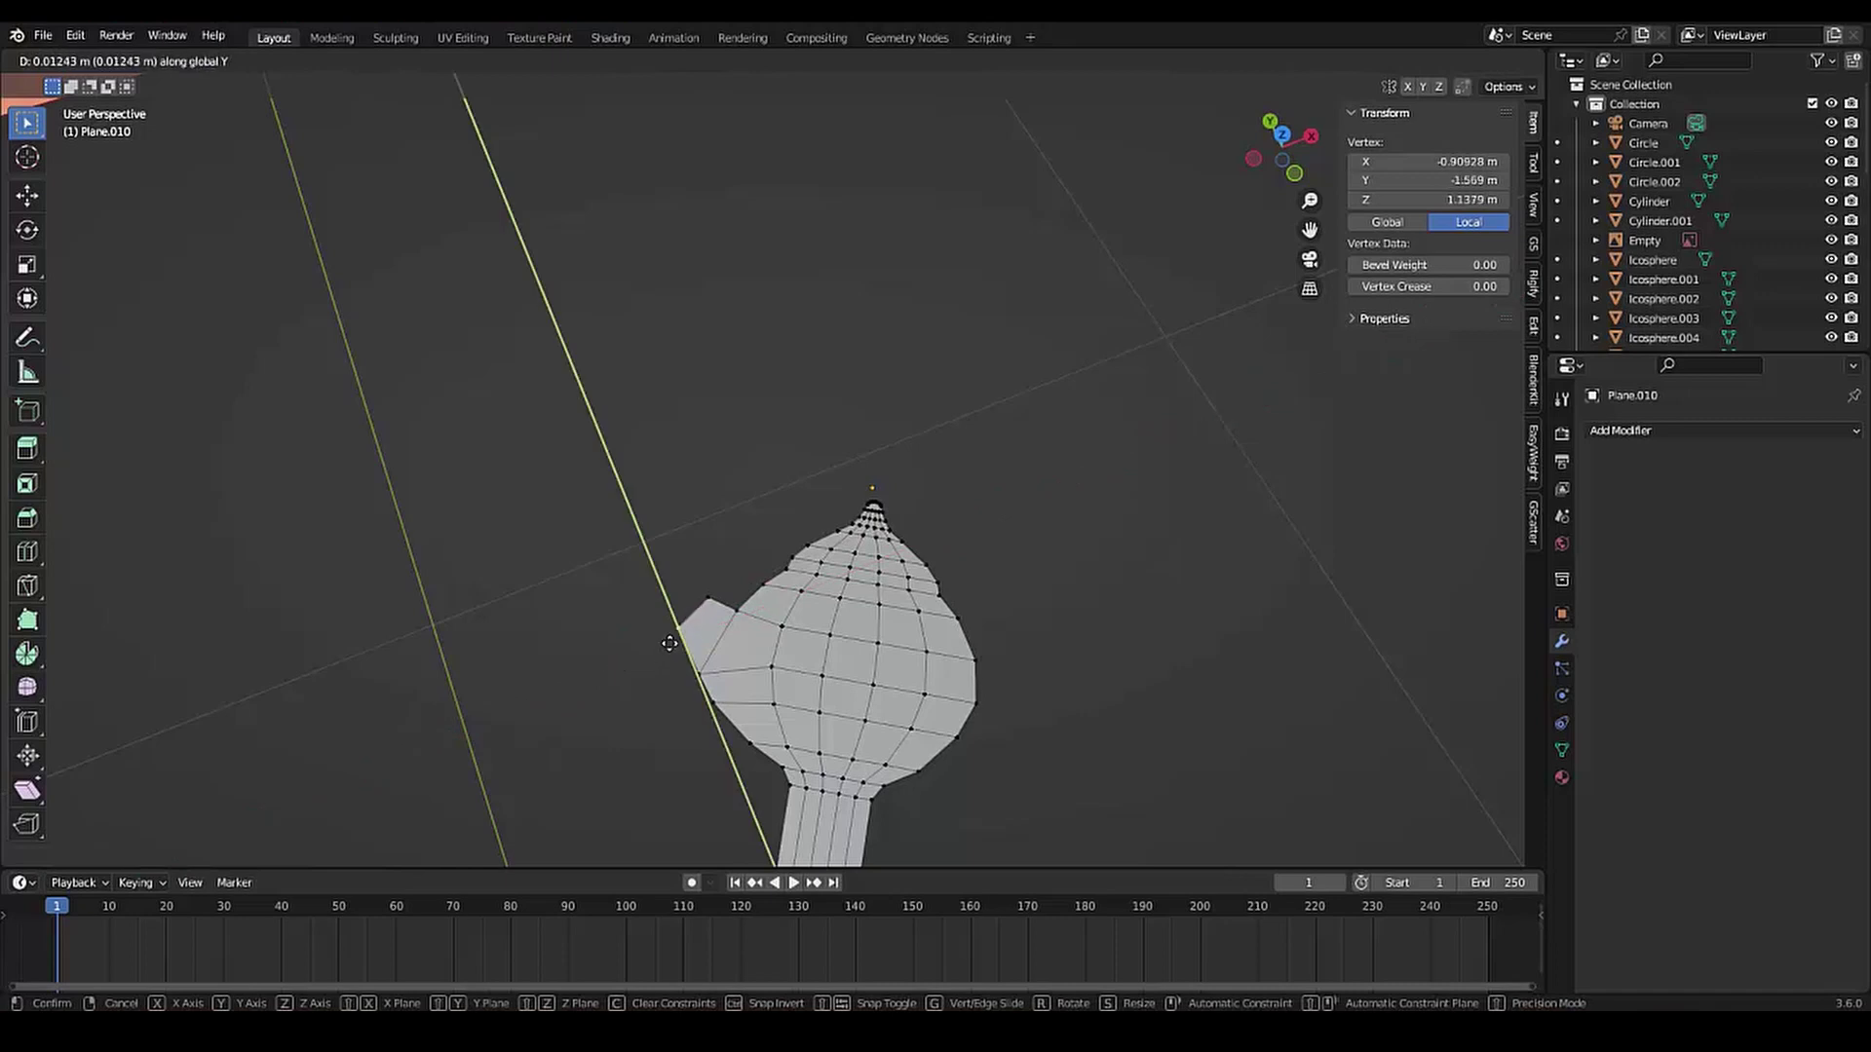
key("Escape")
left_click(693, 625, "shift")
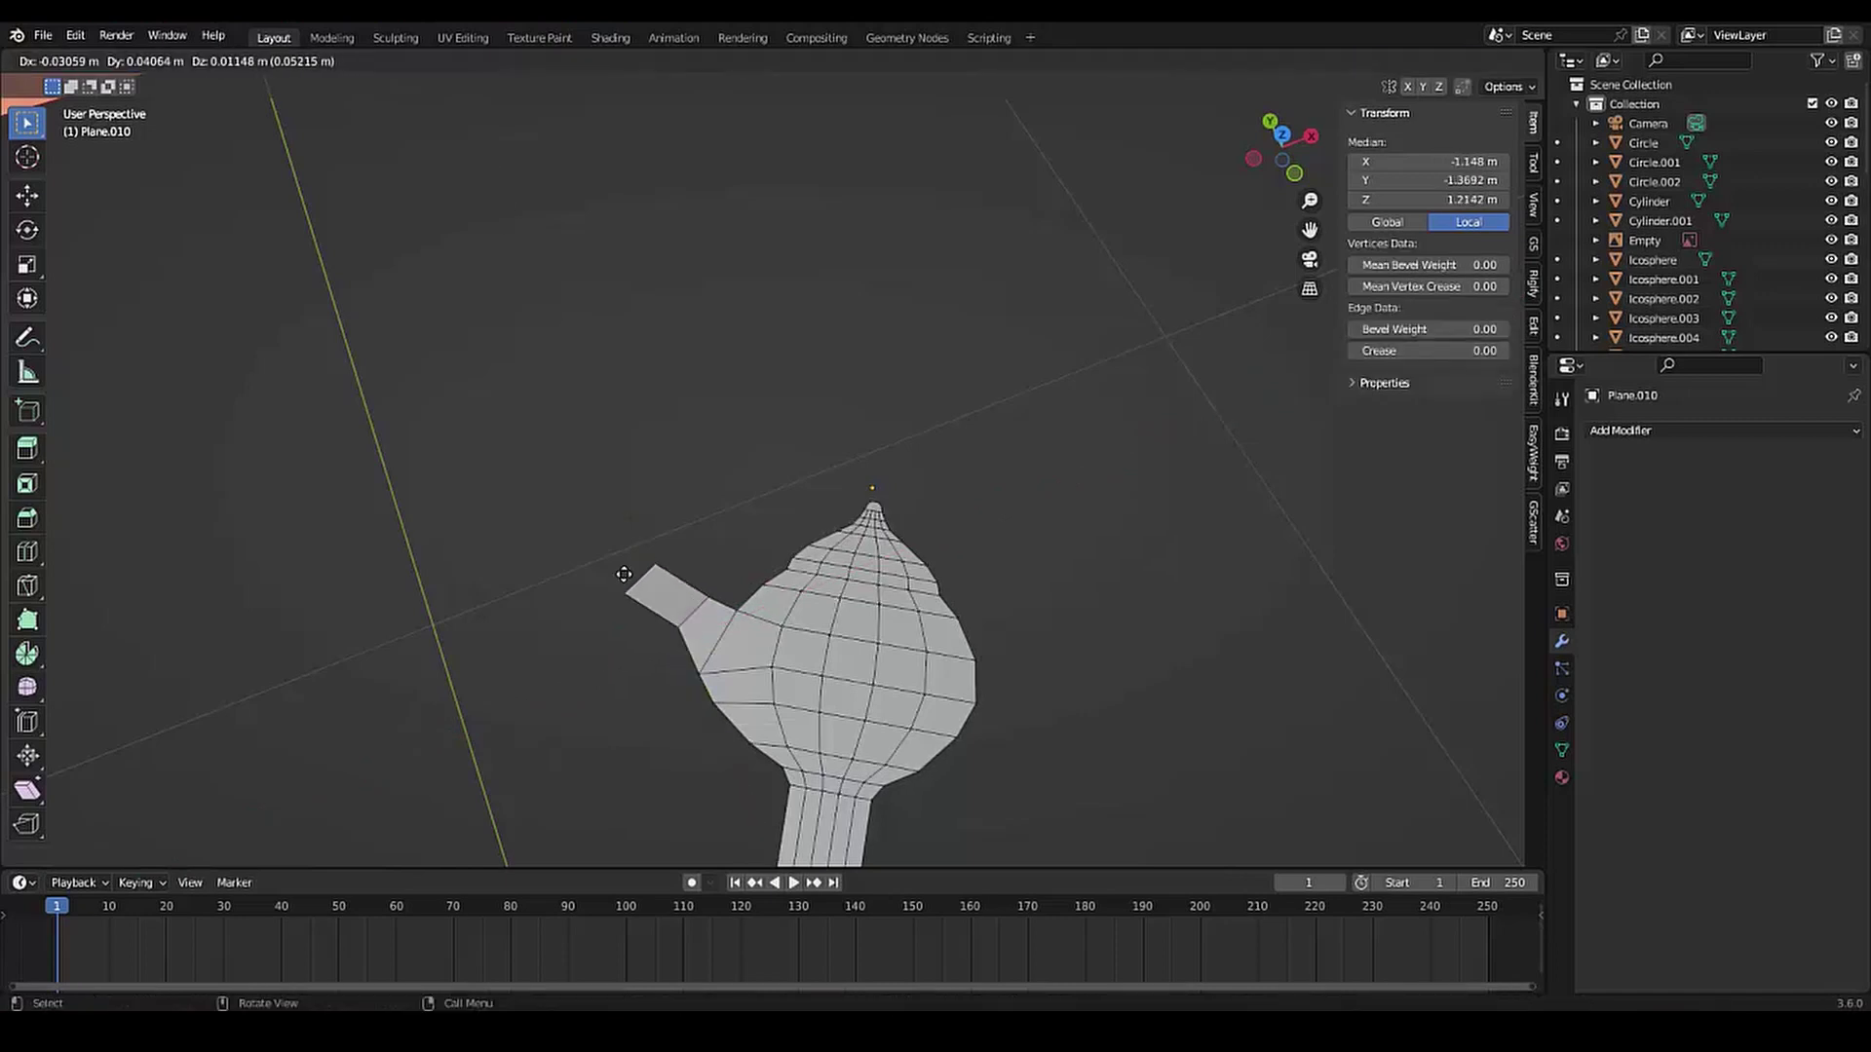
Resize the flap's end face to start forming the spout
left_click(608, 562)
key("s")
left_click(626, 656)
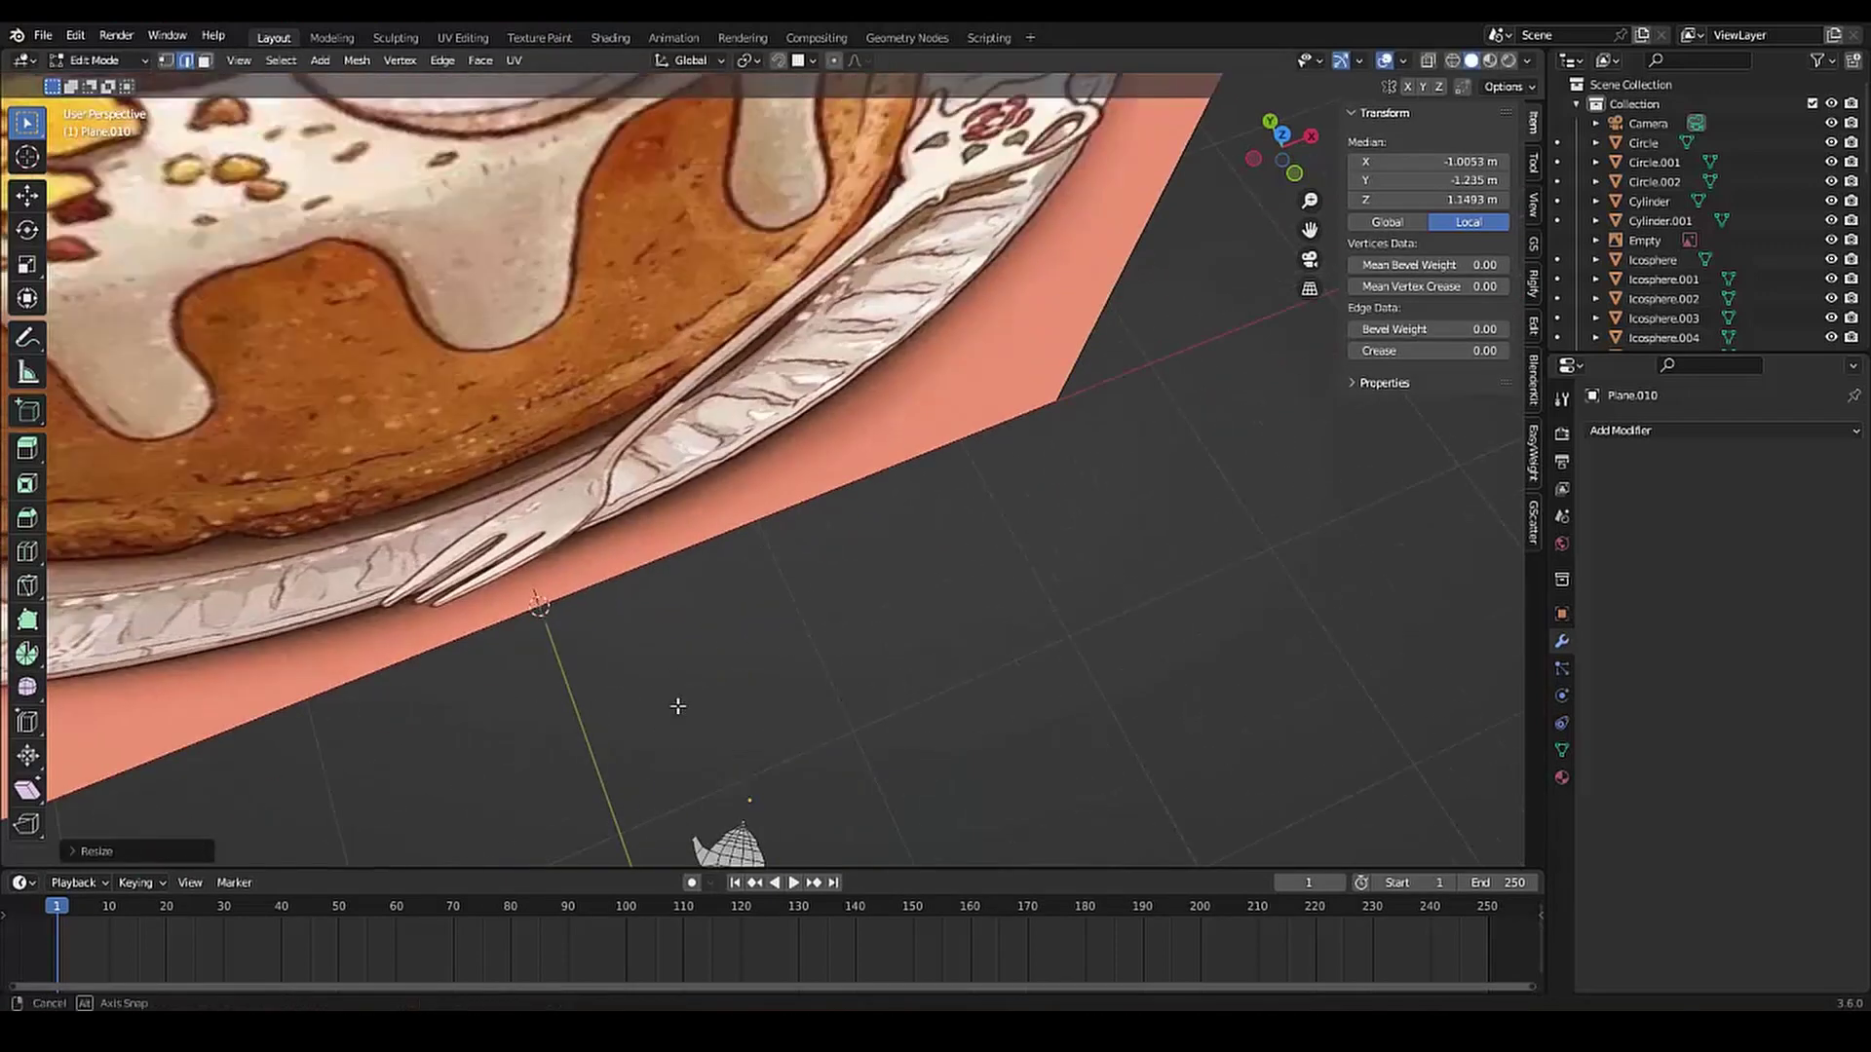
mouse_move(626, 655)
middle_mouse_down()
mouse_move(622, 721)
mouse_move(665, 667)
middle_mouse_up()
Taper the spout's end into a narrow tip, repositioning it along Y
key("g")
key("s")
key("x")
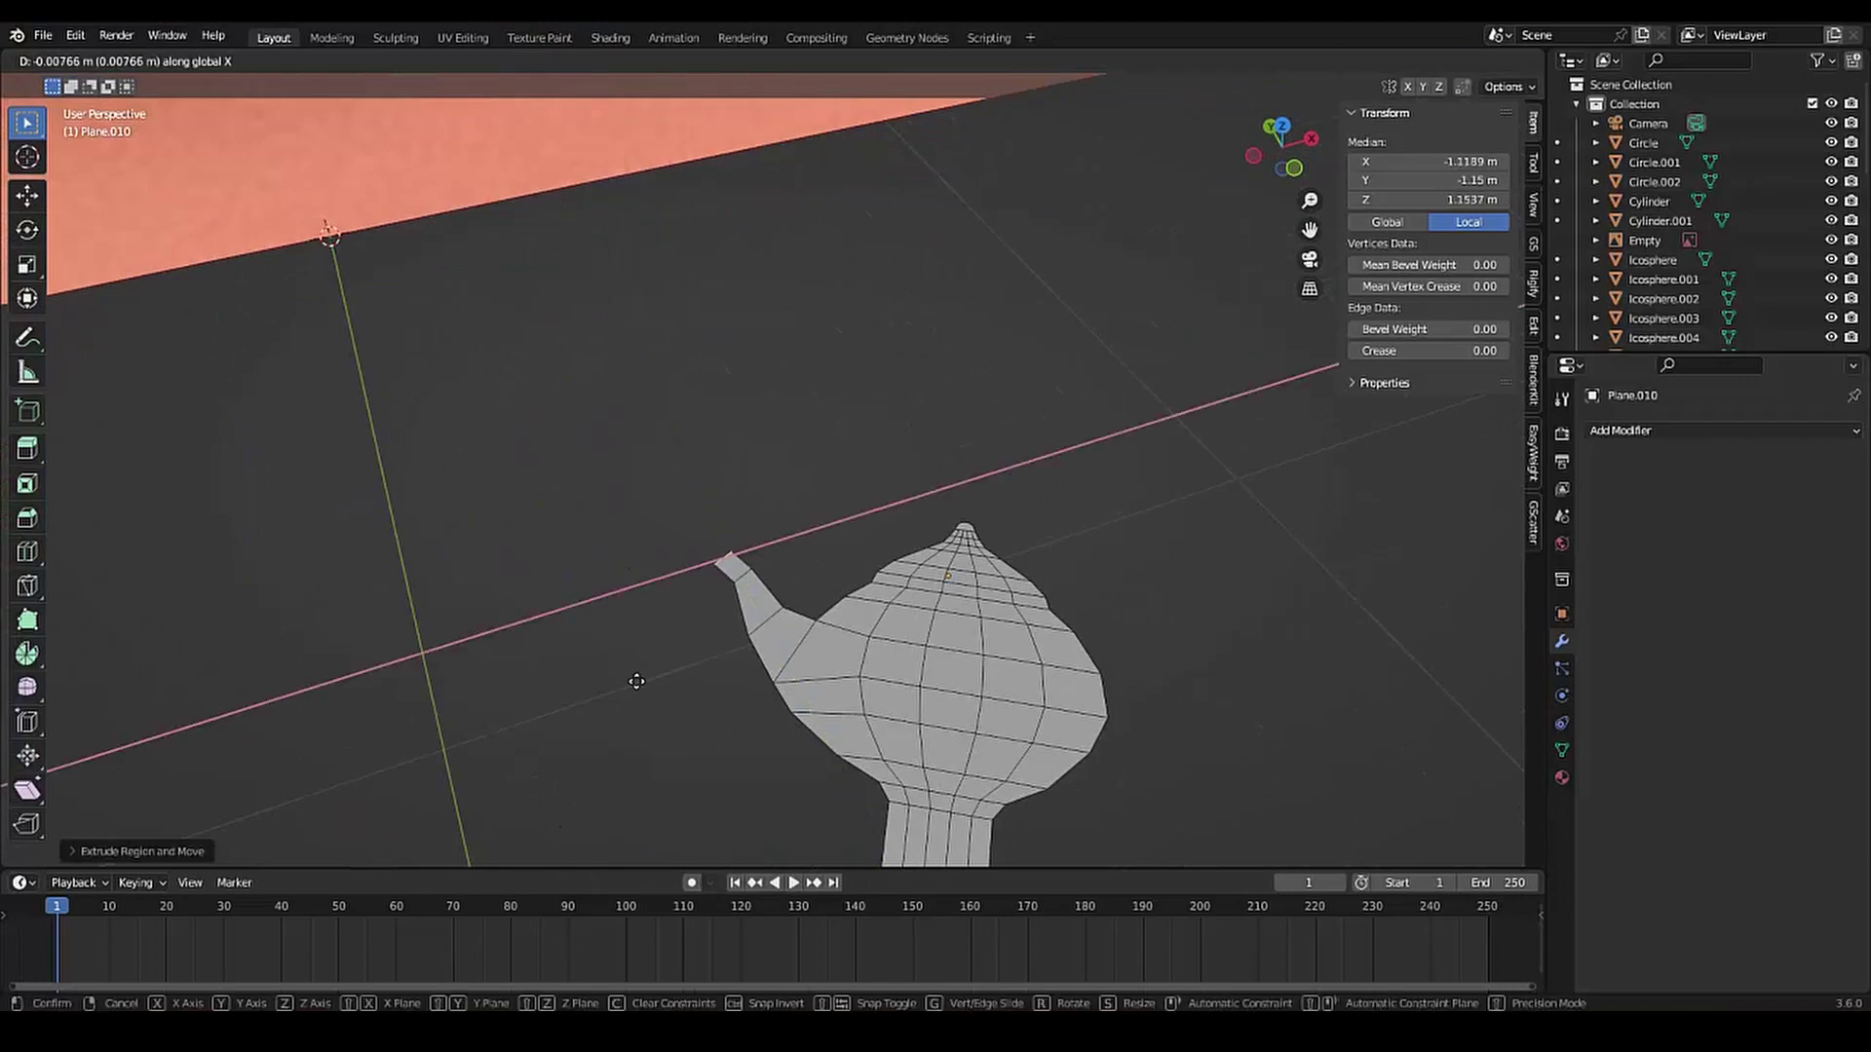
left_click(650, 655)
key("g")
key("y")
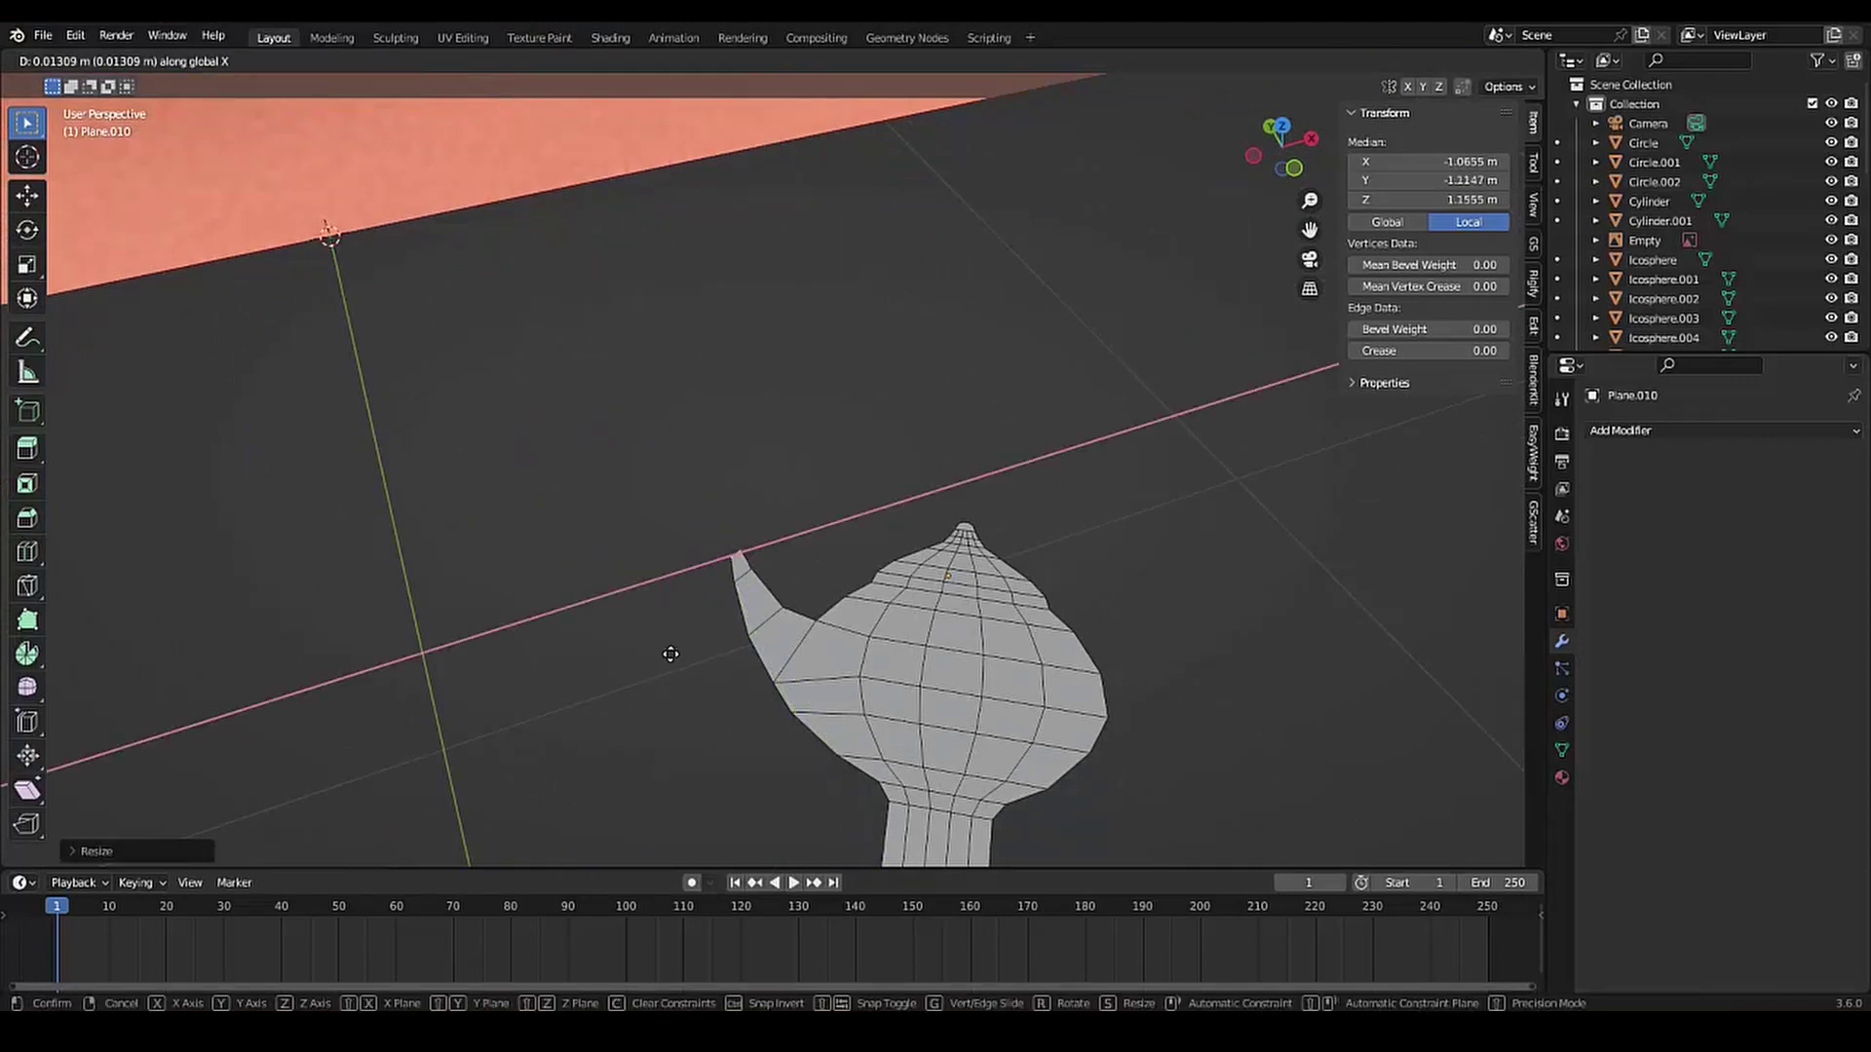
left_click(666, 664)
key("s")
left_click(714, 698)
Orbit and zoom to inspect the whole fork with its new spout
middle_click_drag(714, 698, 661, 515)
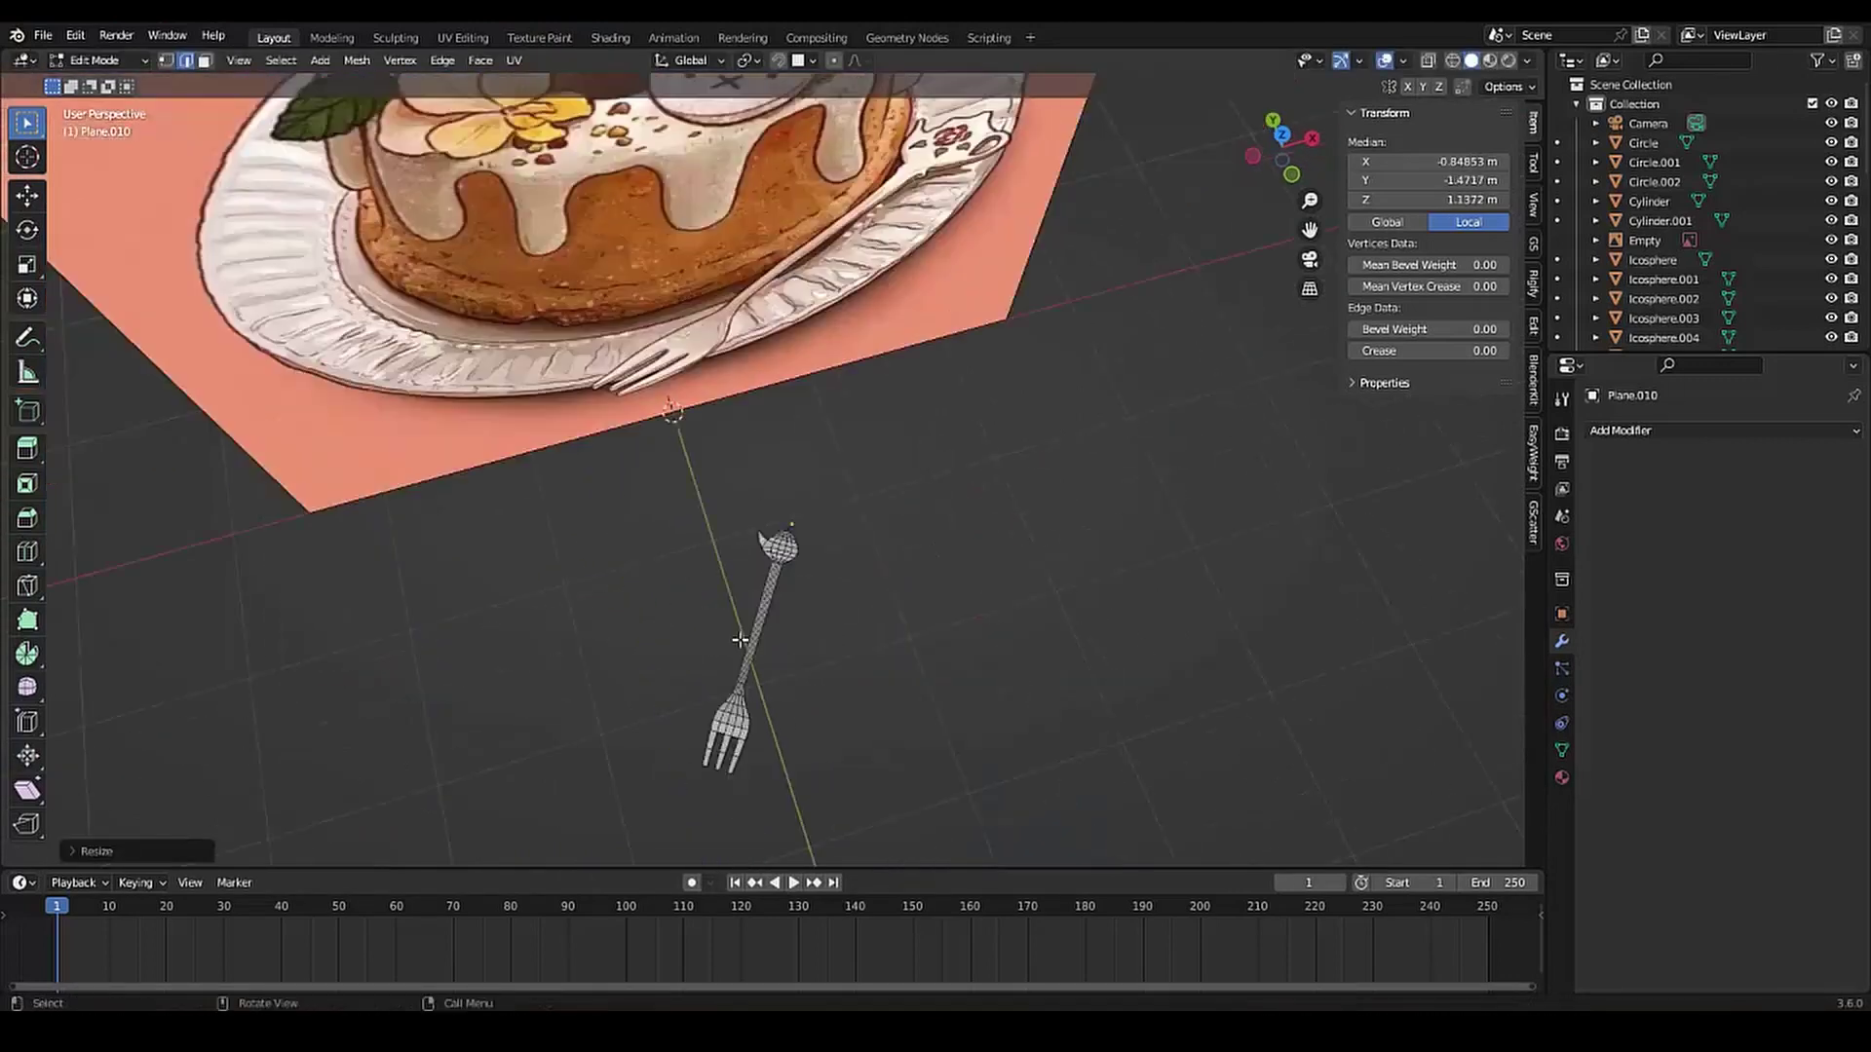
scroll(742, 693, "up", 2)
scroll(757, 555, "up", 2)
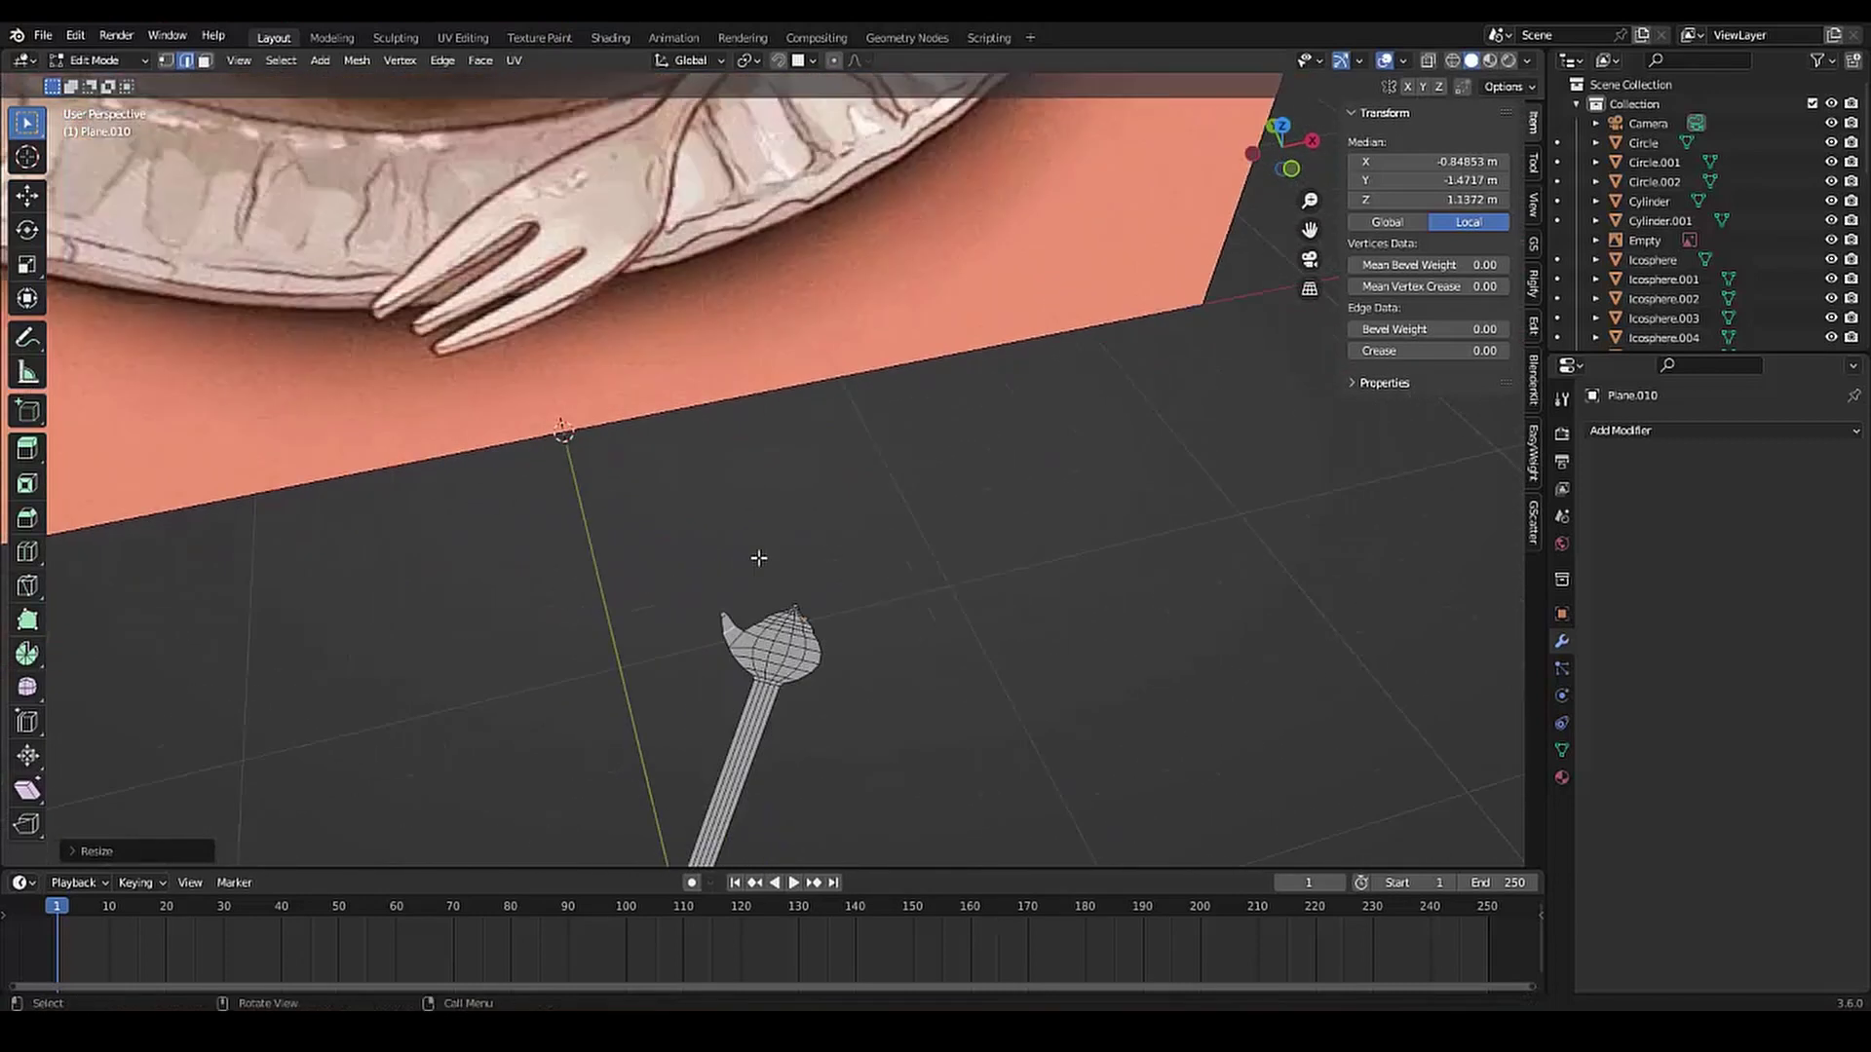
scroll(752, 760, "up", 3)
middle_click_drag(759, 677, 690, 459)
scroll(690, 459, "up", 2)
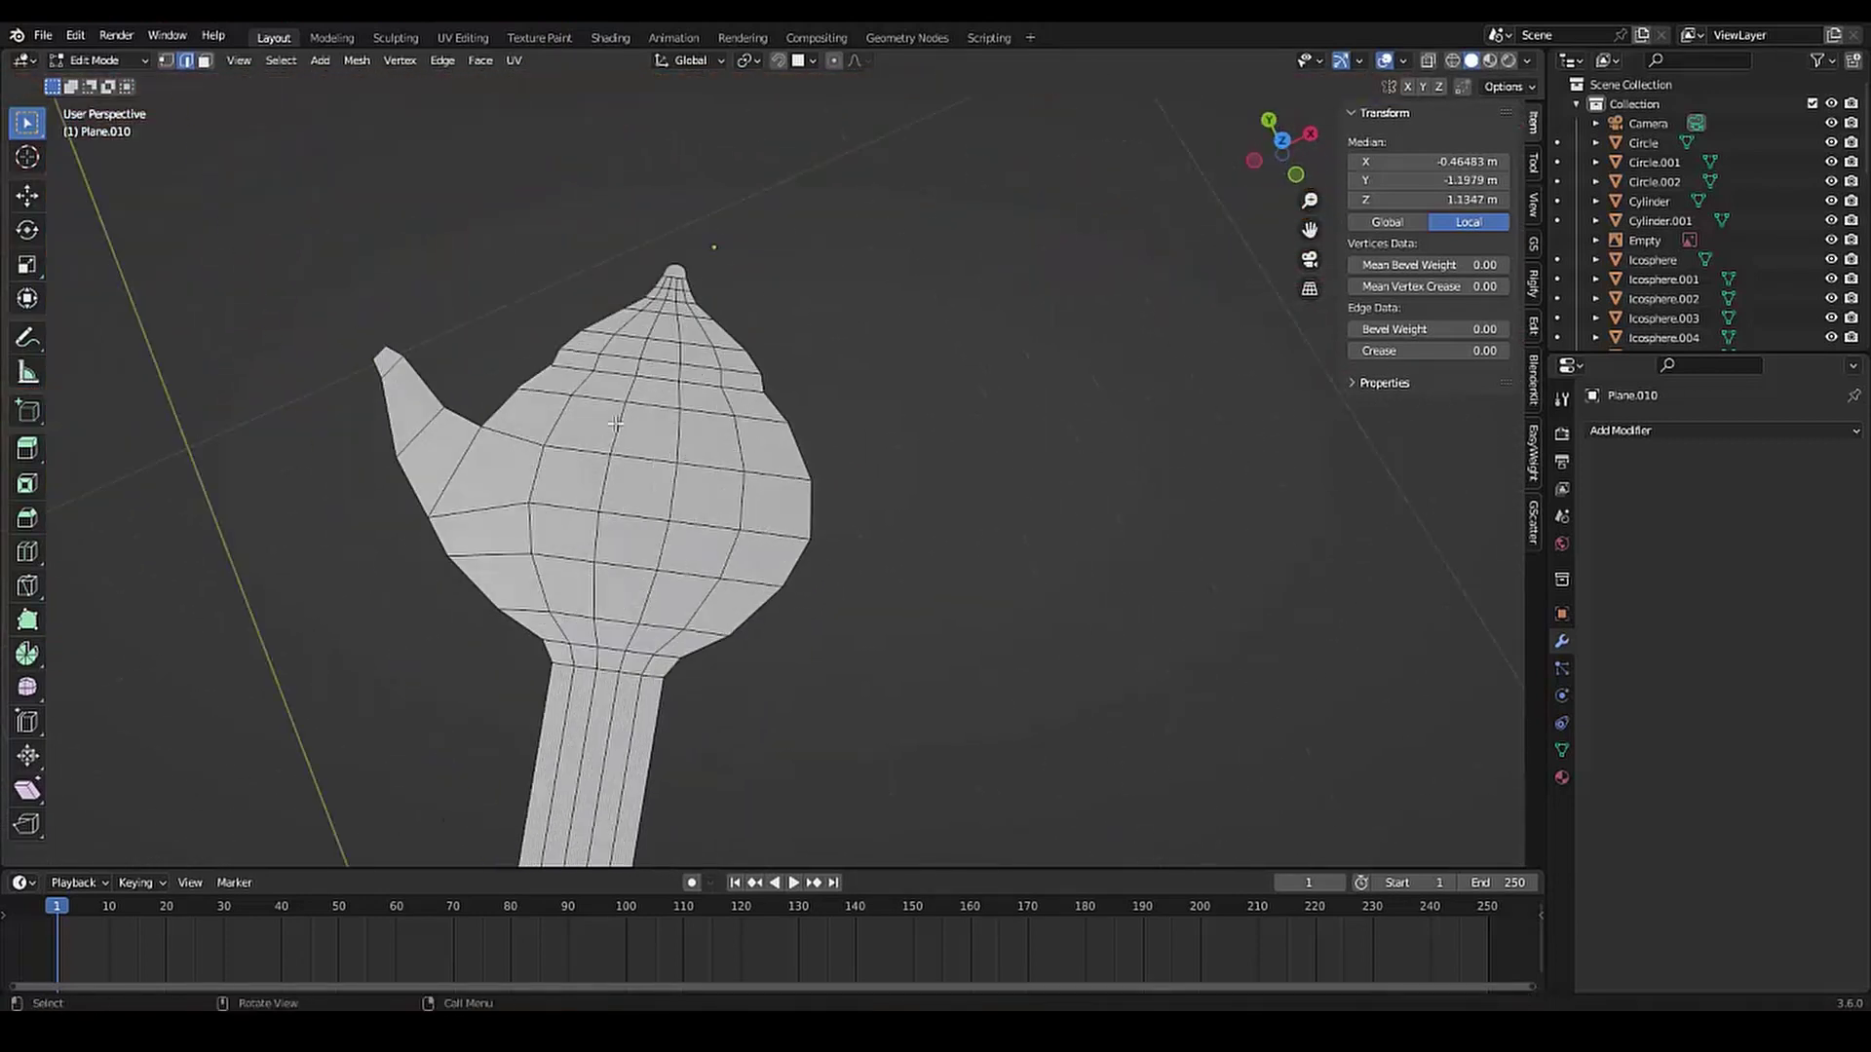
scroll(690, 459, "down", 4)
scroll(669, 485, "down", 2)
scroll(668, 484, "down", 3)
Save the Blender file with Ctrl+S
left_click(44, 35)
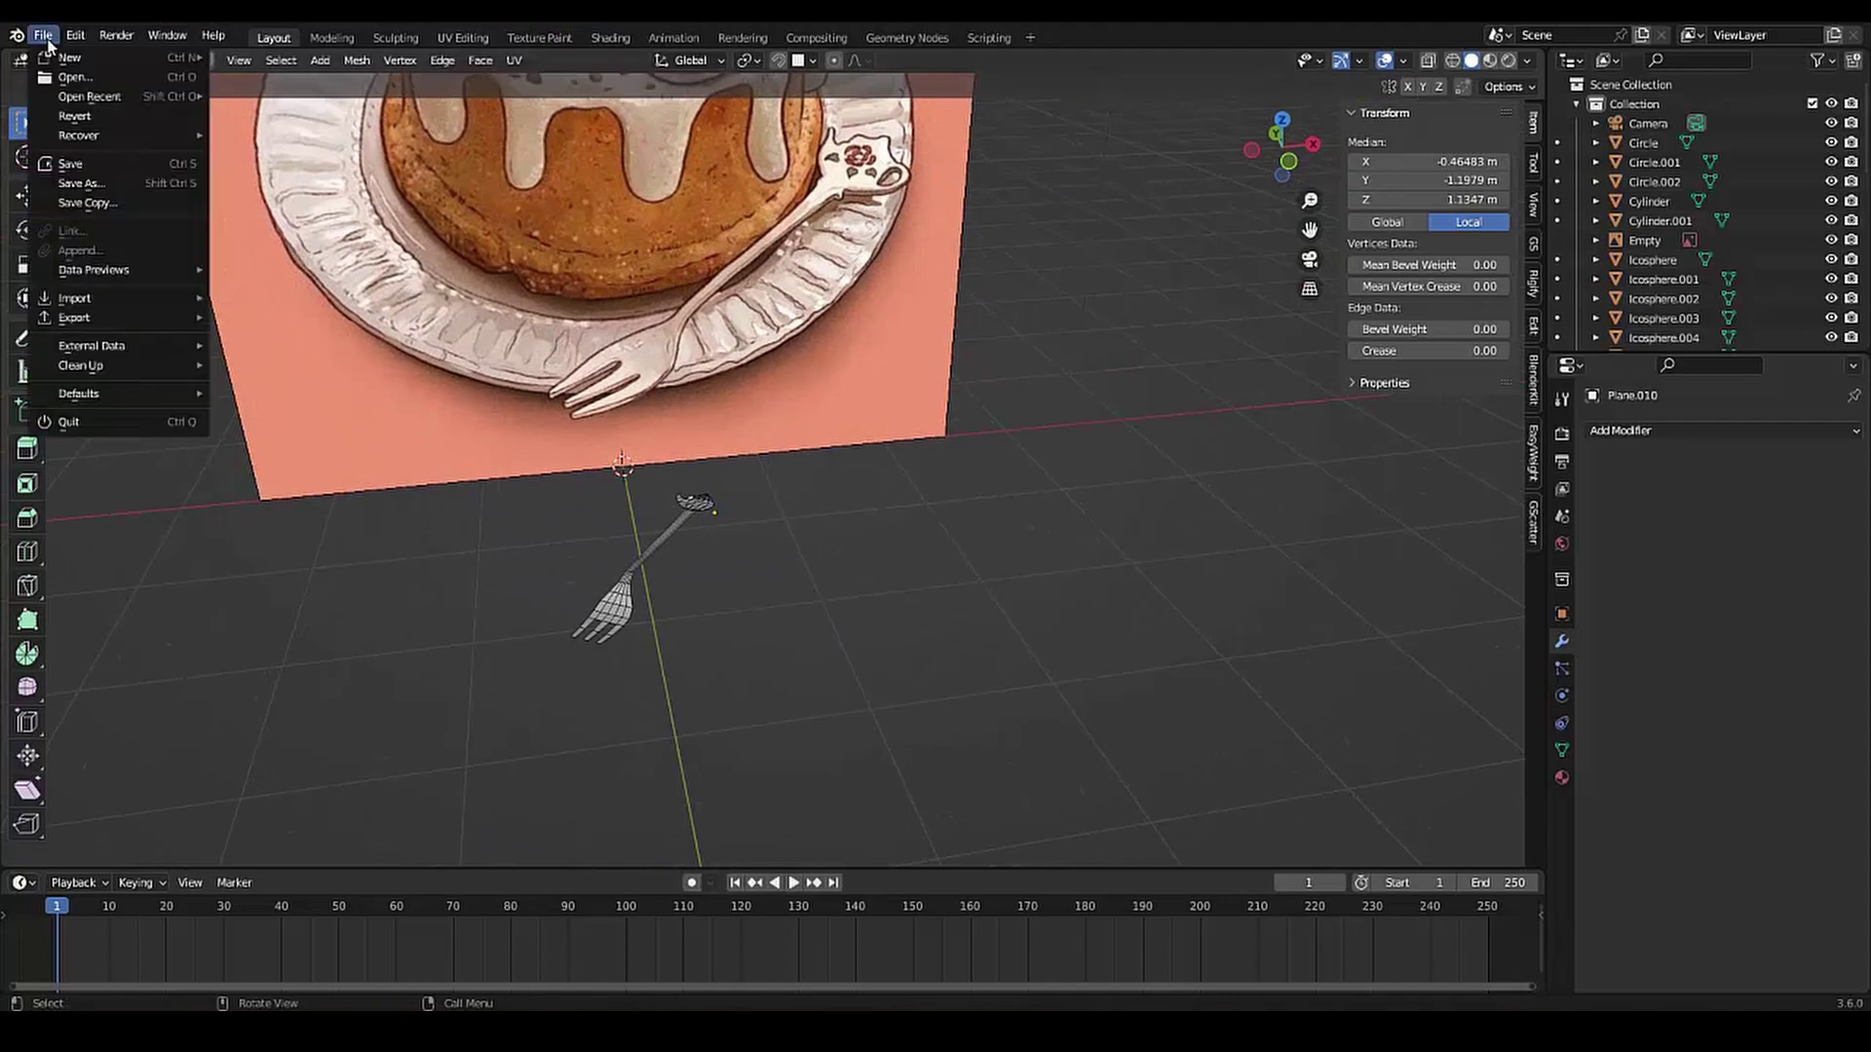
key("ctrl+s")
scroll(689, 493, "up", 3)
scroll(682, 556, "down", 3)
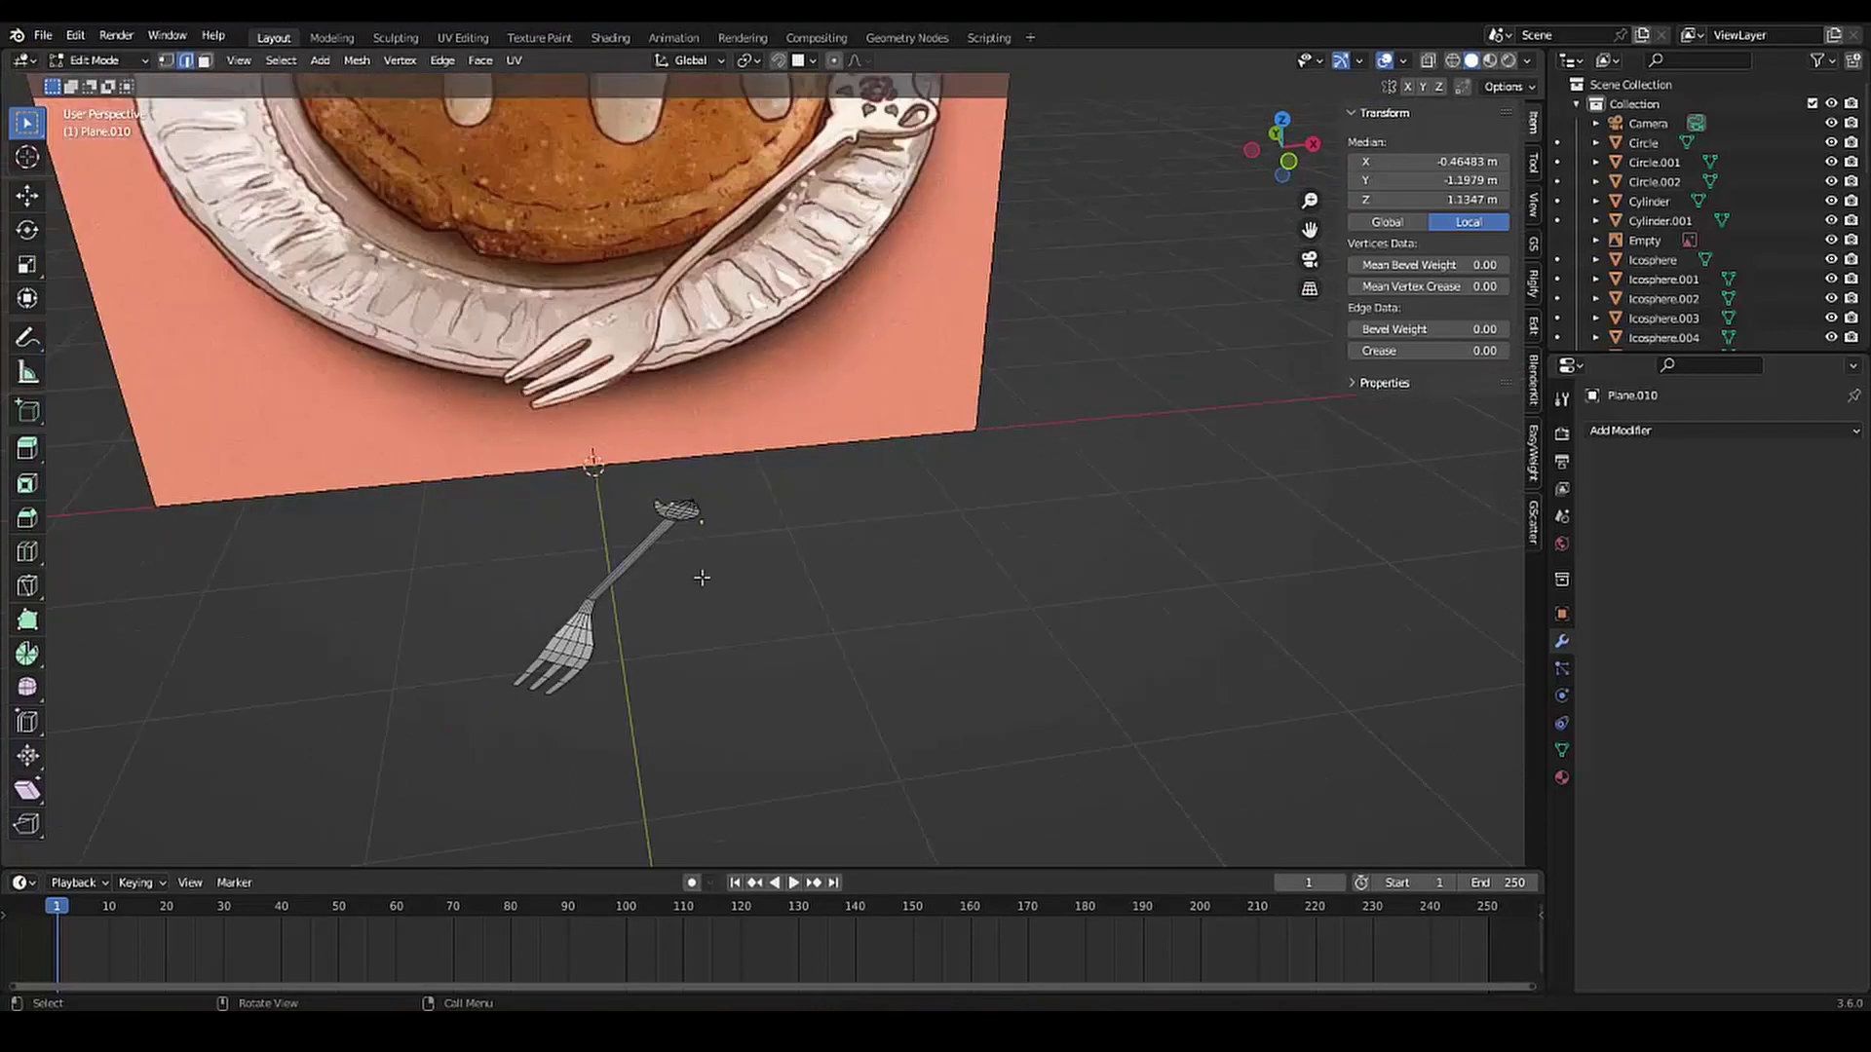
scroll(714, 664, "up", 3)
scroll(714, 664, "up", 3)
scroll(730, 672, "up", 3)
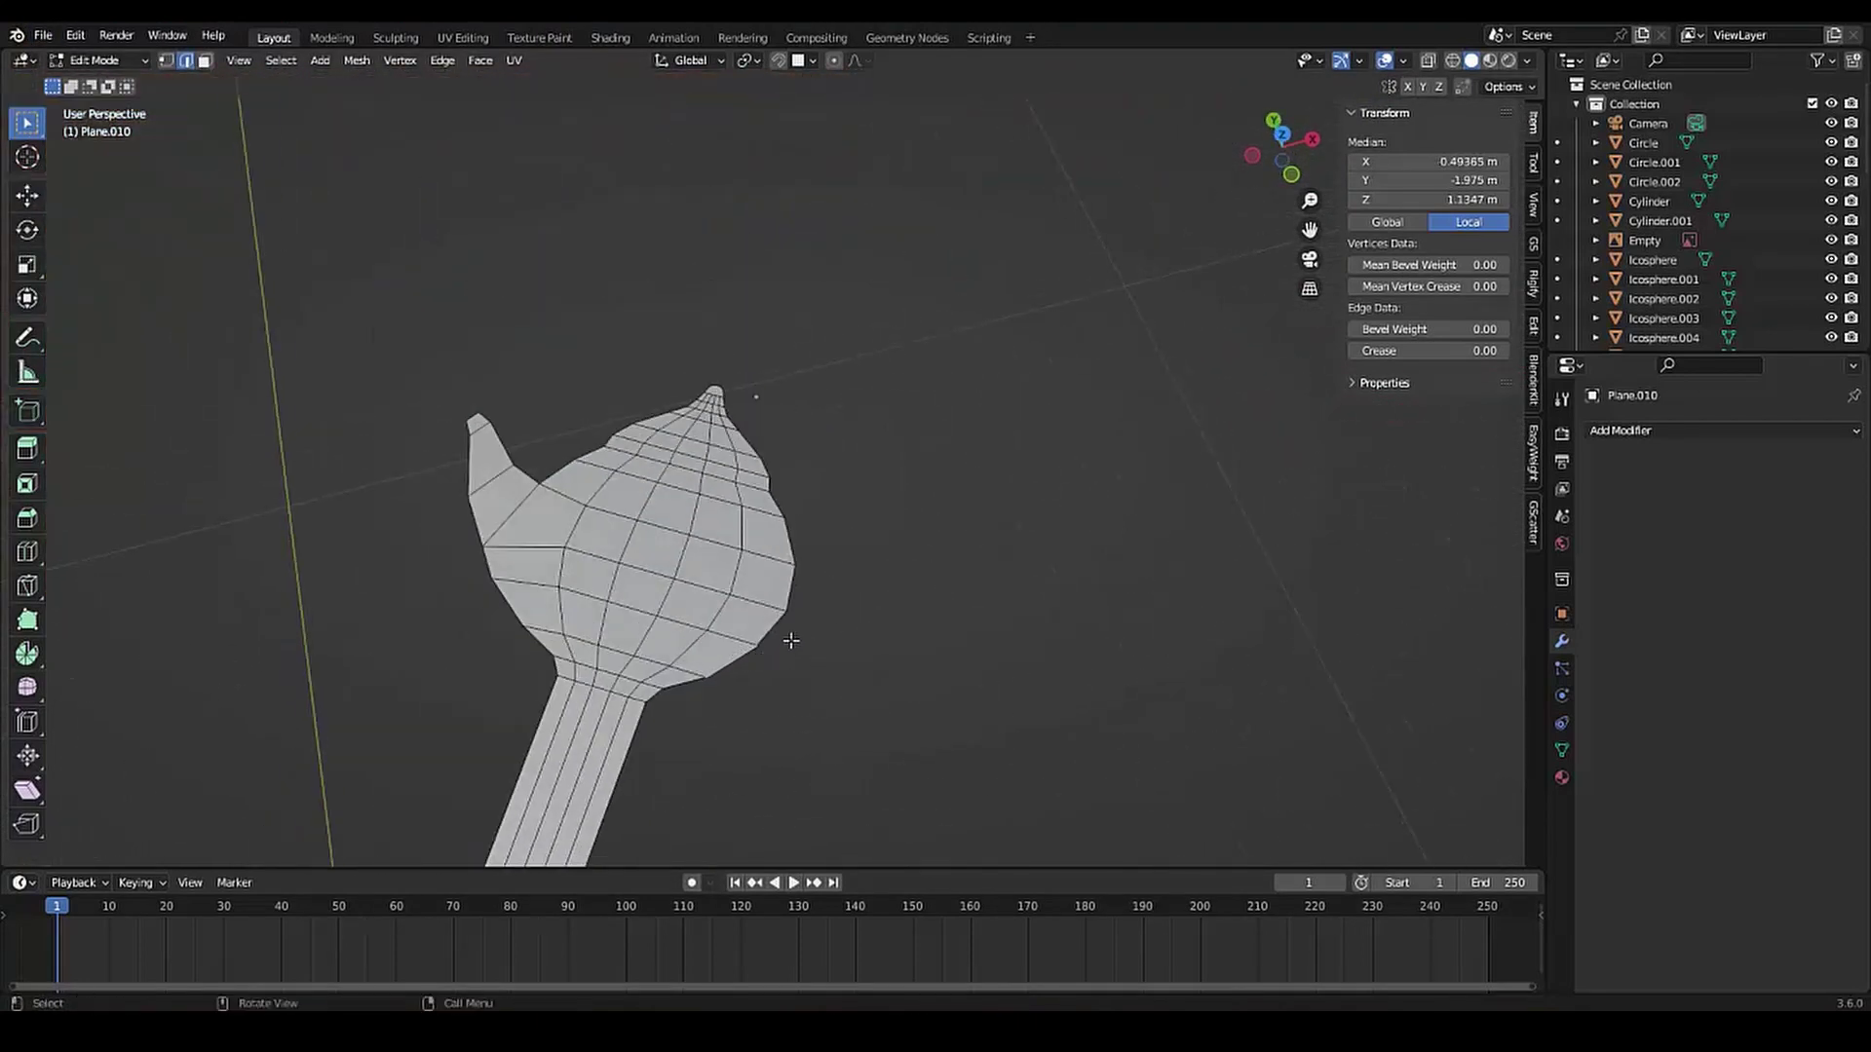
Scale the head's lower-right faces and pull them out along X into a thin arm
key("s")
left_click(731, 681)
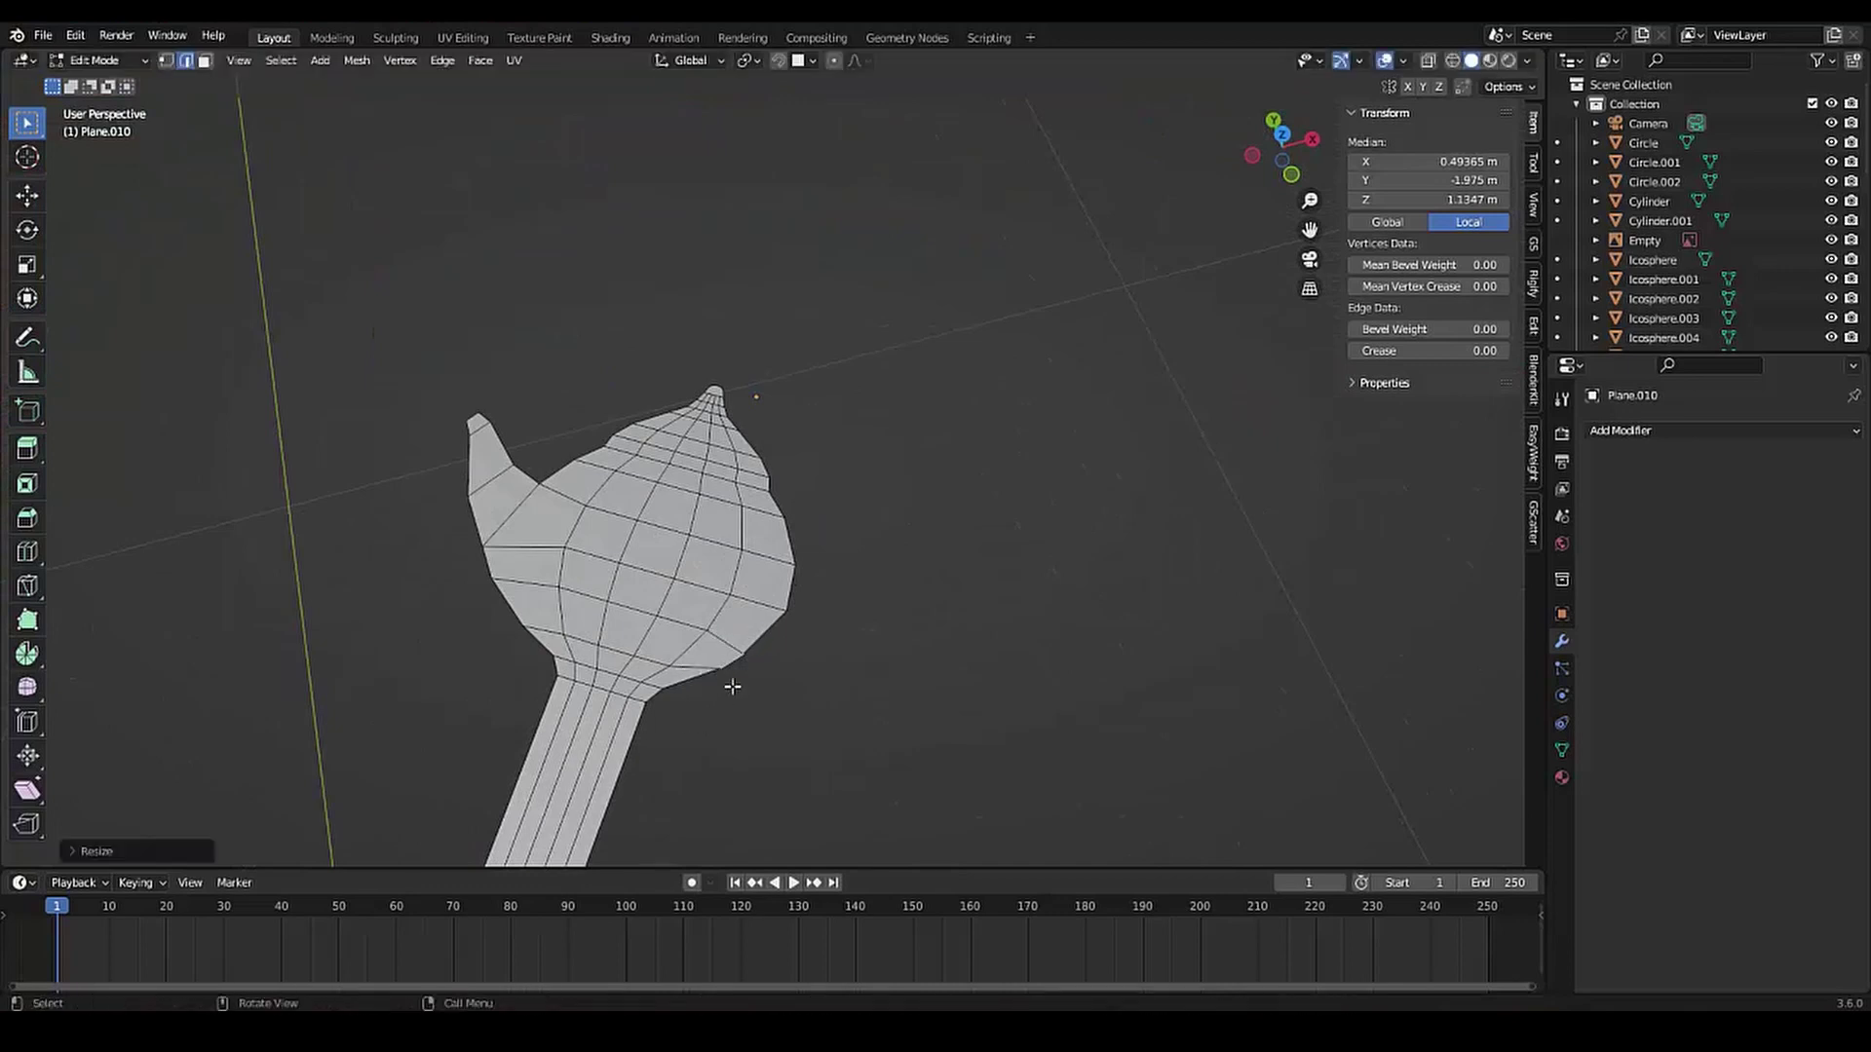
key("g")
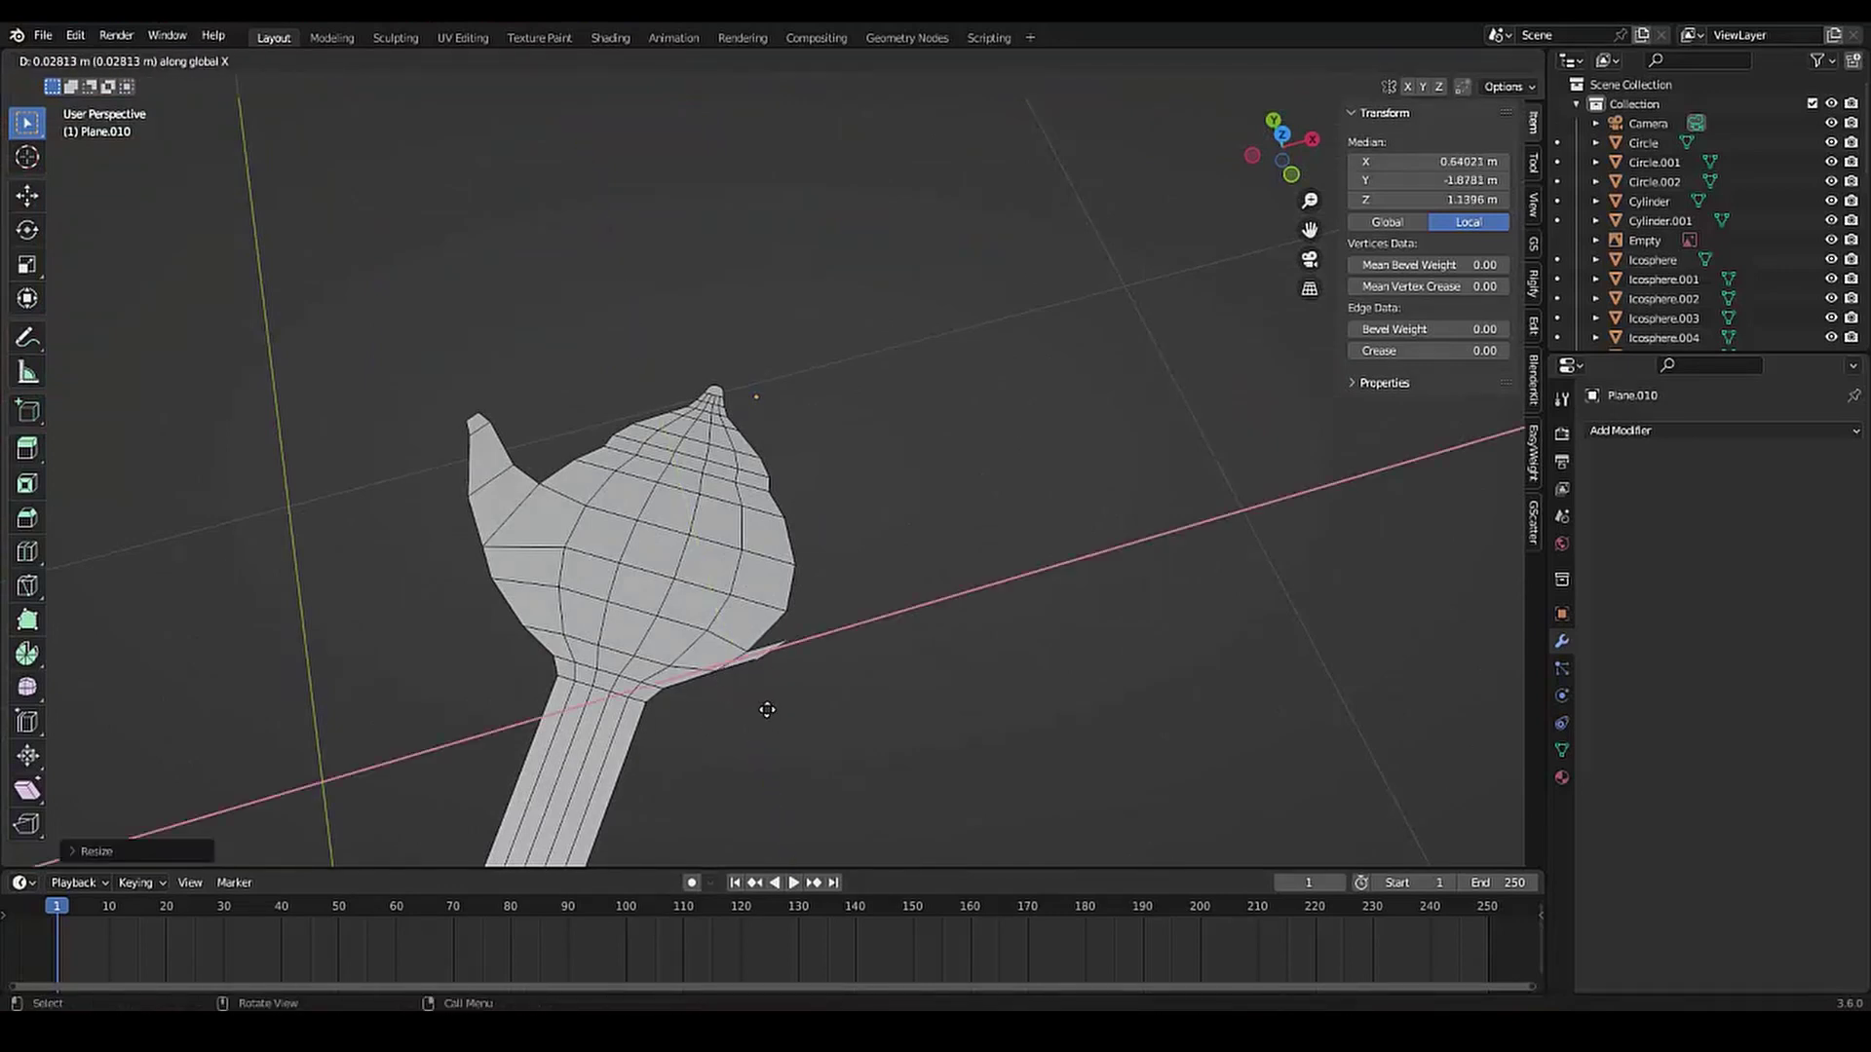
left_click(767, 709)
scroll(755, 682, "down", 4)
scroll(742, 633, "down", 3)
scroll(751, 477, "down", 3)
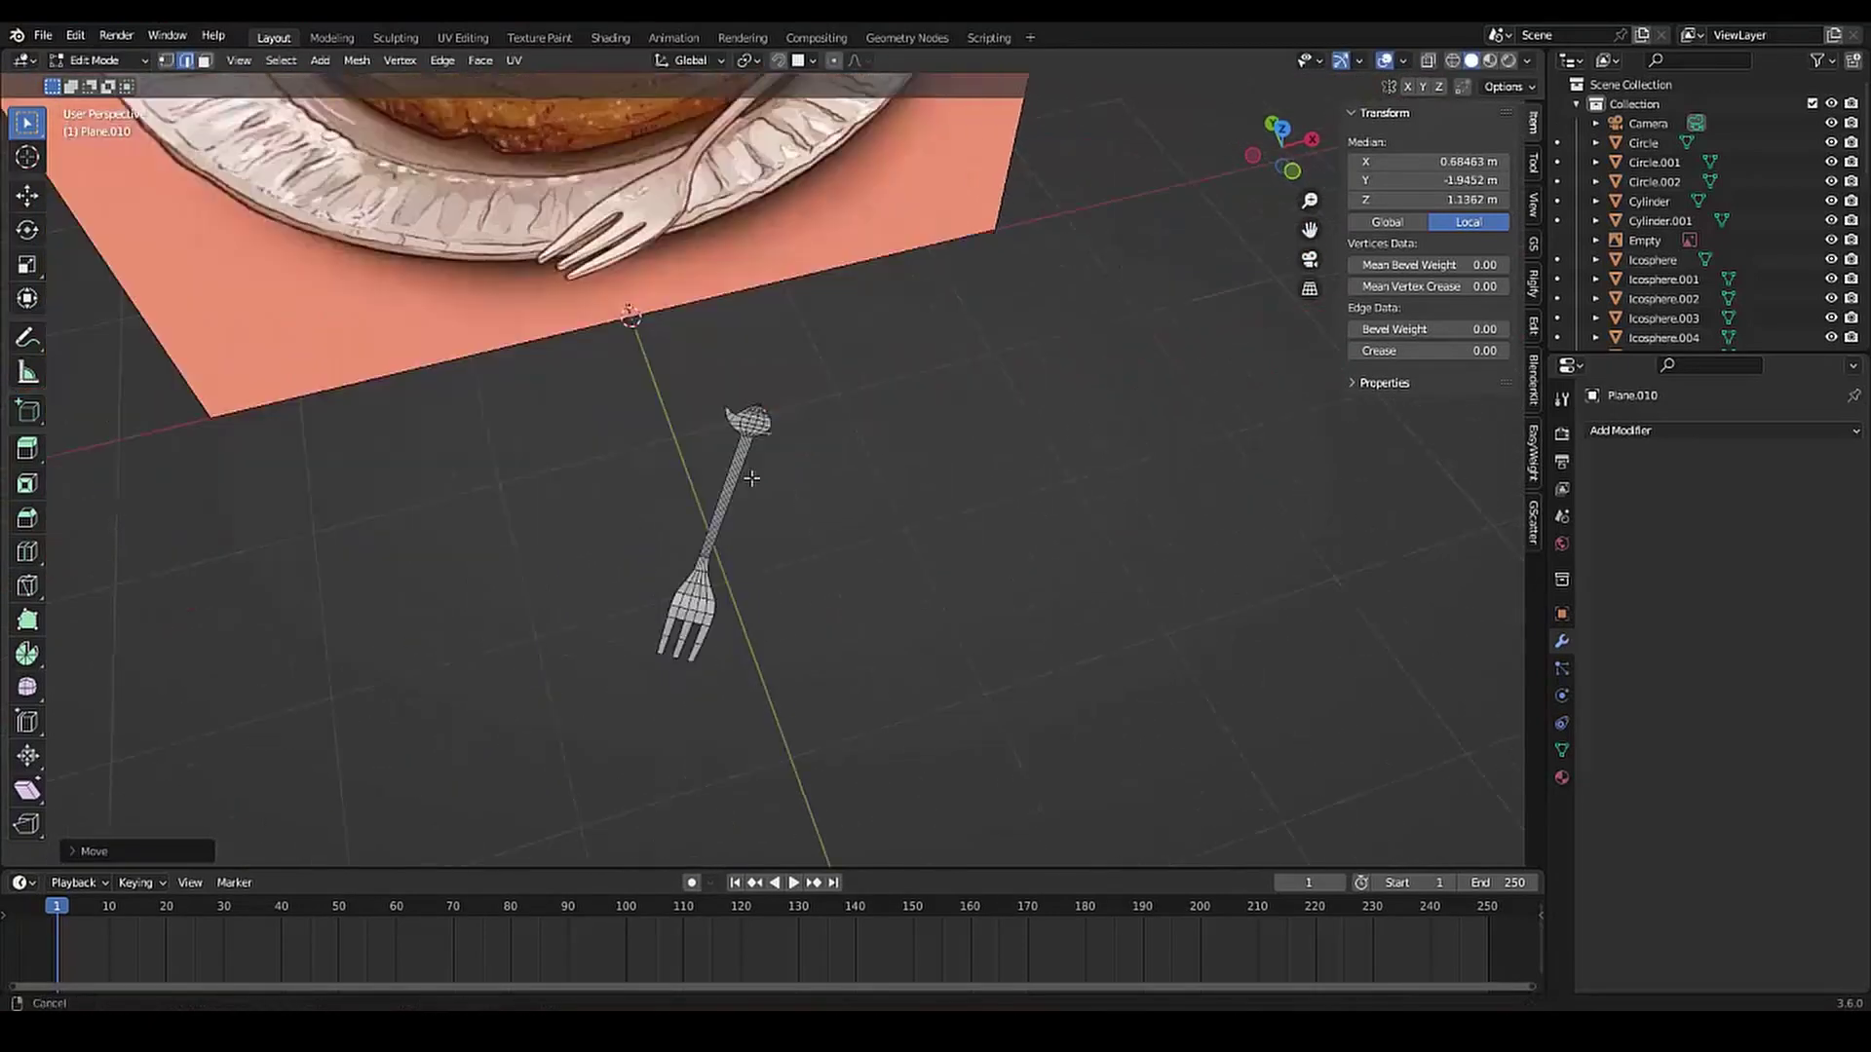
scroll(751, 477, "up", 4)
scroll(799, 673, "up", 2)
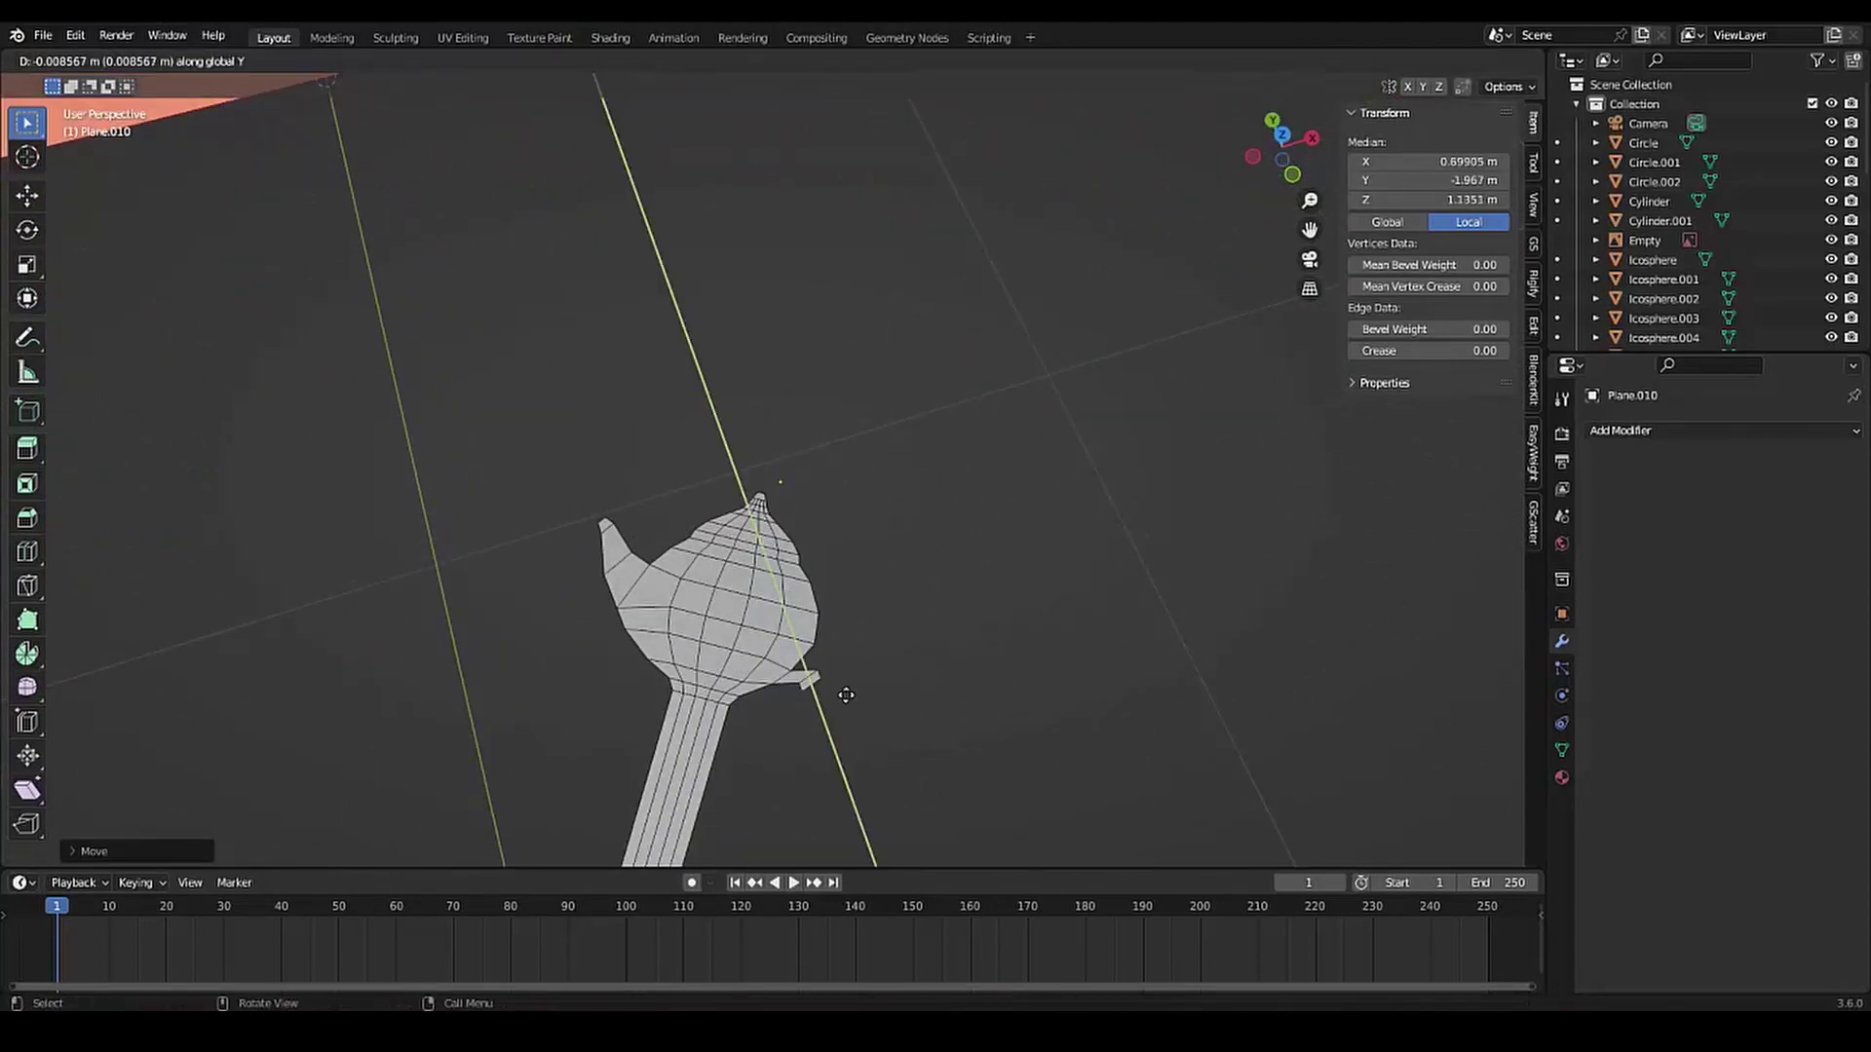
Move the arm's tip vertex along Y and rotate the arm's end around Z
left_click(851, 705)
scroll(852, 706, "up", 3)
left_click(783, 571)
key("g")
key("y")
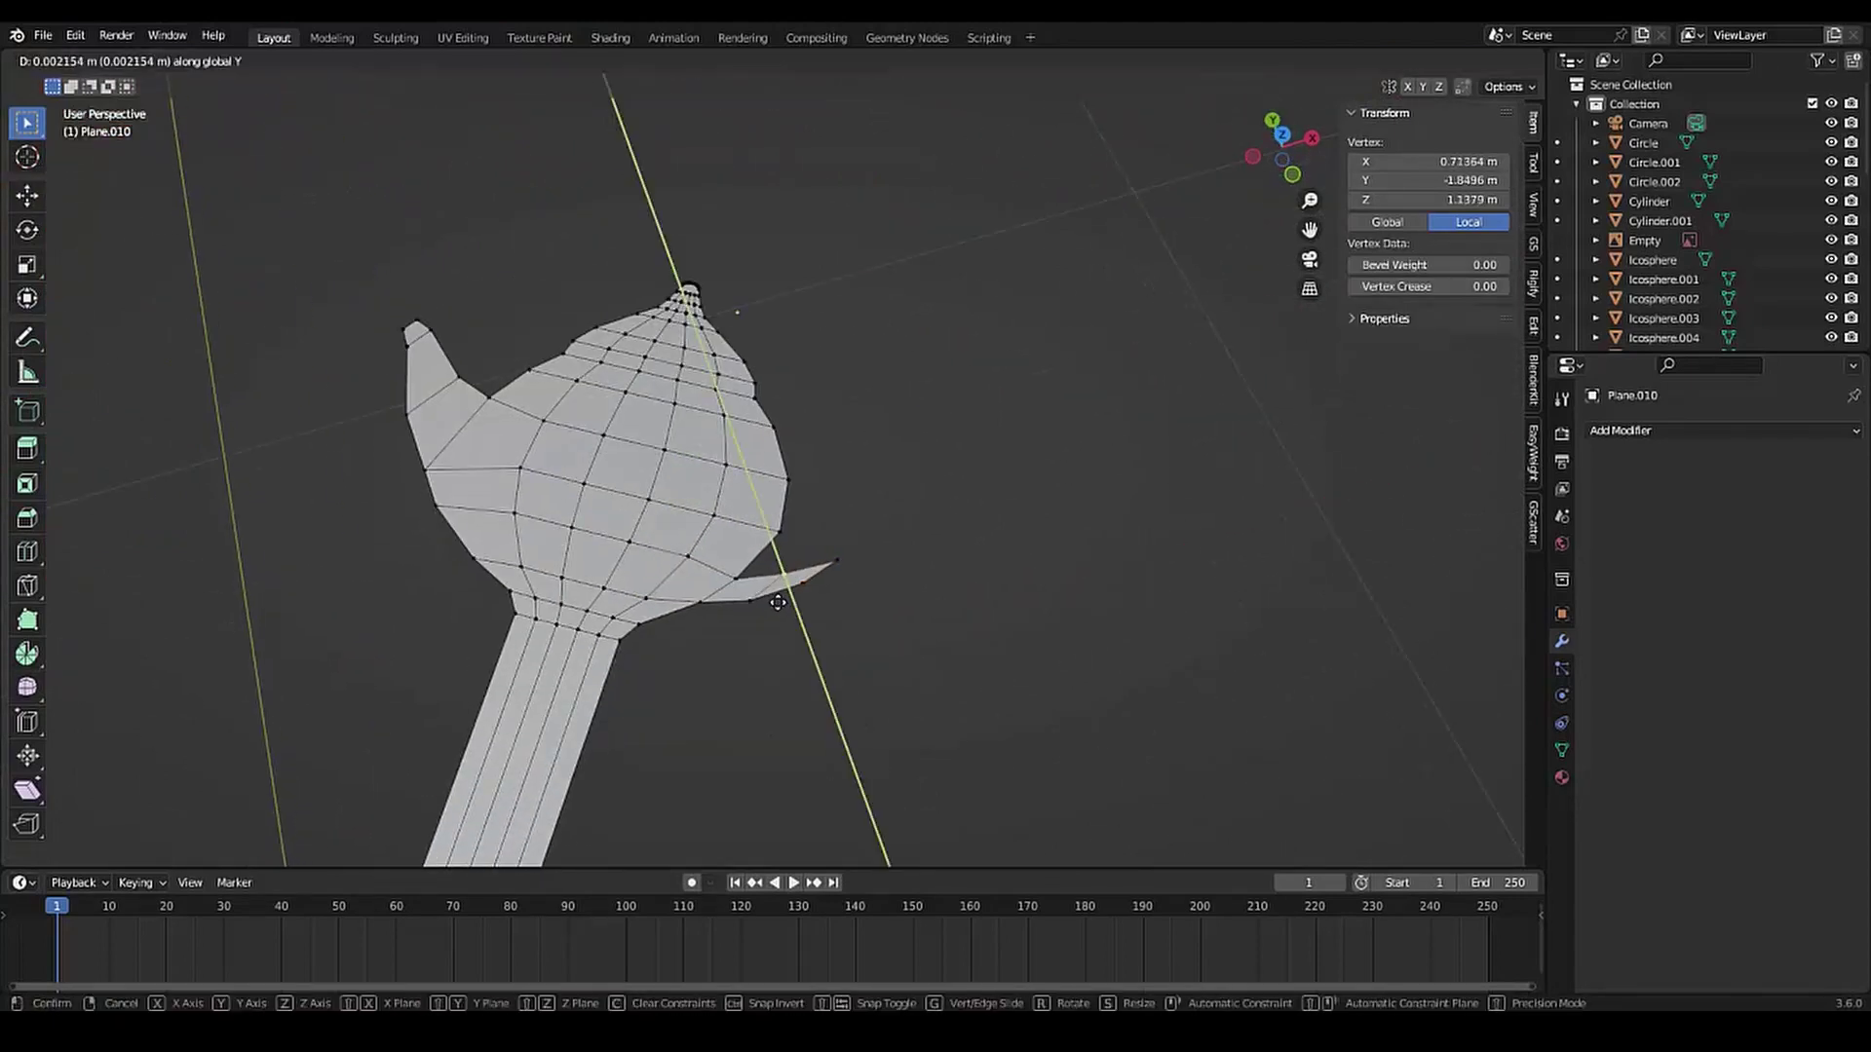
left_click(749, 604)
left_click(811, 575, "shift")
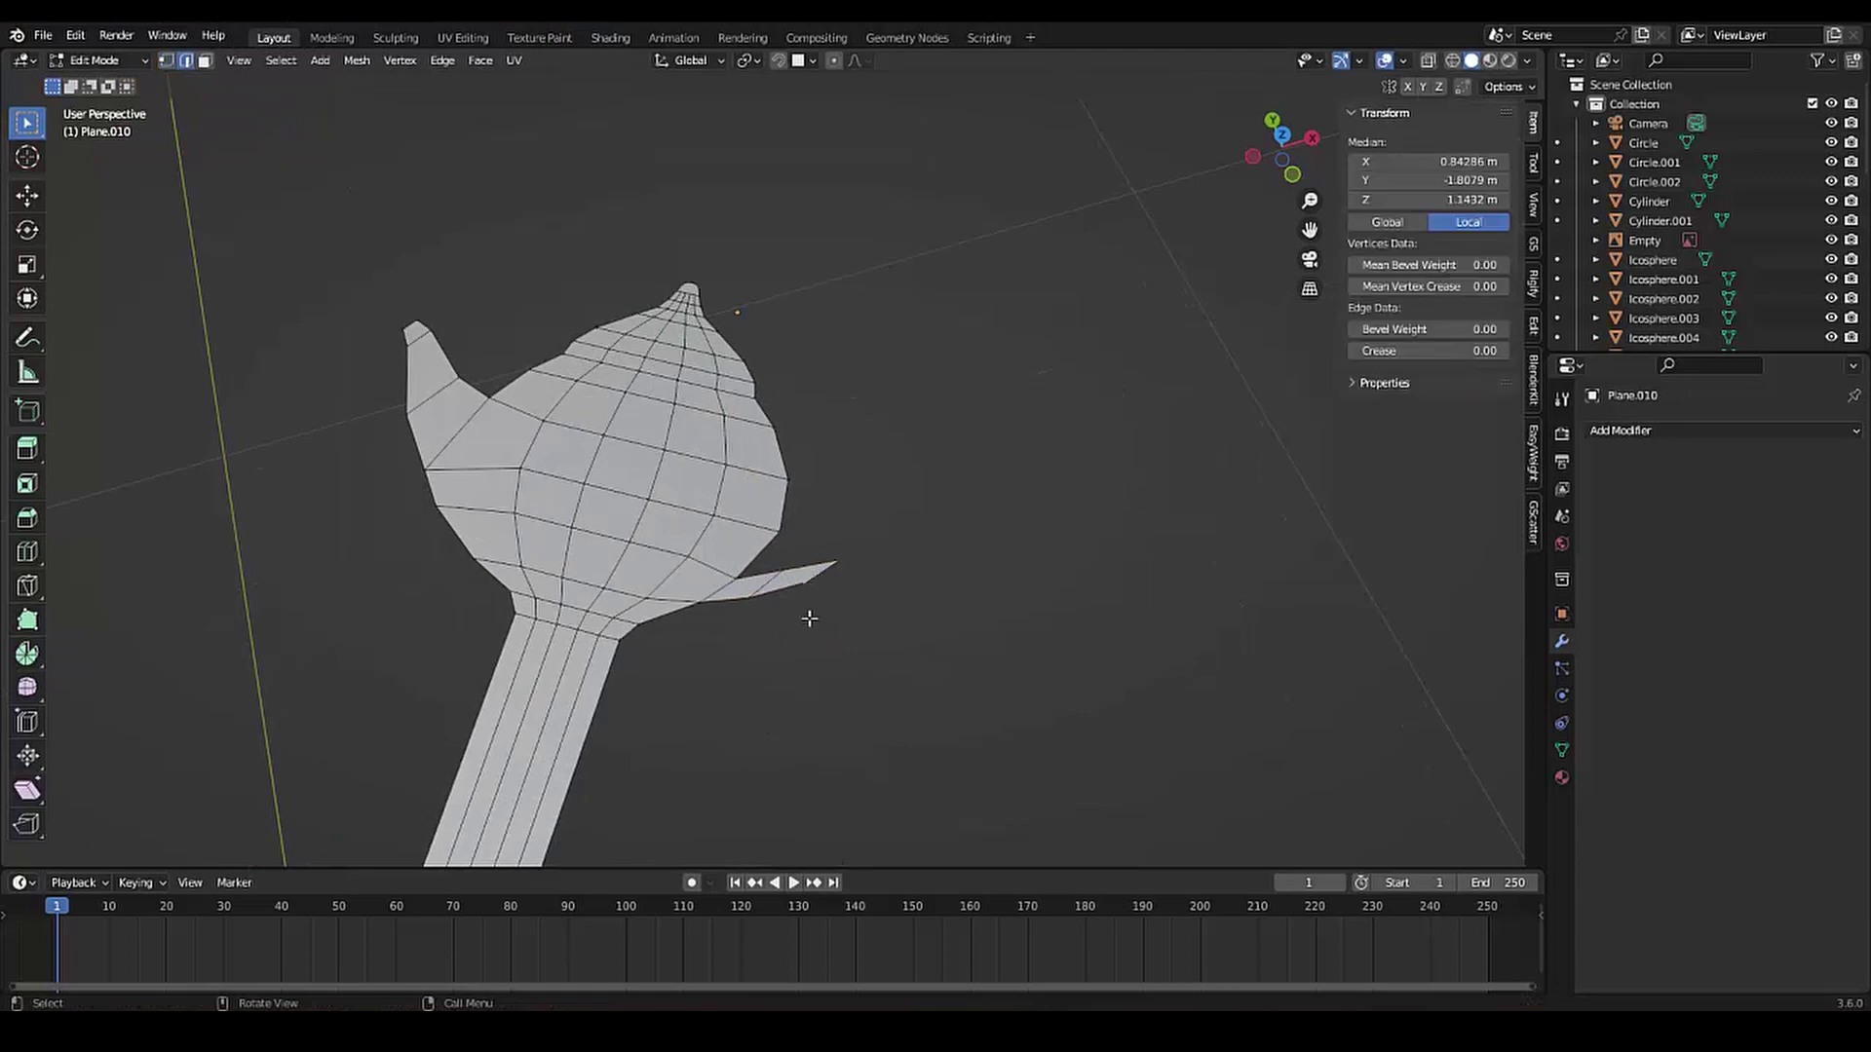
key("r")
key("z")
Raise the arm's tip vertex along Y
left_click(845, 589)
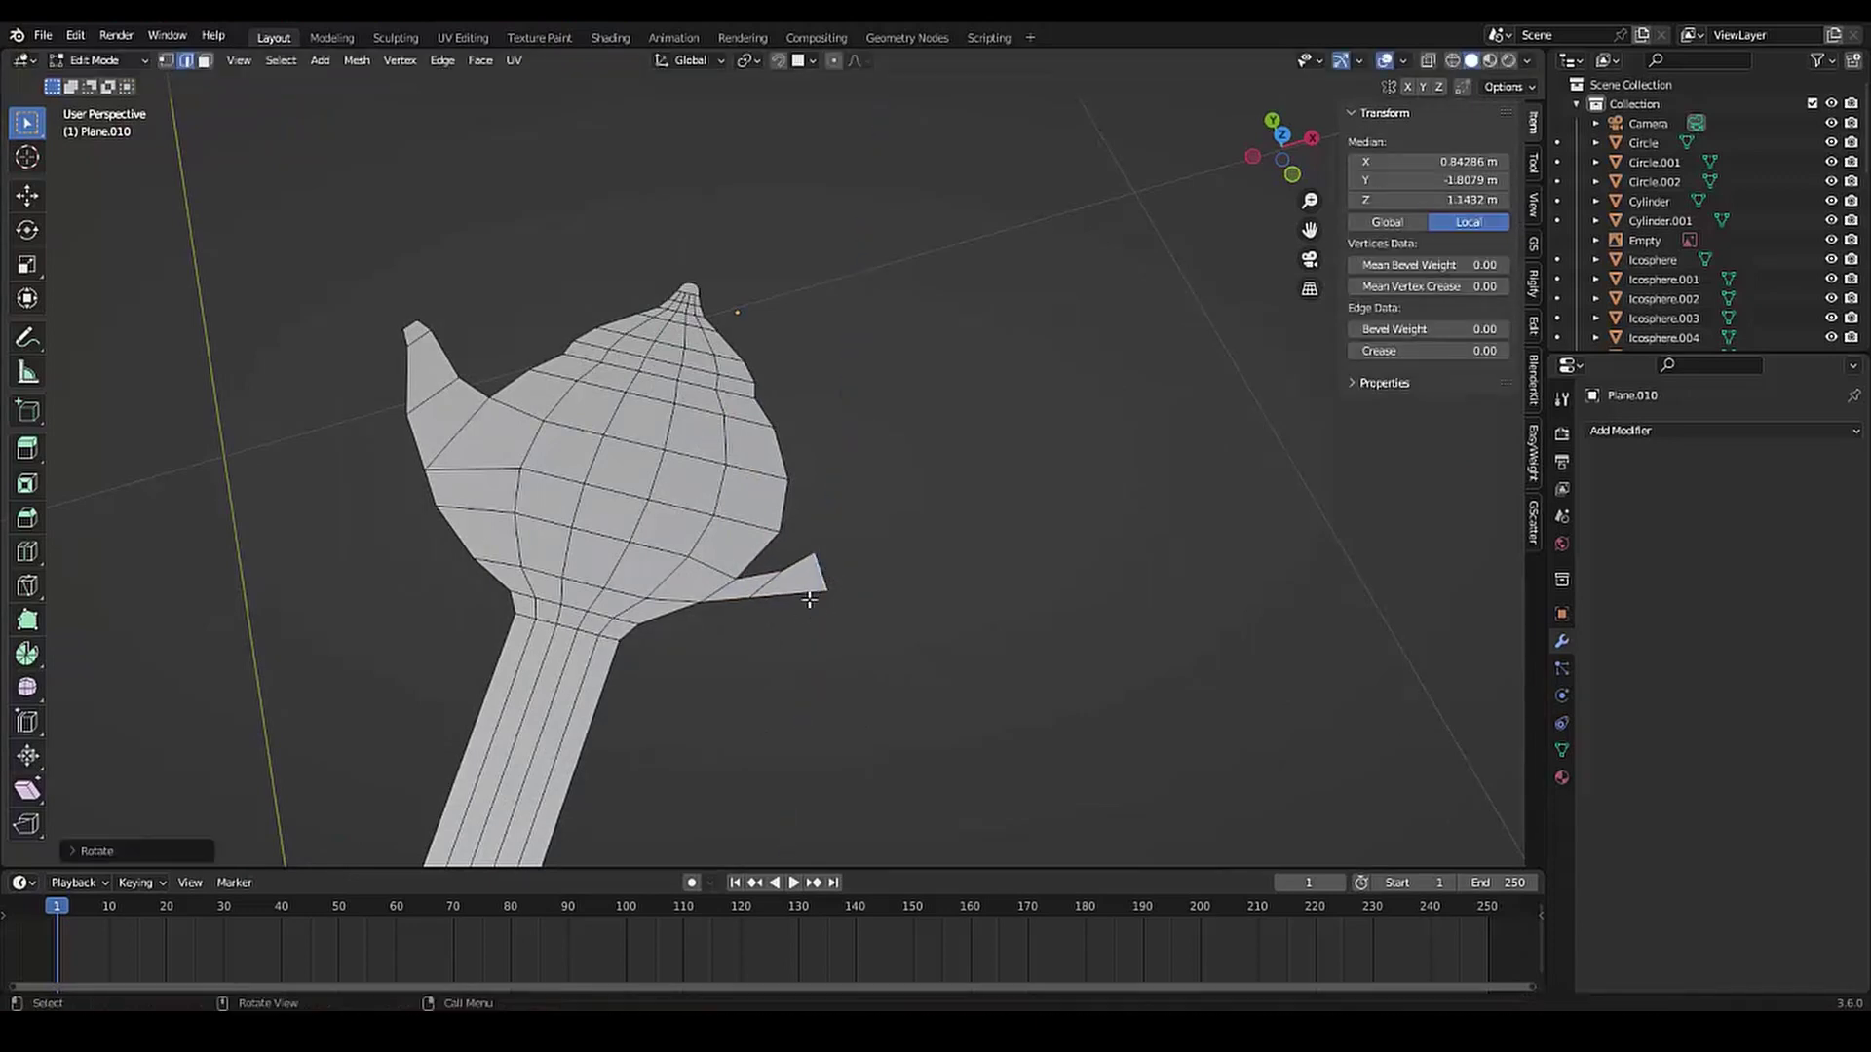
key("g")
key("y")
left_click(836, 552)
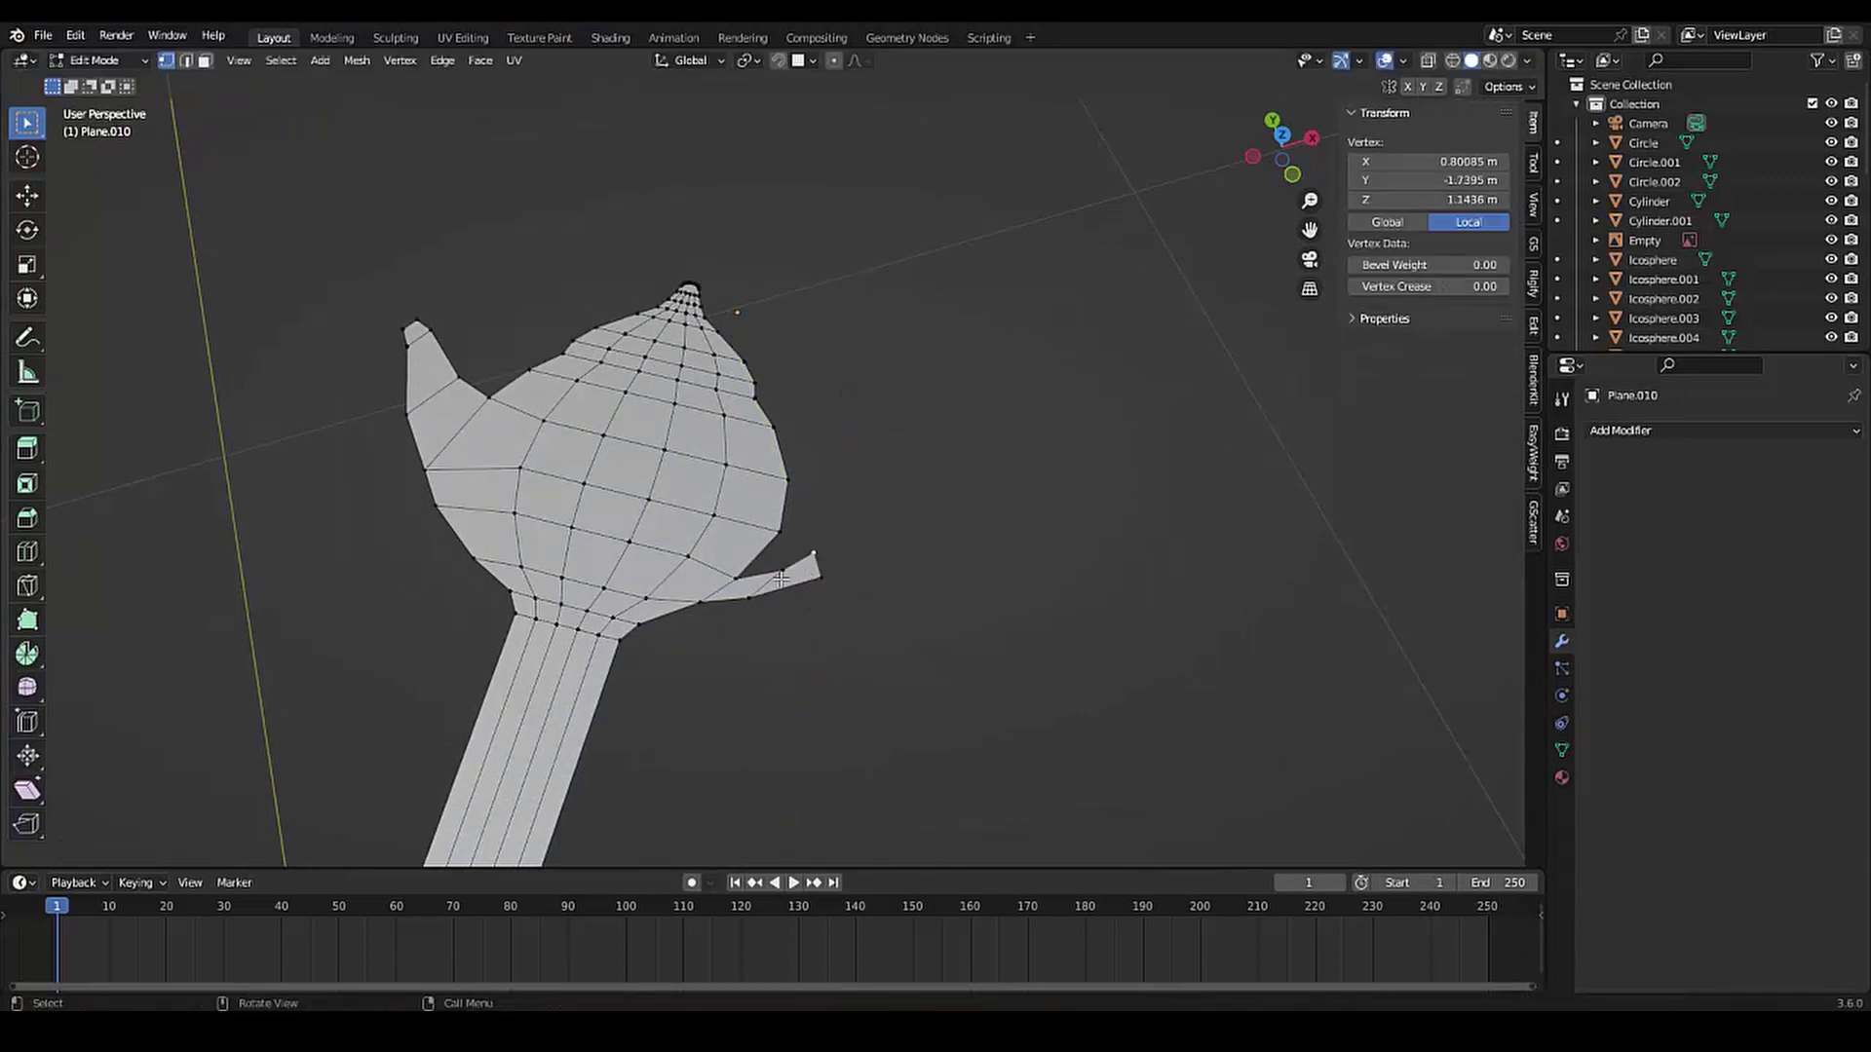
Extrude the tip edge into a short segment and bend its end upward
left_click(822, 577, "shift")
key("e")
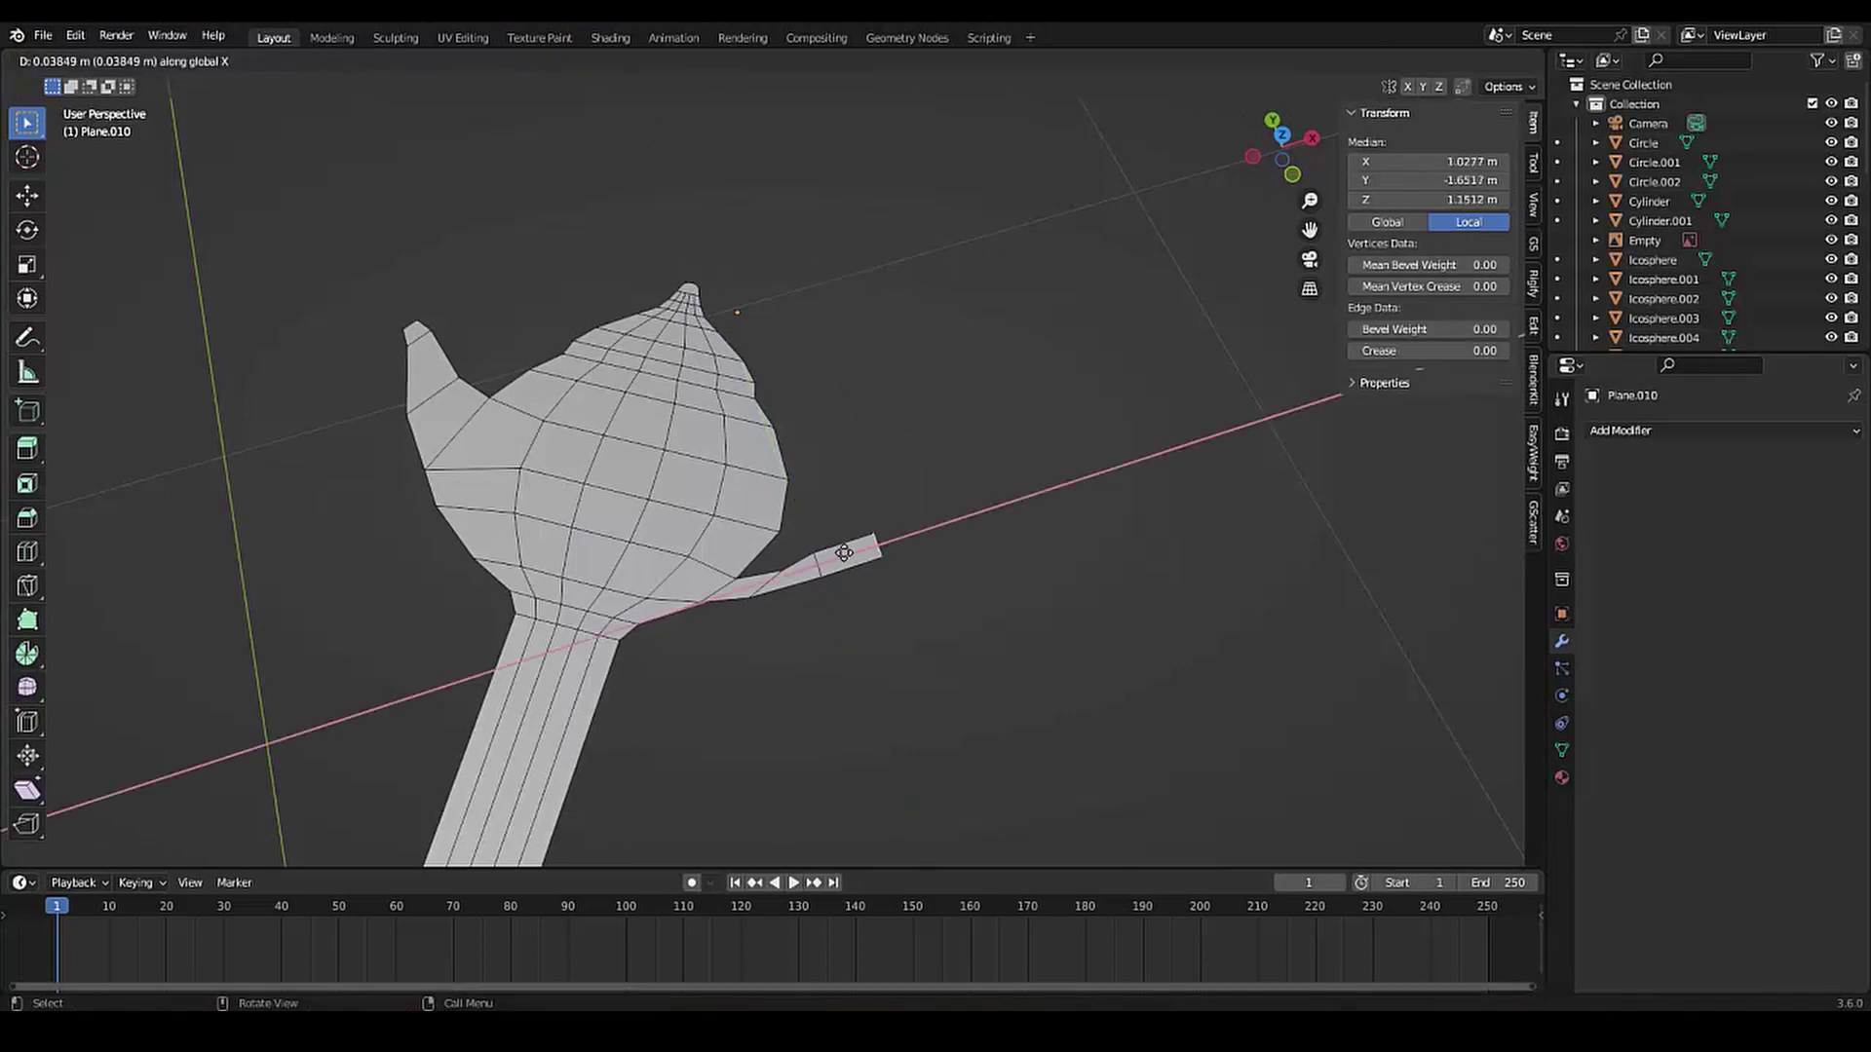
left_click(844, 553)
key("r")
key("z")
key("Escape")
key("g")
key("x")
left_click(816, 556)
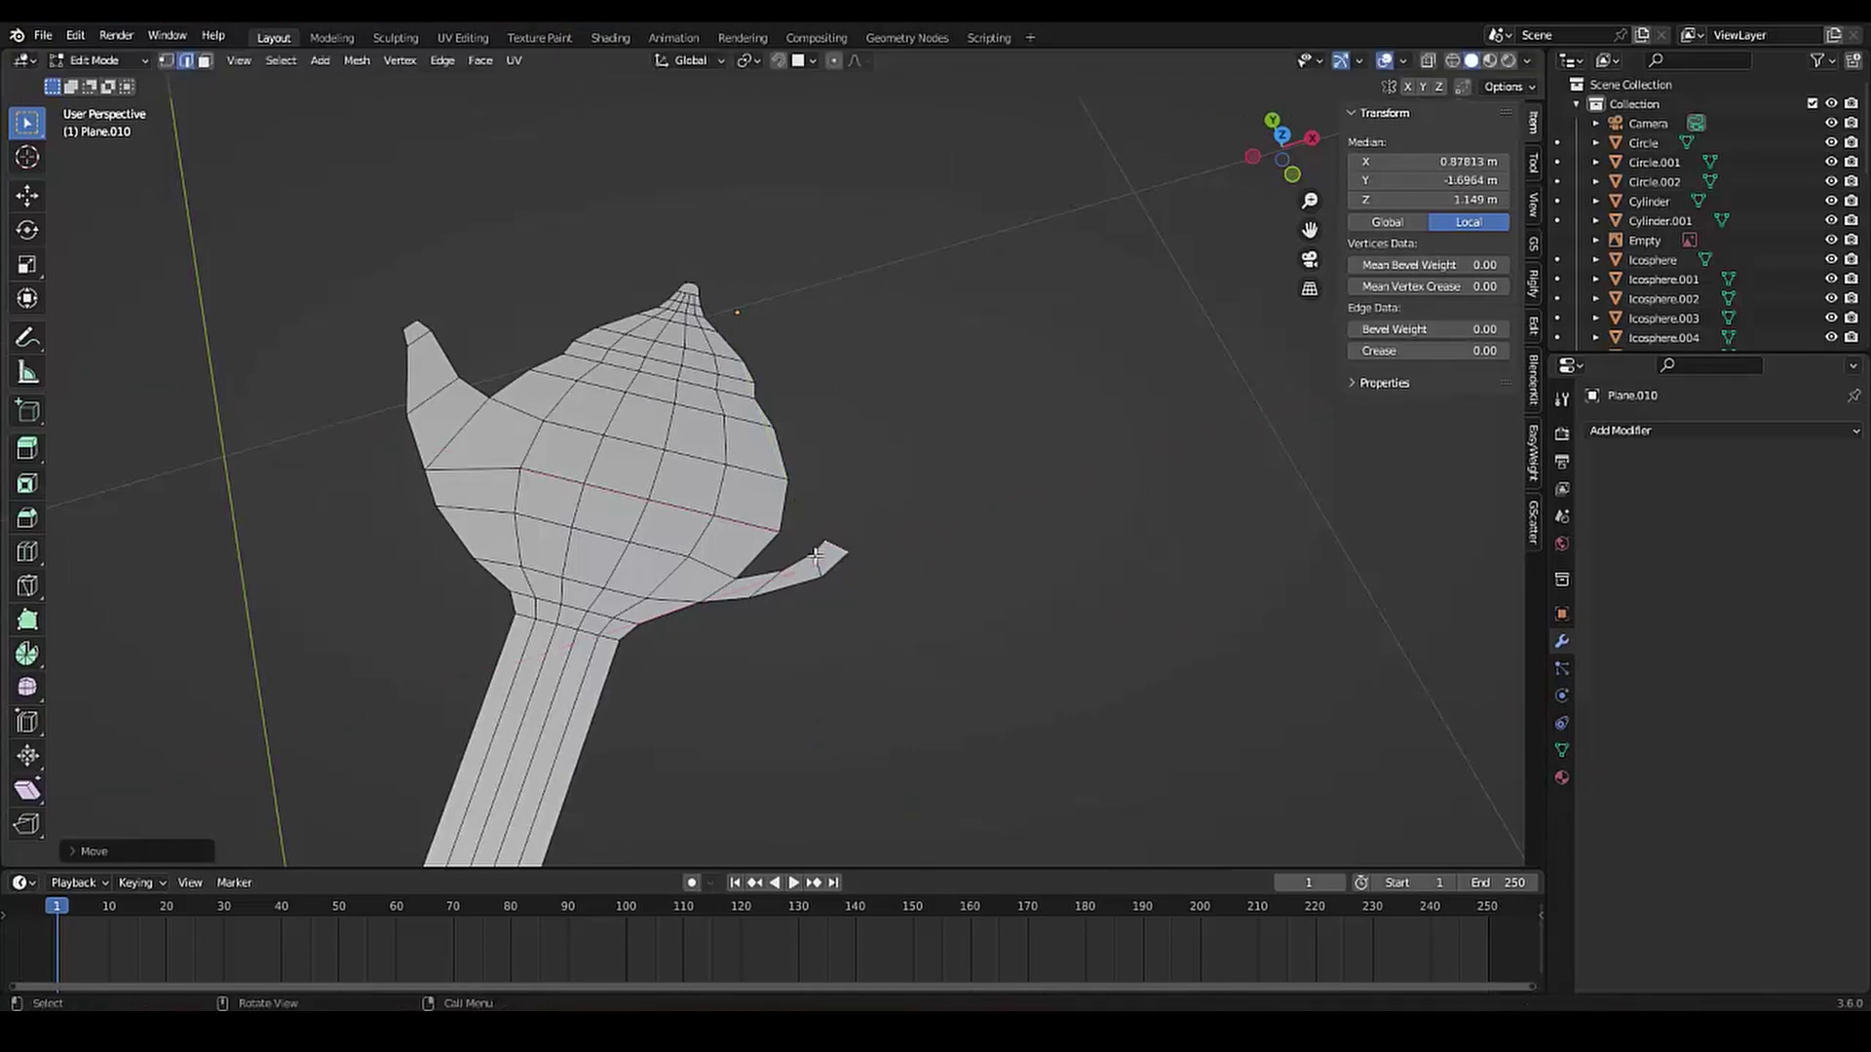
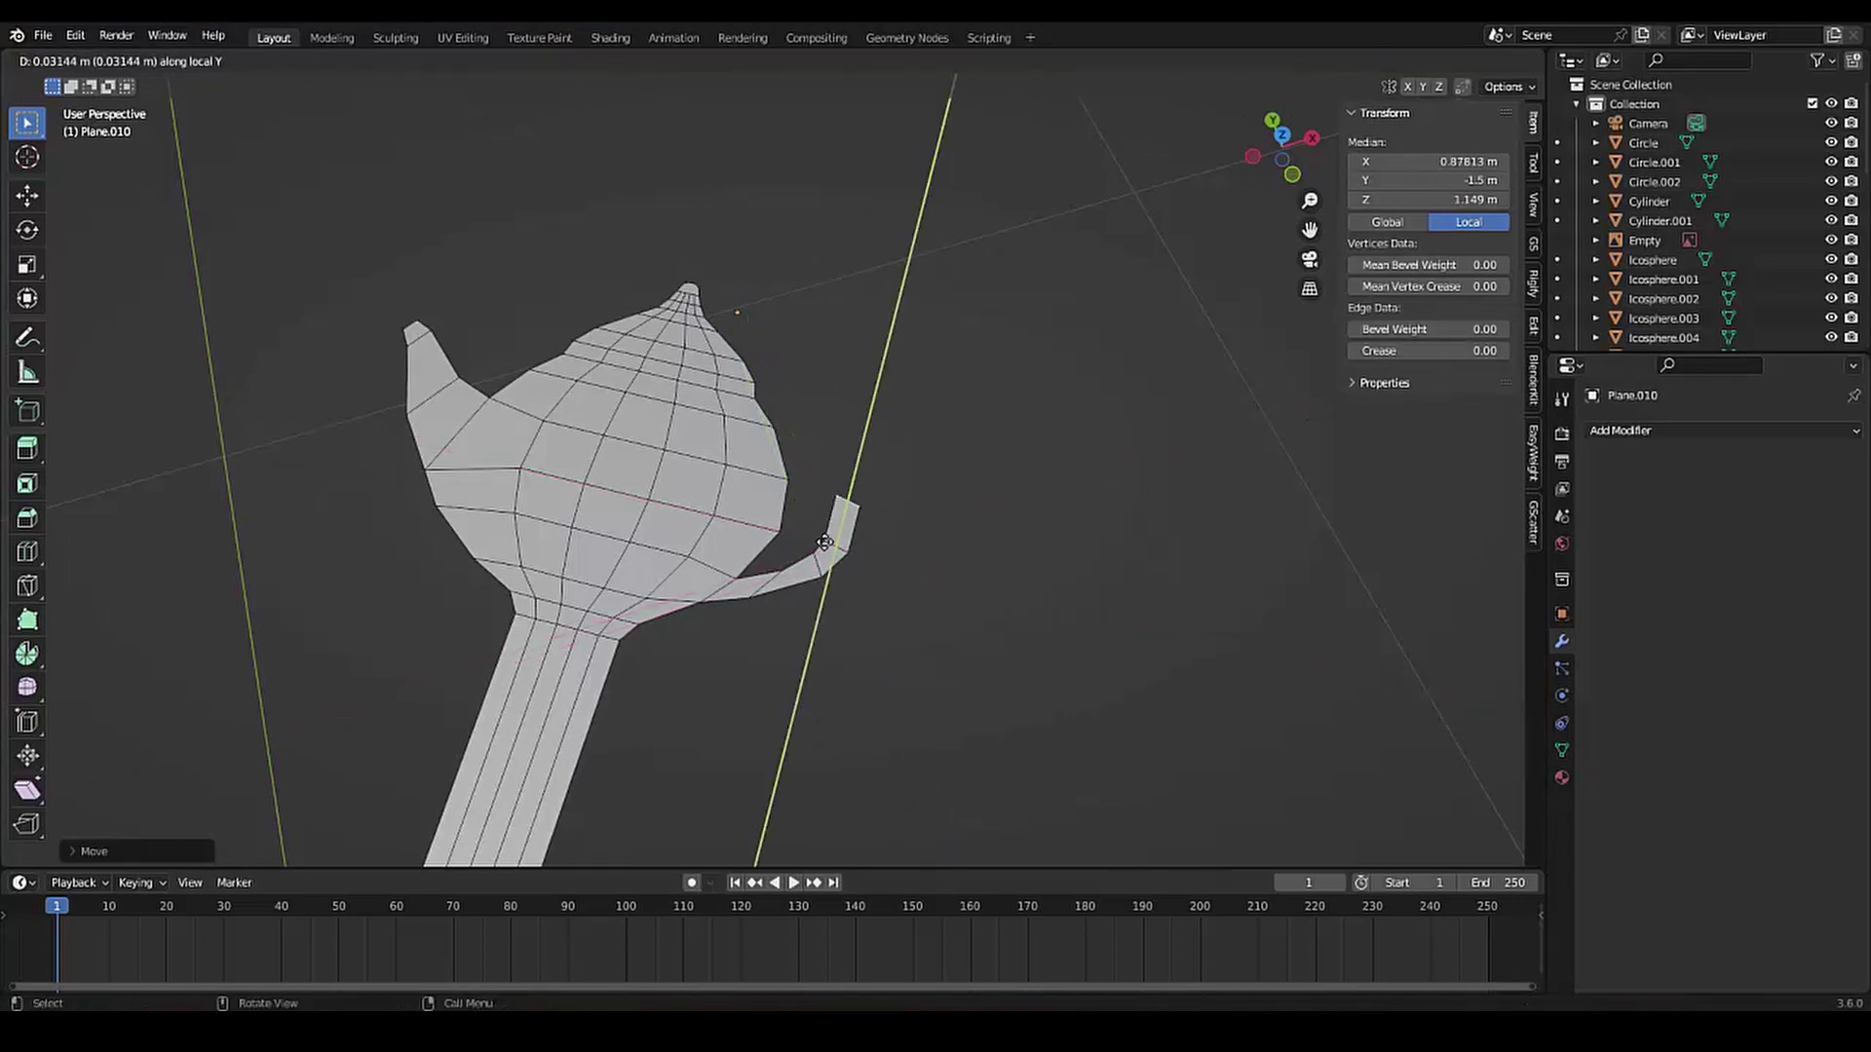
Shift the handle tip sideways along the X axis
key("g")
key("x")
left_click(859, 549)
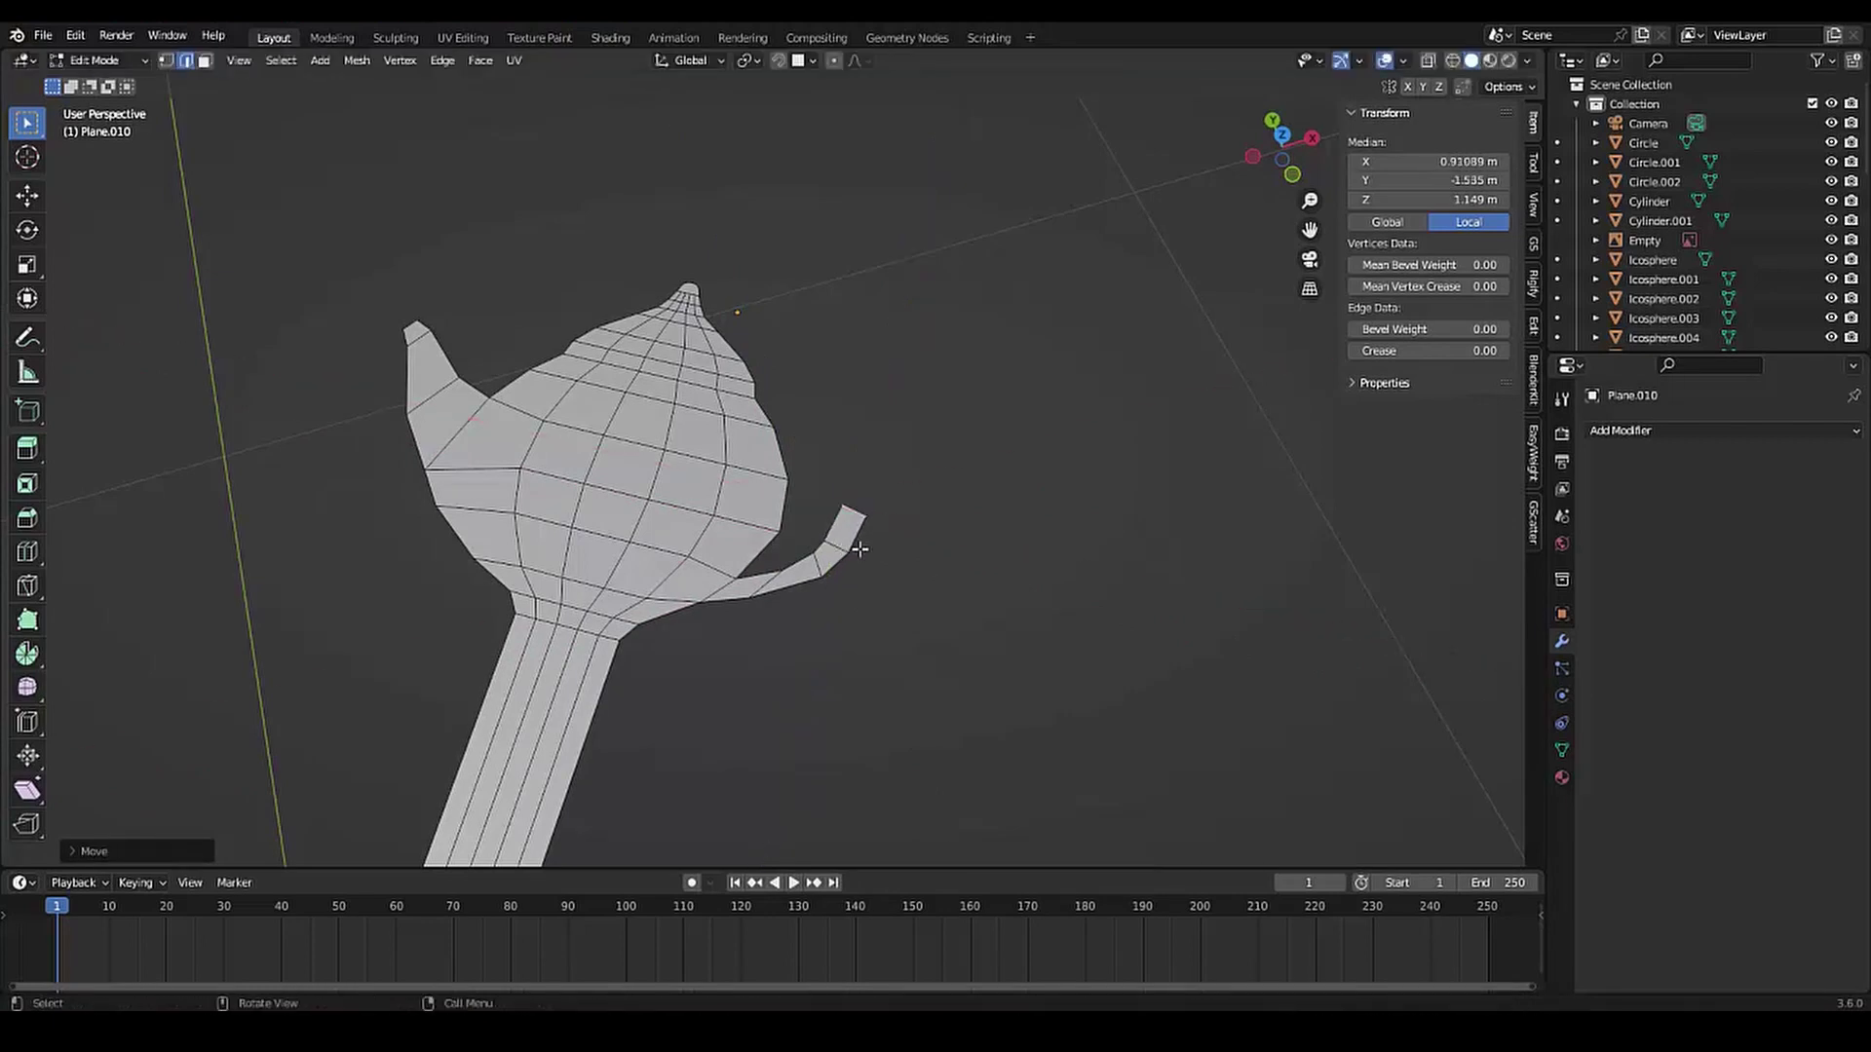
key("x")
left_click(858, 526)
scroll(848, 517, "down", 8)
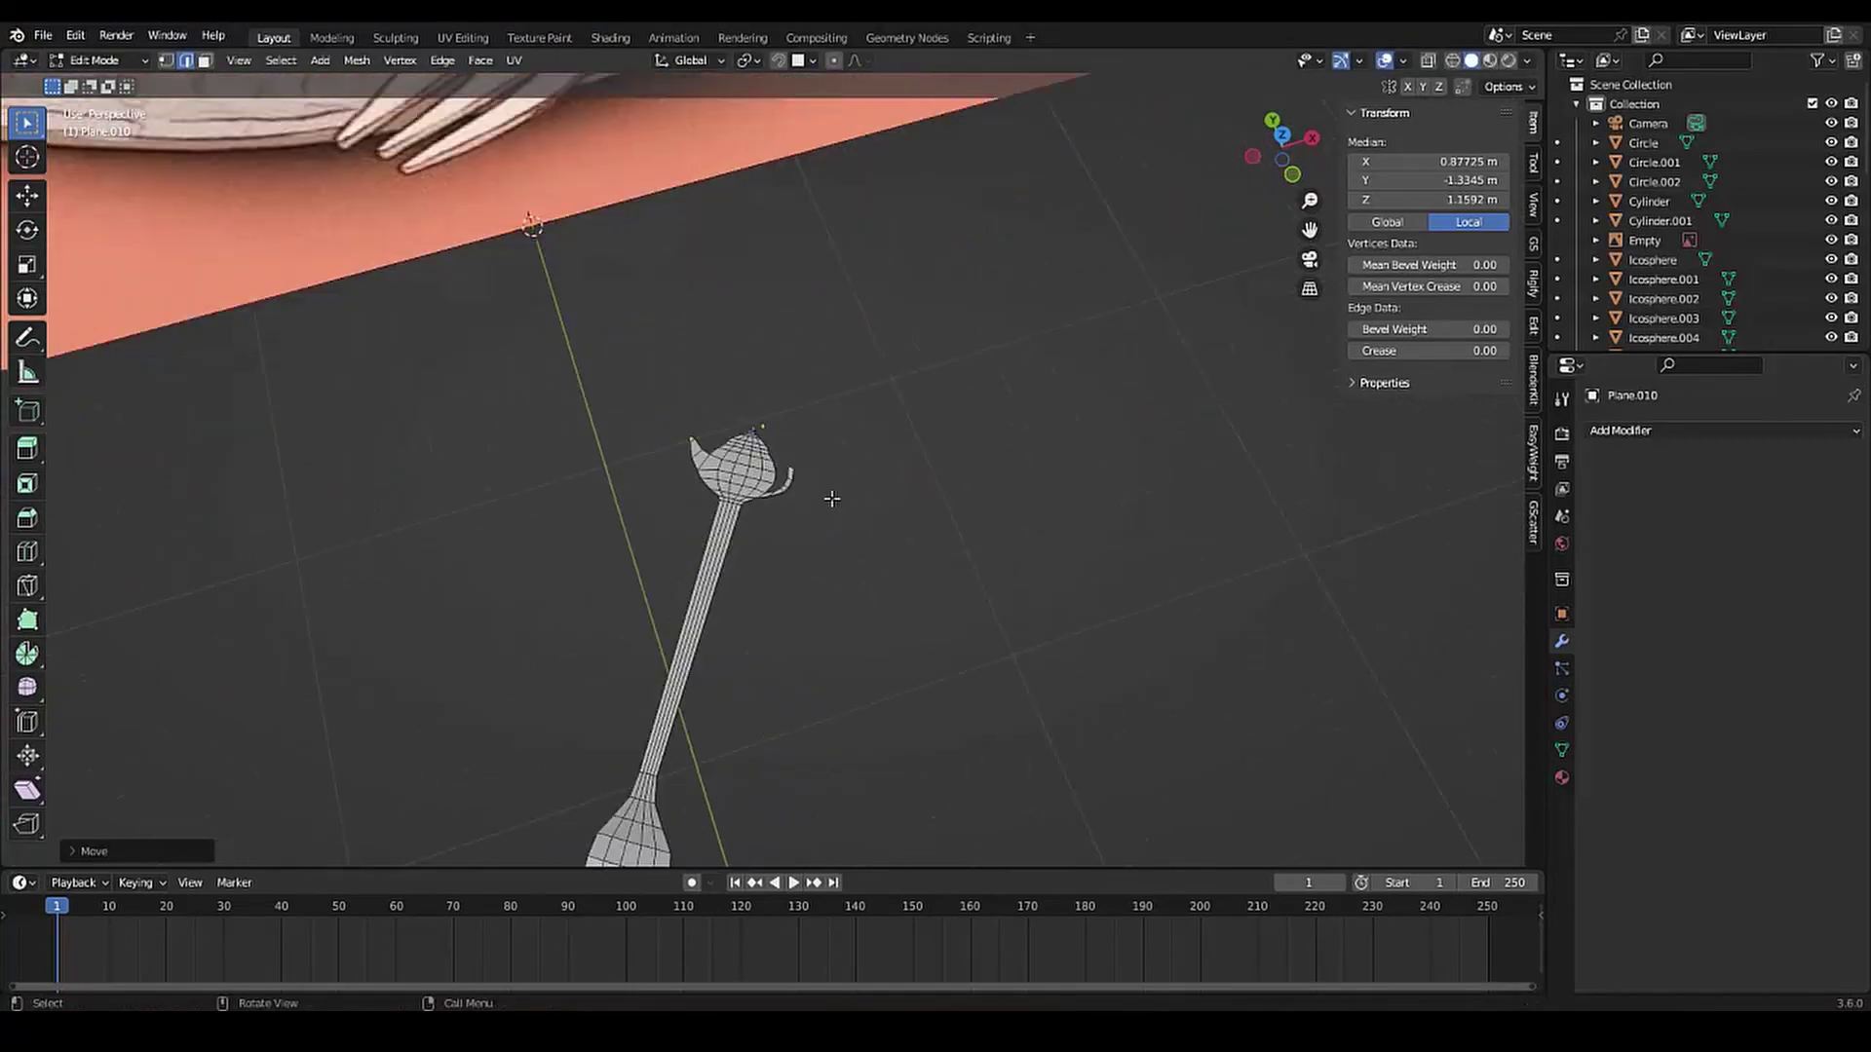
scroll(832, 497, "up", 9)
Widen and rotate the handle's end edge, then scale an edge partway along the handle
key("s")
left_click(824, 483)
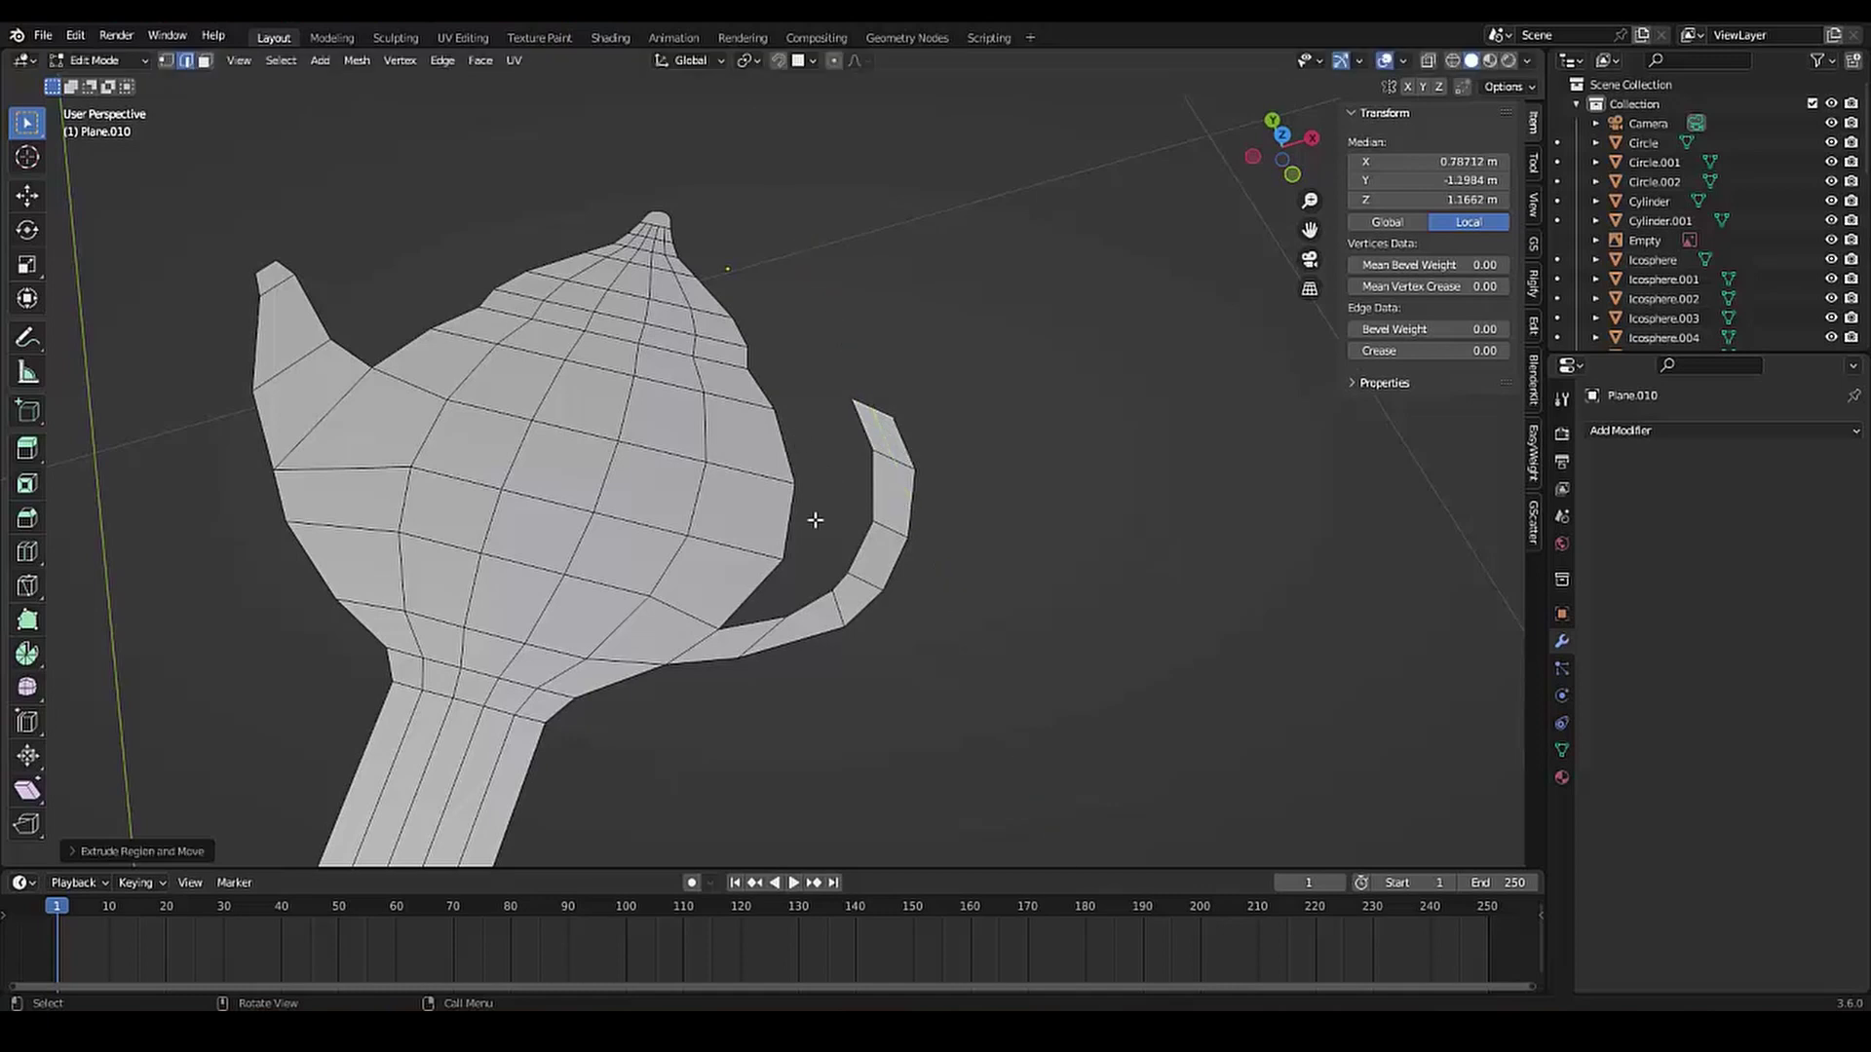
key("r")
left_click(843, 565)
left_click(760, 655)
key("s")
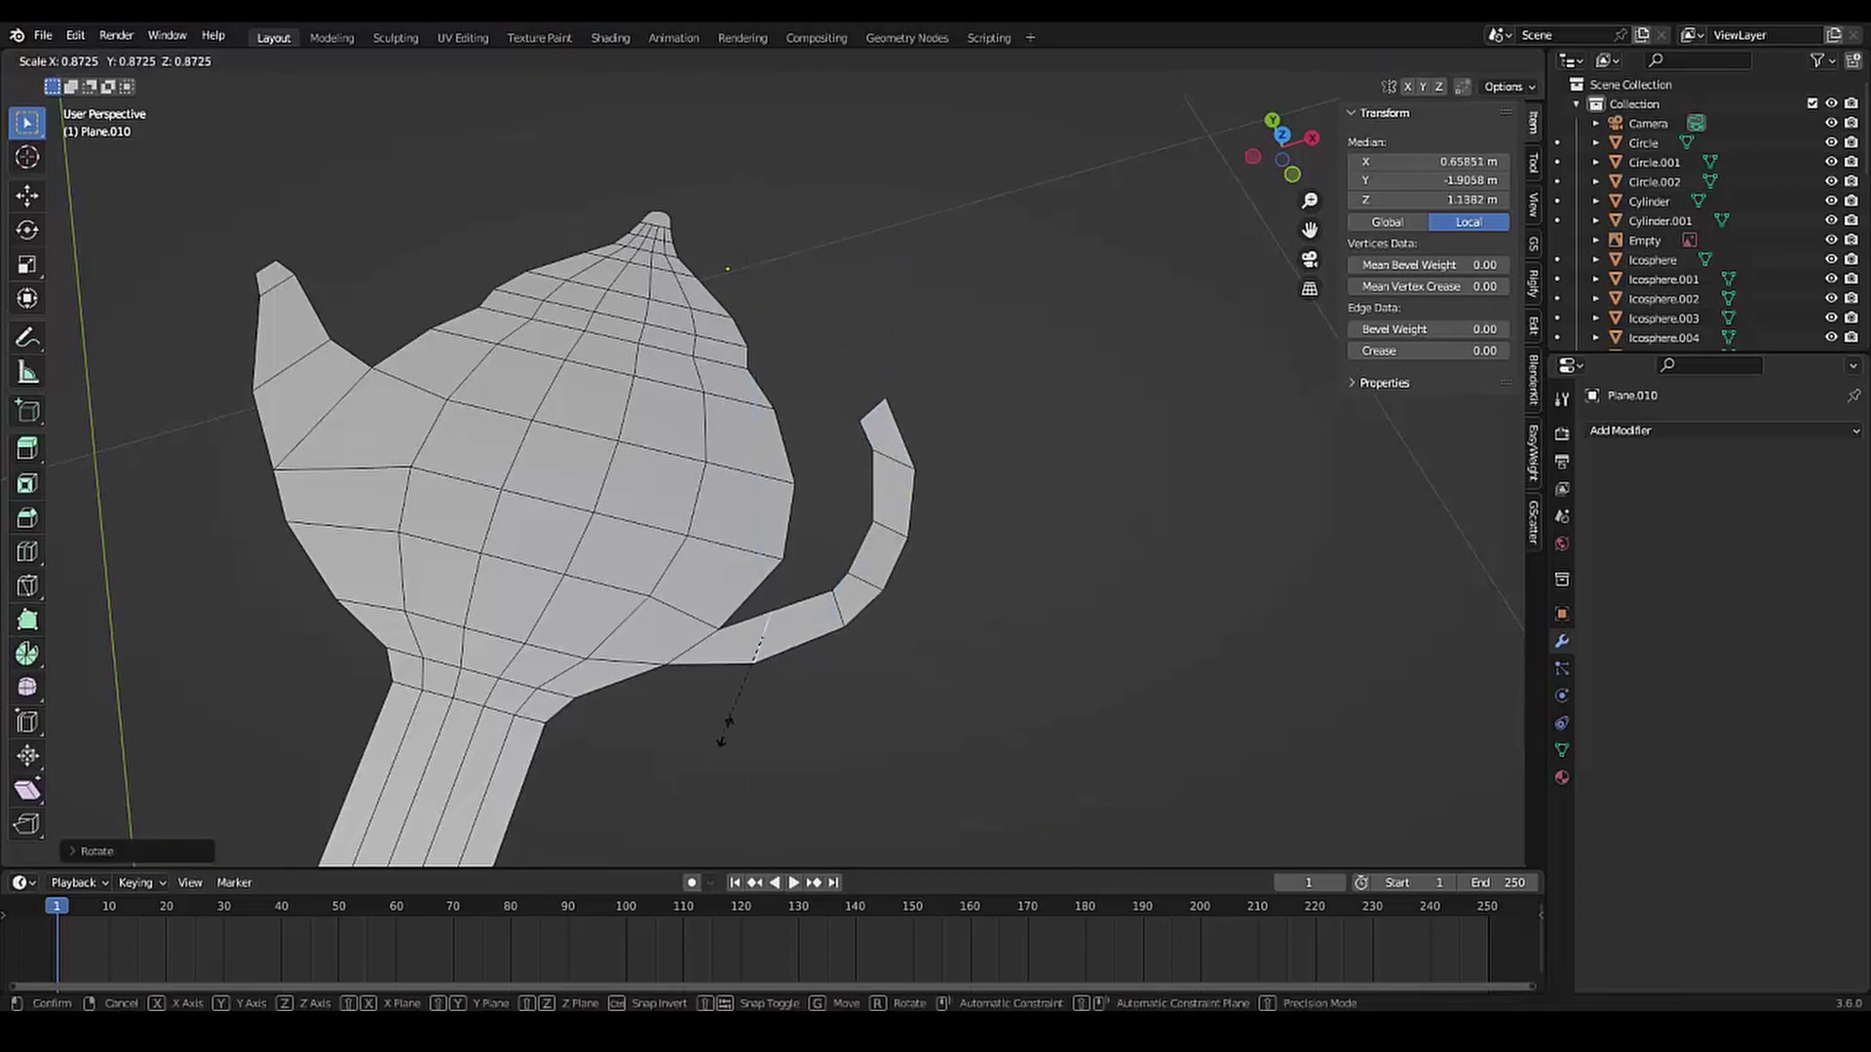
left_click(722, 741)
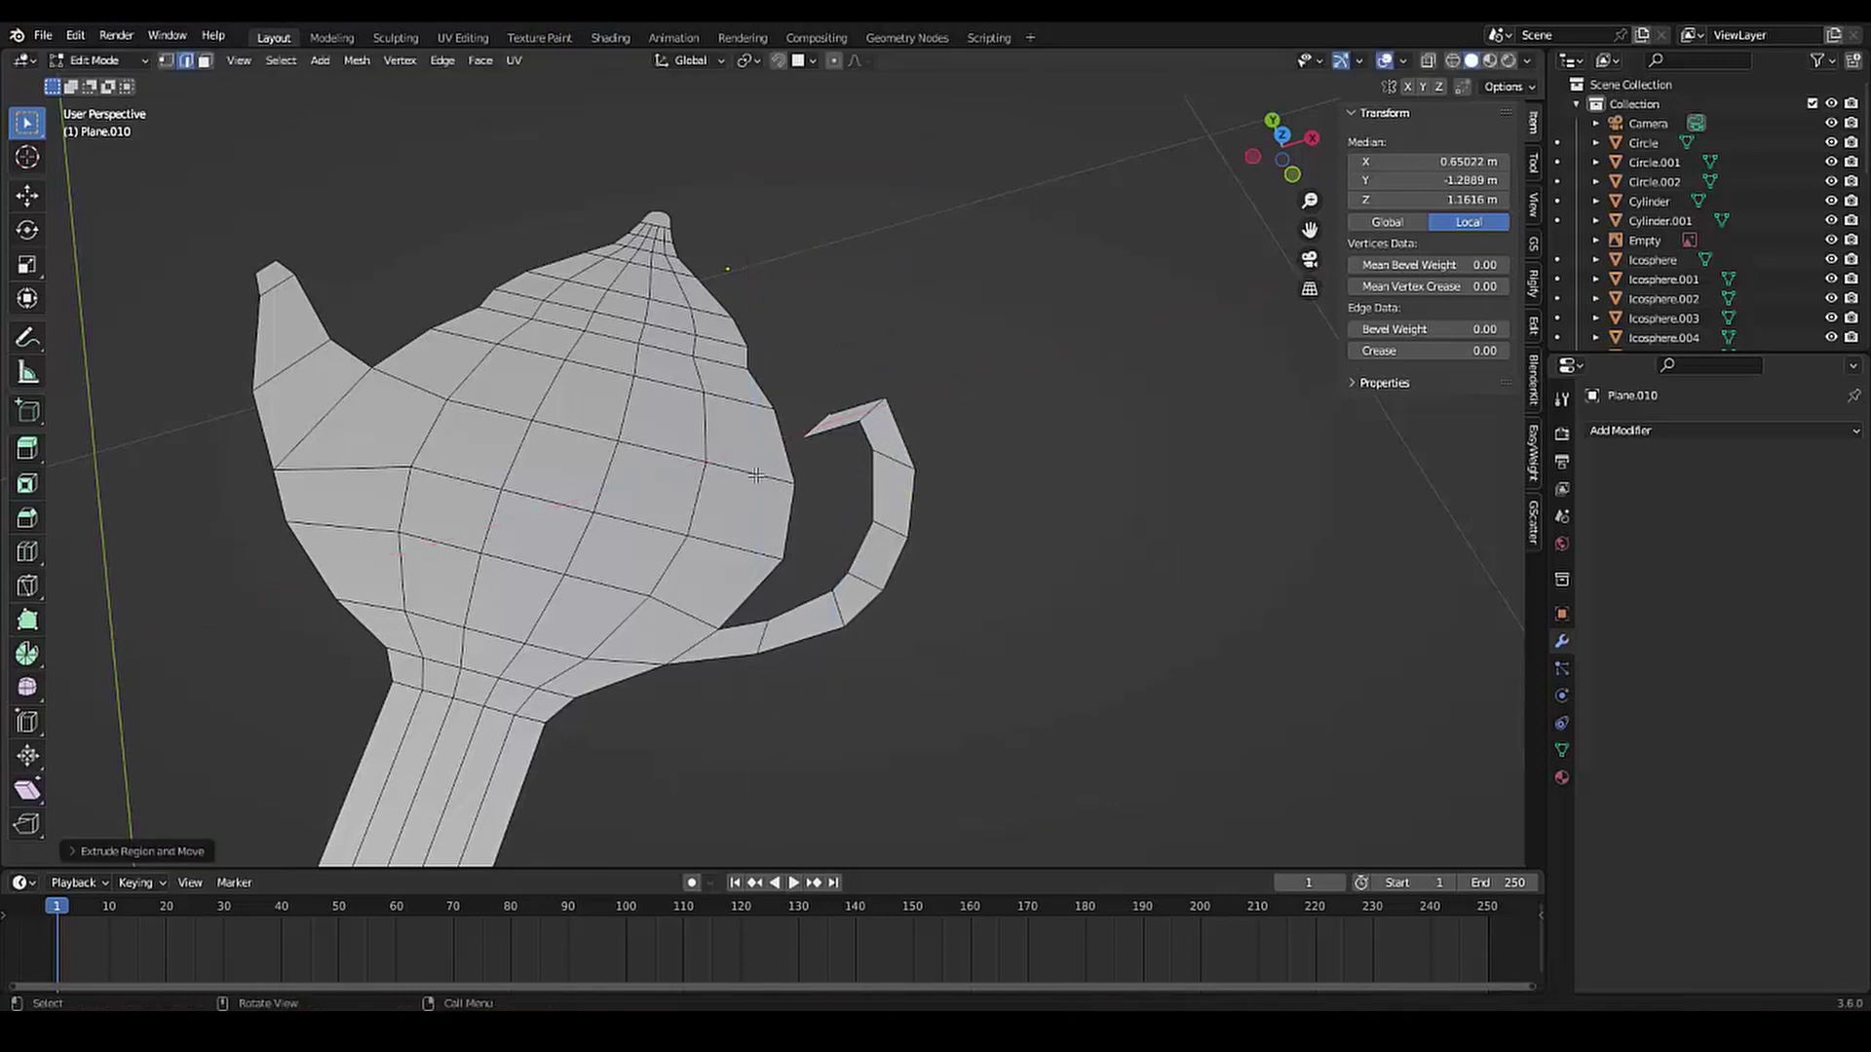
Move the next handle section along Y and rotate it about Z to curve it
key("g")
key("y")
left_click(778, 429)
key("r")
key("z")
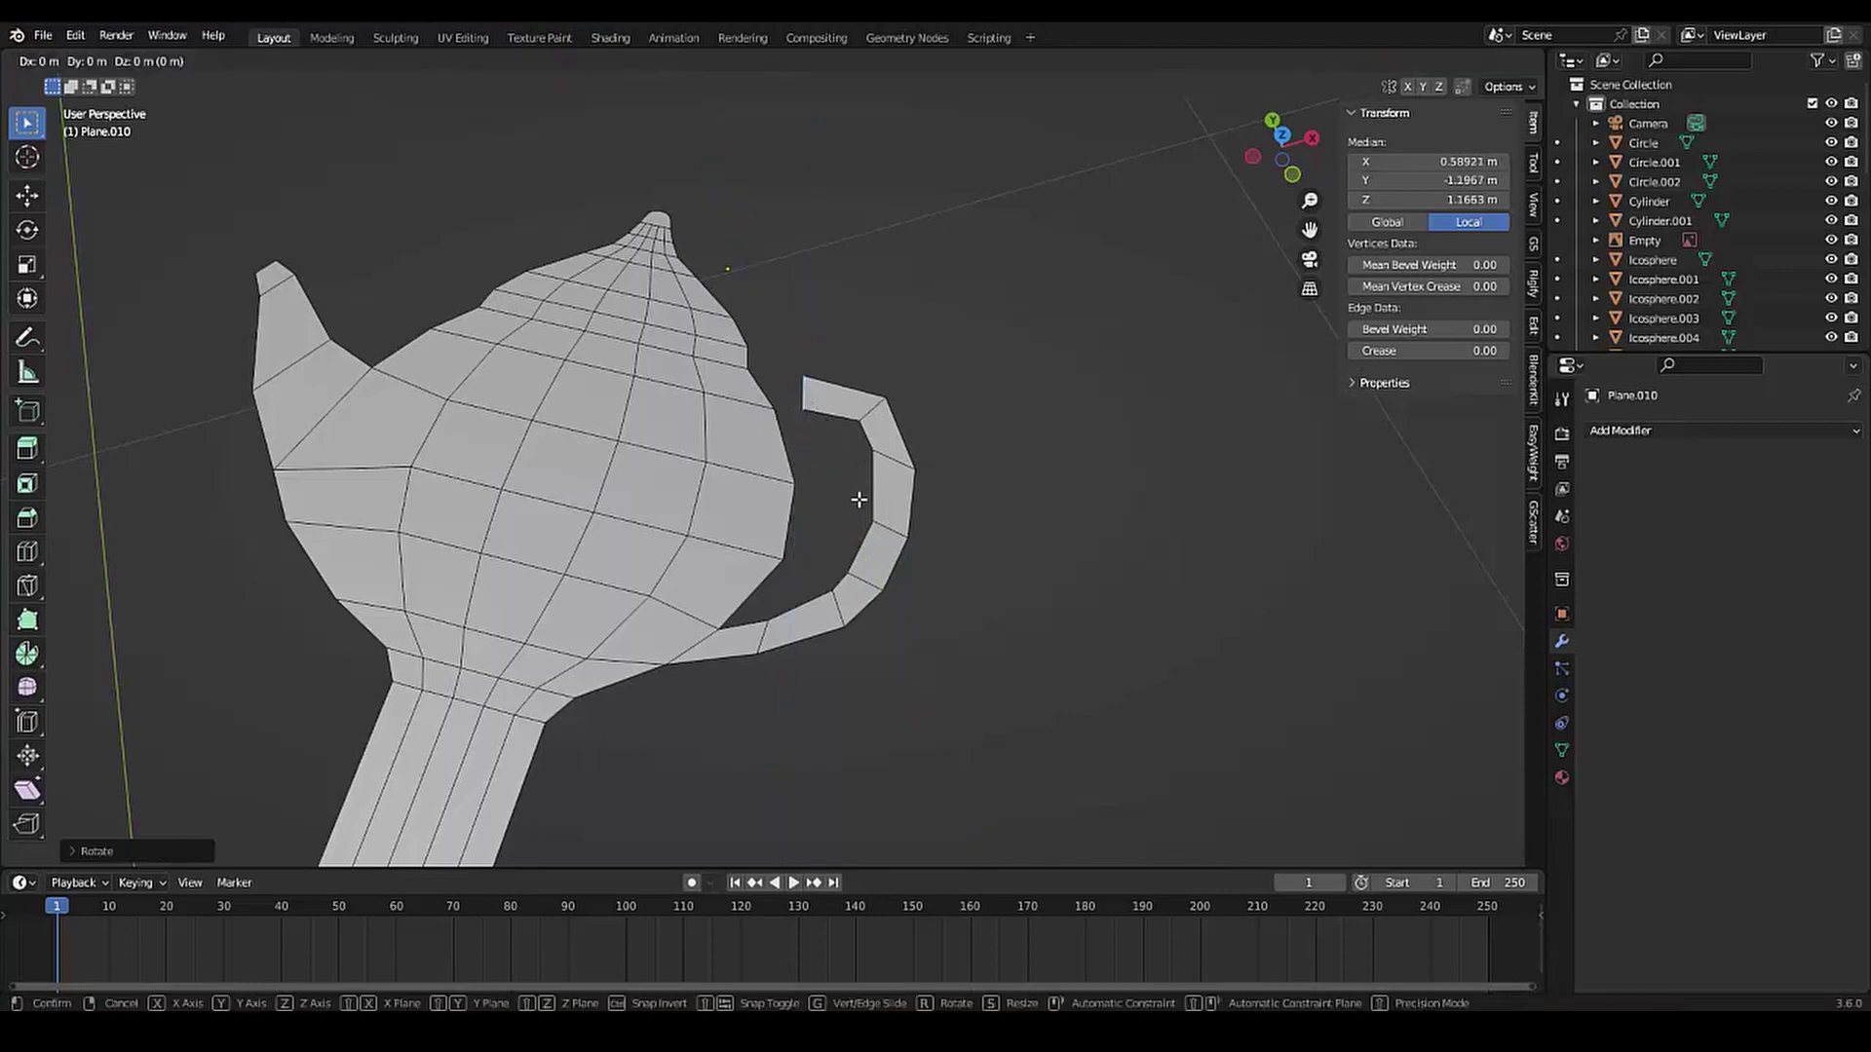
key("y")
key("x")
left_click(794, 469)
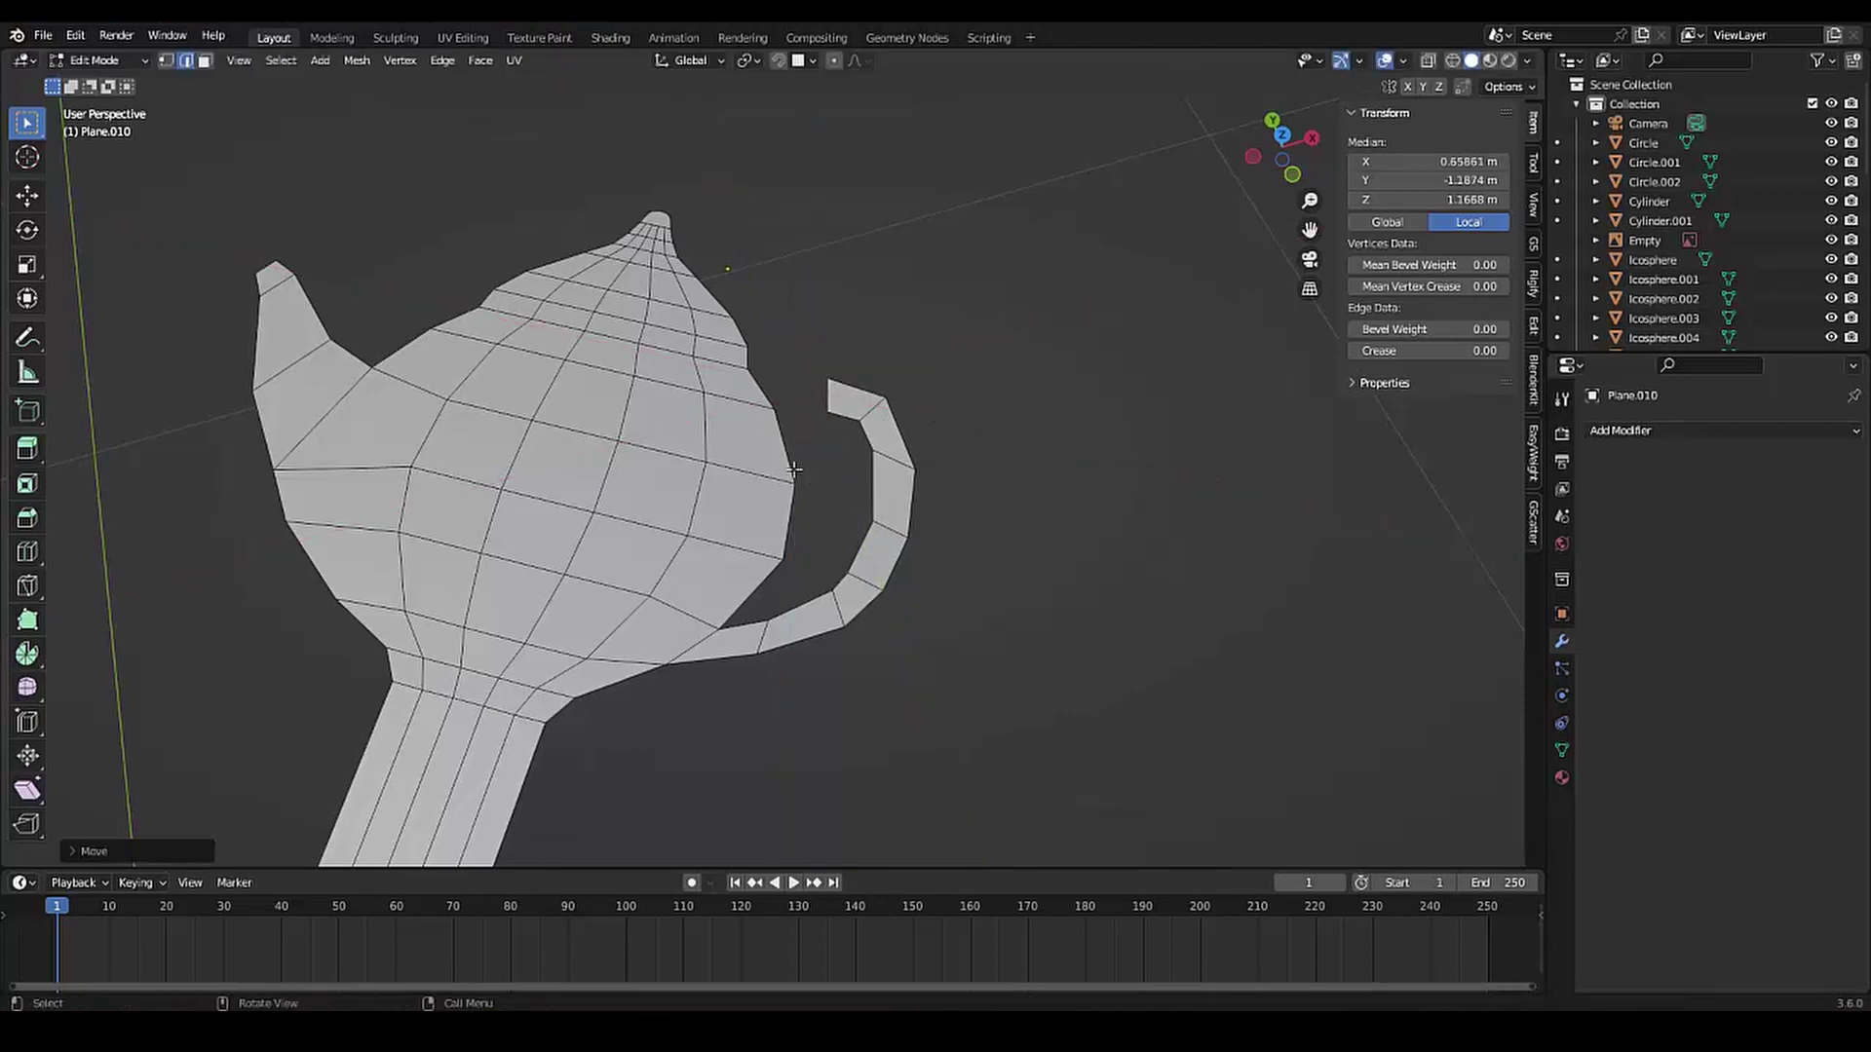
Bring the handle end back along Y to touch the pot, rotating it about Z
key("g")
key("y")
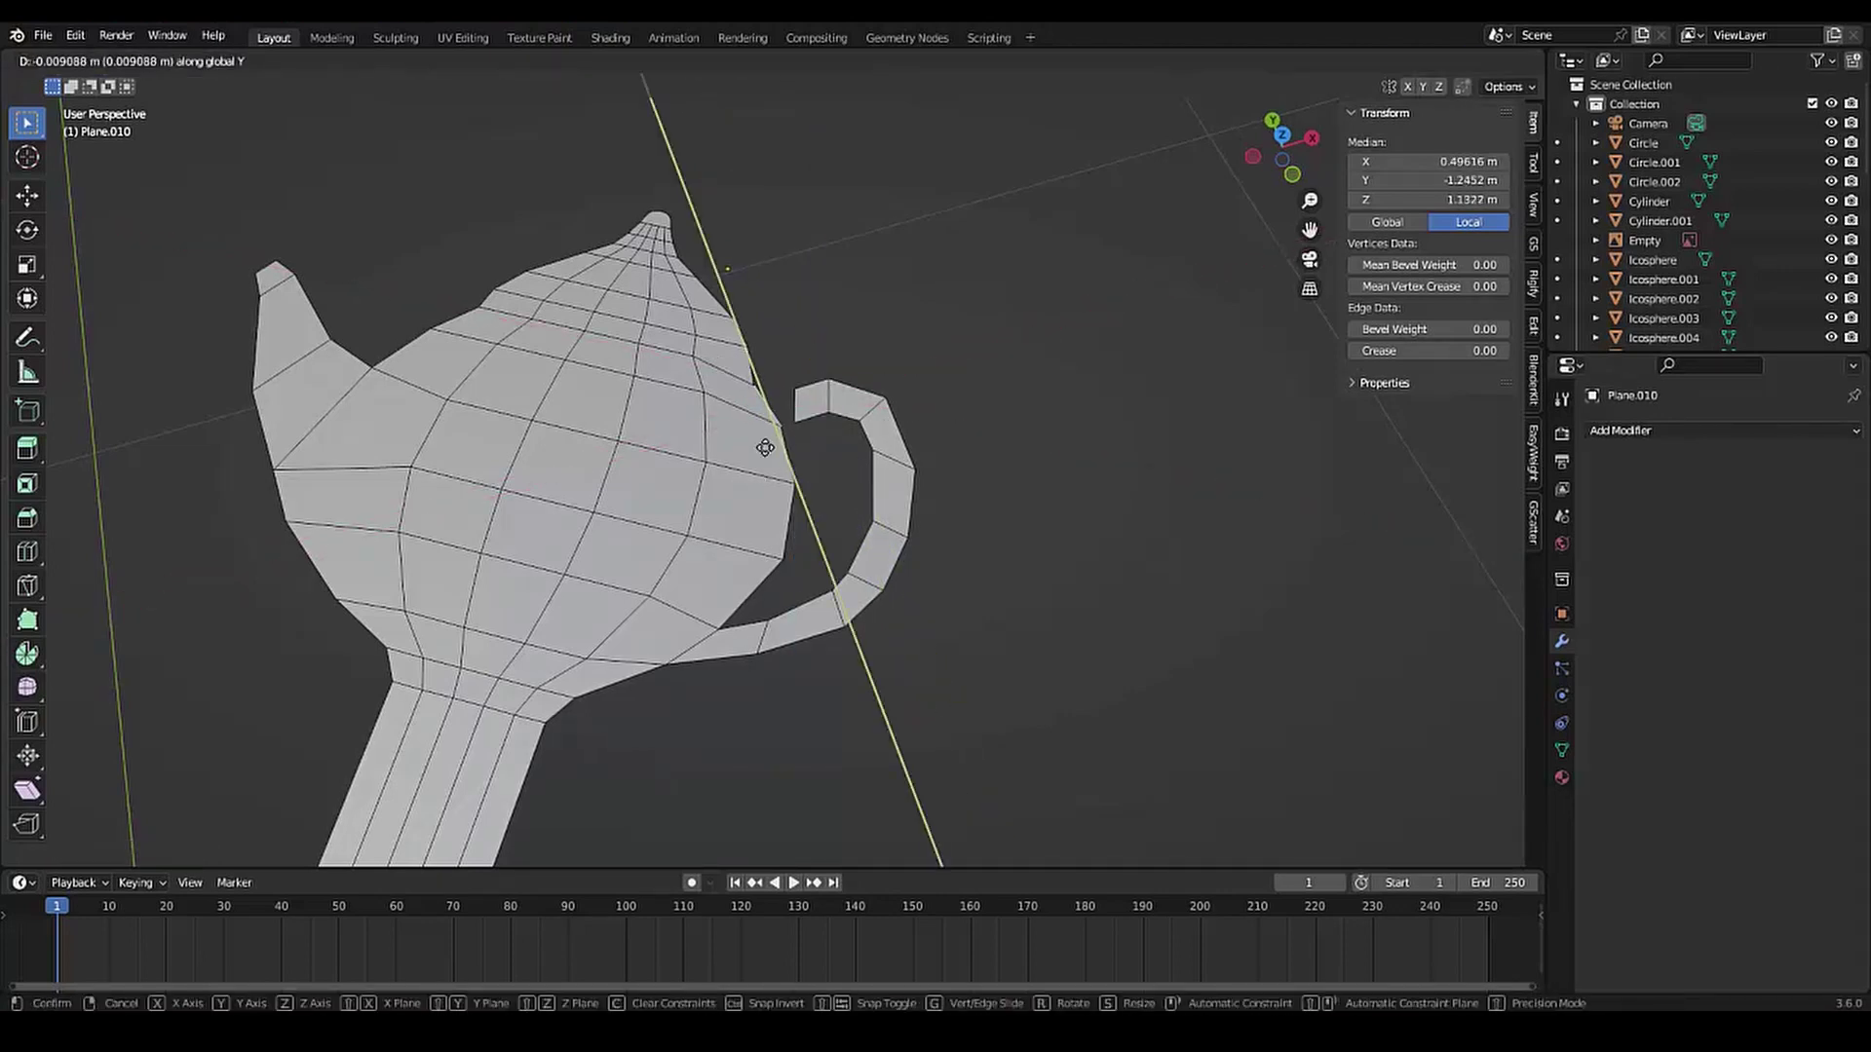
left_click(753, 453)
key("g")
key("y")
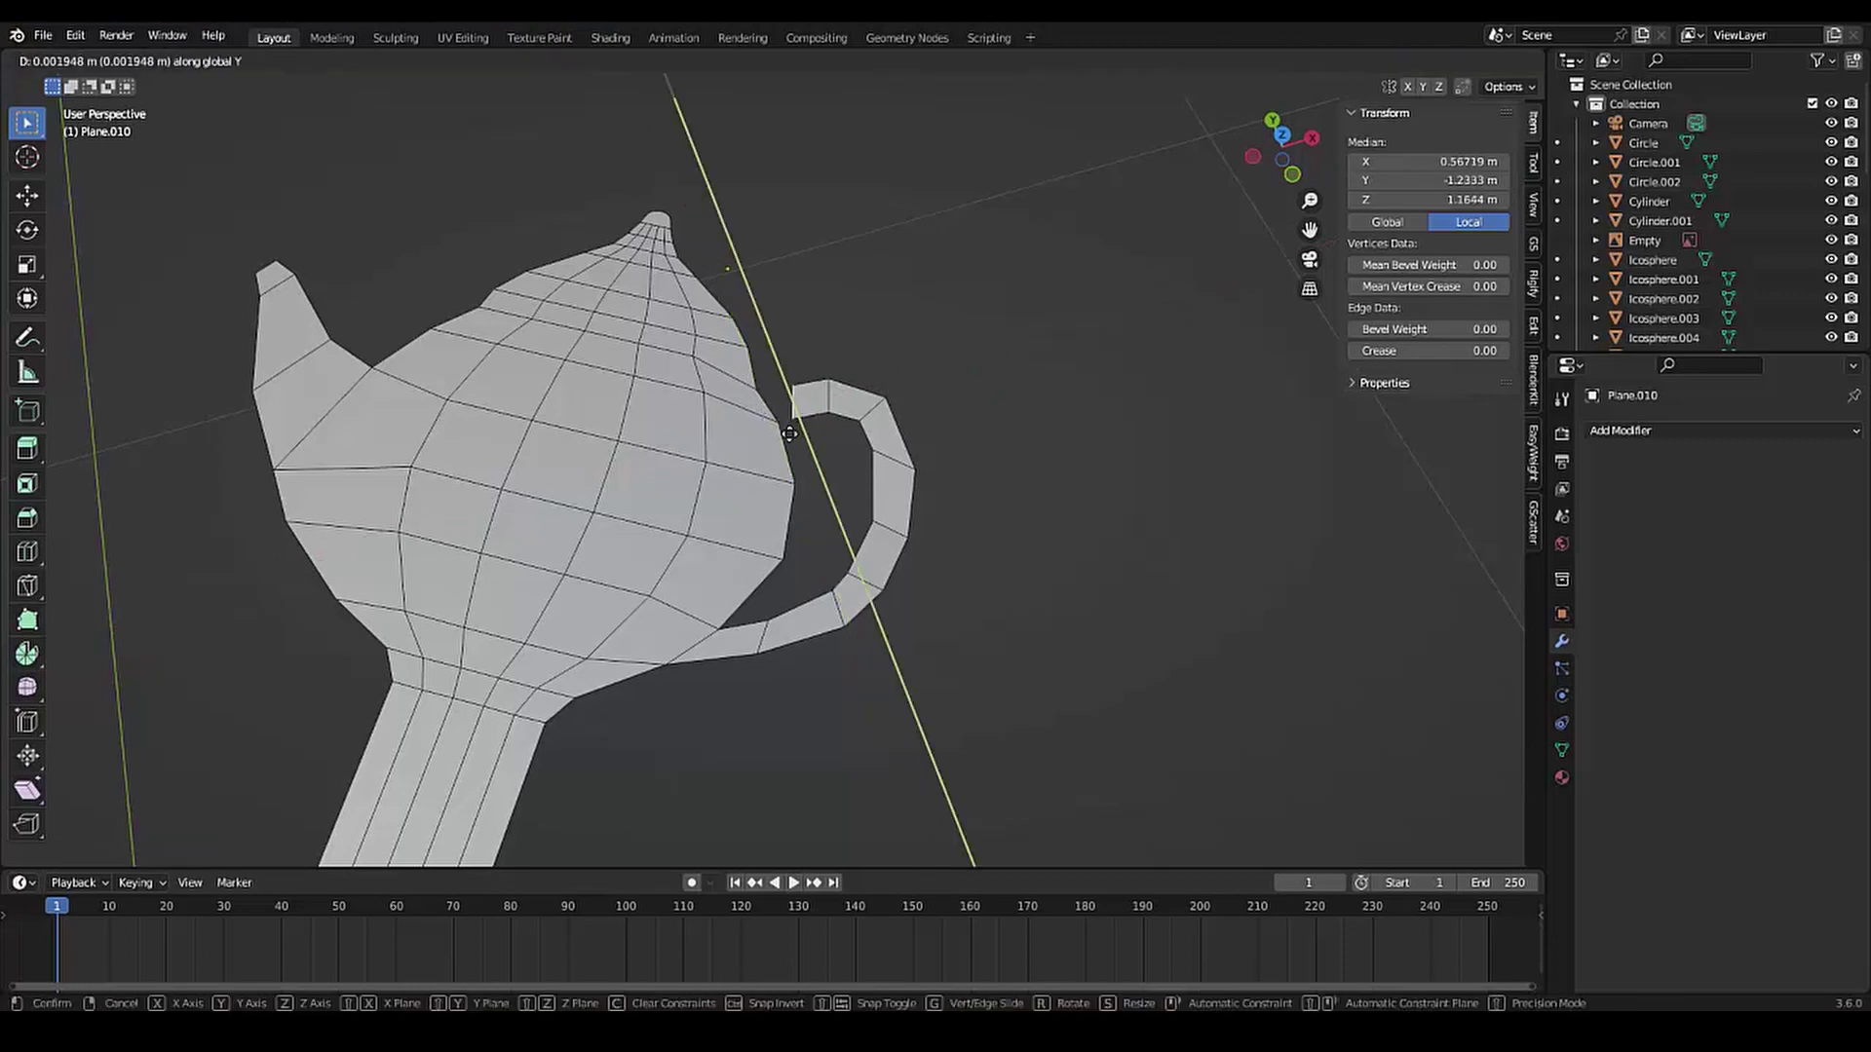
left_click(813, 462)
key("r")
key("z")
Orbit and zoom to compare the looped handle with the reference image
scroll(814, 461, "down", 6)
mouse_move(813, 461)
middle_mouse_down()
mouse_move(897, 329)
mouse_move(827, 540)
middle_mouse_up()
scroll(827, 540, "up", 2)
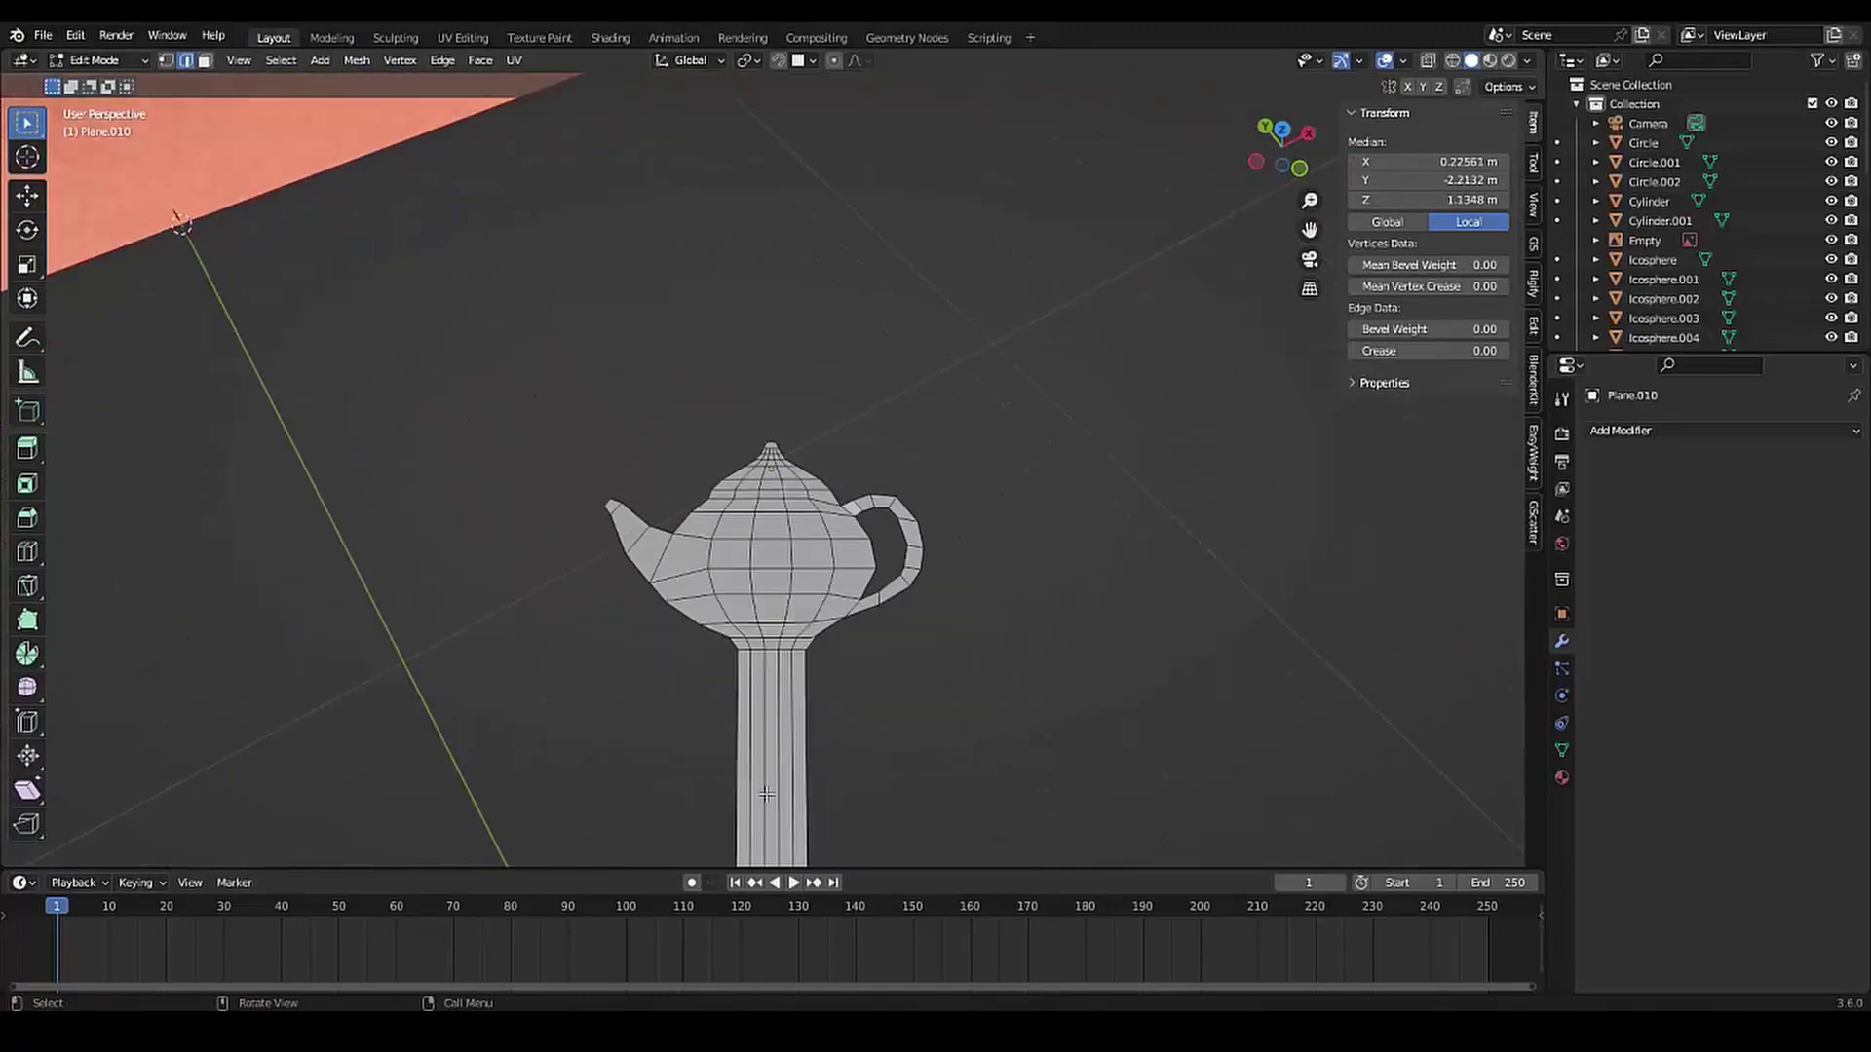
scroll(827, 539, "down", 4)
scroll(827, 540, "up", 4)
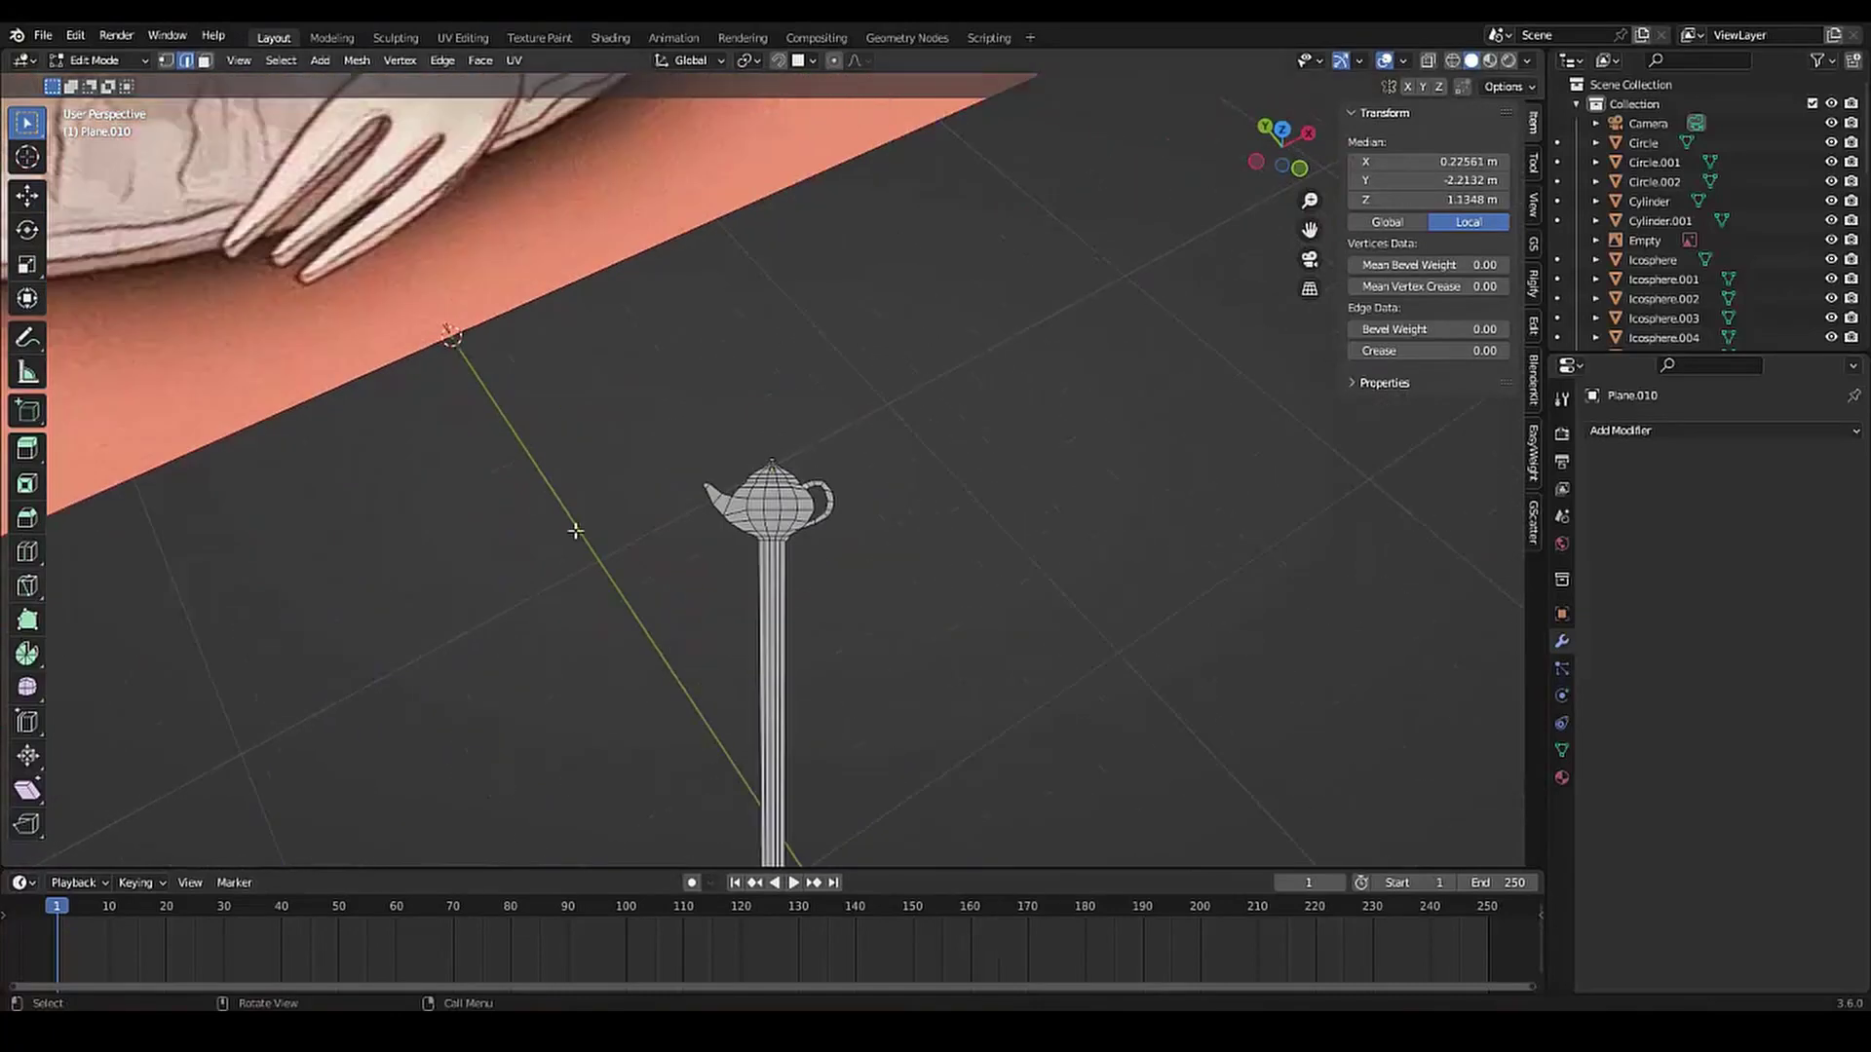
scroll(576, 531, "up", 6)
Extrude flaps on the right and left sides of the stem top
key("g")
key("x")
left_click(791, 816)
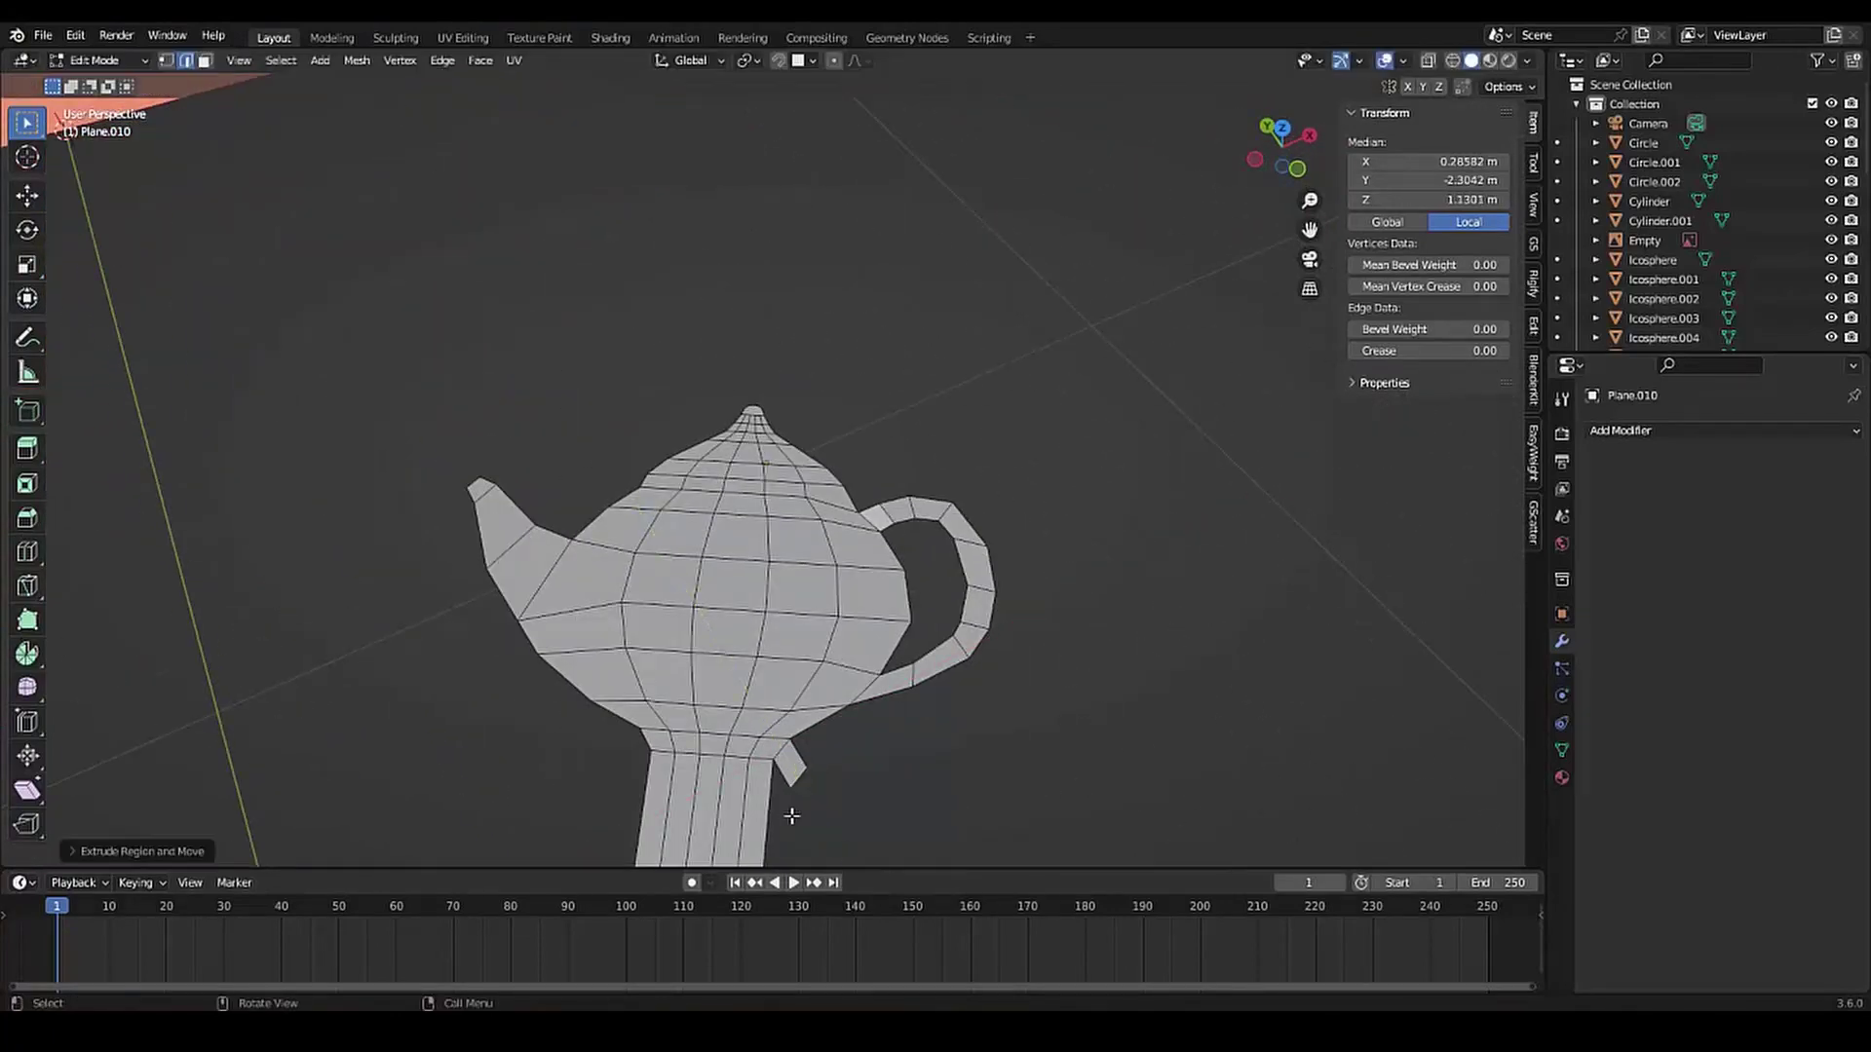
left_click(631, 785)
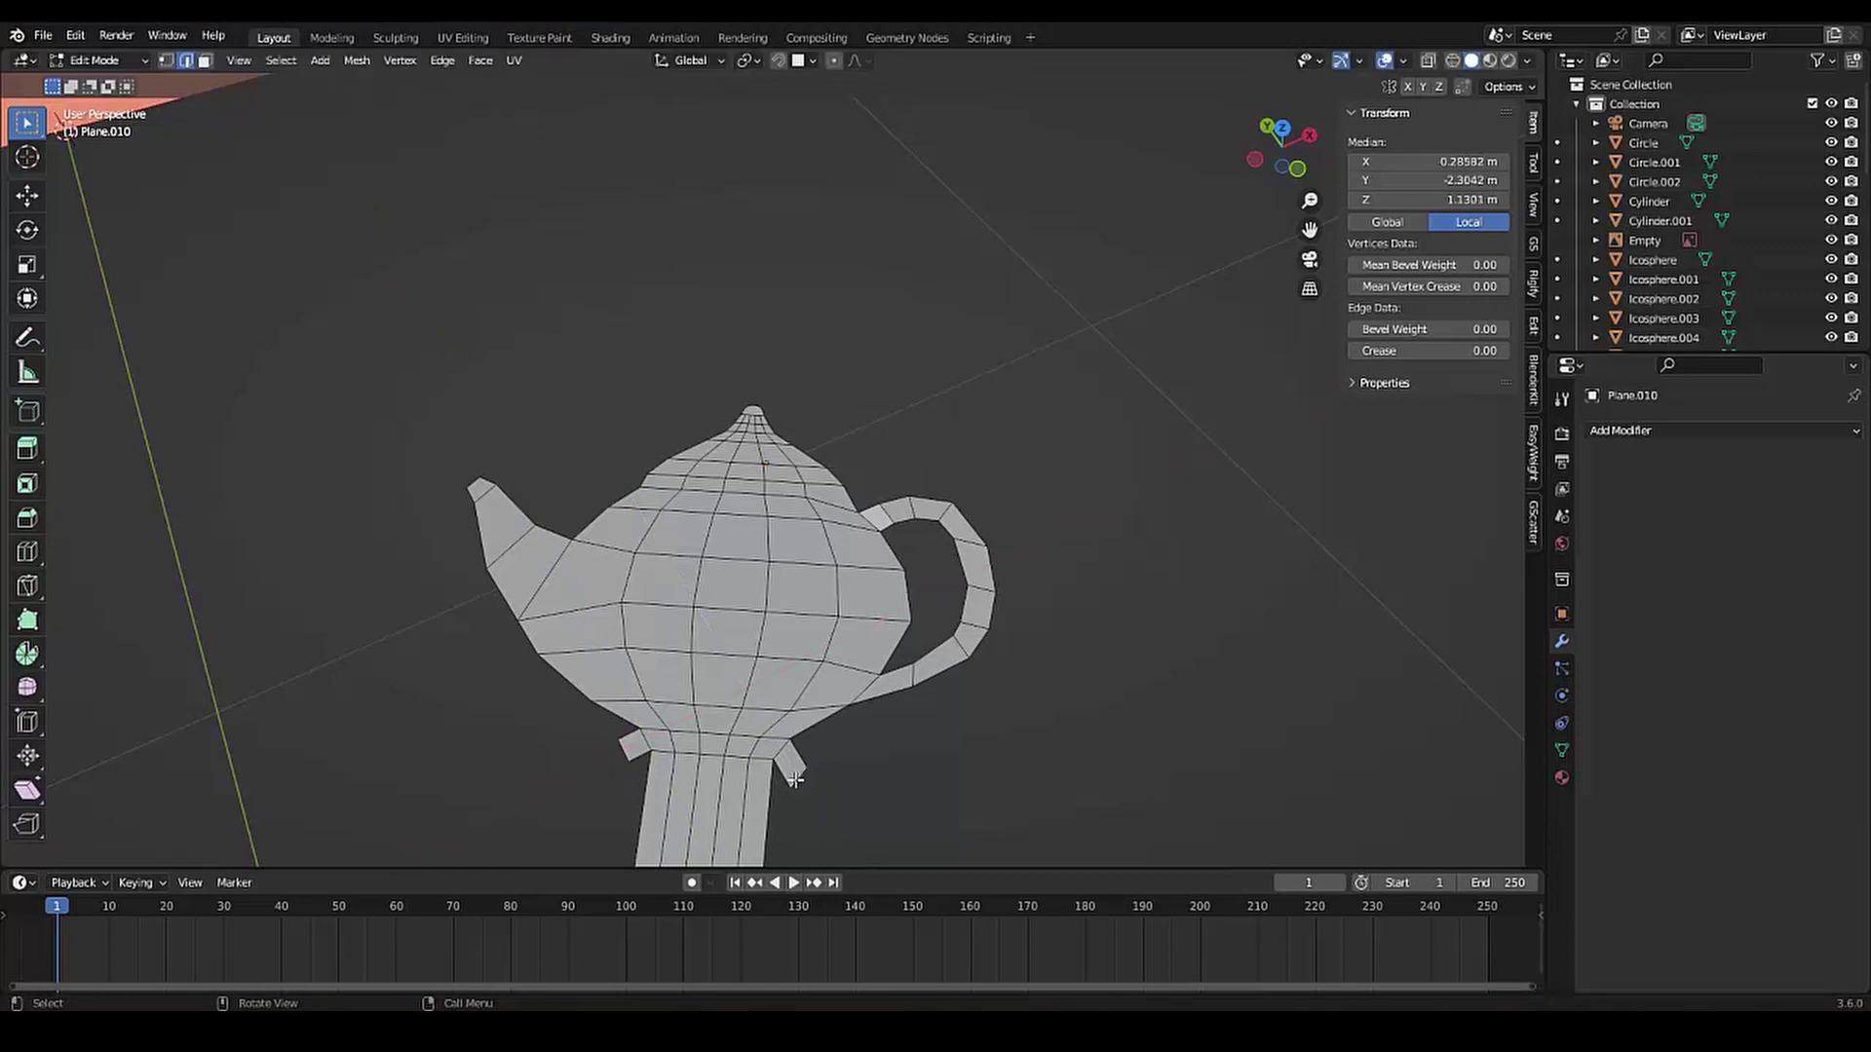
Round off the left flap's outer corners with a vertex bevel
left_click(621, 755)
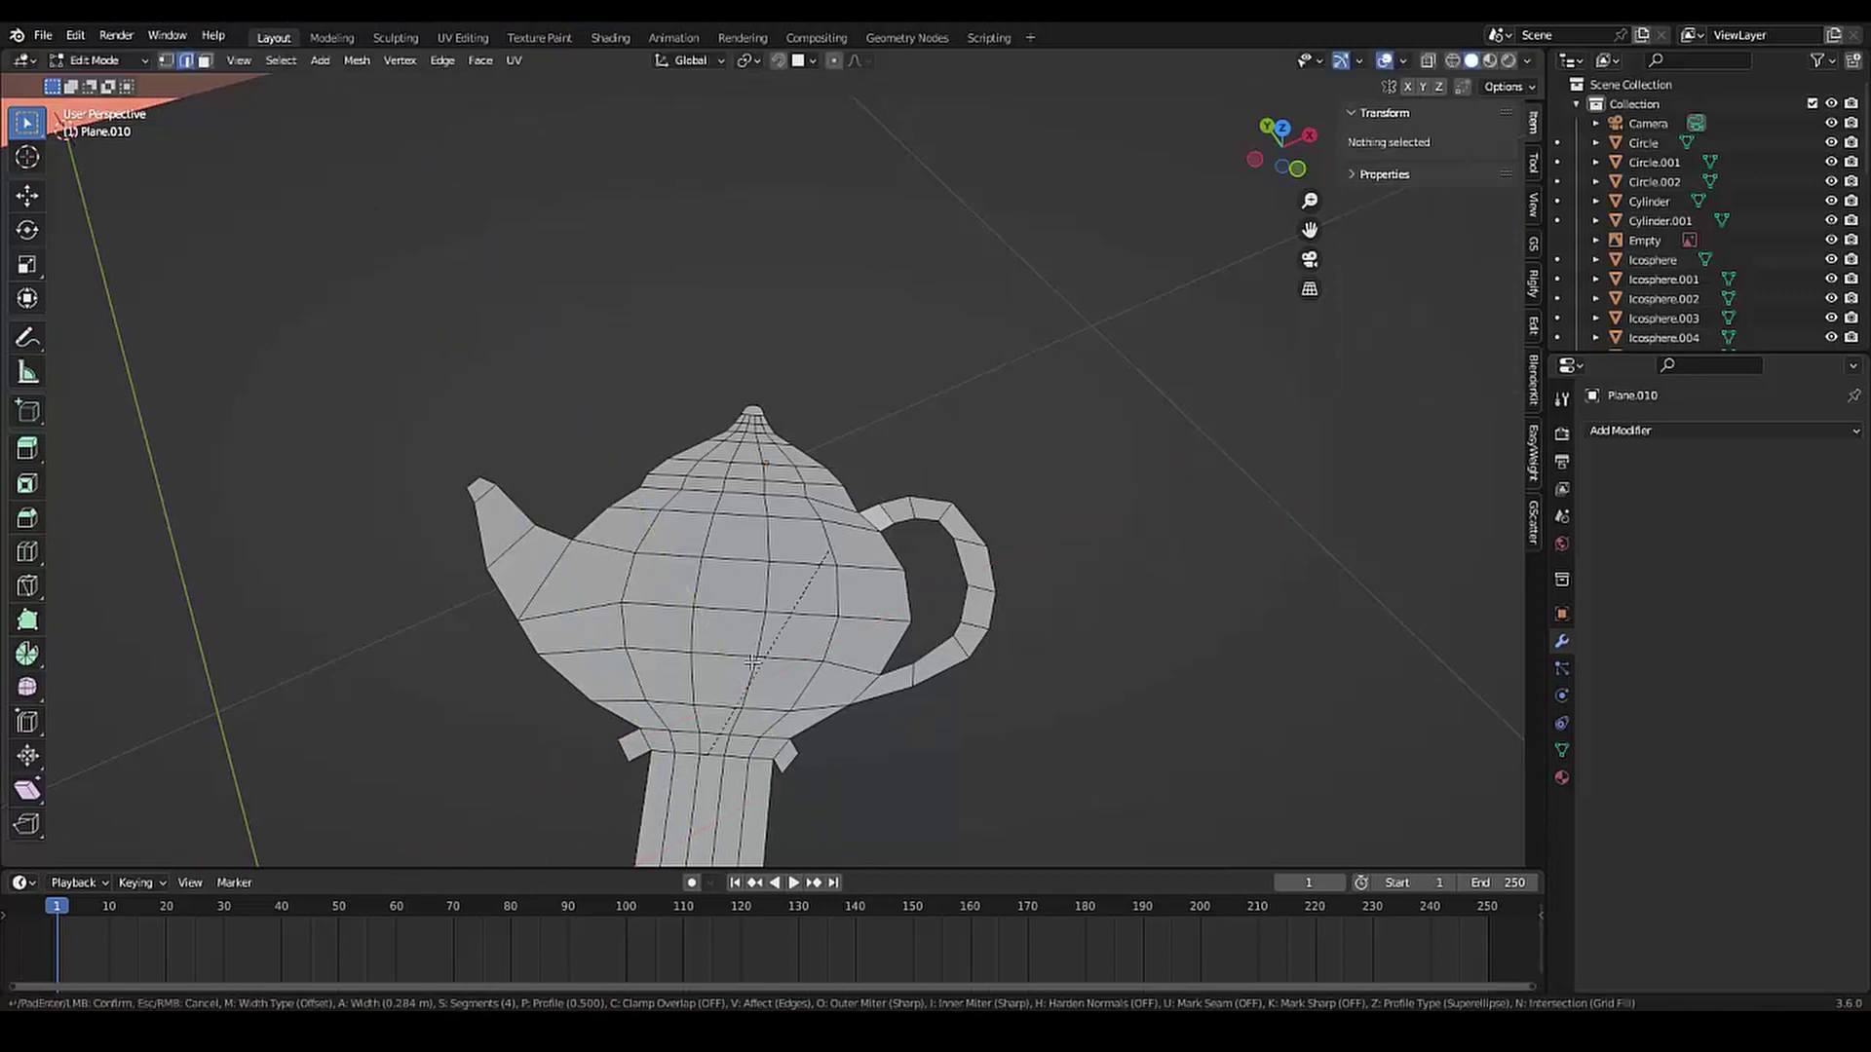
key("Escape")
left_click(613, 749)
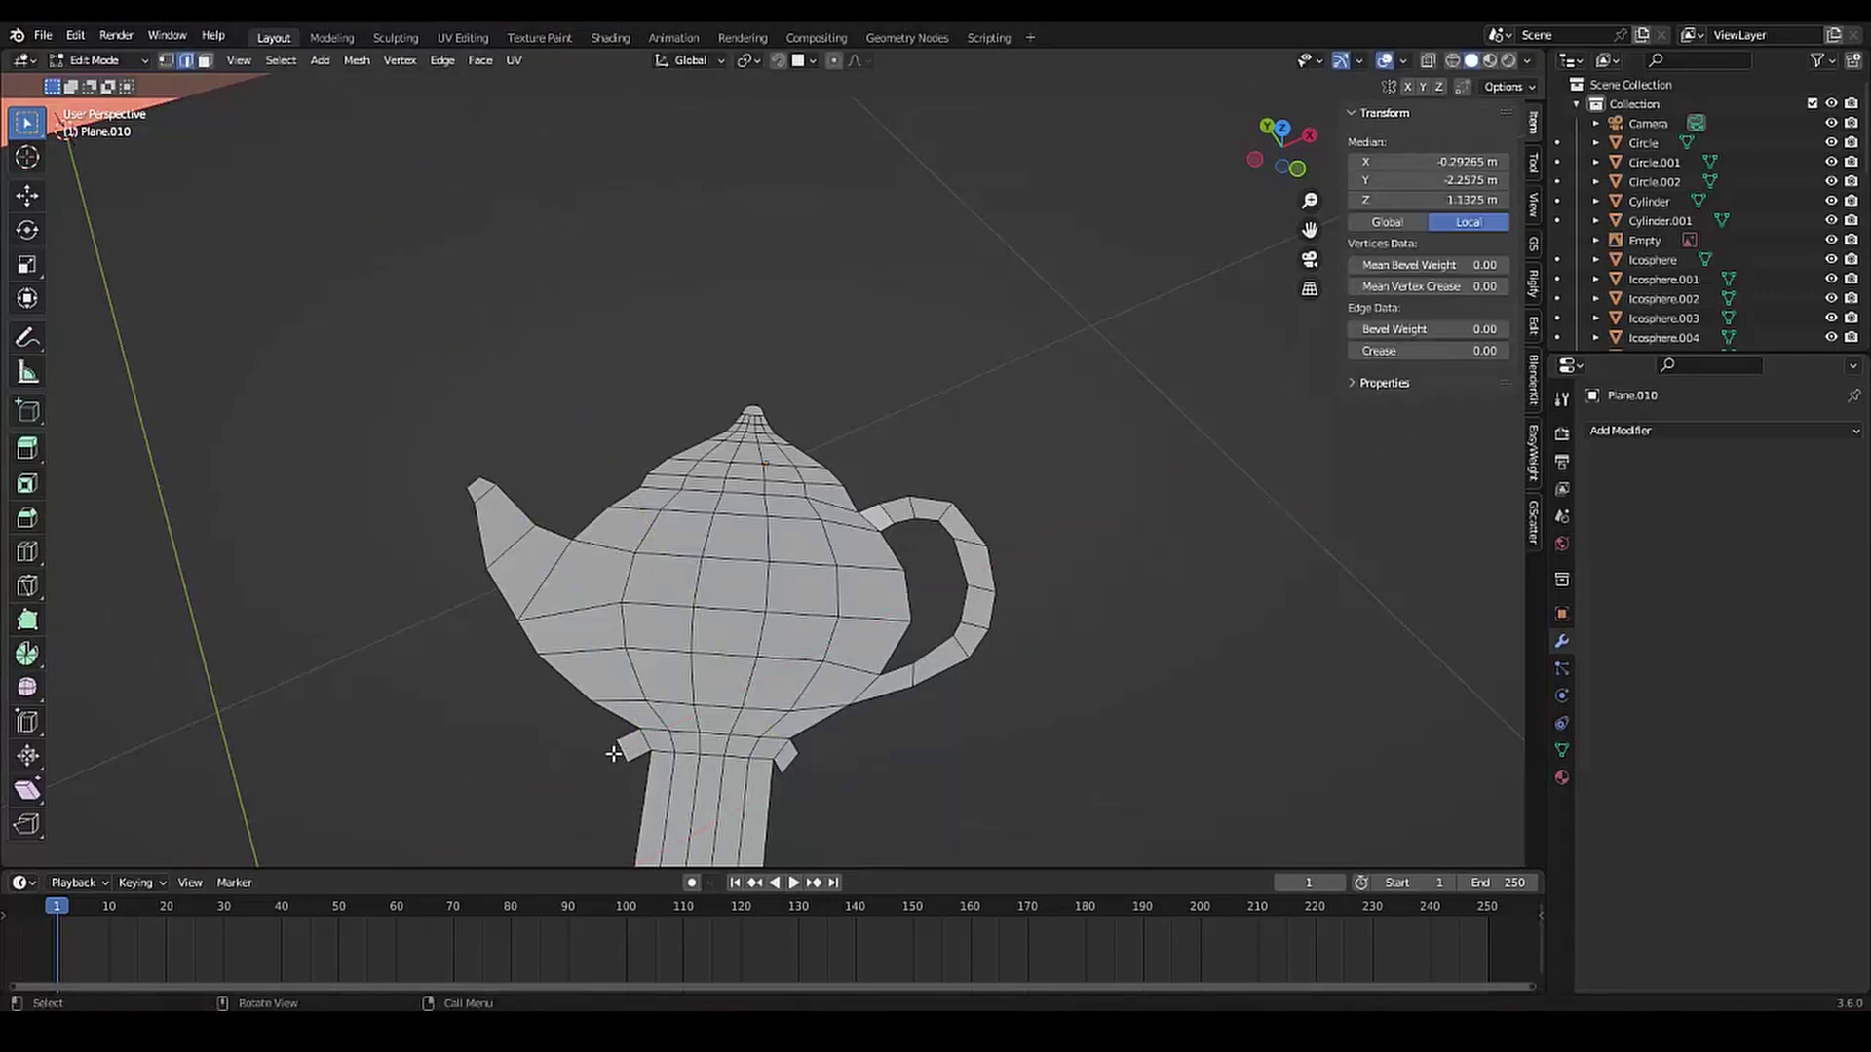
key("ctrl+b")
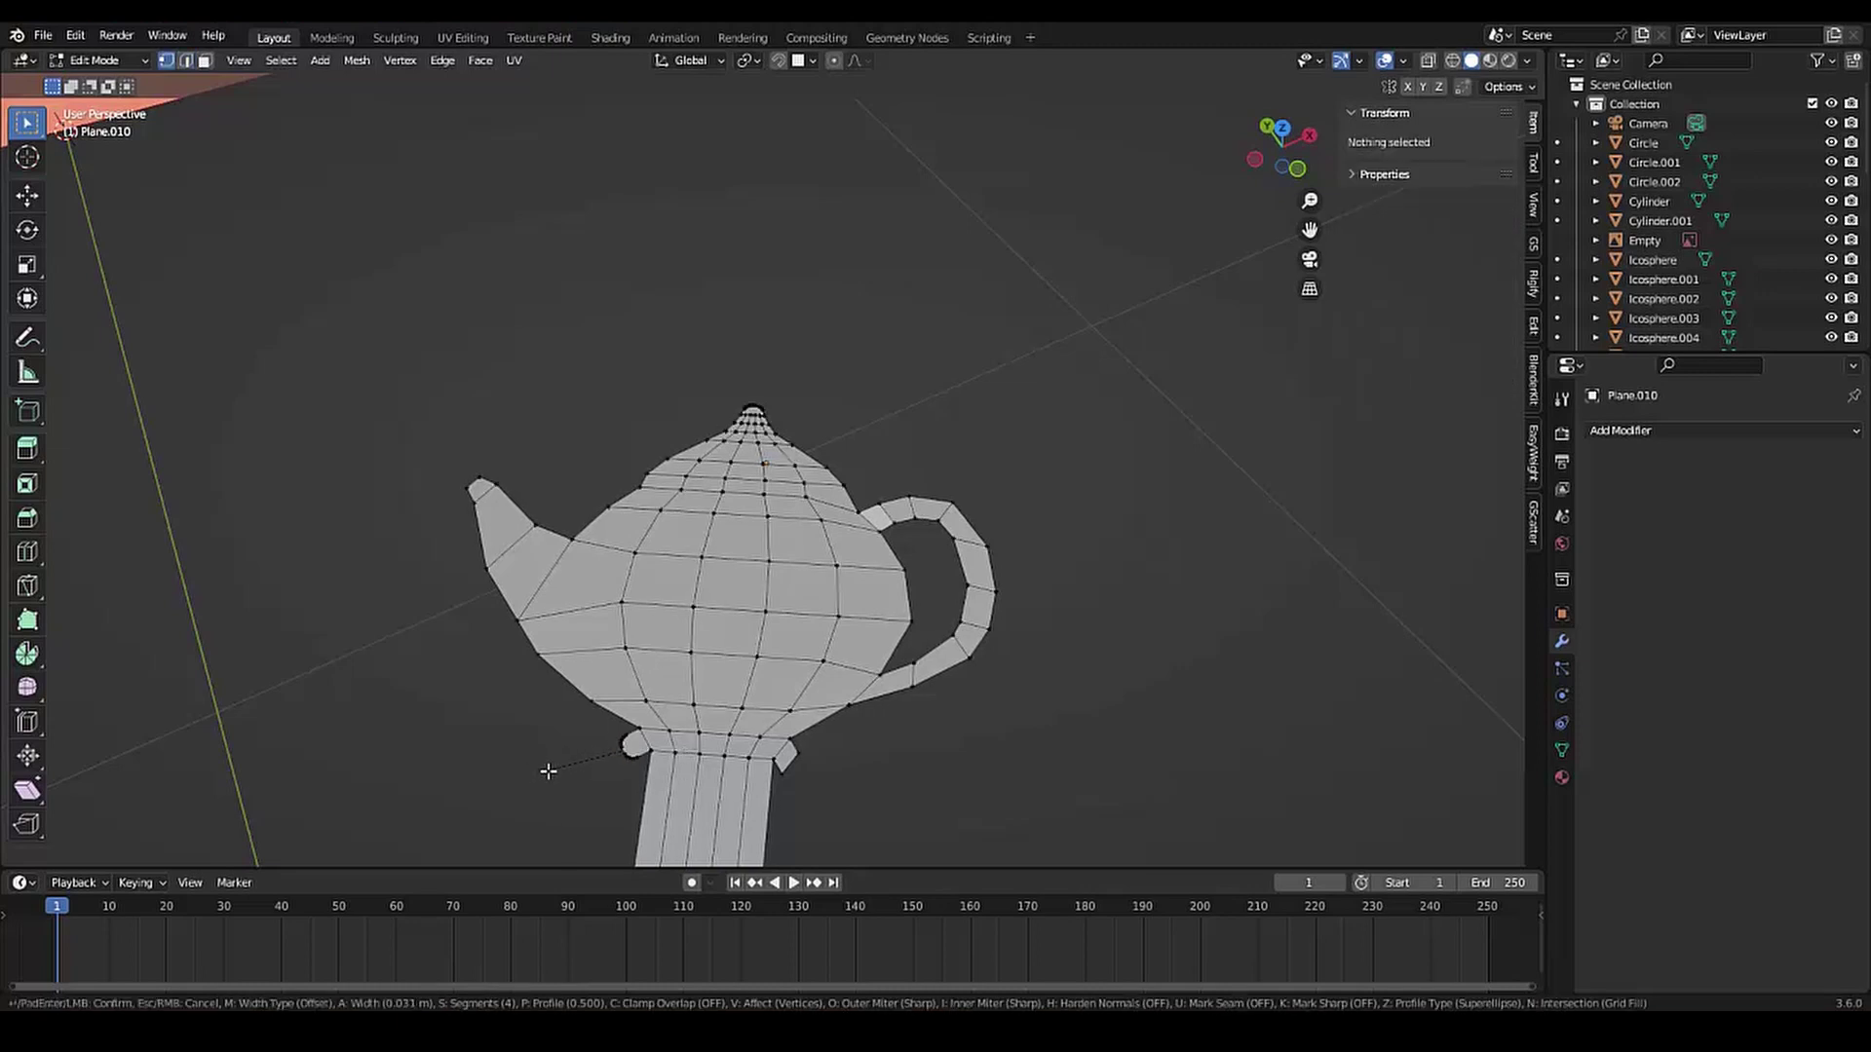
left_click(549, 771)
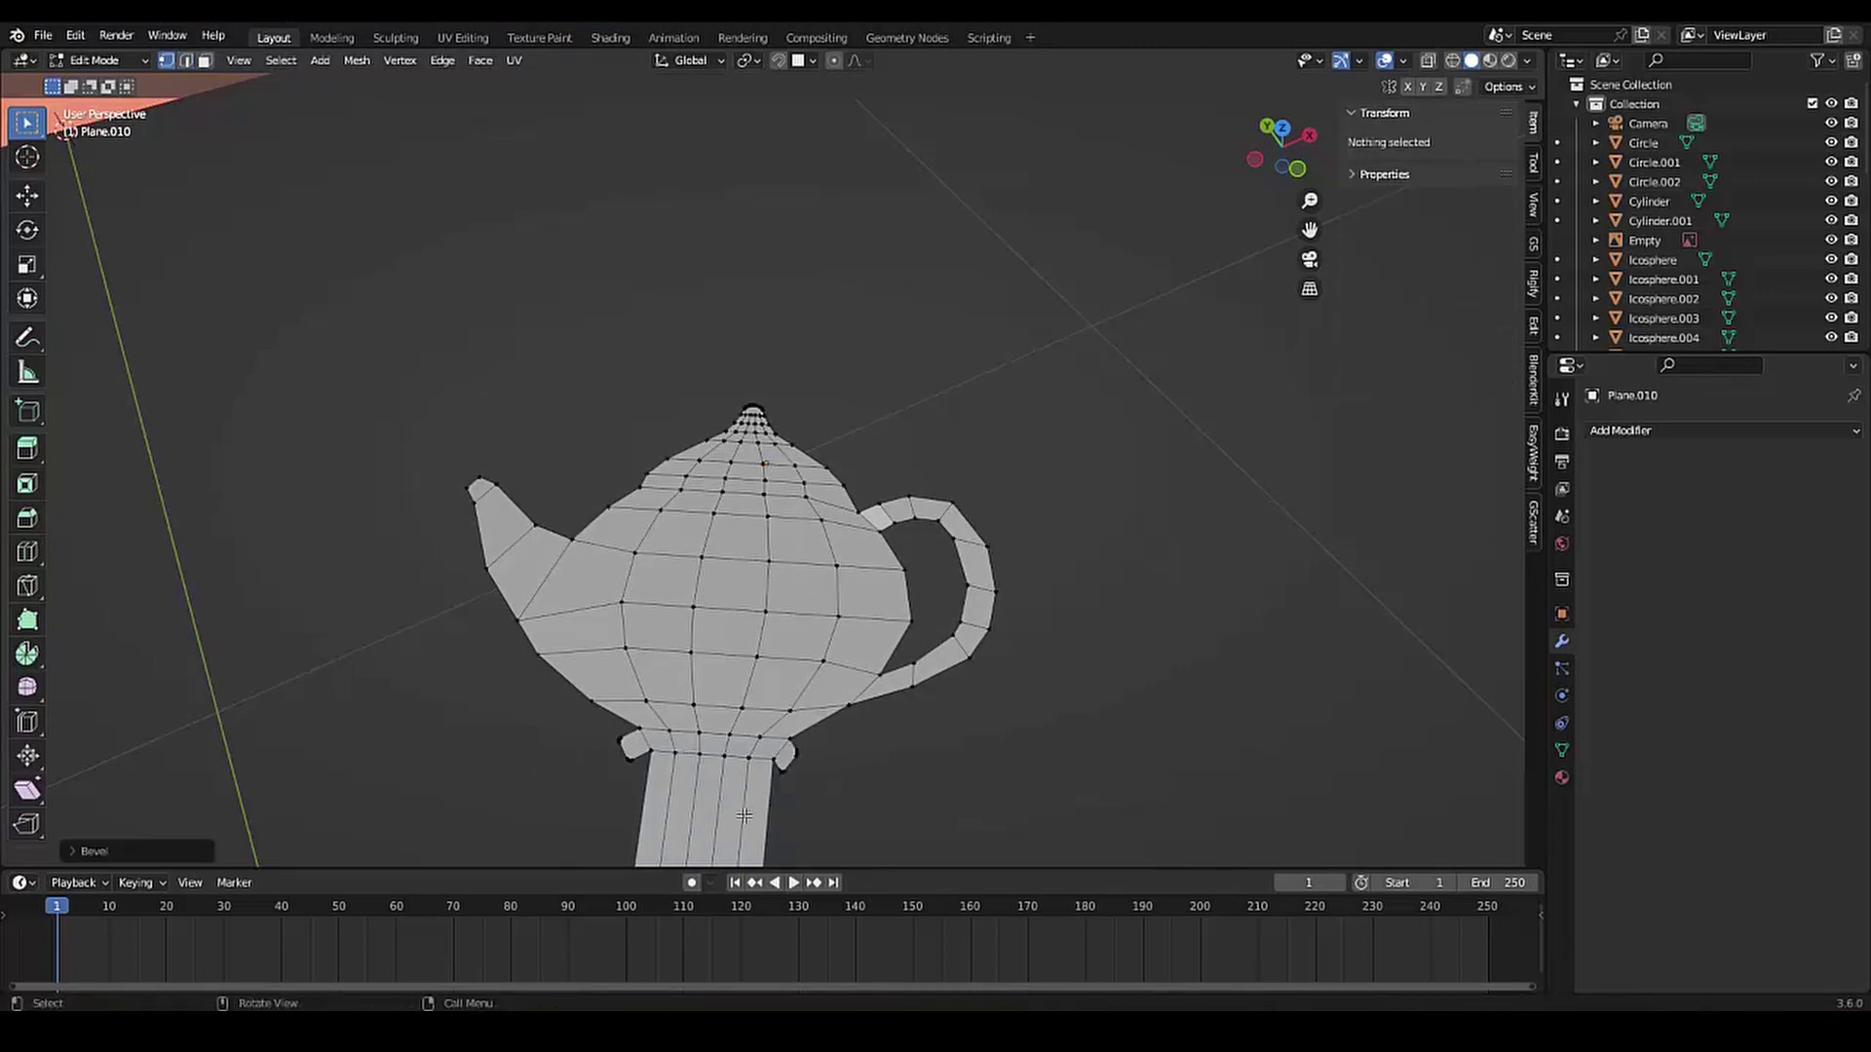
Narrow the right flap horizontally, then select vertices on the left flap
left_click(787, 760)
key("s")
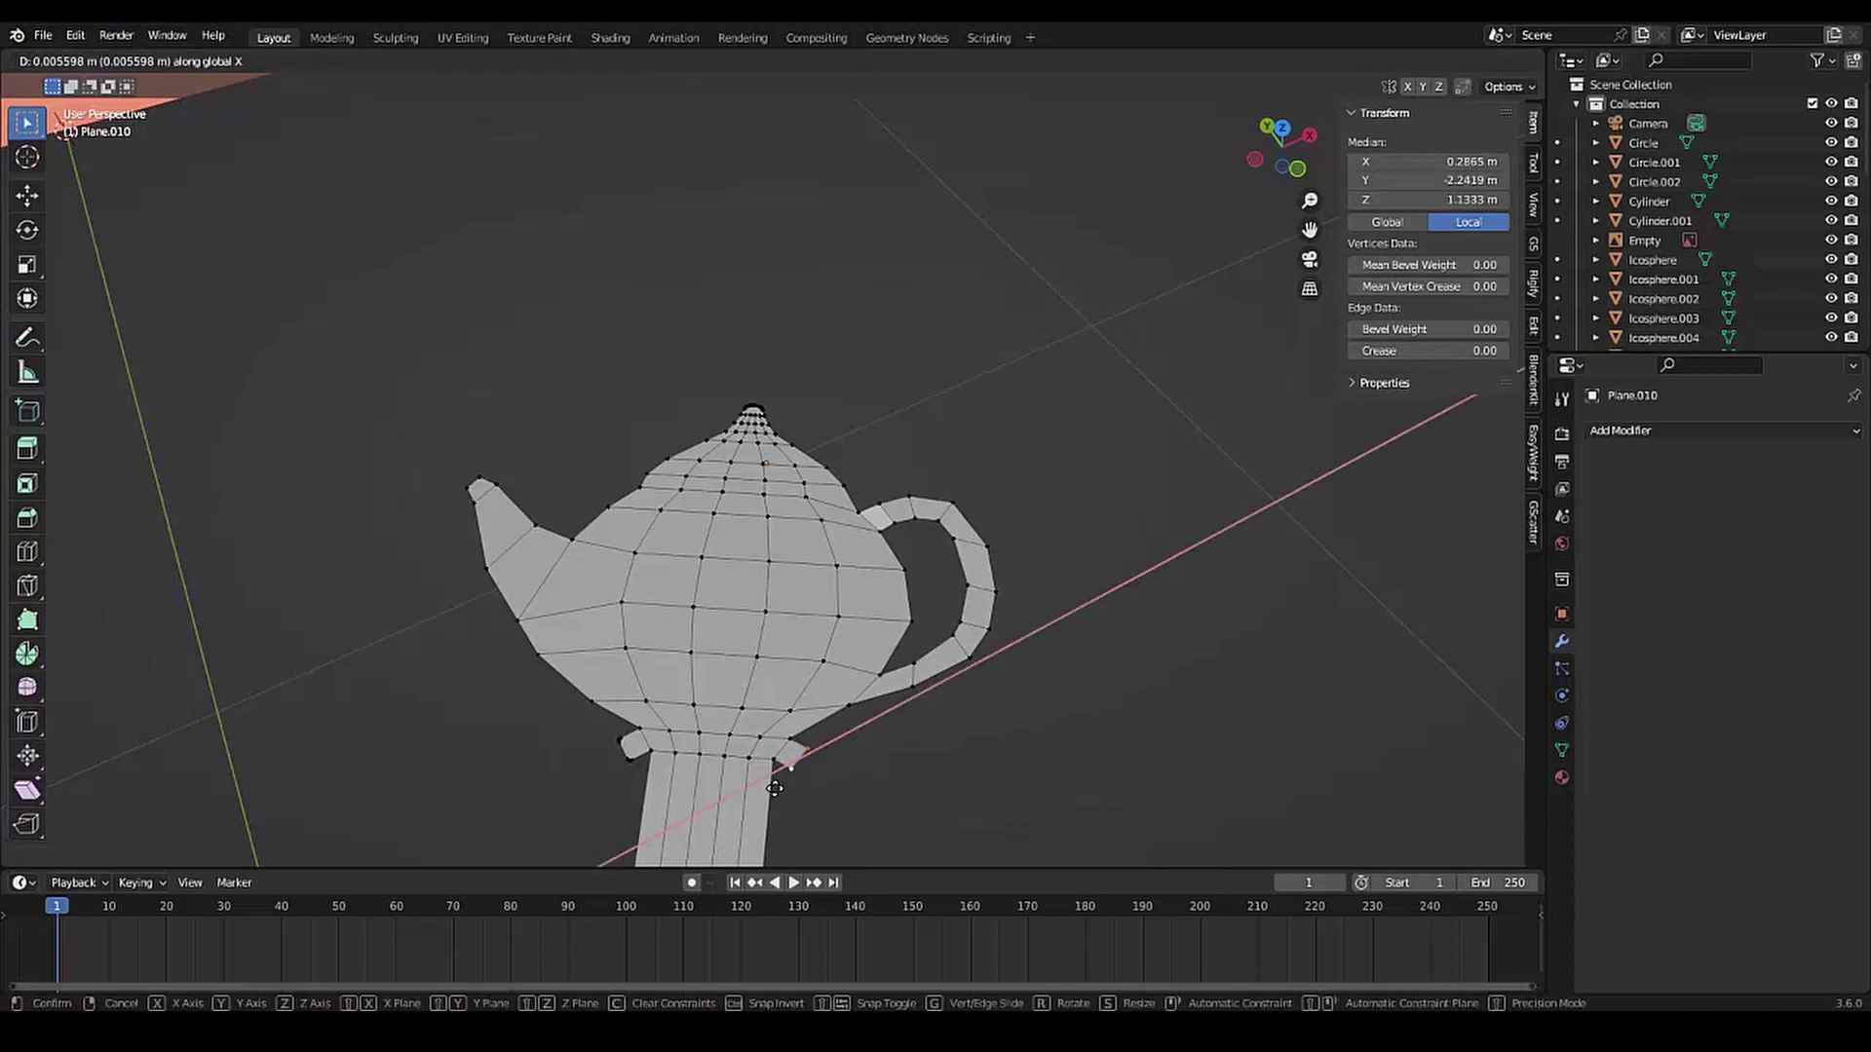
left_click(778, 764)
left_click(646, 755)
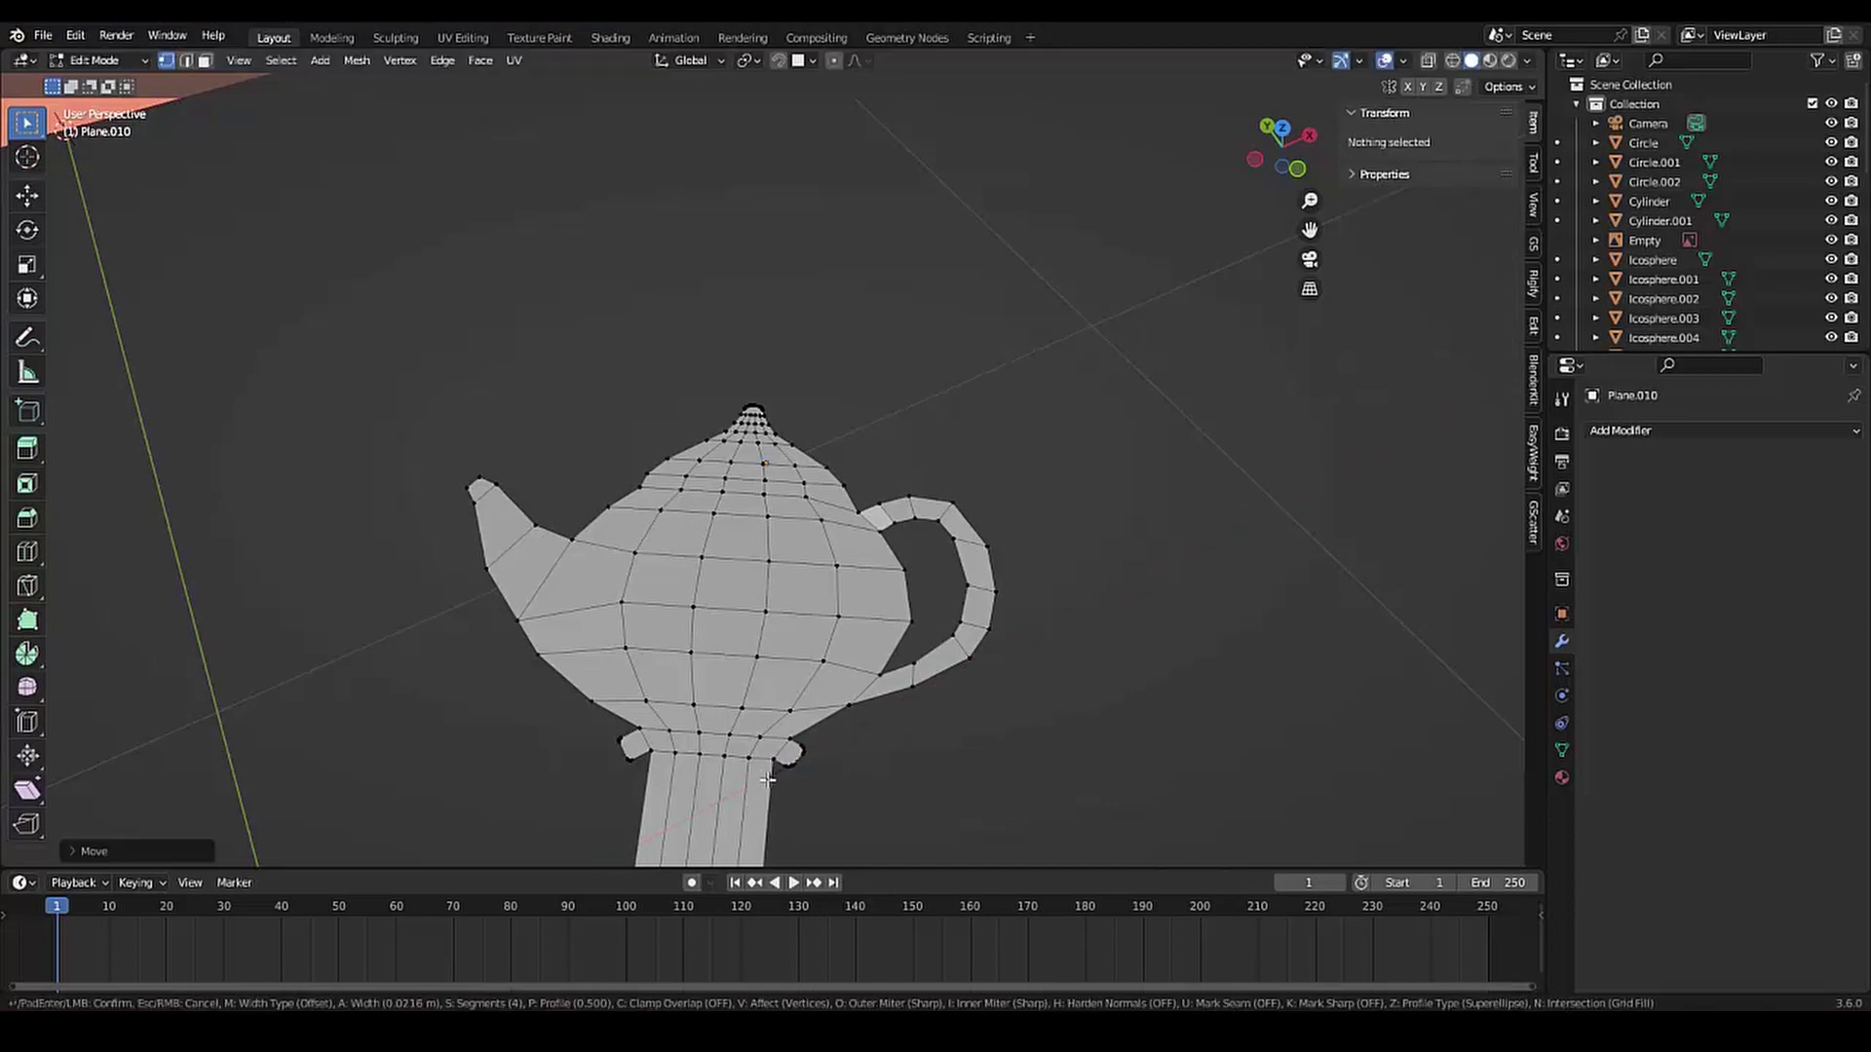
left_click(635, 745, "shift")
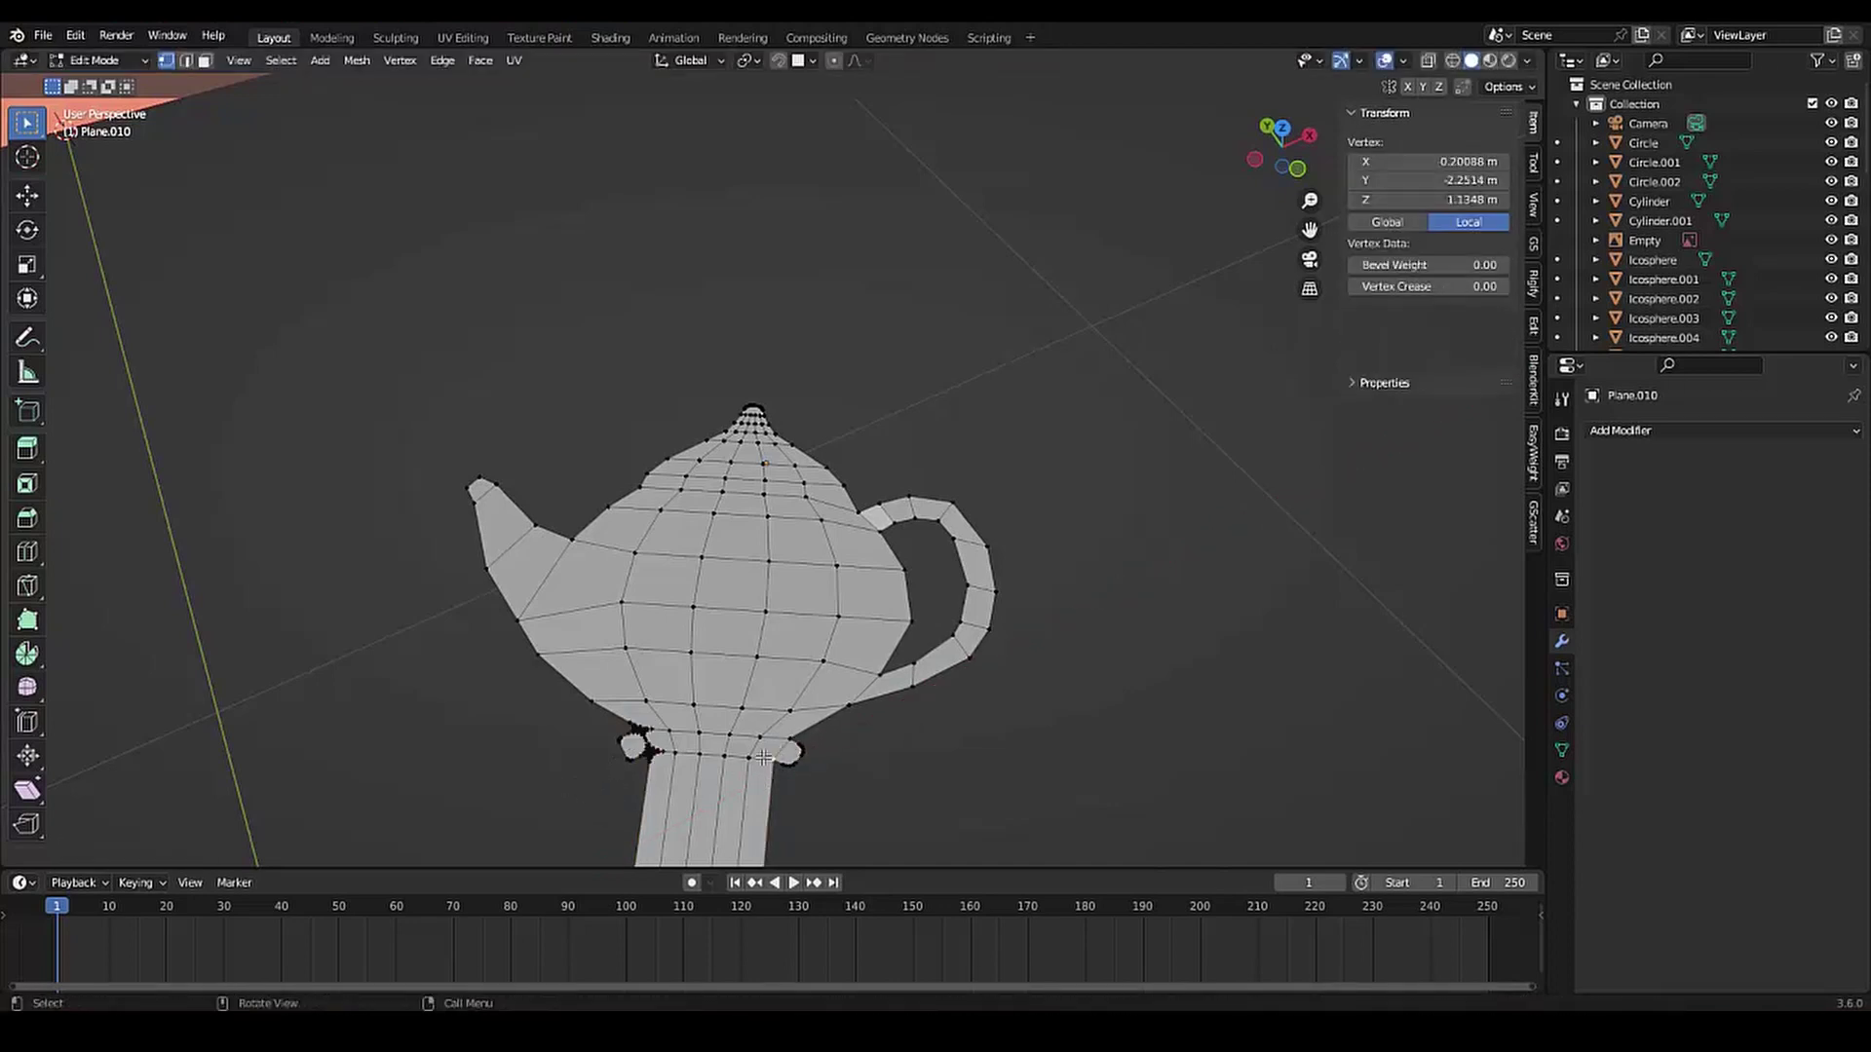
Orbit out to view the whole fork and return to Object Mode
scroll(728, 682, "up", 5)
scroll(909, 803, "down", 2)
left_click(909, 803)
scroll(877, 760, "down", 5)
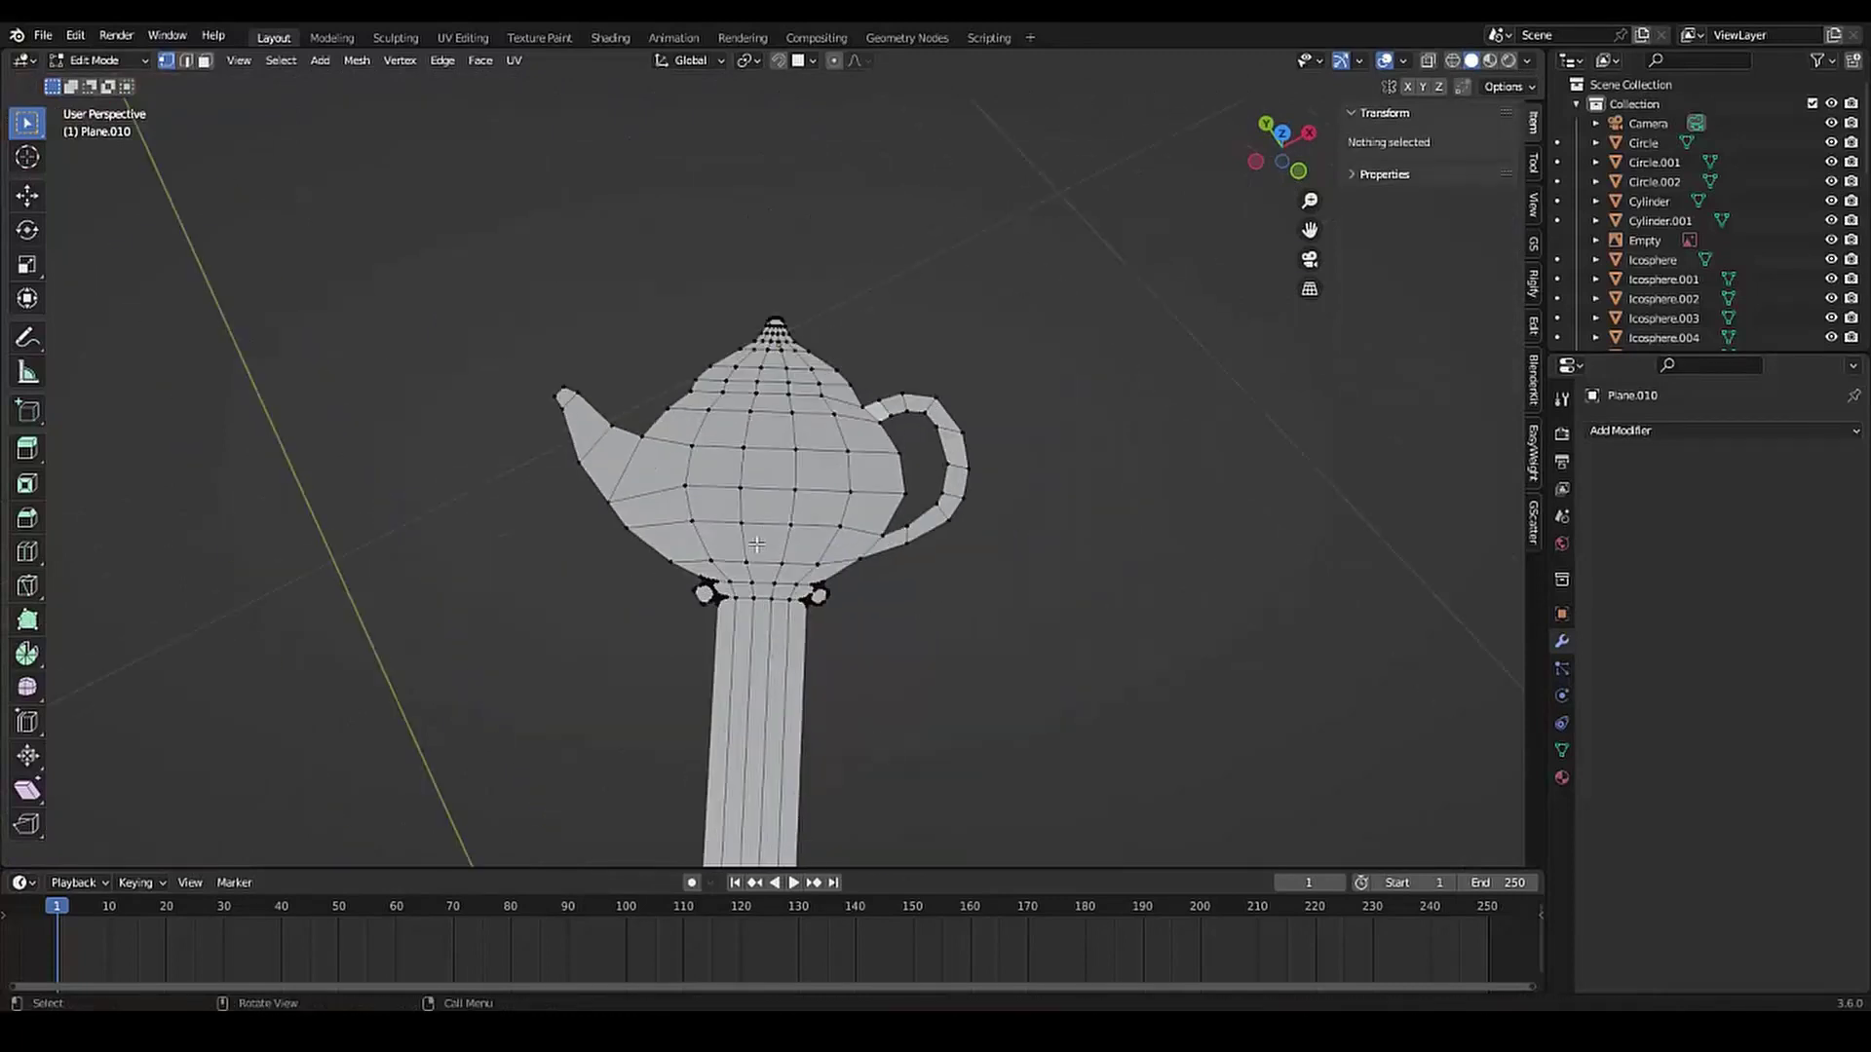
middle_click_drag(828, 634, 779, 545)
key("Tab")
scroll(772, 516, "down", 2)
Select the teapot head geometry, shrink it slightly, and return to Object Mode
middle_click_drag(717, 729, 748, 560)
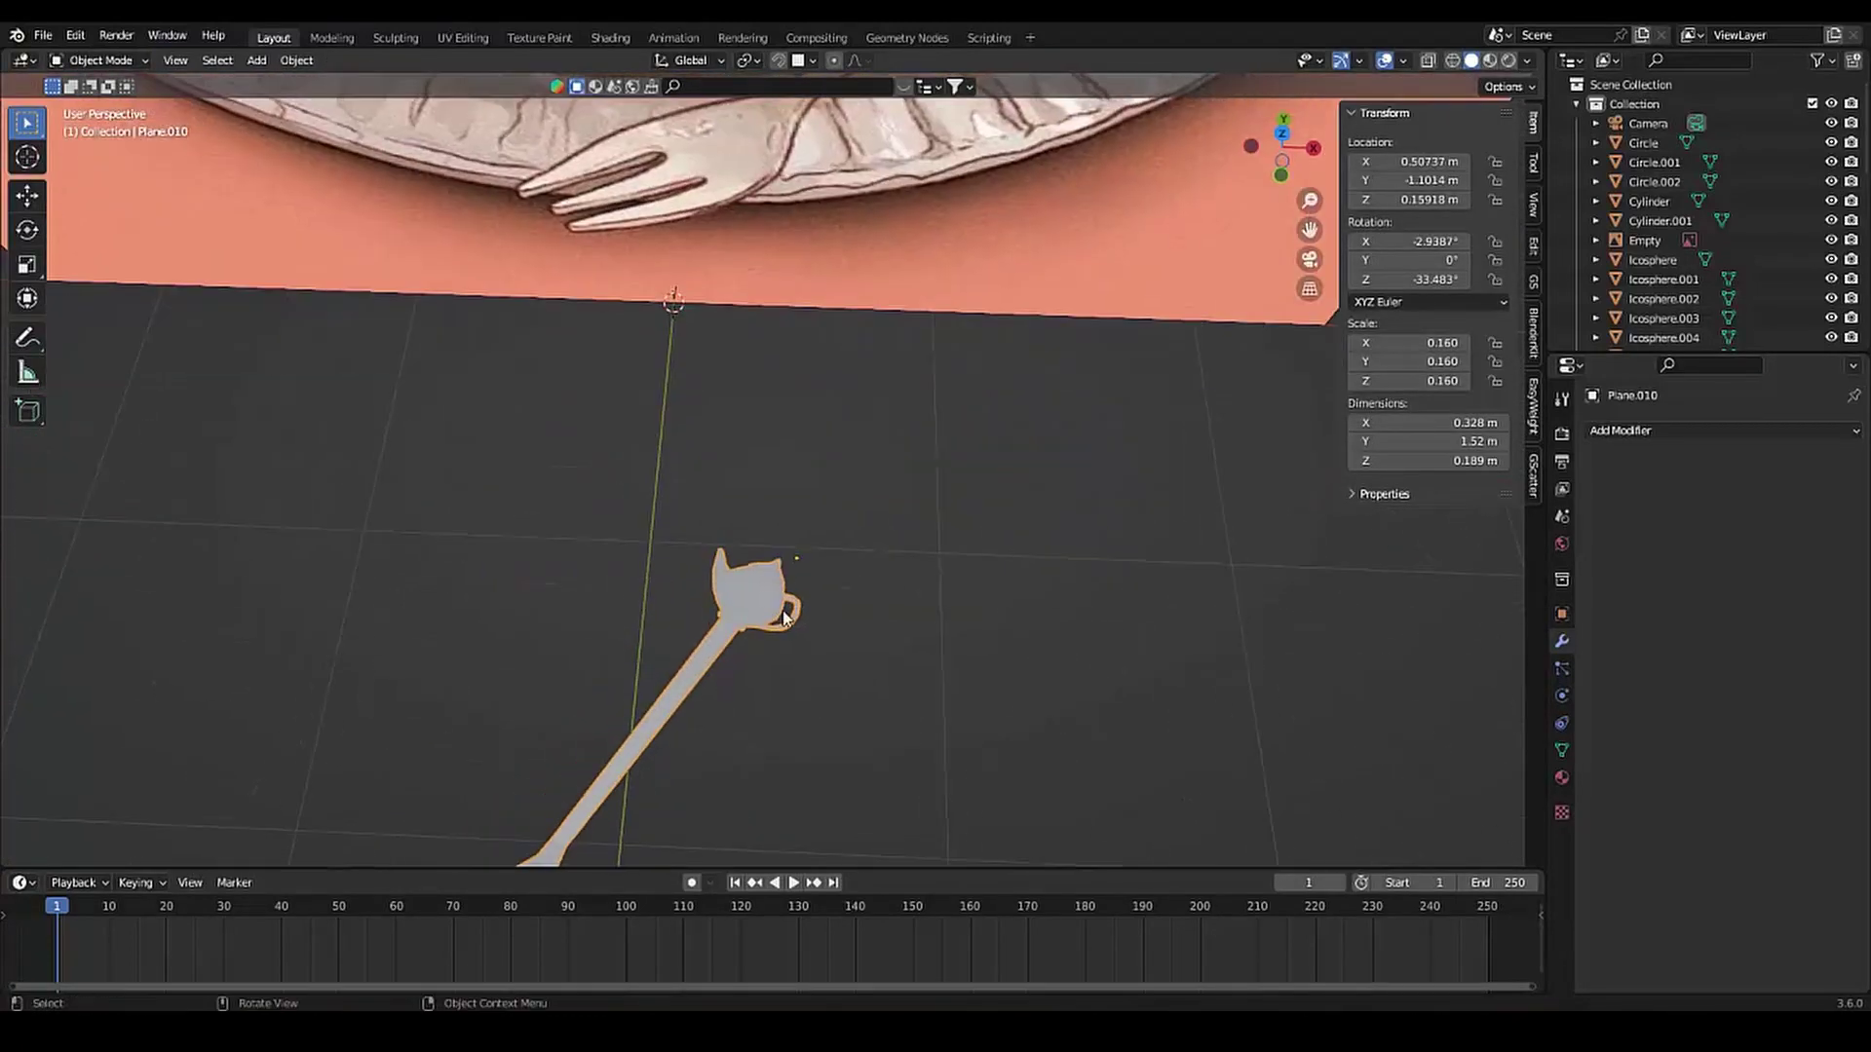
key("Tab")
key("l")
scroll(766, 645, "up", 3)
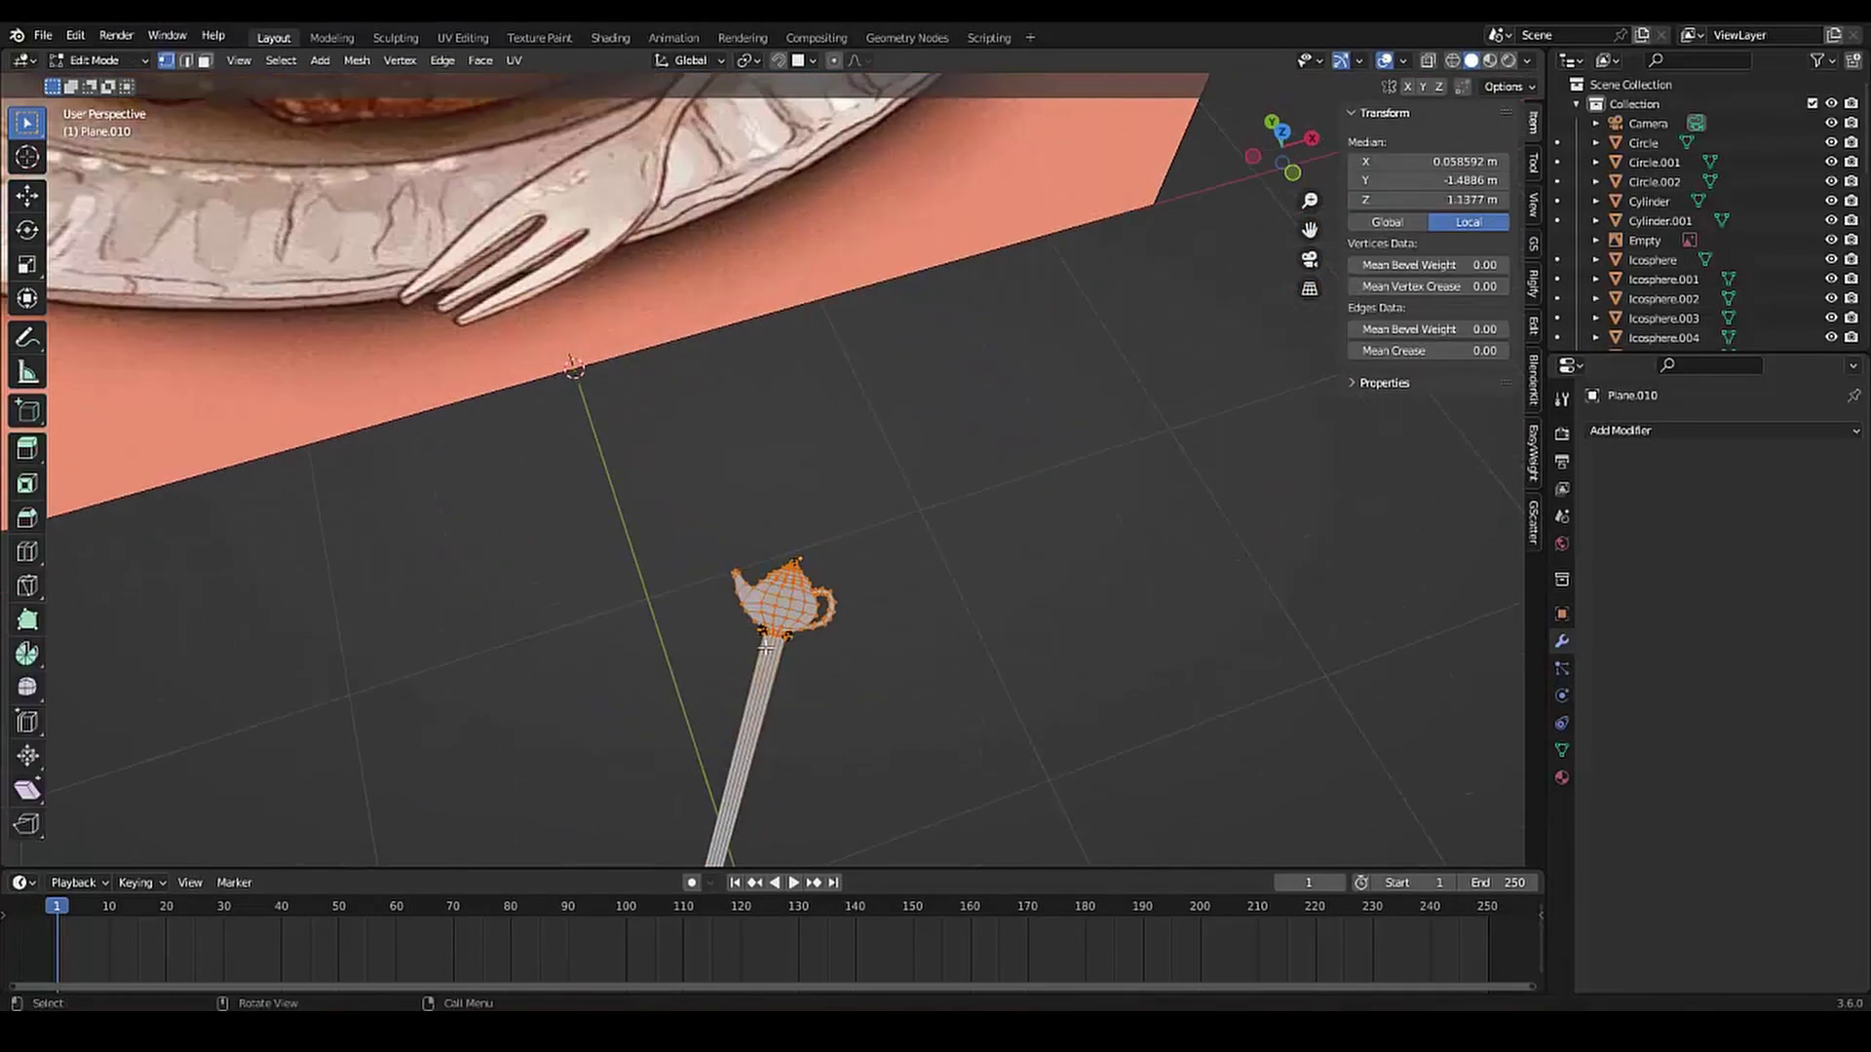
key("s")
left_click(782, 609)
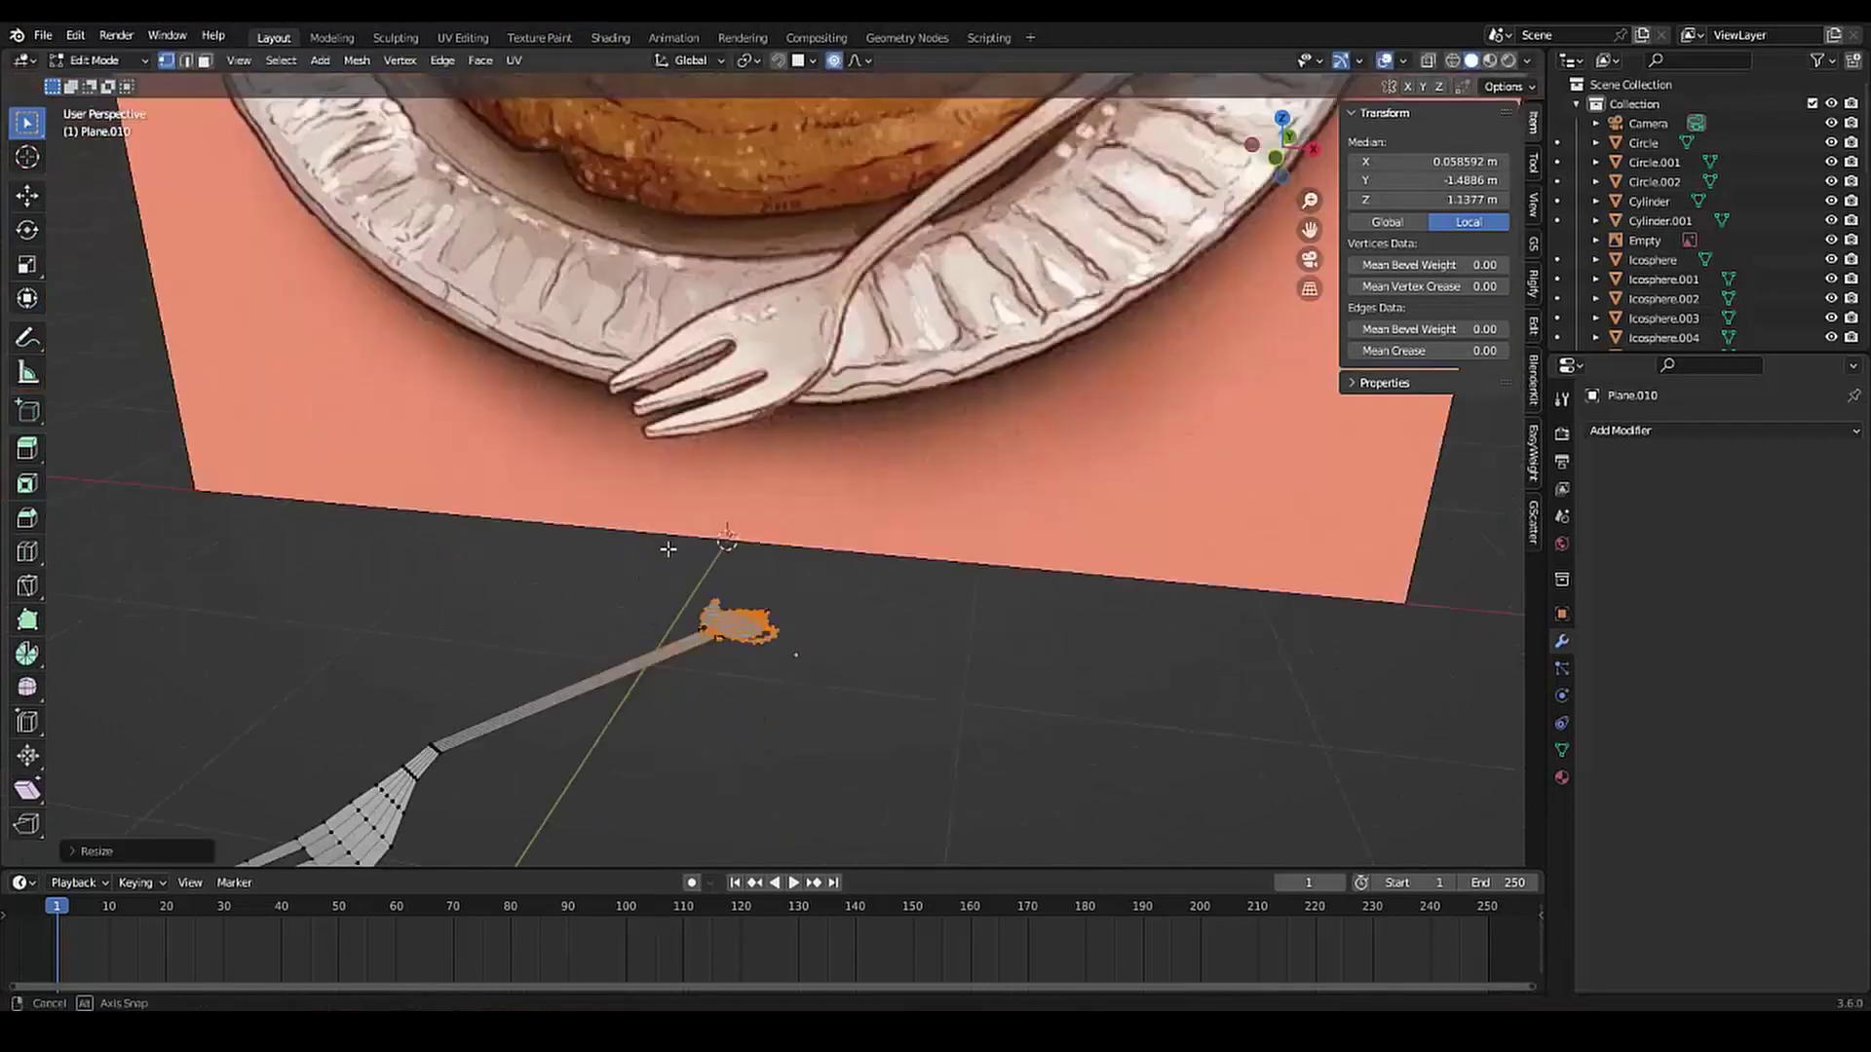
scroll(708, 579, "down", 4)
key("Tab")
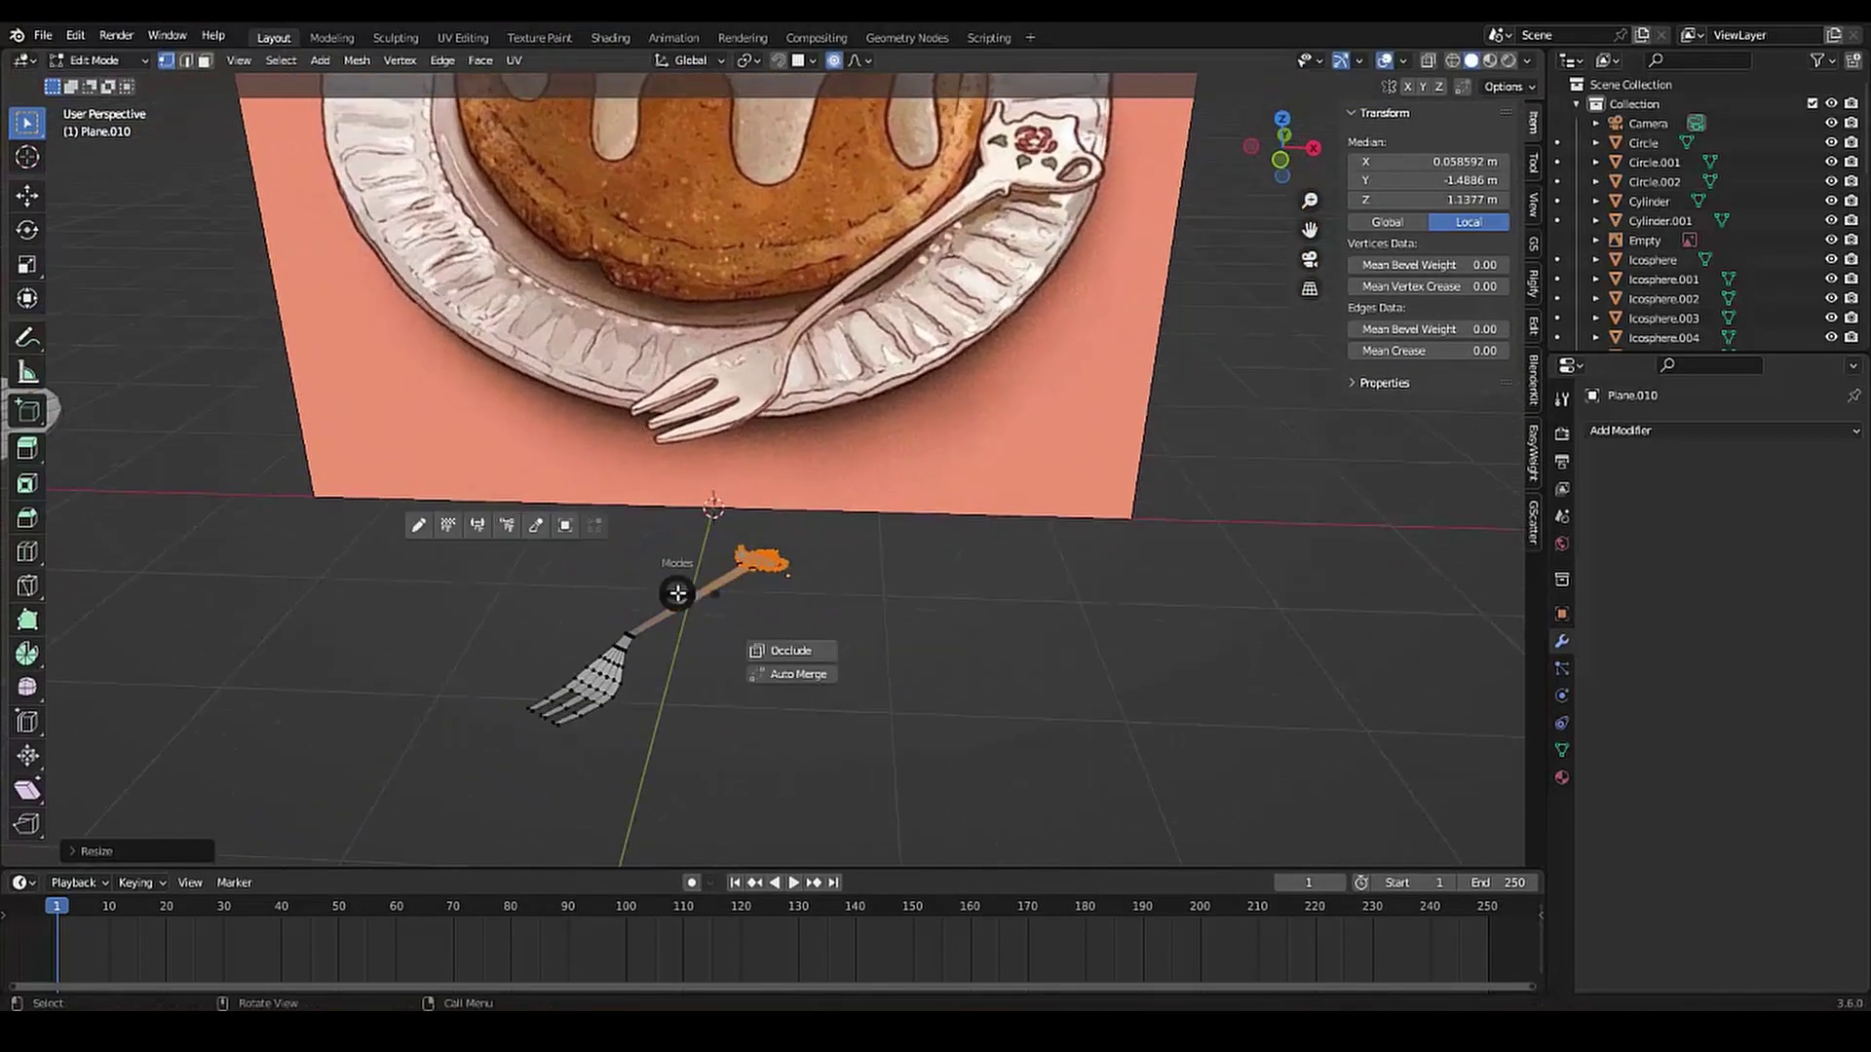
Enlarge the teapot-shaped fork head in Edit Mode
mouse_move(728, 712)
middle_mouse_down()
mouse_move(819, 500)
mouse_move(785, 576)
middle_mouse_up()
scroll(786, 585, "up", 3)
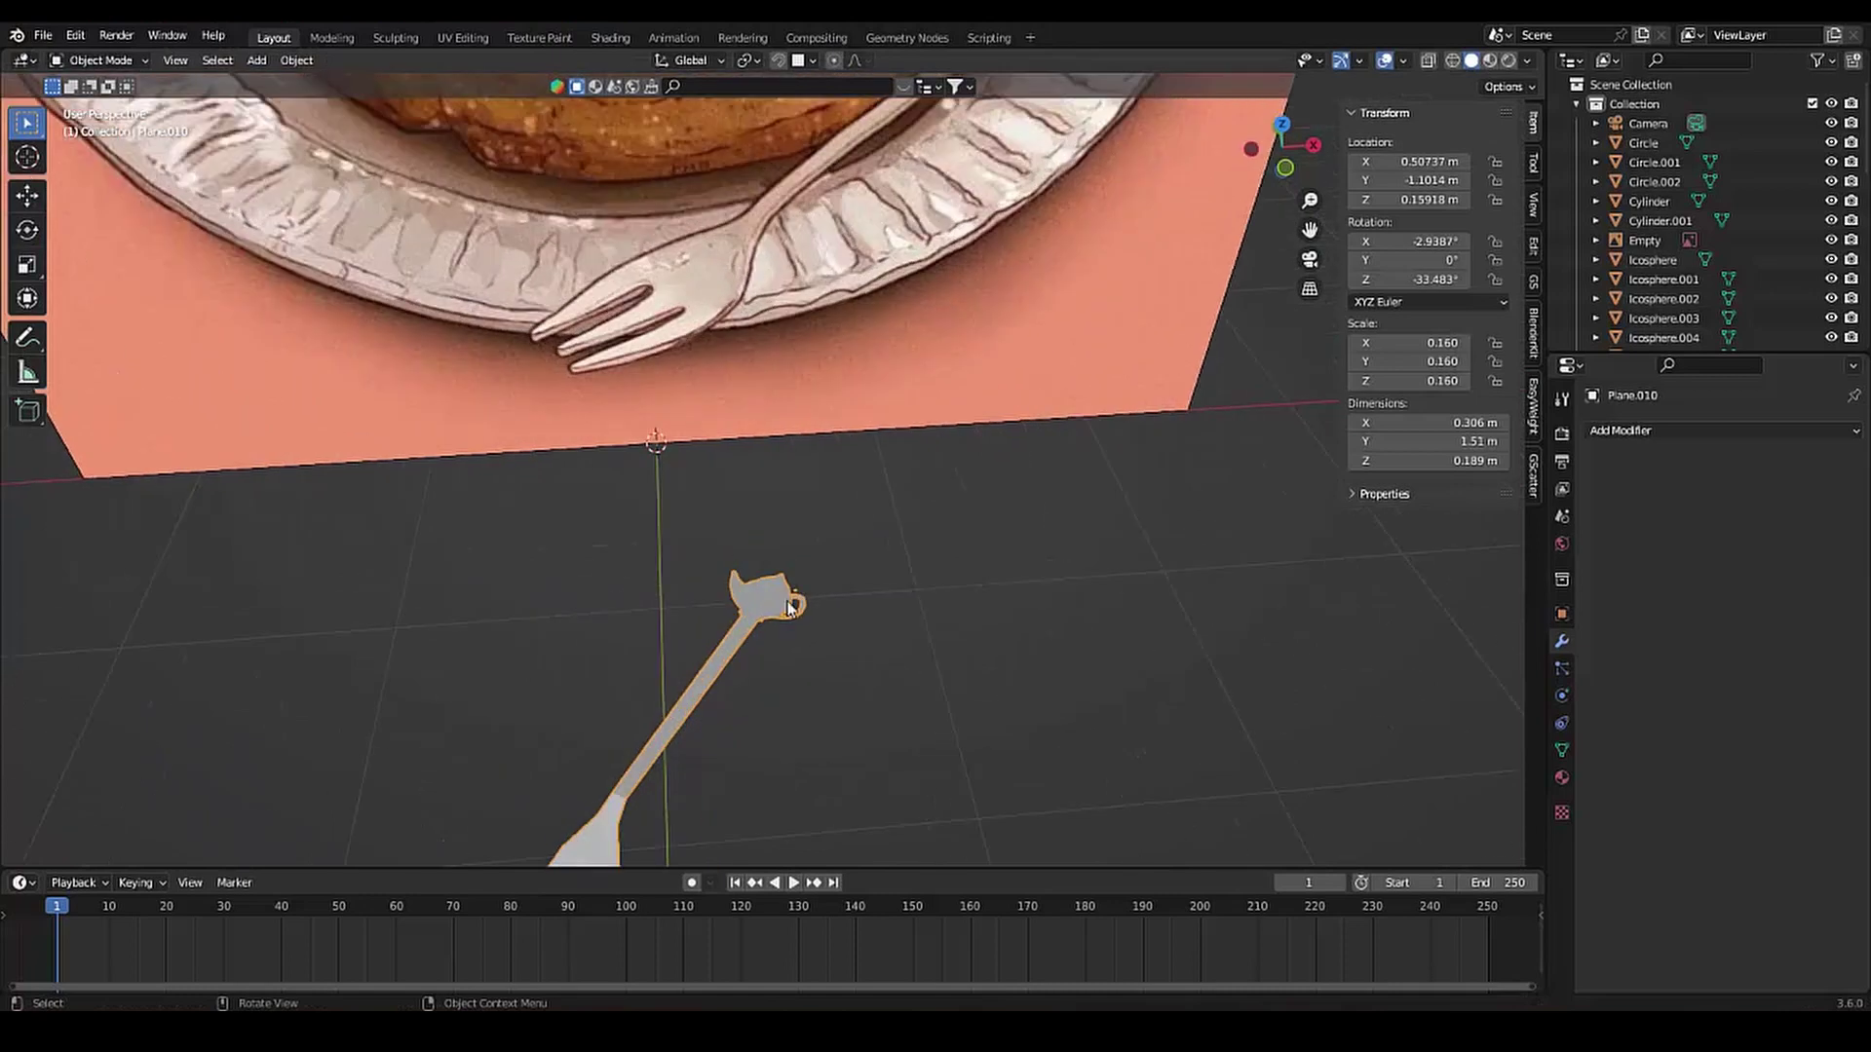
key("Tab")
left_click_drag(715, 543, 835, 655)
key("s")
left_click(693, 628)
Move the fork head along the Y axis and switch back to Object Mode
mouse_move(694, 628)
middle_mouse_down()
mouse_move(665, 577)
mouse_move(540, 690)
mouse_move(624, 545)
middle_mouse_up()
key("g")
key("y")
left_click(665, 577)
key("ctrl+Tab")
left_click(684, 516)
Add a Solidify modifier and a level 2 Subdivision placed before it
left_click(1777, 434)
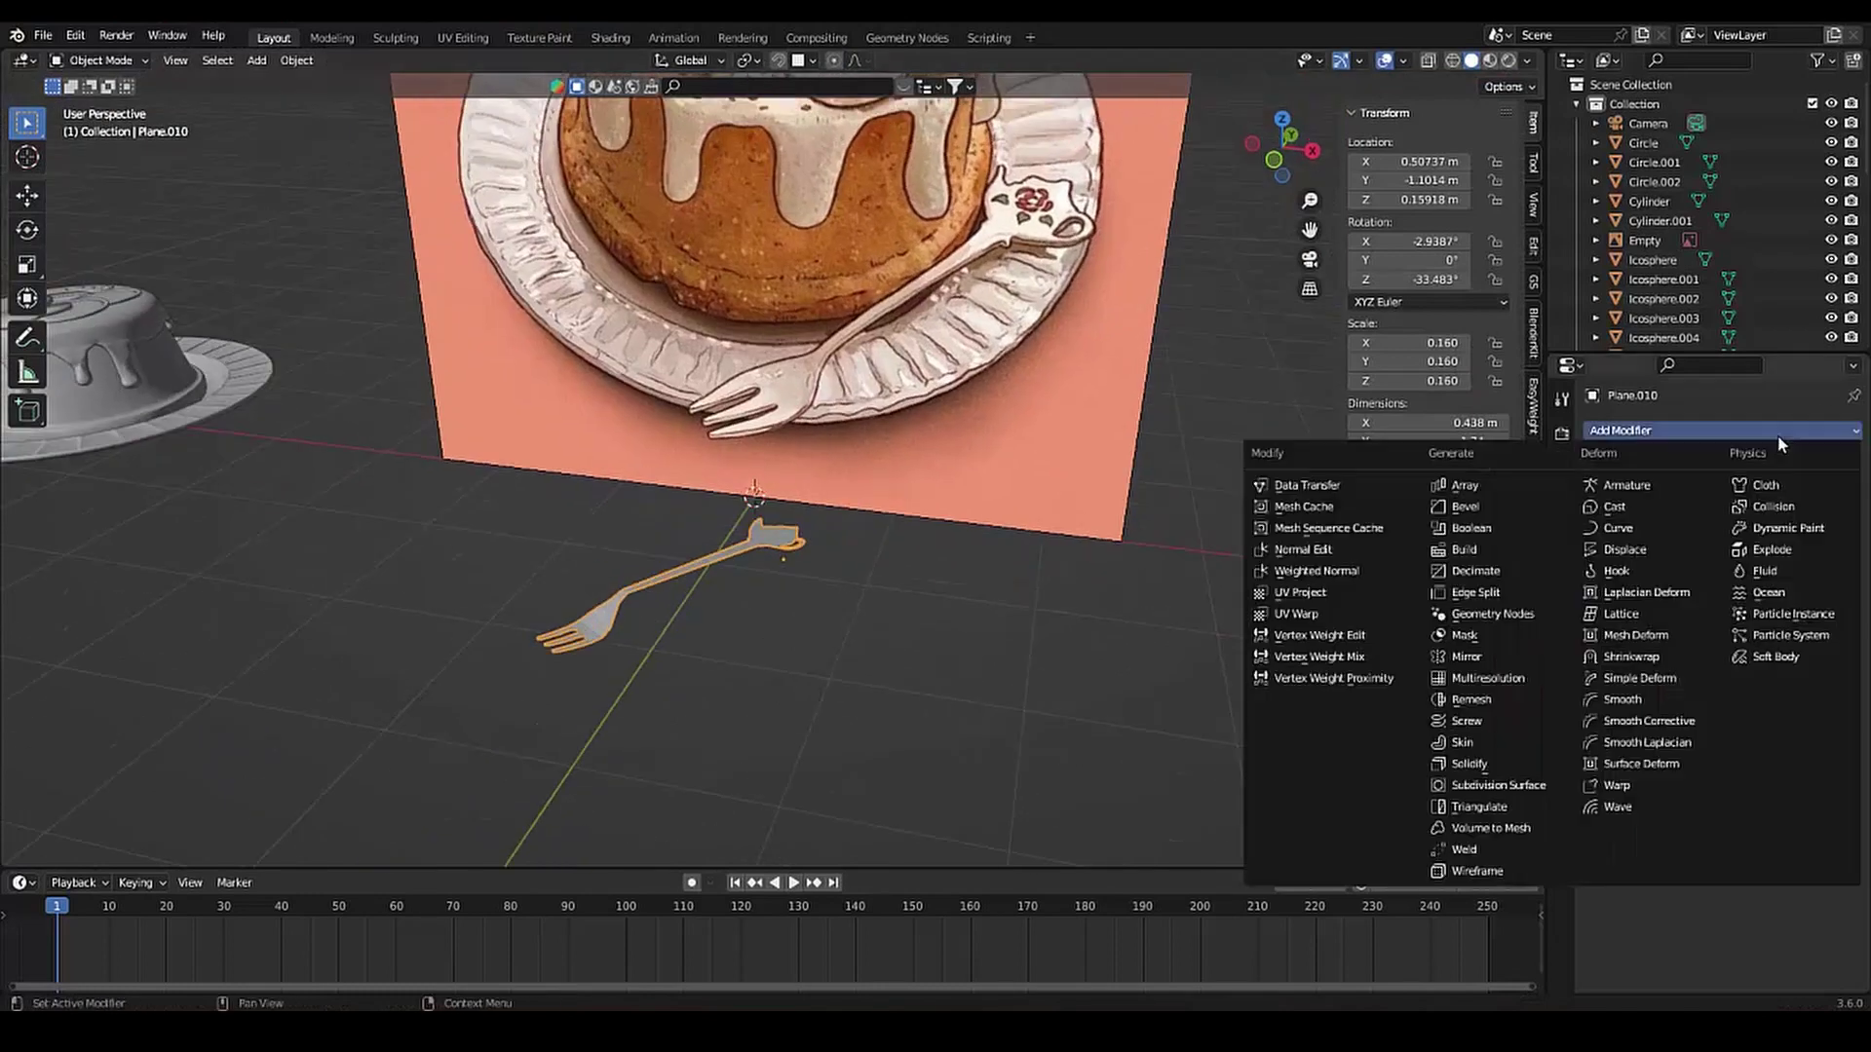
left_click(1462, 756)
middle_click_drag(877, 545, 929, 484)
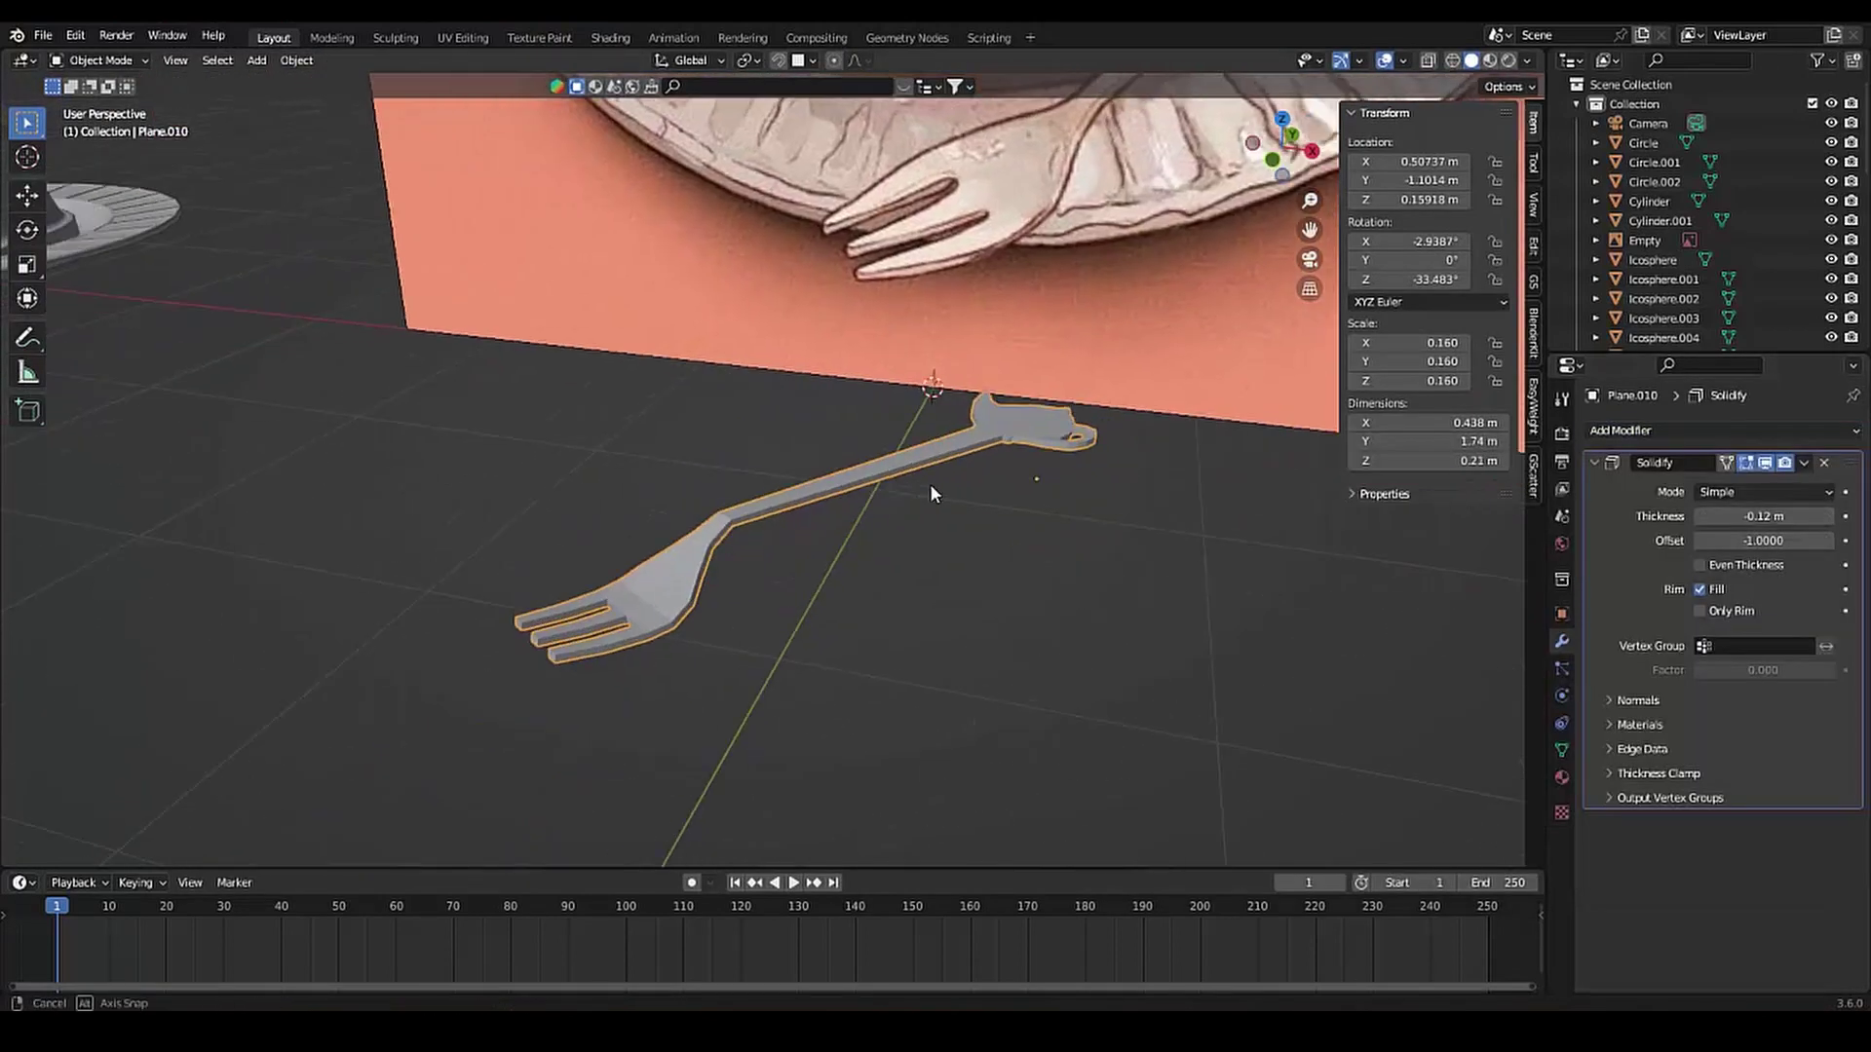
scroll(1003, 521, "up", 2)
key("ctrl+2")
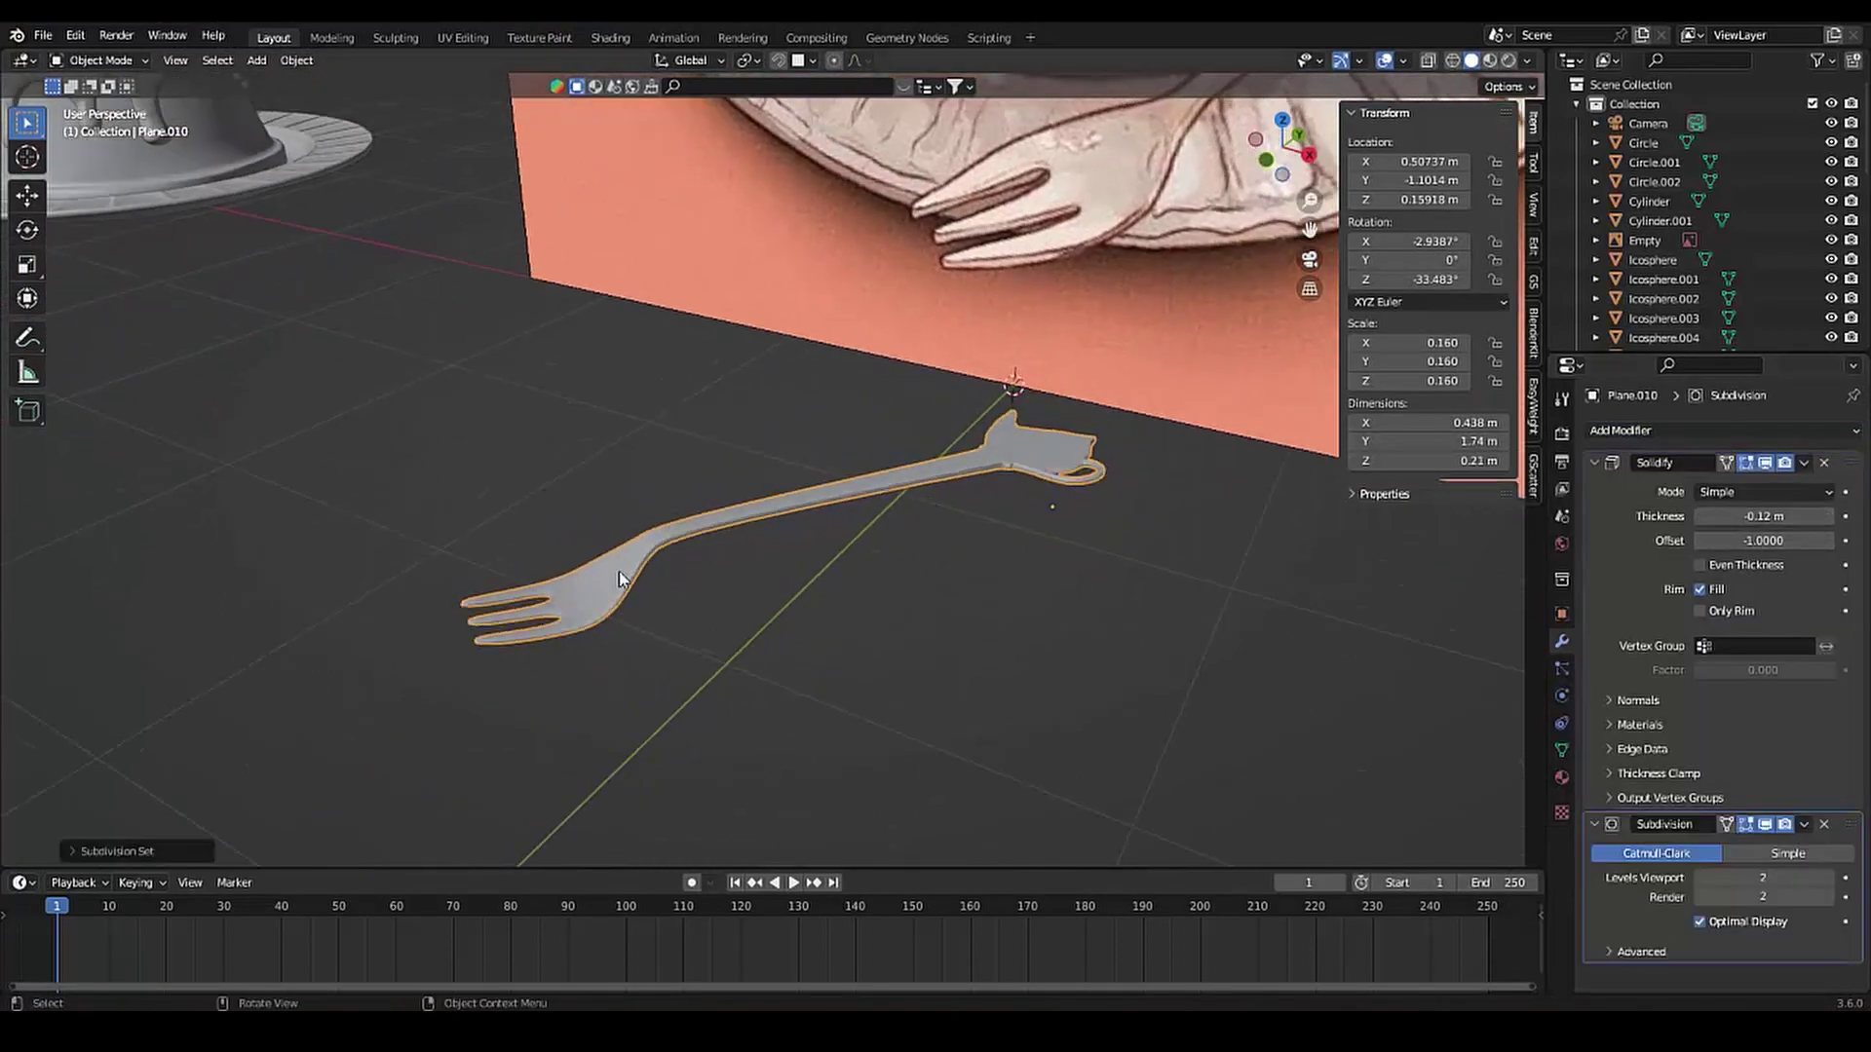
left_click_drag(1863, 826, 1851, 464)
mouse_move(1336, 576)
middle_mouse_down()
mouse_move(721, 618)
mouse_move(760, 546)
middle_mouse_up()
scroll(760, 546, "up", 3)
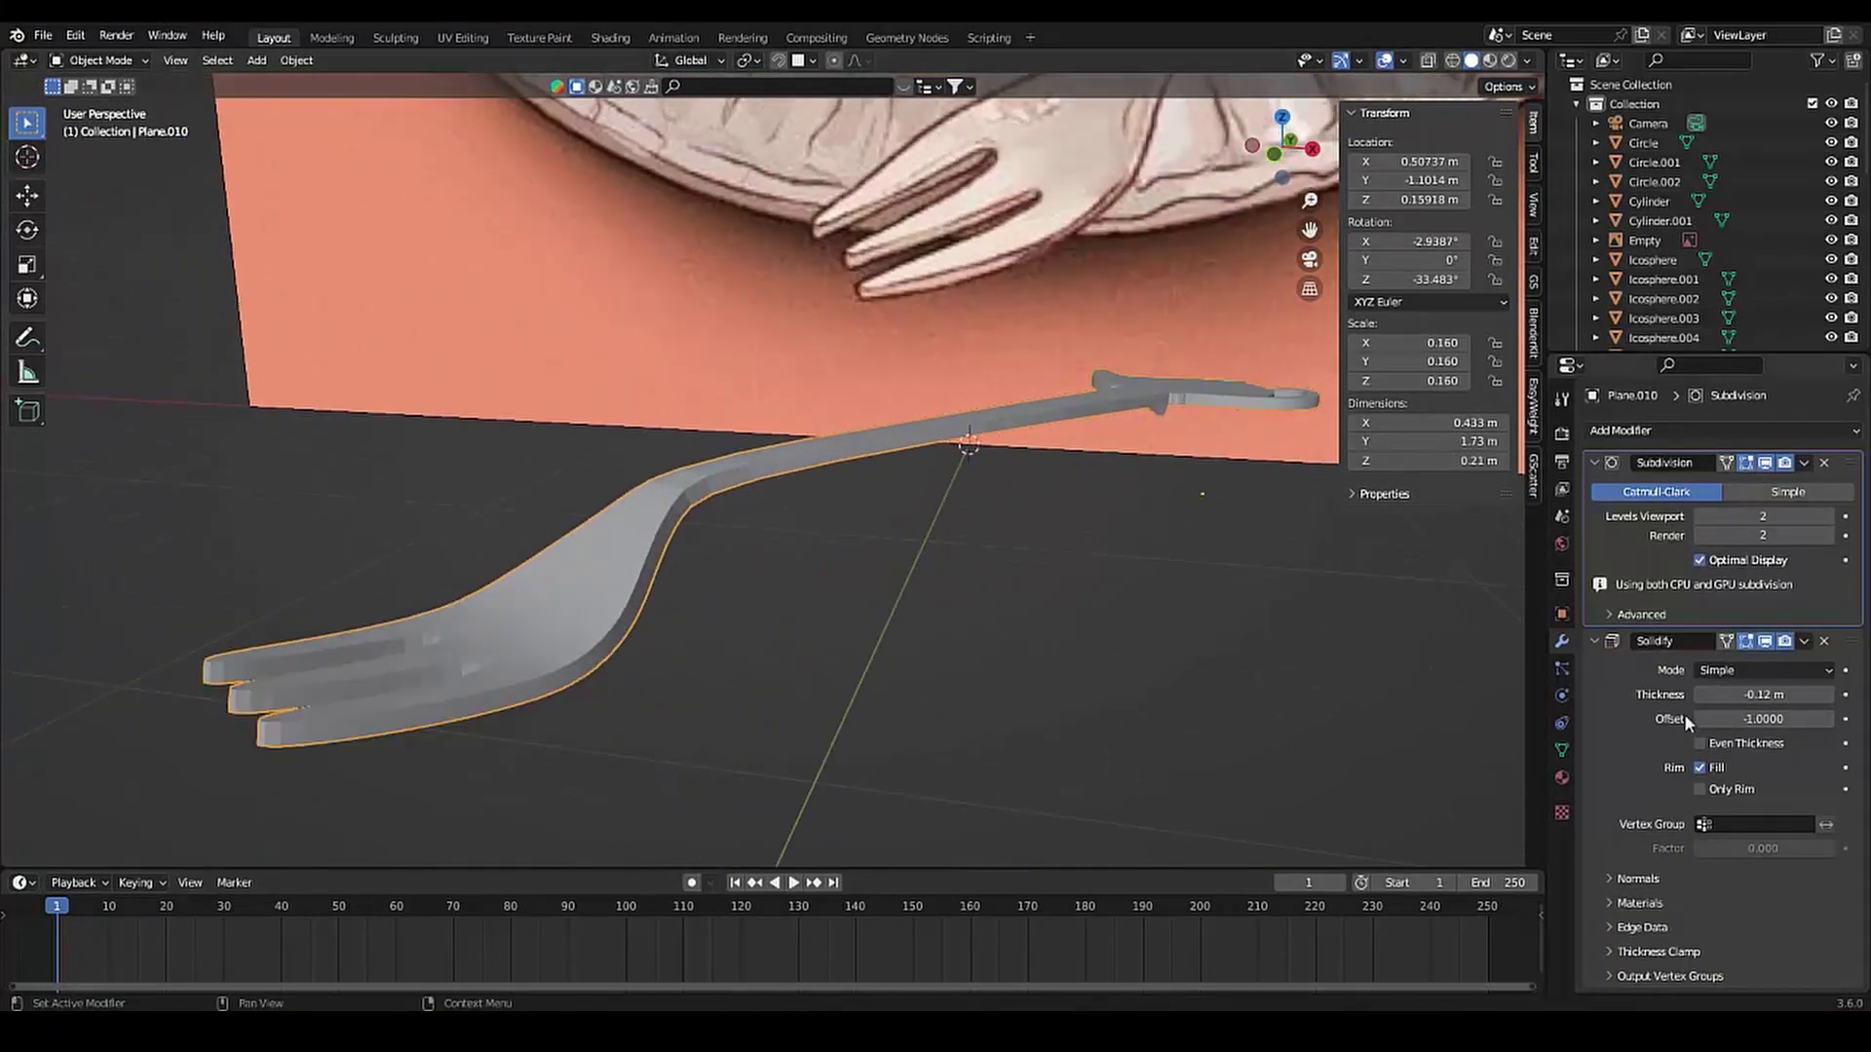
Shade the fork smooth
right_click(656, 680)
left_click(672, 694)
mouse_move(673, 694)
middle_mouse_down()
mouse_move(858, 312)
mouse_move(923, 370)
middle_mouse_up()
scroll(886, 327, "up", 4)
Move Solidify first, then apply the Subdivision and Solidify modifiers
left_click_drag(1851, 623, 1838, 468)
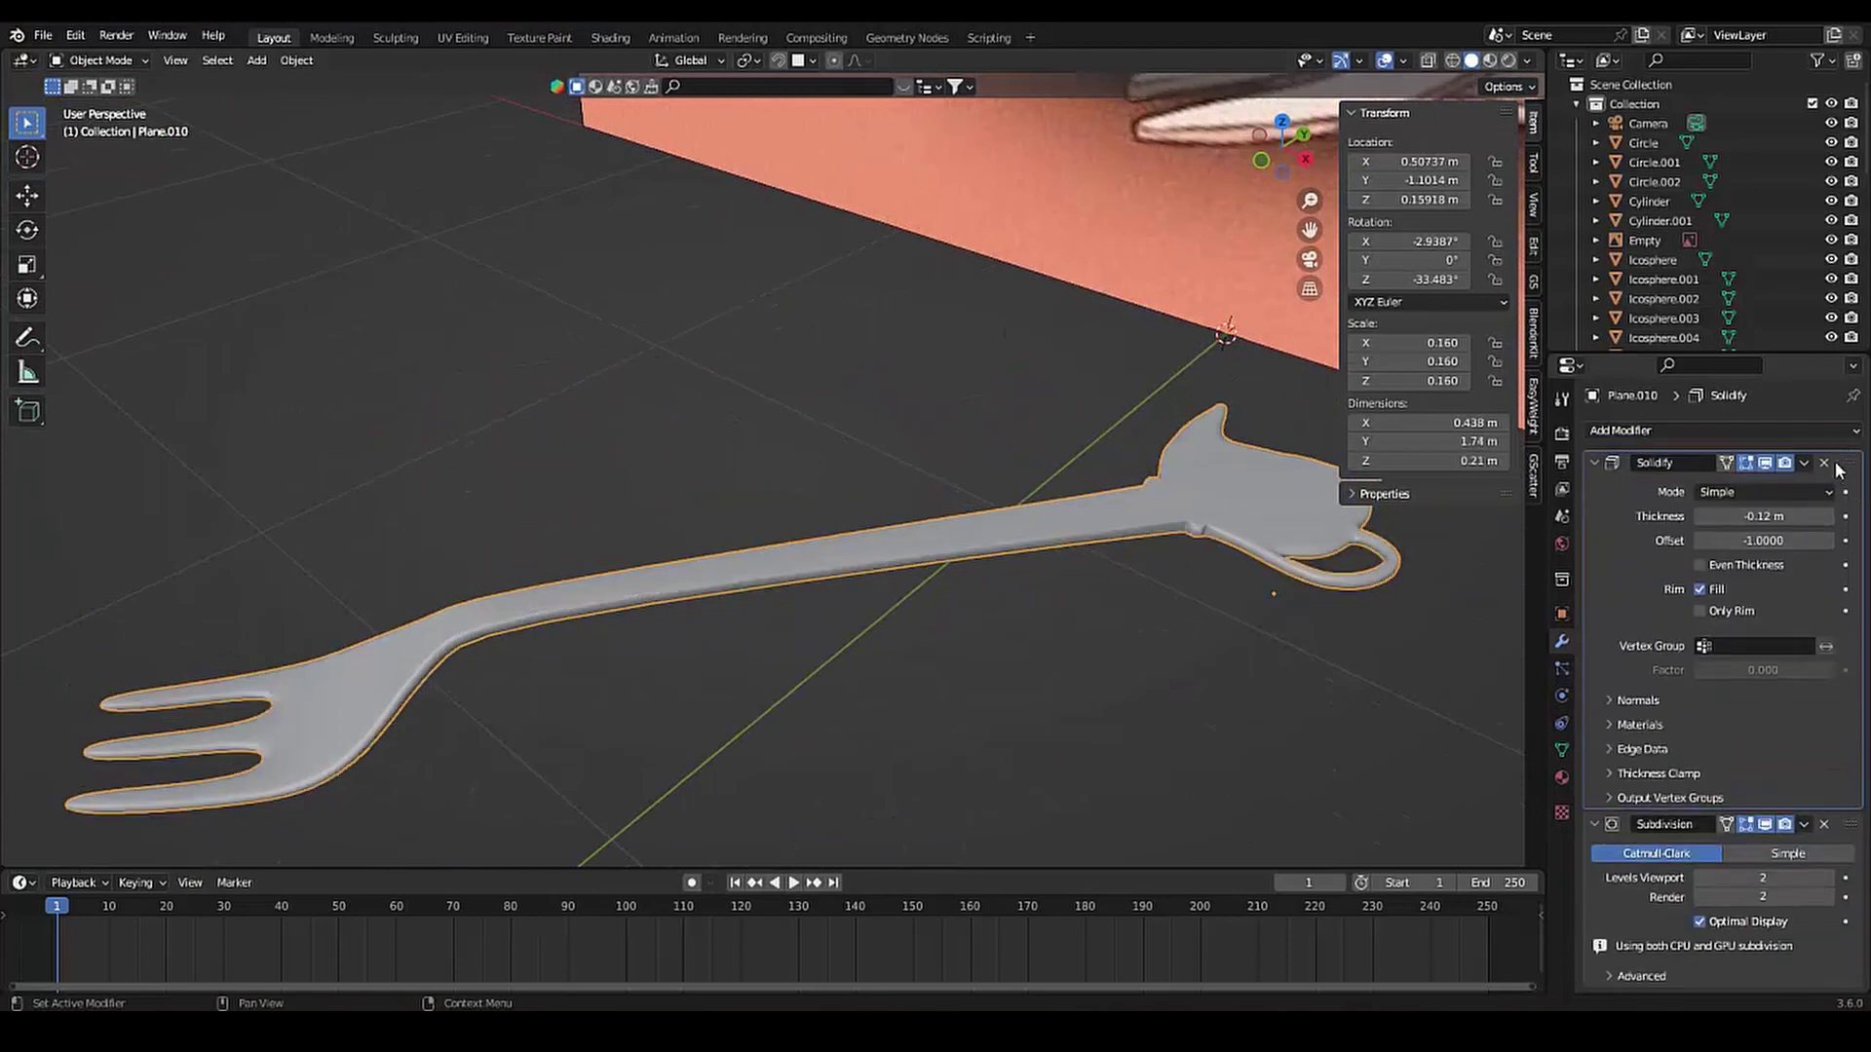
key("ctrl+a")
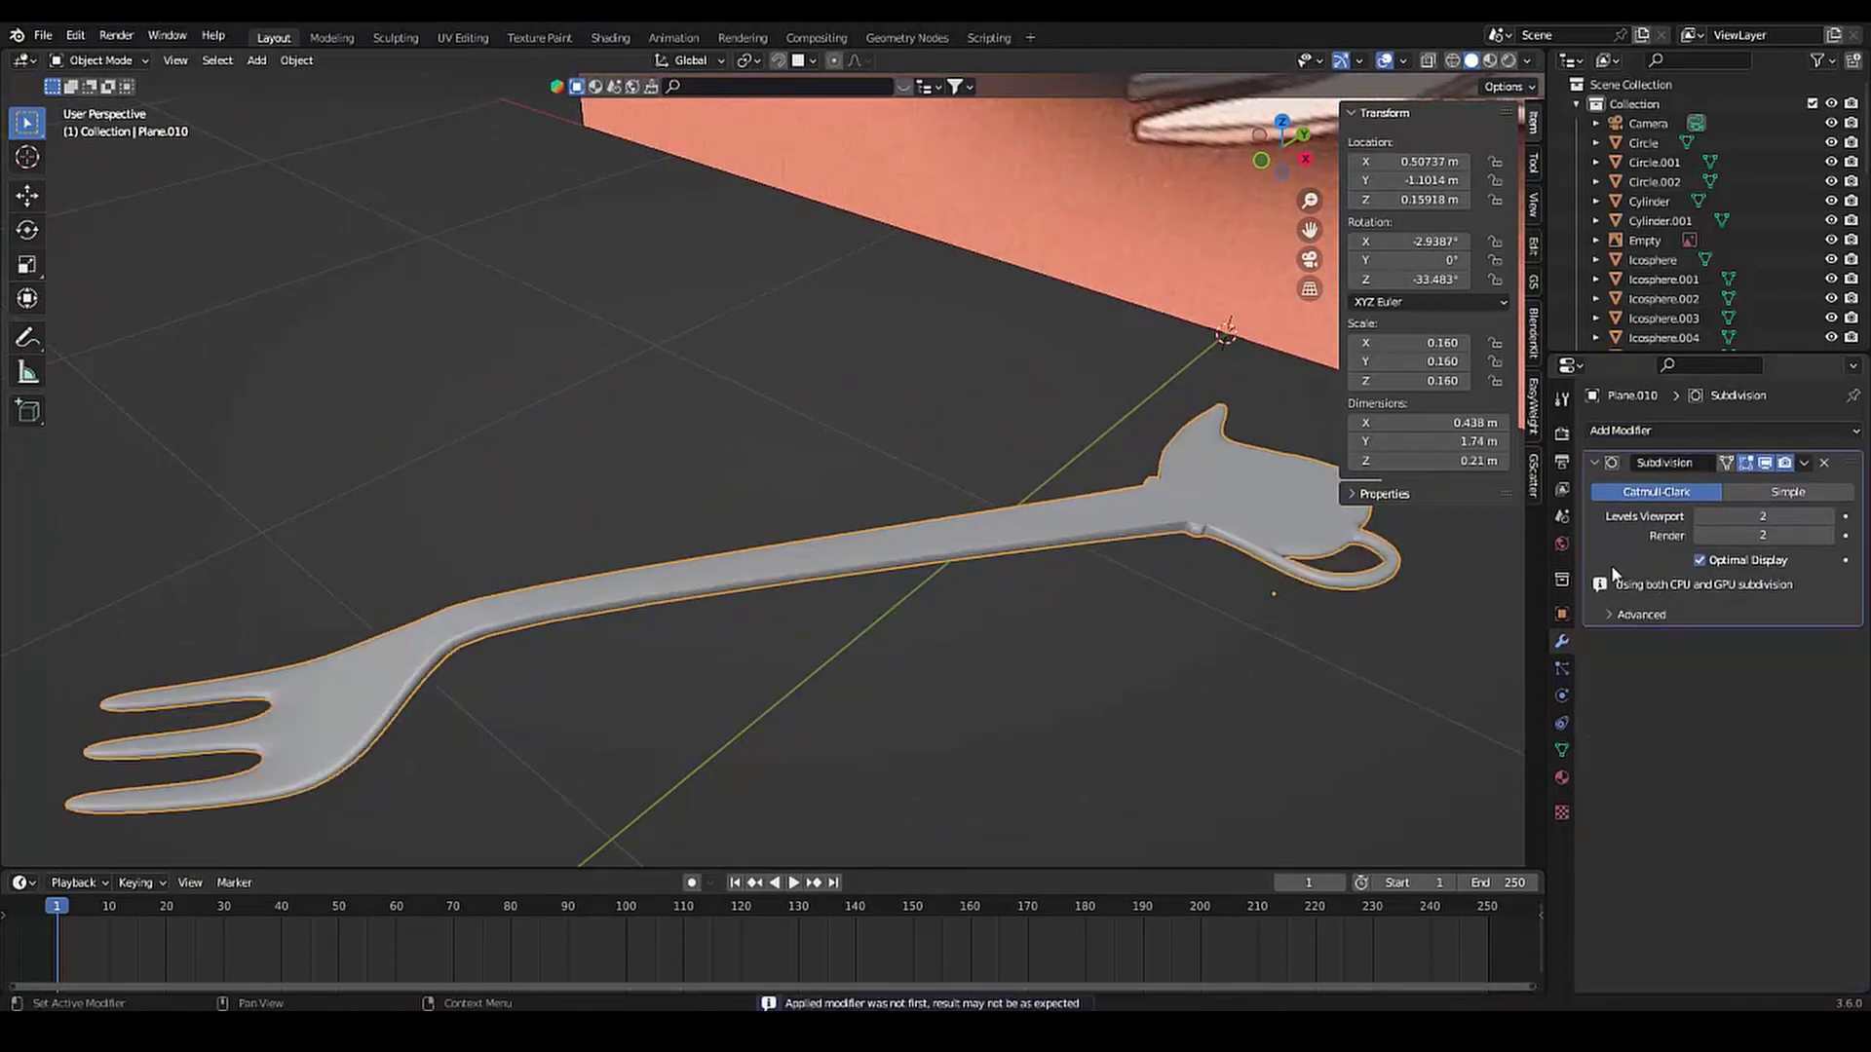
key("ctrl+a")
scroll(523, 543, "down", 3)
middle_click_drag(523, 543, 841, 573)
Taper the three tine-tip vertices inward with soft-falloff scaling, then return to Object Mode
scroll(796, 673, "up", 3)
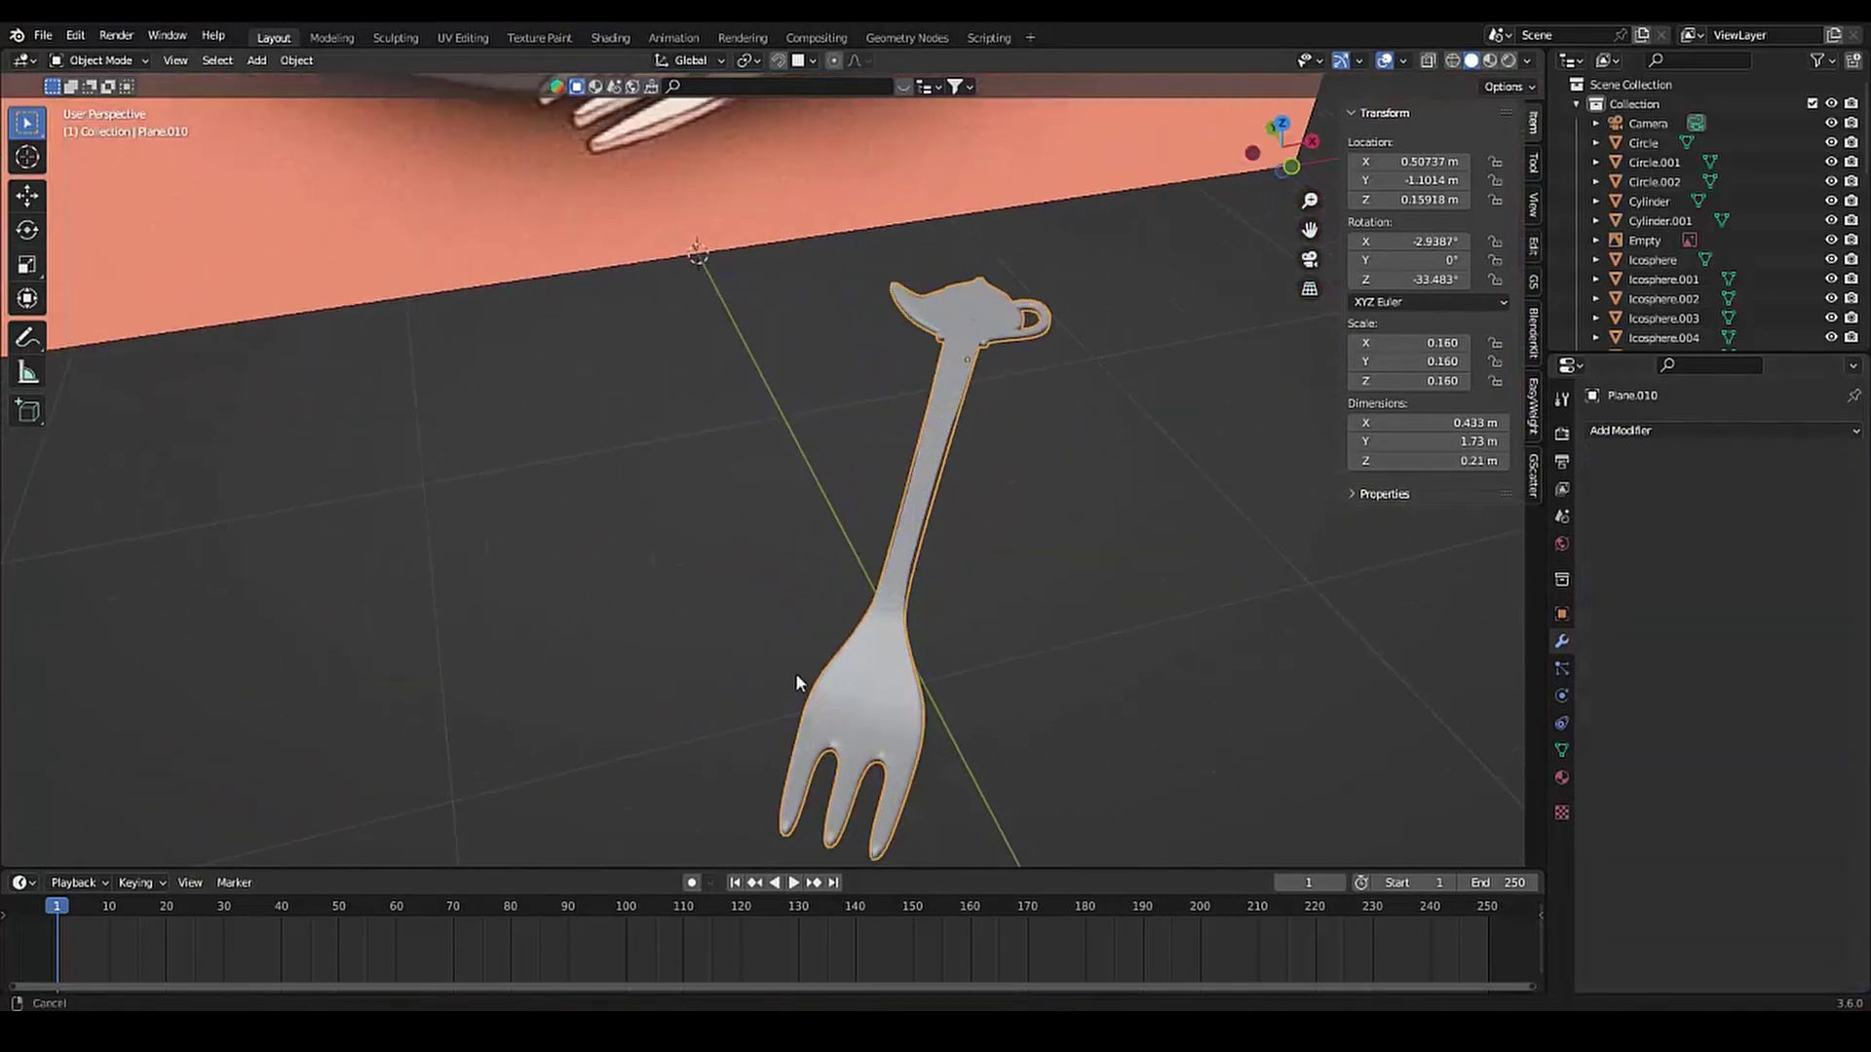
mouse_move(795, 673)
middle_mouse_down()
mouse_move(737, 604)
mouse_move(780, 633)
middle_mouse_up()
key("Tab")
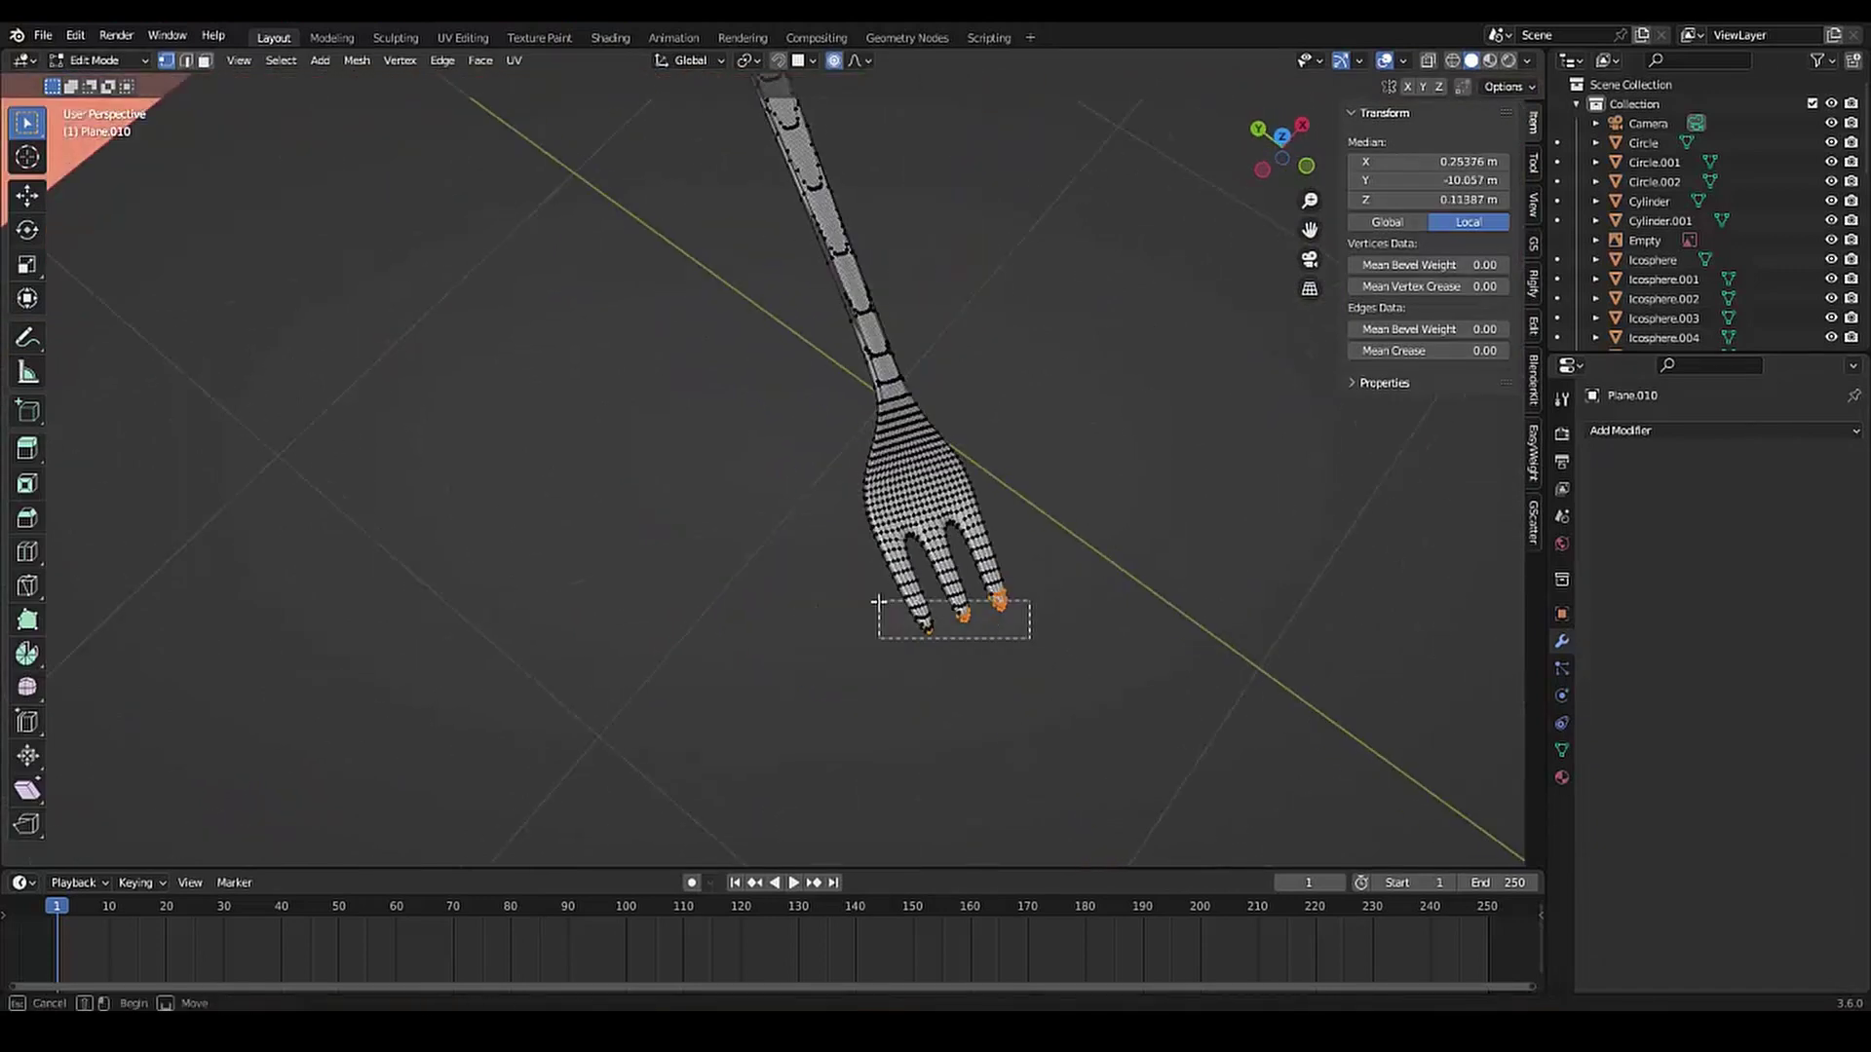
left_click_drag(965, 657, 812, 678)
key("s")
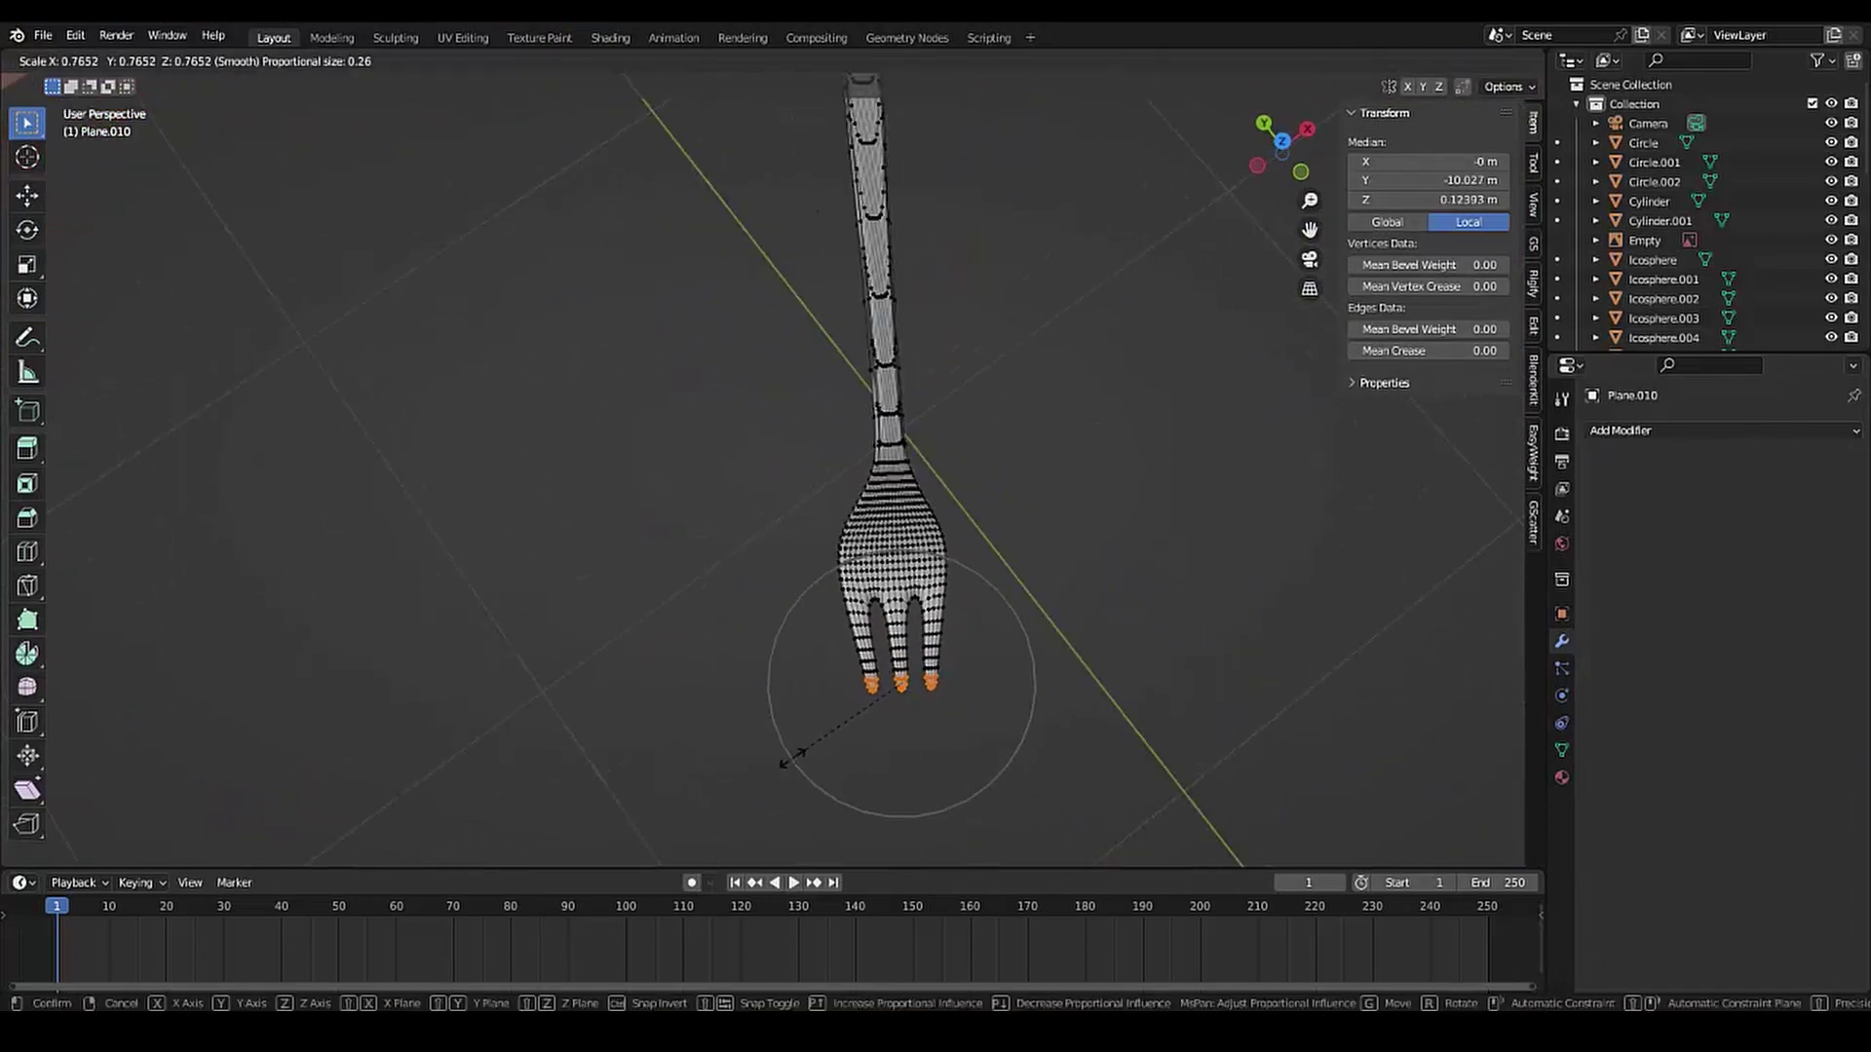
left_click(779, 765)
middle_click_drag(780, 765, 682, 507)
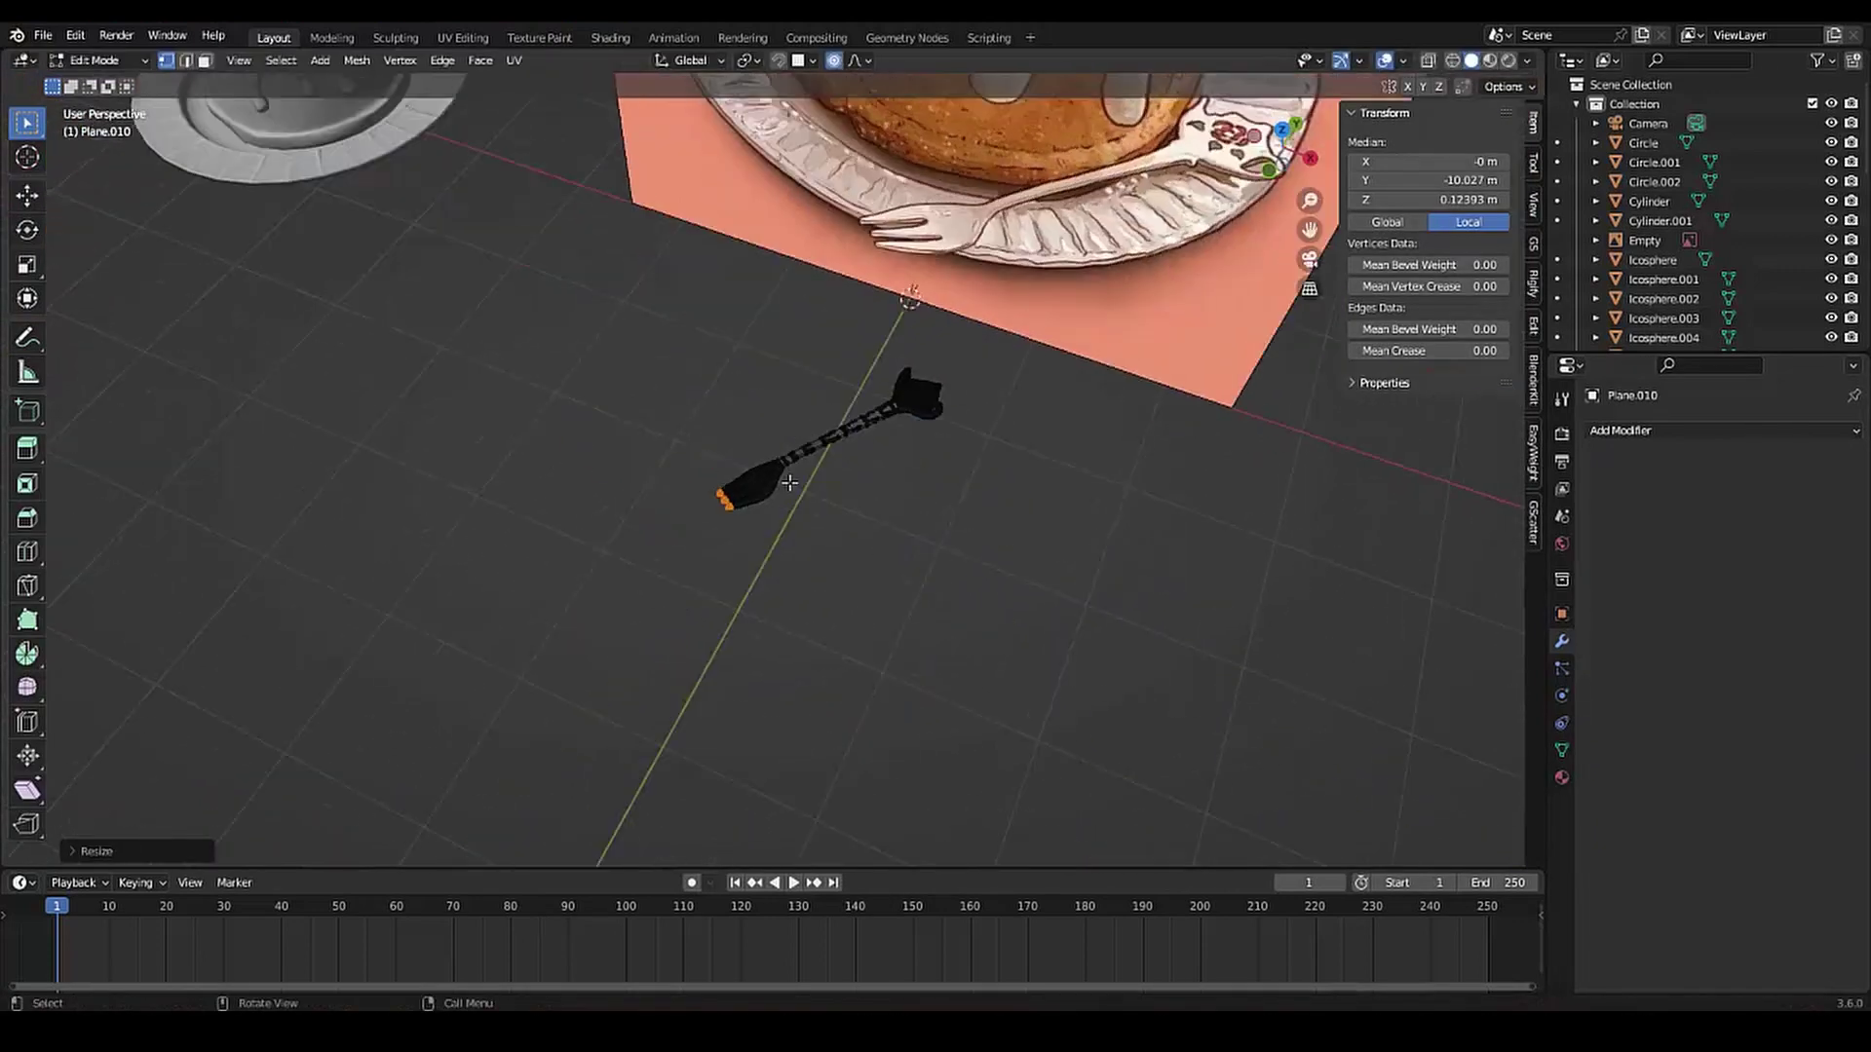
scroll(682, 506, "down", 2)
key("ctrl+Tab")
left_click(479, 526)
Move the fork along Y and place it right next to the cake
key("g")
key("y")
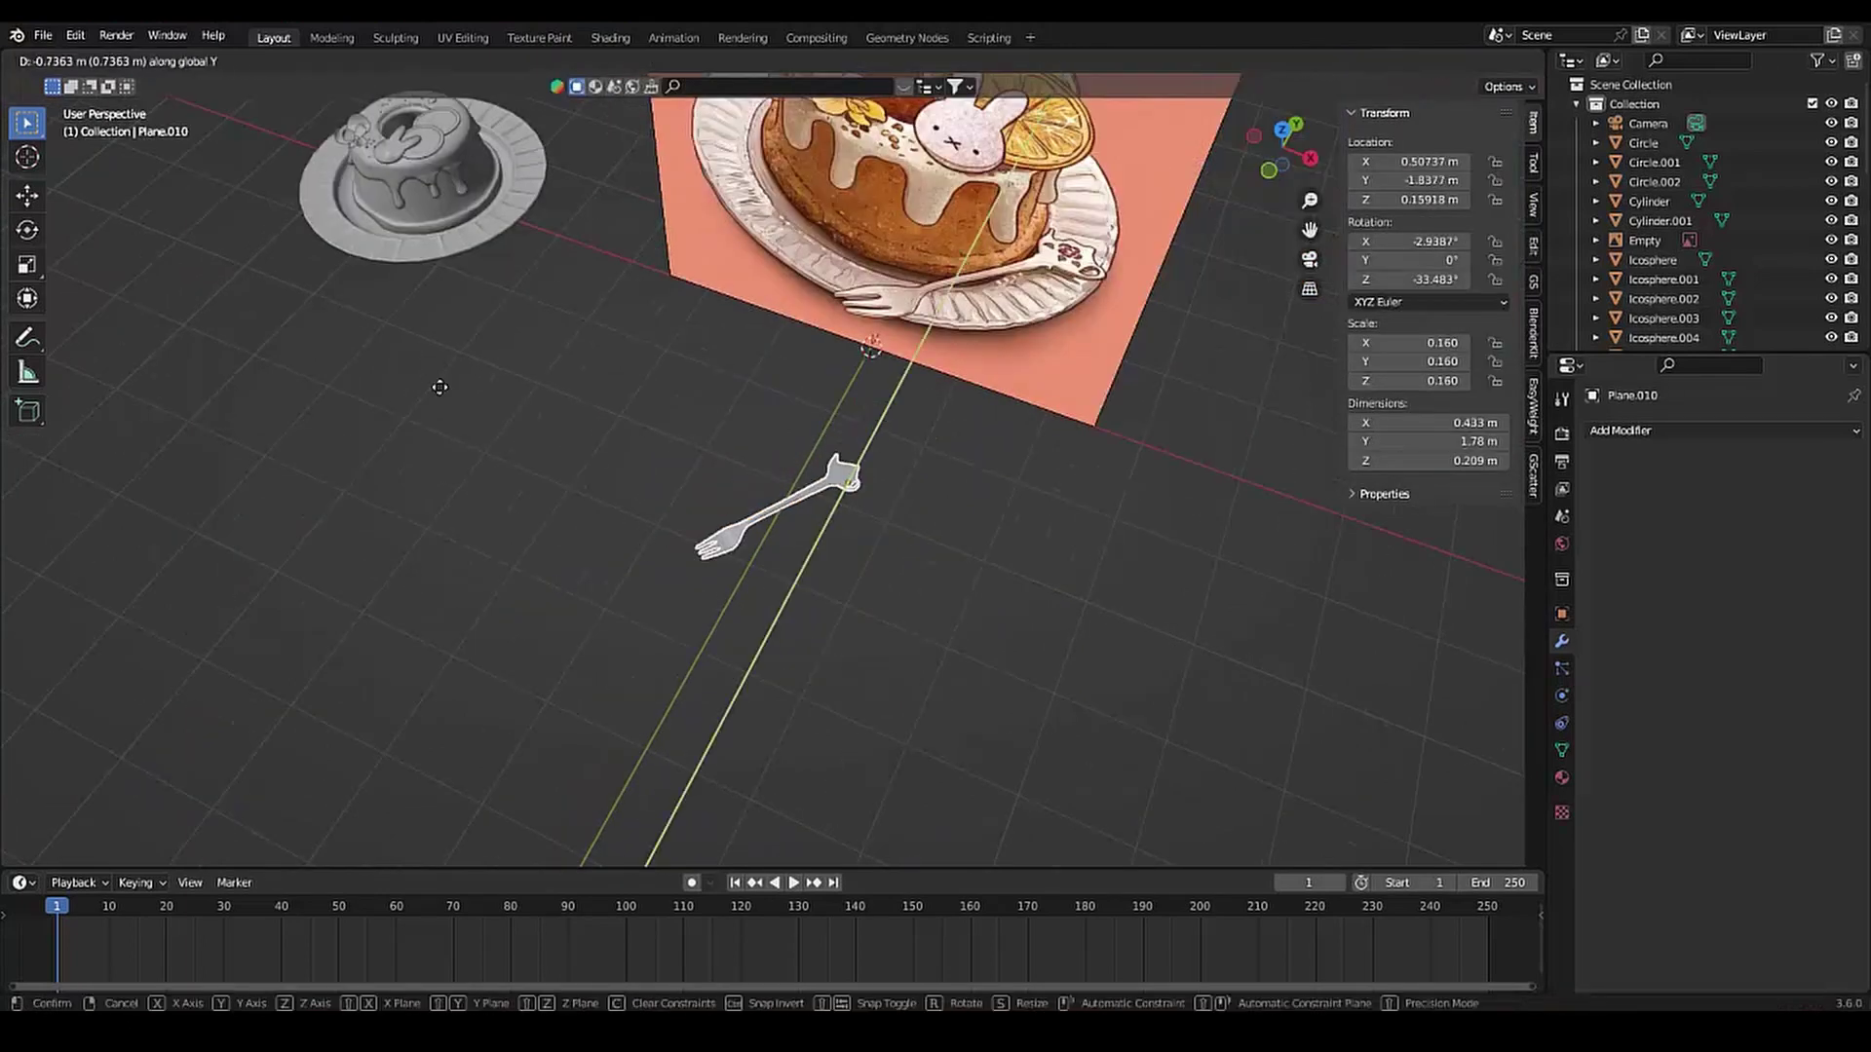
left_click(403, 284)
scroll(380, 265, "up", 3)
mouse_move(380, 265)
middle_mouse_down()
mouse_move(868, 477)
mouse_move(784, 755)
mouse_move(682, 448)
mouse_move(558, 726)
mouse_move(520, 713)
middle_mouse_up()
key("g")
left_click(799, 721)
Rotate the fork and lower it down onto the plate rim
key("r")
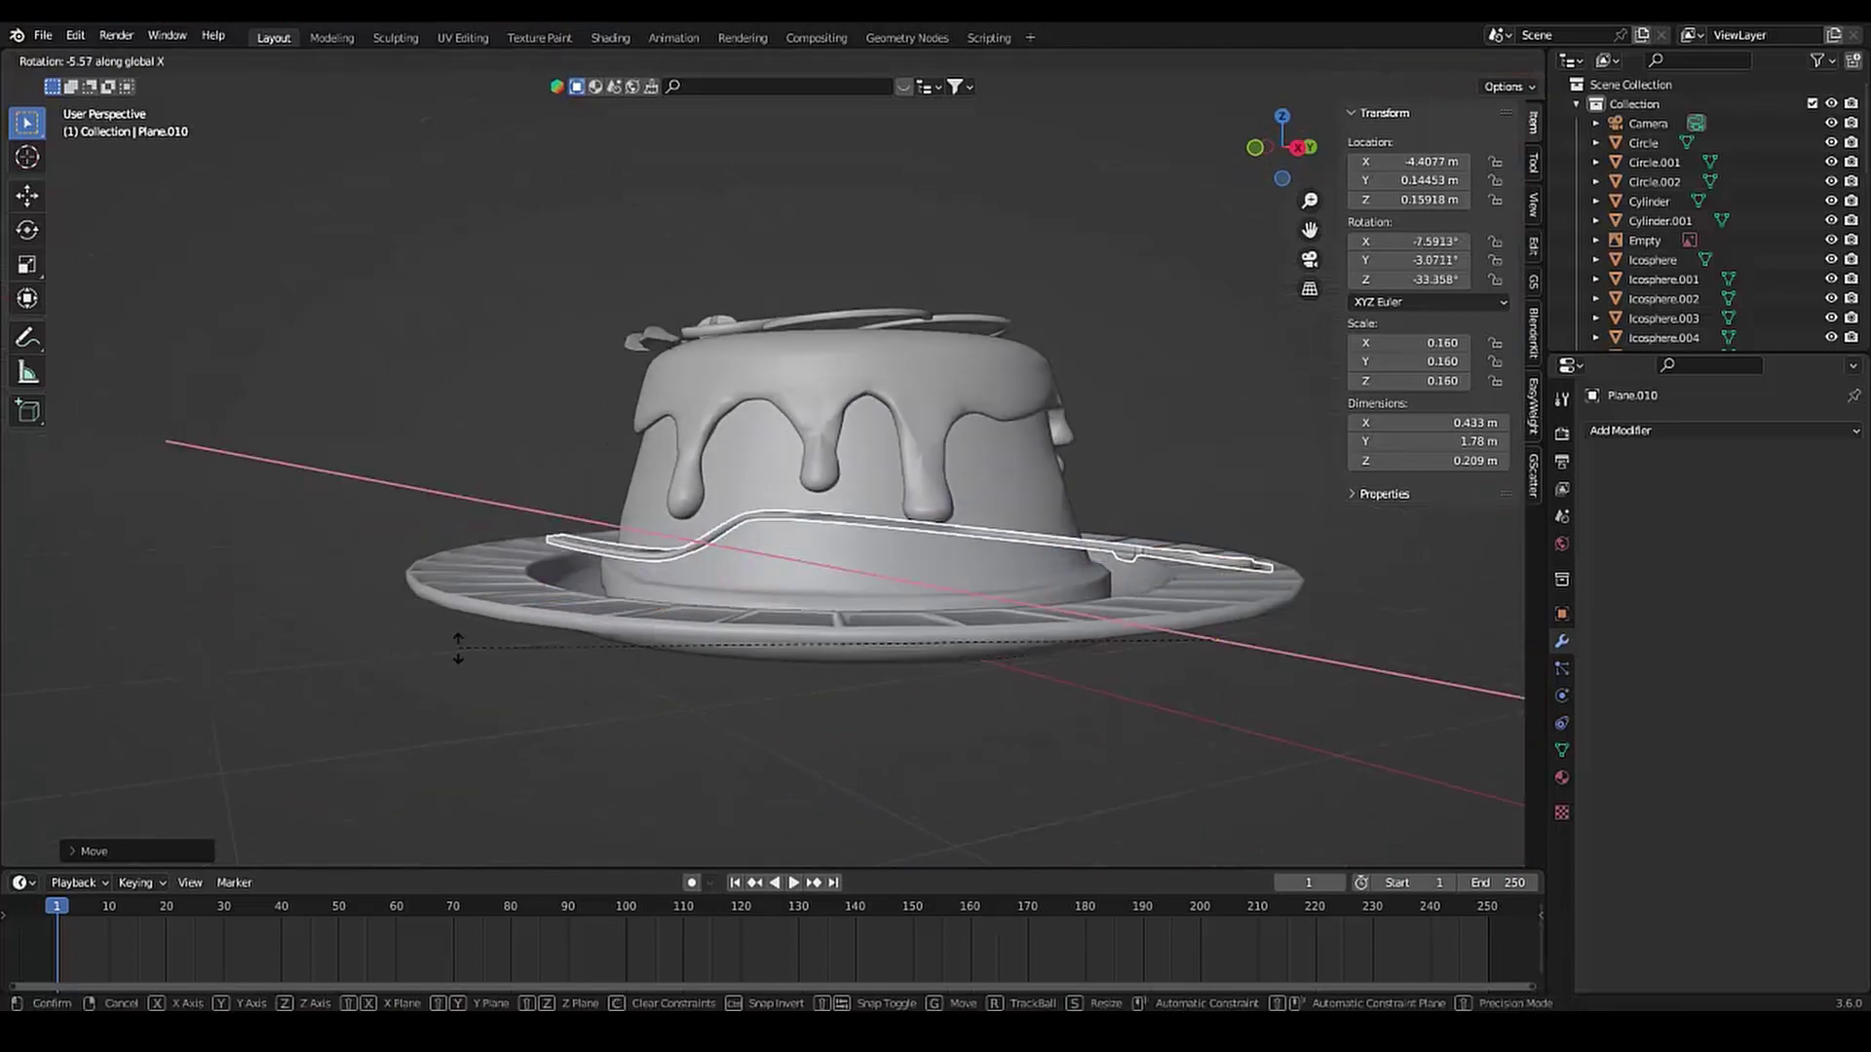
left_click(544, 620)
key("g")
key("r")
key("x")
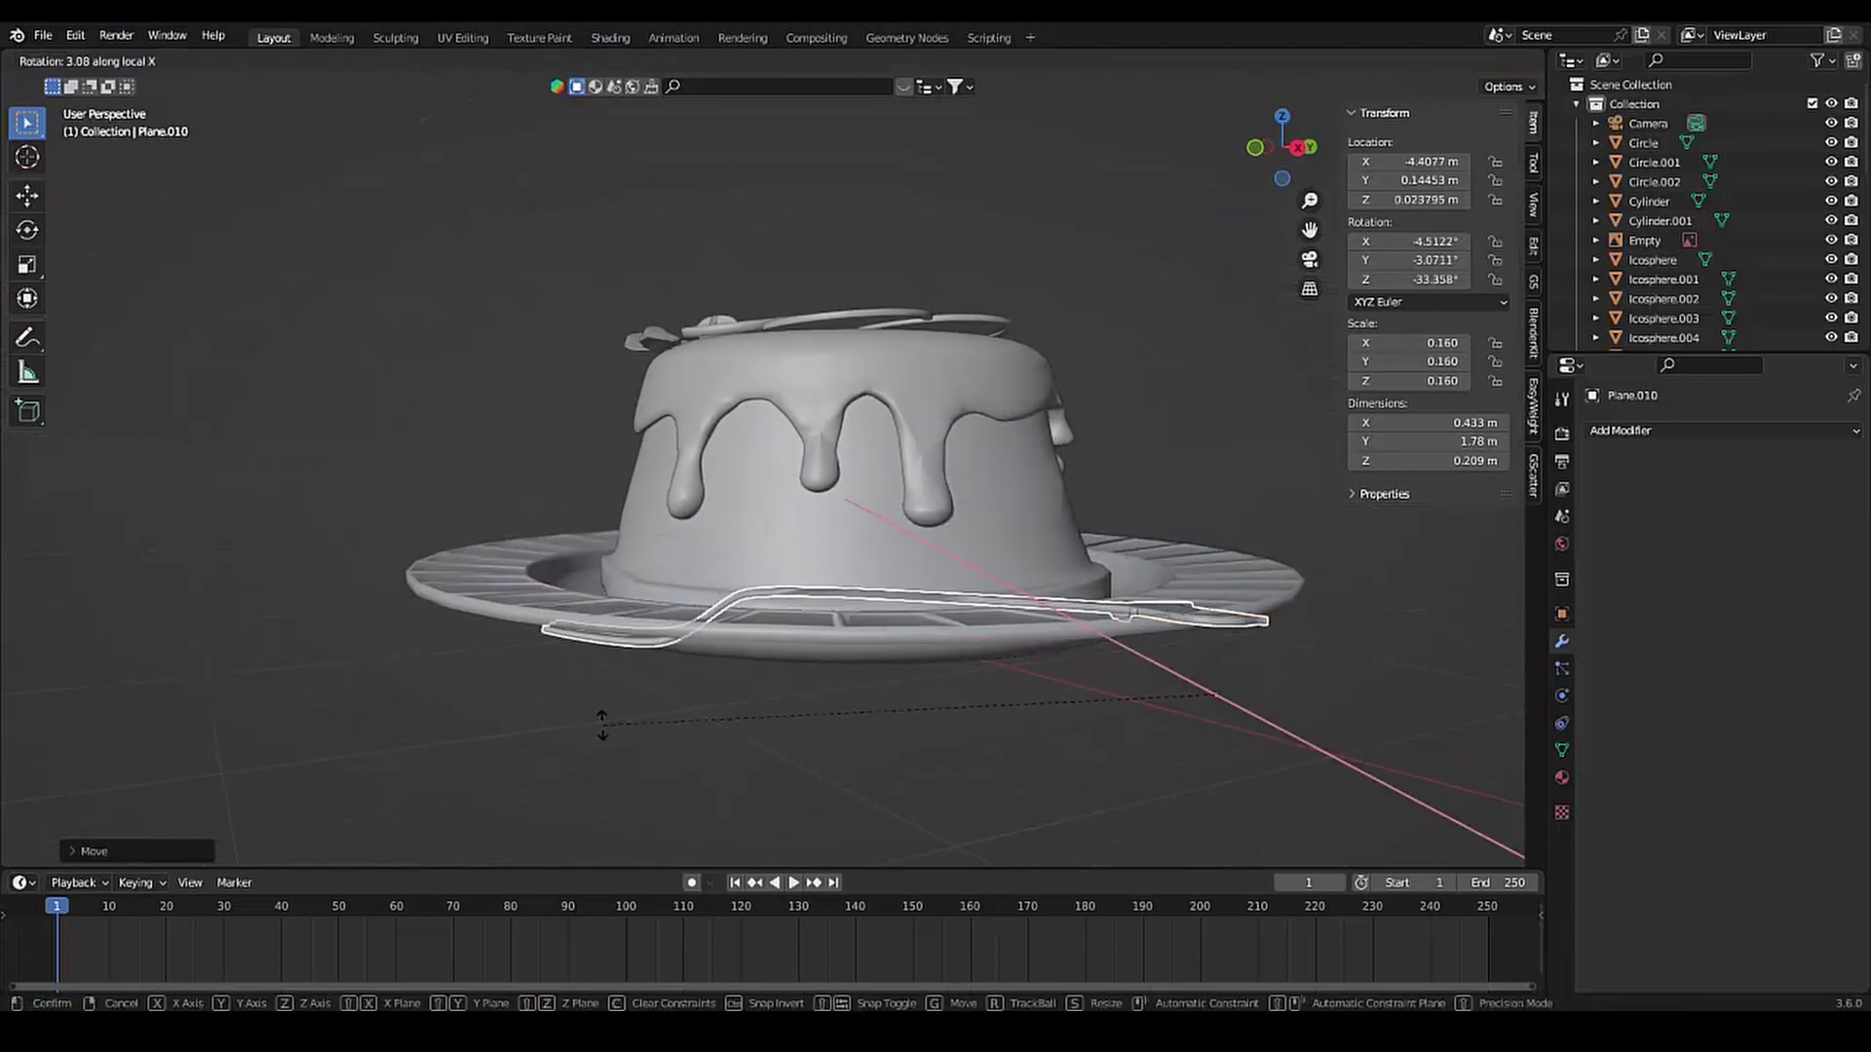
key("g")
key("z")
left_click(600, 692)
Tilt the fork about X, turn it about Z, and slide it along X onto the rim
key("r")
key("x")
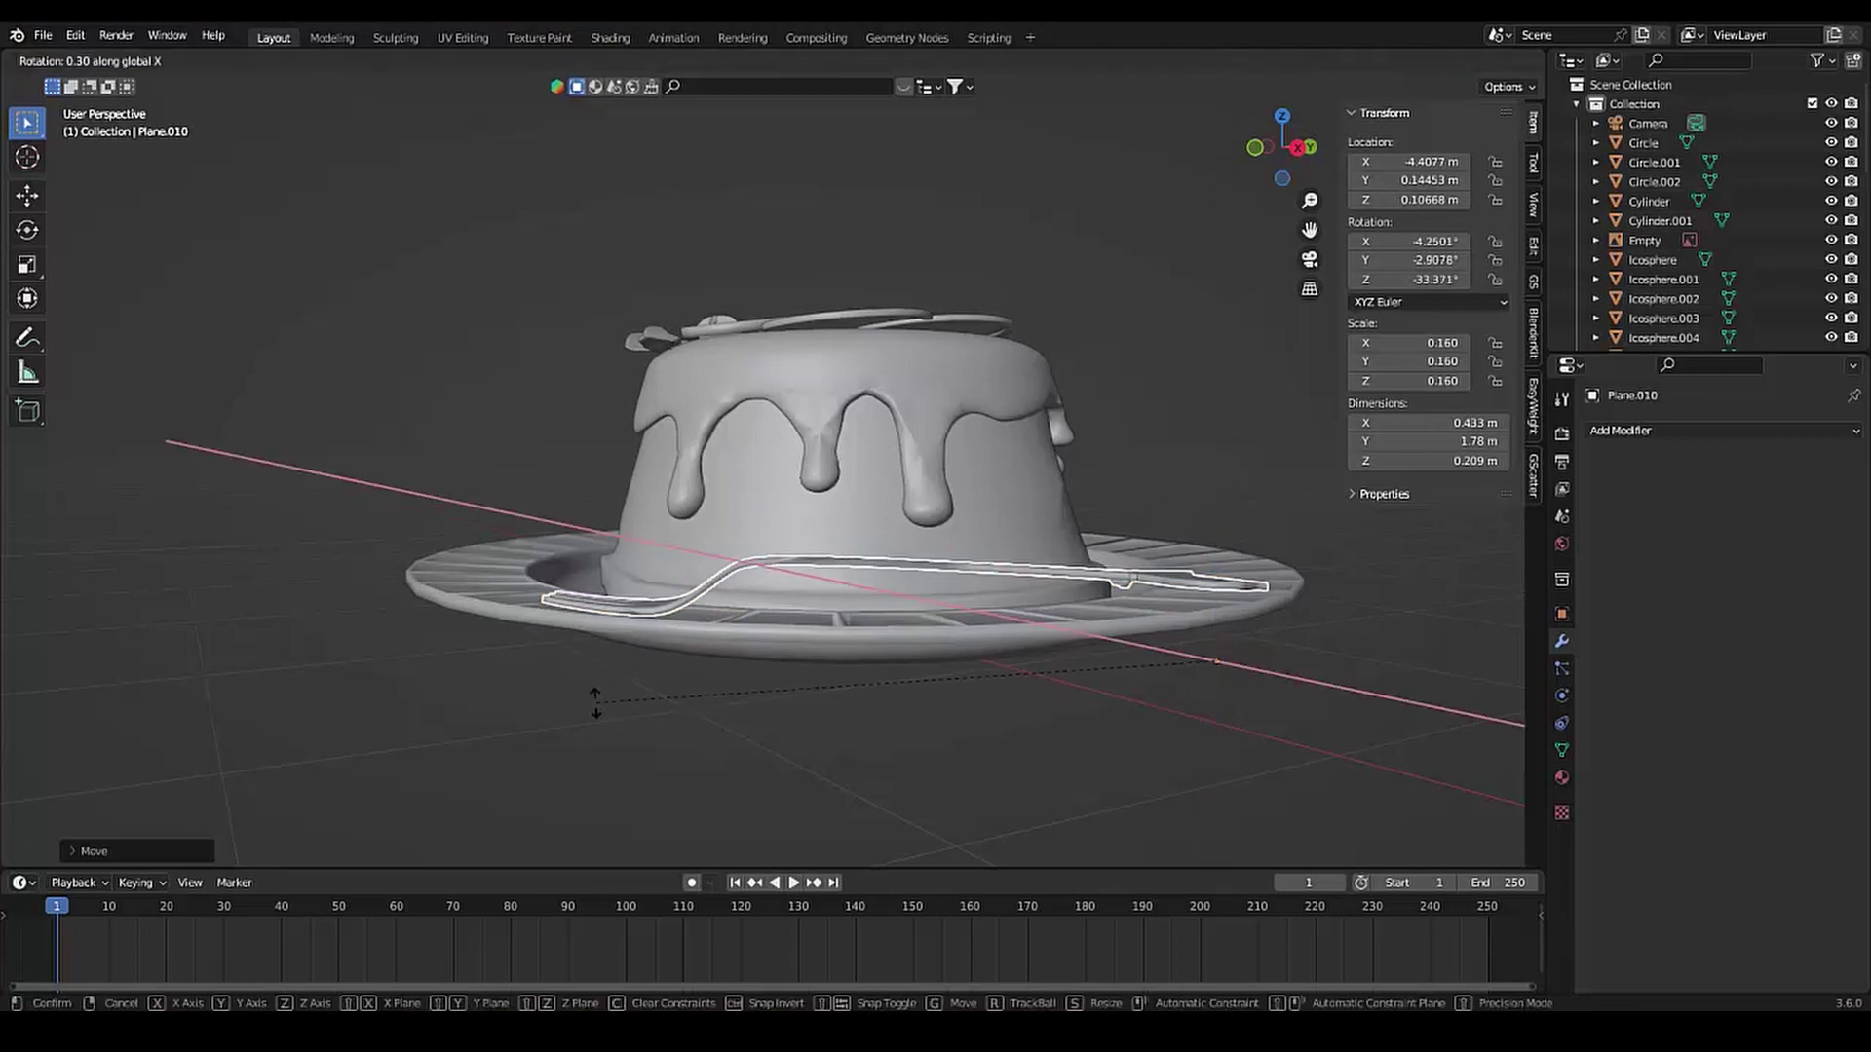
left_click(593, 698)
mouse_move(594, 697)
middle_mouse_down()
mouse_move(912, 489)
mouse_move(711, 413)
middle_mouse_up()
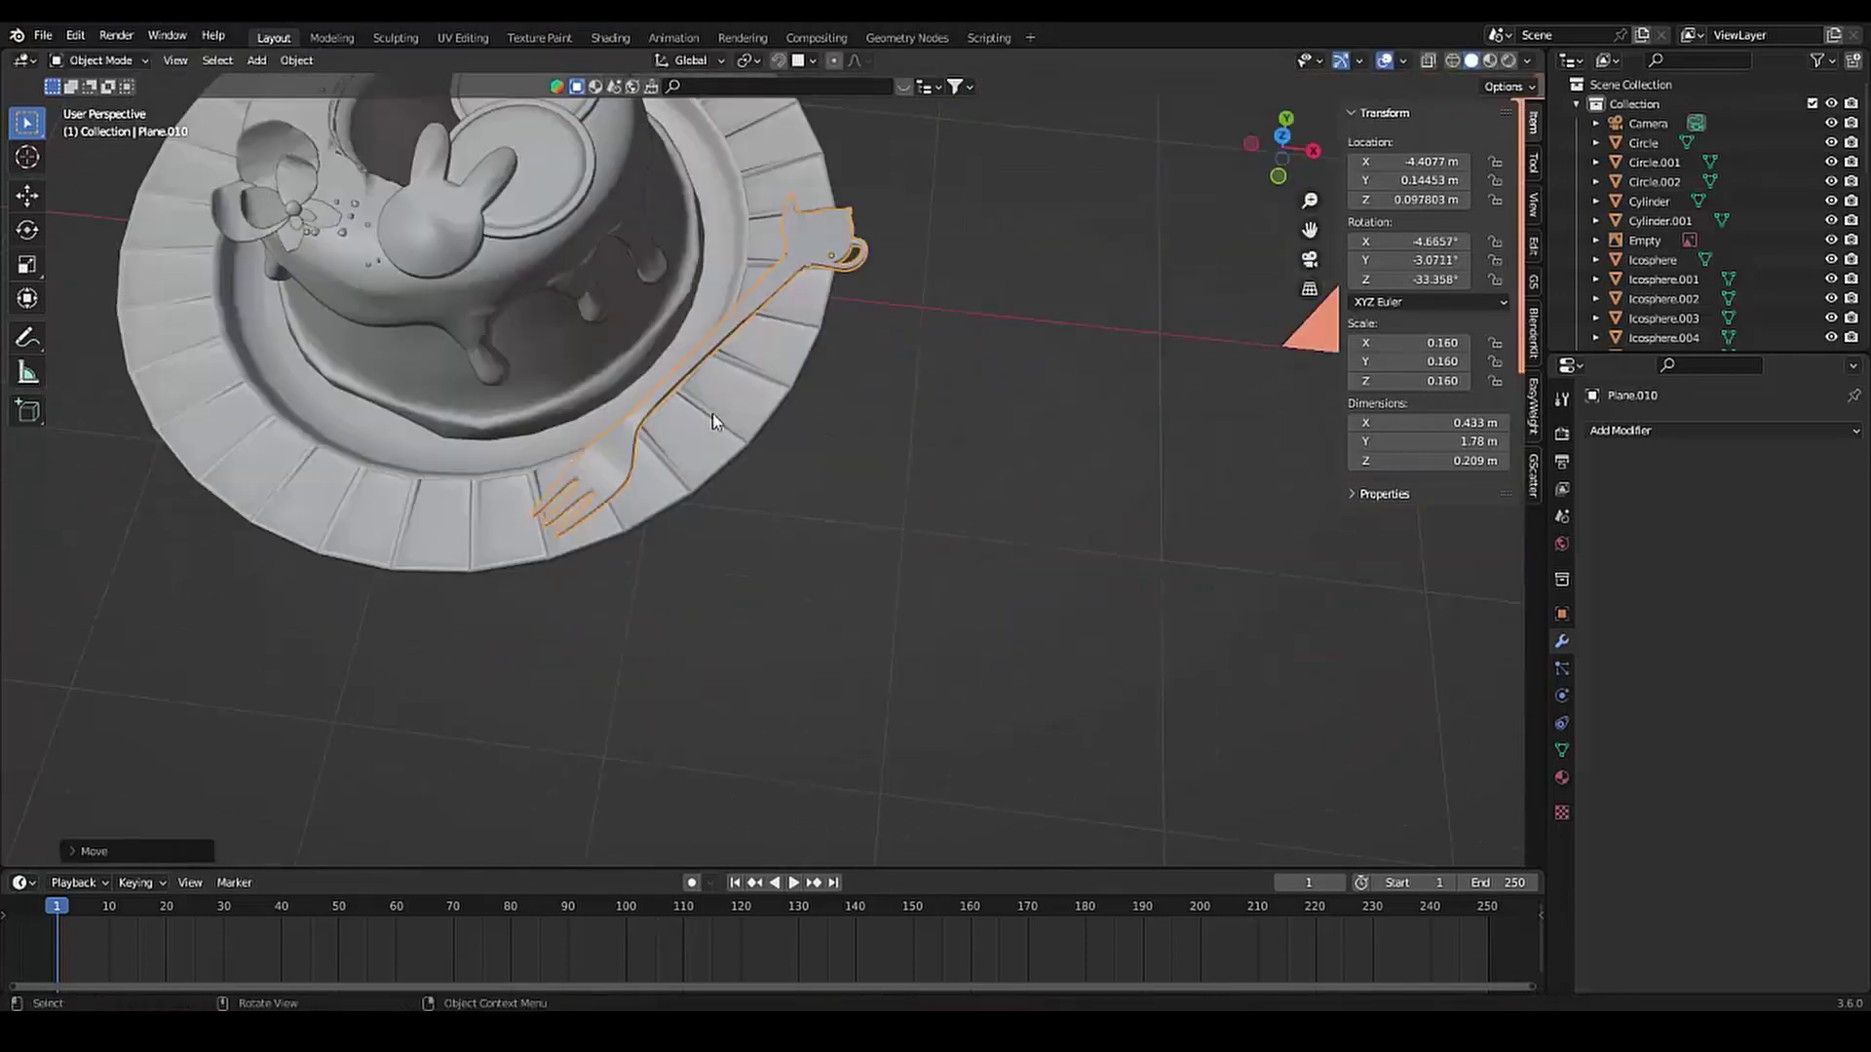
key("r")
key("z")
left_click(599, 486)
key("g")
key("x")
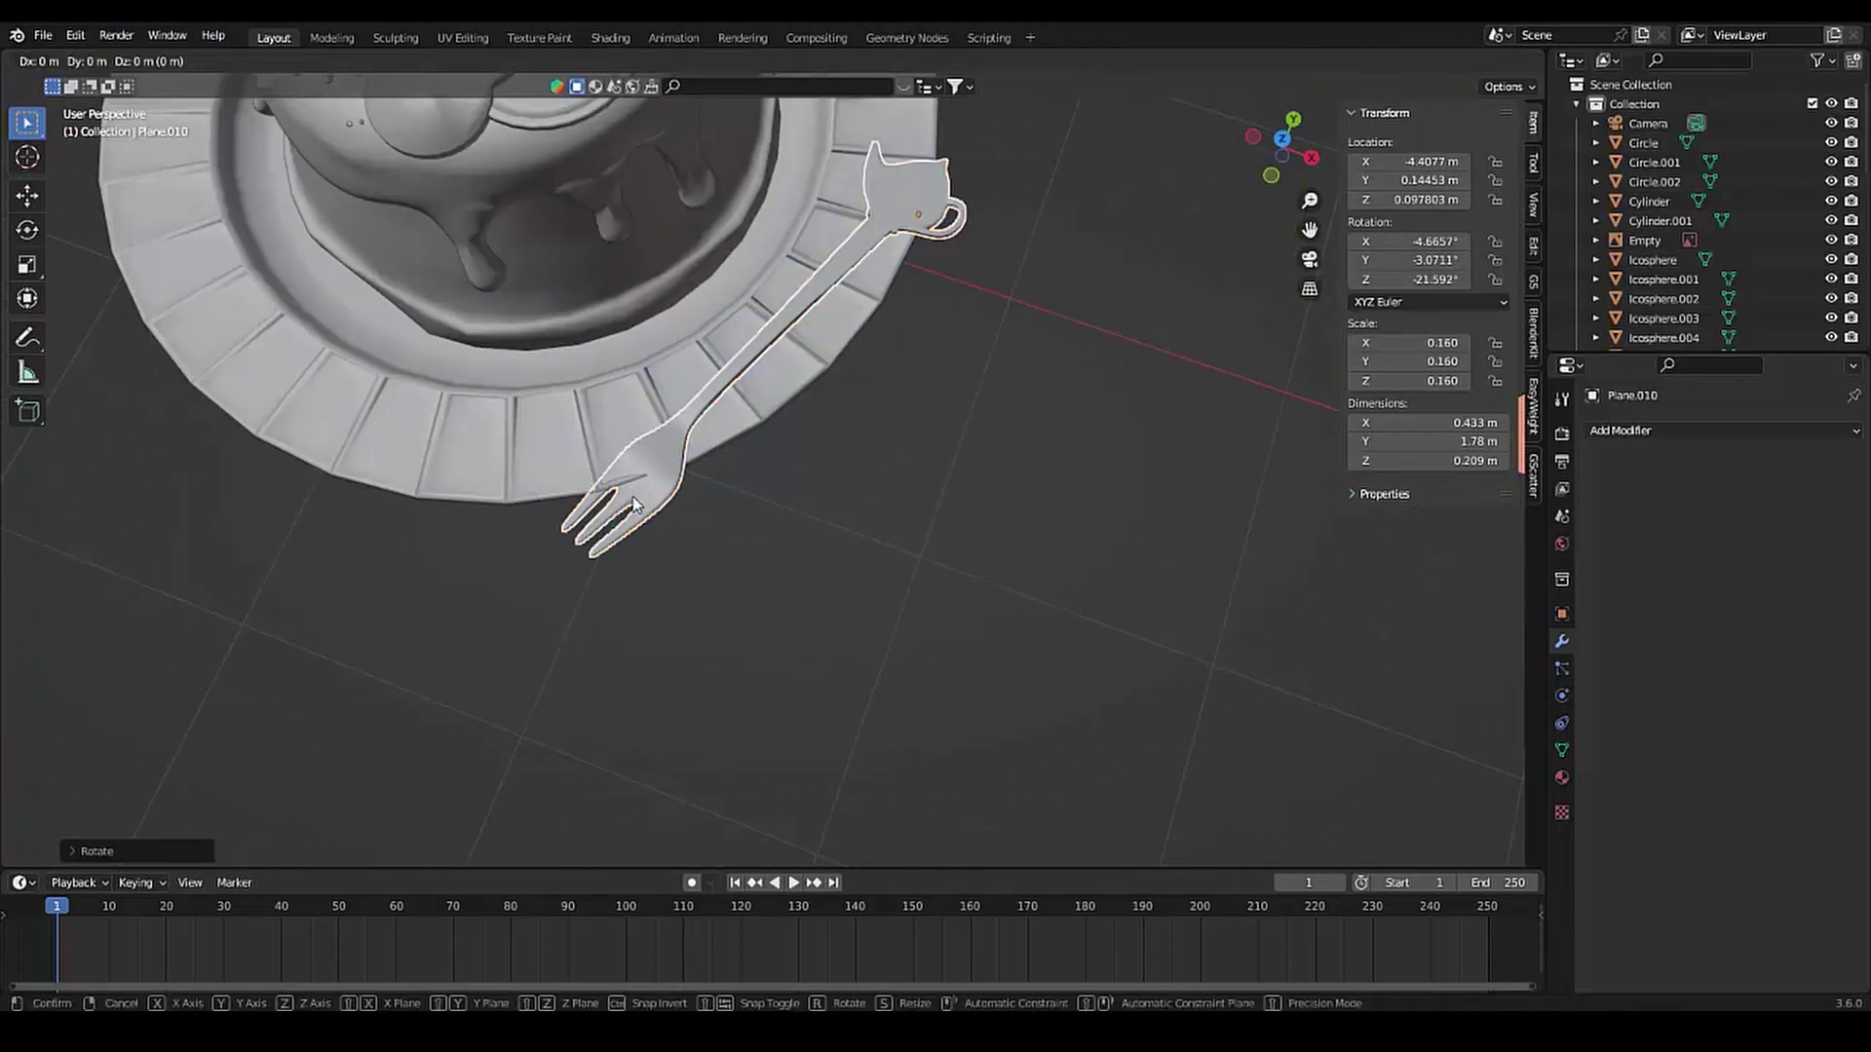
left_click(599, 486)
Check the fork from the side and tilt it twice about its X axis to rest on the plate
scroll(856, 401, "down", 4)
middle_click_drag(856, 401, 365, 599)
scroll(364, 599, "up", 5)
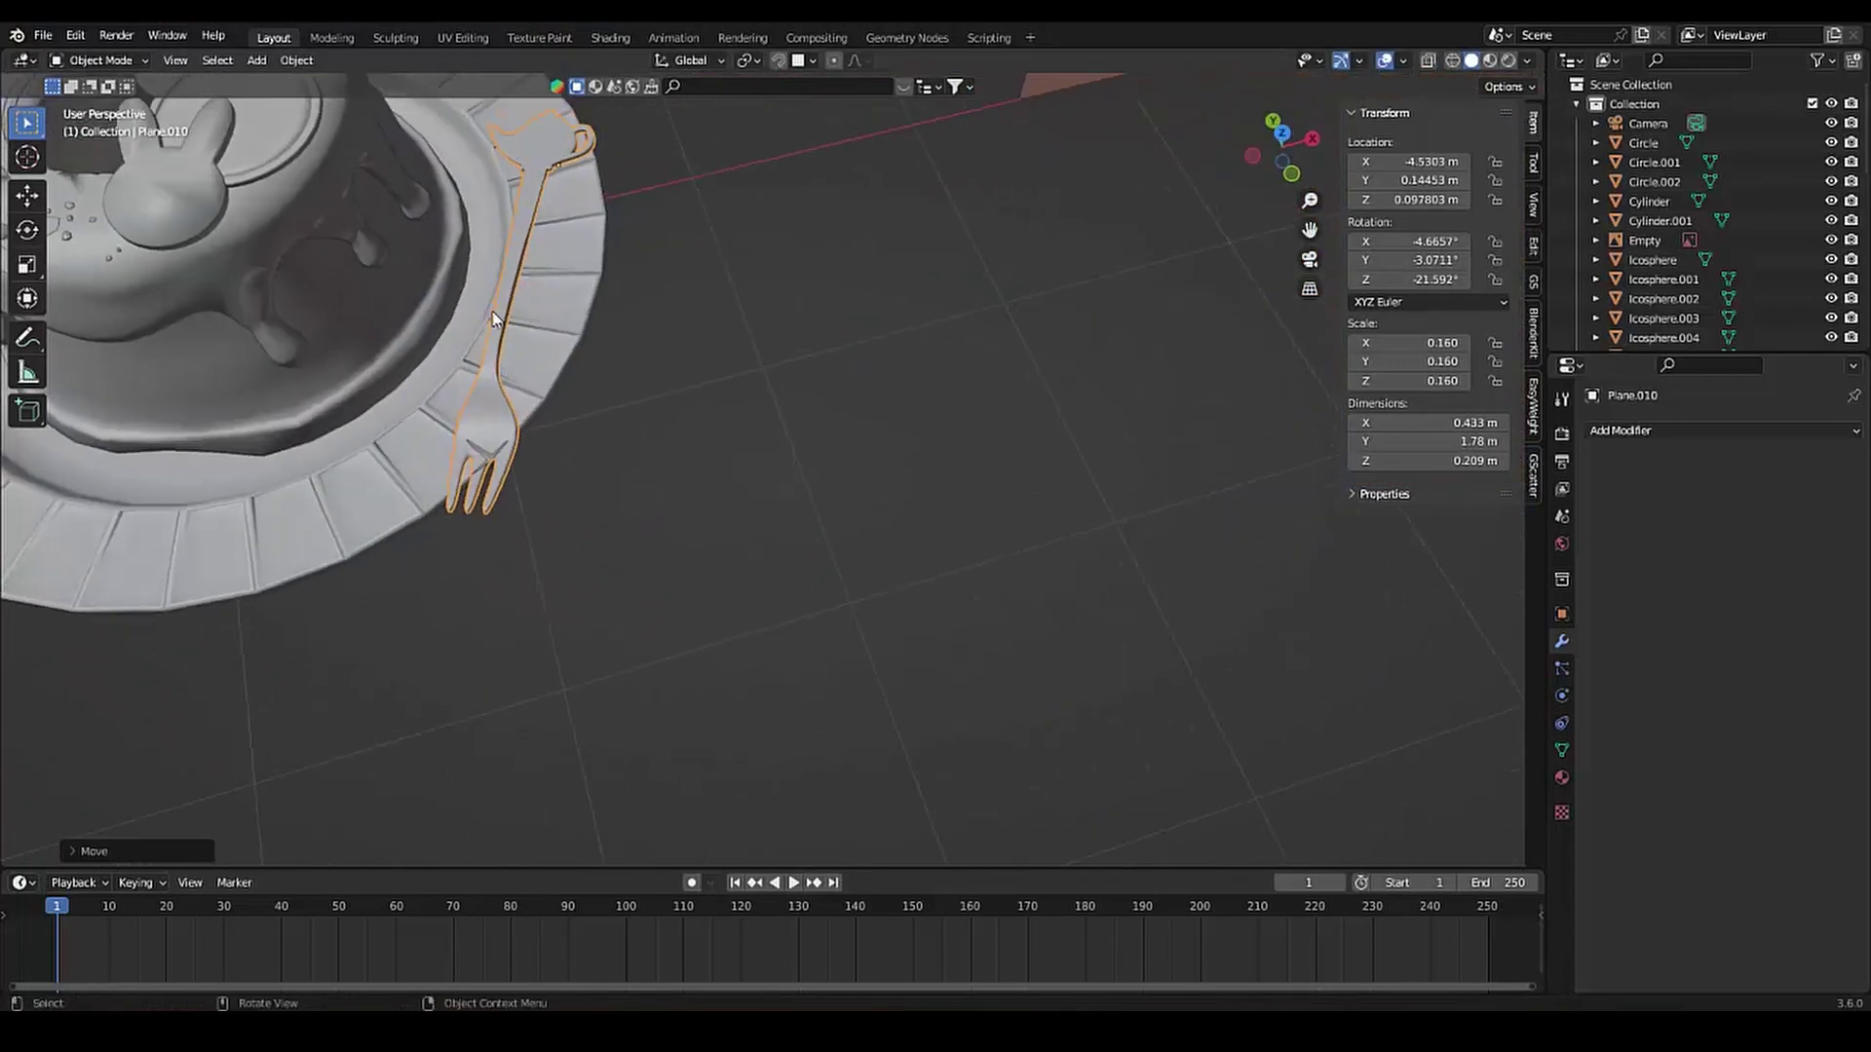
scroll(453, 339, "down", 4)
middle_click_drag(453, 339, 308, 219)
scroll(663, 466, "up", 4)
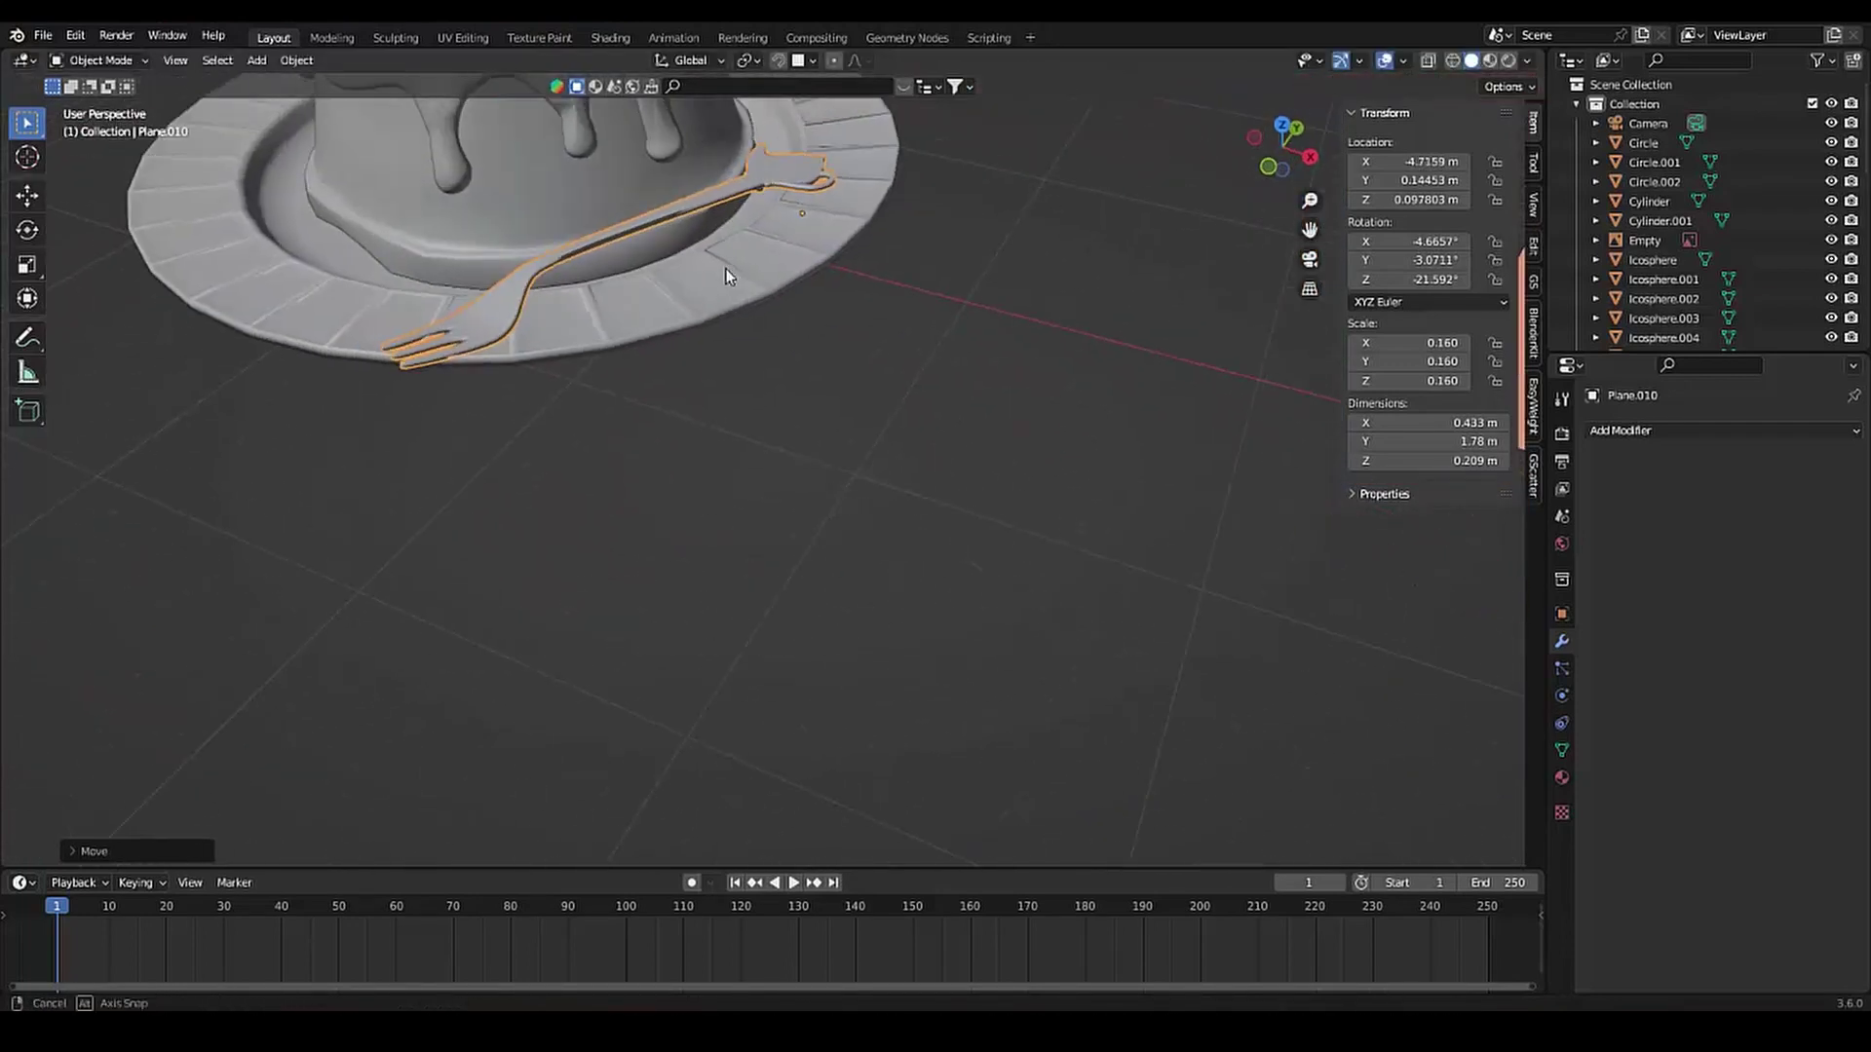
mouse_move(727, 272)
middle_mouse_down()
mouse_move(484, 391)
mouse_move(460, 380)
middle_mouse_up()
key("r")
key("x")
left_click(460, 380)
key("r")
key("x")
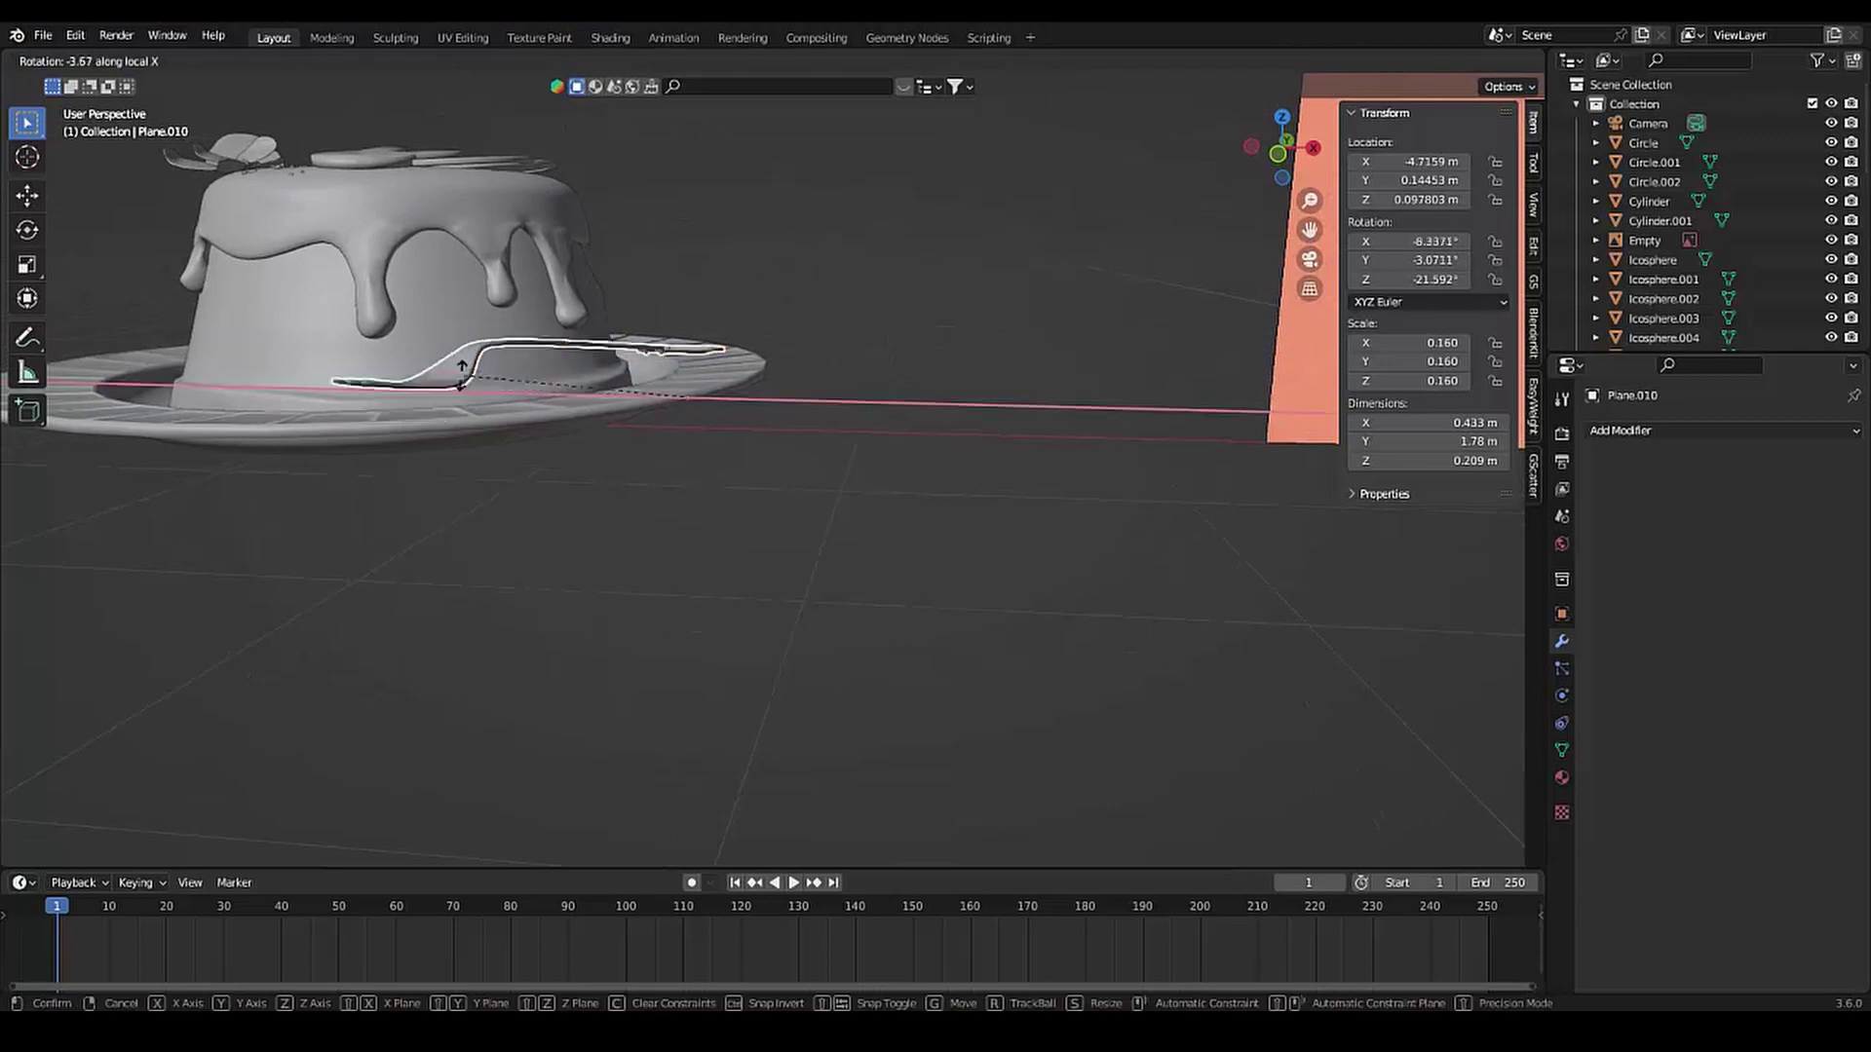
left_click(460, 380)
Deselect the fork and add a new UV sphere to the scene
left_click(460, 468)
scroll(443, 403, "down", 3)
mouse_move(442, 404)
middle_mouse_down()
mouse_move(528, 353)
mouse_move(773, 606)
middle_mouse_up()
key("shift+a")
left_click(863, 676)
Stretch the new sphere into an egg shape, then duplicate it and rotate the copy about X
key("s")
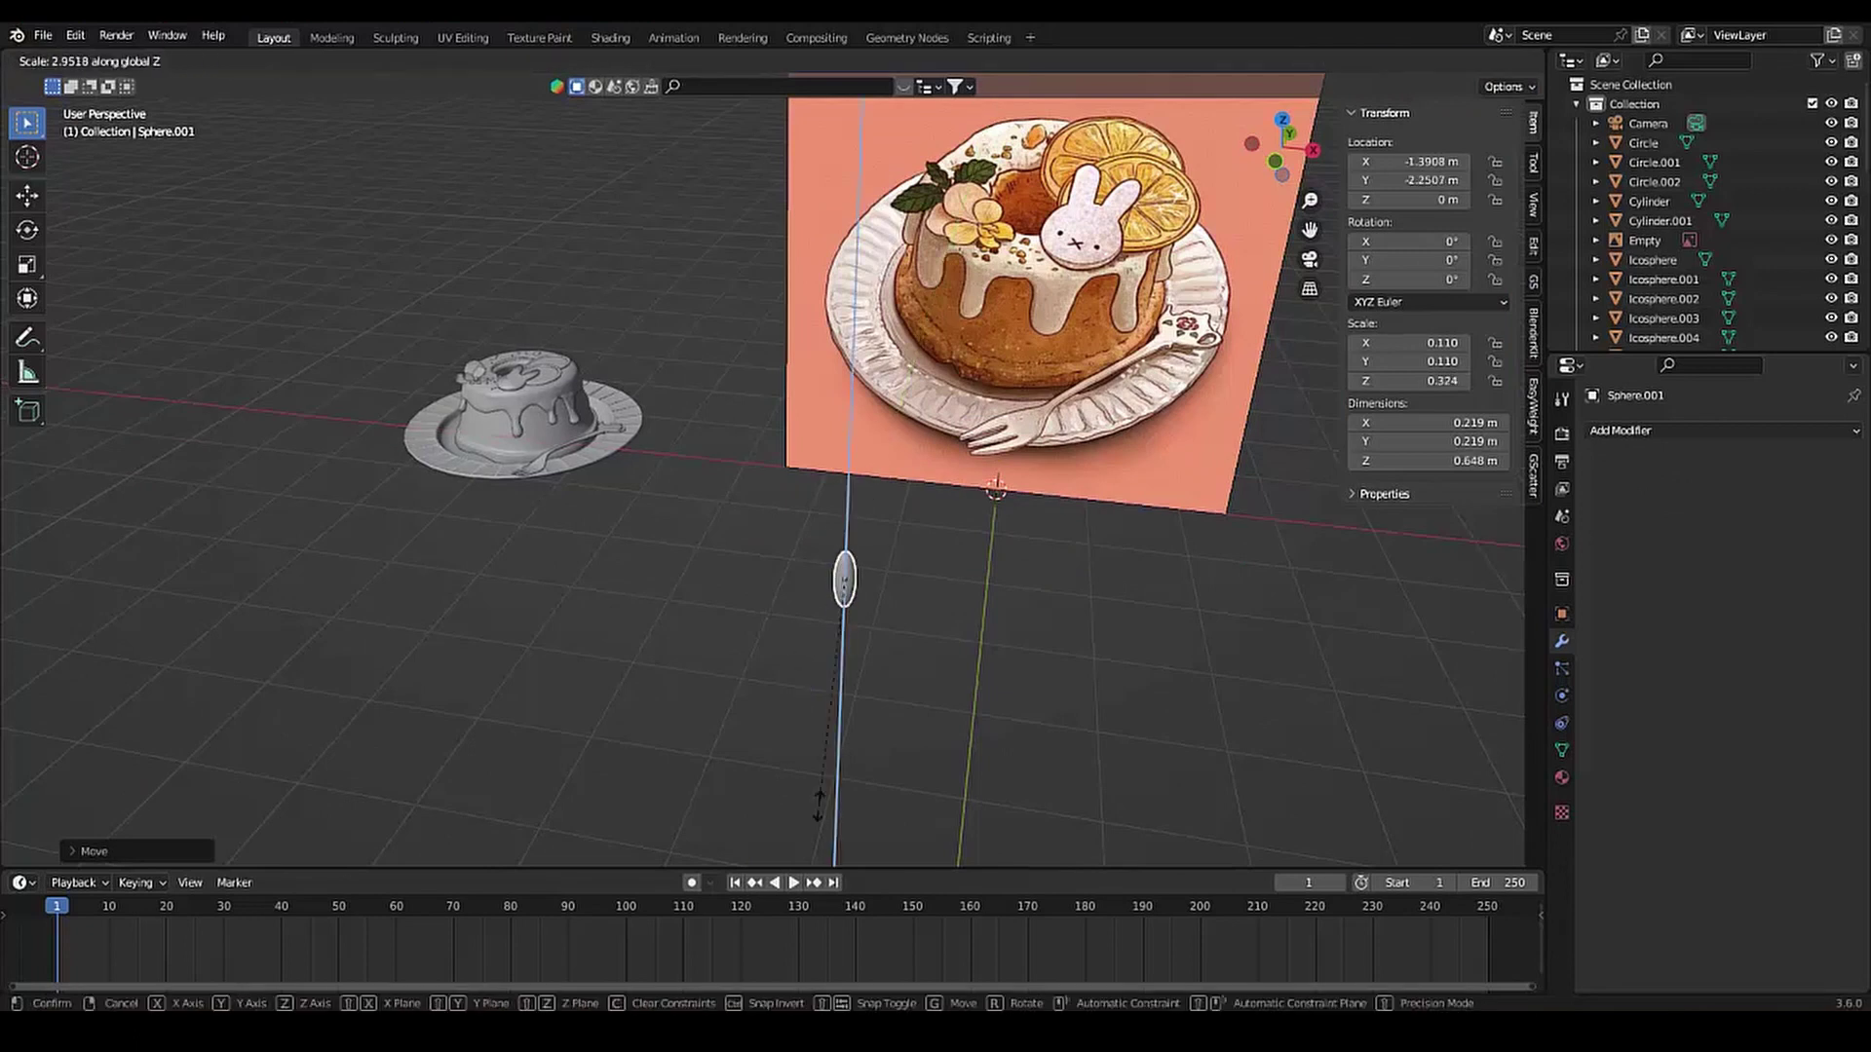
left_click(818, 805)
scroll(889, 583, "up", 2)
key("shift+d")
key("x")
key("r")
key("x")
key("x")
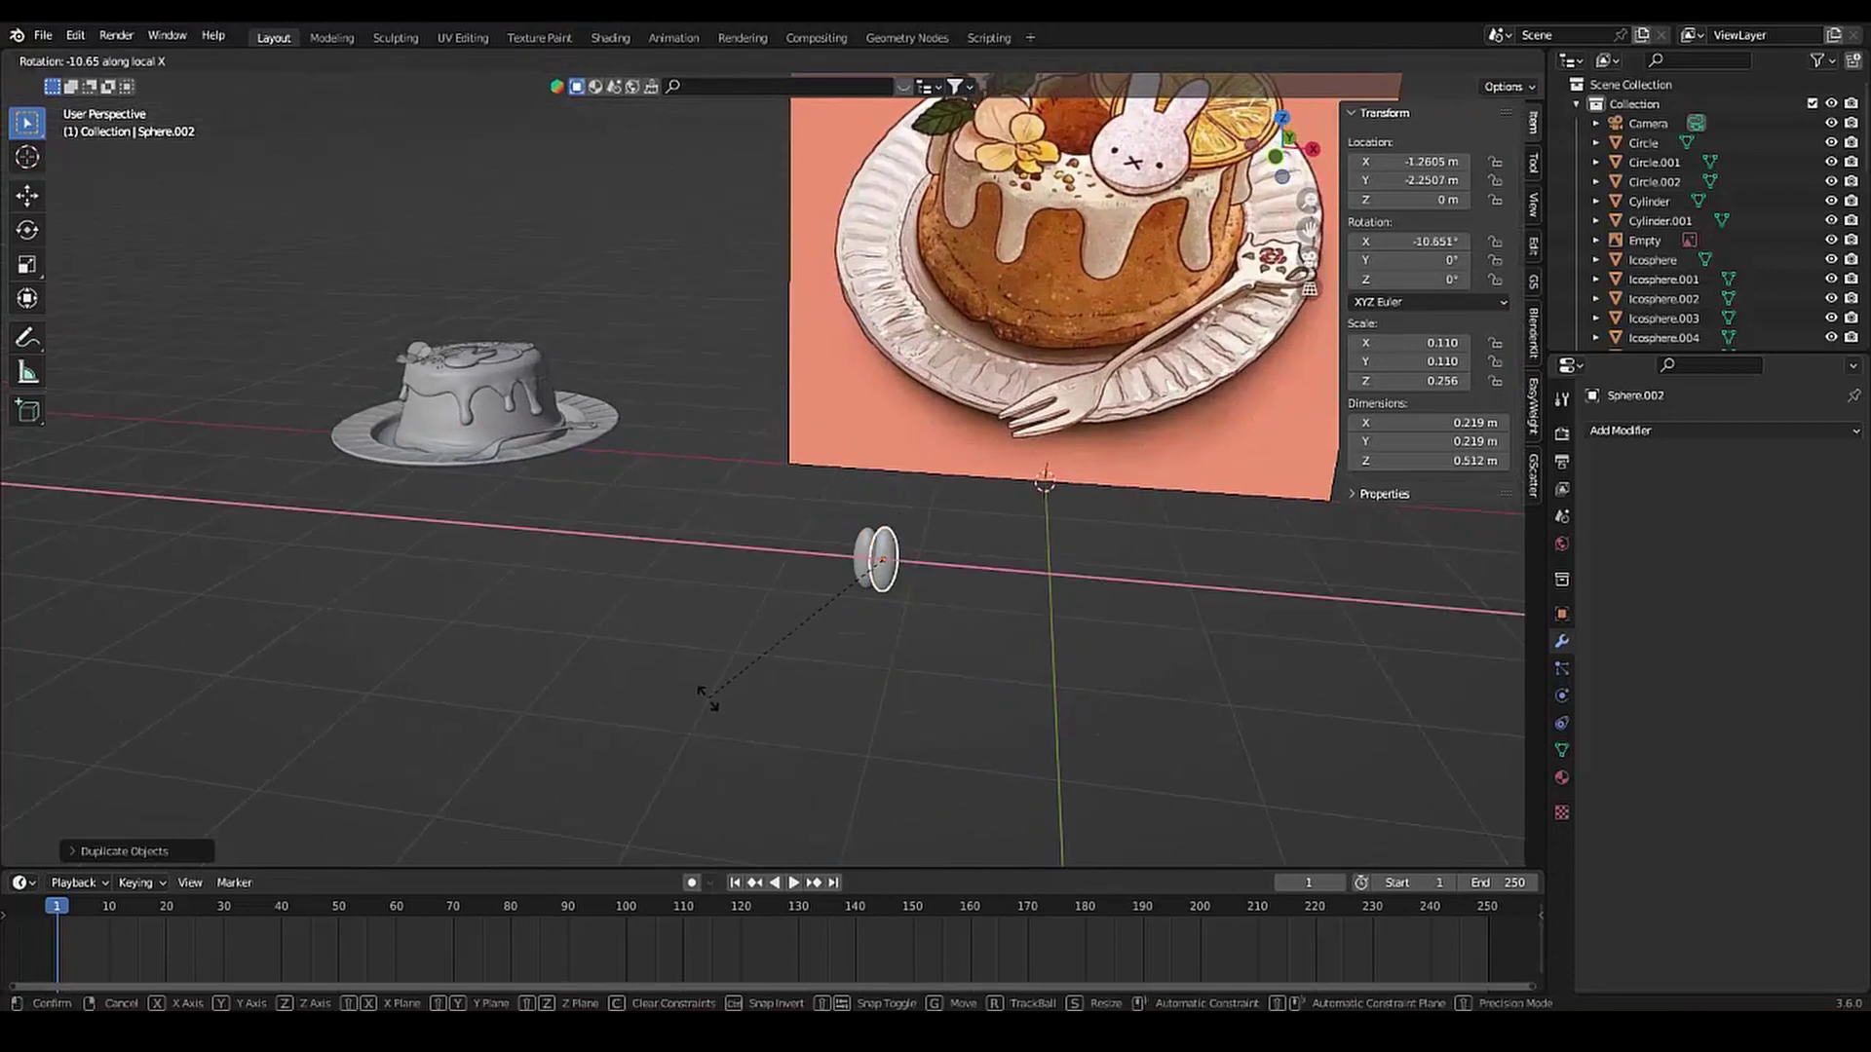
left_click(760, 650)
key("s")
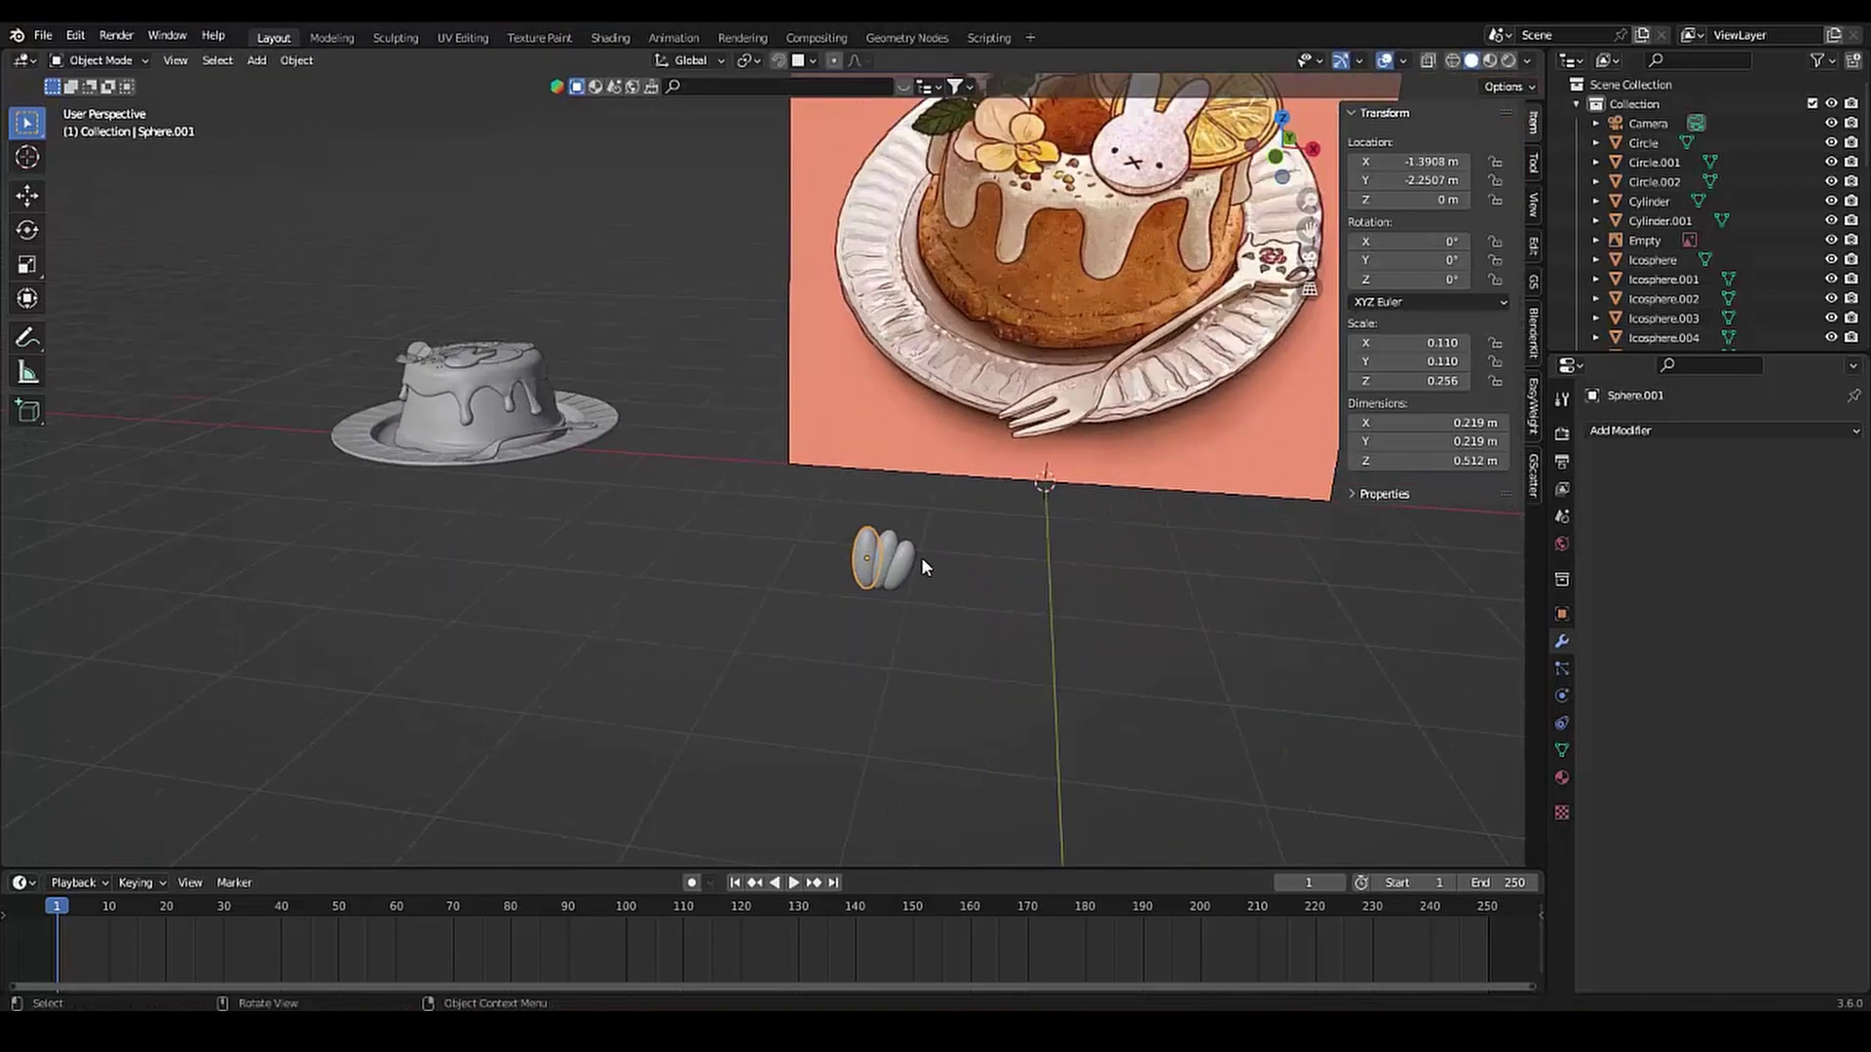
Mirror an egg to the other side and place another rotated, resized copy along Z
left_click(907, 499)
mouse_move(921, 557)
middle_mouse_down()
mouse_move(906, 499)
mouse_move(864, 479)
middle_mouse_up()
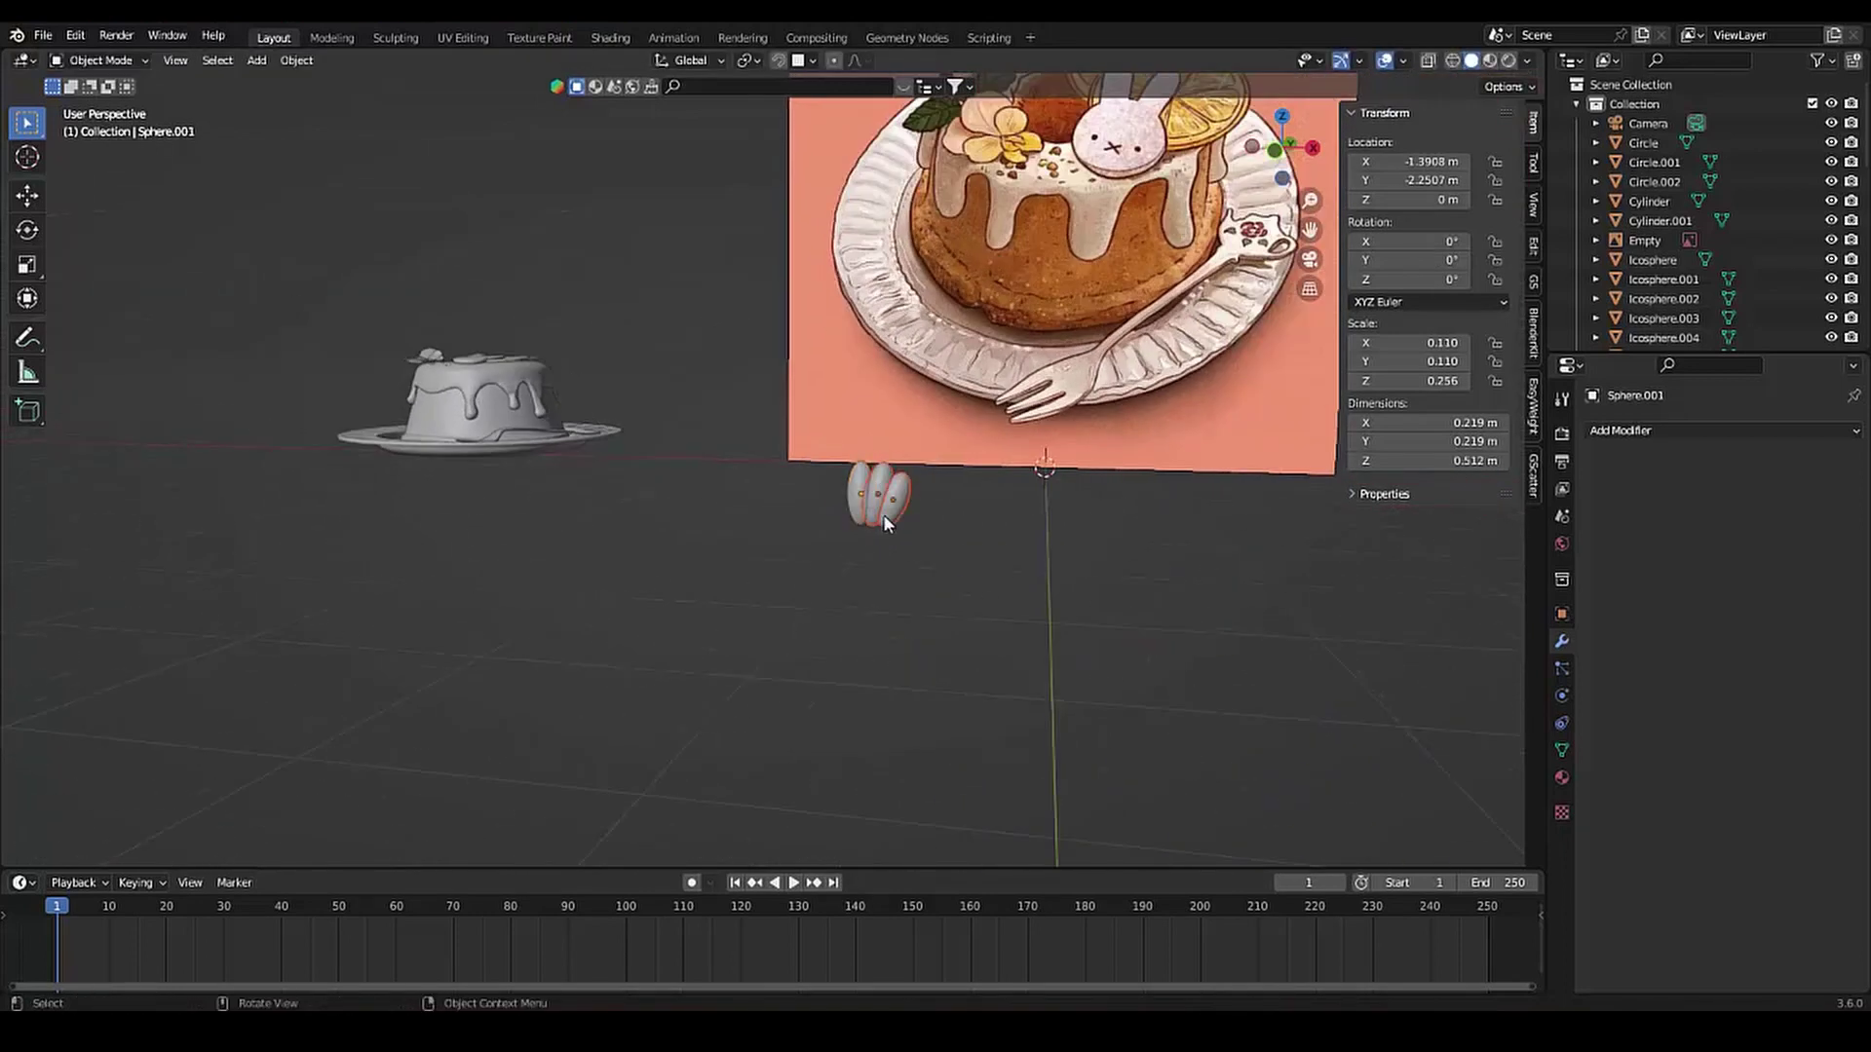
left_click(887, 518)
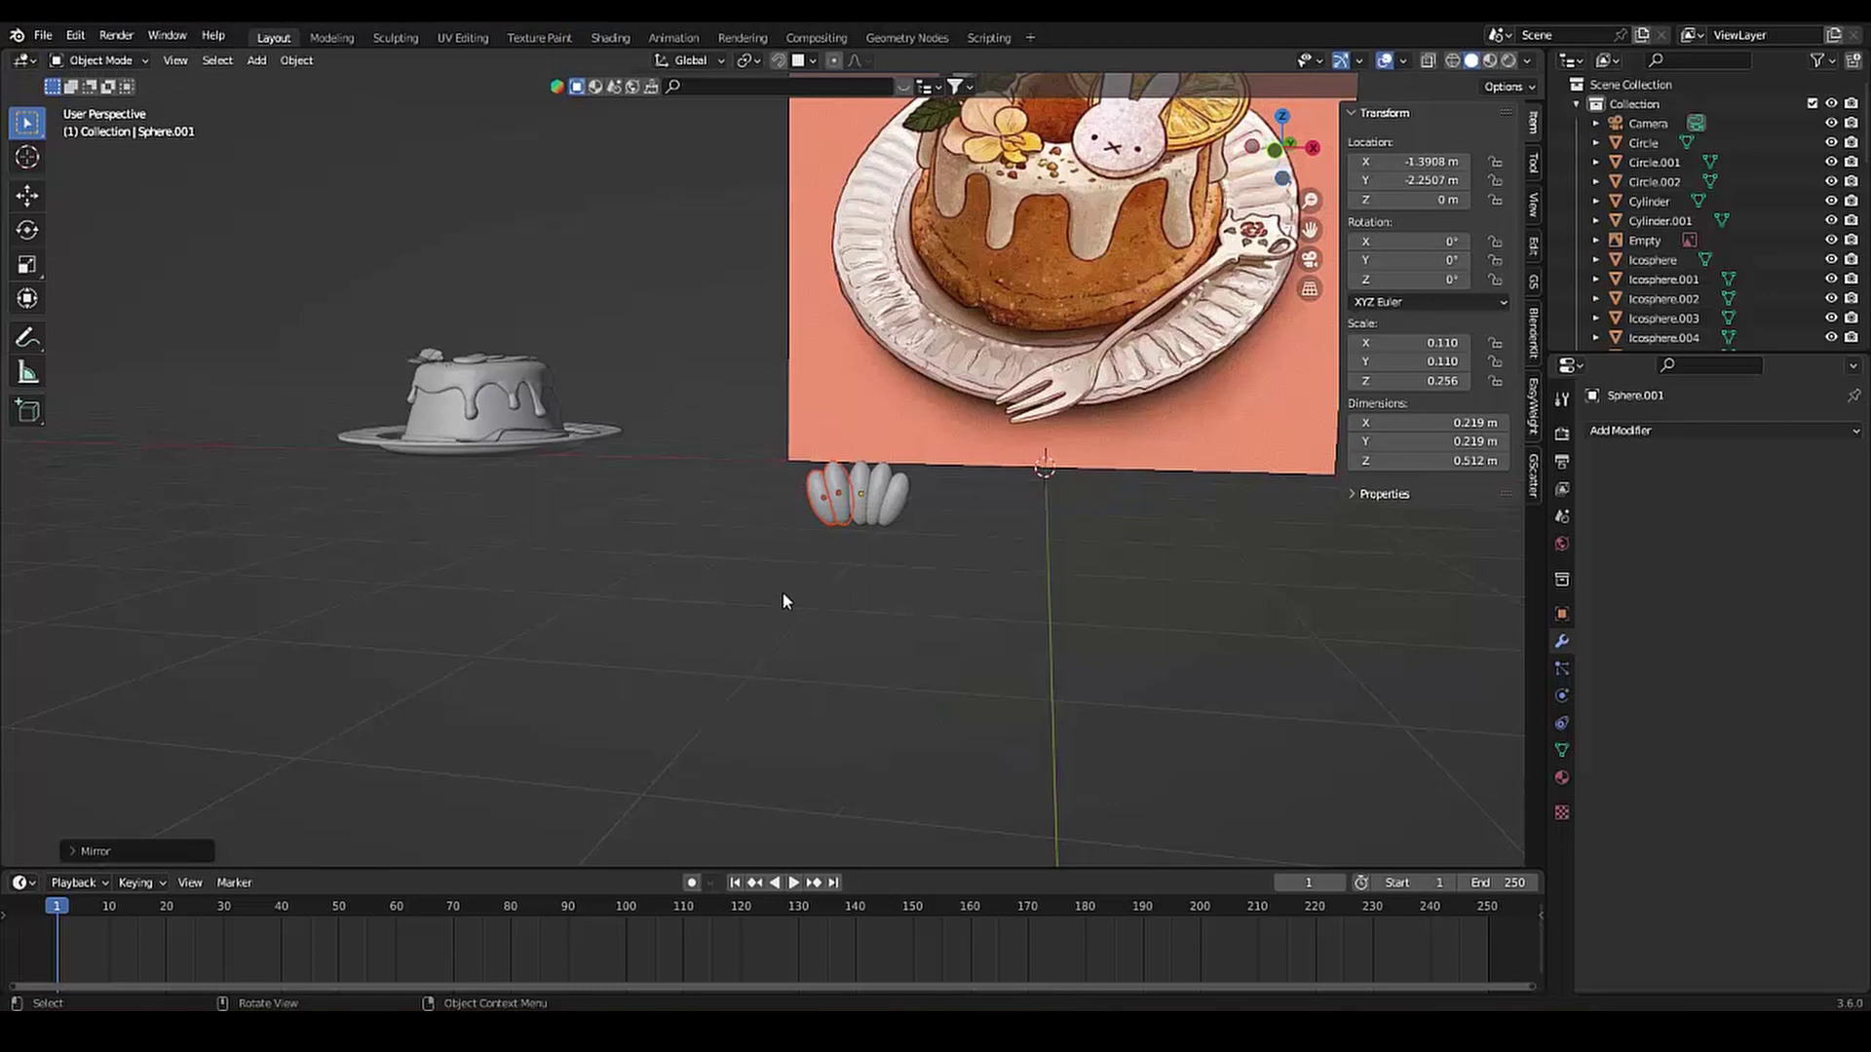
key("r")
left_click(793, 535)
key("shift+d")
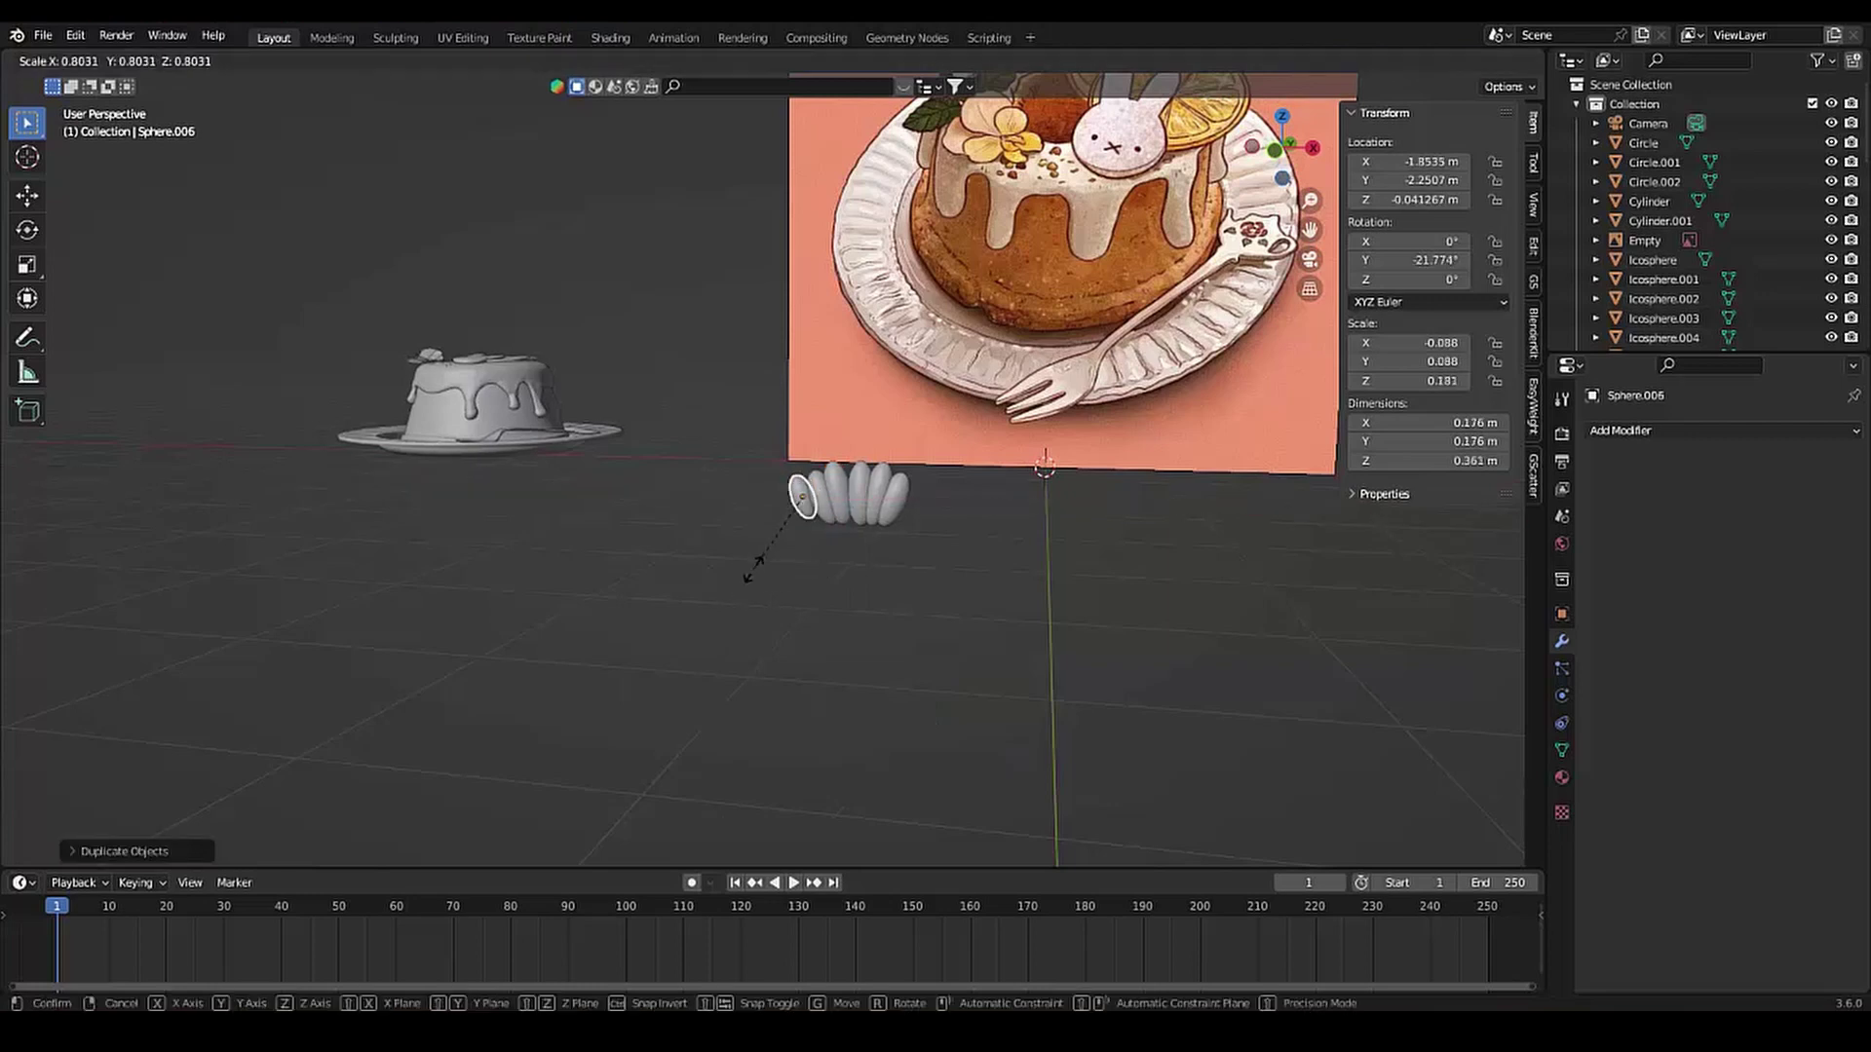
key("s")
key("g")
key("z")
left_click(851, 563)
Try resizing the centre egg, cancel it, and select the leftmost egg instead
left_click(830, 523)
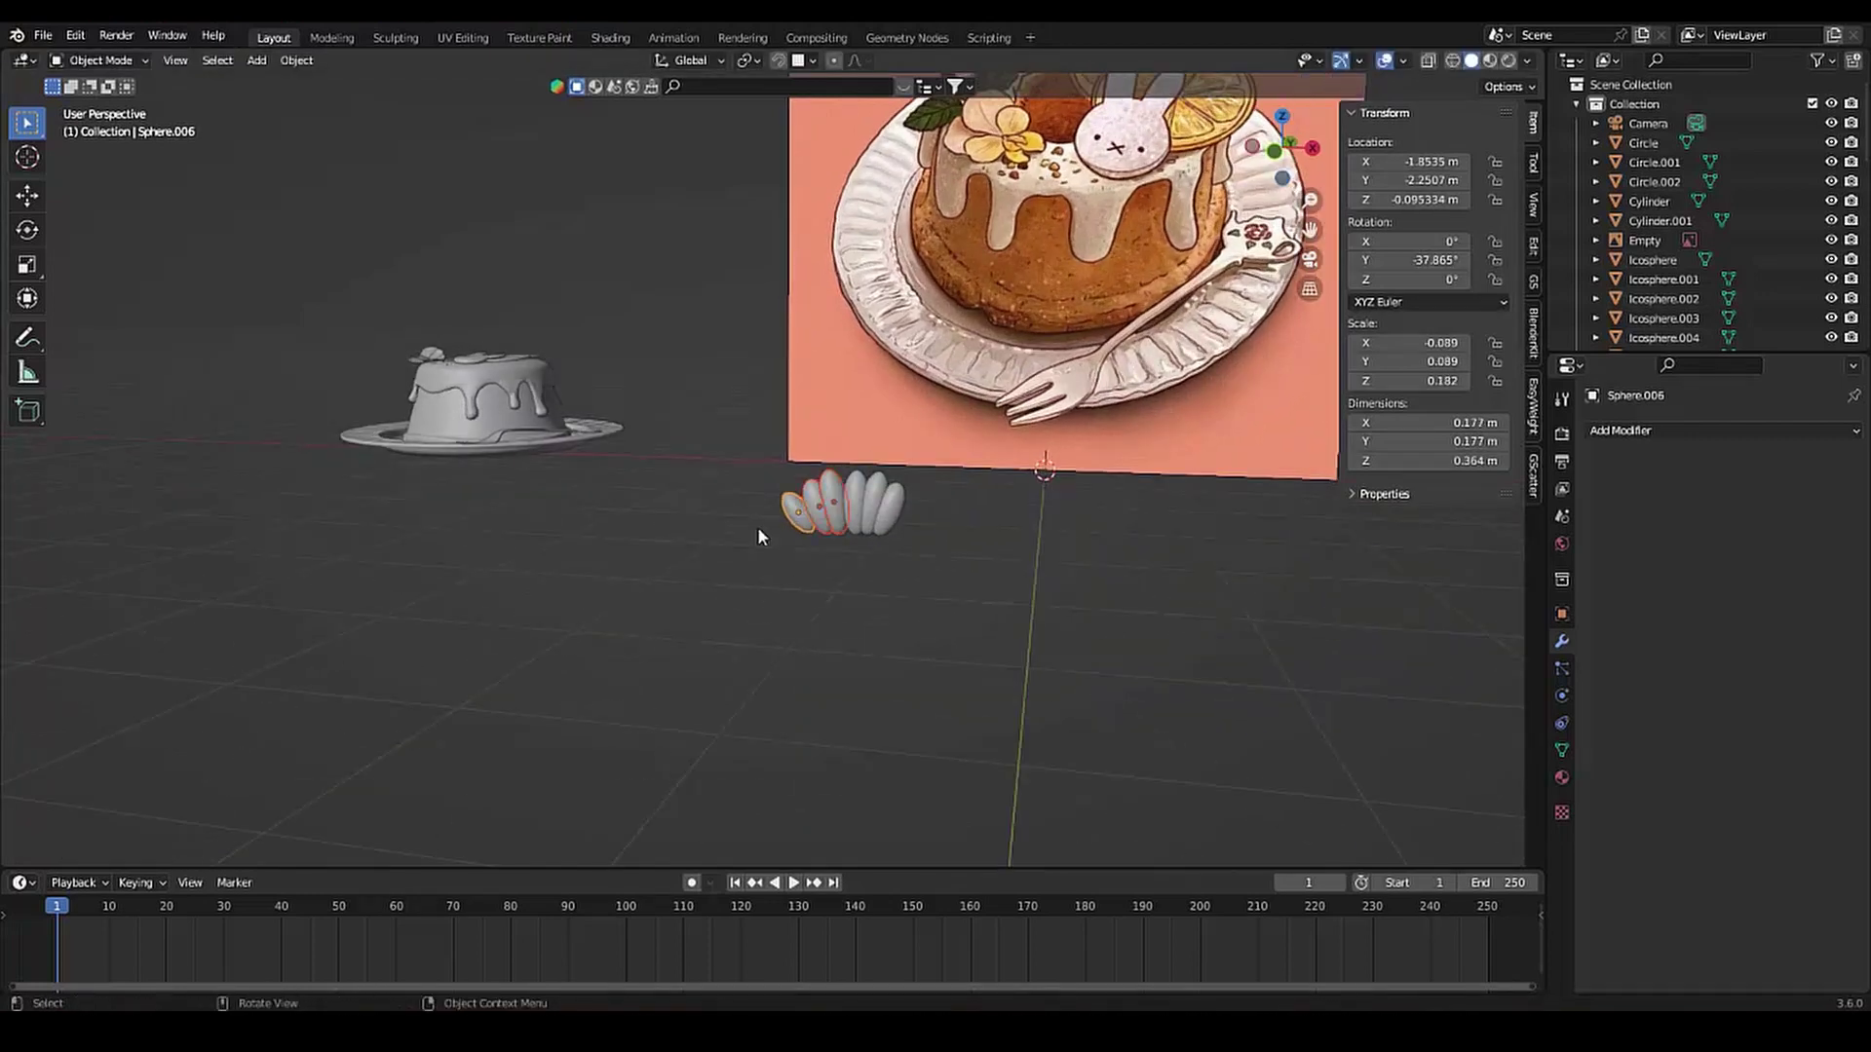
key("s")
key("x")
key("z")
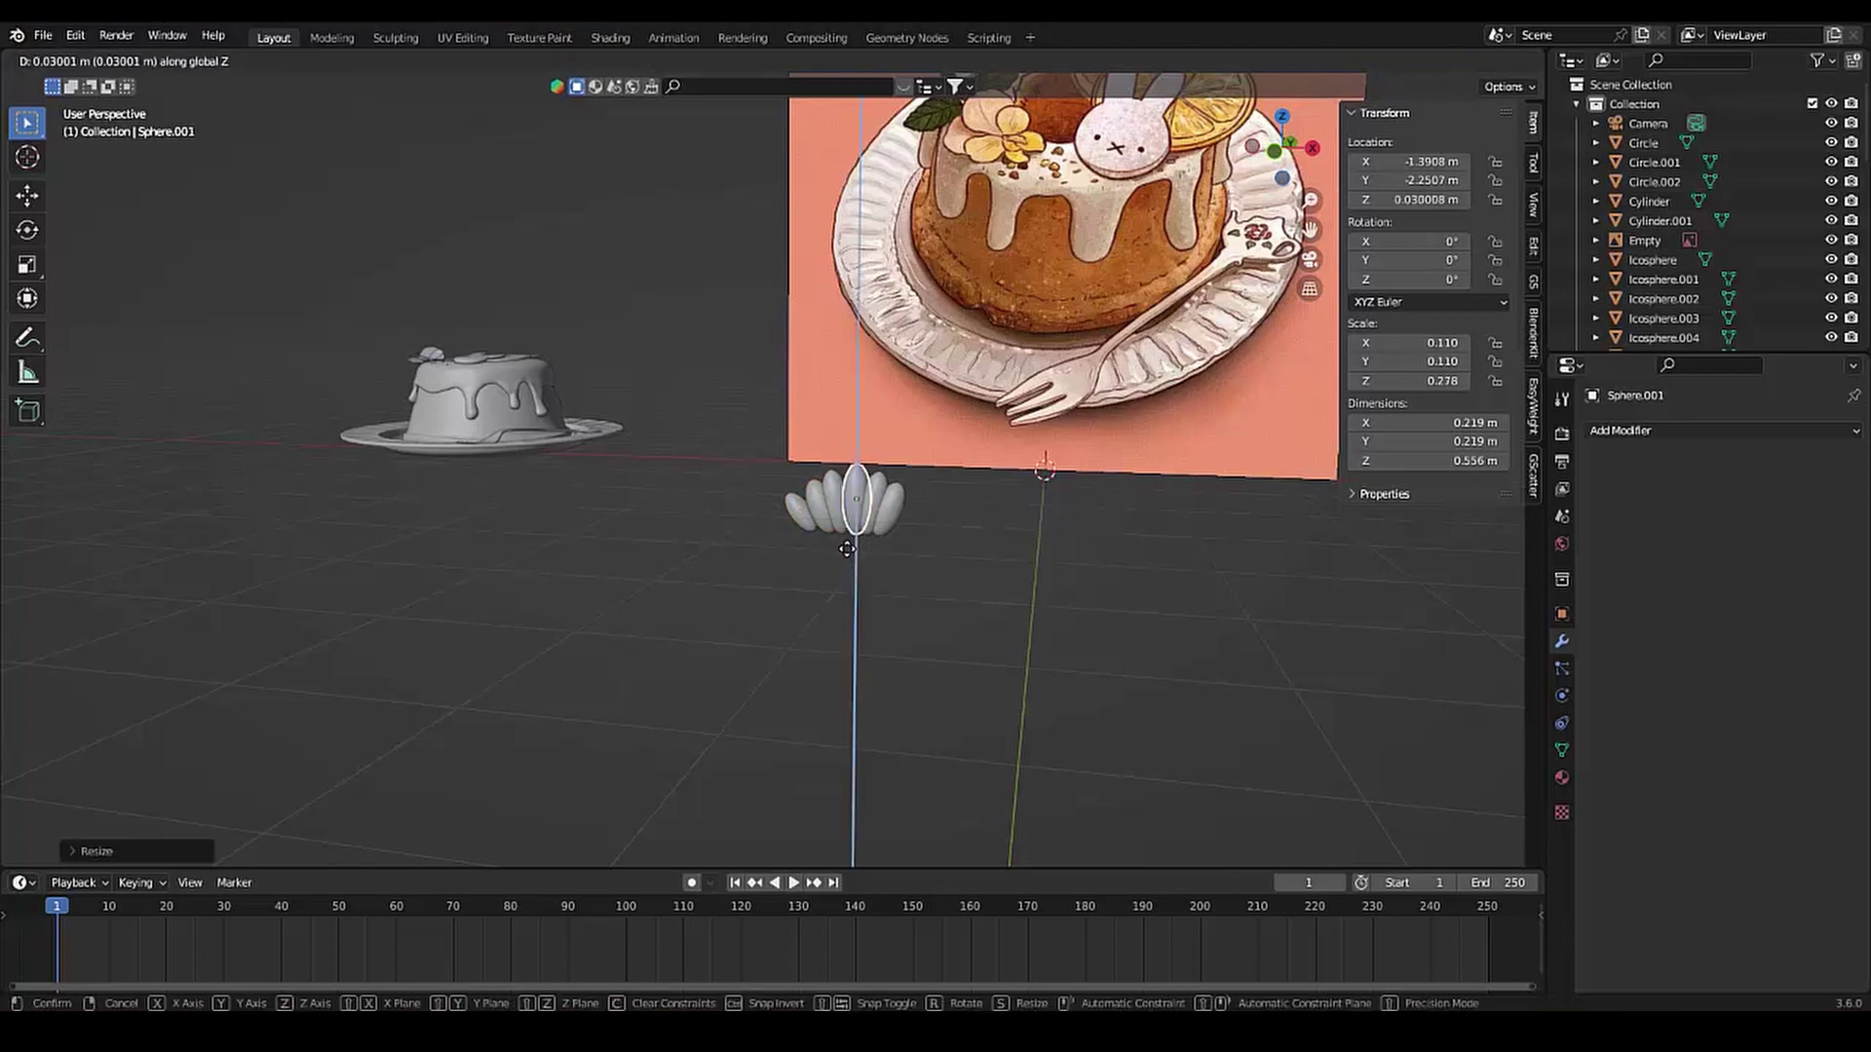
right_click(852, 552)
left_click(794, 536)
middle_click_drag(799, 538, 988, 526)
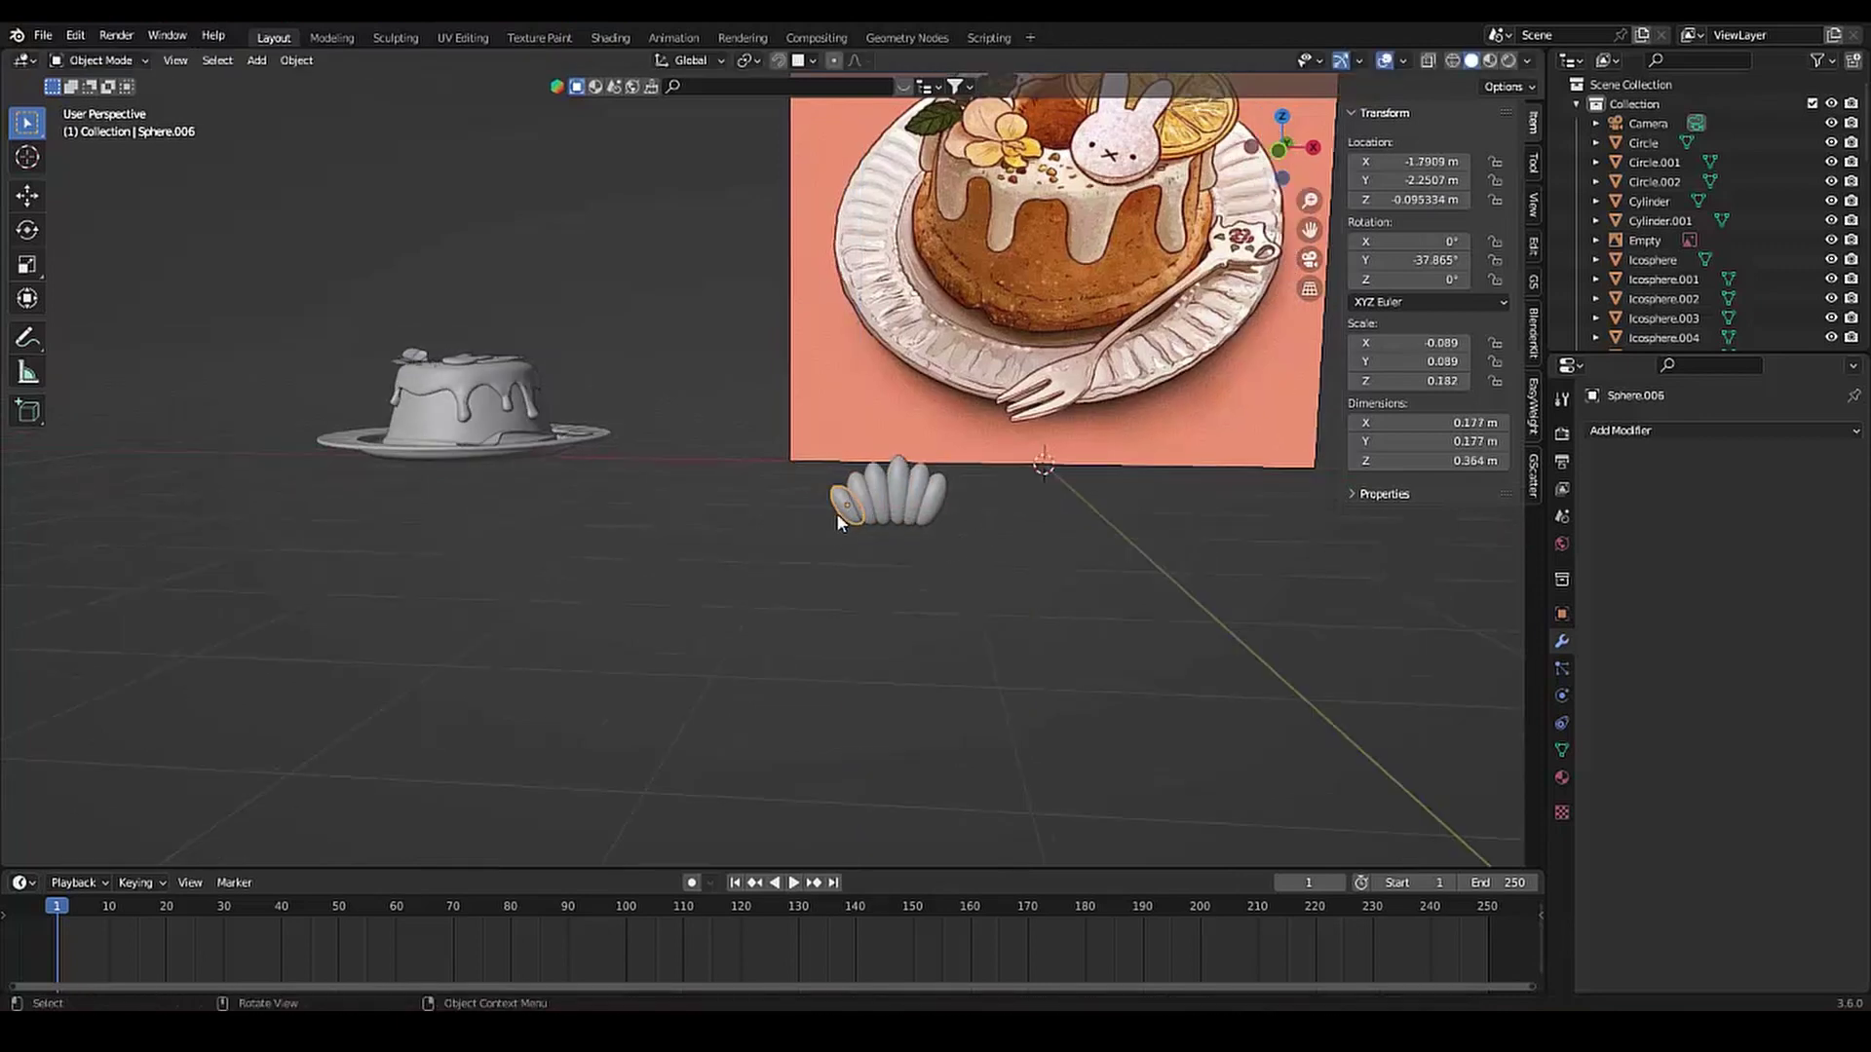
Duplicate the selected eggs, mirror the copies along Z, and move them below the originals
key("shift+d")
key("z")
right_click(862, 536)
right_click(862, 551)
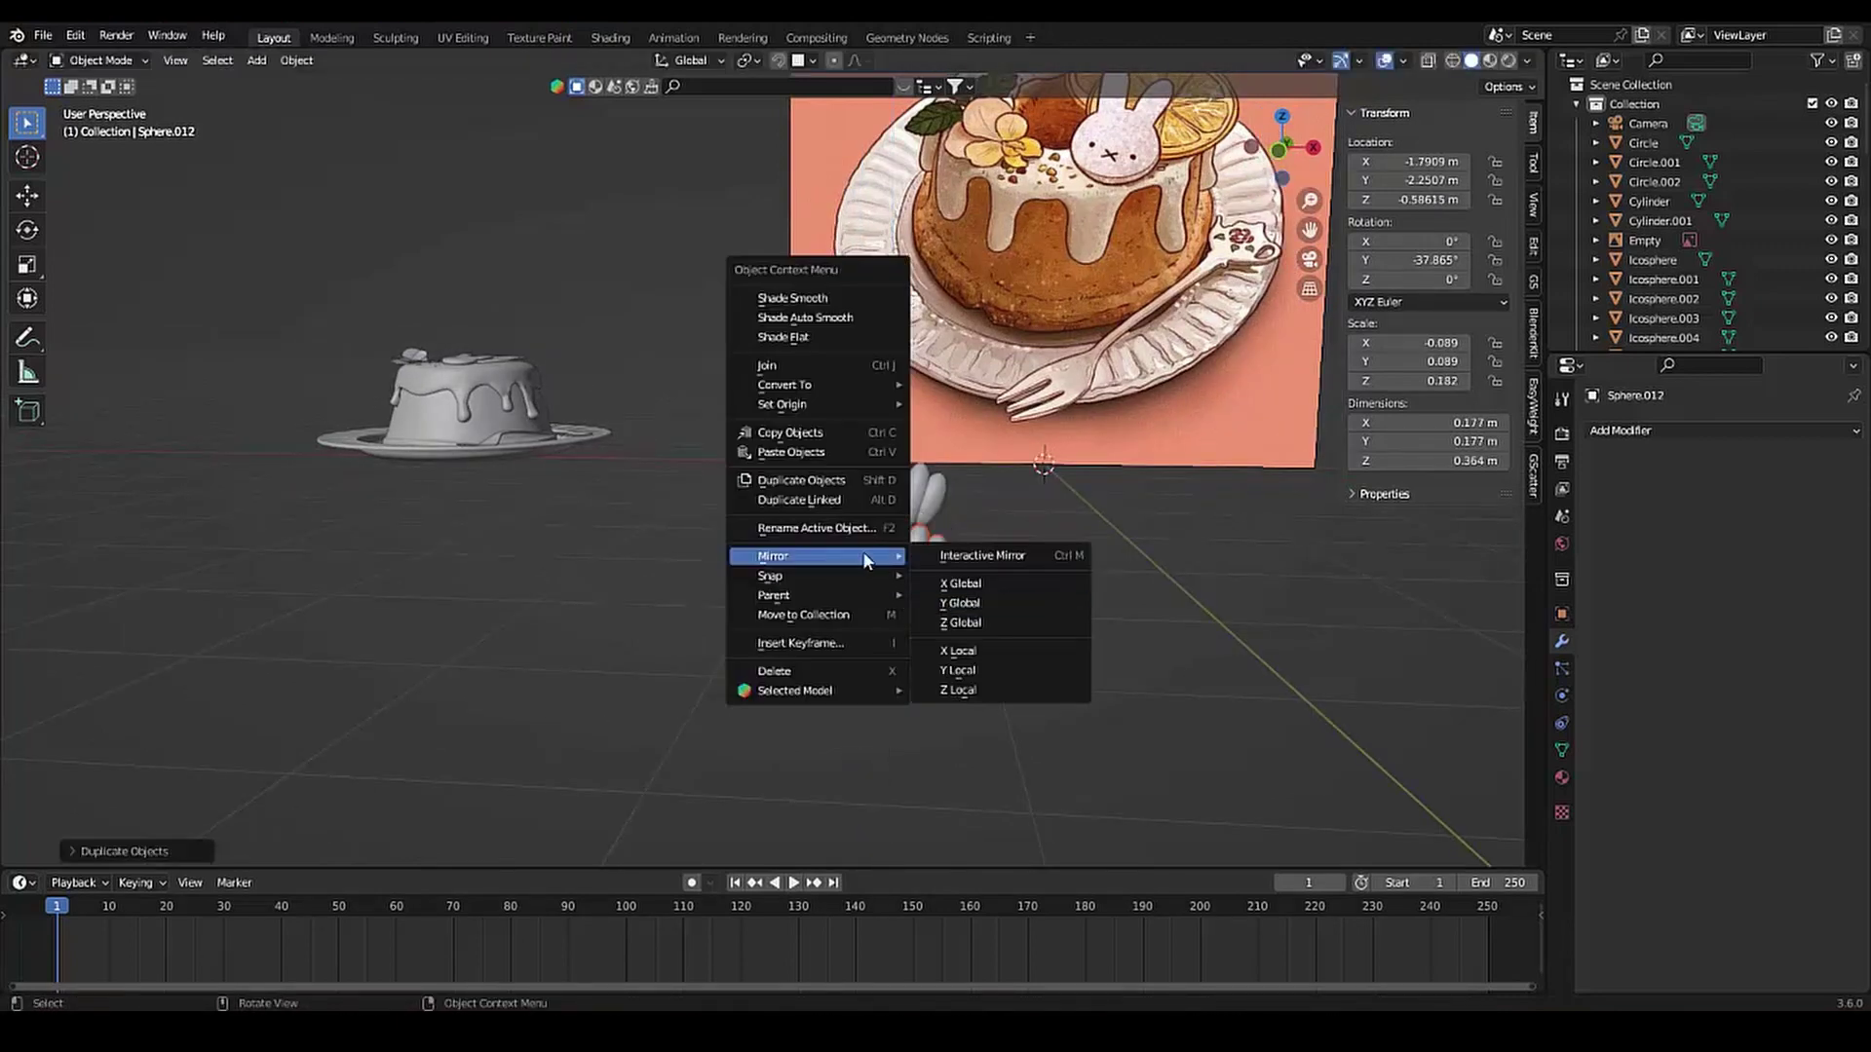
left_click(916, 623)
key("g")
key("z")
left_click(855, 586)
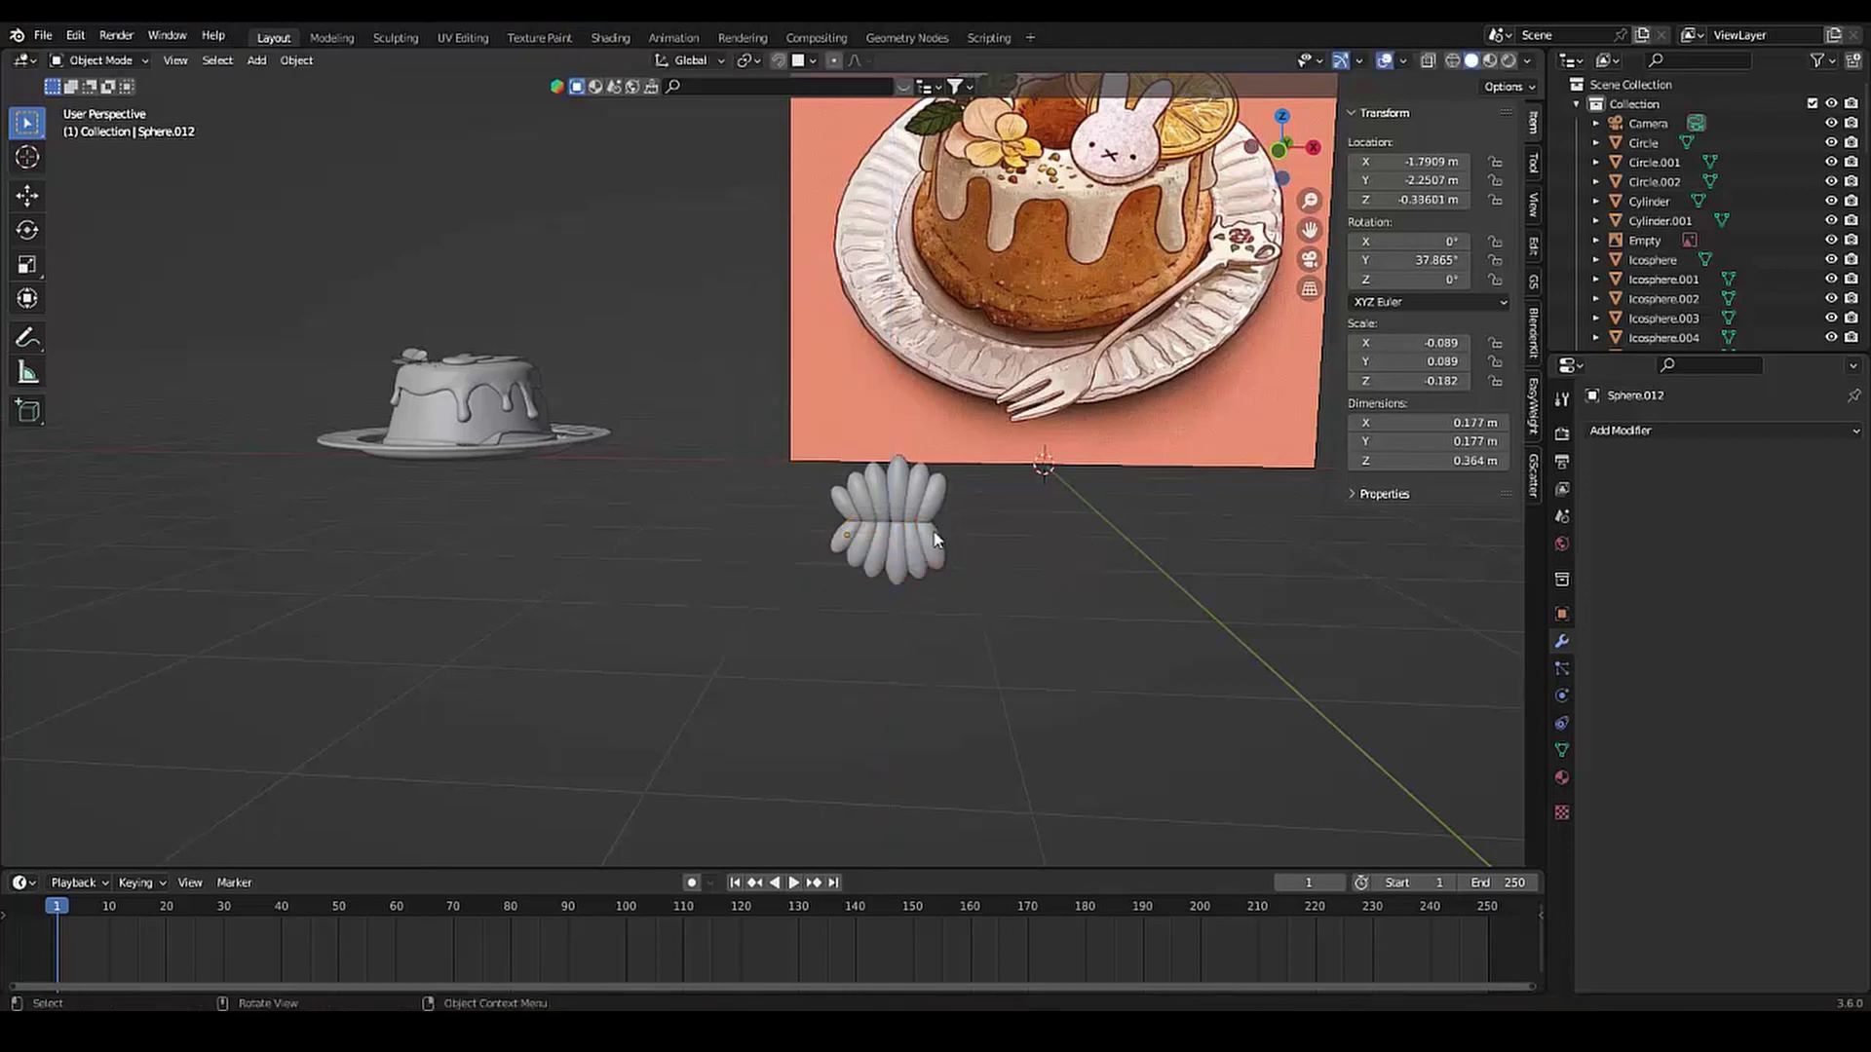
left_click(873, 584)
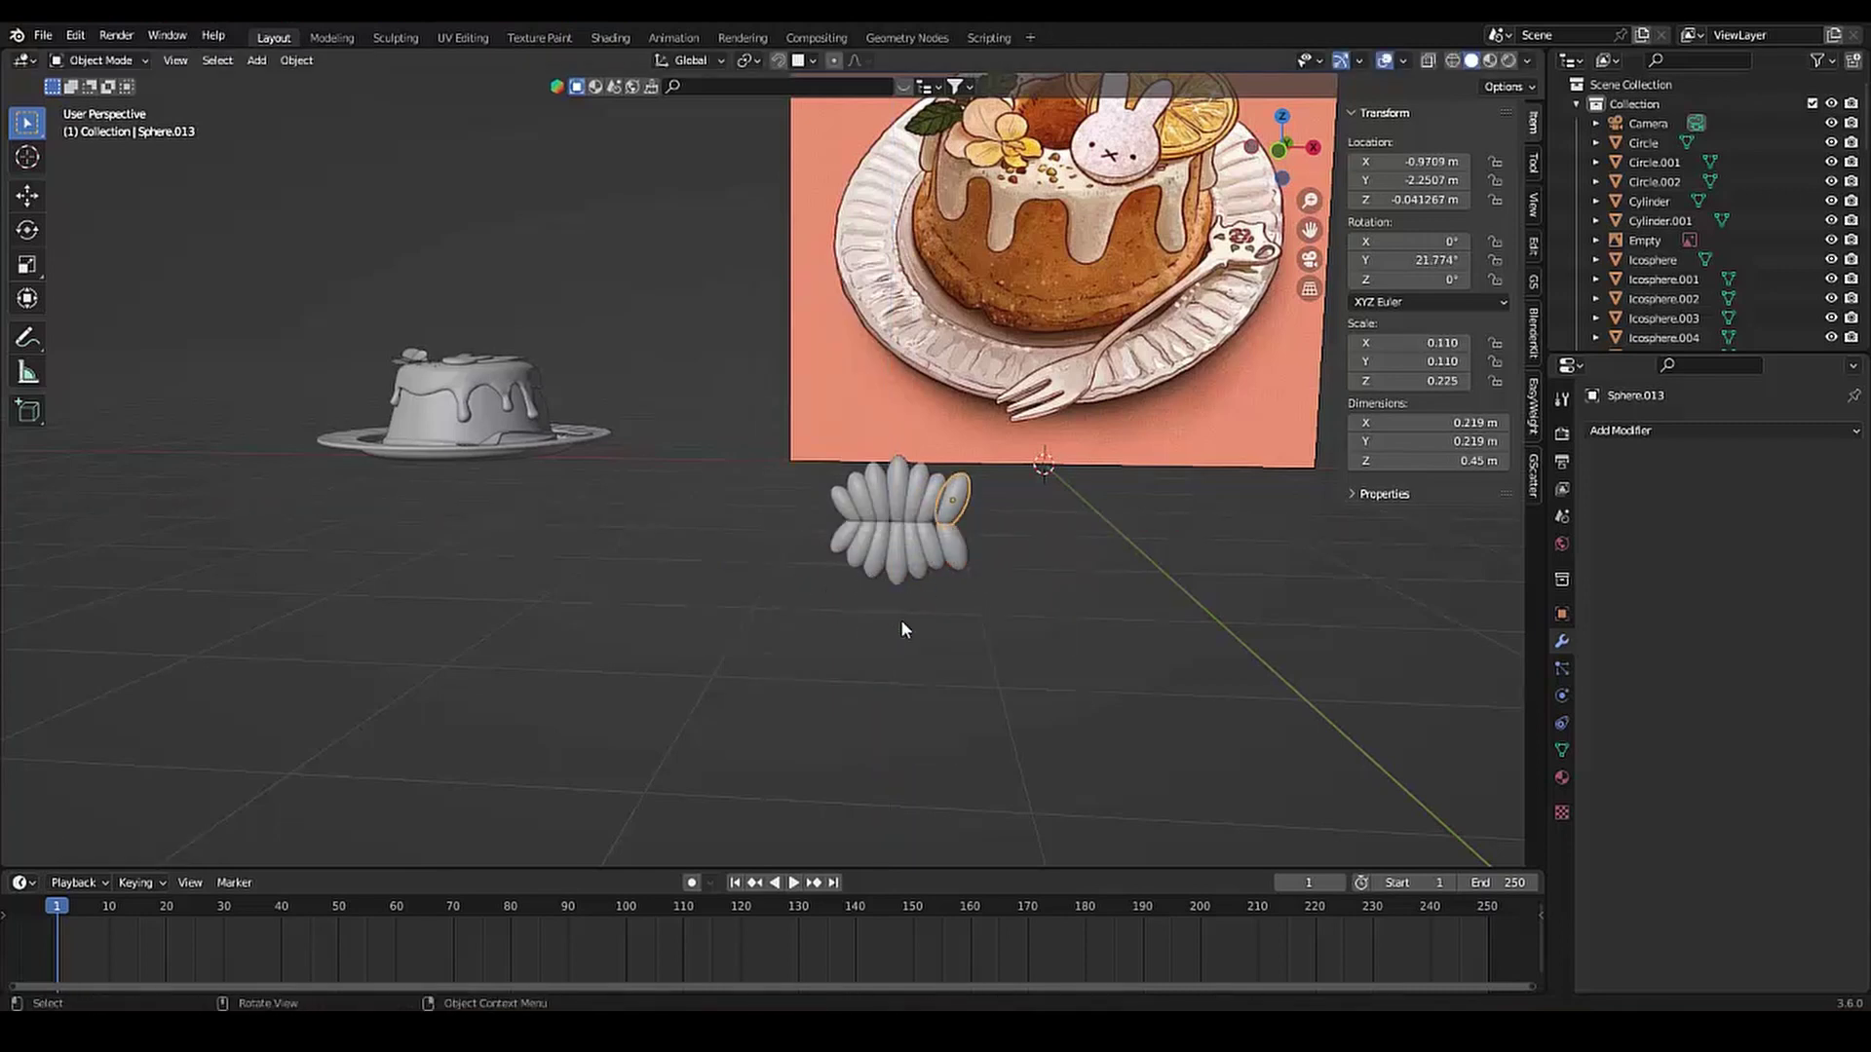
Rotate an egg about Y, lower it along Z, and shrink it
key("r")
key("y")
left_click(846, 579)
key("g")
key("z")
left_click(896, 557)
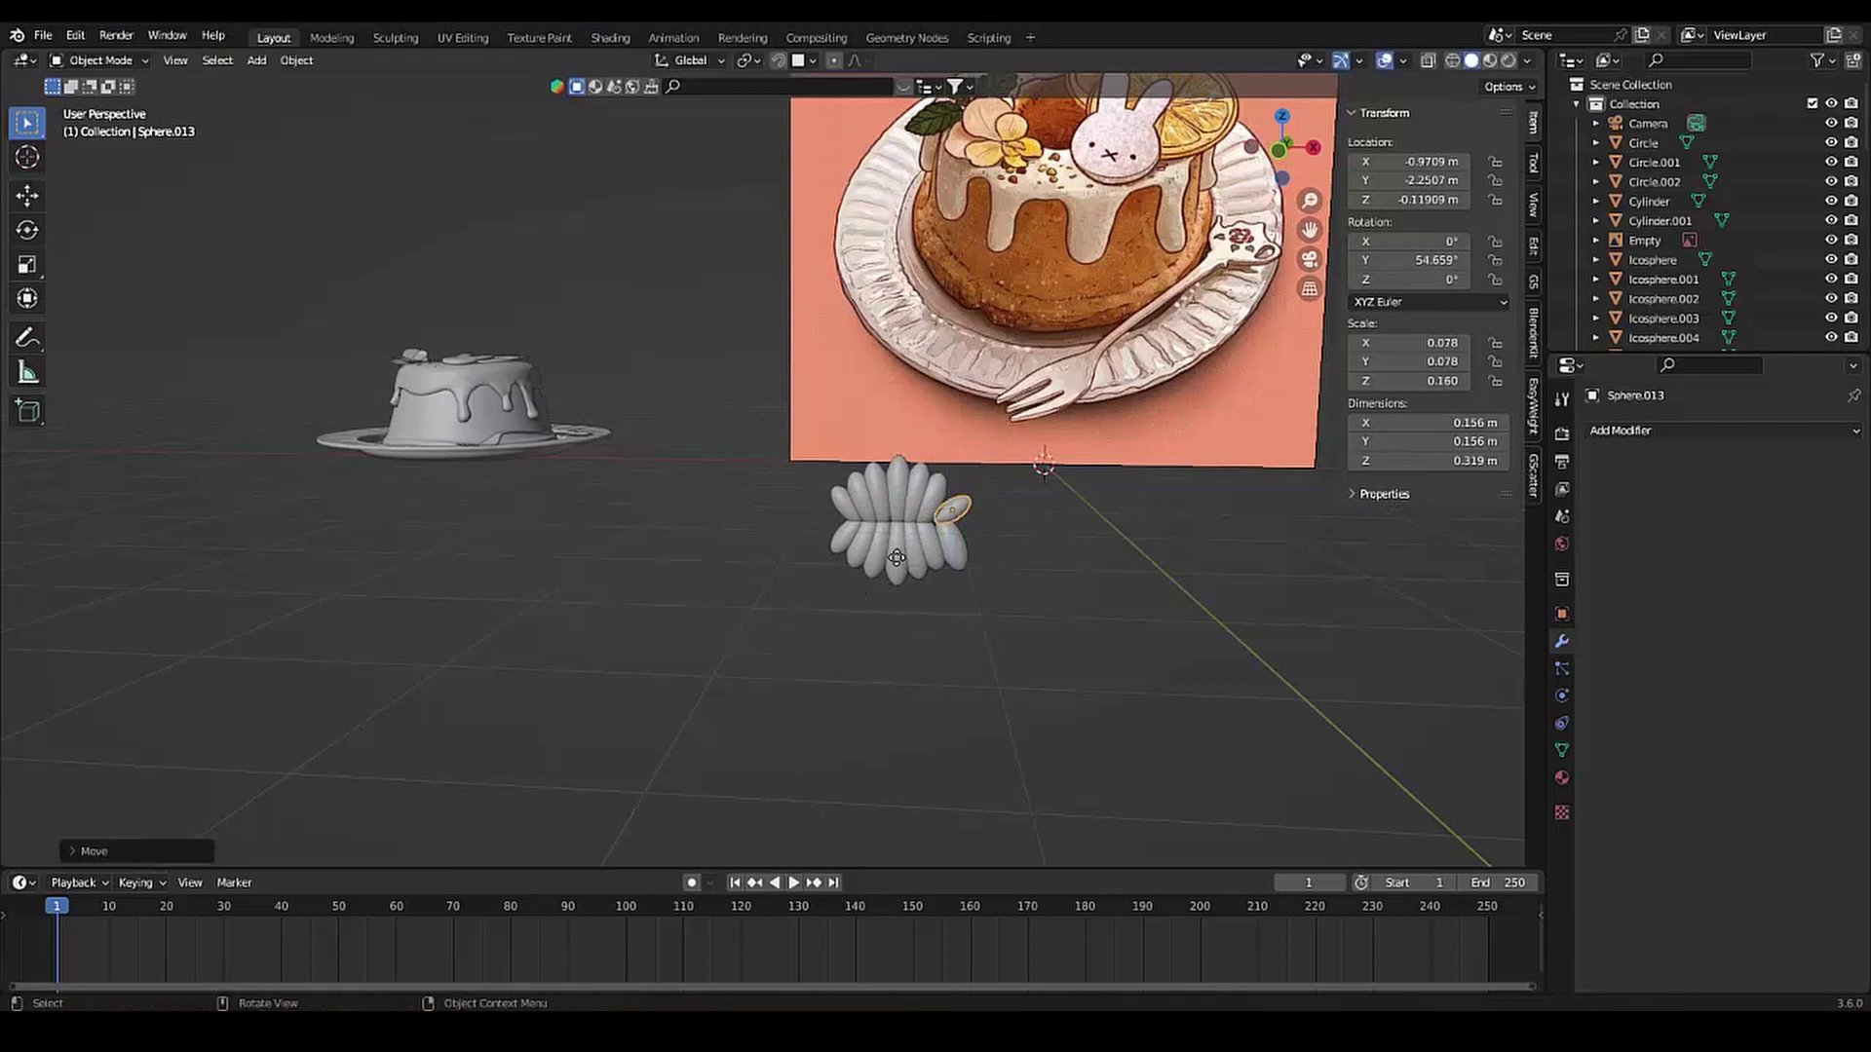
key("s")
left_click(969, 576)
Rotate and reposition further egg copies along Z and Y to complete the fan
key("r")
key("z")
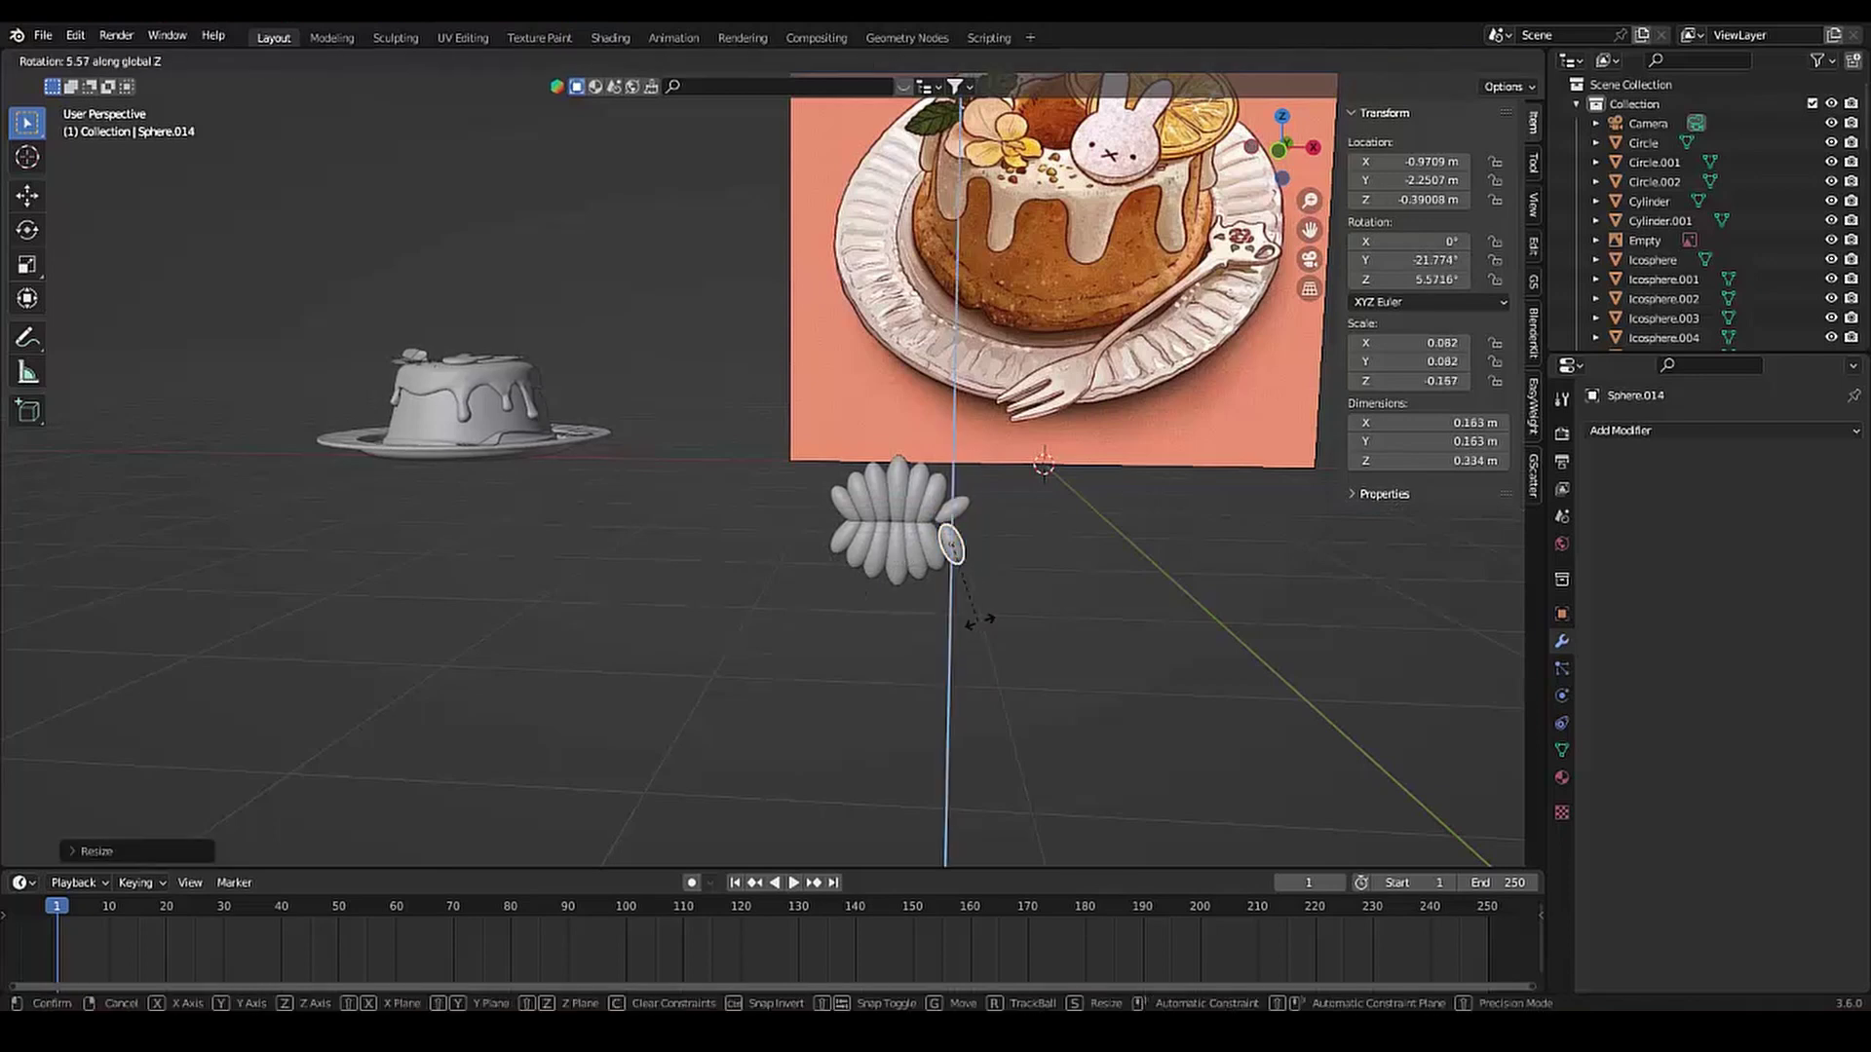
left_click(1008, 632)
key("g")
key("z")
left_click(962, 604)
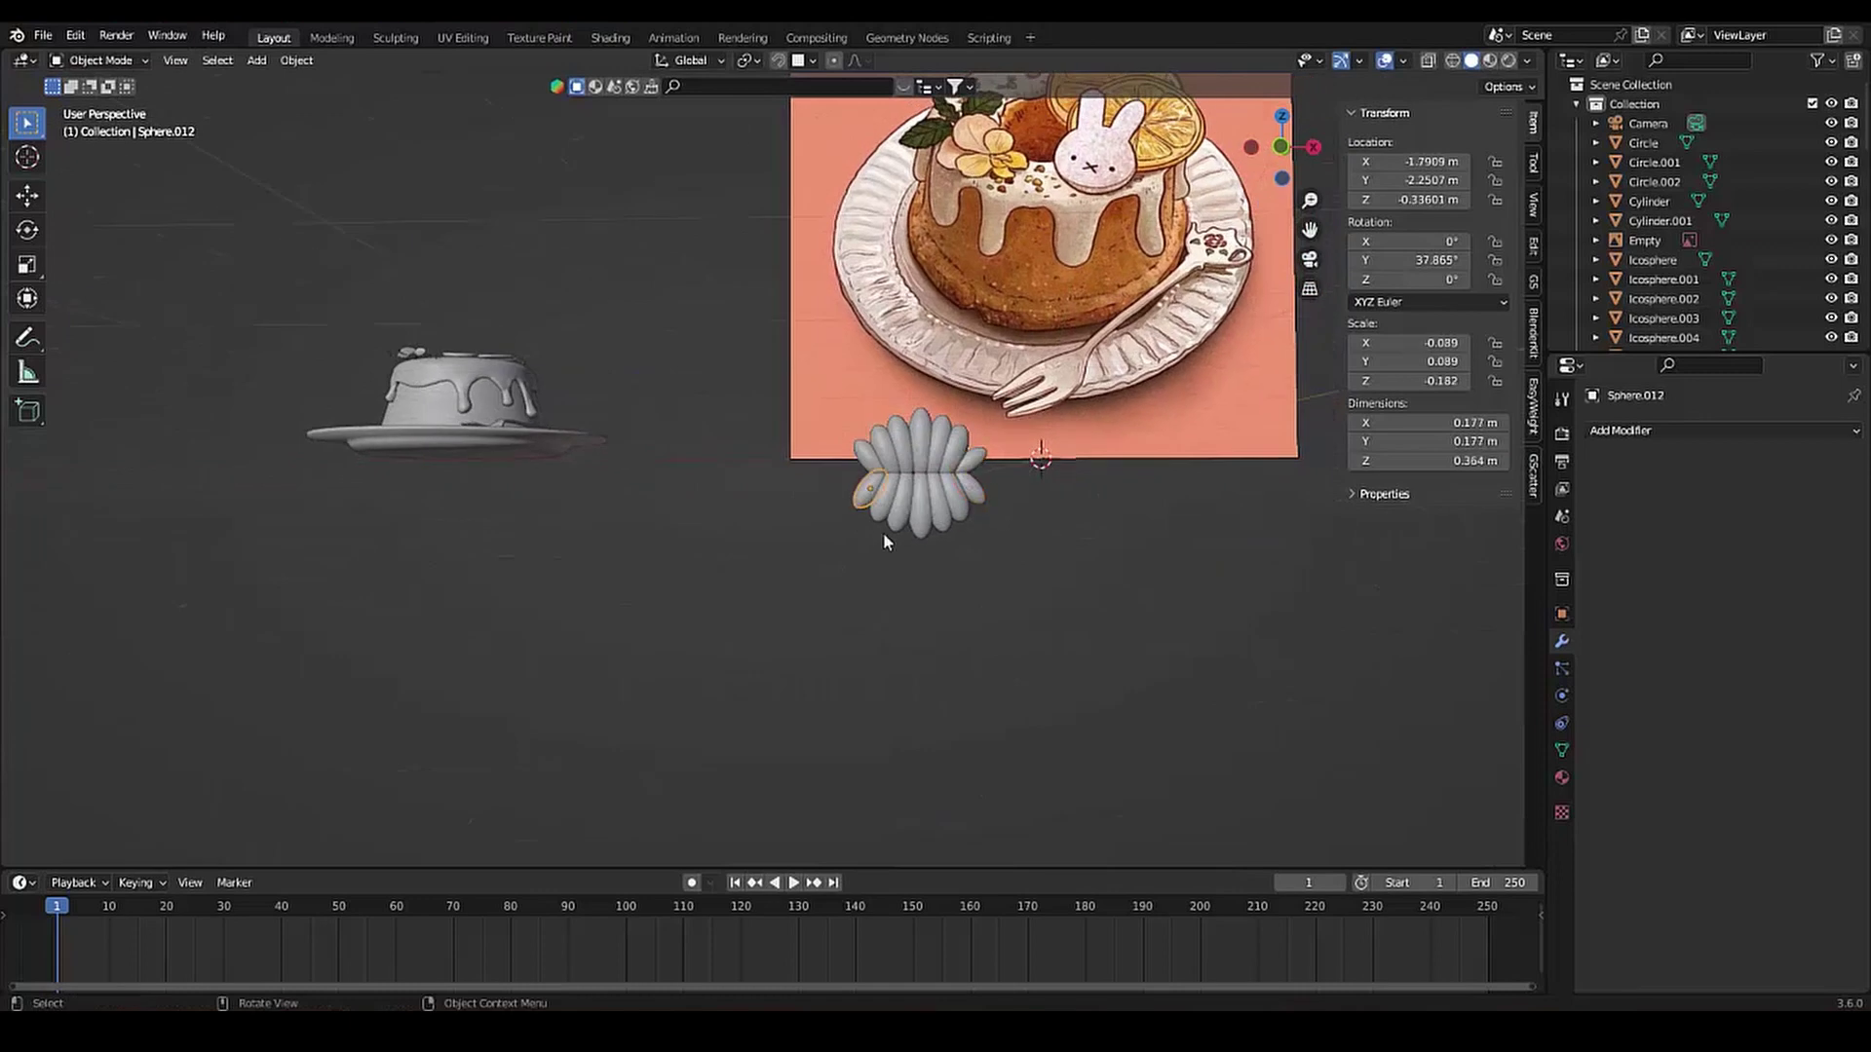
key("r")
key("y")
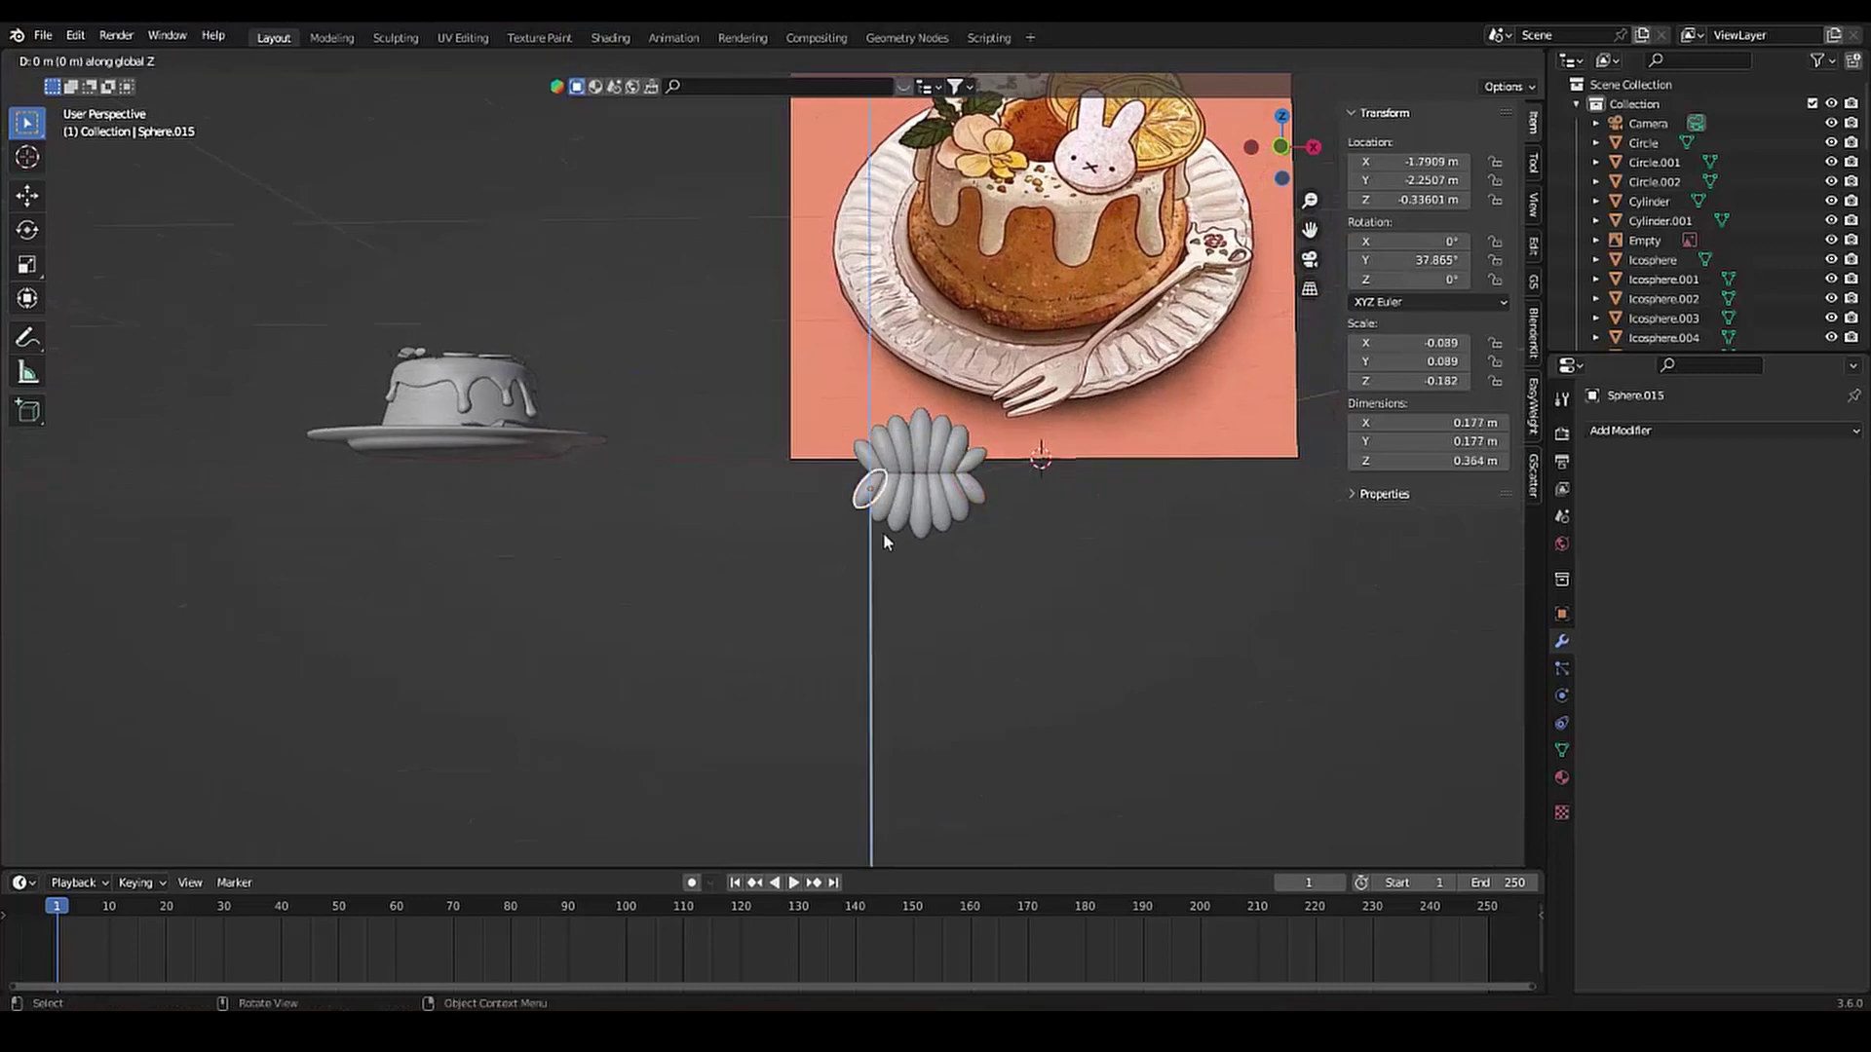
left_click(868, 534)
key("shift+d")
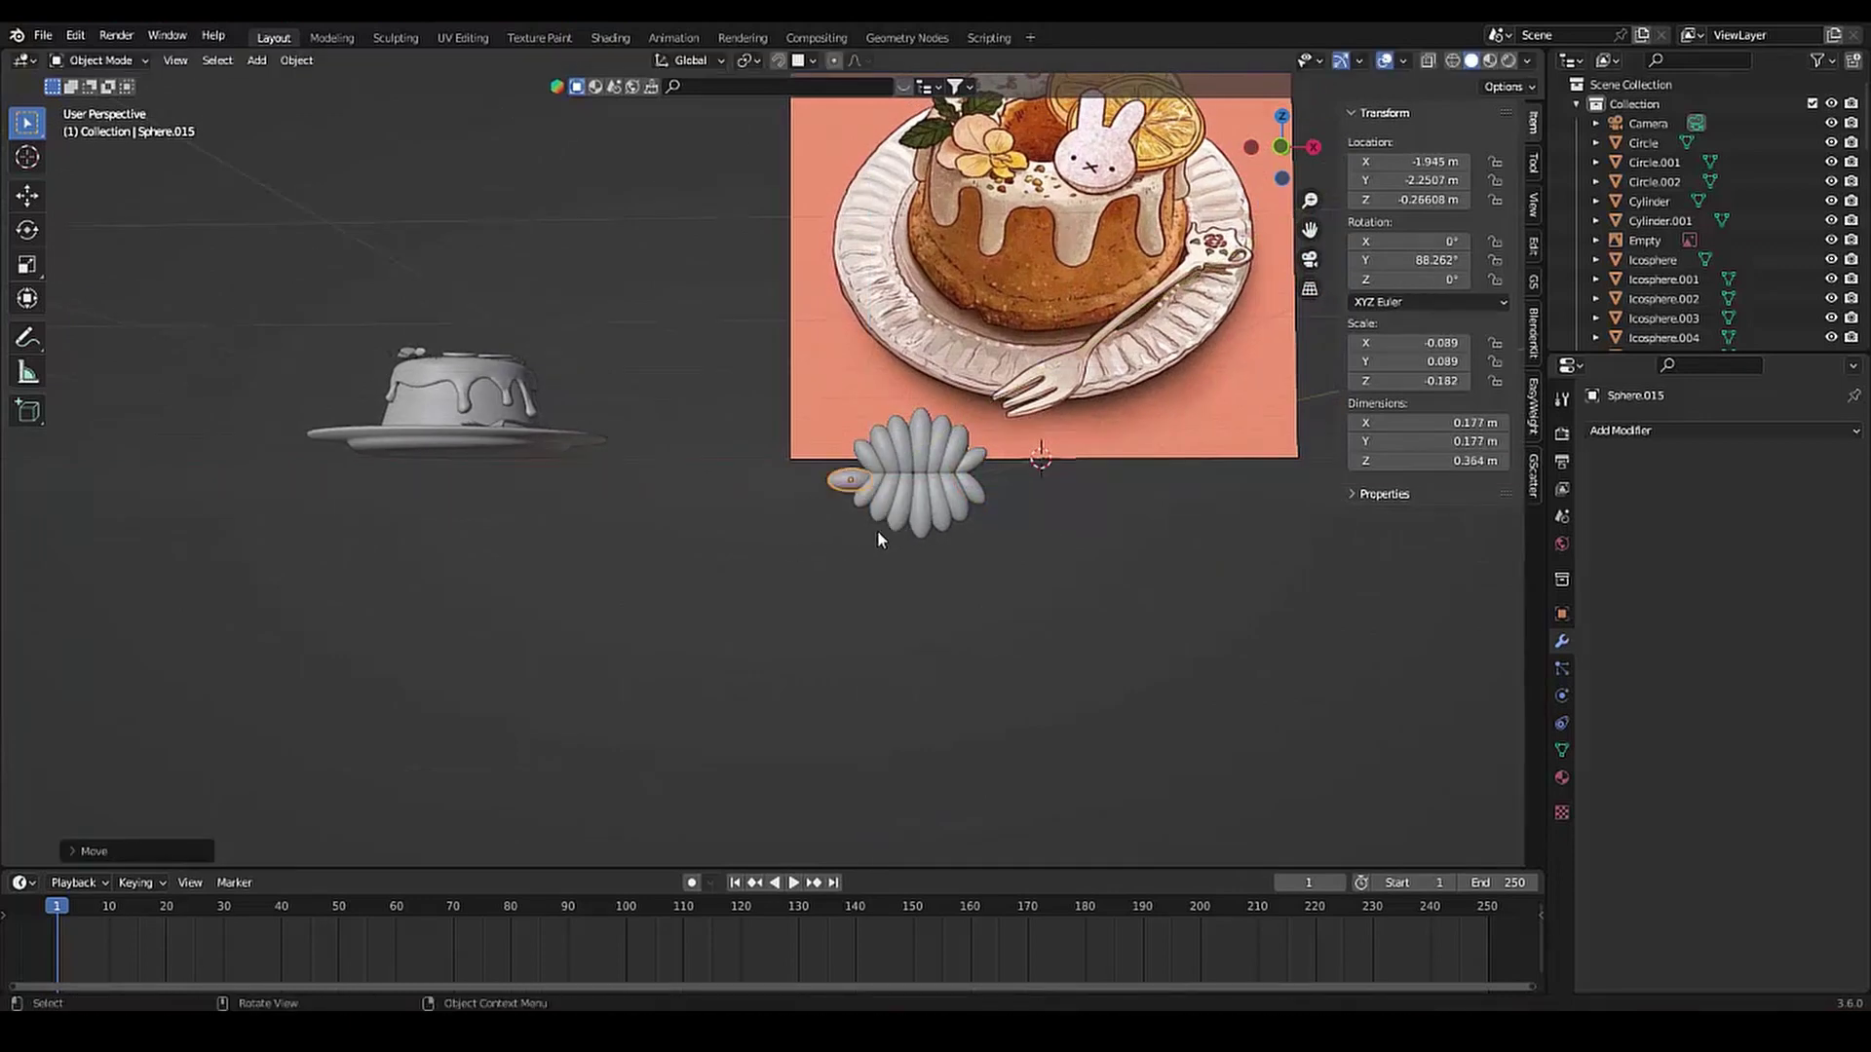
left_click(877, 530)
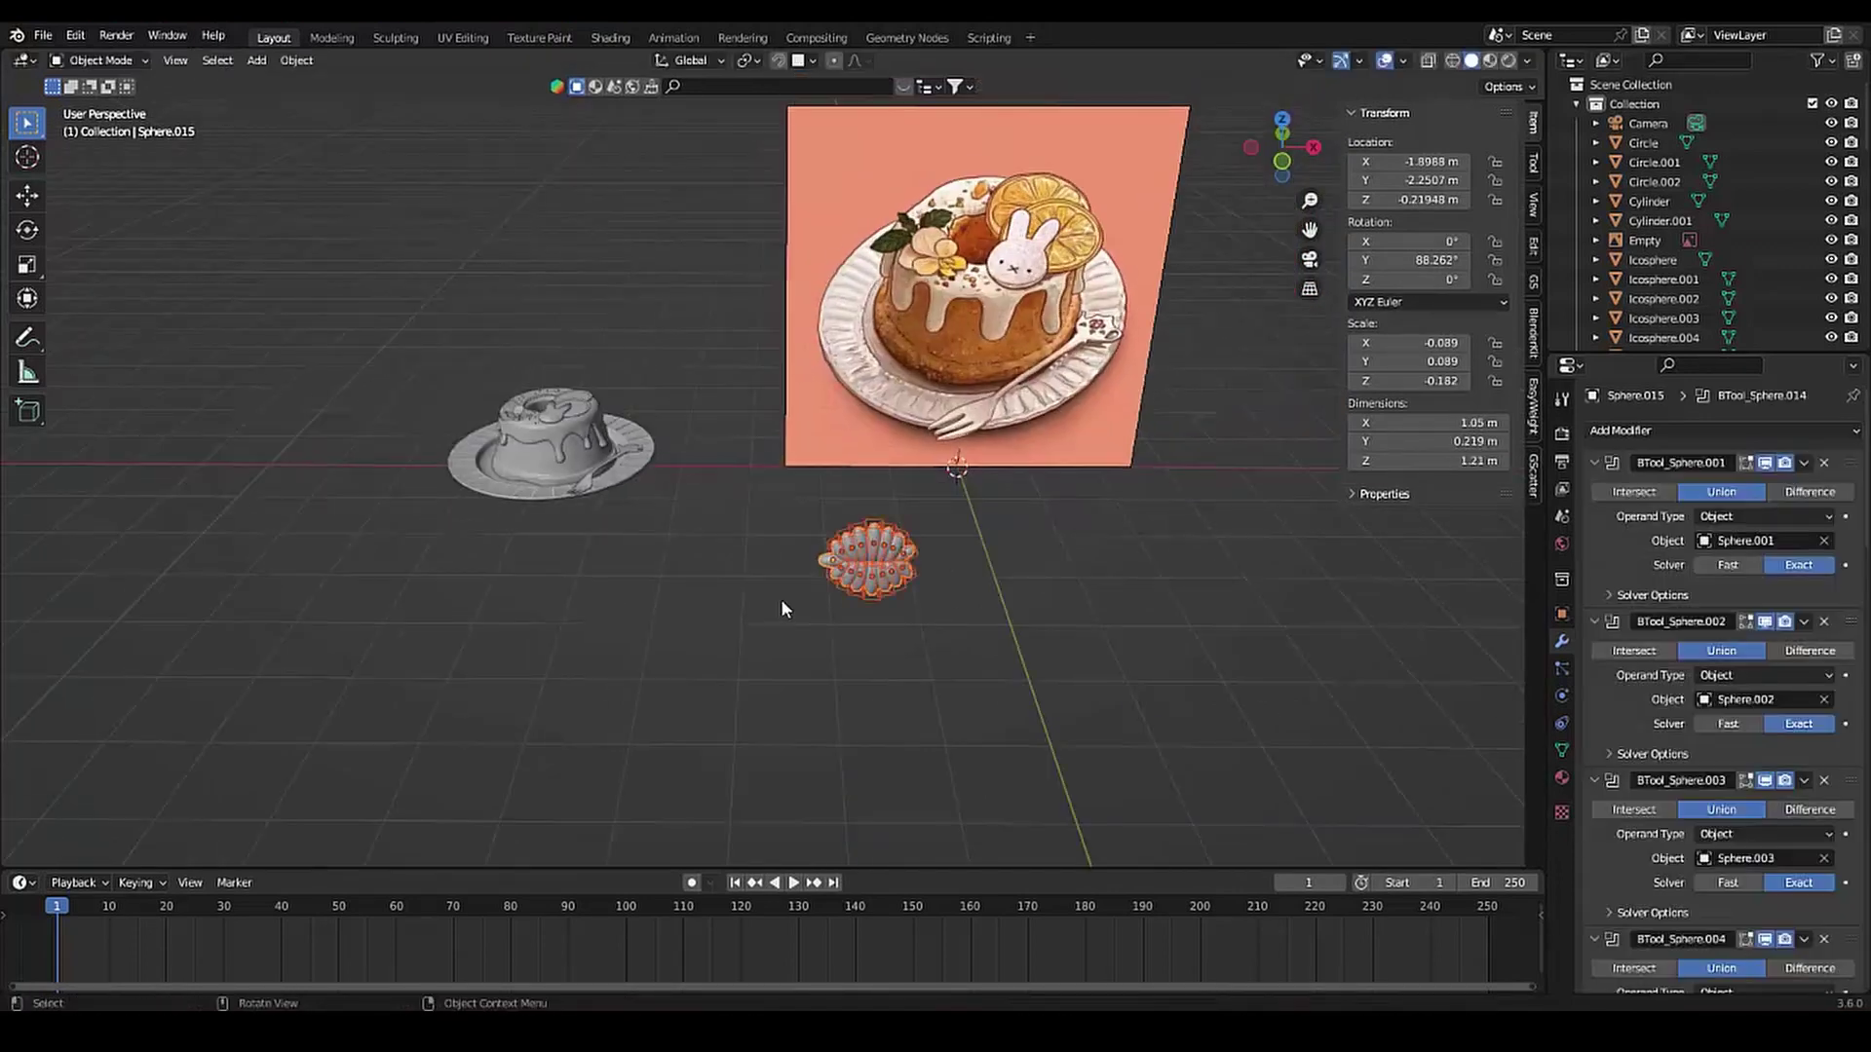
Apply the leaf's BoolTool union modifiers and shade it smooth
key("ctrl+a")
key("ctrl+a")
key("ctrl+a")
key("ctrl+a")
key("ctrl+a")
key("ctrl+a")
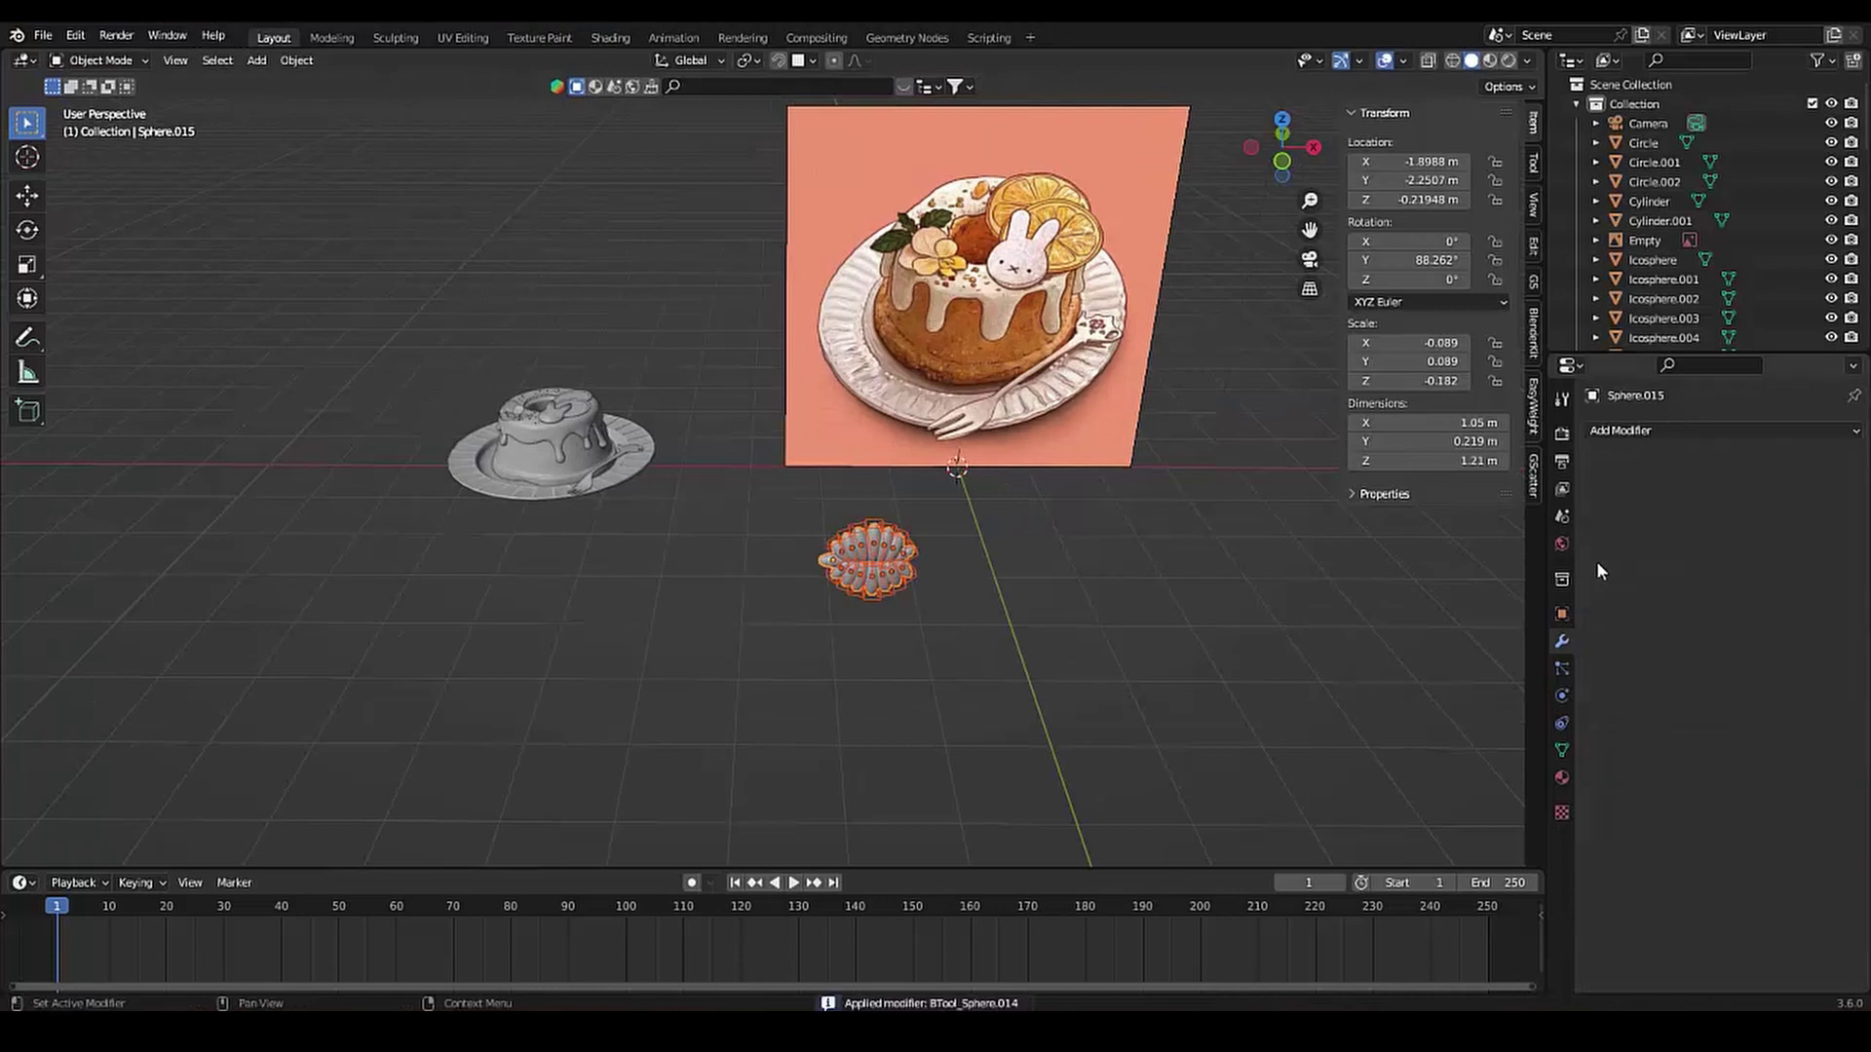
scroll(849, 643, "up", 3)
right_click(830, 424)
left_click(830, 424)
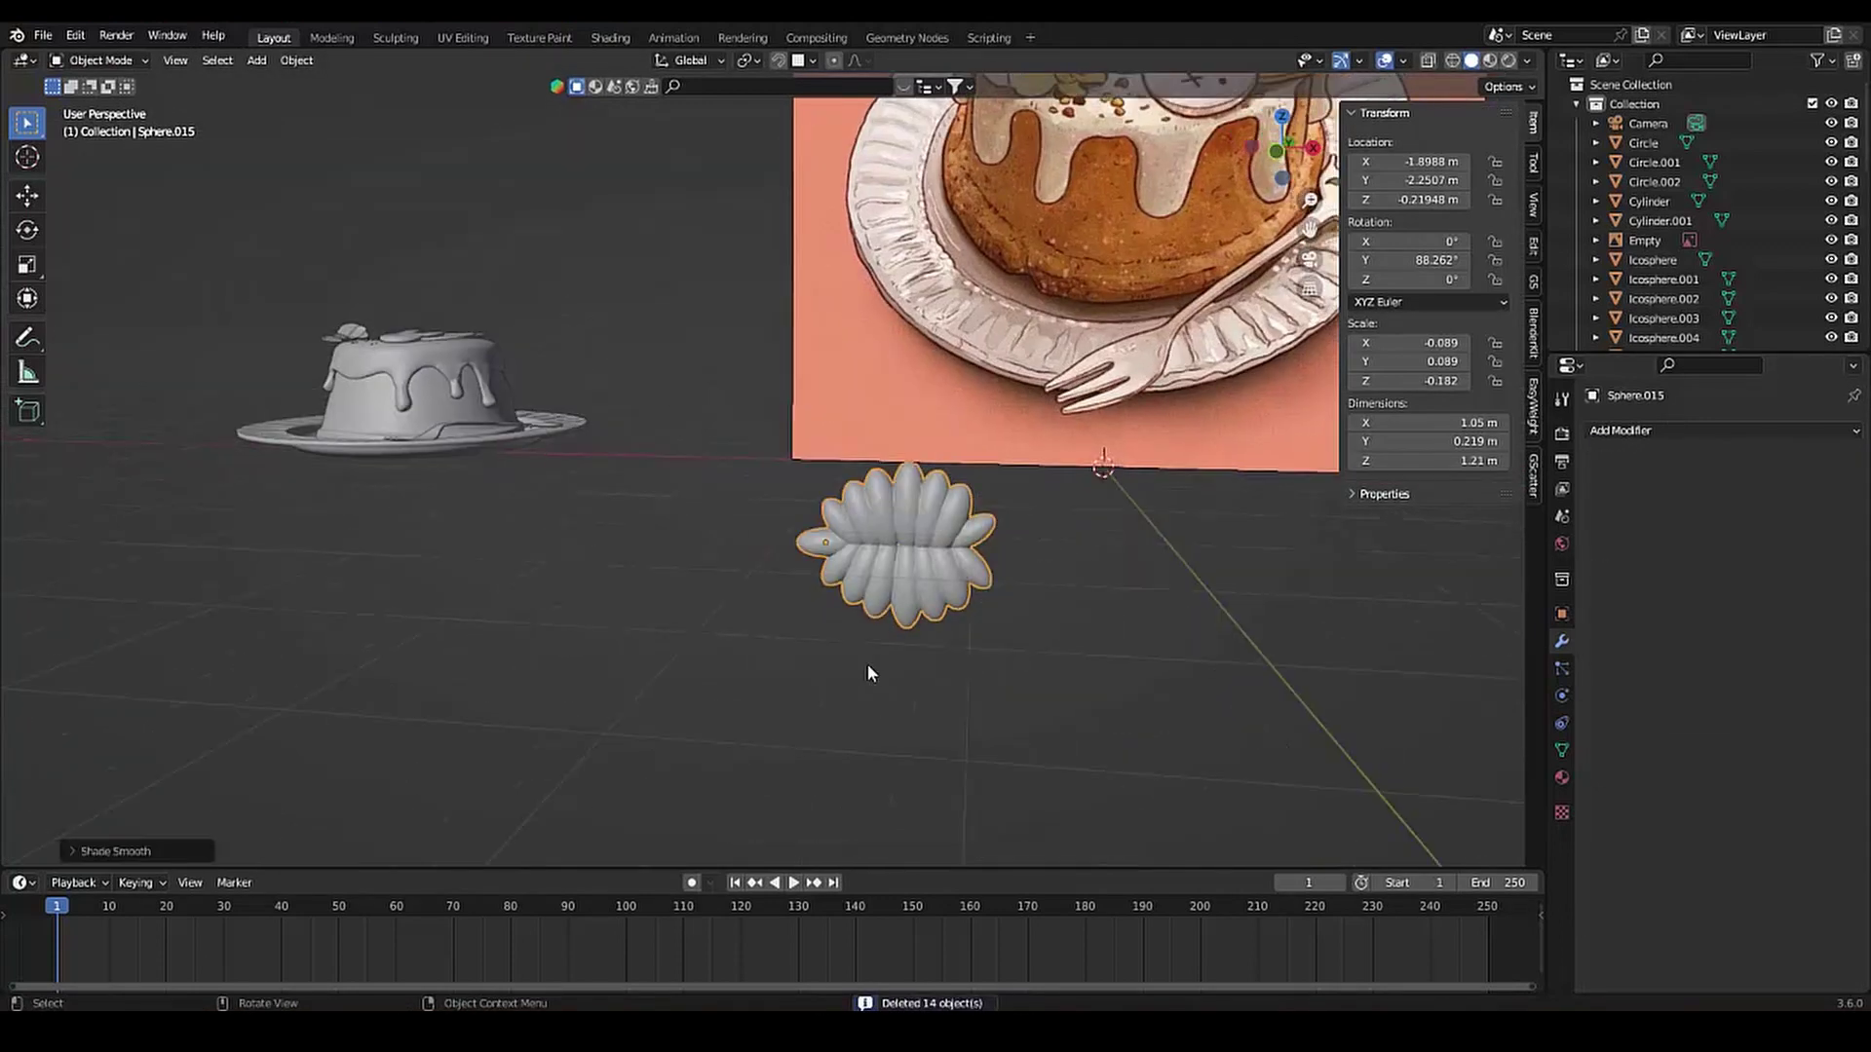
Rotate the leaf around Y and flatten it along Z
key("r")
key("y")
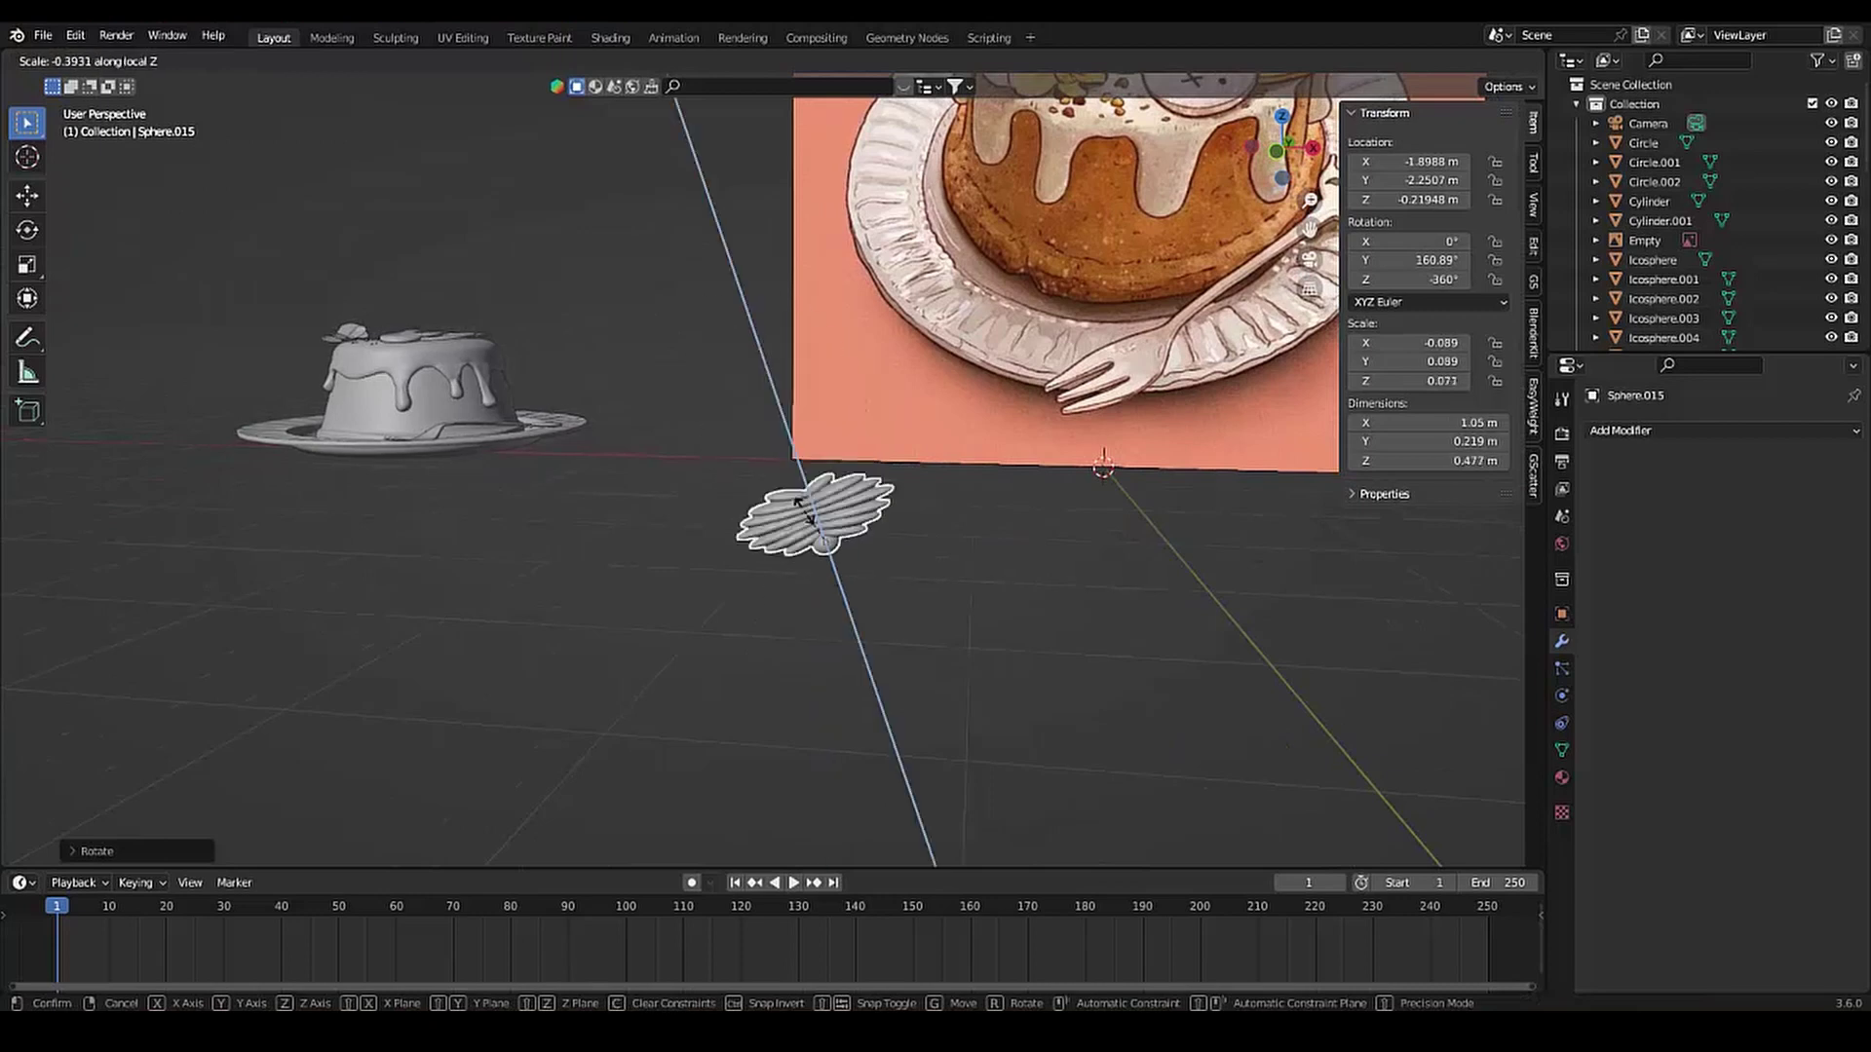
left_click(809, 584)
middle_click_drag(808, 584, 906, 618)
key("s")
key("z")
key("z")
left_click(729, 584)
Move the leaf onto the cake and shrink it to half size
key("g")
left_click(522, 419)
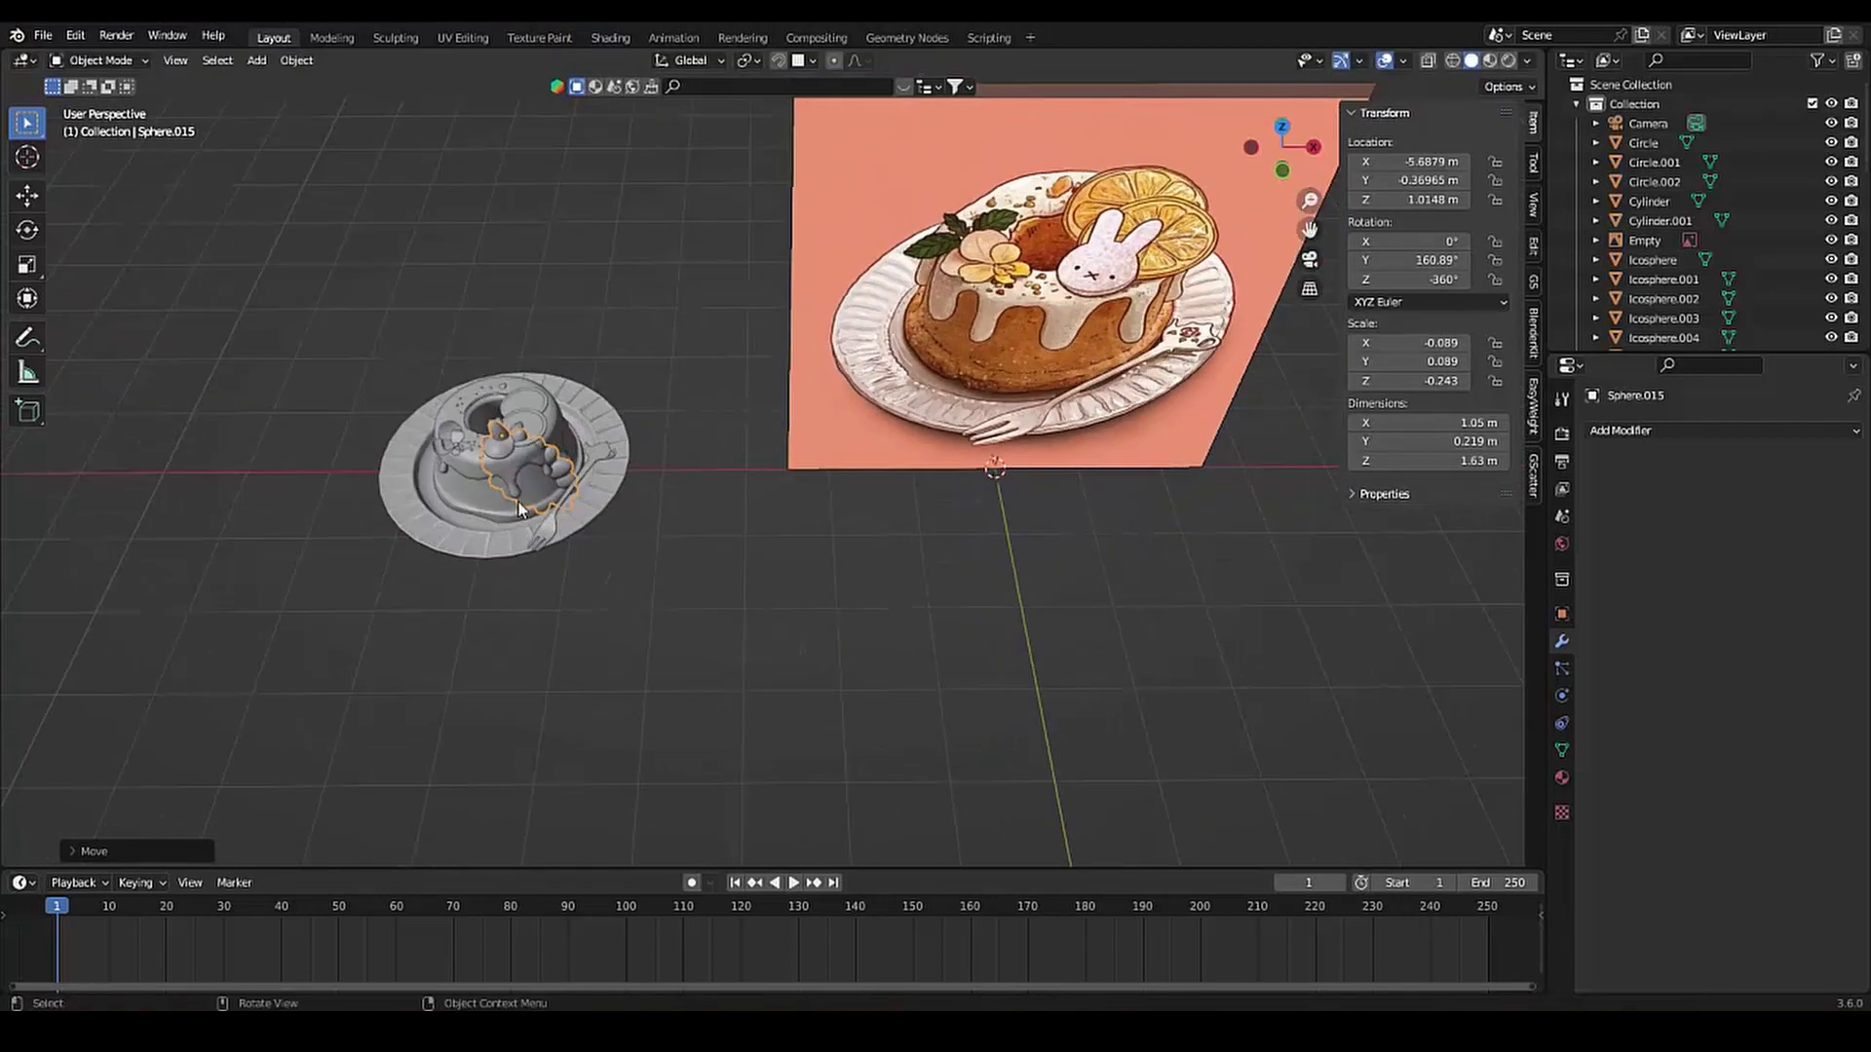
middle_click_drag(522, 419, 760, 624)
key("s")
left_click(763, 624)
Set the leaf's height on the cake top, tilt it, and place it beside the flower
scroll(763, 624, "up", 5)
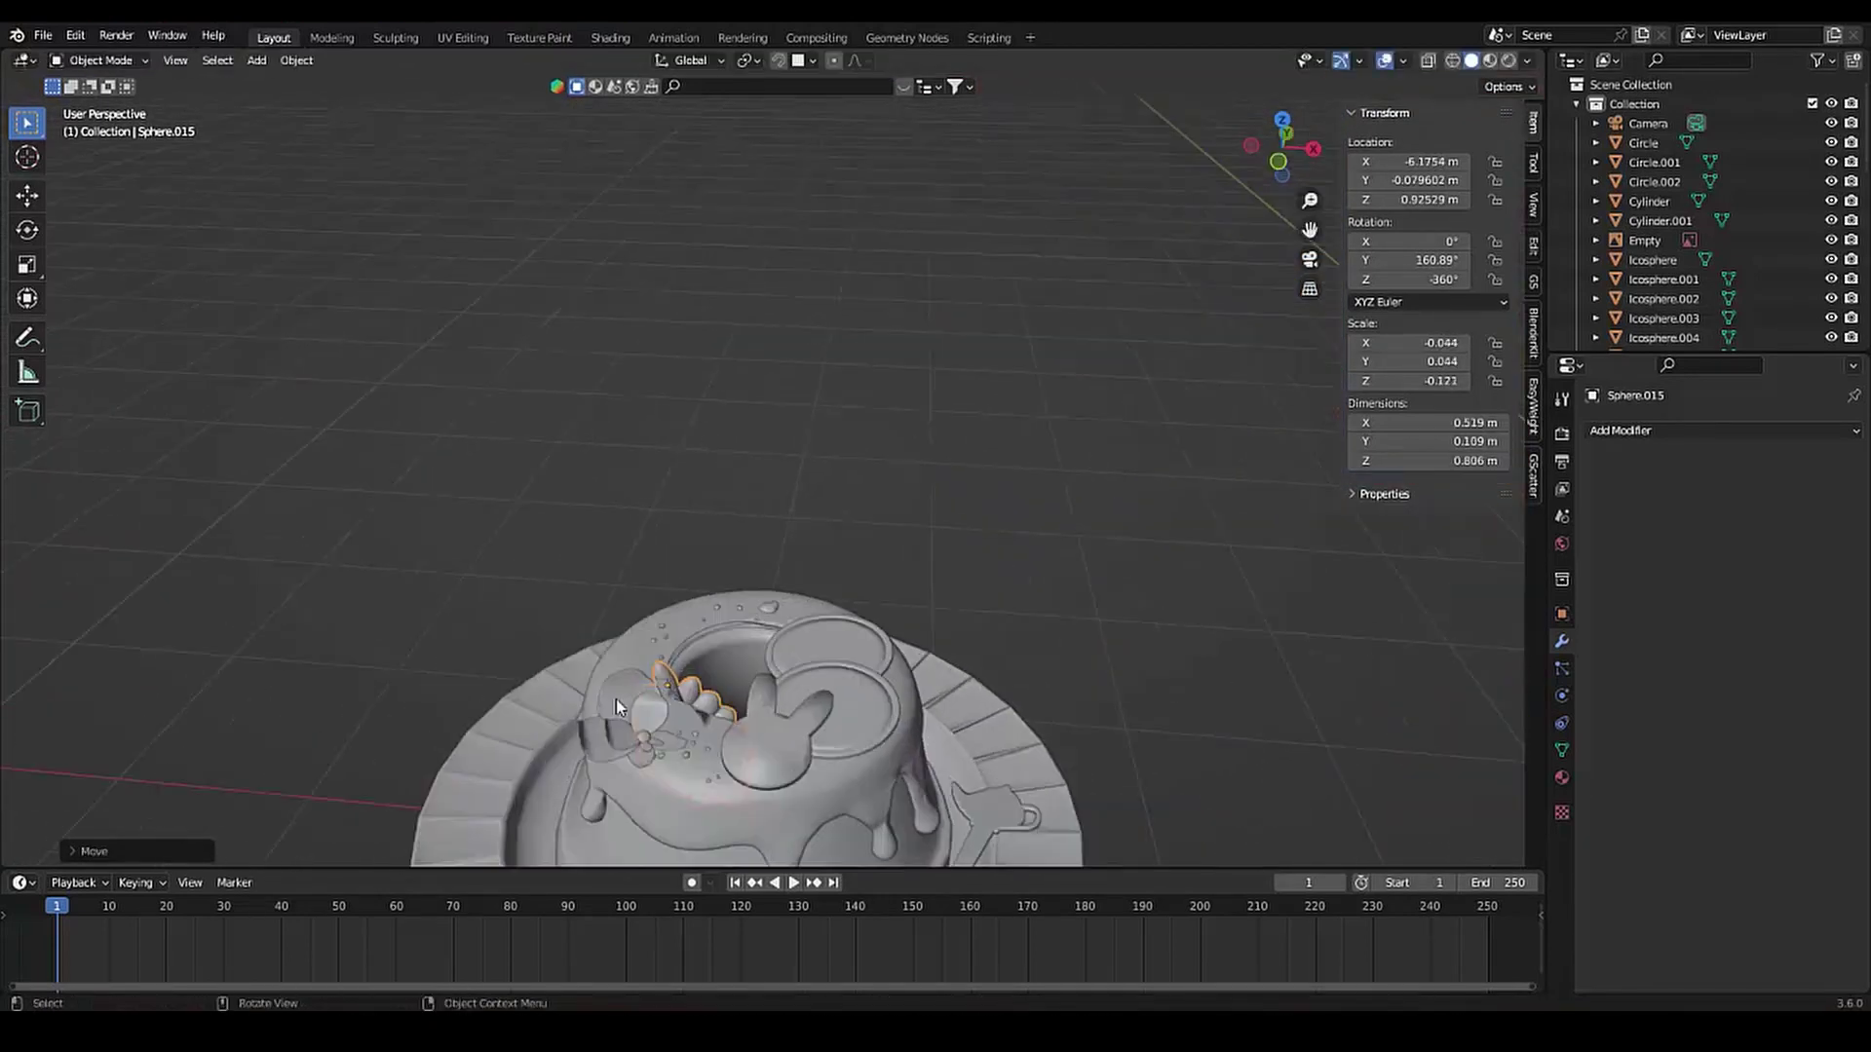
middle_click_drag(616, 699, 682, 624)
key("g")
key("z")
left_click(712, 596)
key("r")
left_click(716, 577)
key("g")
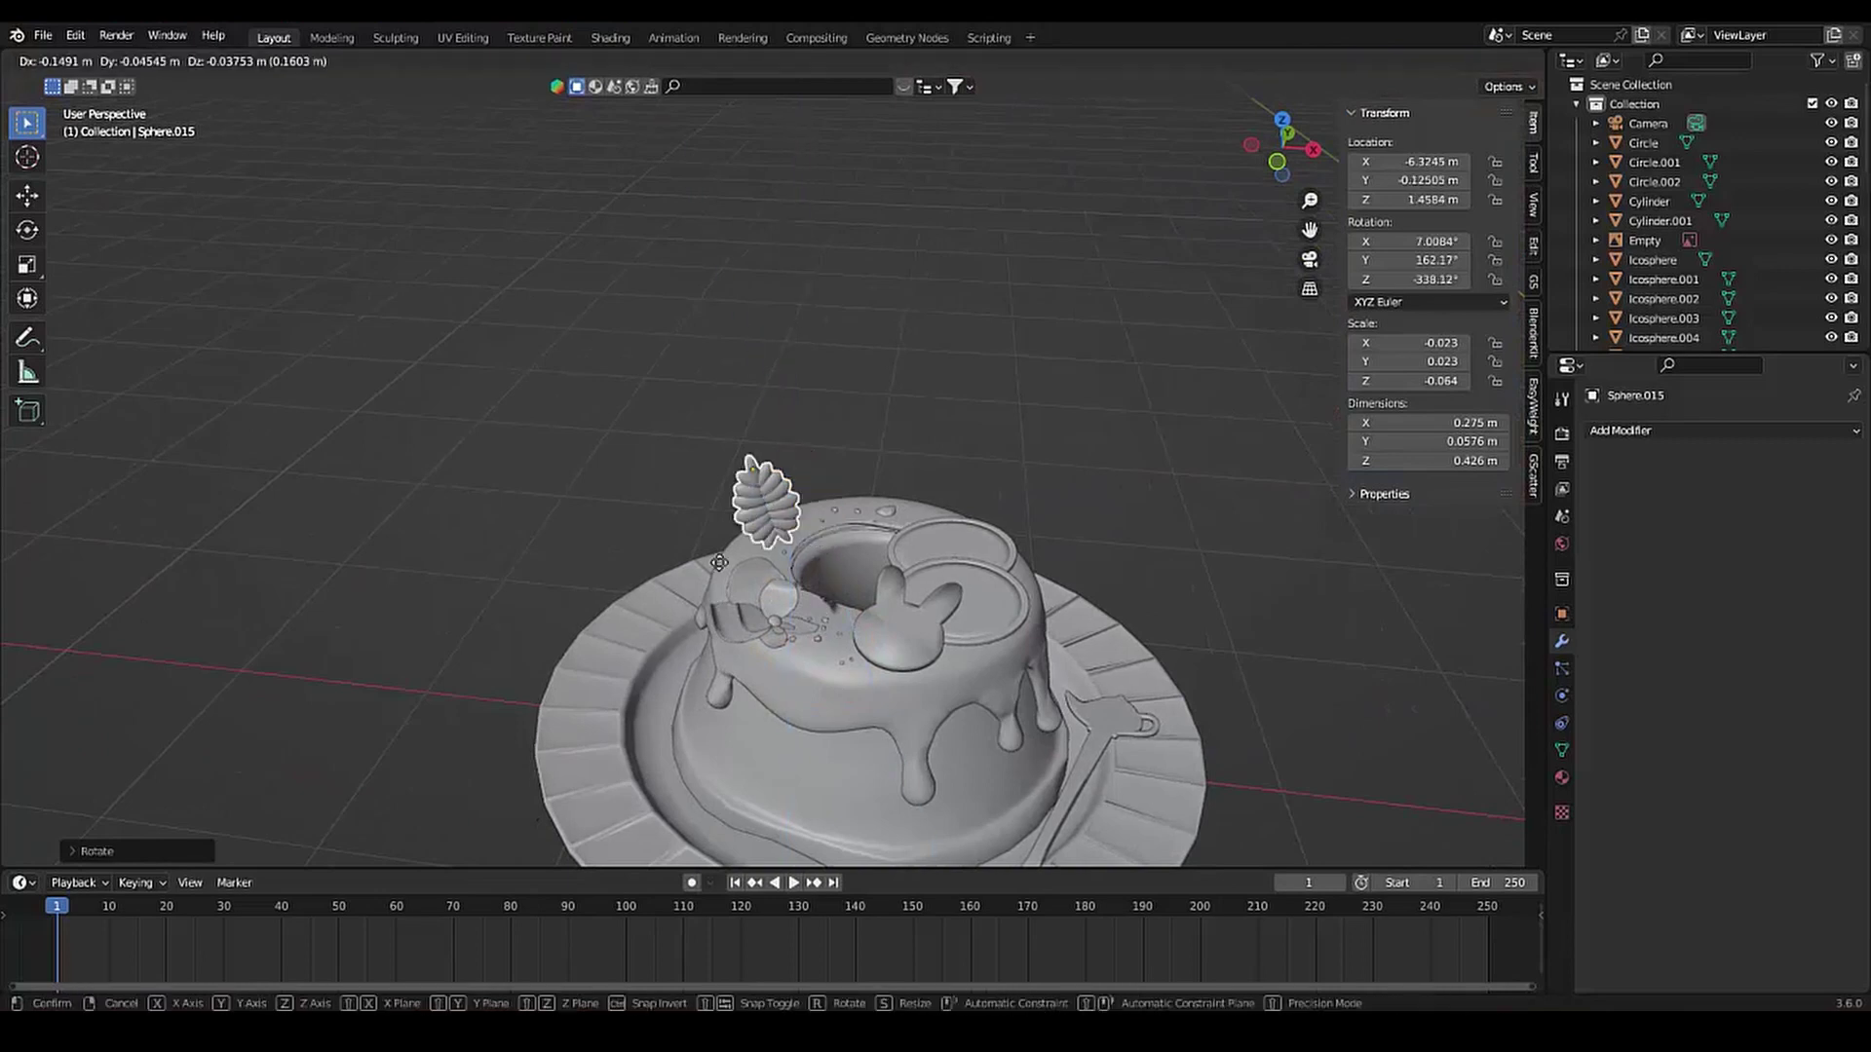
left_click(714, 594)
Turn the leaf around the vertical axis
scroll(898, 520, "up", 3)
key("r")
key("y")
key("z")
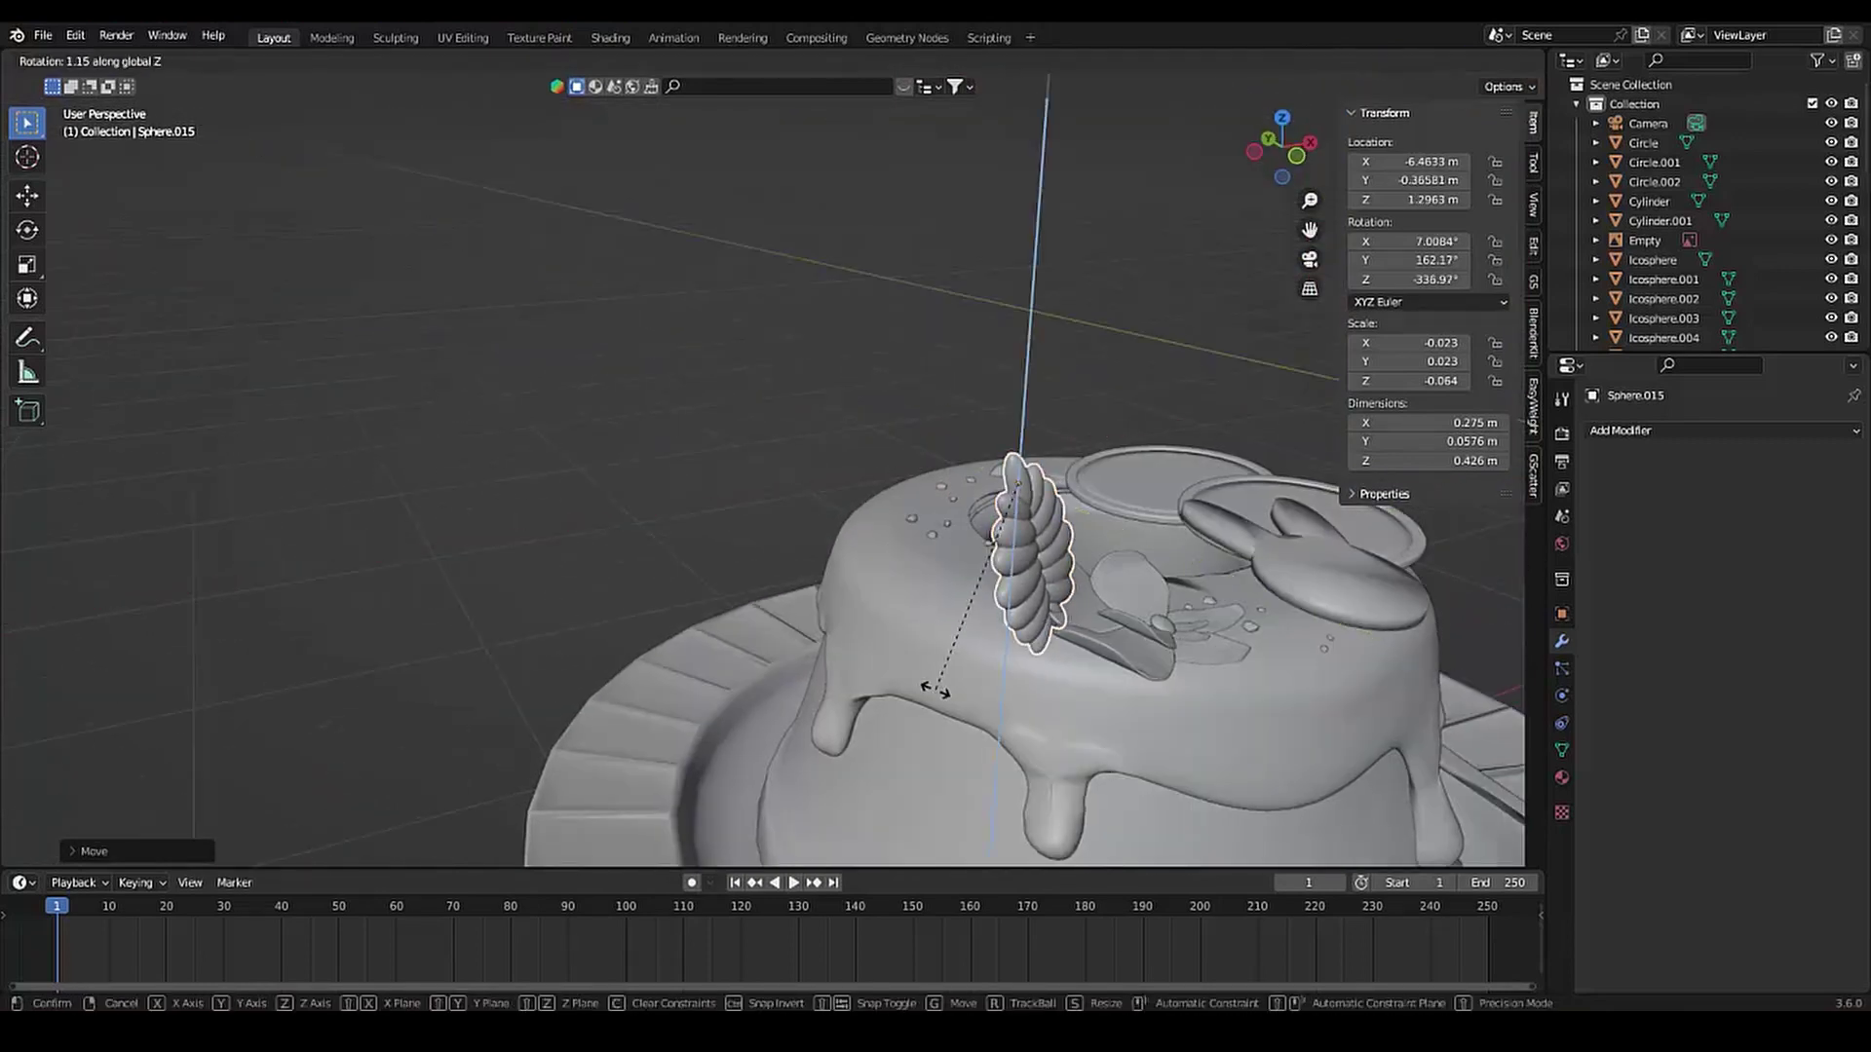
left_click(941, 687)
middle_click_drag(940, 687, 908, 634)
scroll(908, 634, "down", 8)
middle_click_drag(788, 582, 610, 634)
scroll(610, 634, "up", 4)
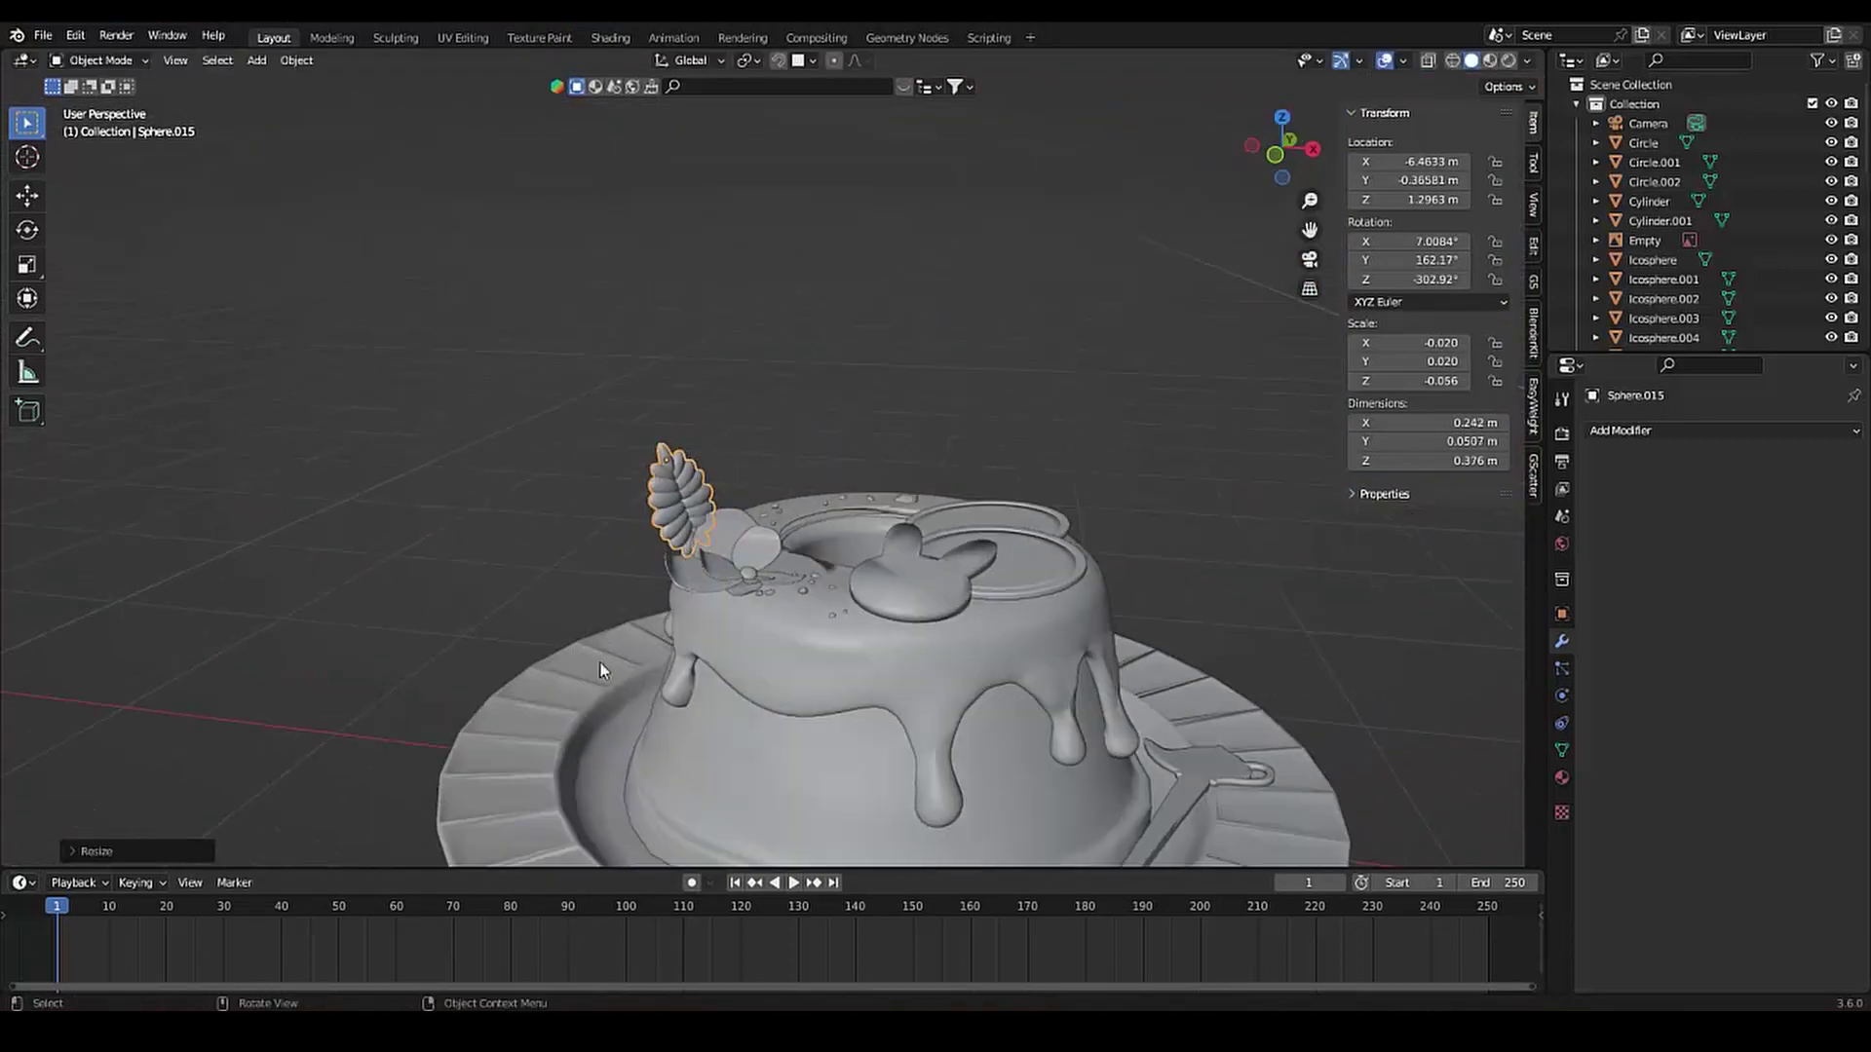
Tilt the leaf around the X axis so it lies flat
key("r")
key("z")
key("y")
scroll(711, 643, "up", 3)
key("x")
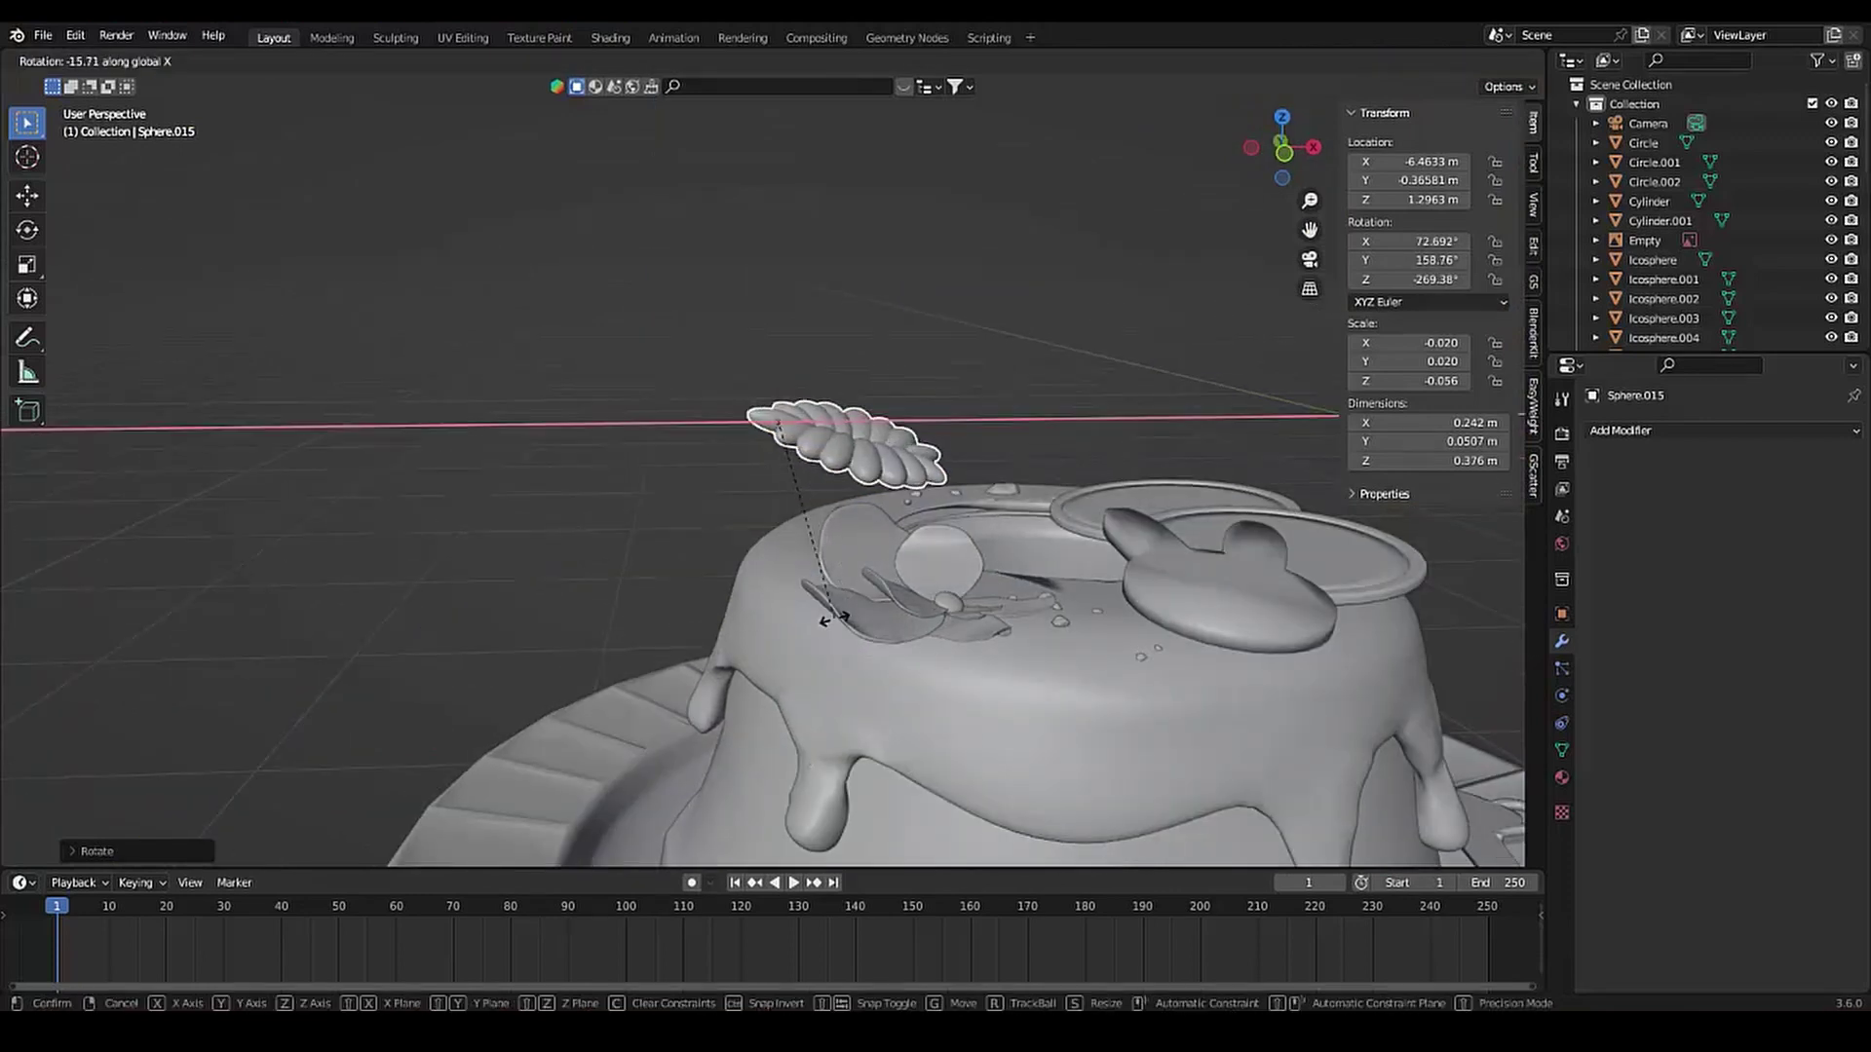
left_click(833, 618)
Place the leaf on the cake's edge and duplicate it
key("g")
left_click(646, 606)
mouse_move(646, 606)
middle_mouse_down()
mouse_move(694, 737)
mouse_move(378, 764)
middle_mouse_up()
scroll(694, 737, "down", 5)
scroll(438, 746, "up", 4)
key("shift+d")
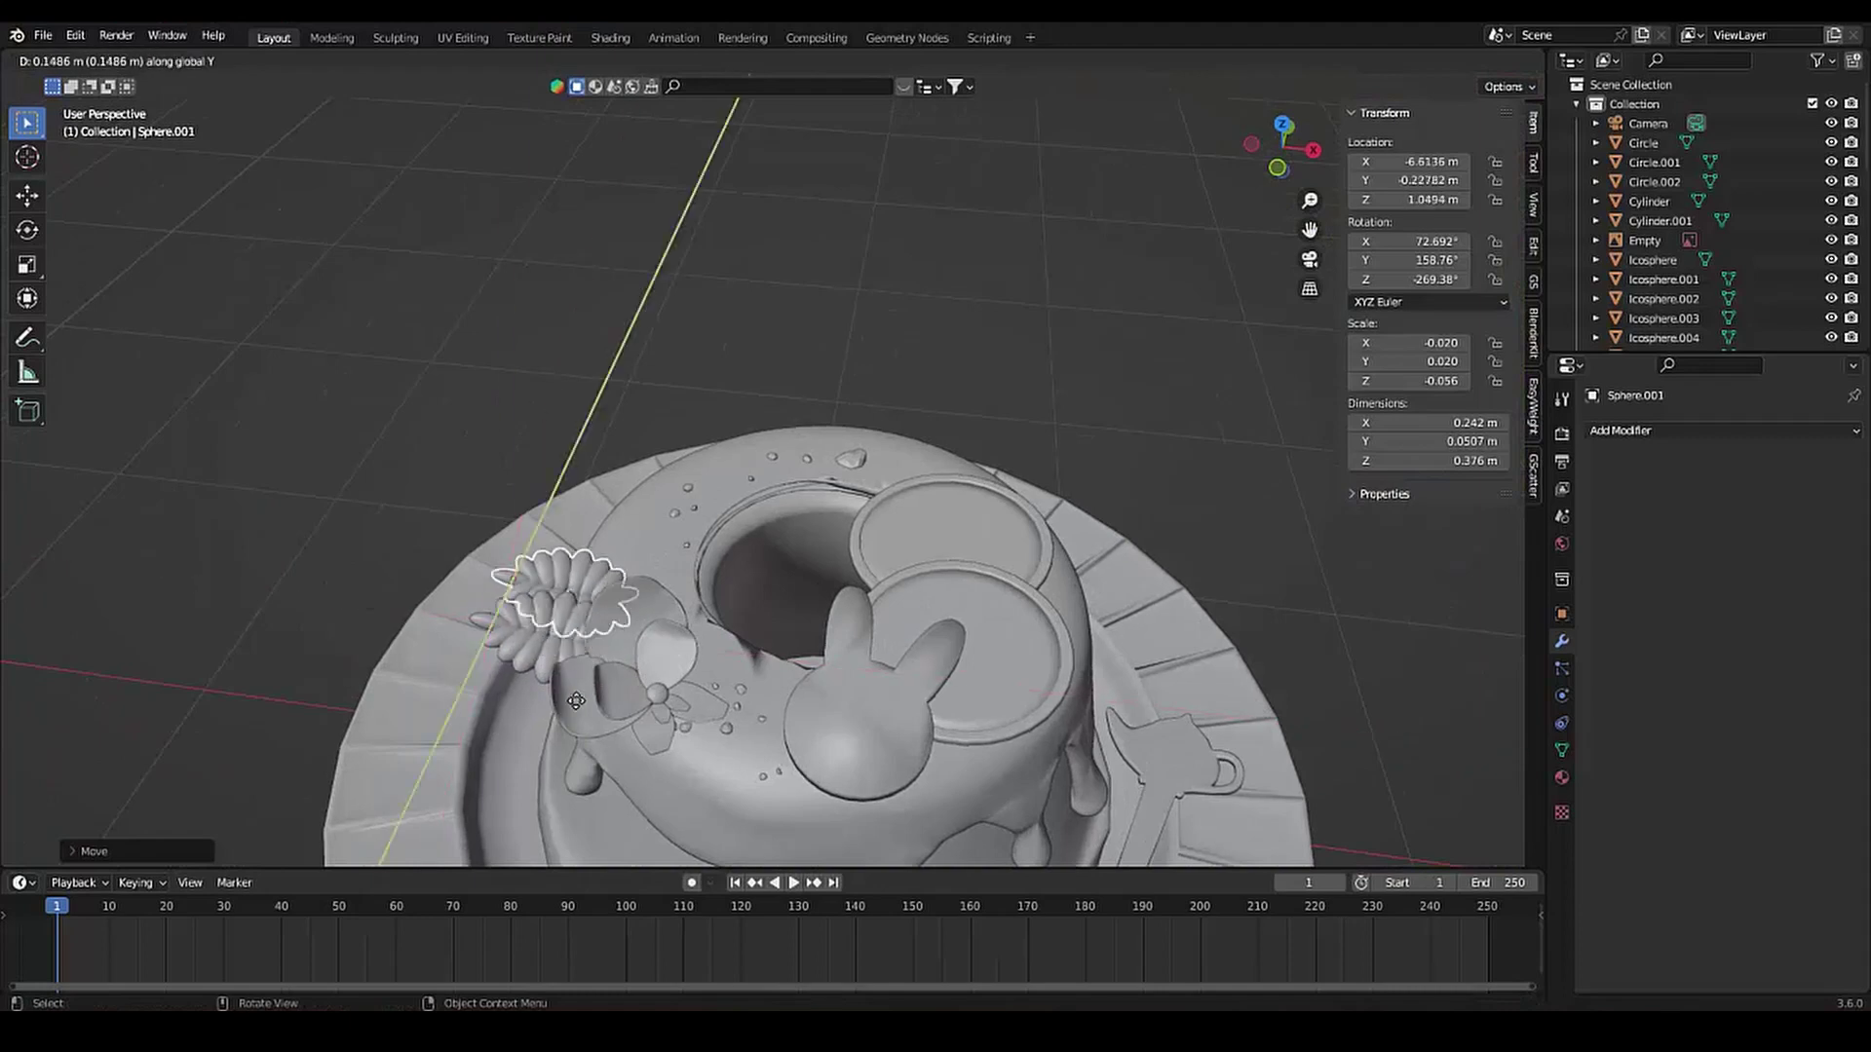
Slide the leaf copy along X, mirror it, and set it beside the first leaf
key("x")
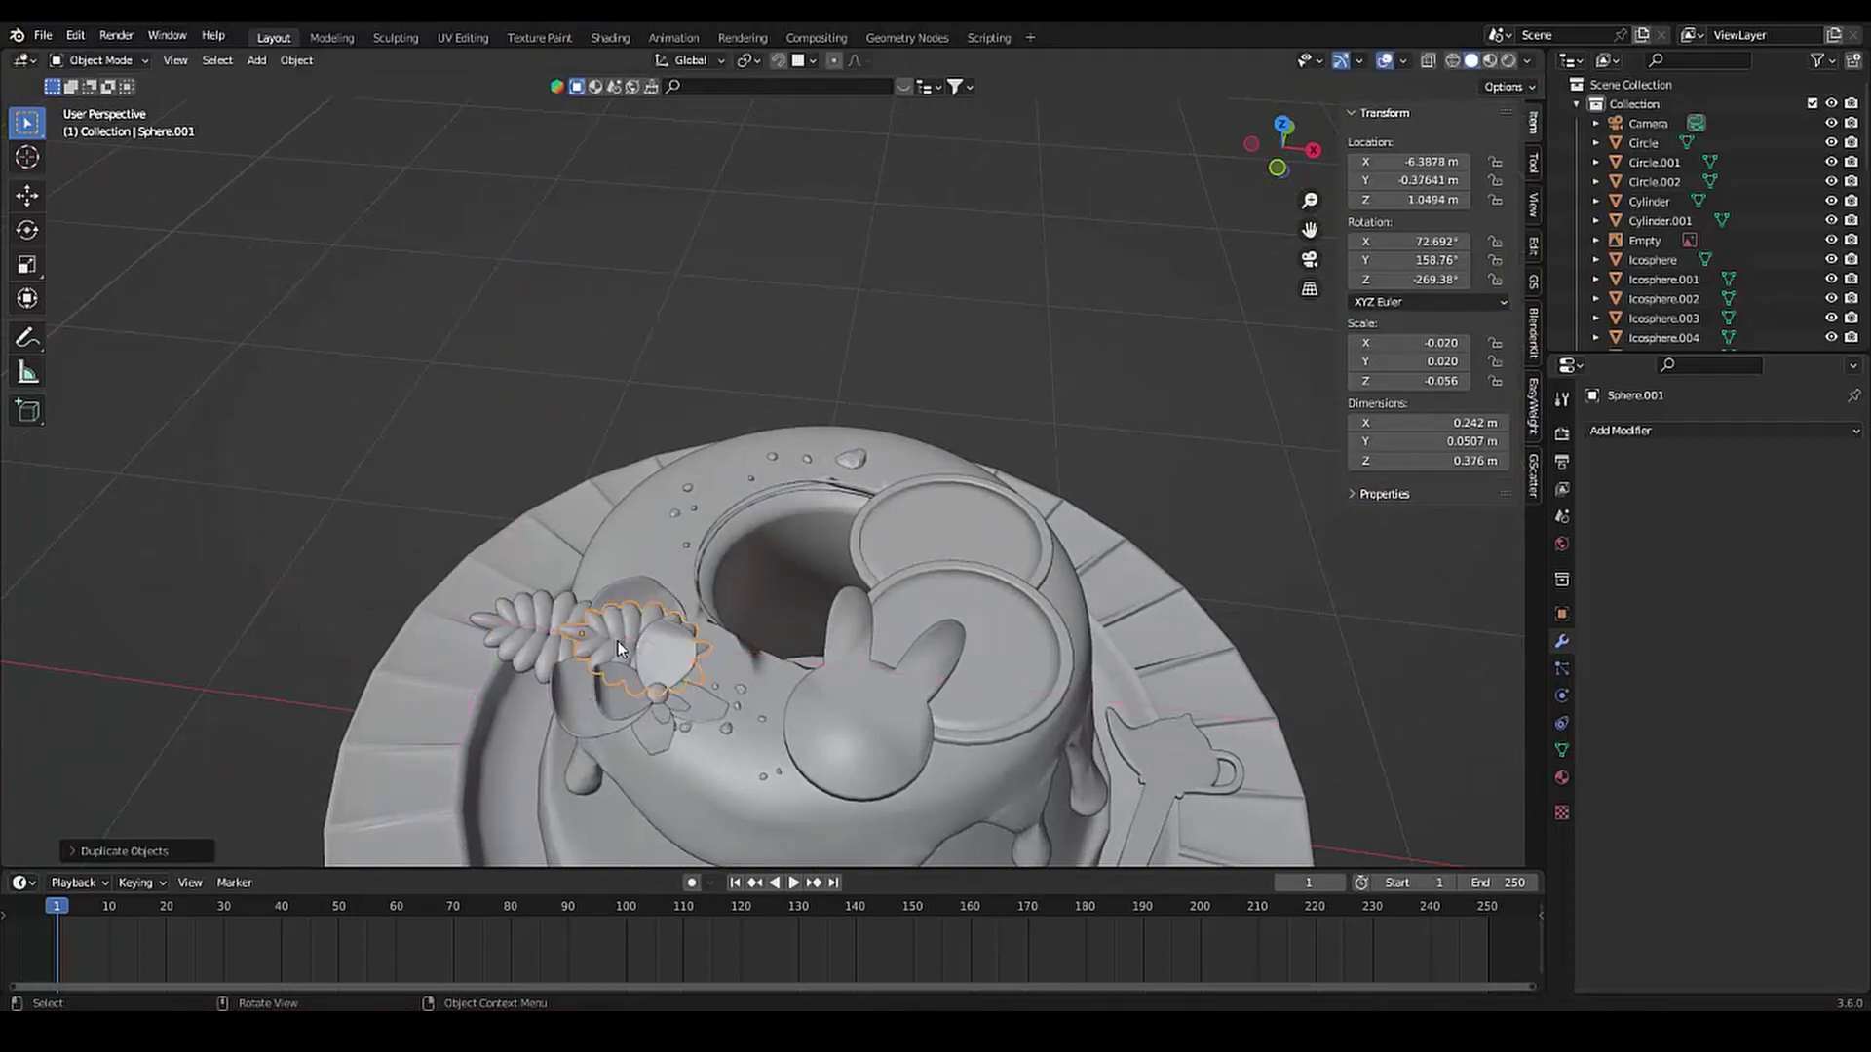
right_click(618, 648)
left_click(682, 770)
key("g")
left_click(575, 784)
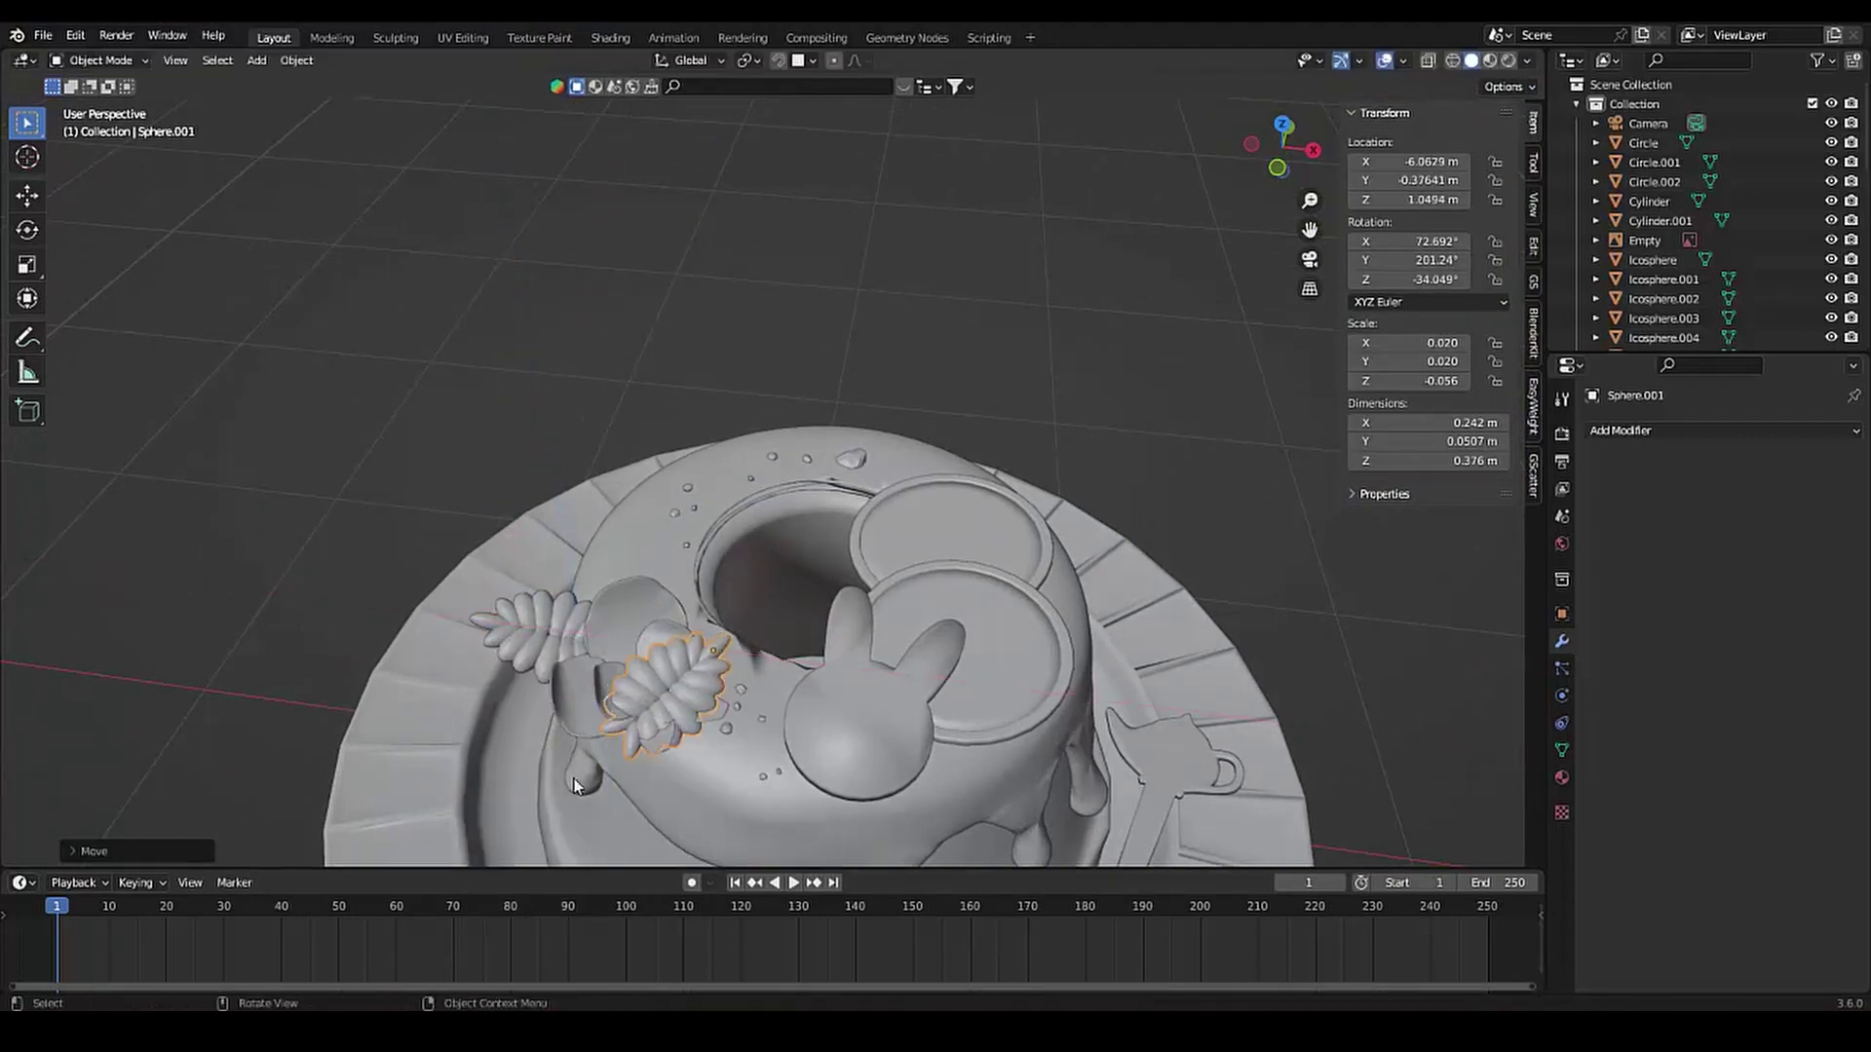
Shift the mirrored leaf along Y and turn it around Z into place
key("g")
key("y")
left_click(581, 688)
key("r")
key("z")
mouse_move(580, 688)
middle_mouse_down()
mouse_move(522, 621)
mouse_move(641, 688)
mouse_move(621, 647)
mouse_move(546, 604)
middle_mouse_up()
left_click(521, 618)
Size the smaller leaf copy and move it near the flower
left_click(546, 604)
mouse_move(353, 525)
middle_mouse_down()
mouse_move(776, 610)
mouse_move(343, 688)
mouse_move(712, 654)
mouse_move(634, 584)
mouse_move(682, 548)
mouse_move(634, 518)
mouse_move(873, 518)
middle_mouse_up()
left_click(643, 633)
key("r")
left_click(643, 565)
key("g")
left_click(757, 487)
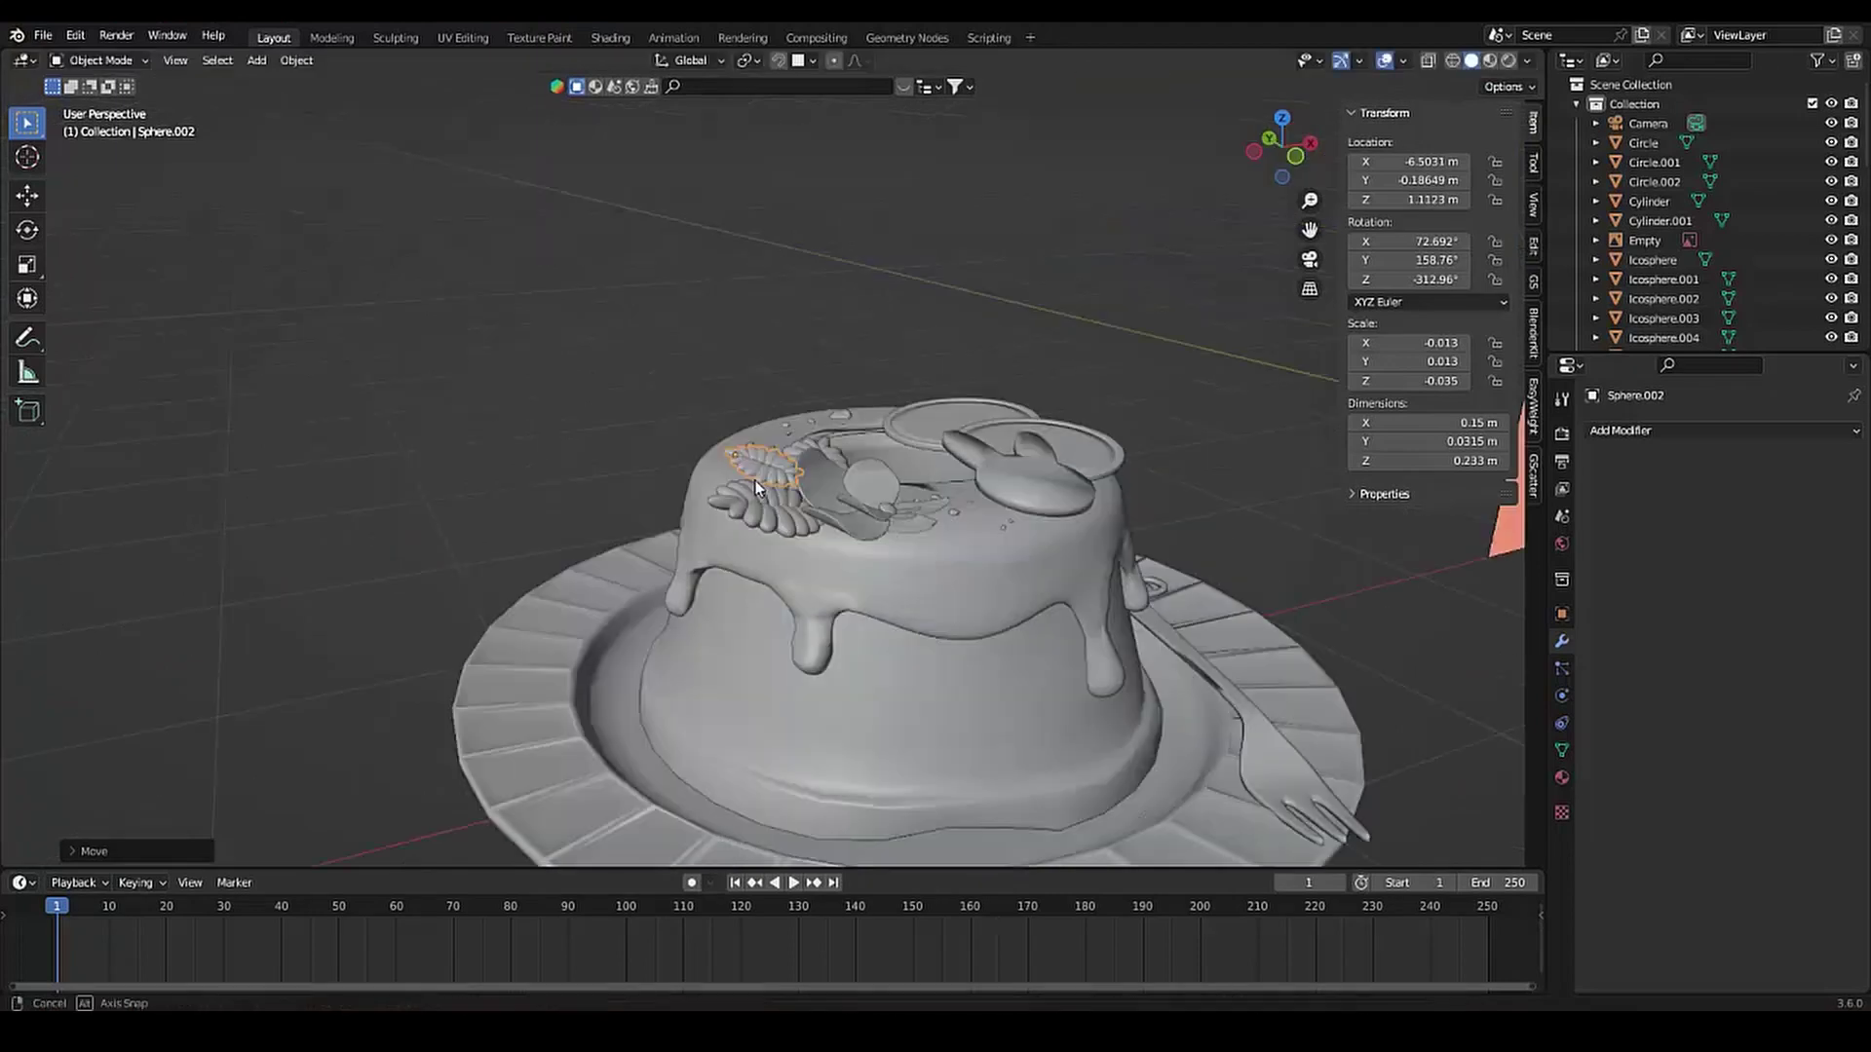
Adjust the small leaf's height along Z and turn it around Z
key("g")
key("z")
left_click(757, 478)
mouse_move(757, 478)
middle_mouse_down()
mouse_move(489, 465)
mouse_move(721, 615)
middle_mouse_up()
key("r")
key("z")
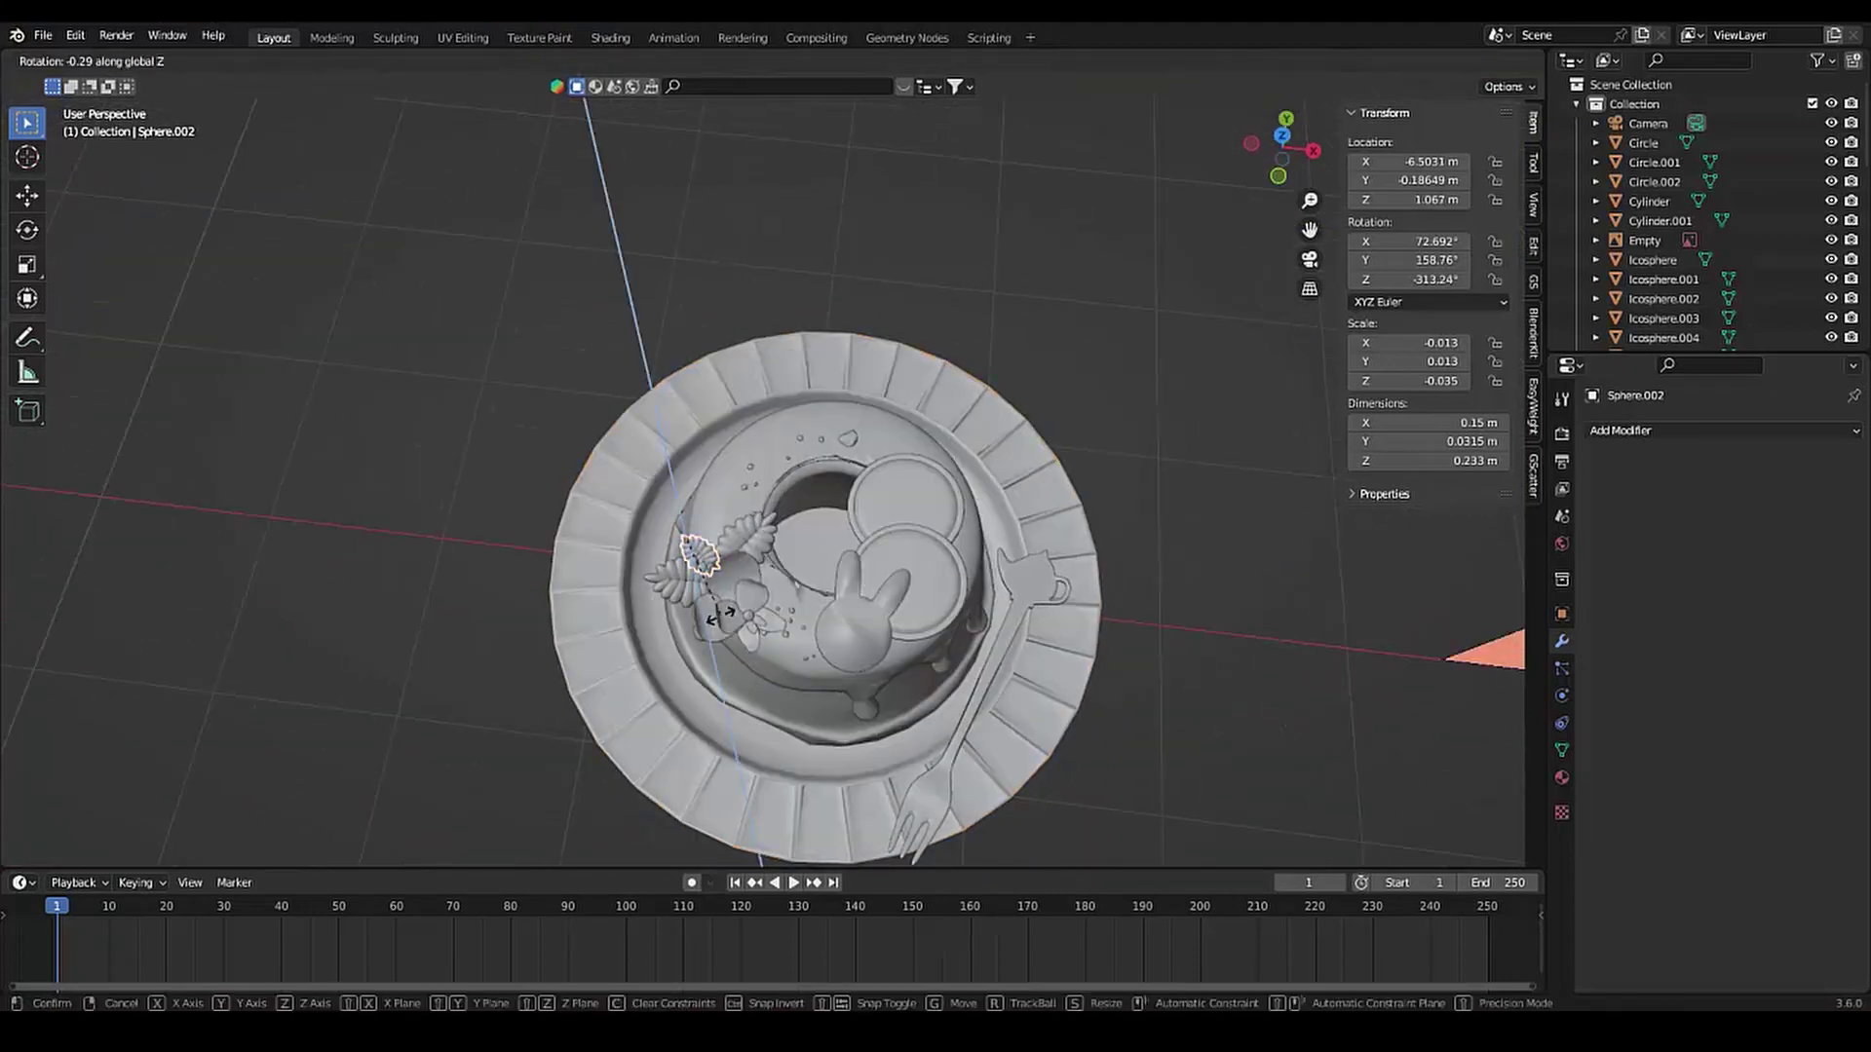
left_click(714, 629)
Shift the small leaf along Y and tilt it around X
key("g")
key("y")
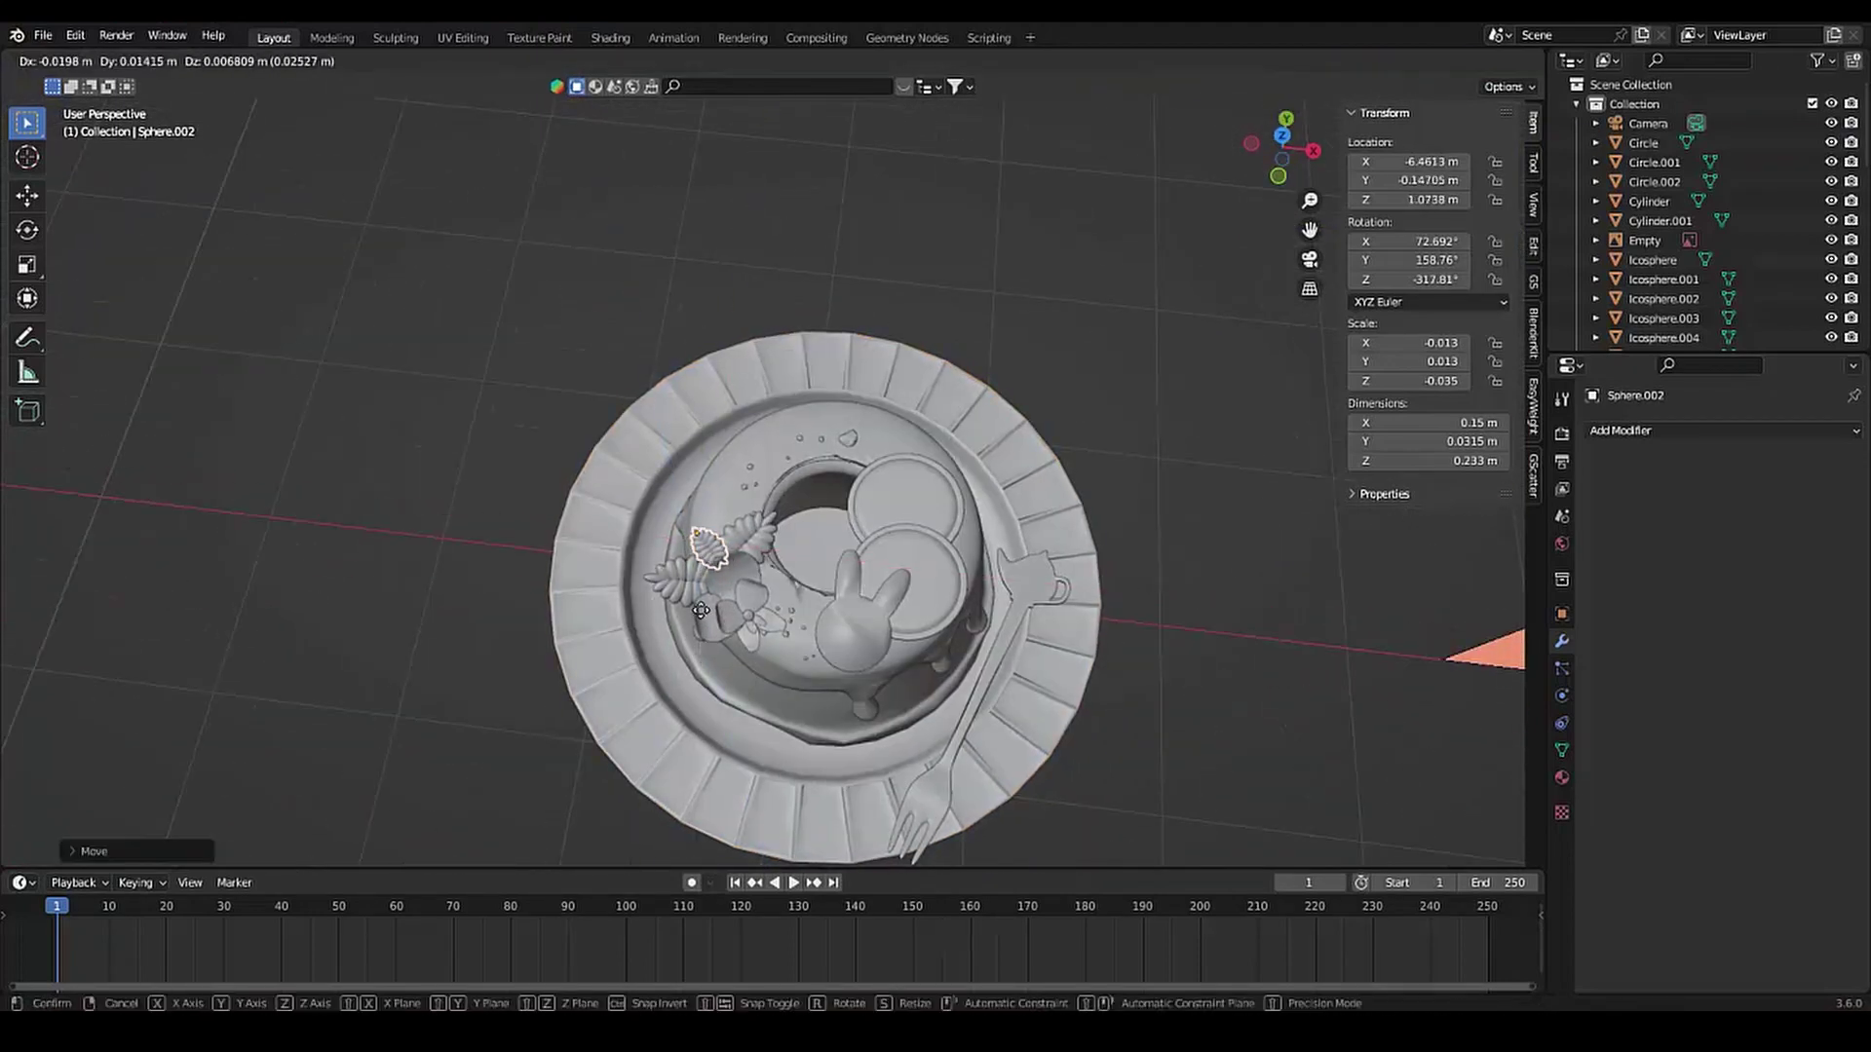
left_click(701, 643)
middle_click_drag(700, 644, 799, 452)
key("r")
key("x")
left_click(833, 553)
scroll(354, 610, "down", 5)
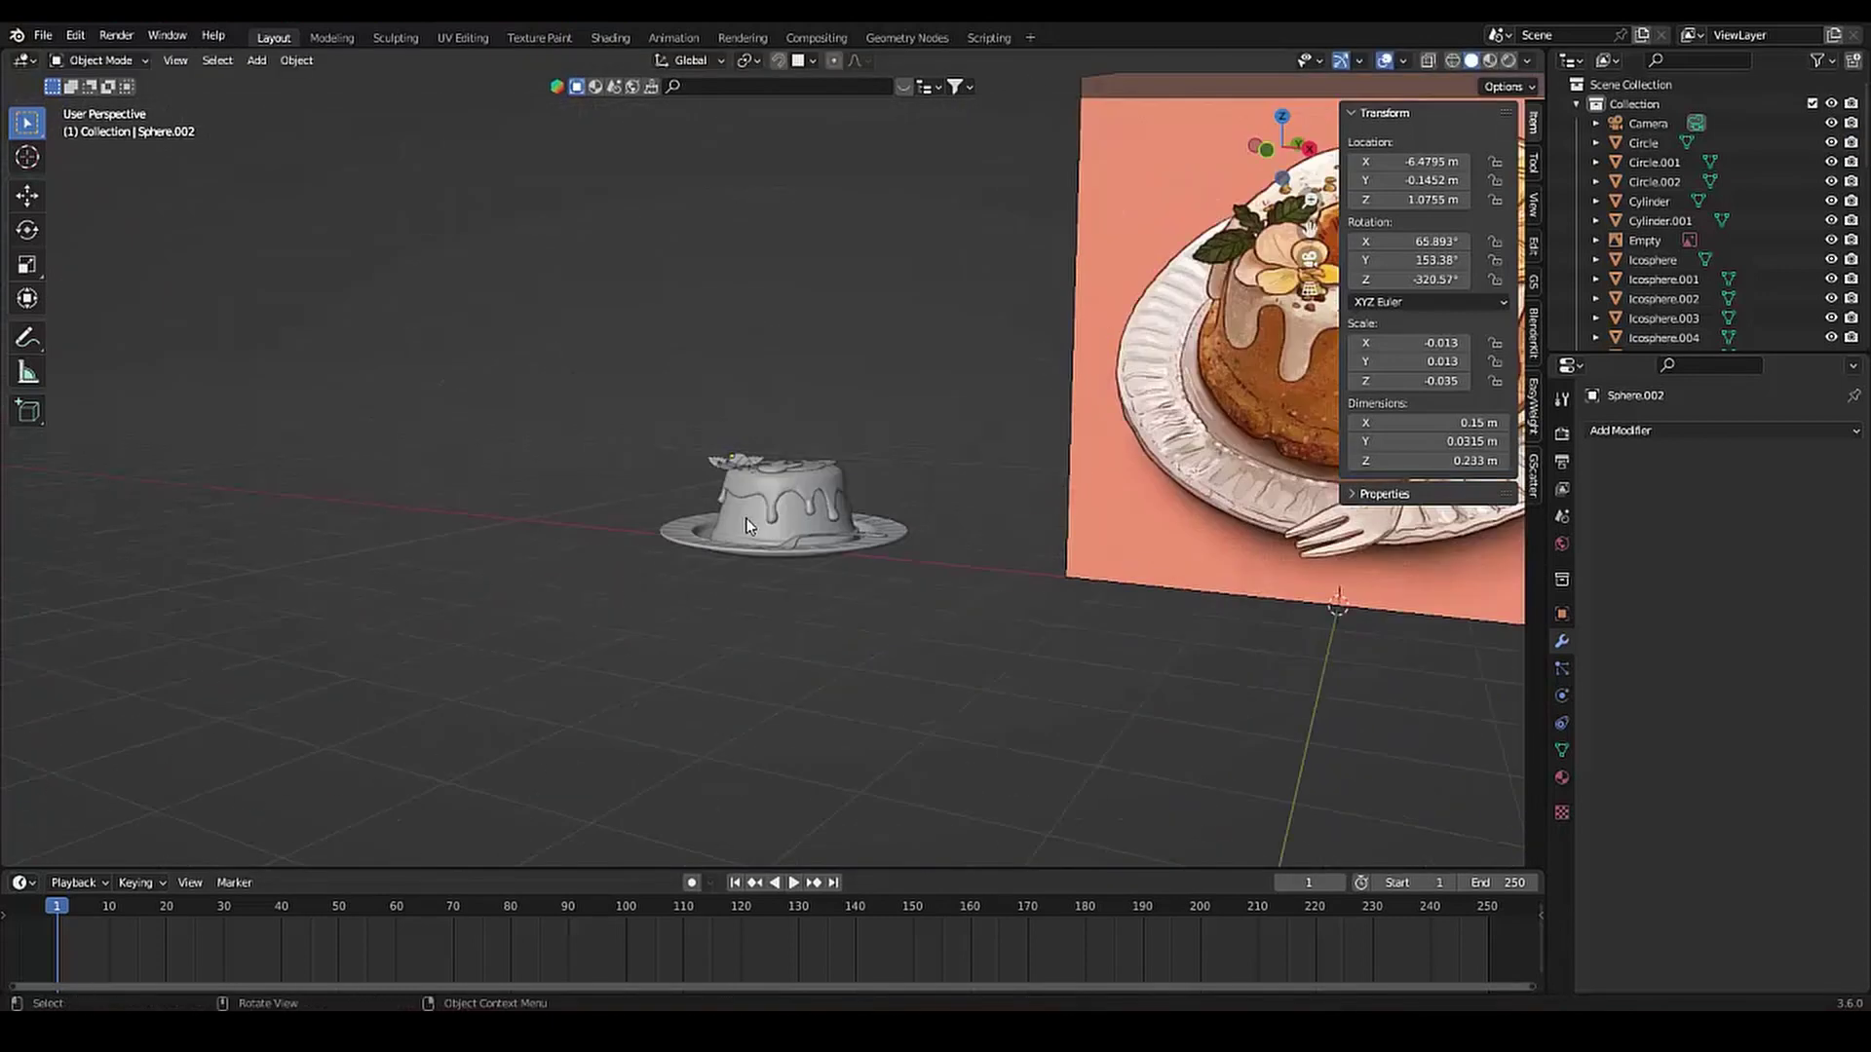
Select the round disc on the cake top and briefly enter its Edit Mode
middle_click_drag(354, 610, 547, 676)
scroll(490, 638, "up", 2)
scroll(490, 638, "down", 4)
left_click(765, 500)
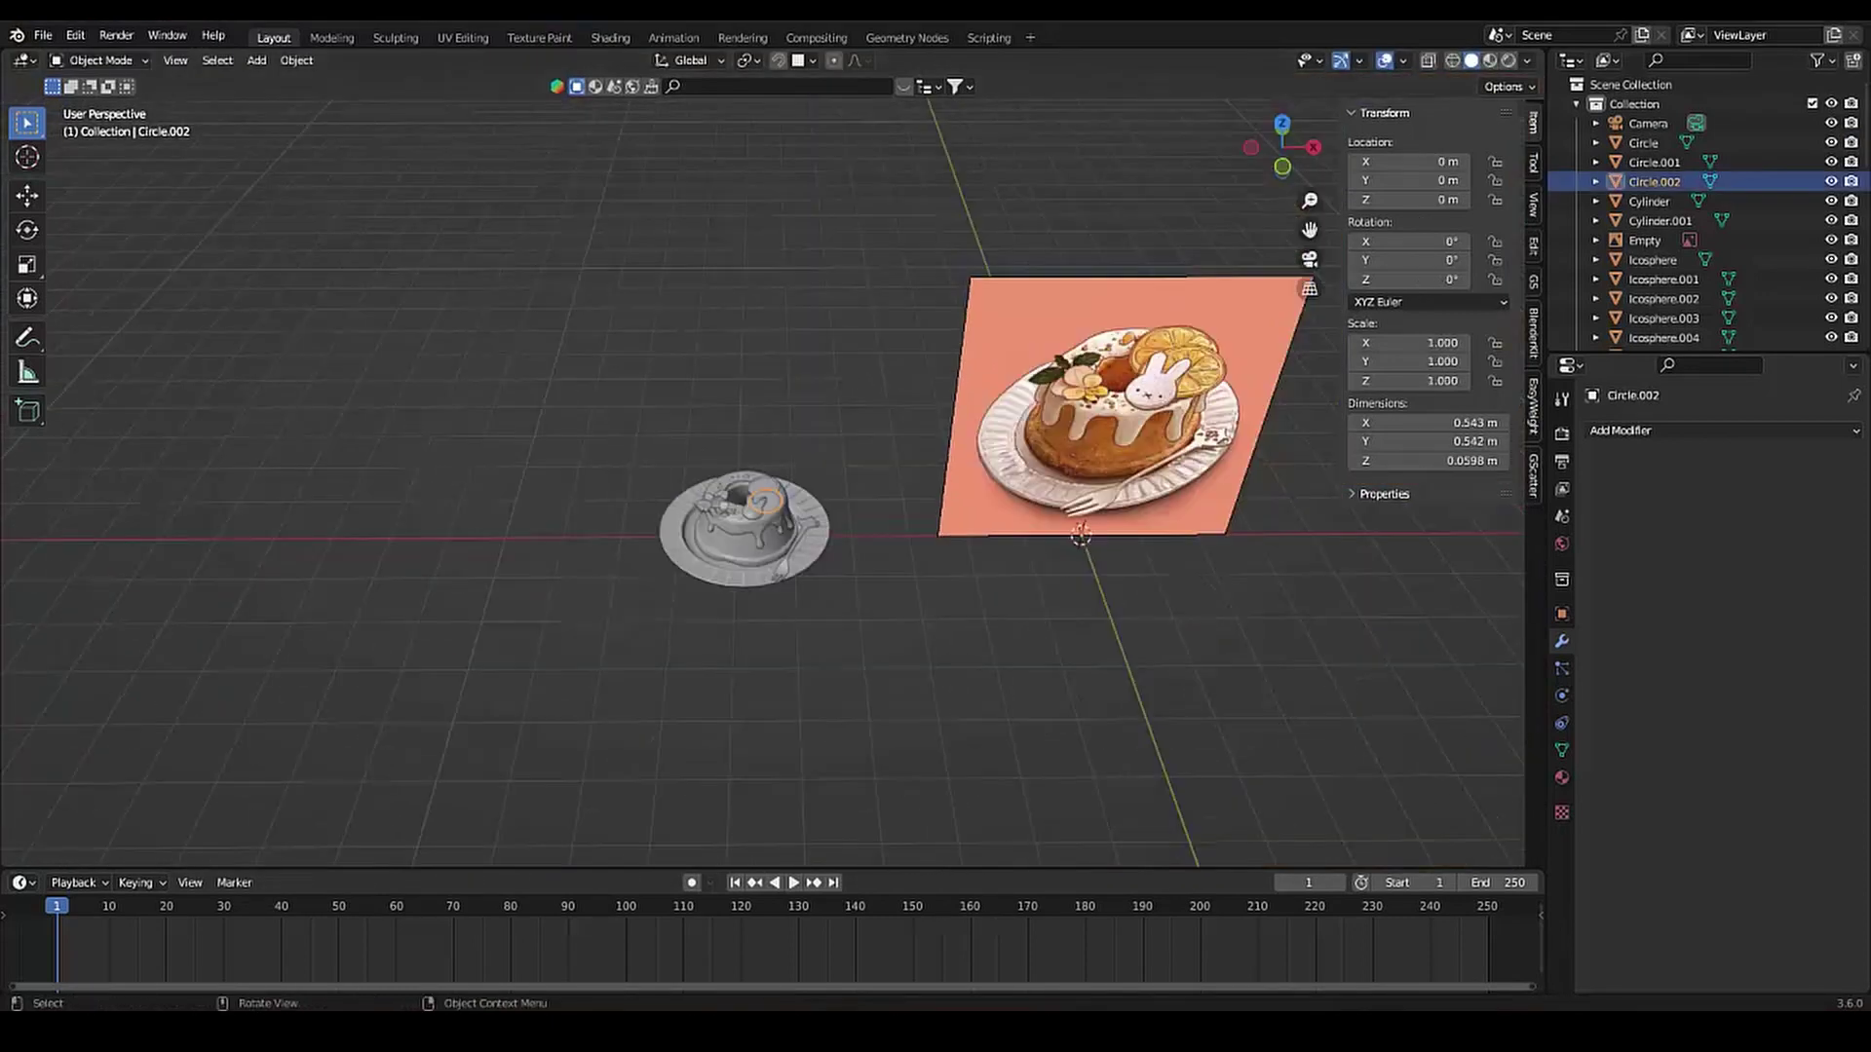
key("KP_Decimal")
key("ctrl+Tab")
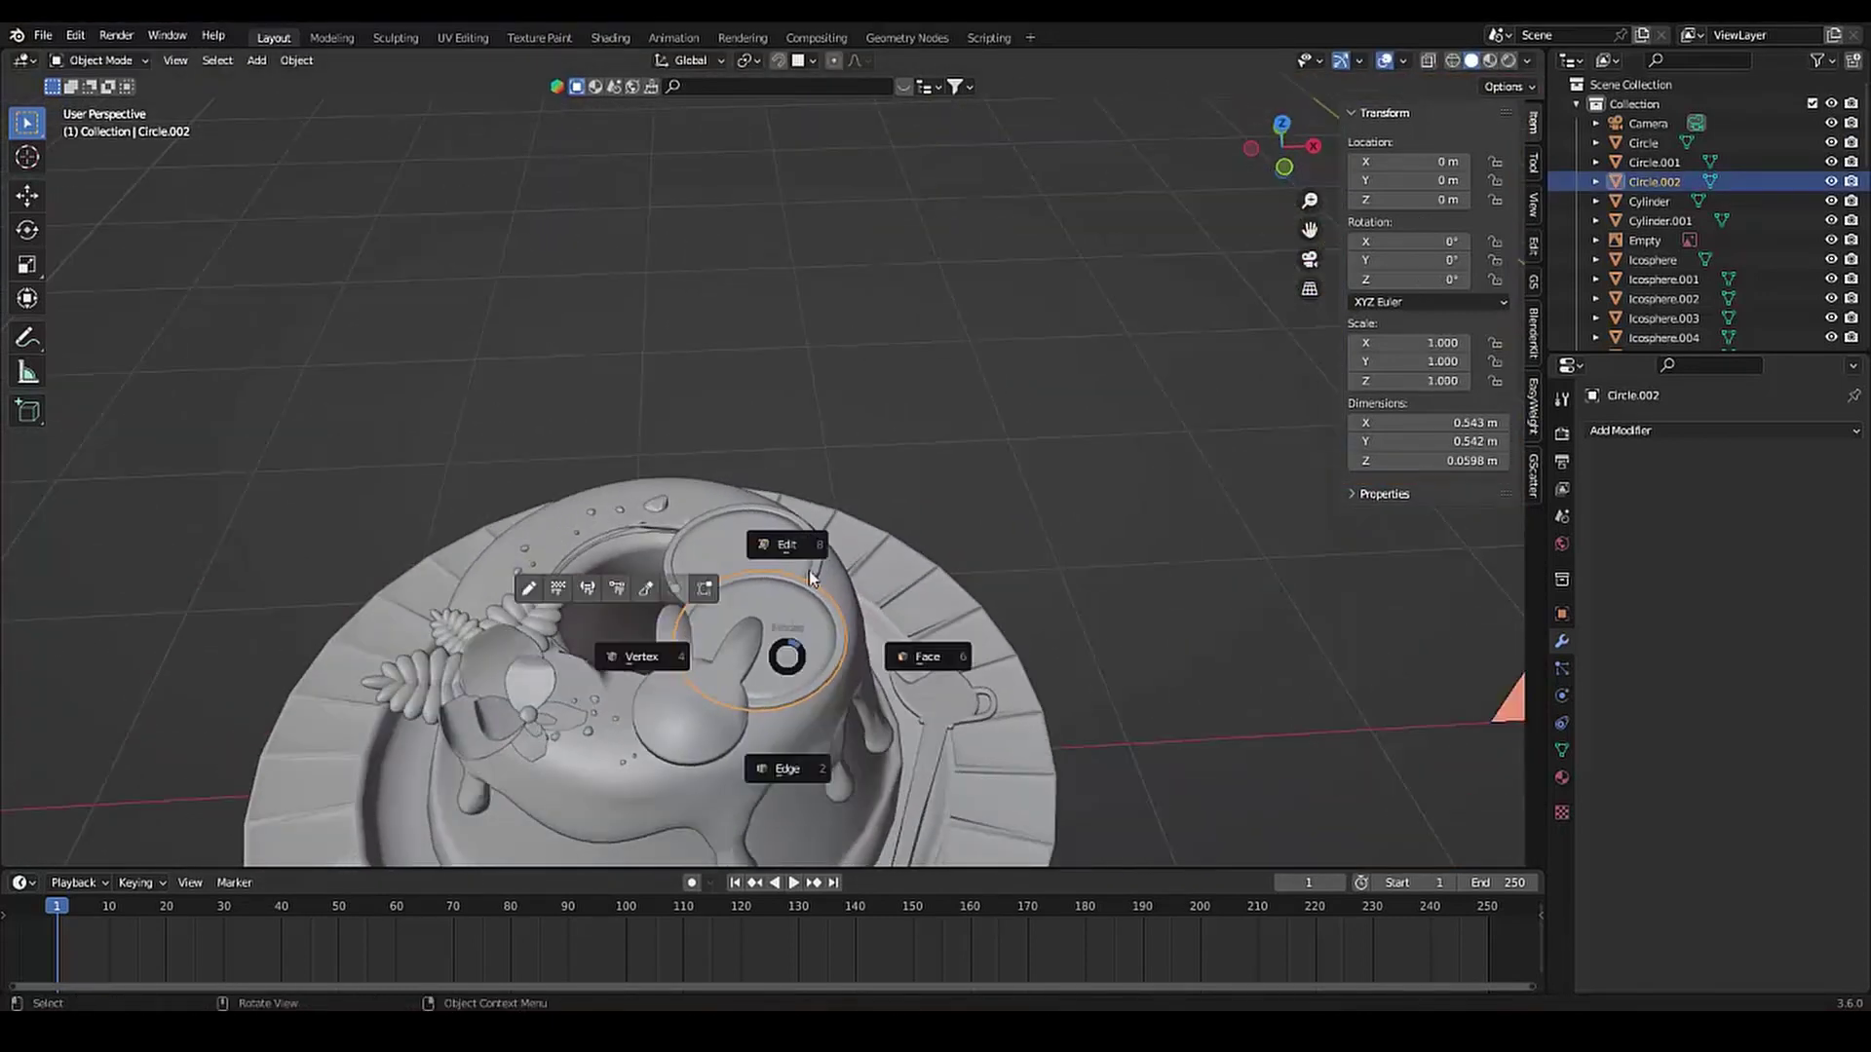
left_click(877, 656)
middle_click_drag(877, 656, 417, 613)
scroll(417, 613, "up", 2)
key("Tab")
scroll(417, 613, "down", 5)
middle_click_drag(439, 546, 467, 501)
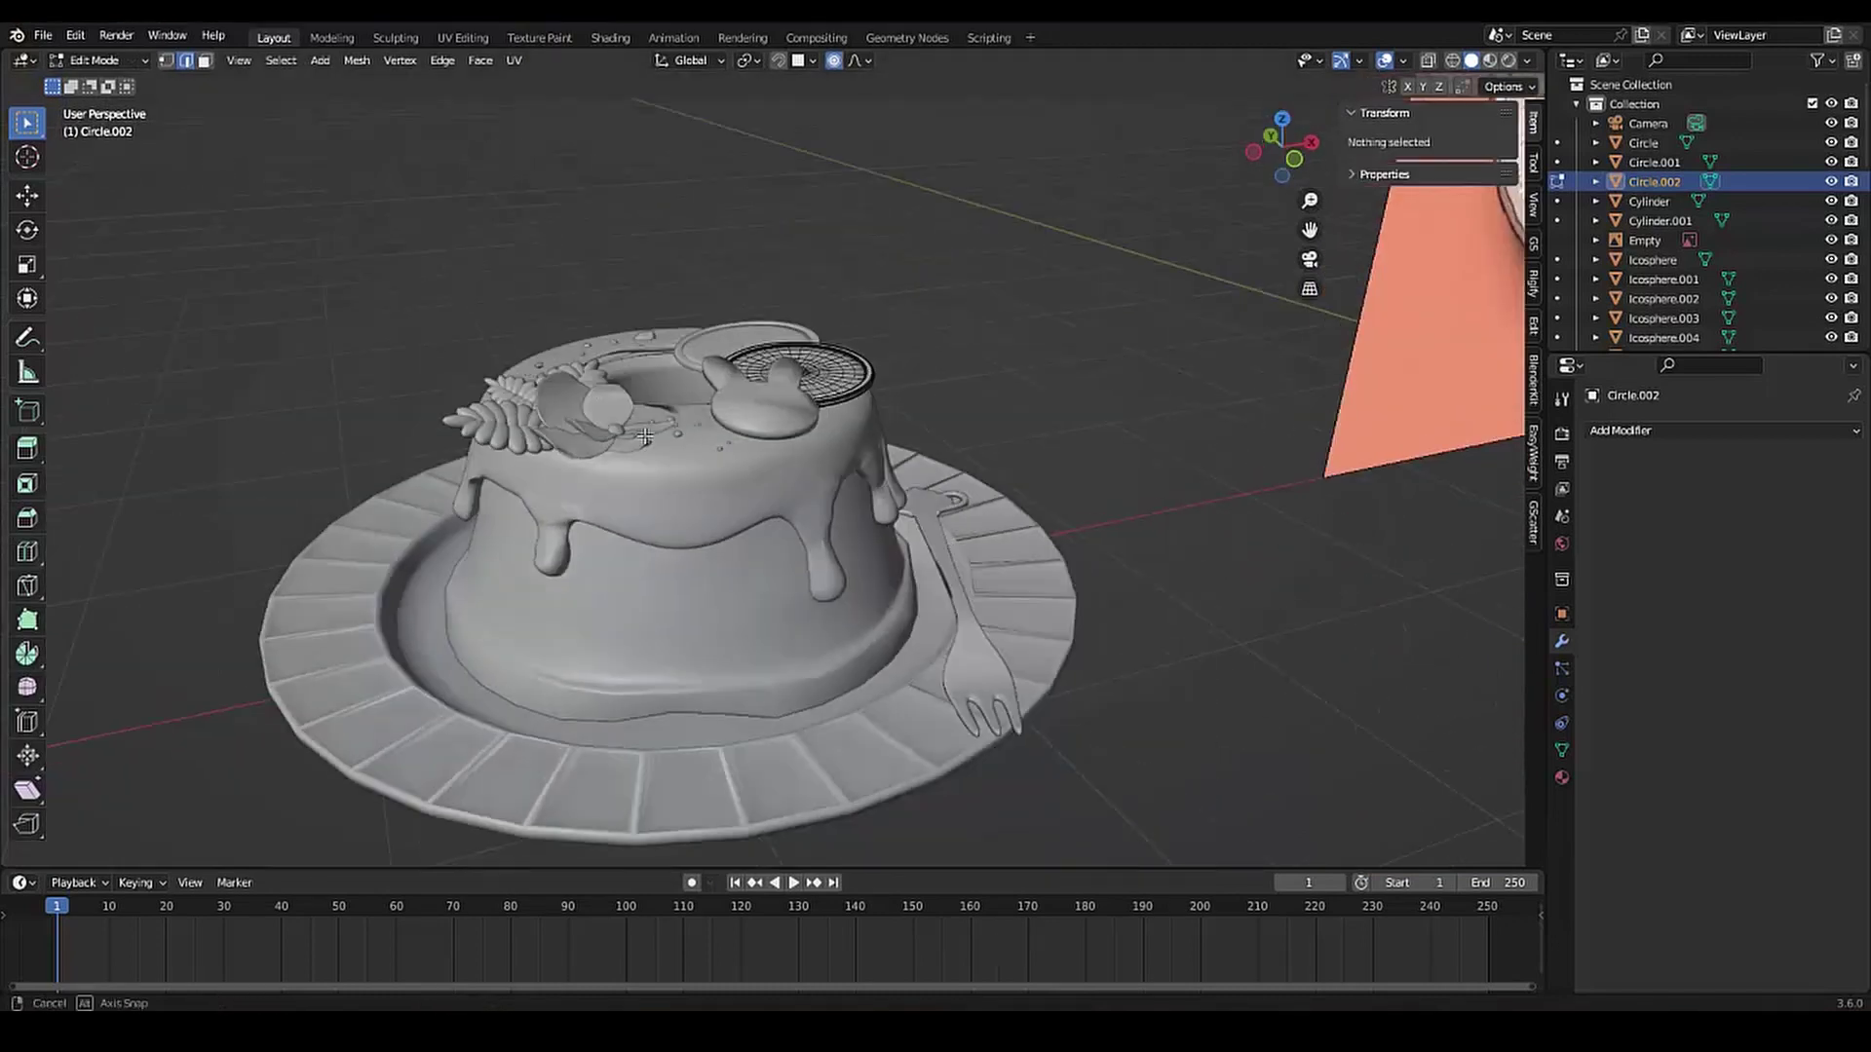
Select a leaf and nudge its geometry in Edit Mode
left_click(467, 502)
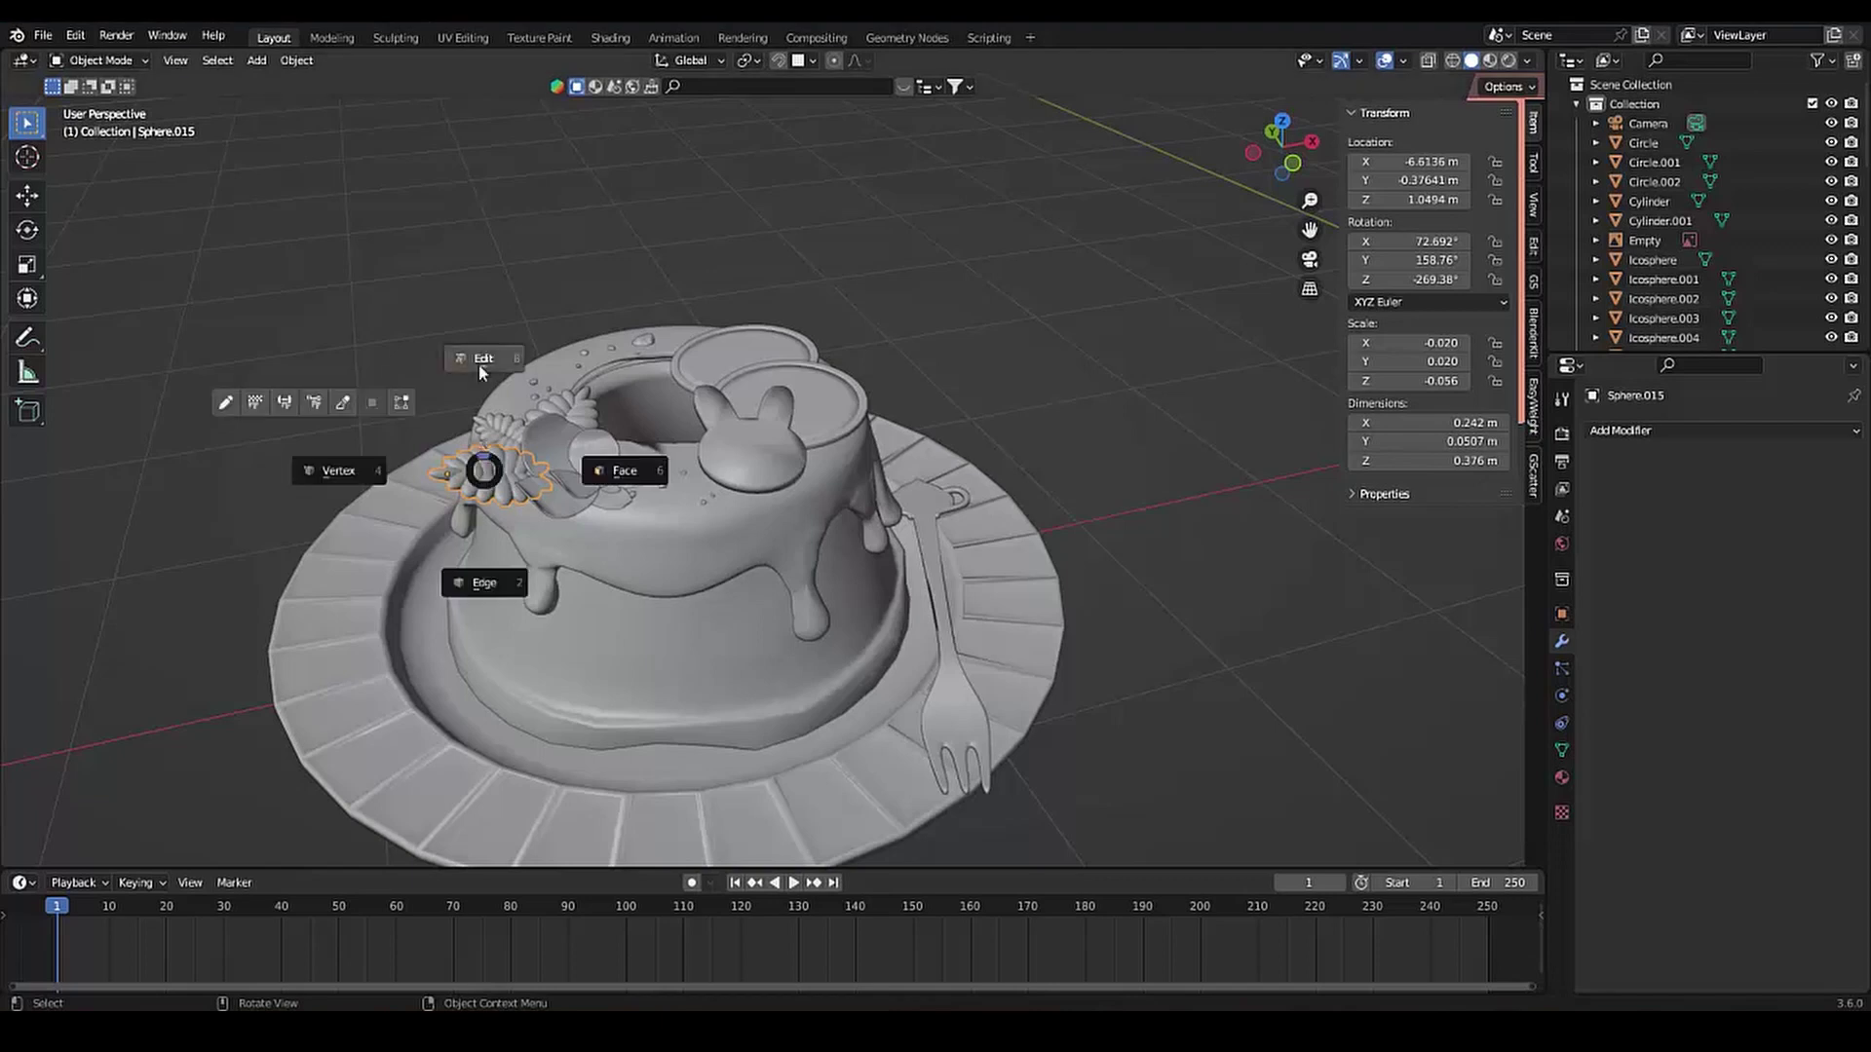
left_click(480, 372)
key("g")
left_click(481, 478)
middle_click_drag(481, 478, 745, 289)
key("Tab")
Check the flower and small leaf meshes, then view the whole cake
left_click(794, 367)
key("Tab")
middle_click_drag(794, 367, 723, 380)
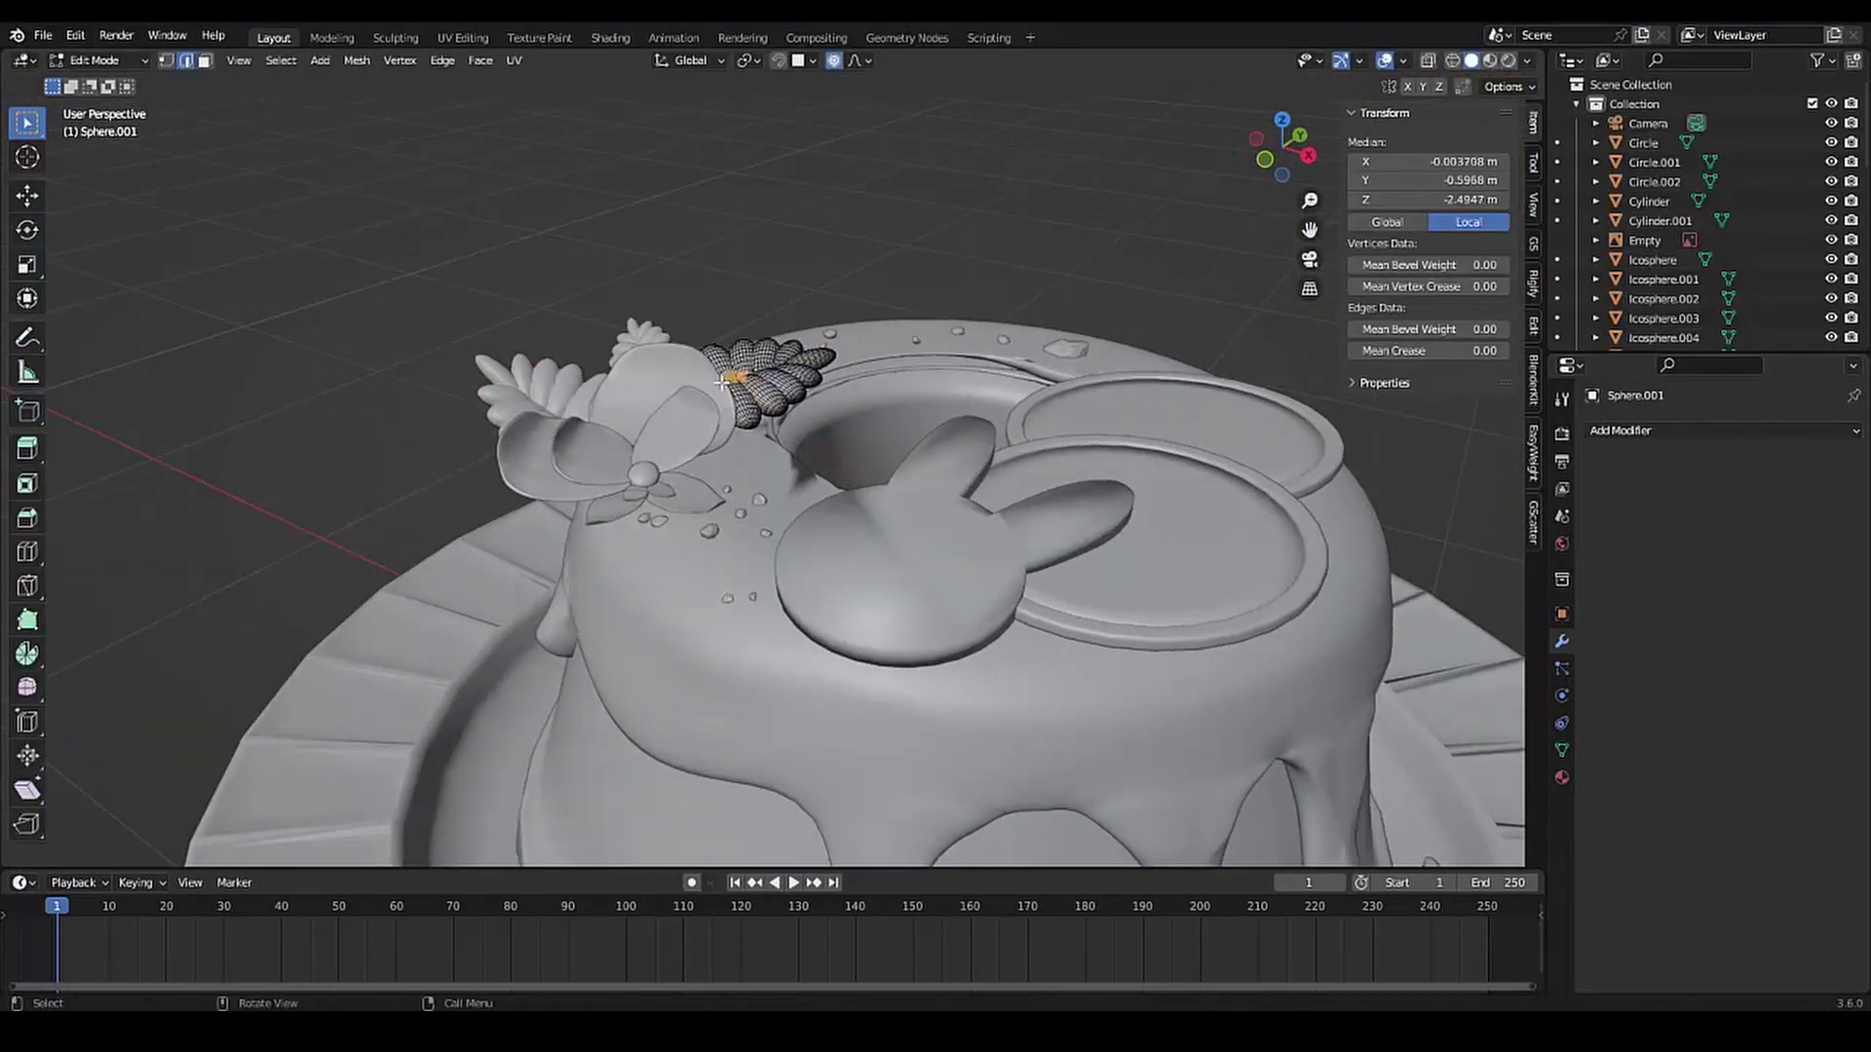
key("g")
left_click(705, 470)
key("Tab")
scroll(706, 471, "down", 5)
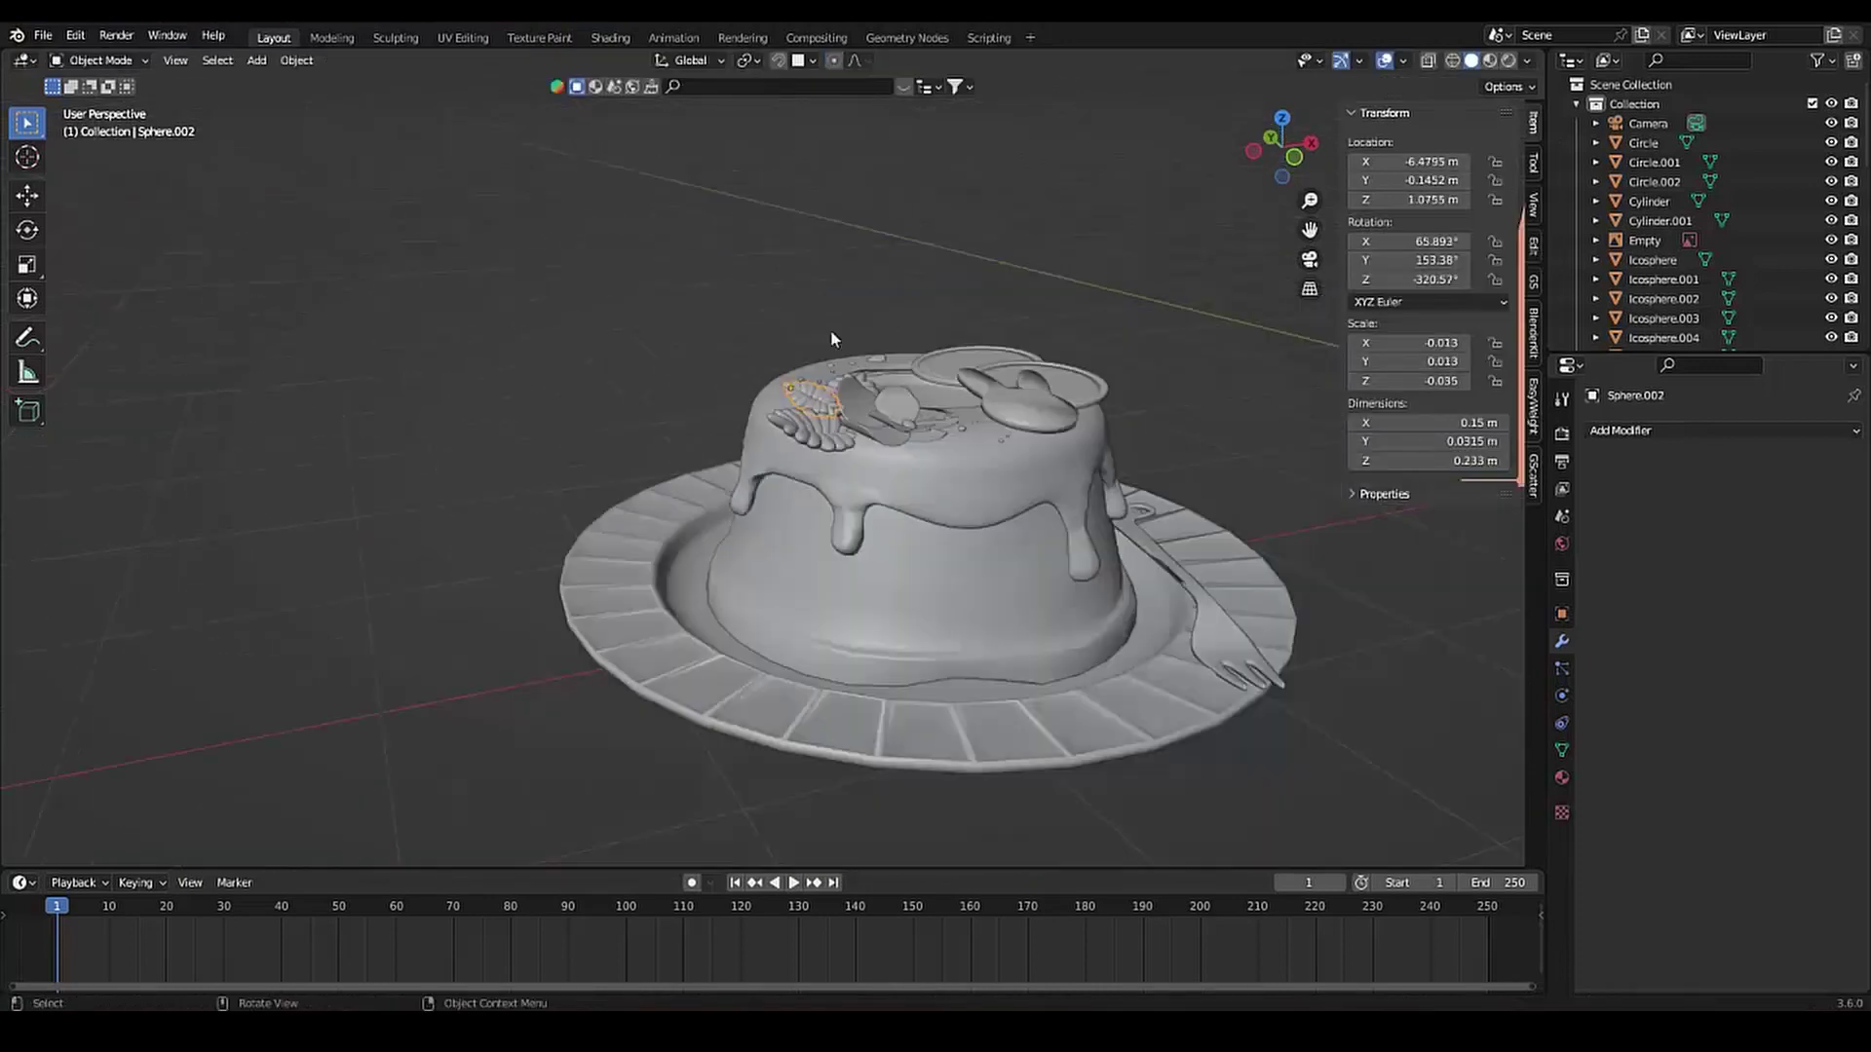
middle_click_drag(830, 330, 575, 395)
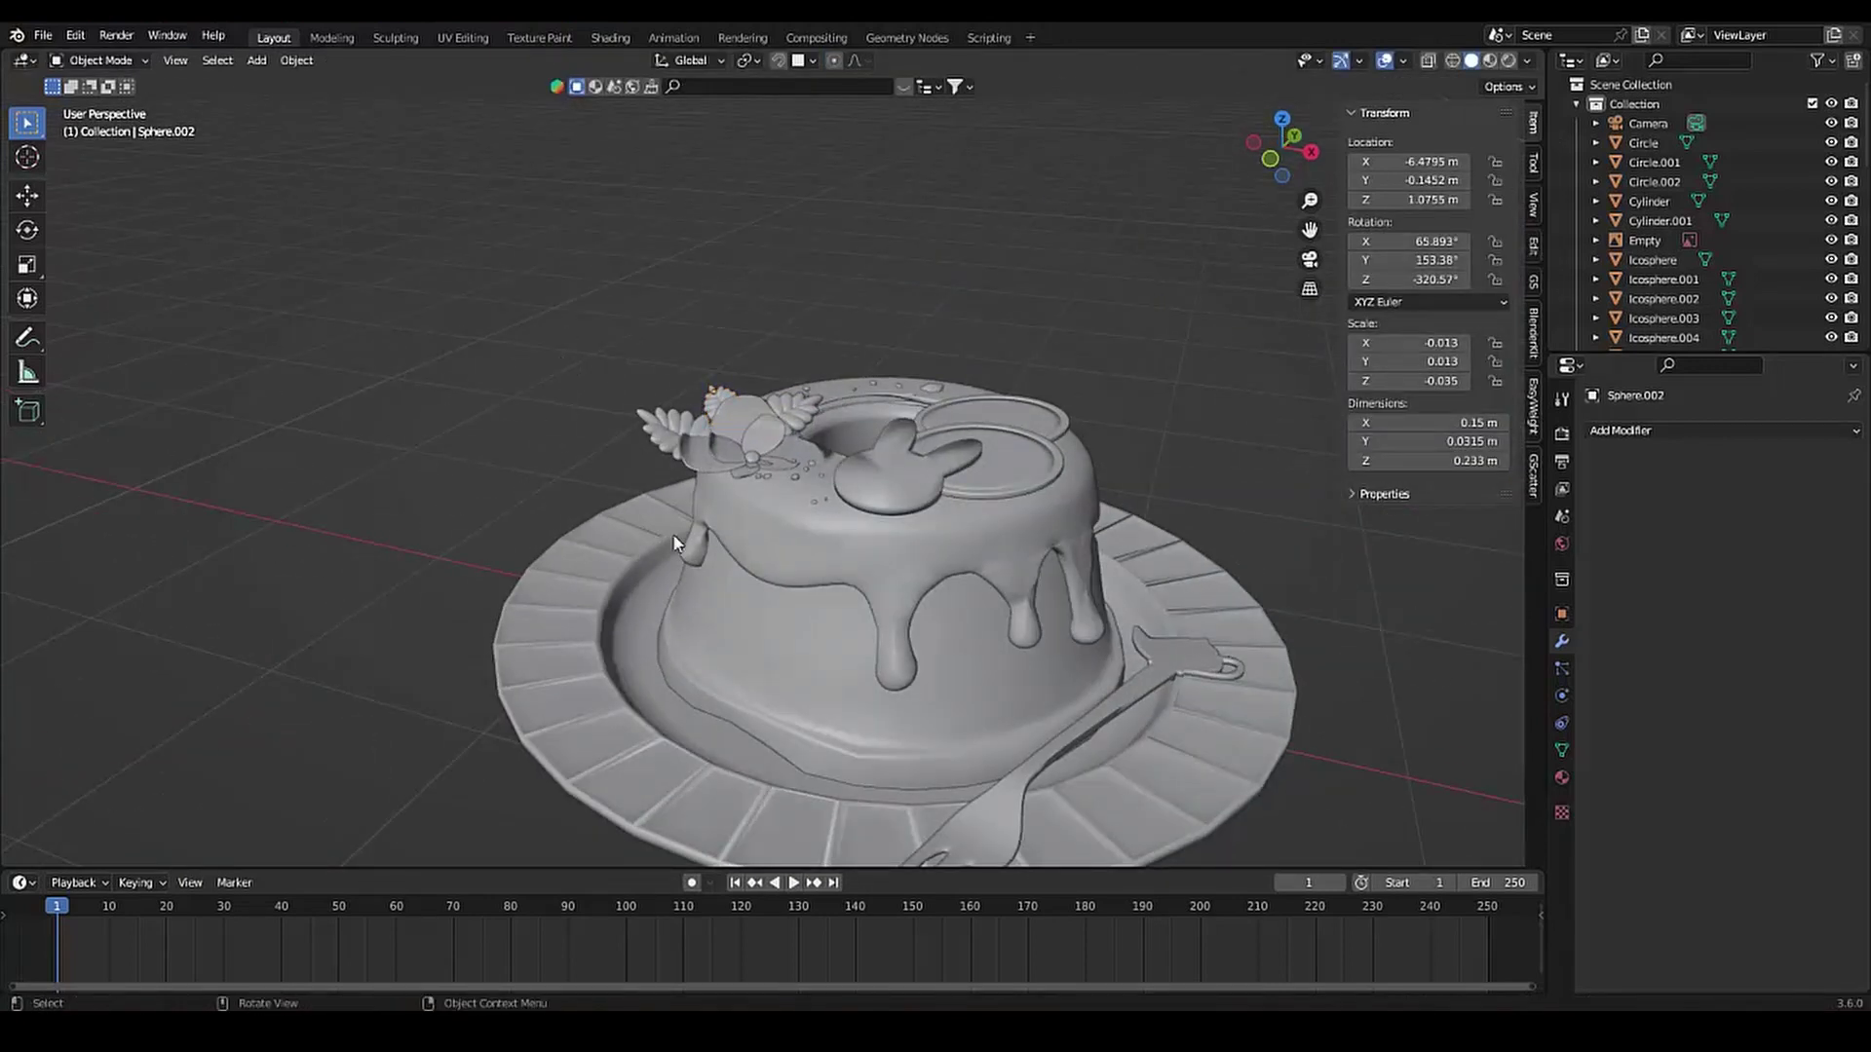
scroll(729, 528, "up", 5)
middle_click_drag(851, 442, 945, 562)
Edit the round disc's mesh and select its wedge faces
left_click(946, 562)
key("Tab")
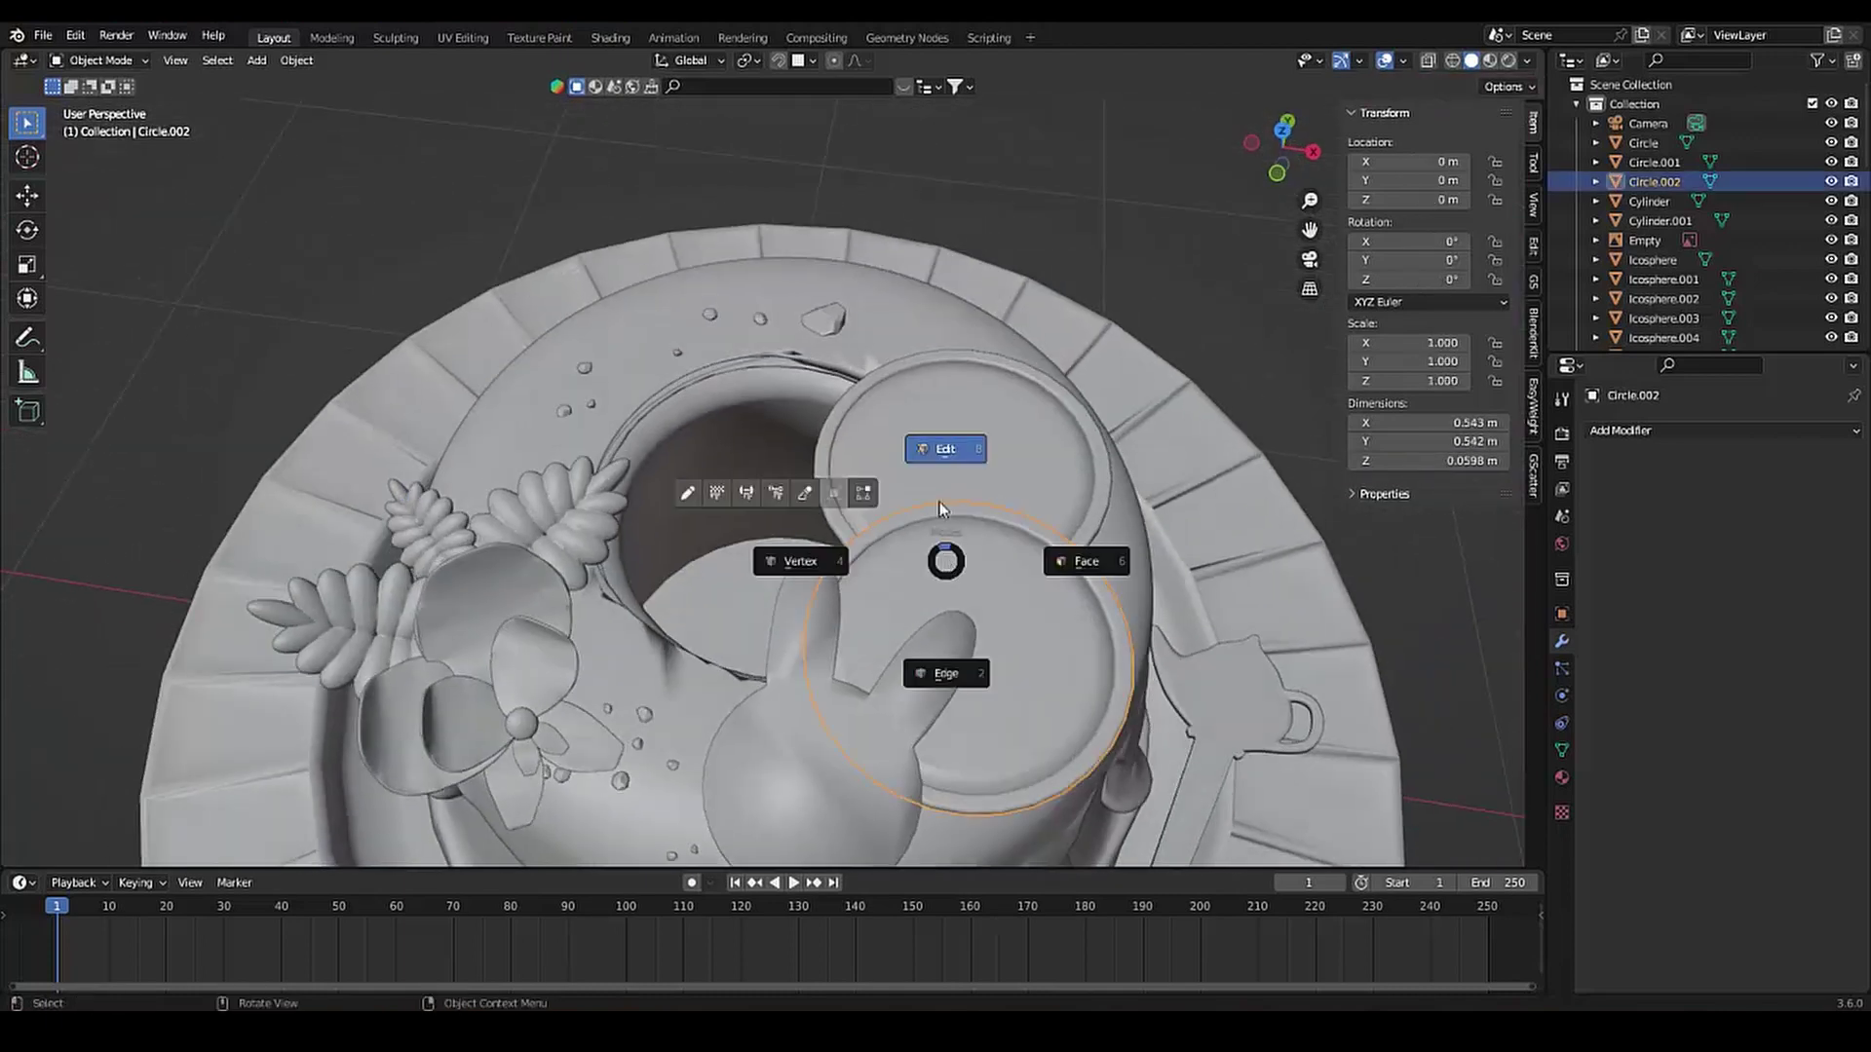
left_click(939, 501)
scroll(939, 501, "up", 3)
middle_click_drag(1072, 633, 760, 439, "shift")
scroll(750, 474, "up", 2)
left_click(739, 499, "shift")
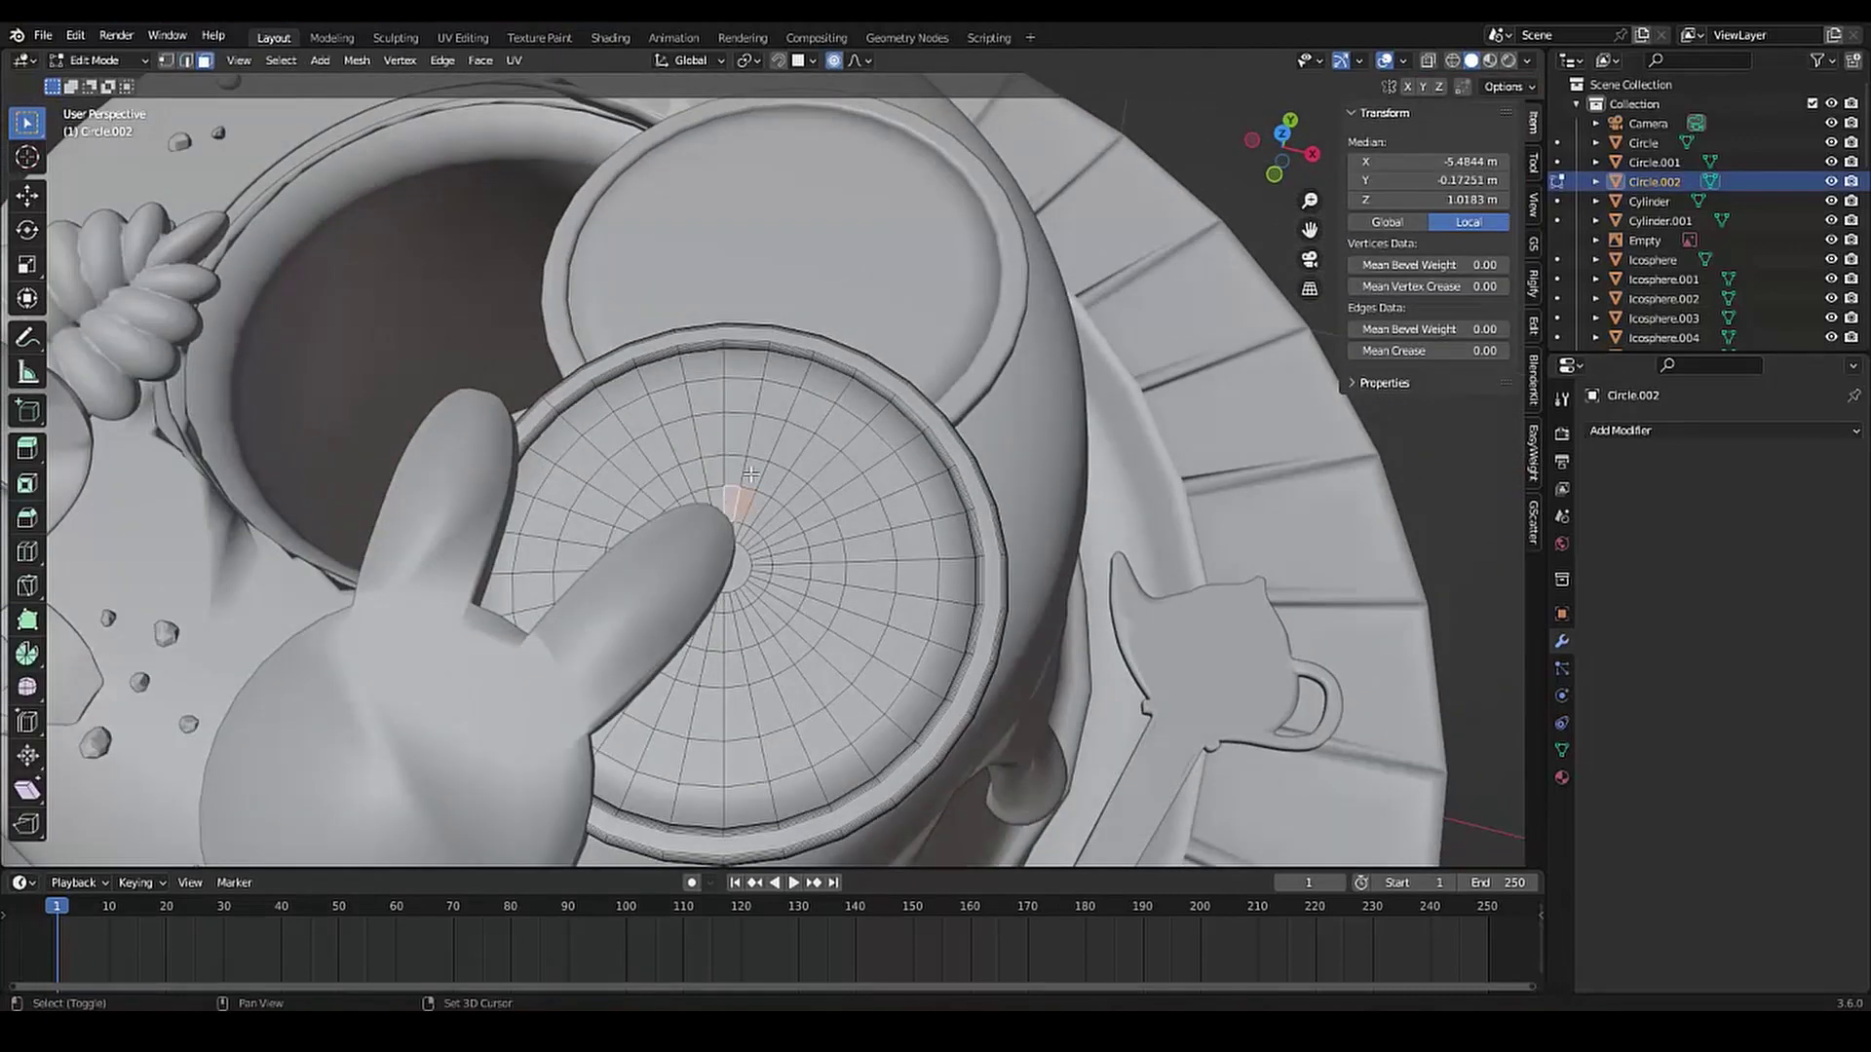
middle_click_drag(646, 470, 740, 473)
left_click(804, 474, "shift")
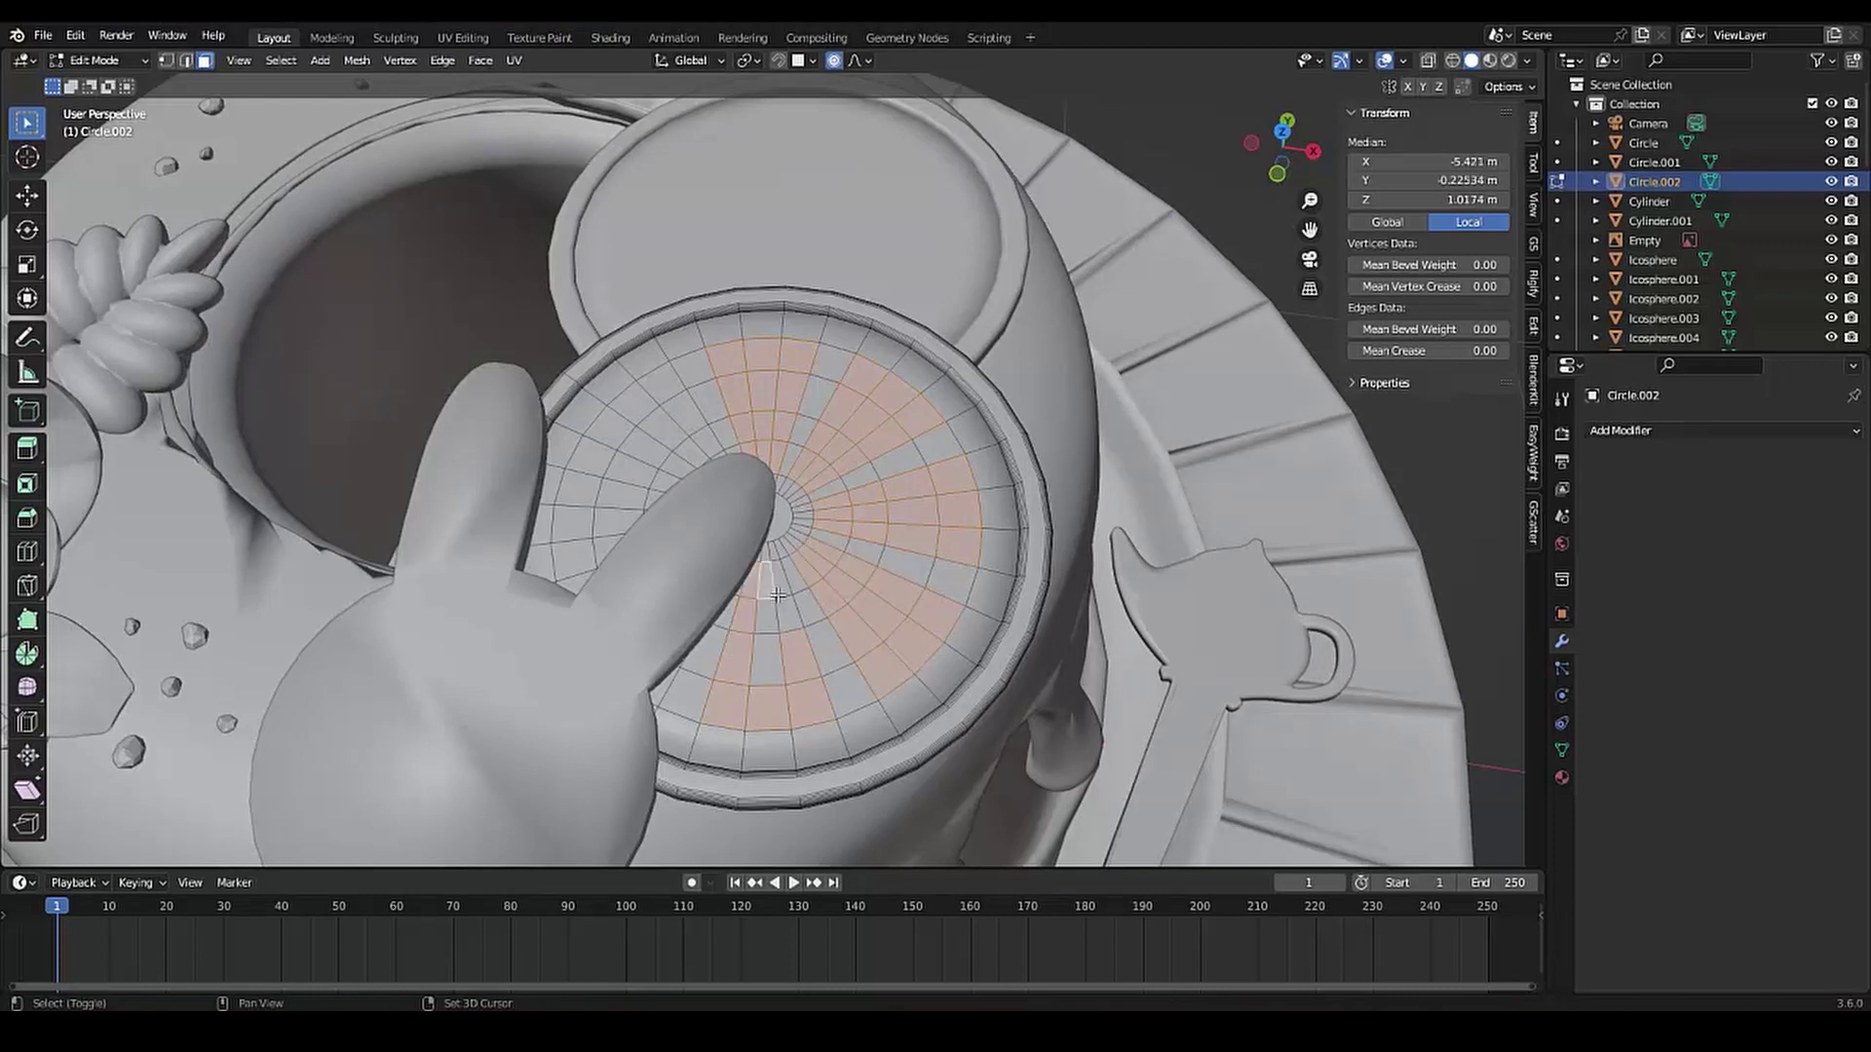
middle_click_drag(772, 658, 658, 519, "shift")
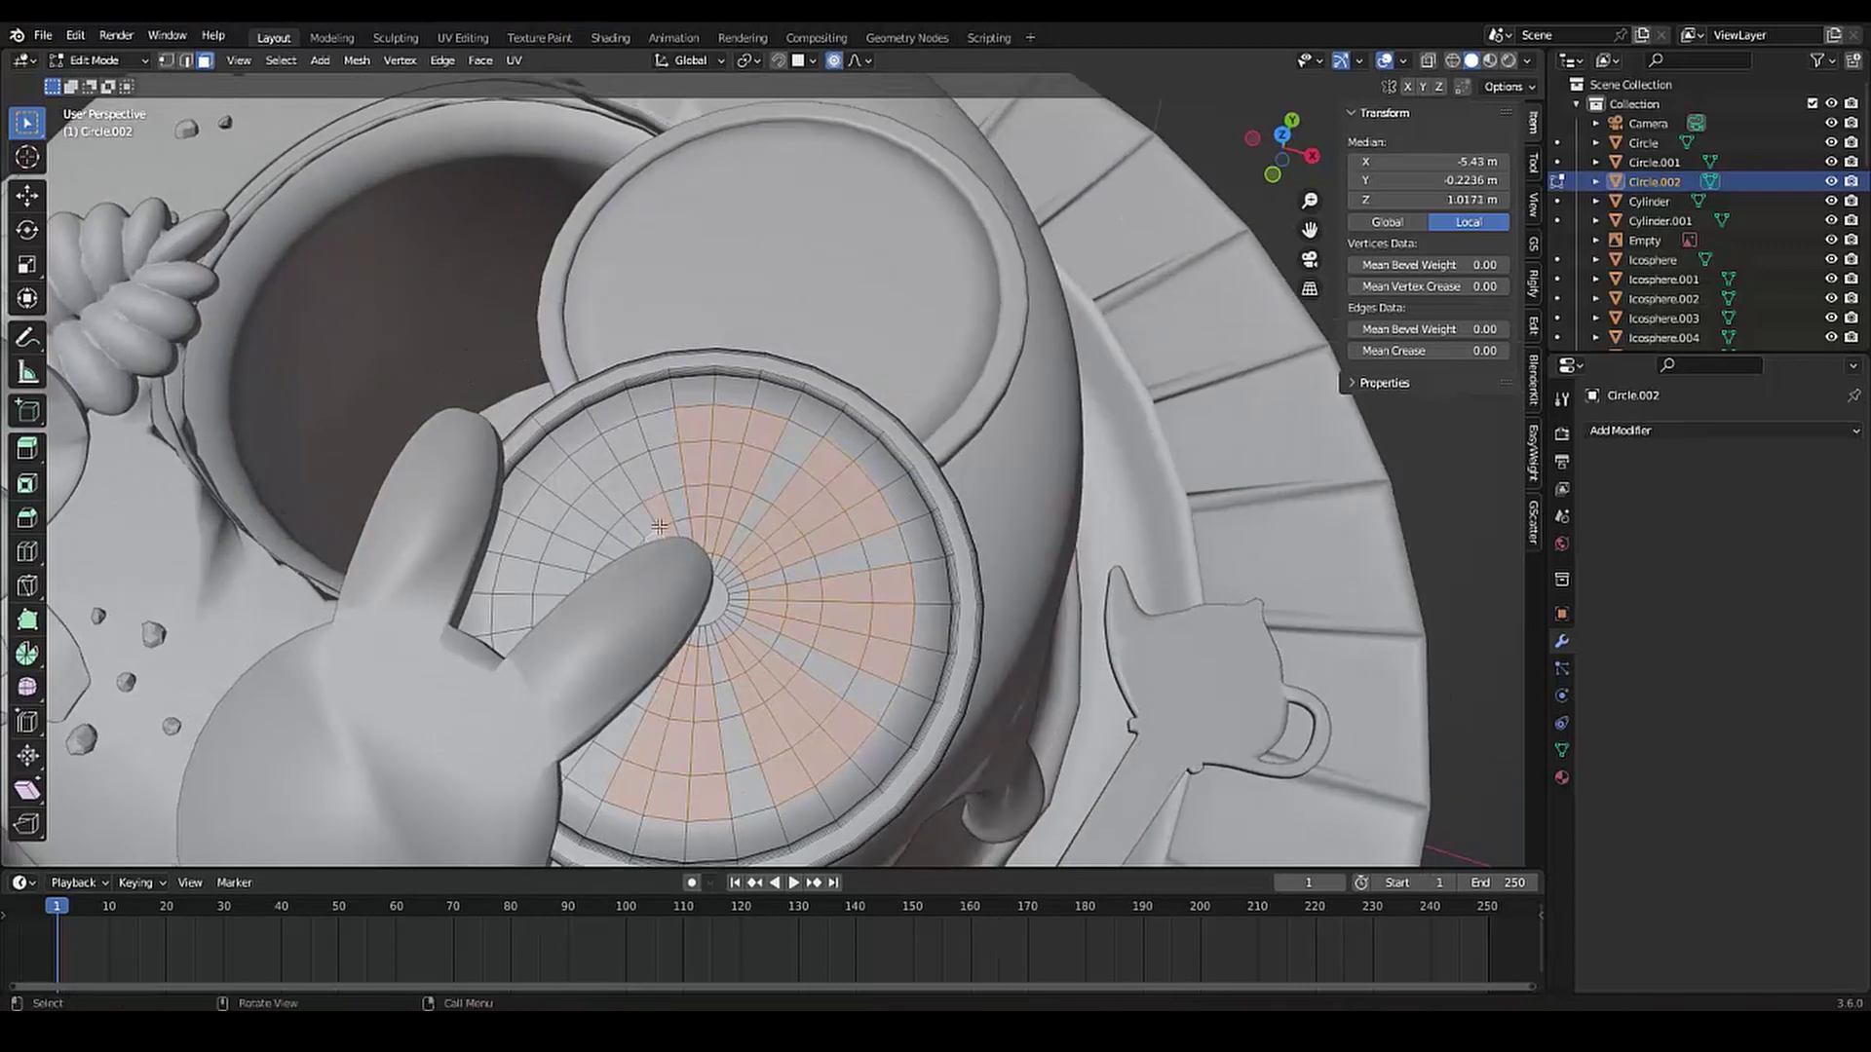
Isolate the disc in local view and offset the wedge faces slightly along Z
key("KP_Divide")
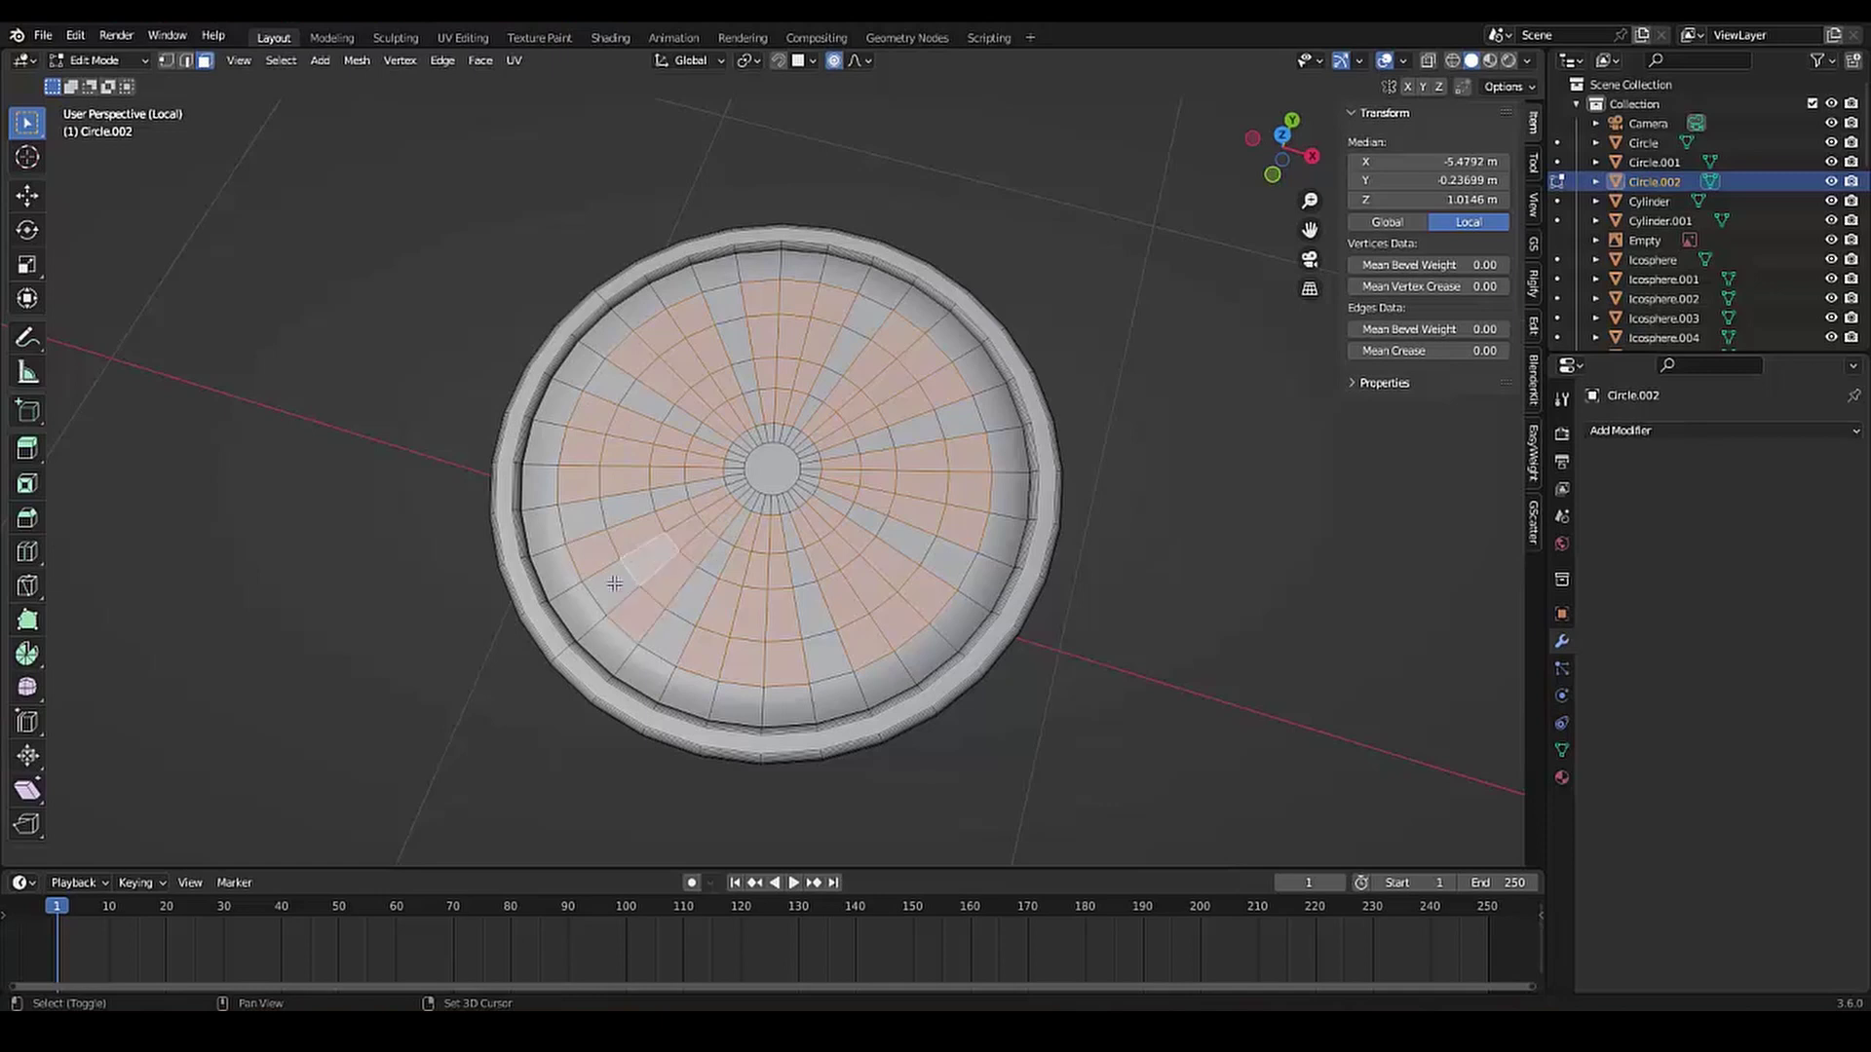
middle_click_drag(614, 582, 677, 539)
key("g")
key("z")
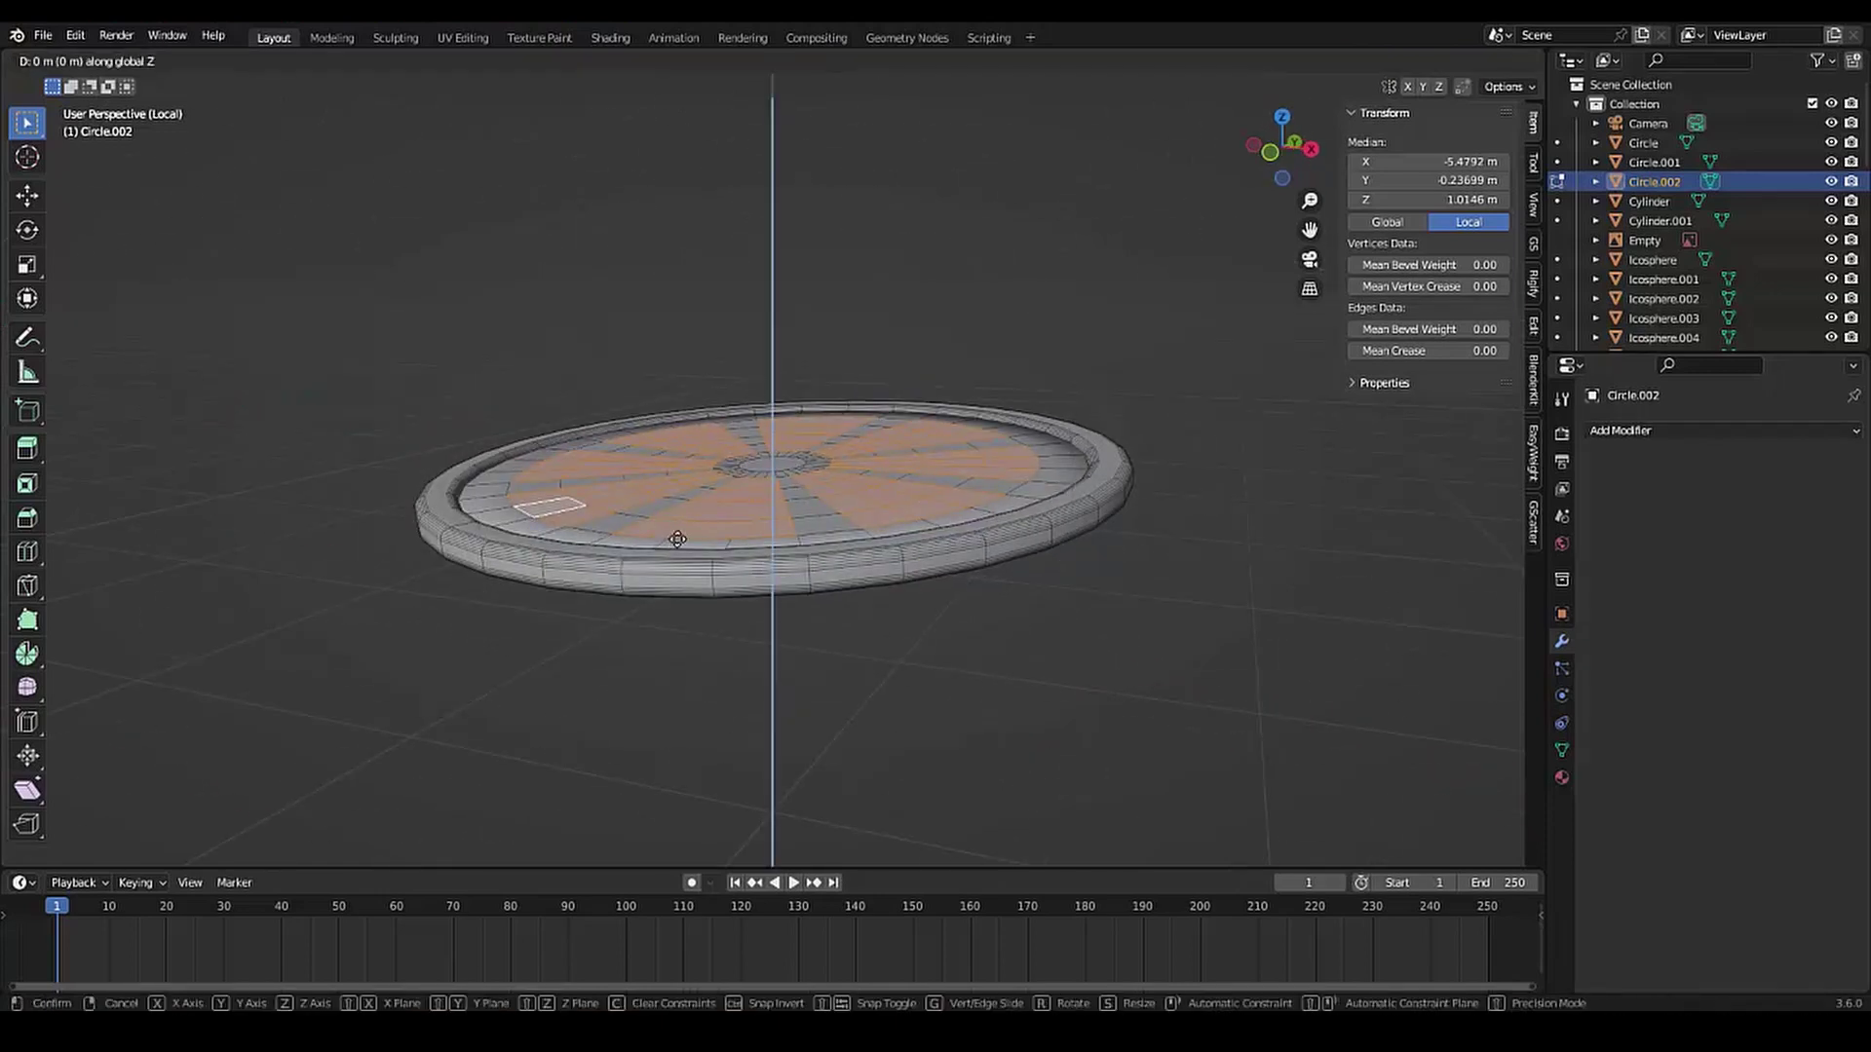
right_click(680, 522)
middle_click_drag(680, 523, 612, 529)
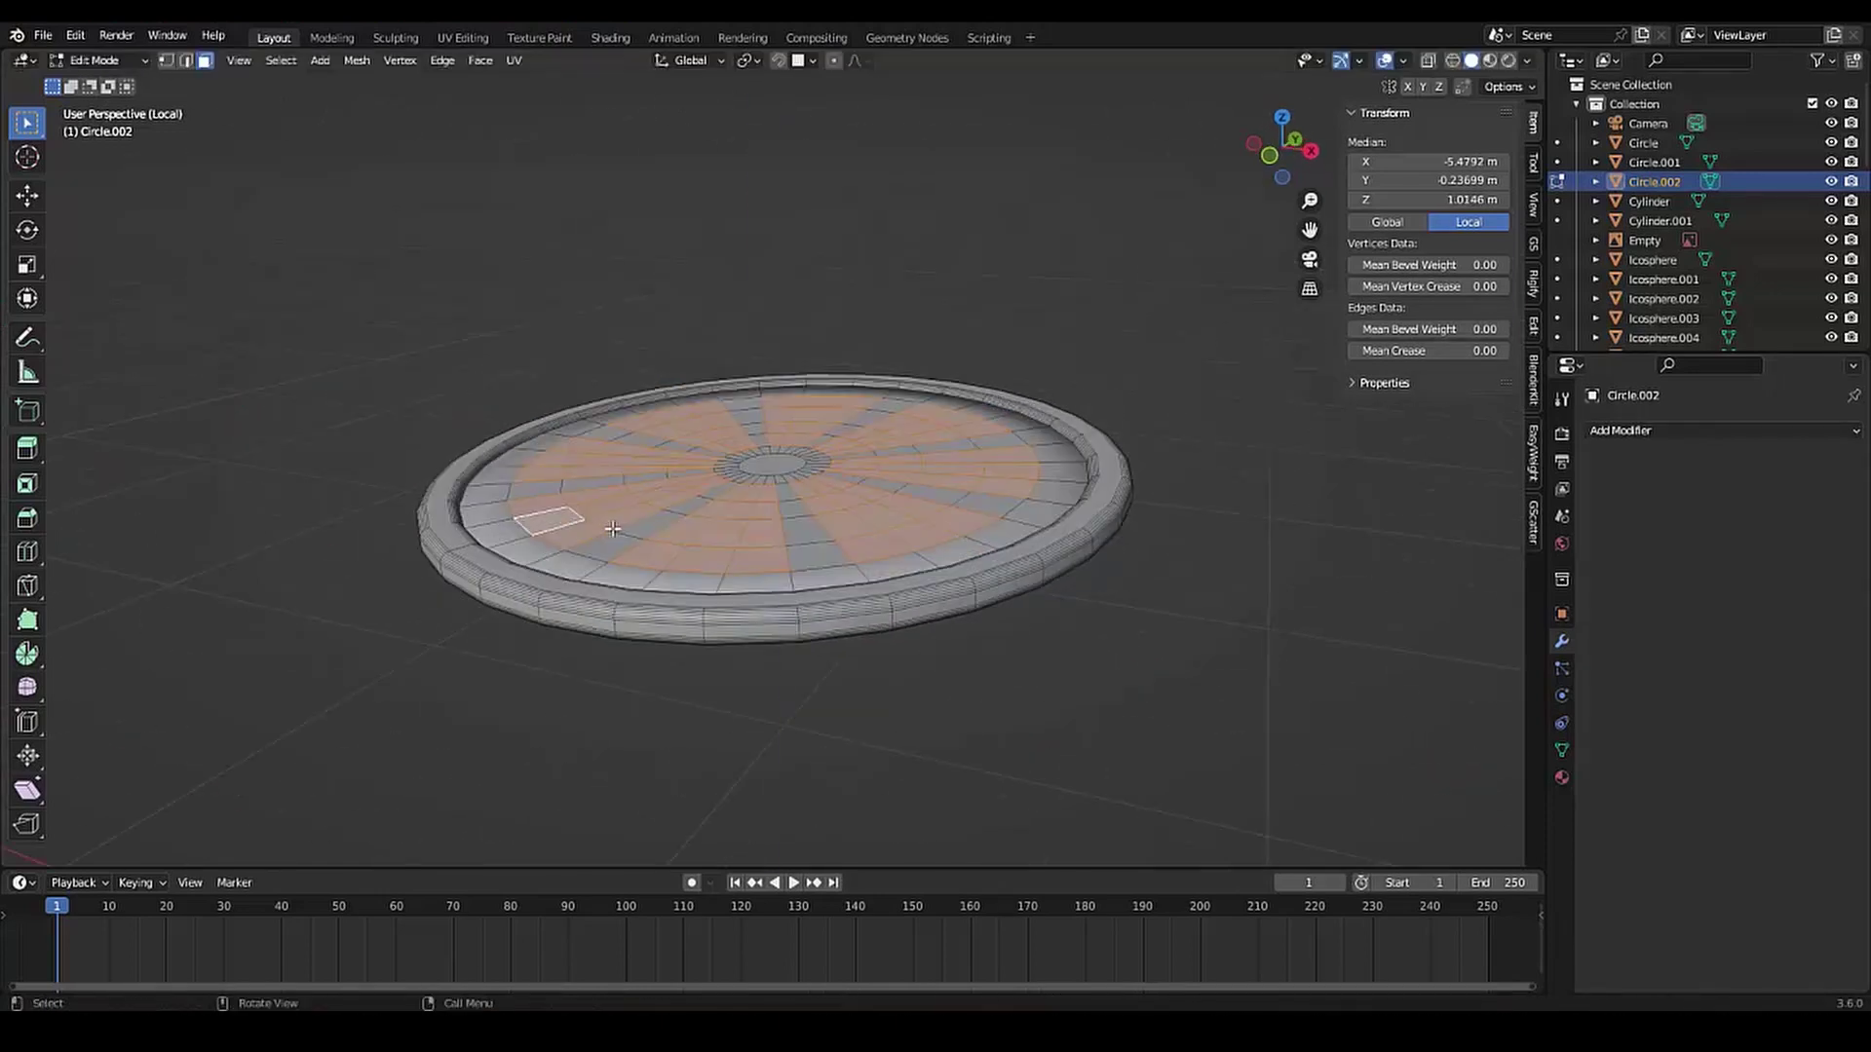
key("g")
key("z")
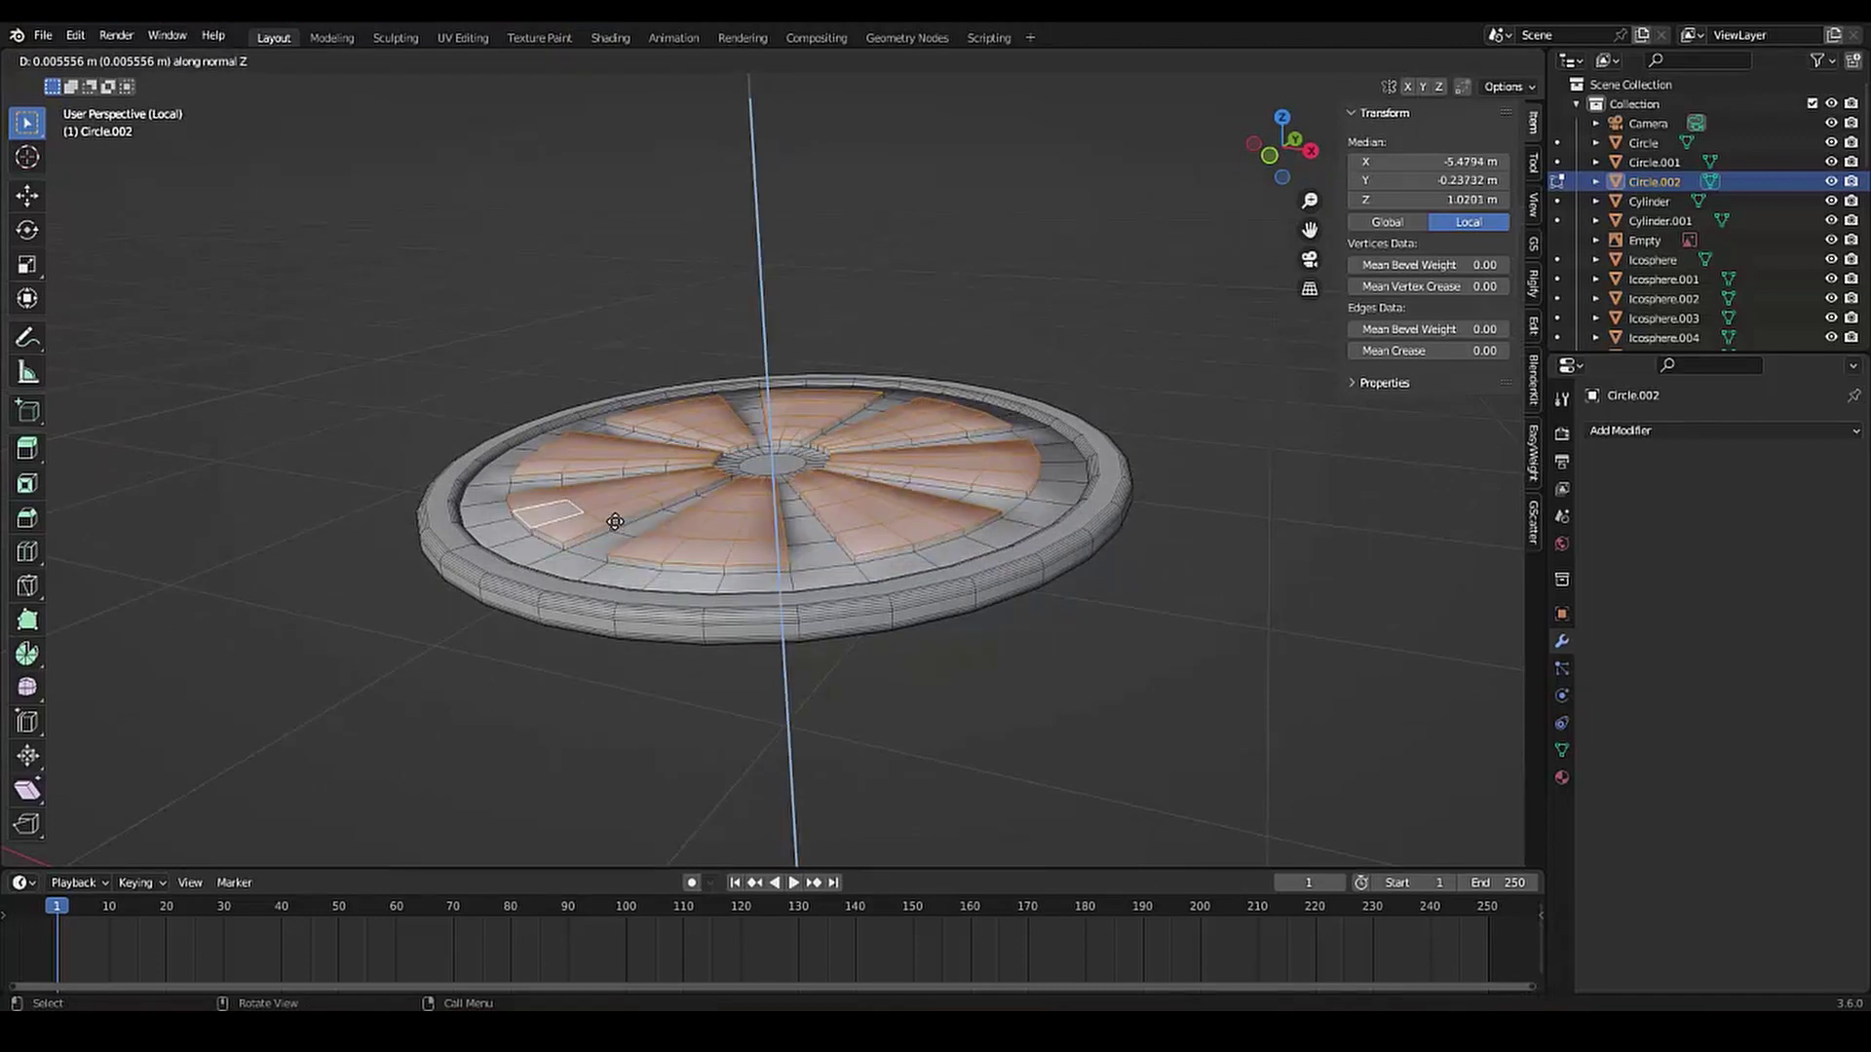
left_click(614, 522)
In Object Mode, apply Shade Smooth to the disc
key("Tab")
middle_click_drag(614, 522, 575, 487)
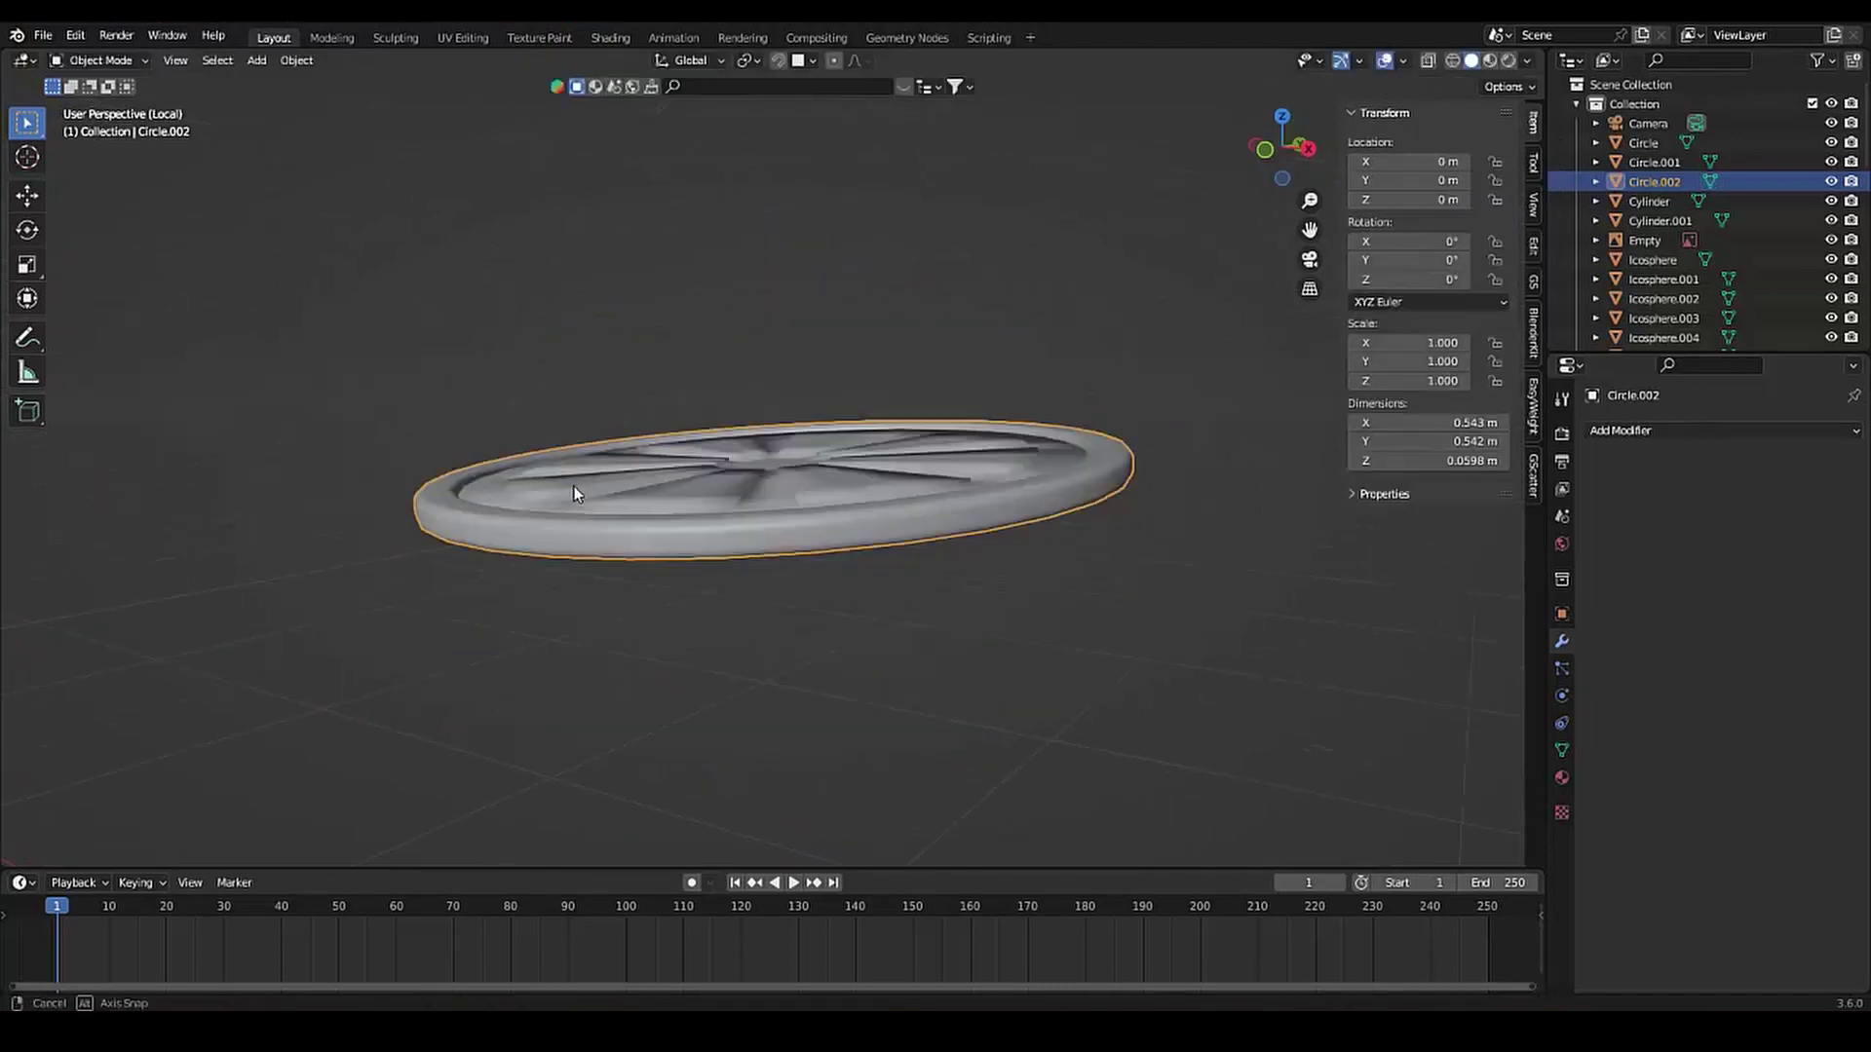
right_click(575, 487)
left_click(669, 530)
mouse_move(668, 530)
middle_mouse_down()
mouse_move(578, 624)
mouse_move(599, 493)
mouse_move(585, 604)
middle_mouse_up()
Back in Edit Mode, select seven wedge face groups running from centre to rim
key("Tab")
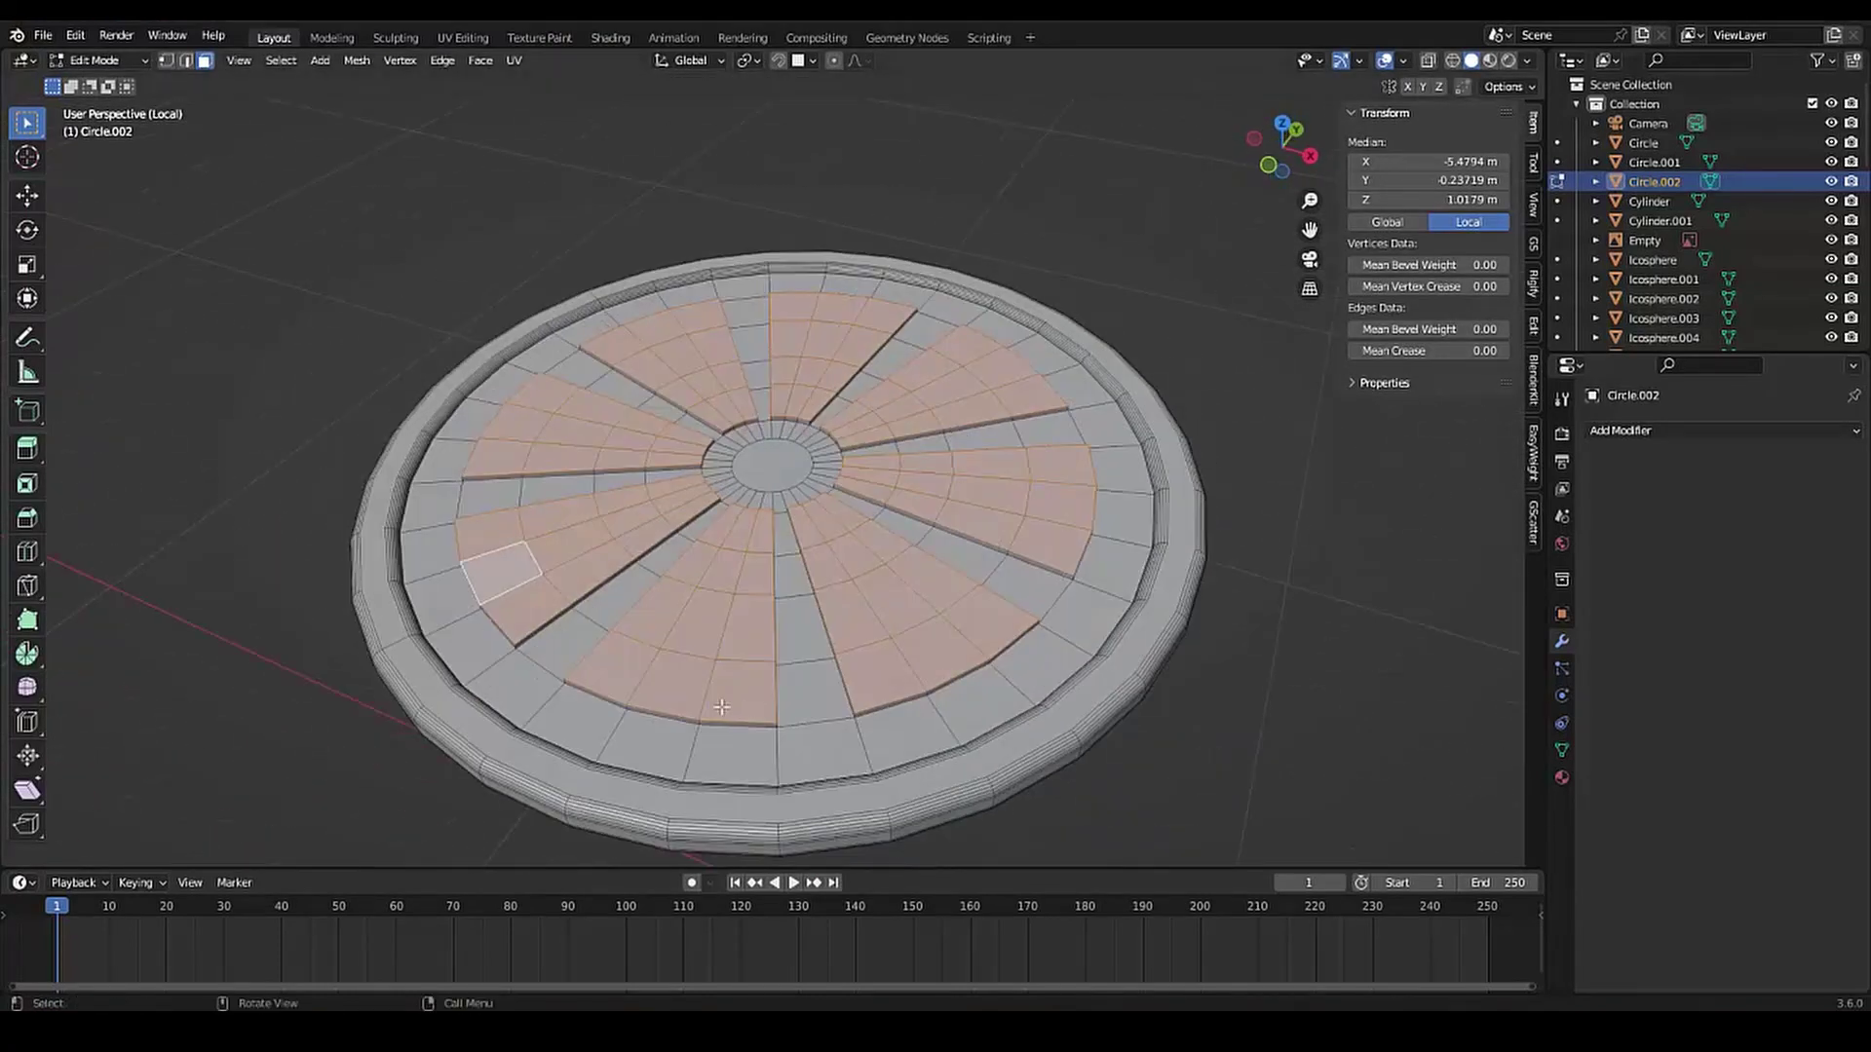
middle_click_drag(721, 706, 721, 632)
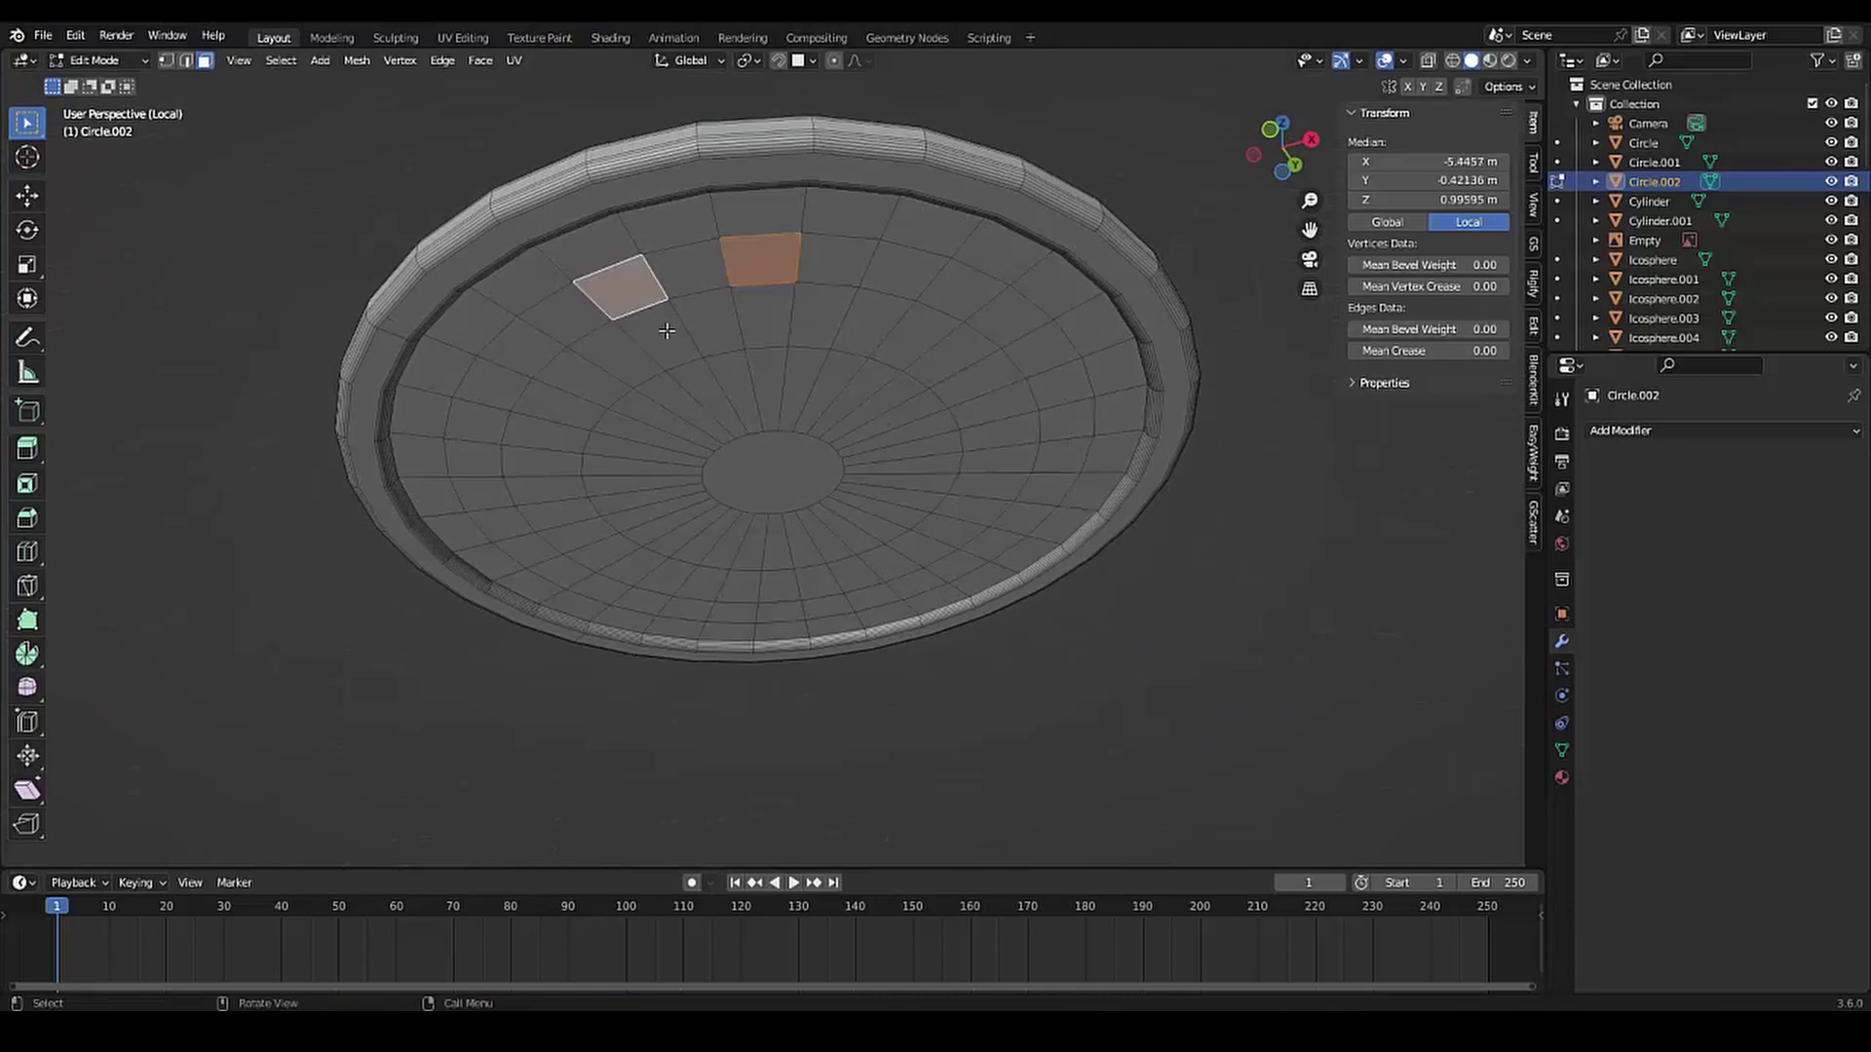
left_click(760, 371, "ctrl")
middle_click_drag(760, 370, 698, 367)
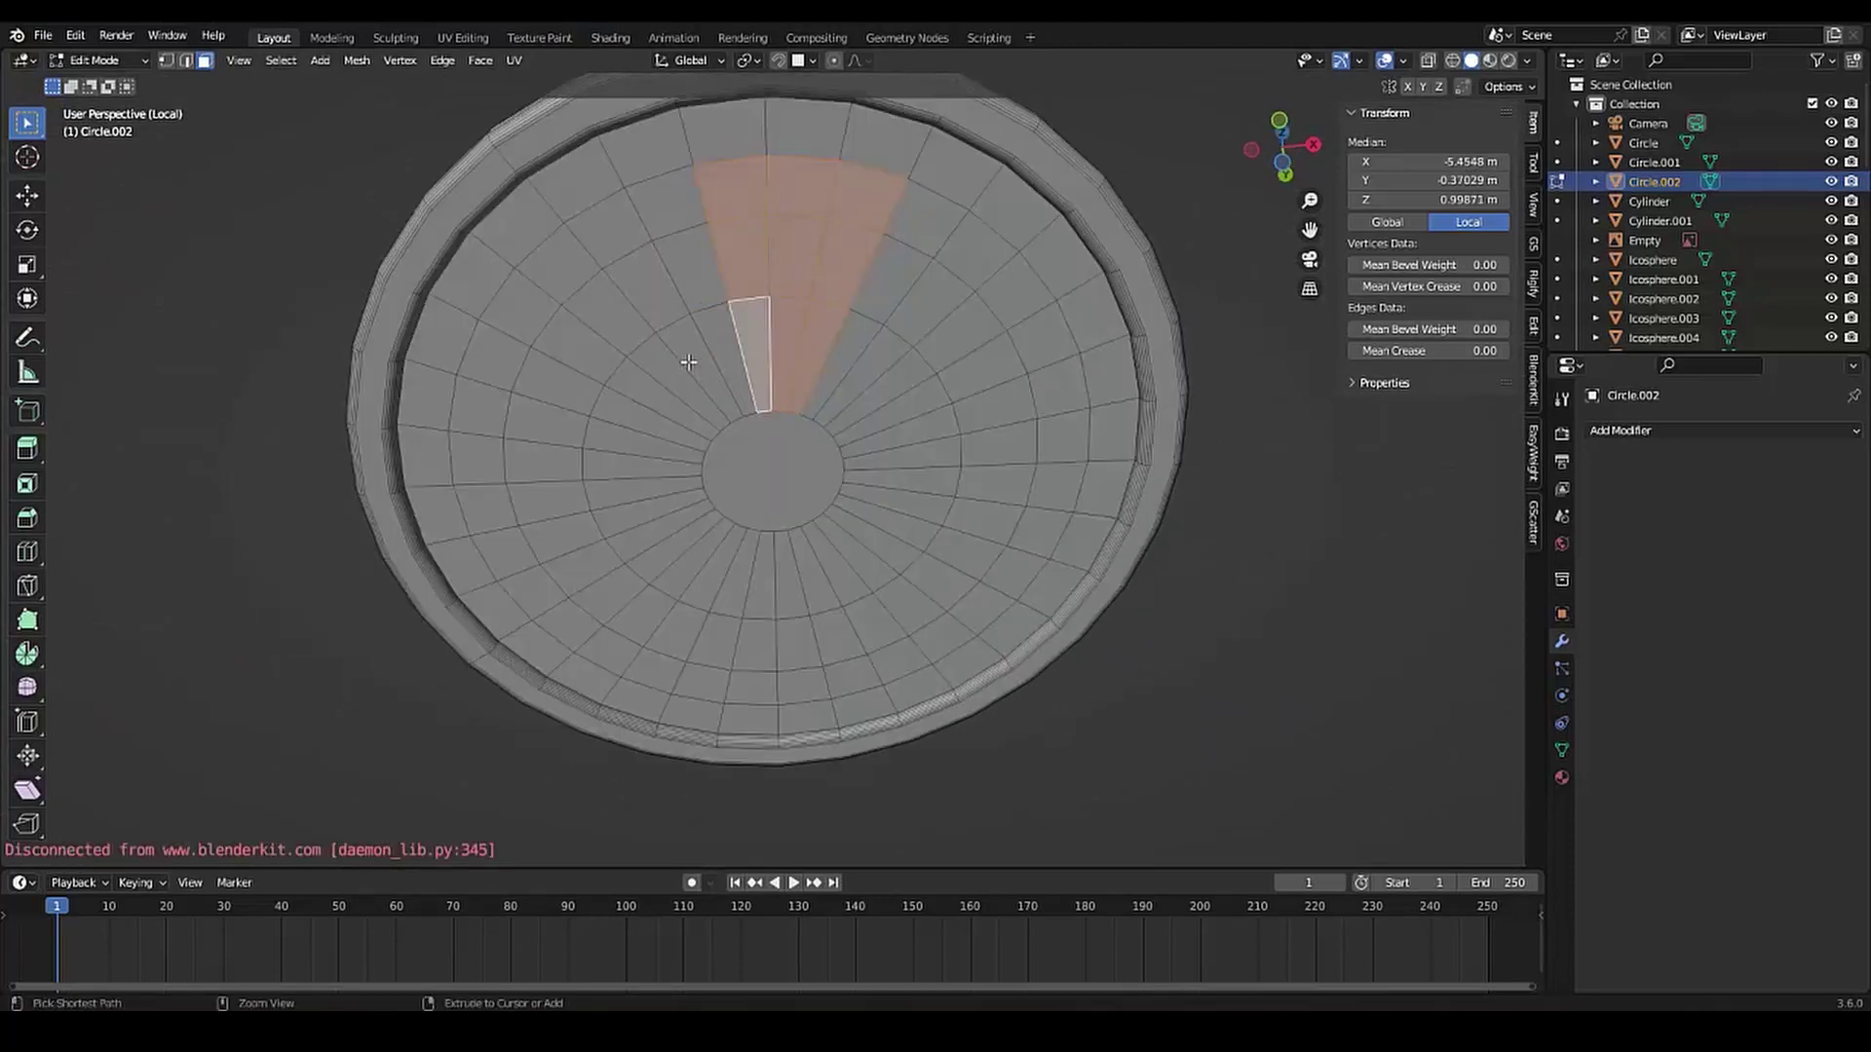
left_click(615, 327, "ctrl")
left_click(523, 417, "ctrl")
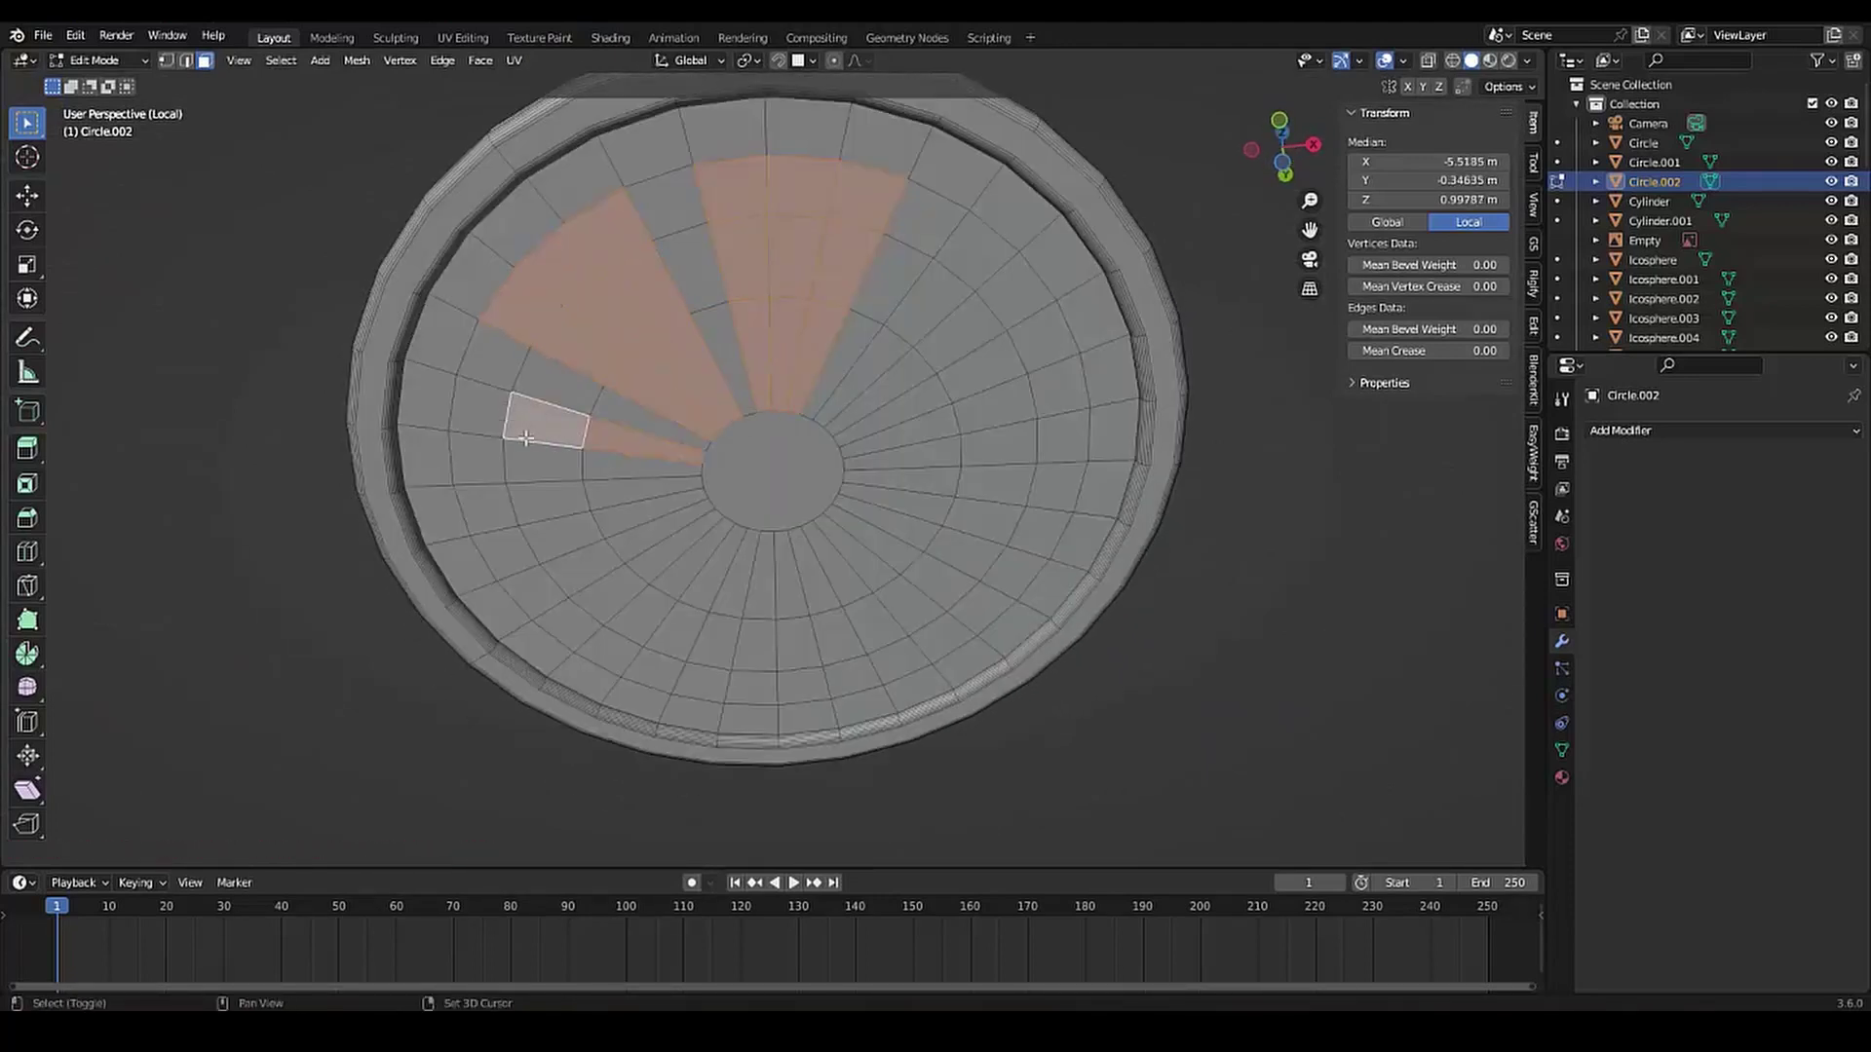
left_click(488, 468, "ctrl")
left_click(481, 501, "ctrl")
left_click(534, 589, "ctrl")
left_click(640, 616, "ctrl")
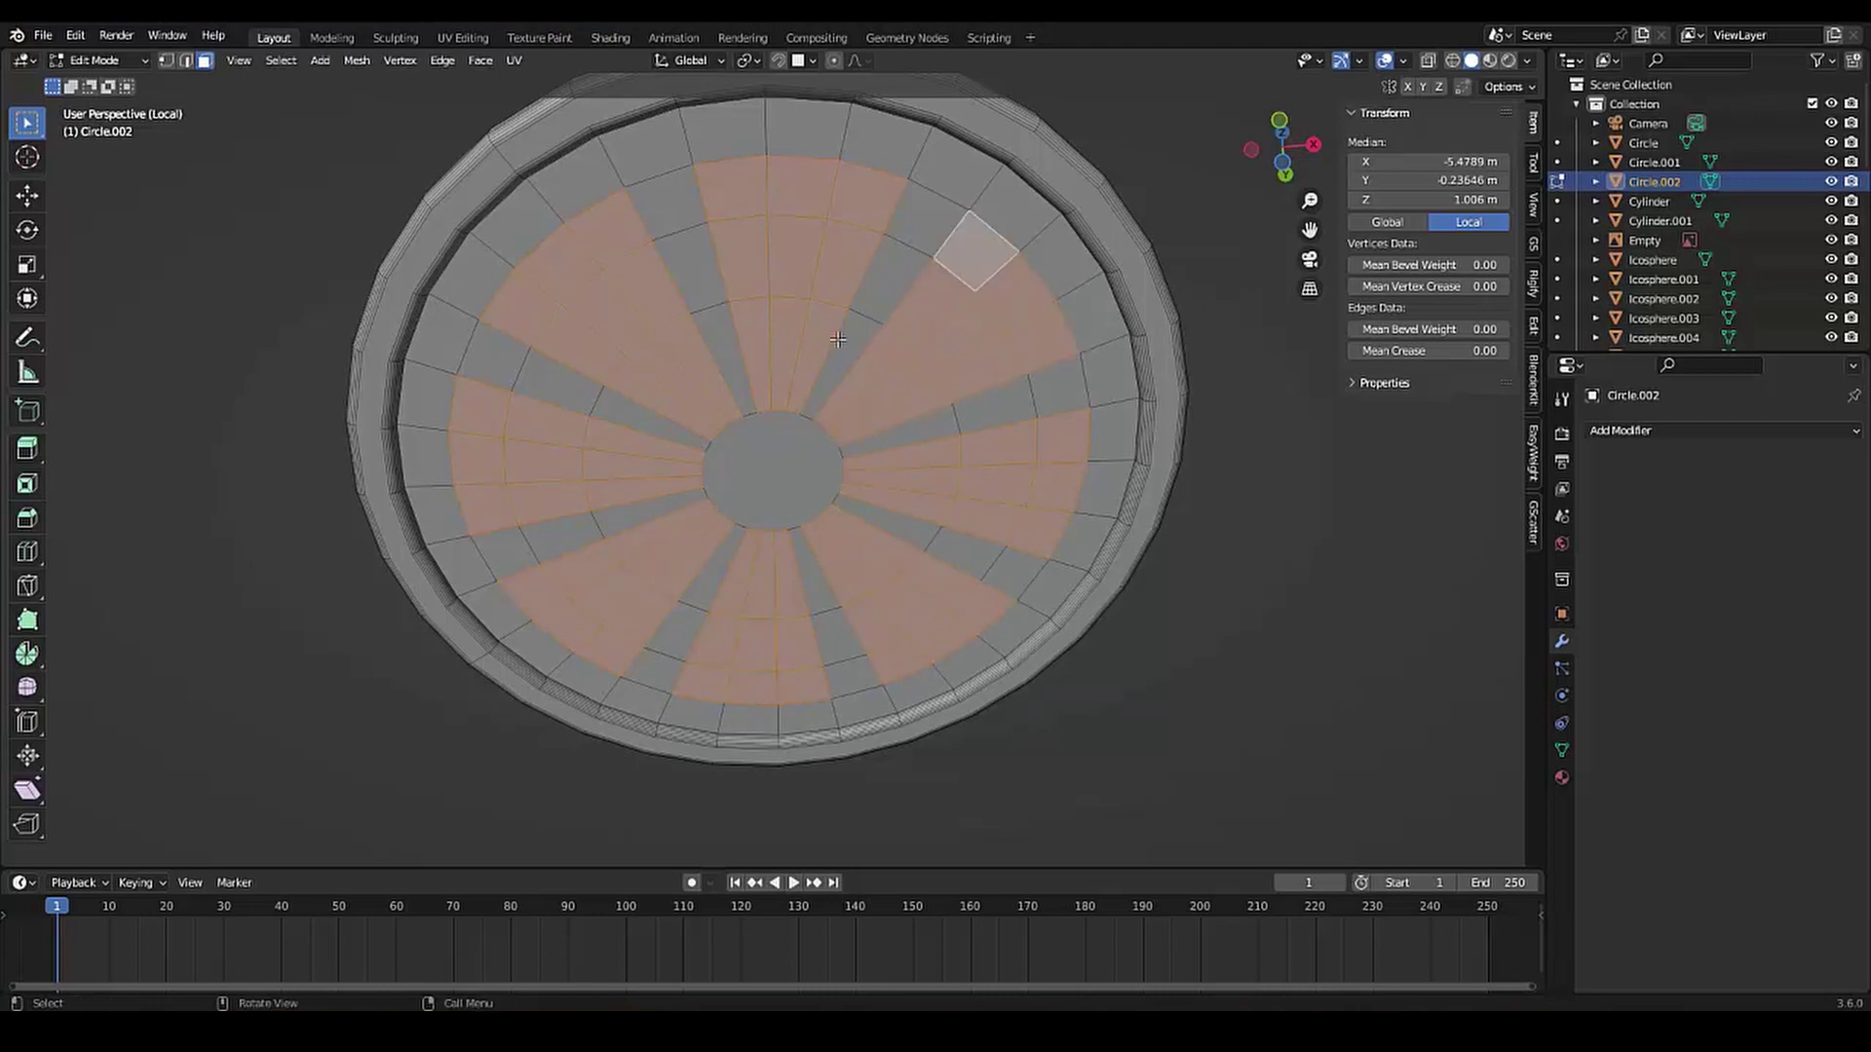
Extrude the selected wedges upward into raised segments, then clear the selection
key("e")
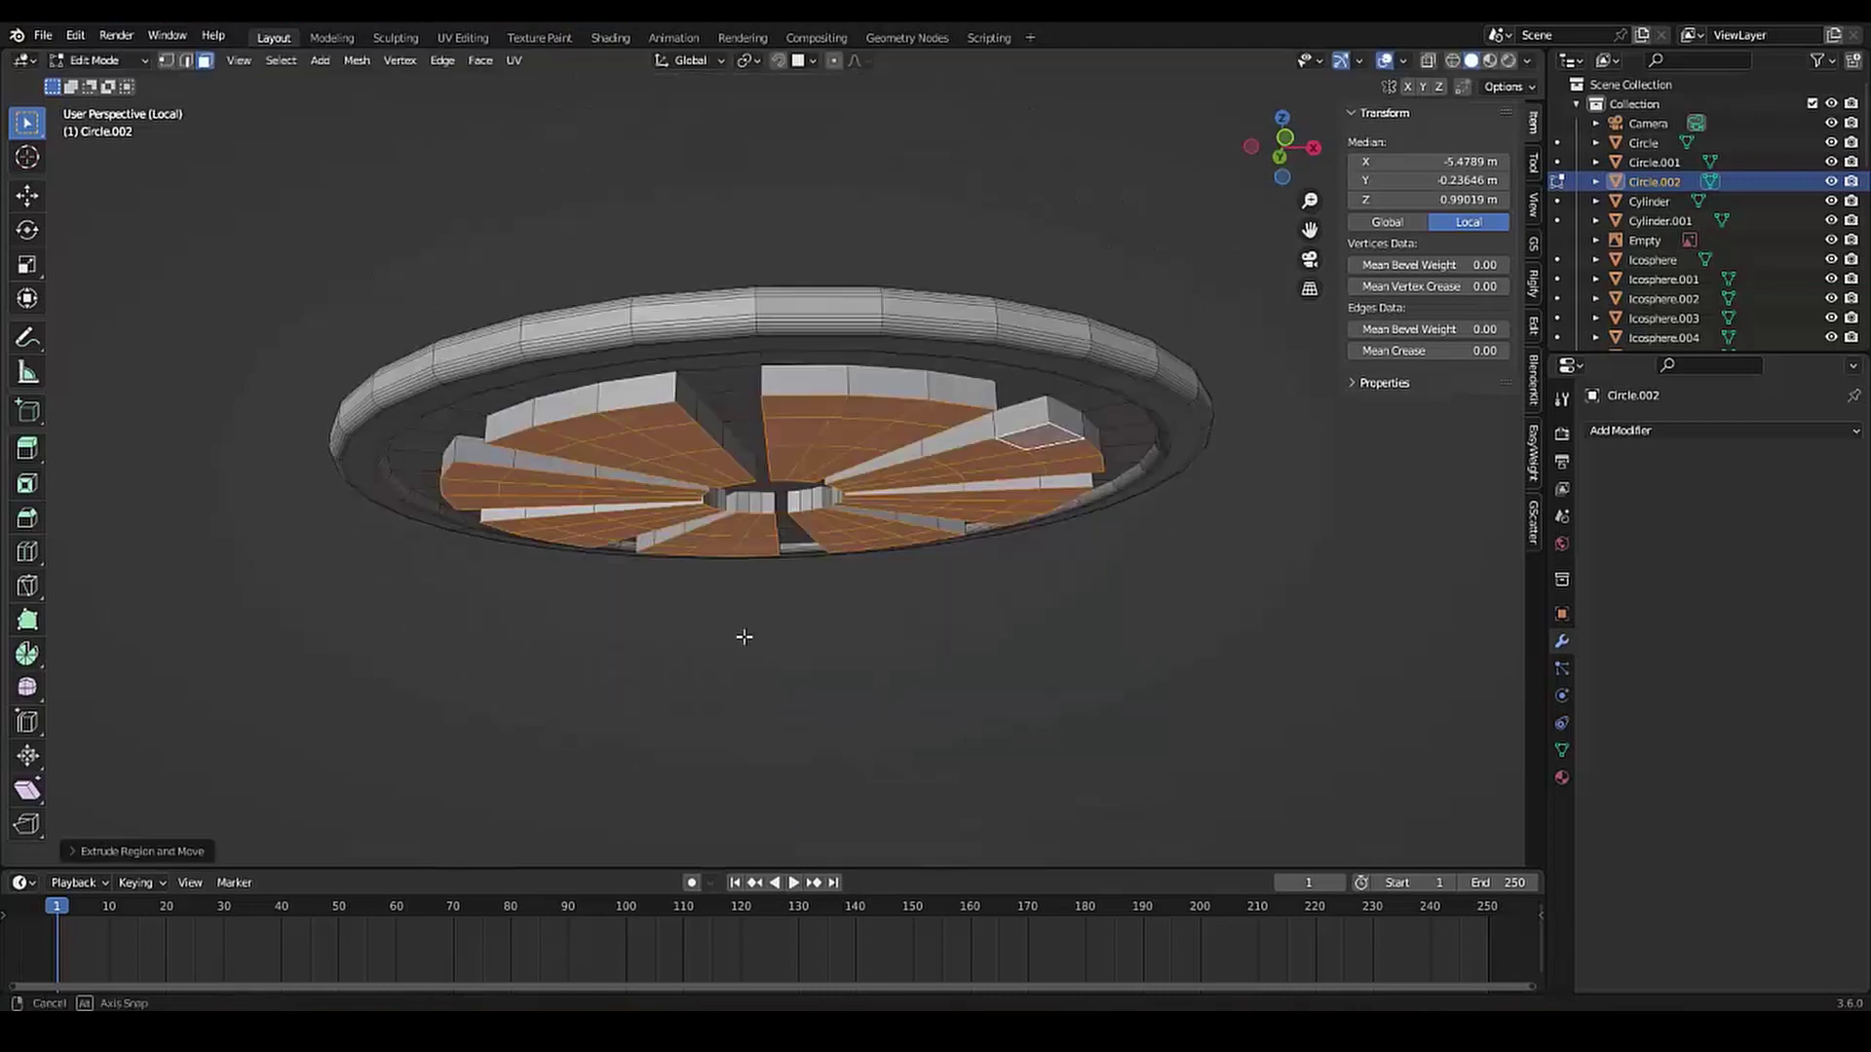
middle_click_drag(681, 522, 743, 635)
left_click(801, 634)
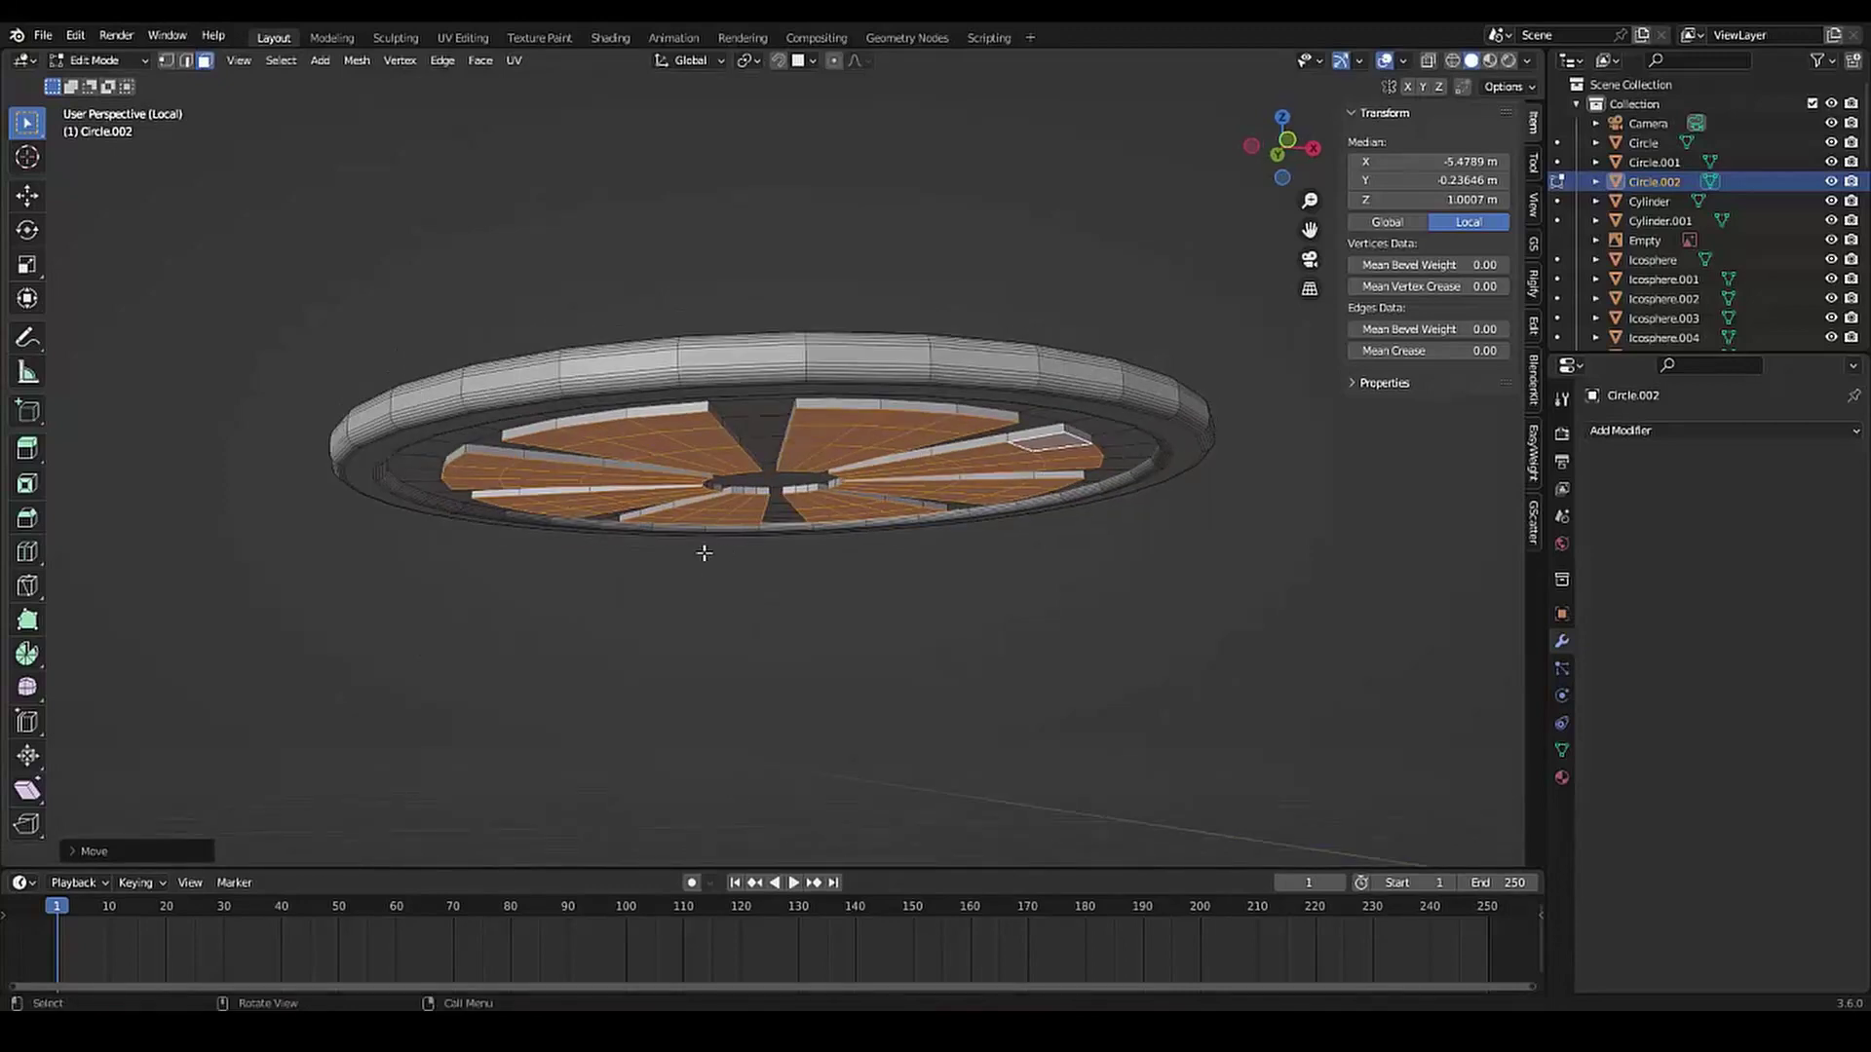
key("alt+a")
mouse_move(702, 551)
middle_mouse_down()
mouse_move(569, 608)
mouse_move(637, 629)
mouse_move(1059, 617)
mouse_move(829, 466)
middle_mouse_up()
left_click(569, 608, "alt")
Select the outline edge loops of several raised wedge segments
left_click(638, 628, "alt")
scroll(637, 628, "up", 3)
scroll(682, 623, "down", 3)
scroll(1058, 617, "up", 3)
left_click(829, 466, "alt")
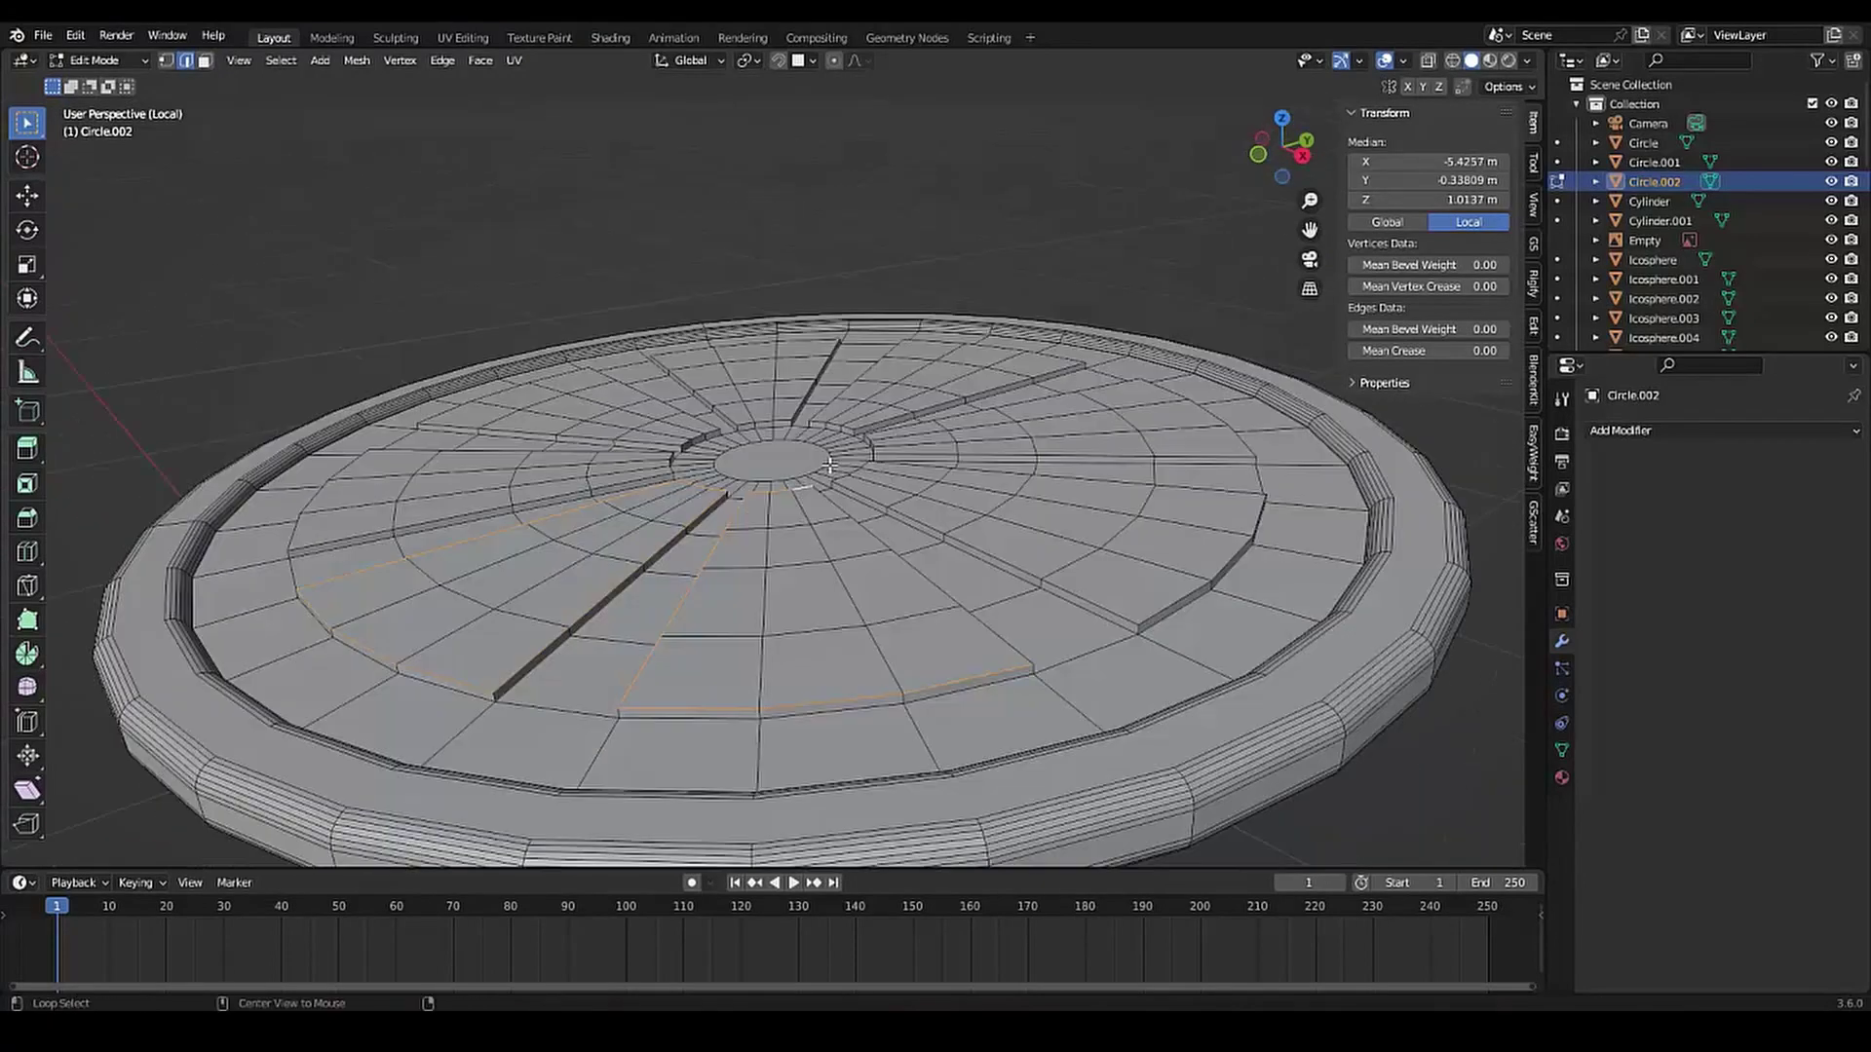
middle_click_drag(1049, 523, 1180, 585)
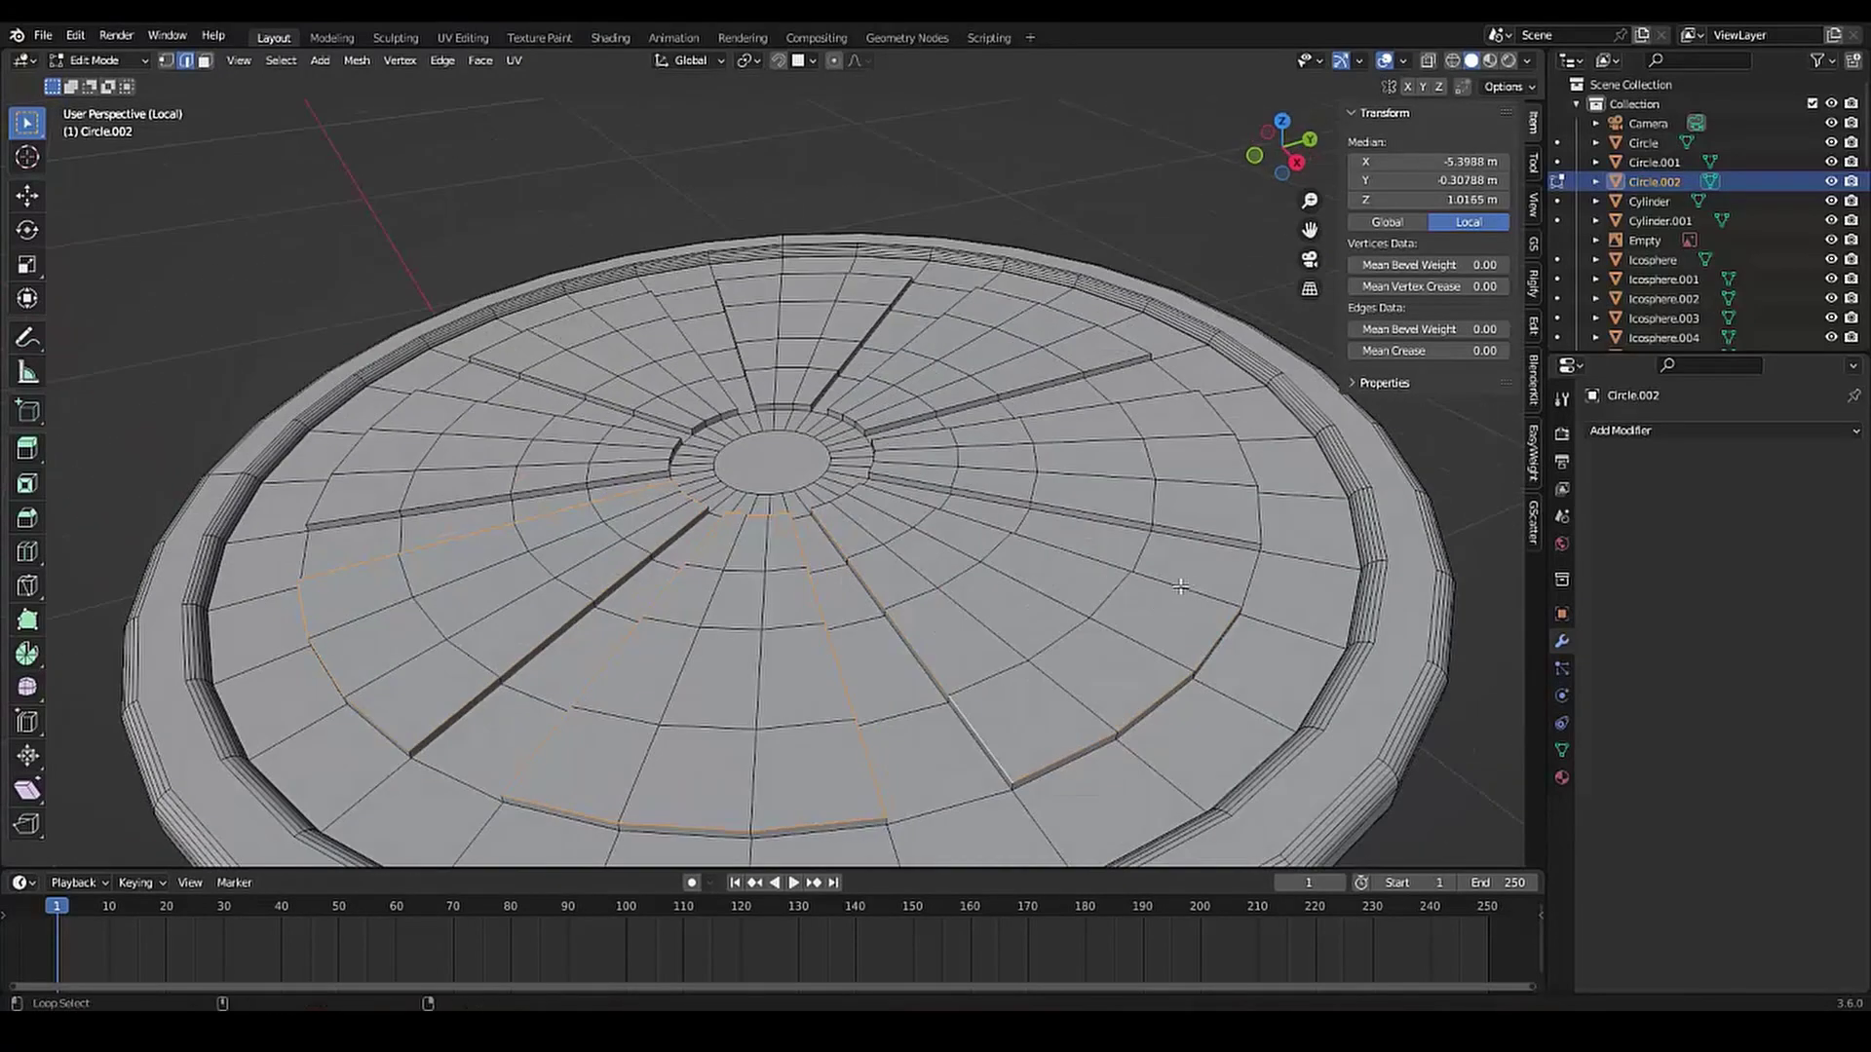
left_click(853, 489, "alt+shift")
middle_click_drag(854, 490, 1078, 710)
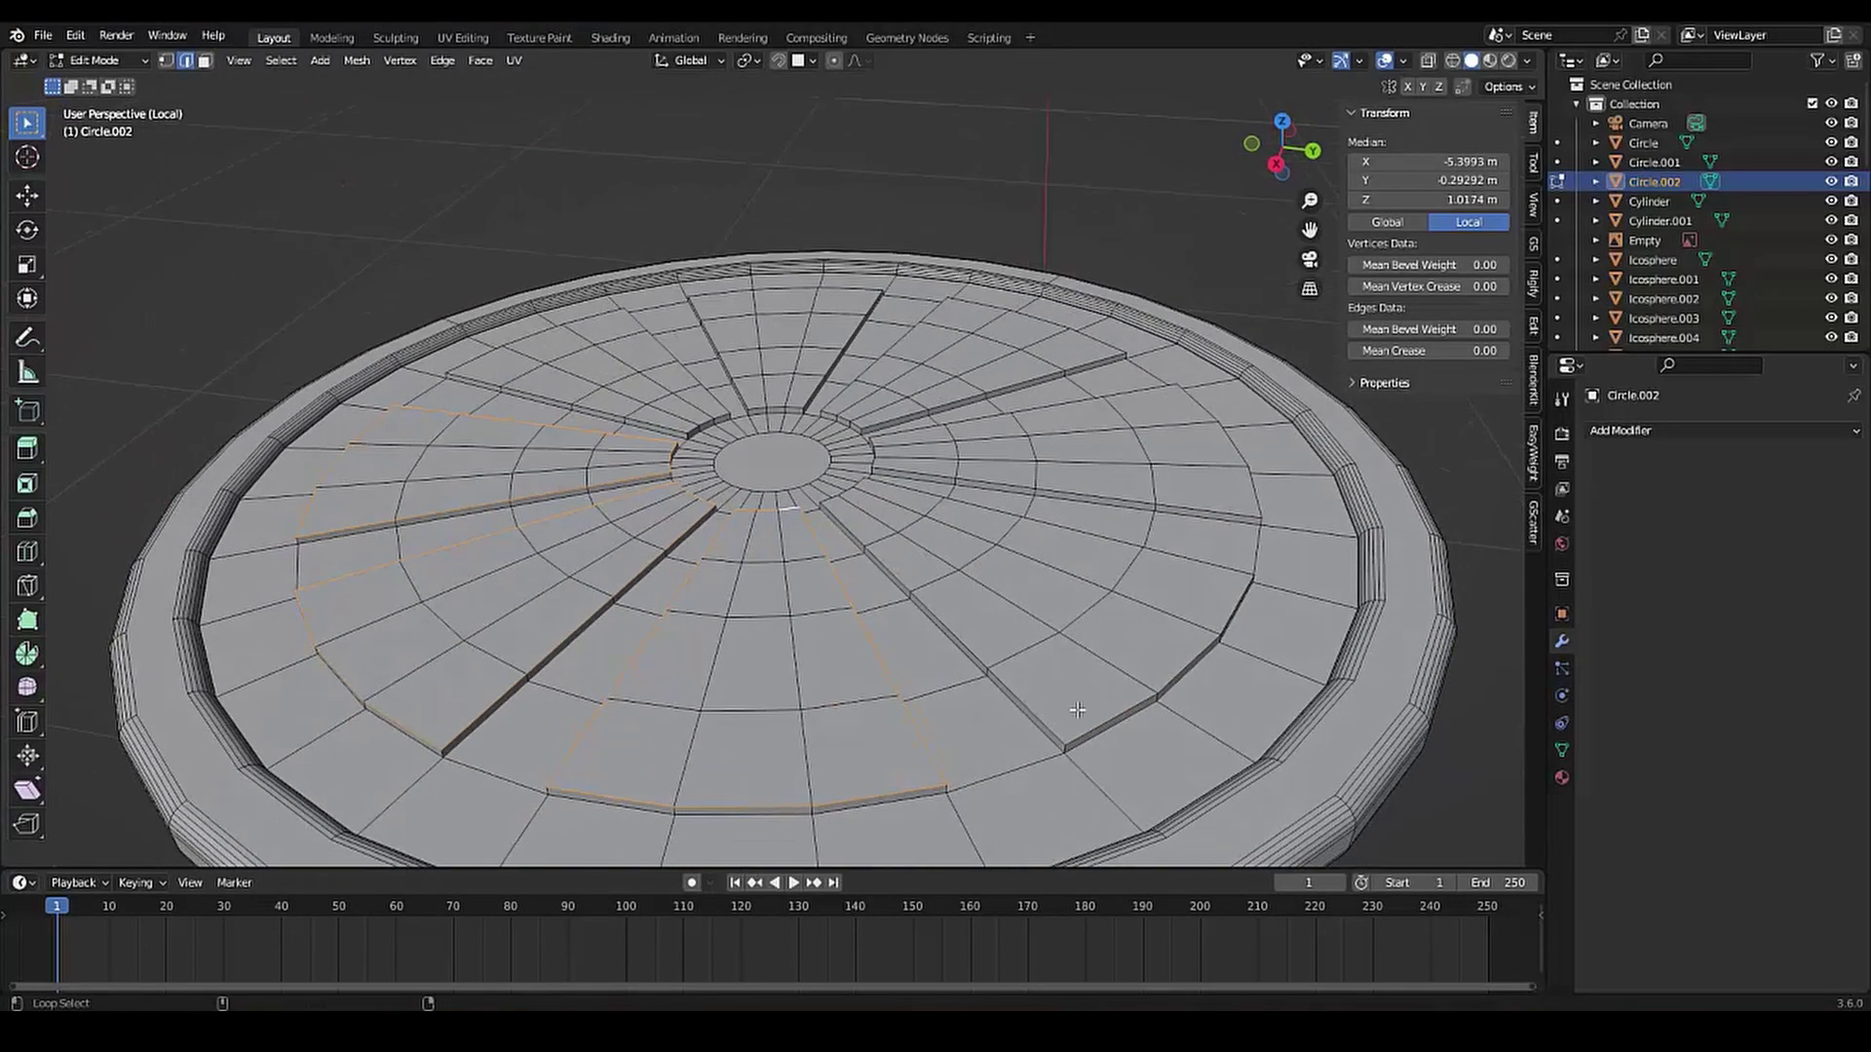
left_click(1209, 569, "alt+shift")
middle_click_drag(1209, 569, 1186, 609)
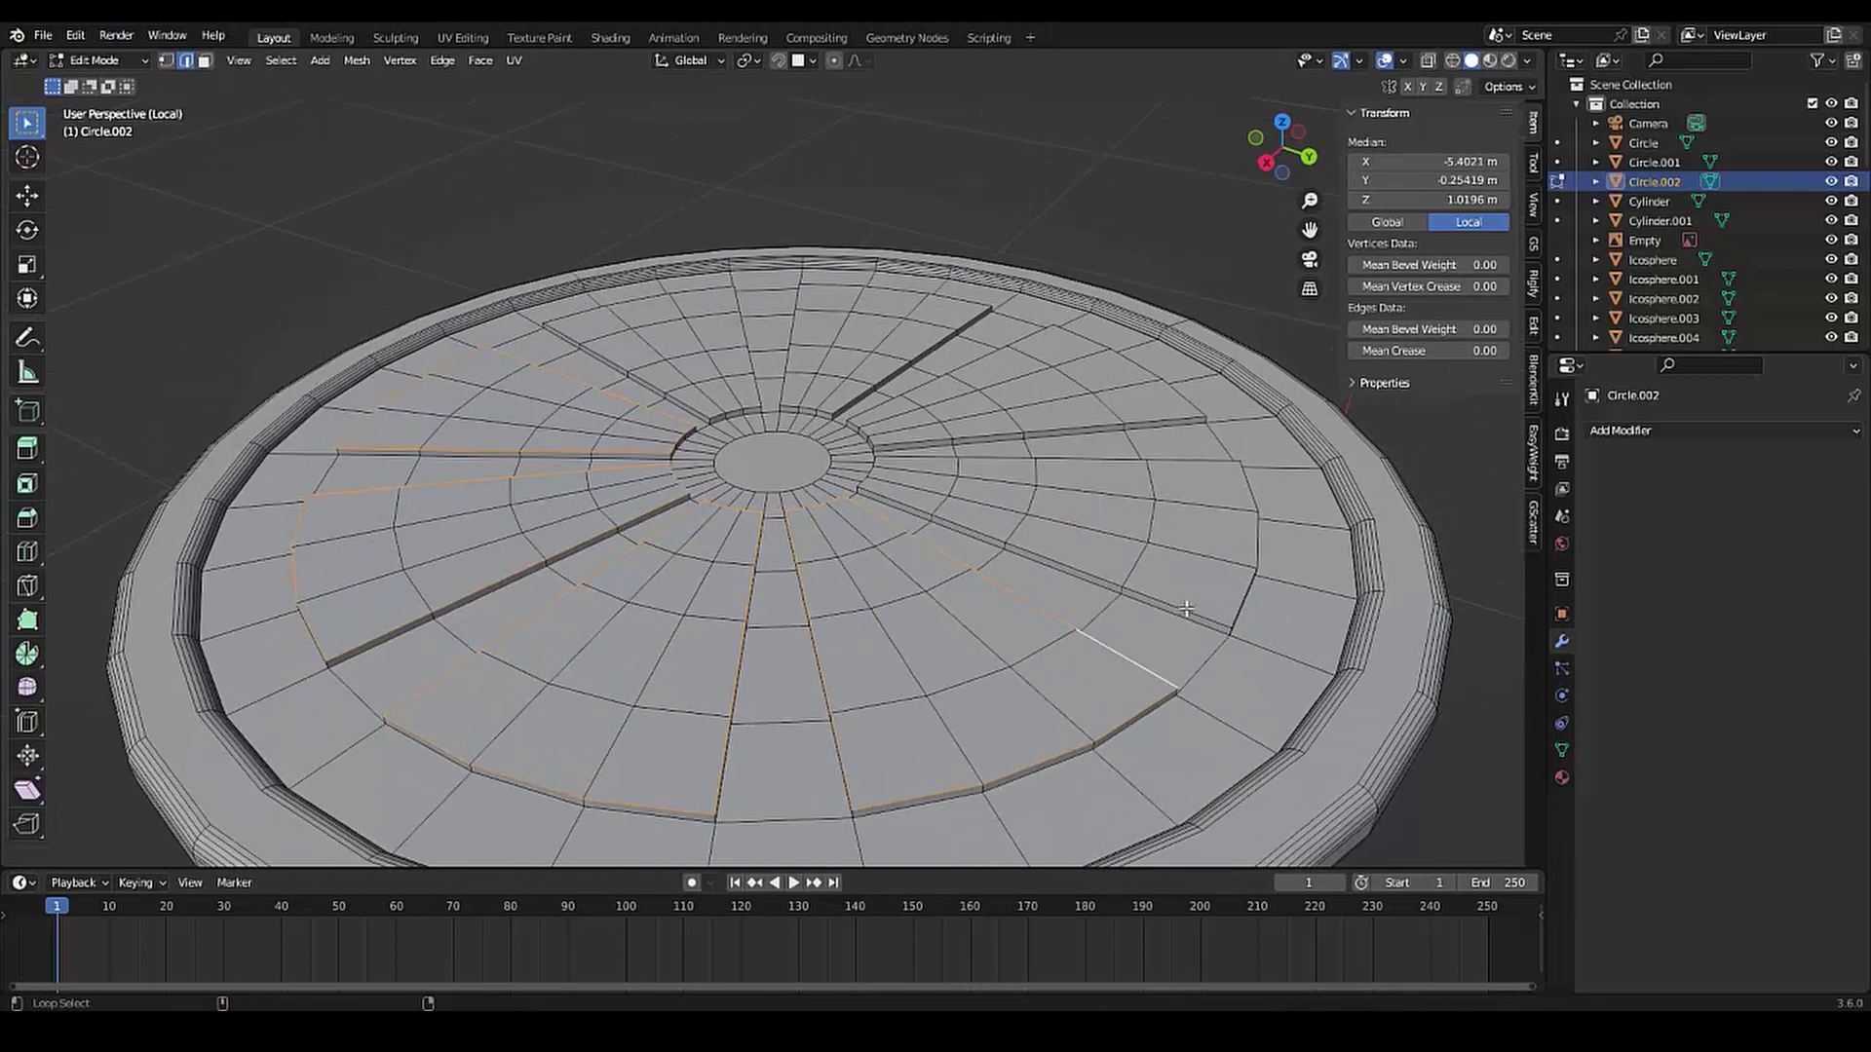
Add the remaining segment outlines, including one near the centre ring, to the selection
left_click(840, 455, "alt+shift")
middle_click_drag(840, 455, 1010, 556)
left_click(892, 543, "alt+shift")
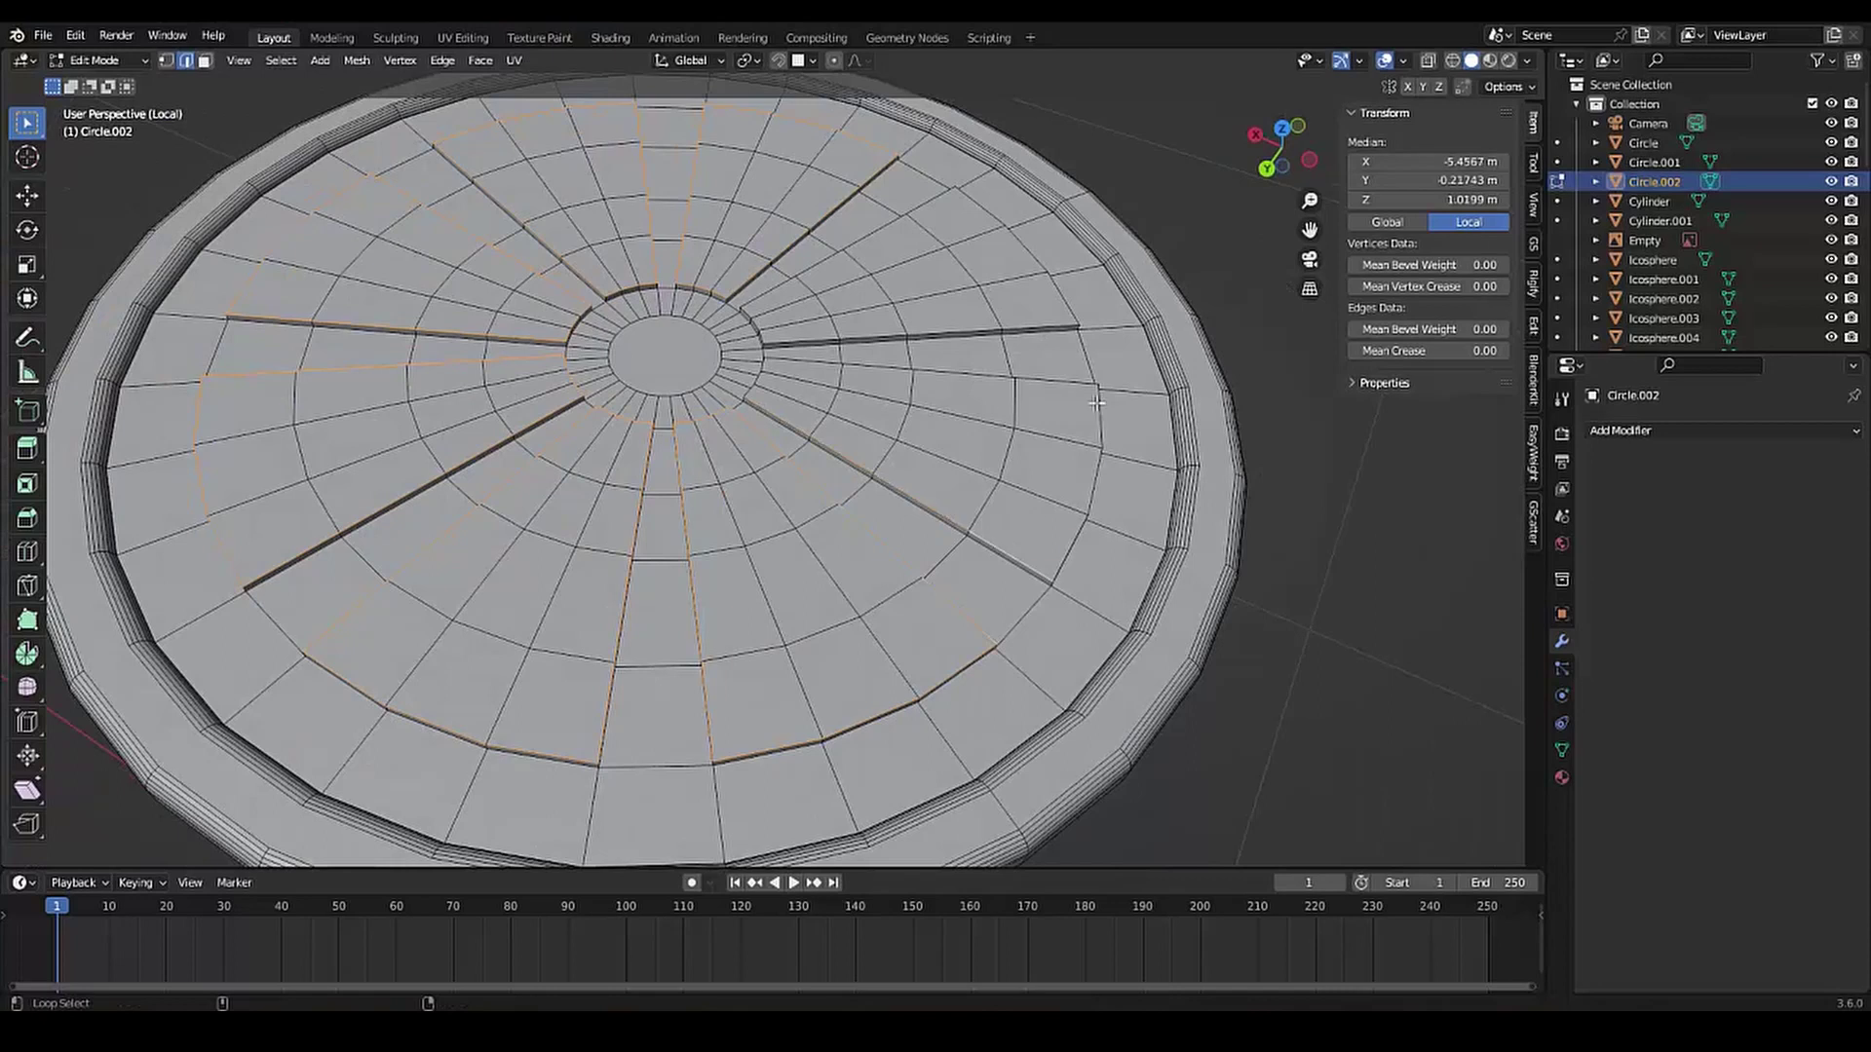
left_click(1089, 380, "alt+shift")
middle_click_drag(1088, 380, 1289, 403)
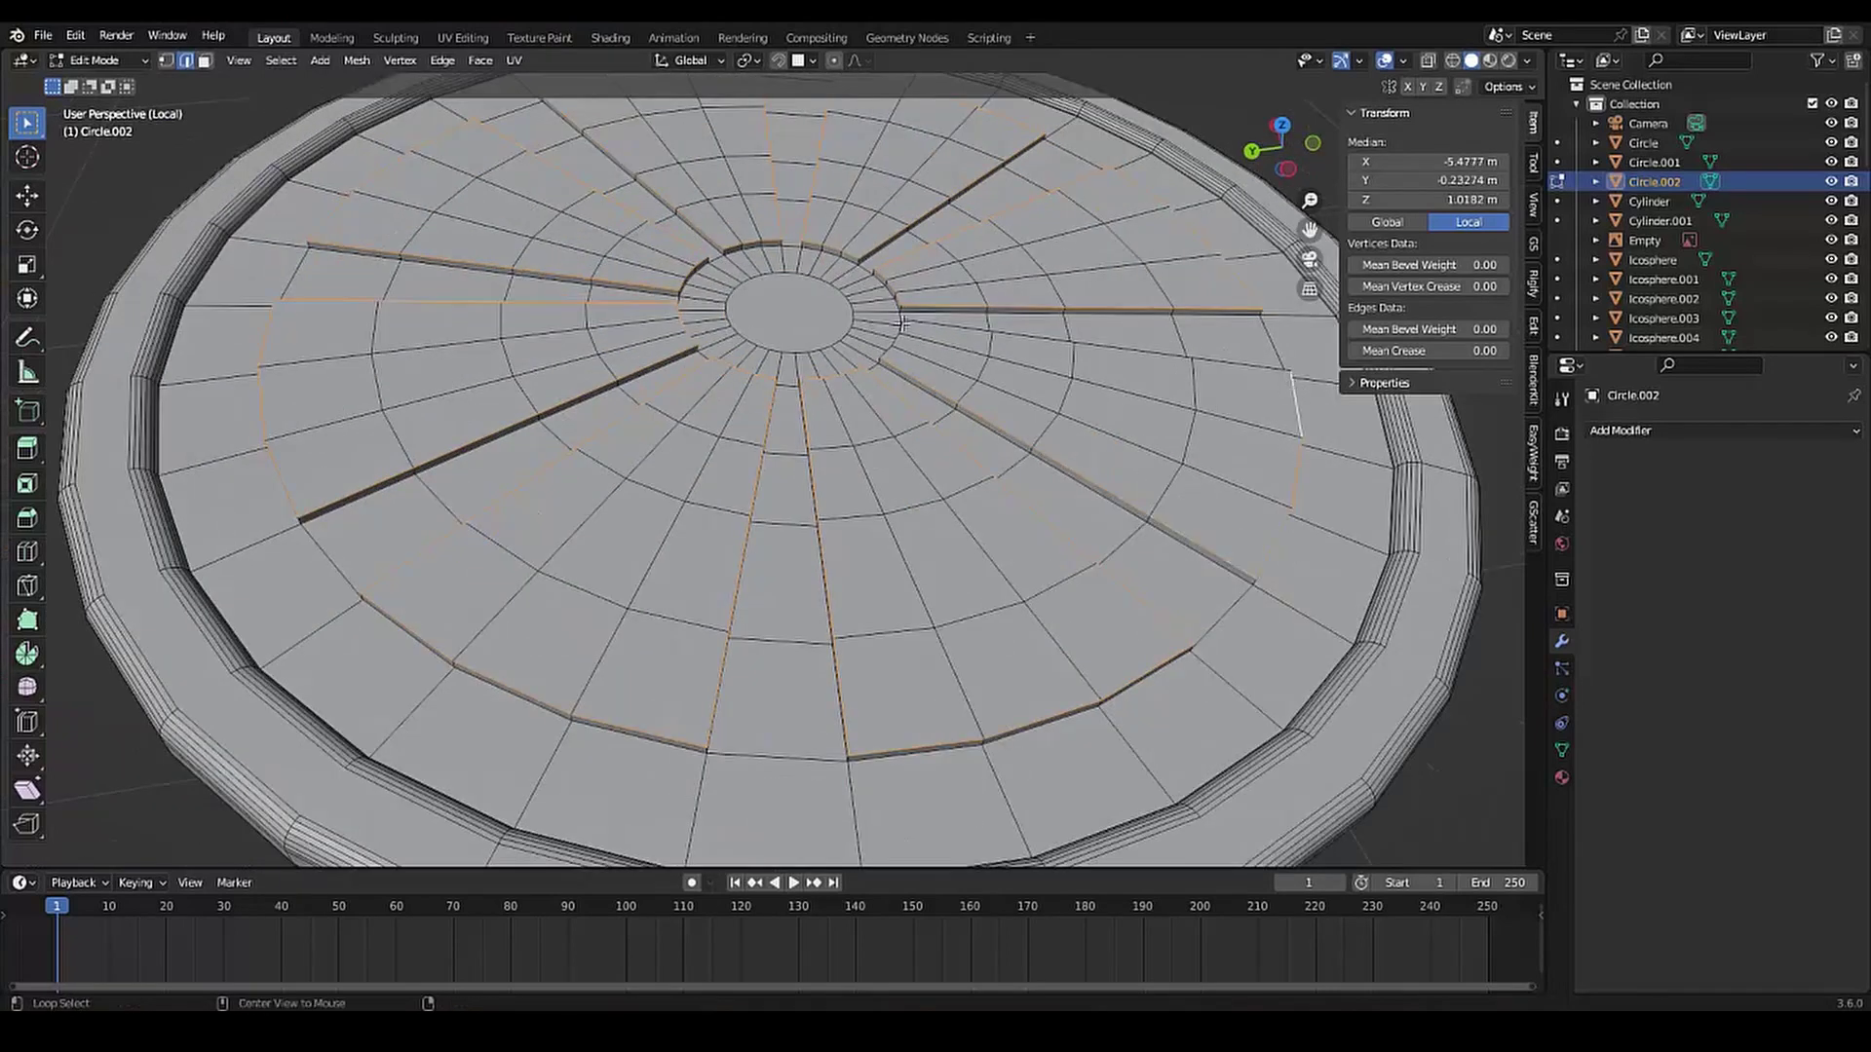
middle_click_drag(903, 324, 874, 441)
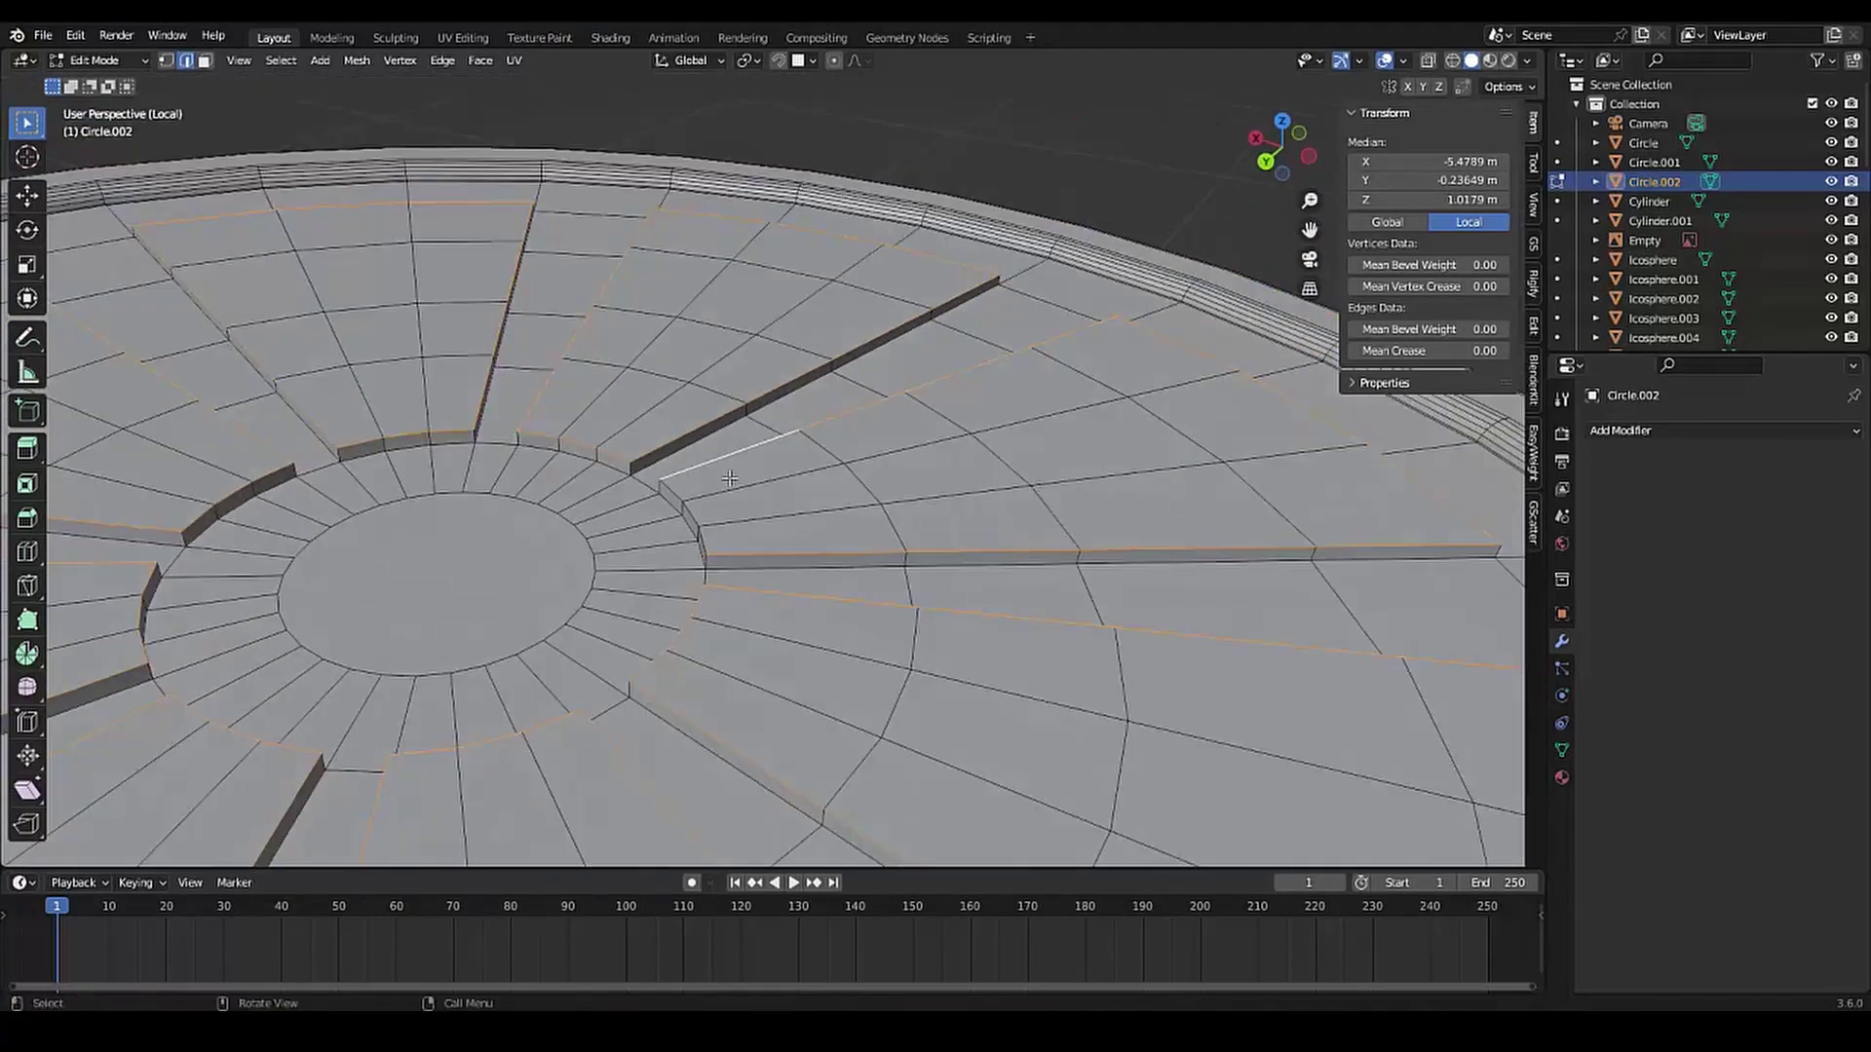
key("KP_7")
middle_click_drag(875, 440, 742, 573)
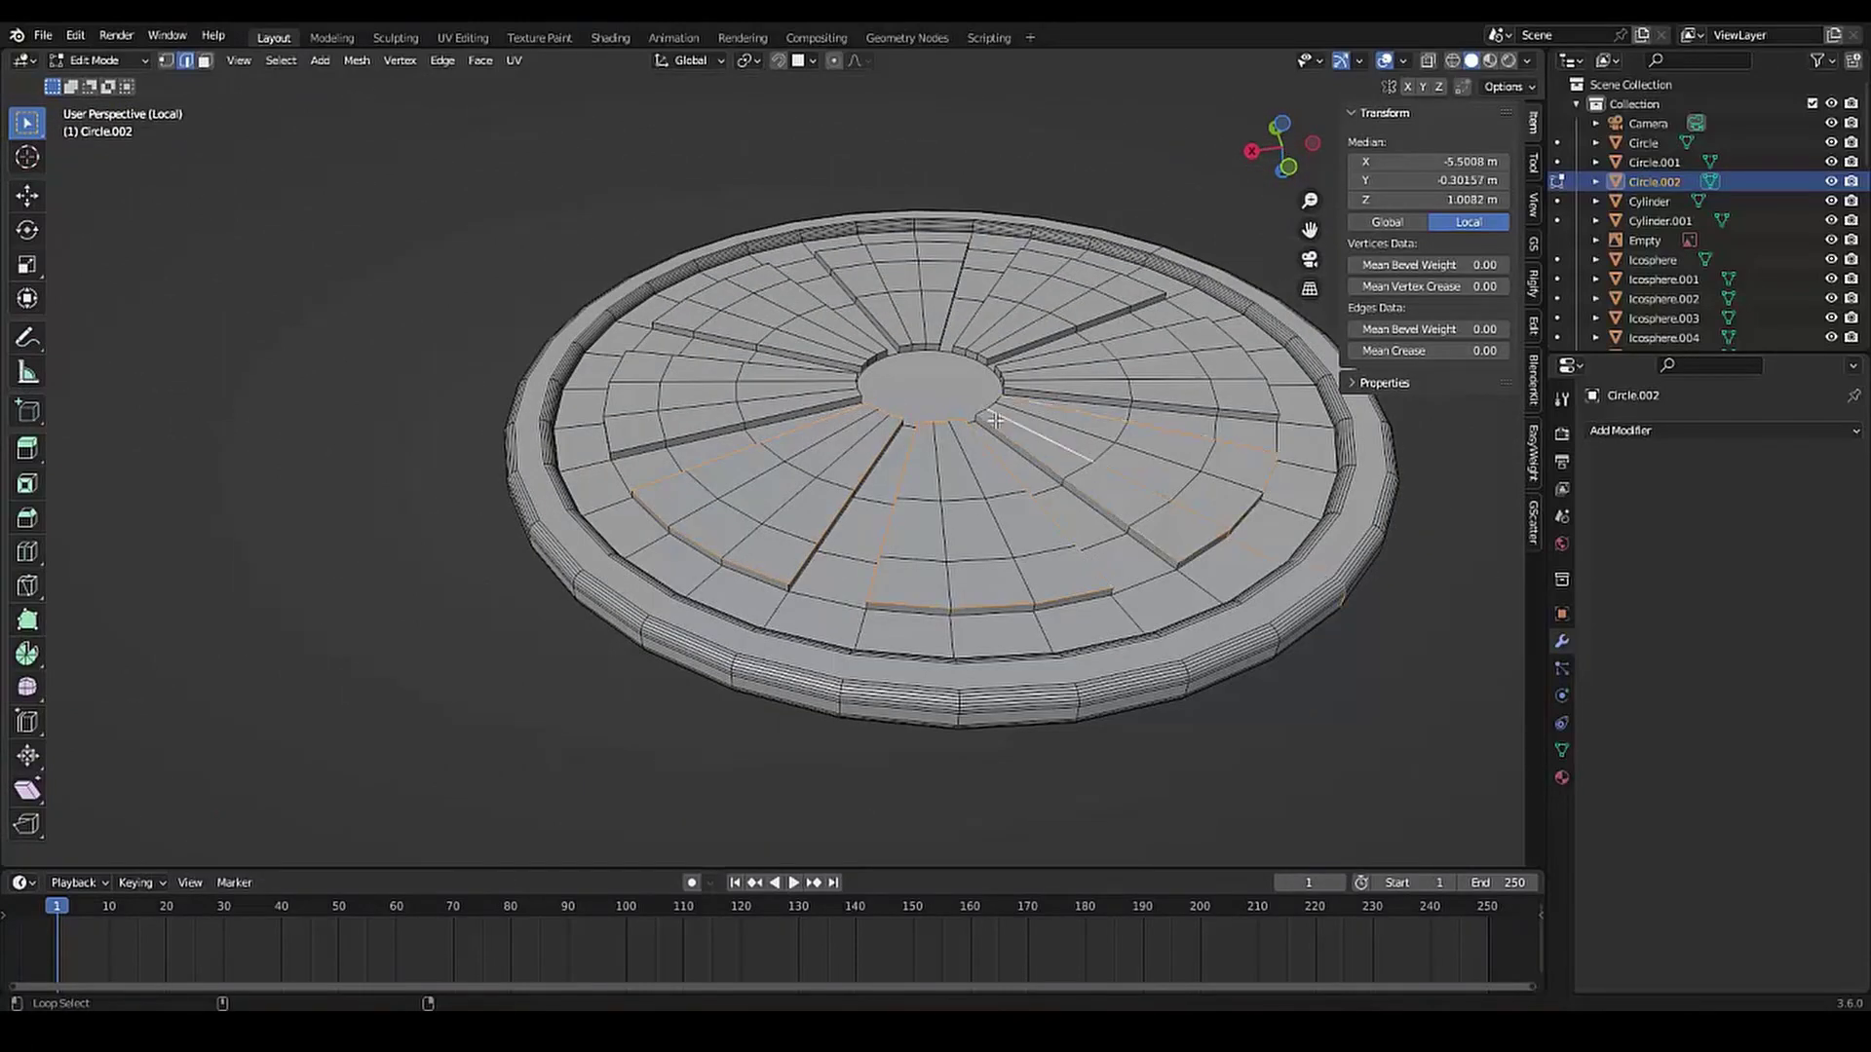
middle_click_drag(981, 412, 969, 429)
scroll(962, 438, "up", 3)
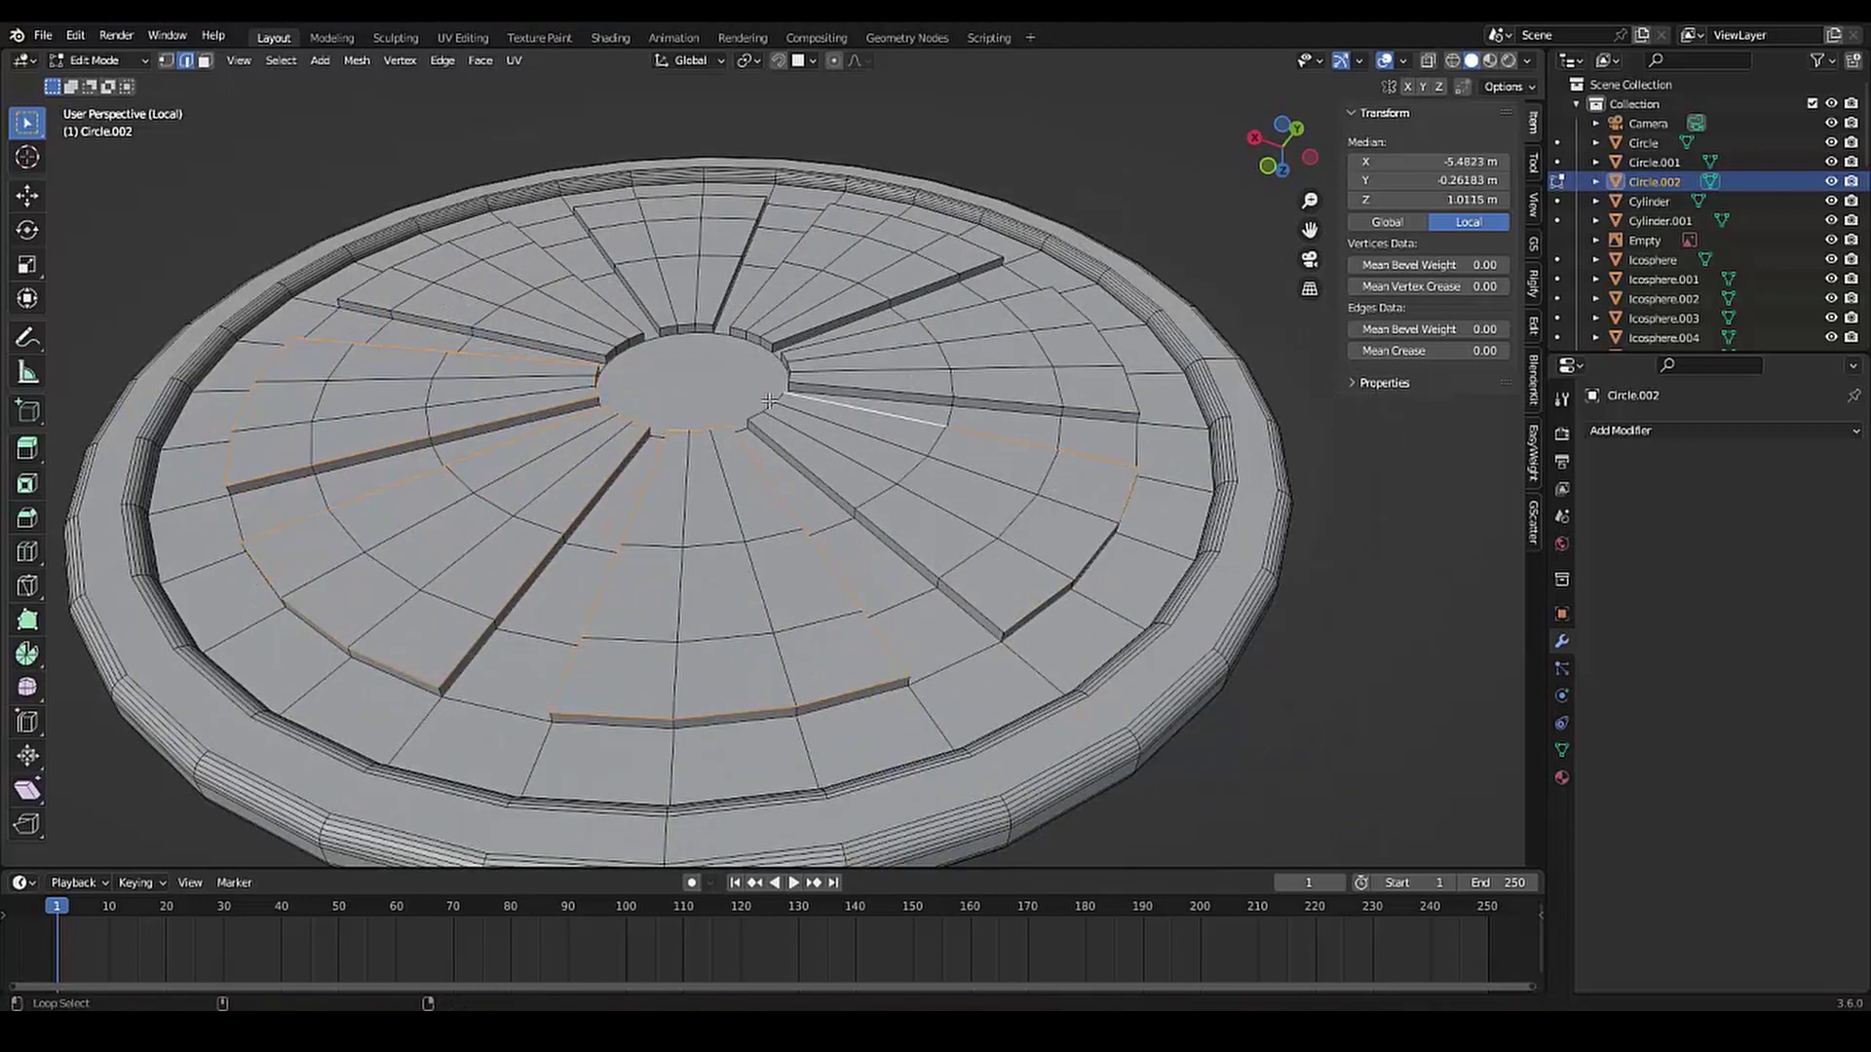
middle_click(972, 598, "alt")
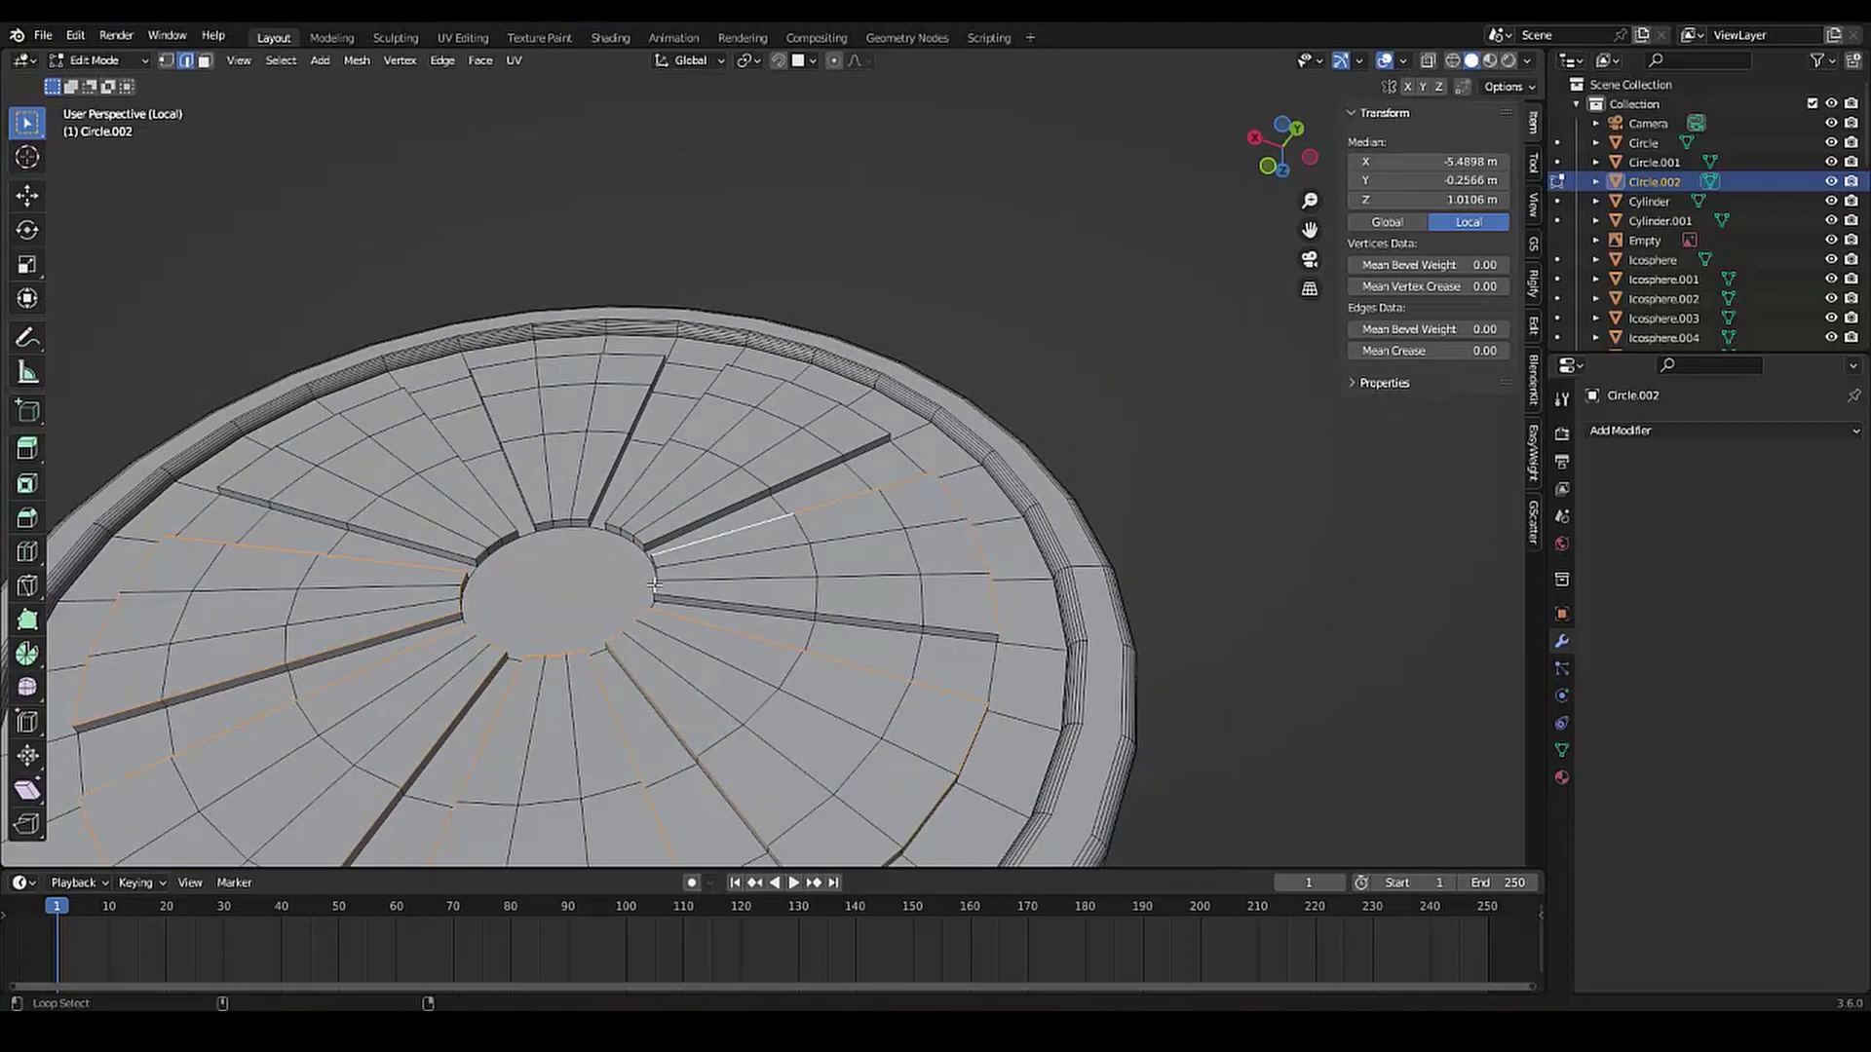
middle_click_drag(956, 629, 1089, 538)
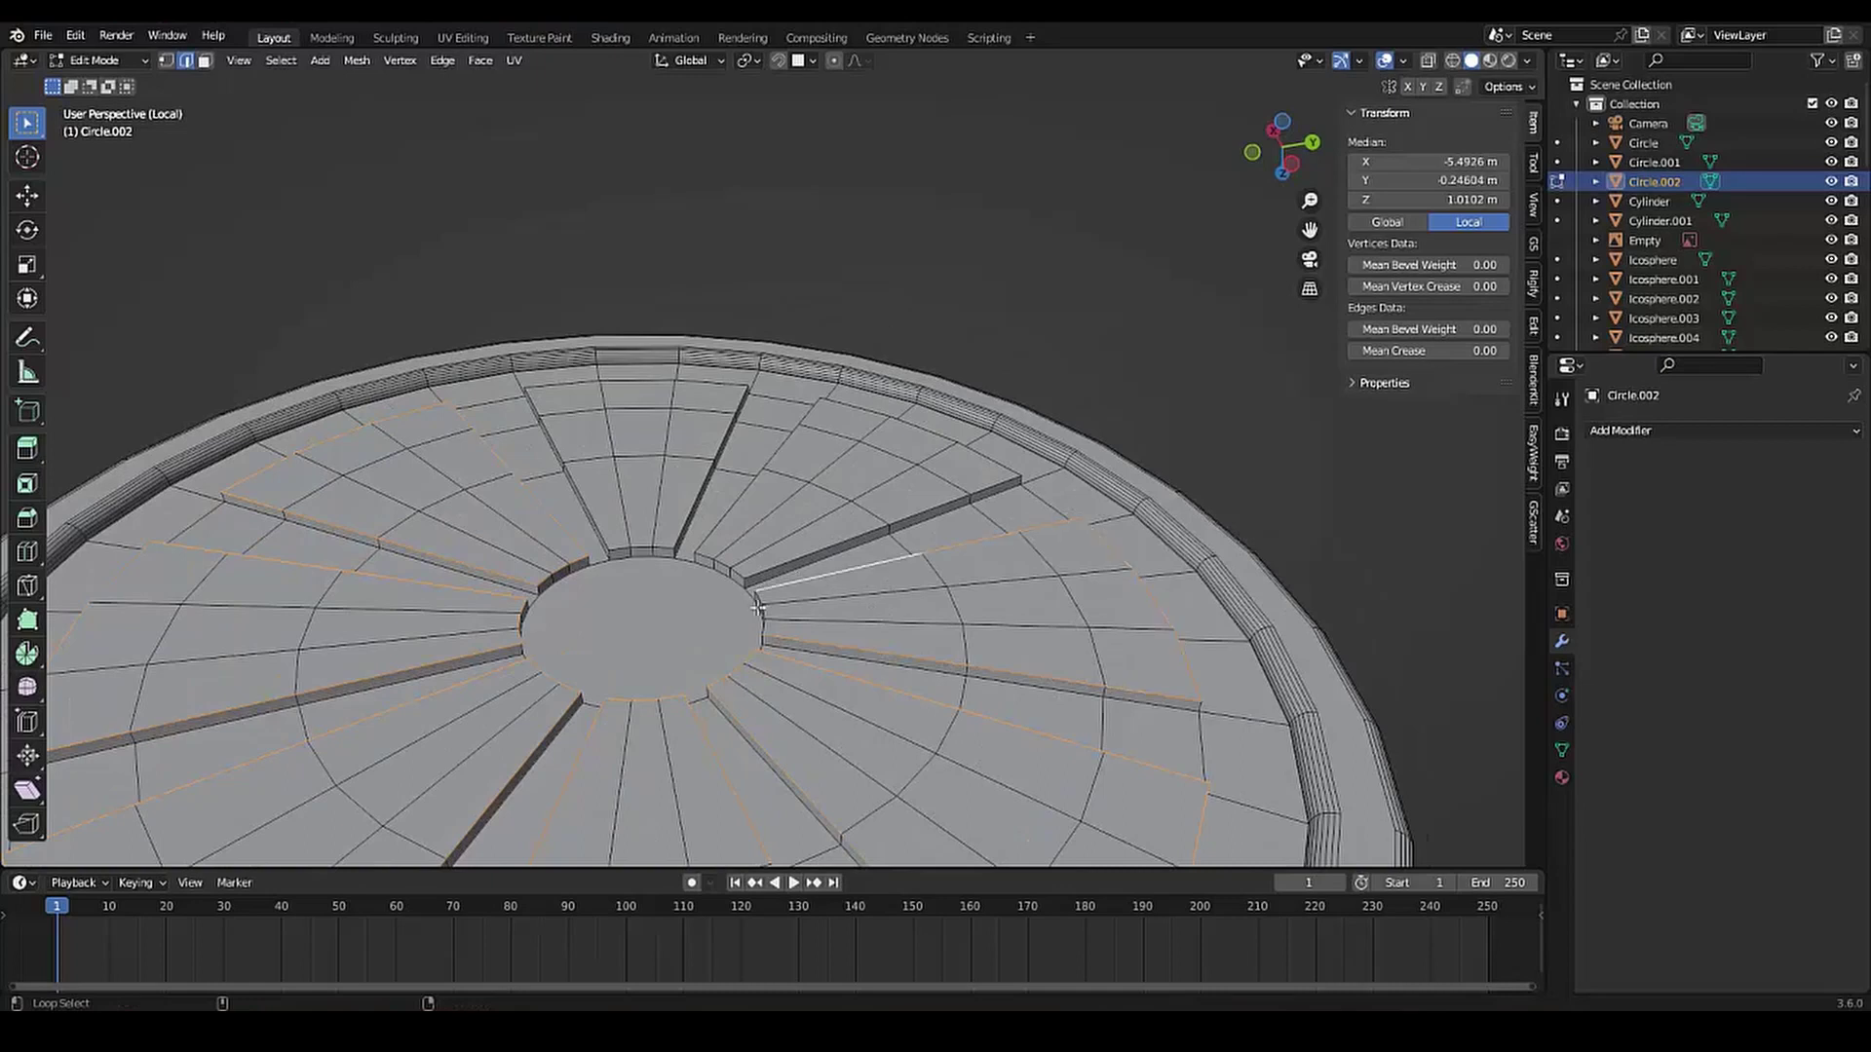
middle_click_drag(758, 607, 682, 623)
scroll(657, 633, "up", 3)
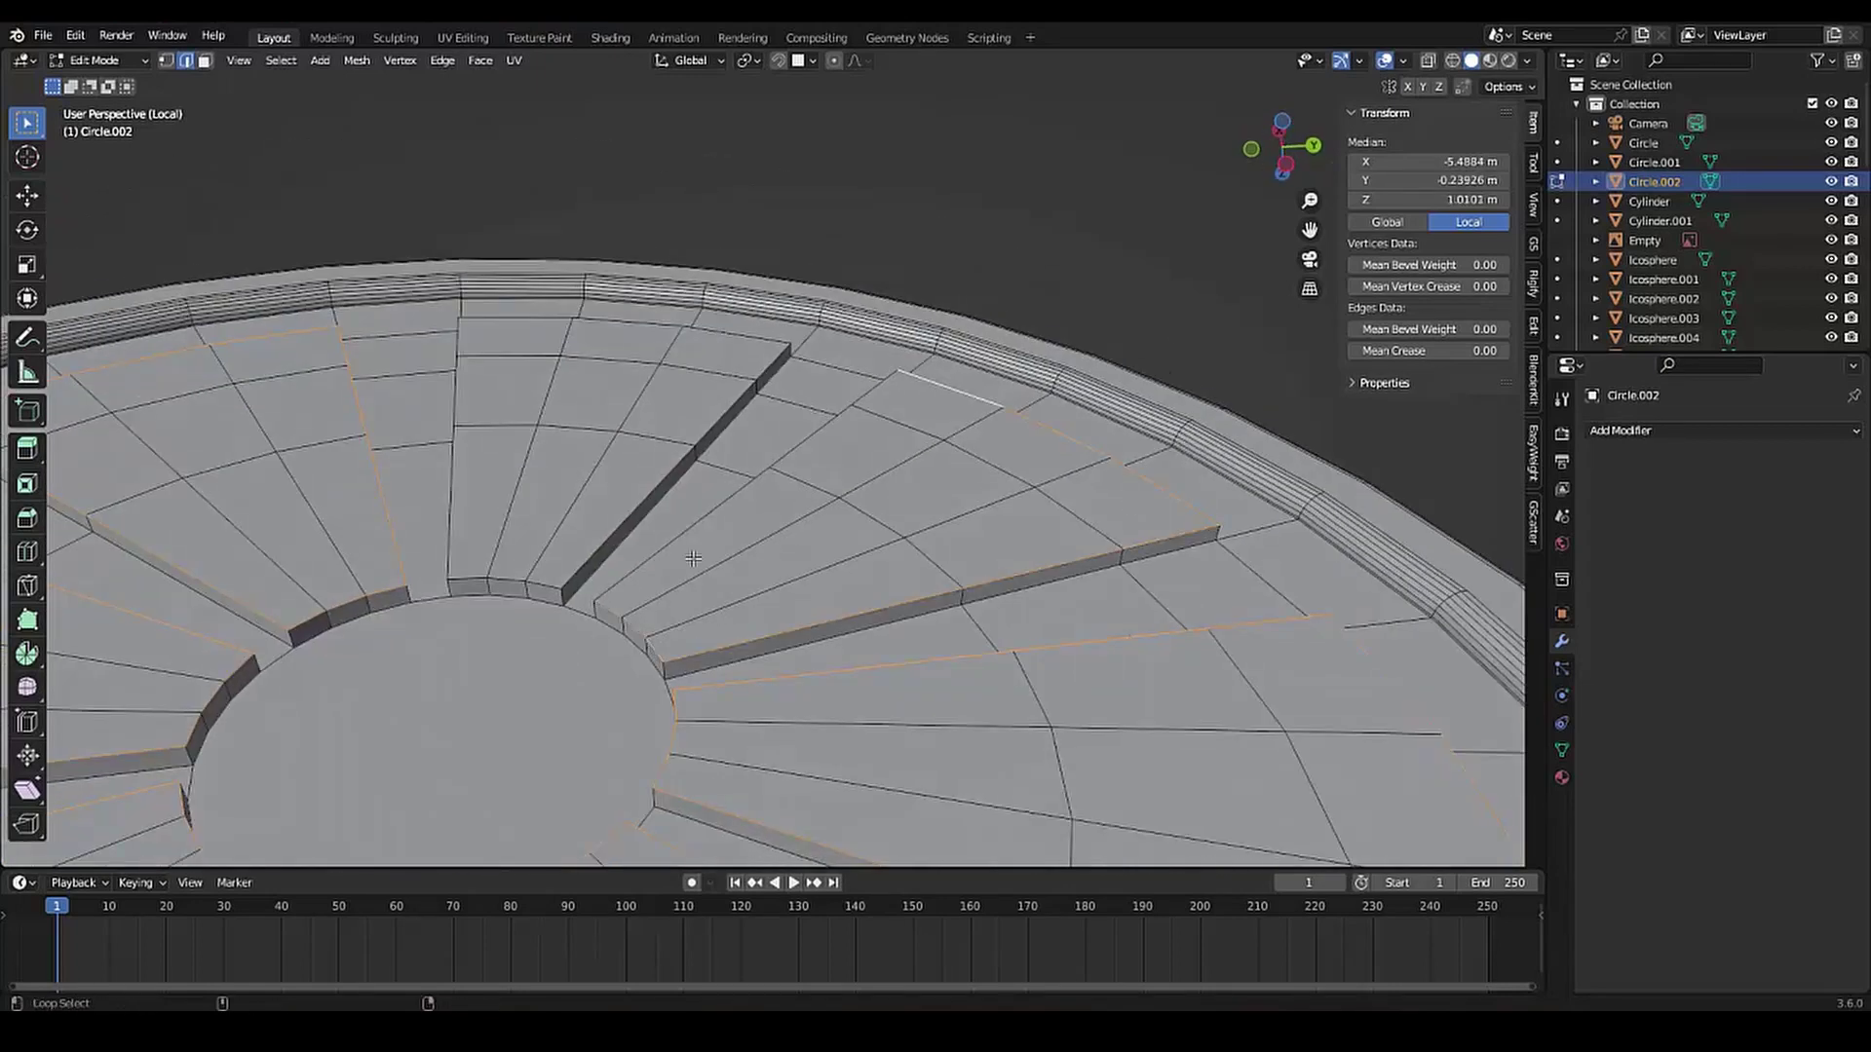
scroll(460, 338, "down", 4)
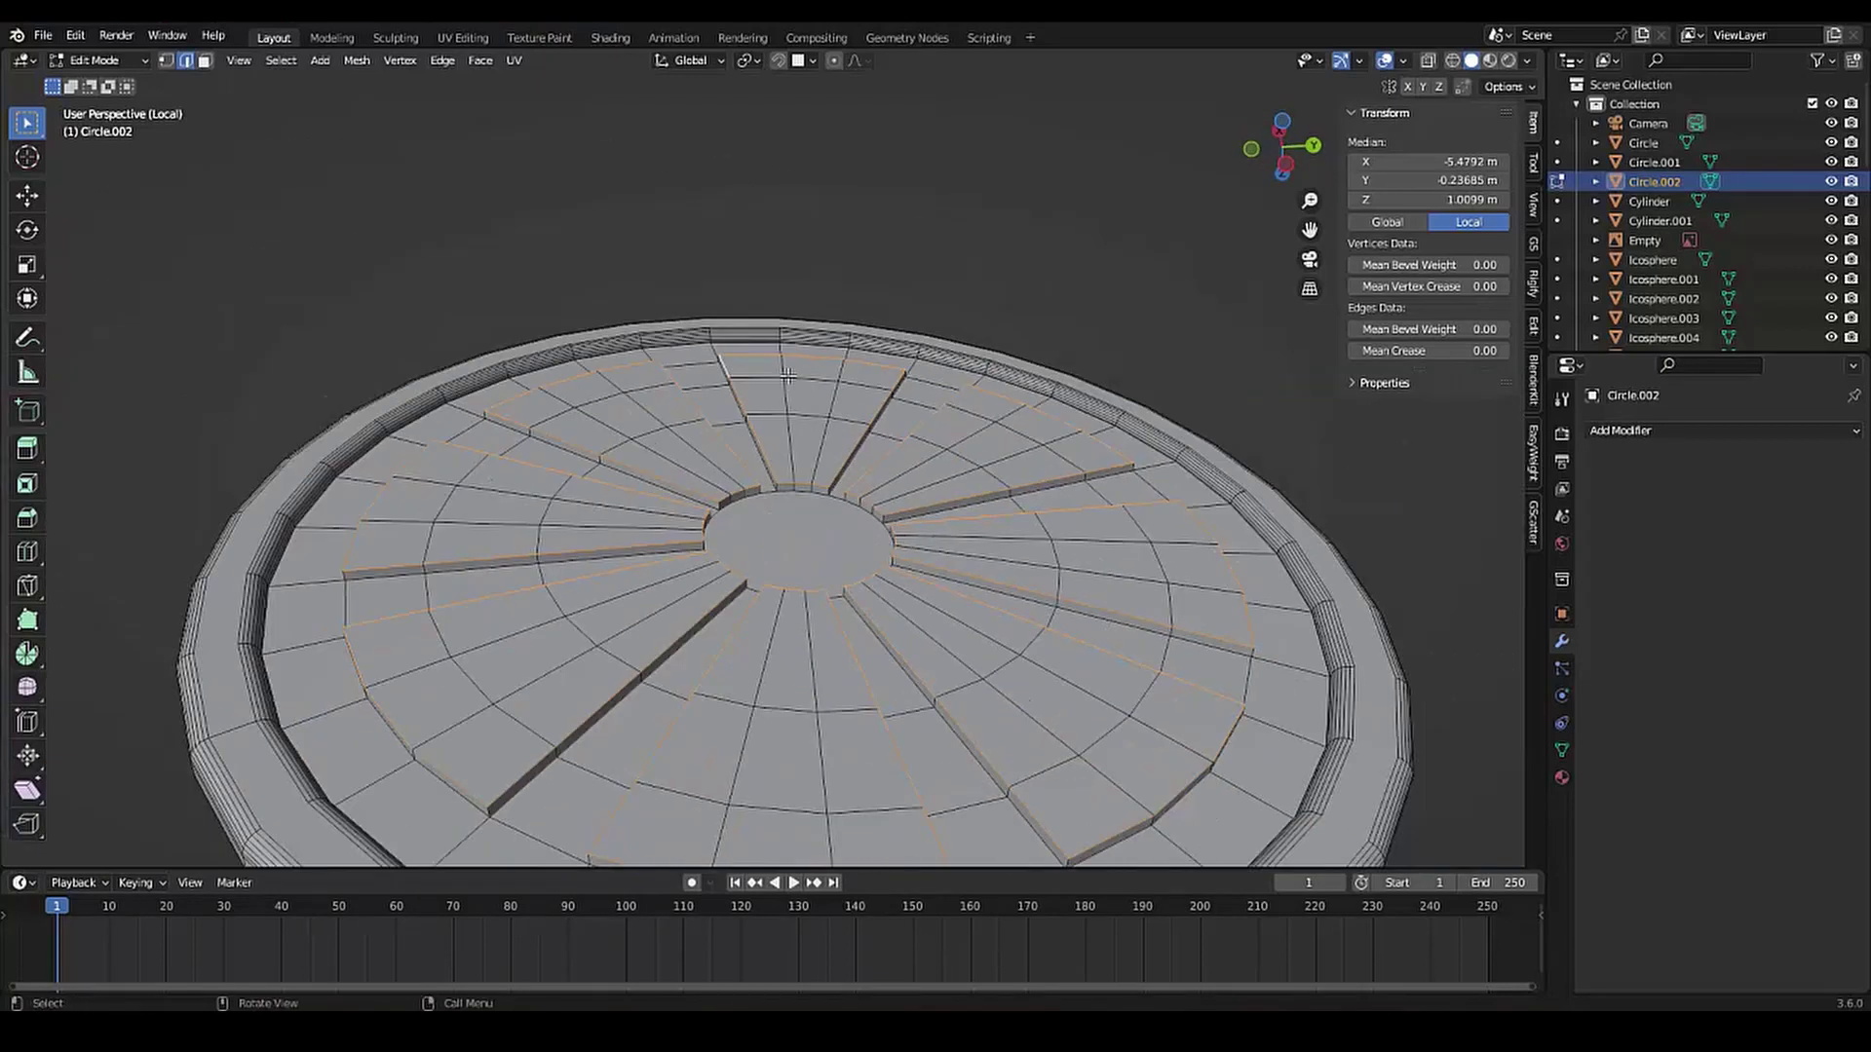
scroll(585, 438, "down", 2)
Bevel the selected segment edges to round them, then return to Object Mode
key("ctrl+b")
left_click(736, 604)
scroll(735, 604, "up", 5)
scroll(735, 605, "down", 3)
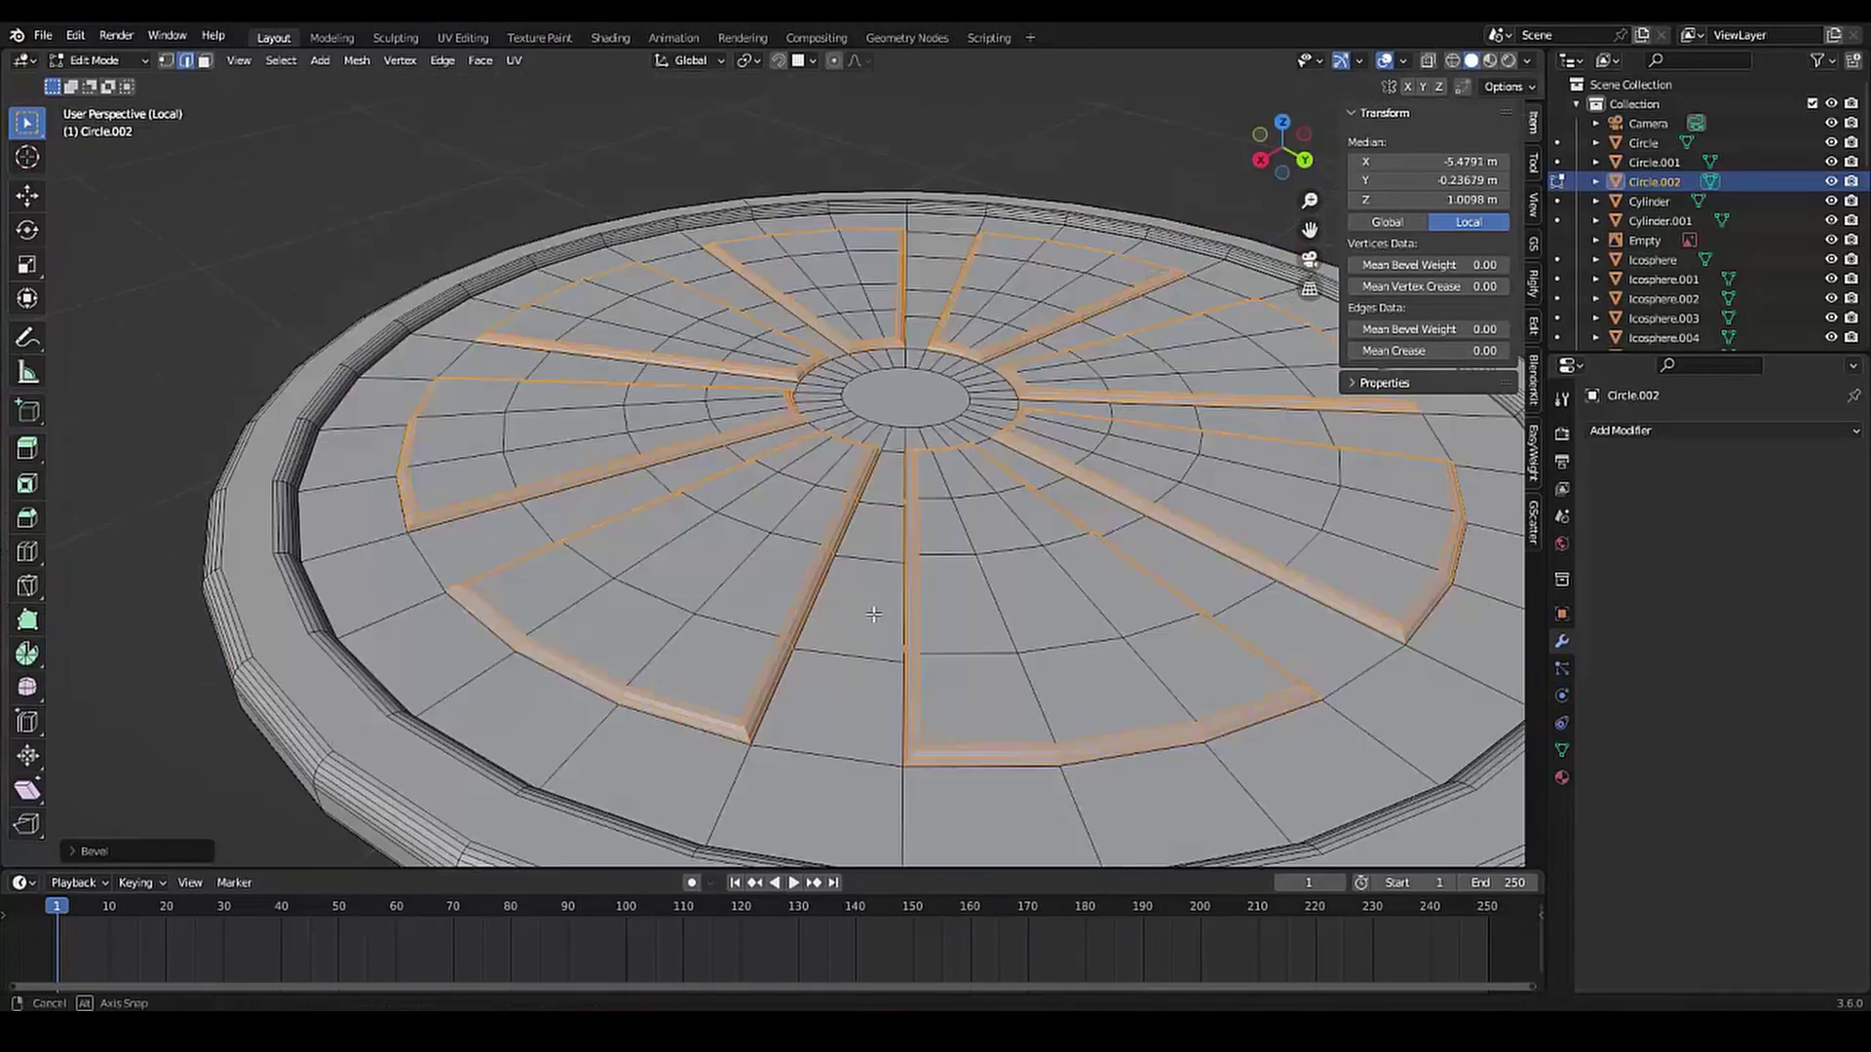
scroll(736, 604, "down", 3)
key("Tab")
middle_click_drag(736, 604, 739, 620)
scroll(739, 620, "up", 5)
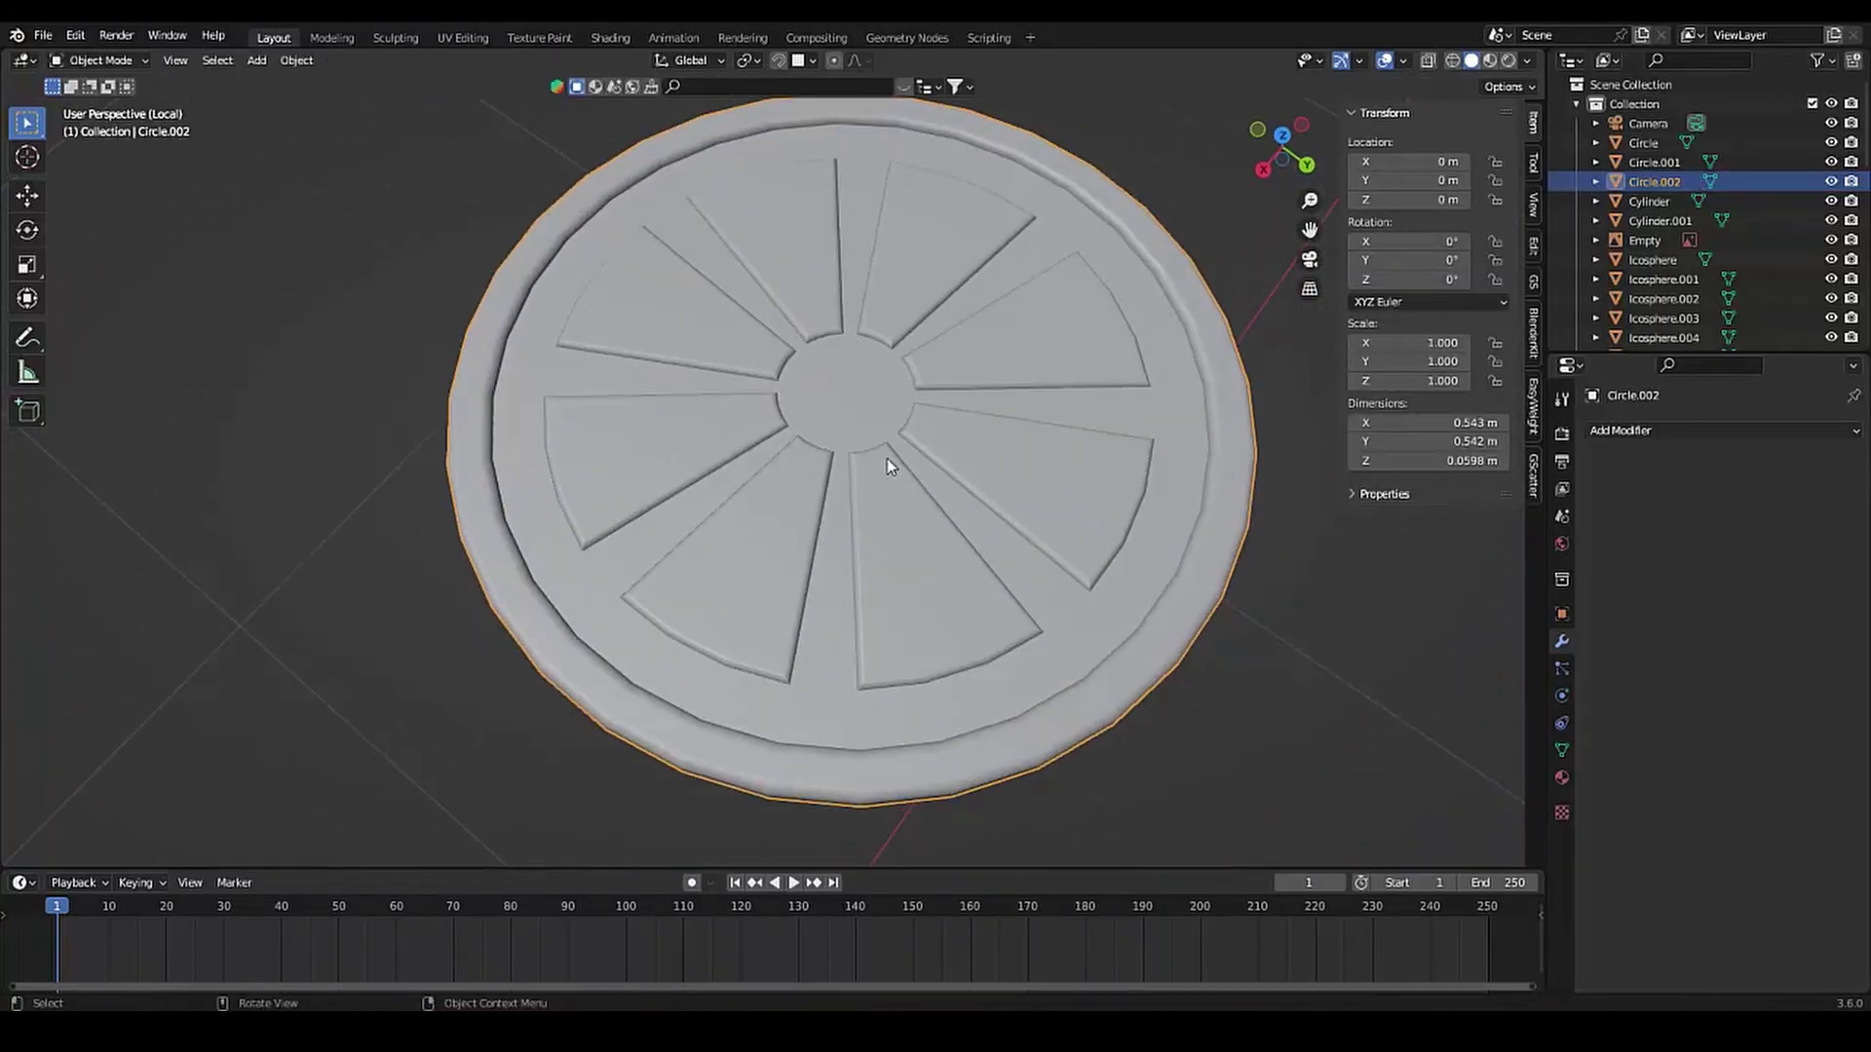
Leave local view and duplicate the plain disc, constrained to the Y axis
key("KP_Divide")
middle_click_drag(887, 458, 642, 400)
scroll(641, 400, "down", 3)
left_click(780, 419)
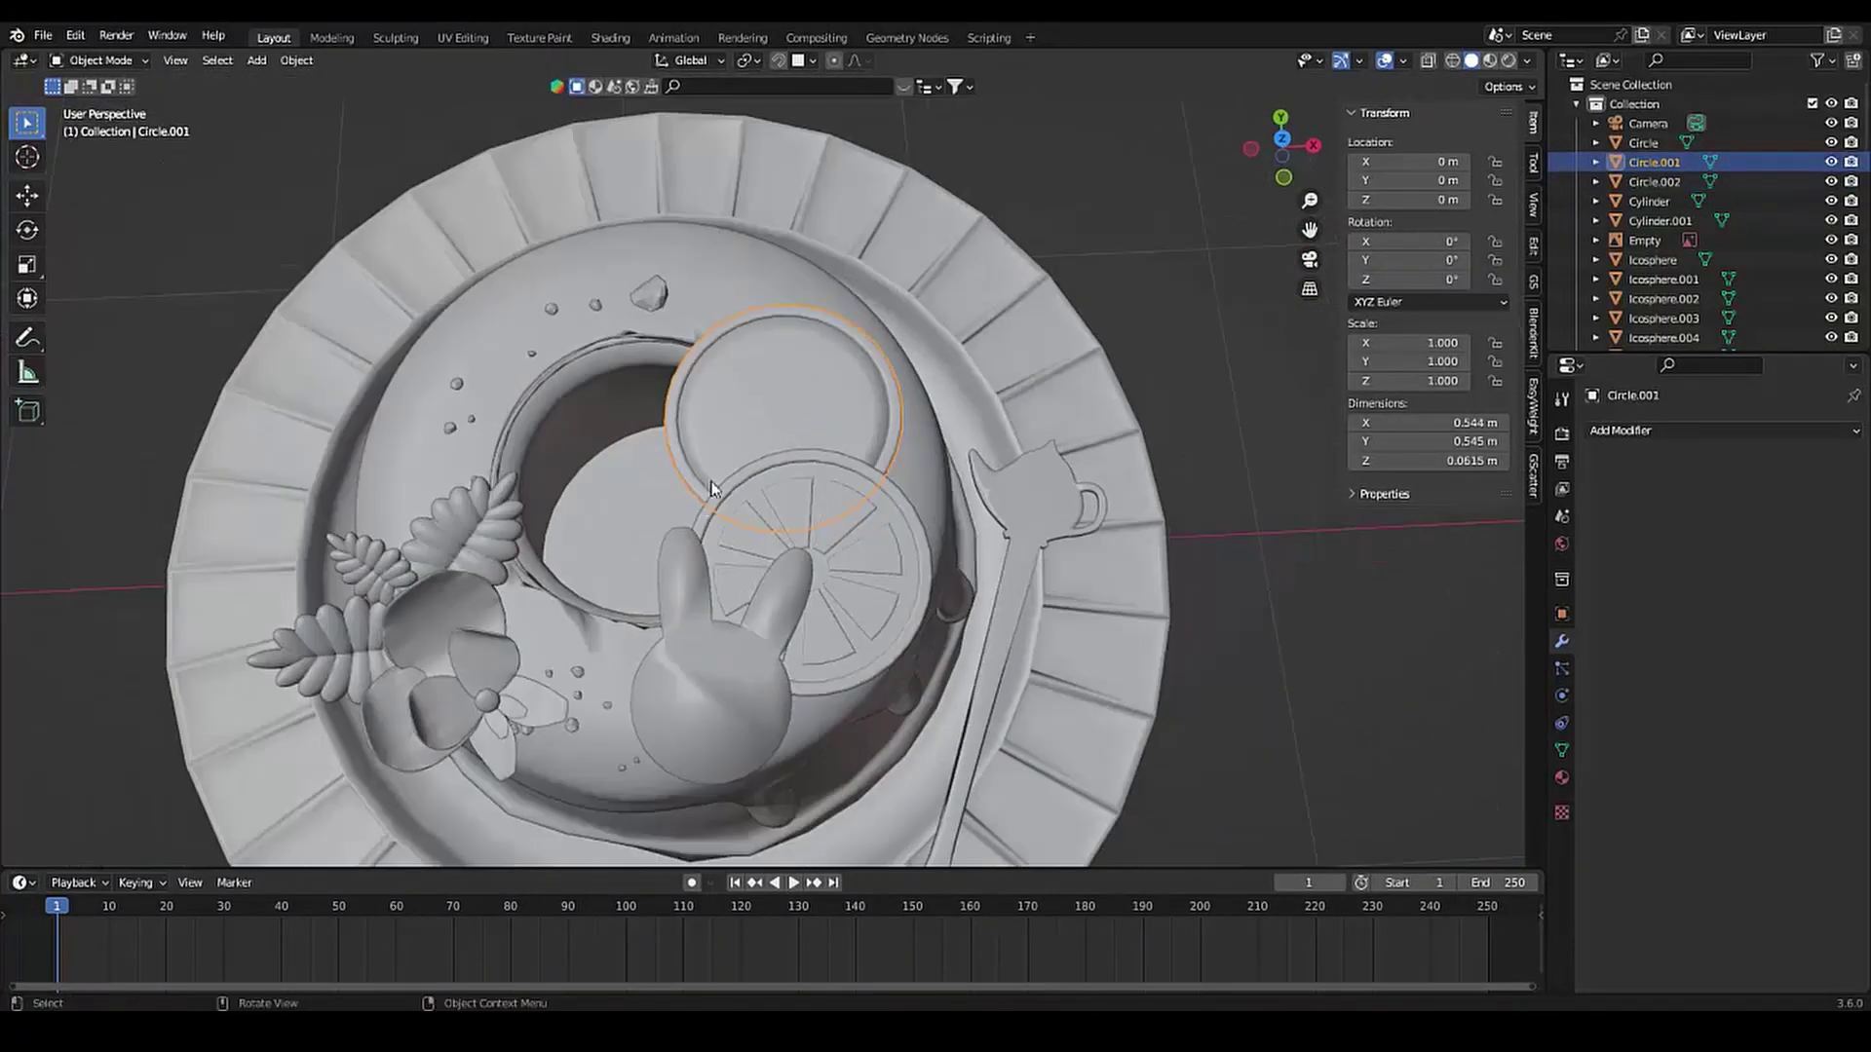
key("shift+d")
key("y")
left_click(780, 419)
mouse_move(779, 419)
middle_mouse_down()
mouse_move(859, 363)
mouse_move(689, 334)
middle_mouse_up()
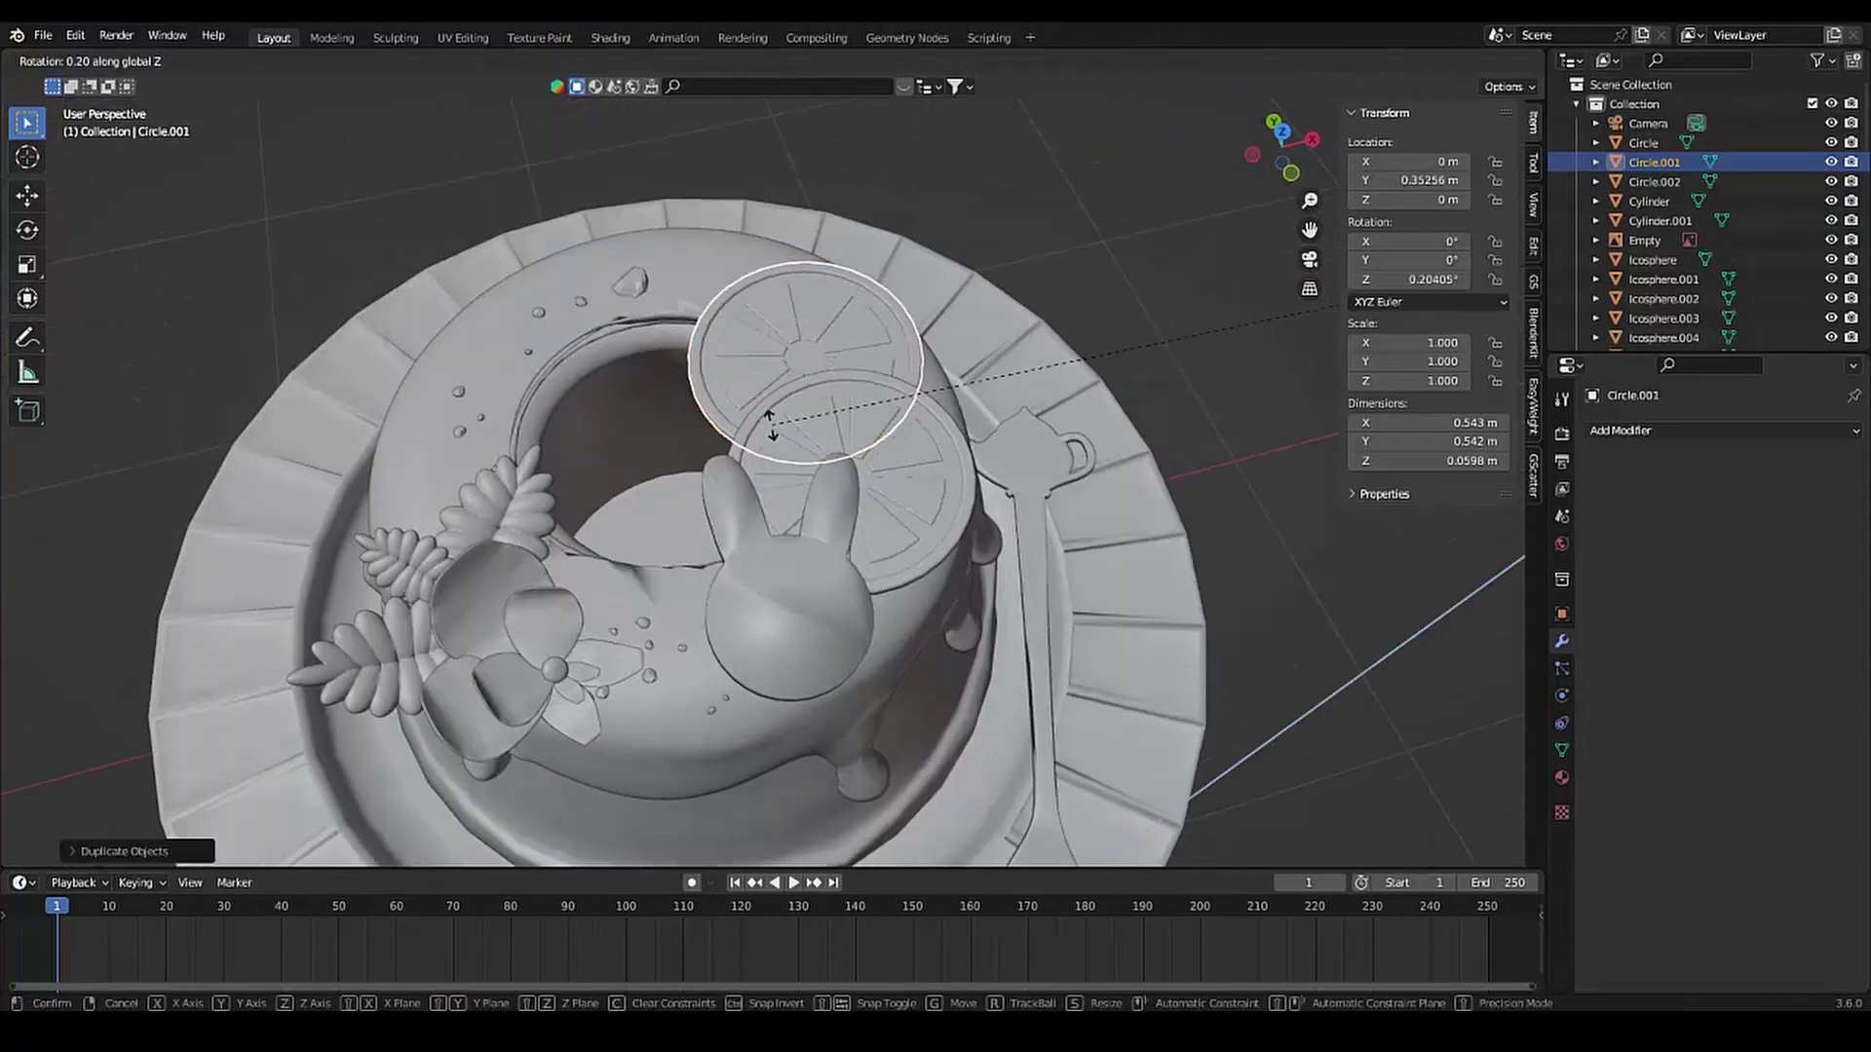
Reset the slice's origin and rotate it to about 34.121° on Z
right_click(689, 334)
left_click(877, 484)
key("r")
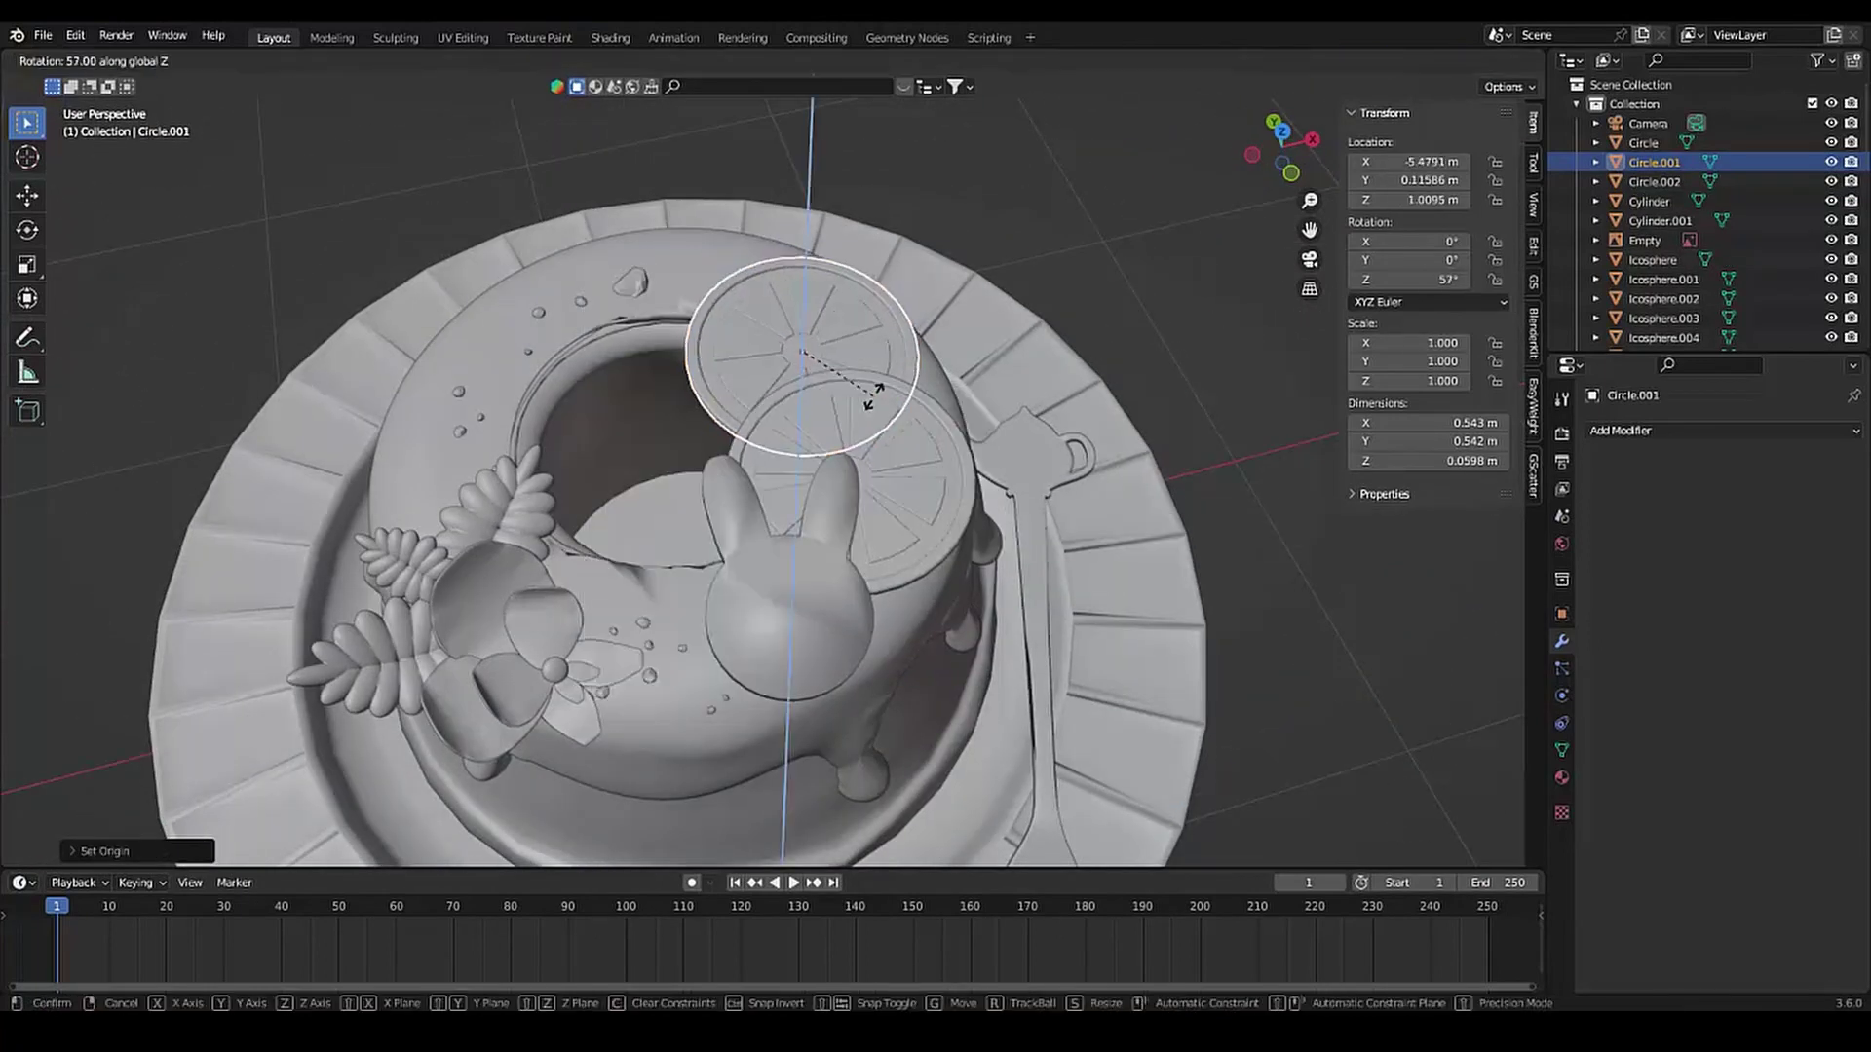
left_click(848, 390)
scroll(589, 374, "down", 6)
mouse_move(588, 374)
middle_mouse_down()
mouse_move(548, 487)
mouse_move(846, 406)
middle_mouse_up()
scroll(548, 480, "up", 5)
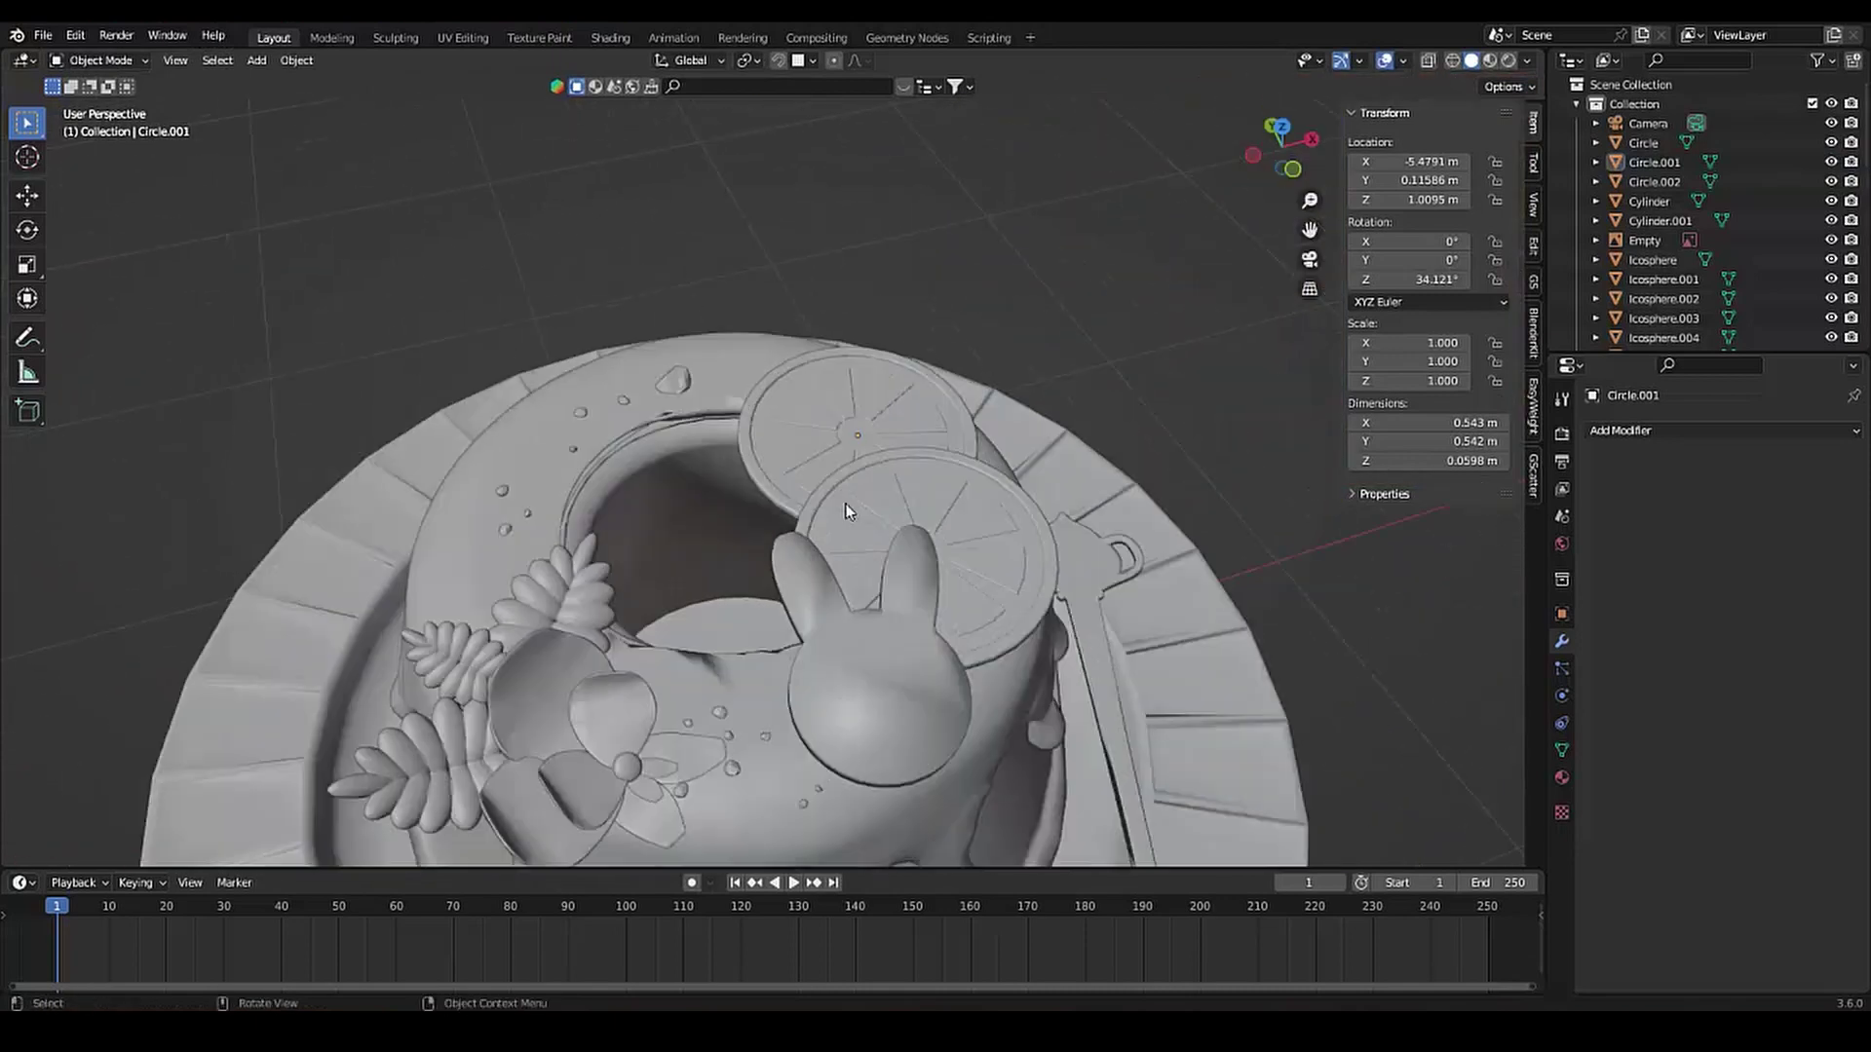
scroll(846, 405, "up", 2)
scroll(855, 394, "down", 6)
middle_click_drag(439, 573, 641, 587)
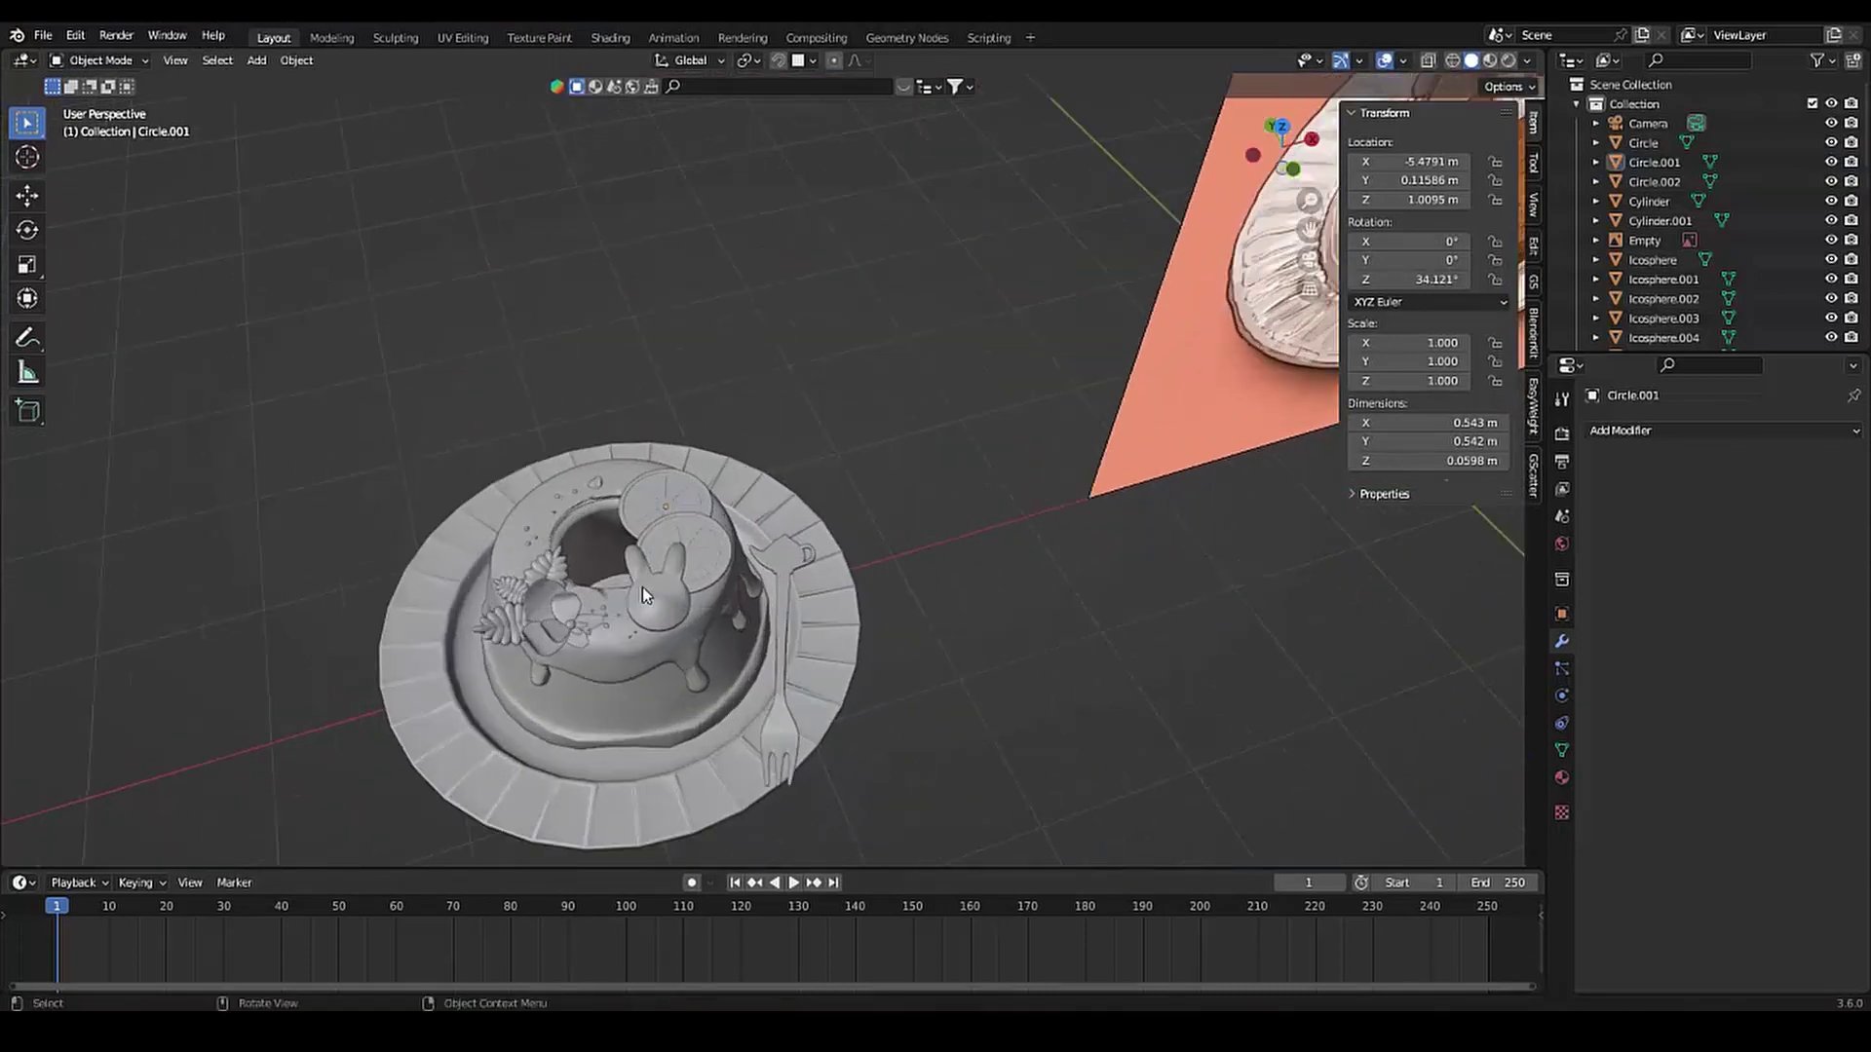
scroll(641, 587, "up", 7)
Add a UV sphere and flatten it along Z into a small dome
key("shift+a")
left_click(805, 585)
scroll(805, 584, "down", 5)
middle_click_drag(805, 584, 1098, 649)
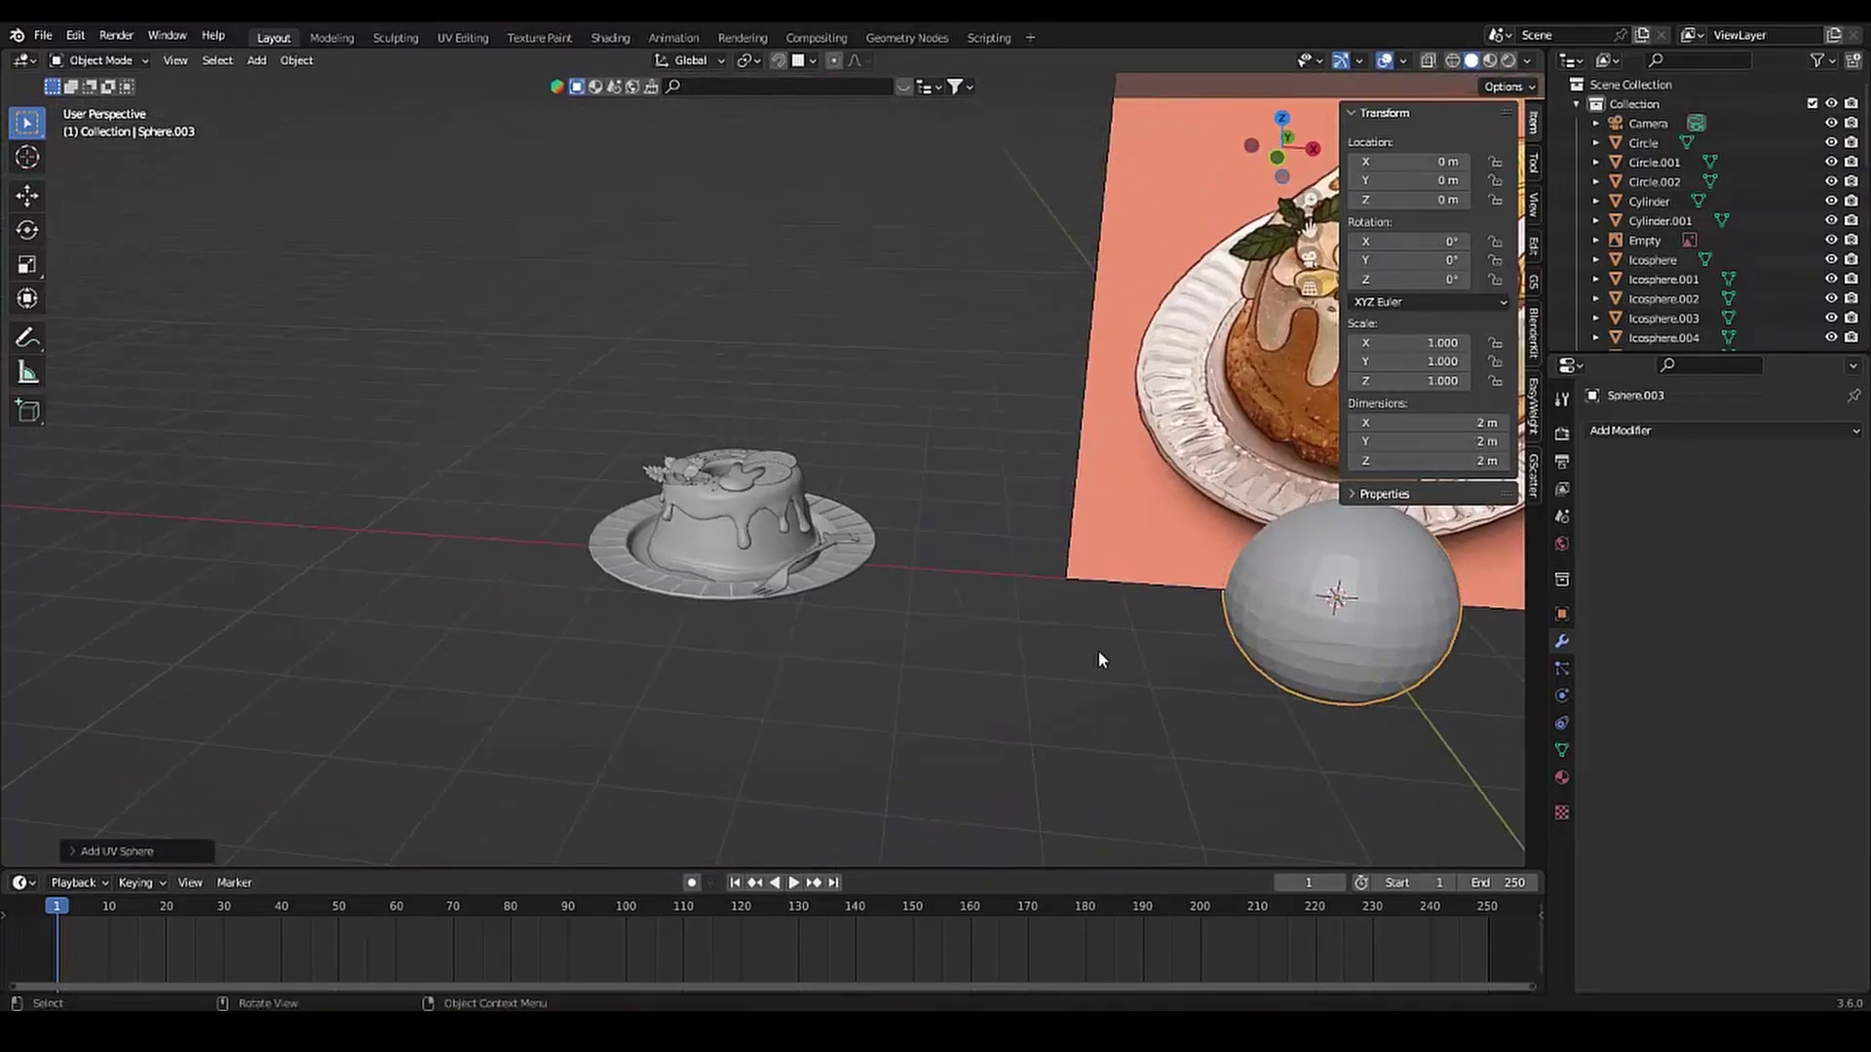
key("s")
key("z")
key("s")
left_click(1342, 604)
key("g")
left_click(756, 462)
scroll(757, 462, "up", 5)
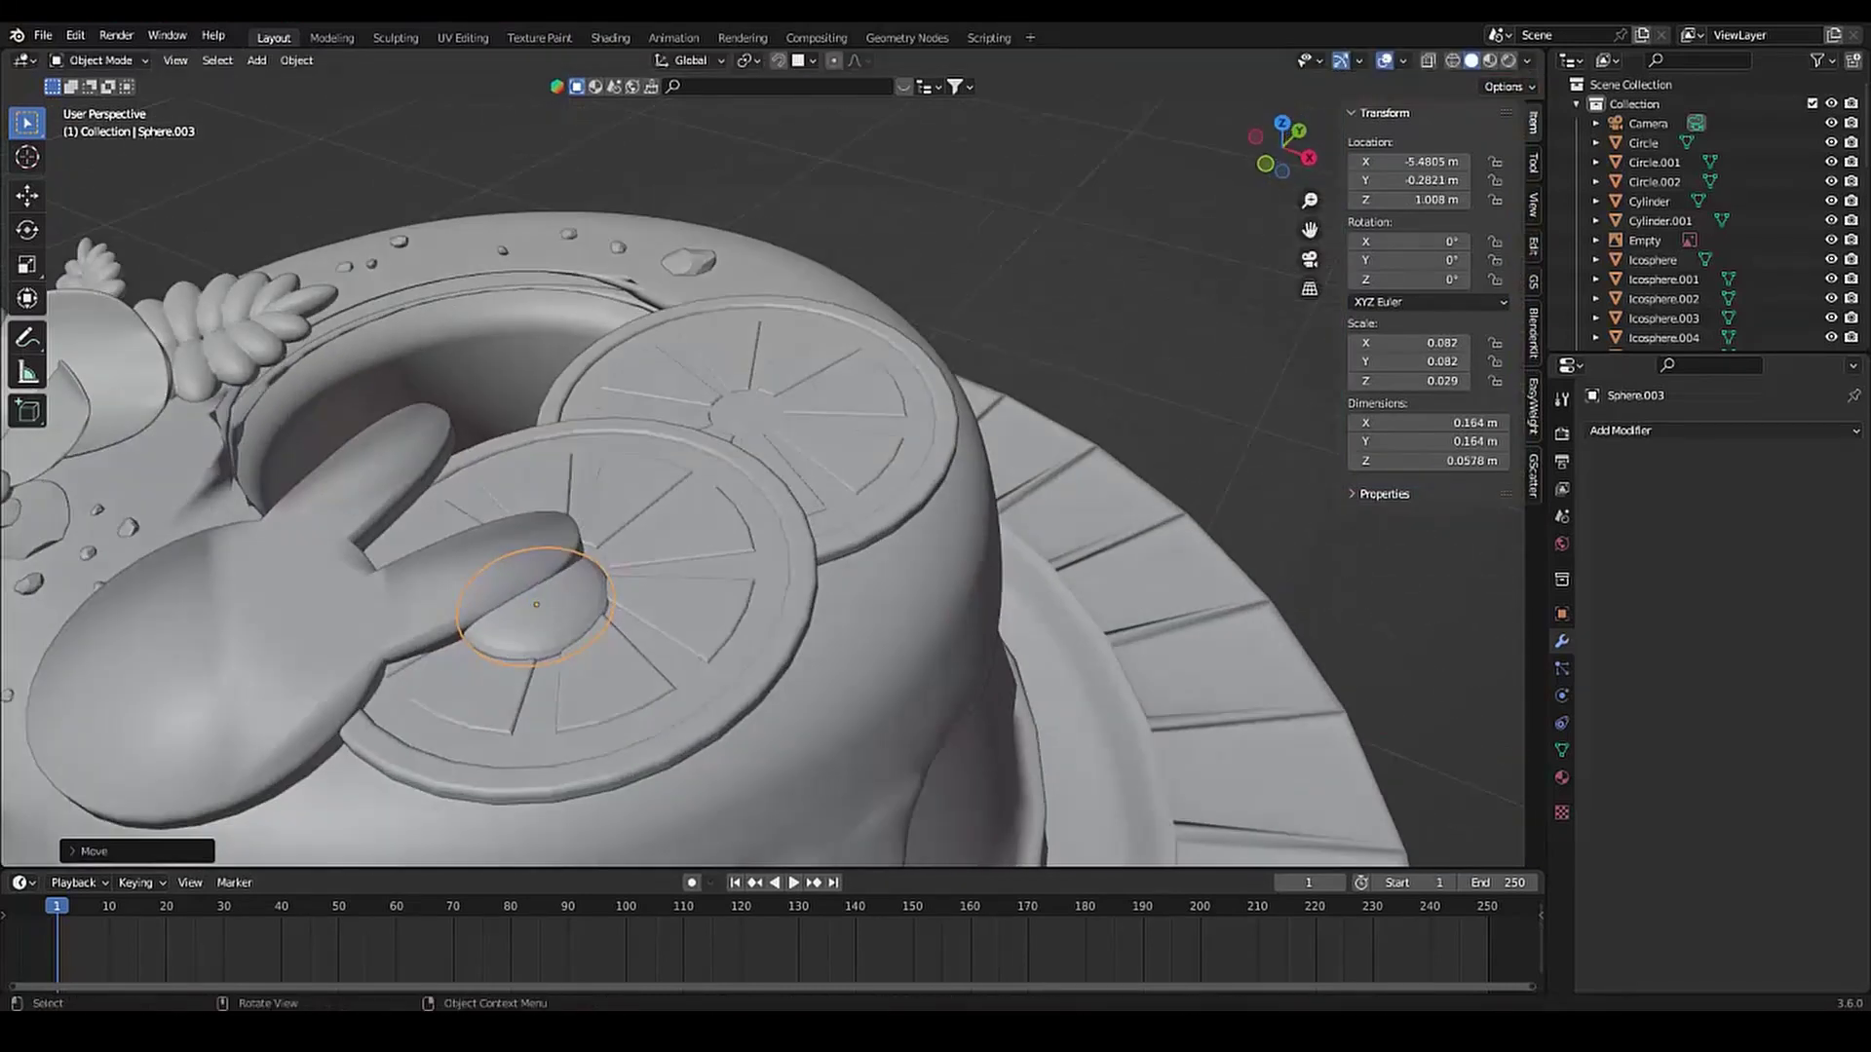
Shrink the dome further and move it vertically onto the first orange slice
key("s")
left_click(372, 547)
key("r")
key("x")
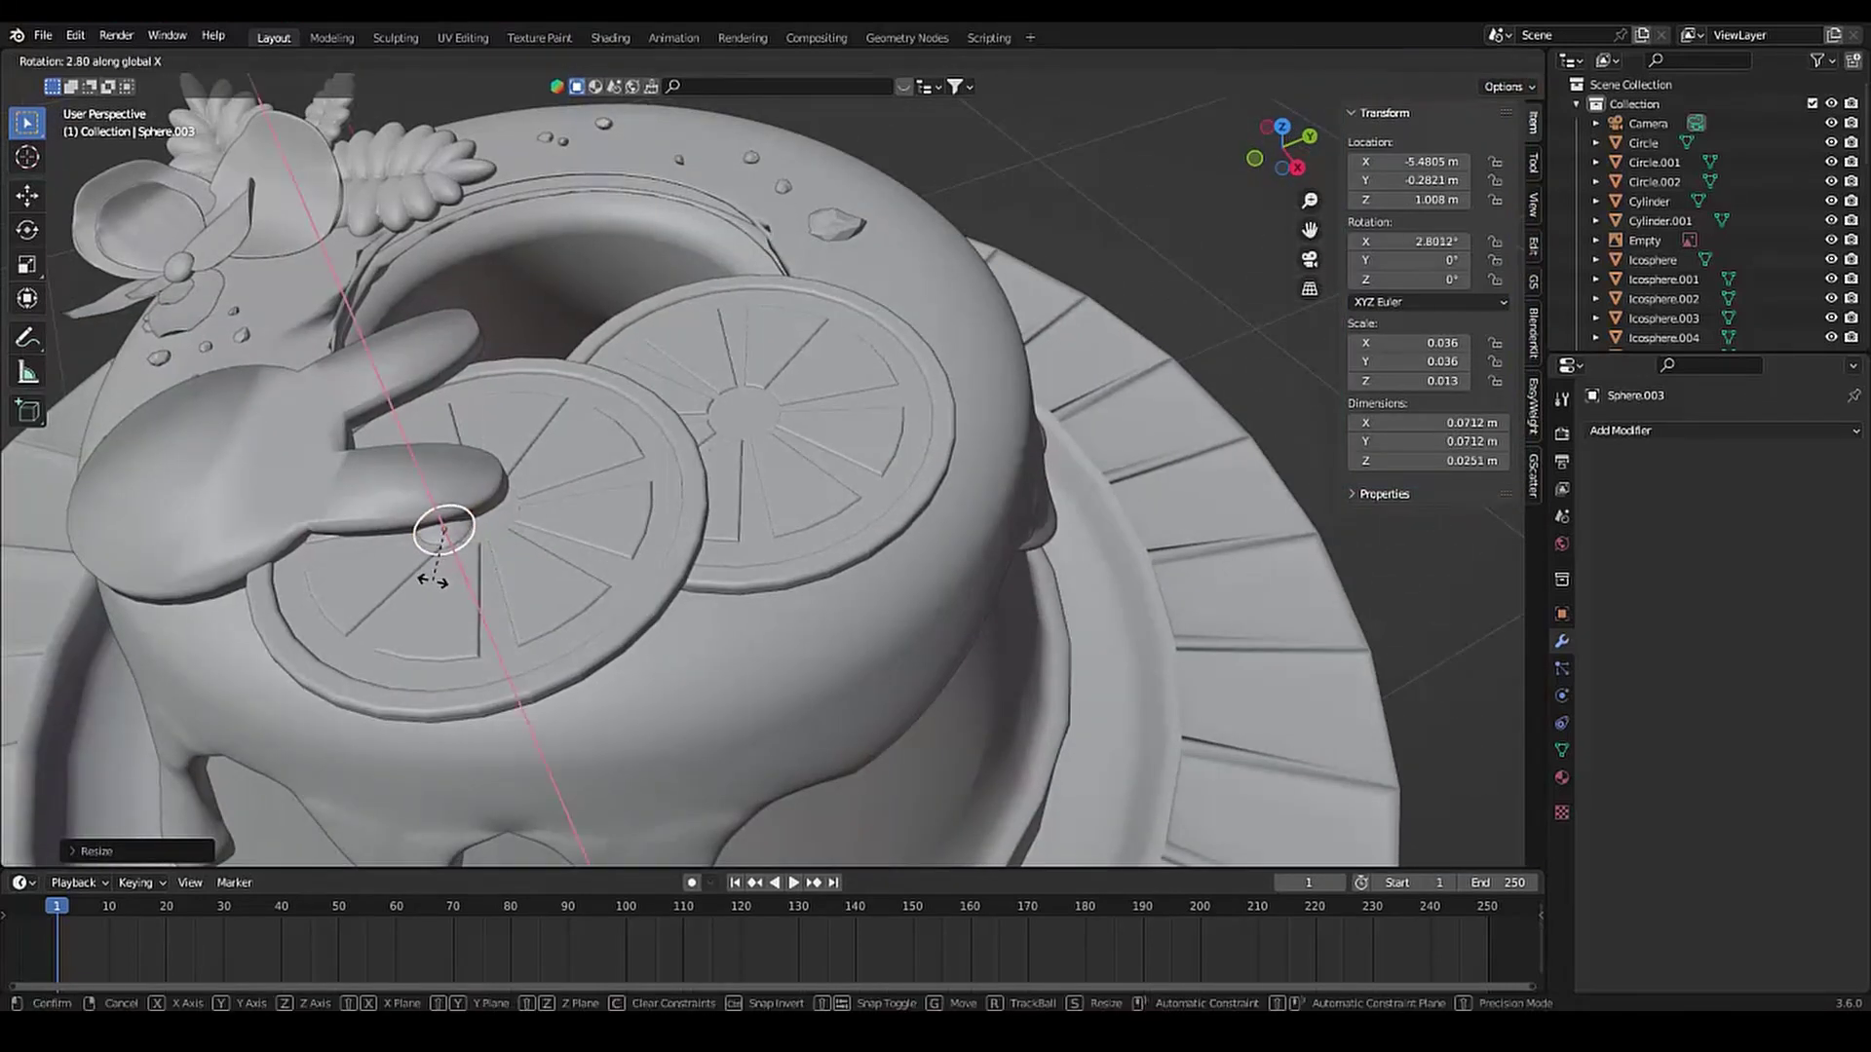
key("Escape")
scroll(469, 562, "down", 3)
scroll(477, 495, "up", 3)
mouse_move(469, 562)
middle_mouse_down()
mouse_move(477, 495)
mouse_move(585, 517)
middle_mouse_up()
key("g")
key("z")
left_click(466, 518)
scroll(542, 476, "down", 3)
scroll(585, 516, "up", 2)
Duplicate the dome onto the second slice, rotating it on X and shifting it along Y
key("shift+d")
key("x")
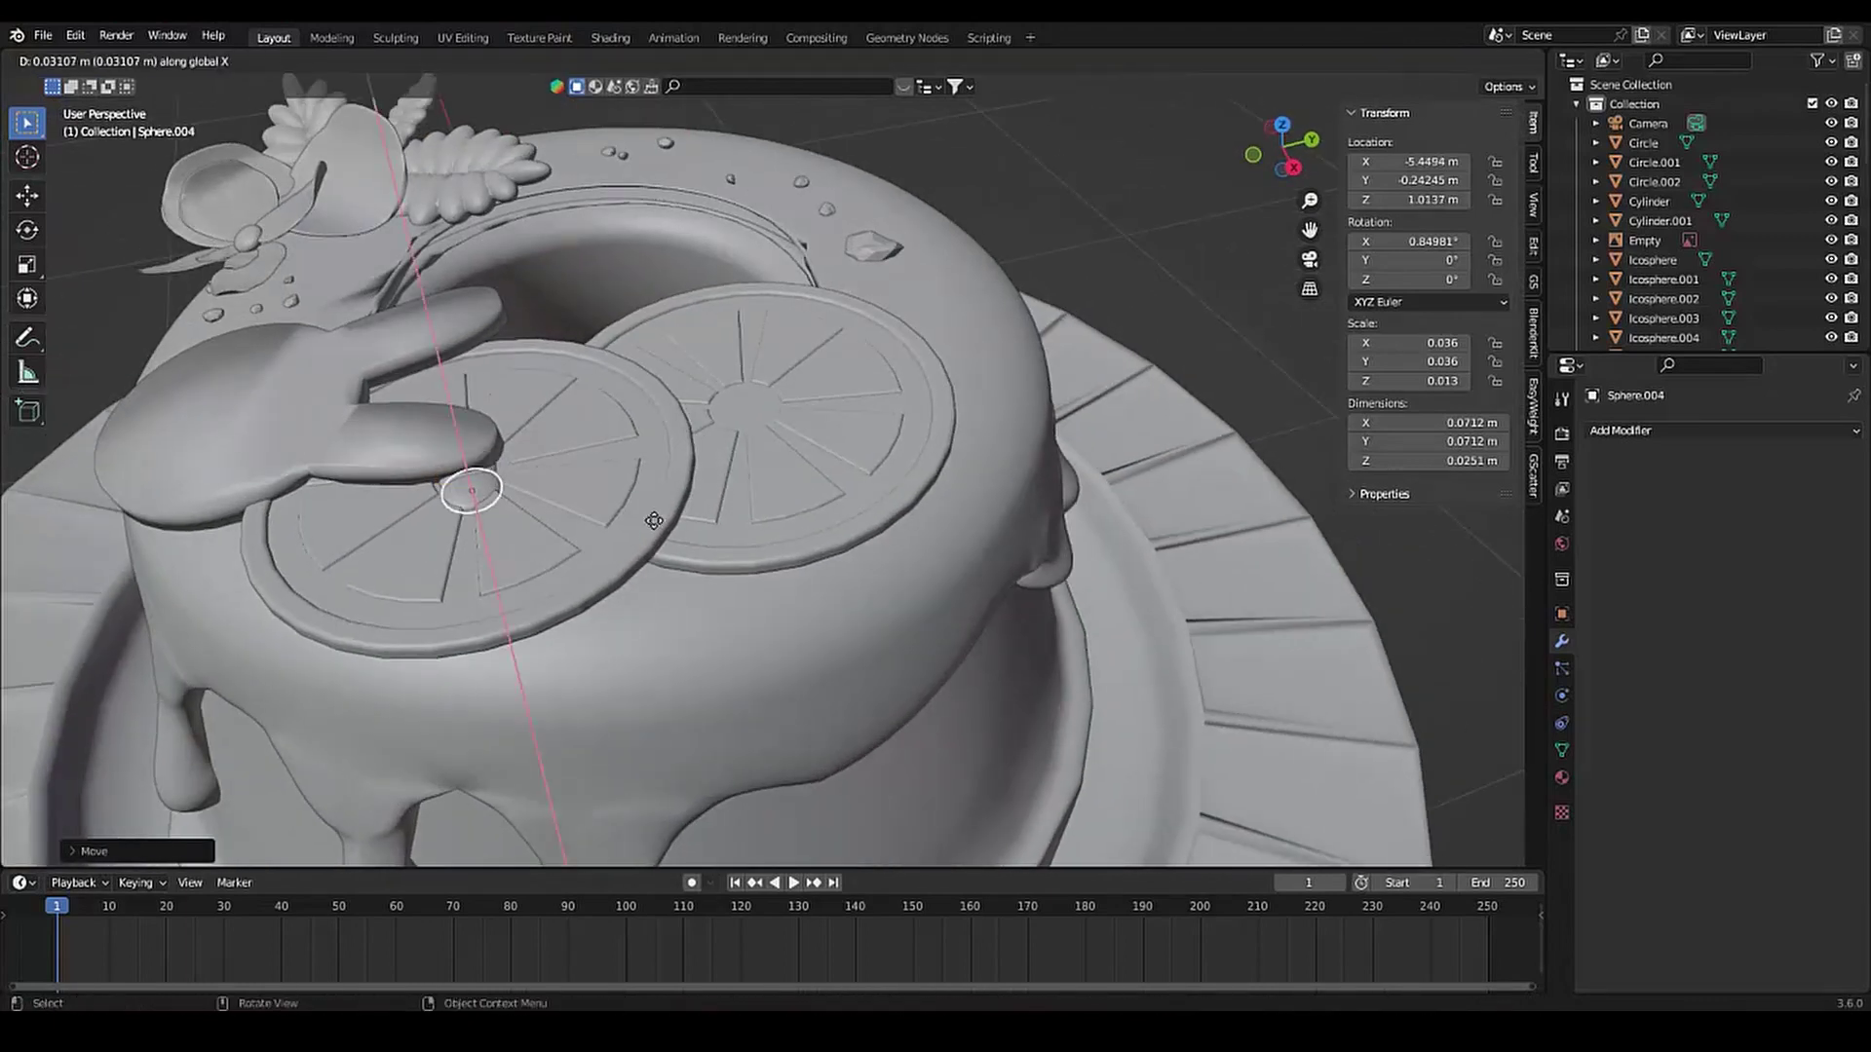
key("g")
left_click(782, 414)
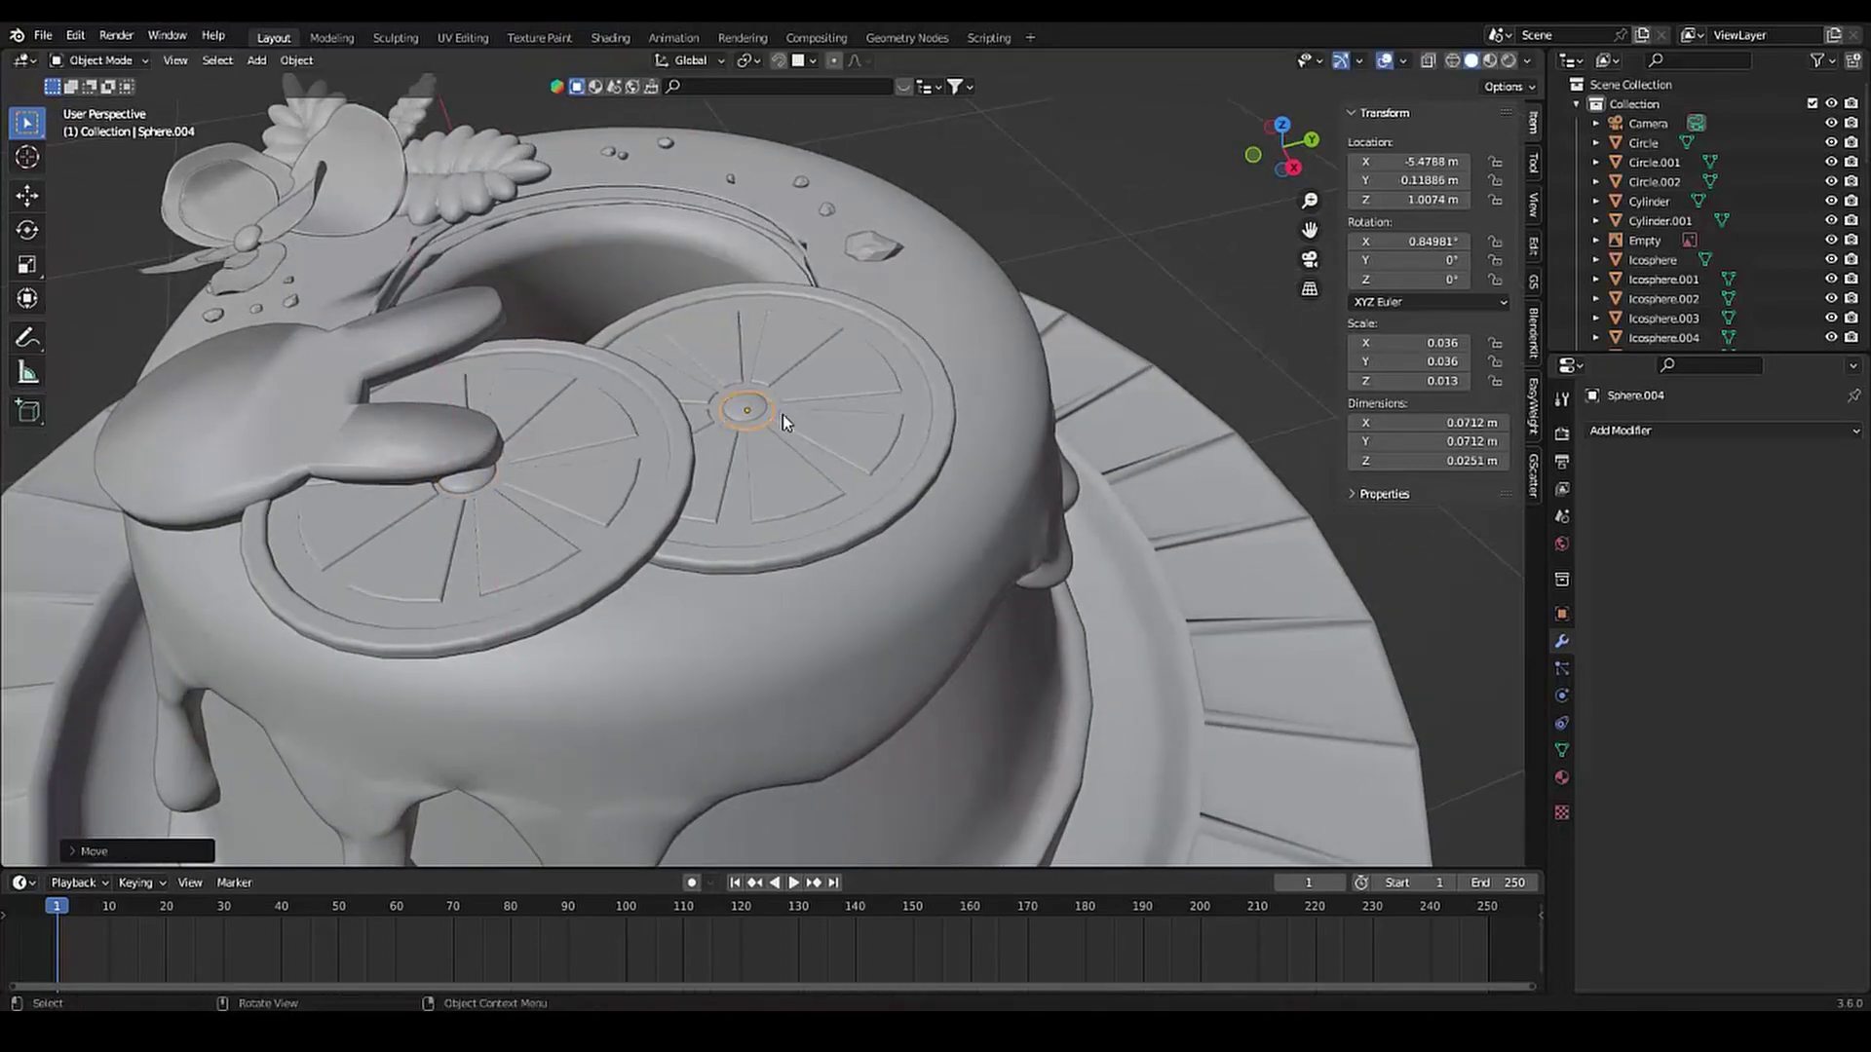
scroll(782, 413, "up", 3)
mouse_move(643, 324)
middle_mouse_down()
mouse_move(706, 371)
mouse_move(682, 541)
mouse_move(577, 401)
mouse_move(653, 622)
middle_mouse_up()
key("z")
key("r")
key("x")
left_click(634, 395)
key("g")
key("y")
left_click(674, 543)
Select the dome on its slice and shift it along Y
right_click(577, 401)
left_click(583, 407)
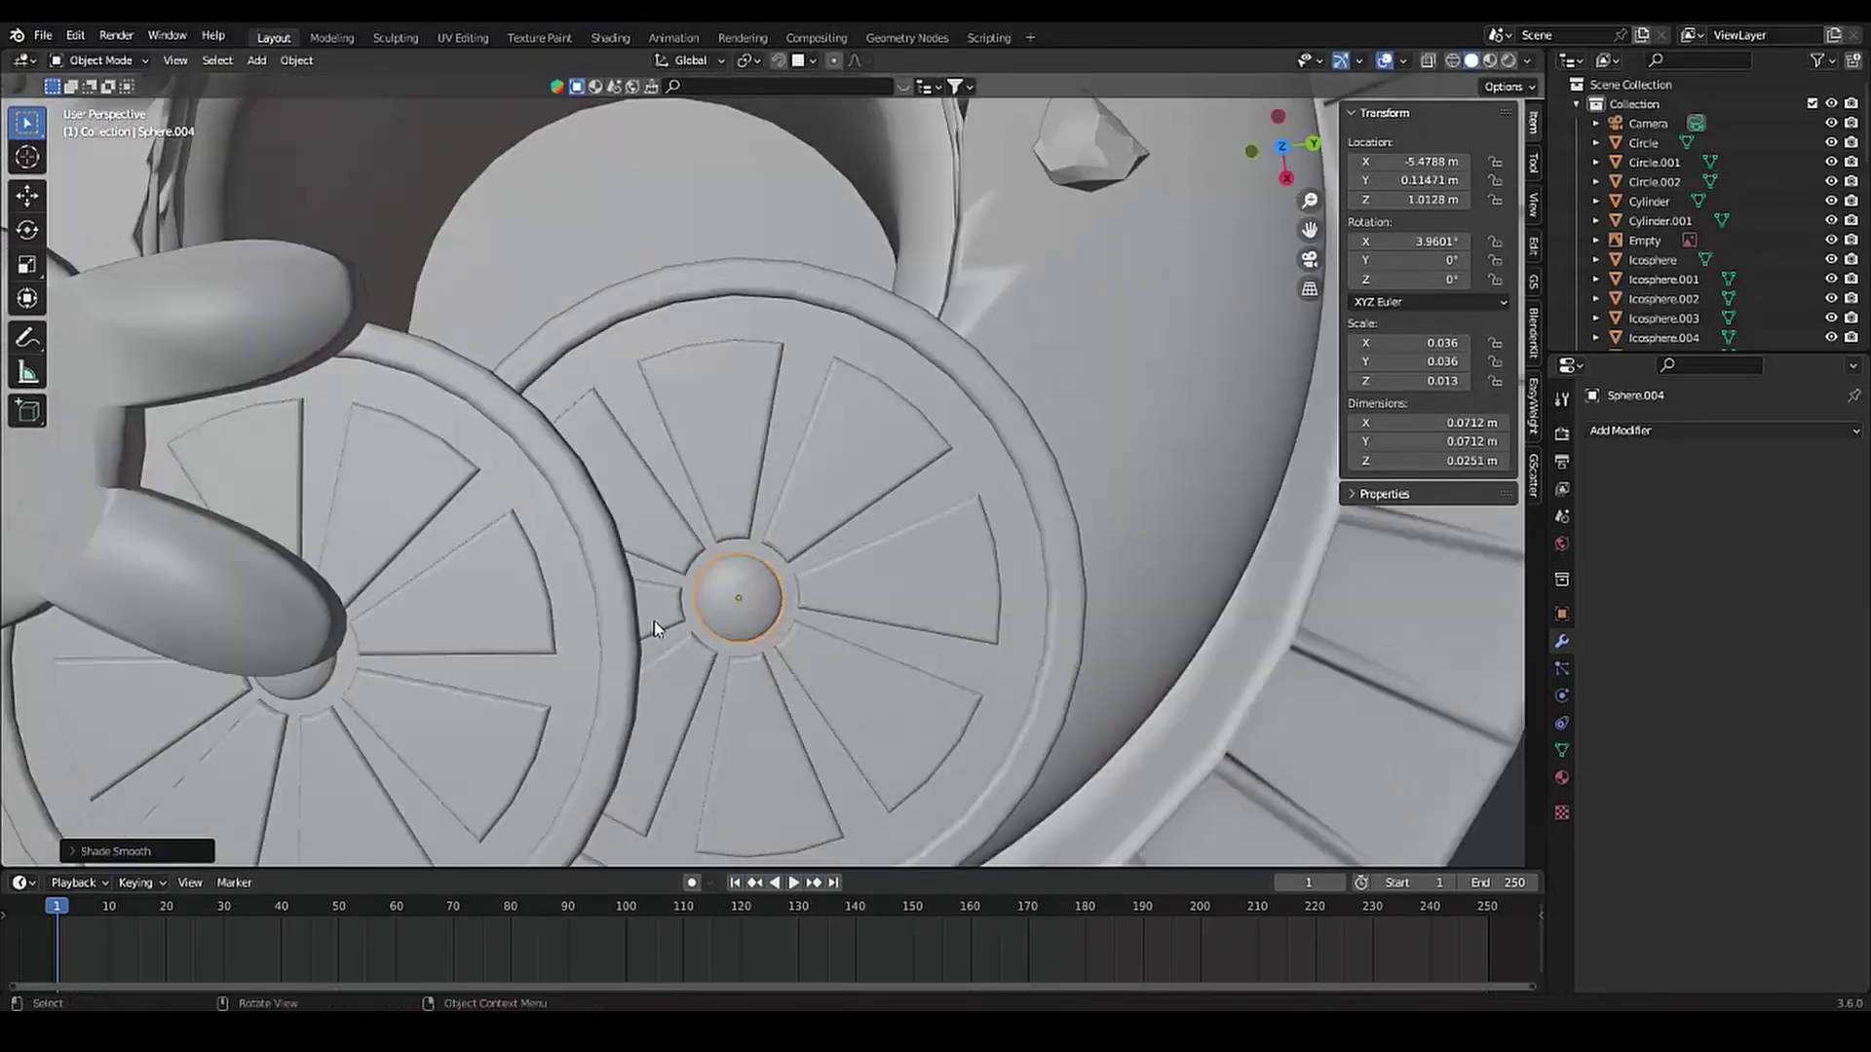
key("g")
key("y")
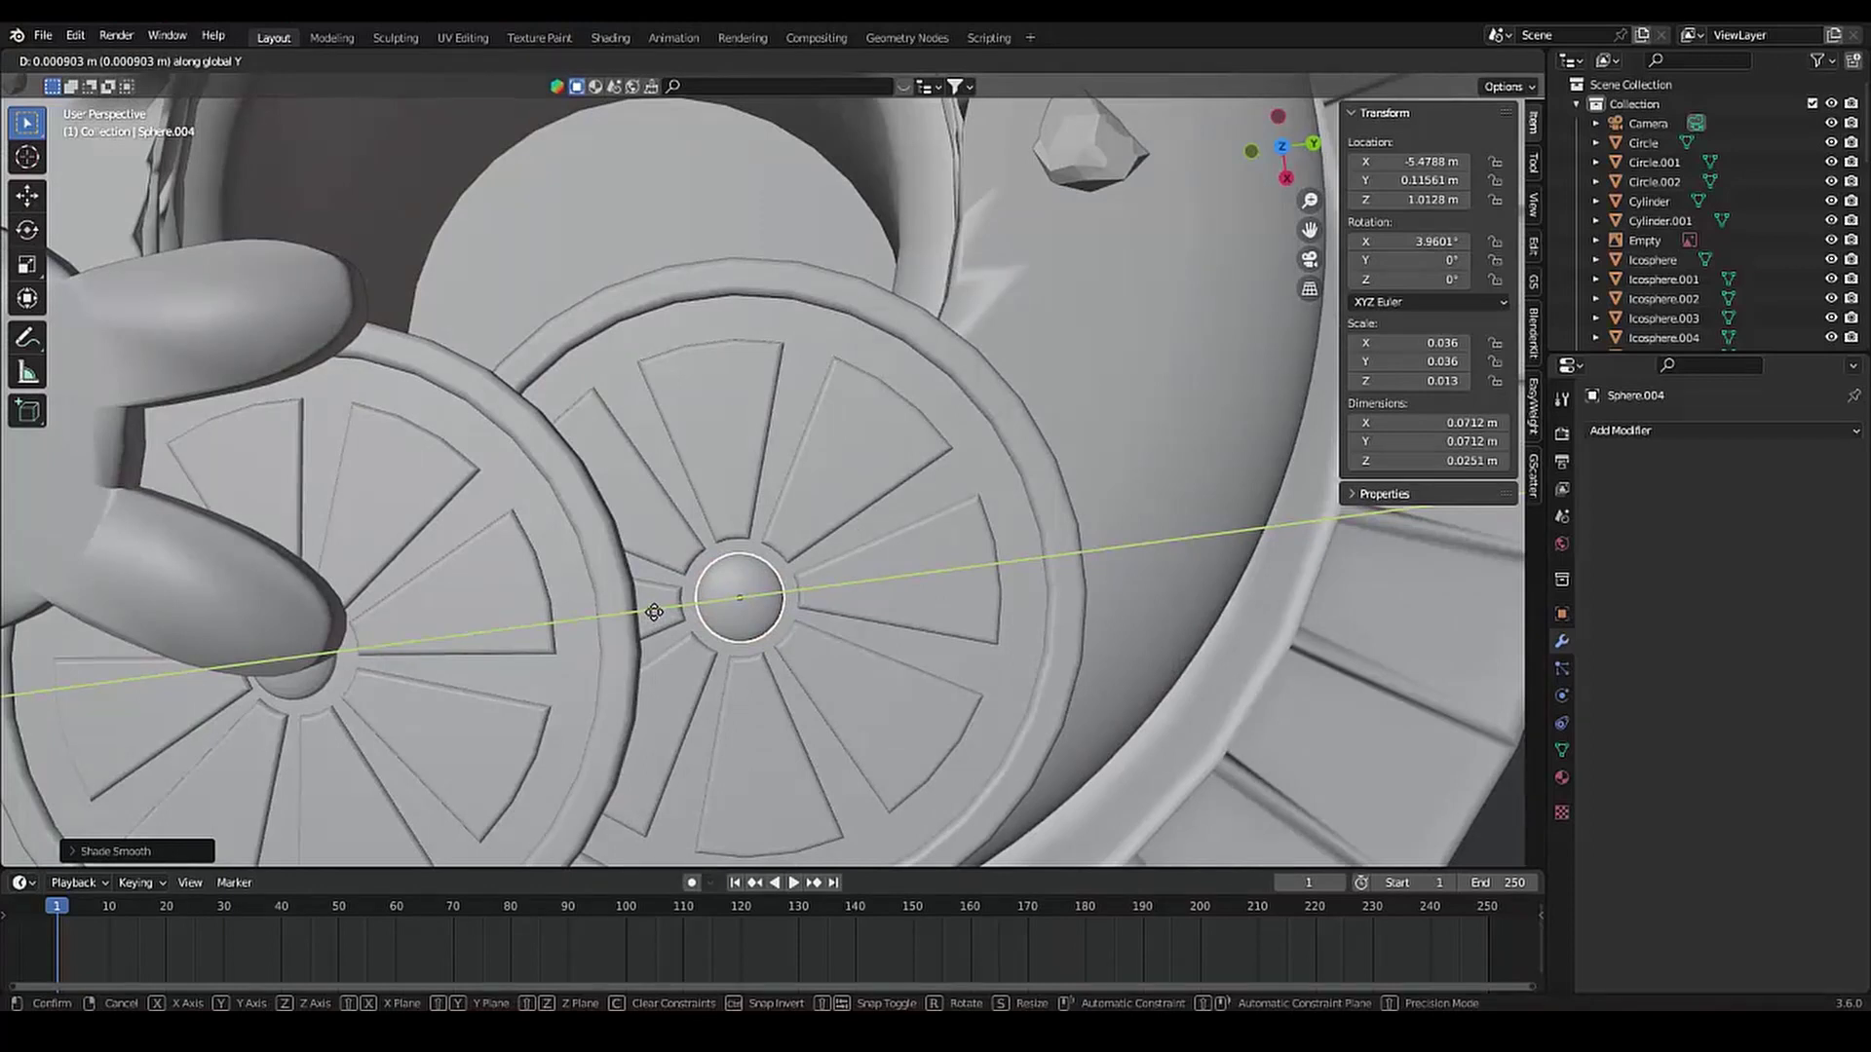
left_click(654, 612)
middle_click_drag(654, 612, 688, 454)
Shade the other dome smooth and adjust its position along Y and X
right_click(669, 546)
left_click(669, 547)
mouse_move(669, 547)
middle_mouse_down()
mouse_move(528, 785)
mouse_move(652, 649)
mouse_move(507, 620)
mouse_move(526, 604)
middle_mouse_up()
key("g")
key("y")
left_click(555, 719)
key("g")
key("x")
scroll(585, 722, "down", 8)
Switch to material preview, delete the unwanted object, and add an Area light
left_click(1490, 59)
left_click(1326, 136)
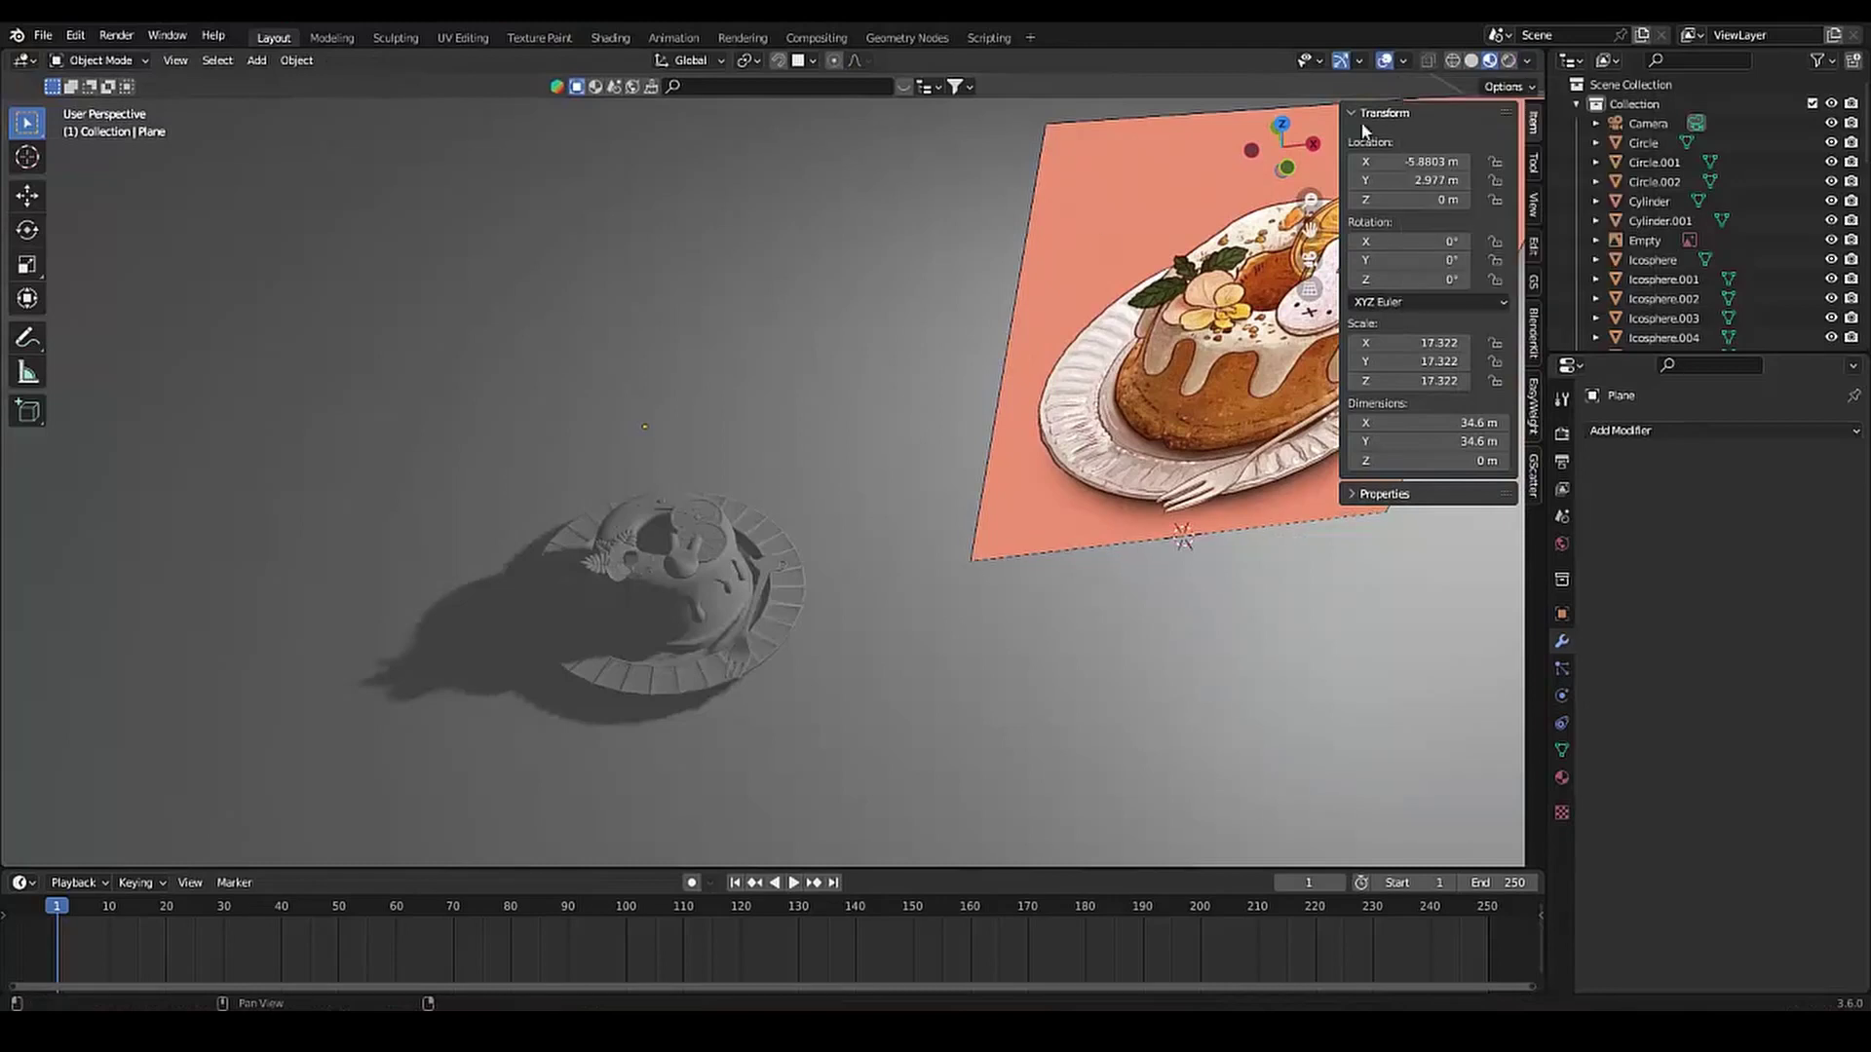
scroll(1182, 327, "down", 5)
left_click(944, 380)
key("Delete")
scroll(731, 559, "up", 5)
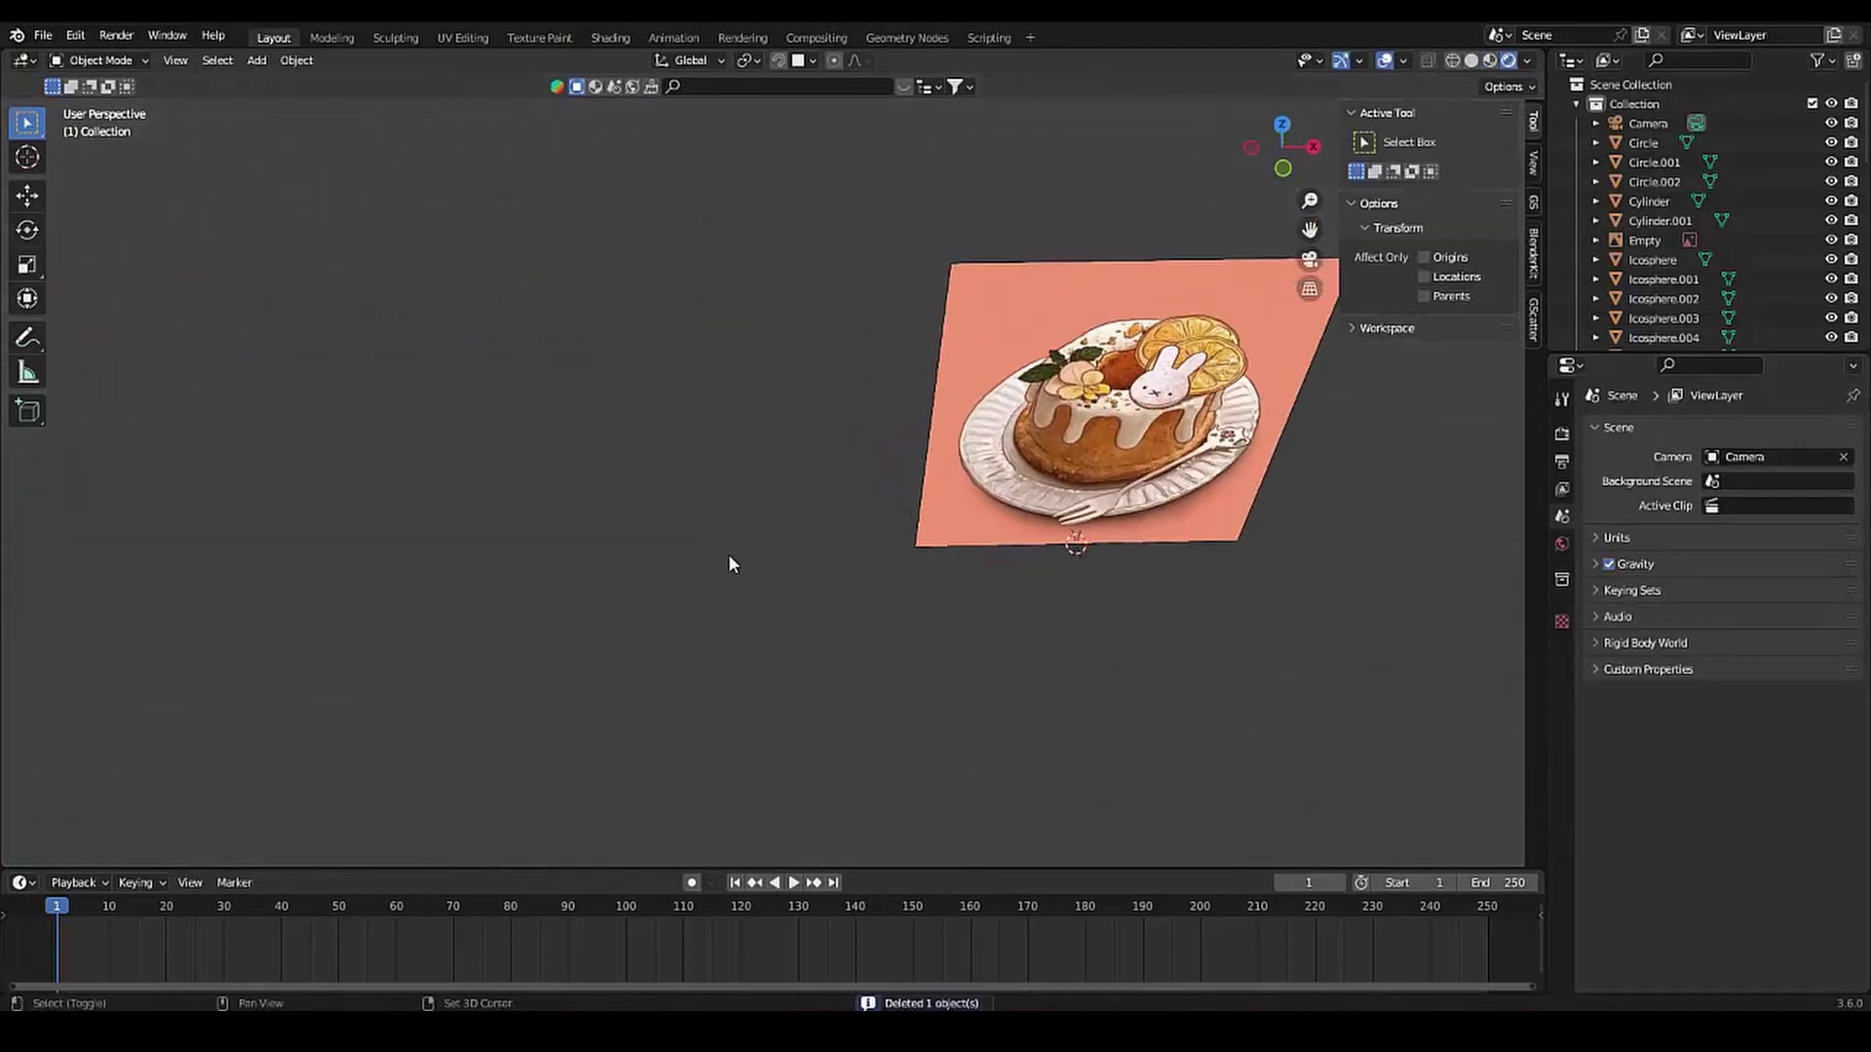
key("shift+a")
left_click(818, 861)
Reposition the area light and scale it up to about 4.929
key("g")
key("z")
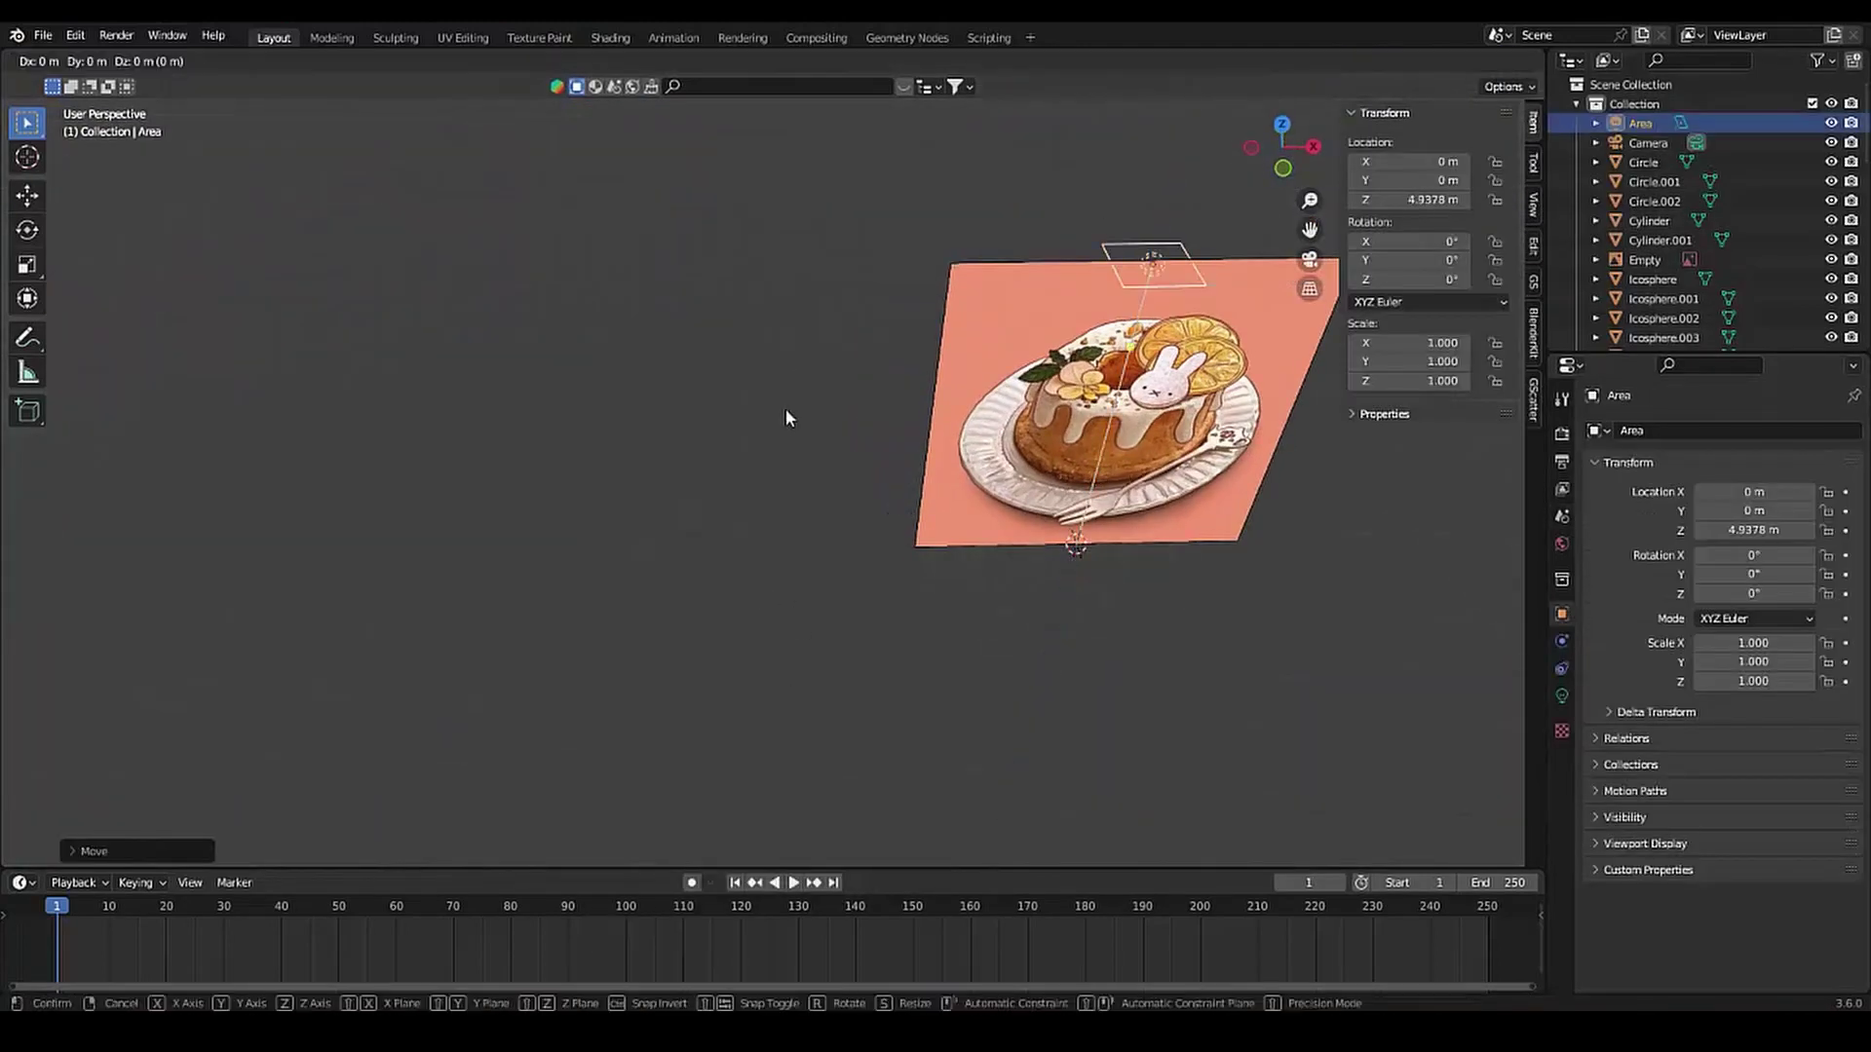
key("x")
left_click(426, 522)
key("s")
left_click(877, 546)
Enter 3000 W as the area light's power
left_click(1562, 695)
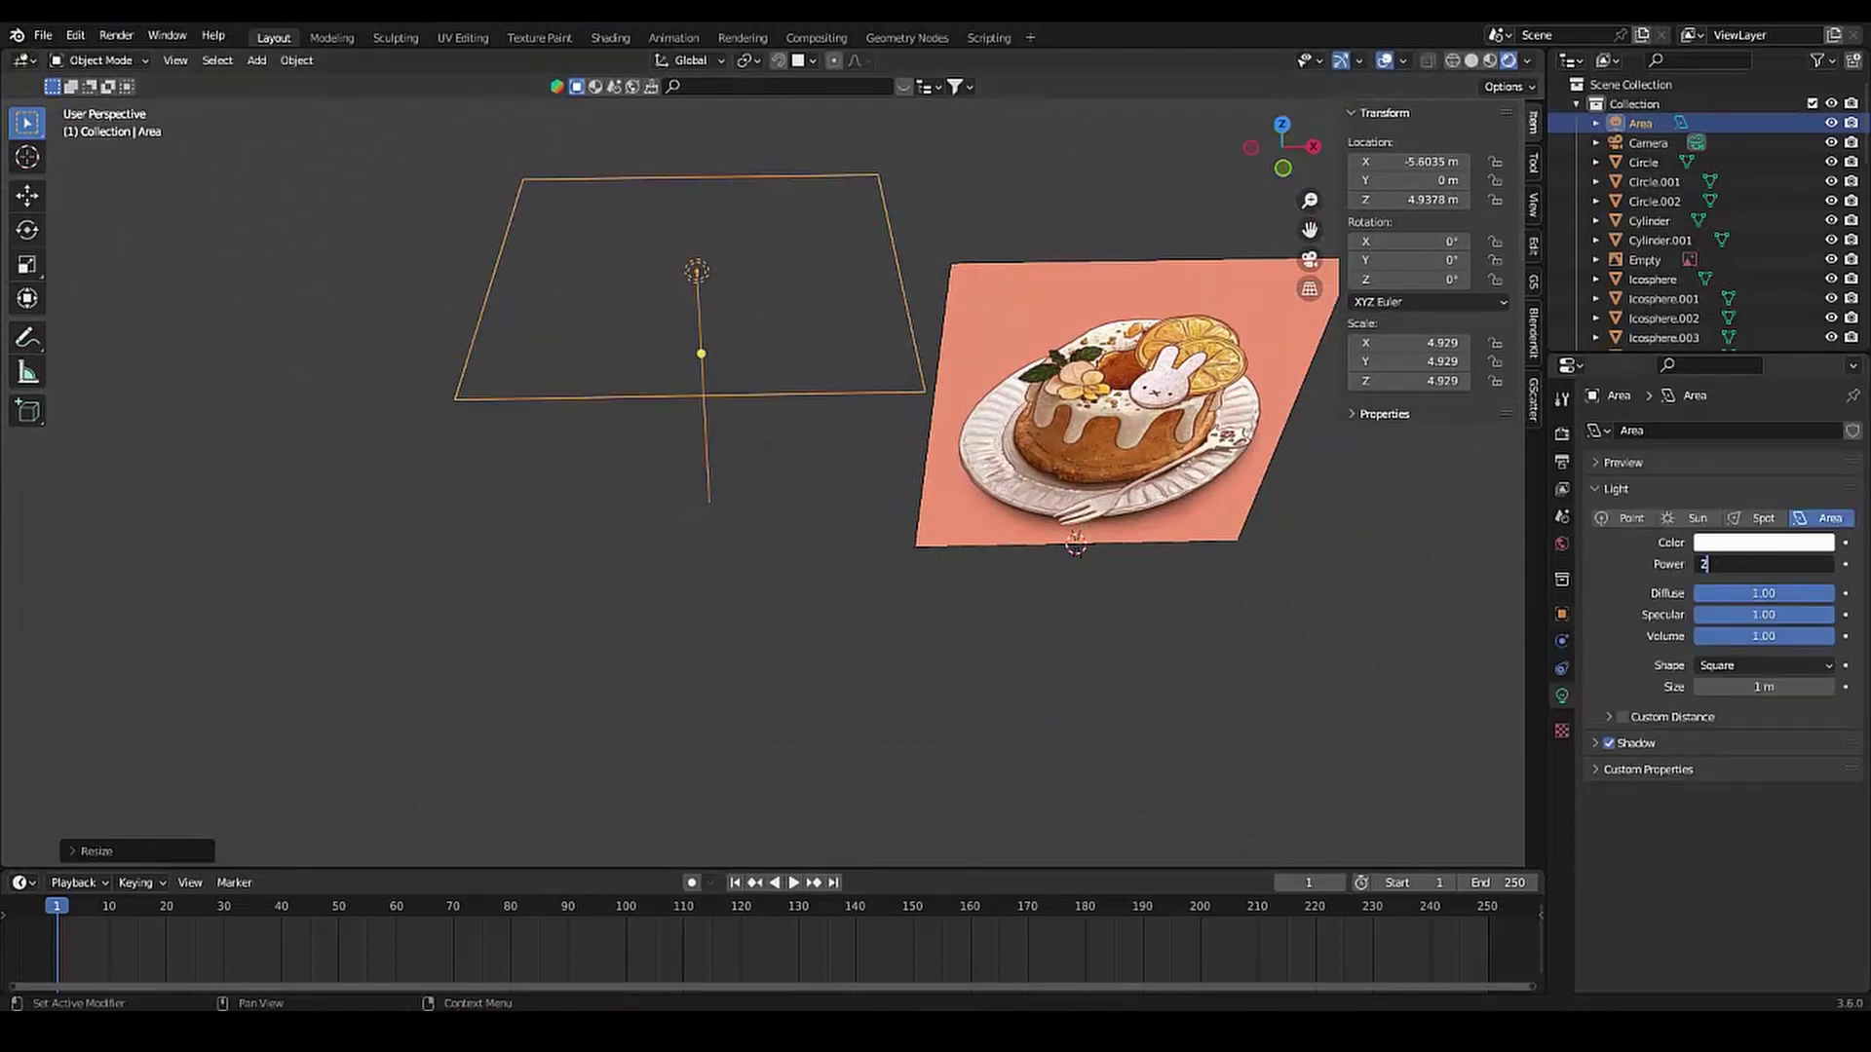
type("000")
key("Return")
middle_click_drag(682, 487, 518, 555)
Raise the area light along Z to about 13.94 m above the cake
key("g")
key("z")
left_click(459, 656)
scroll(622, 709, "up", 4)
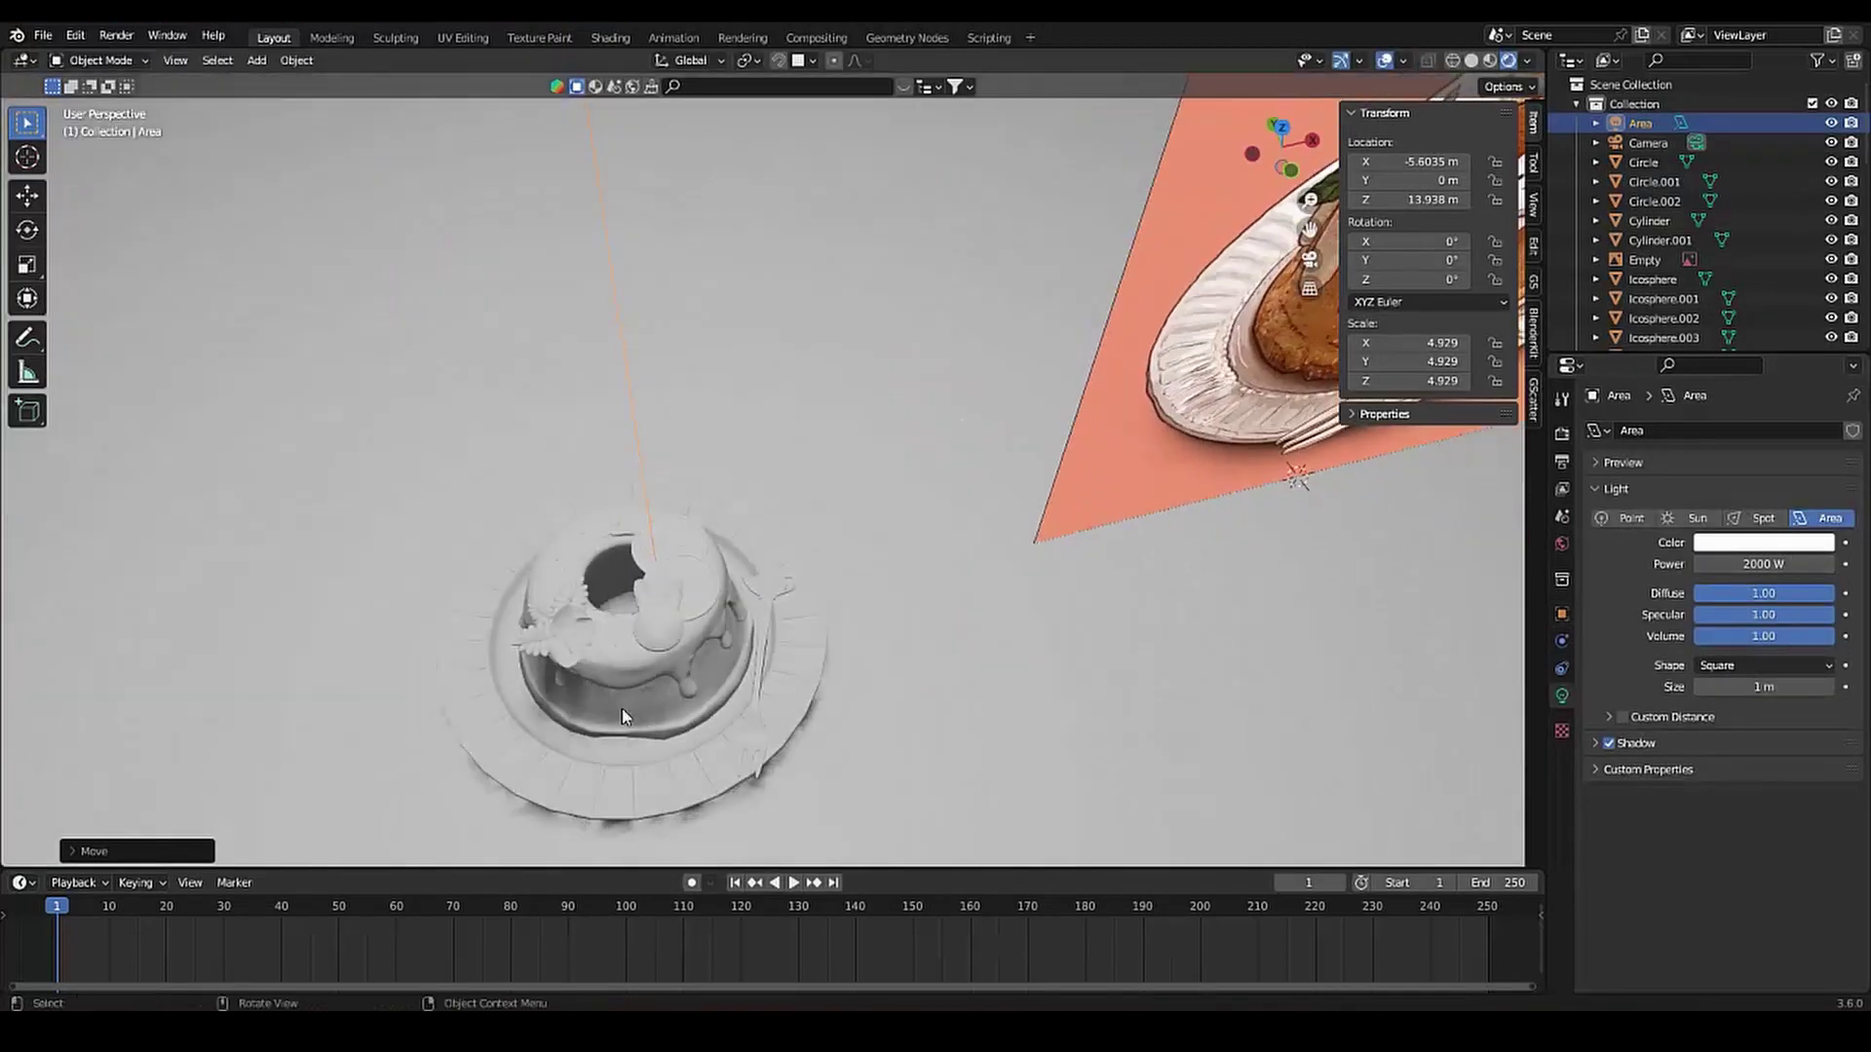
middle_click_drag(621, 716, 501, 712)
scroll(691, 529, "up", 3)
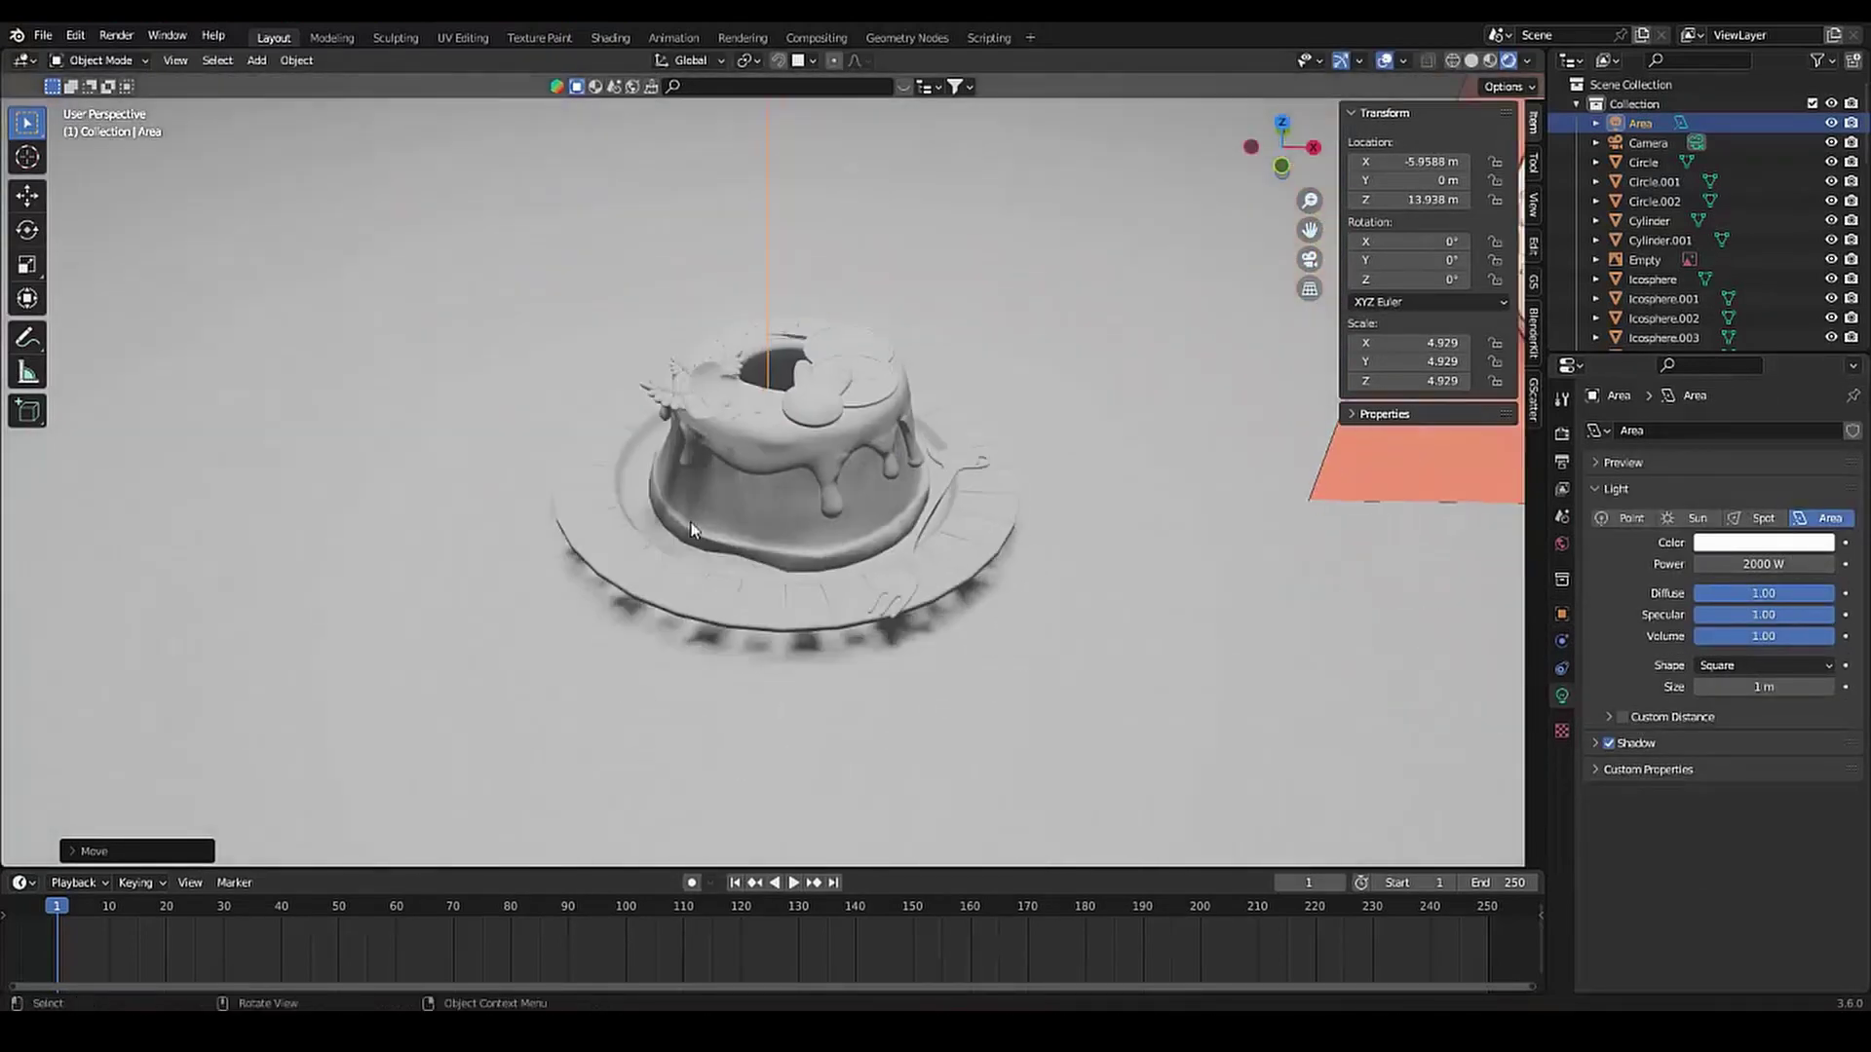
scroll(691, 530, "up", 3)
Confirm the light's 3000 W power and look through the scene camera
double_click(1720, 564)
key("Return")
scroll(682, 745, "down", 5)
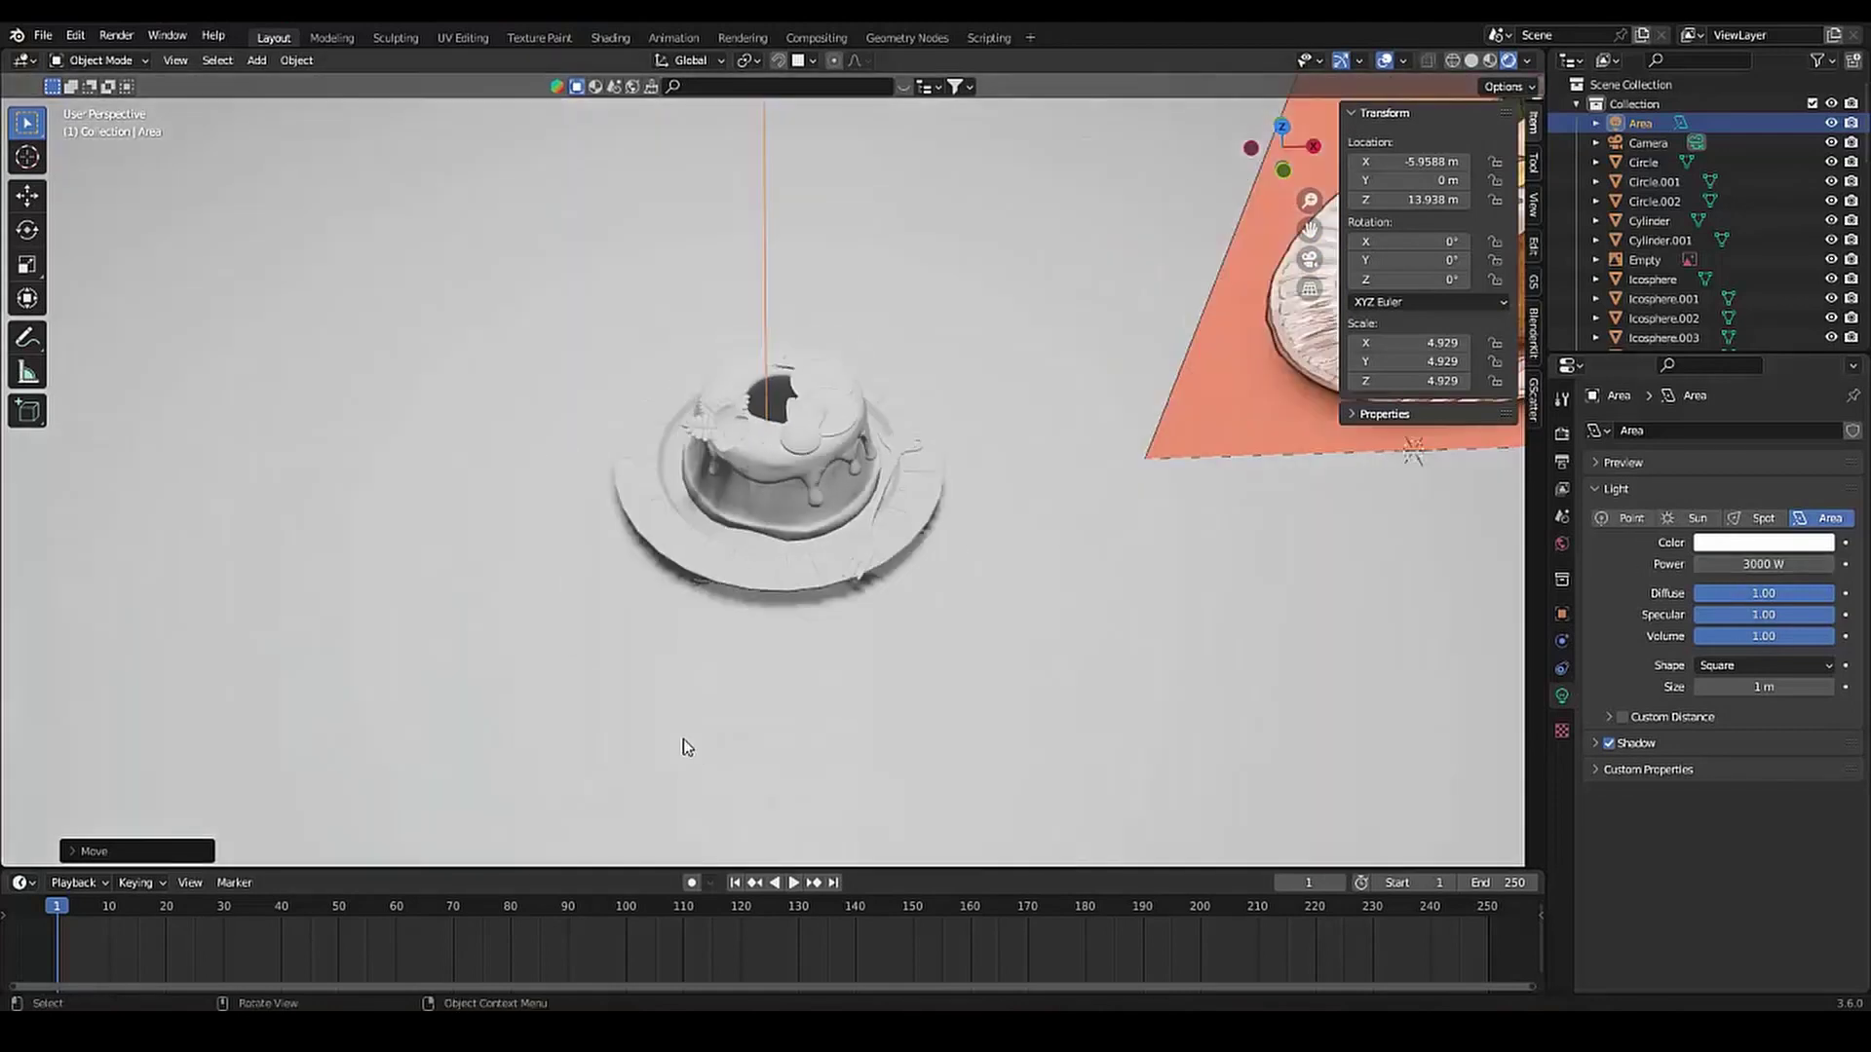
mouse_move(647, 593)
middle_mouse_down()
mouse_move(826, 636)
mouse_move(808, 653)
middle_mouse_up()
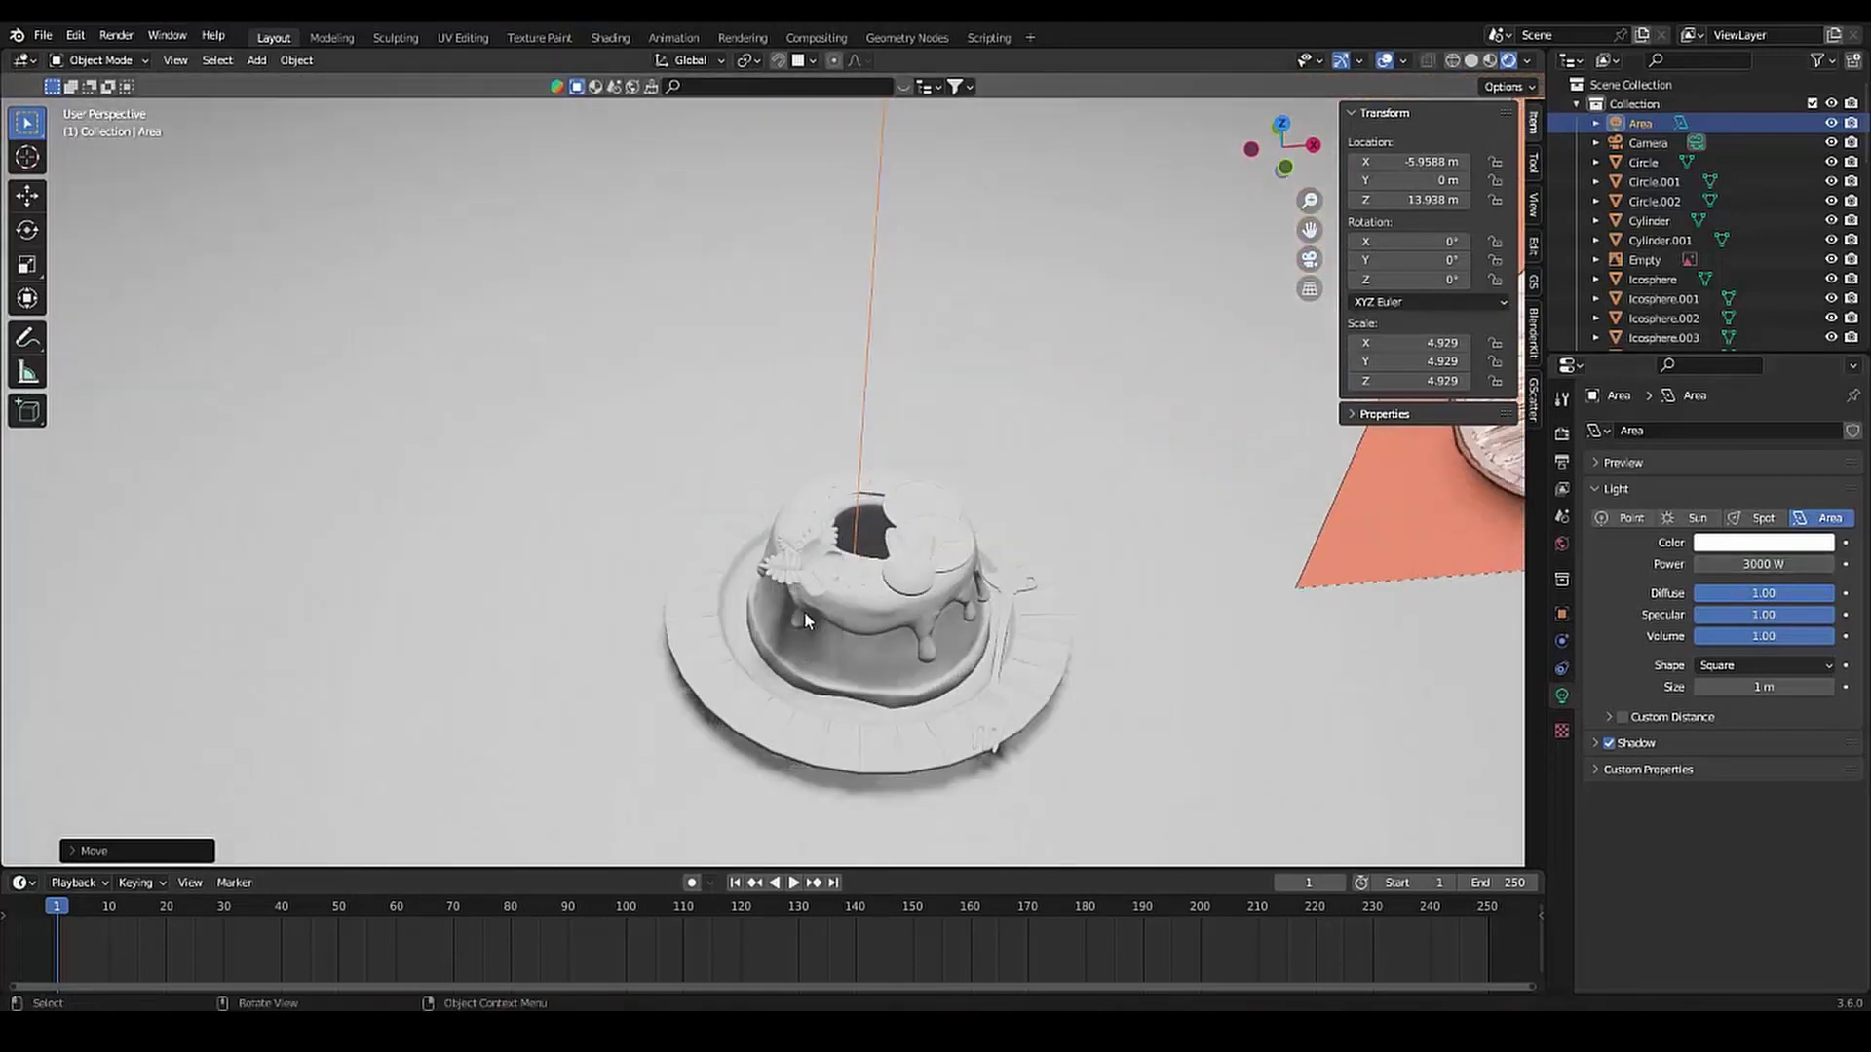
key("KP_0")
left_click(795, 687)
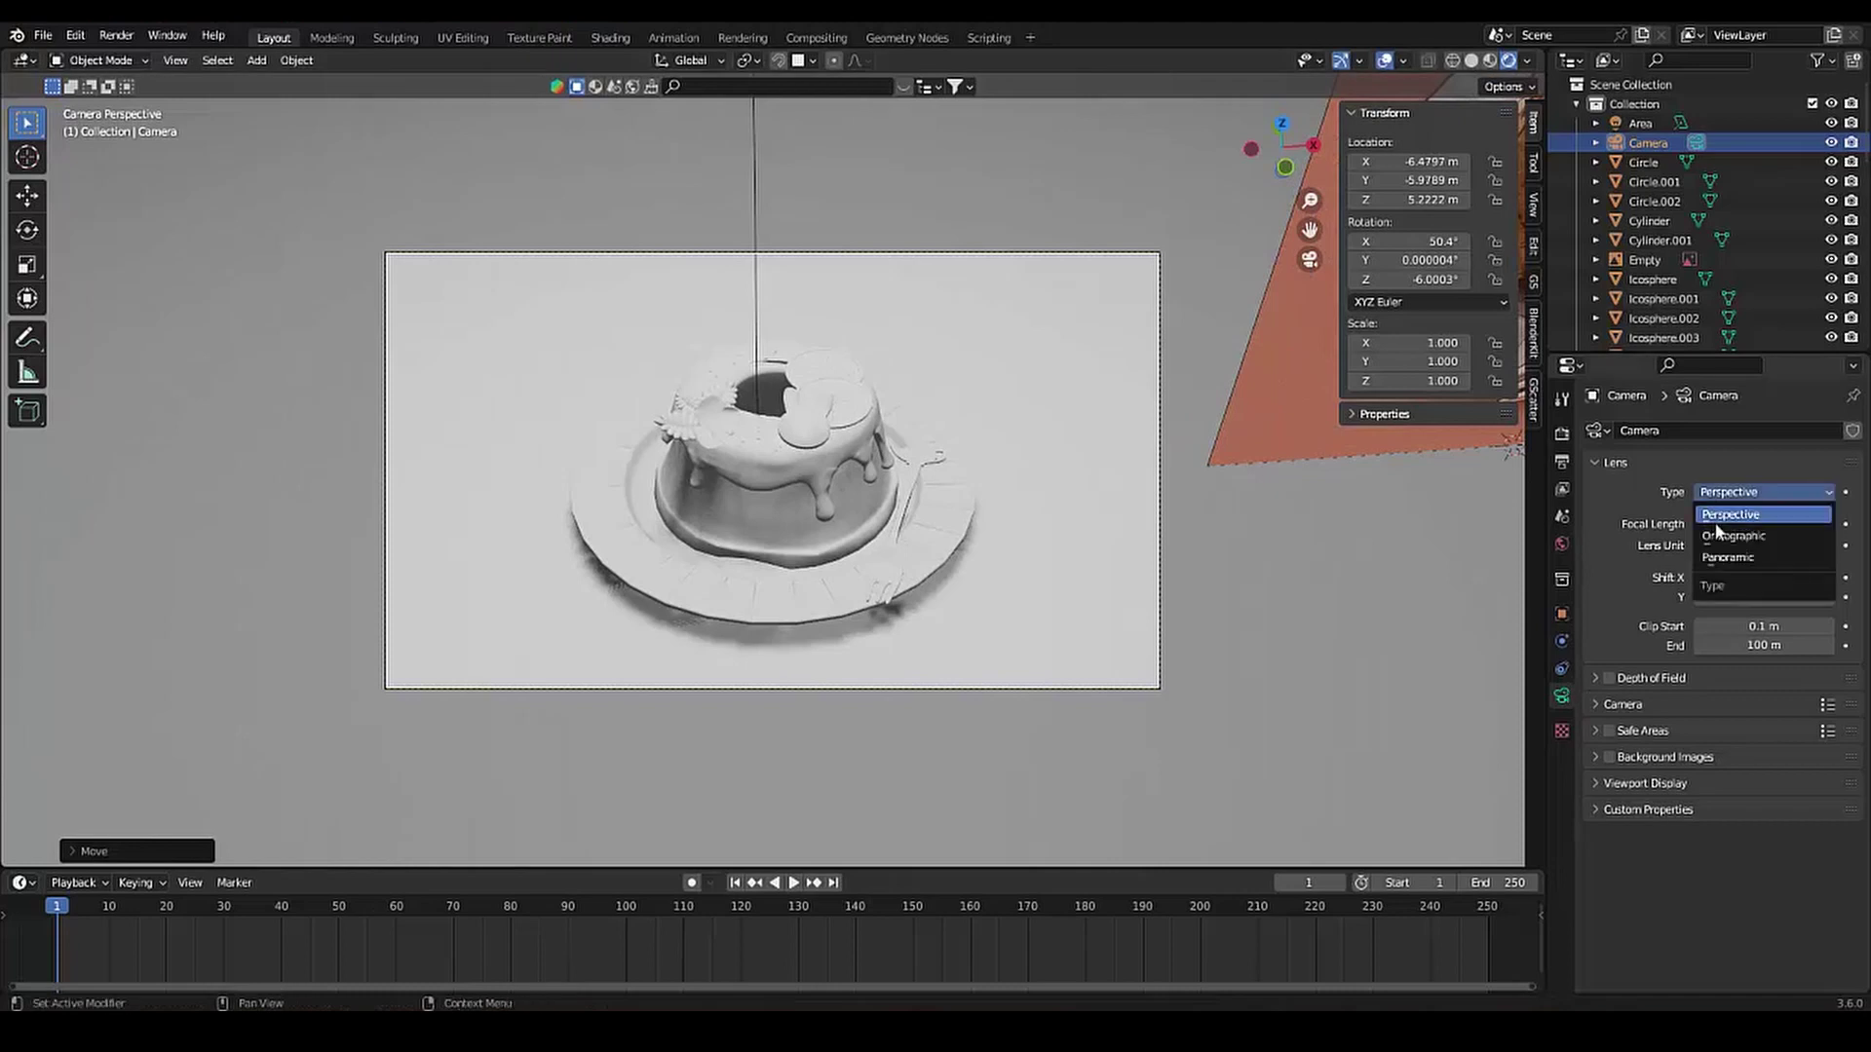
Make the camera orthographic, tilt it about 47° on X, and keyframe its transform
left_click(1720, 535)
key("r")
key("x")
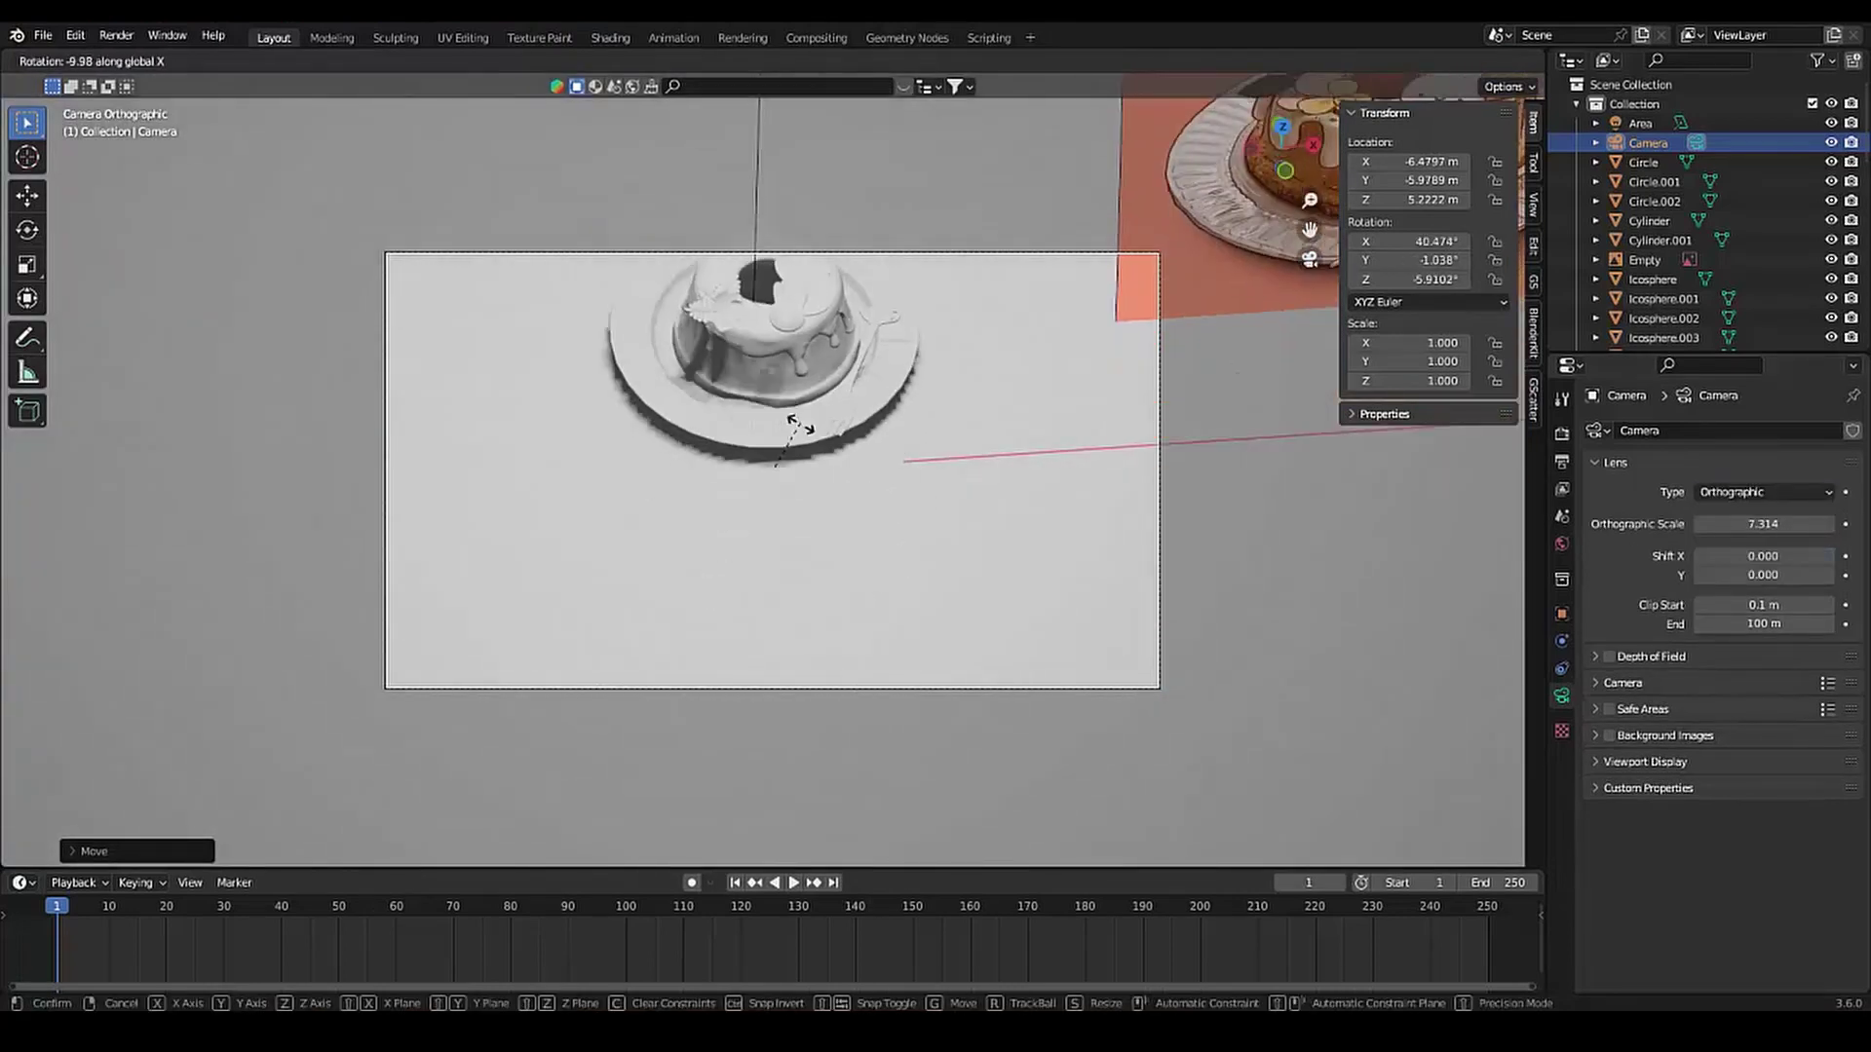
left_click(682, 531)
scroll(687, 544, "up", 2)
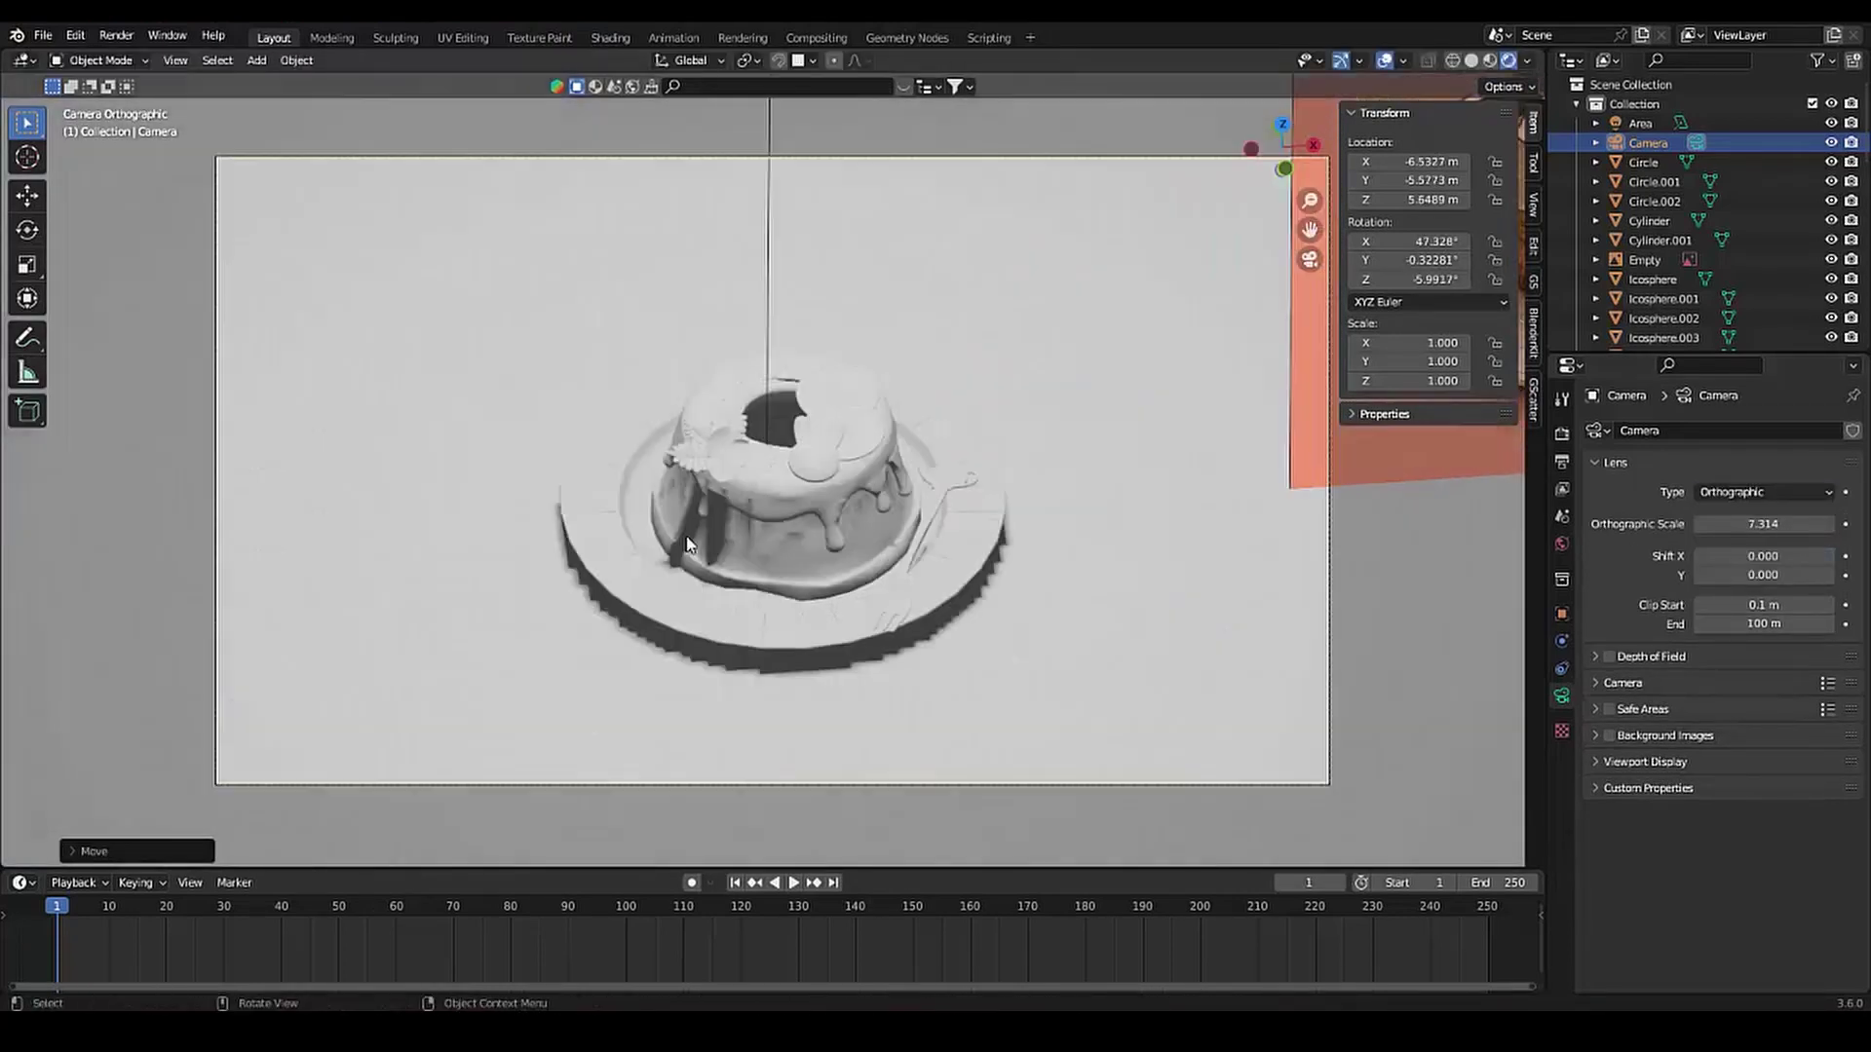
key("i")
left_click(686, 535)
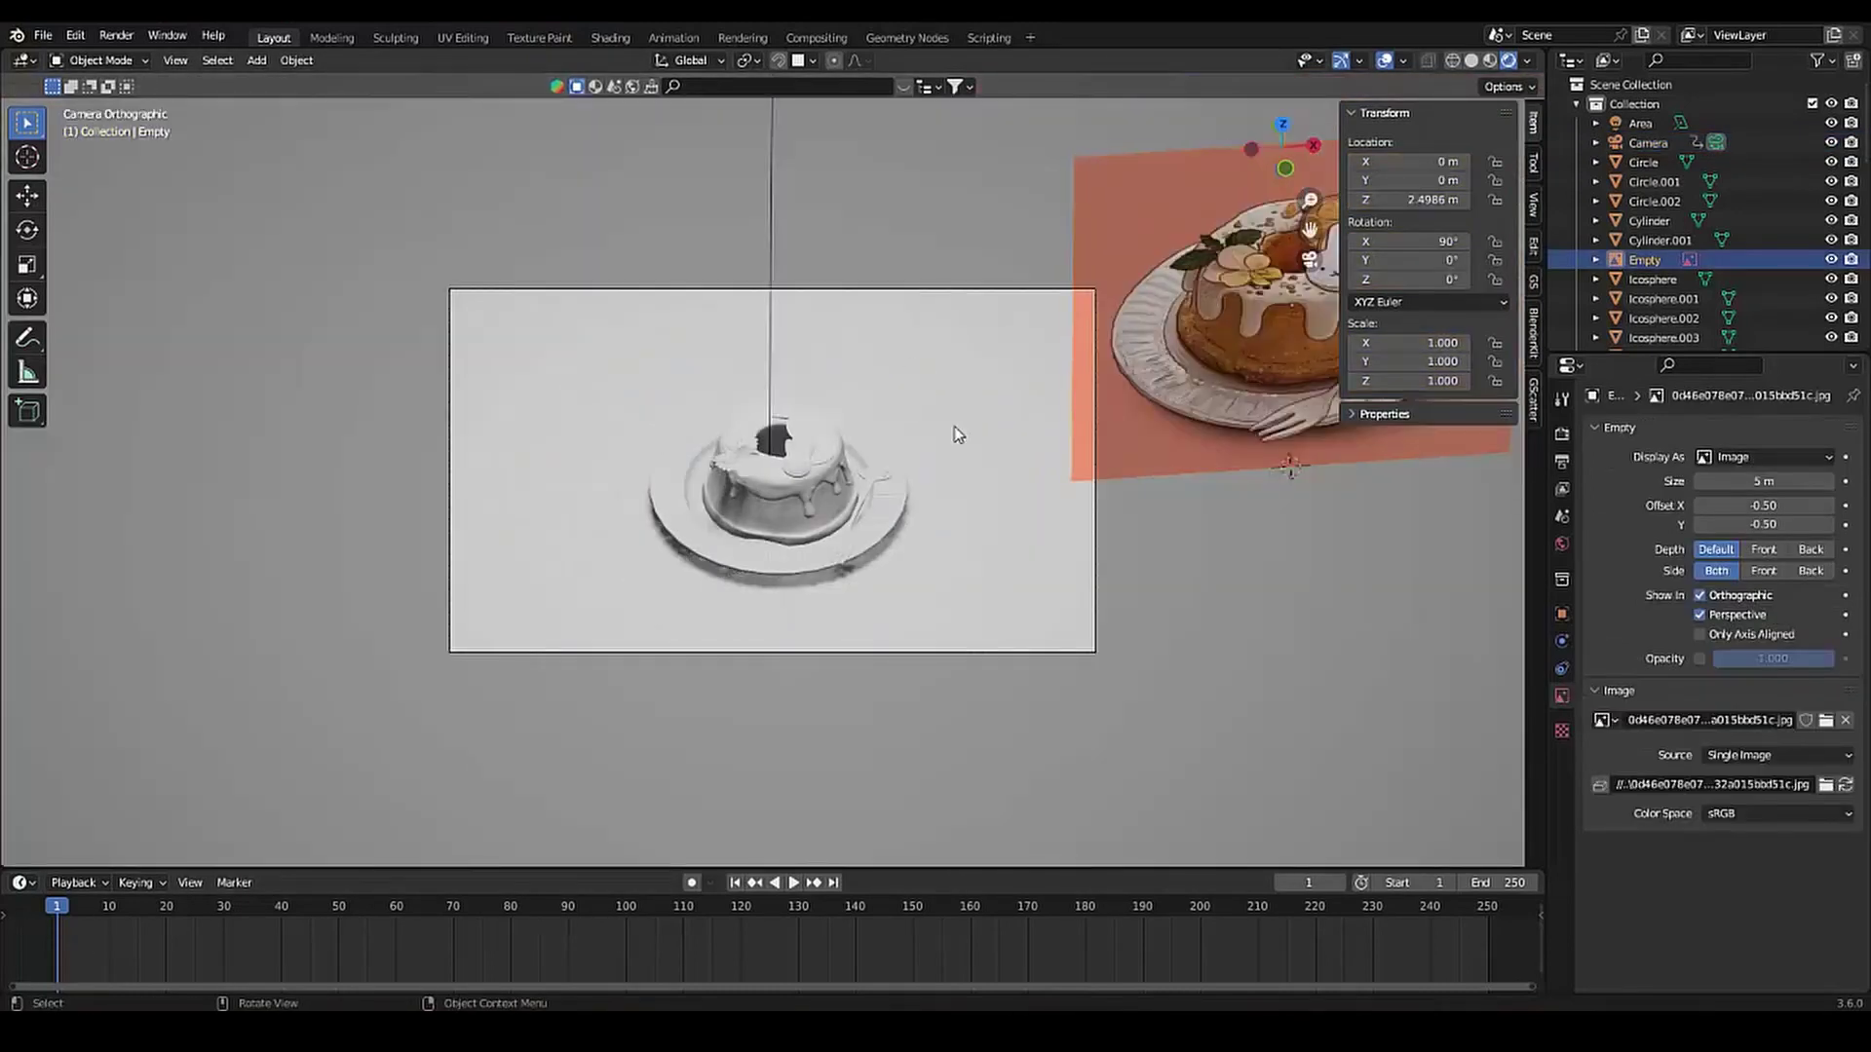
Slide the reference image aside along X and select the floor plane
key("g")
key("x")
left_click(1023, 371)
middle_click_drag(1023, 370, 968, 361)
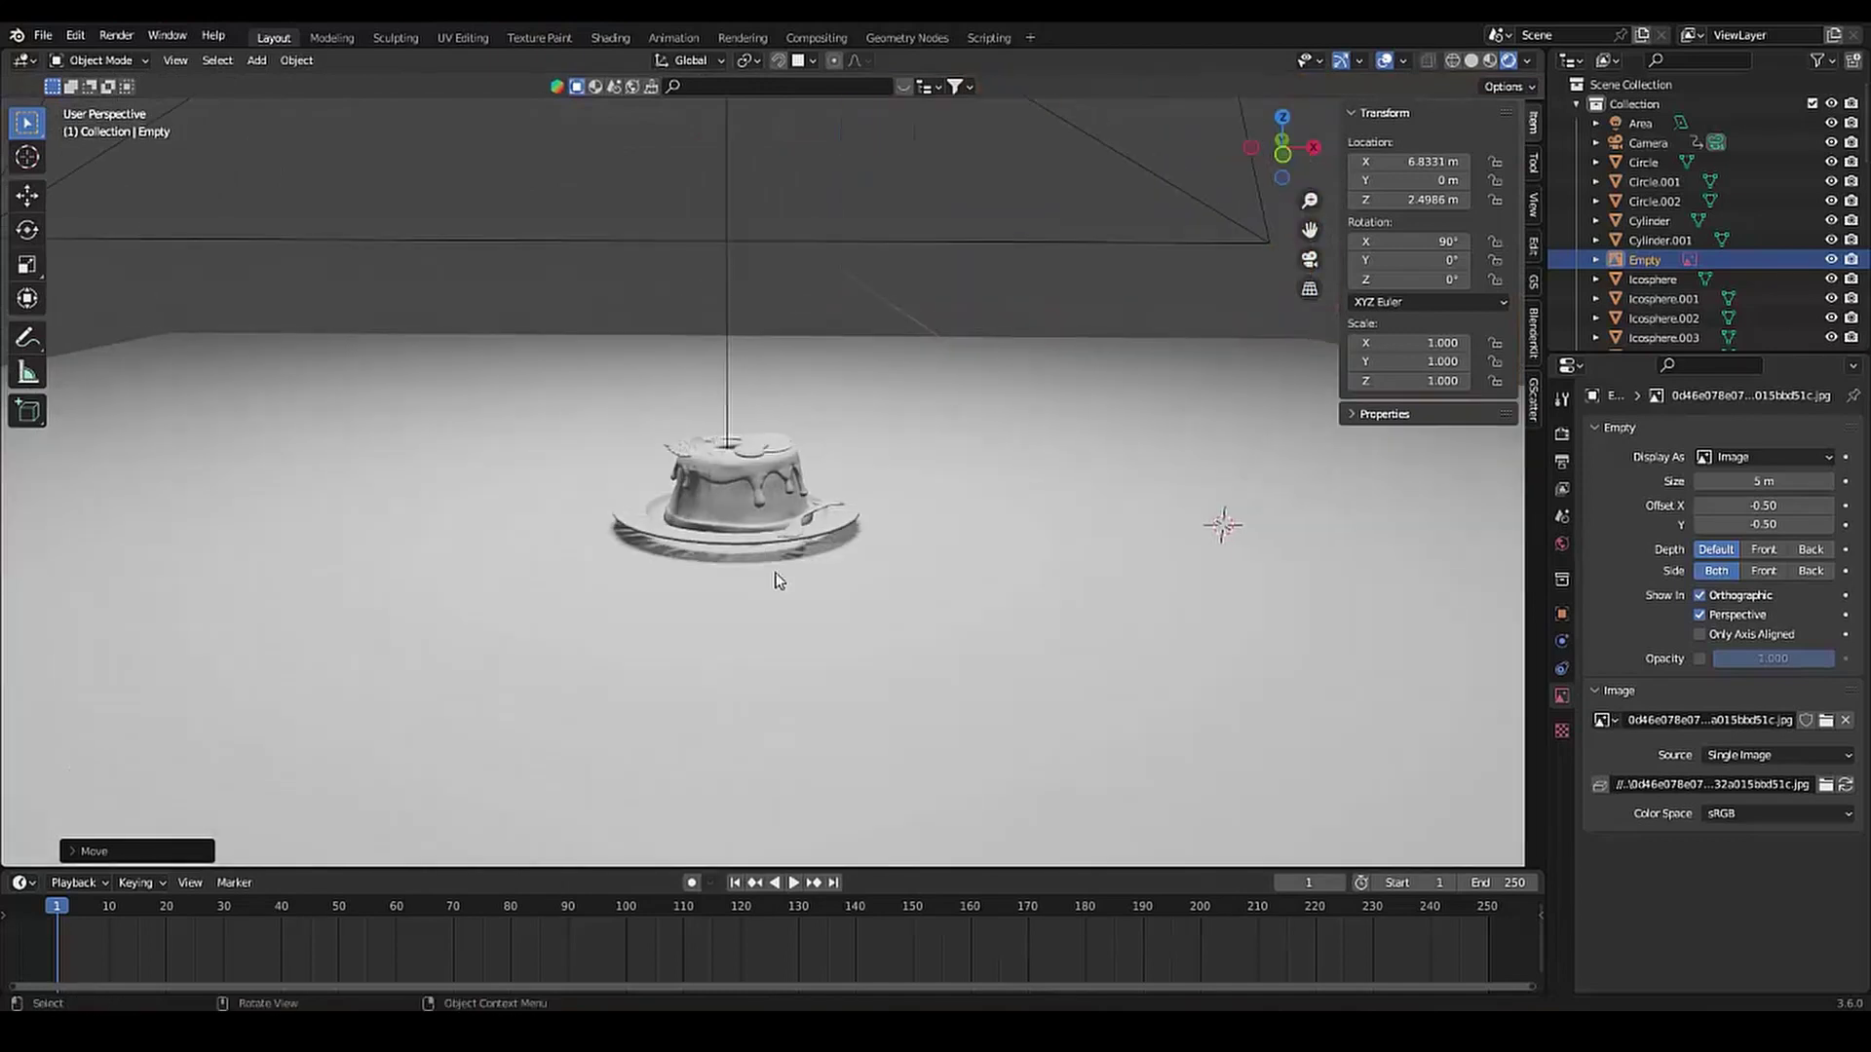
left_click(674, 407)
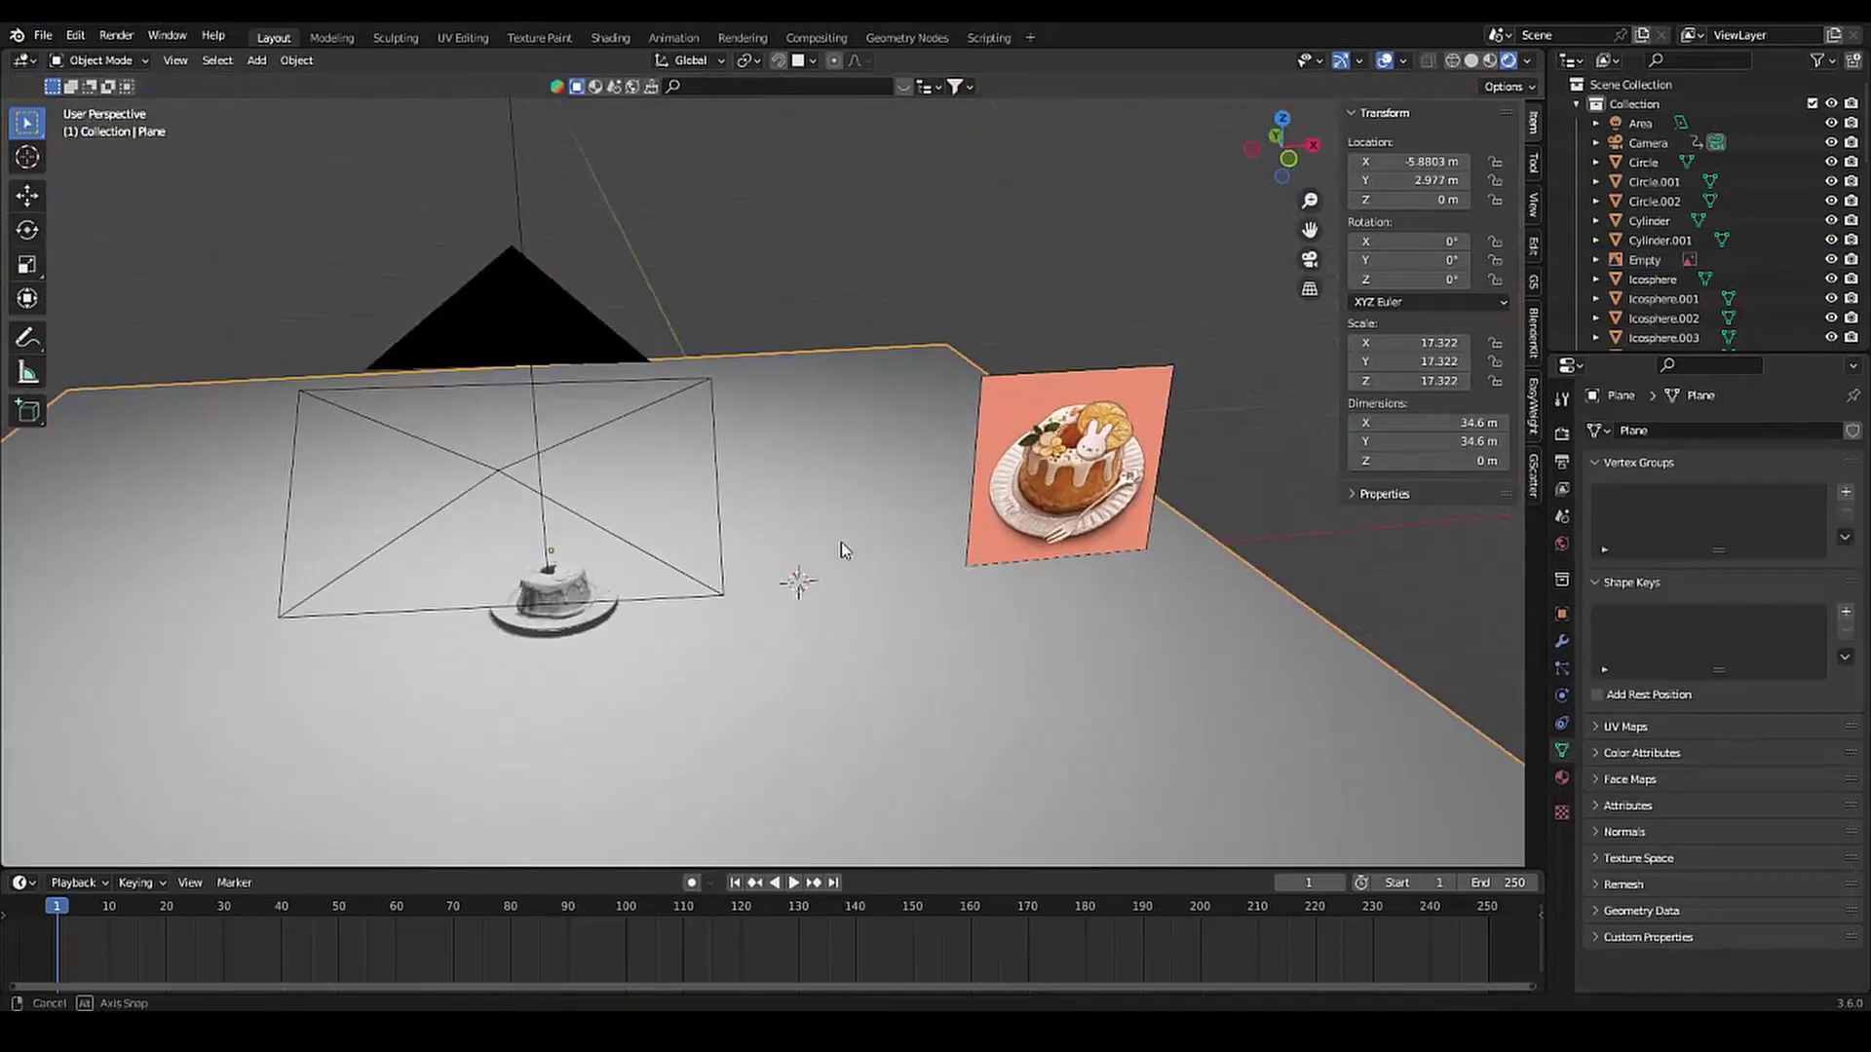
Add a 'Plane Base Color' paint texture to the plane in Texture Paint
left_click(521, 37)
left_click(1846, 367)
left_click(1732, 380)
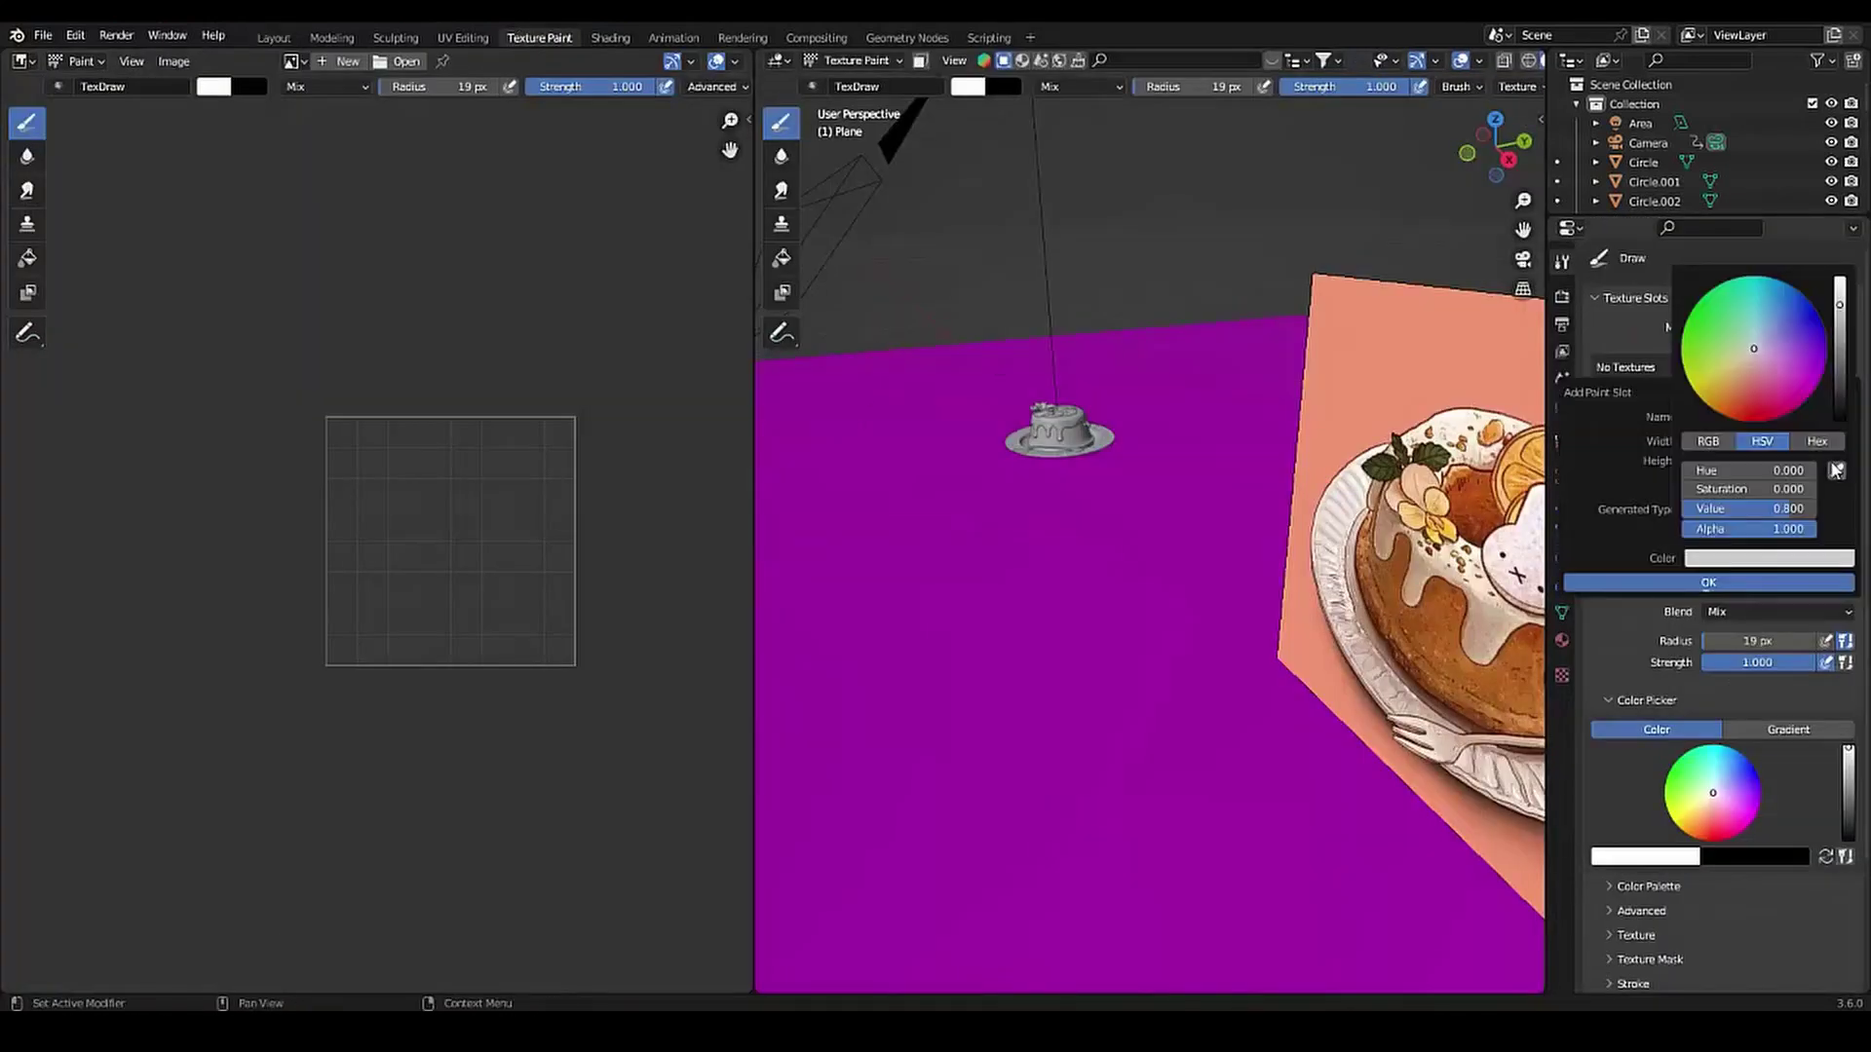
left_click(1754, 575)
Preview the scene in rendered shading and check the render film settings
left_click(1508, 61)
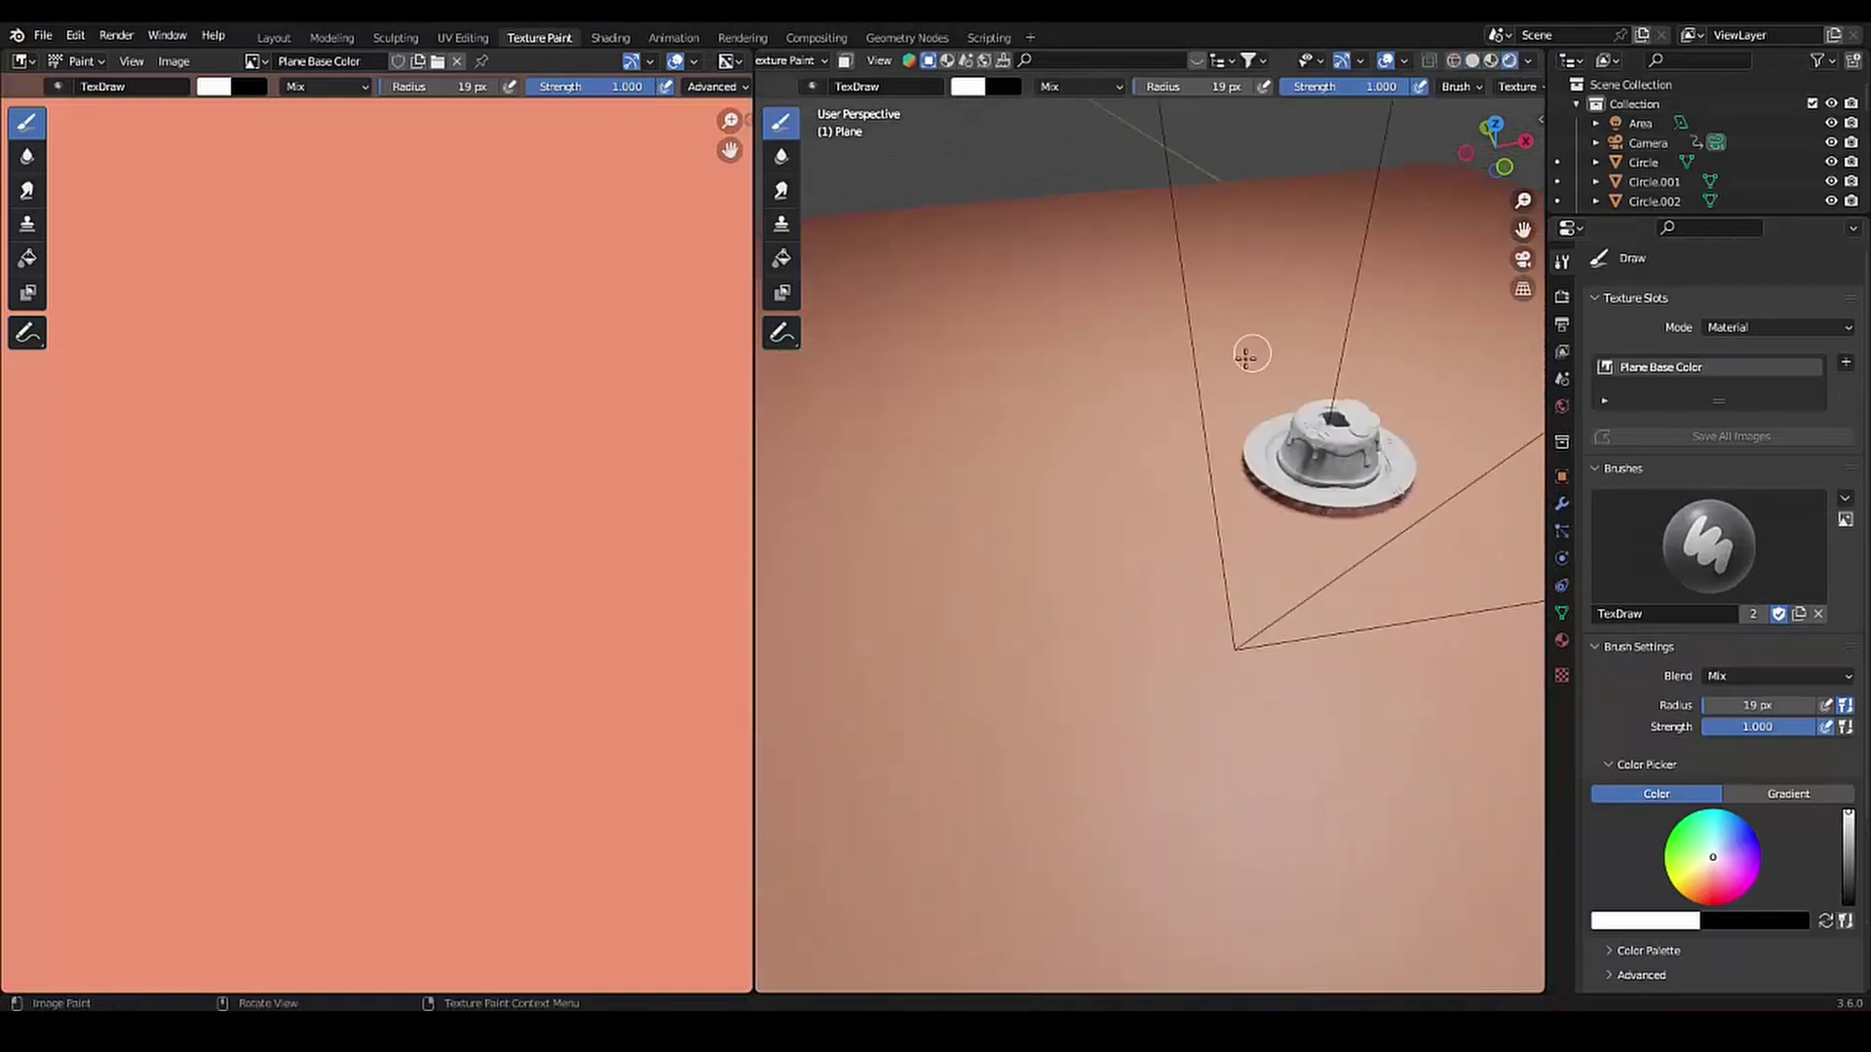
middle_click_drag(1253, 367, 969, 384)
left_click(1562, 296)
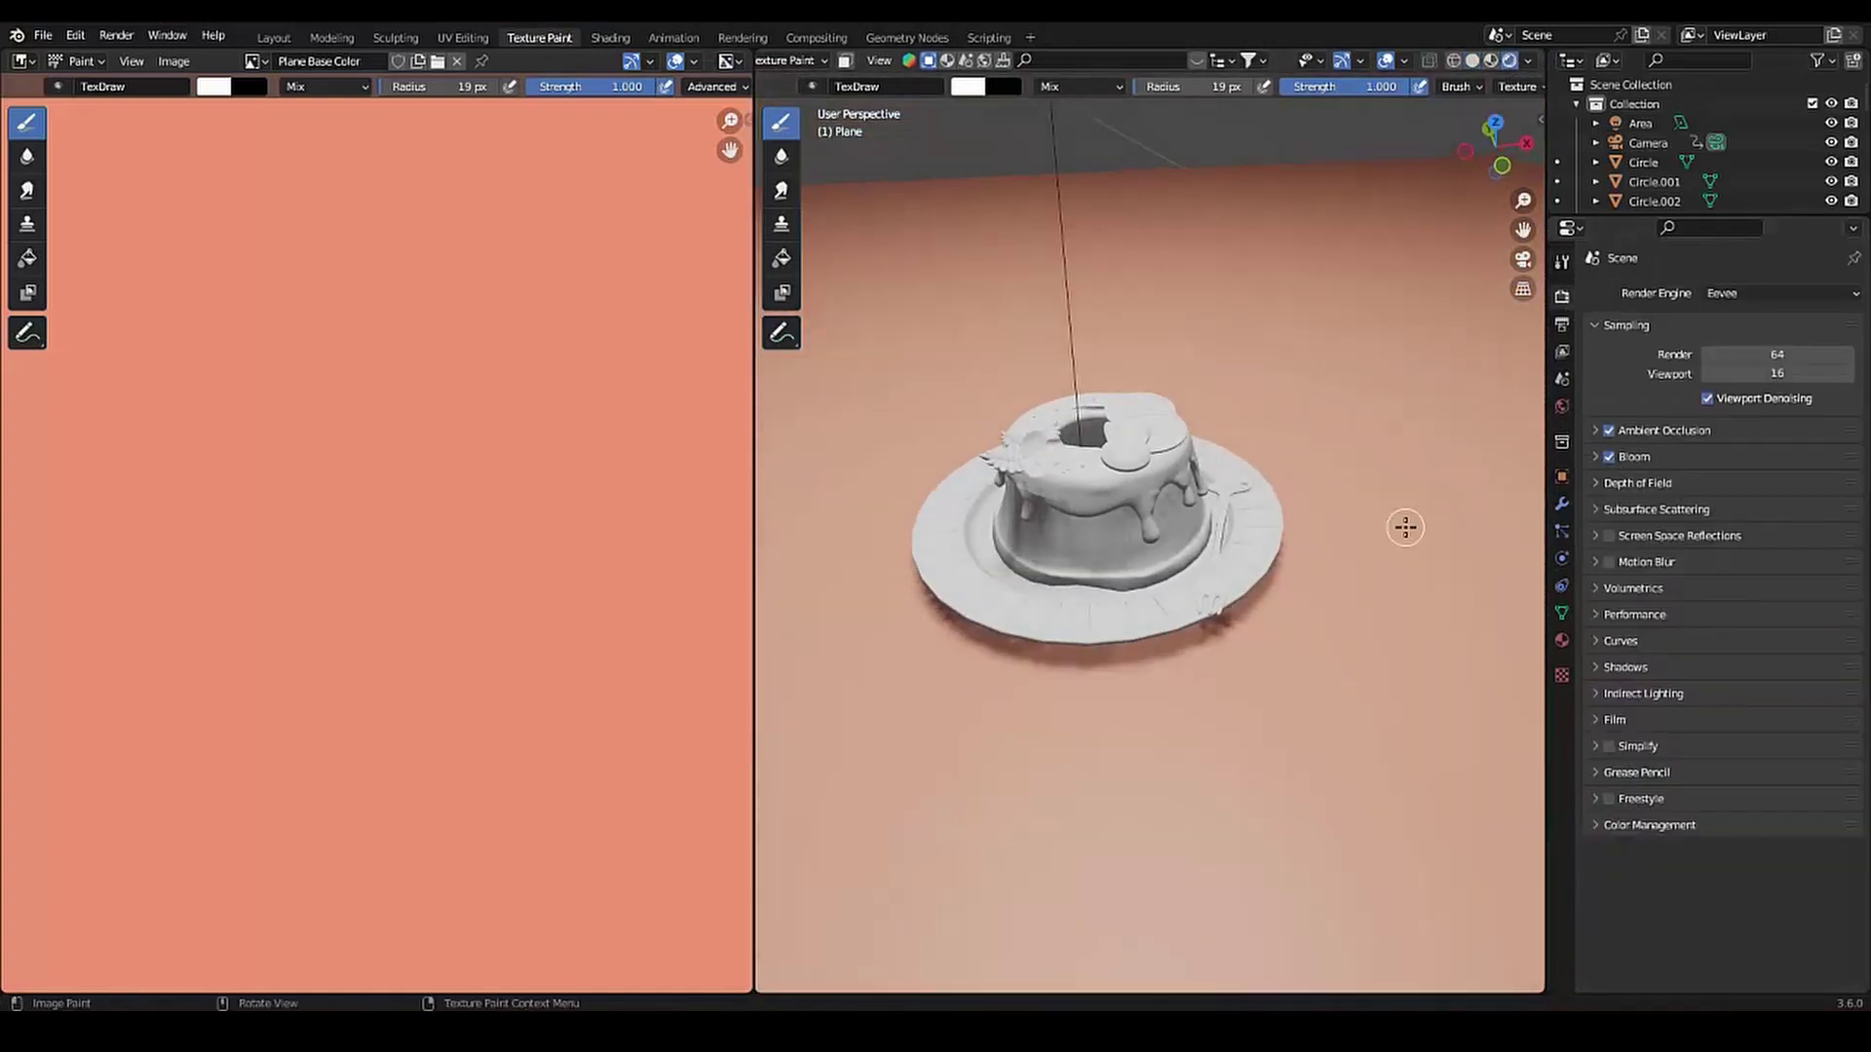
middle_click_drag(1405, 527, 1144, 501)
left_click(1615, 719)
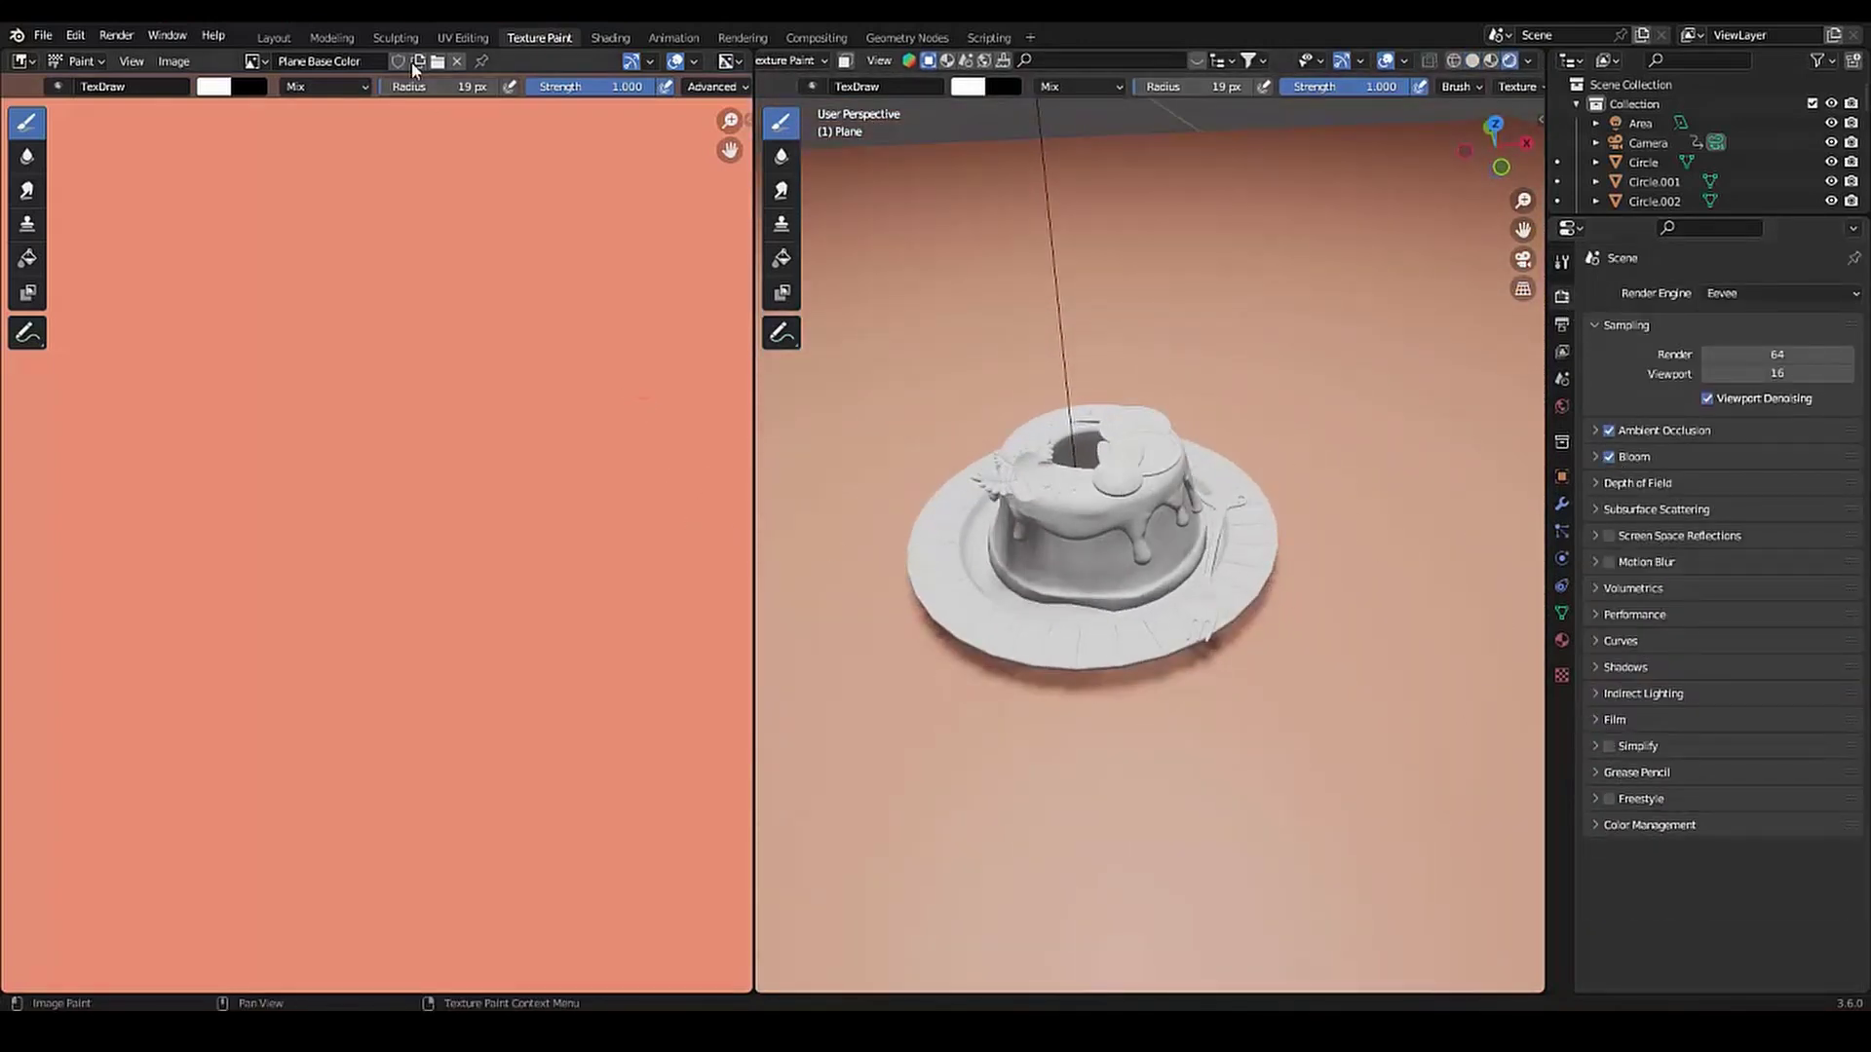
left_click(273, 37)
middle_click_drag(306, 596, 980, 511)
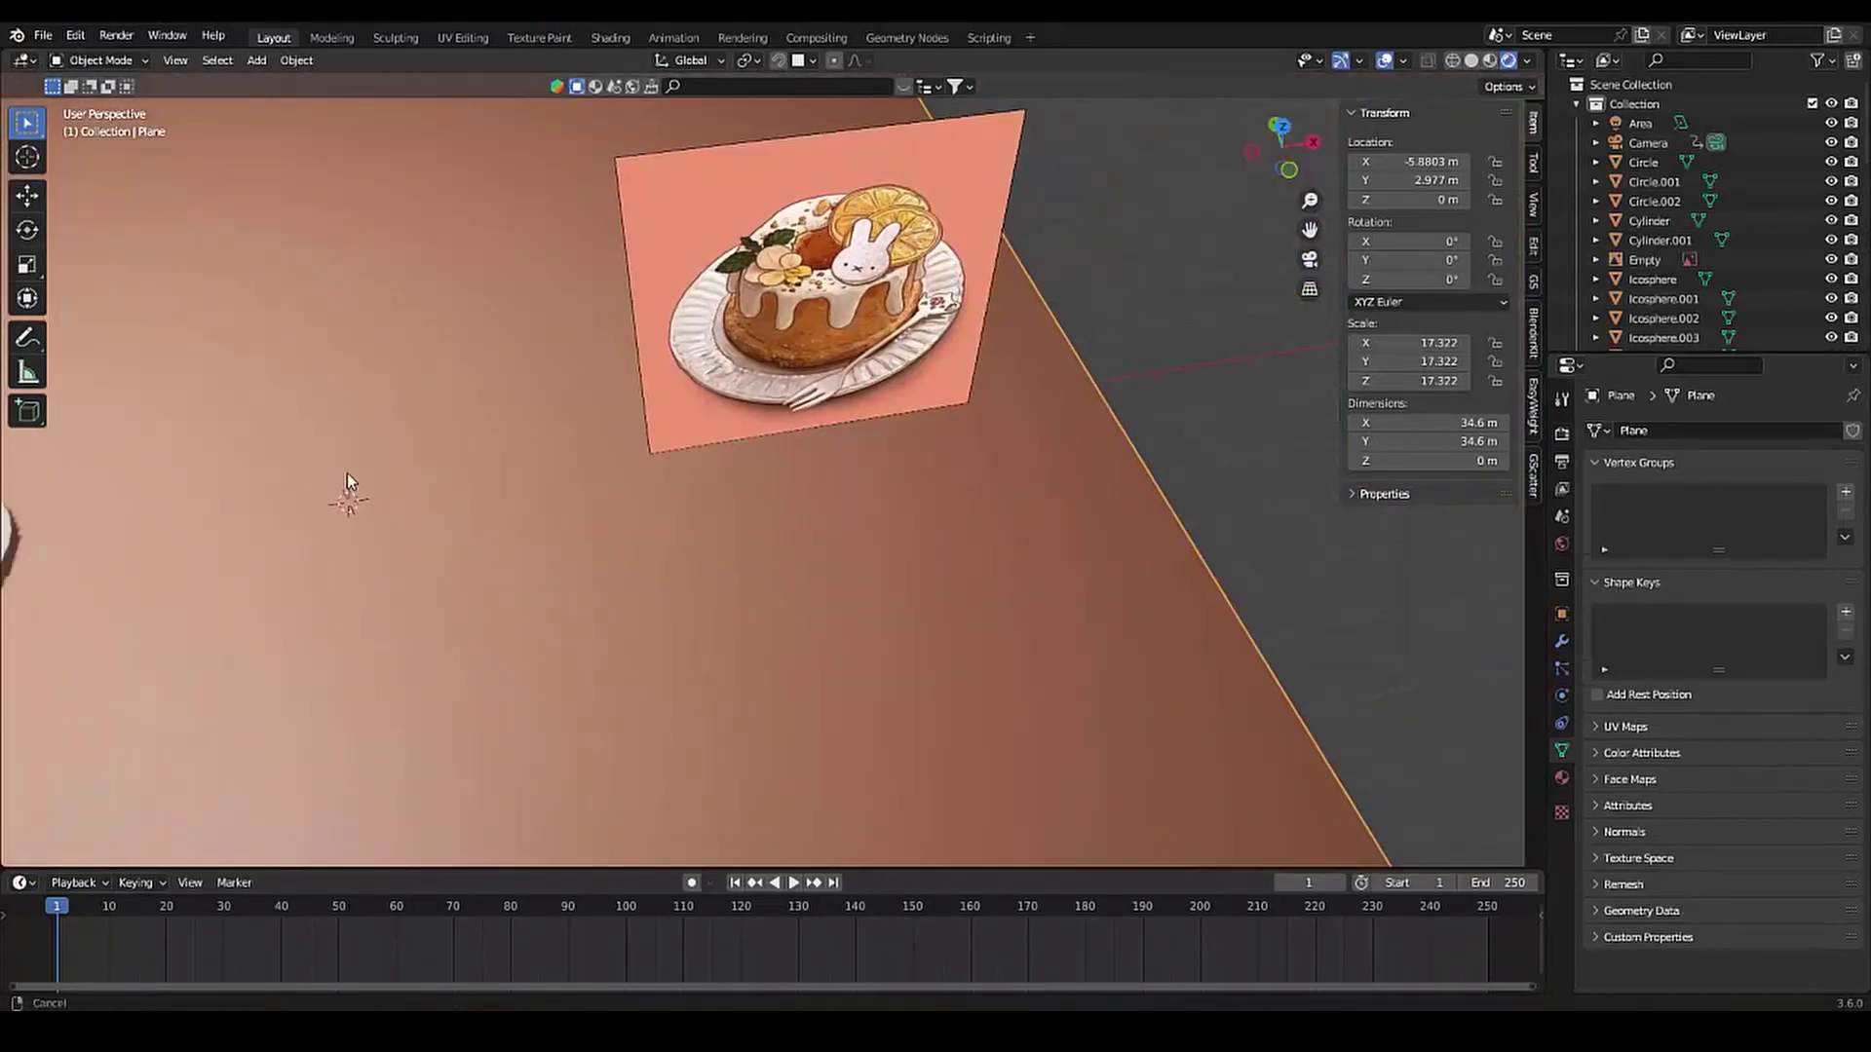
middle_click_drag(347, 474, 513, 449)
Give the cake body a new golden base-colour paint texture
left_click(539, 37)
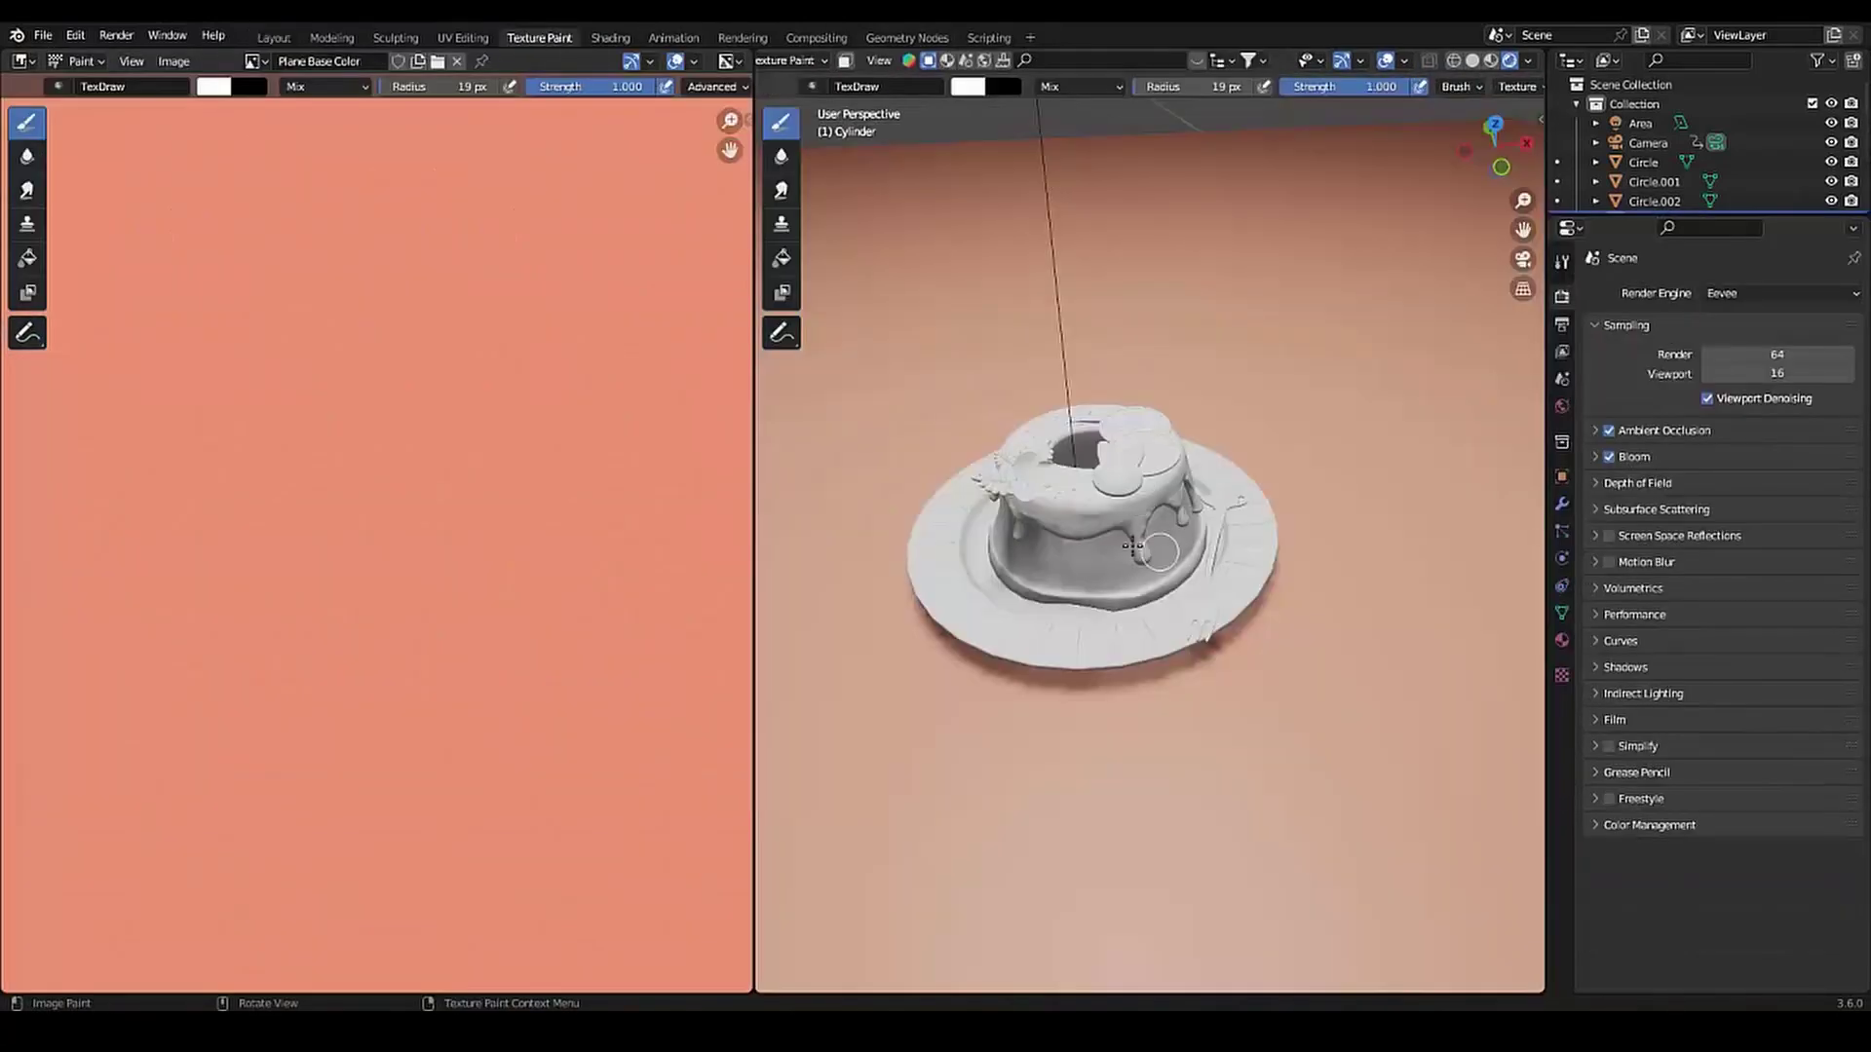
scroll(1476, 356, "down", 7)
middle_click_drag(1078, 459, 1218, 419)
left_click(274, 37)
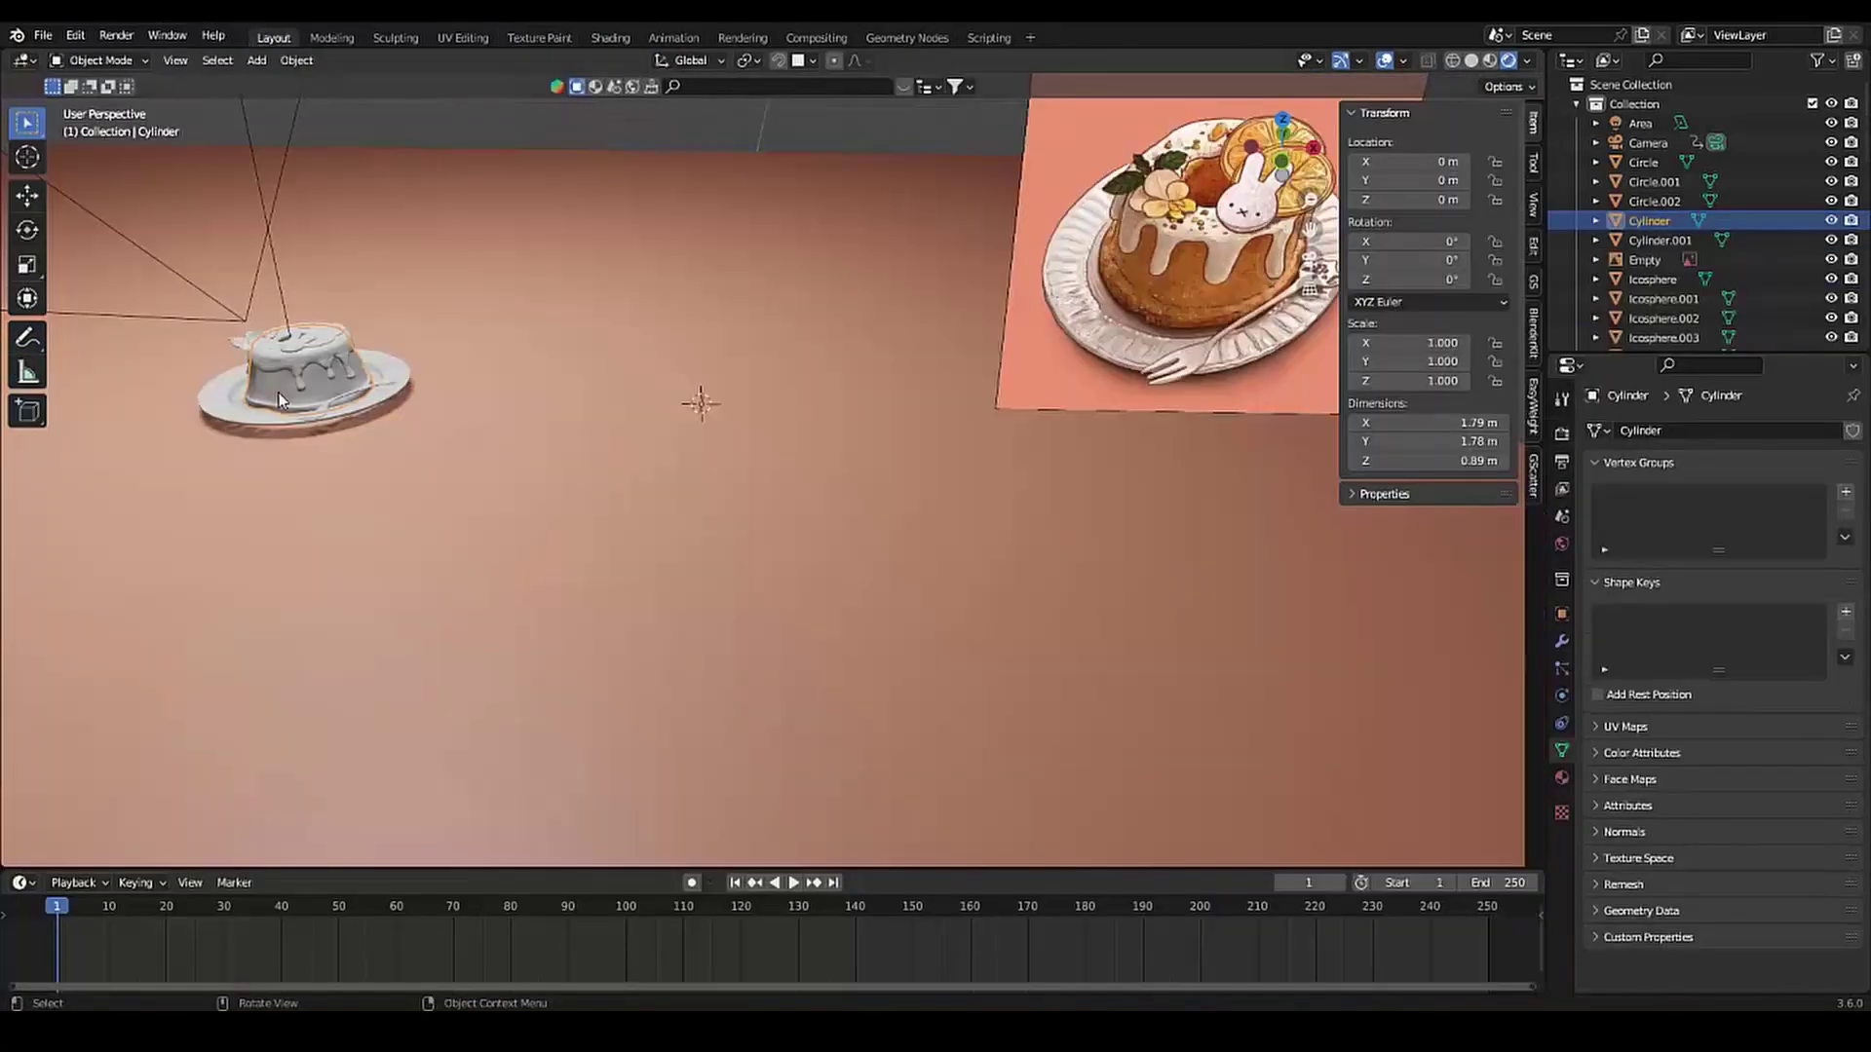
left_click(540, 37)
left_click(1562, 261)
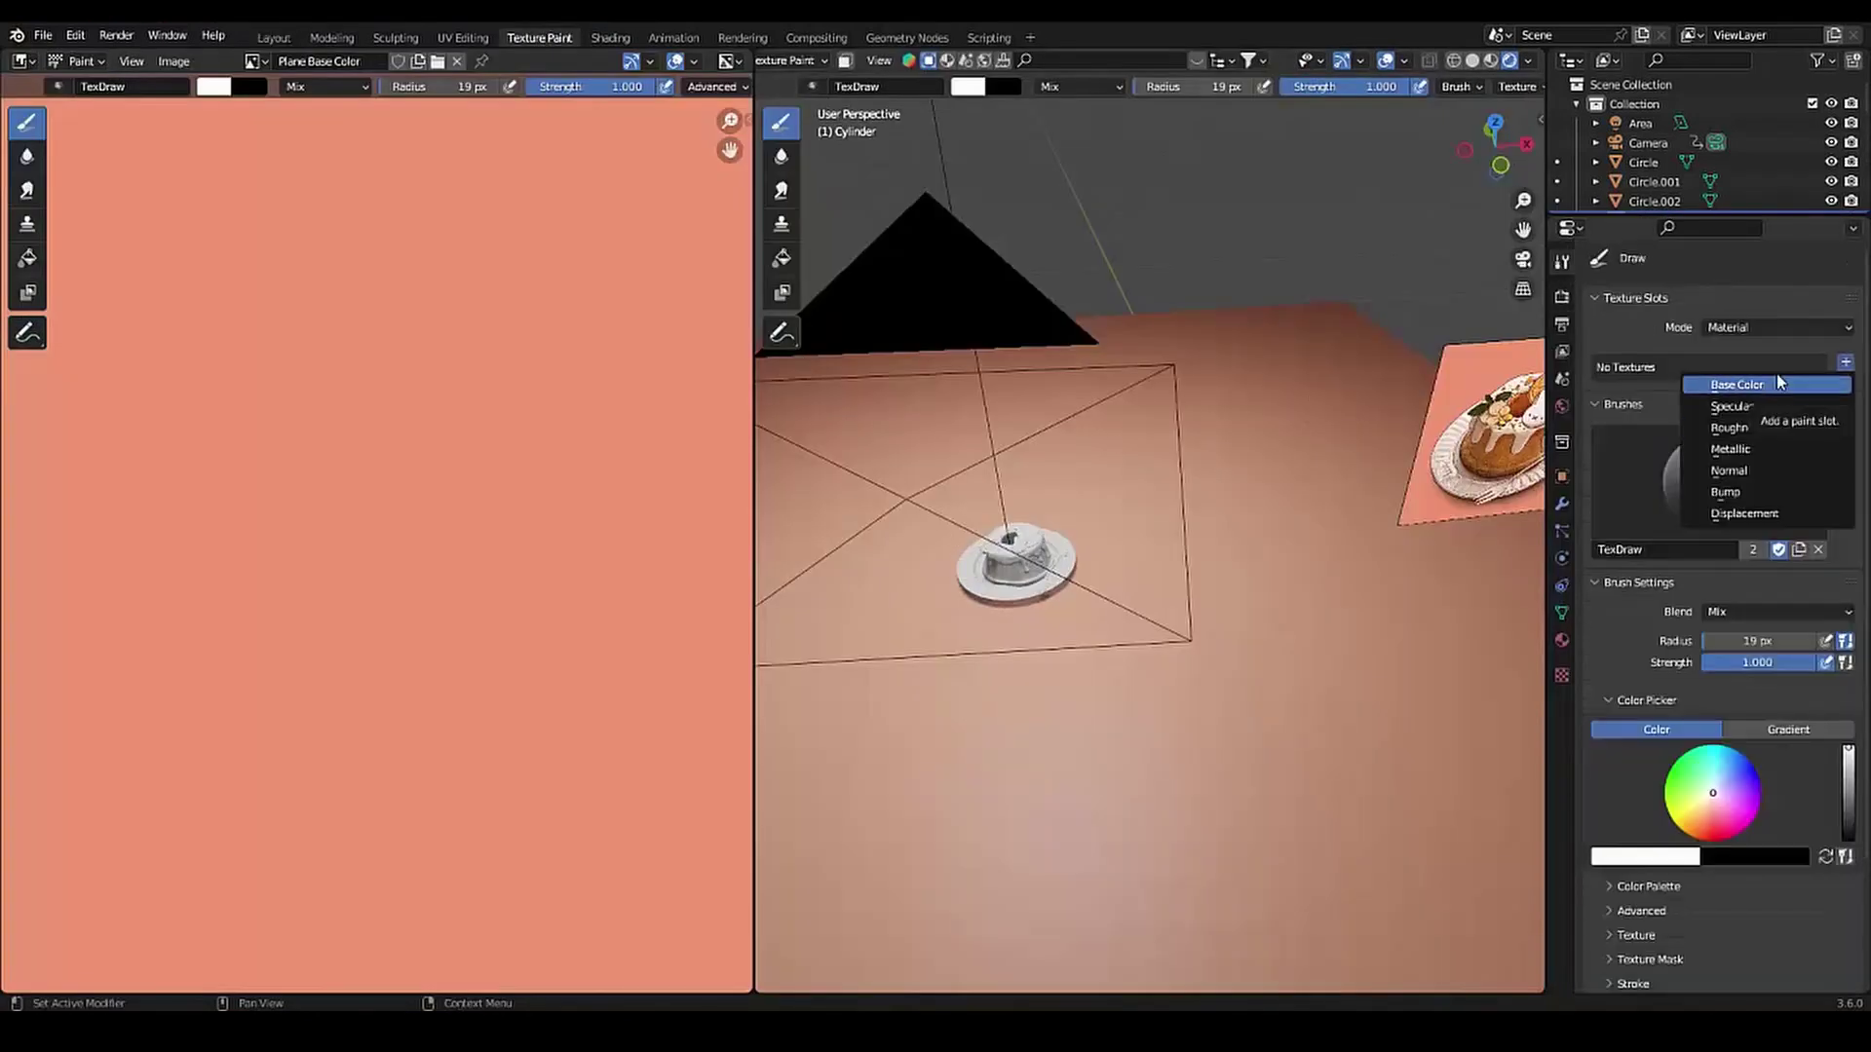
left_click(1780, 384)
left_click(1731, 551)
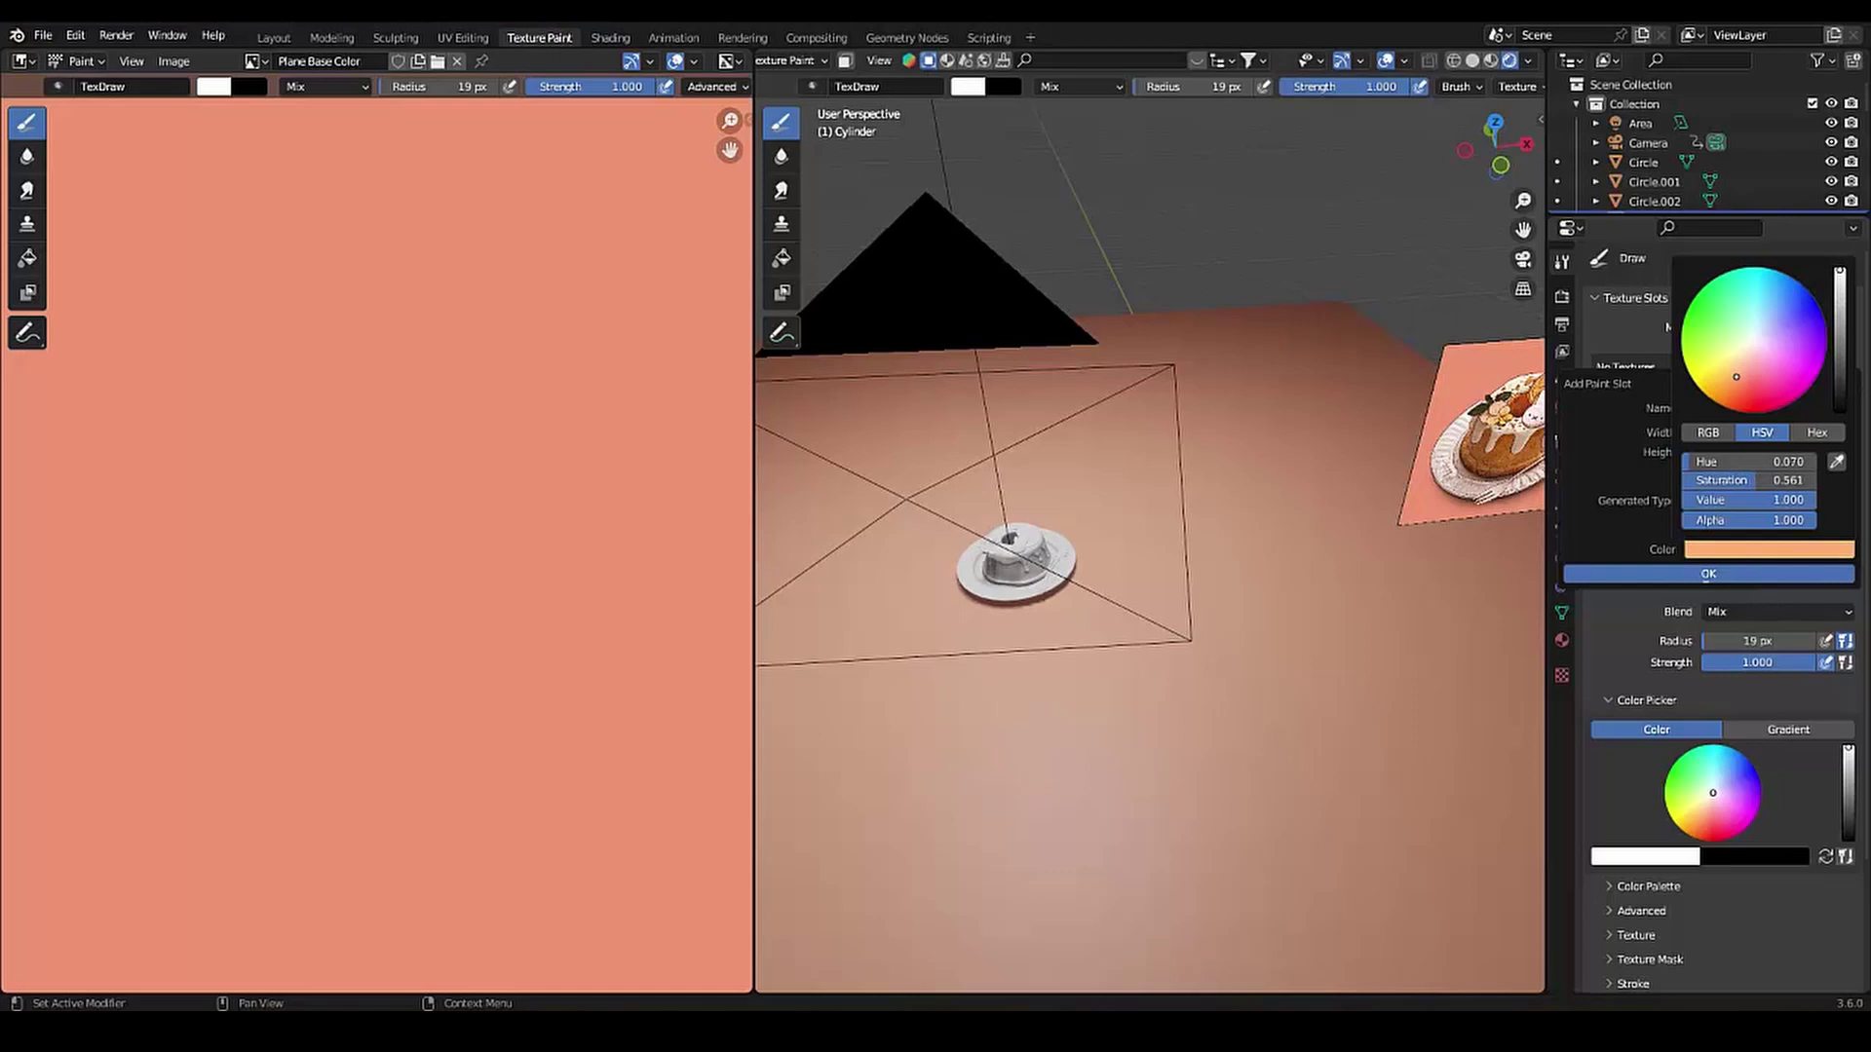
left_click(1628, 574)
Give the icing a new cream base-colour paint texture
middle_click_drag(906, 618, 1053, 516)
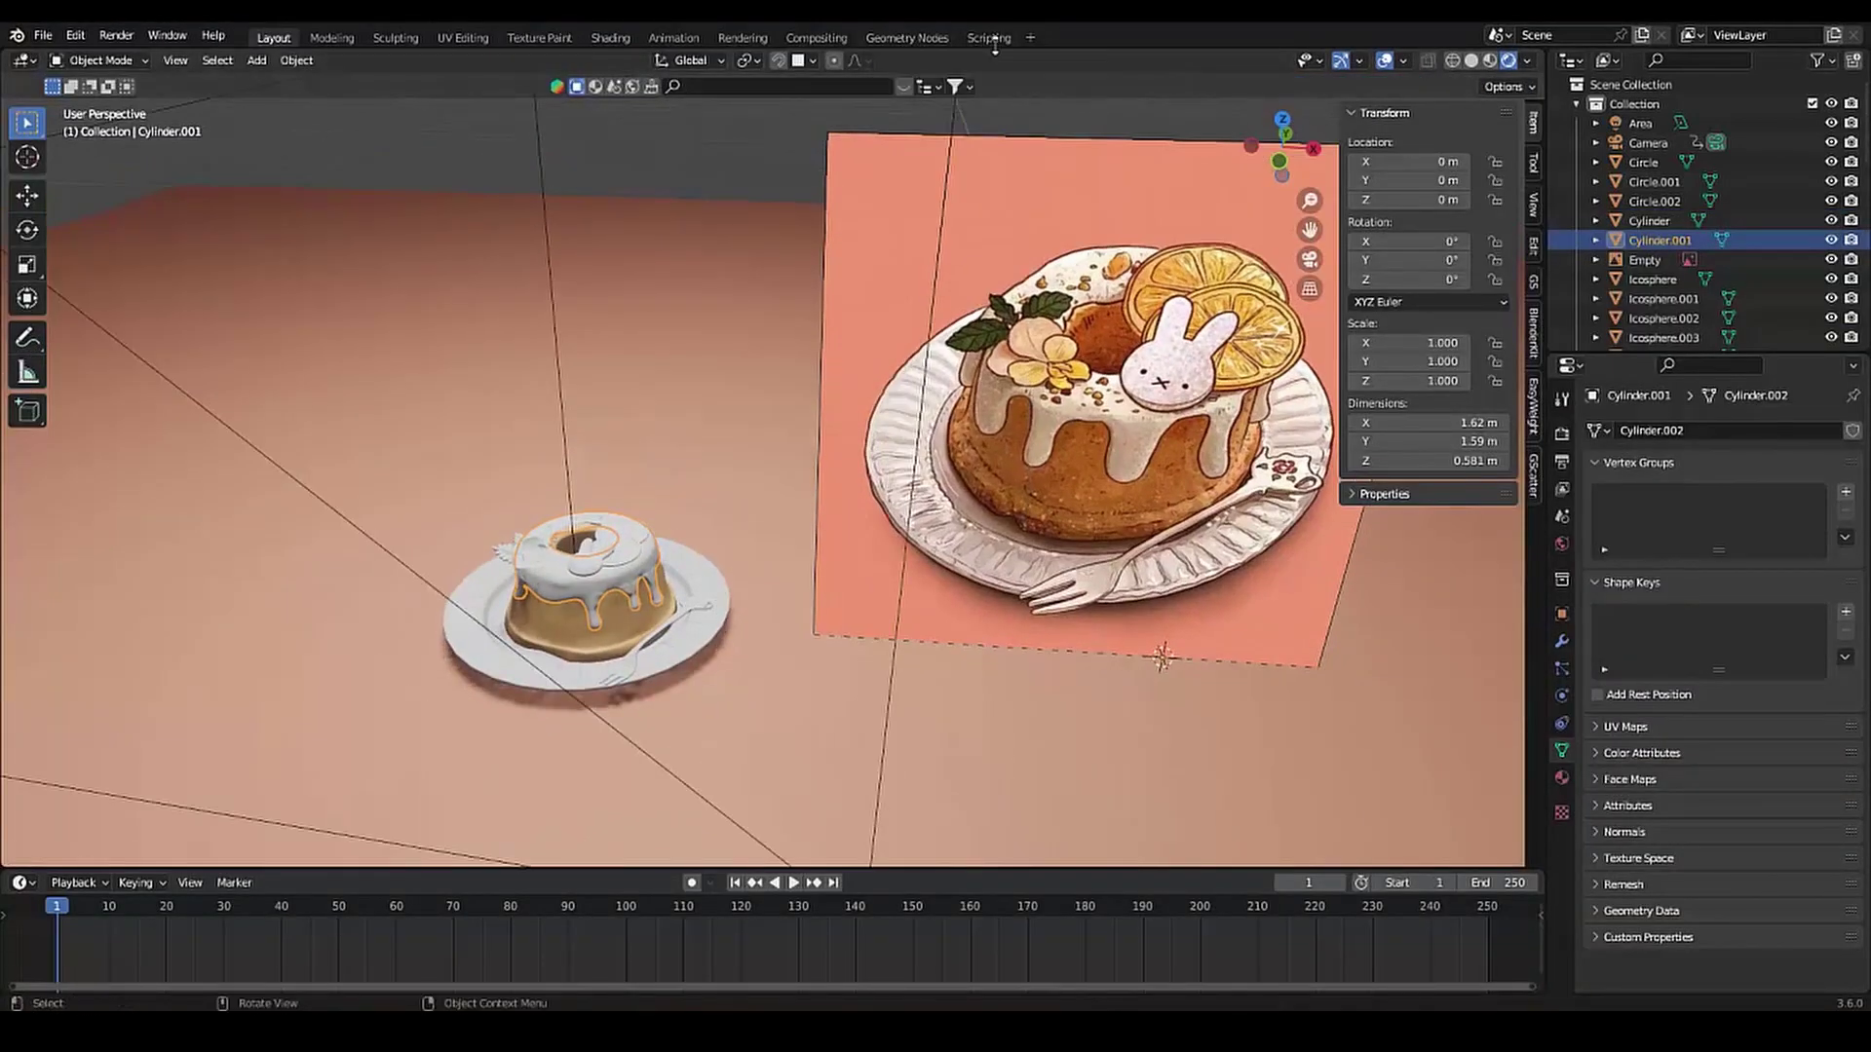
left_click(536, 37)
left_click(1844, 362)
left_click(1764, 380)
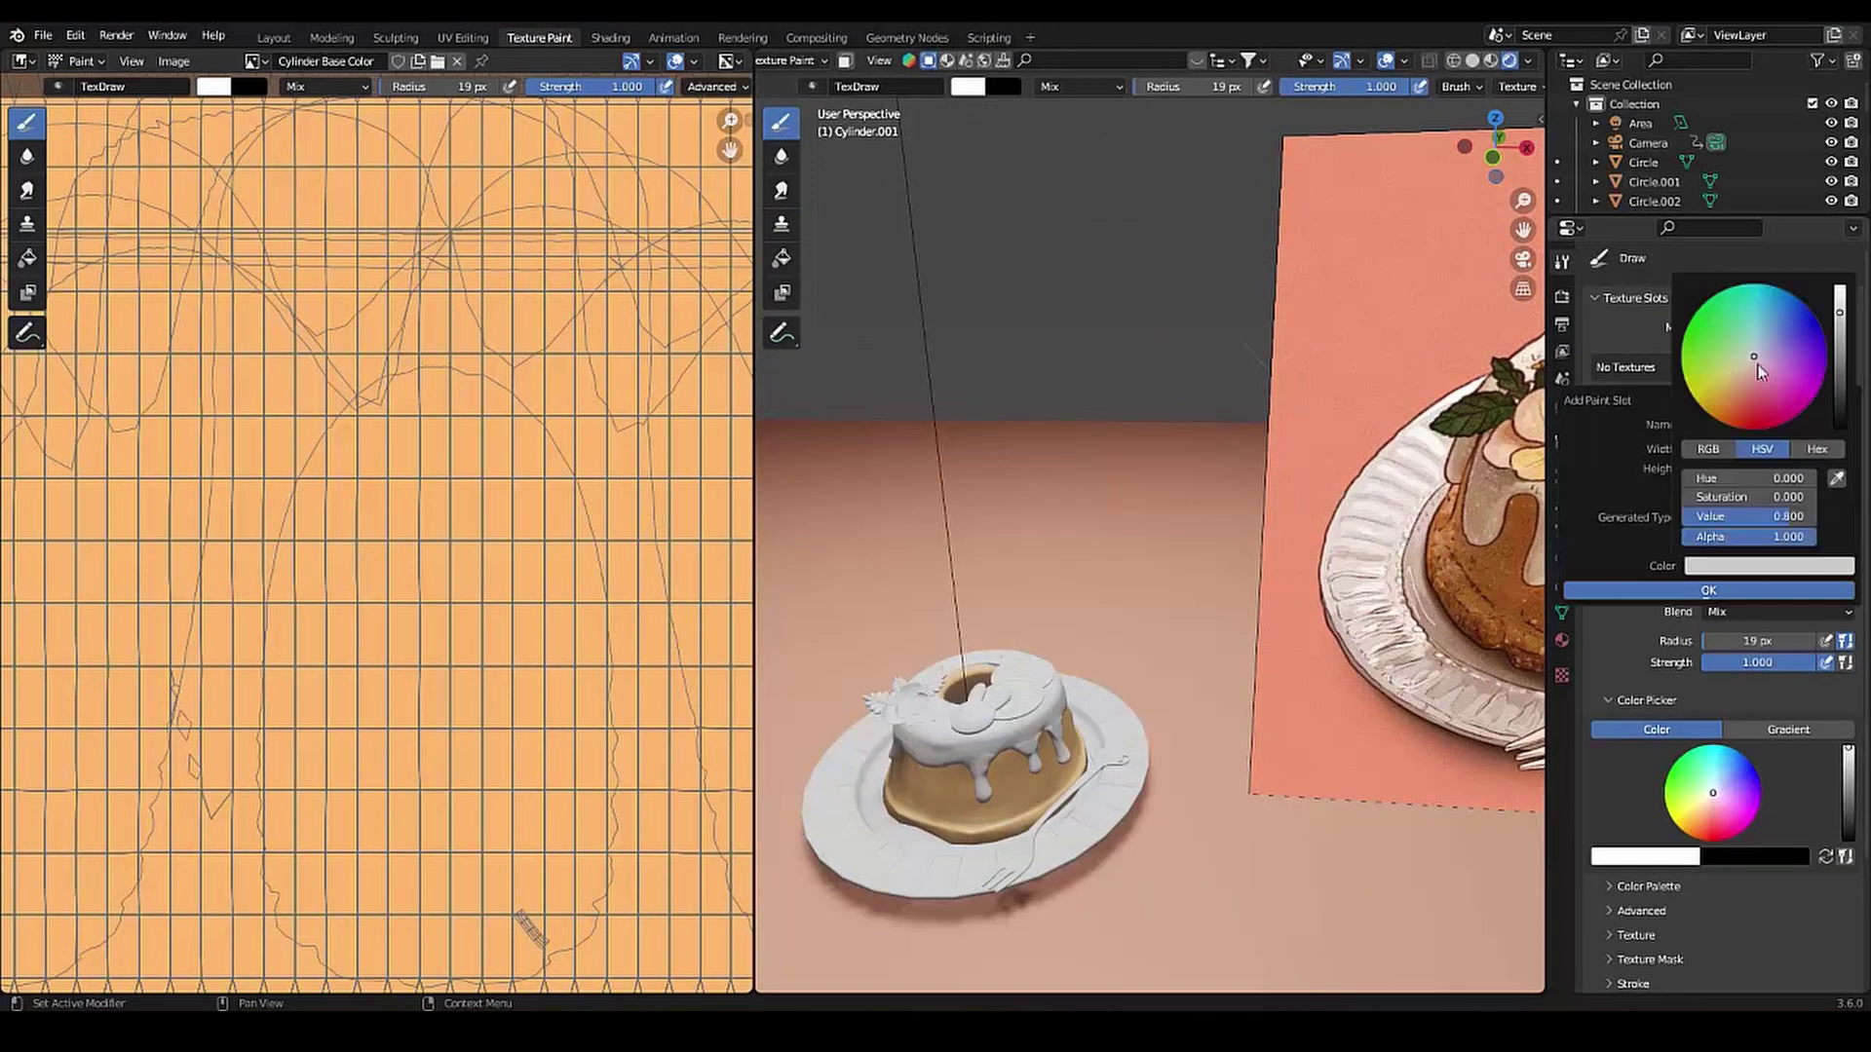
left_click(1712, 536)
scroll(1169, 662, "down", 2)
left_click(274, 37)
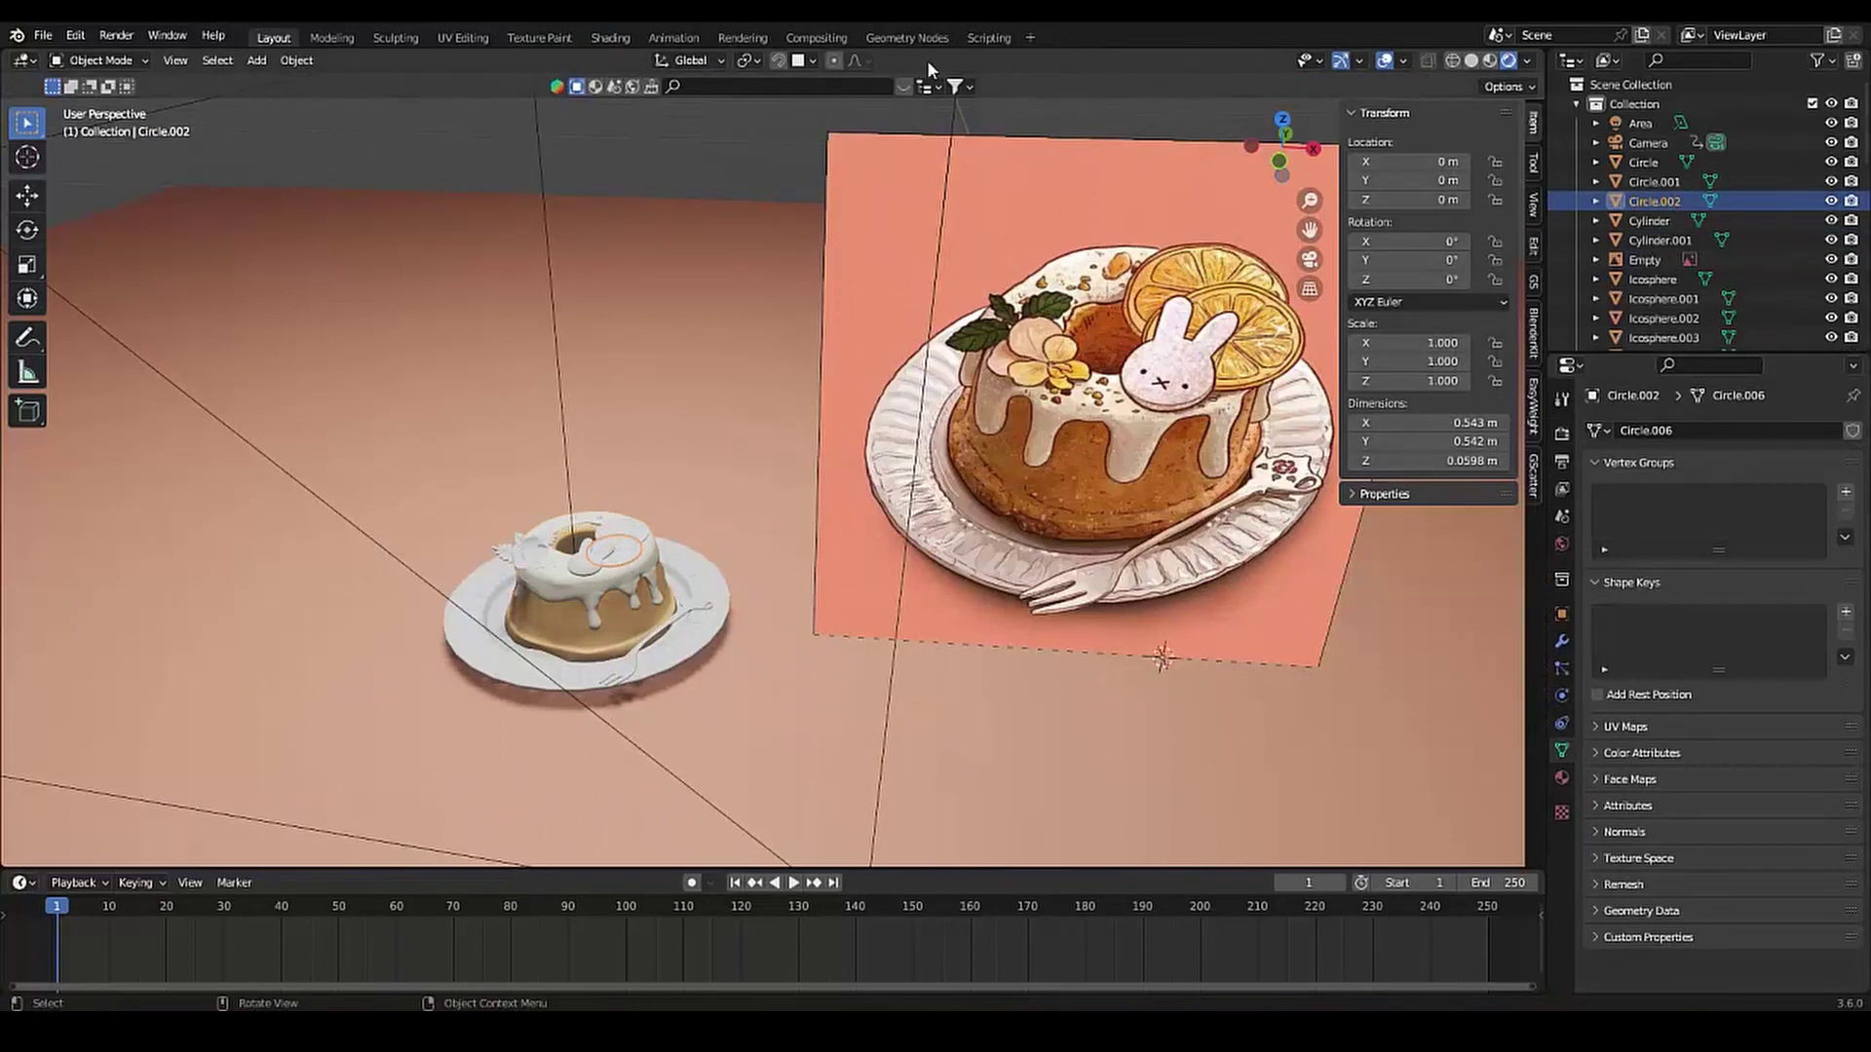
Give the orange slice a bright orange 'Circle.002 Base Color' paint texture
left_click(539, 37)
left_click(1844, 363)
left_click(1745, 384)
left_click(1715, 565)
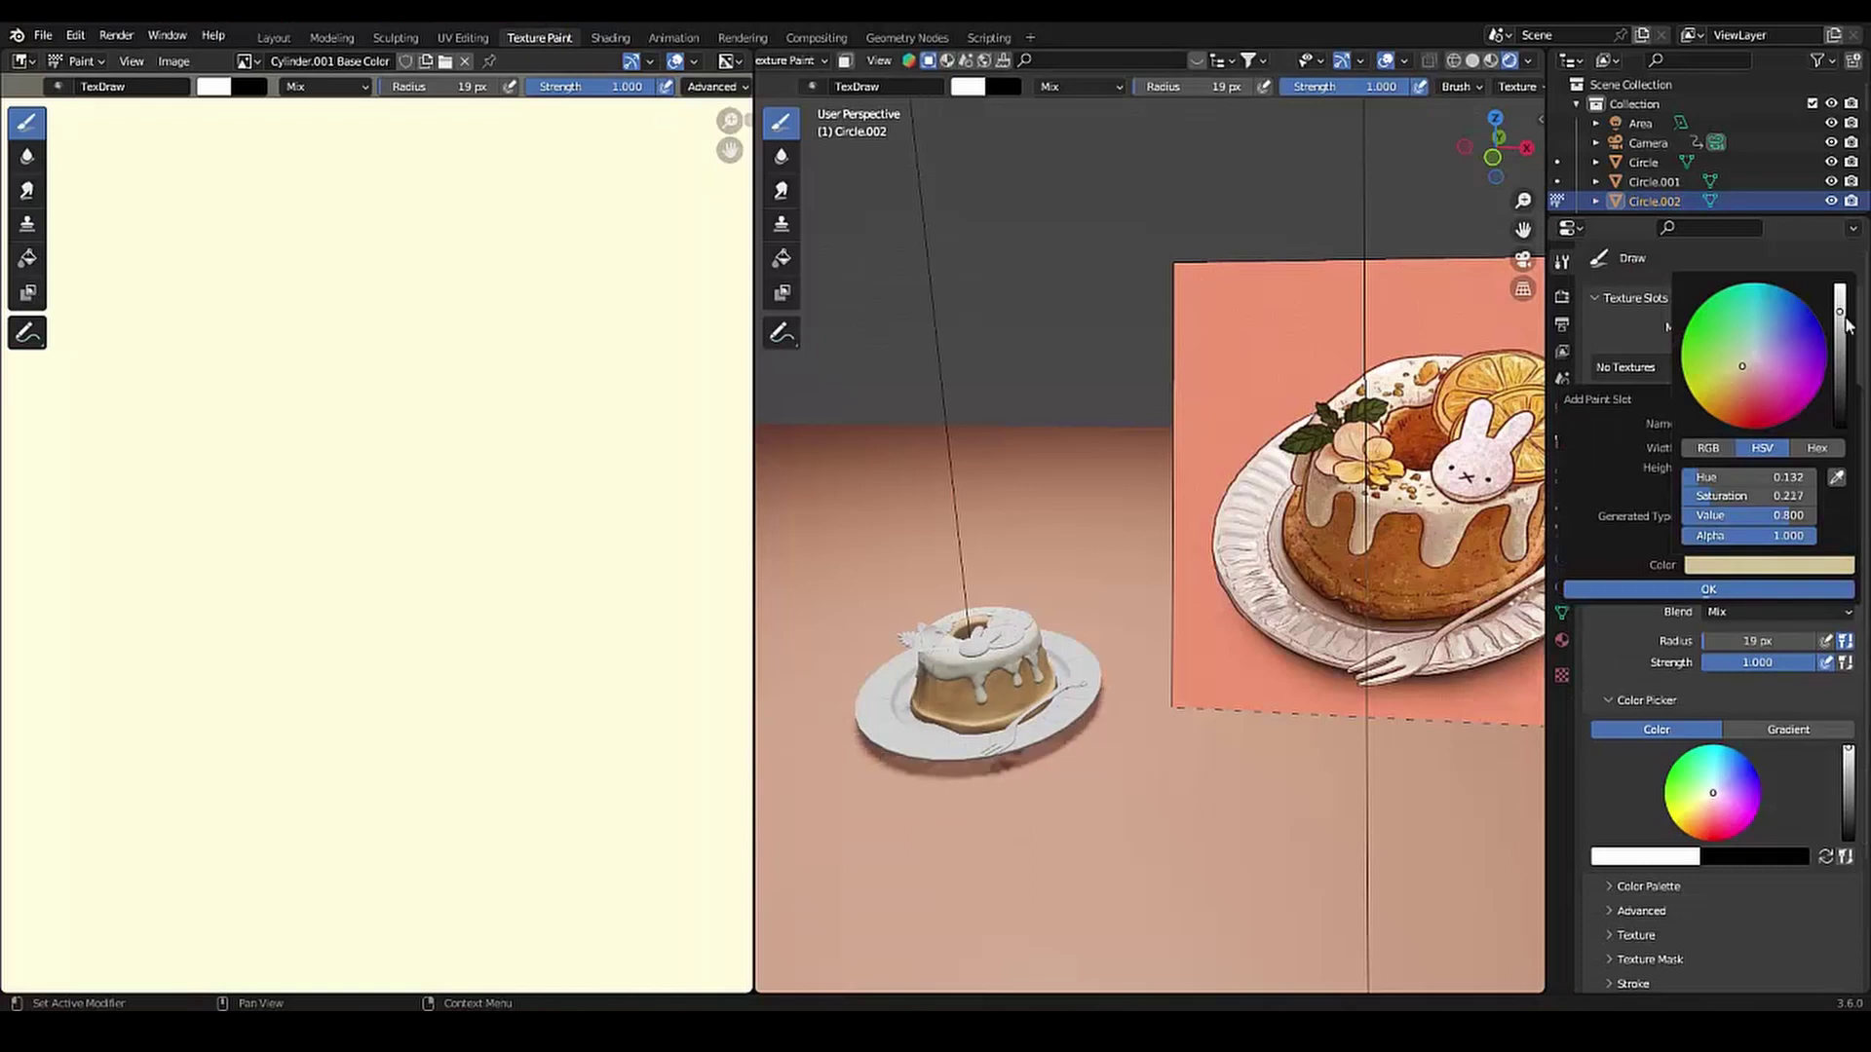
left_click_drag(1845, 325, 1840, 284)
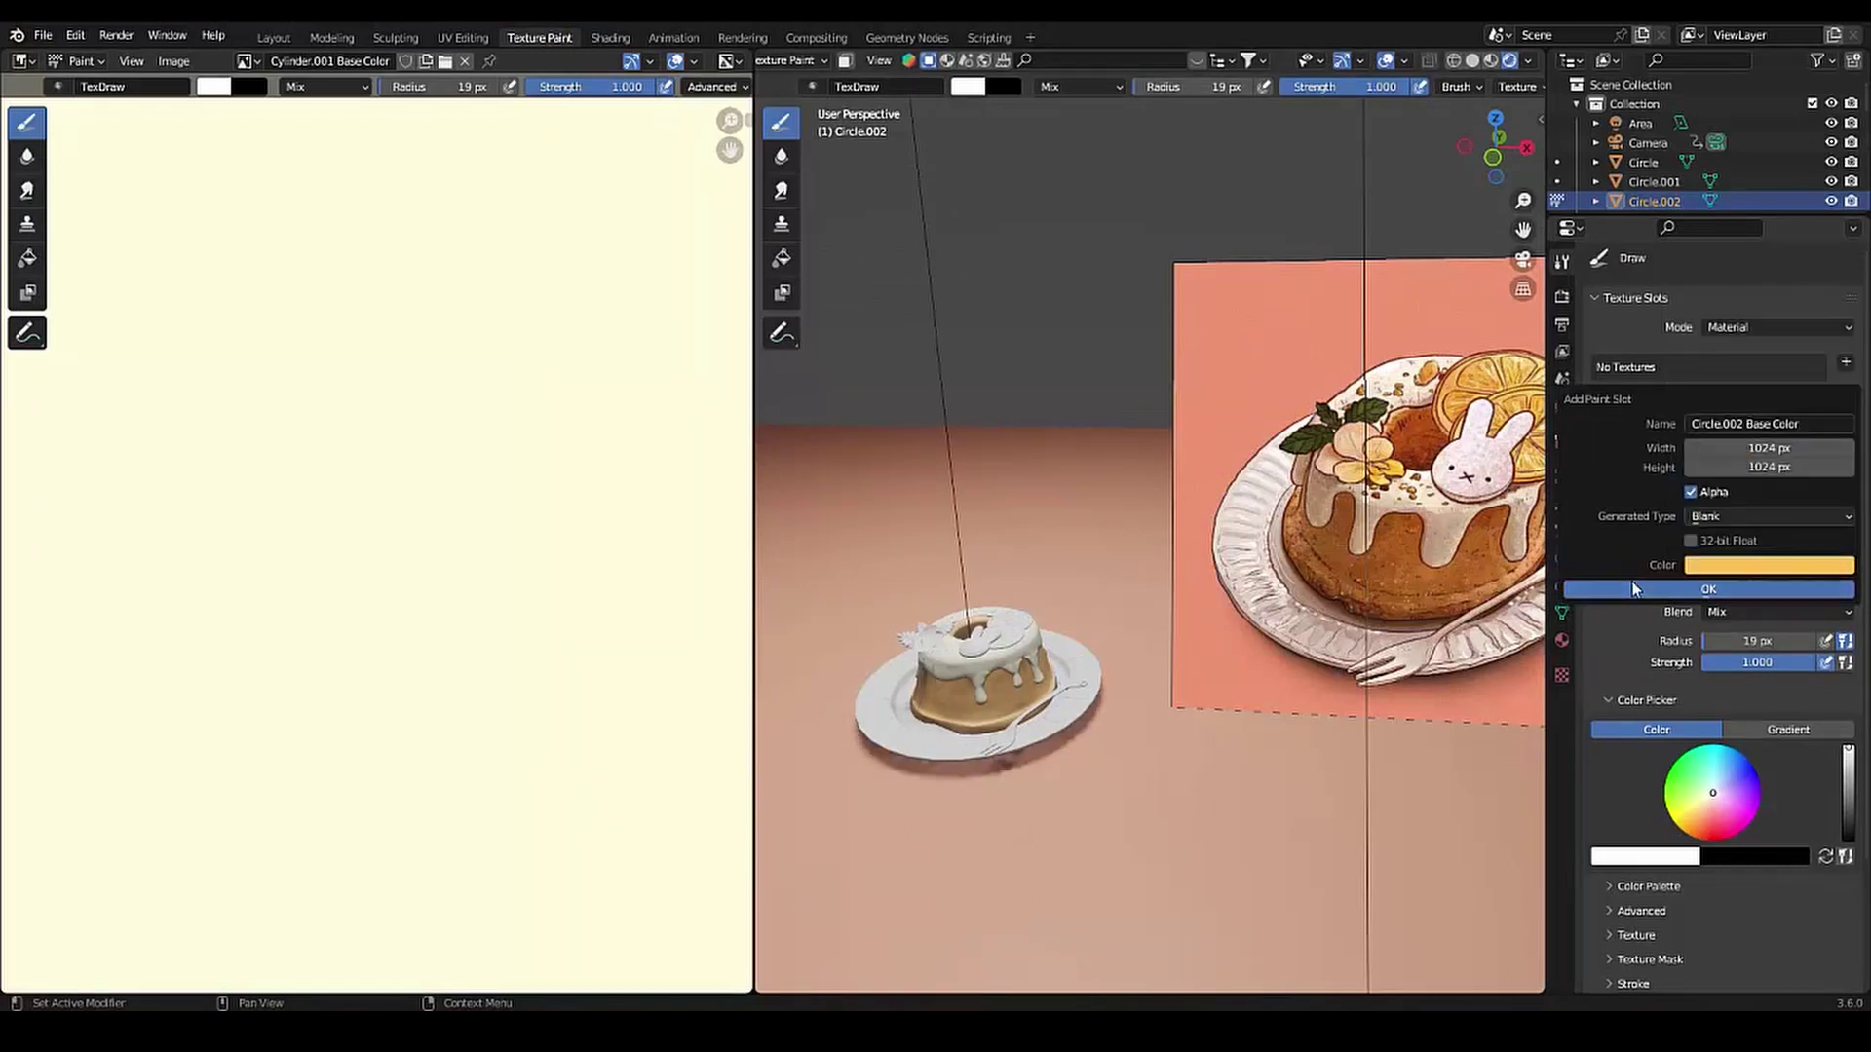
left_click(1708, 560)
scroll(1211, 618, "up", 5)
Select both orange slices and bring up the Link/Transfer Data menu
left_click(272, 37)
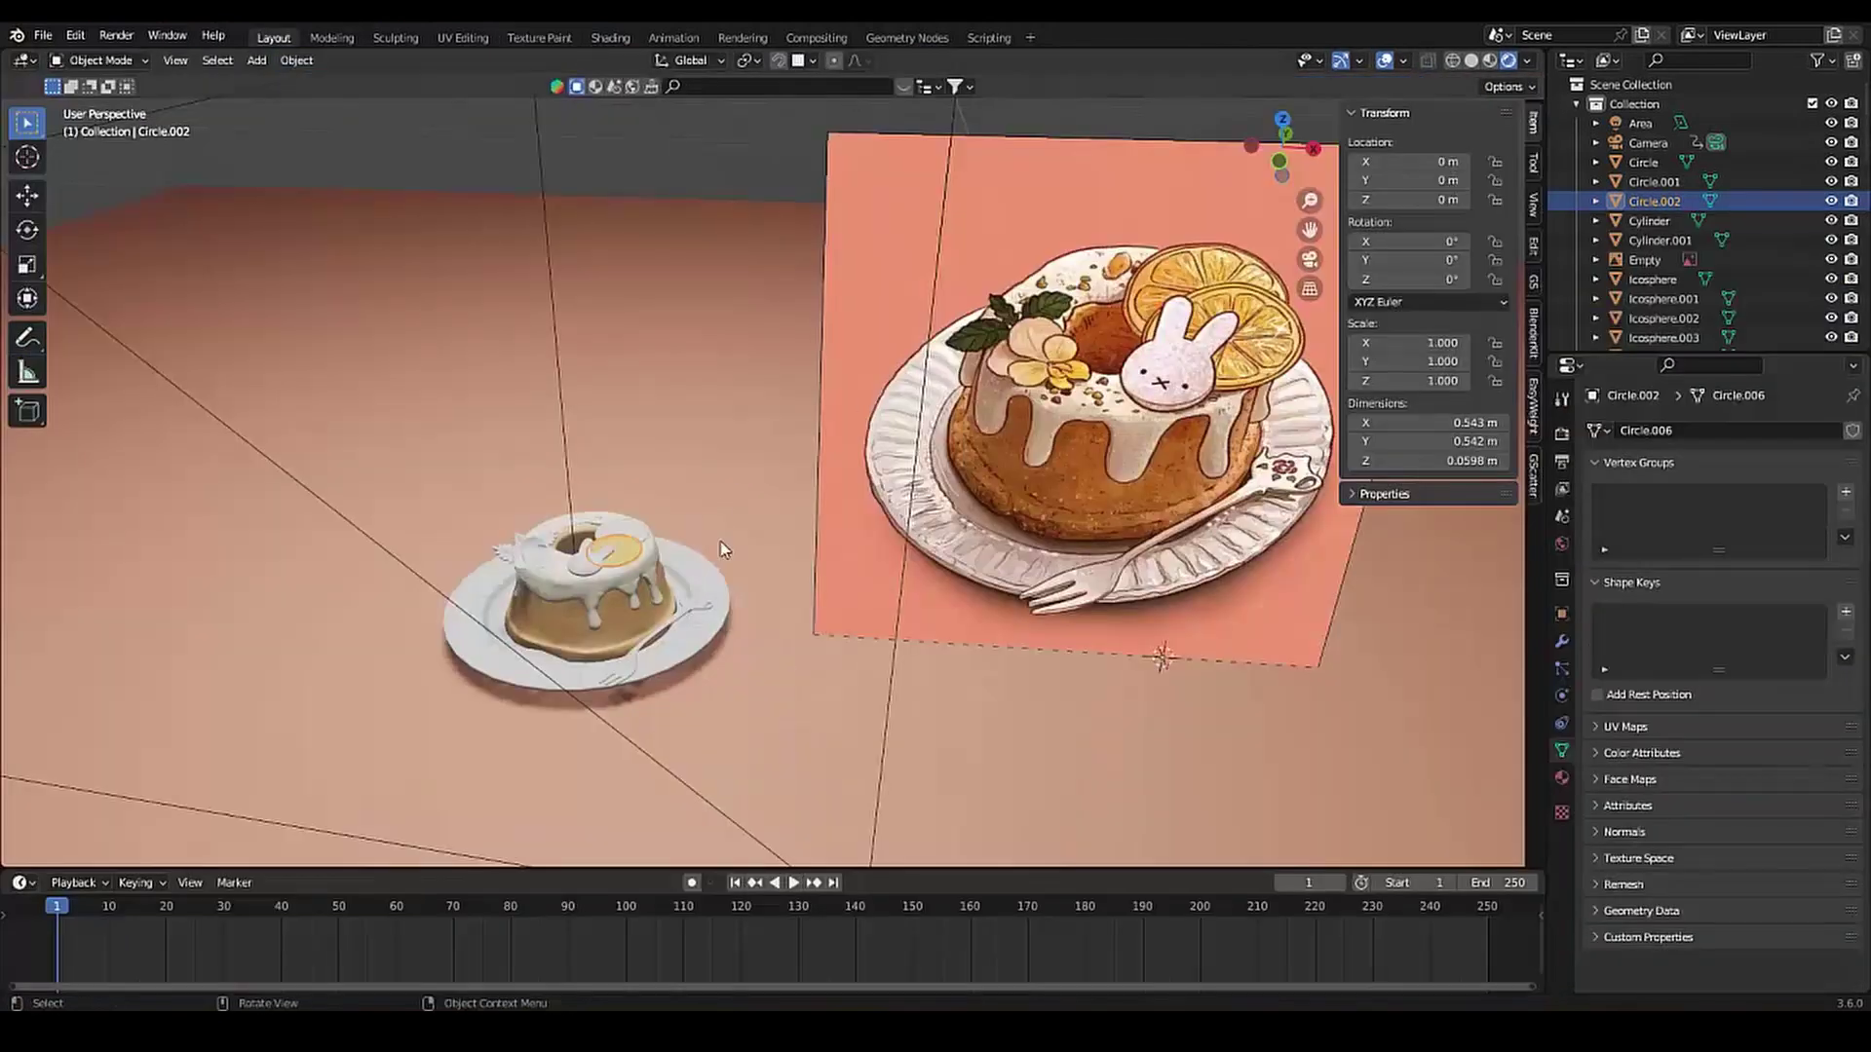
key("KP_Decimal")
left_click(789, 517, "shift")
key("ctrl+l")
Link the slice material to the second orange slice
left_click(740, 629)
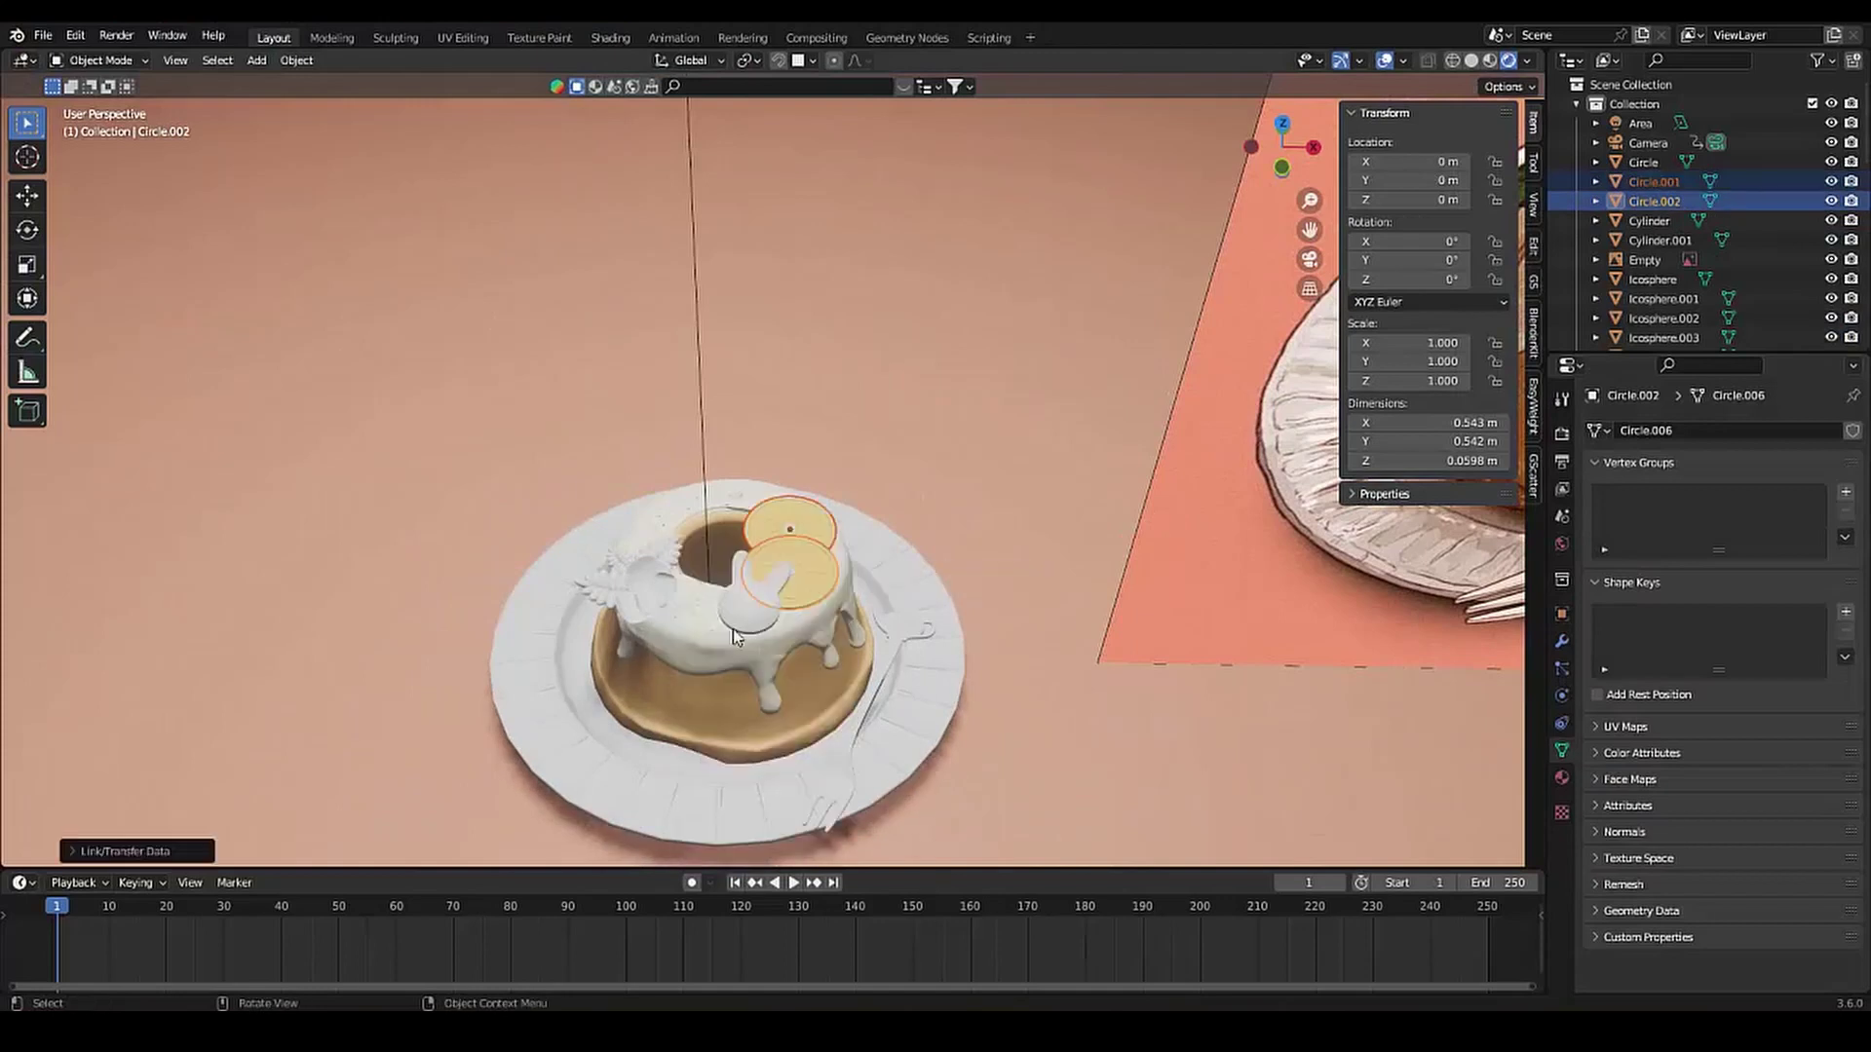
scroll(710, 709, "up", 5)
left_click(764, 510)
scroll(780, 581, "up", 2)
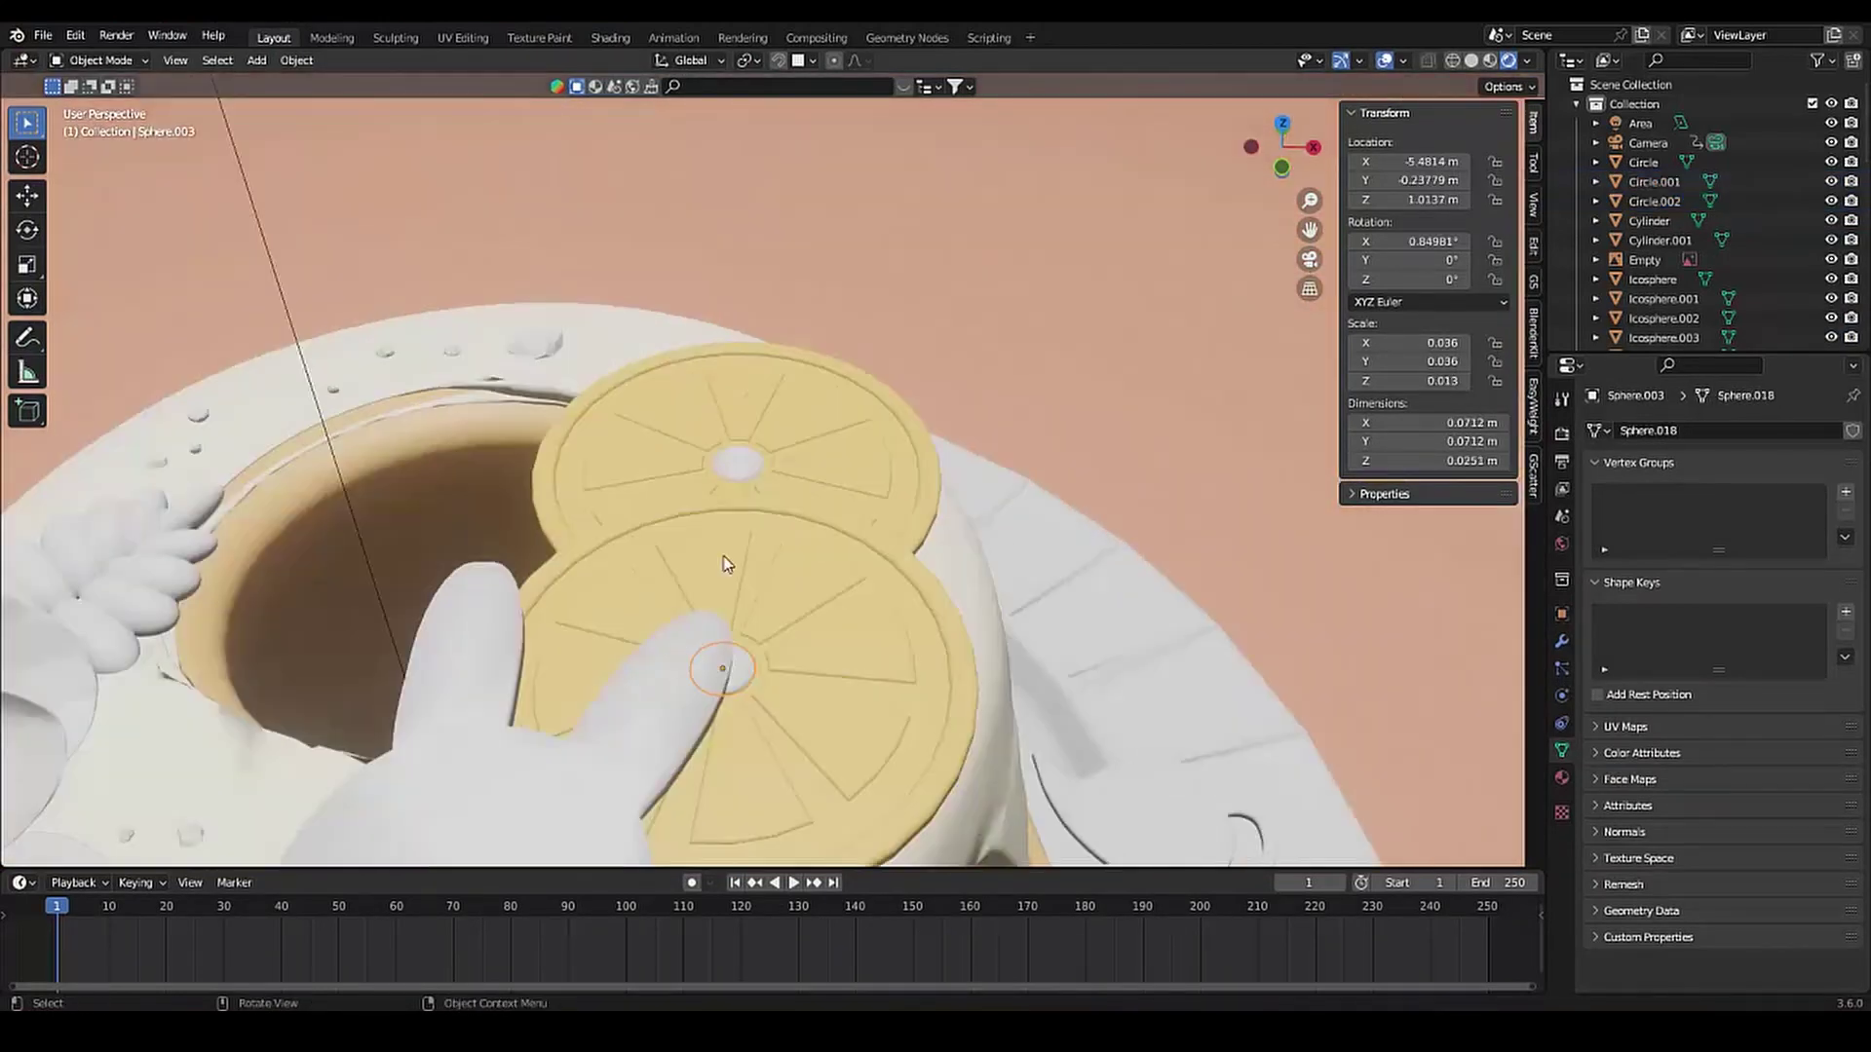
Resize the inner ring of the front orange slice in Edit Mode
key("Tab")
scroll(750, 633, "up", 3)
scroll(744, 586, "up", 1)
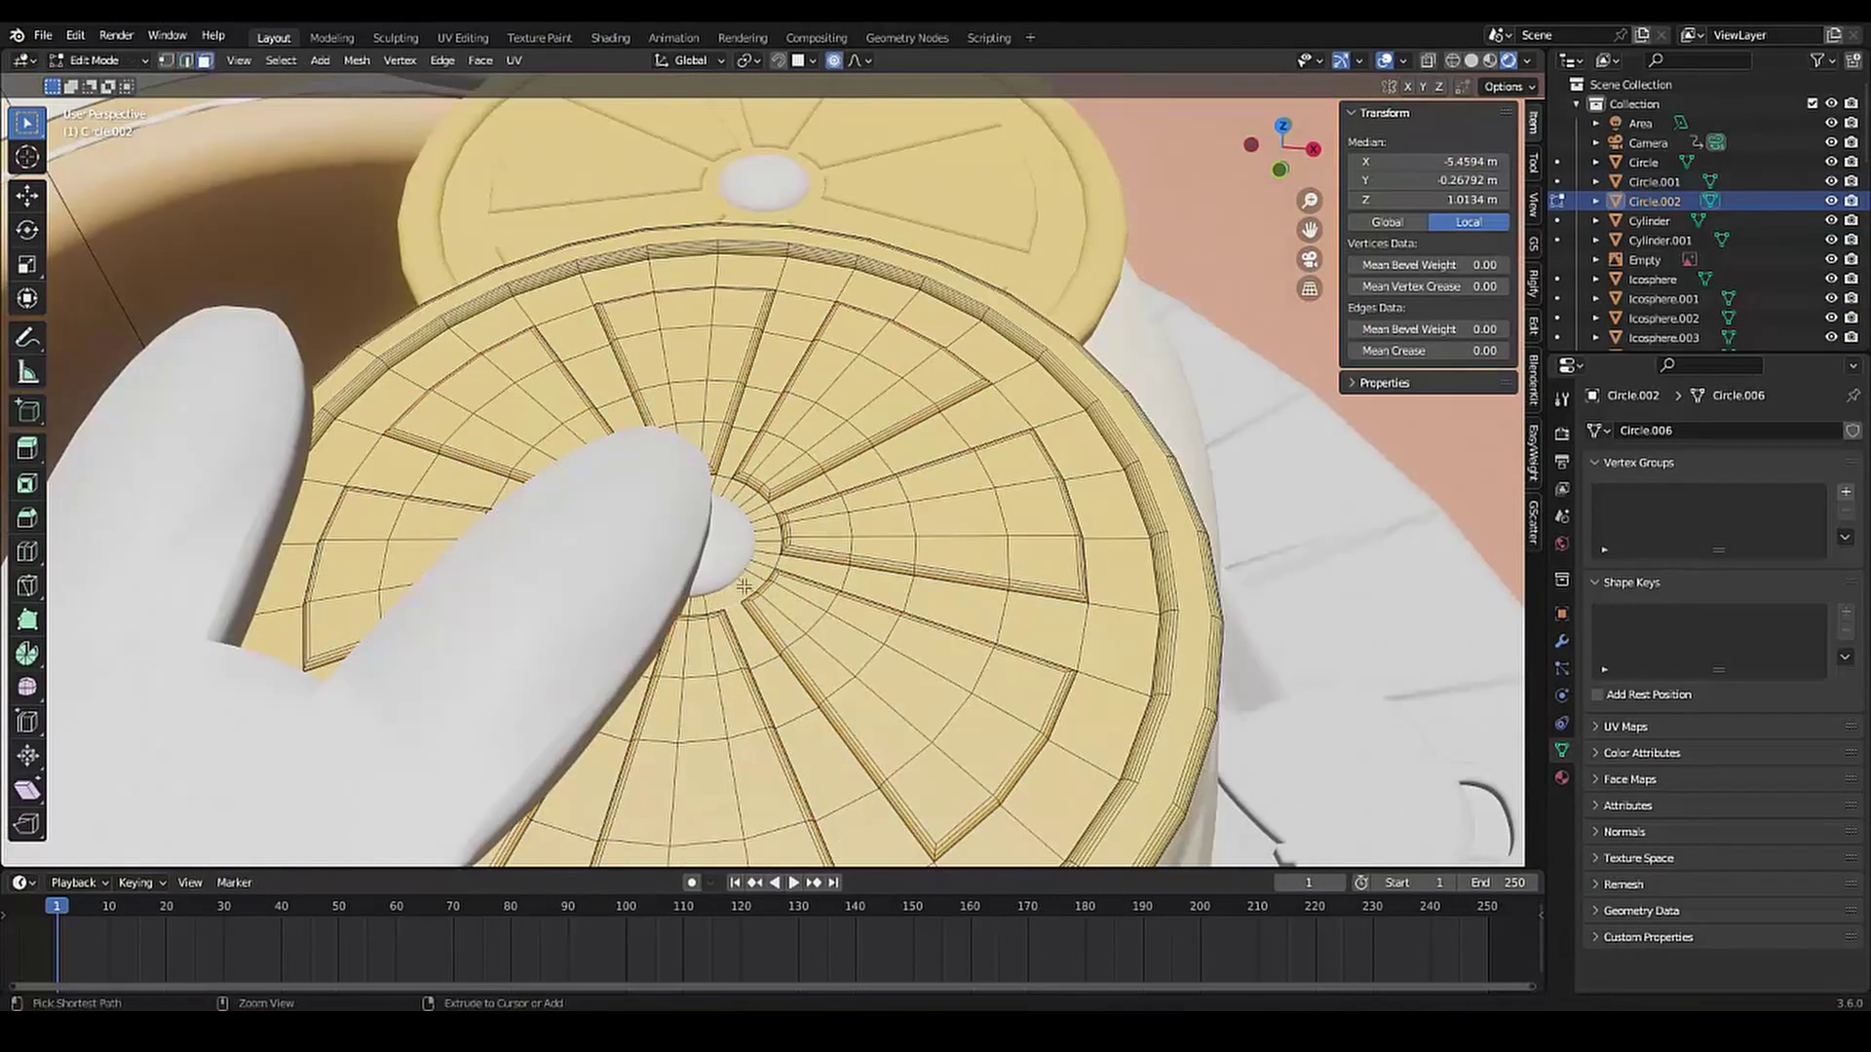
key("s")
scroll(673, 545, "up", 3)
key("Escape")
key("Tab")
scroll(721, 409, "down", 4)
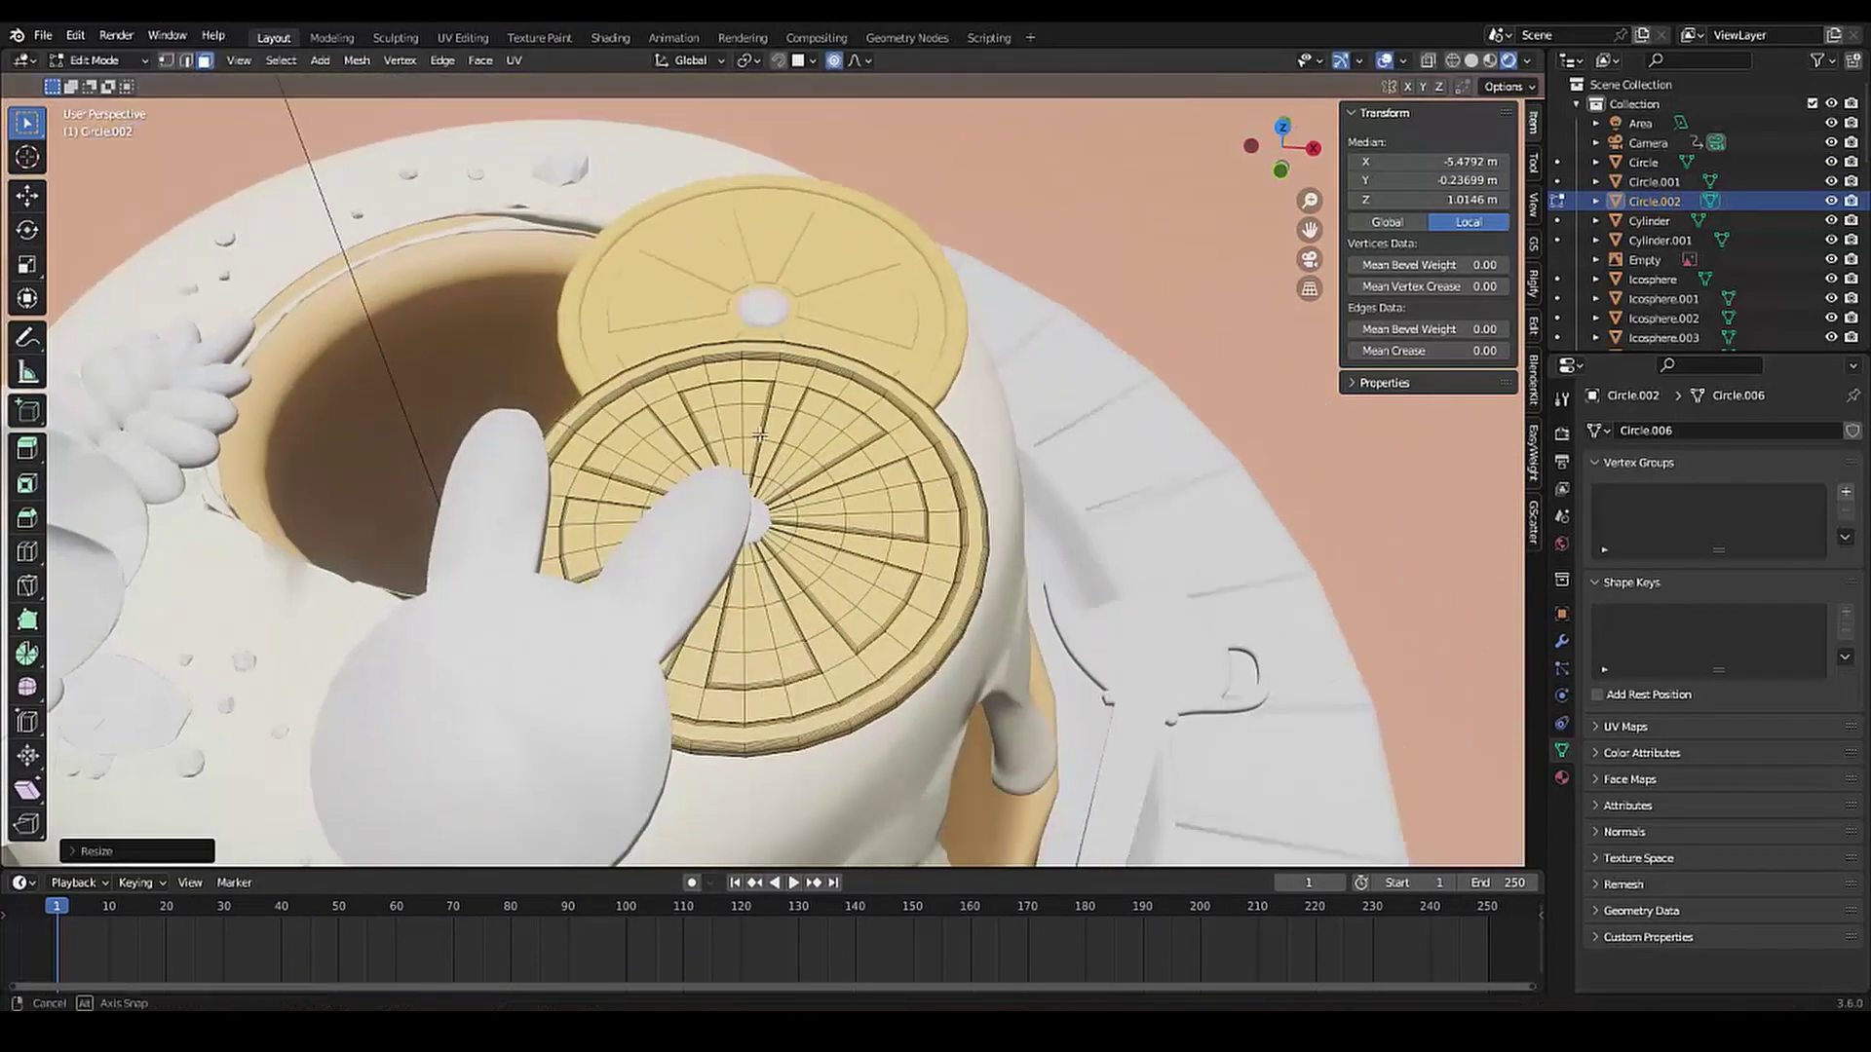
Scale down the inner ring of the other orange slice
left_click(723, 322)
key("Tab")
scroll(723, 322, "up", 3)
key("s")
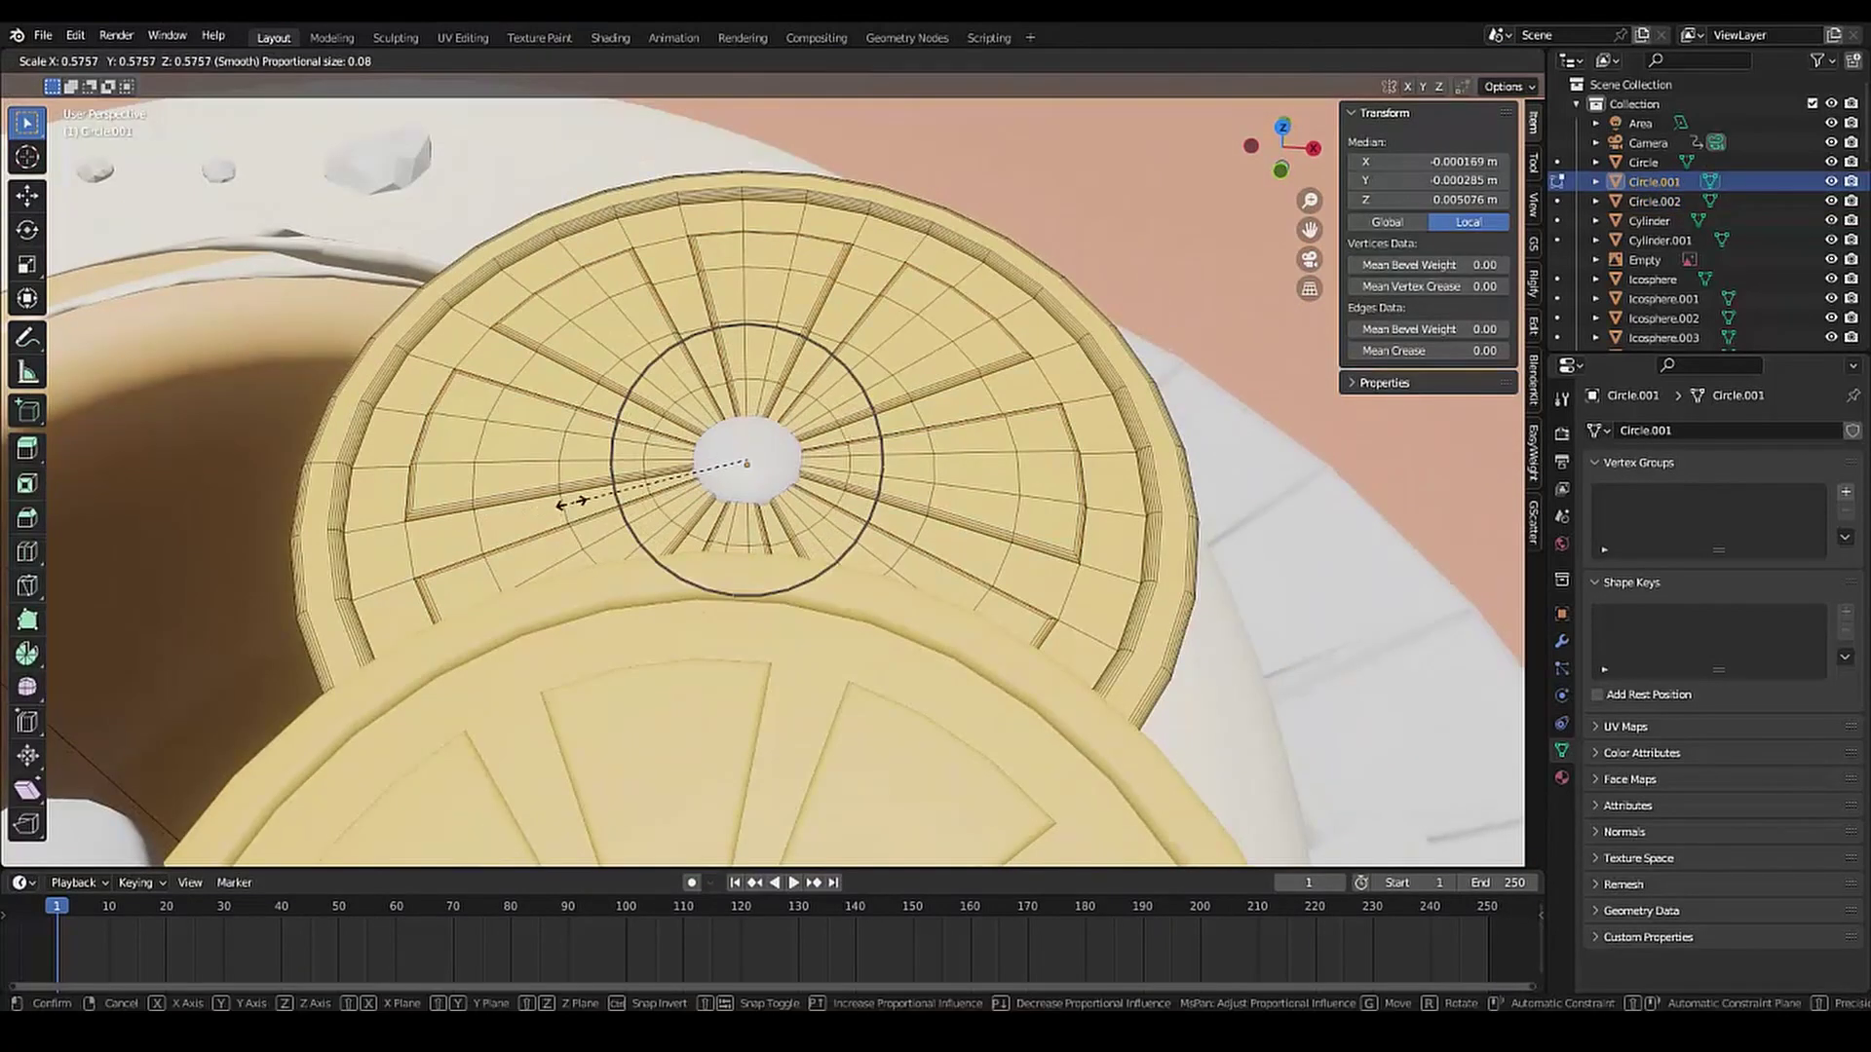
left_click(715, 416)
scroll(714, 416, "down", 3)
key("Tab")
scroll(714, 416, "down", 3)
middle_click_drag(714, 416, 791, 543)
scroll(727, 462, "down", 3)
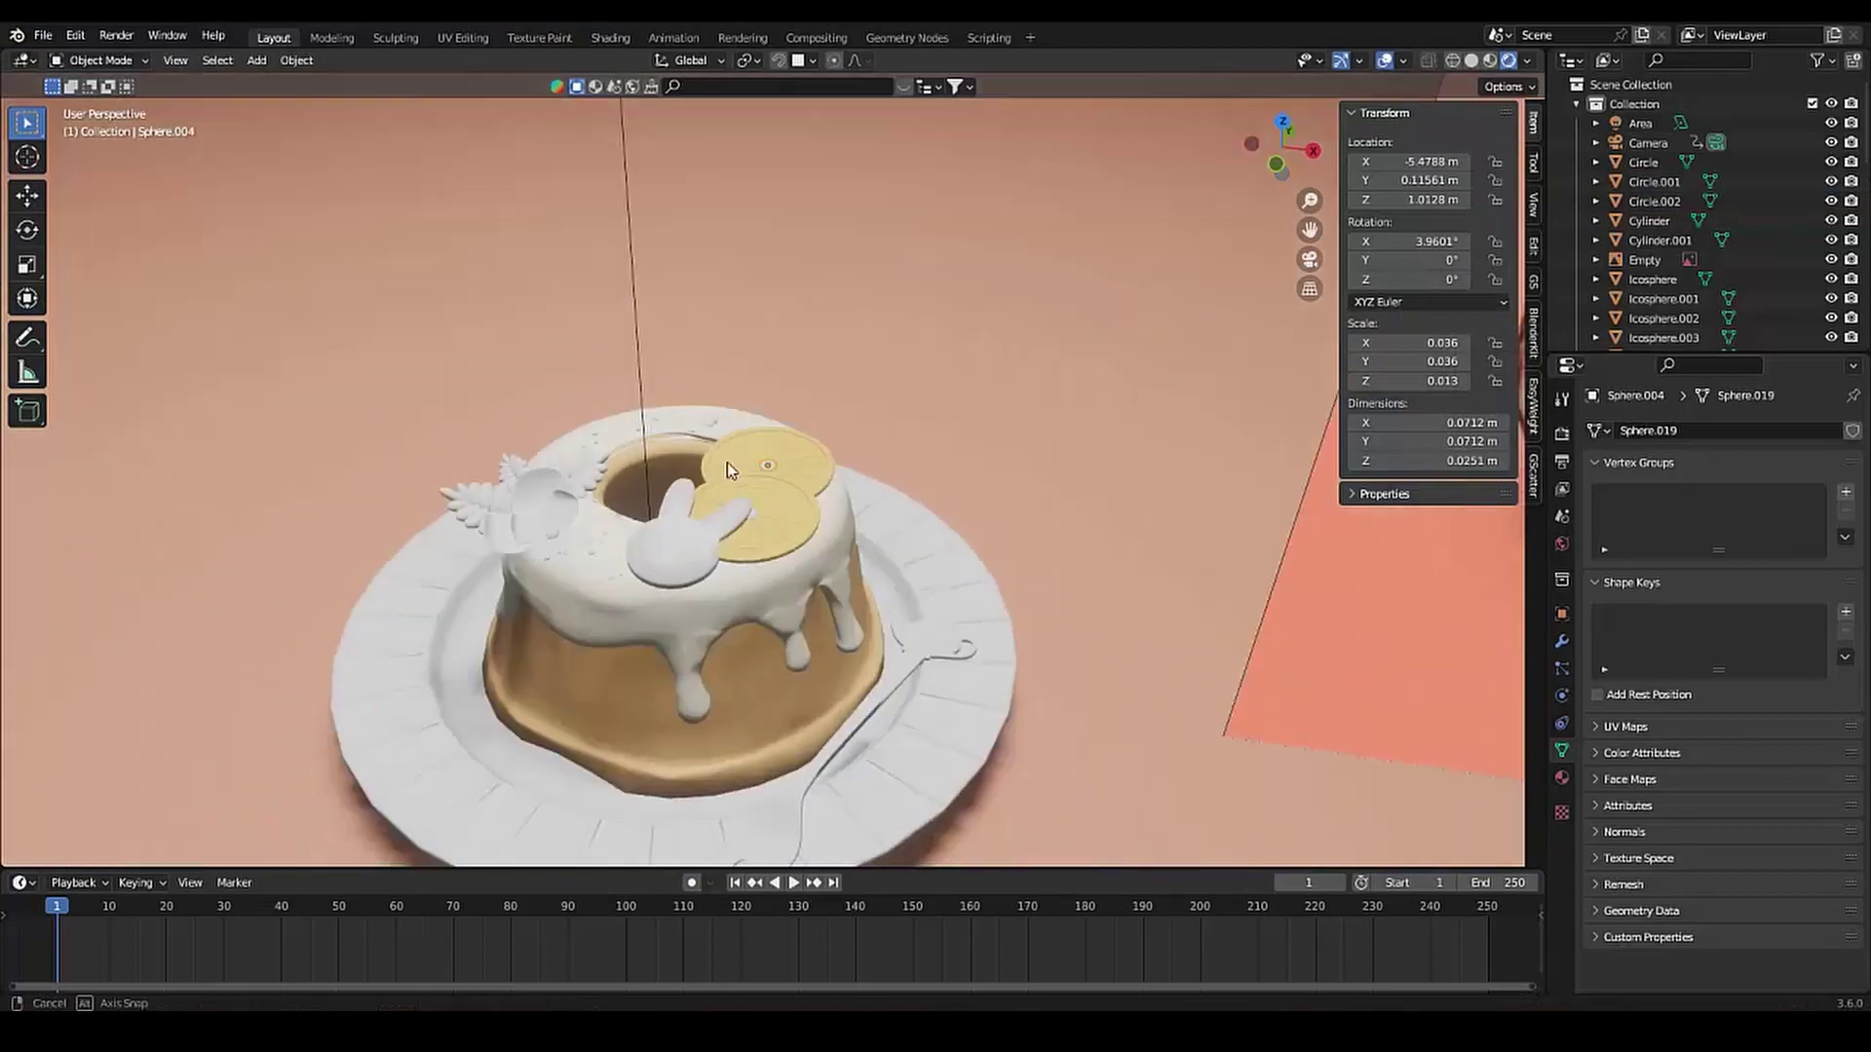
scroll(727, 462, "down", 2)
scroll(767, 460, "up", 5)
Create a new base-colour paint texture for Plane.001
left_click(539, 37)
key("s")
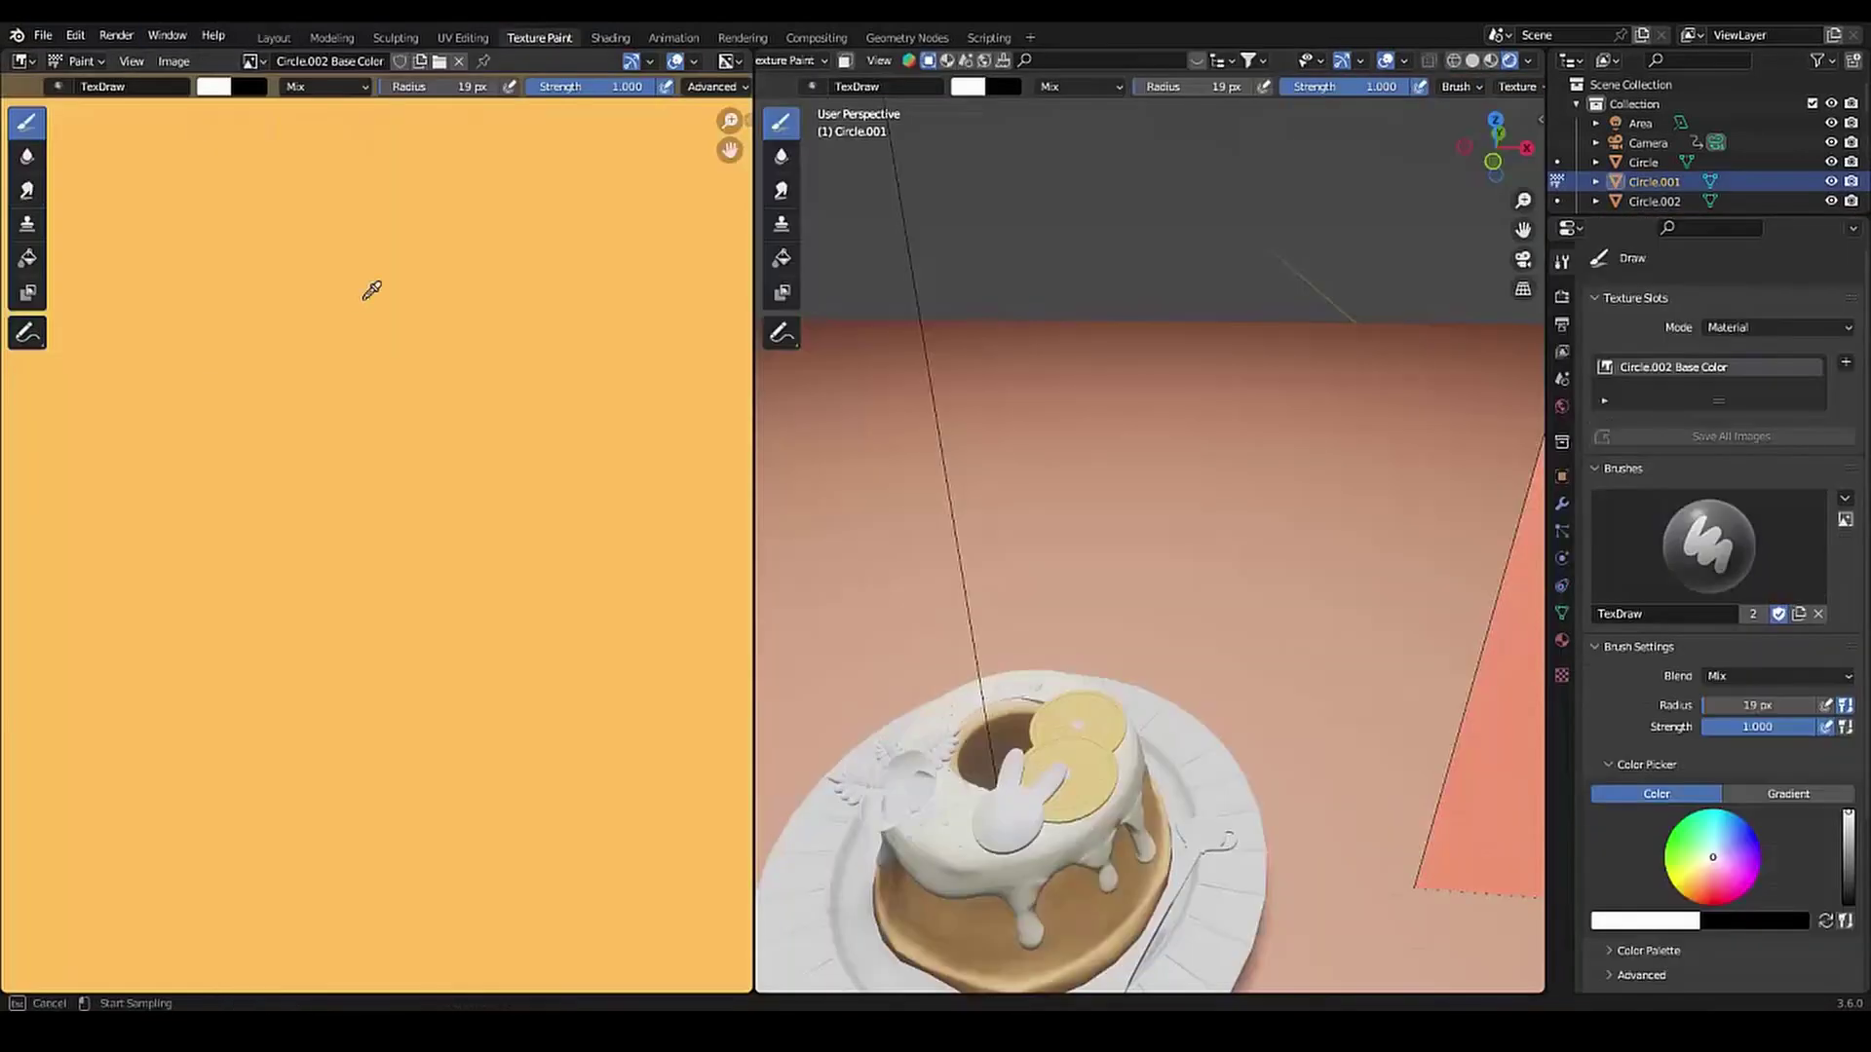
left_click(201, 86)
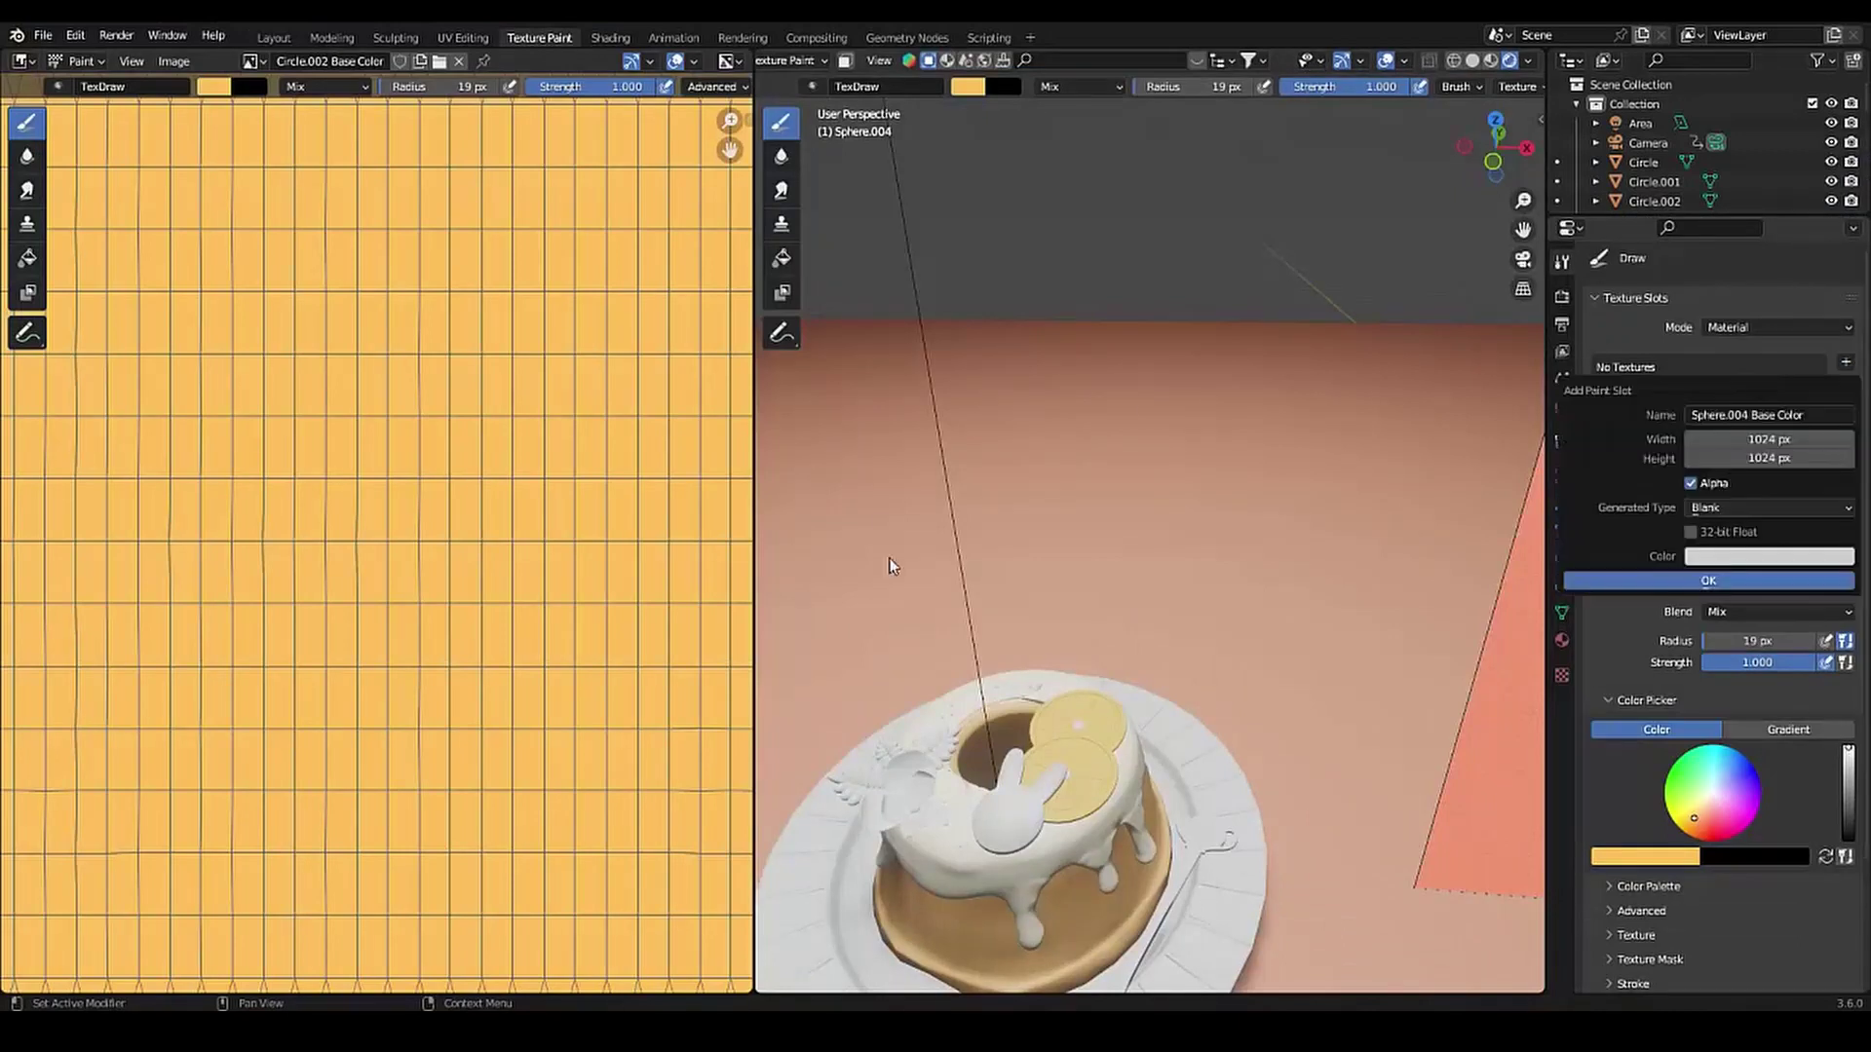
left_click(1696, 557)
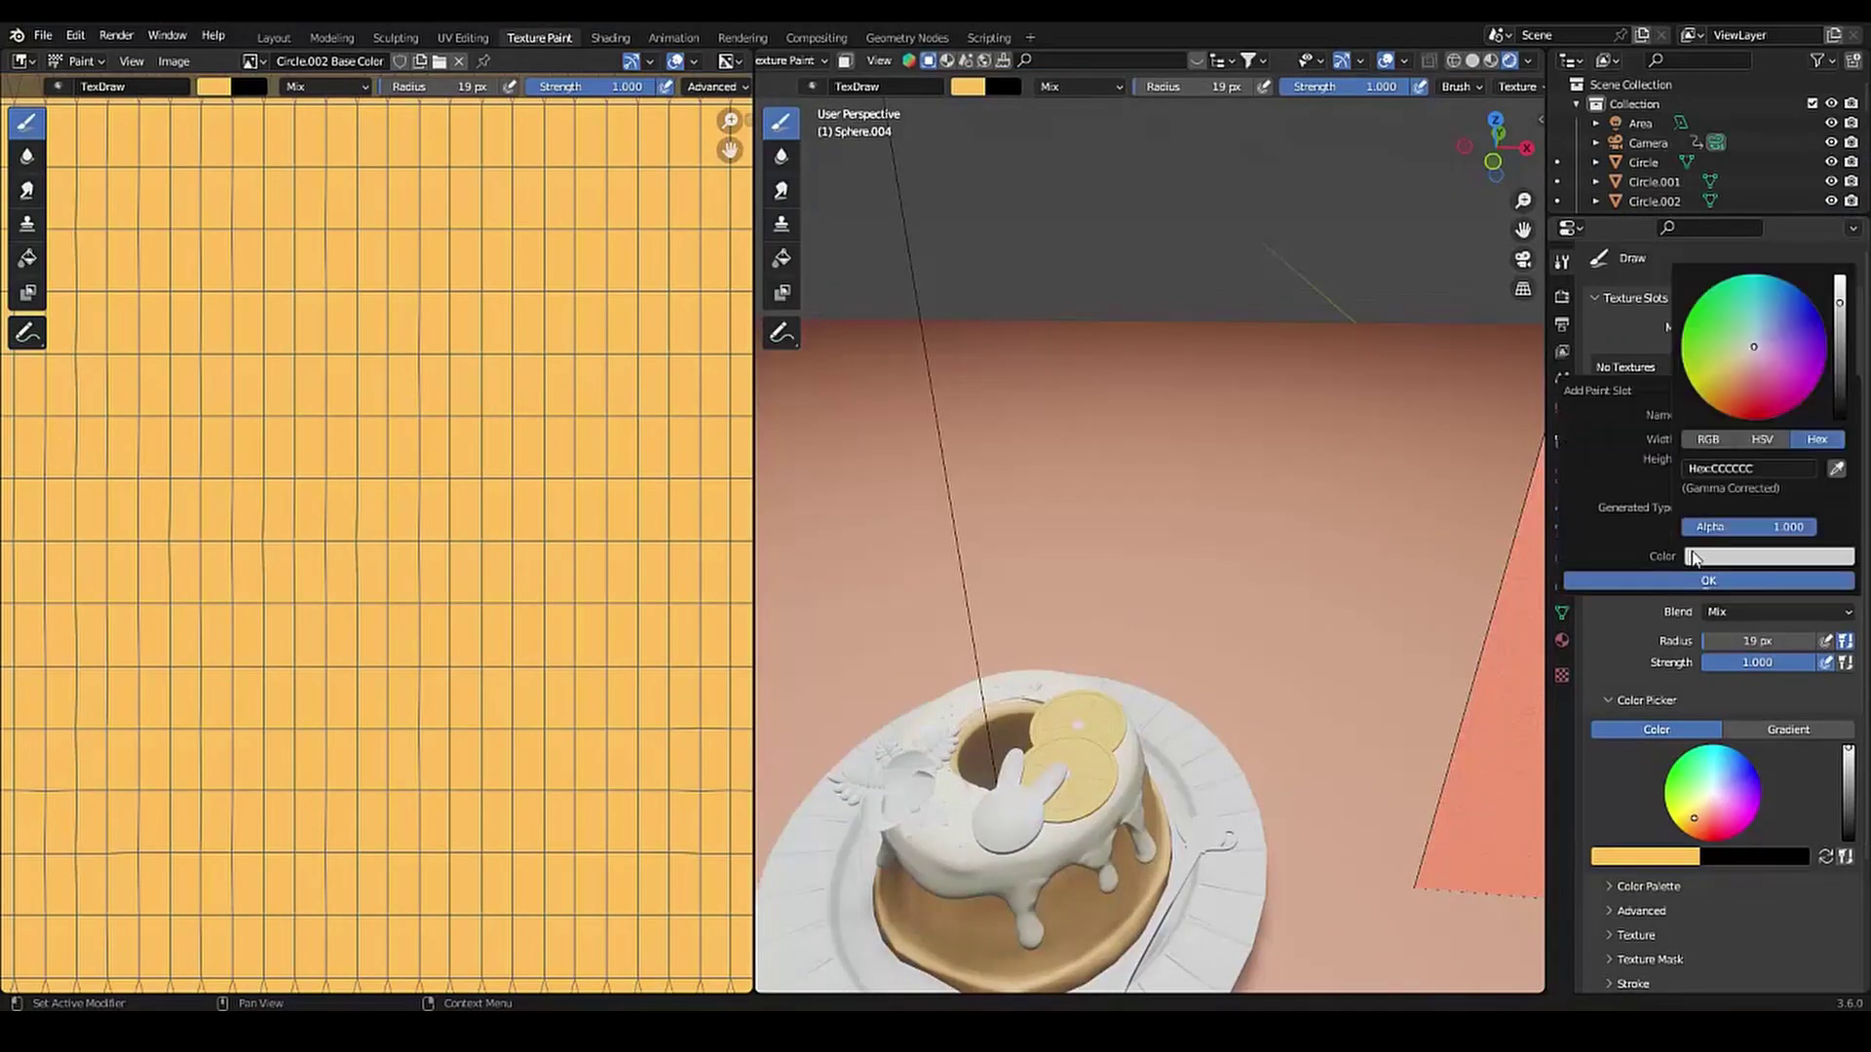
left_click(1643, 582)
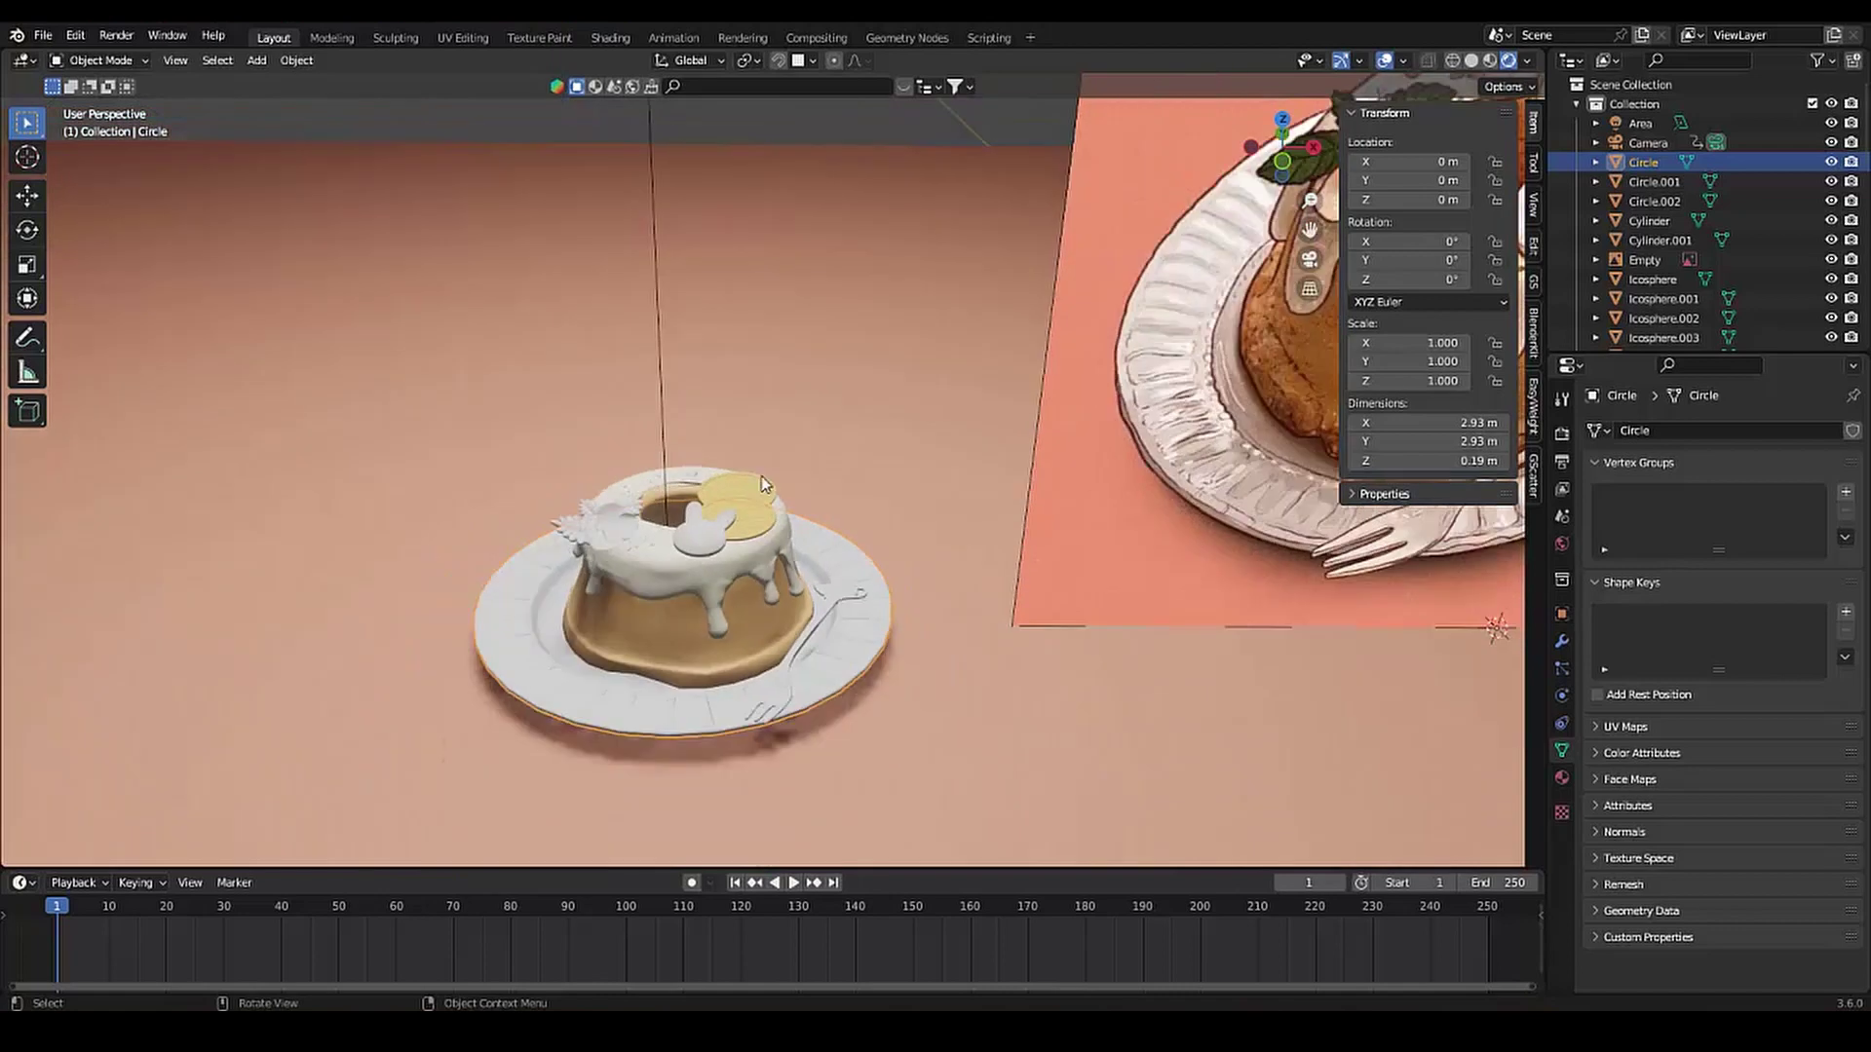
Give the Circle plate a light grey base-colour texture and view its shader nodes
left_click(573, 39)
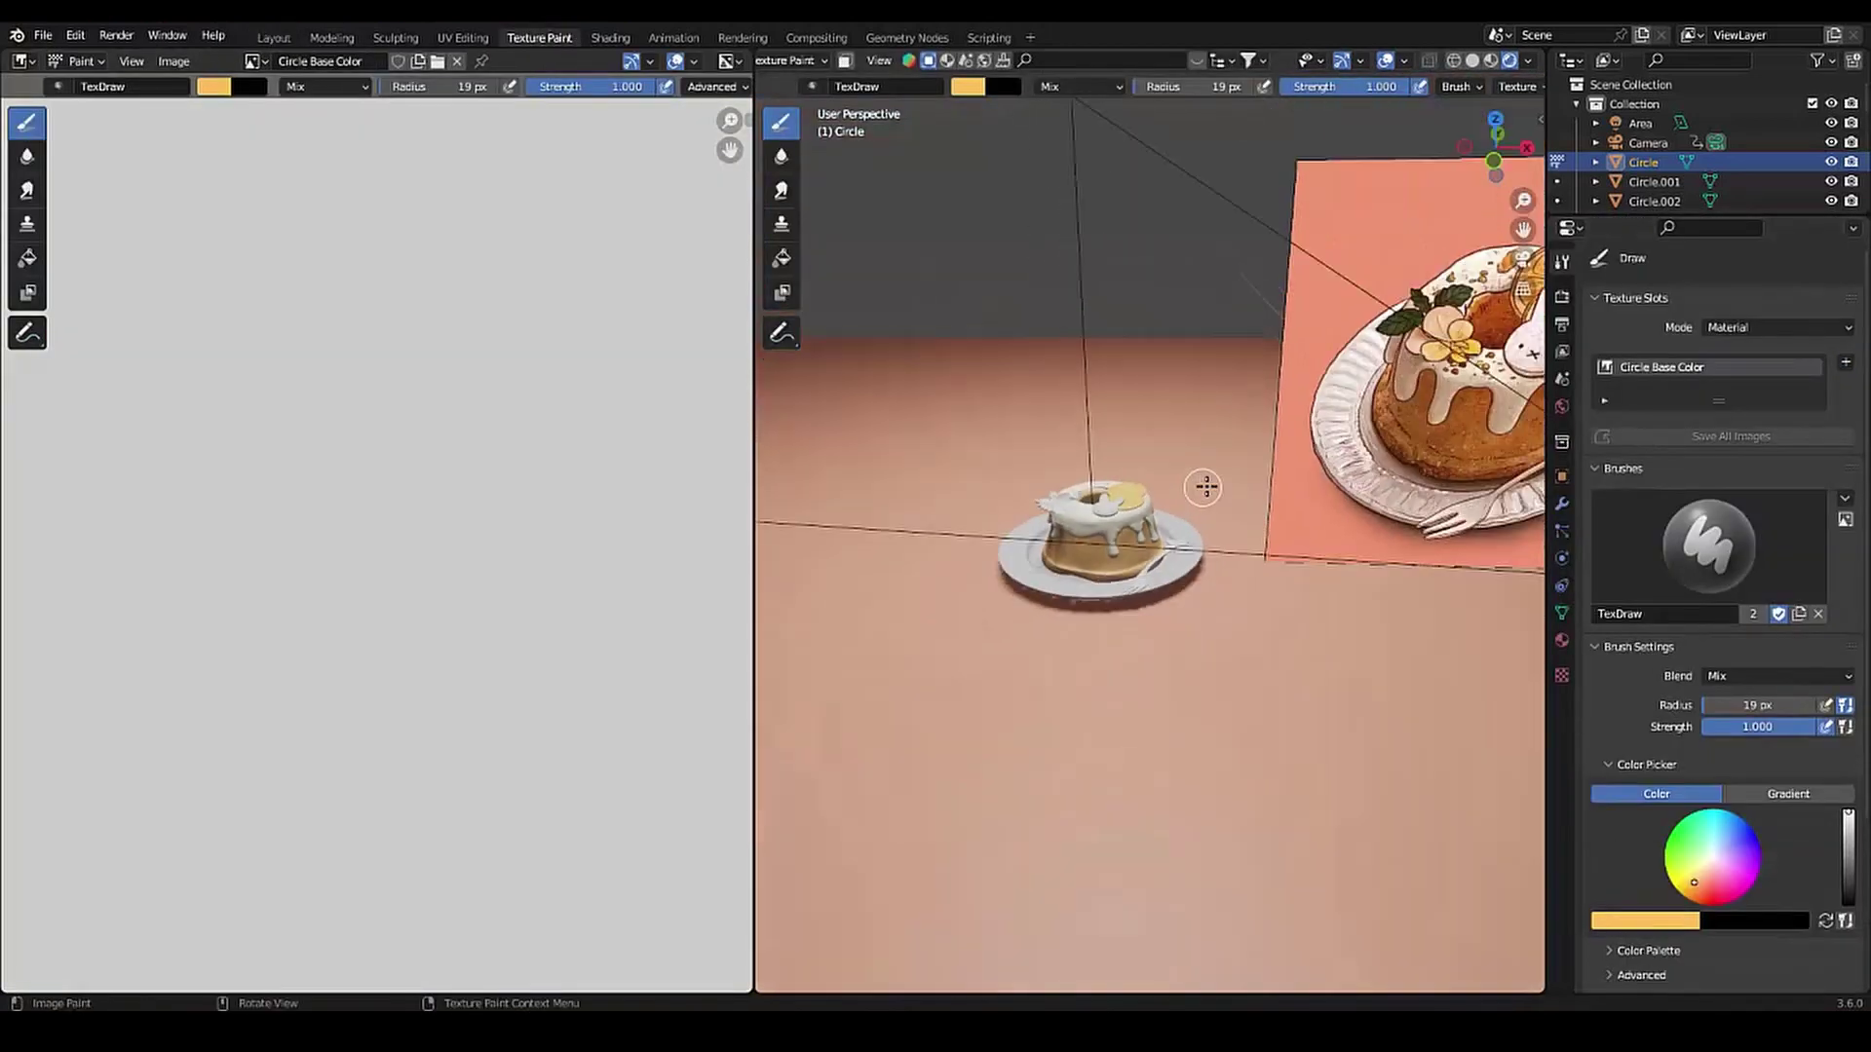
middle_click_drag(1141, 498, 1012, 667)
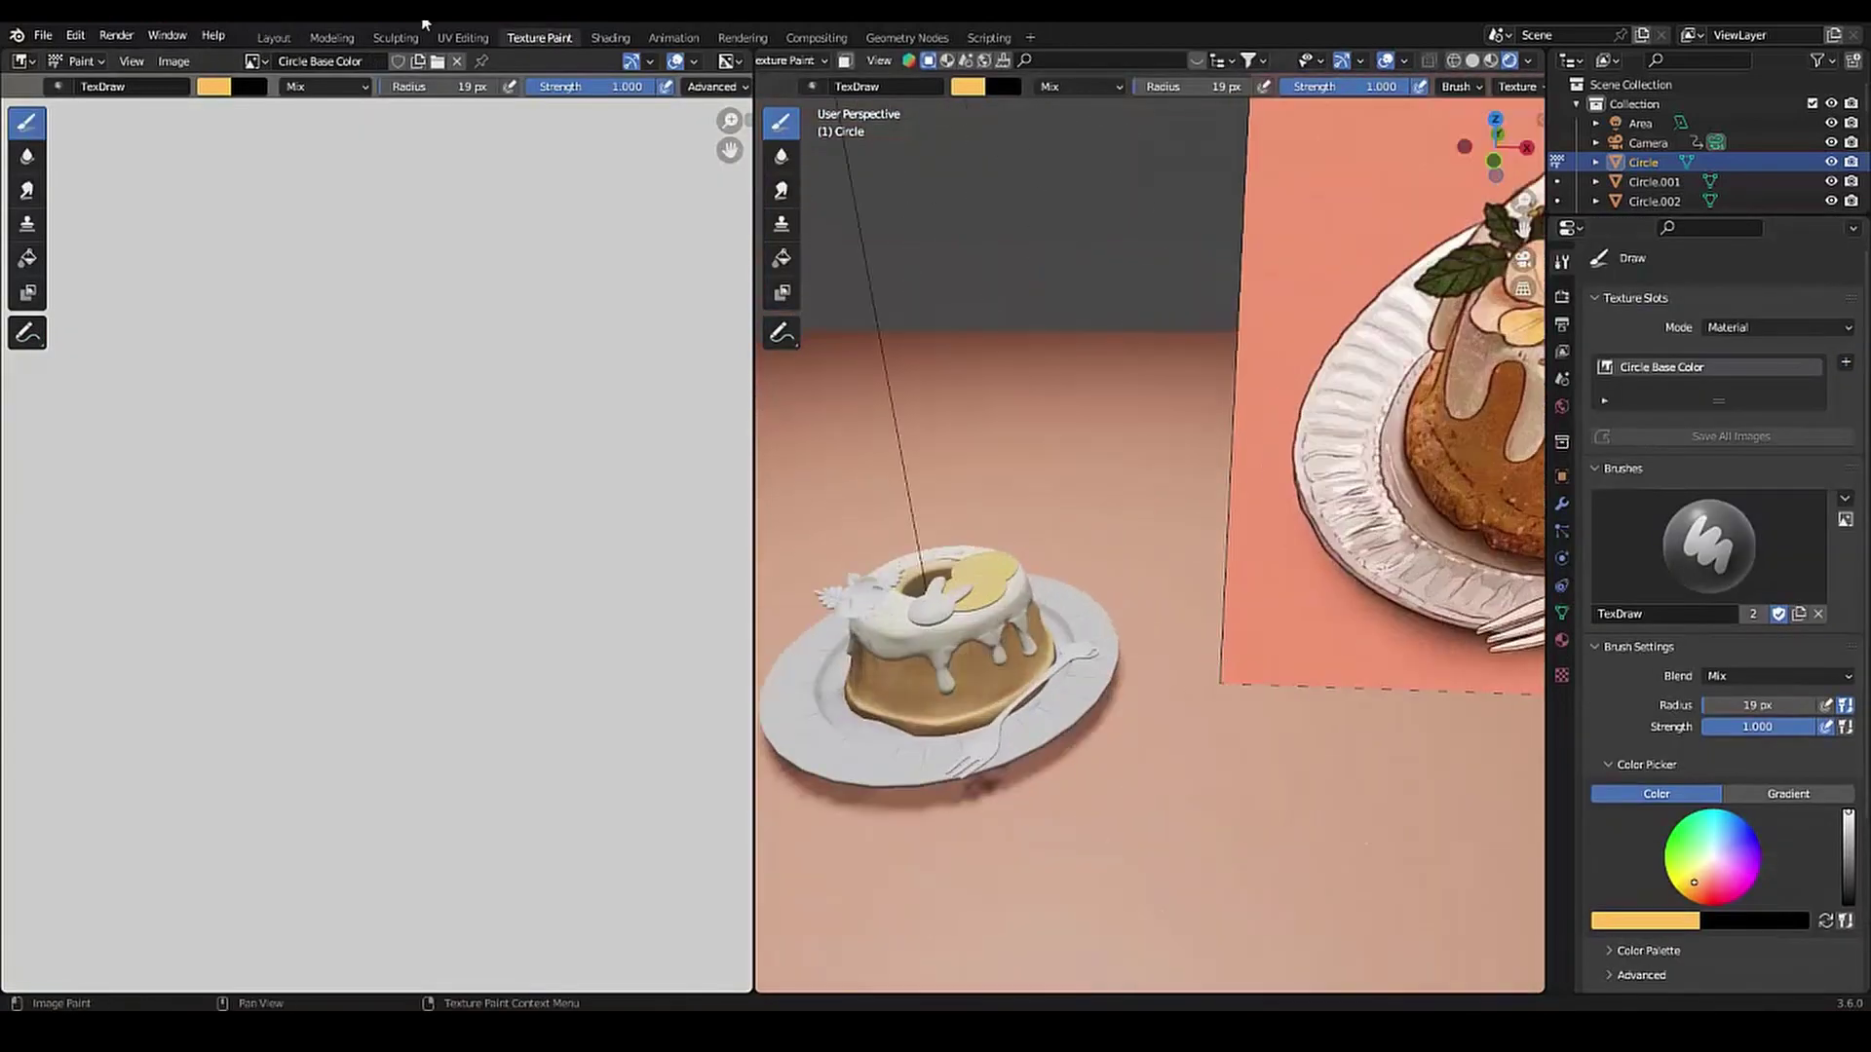
scroll(1012, 668, "up", 3)
scroll(1012, 668, "down", 5)
Tune the plate material: low metallic, maximum specular, and a little sheen
left_click(609, 38)
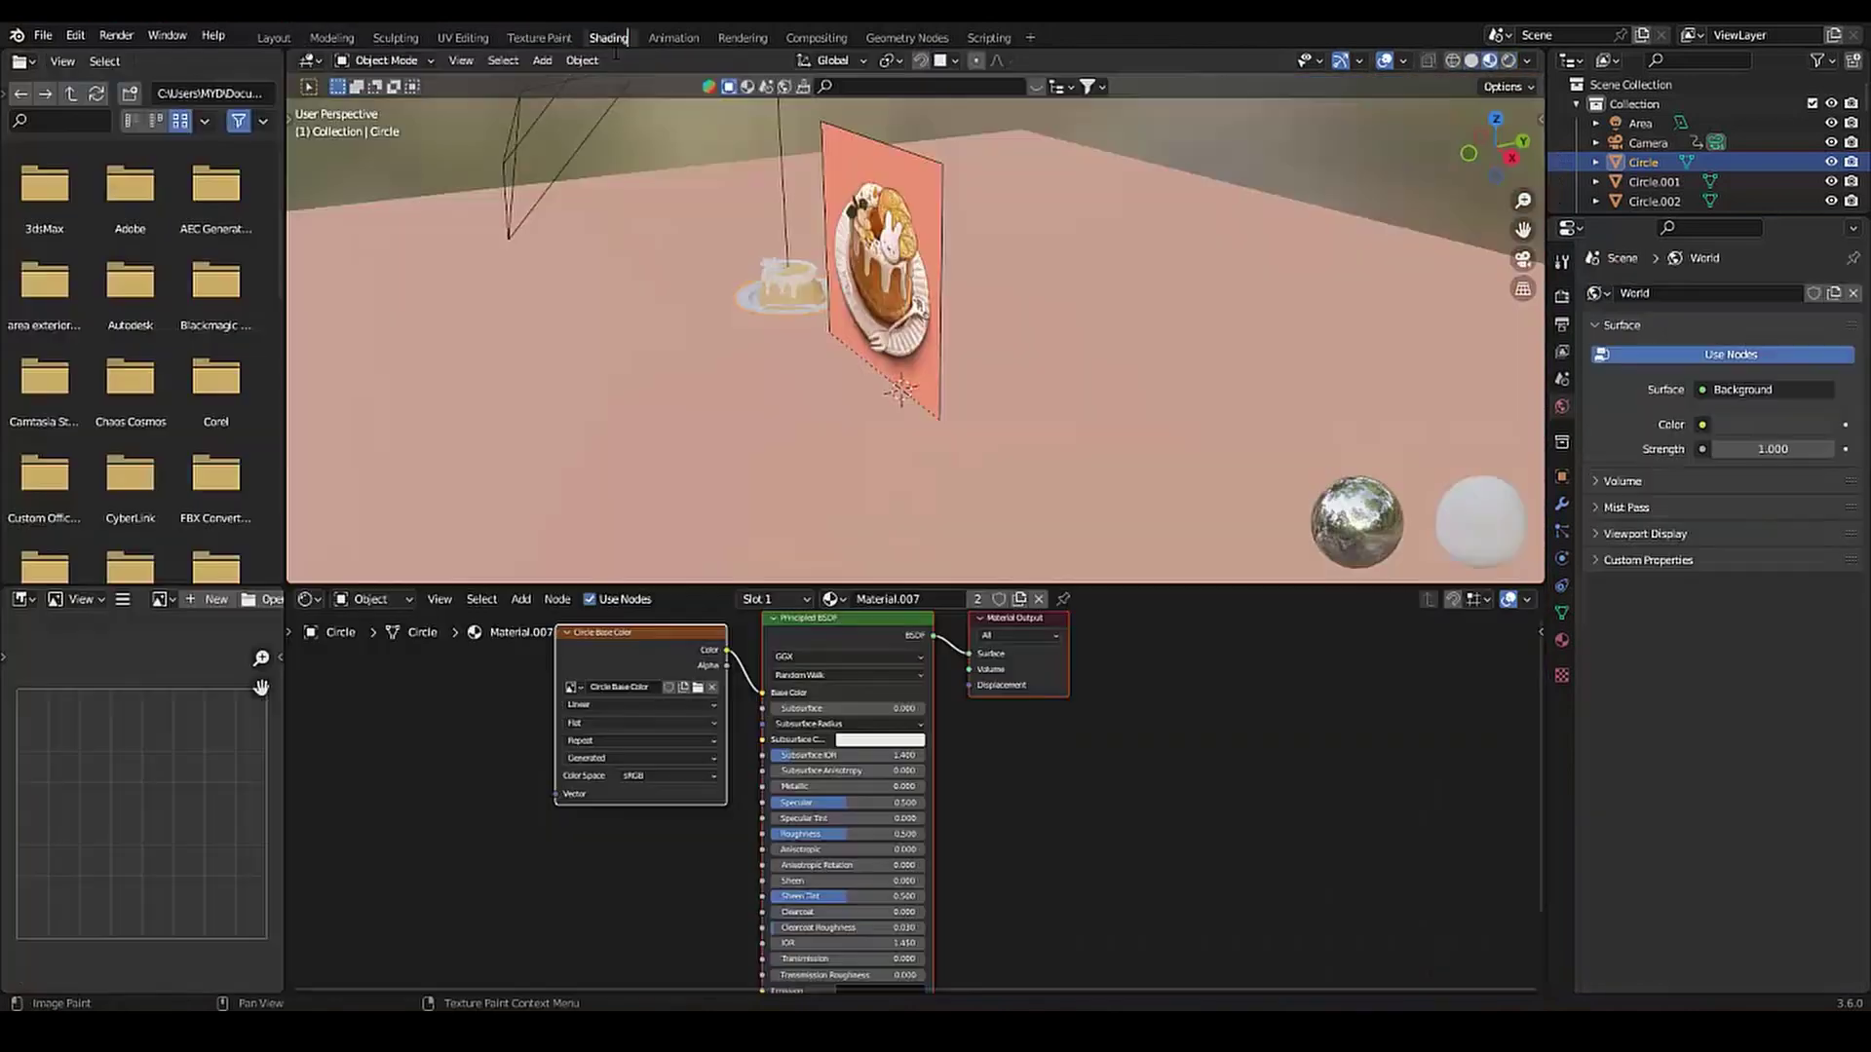
middle_click_drag(975, 341, 1031, 258)
scroll(804, 775, "up", 3)
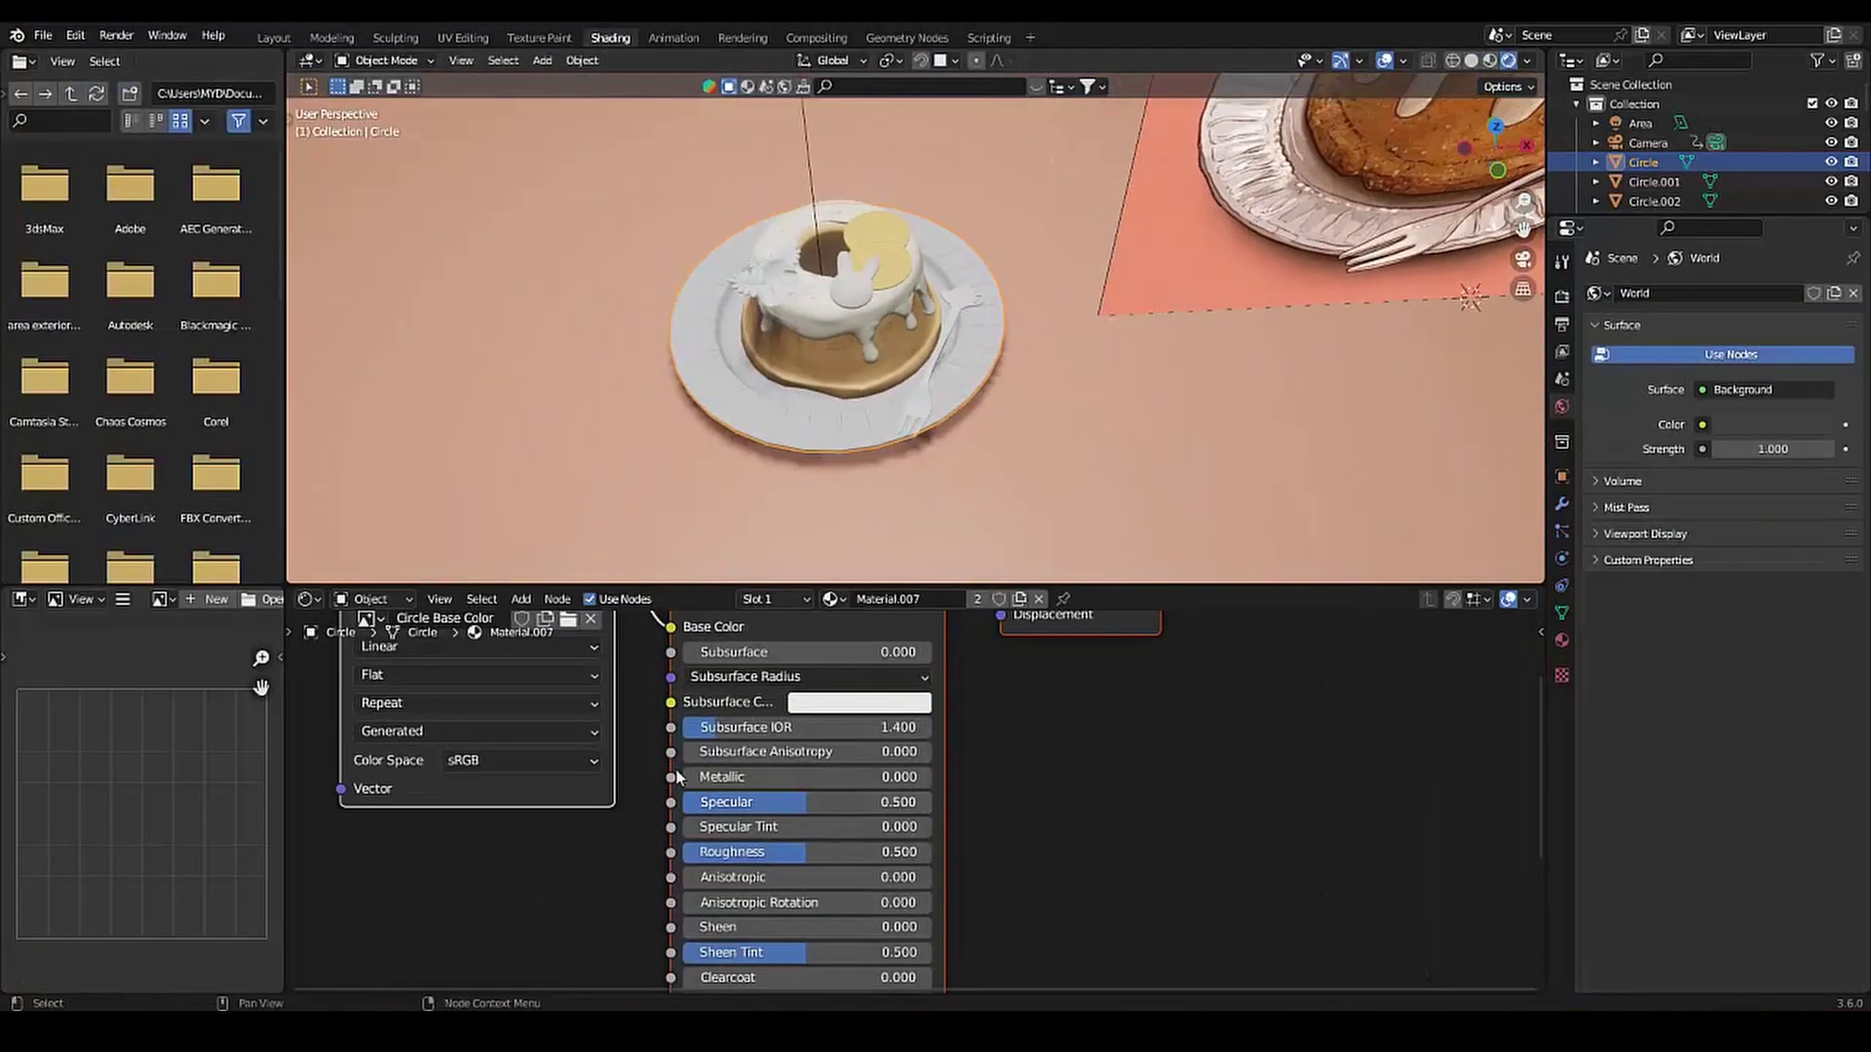
mouse_move(804, 776)
left_mouse_down()
mouse_move(848, 775)
mouse_move(726, 852)
mouse_move(744, 852)
left_mouse_up()
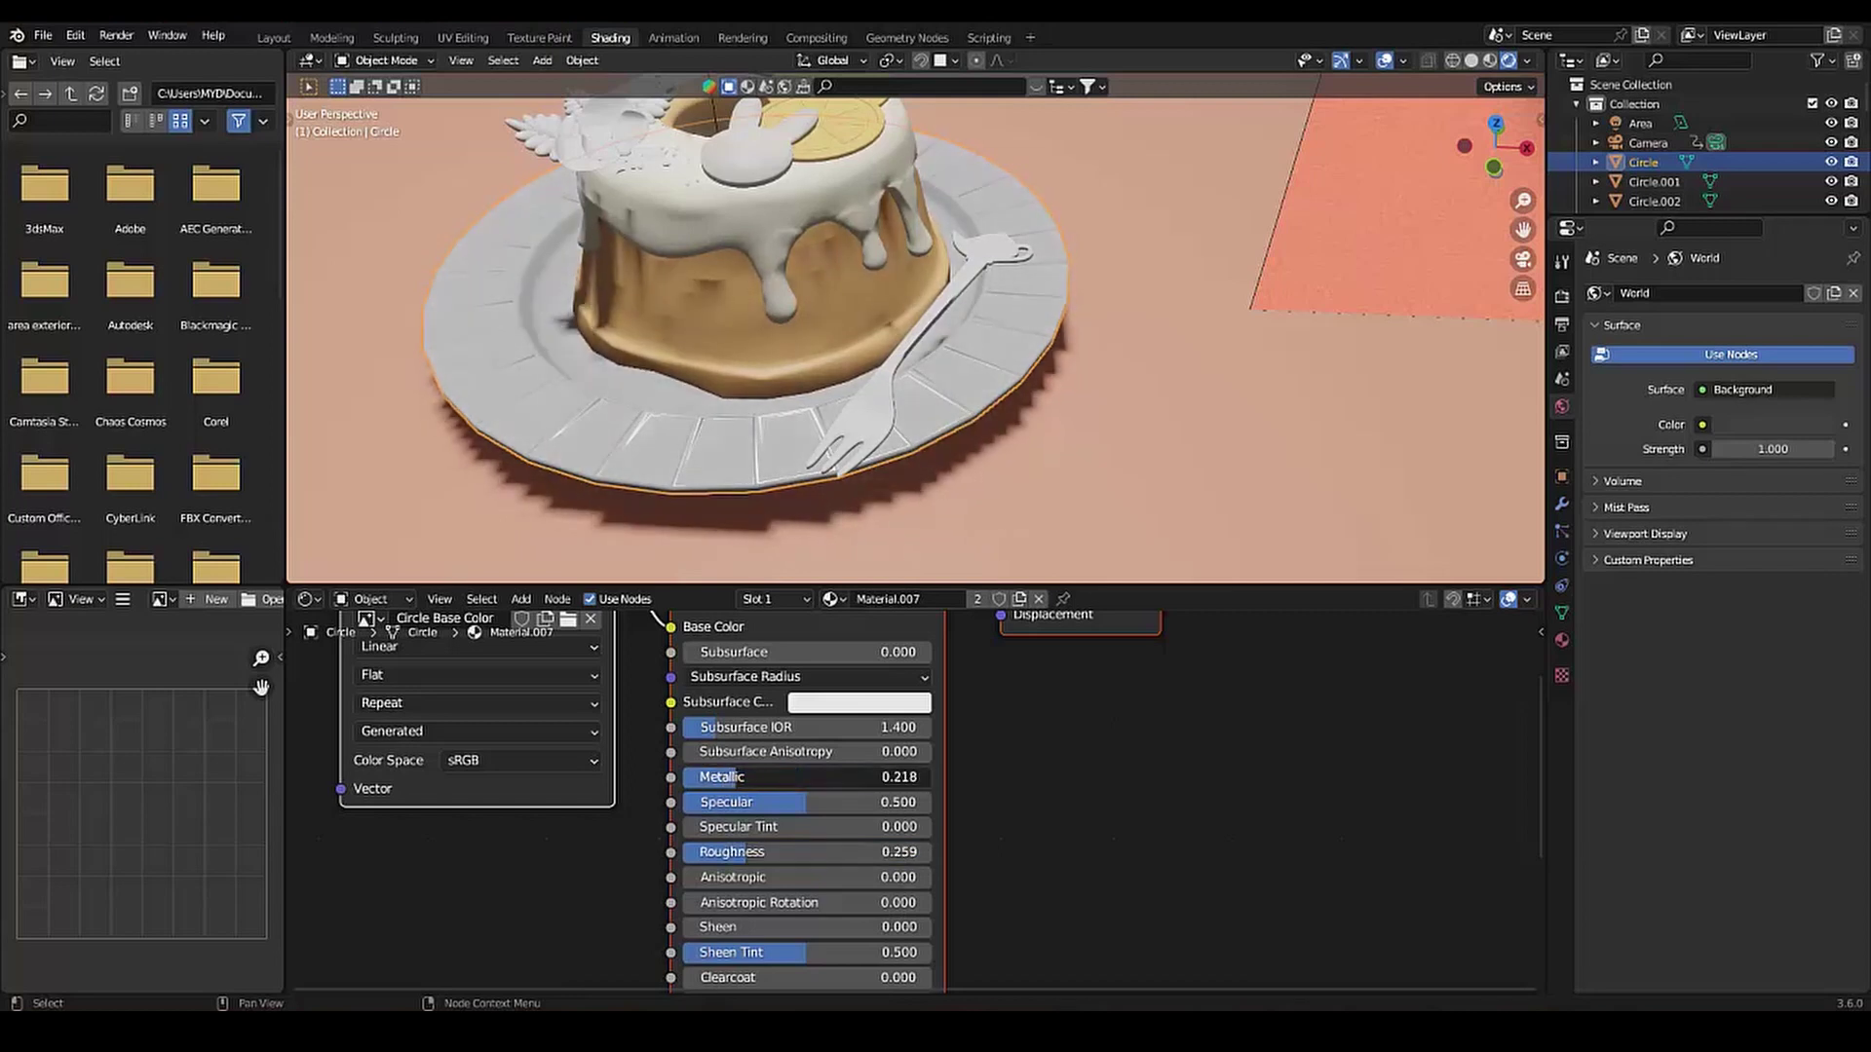
mouse_move(722, 777)
left_mouse_down()
mouse_move(697, 777)
mouse_move(877, 802)
left_mouse_up()
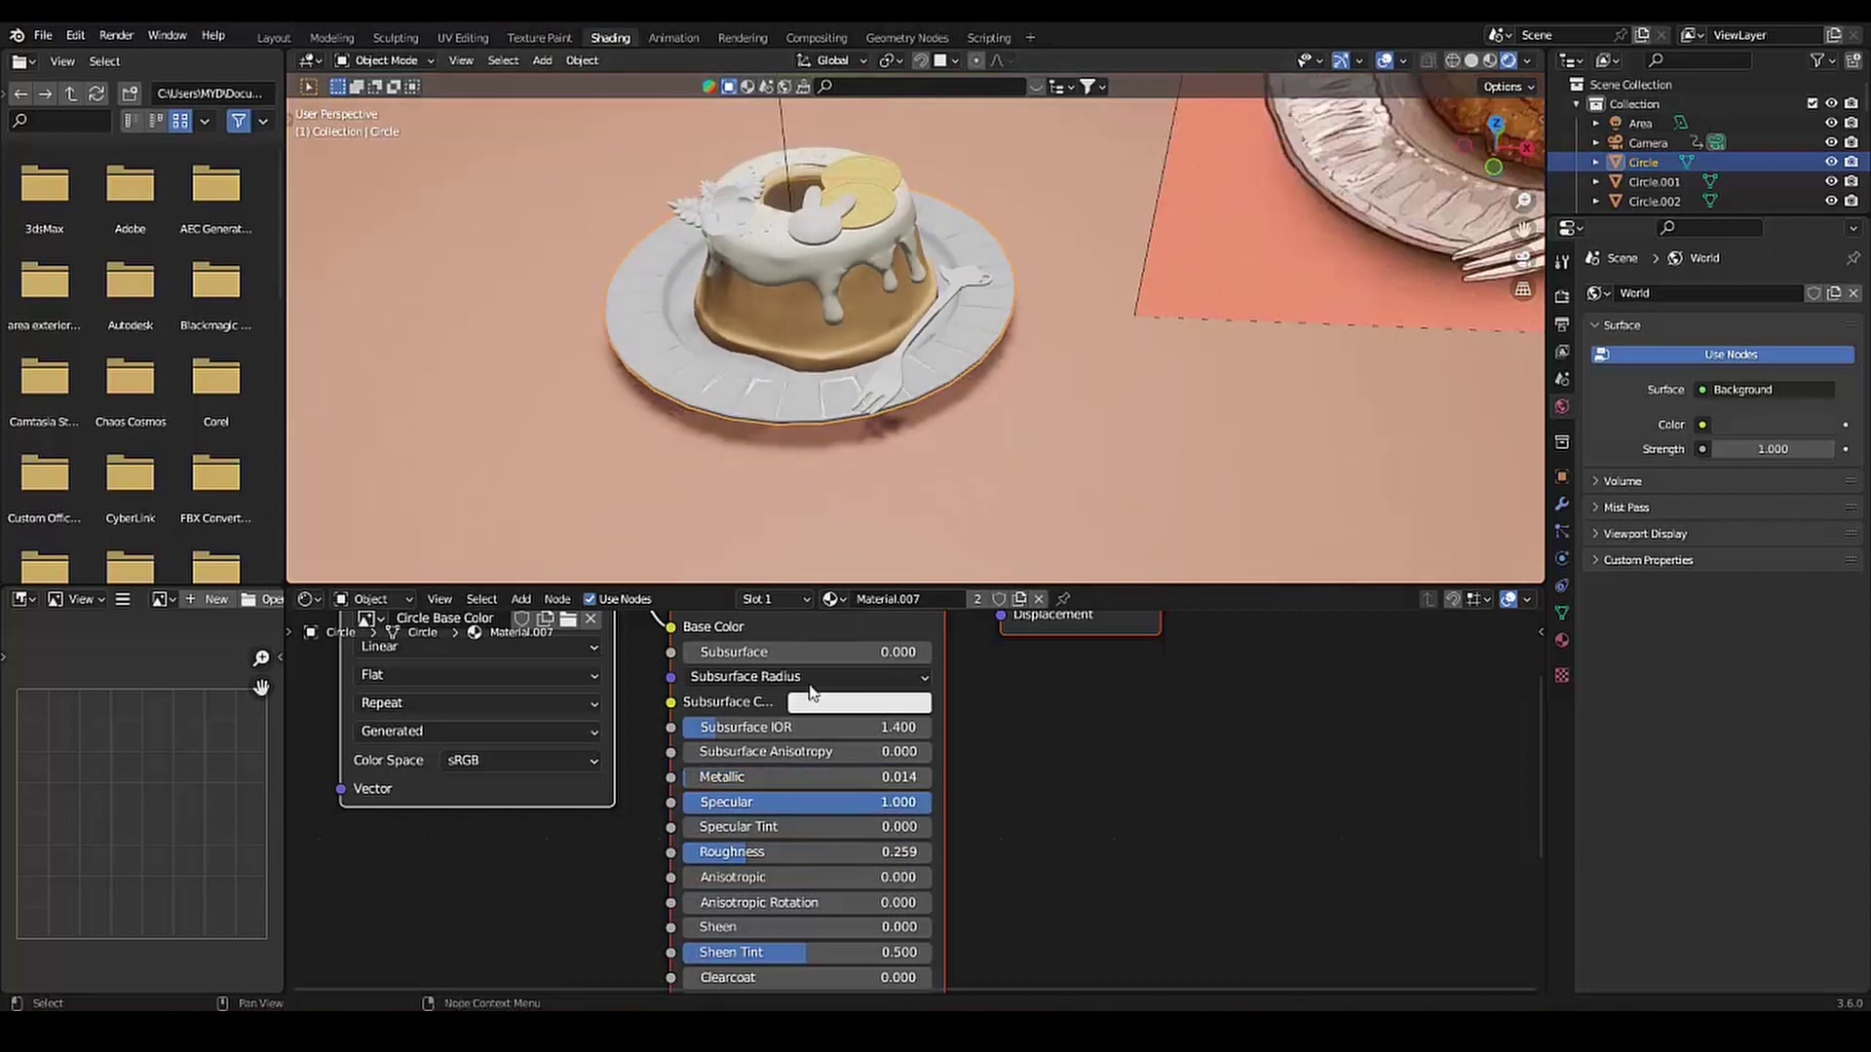
scroll(743, 876, "down", 1)
left_click_drag(741, 854, 755, 854)
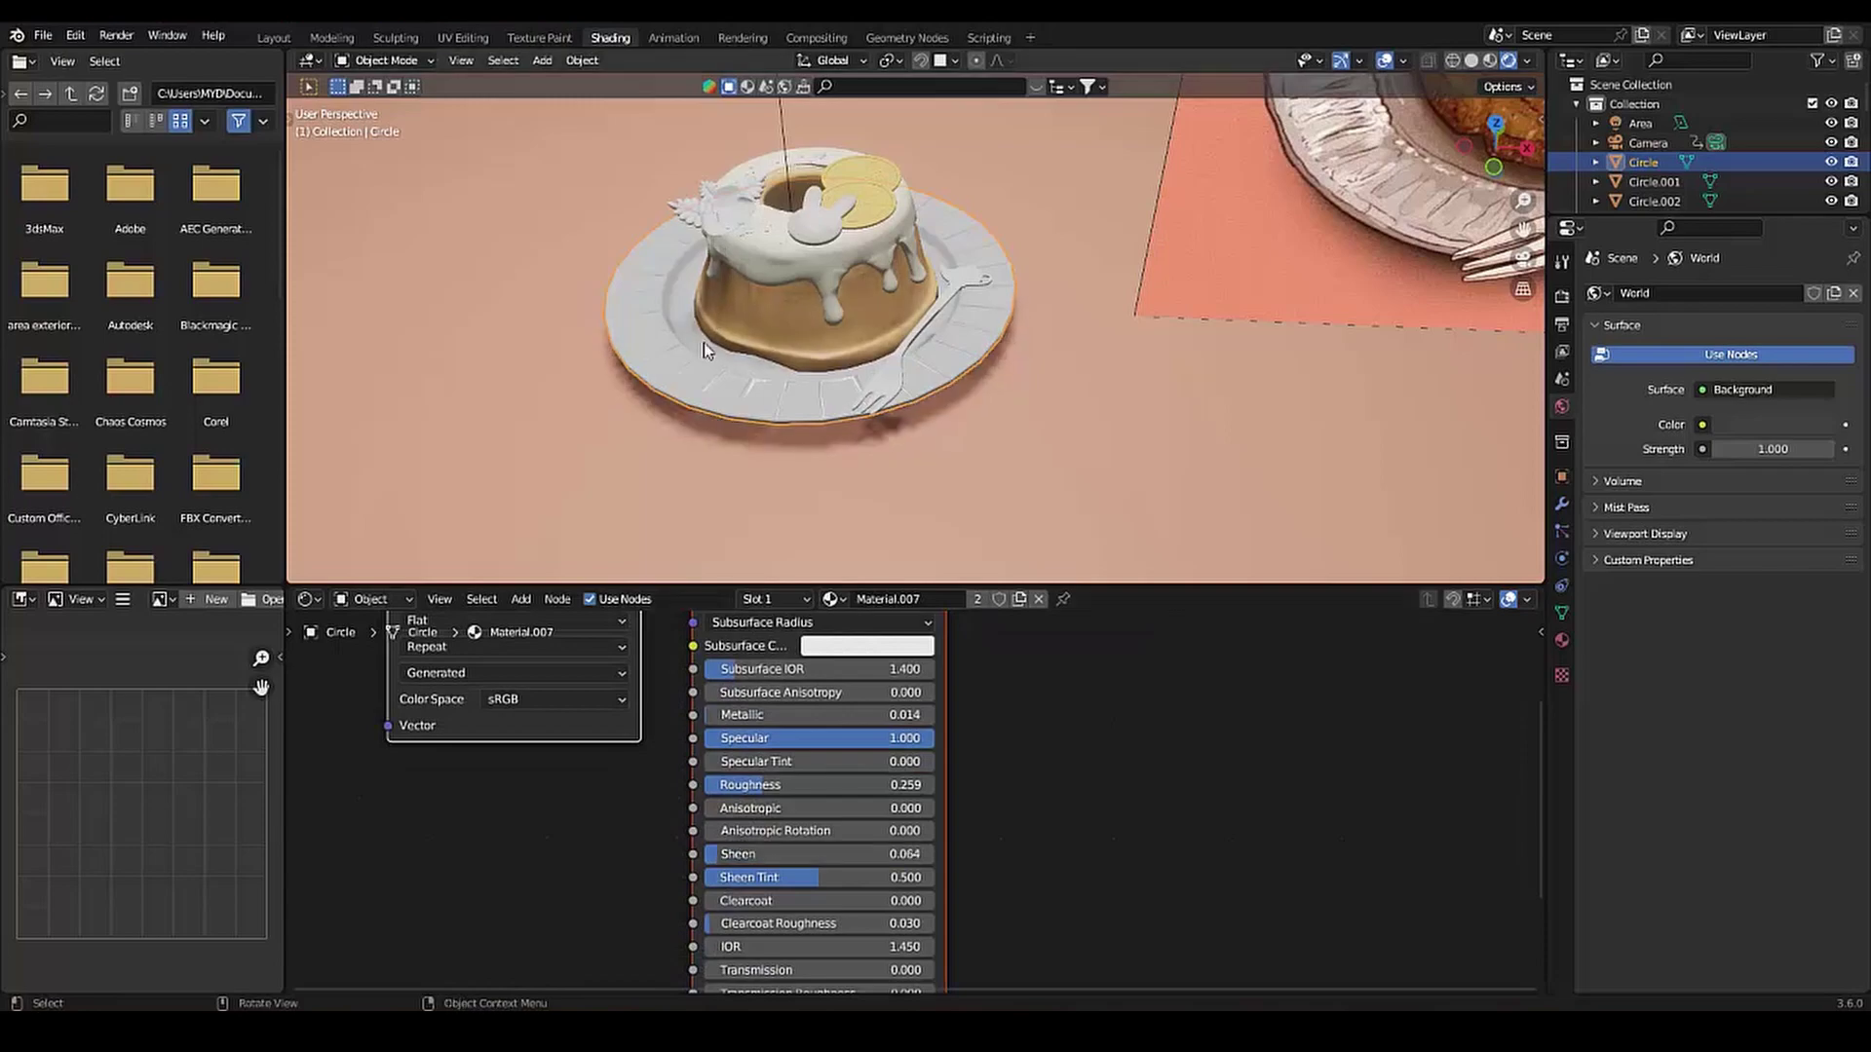
scroll(785, 483, "up", 4)
Render a test preview of the cake and switch the render engine to Eevee
key("F12")
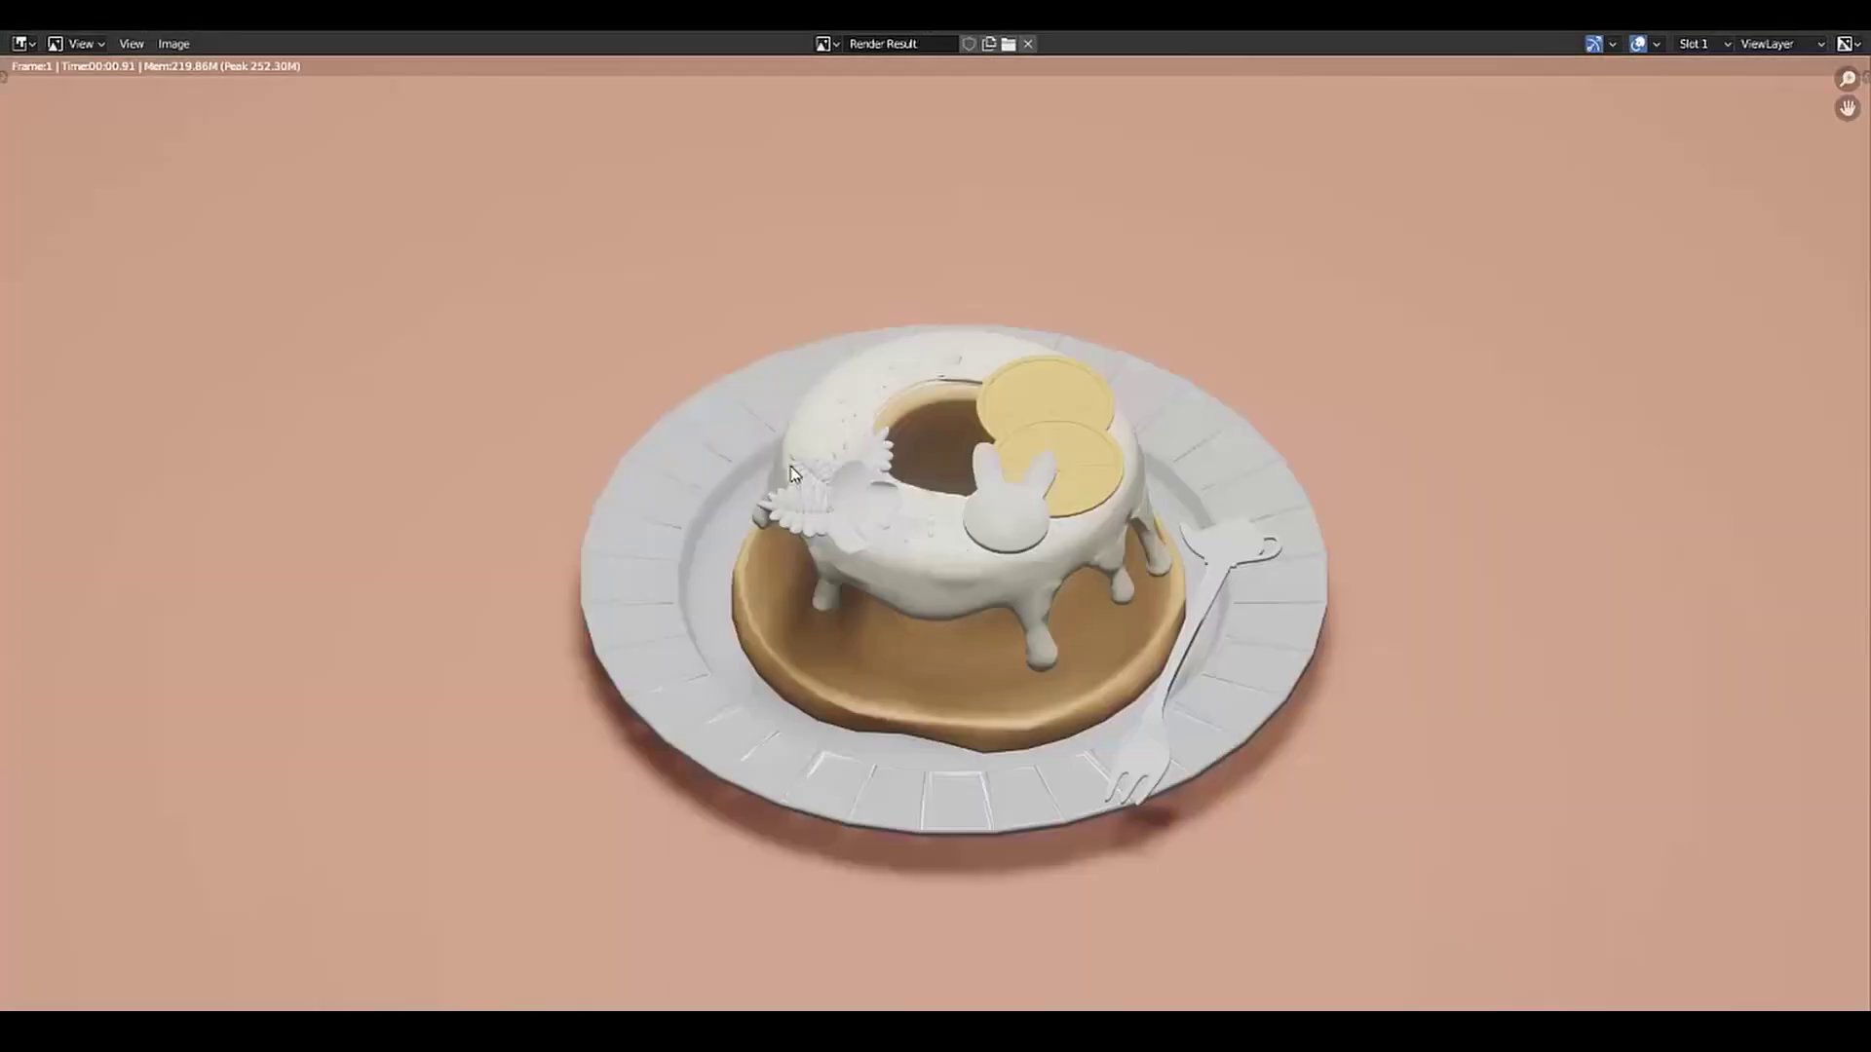
key("Escape")
left_click(1778, 342)
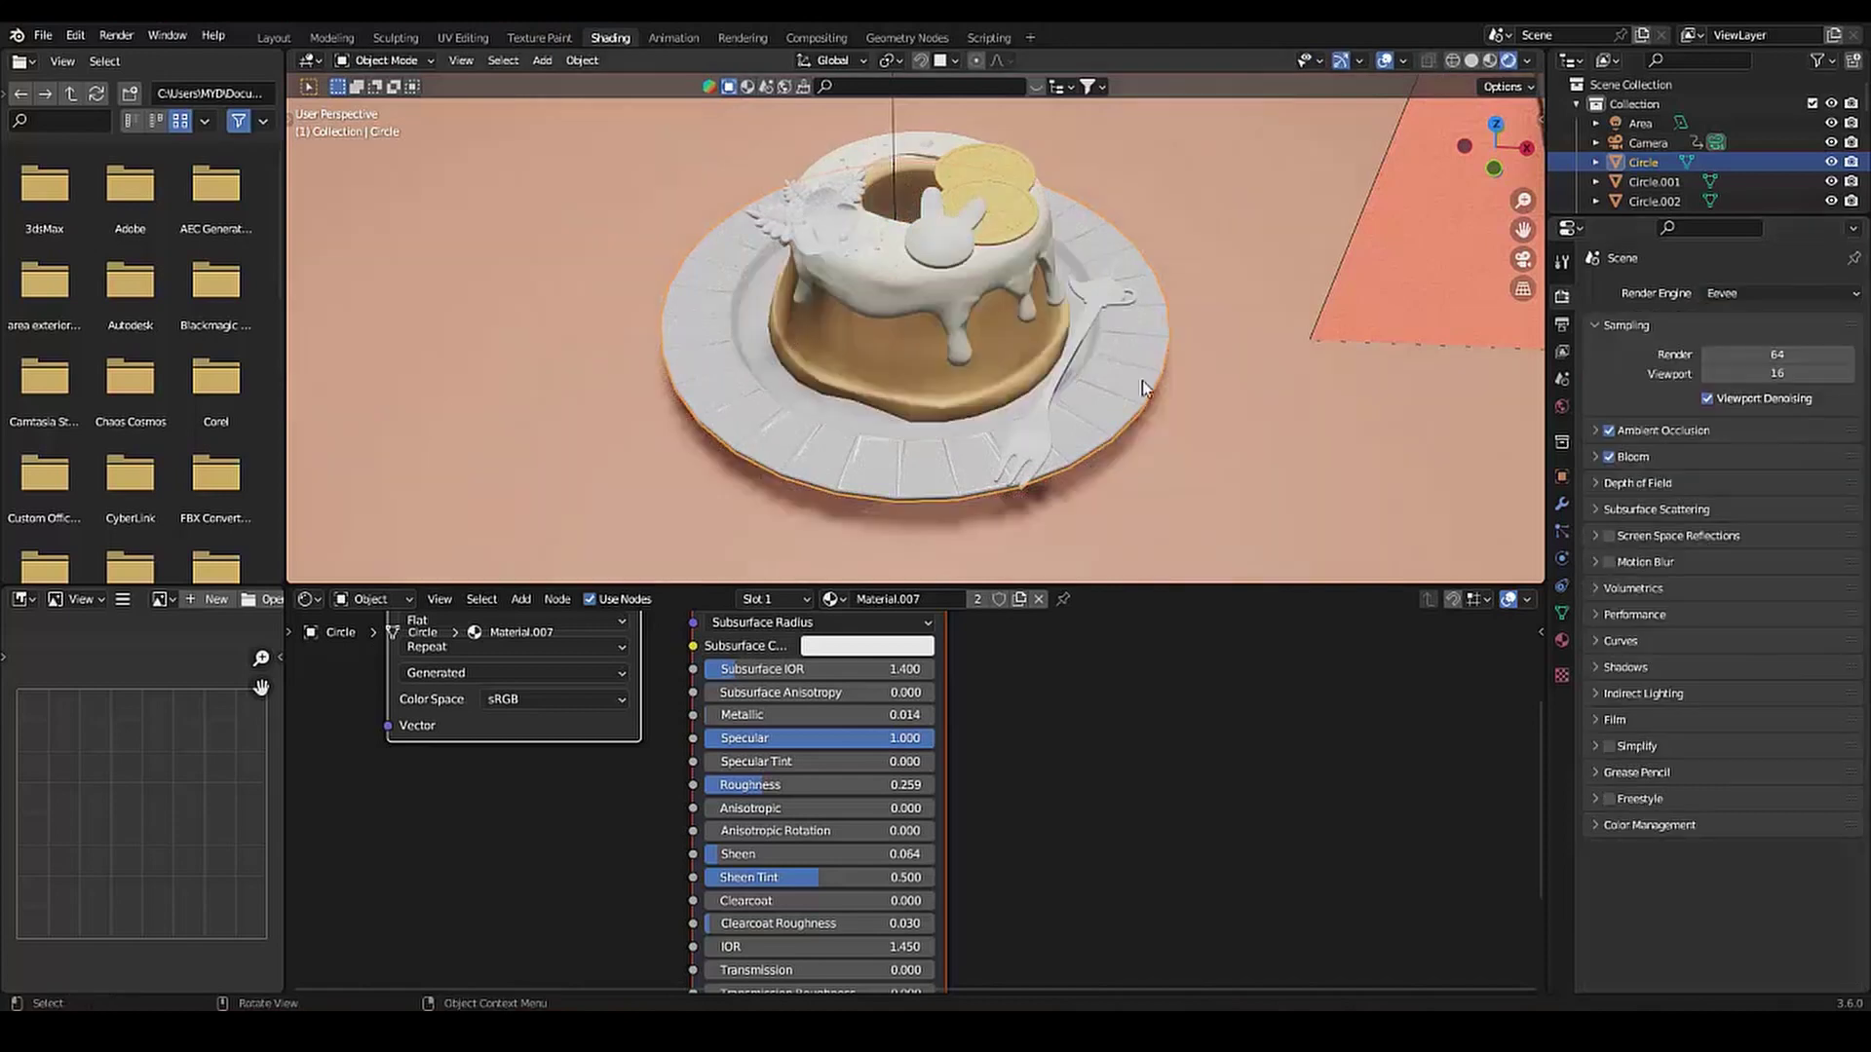
Assign an existing material to the fork
left_click(1040, 446)
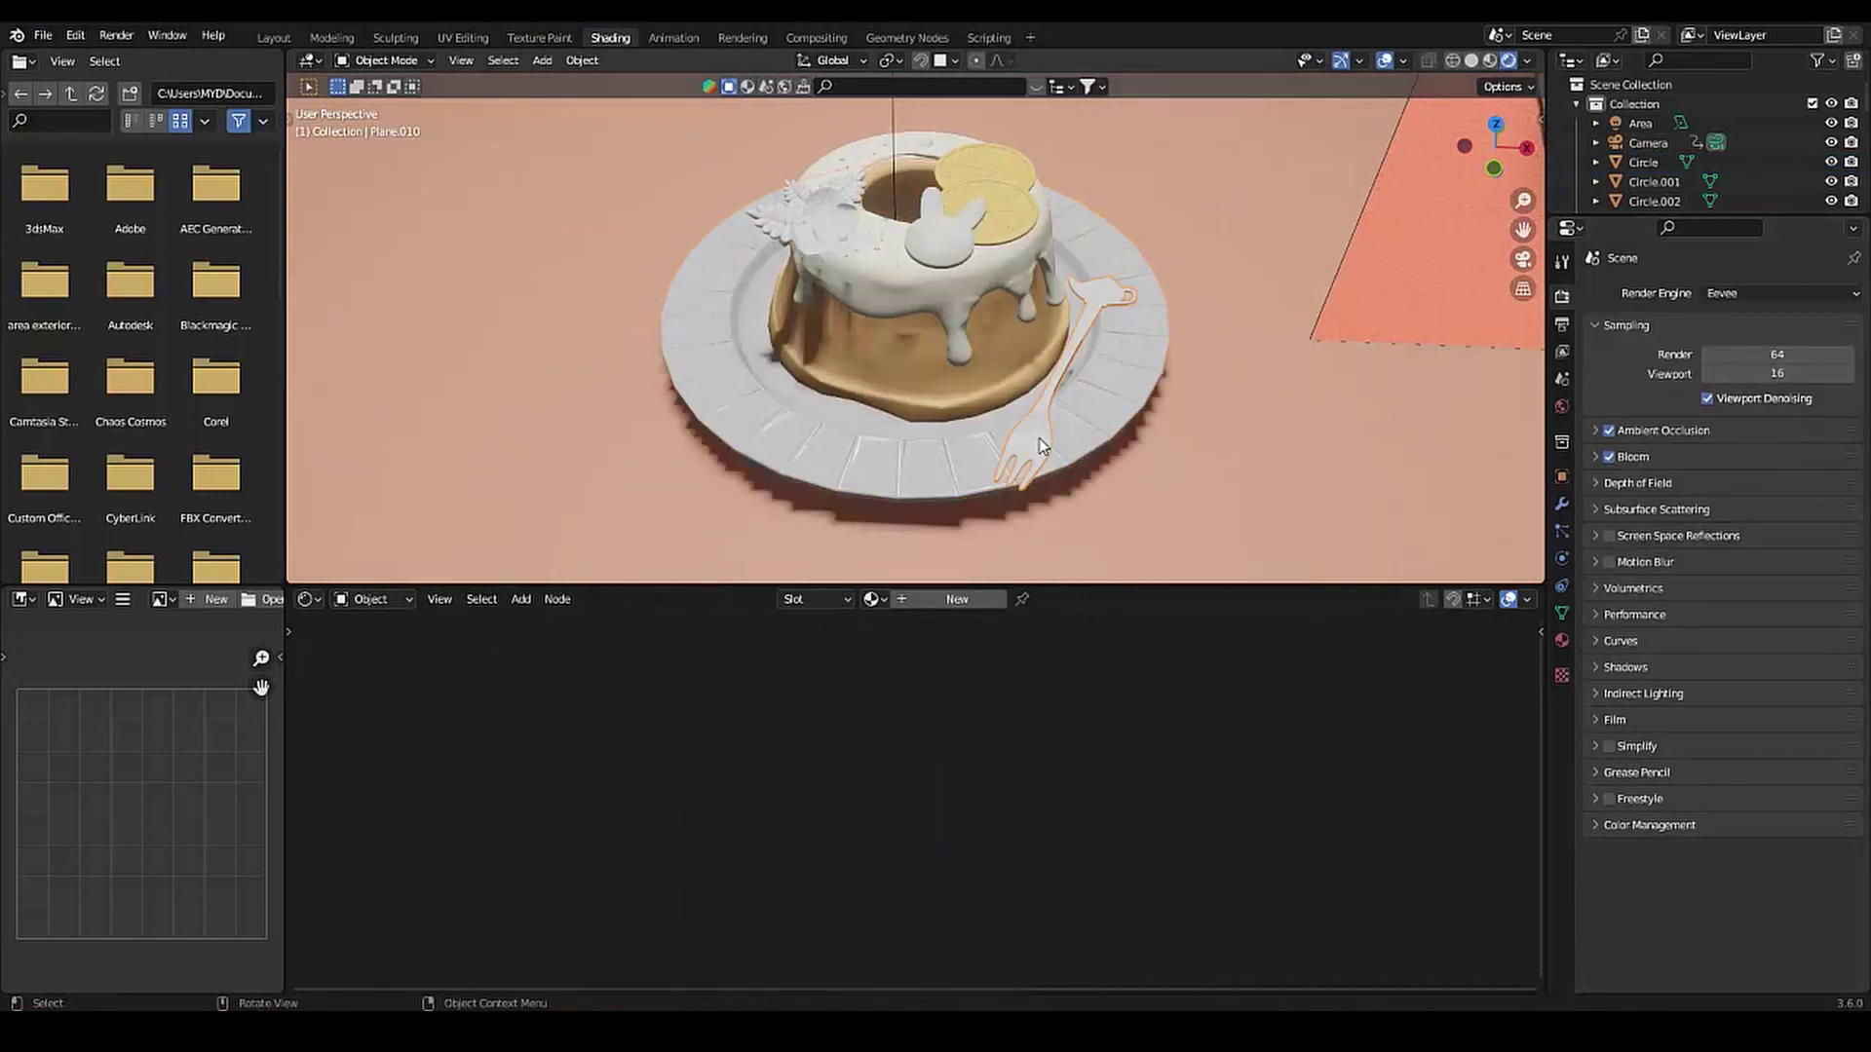
left_click(901, 599)
left_click(844, 598)
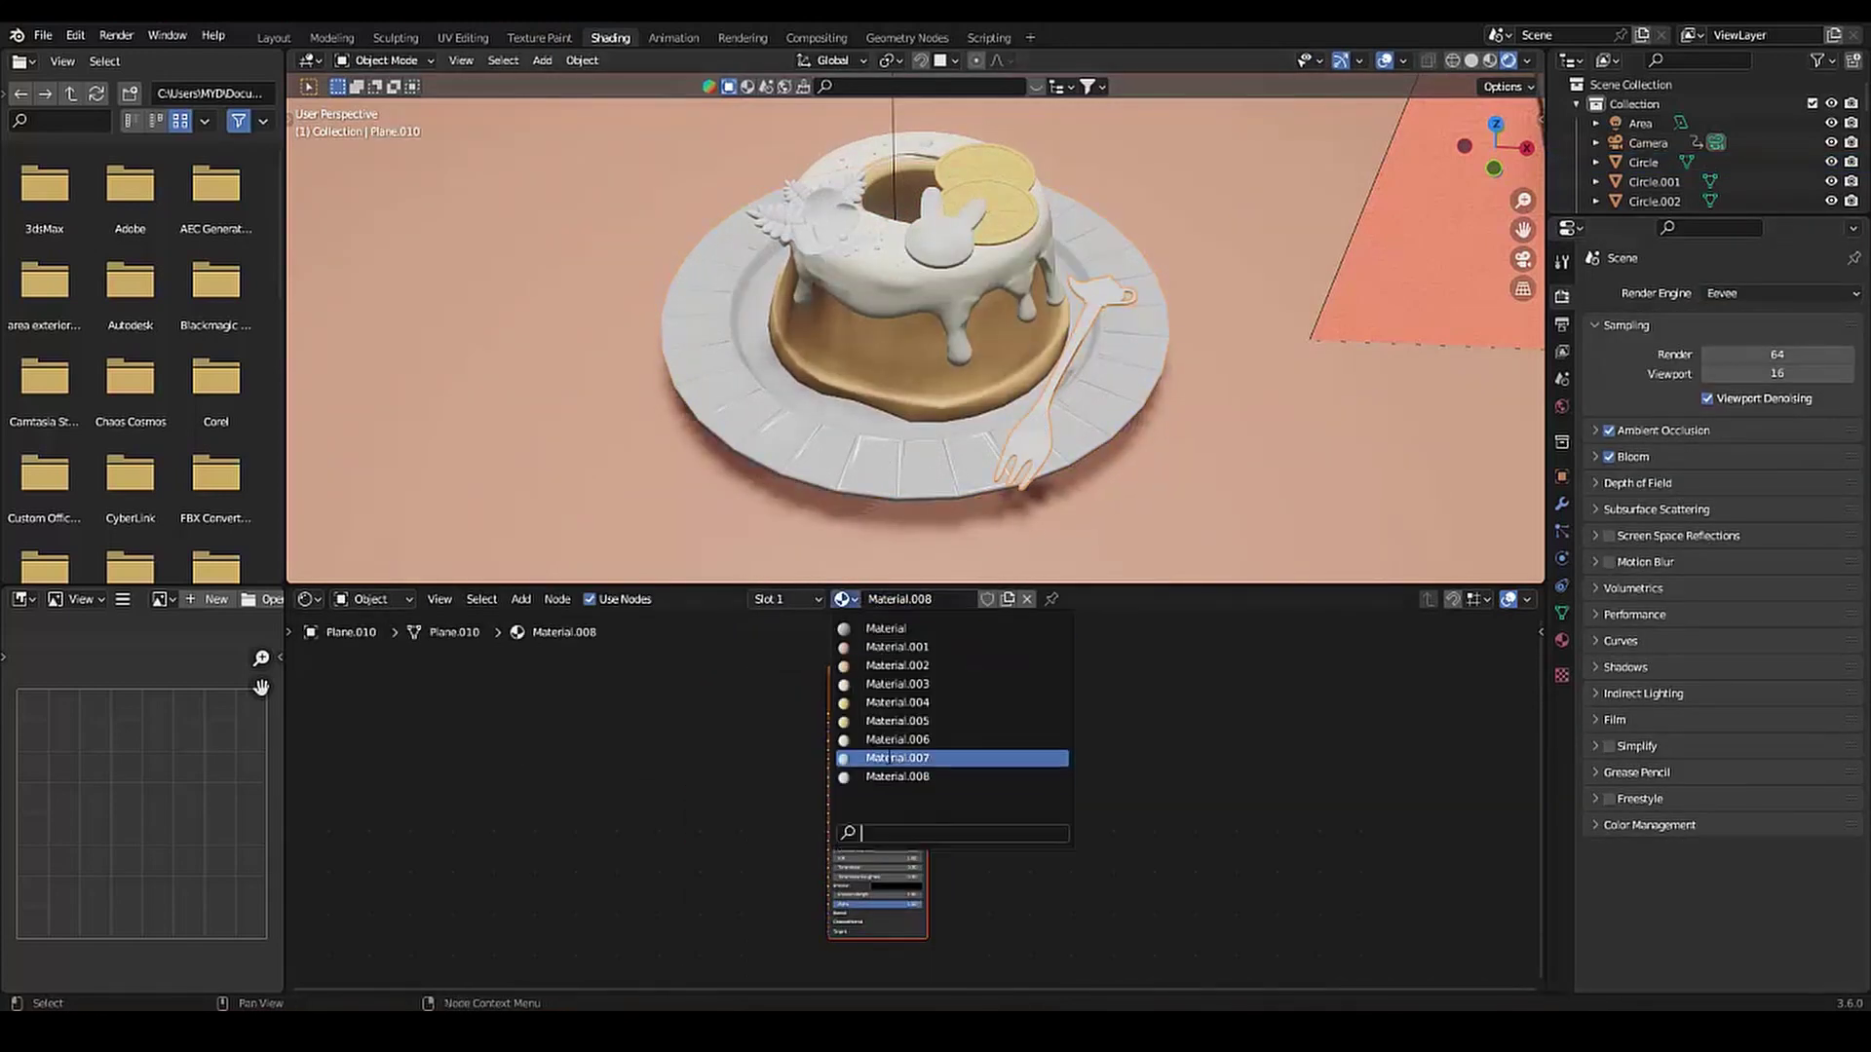
left_click(960, 756)
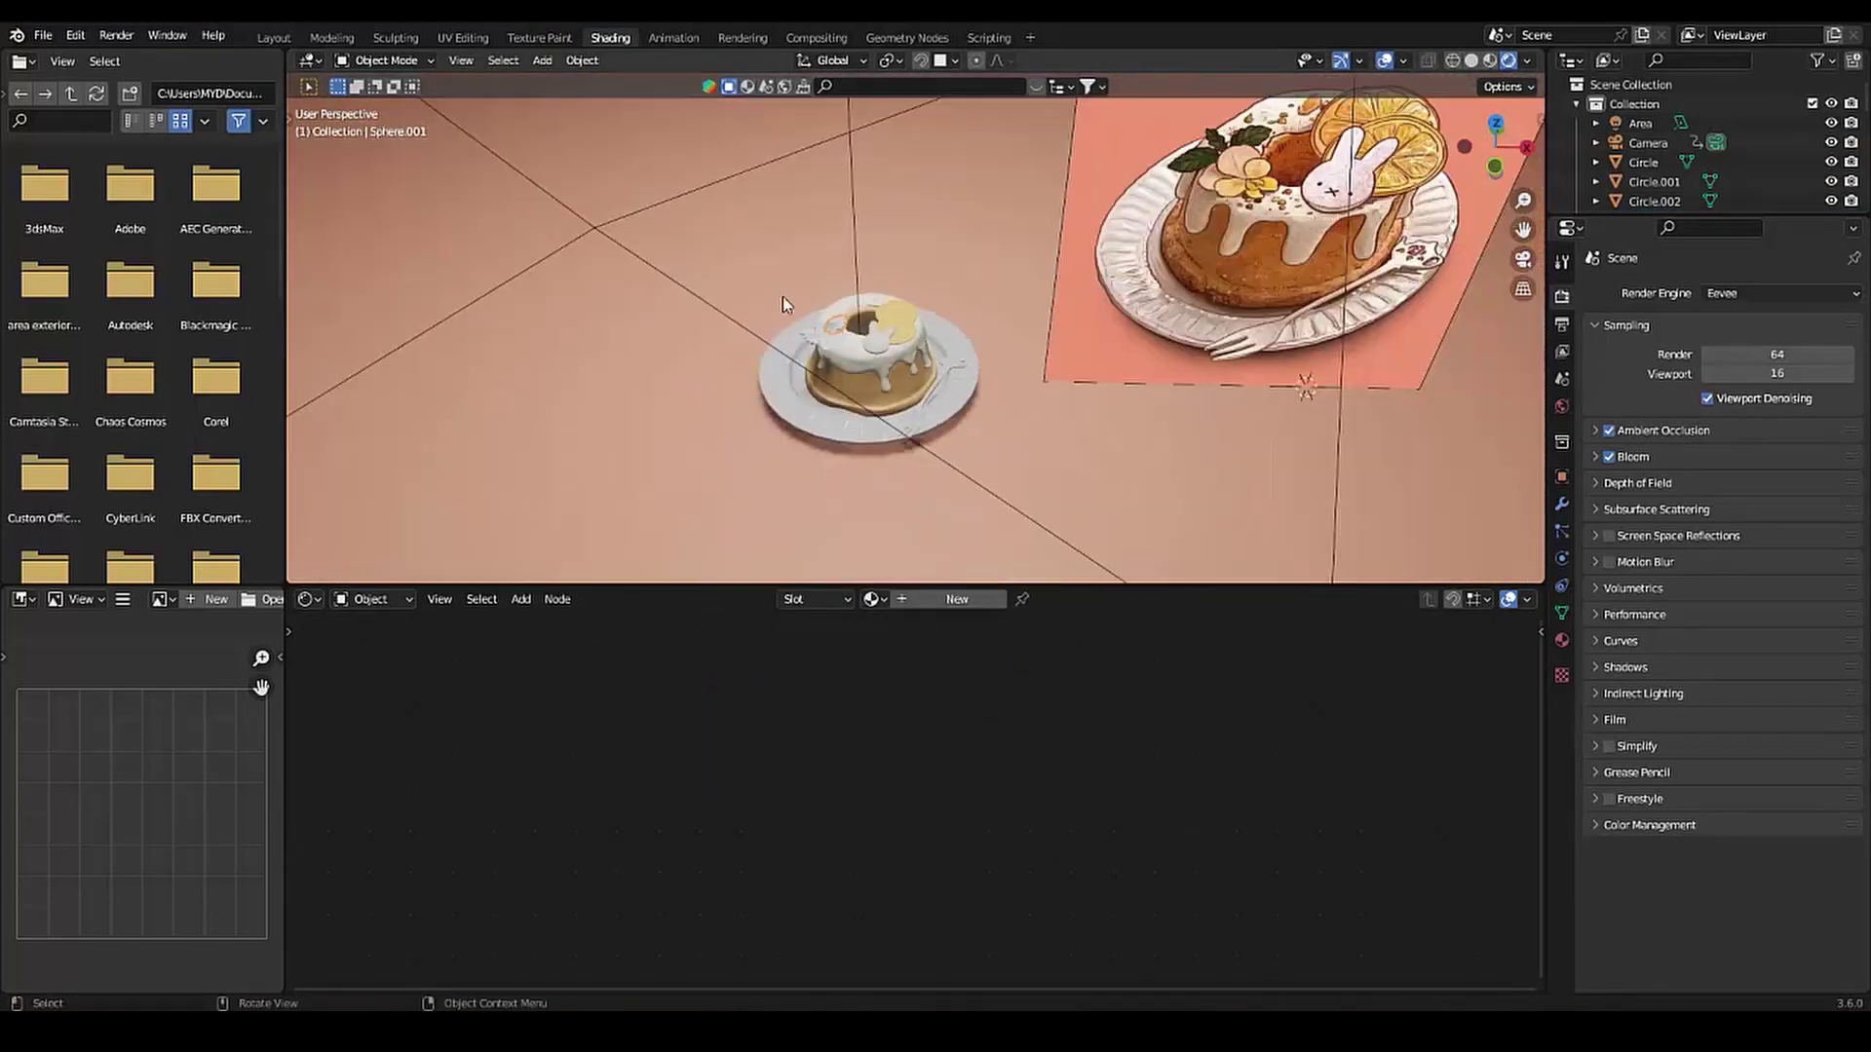
Add a dark green Base Color paint texture slot to the leaf object
left_click(539, 37)
left_click(1844, 373)
left_click(1730, 382)
left_click(1768, 568)
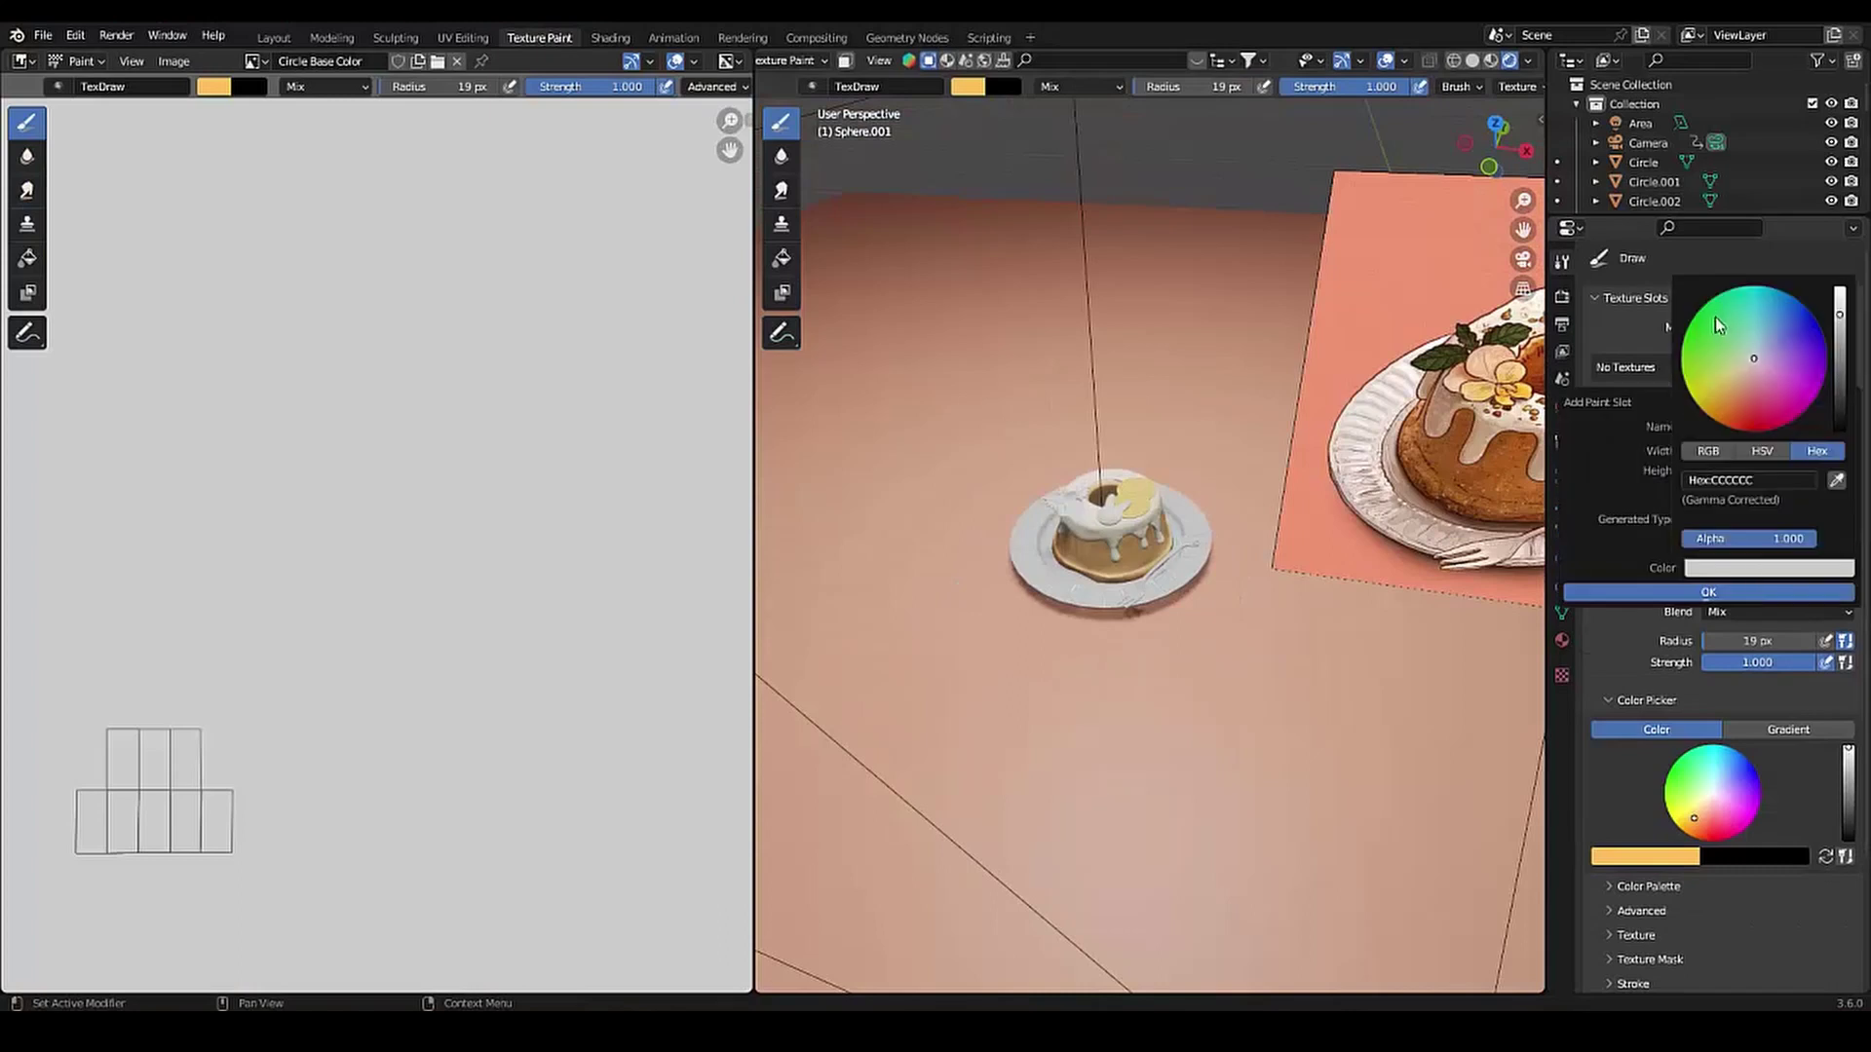
left_click_drag(1715, 318, 1718, 294)
left_click(1845, 373)
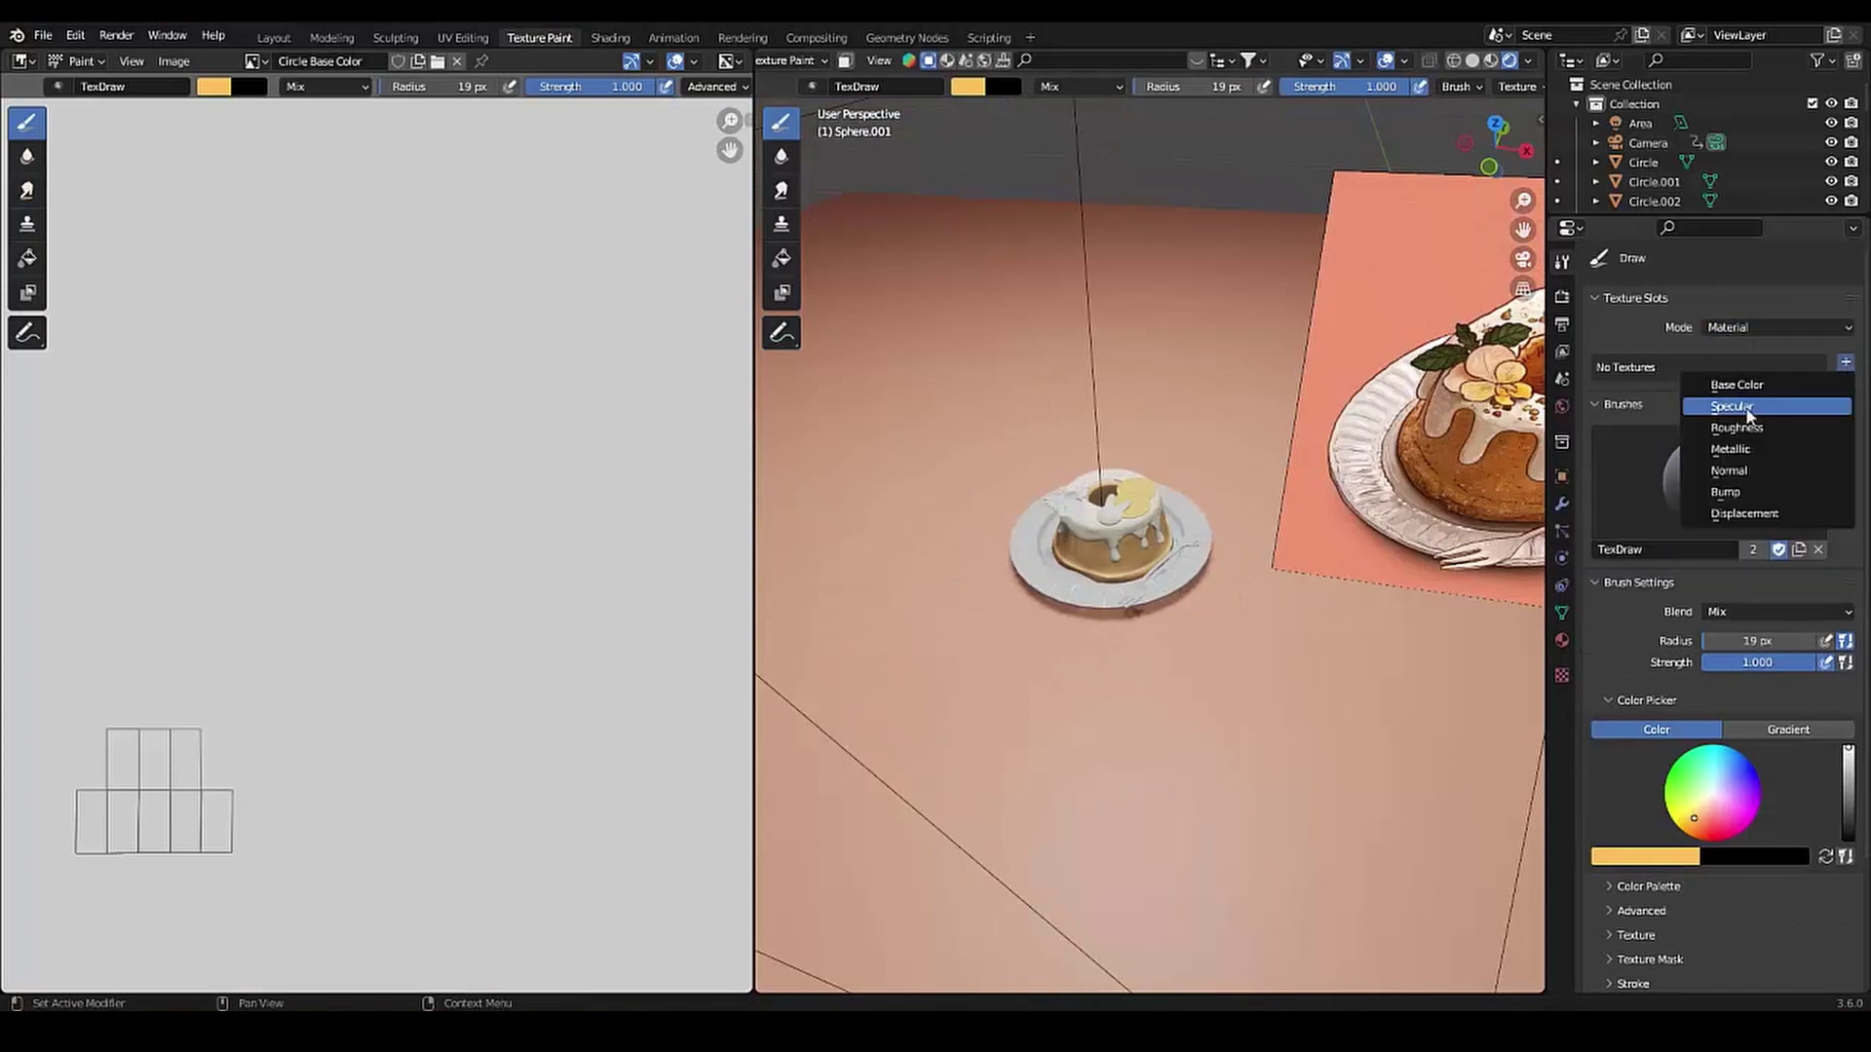
left_click(1744, 406)
left_click(1769, 559)
left_click_drag(1827, 308, 1838, 379)
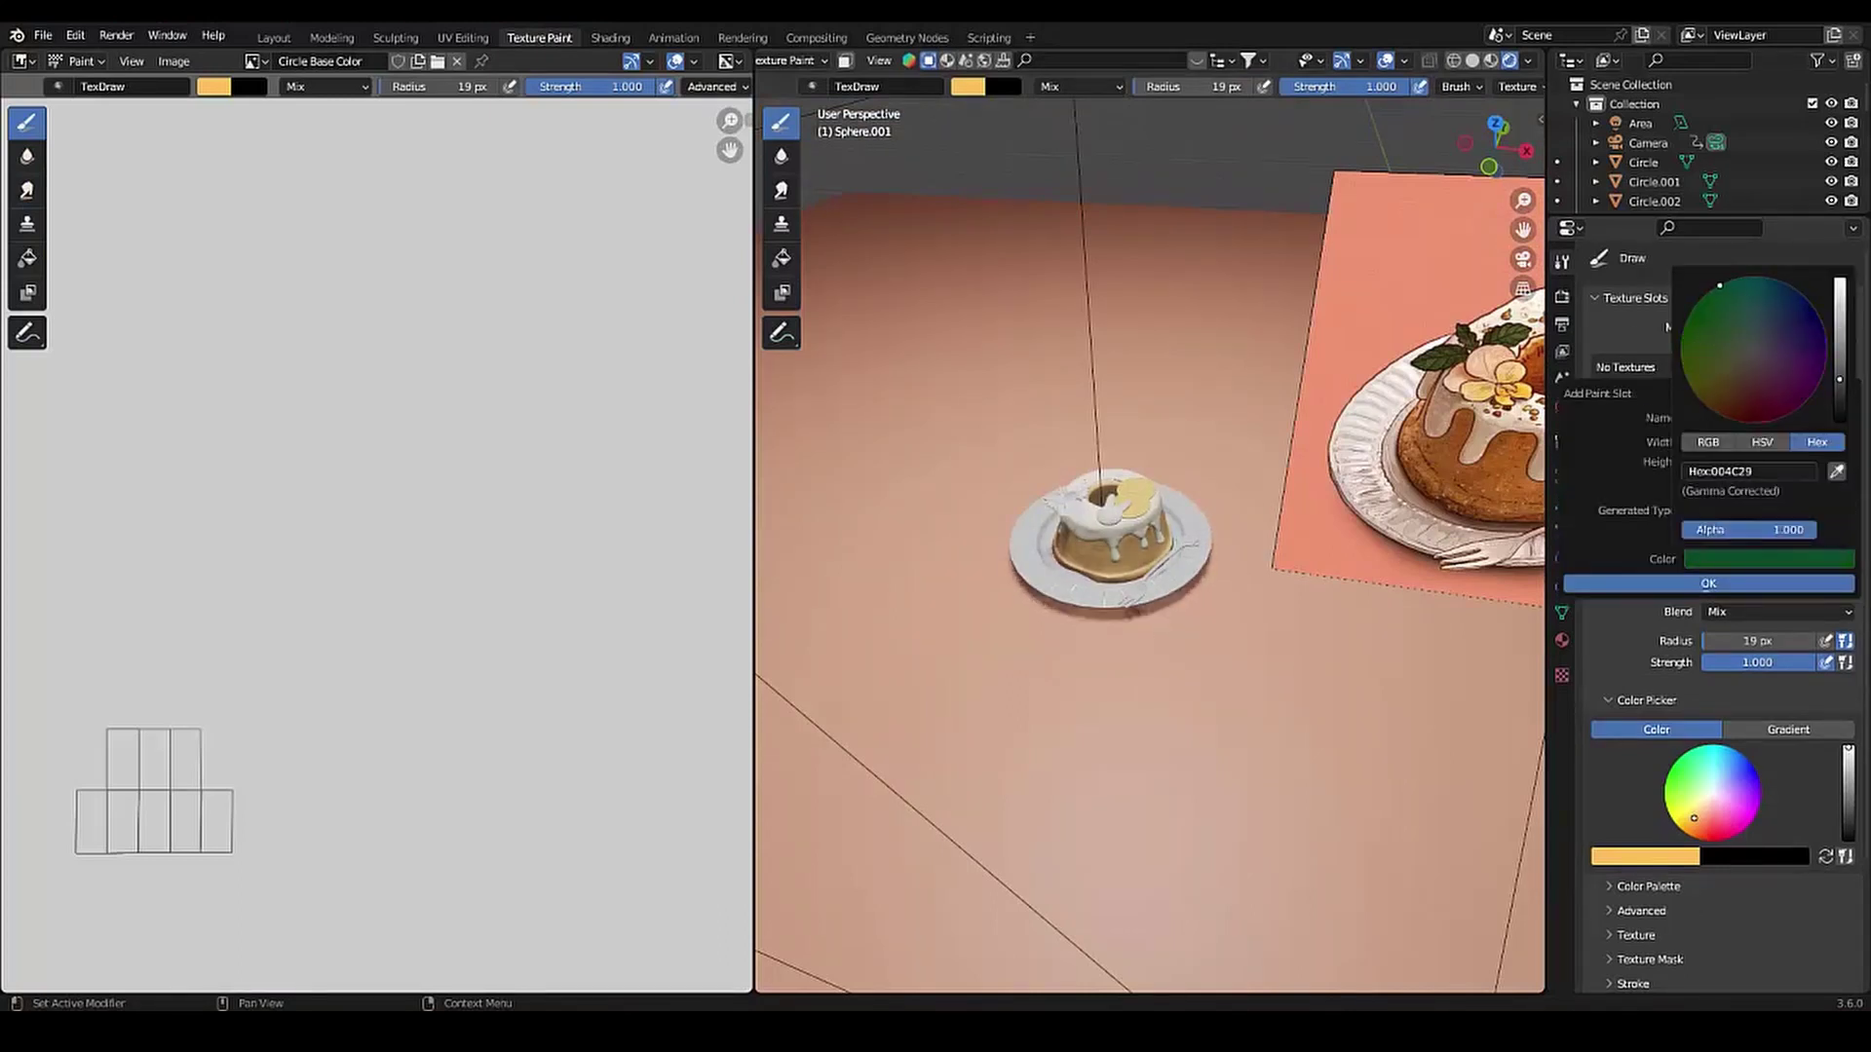
left_click(1708, 583)
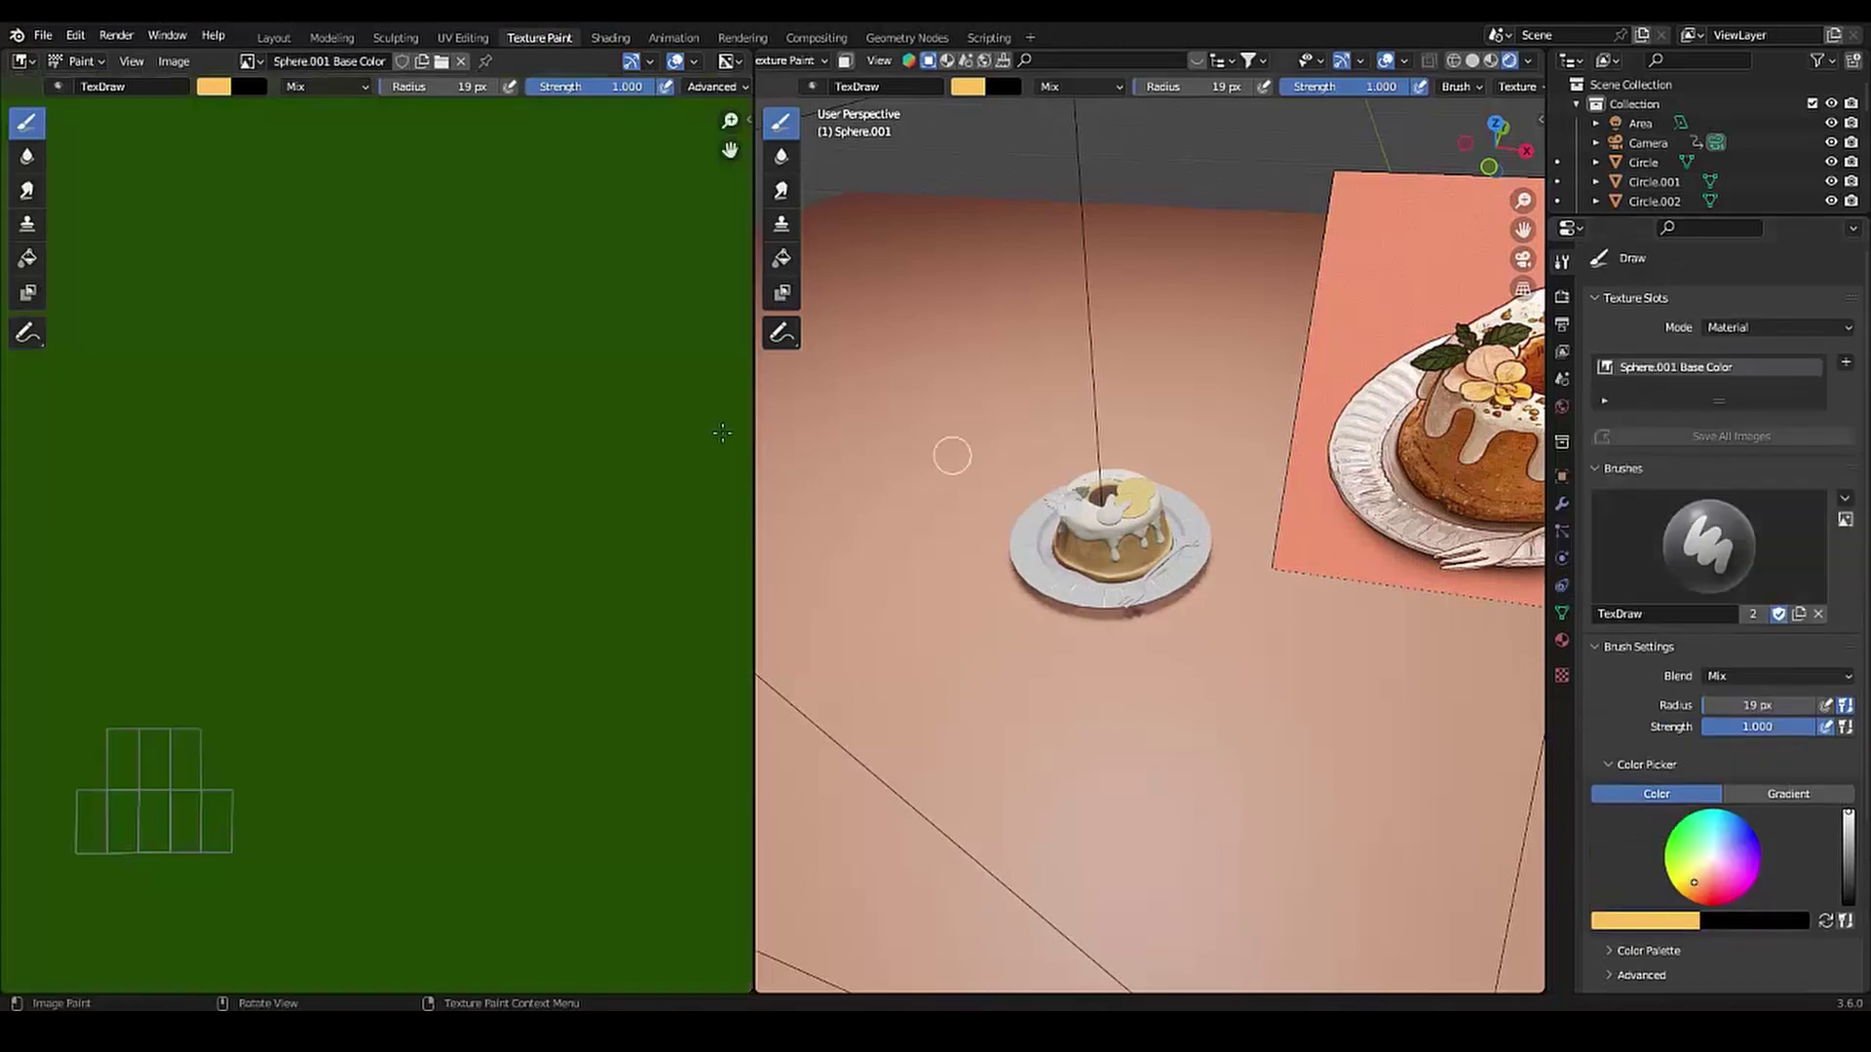
scroll(1147, 523, "up", 5)
Select the cake Cylinder in the main layout and bring it into Texture Paint
left_click(274, 38)
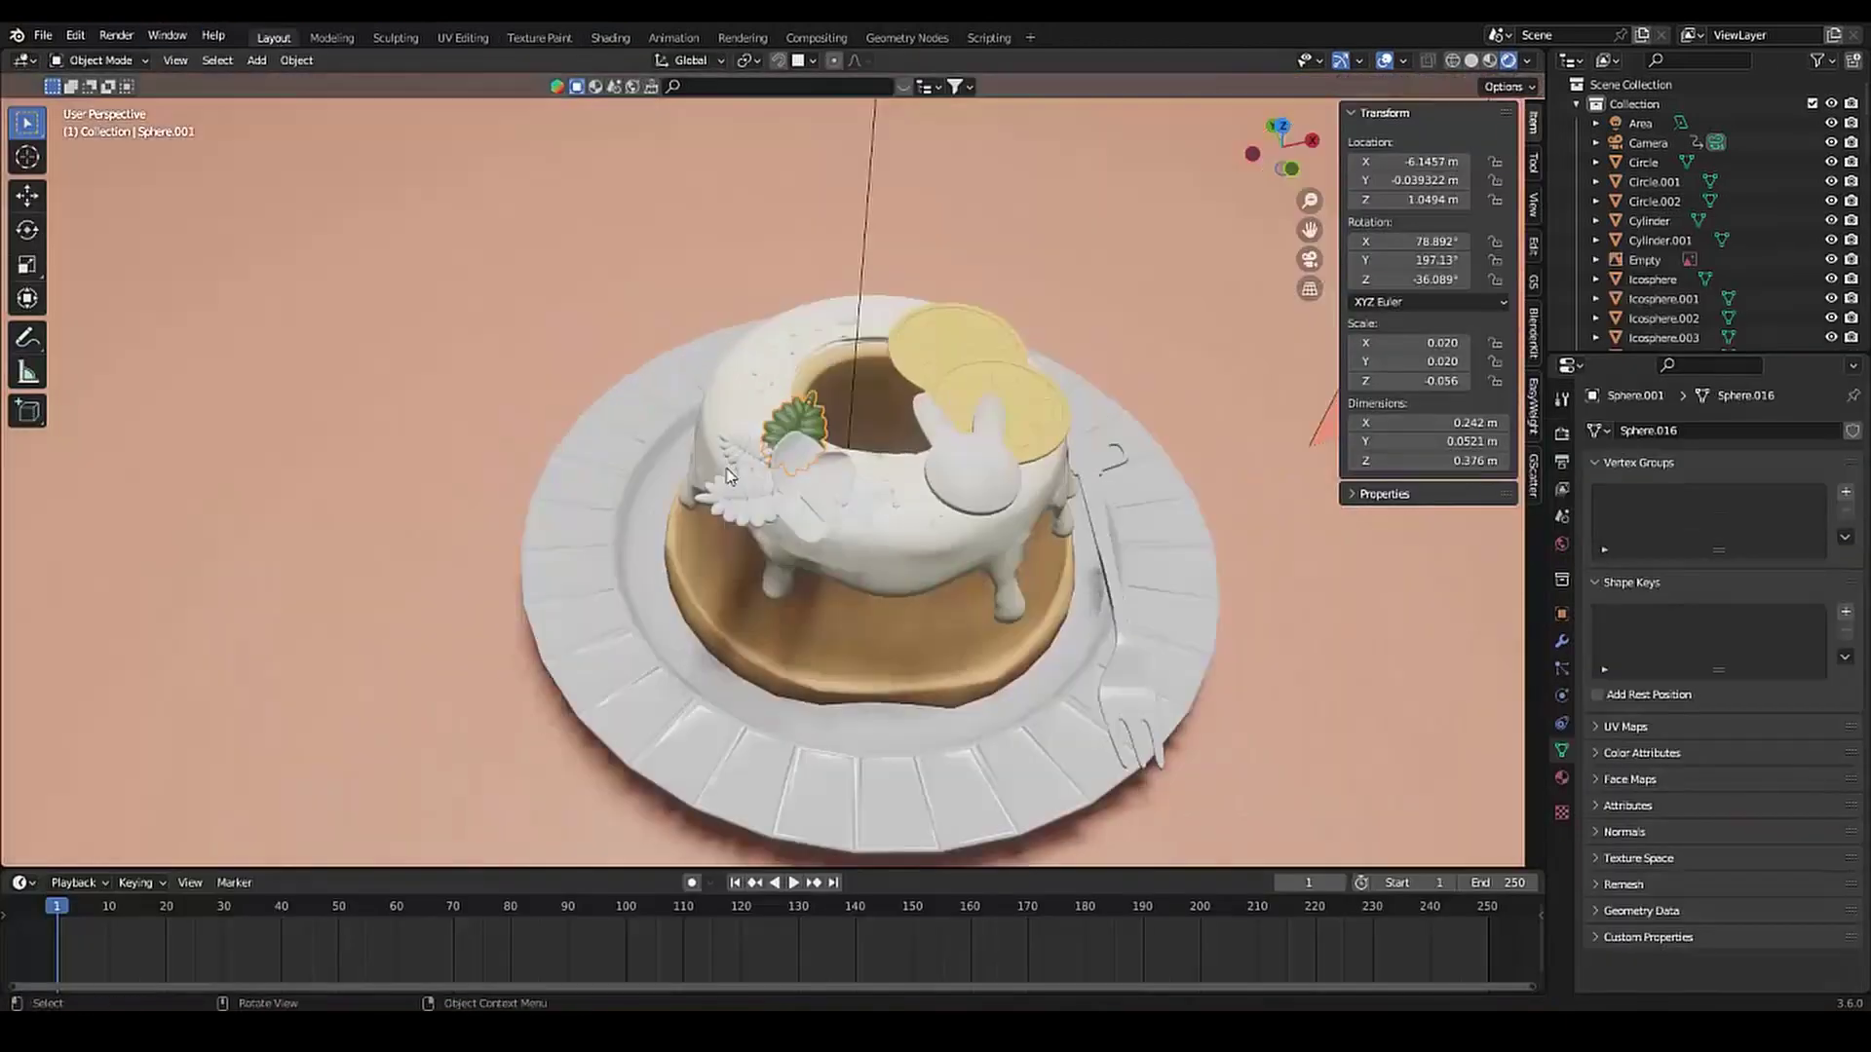
scroll(706, 488, "up", 4)
scroll(799, 361, "down", 5)
left_click(1267, 419)
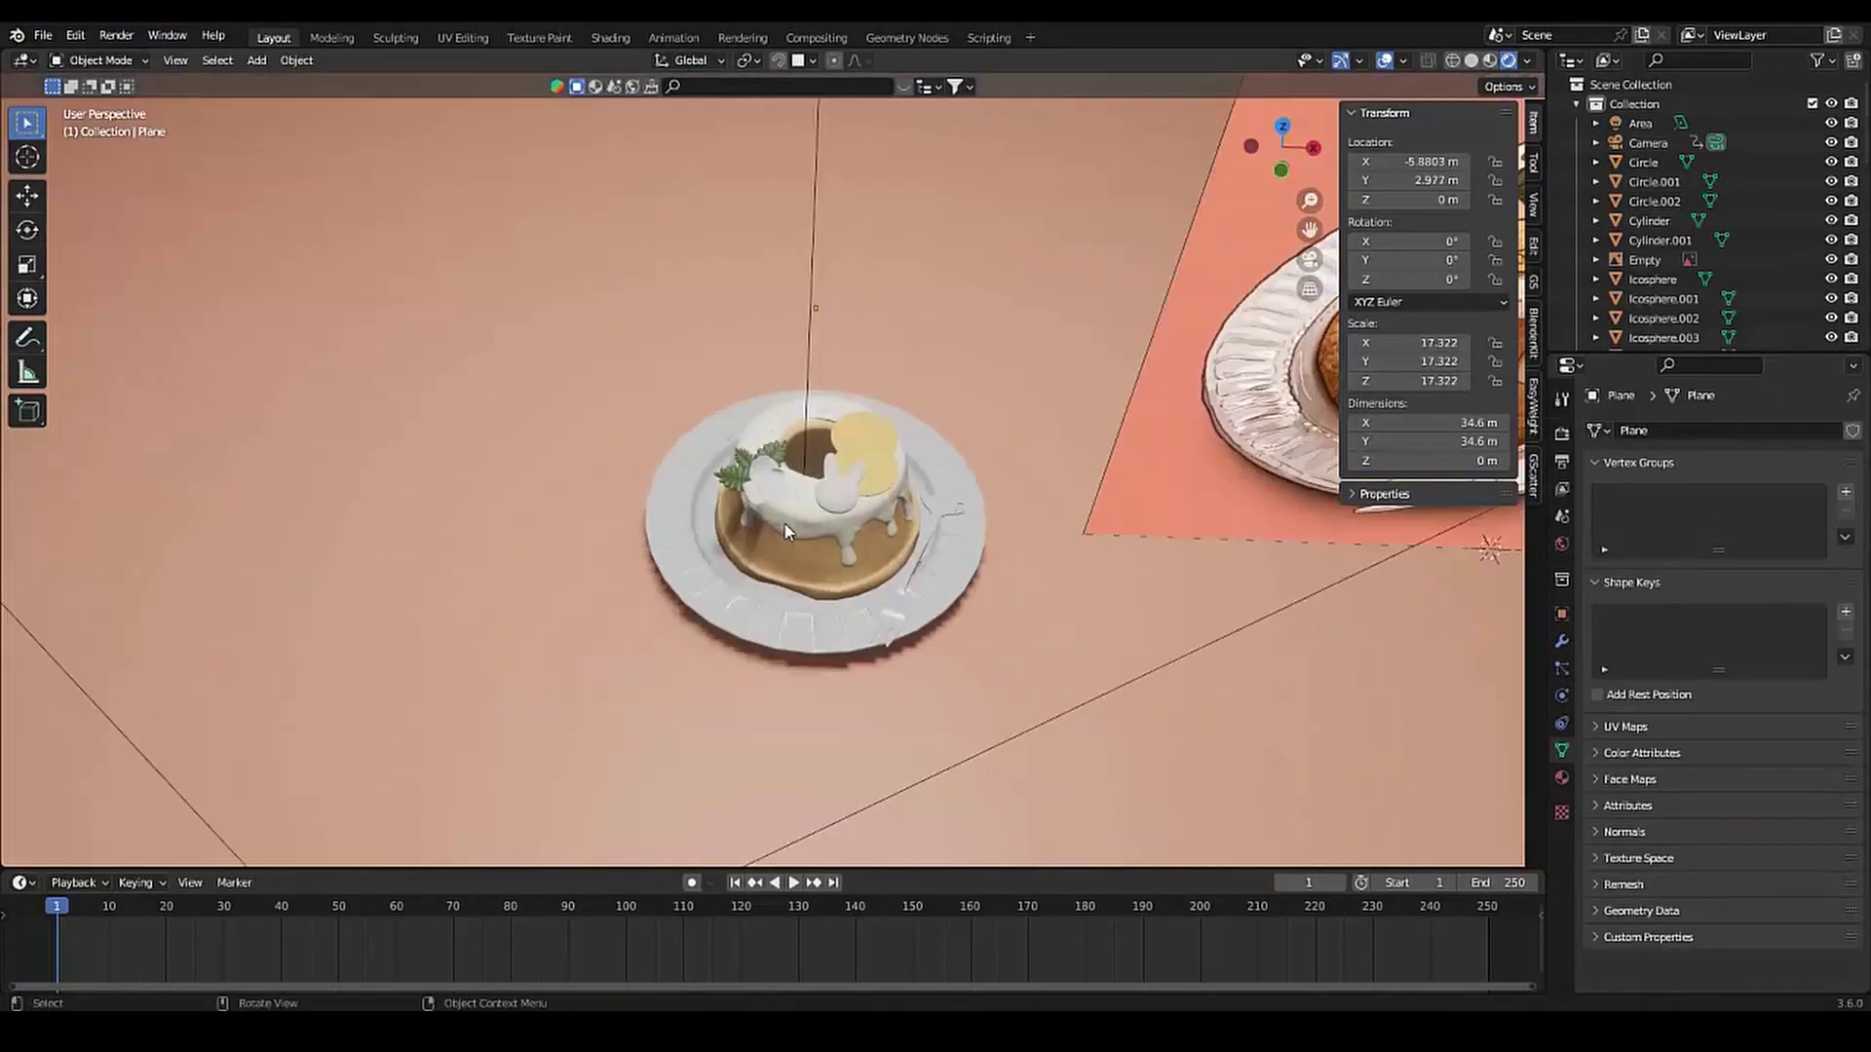
middle_click_drag(1267, 419, 793, 533)
scroll(545, 552, "up", 3)
scroll(546, 559, "down", 4)
middle_click_drag(546, 559, 651, 509)
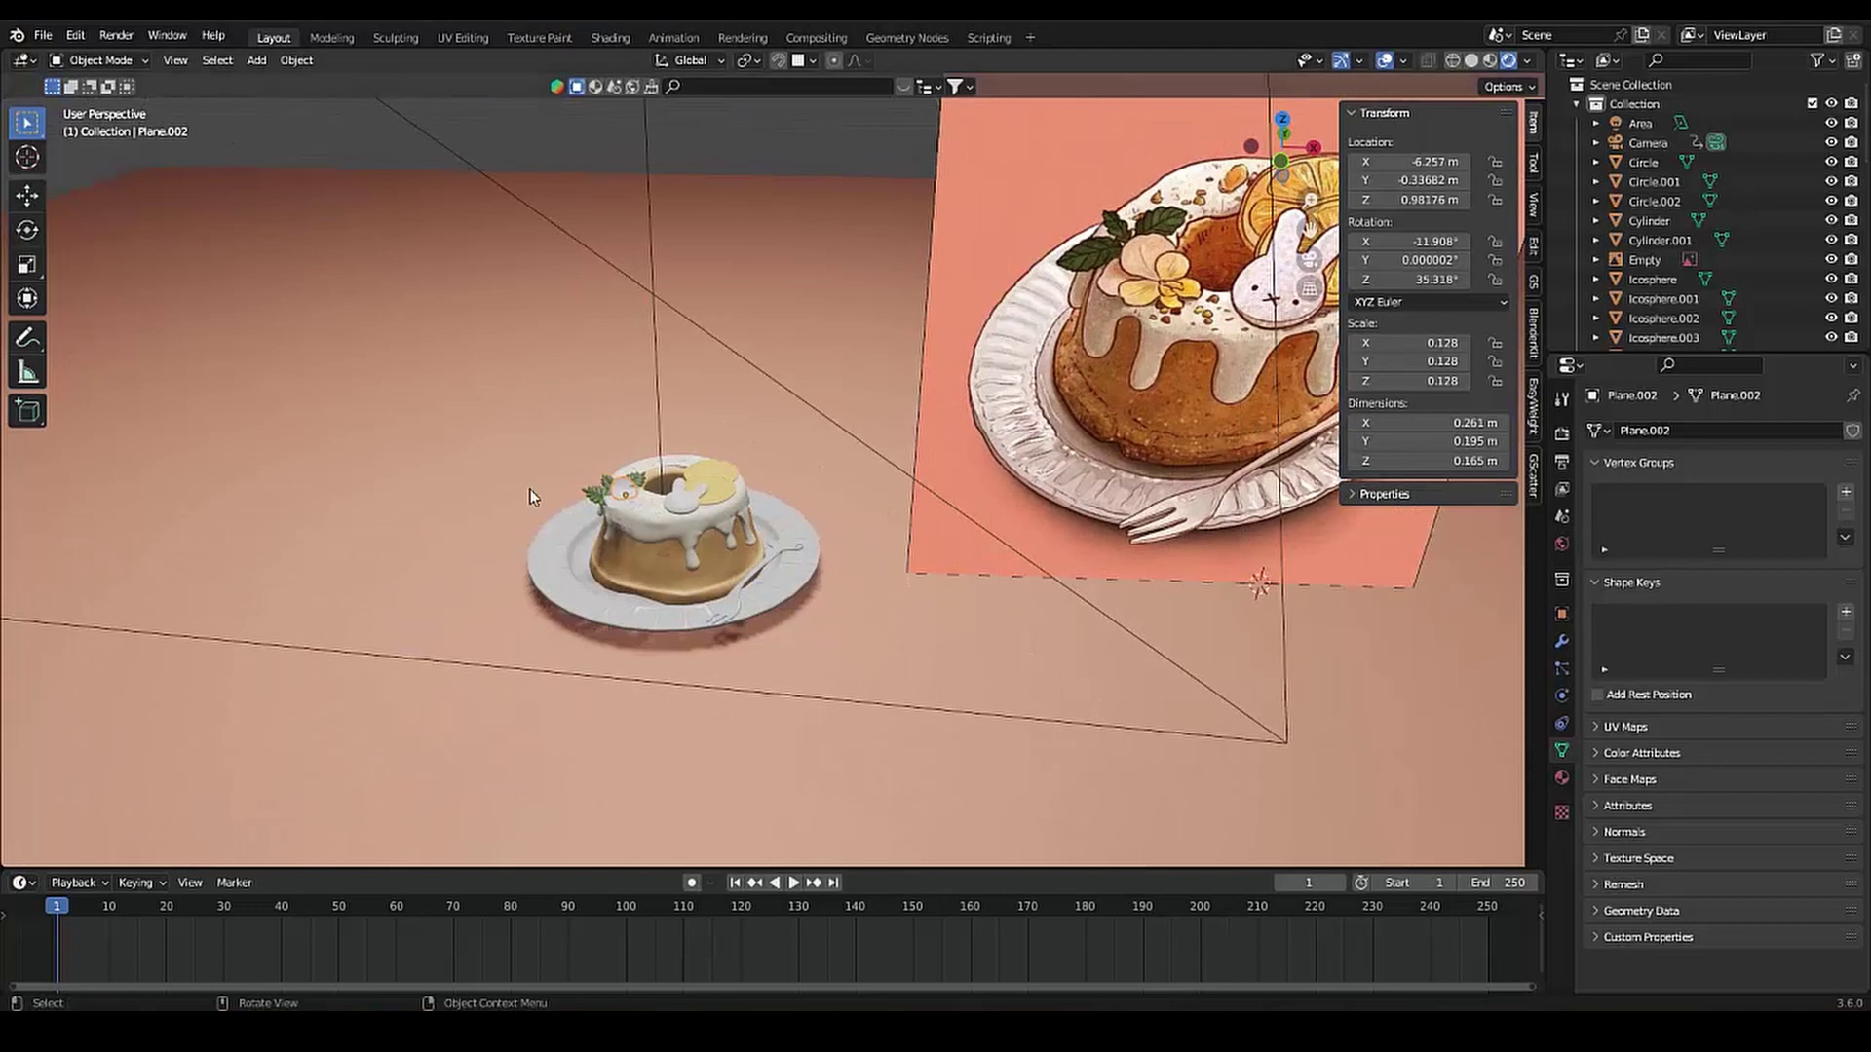
scroll(533, 497, "up", 2)
left_click(577, 622)
left_click(539, 37)
Append every brush from the CR brush-pack file's Brush folder and save the project
scroll(881, 465, "down", 2)
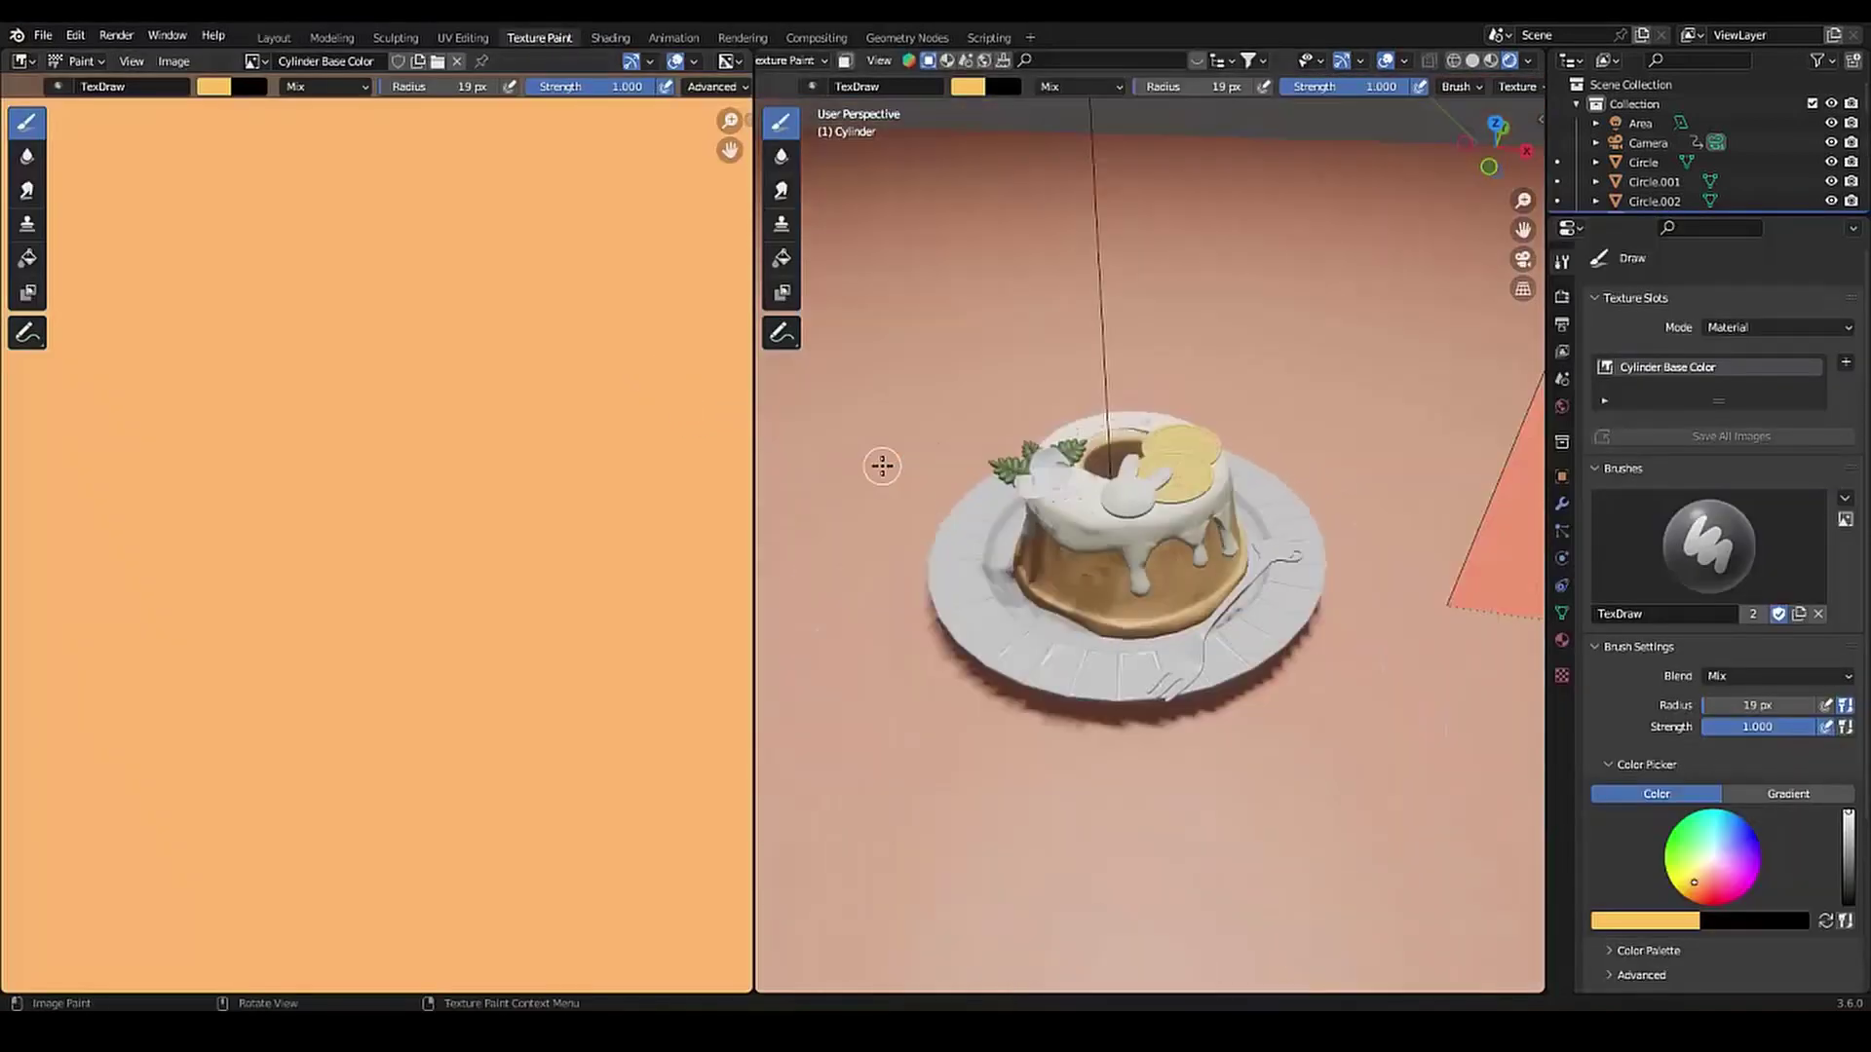
left_click(42, 35)
left_click(58, 252)
double_click(721, 334)
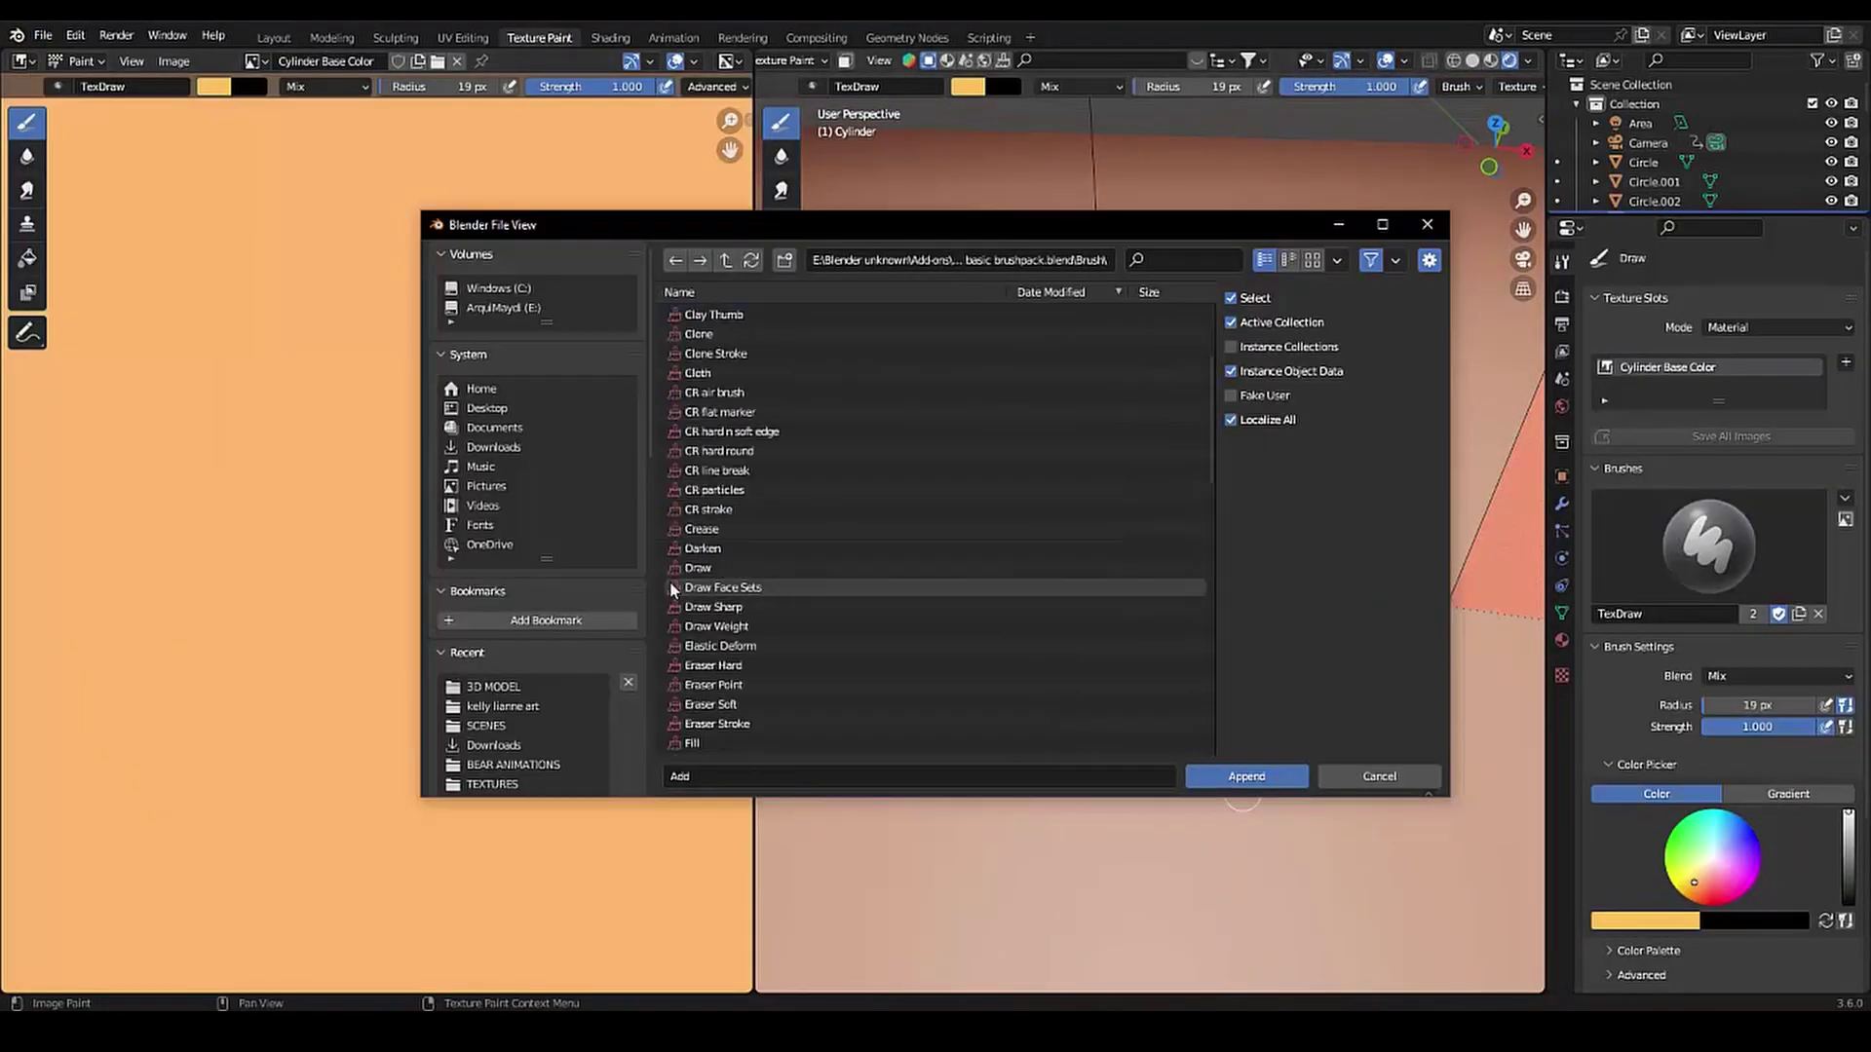
left_click_drag(670, 589, 1040, 655)
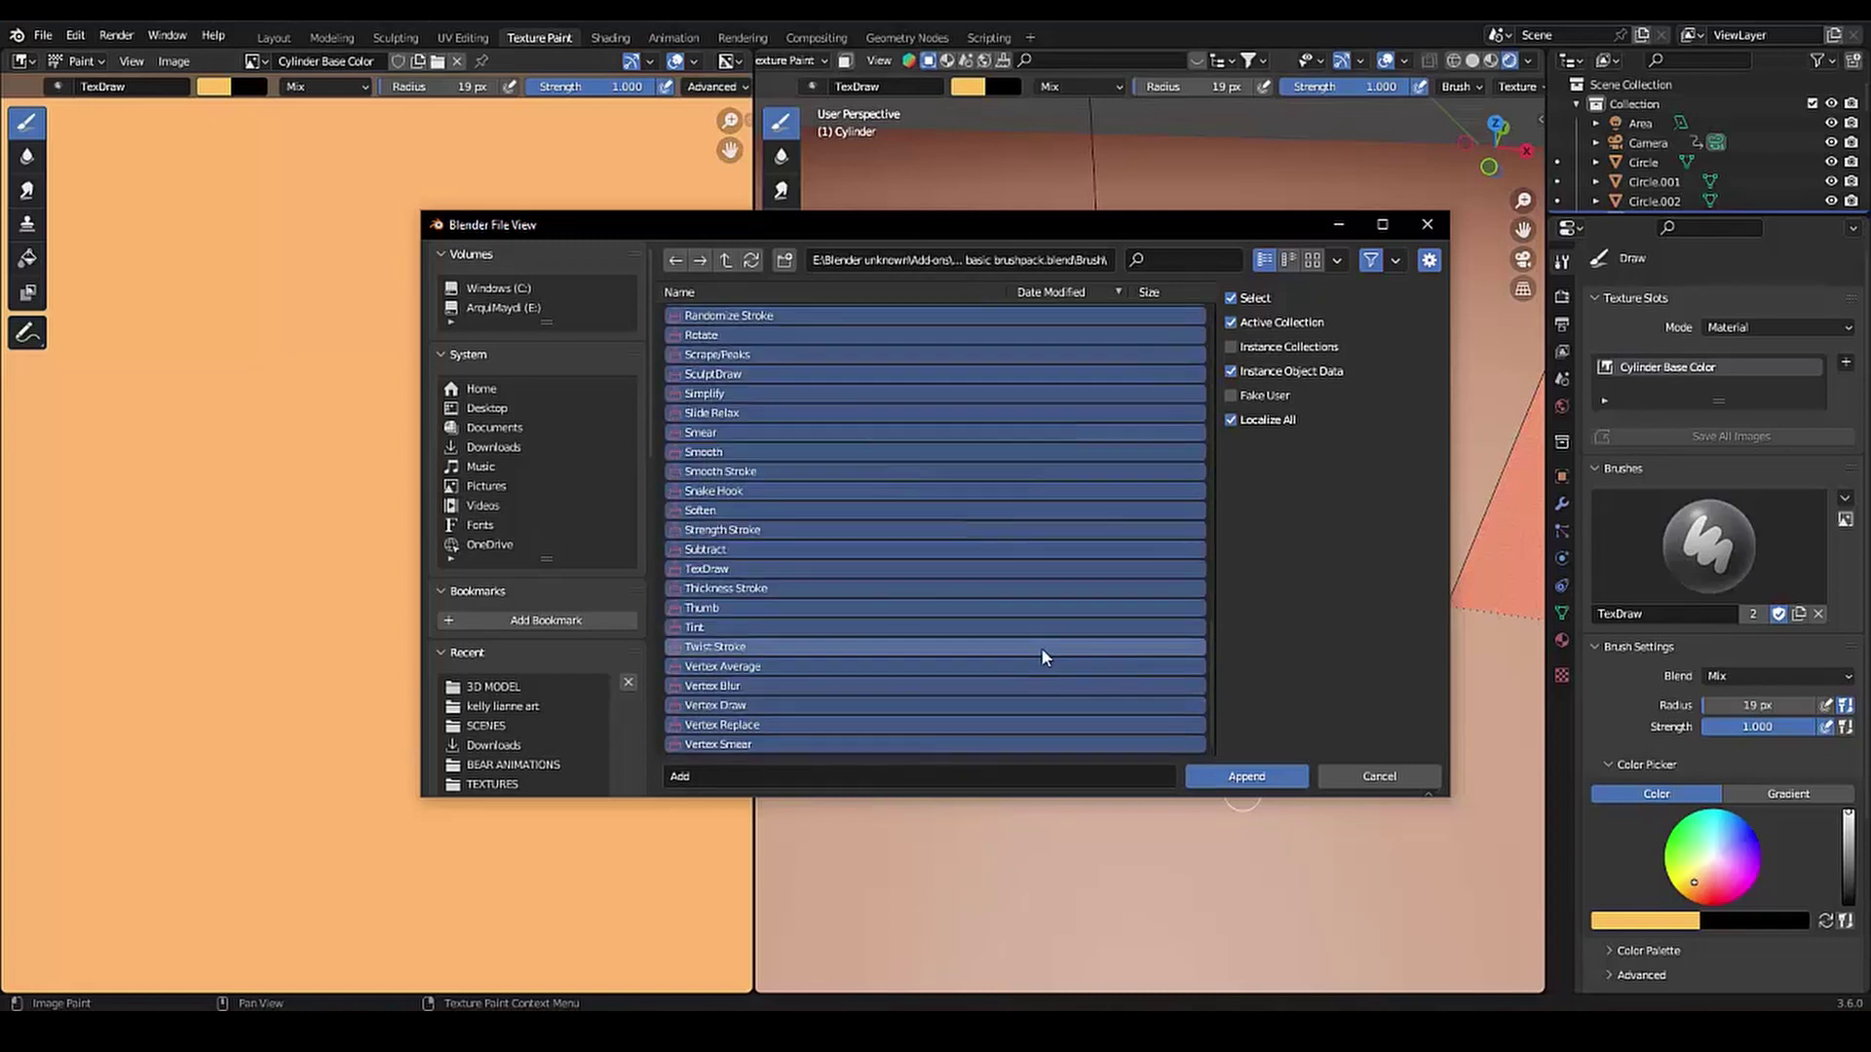
key("Return")
left_click(43, 35)
left_click(59, 161)
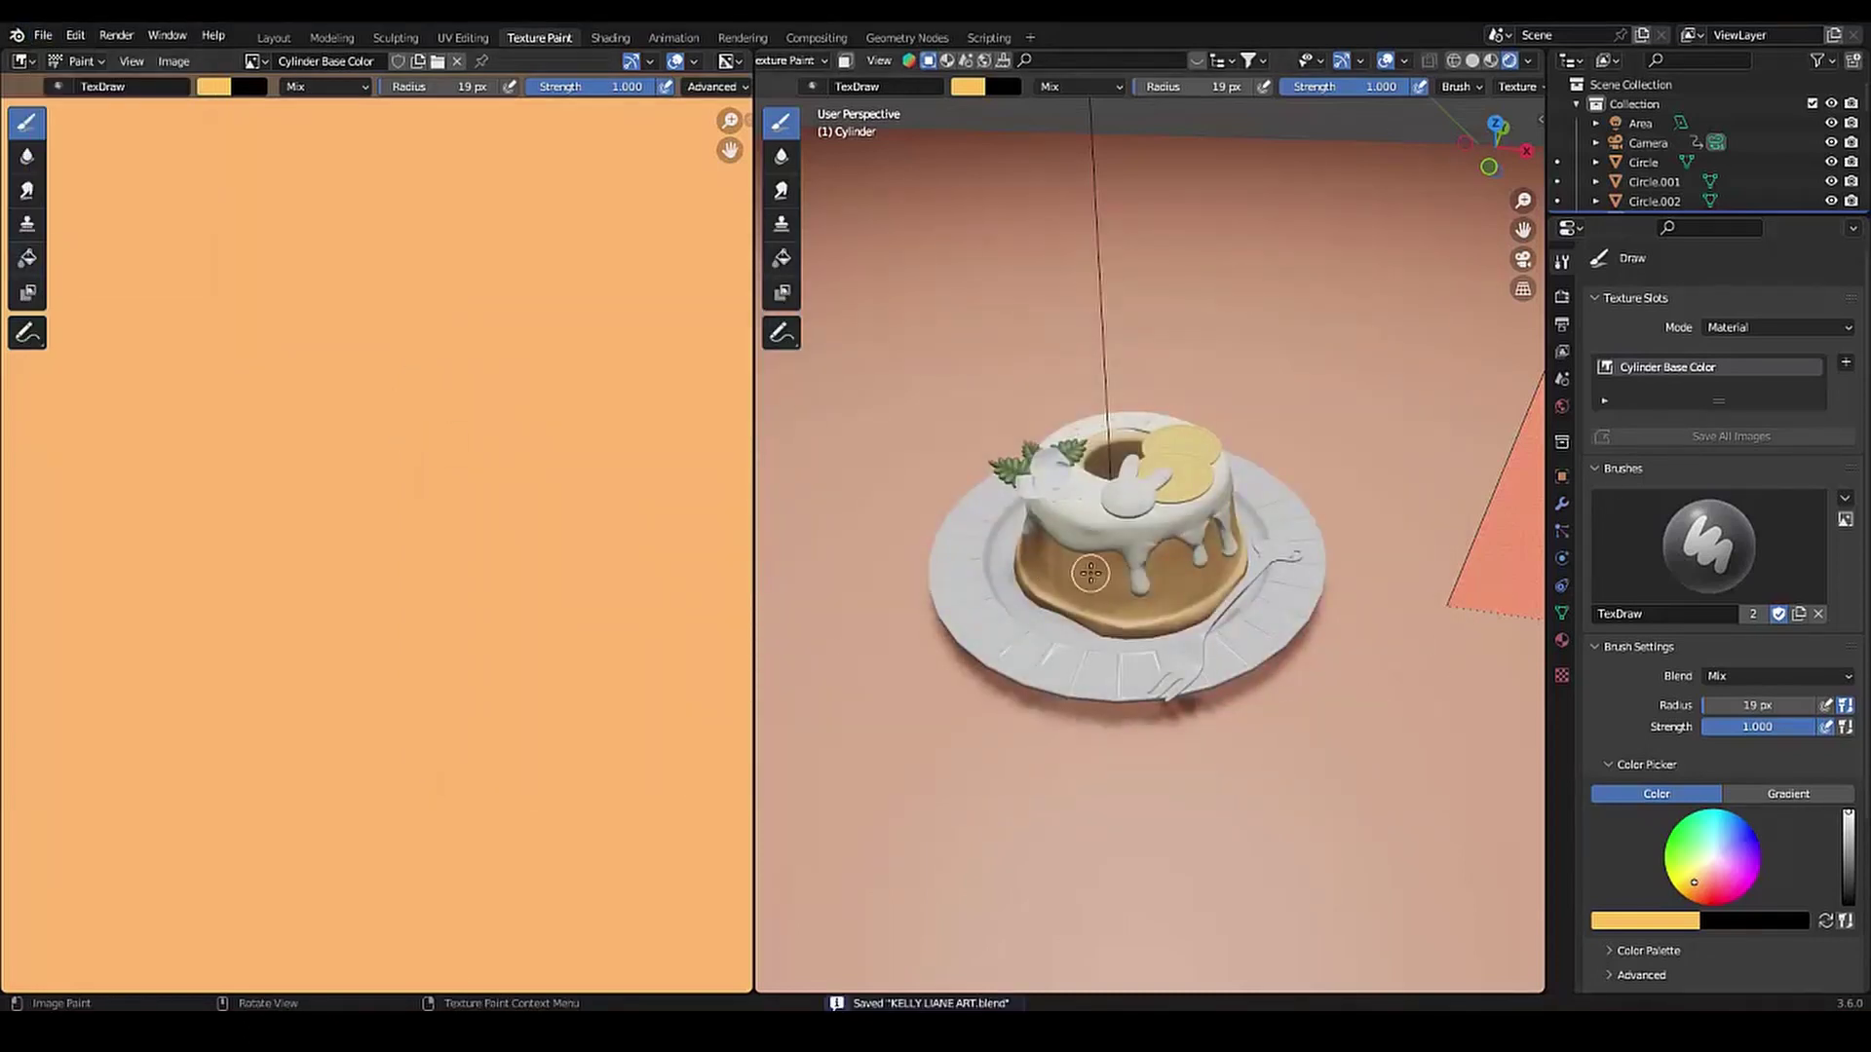
Select the CR air brush with a brown paint colour
left_click(1709, 545)
left_click(1241, 539)
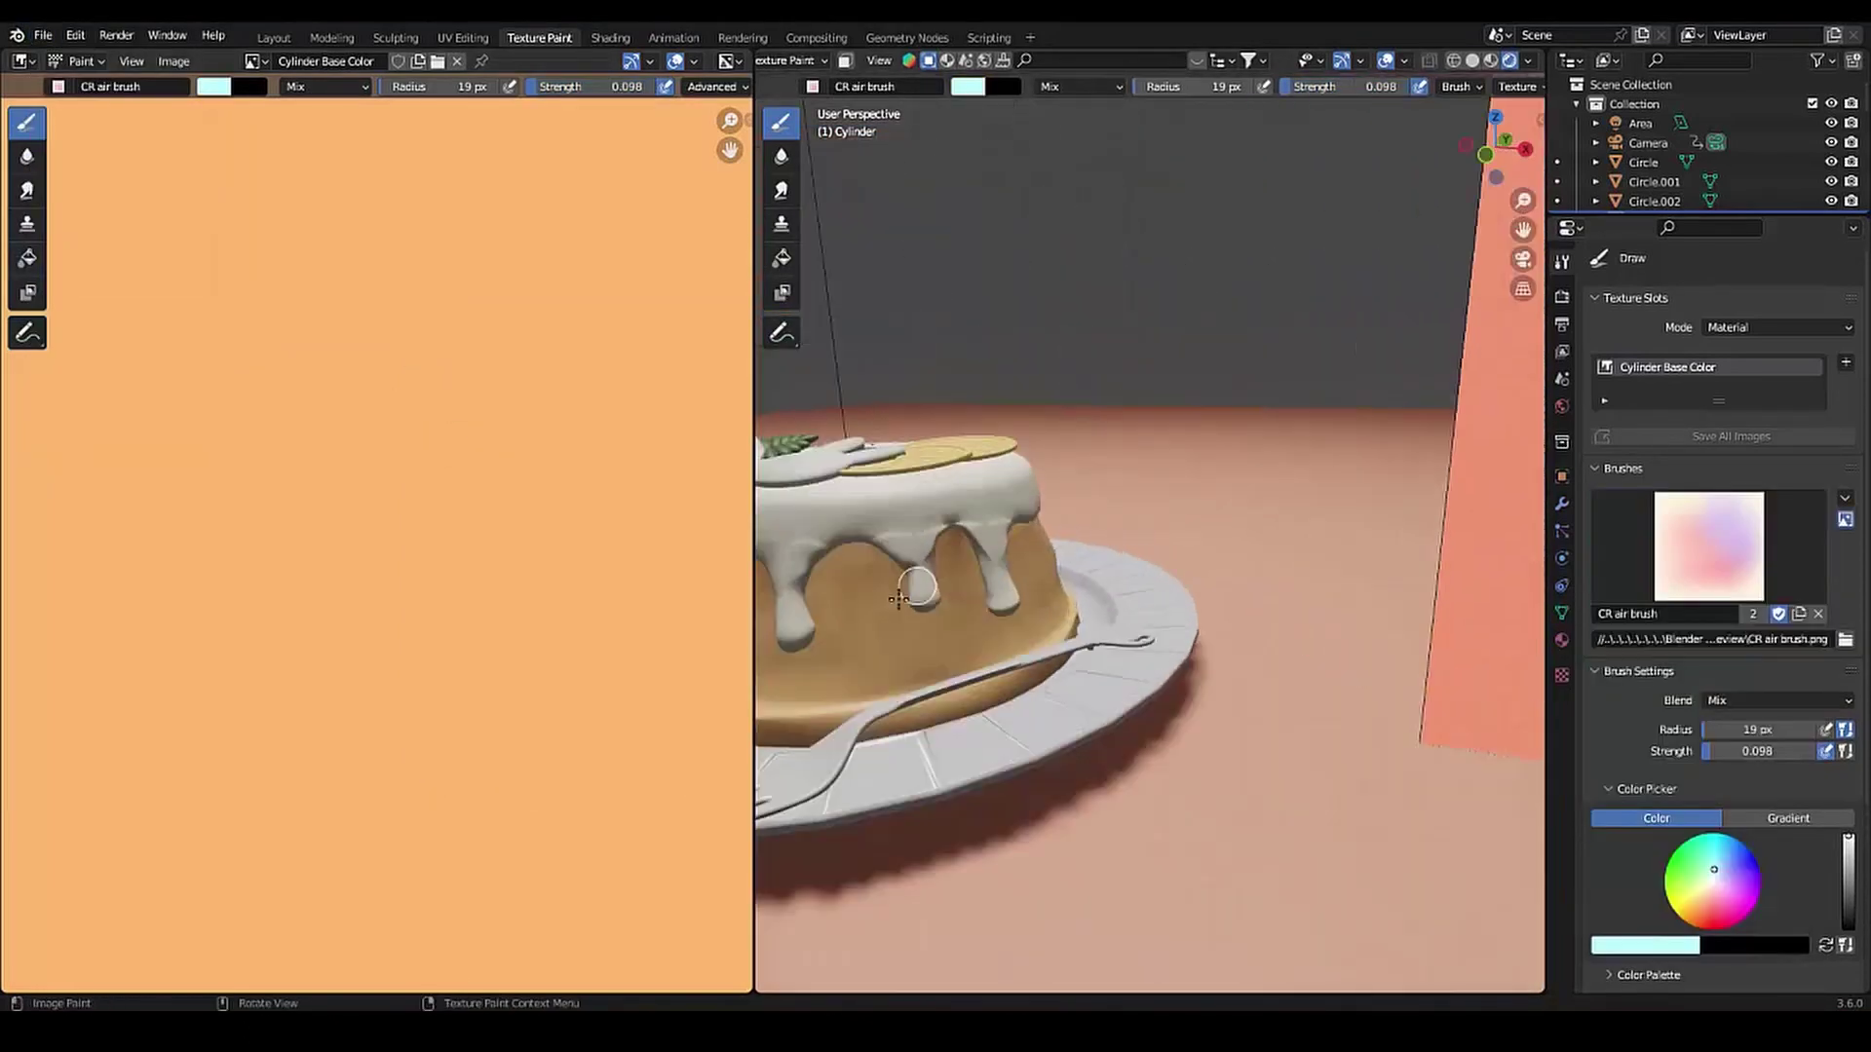
right_click(331, 293)
left_click(265, 166)
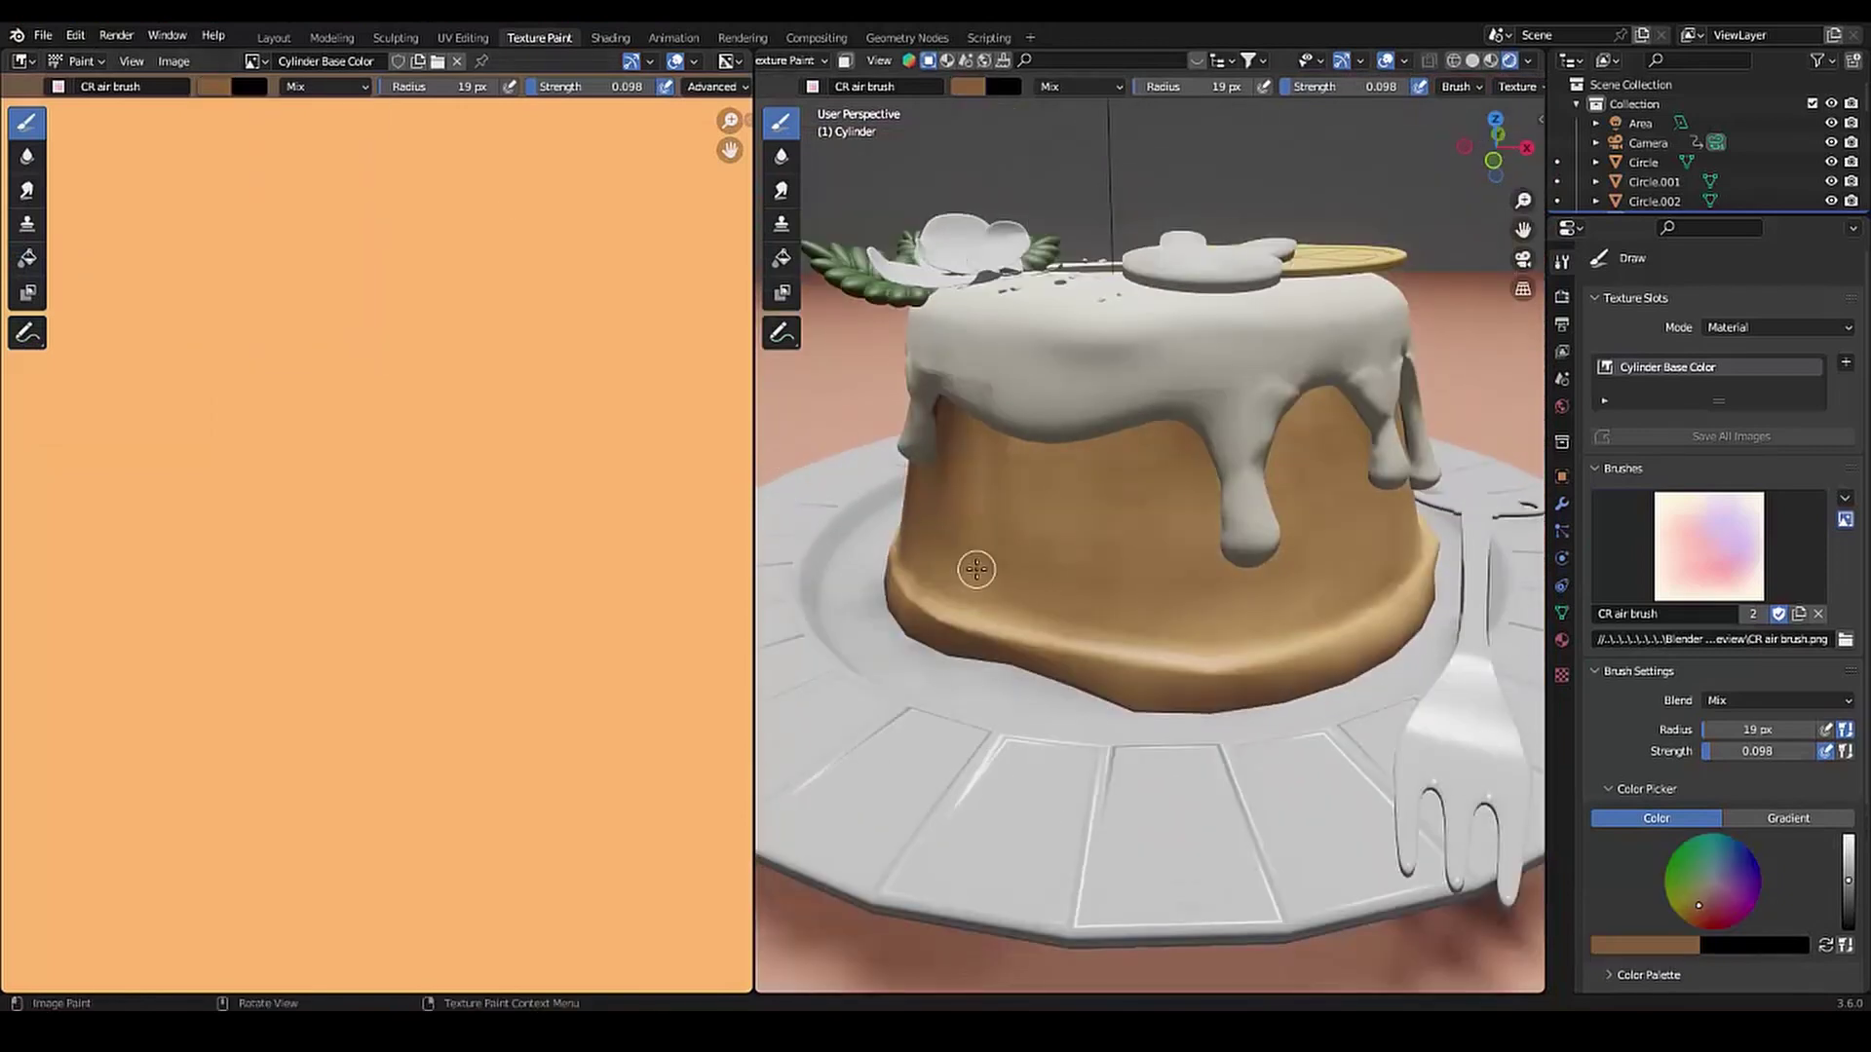
Airbrush brown patches onto the cake's sides from several angles
mouse_move(1184, 656)
left_mouse_down()
mouse_move(1036, 598)
mouse_move(1017, 566)
left_mouse_up()
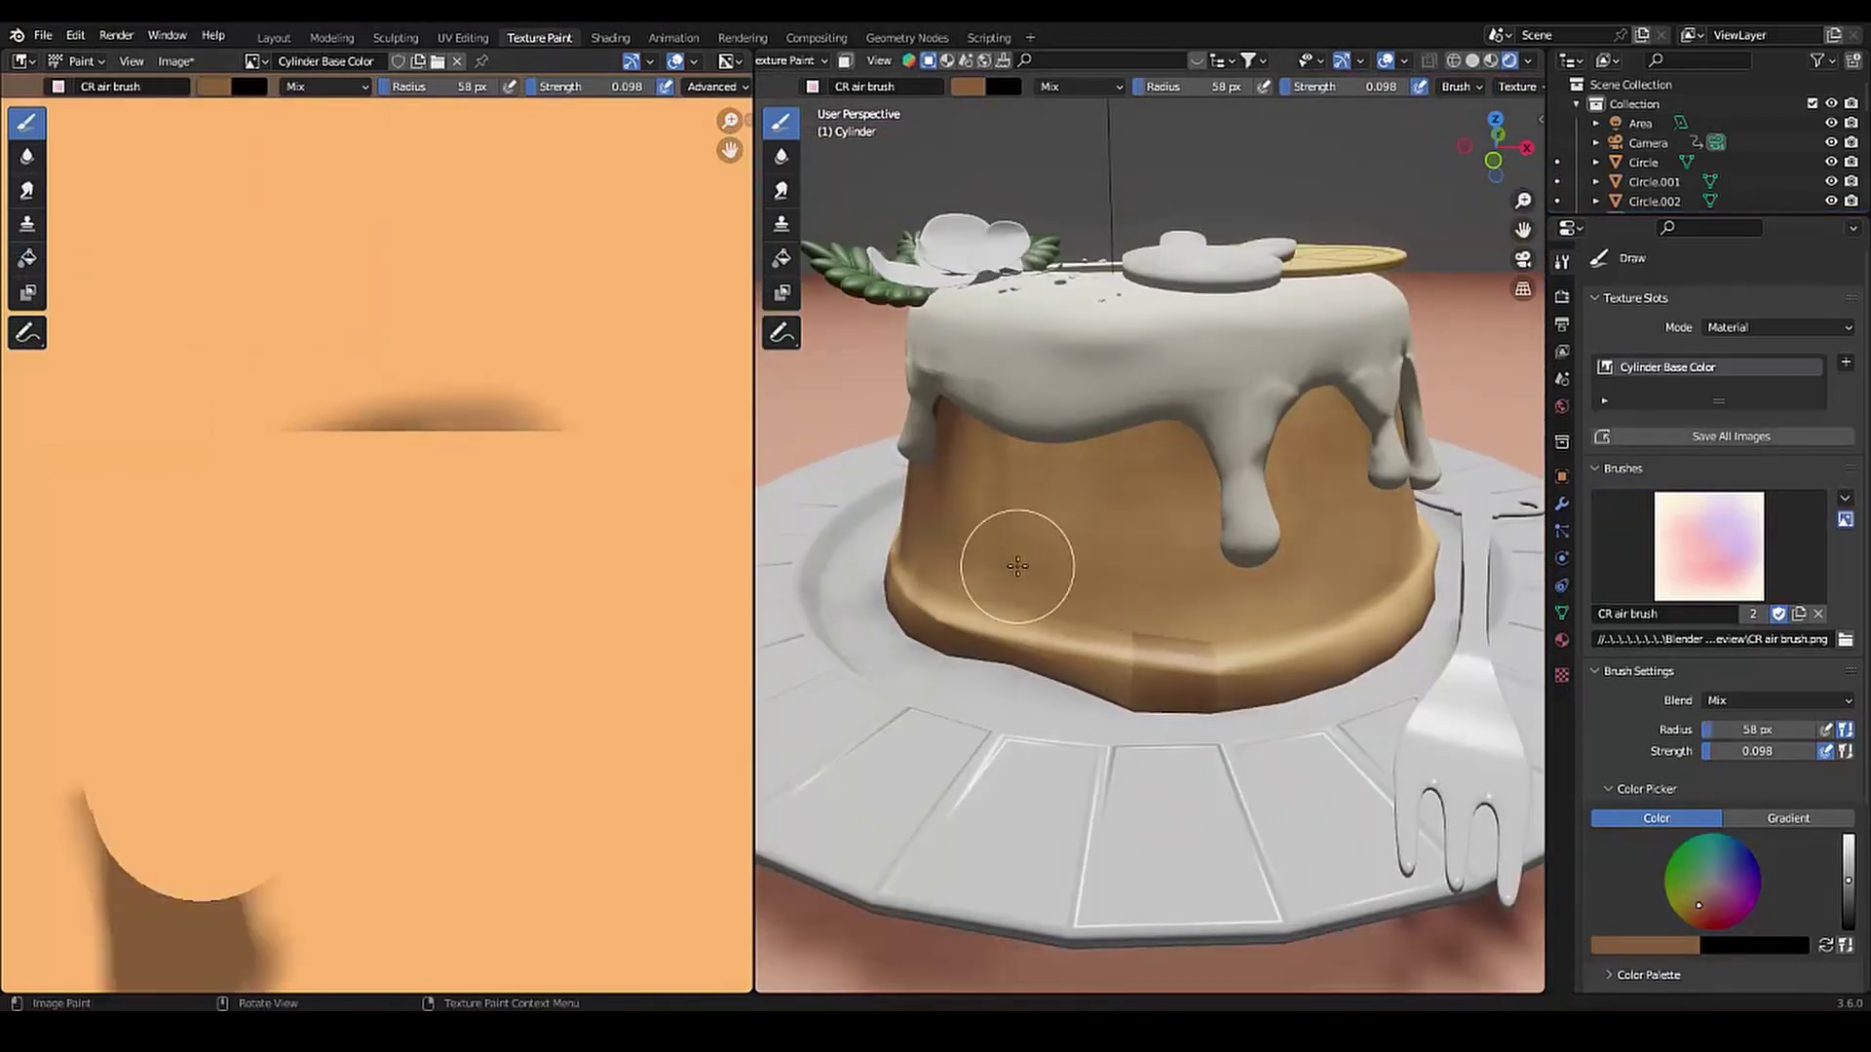
left_click_drag(1119, 534, 1094, 543)
mouse_move(1094, 542)
middle_mouse_down()
mouse_move(811, 520)
mouse_move(1136, 530)
middle_mouse_up()
mouse_move(1136, 530)
left_mouse_down()
mouse_move(1286, 551)
mouse_move(1144, 575)
left_mouse_up()
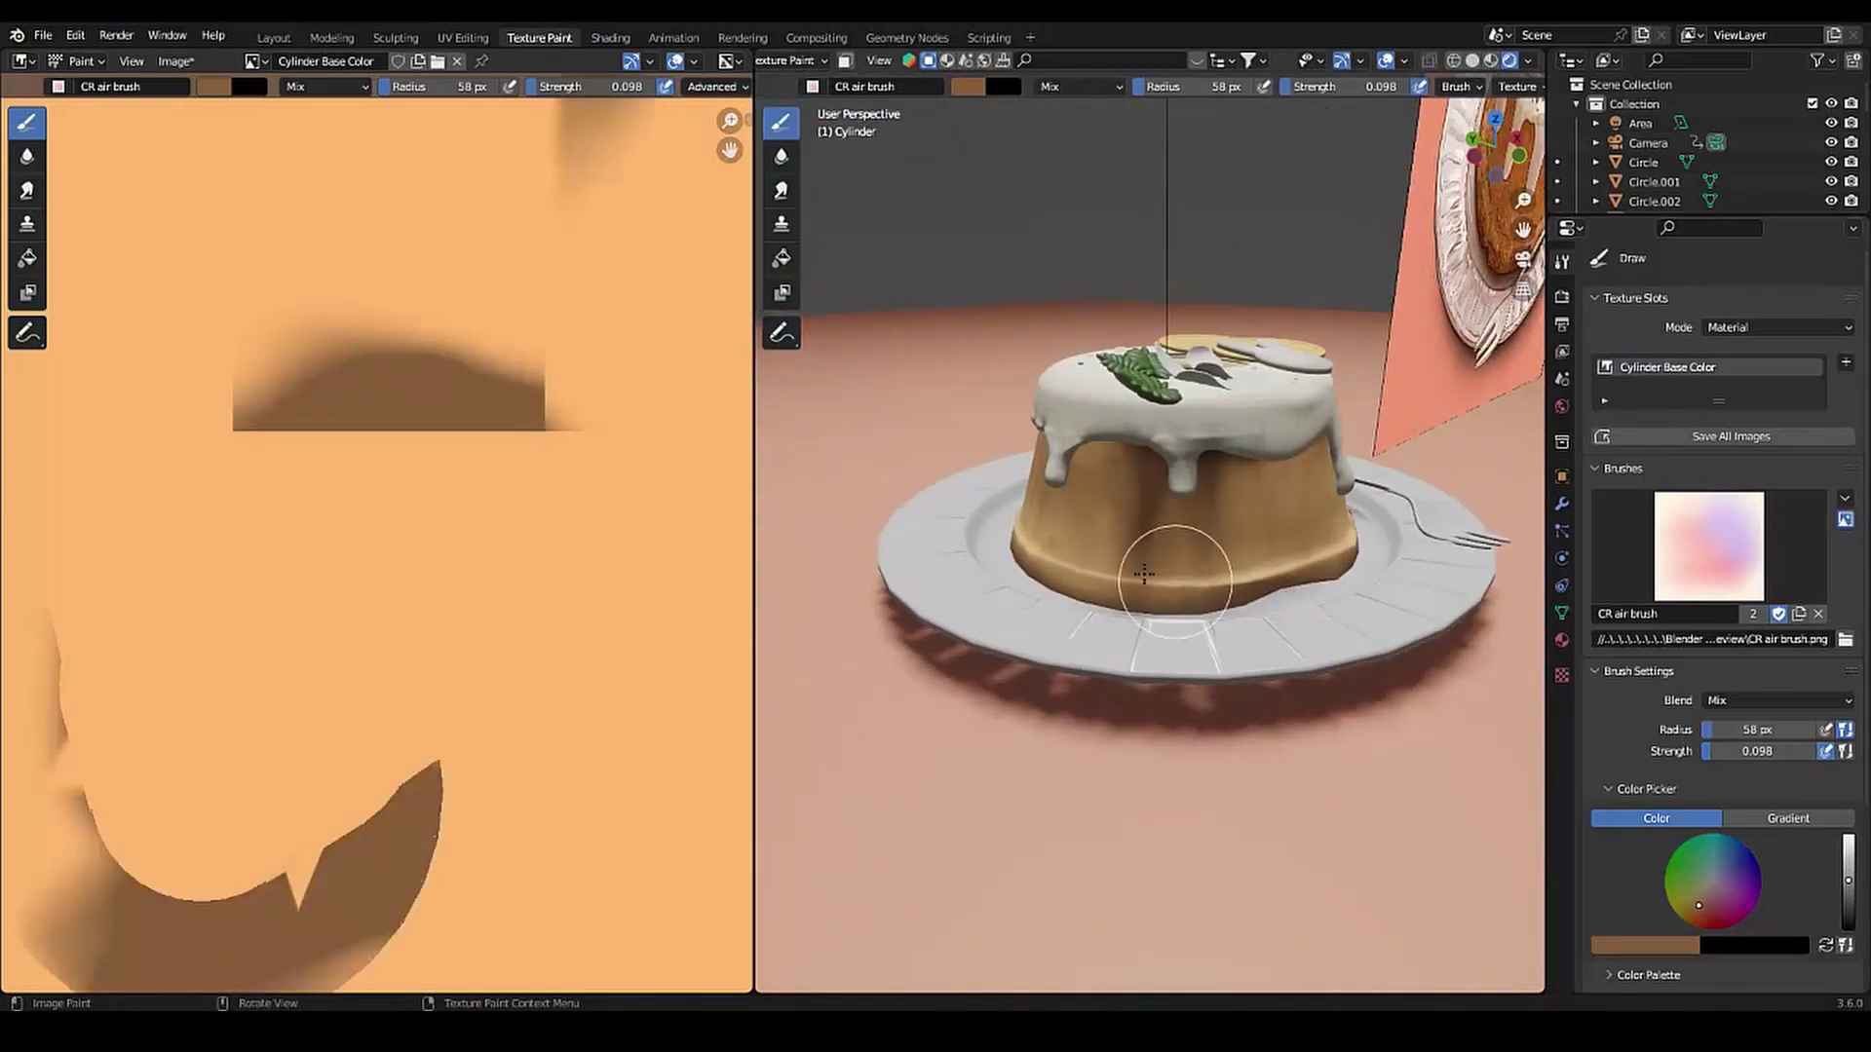
mouse_move(1144, 575)
middle_mouse_down()
mouse_move(1078, 430)
mouse_move(1218, 448)
middle_mouse_up()
left_click_drag(1257, 468, 1282, 502)
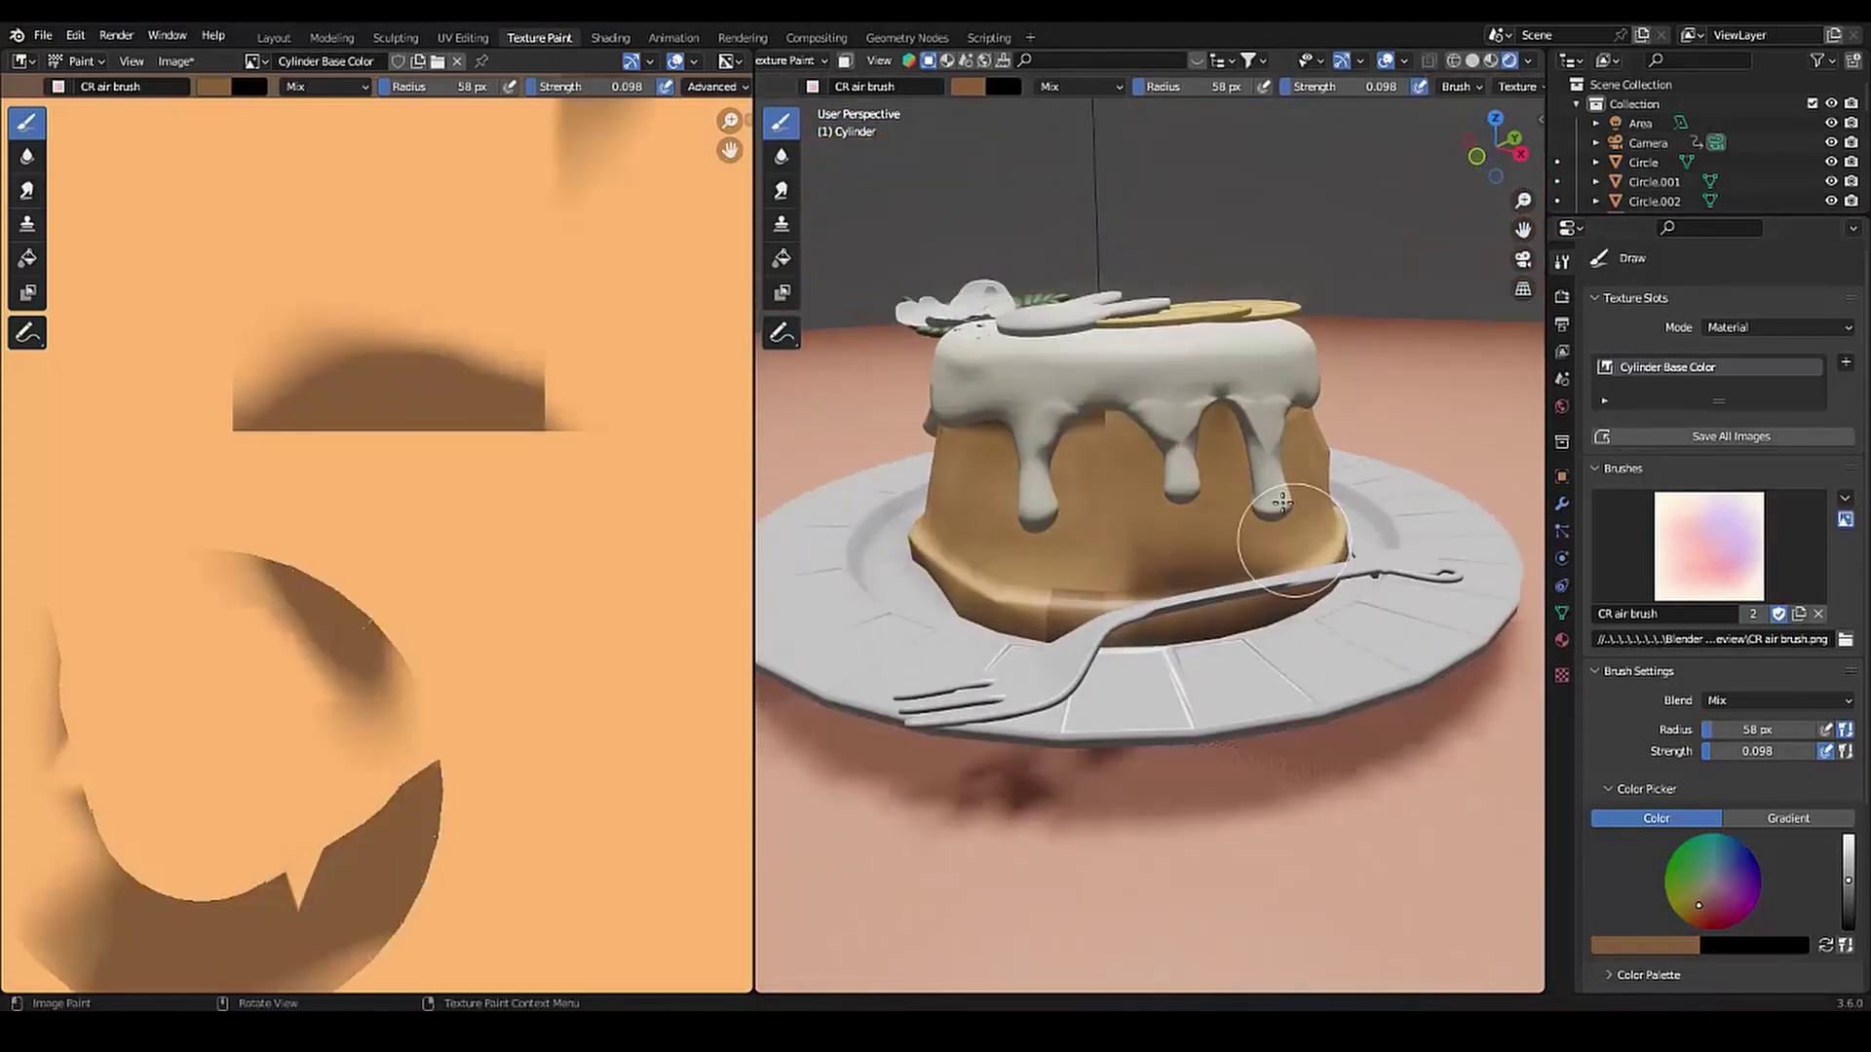
middle_click_drag(1283, 501, 990, 522)
left_click_drag(990, 522, 968, 447)
middle_click_drag(968, 447, 1238, 510)
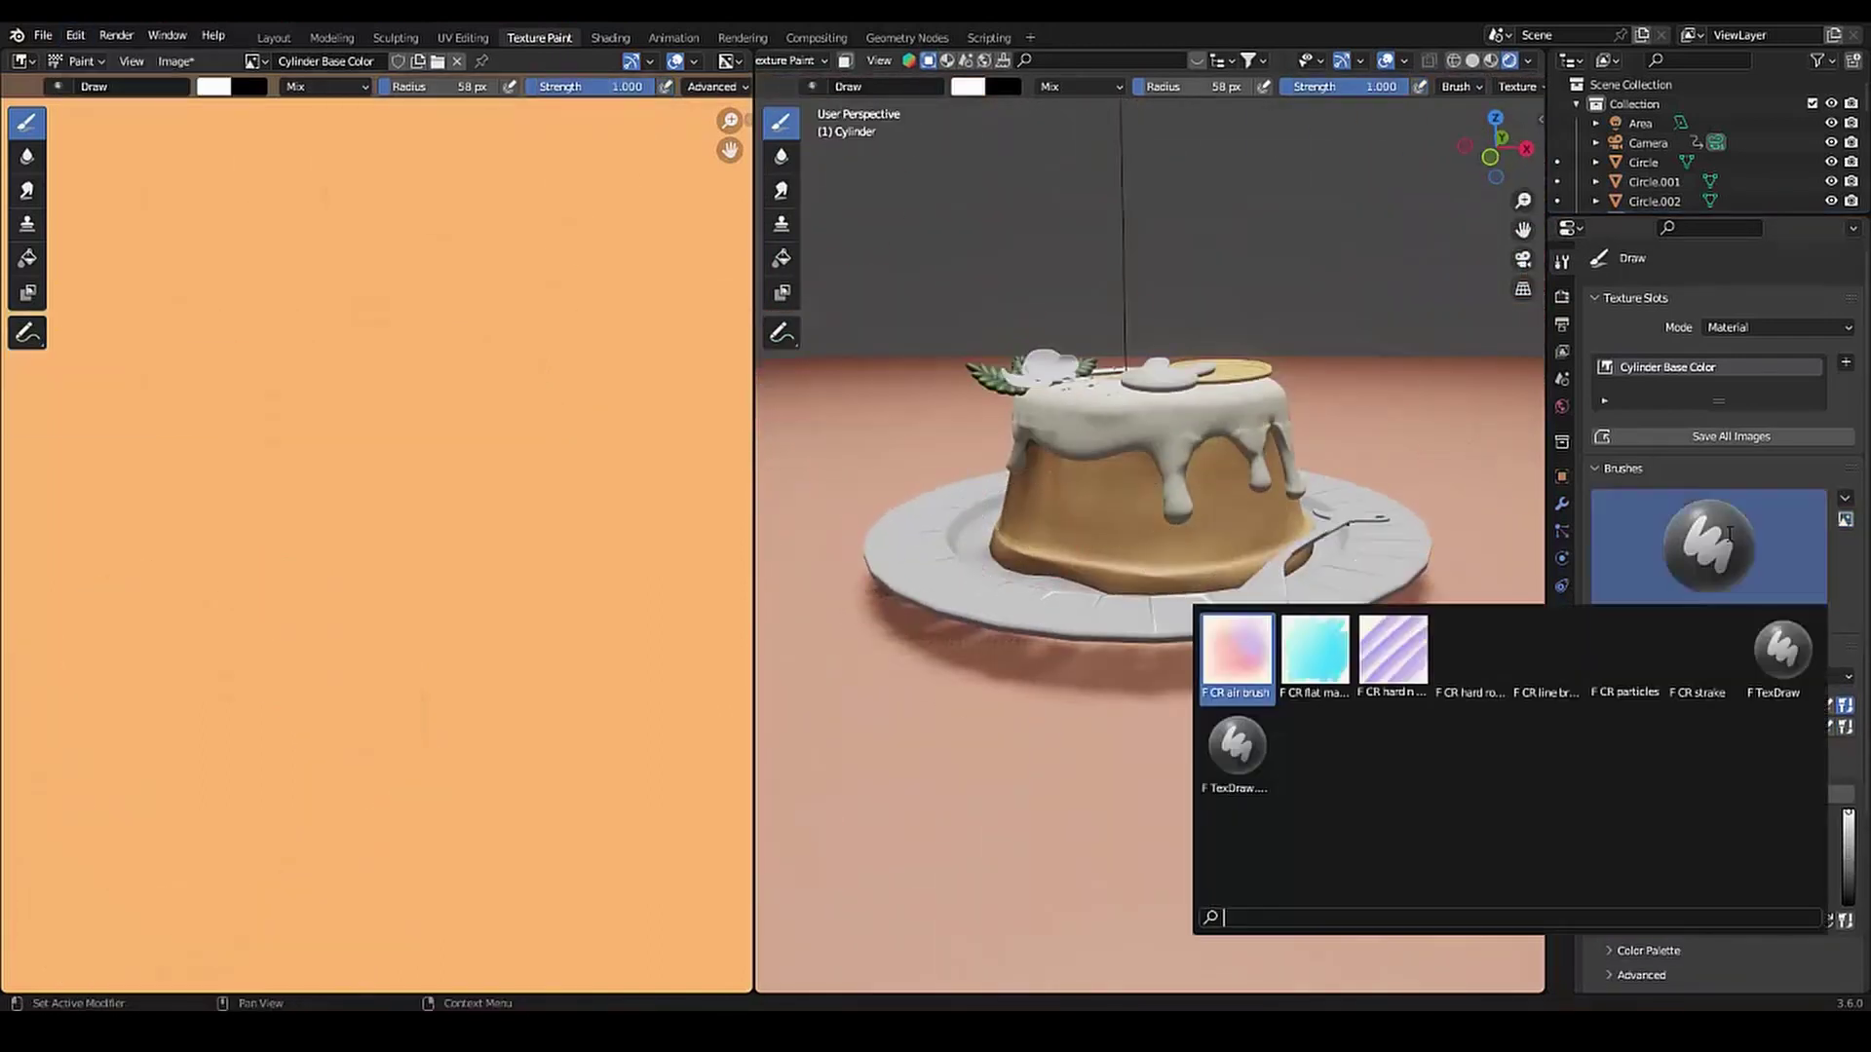
Re-unwrap the whole cake mesh with Smart UV Project, then go back to Texture Paint
left_click(274, 41)
right_click(597, 614)
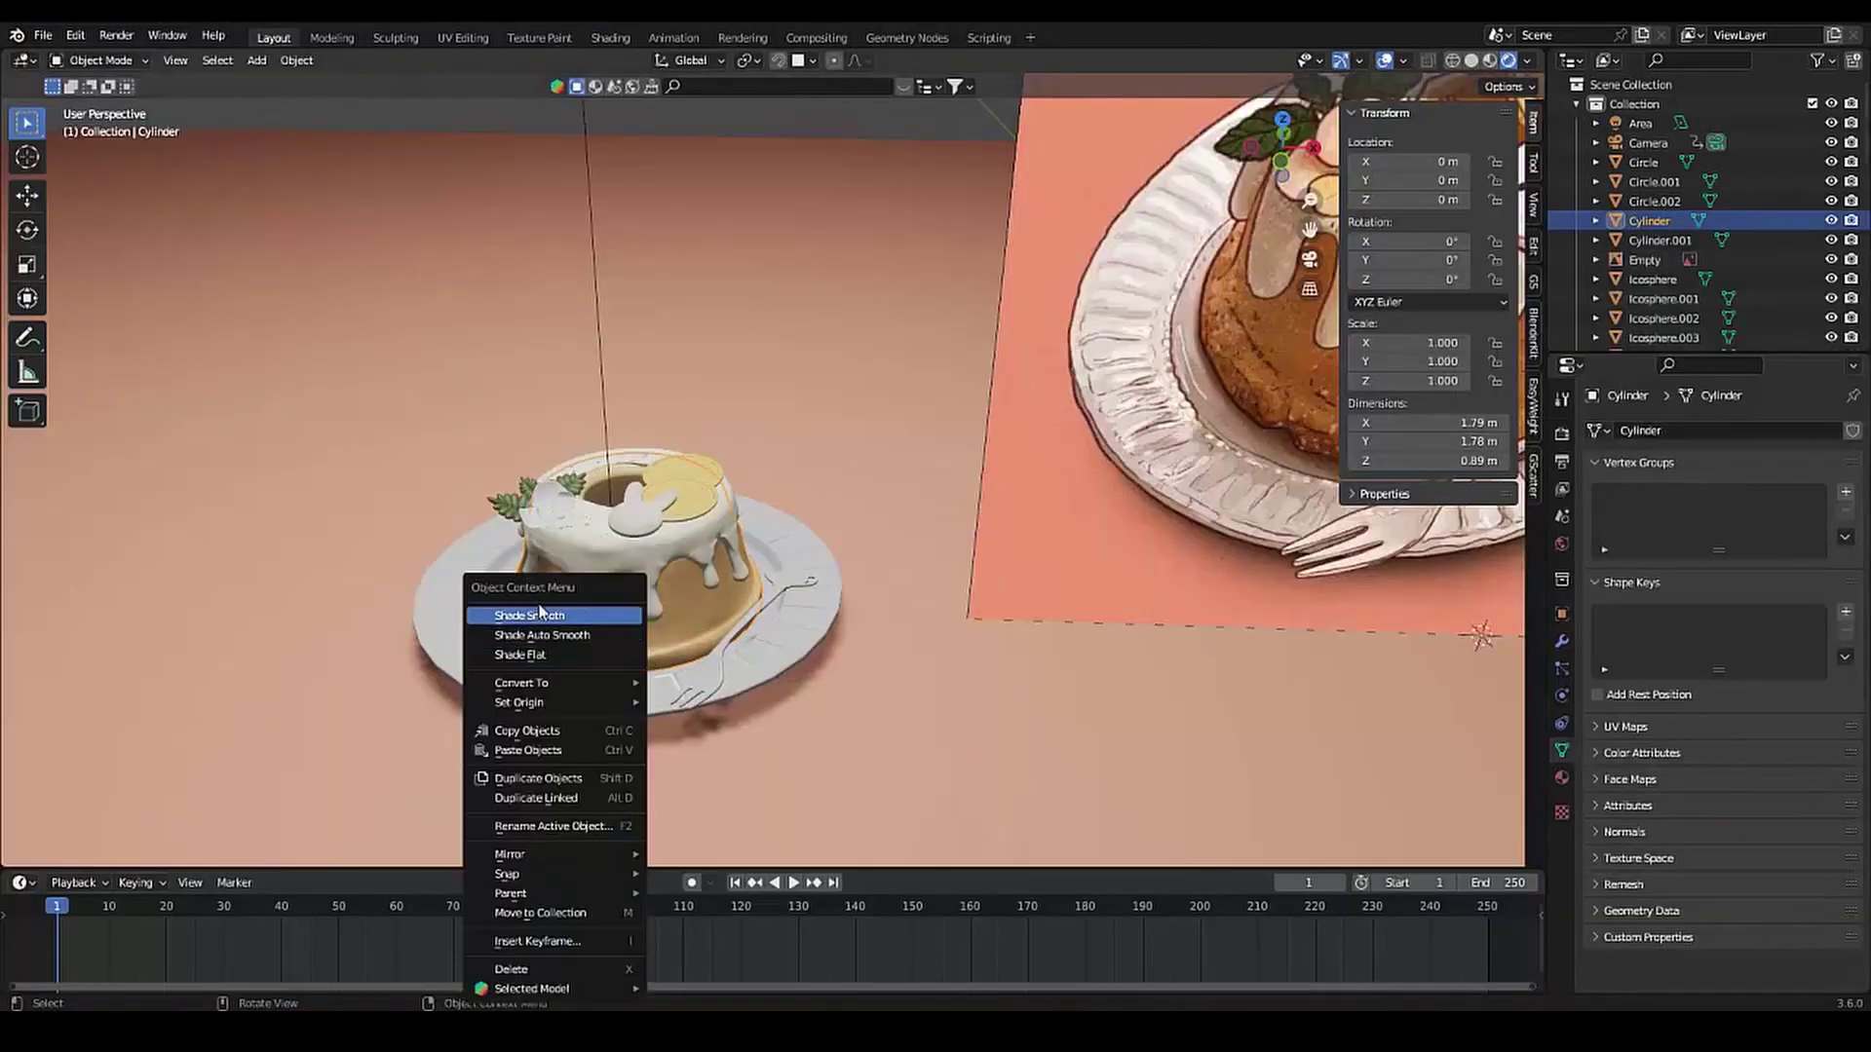
key("Escape")
middle_click_drag(599, 618, 590, 589)
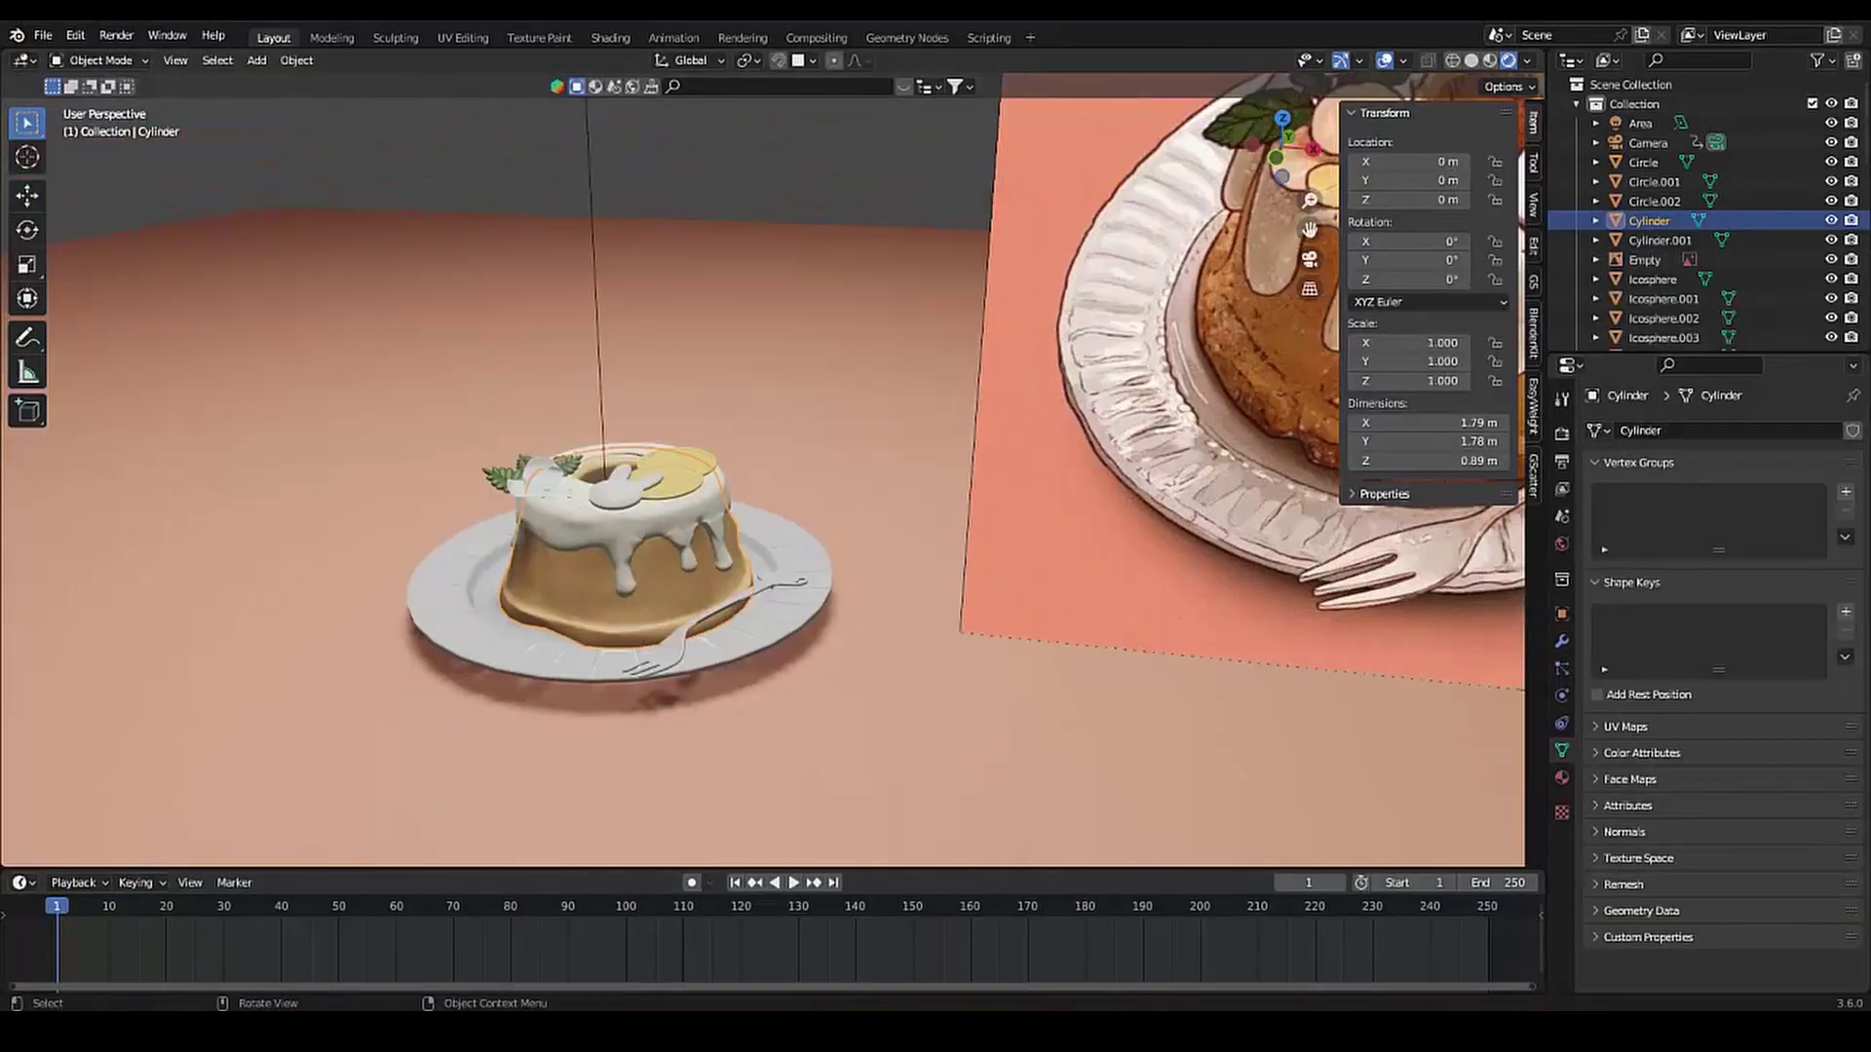
left_click(463, 37)
key("a")
key("u")
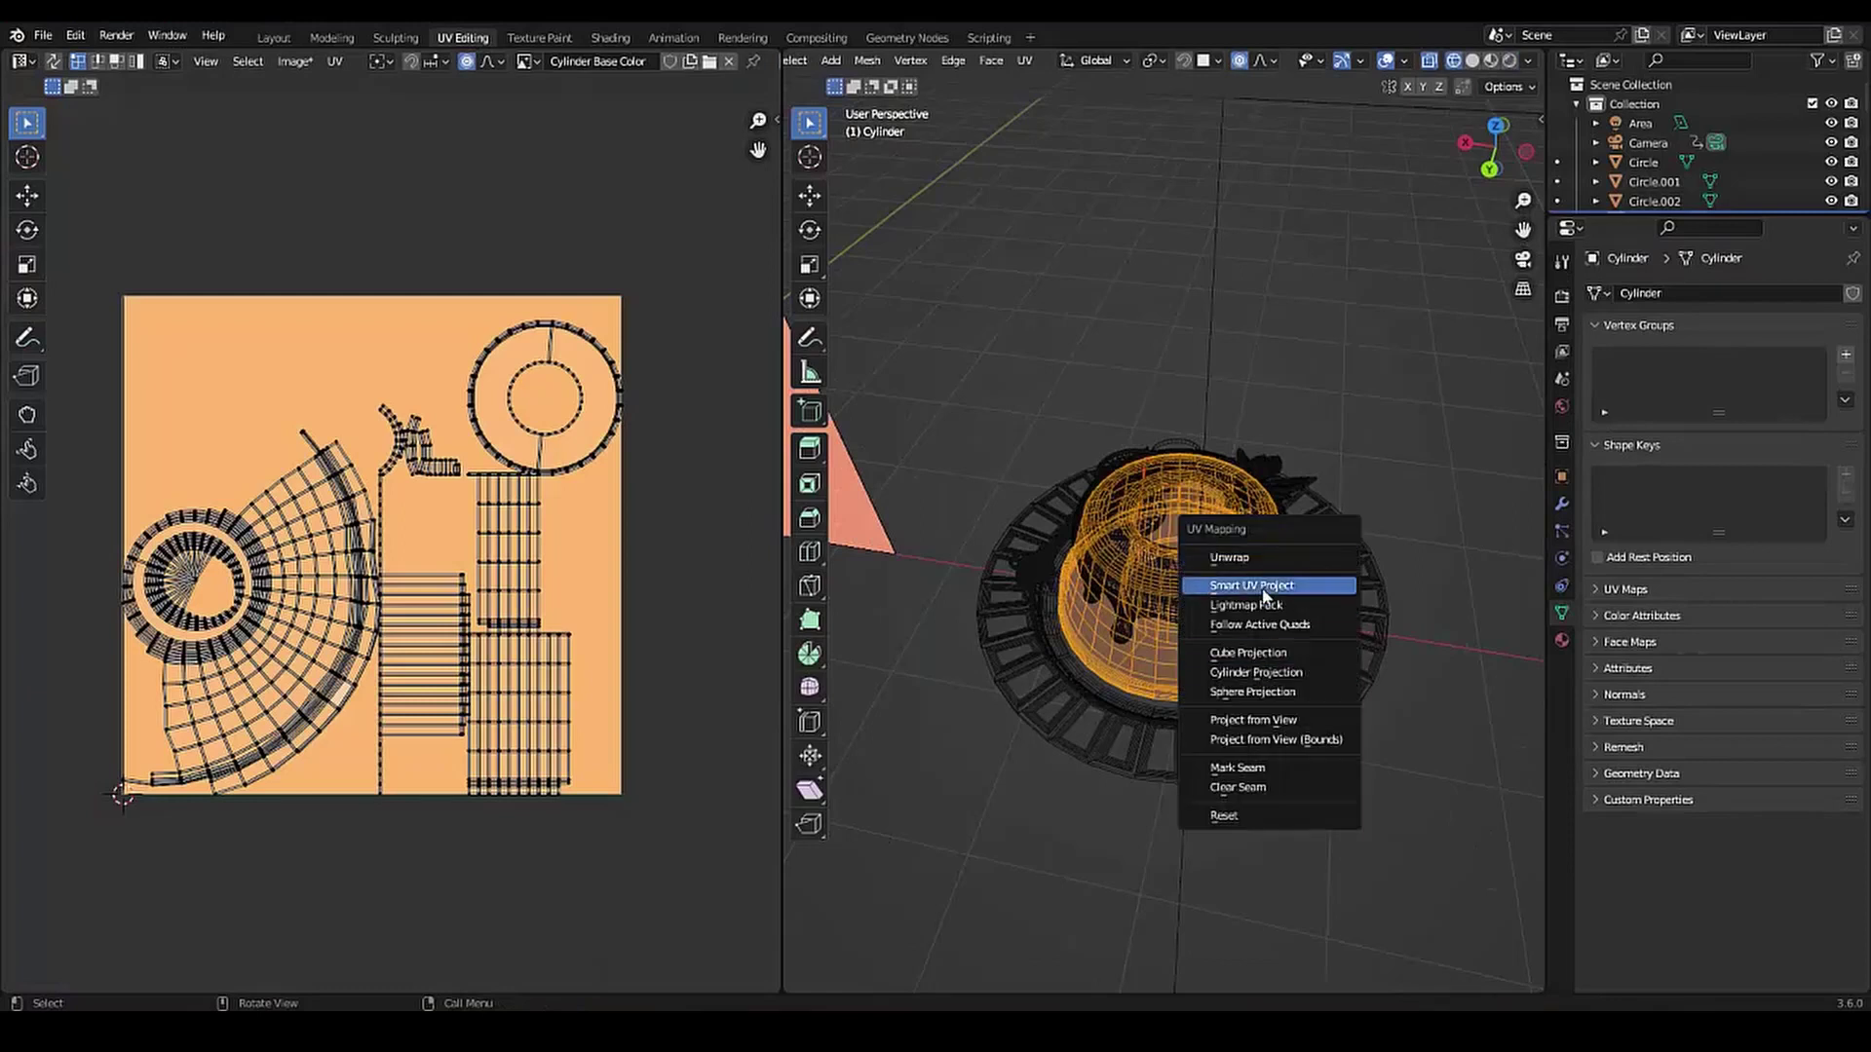
left_click(1257, 581)
left_click(1199, 768)
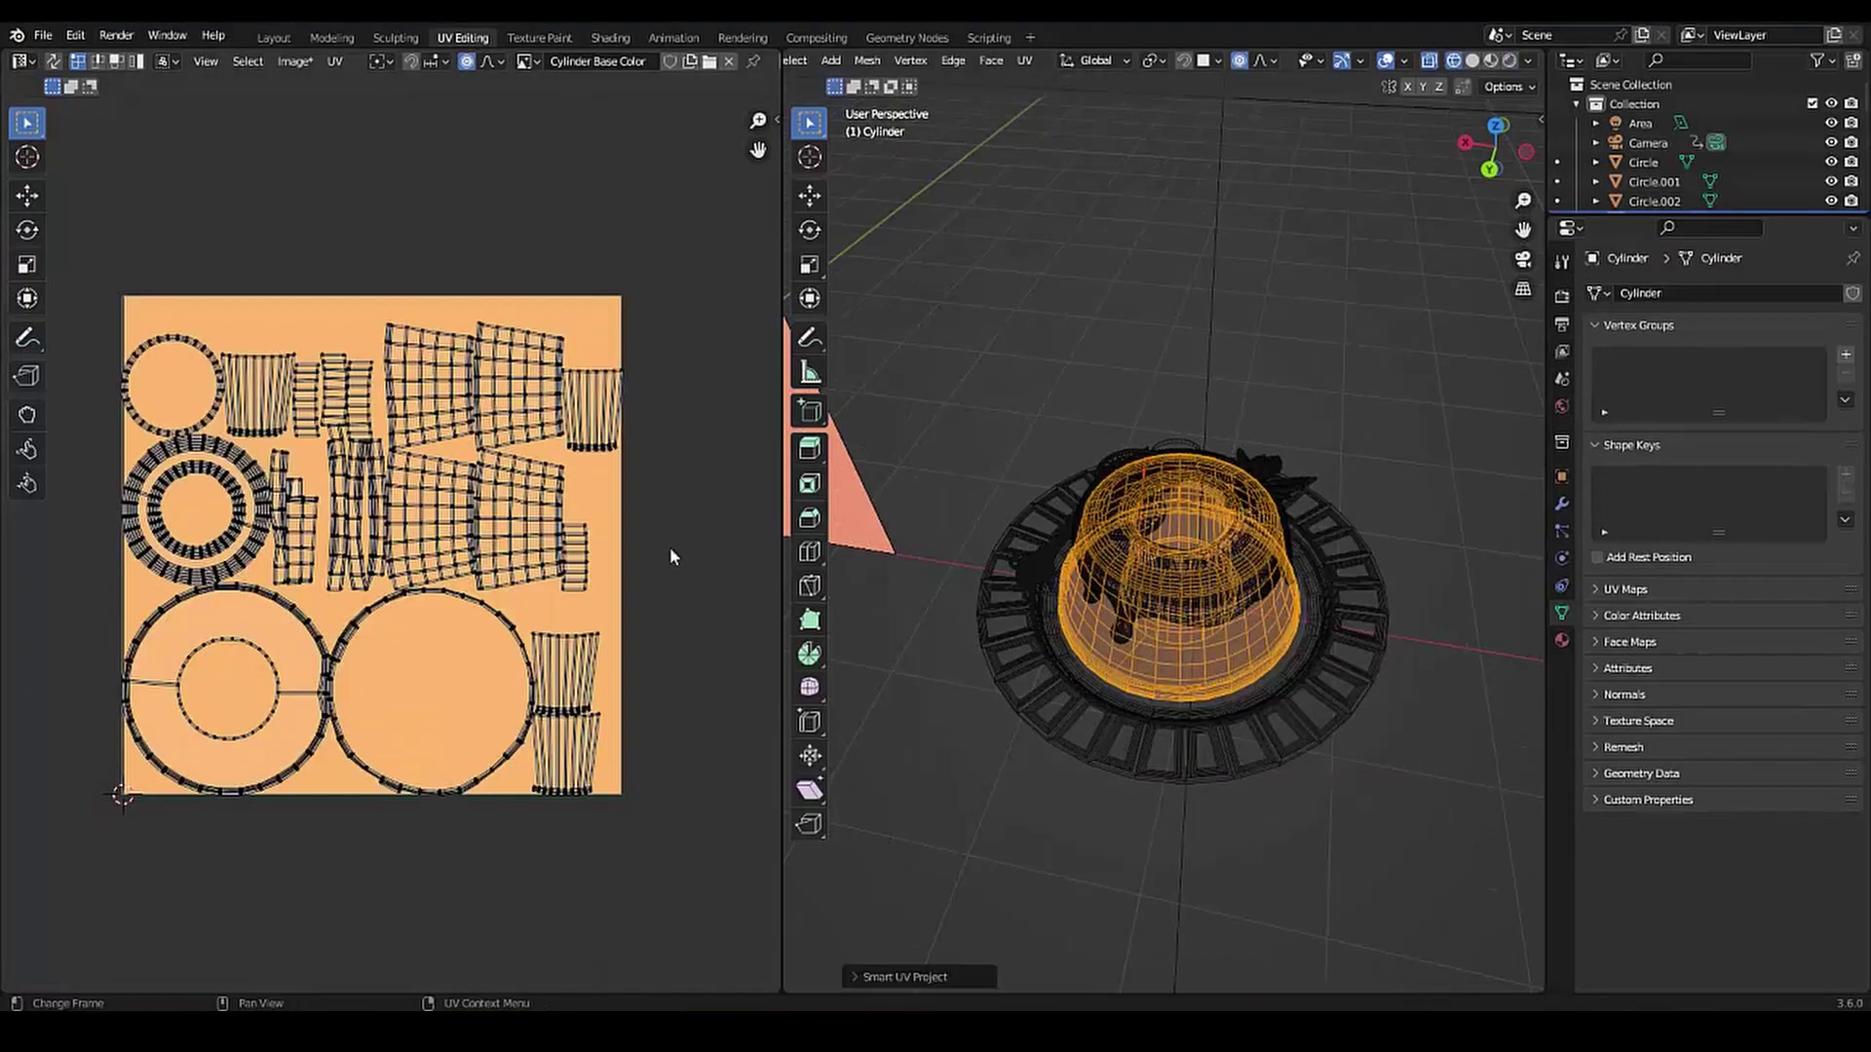
key("Tab")
left_click(539, 37)
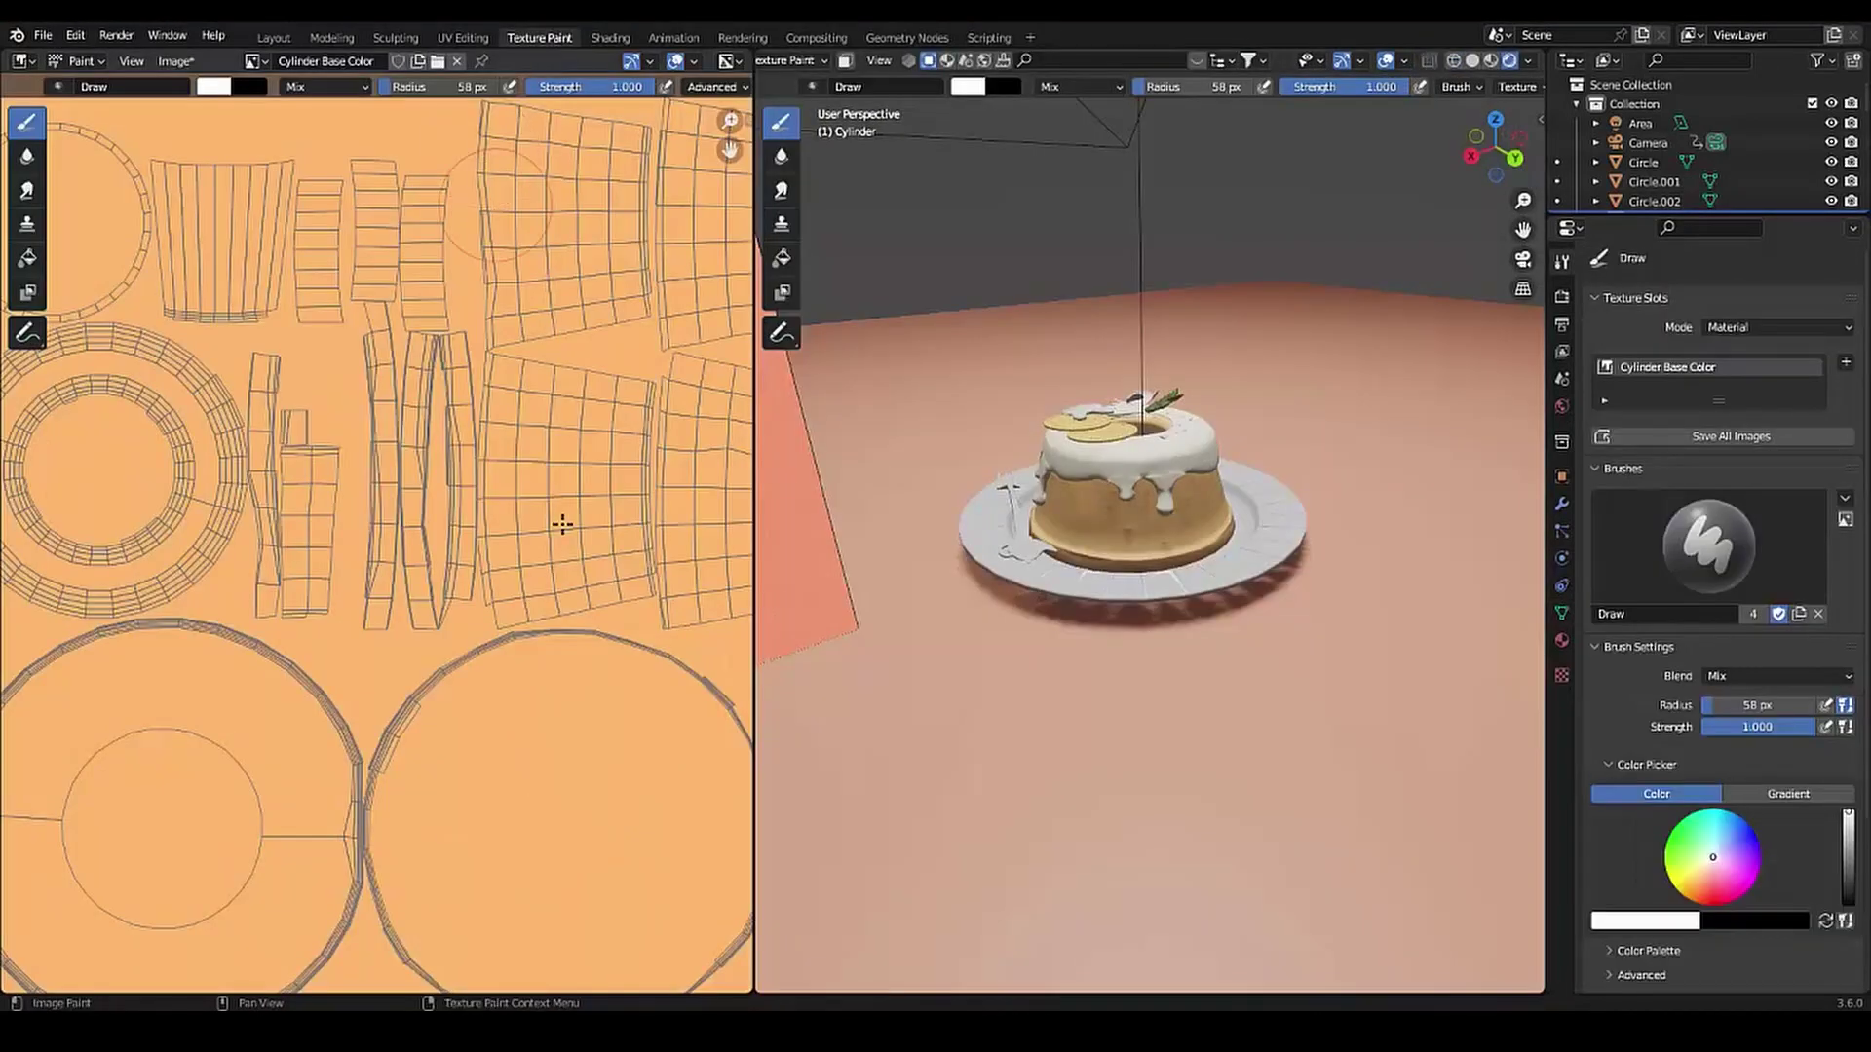
Undo the two stray white strokes and paint the ring-shaped UV island white
scroll(984, 480, "up", 2)
middle_click_drag(1104, 456, 1104, 491)
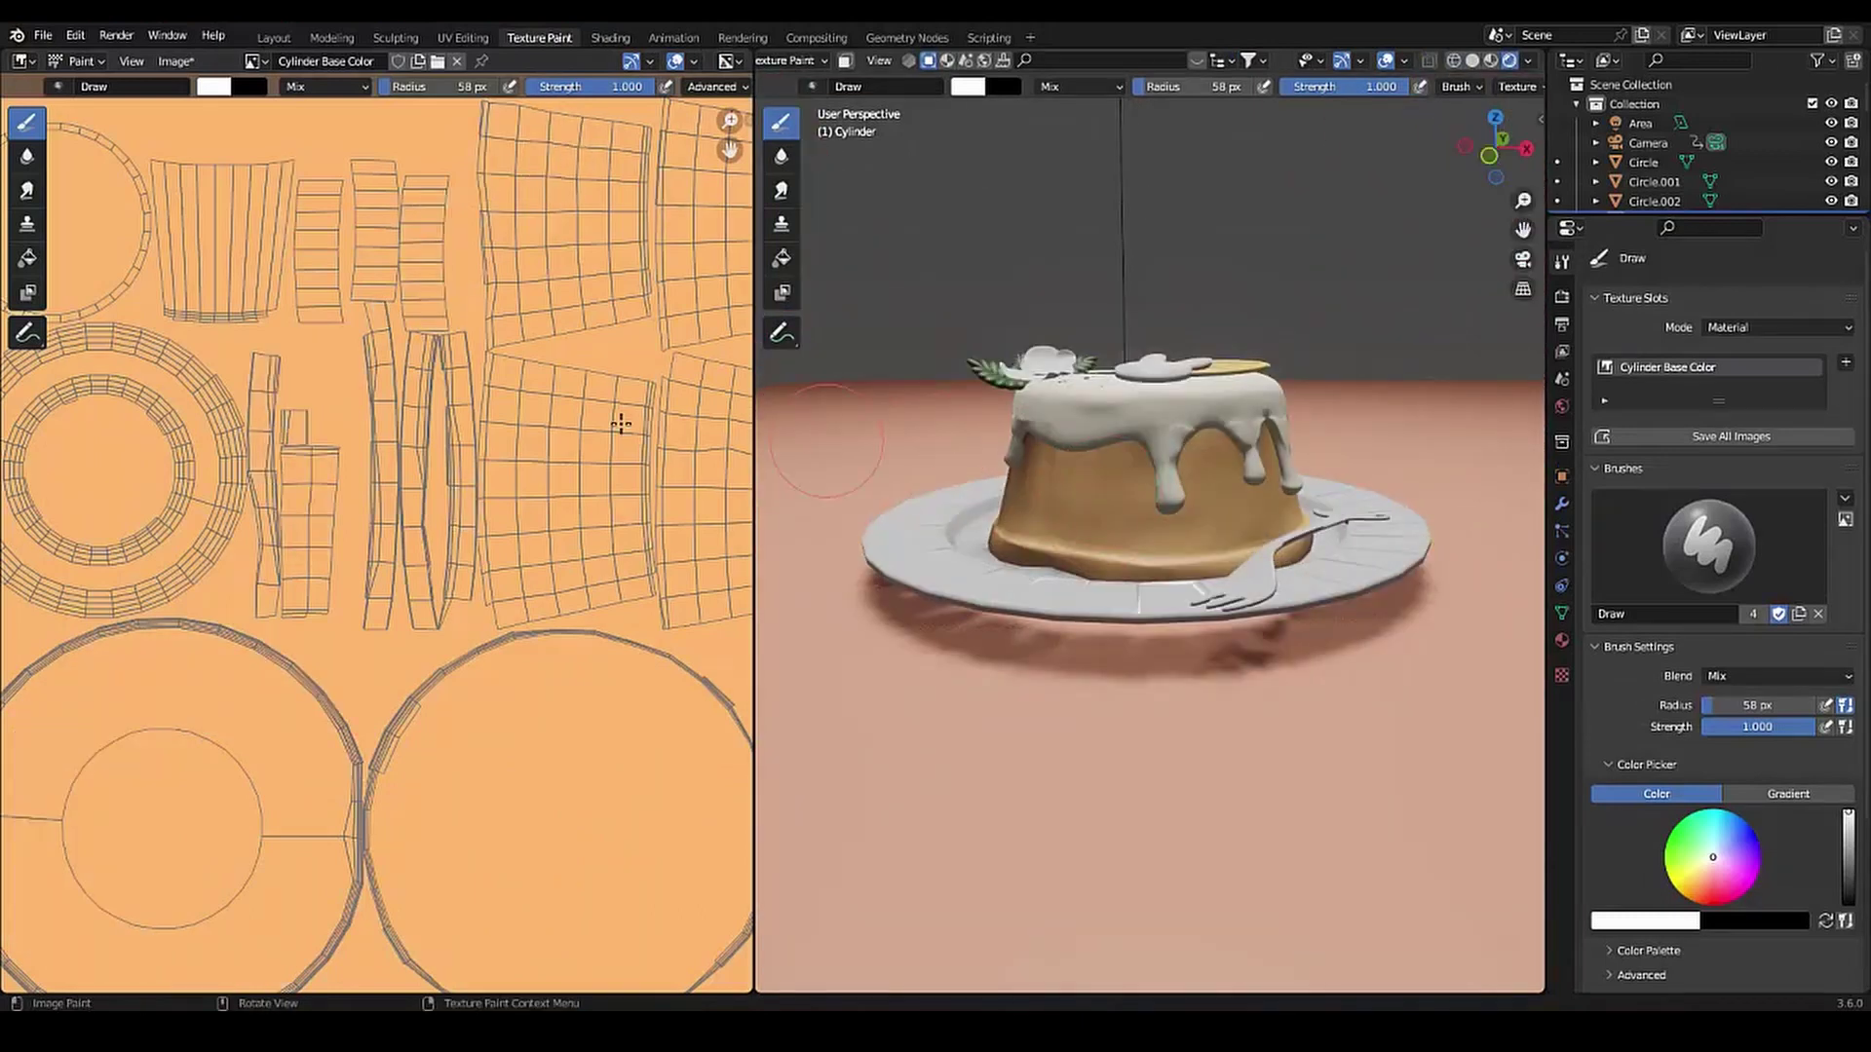
scroll(350, 535, "down", 2)
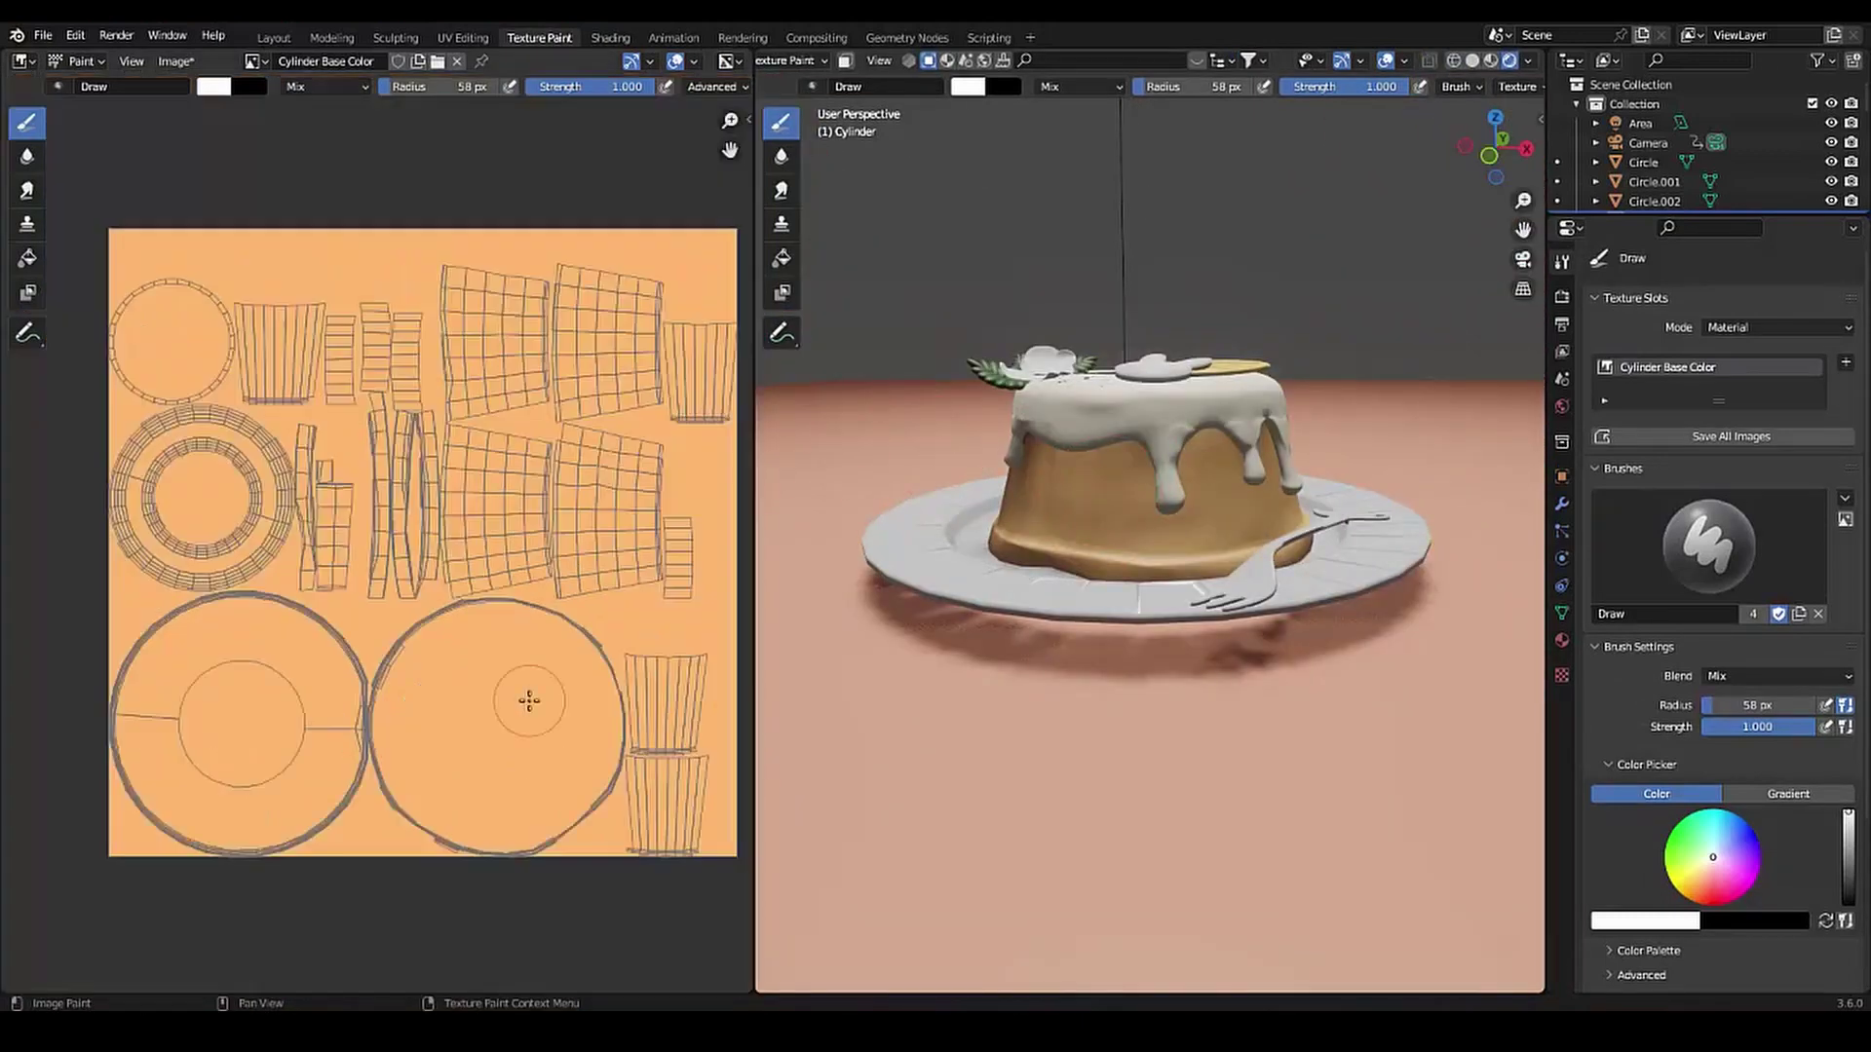
scroll(350, 535, "down", 1)
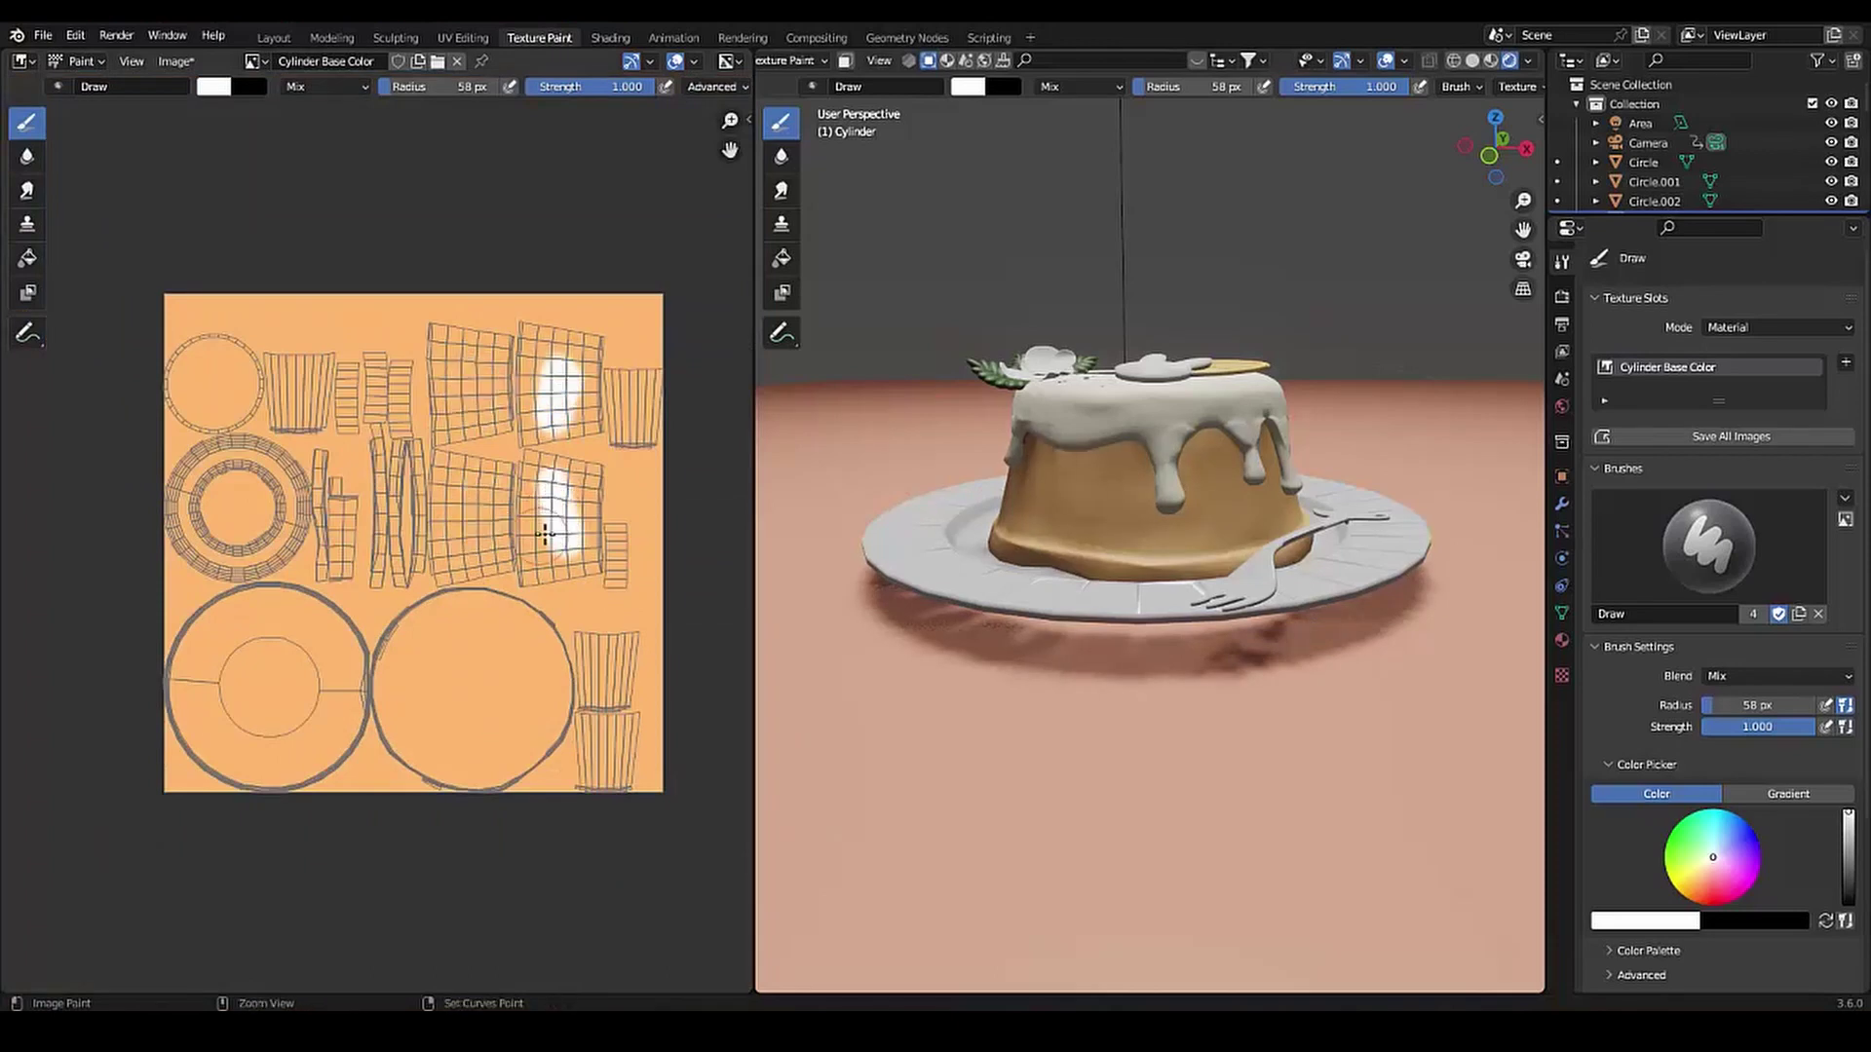
key("ctrl+z")
mouse_move(1150, 468)
middle_mouse_down()
mouse_move(764, 493)
mouse_move(1169, 507)
mouse_move(826, 468)
mouse_move(1516, 497)
middle_mouse_up()
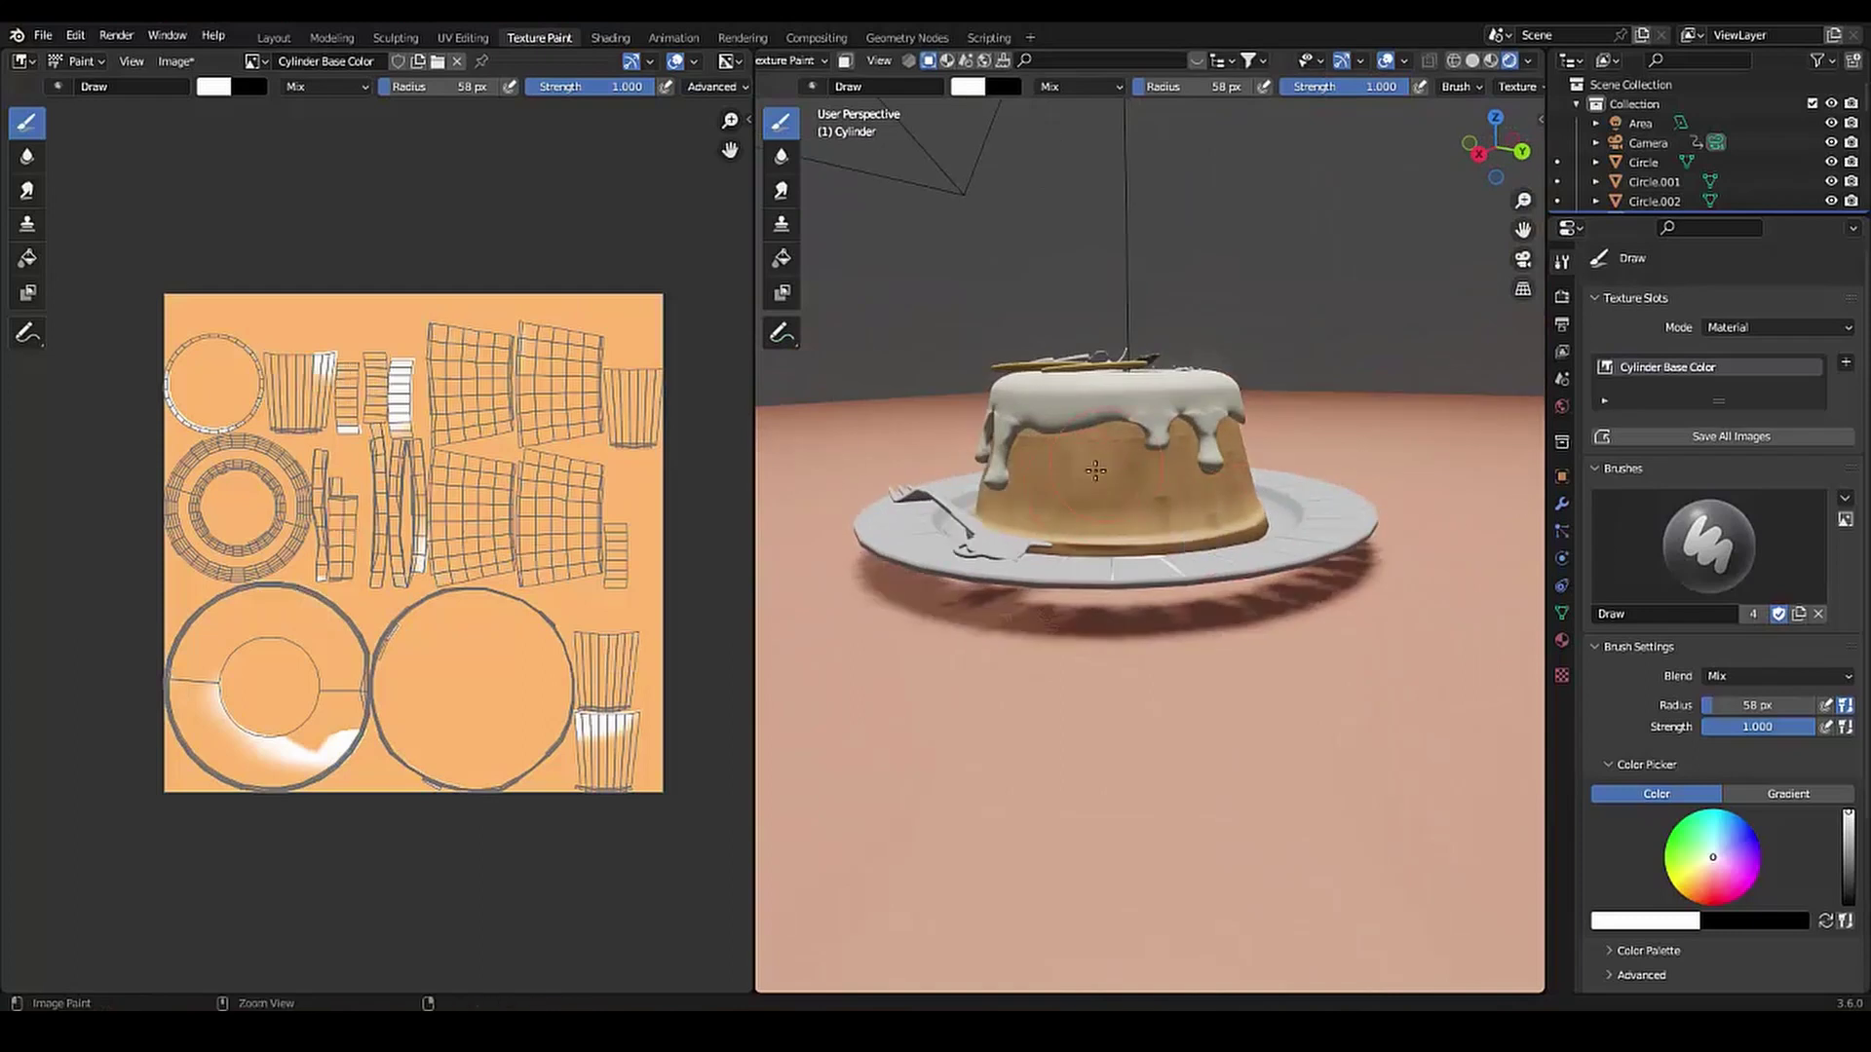
key("ctrl+z")
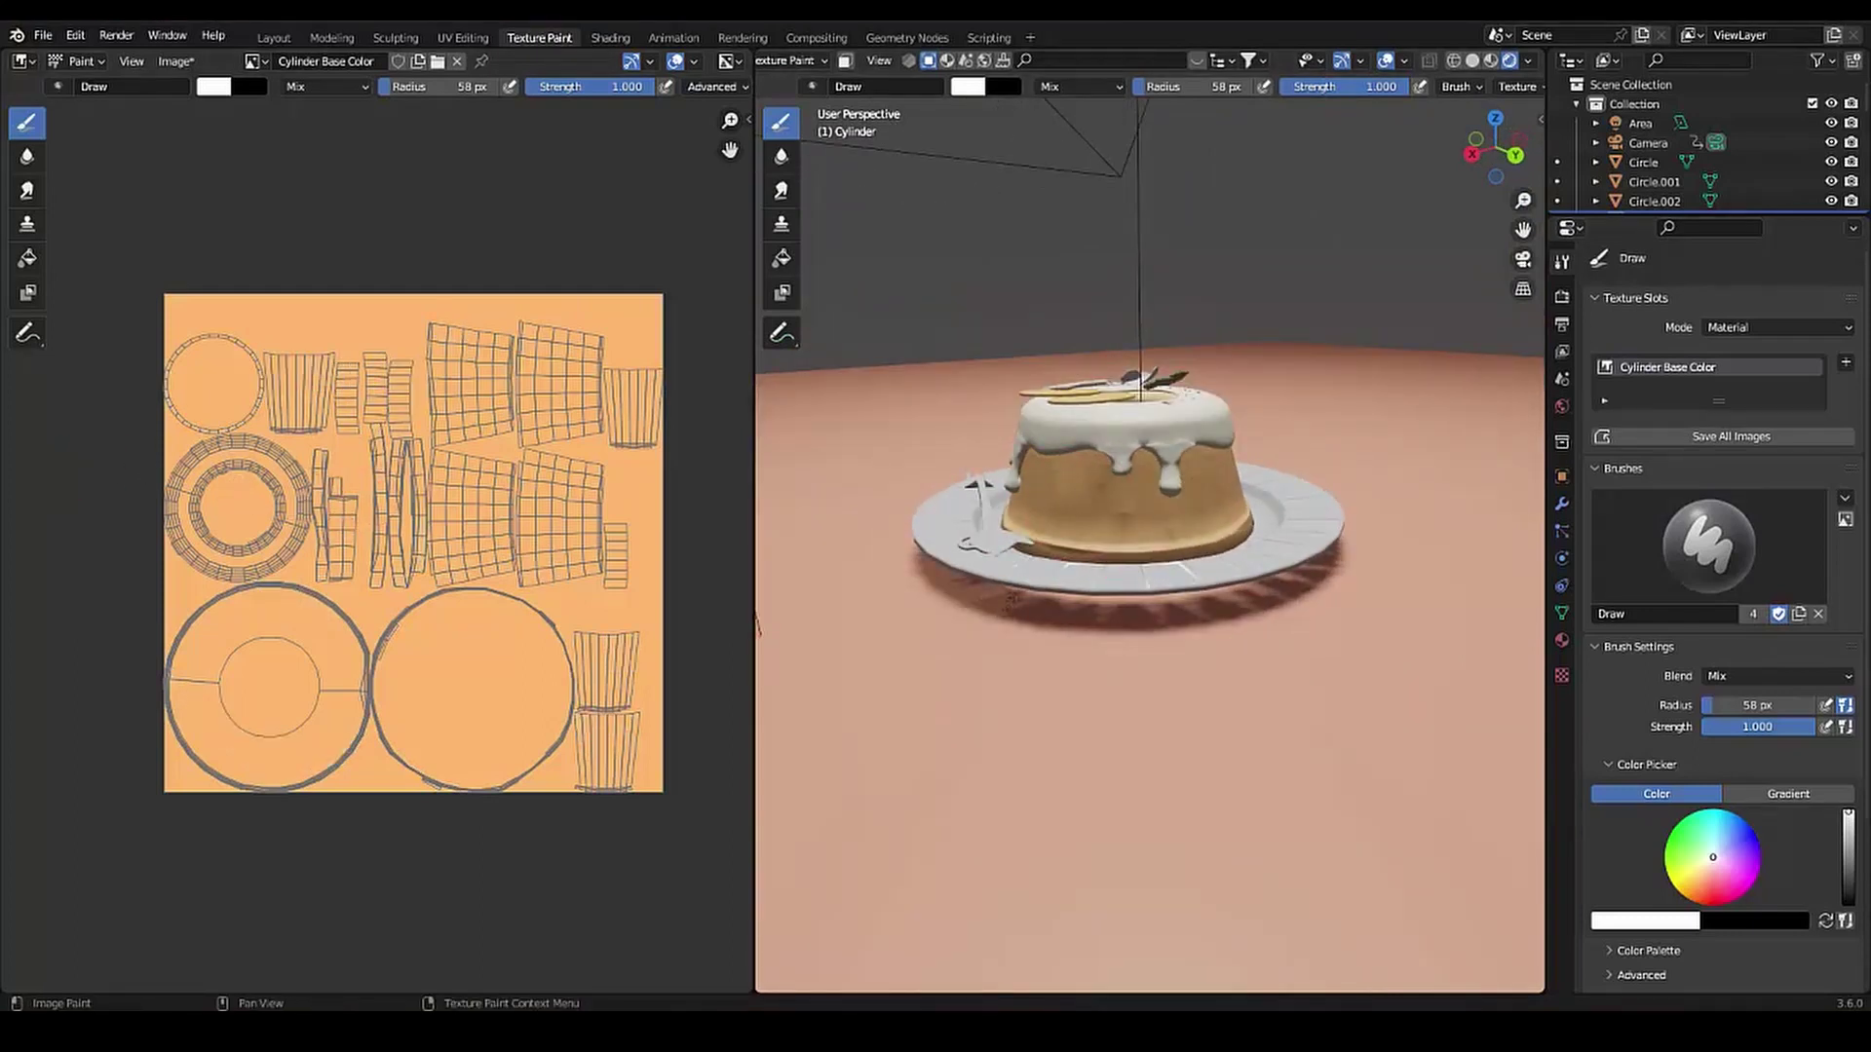
left_click_drag(243, 448, 179, 523)
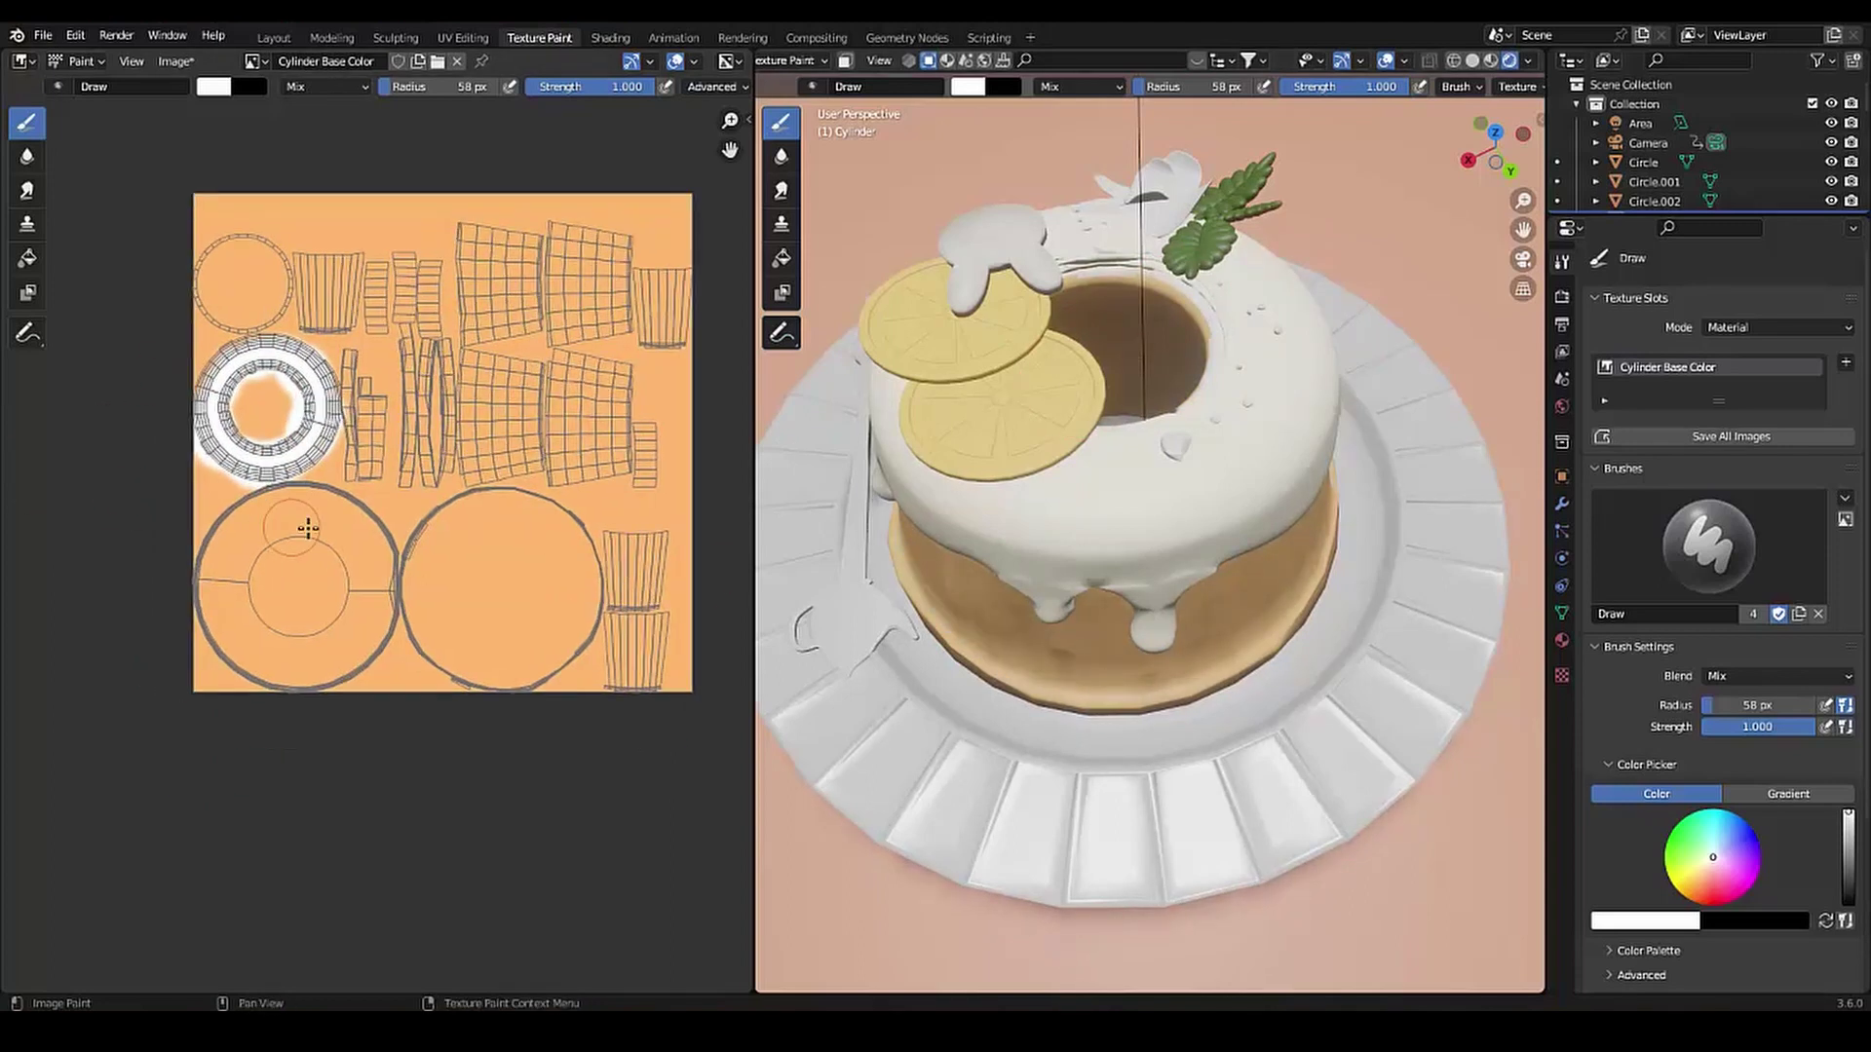
Return to the CR air brush and darken the sampled cake orange to brown
left_click(211, 89)
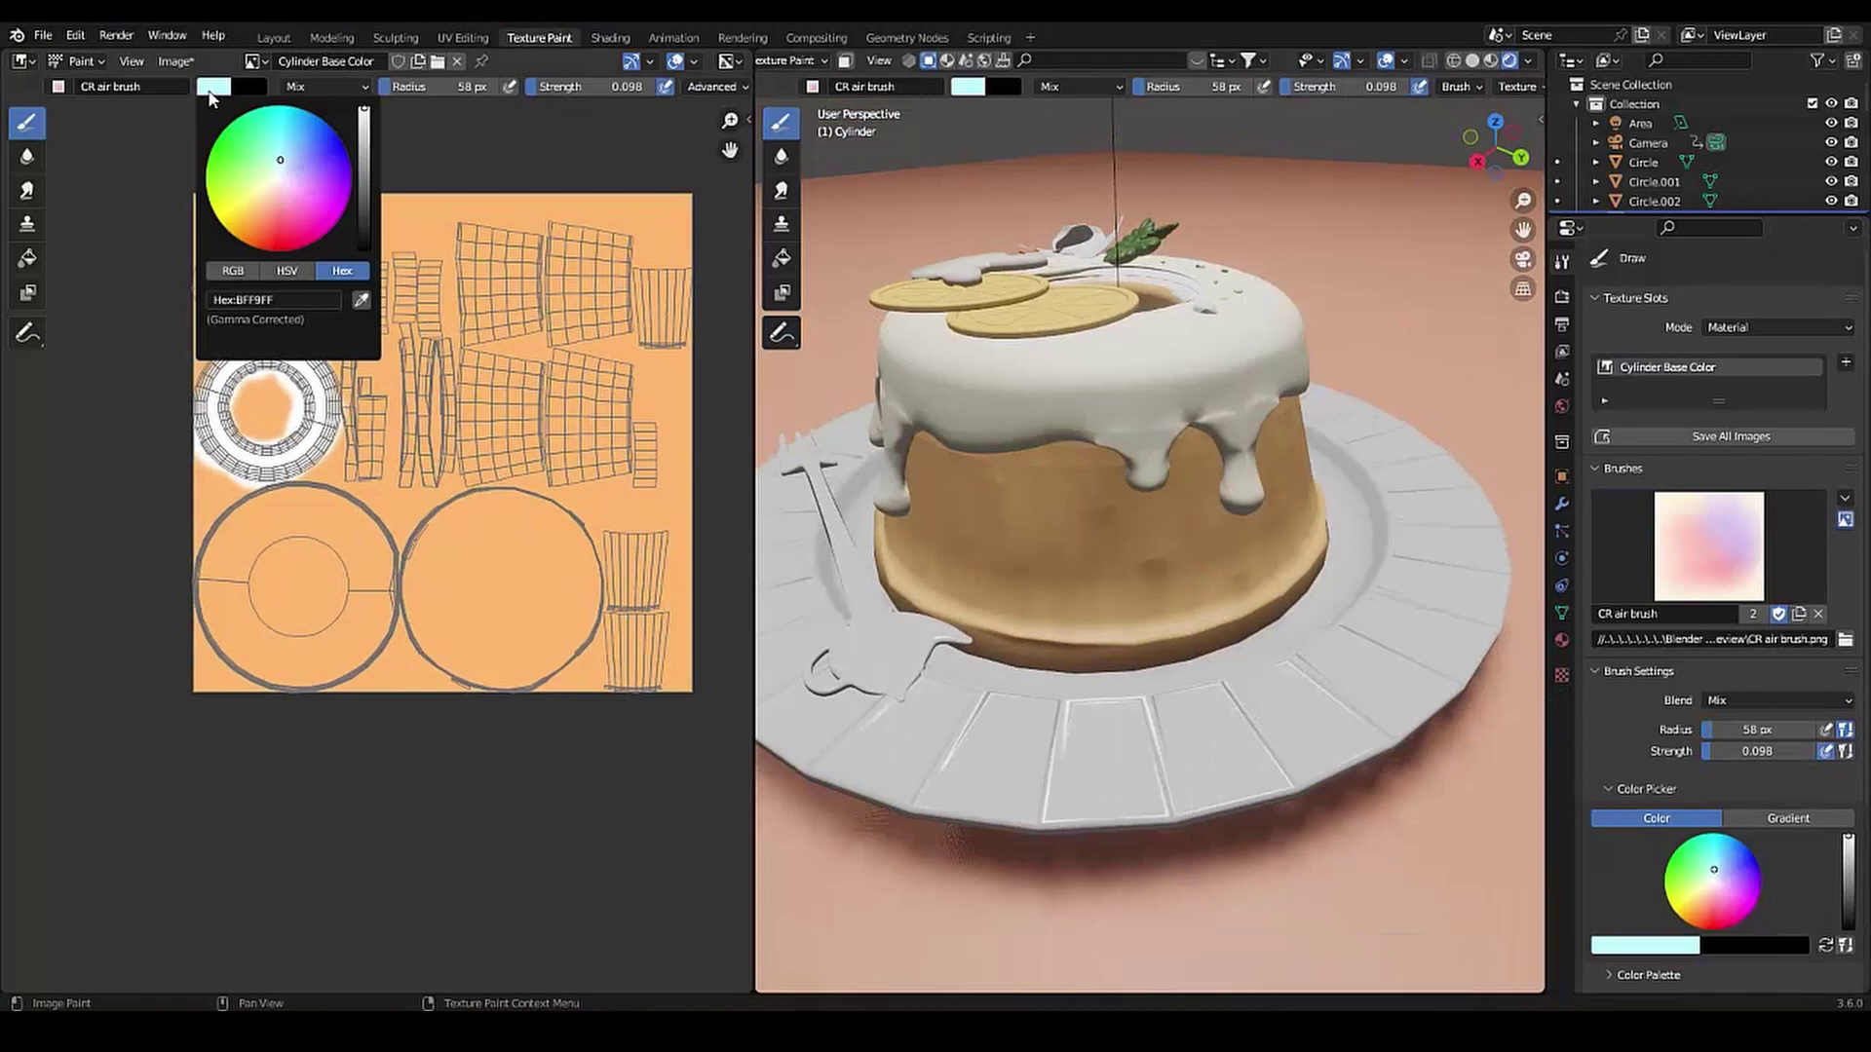
left_click(360, 300)
left_click(506, 545)
left_click(213, 86)
left_click_drag(365, 122, 365, 180)
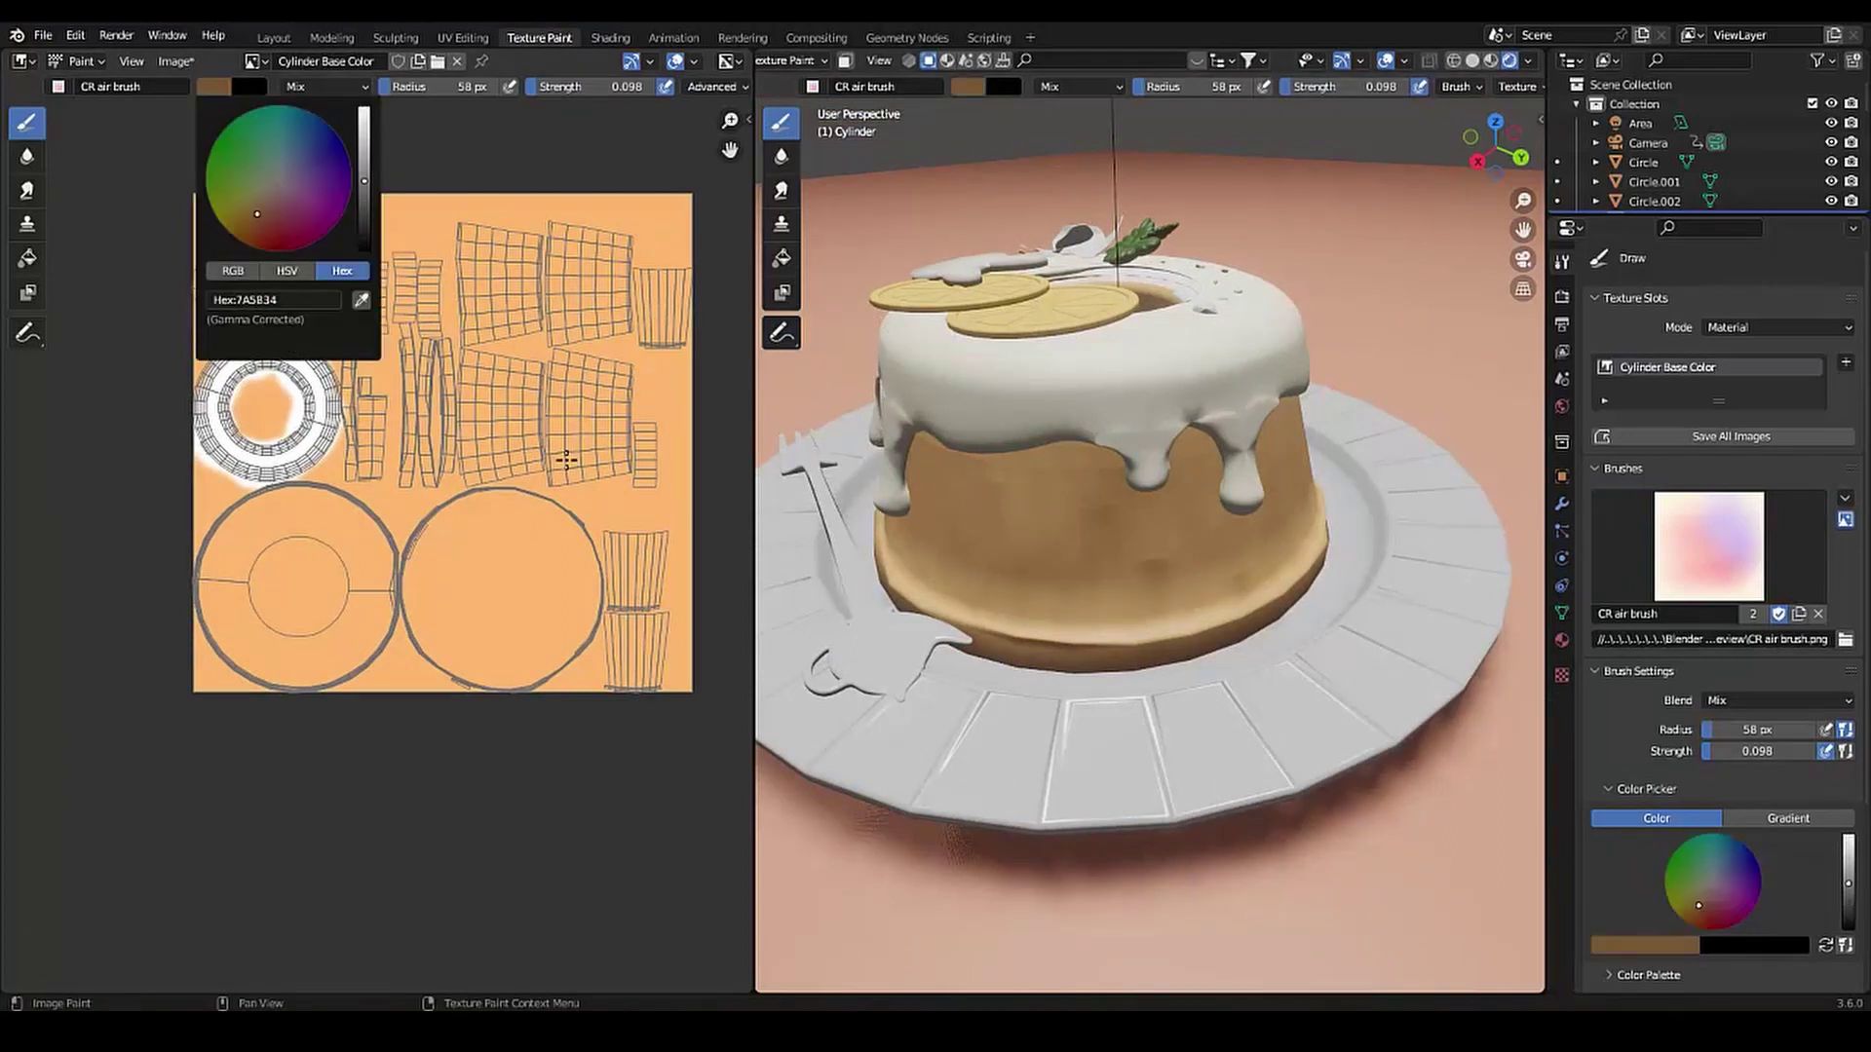
Airbrush brown shading over the cake's base and the lower, circular UV islands
left_click_drag(539, 476, 533, 256)
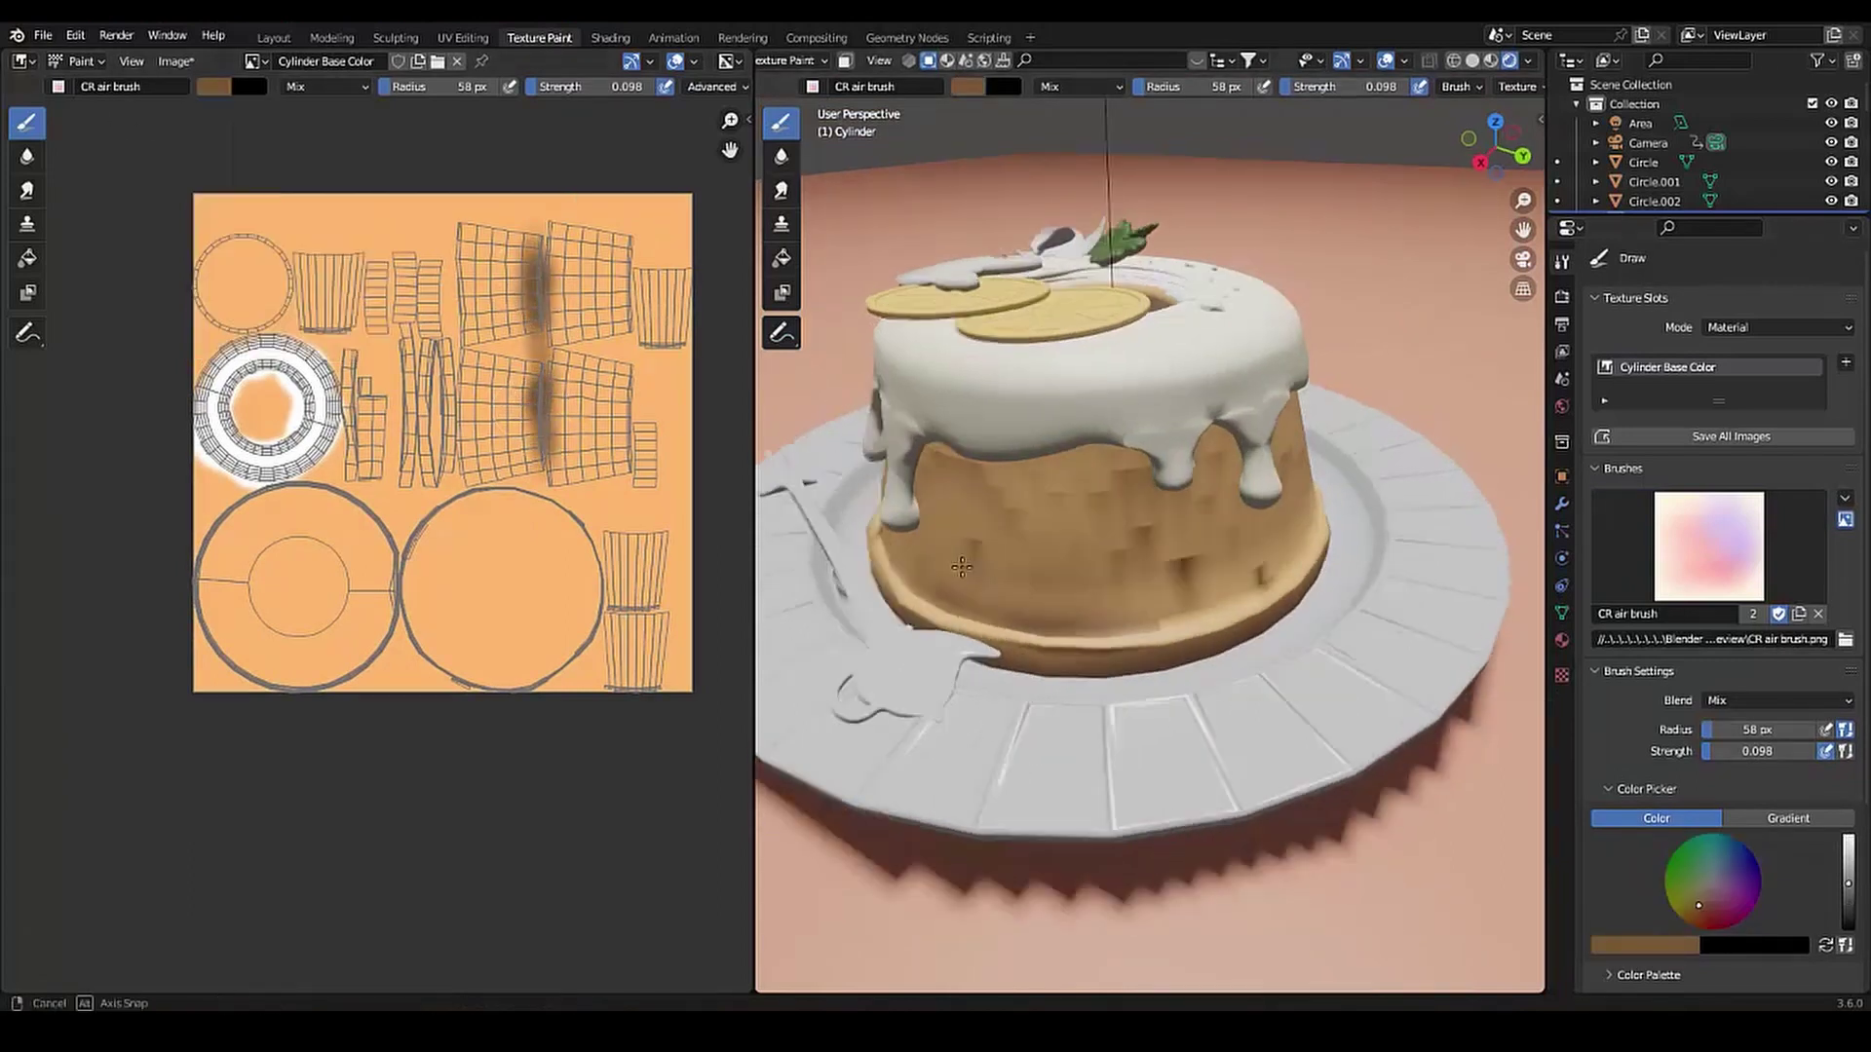
mouse_move(1072, 584)
middle_mouse_down()
mouse_move(1042, 528)
mouse_move(817, 468)
middle_mouse_up()
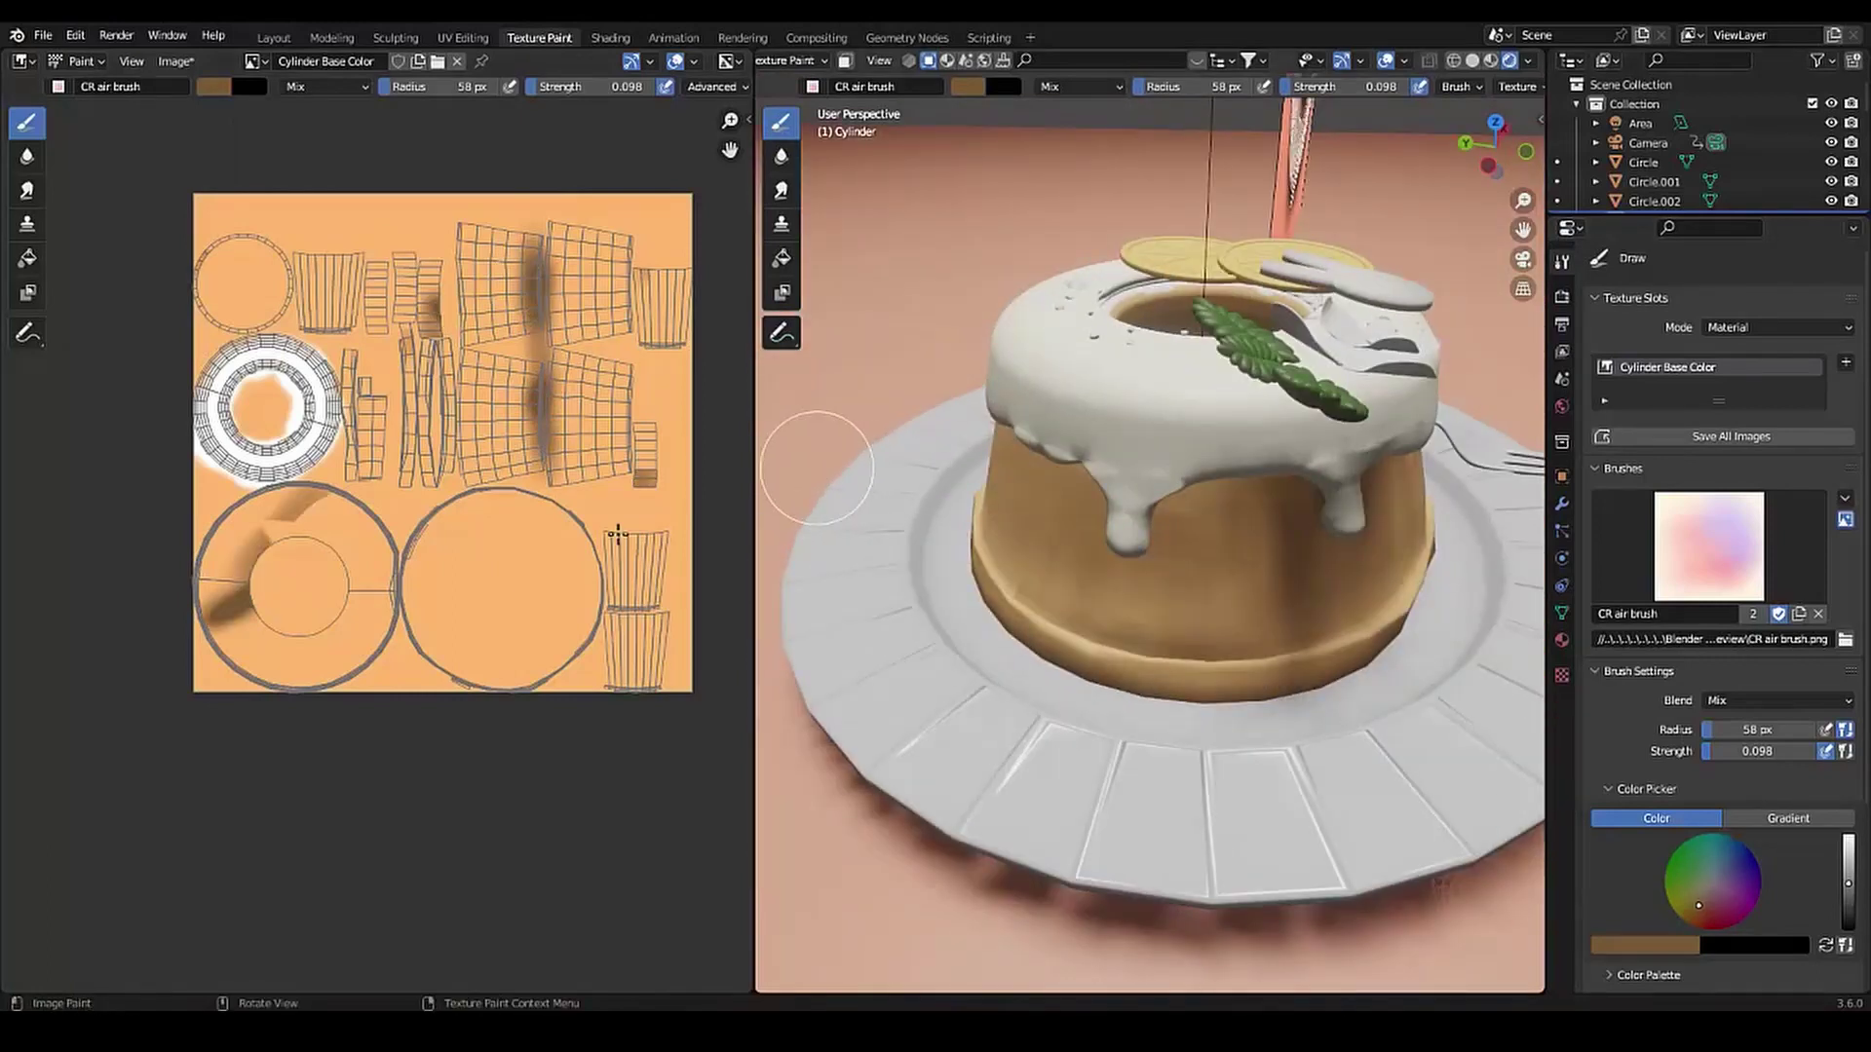
key("ctrl+z")
middle_click_drag(780, 545, 991, 573)
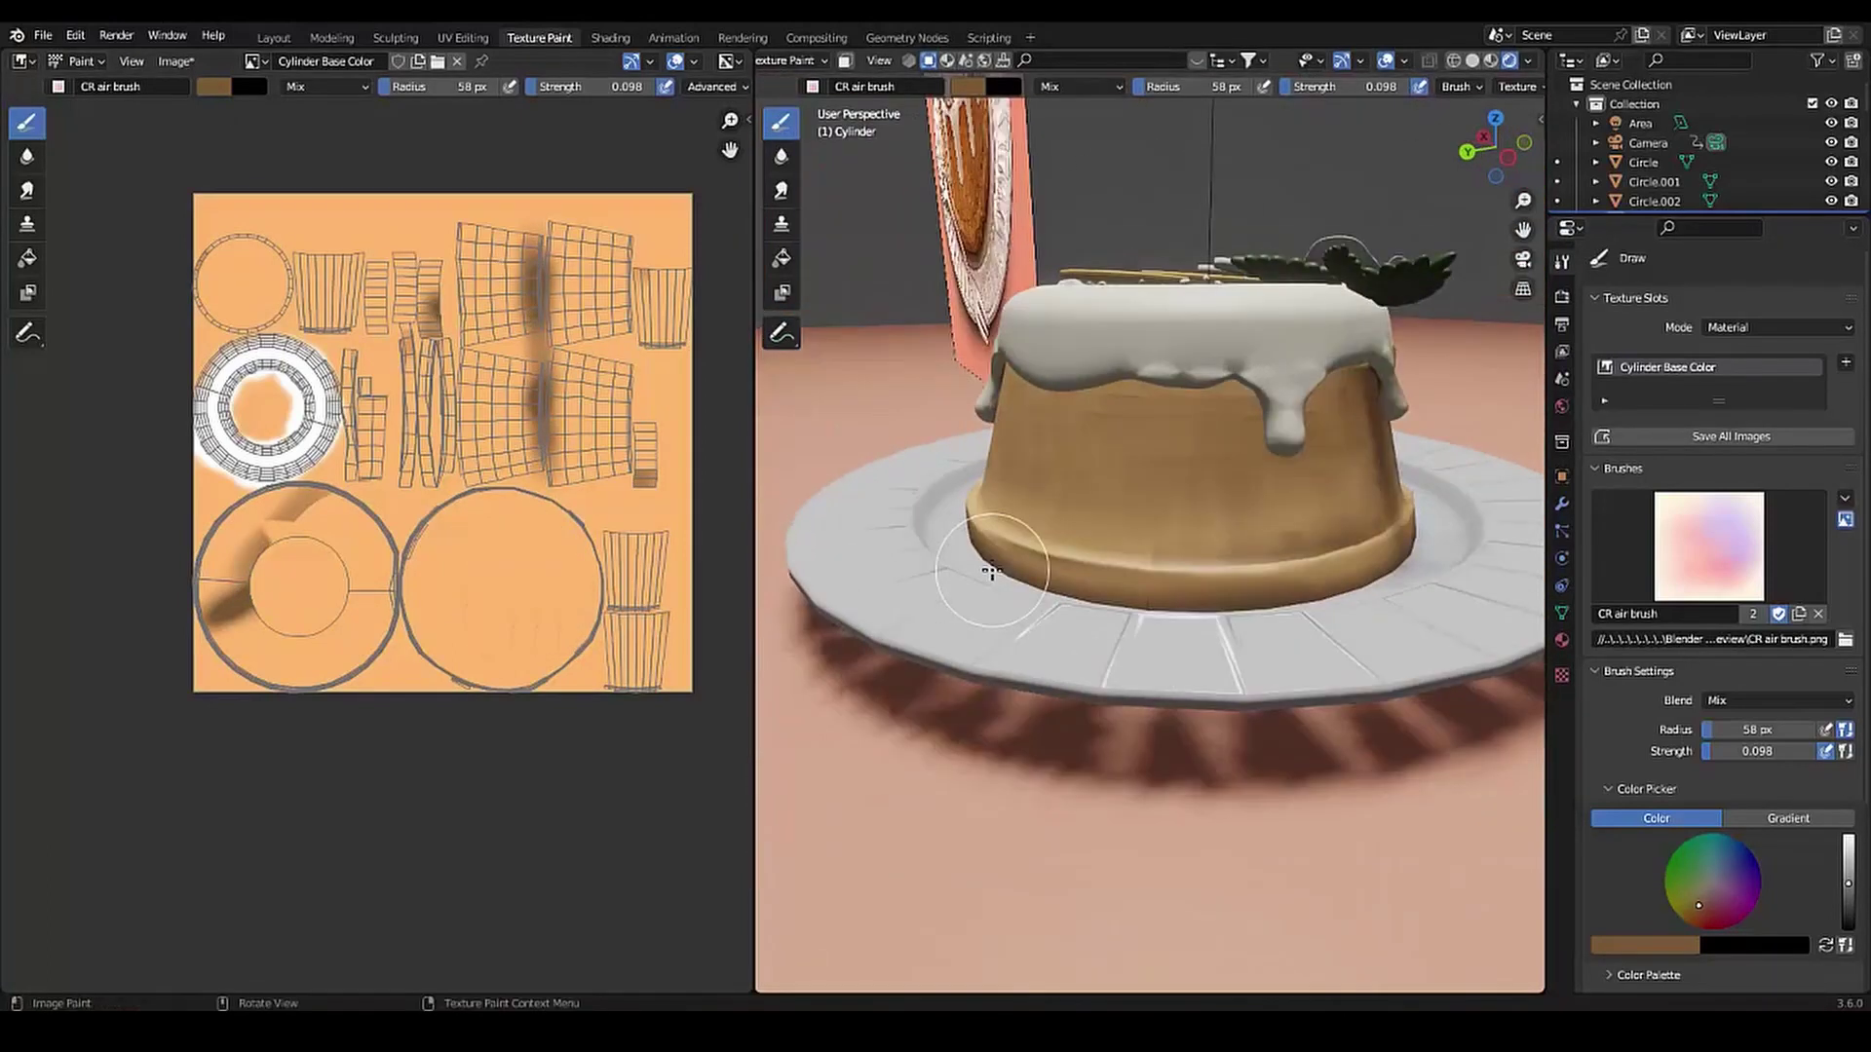
mouse_move(835, 500)
middle_mouse_down()
mouse_move(1069, 546)
mouse_move(750, 492)
middle_mouse_up()
left_click(1069, 546)
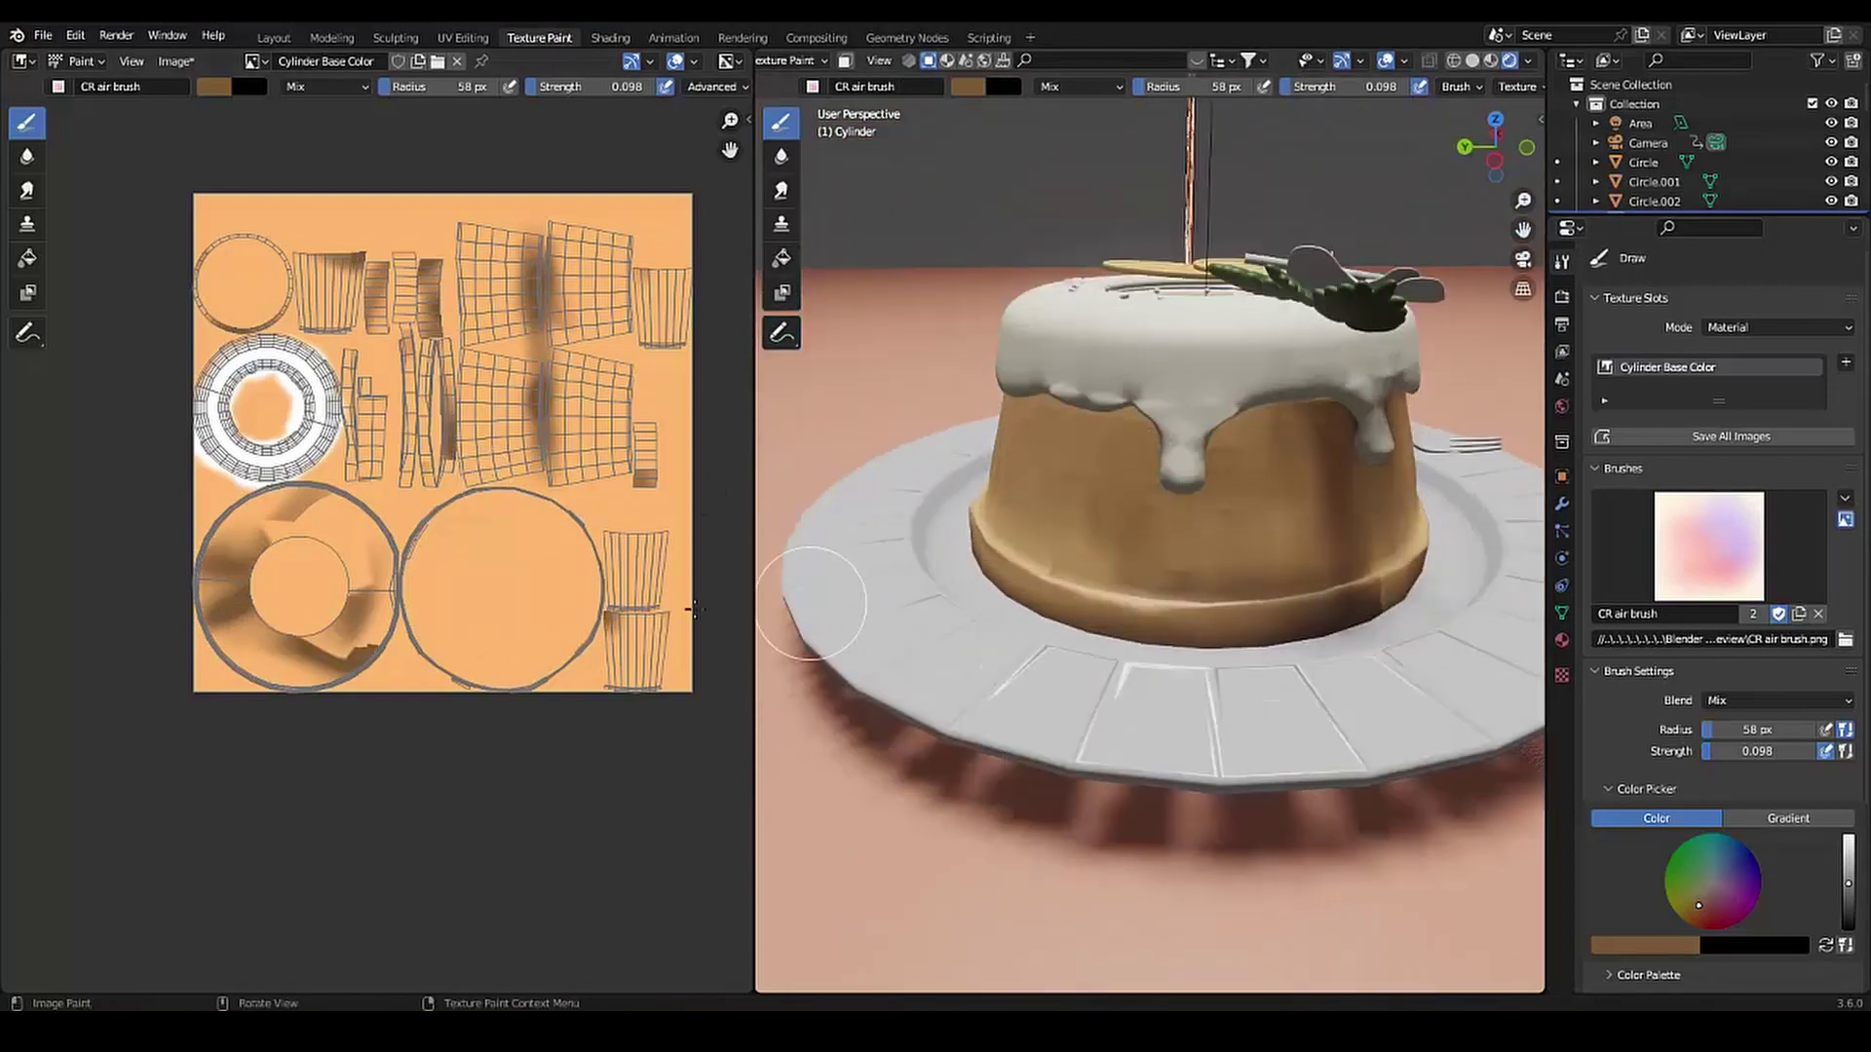
left_click_drag(641, 570, 634, 648)
mouse_move(548, 563)
left_mouse_down()
mouse_move(480, 669)
mouse_move(388, 585)
mouse_move(292, 545)
left_mouse_up()
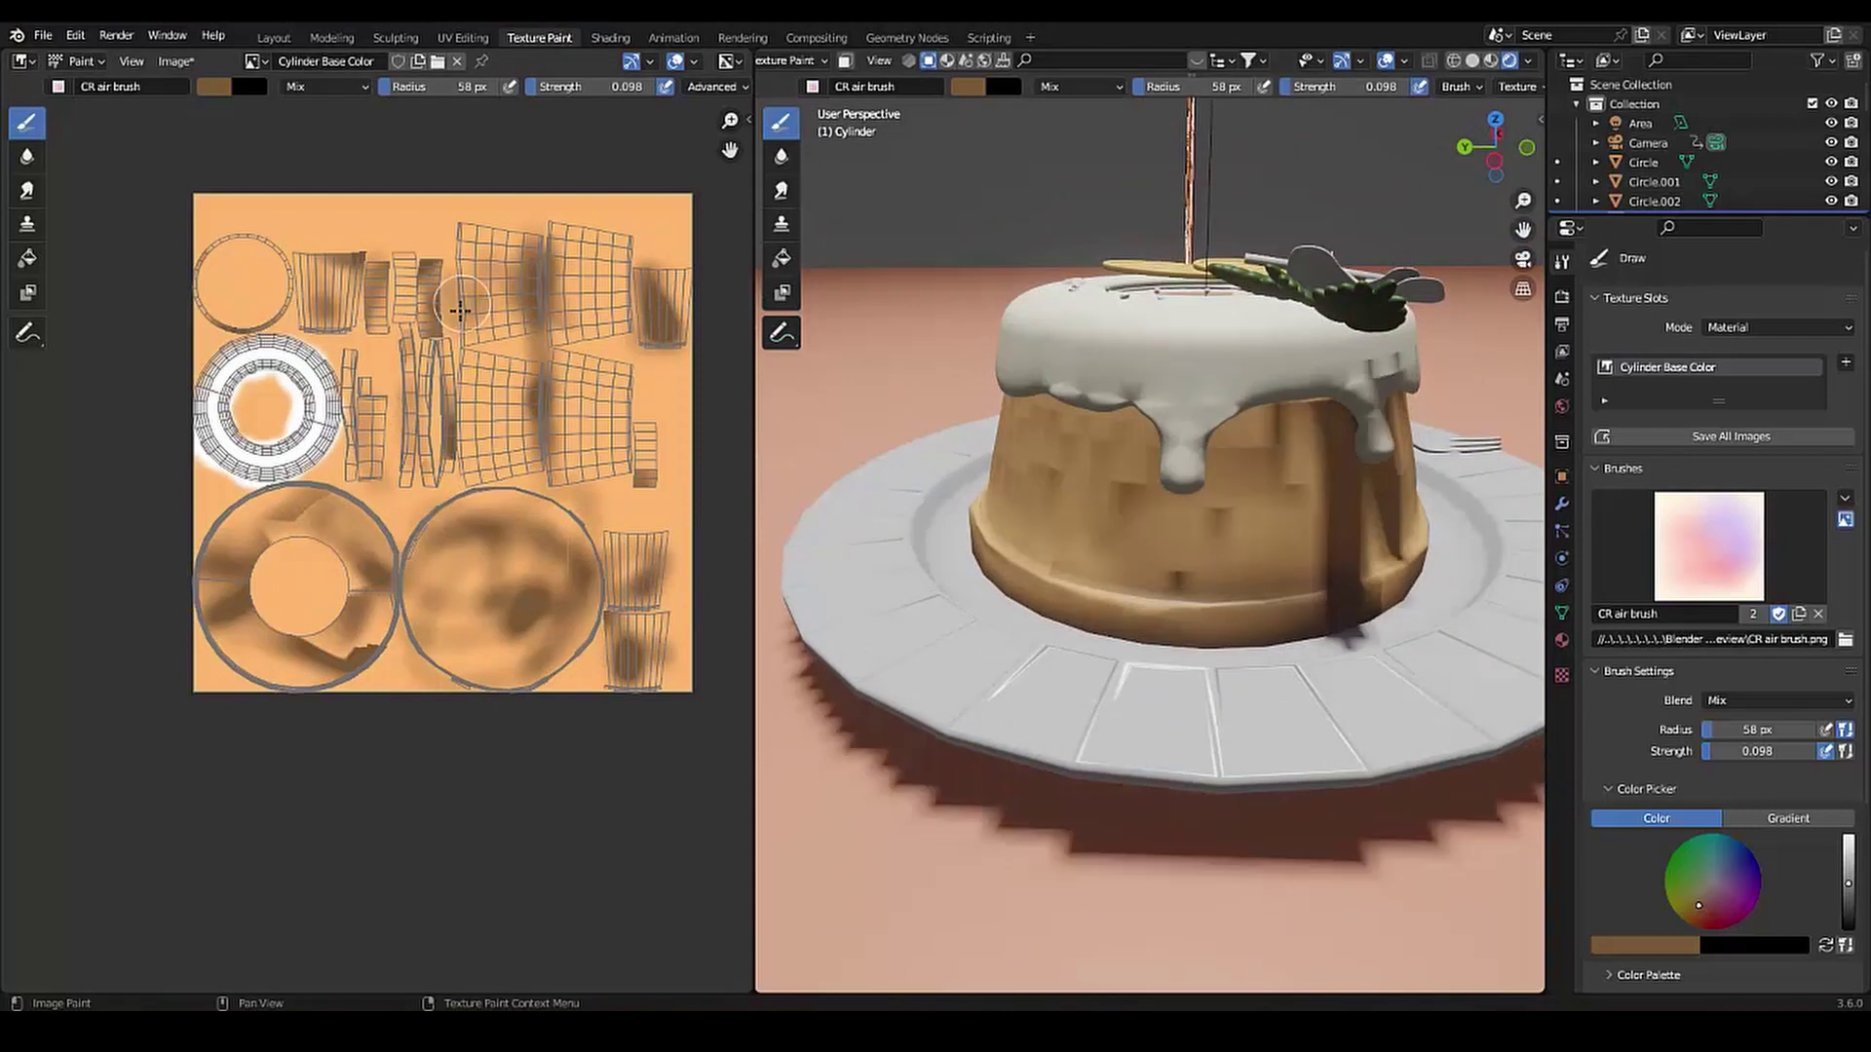
scroll(380, 292, "down", 3)
mouse_move(1072, 487)
middle_mouse_down()
mouse_move(809, 541)
mouse_move(838, 585)
mouse_move(998, 610)
mouse_move(1315, 502)
mouse_move(1008, 583)
middle_mouse_up()
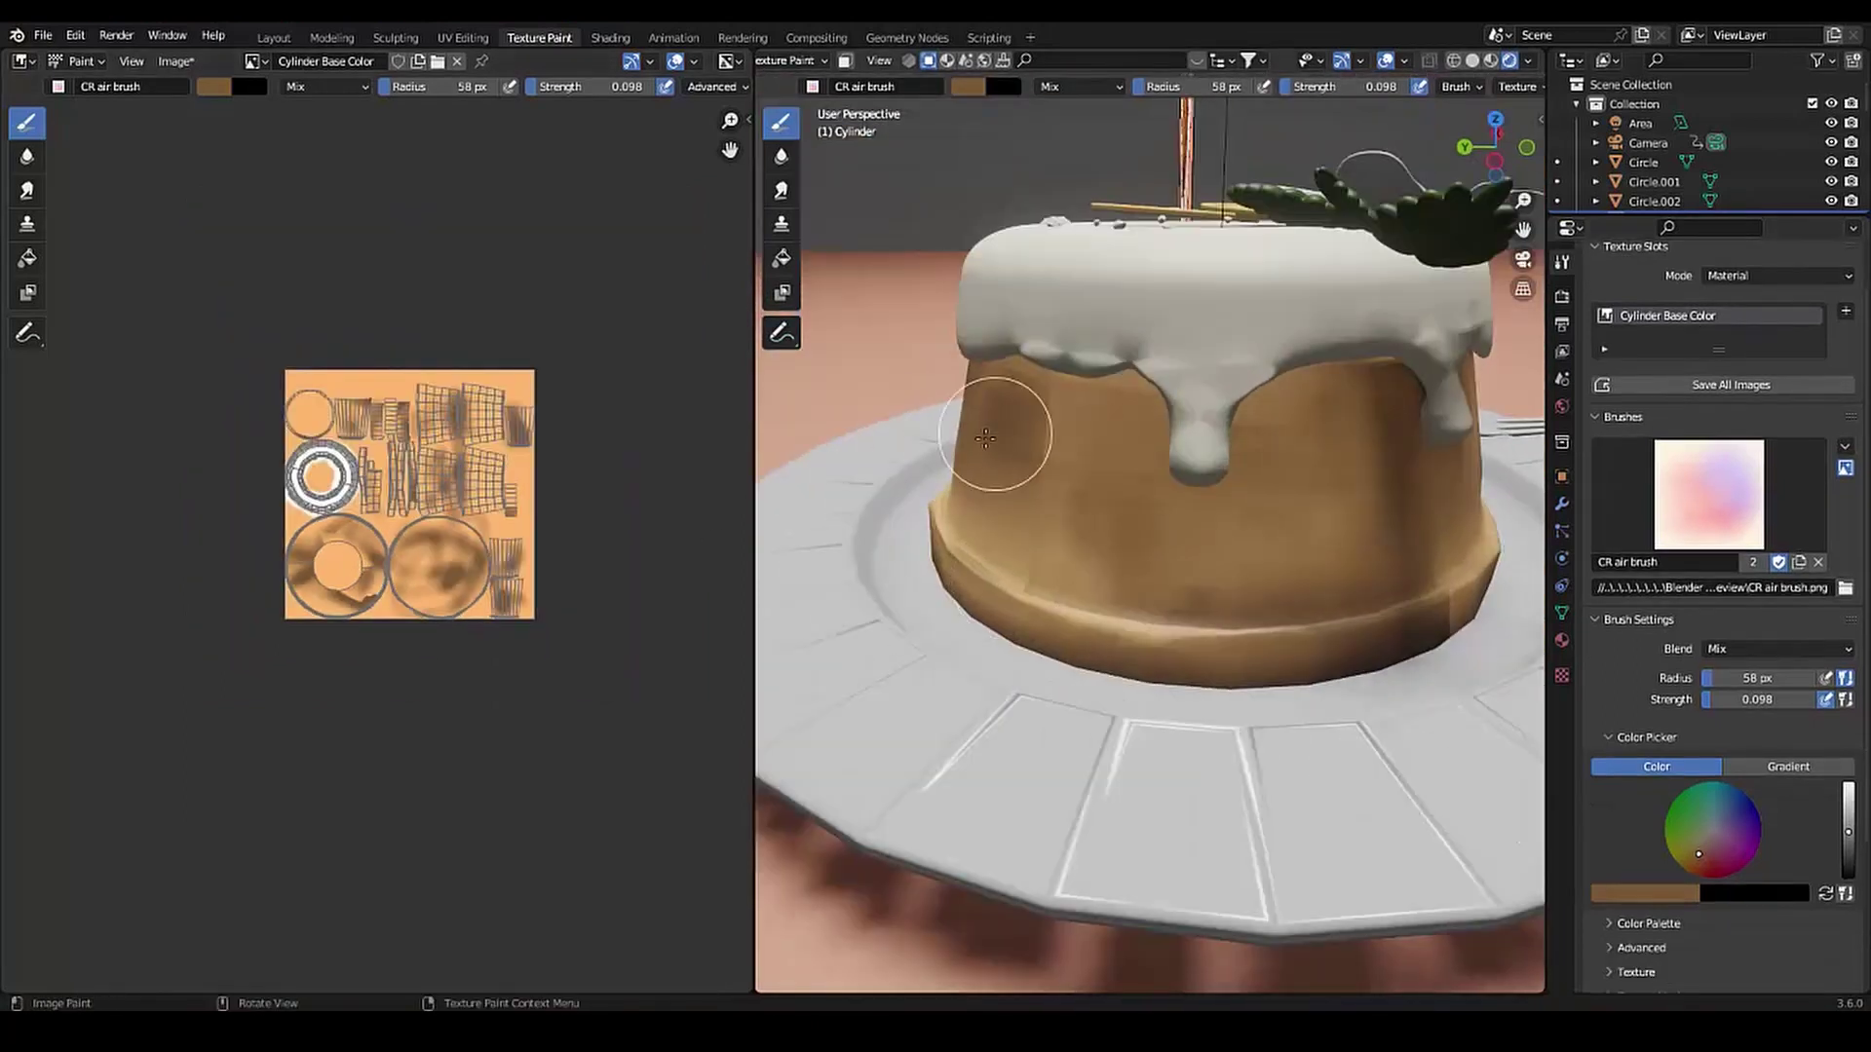
Add a brown stroke on the cake's side and lighten the brush colour to tan
left_click(468, 38)
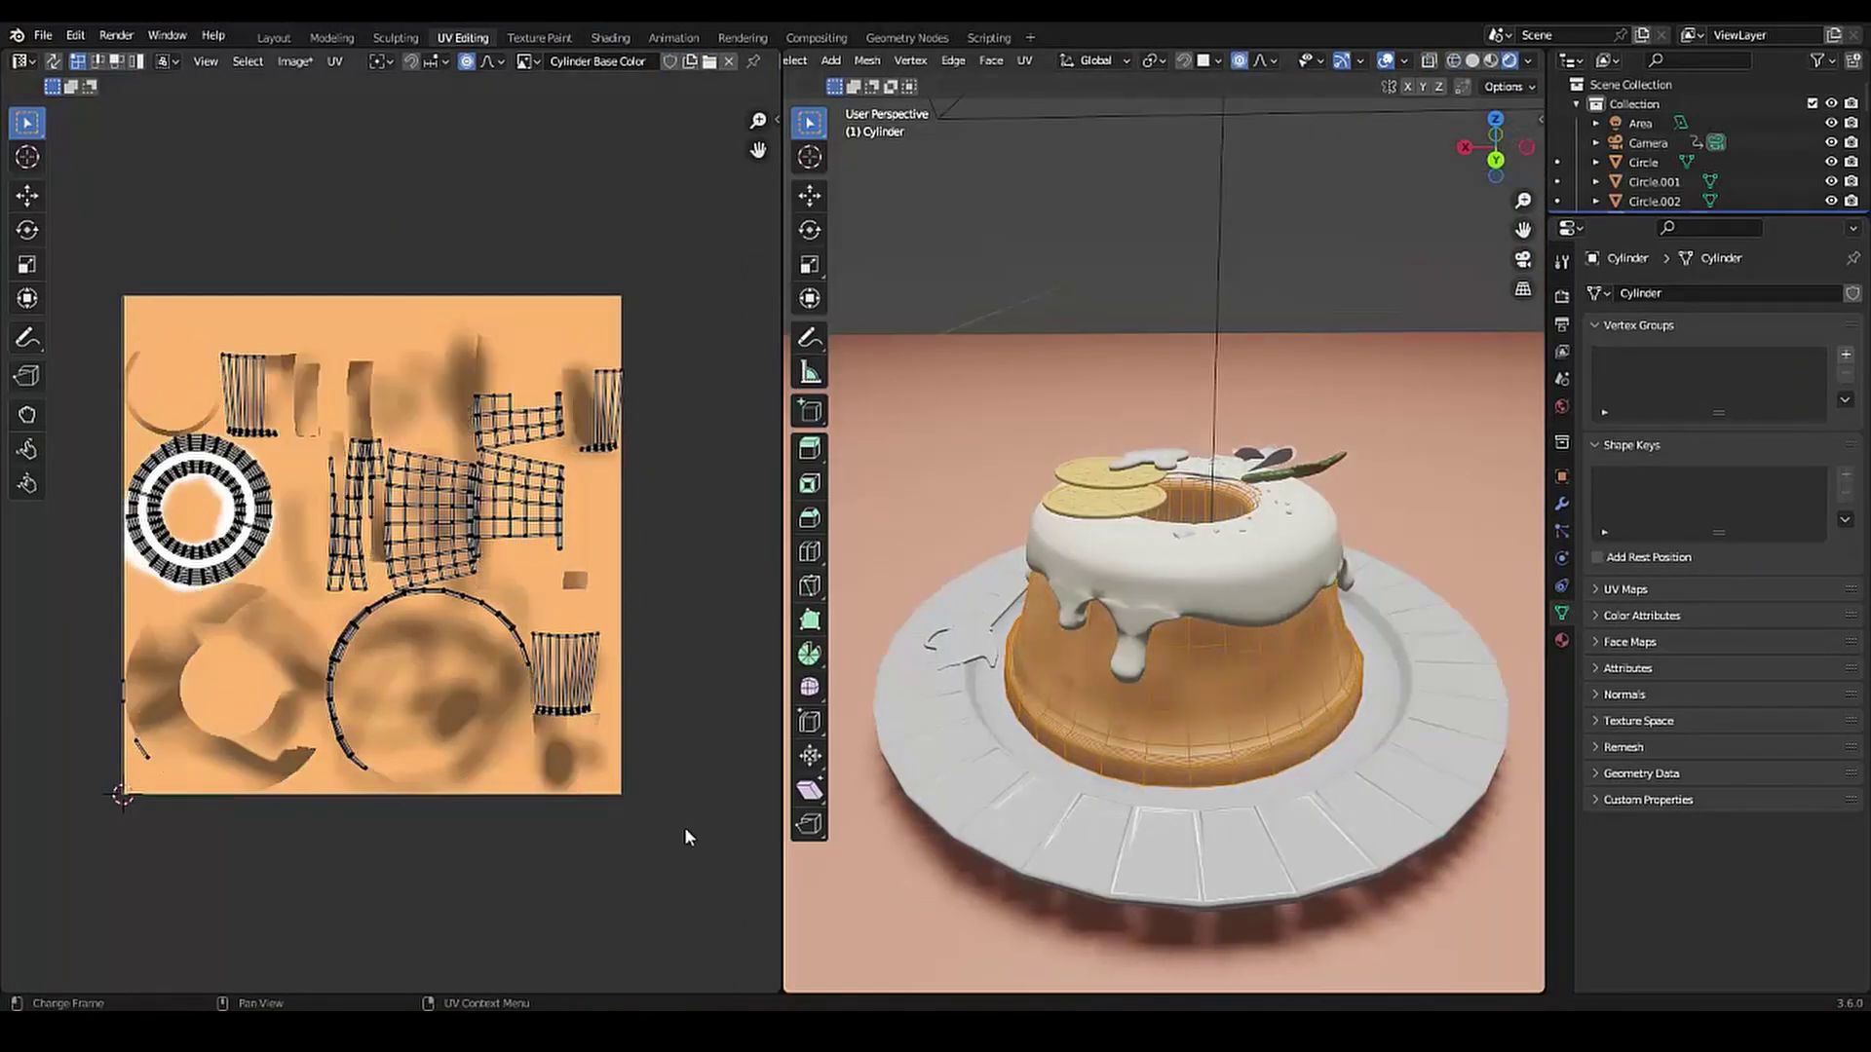
left_click(526, 38)
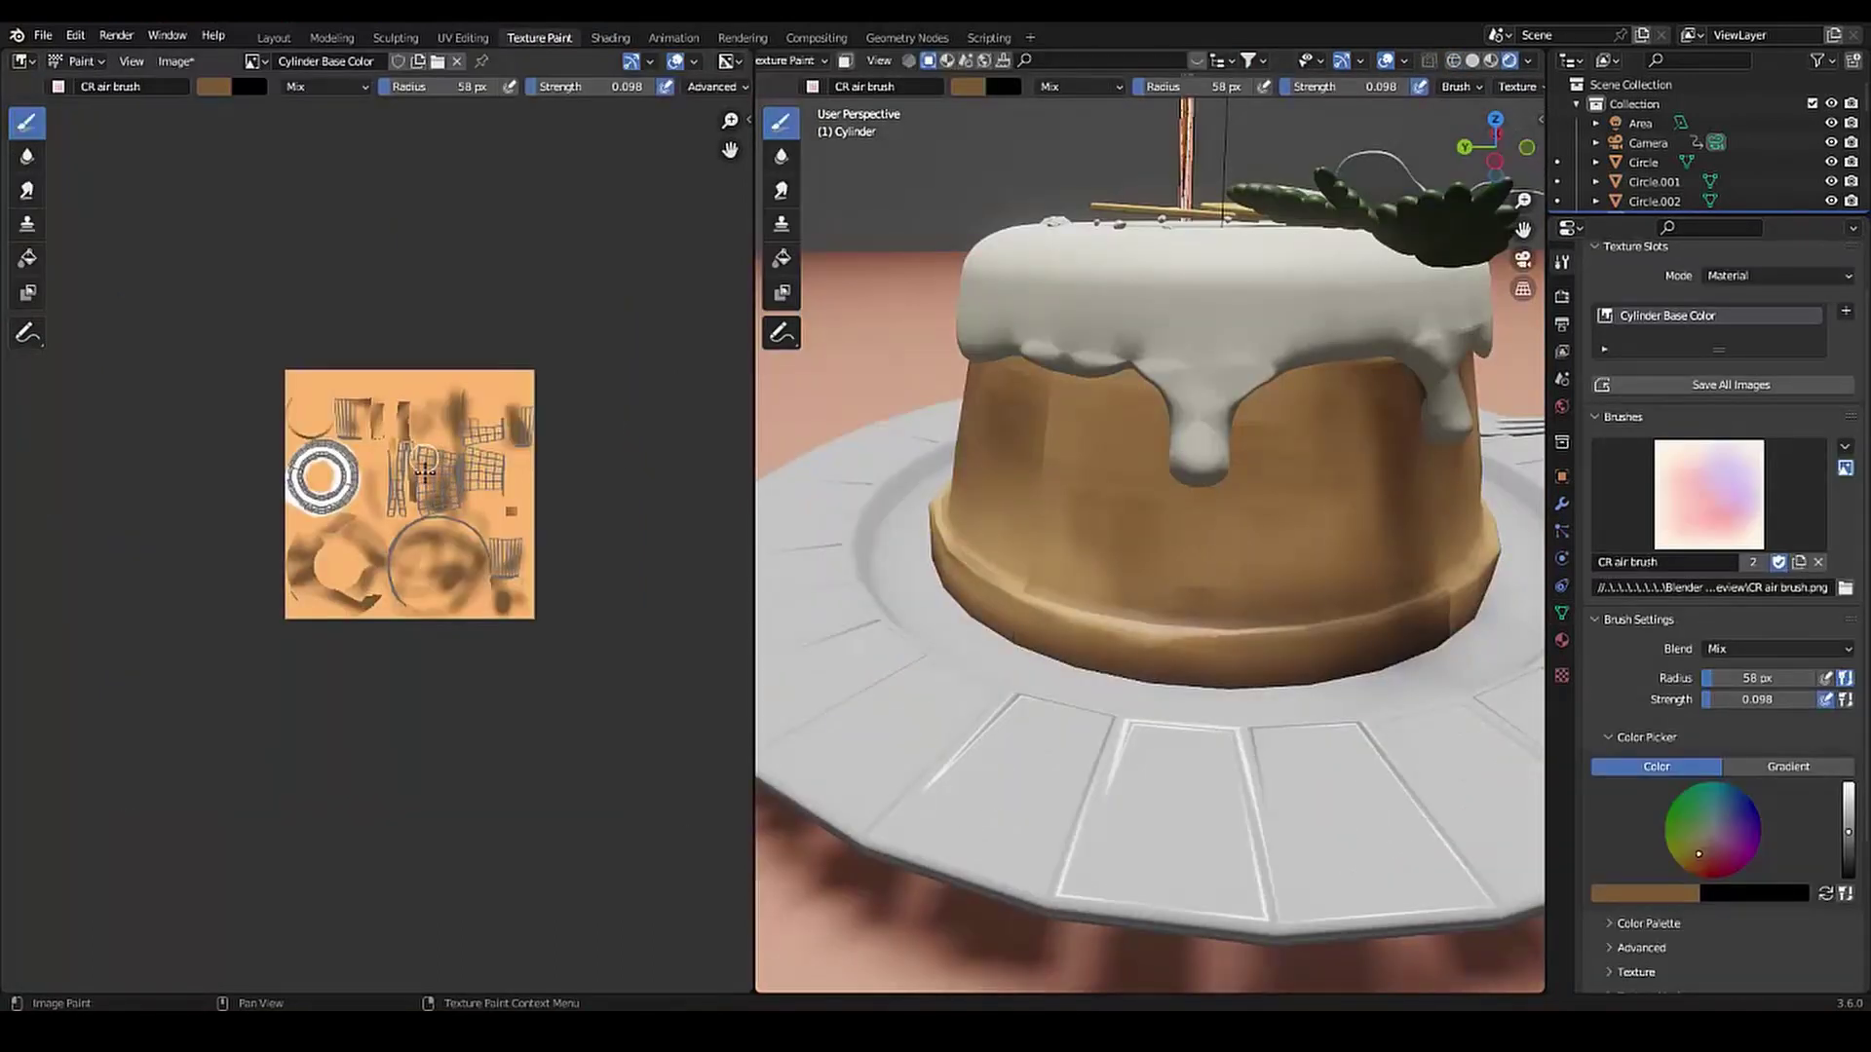
mouse_move(877, 390)
middle_mouse_down()
mouse_move(896, 361)
mouse_move(1094, 409)
mouse_move(1136, 442)
middle_mouse_up()
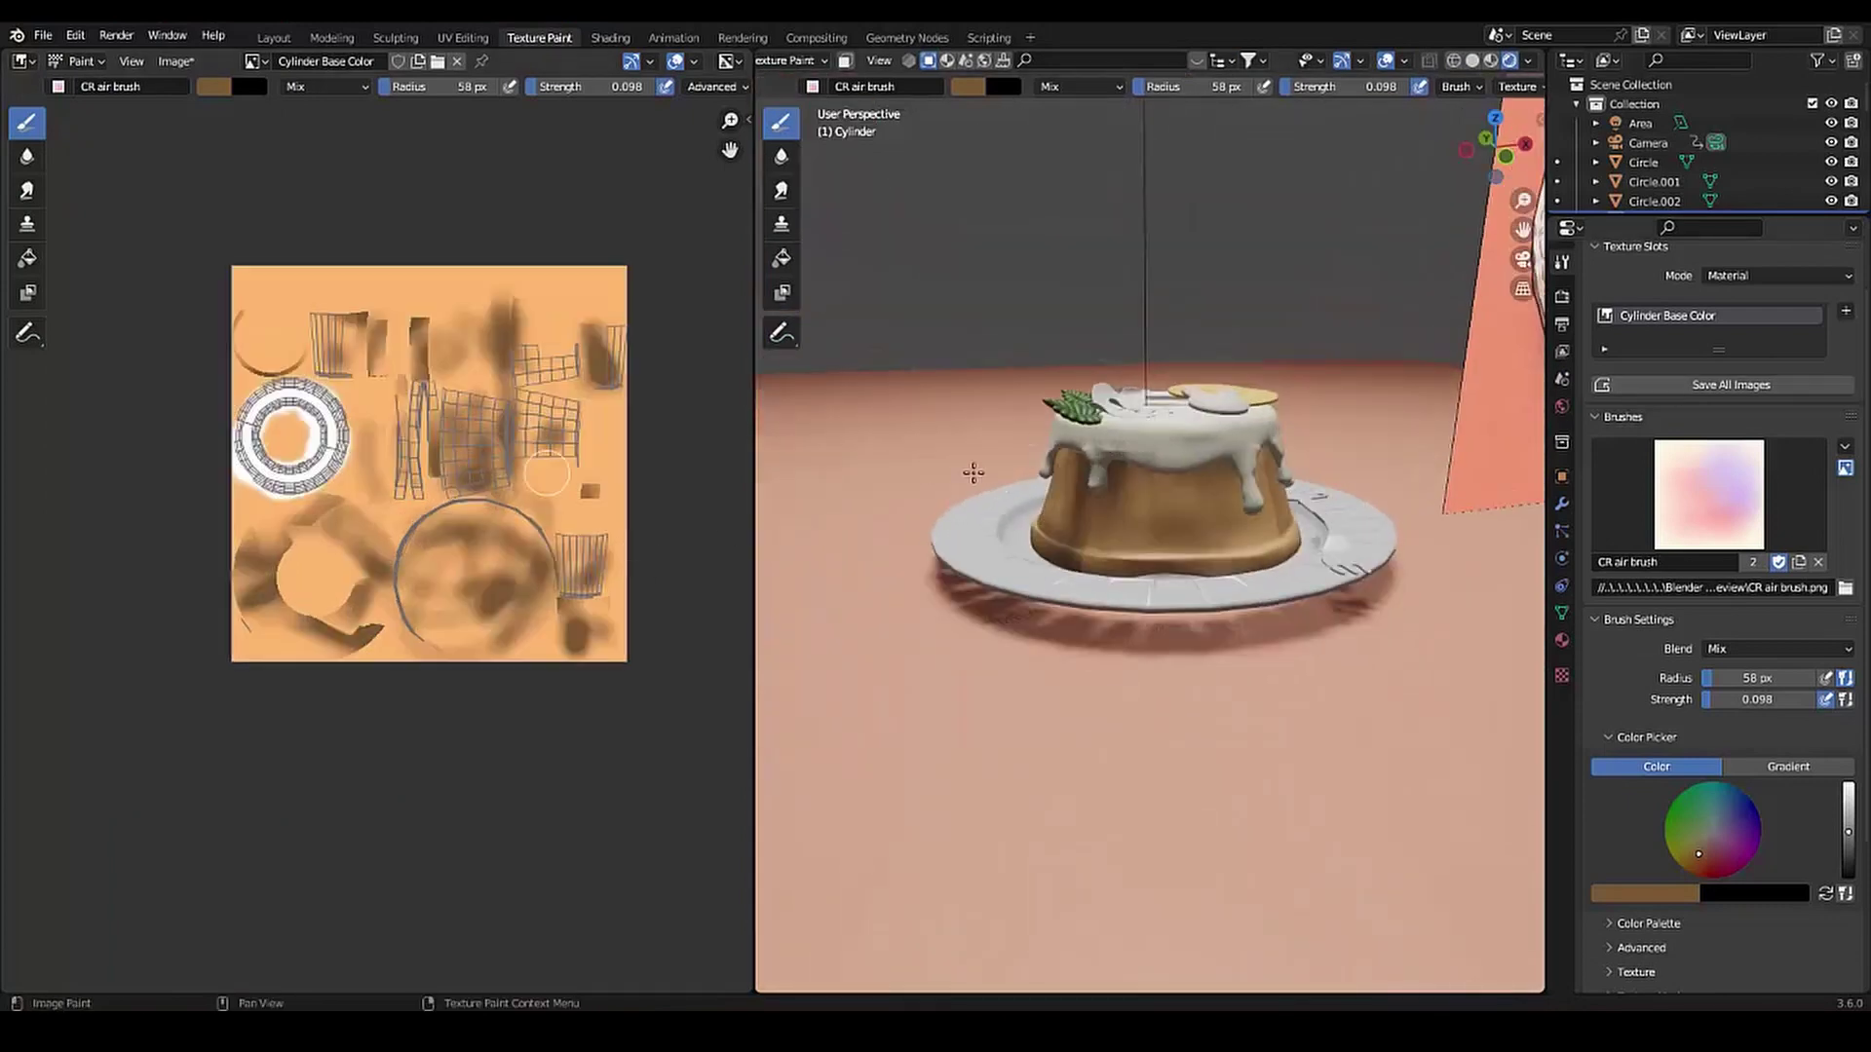
left_click_drag(293, 546, 360, 604)
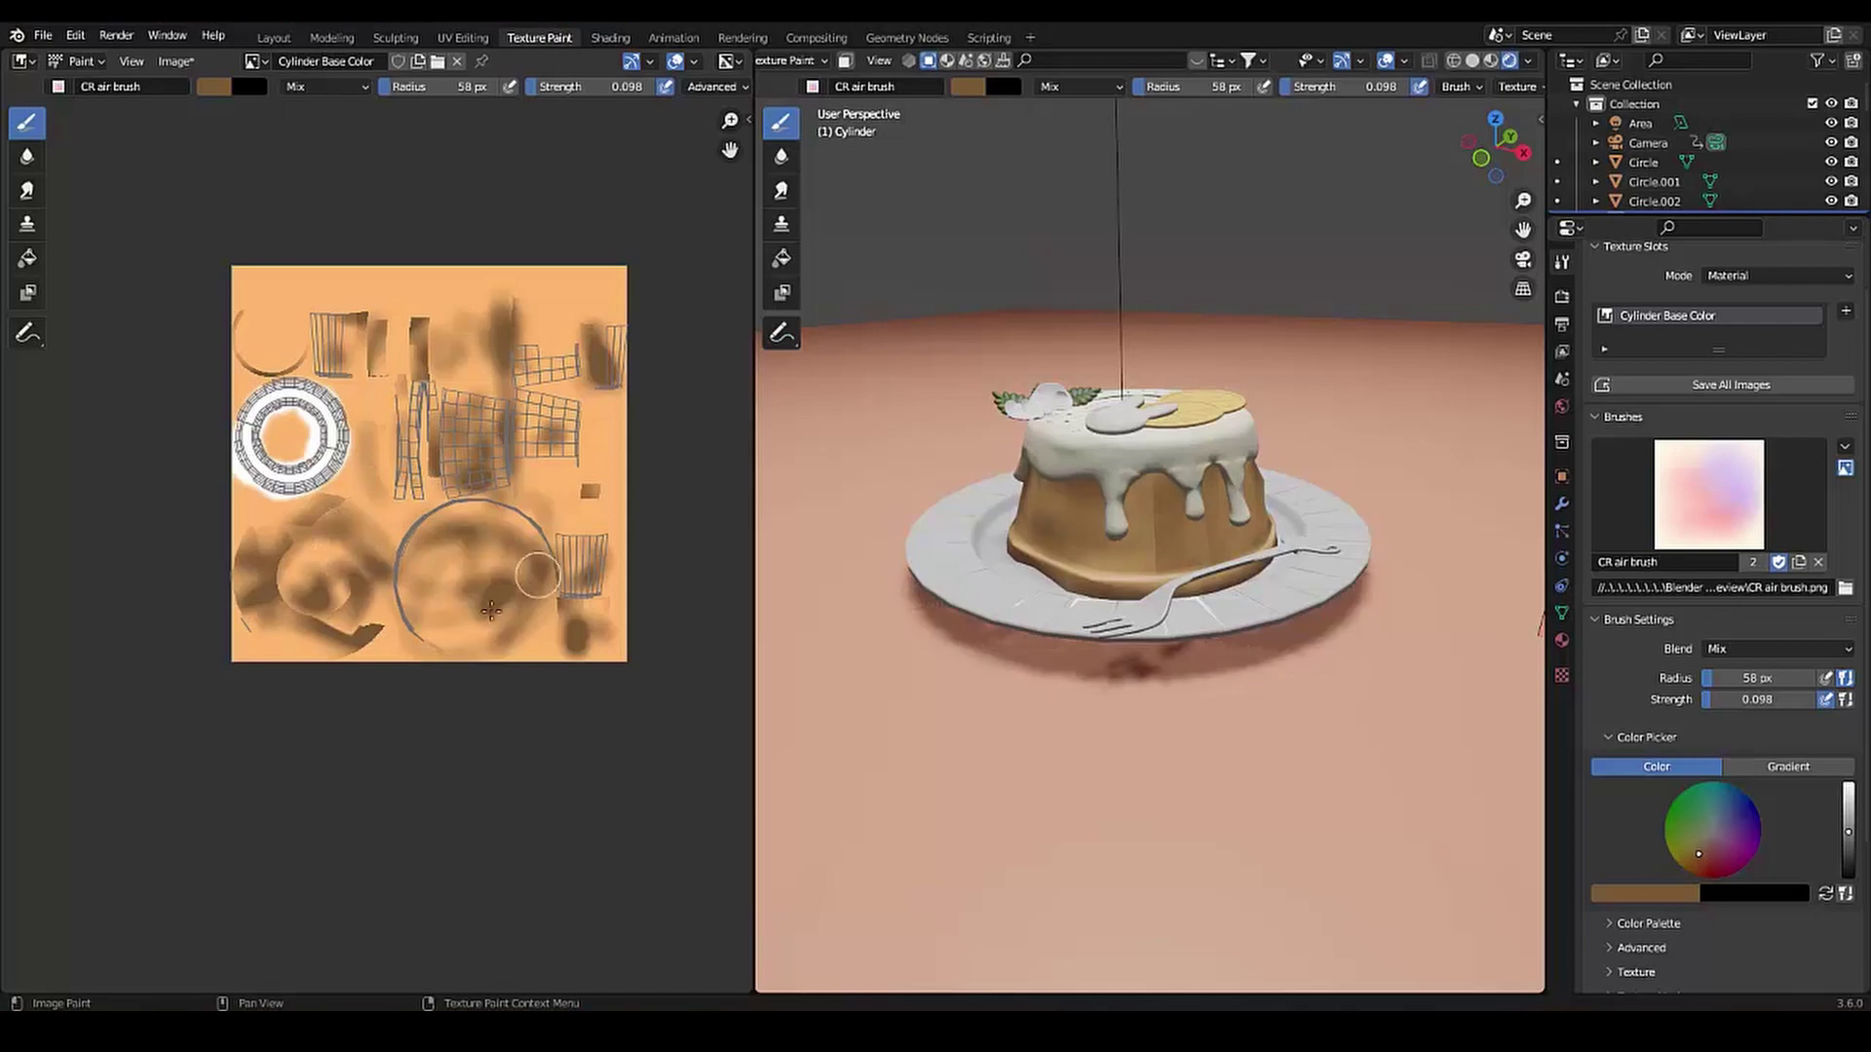
right_click(292, 117)
left_click_drag(370, 185, 371, 155)
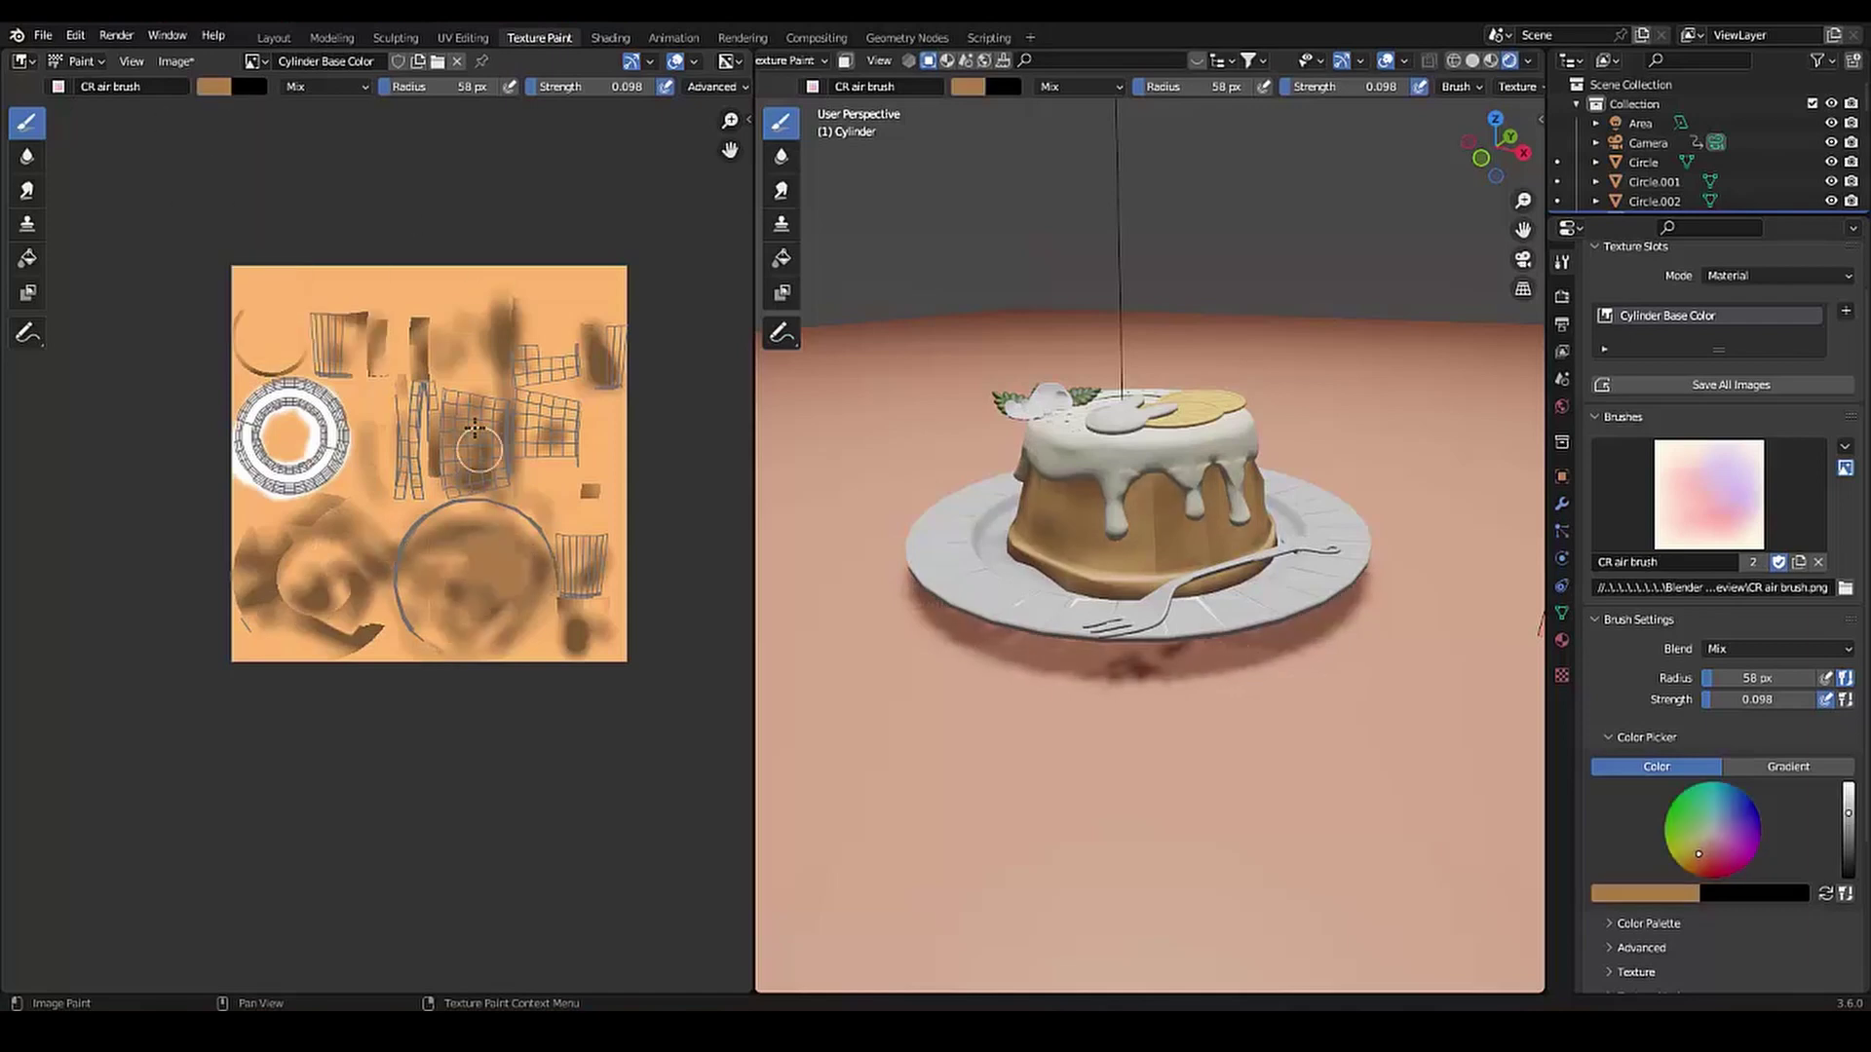
middle_click_drag(809, 487, 803, 499)
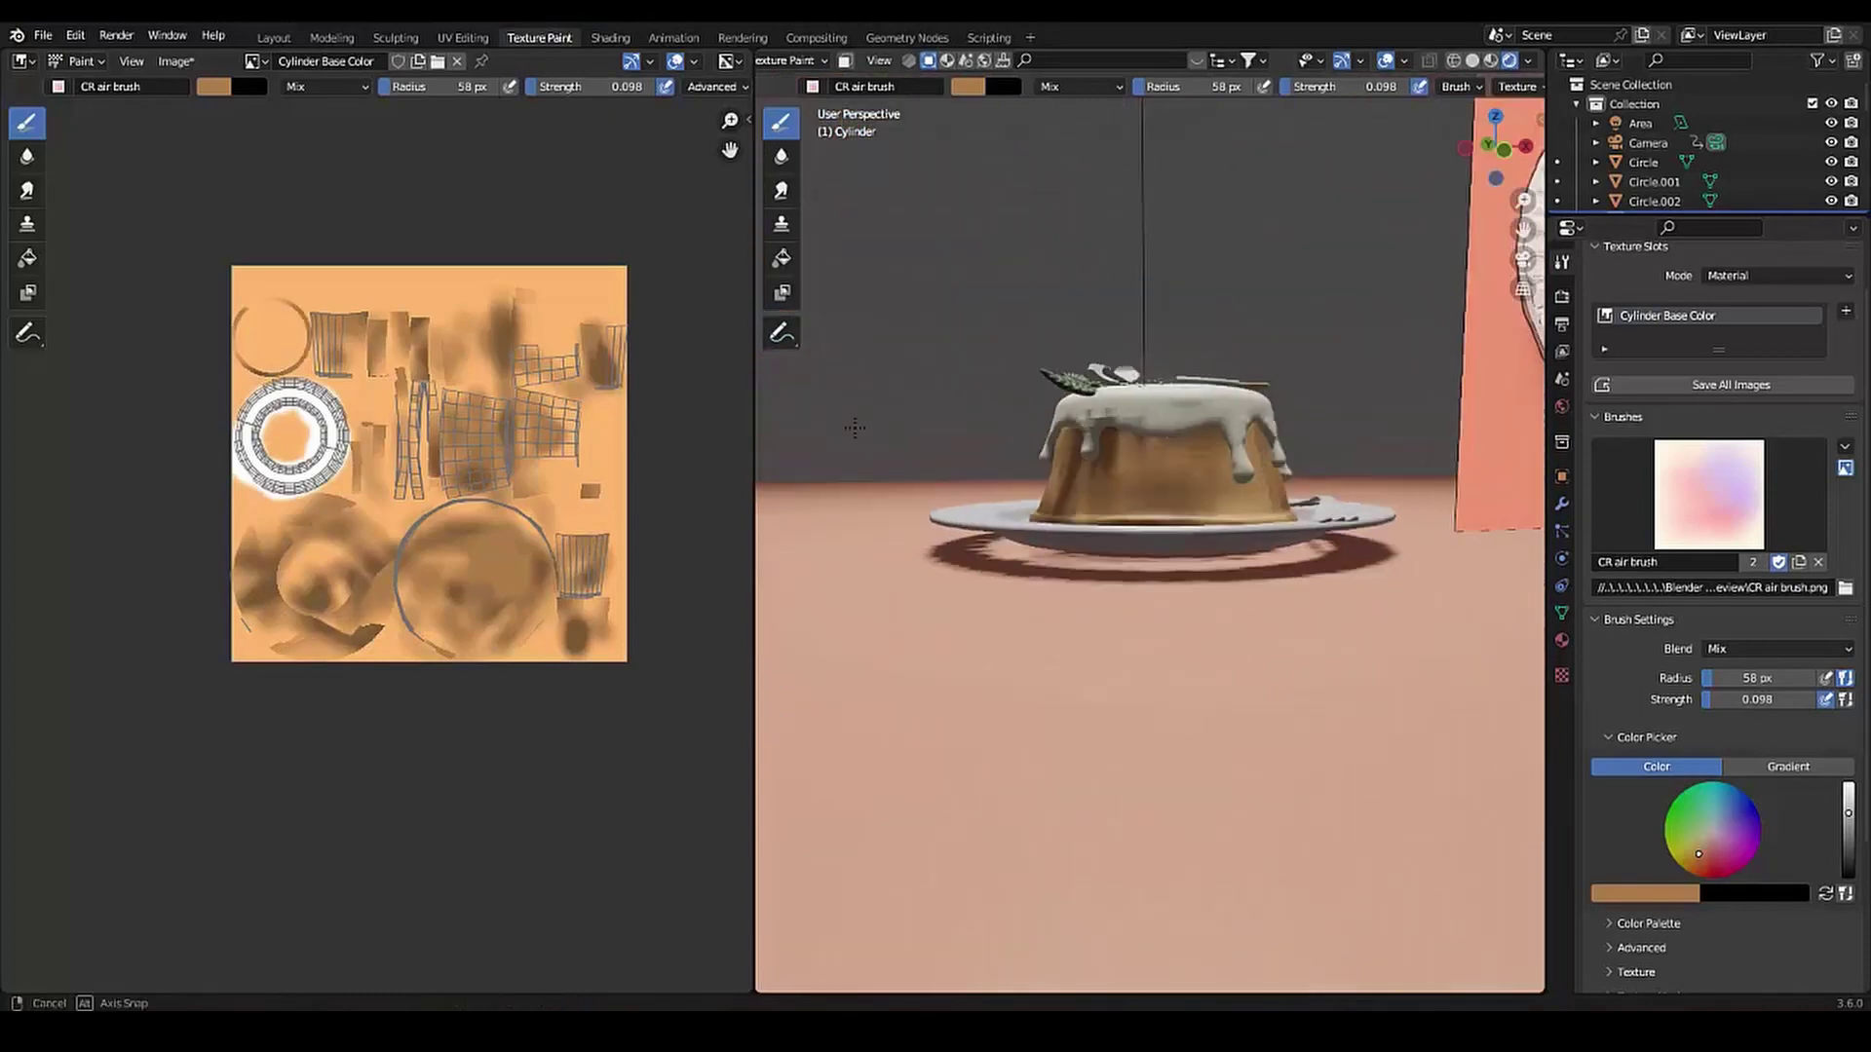
mouse_move(803, 499)
middle_mouse_down()
mouse_move(1088, 429)
mouse_move(868, 488)
mouse_move(1283, 493)
middle_mouse_up()
scroll(1282, 493, "up", 3)
Add Noise Texture and Displacement nodes, linking Noise Fac into Displacement Scale
left_click(610, 37)
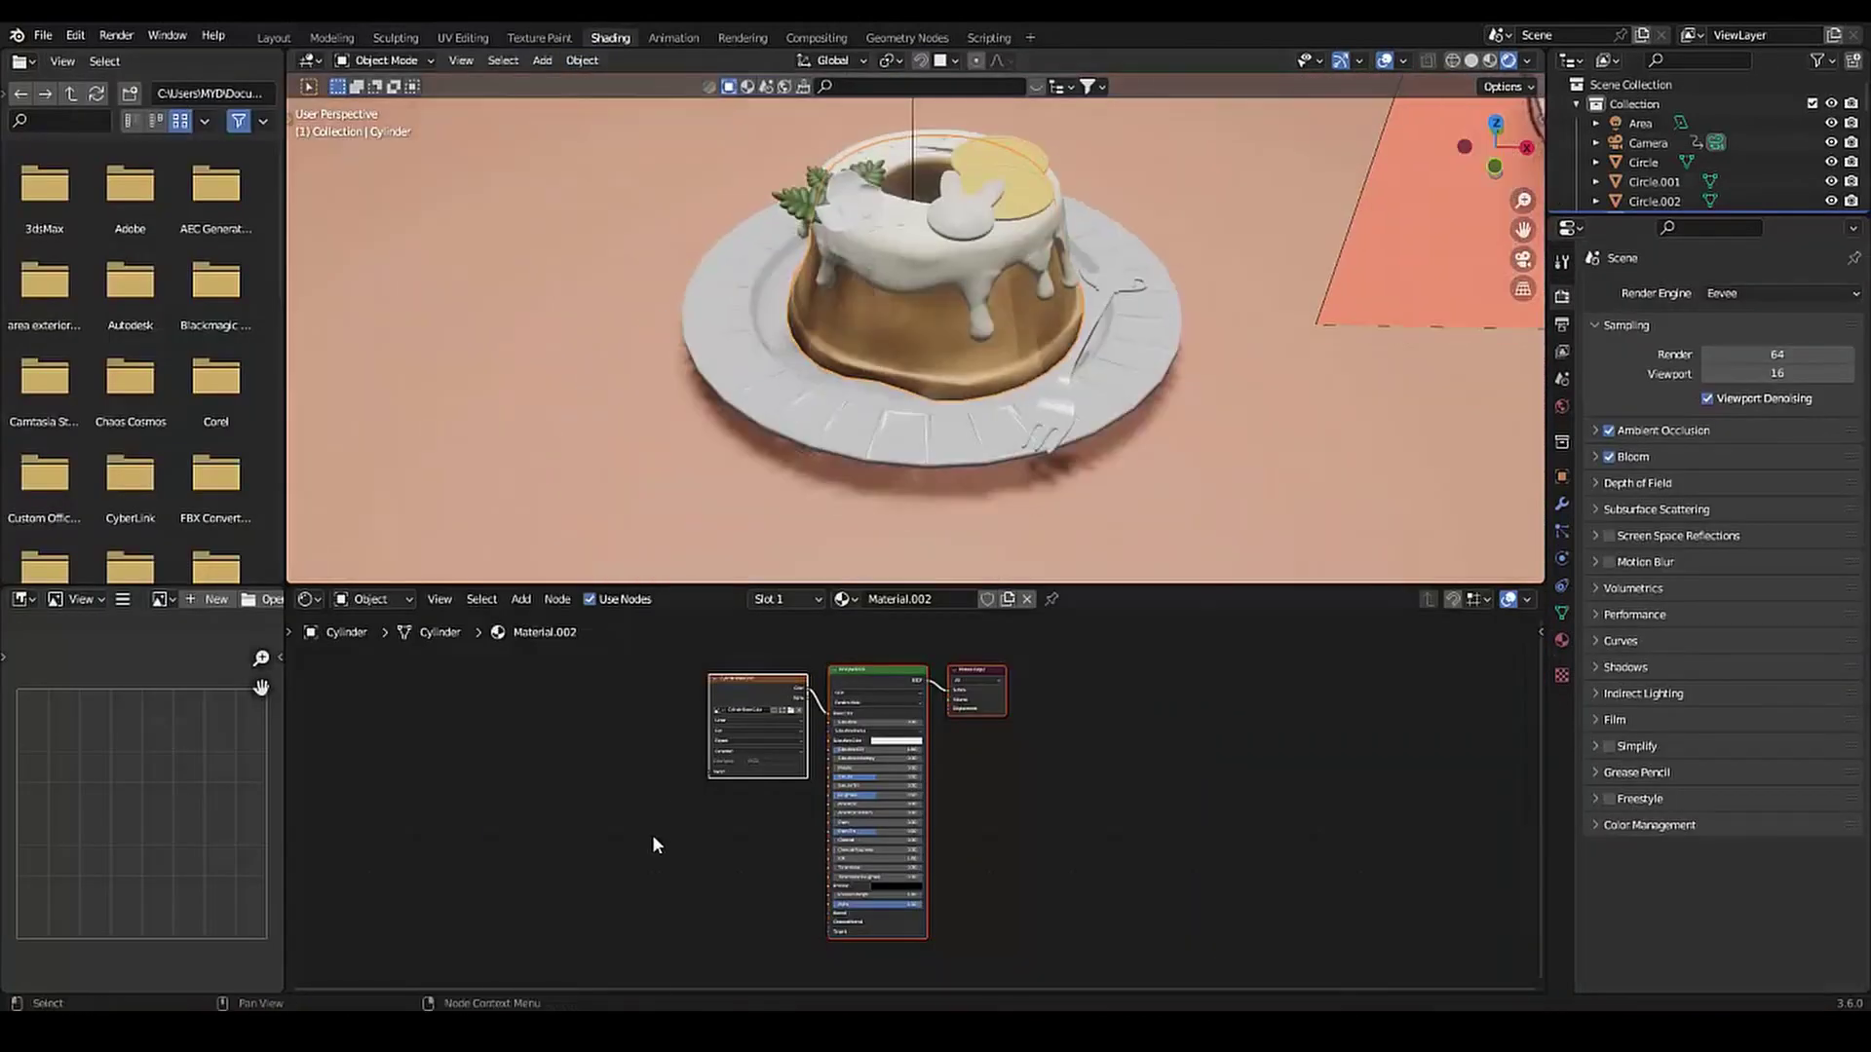
left_click(417, 767)
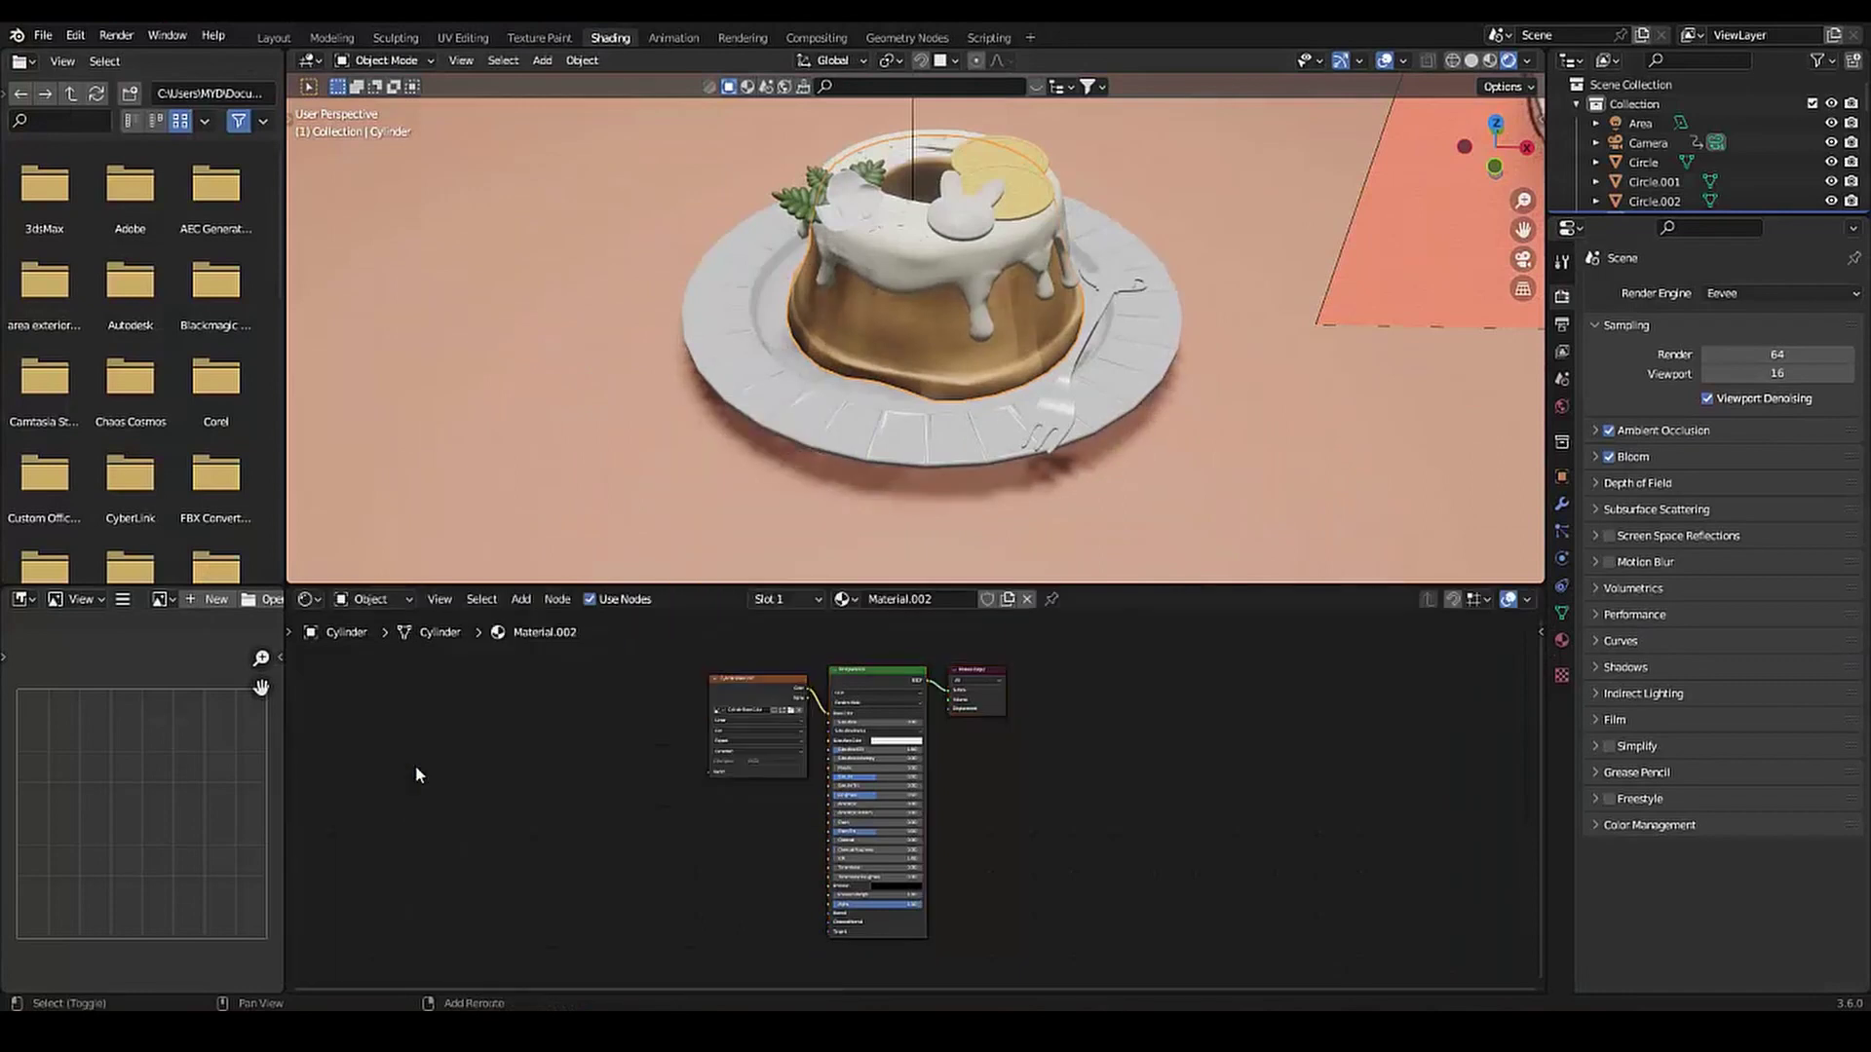
type("noise")
key("Return")
left_click(532, 789)
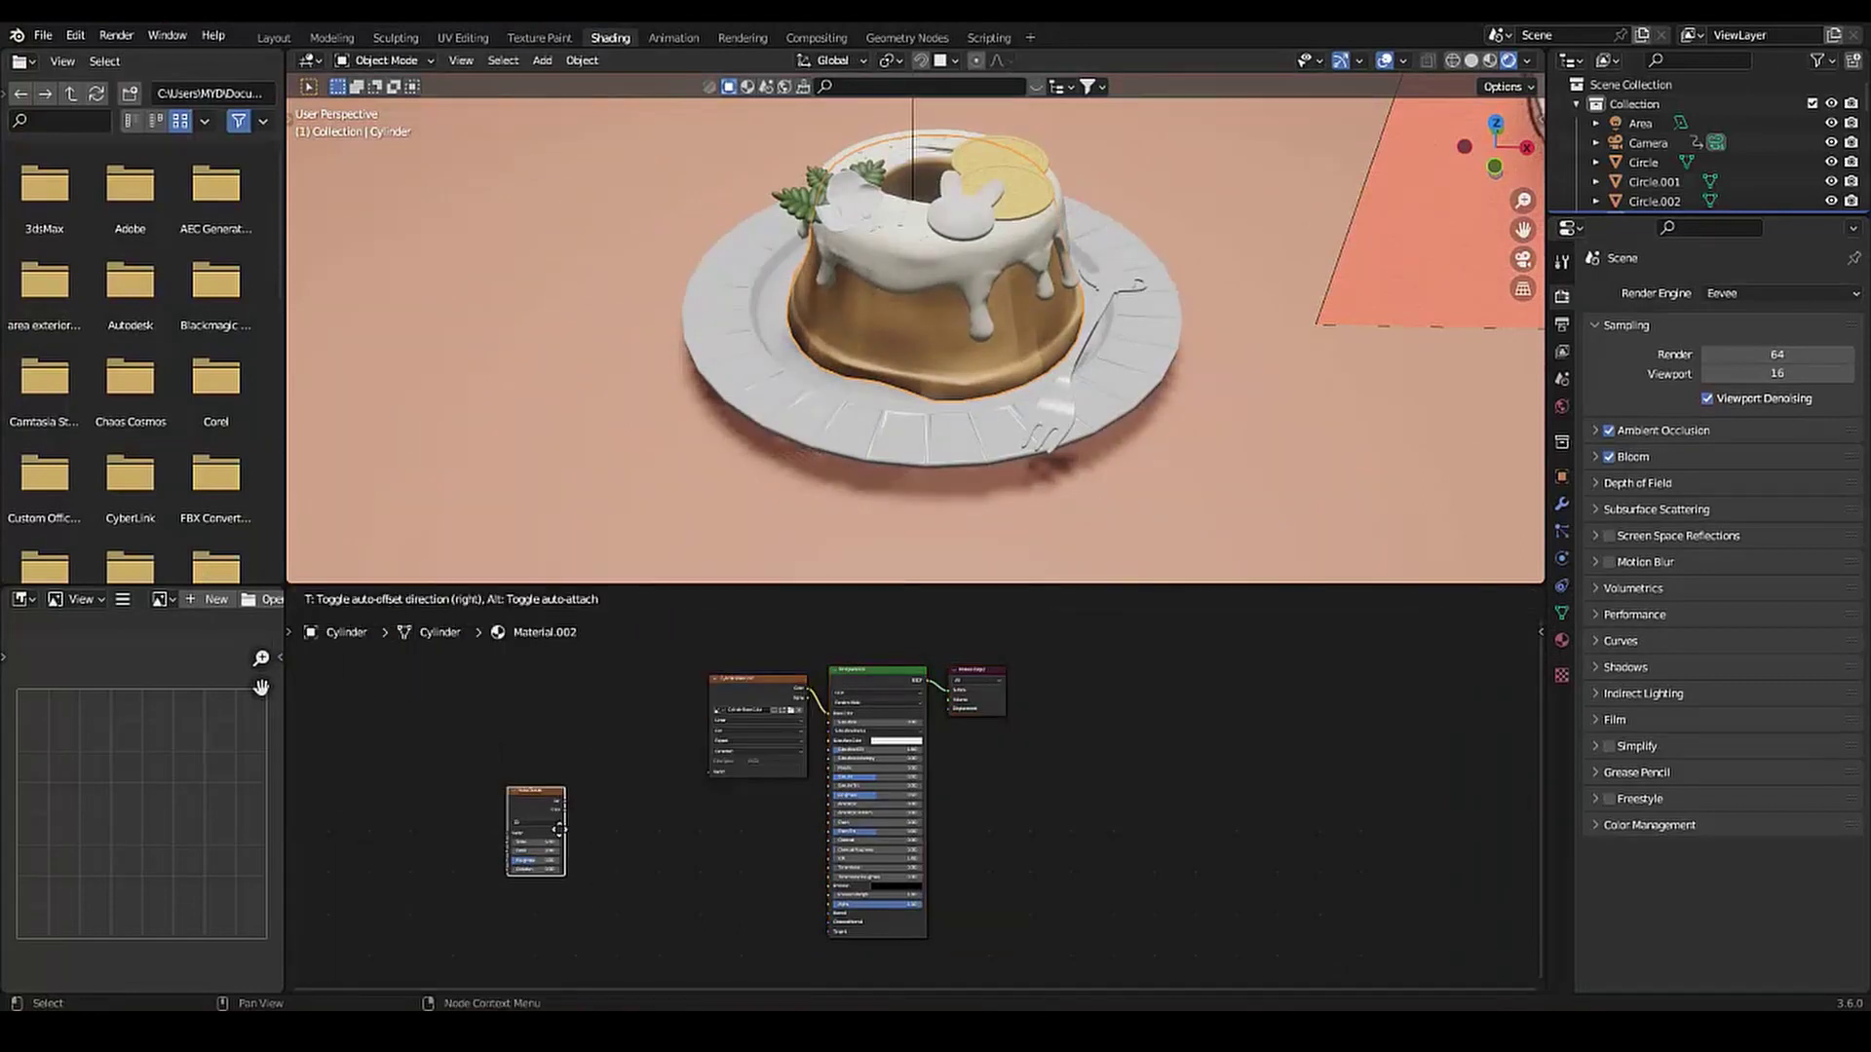
key("shift+a")
type("displa")
key("Return")
key("shift+a")
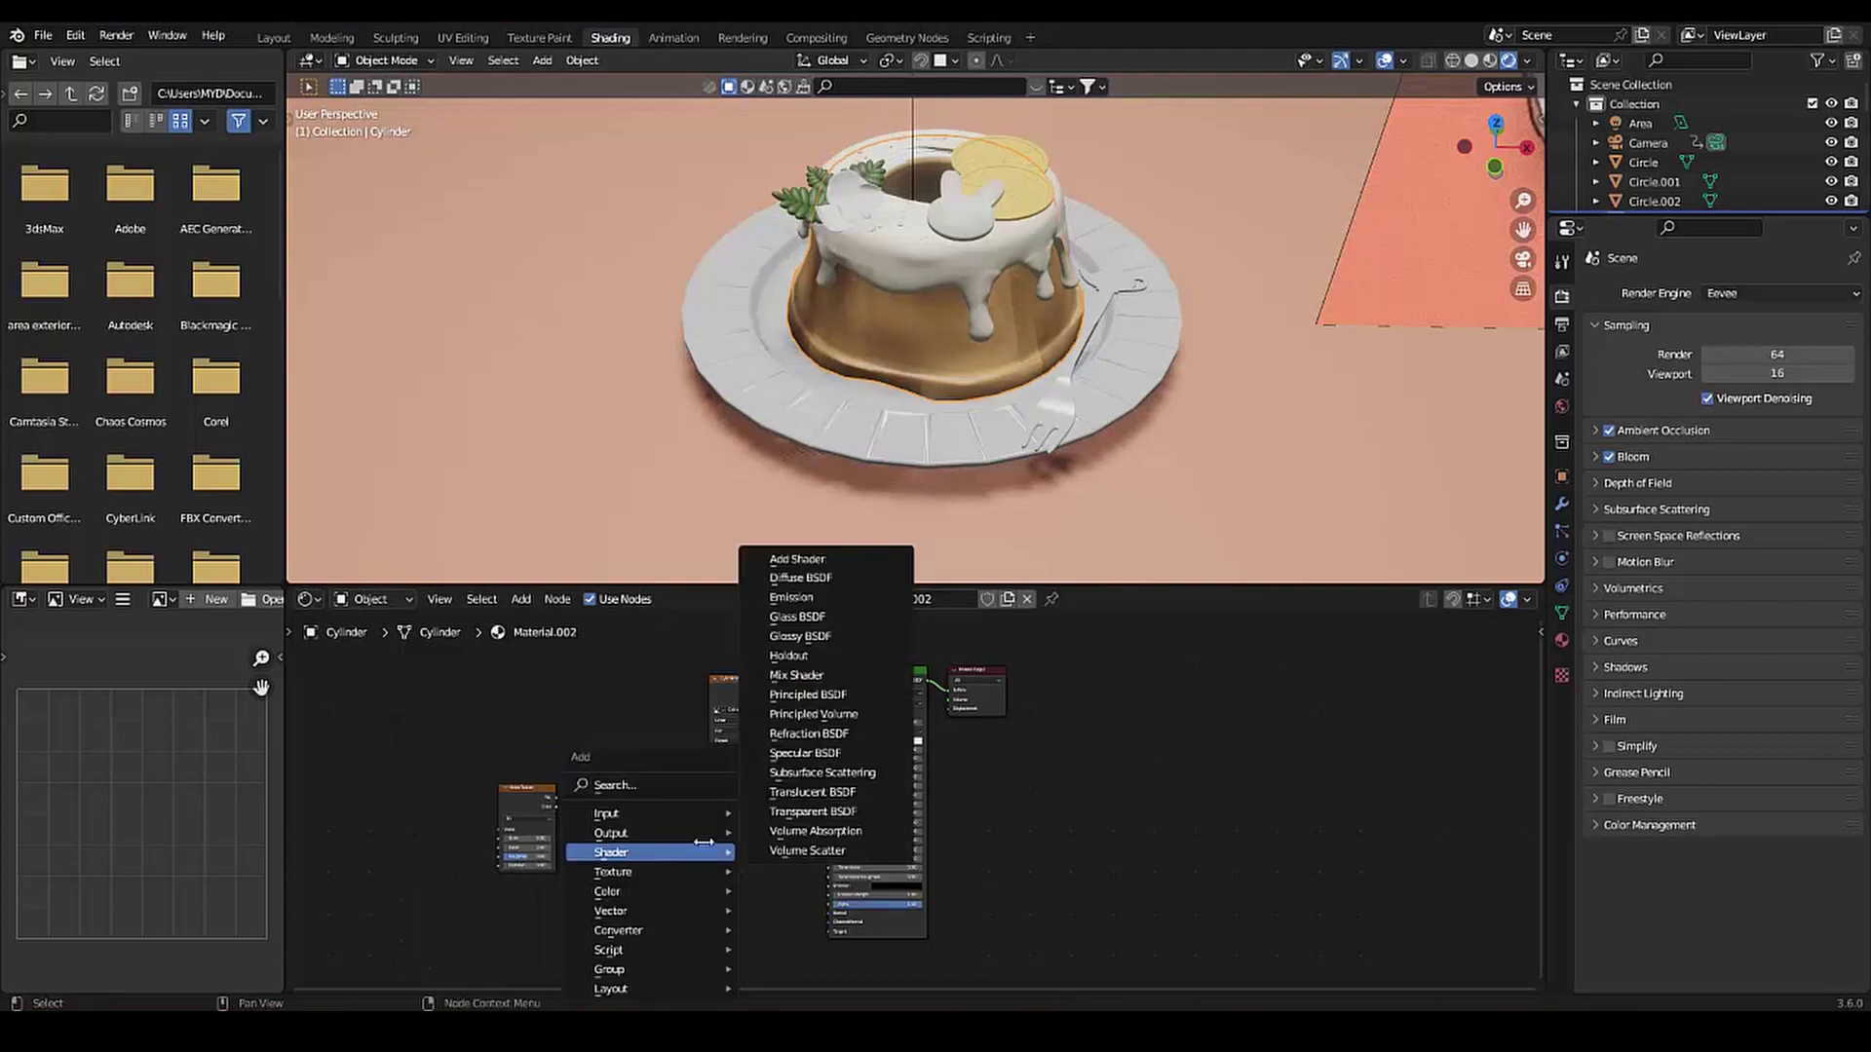
left_click(646, 797)
left_click(619, 830)
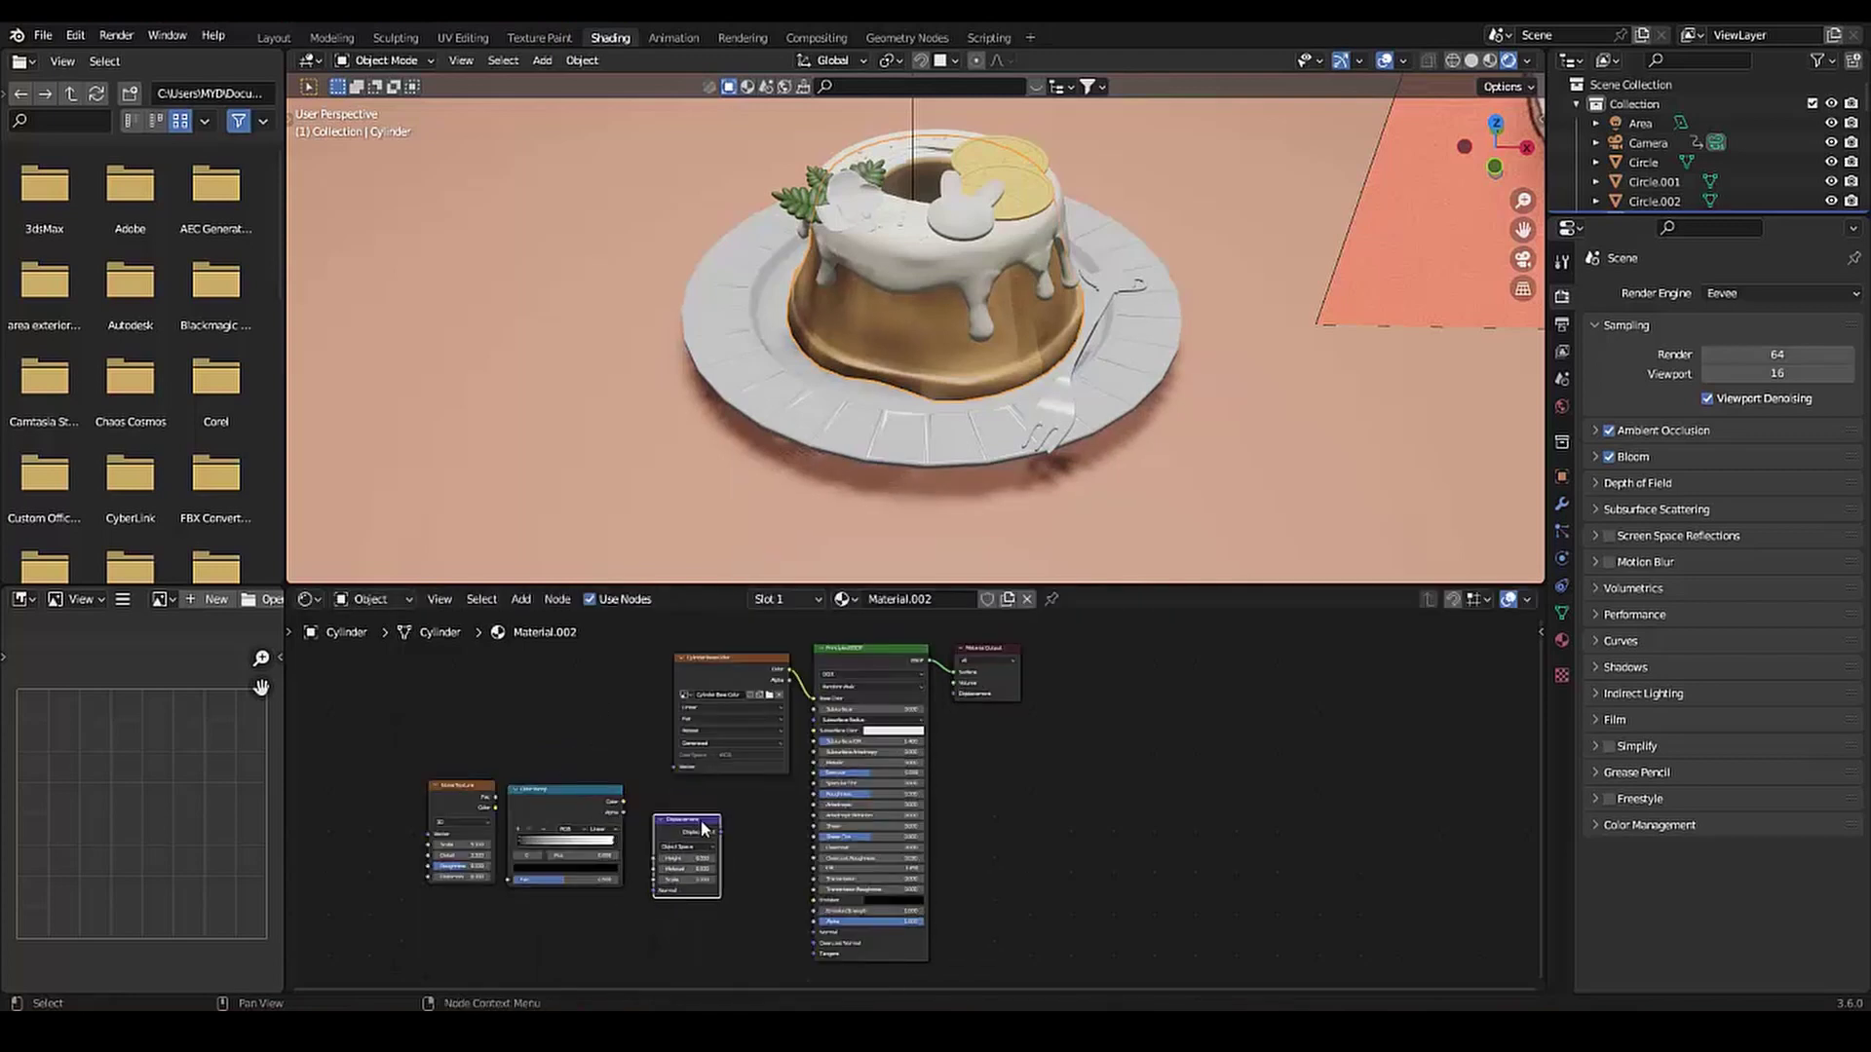
scroll(755, 730, "up", 3)
mouse_move(578, 738)
left_mouse_down()
mouse_move(556, 735)
mouse_move(615, 703)
mouse_move(796, 830)
left_mouse_up()
key("Delete")
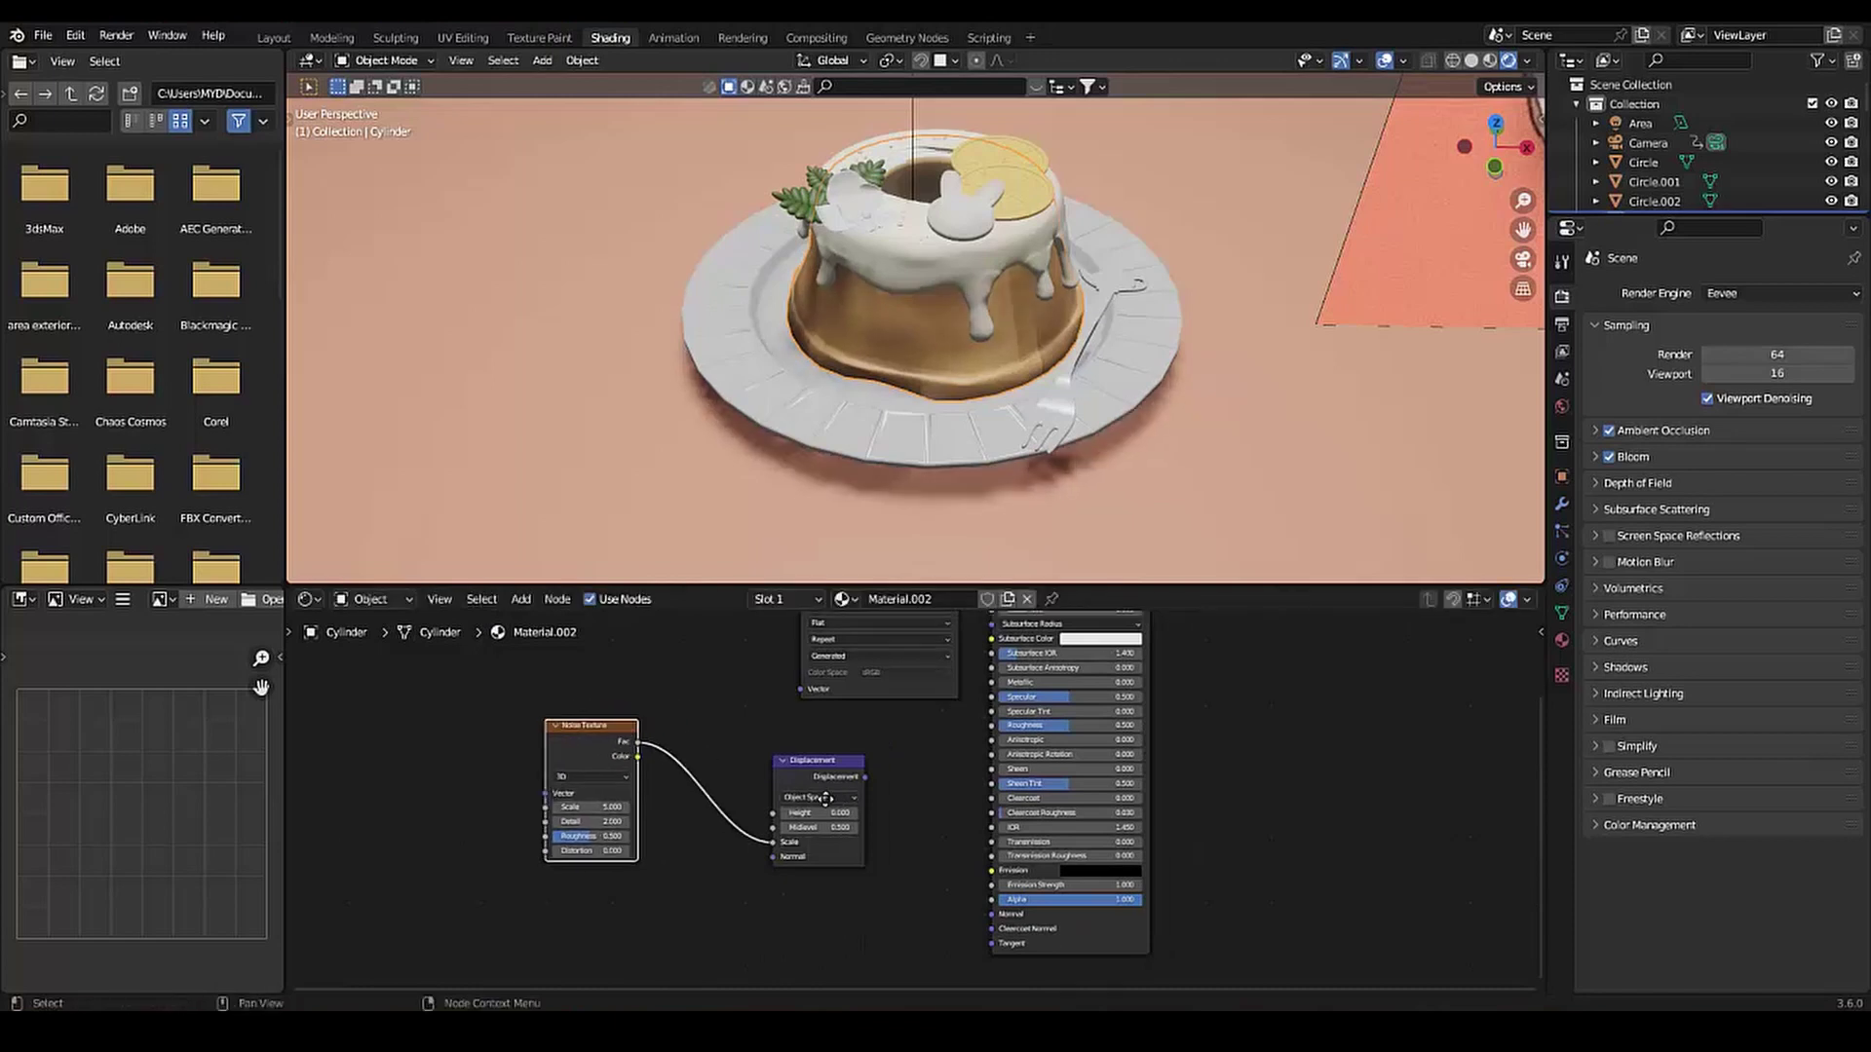
middle_click_drag(1179, 614, 1131, 731)
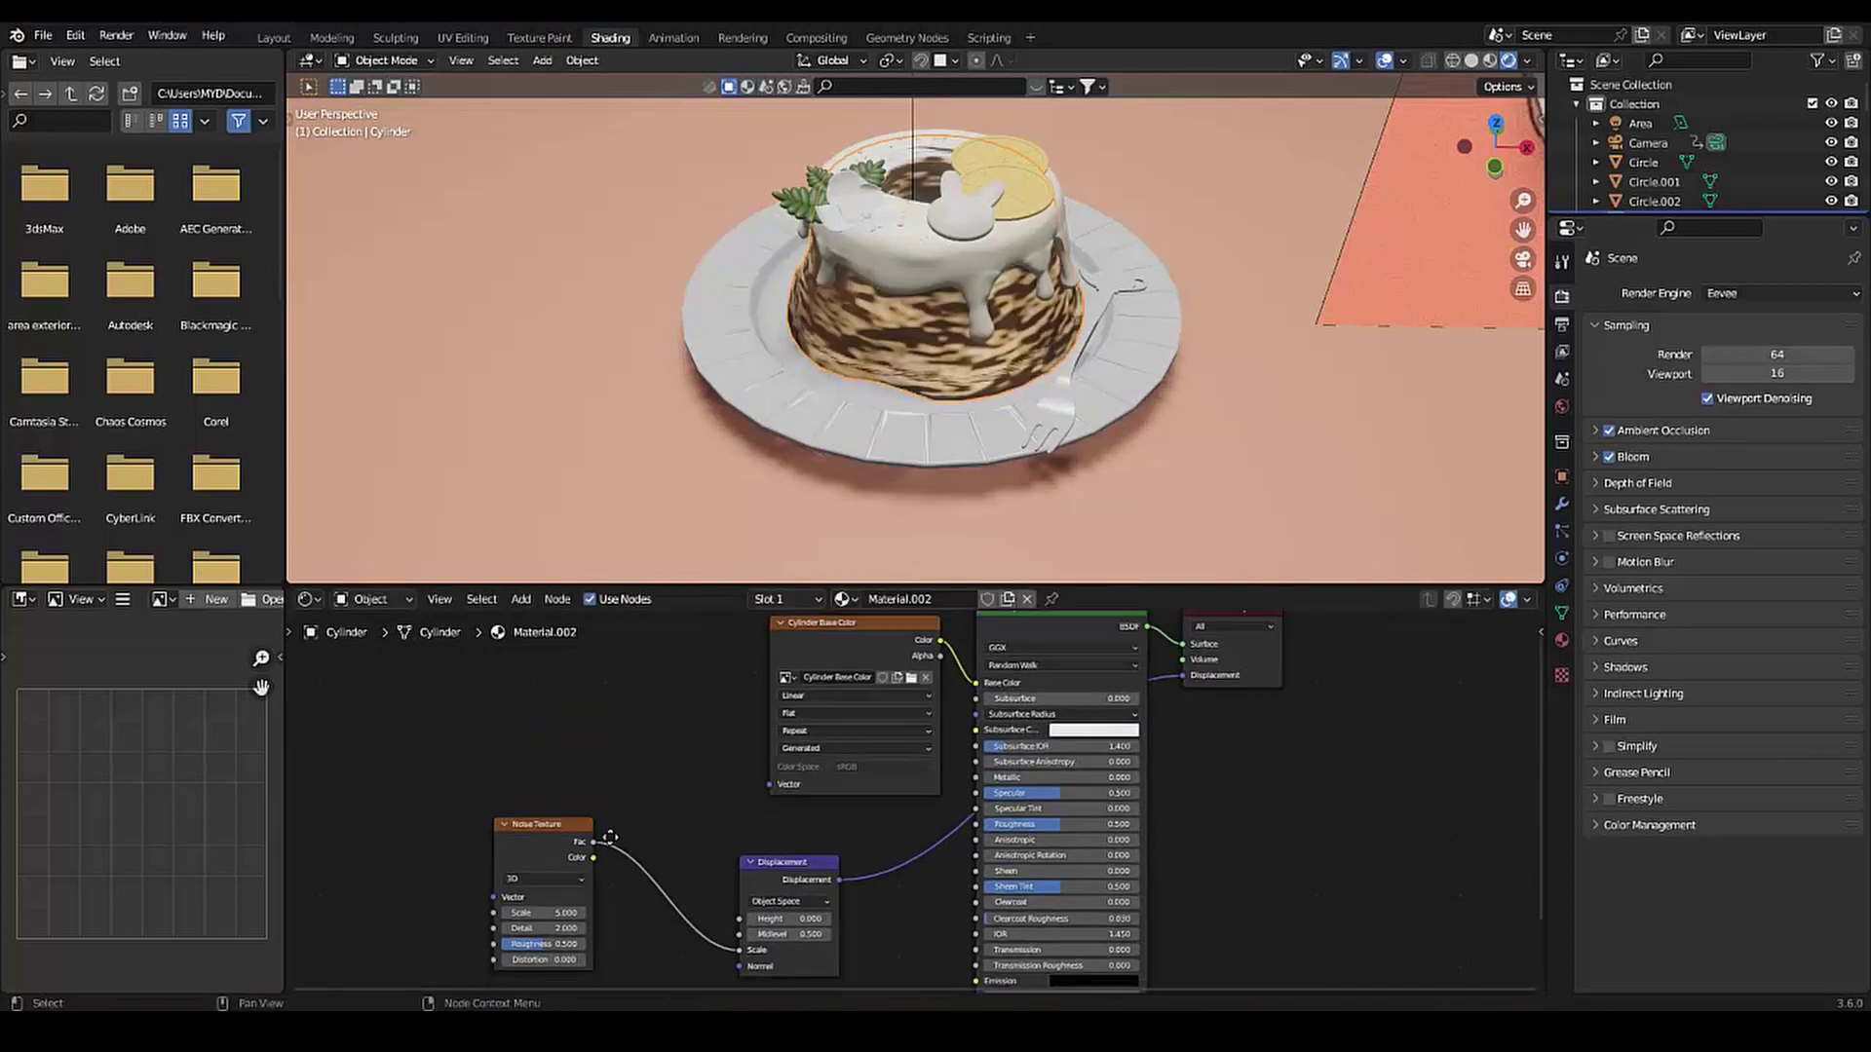
Raise the Noise Texture Roughness and set its Scale to -1.700
scroll(633, 837, "up", 3)
double_click(643, 841)
type("0.7")
key("Return")
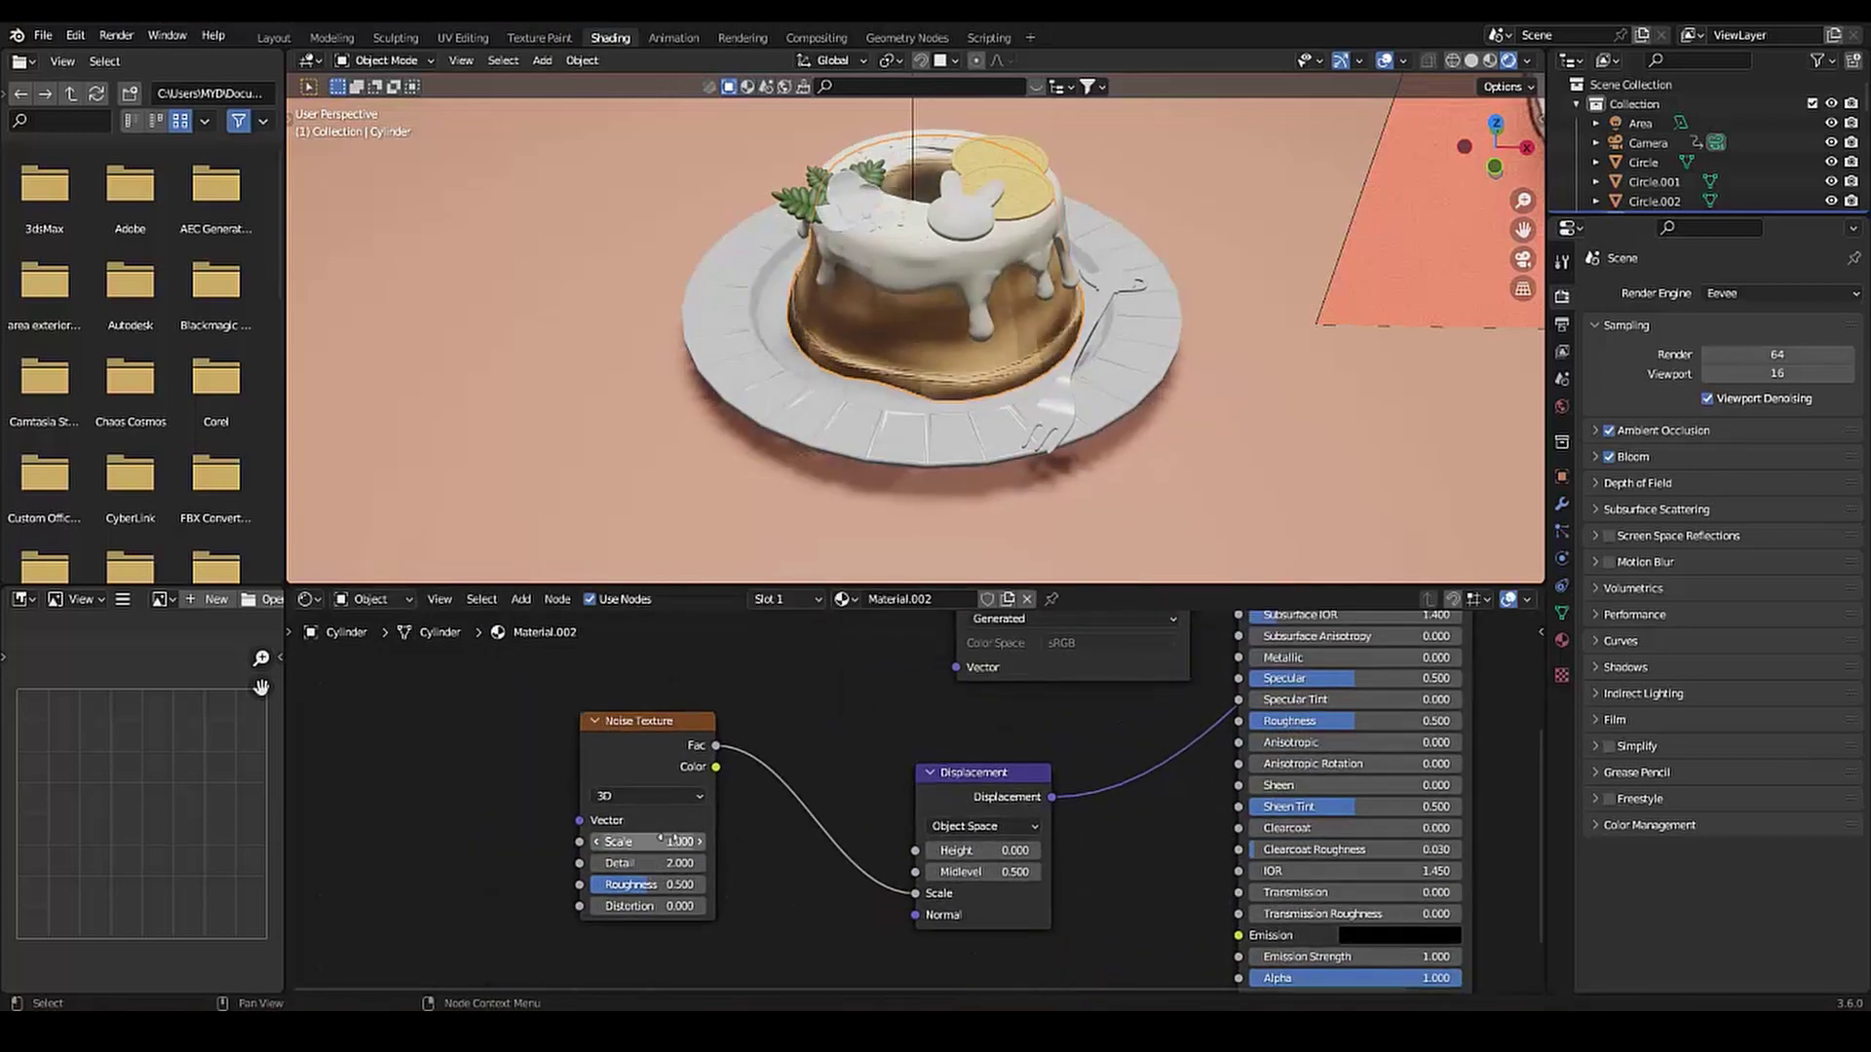
mouse_move(650, 894)
left_mouse_down()
mouse_move(682, 894)
mouse_move(605, 885)
mouse_move(683, 842)
mouse_move(614, 863)
mouse_move(618, 842)
left_mouse_up()
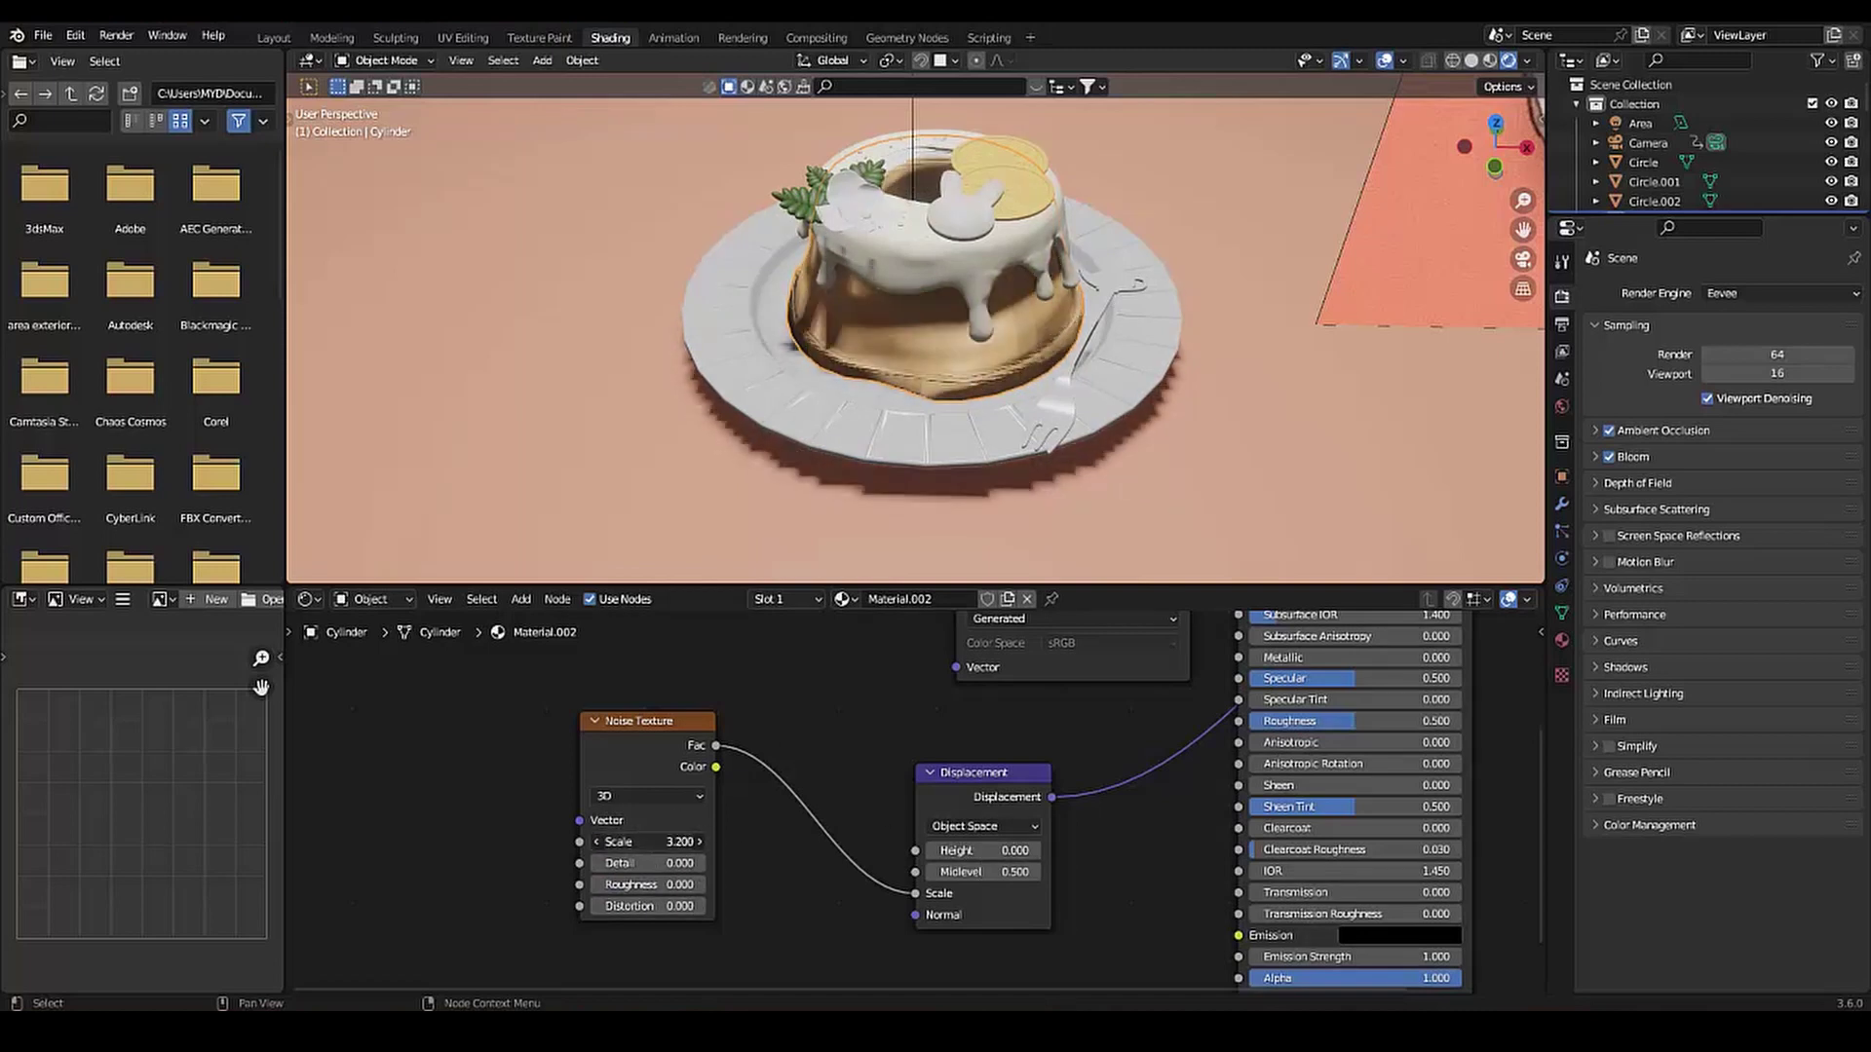
middle_click_drag(975, 321, 1018, 263)
scroll(1017, 263, "down", 6)
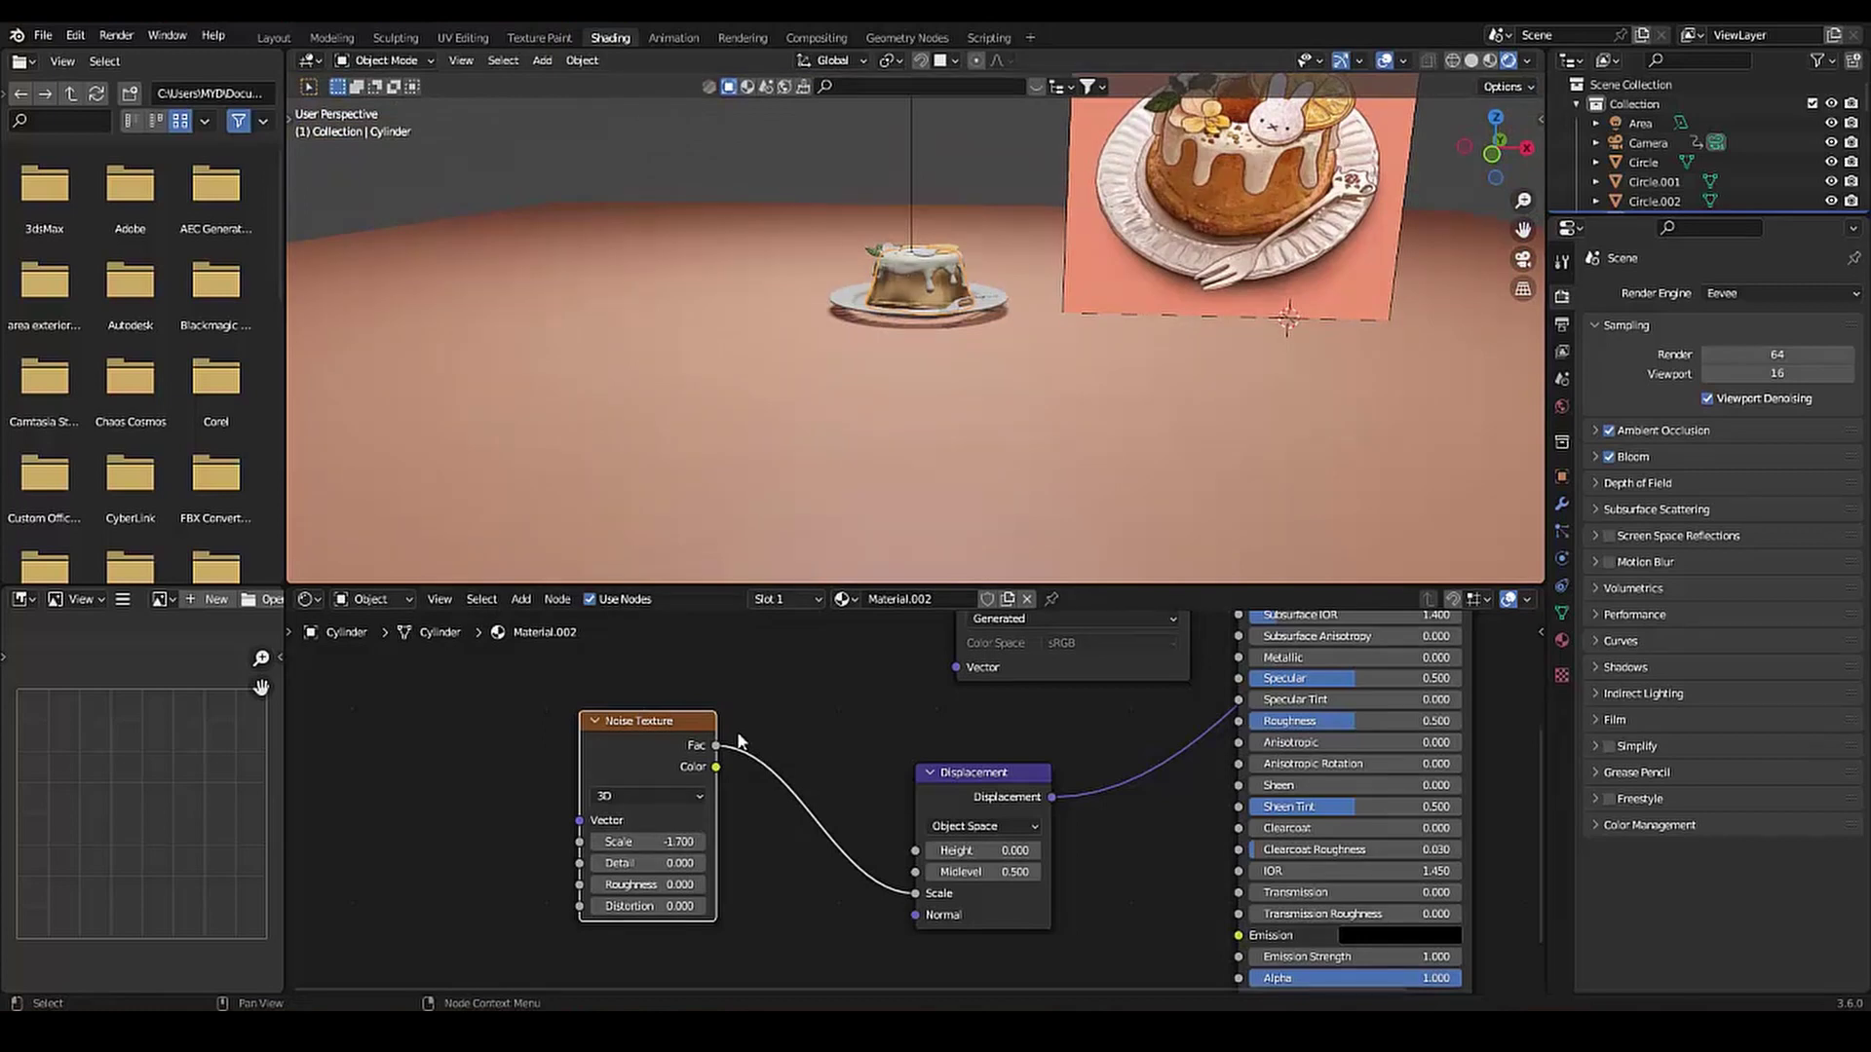
scroll(866, 812, "down", 2)
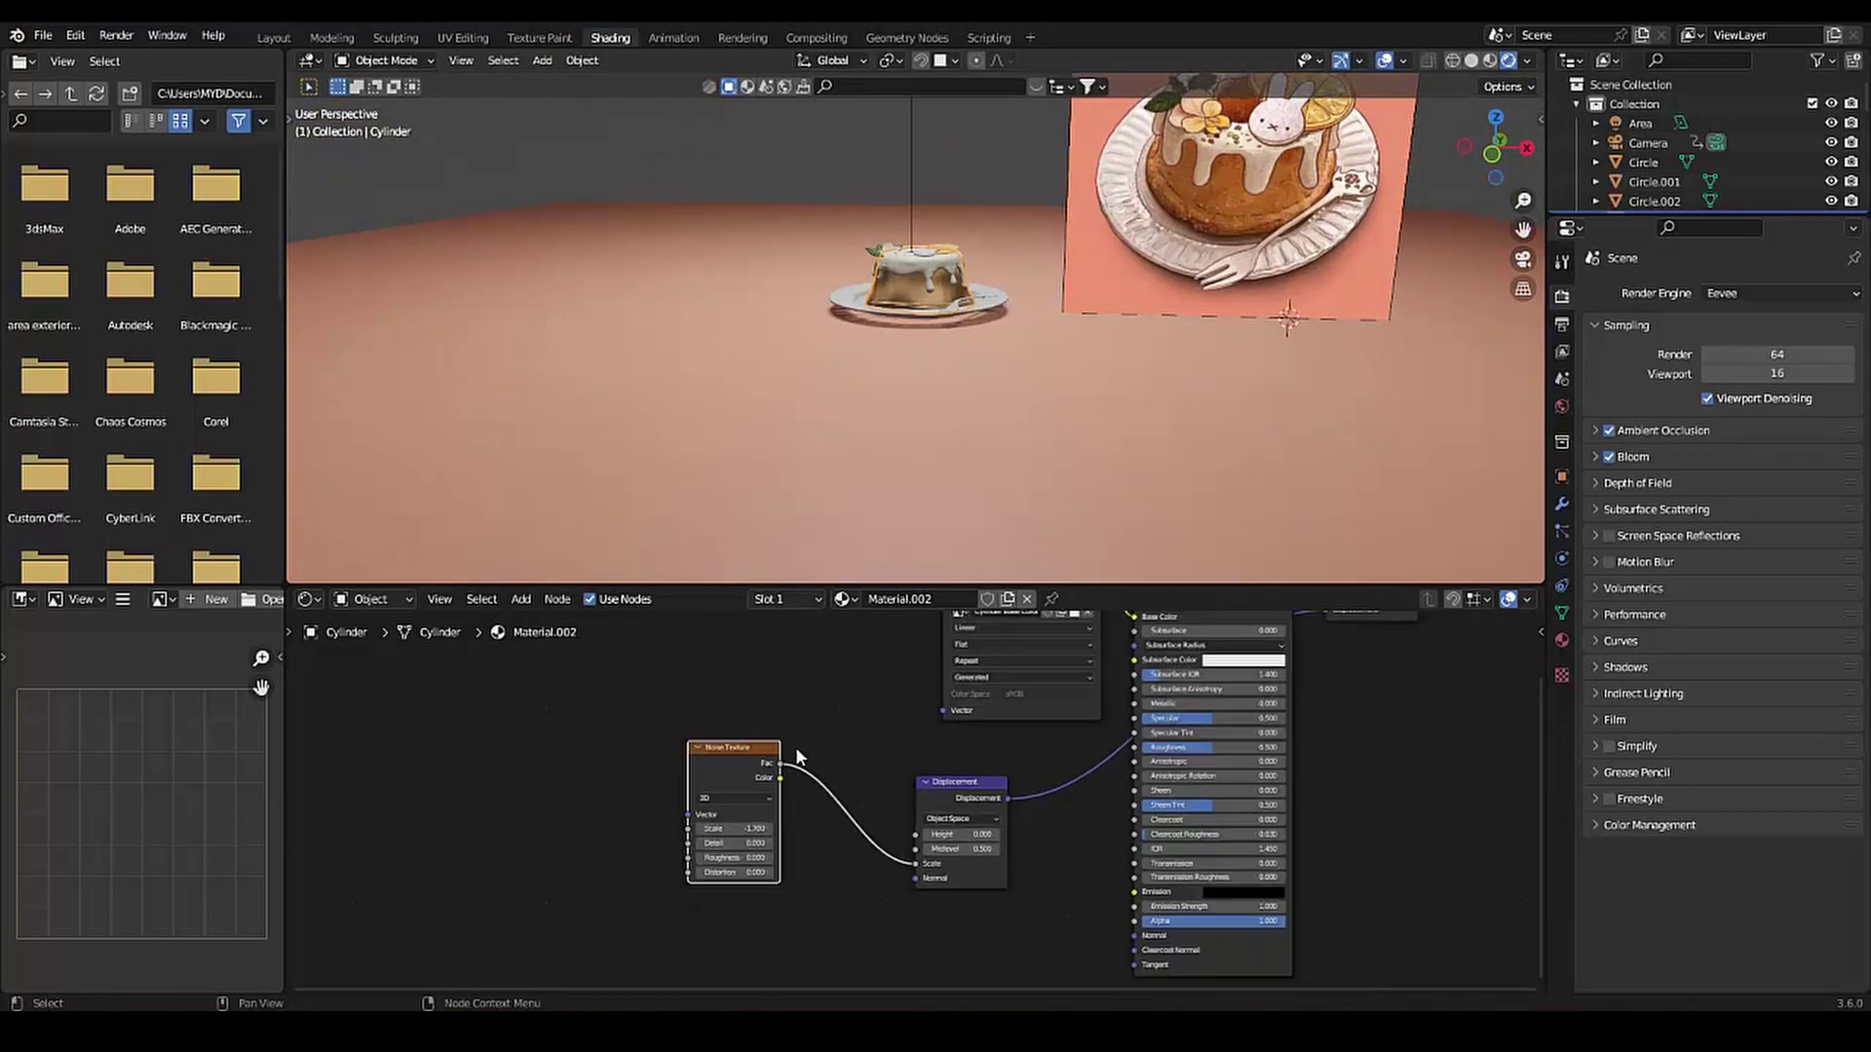
Feed Texture Coordinate through a Mapping node into the Noise Texture Vector
type("te")
type("re coordinate")
key("Return")
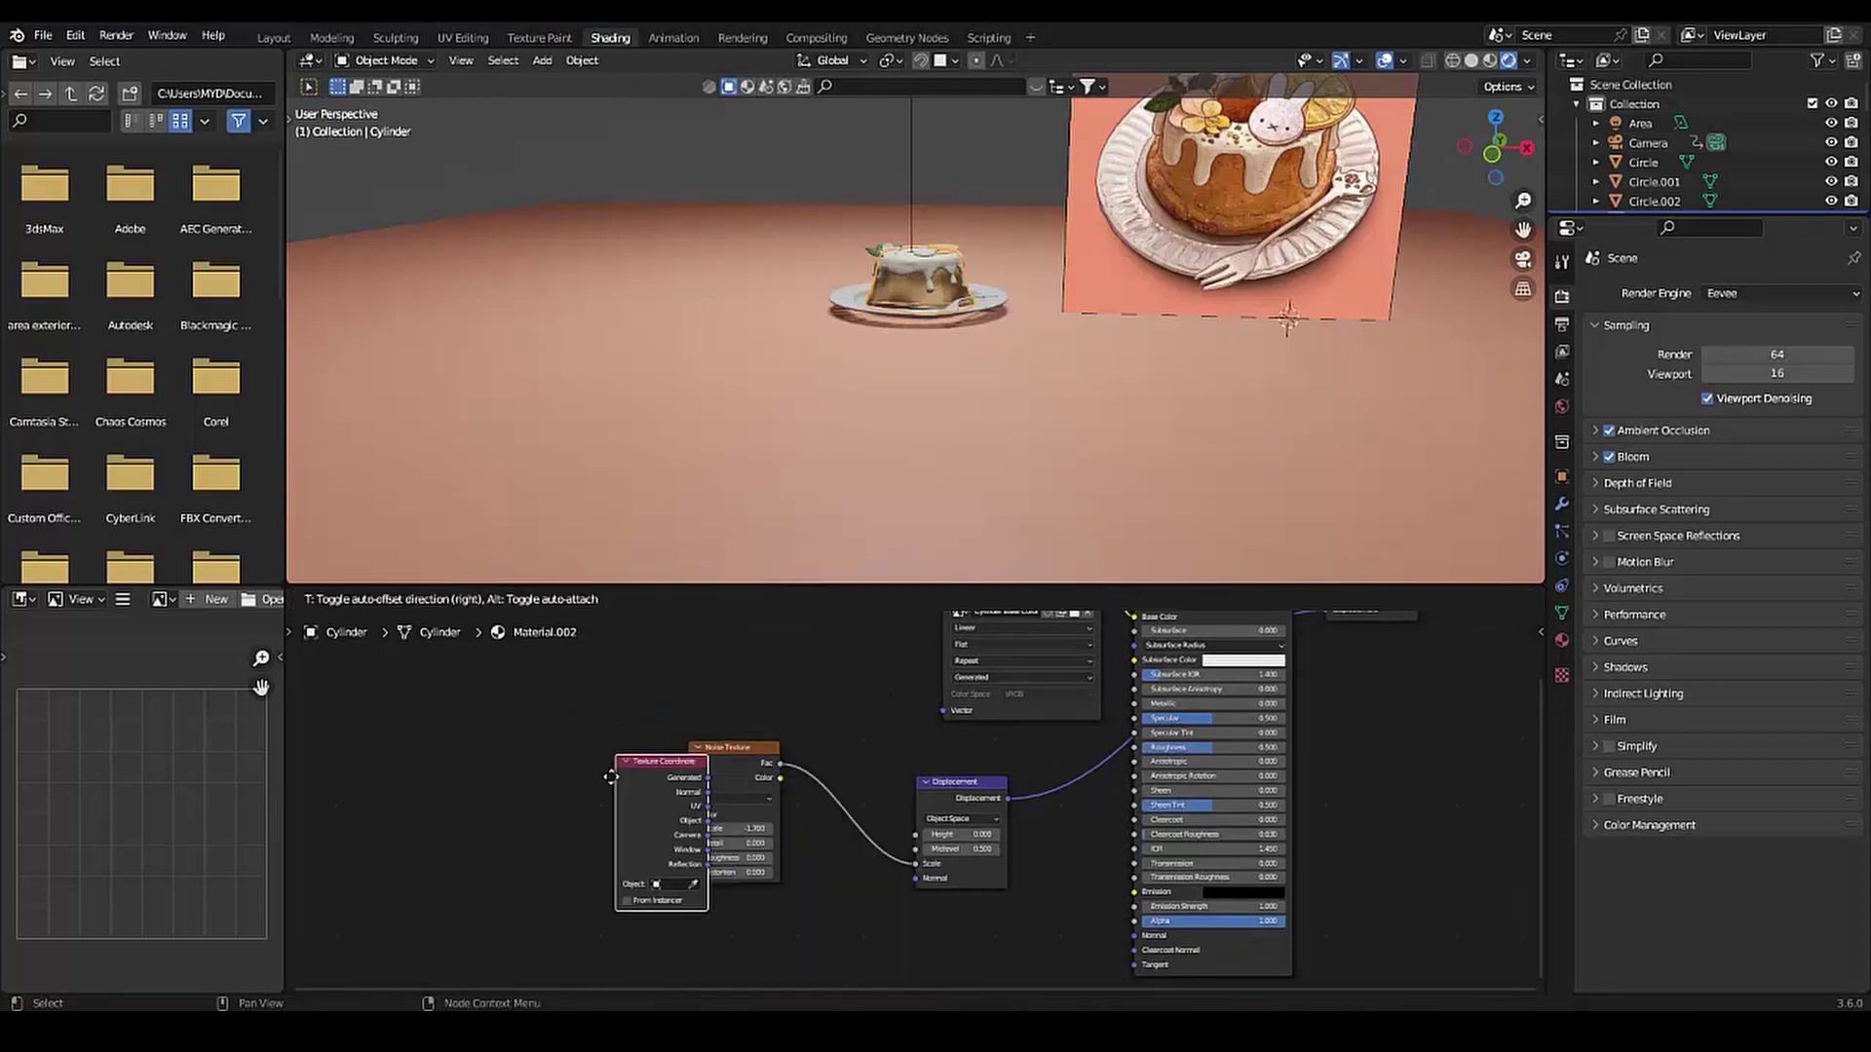
left_click(458, 770)
key("shift+a")
type("map")
key("Return")
left_click(561, 713)
scroll(561, 713, "up", 1)
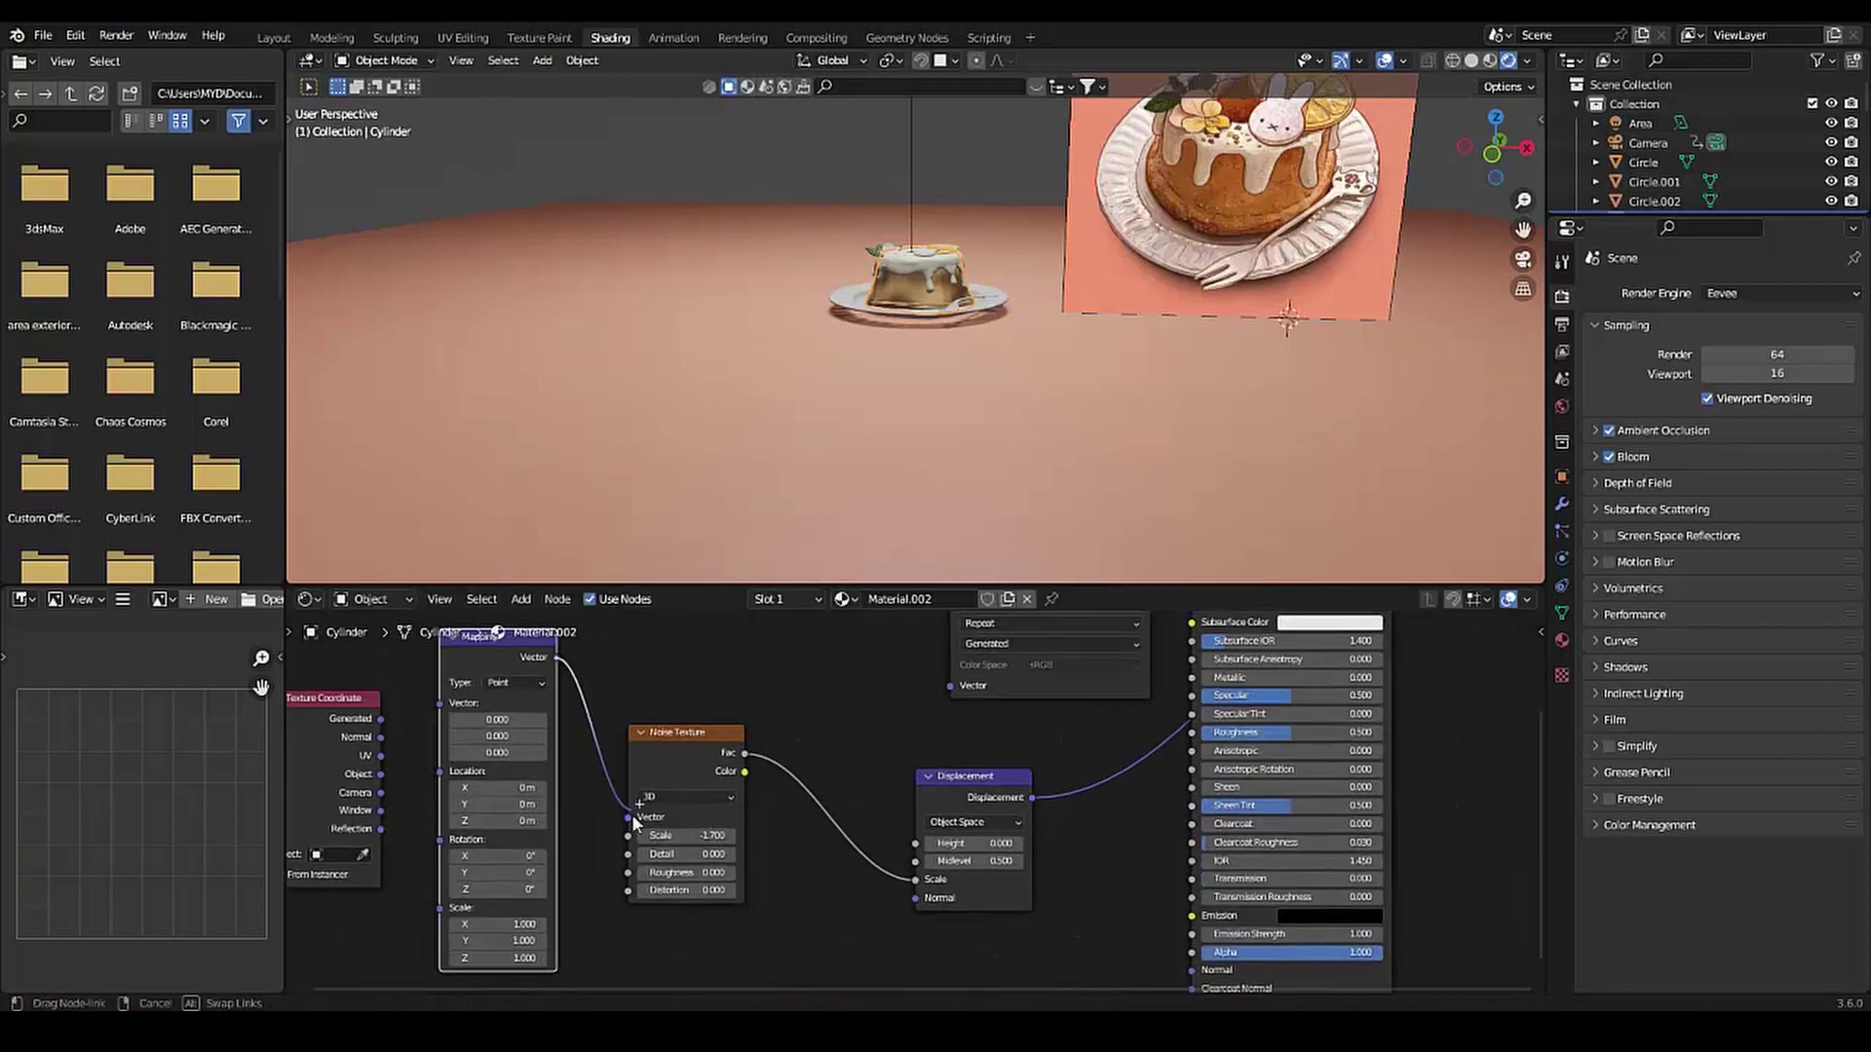
left_click_drag(677, 673, 749, 833)
left_click_drag(561, 719, 497, 781)
scroll(885, 332, "up", 5)
Offset the Mapping location to shift the noise pattern, with Y at 1 m
middle_click_drag(884, 331, 877, 419)
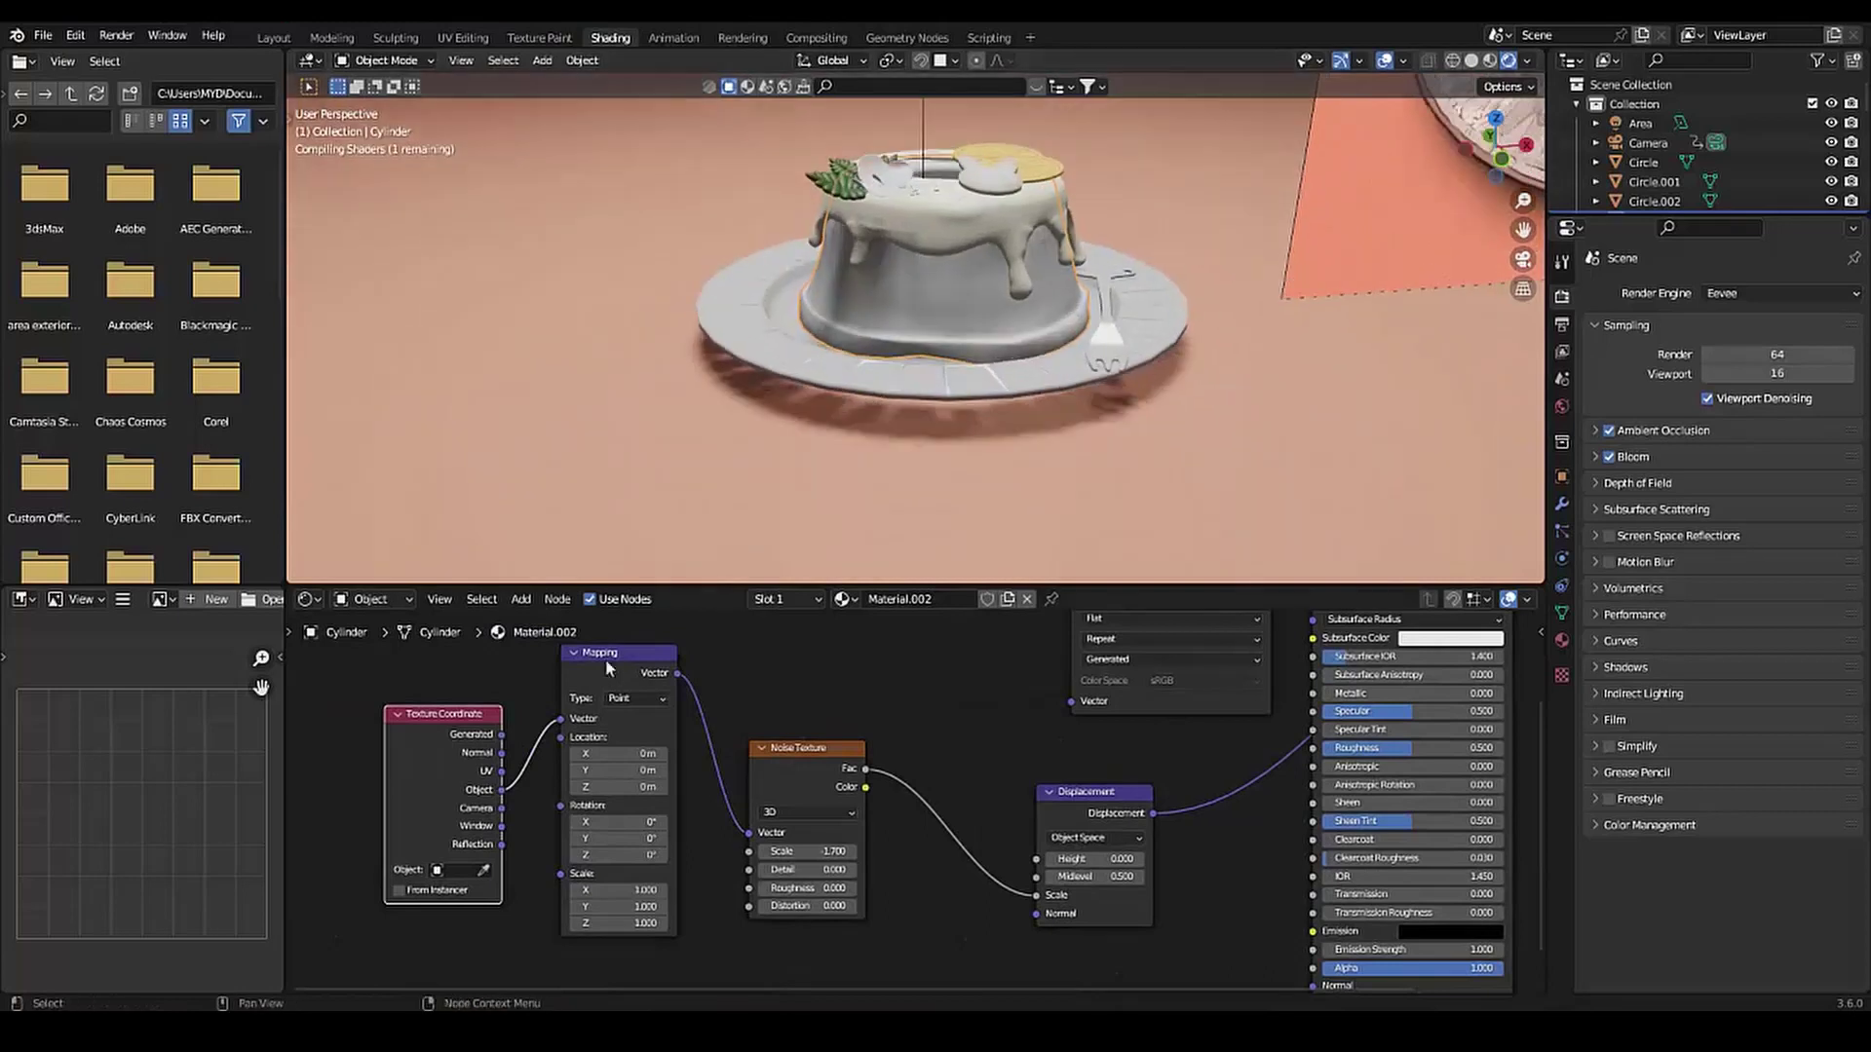
mouse_move(624, 753)
left_mouse_down()
mouse_move(565, 770)
mouse_move(662, 770)
left_mouse_up()
mouse_move(1150, 331)
middle_mouse_down()
mouse_move(1226, 249)
mouse_move(1121, 410)
middle_mouse_up()
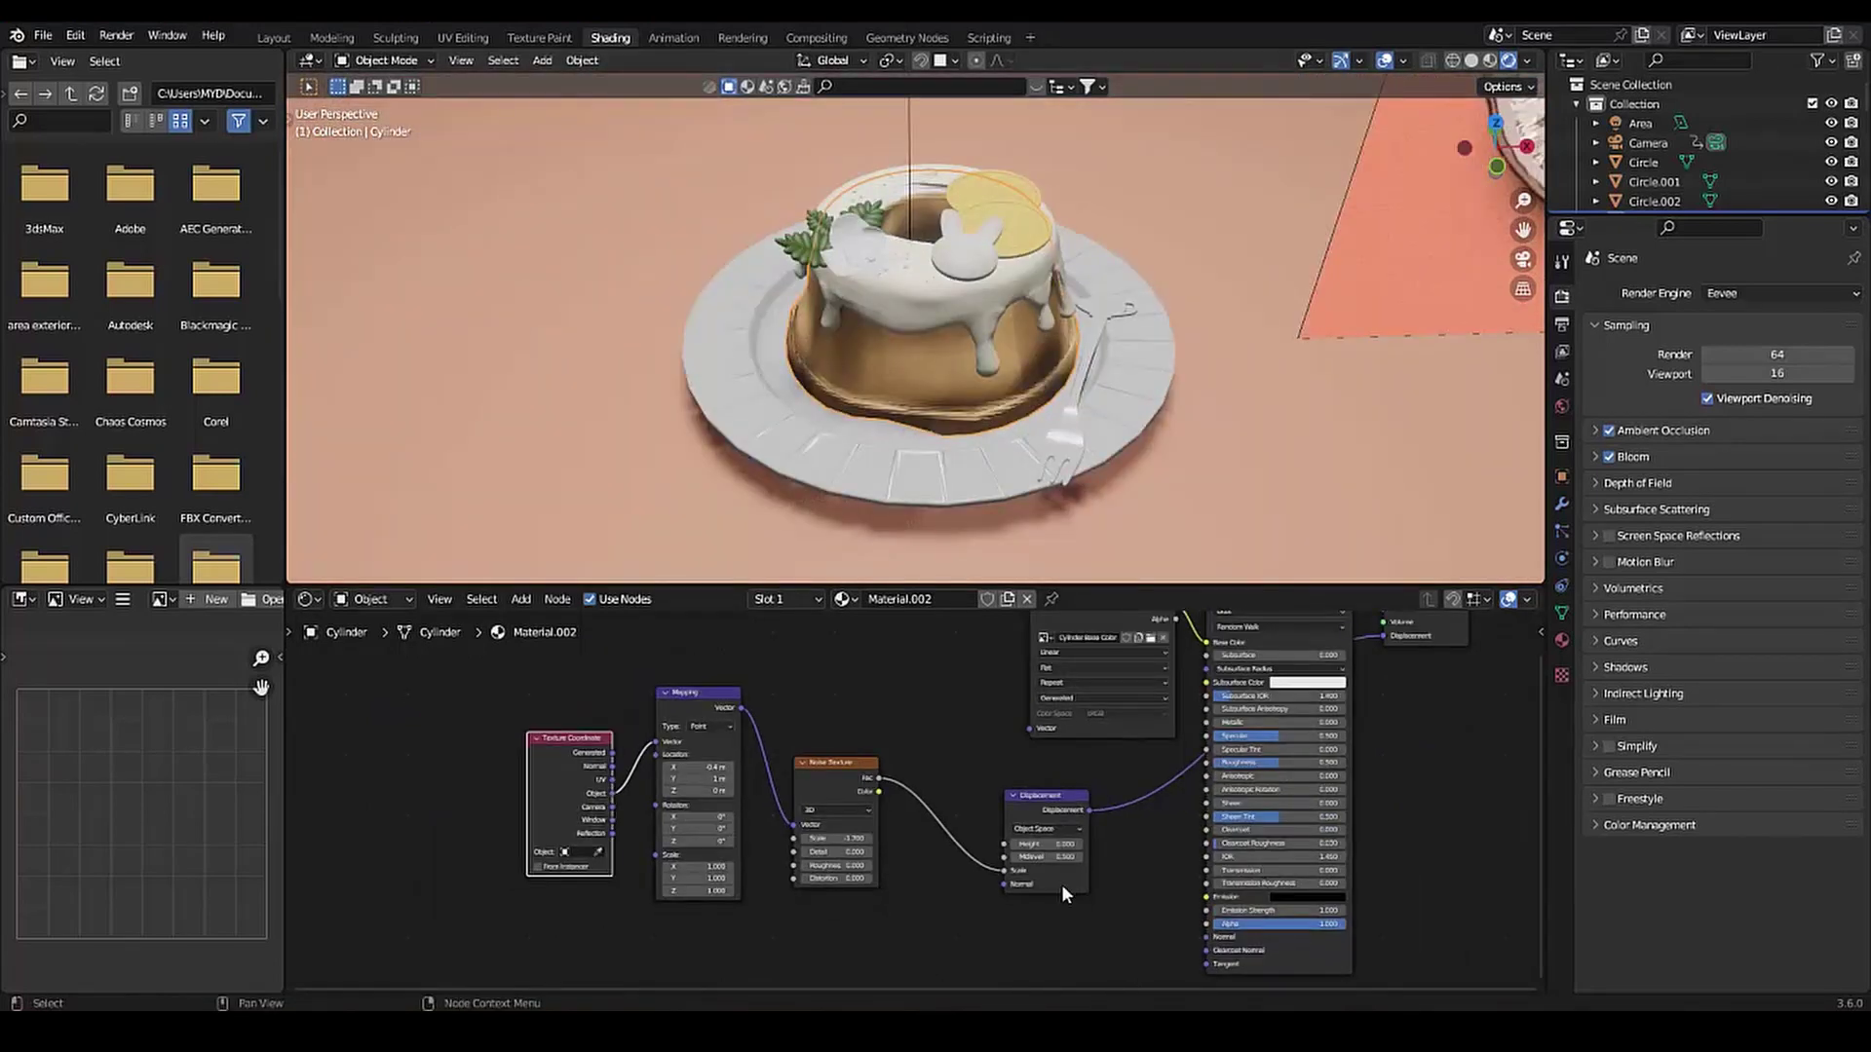
middle_click_drag(1061, 885, 933, 808)
key("shift+a")
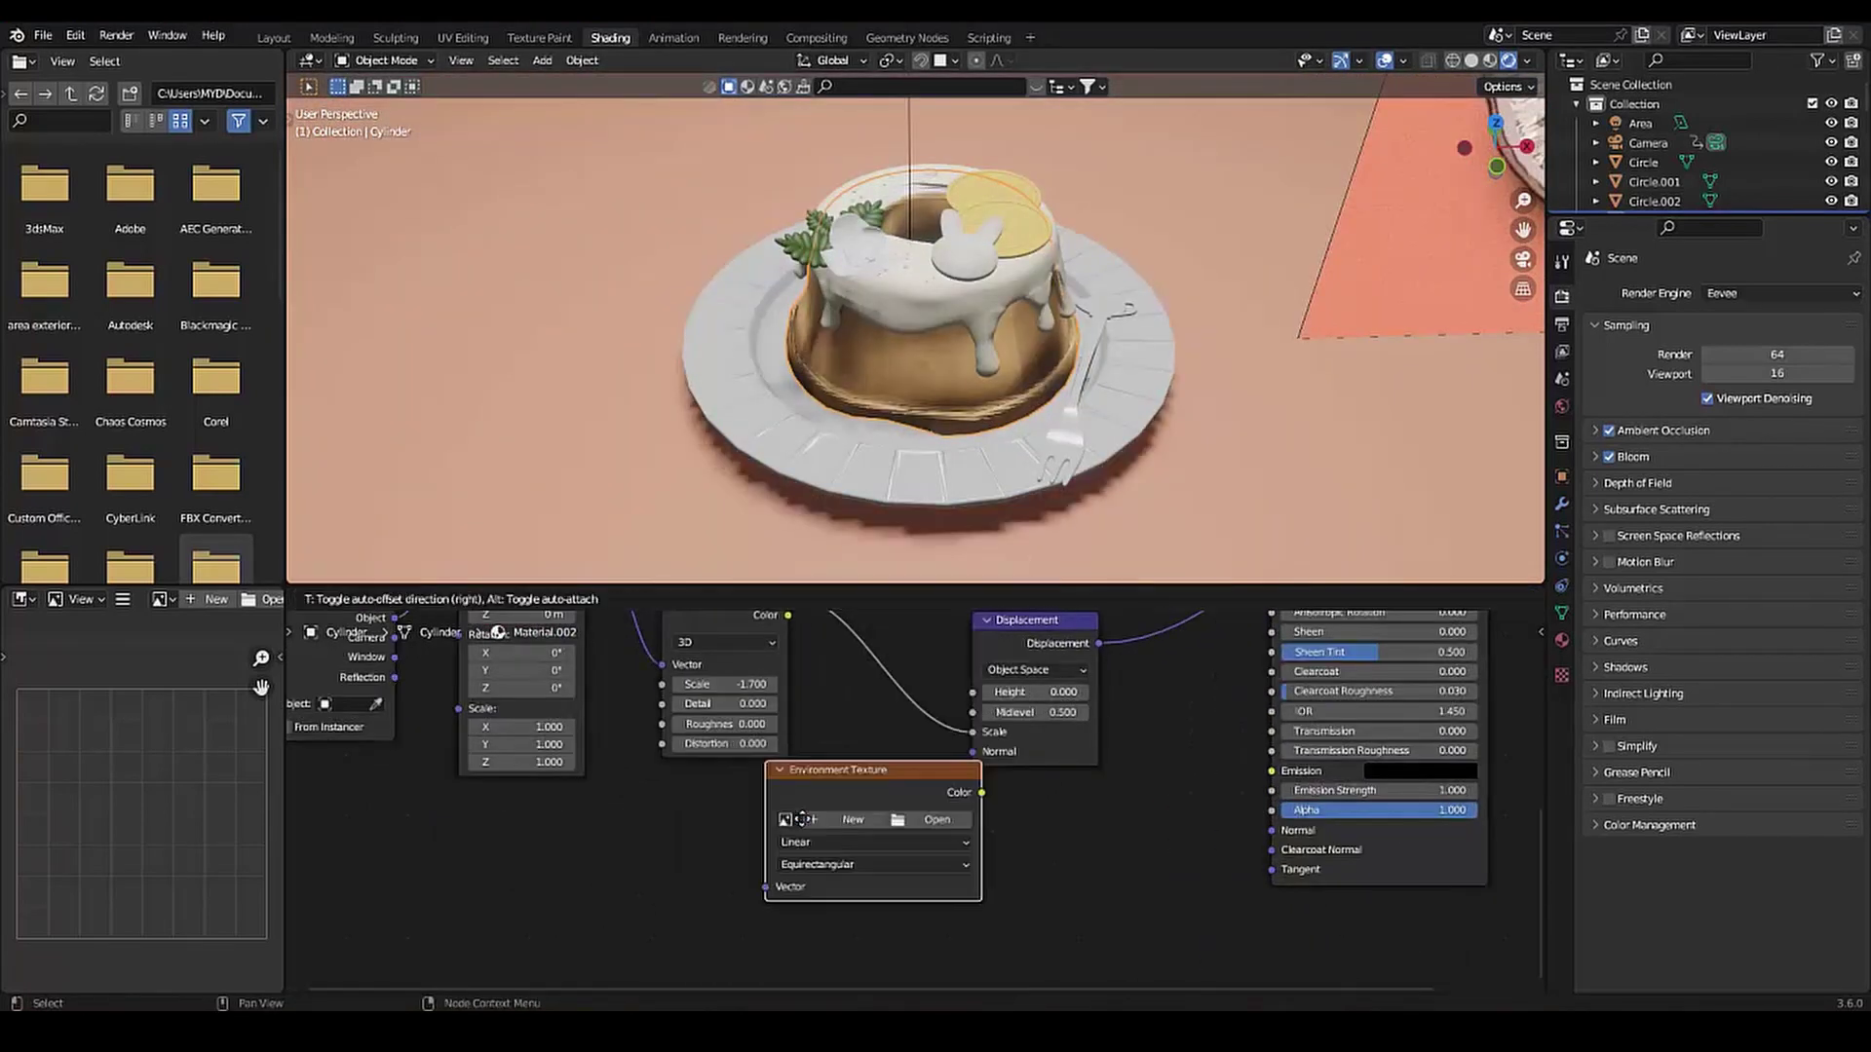
Add a Voronoi Texture feeding the shader's Normal, set to Manhattan with Scale 11
left_click(784, 786)
type("voro")
key("Return")
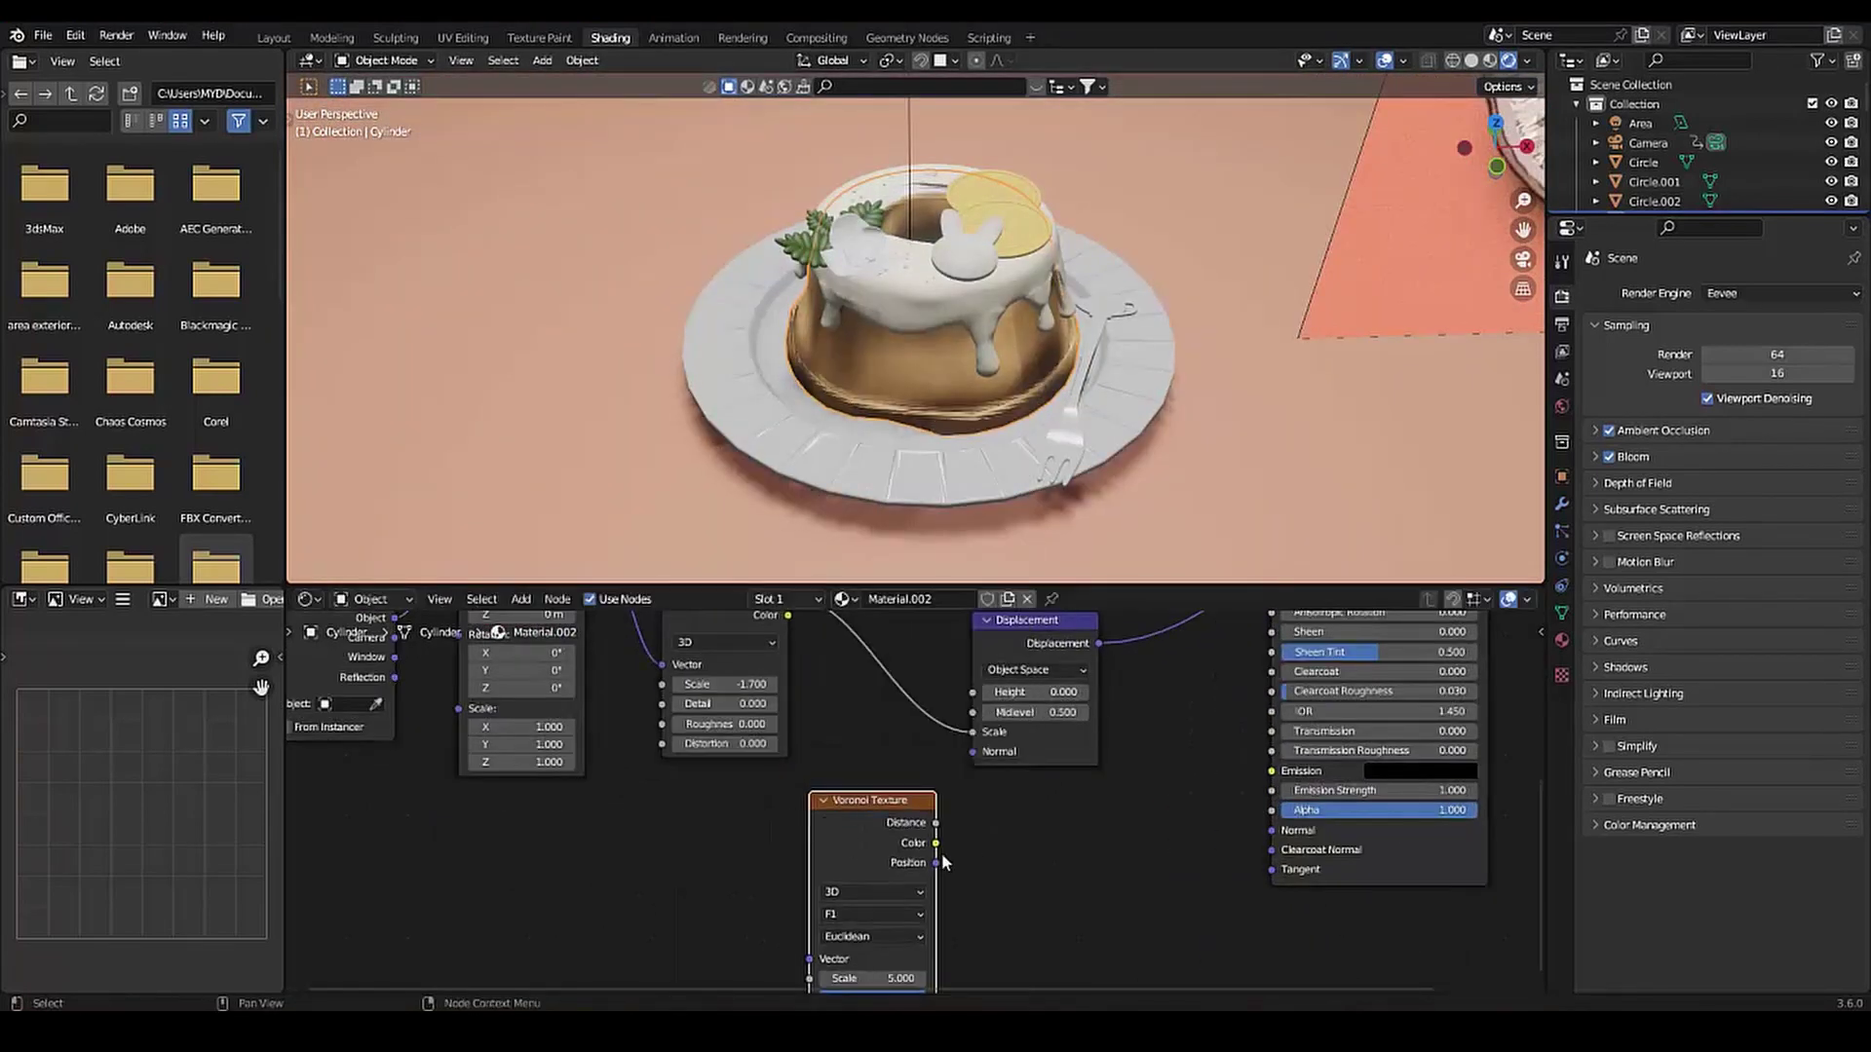
left_click(862, 805)
left_click_drag(1236, 766, 1242, 762)
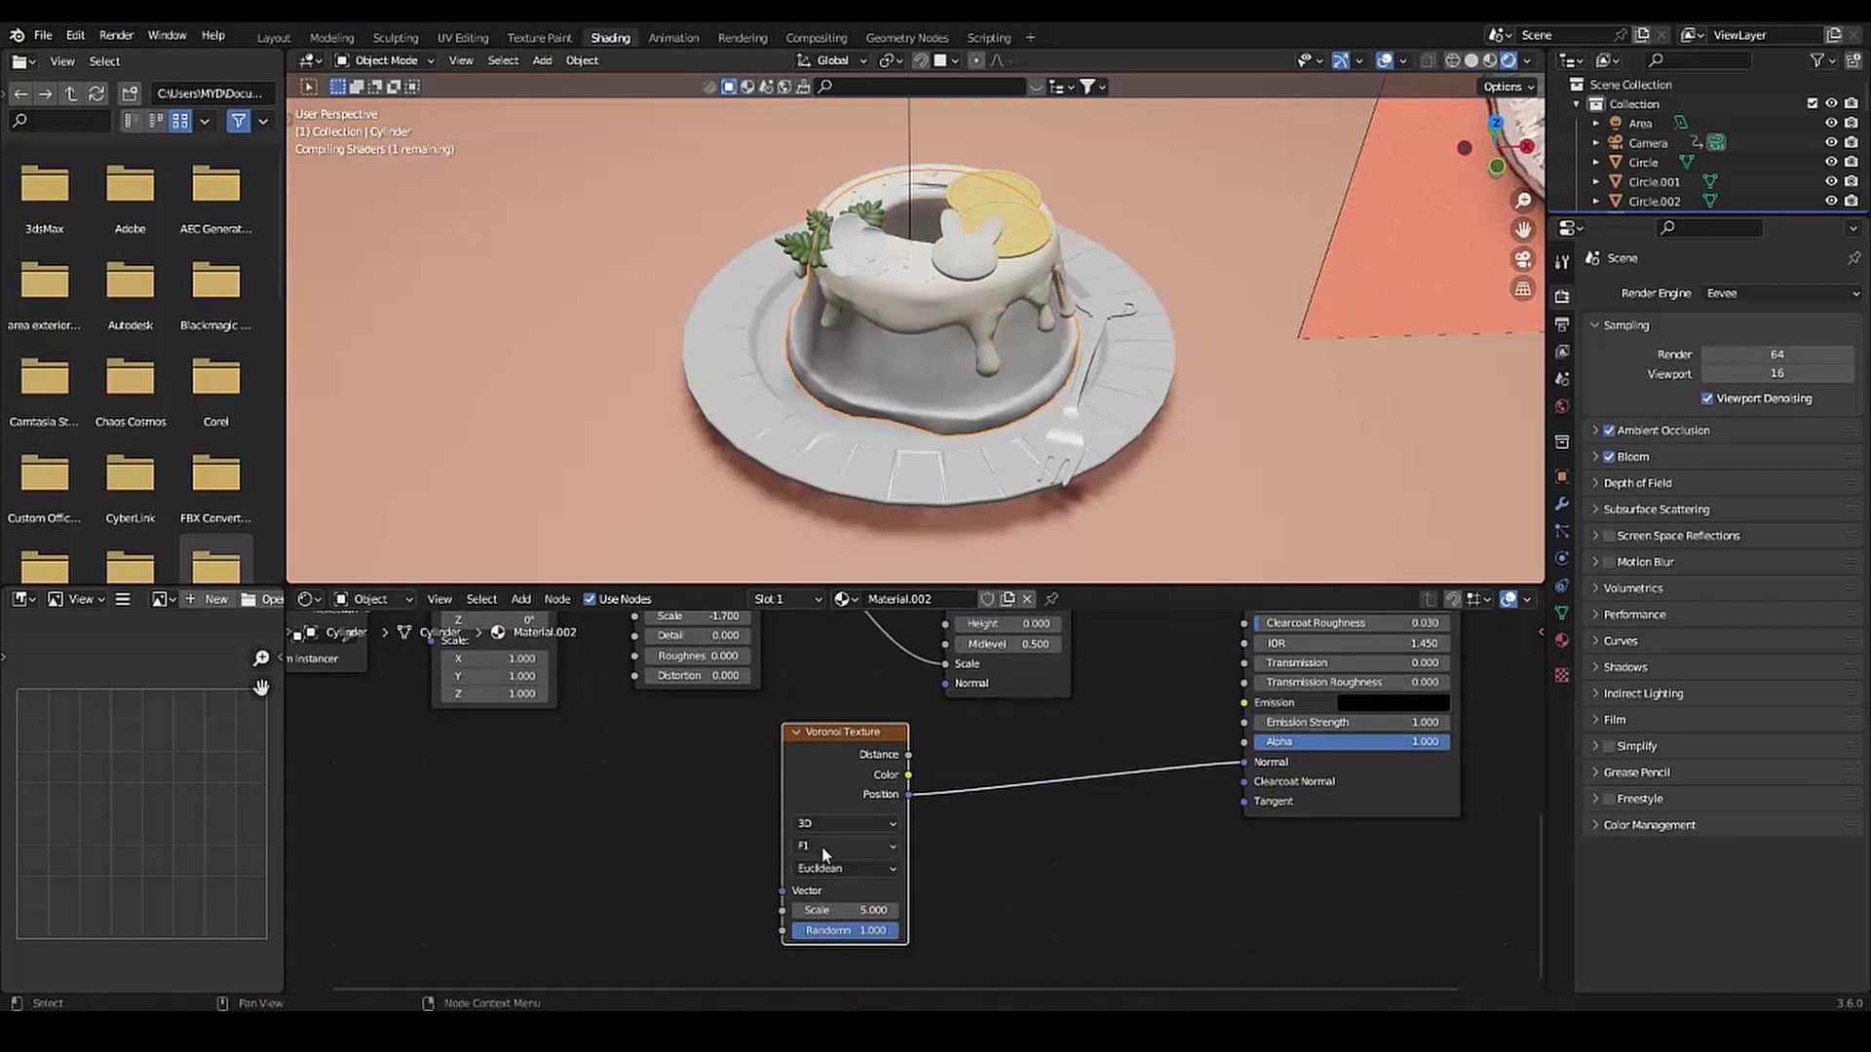
left_click(844, 868)
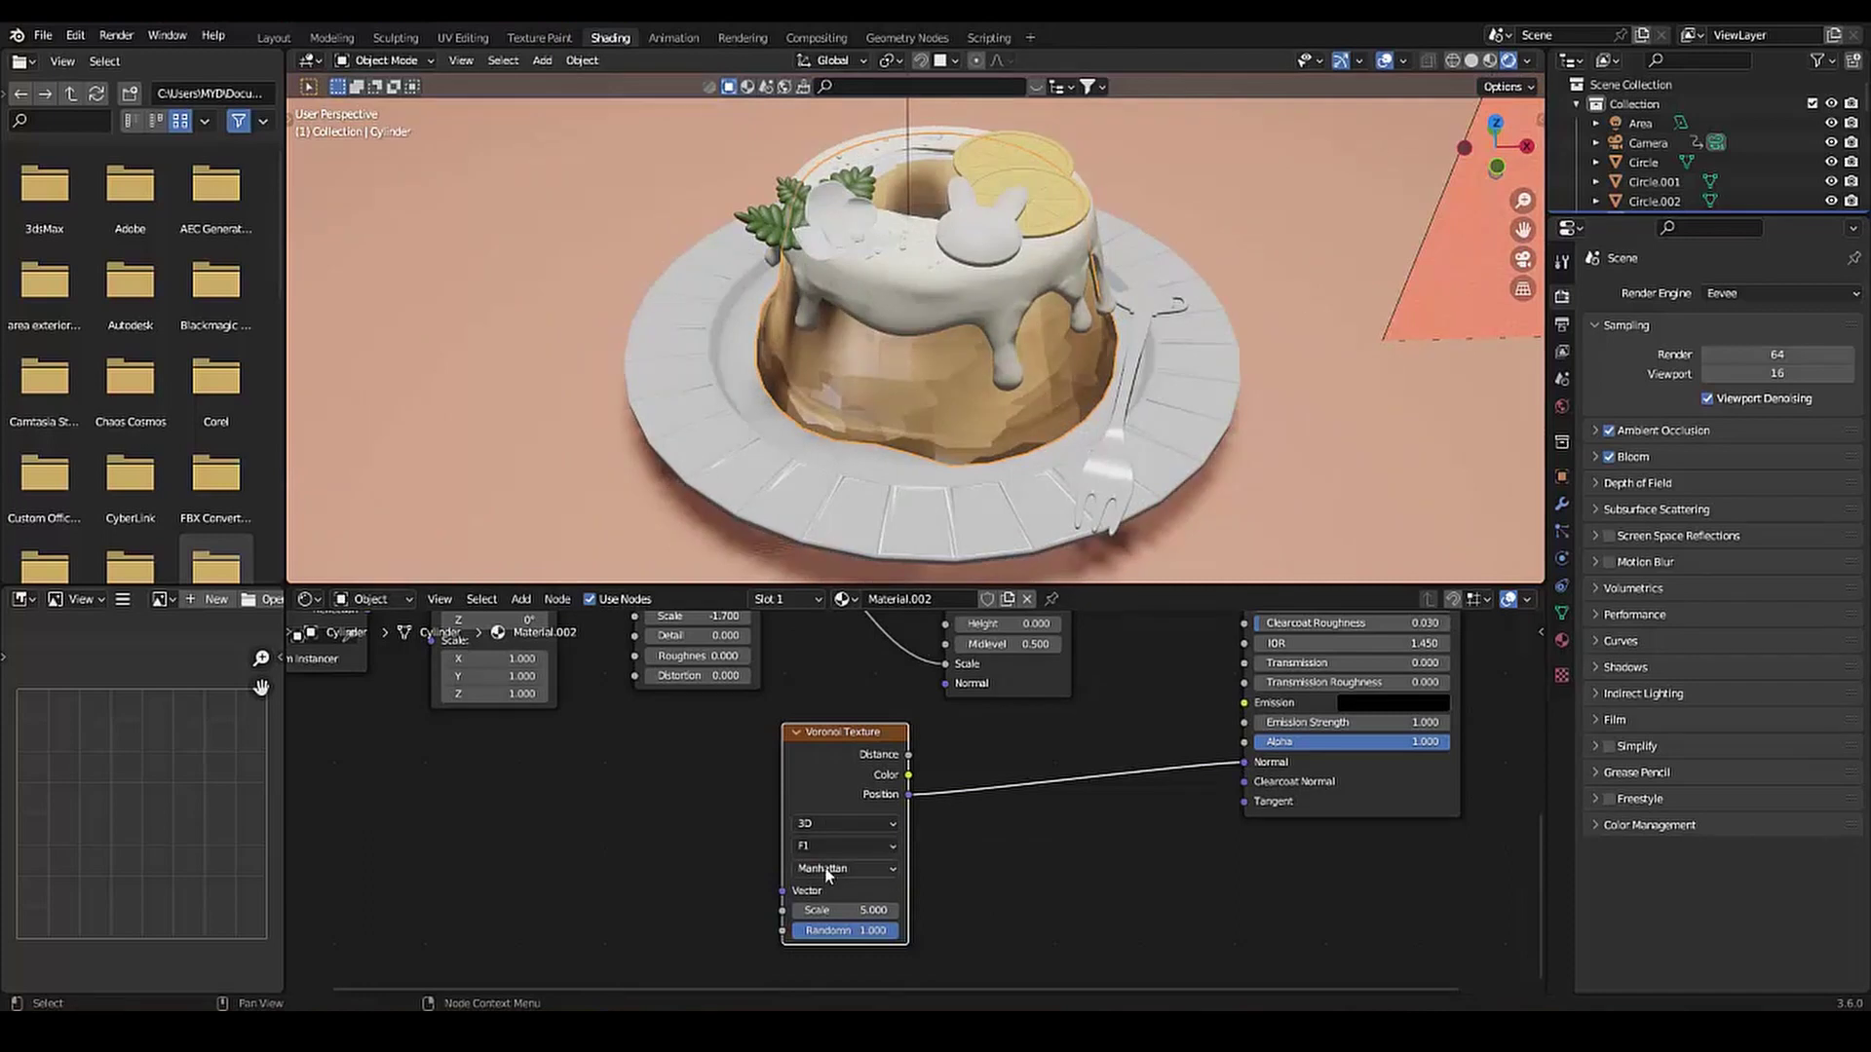
mouse_move(828, 911)
left_mouse_down()
mouse_move(926, 910)
mouse_move(779, 938)
left_mouse_up()
Zoom in and out on the node tree to inspect the Voronoi setup
scroll(845, 804, "up", 1)
scroll(845, 805, "up", 1)
scroll(977, 370, "down", 2)
scroll(1004, 361, "down", 2)
scroll(1048, 401, "up", 3)
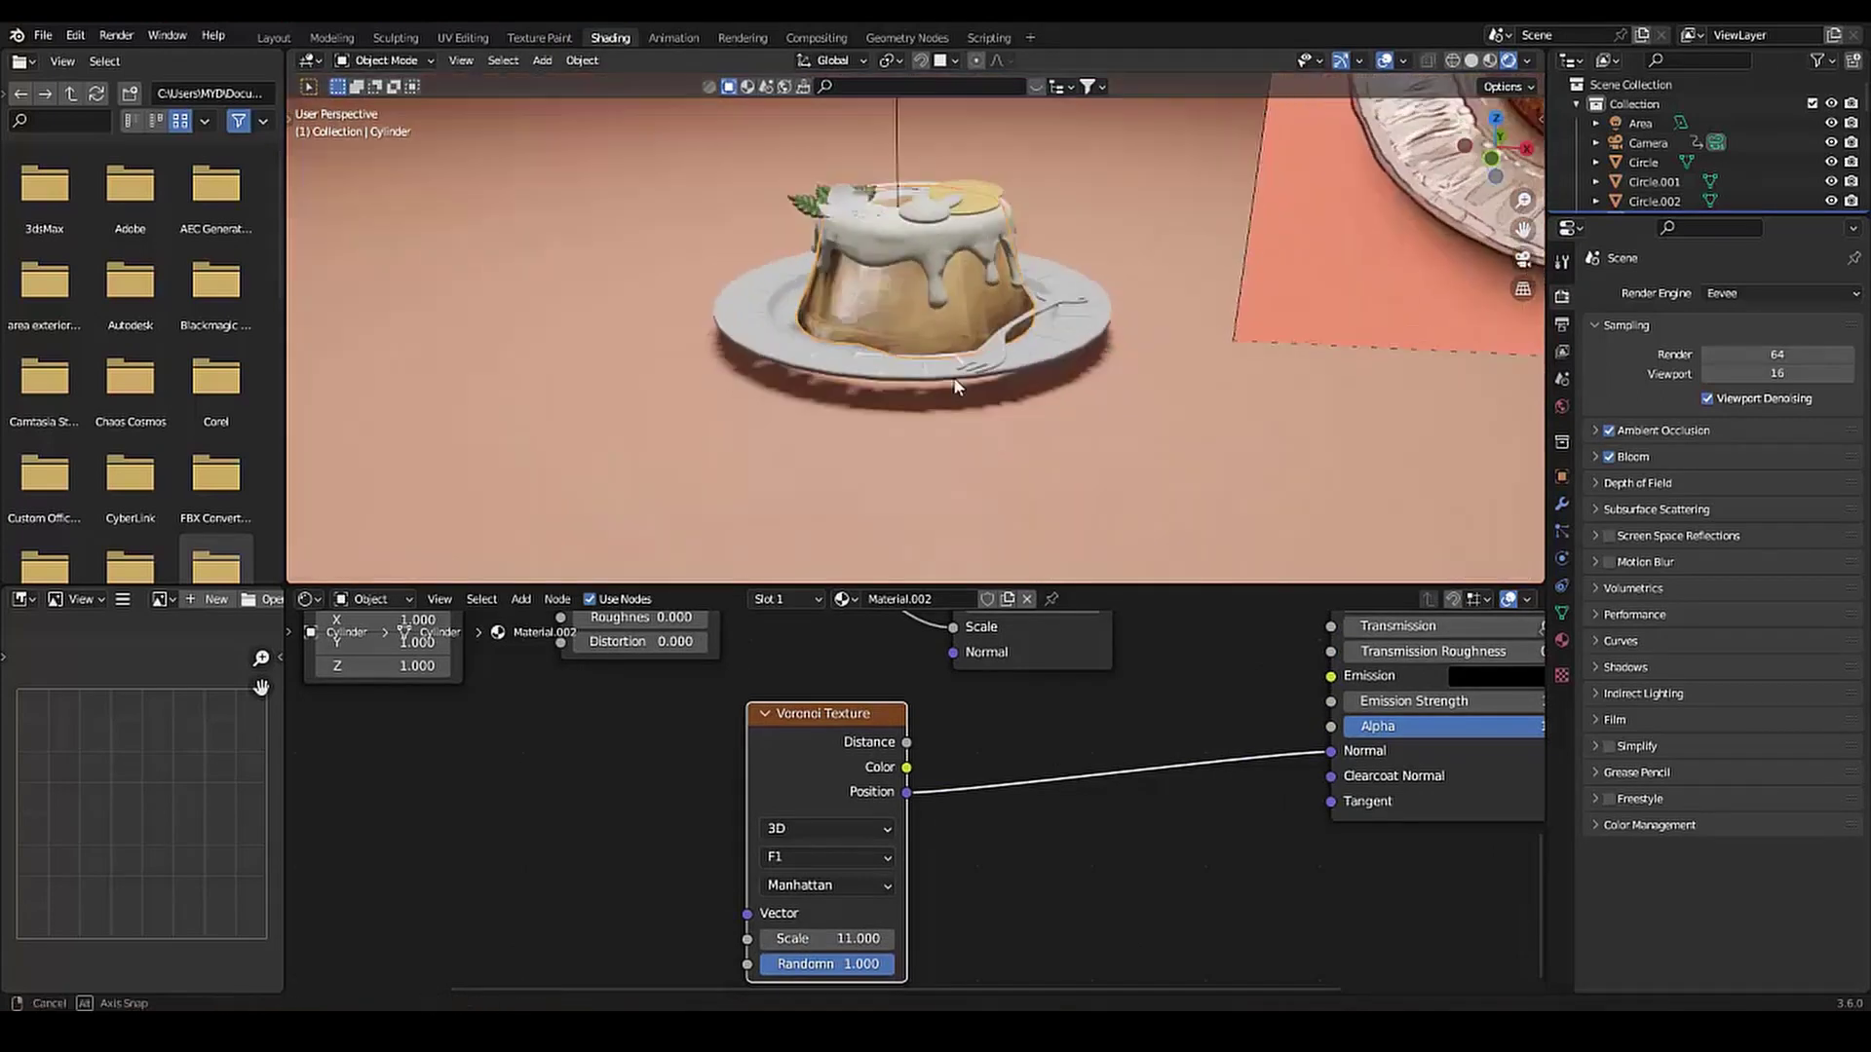
scroll(927, 721, "down", 2)
scroll(901, 763, "down", 1)
scroll(902, 763, "down", 1)
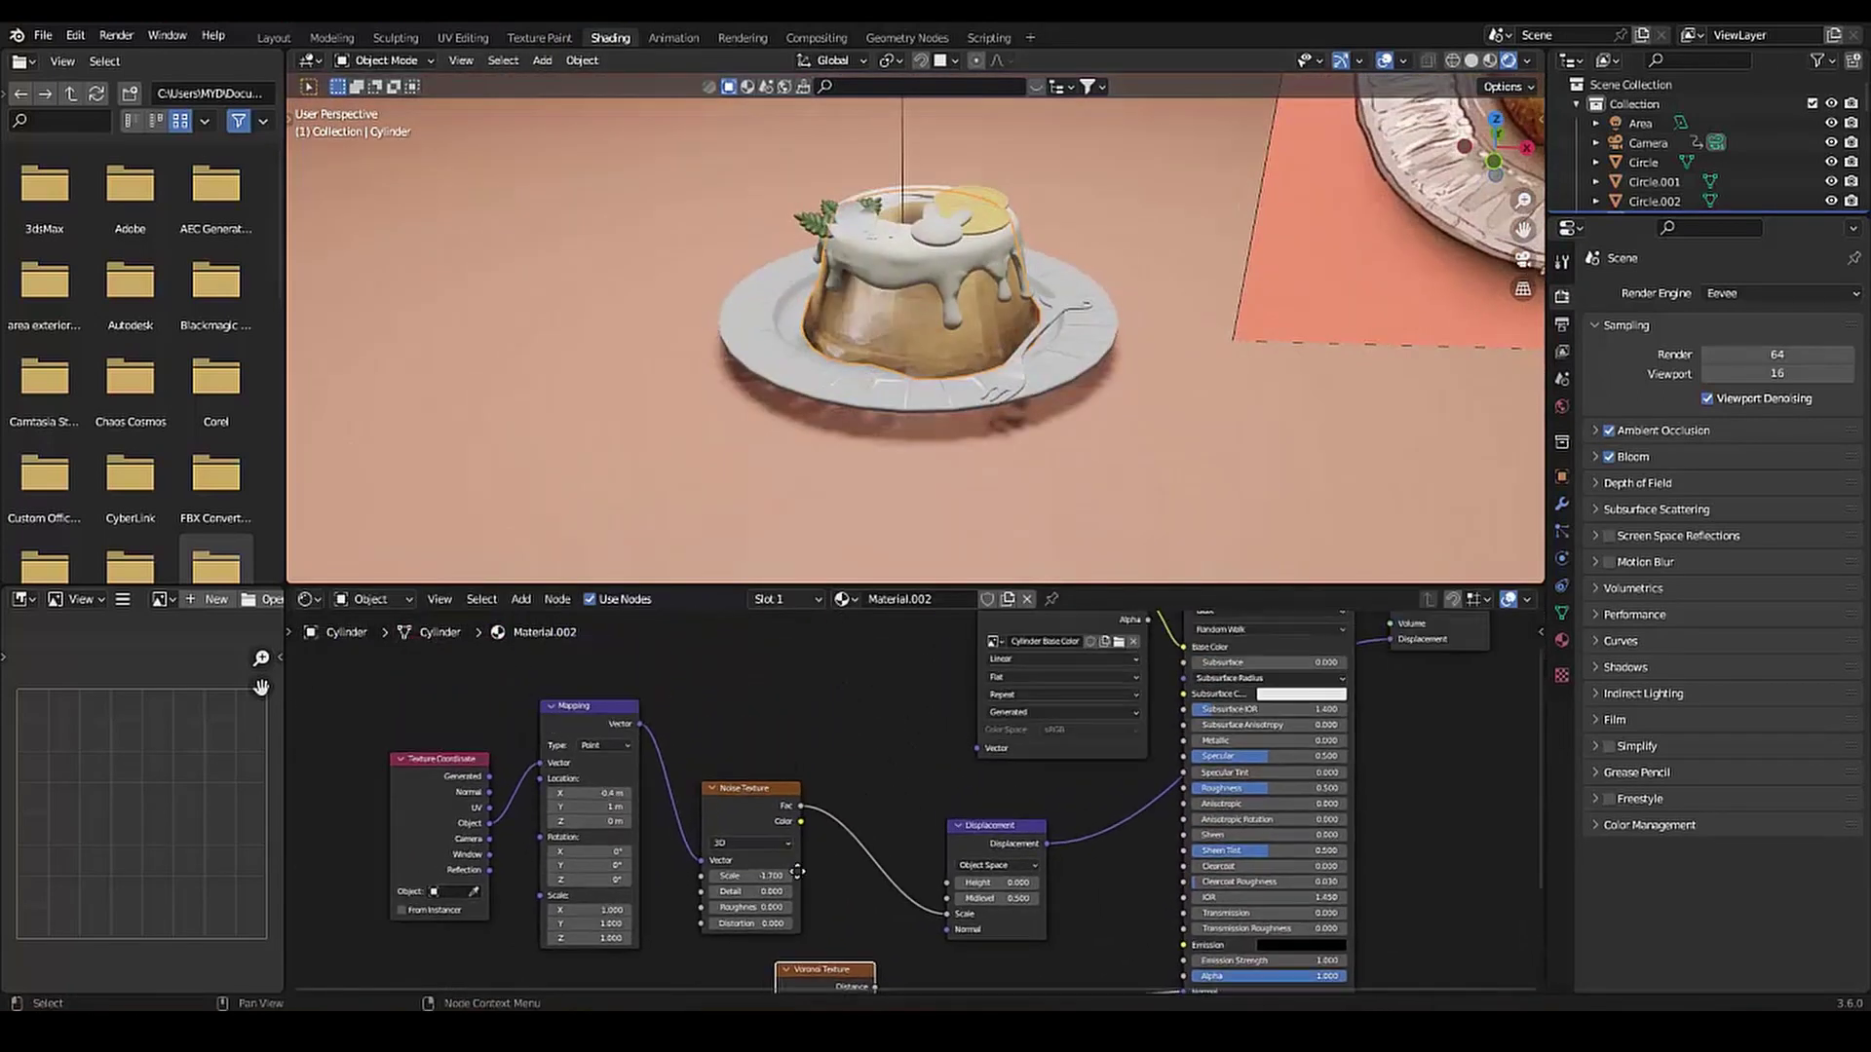
scroll(925, 731, "down", 1)
scroll(819, 624, "down", 1)
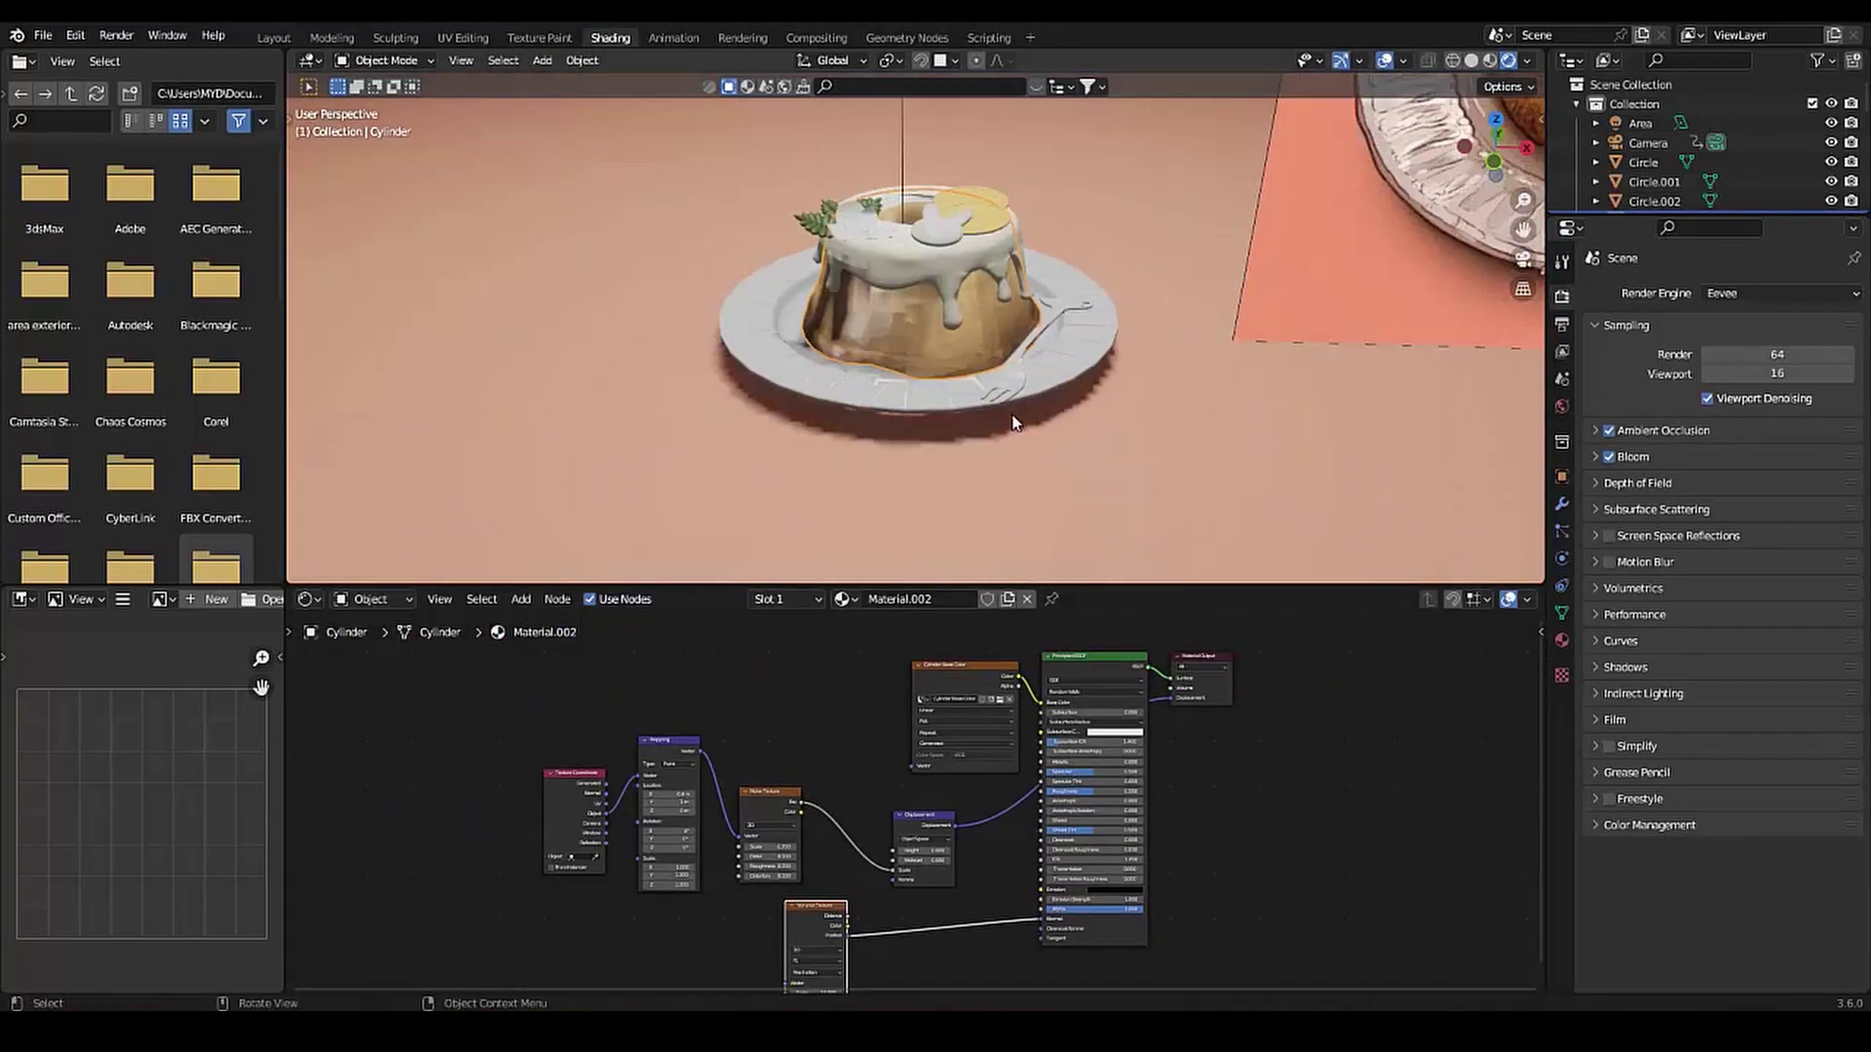
scroll(926, 390, "up", 2)
scroll(926, 389, "up", 2)
Start adding another node, cancel it, and orbit the cake to a new angle
key("shift+a")
left_click(801, 707)
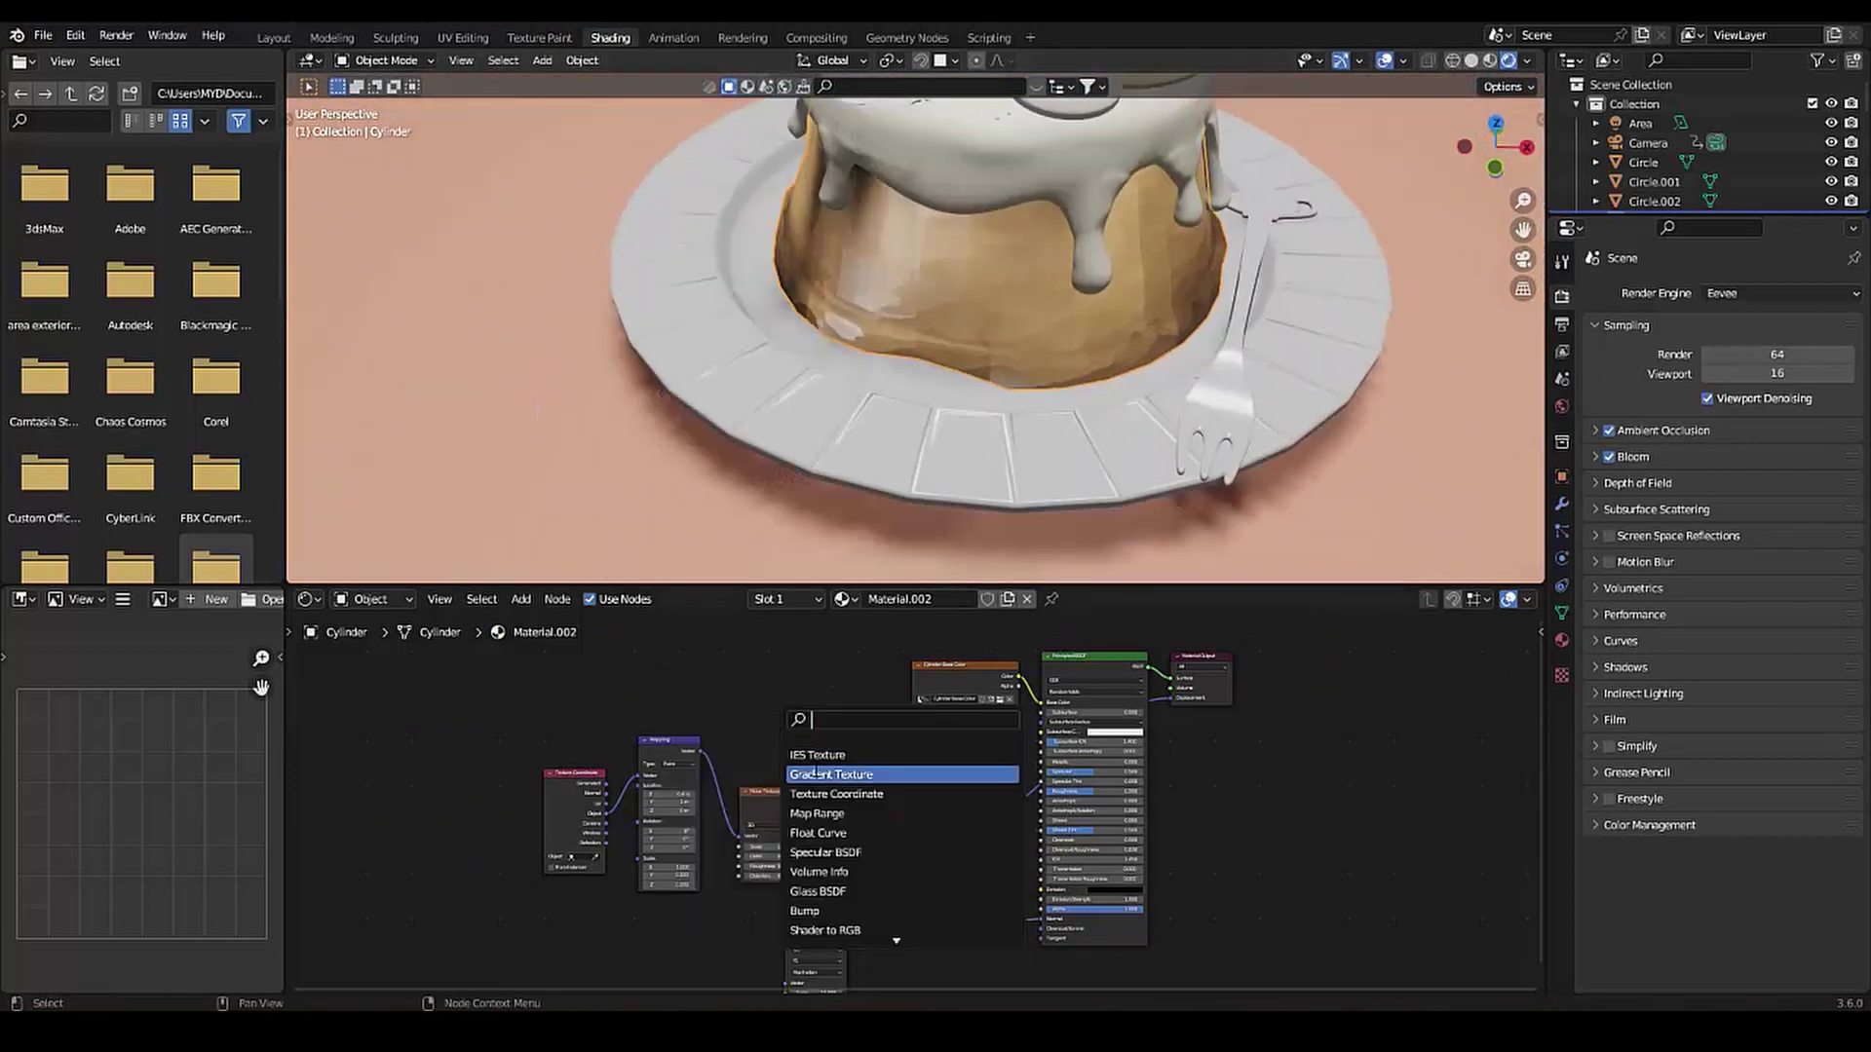
key("shift+a")
left_click(739, 671)
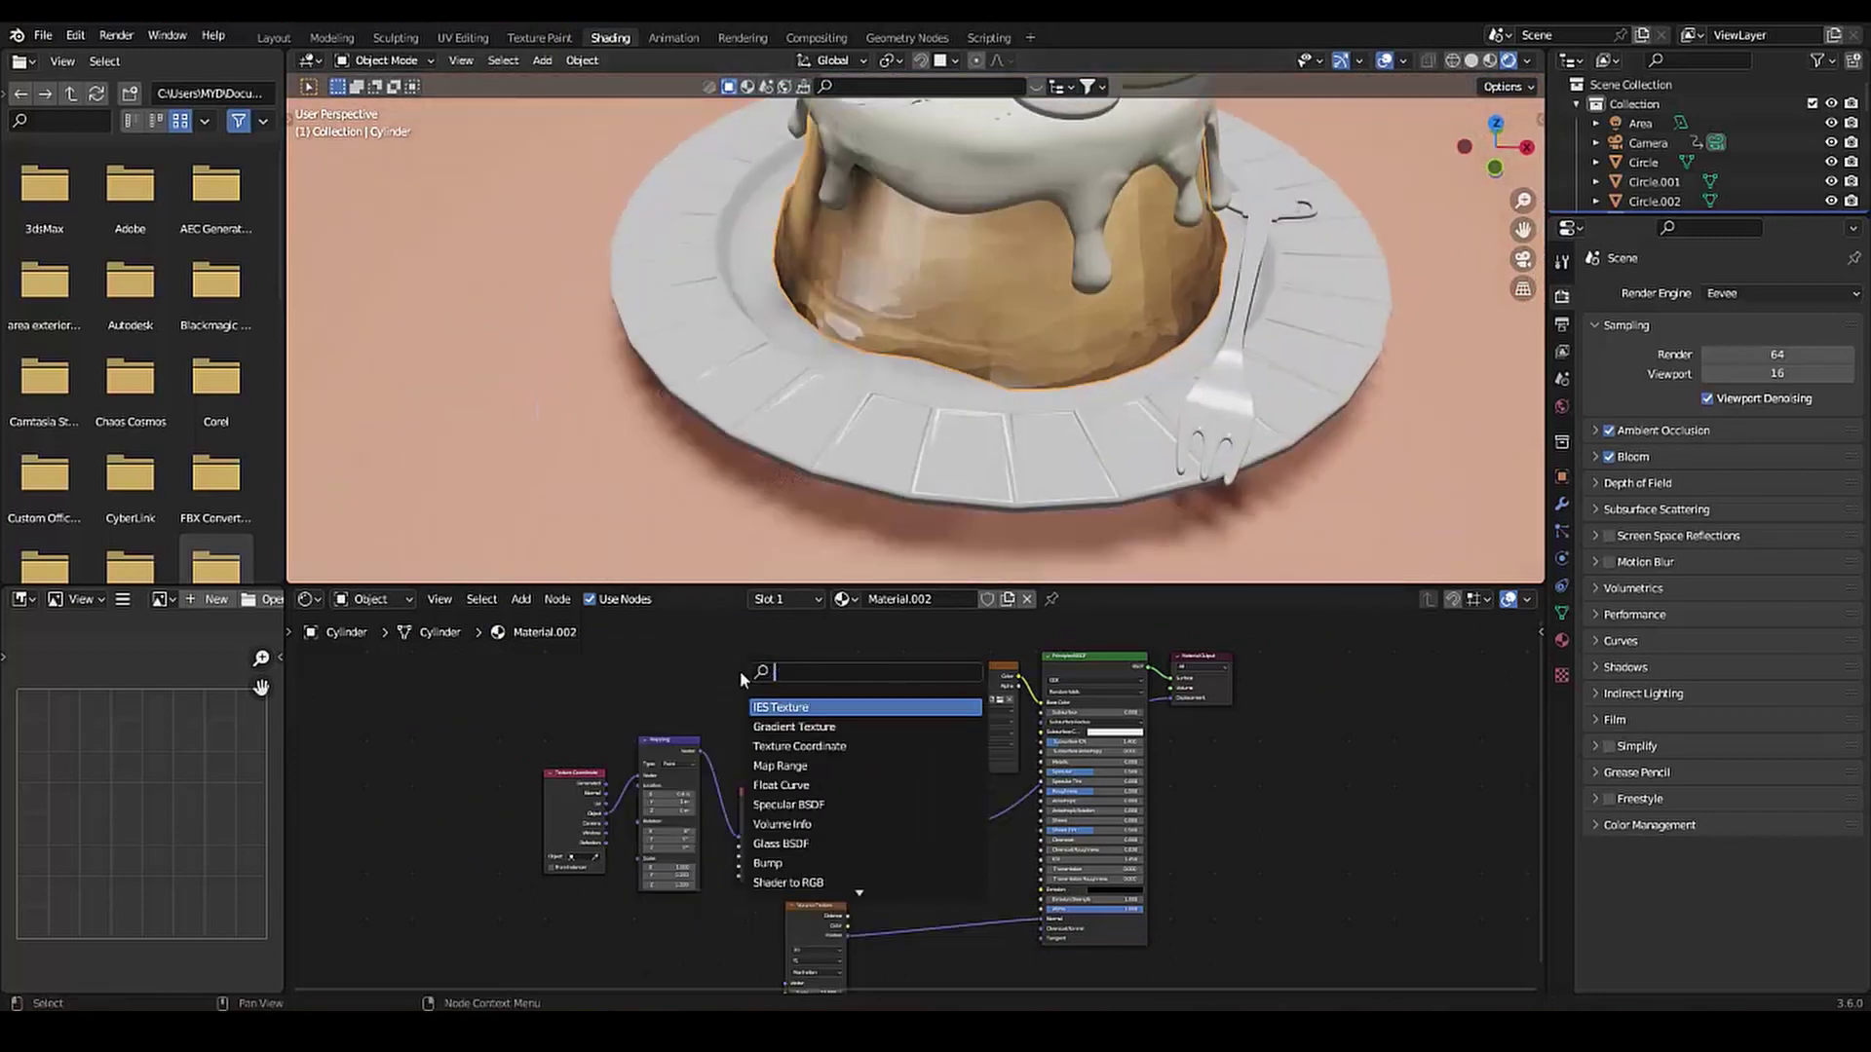
key("Escape")
scroll(646, 678, "up", 2)
scroll(646, 678, "up", 1)
scroll(647, 682, "down", 3)
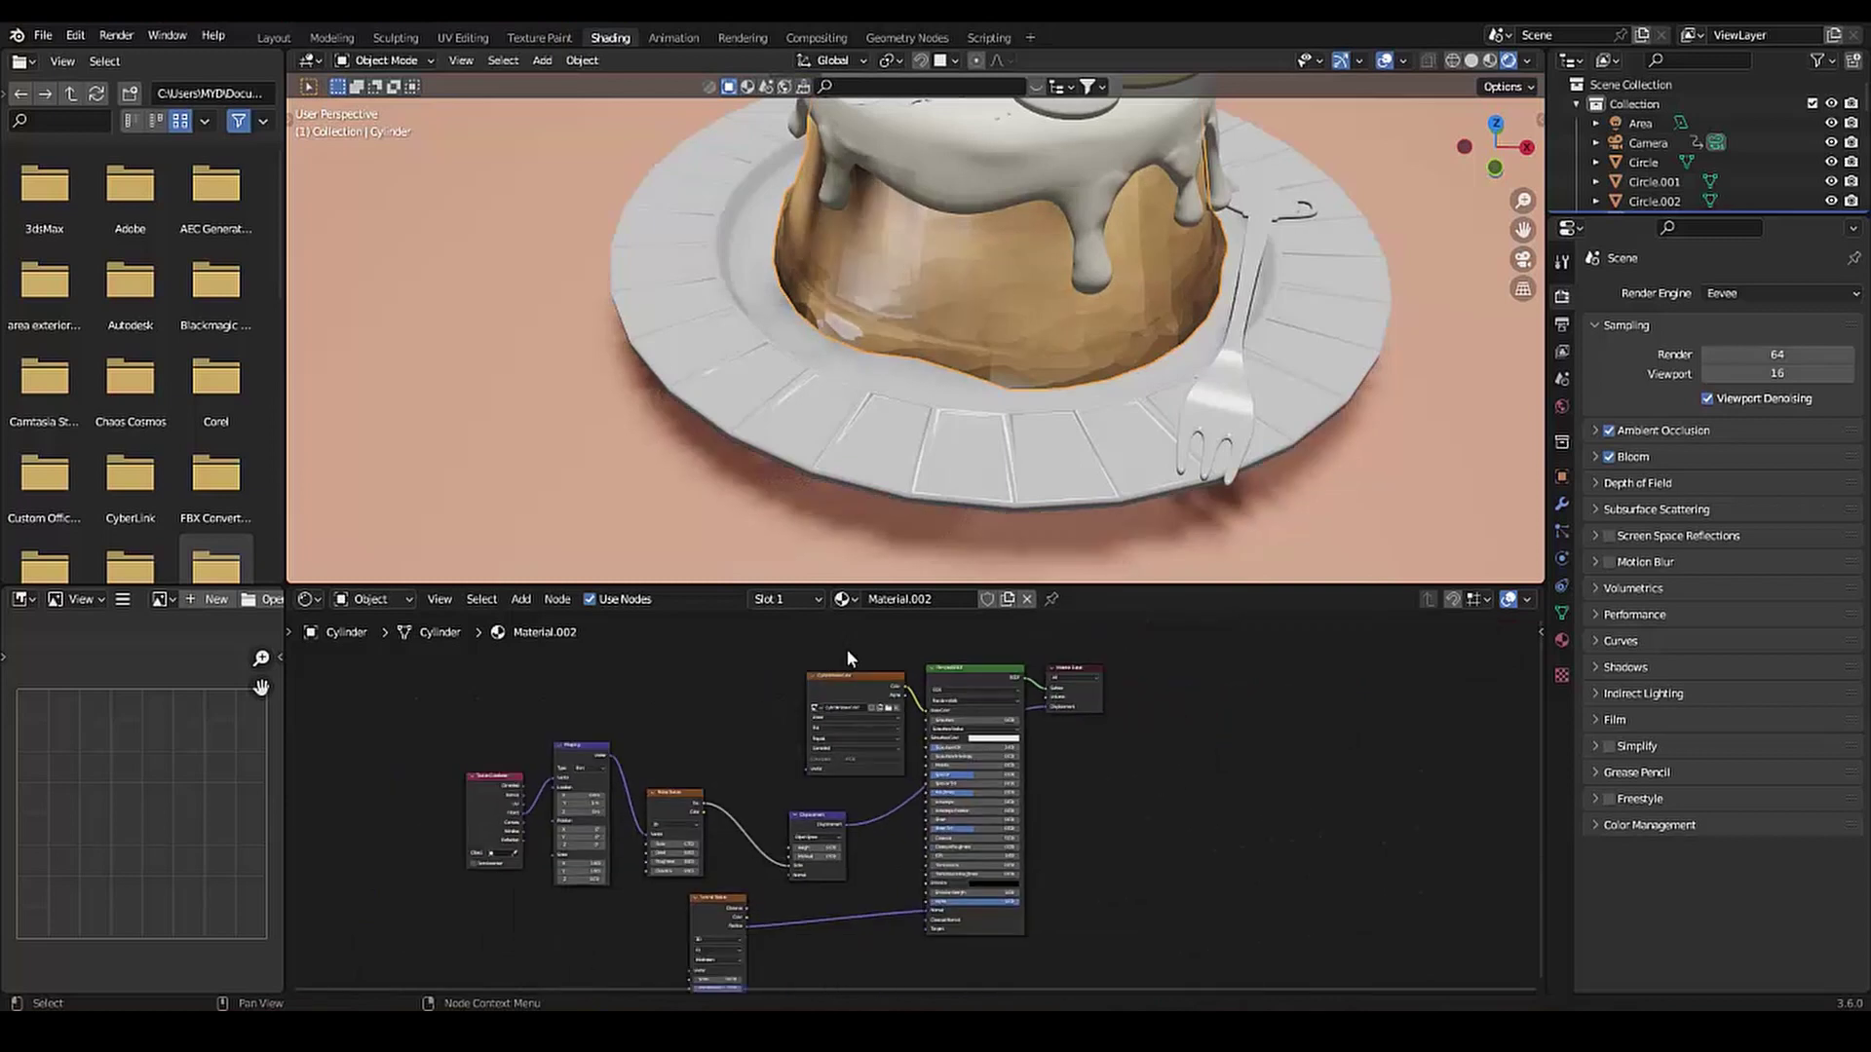
scroll(934, 481, "down", 4)
middle_click_drag(933, 481, 662, 156)
In Texture Paint, give the brush a 3 px radius and a near-black brown colour
left_click(539, 37)
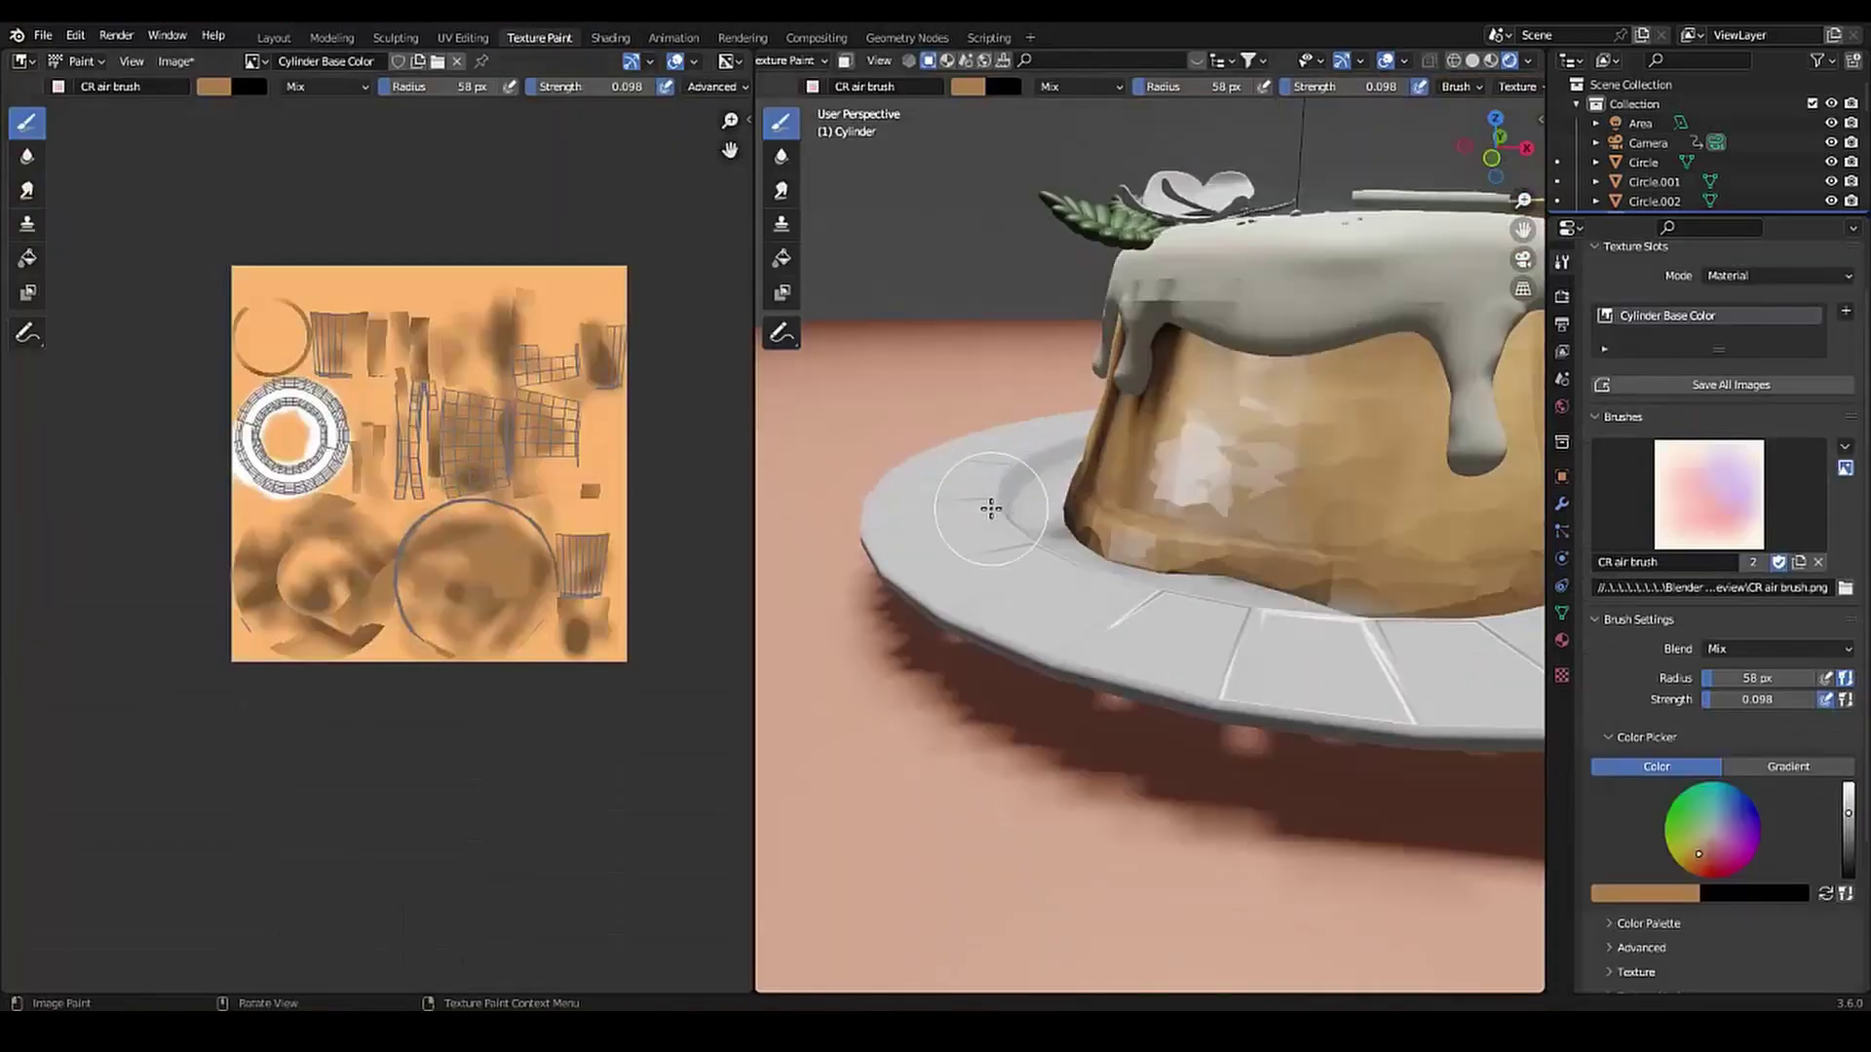
scroll(972, 497, "down", 2)
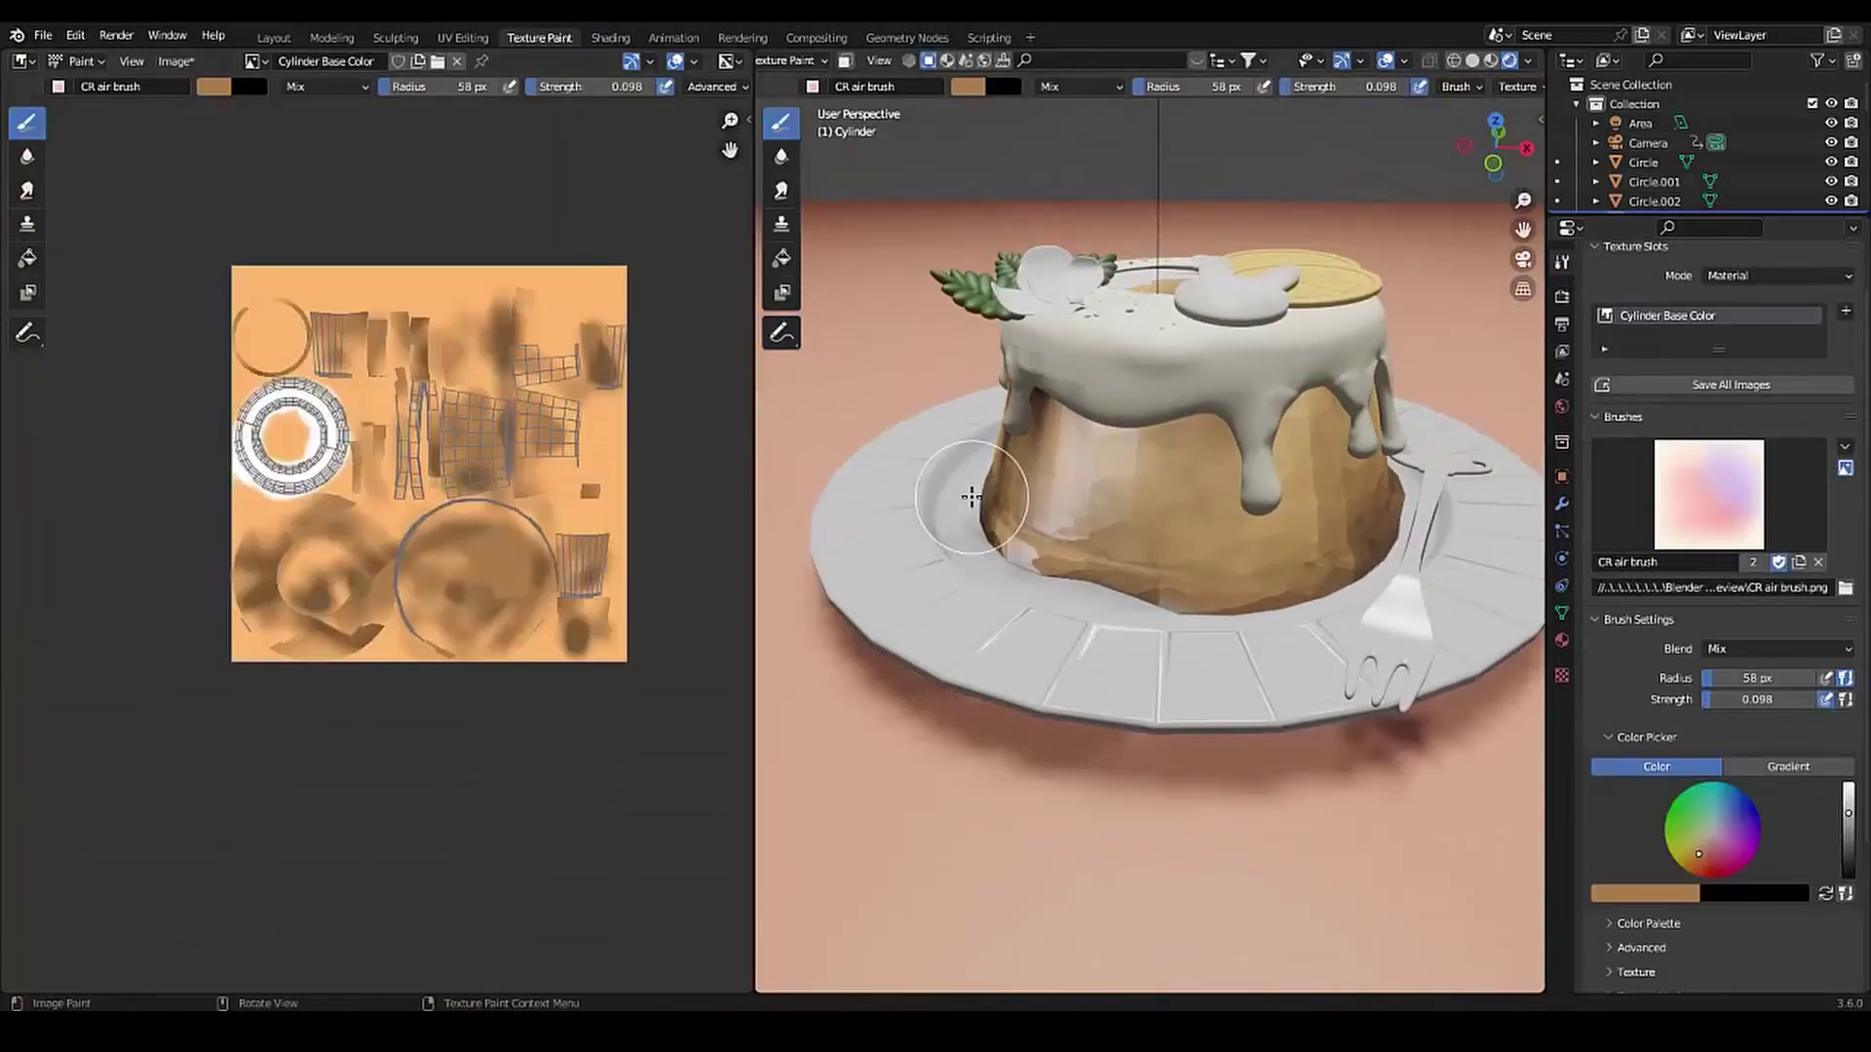
left_click(215, 86)
mouse_move(364, 112)
left_mouse_down()
mouse_move(365, 240)
mouse_move(367, 222)
left_mouse_up()
left_click(214, 86)
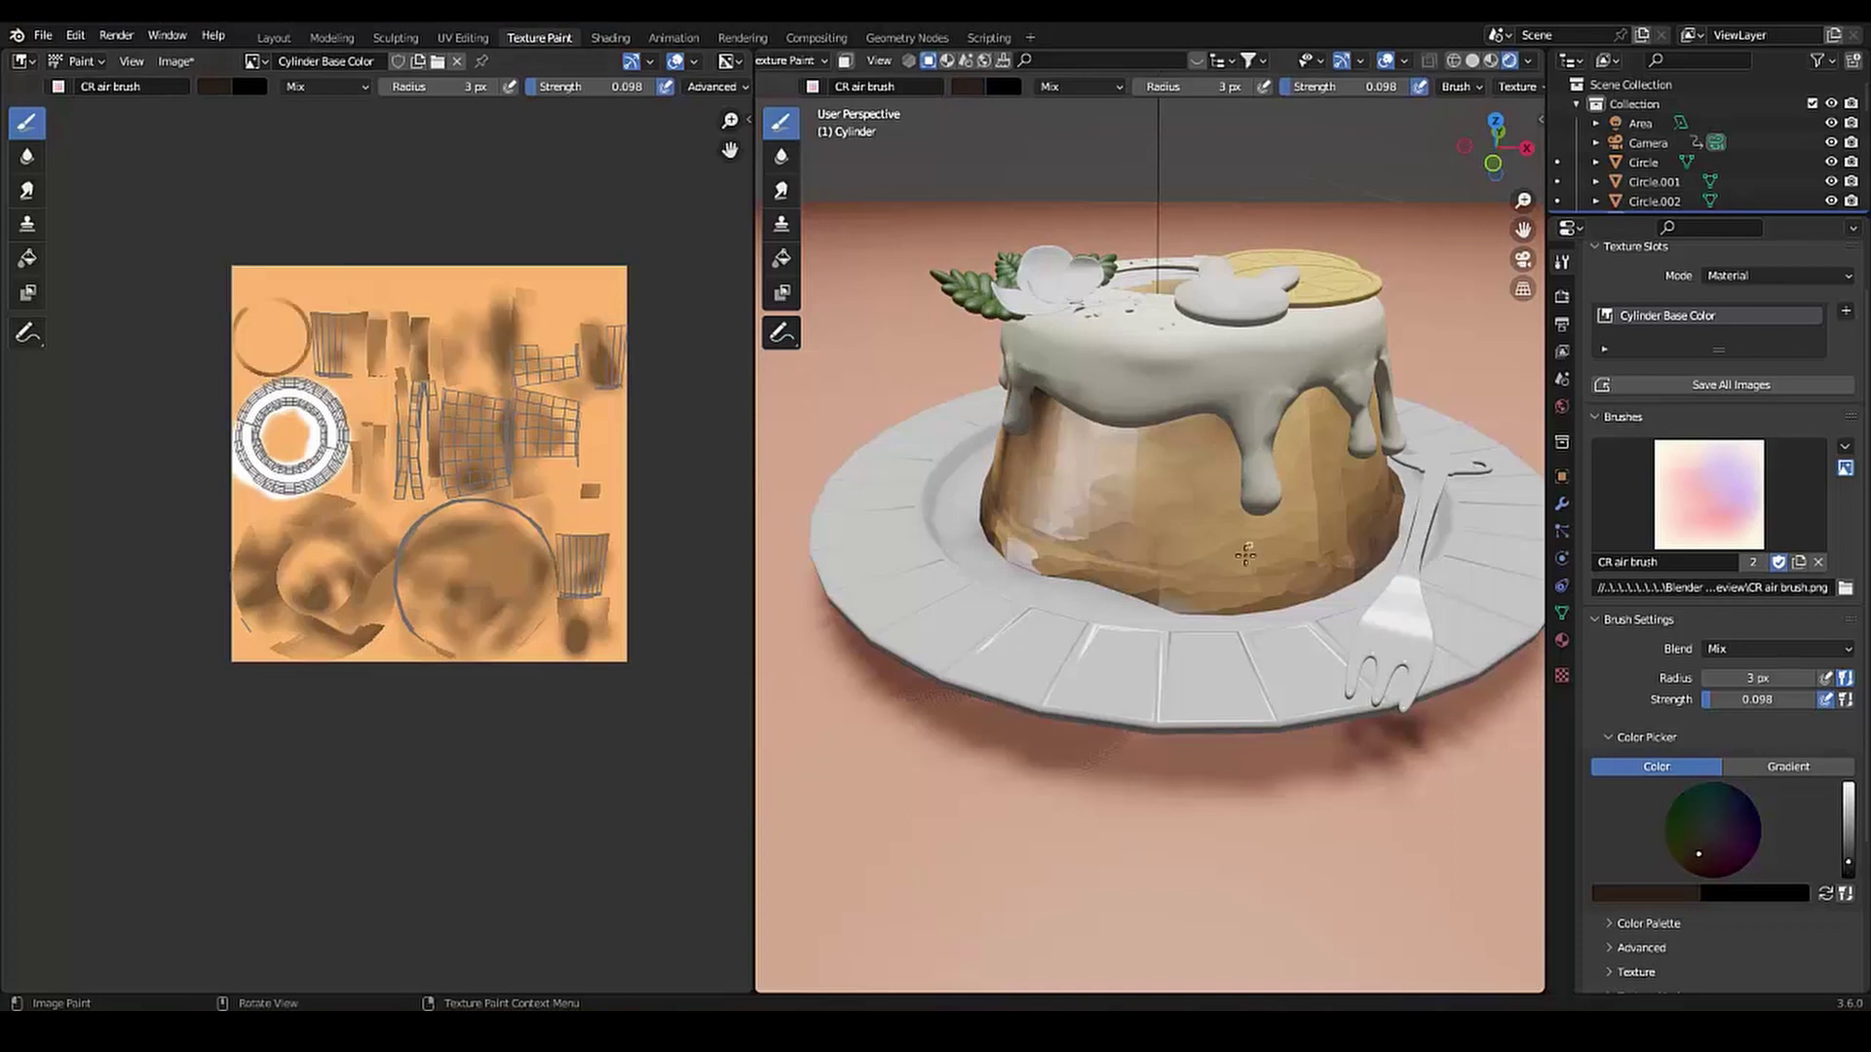
scroll(1044, 448, "up", 3)
Orbit around the cake to view its sides from several angles
middle_click_drag(1044, 448, 857, 458)
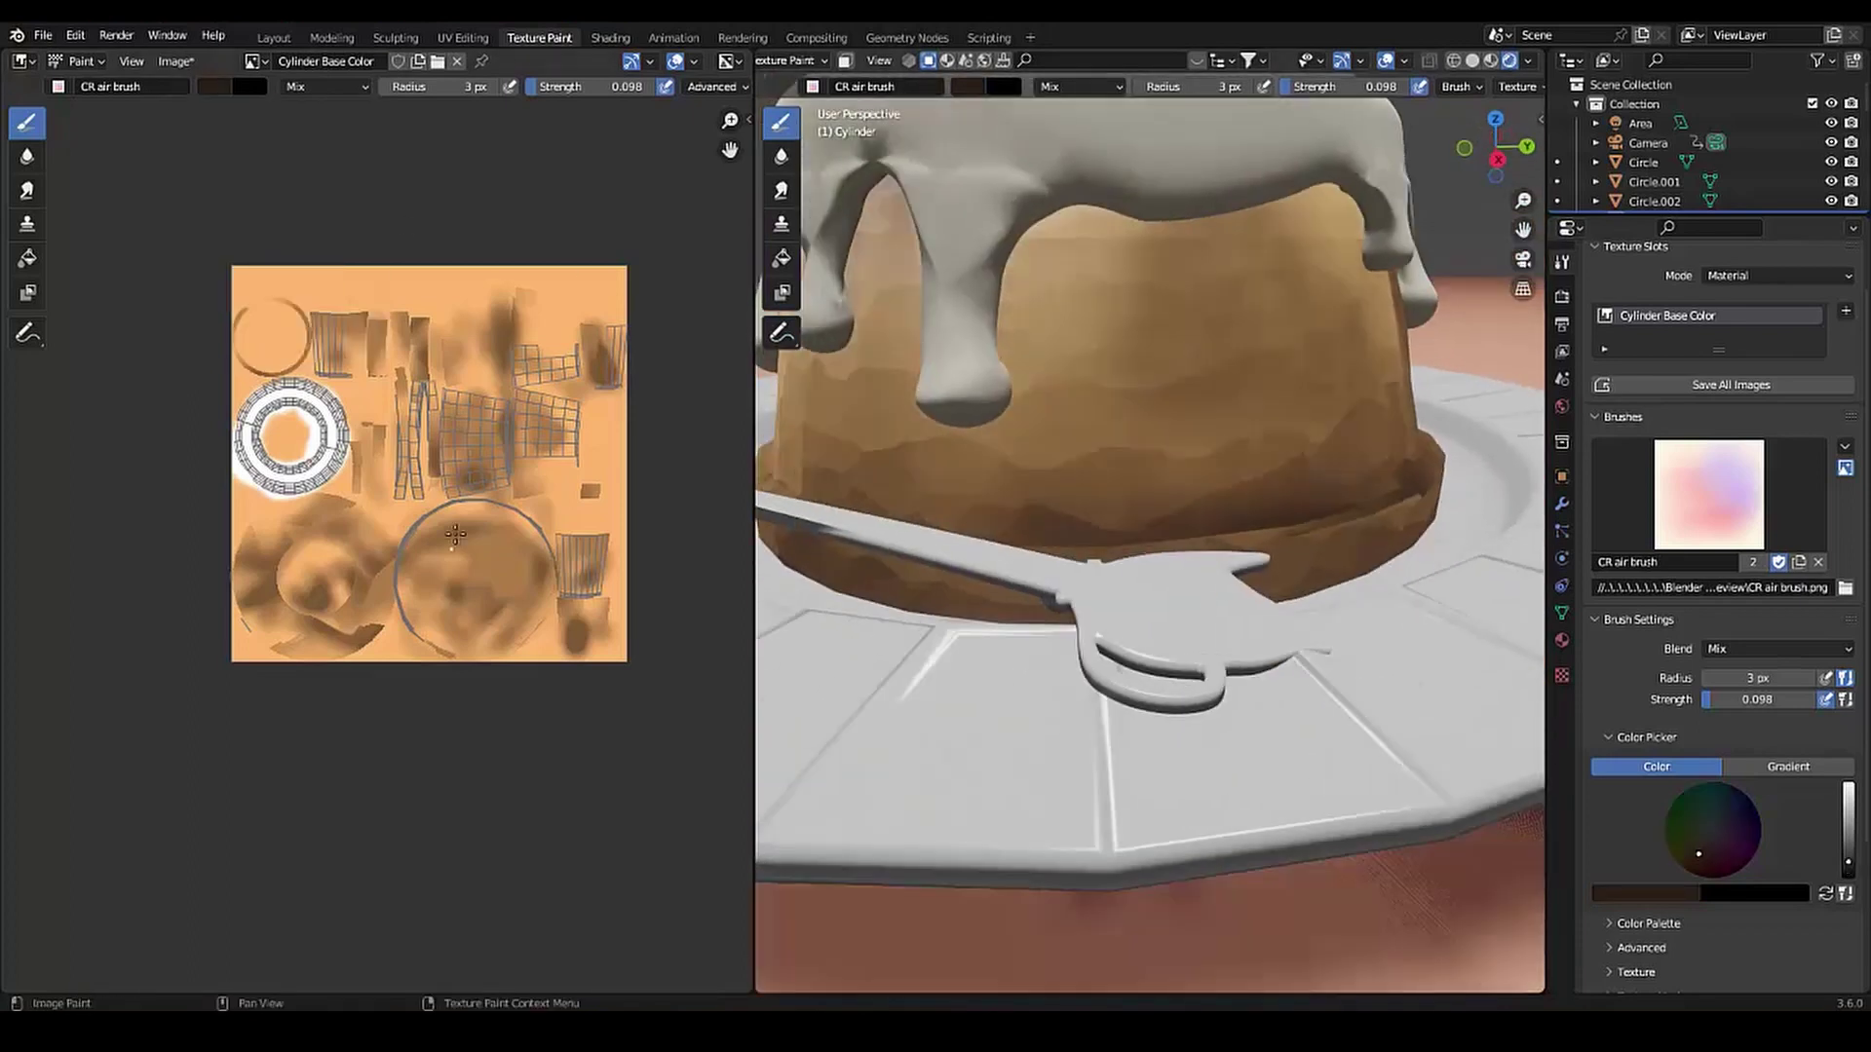
scroll(1329, 377, "down", 5)
middle_click_drag(1329, 376, 1169, 390)
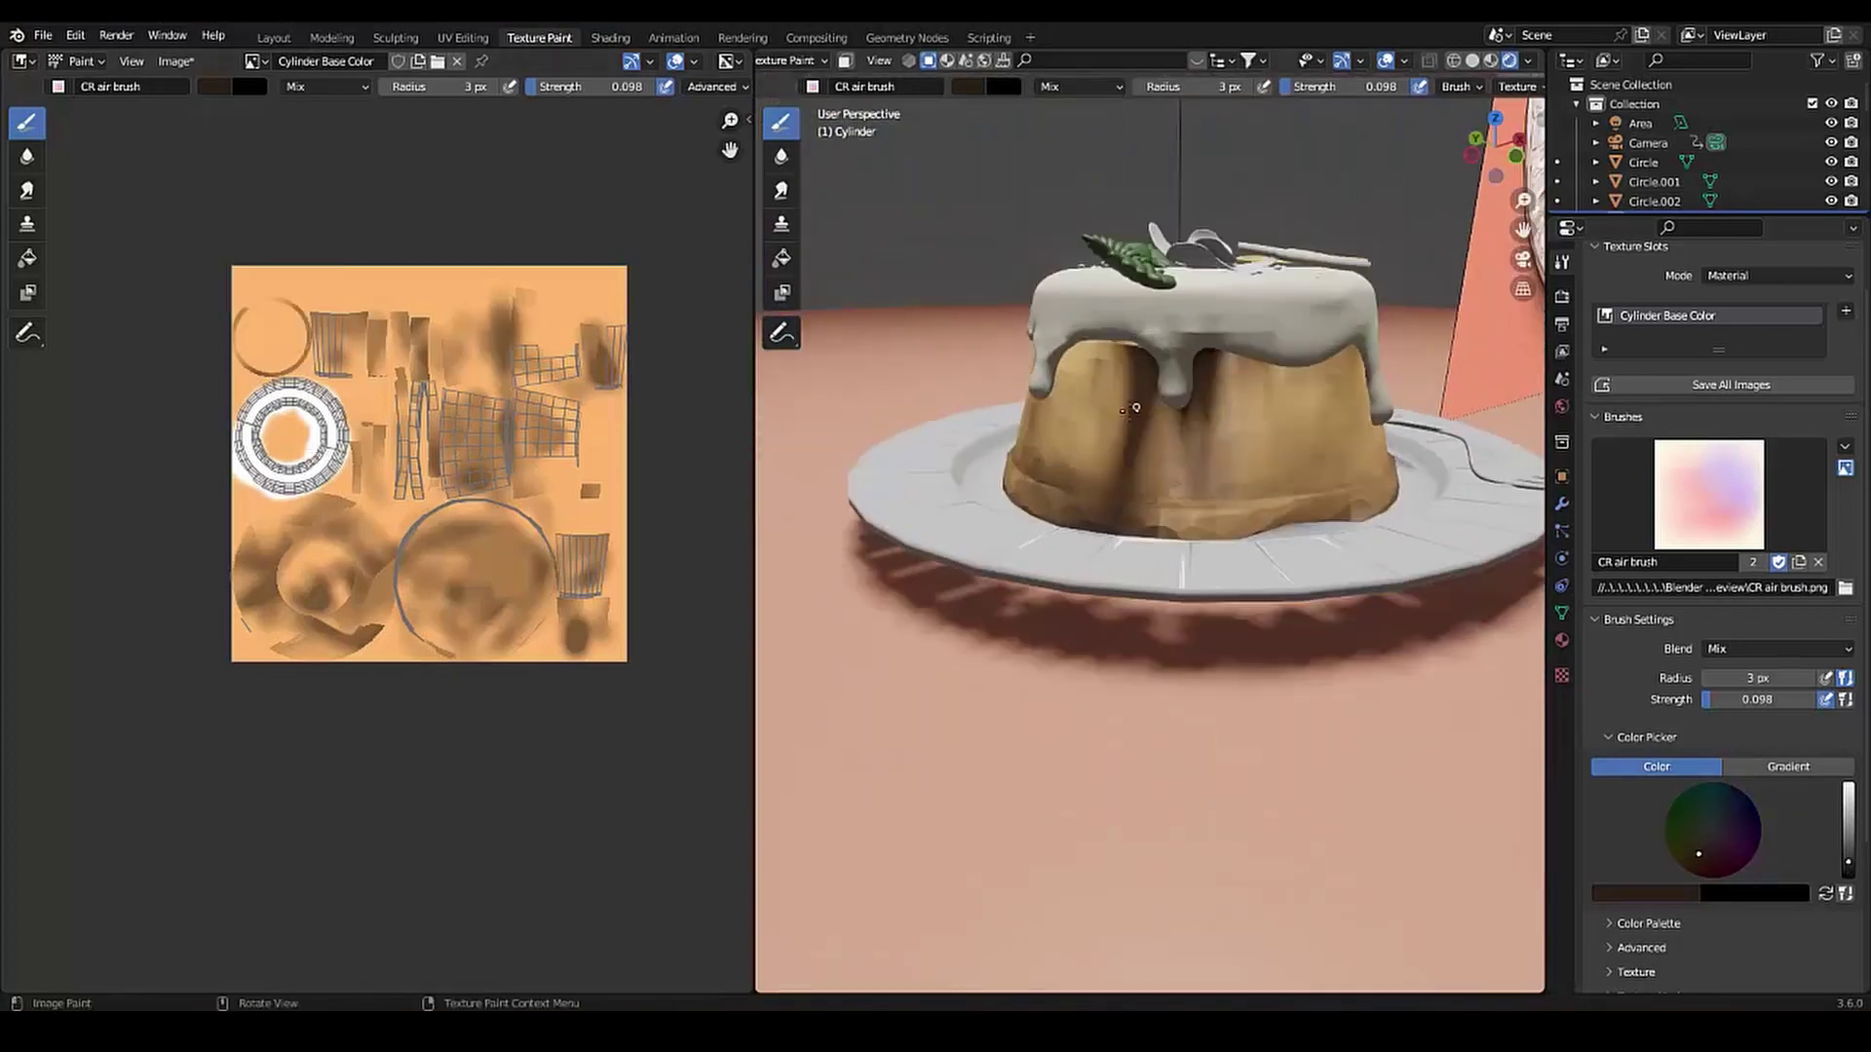
scroll(1169, 390, "up", 2)
middle_click_drag(1072, 439, 1371, 447)
In UV Editing with X-ray on, select the cake's side wall faces to show their UV islands
key("ctrl+Page_Up")
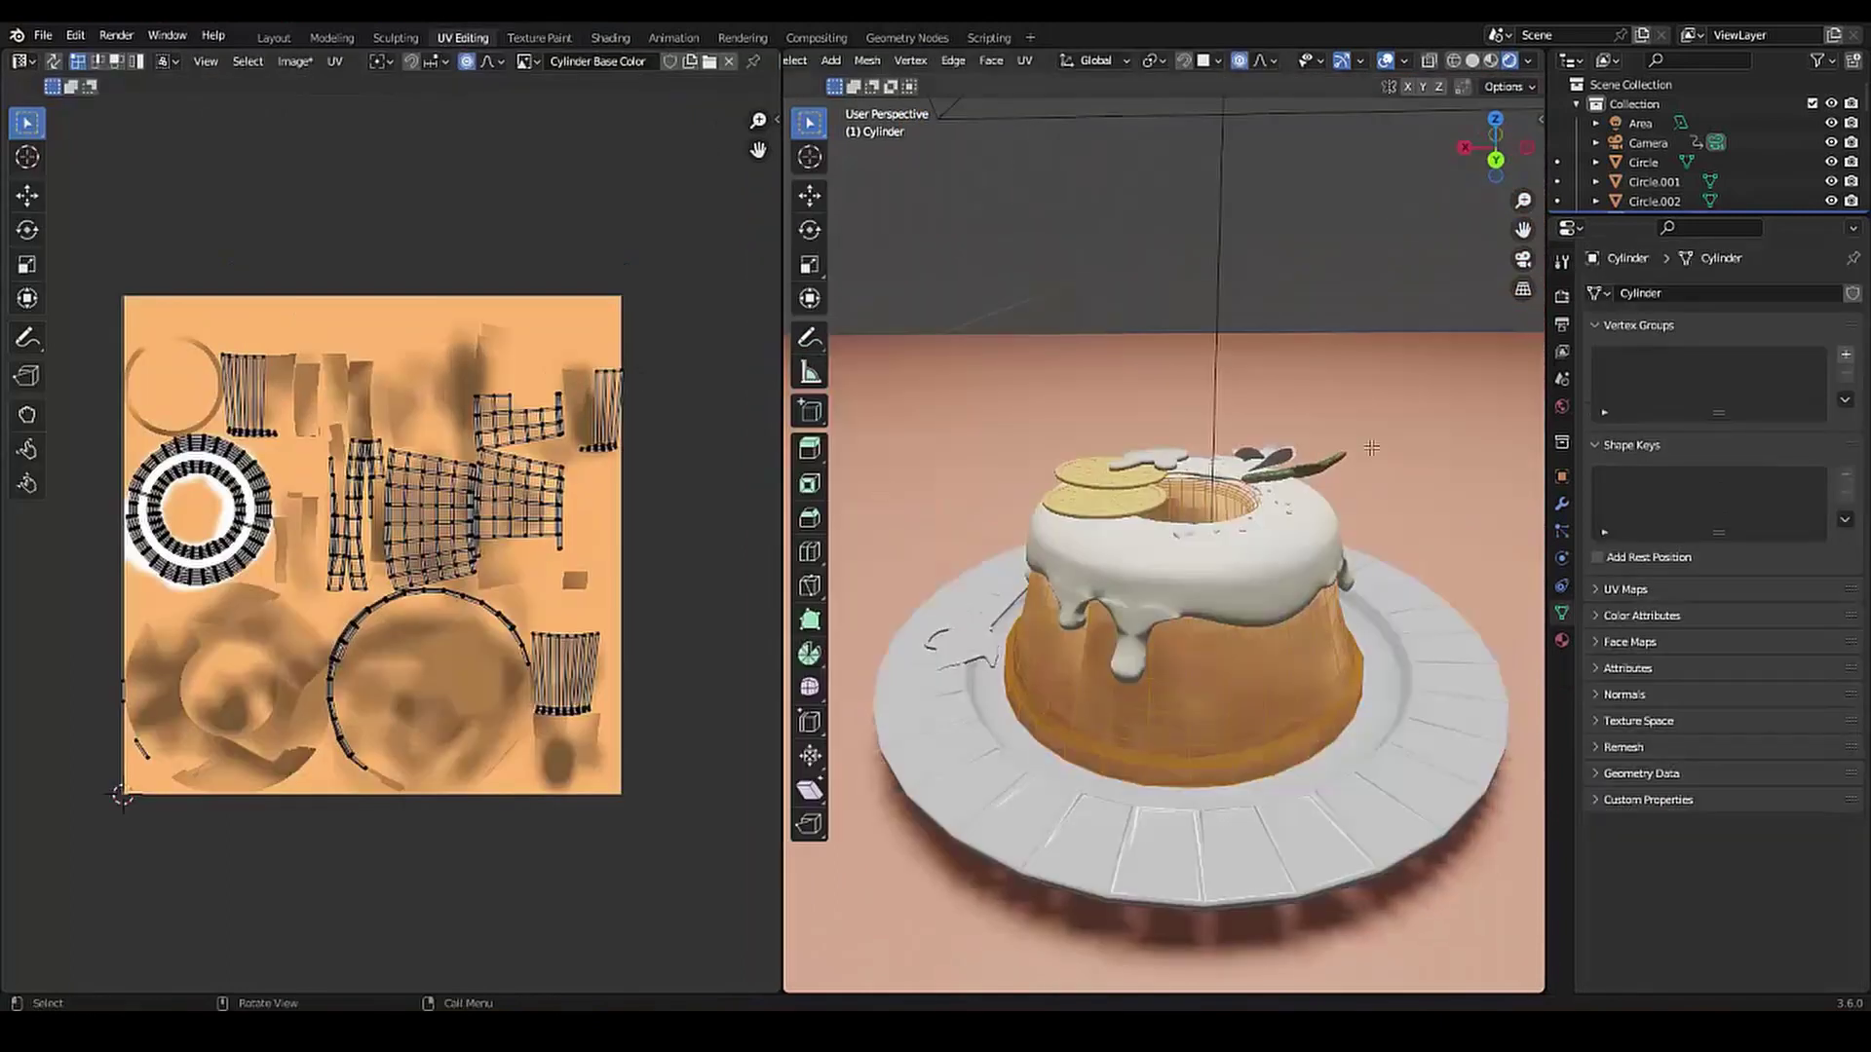
key("shift+z")
key("alt+a")
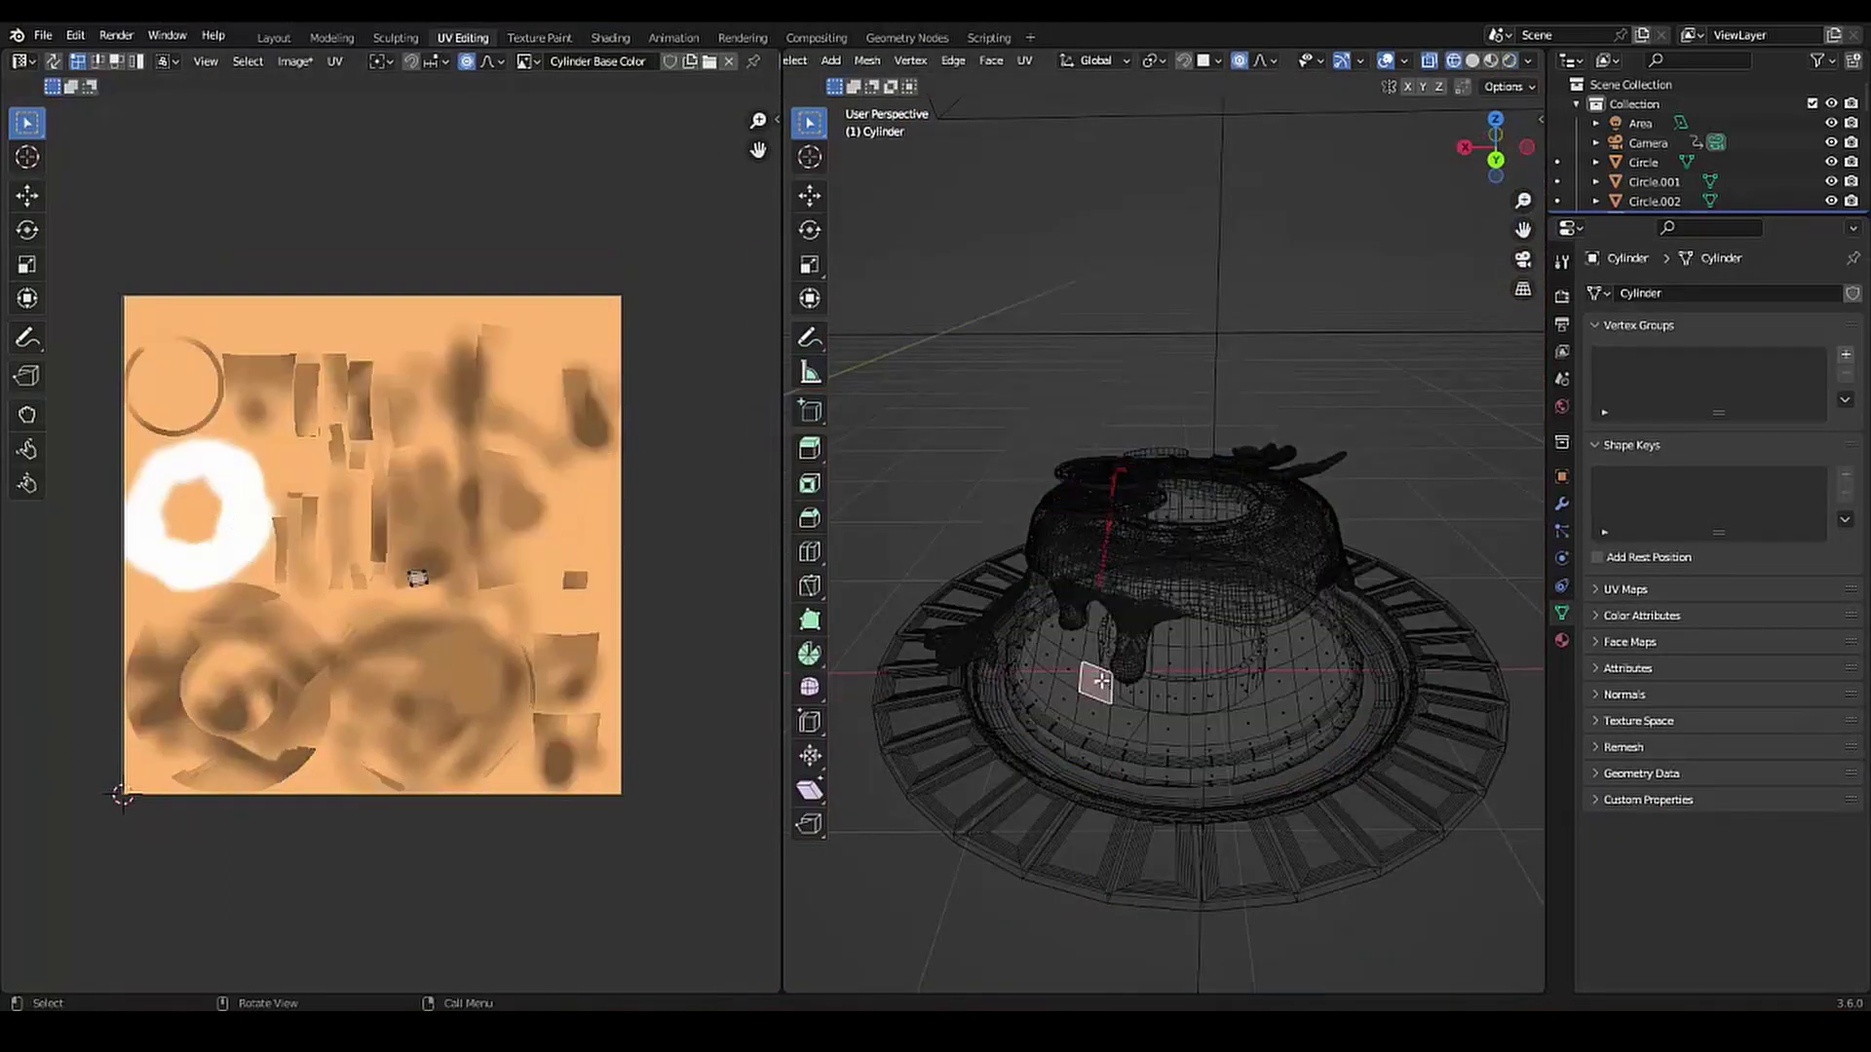
left_click(1086, 685, "alt")
key("l")
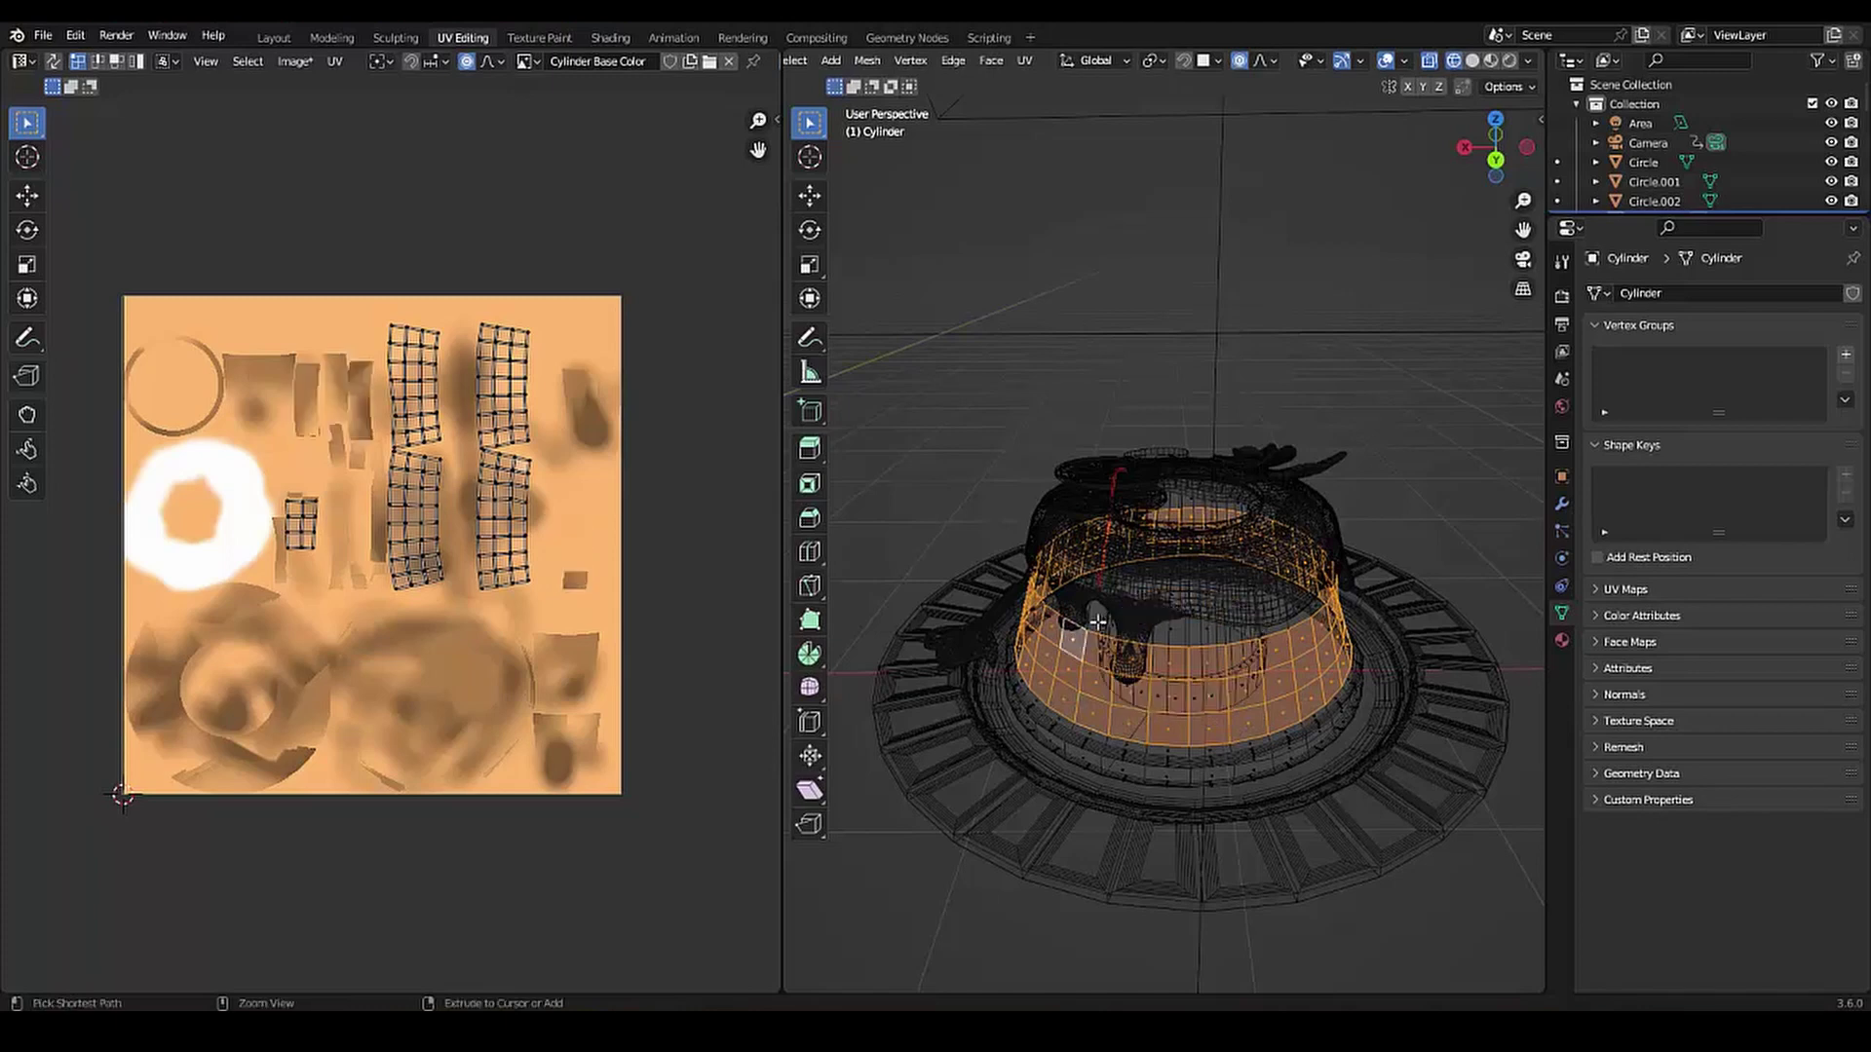
key("ctrl+KP_Add")
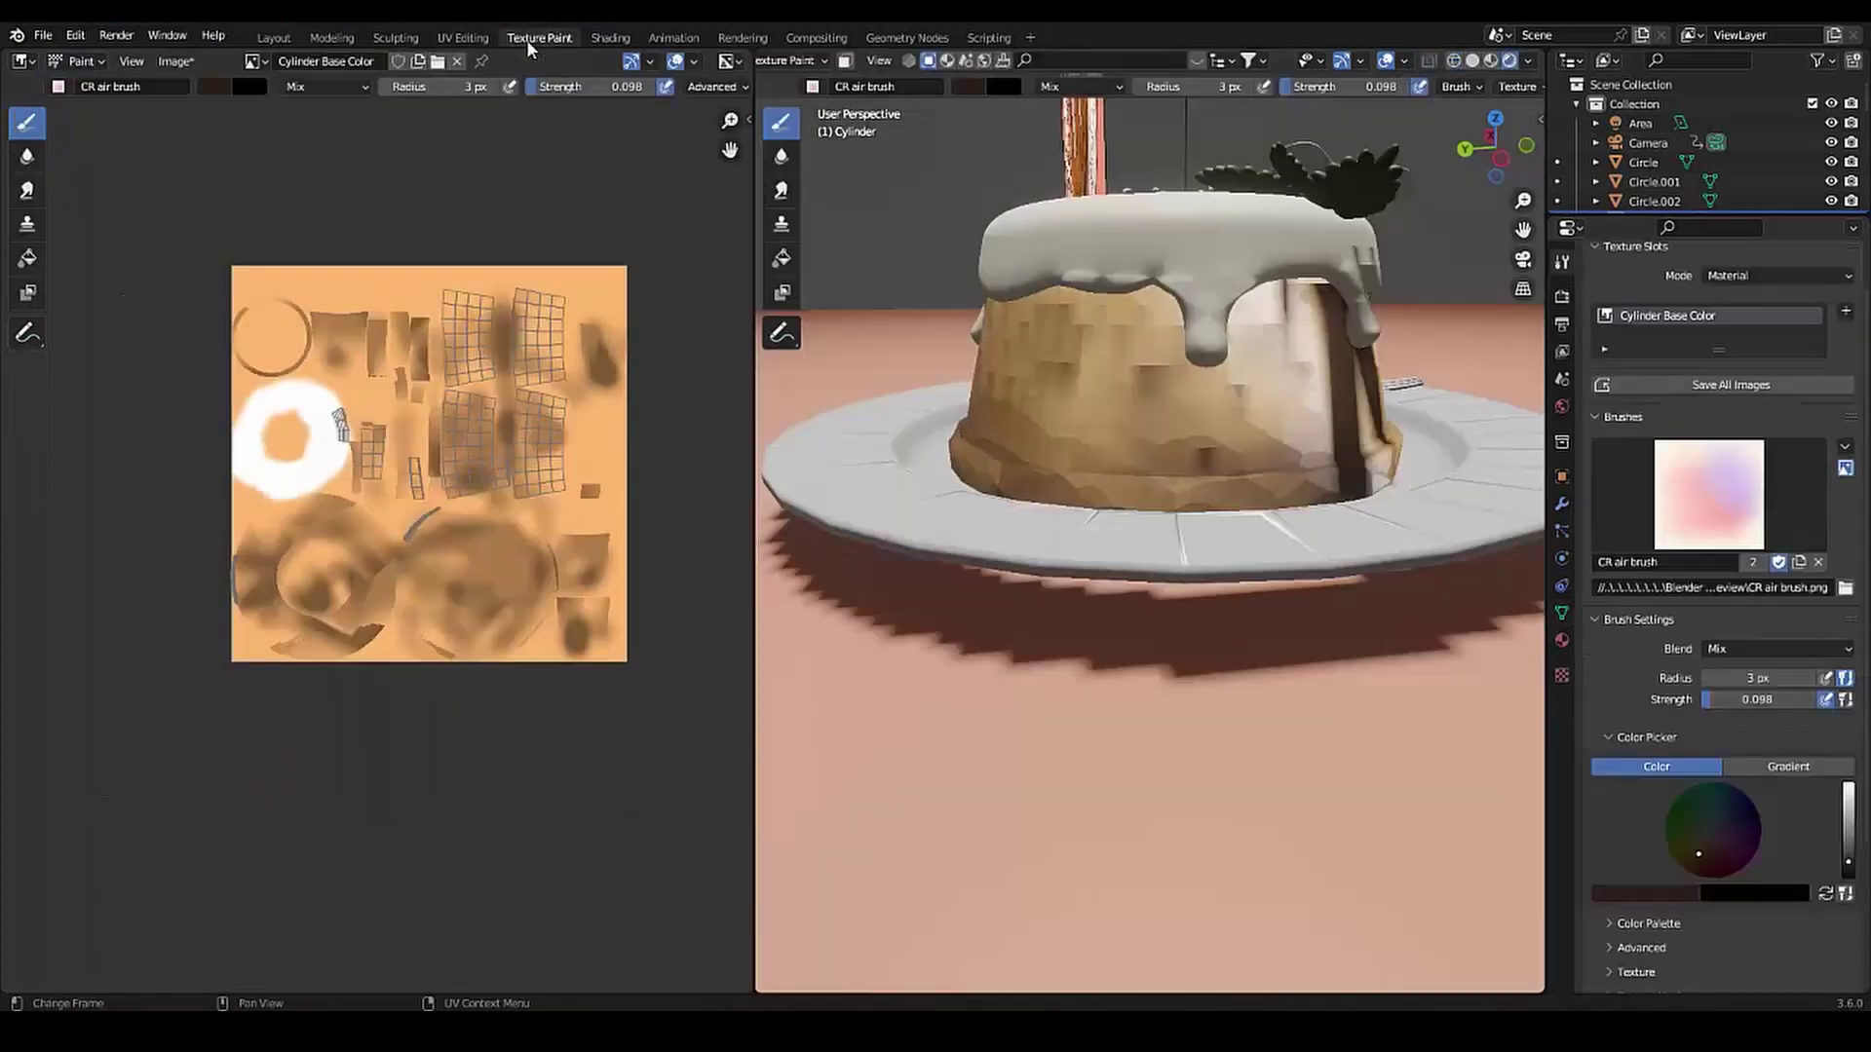
left_click(539, 37)
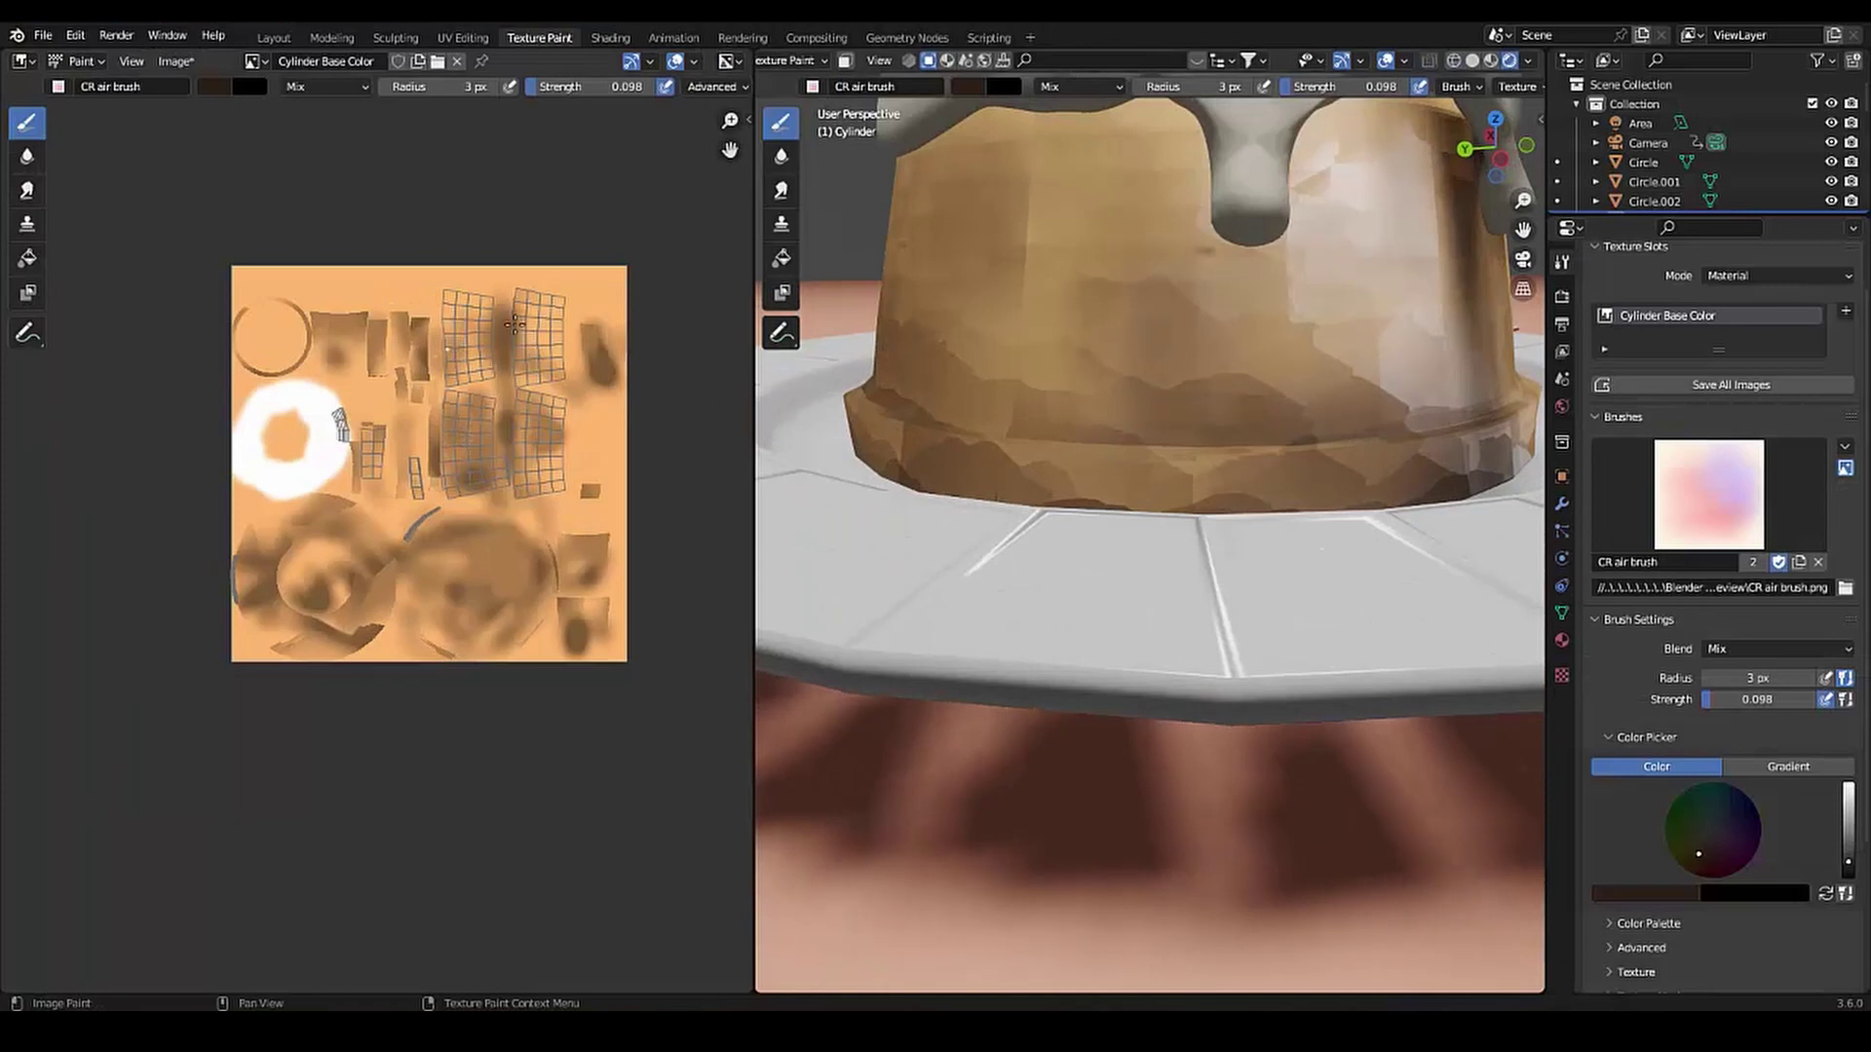
Dot dark brown speckles on the side islands using the CR hard round brush at strength 1.0
left_click(1738, 471)
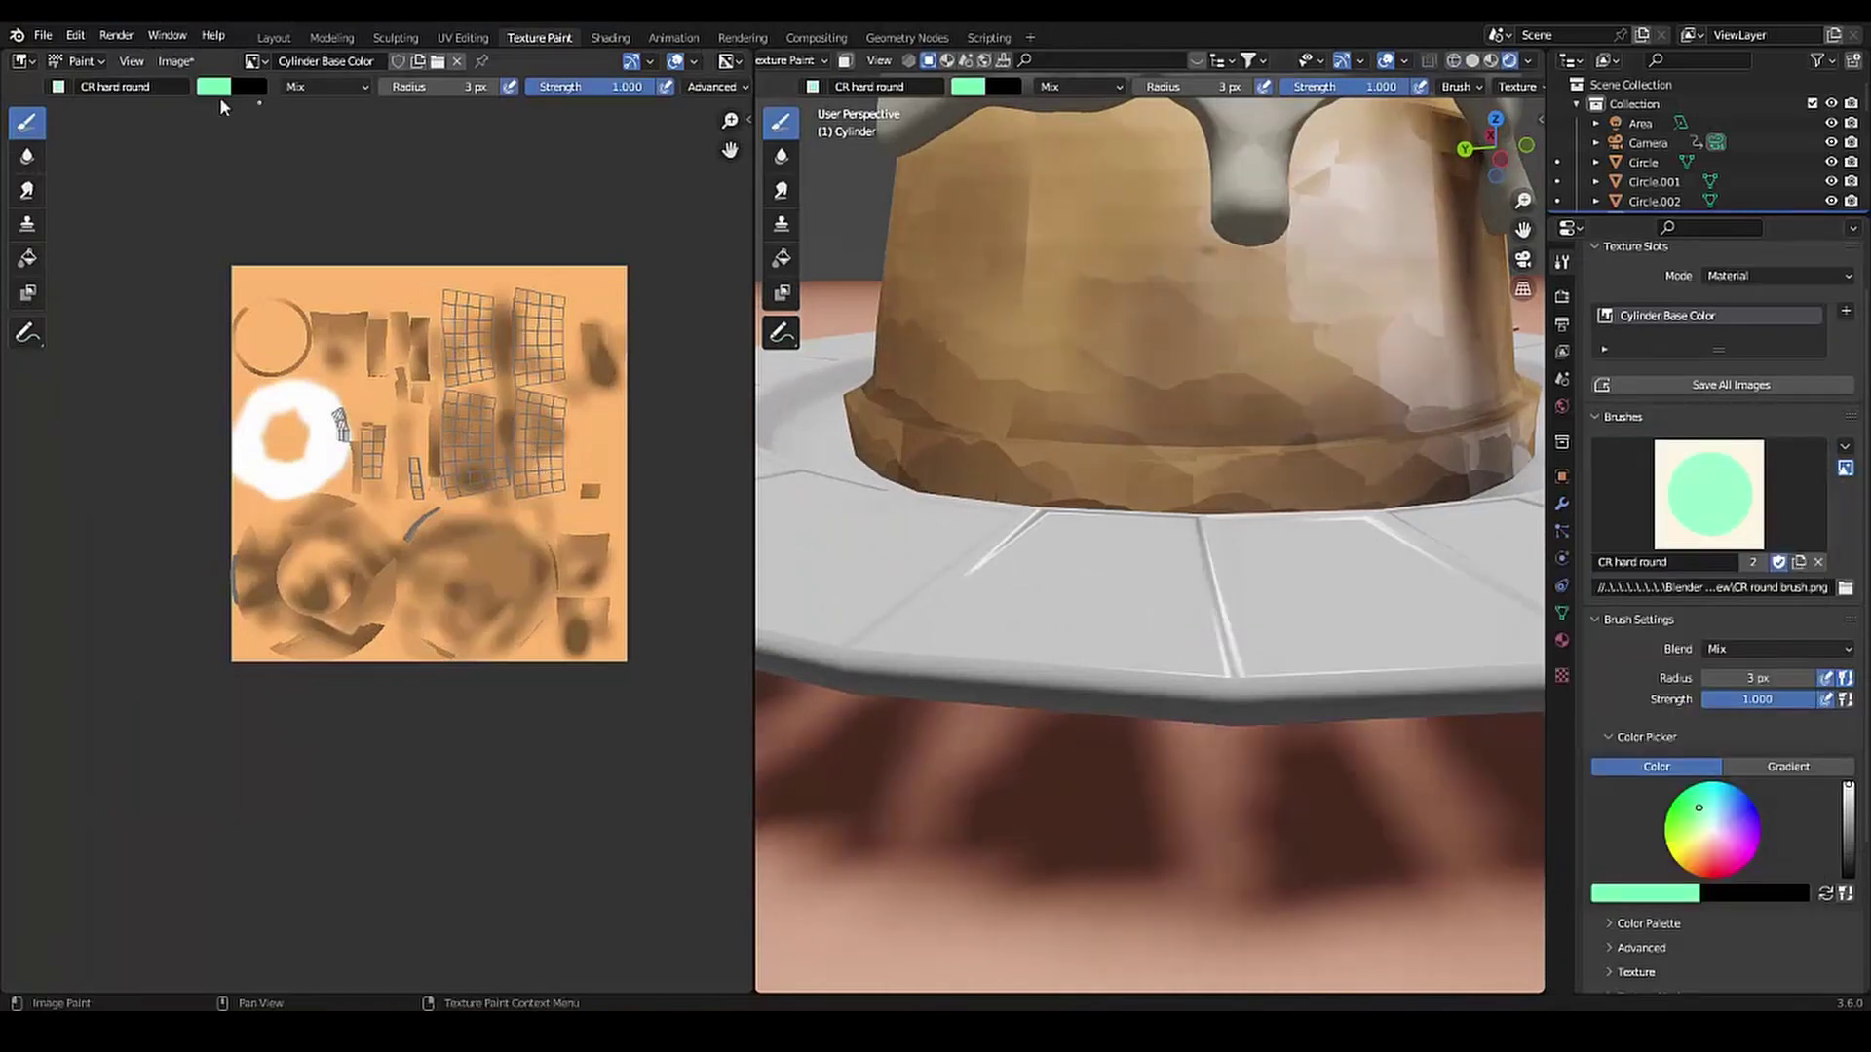
left_click(214, 85)
left_click(297, 168)
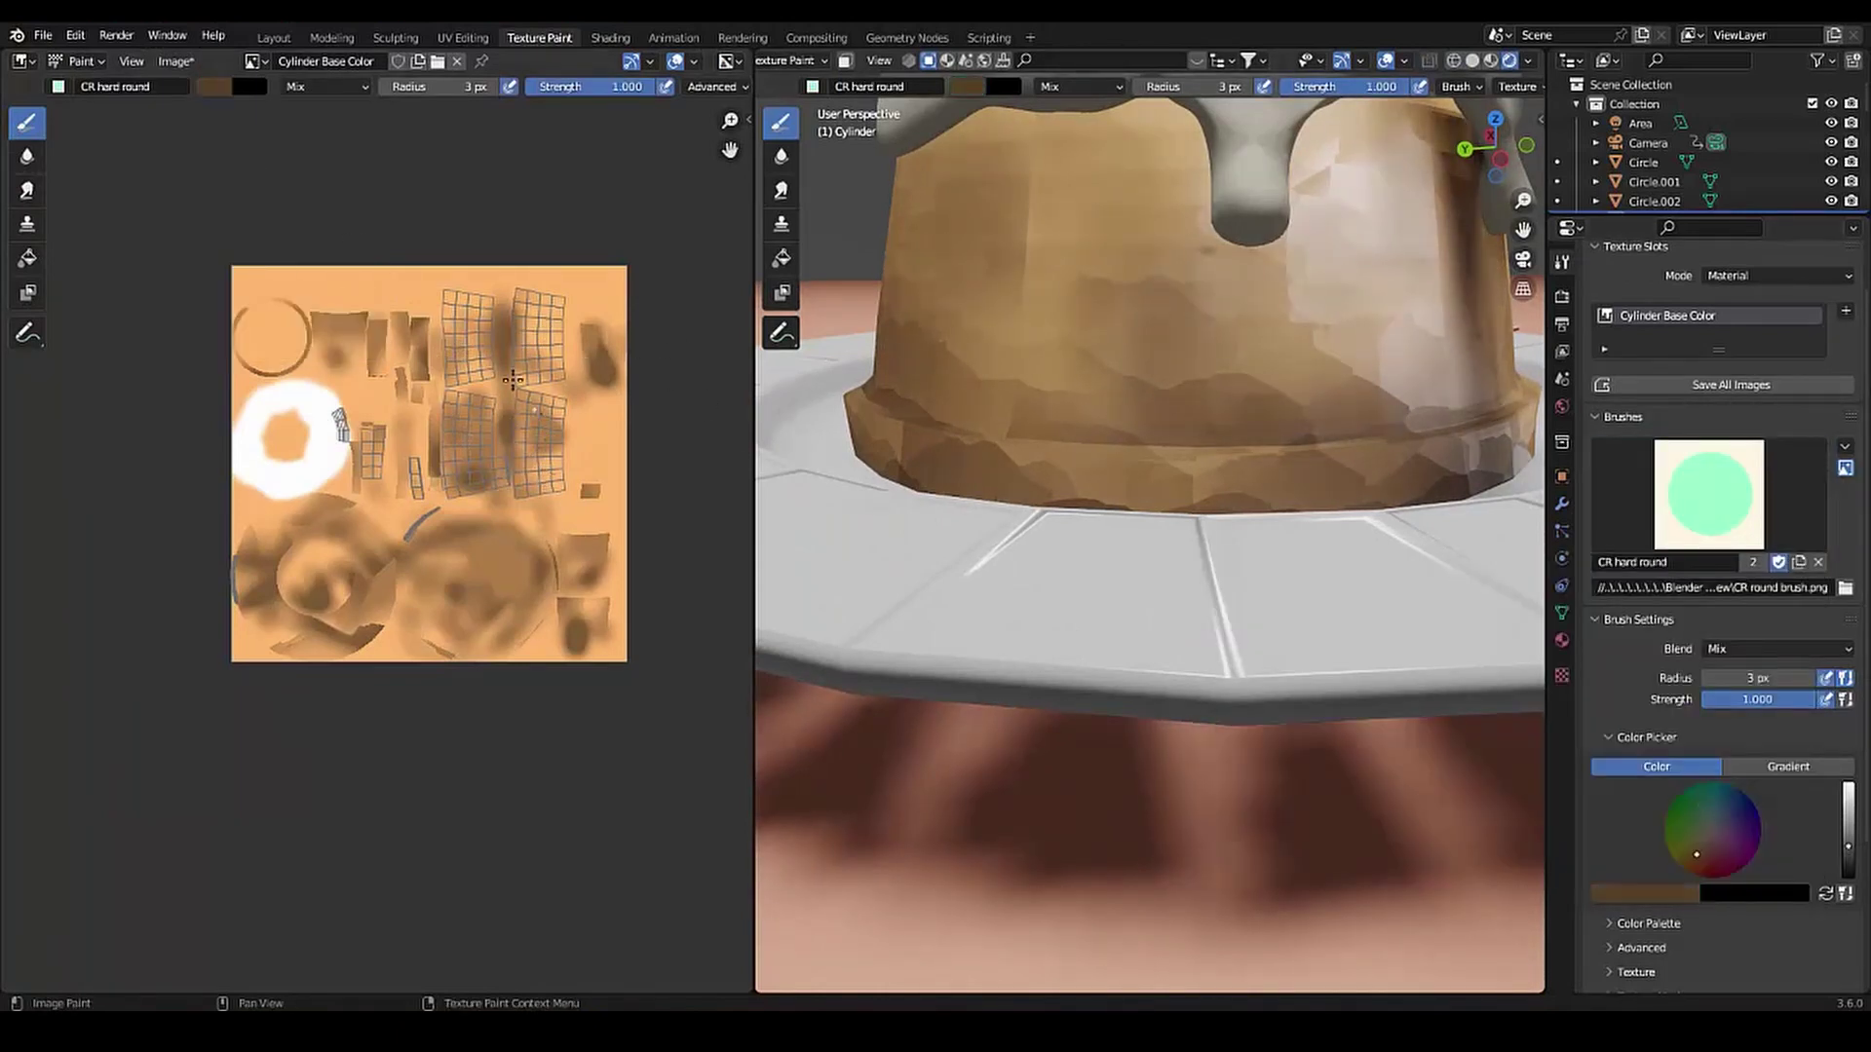
left_click_drag(532, 342, 537, 351)
scroll(449, 370, "up", 3)
scroll(120, 617, "up", 2)
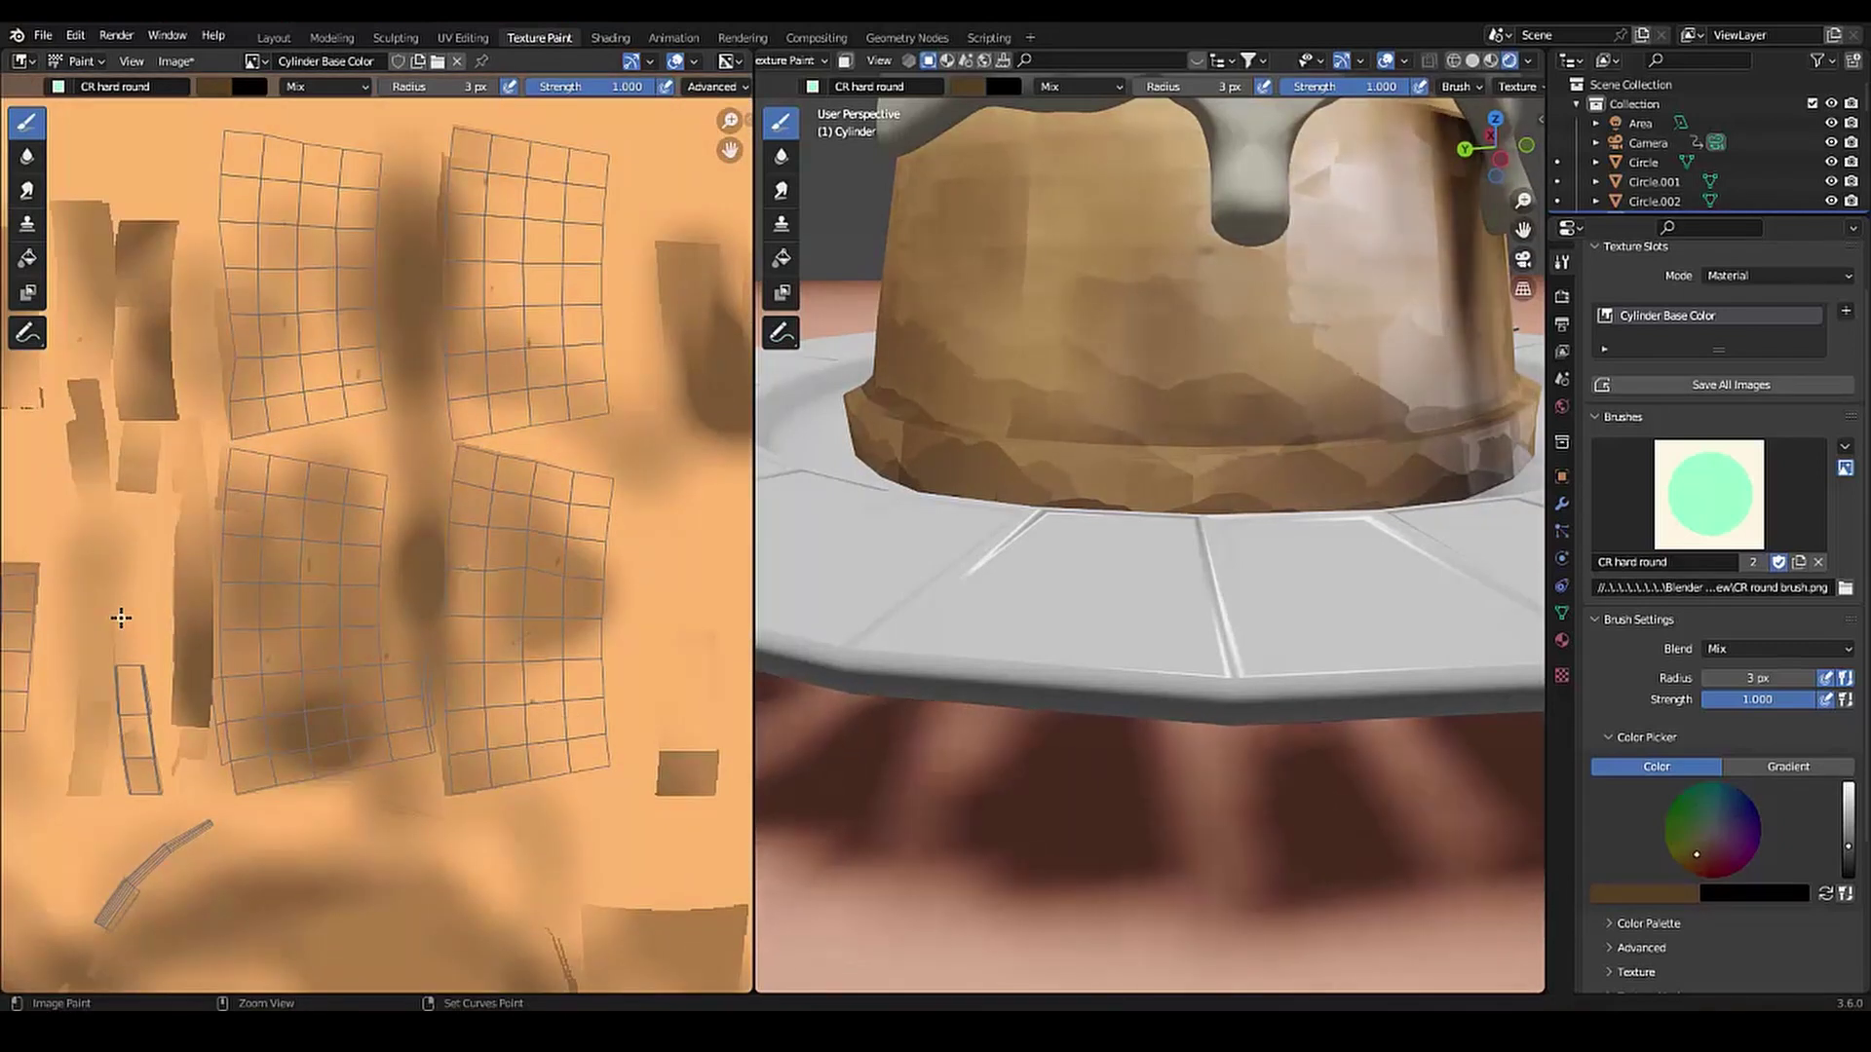
left_click(556, 581)
left_click(550, 613)
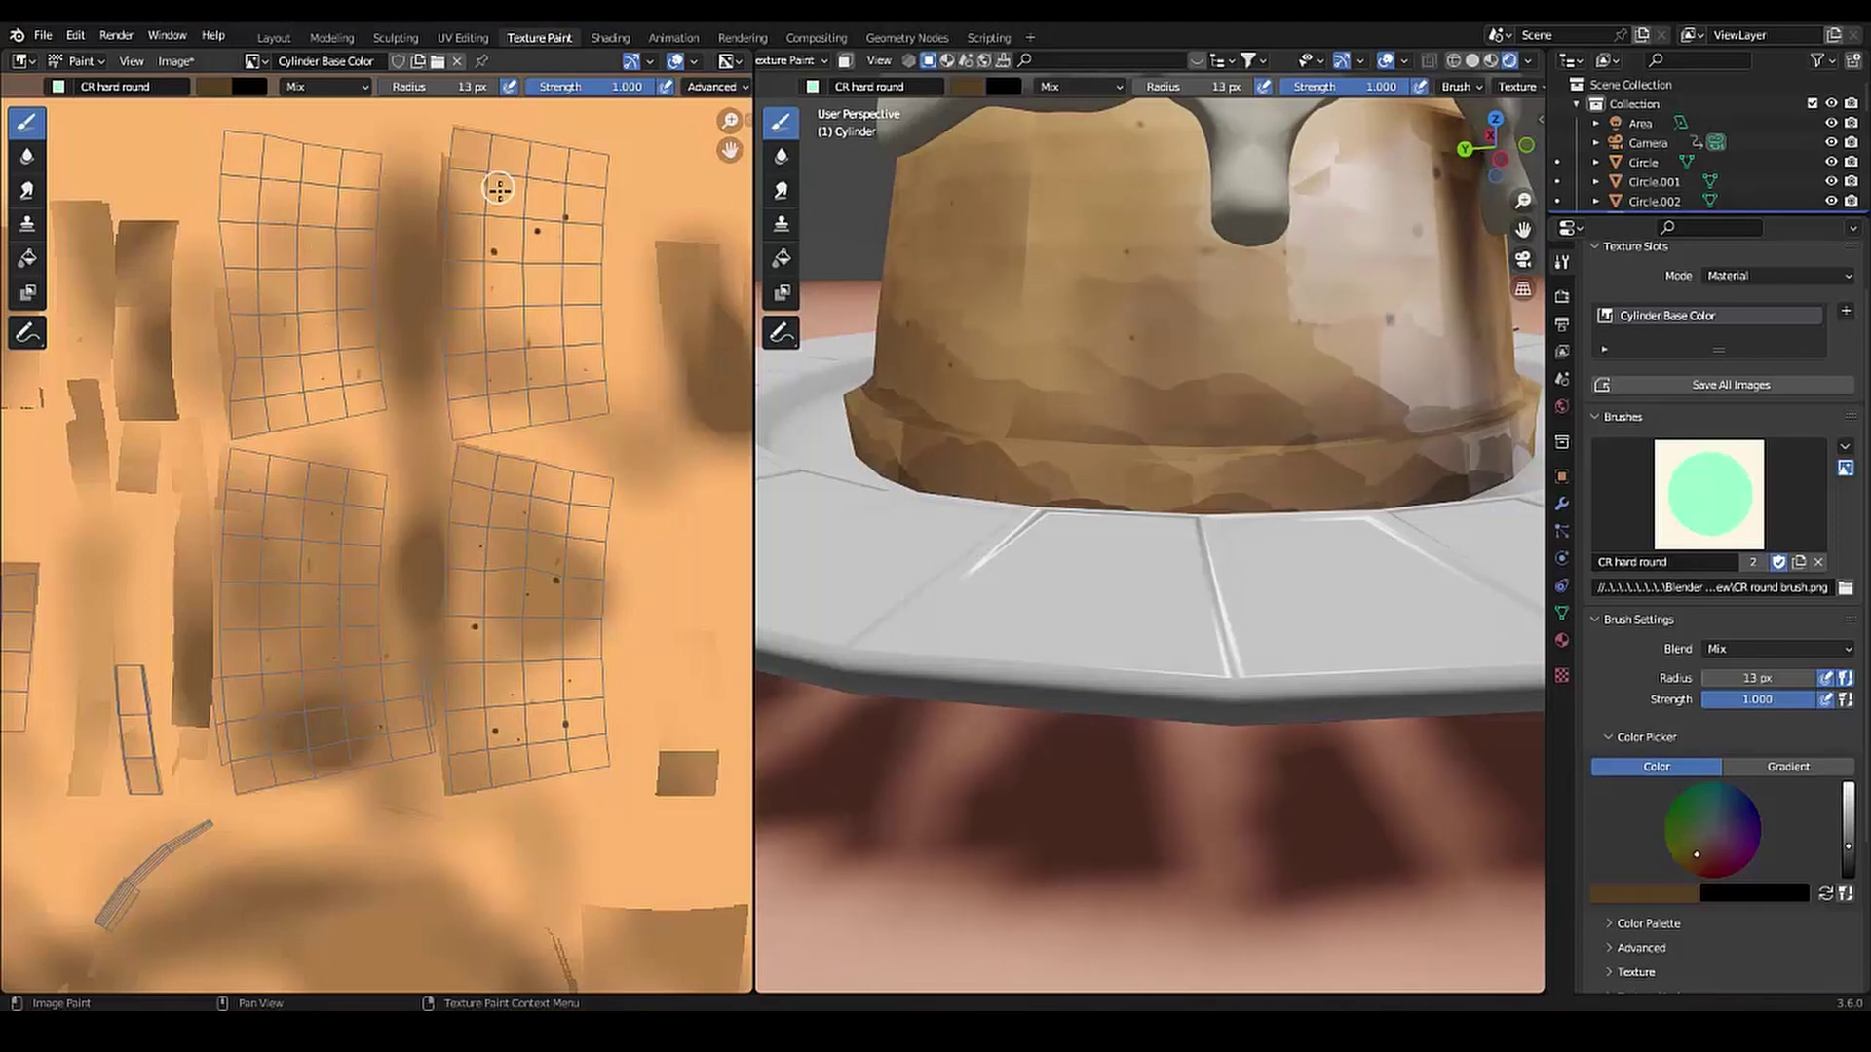
Undo the oversized dark spots and dab a tiny speckle on the cake with a 2 px brush
key("ctrl+z")
key("ctrl+z")
key("ctrl+z")
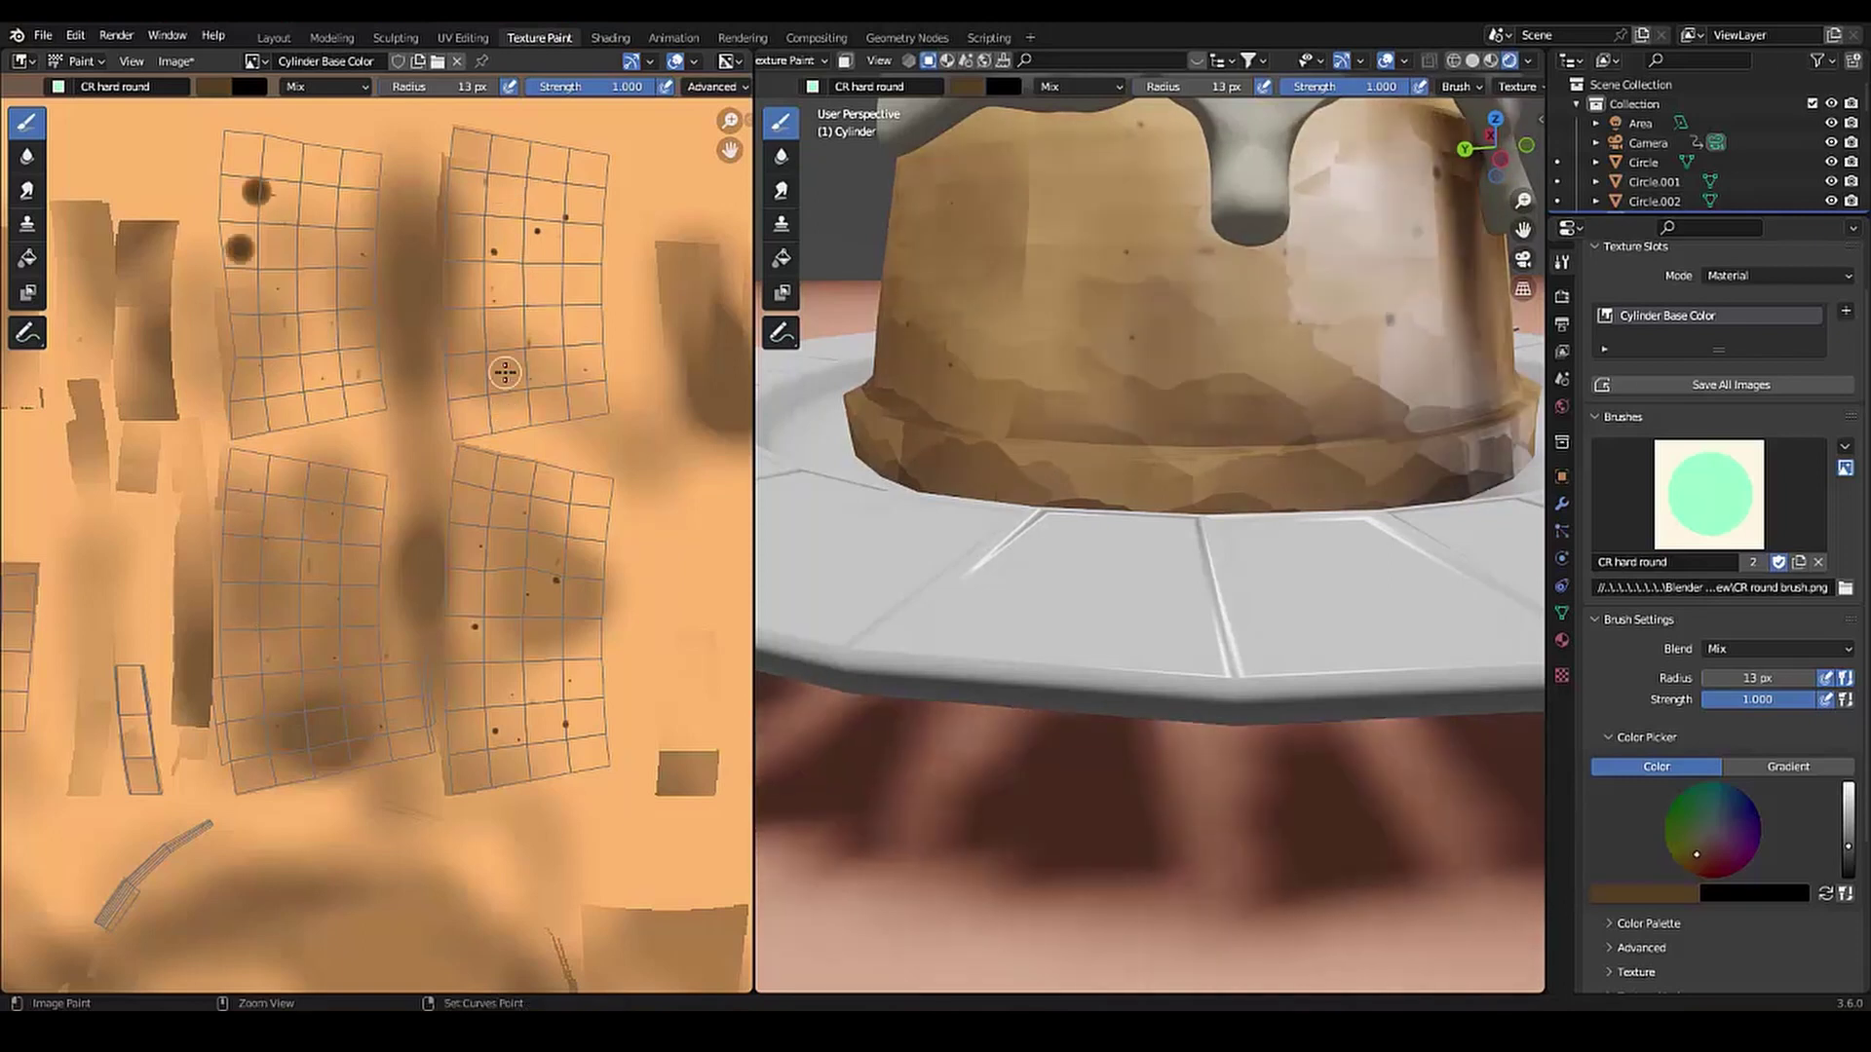
key("f")
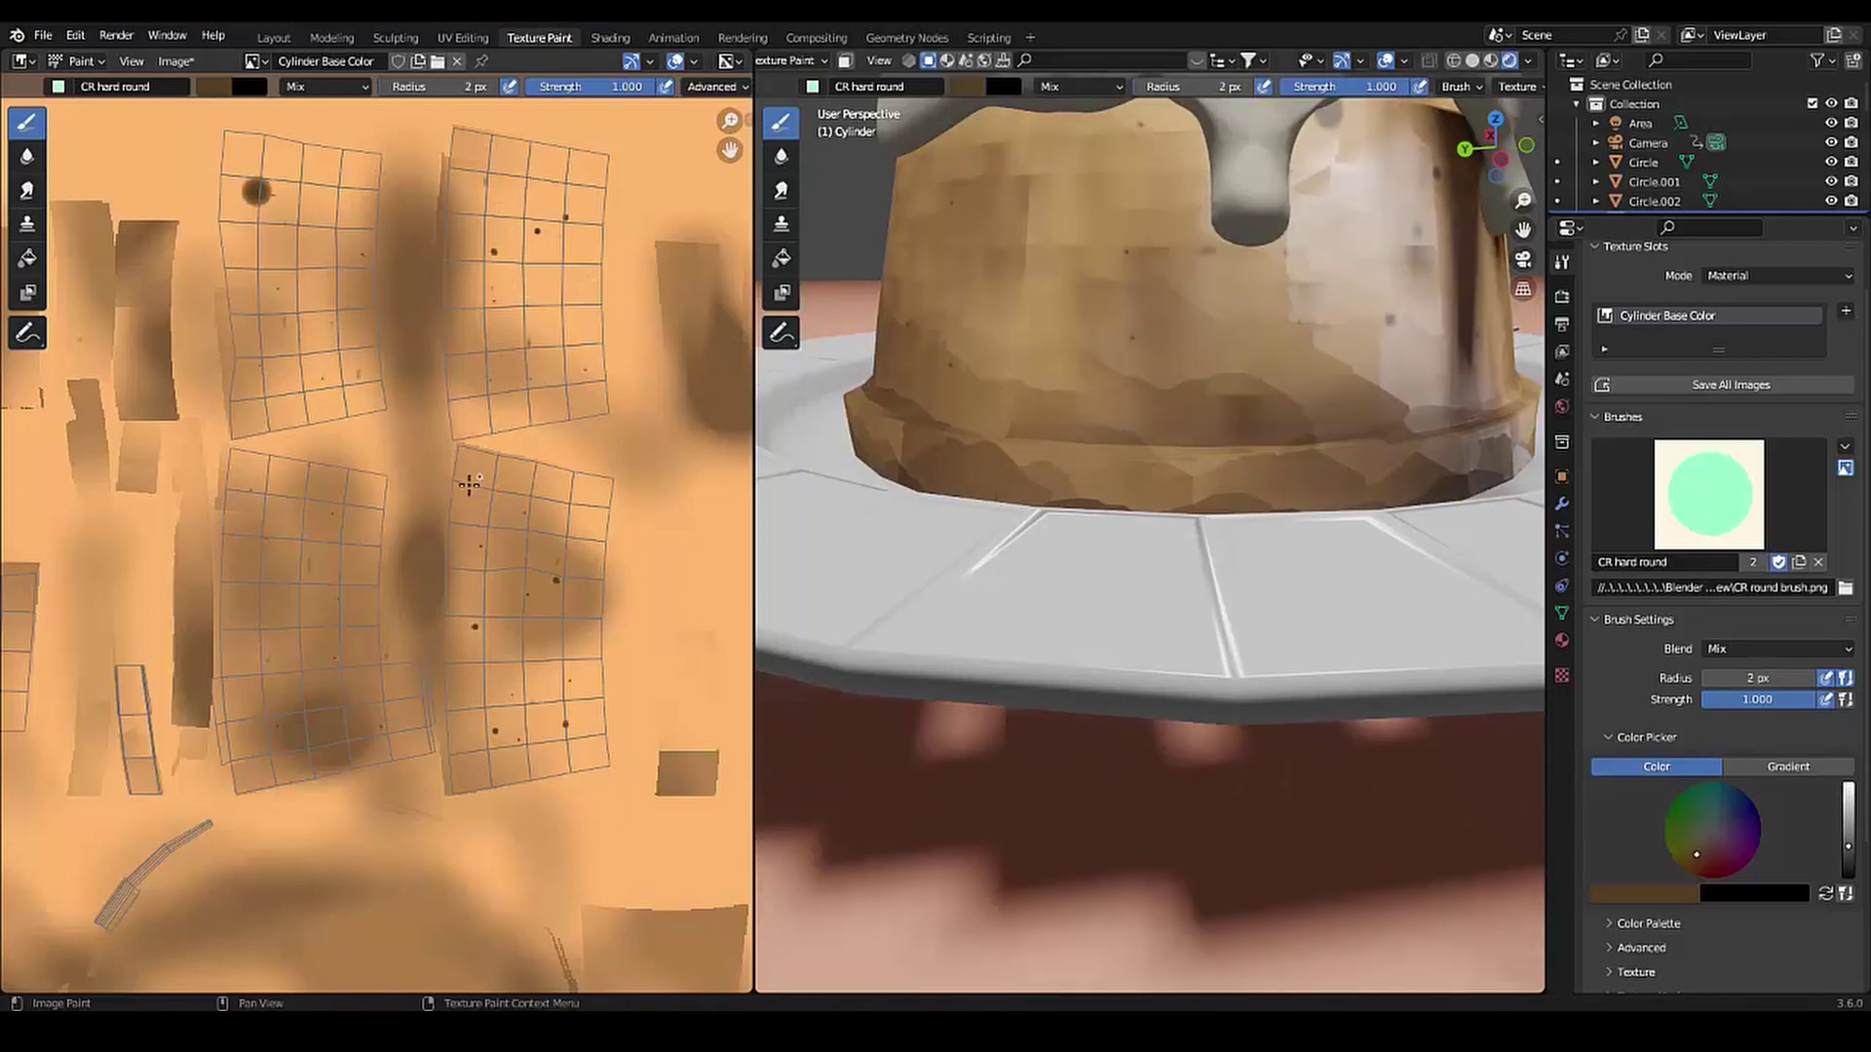
left_click(391, 571)
scroll(1150, 487, "down", 10)
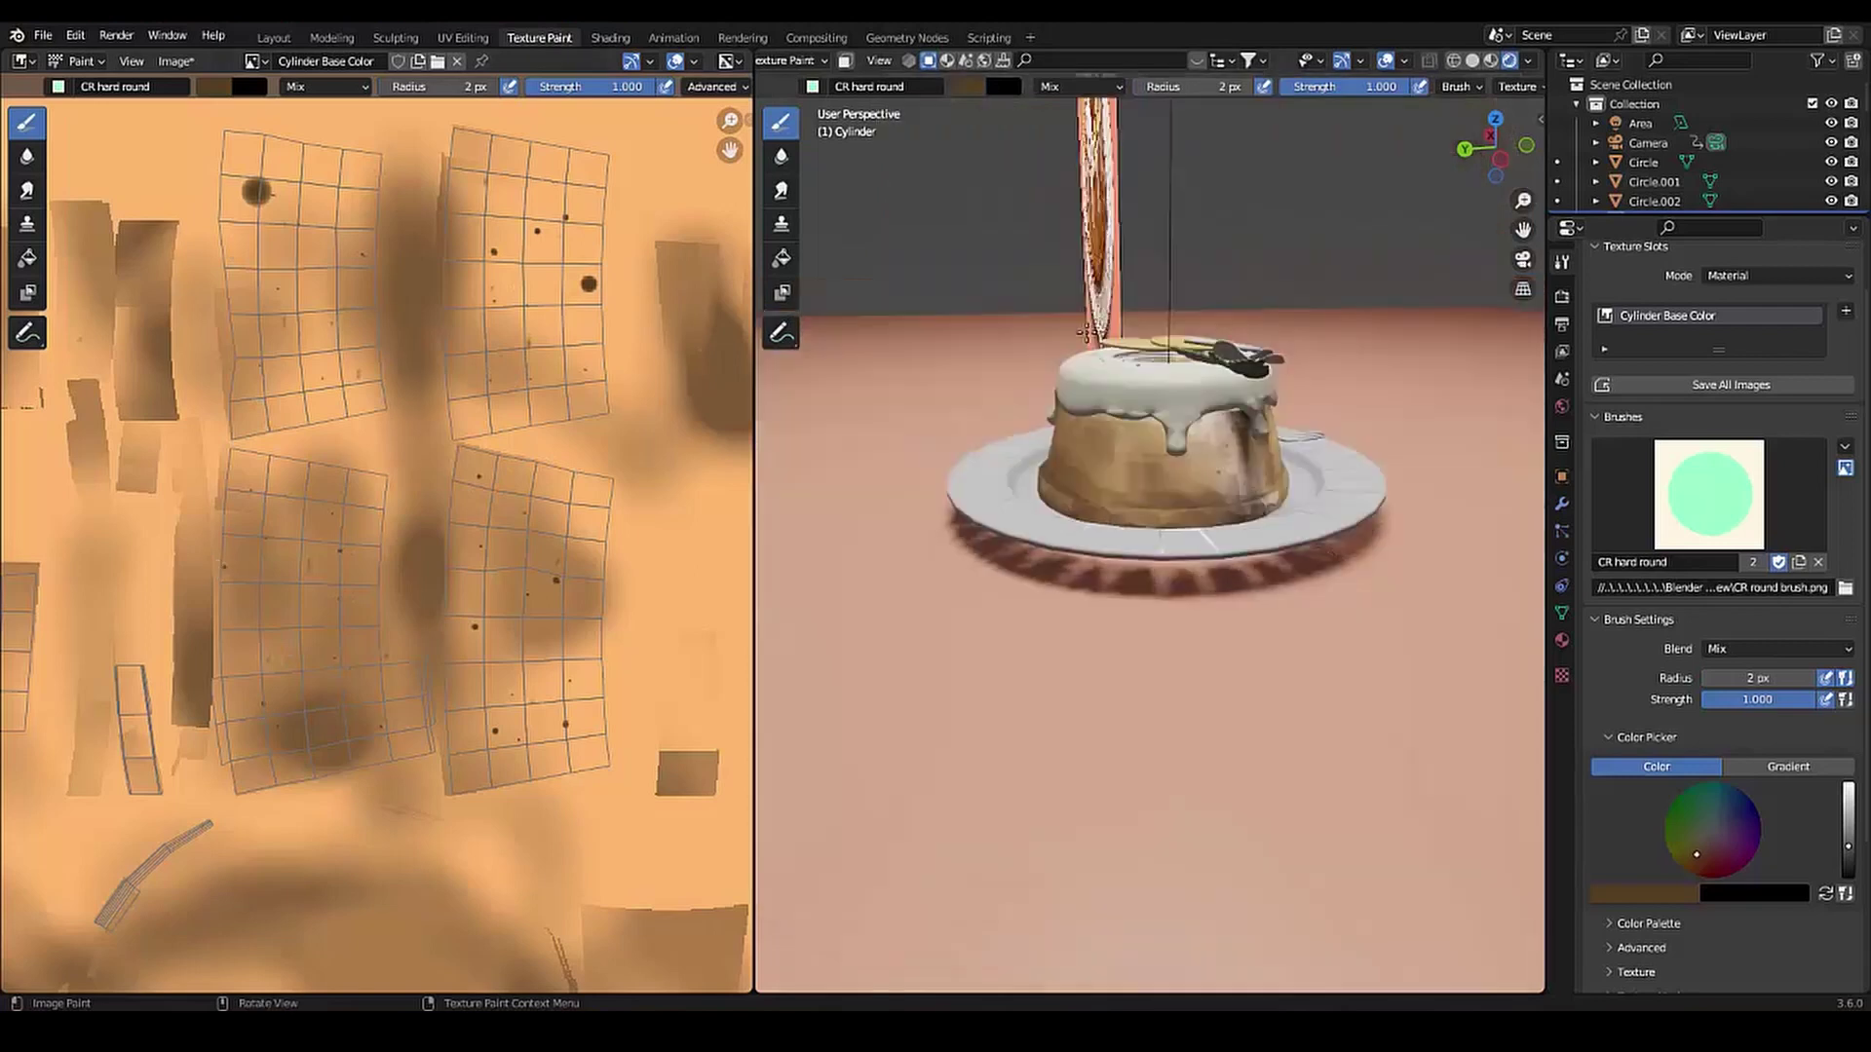
middle_click_drag(1150, 487, 822, 334)
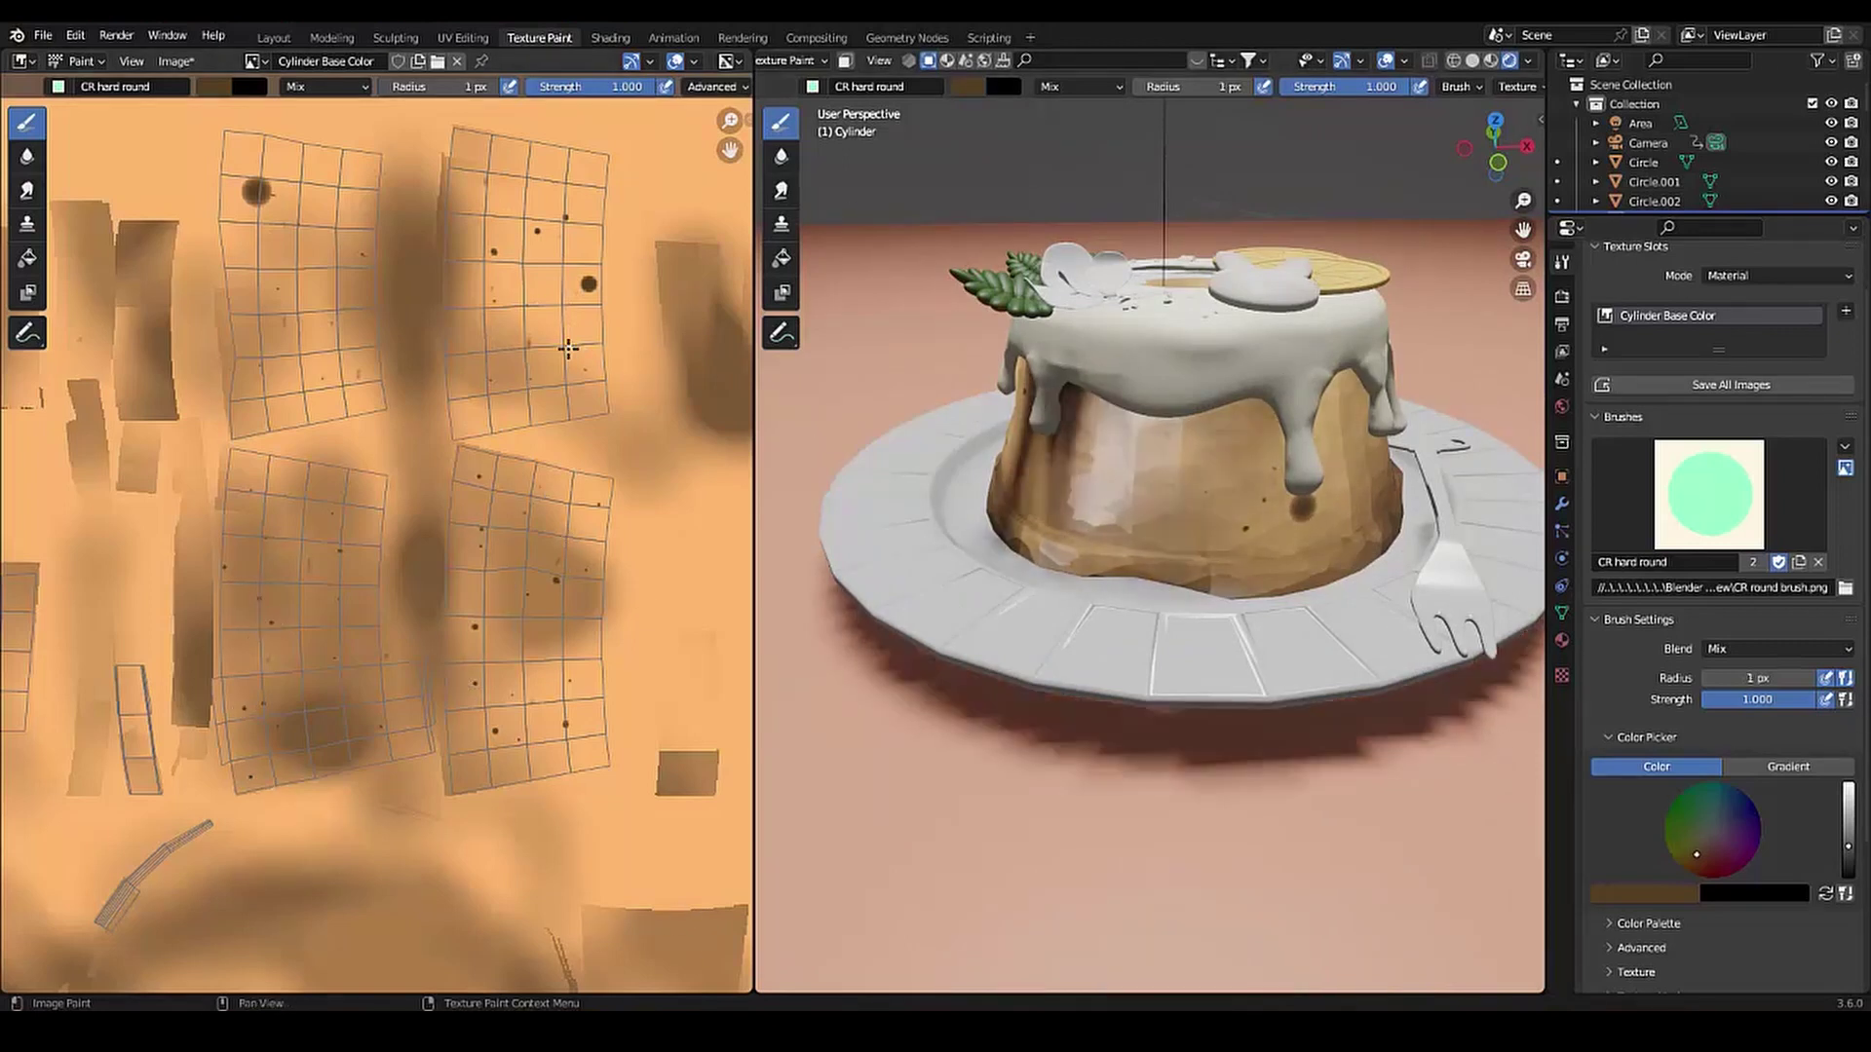
mouse_move(857, 439)
middle_mouse_down()
mouse_move(954, 481)
mouse_move(1087, 478)
middle_mouse_up()
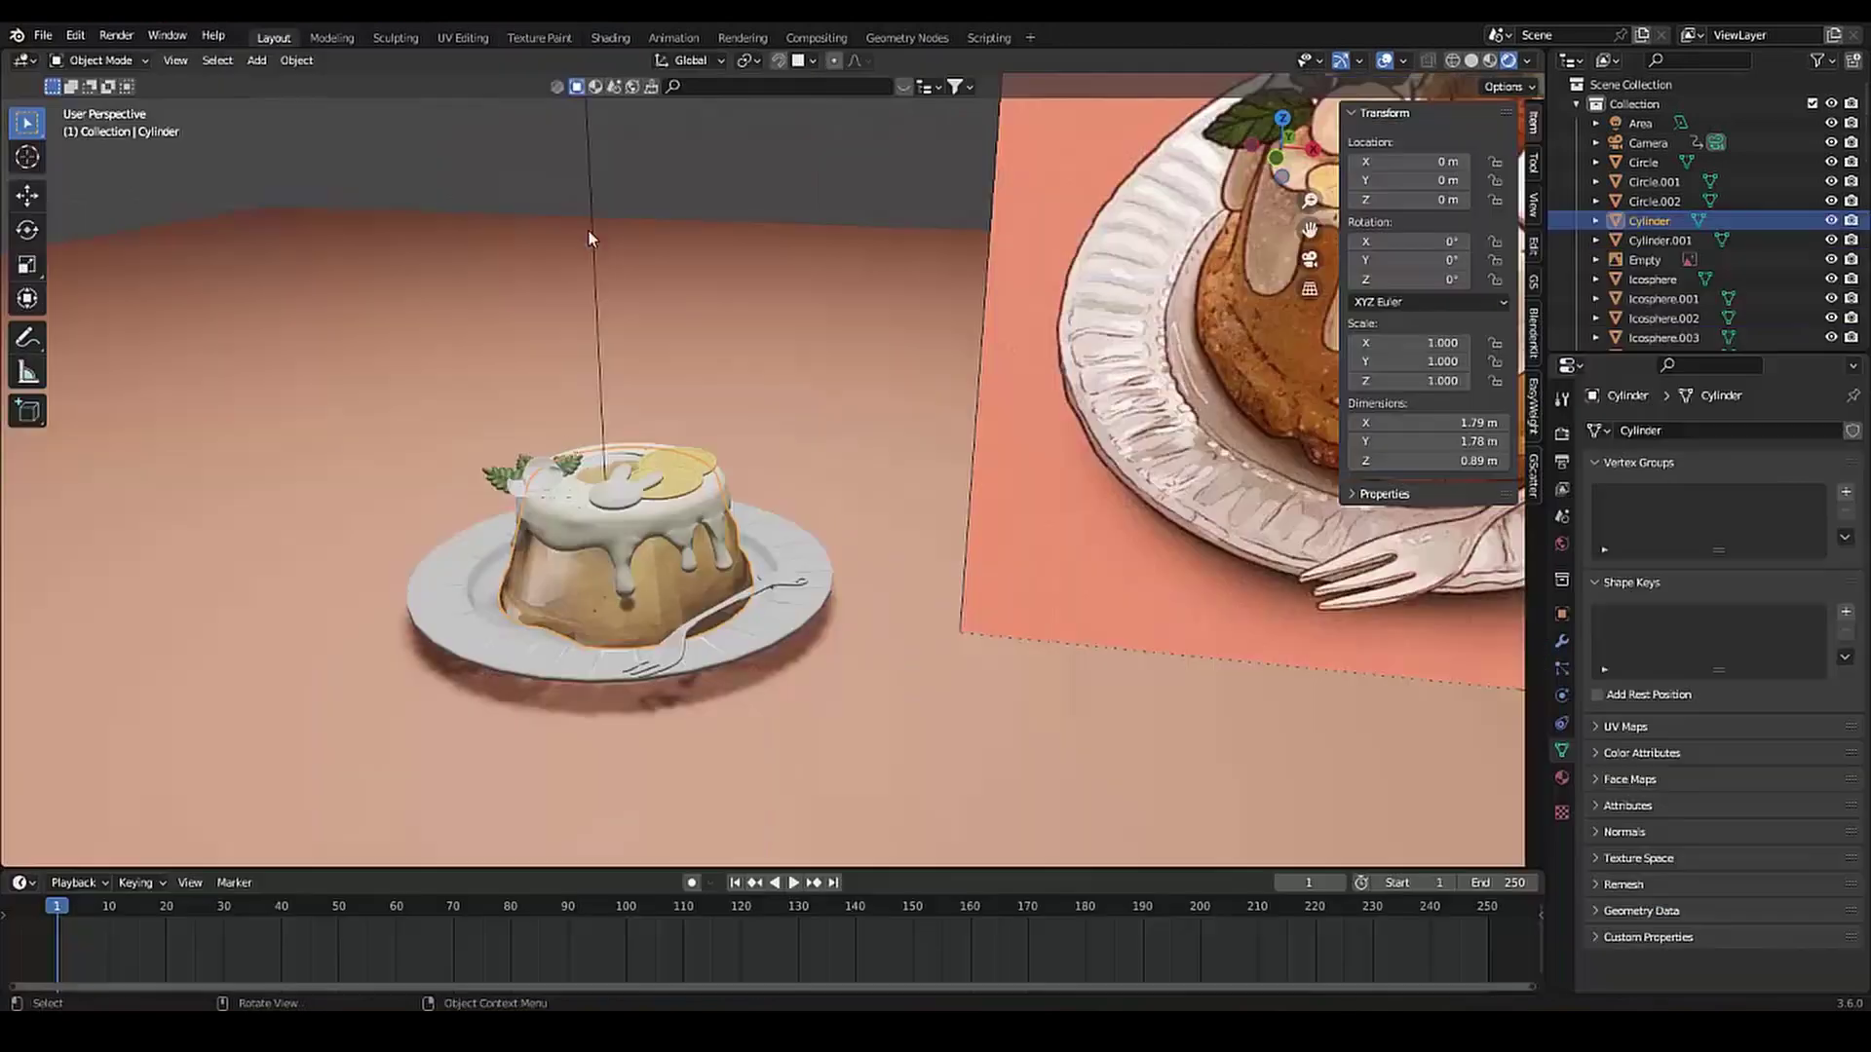
Select all of the cake's UVs in UV Editing so they show in Texture Paint
key("Tab")
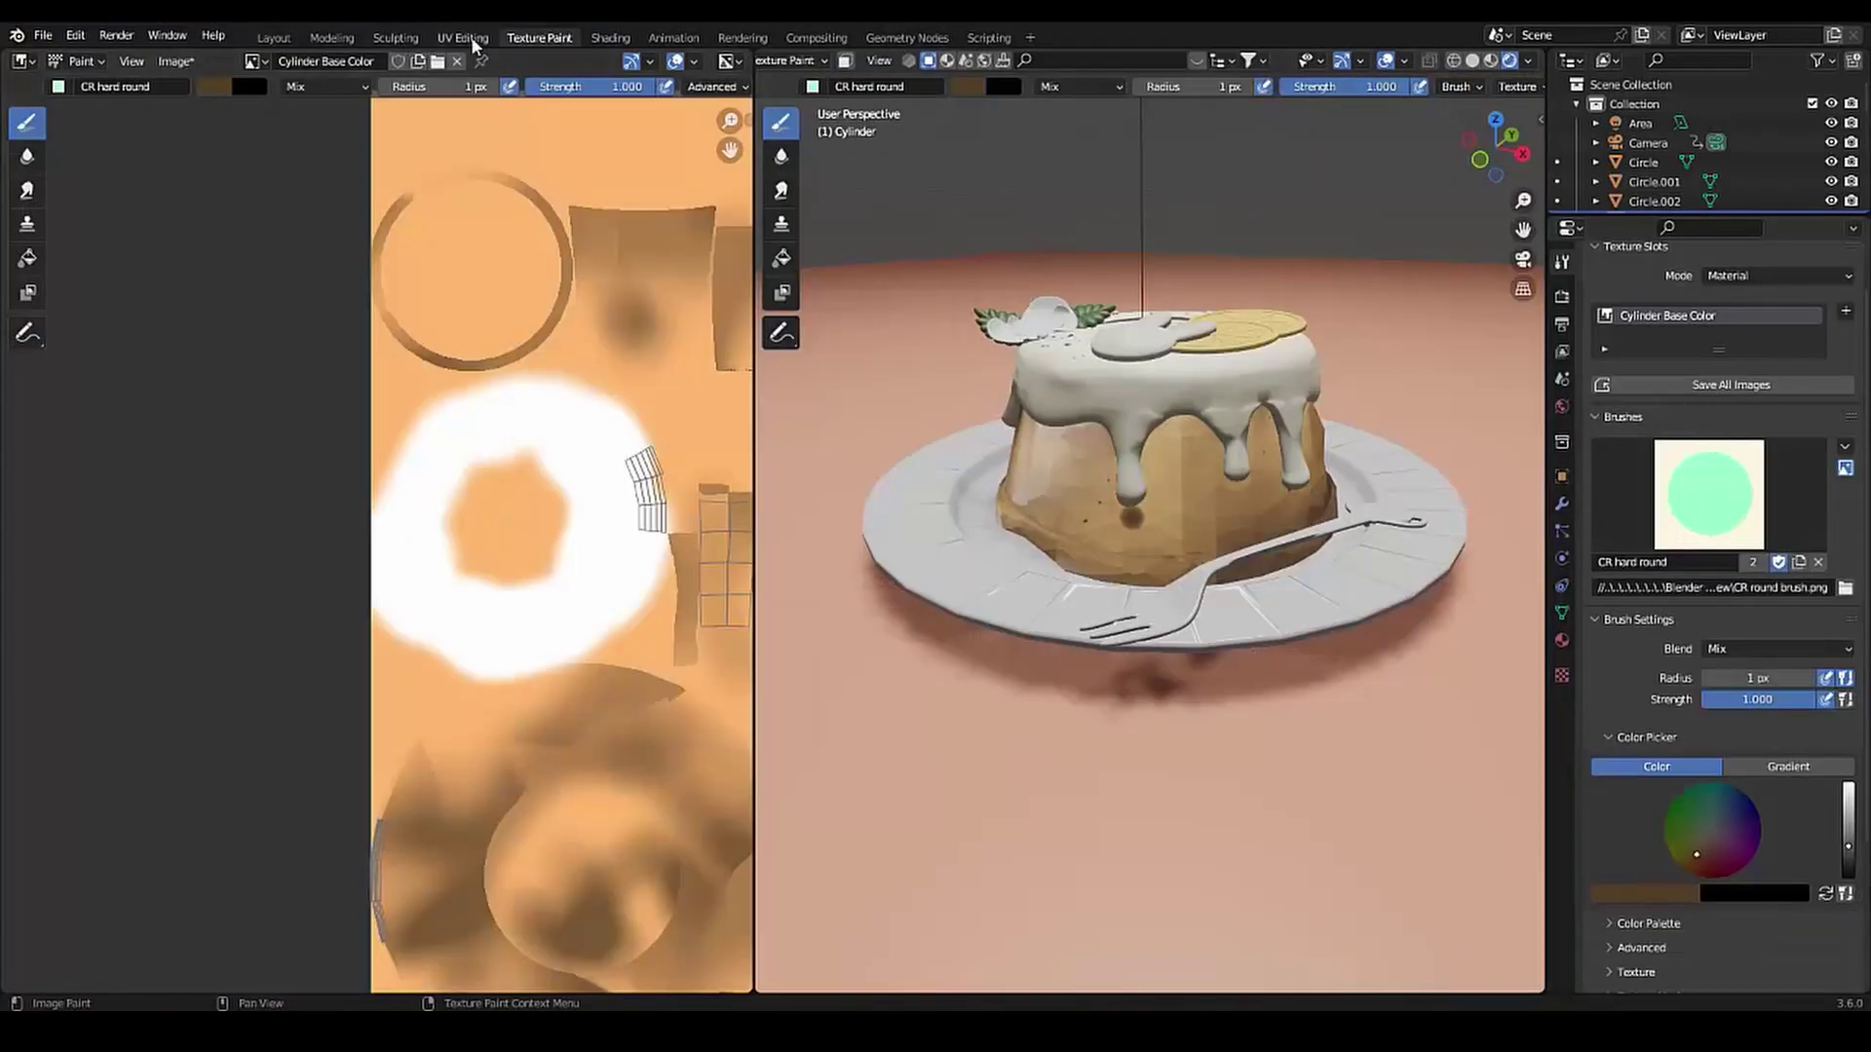
left_click(464, 37)
key("a")
left_click(539, 37)
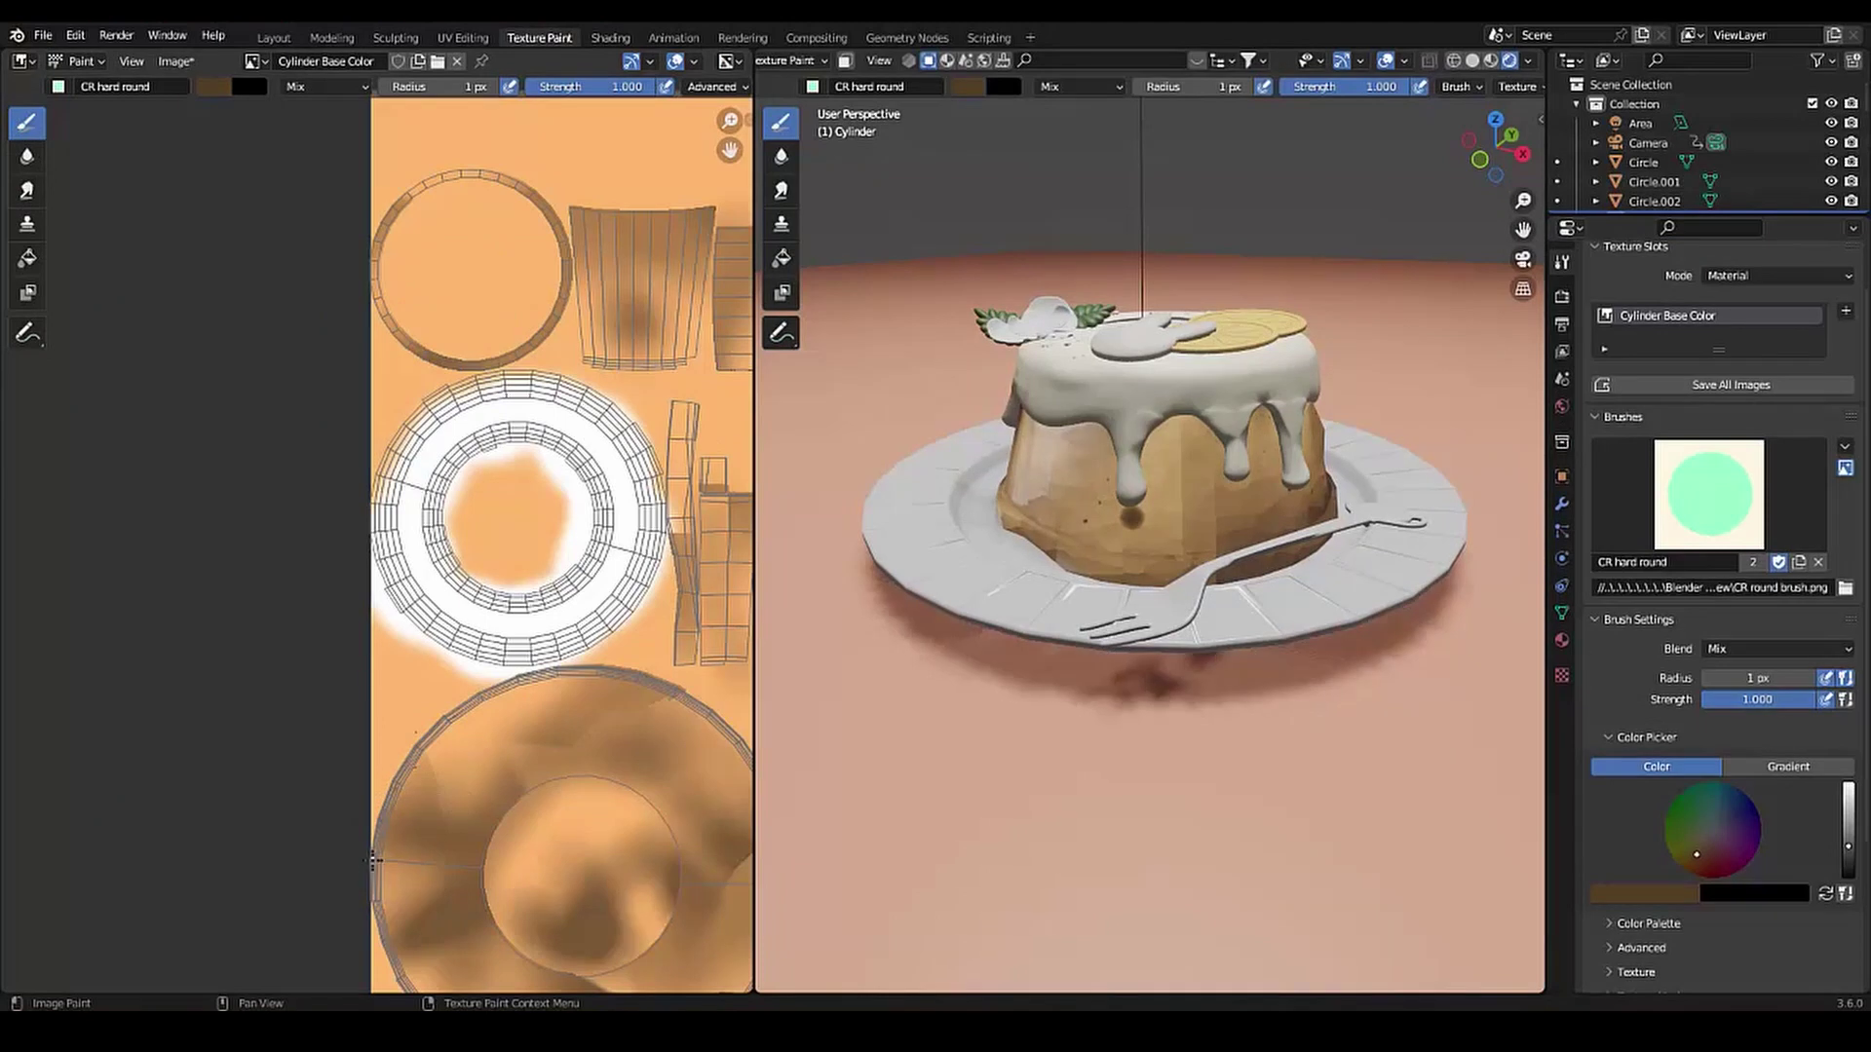
Pan the image to the lower and right UV islands, then orbit around the cake
middle_click_drag(320, 771, 225, 496)
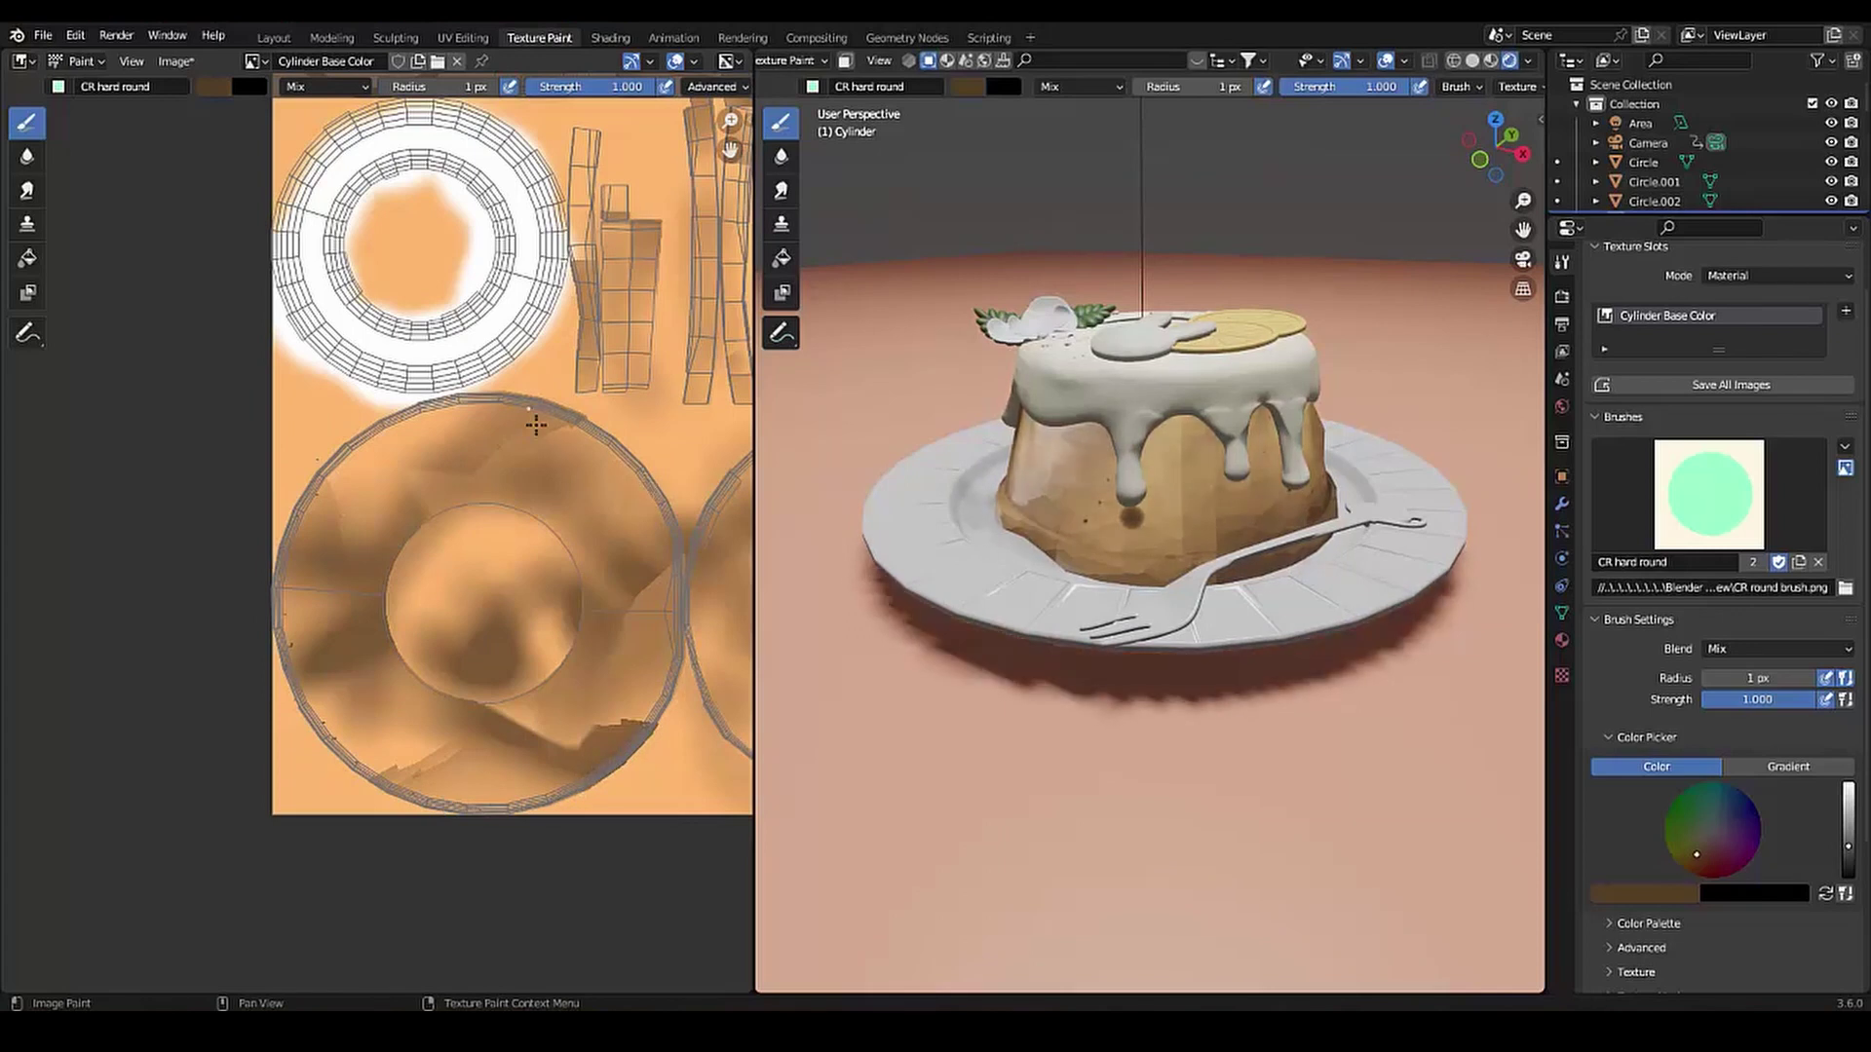
middle_click_drag(544, 599, 250, 569)
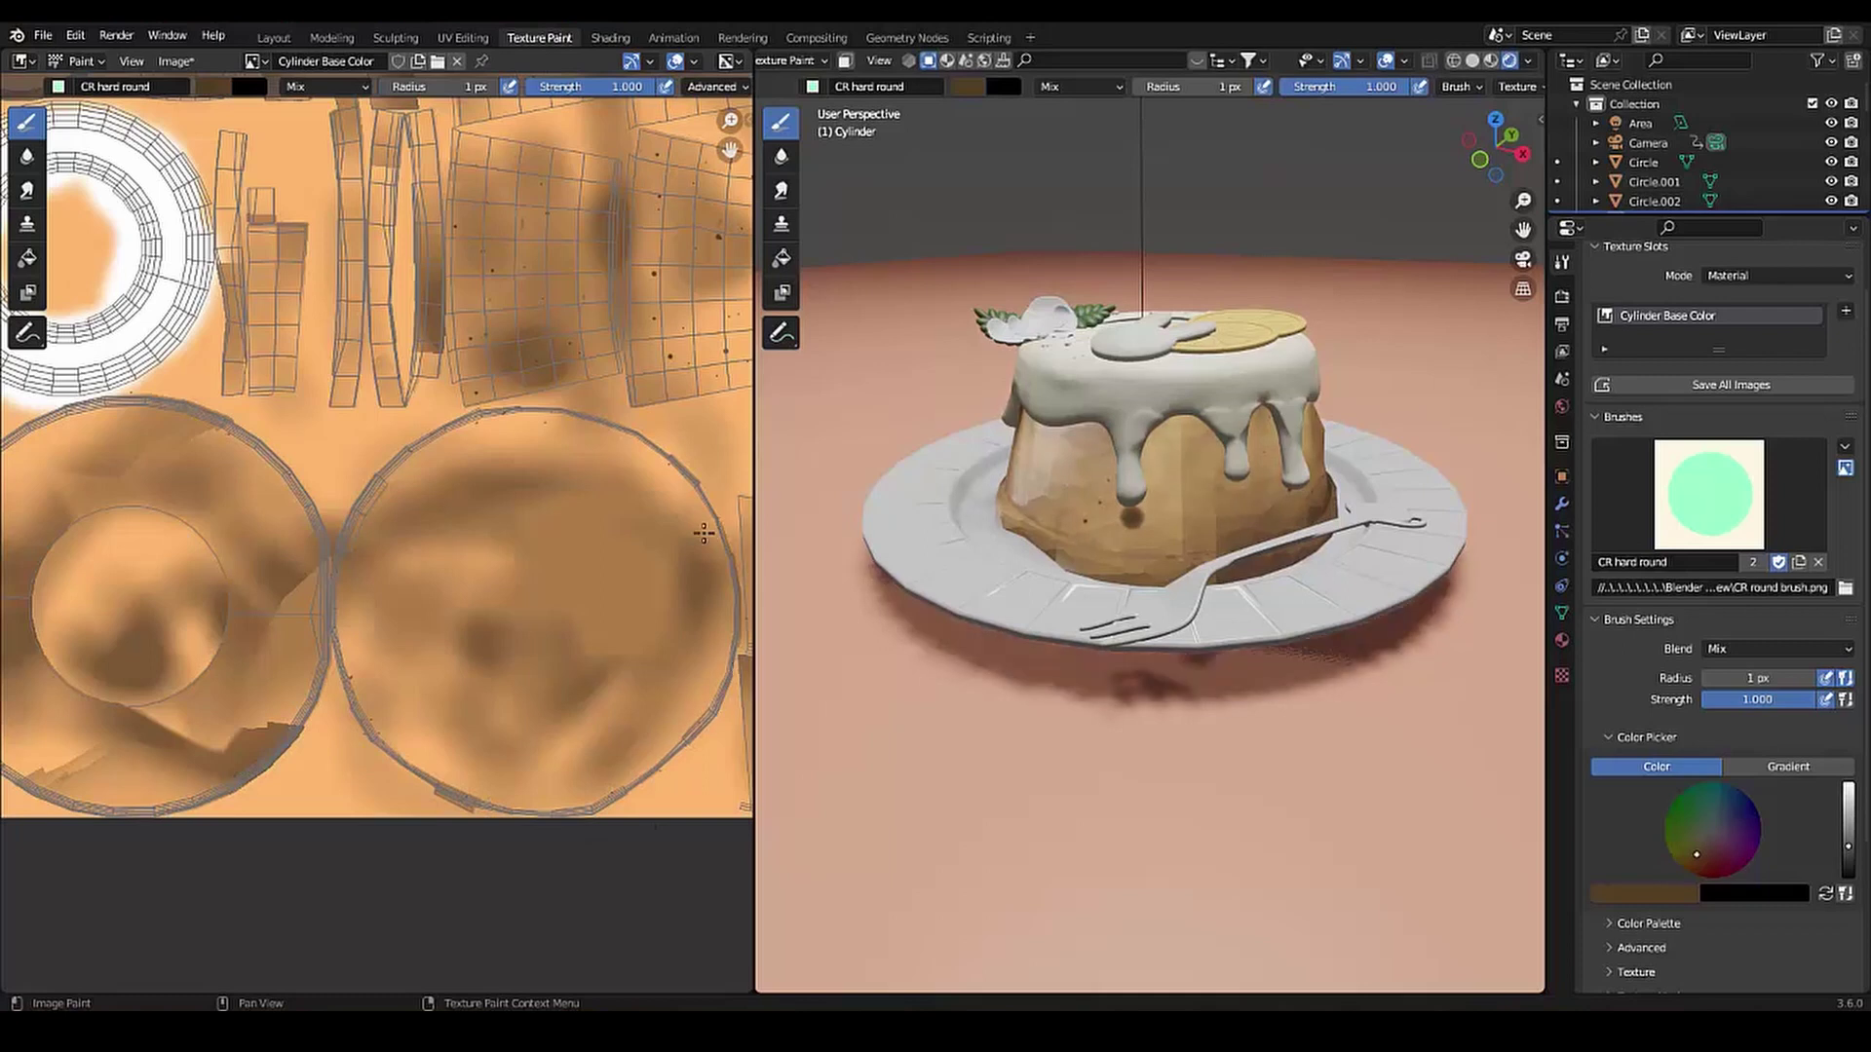
mouse_move(1072, 487)
middle_mouse_down()
mouse_move(1116, 503)
mouse_move(974, 497)
middle_mouse_up()
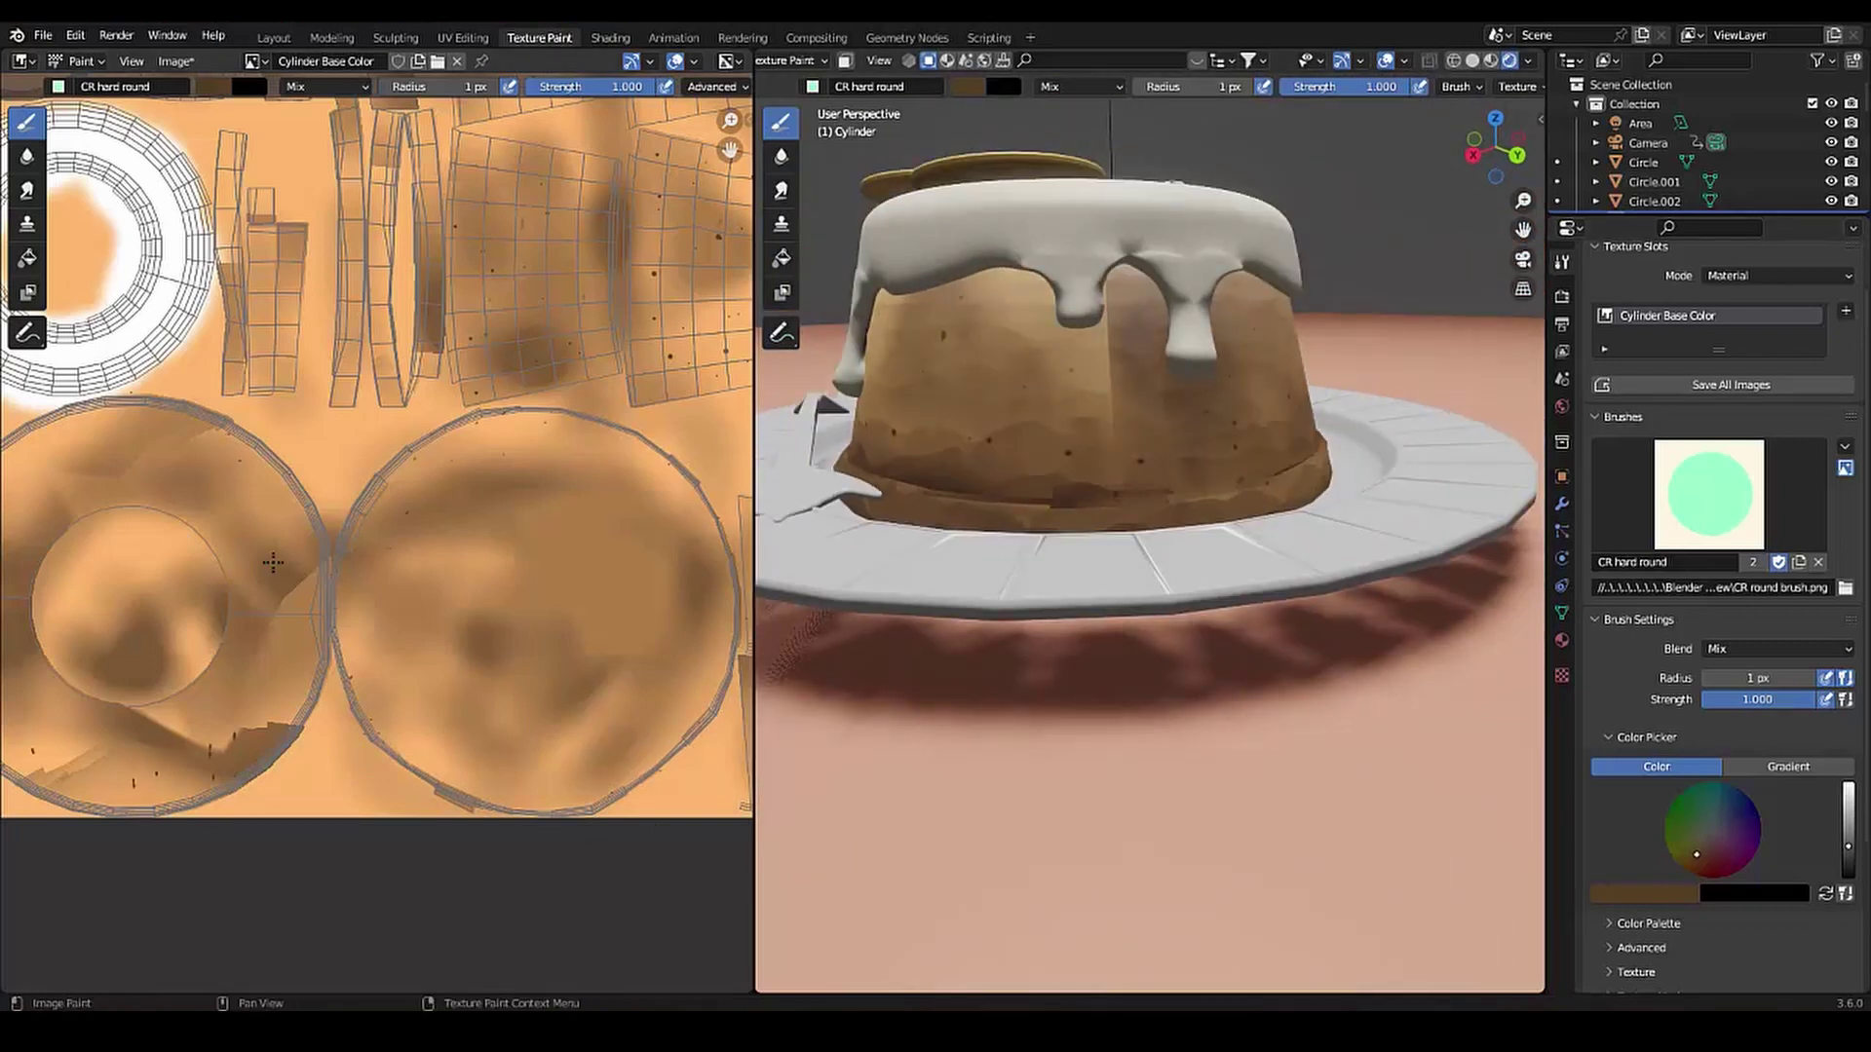
mouse_move(877, 419)
middle_mouse_down()
mouse_move(772, 417)
mouse_move(1029, 436)
middle_mouse_up()
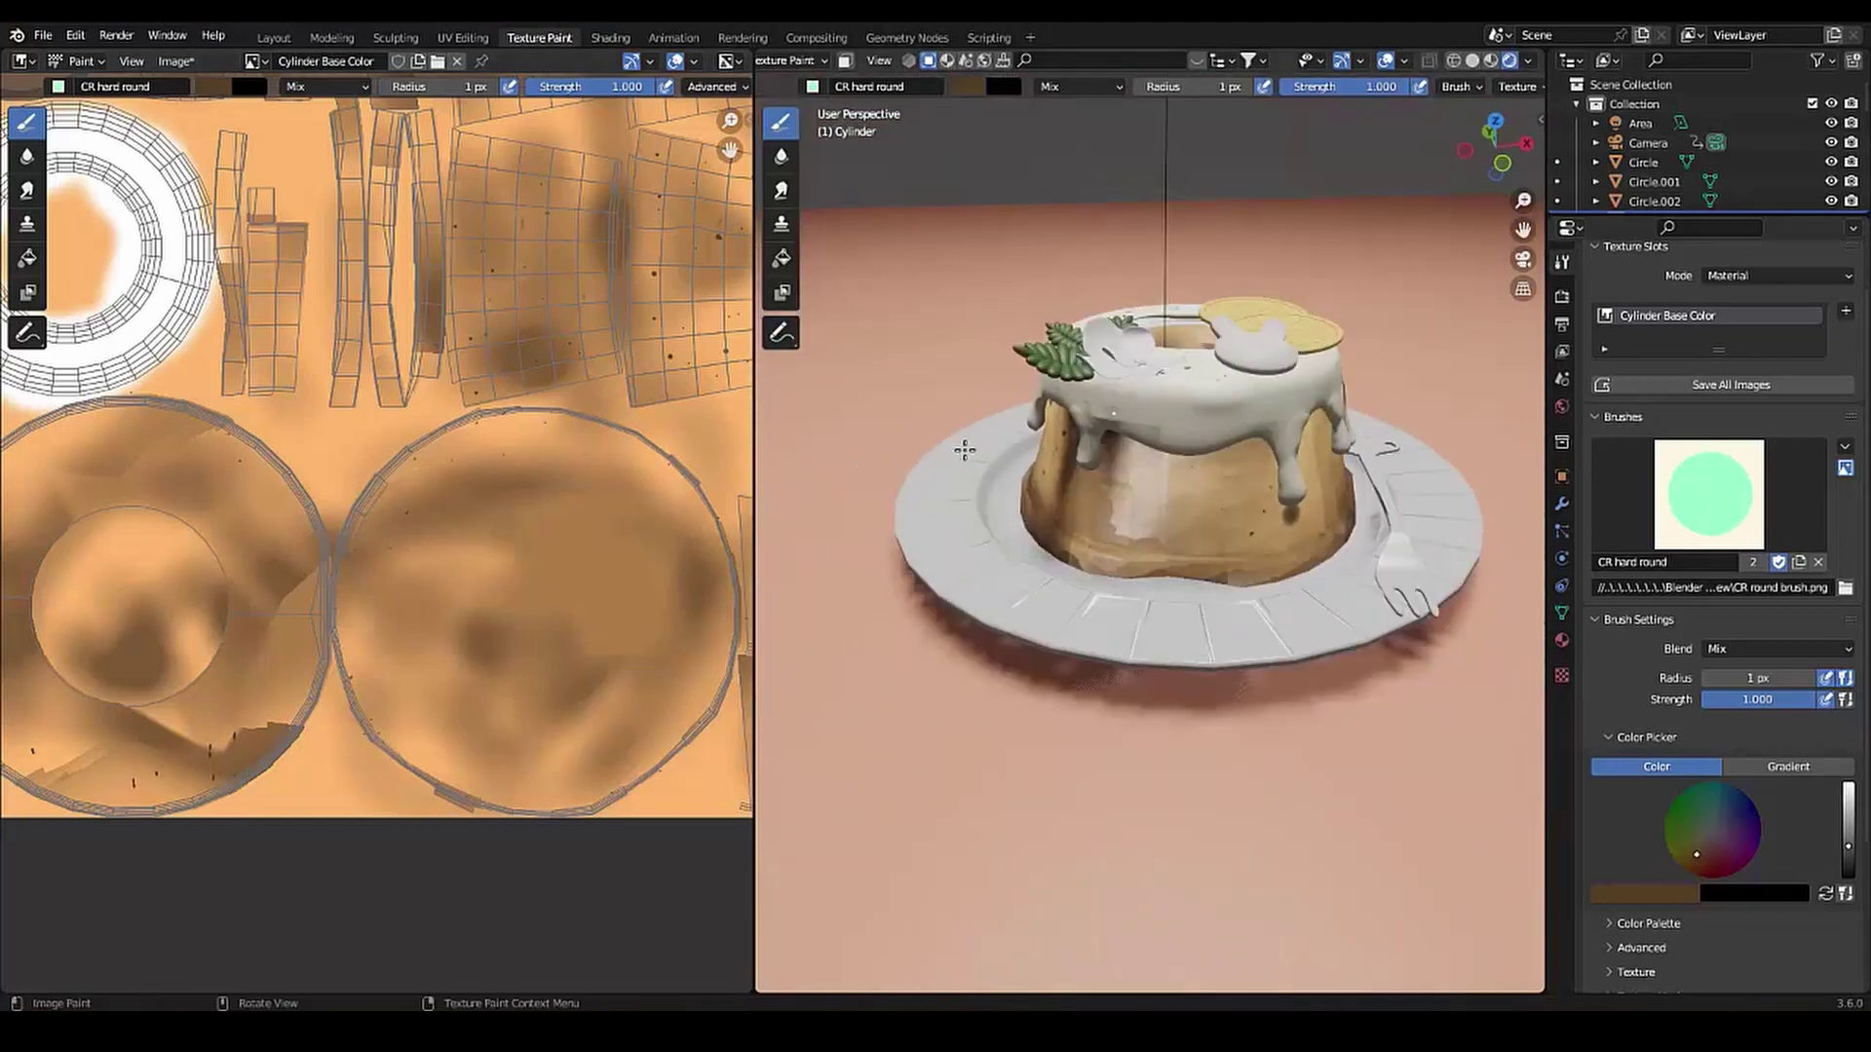
mouse_move(1101, 383)
middle_mouse_down()
mouse_move(989, 388)
mouse_move(910, 618)
mouse_move(905, 358)
middle_mouse_up()
Save the project and return to the Texture Paint workspace
left_click(43, 35)
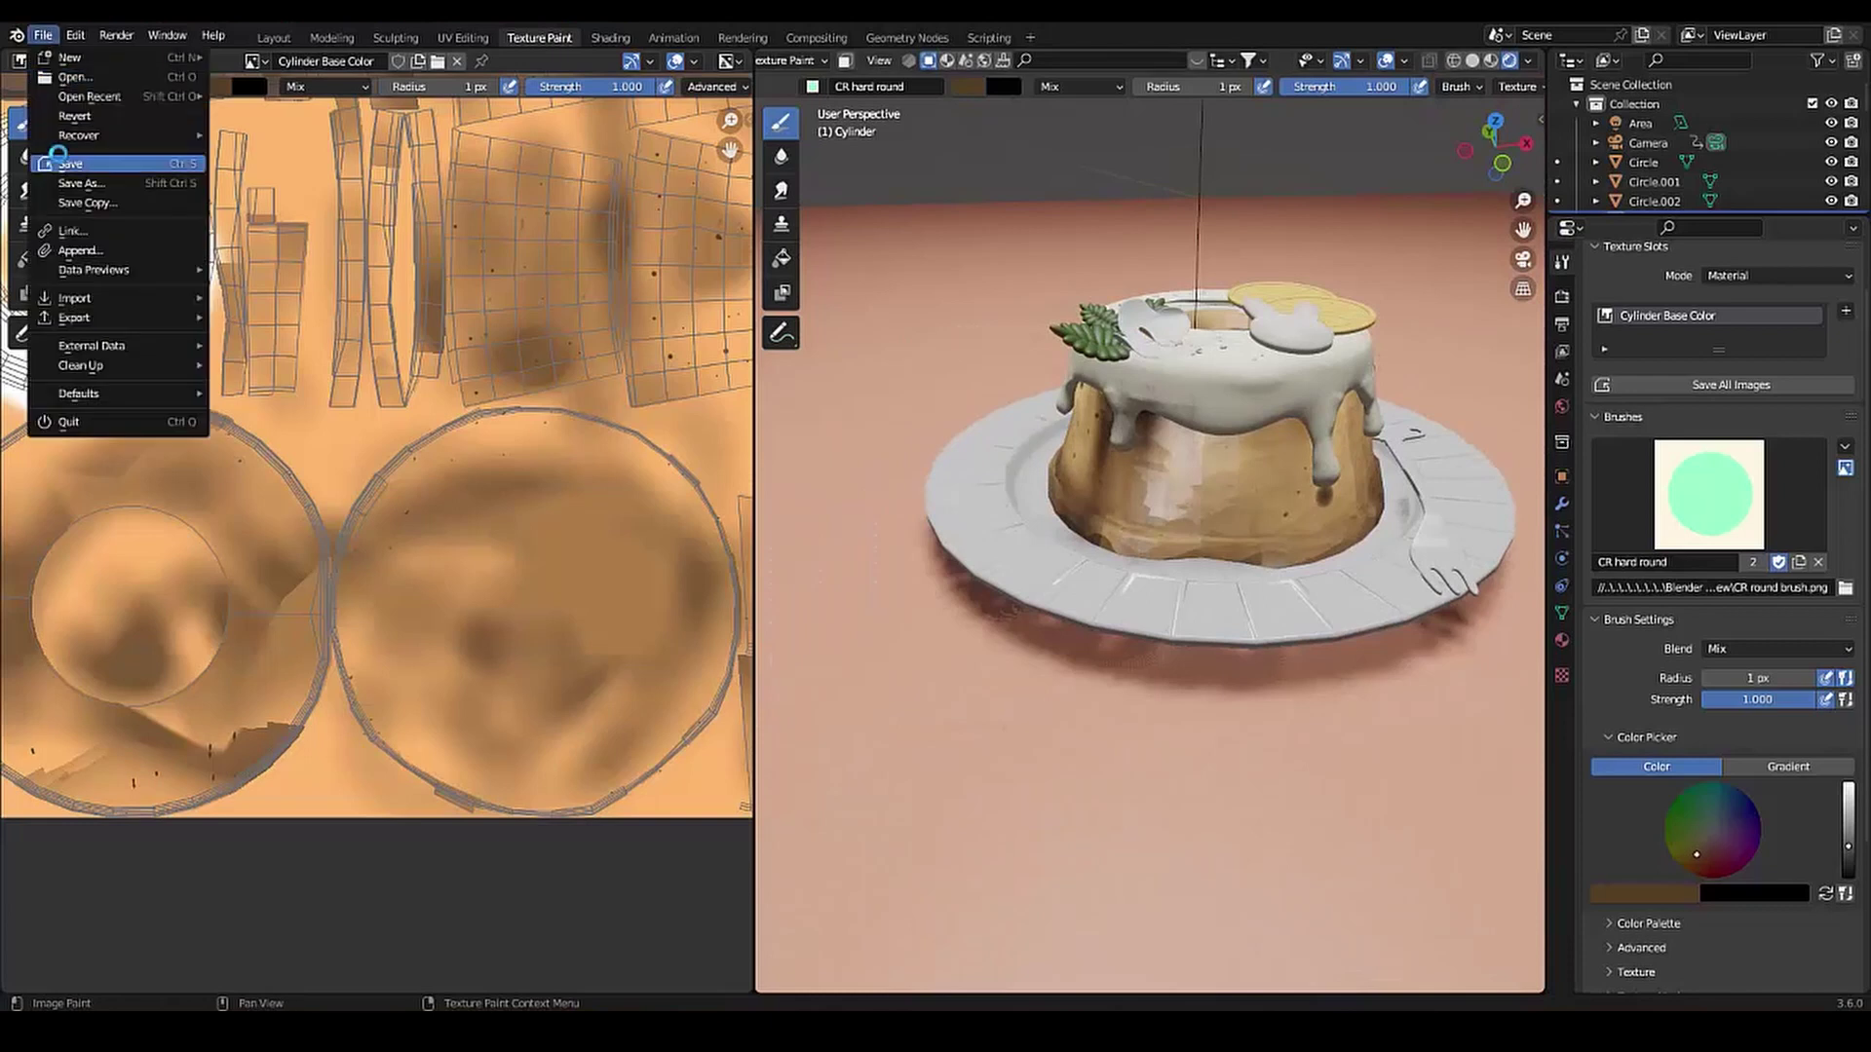
left_click(70, 164)
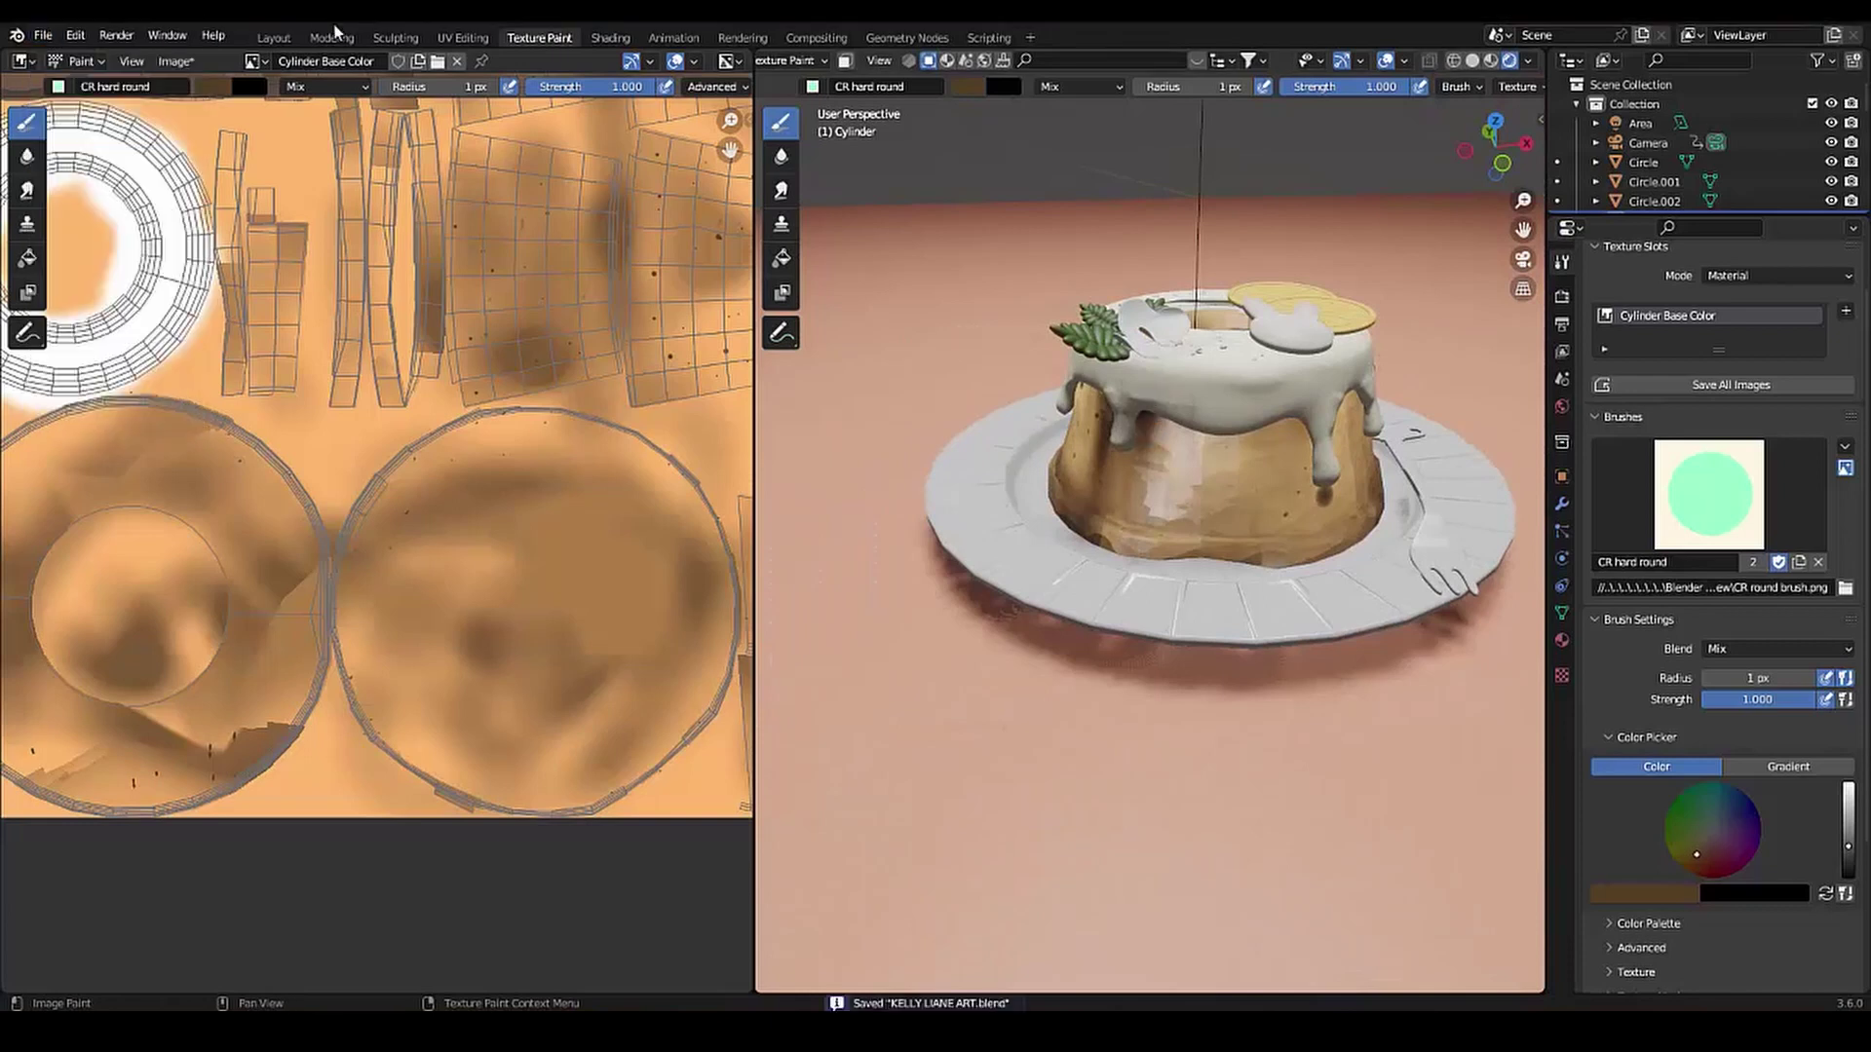
left_click(274, 37)
left_click(610, 37)
left_click(539, 37)
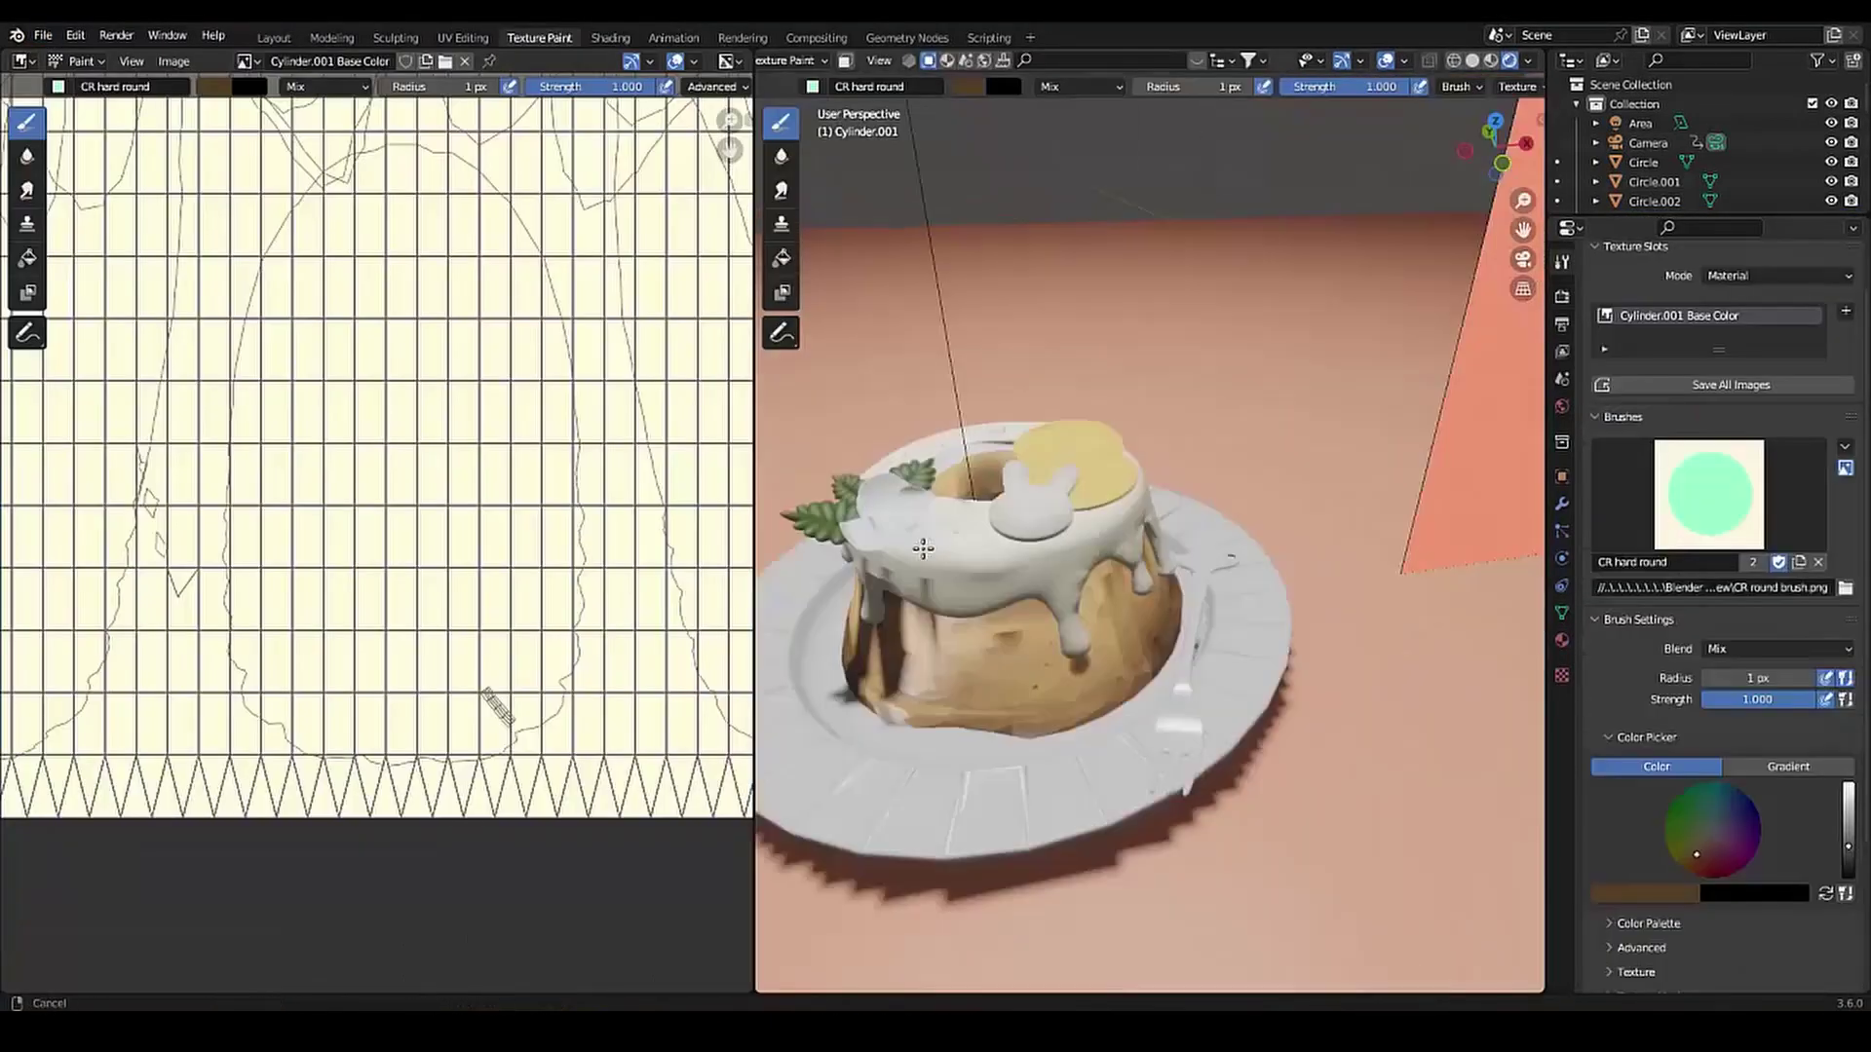
middle_click_drag(922, 539, 901, 581)
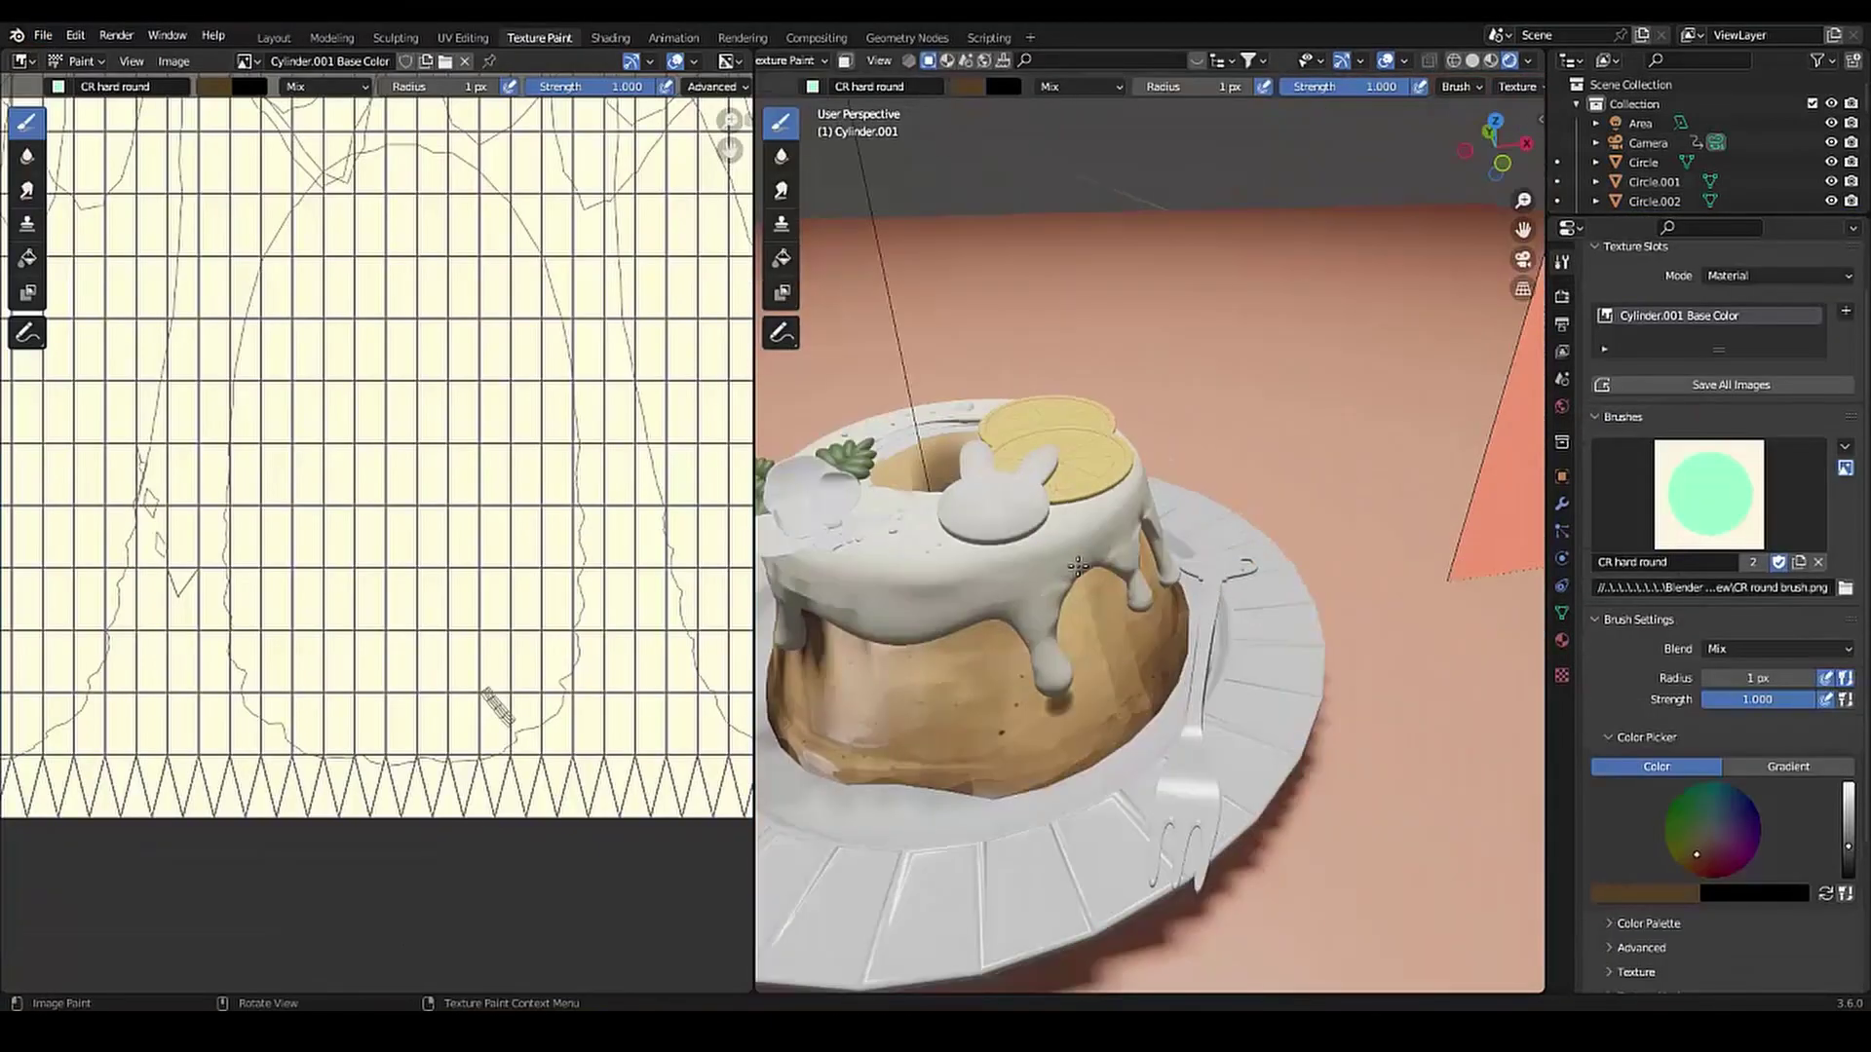
Open the brush colour chooser and toggle Texture Paint mode off and back on
left_click(216, 87)
scroll(354, 156, "up", 5)
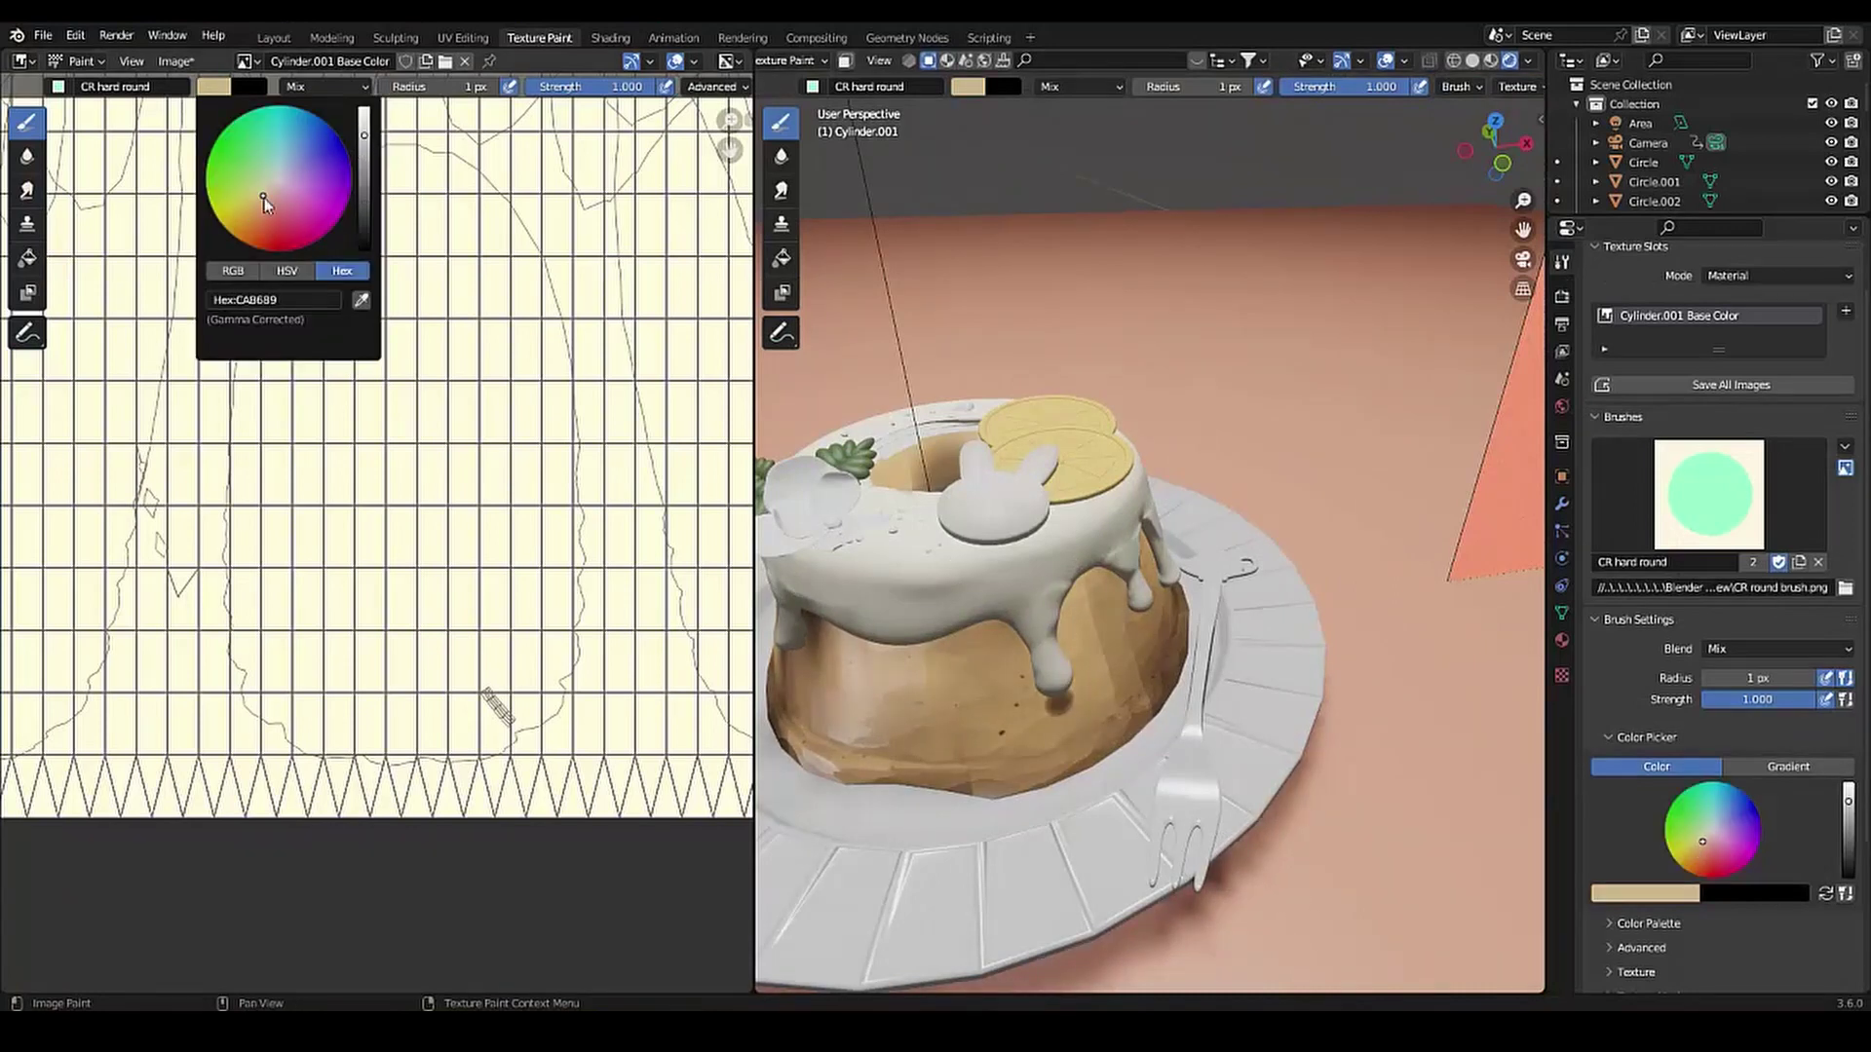
scroll(263, 203, "up", 2)
scroll(1072, 487, "down", 5)
middle_click_drag(1128, 468, 1226, 562)
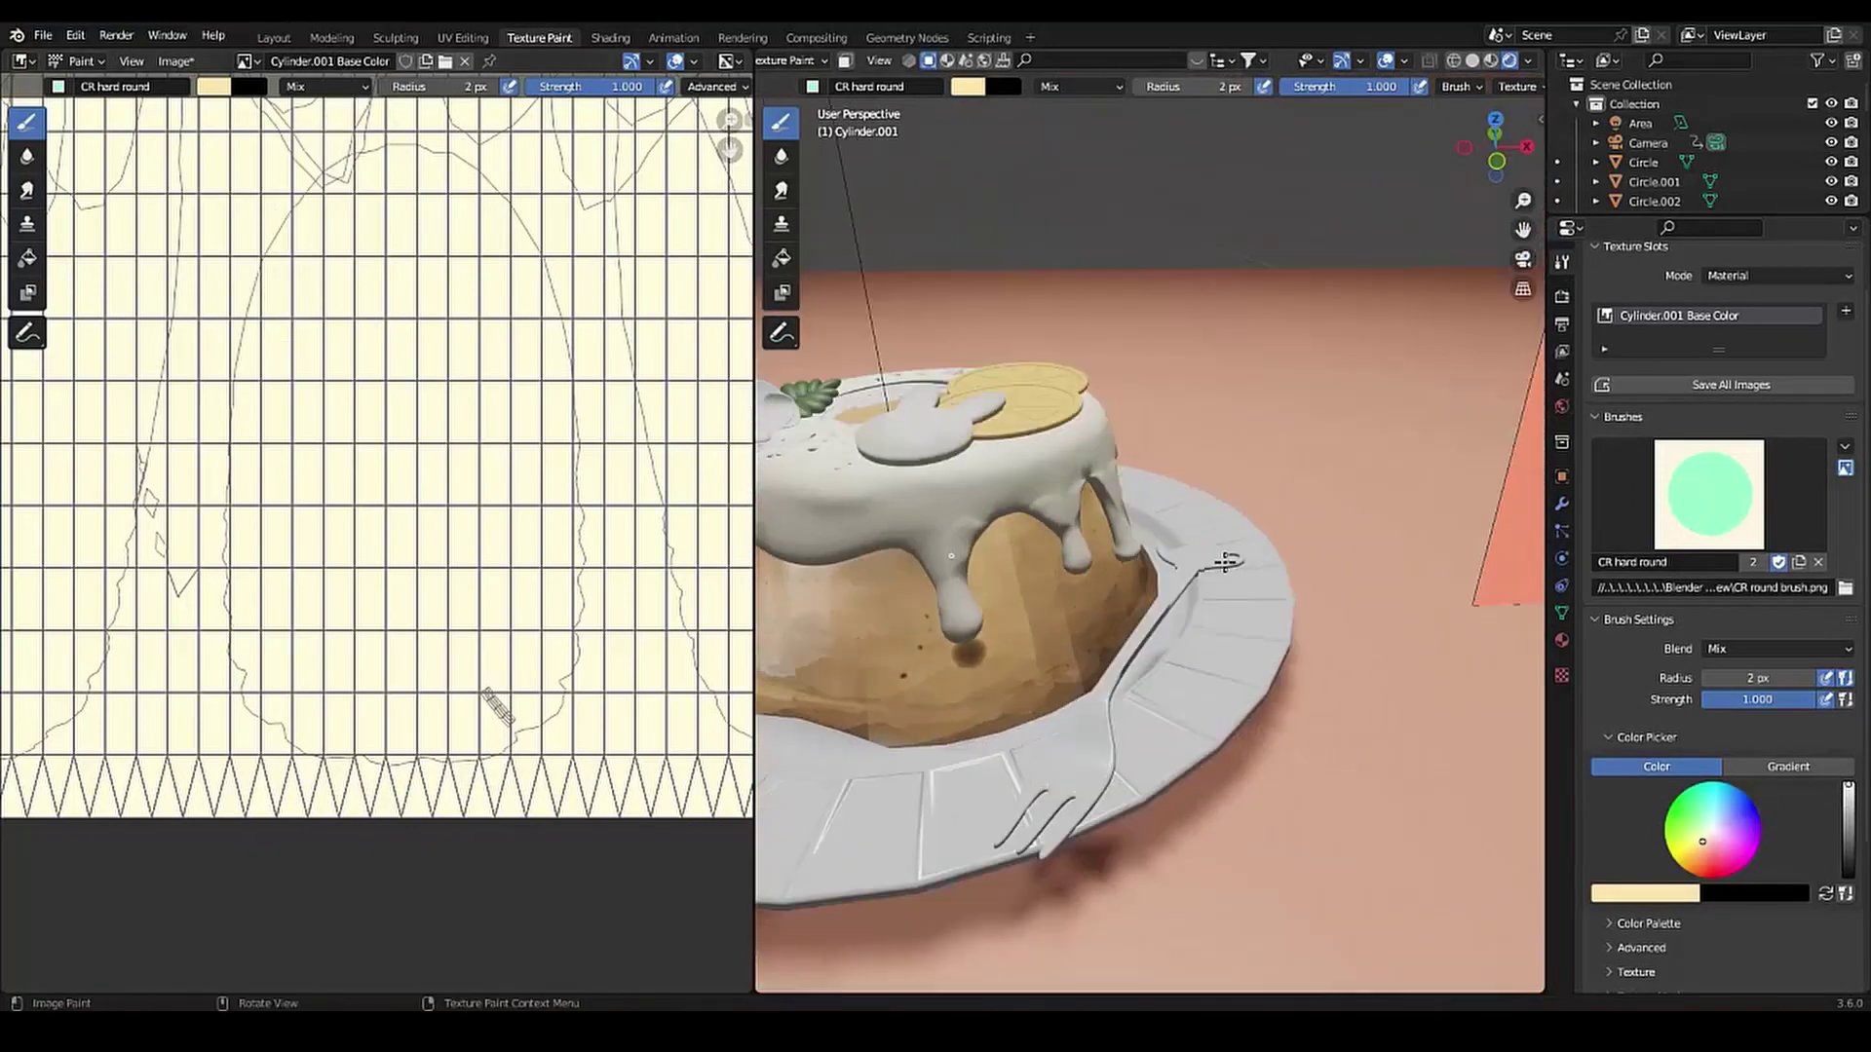
key("ctrl+Tab")
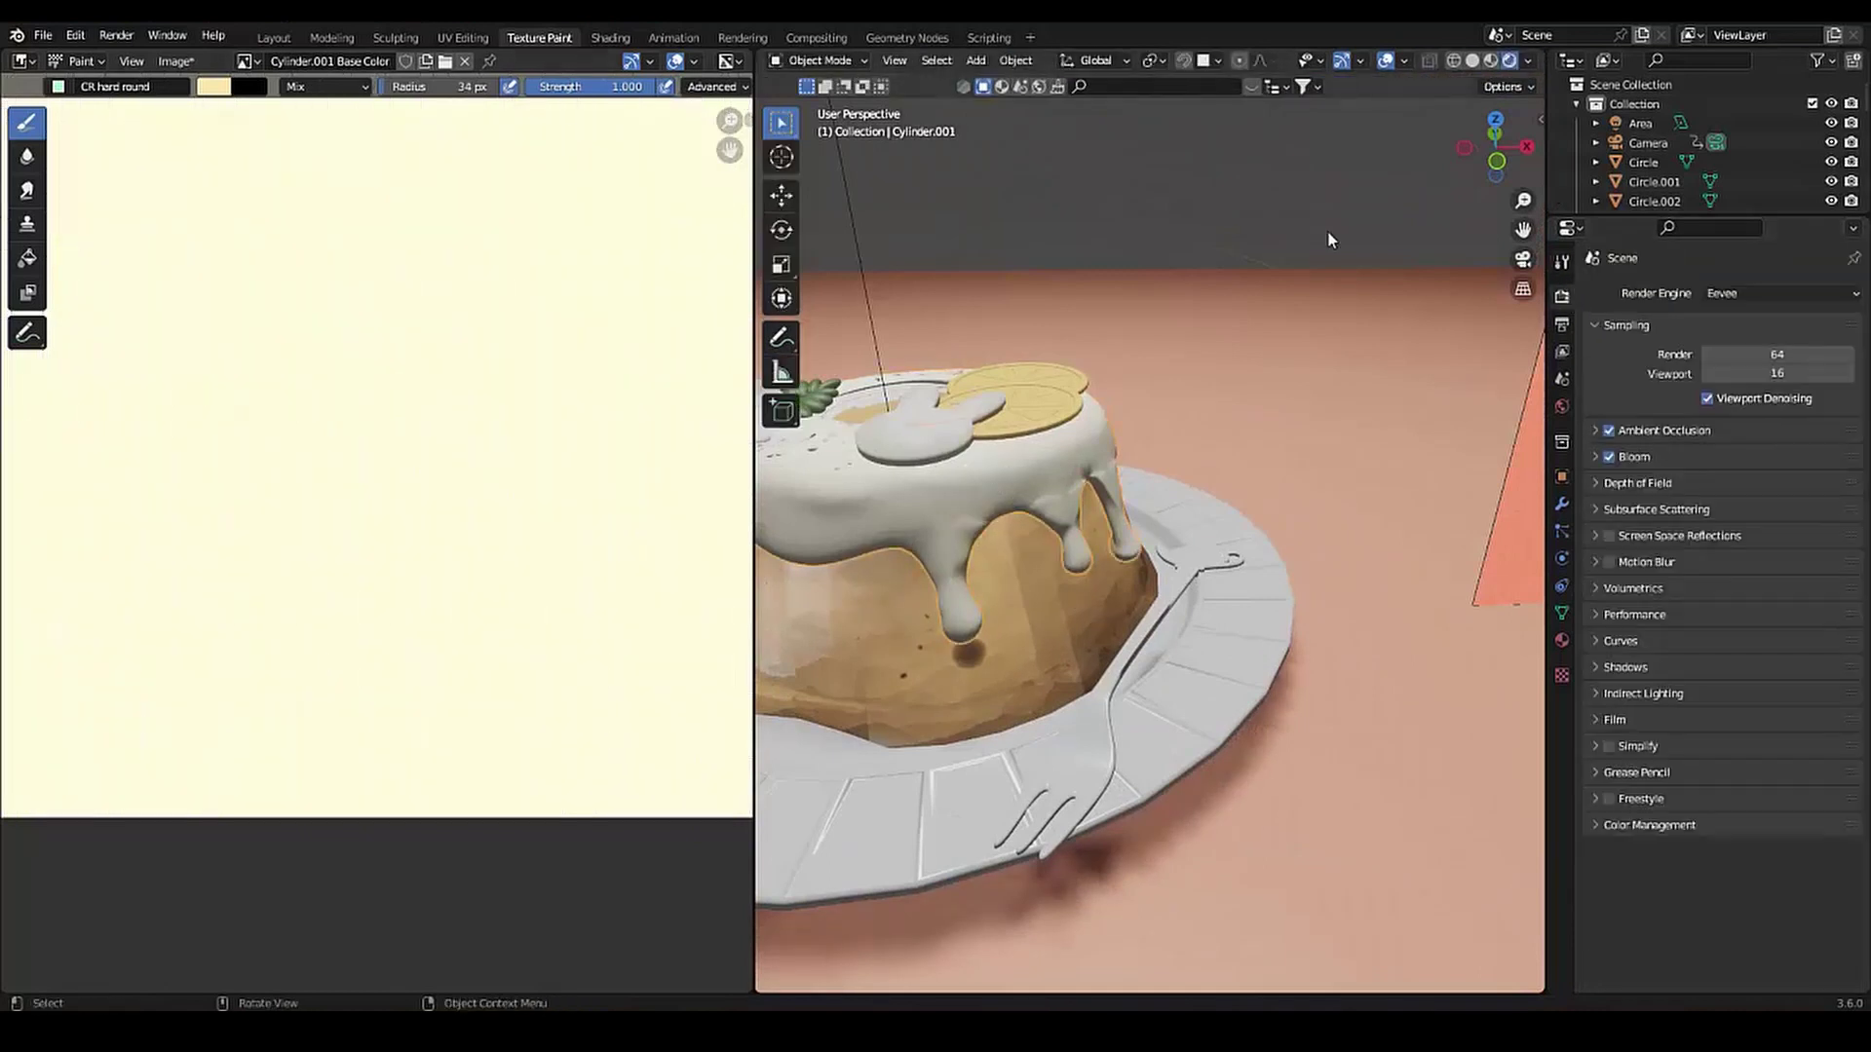
key("ctrl+Tab")
Airbrush soft pale-yellow tints onto the icing with the CR air brush
left_click(1562, 261)
left_click(215, 87)
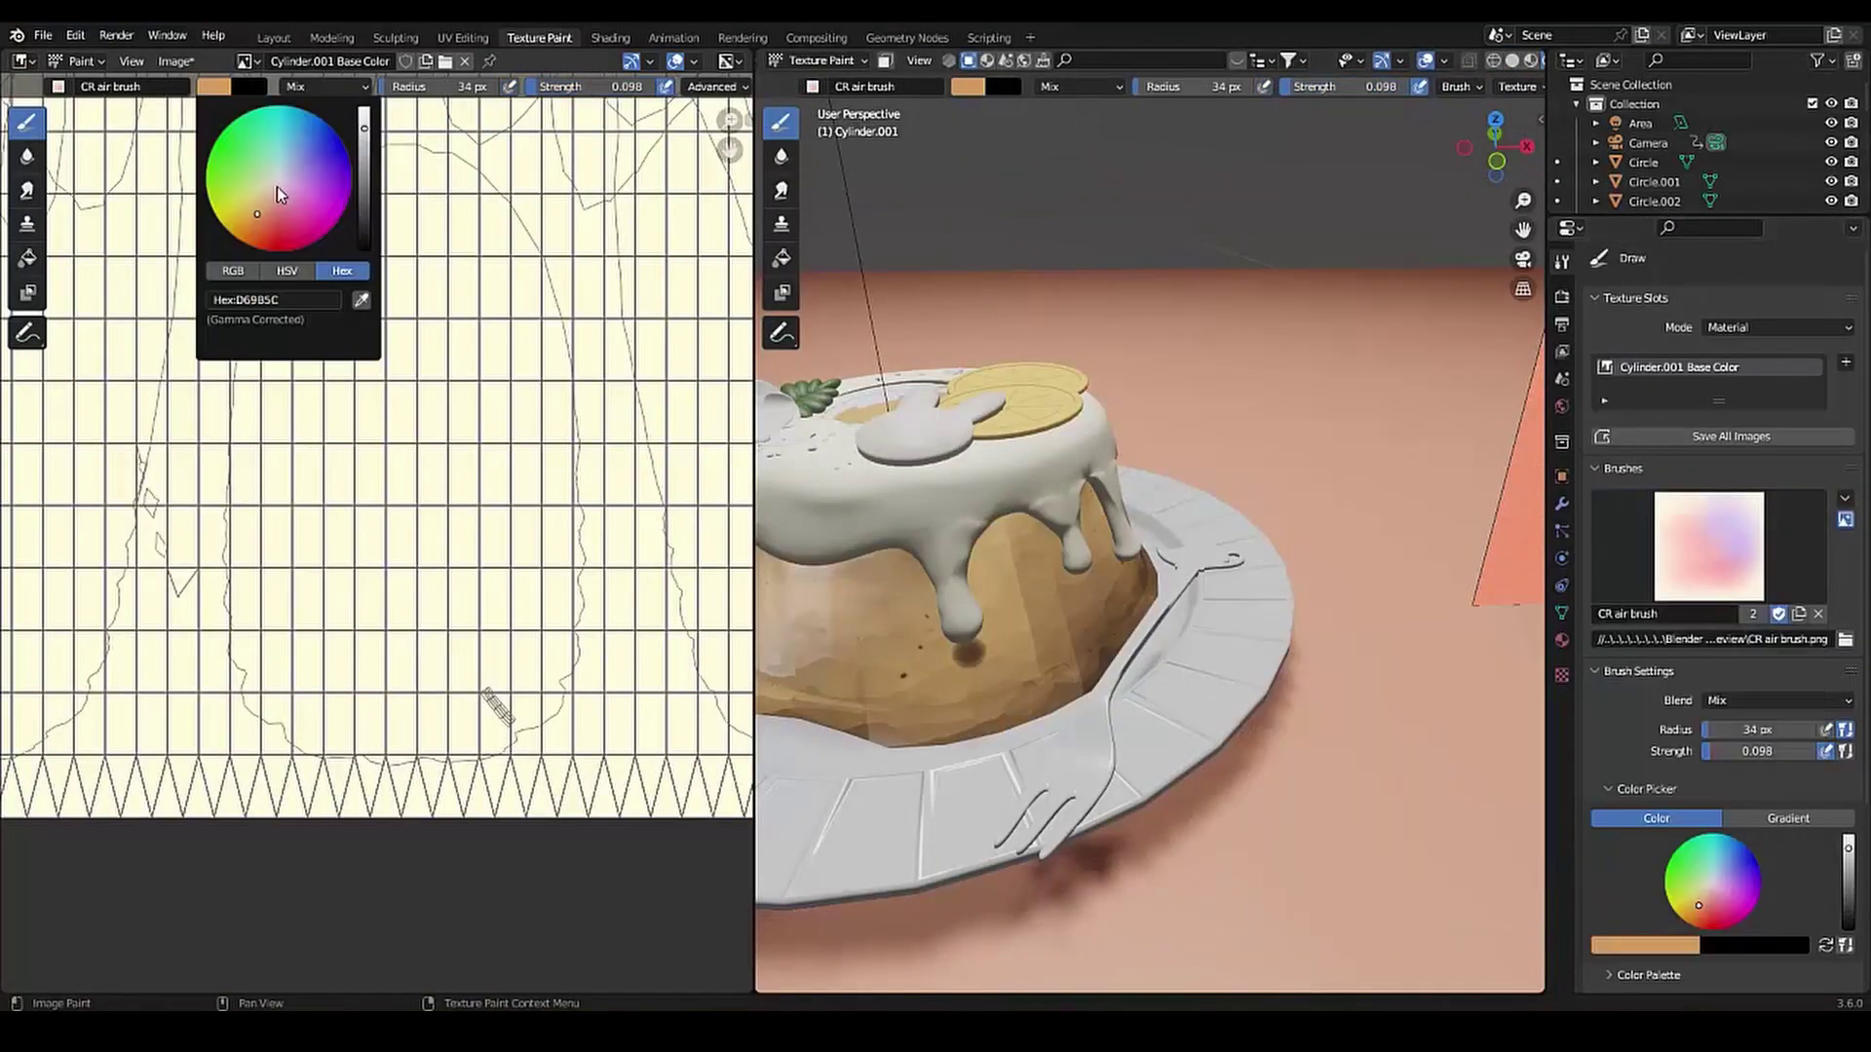
left_click(258, 192)
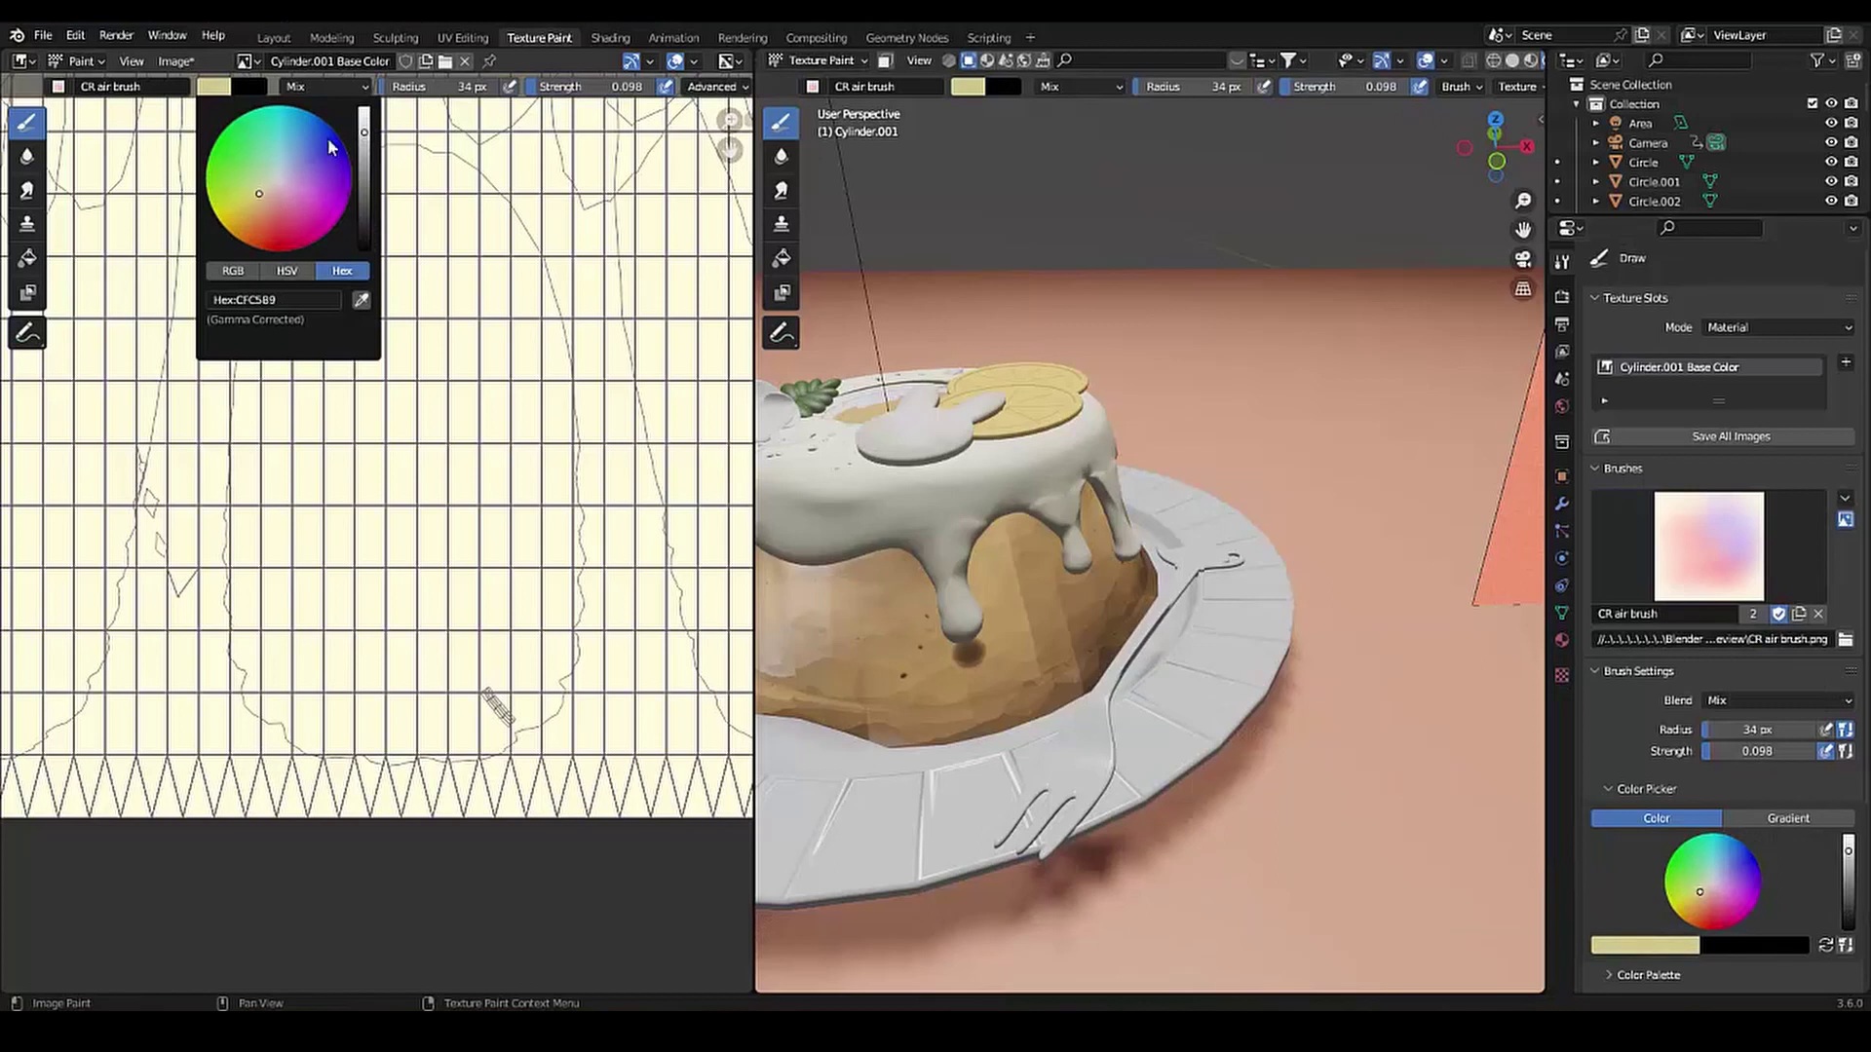
scroll(329, 146, "up", 3)
left_click_drag(848, 634, 793, 572)
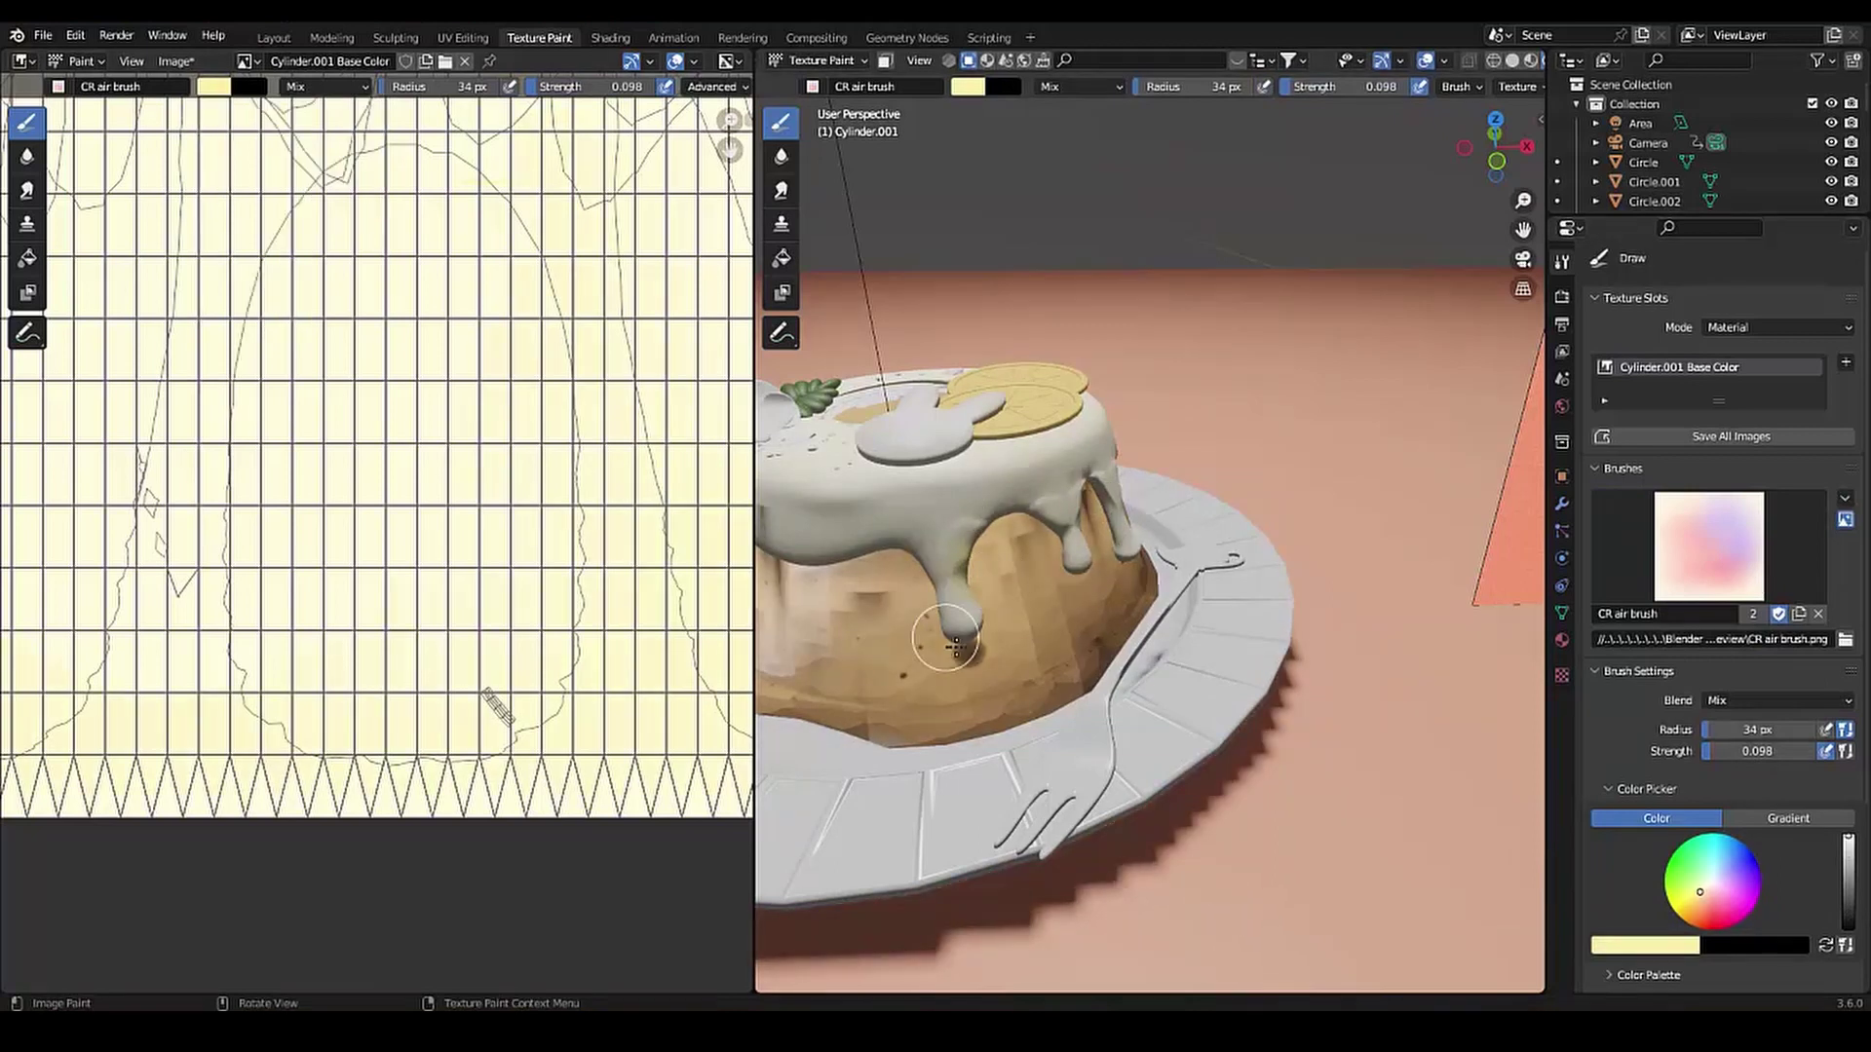
left_click(214, 86)
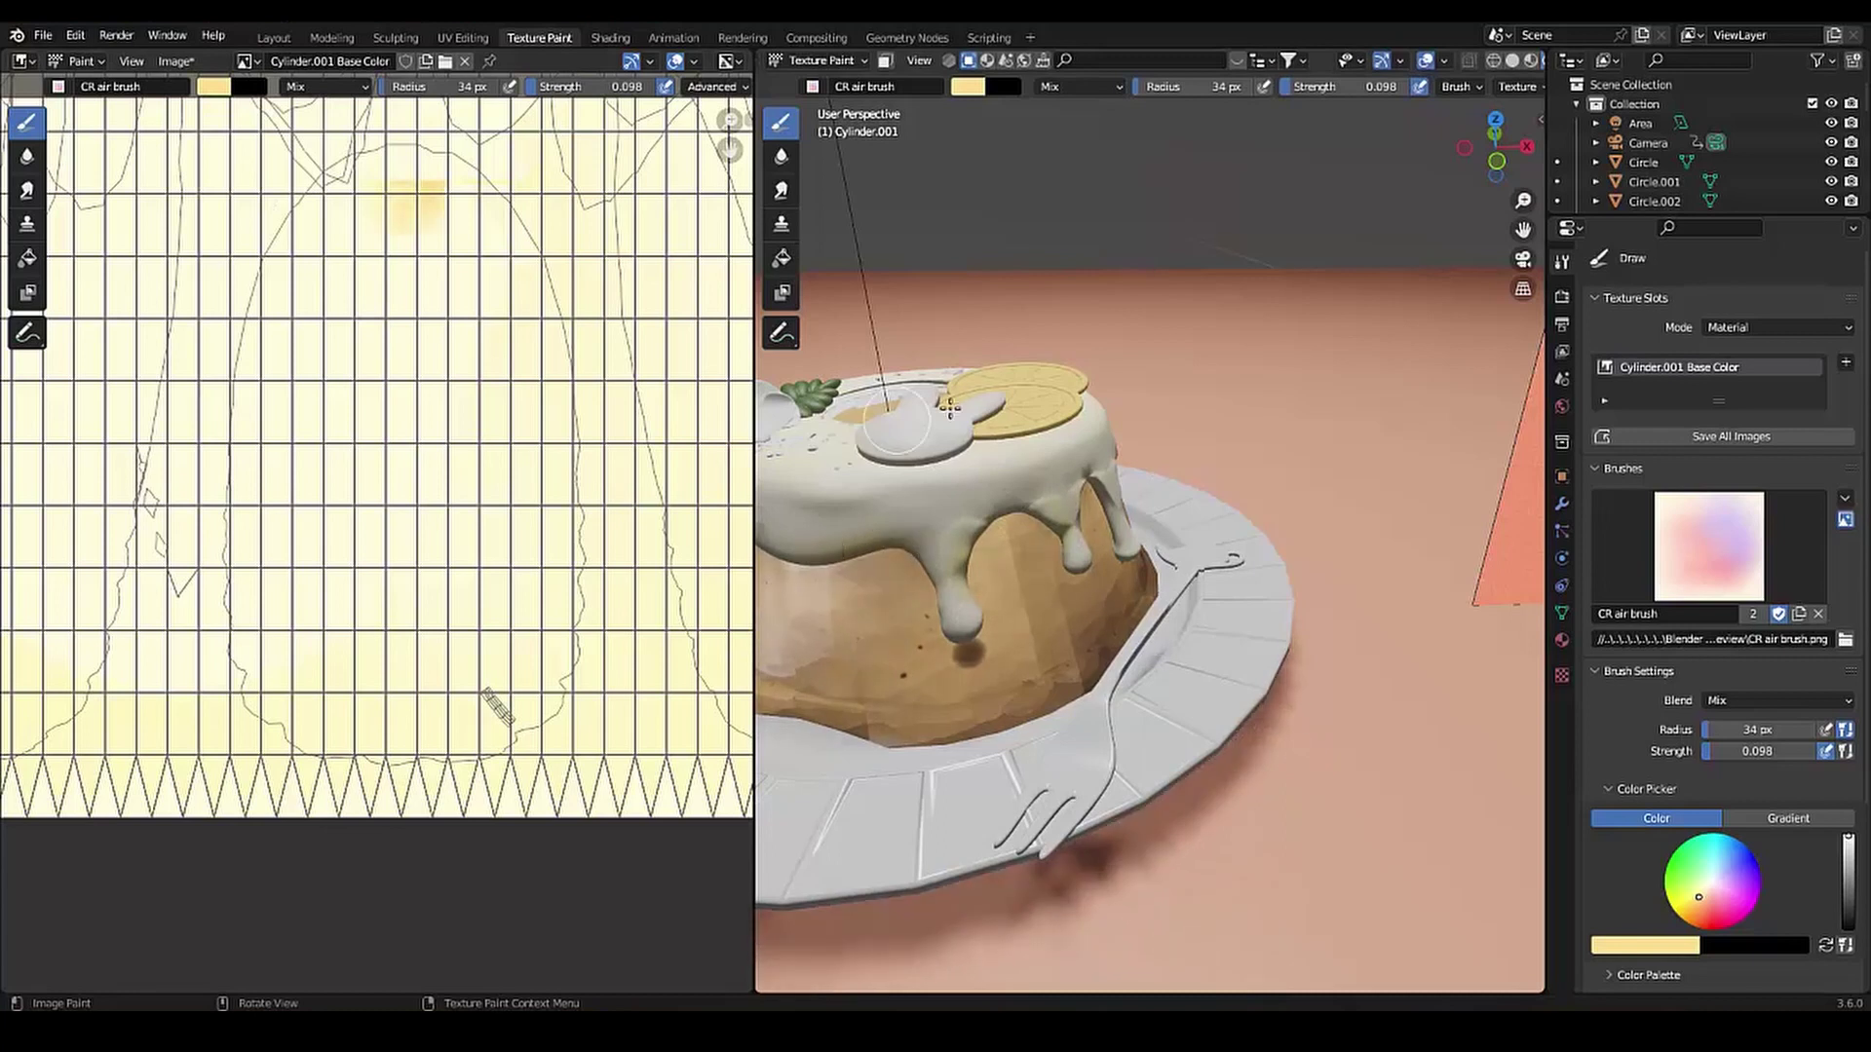
mouse_move(1120, 511)
middle_mouse_down()
mouse_move(910, 468)
mouse_move(777, 543)
mouse_move(975, 410)
mouse_move(1229, 484)
middle_mouse_up()
mouse_move(1179, 546)
middle_mouse_down()
mouse_move(1297, 537)
mouse_move(1168, 497)
mouse_move(678, 456)
mouse_move(716, 597)
middle_mouse_up()
scroll(1297, 537, "down", 3)
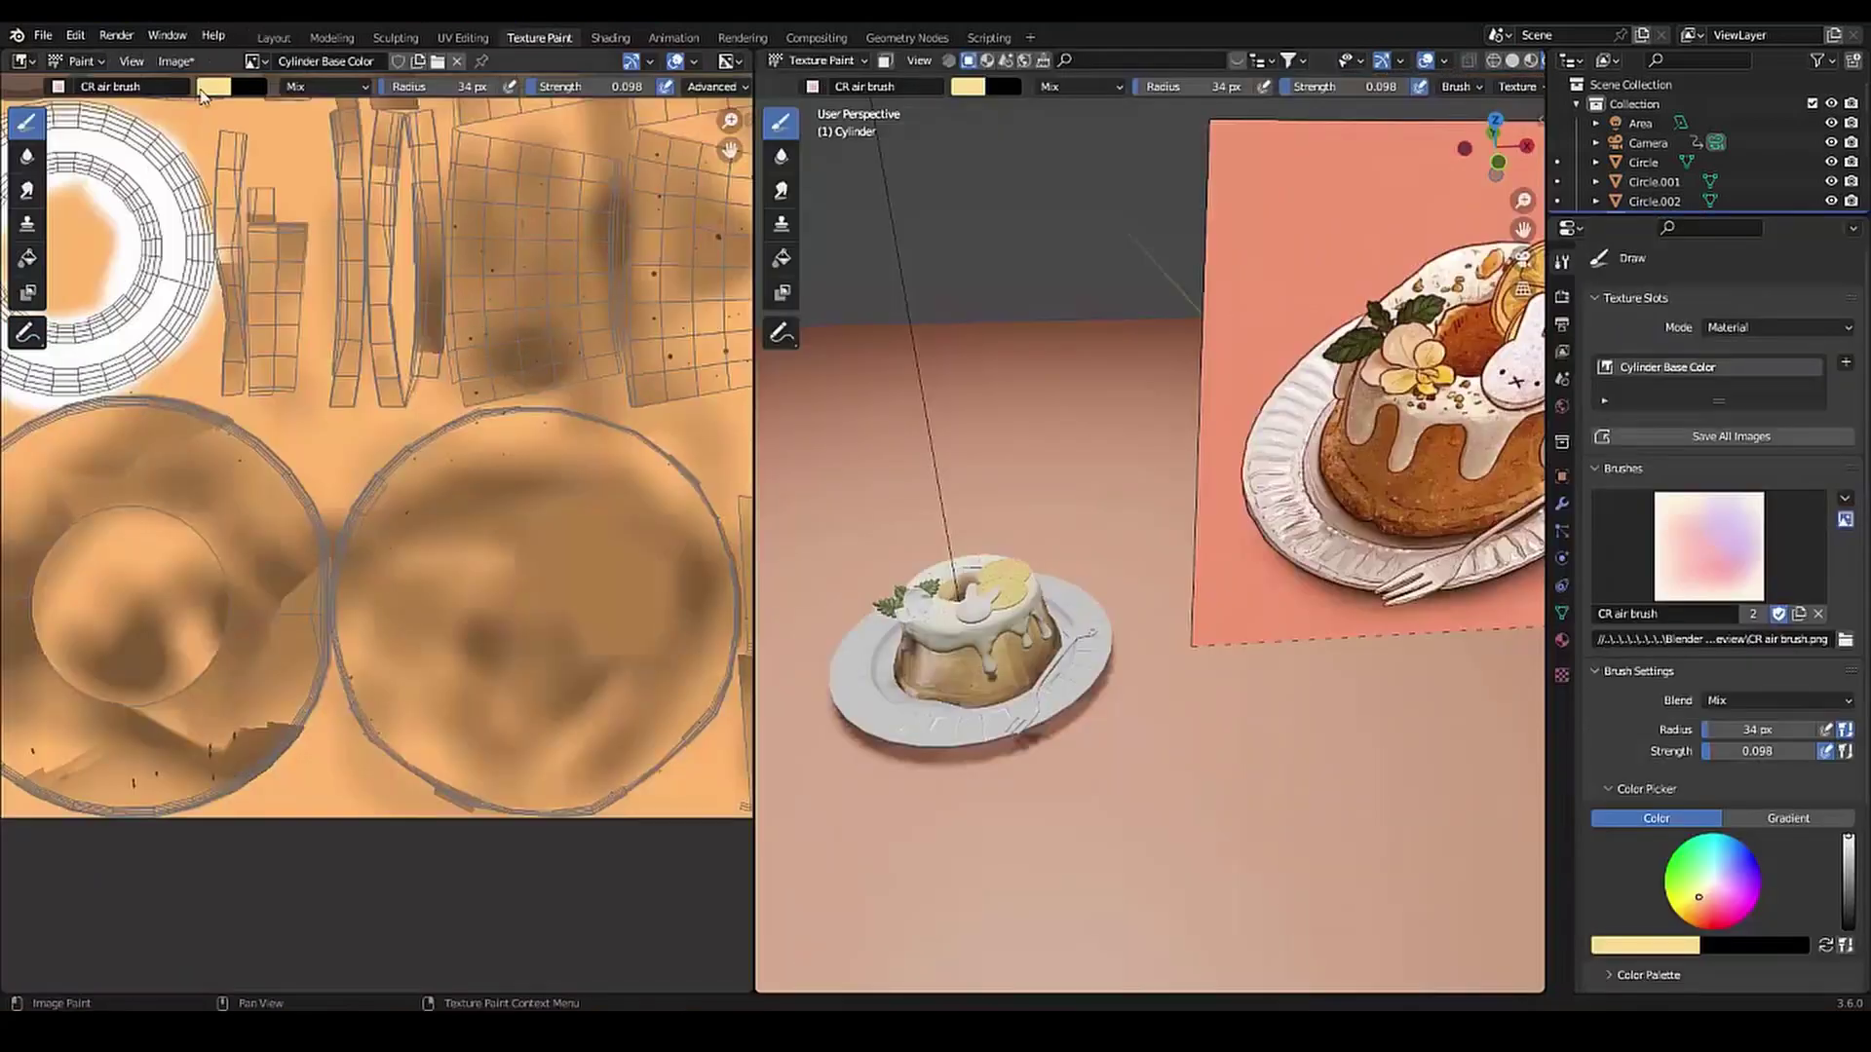
Sample the brush colour, zoom into the cake's texture islands and orbit to a high view
right_click(266, 217)
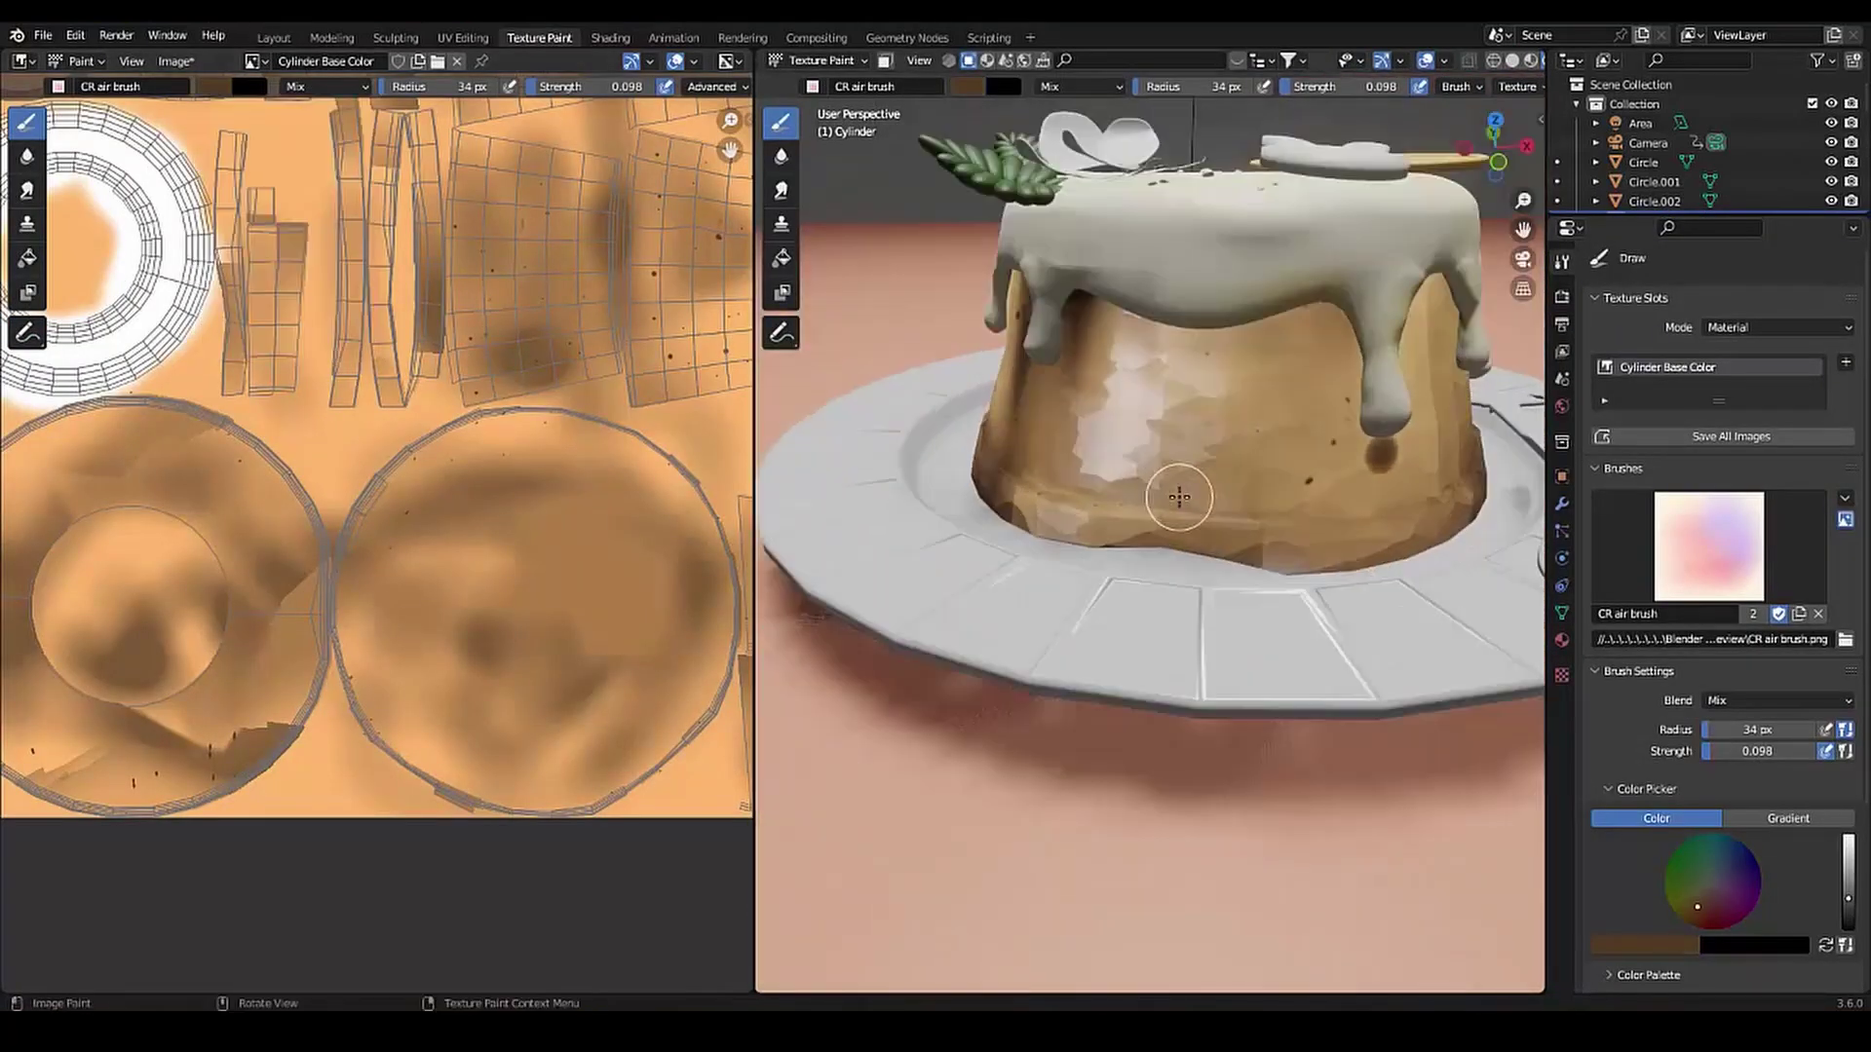
middle_click_drag(346, 154, 409, 195, "ctrl")
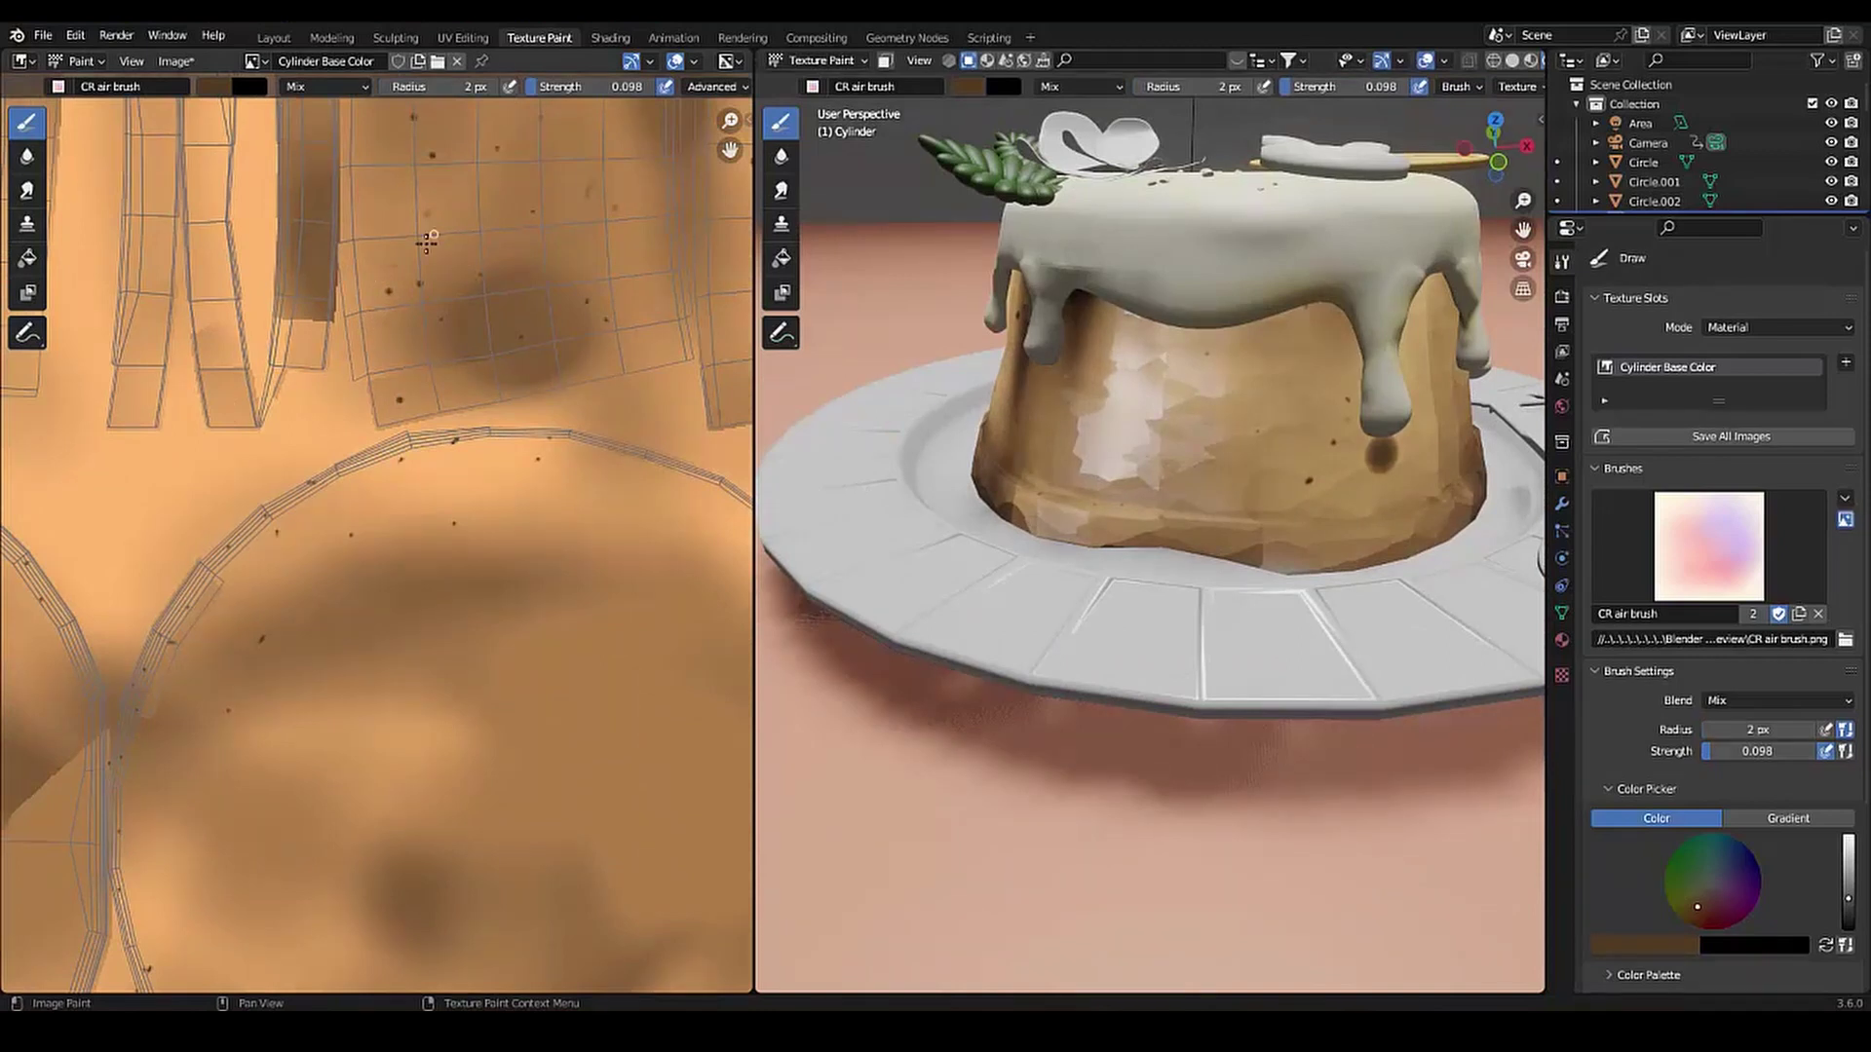
scroll(390, 305, "down", 2)
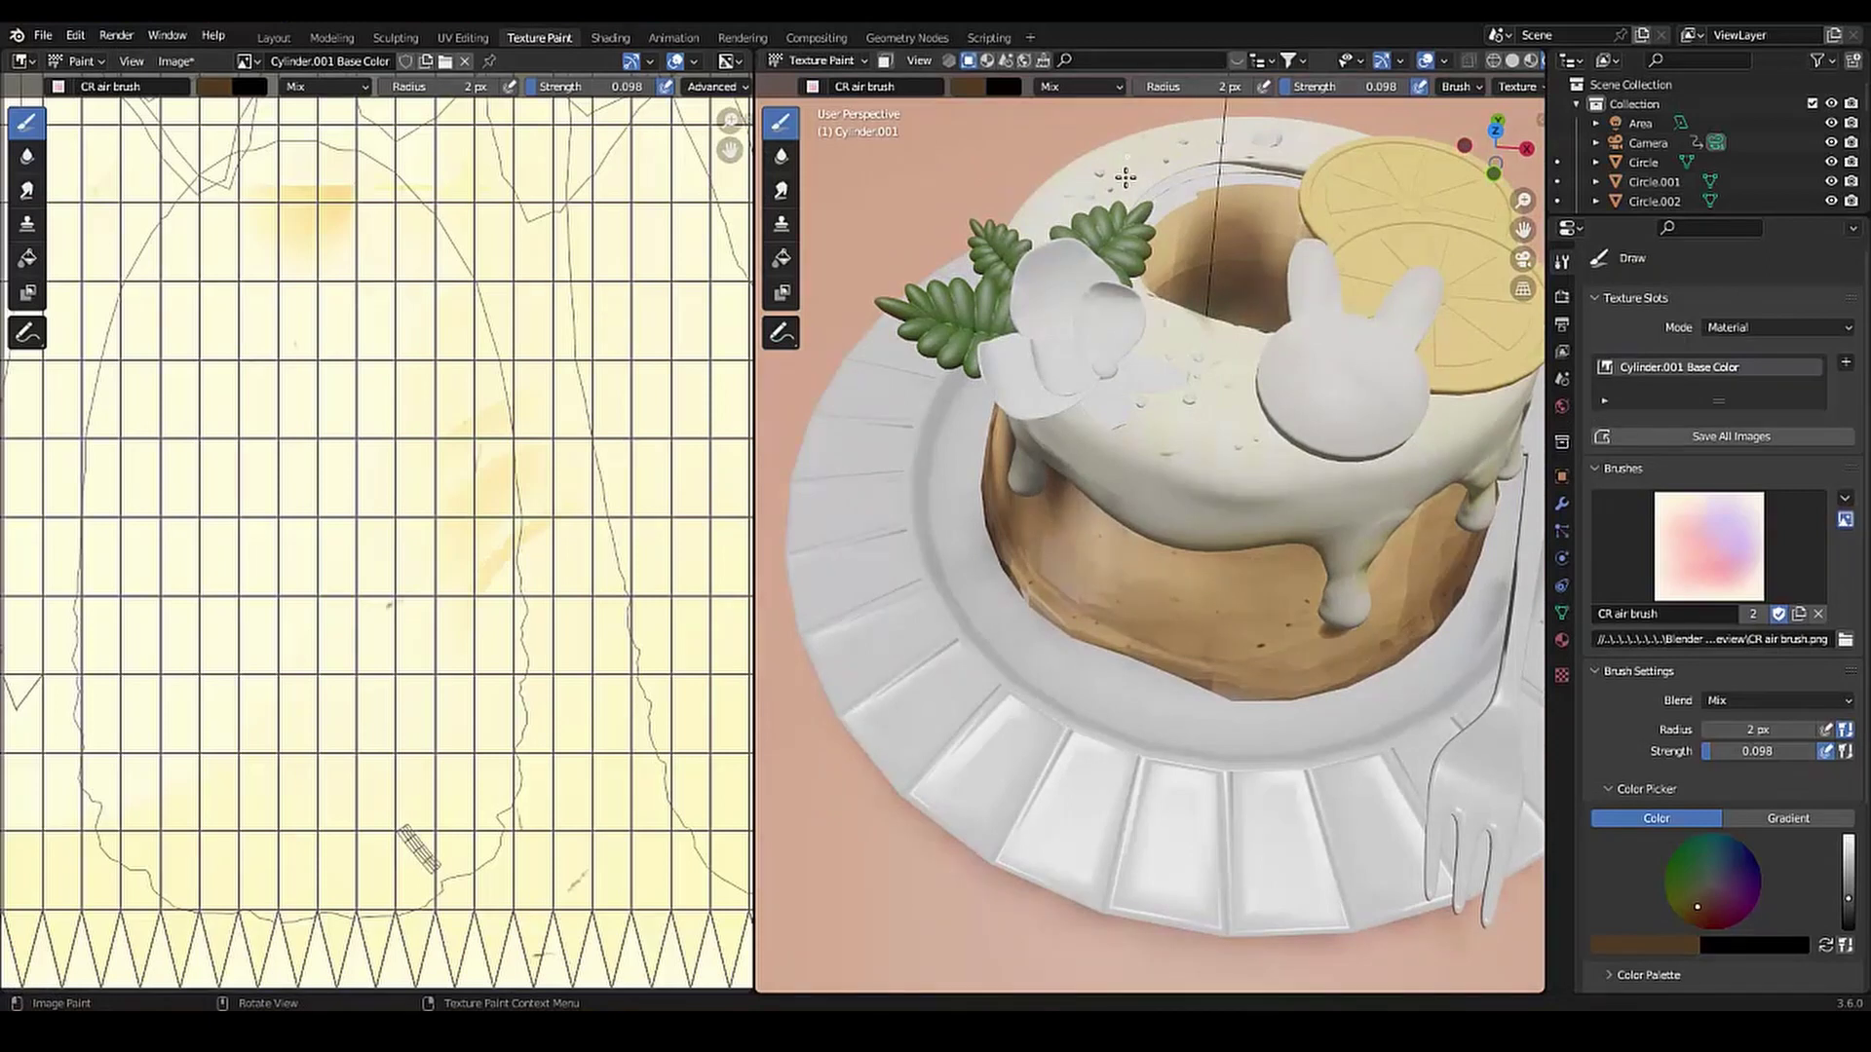
scroll(984, 291, "down", 5)
mouse_move(984, 291)
middle_mouse_down()
mouse_move(1101, 502)
mouse_move(851, 295)
middle_mouse_up()
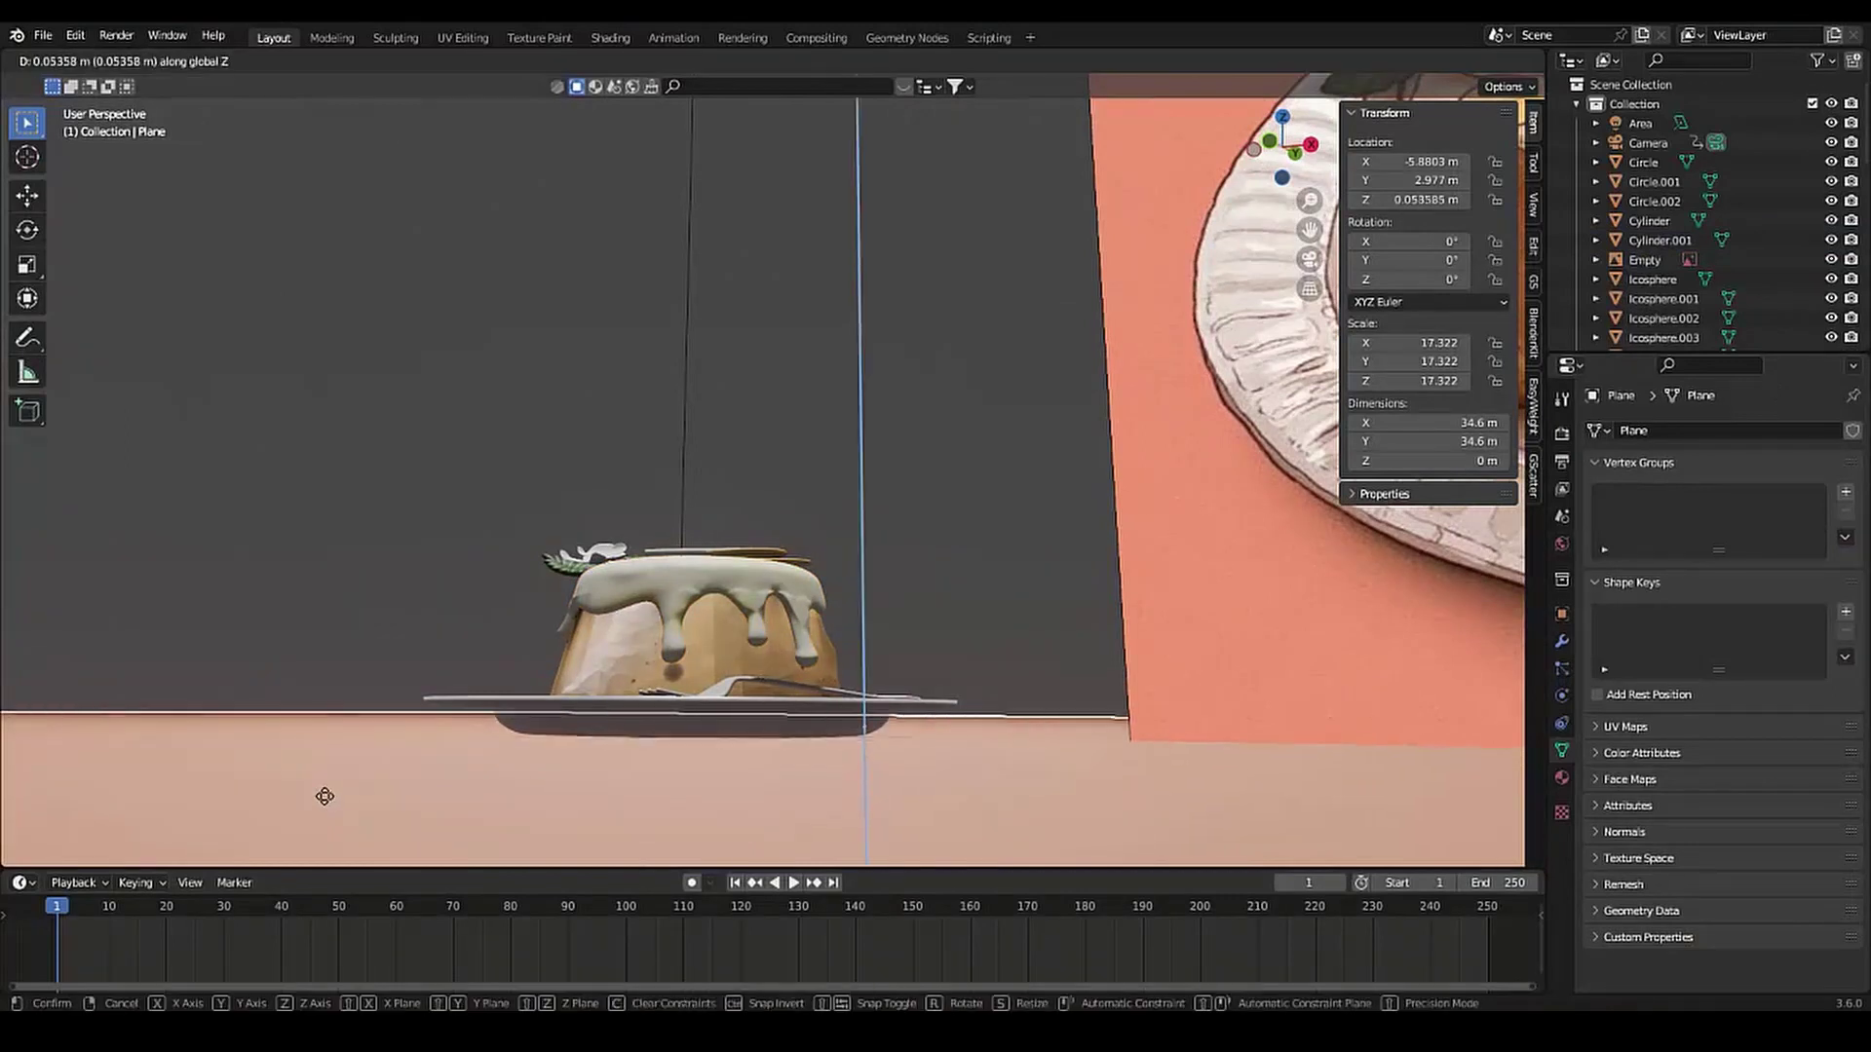
mouse_move(326, 793)
middle_mouse_down()
mouse_move(743, 561)
mouse_move(335, 587)
mouse_move(717, 598)
middle_mouse_up()
Select the plate and unwrap all its geometry with Smart UV Project
left_click(717, 599)
scroll(717, 599, "up", 2)
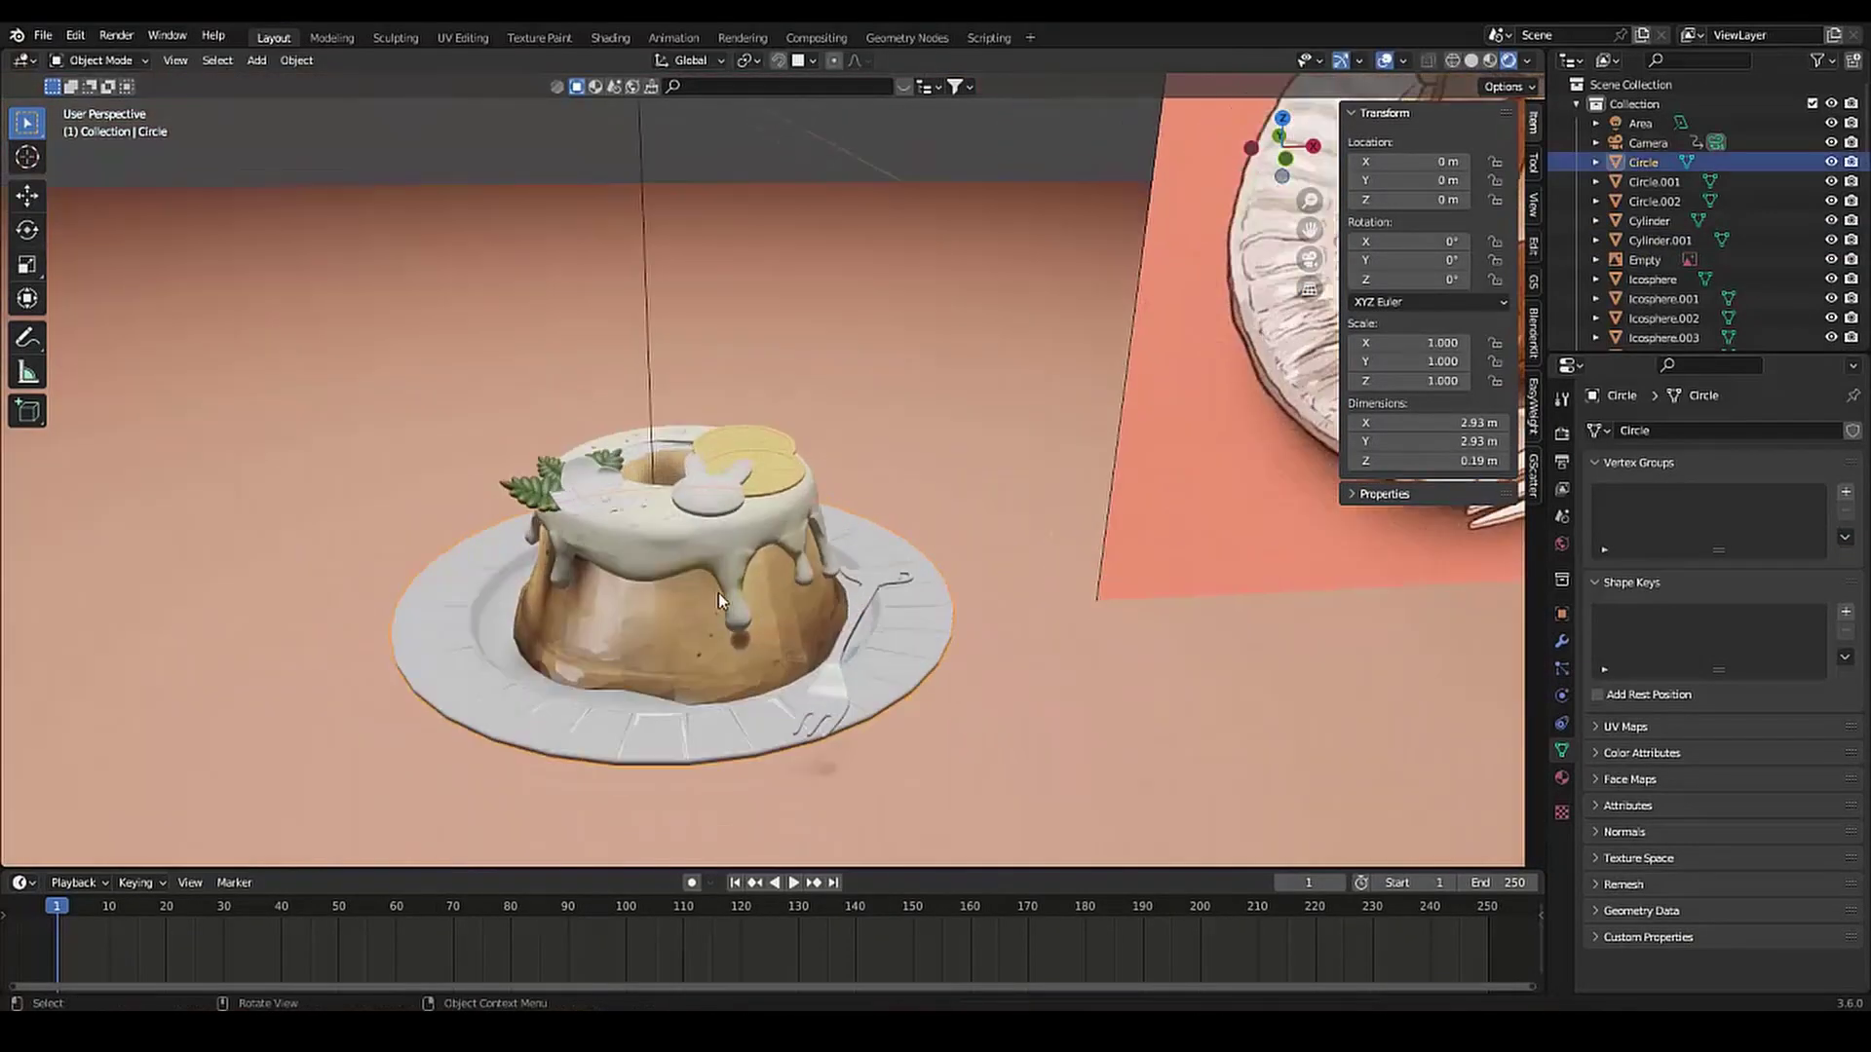
left_click(463, 38)
key("a")
key("u")
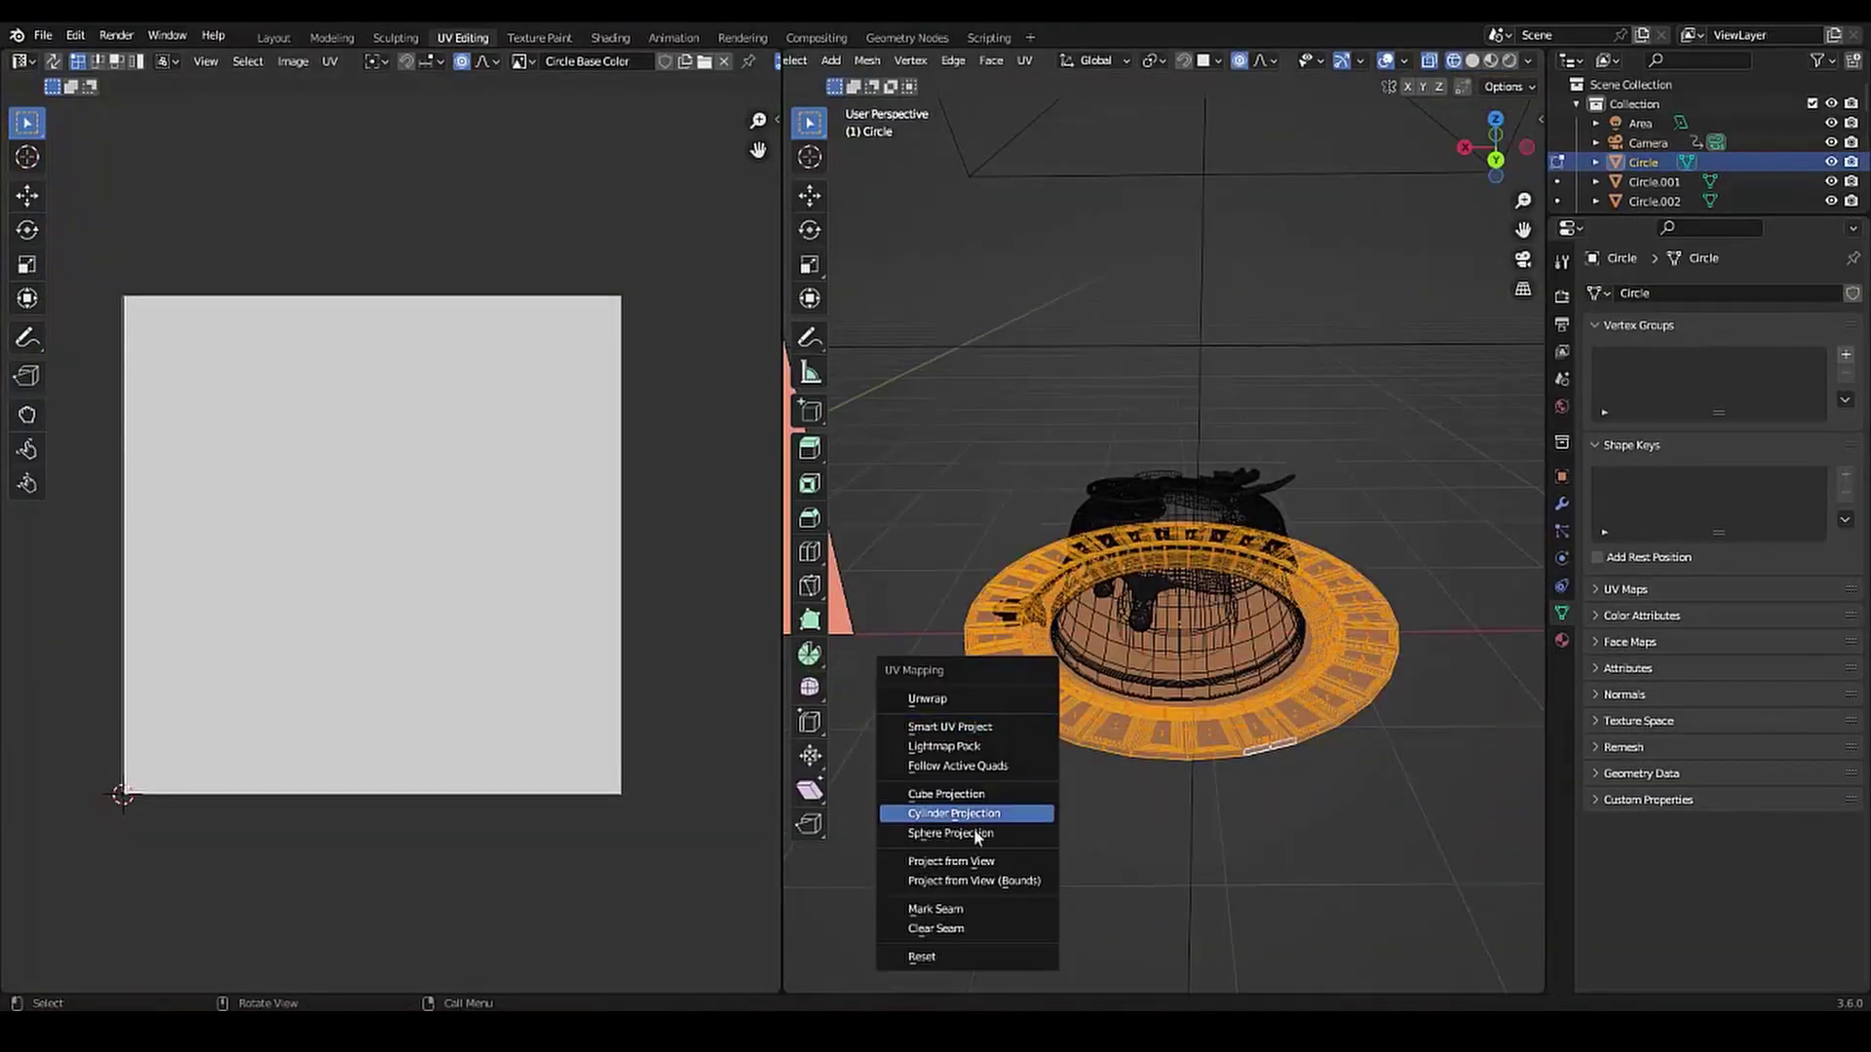
left_click(974, 819)
left_click(927, 888)
Set a light lilac-grey brush colour in Texture Paint
left_click(539, 38)
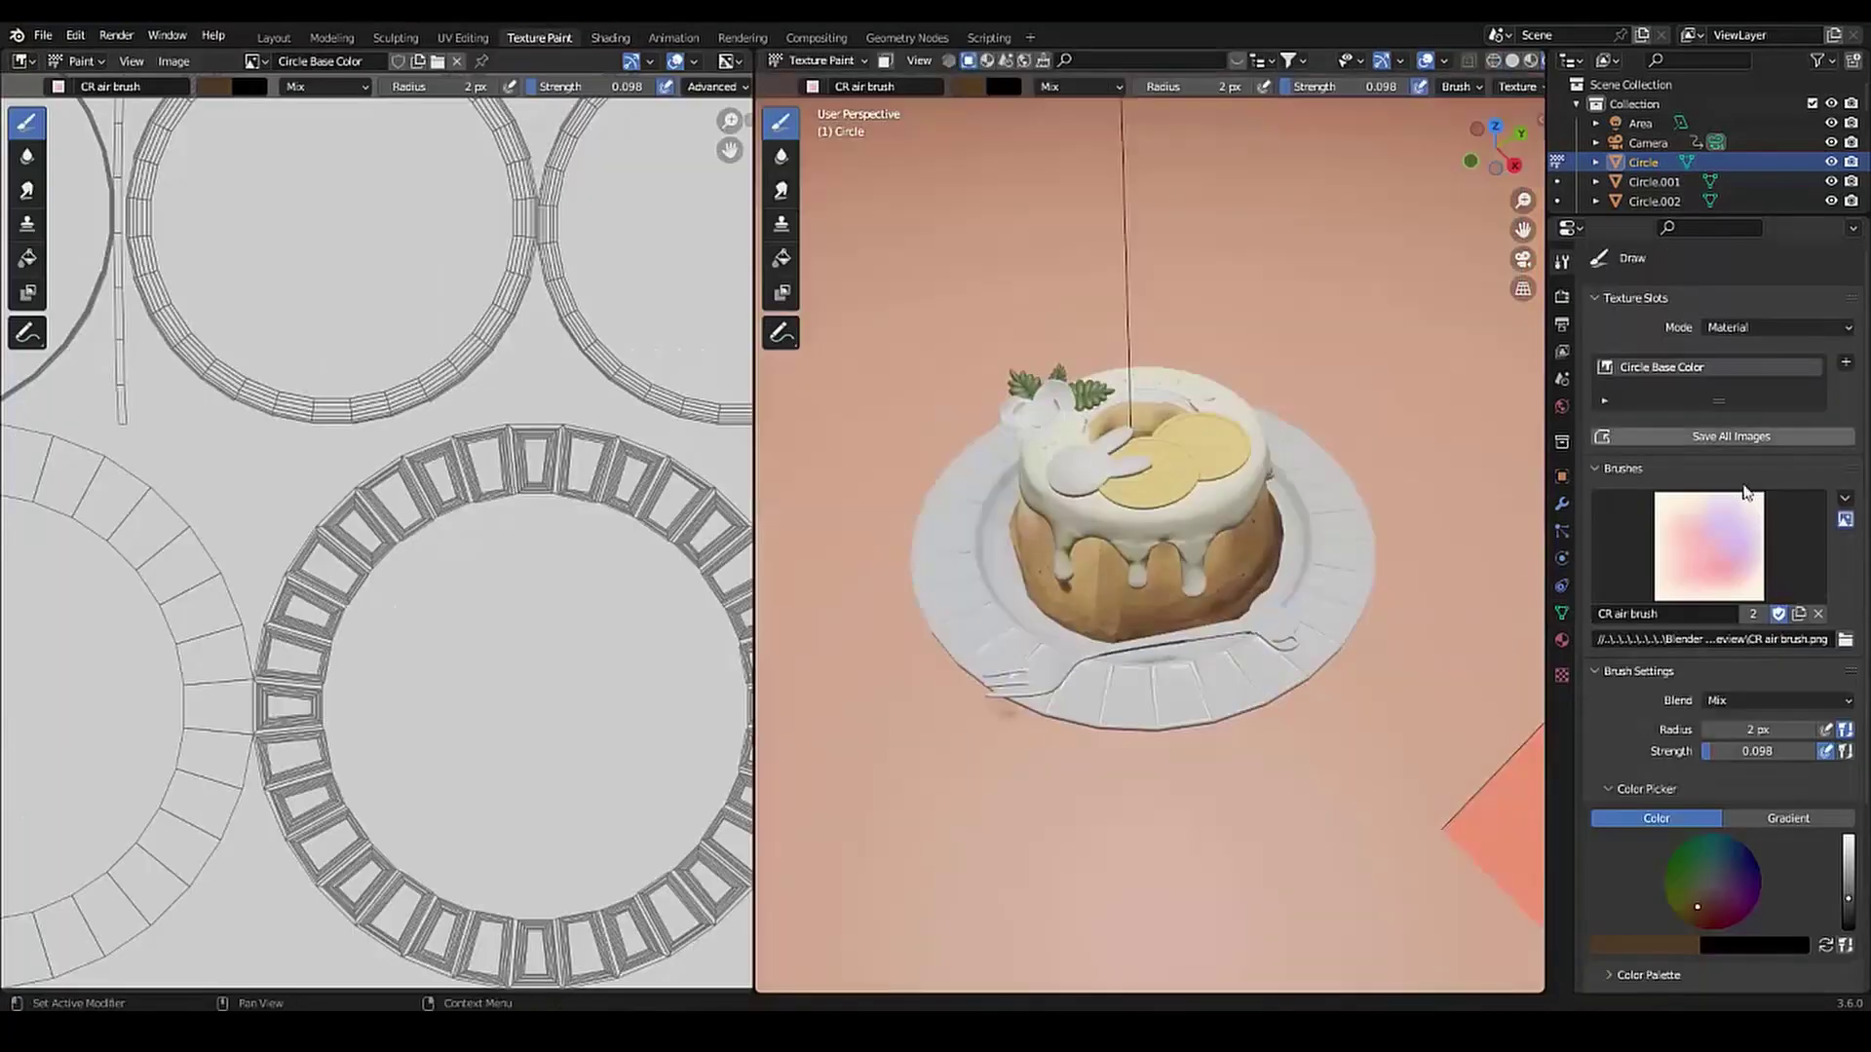
left_click(213, 86)
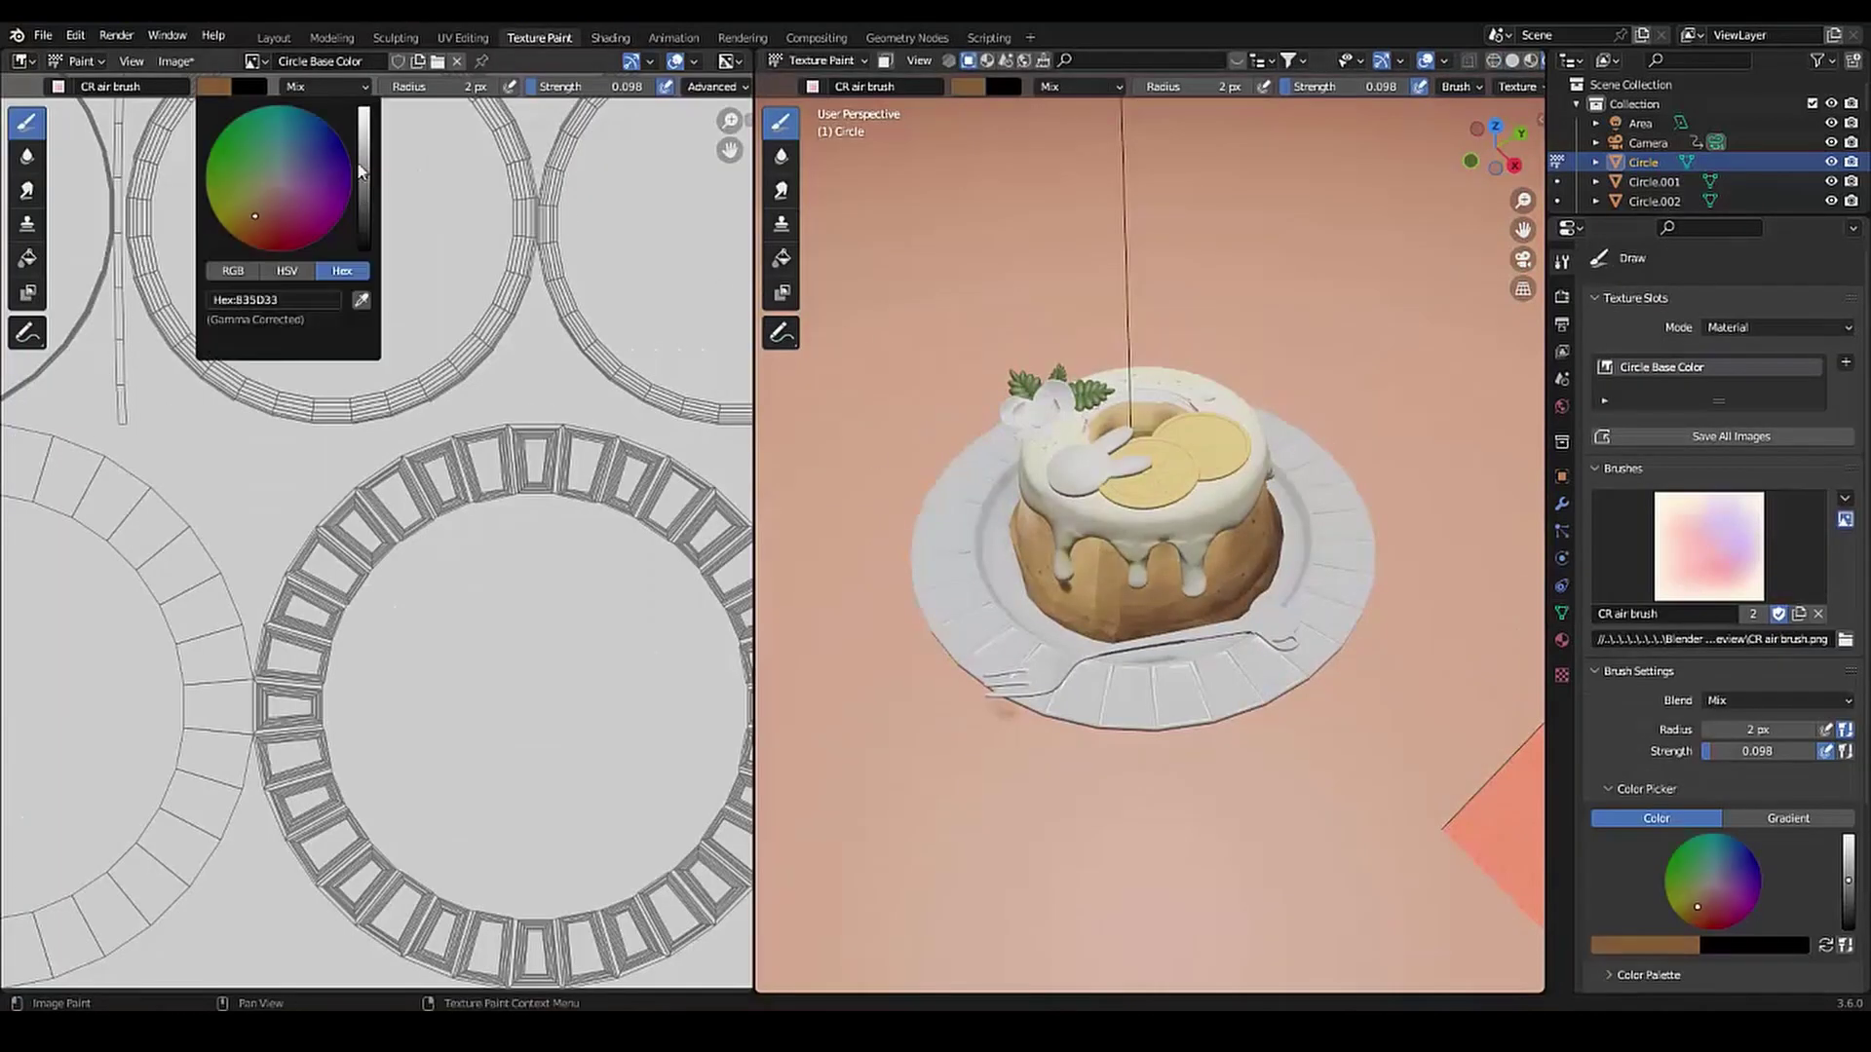
left_click(281, 180)
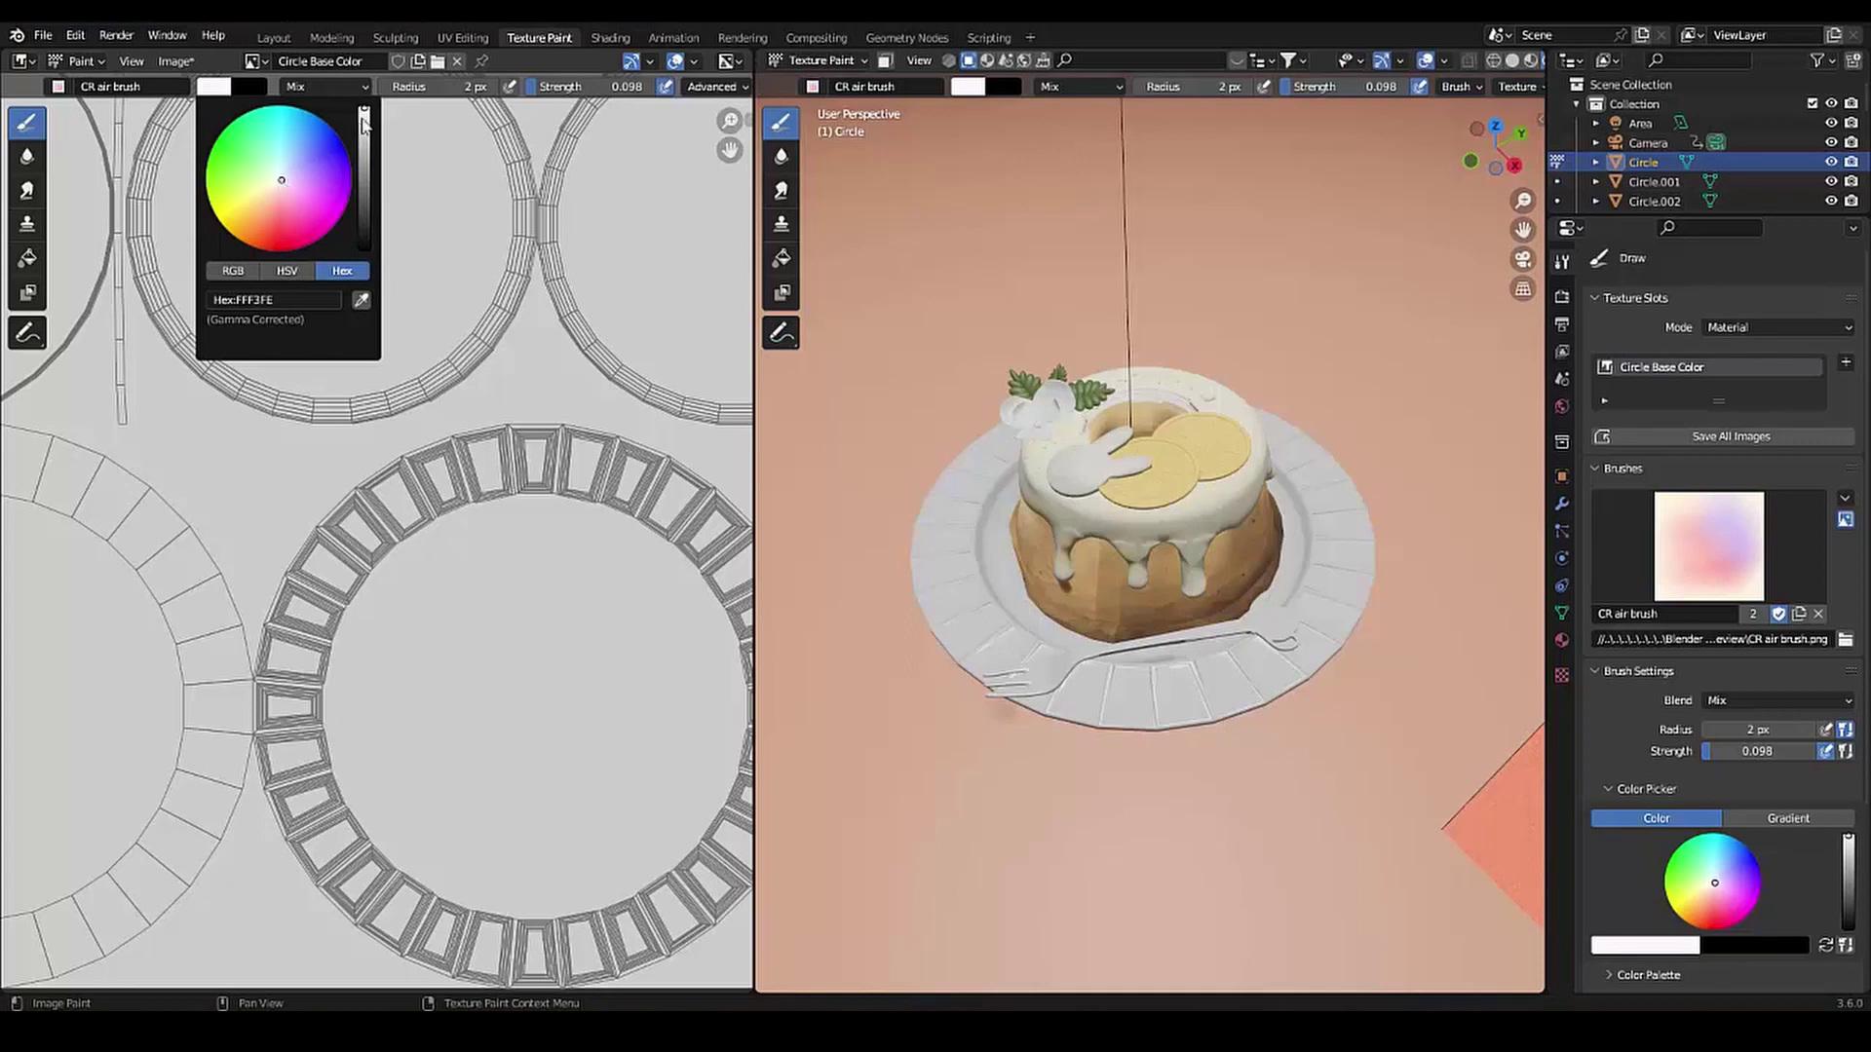
left_click_drag(364, 121, 363, 142)
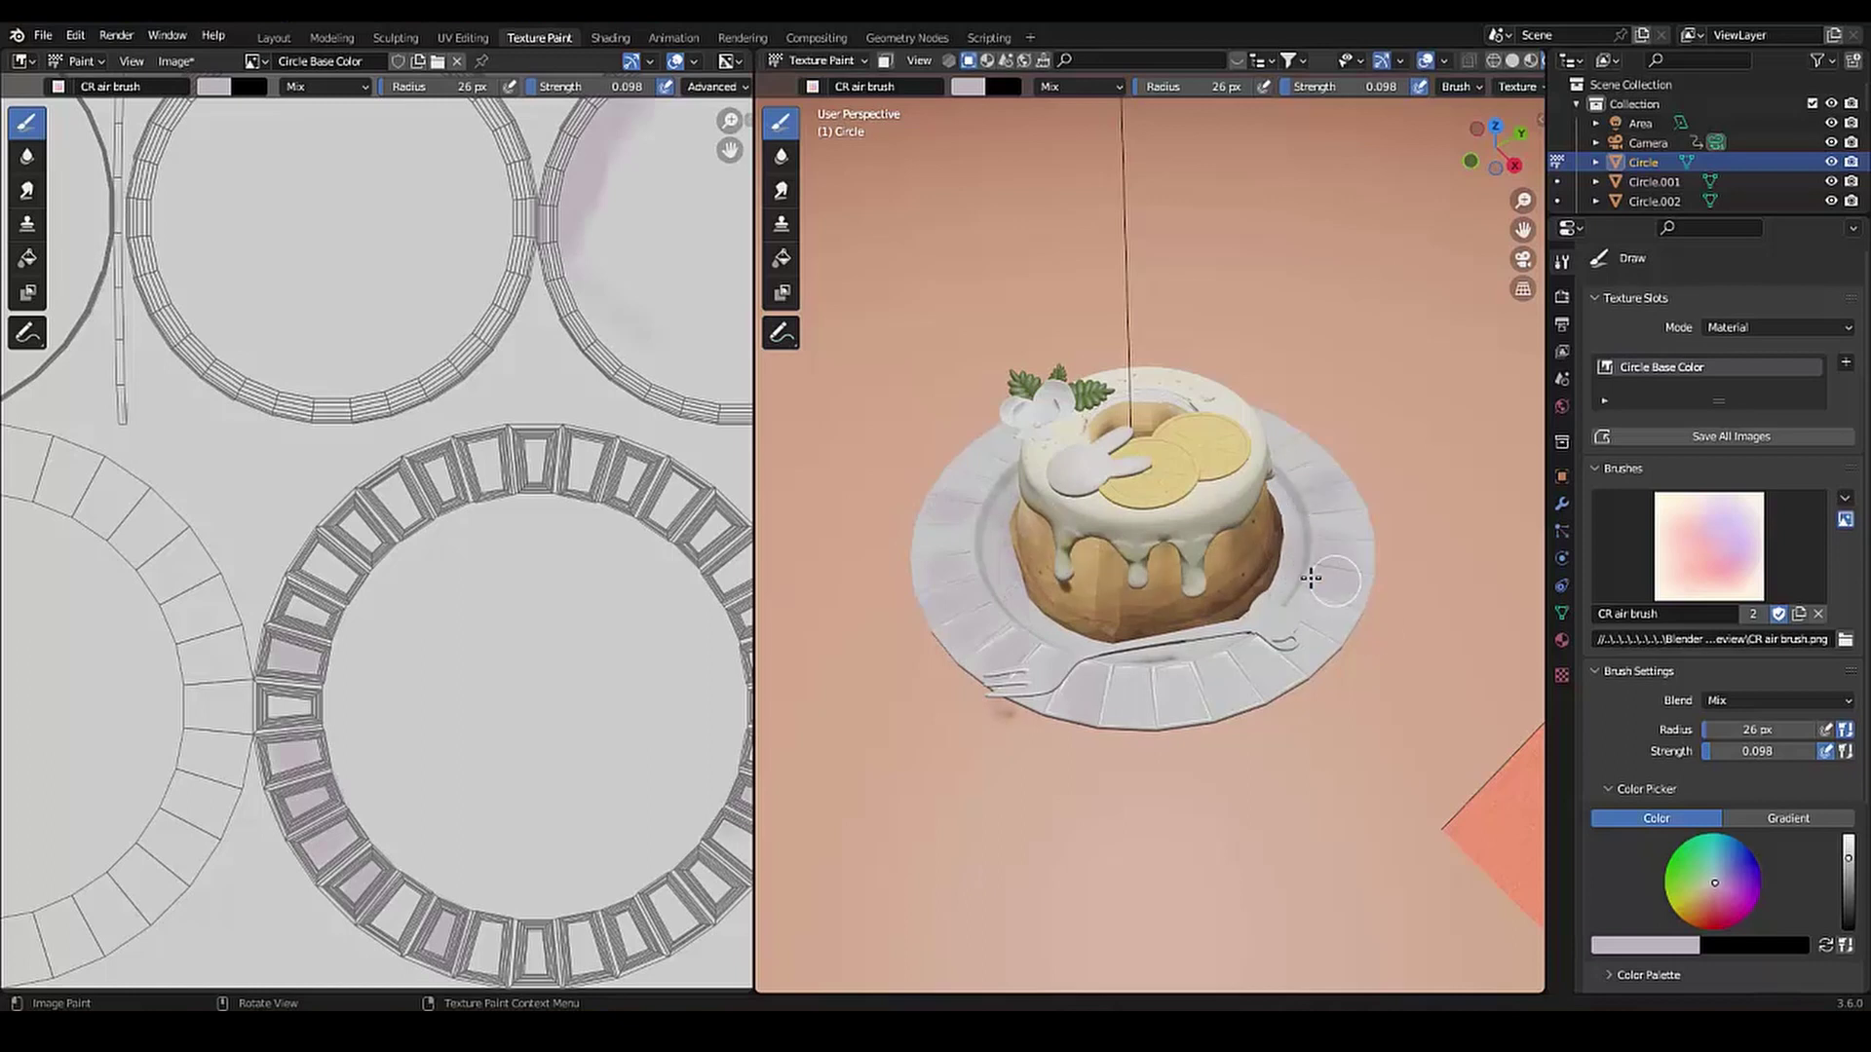
middle_click_drag(848, 333, 910, 555)
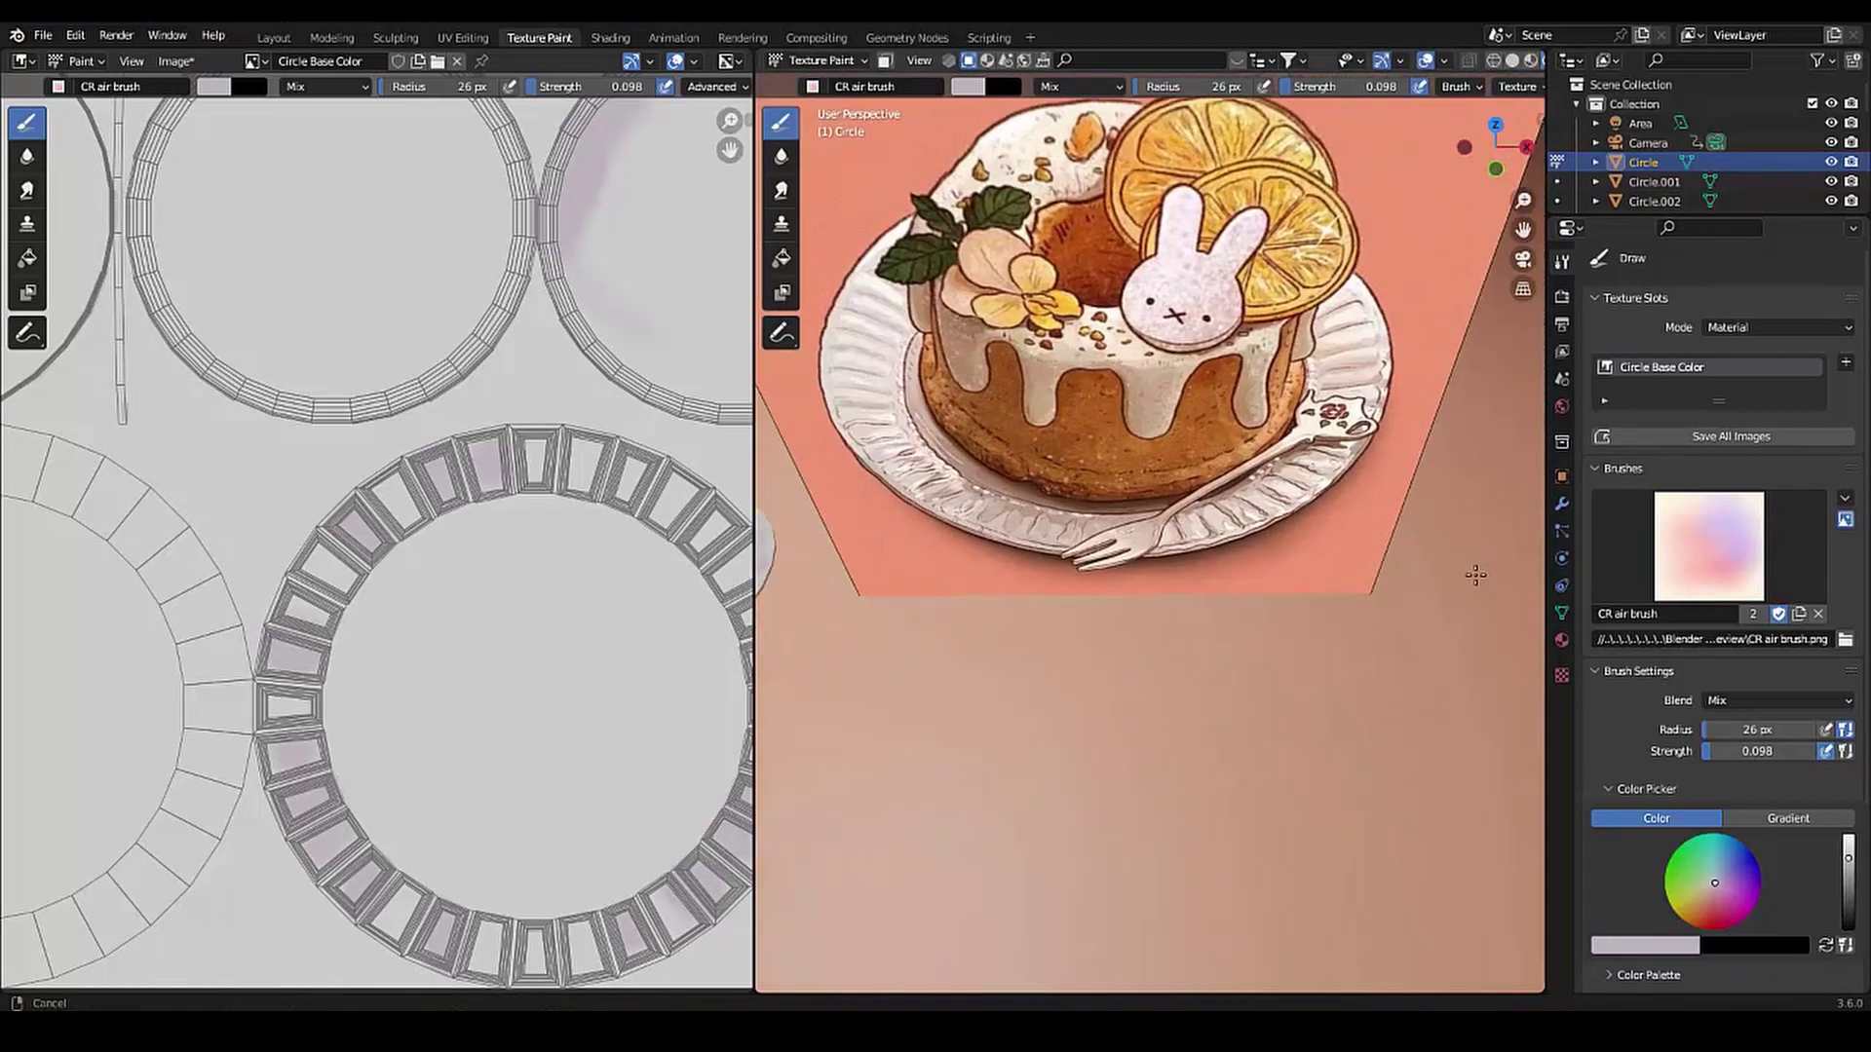
Lighten the brush to near-white and orbit around to the plate rim
left_click(217, 86)
left_click_drag(372, 194, 372, 109)
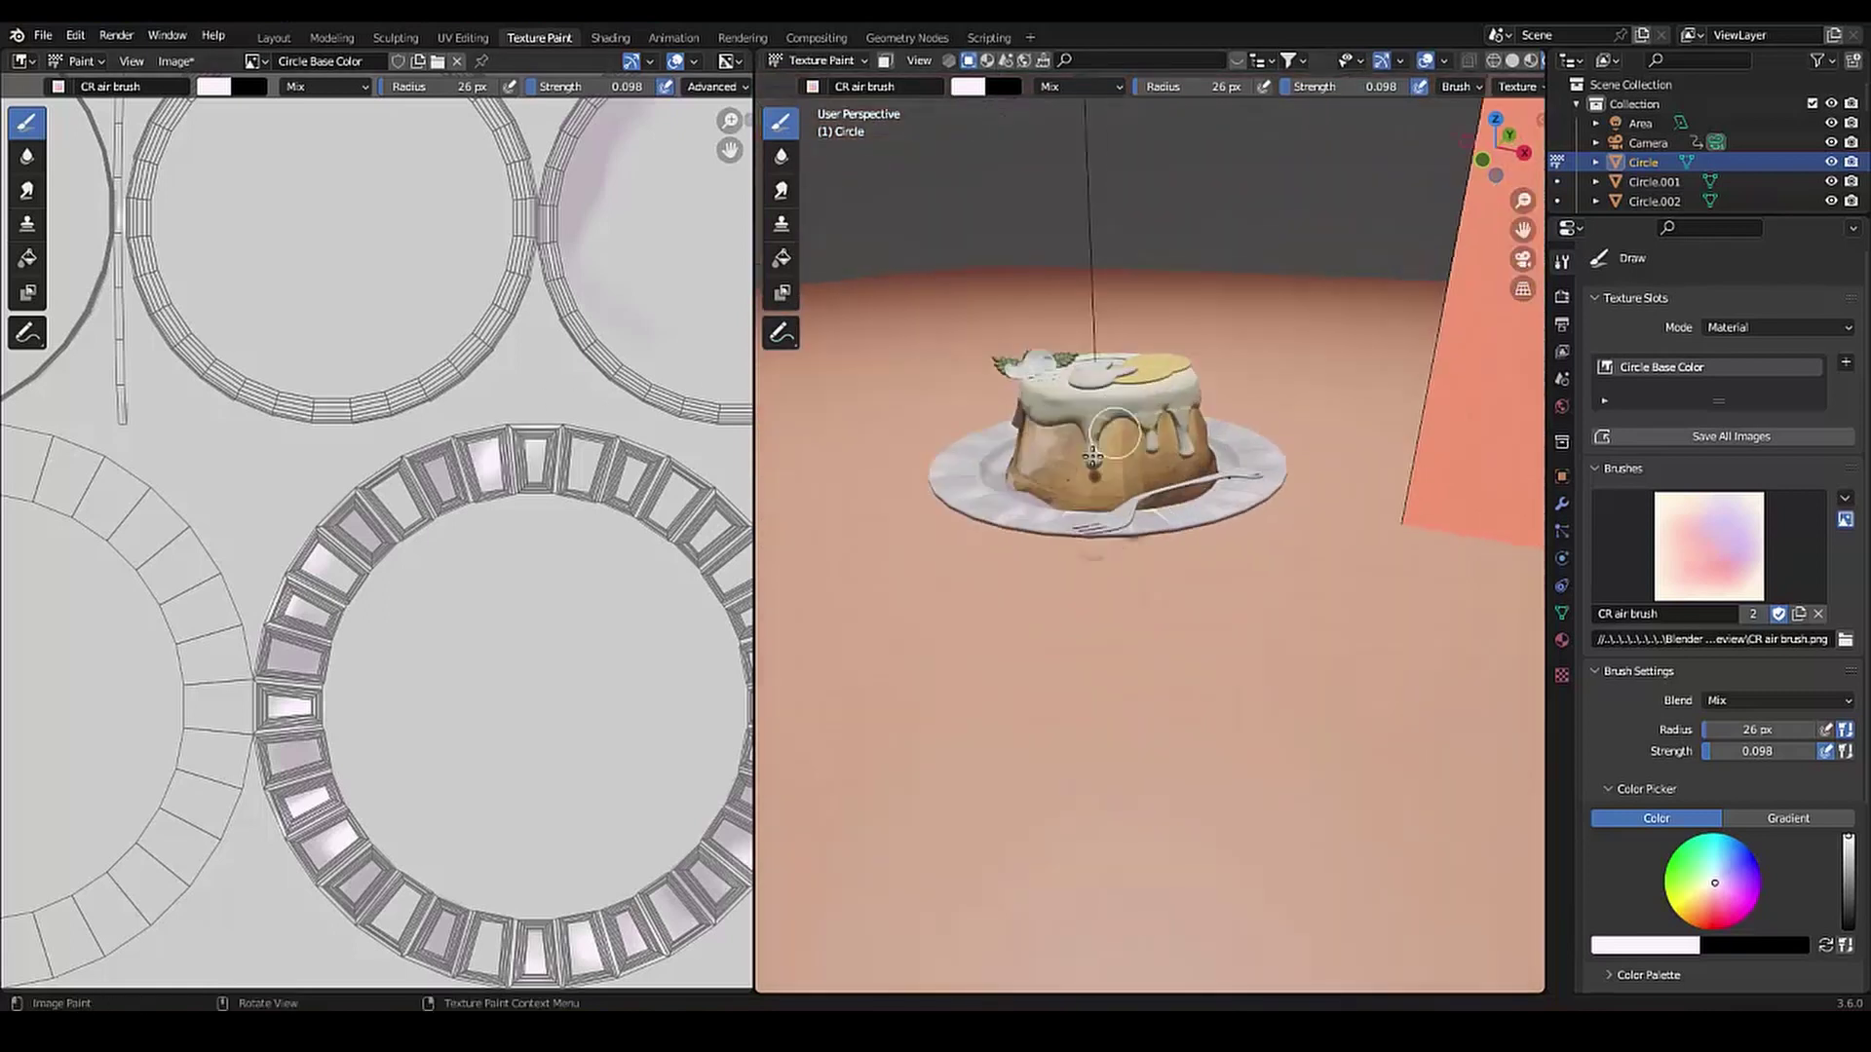
middle_click_drag(867, 379, 1451, 543)
scroll(1451, 544, "up", 2)
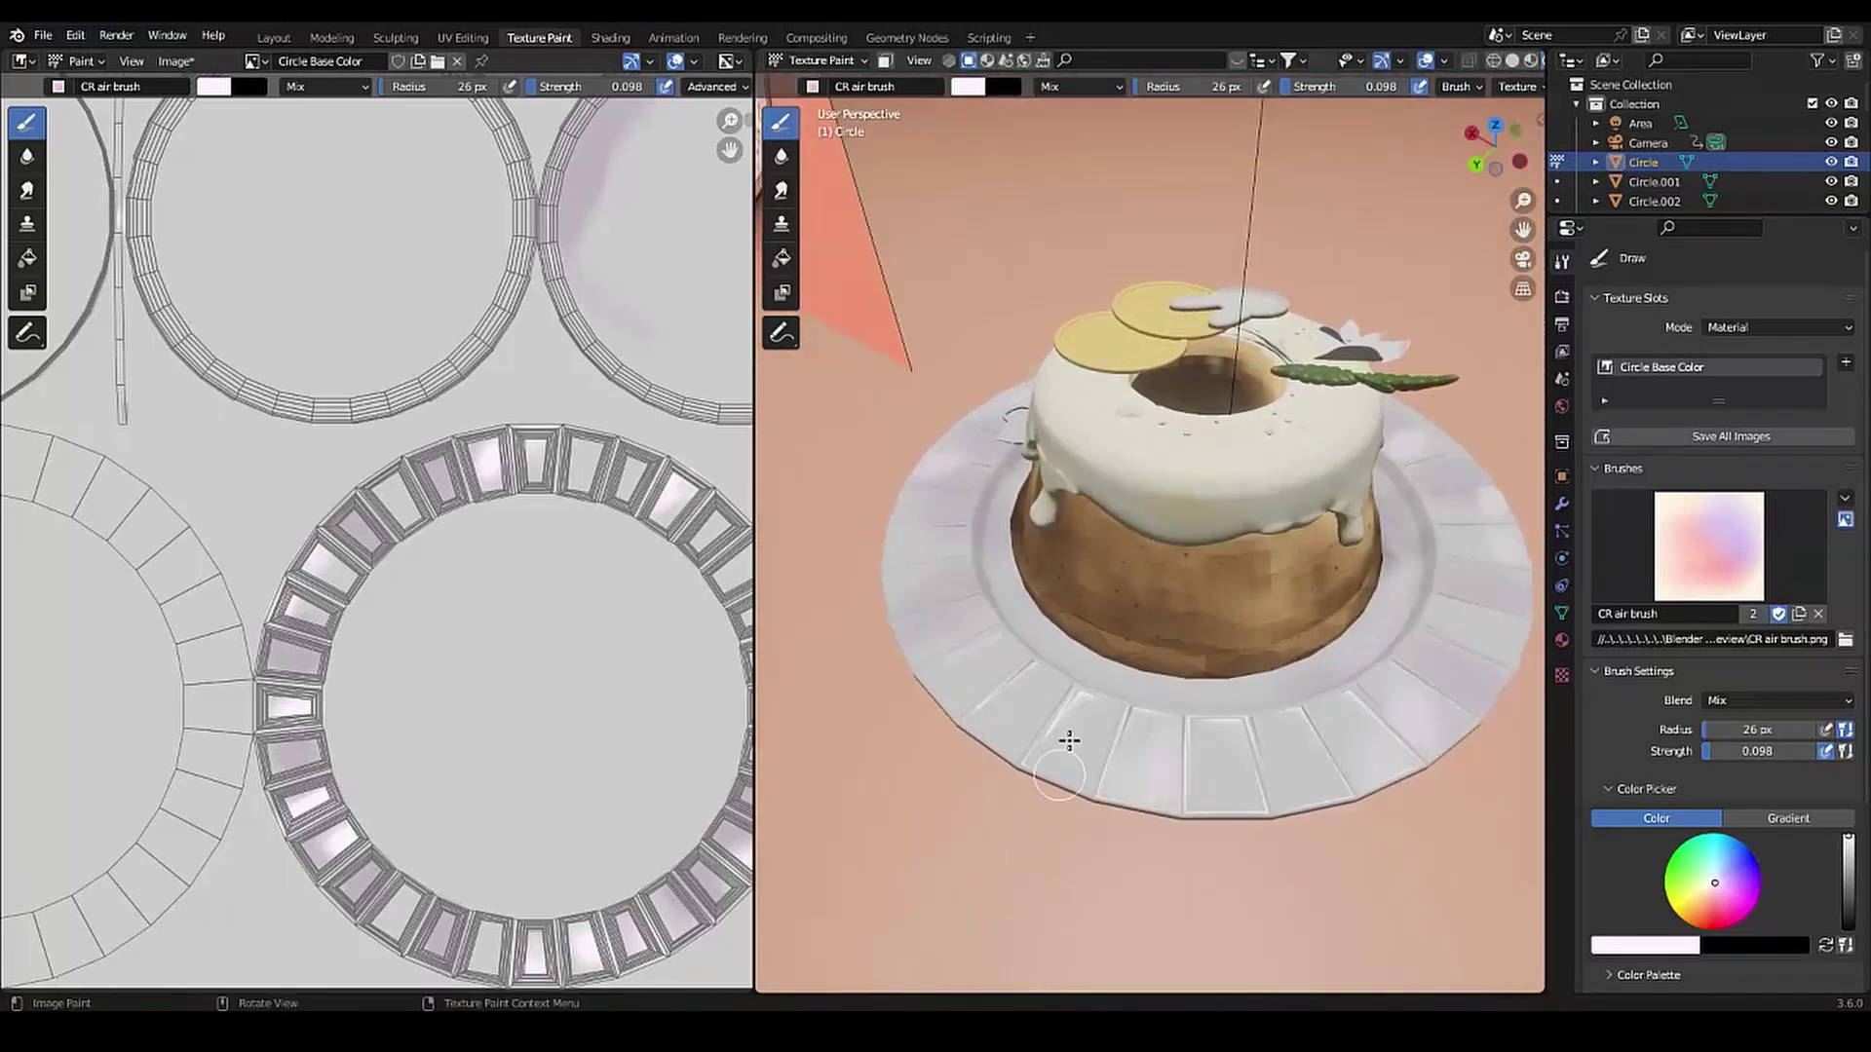
scroll(1069, 740, "down", 5)
middle_click_drag(885, 510, 1771, 494)
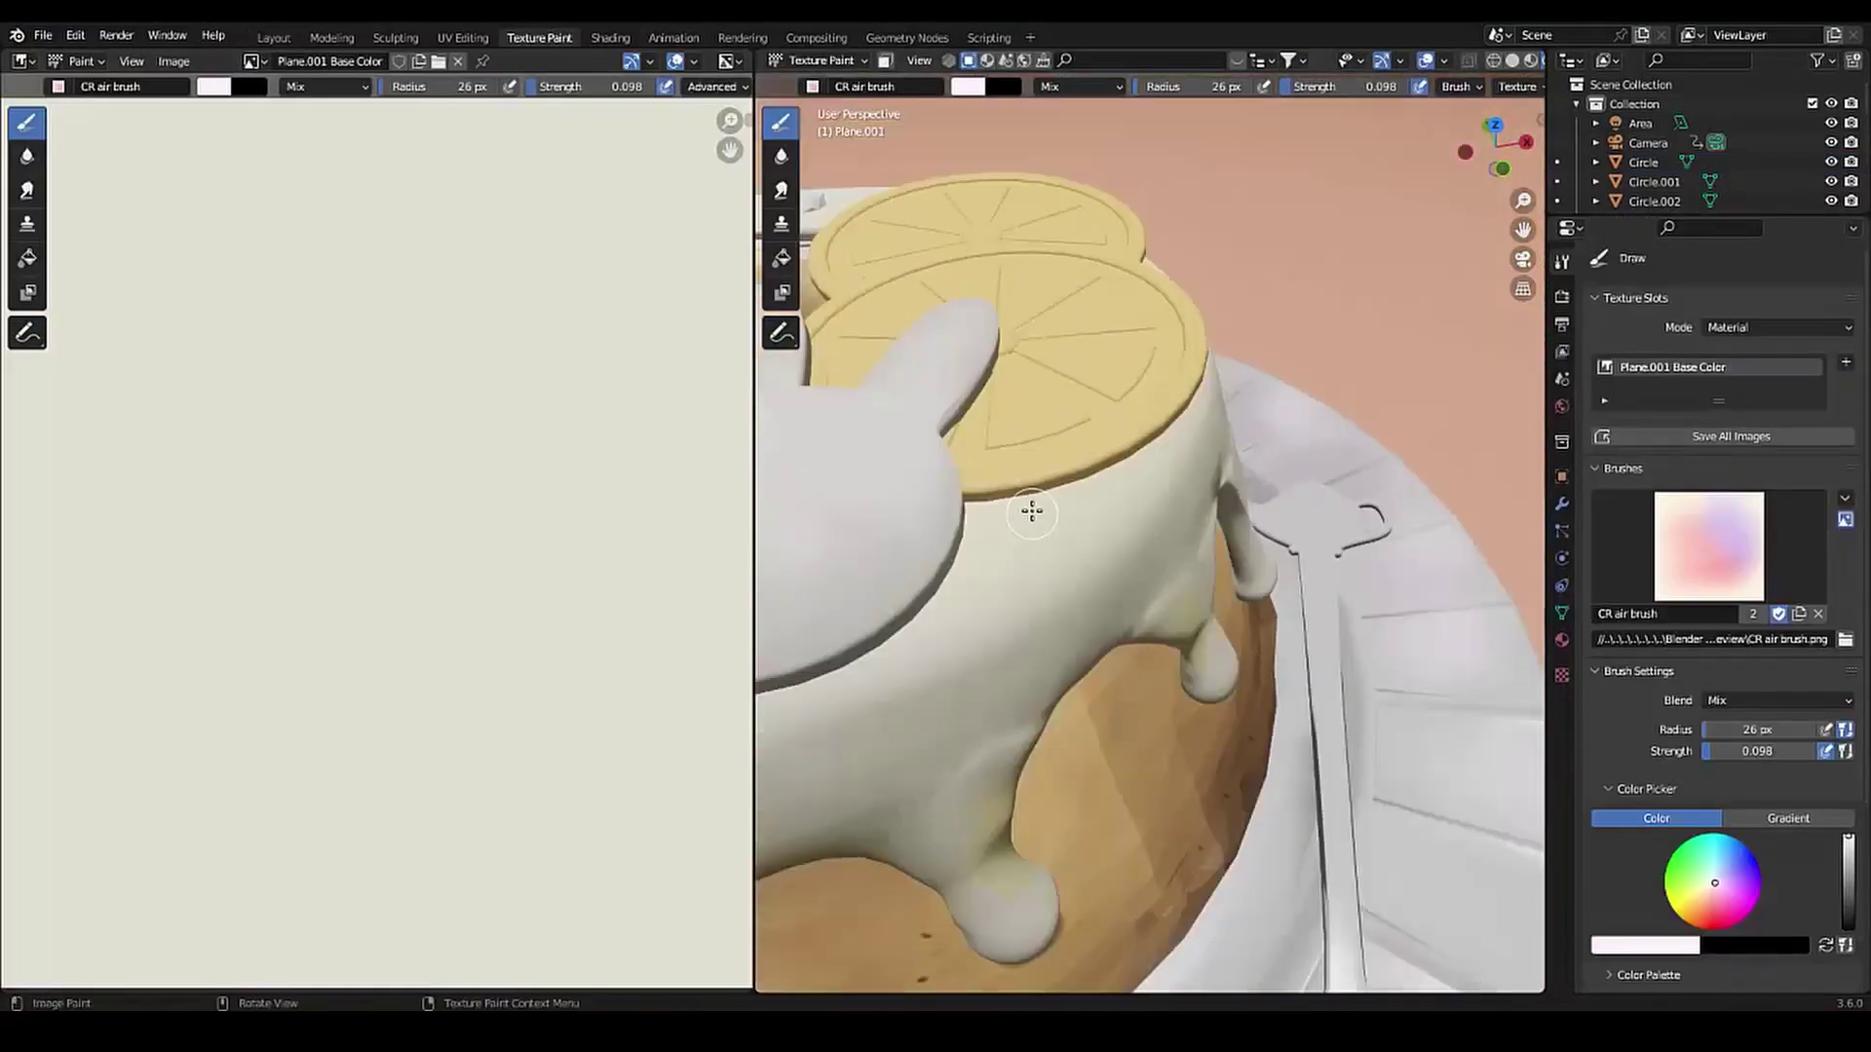
Set the brush colour to black and choose the CR hard round brush
left_click(213, 85)
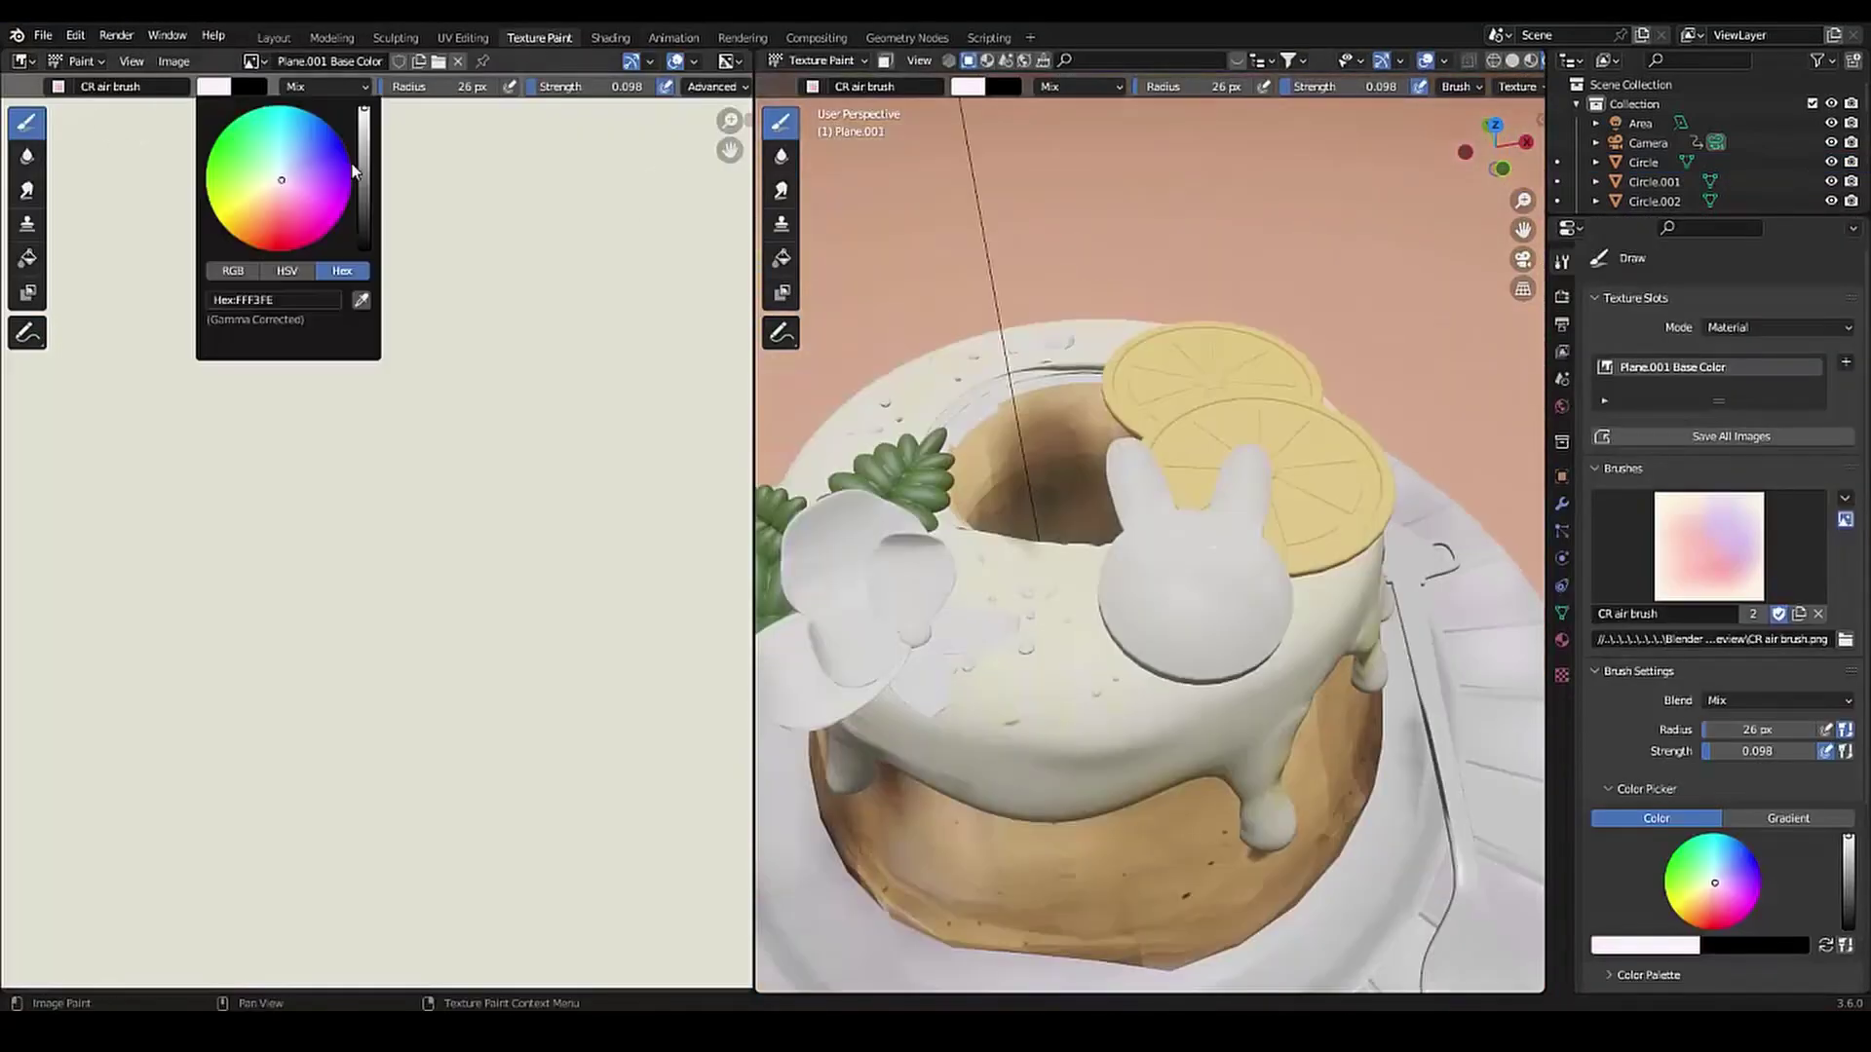
left_click_drag(363, 112, 362, 248)
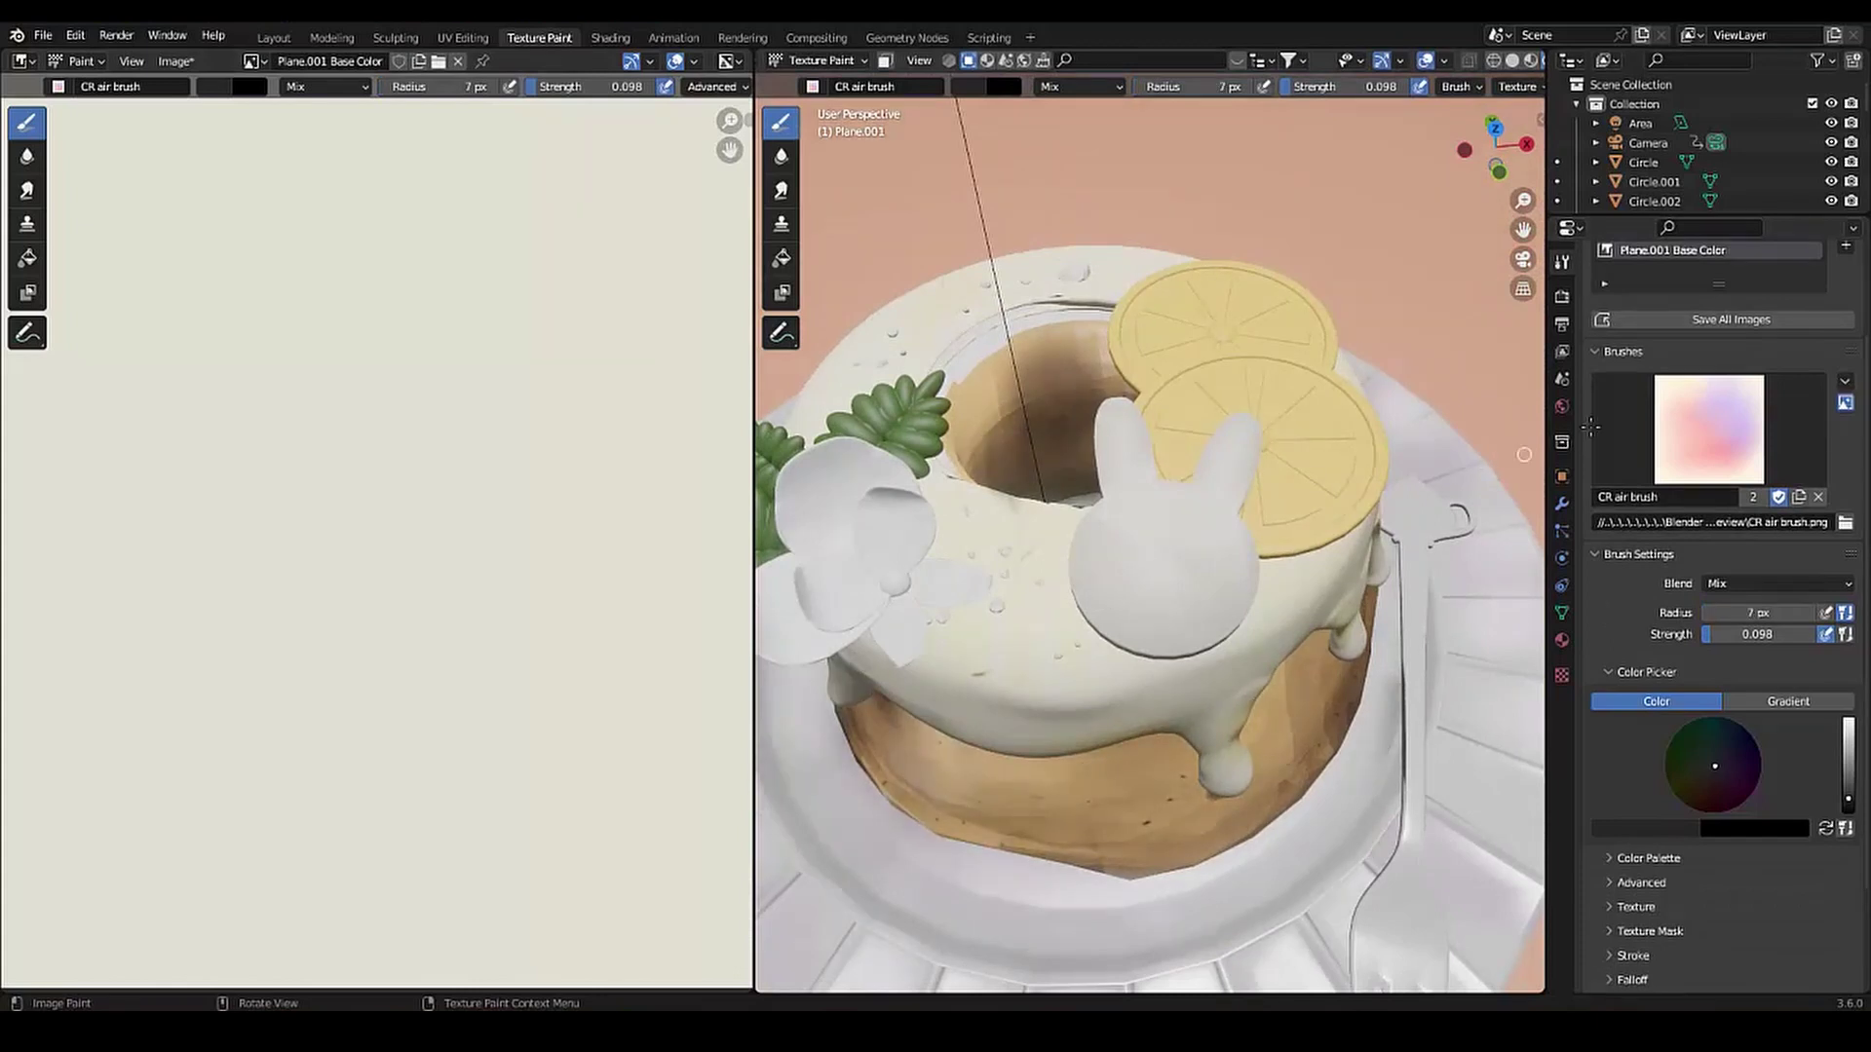
left_click(1711, 436)
left_click(1470, 536)
left_click(213, 86)
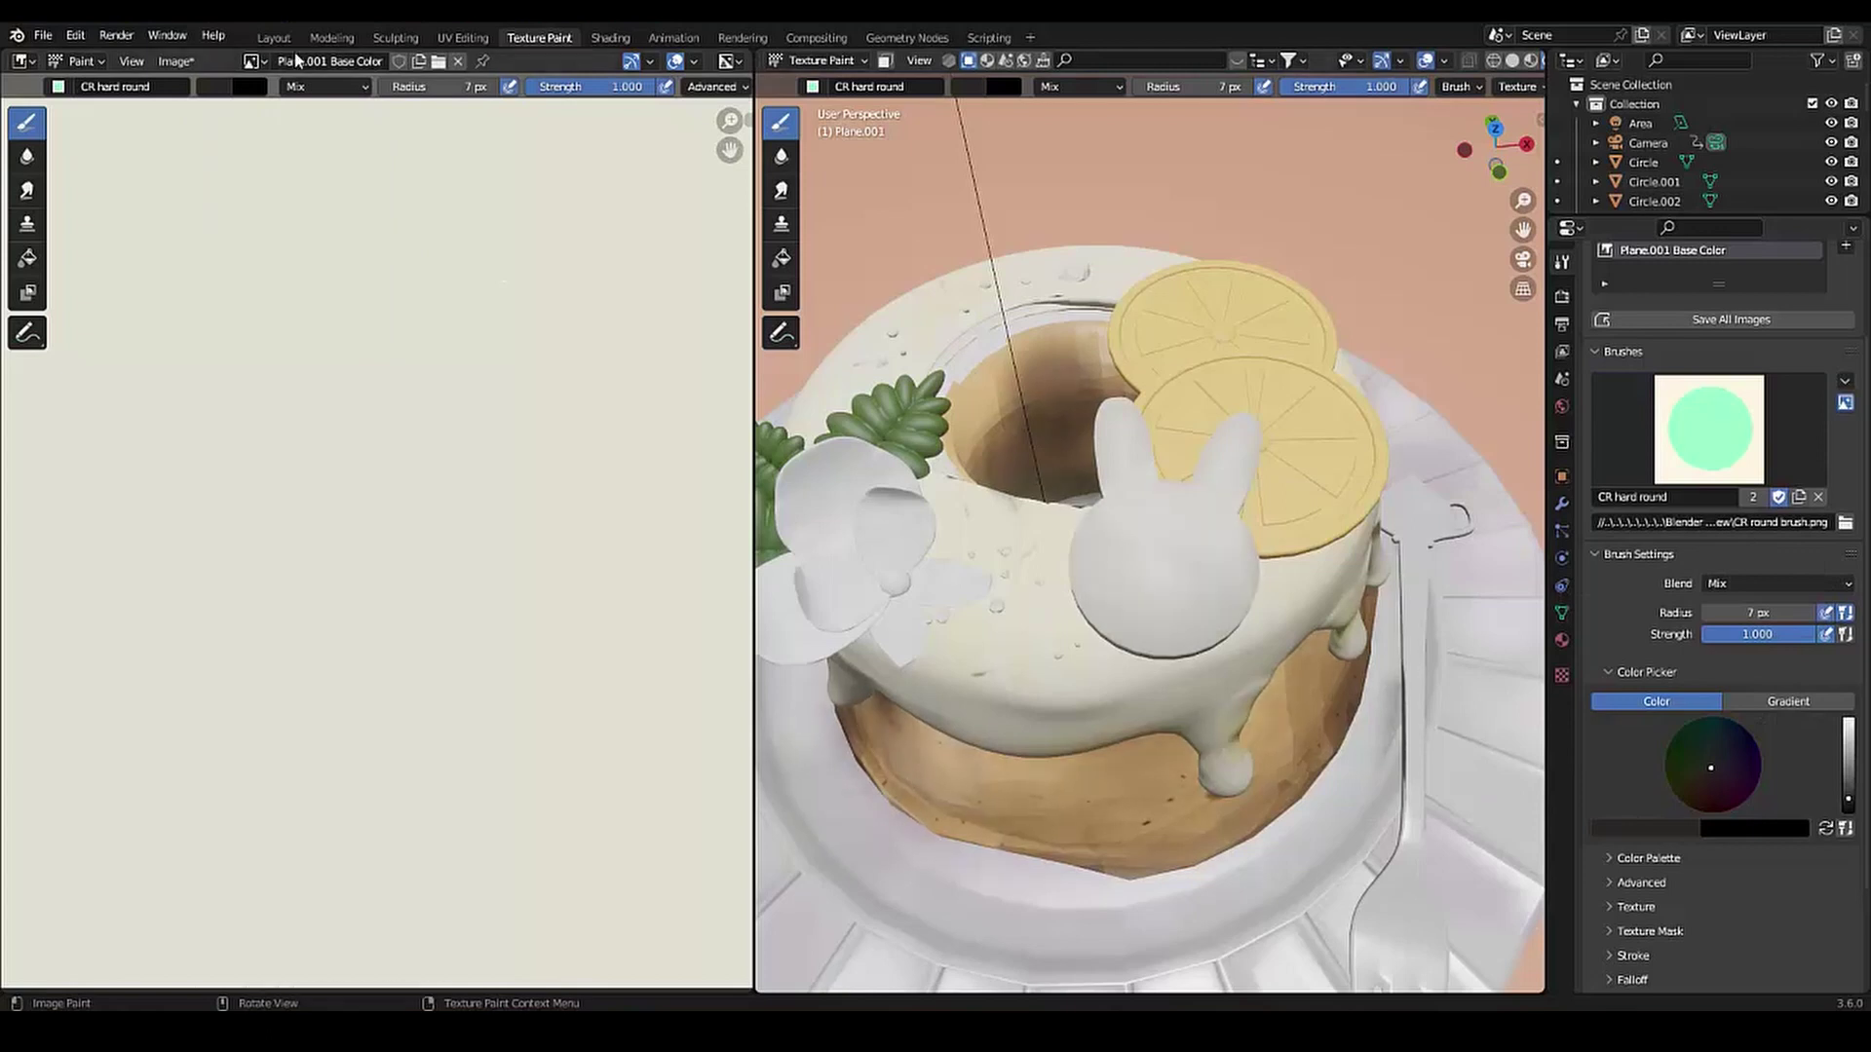
Frame the bunny topper and unwrap all its faces with Smart UV Project
key("ctrl+Page_Up")
middle_click_drag(1129, 495, 1440, 451)
key("i")
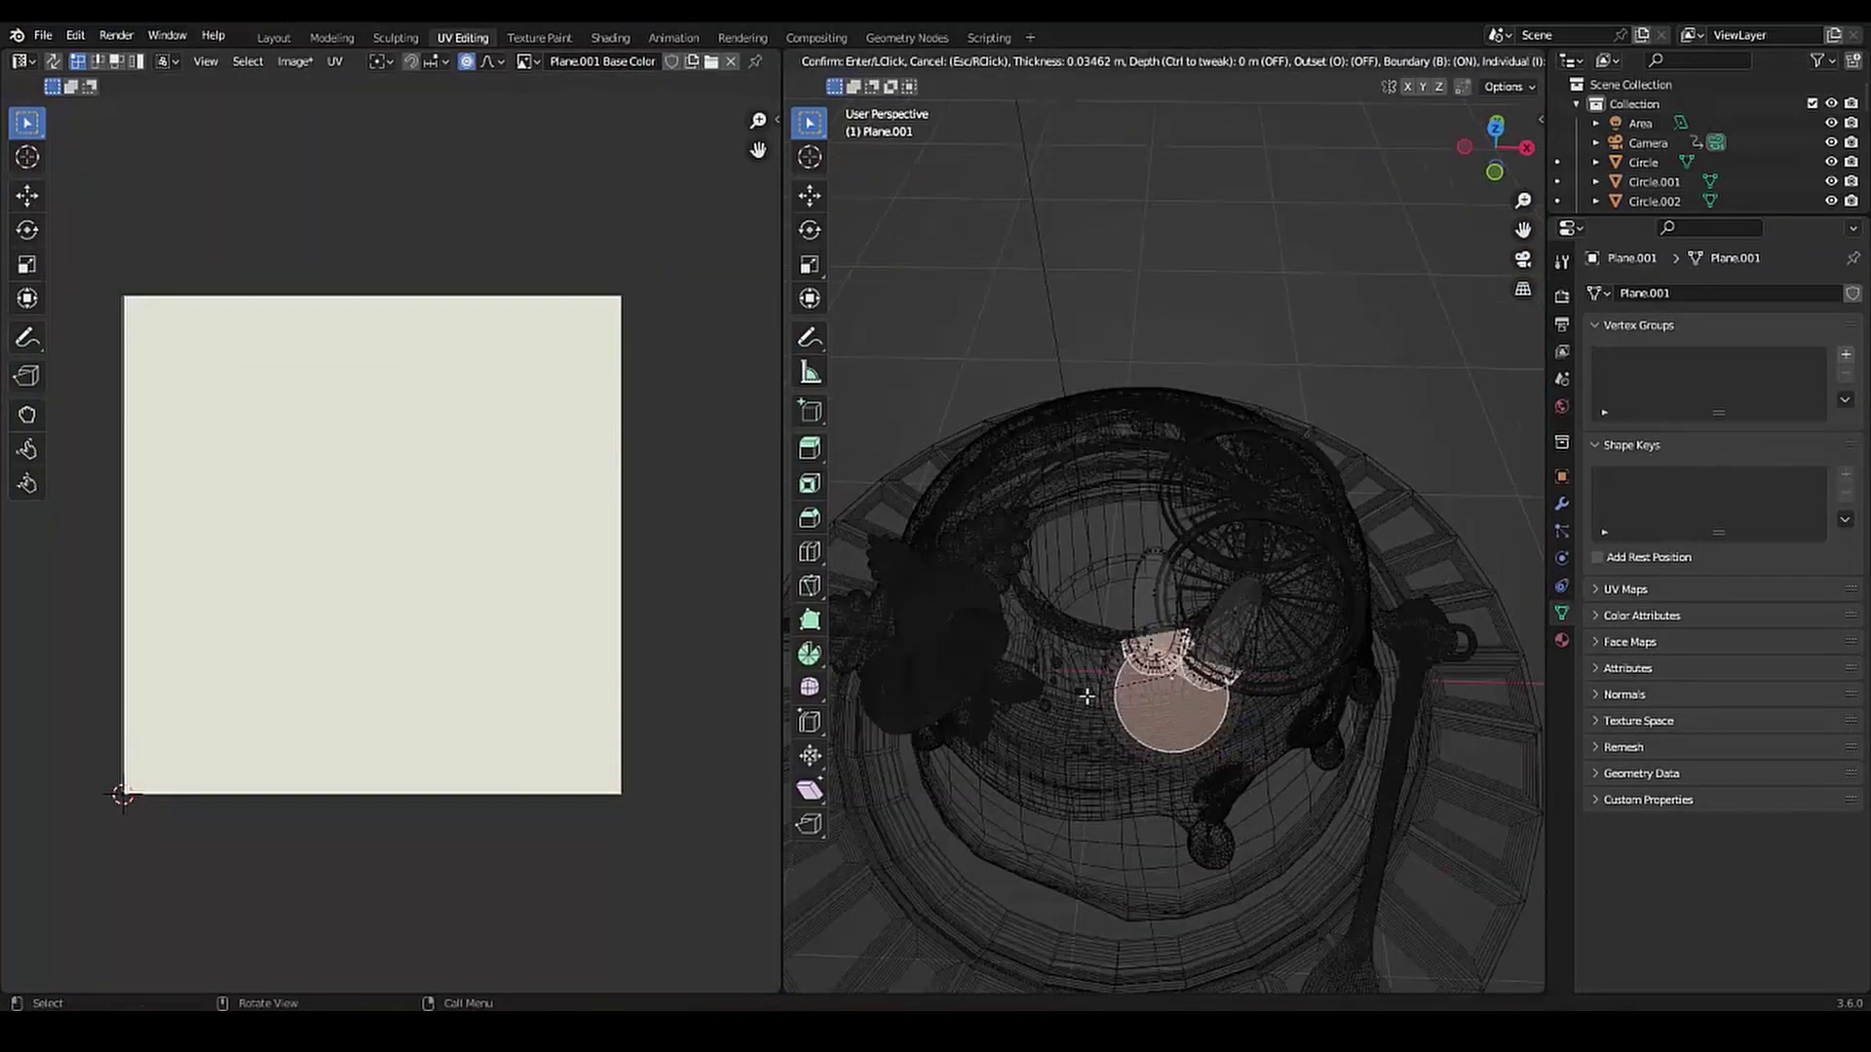
key("Escape")
key("KP_Decimal")
key("a")
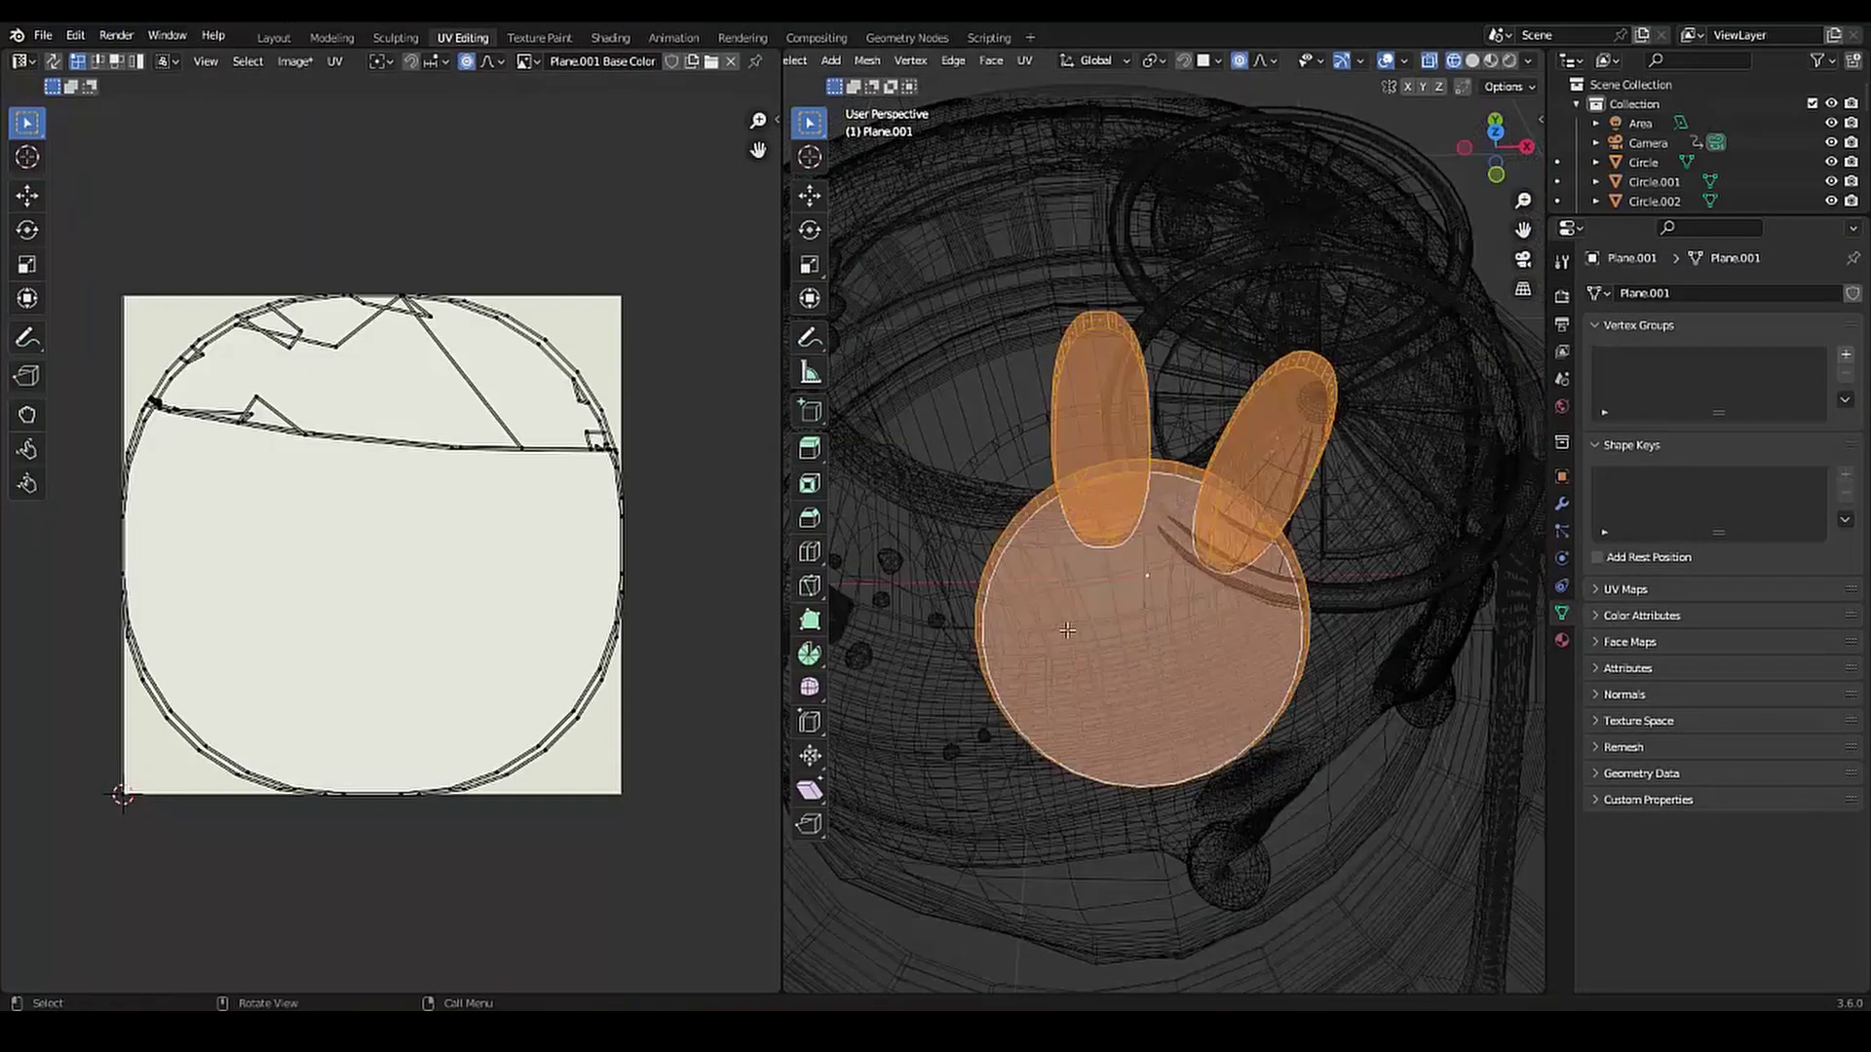
key("u")
left_click(1034, 629)
left_click(539, 37)
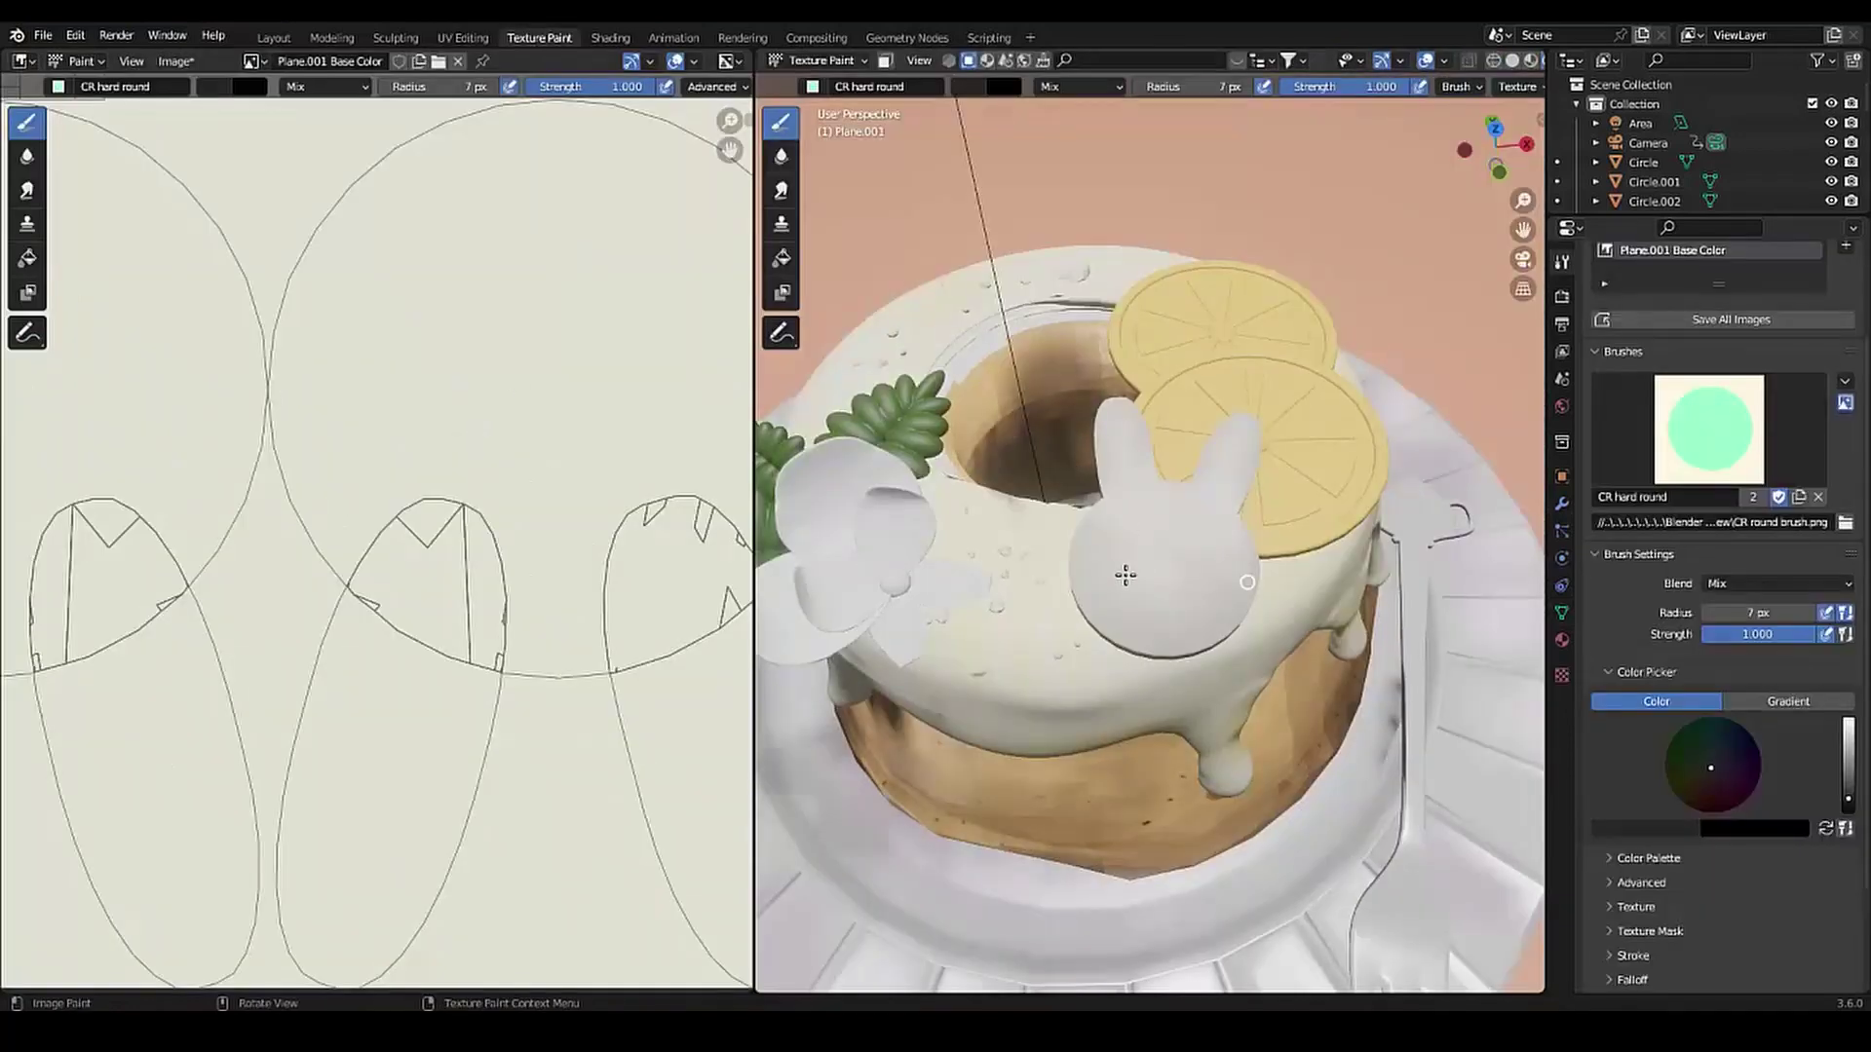
Paint the bunny's two black eyes with a smaller brush, undoing a stray mouth stroke
scroll(190, 402, "down", 2)
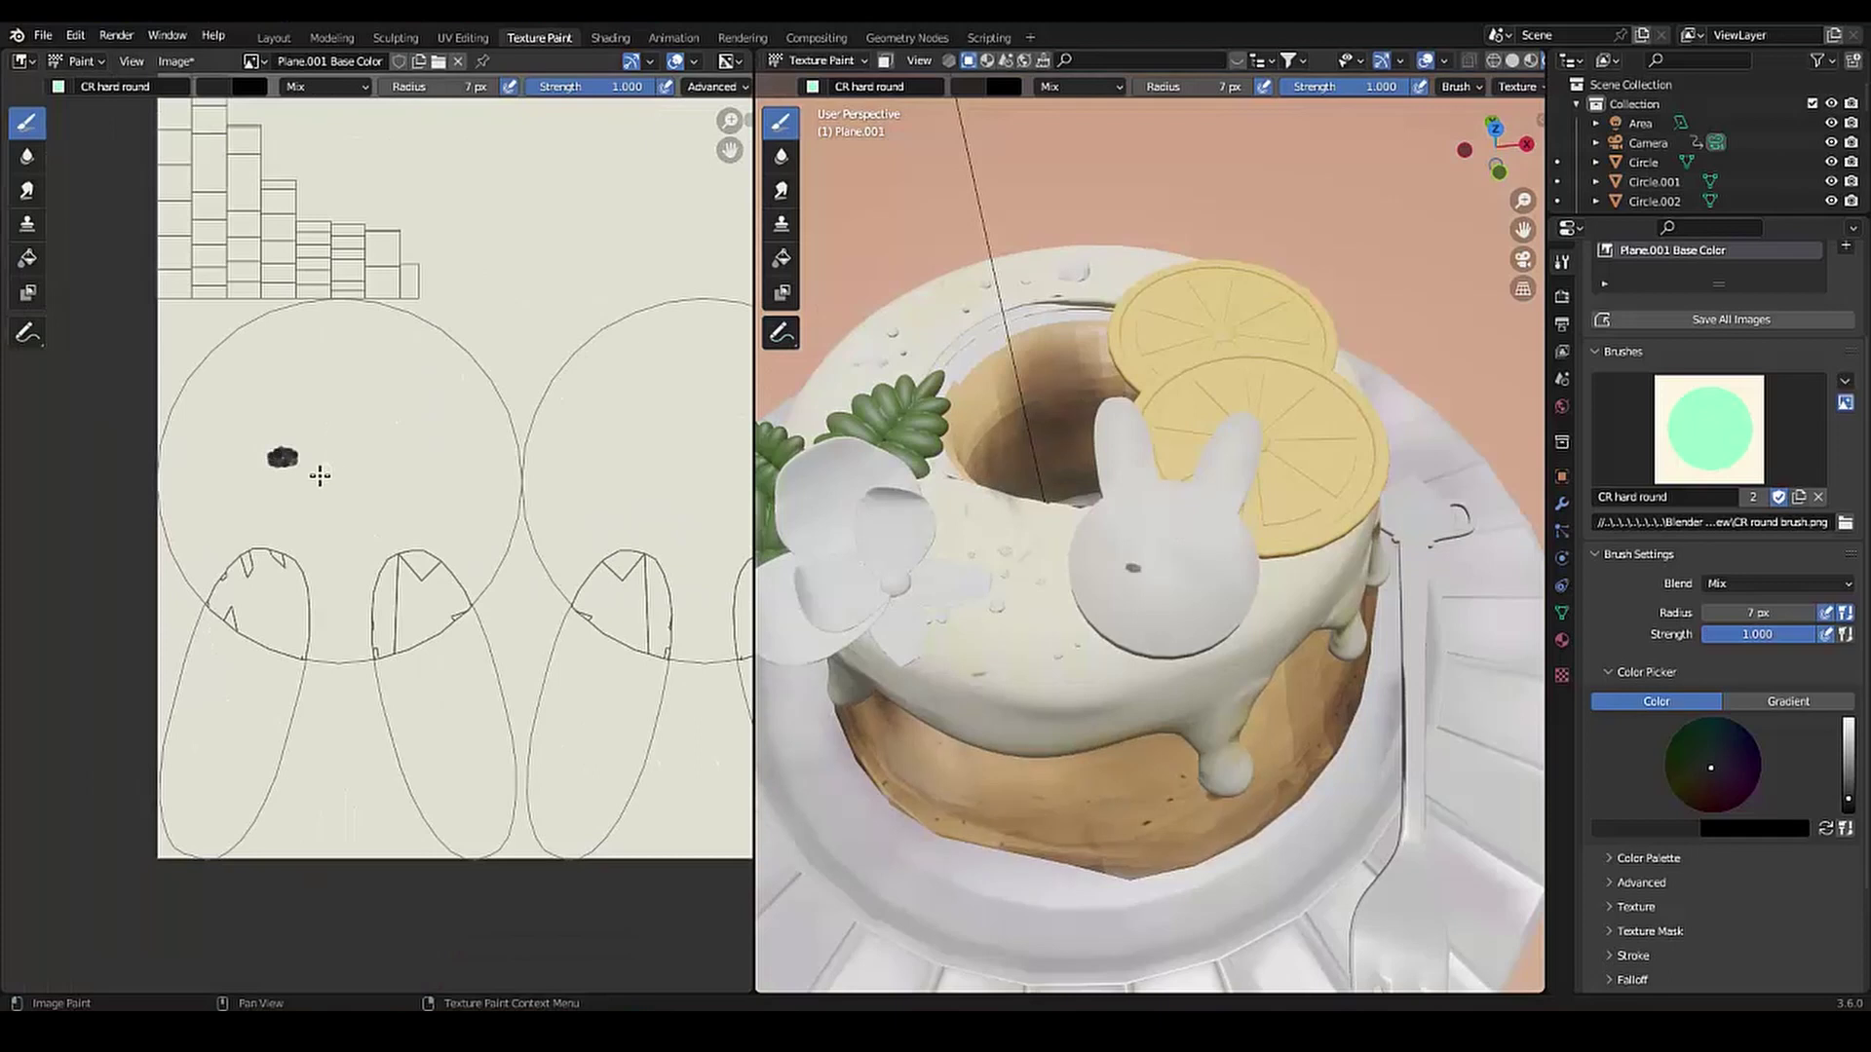
scroll(241, 497, "up", 1)
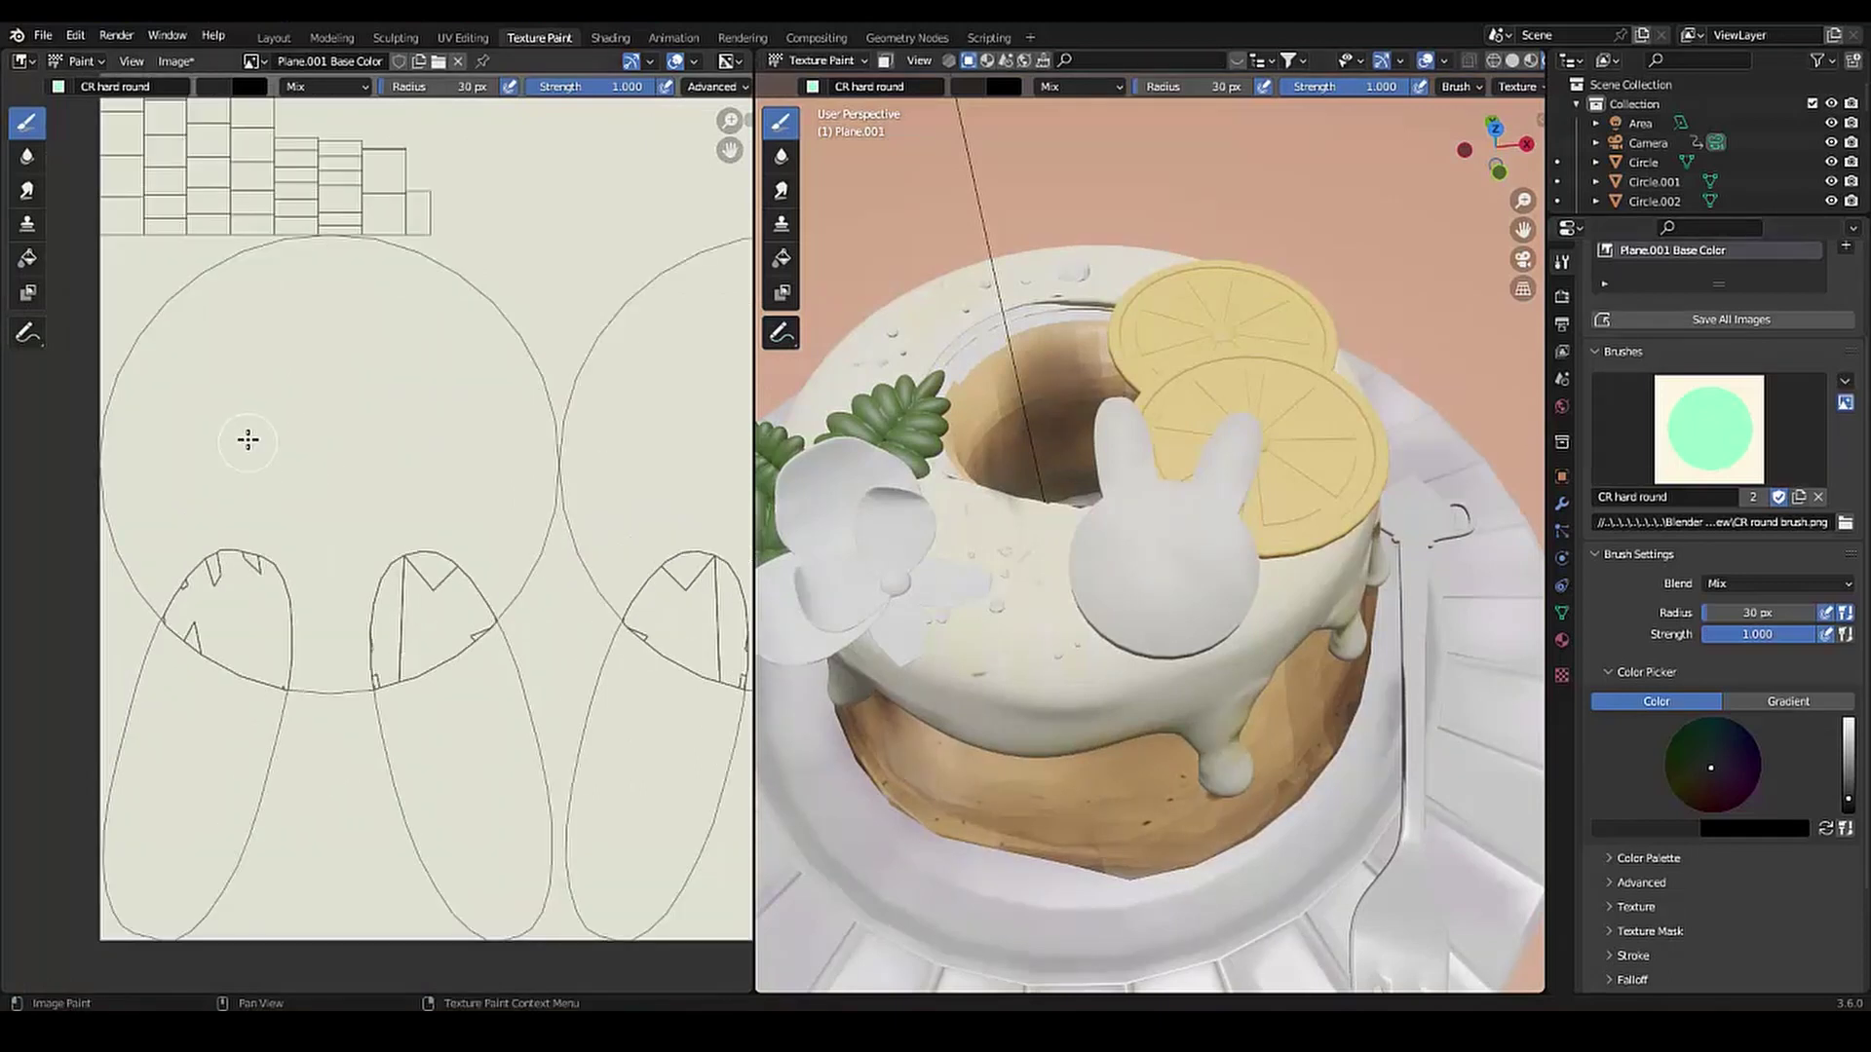
key("bracketleft")
key("bracketleft")
left_click(261, 453)
left_click(393, 454)
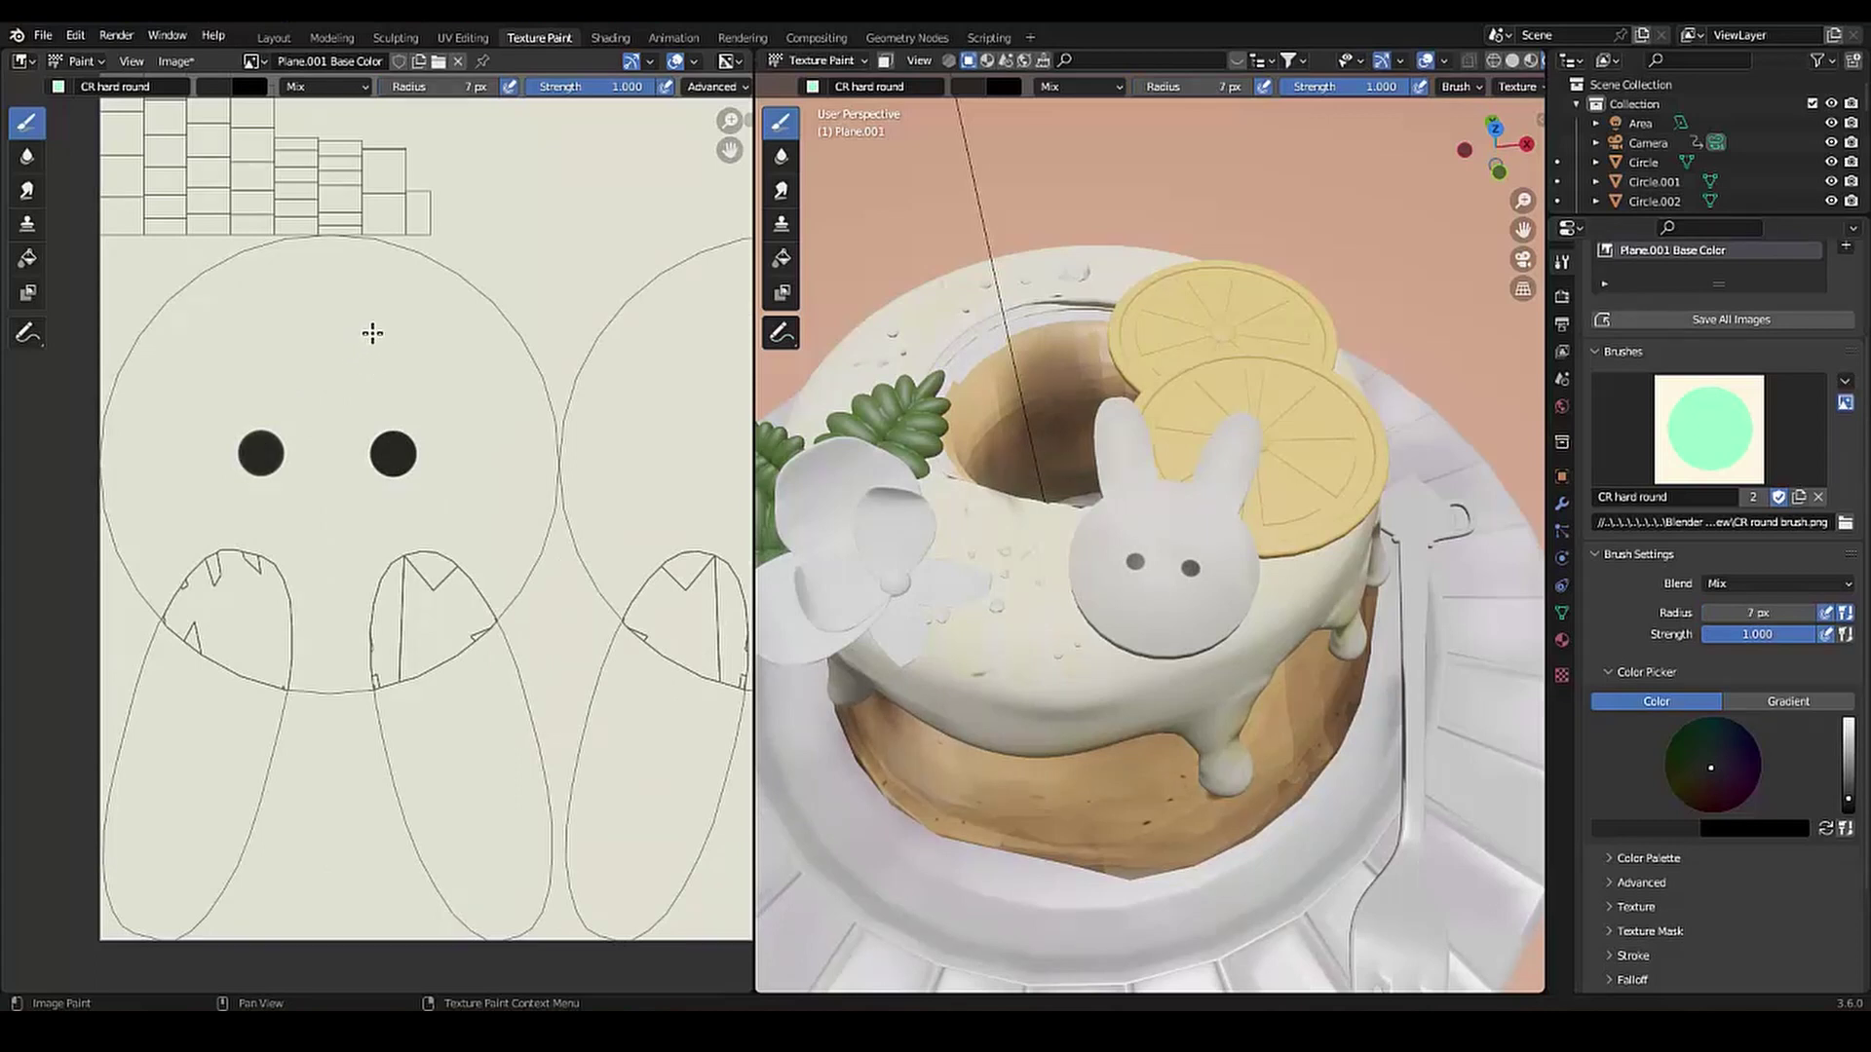
key("ctrl+z")
left_click_drag(400, 322, 362, 337)
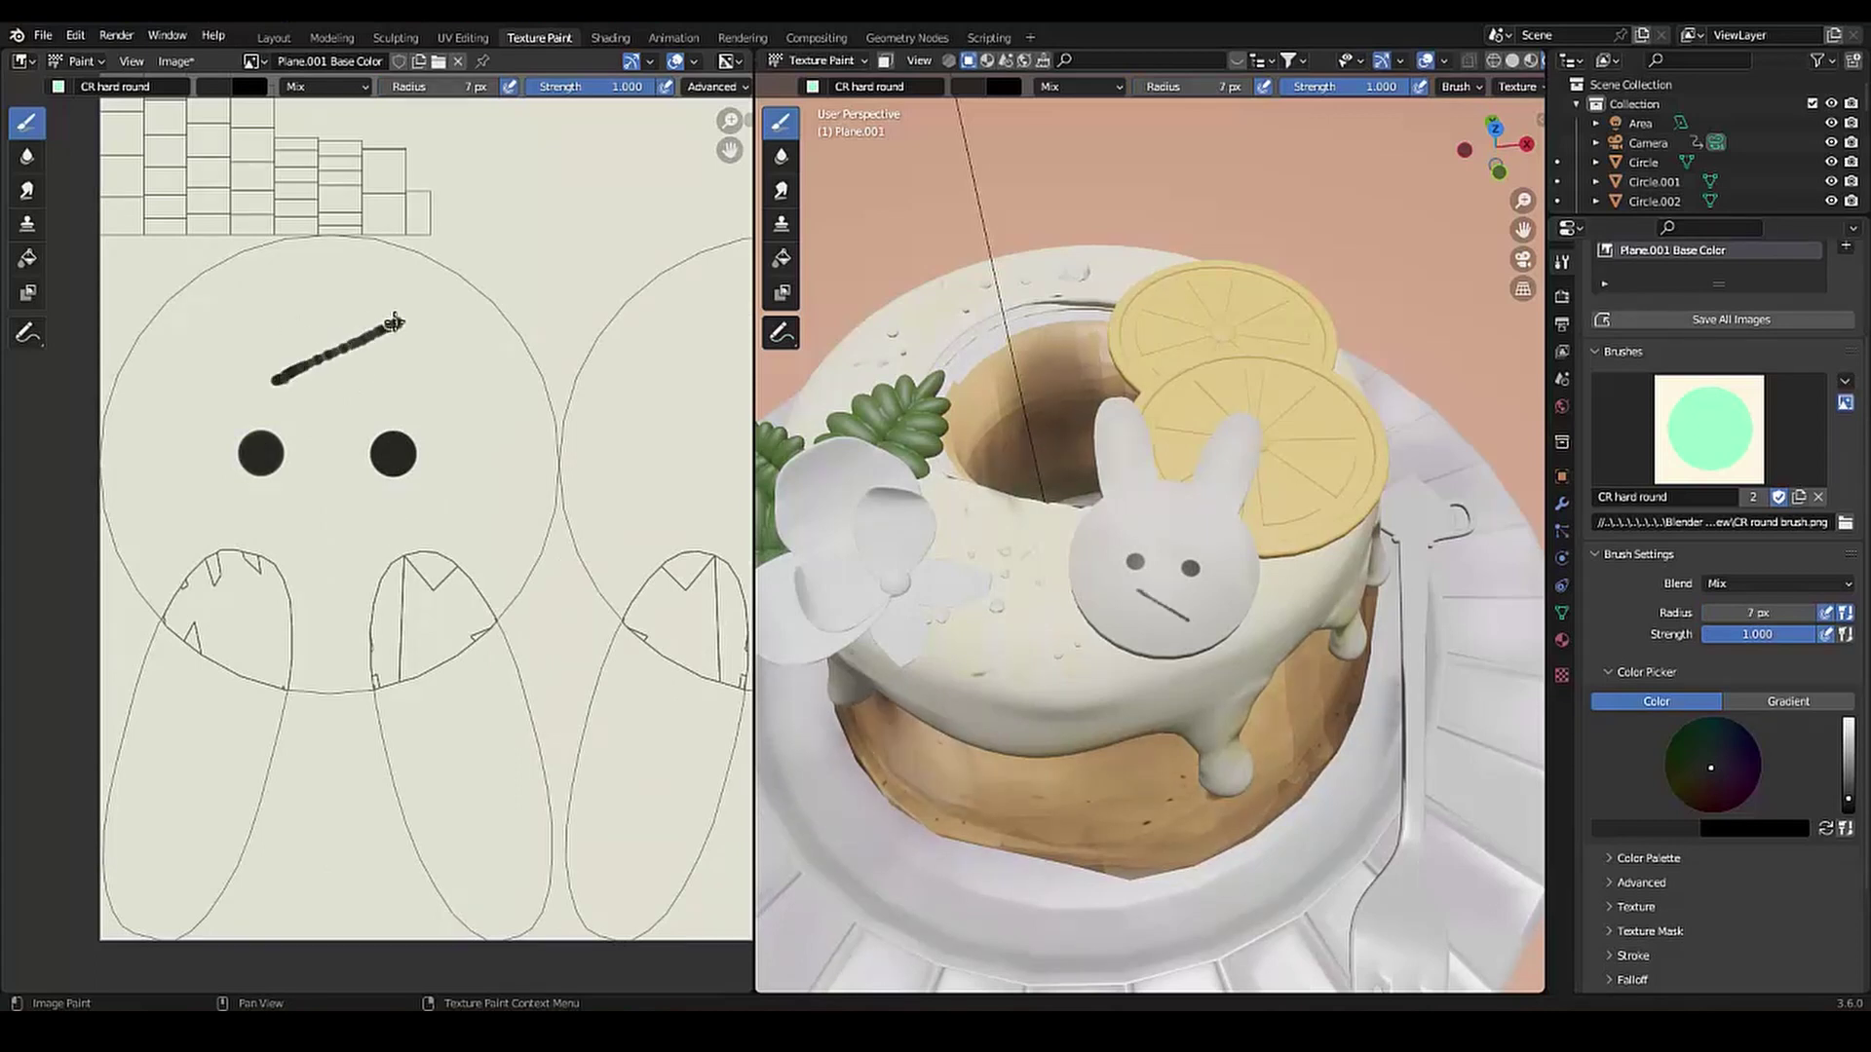
key("ctrl+z")
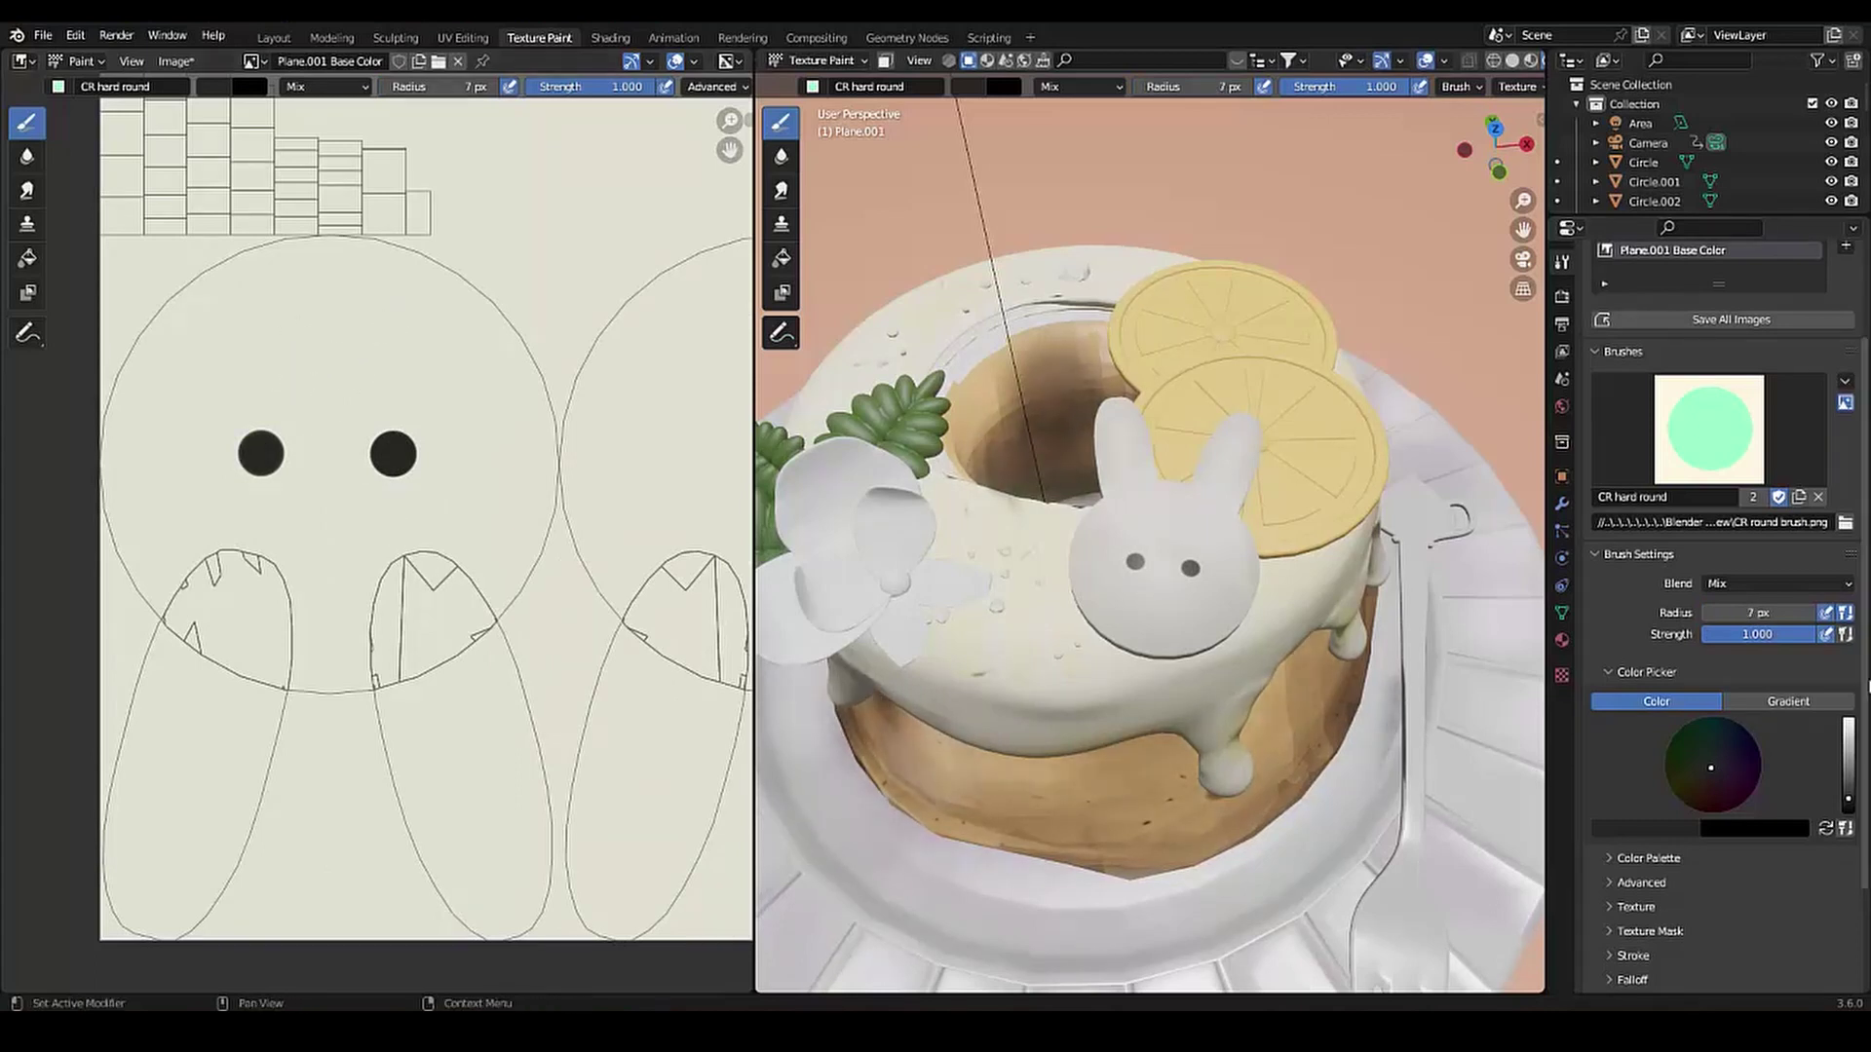
Try several brushes and settle on TexDraw.001 with a black colour
left_click(1709, 429)
left_click(1413, 526)
left_click_drag(372, 329, 283, 376)
key("ctrl+z")
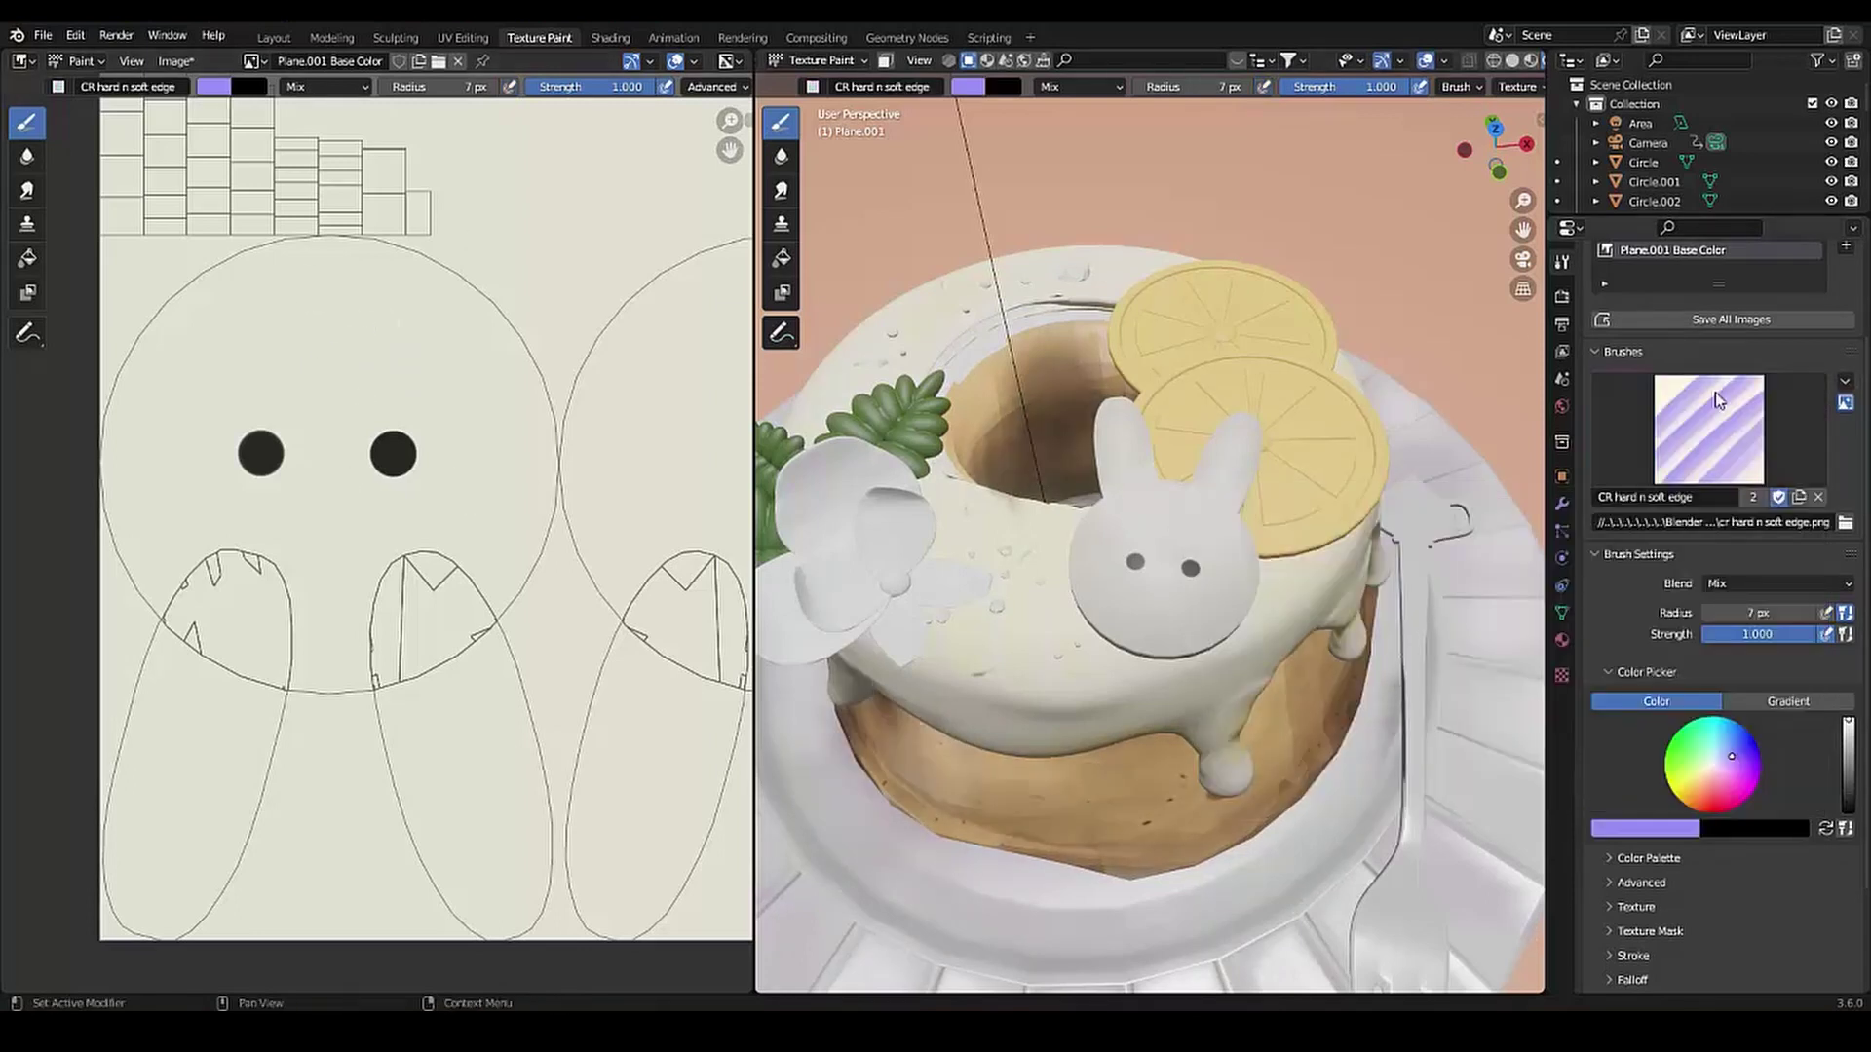
left_click(1709, 428)
left_click(1316, 531)
left_click(1709, 429)
left_click(1680, 554)
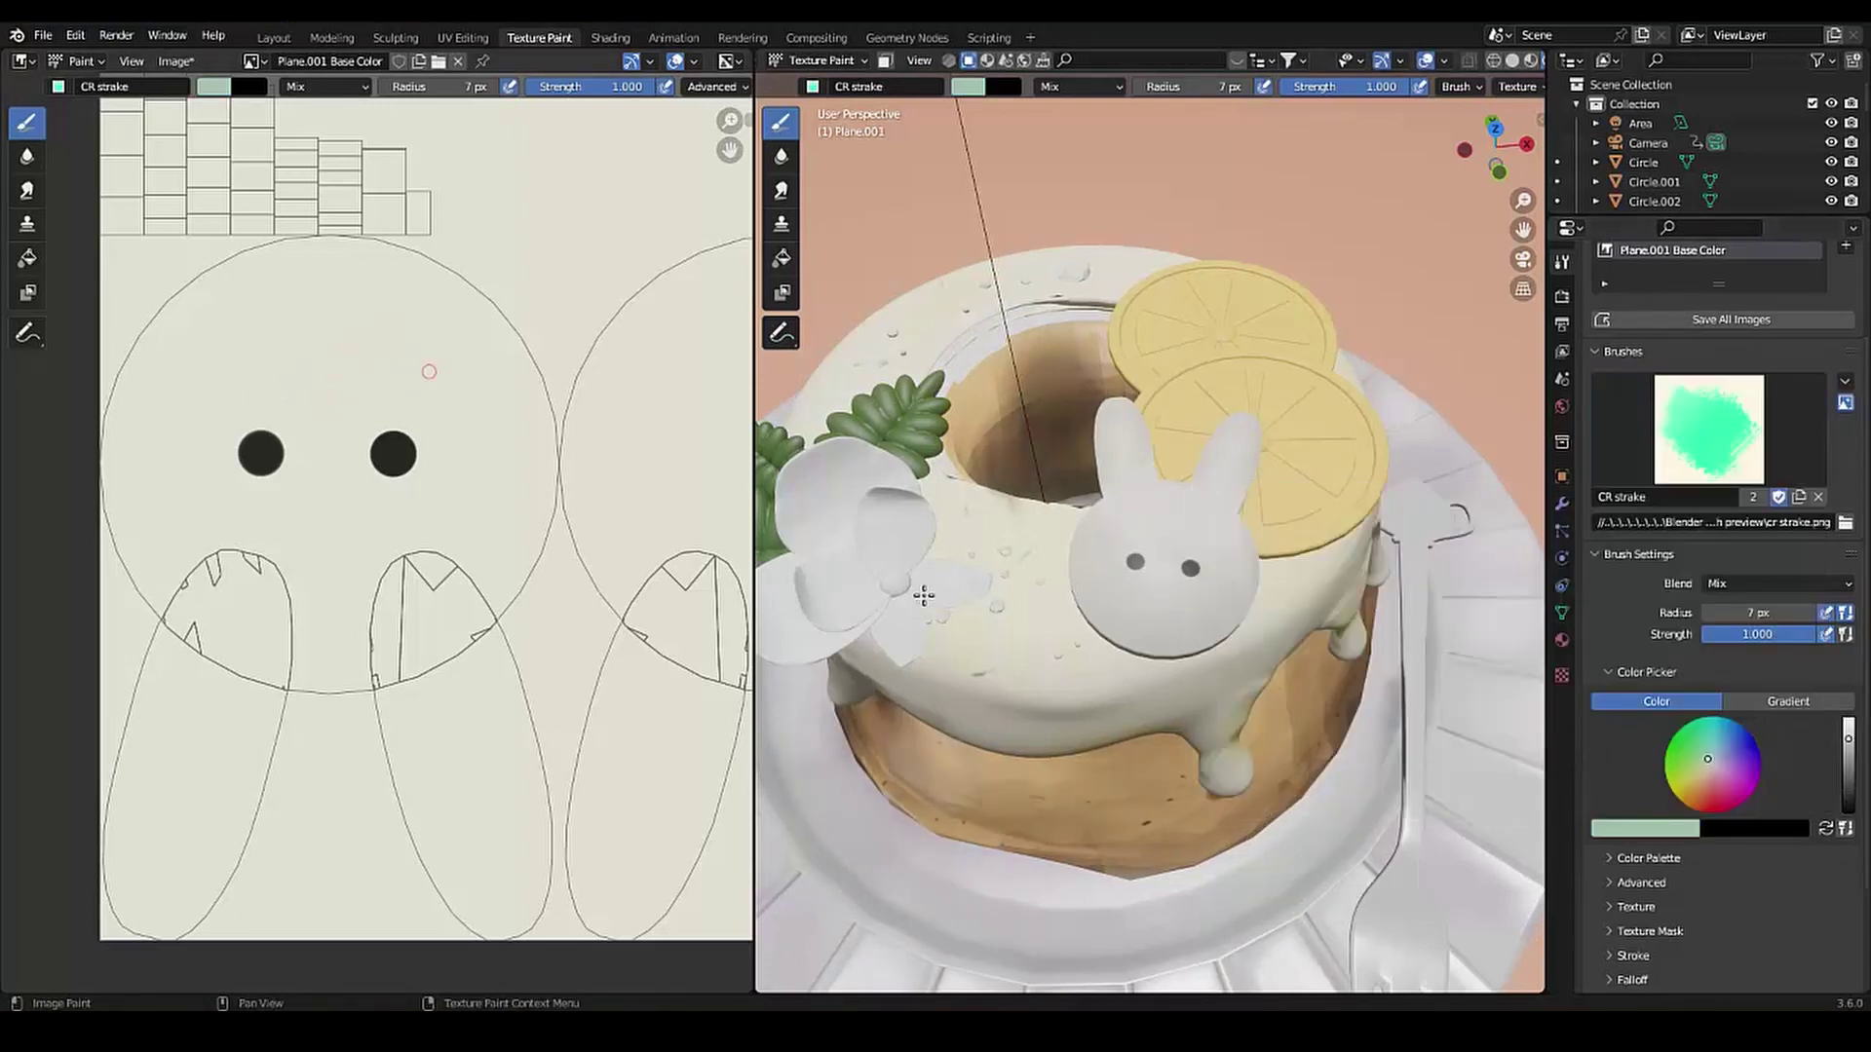
left_click(1709, 428)
left_click(1236, 628)
left_click(214, 86)
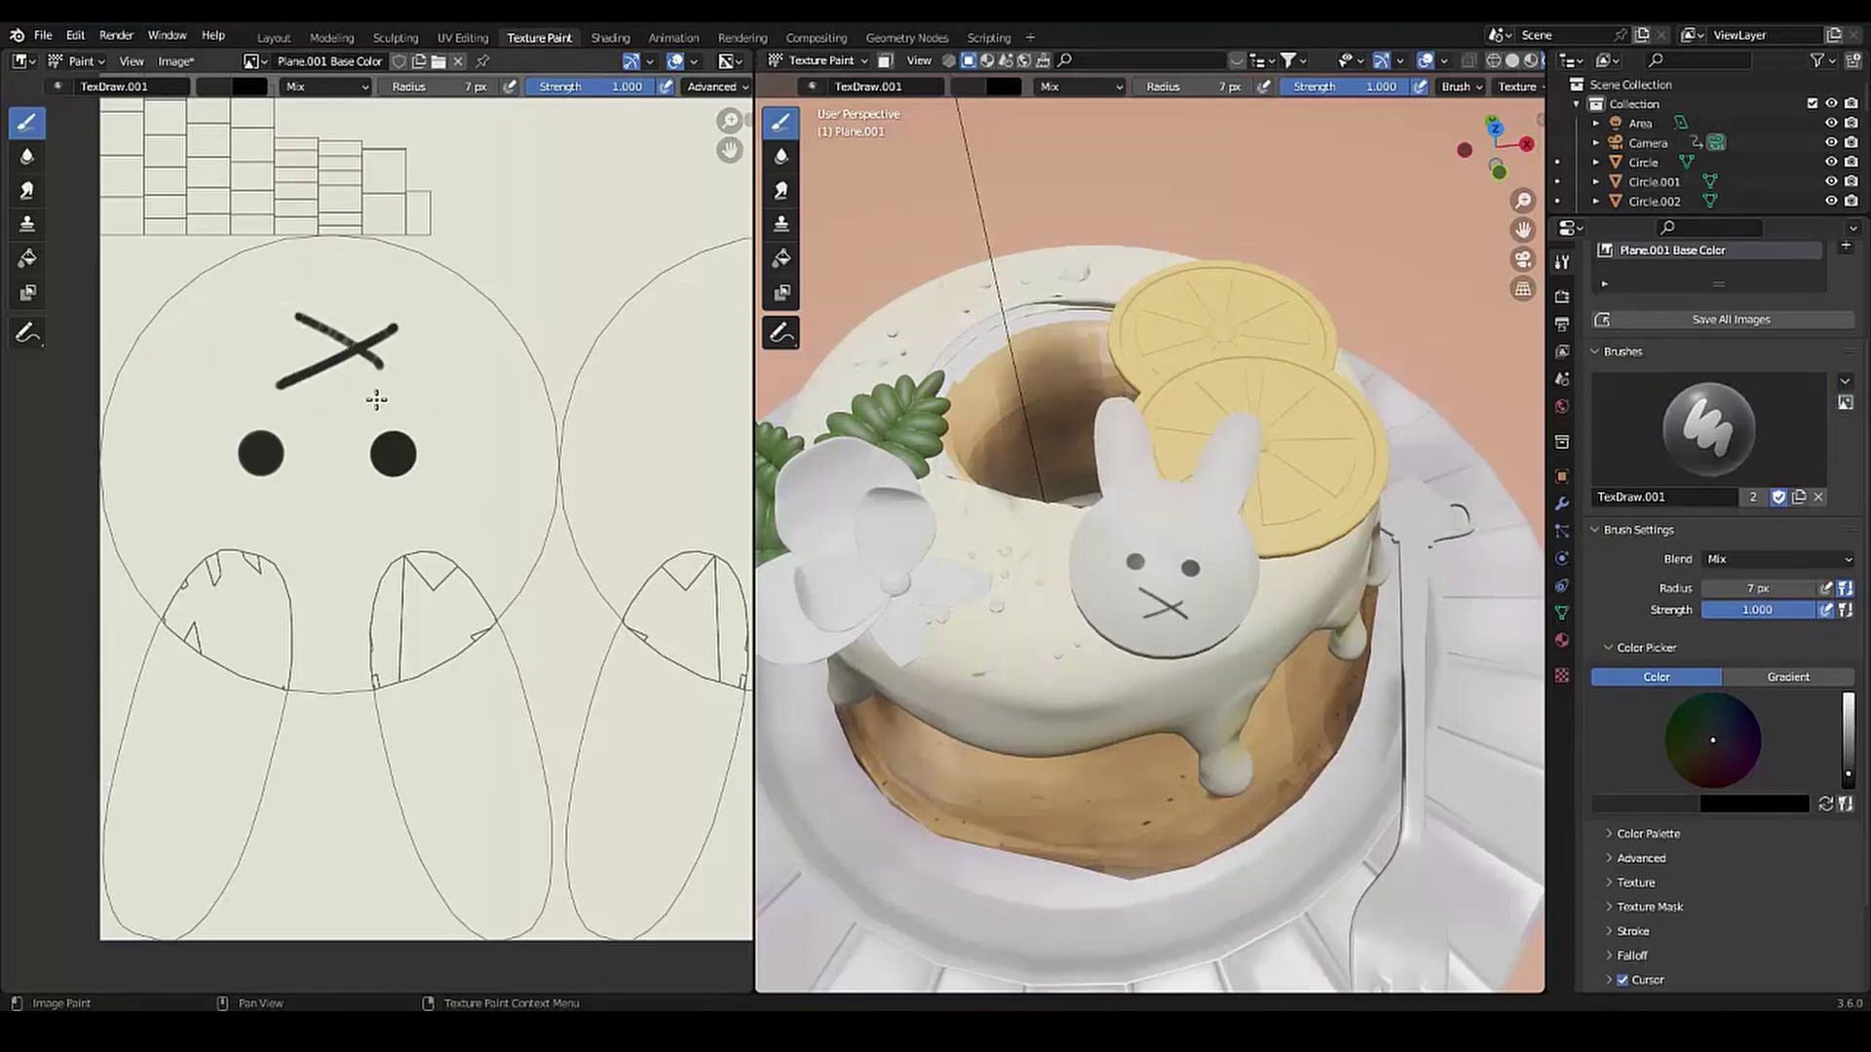
Draw the bunny's small X-shaped mouth, redrawing its misdrawn strokes
key("ctrl+z")
key("ctrl+z")
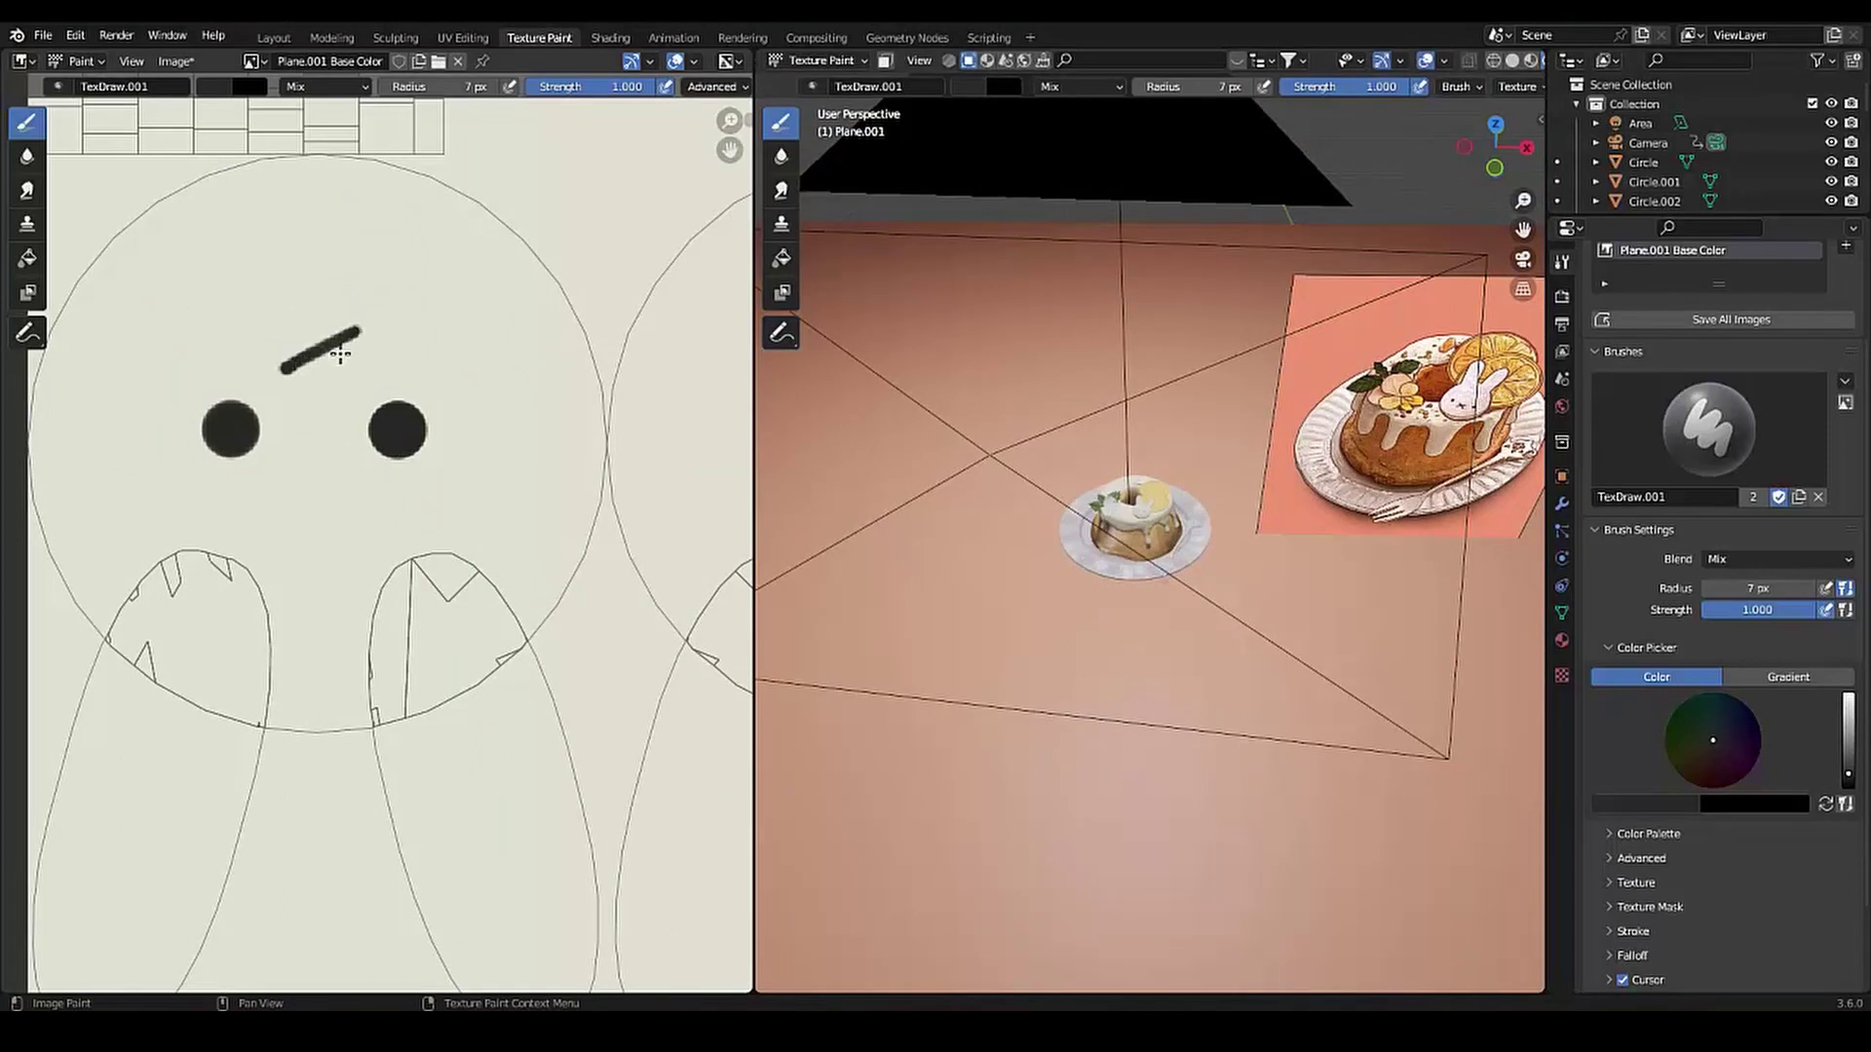
key("ctrl+z")
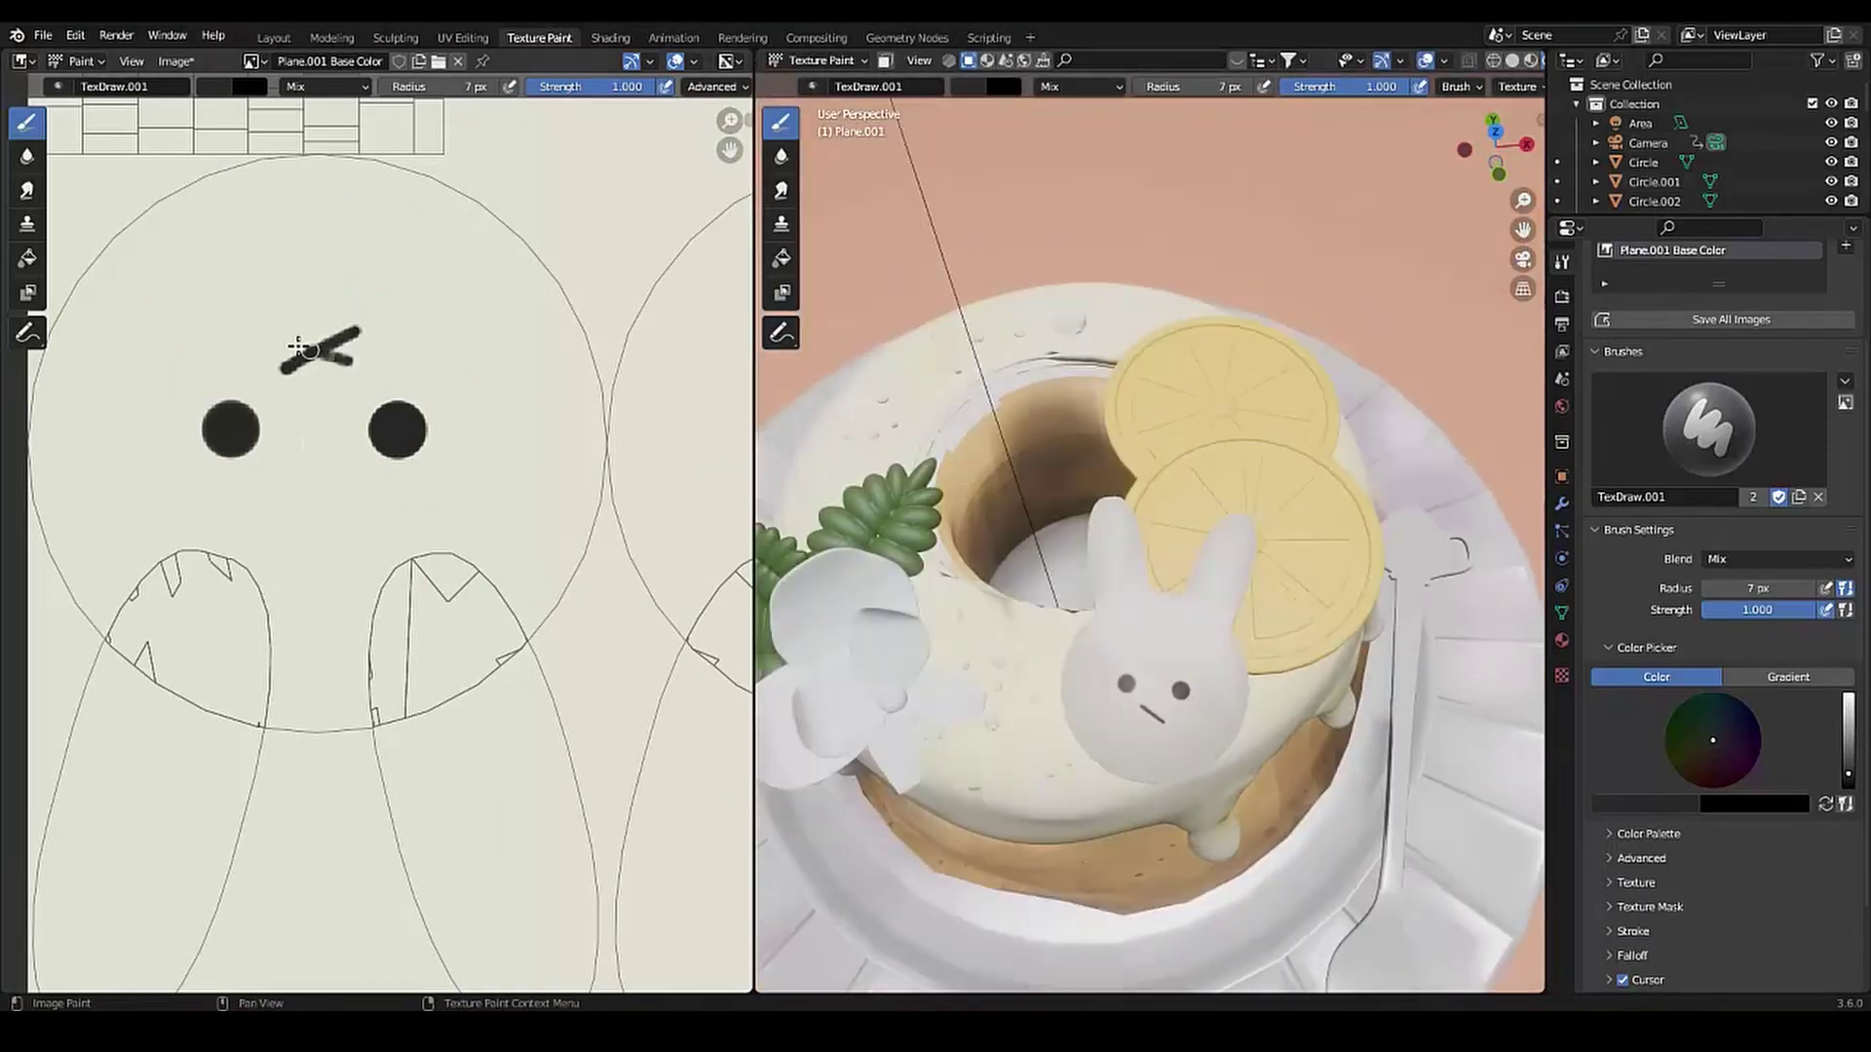
key("ctrl+z")
left_click_drag(353, 366, 268, 338)
Add a Noise Texture node in the Shading editor and test linking it to Normal
left_click(604, 37)
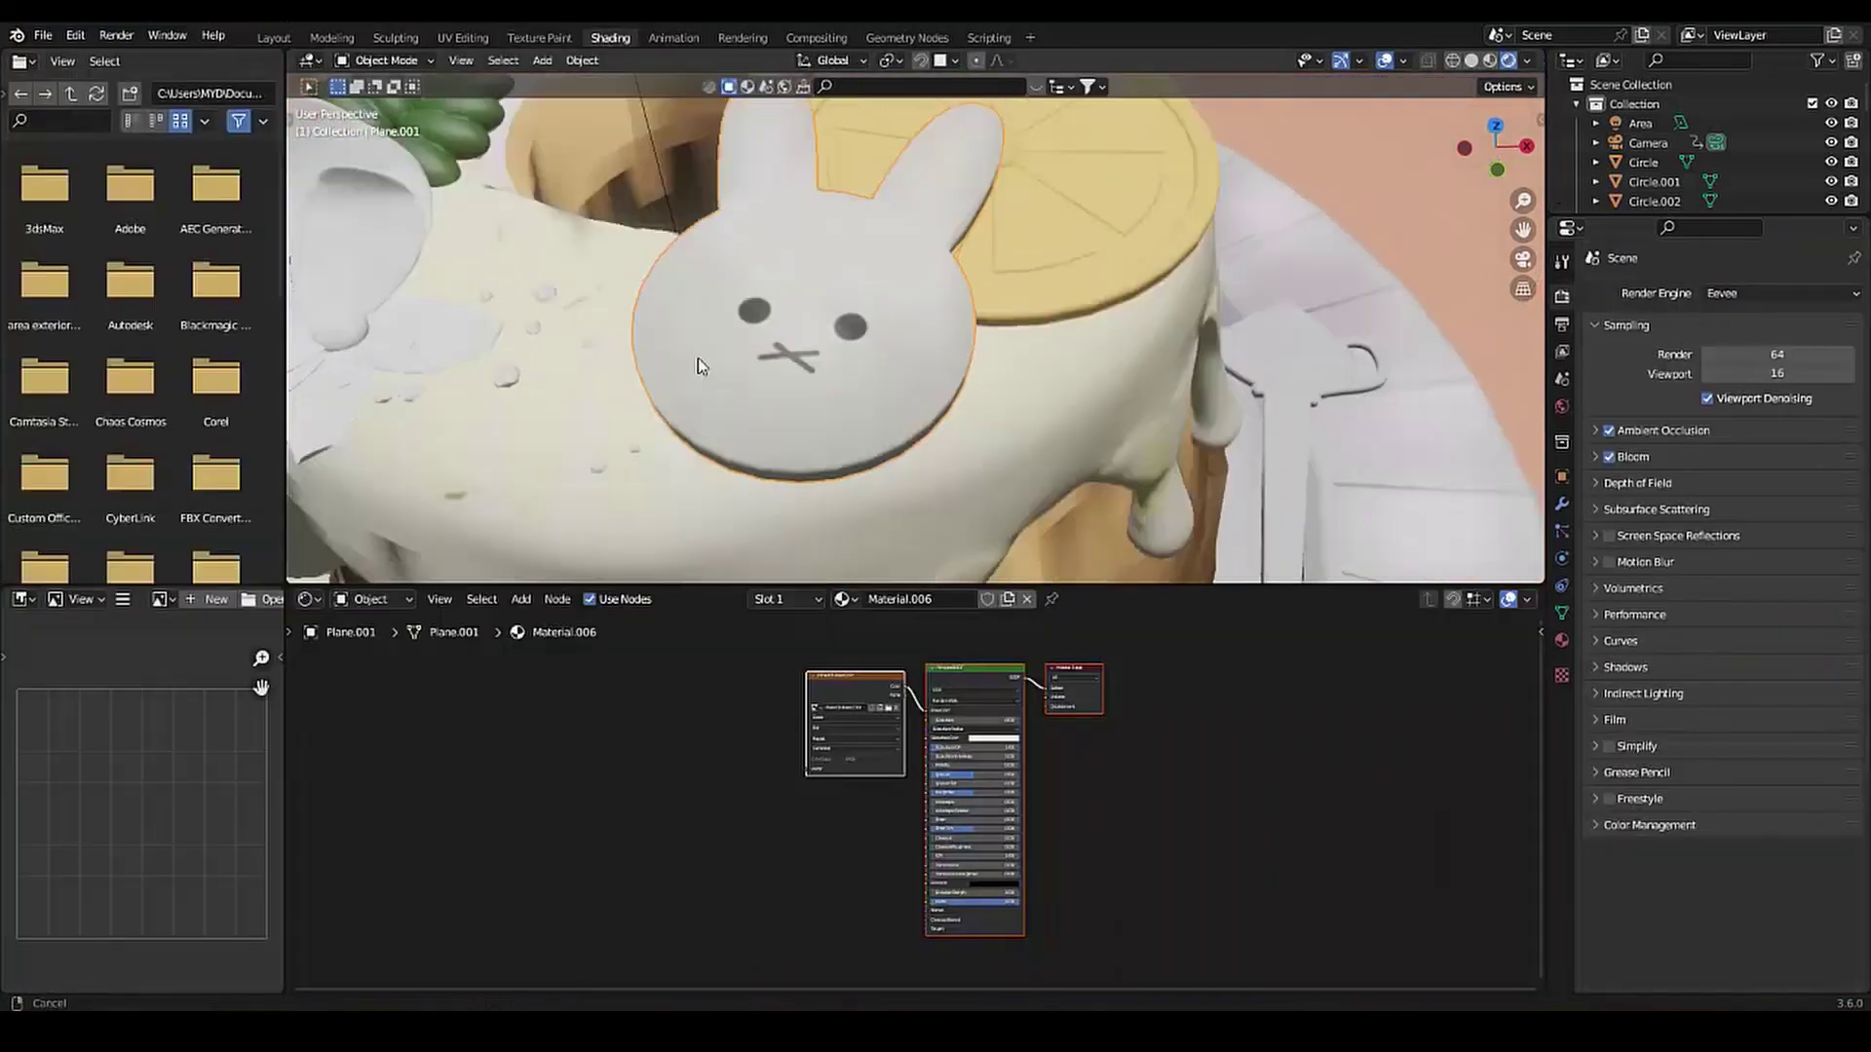
key("shift+a")
type("no")
key("Return")
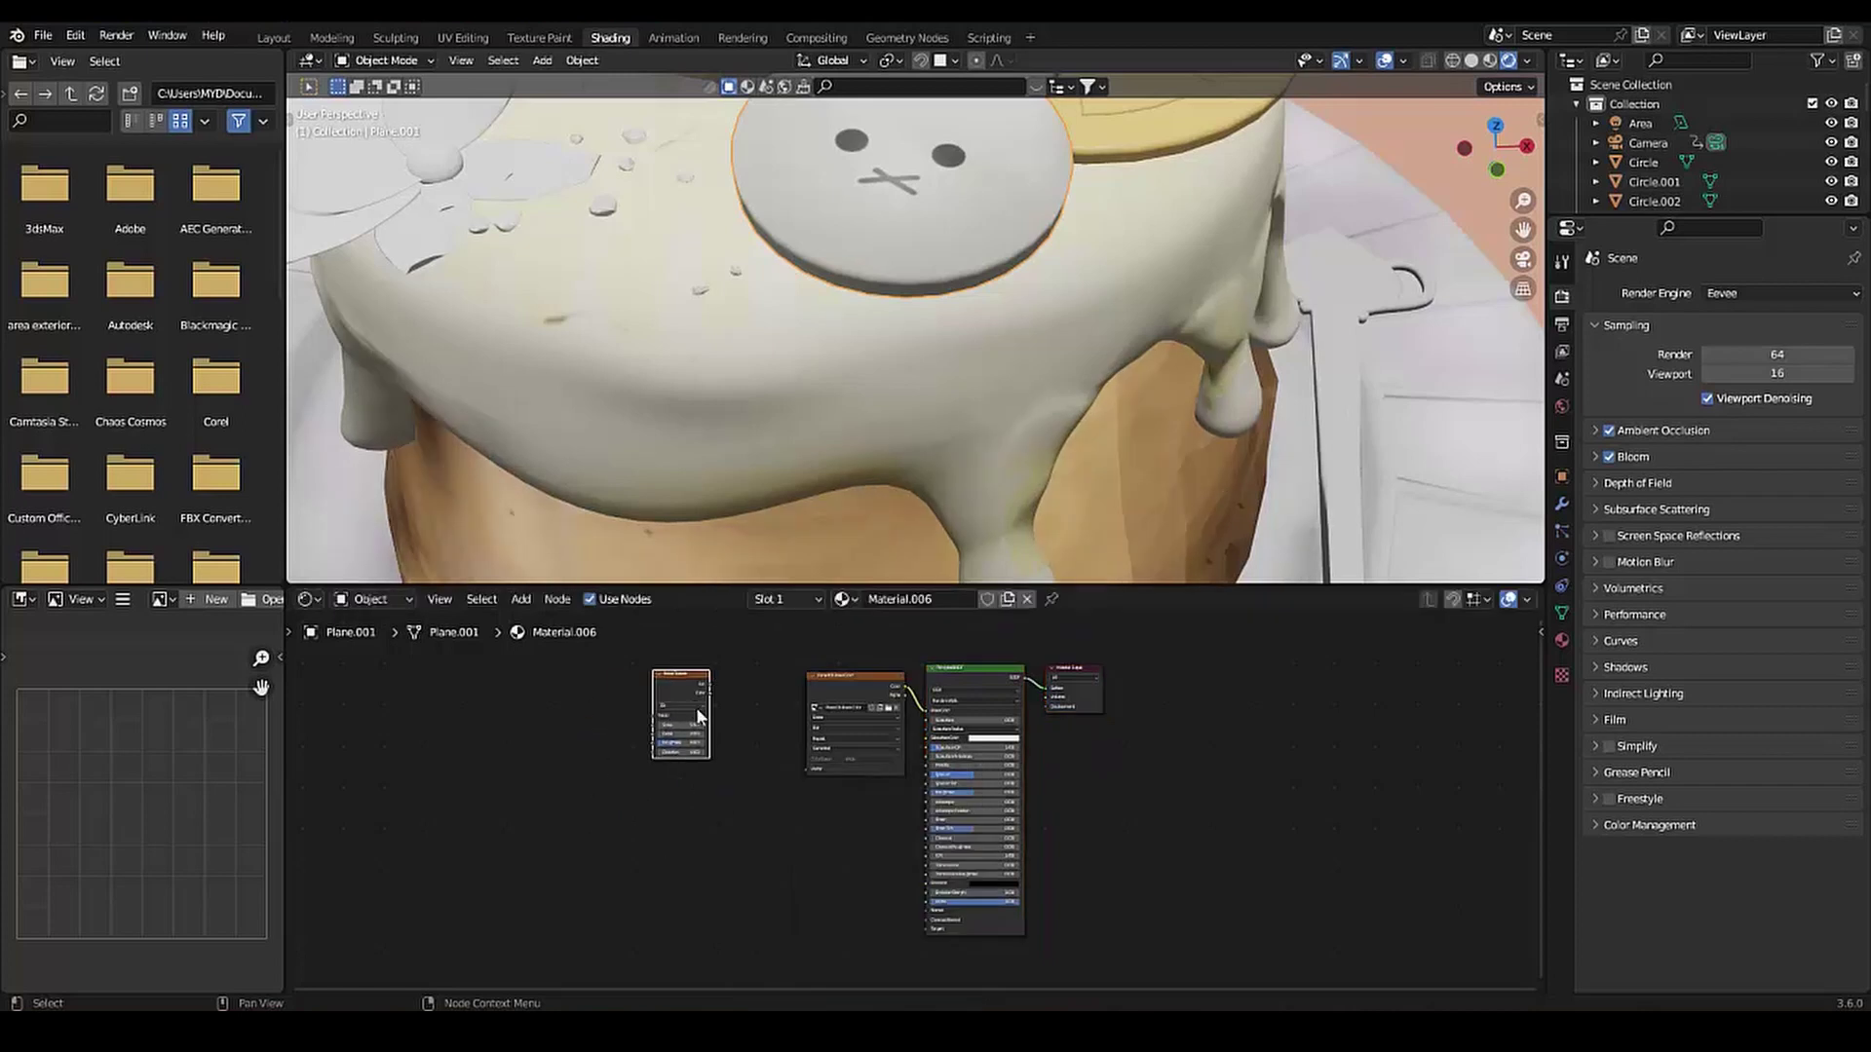
scroll(739, 707, "up", 3)
left_click(734, 684)
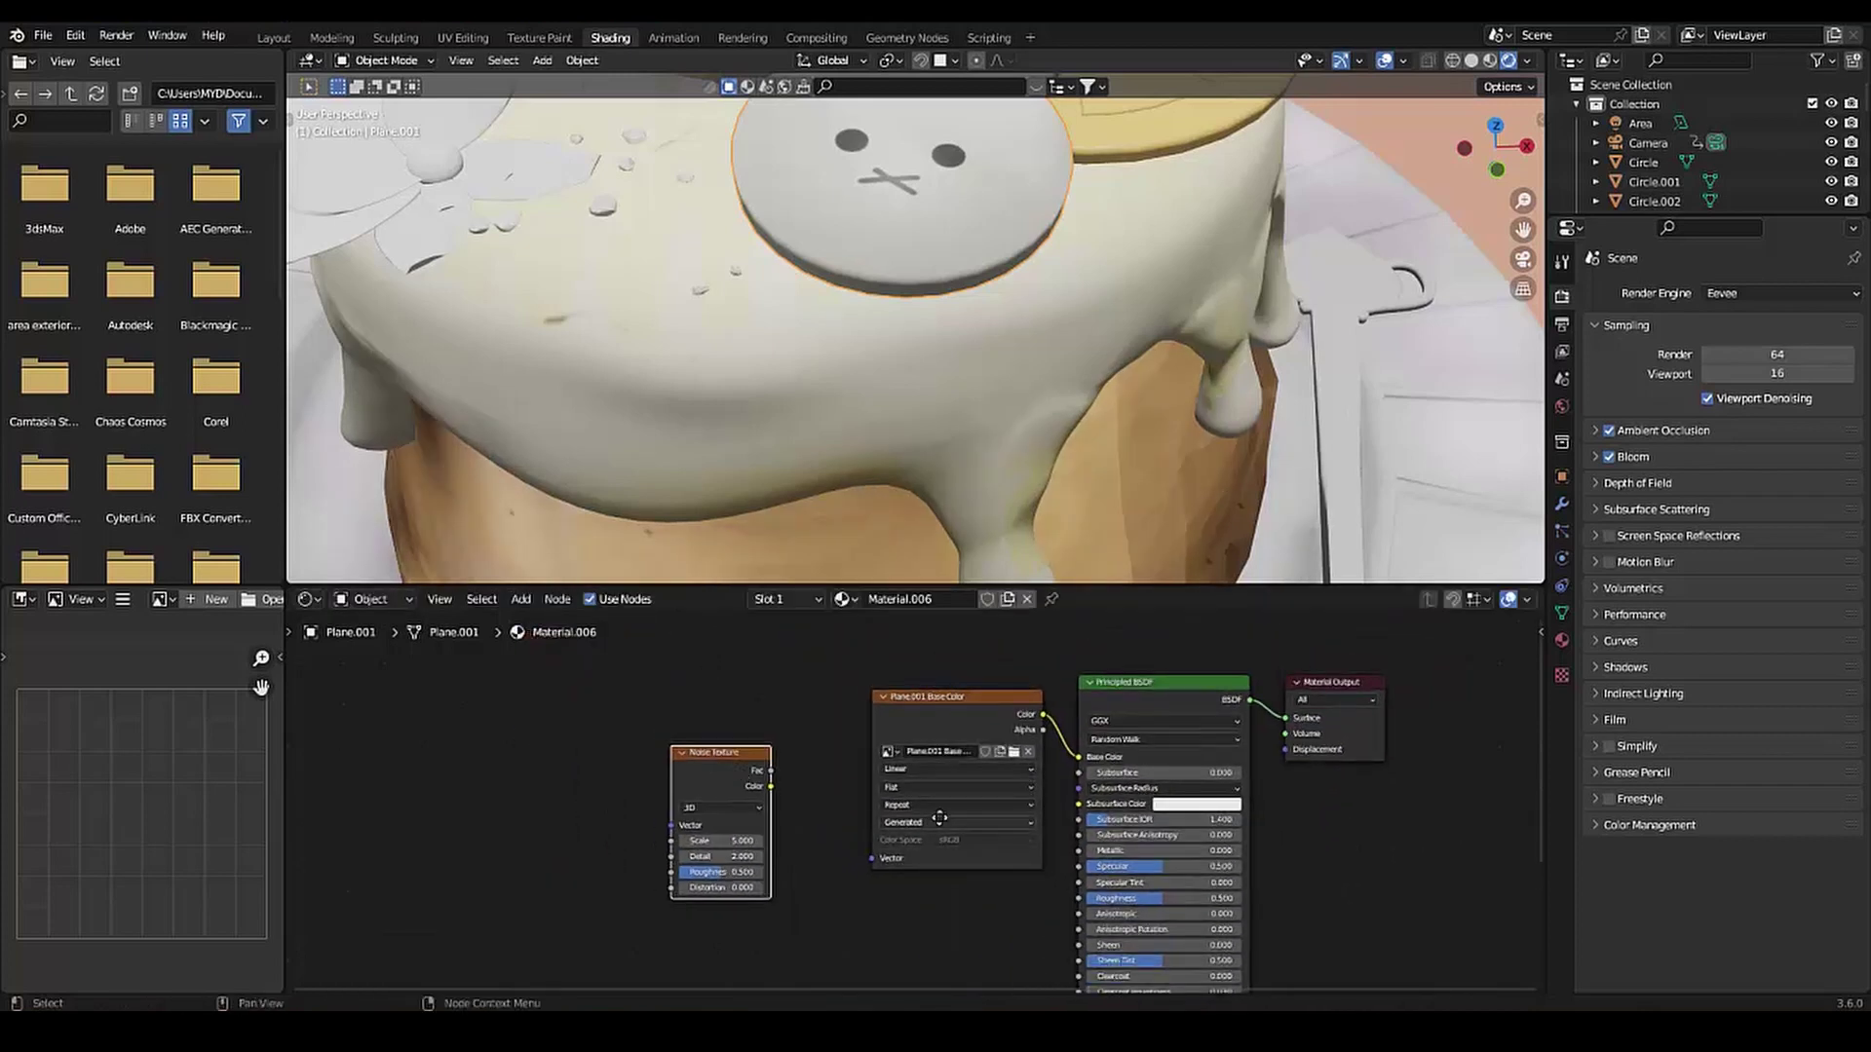
mouse_move(772, 787)
left_mouse_down()
mouse_move(1045, 974)
mouse_move(1042, 939)
left_mouse_up()
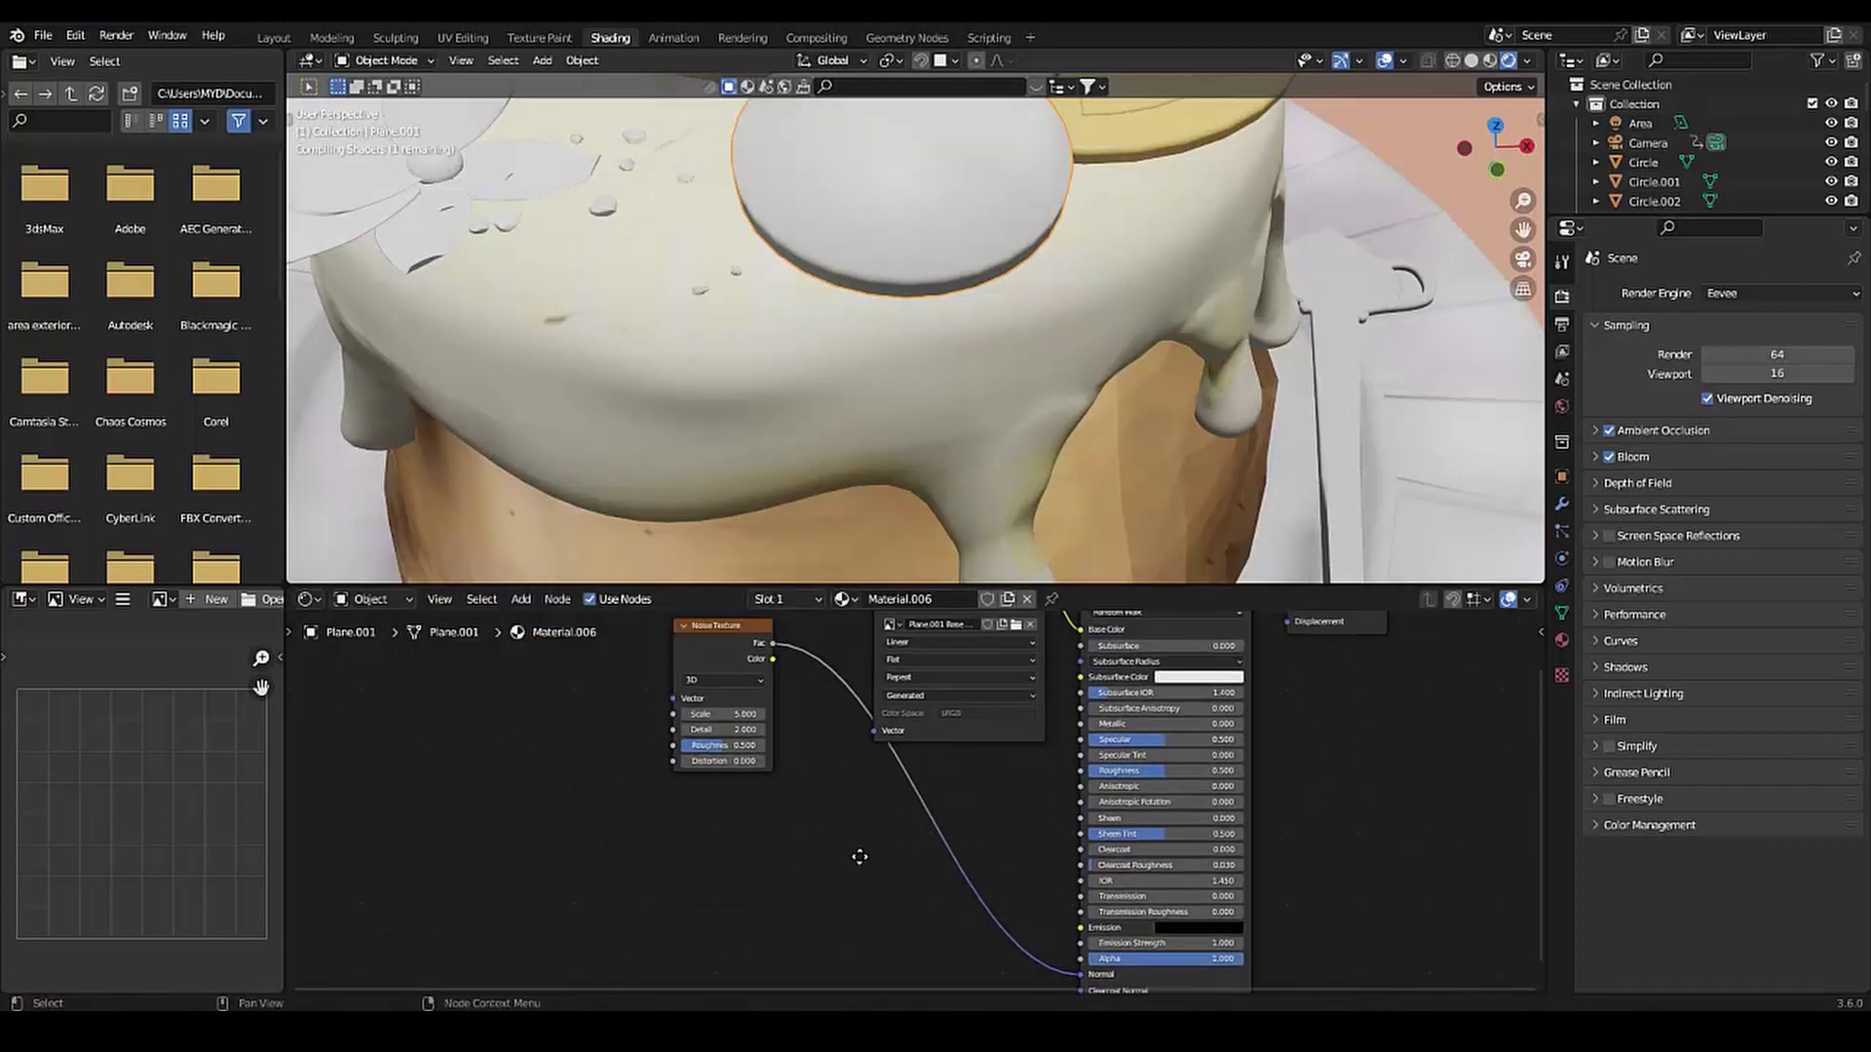
left_click_drag(735, 599, 596, 690)
right_click_drag(833, 923, 834, 926, "ctrl")
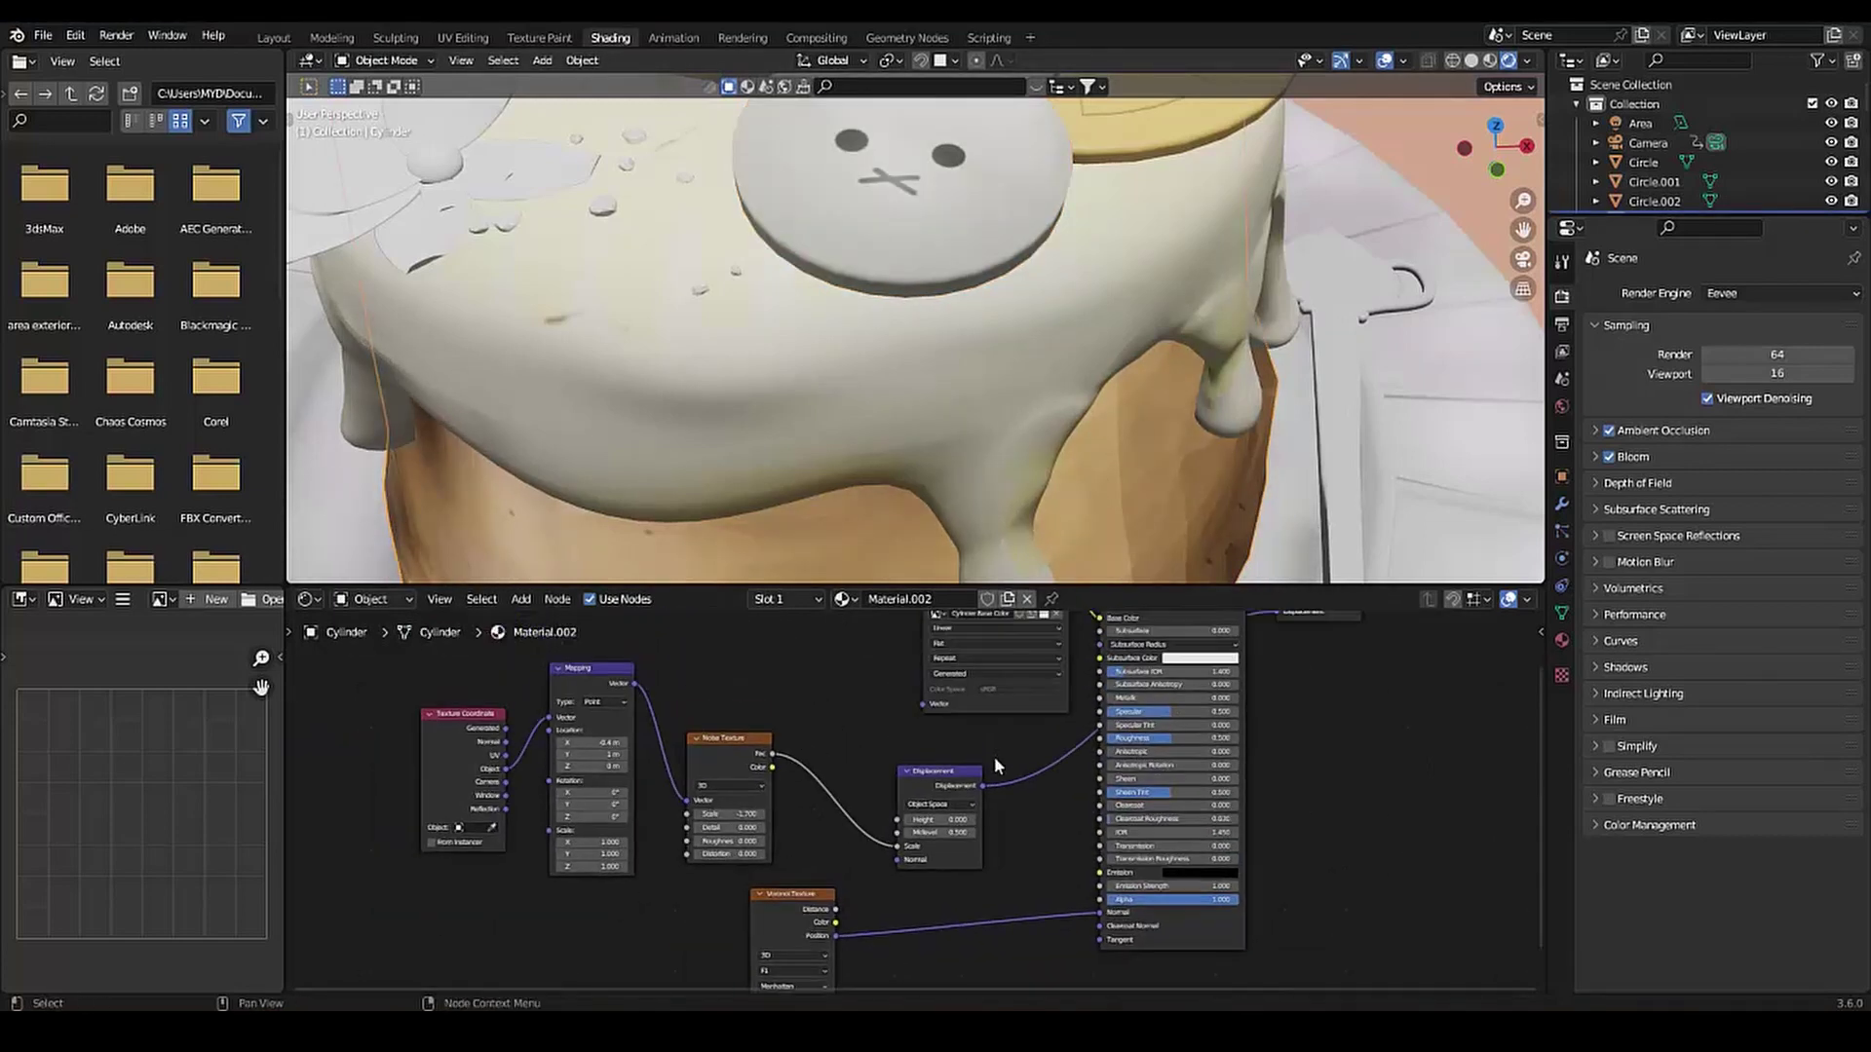
Lower the bunny topper's Noise Texture scale to smooth its surface
left_click(816, 337)
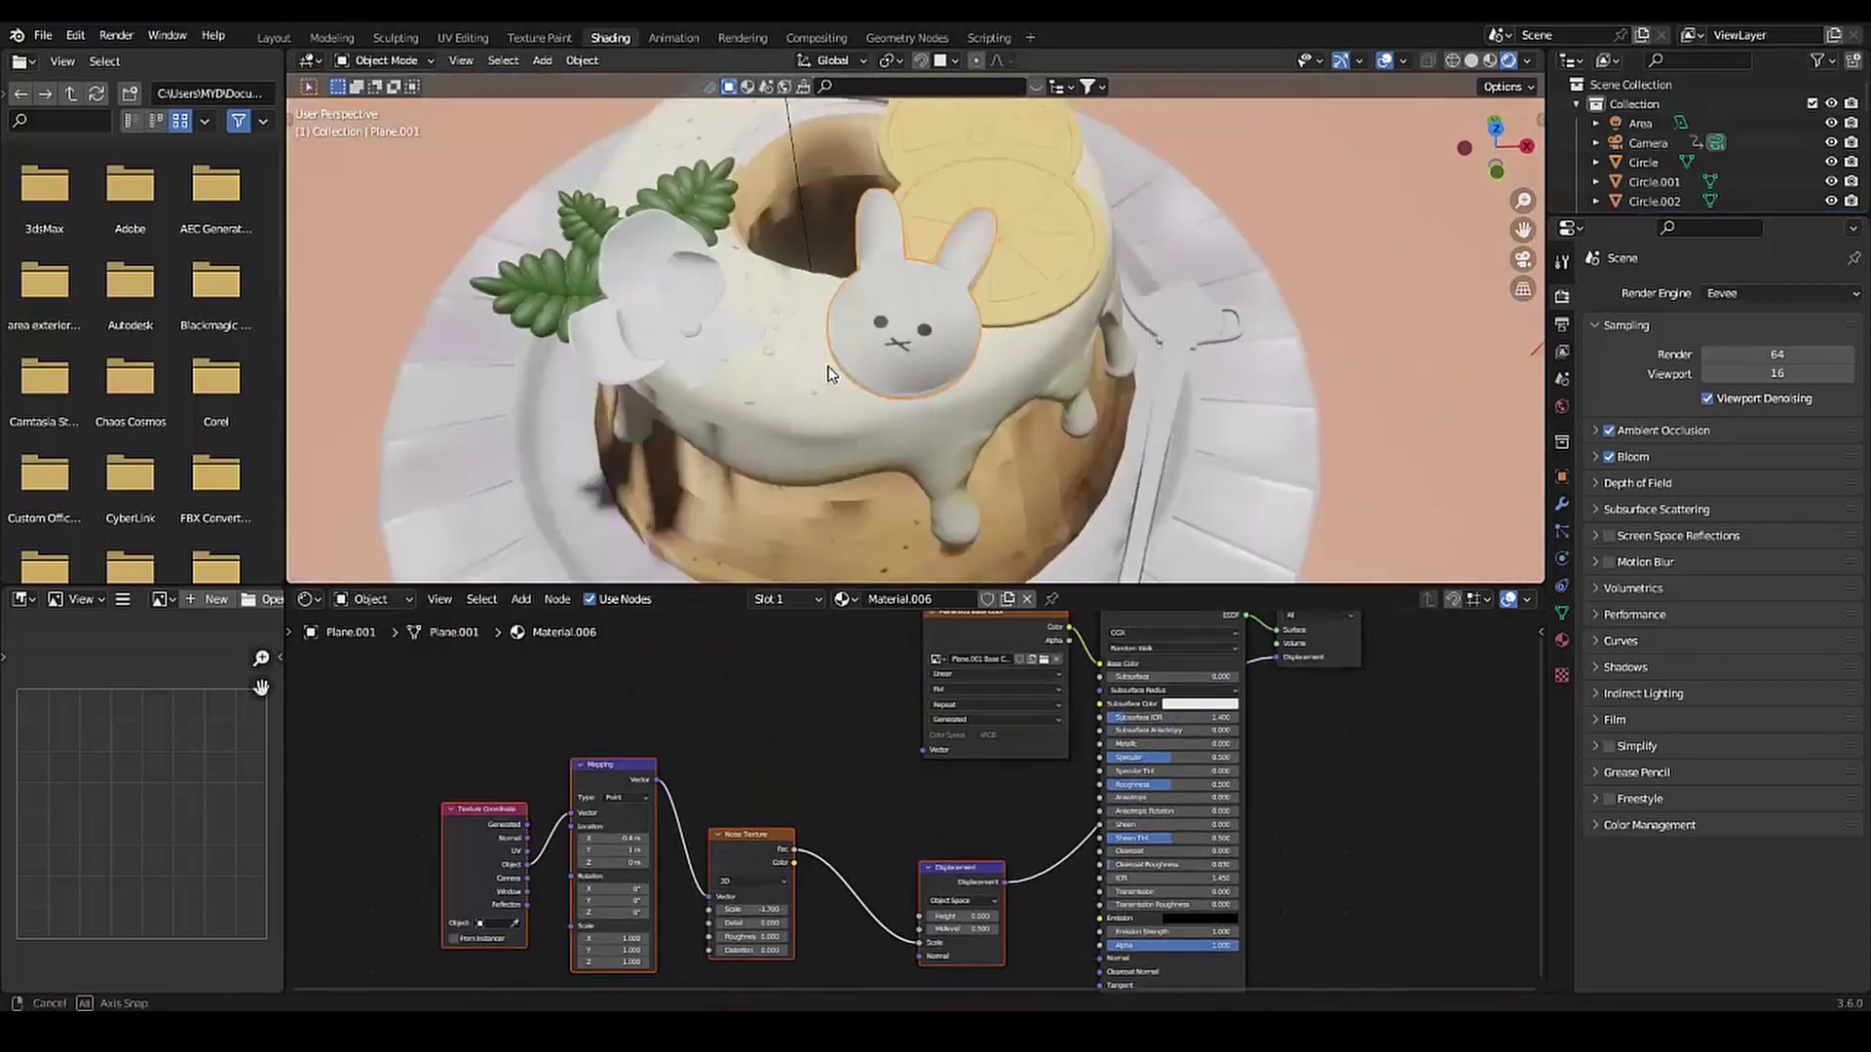
left_click_drag(726, 928, 770, 929)
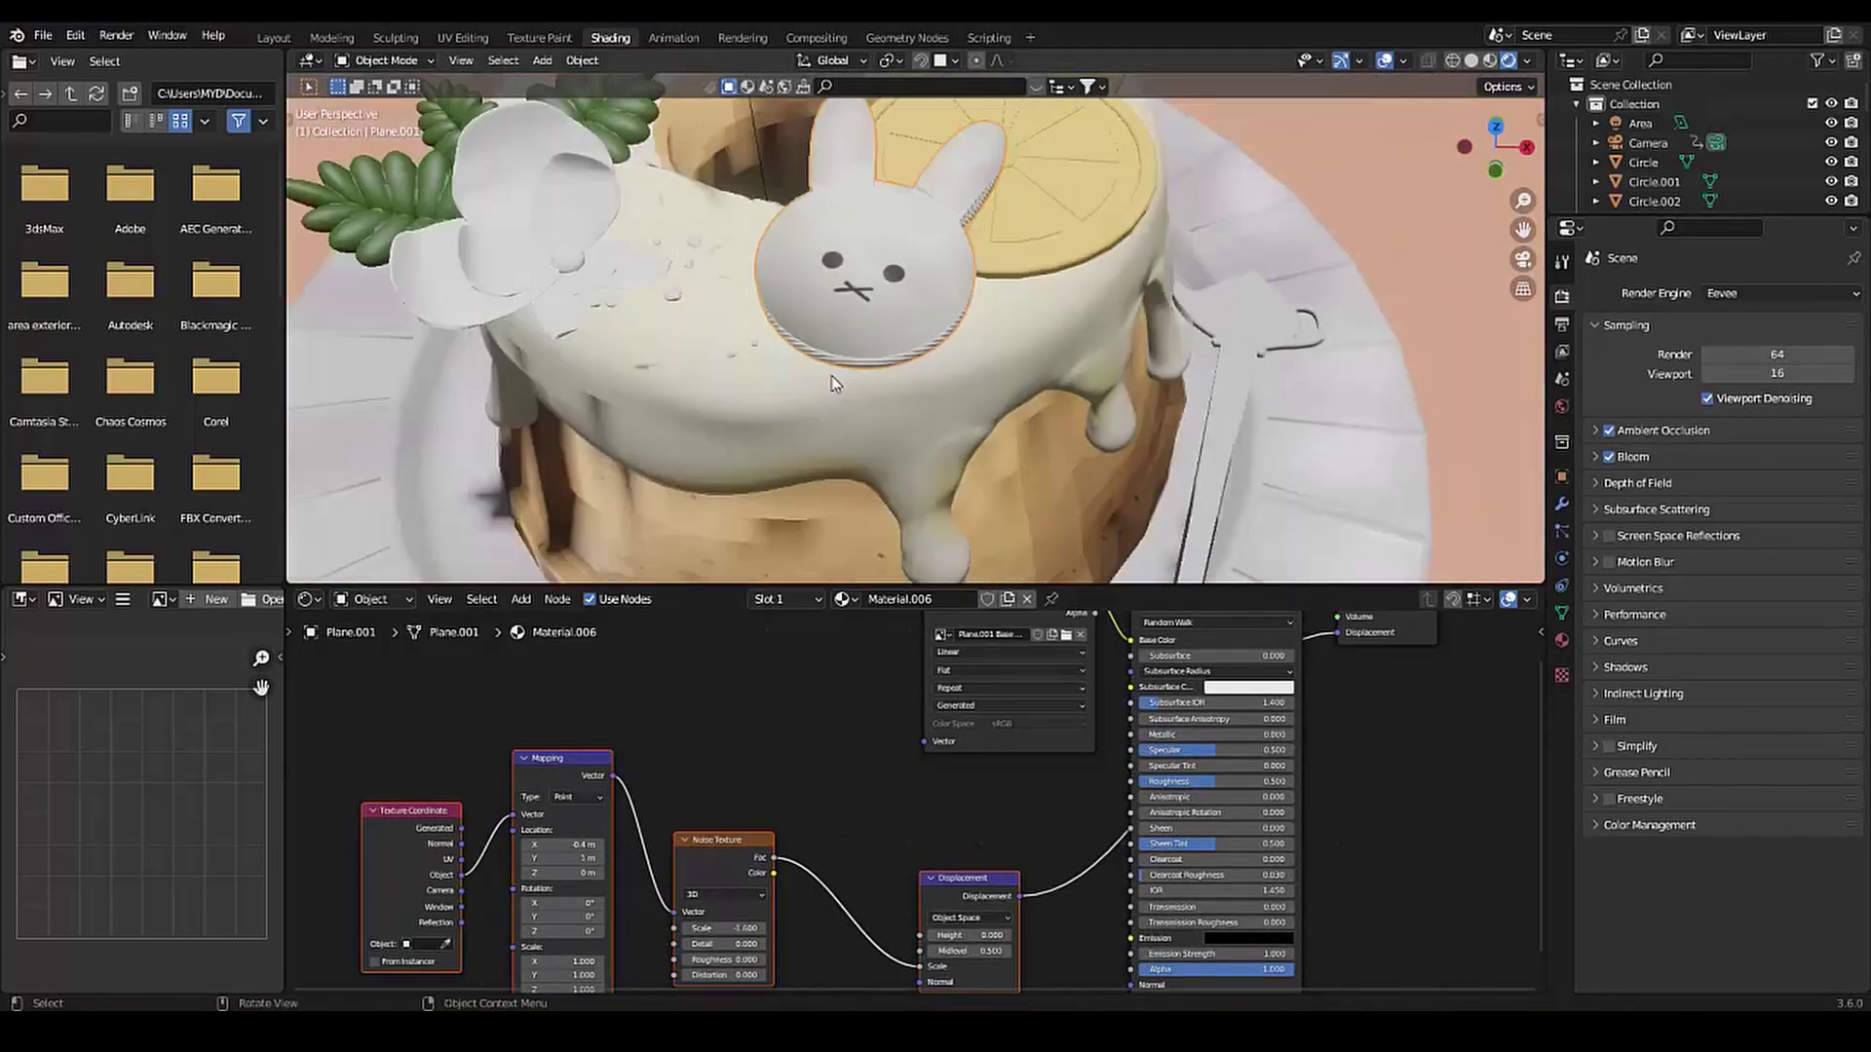
left_click(539, 37)
Switch to the CR particles brush in grey at strength 0.5 and start speckling the bunny
middle_click_drag(1013, 458, 1007, 582)
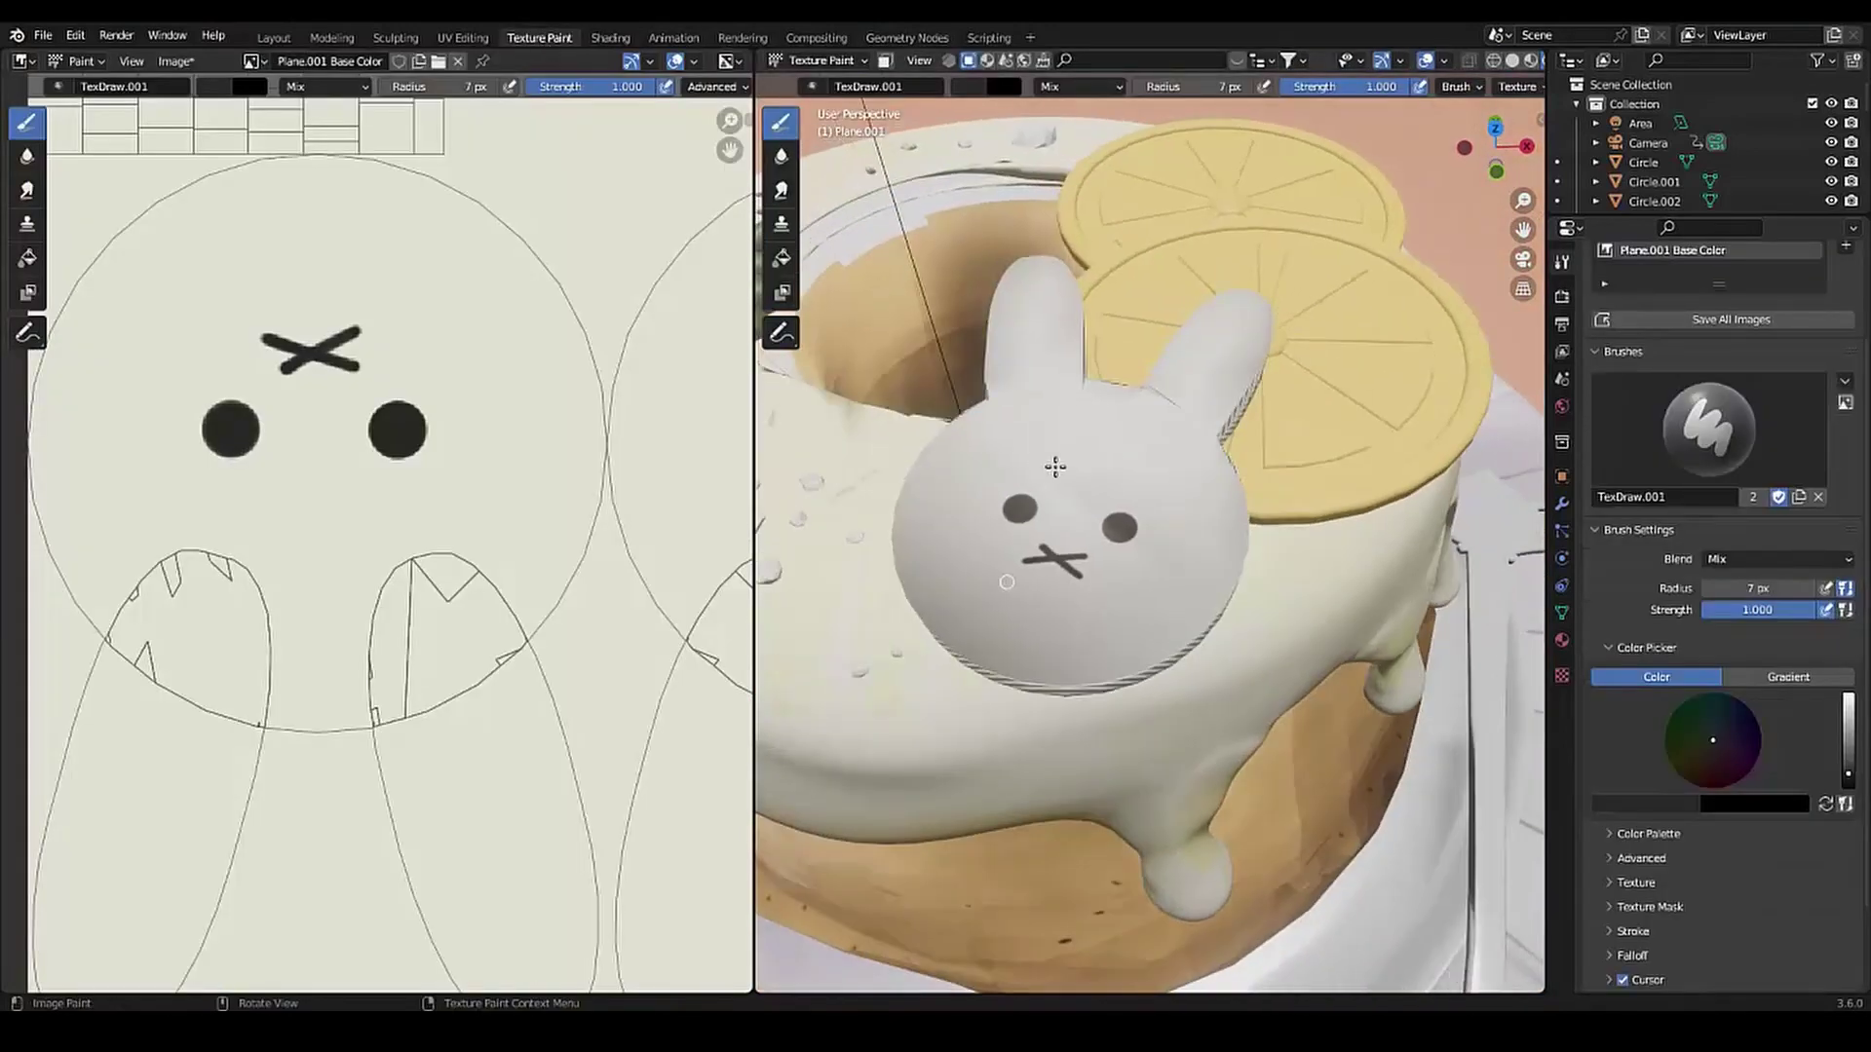
left_click(1708, 429)
left_click(1236, 531)
left_click(1709, 429)
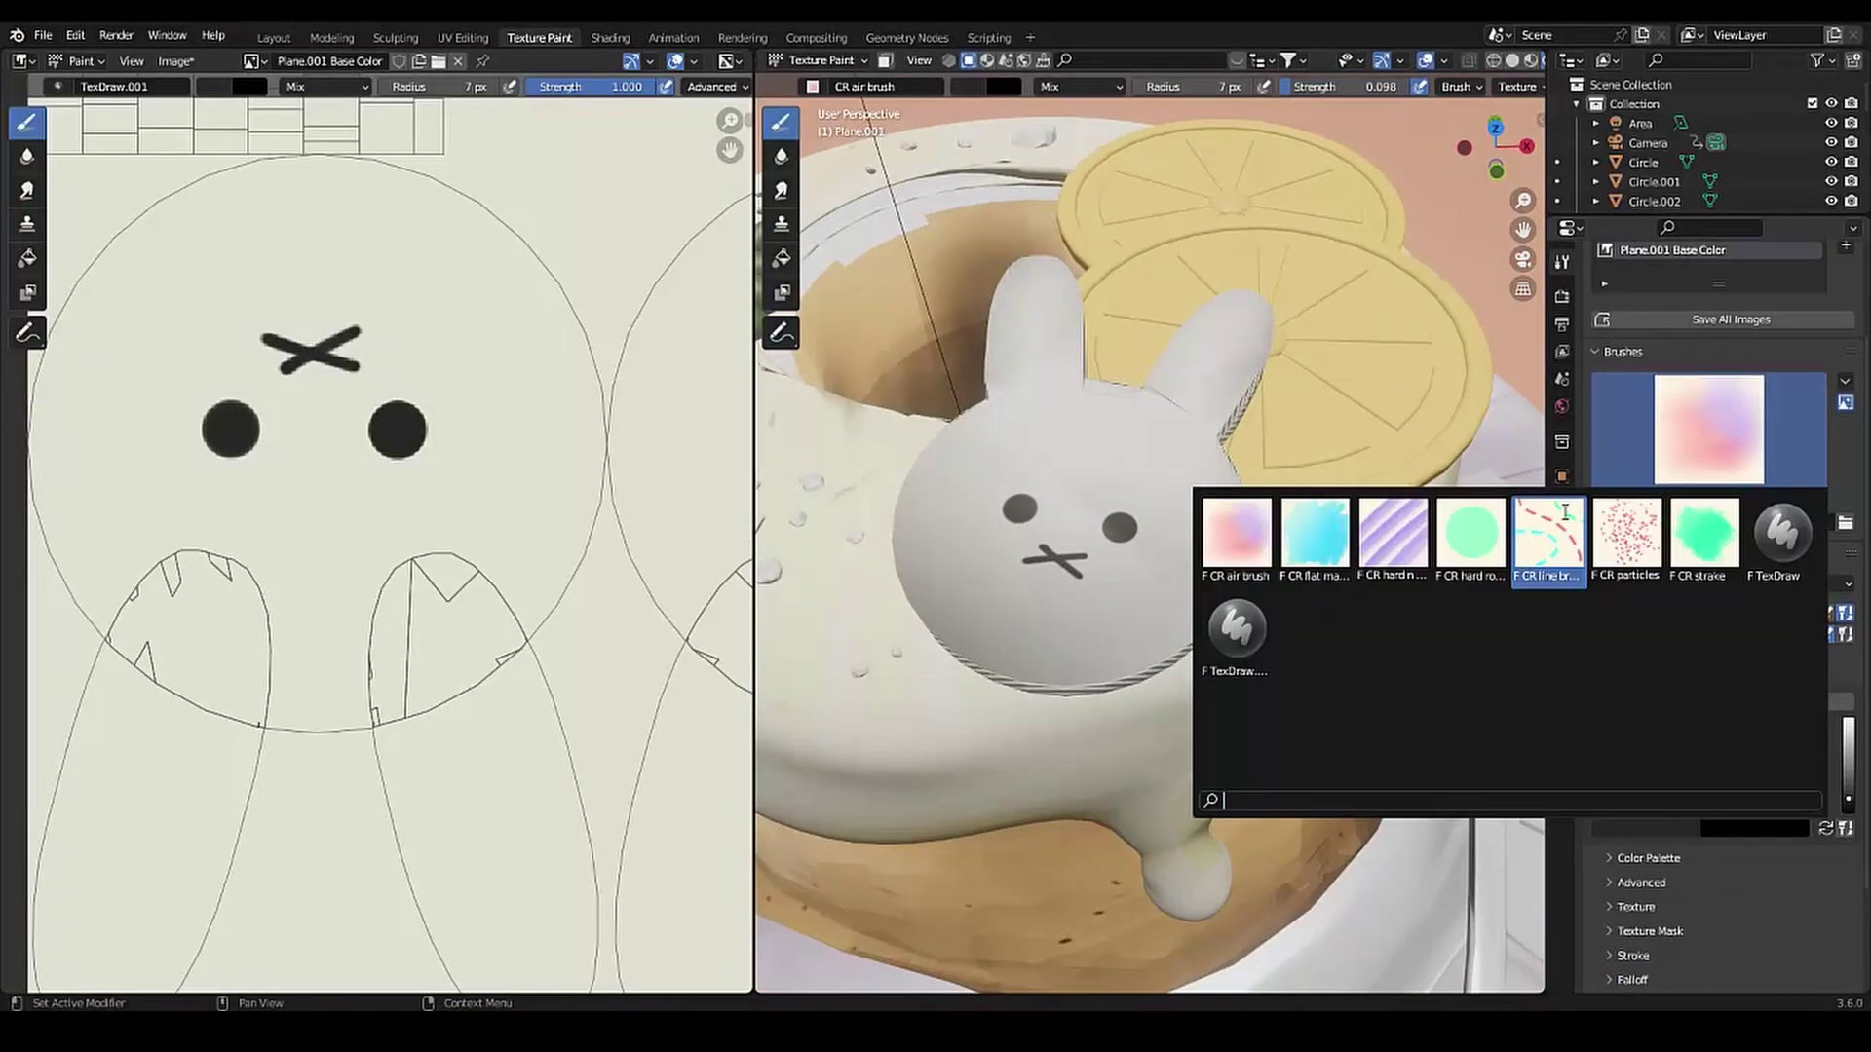
left_click(1626, 534)
left_click(214, 86)
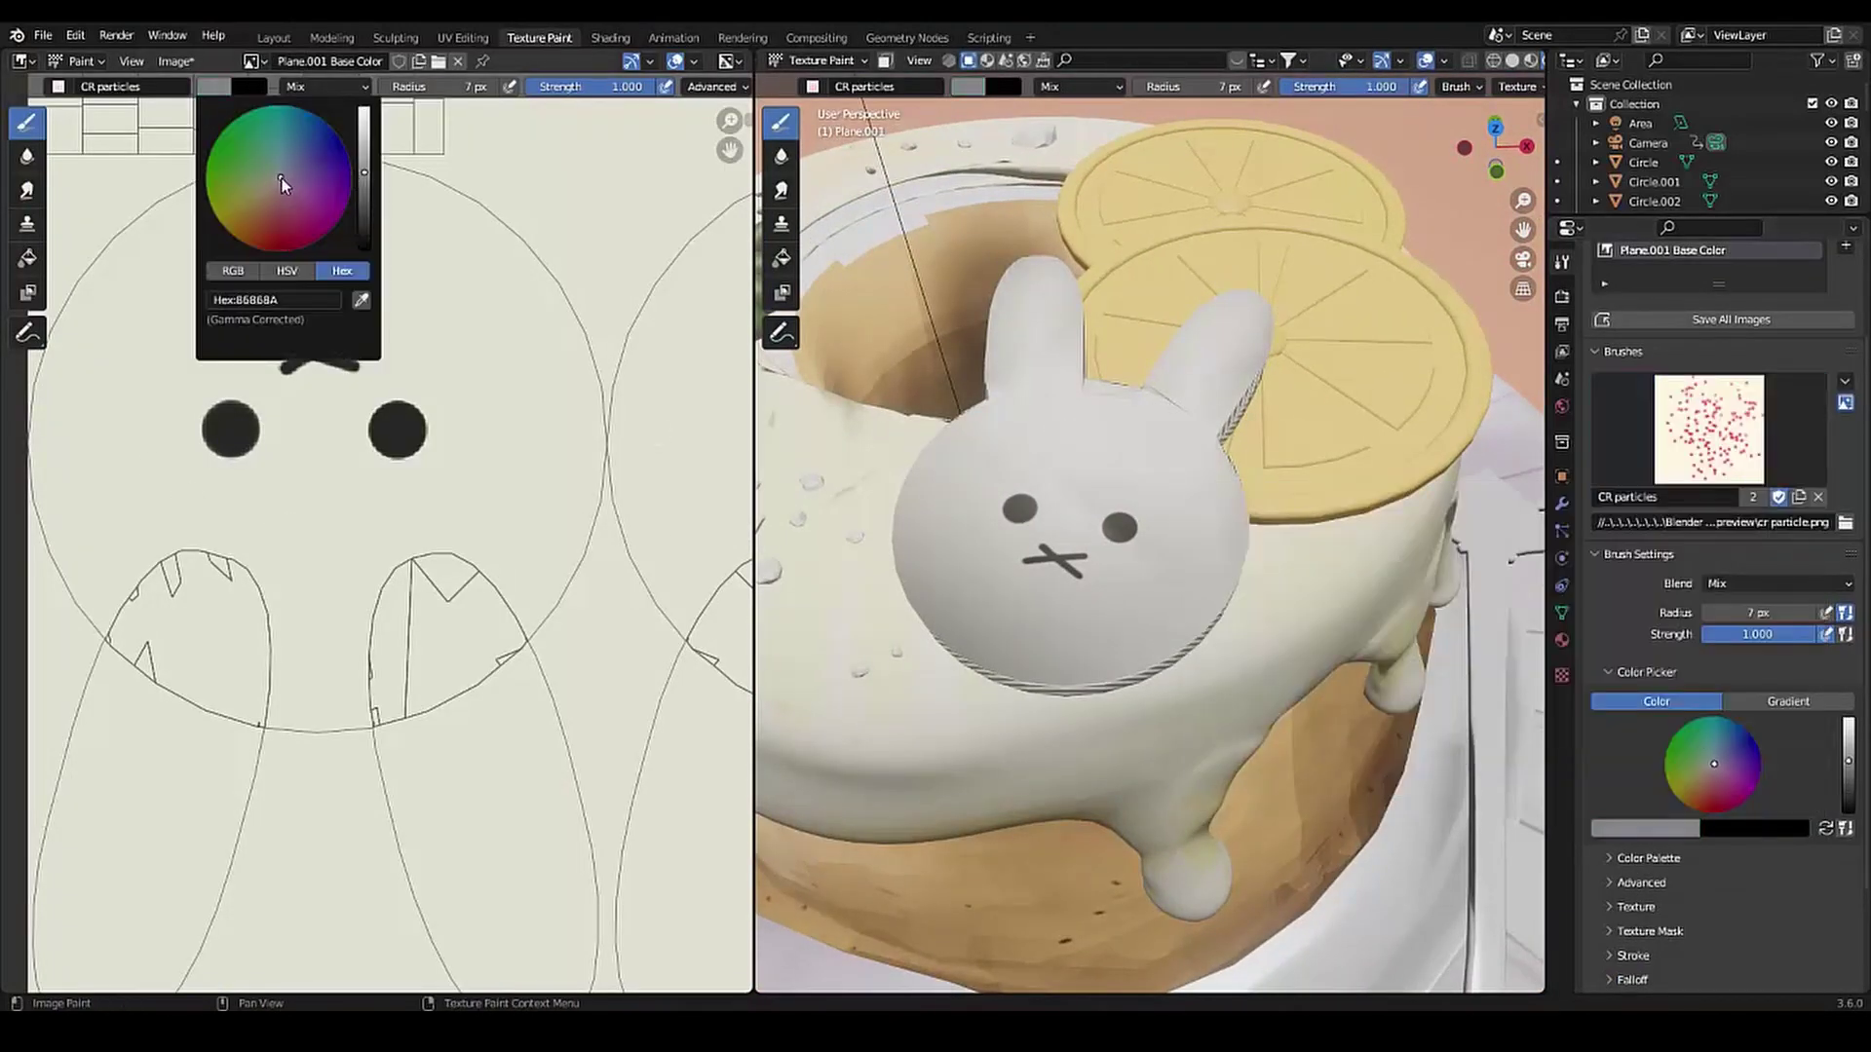
mouse_move(409, 293)
left_mouse_down()
mouse_move(535, 397)
mouse_move(259, 530)
left_mouse_up()
left_click(575, 85)
type("0.5")
key("Return")
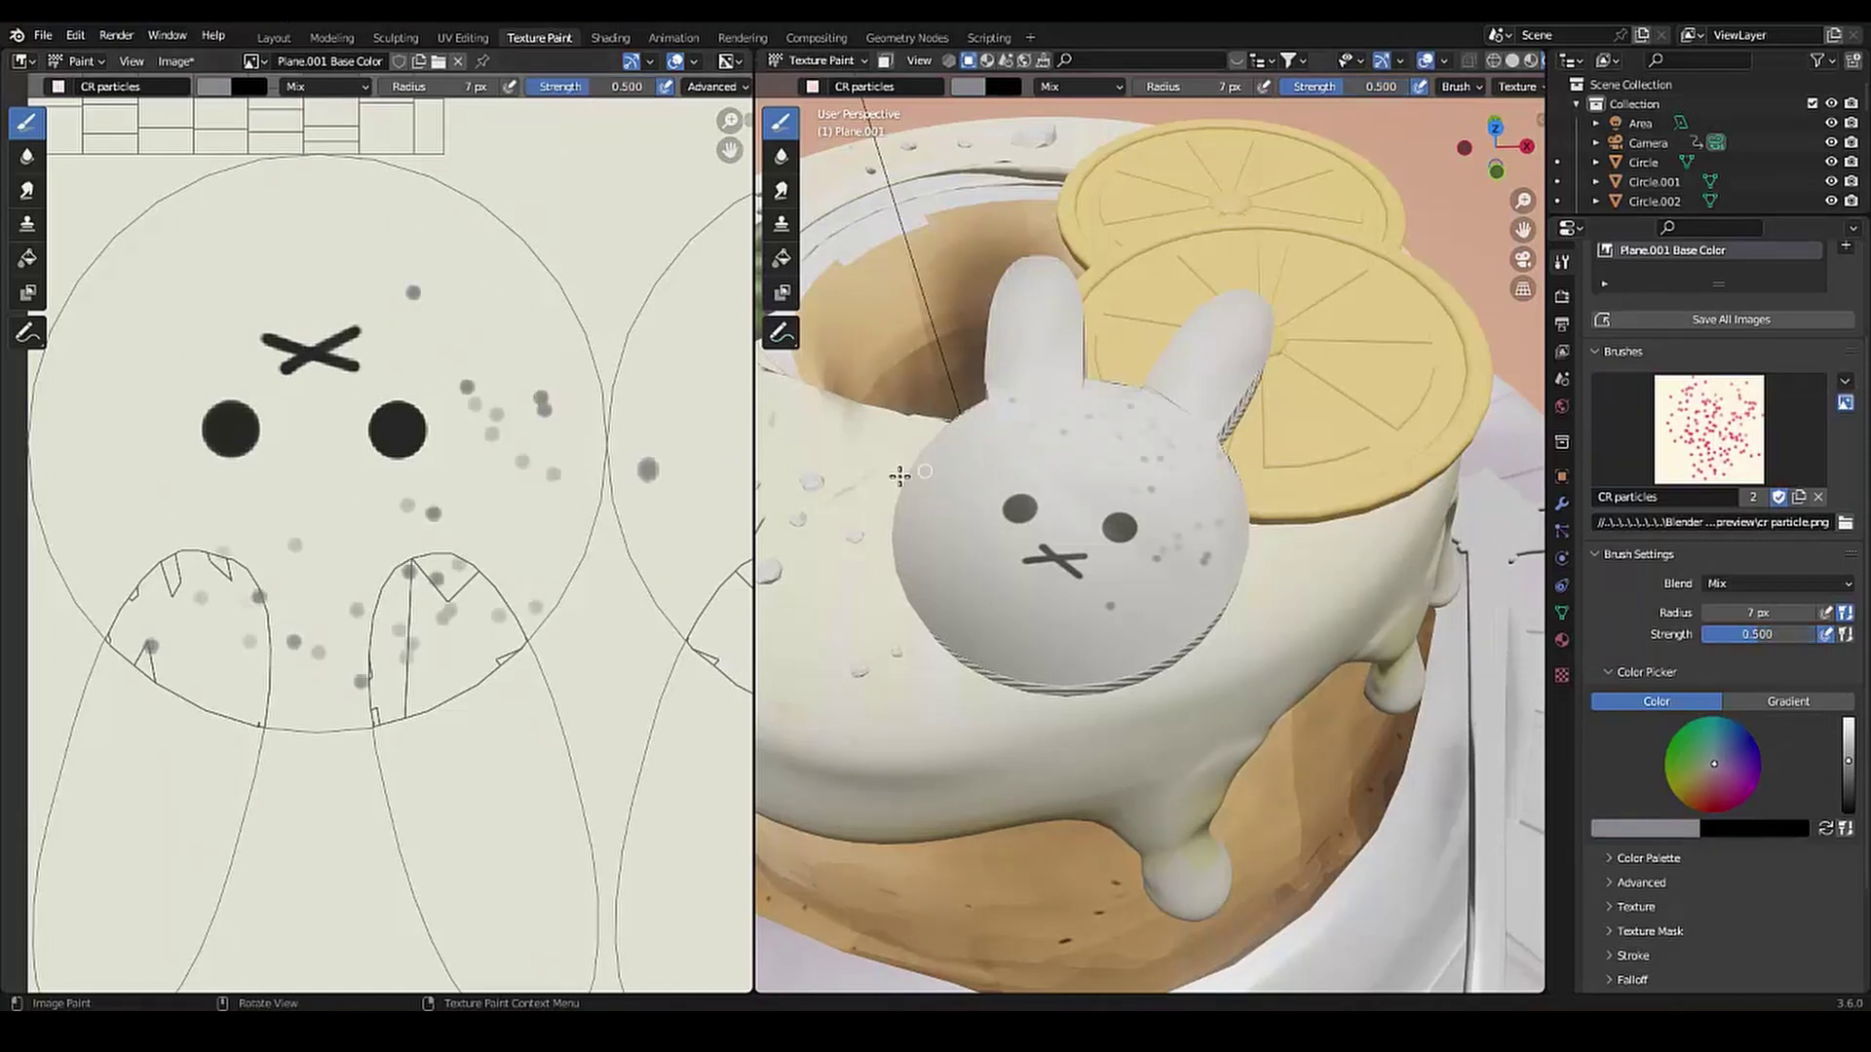
Scatter faint grey dots across the bunny's head, left side and lower shapes
left_click_drag(321, 167, 306, 572)
left_click_drag(84, 355, 165, 620)
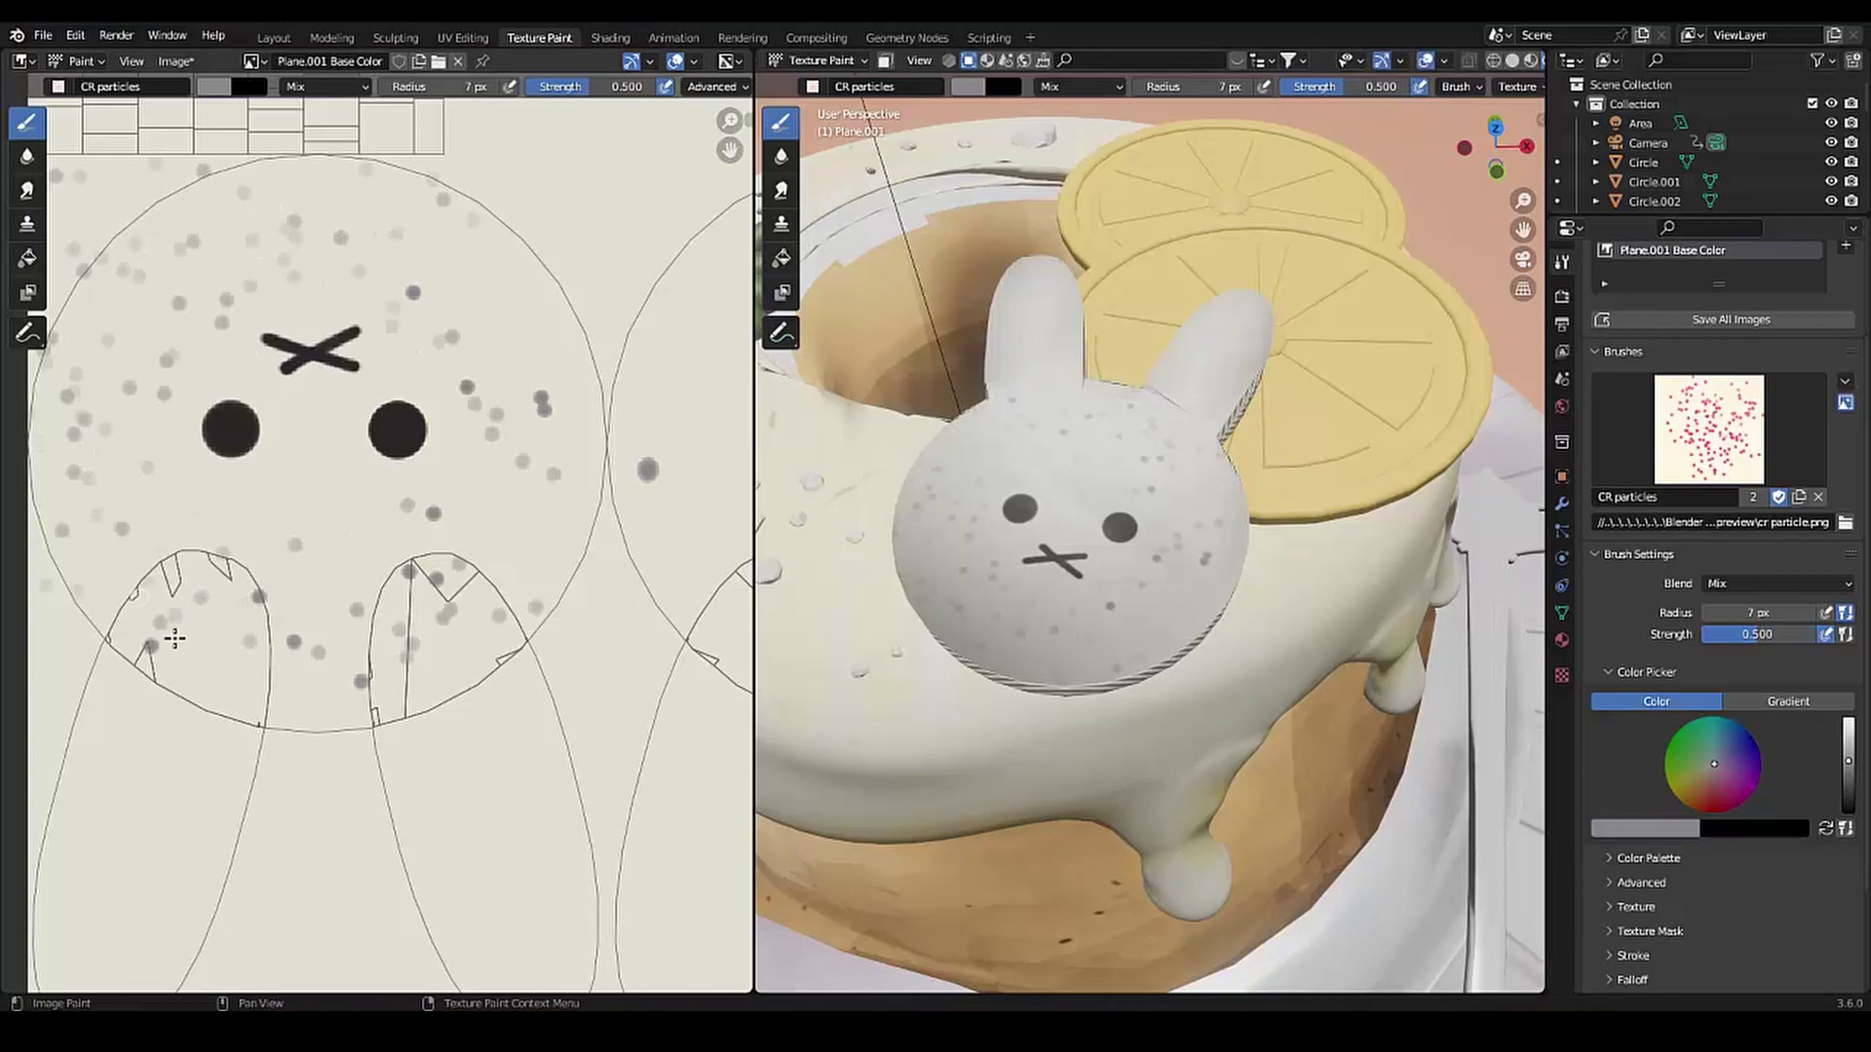
left_click_drag(546, 906, 165, 685)
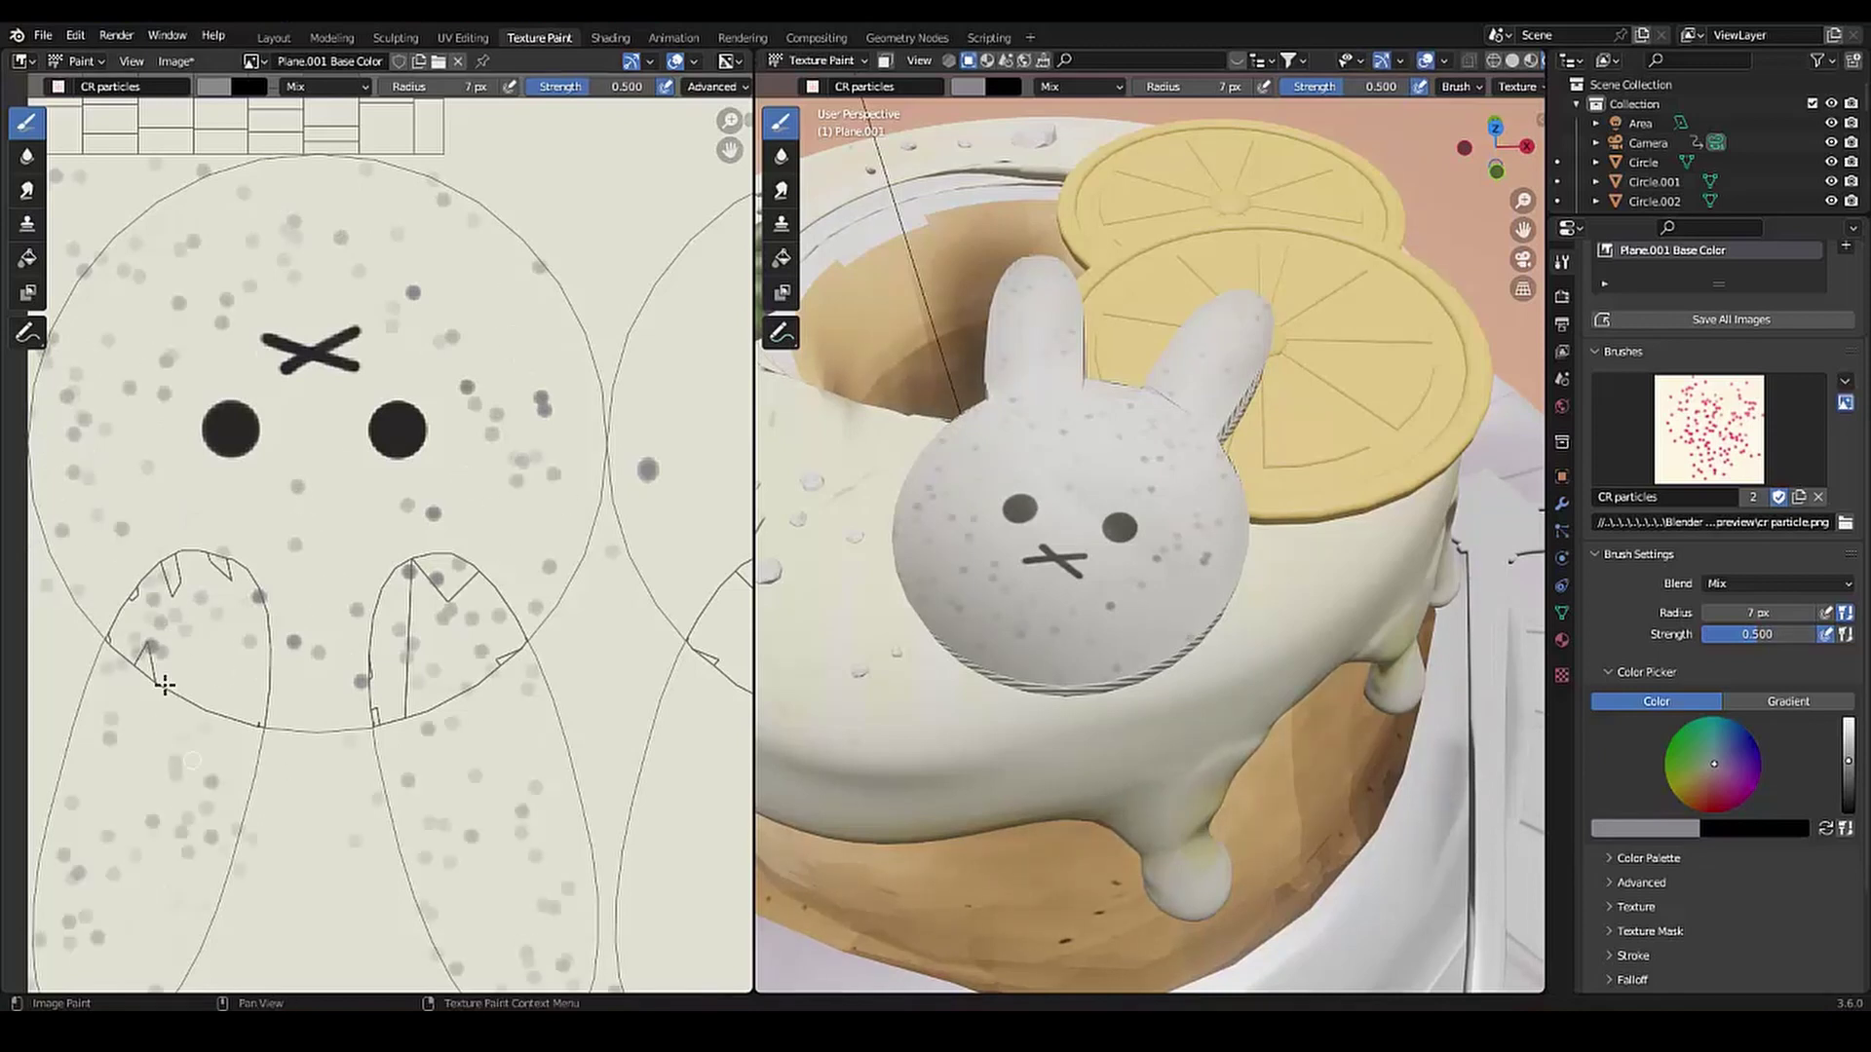
scroll(429, 638, "down", 4)
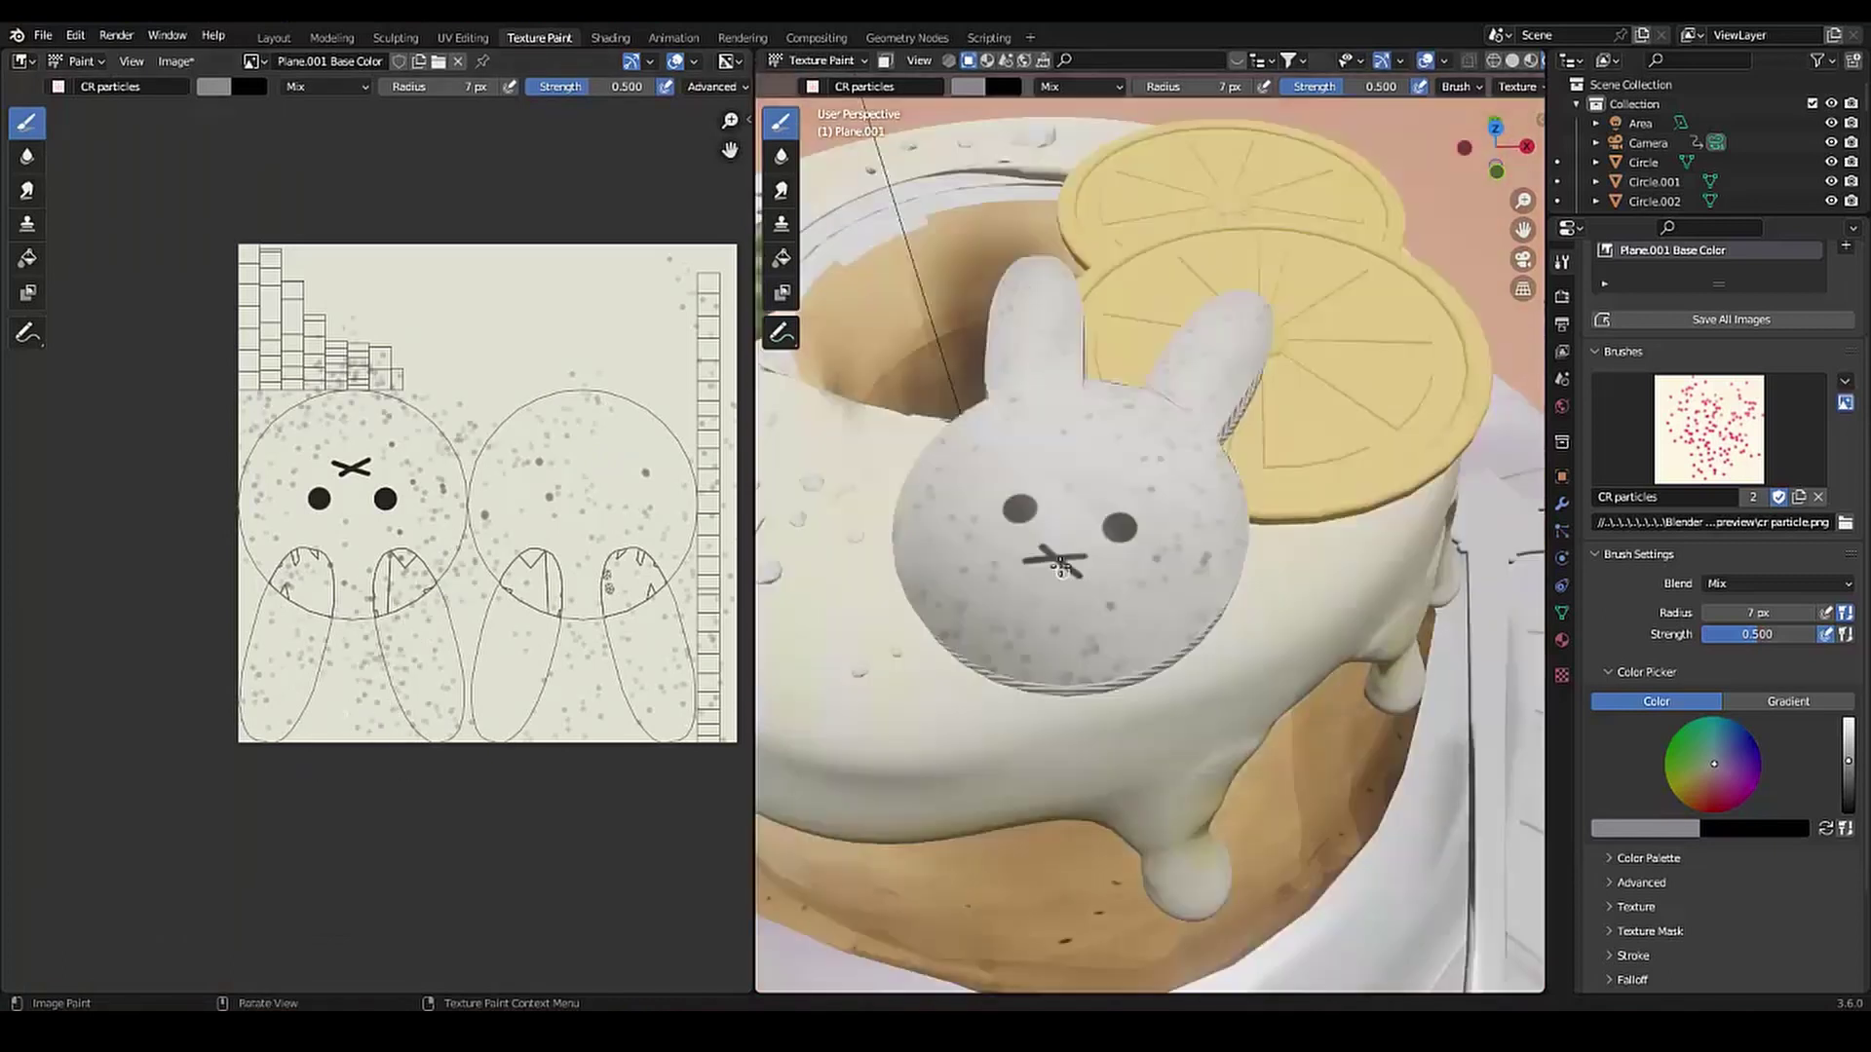
middle_click_drag(1218, 682, 1254, 401)
scroll(1162, 431, "down", 5)
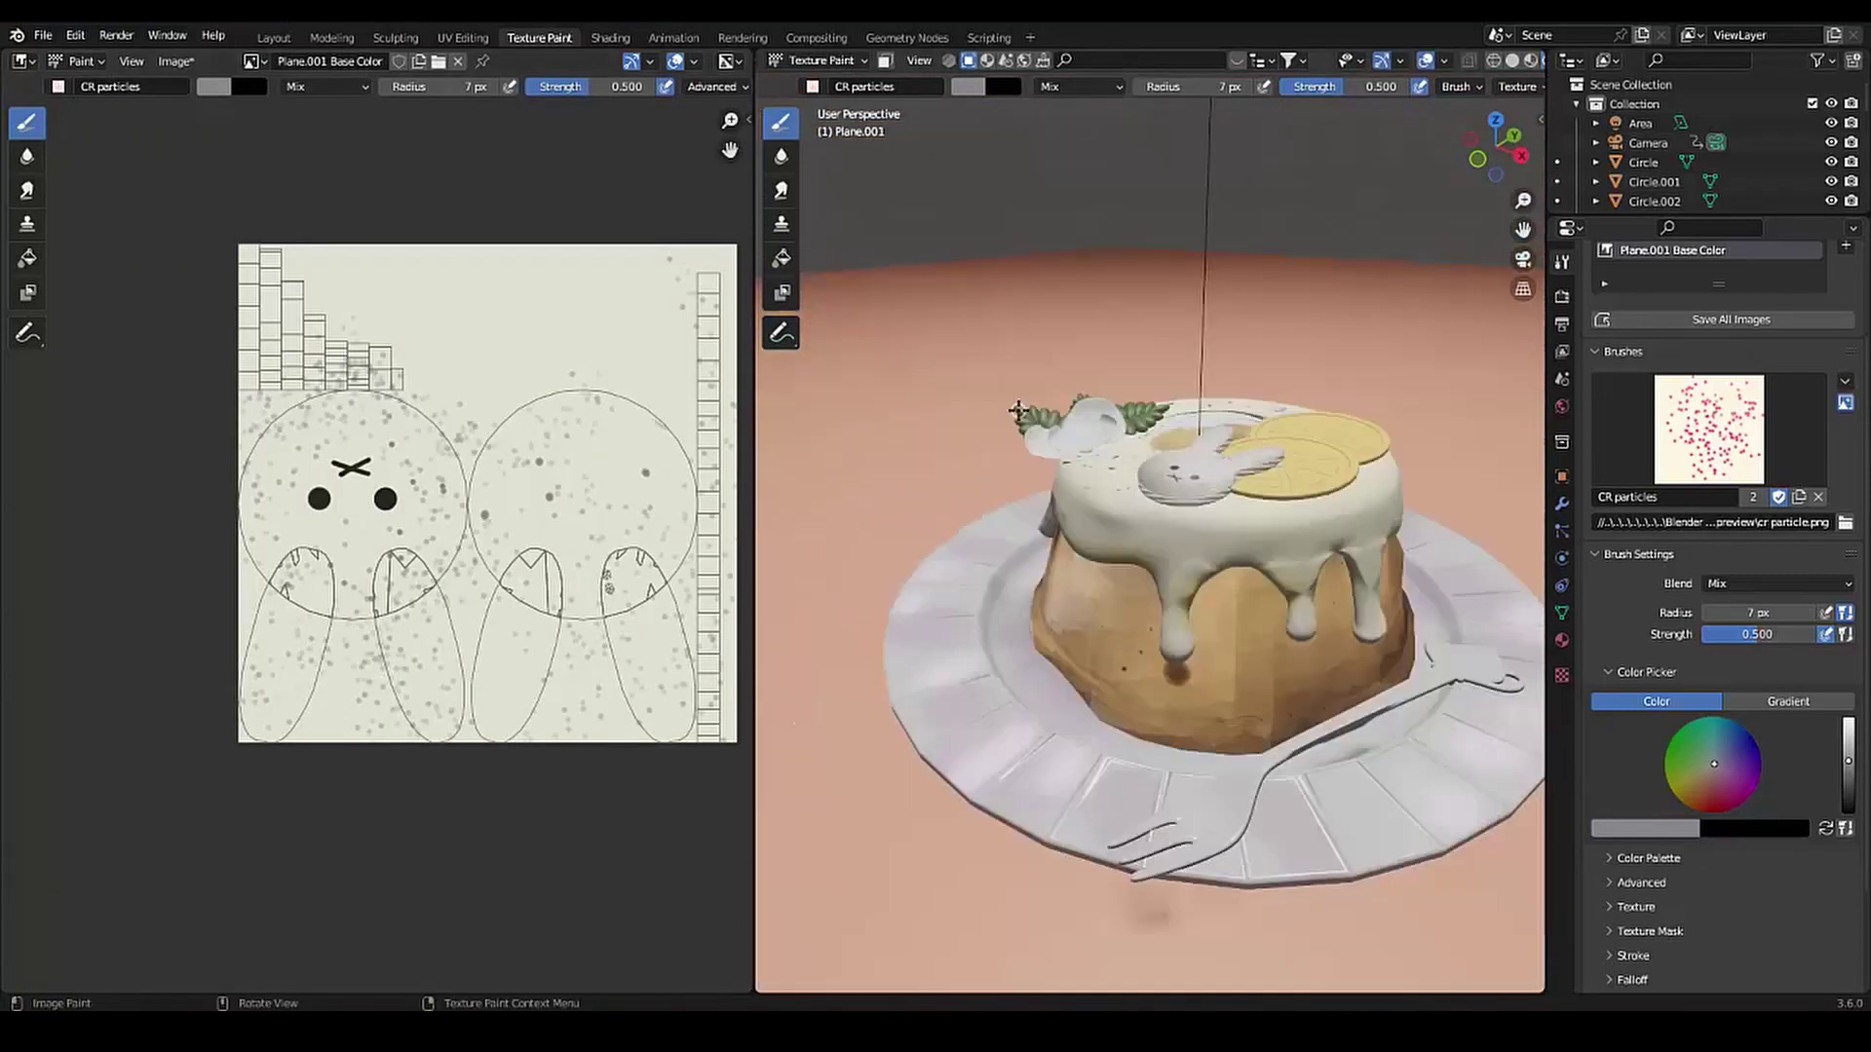
scroll(1162, 431, "down", 2)
scroll(1162, 431, "down", 3)
mouse_move(1163, 431)
middle_mouse_down()
mouse_move(1208, 439)
mouse_move(1150, 506)
middle_mouse_up()
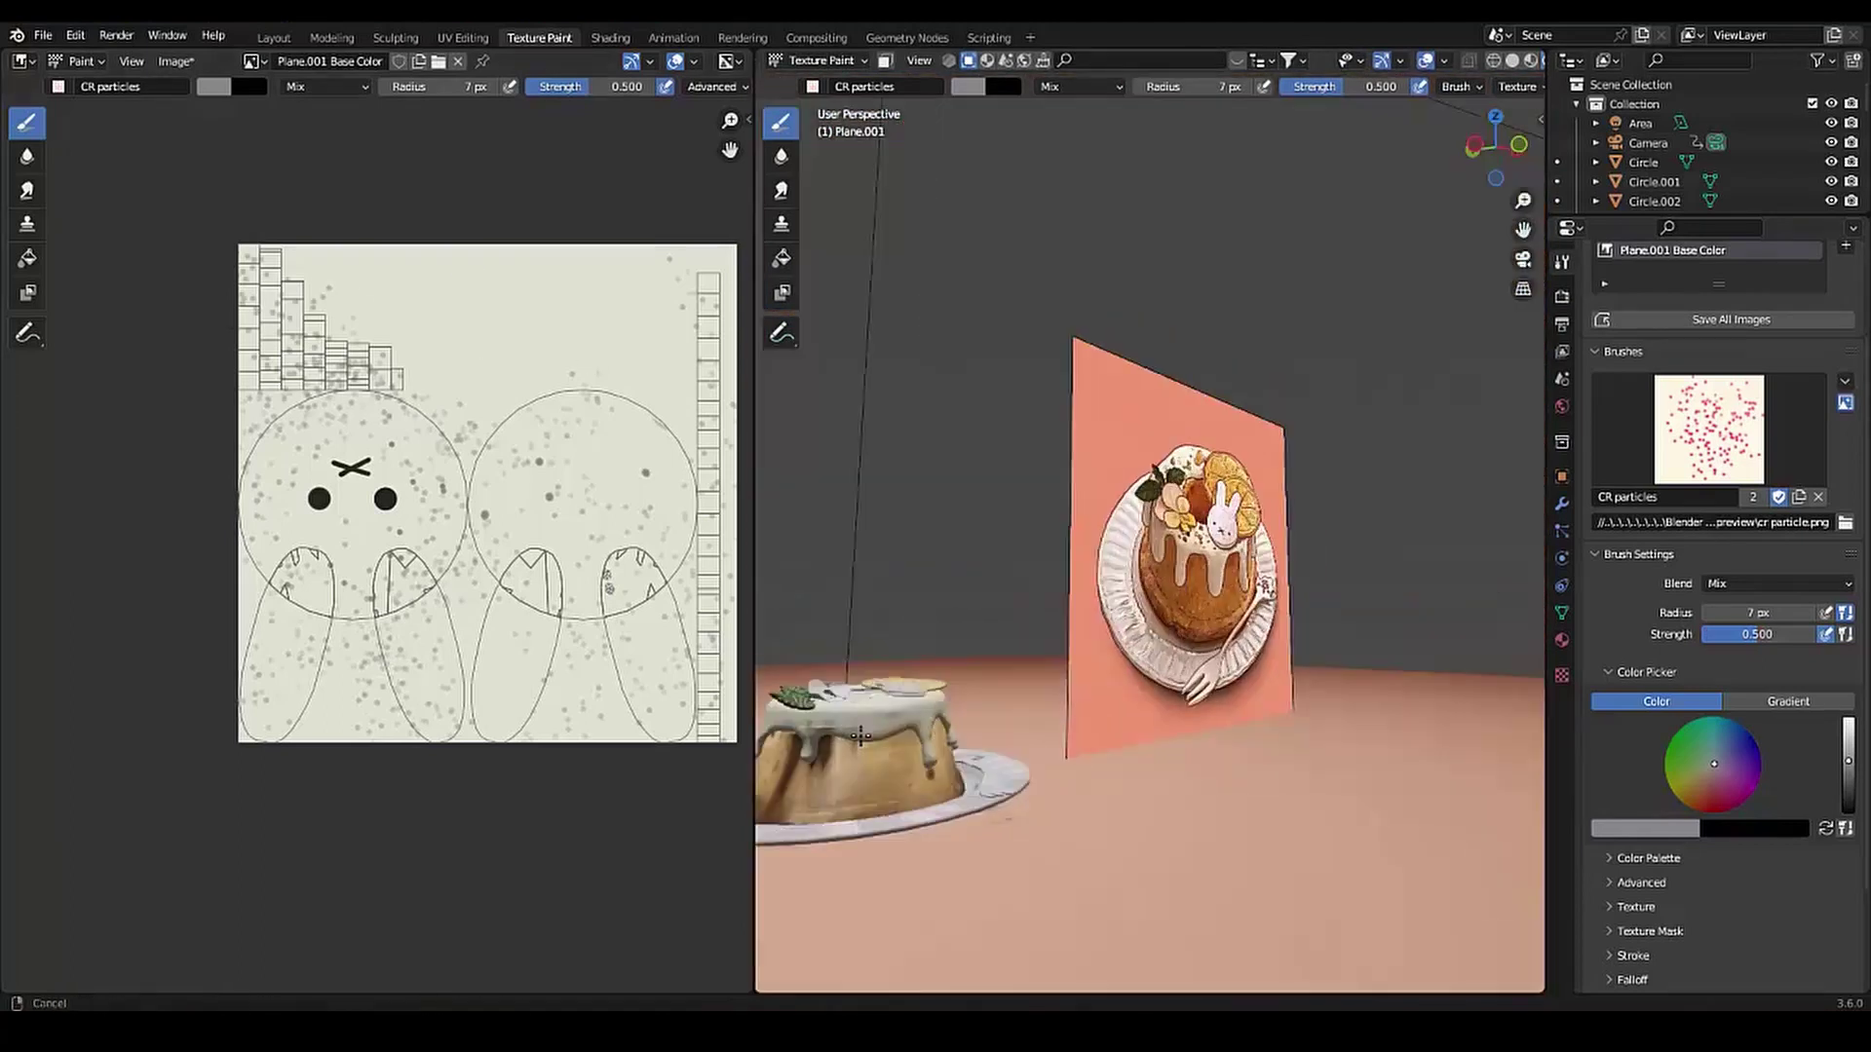
scroll(1149, 507, "up", 5)
scroll(1150, 507, "up", 4)
Change the brush colour to white and raise its strength to 0.759
left_click(205, 88)
left_click_drag(384, 195, 384, 121)
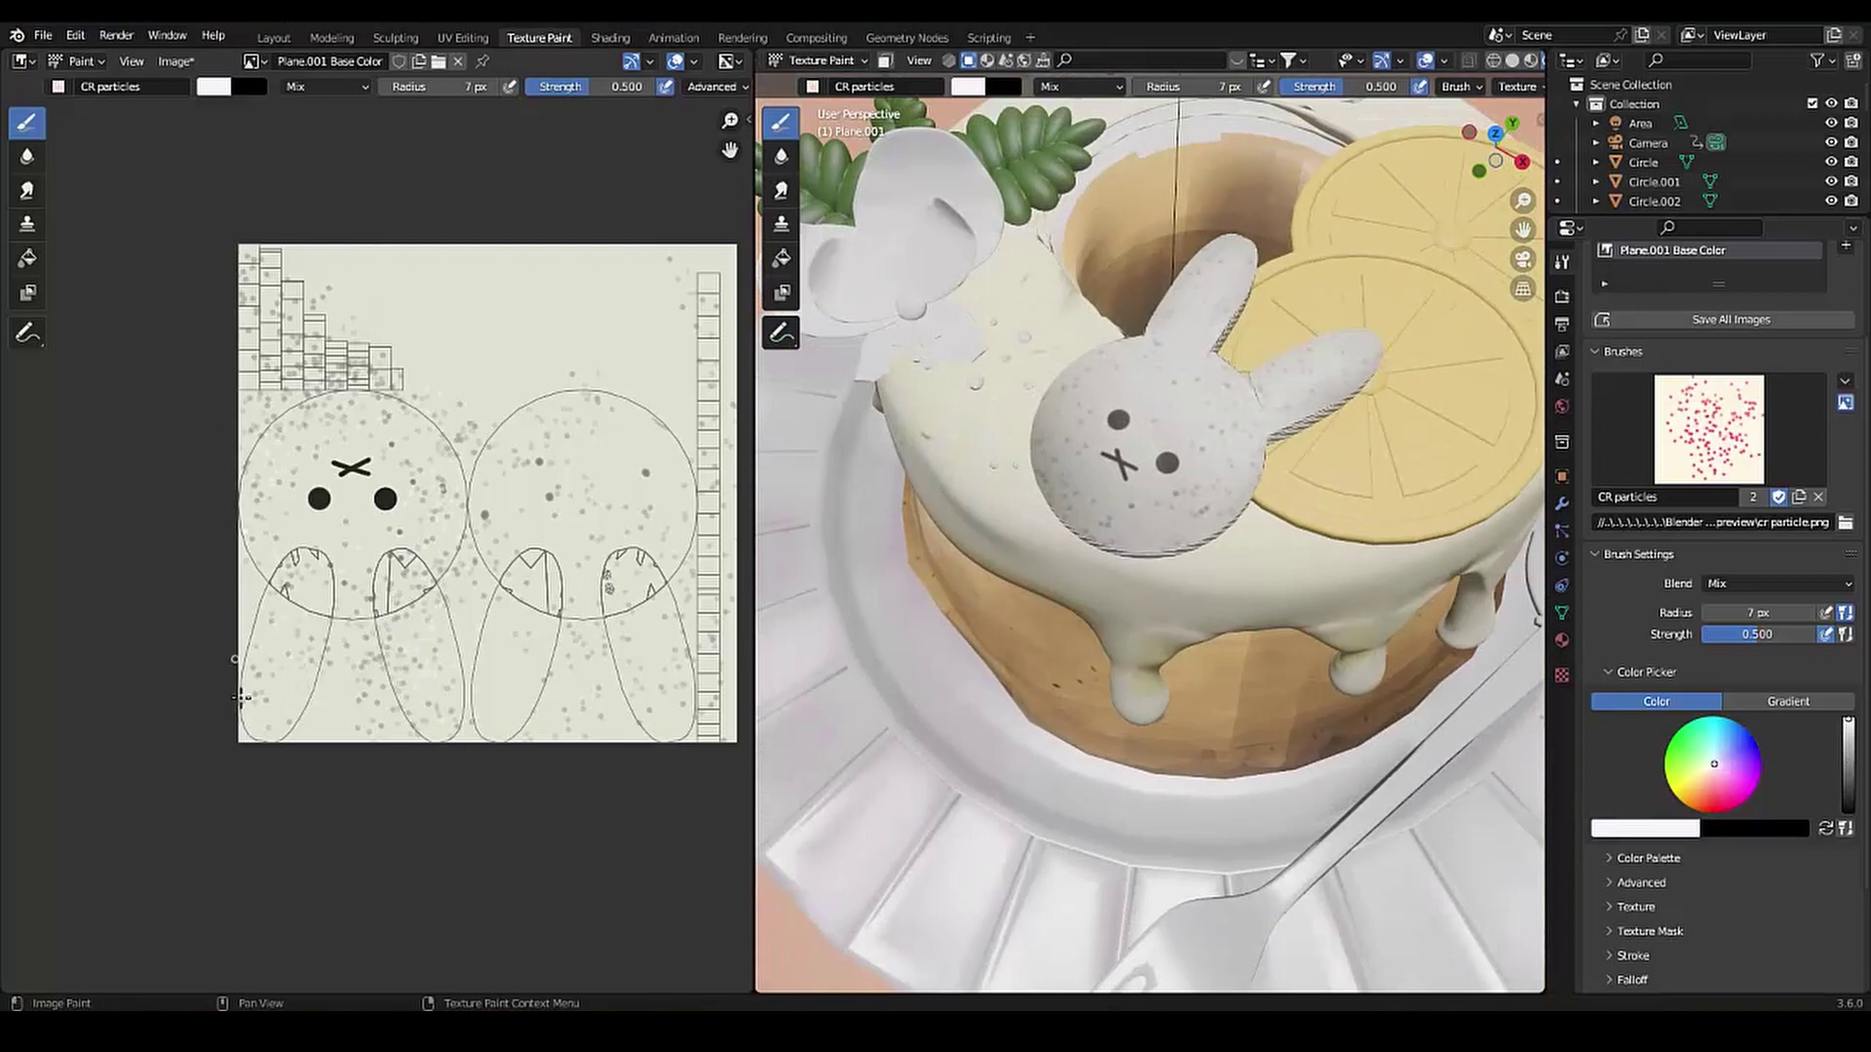
scroll(1150, 487, "up", 2)
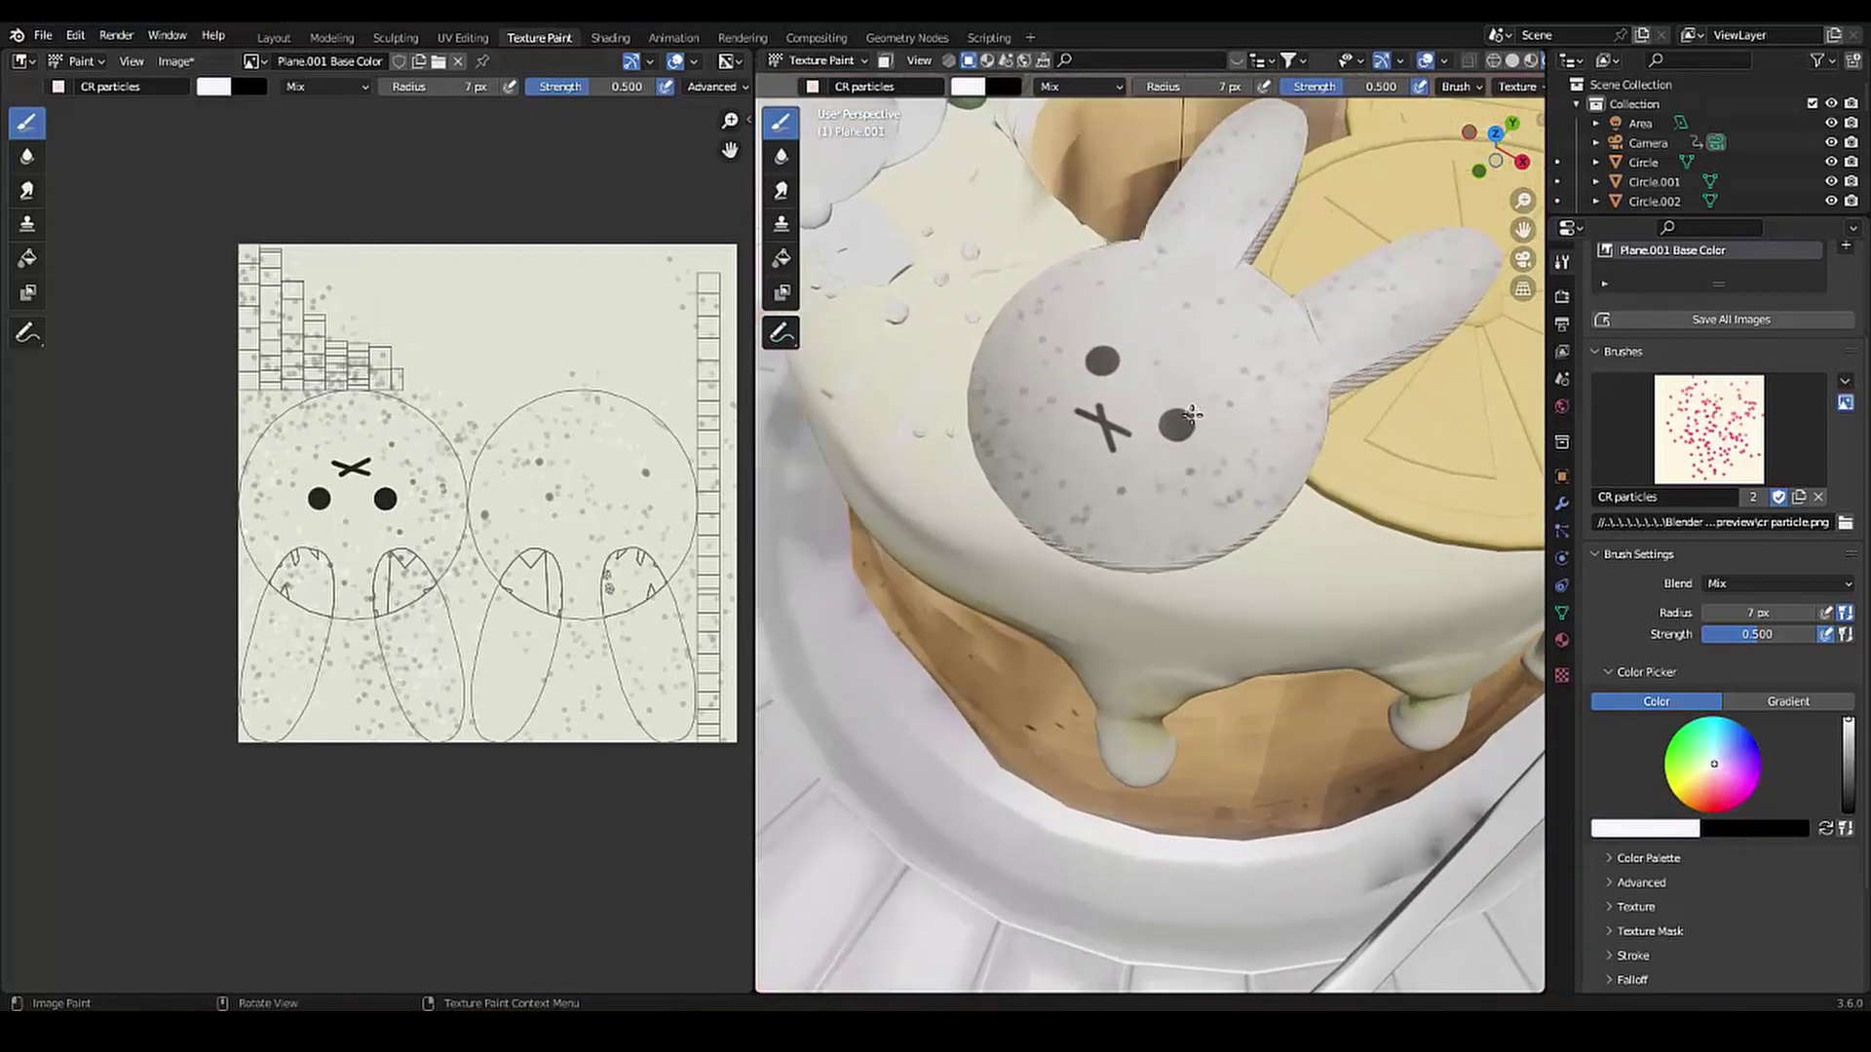
scroll(1149, 487, "down", 2)
key("shift+f")
left_click(459, 530)
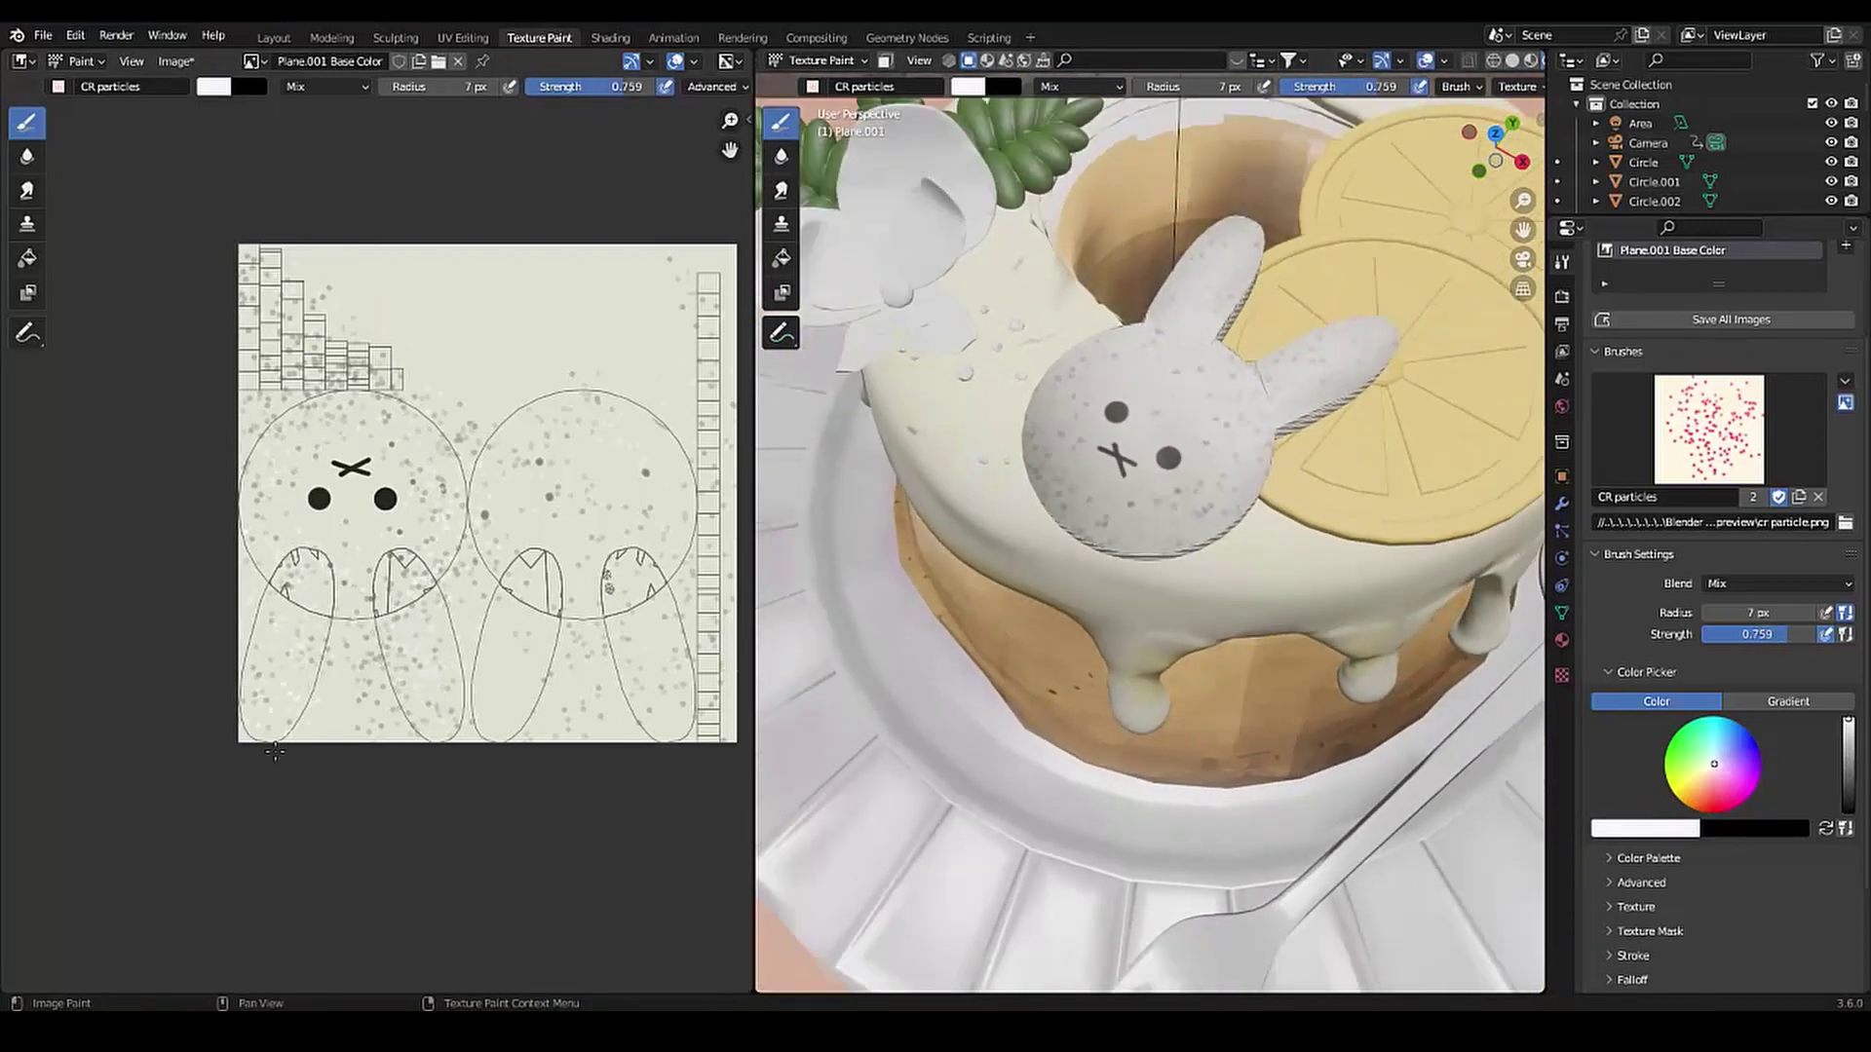
scroll(1018, 438, "down", 5)
scroll(1019, 438, "down", 3)
scroll(1019, 438, "up", 4)
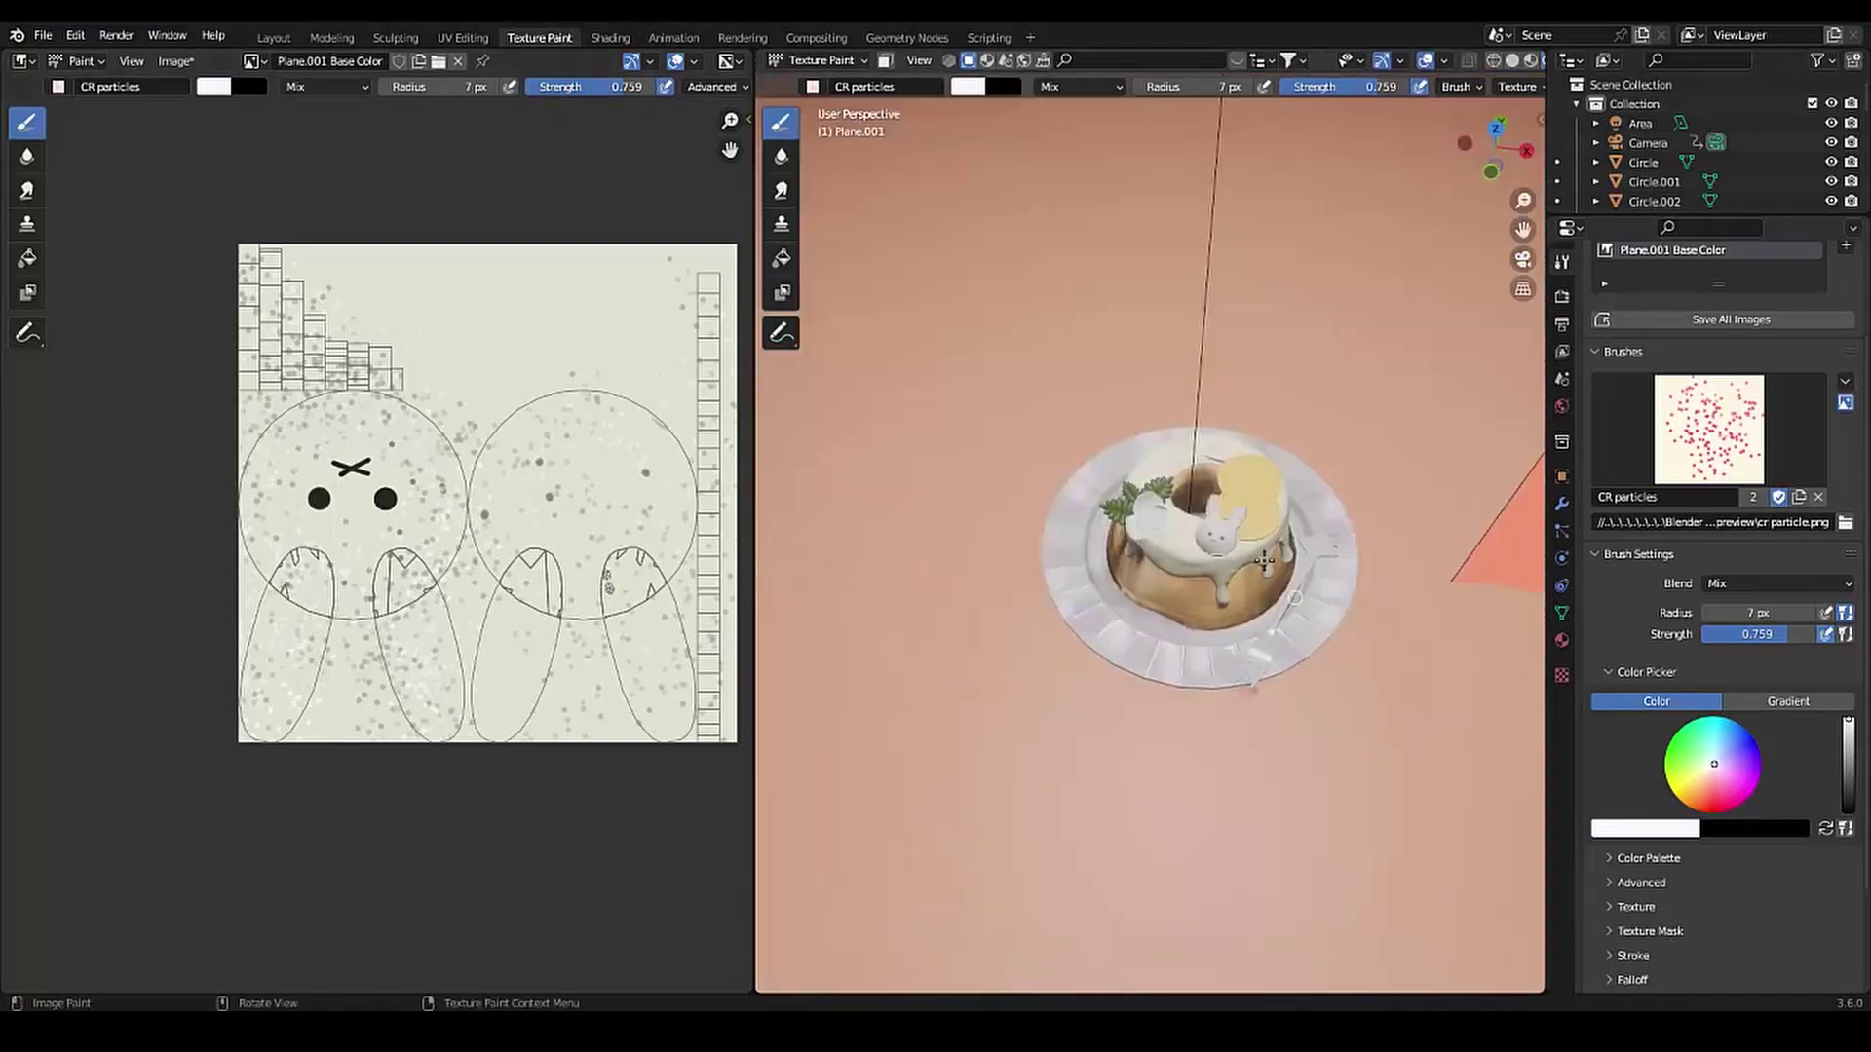
Orbit out over the whole cake and return to the Layout workspace
middle_click_drag(1019, 438, 950, 454)
scroll(950, 454, "down", 2)
scroll(921, 301, "down", 2)
left_click(273, 37)
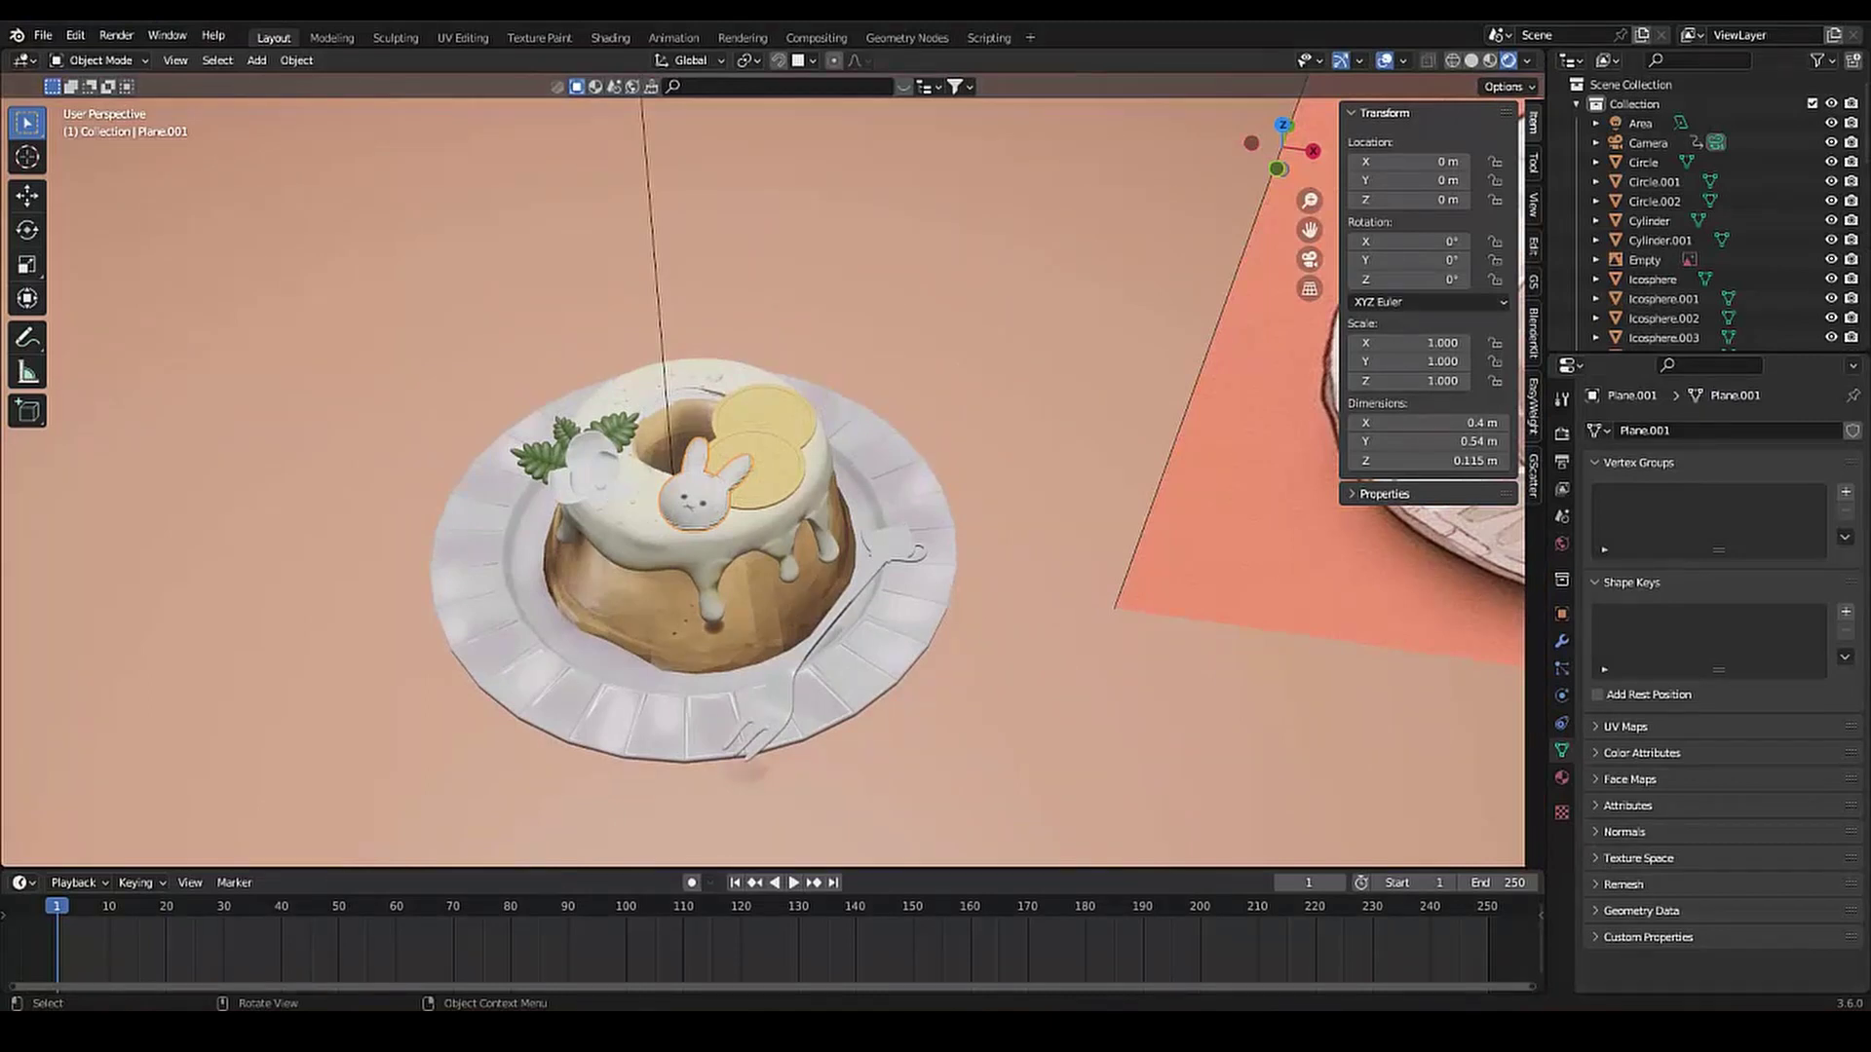
Isolate the lemon slice in local view and choose the CR air brush in bright orange
key("KP_Divide")
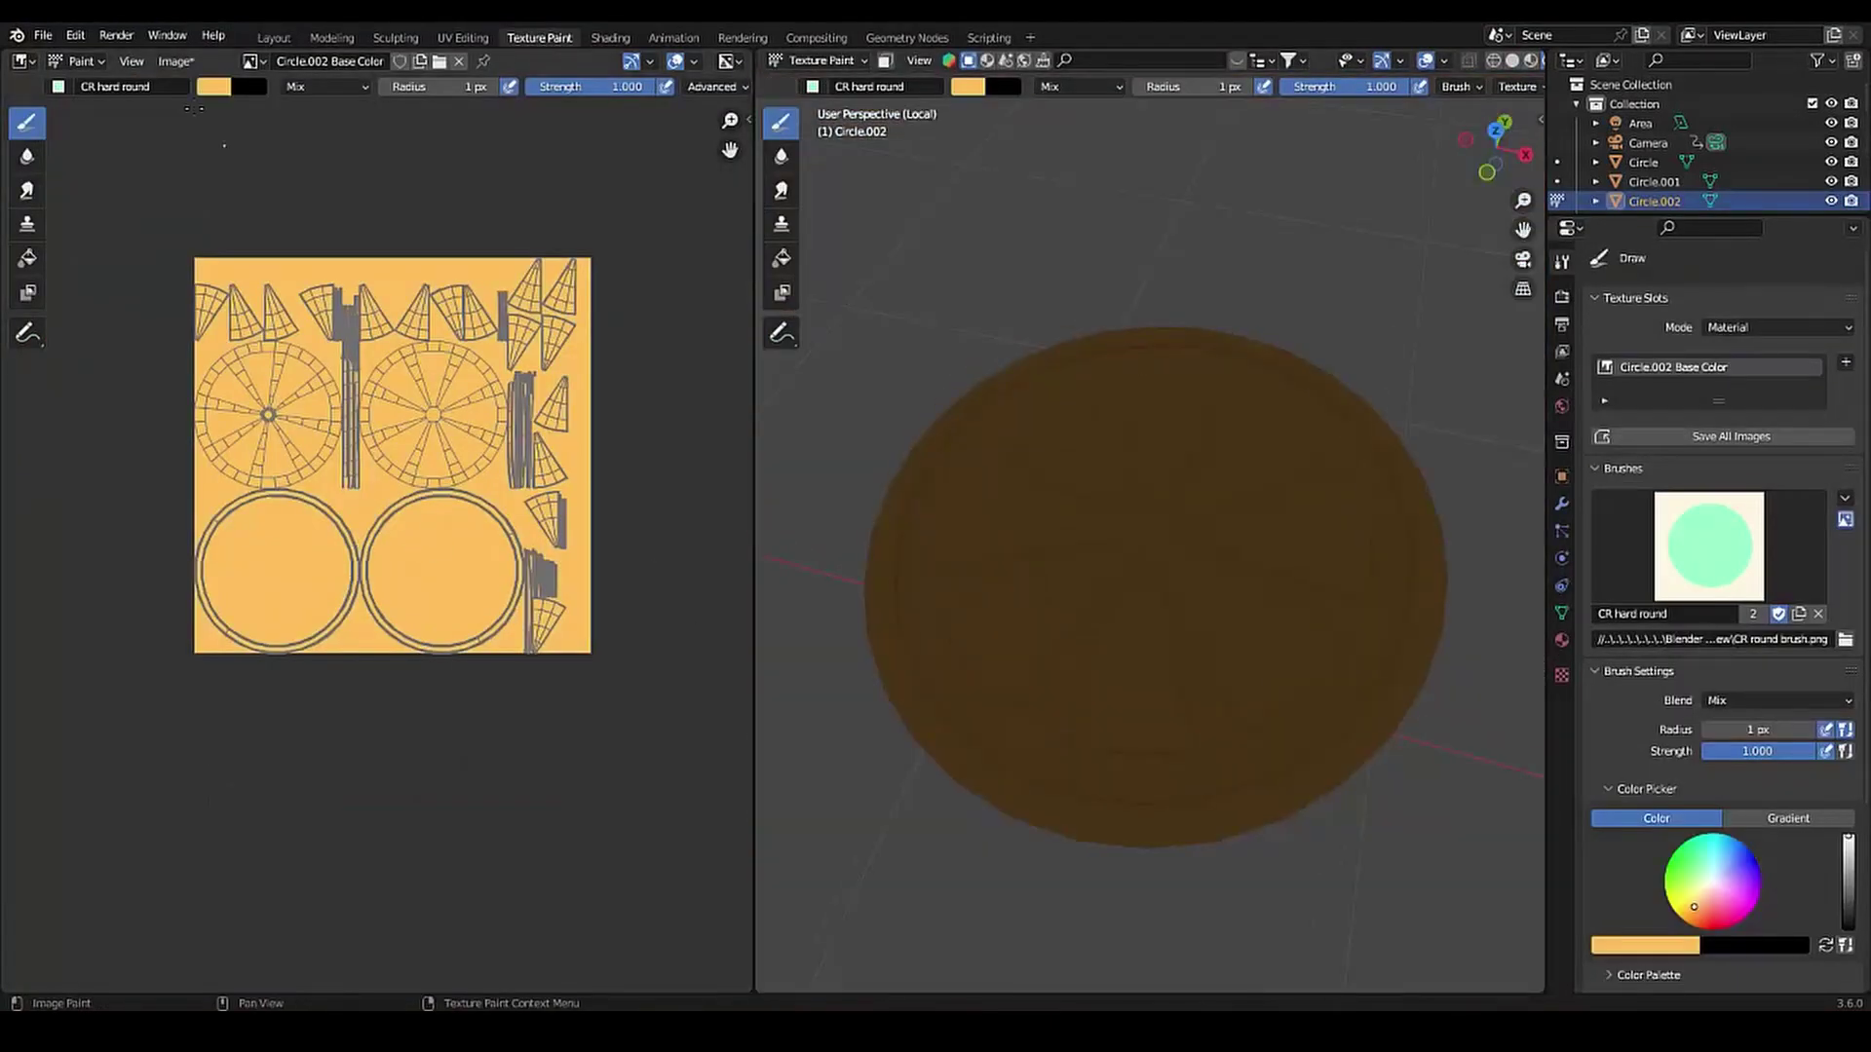
left_click(214, 85)
left_click(241, 234)
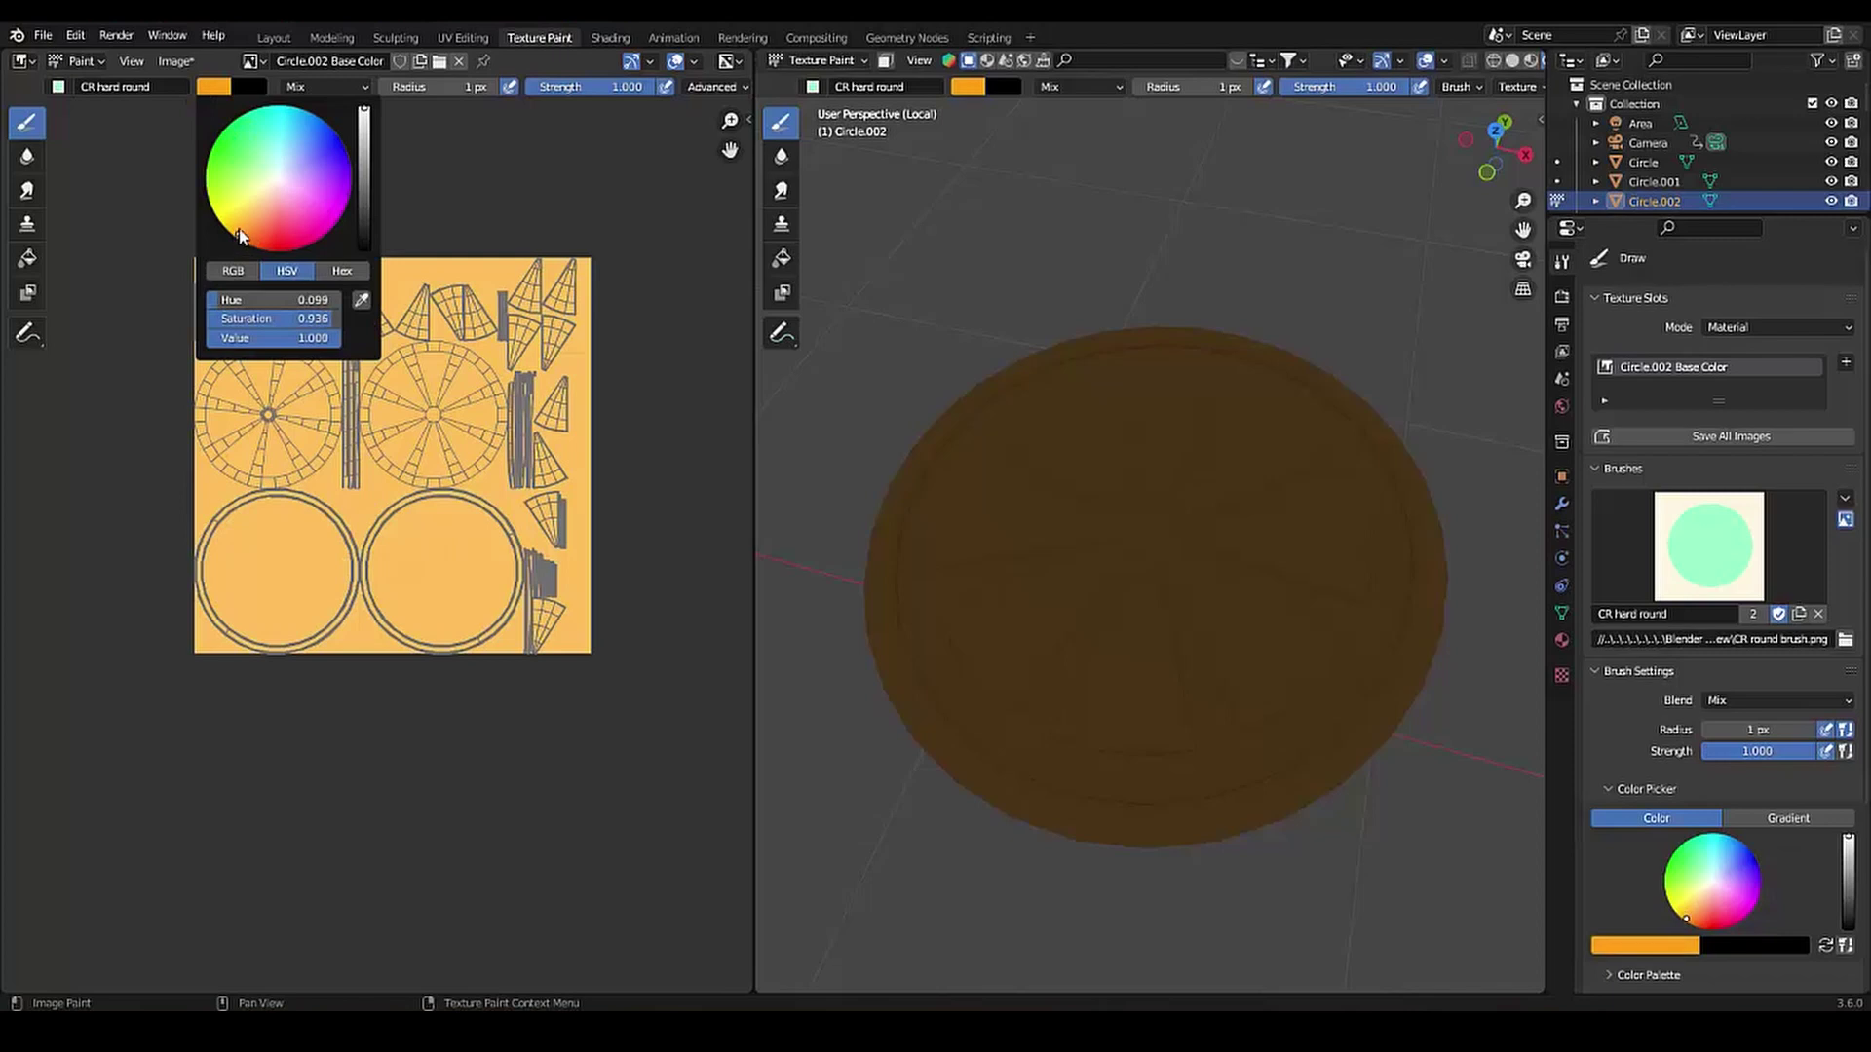
left_click(1709, 545)
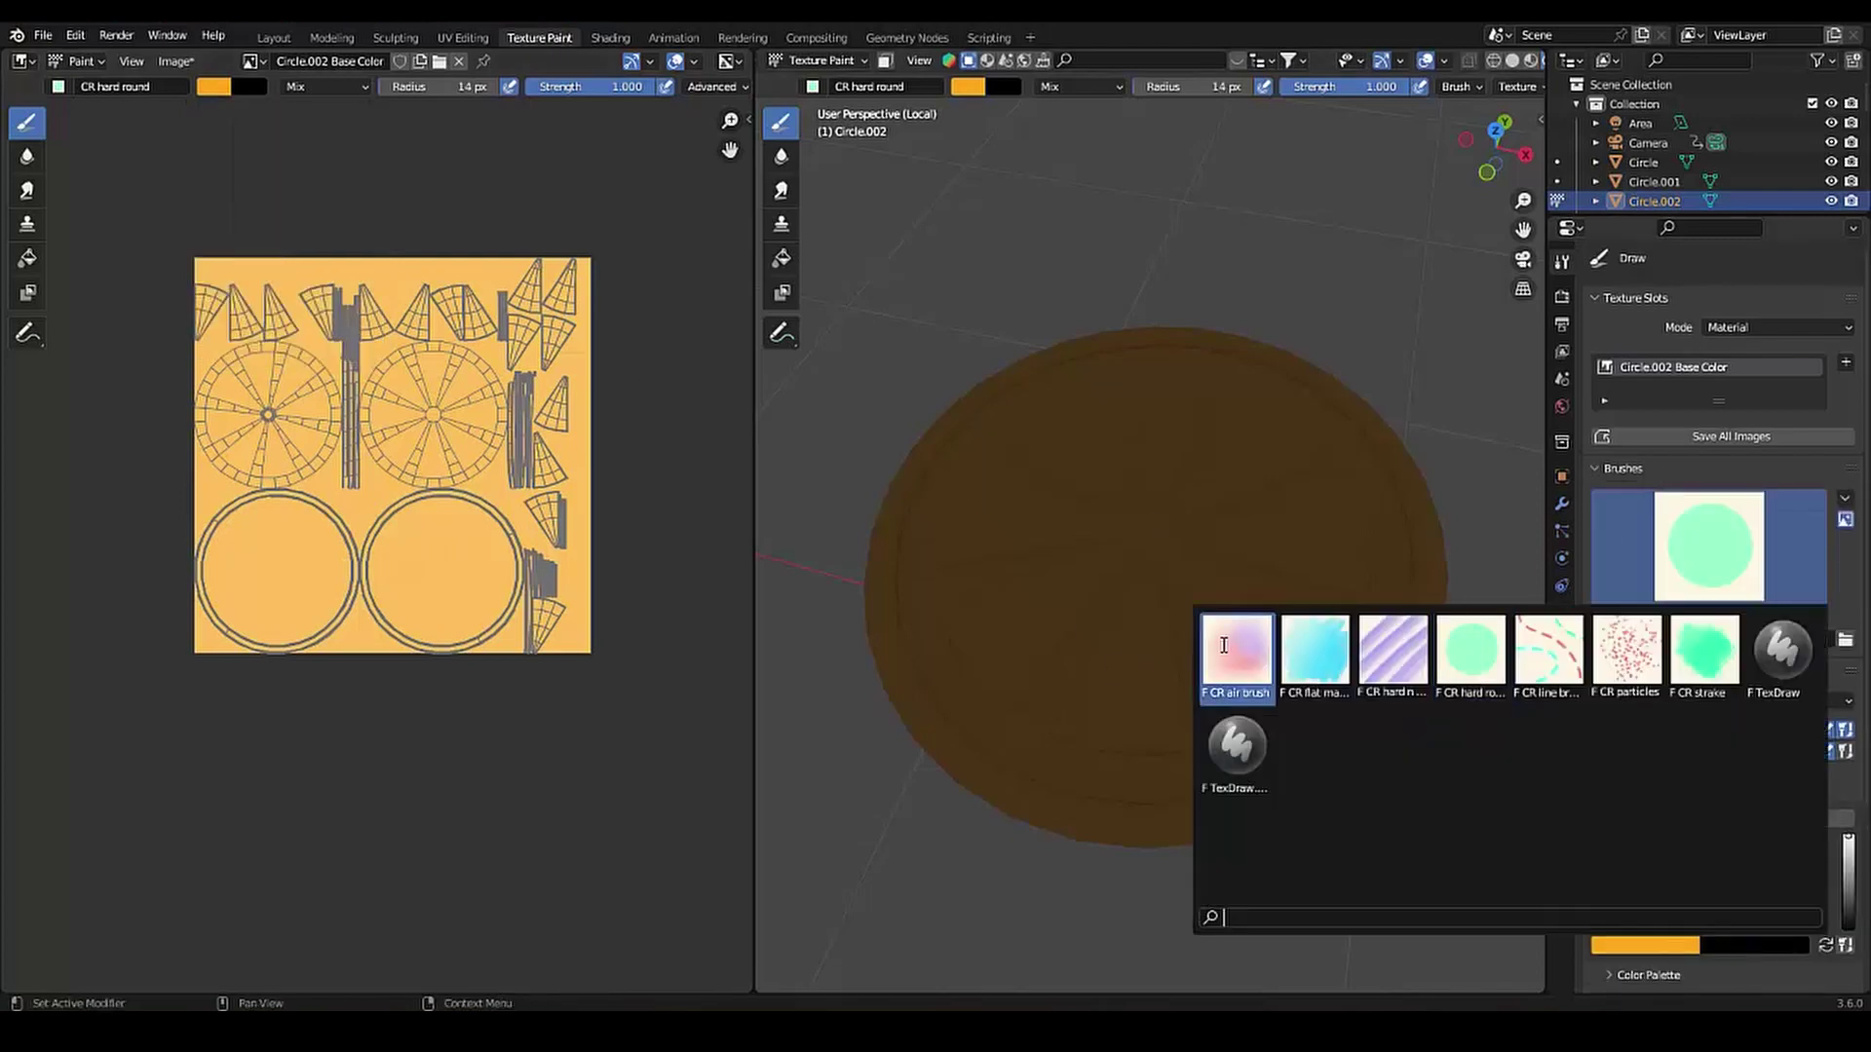
left_click(1238, 655)
Use a more saturated orange at strength 0.7 to airbrush a darker wedge on the slice
key("s")
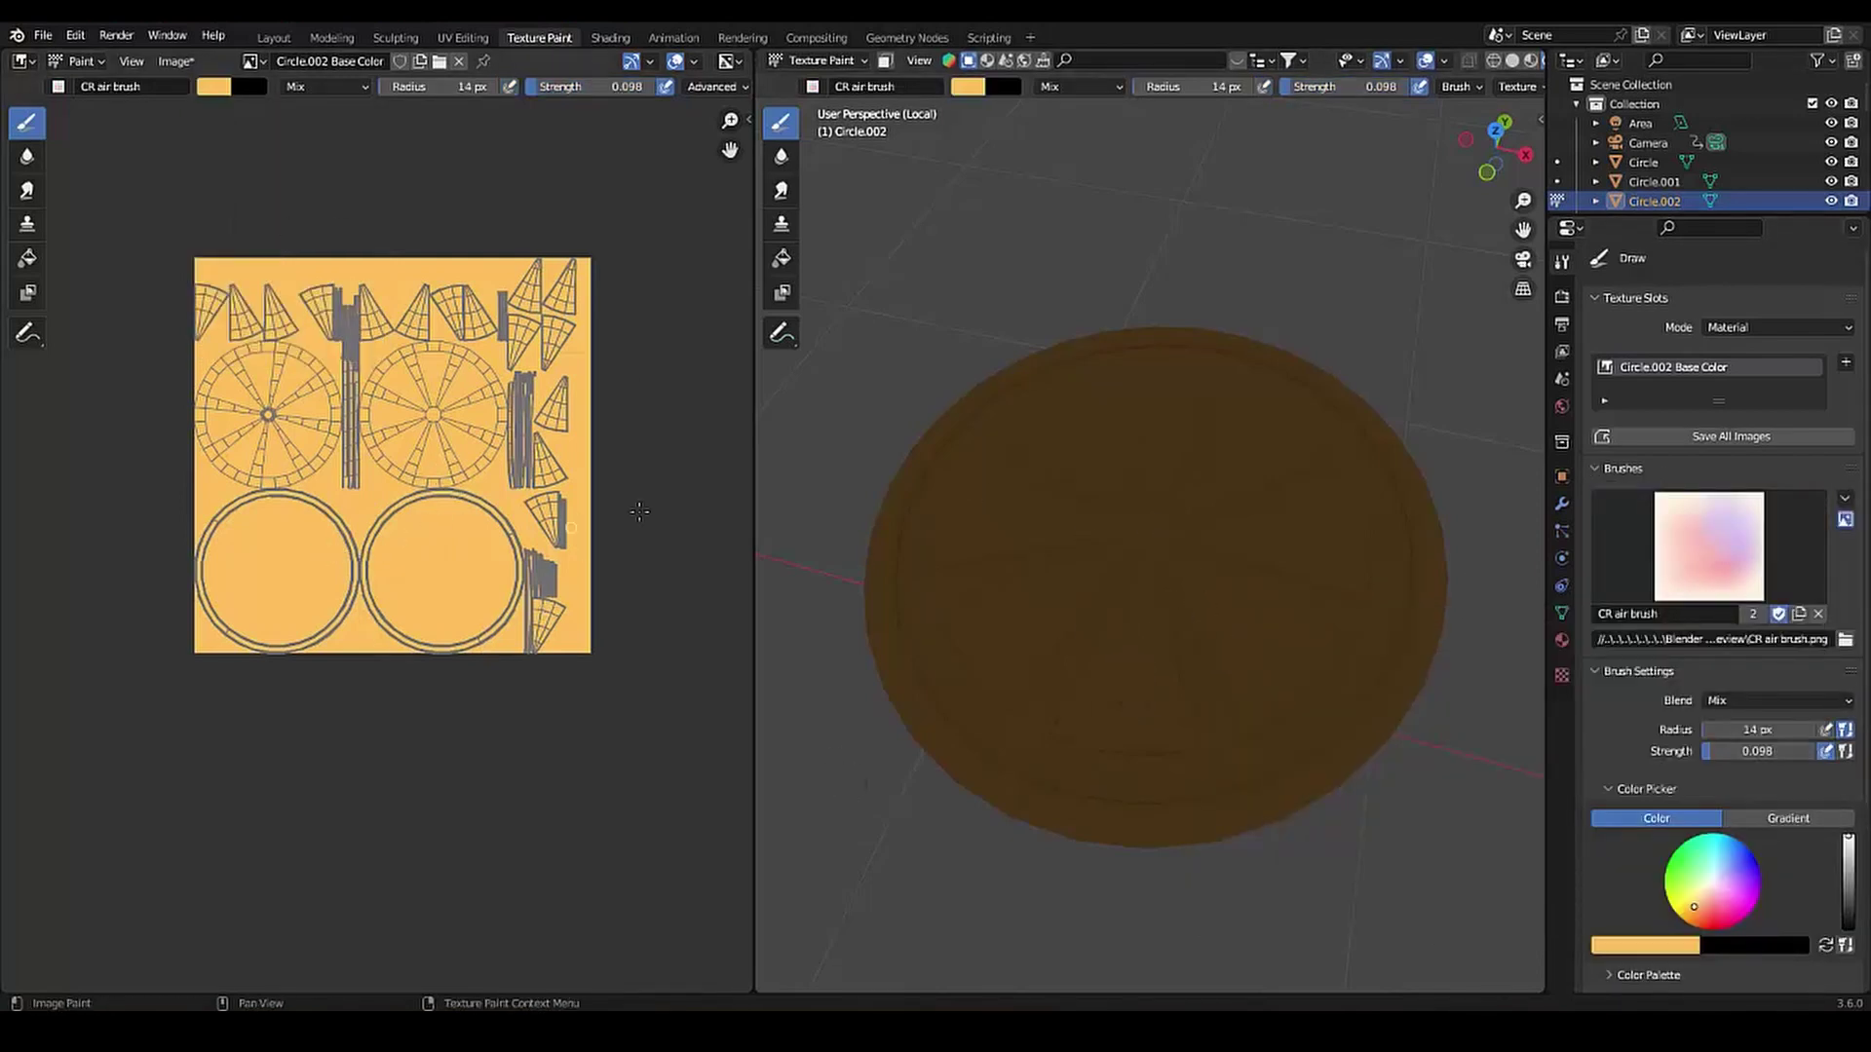
left_click(214, 86)
left_click(246, 234)
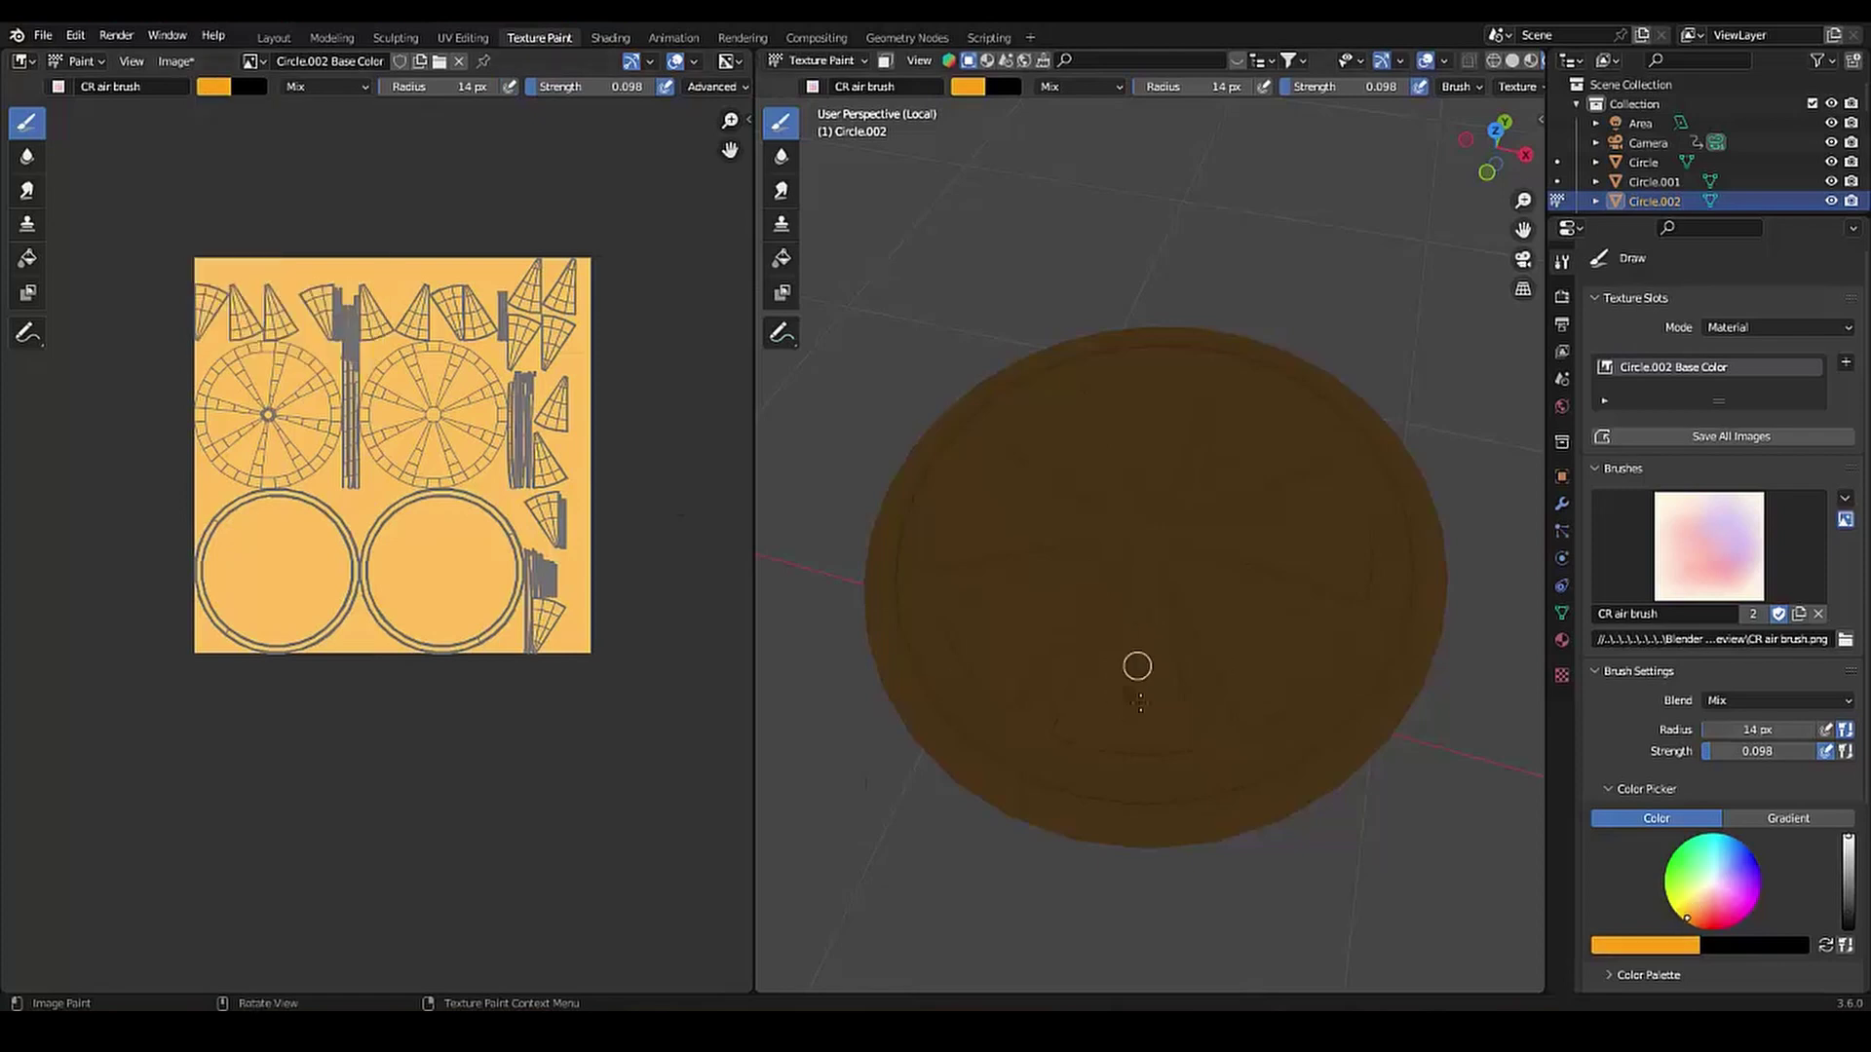
left_click(1345, 86)
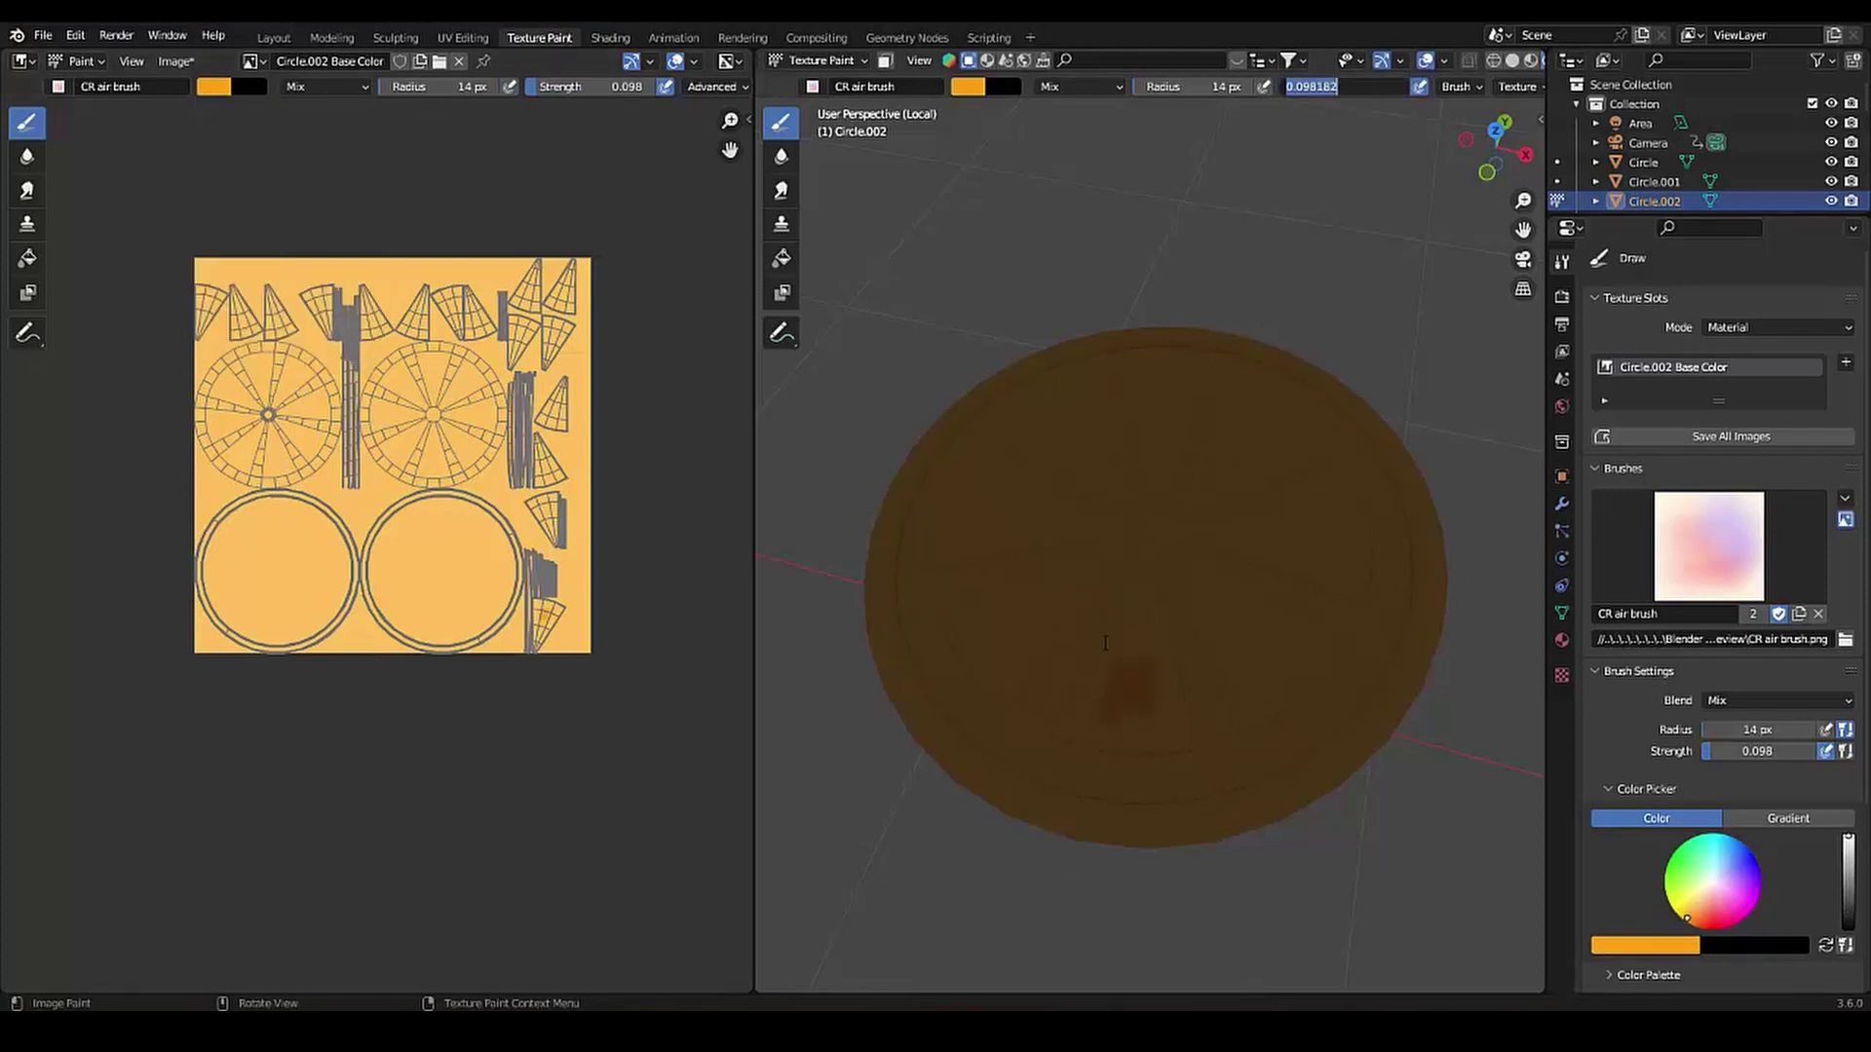
type("0.7")
key("Return")
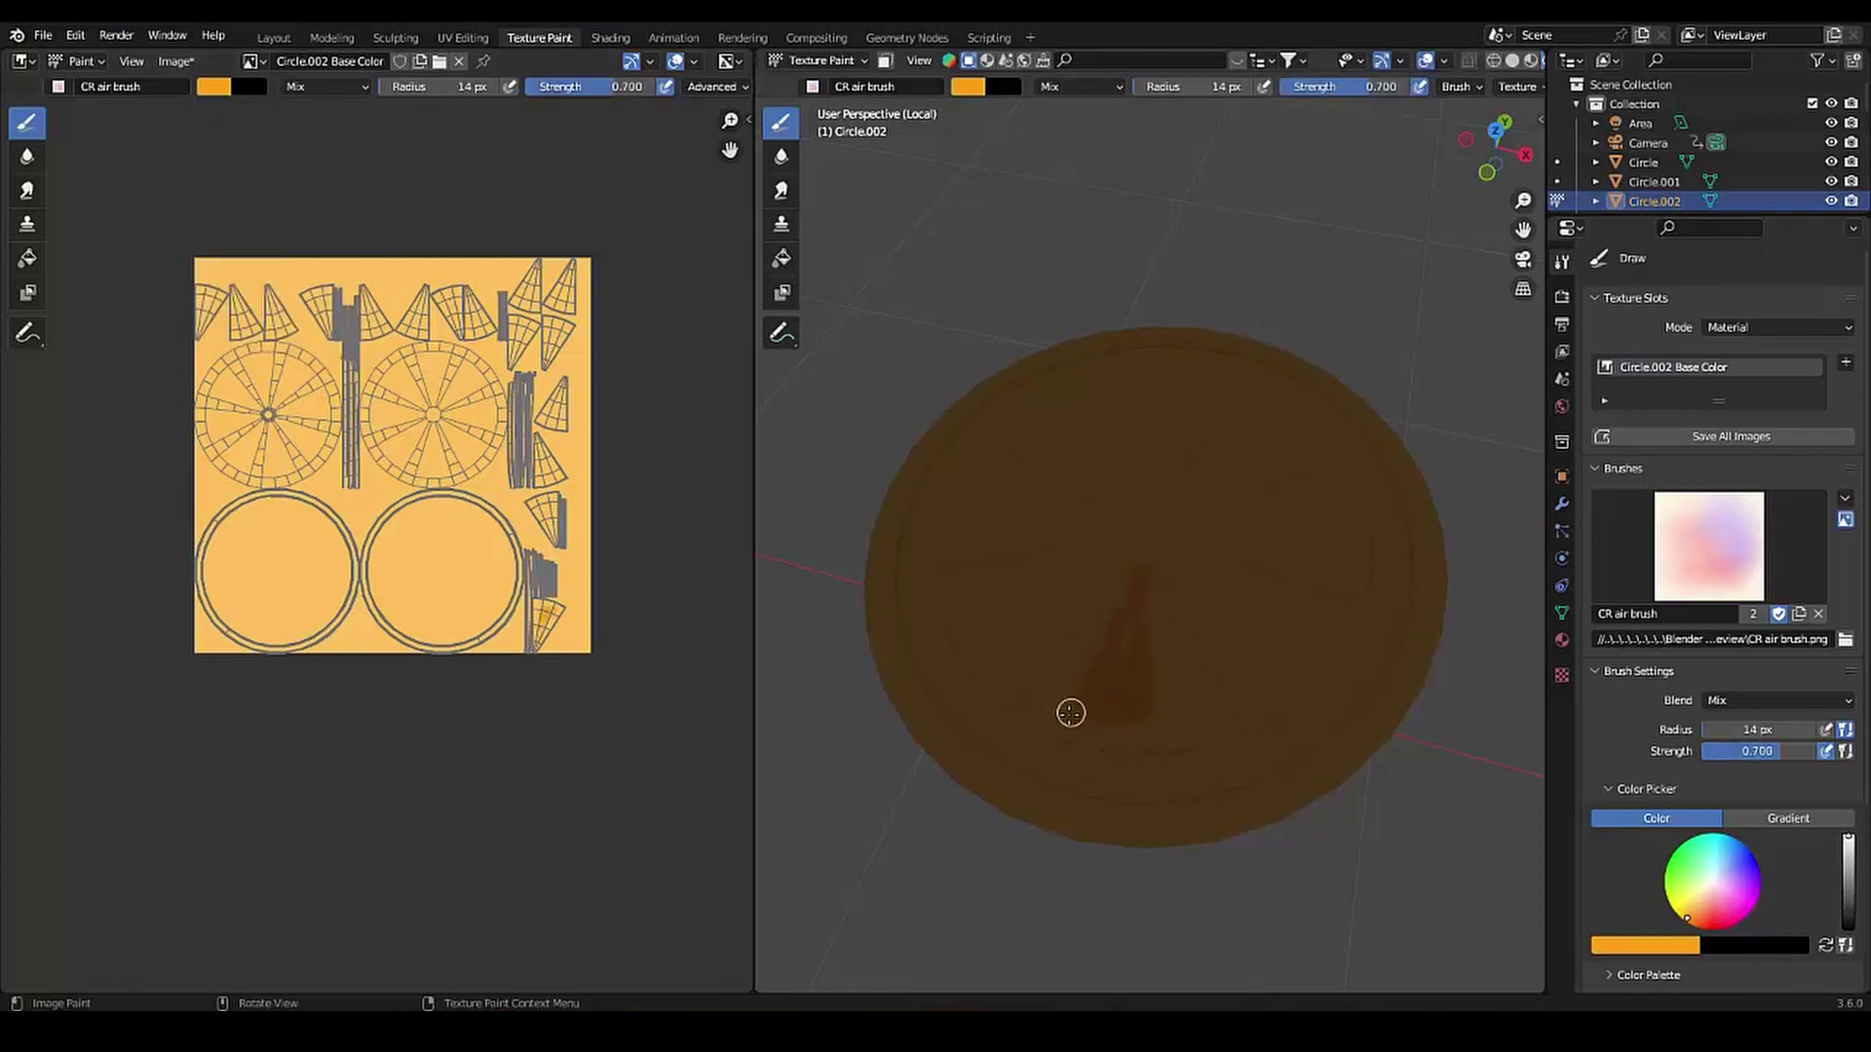
mouse_move(1135, 651)
left_mouse_down()
mouse_move(1149, 660)
mouse_move(1140, 634)
mouse_move(1182, 745)
left_mouse_up()
scroll(1137, 615, "up", 5)
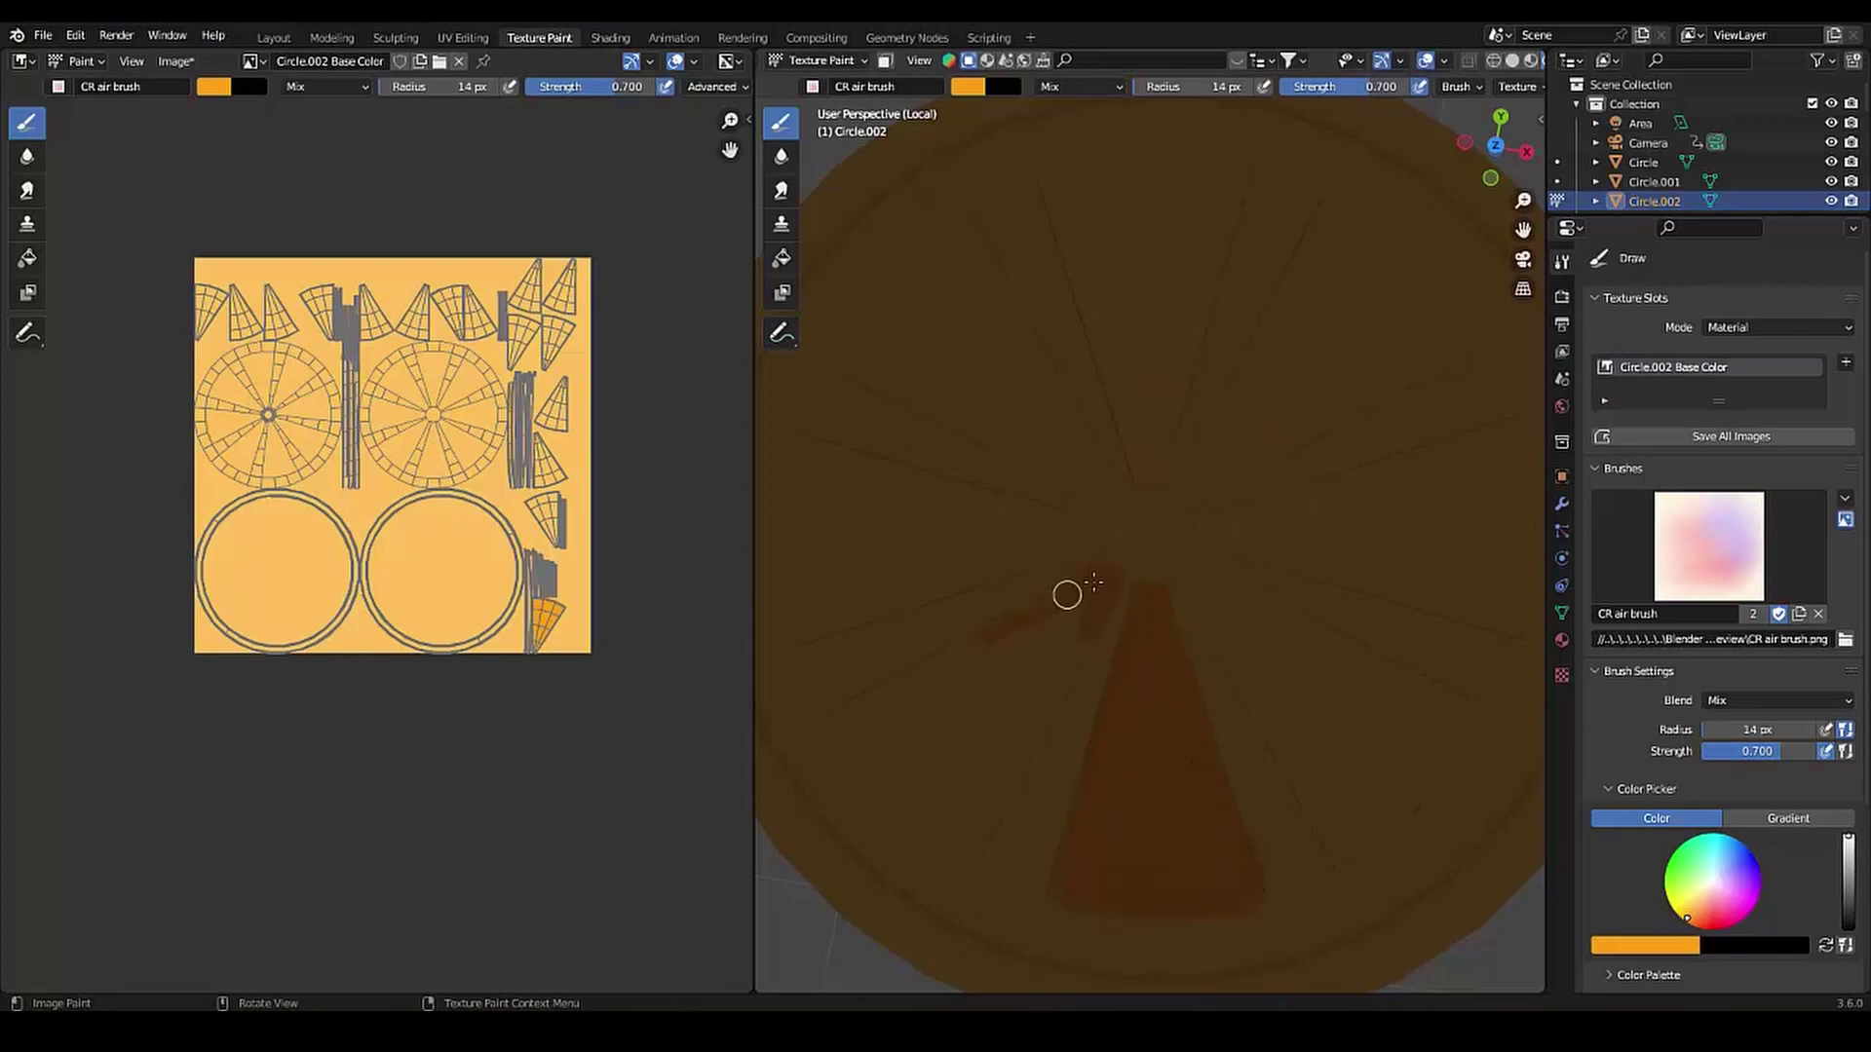
At a 33 px radius, airbrush darker orange over the lower and upper-left wedges
key("f")
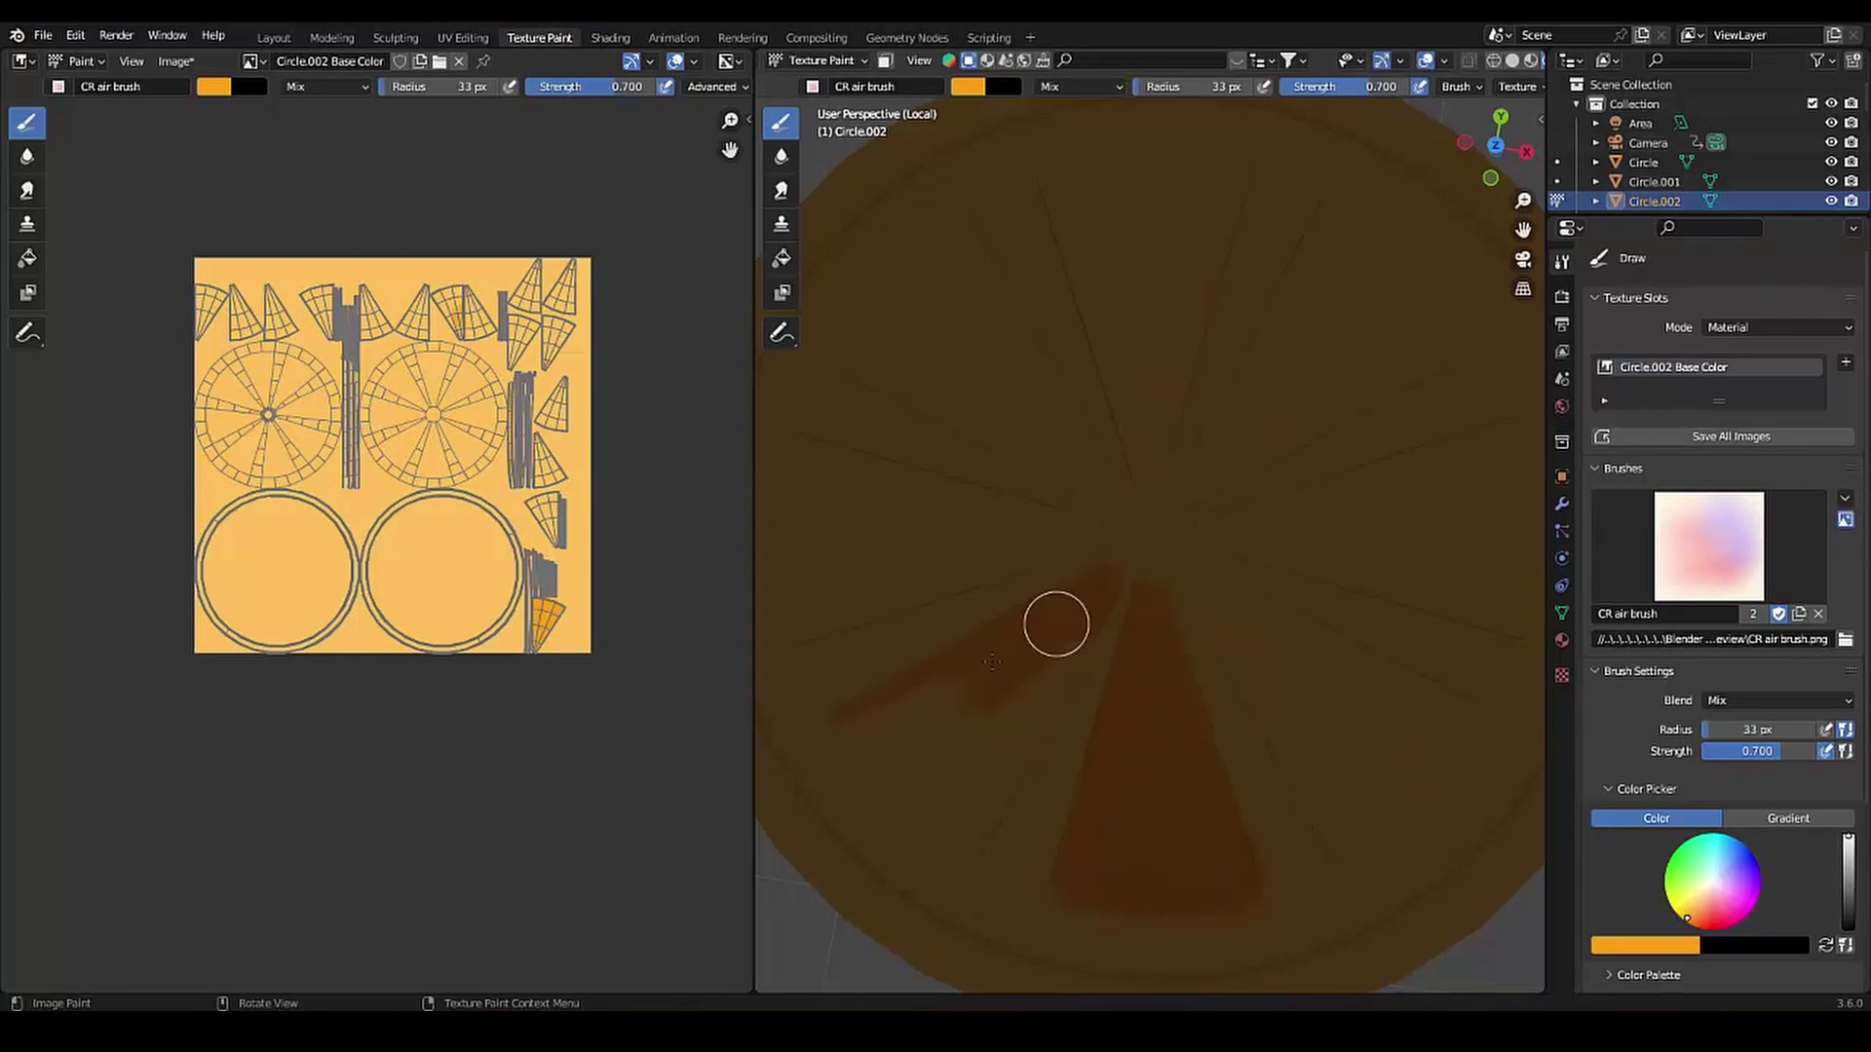
mouse_move(1053, 618)
left_mouse_down()
mouse_move(1086, 627)
mouse_move(1035, 652)
mouse_move(969, 806)
mouse_move(944, 727)
mouse_move(949, 825)
mouse_move(857, 708)
mouse_move(866, 733)
left_mouse_up()
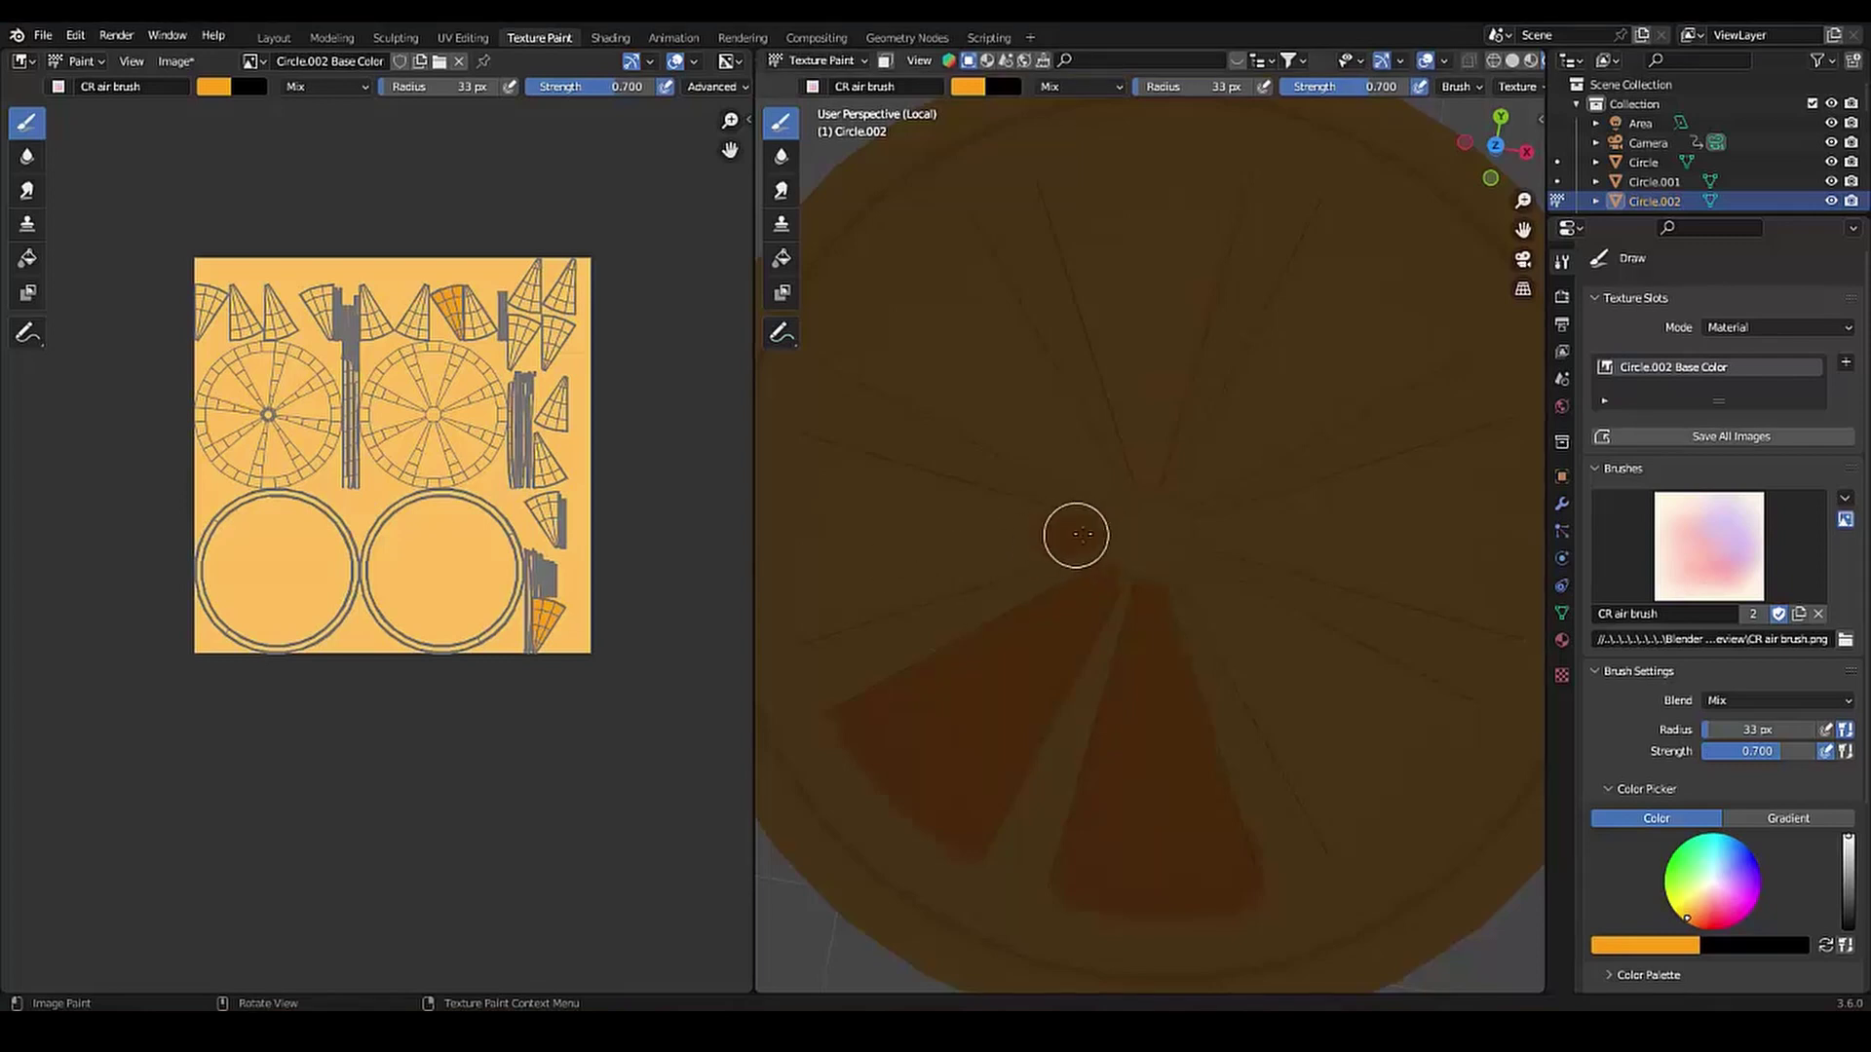
left_click_drag(1078, 535, 797, 604)
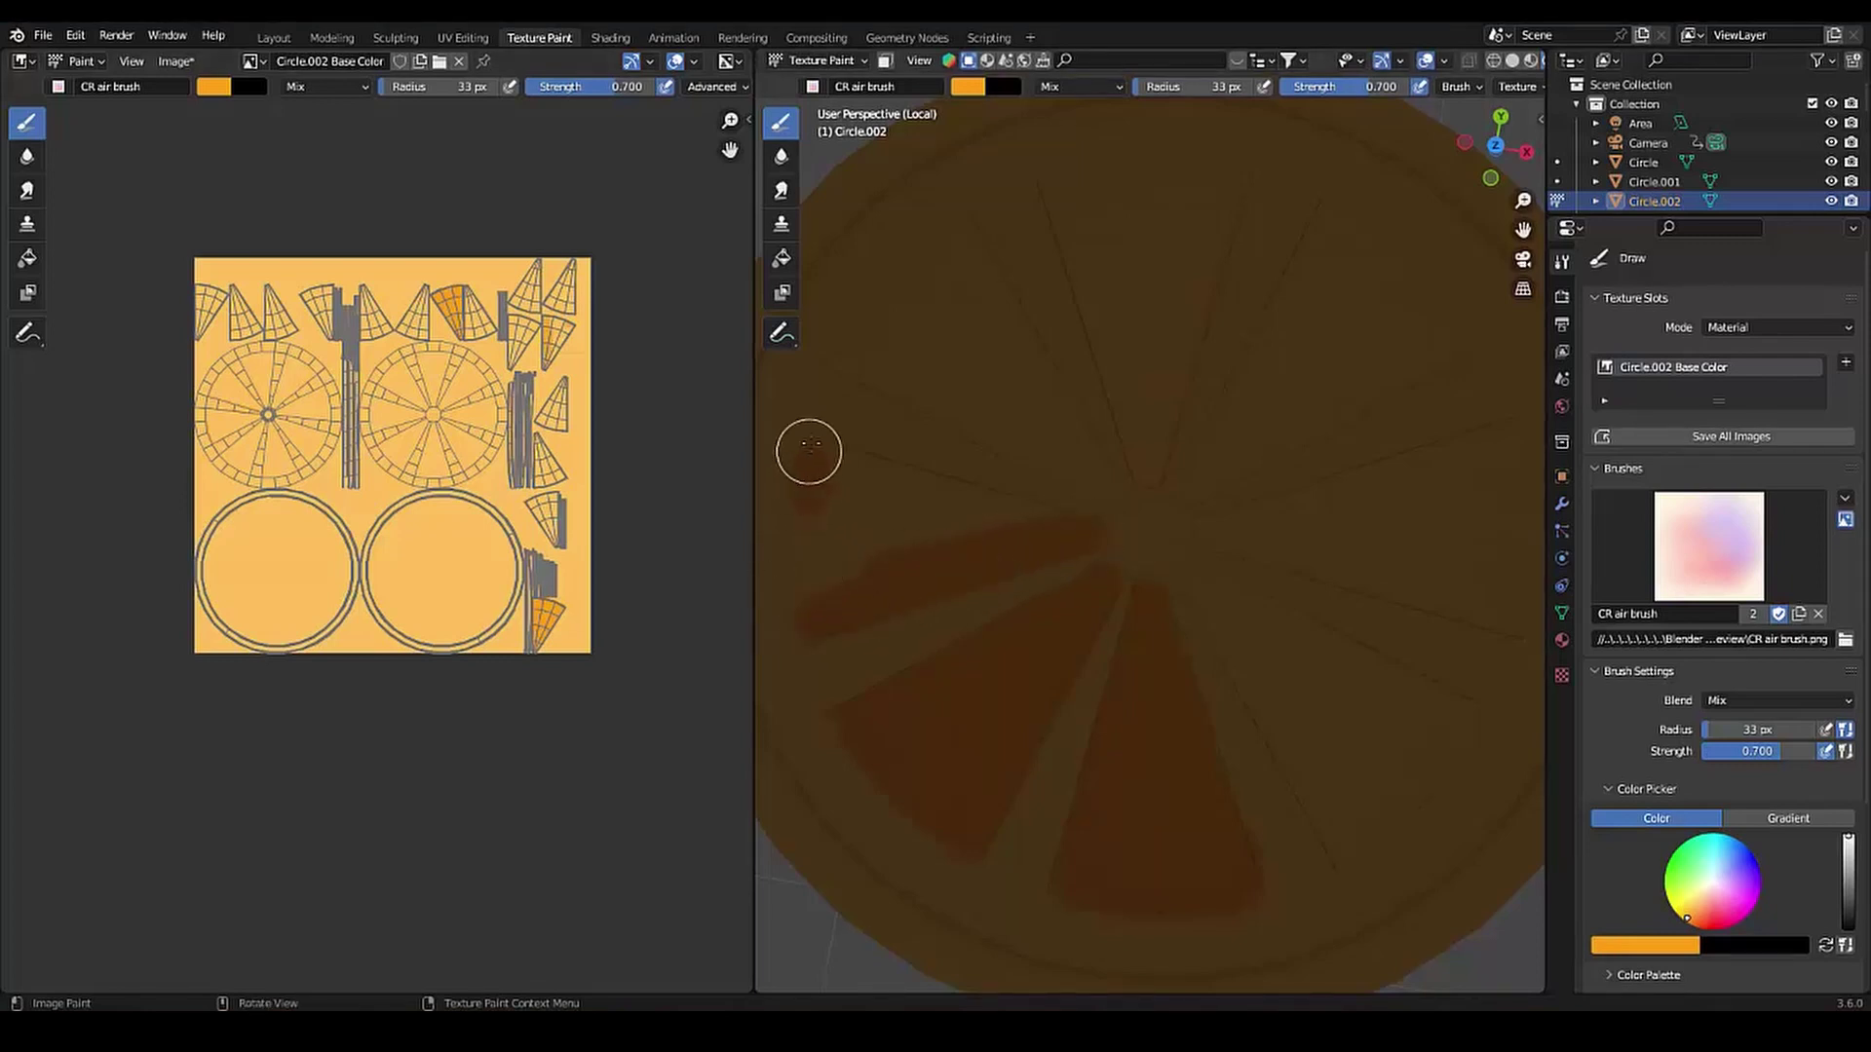
mouse_move(806, 447)
left_mouse_down()
mouse_move(811, 573)
mouse_move(877, 518)
mouse_move(1015, 522)
mouse_move(835, 468)
mouse_move(827, 552)
mouse_move(890, 510)
left_mouse_up()
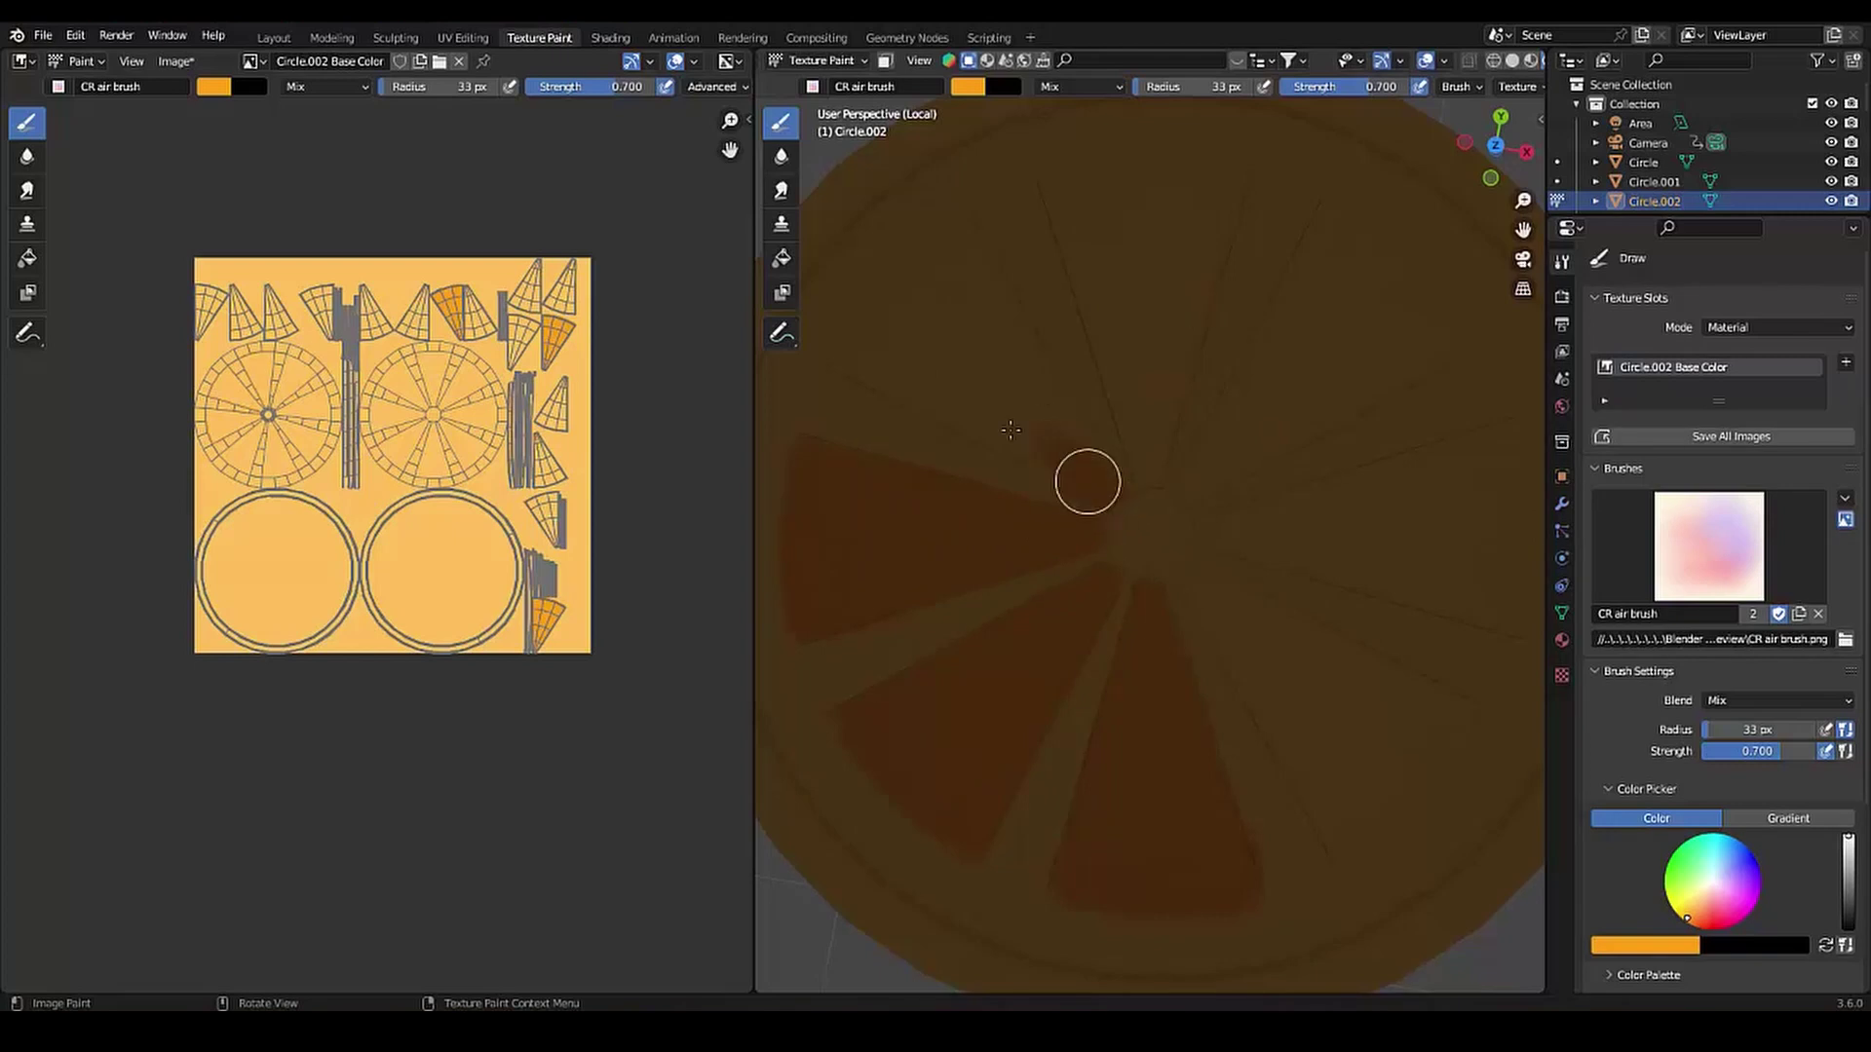
left_click_drag(1087, 481, 843, 351)
left_click_drag(927, 265, 857, 340)
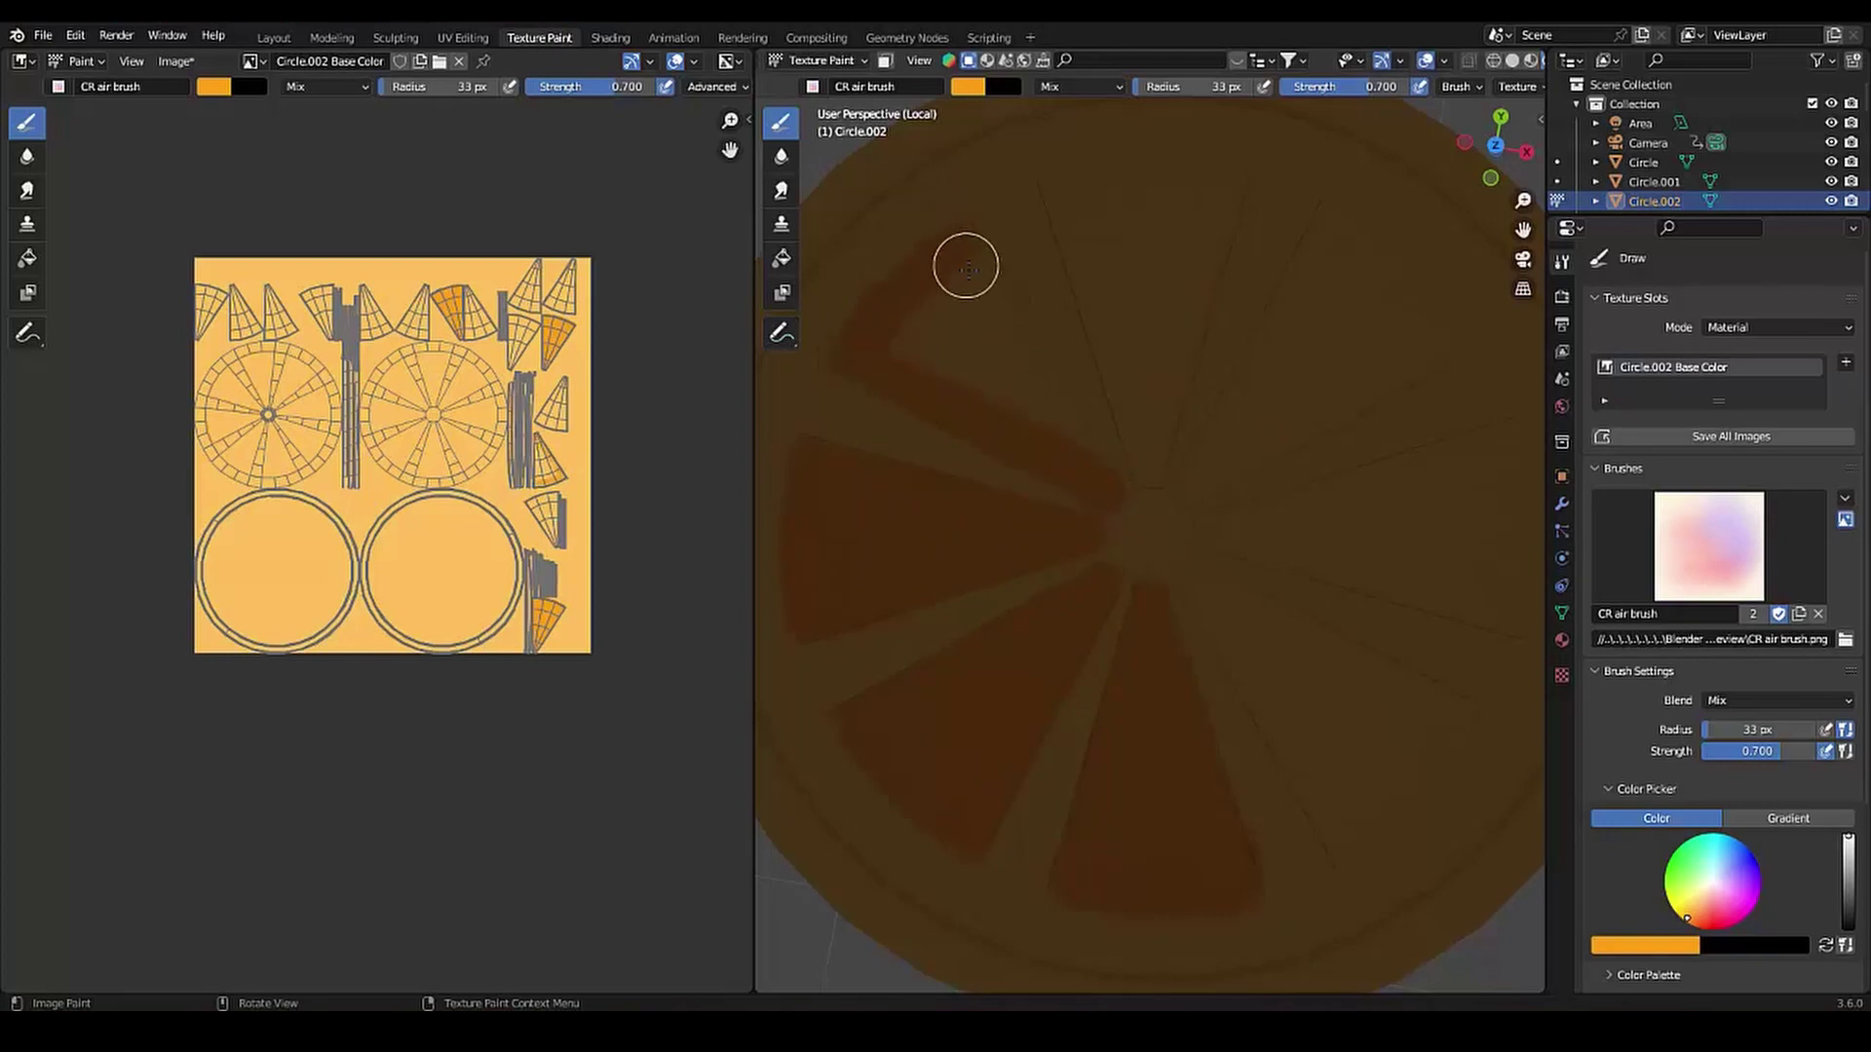
mouse_move(965, 266)
left_mouse_down()
mouse_move(969, 233)
mouse_move(998, 330)
mouse_move(1082, 443)
left_mouse_up()
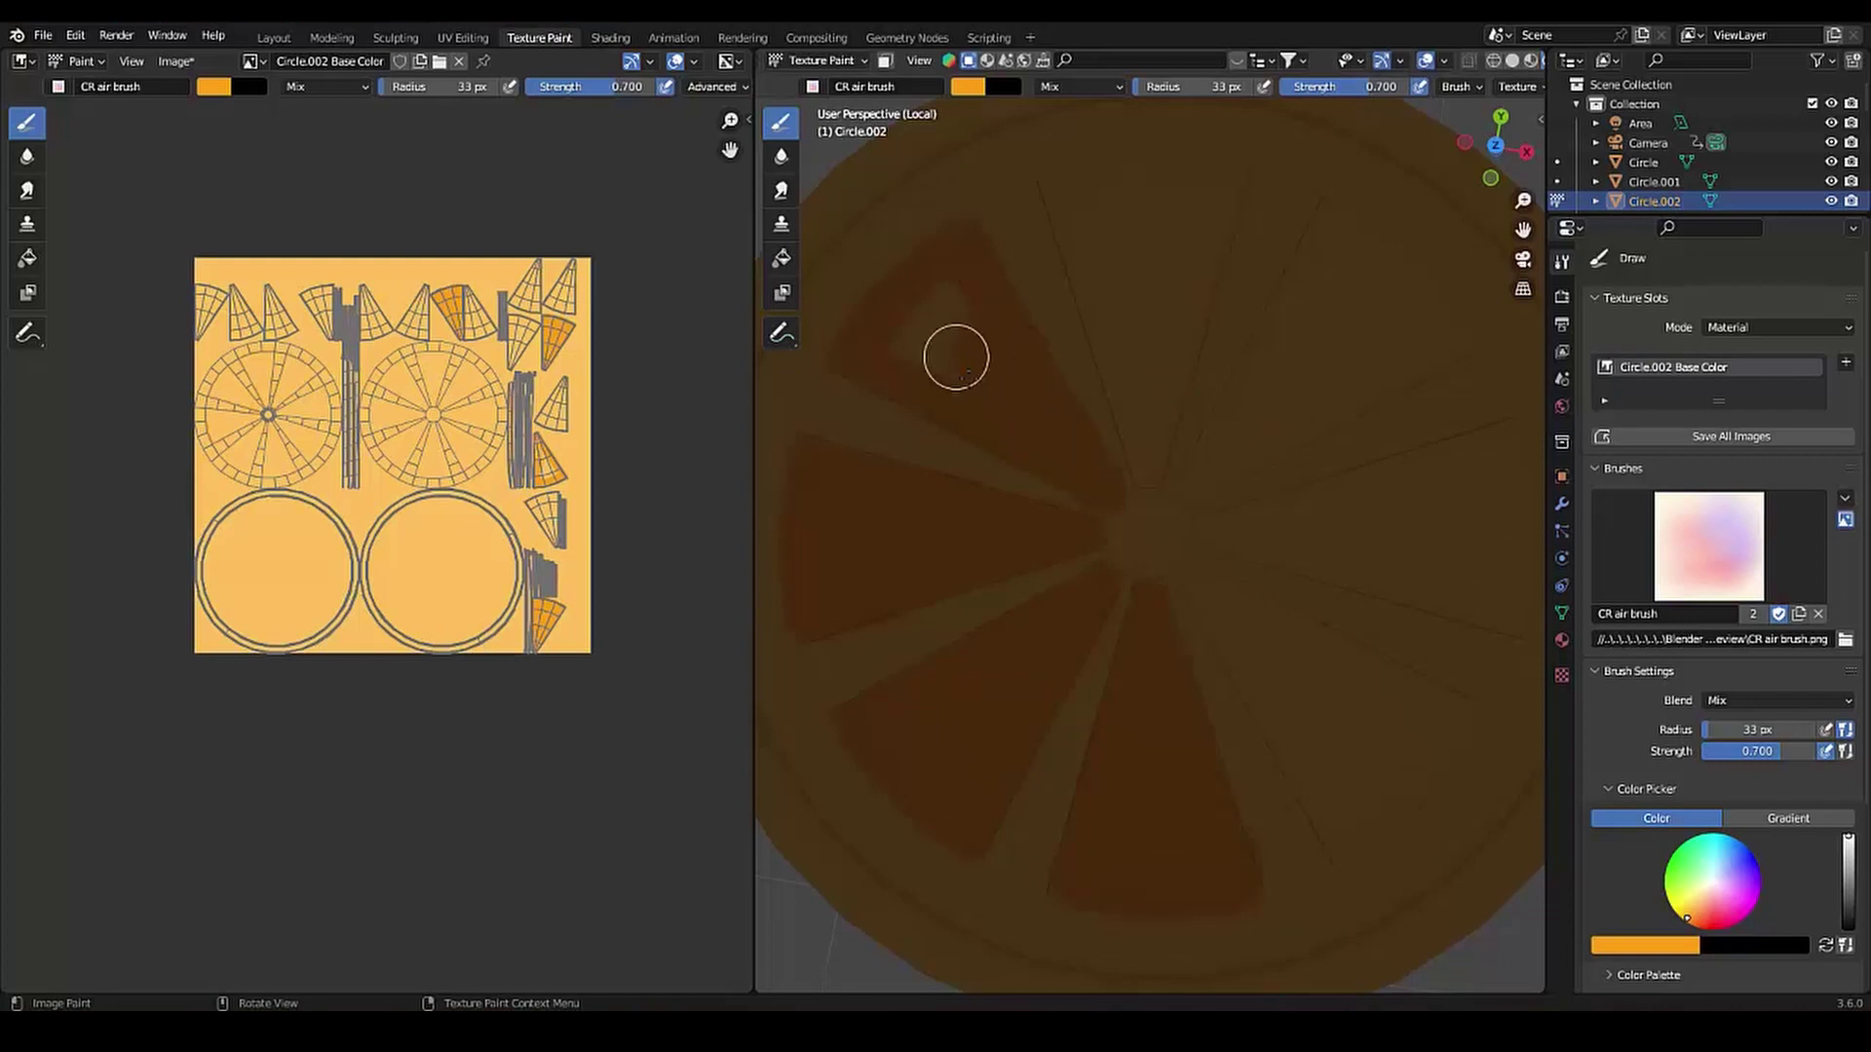
mouse_move(956, 357)
left_mouse_down()
mouse_move(918, 313)
mouse_move(1096, 249)
left_mouse_up()
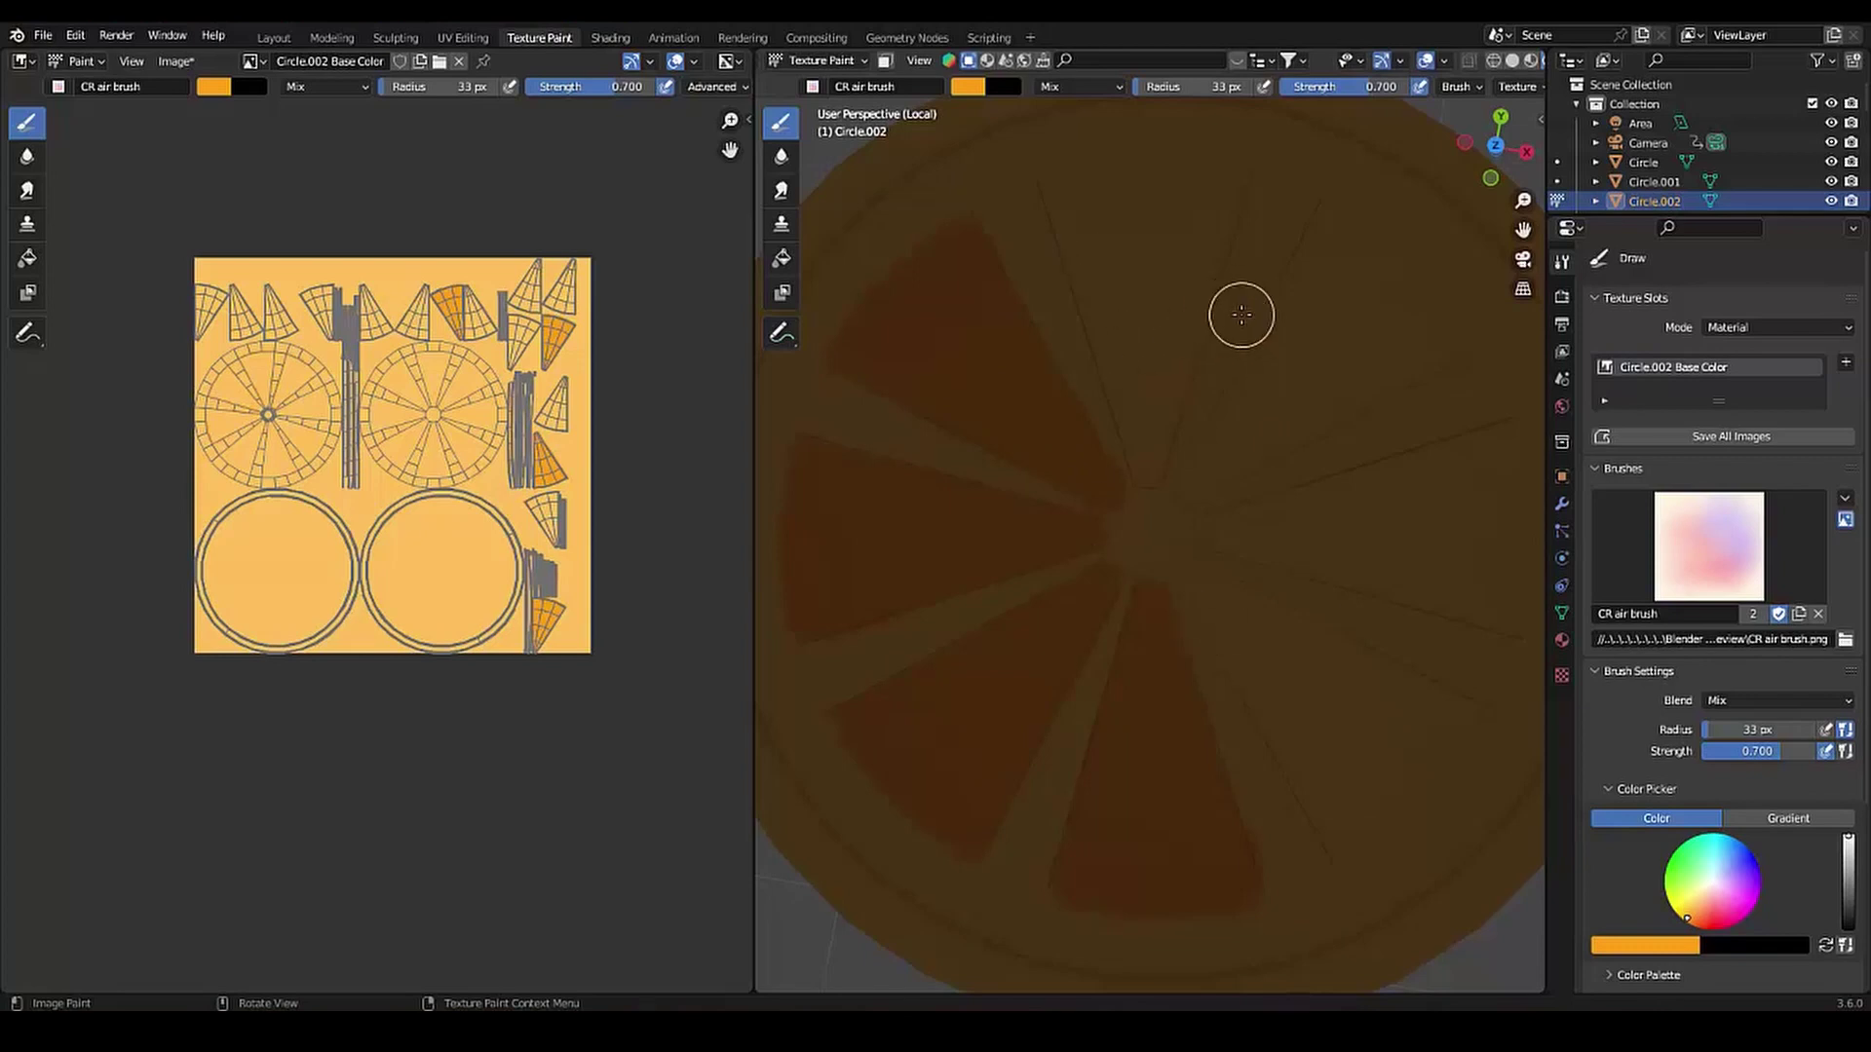
Darken the upper and right-hand wedges, then leave local view to see the whole cake
mouse_move(1177, 268)
left_mouse_down()
mouse_move(1220, 188)
mouse_move(1153, 424)
left_mouse_up()
left_click_drag(1118, 359, 1063, 188)
mouse_move(1139, 334)
left_mouse_down()
mouse_move(1127, 201)
mouse_move(1219, 180)
mouse_move(1073, 203)
left_mouse_up()
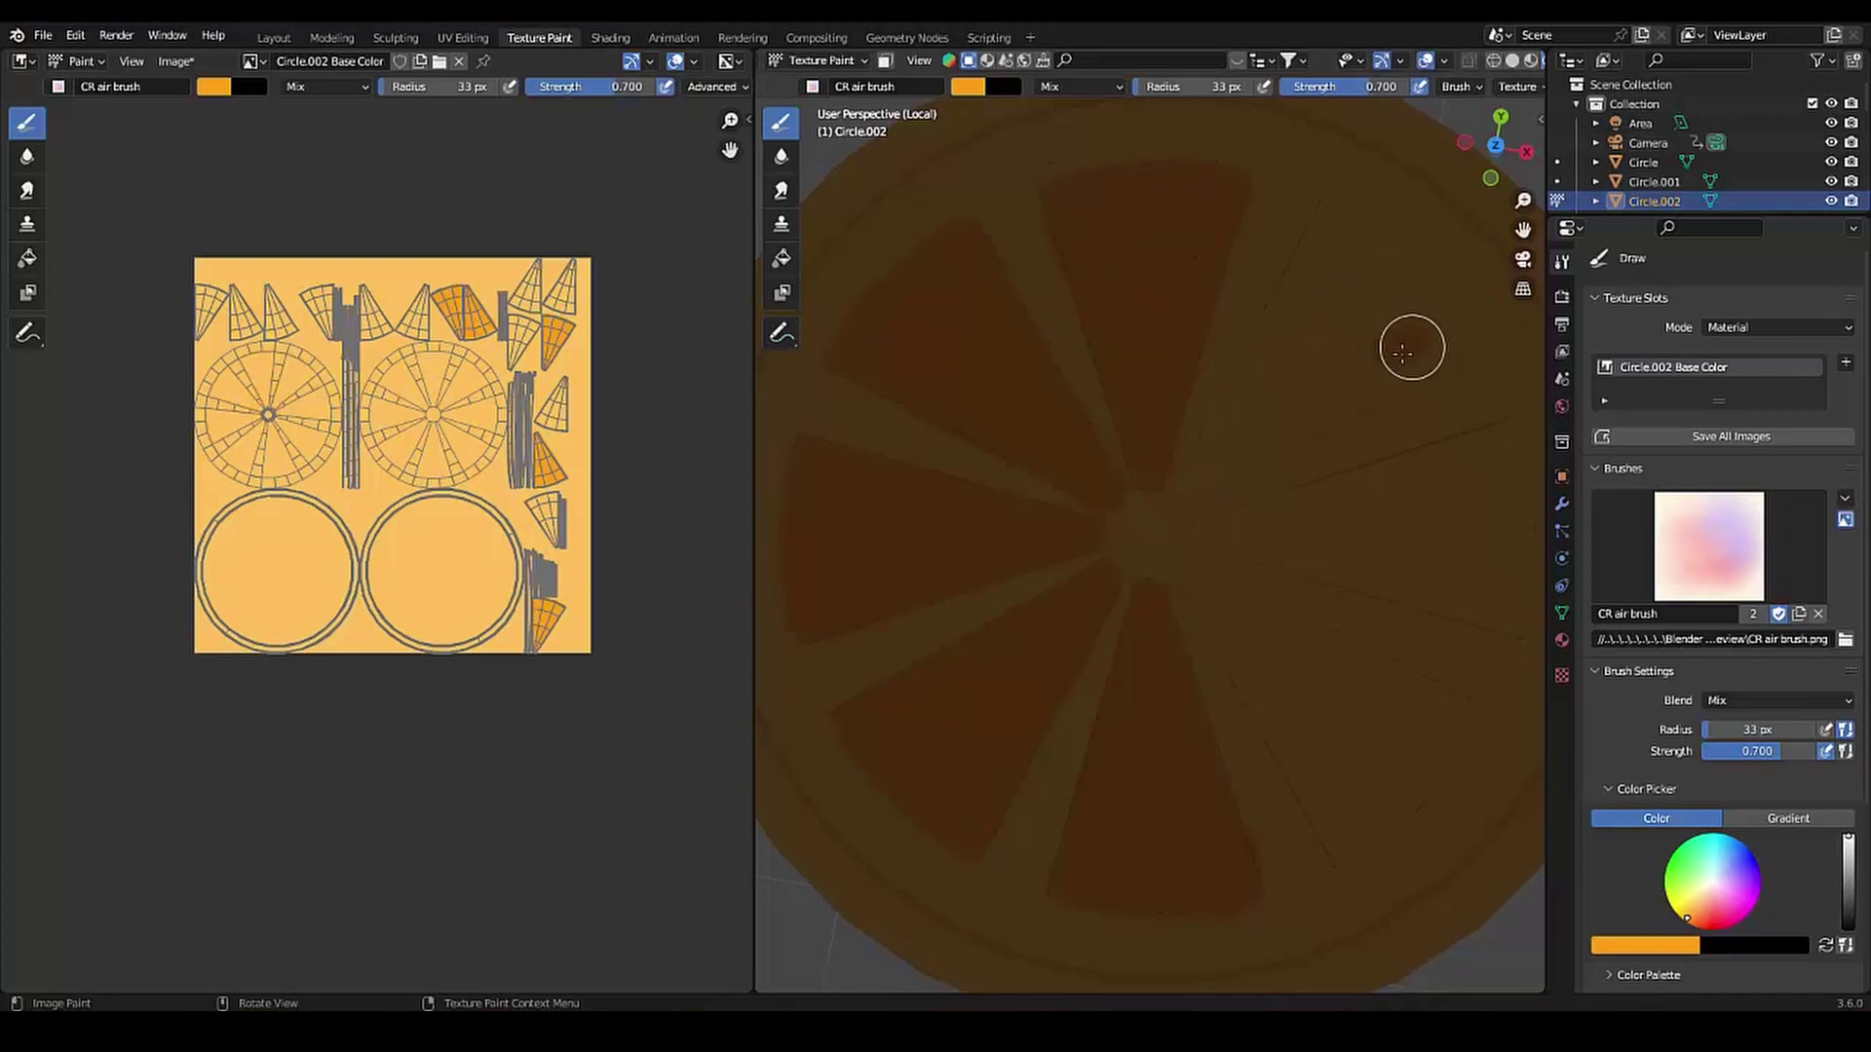
mouse_move(1412, 342)
left_mouse_down()
mouse_move(1433, 342)
mouse_move(1306, 410)
left_mouse_up()
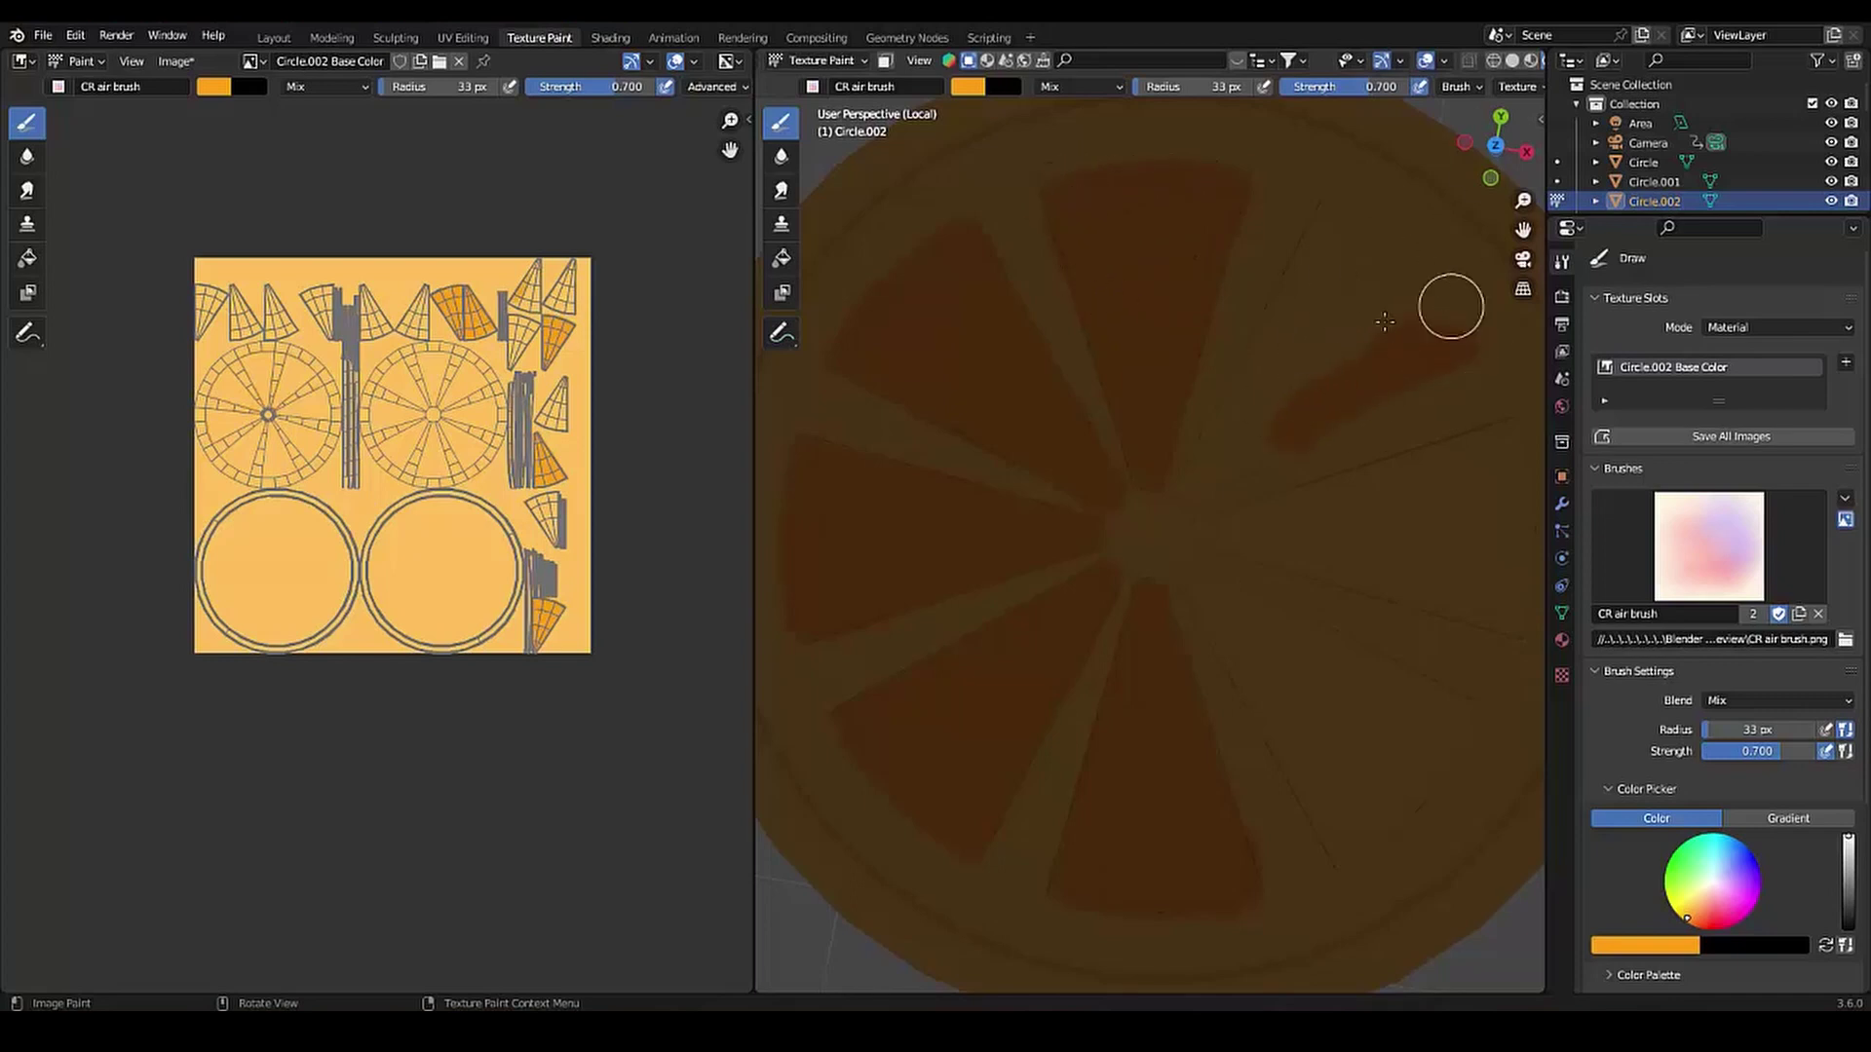
left_click_drag(1340, 255, 1328, 217)
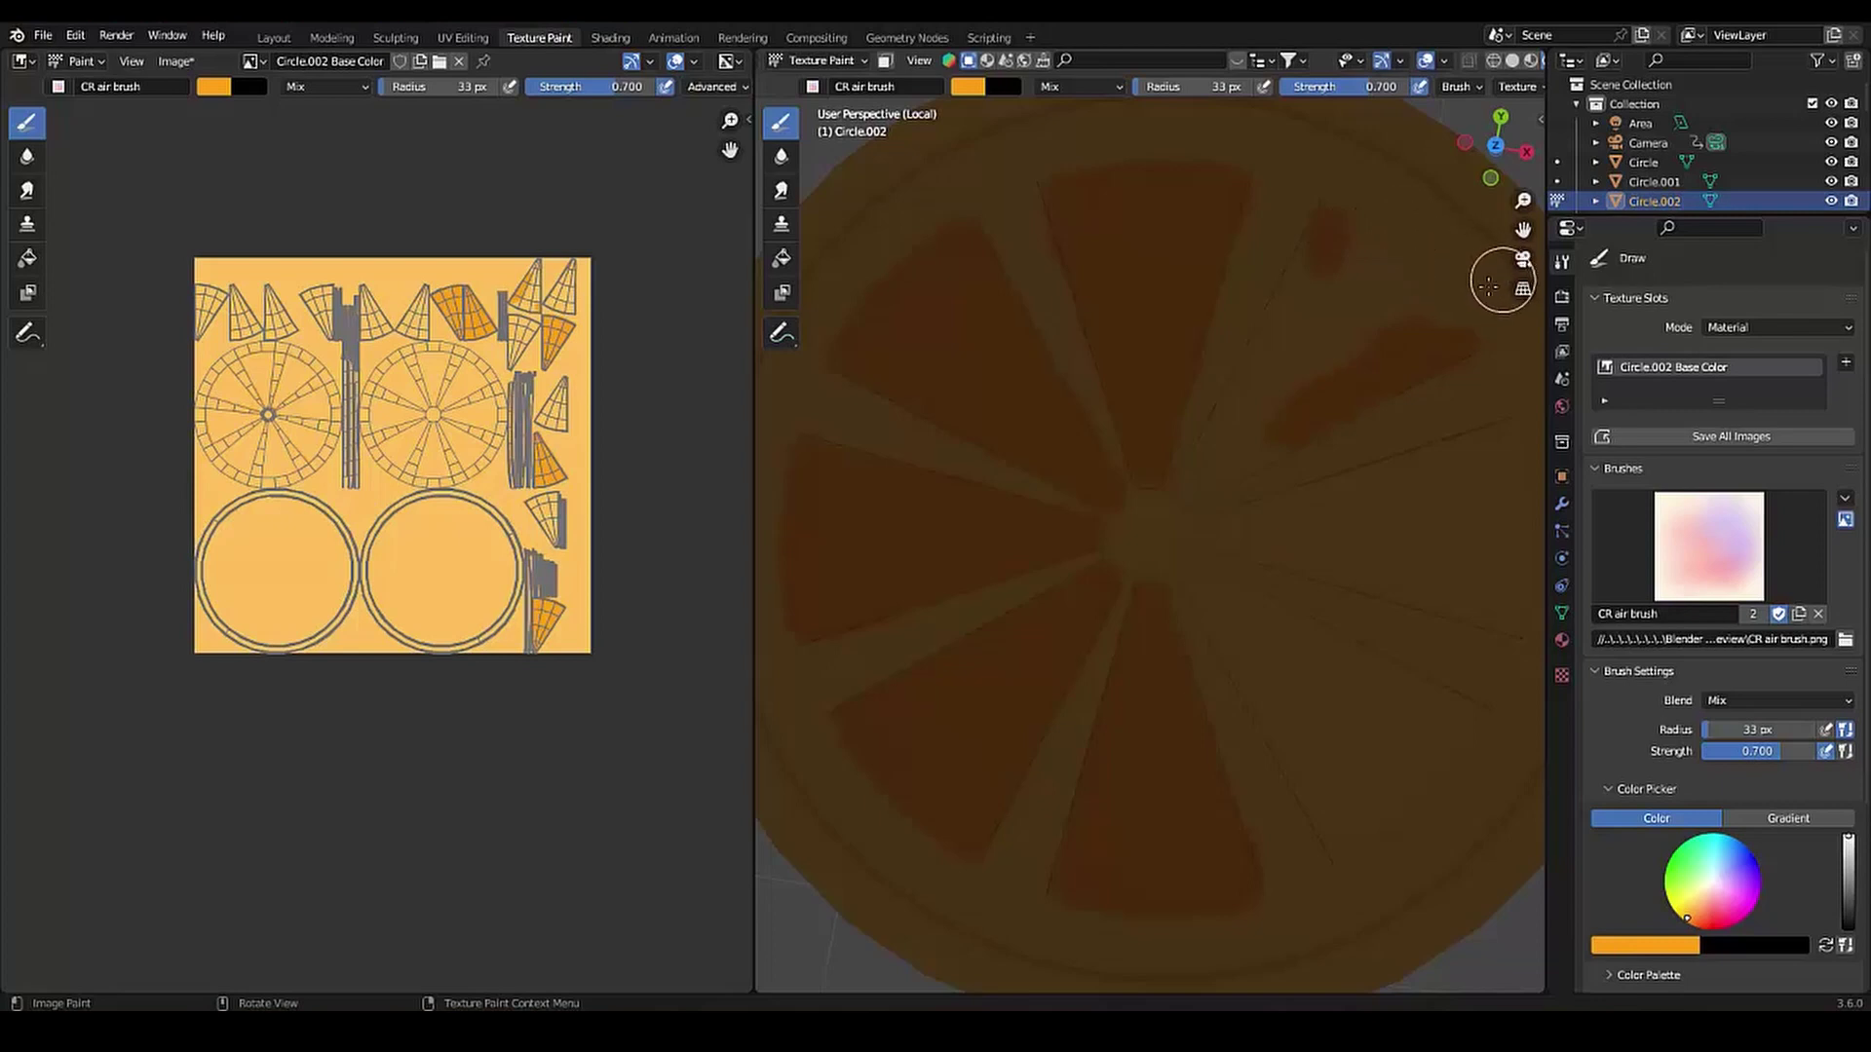
mouse_move(1336, 230)
left_mouse_down()
mouse_move(1190, 488)
mouse_move(1229, 448)
left_mouse_up()
mouse_move(1373, 376)
left_mouse_down()
mouse_move(1357, 238)
mouse_move(1394, 301)
mouse_move(1384, 255)
left_mouse_up()
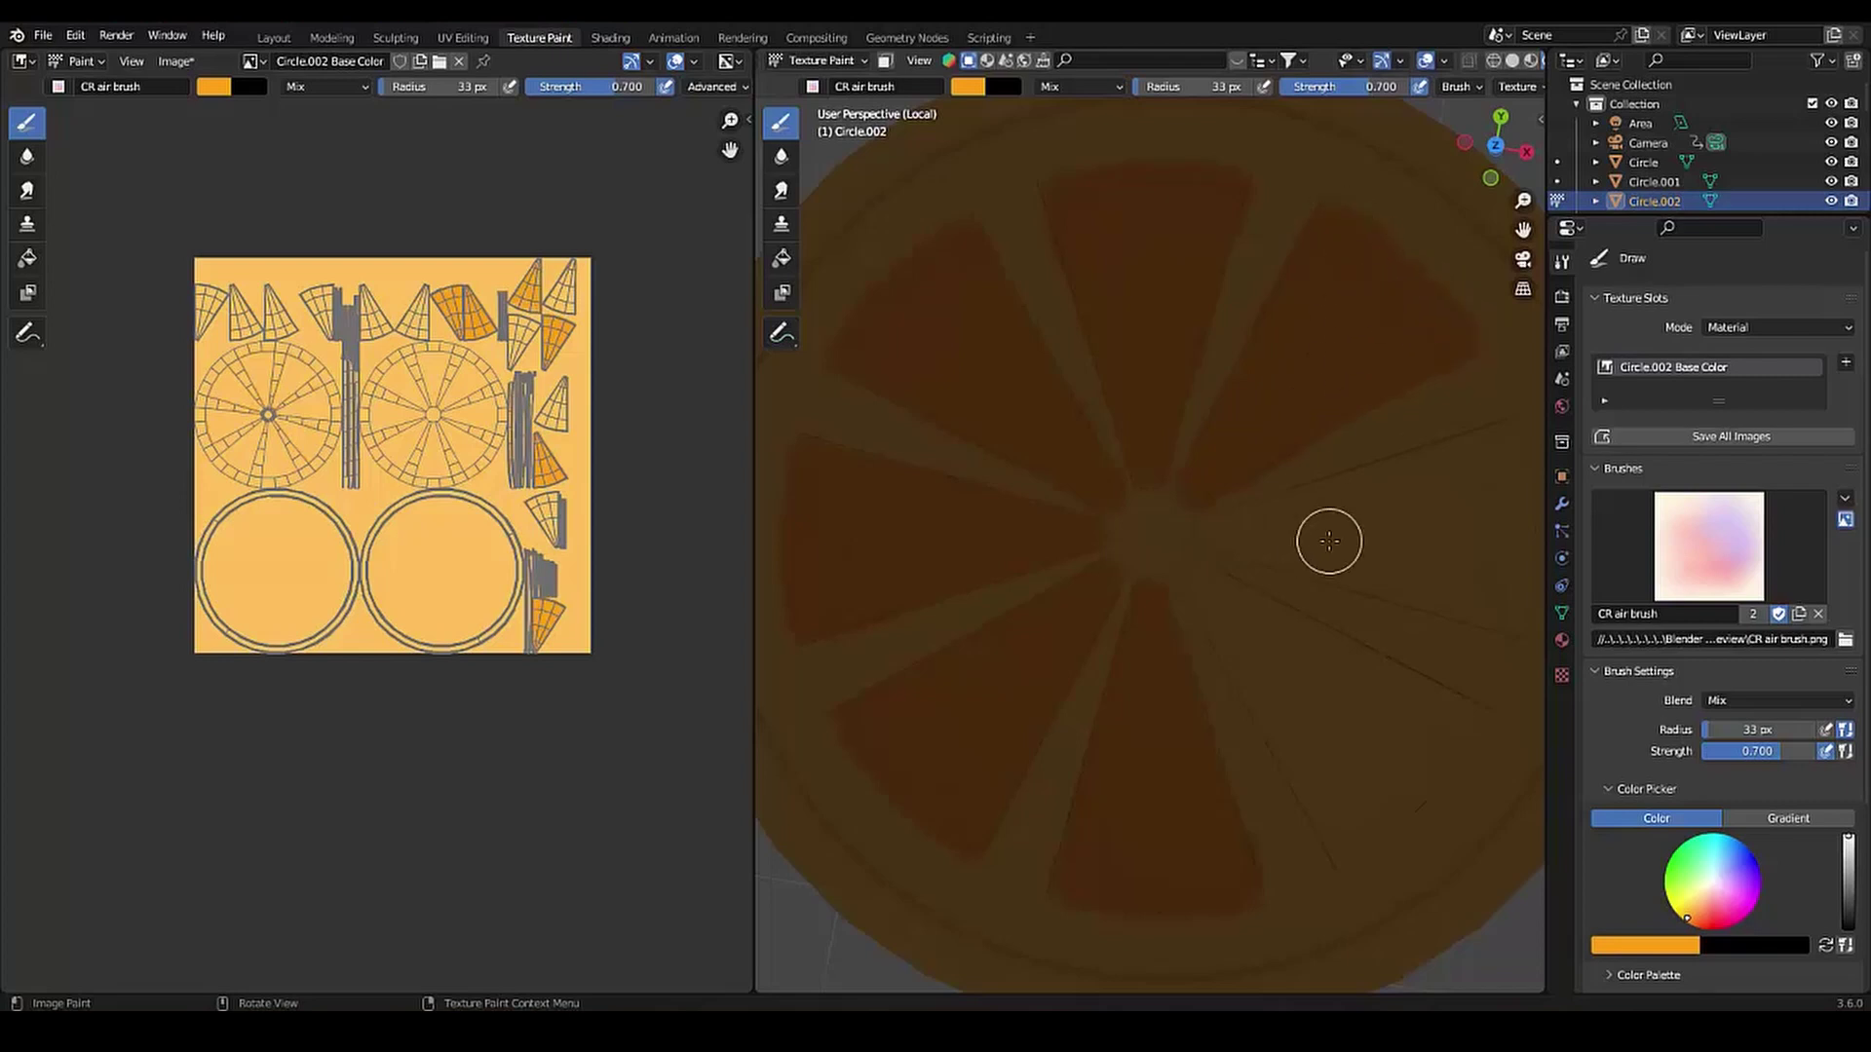
mouse_move(1328, 539)
left_mouse_down()
mouse_move(1482, 477)
mouse_move(1491, 447)
mouse_move(1346, 490)
left_mouse_up()
mouse_move(1473, 452)
left_mouse_down()
mouse_move(1211, 530)
mouse_move(1494, 447)
mouse_move(1320, 541)
mouse_move(1490, 506)
mouse_move(1508, 468)
mouse_move(1508, 610)
mouse_move(1401, 586)
mouse_move(1412, 543)
mouse_move(1131, 676)
mouse_move(1445, 740)
mouse_move(1345, 848)
mouse_move(1195, 568)
mouse_move(1273, 714)
mouse_move(1365, 735)
mouse_move(1307, 669)
mouse_move(1386, 699)
left_mouse_up()
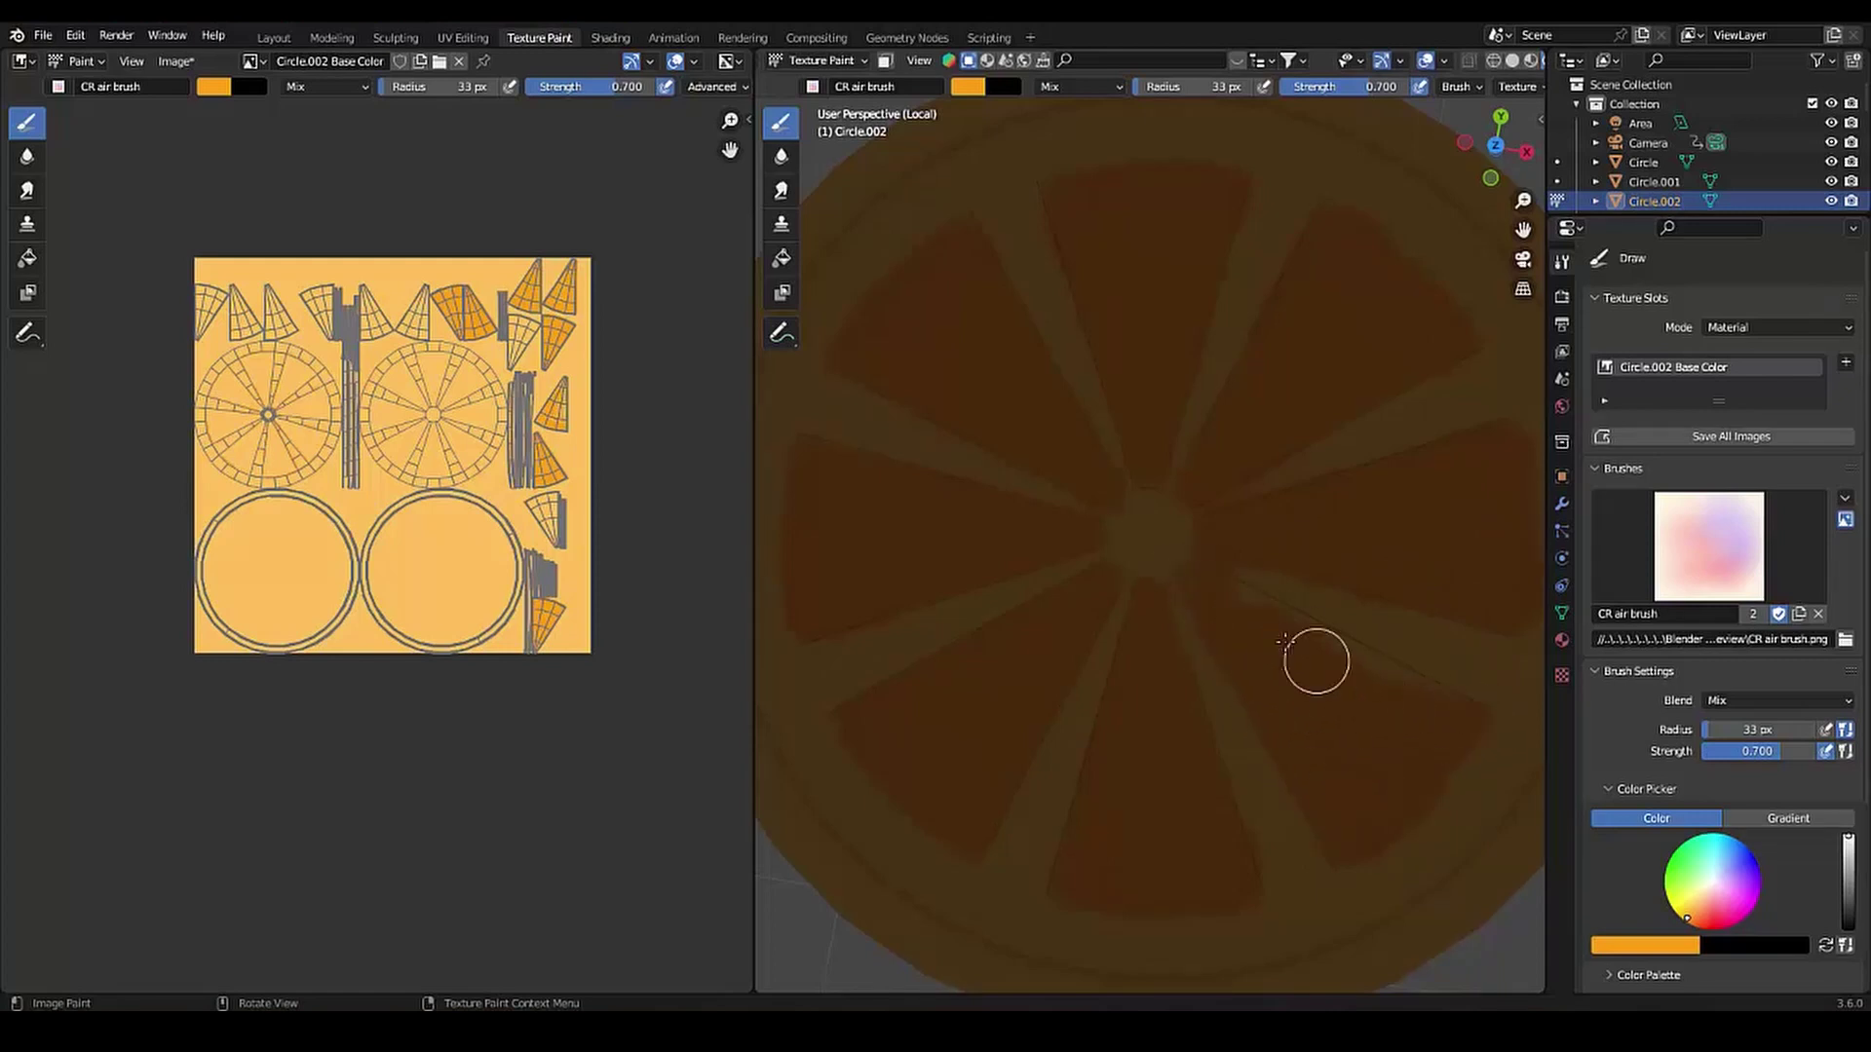
scroll(1146, 459, "down", 2)
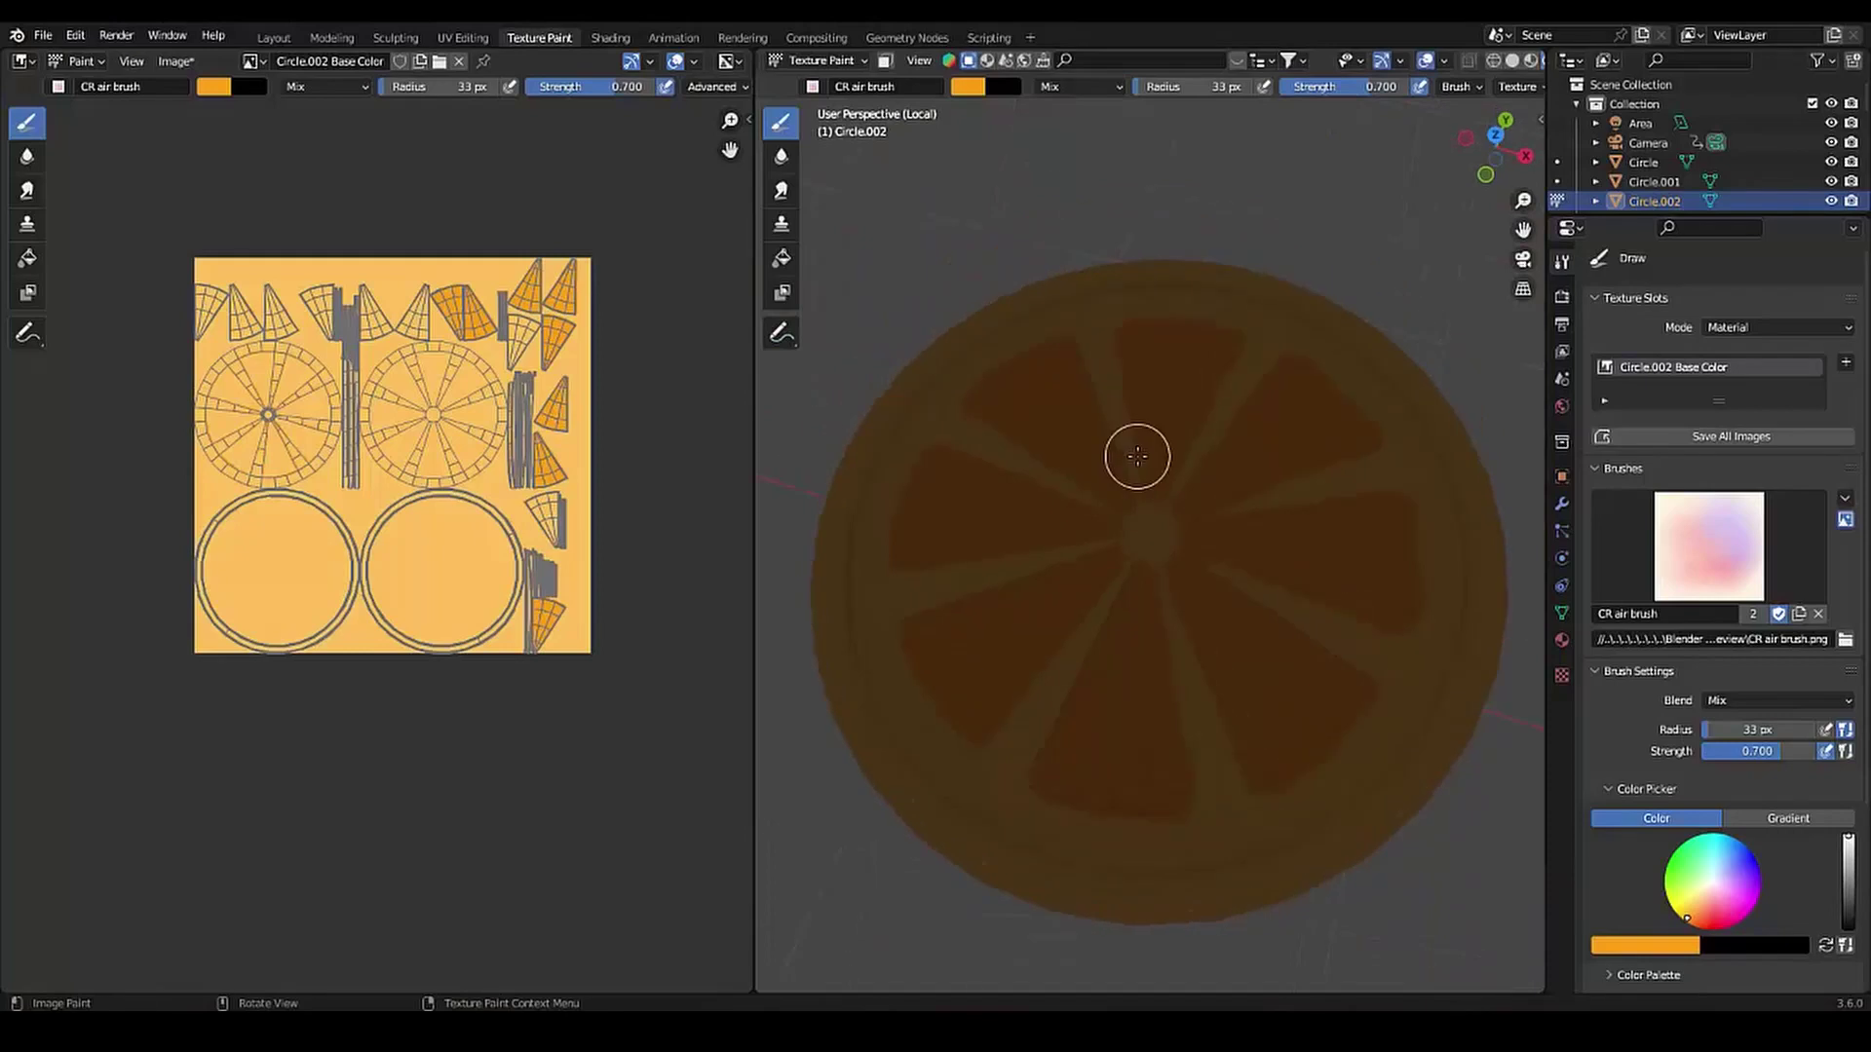
key("KP_Divide")
Select back slice Circle.001 under rendered shading, removing then restoring its material
left_click(273, 37)
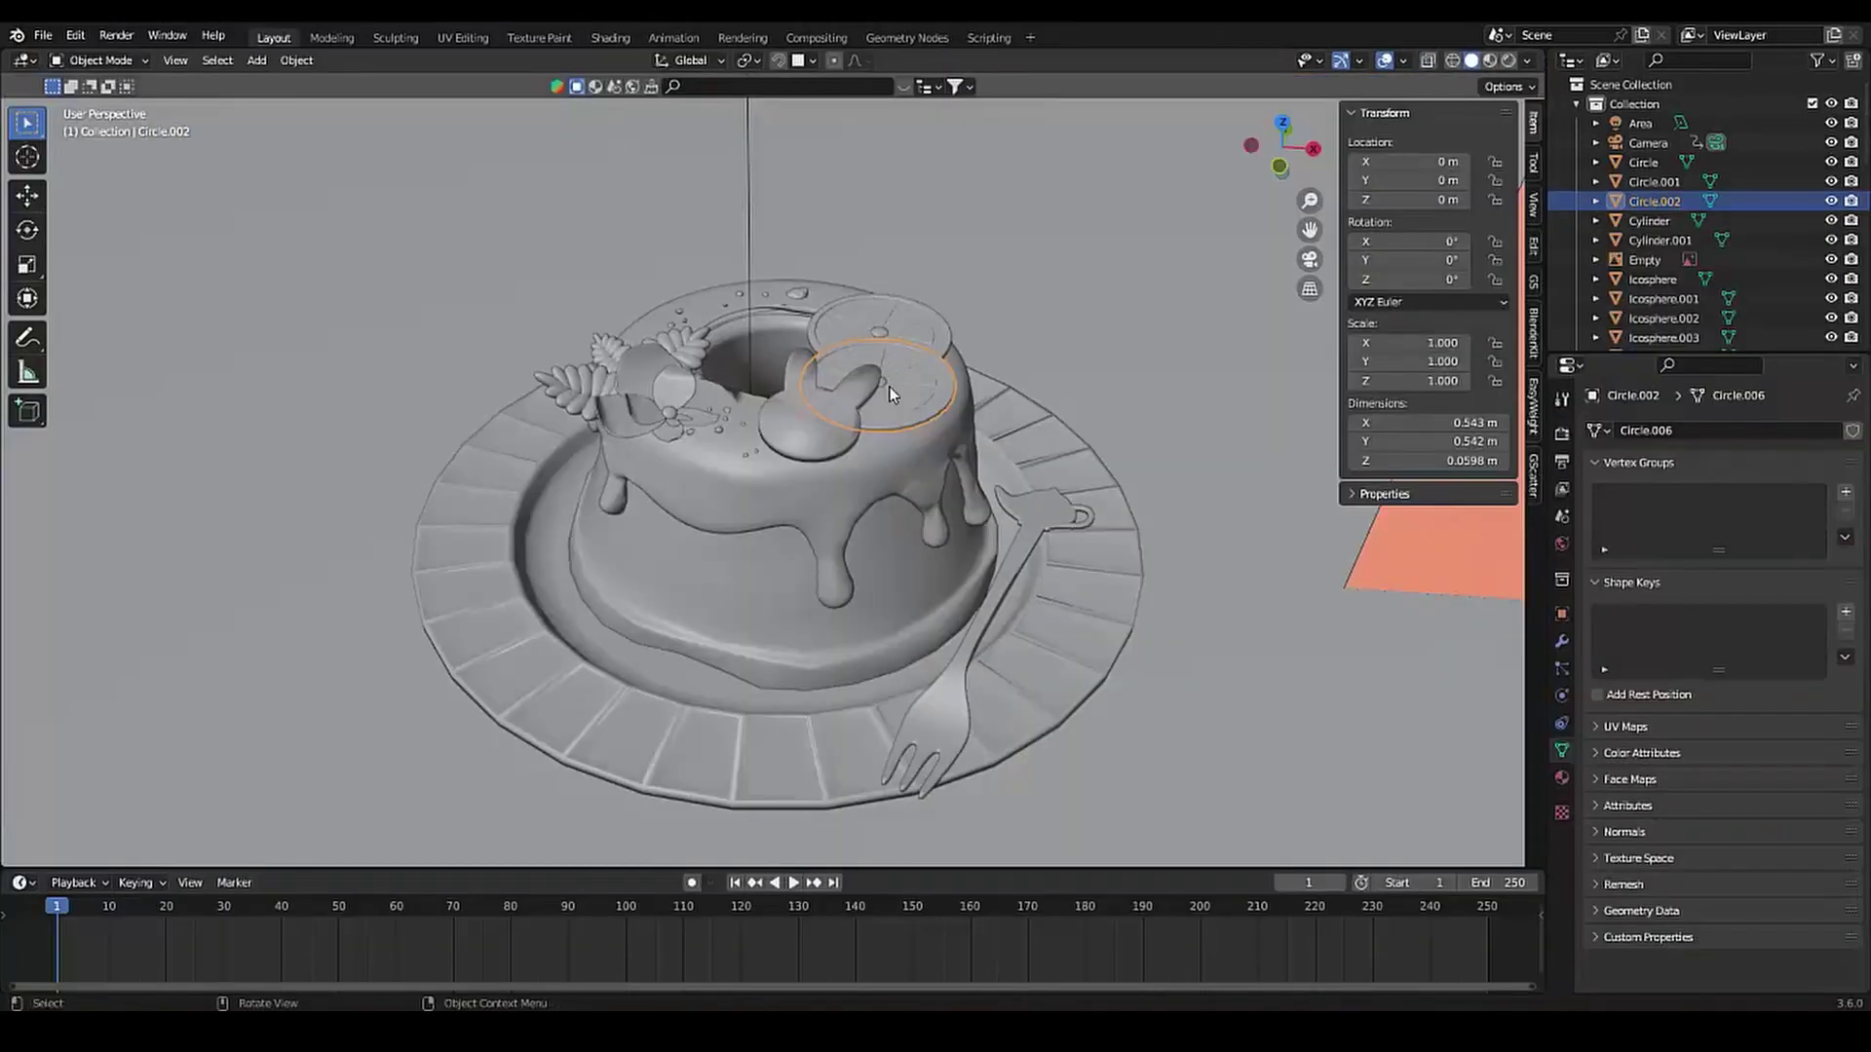
left_click(840, 312, "shift")
key("ctrl+l")
left_click(819, 430)
left_click(1509, 59)
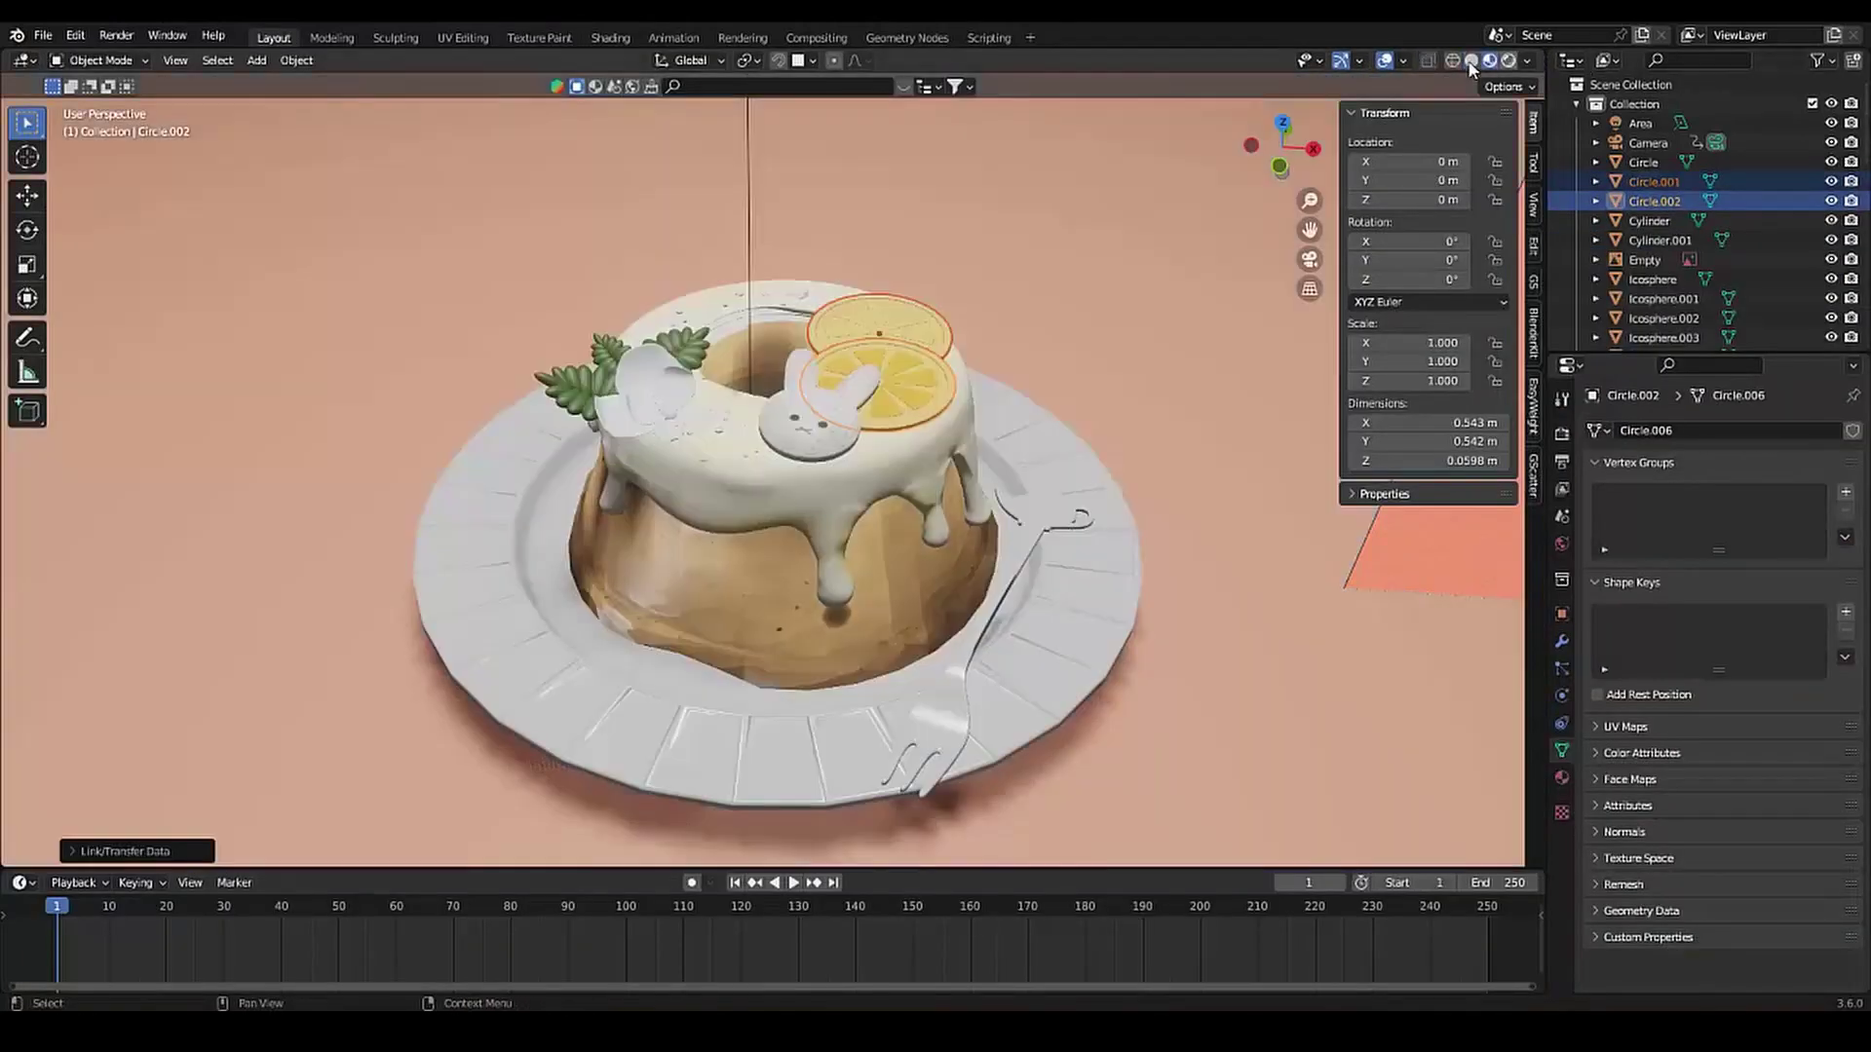
middle_click_drag(875, 468, 875, 395)
scroll(1039, 446, "up", 4)
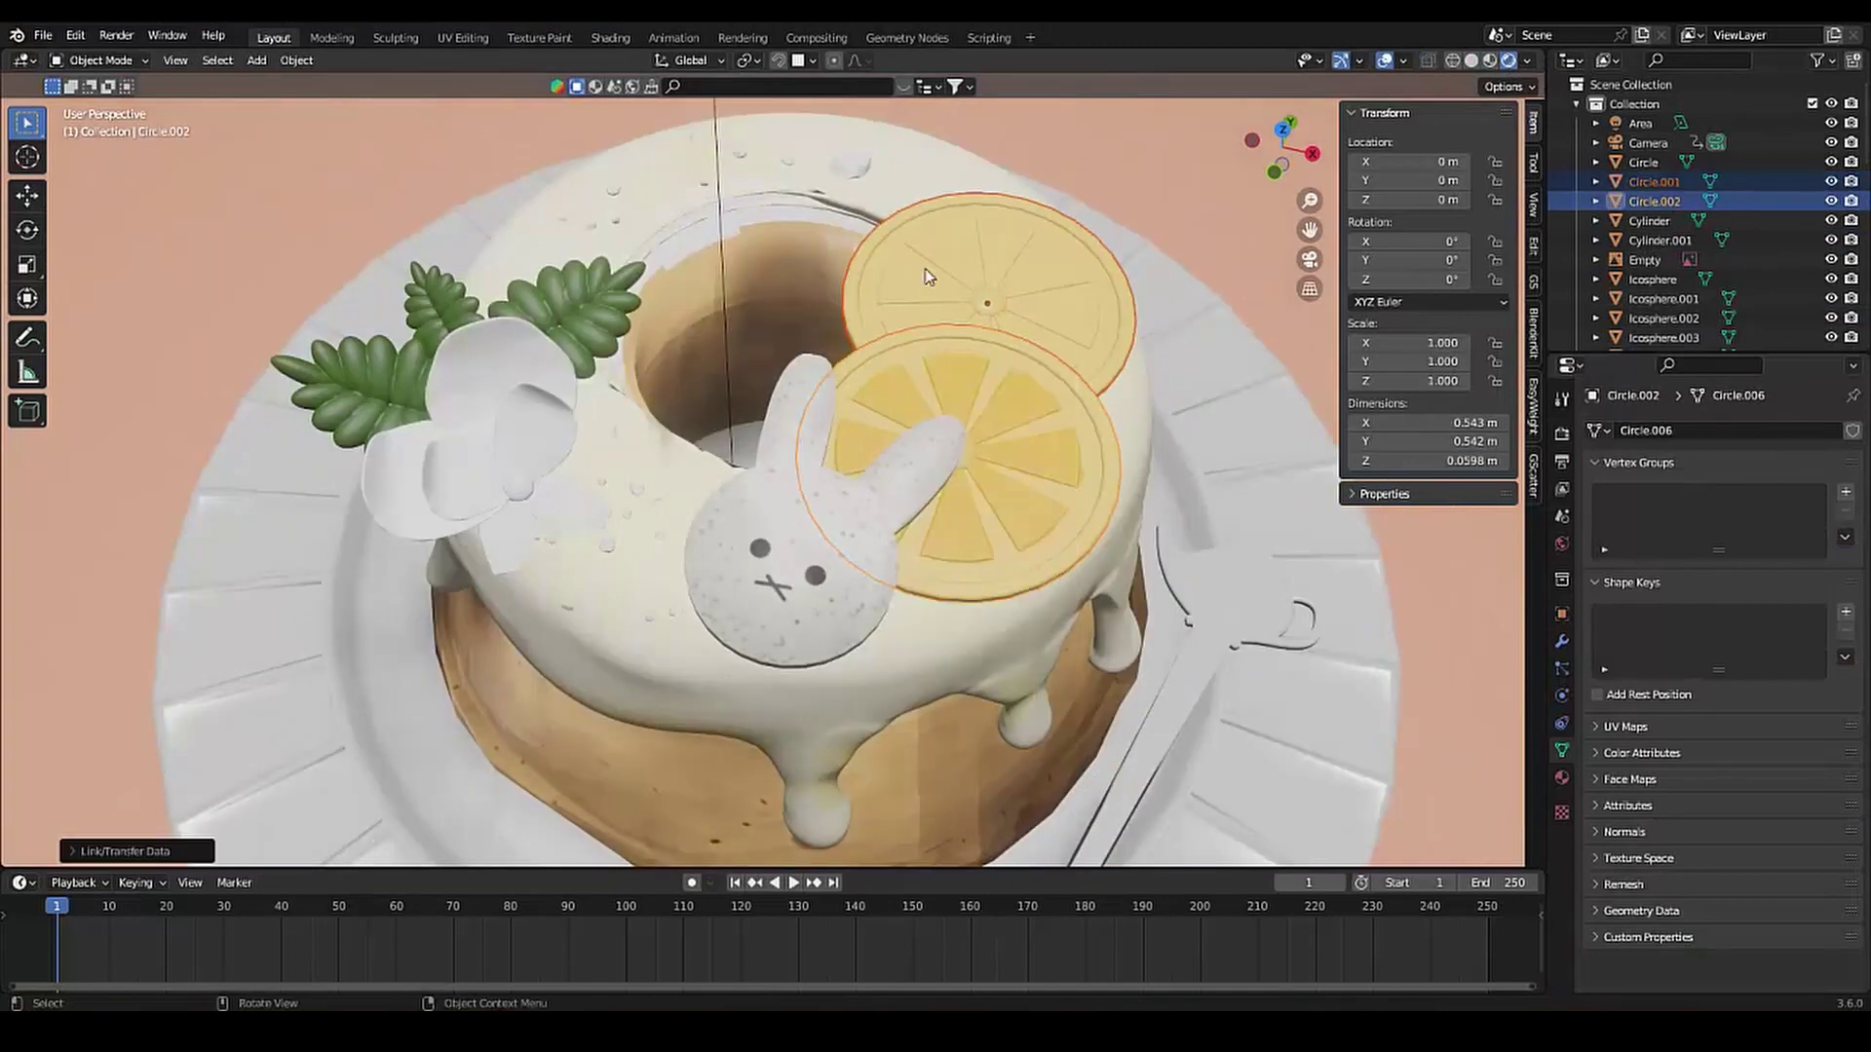
left_click(1653, 182)
left_click(1562, 777)
left_click(1853, 450)
key("ctrl+z")
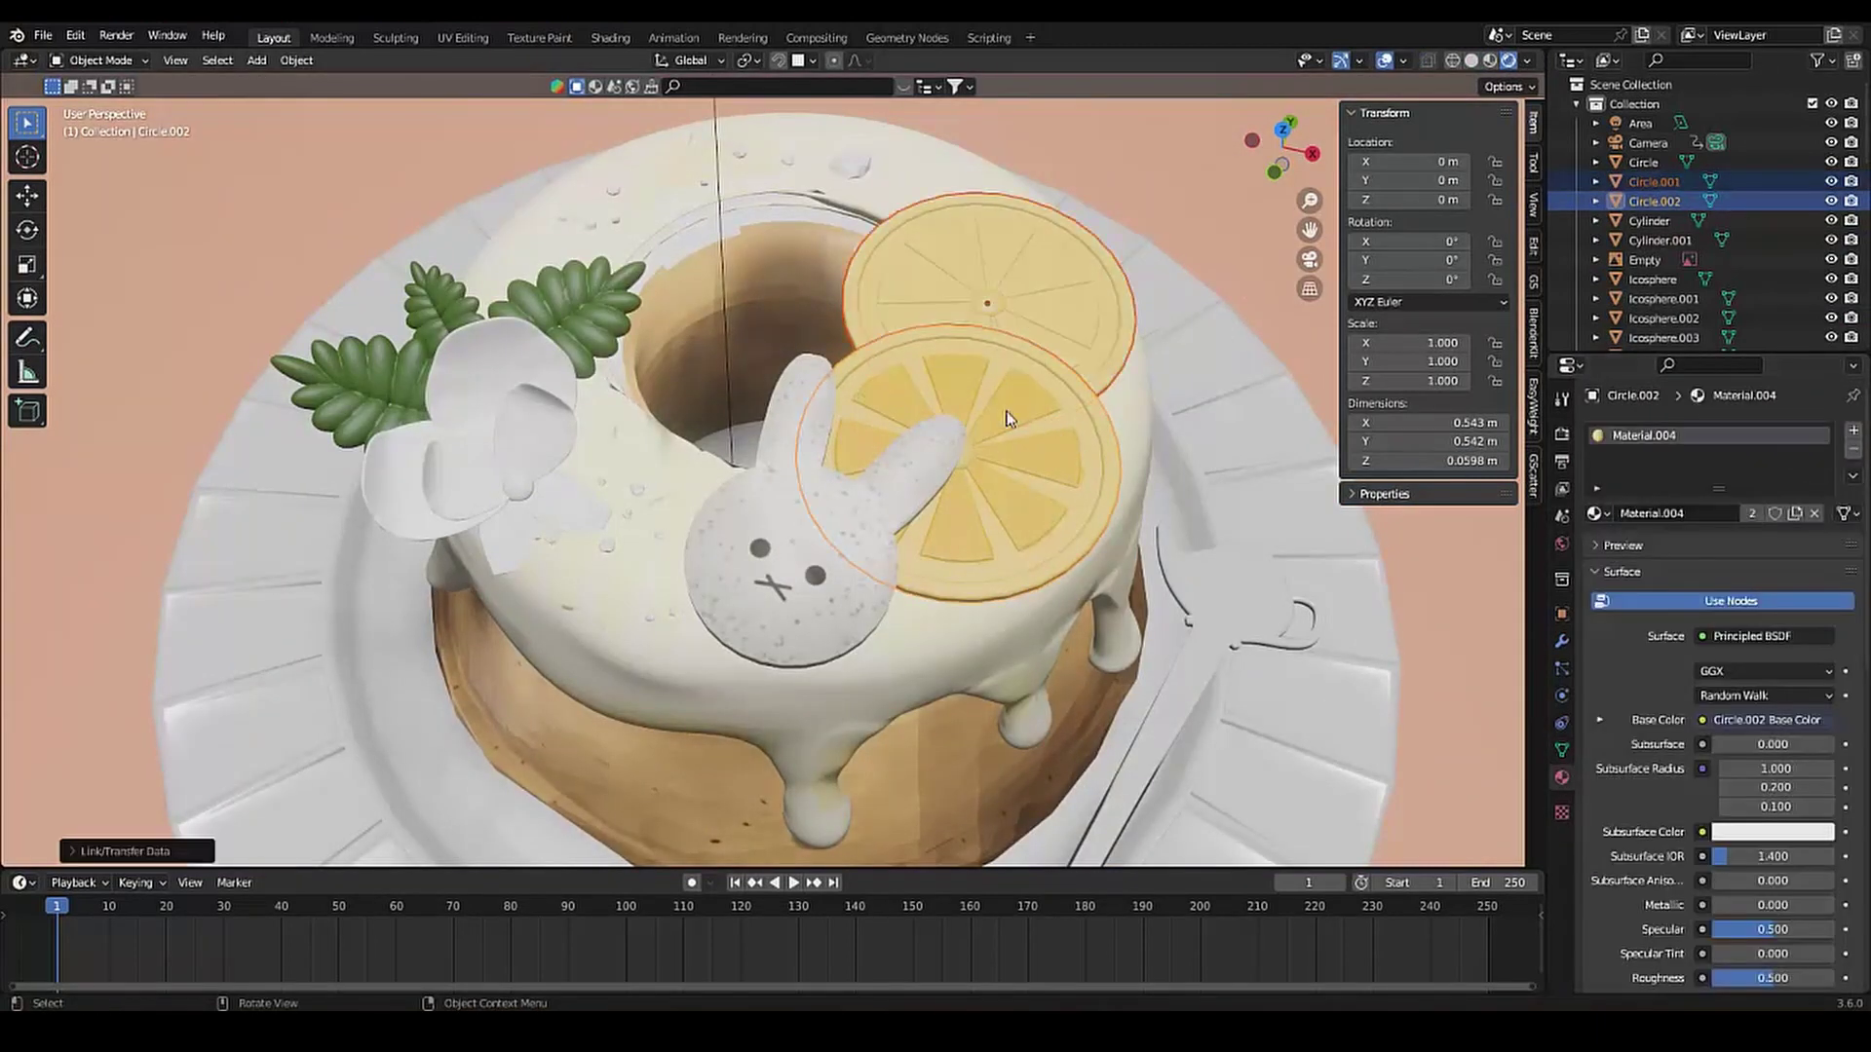
Cancel an accidental mirror and bring the back slice into the UV Editing workspace
right_click(877, 498)
left_click(877, 498)
right_click(930, 429)
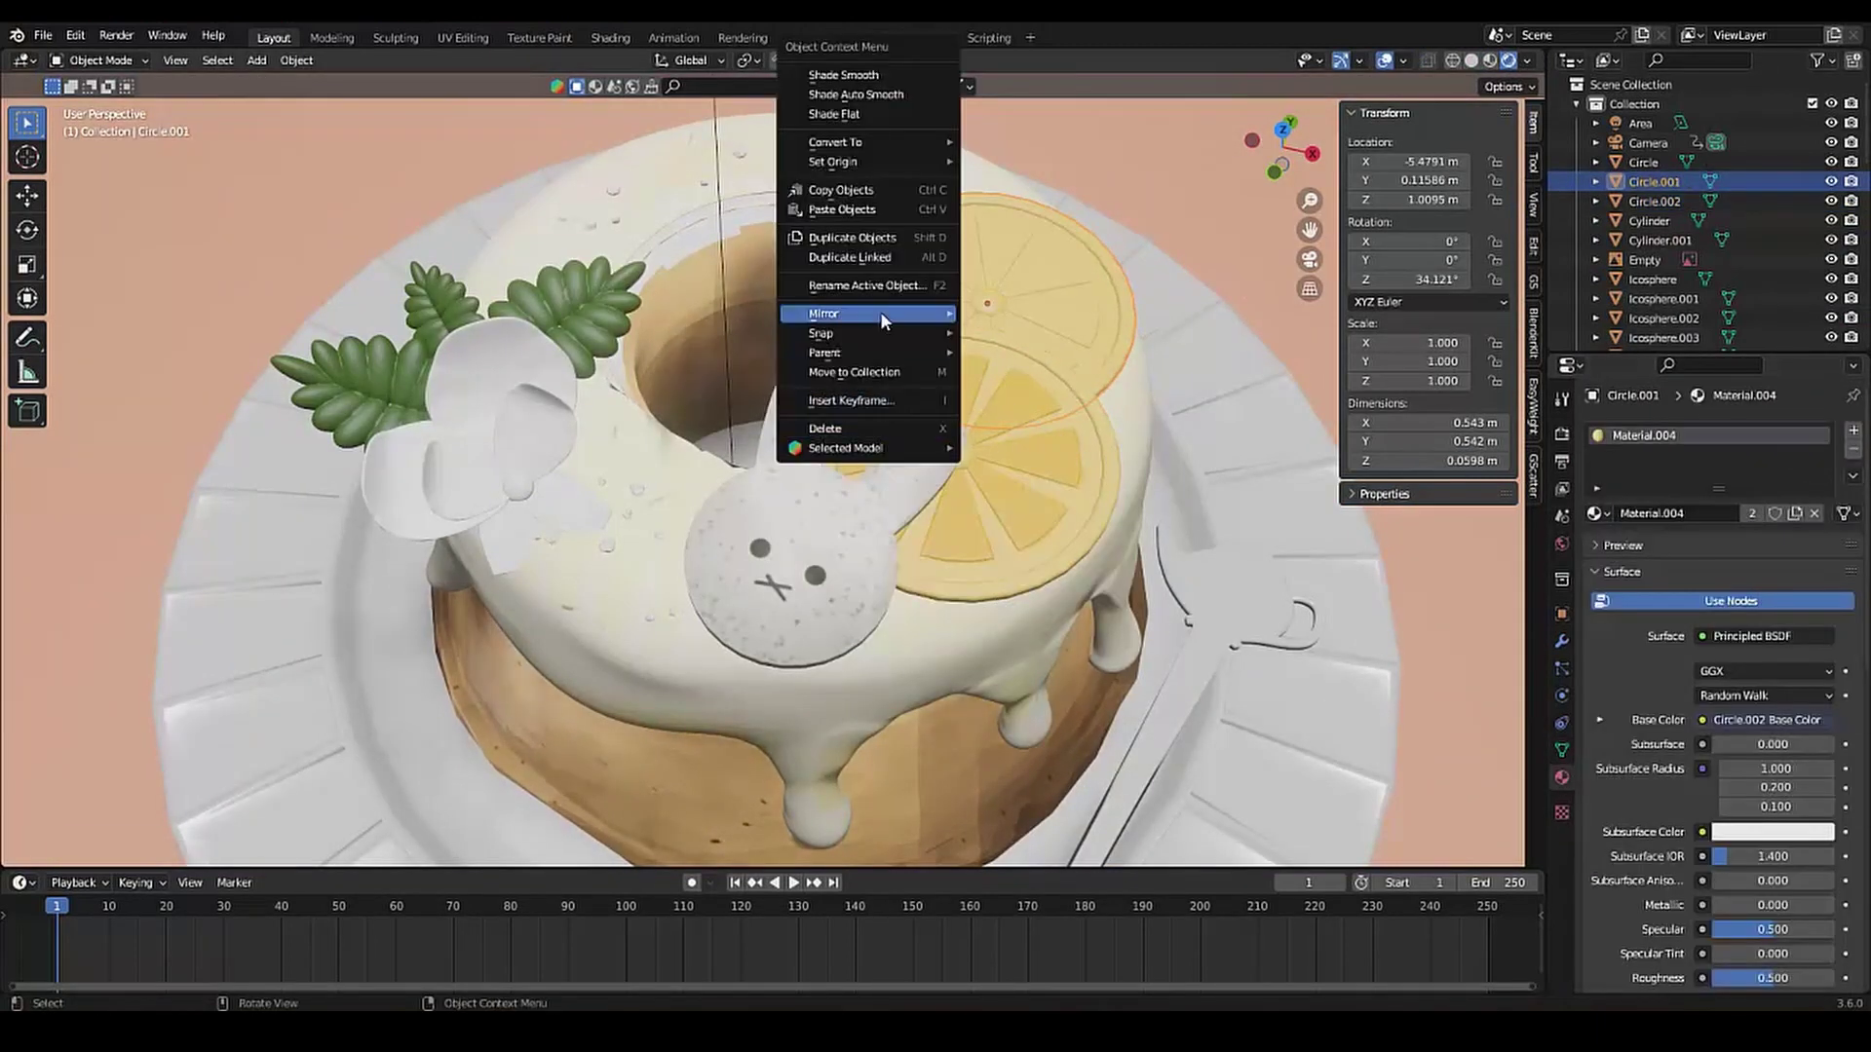
left_click(879, 312)
mouse_move(1001, 446)
middle_mouse_down()
mouse_move(897, 476)
mouse_move(919, 435)
middle_mouse_up()
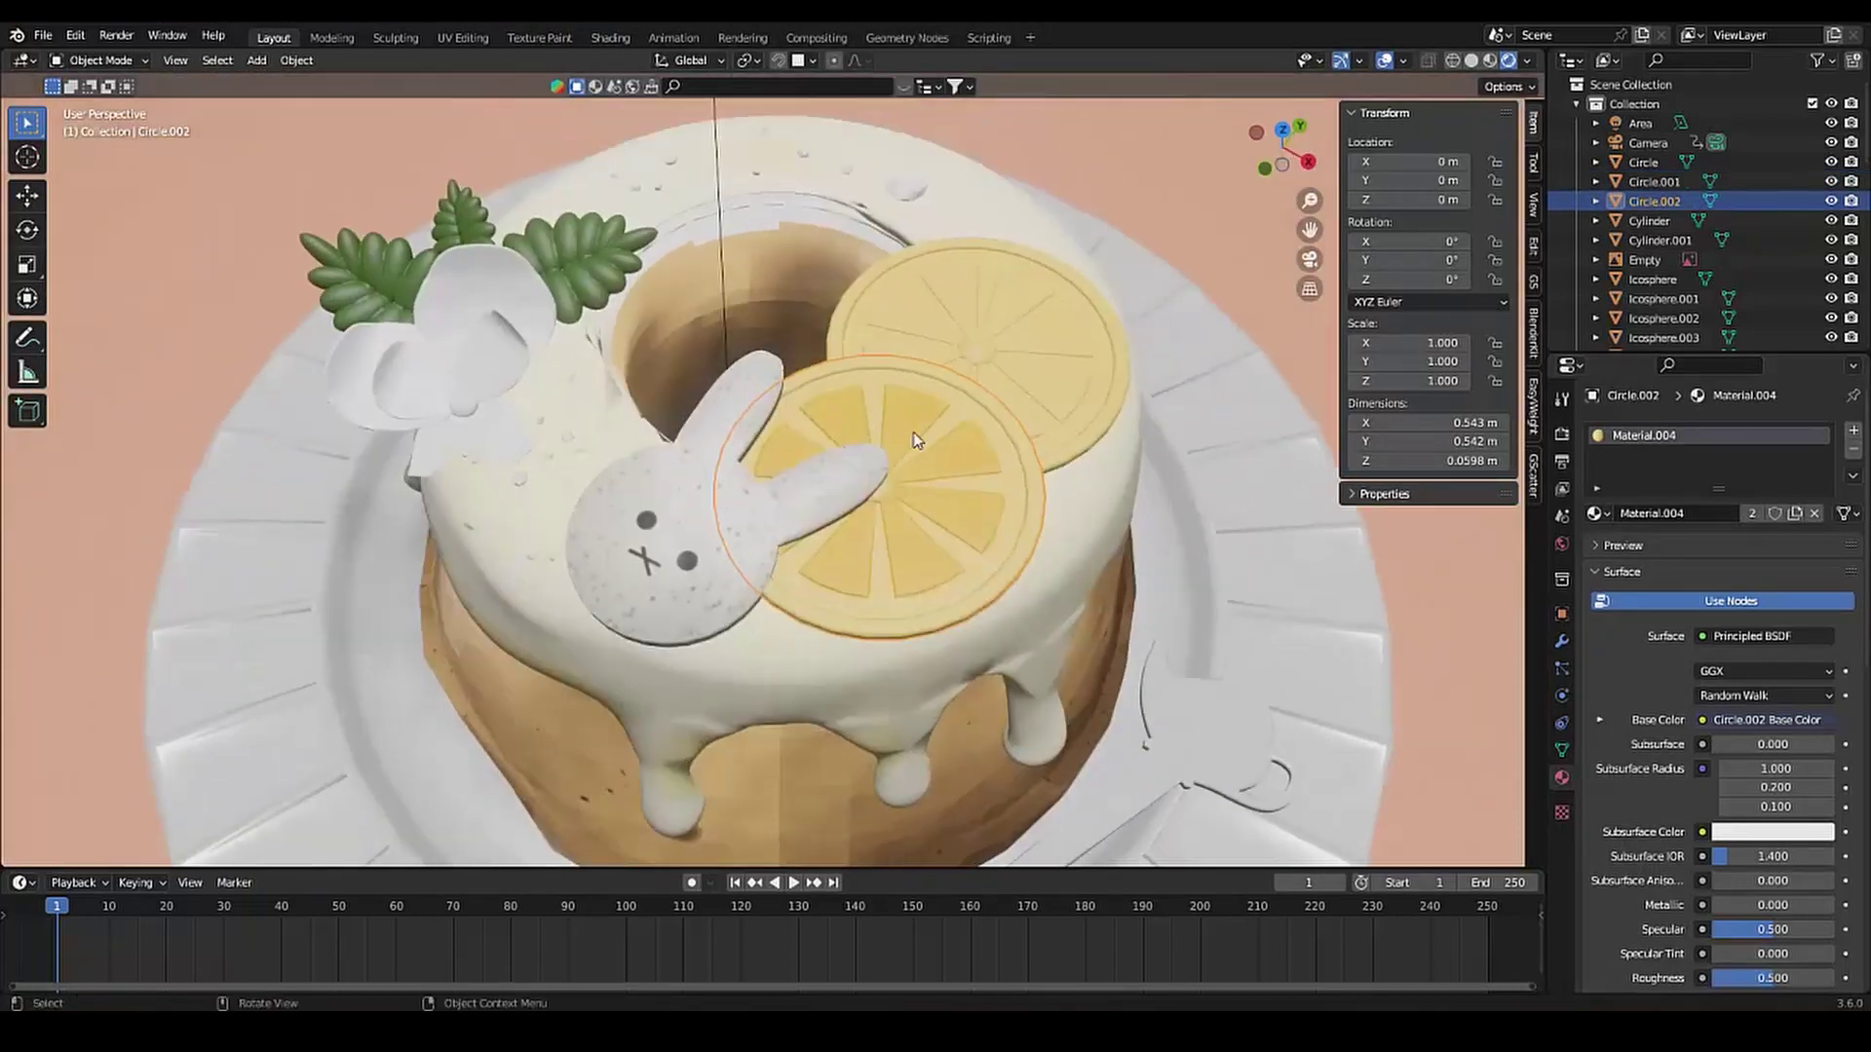
left_click(539, 37)
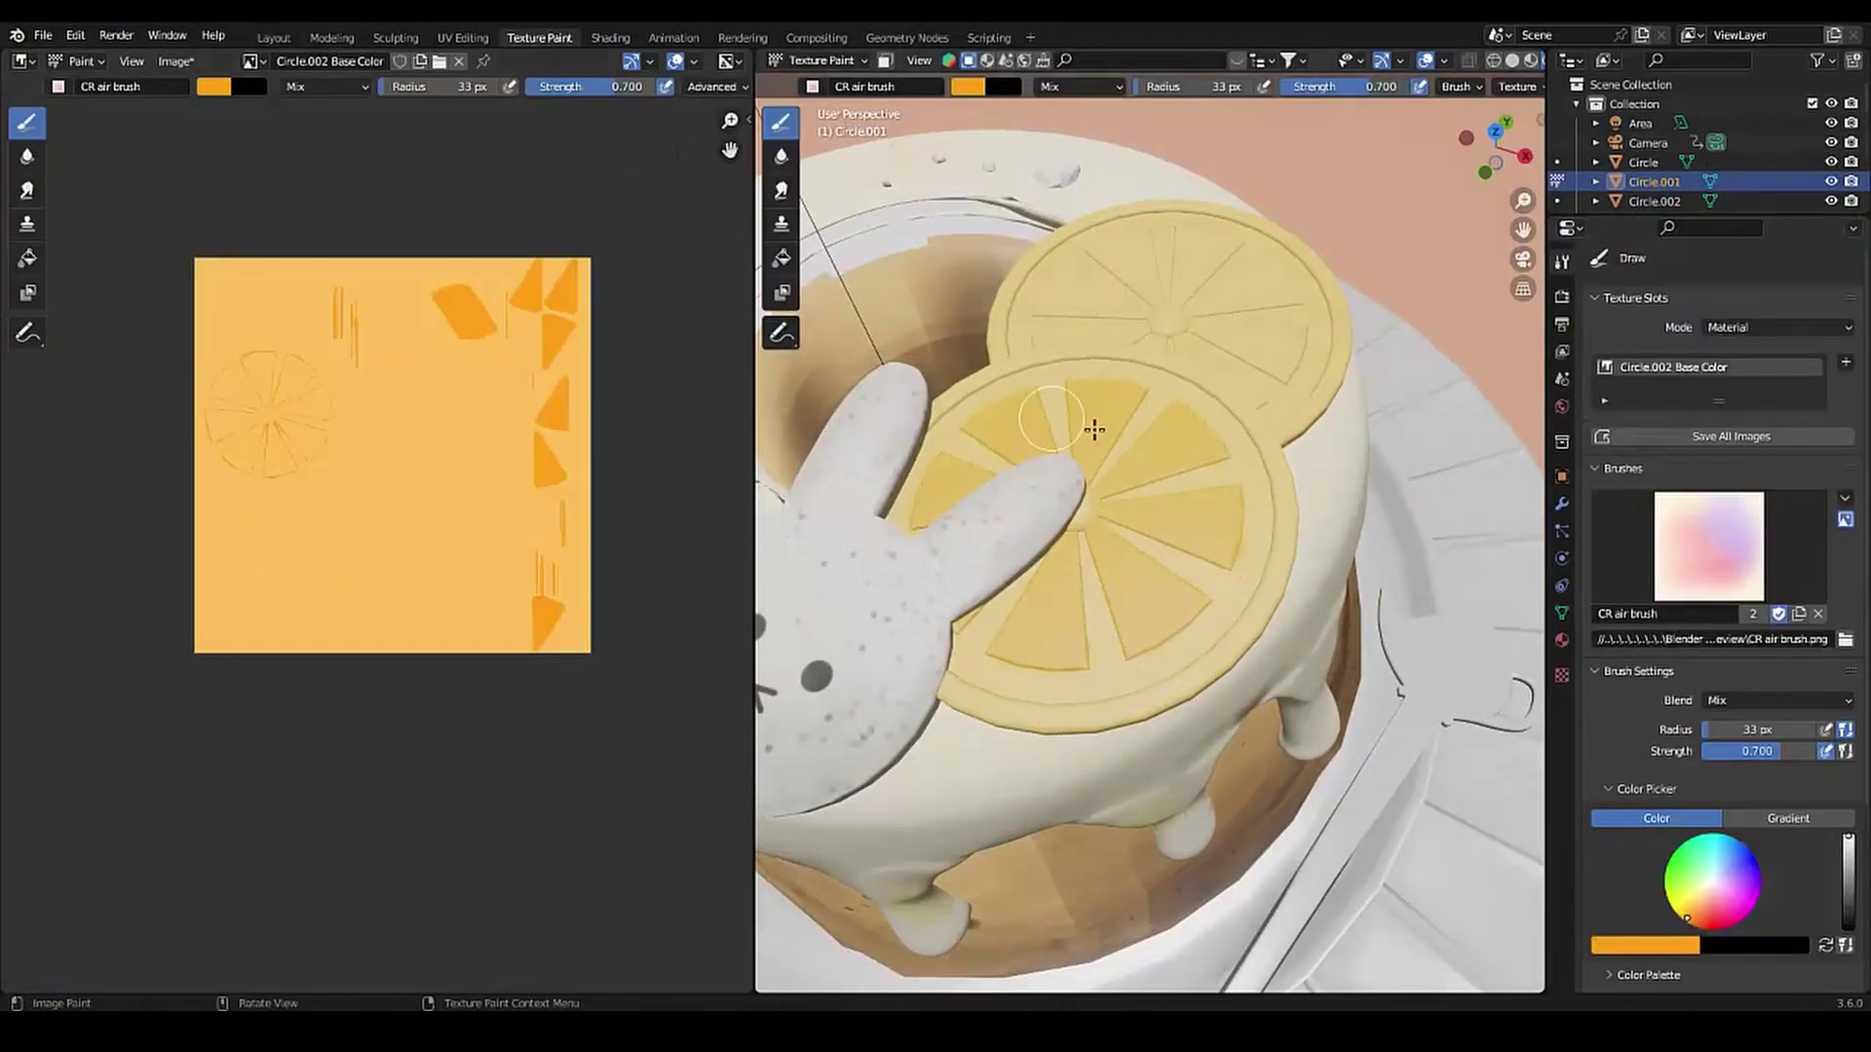
middle_click_drag(1085, 418, 1052, 390)
left_click(274, 37)
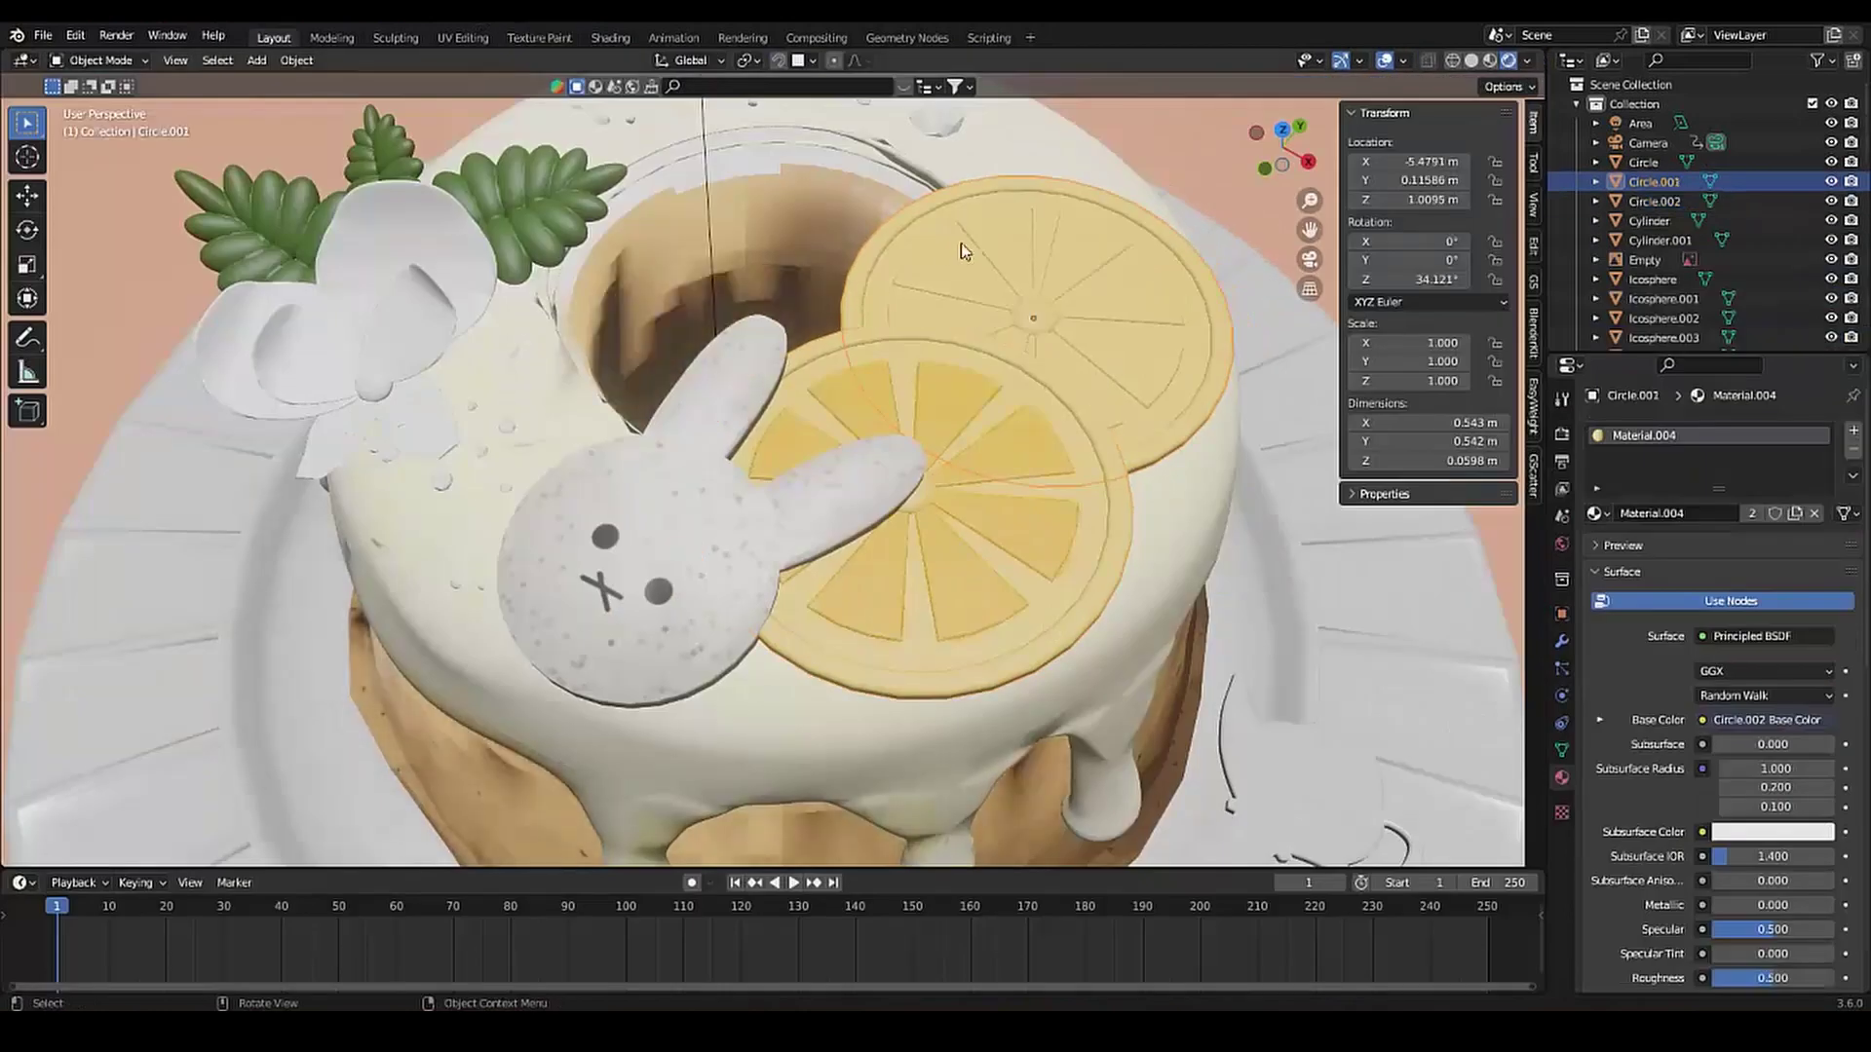
left_click(463, 37)
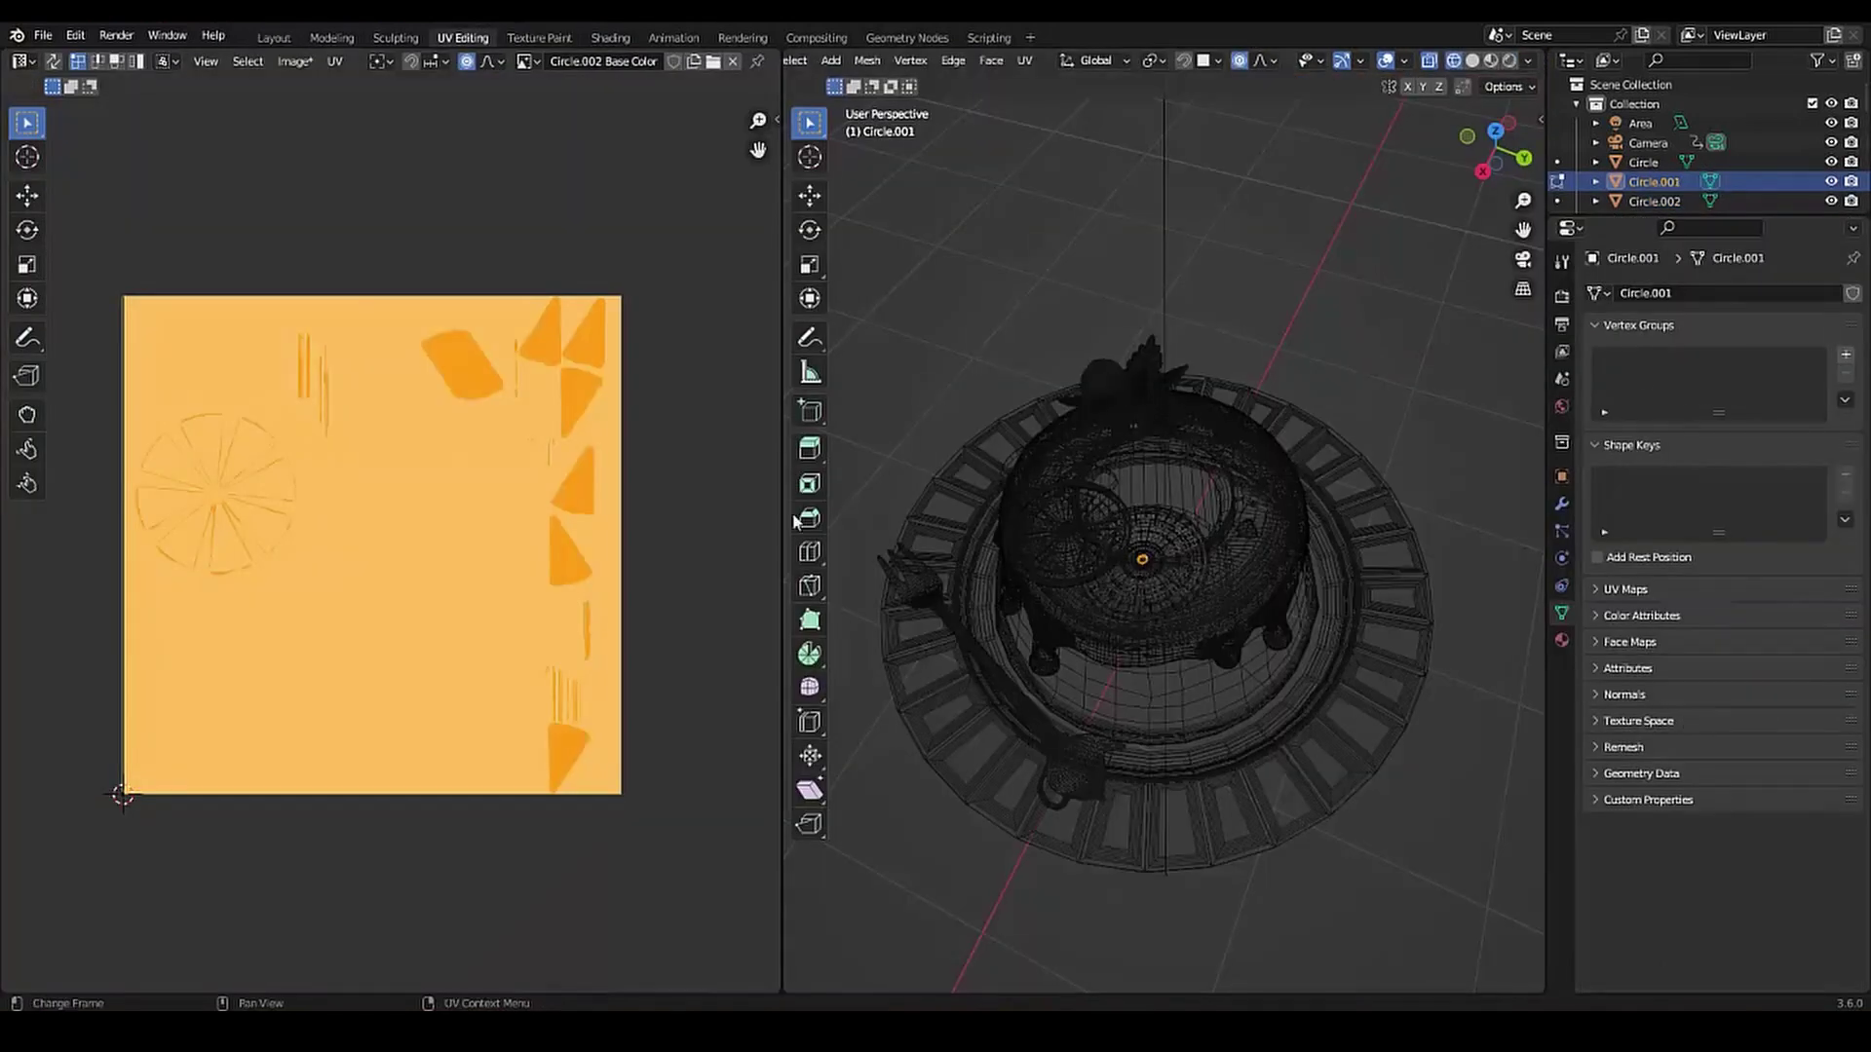
middle_click_drag(1126, 593, 1106, 571)
Smart UV Project the back slice and remove its shared material in Texture Paint
key("u")
left_click(1106, 572)
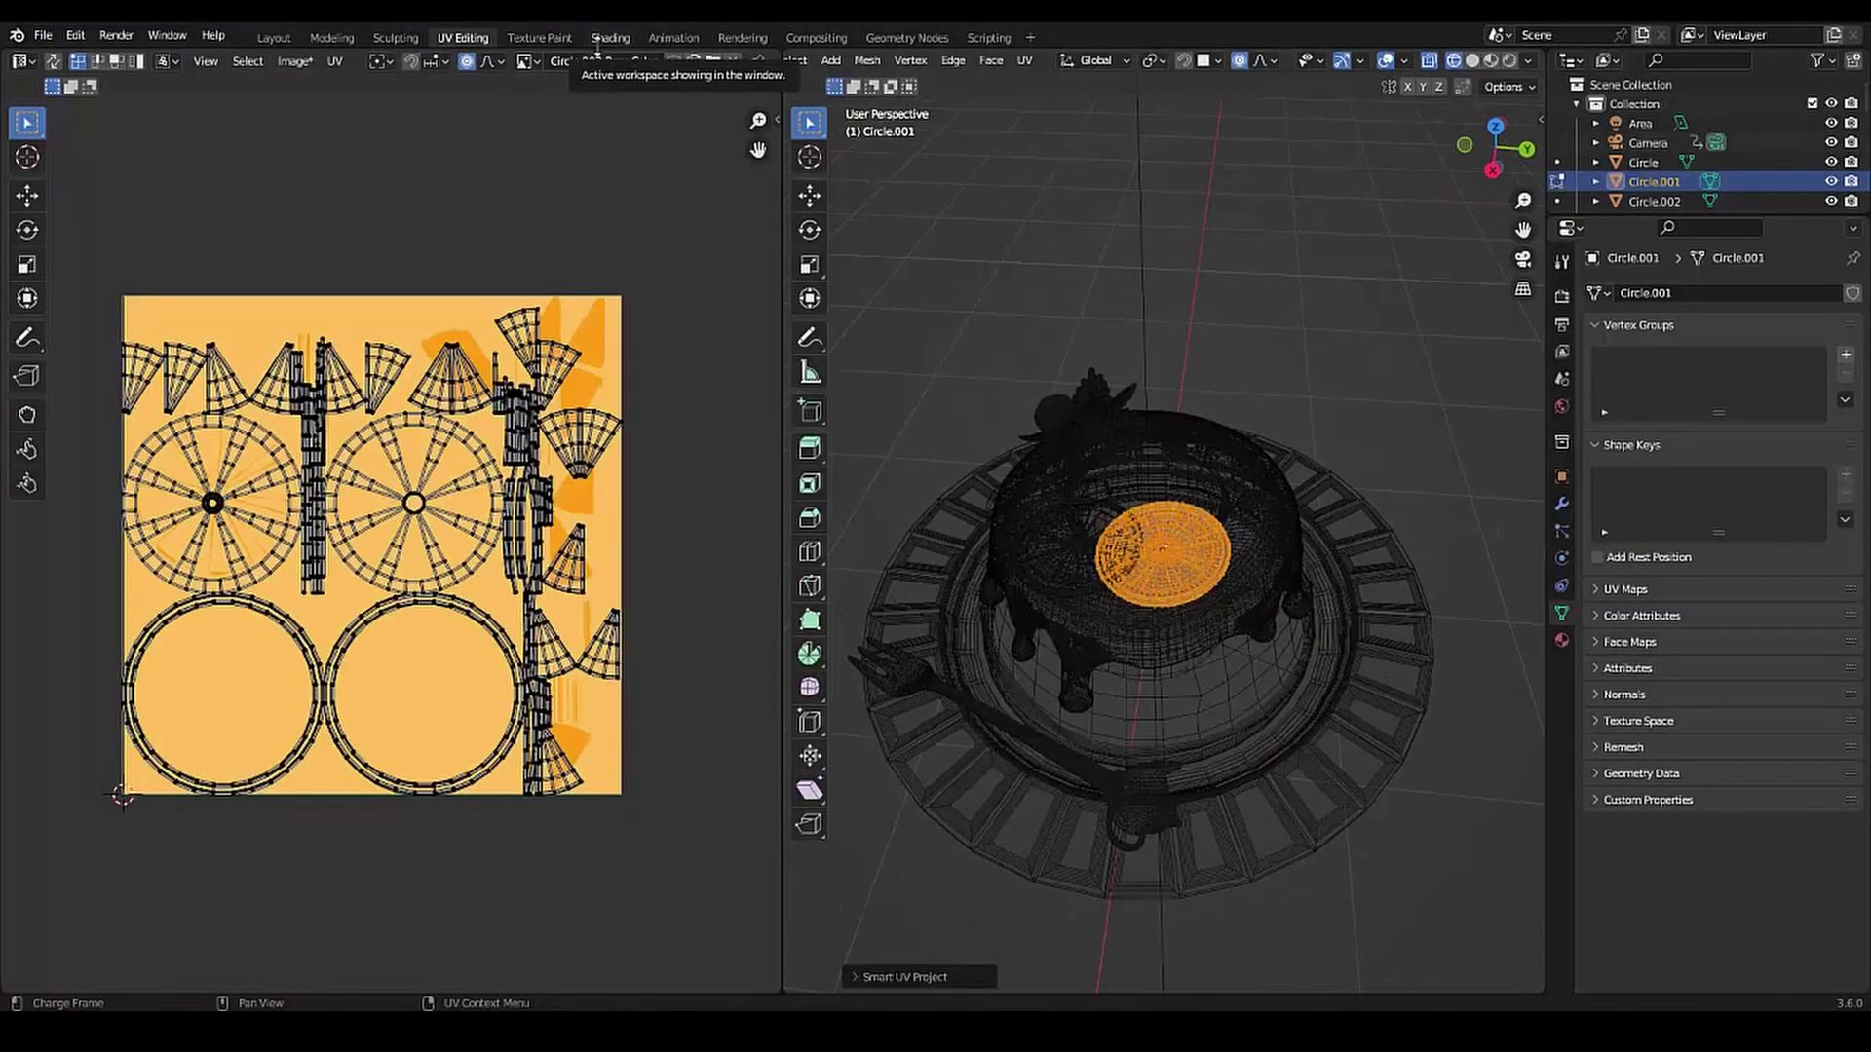
left_click(539, 37)
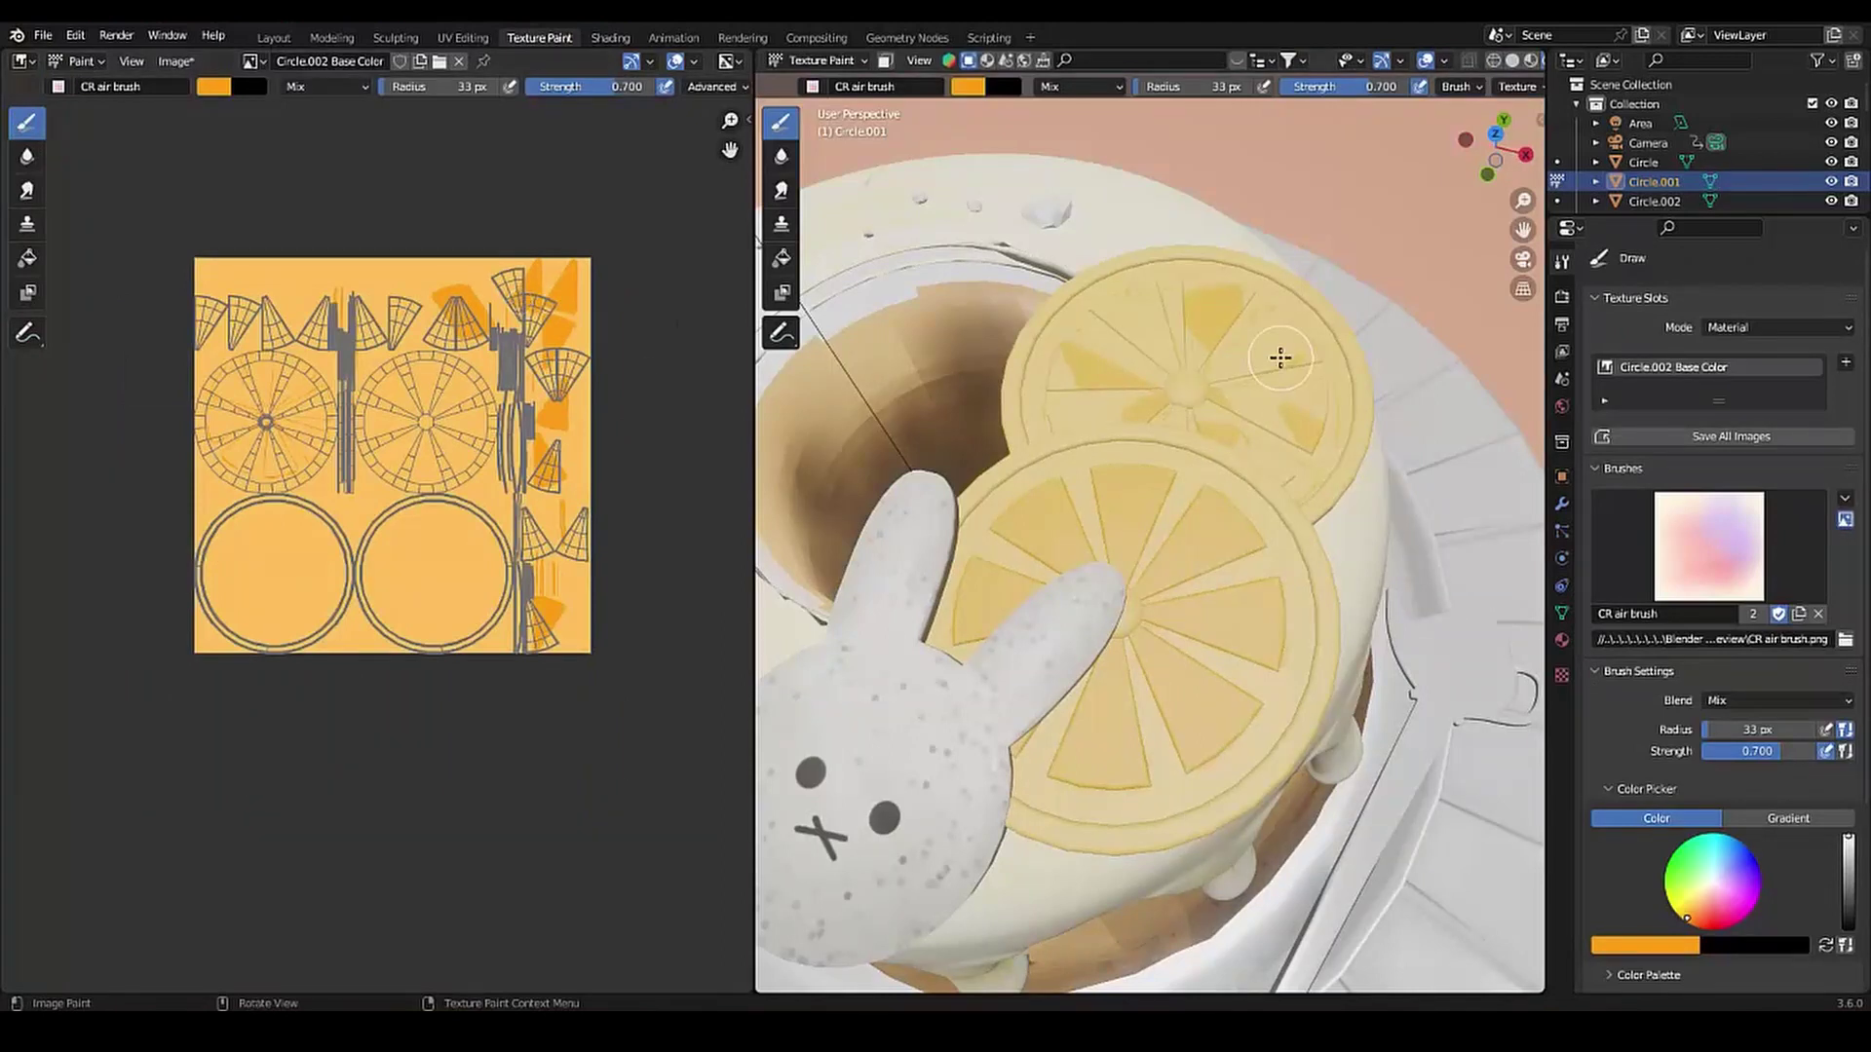
scroll(1277, 355, "up", 3)
left_click(1562, 640)
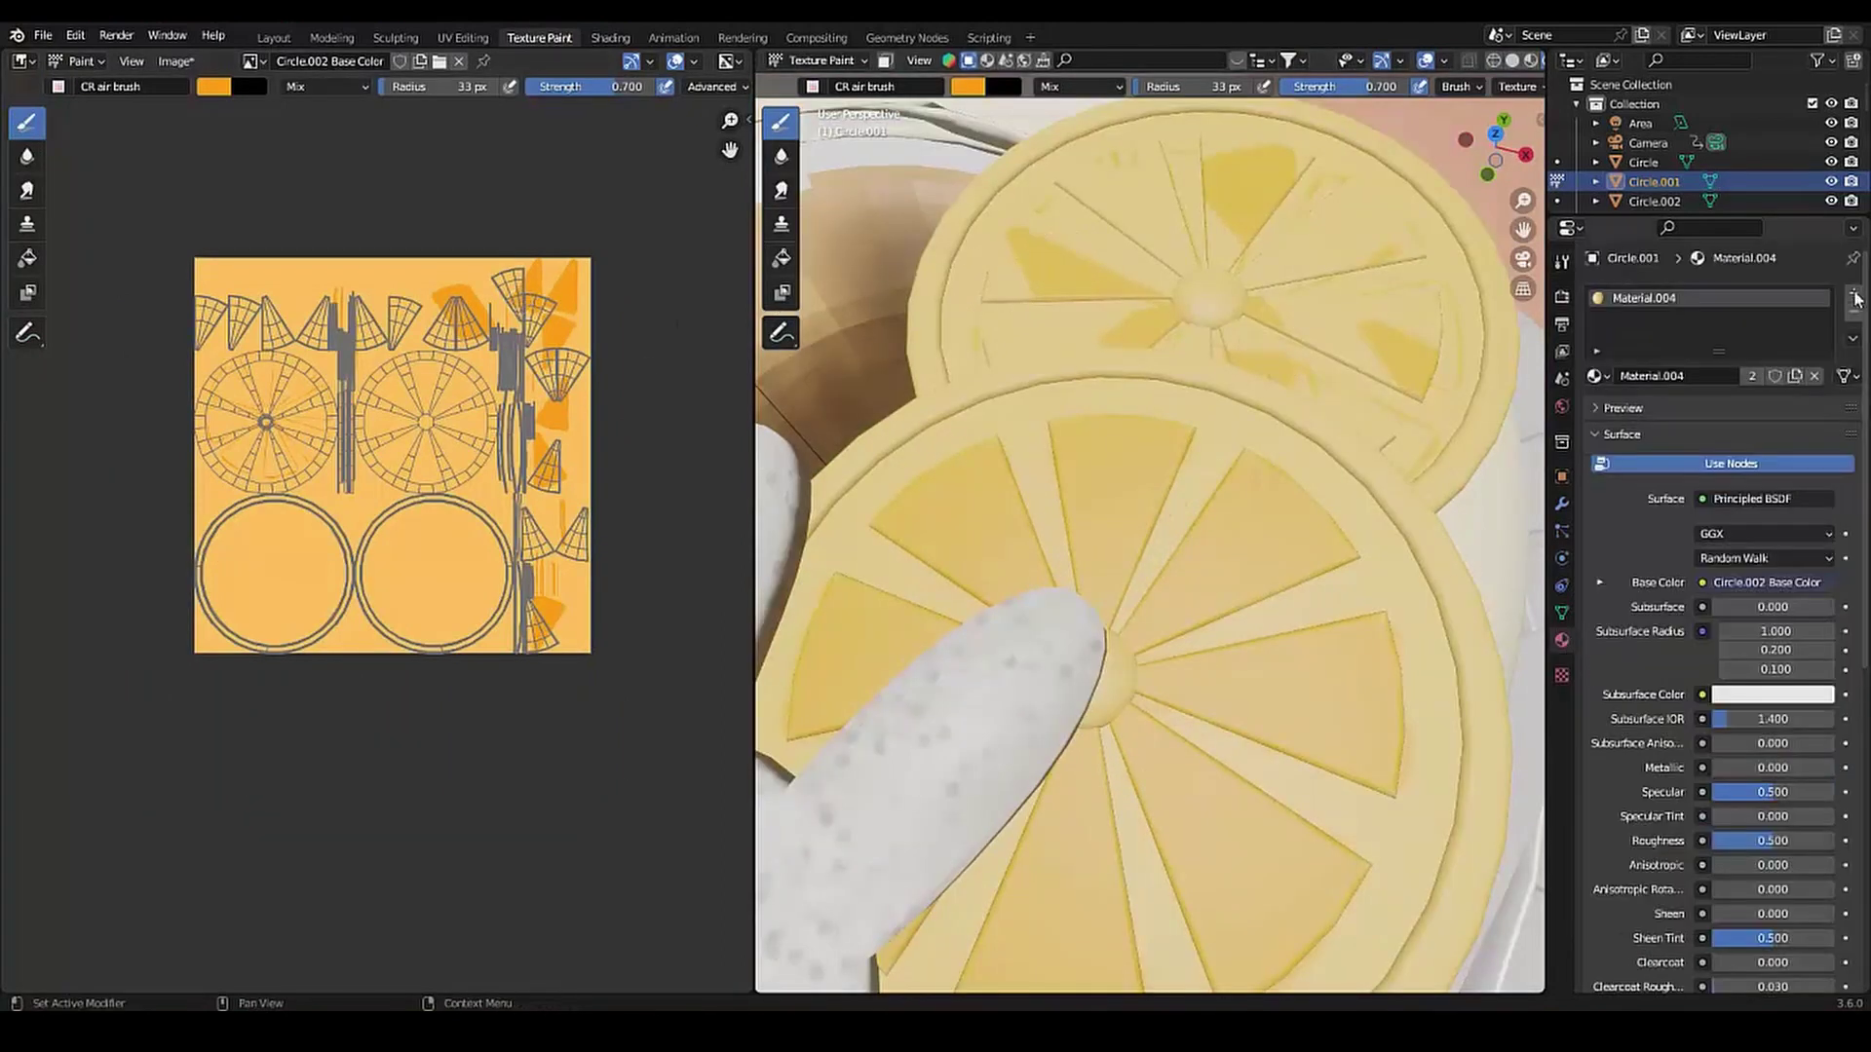
left_click(1854, 312)
Sample the light orange and begin a new paint slot using its pasted hex colour
key("s")
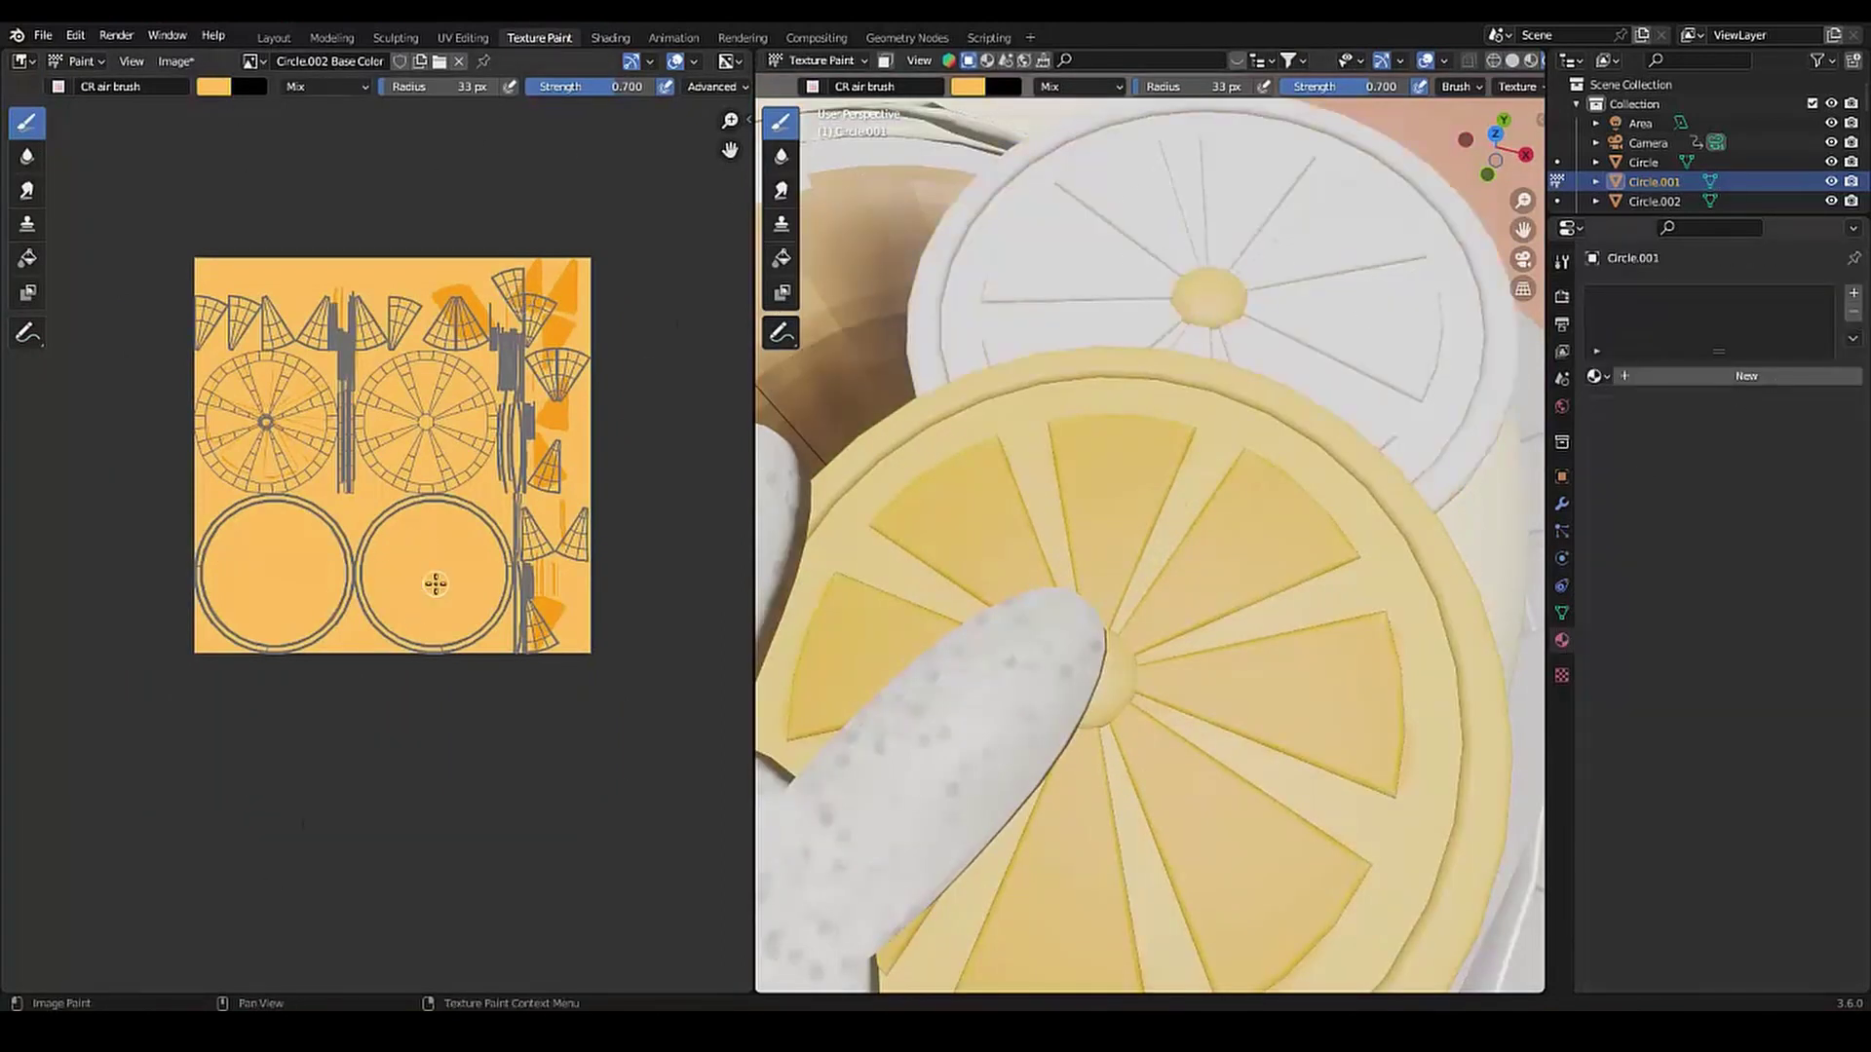
left_click(1562, 262)
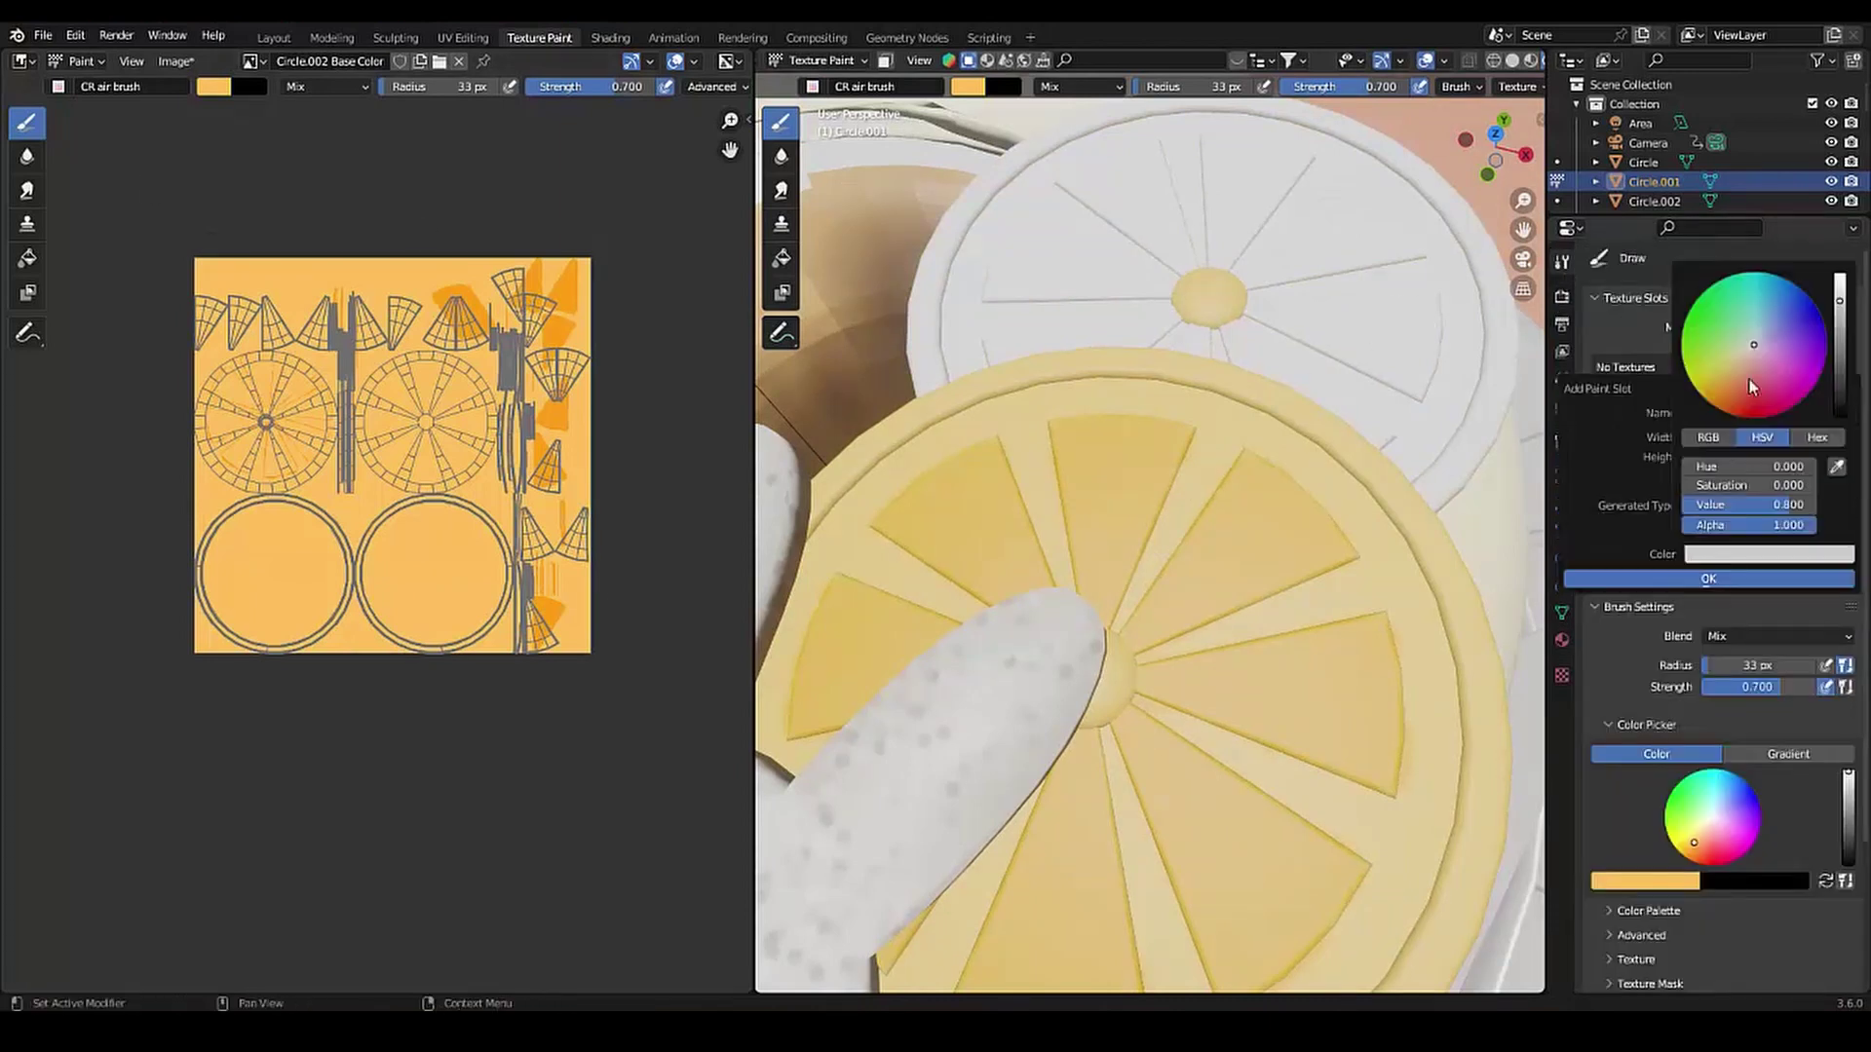
left_click(227, 88)
left_click(309, 295)
left_click(1845, 363)
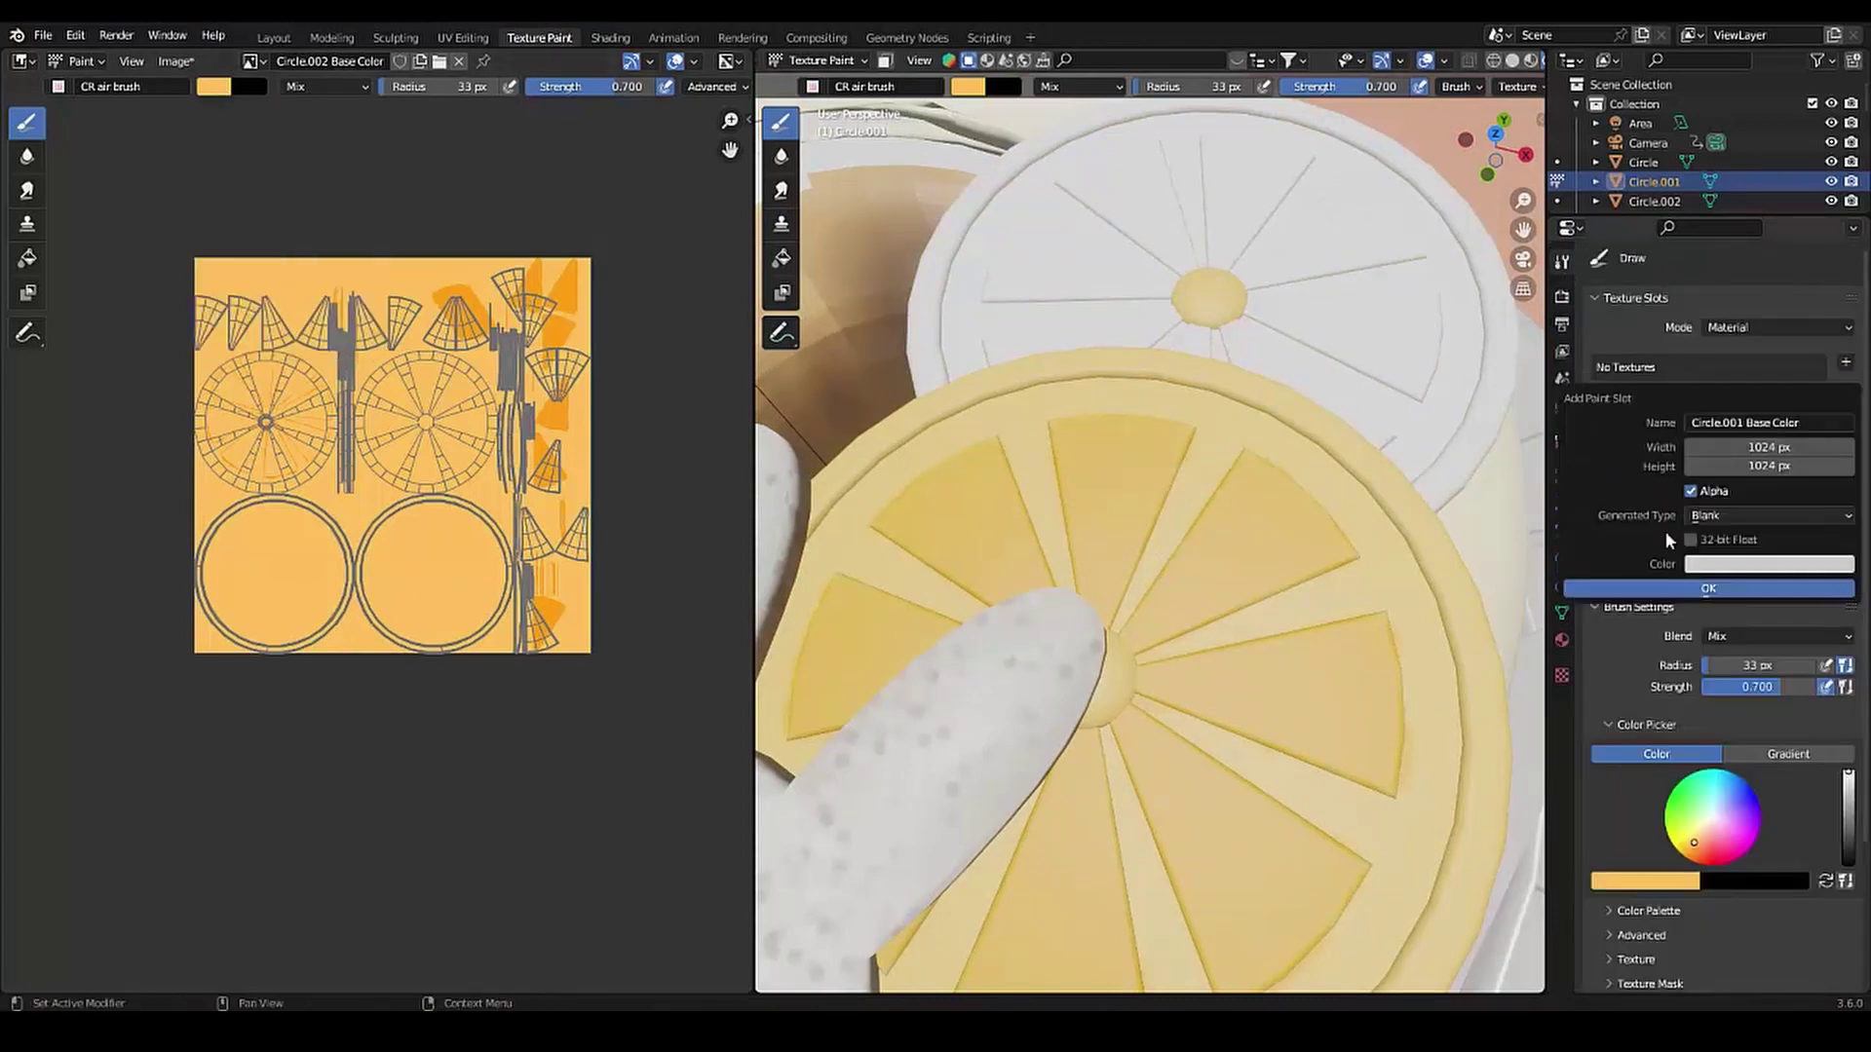
left_click(1768, 563)
key("ctrl+v")
key("Return")
key("Return")
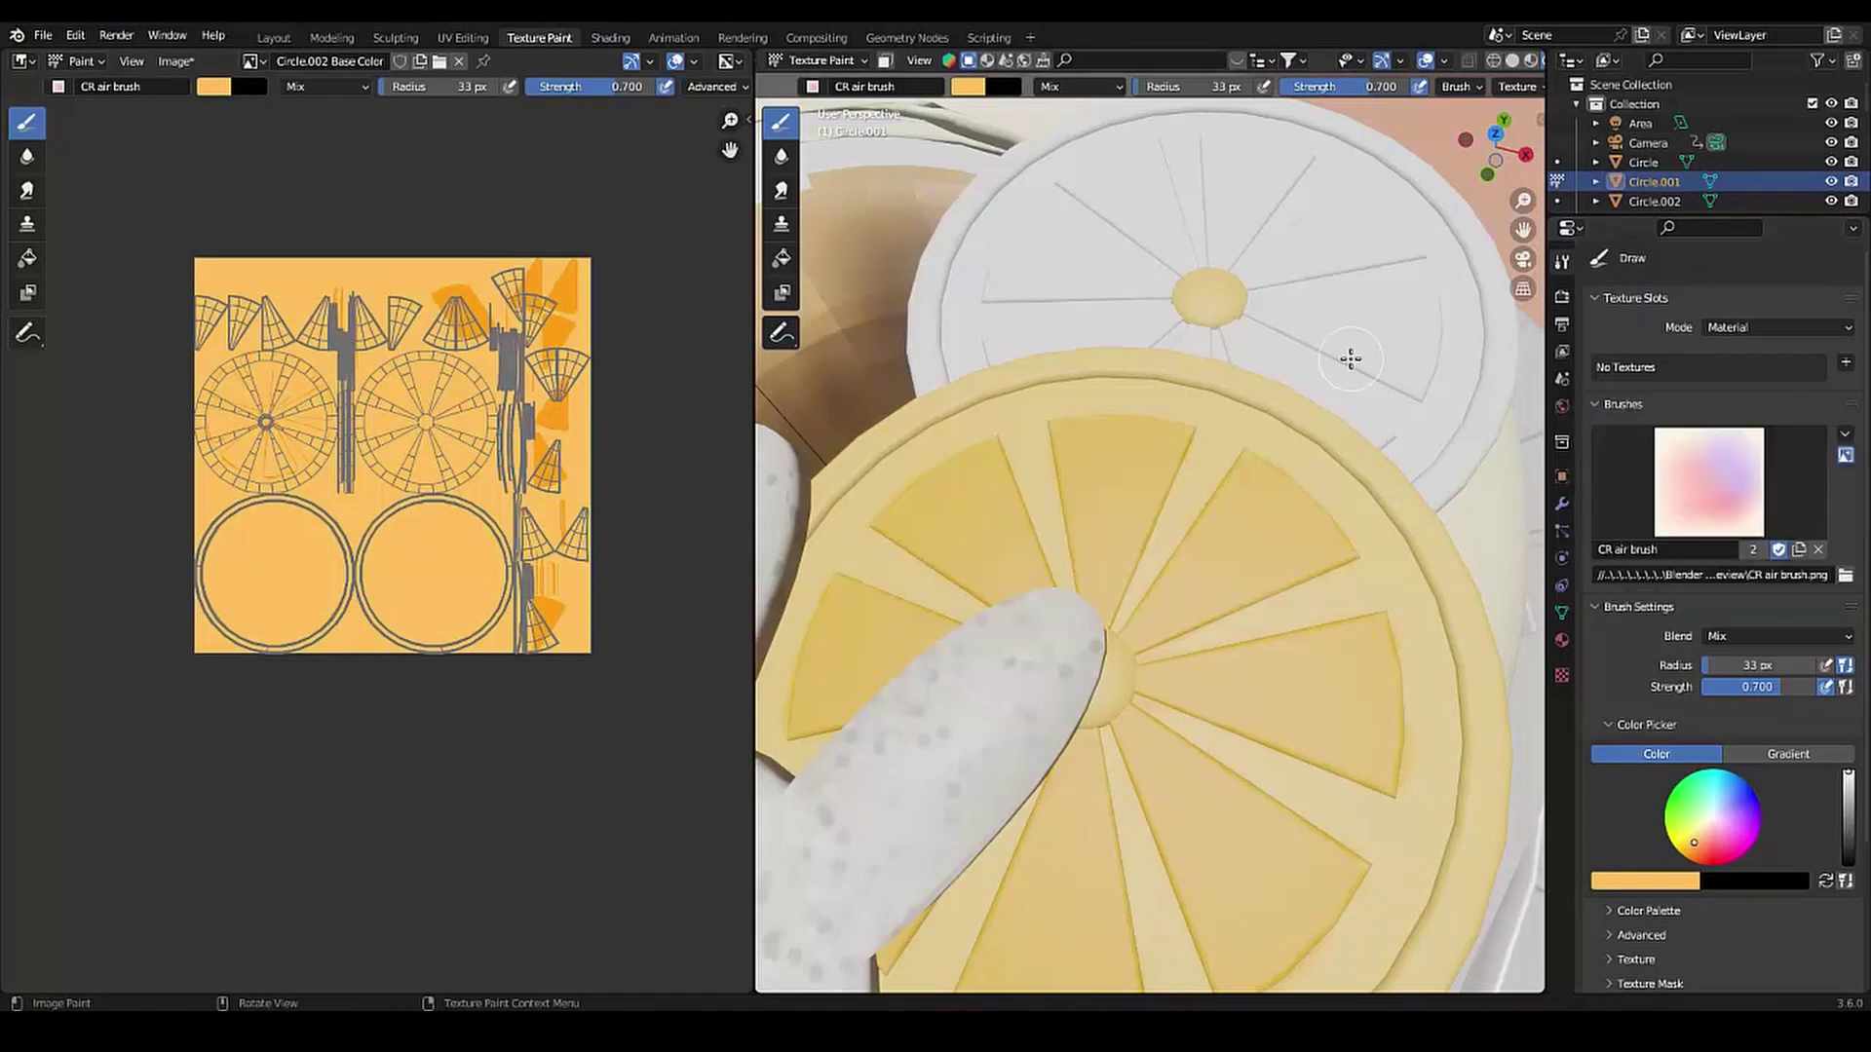
left_click(1562, 640)
Give Circle.001 a new material with an orange FFBF5A Base Color texture slot
left_click(1562, 261)
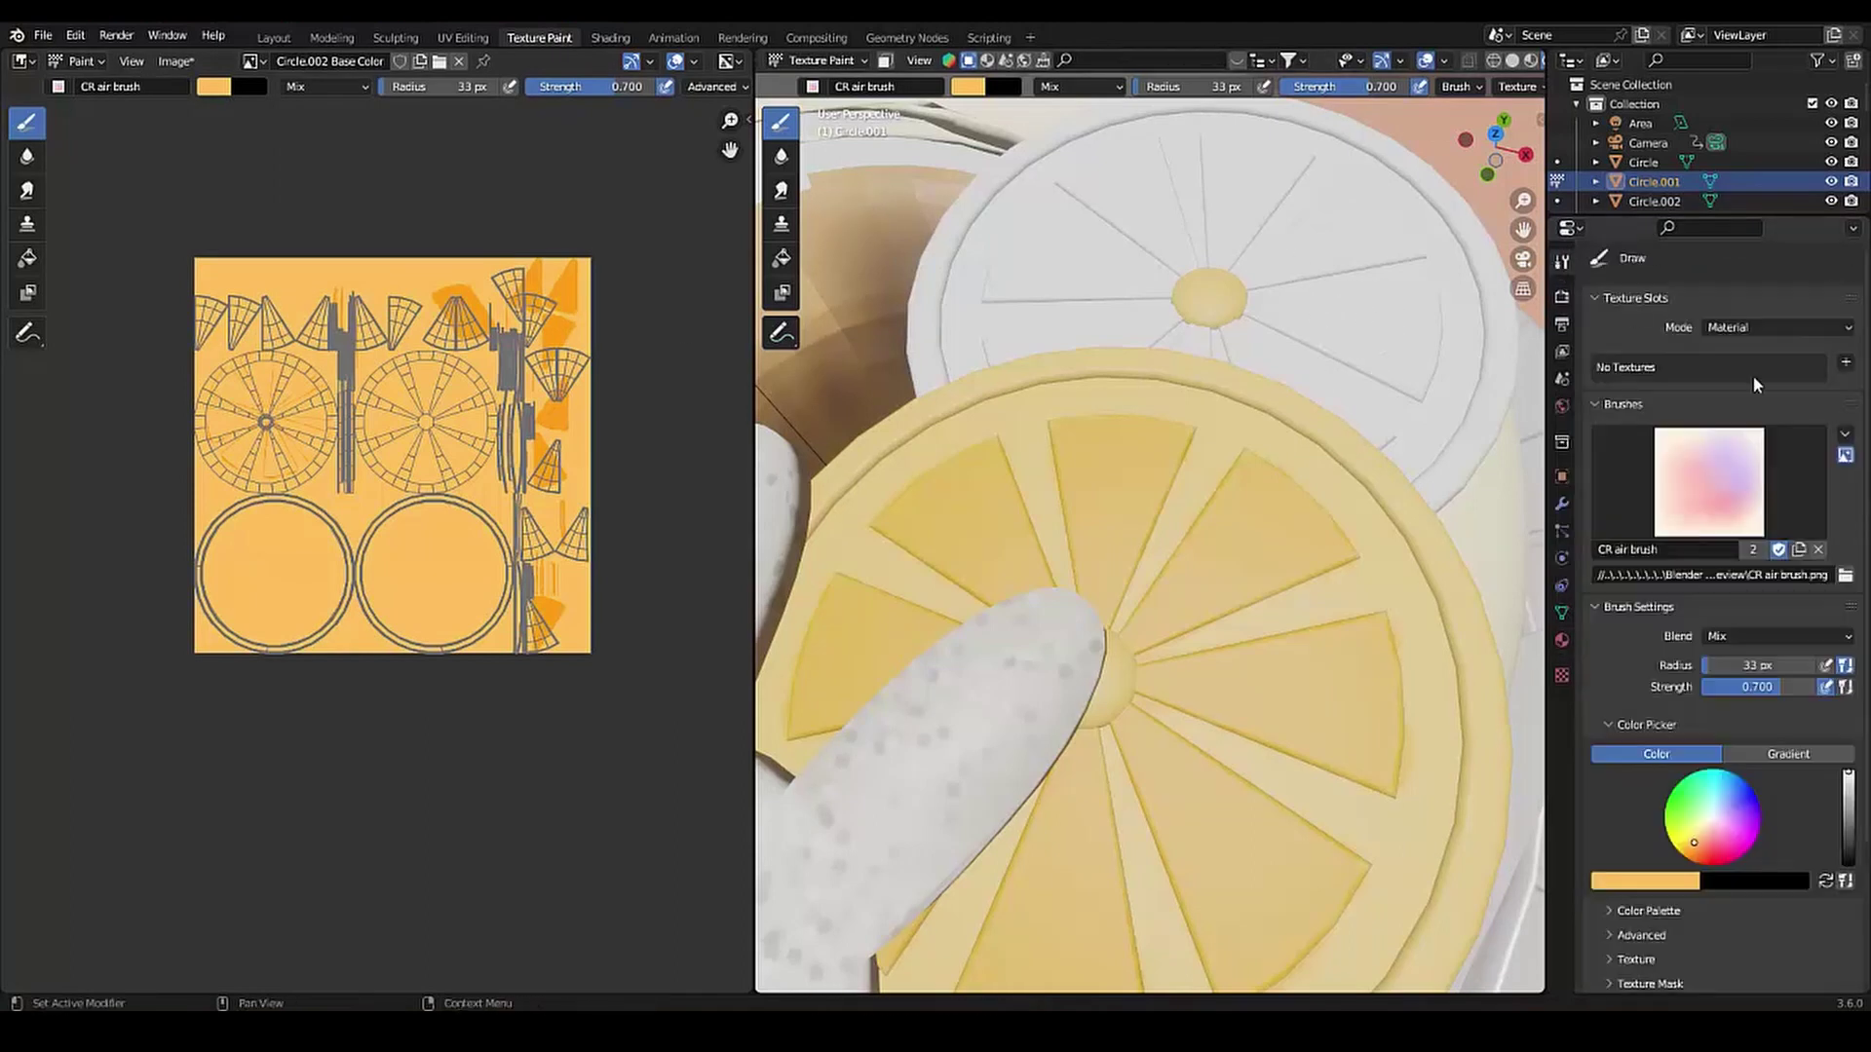
left_click(1854, 322)
left_click(1769, 568)
type("FFBF5A")
key("Return")
key("Return")
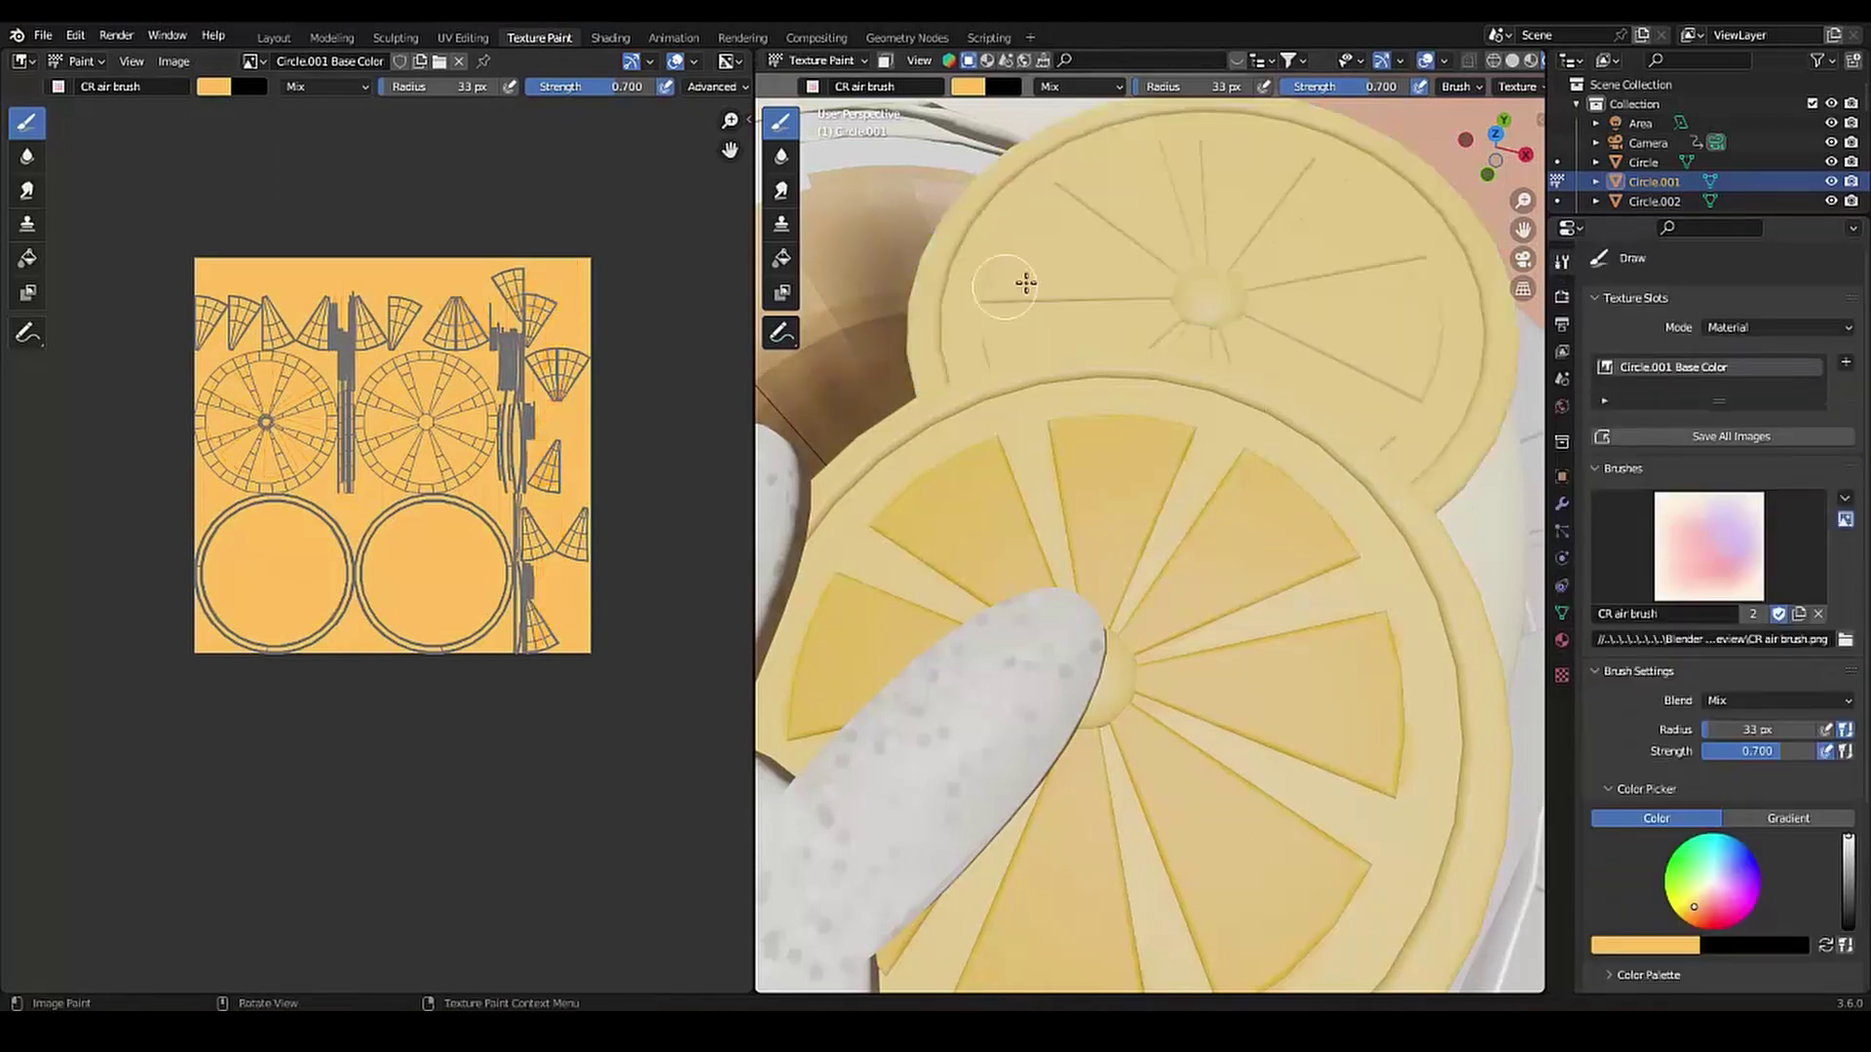
Select the front lemon slice and sample its orange for painting
left_click(273, 37)
left_click(799, 624)
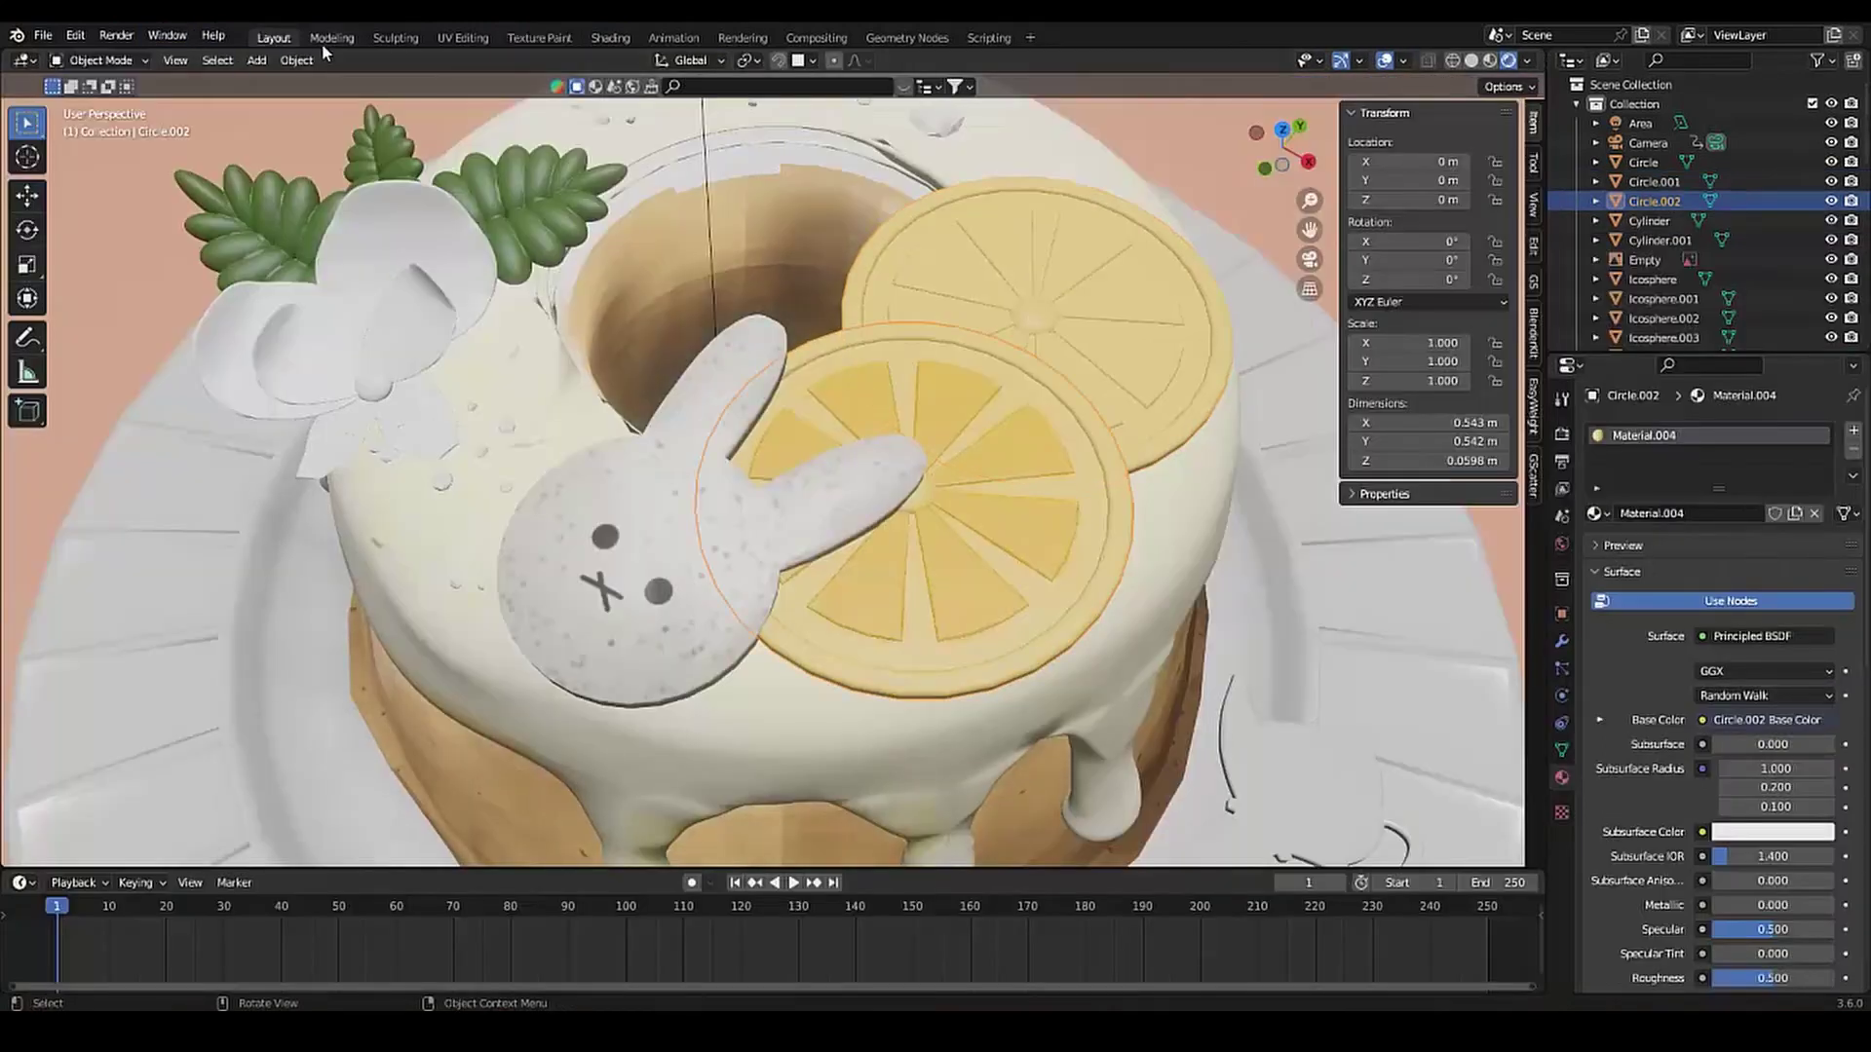
left_click(539, 37)
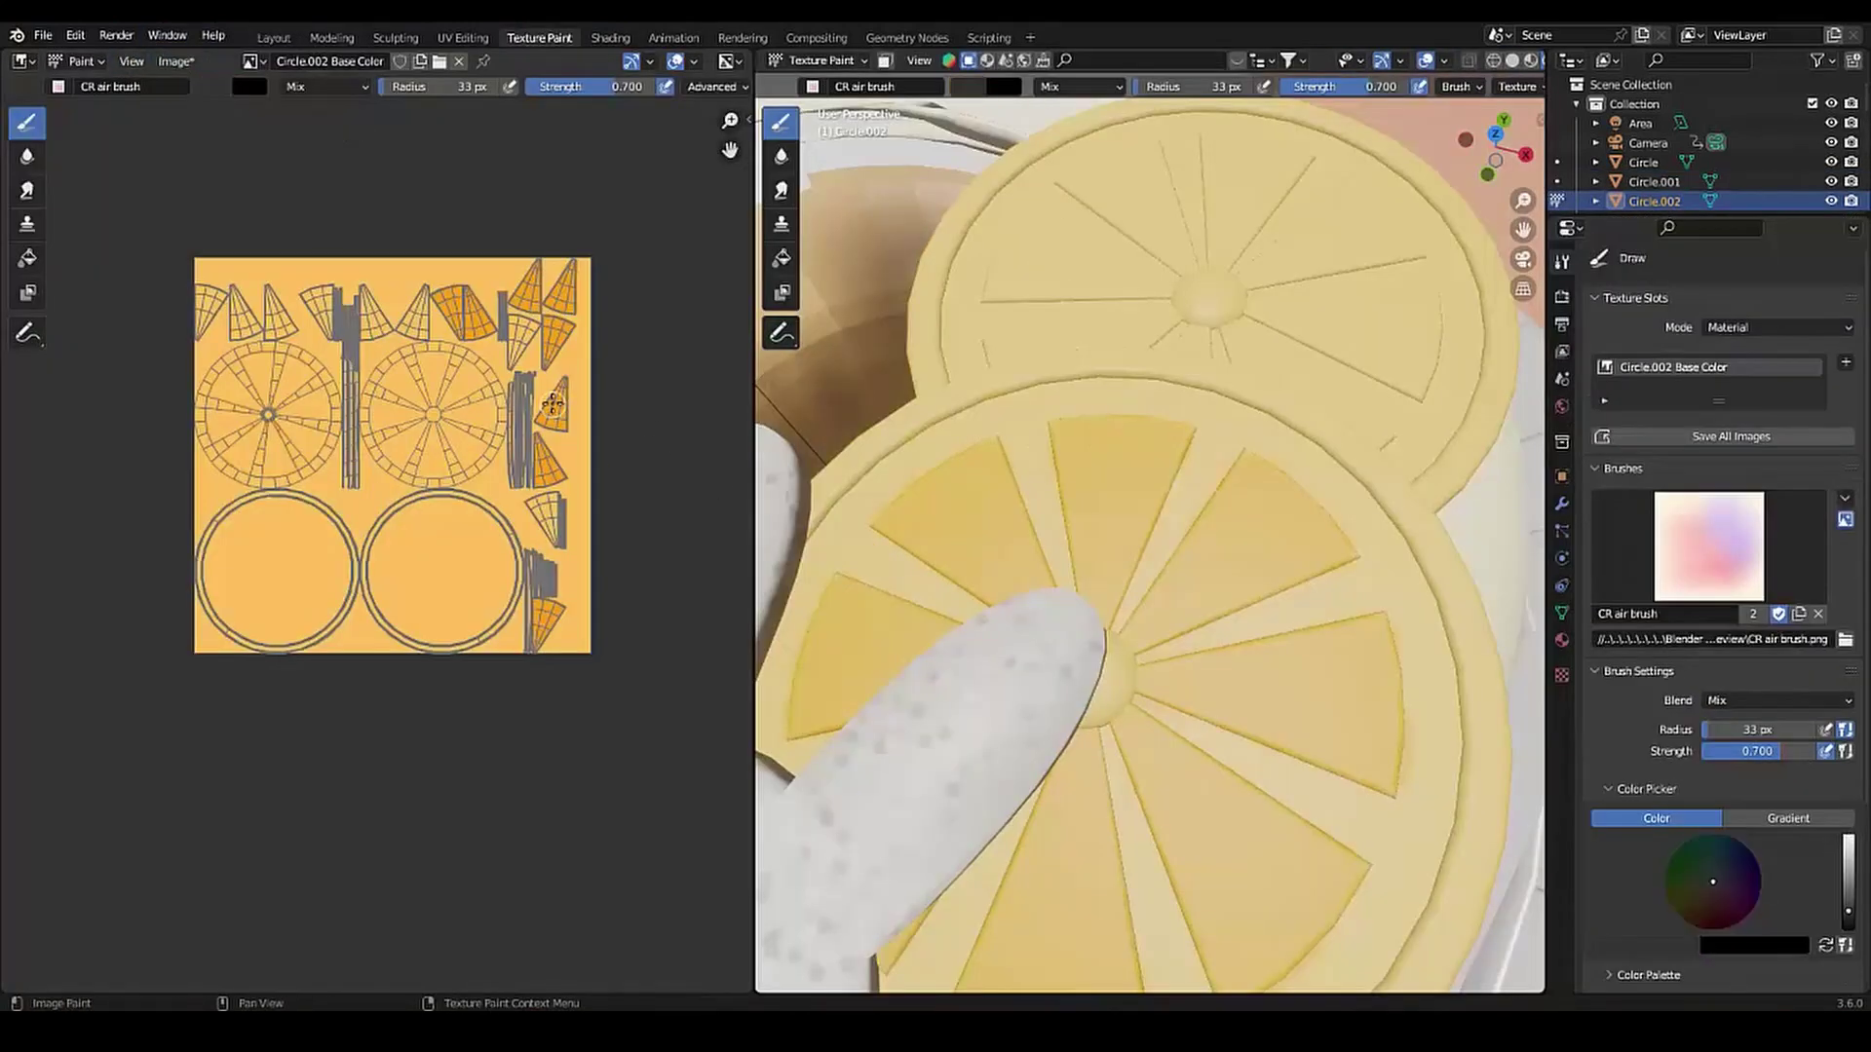
key("s")
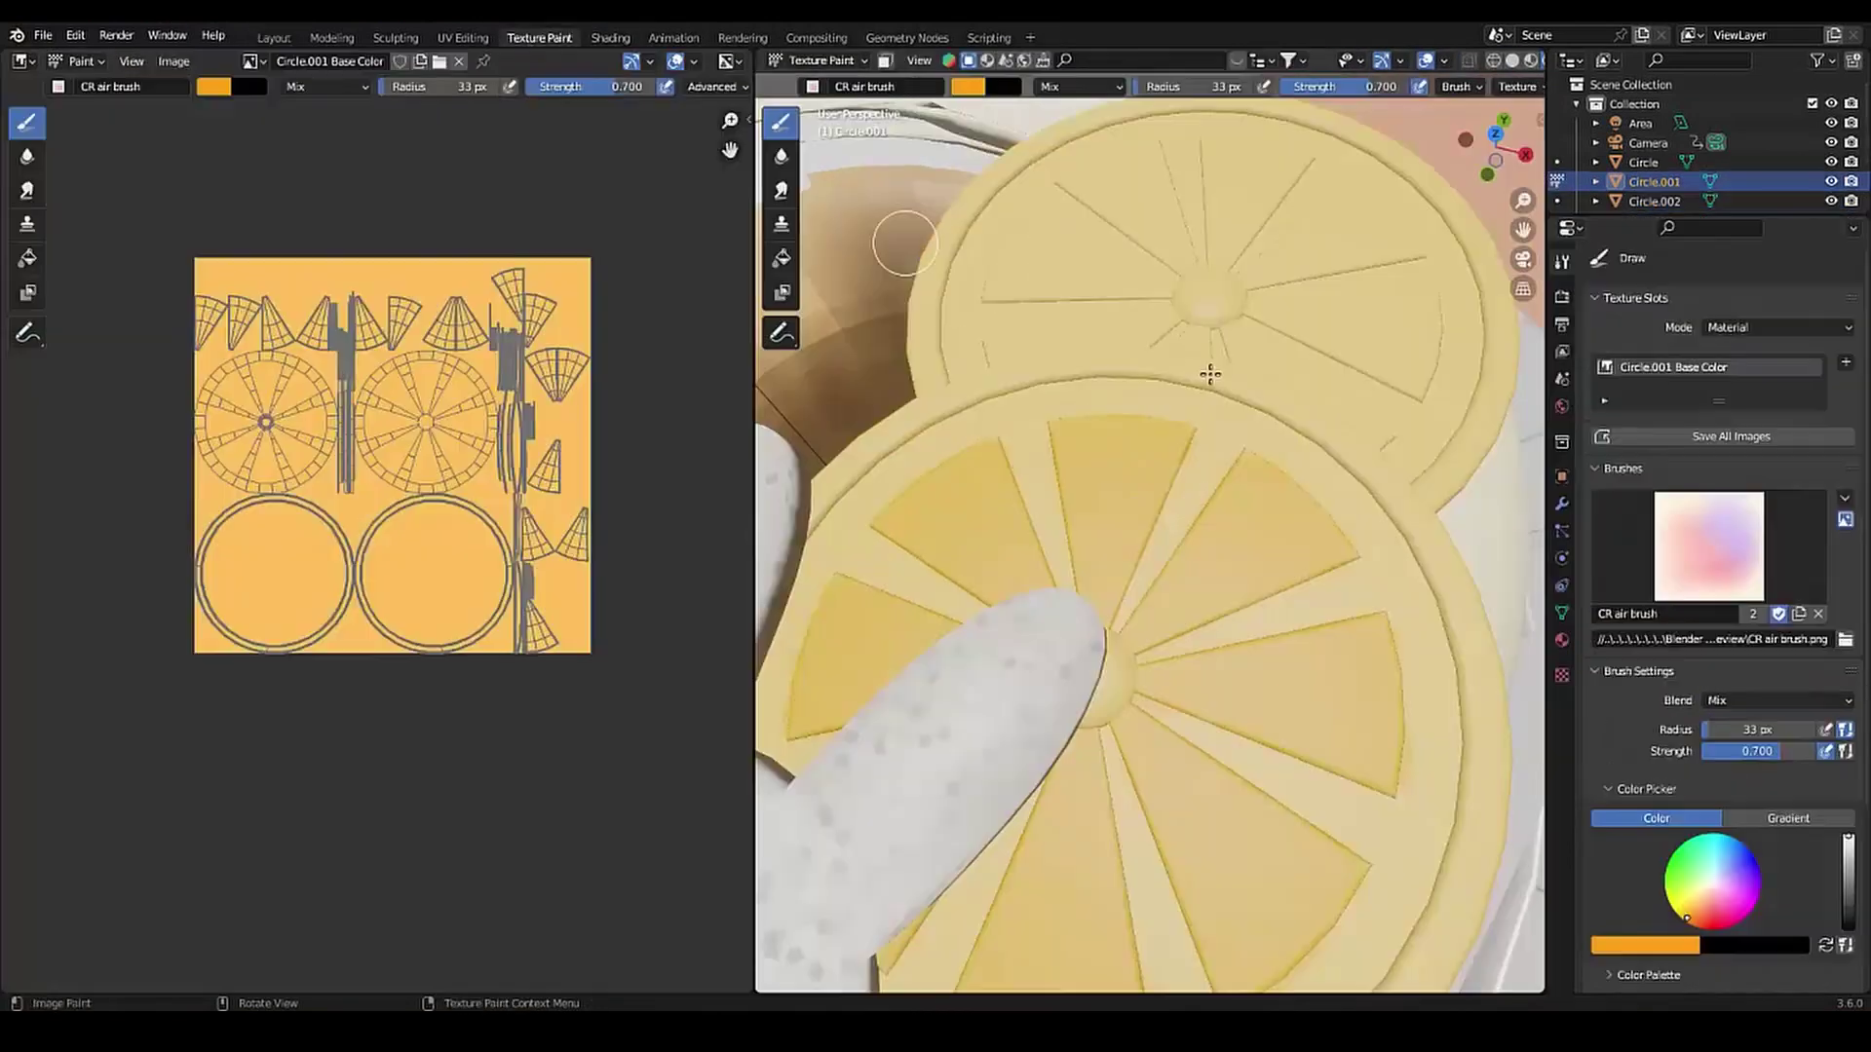
Airbrush darker orange along the lower and lower-left wedge edges of Circle.001
scroll(1055, 511, "up", 4)
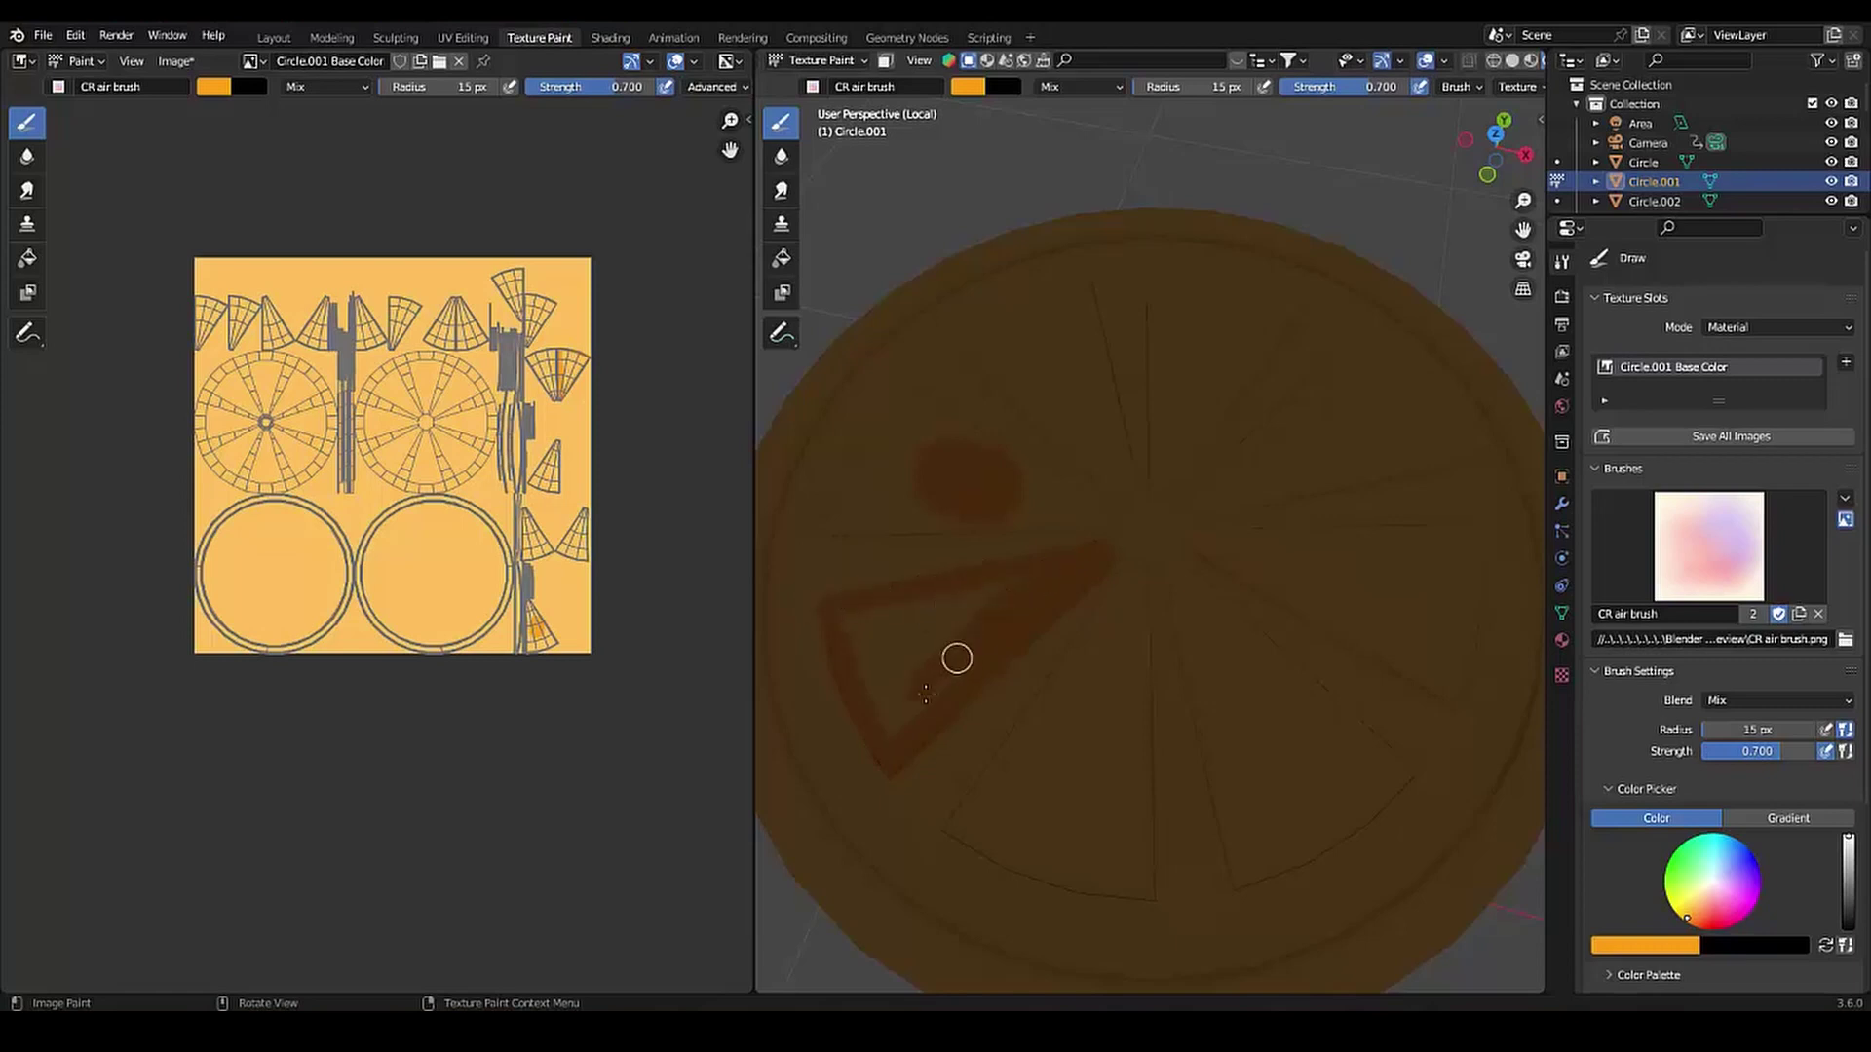
left_click_drag(924, 683, 916, 534)
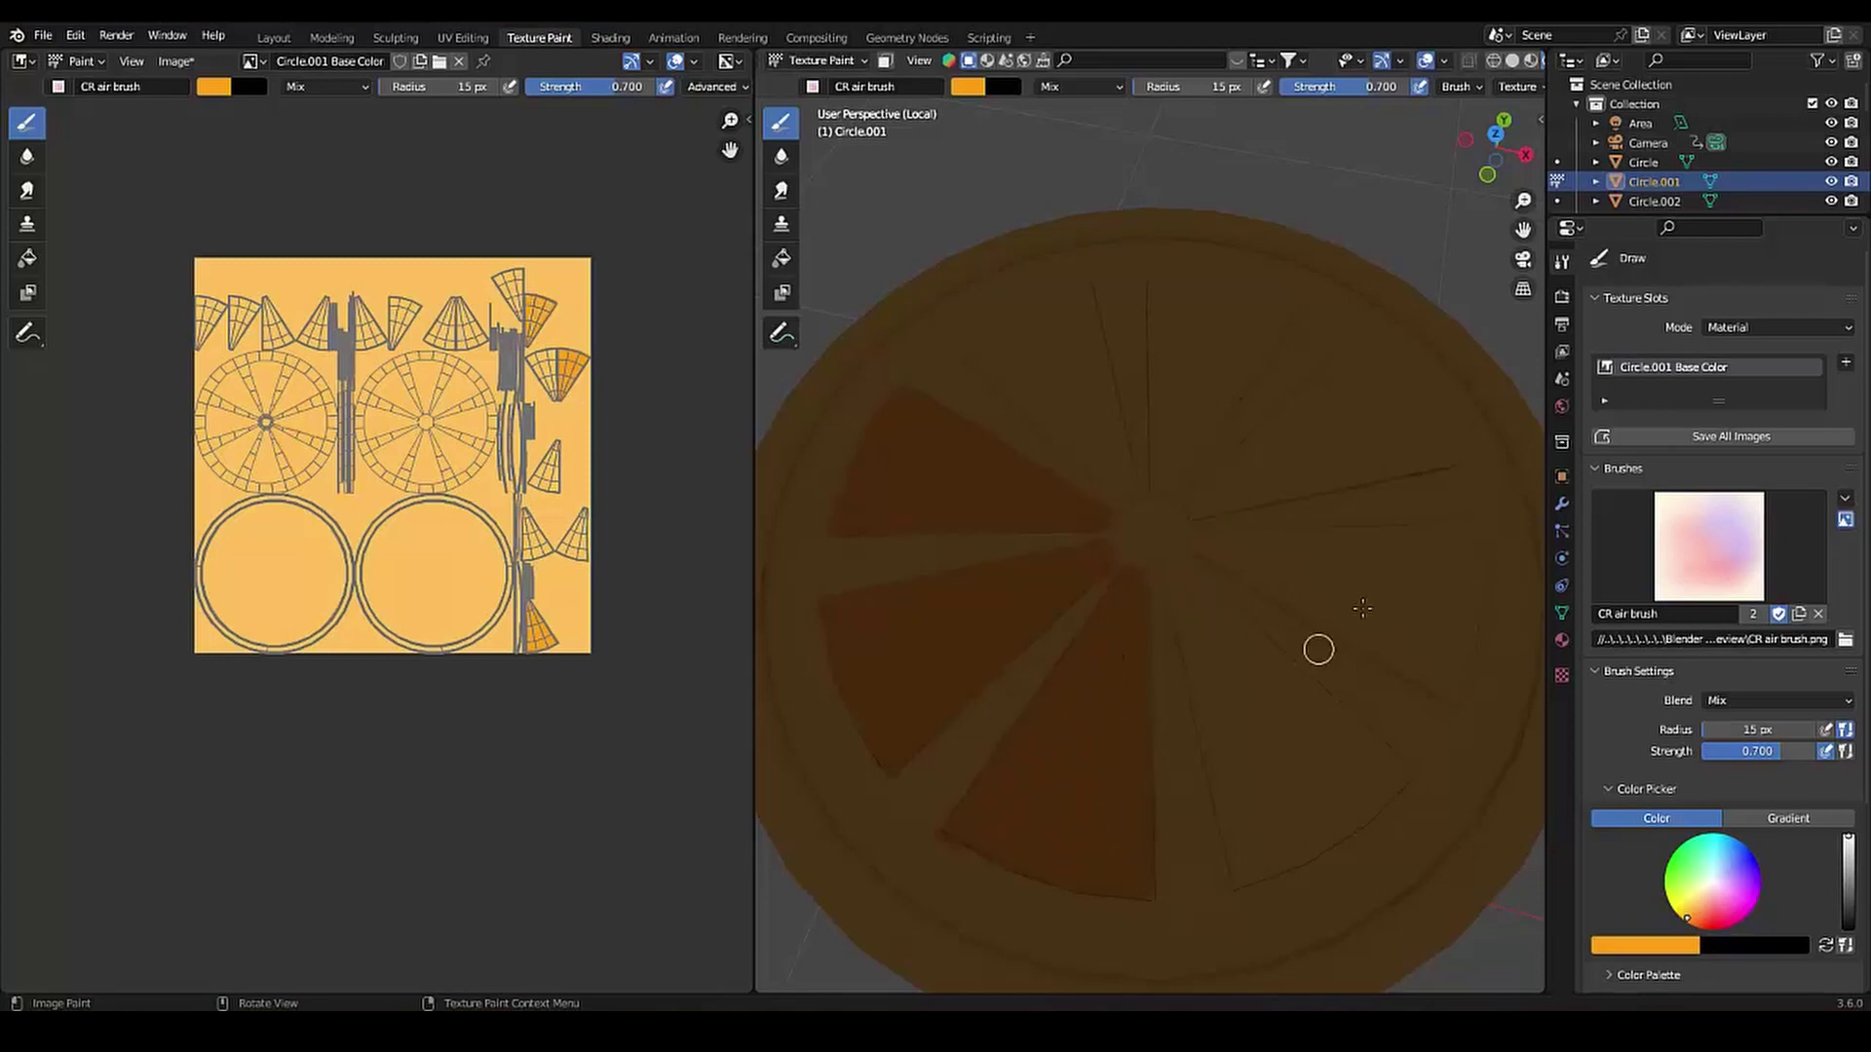
left_click_drag(1364, 789, 1246, 873)
left_click_drag(1225, 776, 1252, 813)
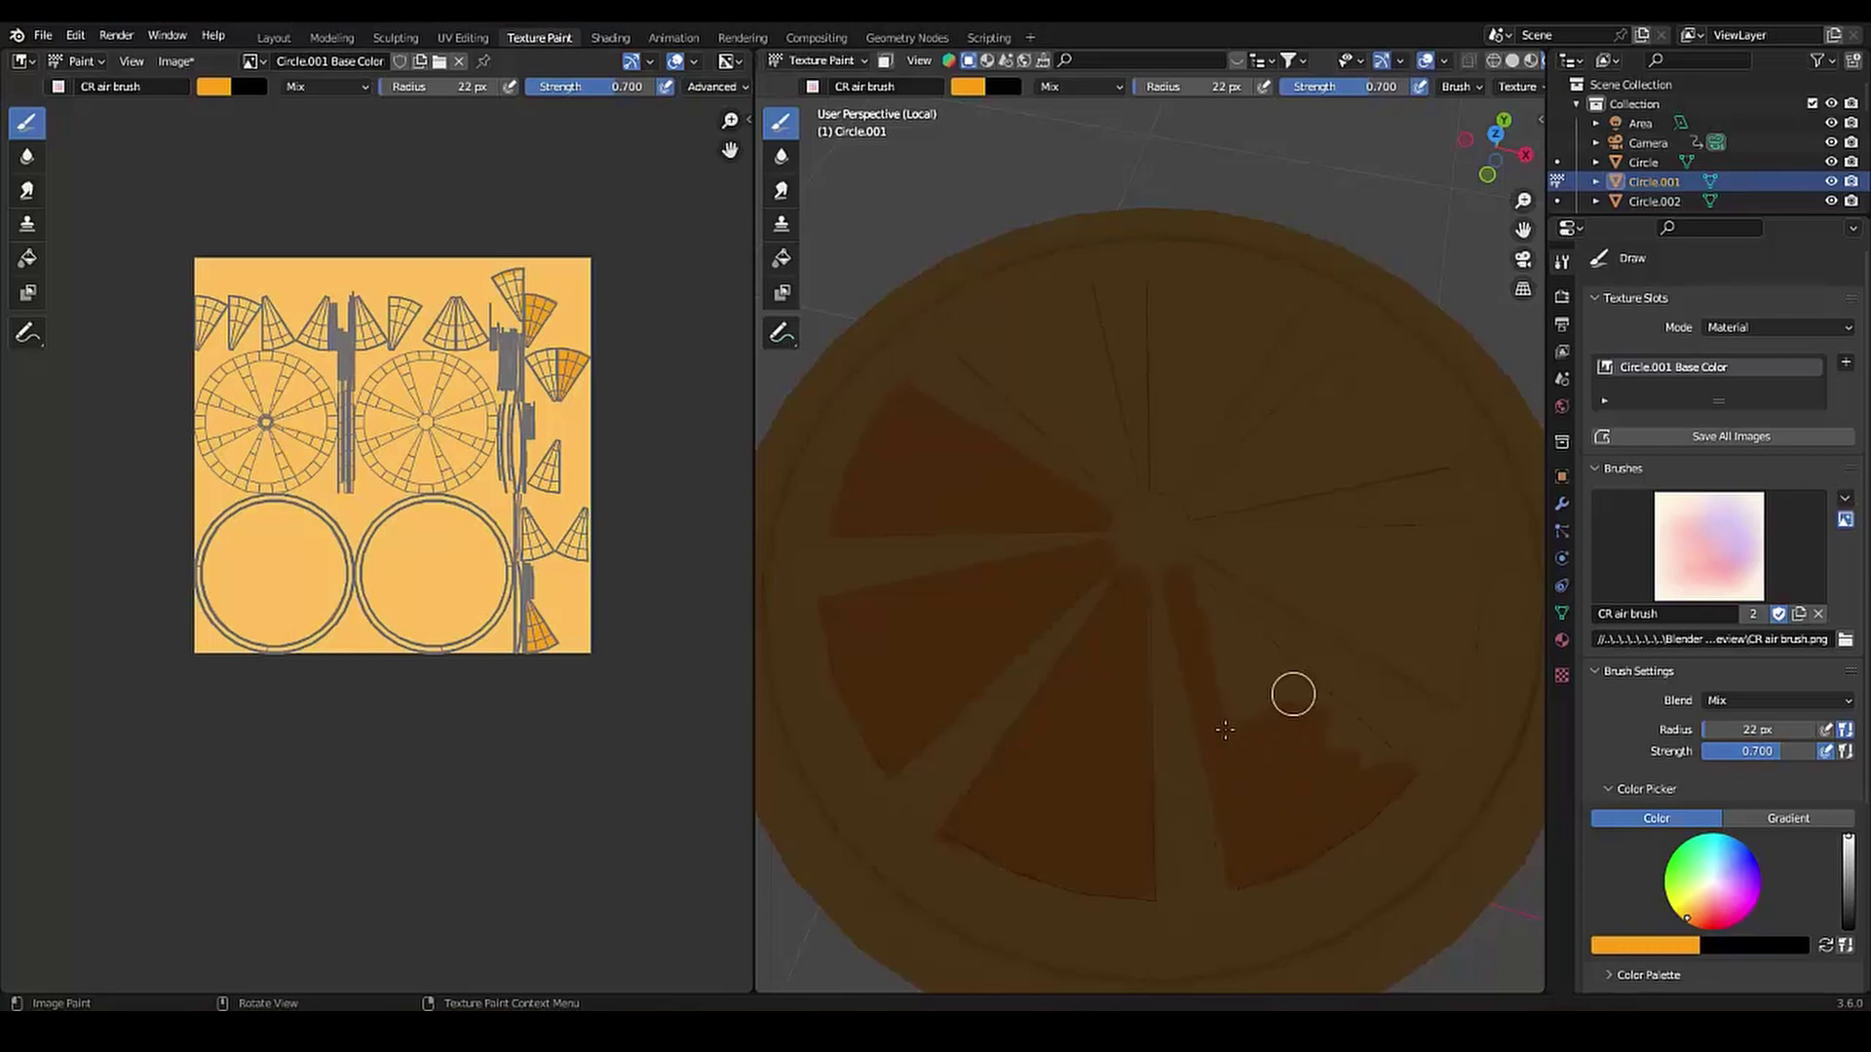
left_click_drag(1225, 729, 1212, 615)
left_click_drag(1261, 684, 1364, 755)
mouse_move(1451, 651)
left_mouse_down()
mouse_move(1449, 690)
mouse_move(1435, 535)
mouse_move(1204, 546)
mouse_move(1429, 626)
mouse_move(1425, 555)
left_mouse_up()
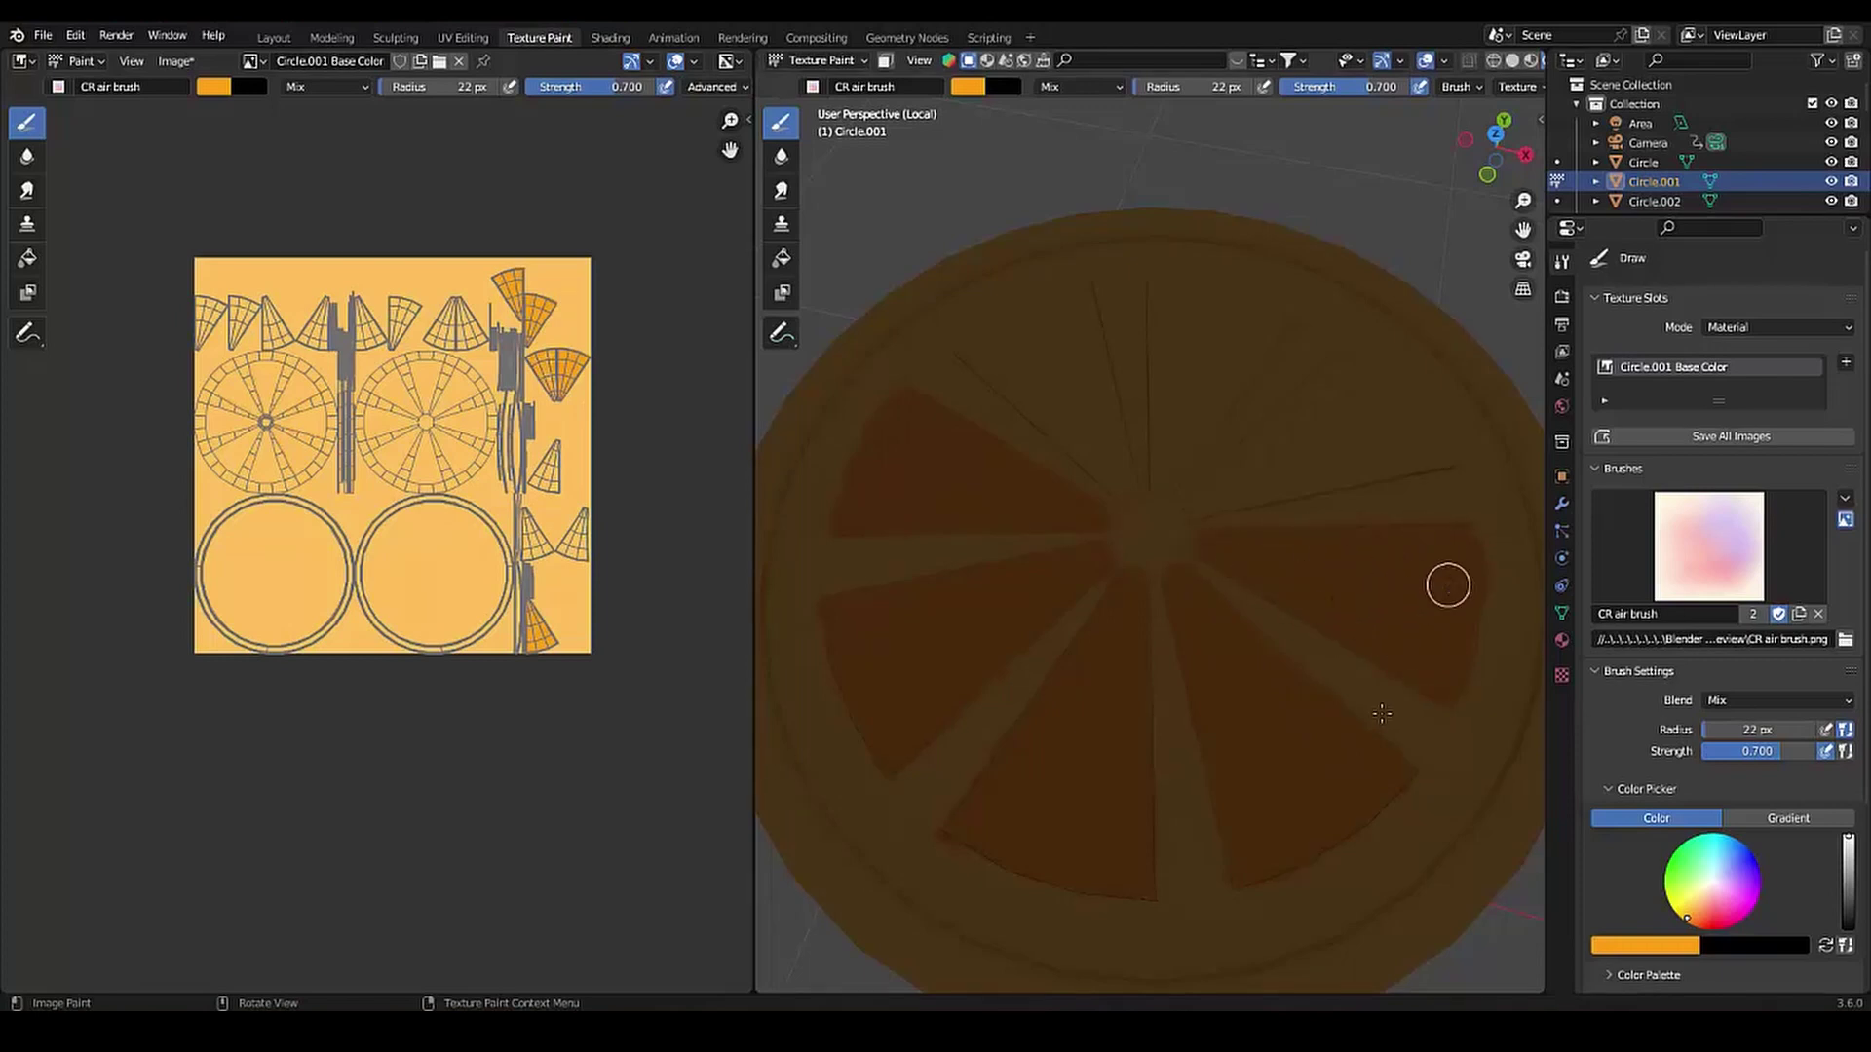
Add darker streaks and shading to the upper-right and upper-left wedges
middle_click_drag(1233, 424, 1374, 397)
left_click(1350, 341)
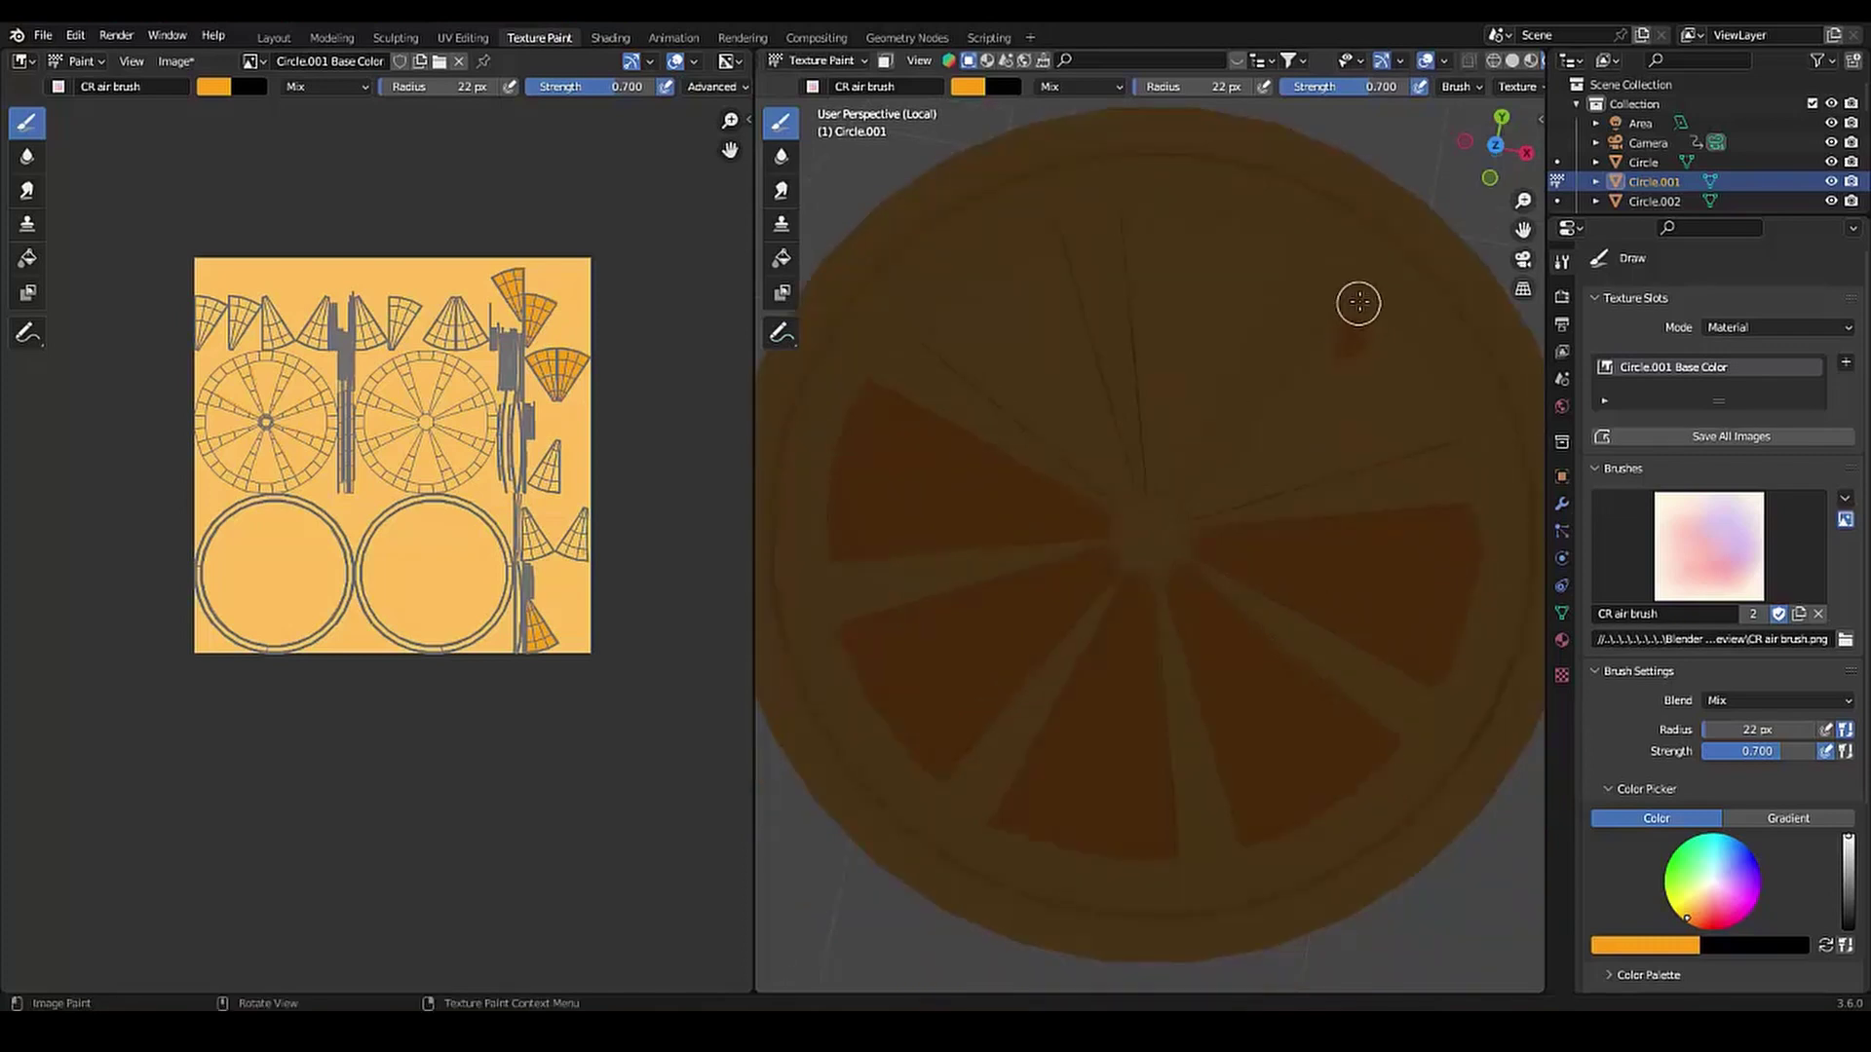
left_click_drag(1270, 407, 1232, 461)
left_click_drag(1445, 434, 1259, 484)
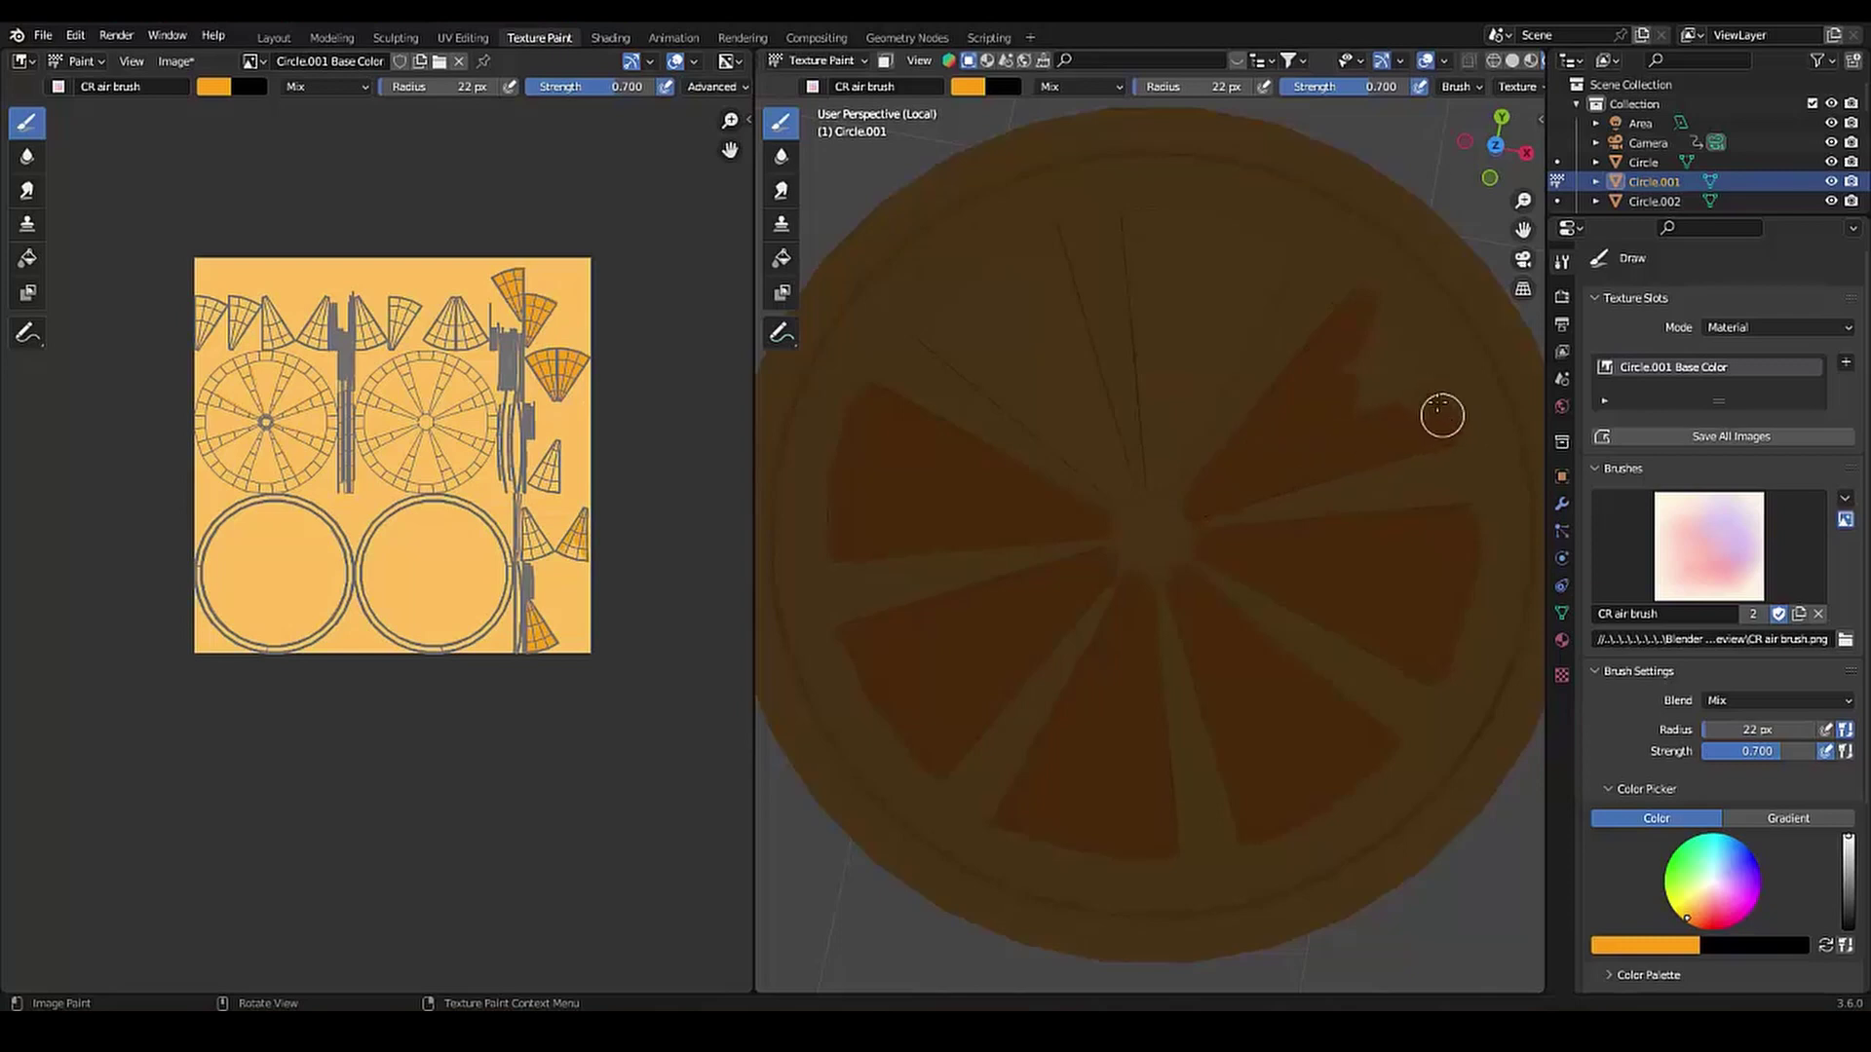
left_click_drag(1442, 416, 1366, 370)
left_click_drag(1226, 375, 1271, 256)
left_click_drag(1239, 336, 1222, 374)
mouse_move(1158, 322)
left_mouse_down()
mouse_move(1136, 218)
mouse_move(1260, 249)
left_mouse_up()
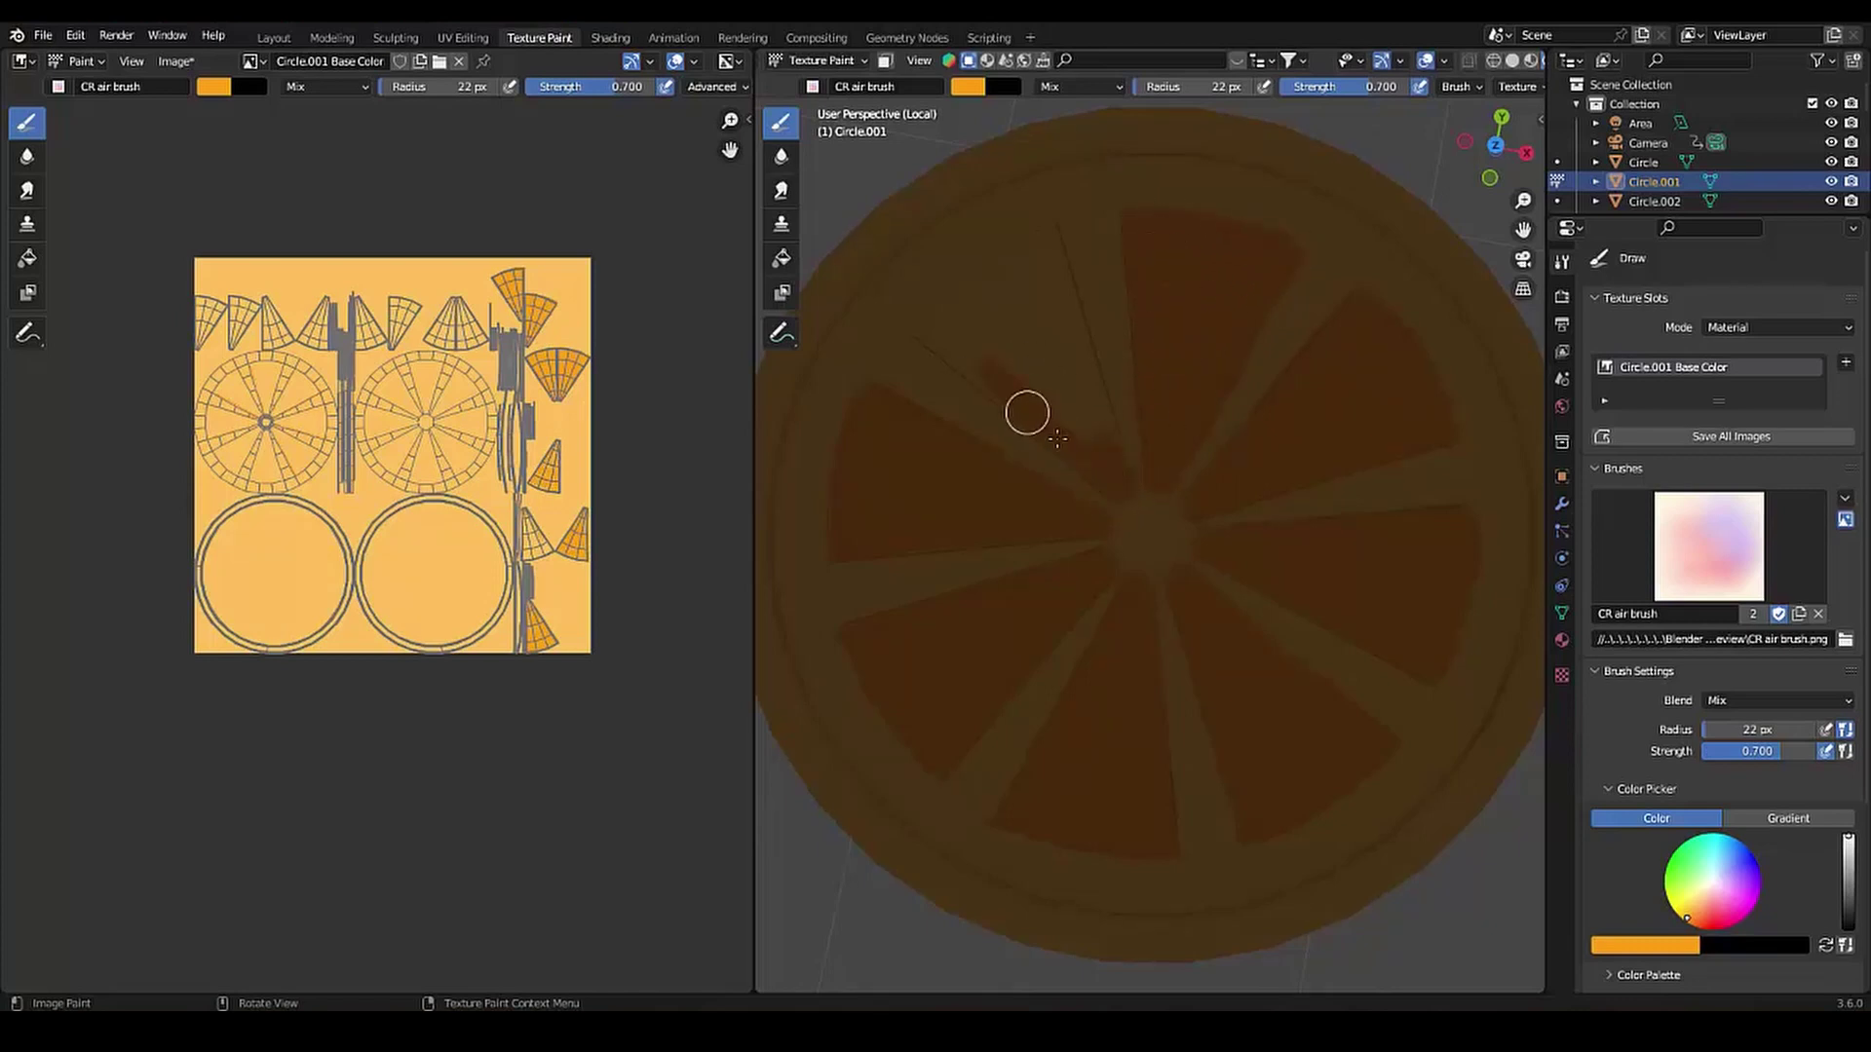
left_click_drag(1027, 413, 988, 373)
mouse_move(998, 374)
left_mouse_down()
mouse_move(1029, 279)
mouse_move(1093, 430)
left_mouse_up()
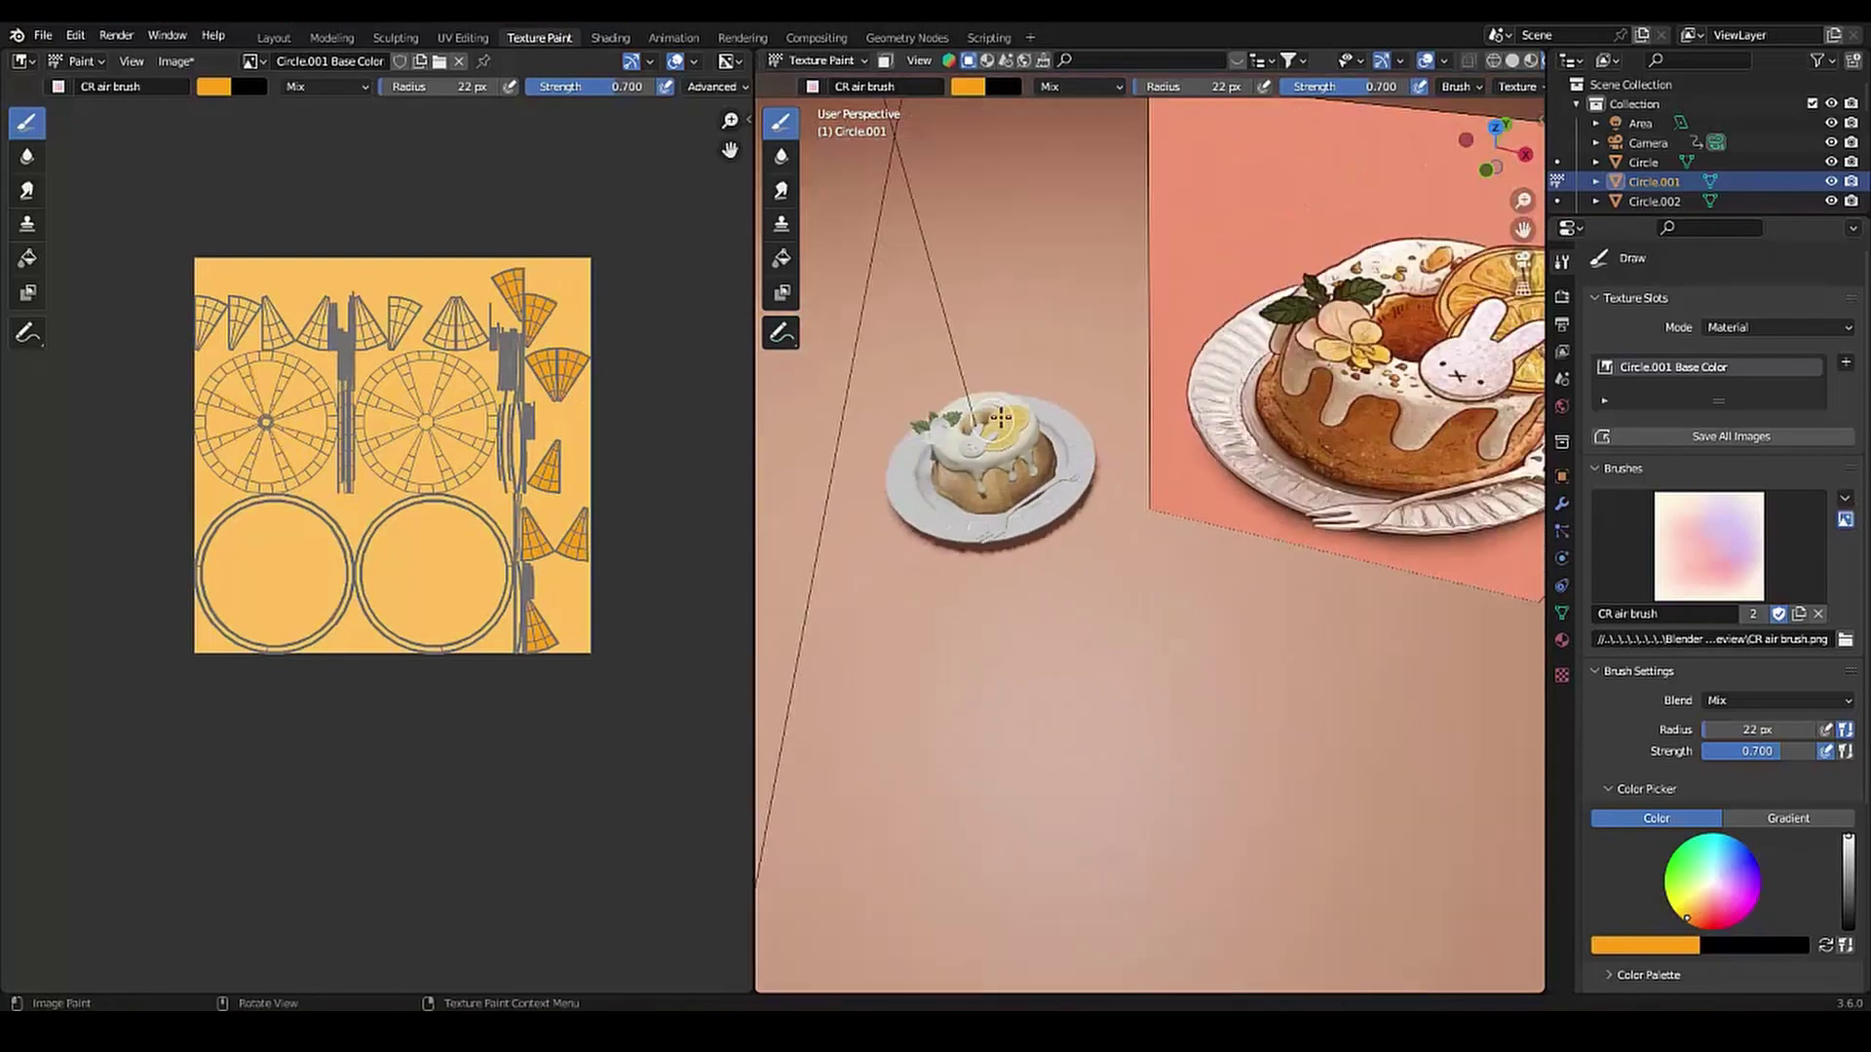
Paint thin 3 px light pulp streaks across the upper lemon slice's segments
middle_click_drag(1169, 438, 1096, 382)
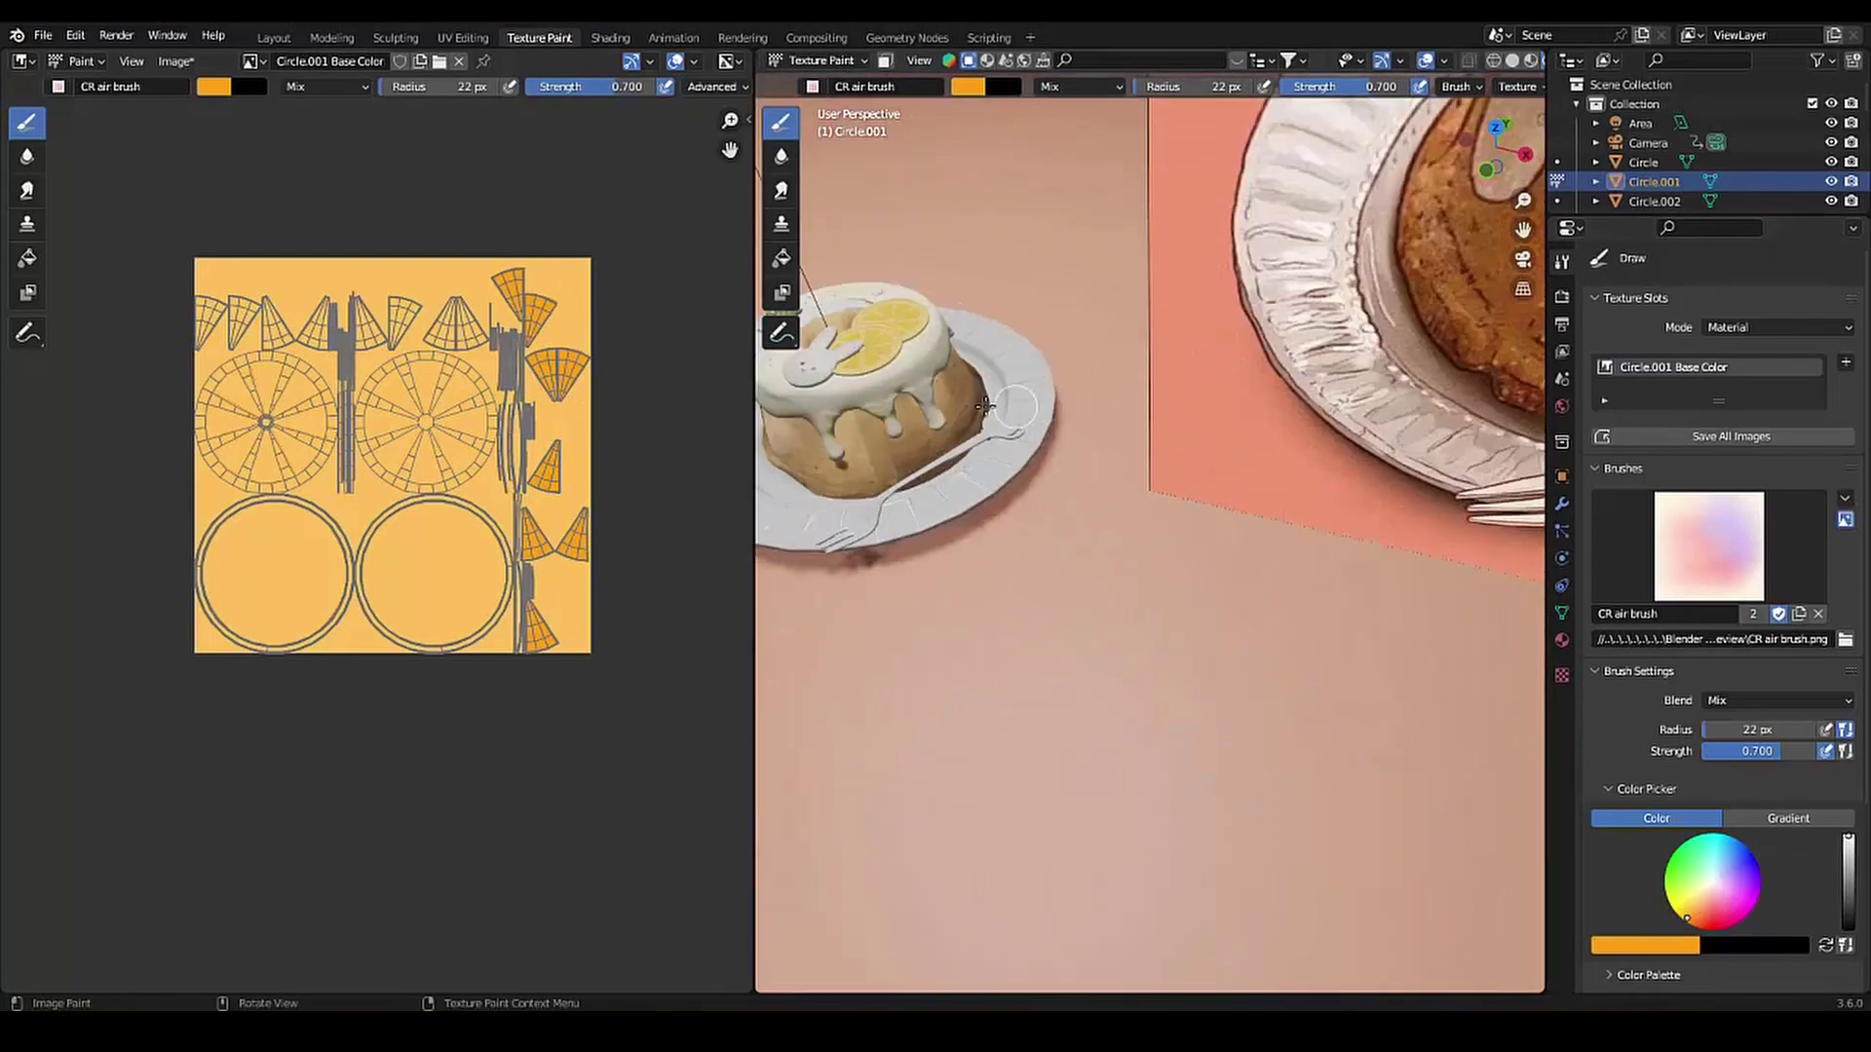
scroll(1096, 382, "up", 5)
scroll(1182, 493, "up", 3)
middle_click_drag(1182, 494, 1026, 586)
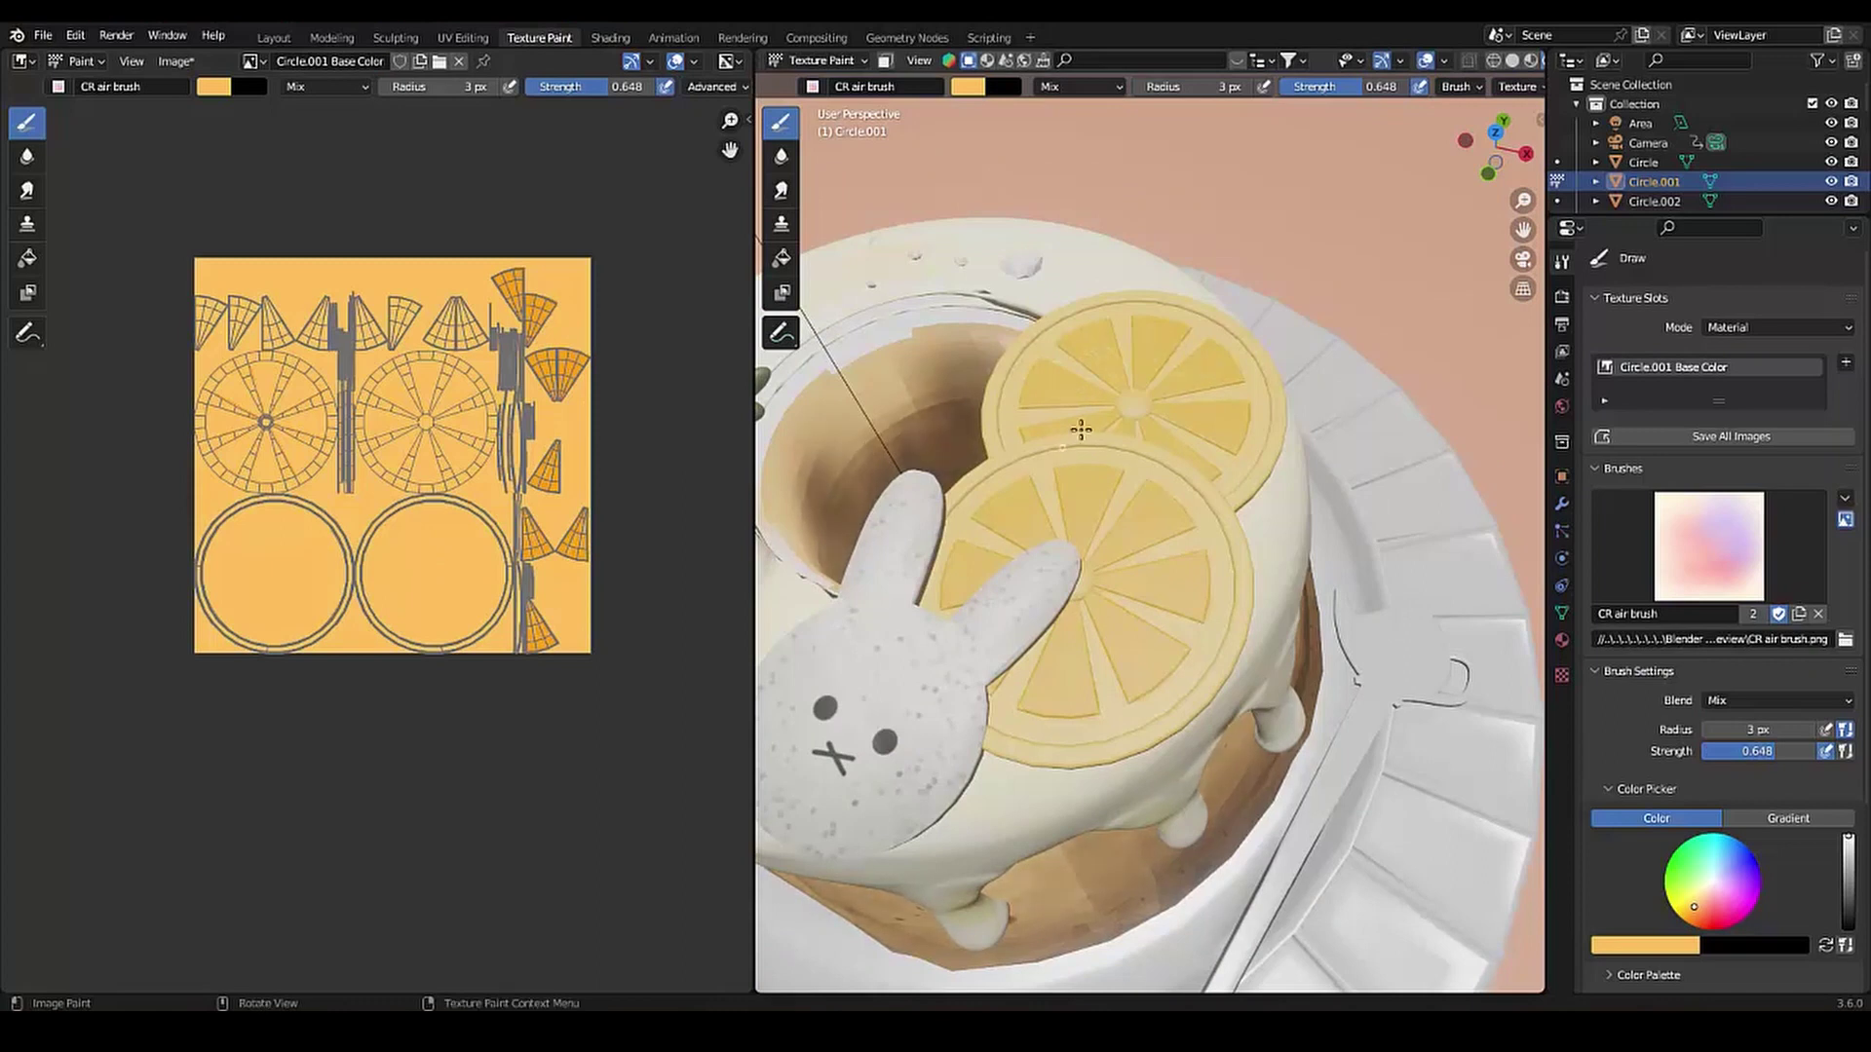
scroll(1093, 422, "up", 6)
scroll(1095, 421, "down", 5)
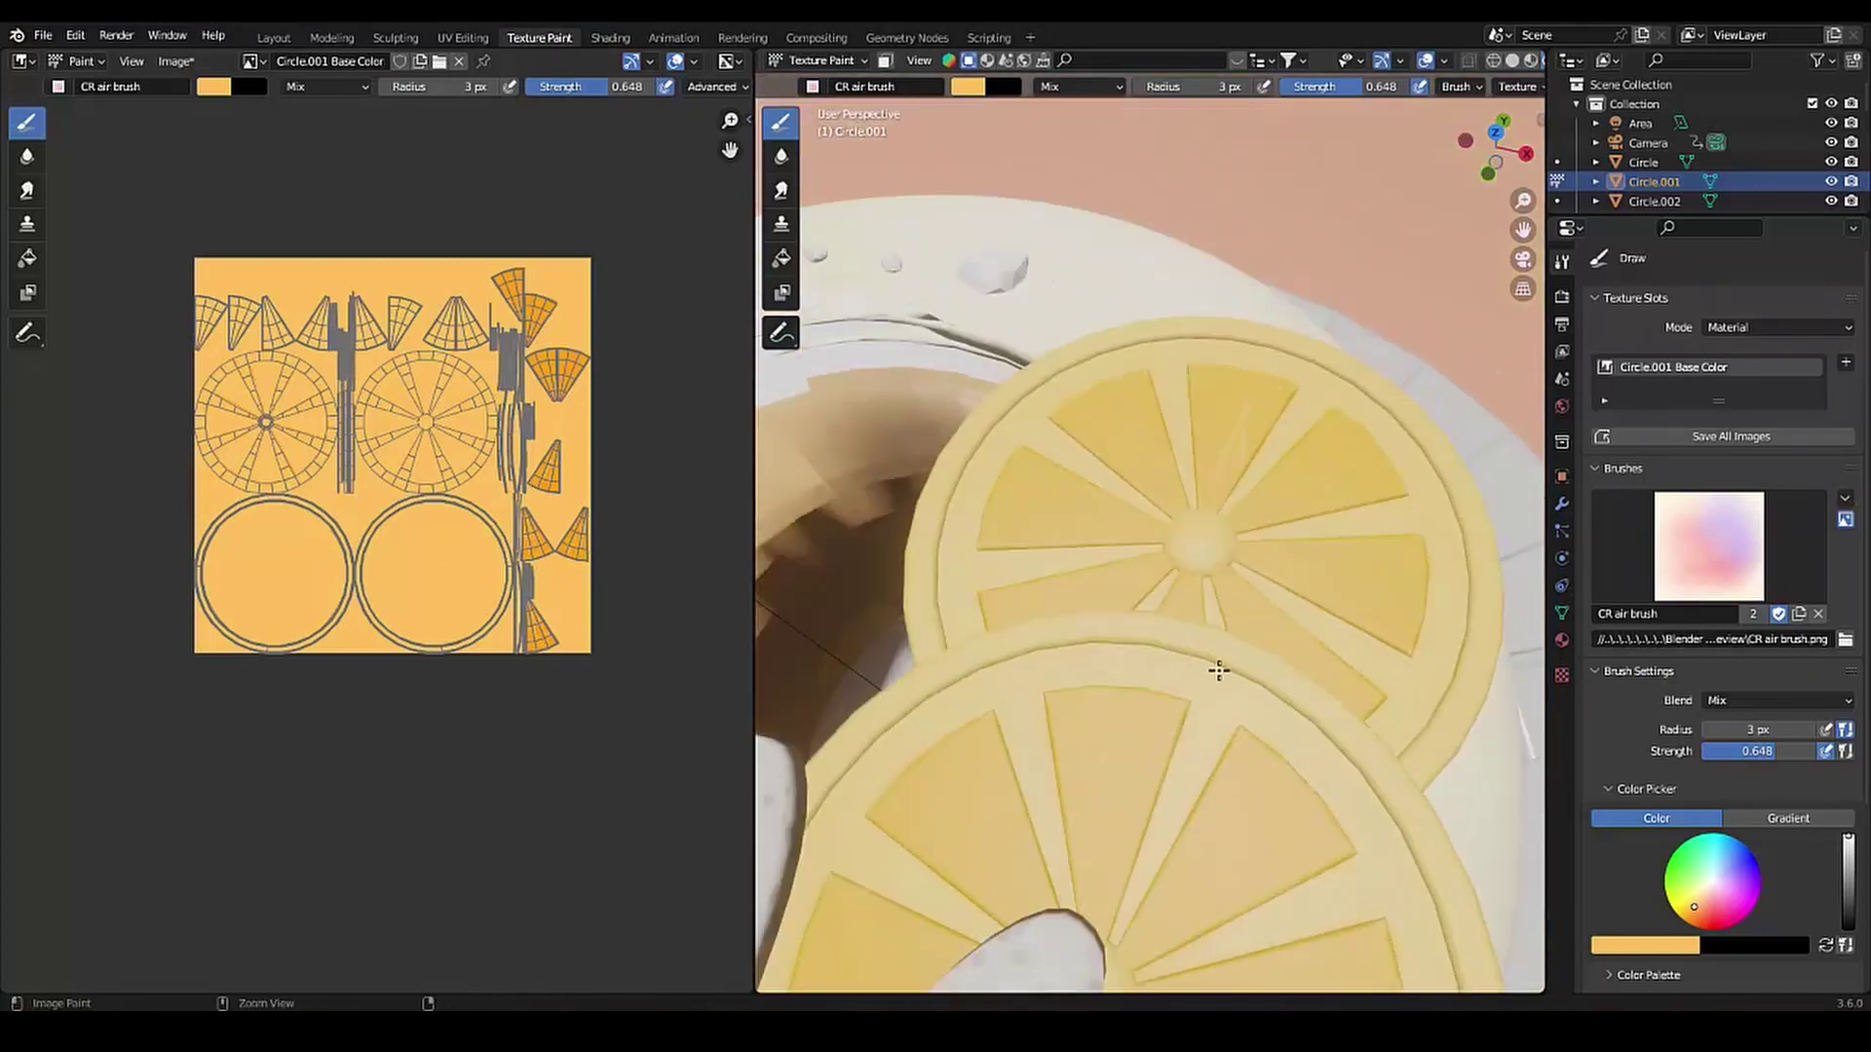
left_click_drag(1223, 400, 1253, 447)
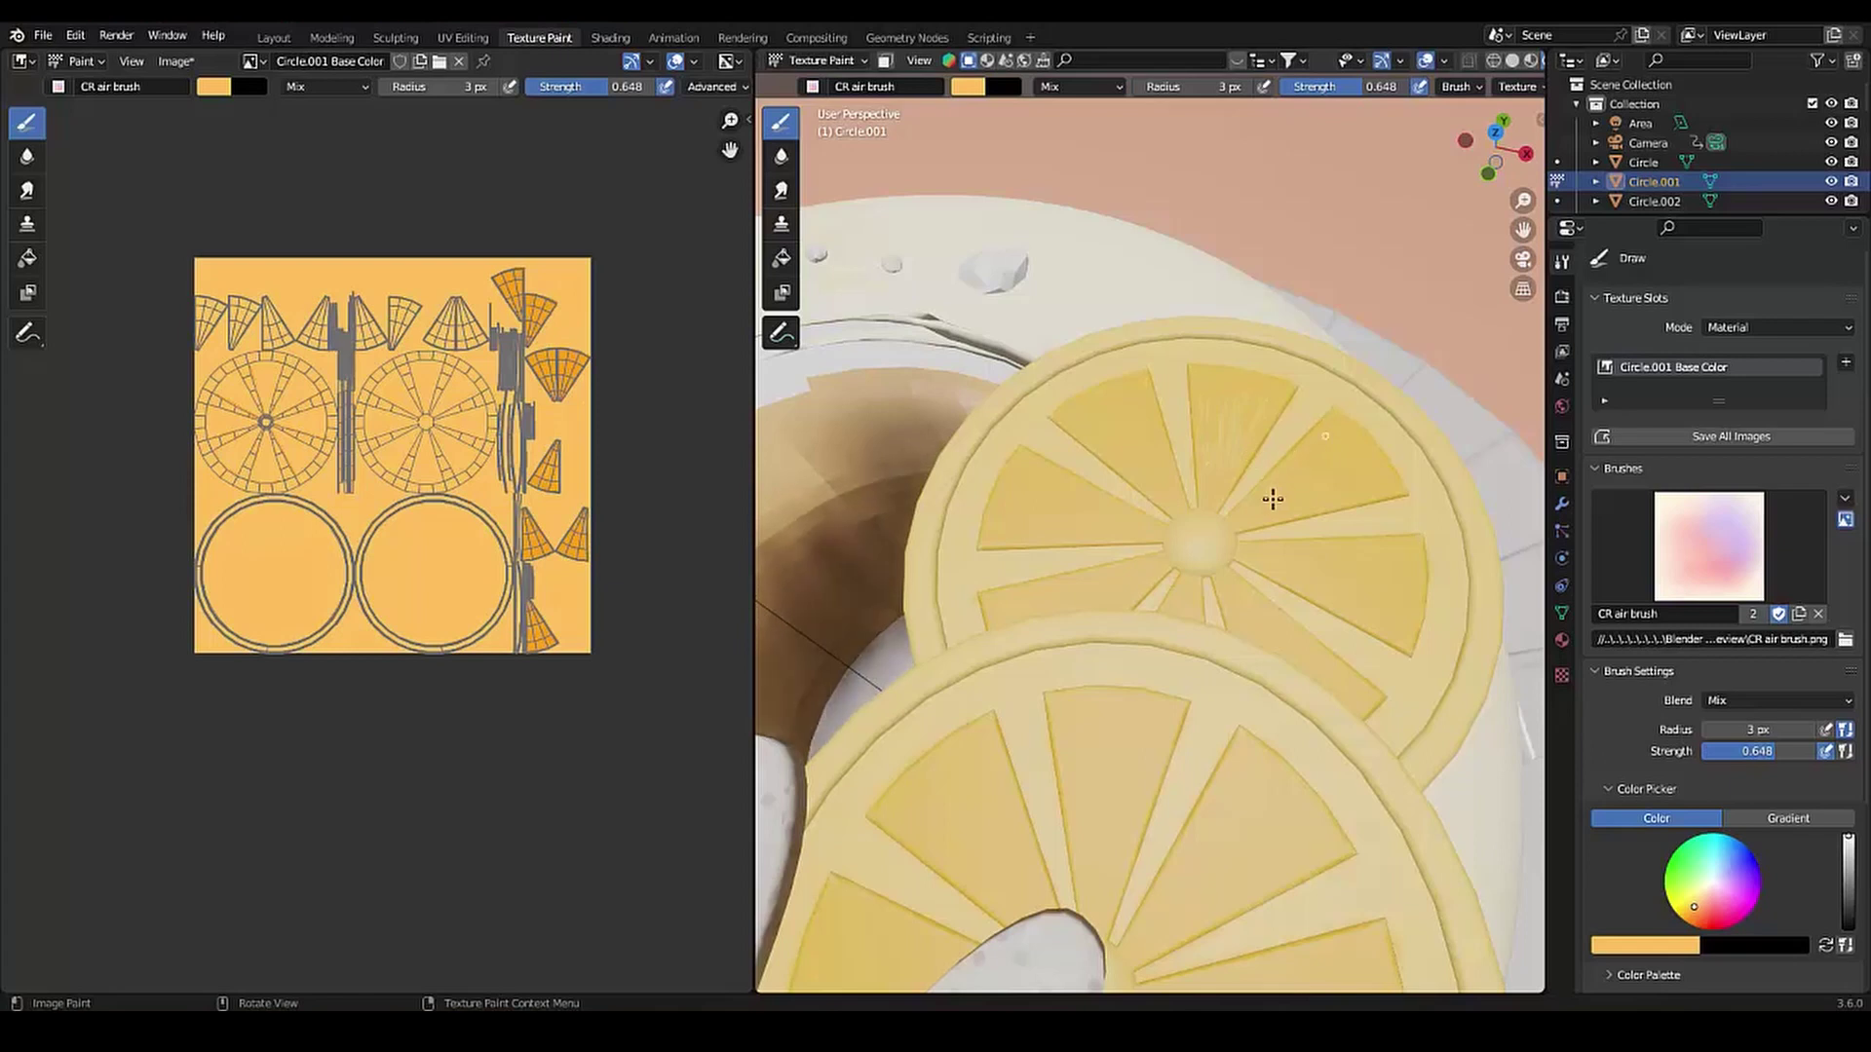
left_click_drag(1407, 555, 1240, 564)
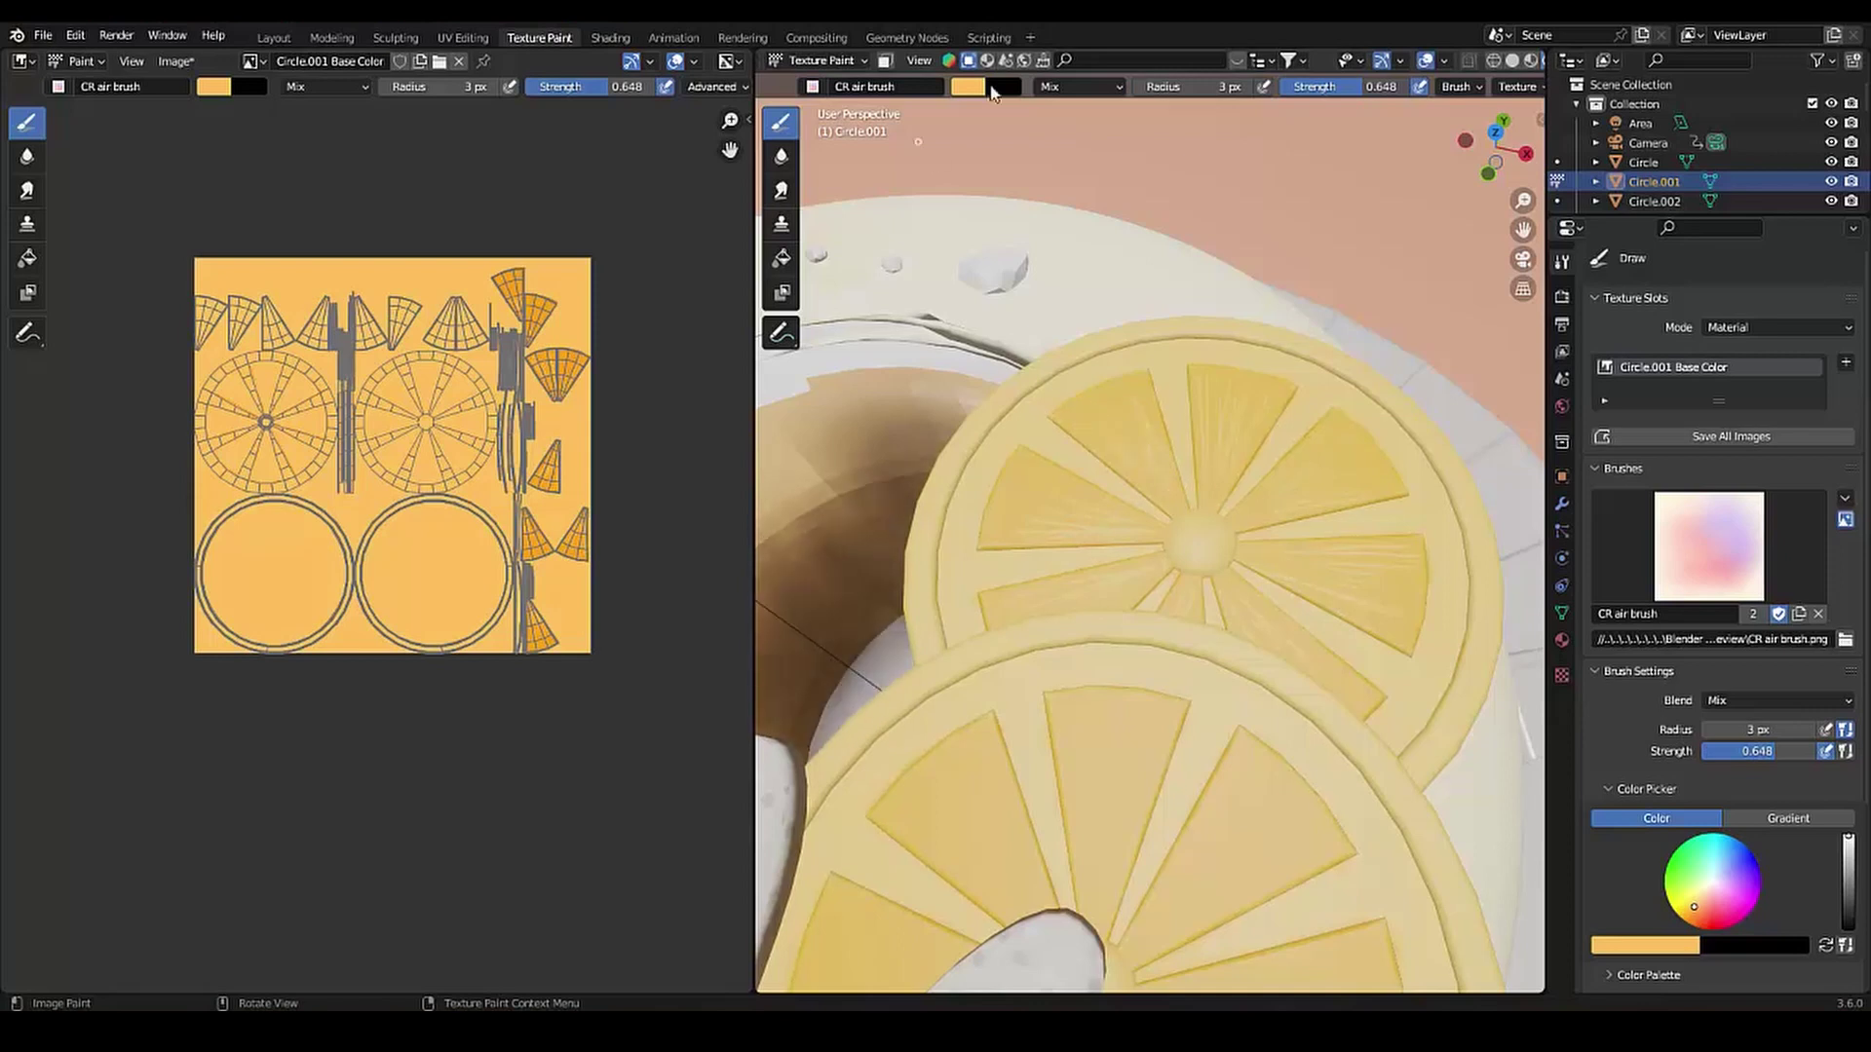
Paint fine brown streaks across the upper lemon slice at brush strength 0.493
left_click(969, 87)
scroll(1062, 211, "down", 10, "ctrl")
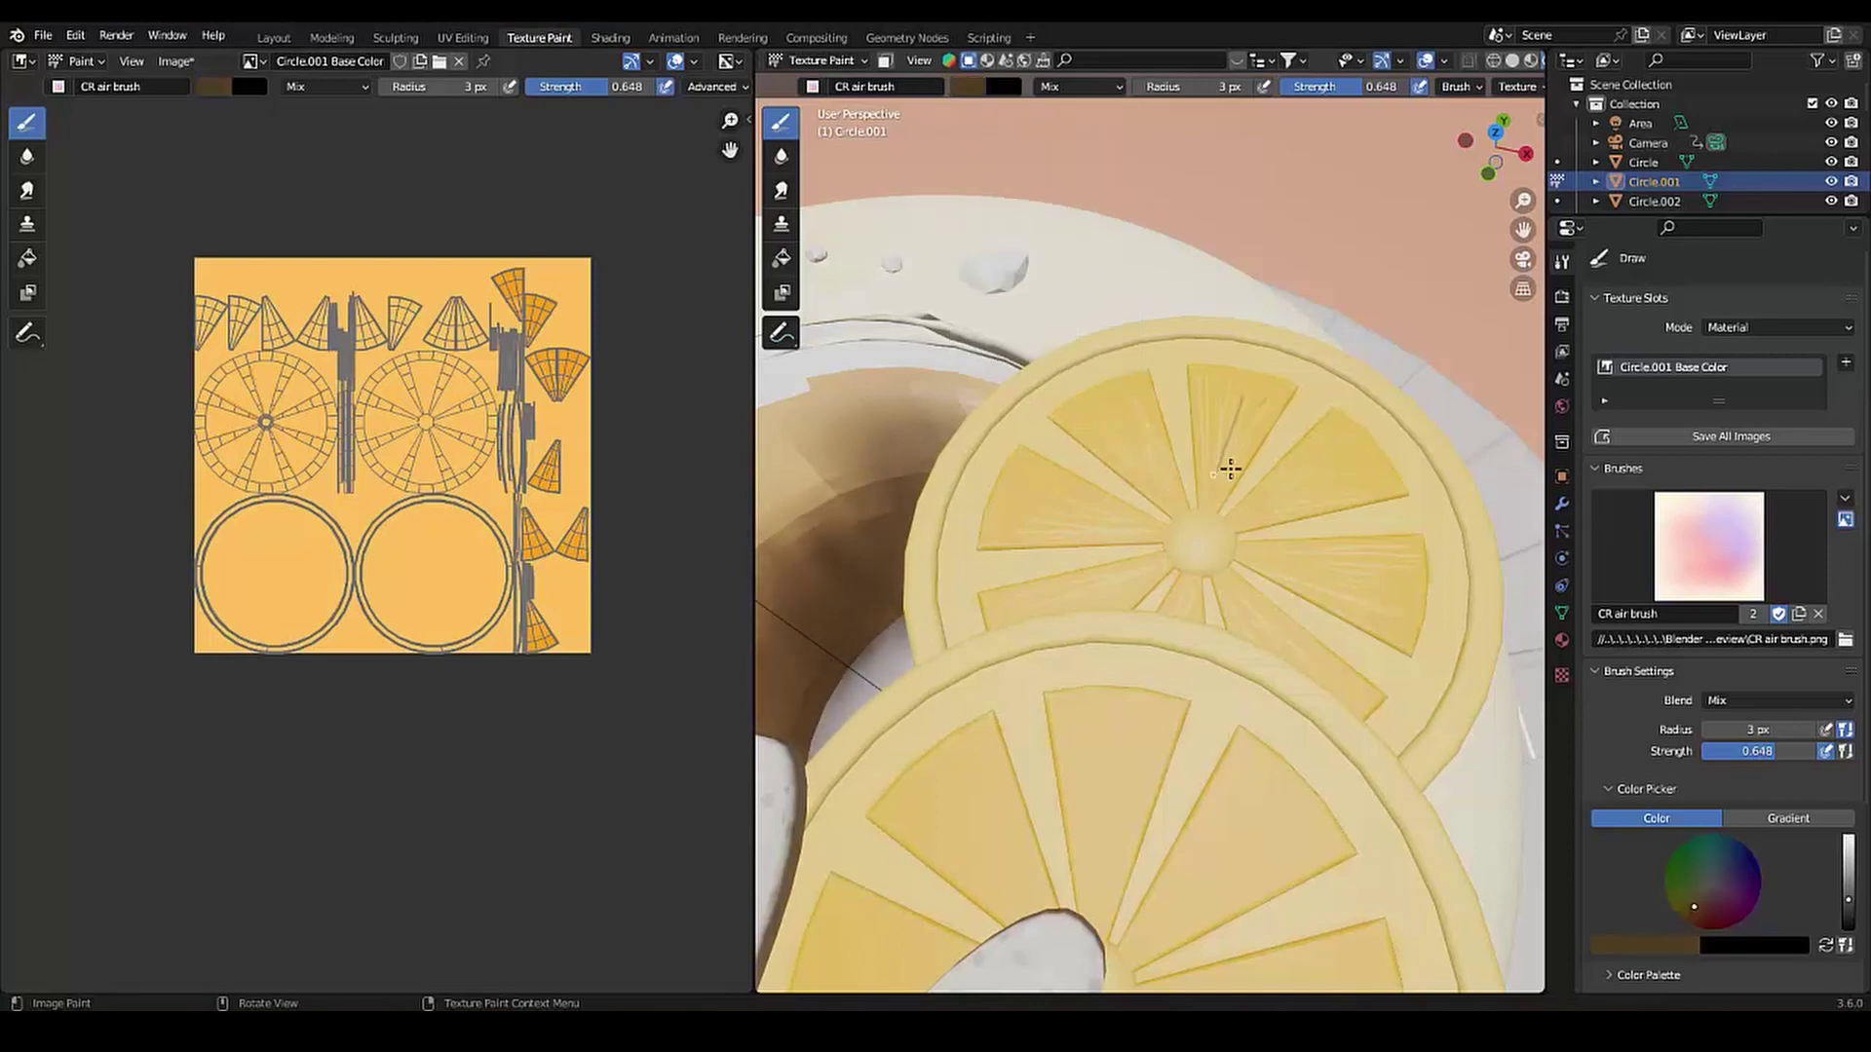
key("shift+f")
left_click(1312, 330)
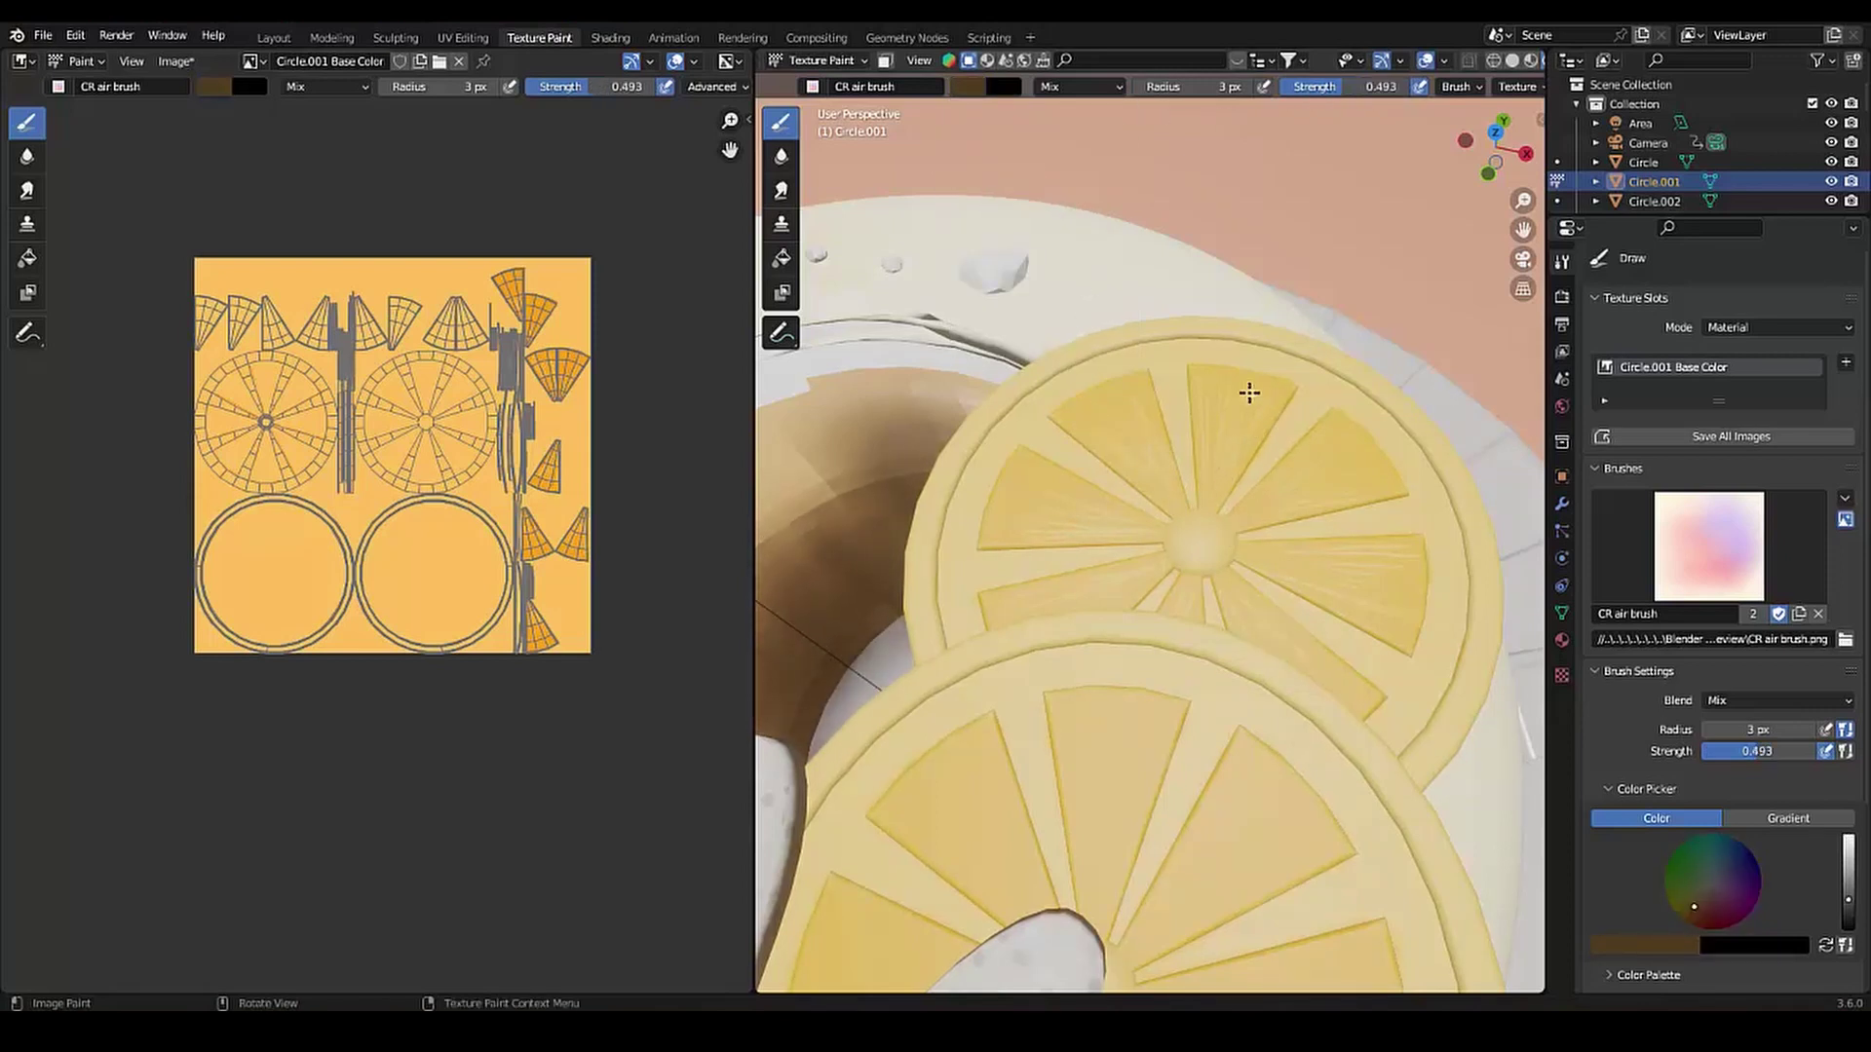
left_click_drag(1130, 426, 1175, 475)
left_click_drag(1343, 477, 1350, 561)
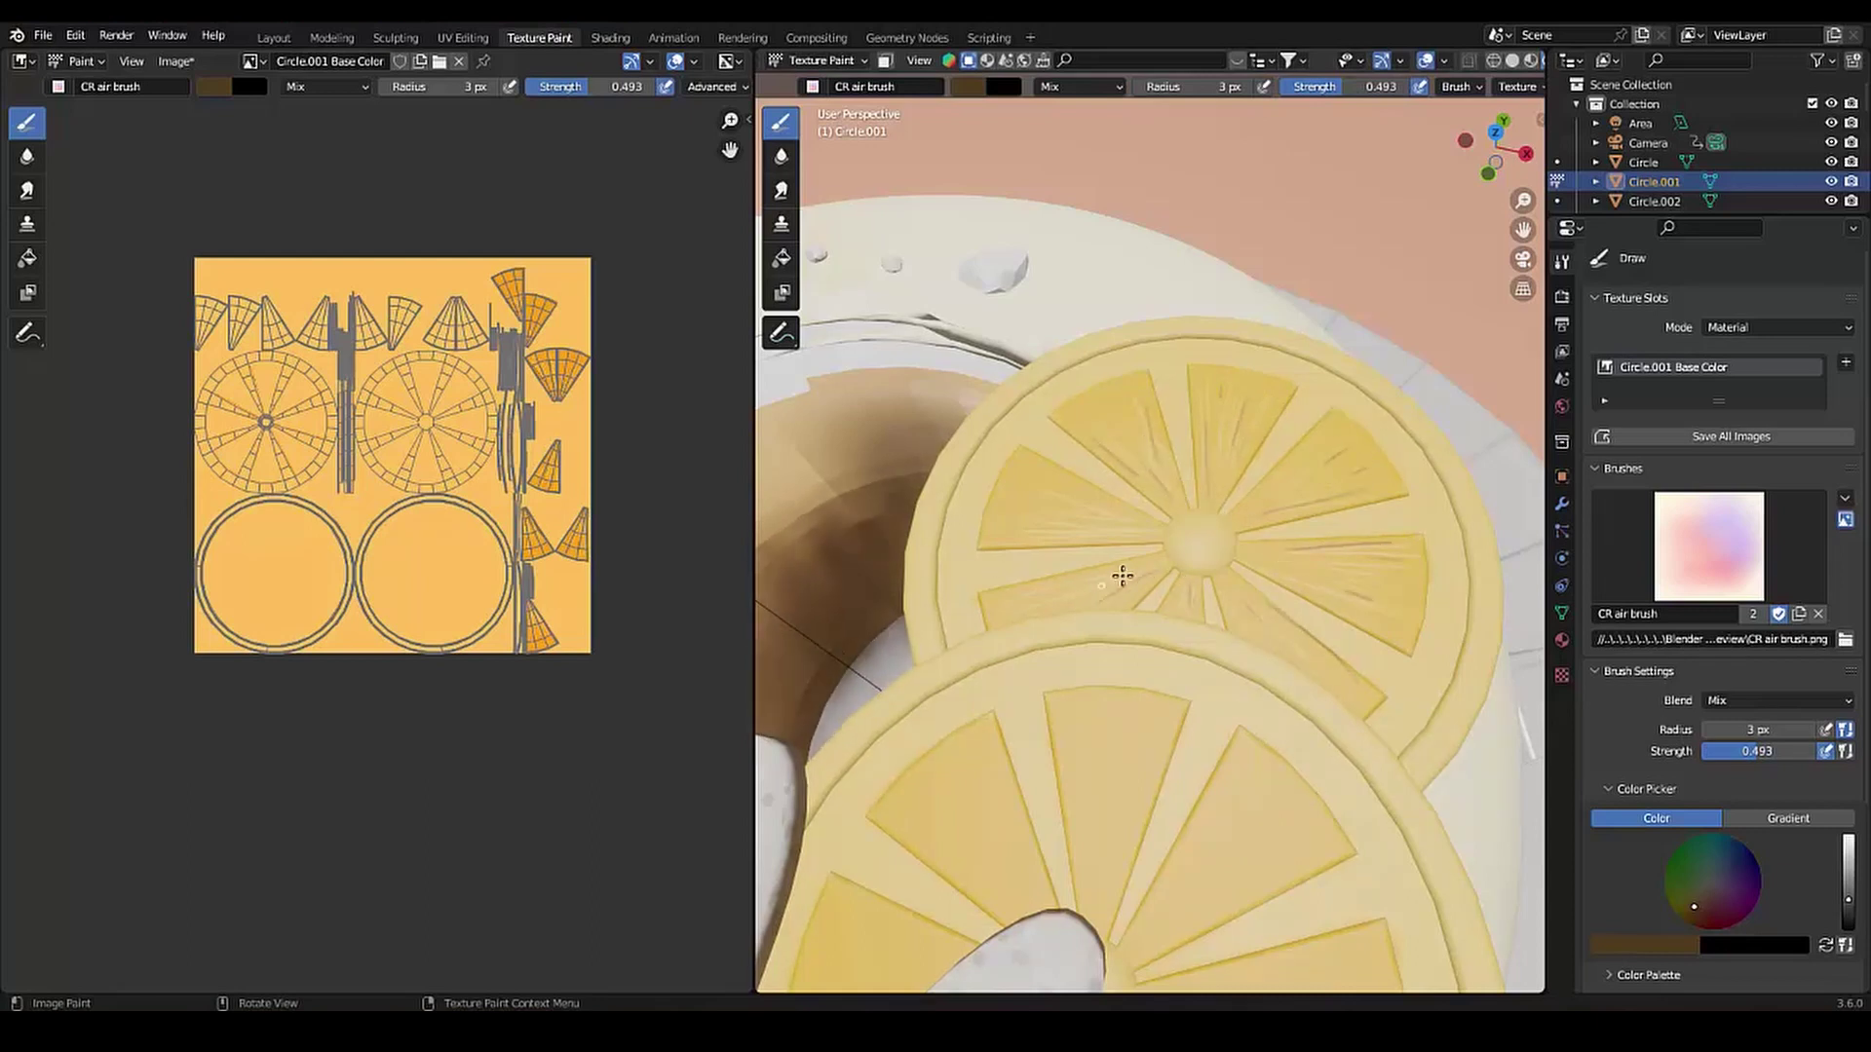
Change the brush colour from tan to orange-red for more streaks
scroll(1099, 510, "down", 10)
middle_click_drag(953, 473, 1065, 407)
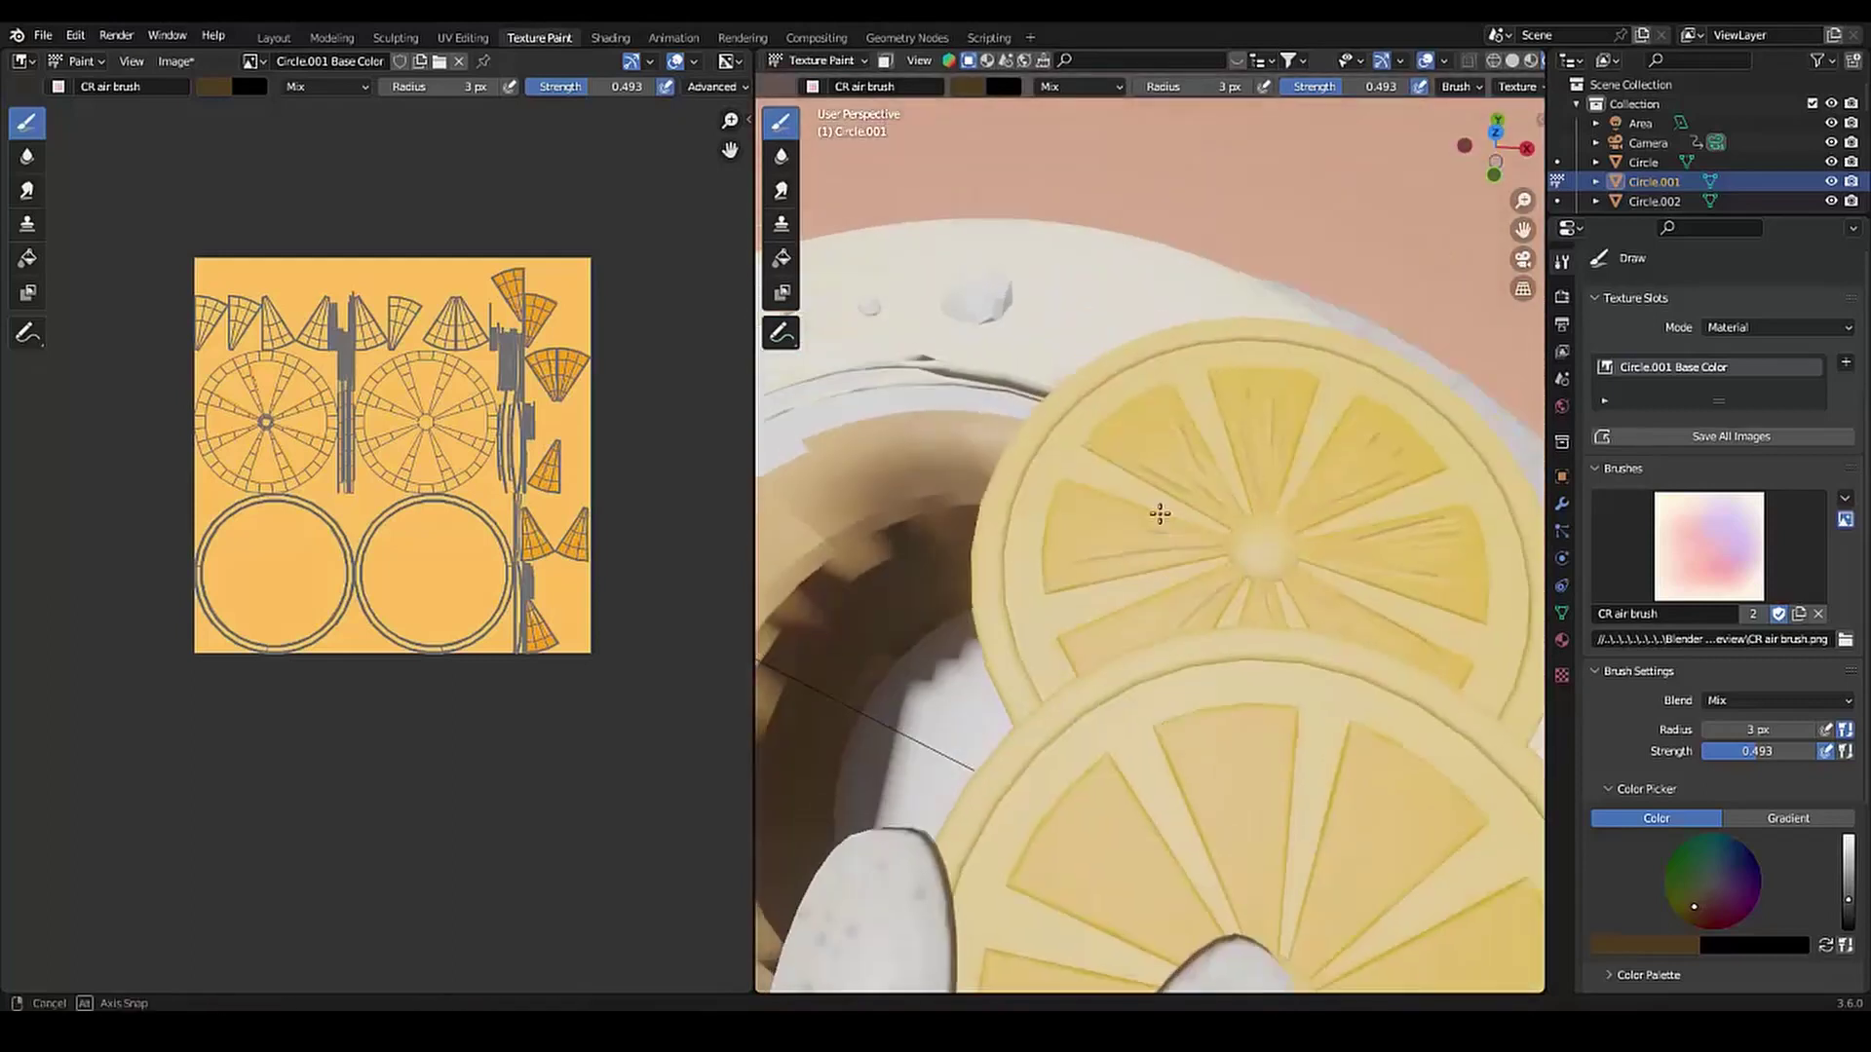
left_click(969, 87)
left_click_drag(1126, 205, 1121, 141)
left_click(1018, 227)
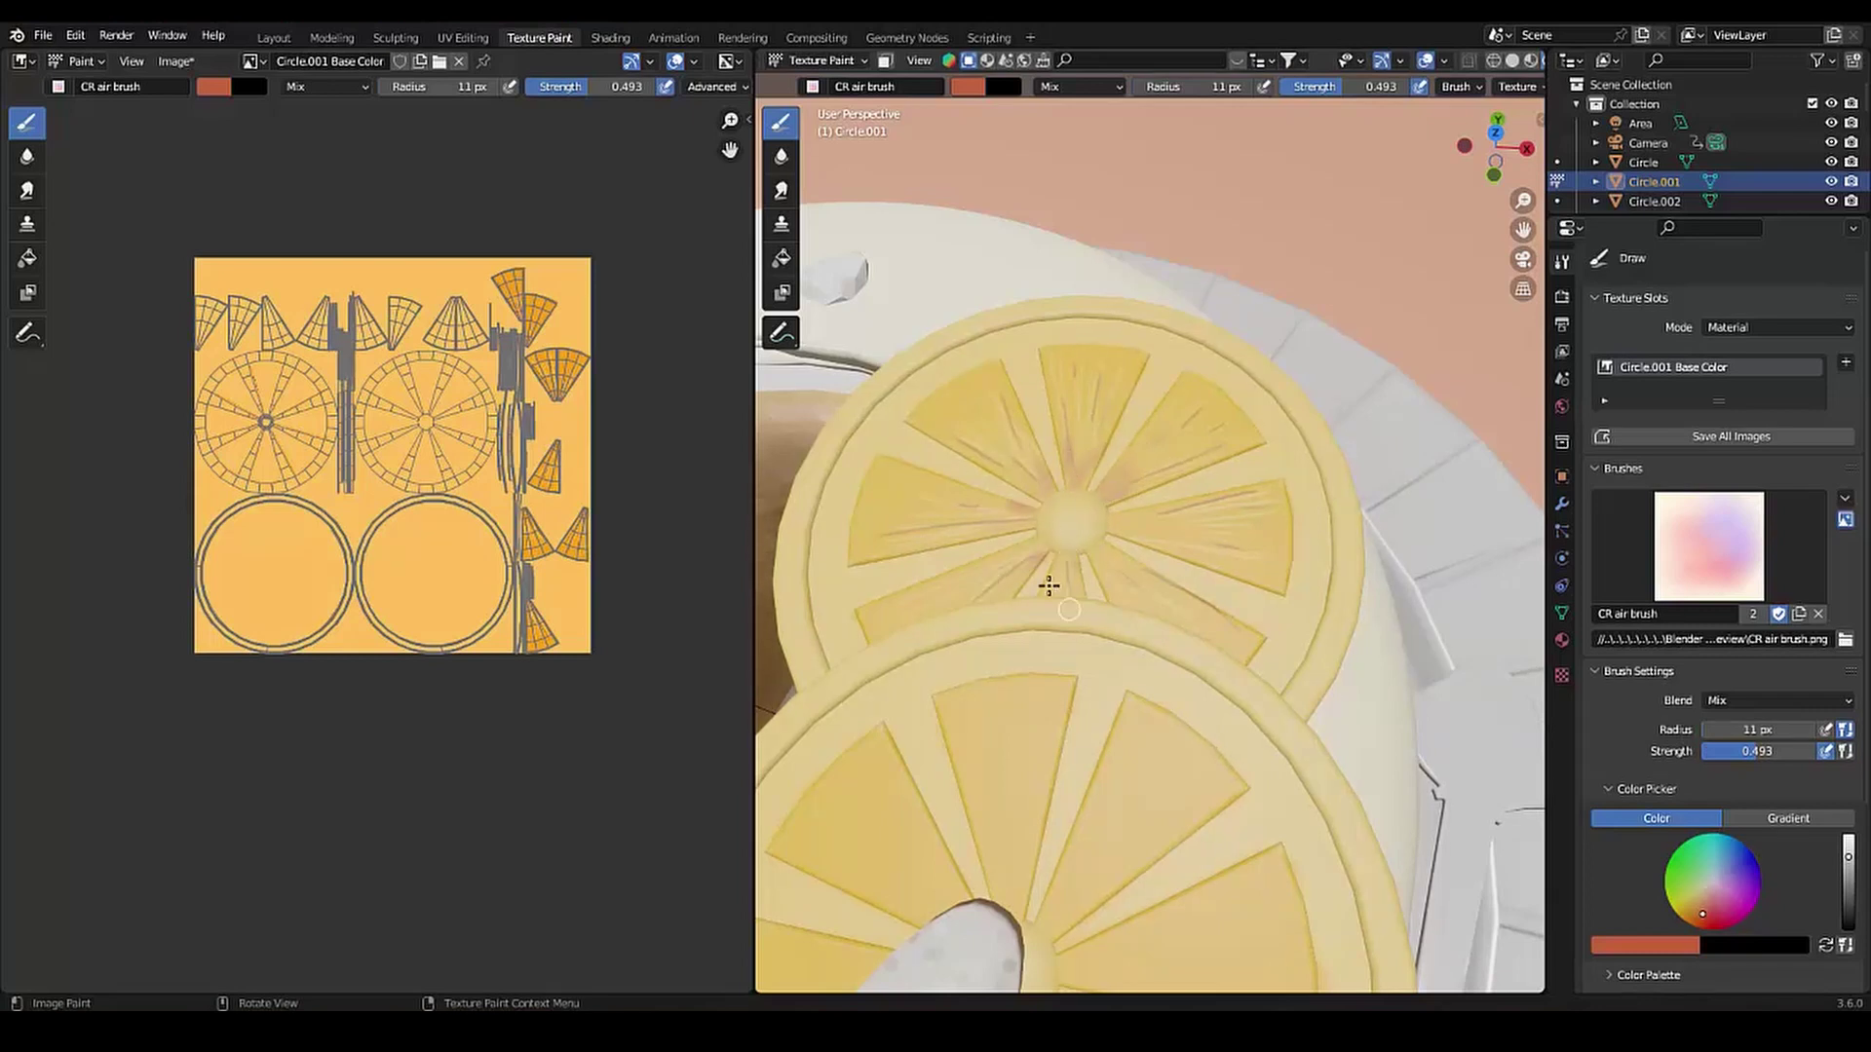
Enlarge the airbrush to 26 px and dab a reddish blush onto the upper lemon
key("f")
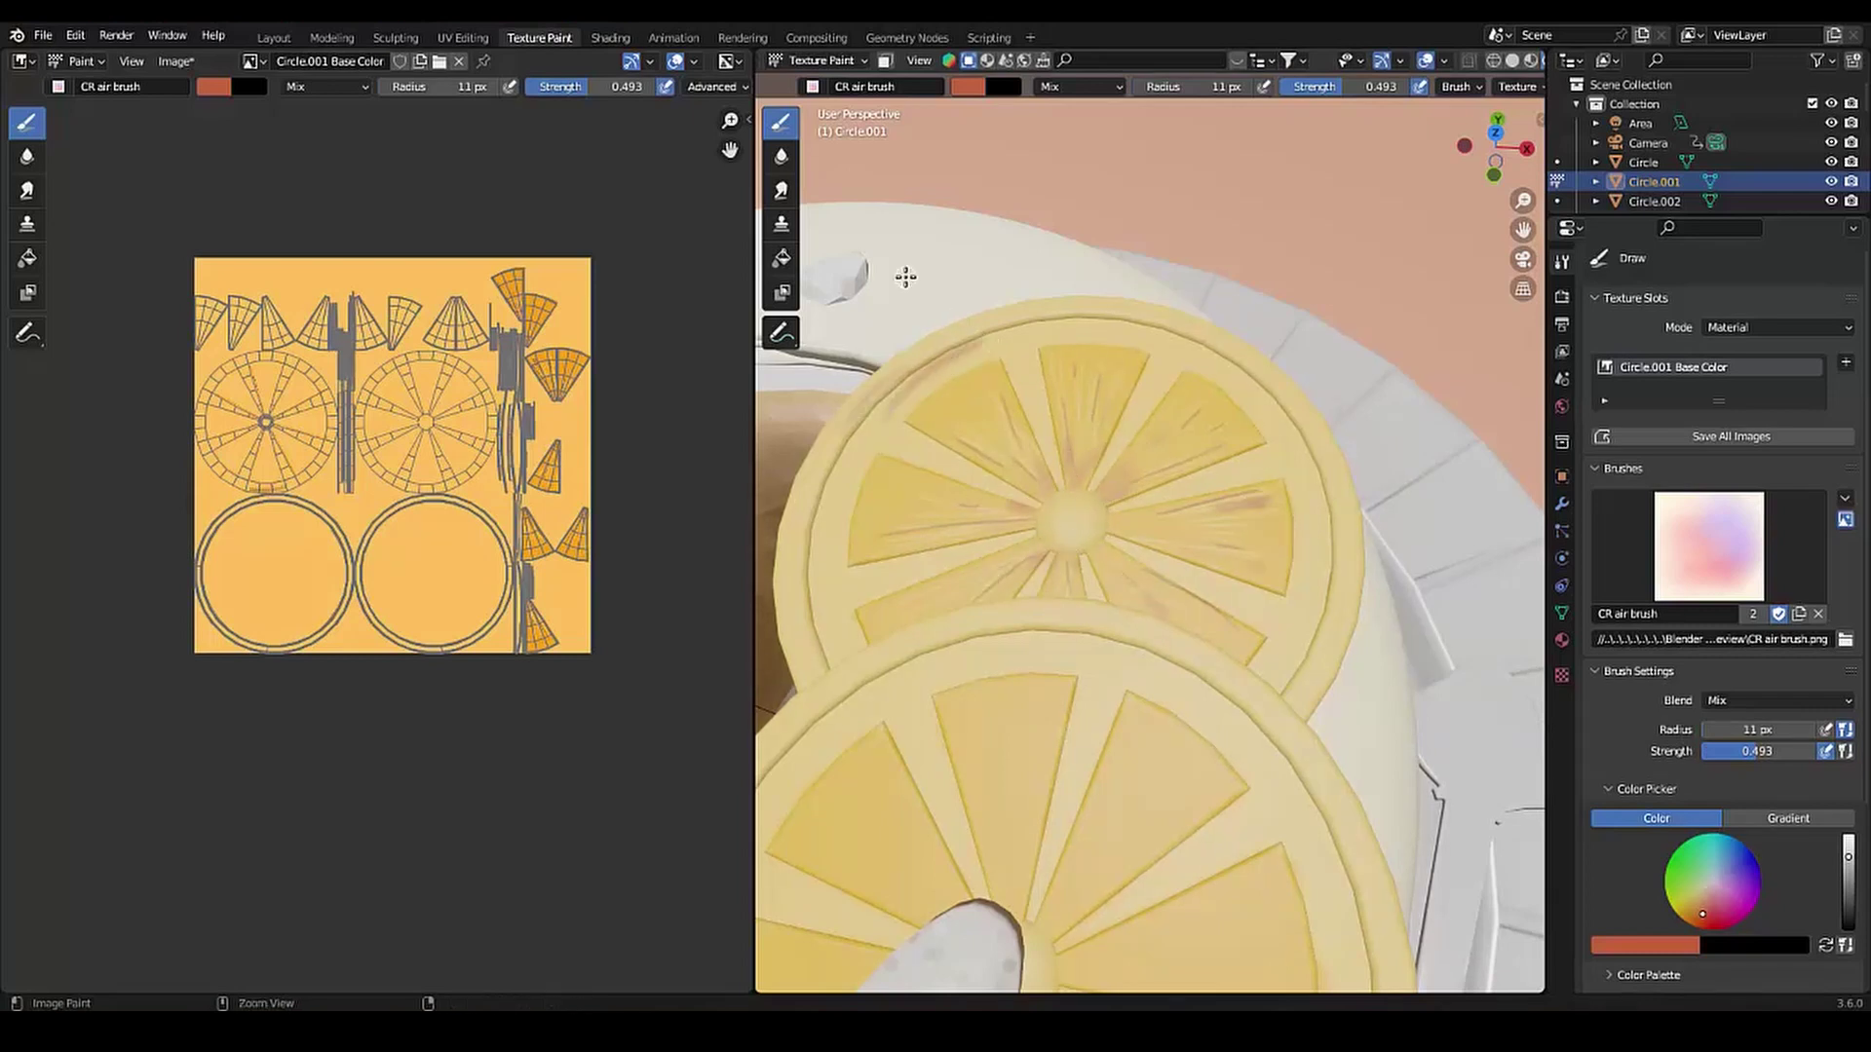
left_click(907, 279)
left_click(1286, 682)
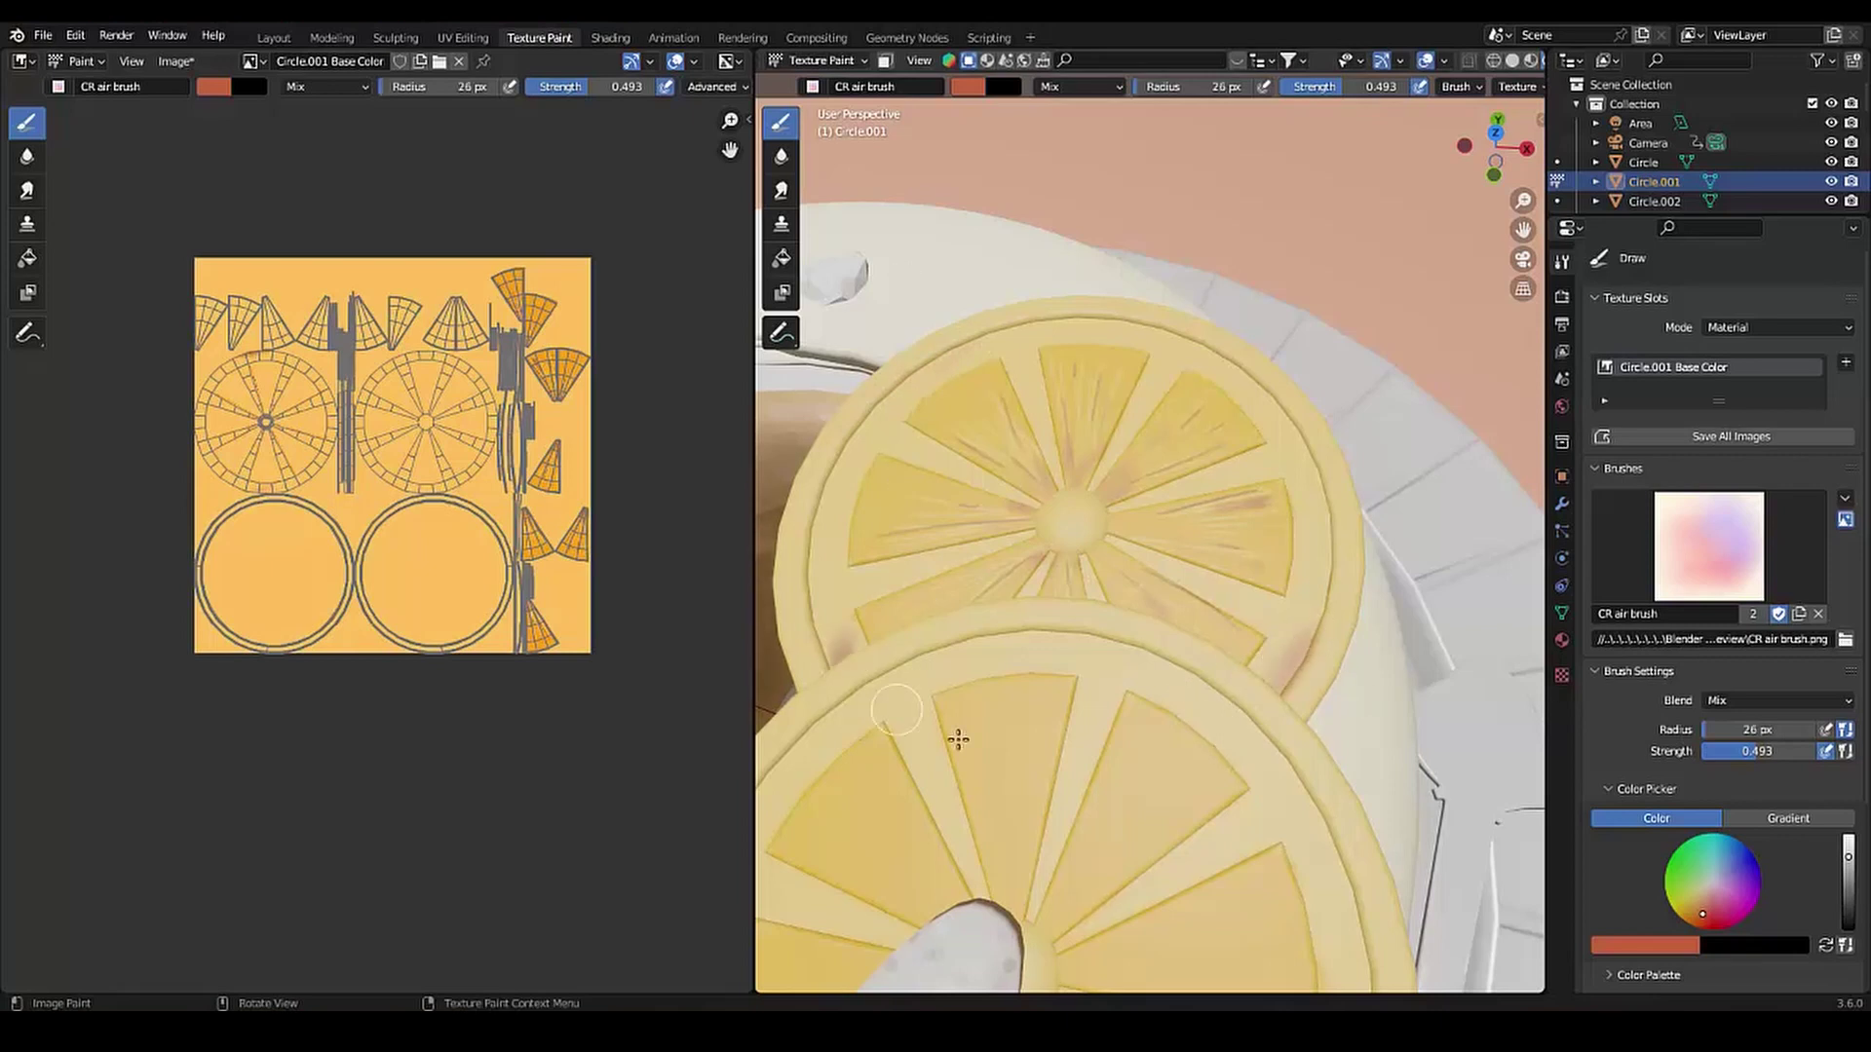
scroll(953, 743, "down", 5)
scroll(1125, 618, "down", 5)
Change the airbrush colour to orange
scroll(961, 522, "up", 5)
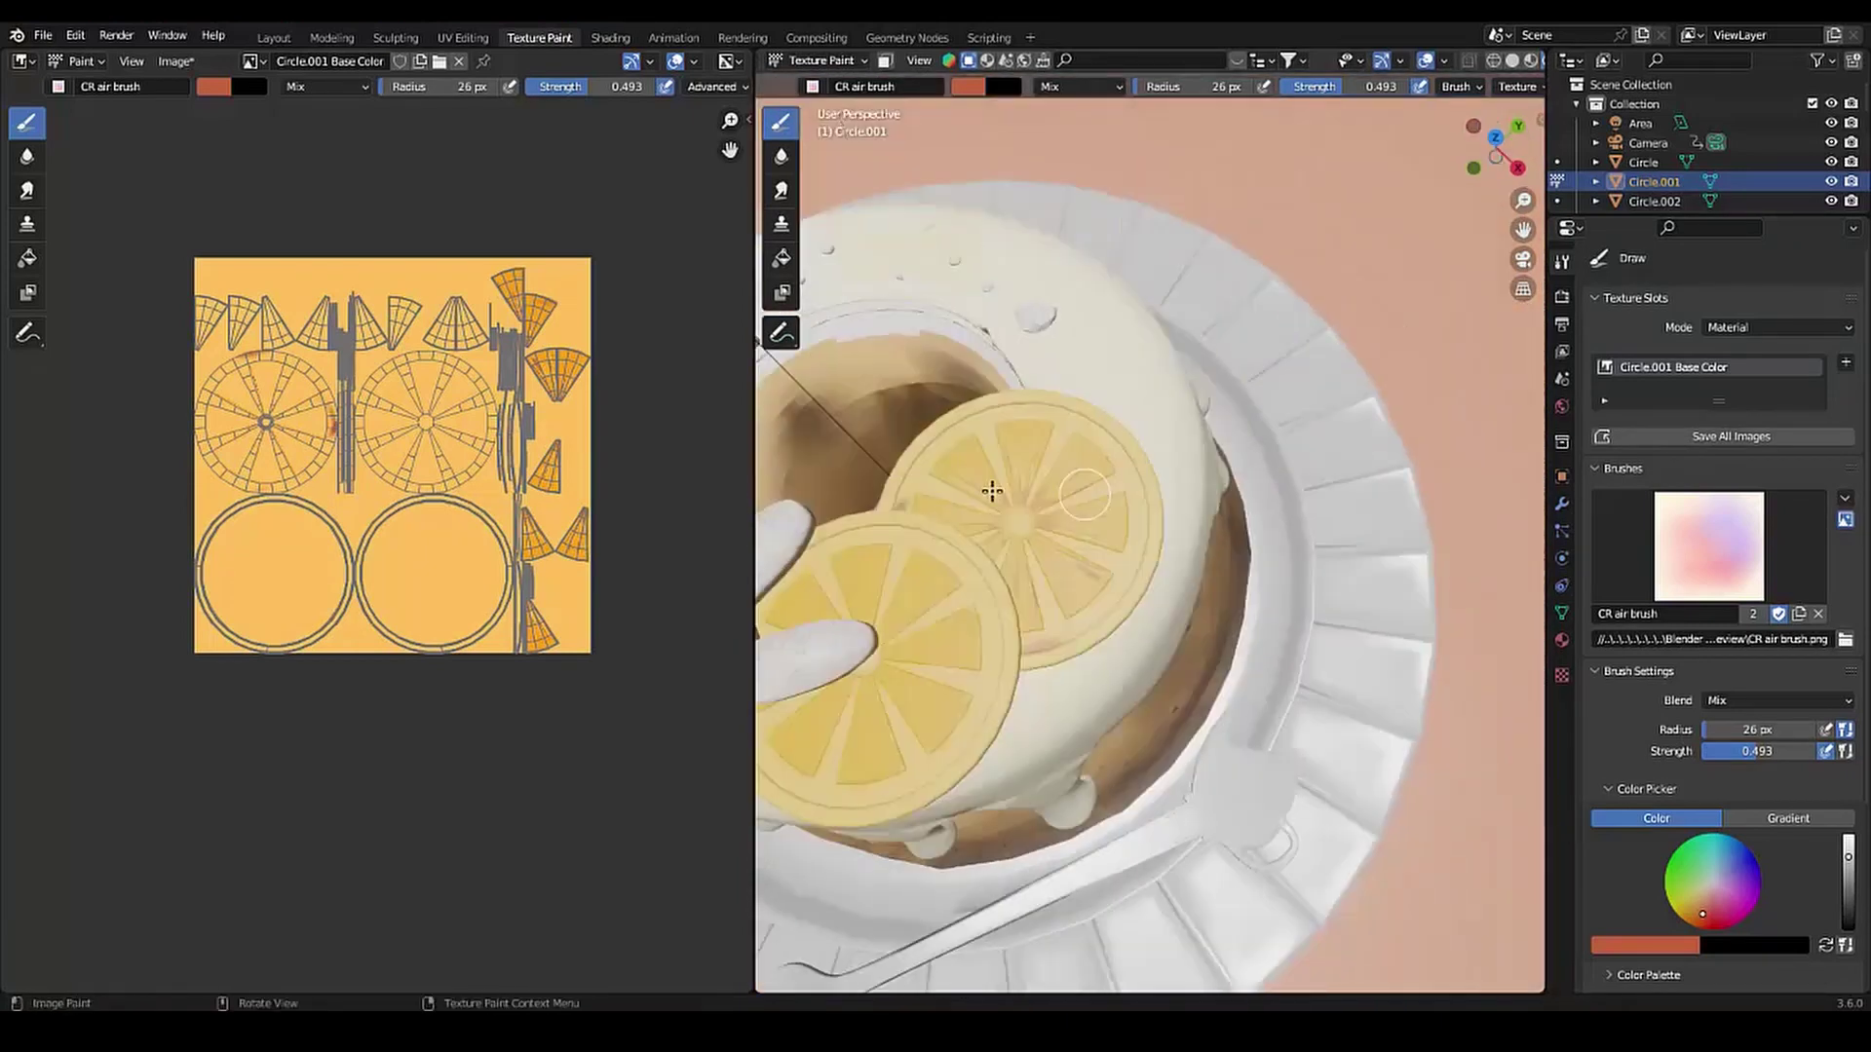
scroll(990, 488, "up", 3)
left_click(968, 86)
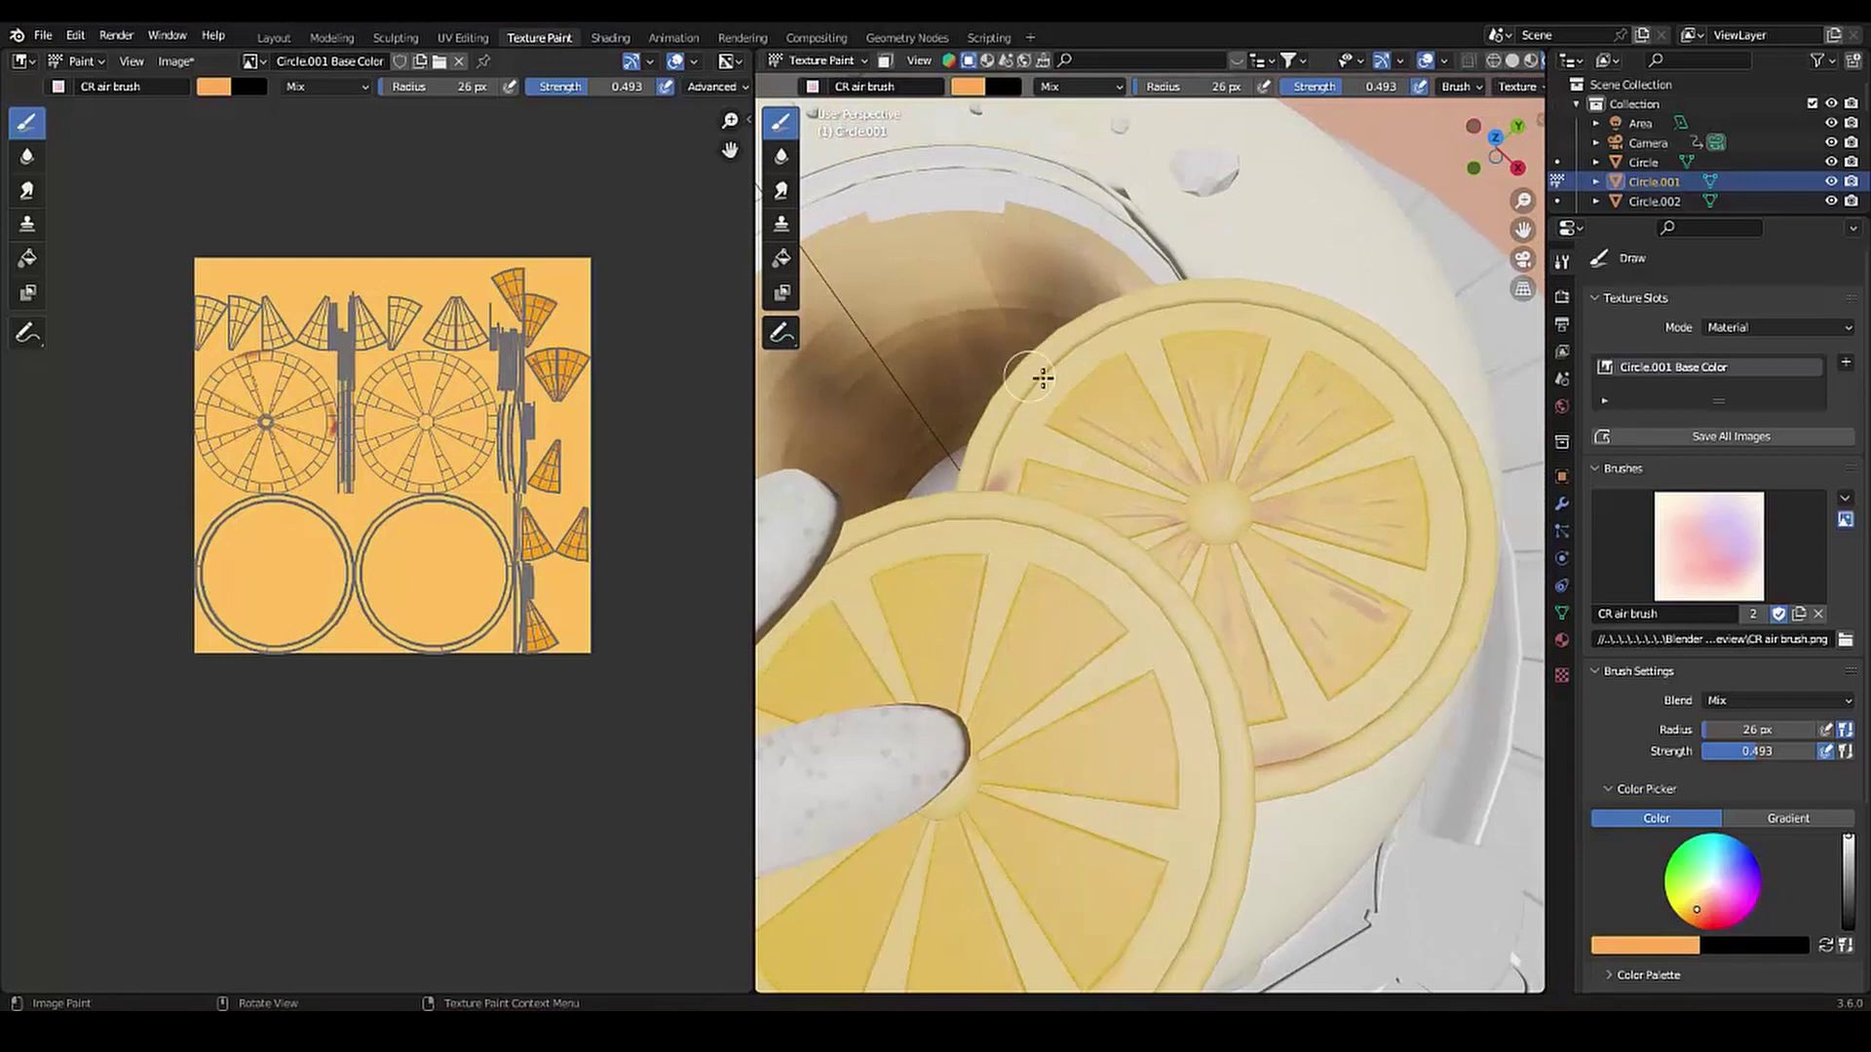
left_click(967, 86)
left_click(1008, 226)
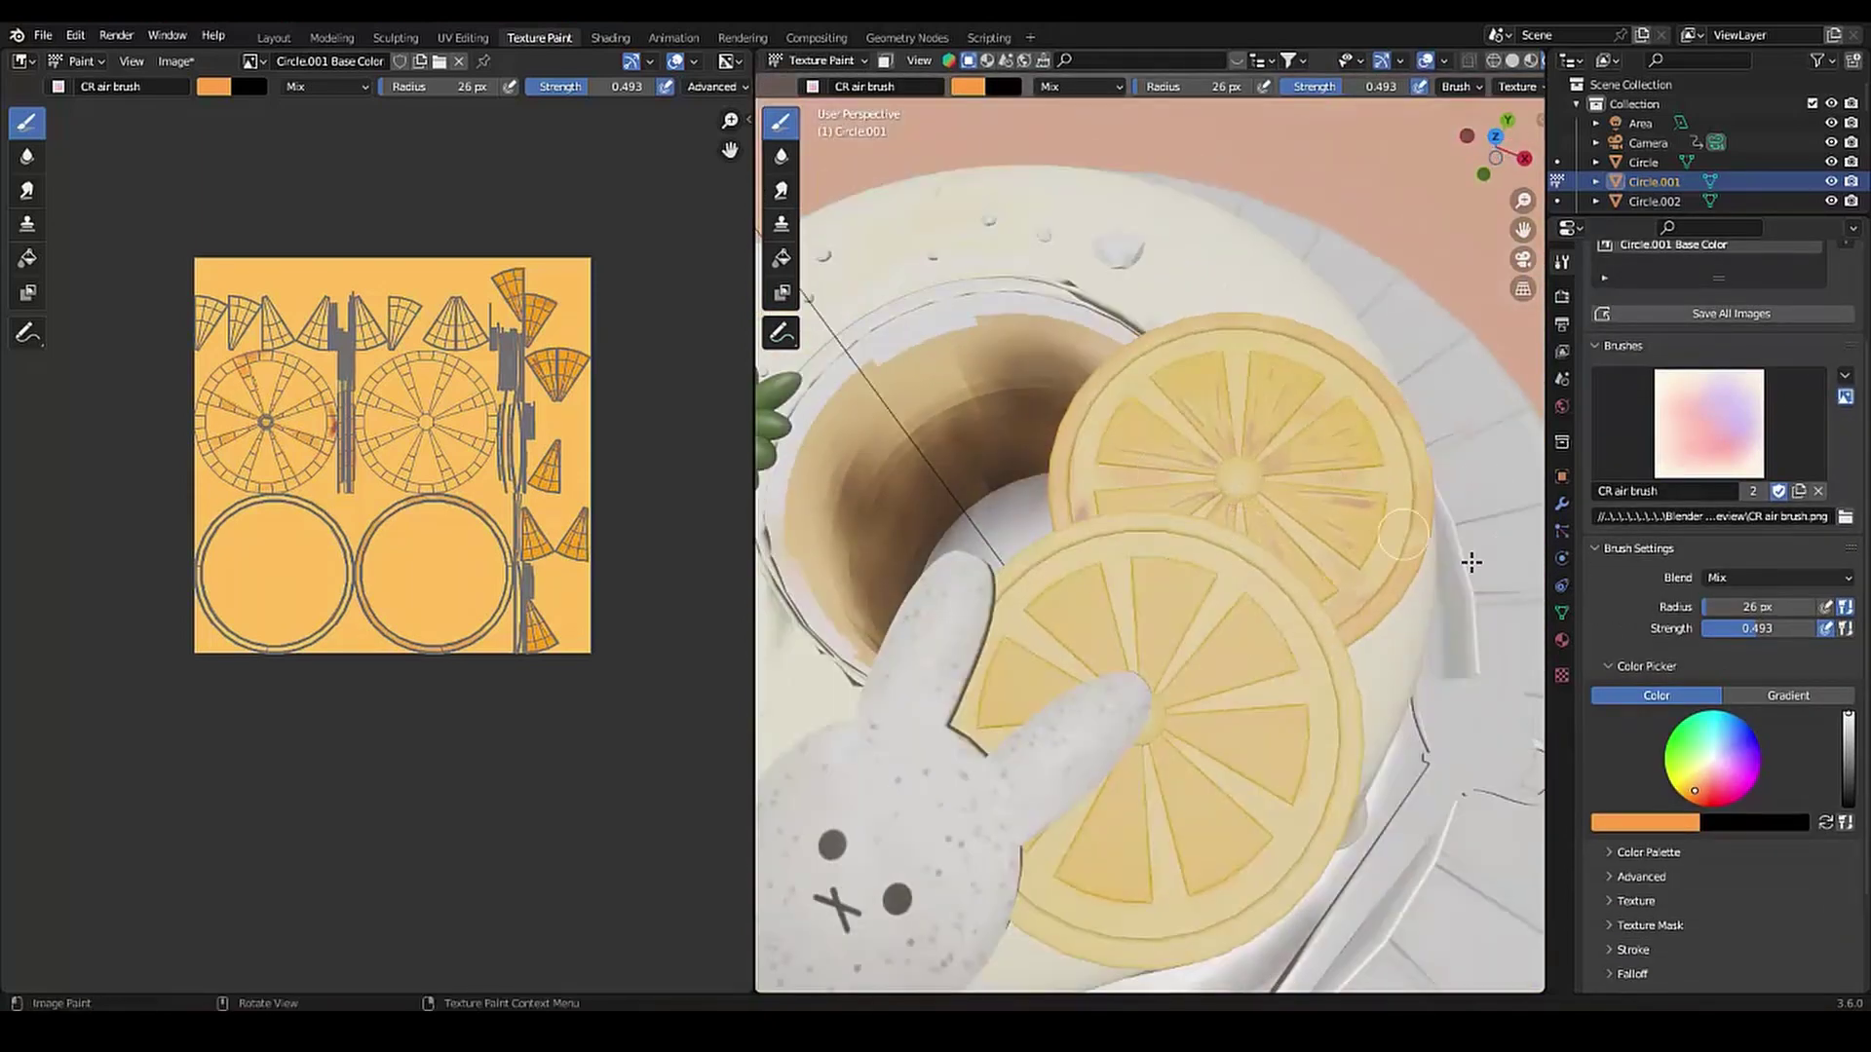
Switch to white and paint soft highlights across the upper lemon slice
right_click(1117, 204)
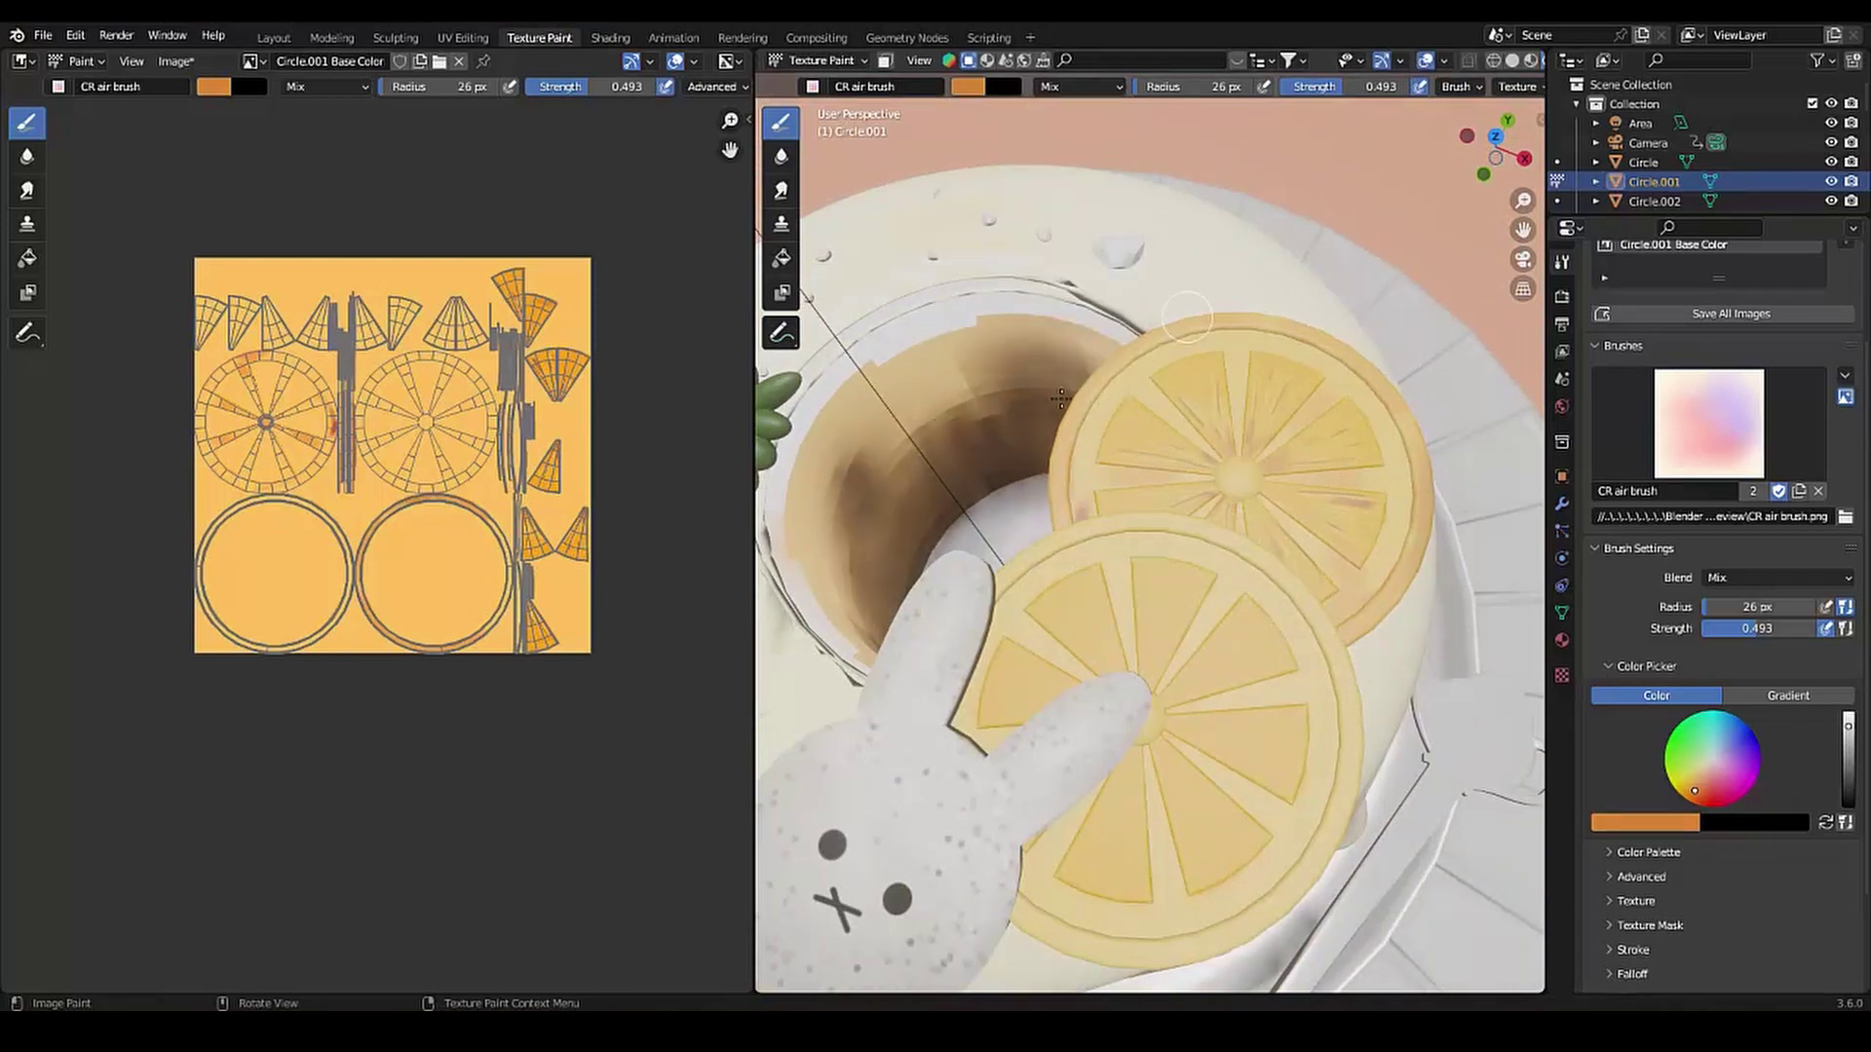
right_click(1036, 156)
right_click(1035, 155)
left_click(1036, 172)
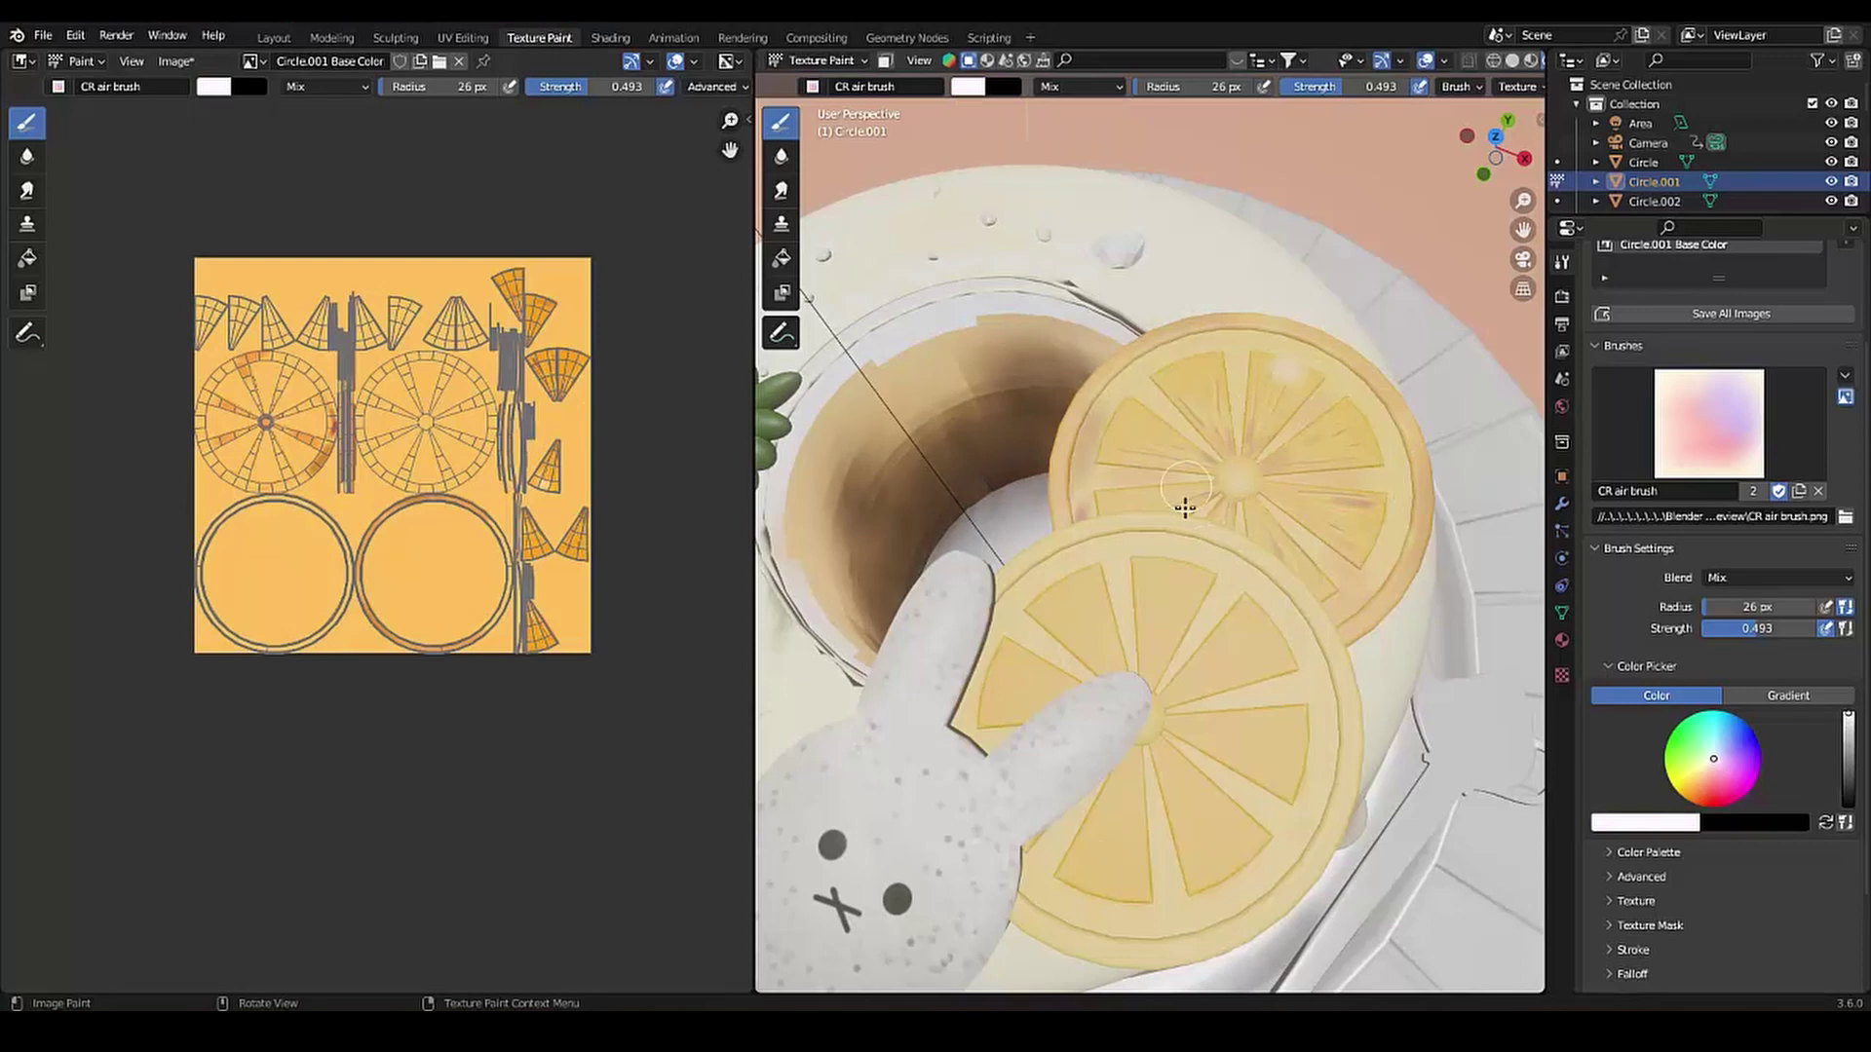
left_click_drag(1186, 504, 1173, 460)
mouse_move(1424, 605)
left_mouse_down()
mouse_move(1329, 512)
mouse_move(1182, 543)
mouse_move(1170, 451)
mouse_move(1140, 471)
mouse_move(1176, 383)
mouse_move(1191, 505)
mouse_move(1253, 473)
left_mouse_up()
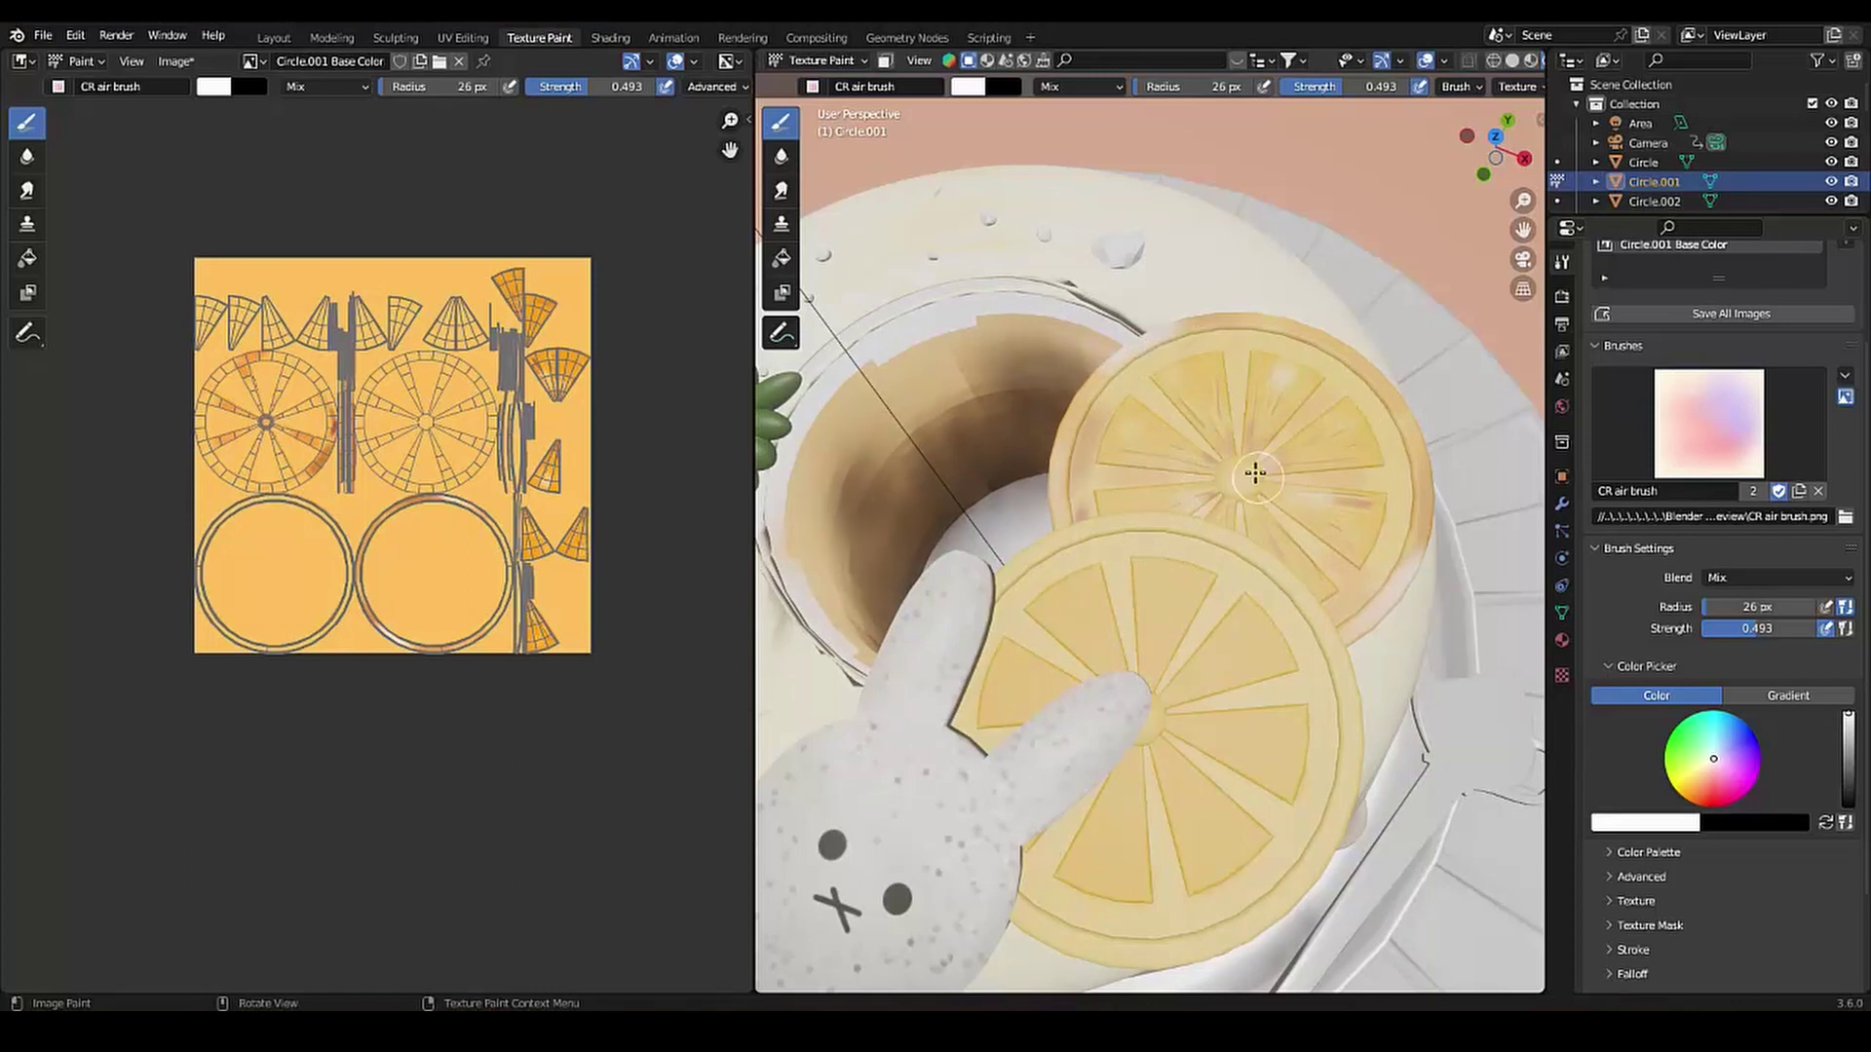
Switch to the CR particles brush at a 10 px size
left_click(1668, 408)
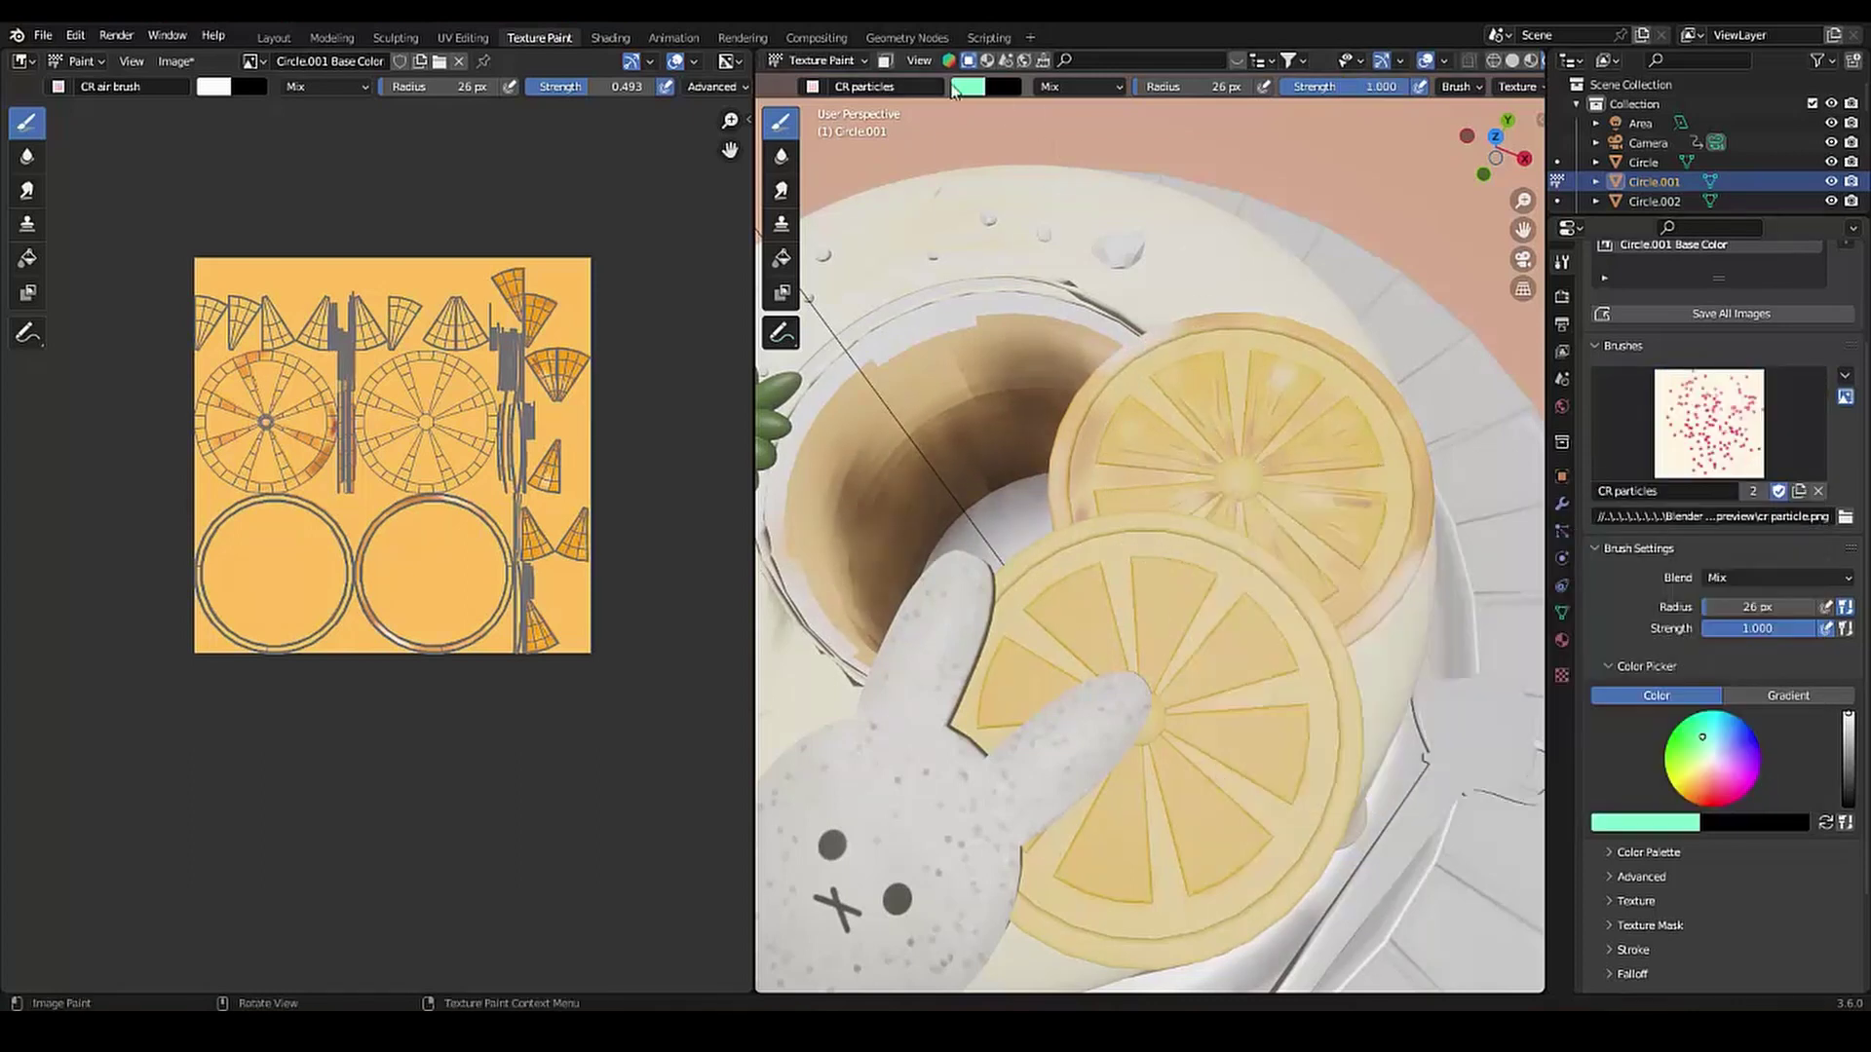
right_click(1041, 225)
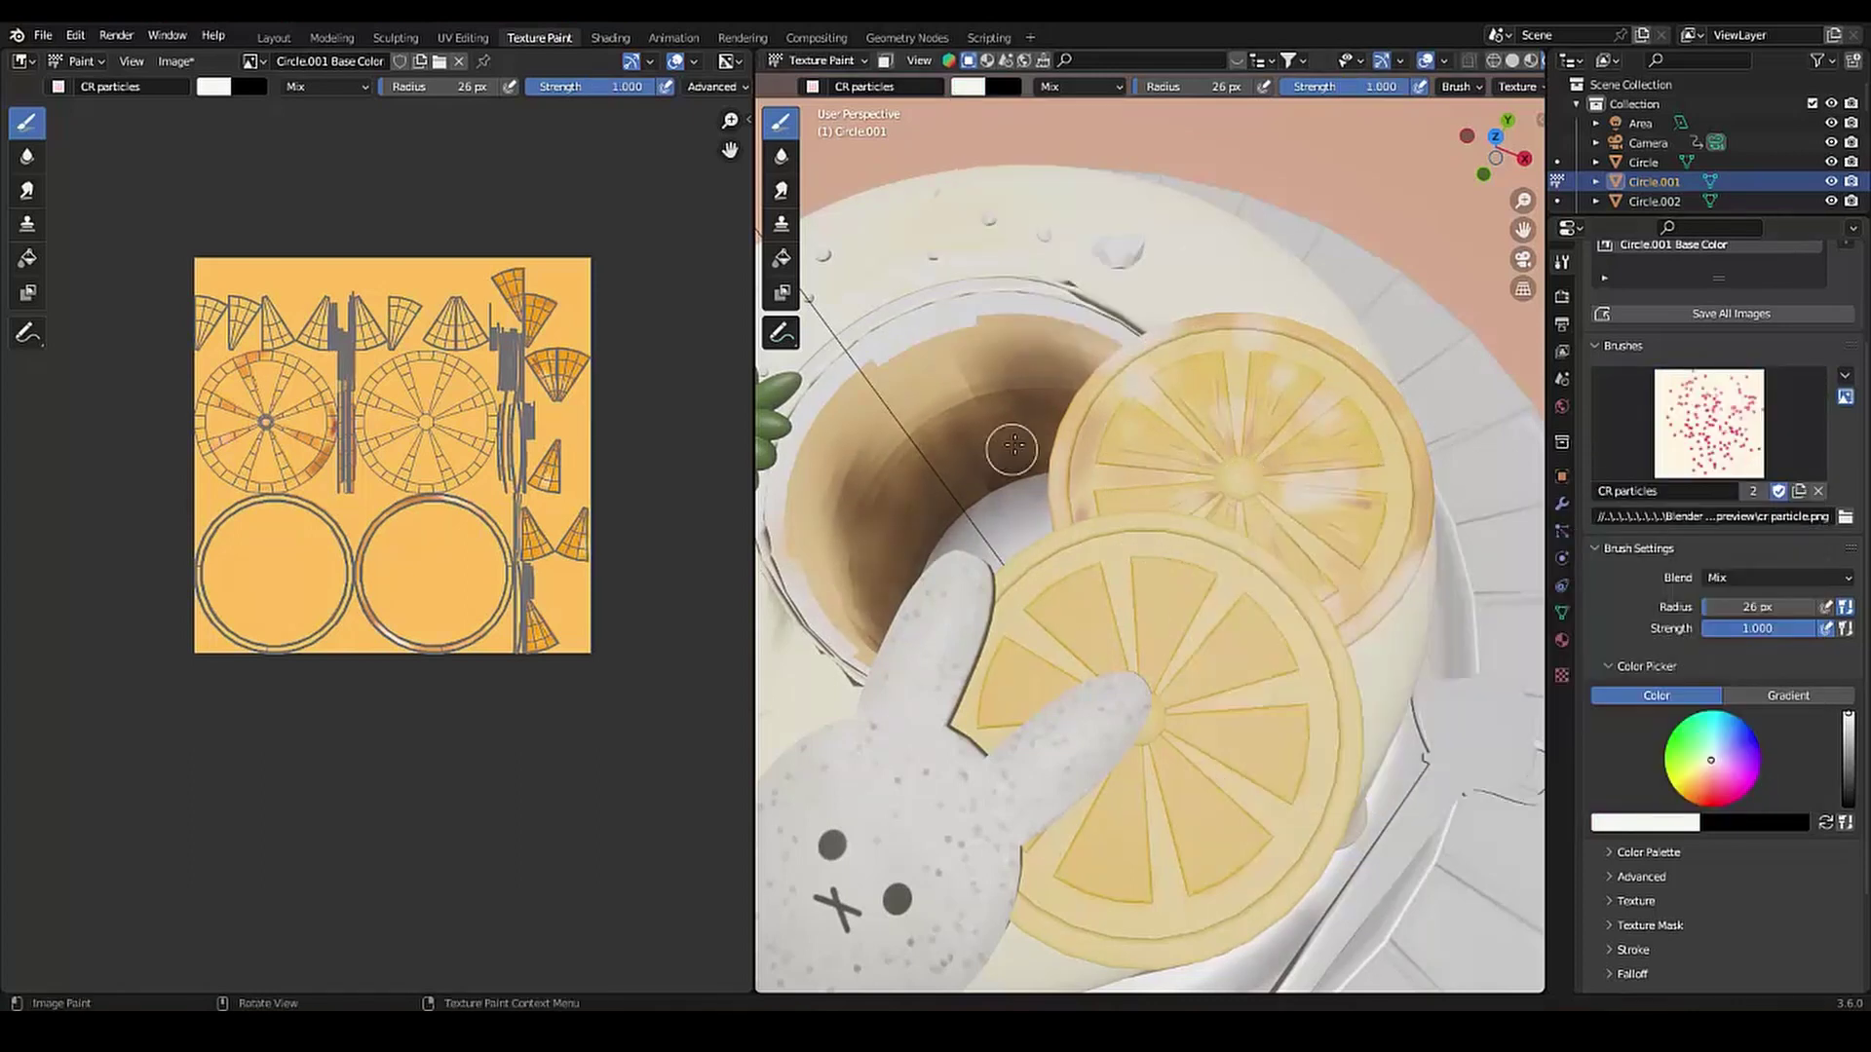
key("ctrl+z")
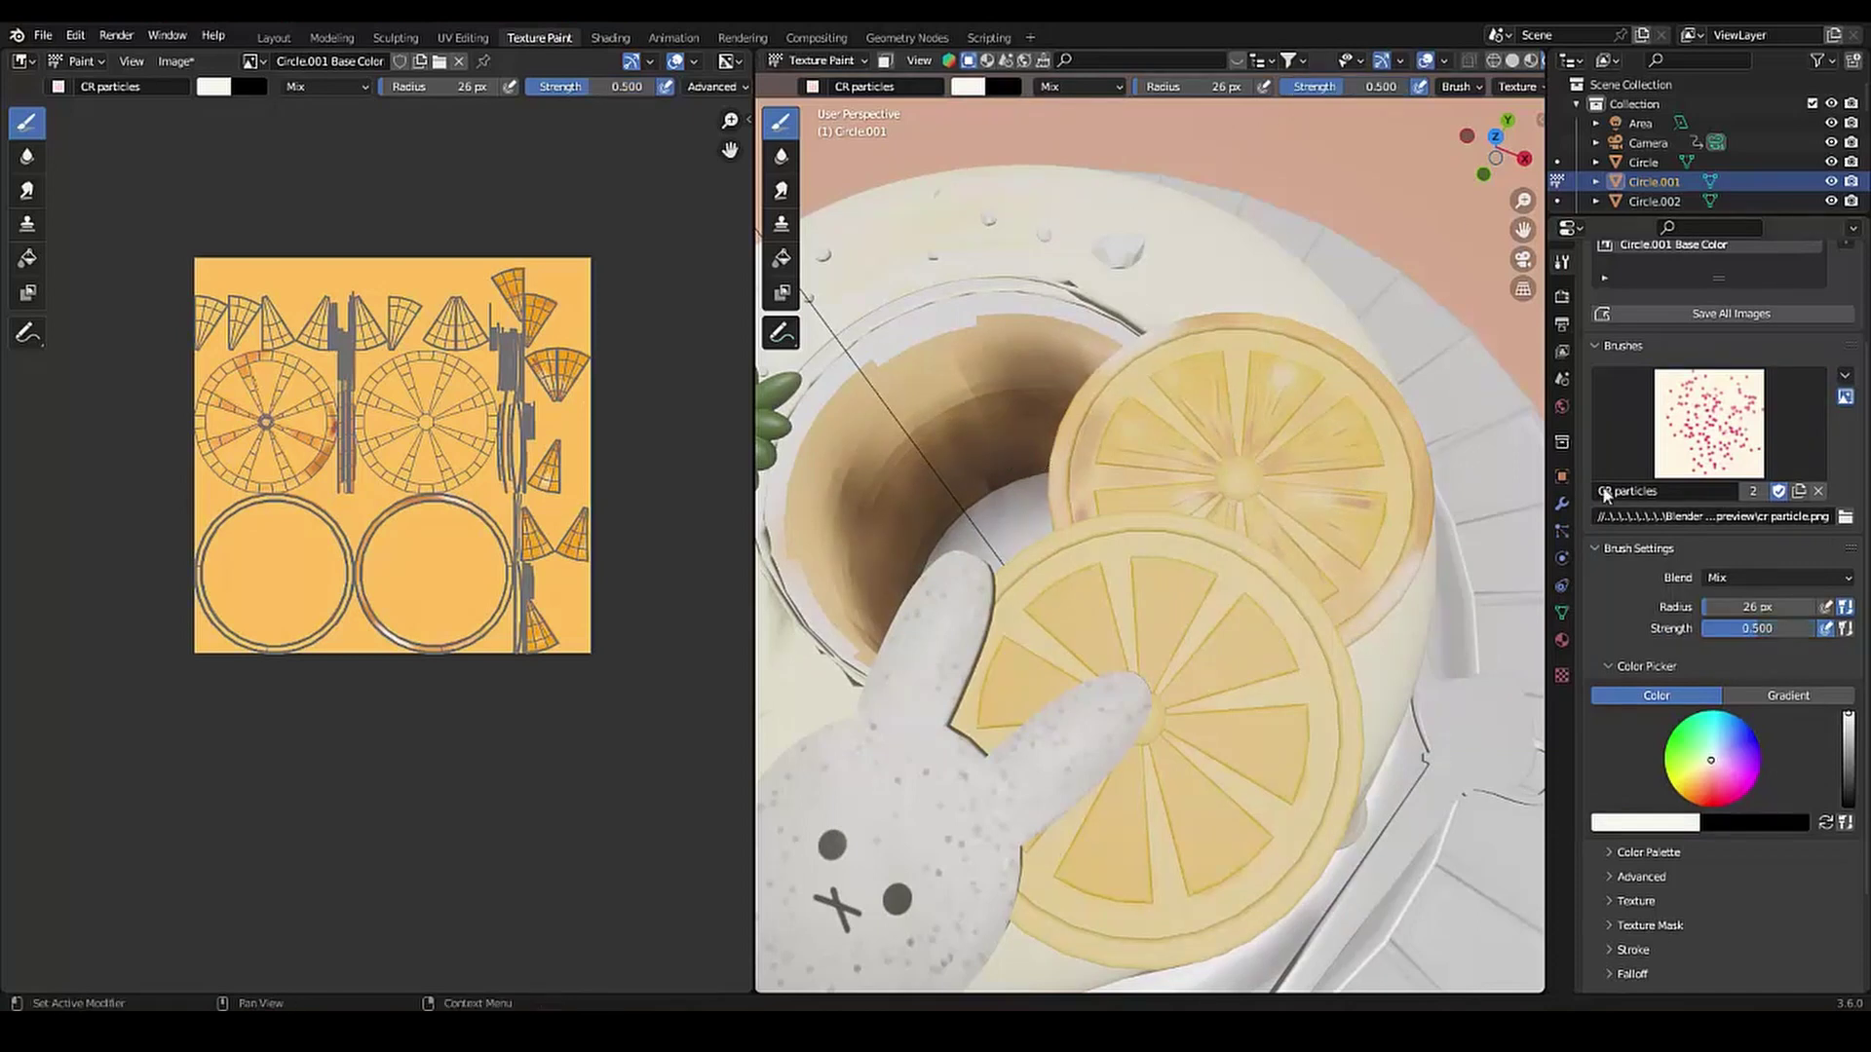
type("10")
key("Return")
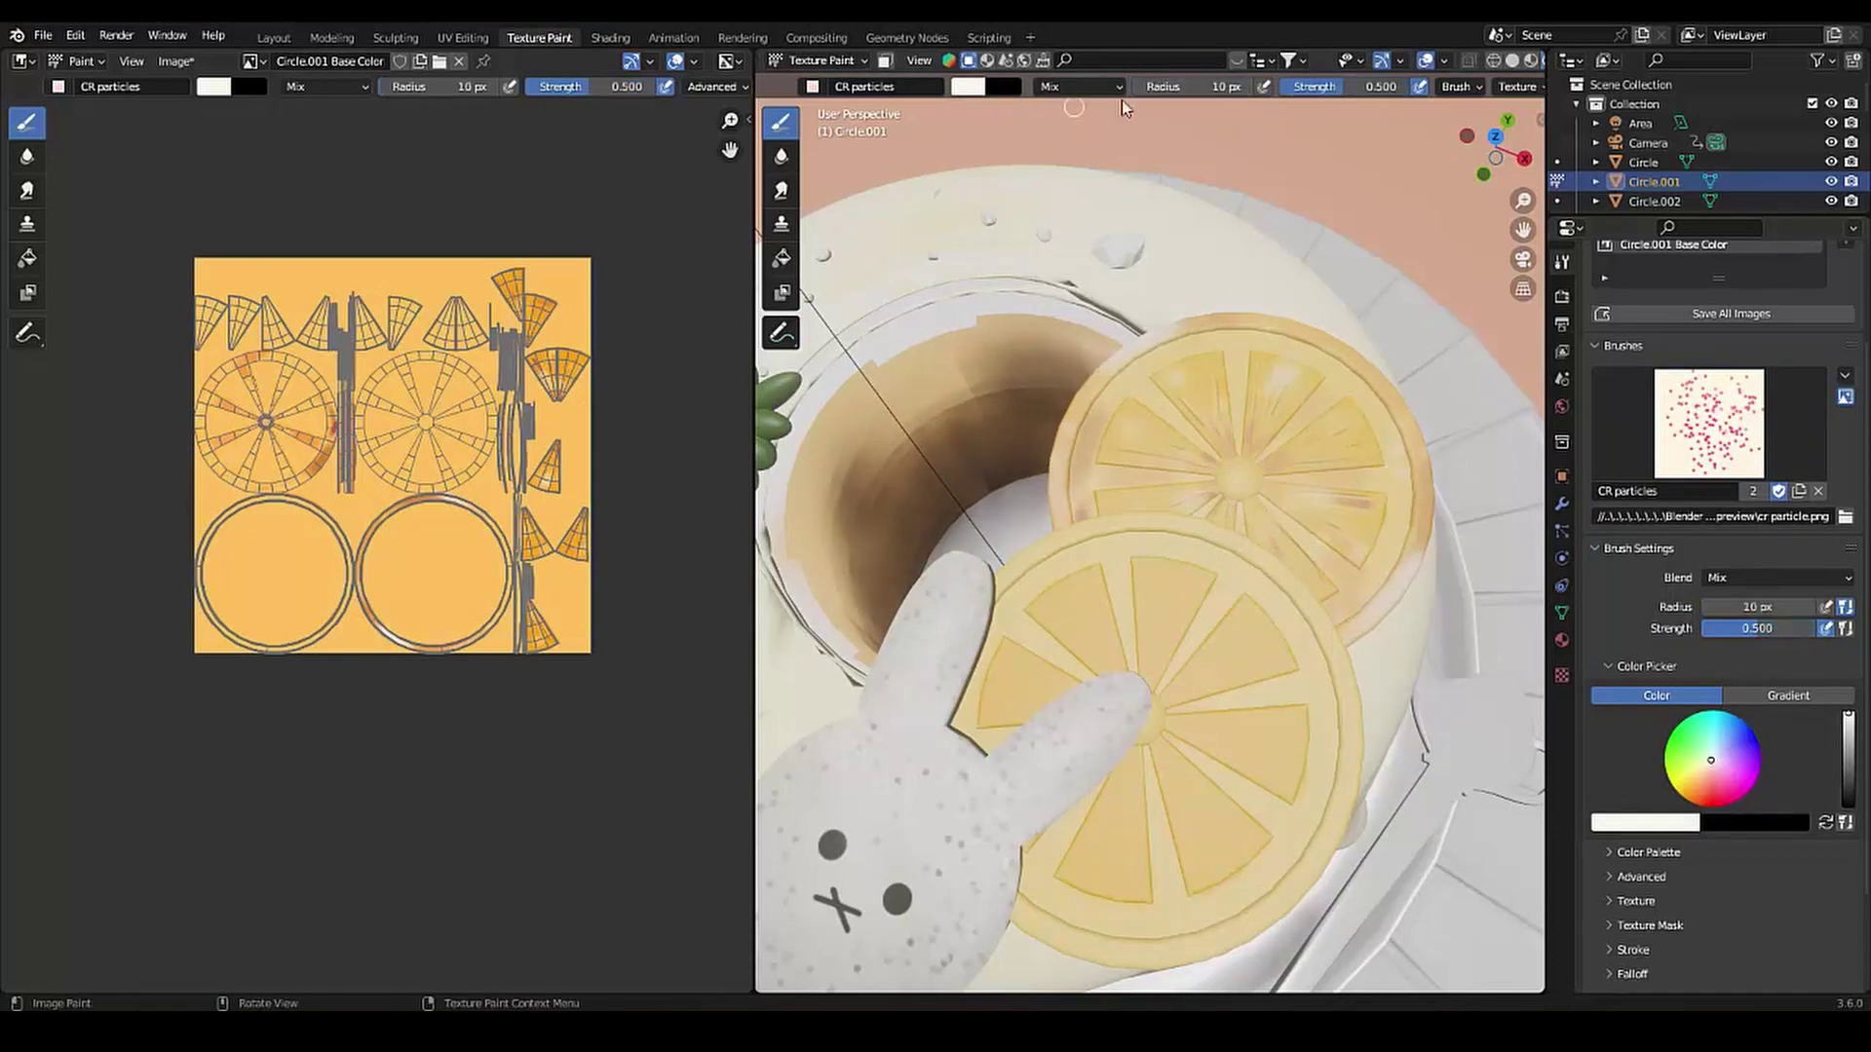
Pick a light orange, then a deeper orange, for flecks on the back lemon slice
right_click(1016, 118)
left_click(1012, 206)
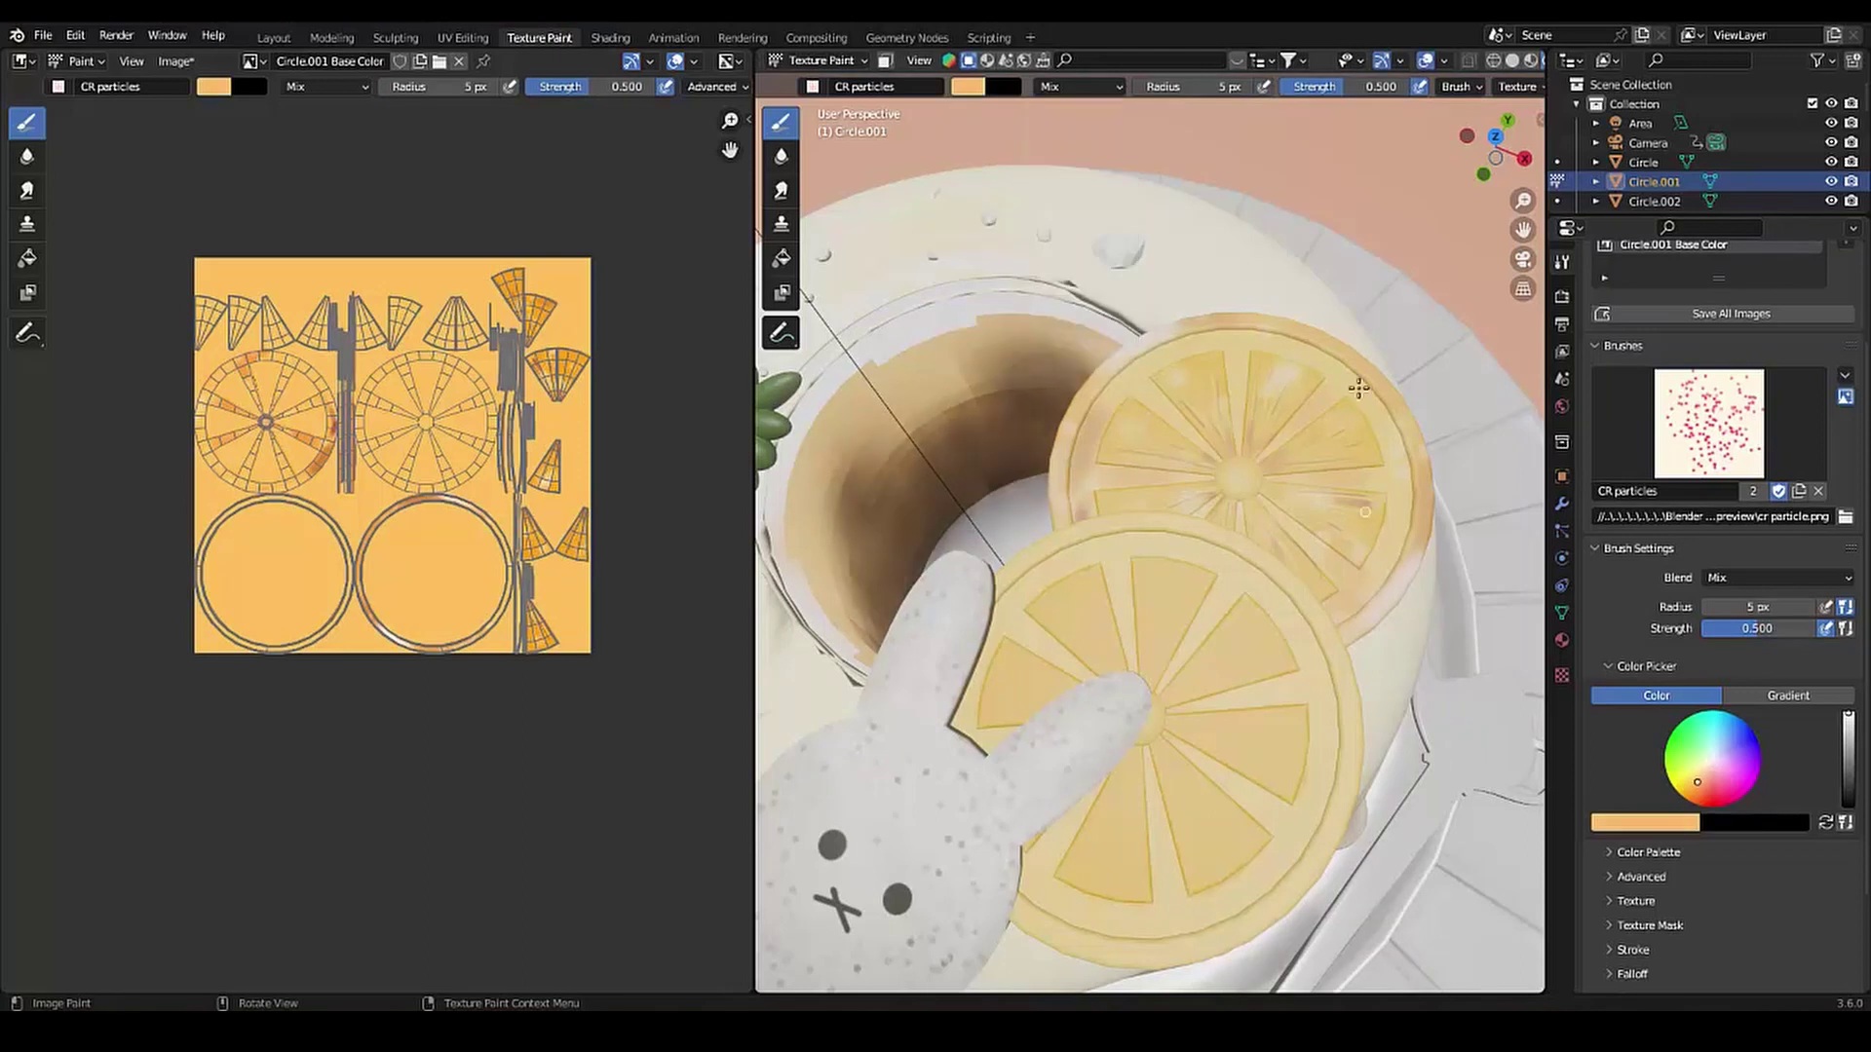
left_click(974, 90)
left_click(1014, 224)
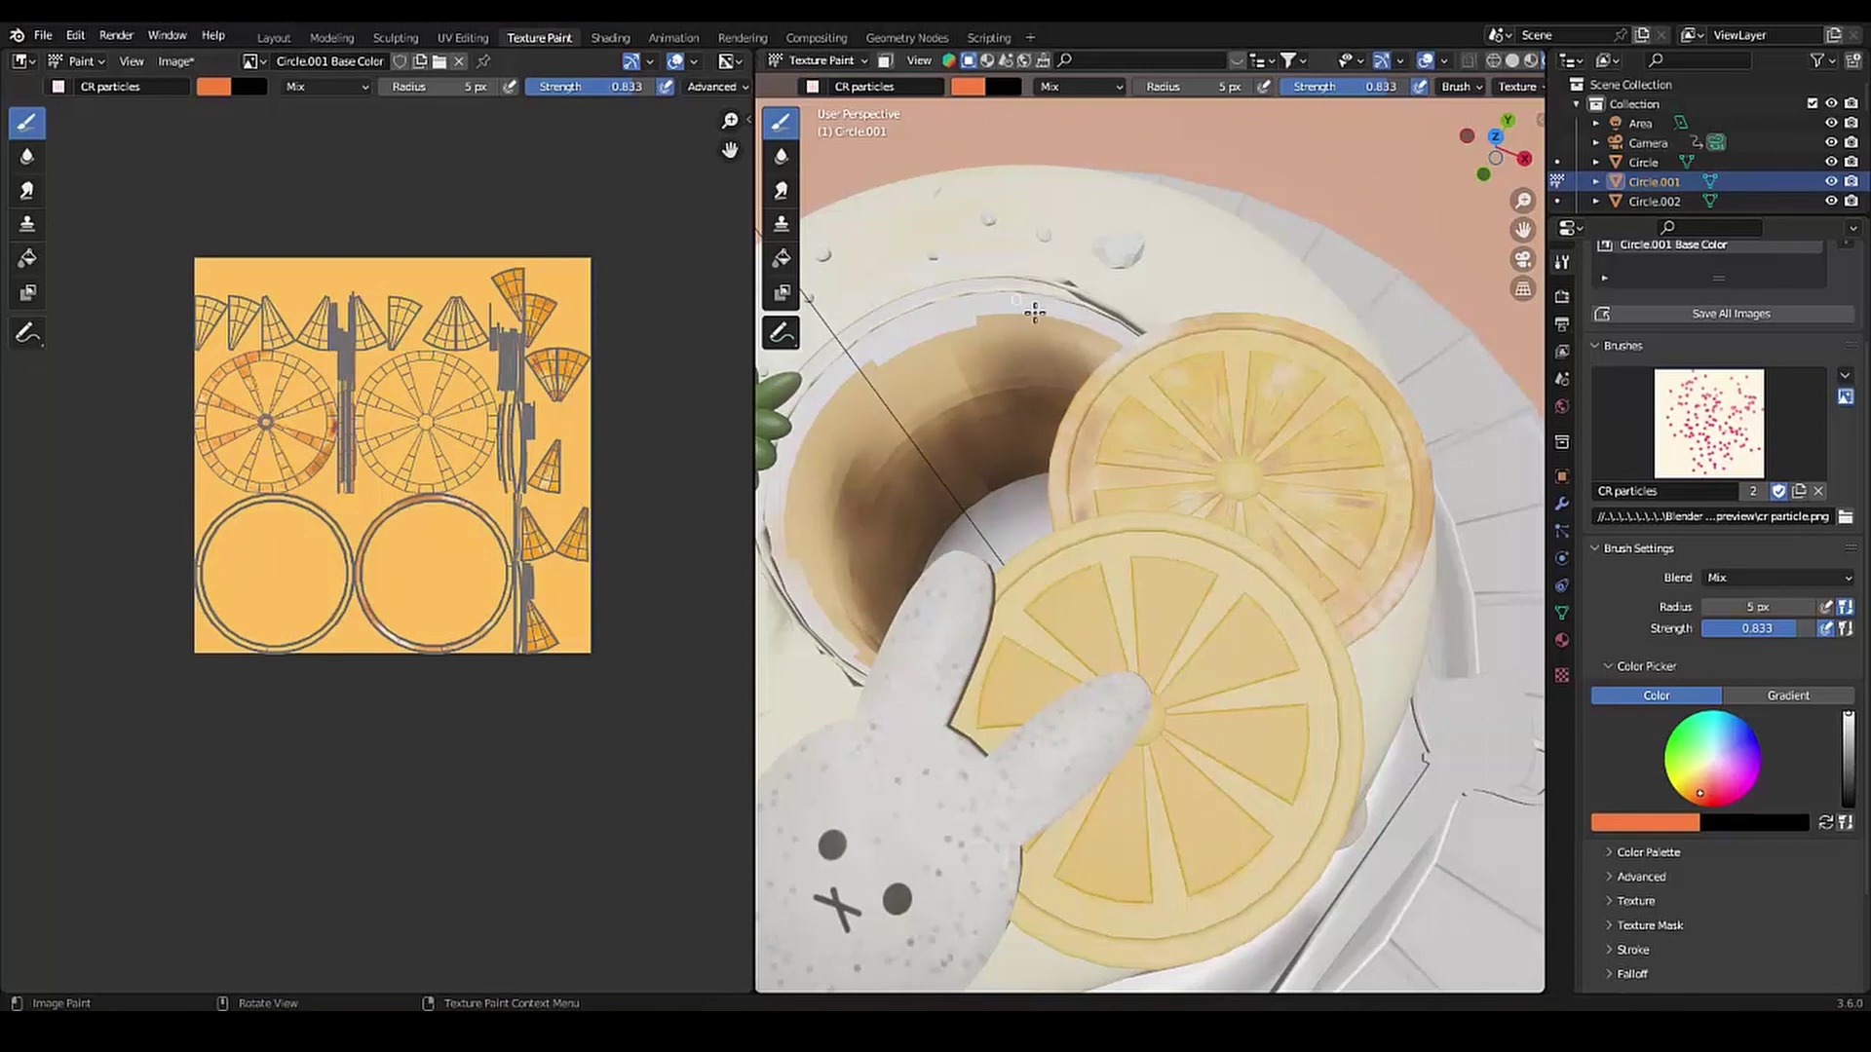
scroll(1034, 312, "up", 2)
Switch to the CR flat marker brush in a tan-orange colour for the rind
left_click(1709, 423)
left_click(1244, 521)
left_click(972, 90)
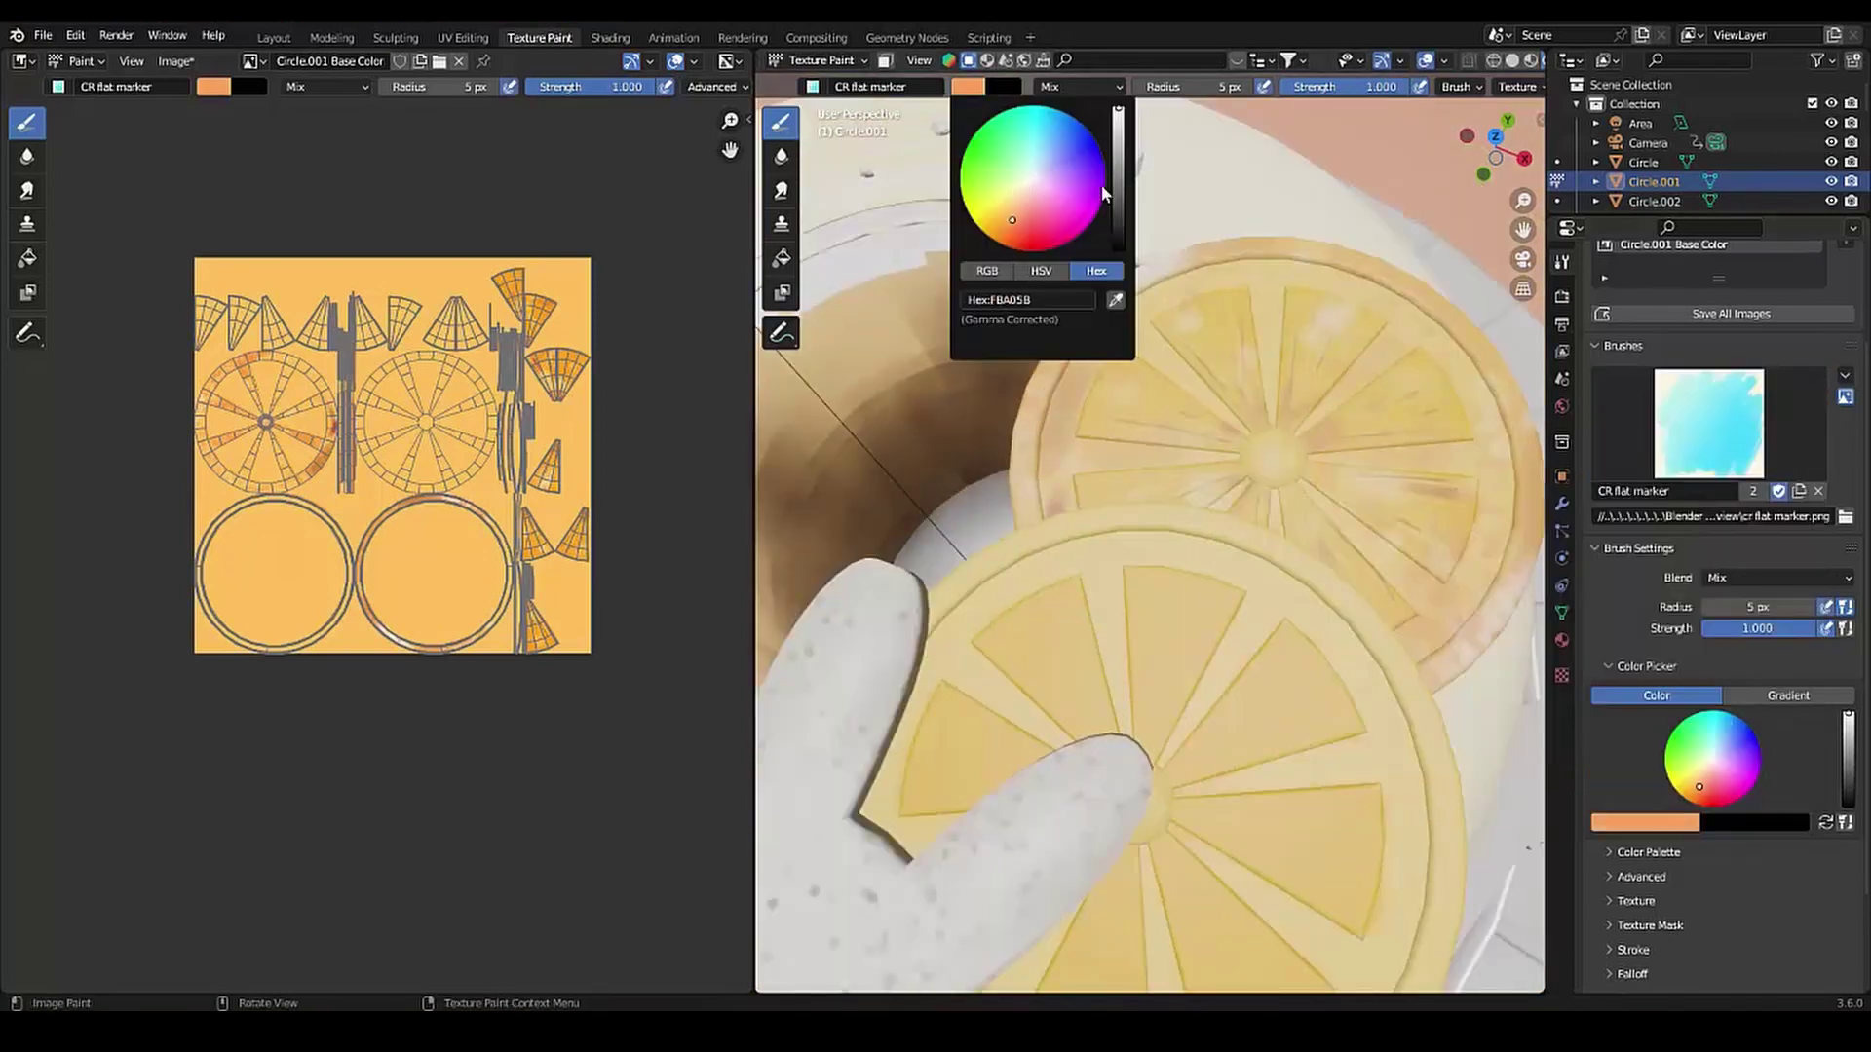
left_click_drag(1117, 195, 1117, 147)
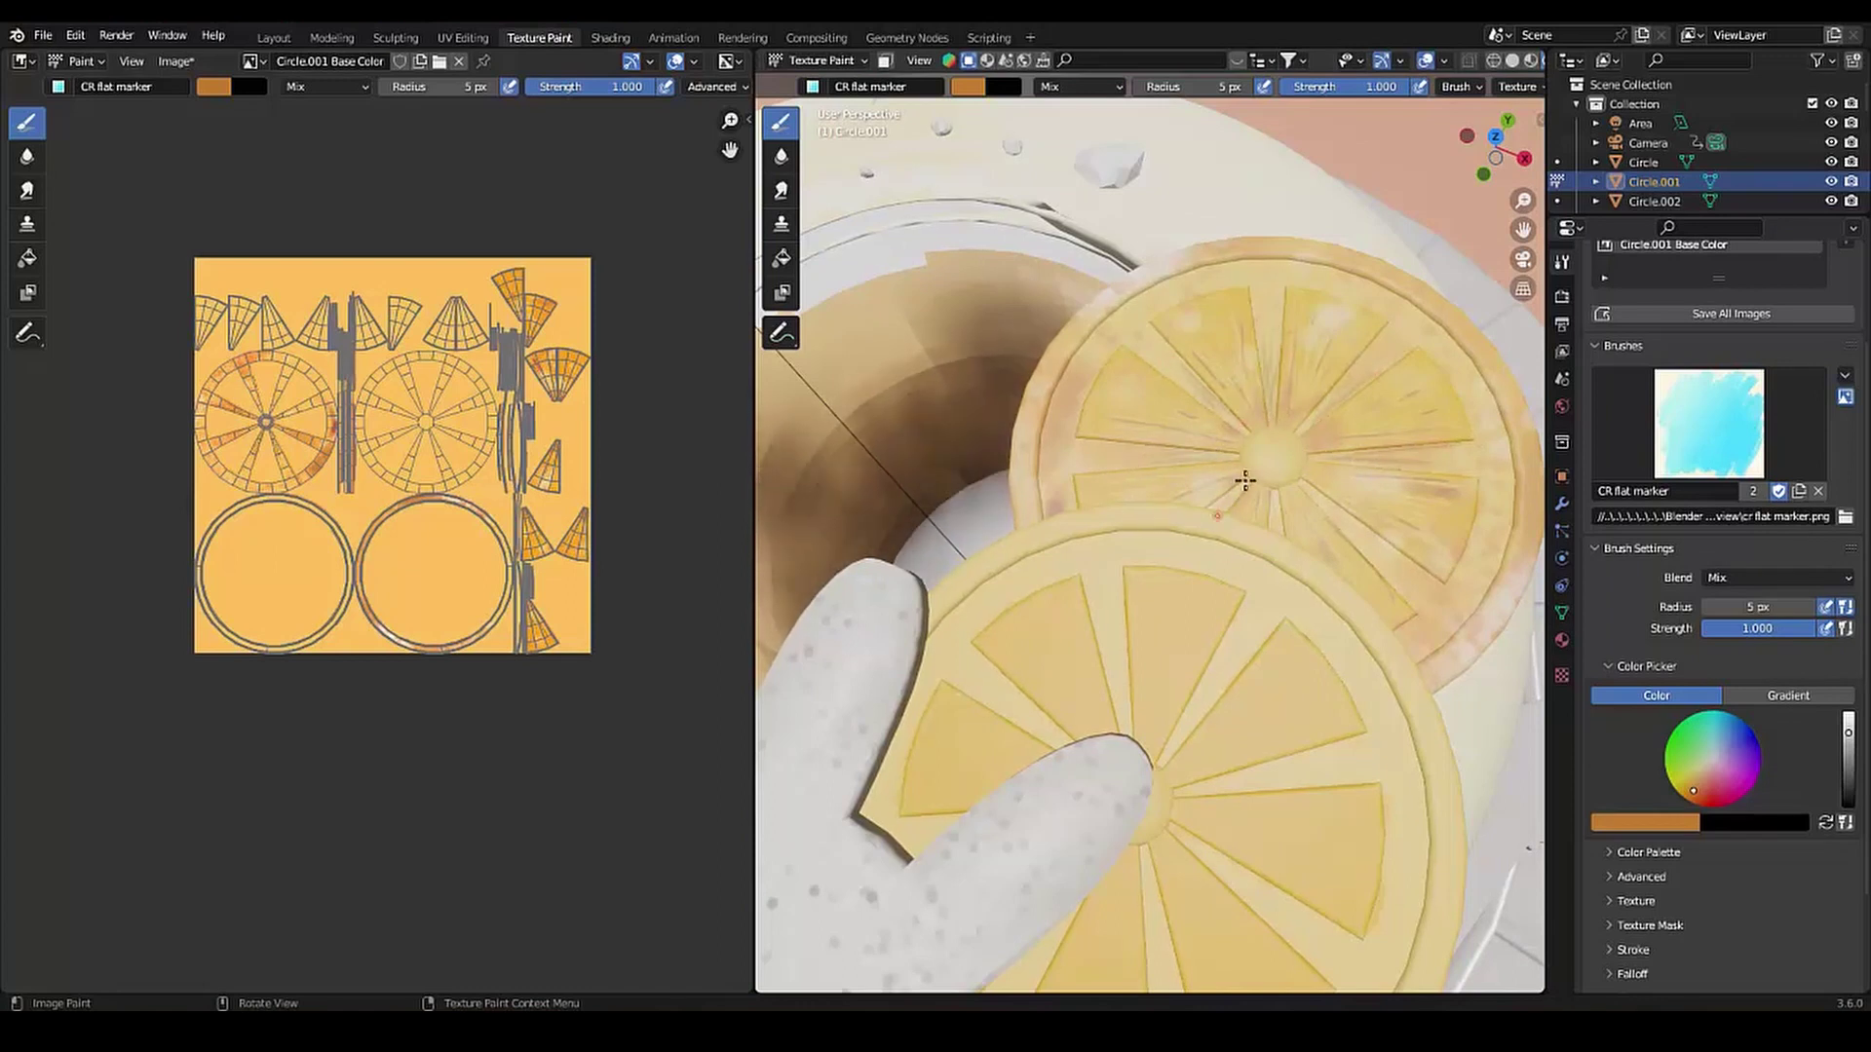
scroll(1076, 535, "down", 10)
scroll(1076, 535, "down", 5)
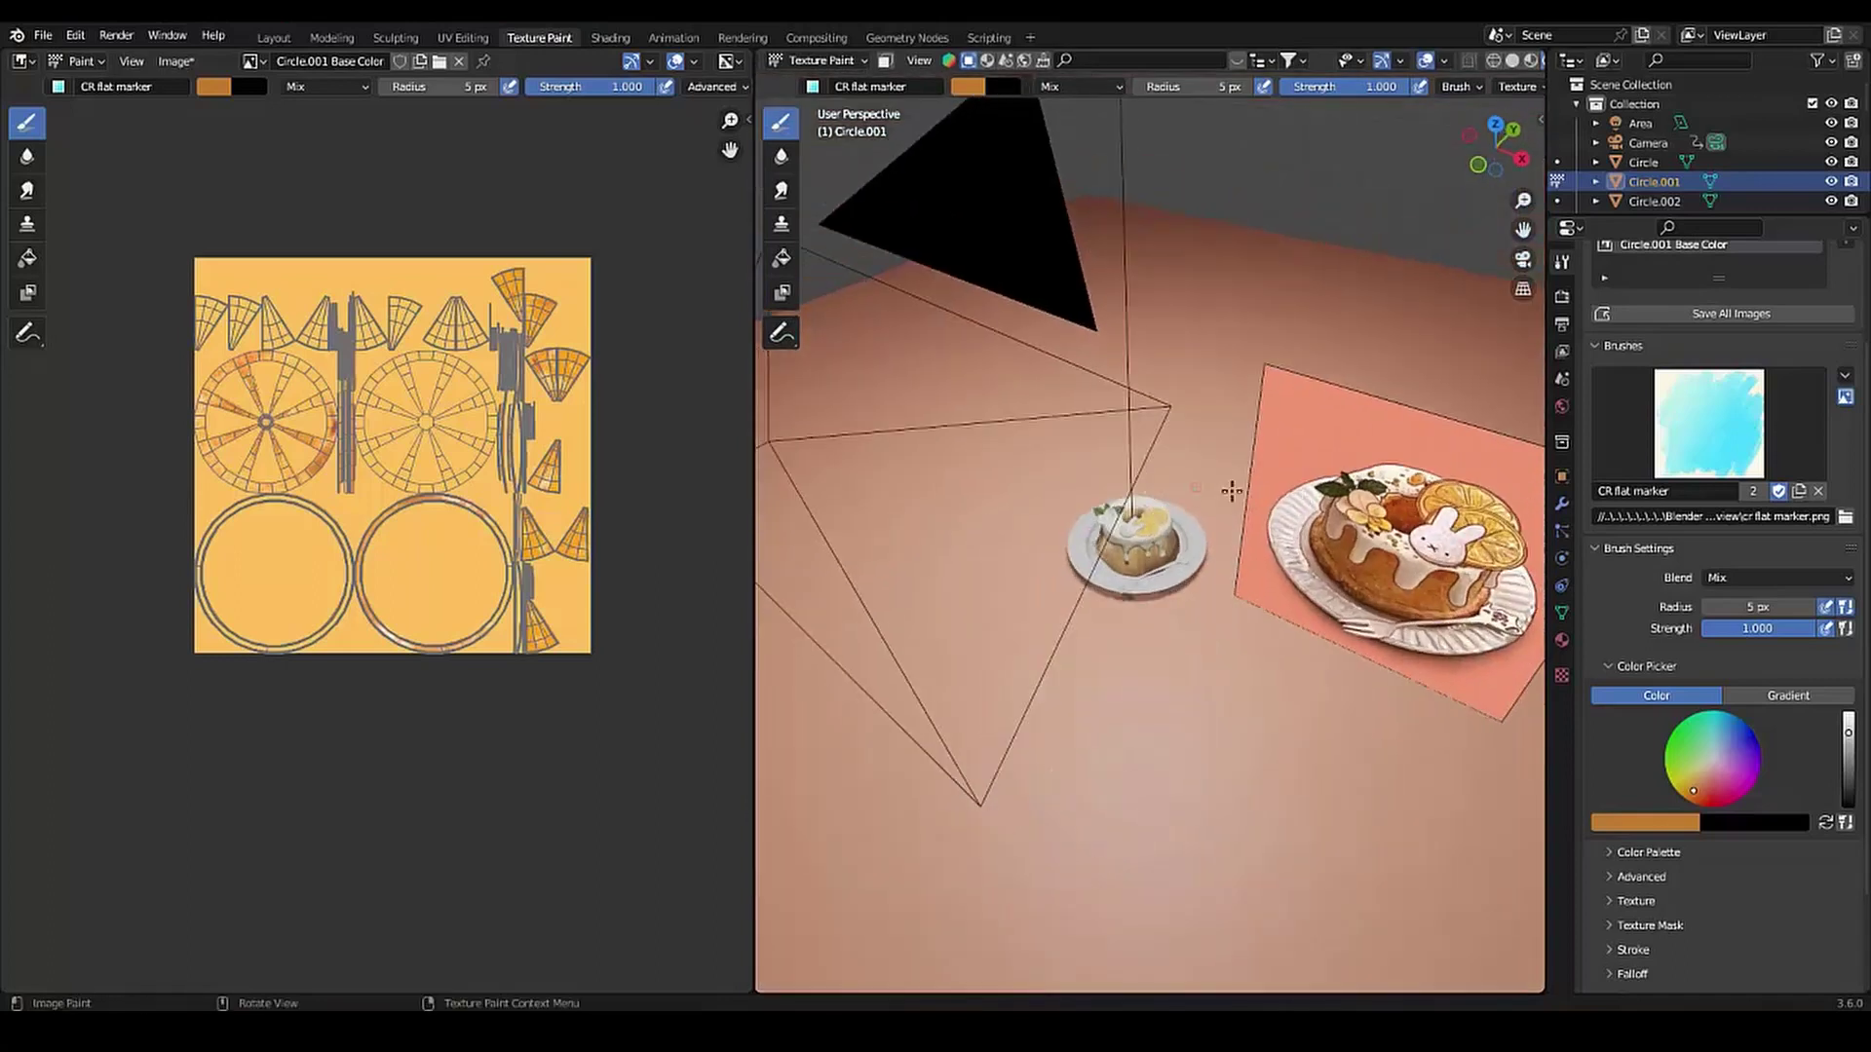
scroll(1228, 488, "up", 10)
scroll(1183, 575, "up", 3)
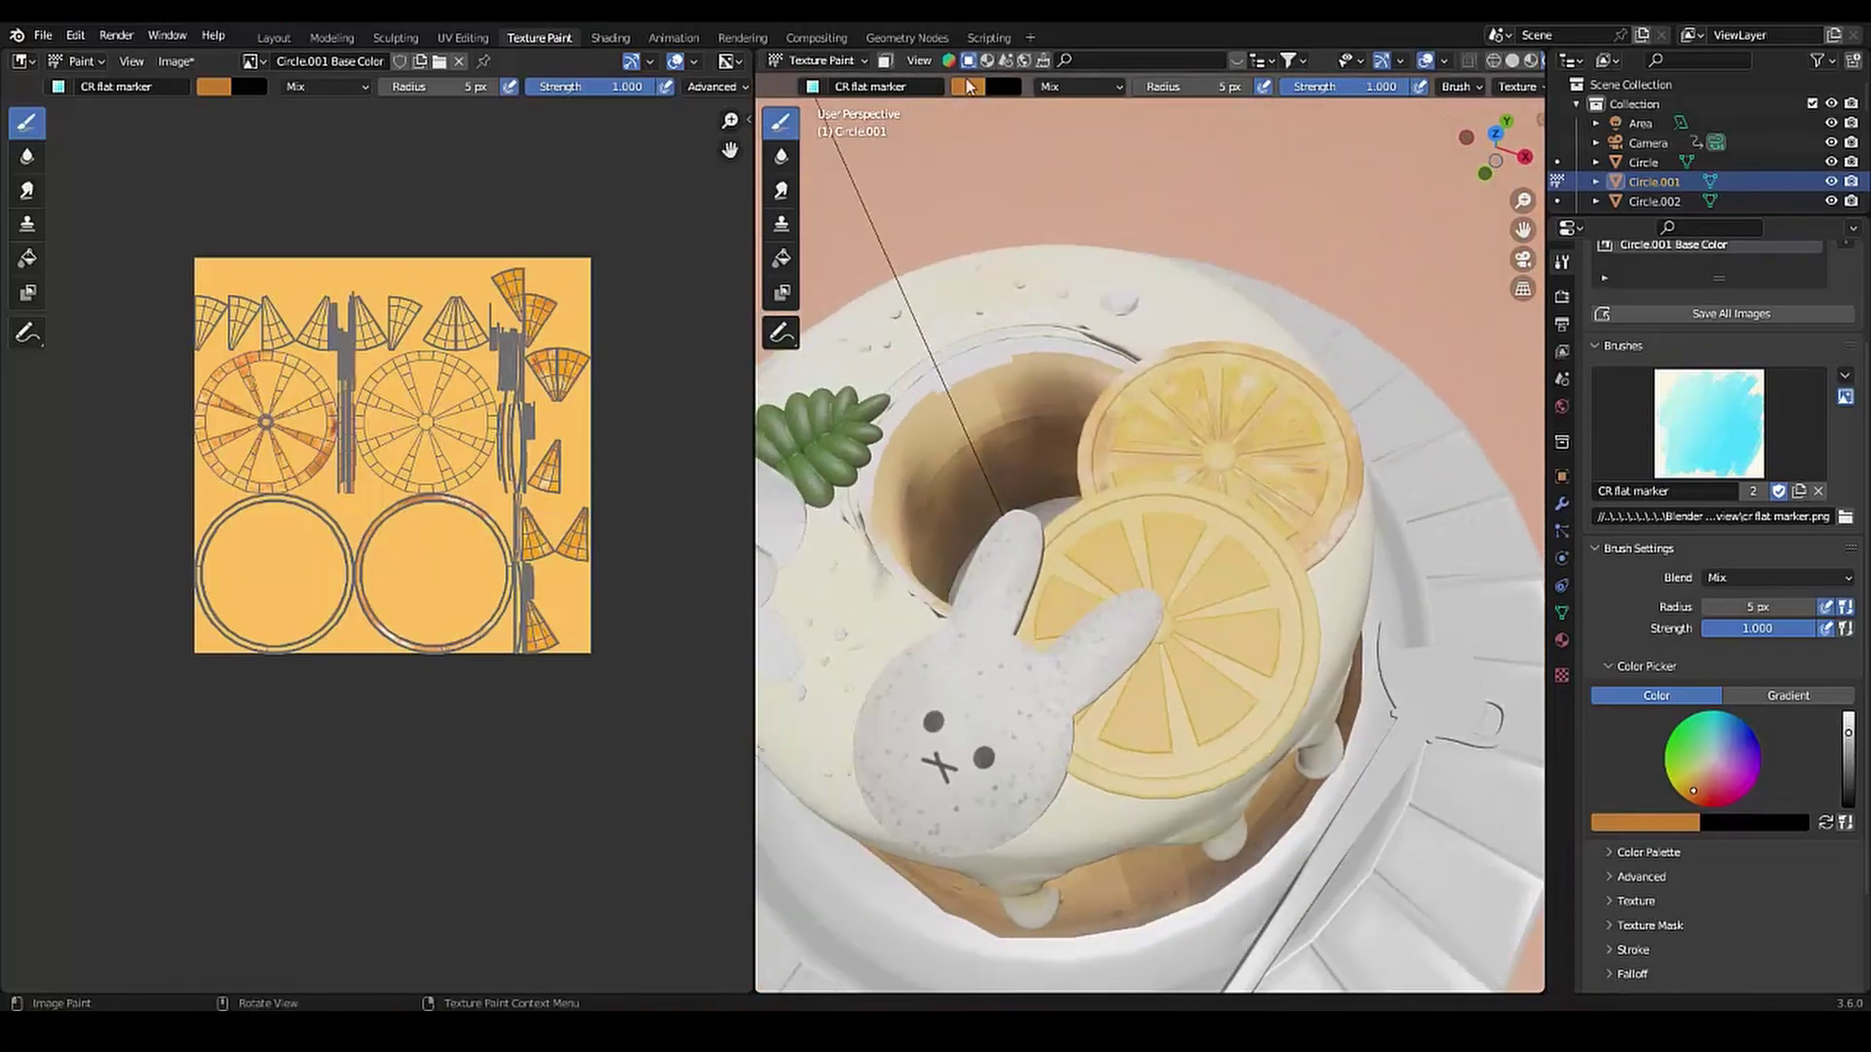
Lighten the marker colour to a paler orange for the back slice's segments
left_click(968, 86)
left_click(213, 86)
scroll(958, 505, "down", 3)
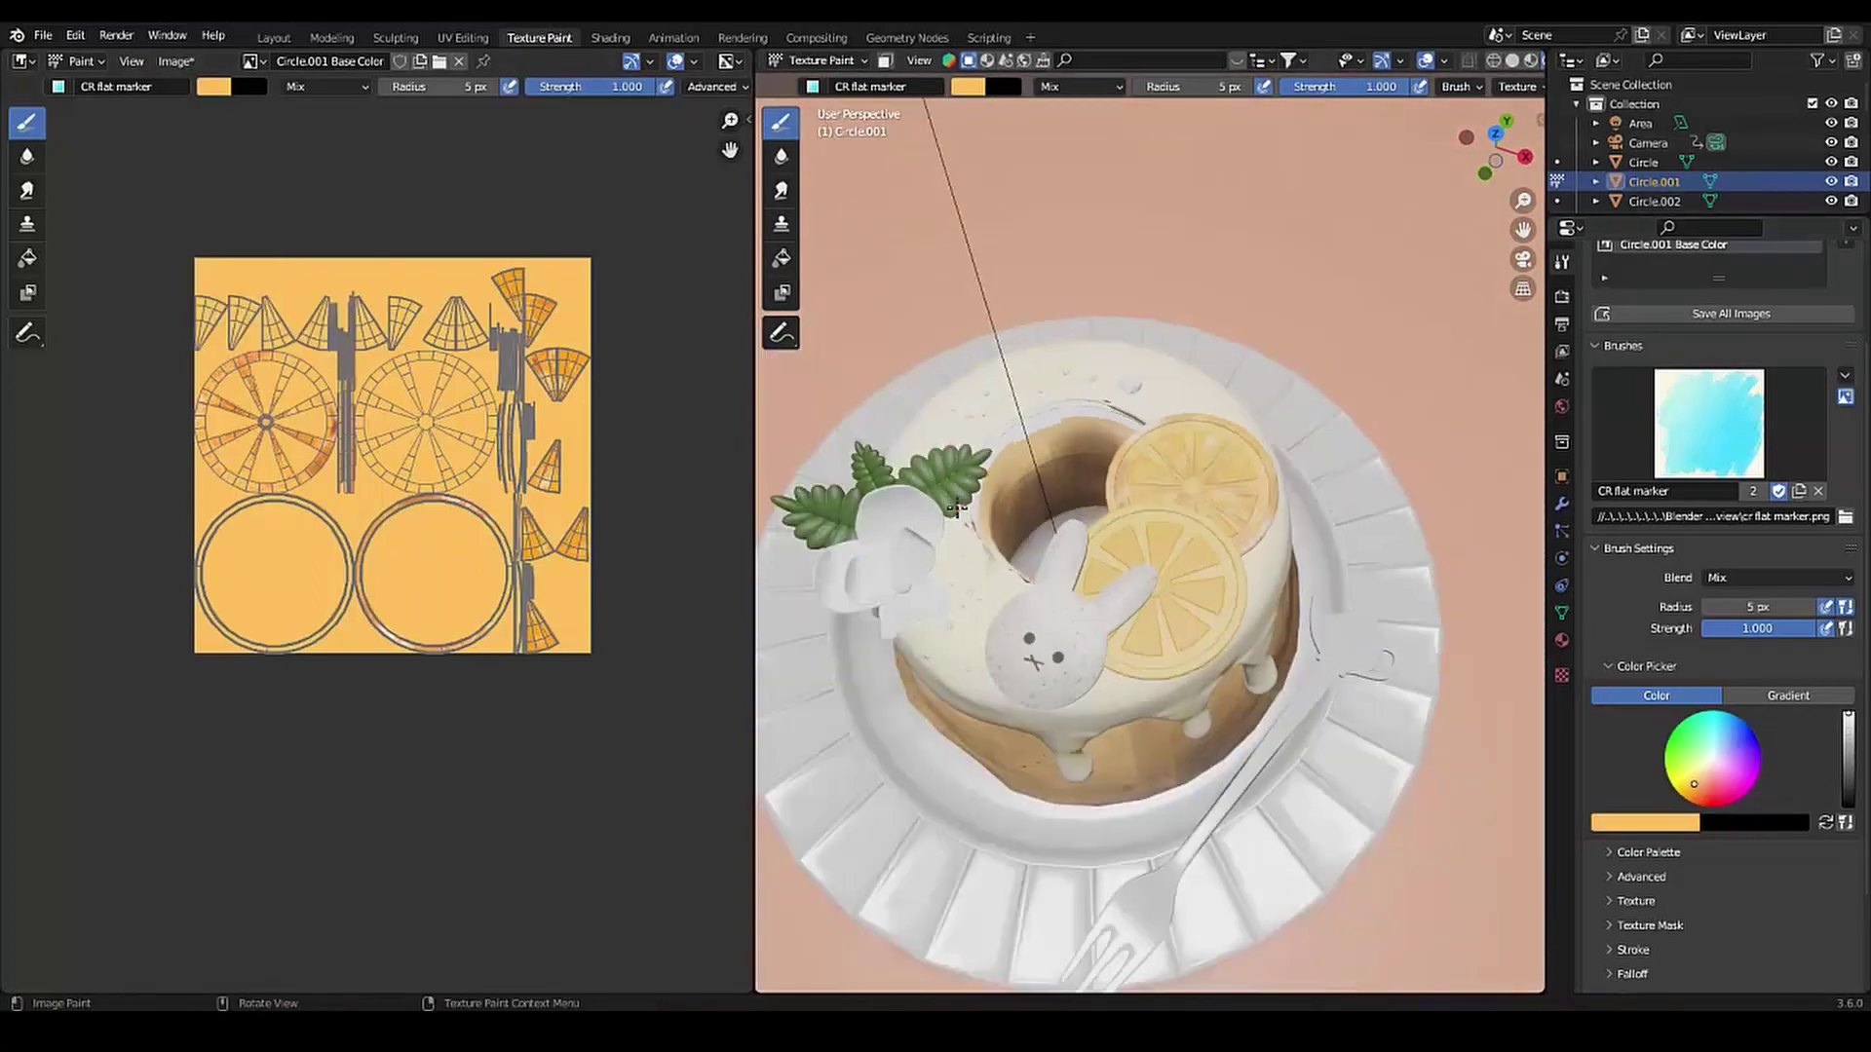
scroll(957, 505, "down", 2)
scroll(1072, 536, "up", 1)
scroll(1189, 564, "up", 4)
scroll(1190, 564, "up", 2)
Switch to the CR air brush and bring up the front slice, Circle.002, for painting
left_click(1599, 472)
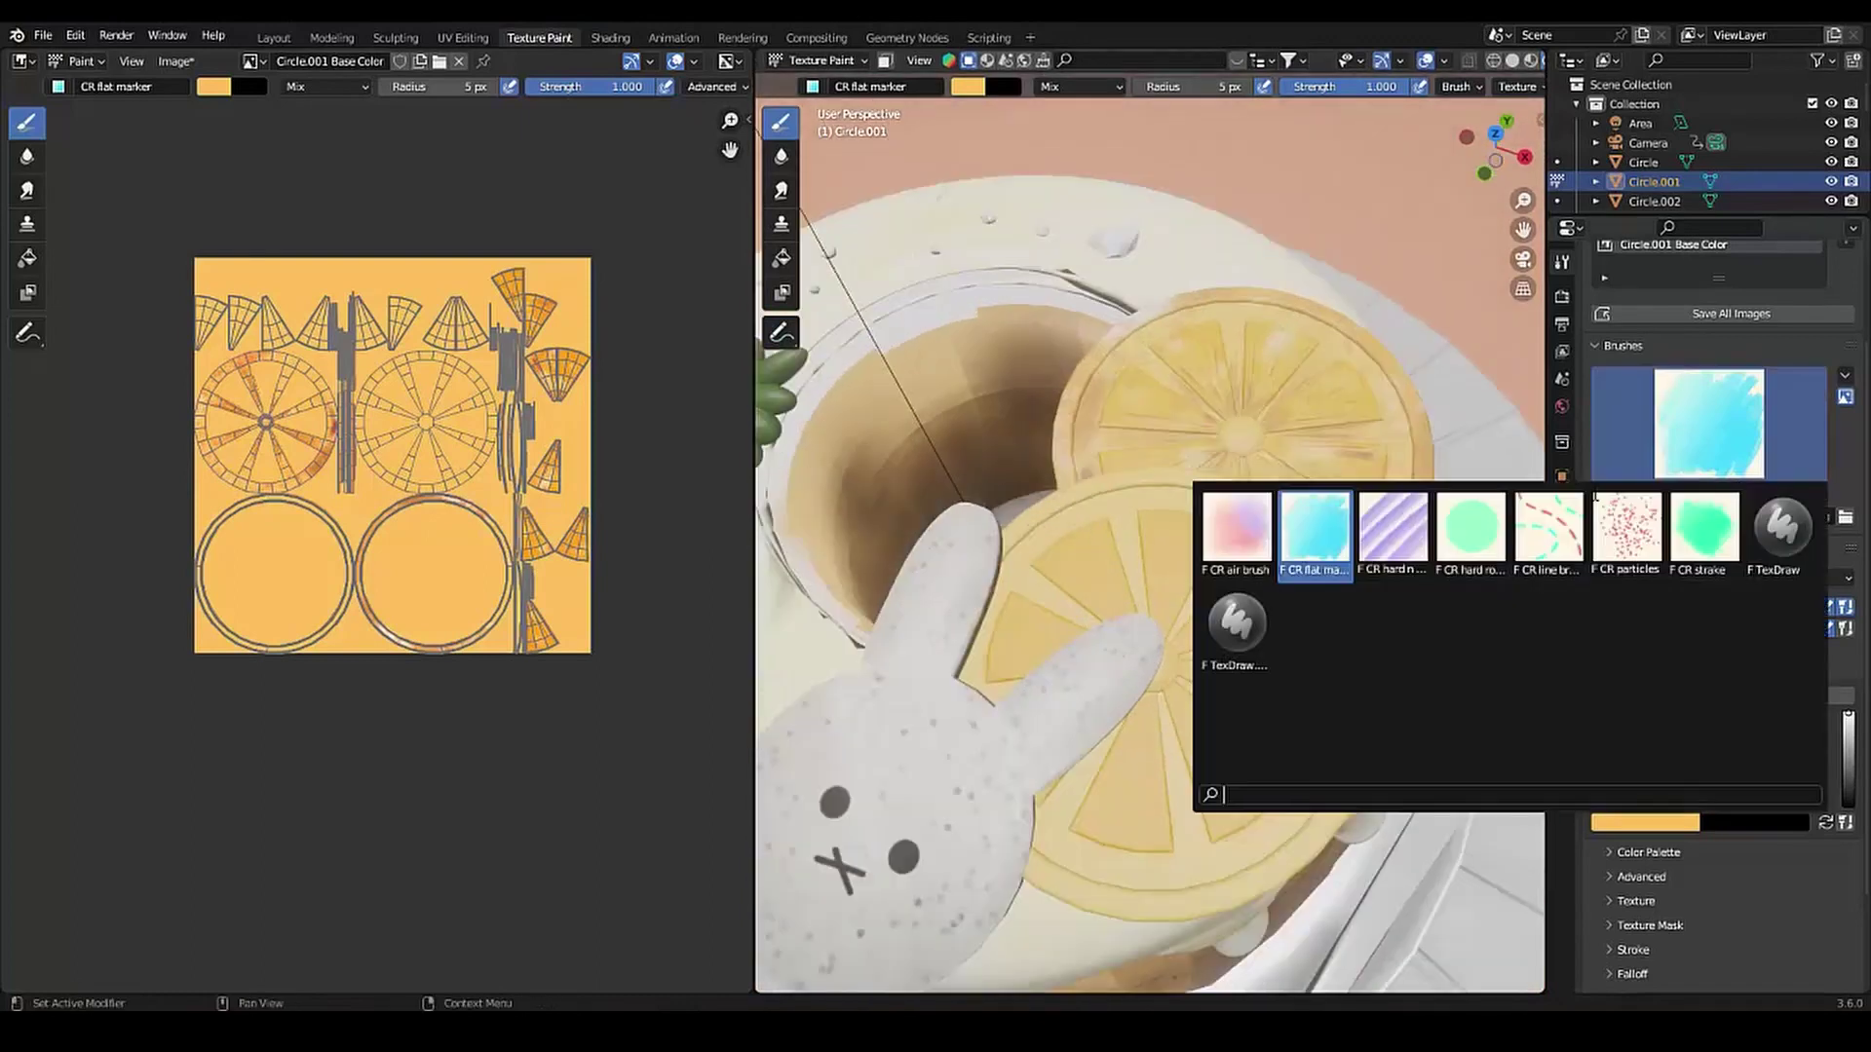
left_click(1237, 531)
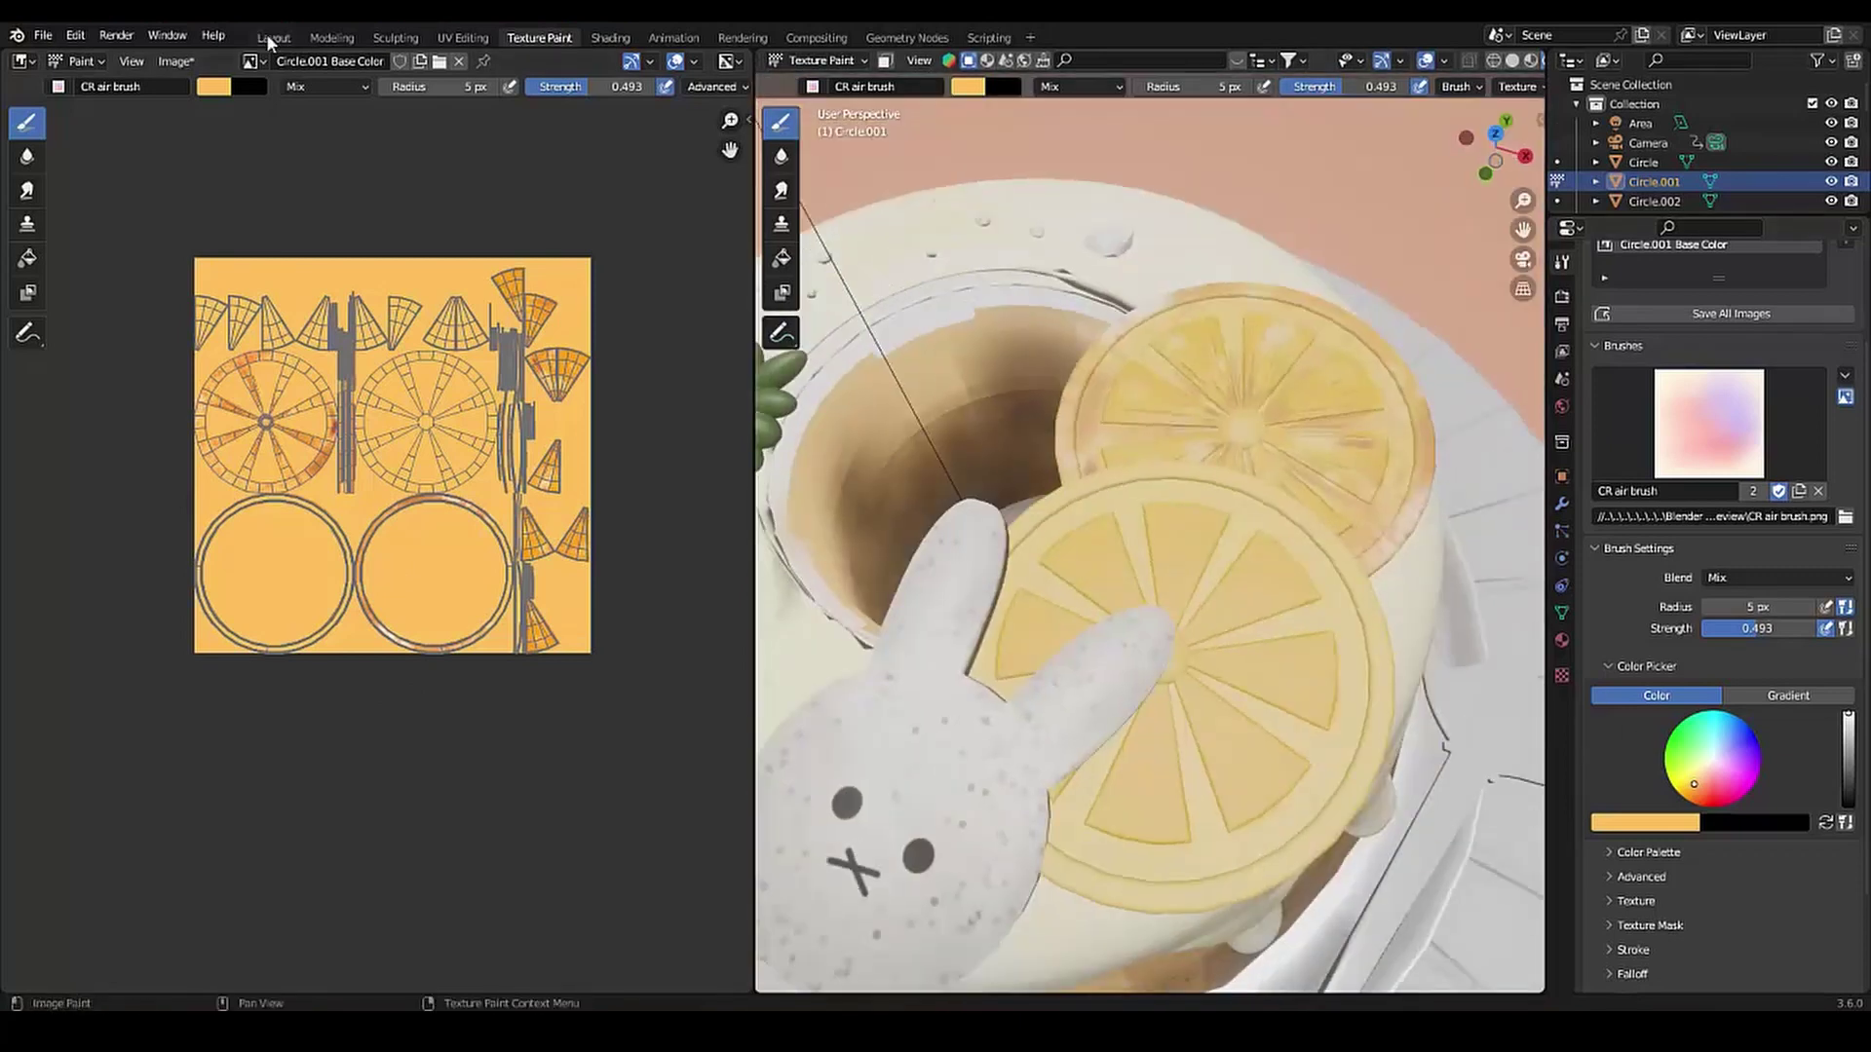
left_click(269, 37)
left_click(515, 39)
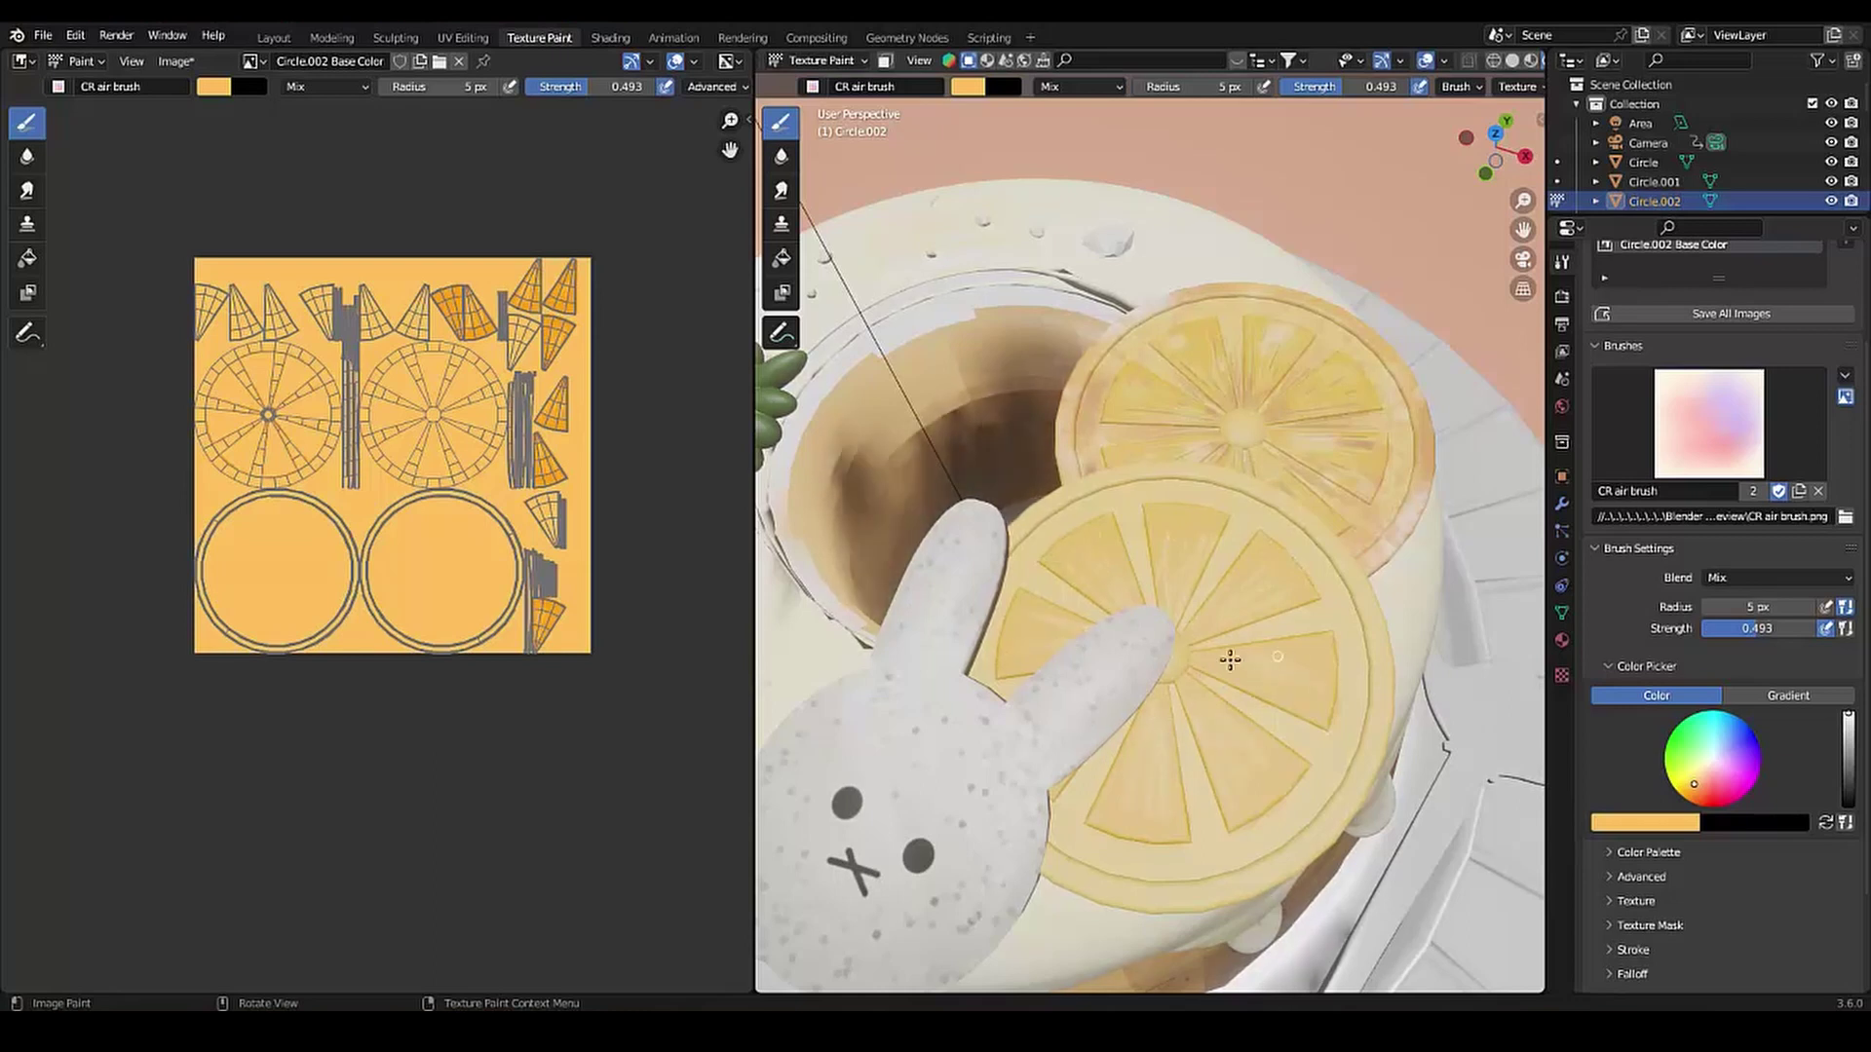
Mix a brown-to-tan airbrush colour for the front slice's fine radial lines
left_click(967, 86)
left_click(1033, 174)
key("ctrl+v")
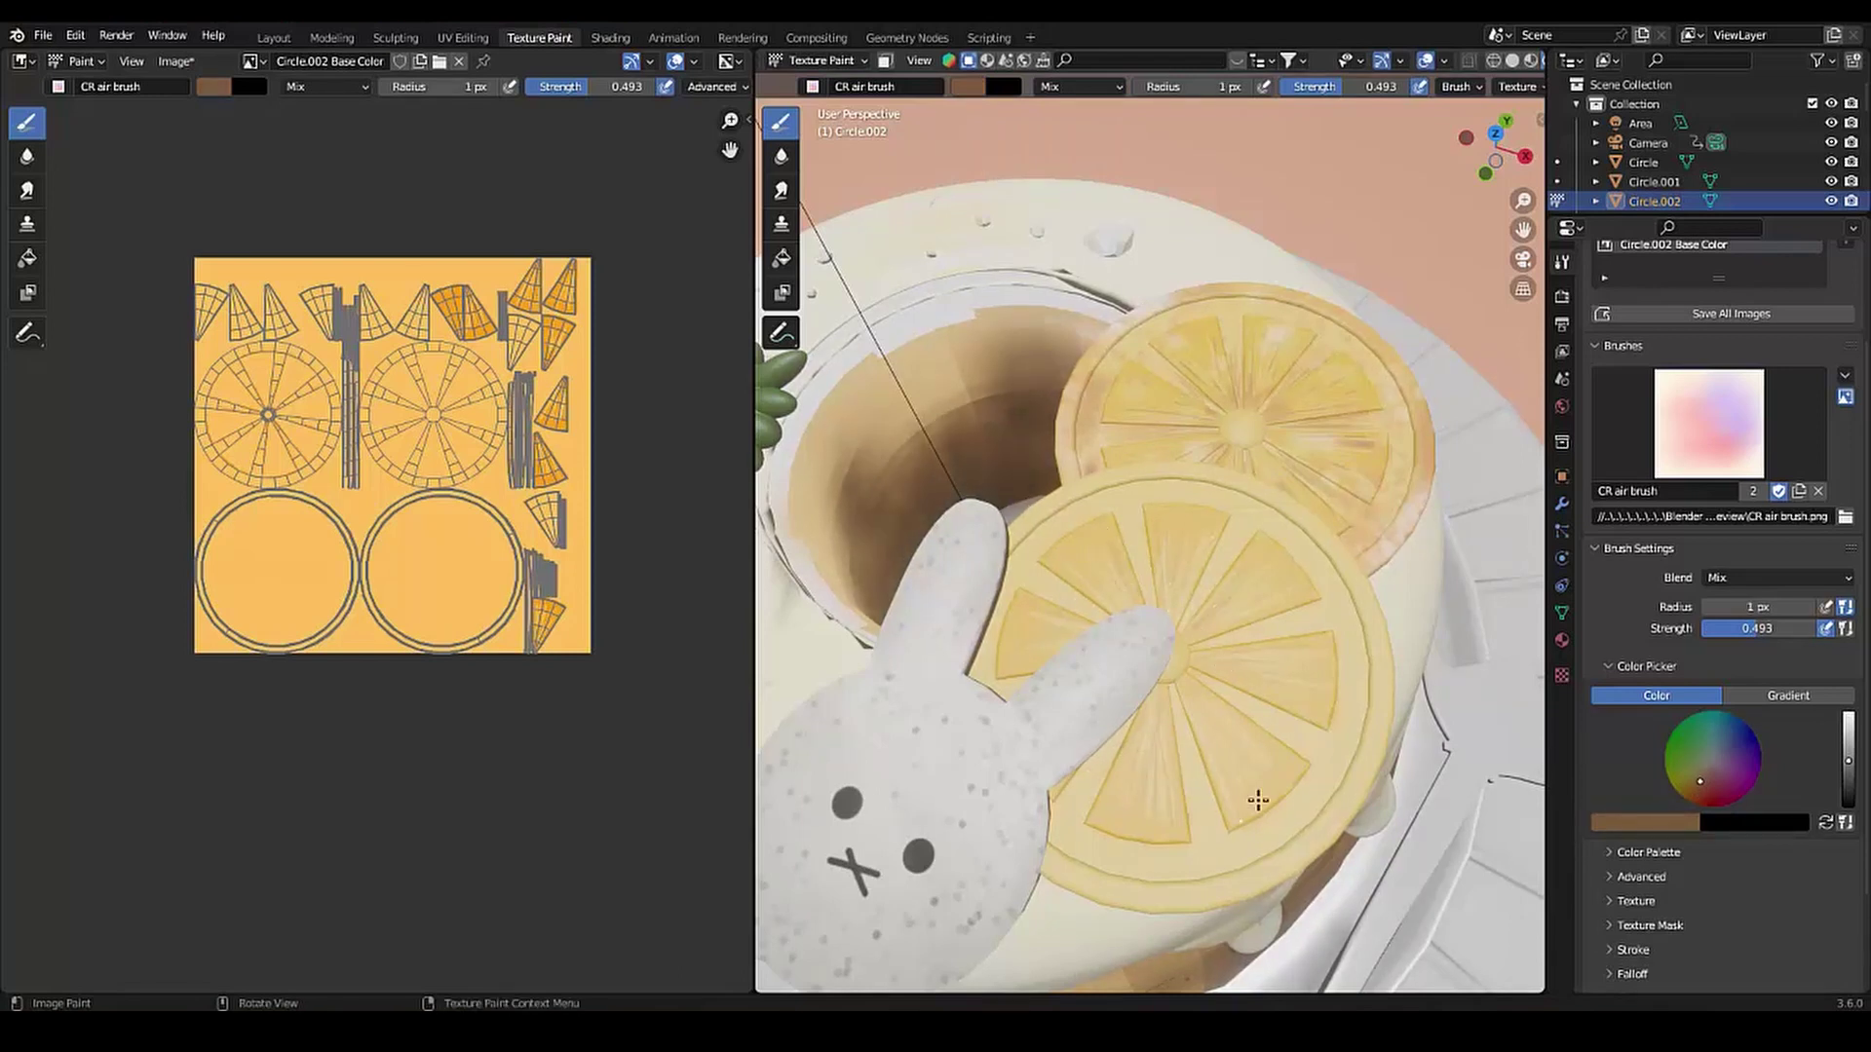
left_click(967, 85)
left_click_drag(1118, 176, 1119, 139)
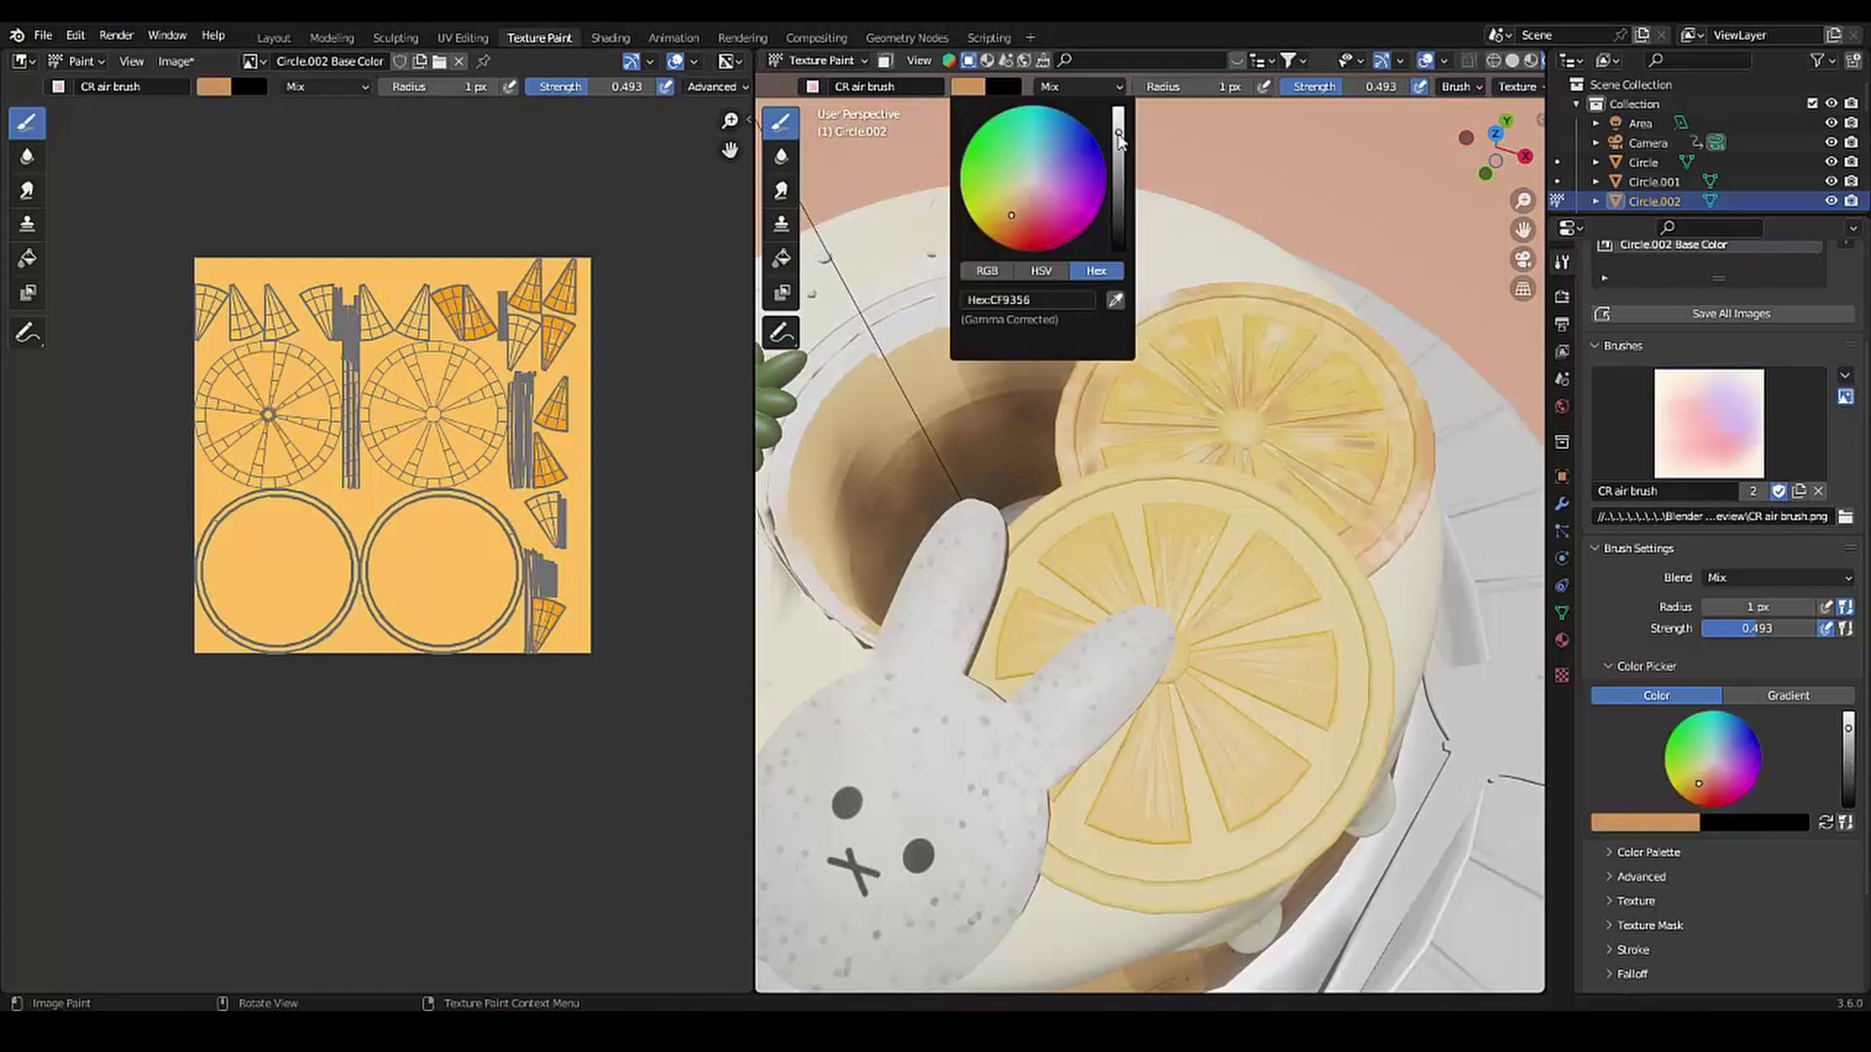
Switch to a saturated orange at 12 px to tint the front slice's rind
left_click(1015, 200)
left_click(967, 86)
left_click(1010, 218)
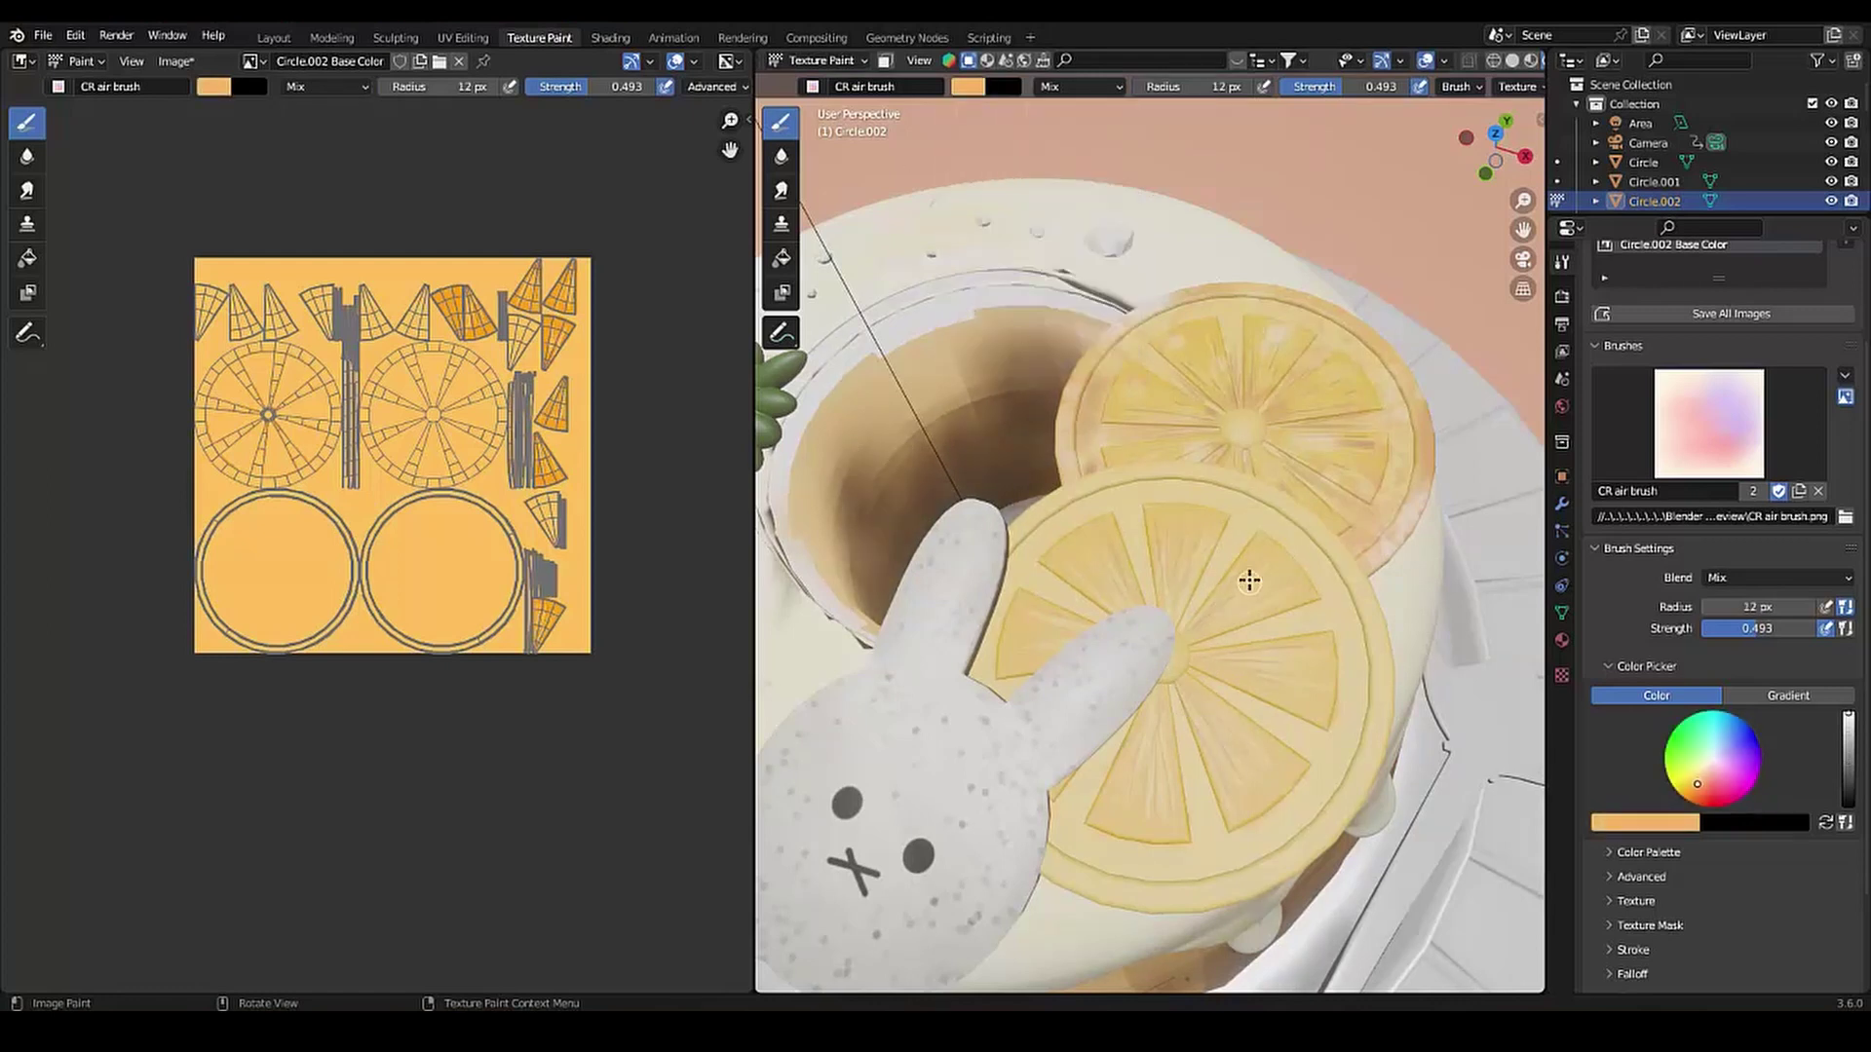
key("s")
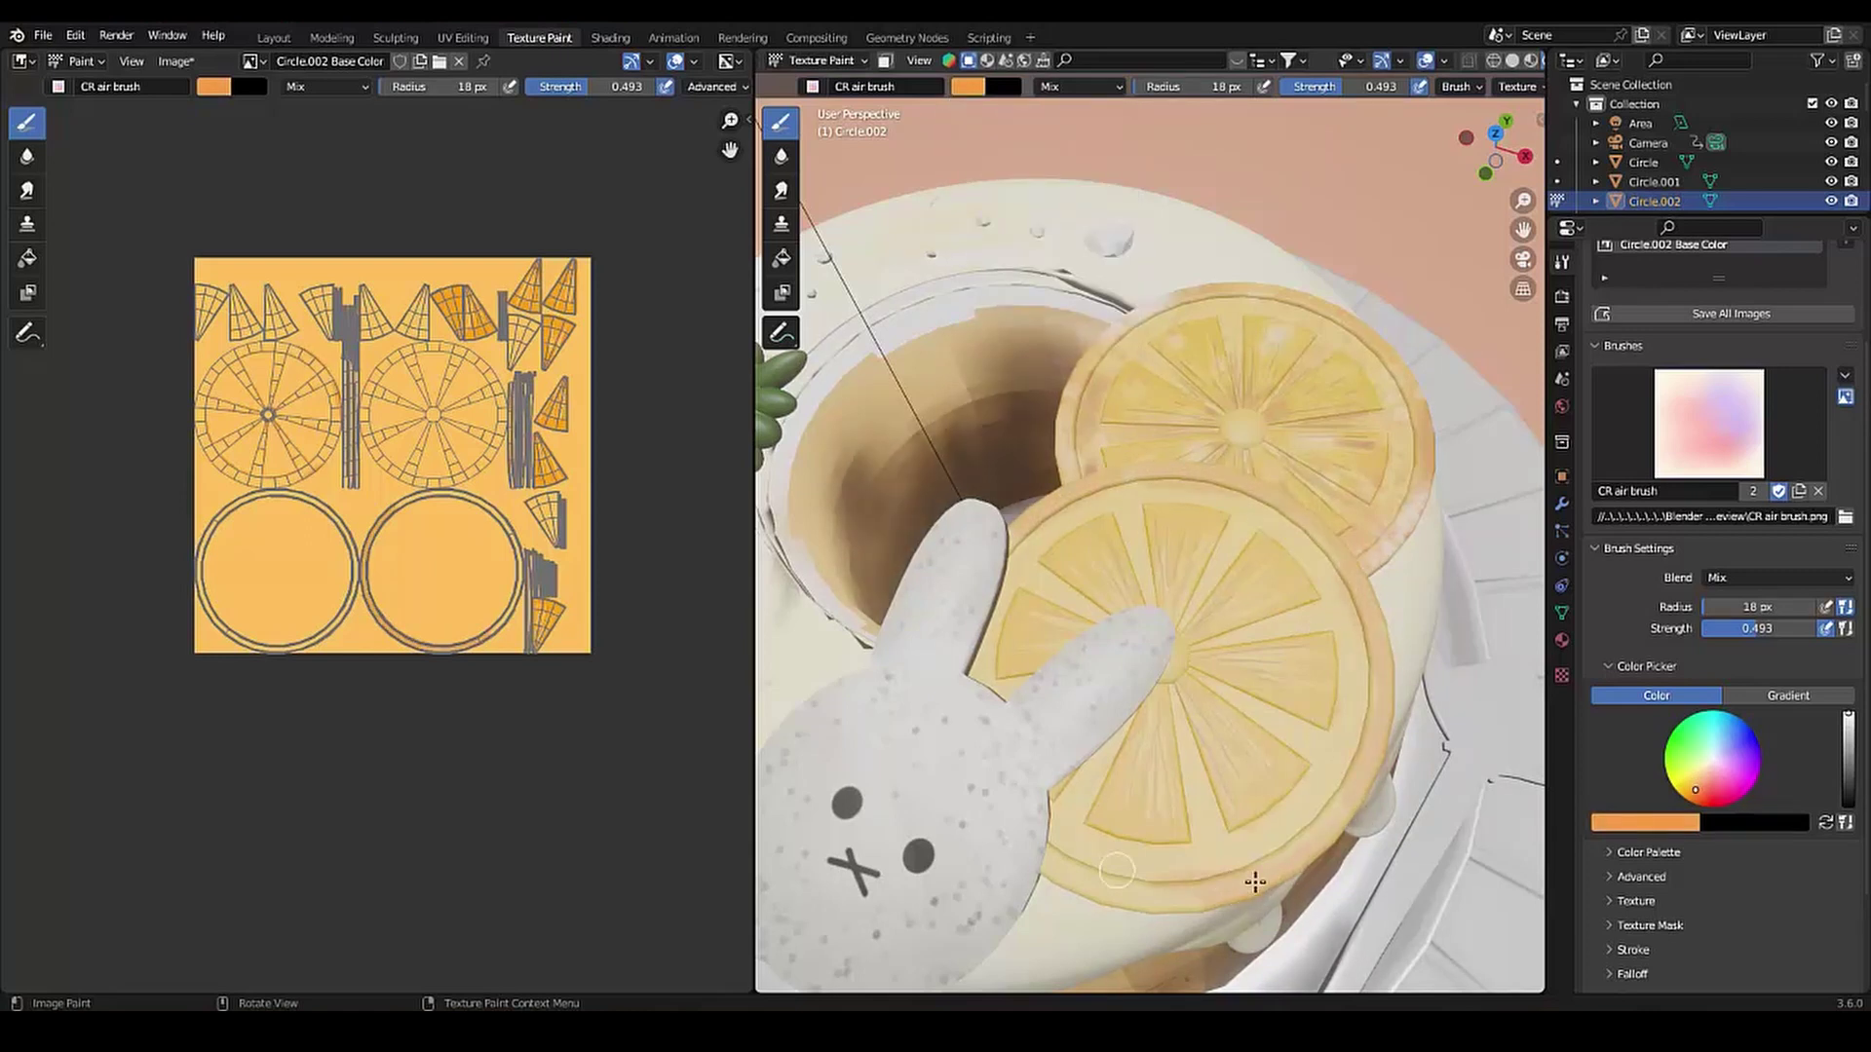
left_click(969, 87)
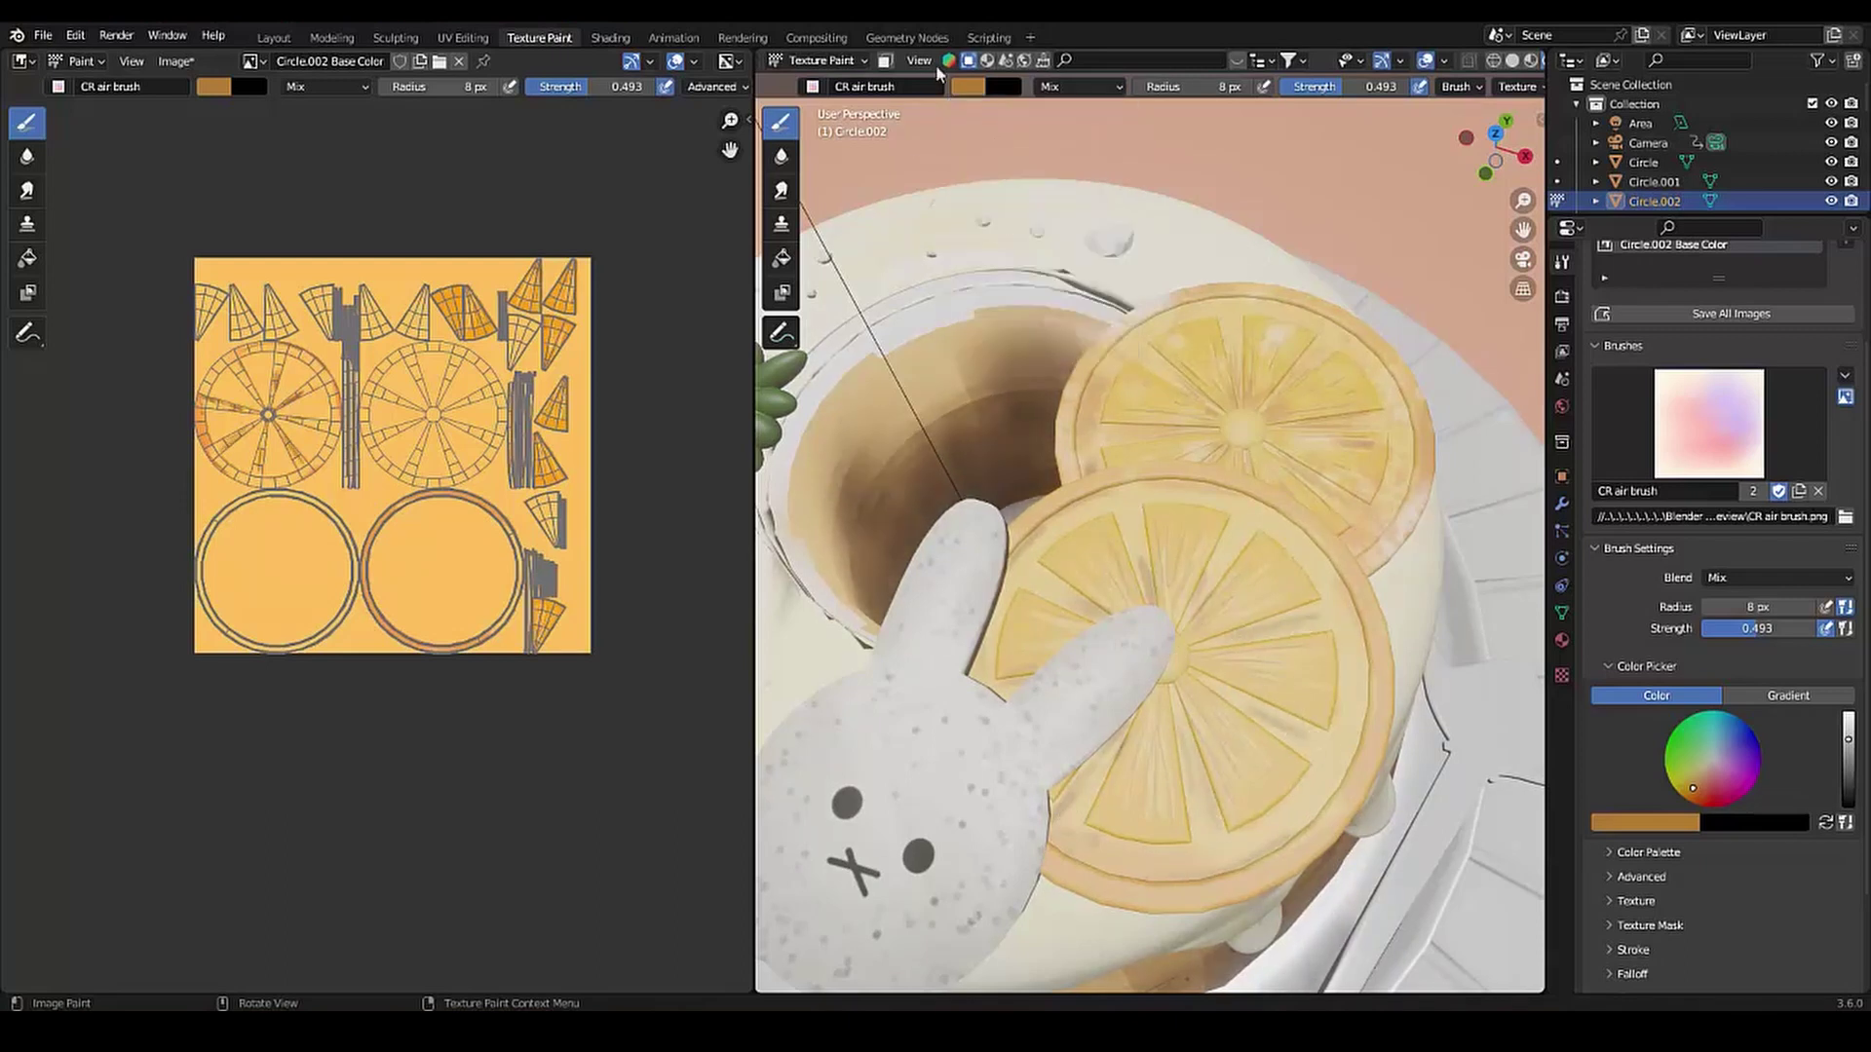
right_click(923, 146)
Dab white highlights on the front lemon, then add orange flecks with the CR particles brush
left_click(1036, 166)
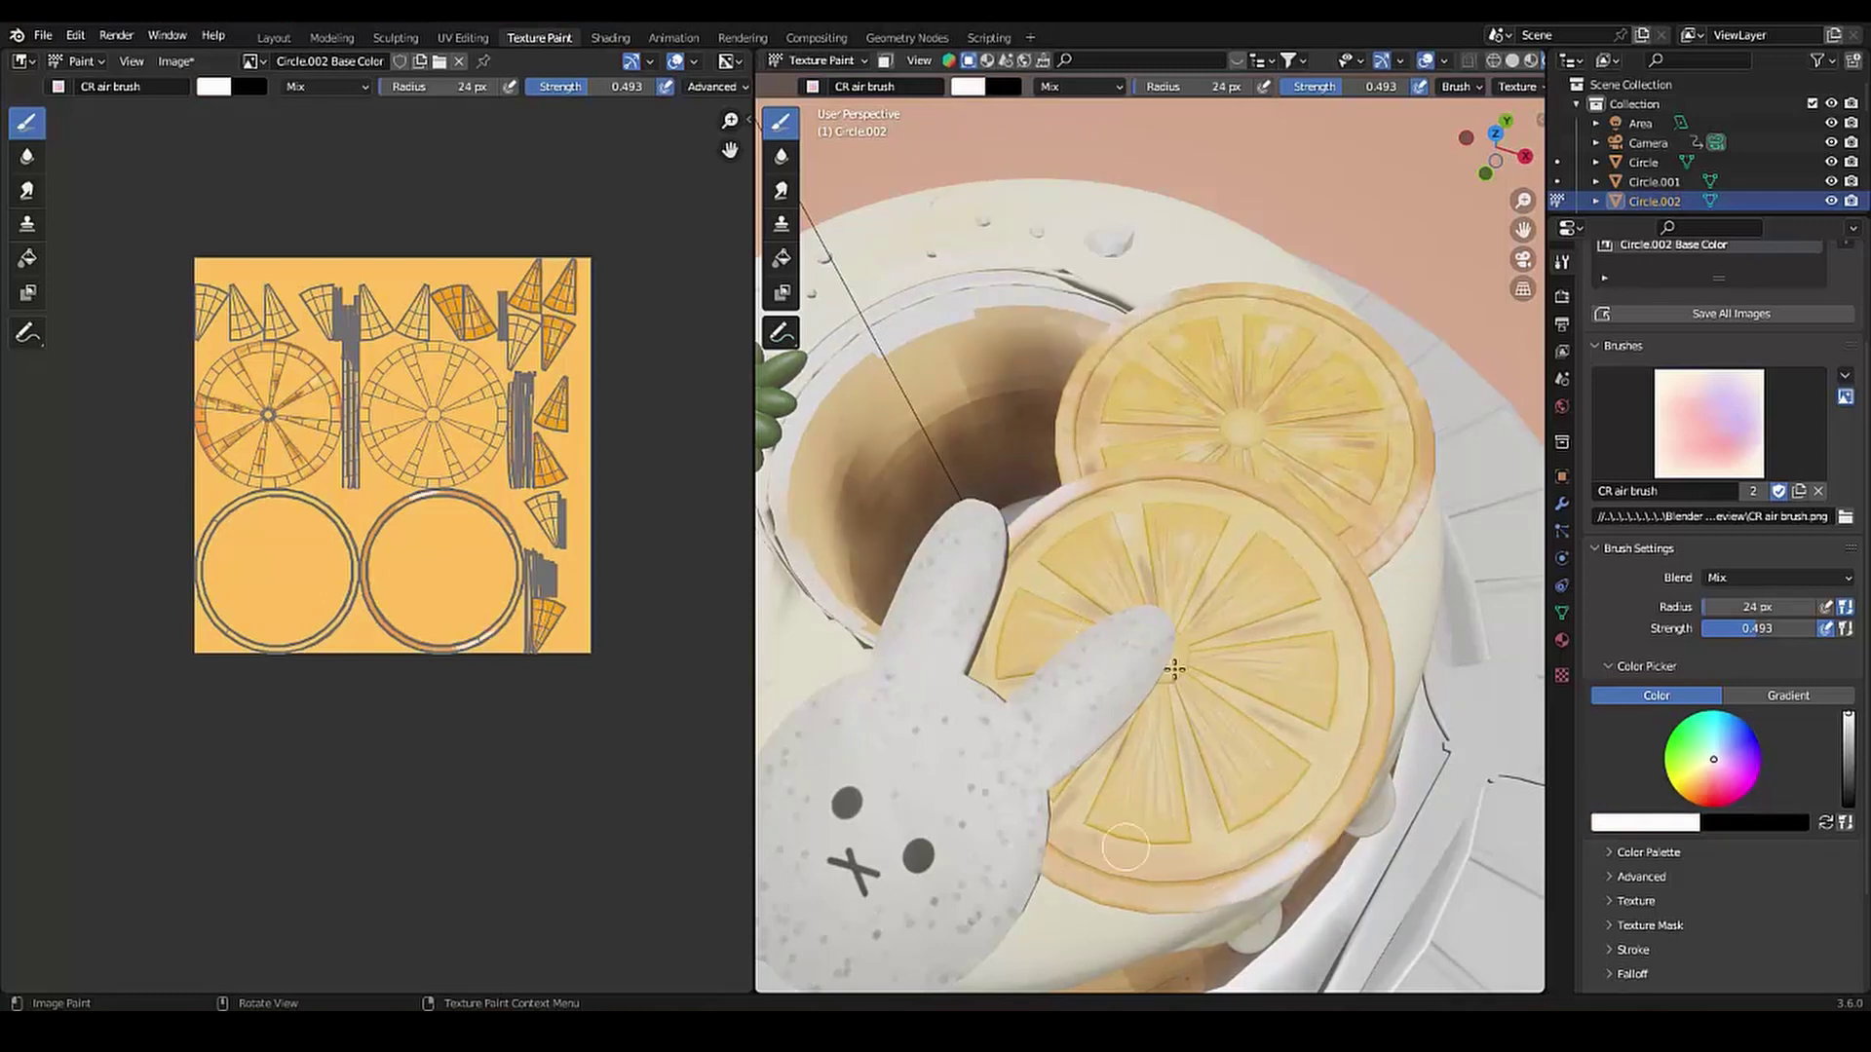
left_click(1244, 781)
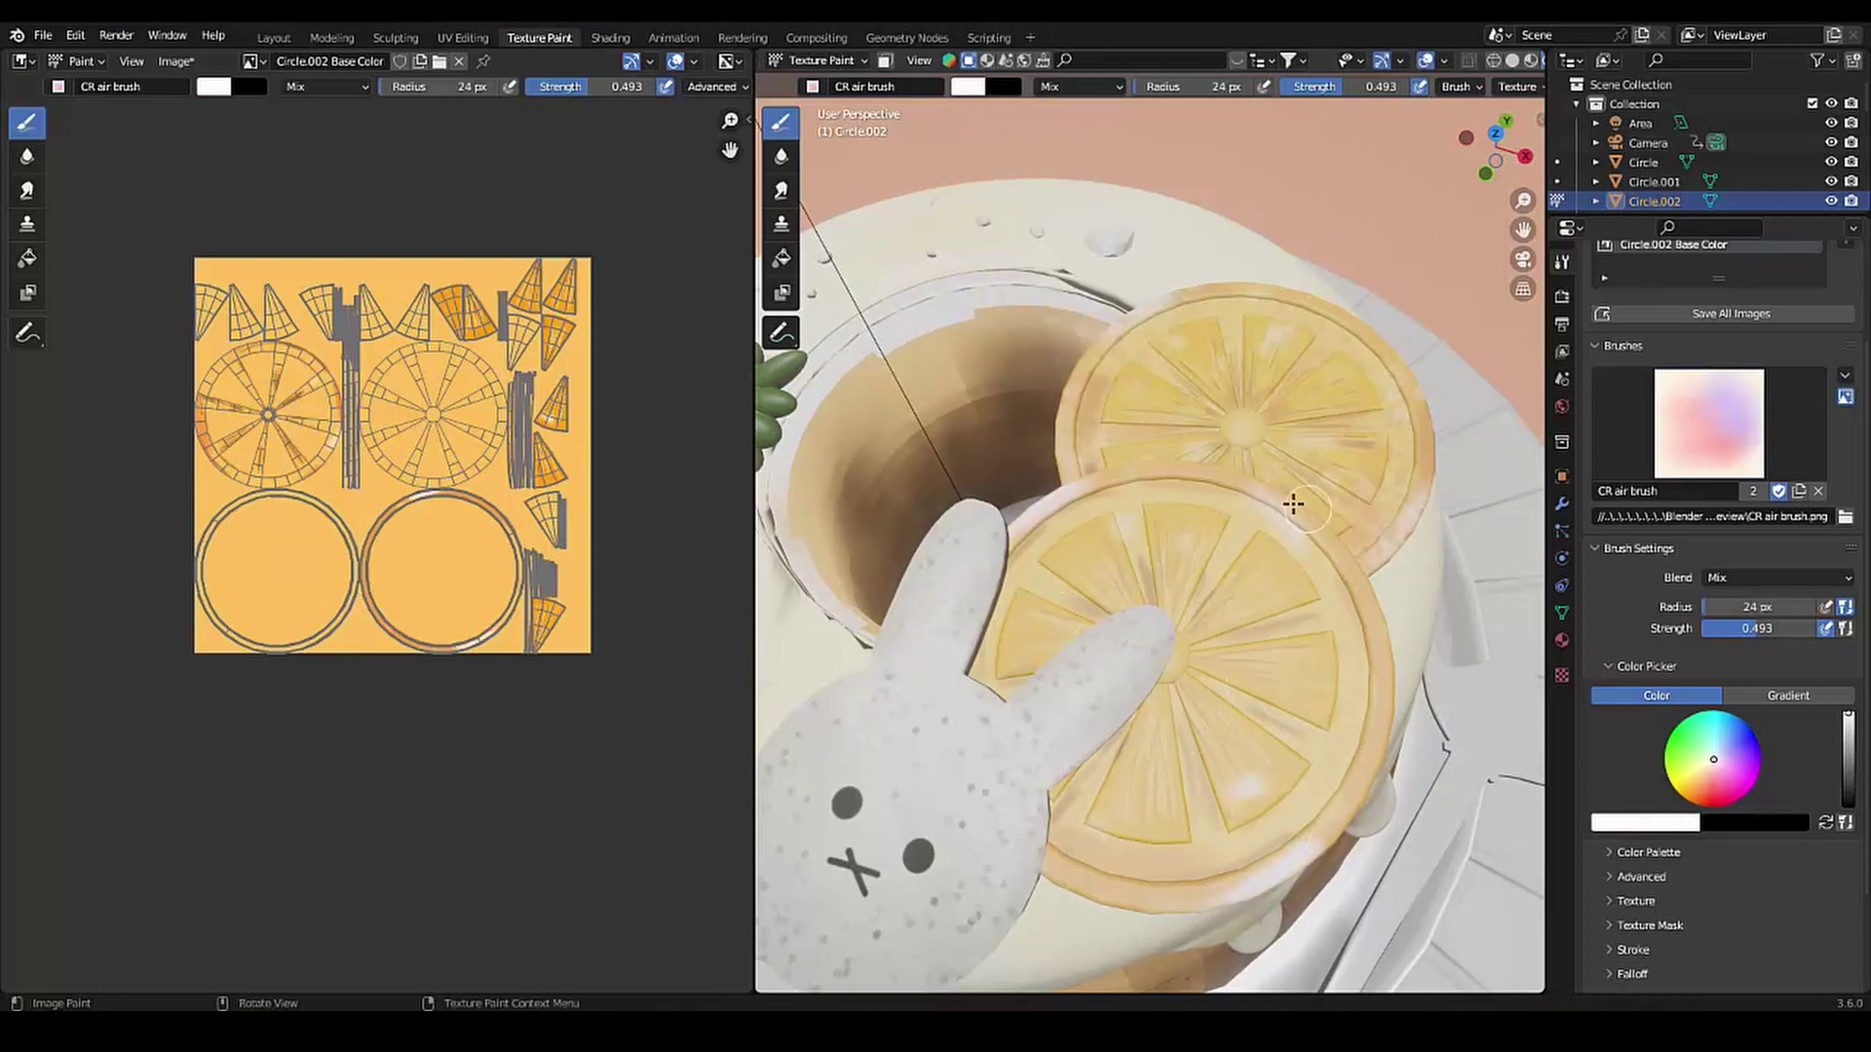
left_click(1625, 456)
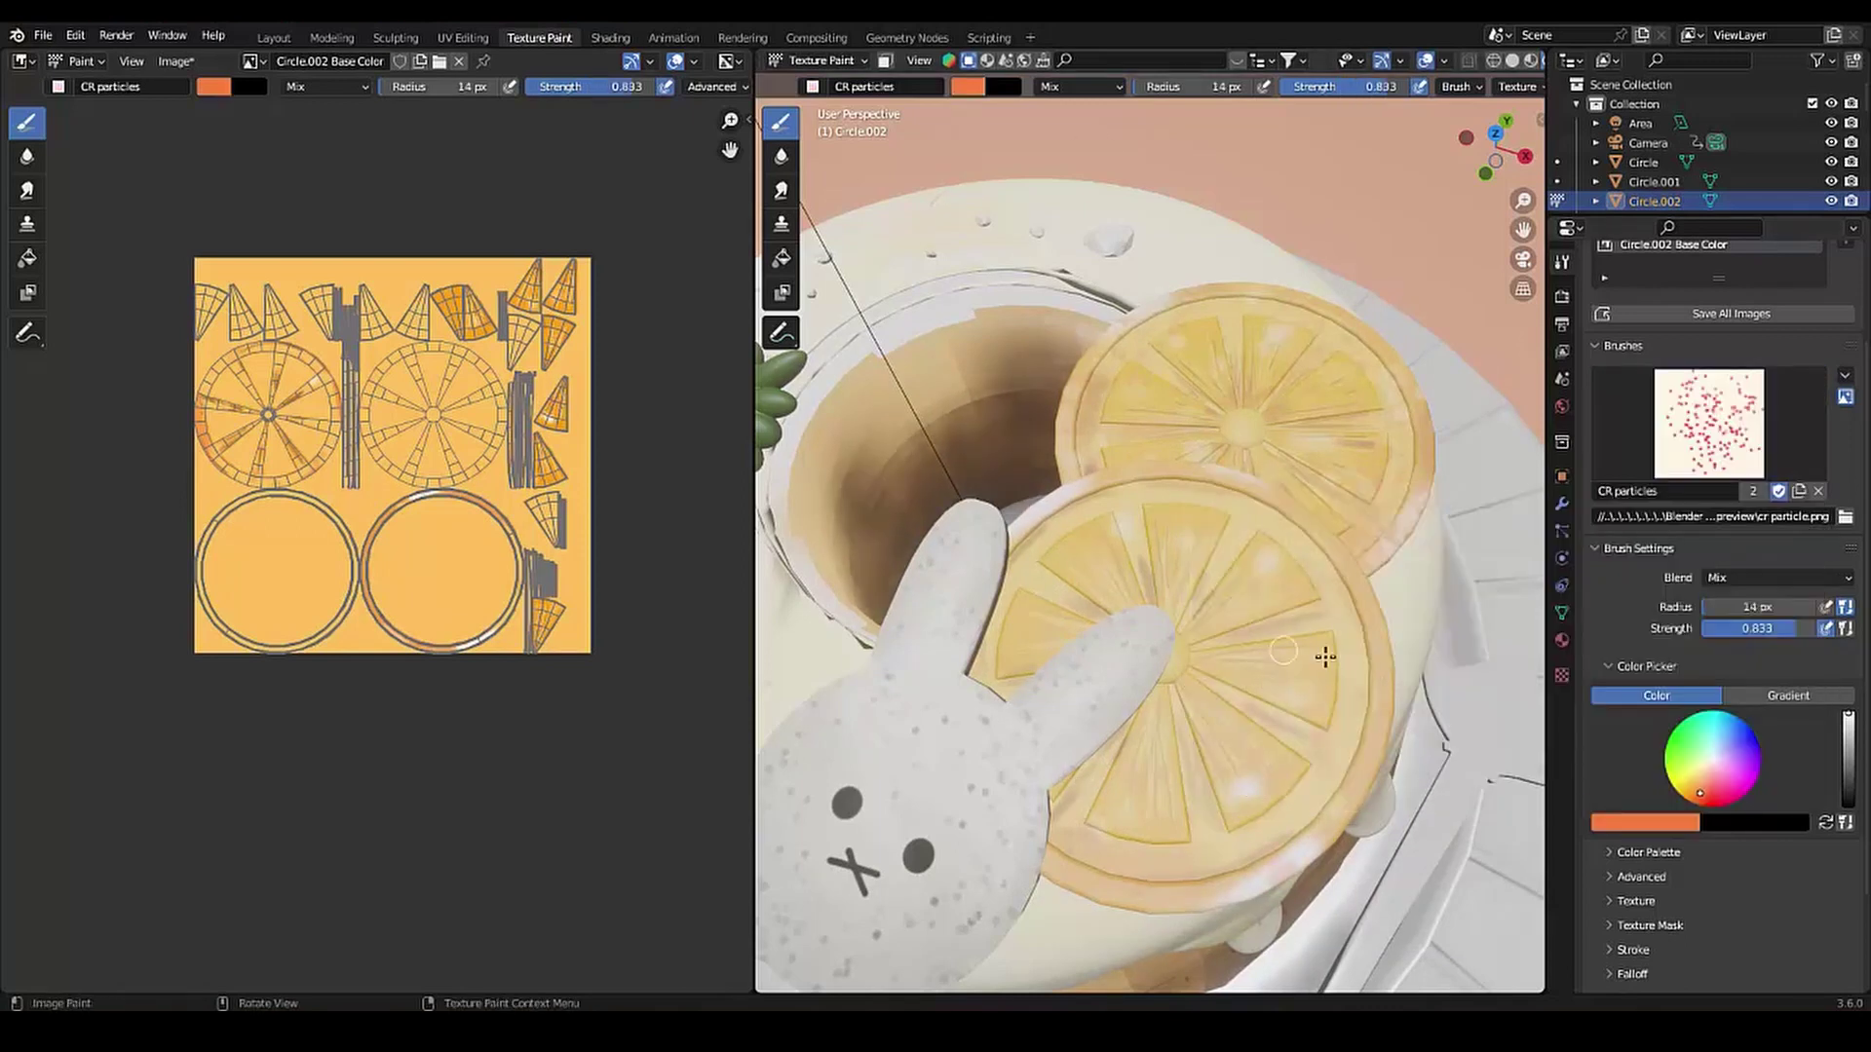
right_click(1047, 168)
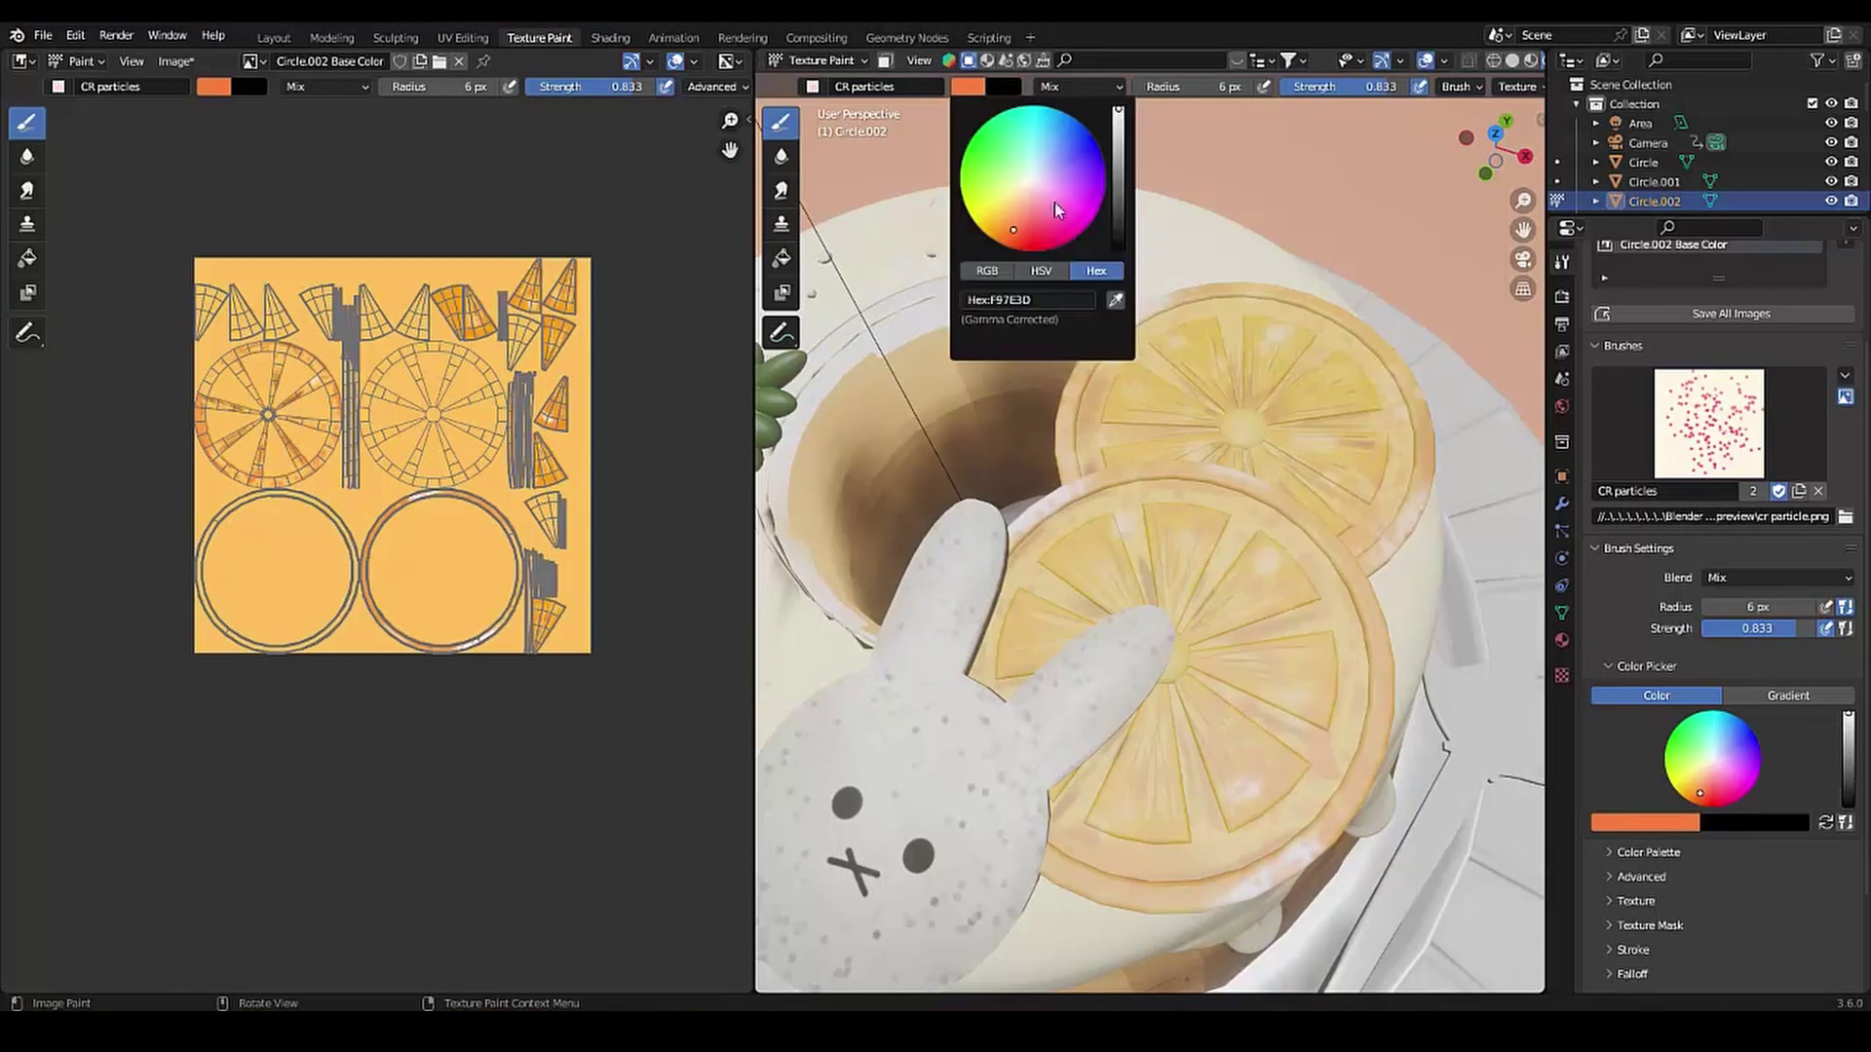
left_click(1111, 175)
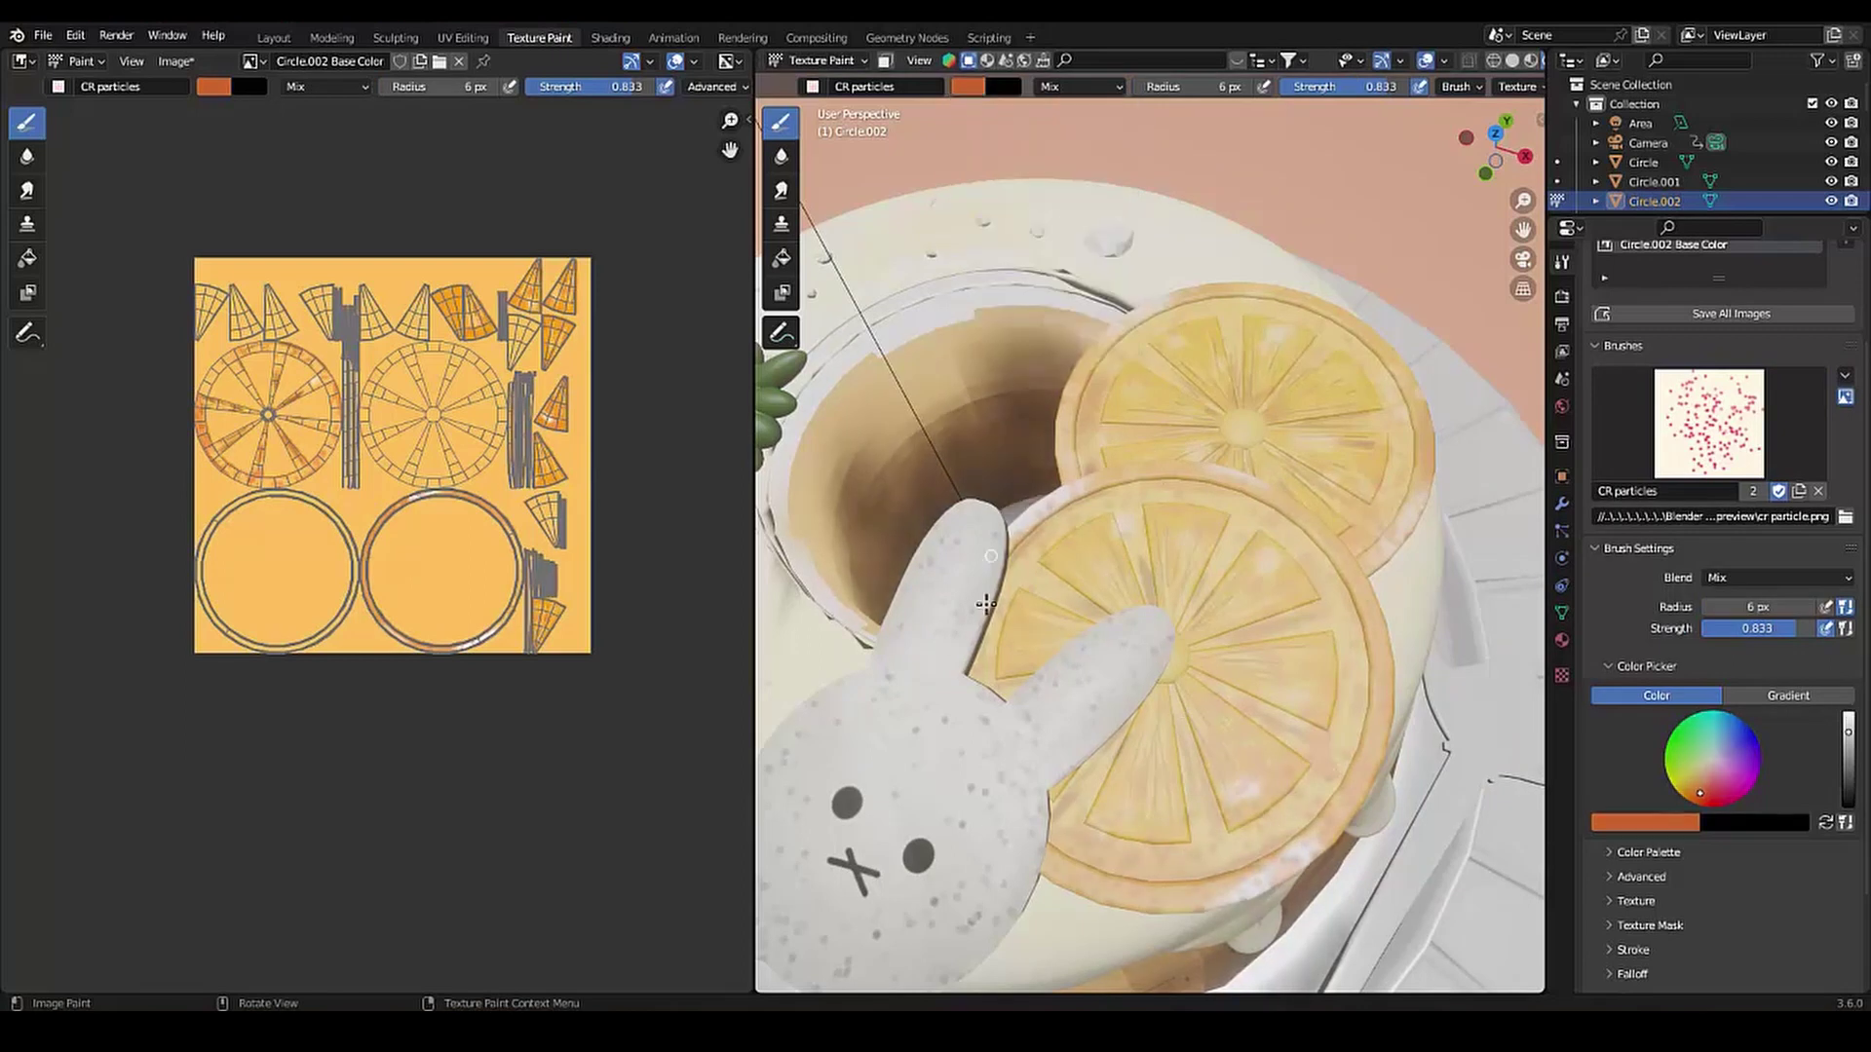
right_click(965, 244)
left_click(1042, 176)
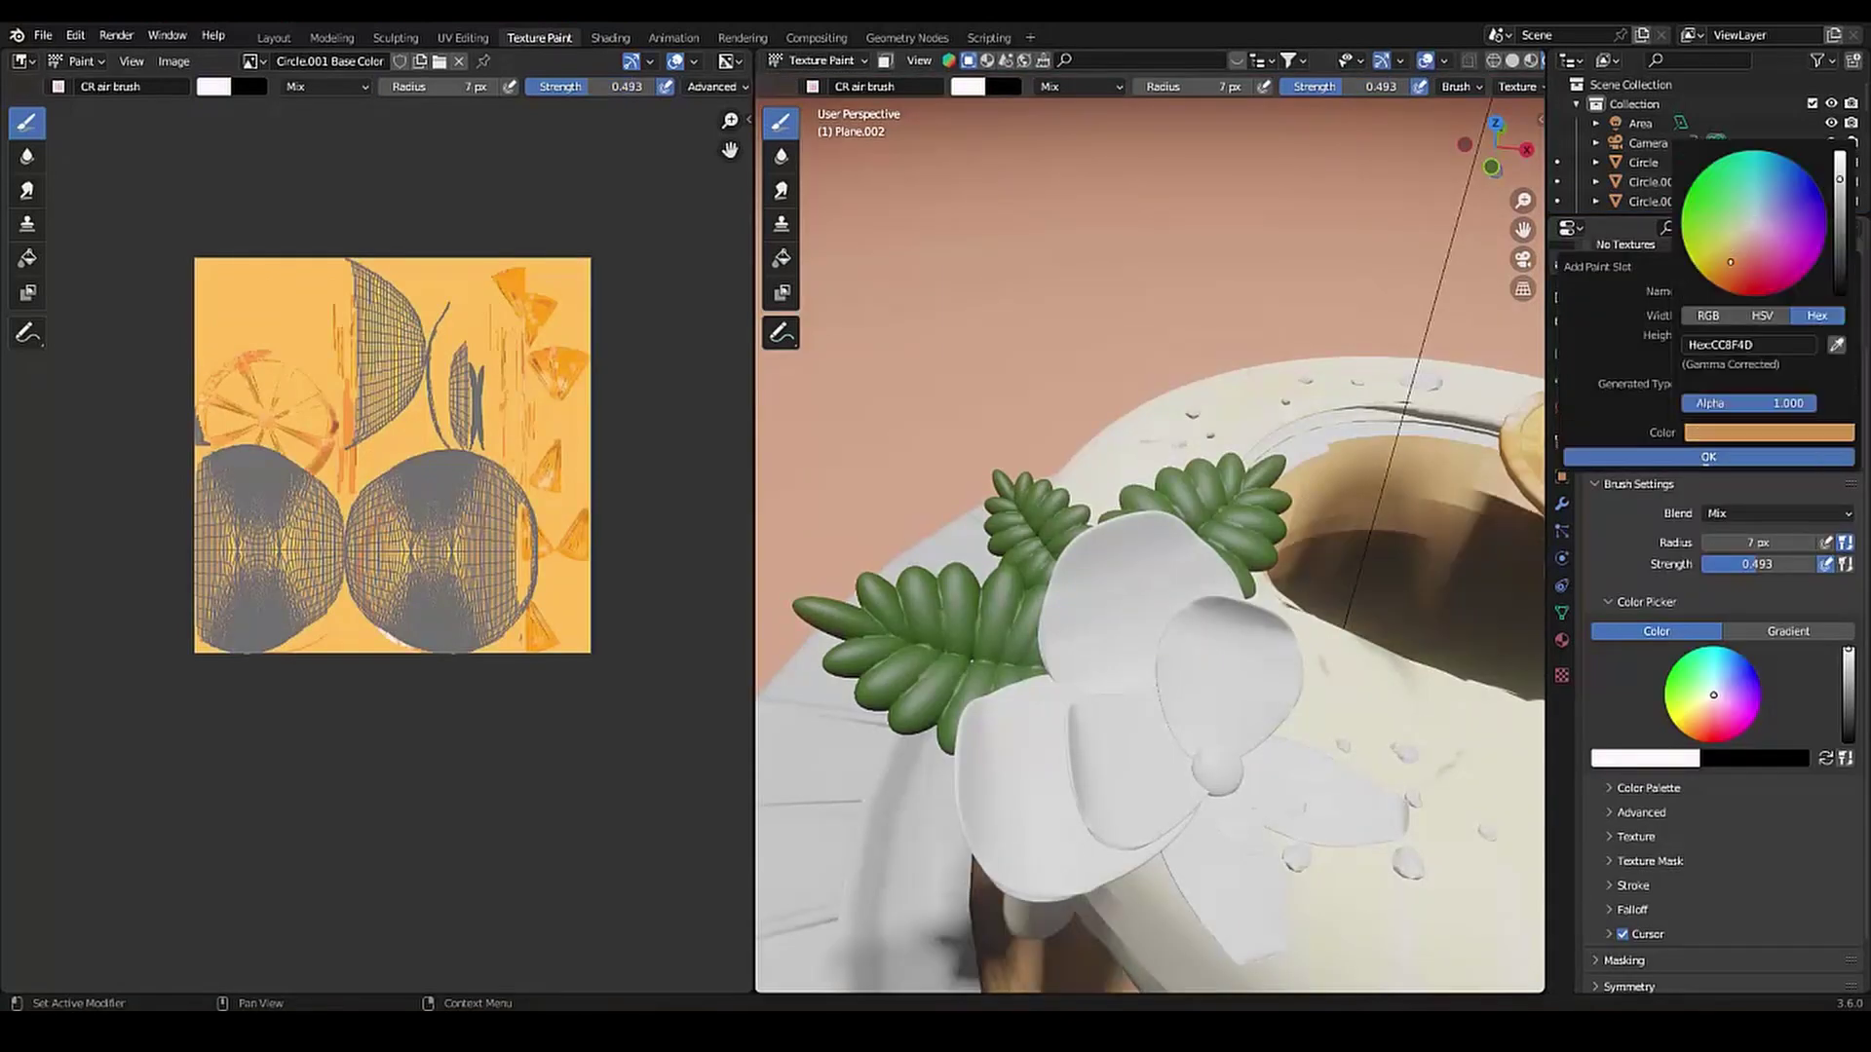
Add a Base Color paint texture to the petal and paint it peach cream with an 82 px brush
left_click(1708, 457)
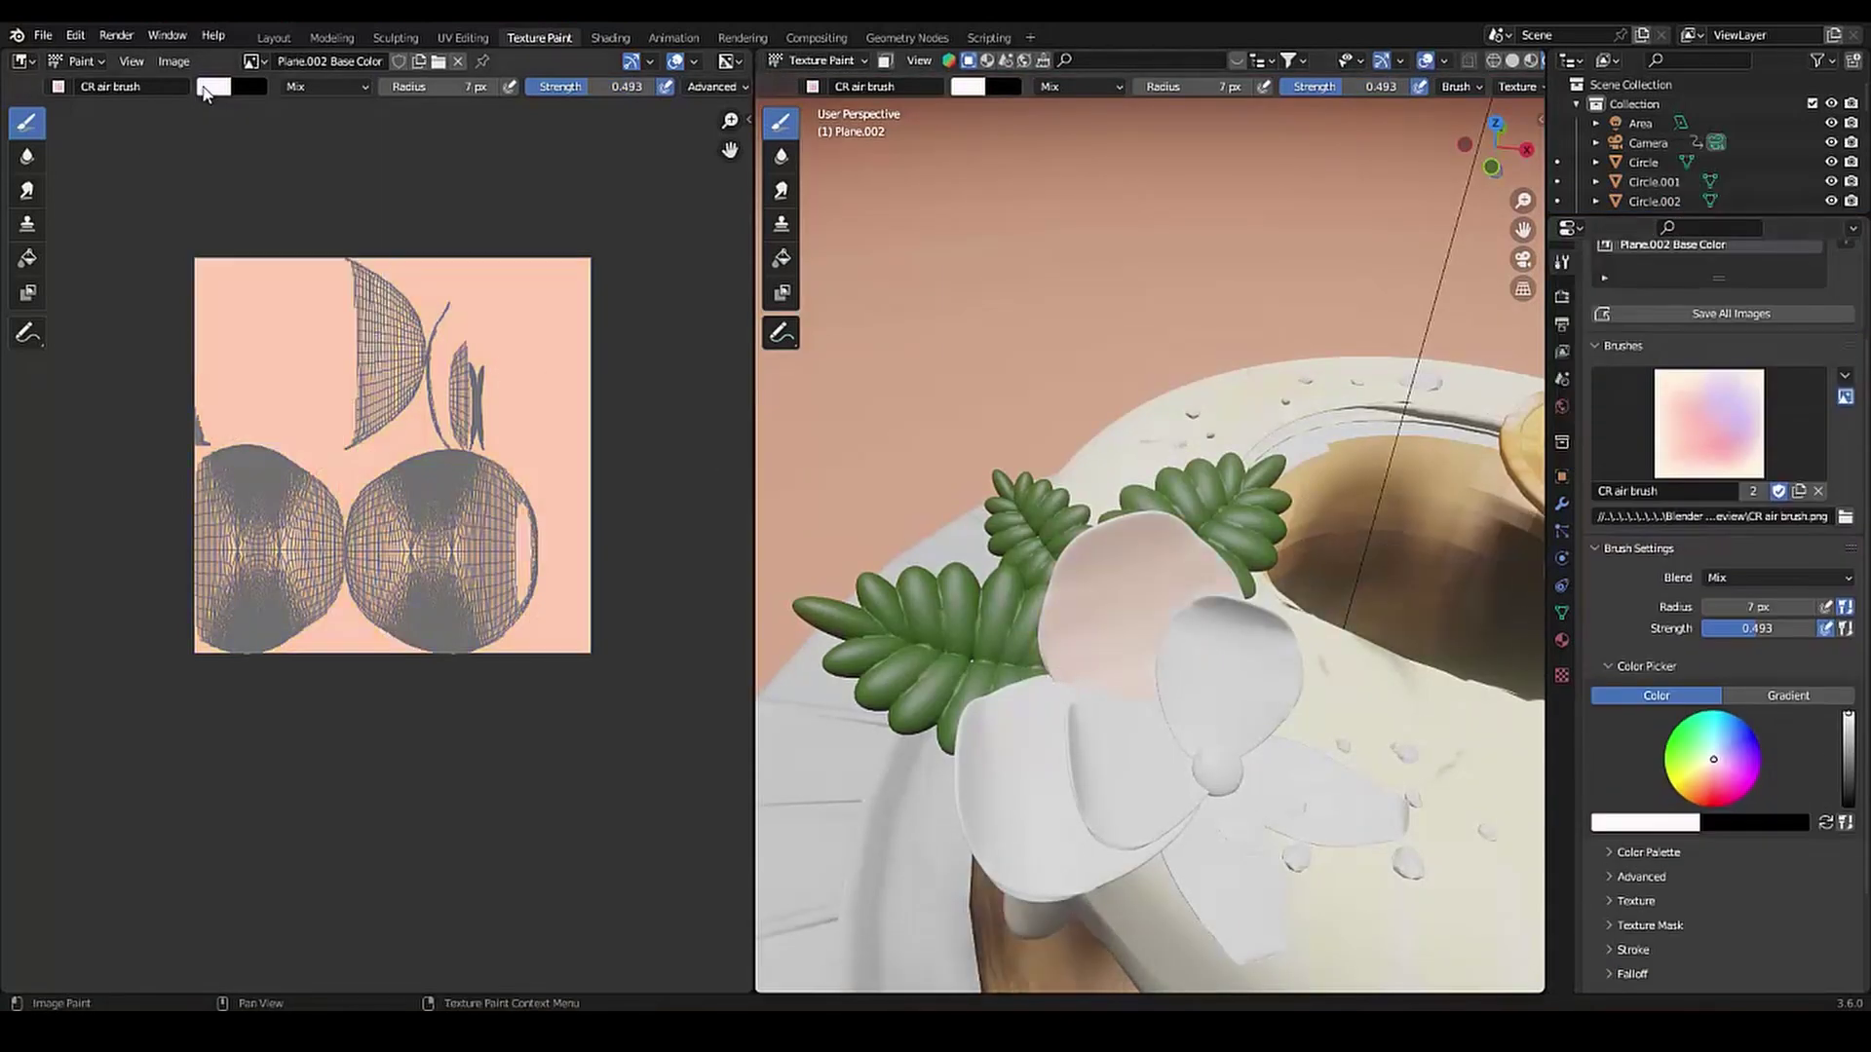
left_click(205, 92)
left_click(290, 208)
key("f")
left_click(1159, 687)
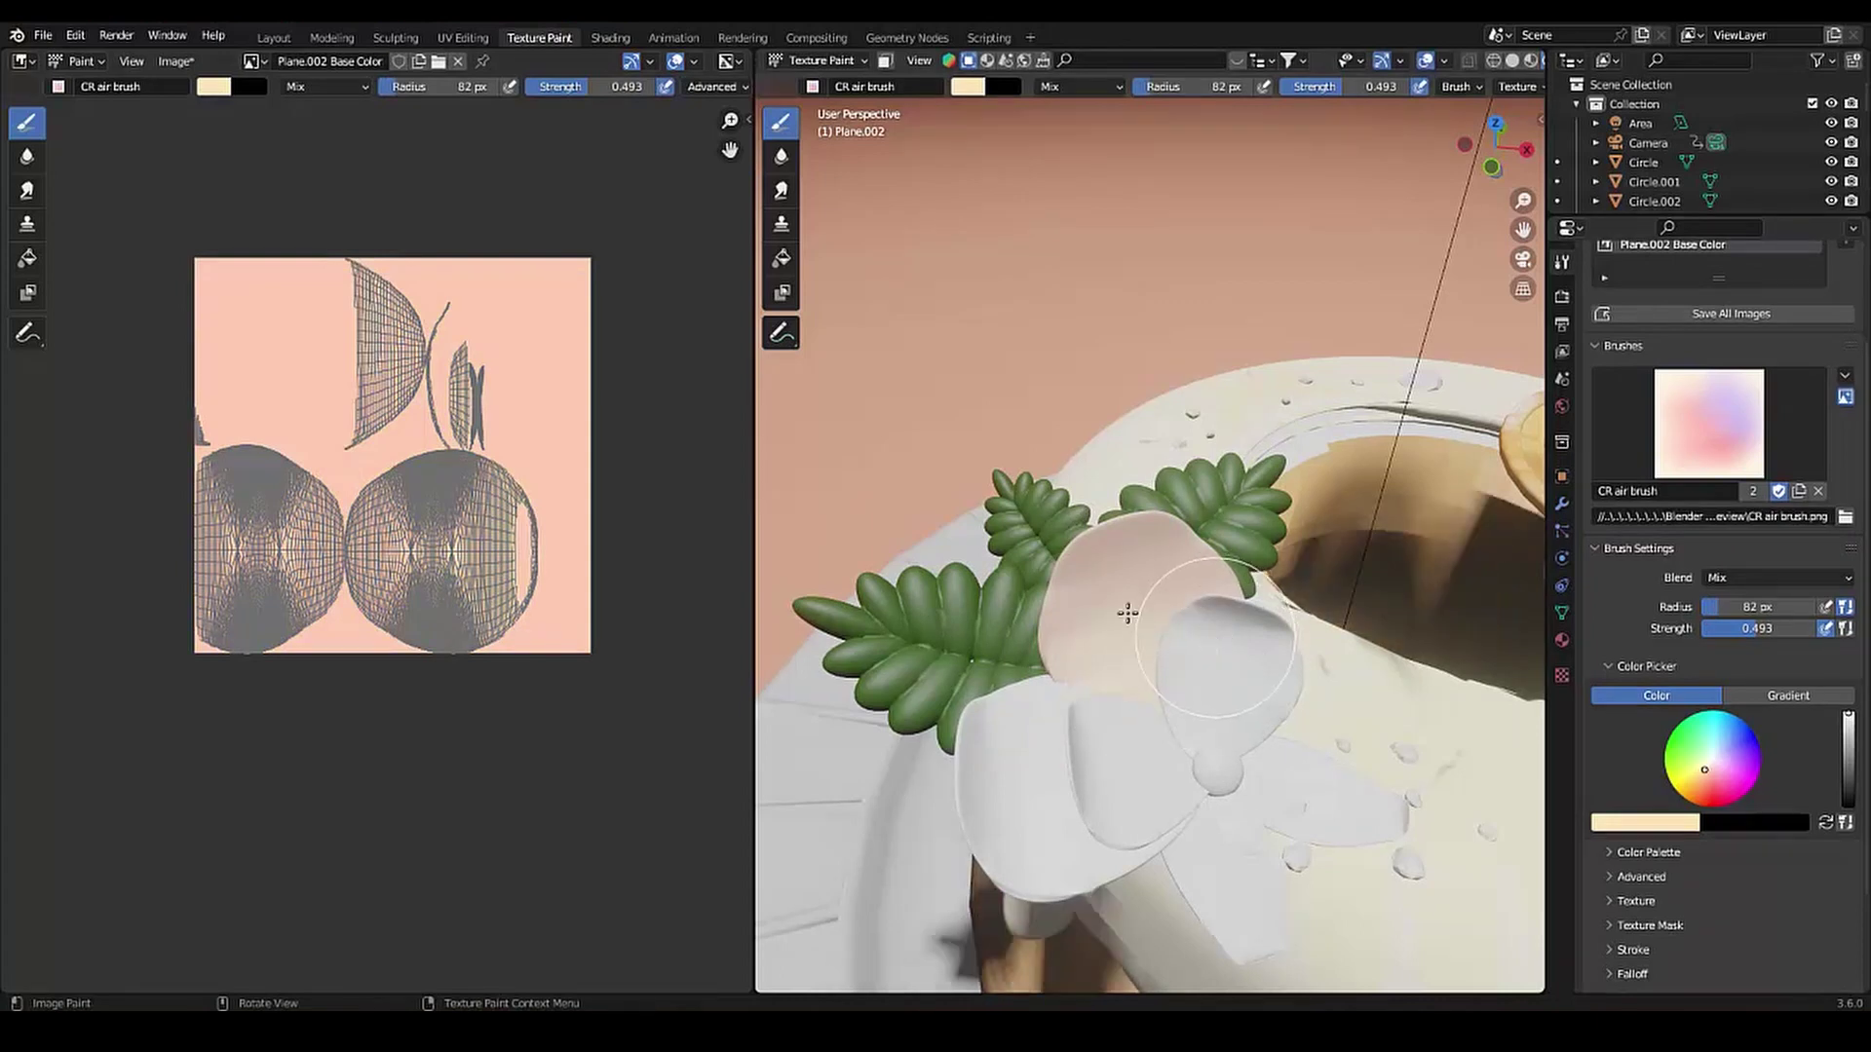
Raise the petal material's subsurface amount in the Shading workspace
left_click(610, 37)
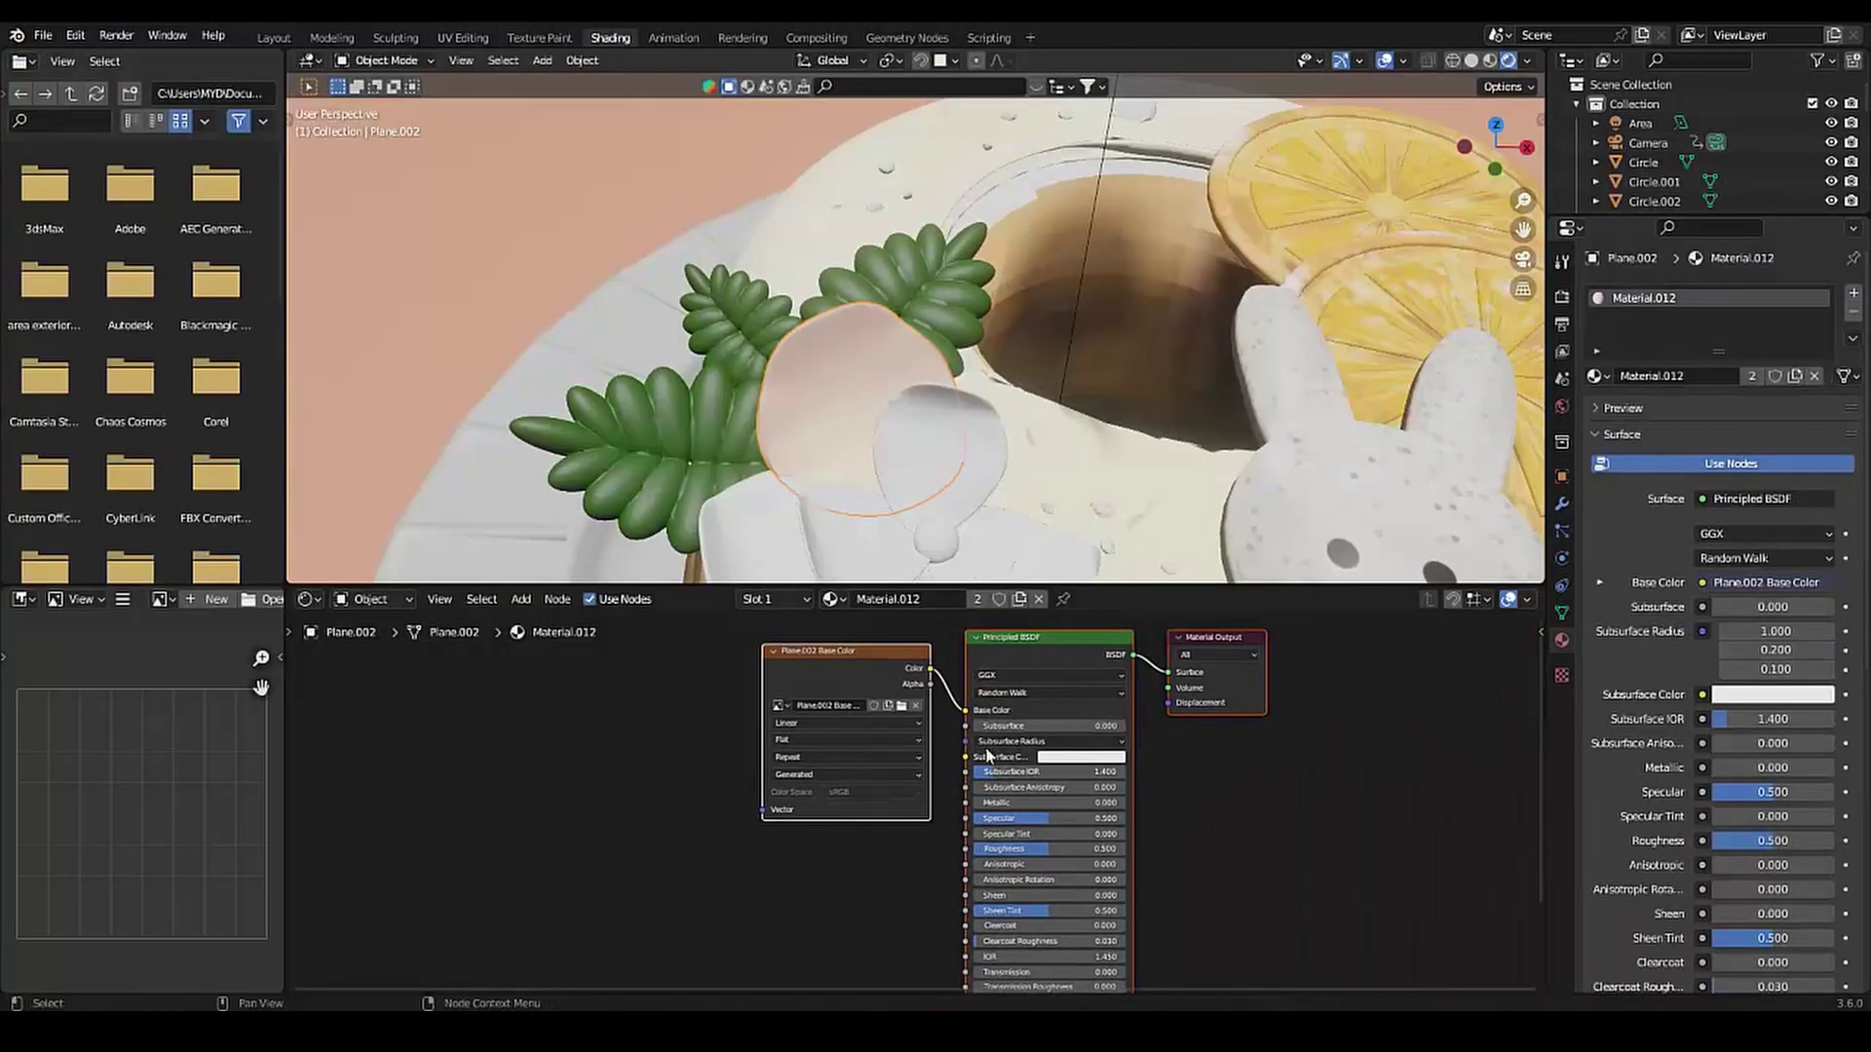
left_click(1052, 757)
left_click_drag(1008, 725, 1026, 737)
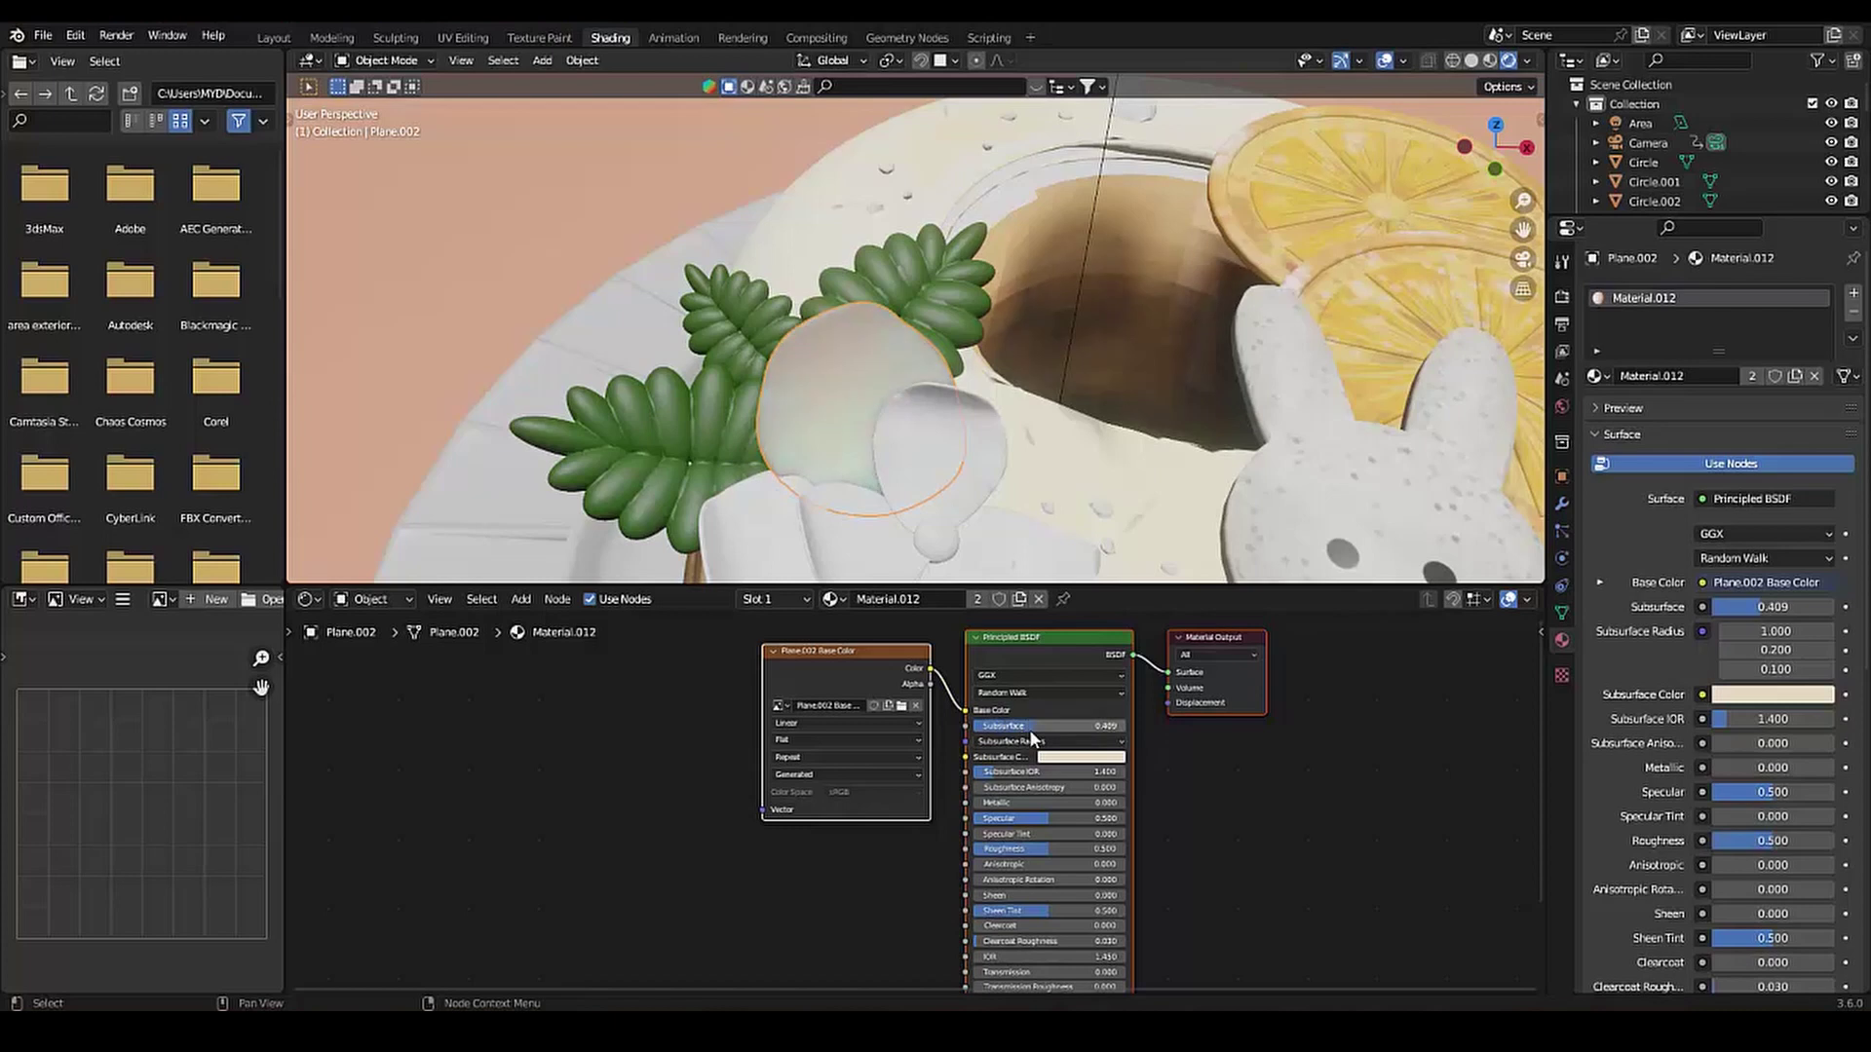
Link the petal material to the second petal with Ctrl+L, then select another petal for UV editing
middle_click_drag(877, 341, 831, 394)
left_click(831, 393)
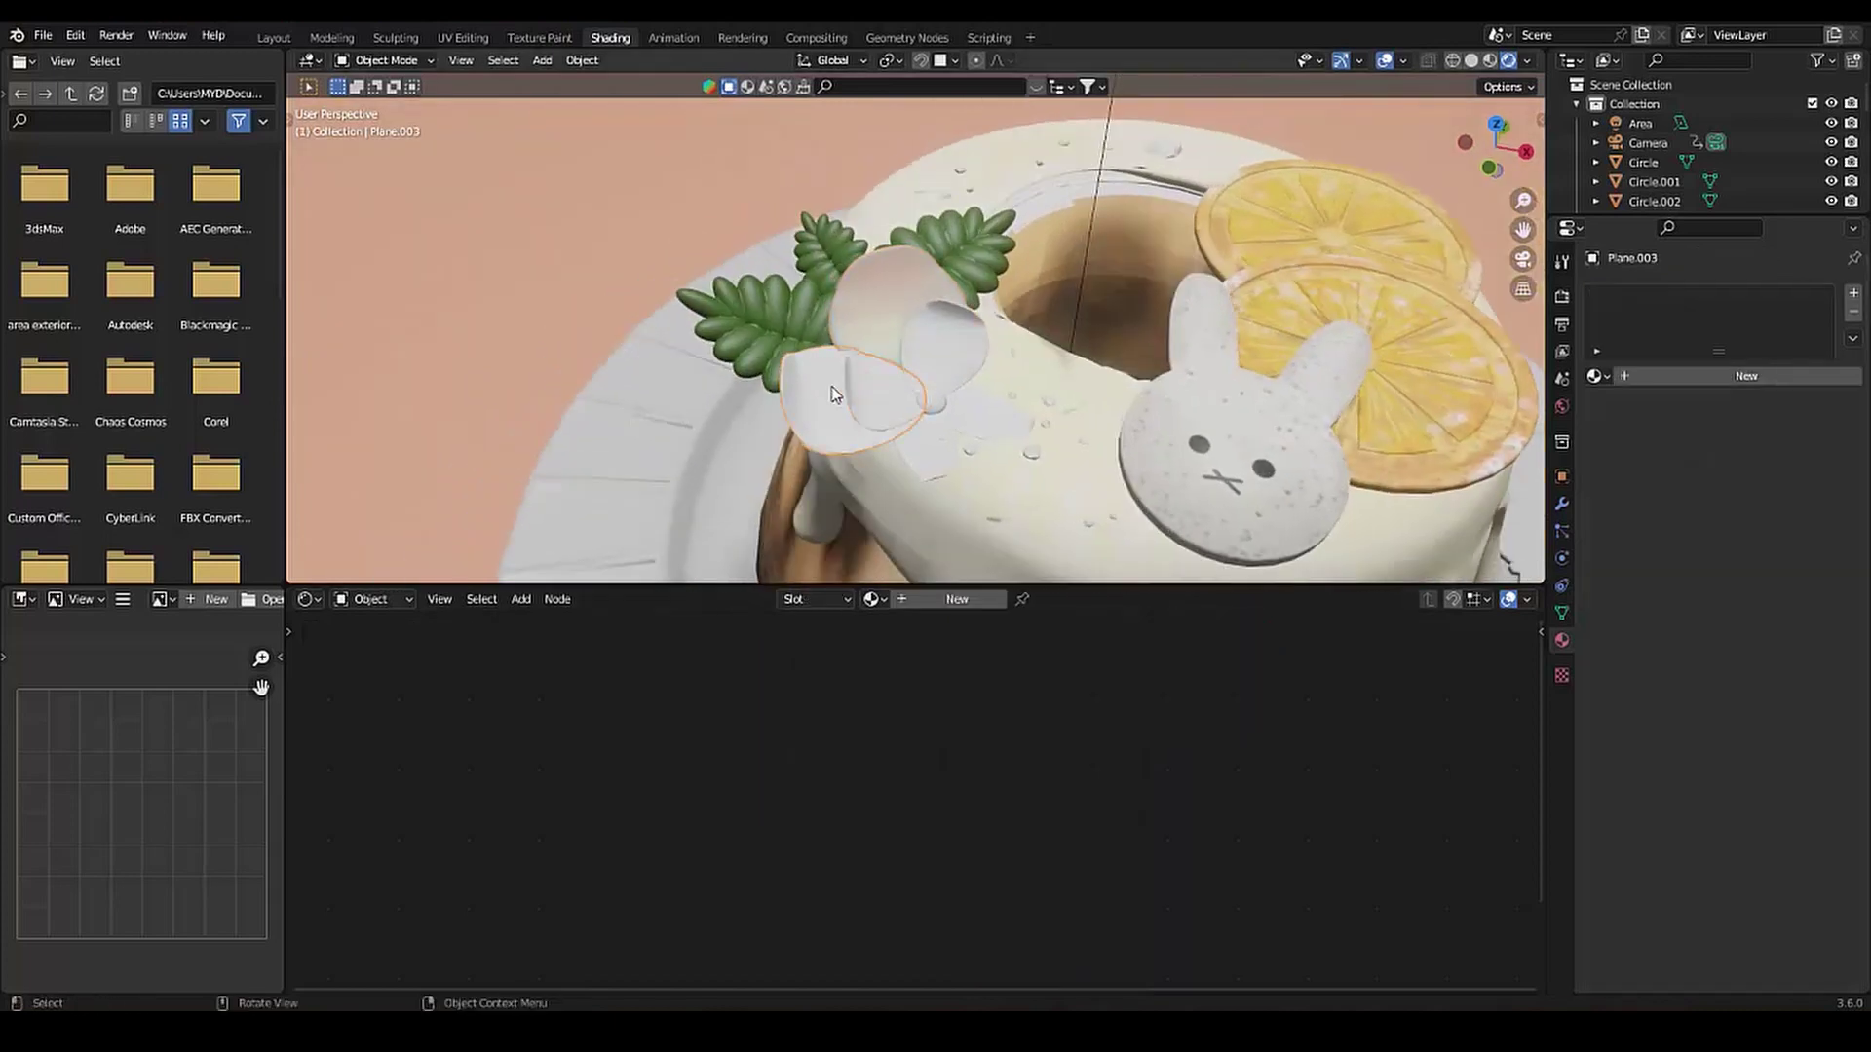
left_click(816, 413, "shift")
key("ctrl+l")
left_click(873, 324)
scroll(760, 353, "up", 2)
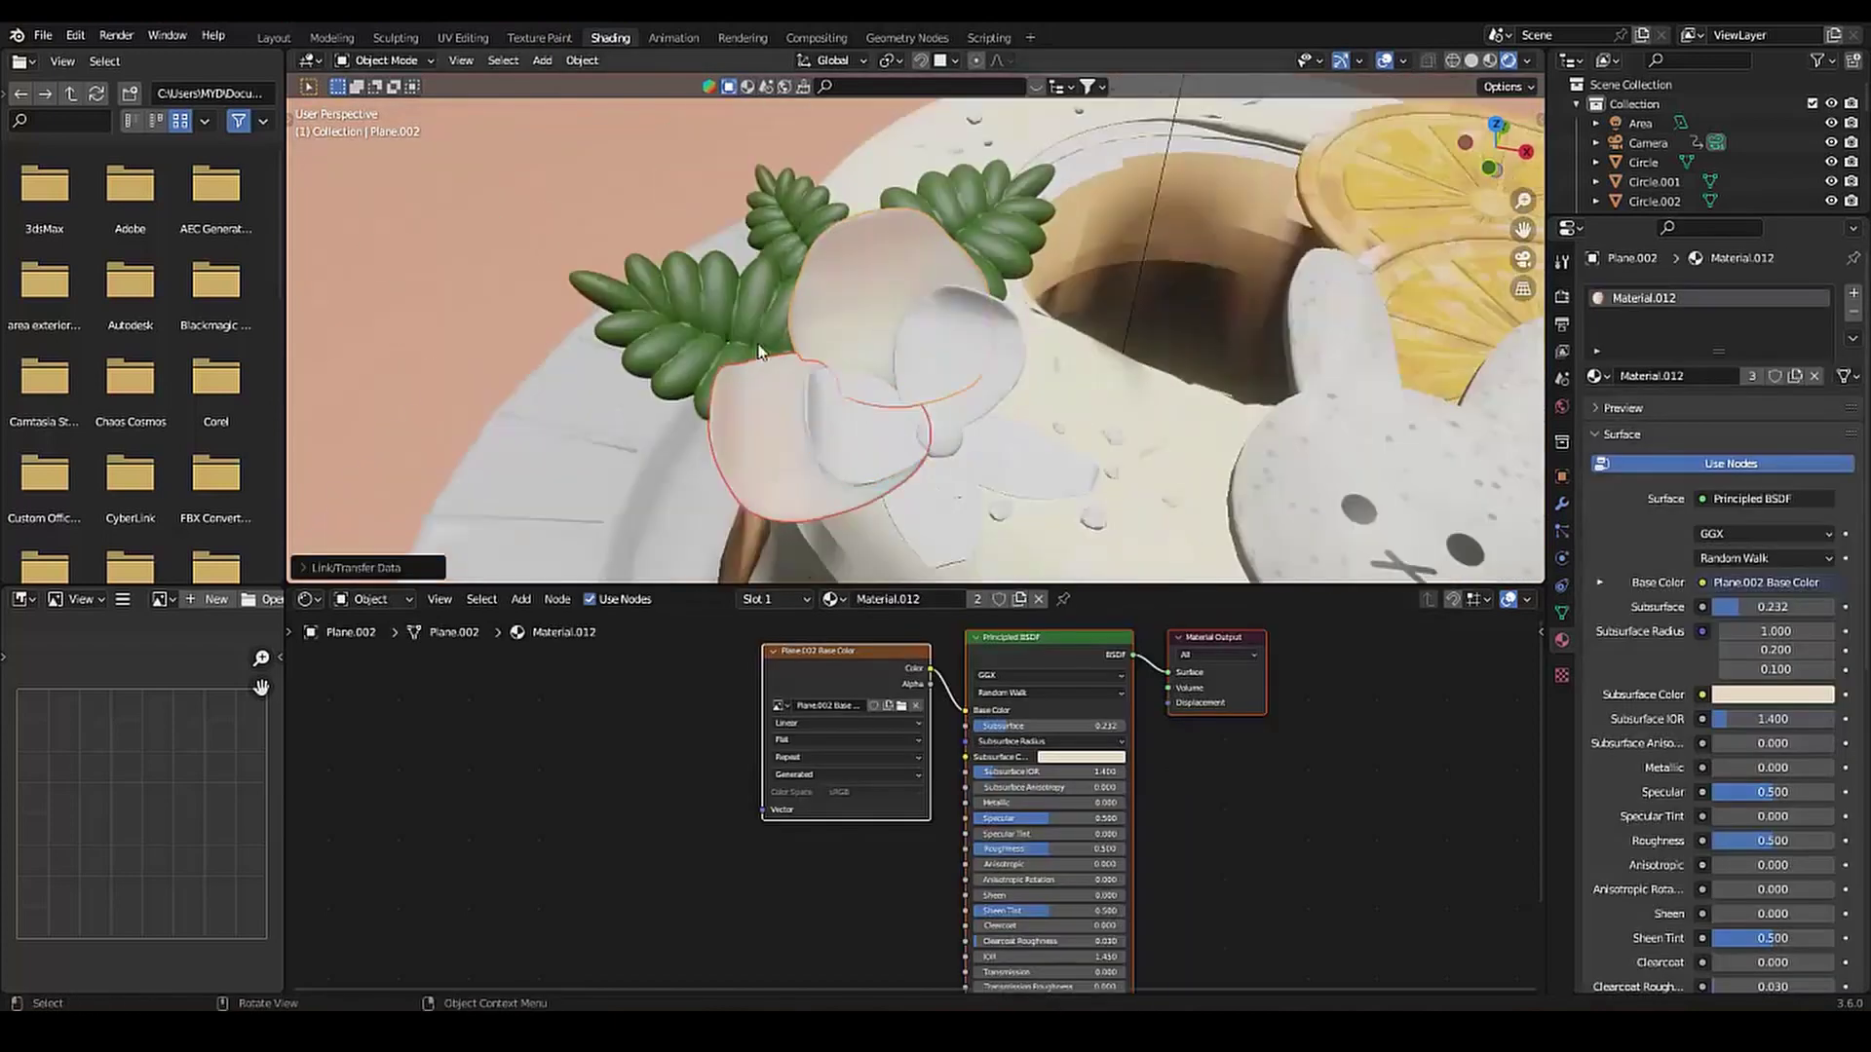
left_click(760, 353)
left_click(463, 37)
Smart UV Project petal Plane.005
key("u")
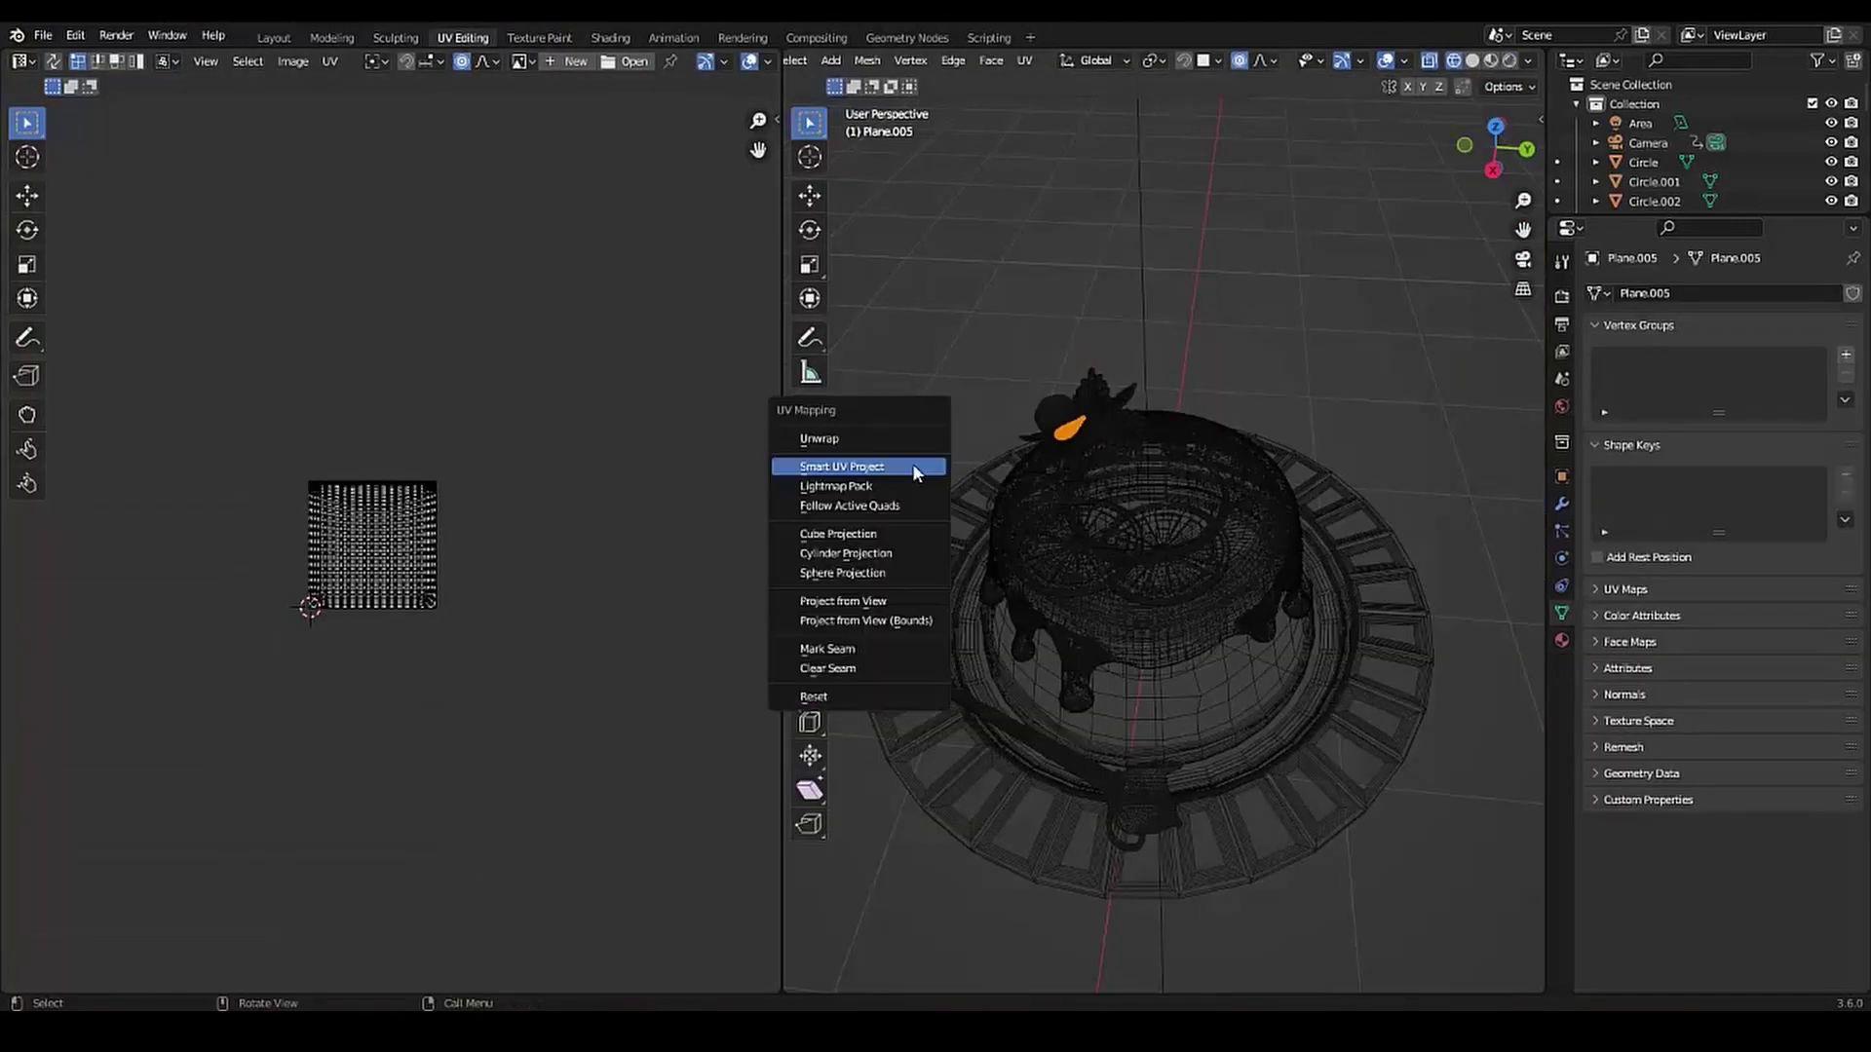
left_click(913, 464)
left_click(887, 639)
Pick a pinker brush colour and add a Plane.005 Base Color paint texture
left_click(539, 37)
scroll(1169, 366, "down", 5)
scroll(1182, 448, "down", 3)
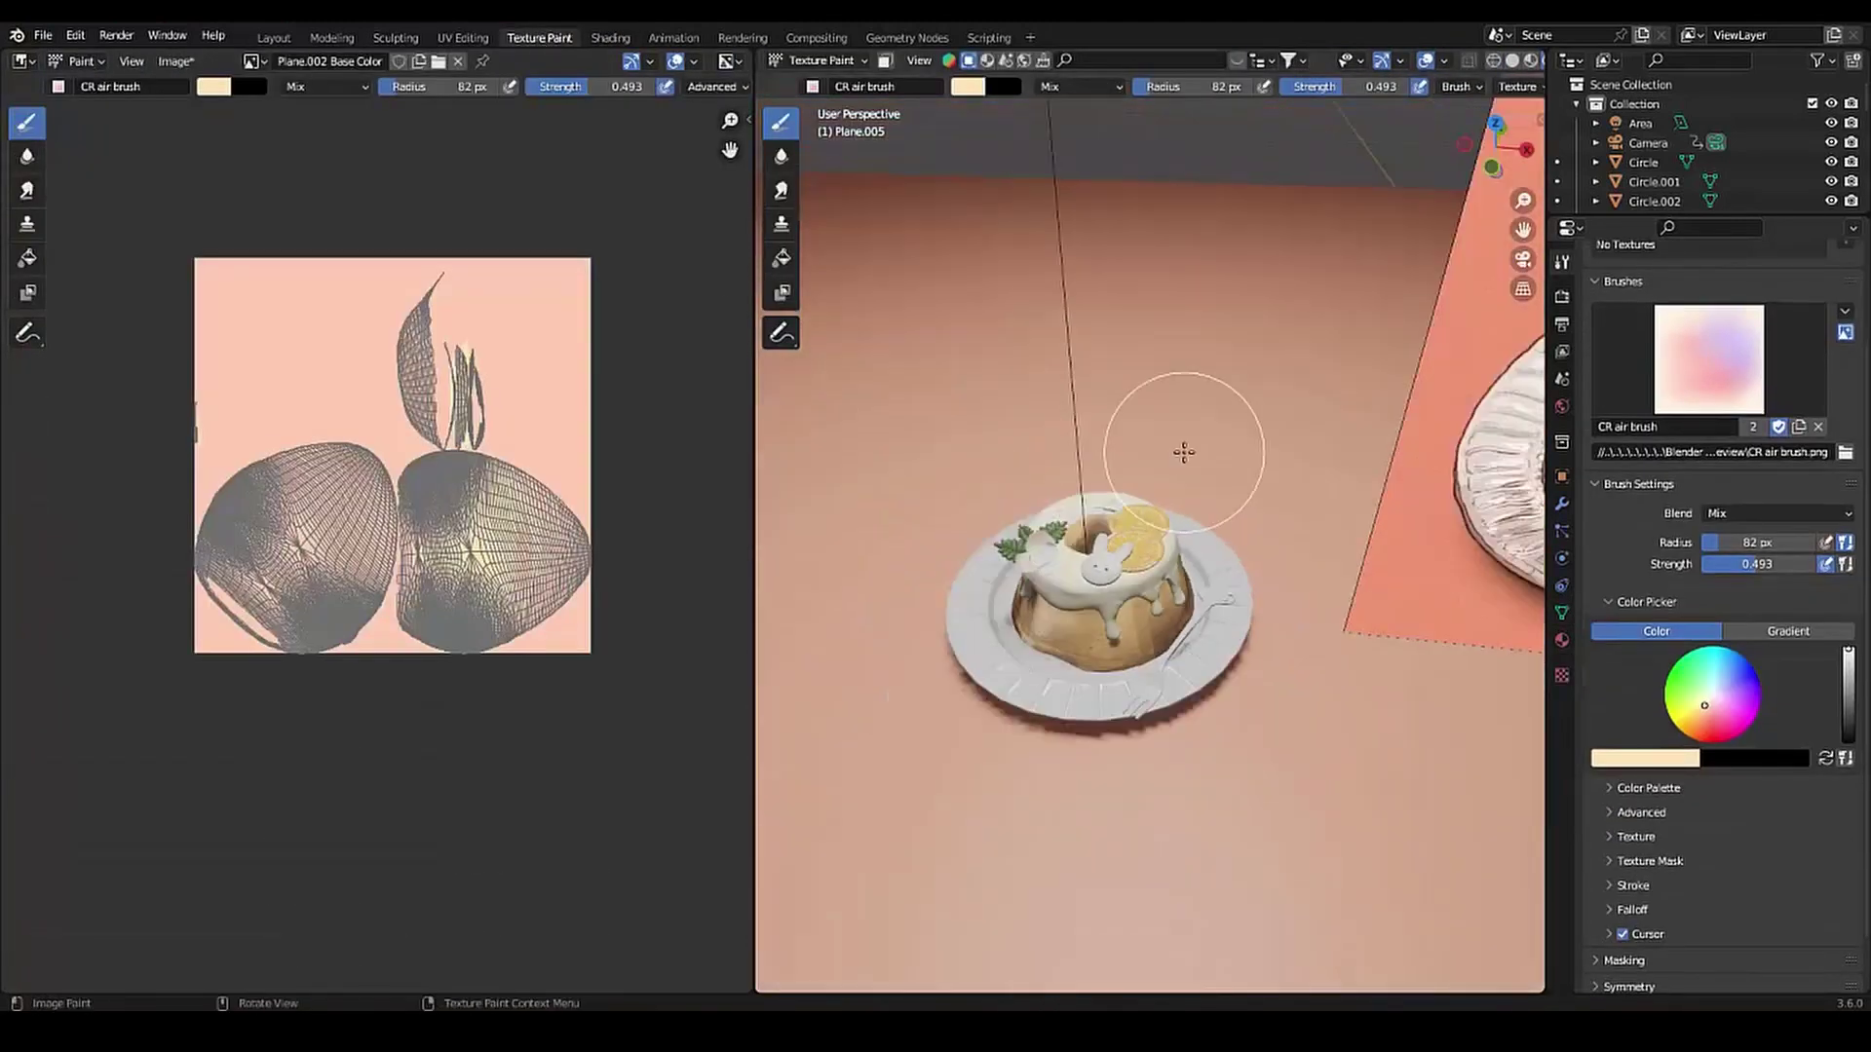
middle_click_drag(1182, 447, 1119, 421)
scroll(1119, 421, "up", 3)
scroll(1118, 421, "up", 2)
left_click(213, 85)
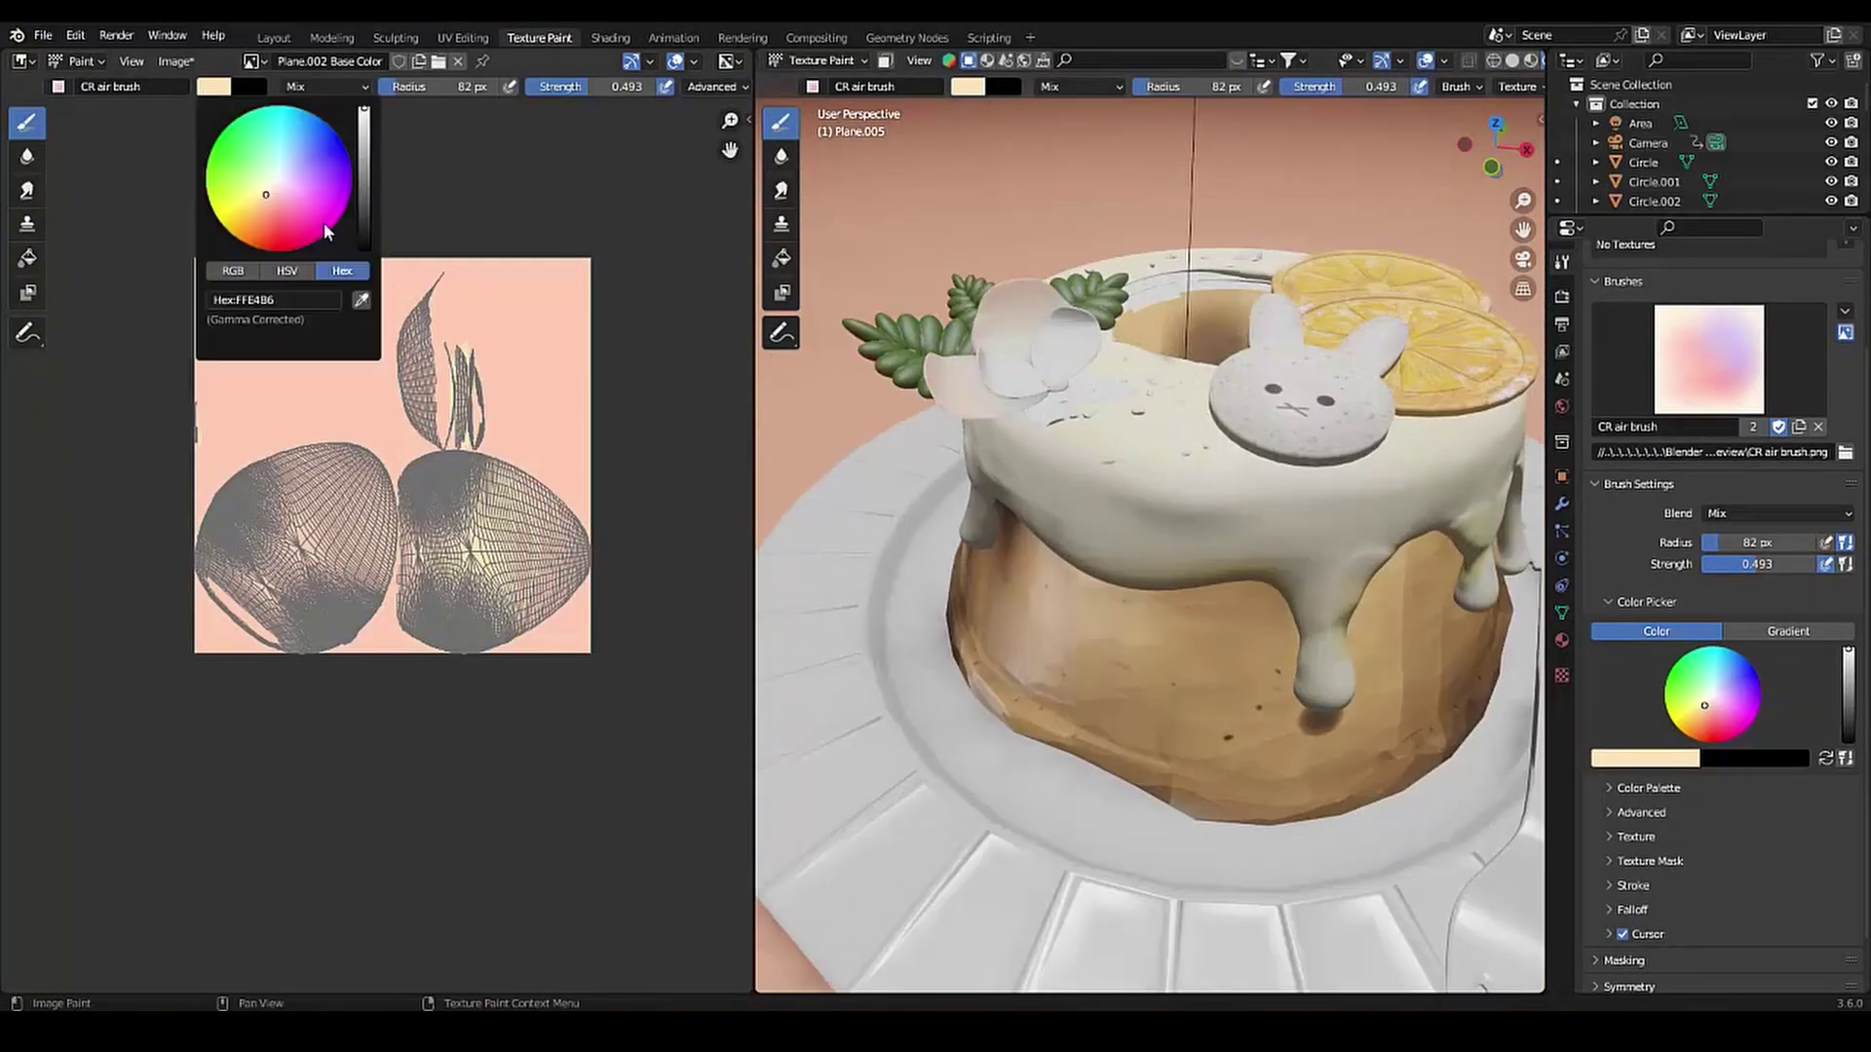
left_click(271, 198)
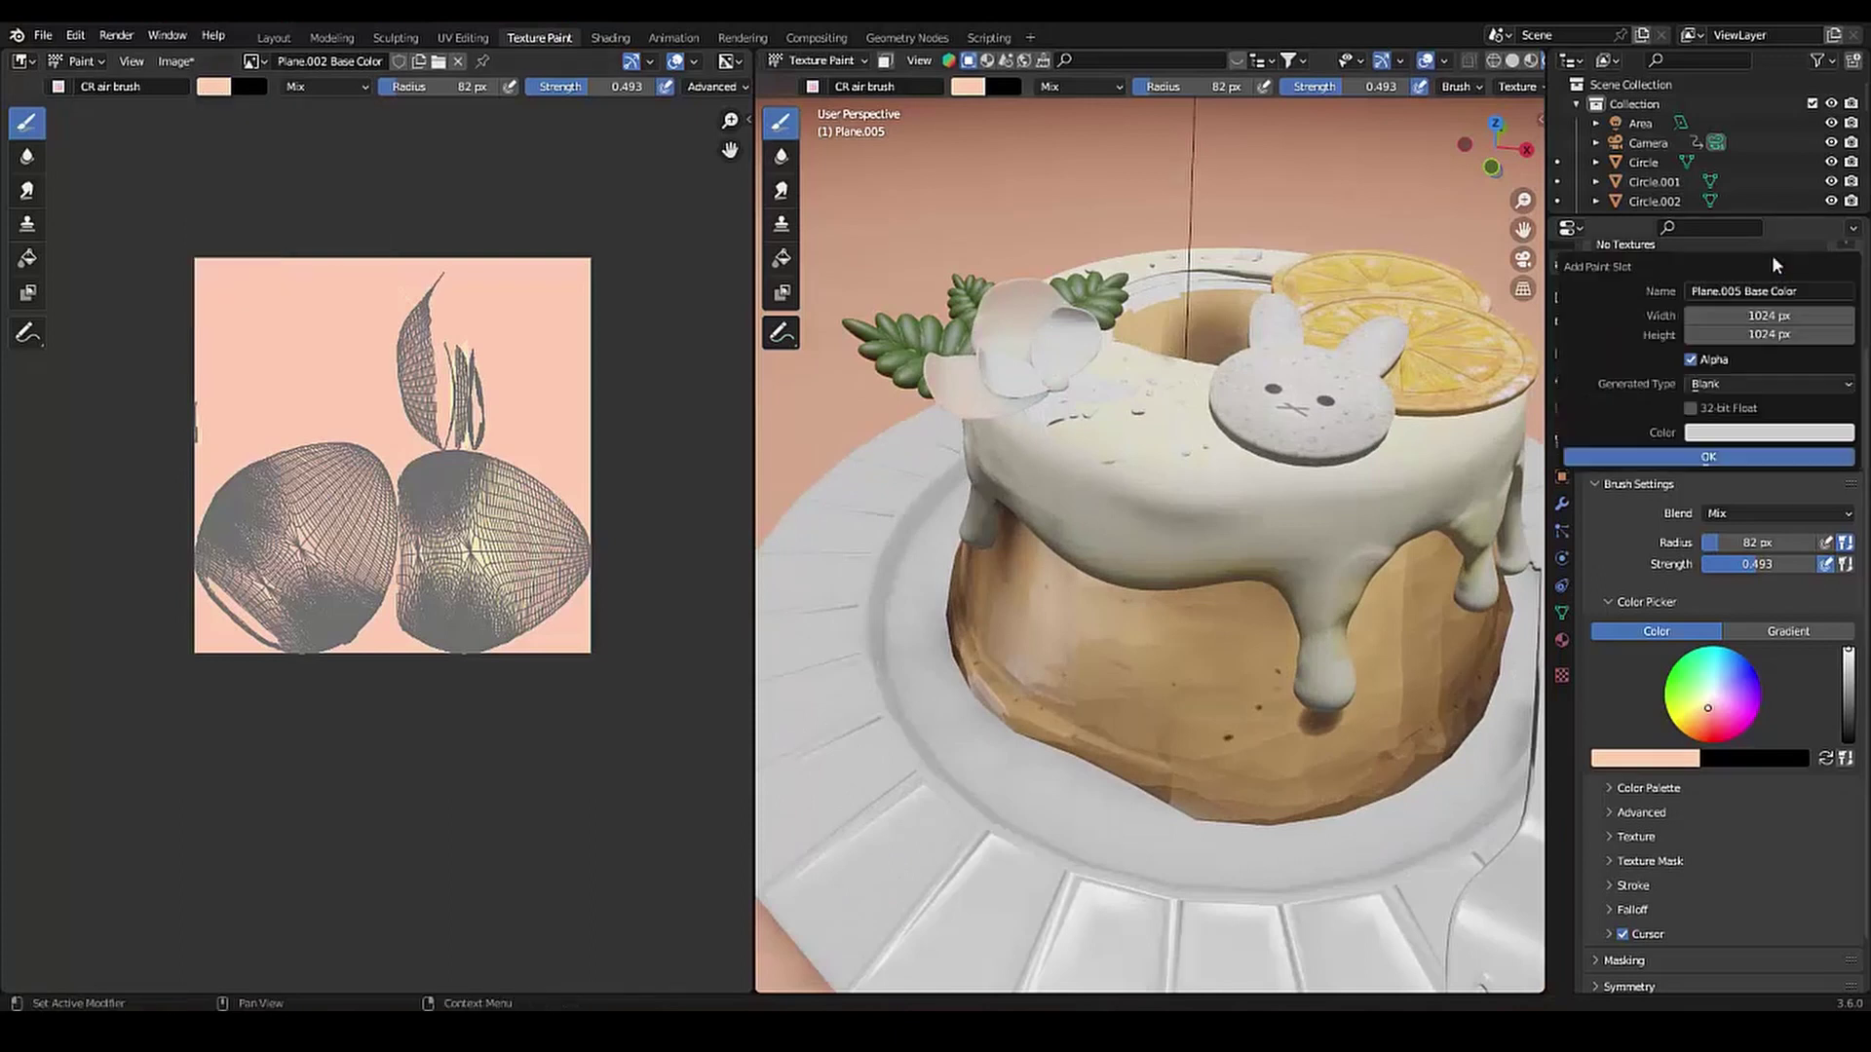
left_click(1774, 270)
left_click(1710, 342)
Airbrush a pale yellow tint onto the Plane.005 petal
scroll(1141, 348, "down", 5)
scroll(1141, 348, "up", 5)
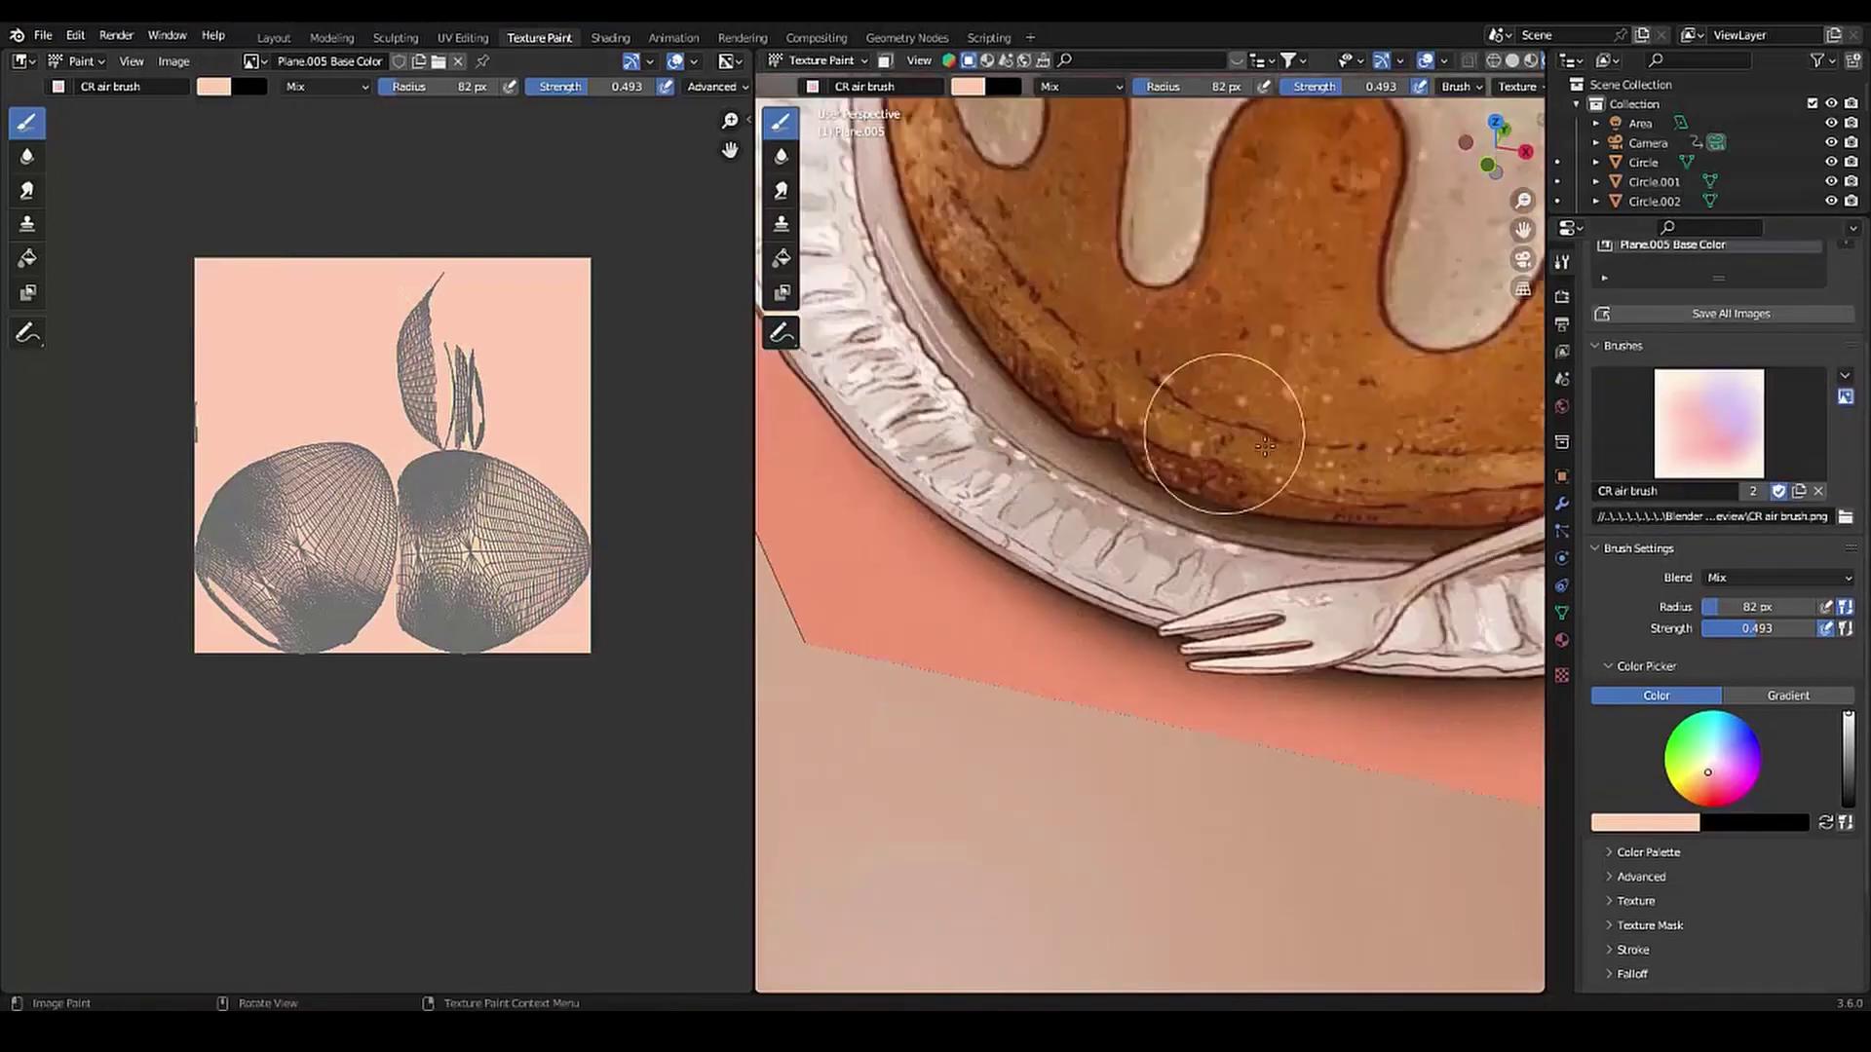
middle_click_drag(1211, 418, 1244, 501)
left_click(968, 86)
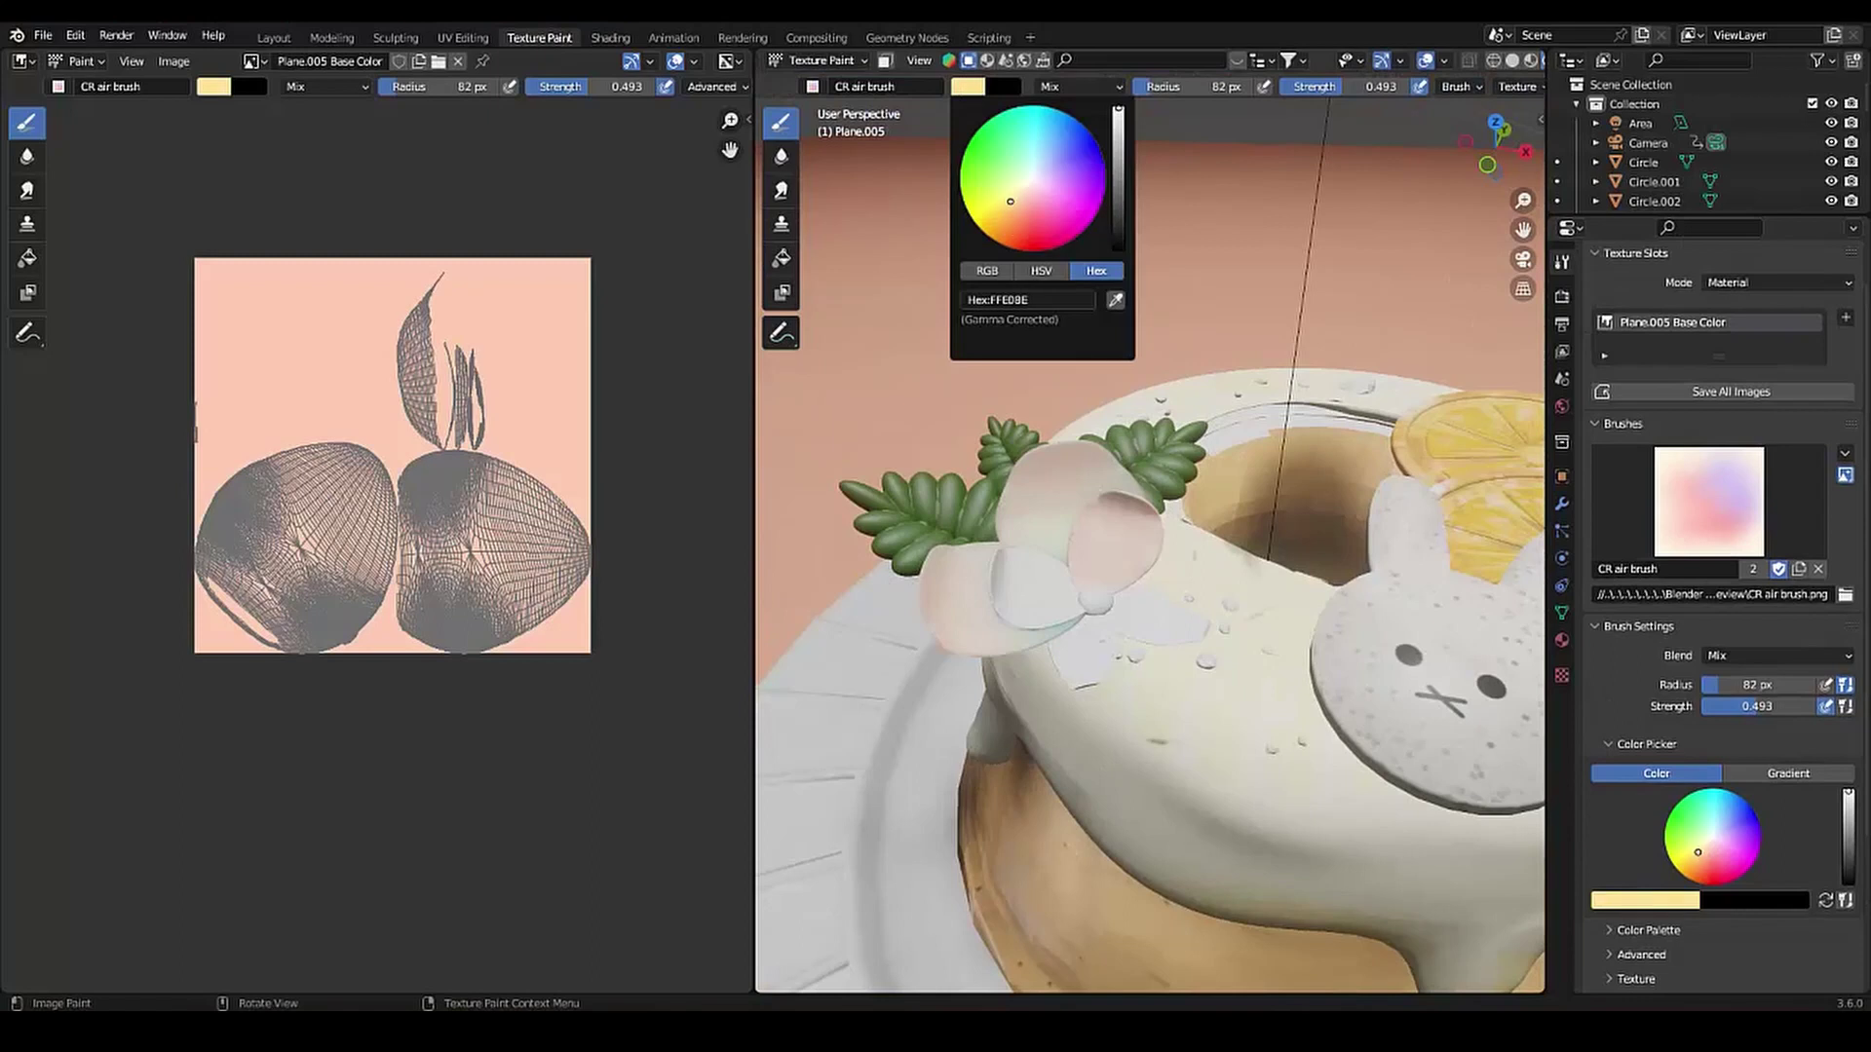
left_click_drag(1092, 579, 1080, 572)
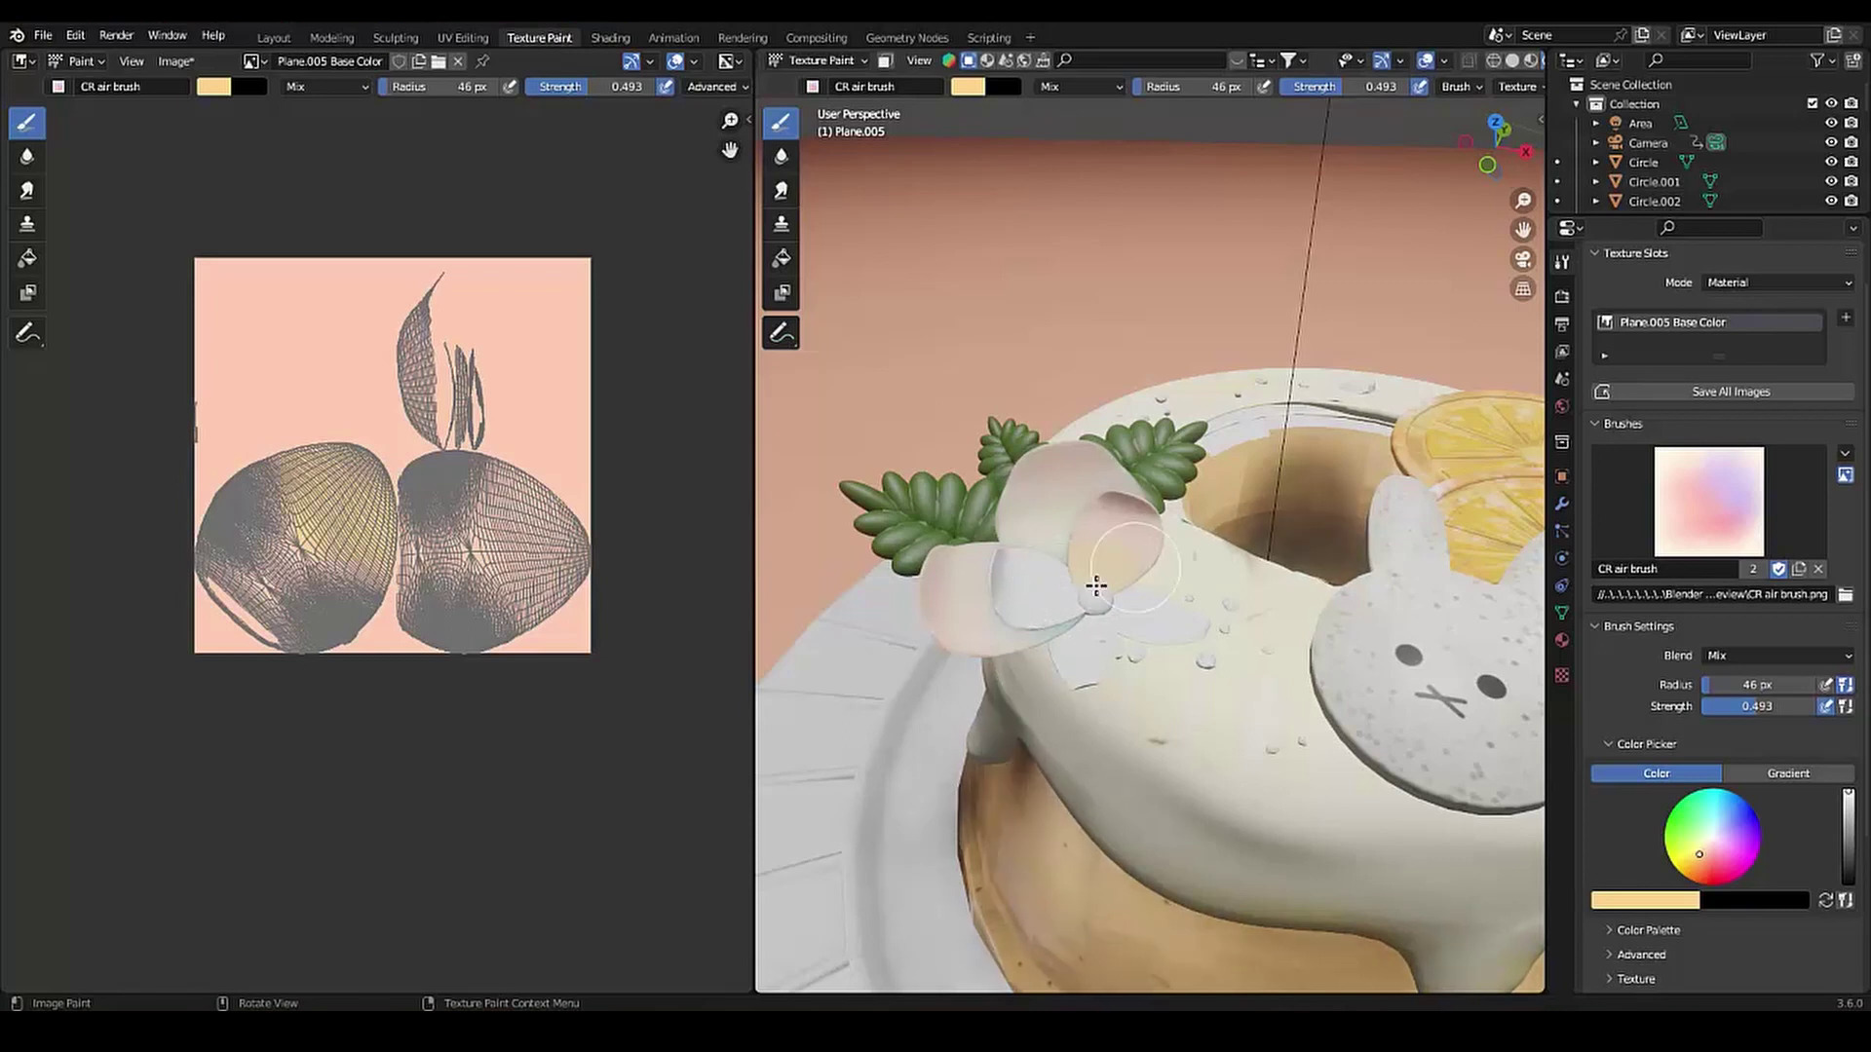
Check the shading, then select petal Plane.004 for UV editing
left_click(610, 37)
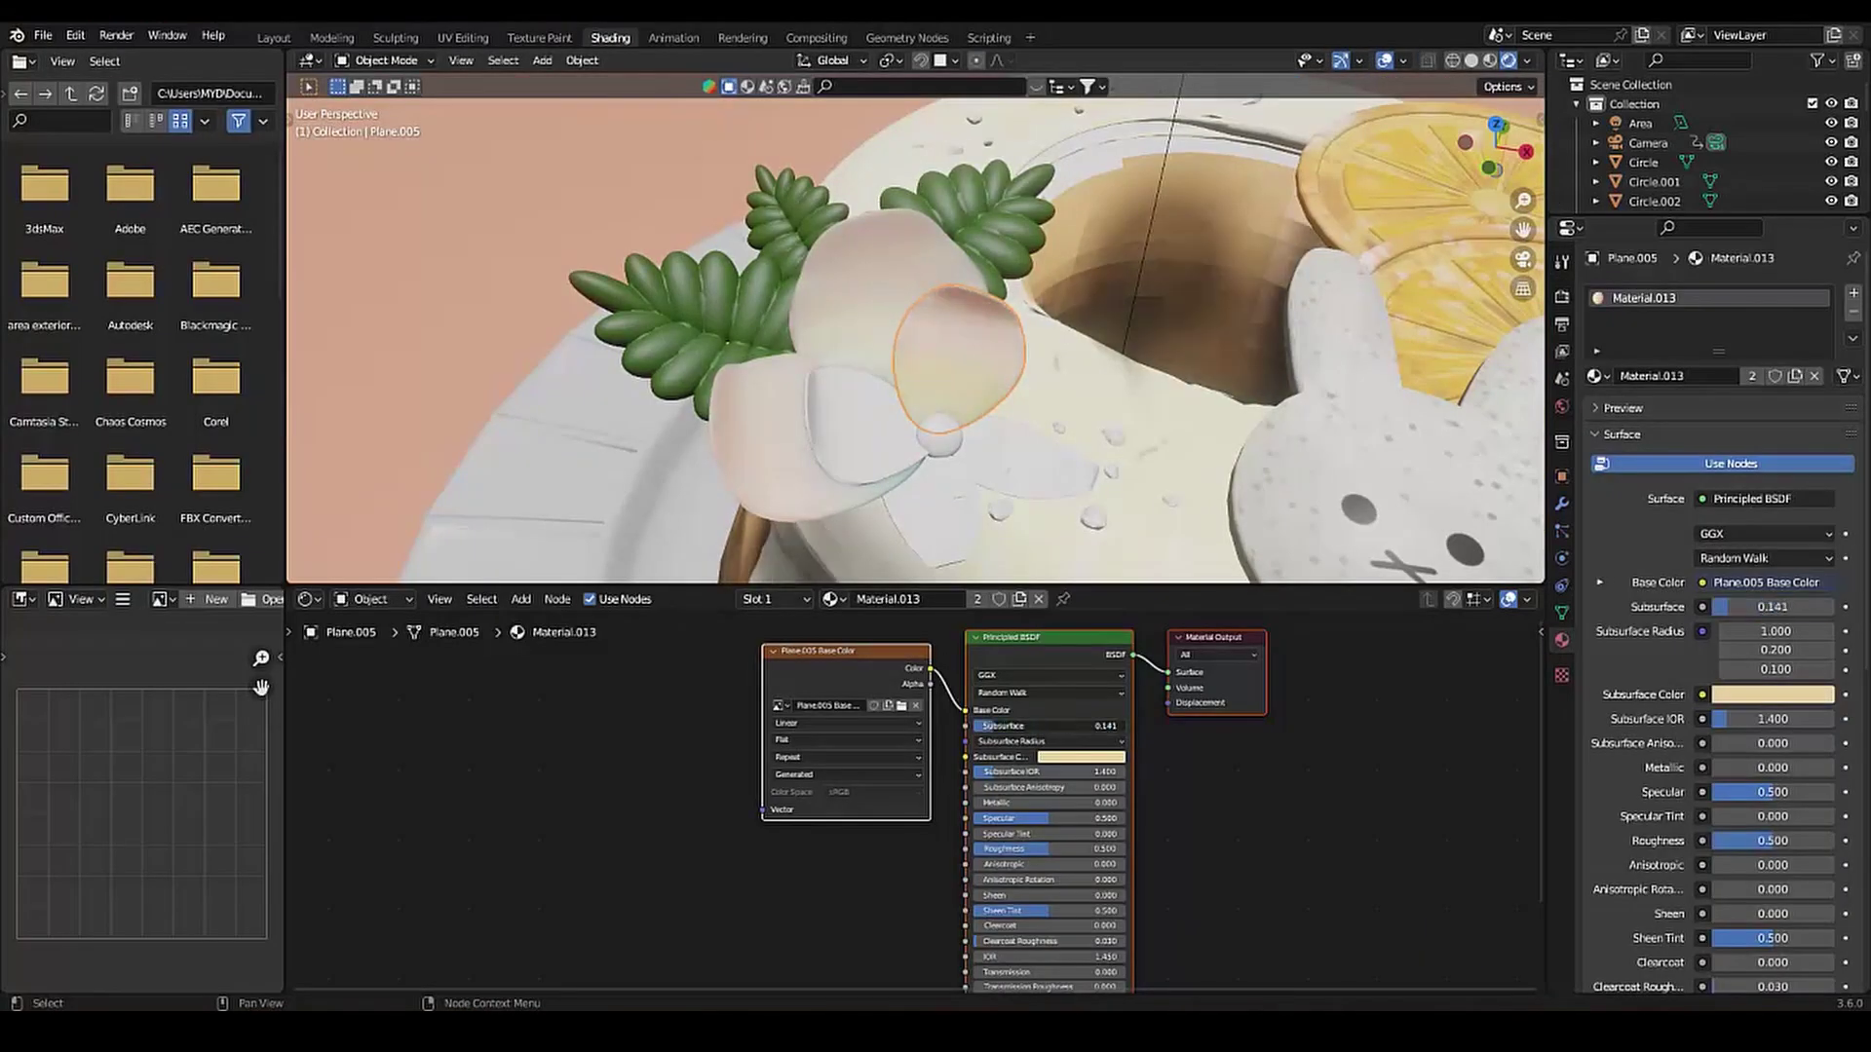
left_click(538, 37)
left_click(273, 37)
scroll(378, 338, "up", 3)
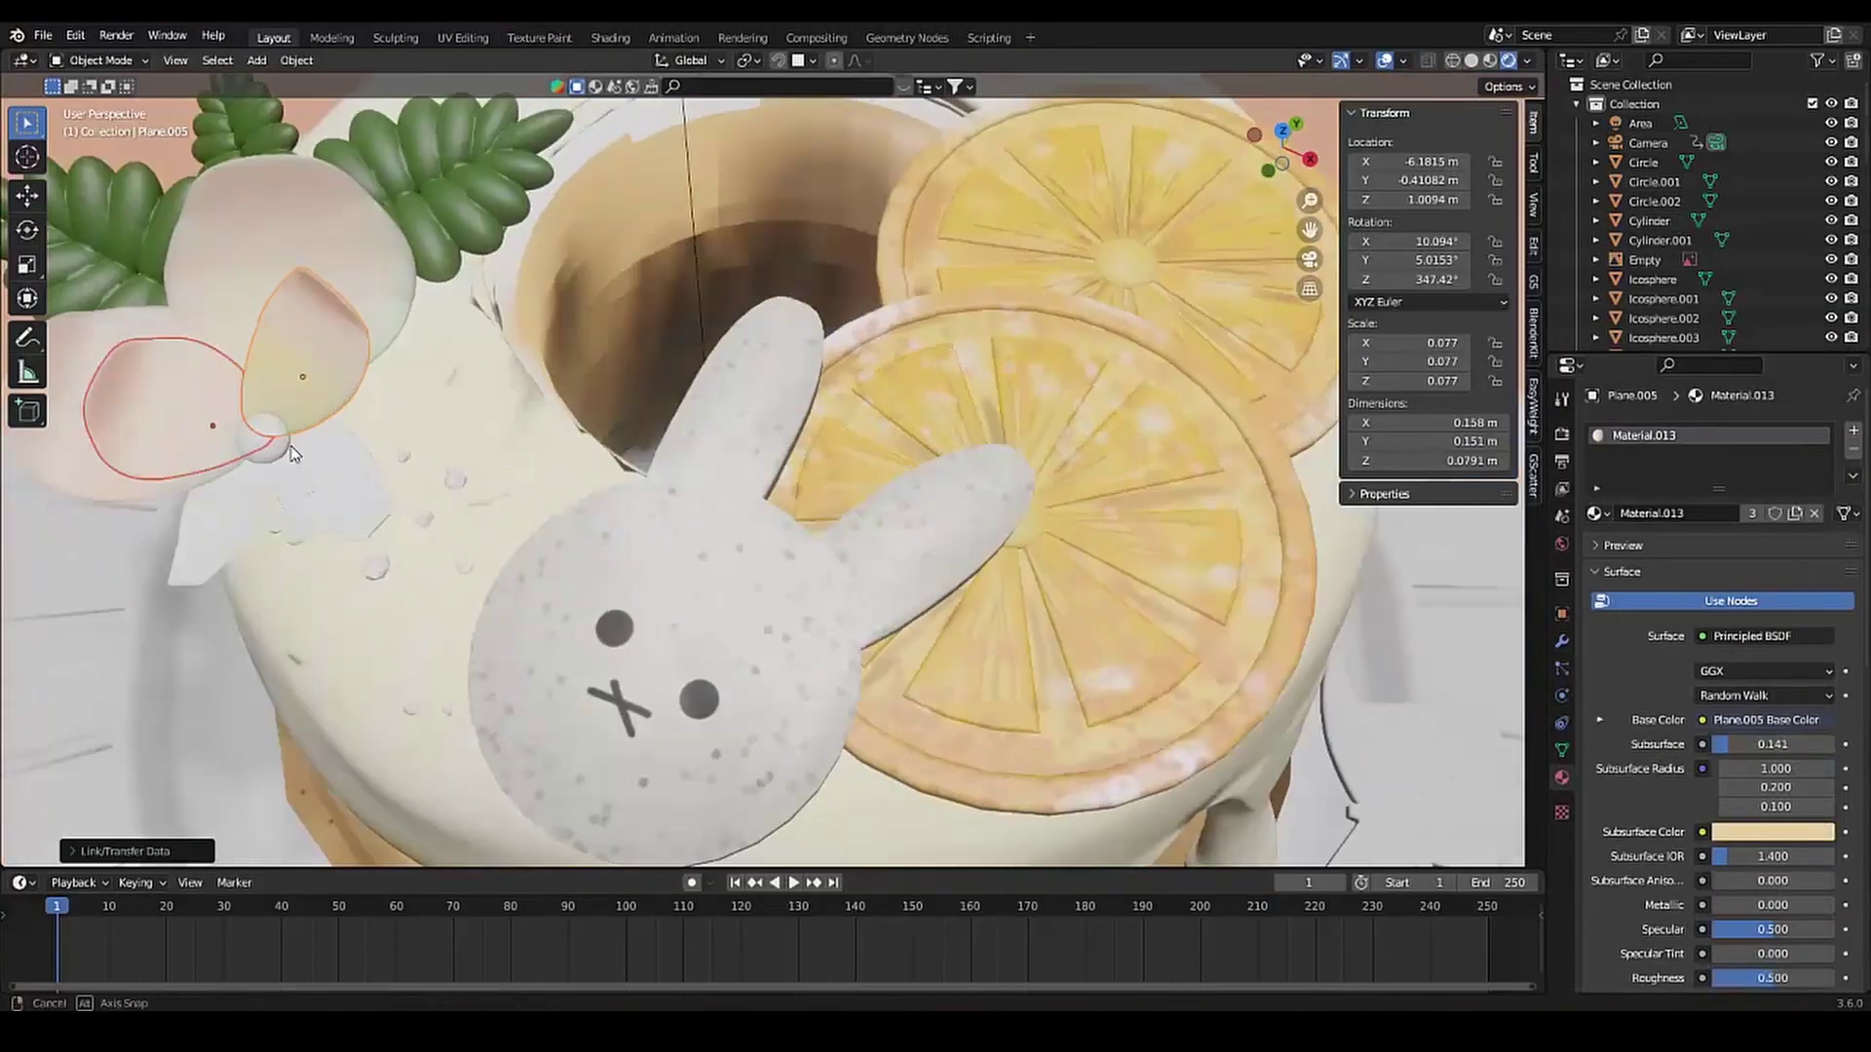
middle_click_drag(379, 337, 454, 474)
left_click(303, 503)
left_click(463, 37)
Select all of Plane.004 and Smart UV Project it
key("a")
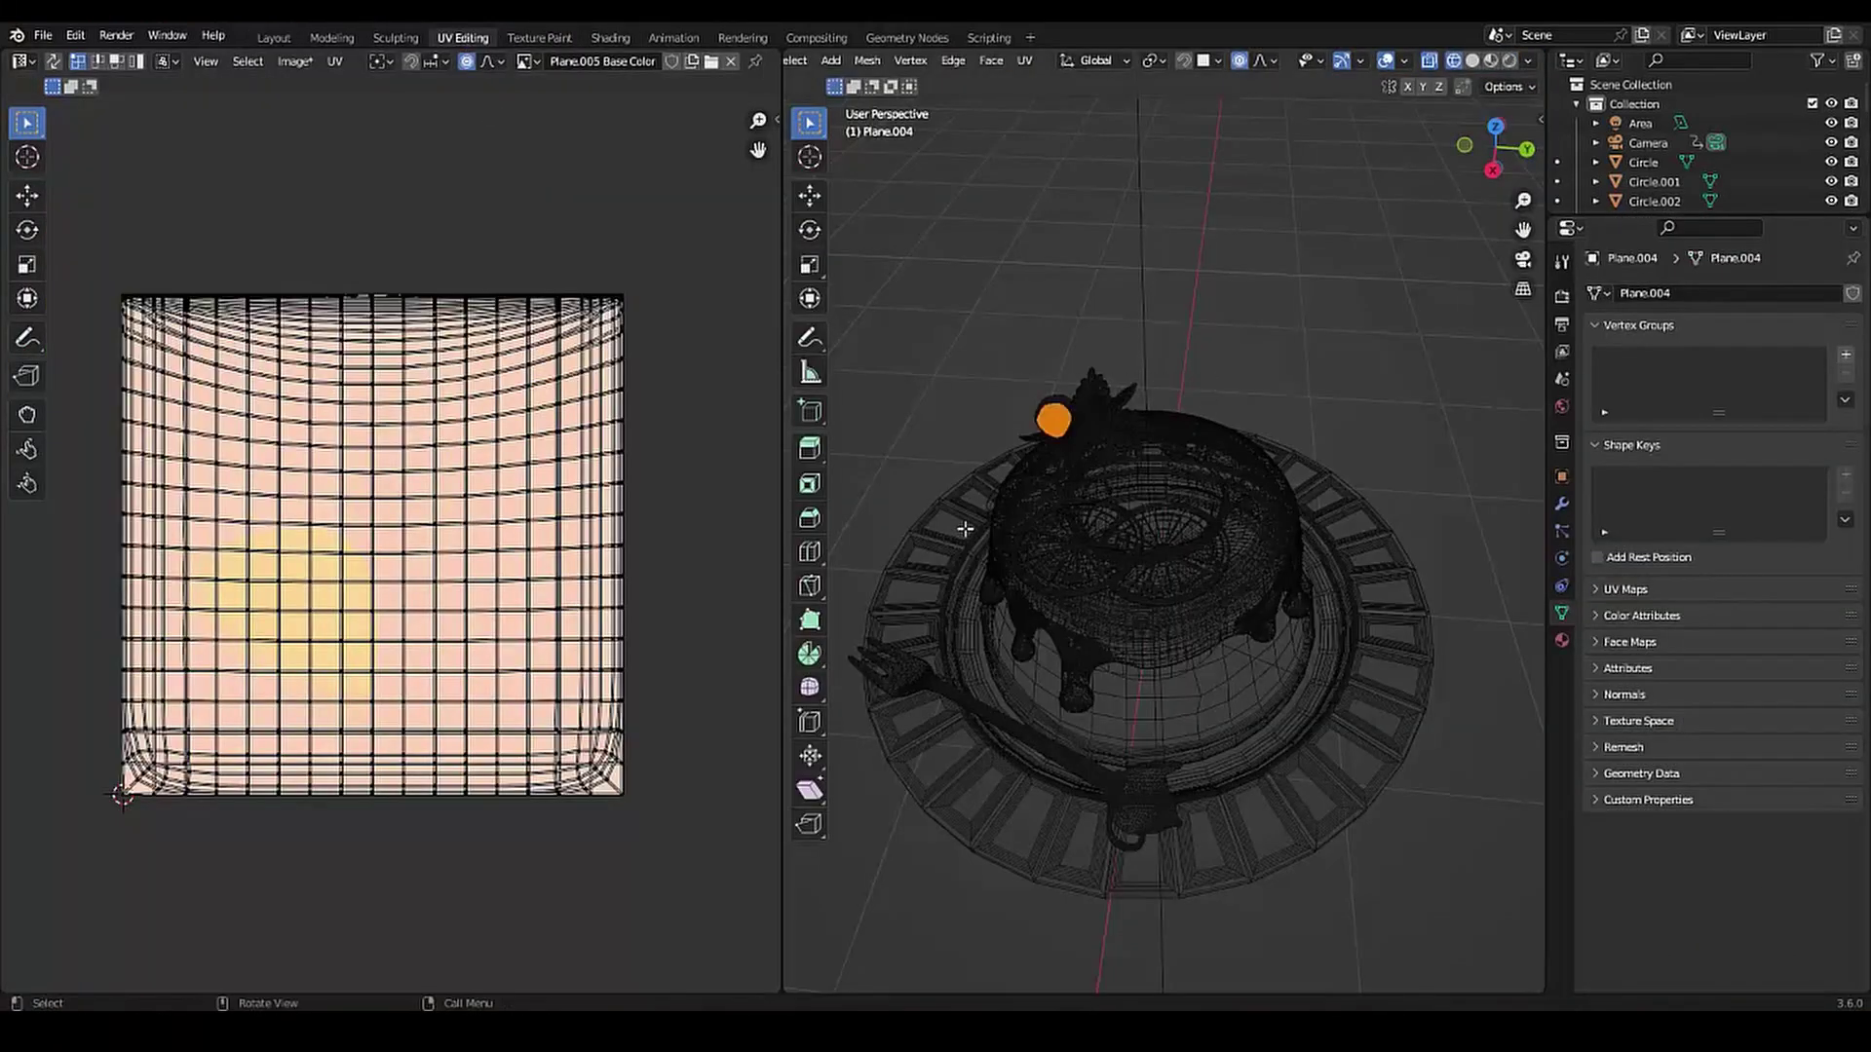
key("u")
left_click(920, 519)
left_click(911, 698)
Save the current painted petal texture to disk
left_click(543, 37)
left_click(176, 60)
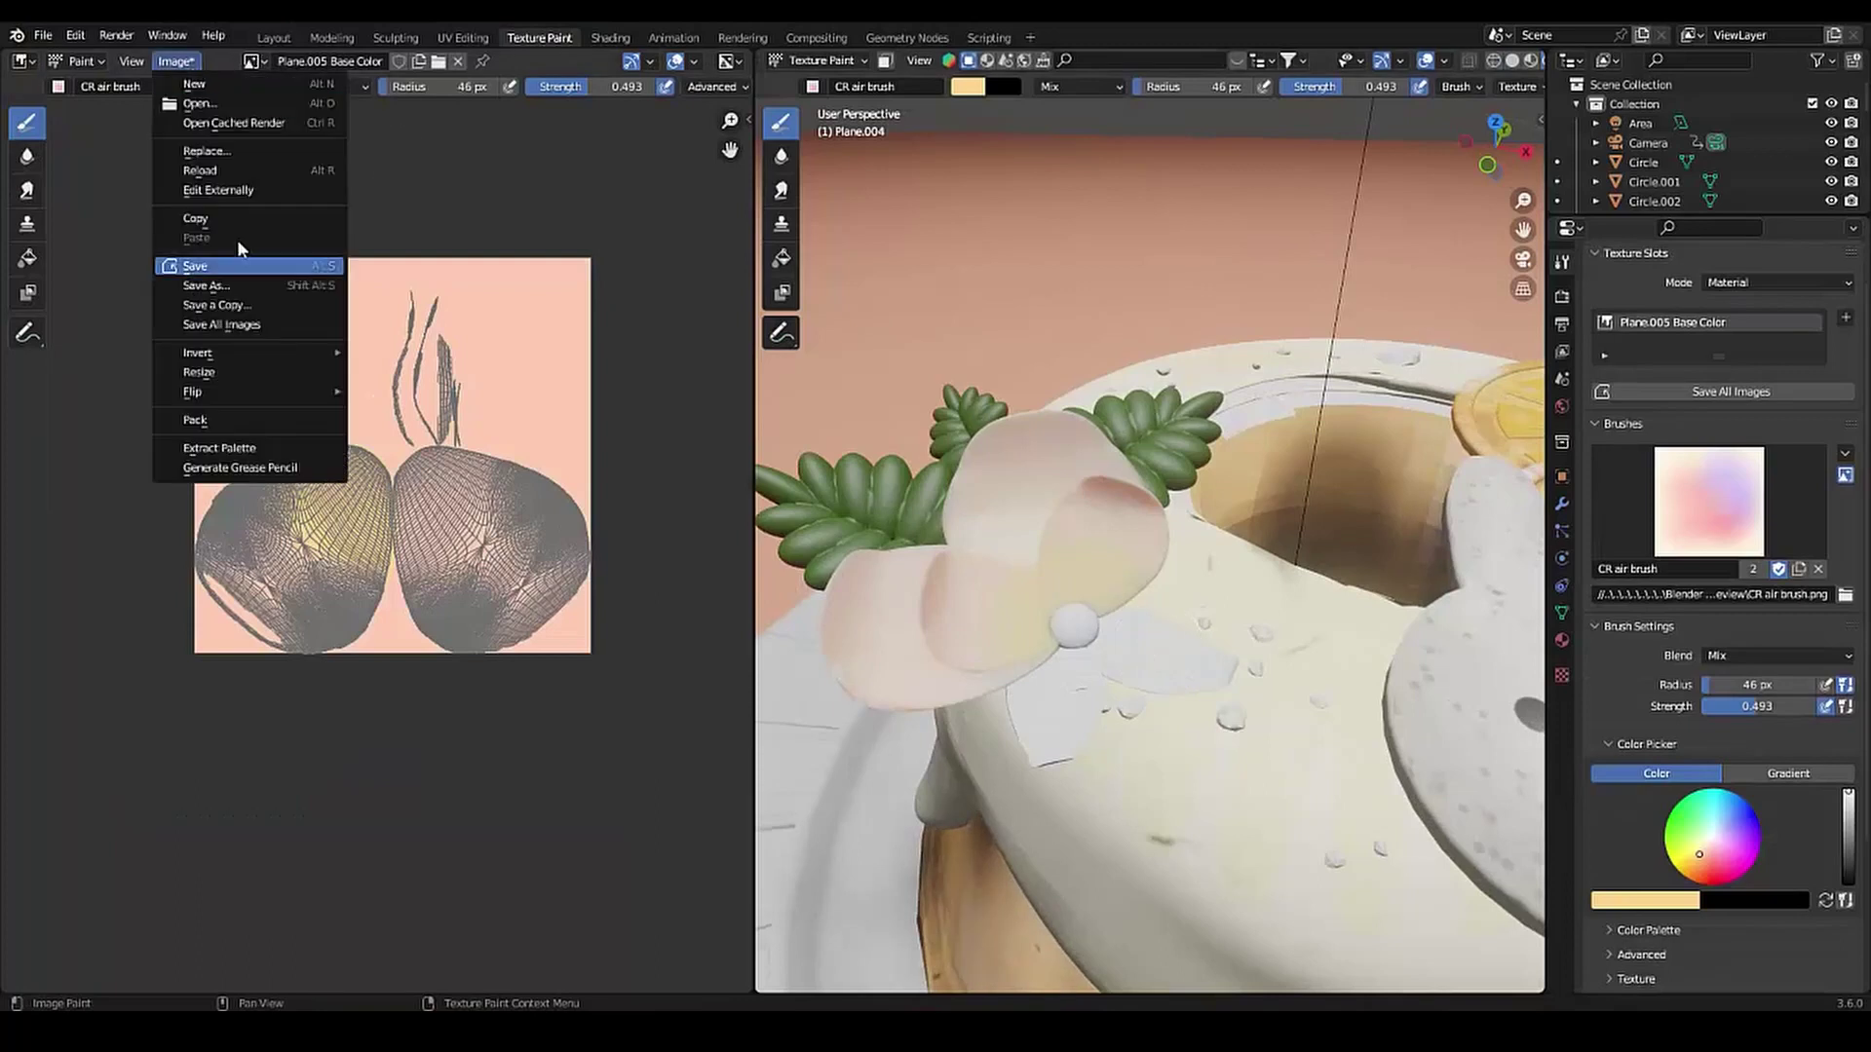
left_click(195, 278)
key("Return")
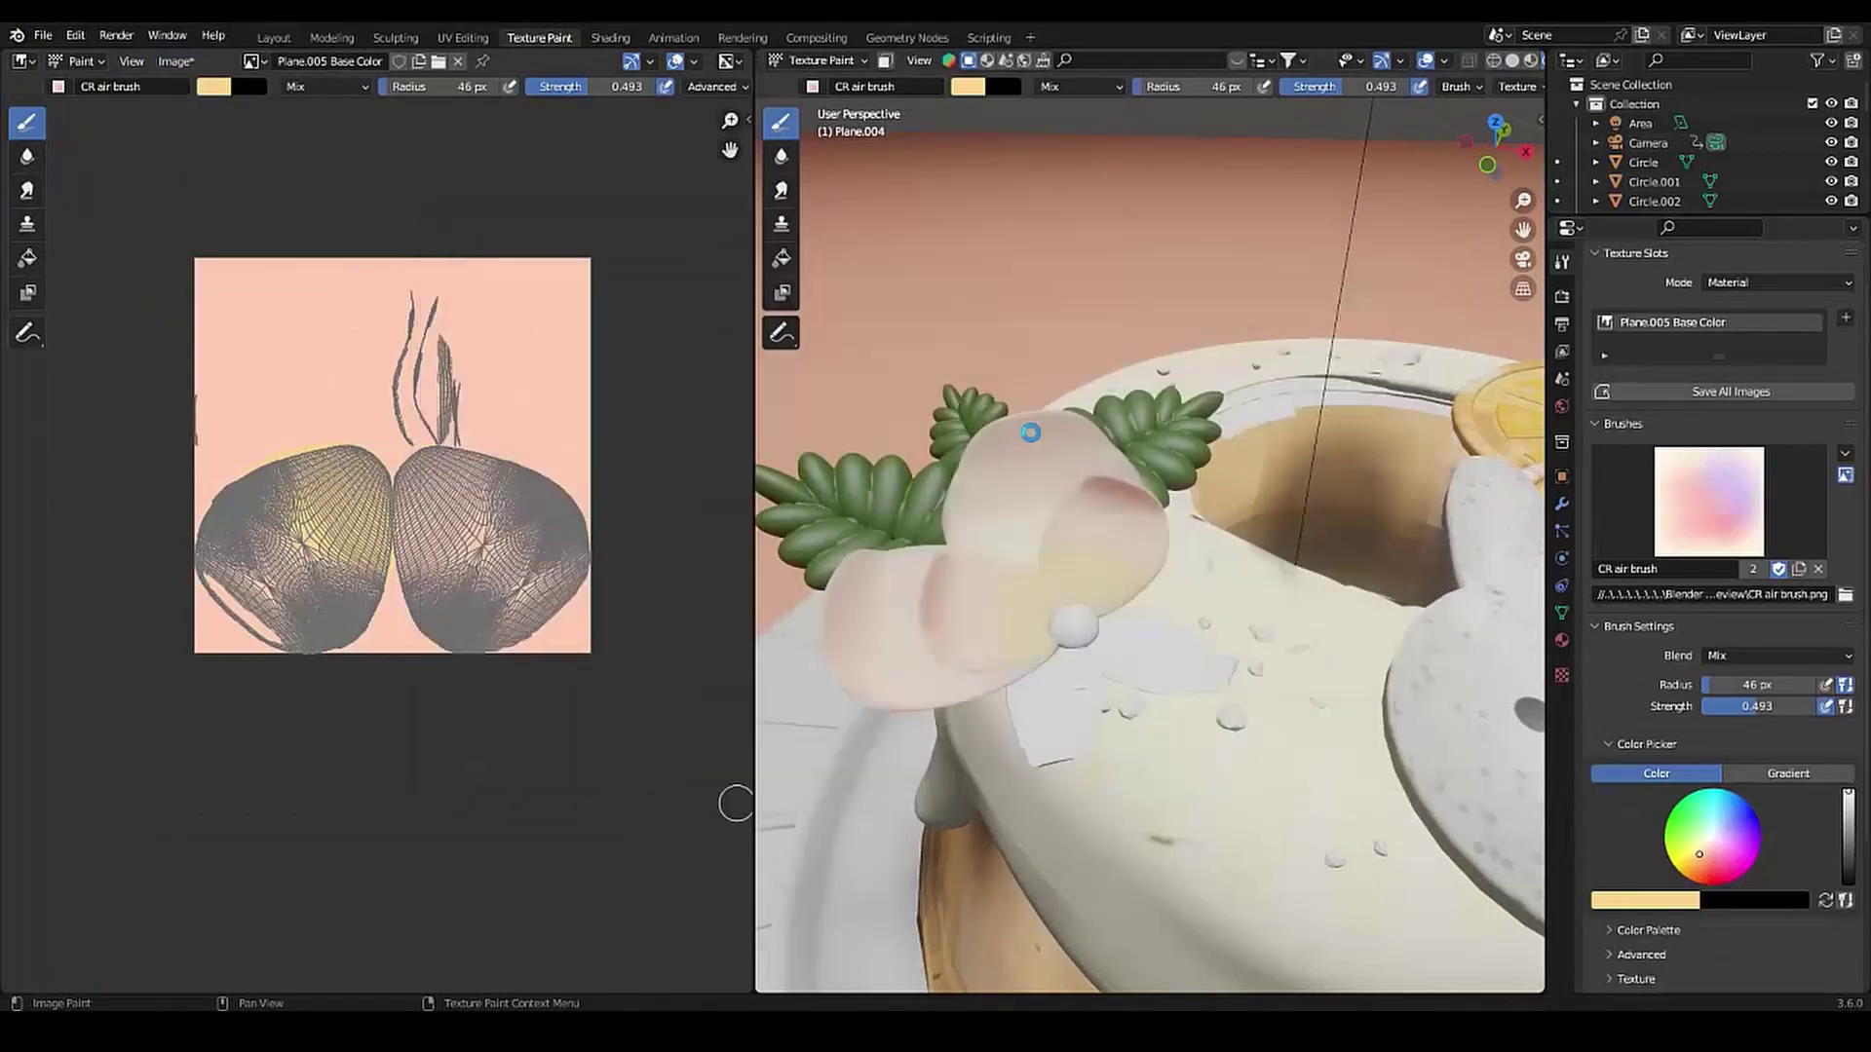
Save Plane.002's texture as 'petalo grande.png' and select the small white sphere
left_click(273, 37)
left_click(539, 37)
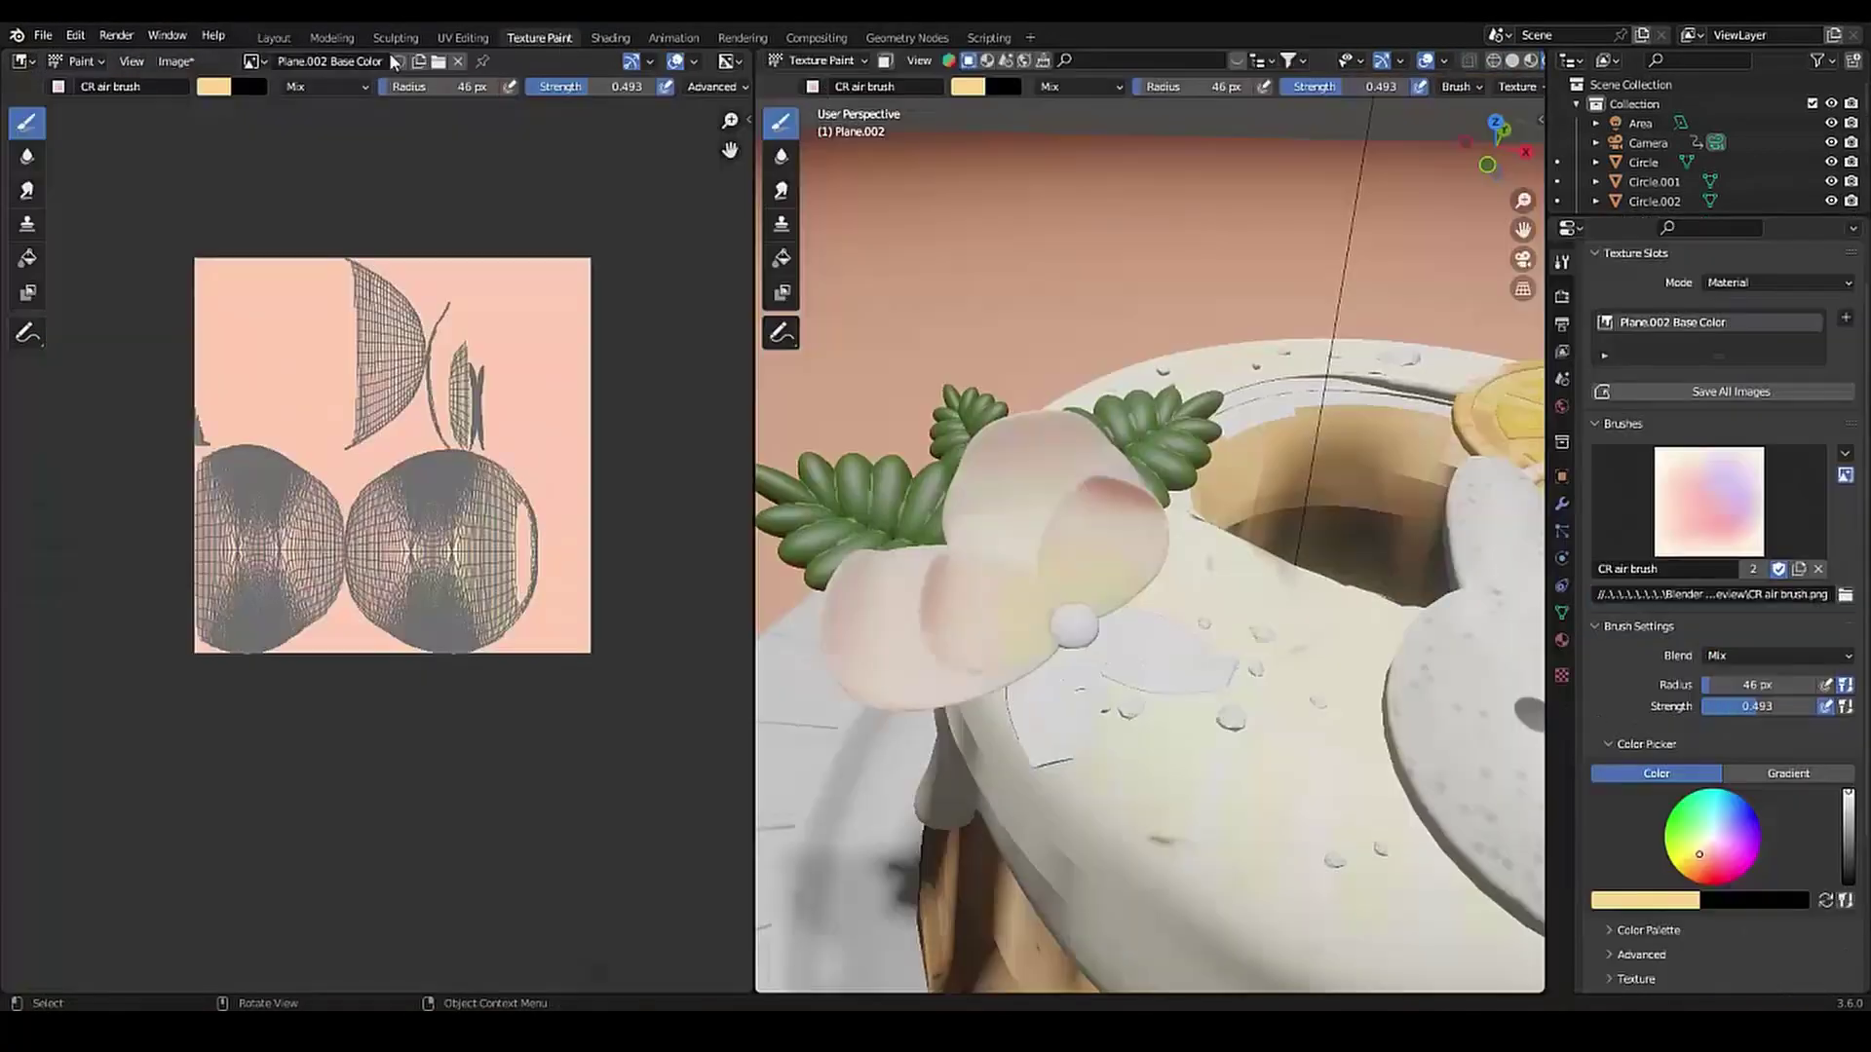
left_click(175, 60)
left_click(195, 278)
type("petalo grande.png")
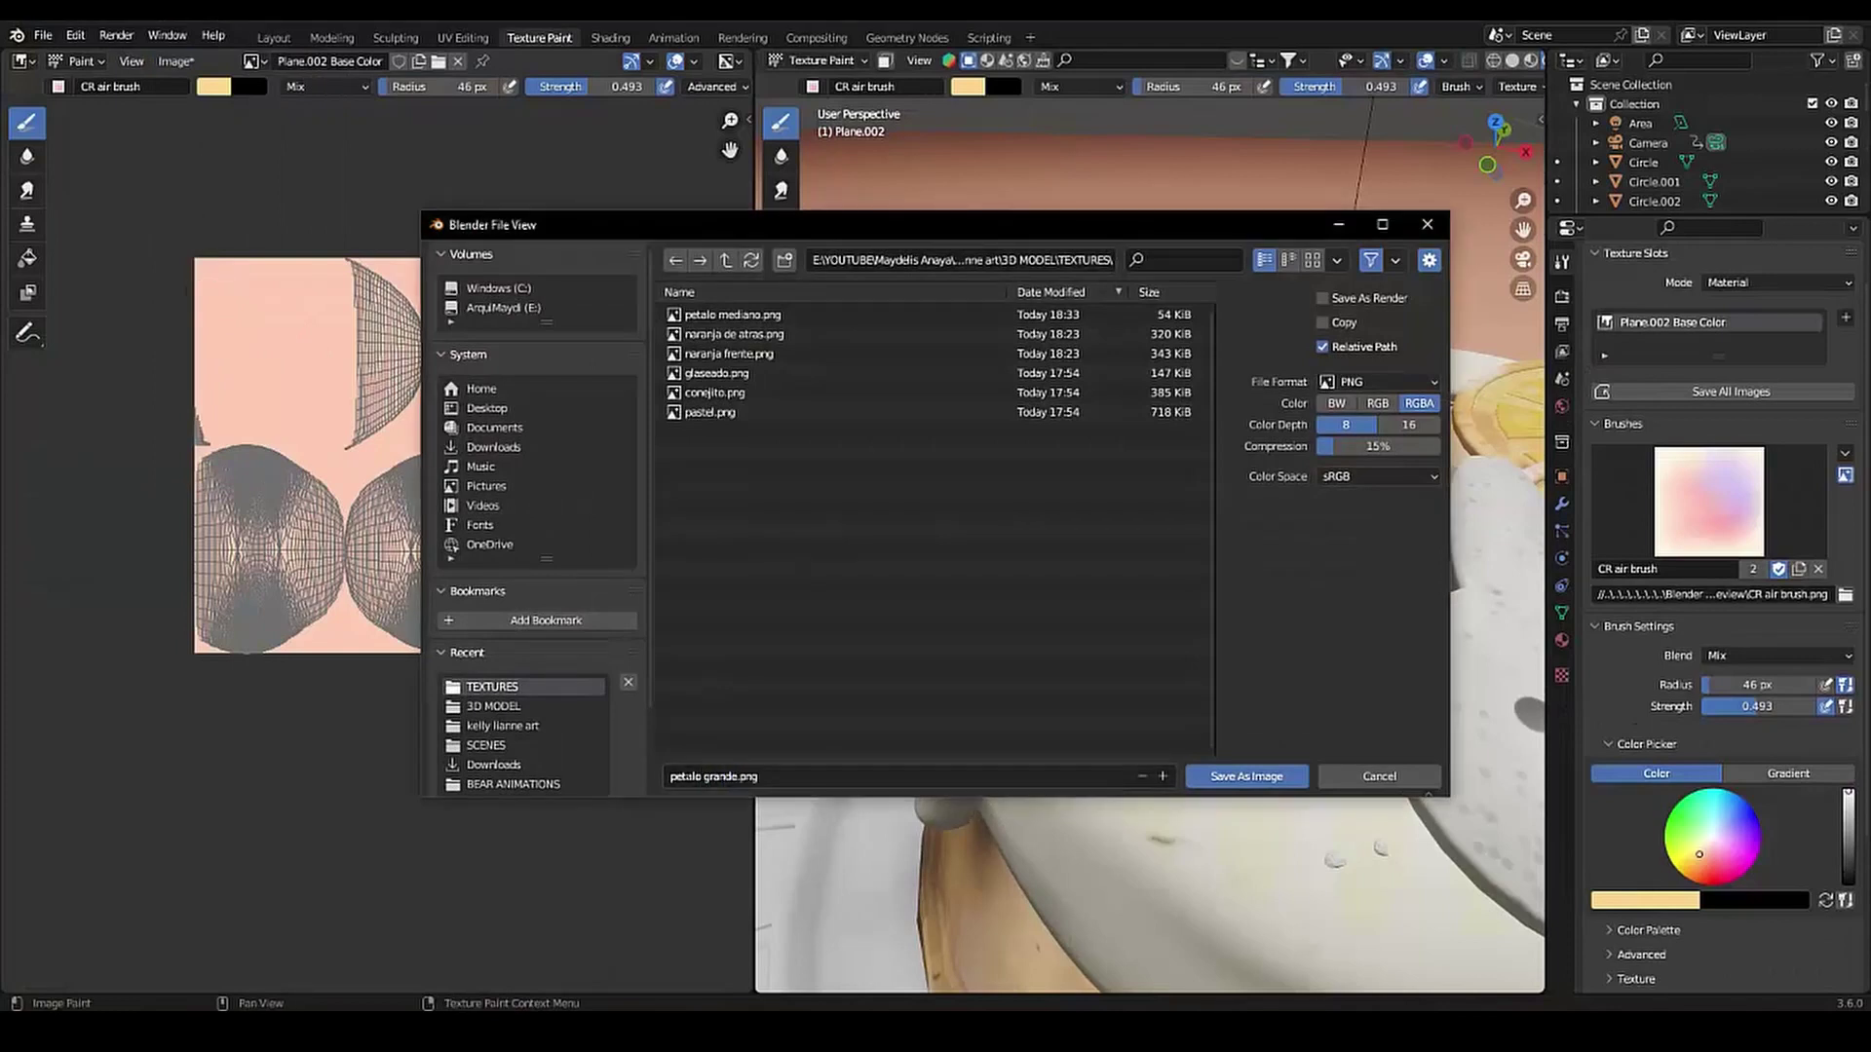
key("Return")
left_click(273, 37)
left_click(419, 509)
Give the small sphere a new Sphere Base Color paint texture
left_click(539, 37)
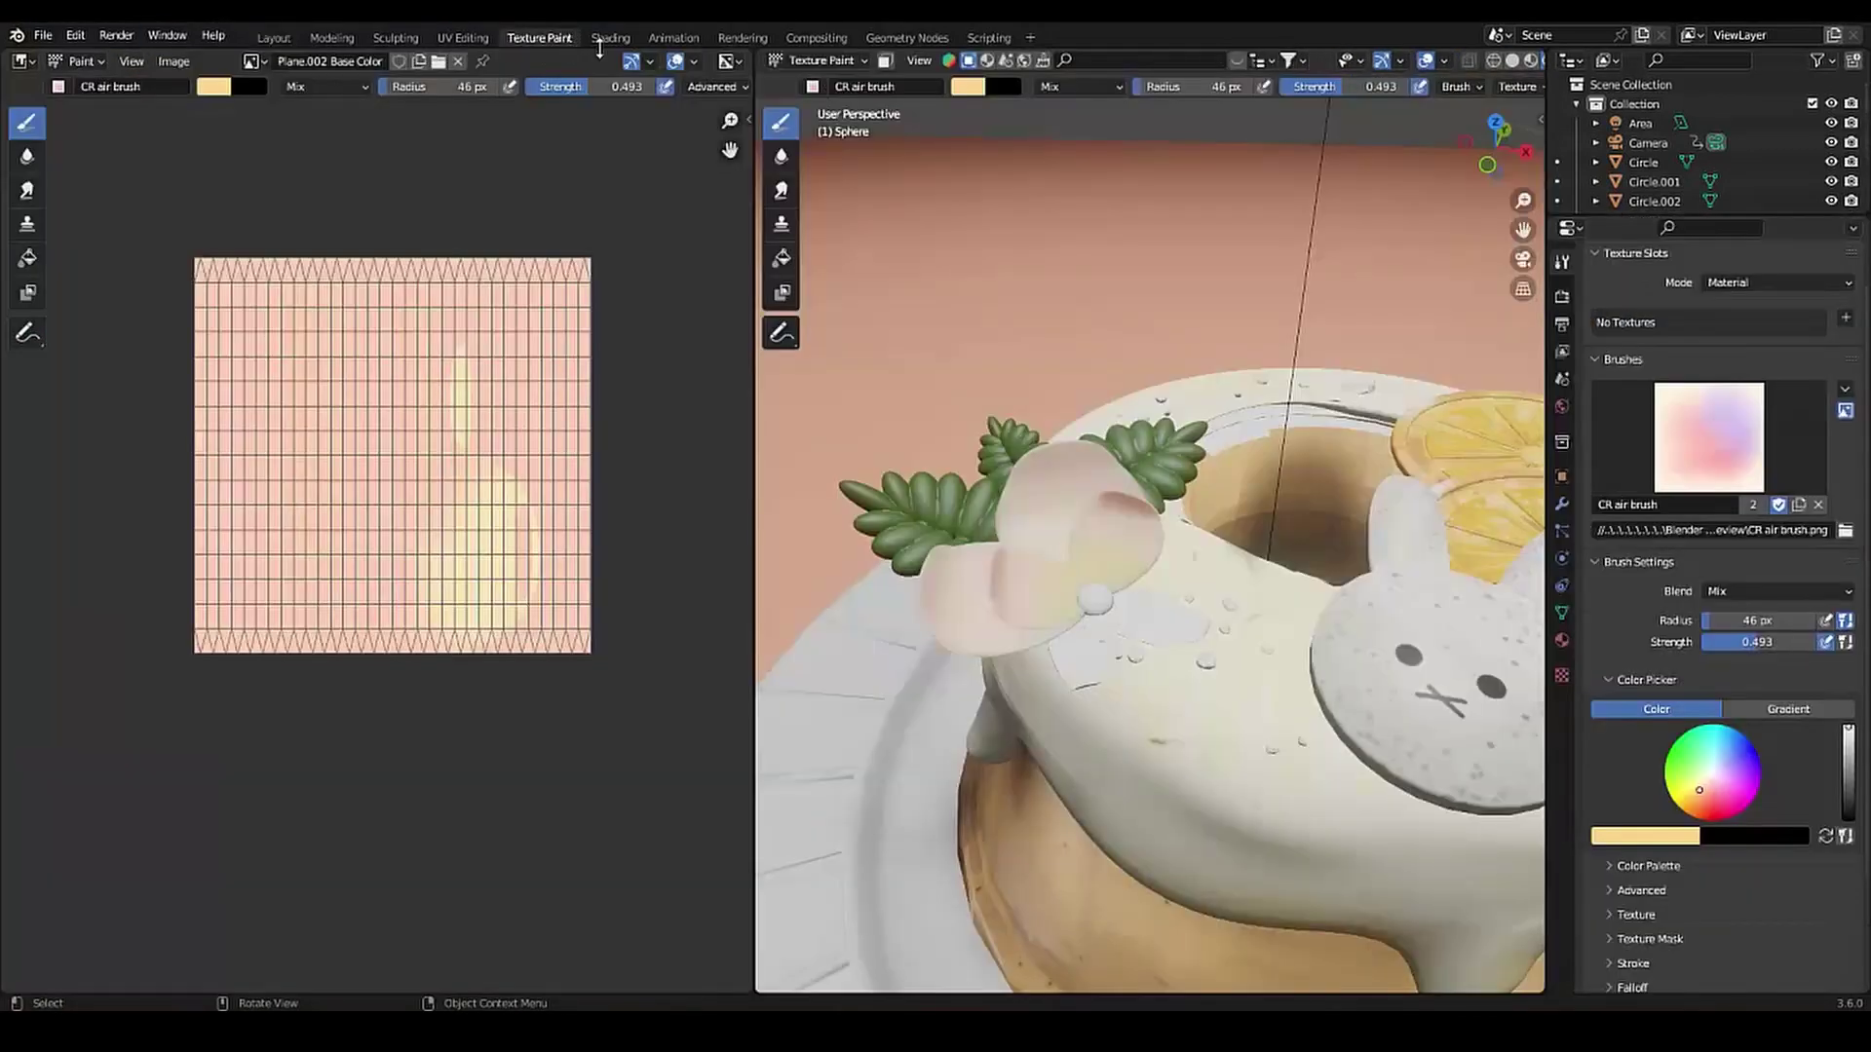
left_click(967, 86)
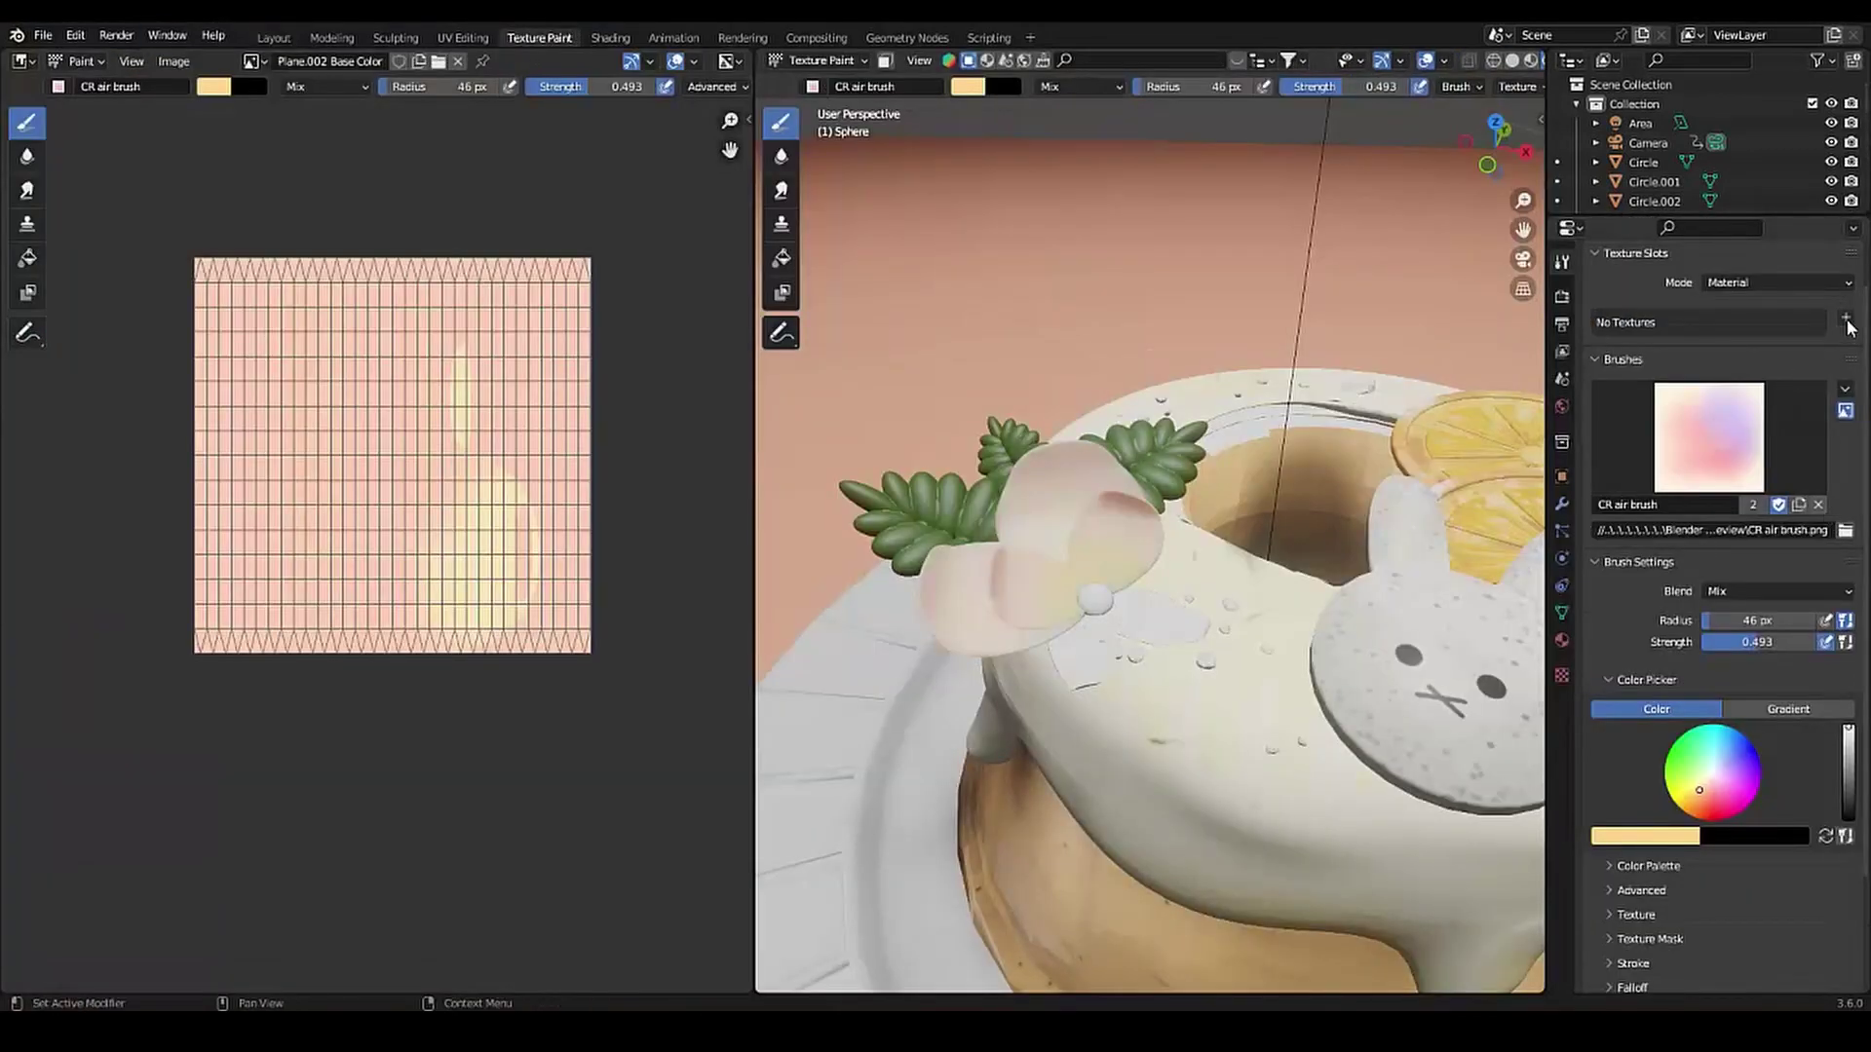
left_click(1845, 318)
left_click(1768, 517)
left_click(1668, 538)
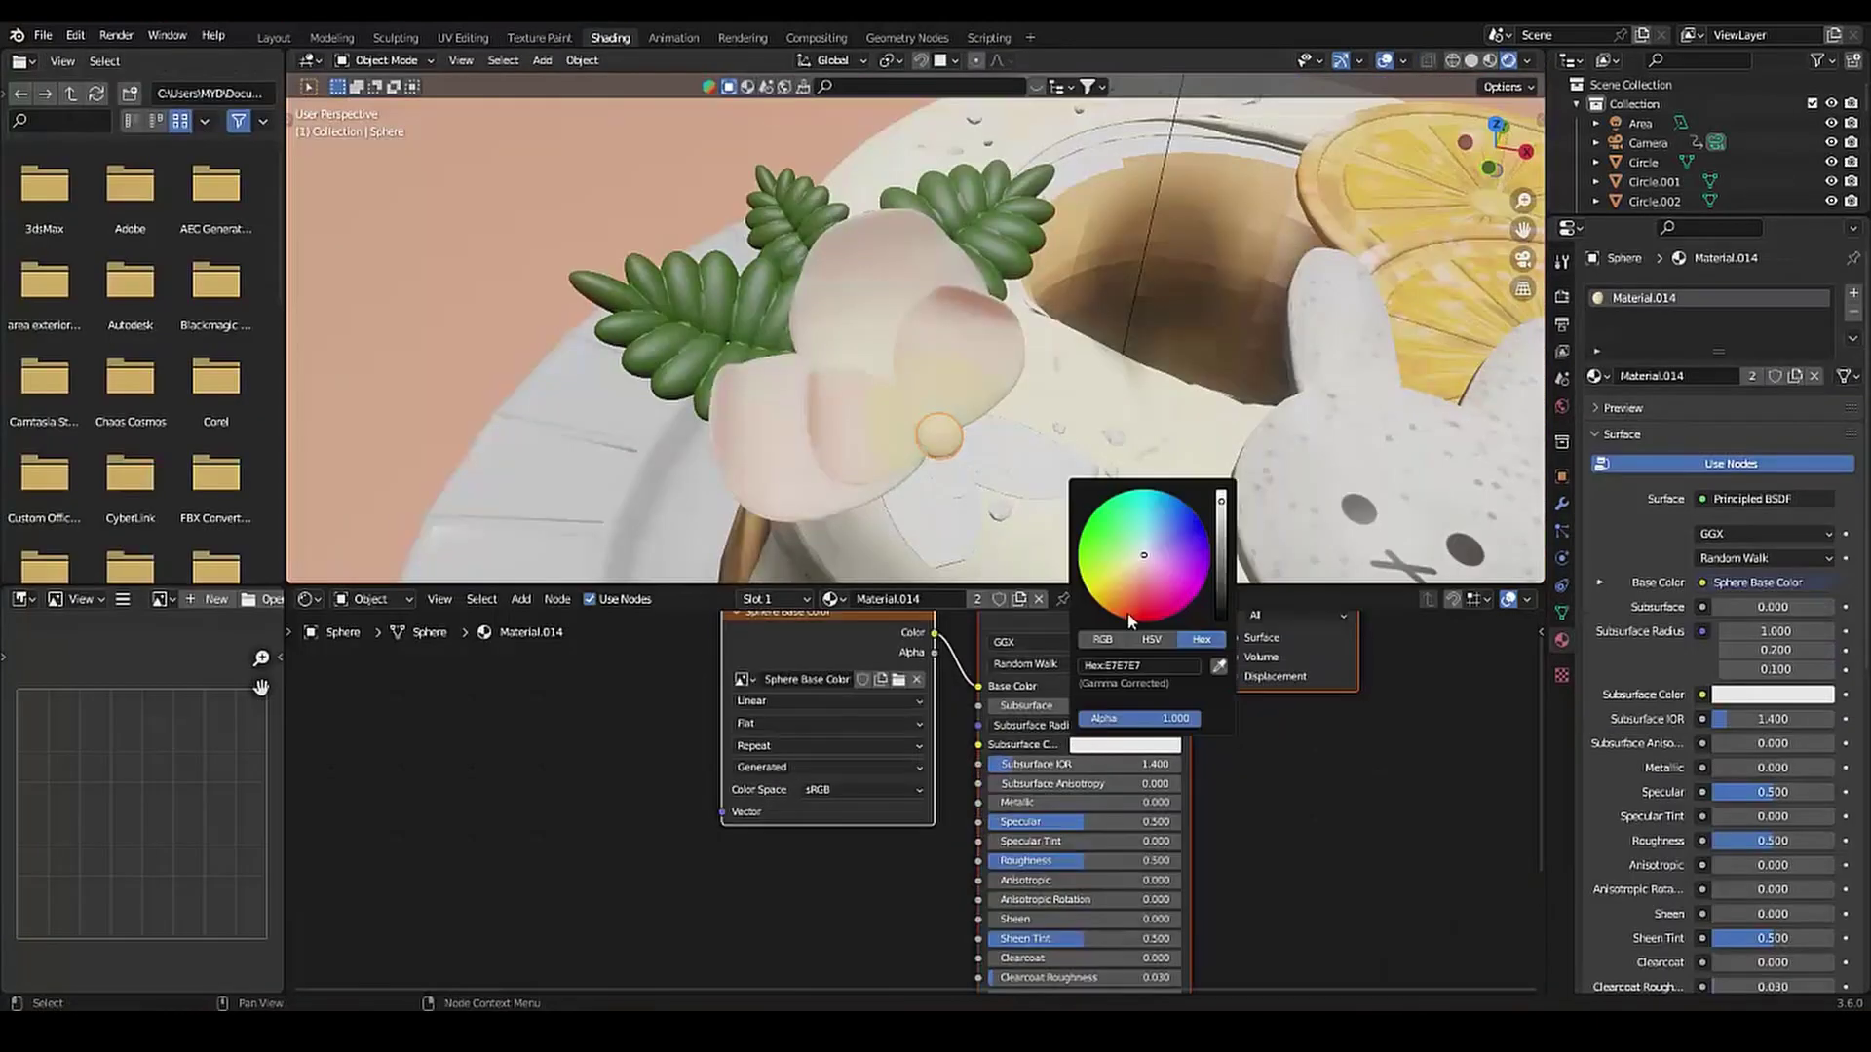
Select the icing crumbs and the pink ground plane, viewing the cake from a low angle
left_click(43, 35)
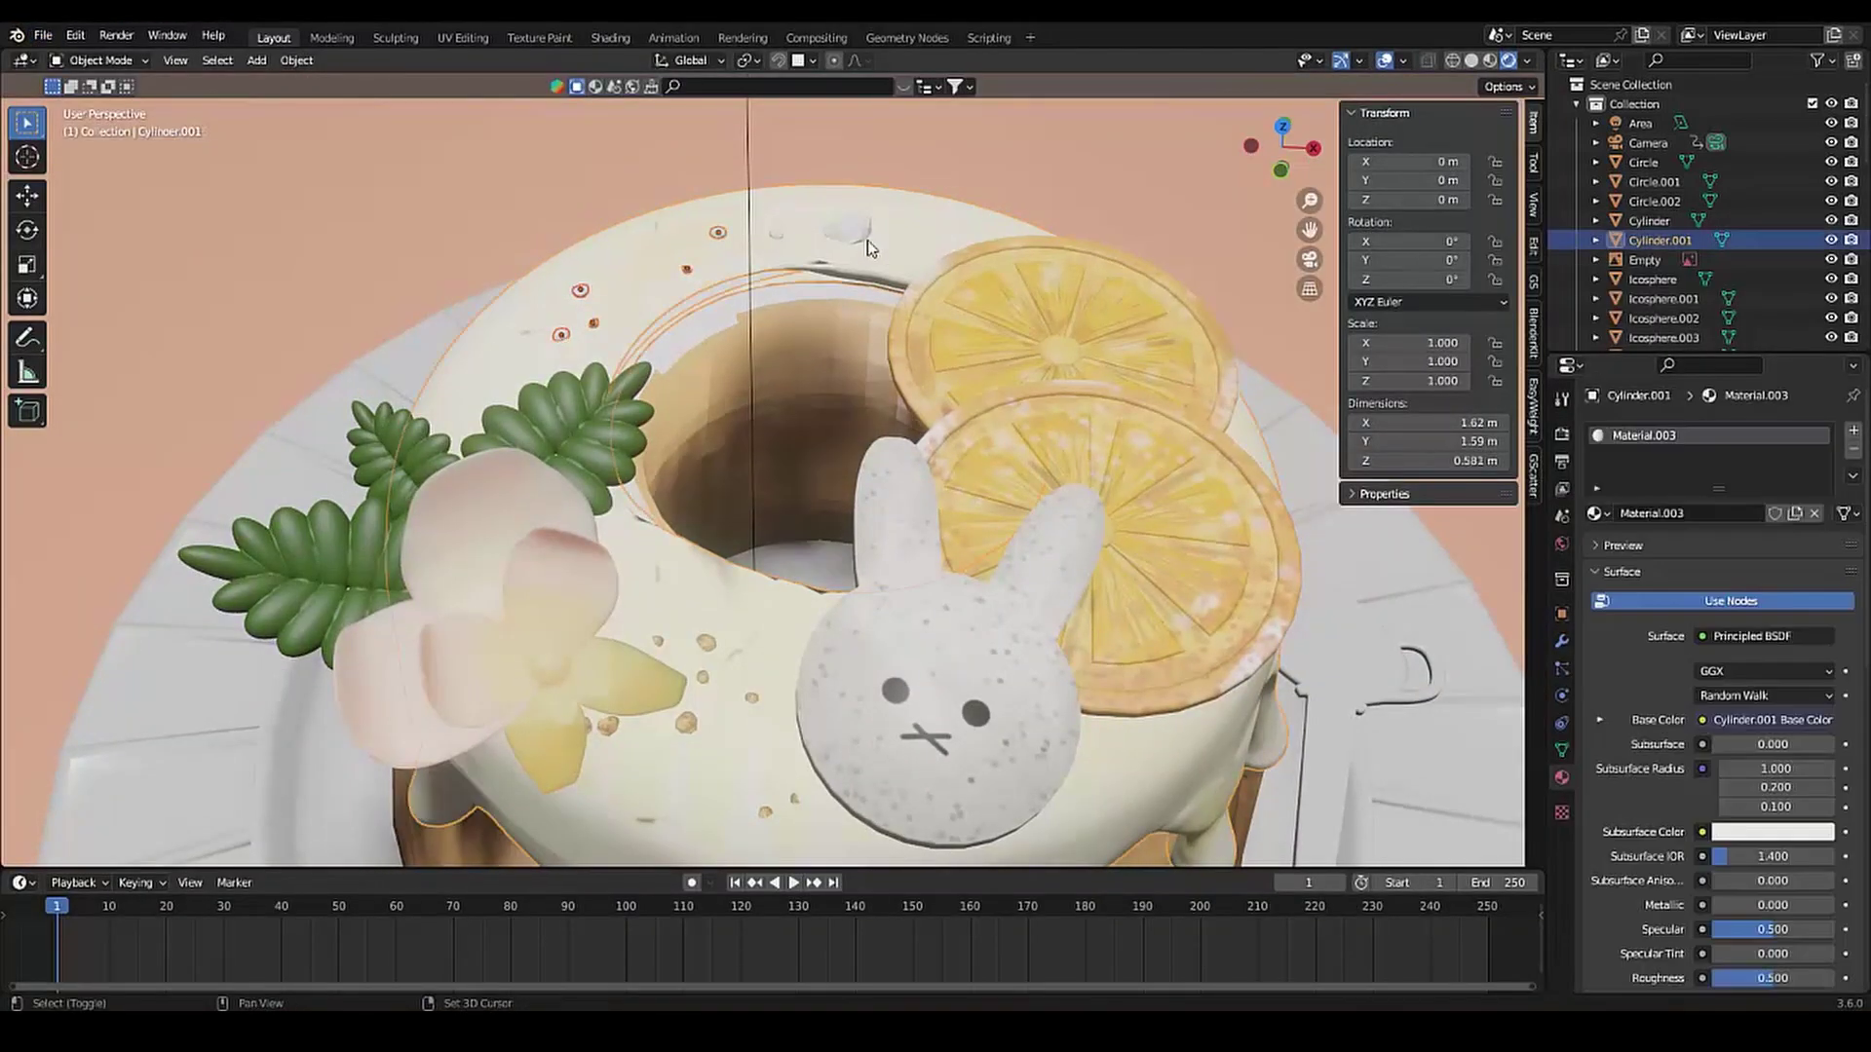
left_click(561, 335, "shift")
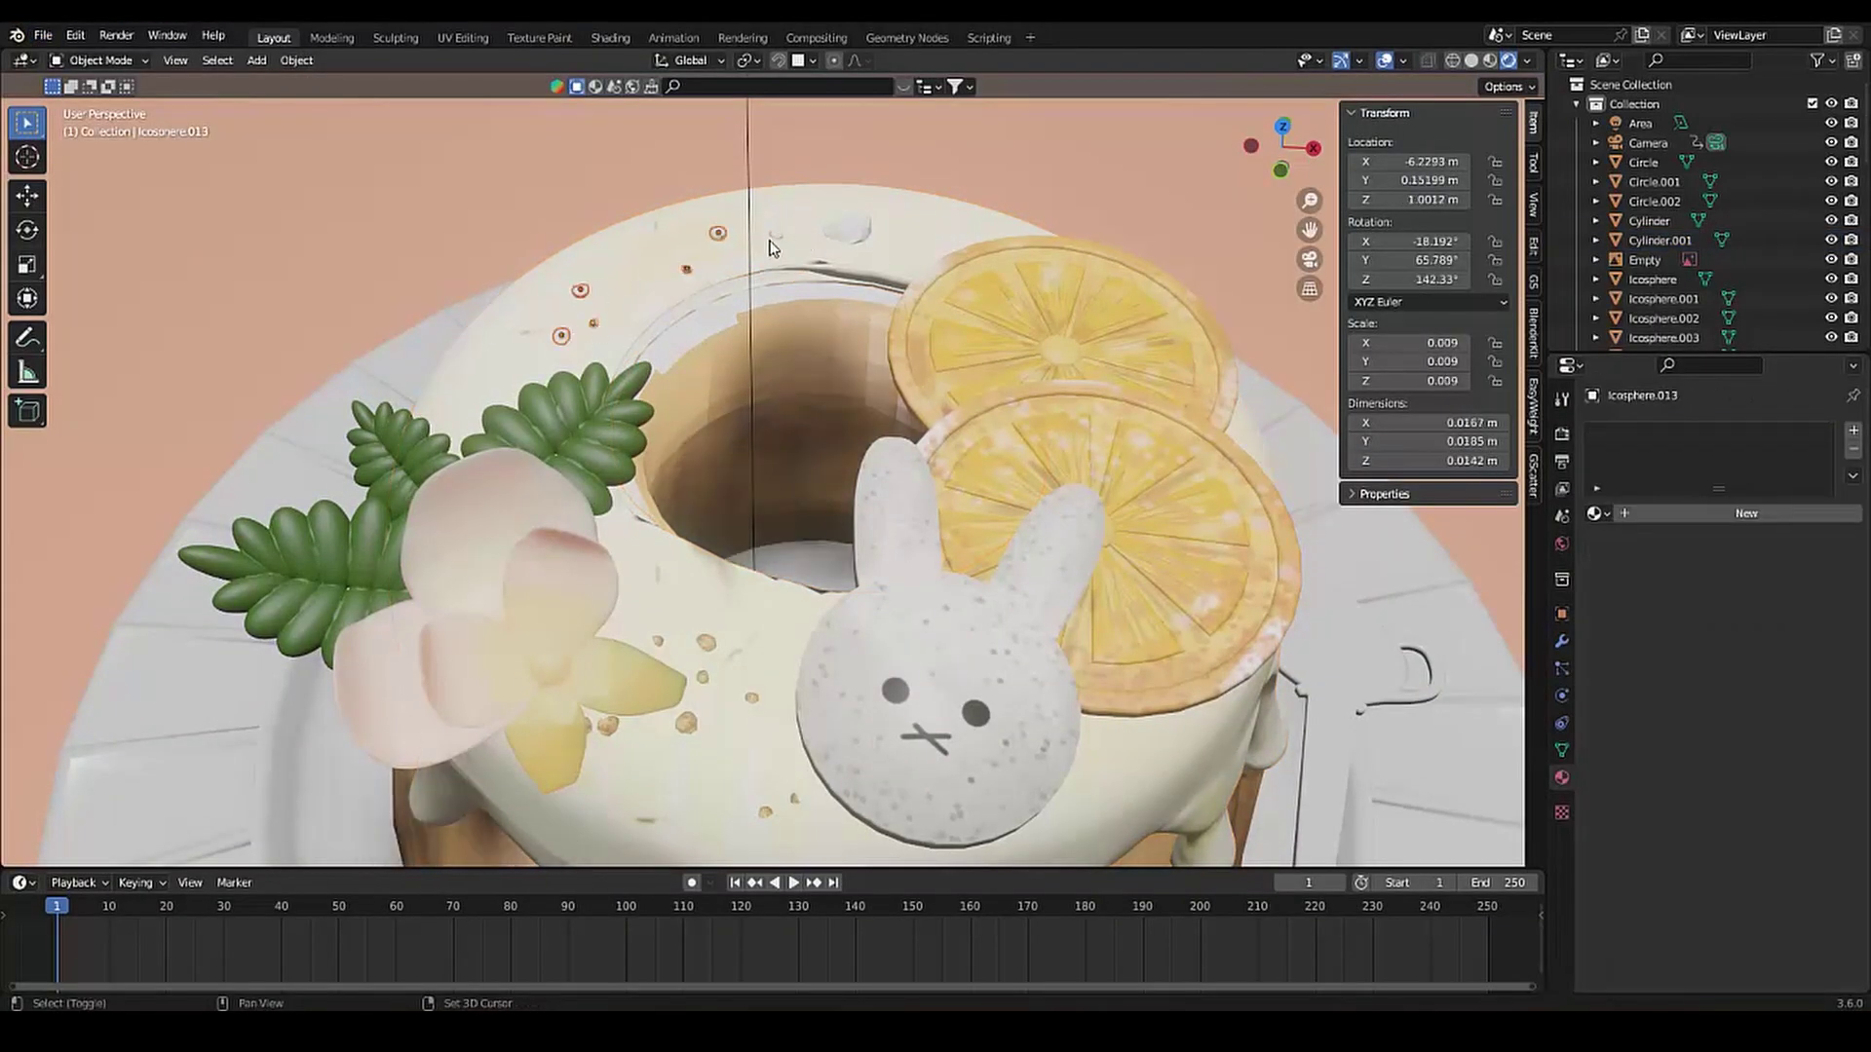
left_click(776, 233, "shift")
left_click(594, 323, "shift")
left_click(844, 230, "shift")
left_click(460, 840)
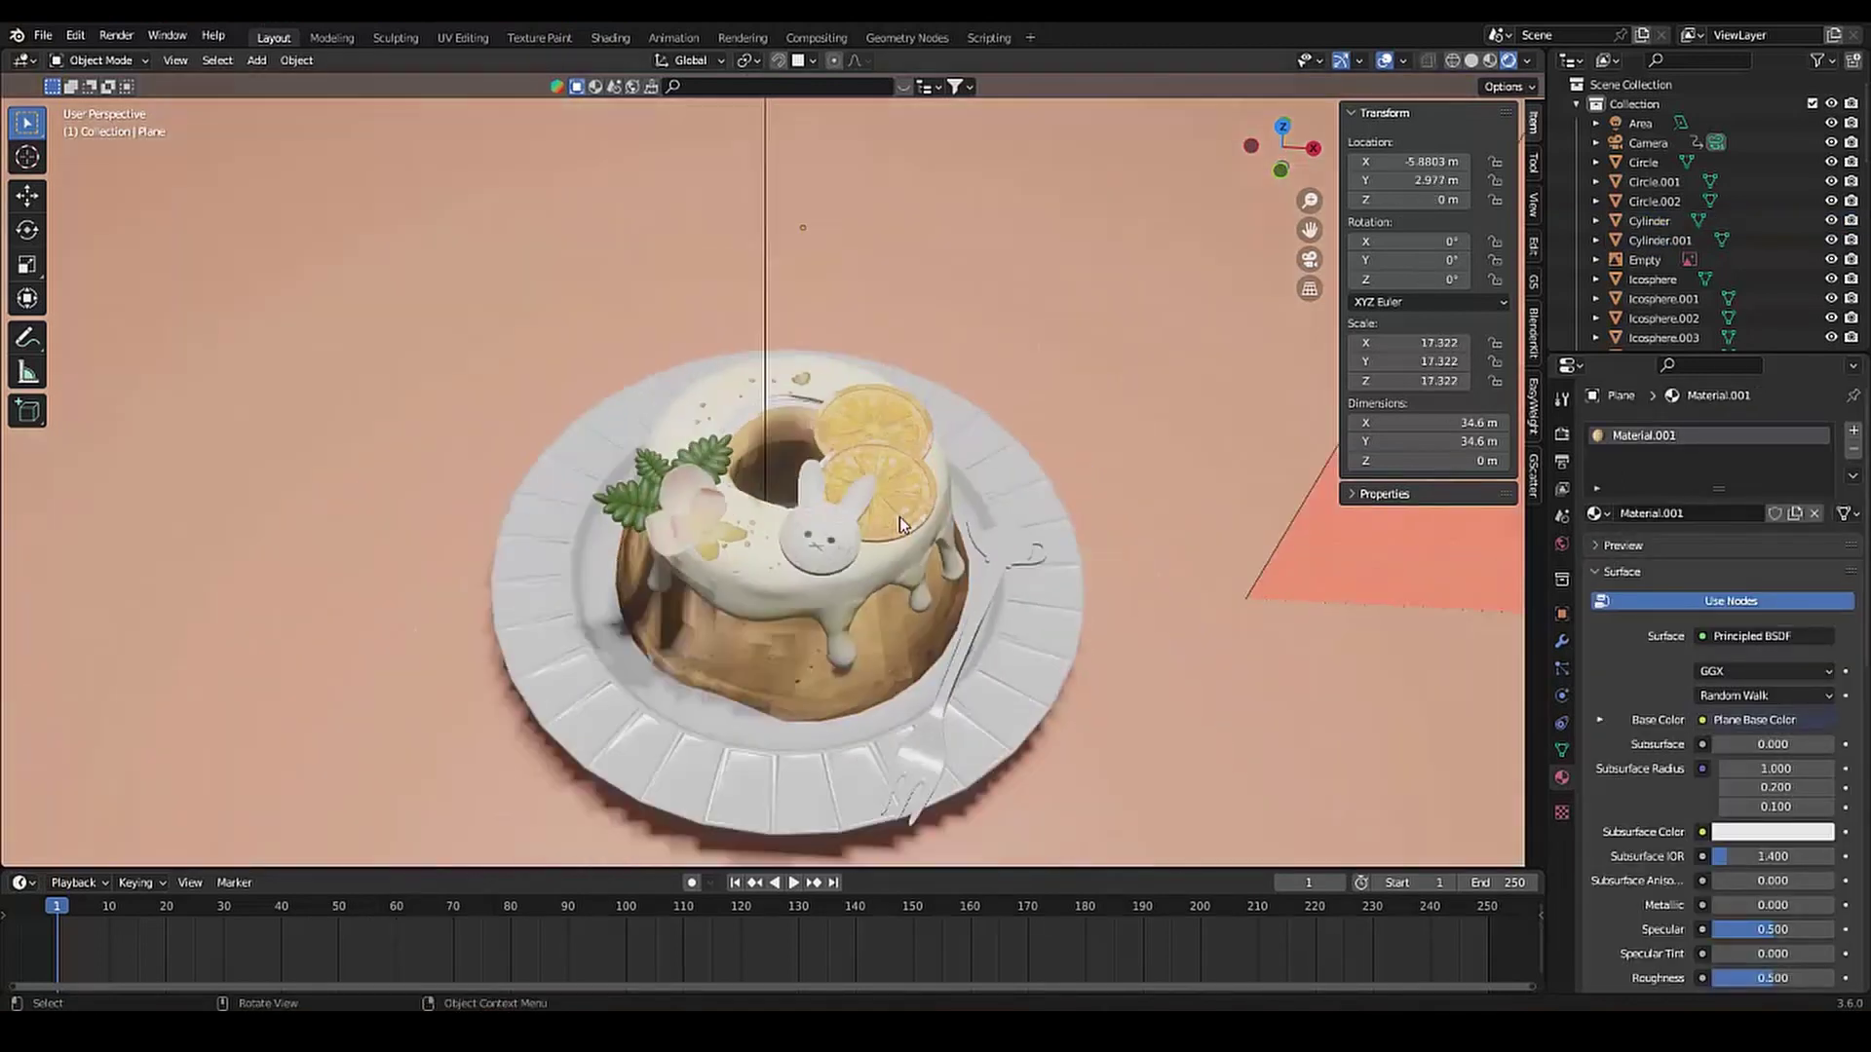
scroll(760, 487, "up", 3)
middle_click_drag(700, 544, 908, 606)
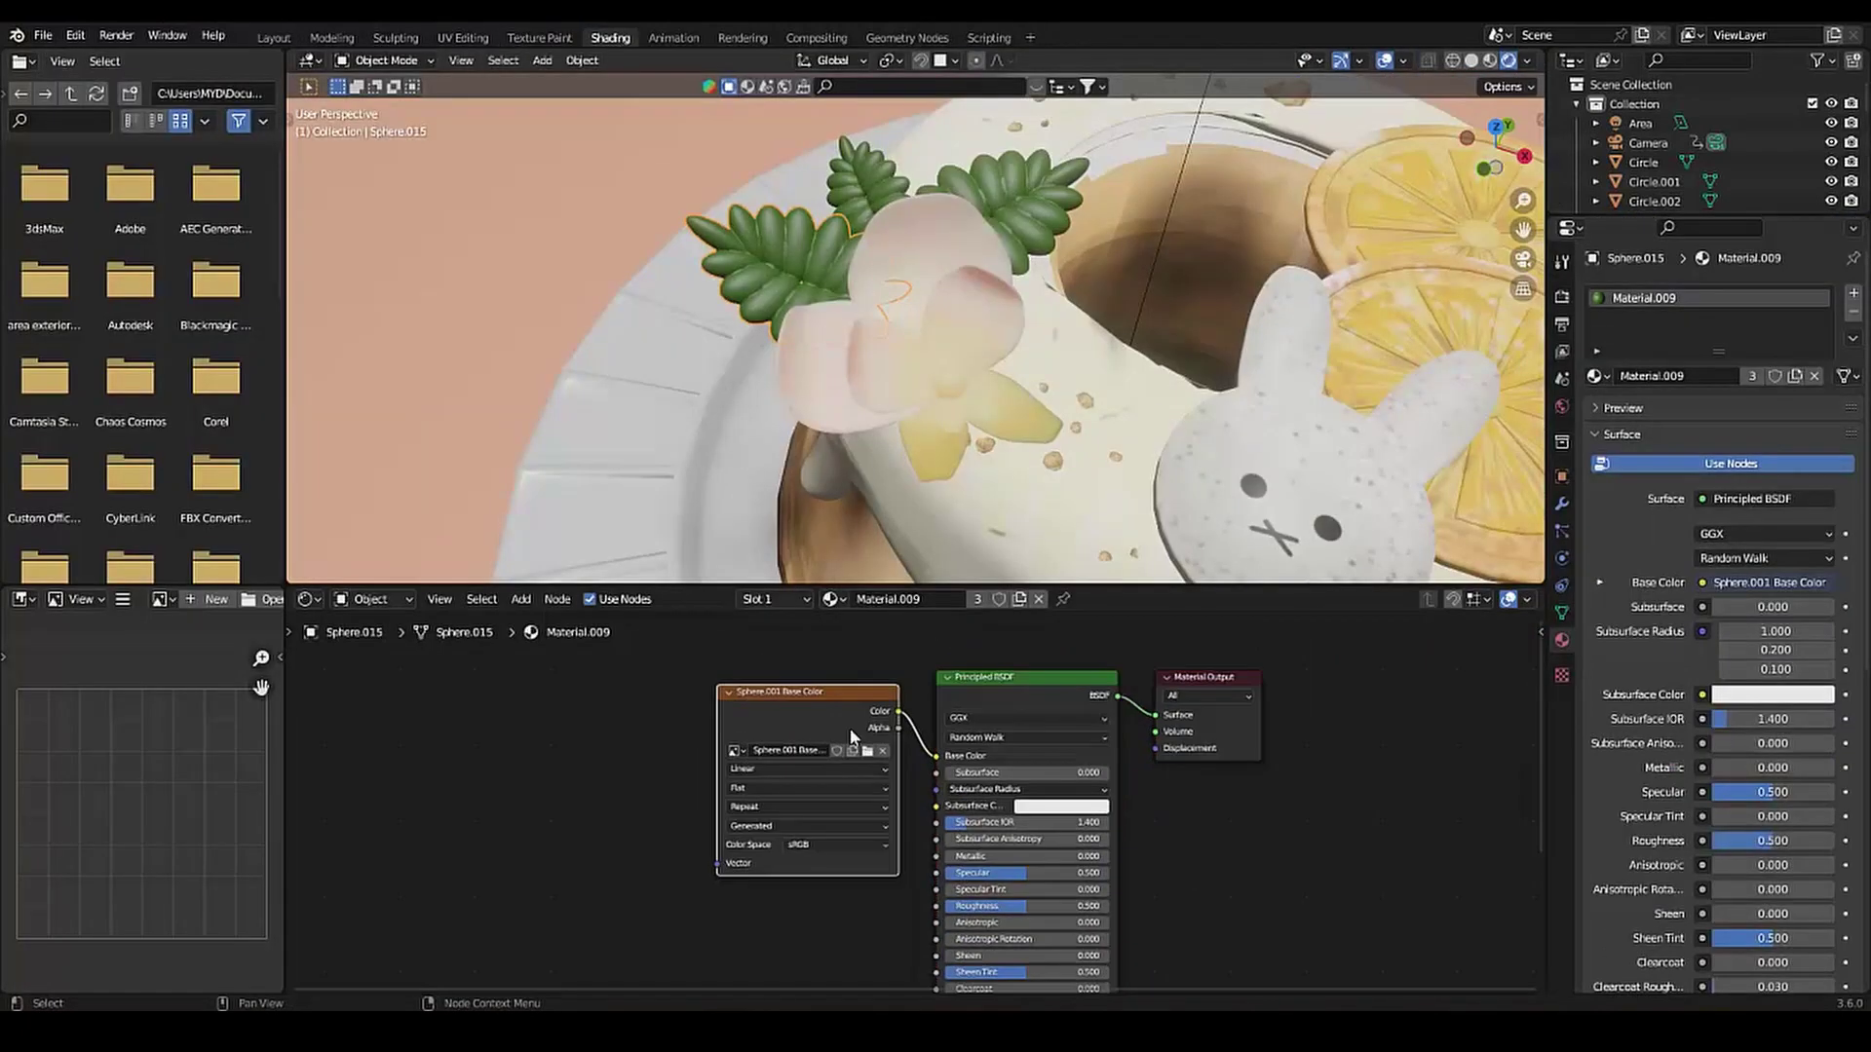
Remove the leaves' image texture node, make their base colour green, and add a Color Ramp
key("x")
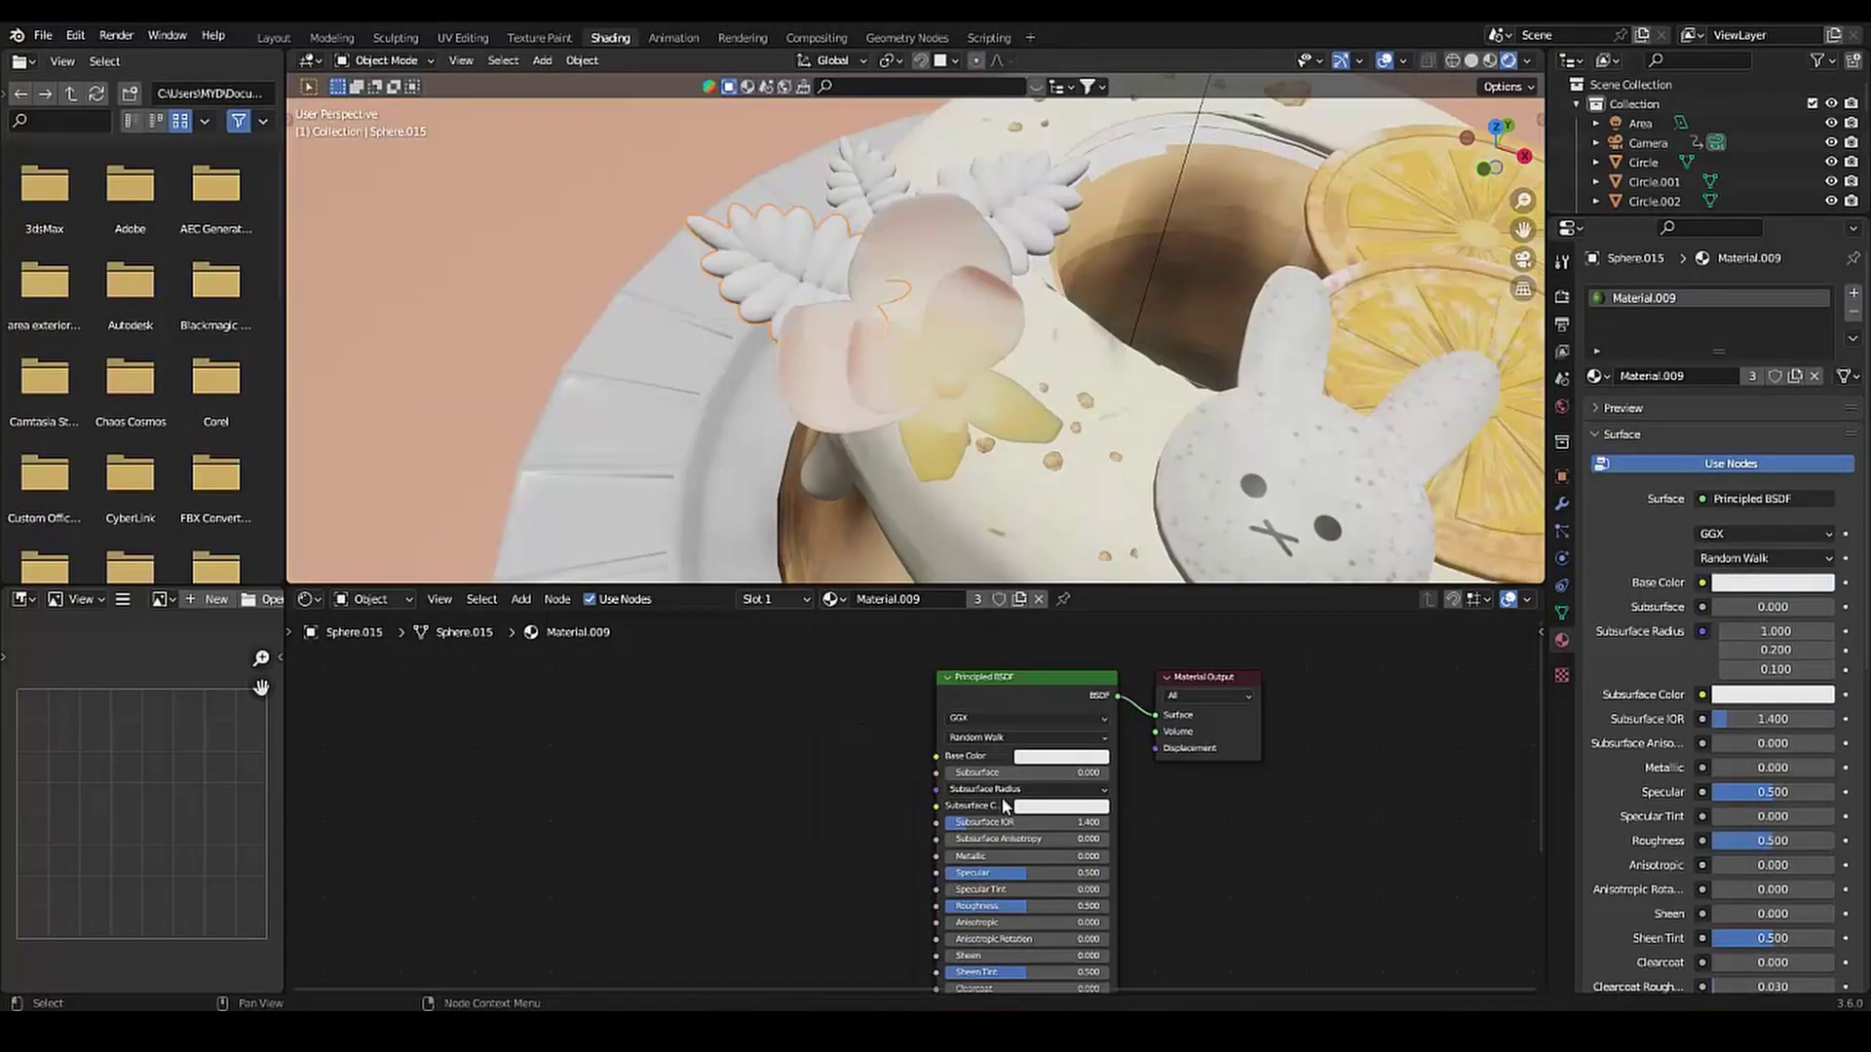
left_click(1061, 757)
left_click(1062, 614)
key("shift+a")
left_click(798, 772)
type("ramp")
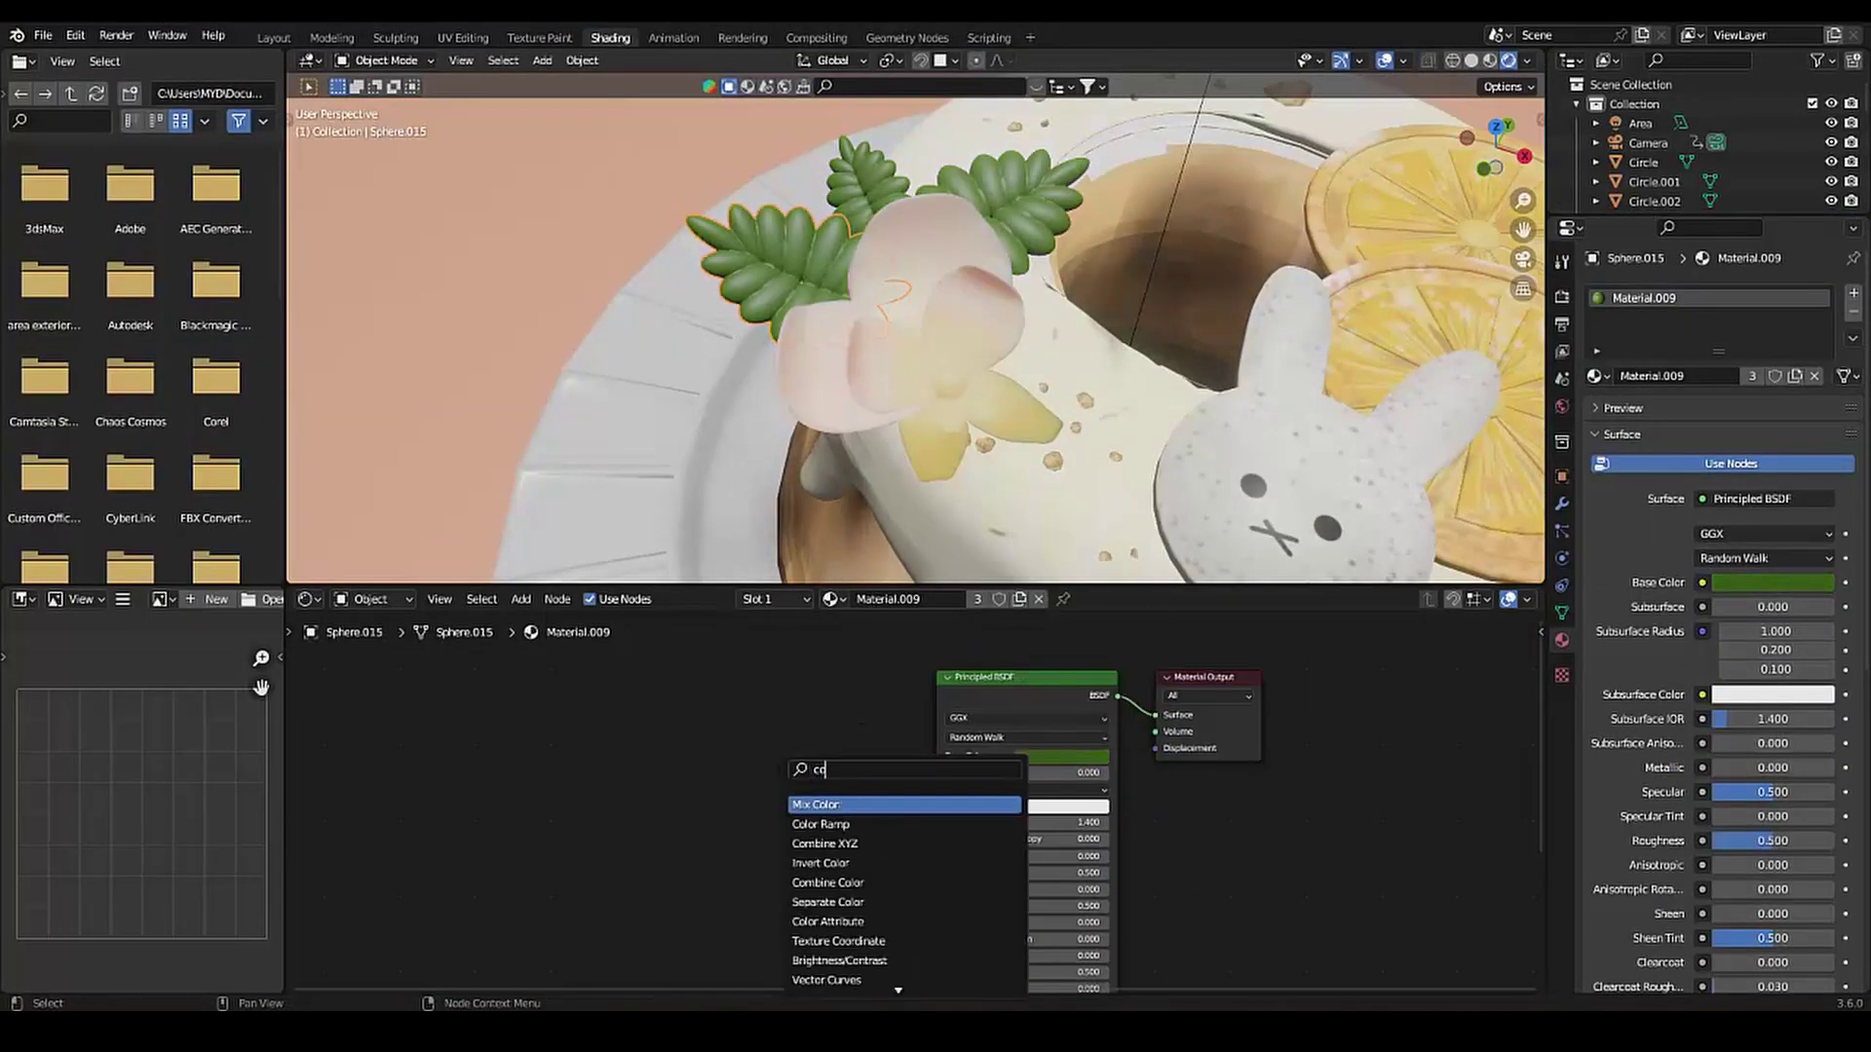
key("Return")
left_click(629, 781)
Set the Color Ramp stops to dark green and wire it into the leaf base colour
left_click(703, 830)
type("A2FF22")
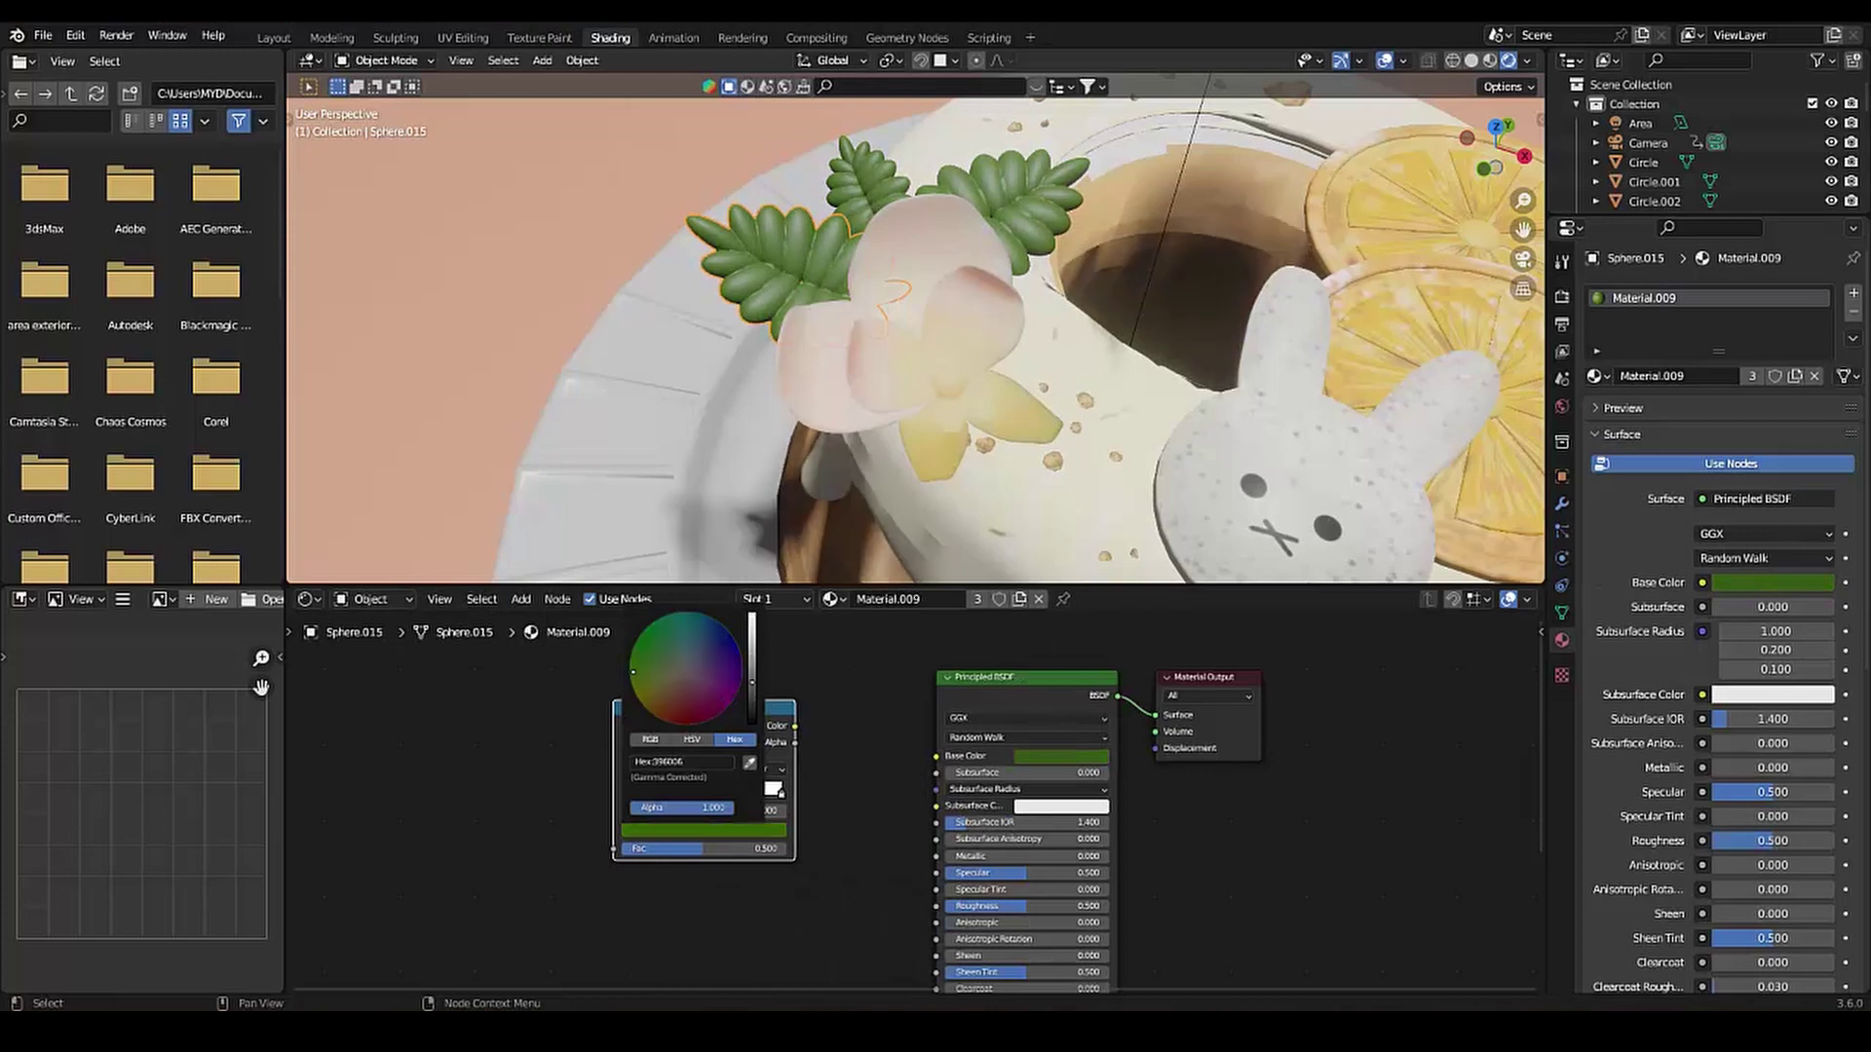
left_click(778, 793)
left_click(717, 831)
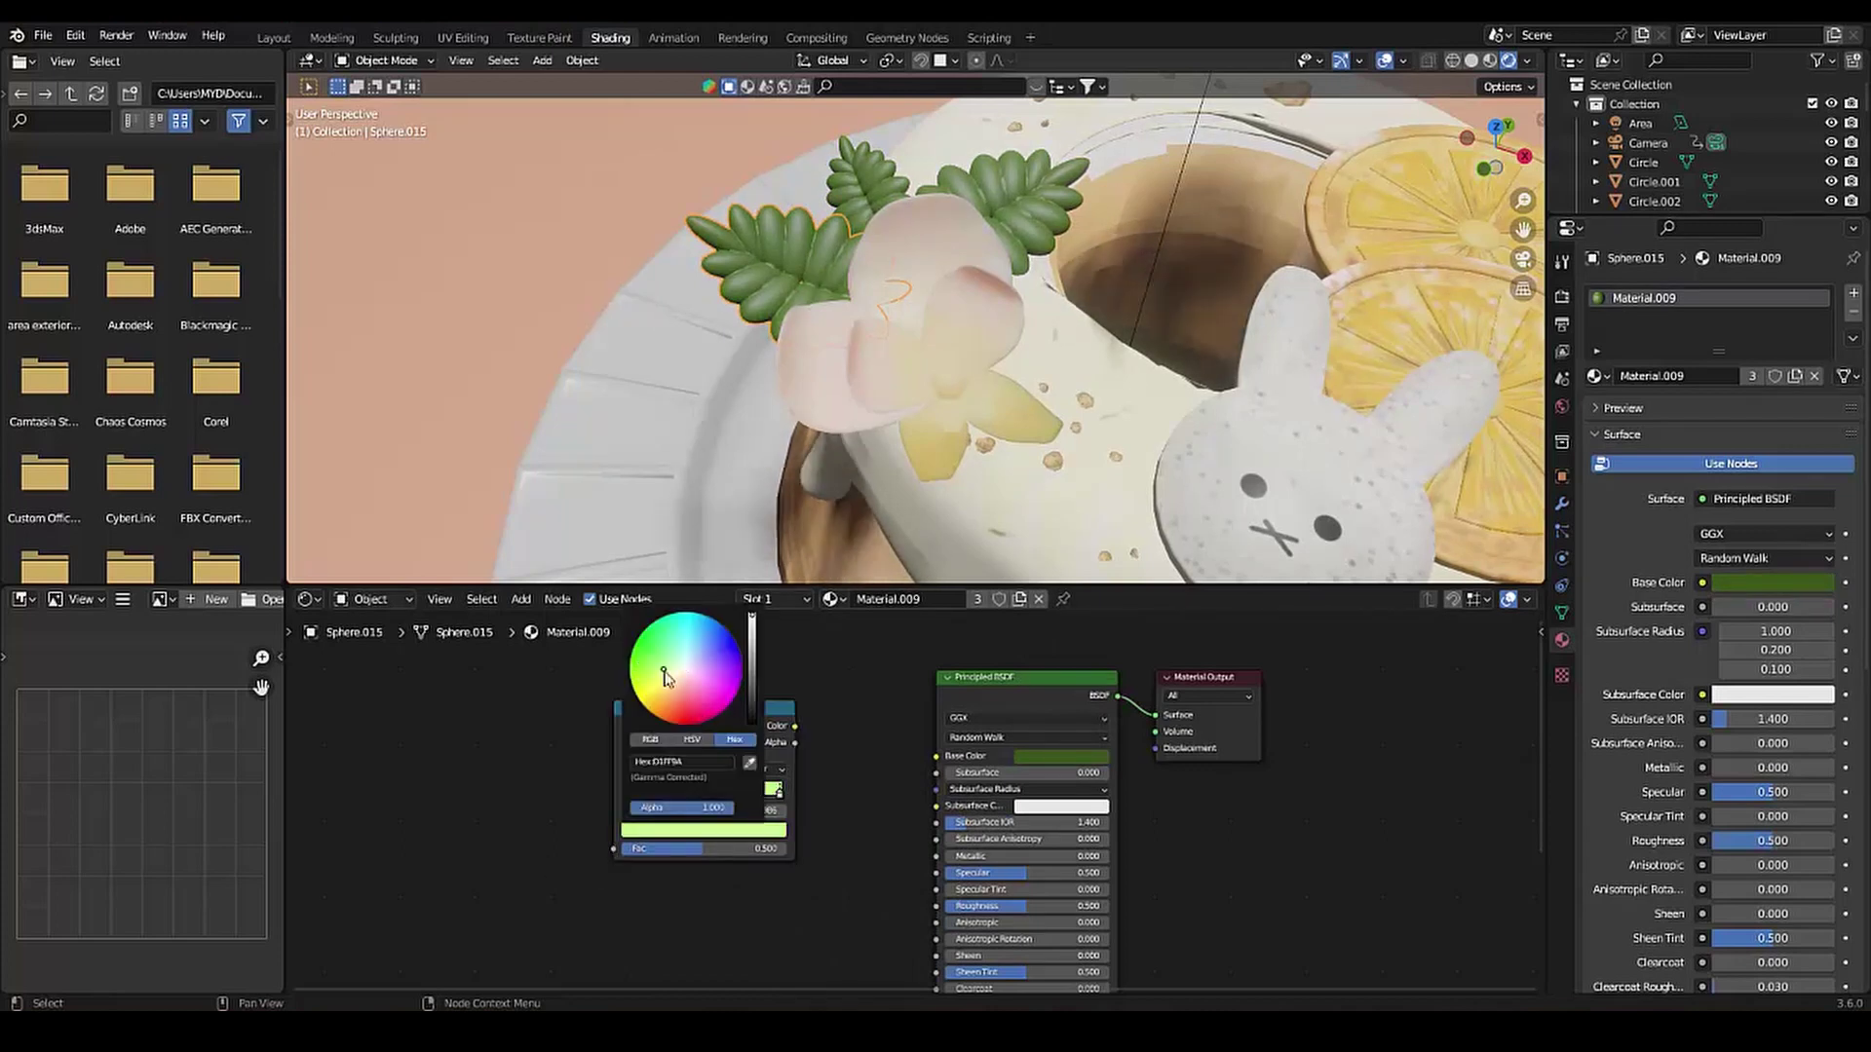
key("ctrl+v")
left_click(639, 829)
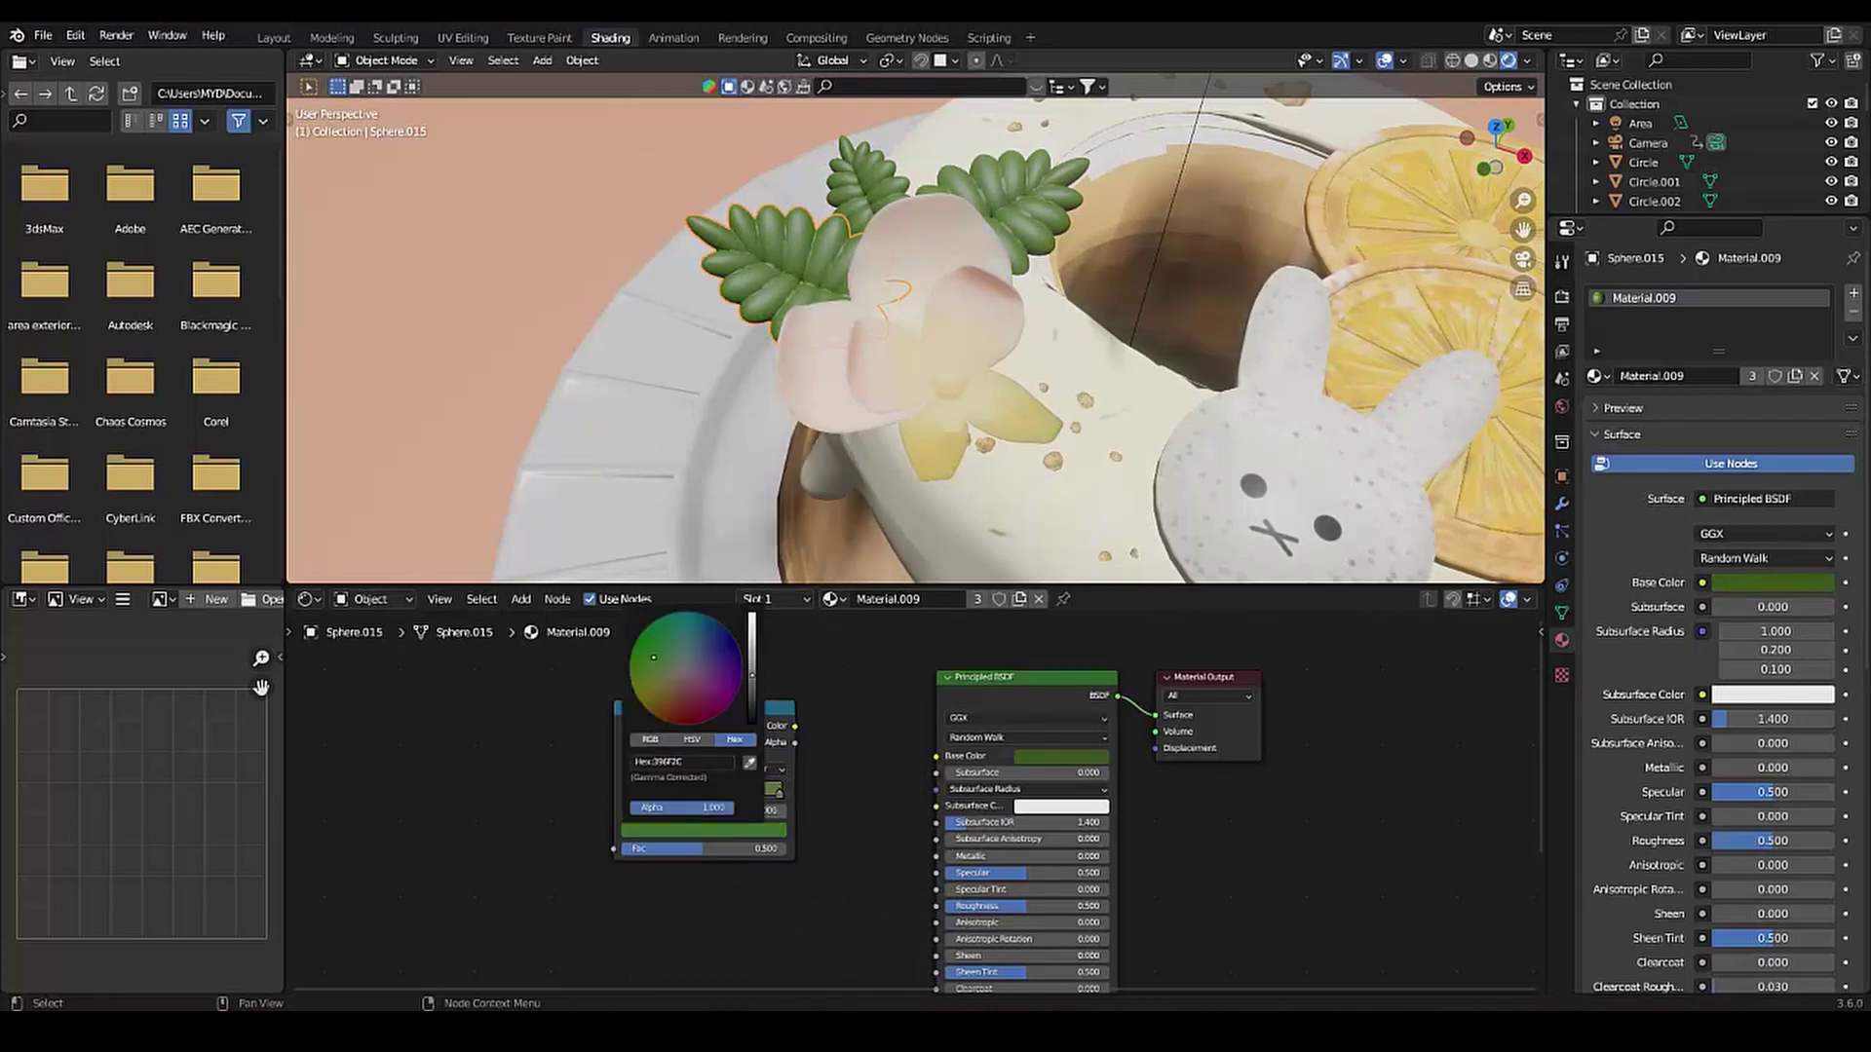
left_click(685, 792)
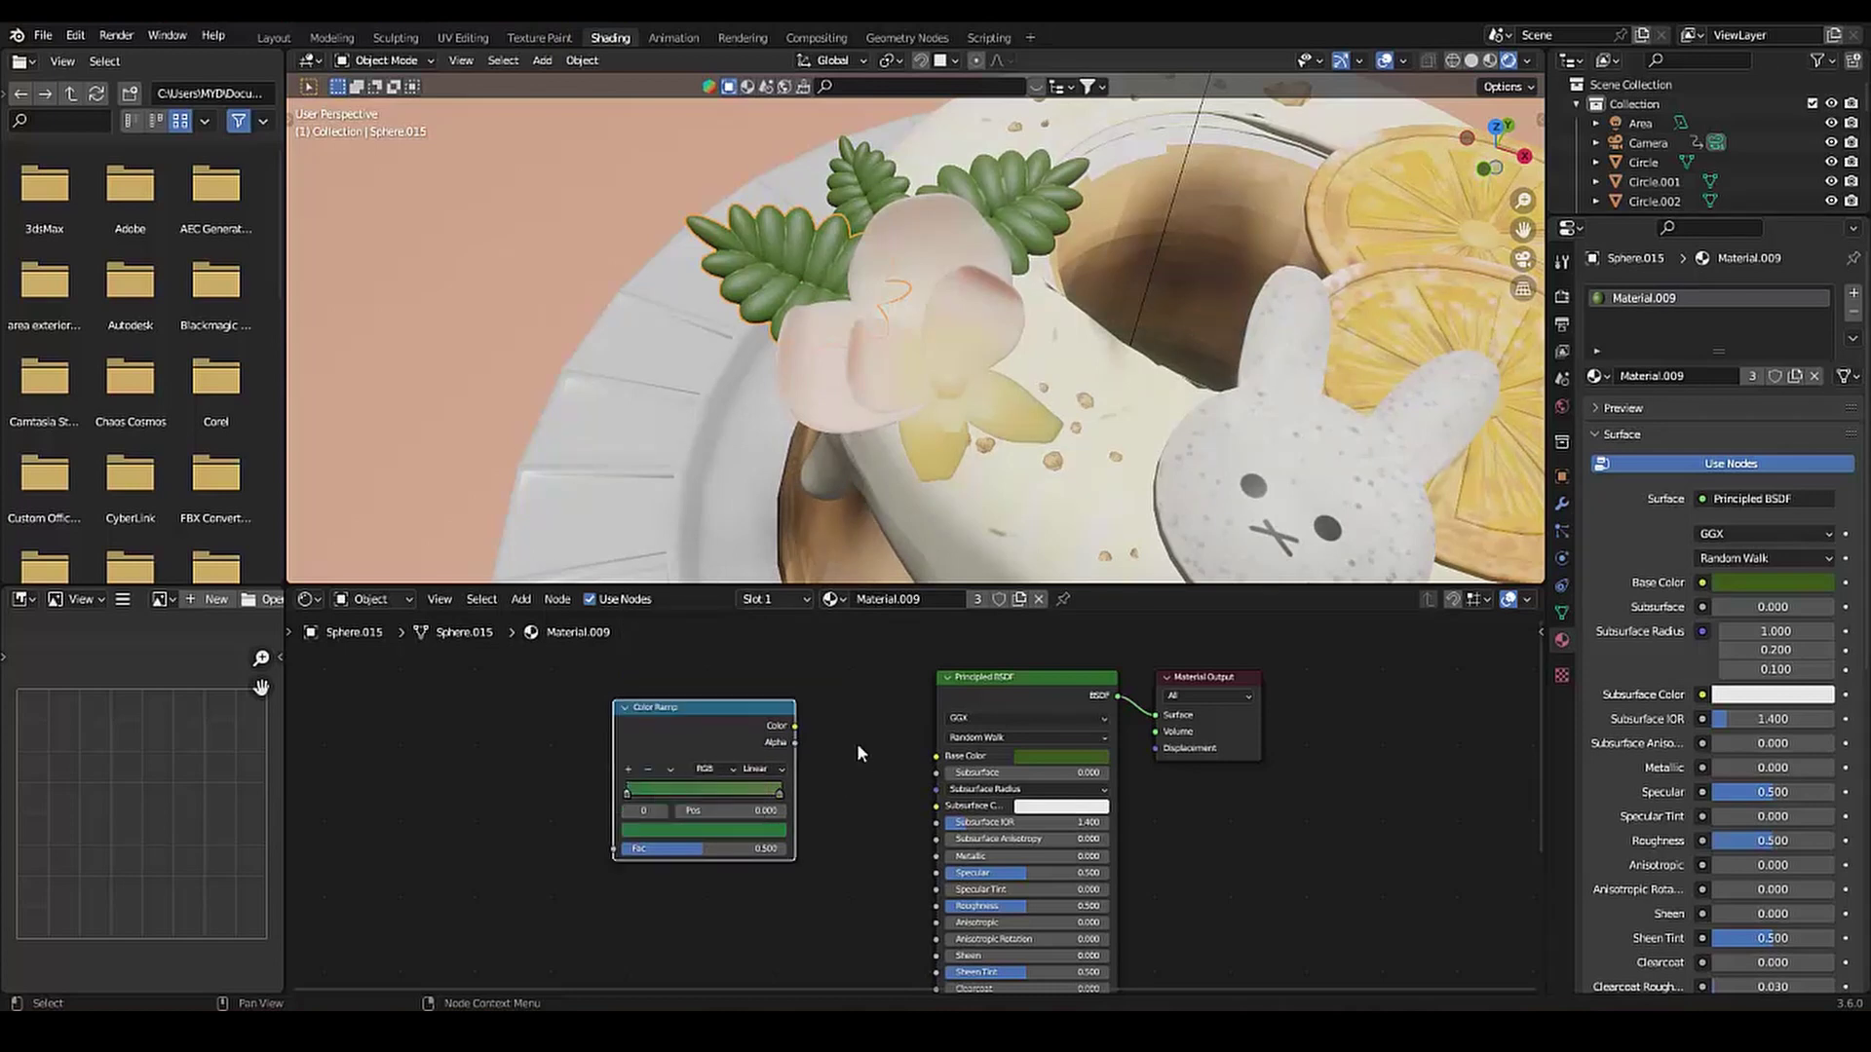
left_click_drag(795, 726, 936, 756)
key("ctrl+t")
key("Home")
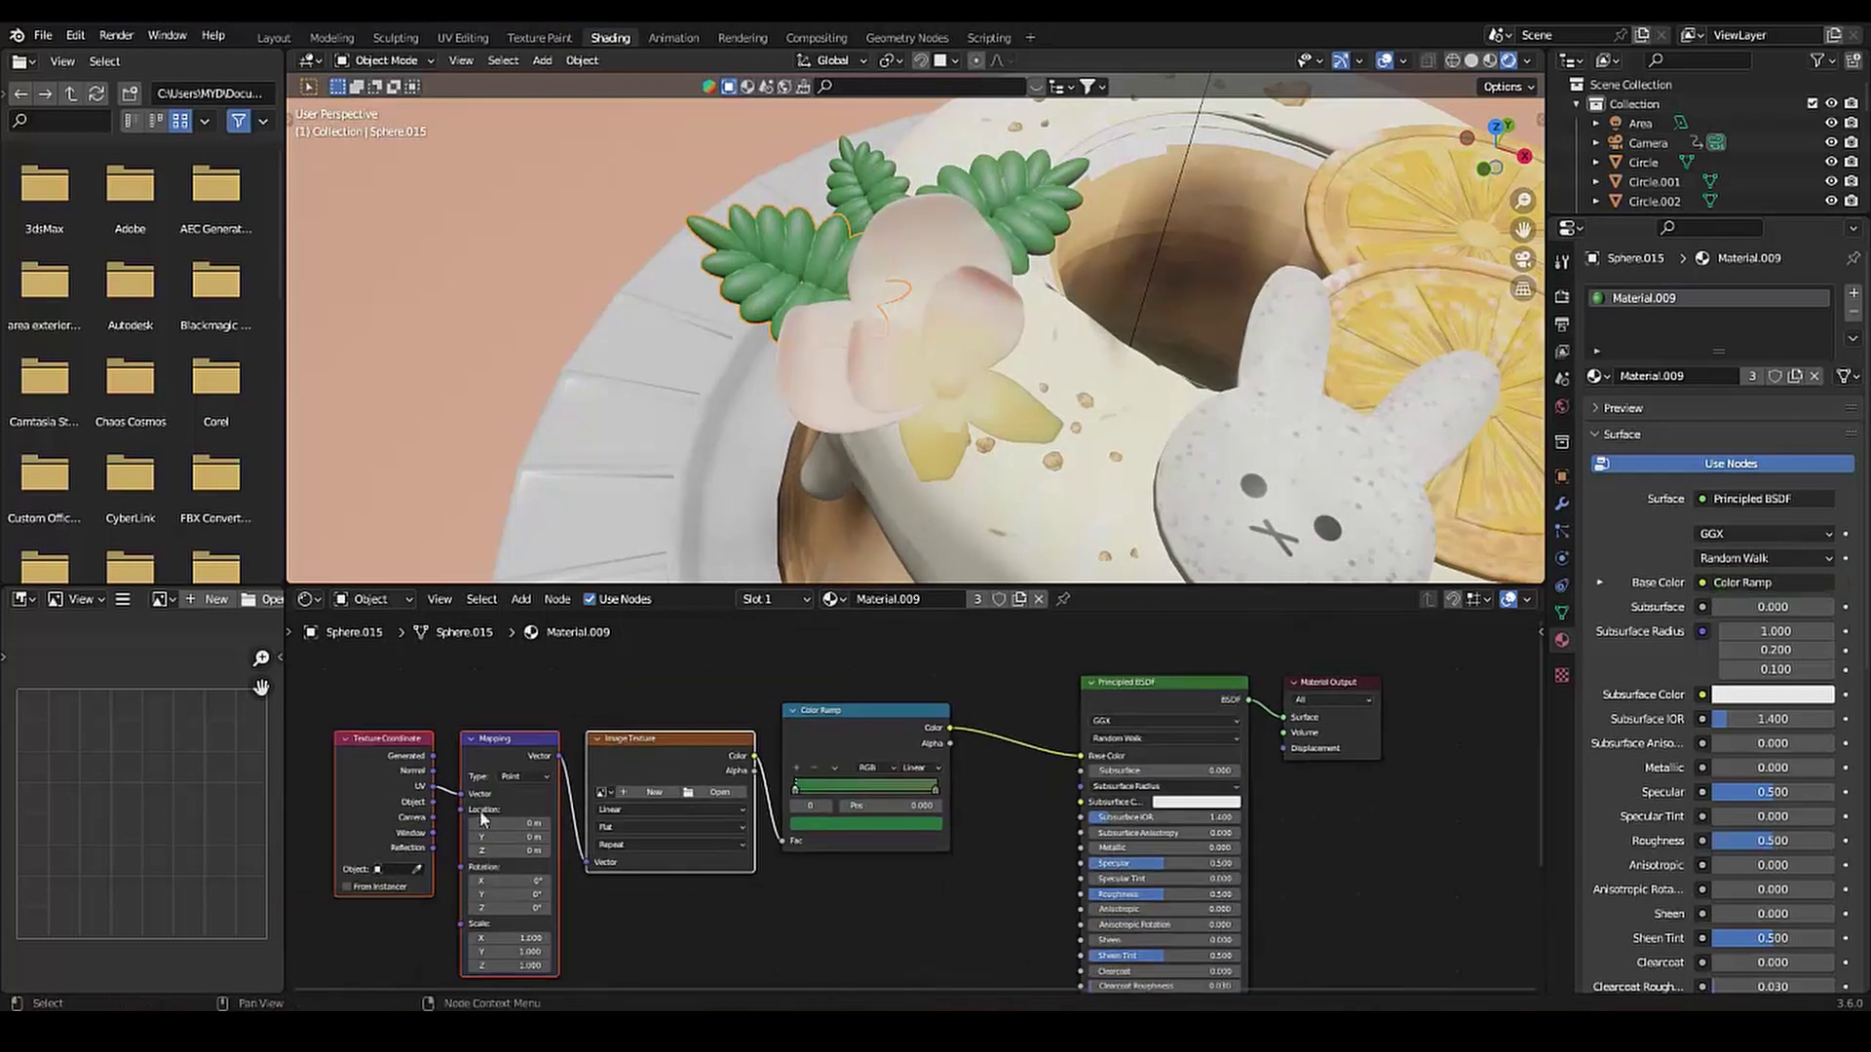
Smart UV unwrap the whole leaf mesh
left_click(463, 37)
key("a")
key("u")
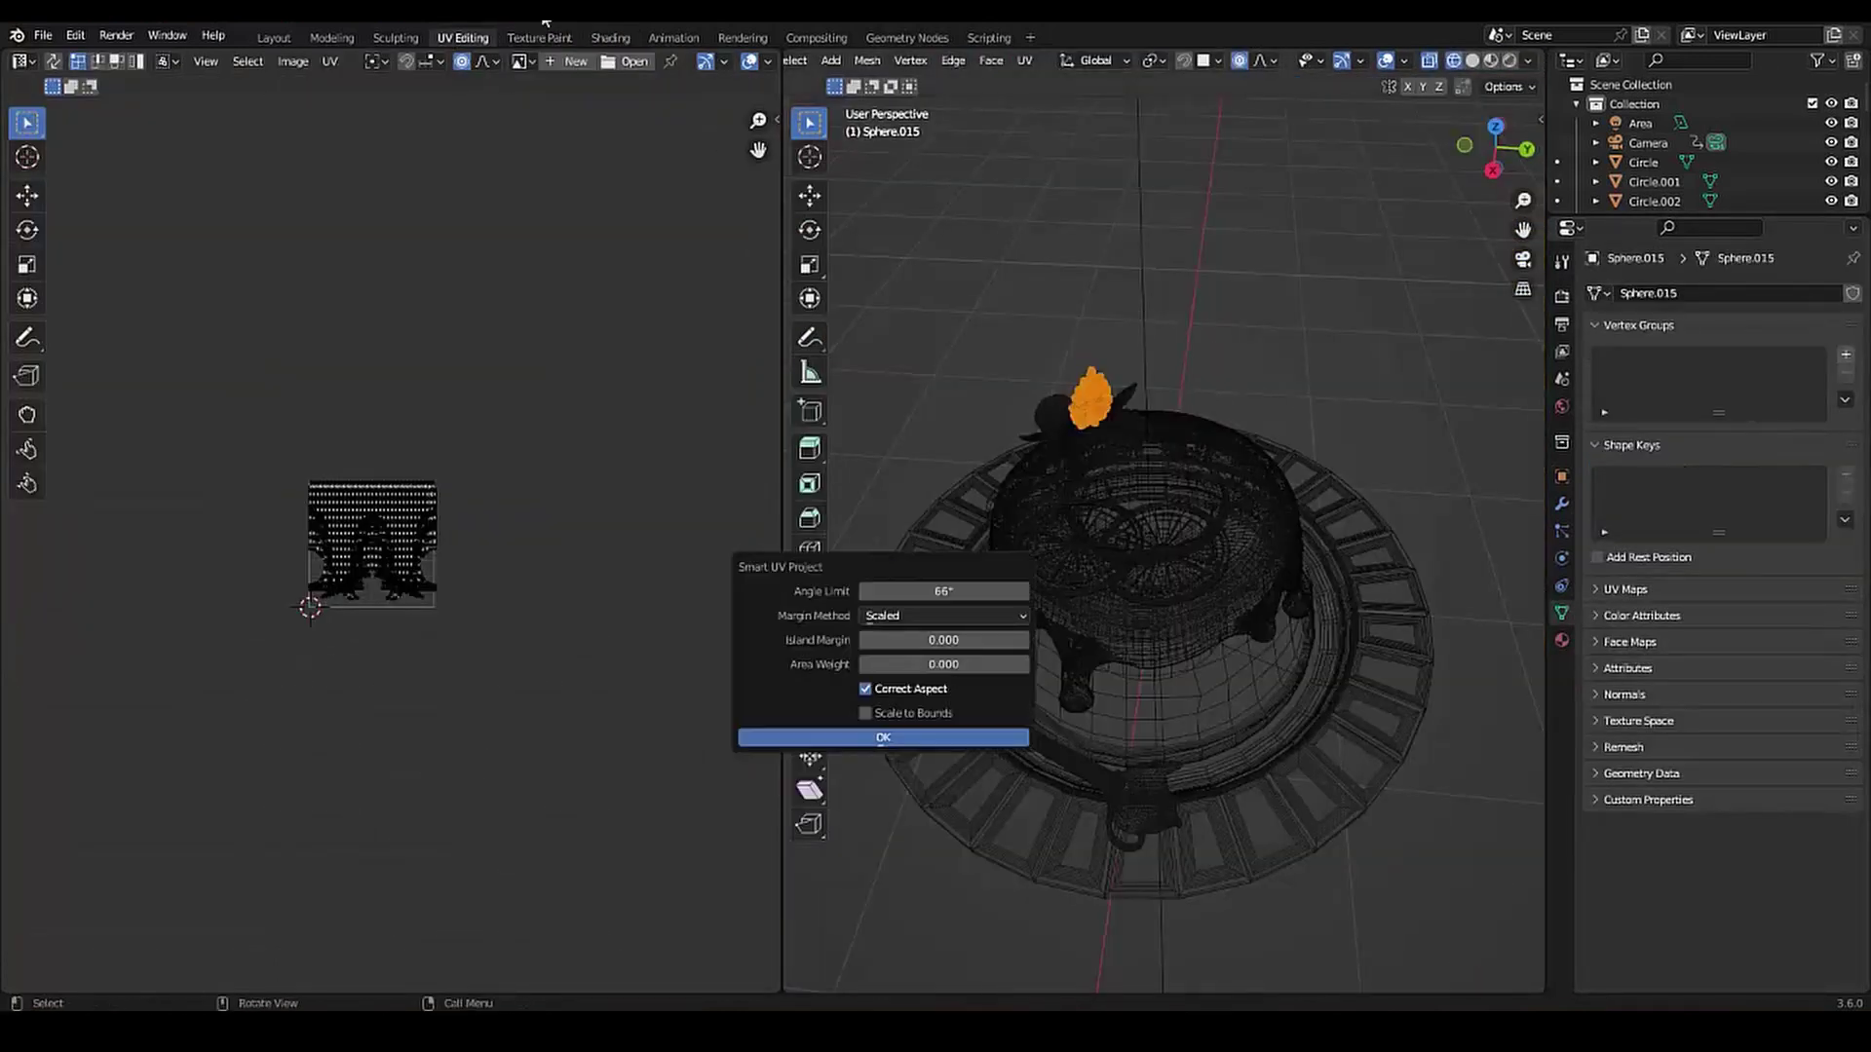
key("Return")
left_click(610, 37)
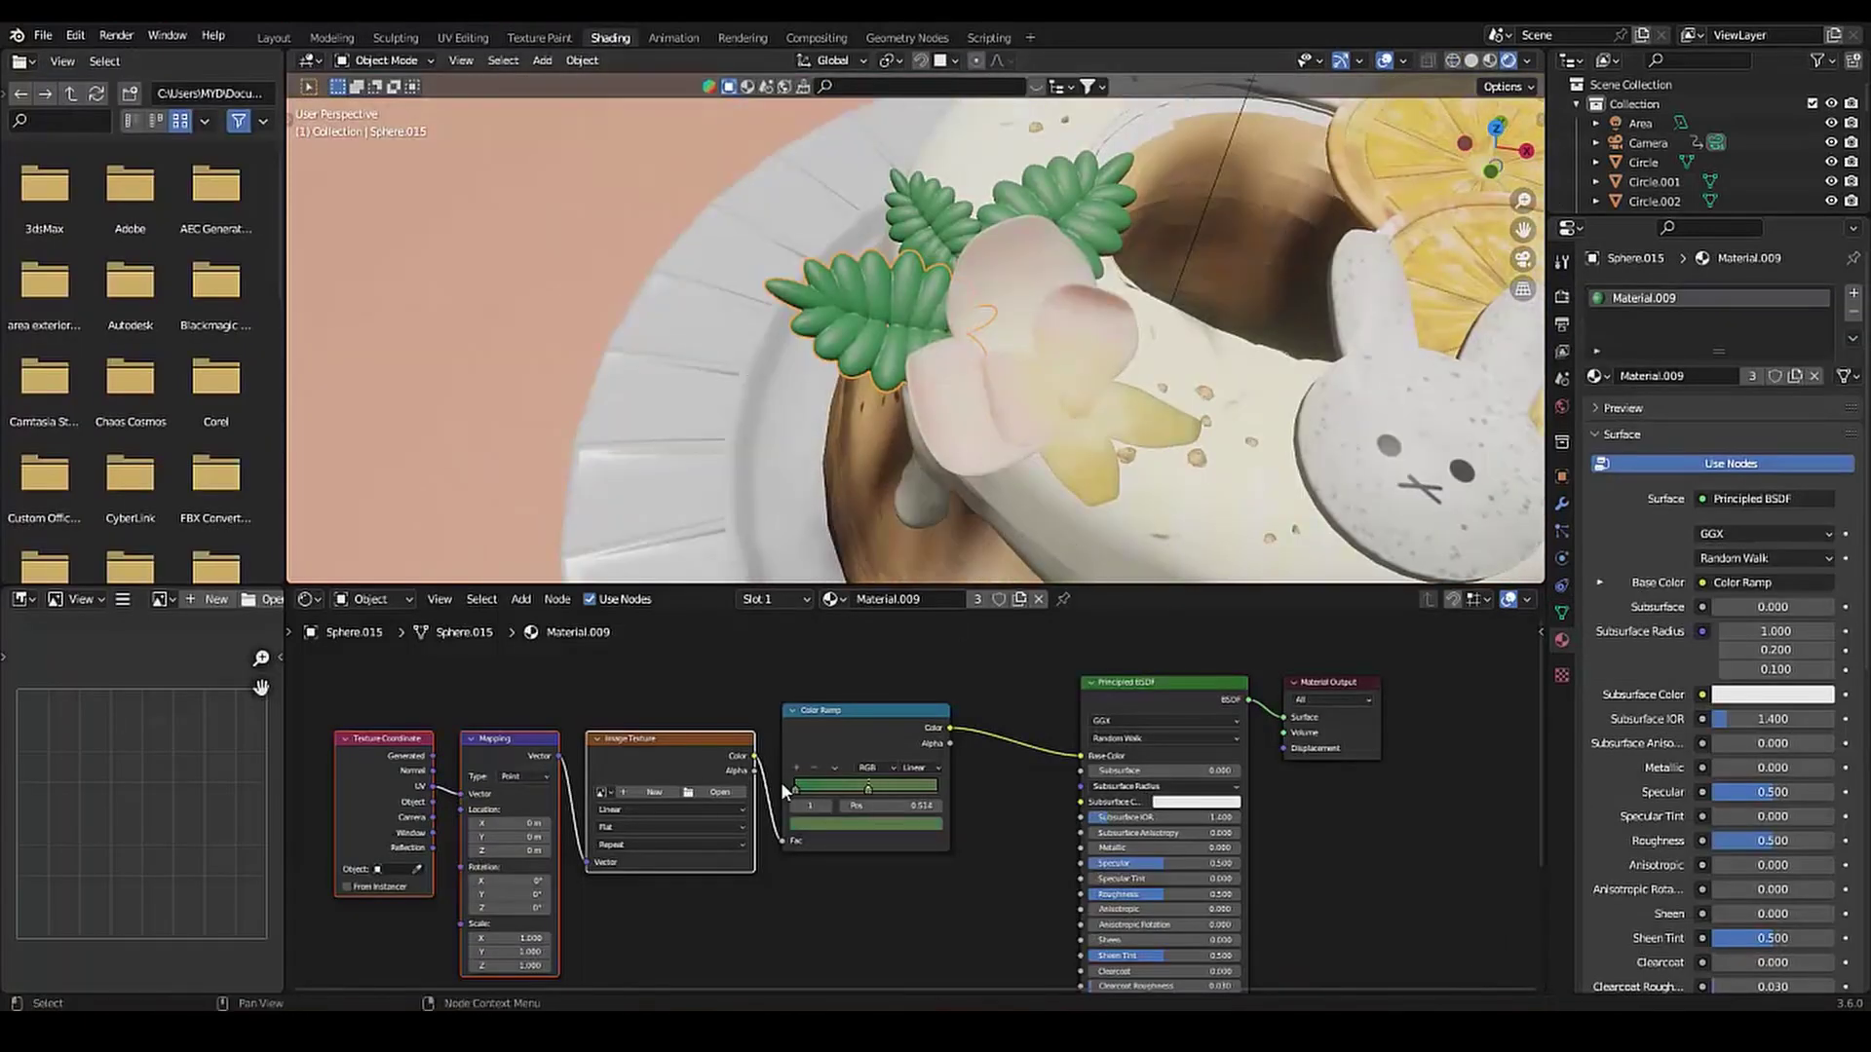
Remove the middle ramp stop and set dark green subsurface colour (1D531C) at 0.868
left_click_drag(781, 781, 836, 801)
left_click(831, 770)
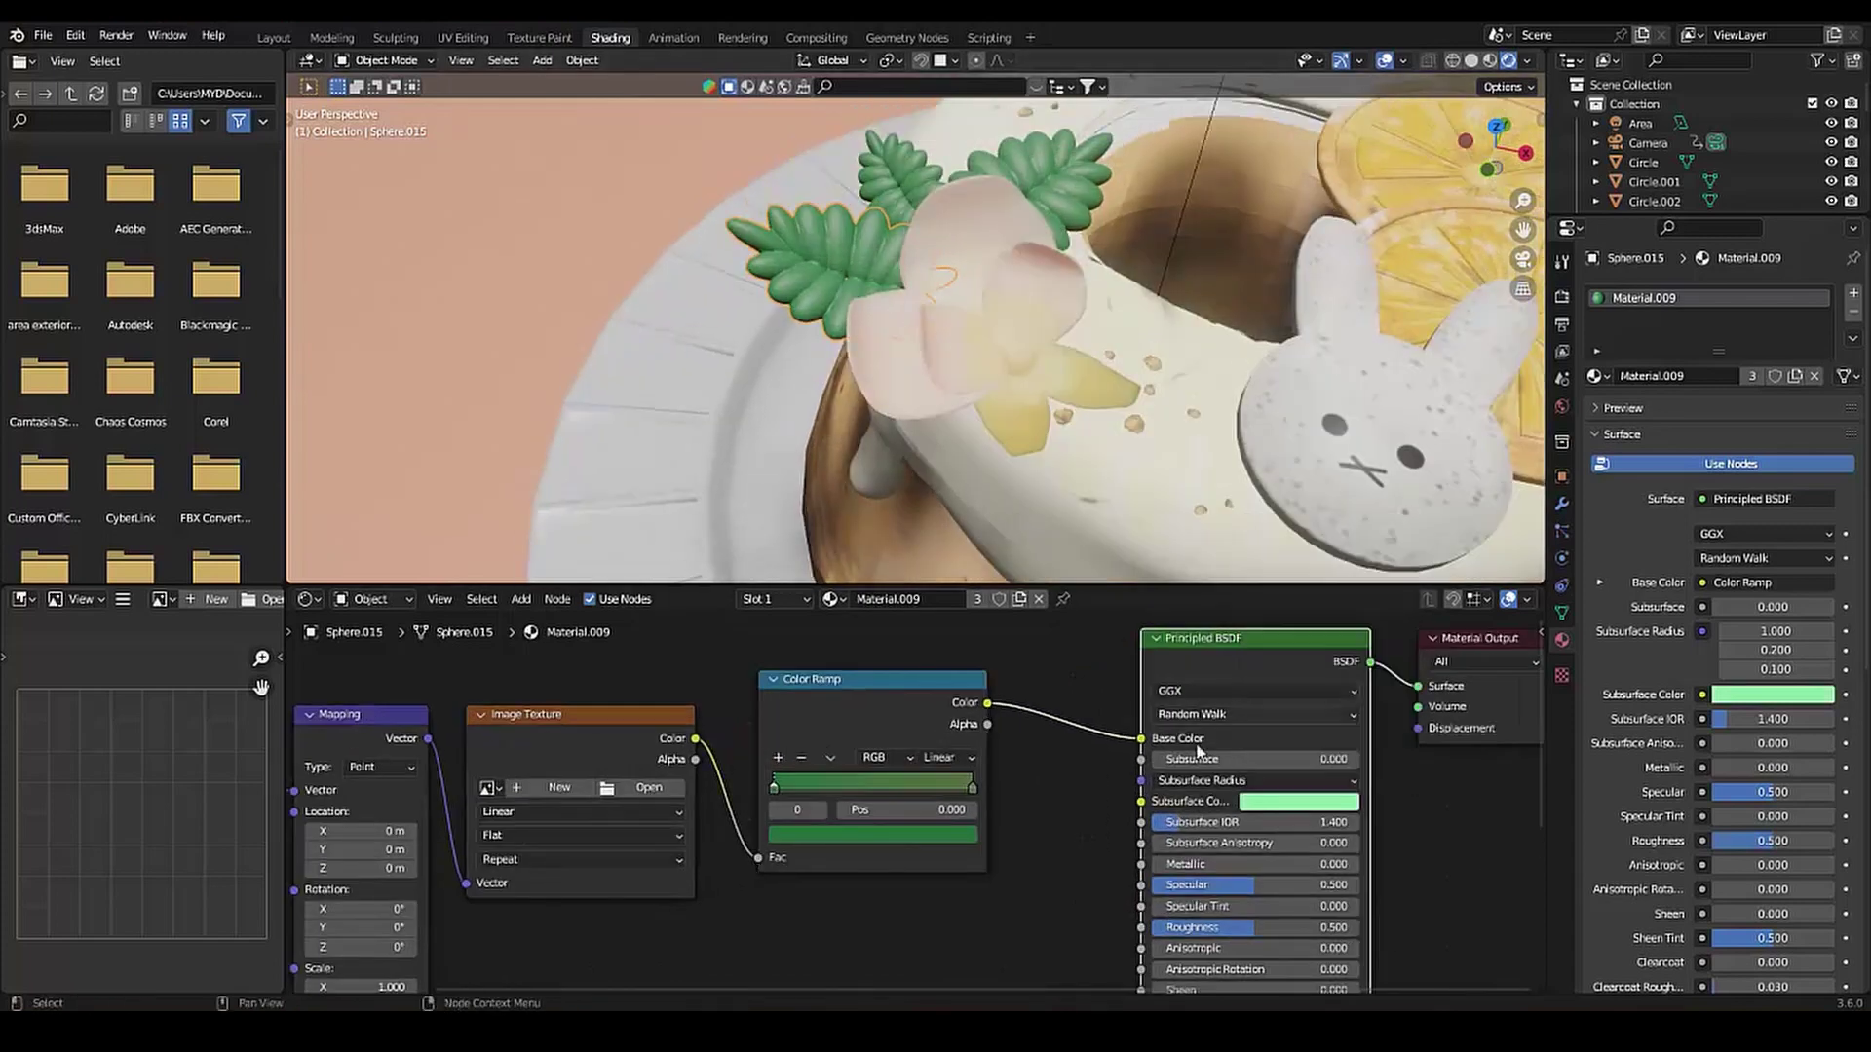
left_click(1299, 801)
left_click_drag(1403, 545, 1403, 620)
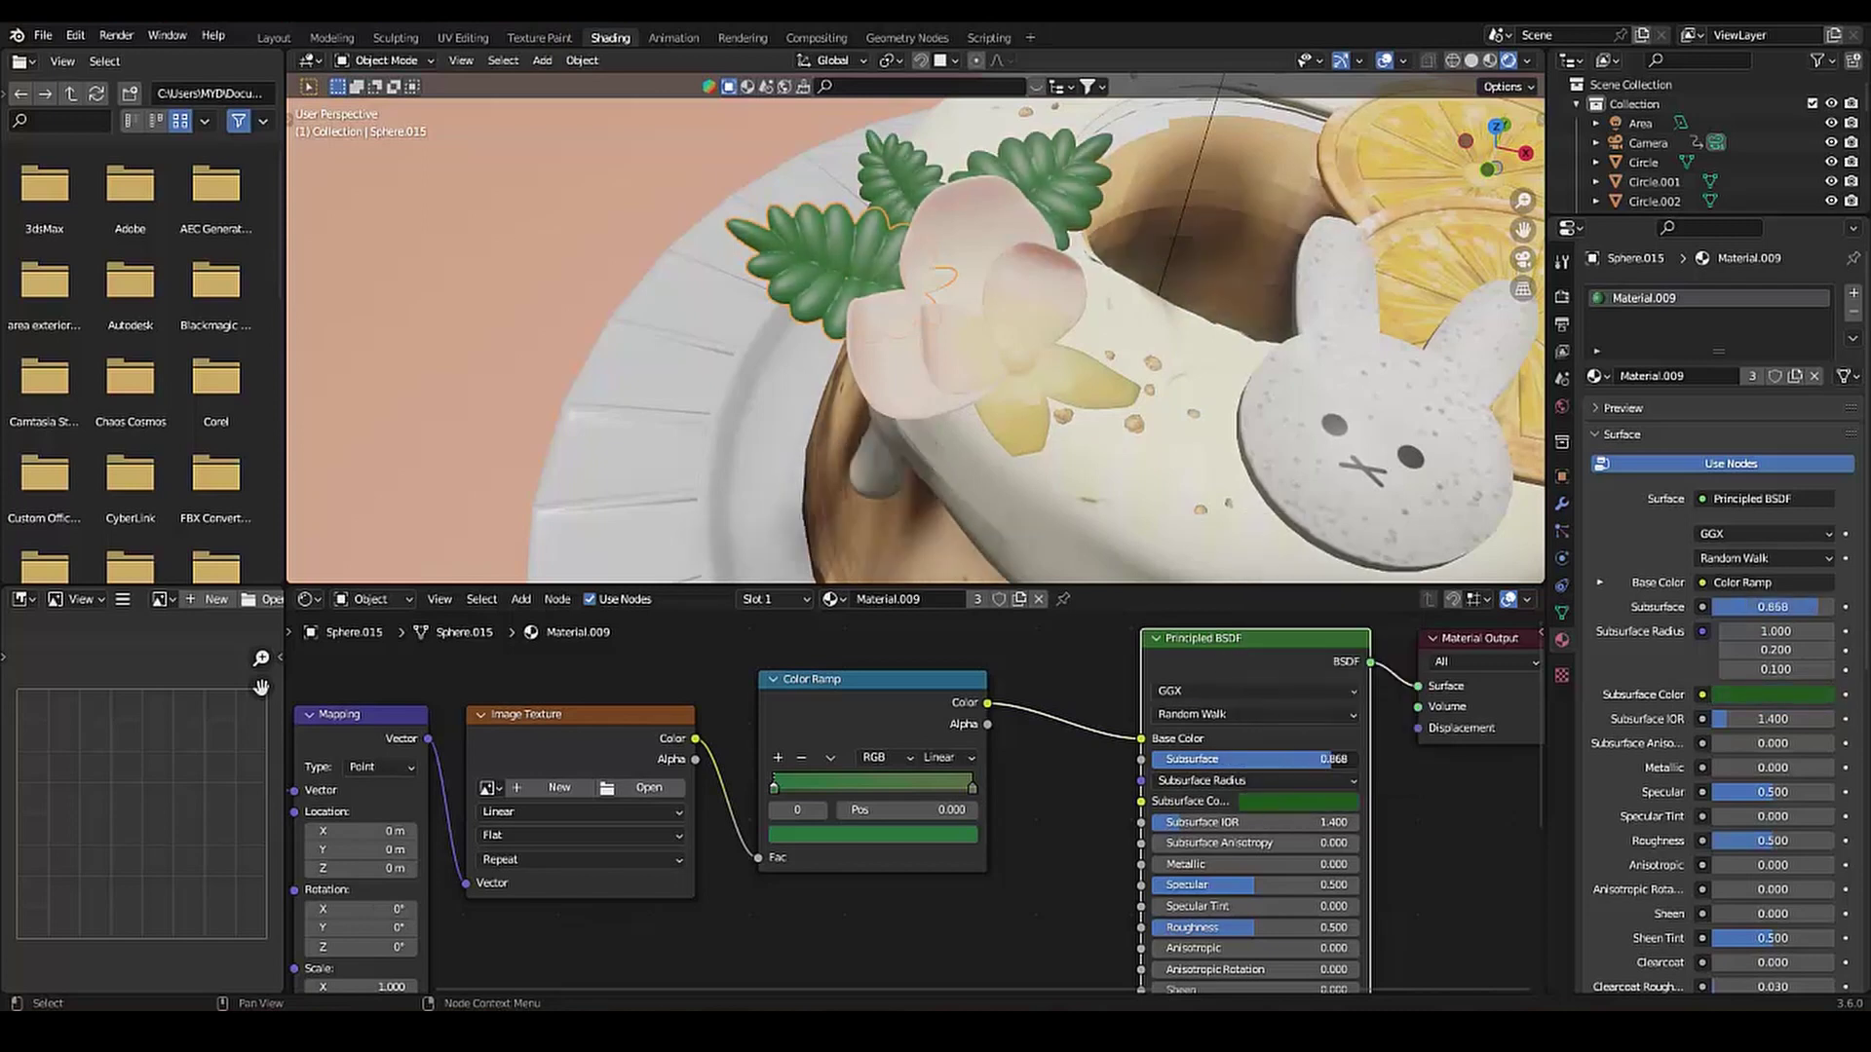
left_click_drag(1179, 916, 1213, 916)
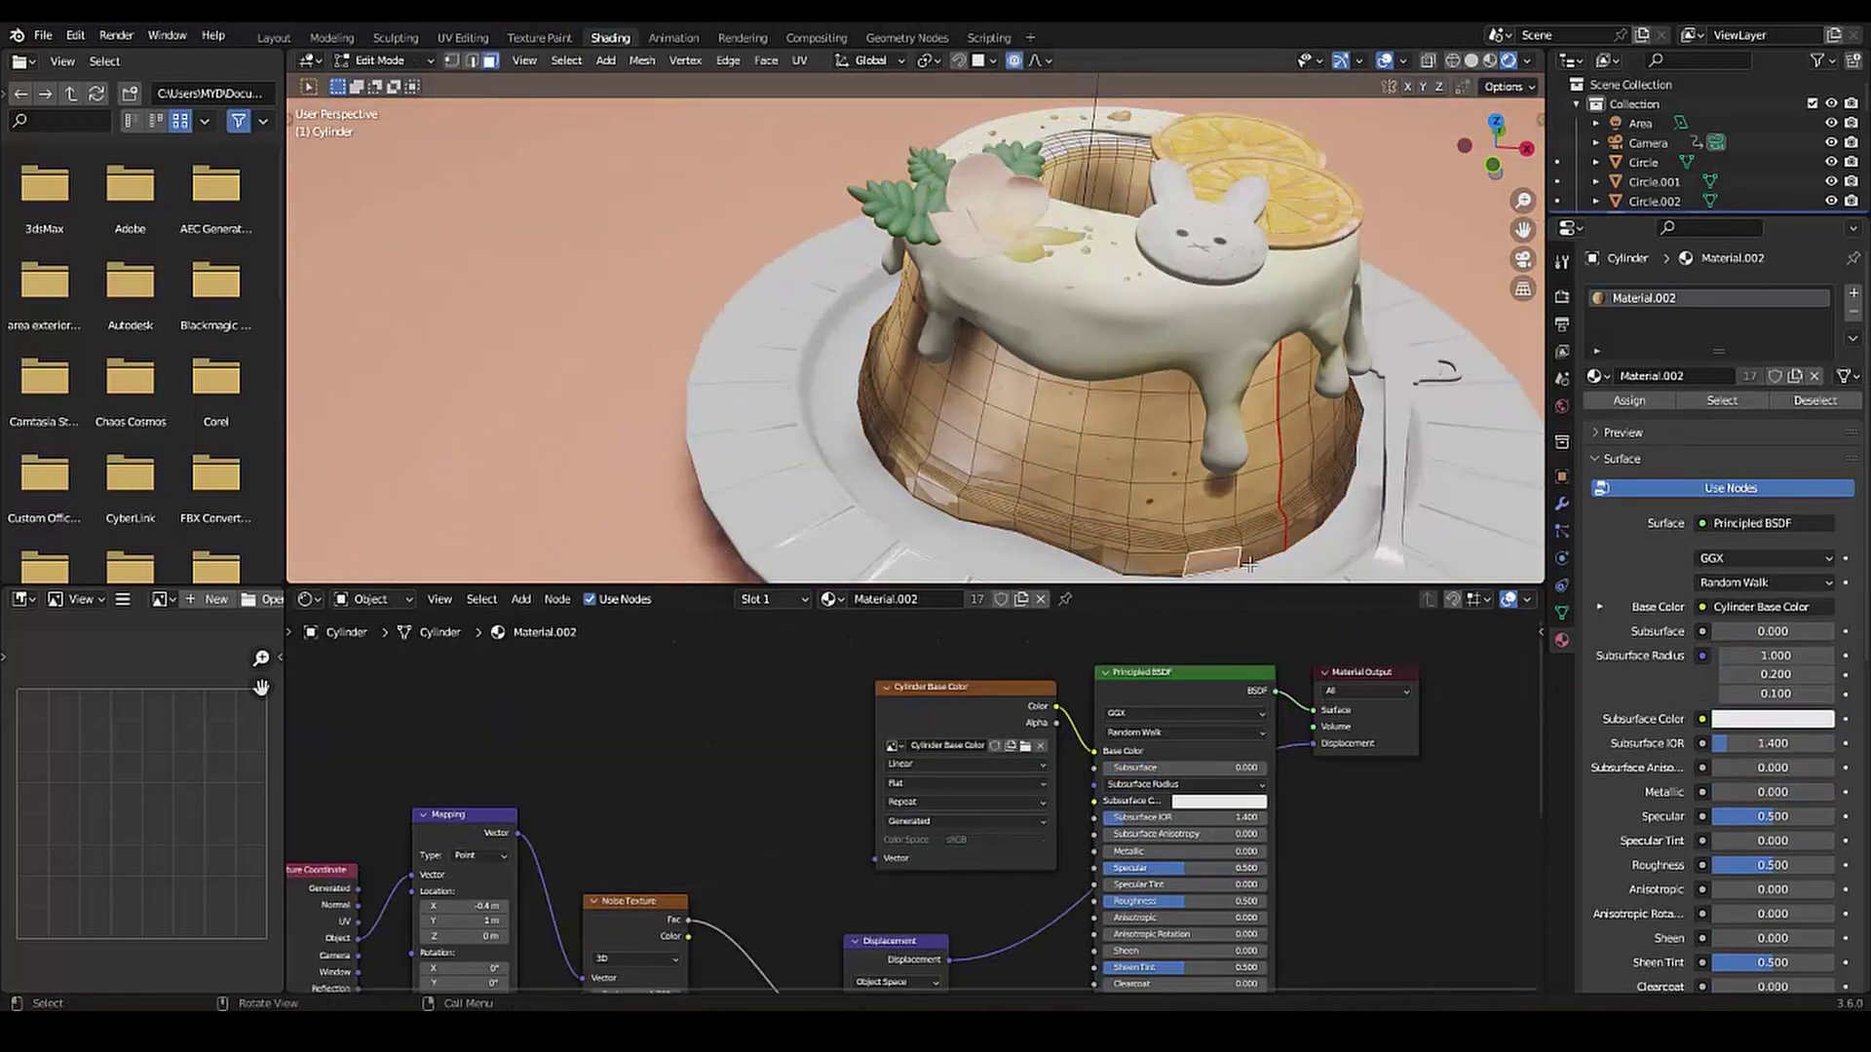
Switch to edge select, Smart UV Project the fork, and bring it into Texture Paint
key("2")
left_click(1246, 560, "alt")
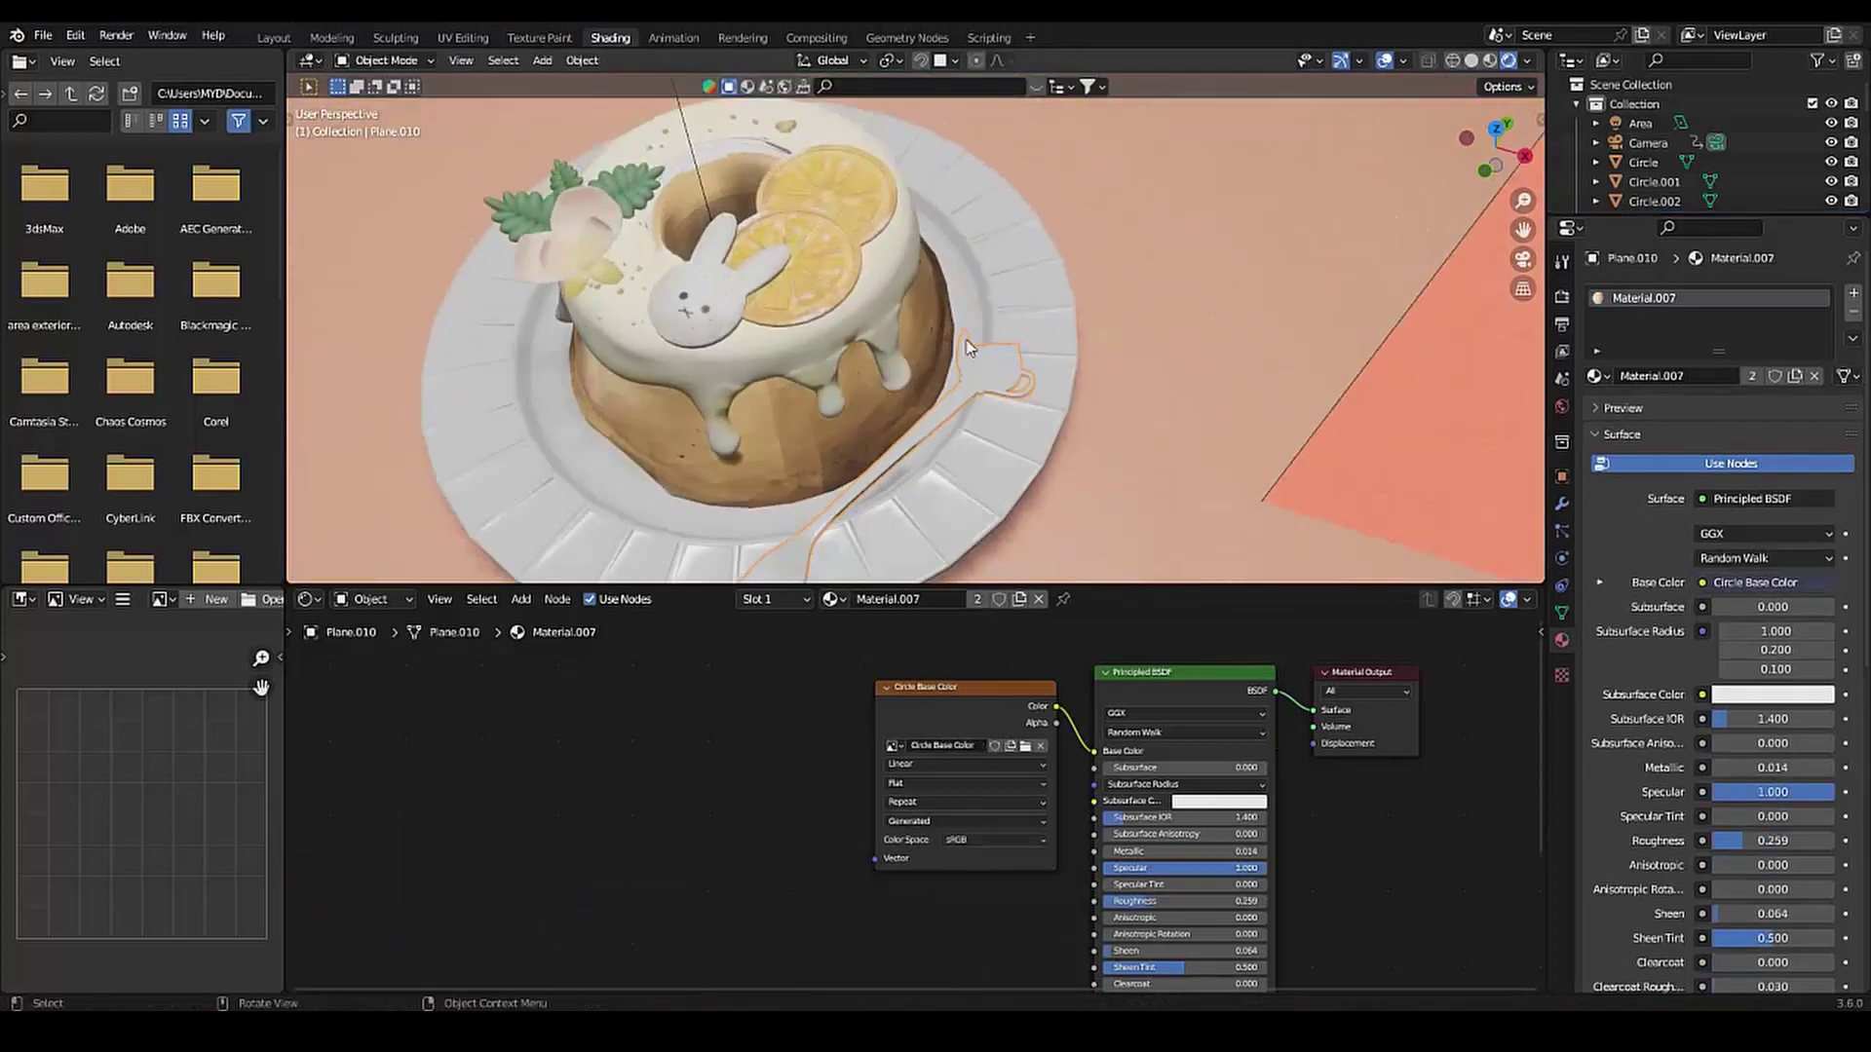
left_click(463, 37)
key("u")
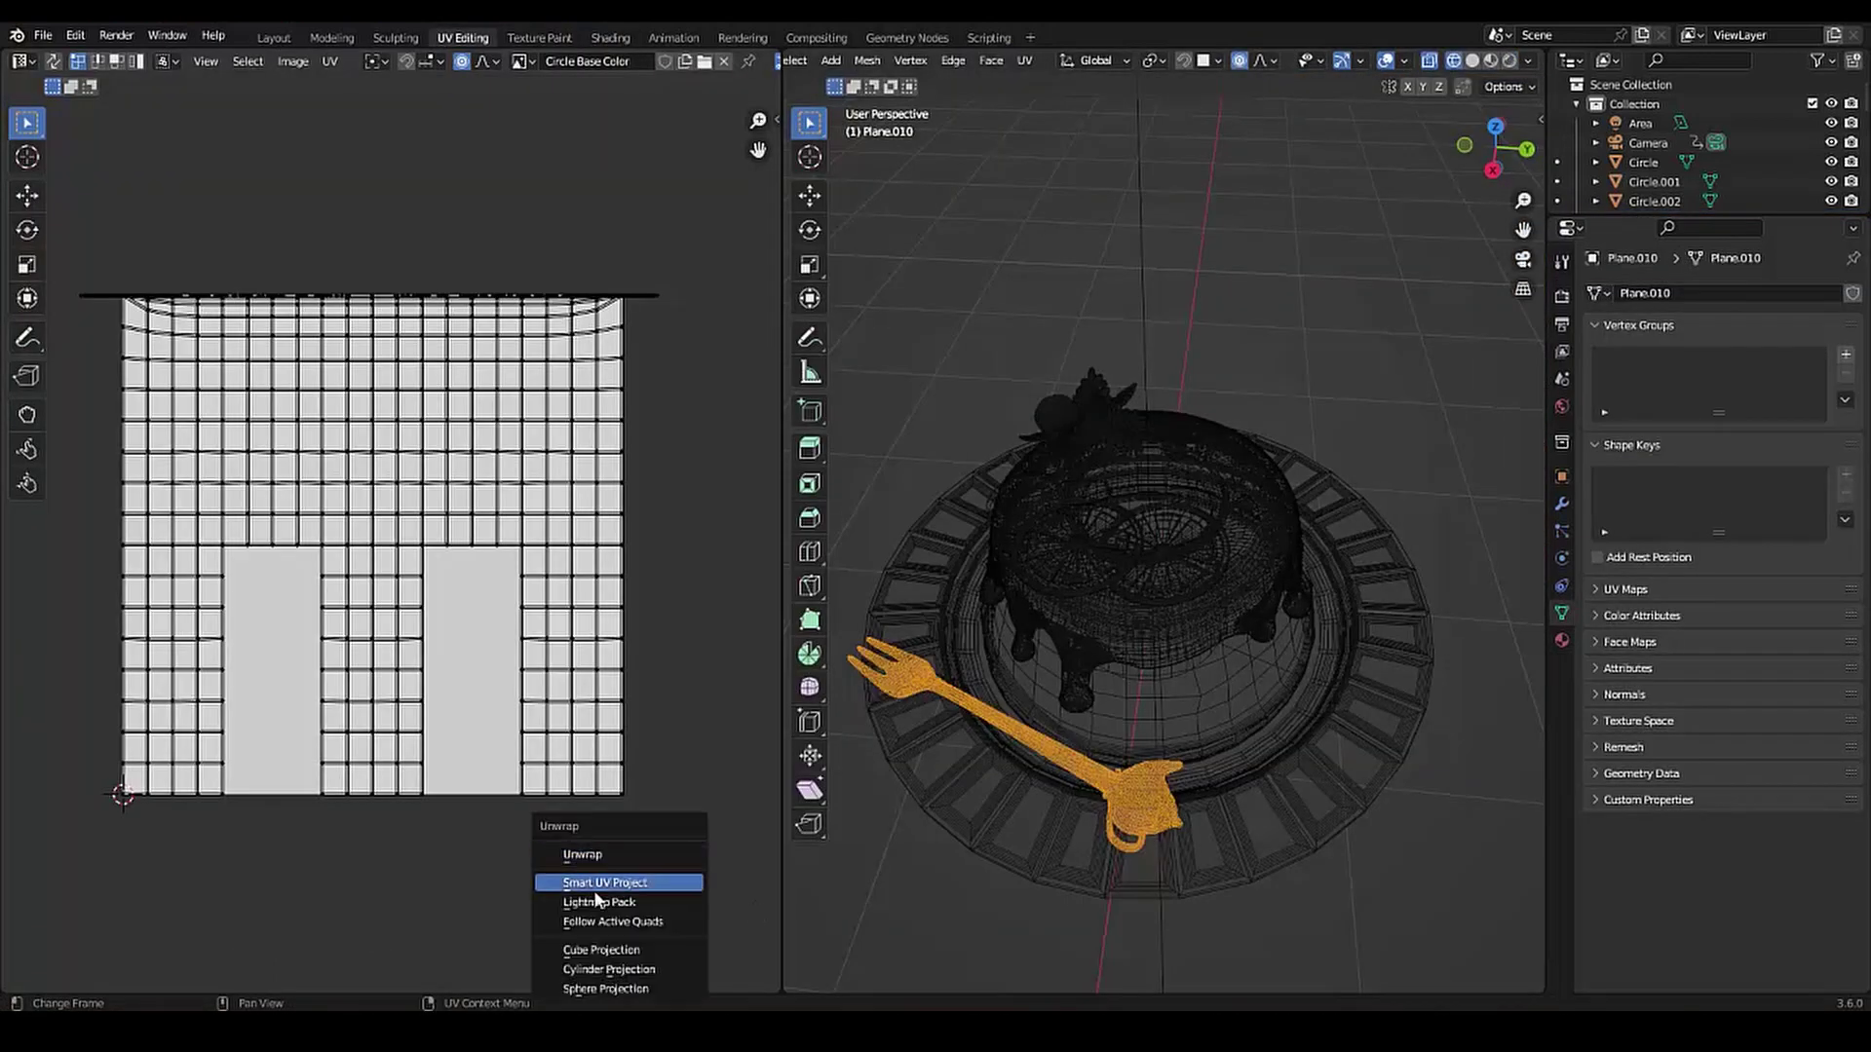
left_click(605, 889)
left_click(604, 982)
left_click(539, 38)
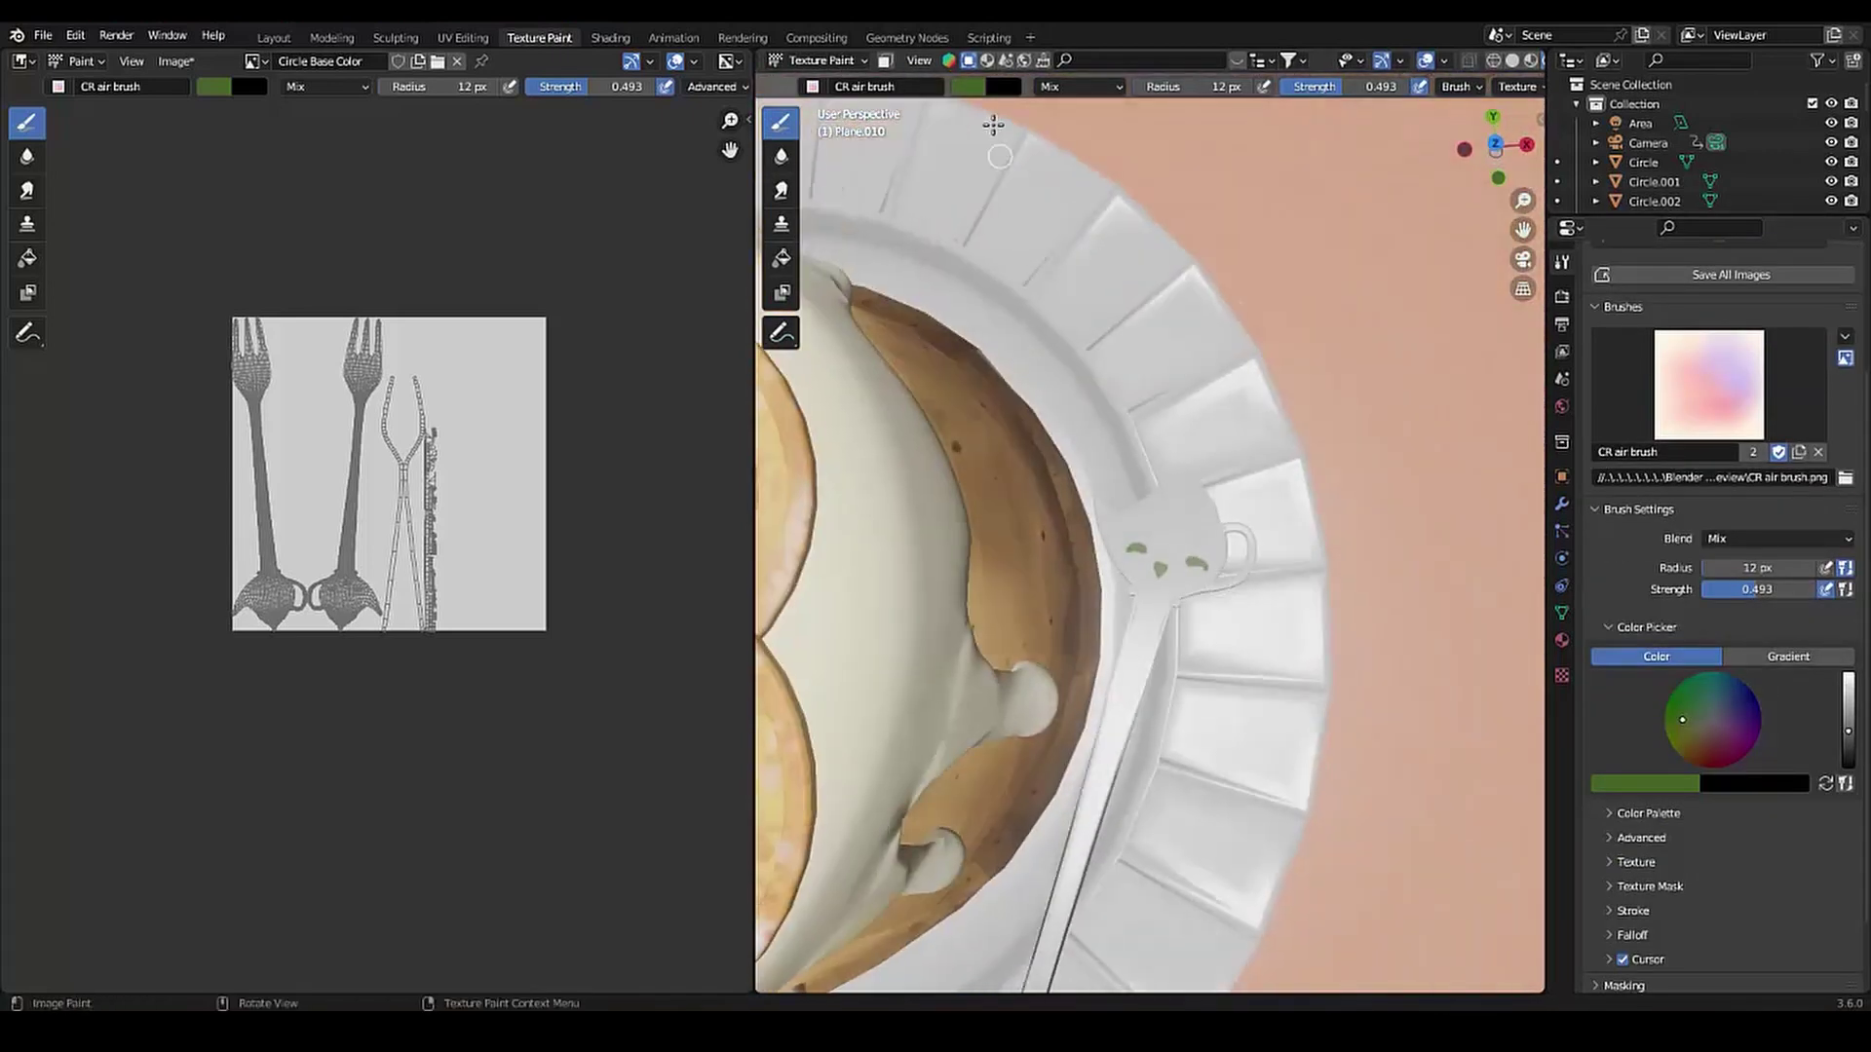
Airbrush red rose petals on the fork's cup end, then swap the brush colours
right_click(1033, 195)
left_click(1035, 252)
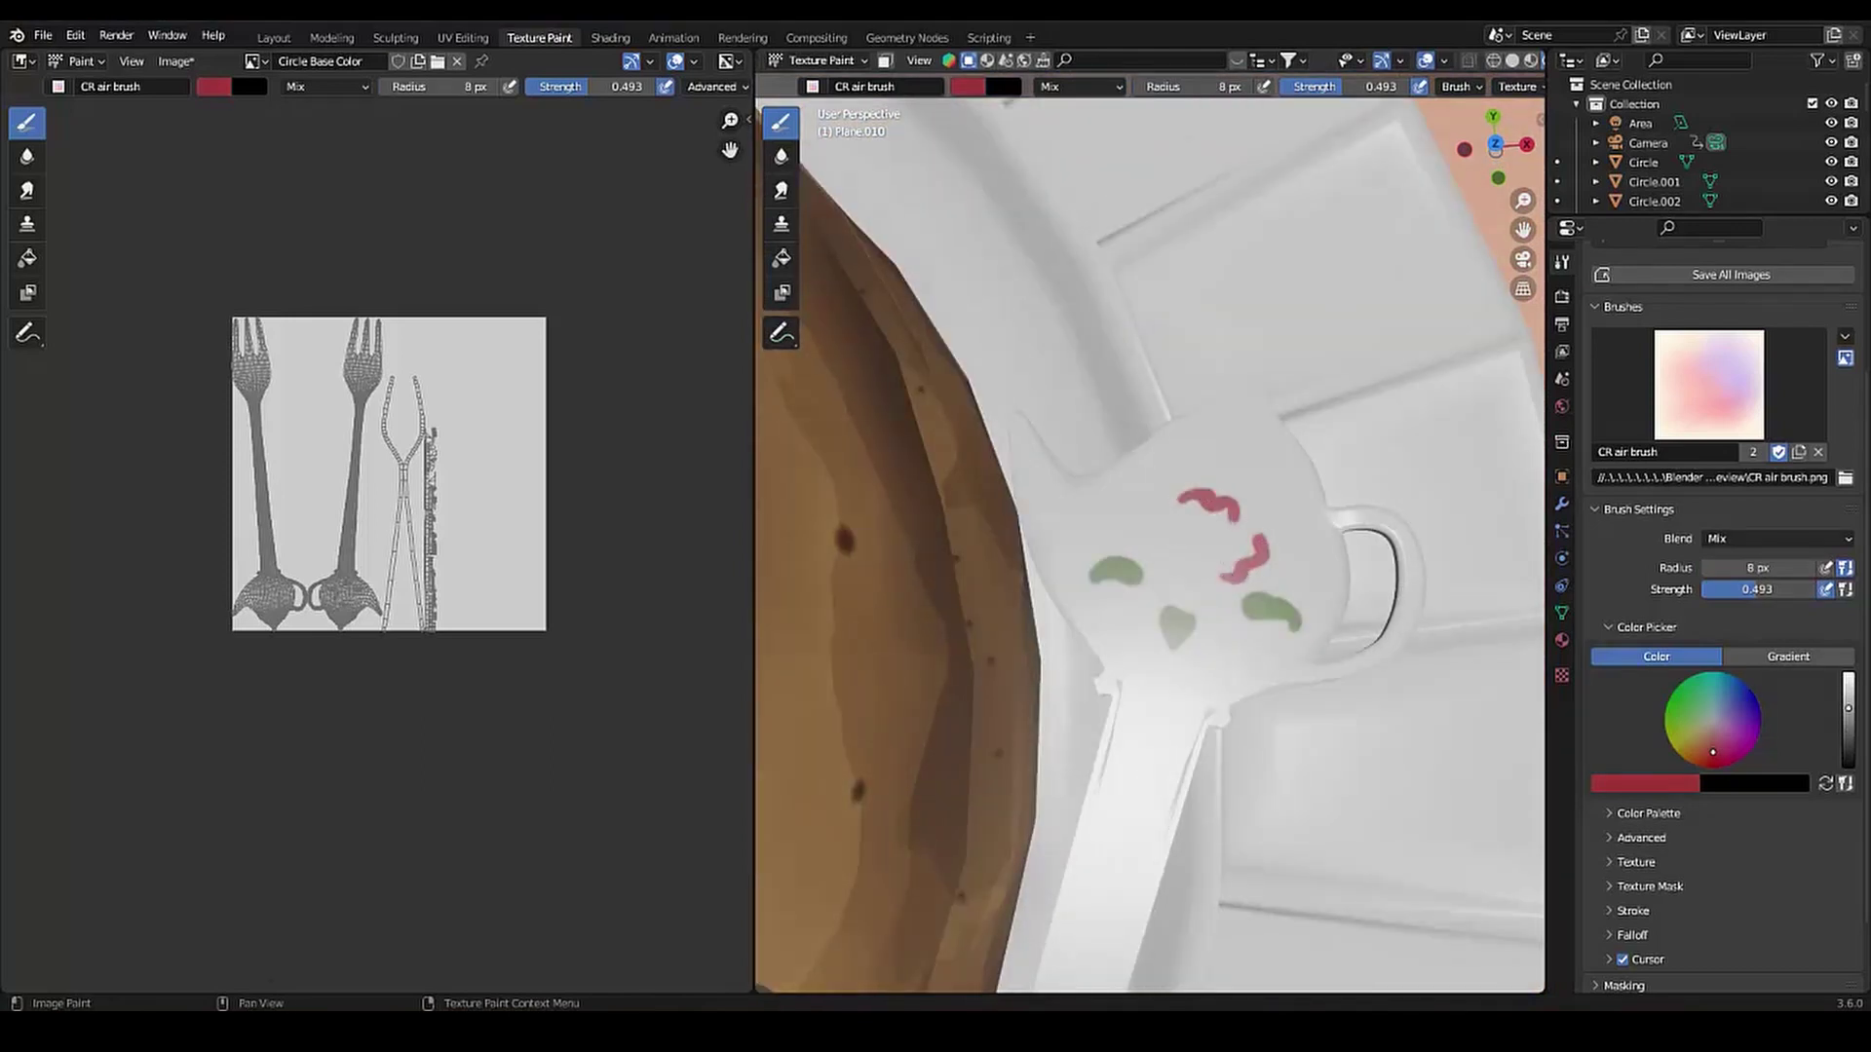
key("ctrl+z")
key("ctrl+z")
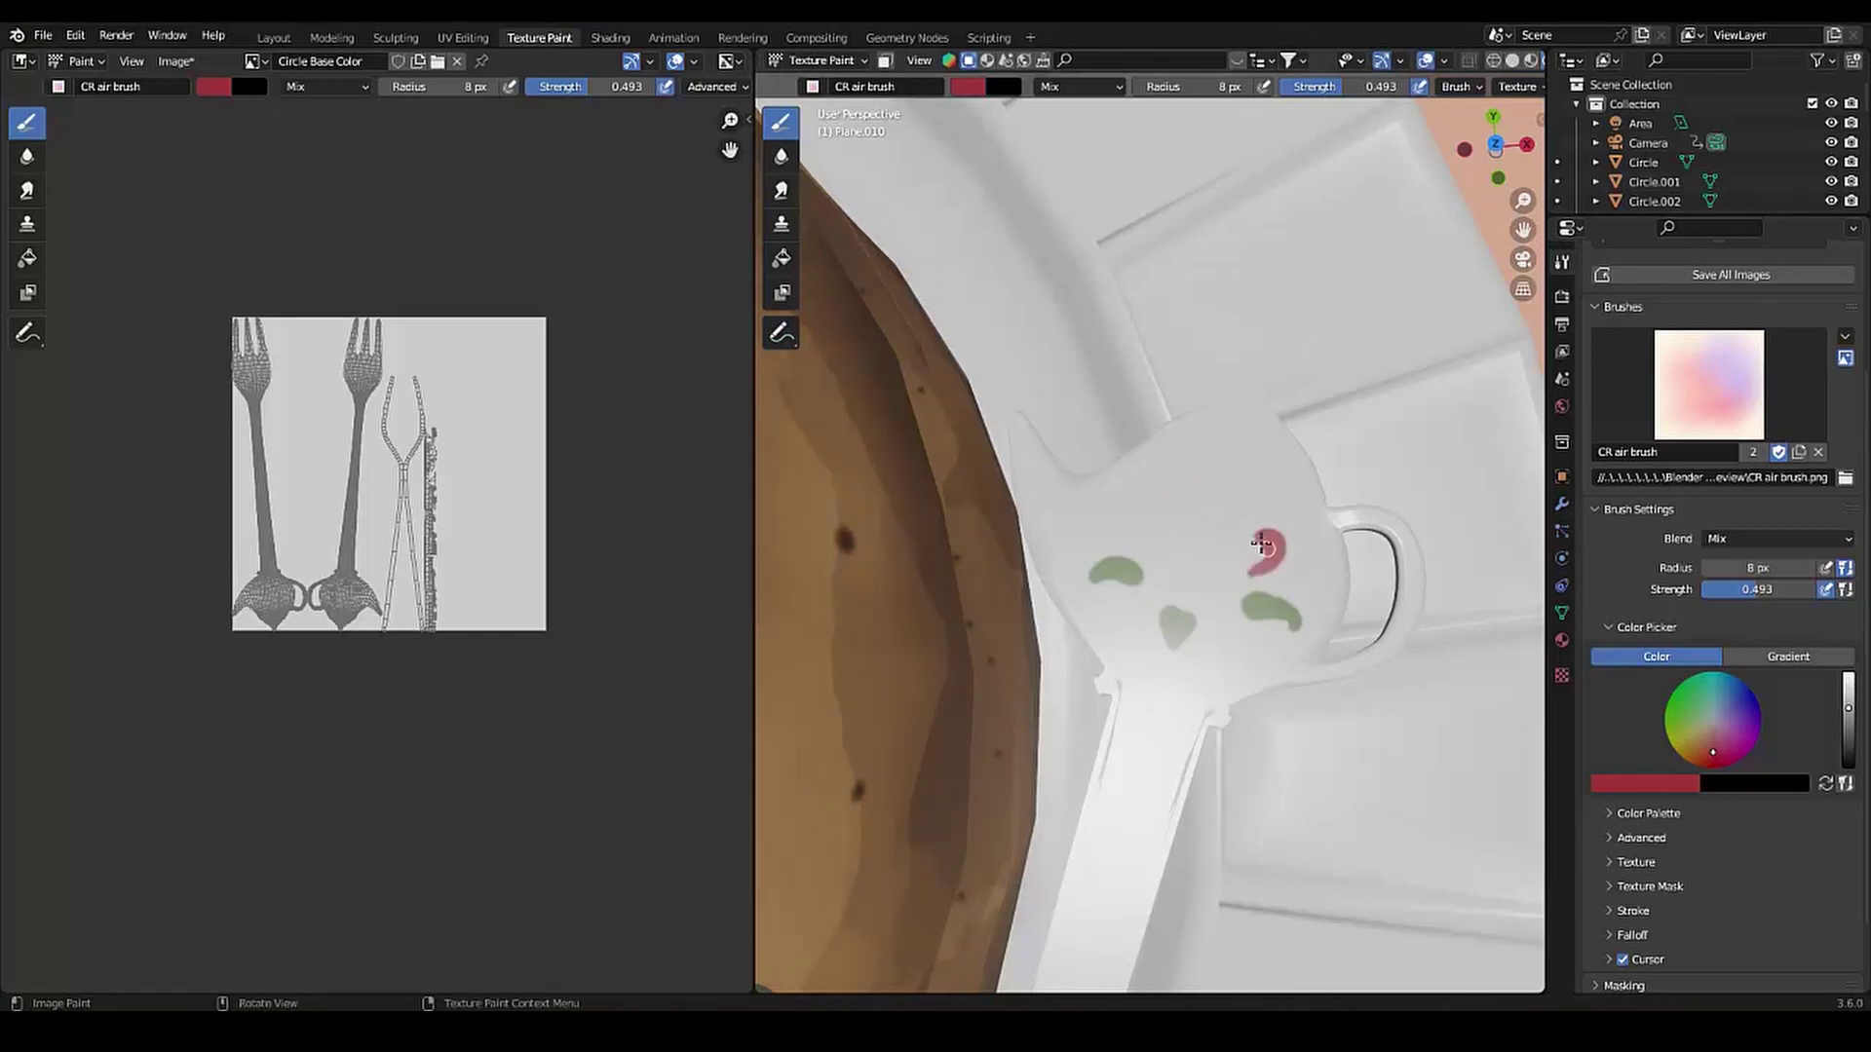
left_click_drag(1242, 501, 1200, 498)
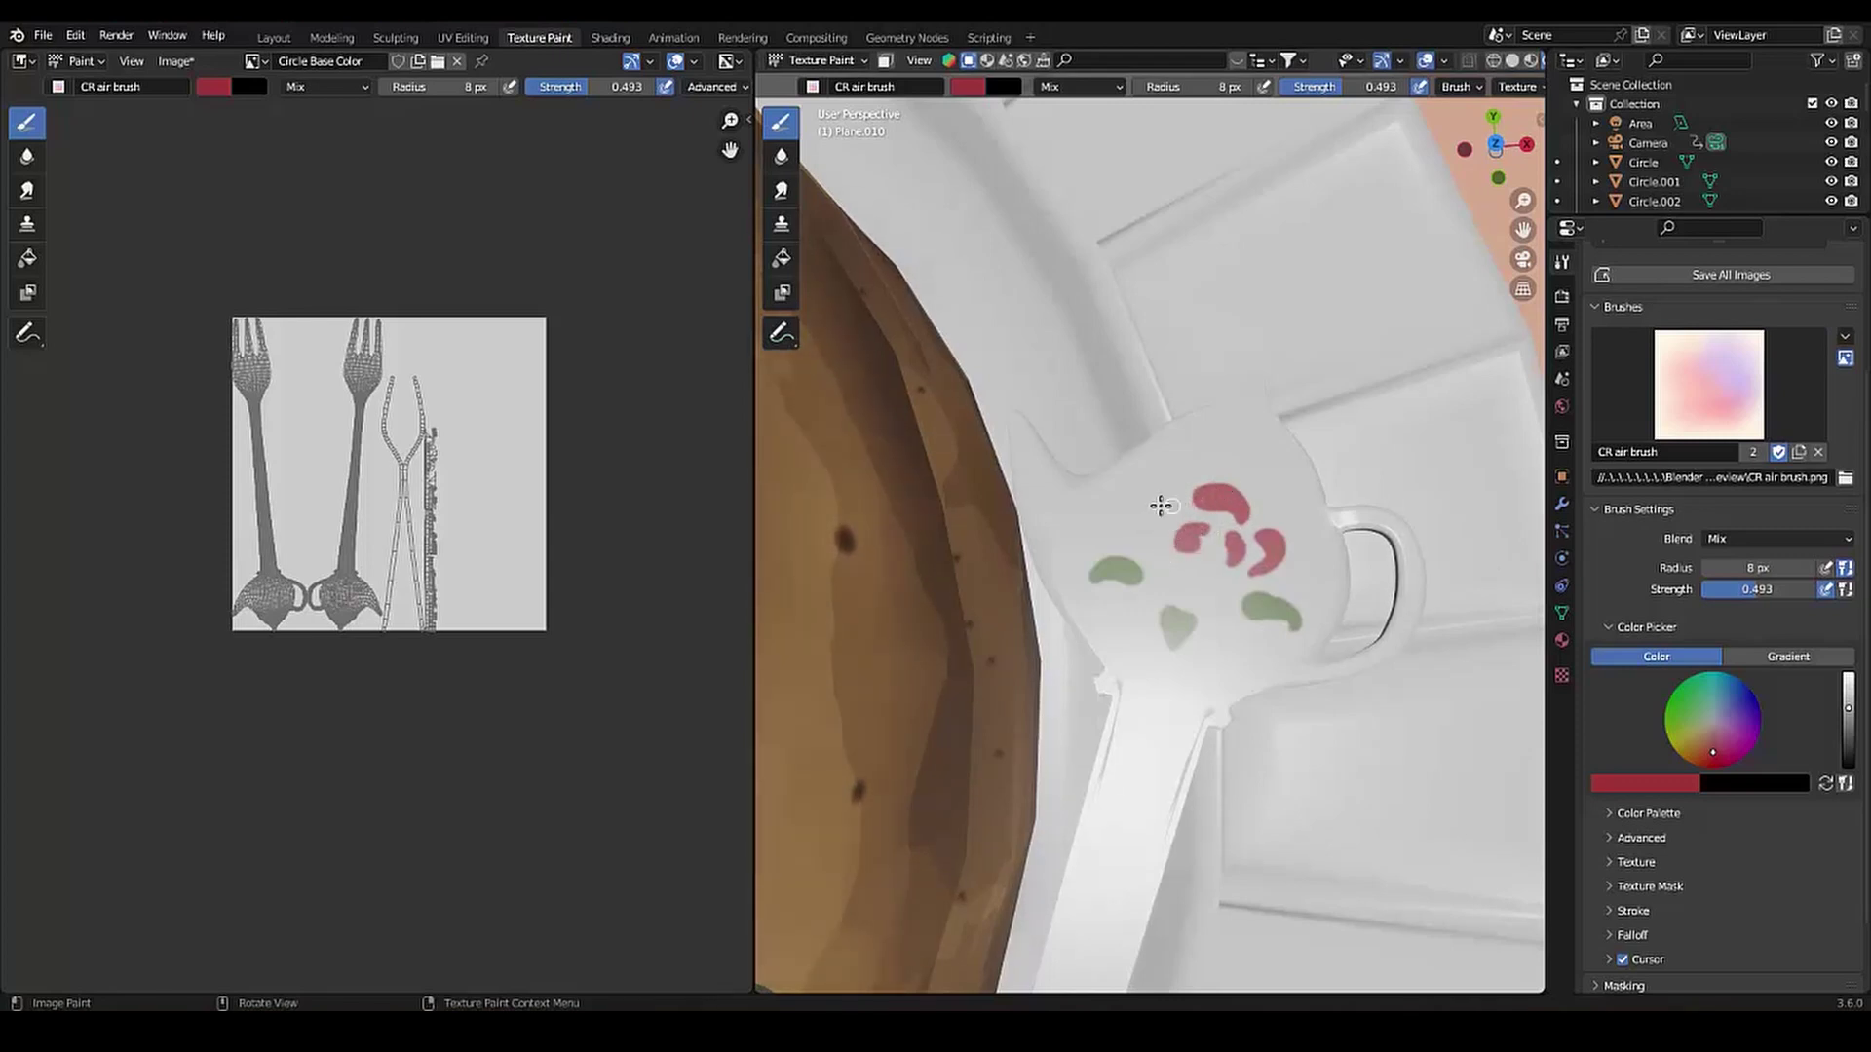
left_click_drag(1183, 551, 1207, 563)
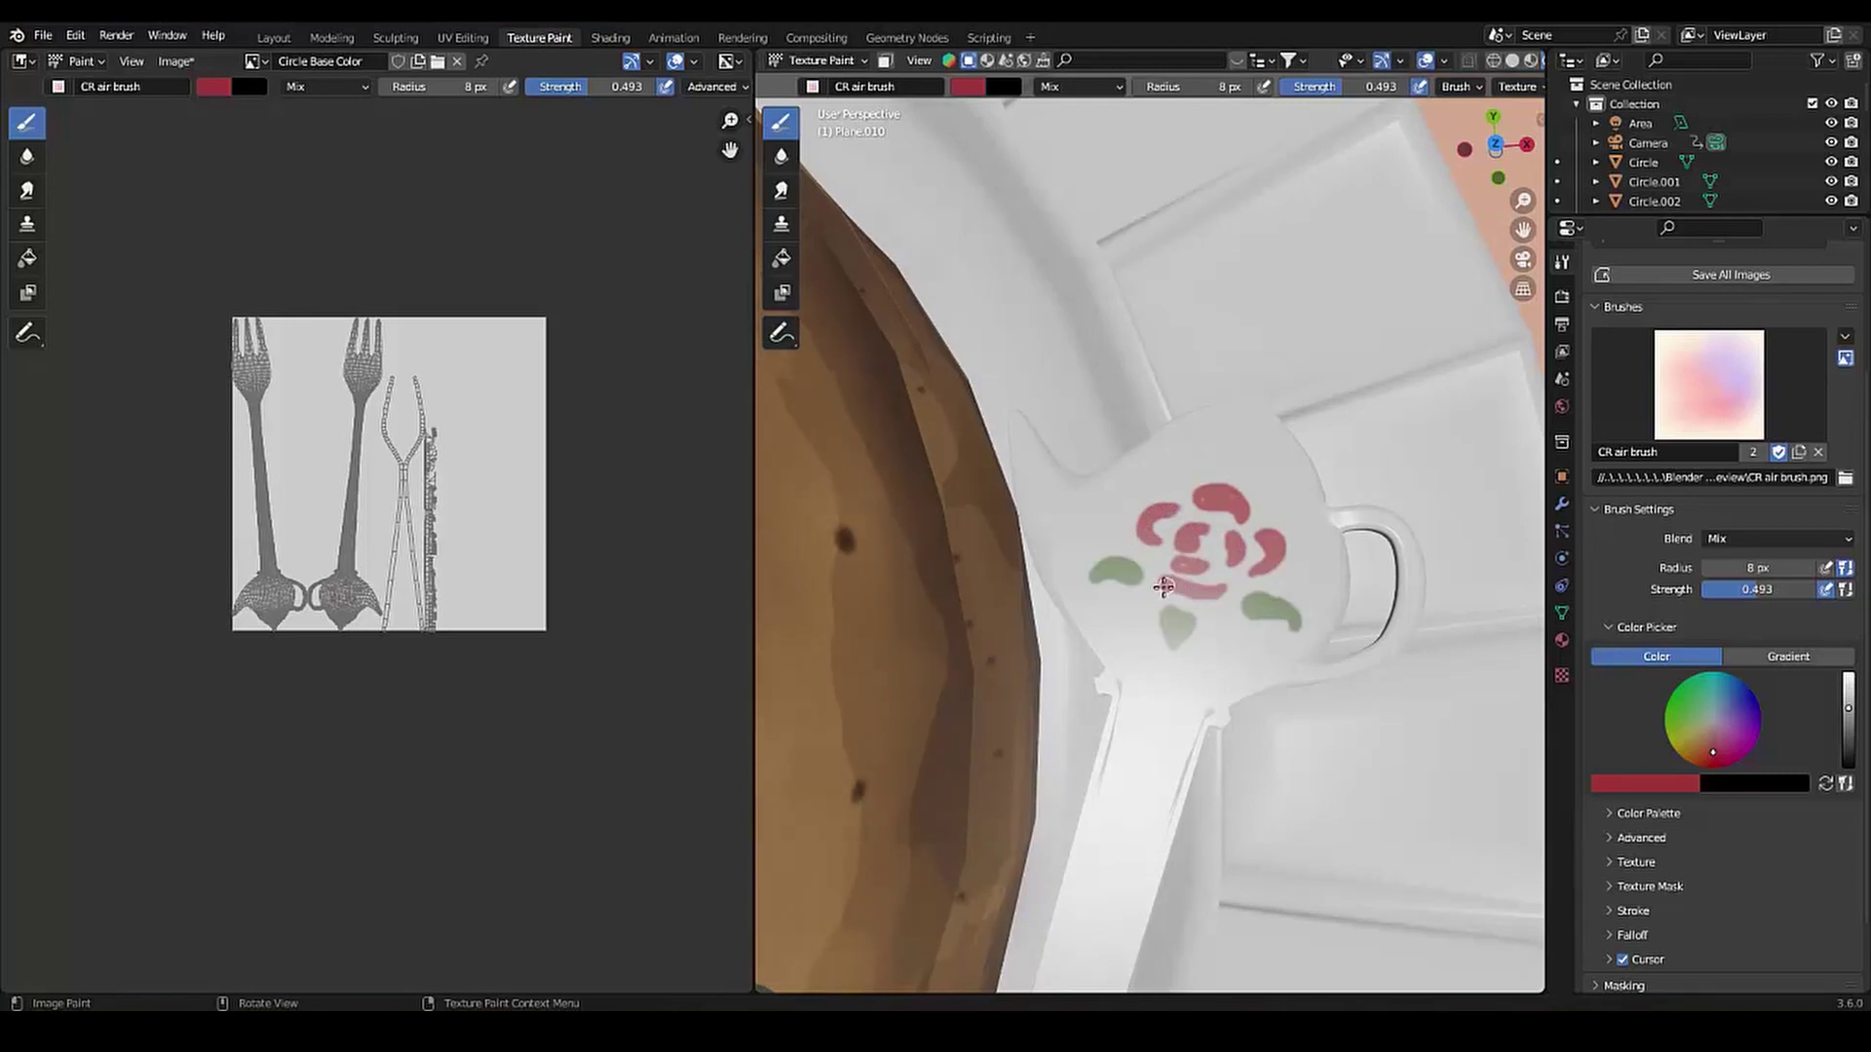
key("x")
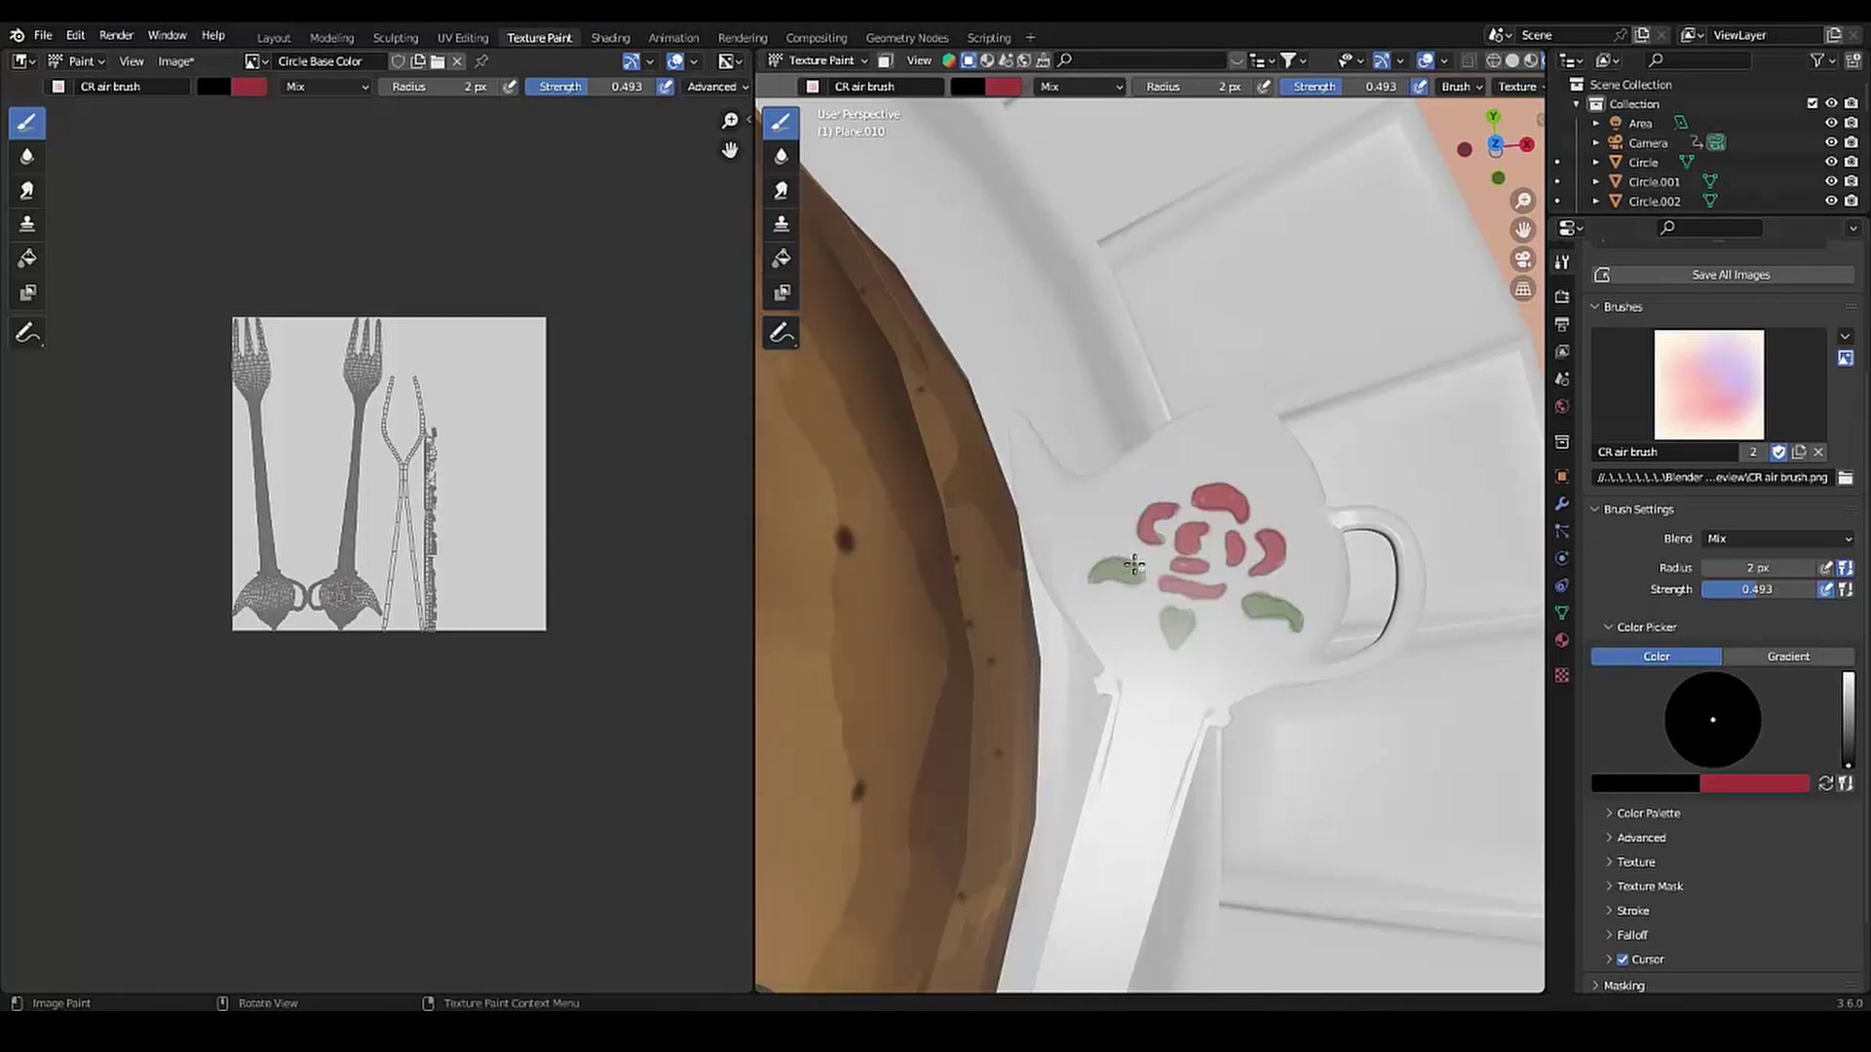
scroll(1134, 565, "down", 5)
mouse_move(1091, 439)
middle_mouse_down()
mouse_move(1080, 625)
mouse_move(1072, 585)
middle_mouse_up()
left_click(274, 37)
scroll(834, 819, "up", 3)
Scale the selected fork neck inward using proportional-editing falloff
key("l")
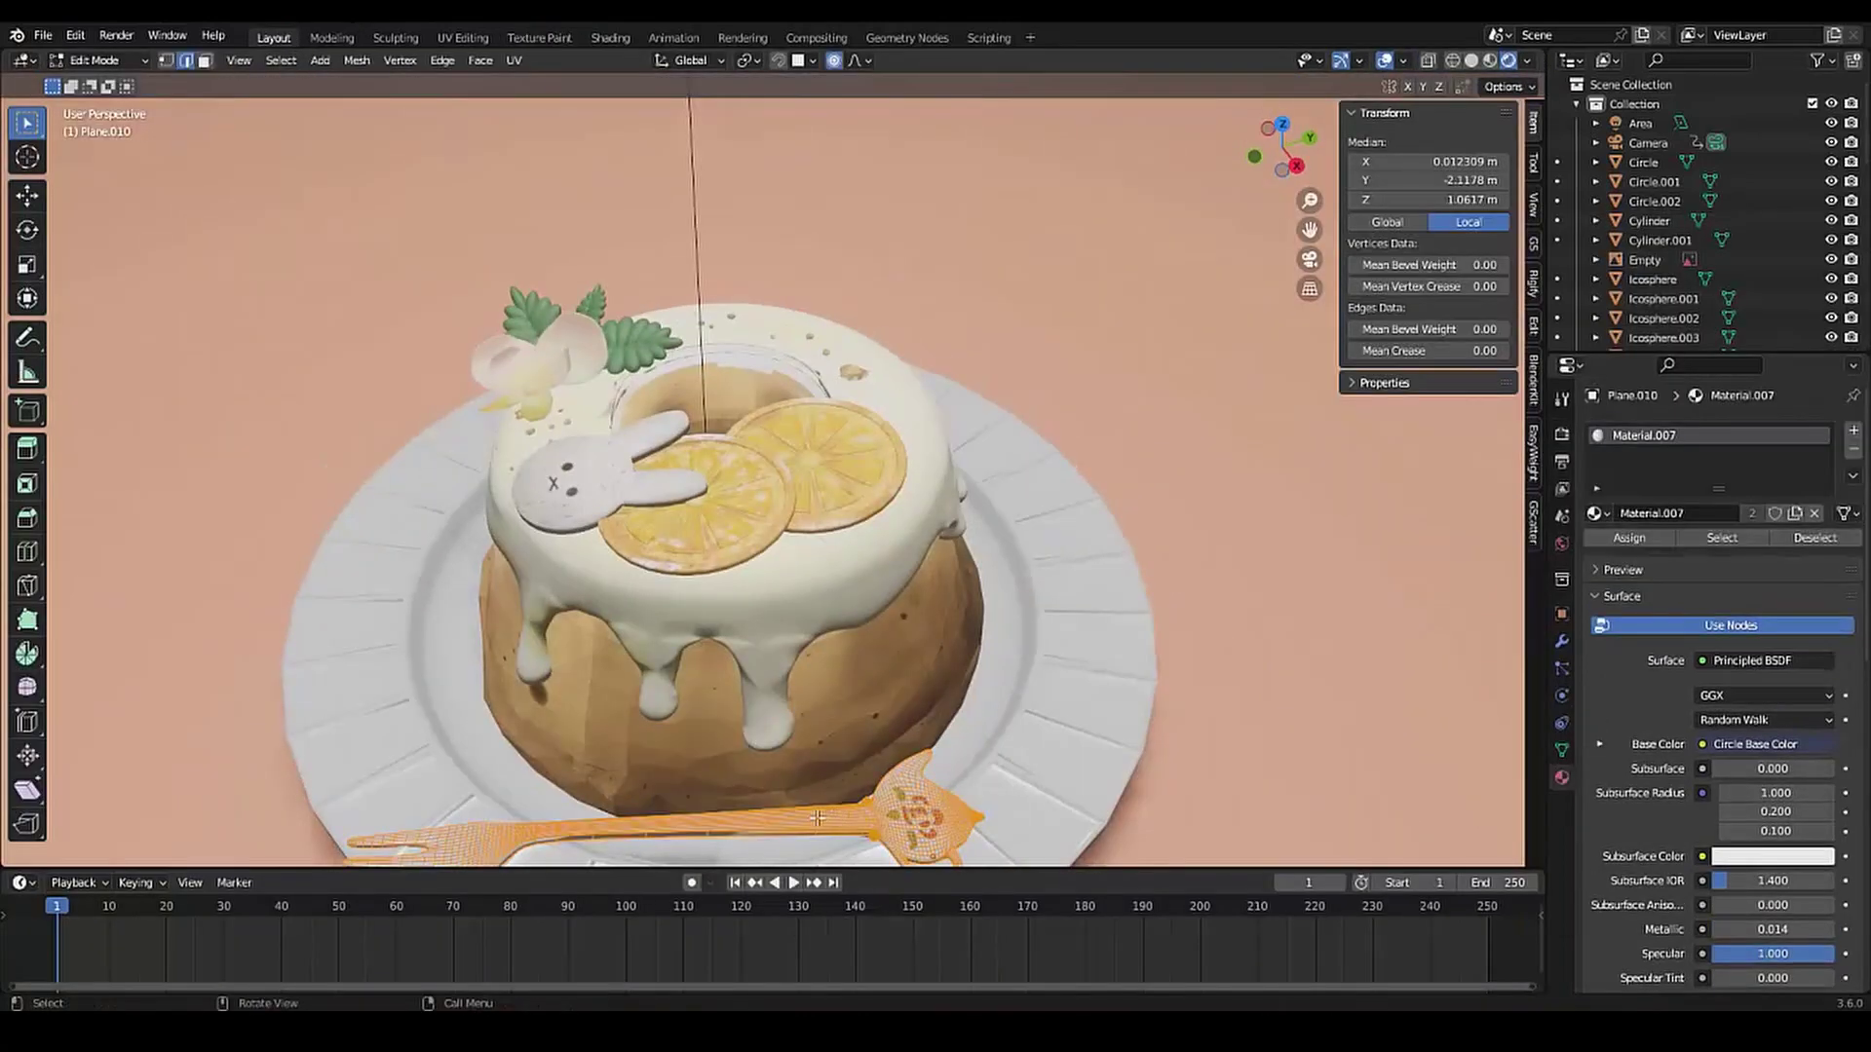
scroll(817, 818, "up", 5)
key("s")
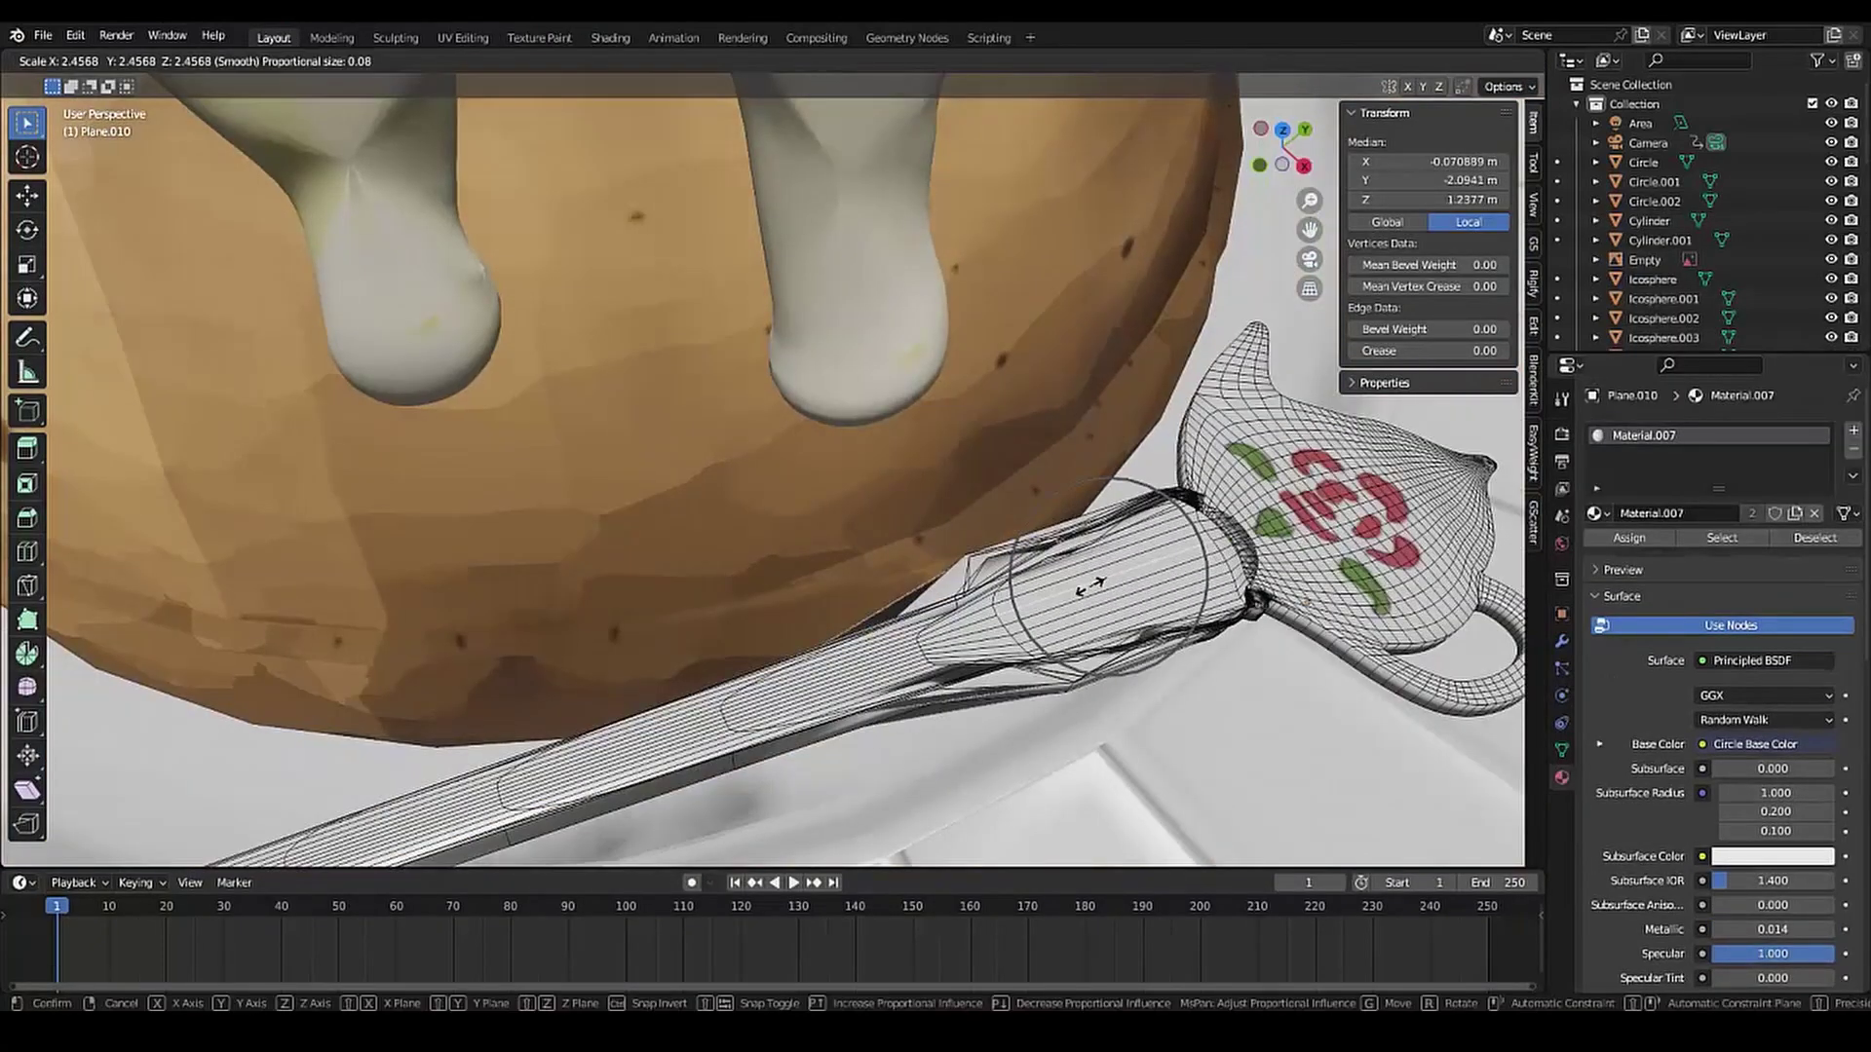
scroll(1072, 585, "down", 7)
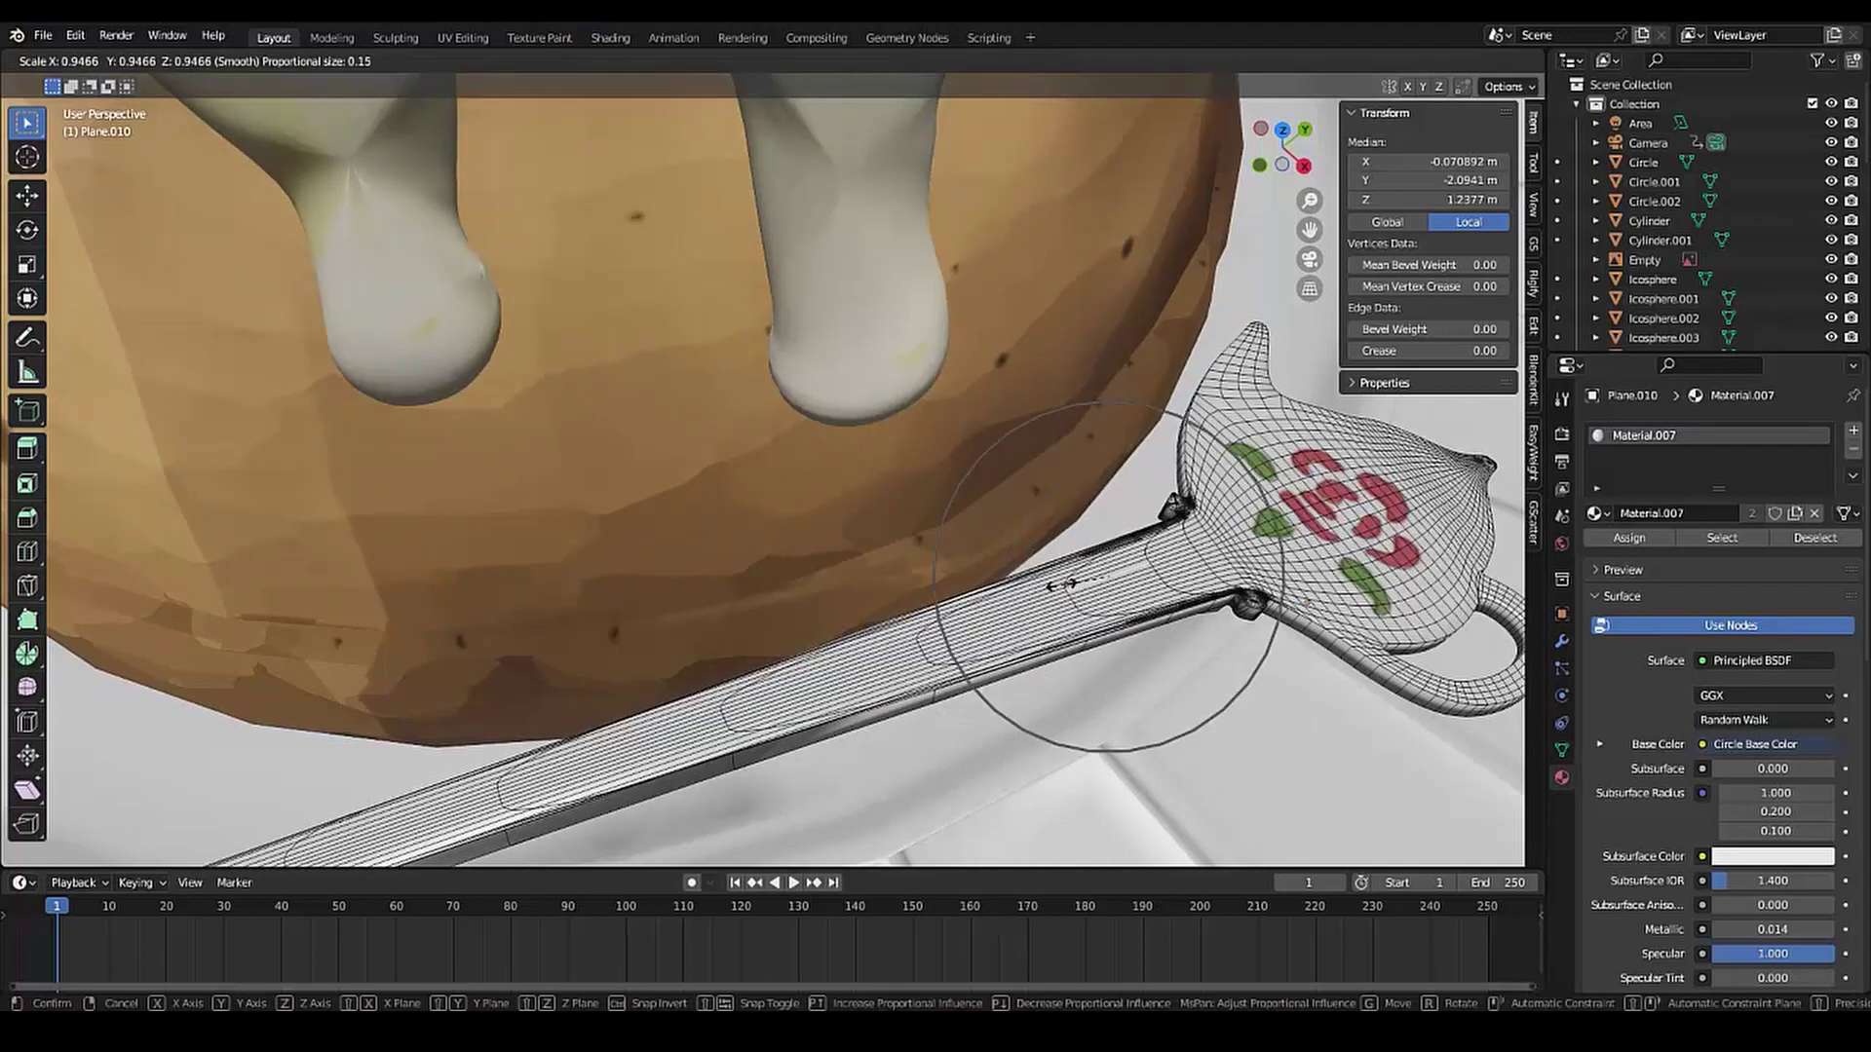
left_click(1067, 585)
Return to Object Mode and orbit out to a wide view of the scene
middle_click_drag(1067, 585, 932, 628)
scroll(932, 628, "down", 2)
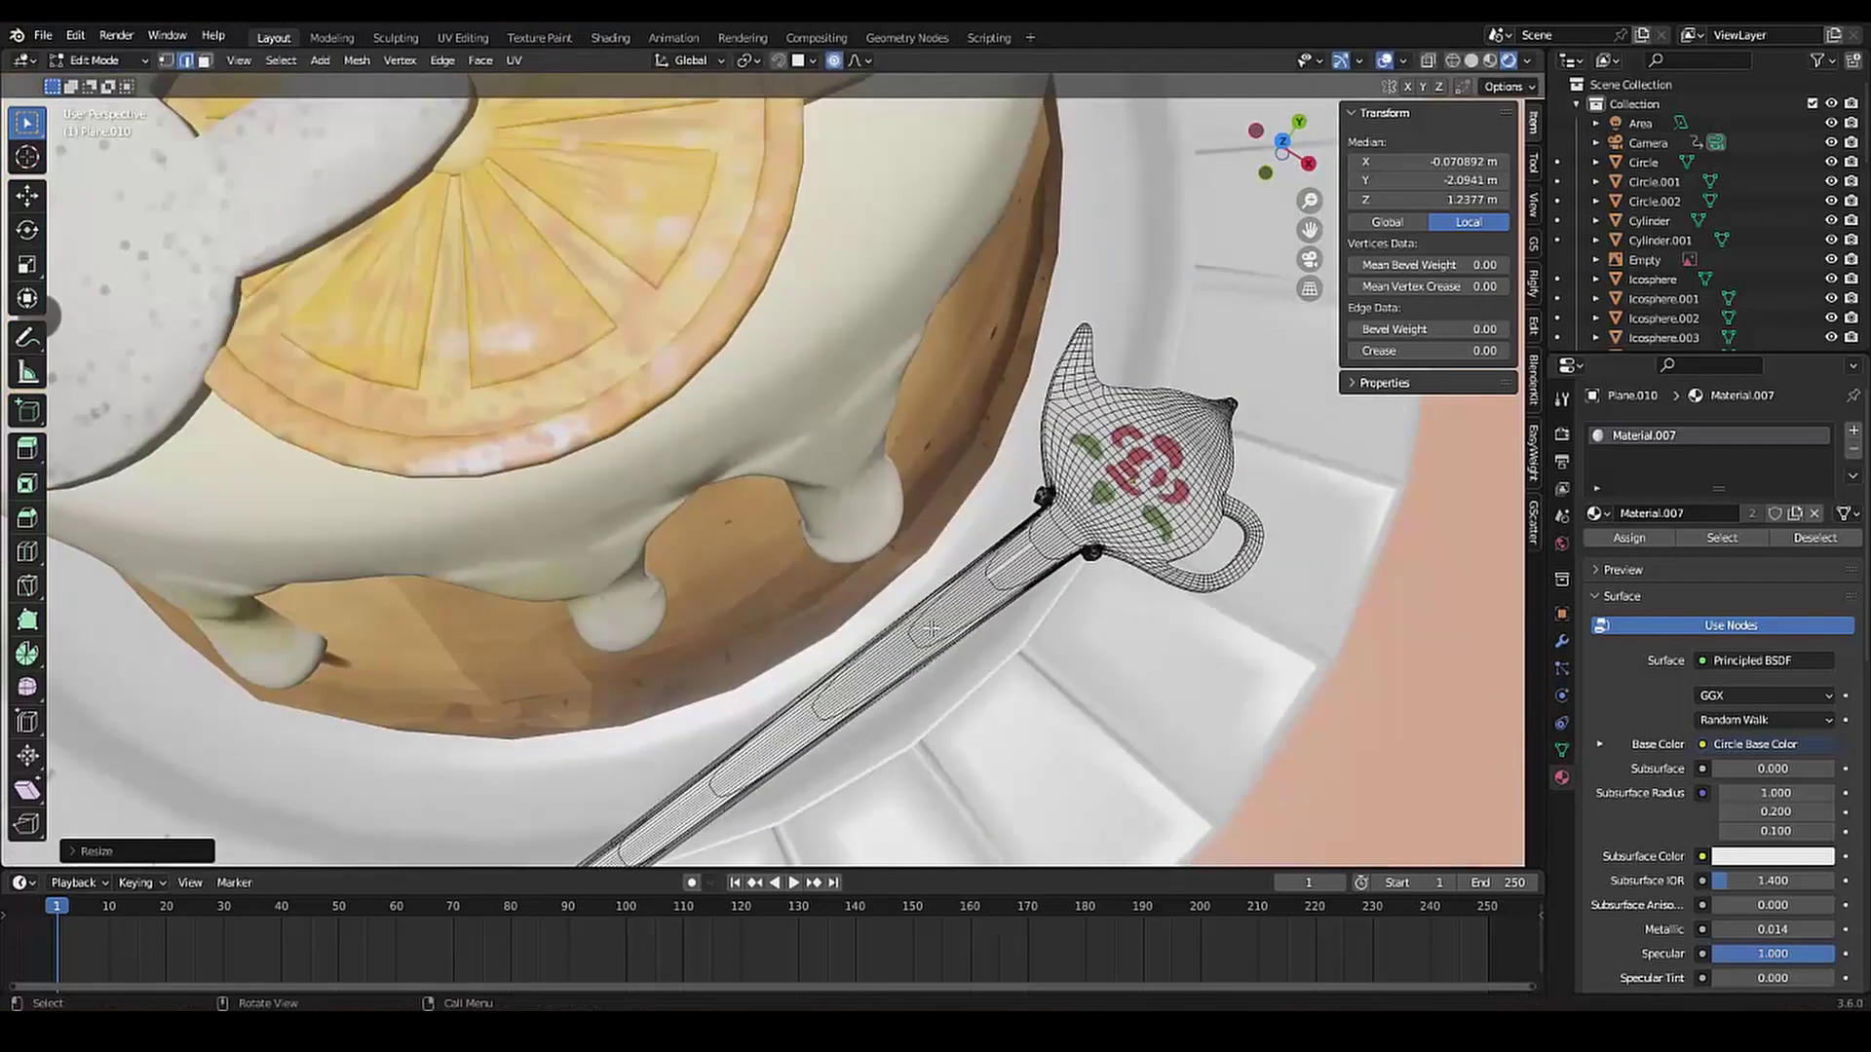
scroll(932, 629, "down", 6)
key("ctrl+Tab")
left_click(786, 400)
mouse_move(785, 513)
middle_mouse_down()
mouse_move(680, 355)
mouse_move(624, 353)
mouse_move(623, 419)
middle_mouse_up()
scroll(623, 353, "up", 6)
scroll(639, 470, "down", 2)
Delete the reference cake image and render a camera-view preview of the scene
scroll(639, 470, "down", 5)
left_click(735, 400)
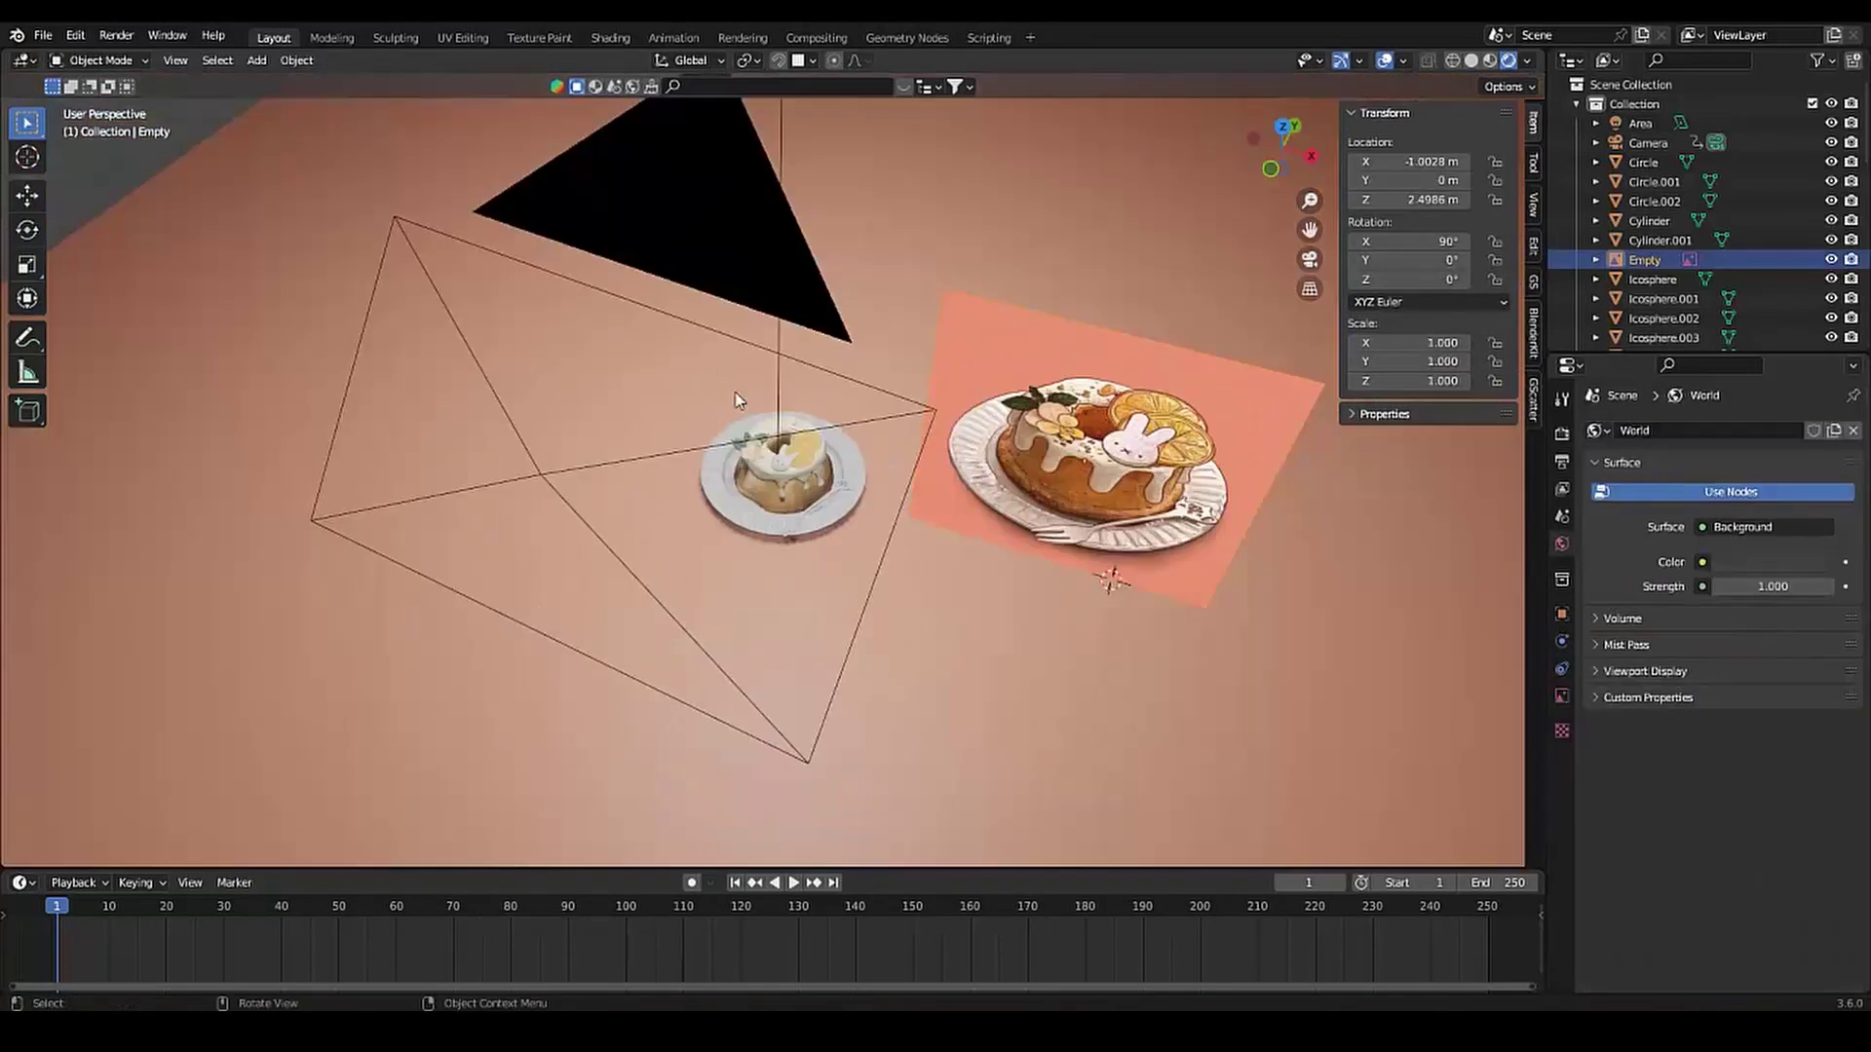
key("Delete")
key("KP_0")
key("F12")
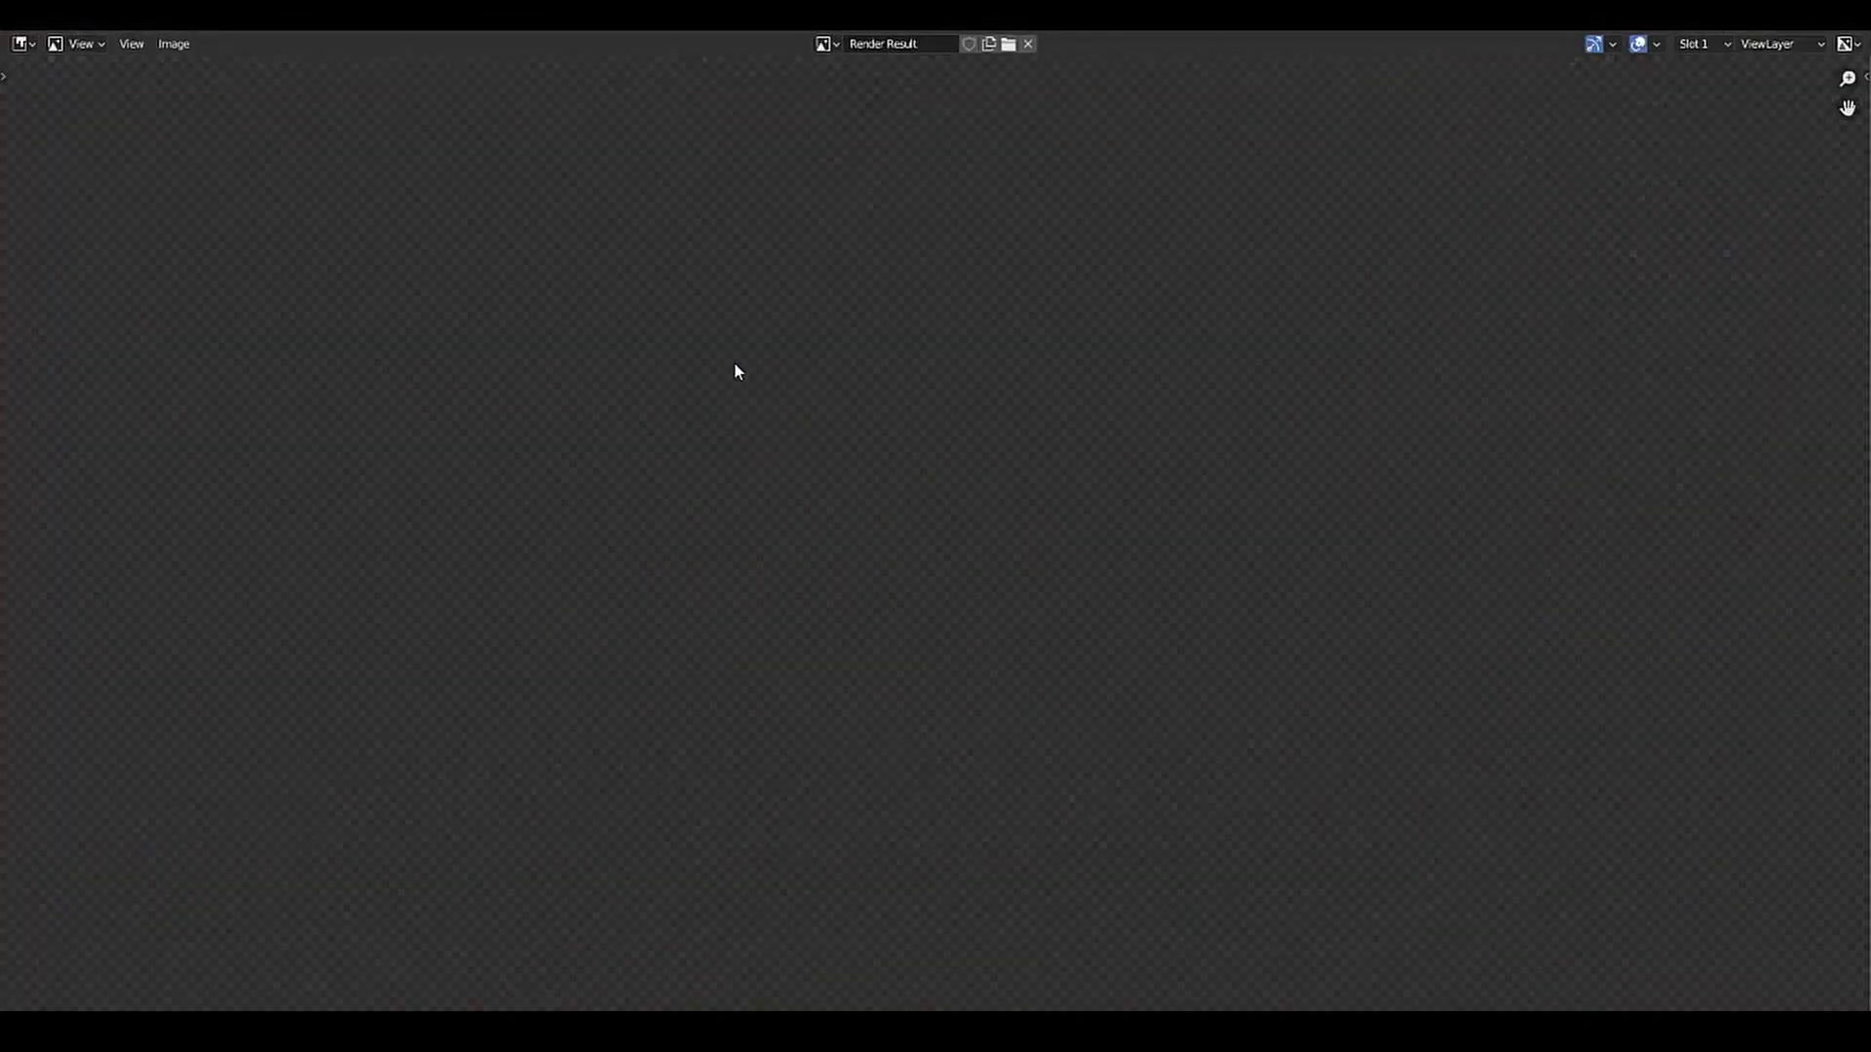
key("Escape")
Add a Grease Pencil Stroke object, shrink it and move it aside
key("shift+a")
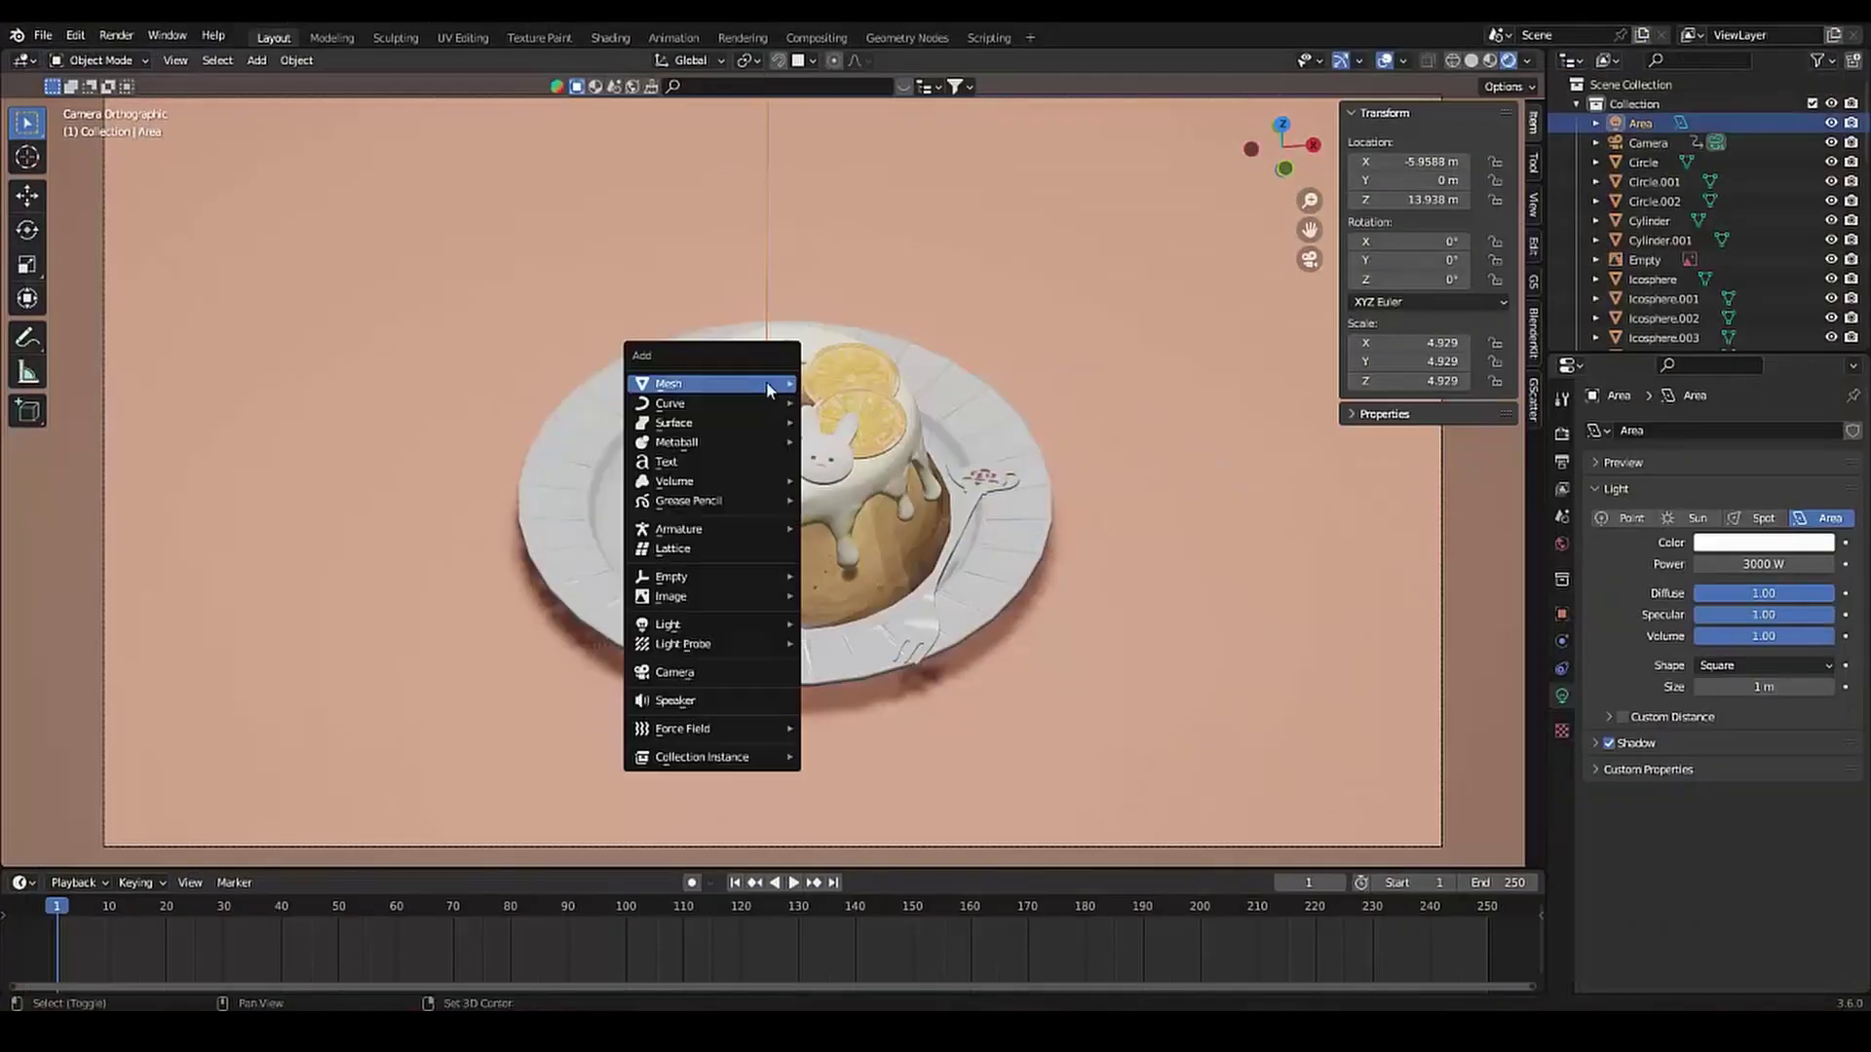
left_click(808, 495)
scroll(809, 495, "down", 4)
key("s")
left_click(1169, 434)
key("g")
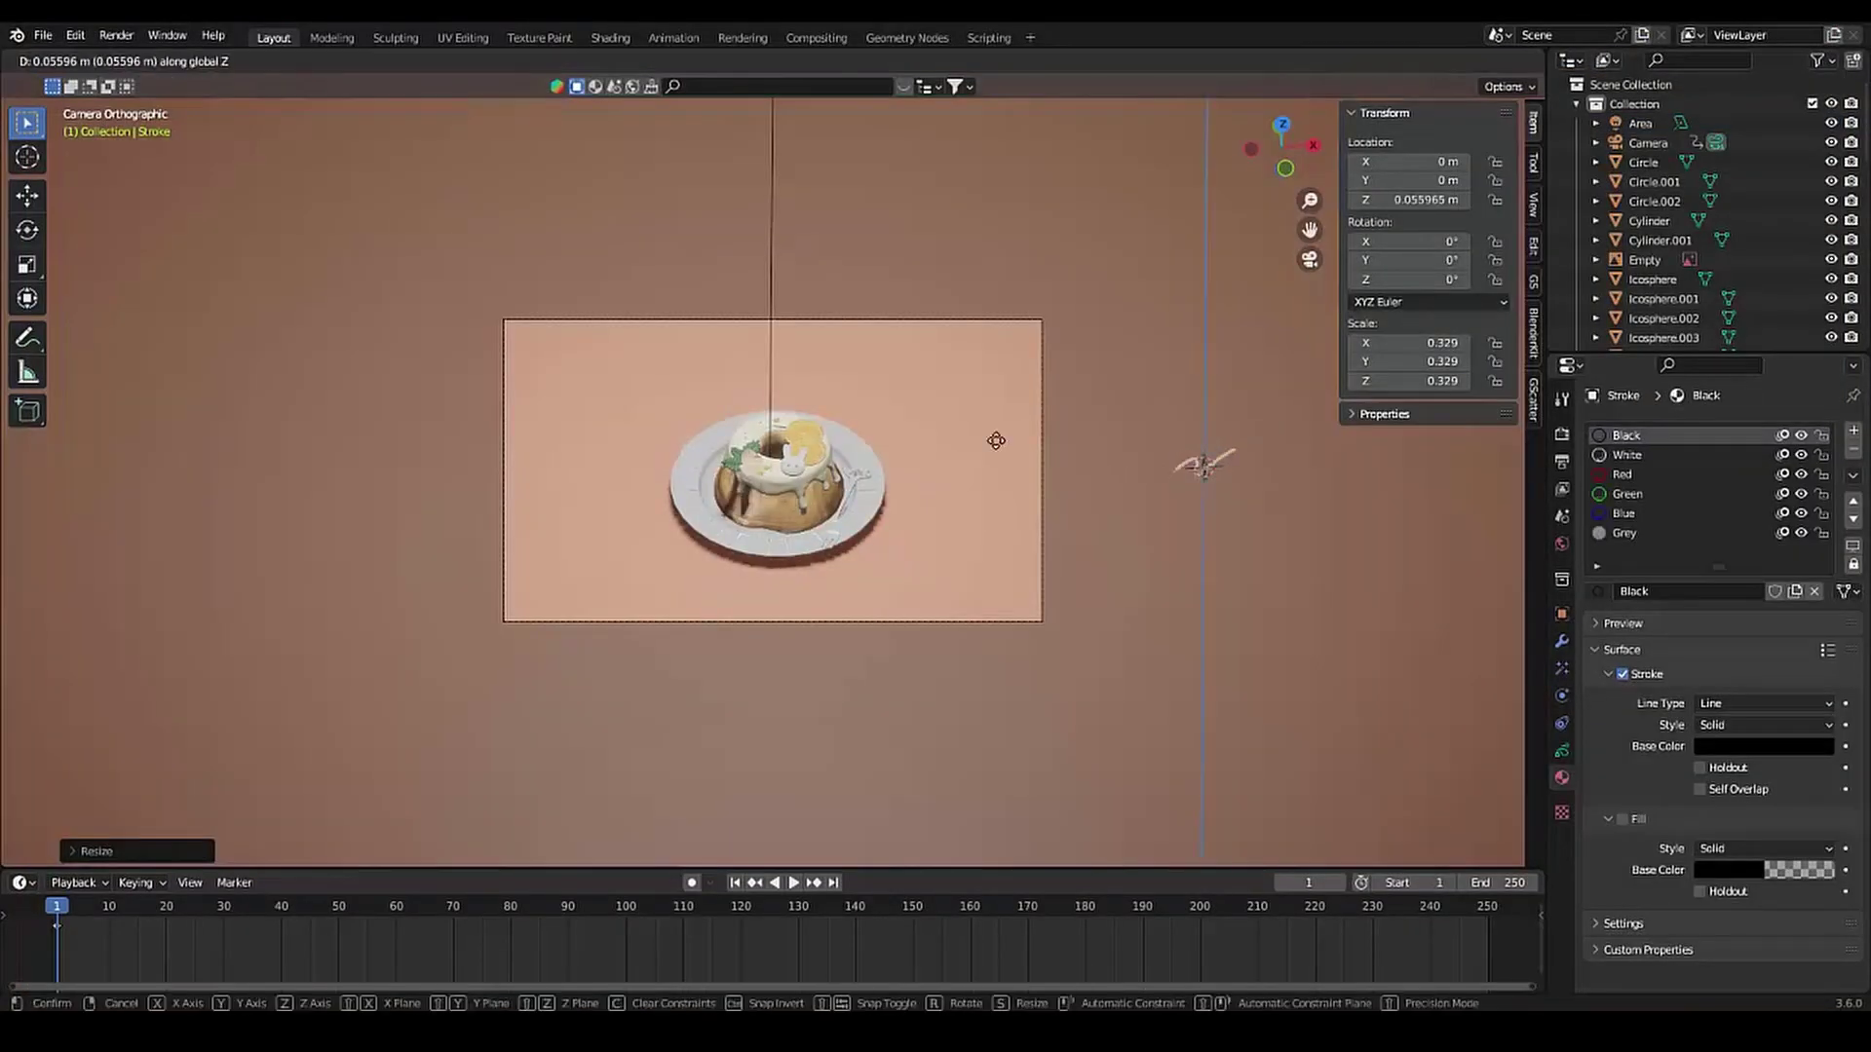
left_click(1203, 466)
Add a Line Art modifier with Scene source, Colors layer and Black material
scroll(1017, 587, "down", 4)
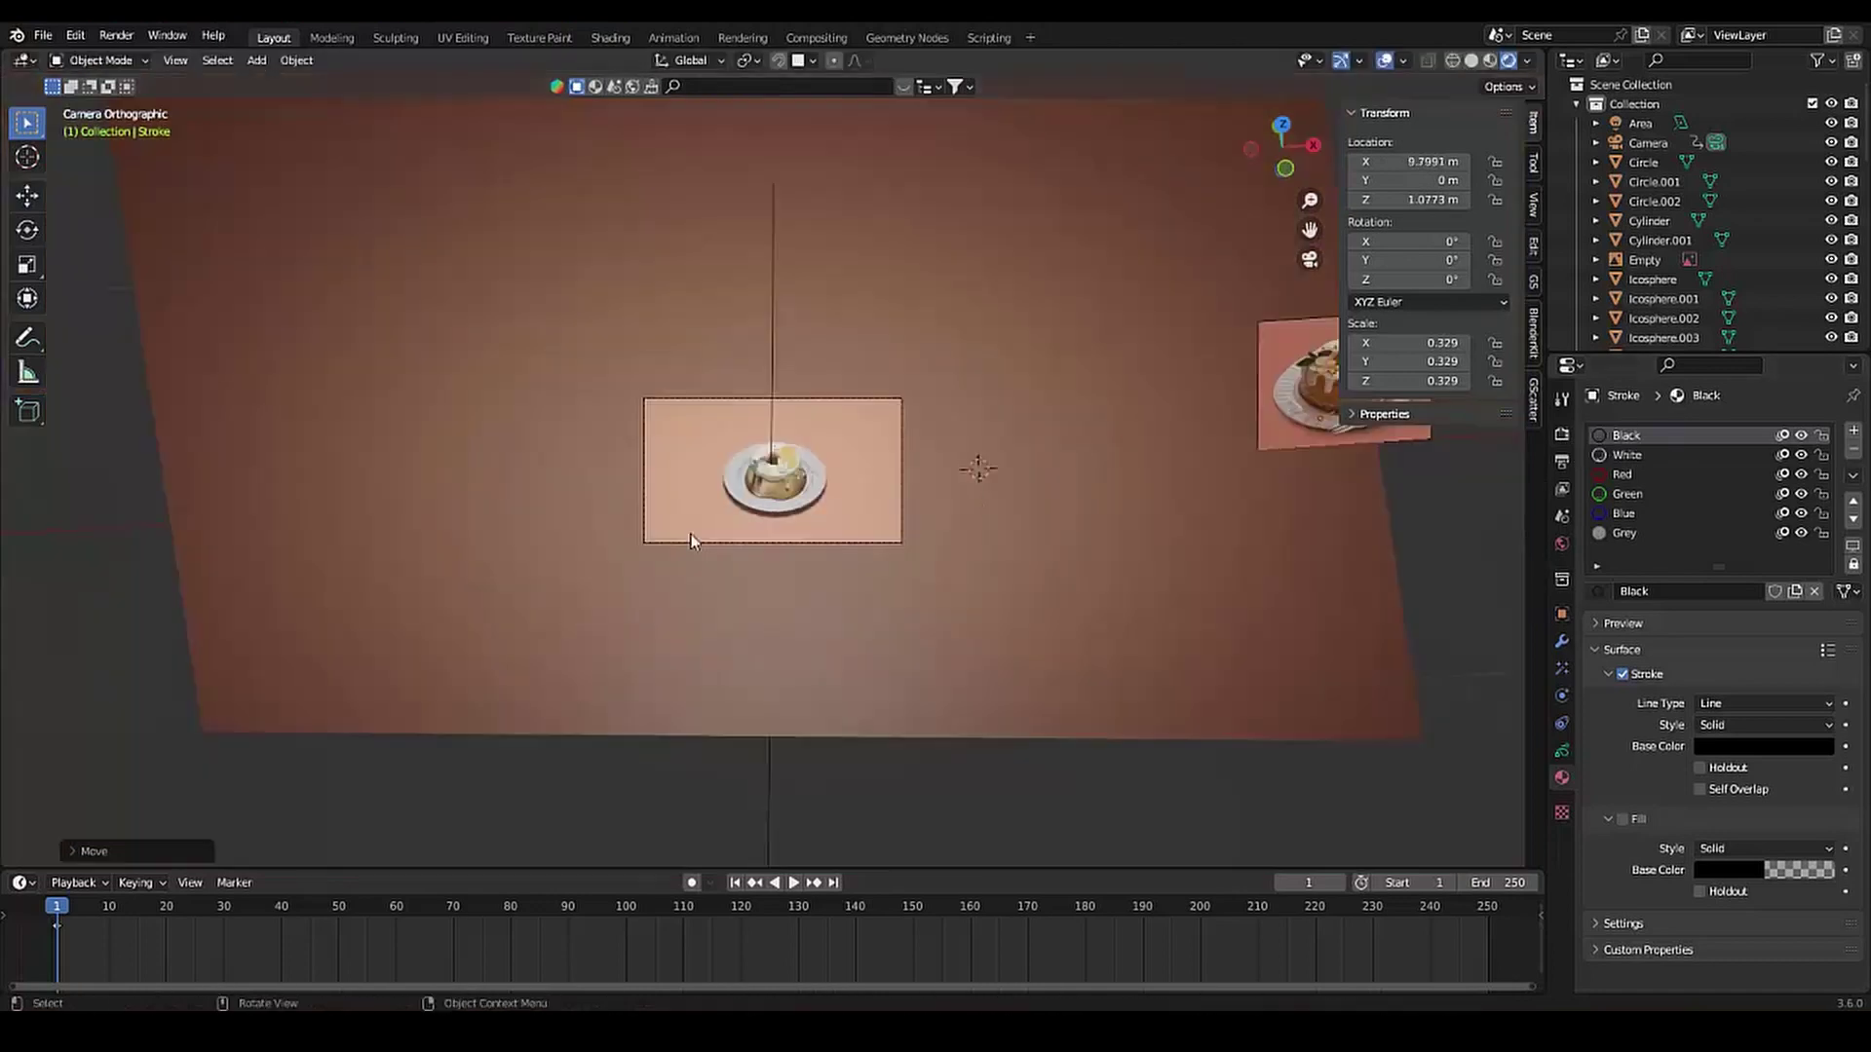
left_click(1562, 641)
left_click(1621, 429)
left_click(1530, 593)
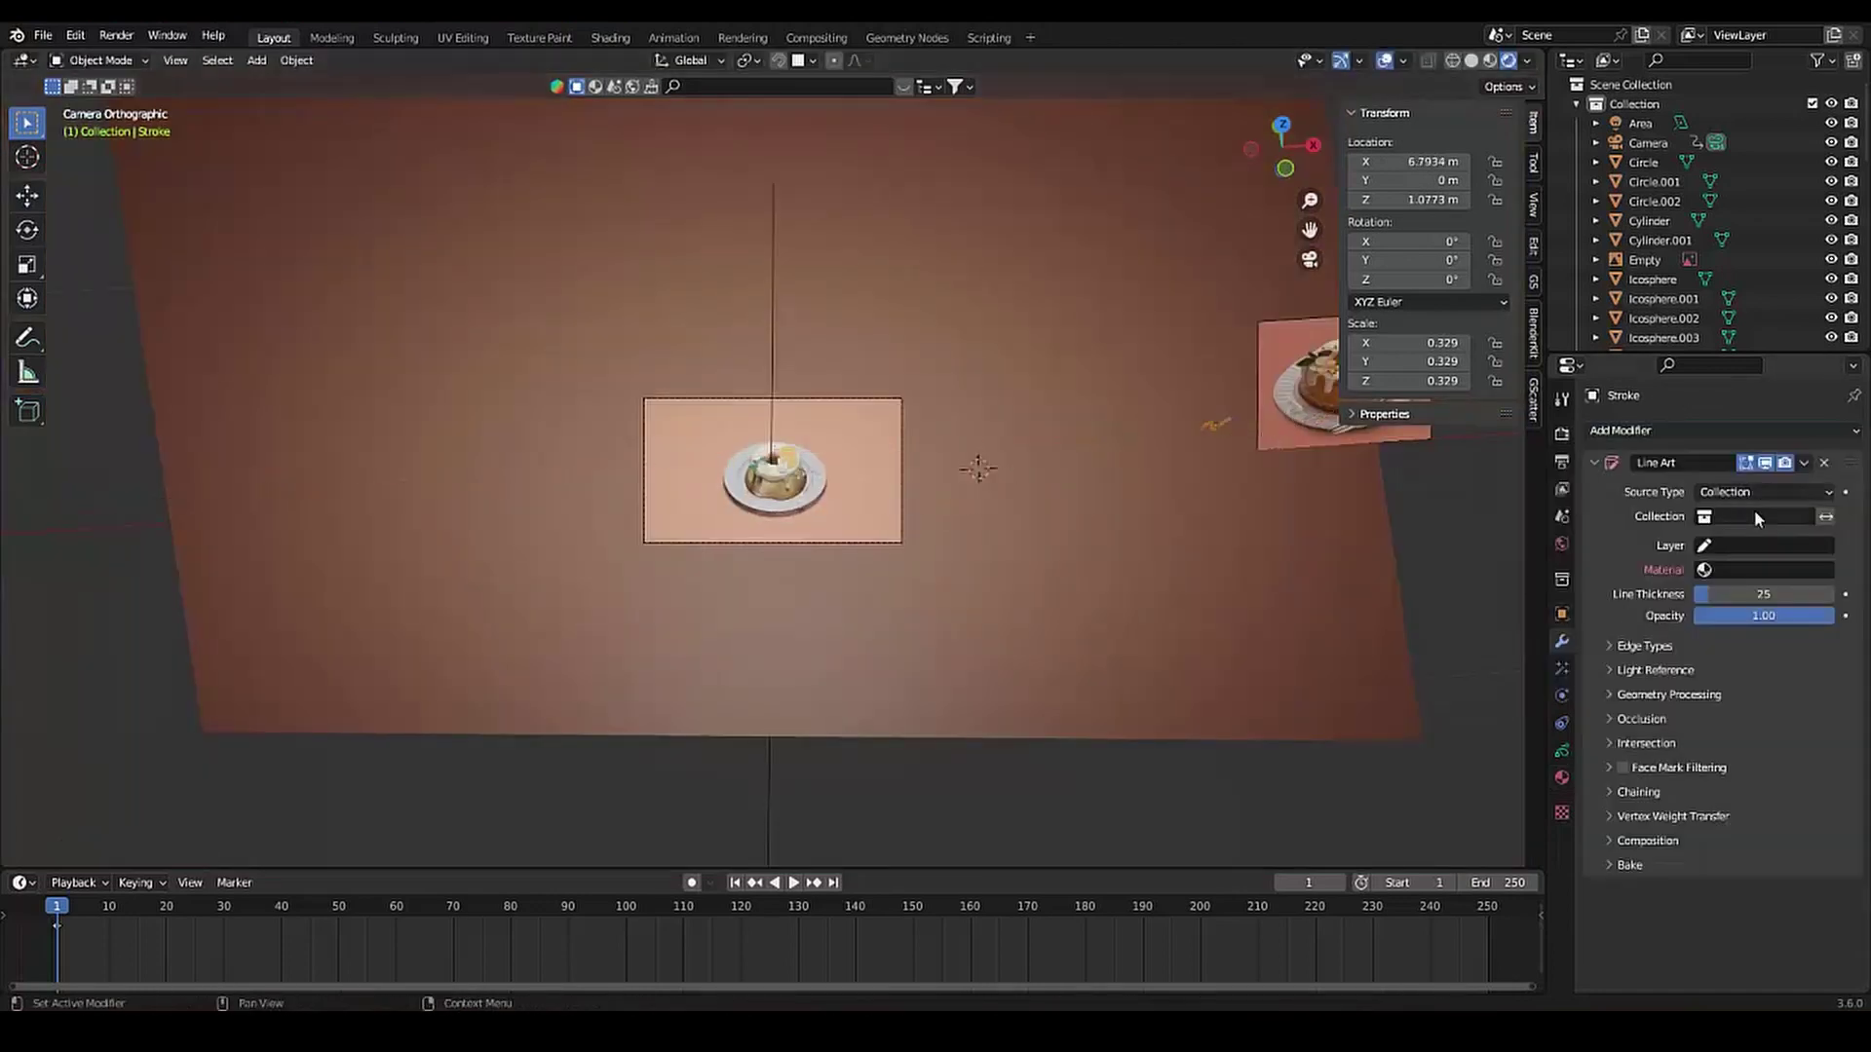
left_click(1764, 522)
left_click(1745, 545)
left_click(1695, 576)
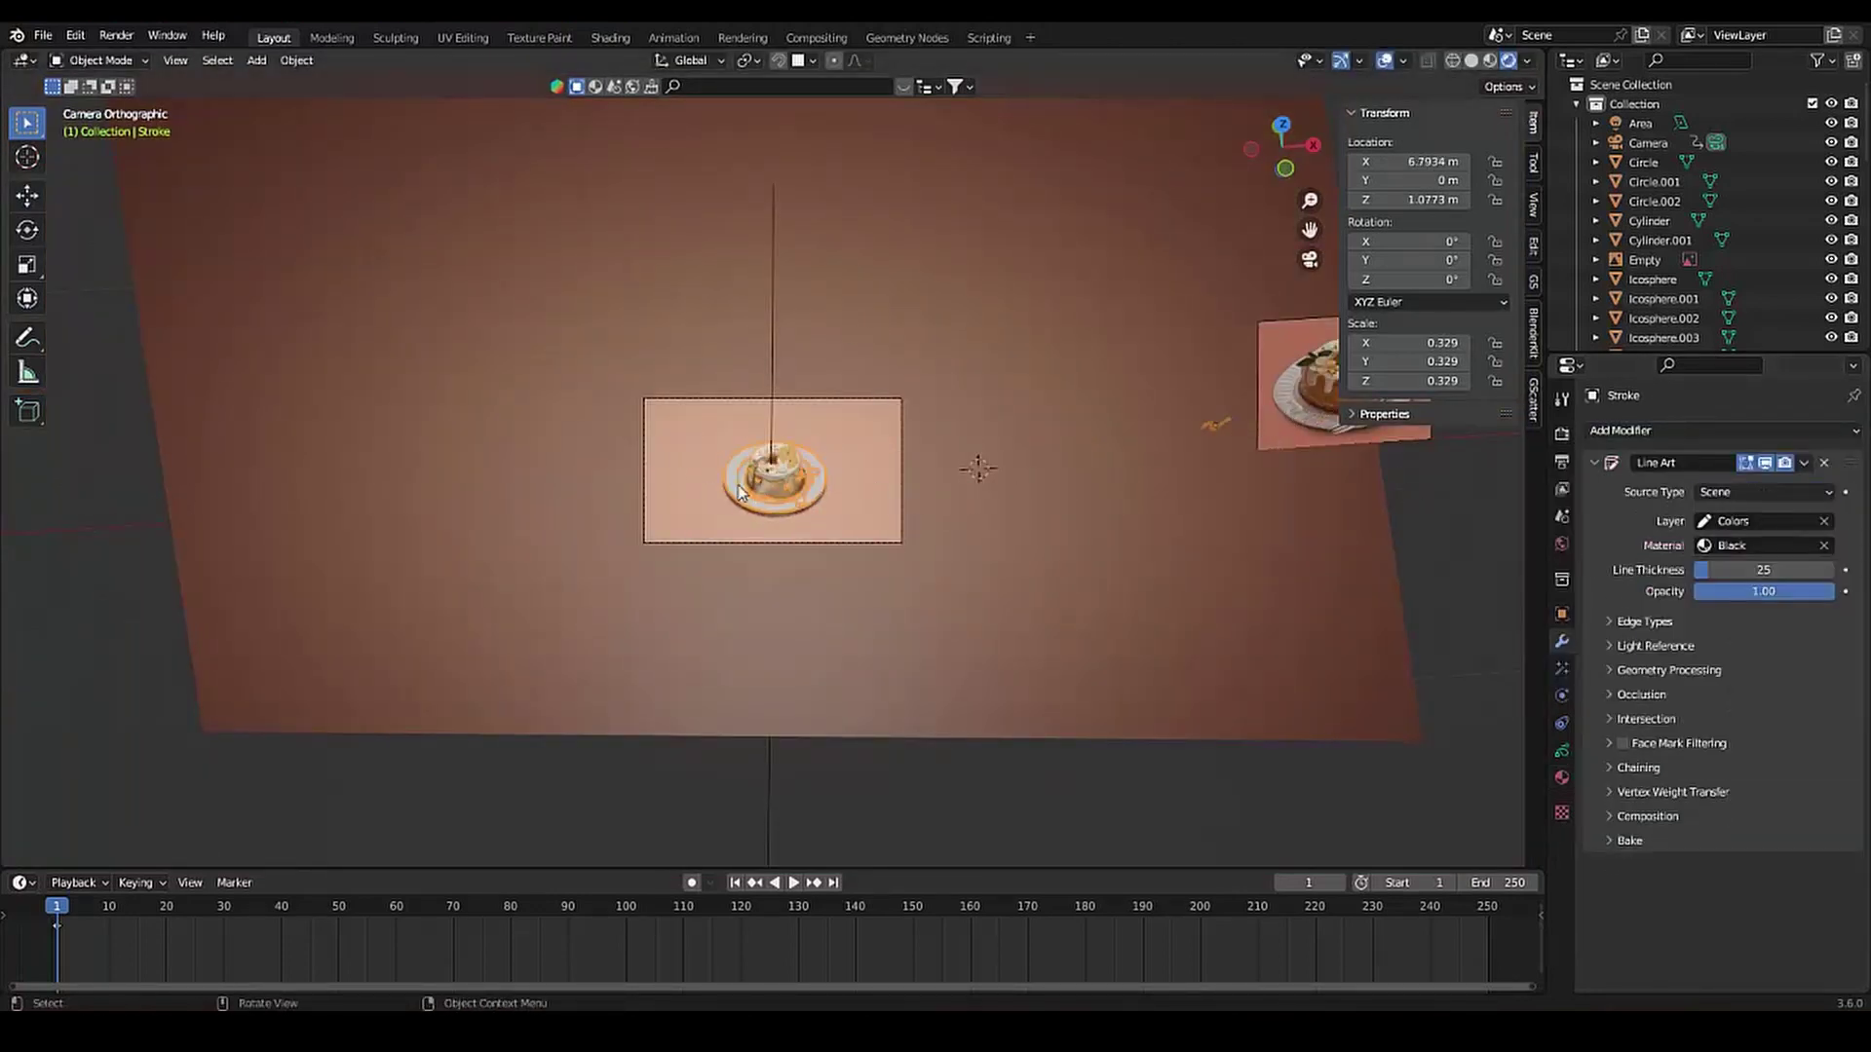
Set the Line Art Create type to Contour and preview the clean outlines
scroll(739, 492, "up", 10)
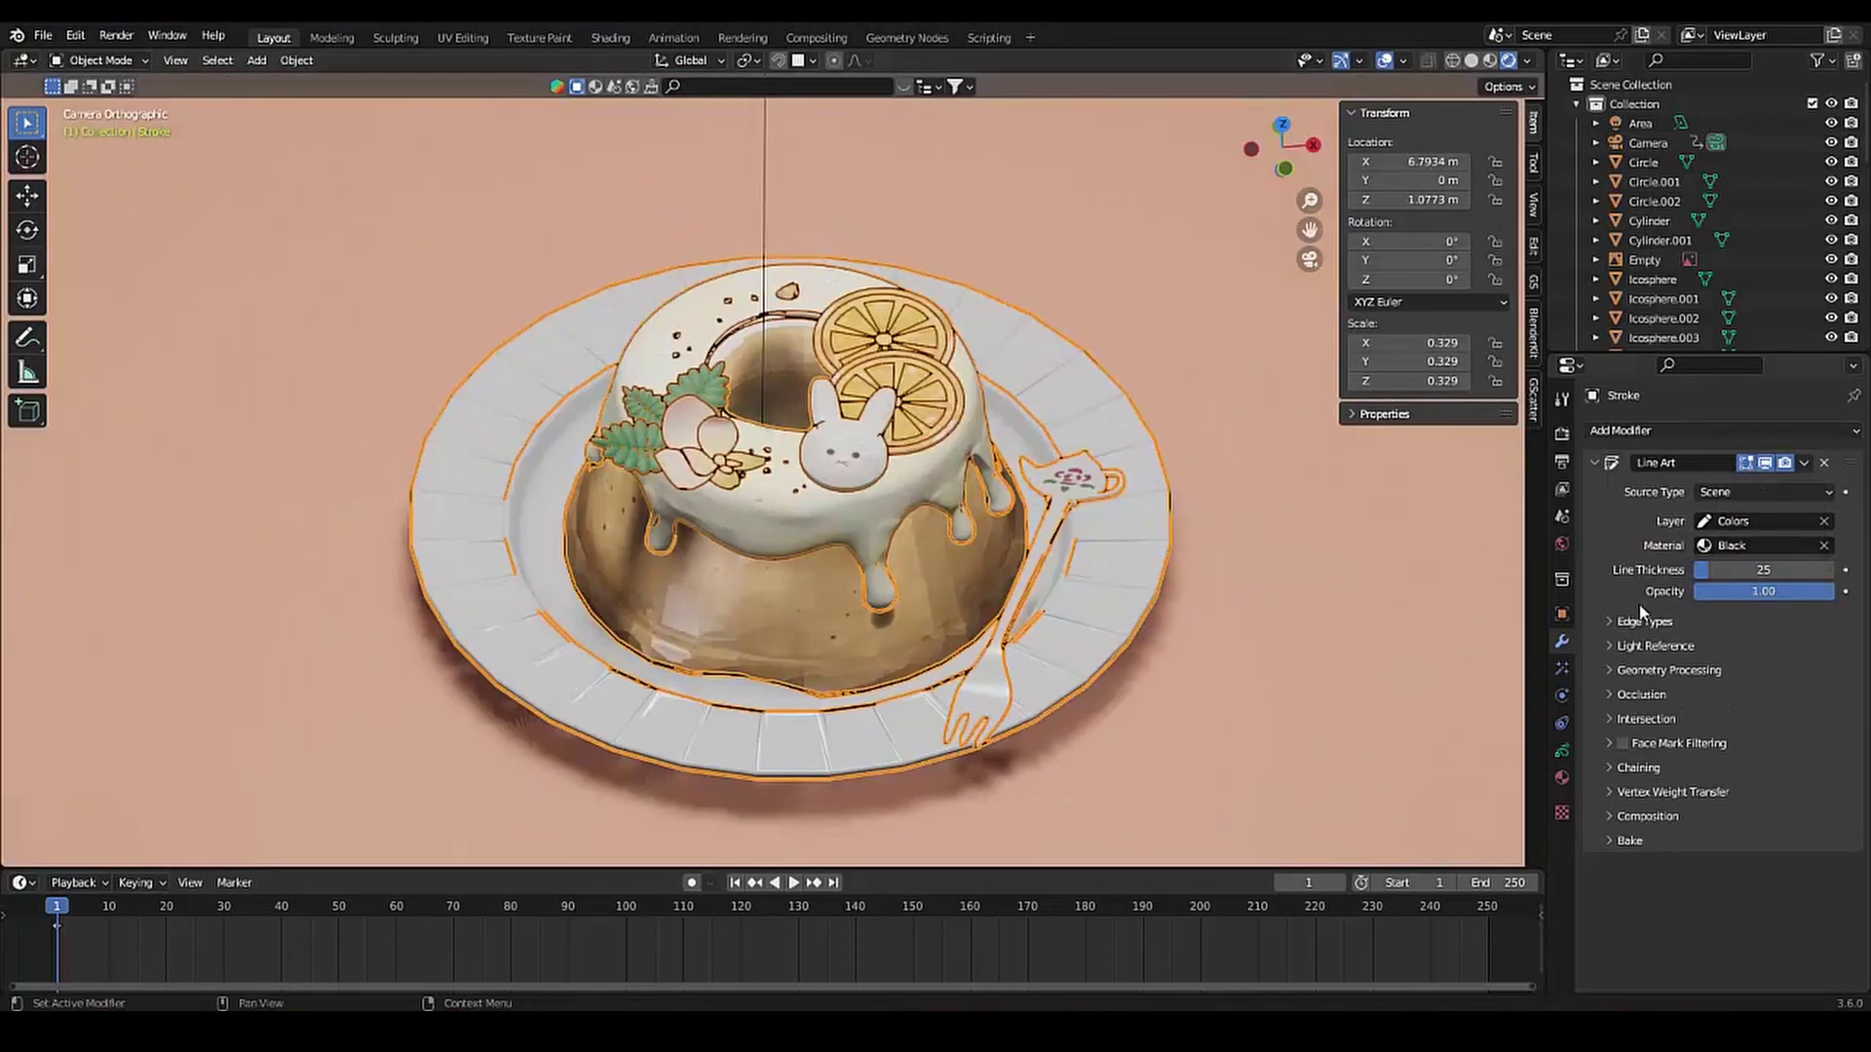
left_click(1643, 621)
left_click(1754, 675)
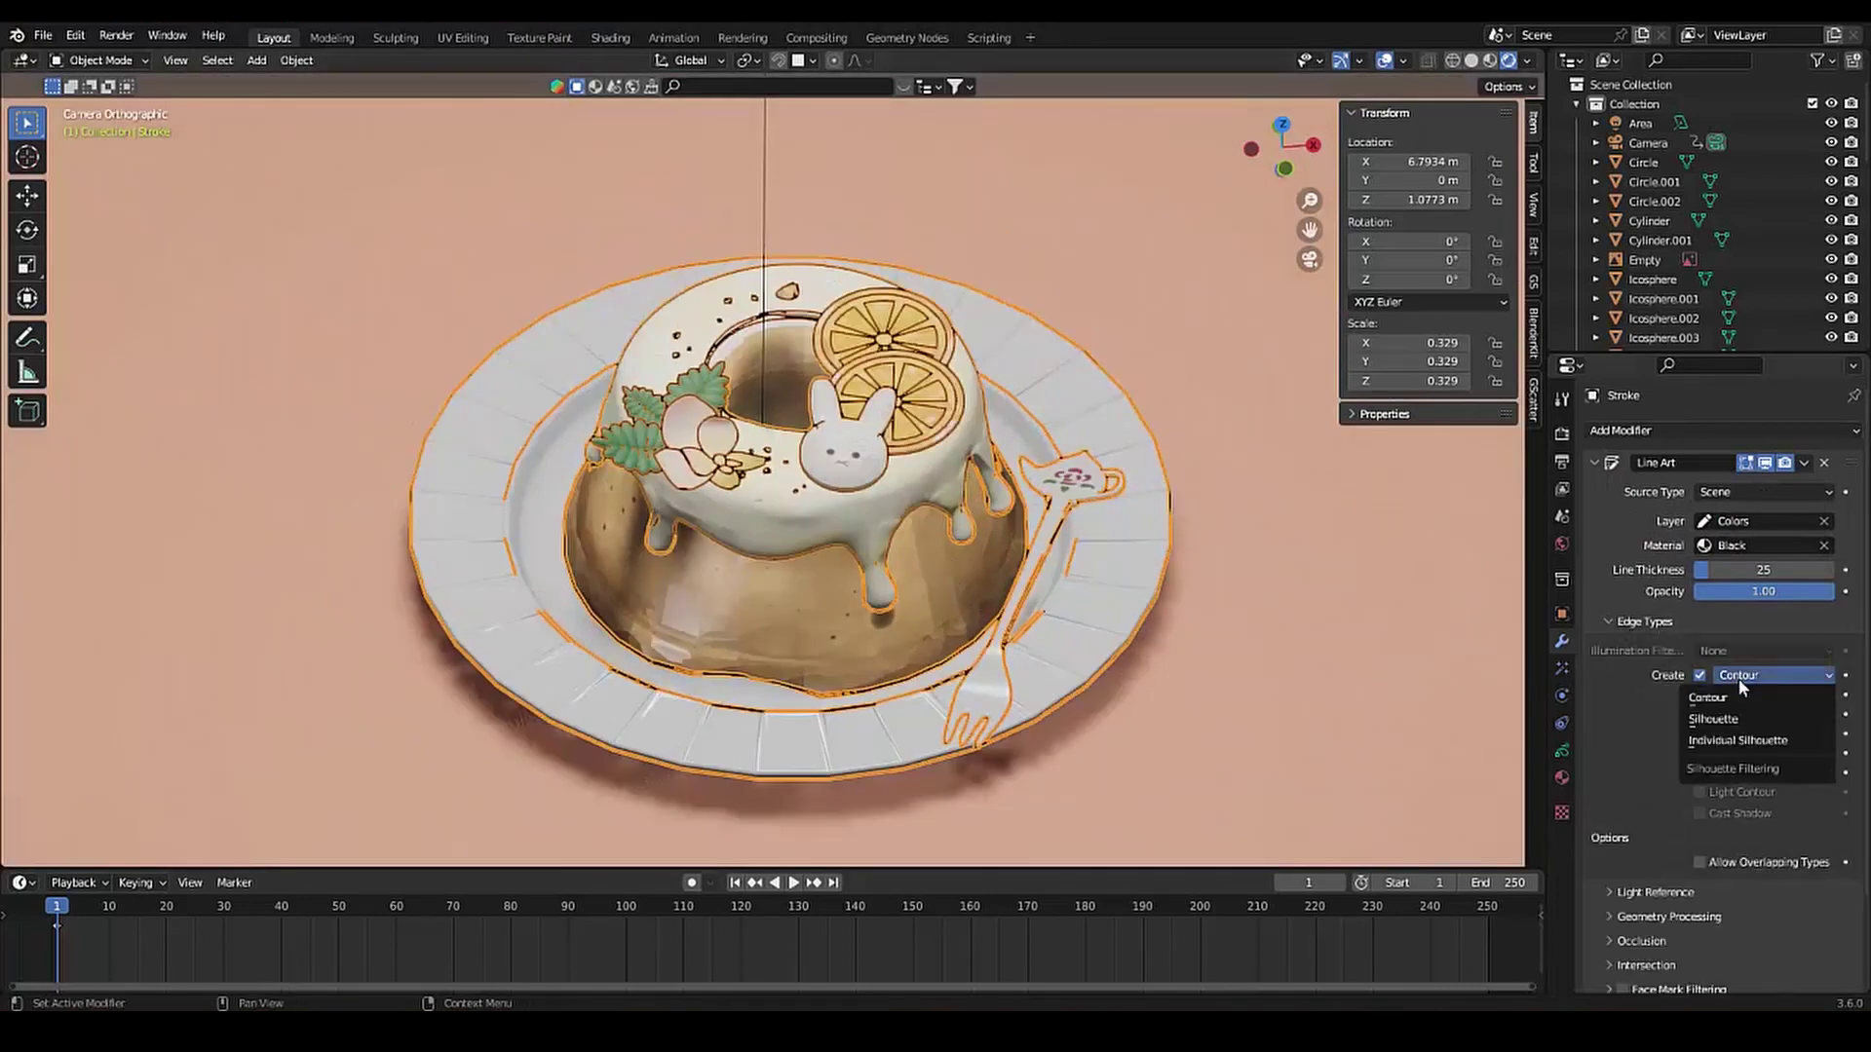
left_click(1734, 740)
left_click(1754, 676)
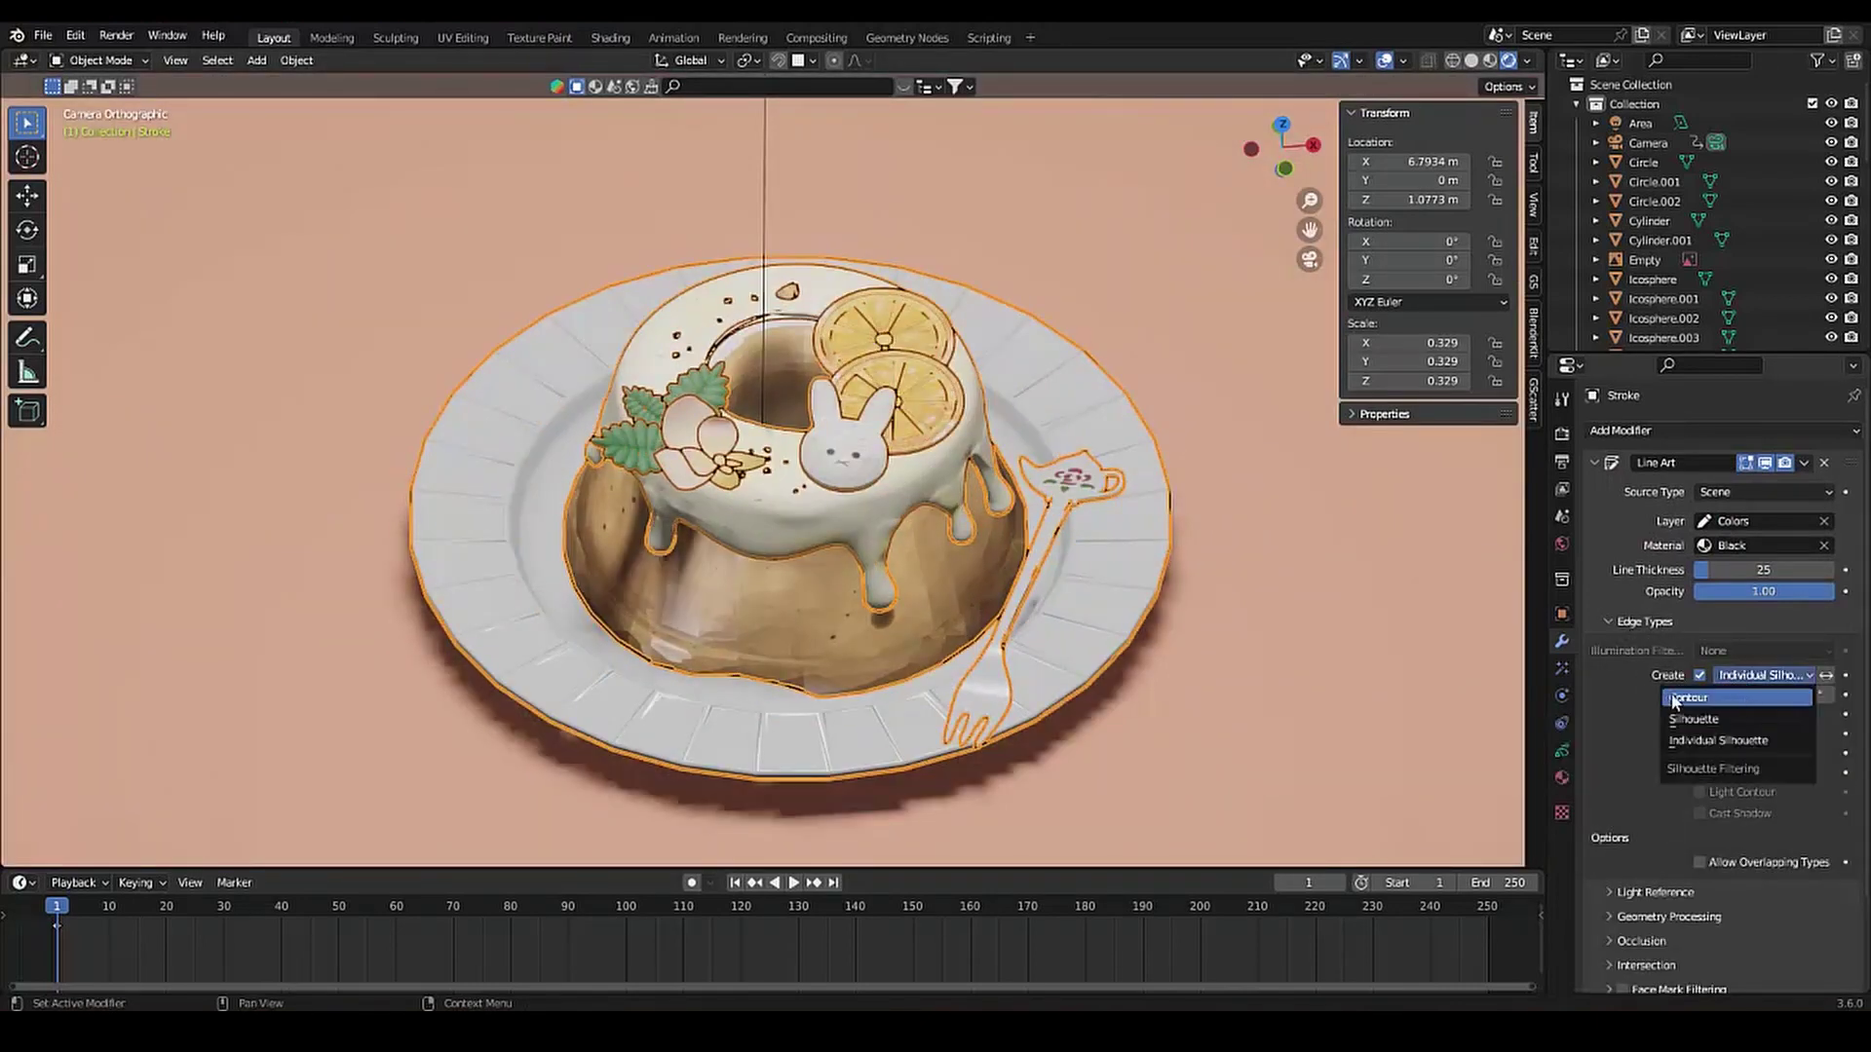
left_click(1695, 719)
left_click(1754, 675)
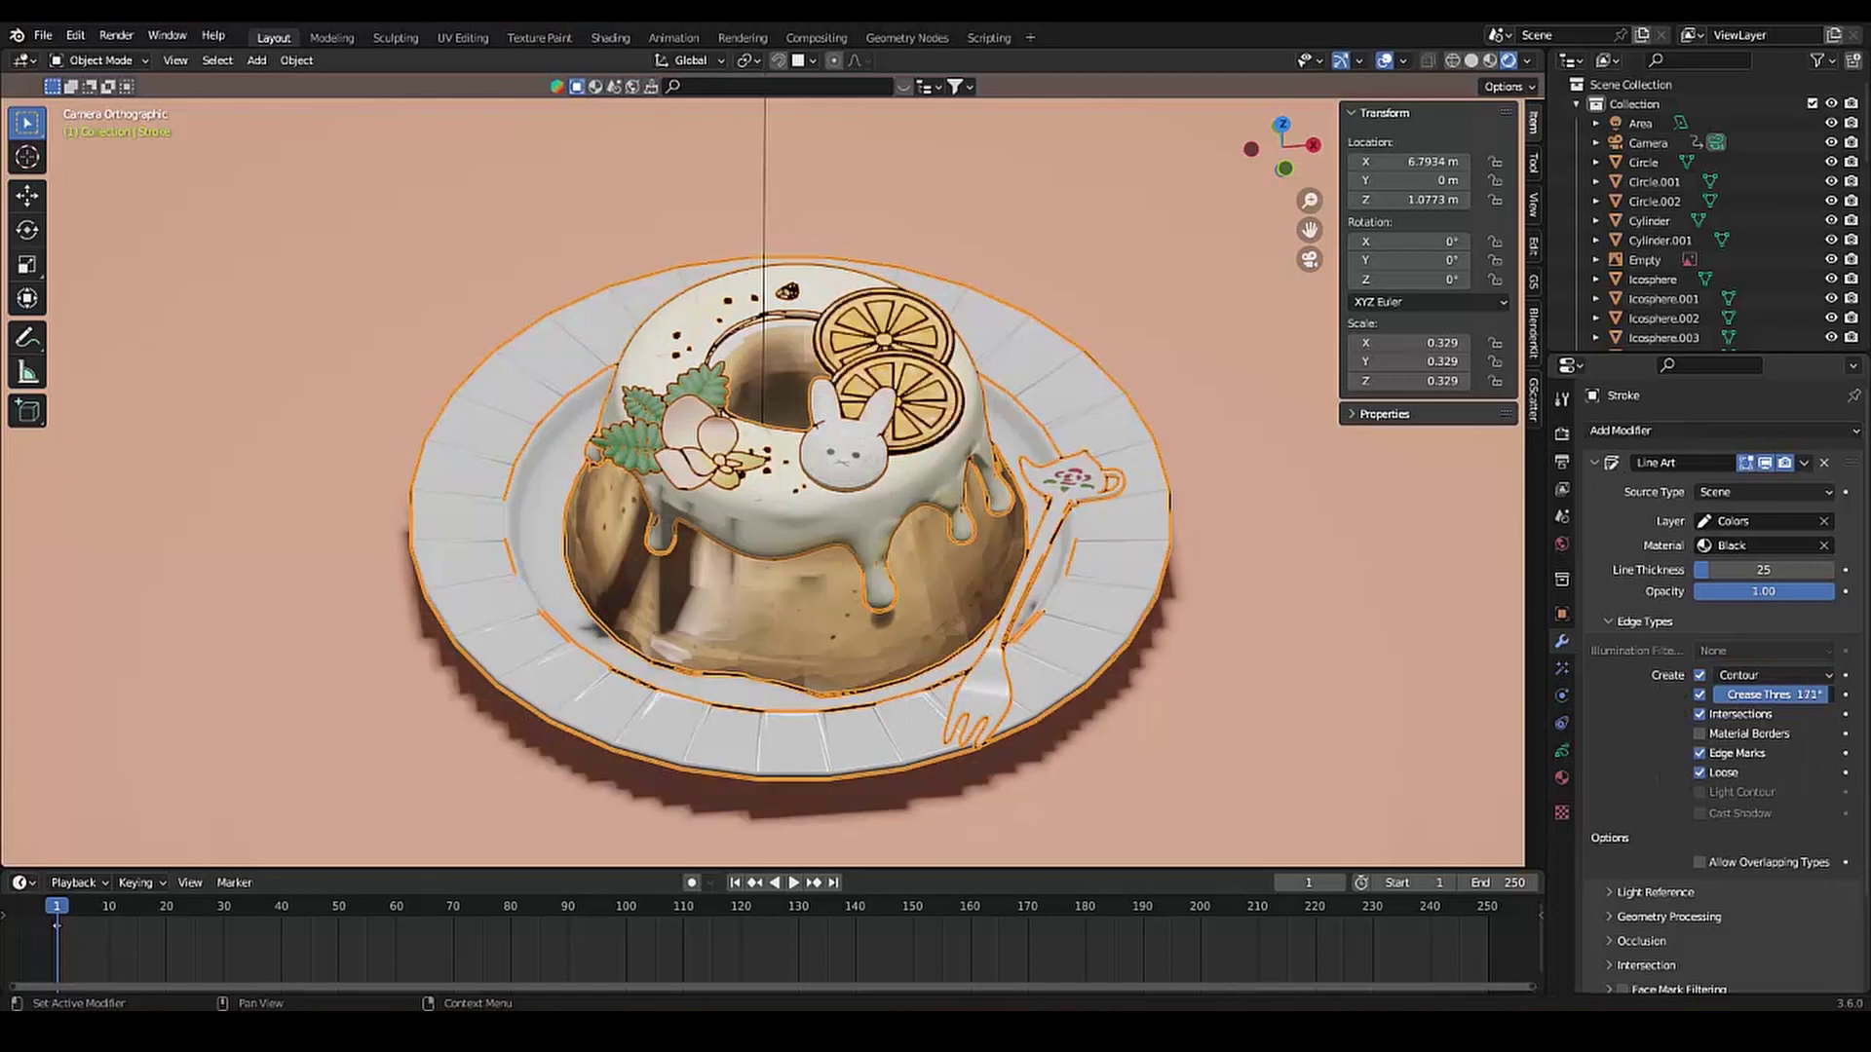
left_click(328, 596)
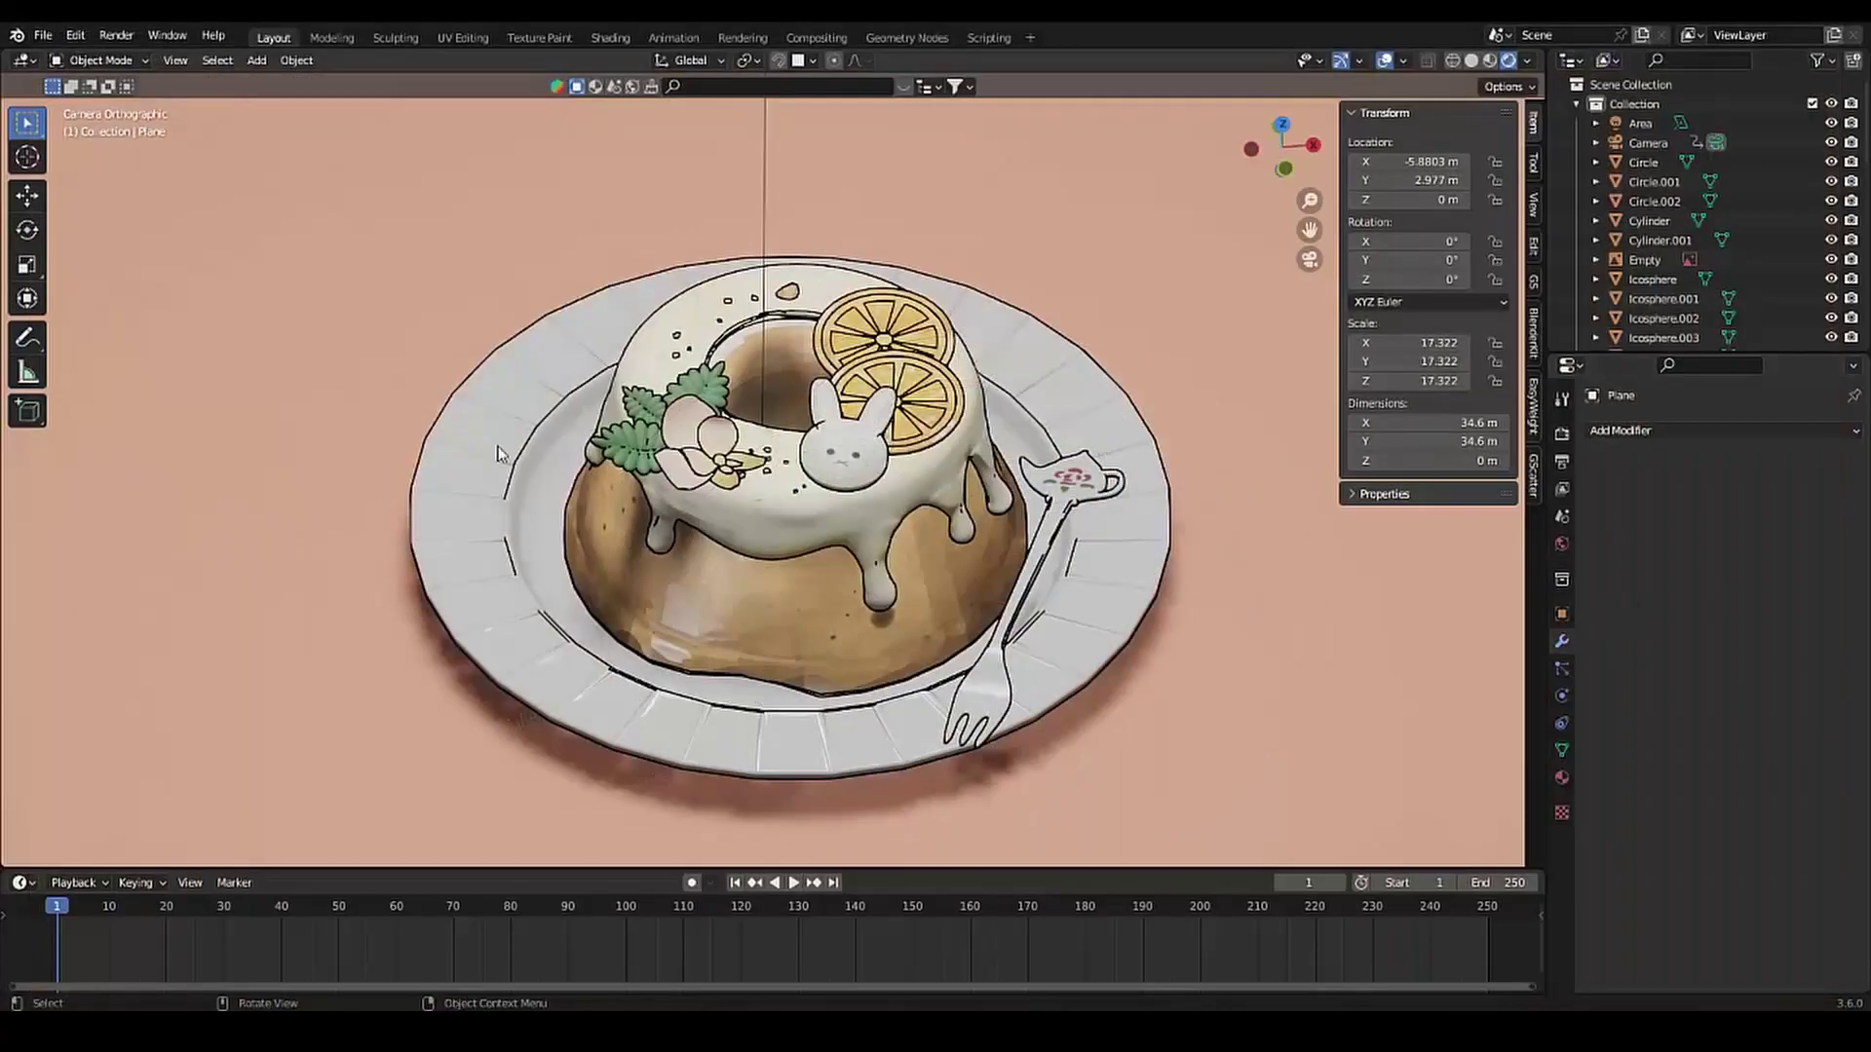
left_click(440, 415)
left_click(191, 371)
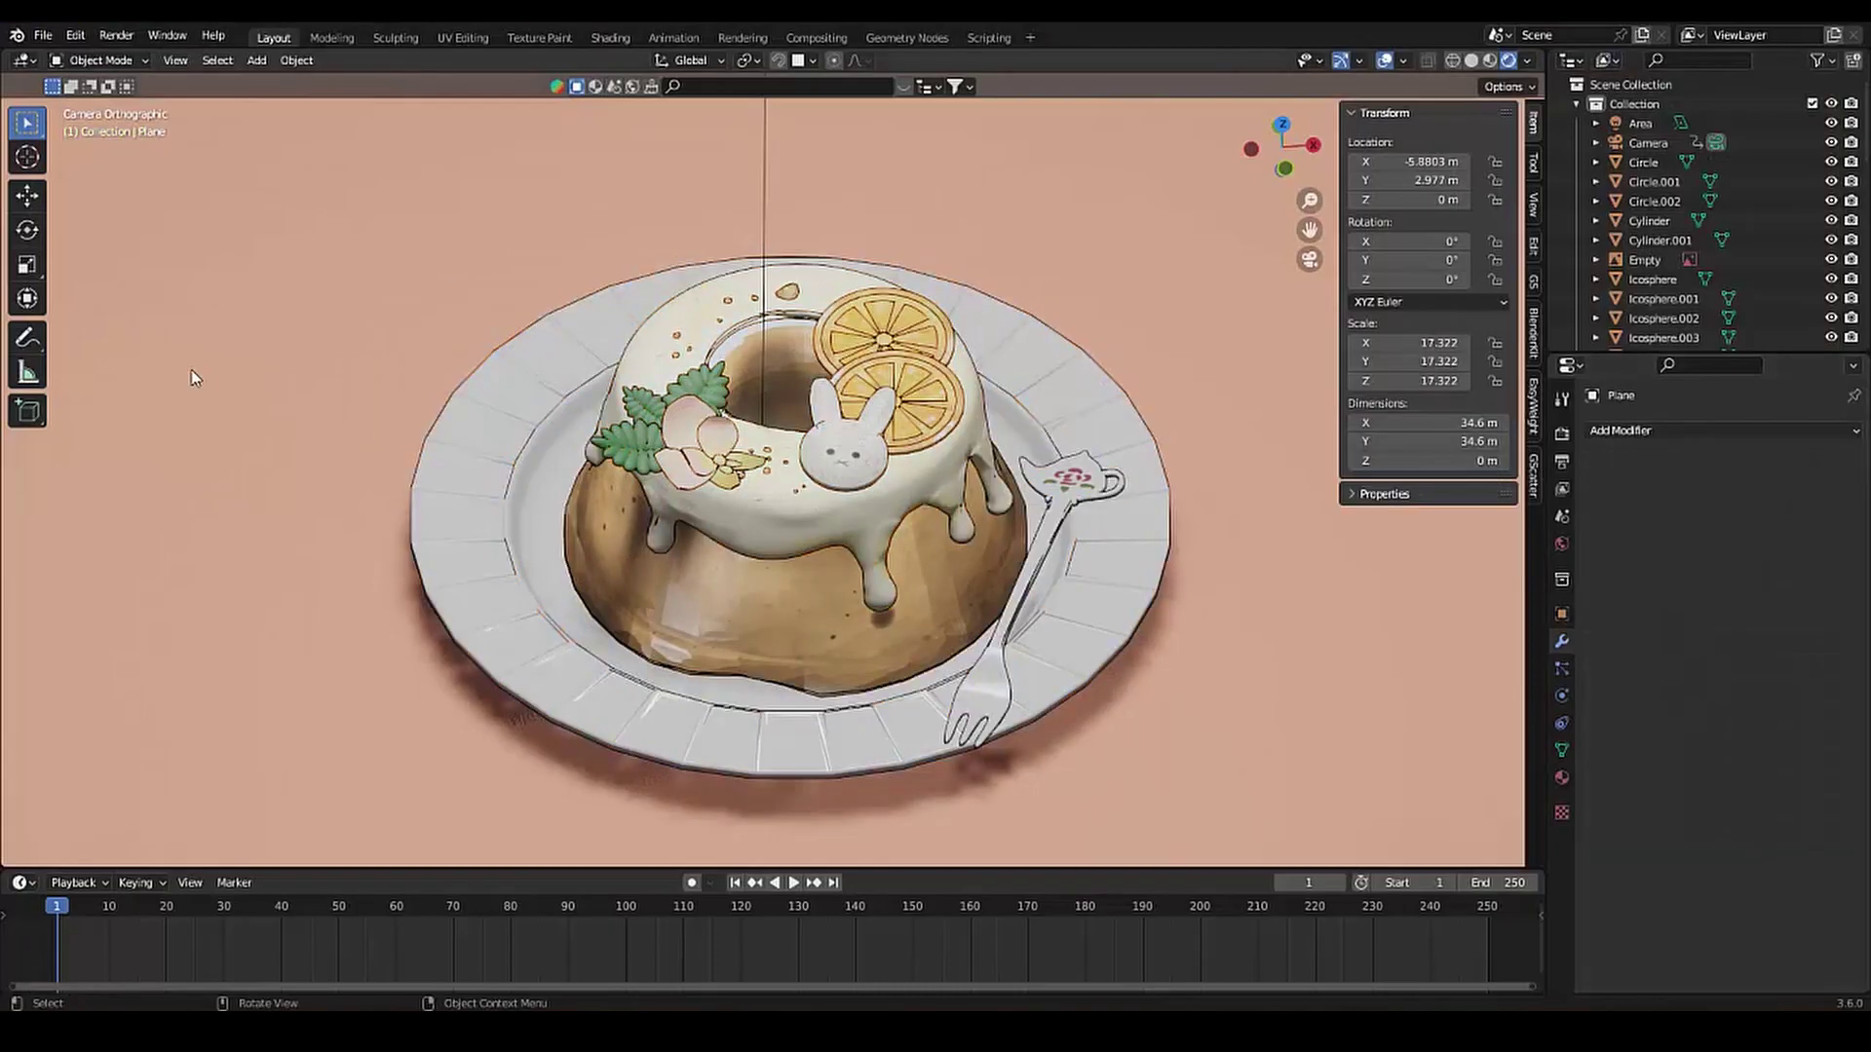